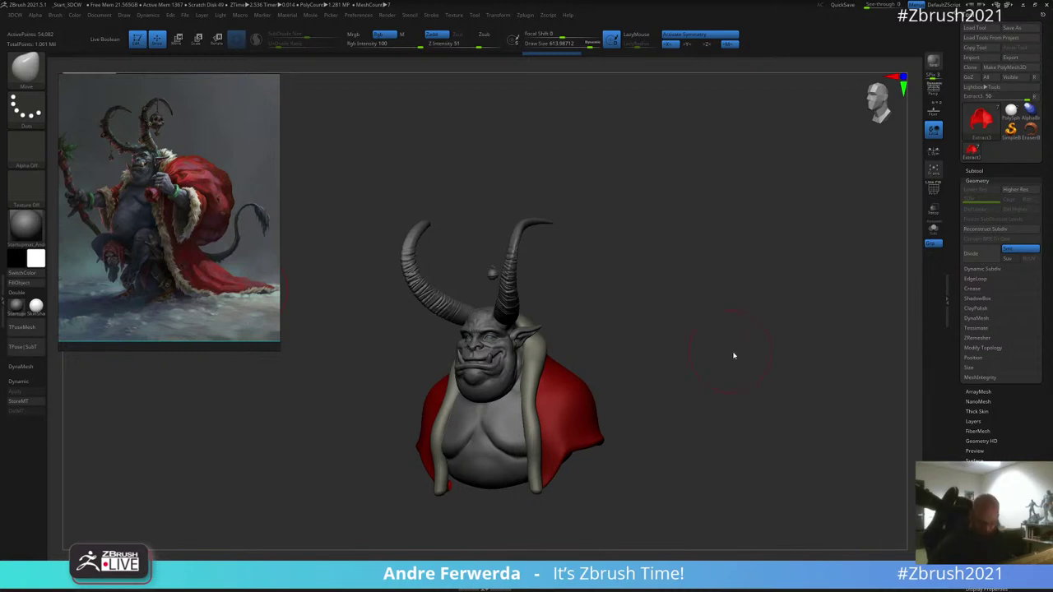
Step: Examine the horned bust from the front and from three-quarter angles
drag(733, 357, 738, 342)
key(f)
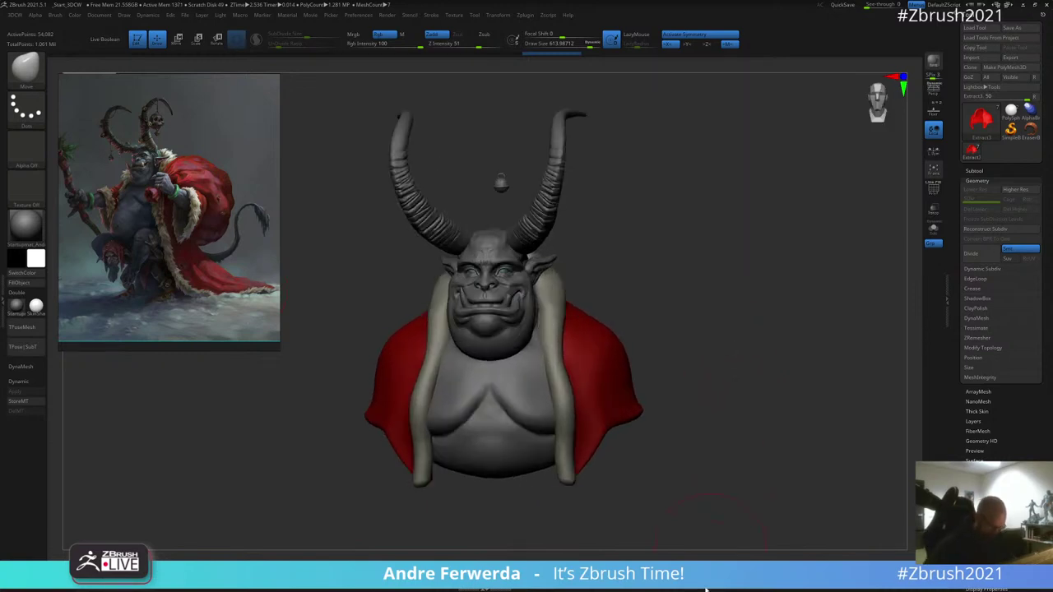
drag(736, 251, 693, 458)
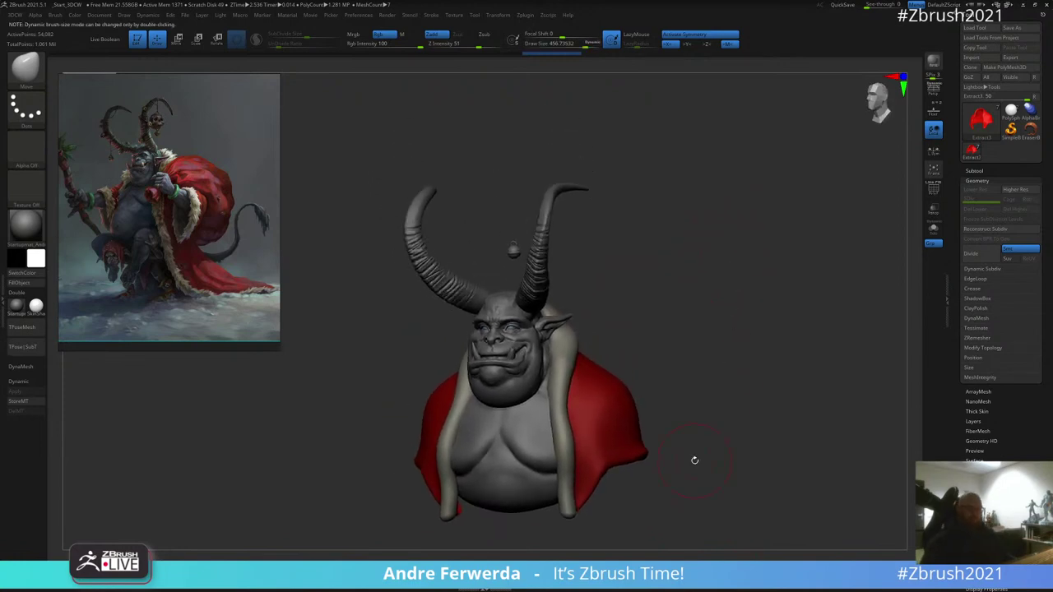
drag(683, 244, 728, 360)
drag(746, 418, 693, 528)
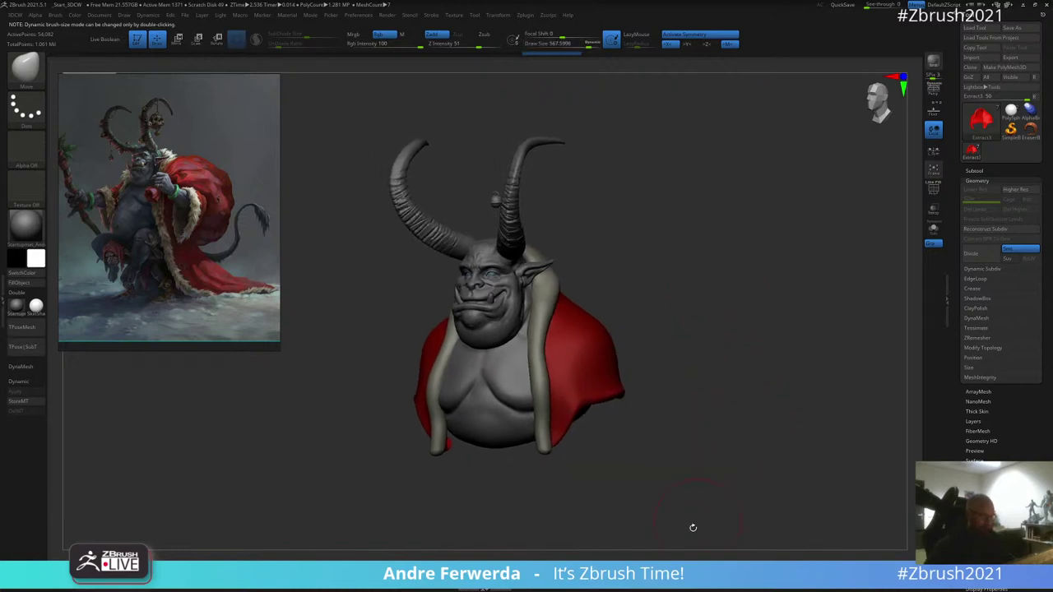
drag(707, 475, 628, 498)
key(space)
click(695, 473)
drag(576, 469, 655, 455)
key(space)
drag(728, 400, 717, 400)
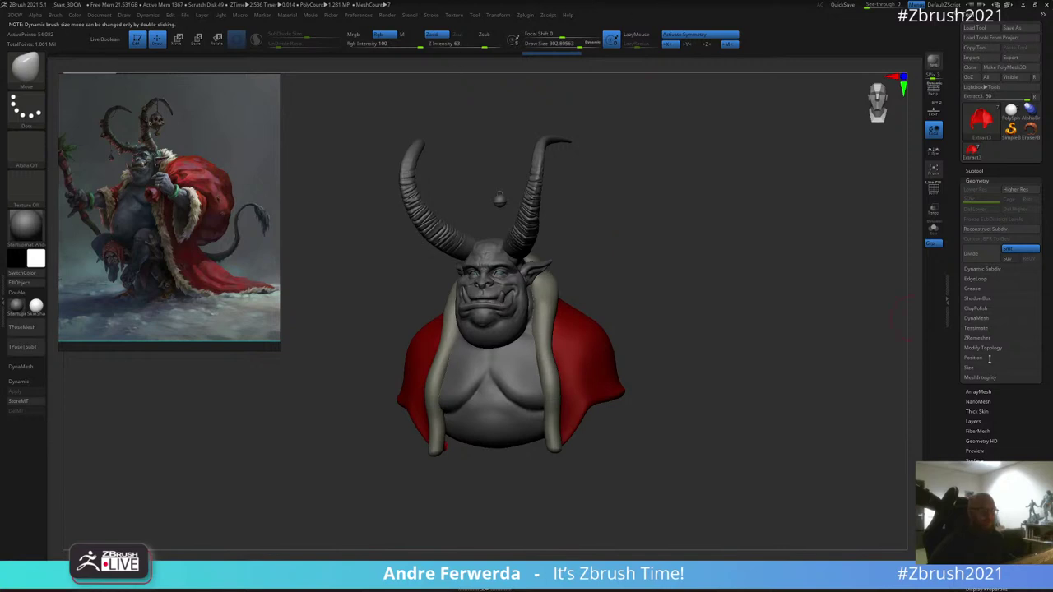
Step: Enlarge and reframe the reference painting on the creature's horned head and upper body
scroll(192, 192, up, 3)
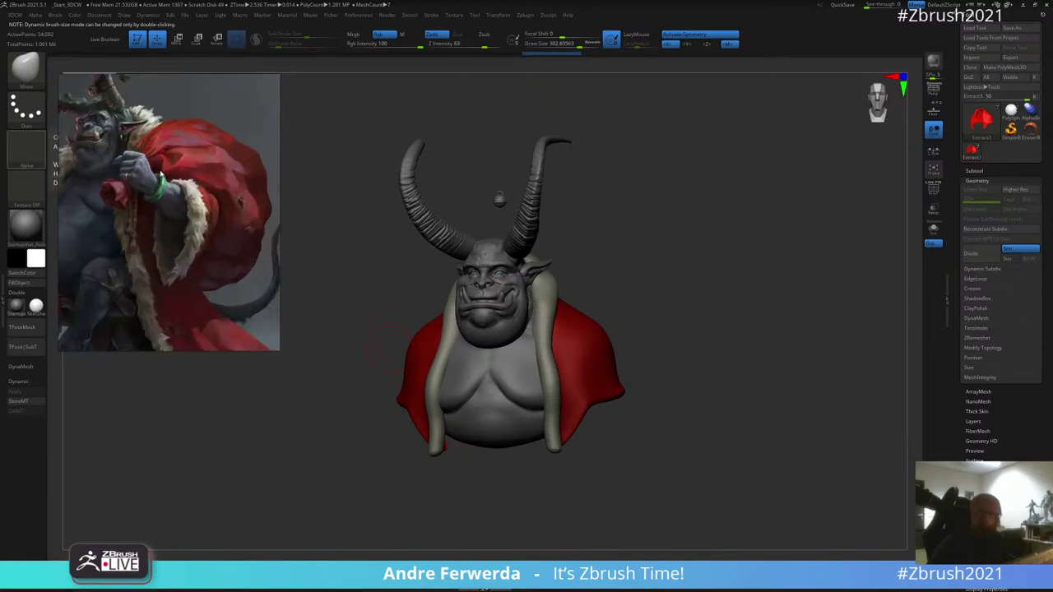
mouse_move(192, 193)
right_down()
mouse_move(236, 223)
mouse_move(181, 180)
right_up()
middle_drag(167, 165, 261, 242)
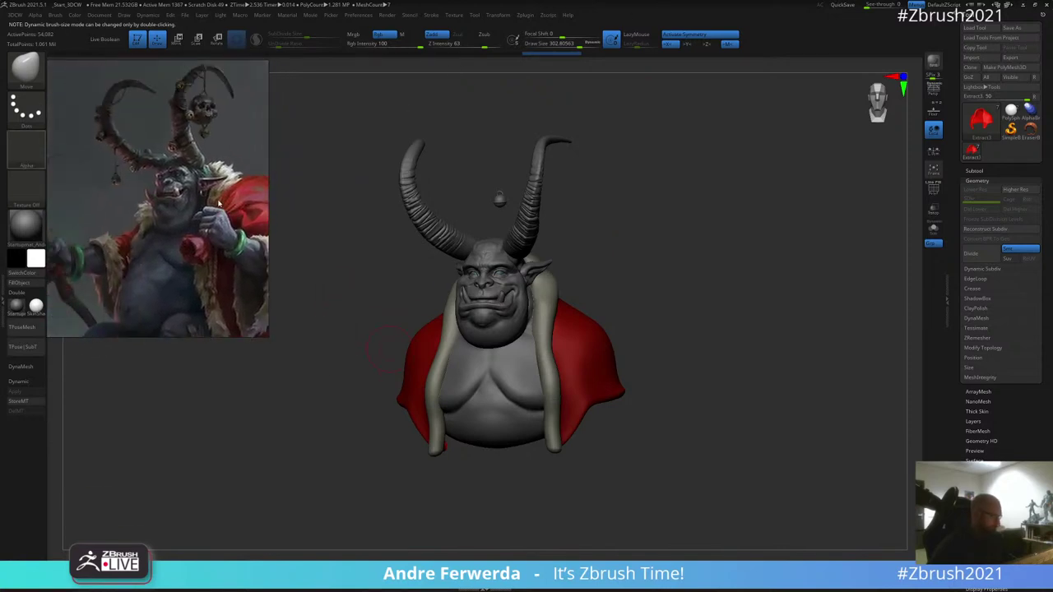
scroll(261, 241, up, 1)
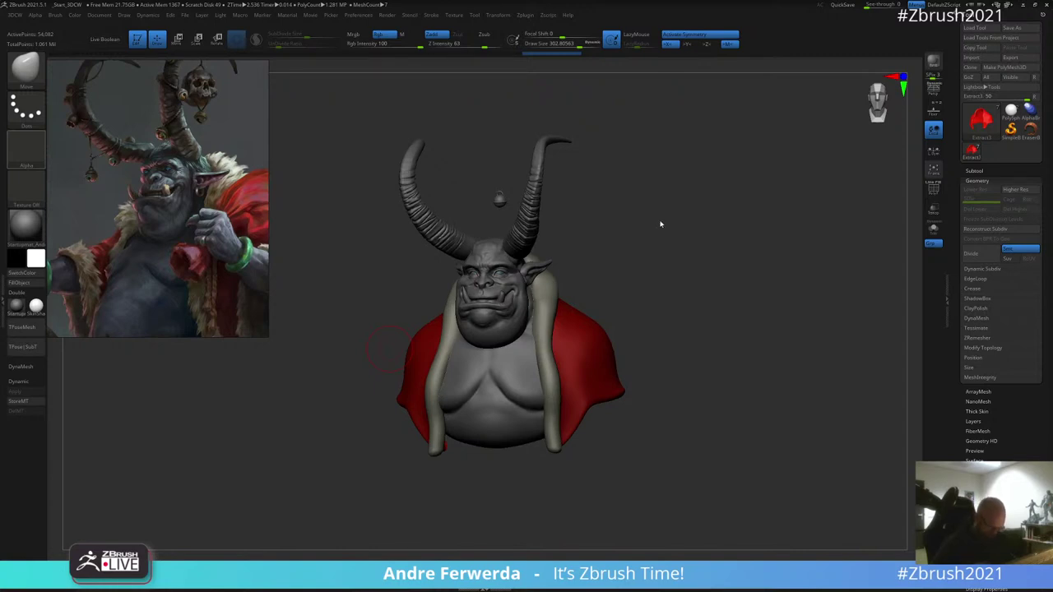
Step: Choose QuadSphere-2 from the IMM_3DCW insert brush and shift the reference painting clear of the mesh choices
drag(716, 393, 682, 432)
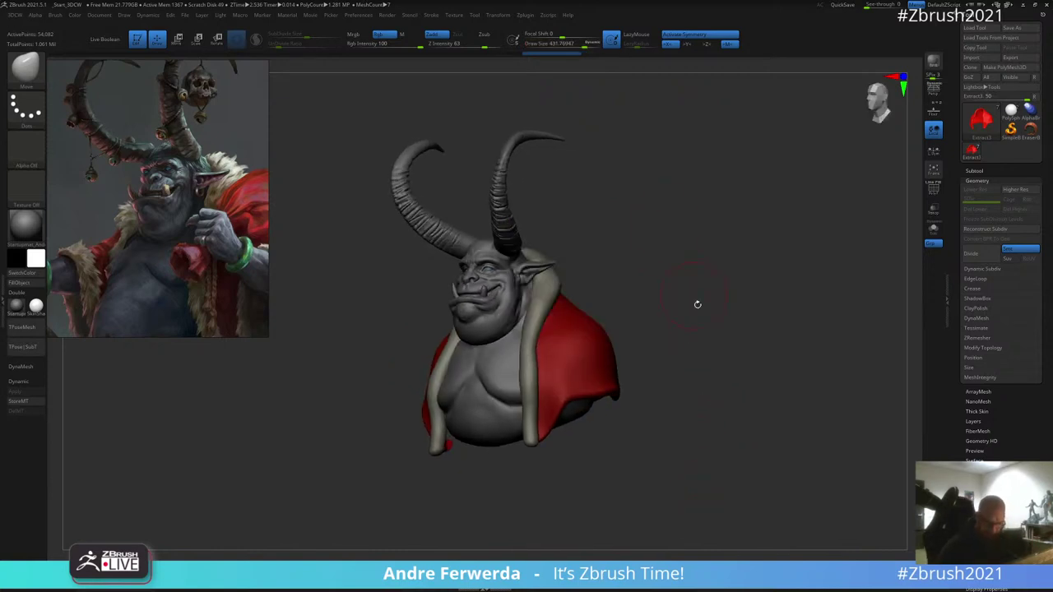
alt+drag(696, 304, 736, 301)
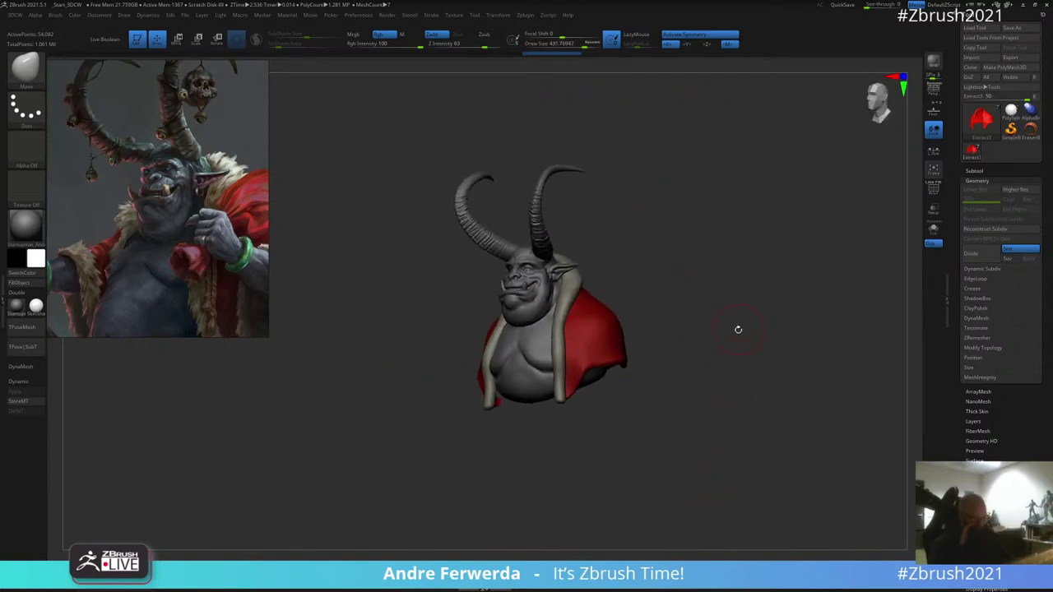
shift+drag(738, 329, 706, 282)
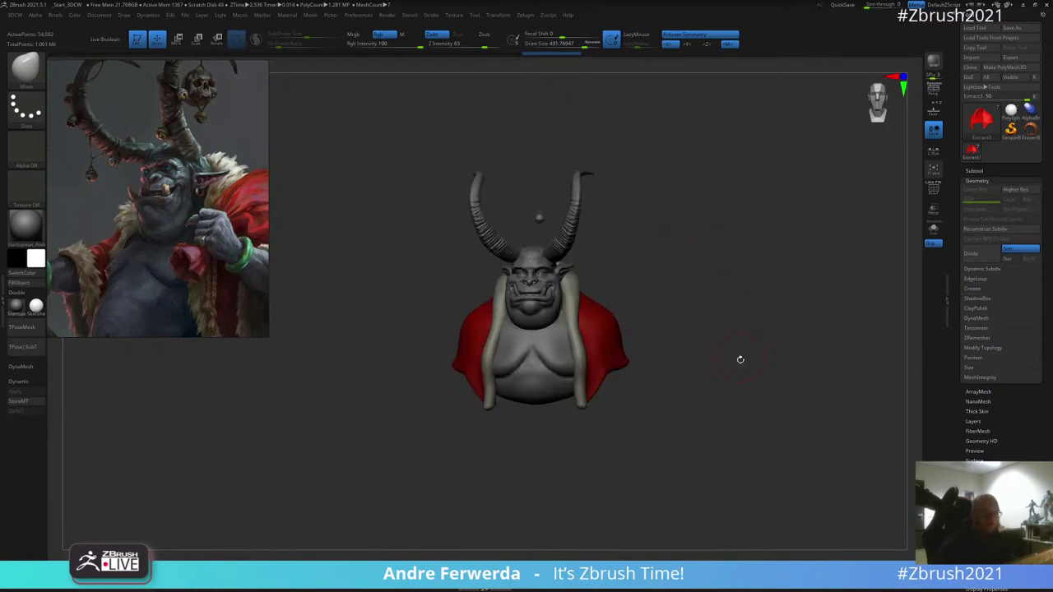
mouse_move(740, 359)
alt+mouse_down()
mouse_move(710, 340)
mouse_move(687, 348)
alt+mouse_up()
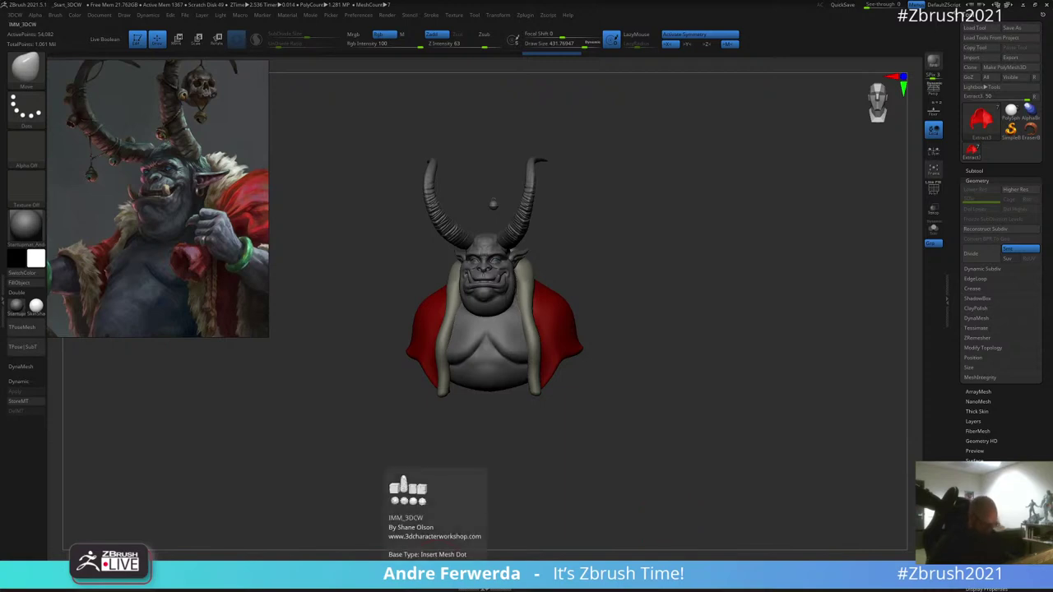
click(438, 589)
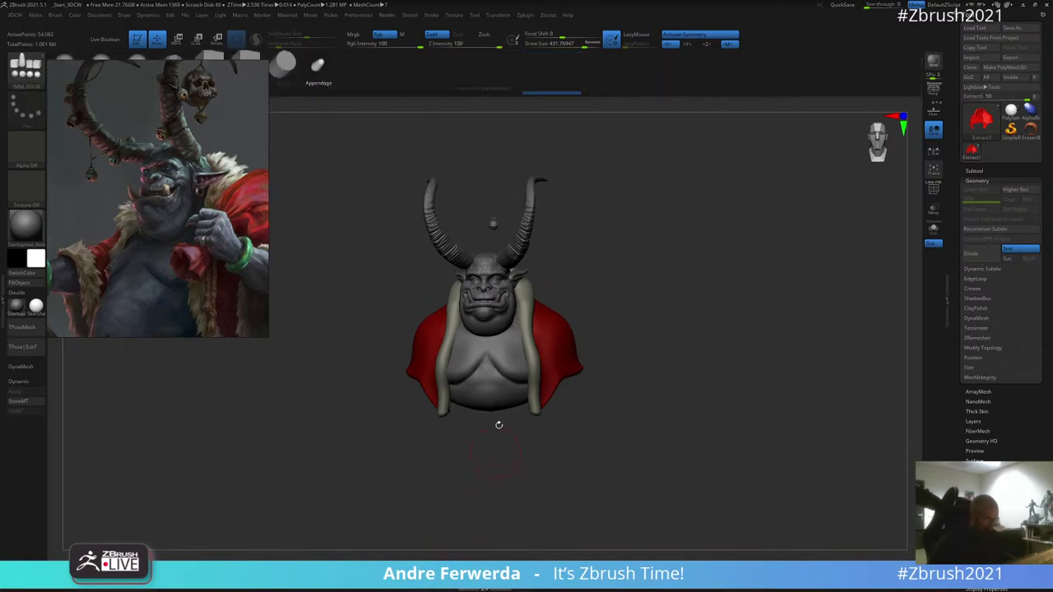
drag(168, 173, 180, 221)
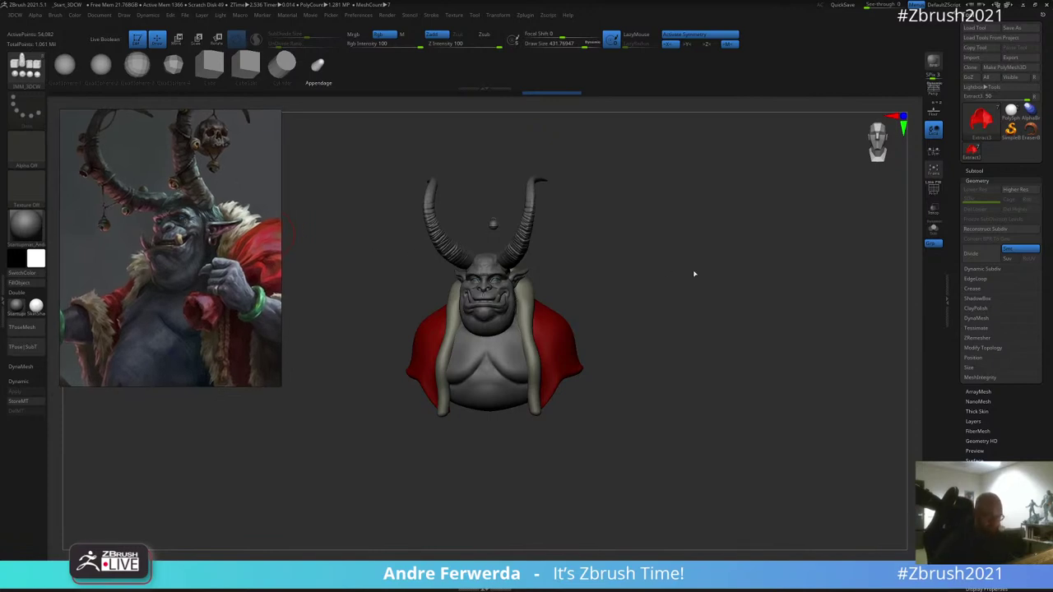
mouse_move(649, 240)
mouse_down()
mouse_move(639, 239)
mouse_move(650, 296)
mouse_move(616, 249)
mouse_up()
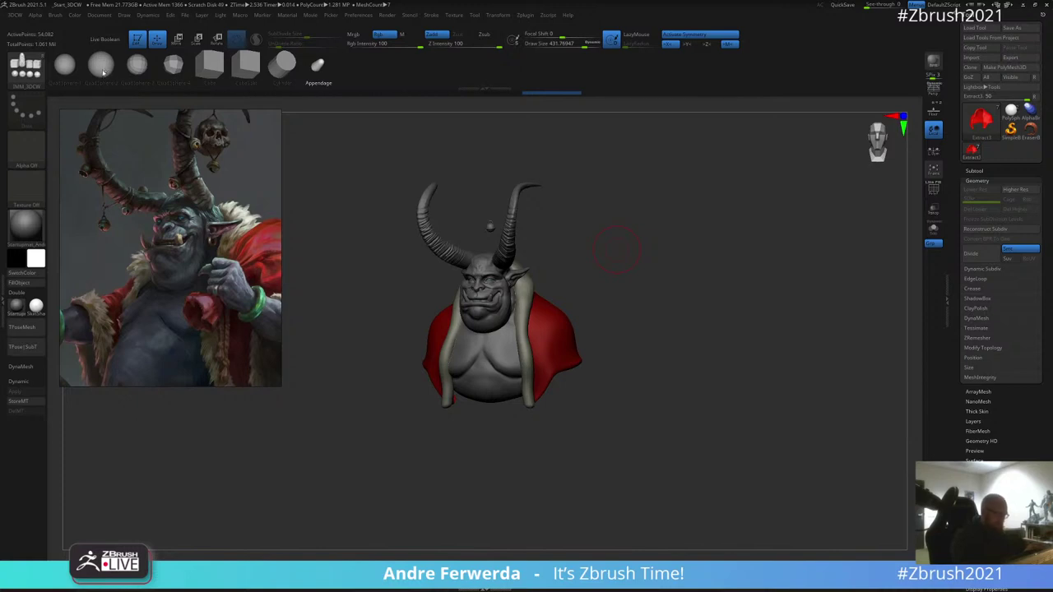
mouse_move(678, 342)
mouse_down()
mouse_move(698, 311)
mouse_move(732, 288)
mouse_up()
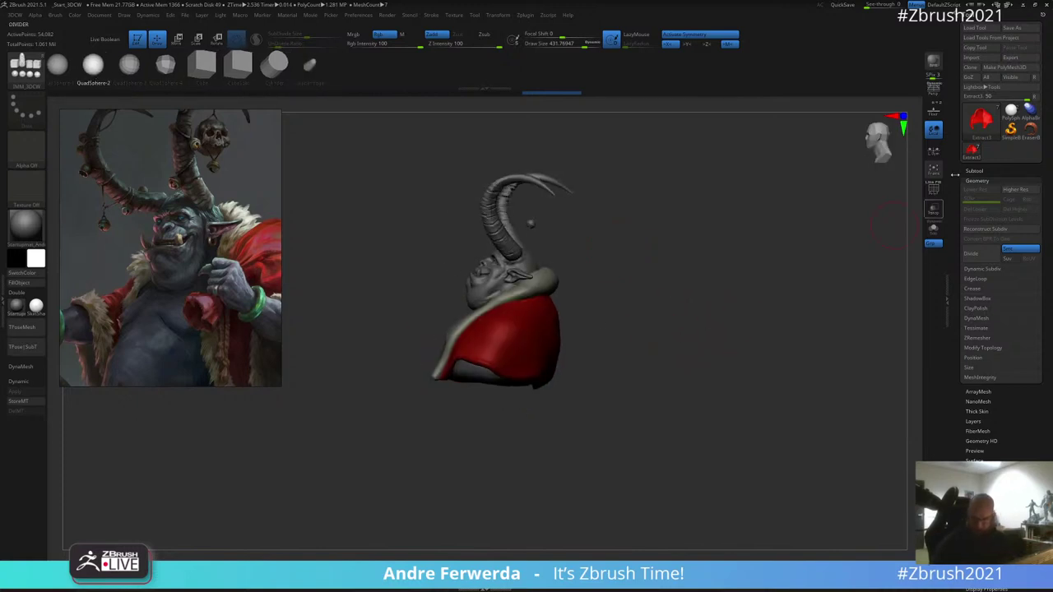
Step: Turn on Solo mode and make the krampus body the active subtool
click(928, 232)
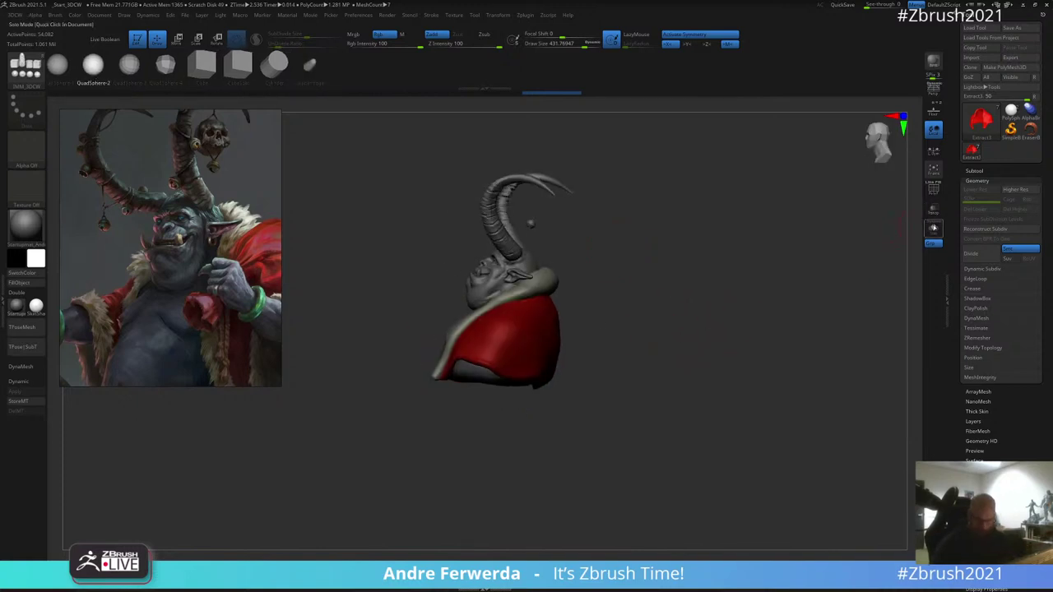
click(984, 171)
click(981, 196)
Step: Insert a QuadSphere-2 sphere on the underside of the krampus body, centred beneath the belly
drag(881, 245, 724, 271)
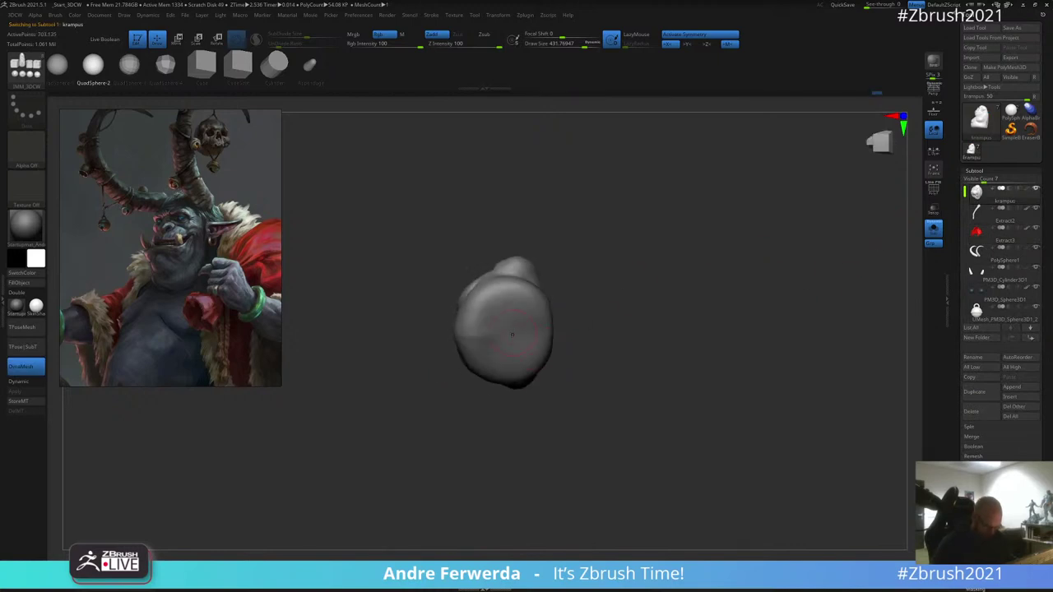
drag(509, 342, 511, 372)
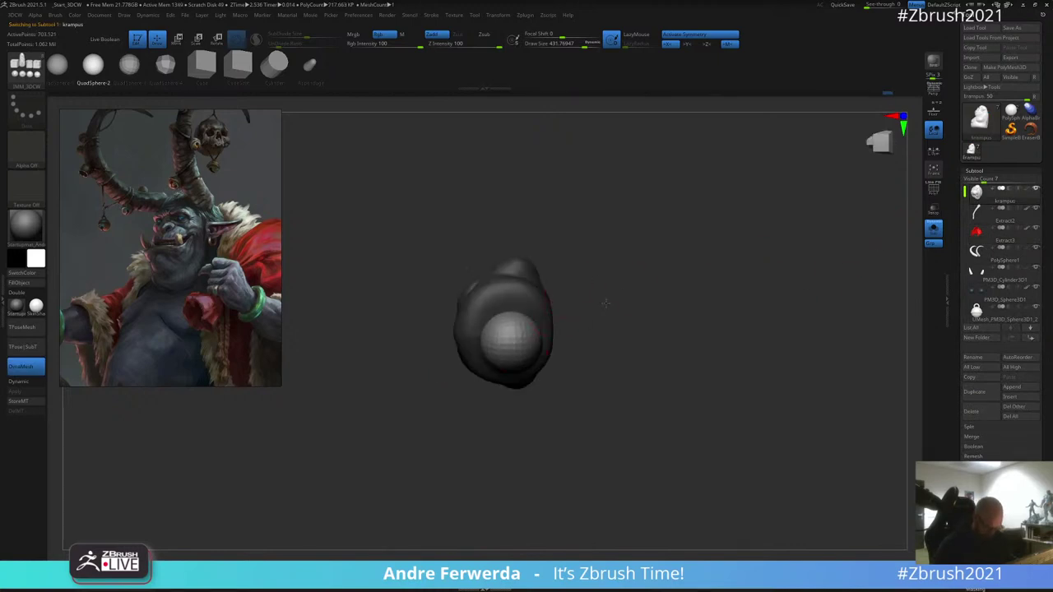
shift+drag(604, 304, 617, 331)
Step: Reshape the inserted sphere with the Move brush into a wider, elongated lower belly under the torso
key(b)
key(m)
key(v)
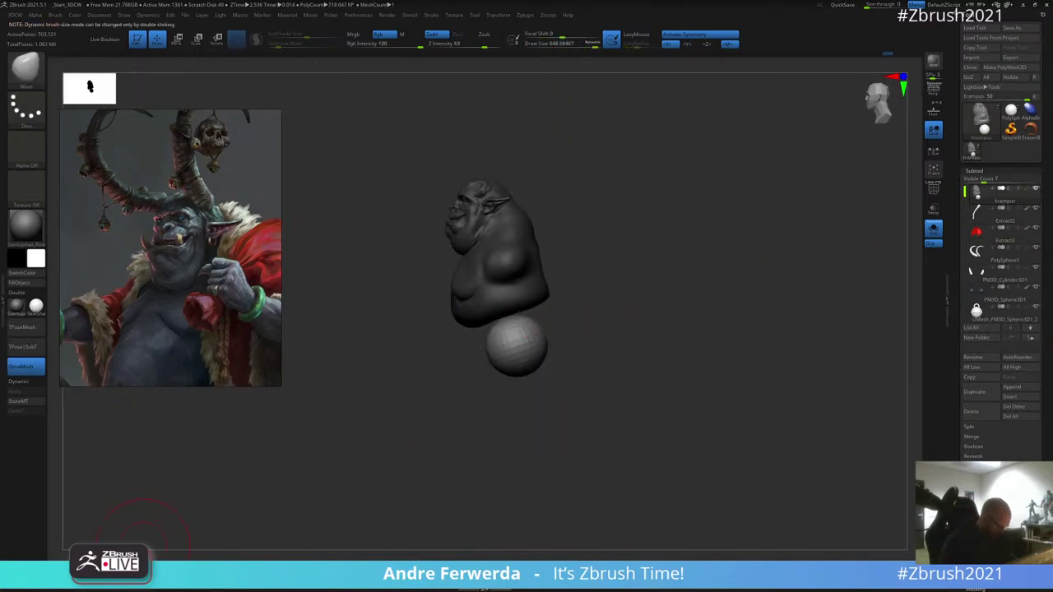
drag(542, 281, 556, 282)
mouse_move(526, 331)
mouse_down()
mouse_move(529, 315)
mouse_move(477, 325)
mouse_move(552, 324)
mouse_up()
right_drag(580, 288, 604, 283)
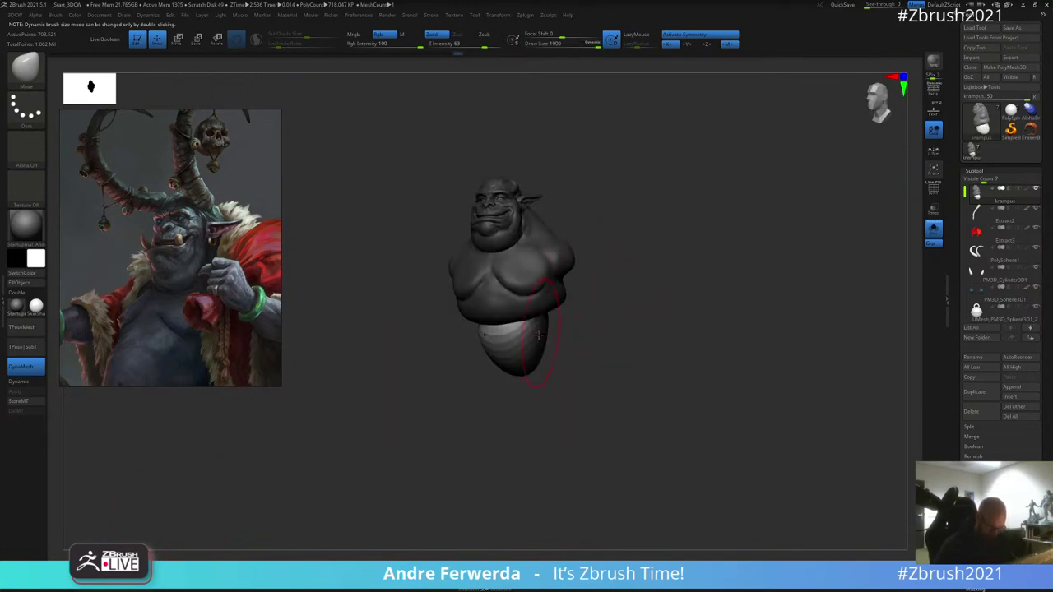
drag(546, 325, 561, 323)
mouse_move(565, 321)
right_down()
mouse_move(604, 256)
mouse_move(599, 197)
right_up()
mouse_move(536, 313)
mouse_down()
mouse_move(538, 305)
mouse_move(544, 327)
mouse_up()
right_drag(541, 346, 505, 327)
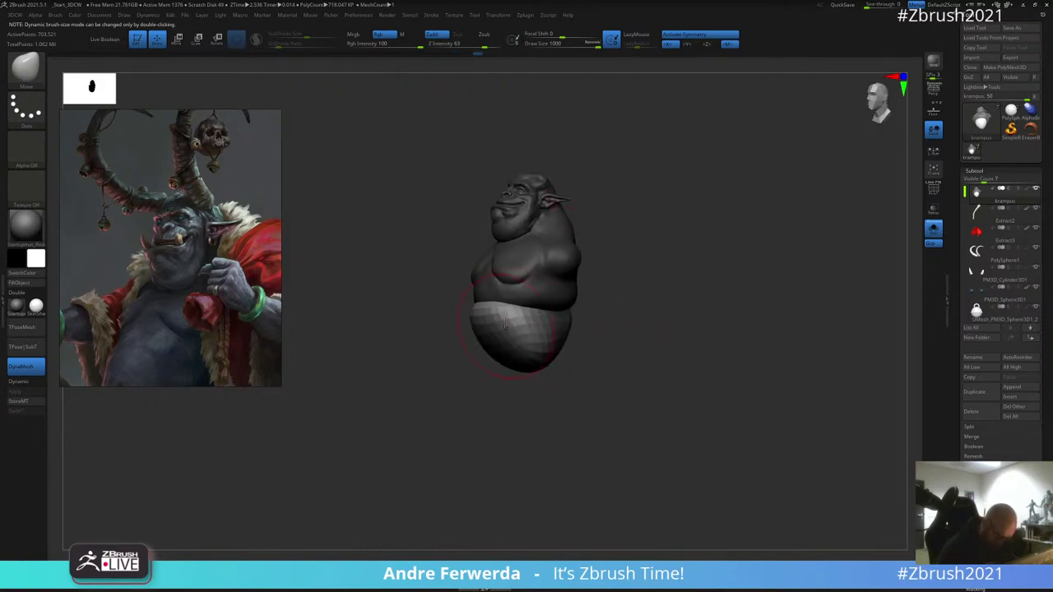
right_drag(658, 383, 675, 437)
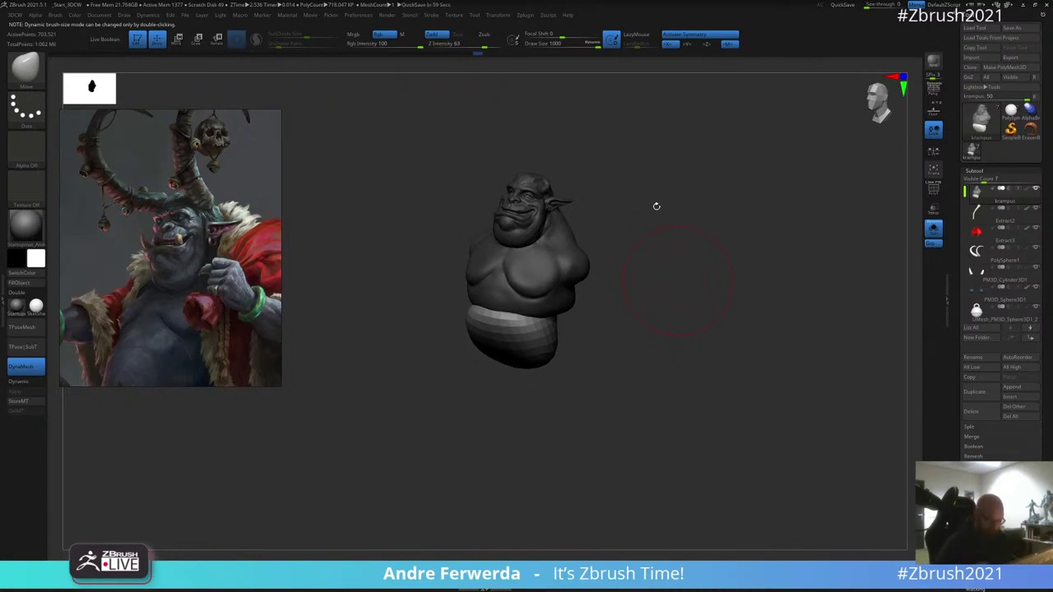
Step: Undo the sphere's insertion and reshaping, and return to the Move brush
right_drag(656, 205, 686, 235)
key(b)
key(s)
key(t)
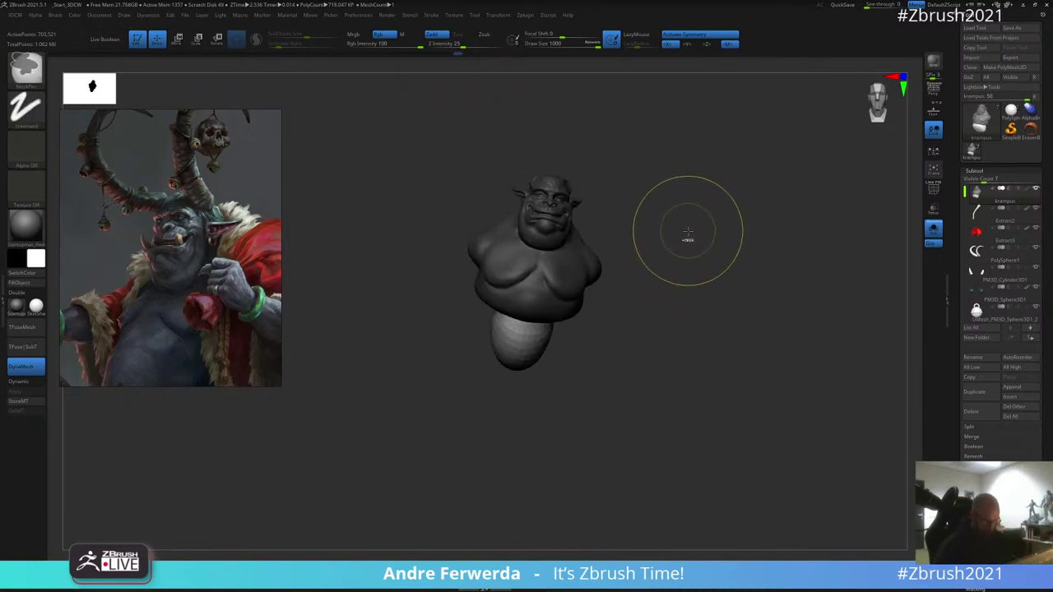
key(ctrl+z)
key(ctrl+z)
mouse_move(687, 234)
right_down()
mouse_move(662, 263)
mouse_move(677, 209)
mouse_move(661, 285)
right_up()
key(space)
key(space)
drag(586, 328, 576, 327)
right_drag(680, 272, 645, 262)
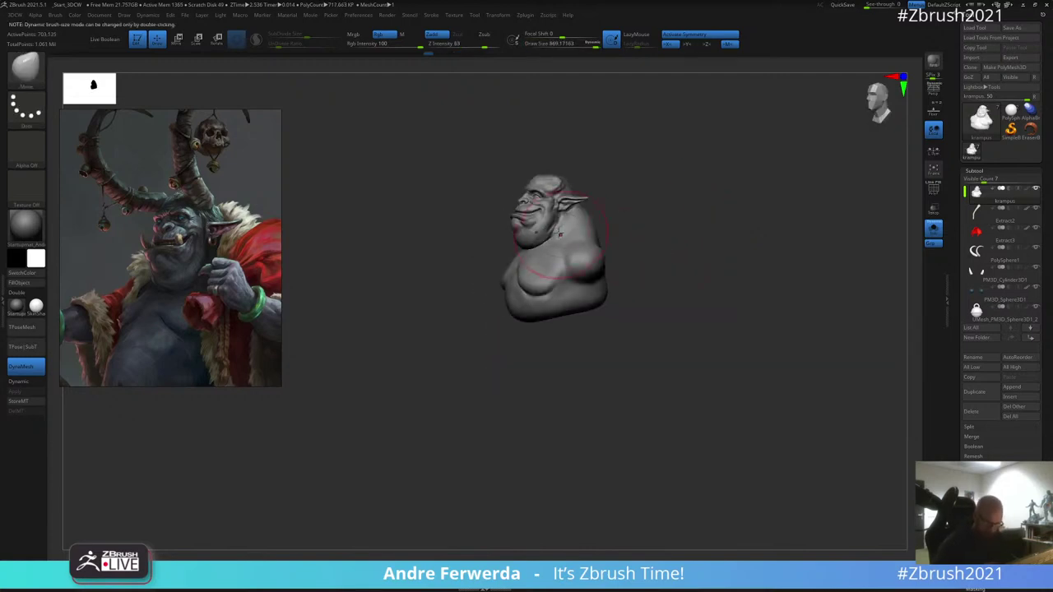
Step: Hide the head portion of the krampus mesh and split it from the torso into its own subtool
ctrl+shift+click(544, 233)
ctrl+shift+drag(643, 220, 716, 225)
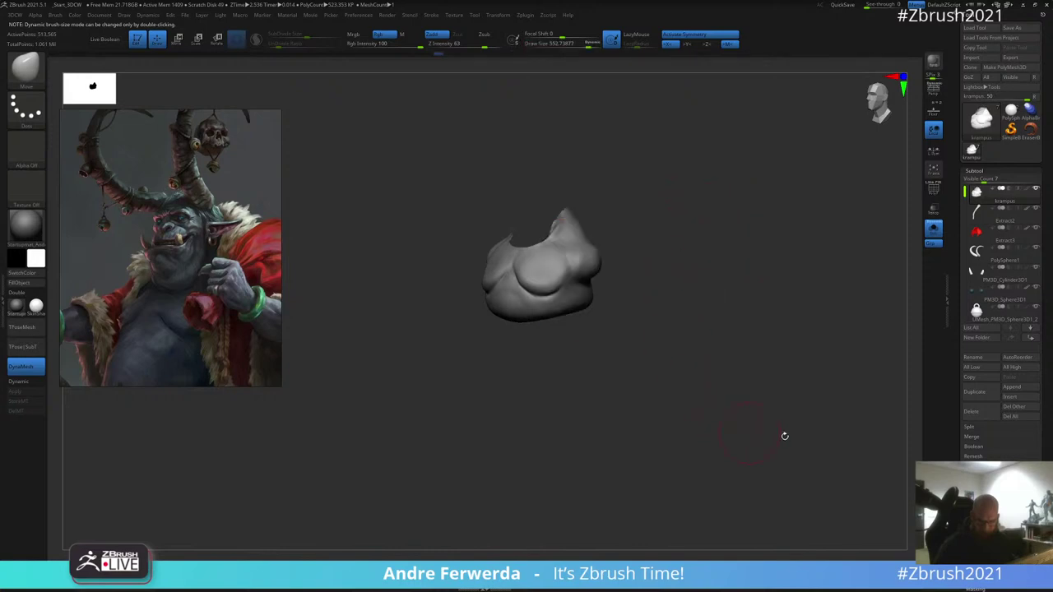
click(979, 427)
click(975, 435)
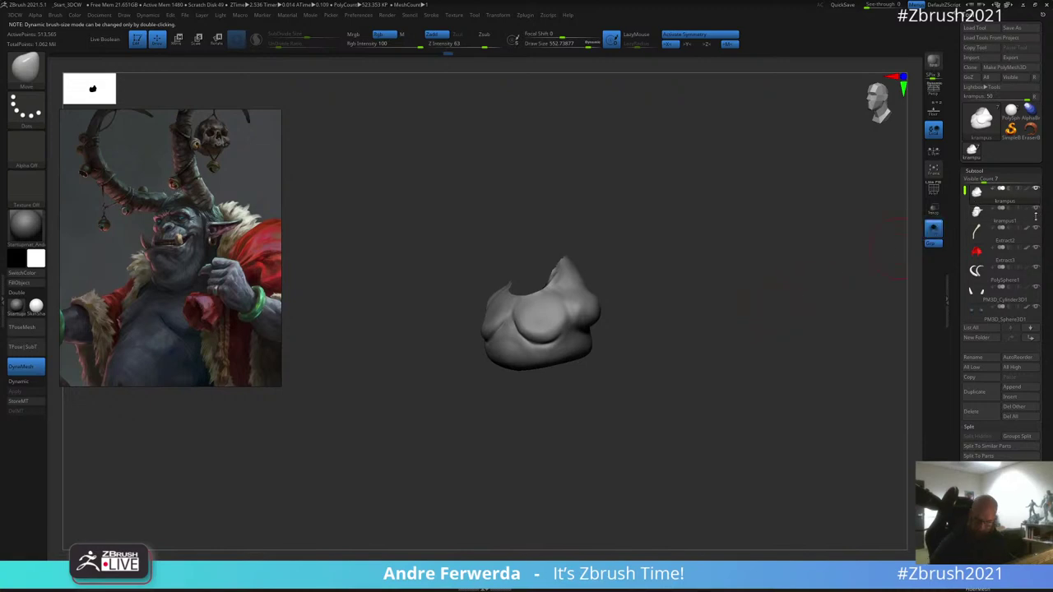
Step: Turn off Solo mode and display only the torso and head subtools to check the split
click(936, 229)
shift+click(1035, 189)
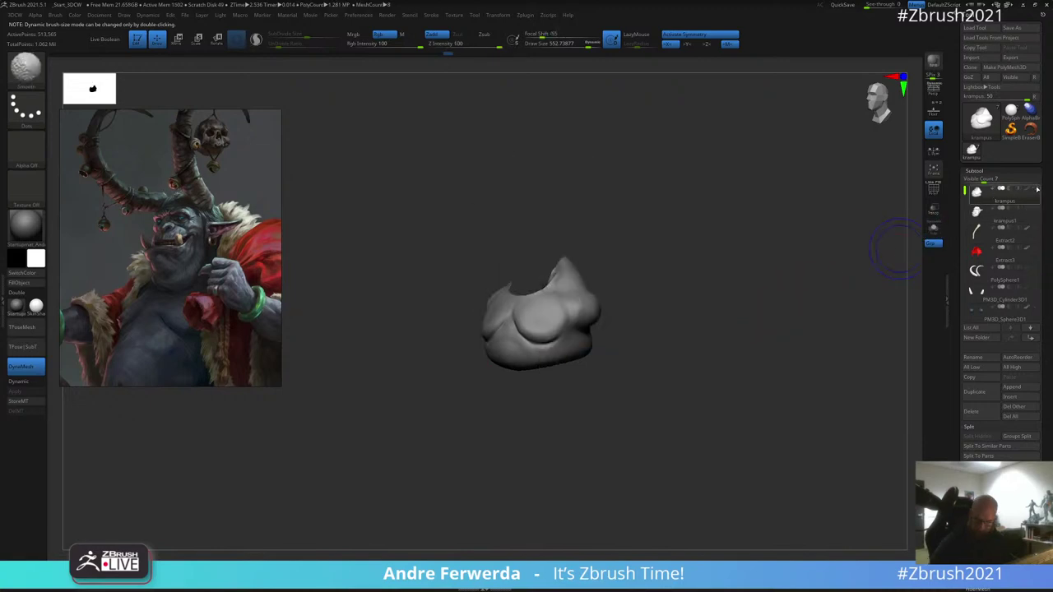
click(1036, 208)
drag(765, 287, 773, 315)
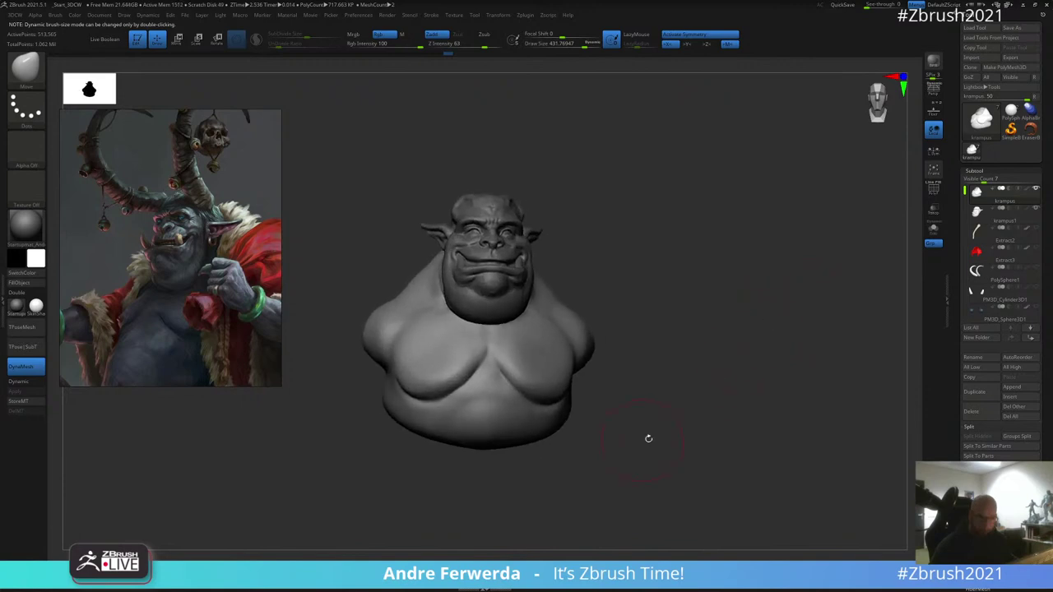
Step: Bring back all subtools and check the complete bust from the front
drag(710, 423, 682, 428)
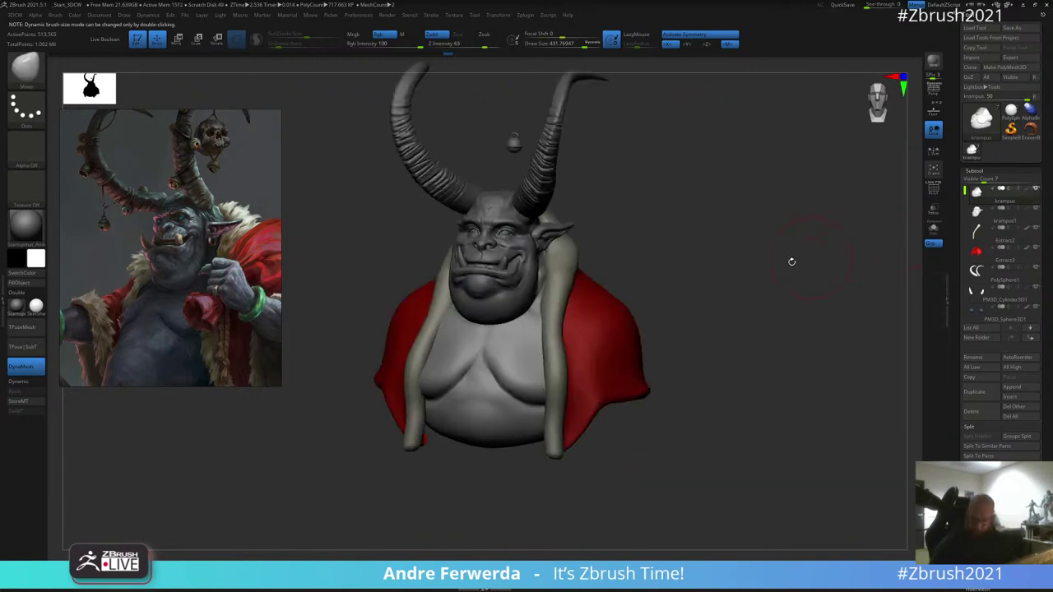
drag(789, 261, 779, 295)
key(space)
drag(705, 297, 701, 297)
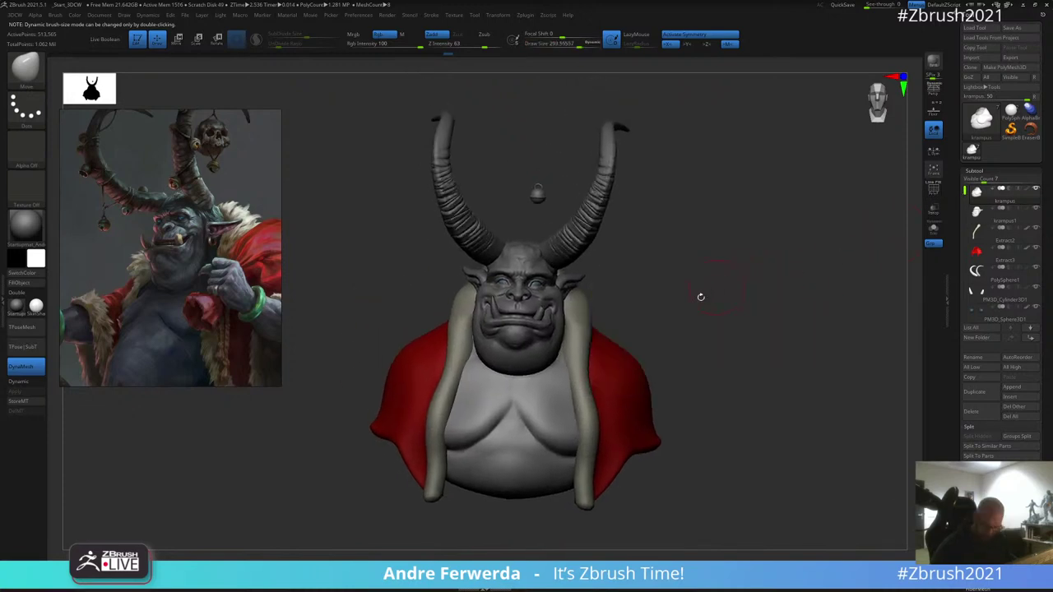
key(space)
shift+drag(753, 264, 705, 263)
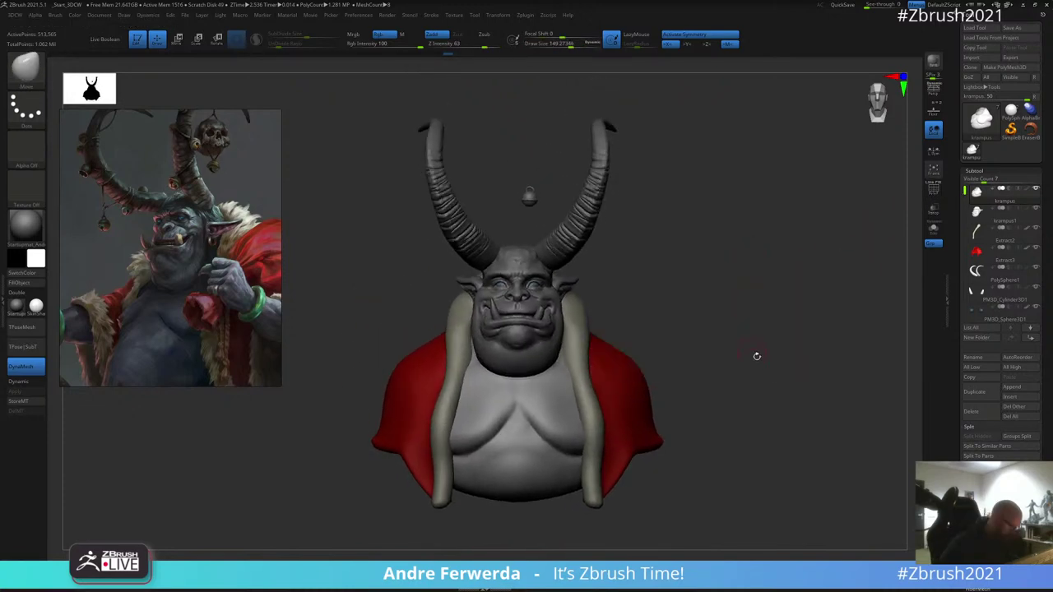
Step: Insert a cube as a new subtool below the krampus torso
alt+drag(757, 357, 781, 338)
drag(782, 337, 796, 364)
alt+drag(751, 329, 731, 330)
drag(731, 330, 718, 354)
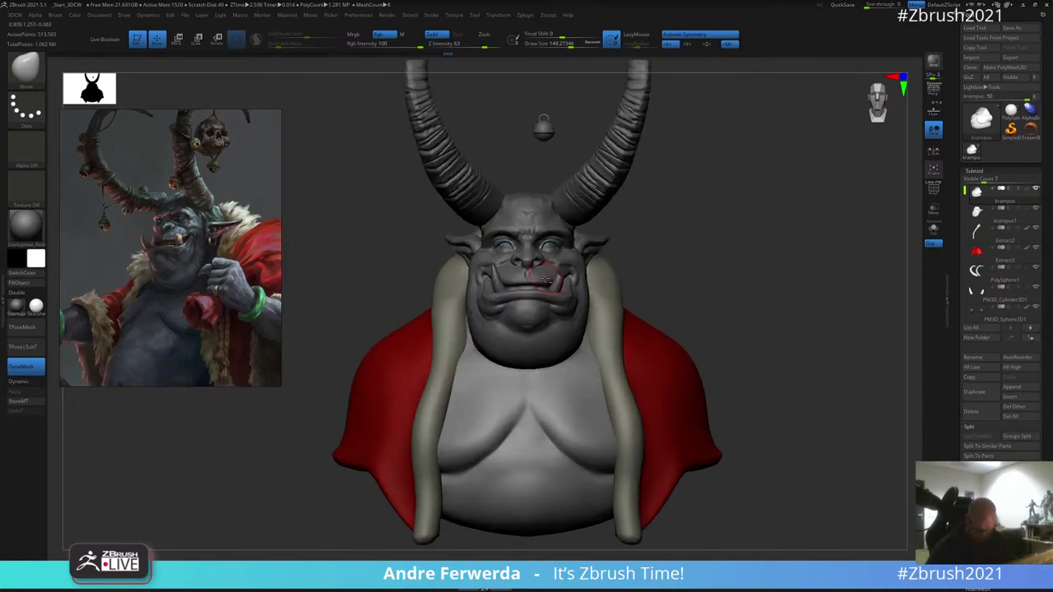
click(1019, 398)
click(696, 447)
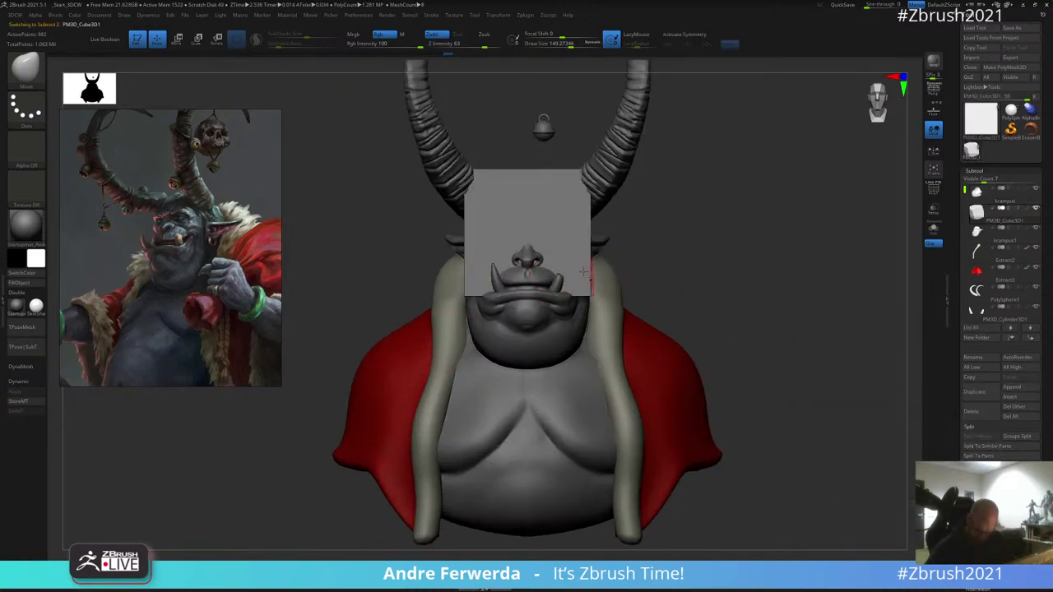
Step: Scale the cube down to a small block, move it in front of the krampus's face and adjust its depth
key(w)
drag(529, 234, 529, 172)
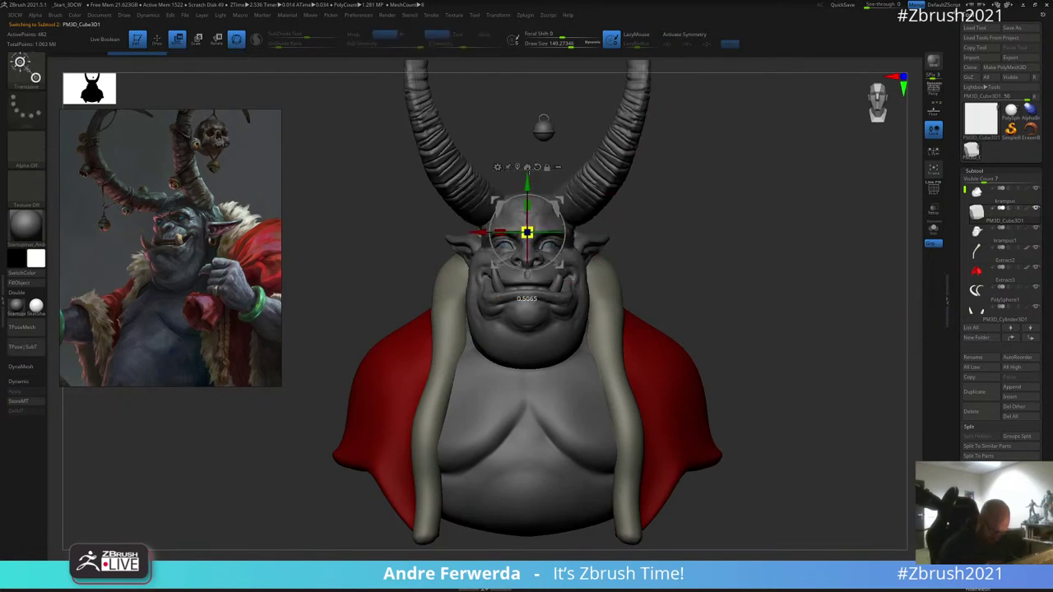
drag(633, 187, 720, 185)
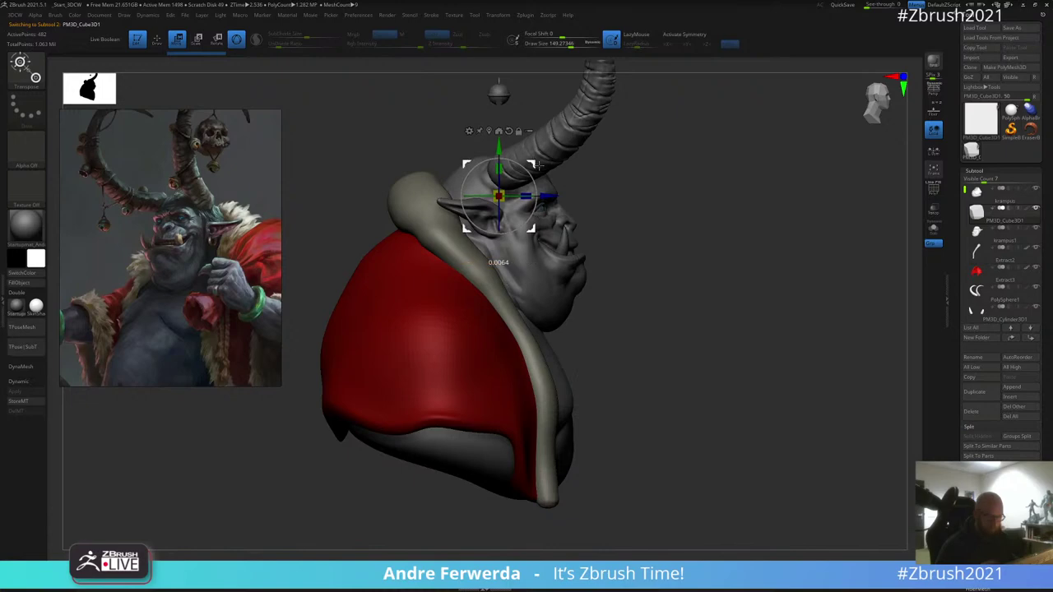
drag(535, 163, 644, 165)
ctrl+right_drag(644, 166, 638, 216)
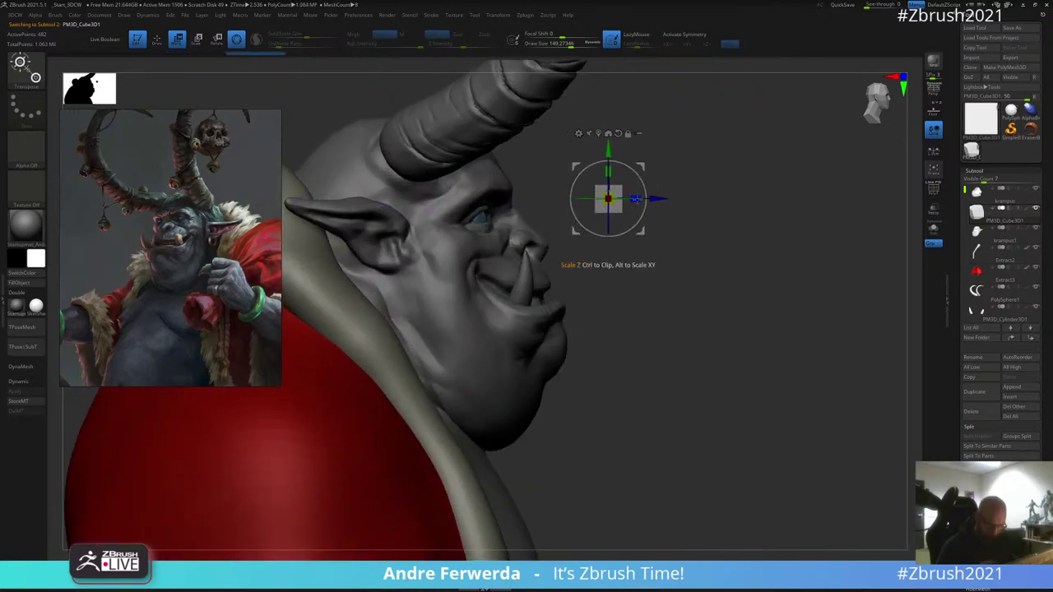
drag(636, 198, 633, 200)
key(q)
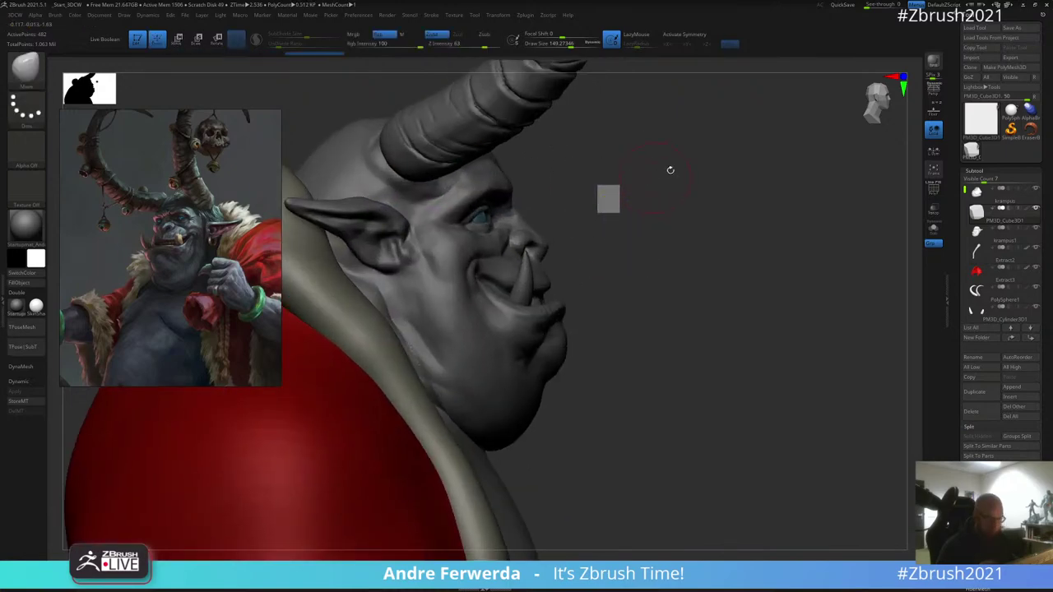
Step: Activate Dynamic Subdiv on the cube, choosing the Always YES option, and check it from the front
mouse_move(695, 163)
right_down()
mouse_move(680, 170)
mouse_move(677, 152)
right_up()
key(shift+f)
key(shift+f)
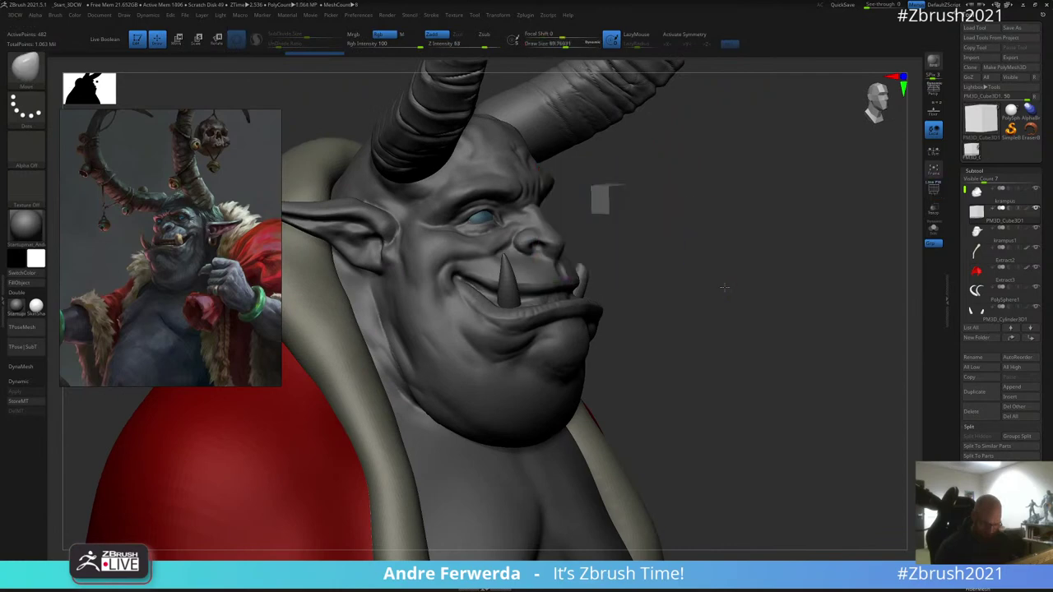
right_drag(724, 288, 702, 333)
key(d)
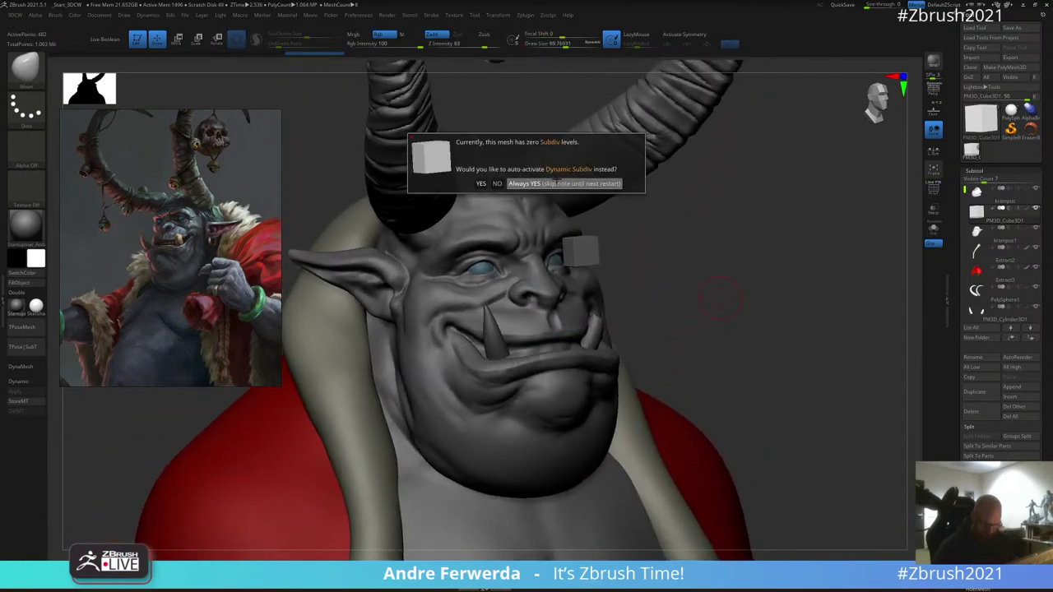
click(609, 183)
drag(647, 209, 714, 213)
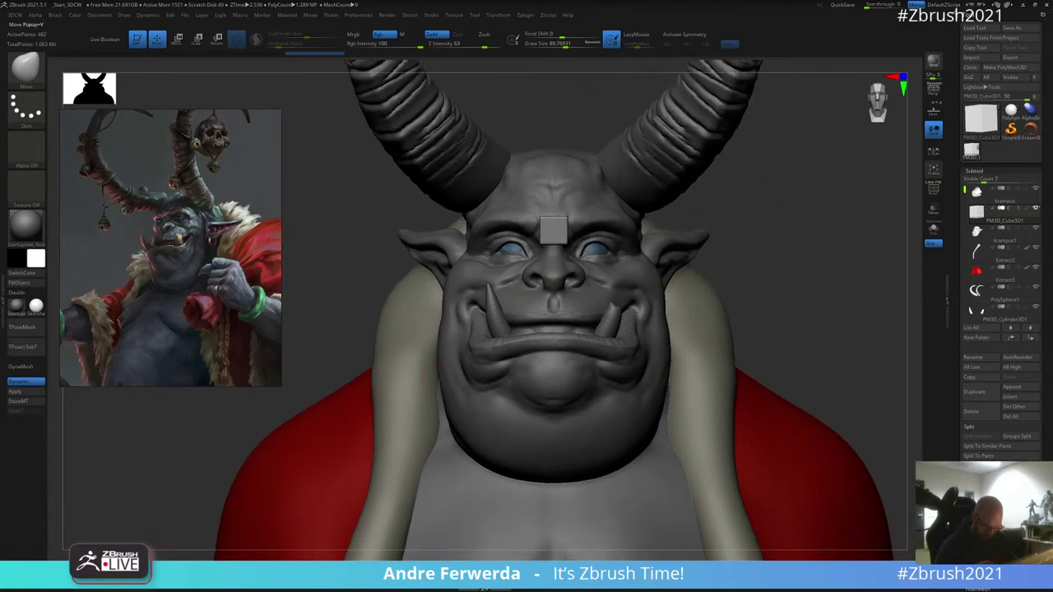
Step: Reselect the cube subtool, activate X symmetry on it and remesh it with DynaMesh
alt+click(491, 308)
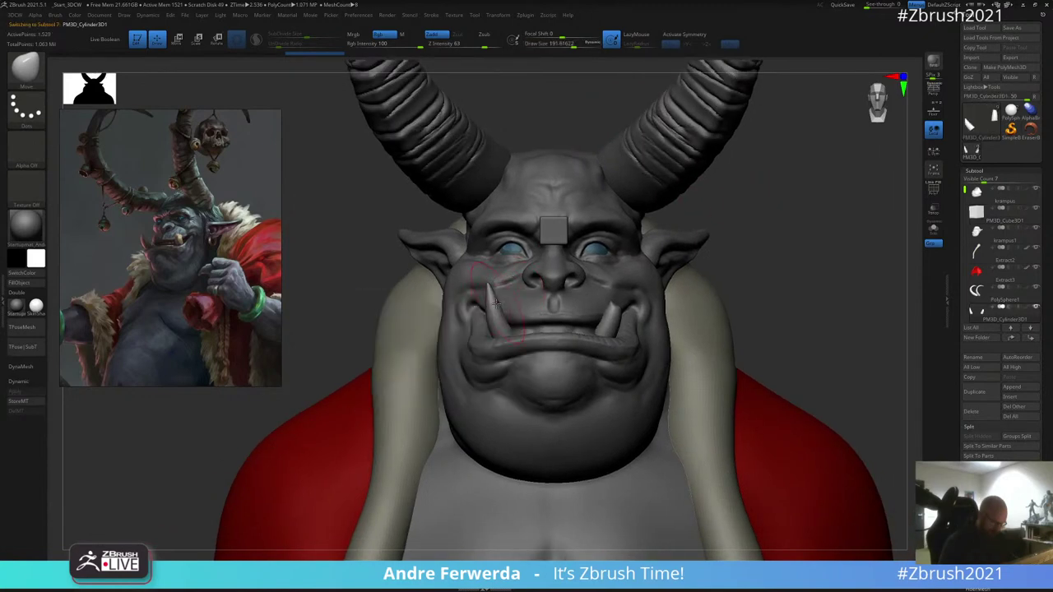
alt+click(558, 235)
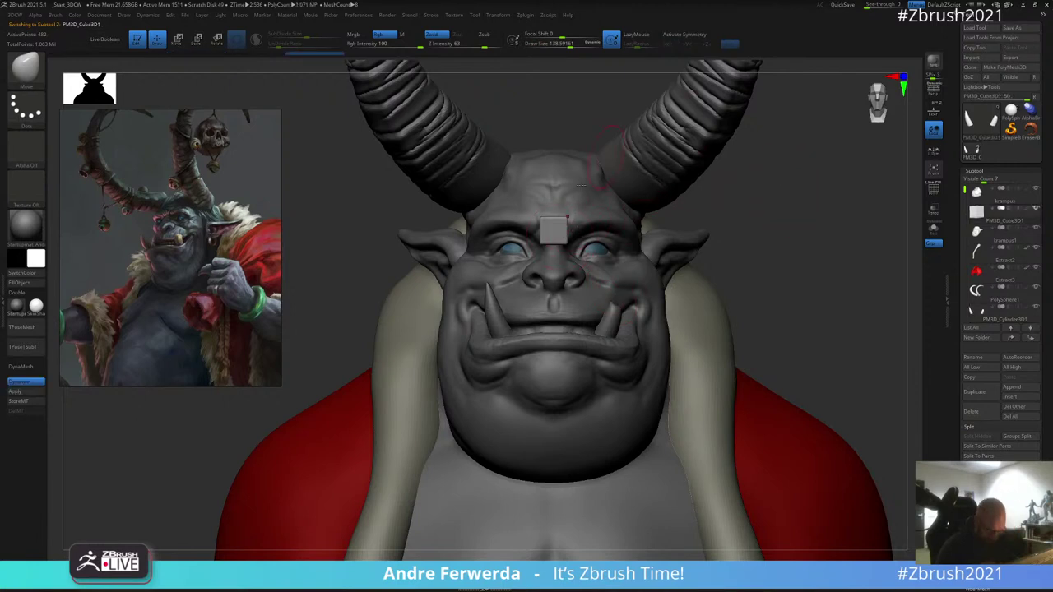
key(x)
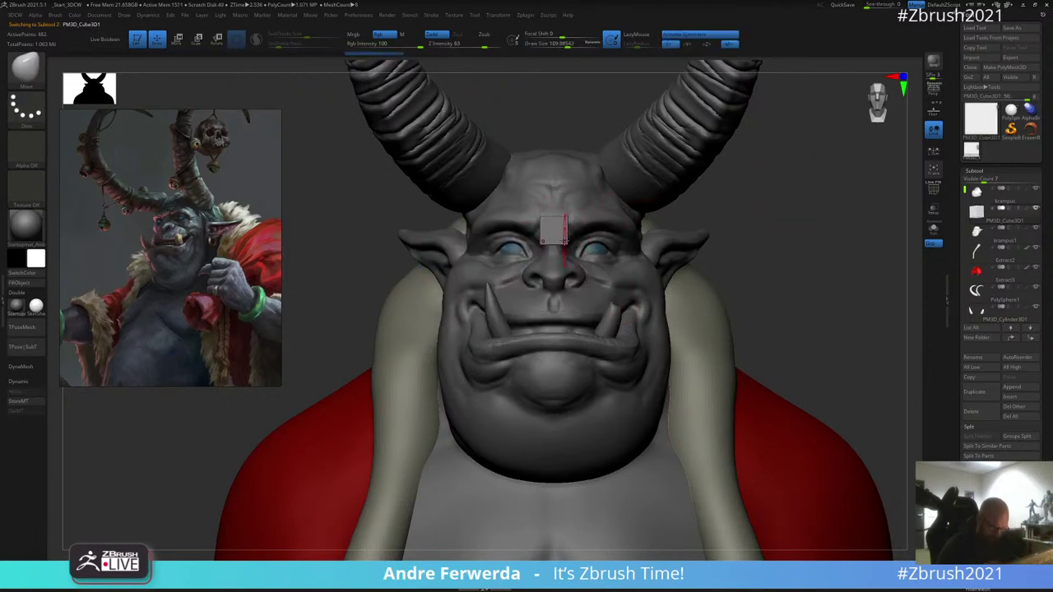
ctrl+drag(345, 384, 382, 357)
key(space)
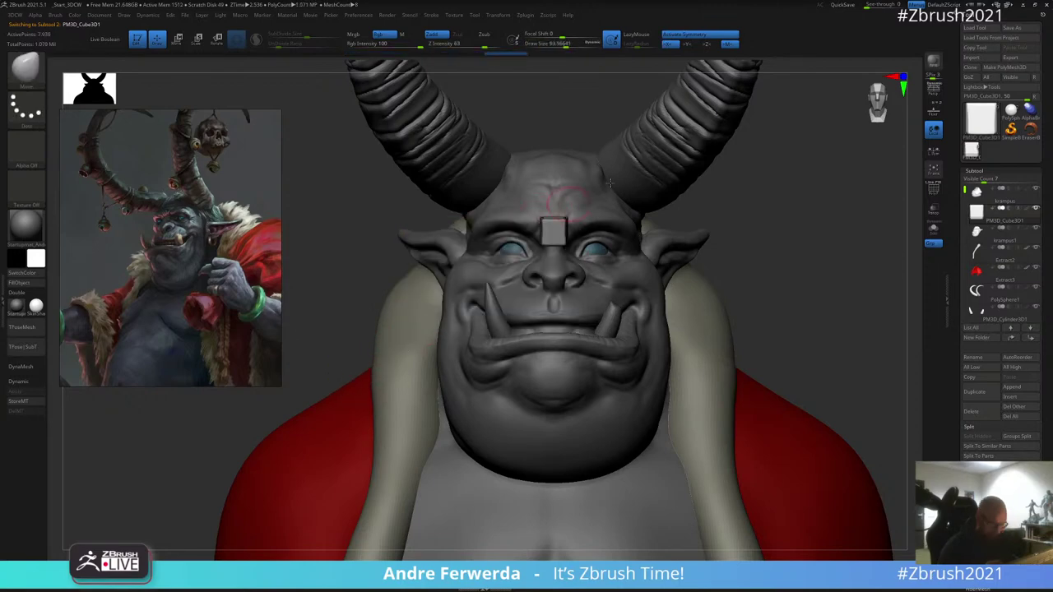
Step: Flatten the cube along its depth while viewing it from above, and check it against the face from the front
right_drag(609, 183, 666, 218)
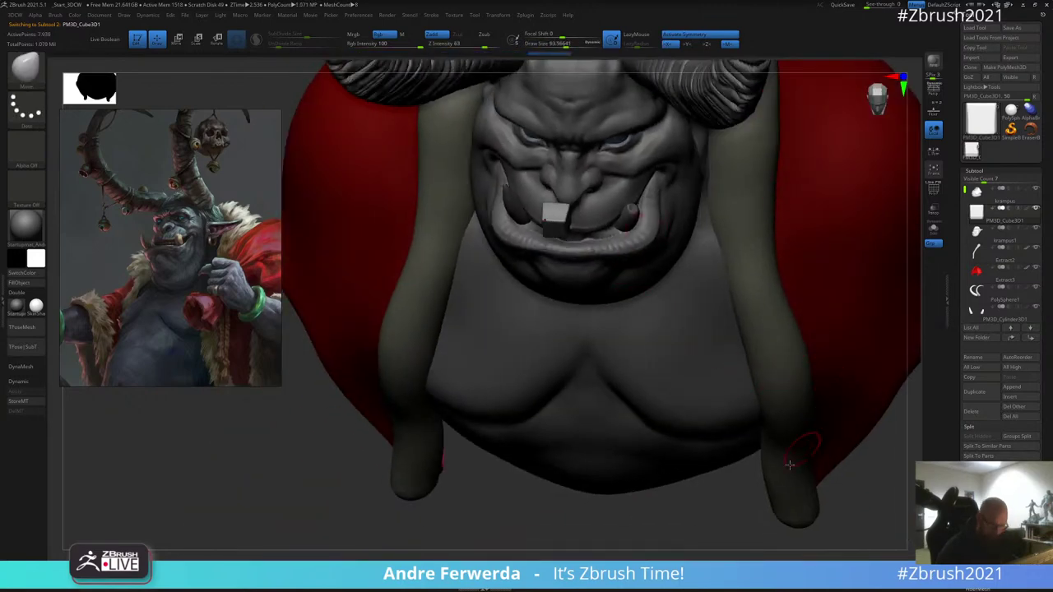
right_drag(790, 465, 734, 519)
key(w)
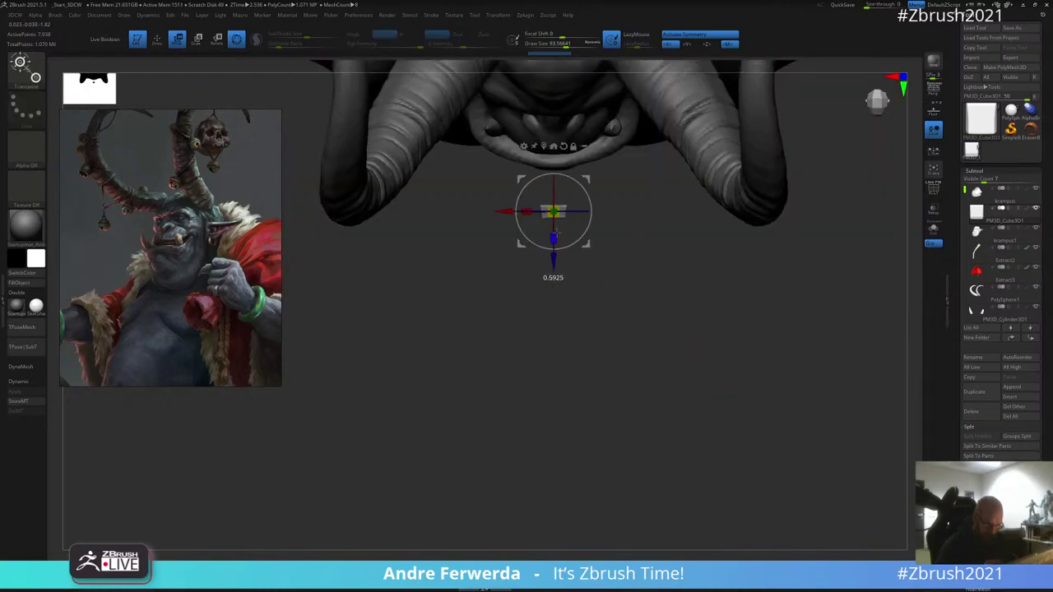
key(q)
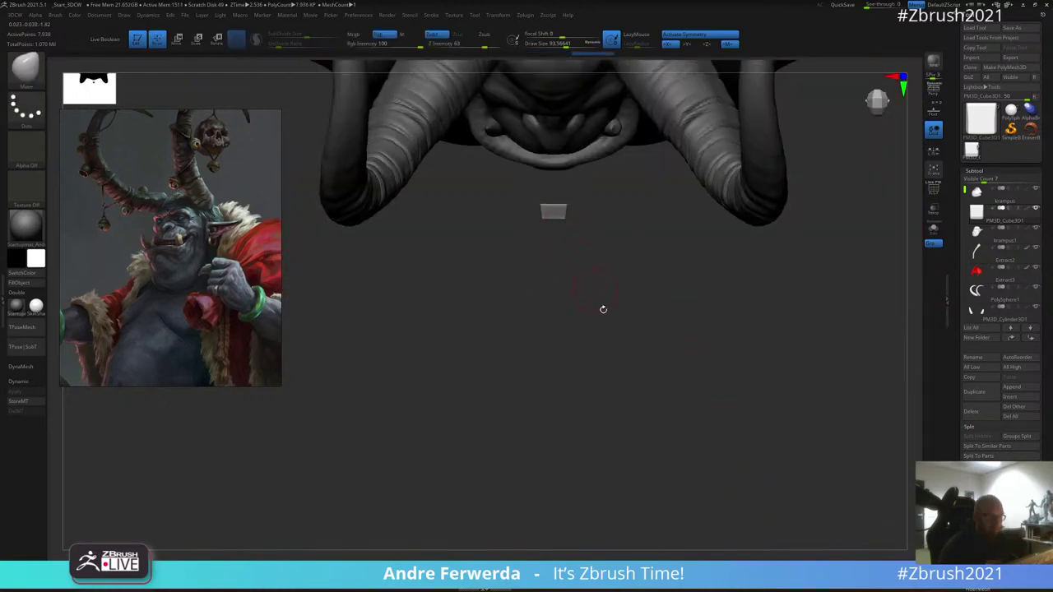
mouse_move(649, 370)
right_down()
mouse_move(649, 325)
mouse_move(601, 416)
mouse_move(619, 311)
mouse_move(761, 207)
mouse_move(679, 260)
right_up()
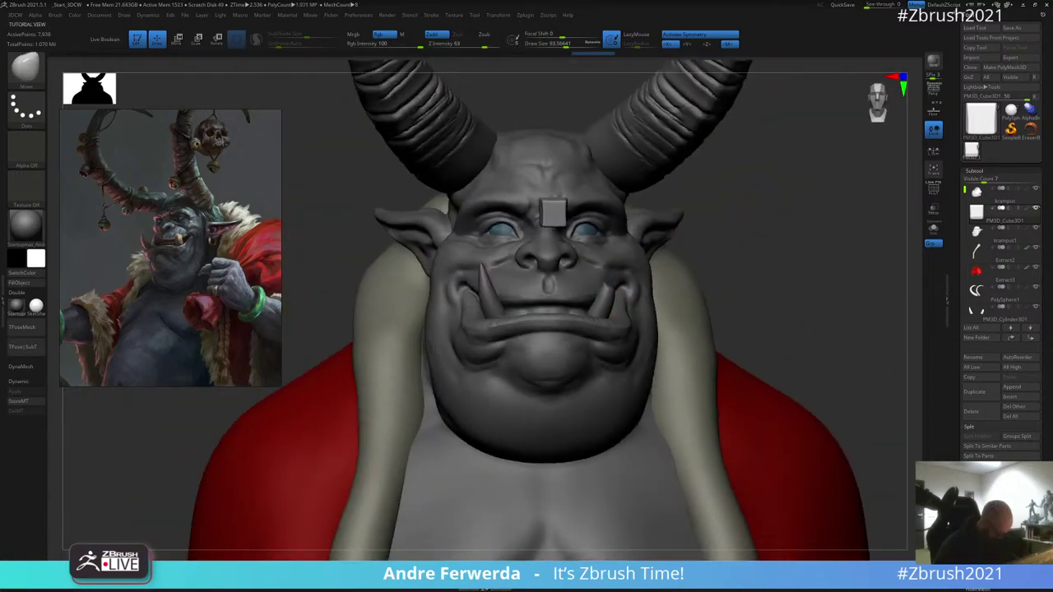
Step: Select the ClayBuildup brush and look through the available brush alphas
key(b)
key(c)
key(b)
shift+drag(740, 178, 748, 118)
key(space)
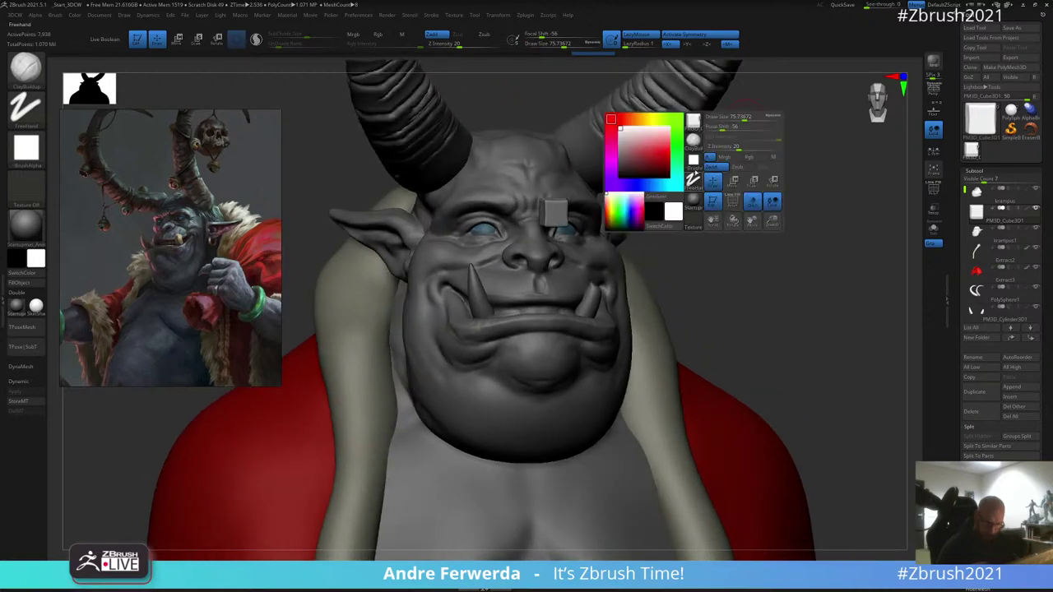
click(693, 159)
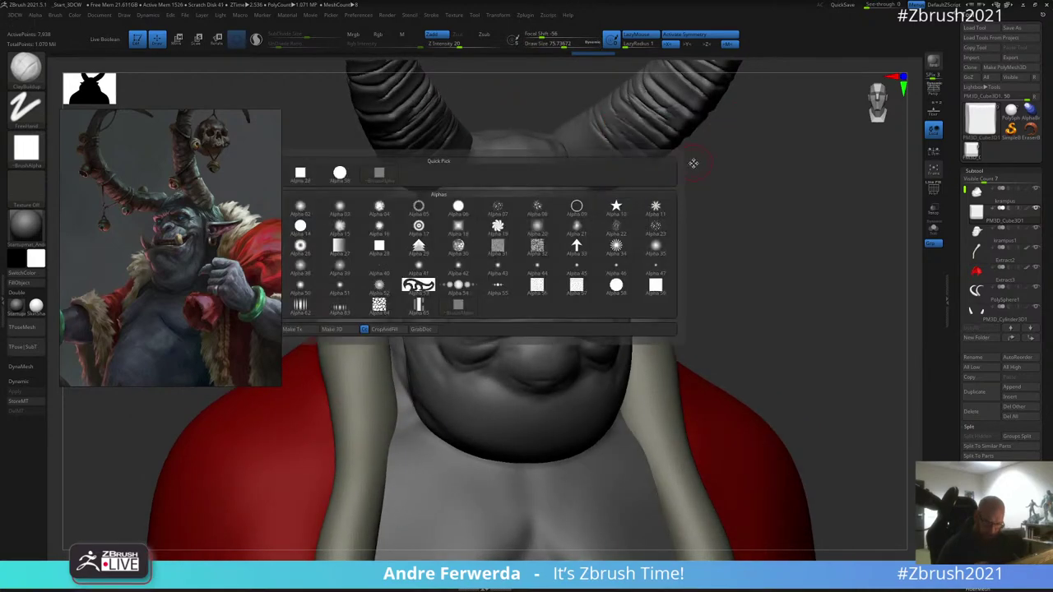
key(space)
key(space)
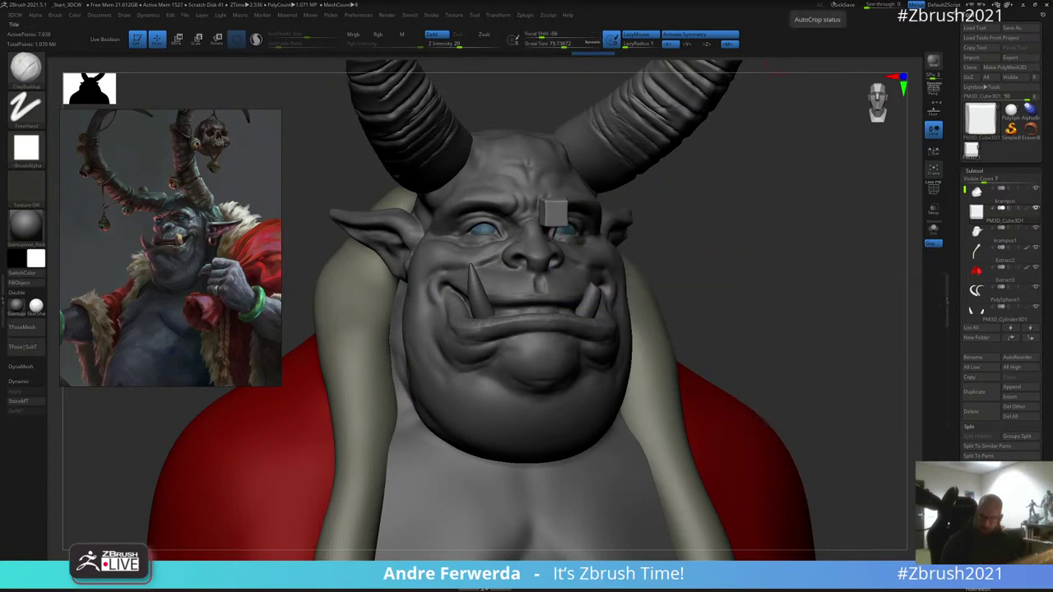
Step: Load the tool file redgoblin_12.ZTL from the red_goblin project folder
click(974, 29)
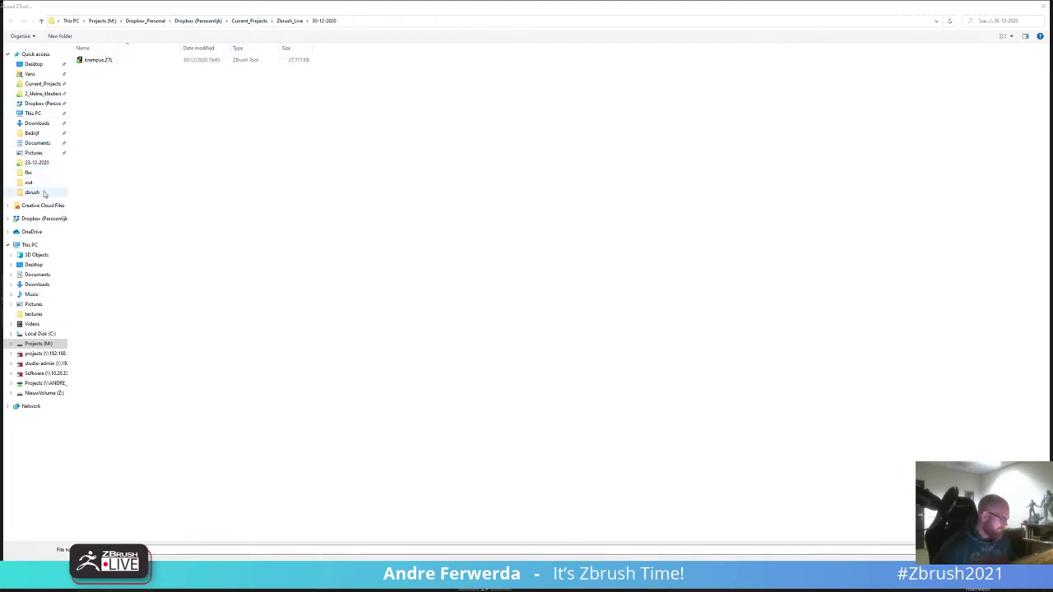
click(248, 21)
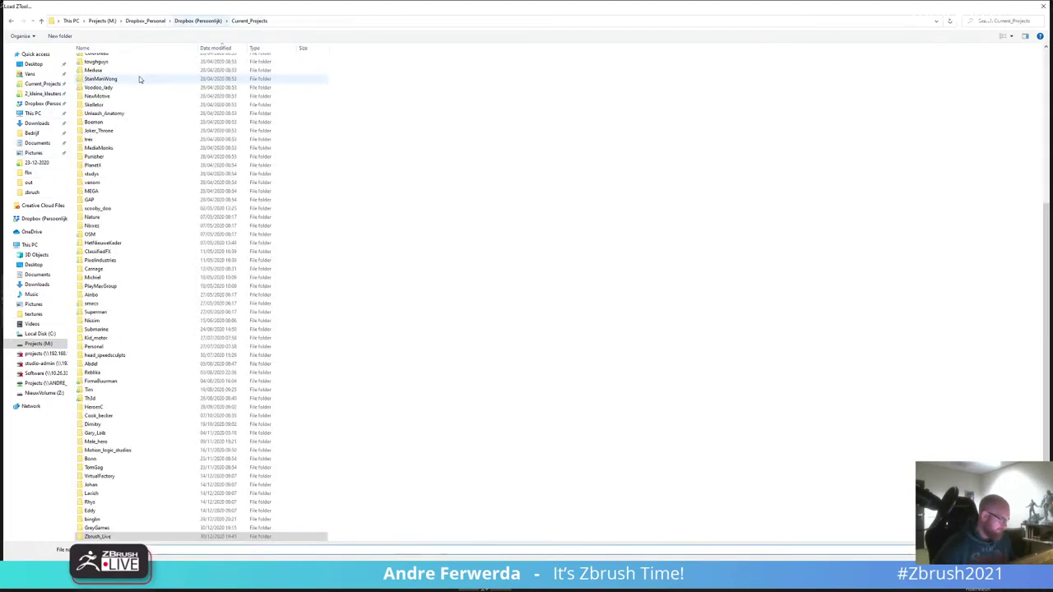
scroll(129, 106, up, 2)
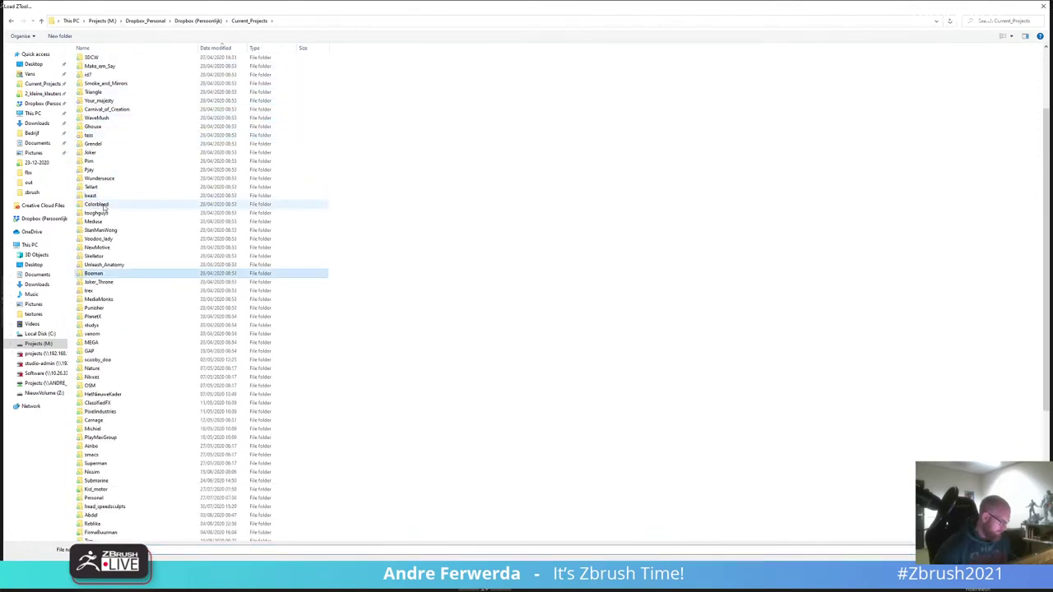
scroll(124, 265, down, 8)
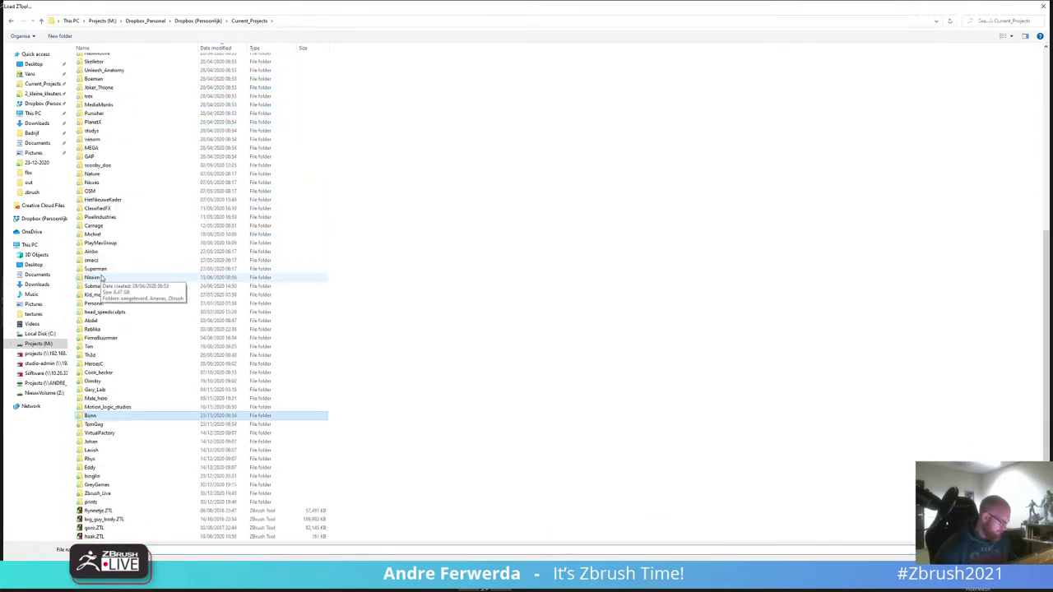
double_click(102, 417)
double_click(97, 69)
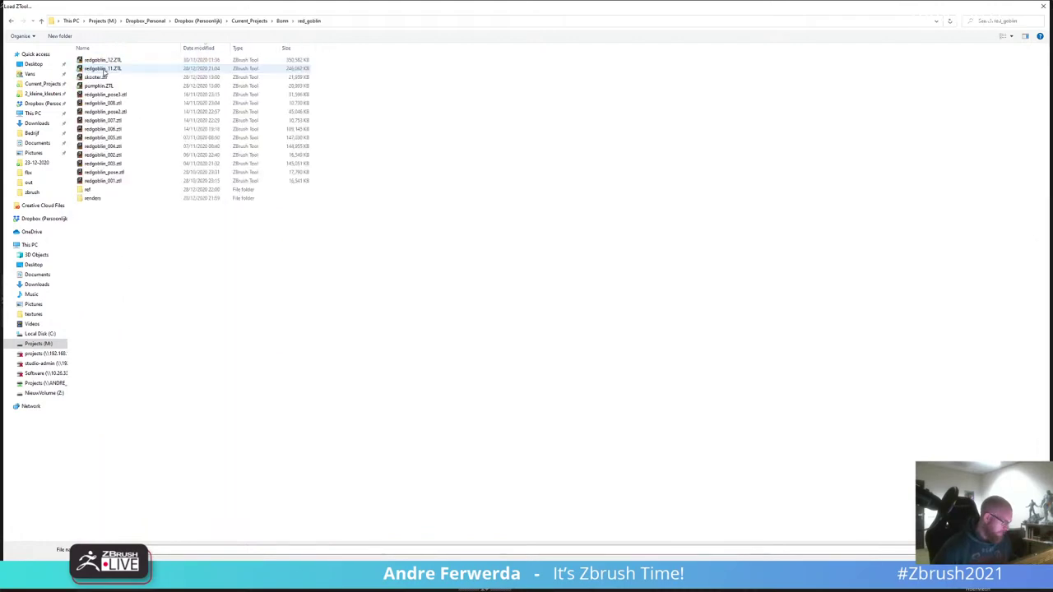
double_click(102, 60)
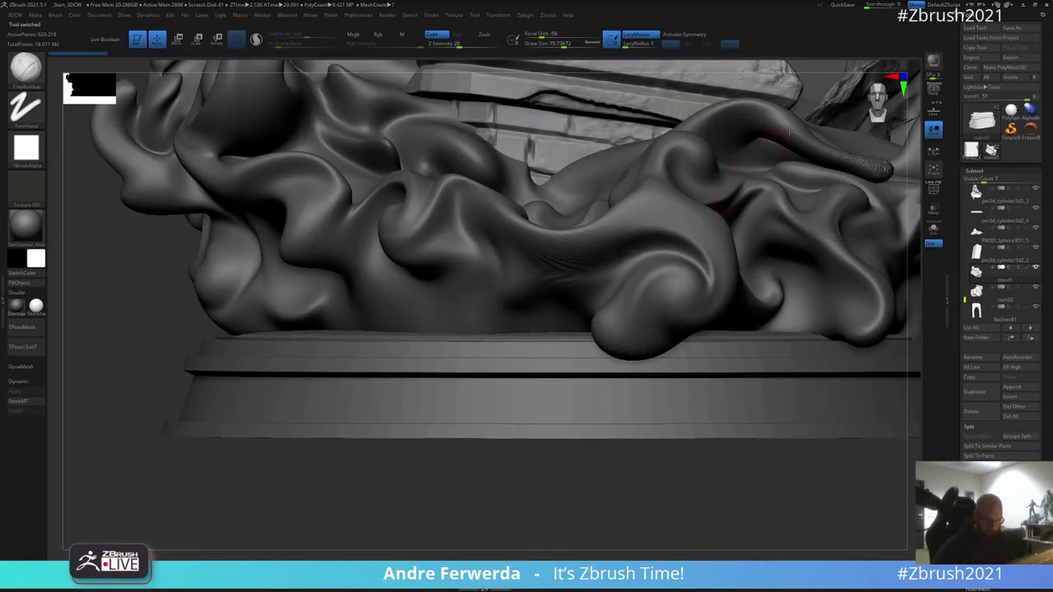
Step: Examine the full goblin statue with its brick arch and sculpted base from several angles
key(f)
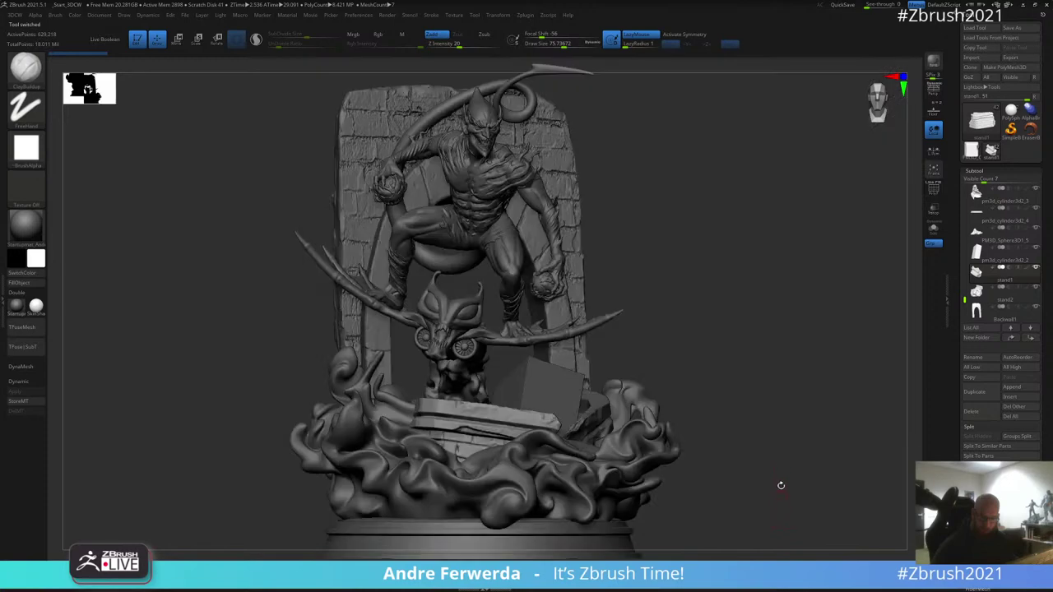
alt+drag(782, 436, 779, 427)
key(shift)
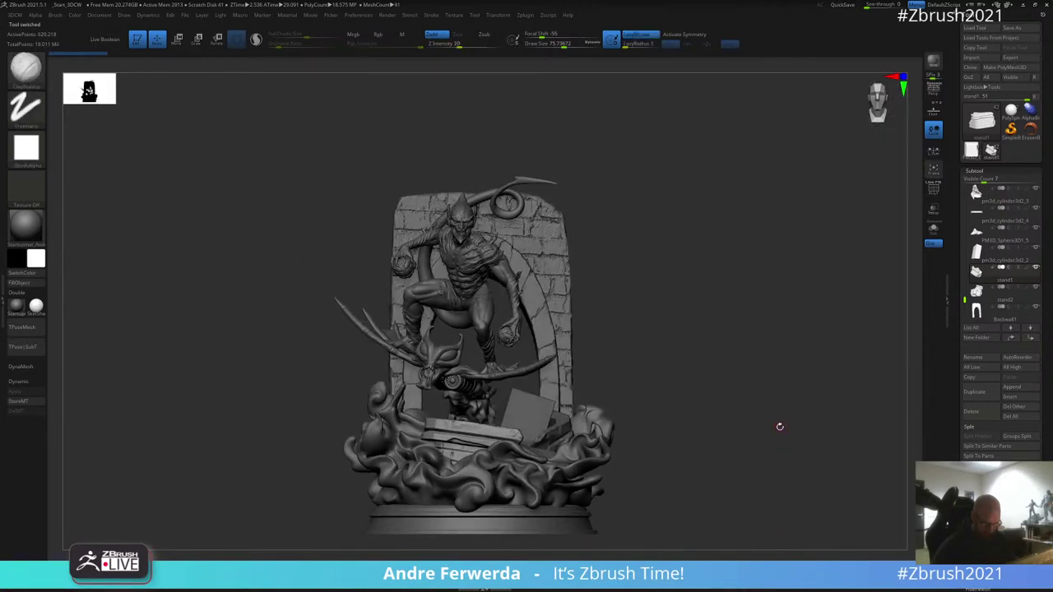
mouse_move(666, 265)
mouse_down()
mouse_move(675, 263)
mouse_move(710, 343)
mouse_move(731, 419)
mouse_move(717, 423)
mouse_move(738, 431)
mouse_move(746, 420)
mouse_up()
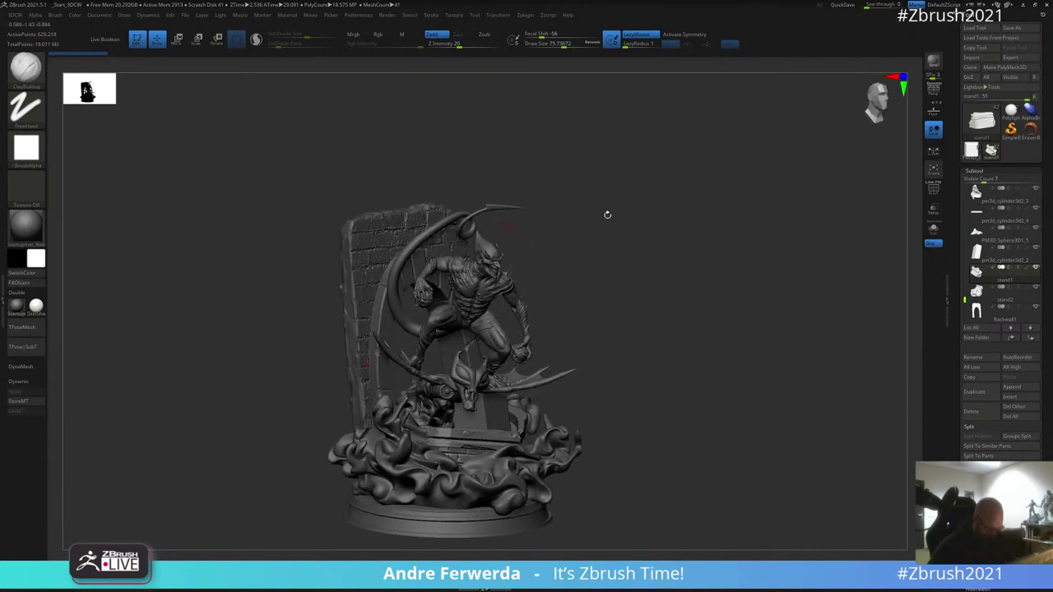
mouse_move(635, 199)
mouse_down()
mouse_move(643, 196)
mouse_move(616, 179)
mouse_move(609, 137)
mouse_up()
right_click(639, 196)
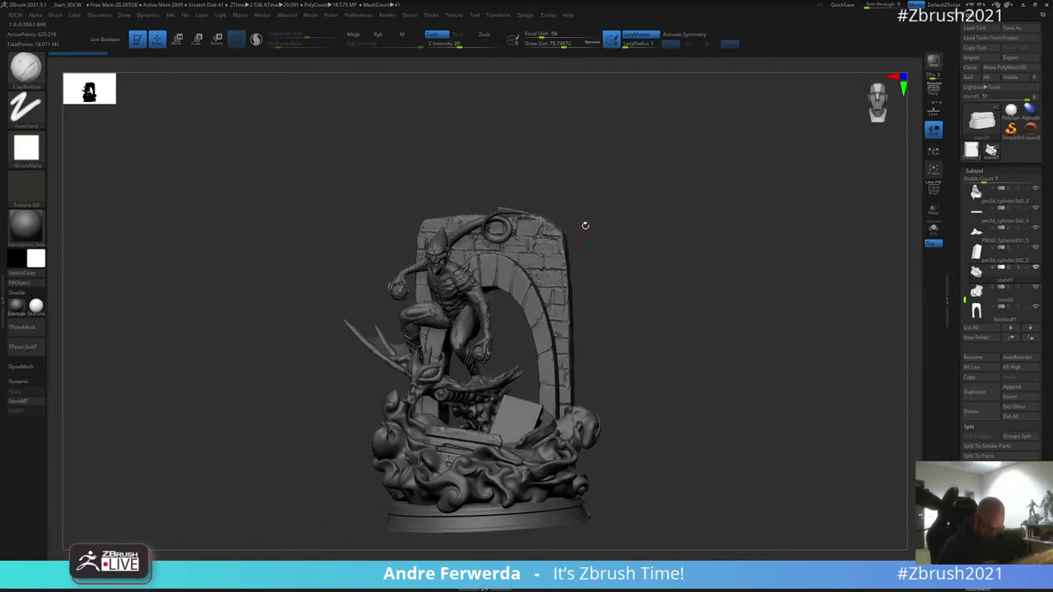
mouse_move(718, 320)
alt+mouse_down()
mouse_move(684, 277)
mouse_move(689, 246)
mouse_move(705, 248)
alt+mouse_up()
key(space)
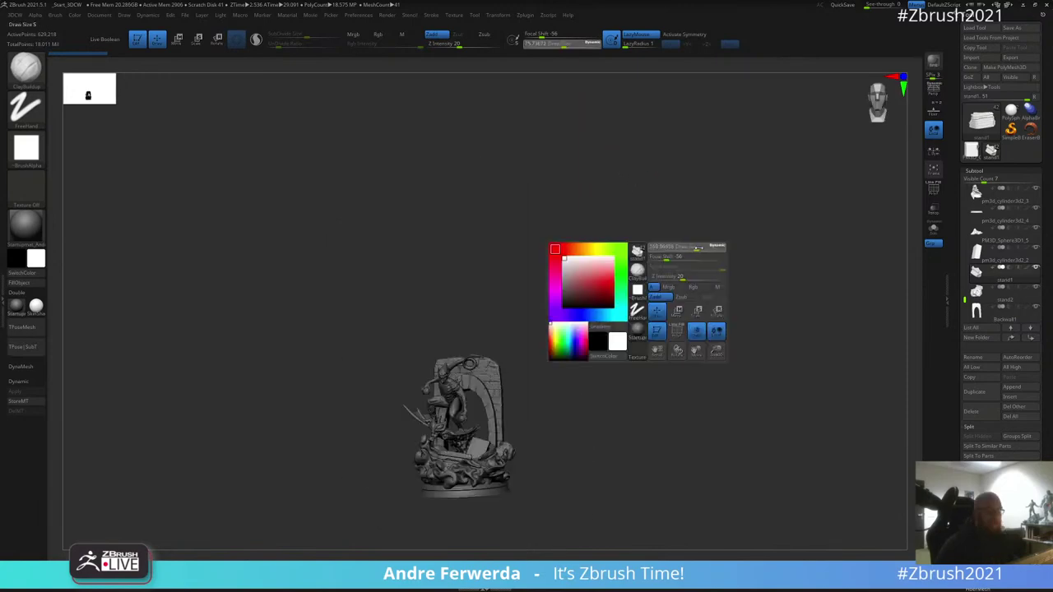
mouse_move(674, 374)
alt+mouse_down()
mouse_move(707, 355)
mouse_move(737, 367)
mouse_move(701, 395)
mouse_move(759, 359)
mouse_move(755, 380)
mouse_move(694, 423)
alt+mouse_up()
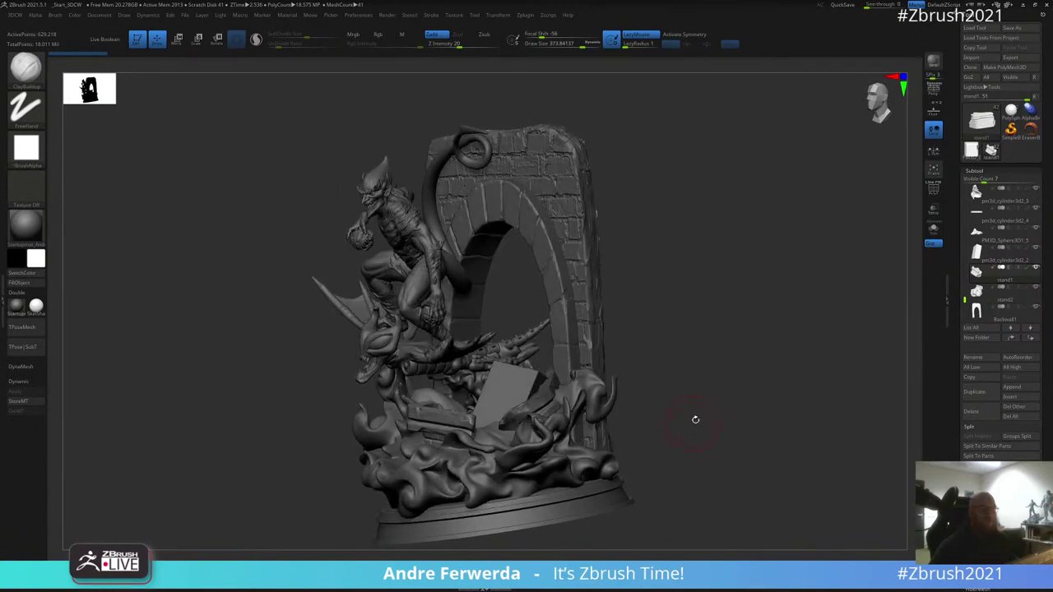
Step: Delete all subtools of the goblin statue and switch back to the krampus bust in front view
click(1023, 418)
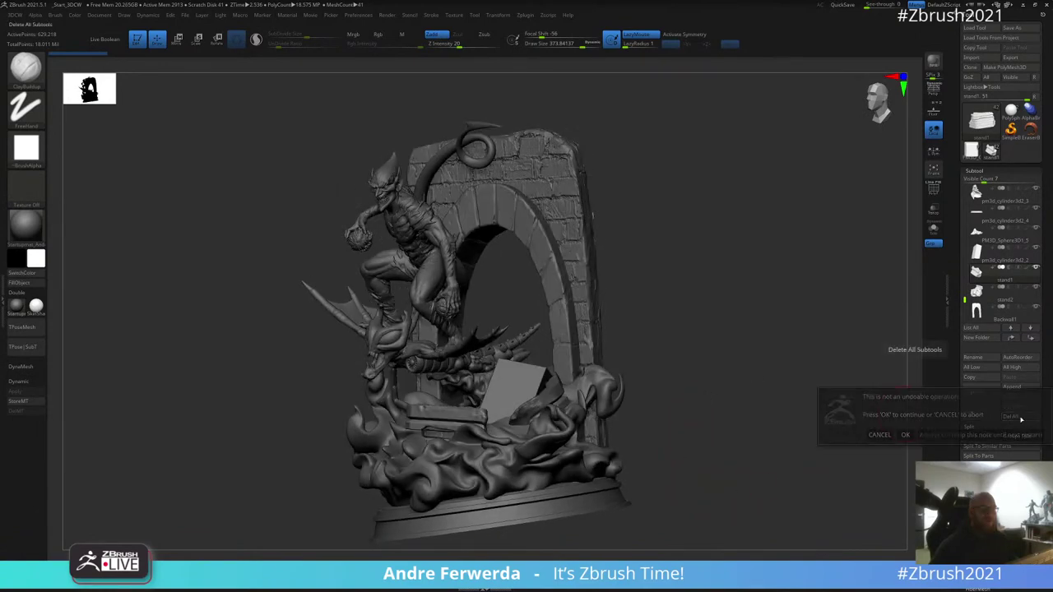
click(906, 434)
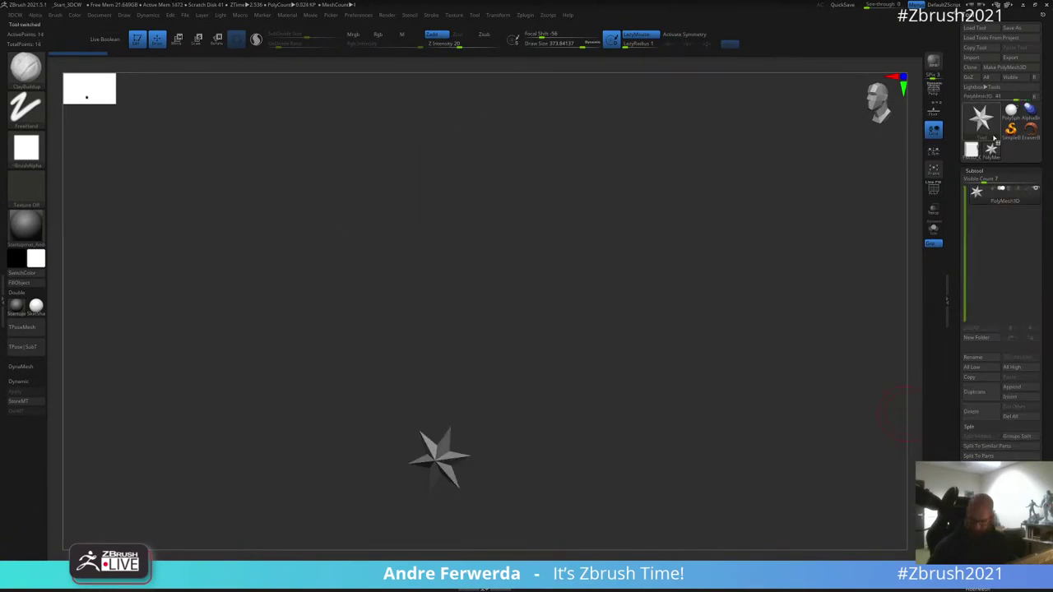
click(972, 151)
shift+drag(794, 210, 716, 193)
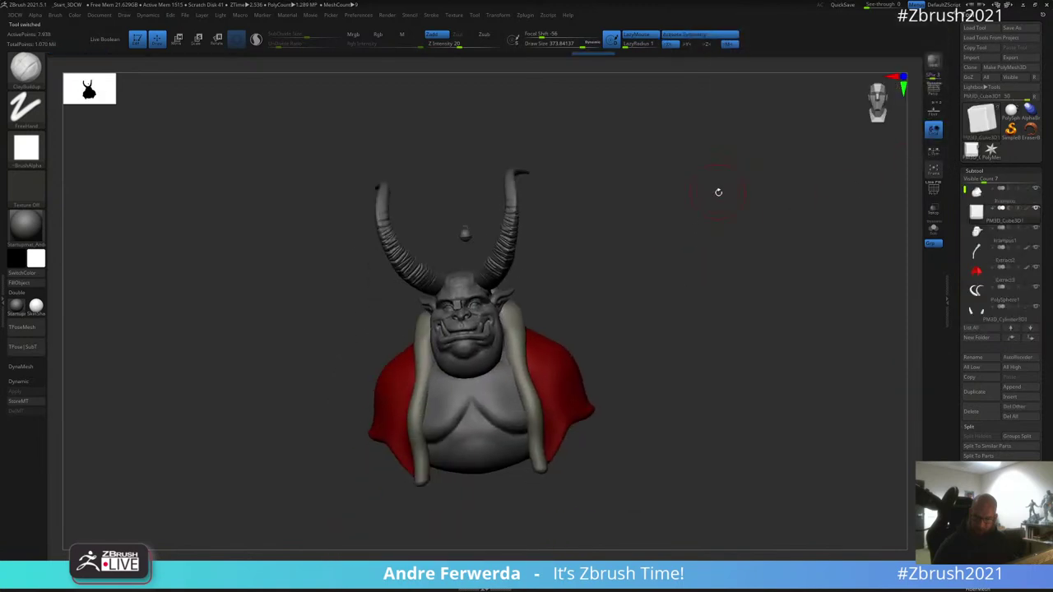
alt+drag(714, 264, 707, 308)
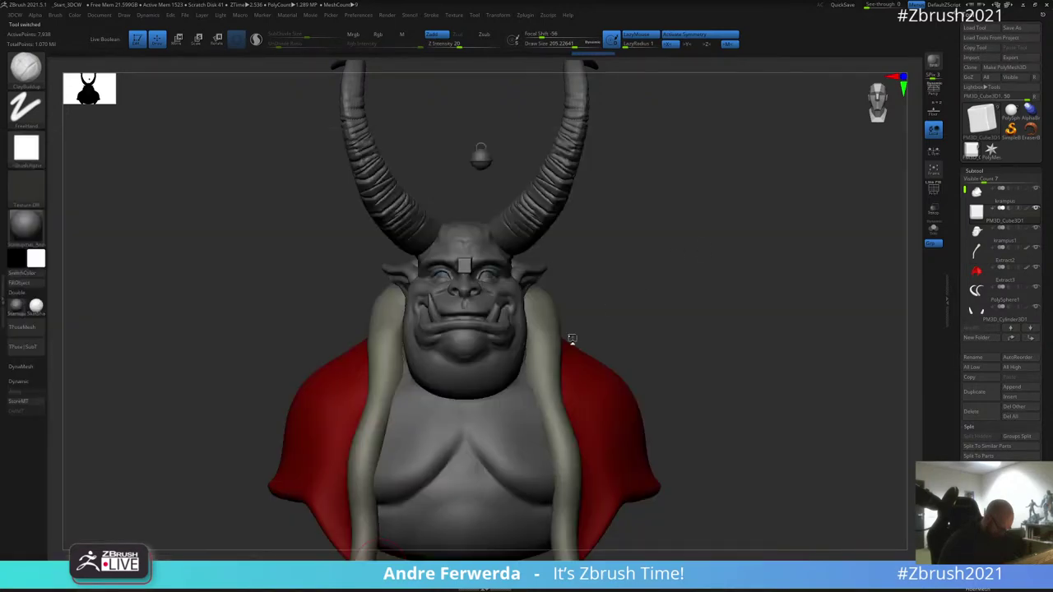
Step: Select the ClayBuildup brush and assign Alpha 01 to it
click(294, 578)
key(b)
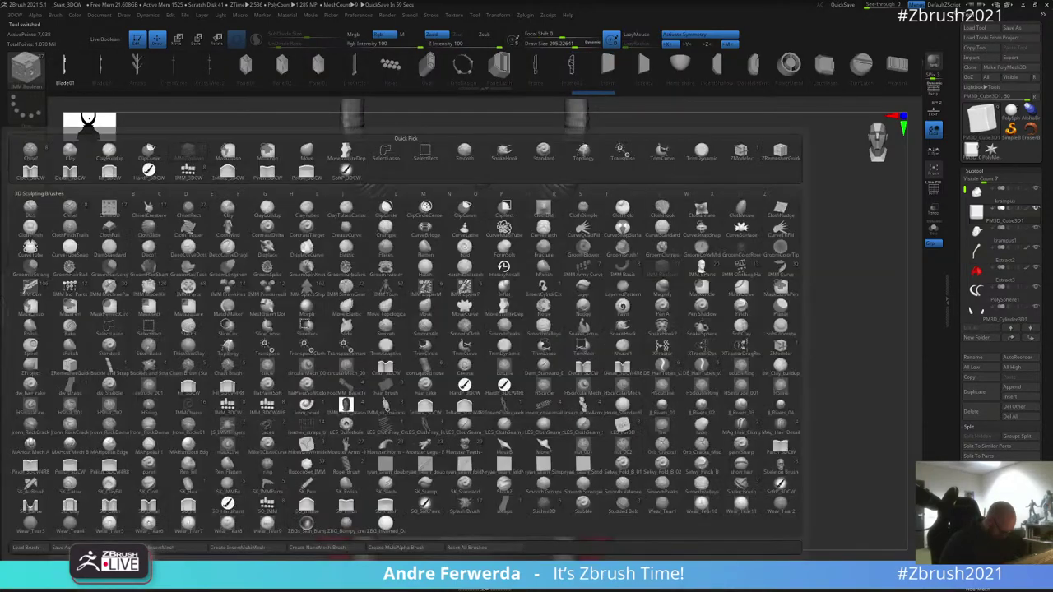
key(c)
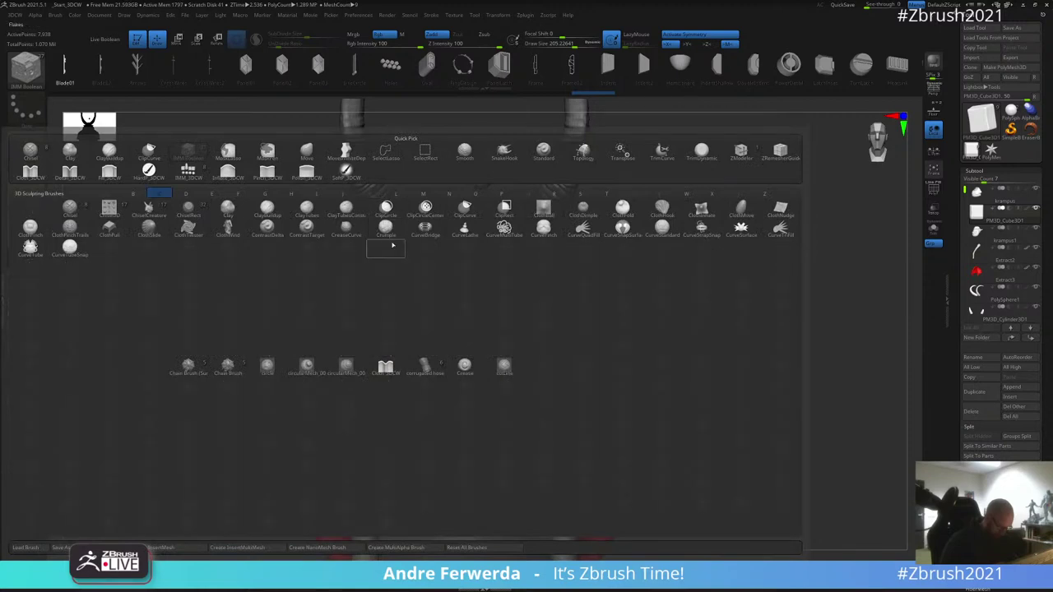
key(b)
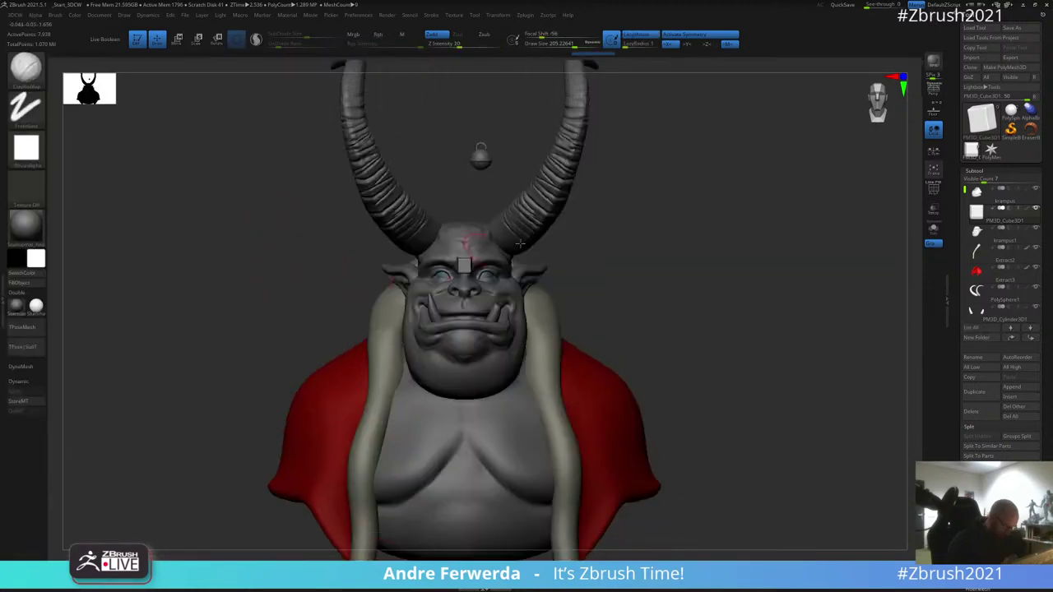
drag(667, 236, 691, 236)
key(space)
click(688, 236)
click(630, 275)
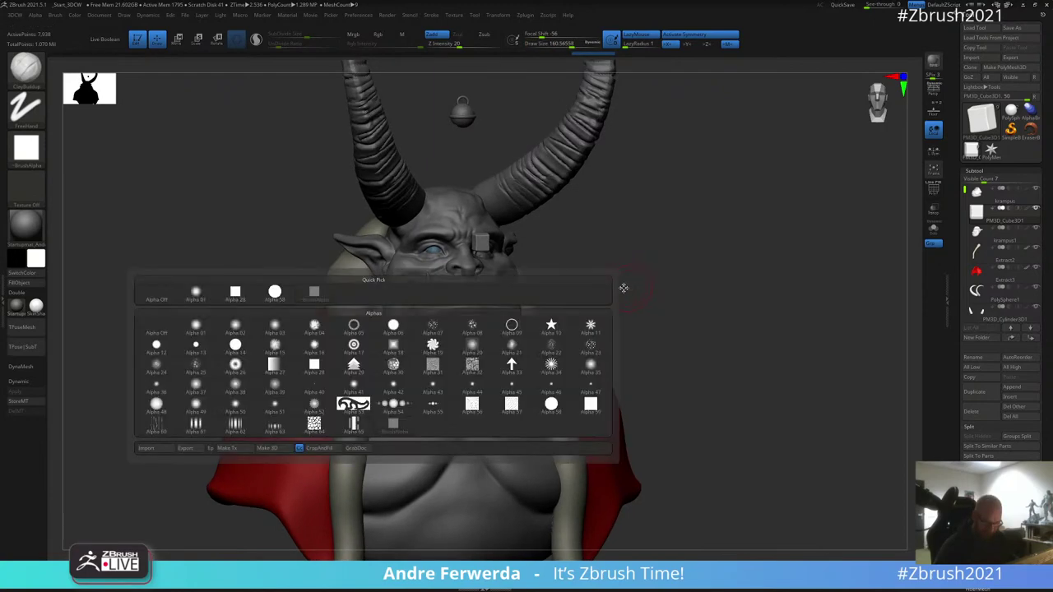
click(199, 296)
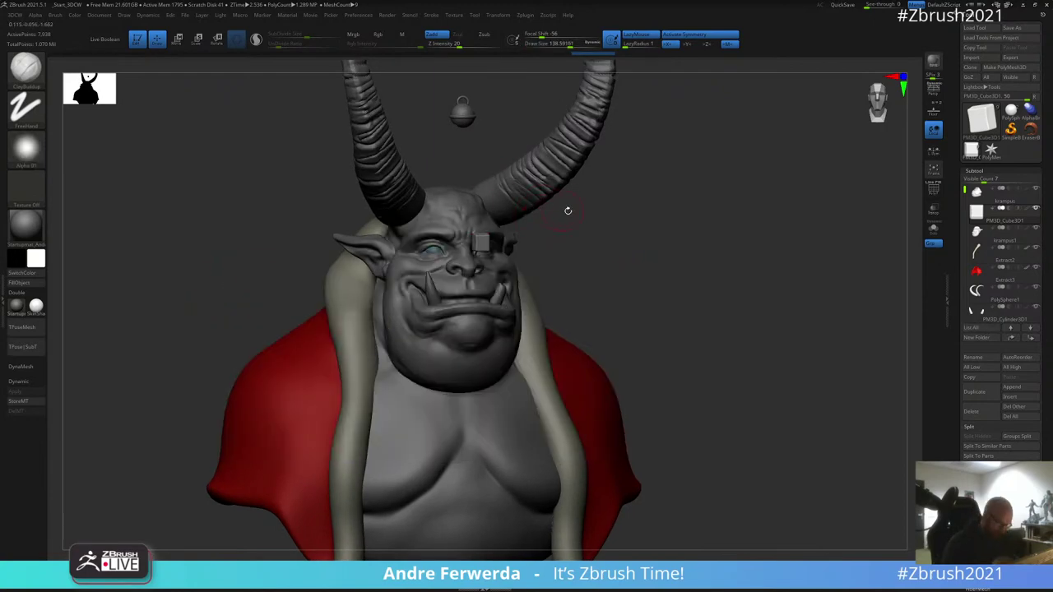
Step: Build up and smooth the small cube in front of the krampus face into a rough tooth shape
alt+drag(568, 212, 568, 239)
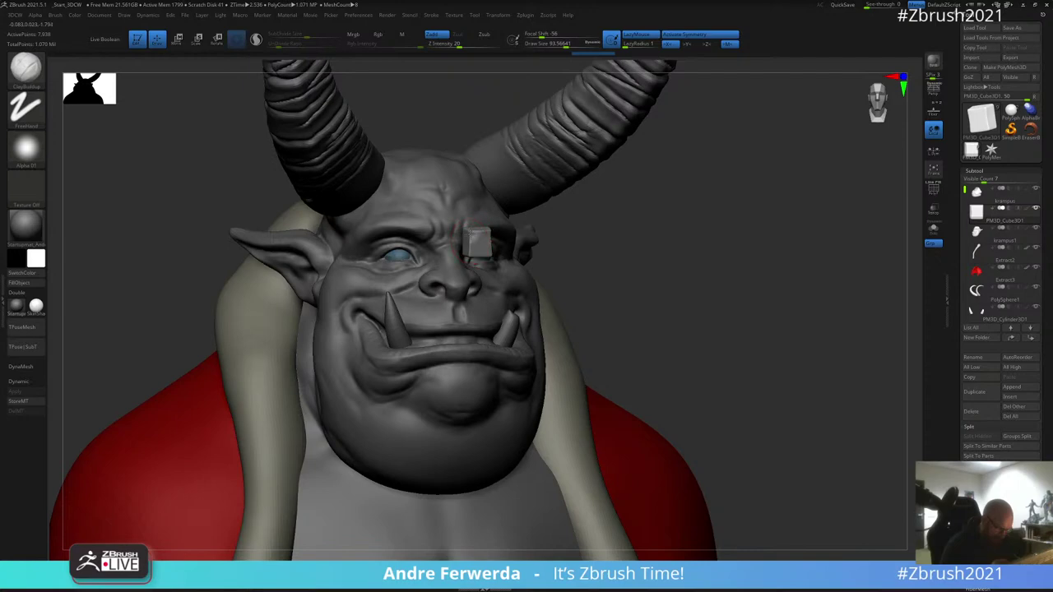
right_drag(465, 231, 487, 230)
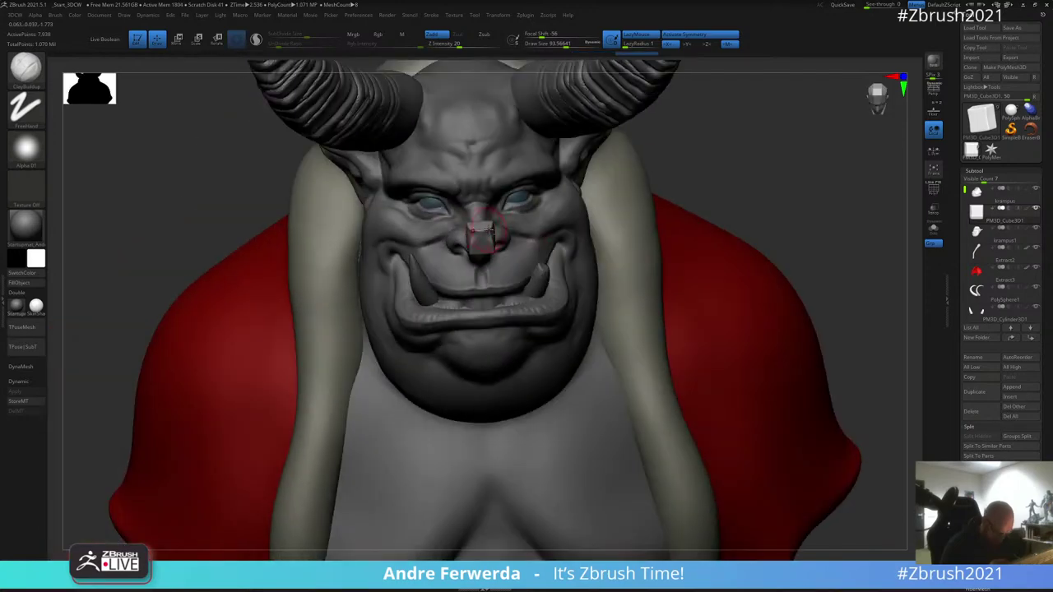
drag(661, 146, 559, 156)
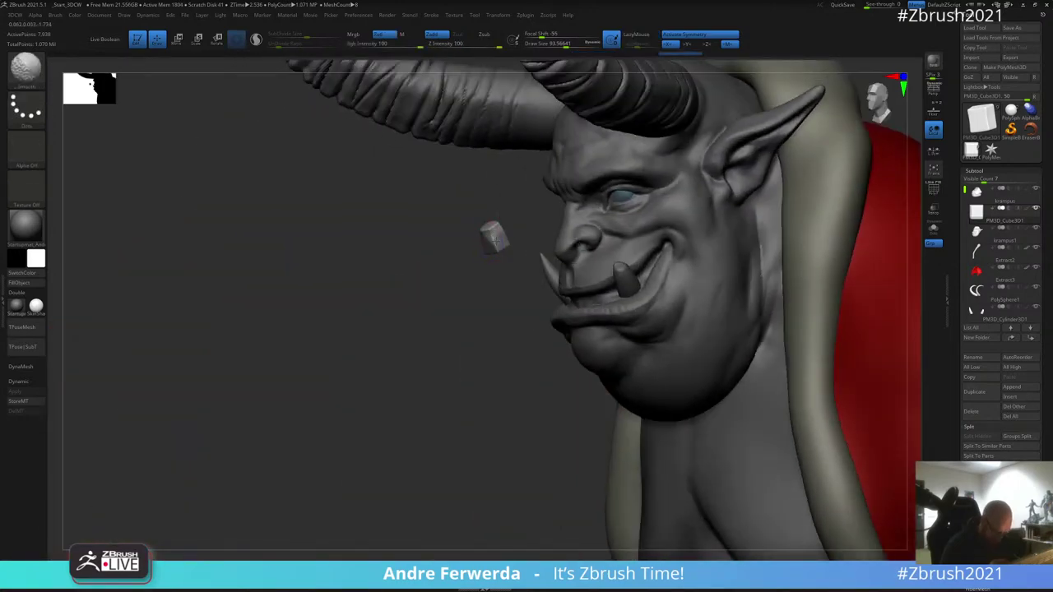
key(space)
mouse_move(515, 224)
mouse_down()
mouse_move(511, 202)
mouse_move(513, 228)
mouse_up()
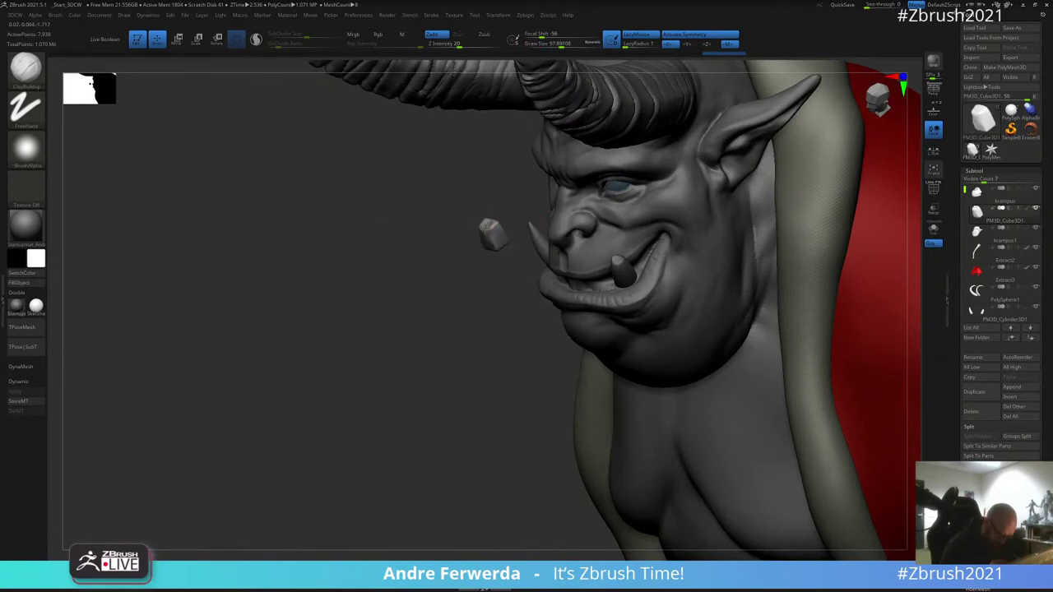
right_drag(492, 240, 499, 241)
key(space)
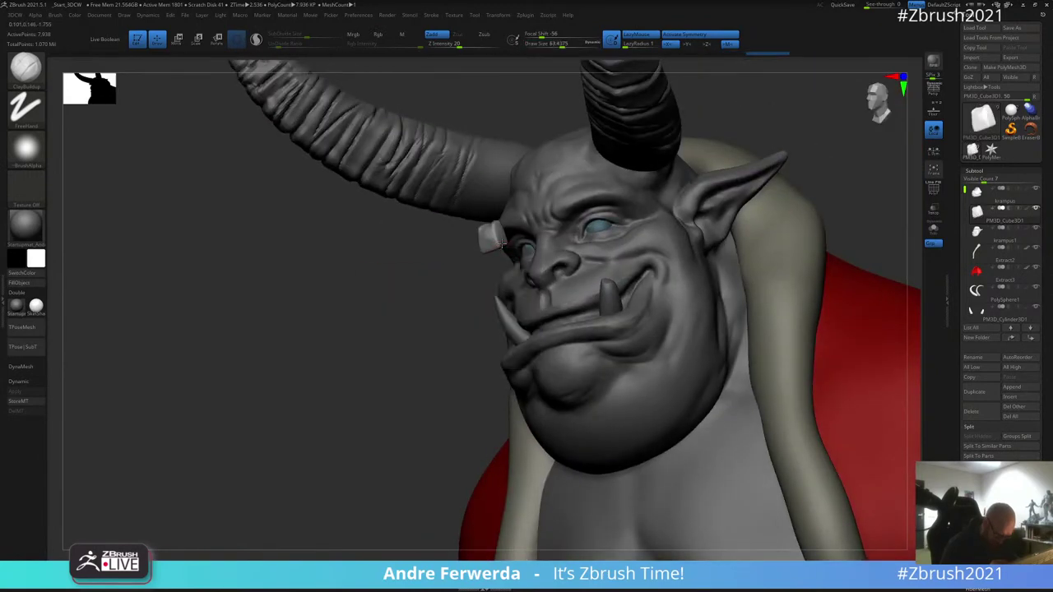
drag(499, 224, 491, 236)
drag(448, 308, 535, 301)
shift+drag(489, 245, 482, 237)
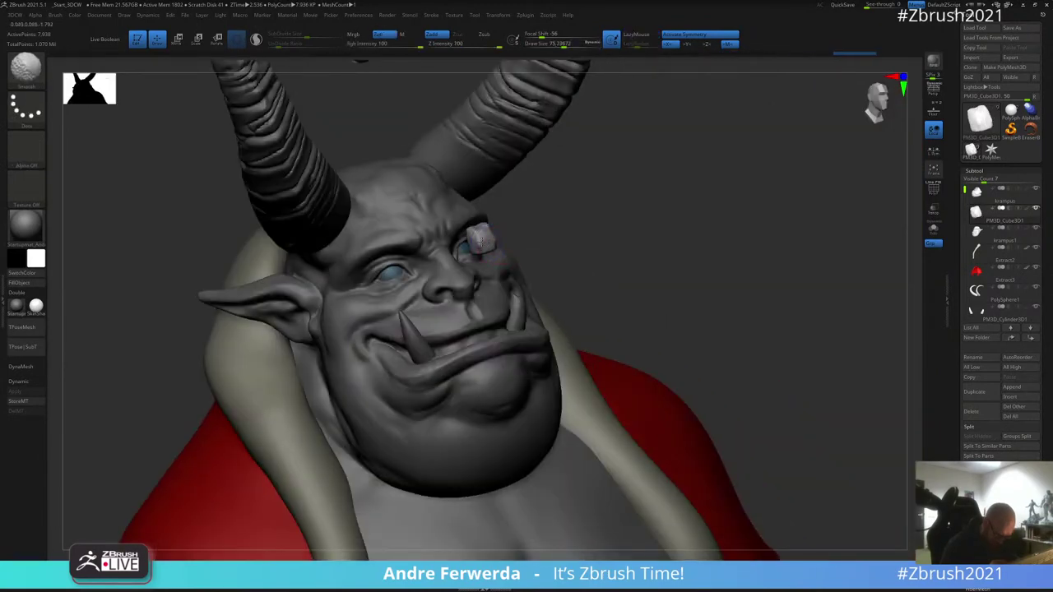
Step: Isolate the small tooth mesh and build up its sides and edges with the ClayBuildup brush
drag(503, 203, 557, 200)
mouse_move(556, 199)
right_down()
mouse_move(512, 217)
mouse_move(525, 228)
right_up()
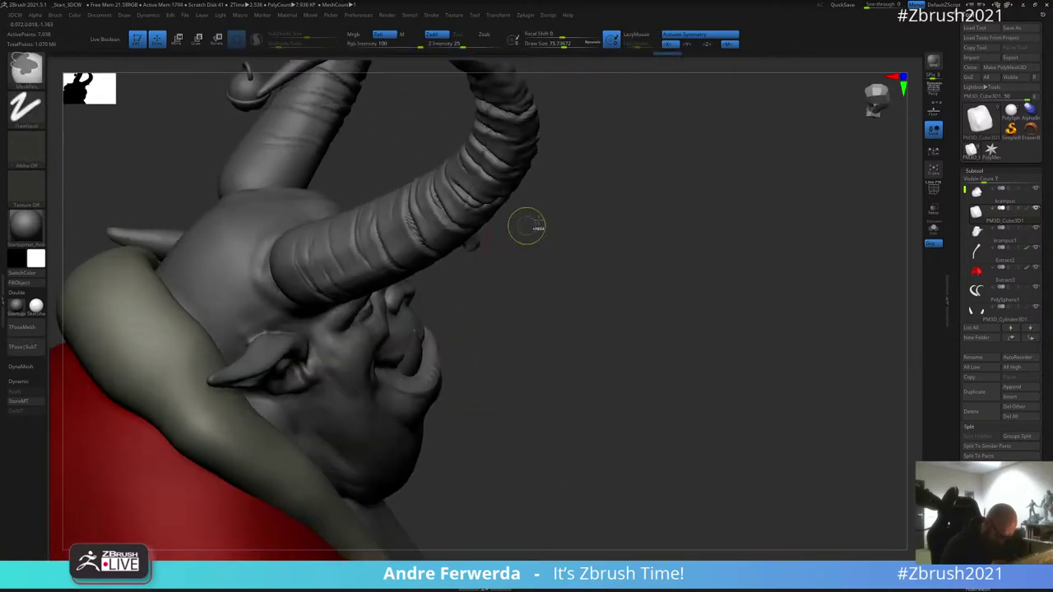
click(933, 230)
right_drag(673, 276, 652, 359)
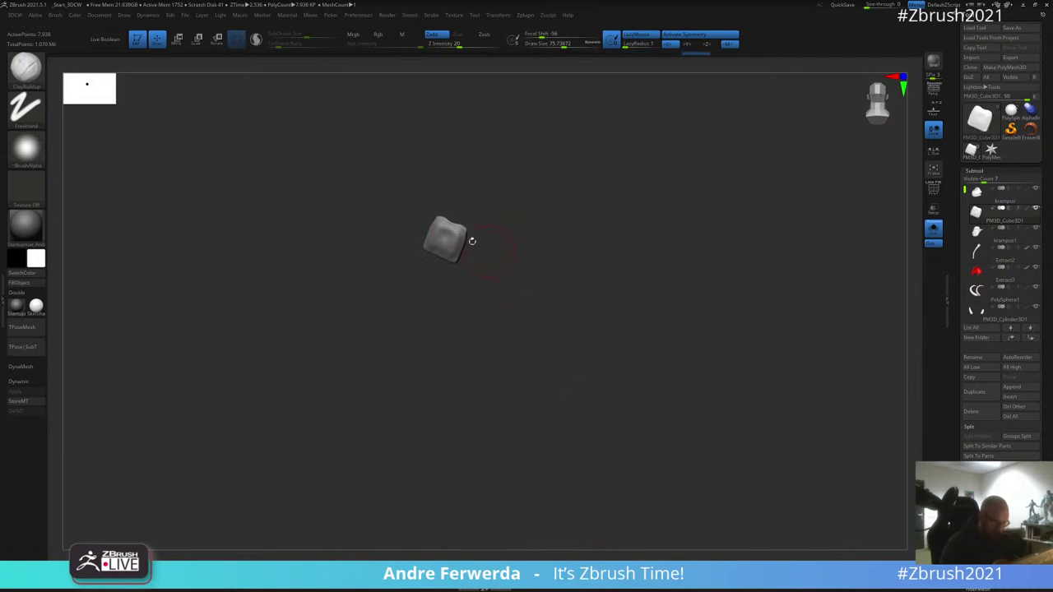
mouse_move(485, 268)
mouse_down()
mouse_move(480, 218)
mouse_move(451, 221)
mouse_up()
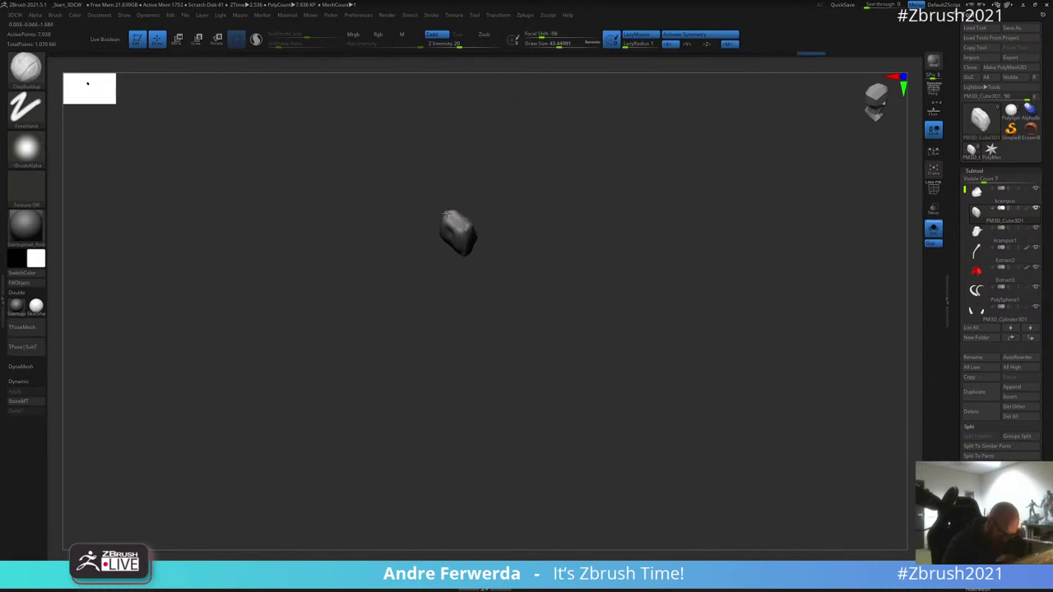
drag(461, 219, 483, 186)
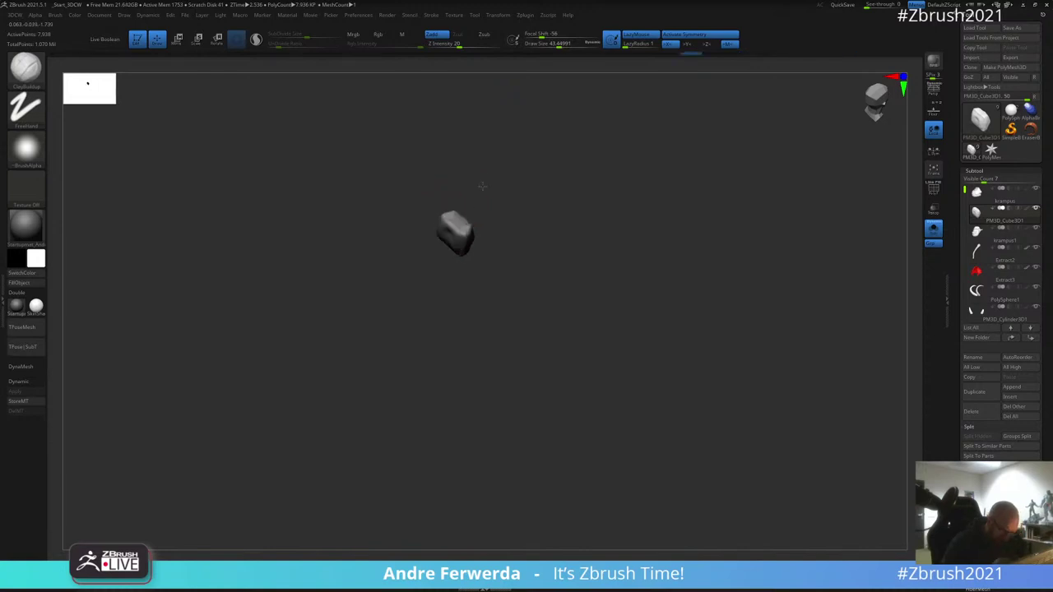
drag(444, 237, 452, 250)
key(space)
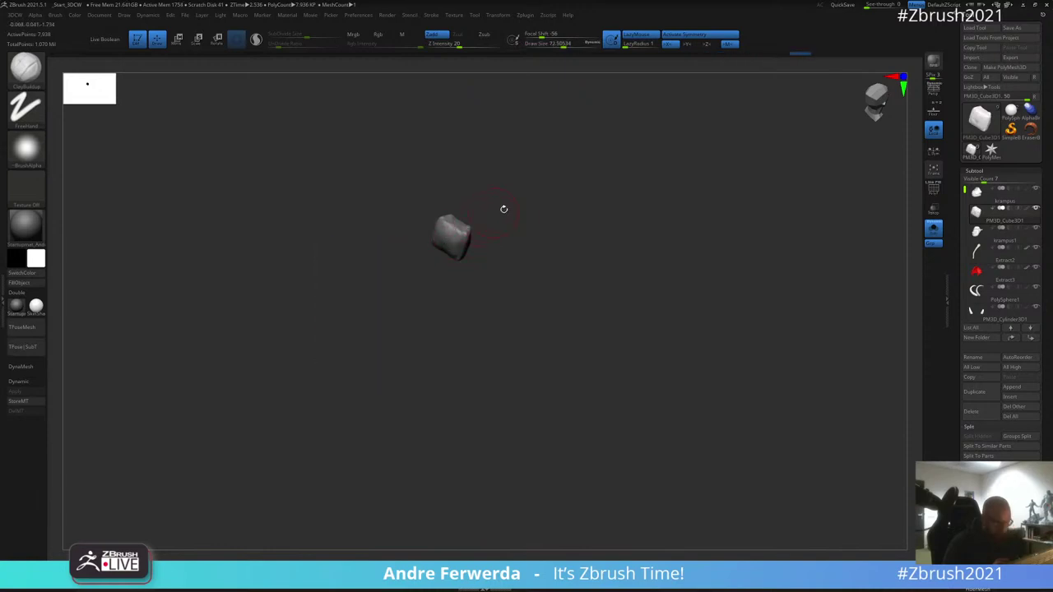
drag(500, 207, 449, 181)
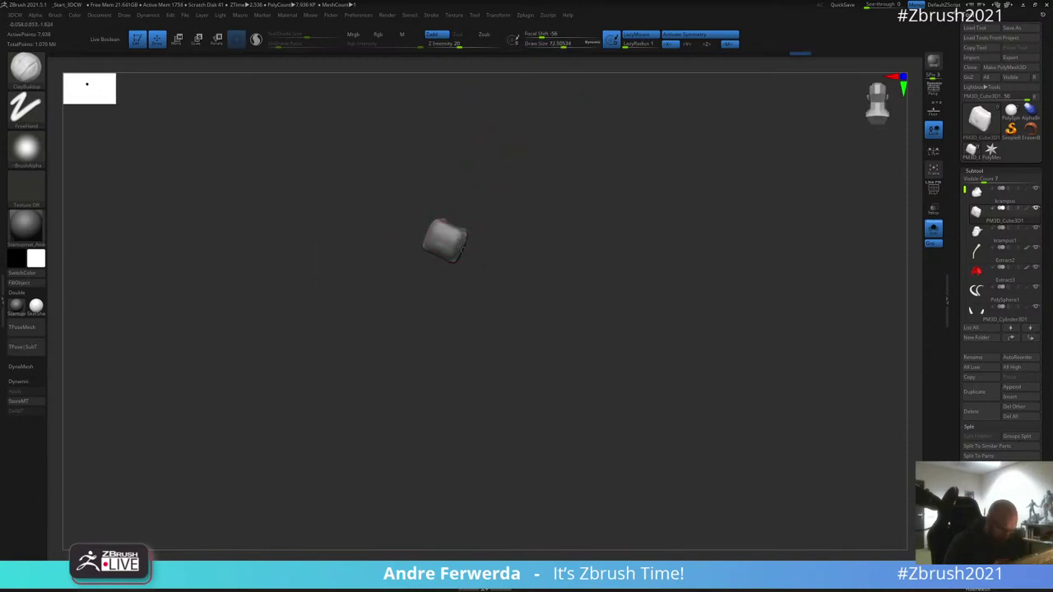
mouse_move(449, 257)
mouse_down()
mouse_move(575, 157)
mouse_move(501, 253)
mouse_up()
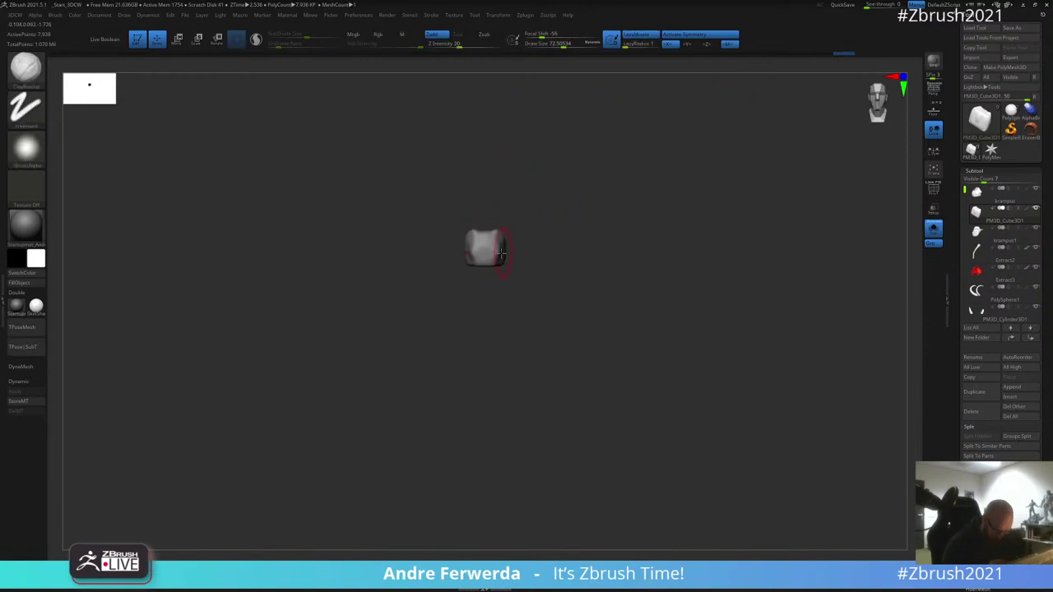
Step: Polish the front and side surfaces of the isolated tooth with the Polish_3DCW brush
click(354, 565)
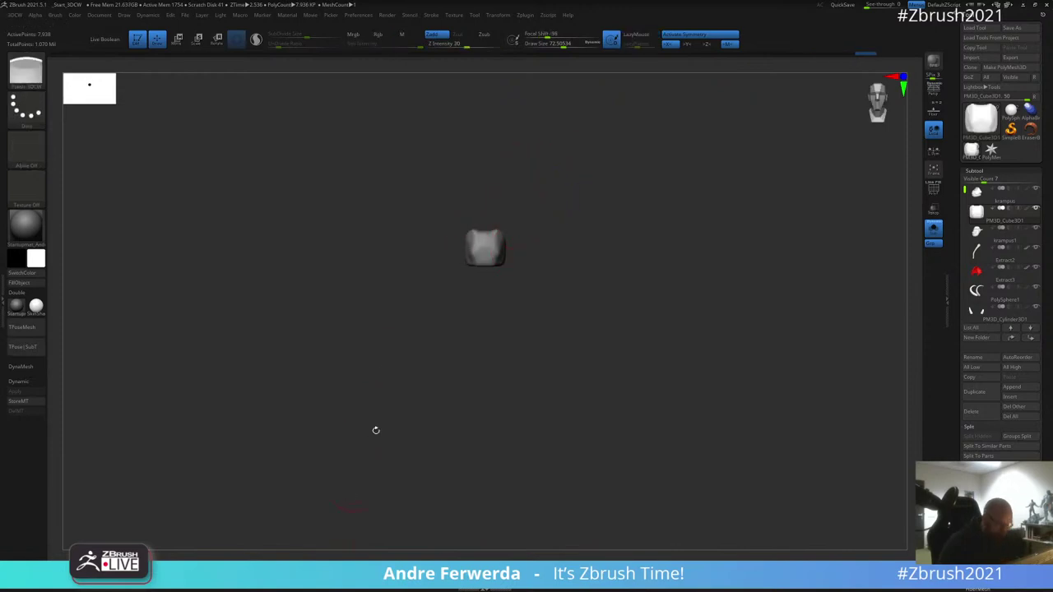
drag(589, 221, 573, 220)
drag(604, 187, 629, 196)
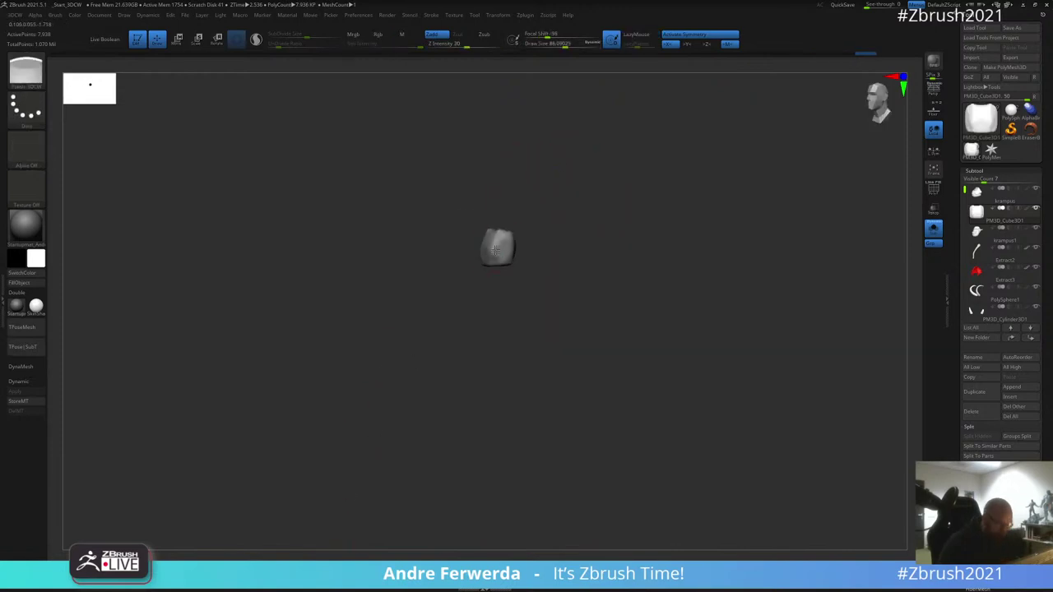
drag(556, 217, 539, 219)
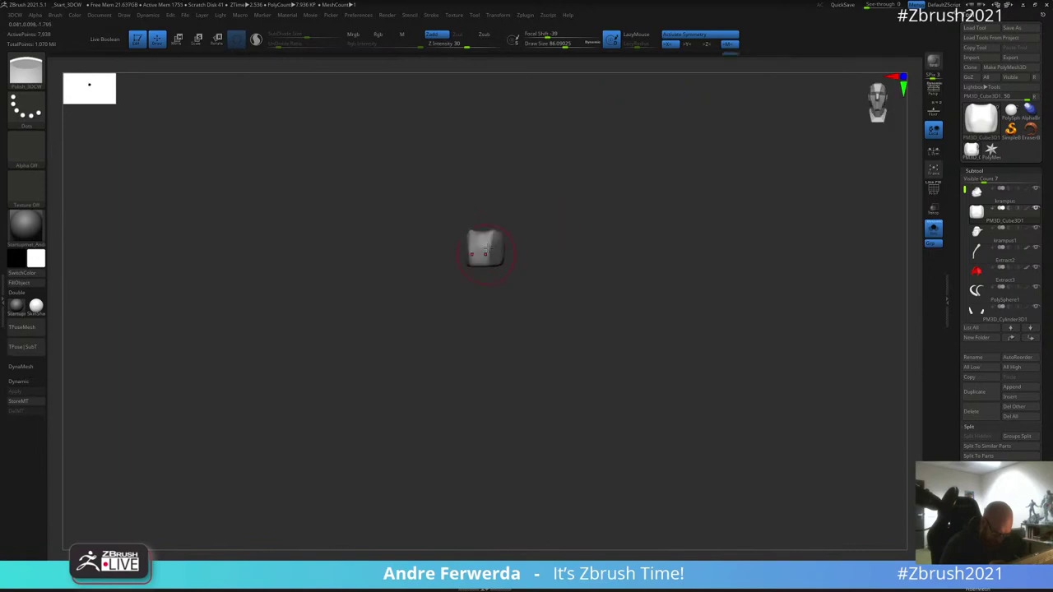
drag(489, 245, 486, 255)
mouse_move(543, 216)
mouse_down()
mouse_move(497, 224)
mouse_move(571, 200)
mouse_up()
Step: Flatten the tooth's surfaces into planes with the TrimDynamic brush
key(space)
key(space)
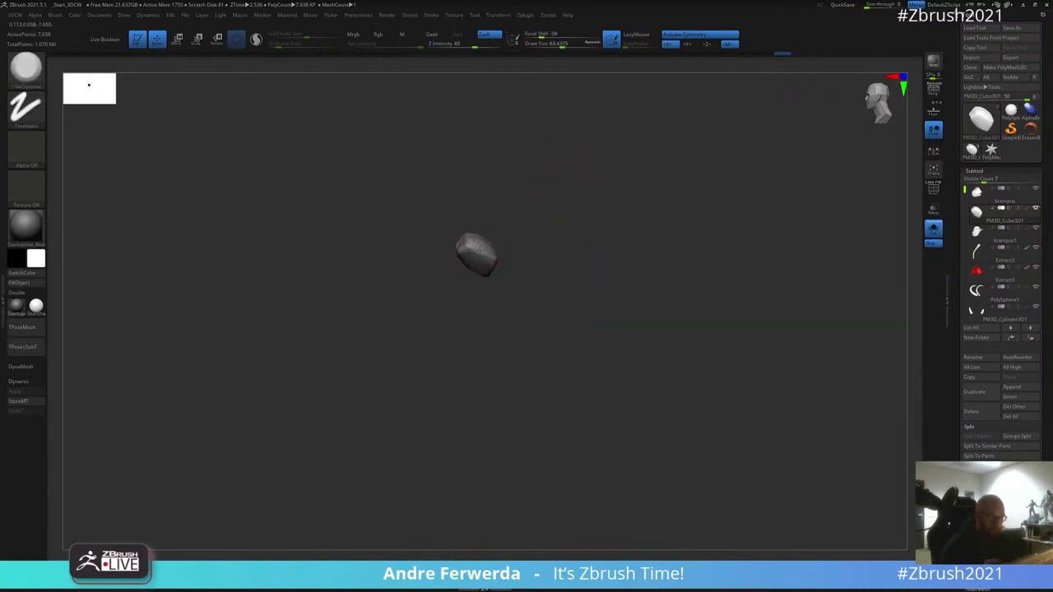
drag(497, 255, 483, 254)
drag(513, 216, 535, 205)
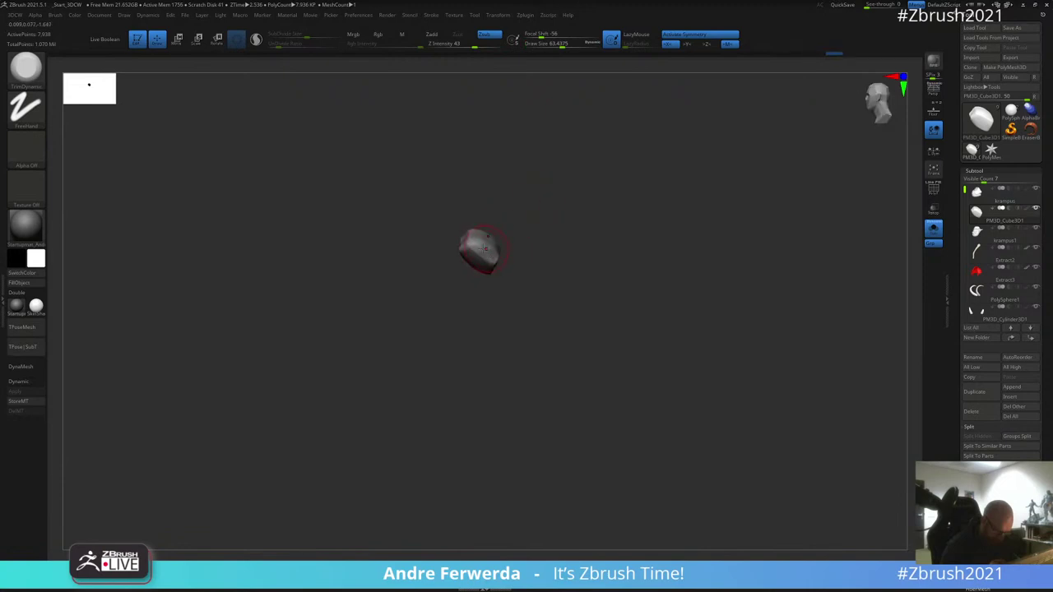
drag(483, 249, 490, 257)
mouse_move(538, 200)
mouse_down()
mouse_move(527, 224)
mouse_move(509, 217)
mouse_up()
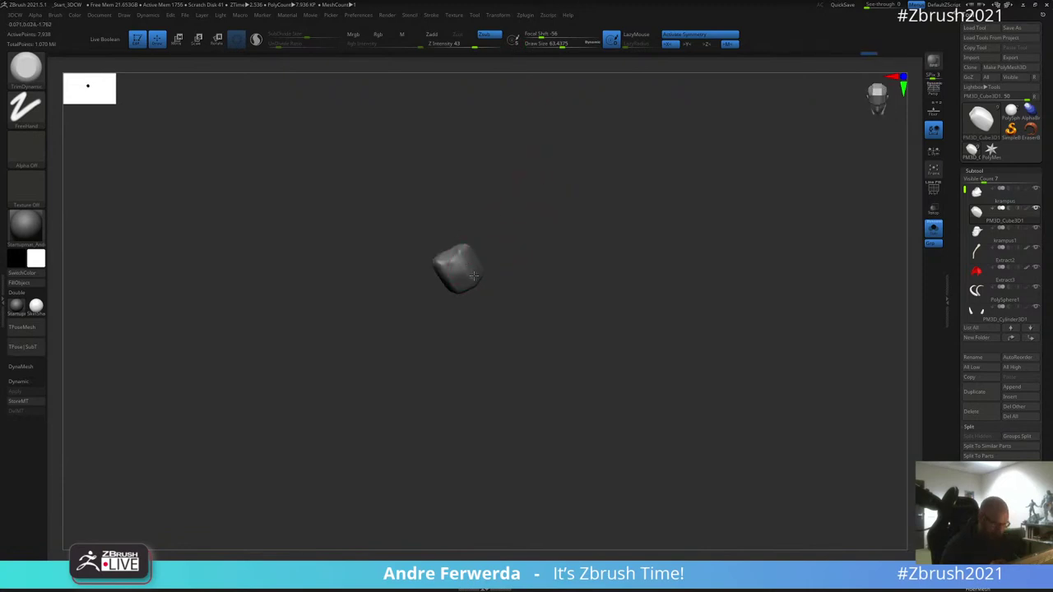
drag(474, 276, 522, 281)
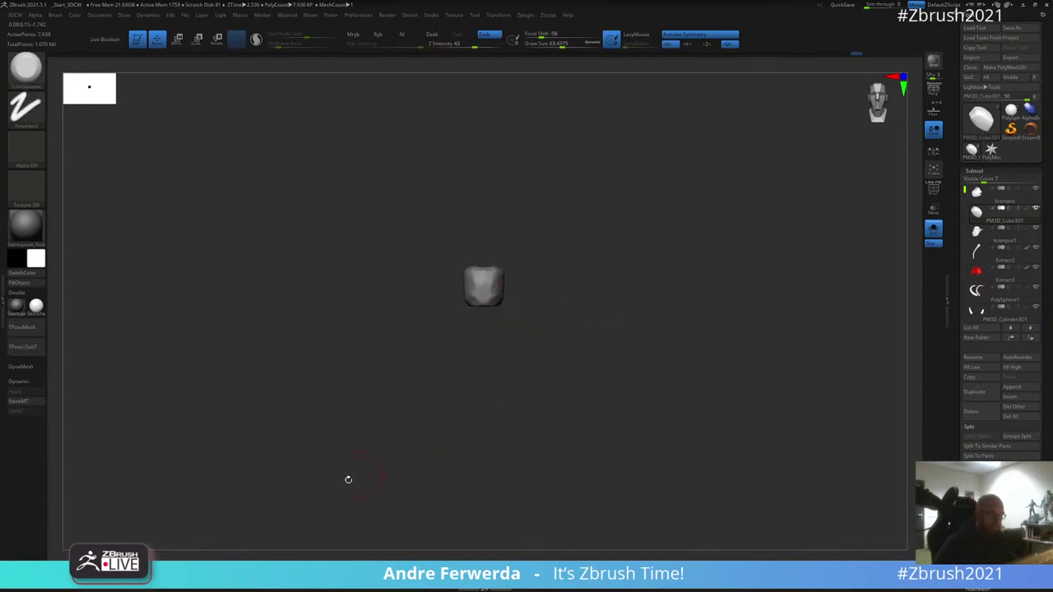
Step: Adjust the tooth's lower outline with the Move brush
click(215, 568)
key(space)
drag(495, 296, 502, 297)
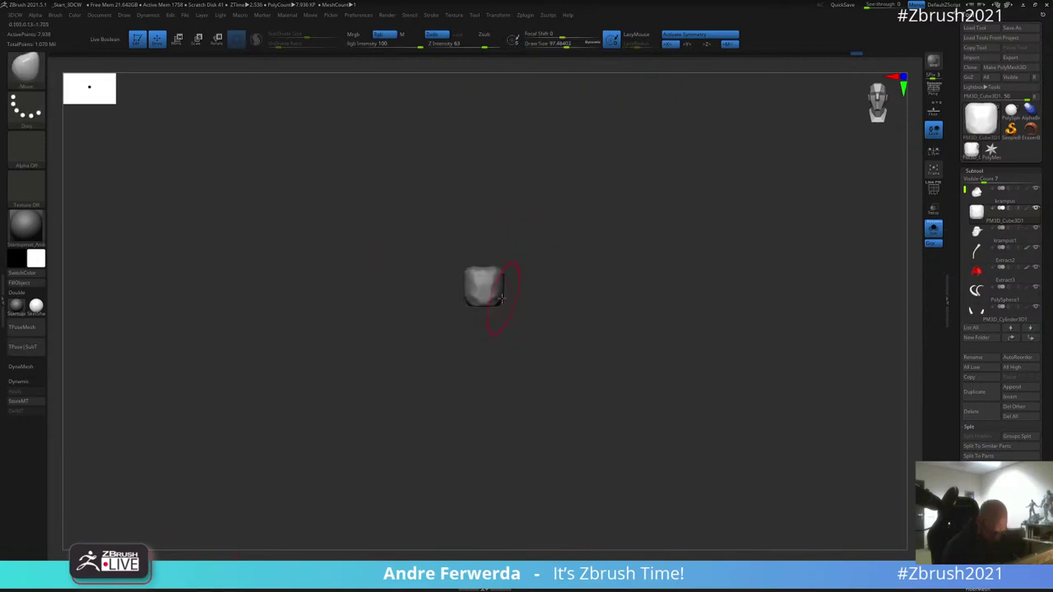
Step: Show the whole bust again and place the tooth upside down under the upper lip, between nose and tusk
click(933, 229)
alt+drag(823, 286, 814, 224)
key(w)
drag(511, 185, 457, 338)
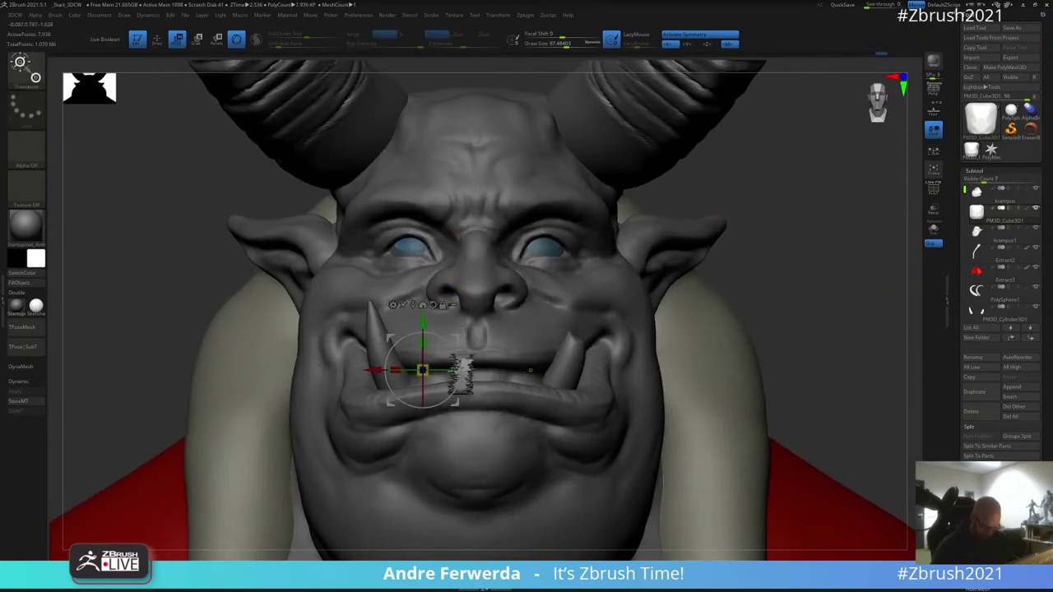
key(ctrl+z)
drag(476, 216, 456, 351)
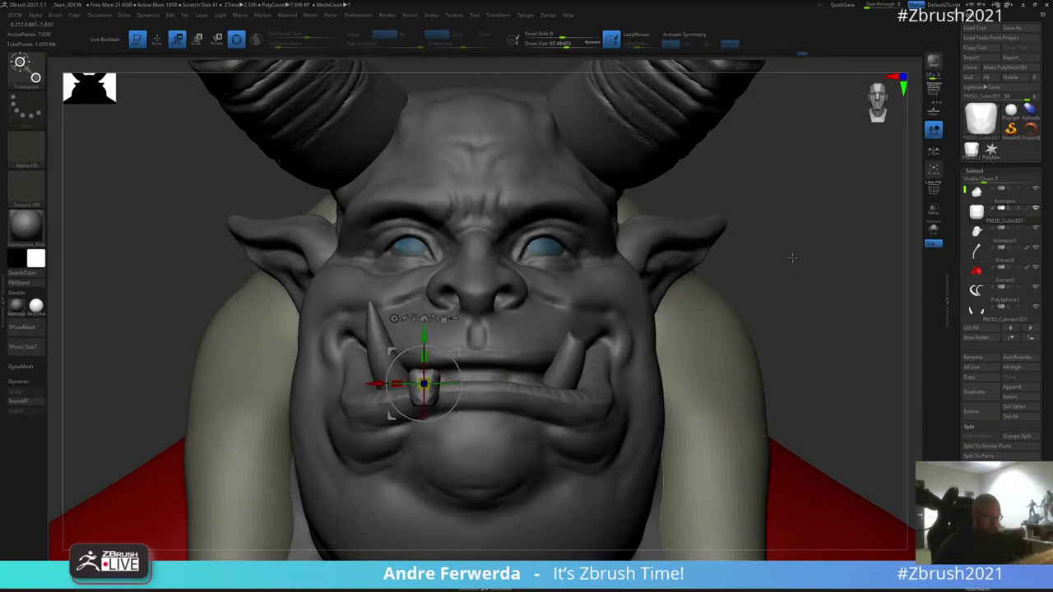
drag(453, 362, 499, 366)
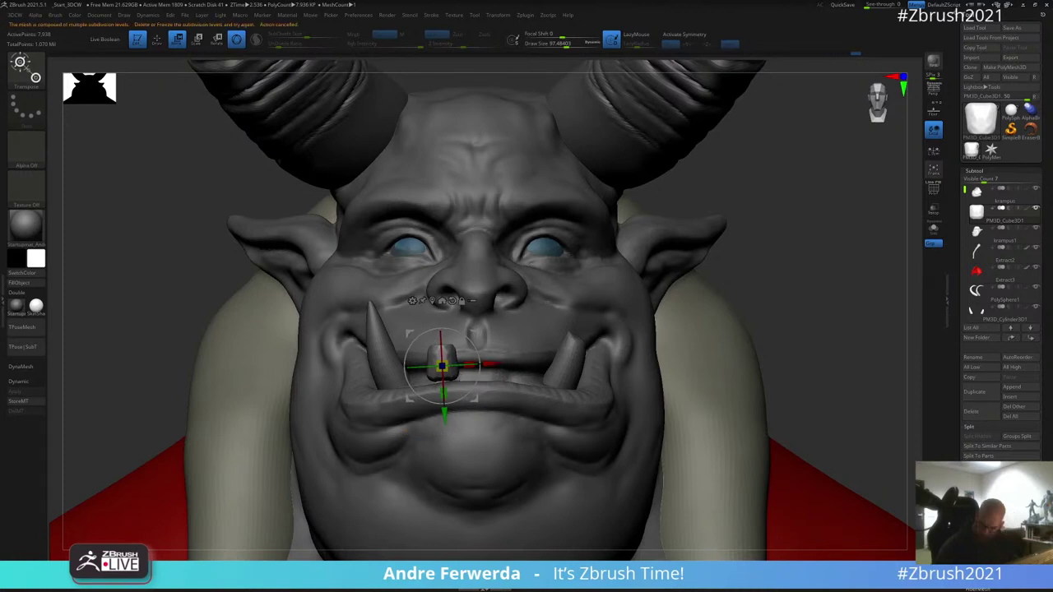
Step: Lower the tooth's subdivision level to 2 and delete its higher and lower levels
click(977, 539)
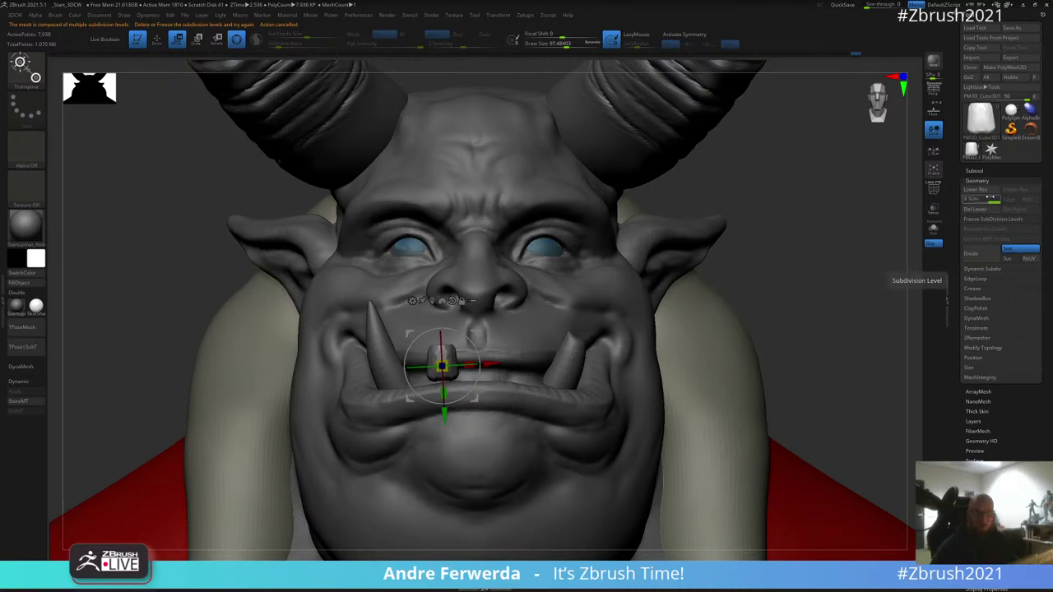
drag(992, 199, 981, 199)
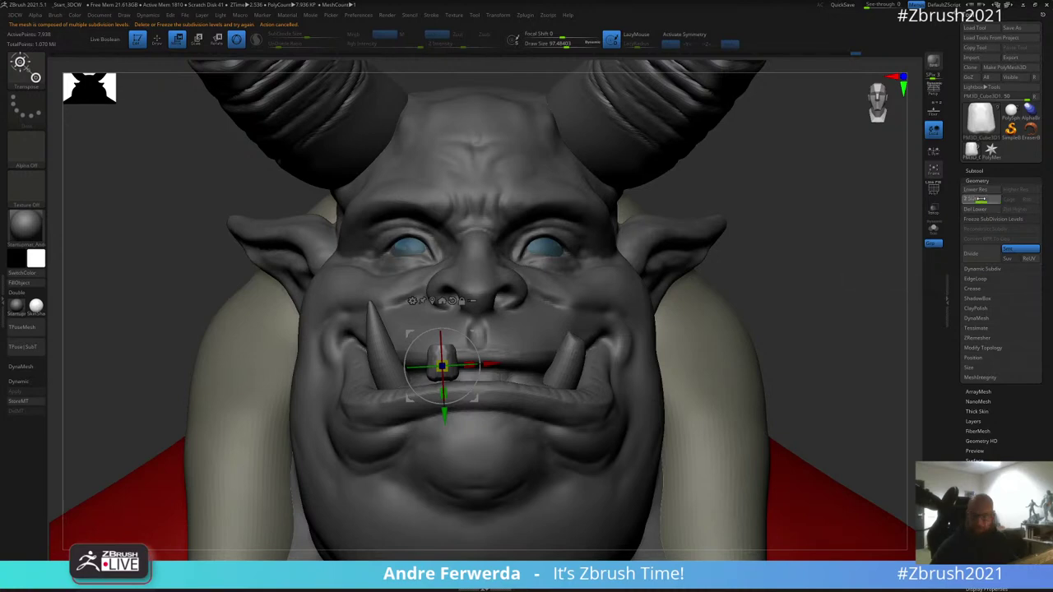
click(1021, 211)
click(993, 210)
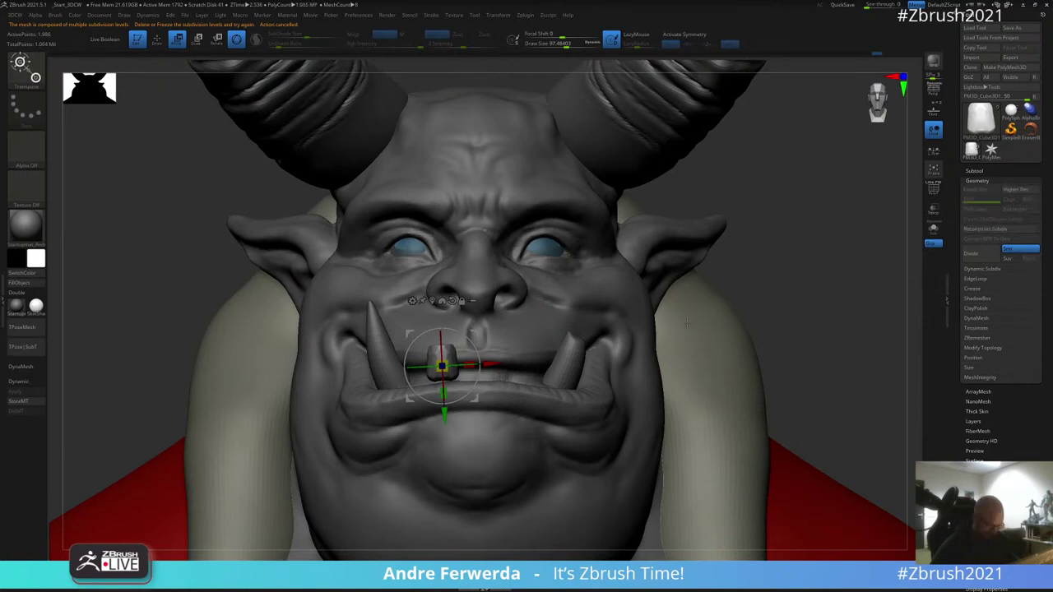
Step: Duplicate the tooth within its subtool, place and scale the copy beside the original, and clear the mask
drag(489, 360, 414, 400)
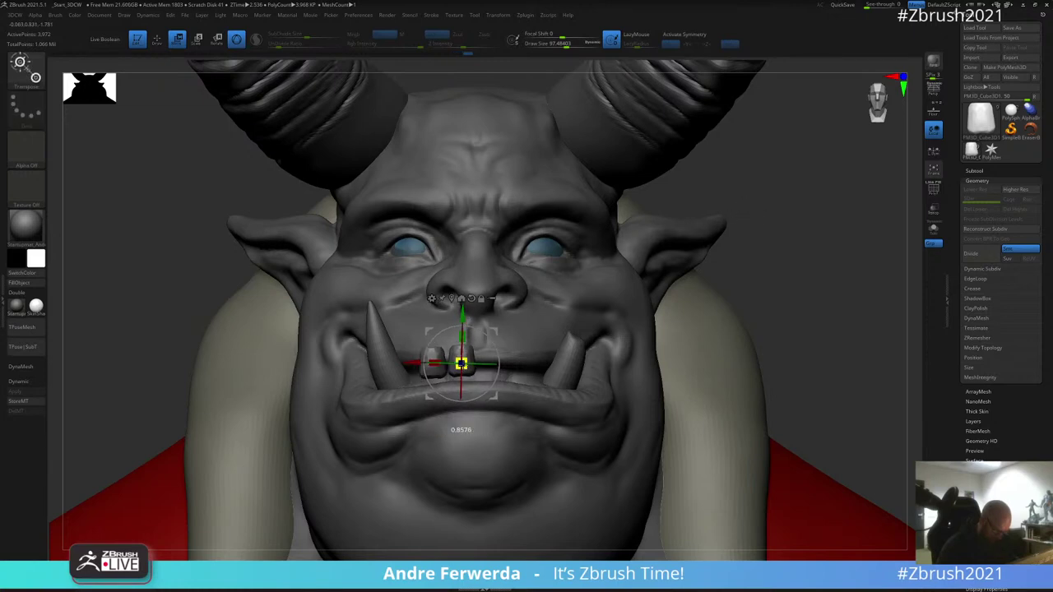
mouse_move(412, 364)
mouse_down()
mouse_move(399, 375)
mouse_move(450, 365)
mouse_move(393, 362)
mouse_move(396, 373)
mouse_up()
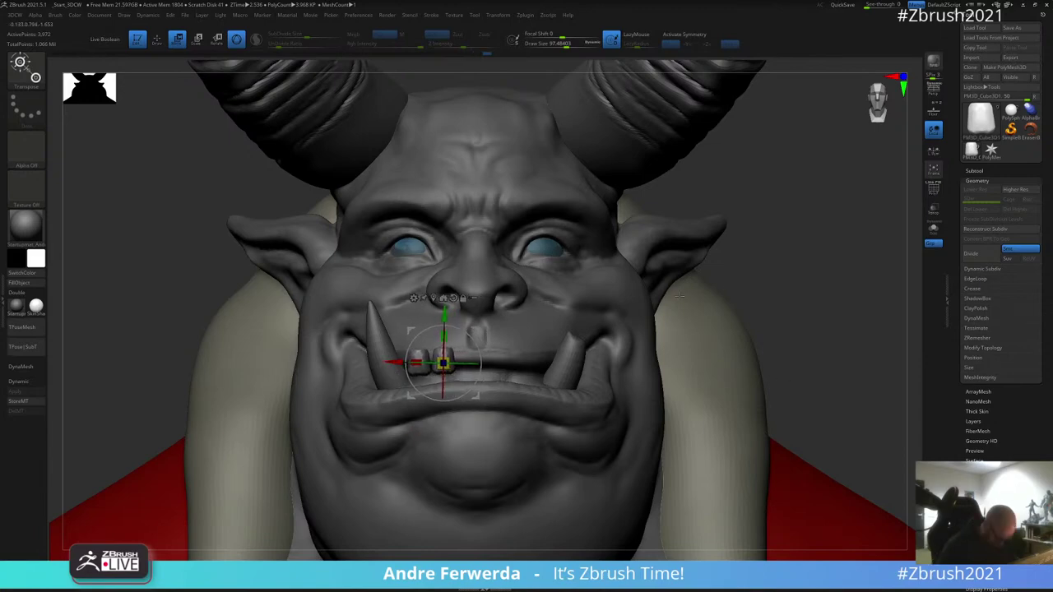
mouse_move(778, 294)
mouse_down()
mouse_move(777, 239)
mouse_move(774, 297)
mouse_up()
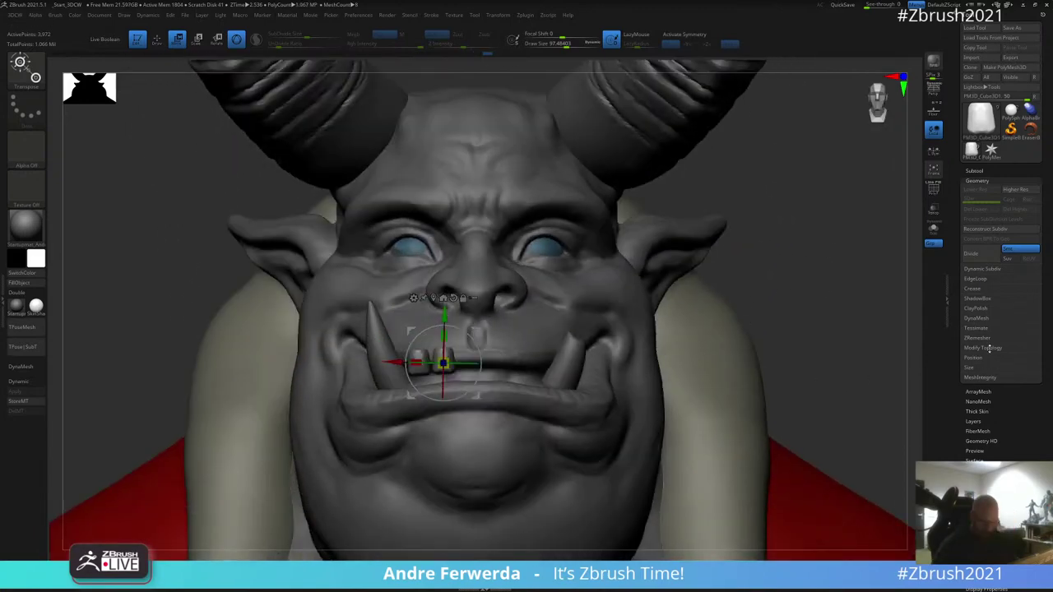
Step: Mirror and weld the two teeth so a matching pair sits on the mouth's other side
click(983, 348)
click(983, 376)
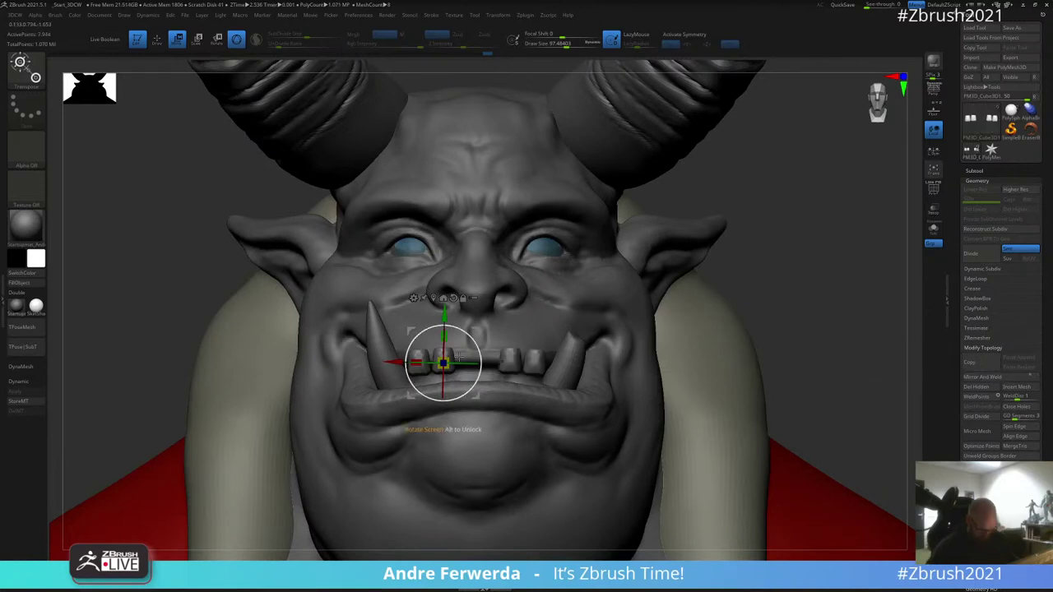
key(q)
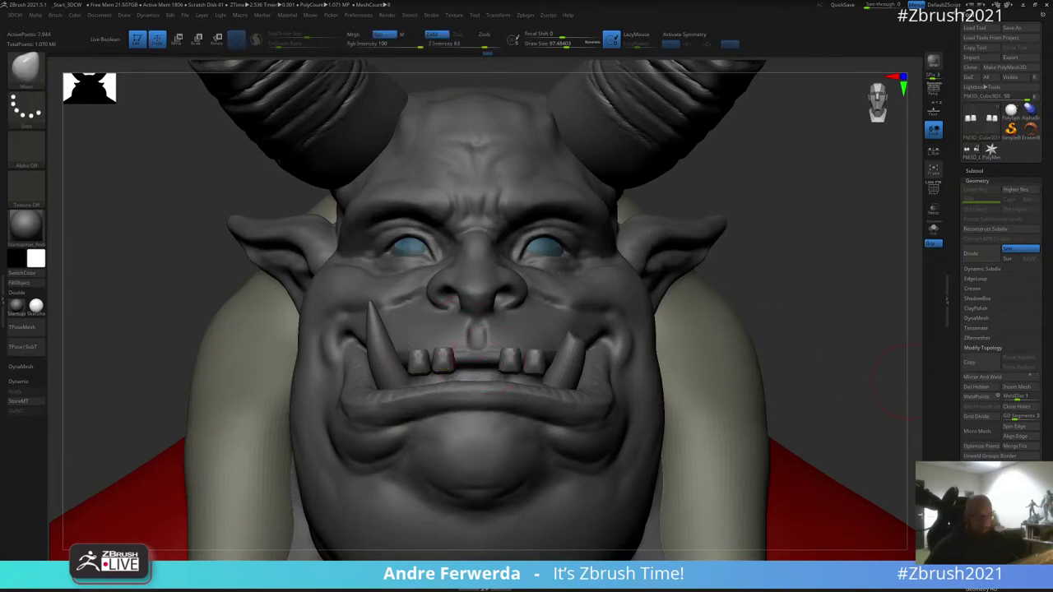
Step: Auto-group the teeth, isolate and mask the inner tooth, restore the rest and invert the mask
scroll(999, 329, down, 3)
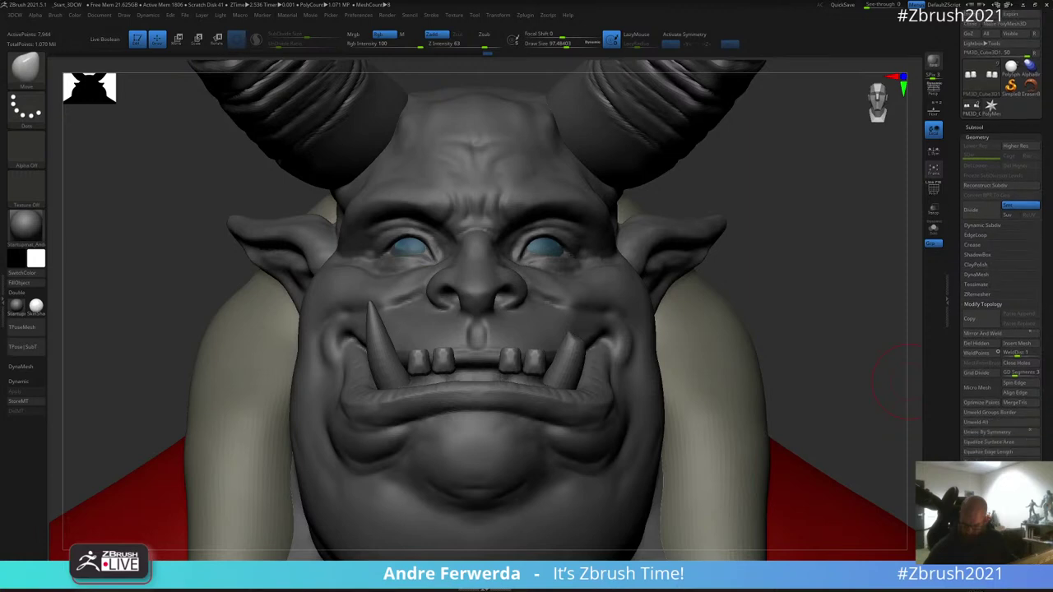
click(977, 58)
click(979, 177)
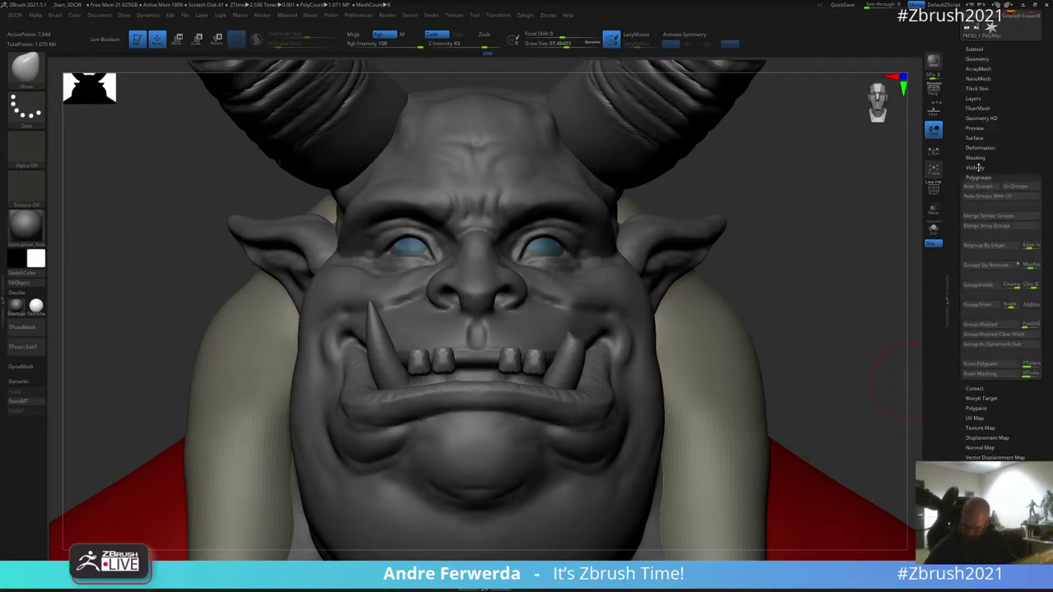
ctrl+shift+click(446, 369)
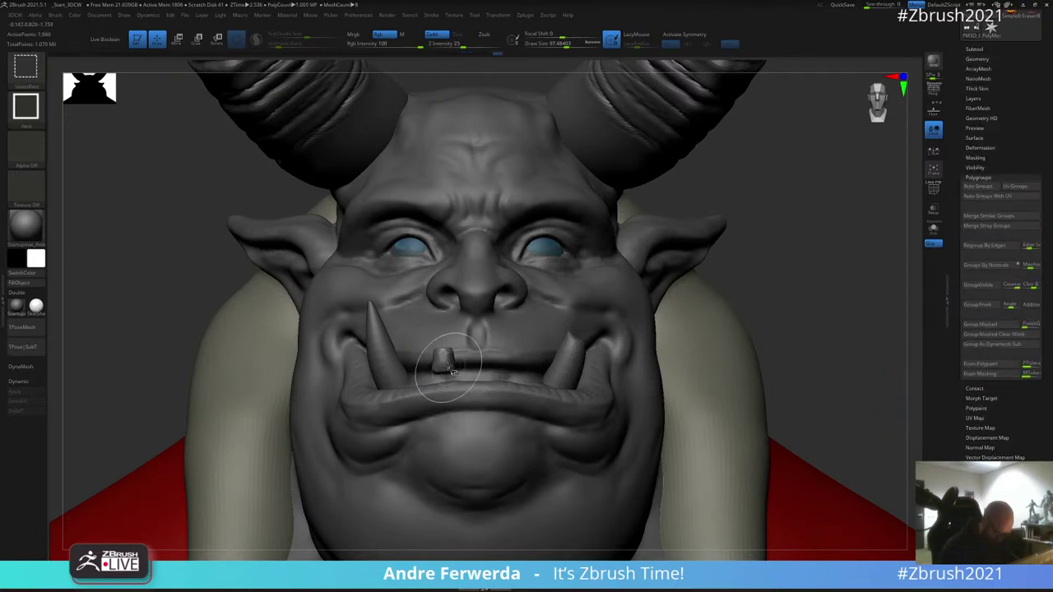
mouse_move(715, 173)
ctrl+mouse_down()
mouse_move(427, 403)
mouse_move(410, 434)
ctrl+mouse_up()
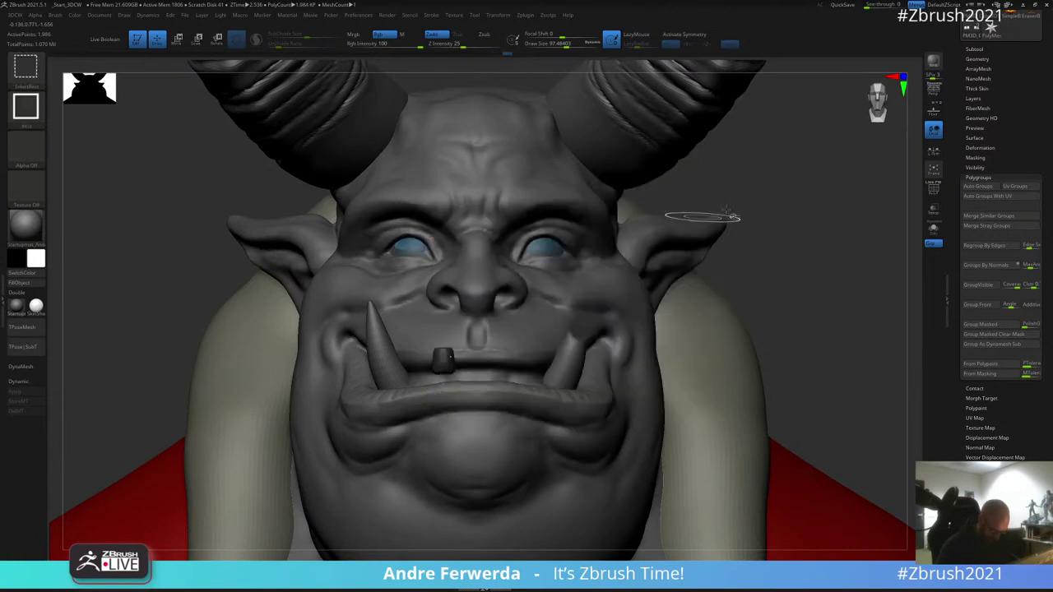
ctrl+shift+click(734, 217)
ctrl+click(734, 213)
Step: Duplicate the unmasked tooth toward the mouth's center, and mirror and weld the row into six upper teeth
key(w)
ctrl+drag(396, 362, 421, 385)
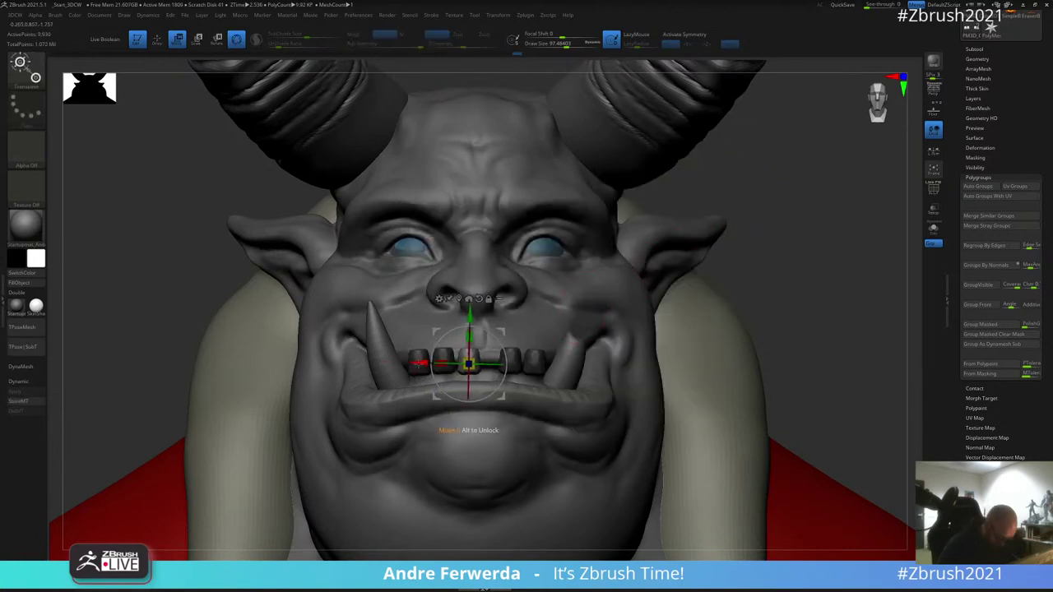
key(q)
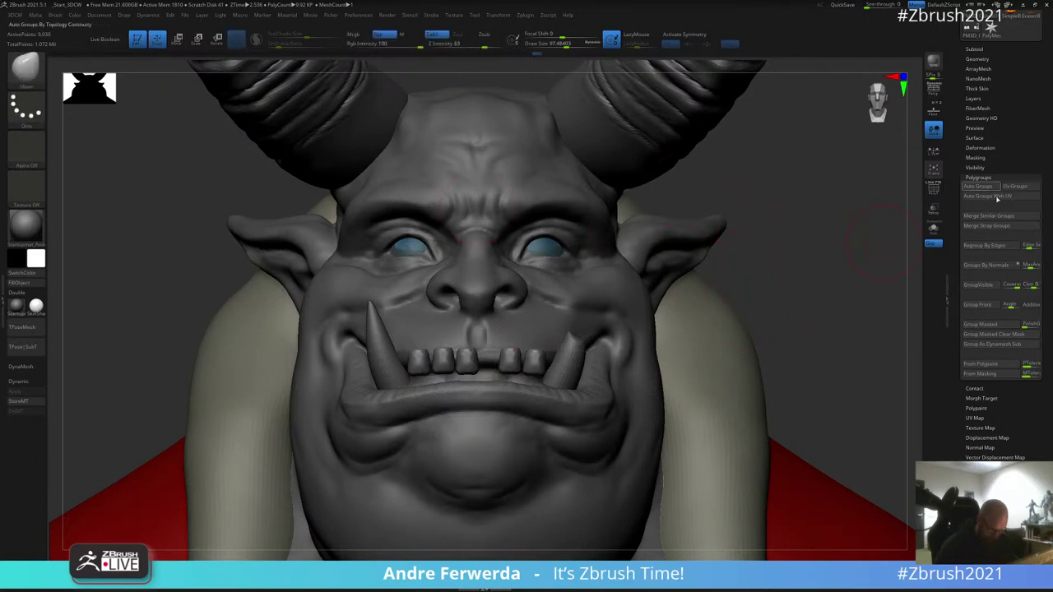
click(979, 60)
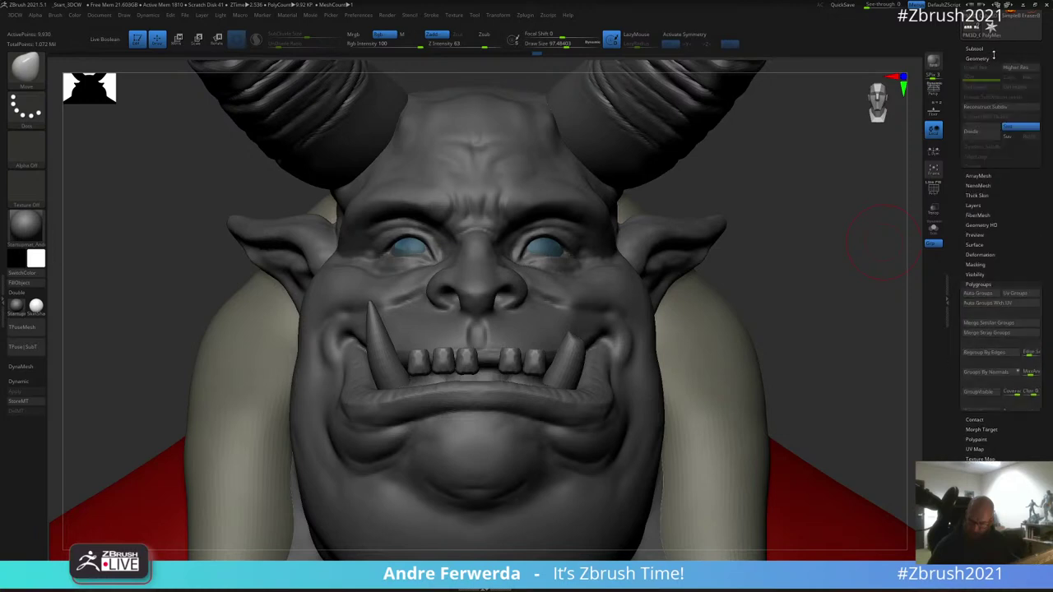
click(993, 256)
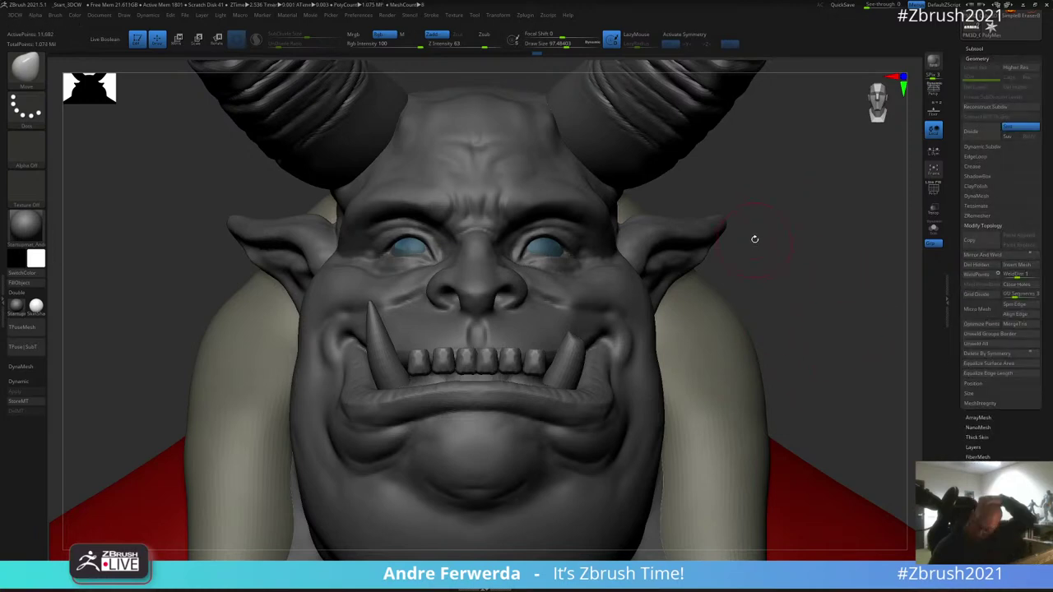
Step: Activate X symmetry and even out the tooth spacing with a slightly smaller Move brush
drag(754, 239, 747, 206)
key(x)
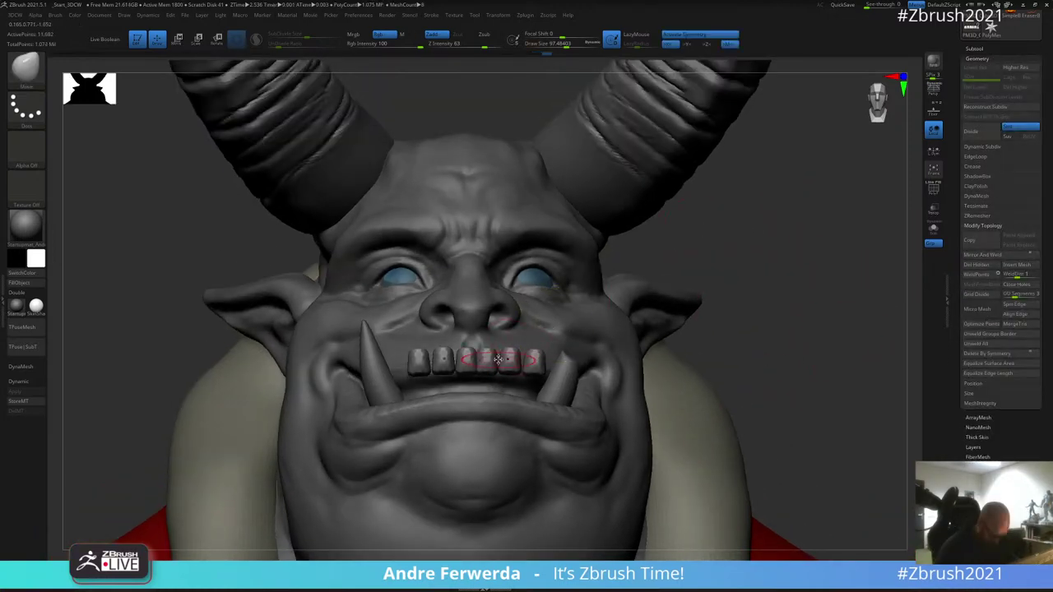
drag(670, 266, 679, 307)
key(s)
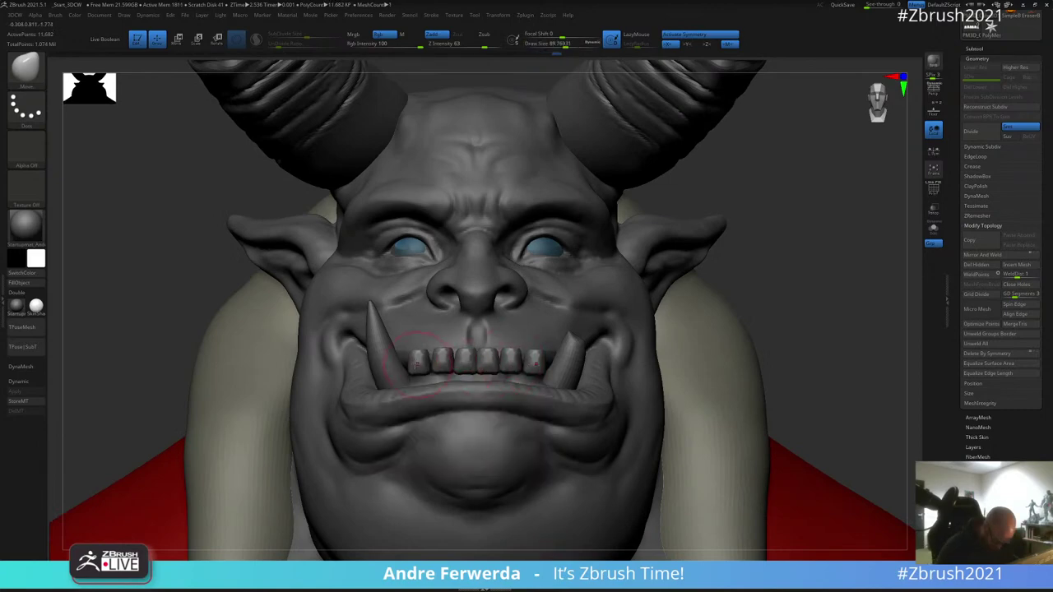
Step: Nudge the tooth row with the gizmo while seen from below, and show its polygroup wireframe
right_drag(743, 269, 744, 208)
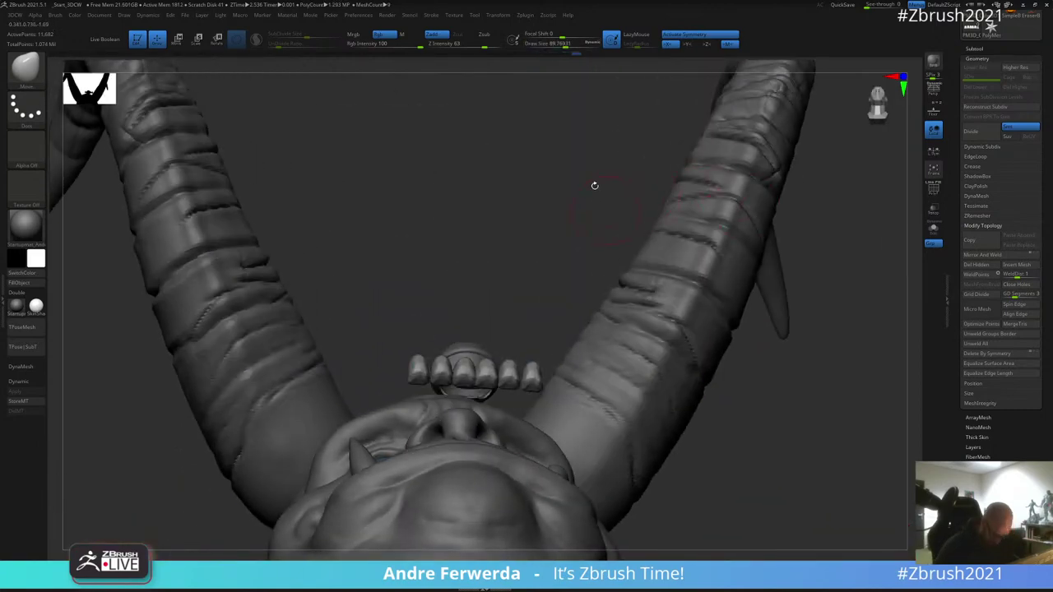
drag(595, 186, 592, 173)
key(w)
drag(564, 214, 588, 227)
drag(463, 327, 464, 319)
key(q)
key(shift+f)
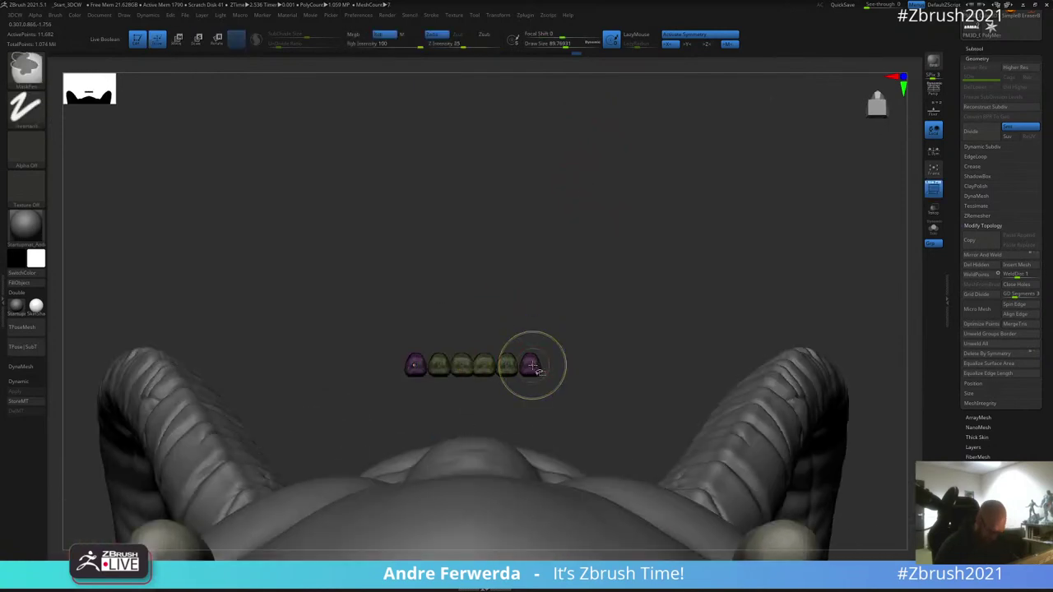
Step: Bend the straight tooth row into a symmetrical arch by setting the outer teeth farther back, using a larger Move brush
ctrl+shift+click(533, 365)
ctrl+shift+click(575, 304)
key(w)
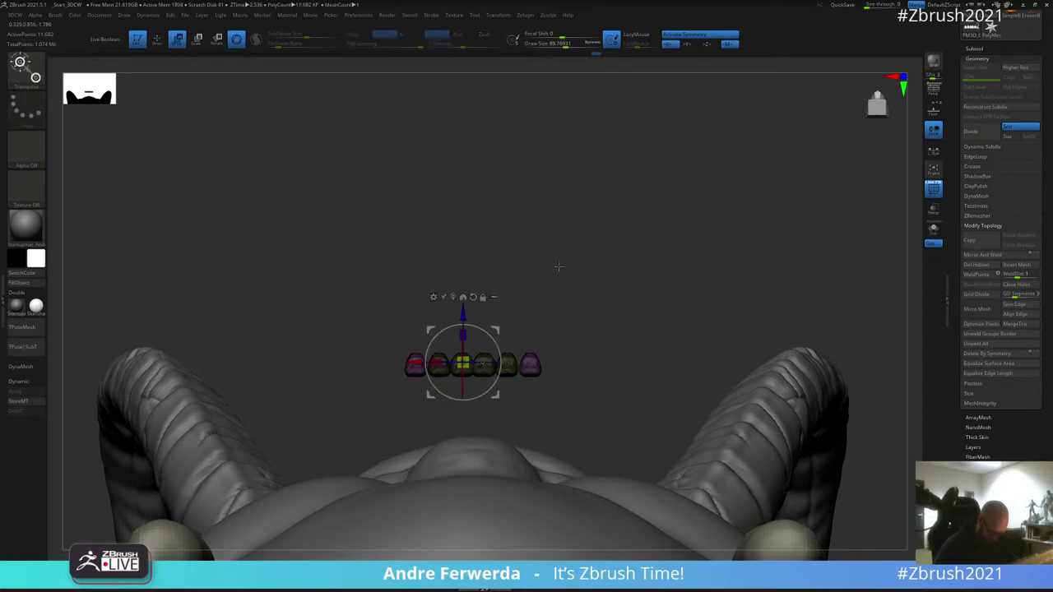
mouse_move(464, 317)
mouse_down()
mouse_move(494, 336)
mouse_move(447, 349)
mouse_move(454, 337)
mouse_move(471, 370)
mouse_move(484, 361)
mouse_up()
click(453, 305)
key(q)
key(space)
key(ctrl+z)
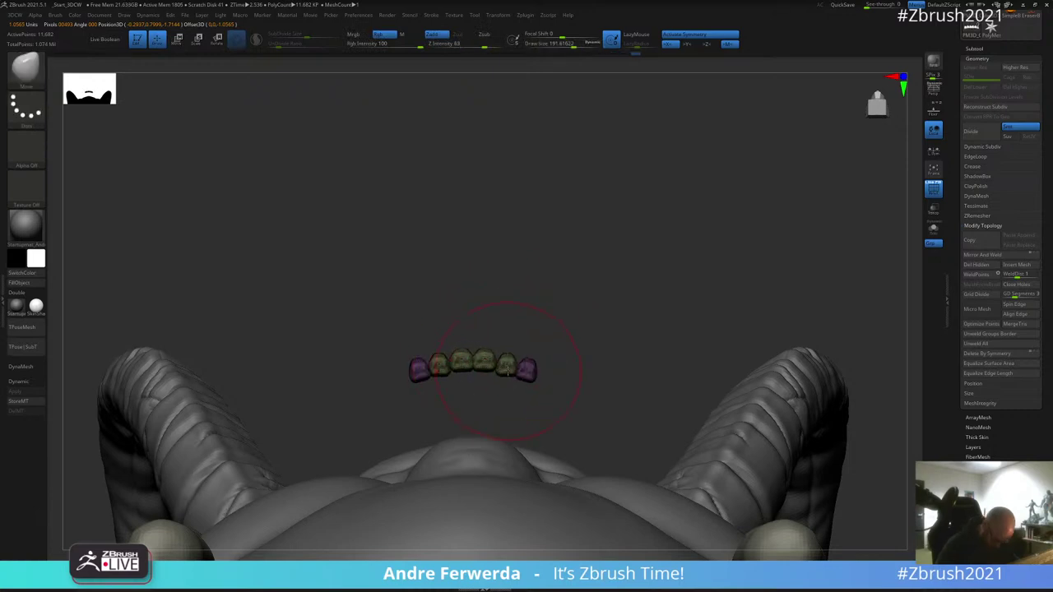
Step: Try to move the arched tooth row back into the mouth with the gizmo
drag(579, 306, 607, 250)
key(w)
drag(484, 260, 501, 387)
key(q)
drag(546, 293, 557, 365)
key(w)
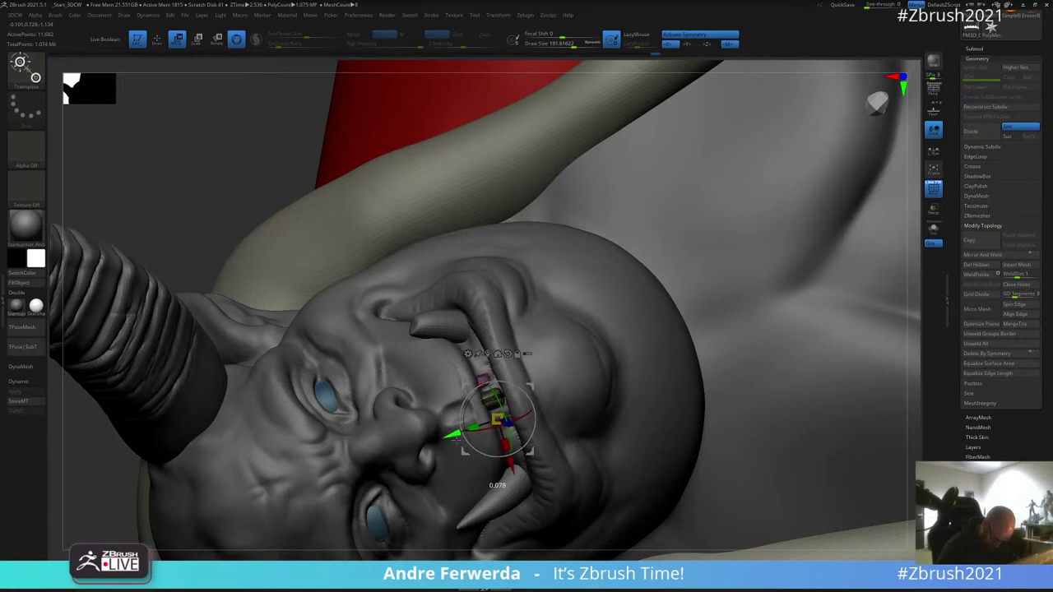
key(q)
key(f)
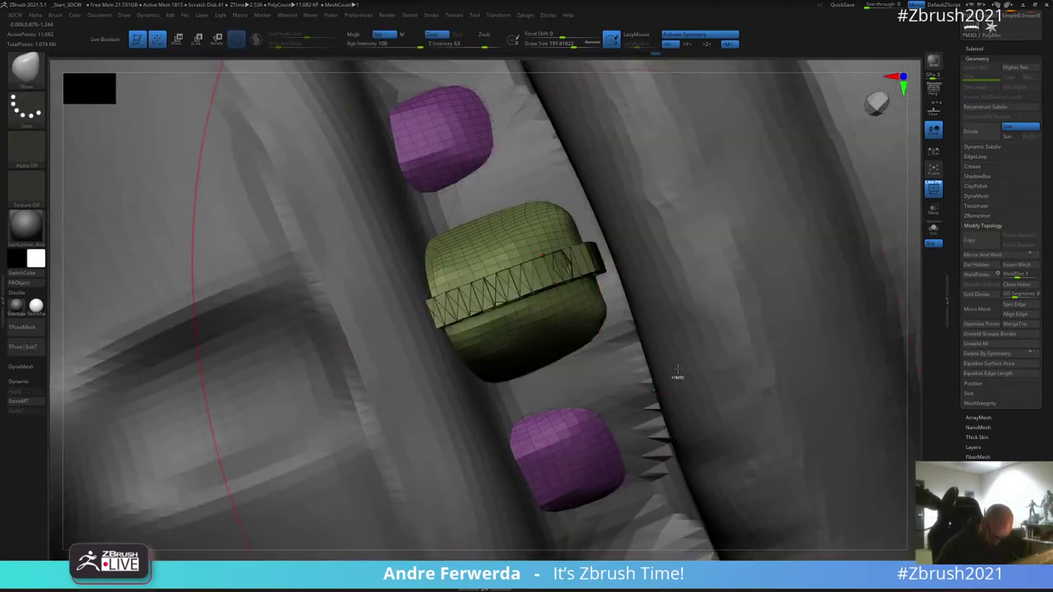
Step: Undo the last changes to the tooth row and frame the teeth again
key(ctrl+z)
key(ctrl+z)
key(ctrl+shift+z)
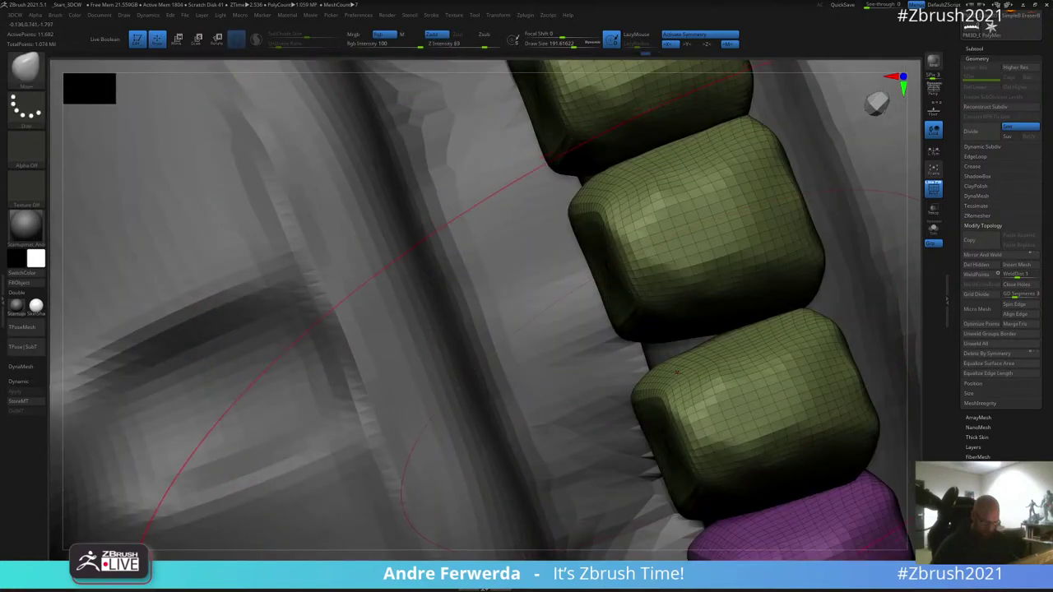
key(f)
Step: Move the arched tooth row back into the mouth so it sits beneath the upper lip between the tusks
drag(806, 259, 703, 199)
key(w)
click(556, 218)
drag(593, 285, 548, 284)
ctrl+right_drag(583, 254, 530, 308)
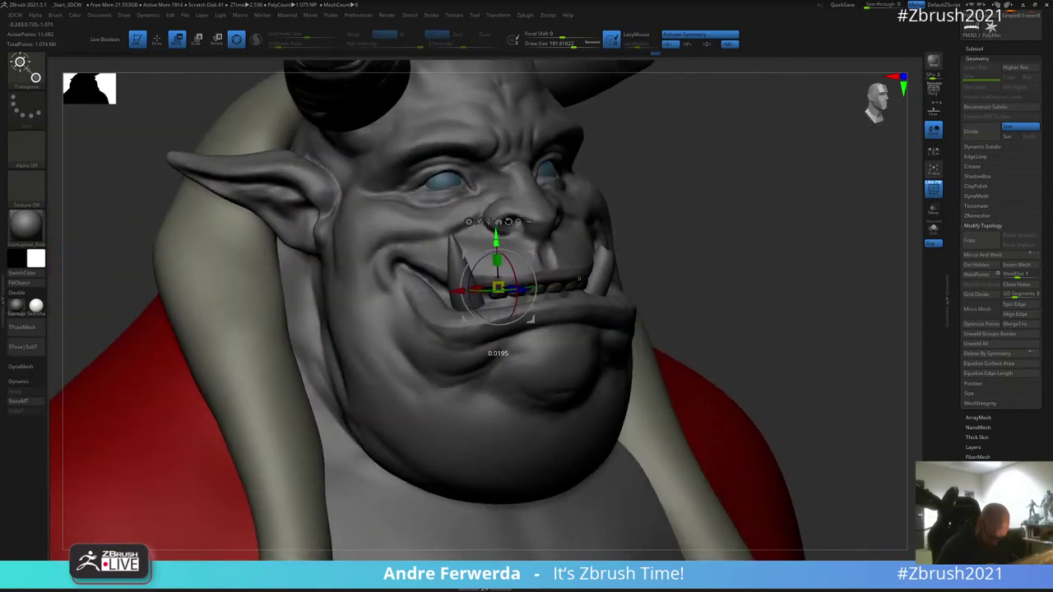
key(q)
right_drag(700, 205, 728, 170)
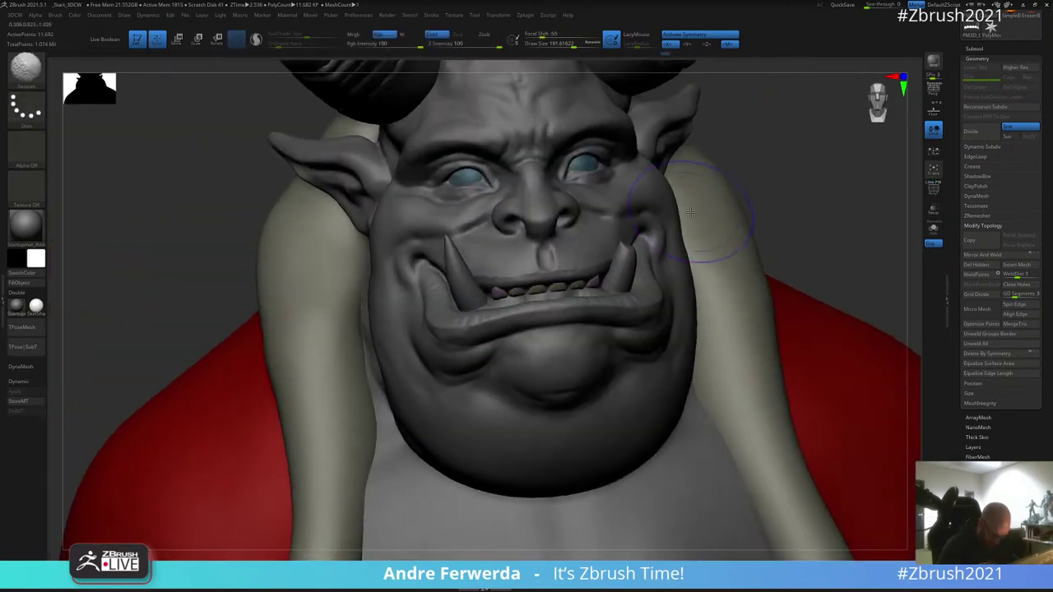
ctrl+right_drag(747, 118, 740, 82)
alt+click(475, 284)
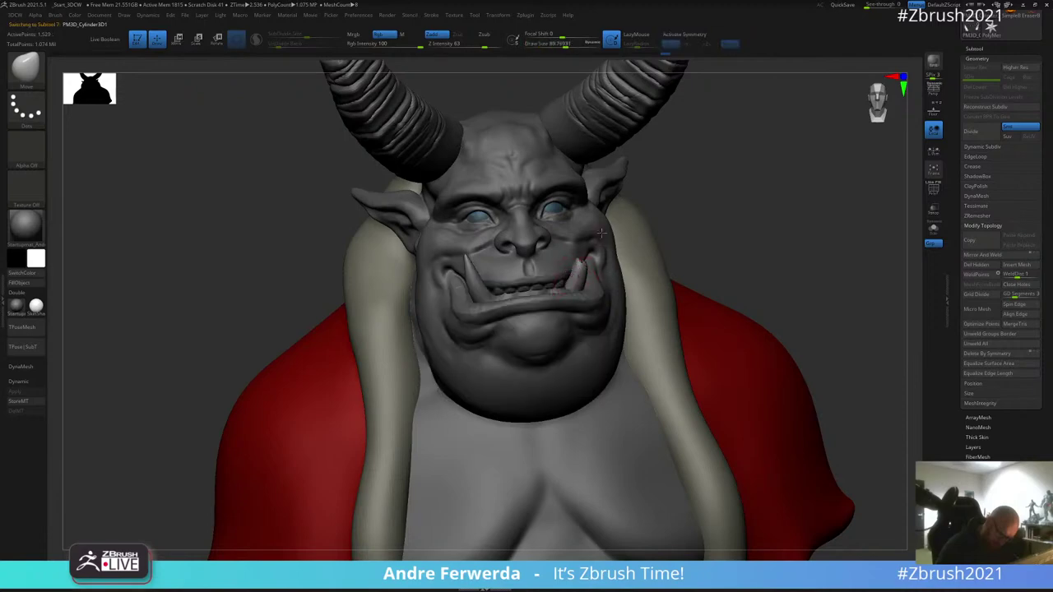
right_drag(705, 220, 697, 255)
click(932, 230)
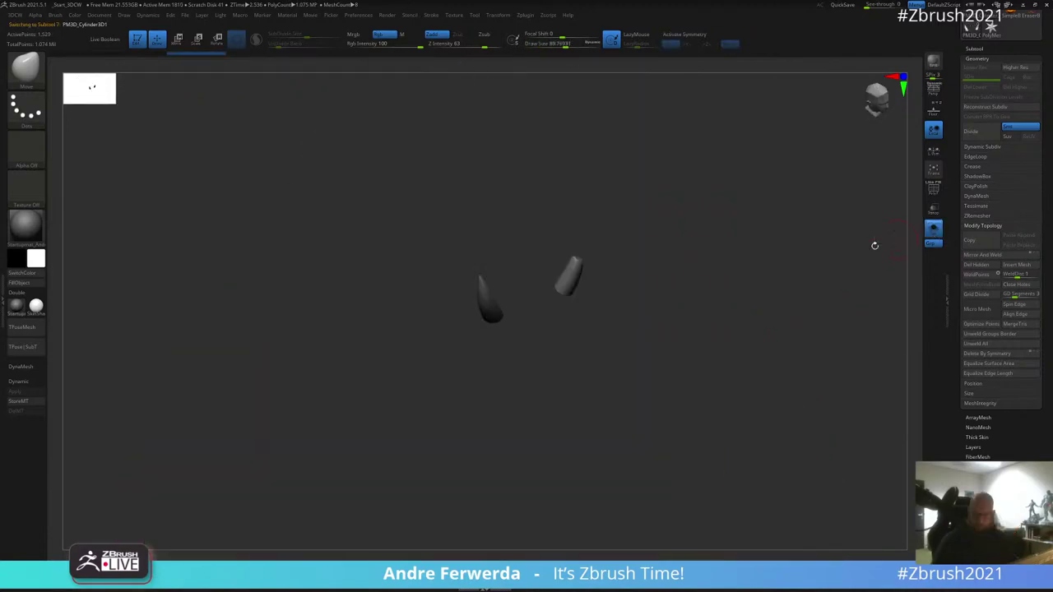
right_drag(779, 273, 764, 273)
click(933, 229)
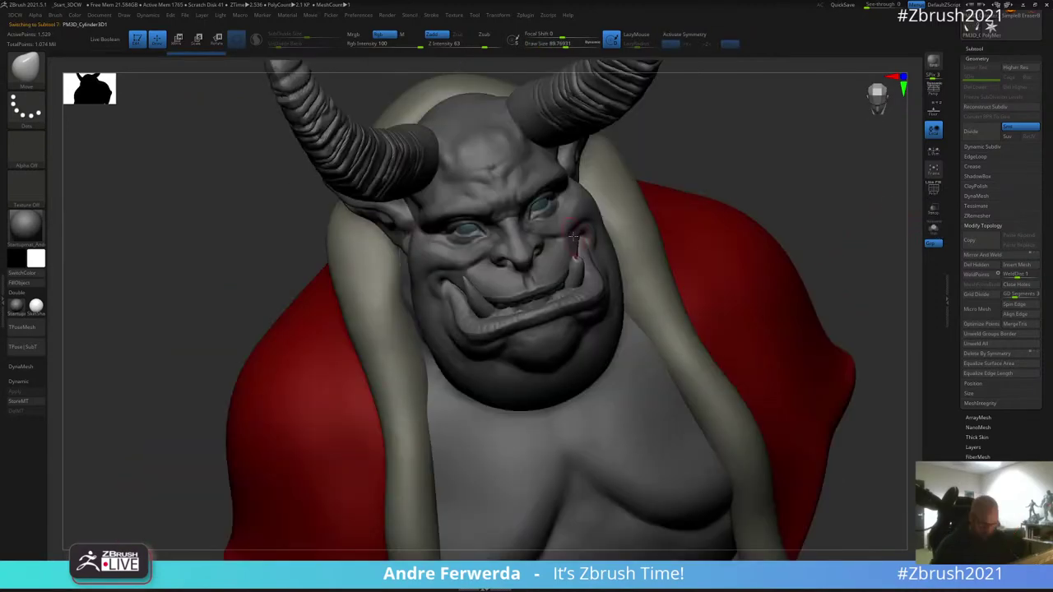
Step: Select the head subtool, isolate it with Solo and choose the ClayBuildup brush
alt+click(570, 280)
click(933, 228)
right_drag(782, 233, 565, 526)
right_drag(634, 454, 727, 394)
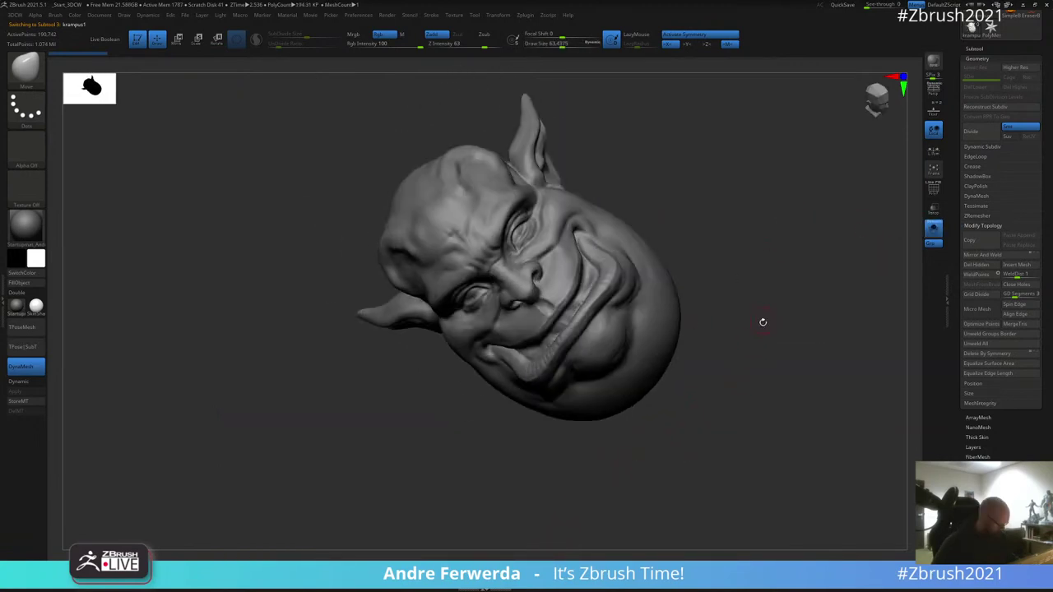
key(b)
key(c)
key(b)
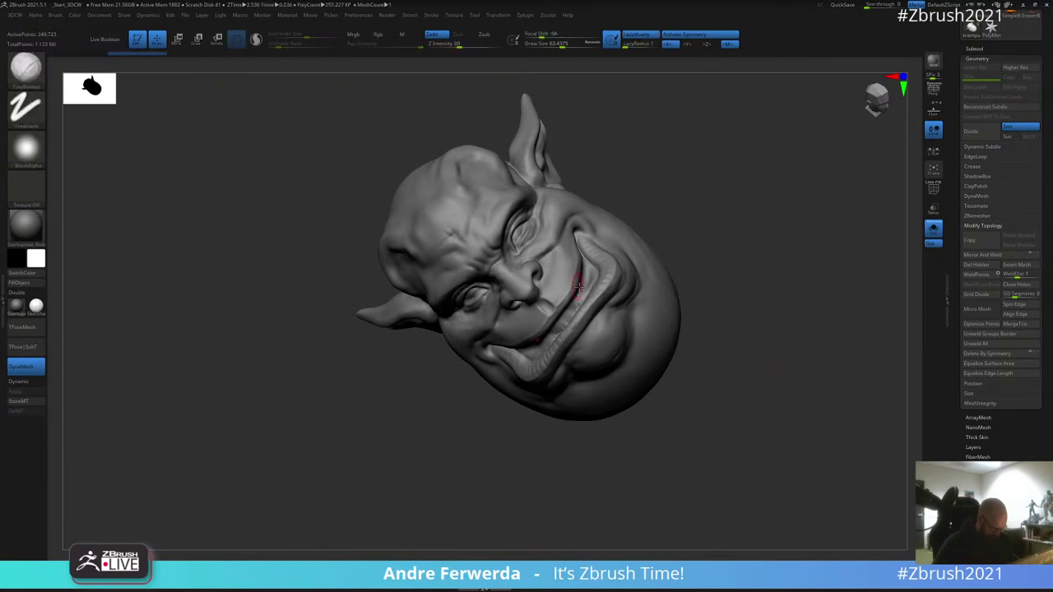
Step: Build up clay strokes along the mouth opening between the upper and lower lips, adjusting the brush size
mouse_move(667, 239)
alt+right_down()
mouse_move(667, 196)
mouse_move(658, 215)
alt+right_up()
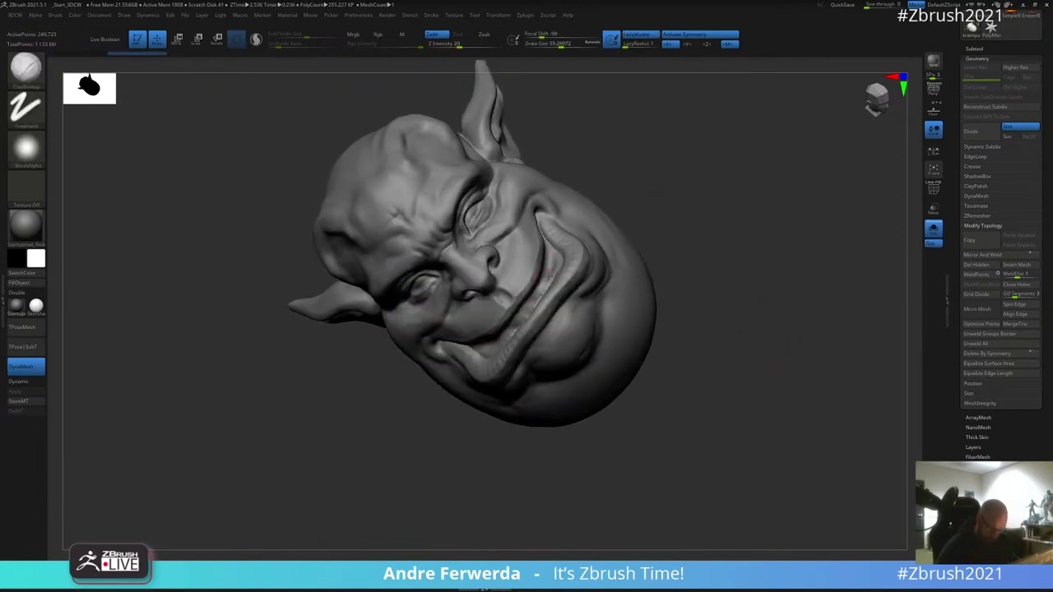
drag(549, 275, 521, 309)
right_drag(674, 235, 613, 219)
key(space)
drag(543, 269, 522, 316)
right_drag(662, 160, 650, 179)
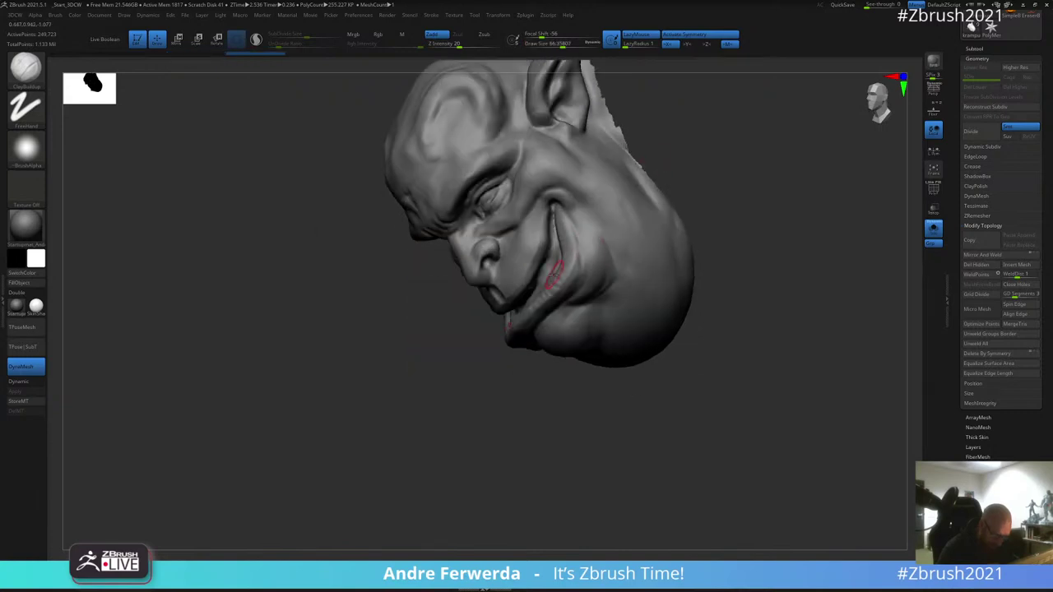
drag(560, 260, 541, 282)
key(space)
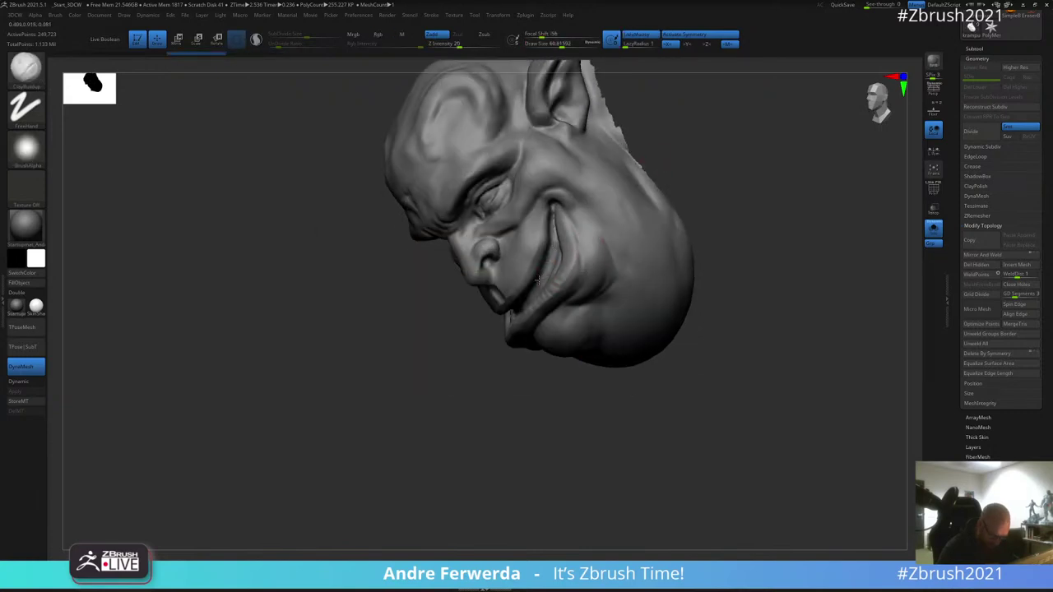
Step: Add more ClayBuildup strokes along the inner side of the lower lip, working from several angles
right_drag(538, 280, 652, 140)
right_drag(549, 282, 489, 297)
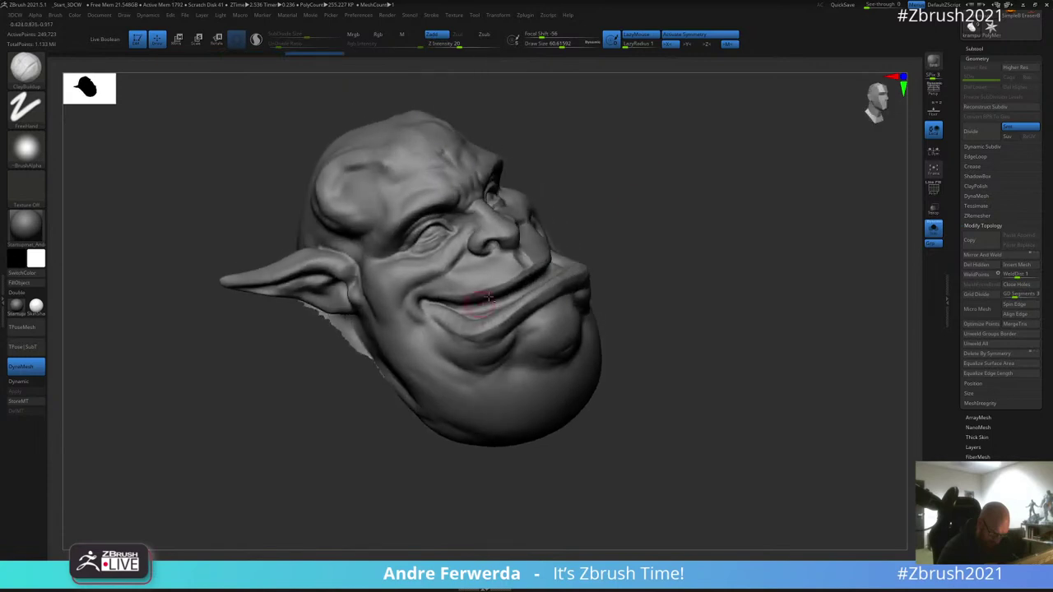
right_drag(653, 228, 566, 266)
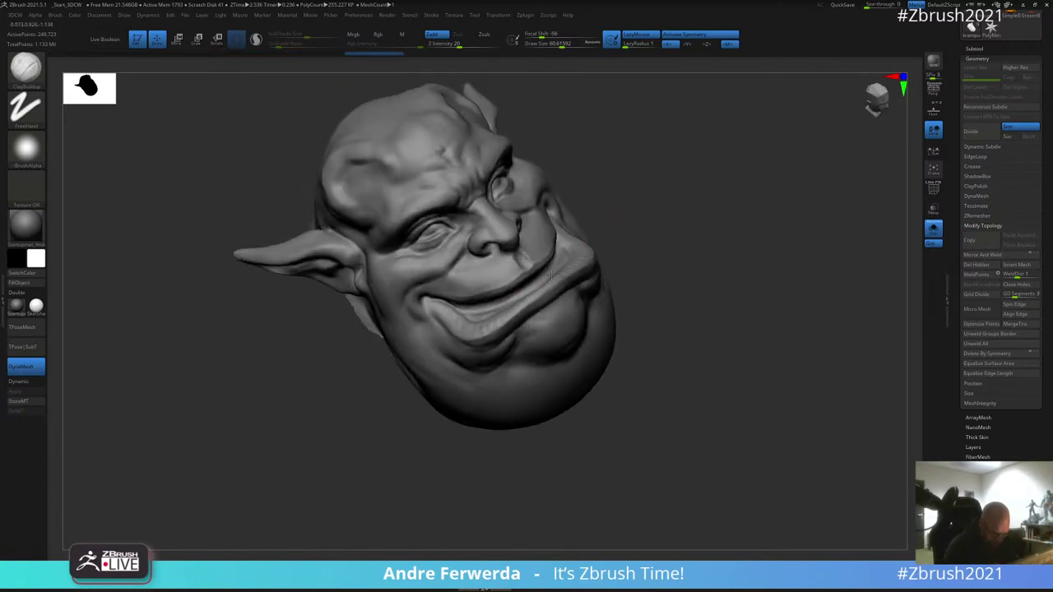
right_drag(628, 216, 543, 272)
right_drag(612, 223, 638, 202)
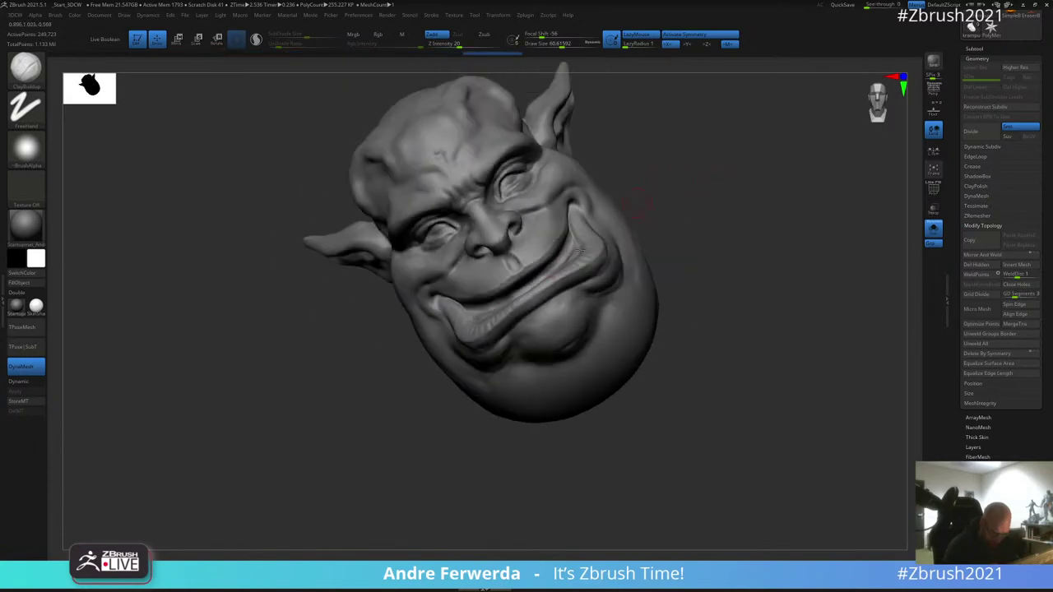
right_drag(543, 272, 492, 325)
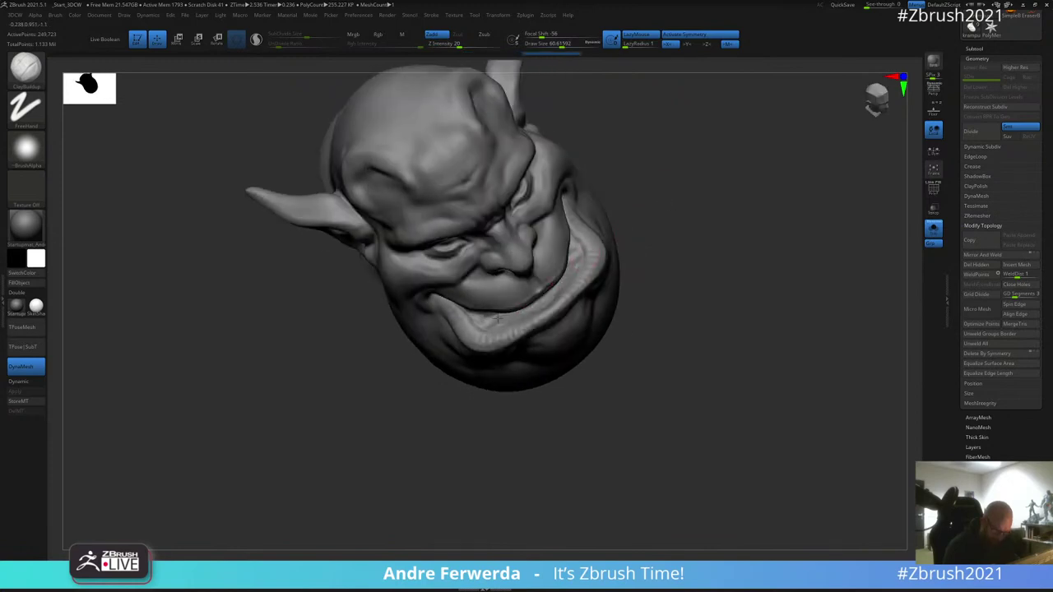
drag(672, 239, 605, 216)
key(space)
drag(575, 265, 586, 265)
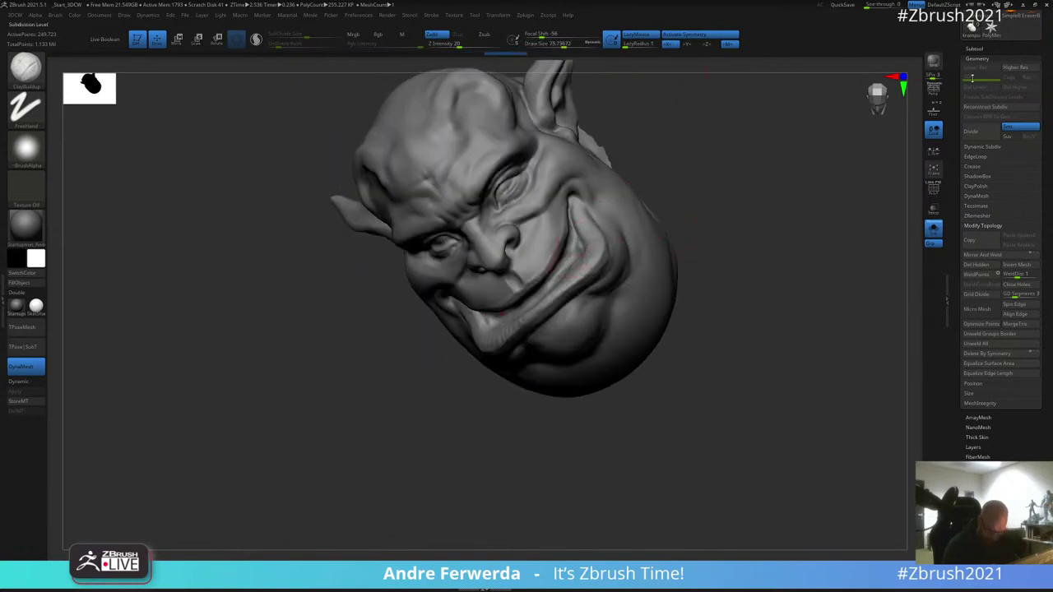
Step: Turn off Solo to show the whole bust and make the upper tooth row the active subtool
click(989, 48)
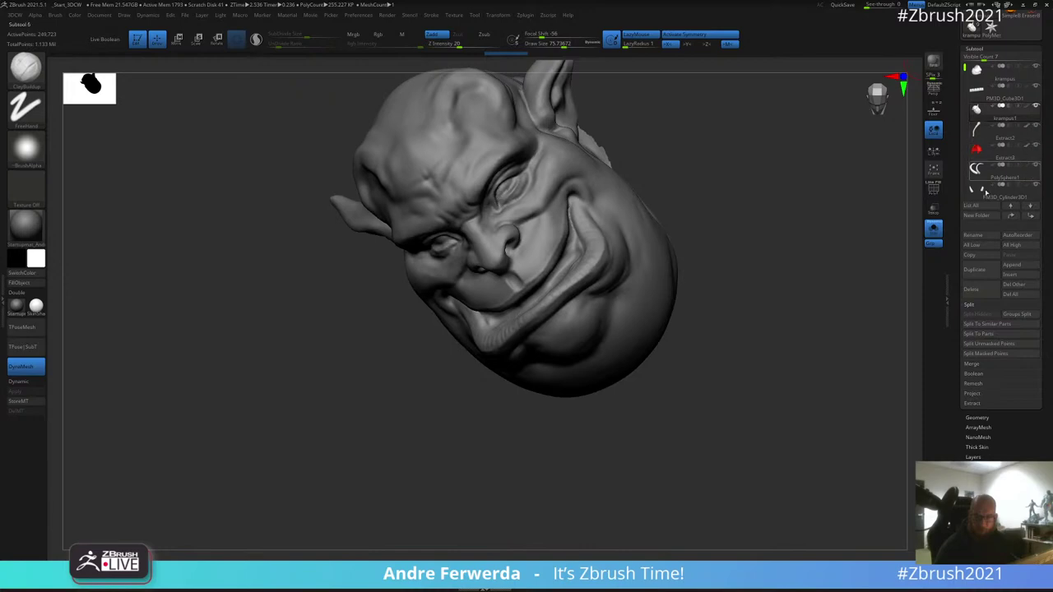
click(934, 231)
drag(309, 386, 308, 329)
drag(646, 145, 686, 99)
alt+click(543, 253)
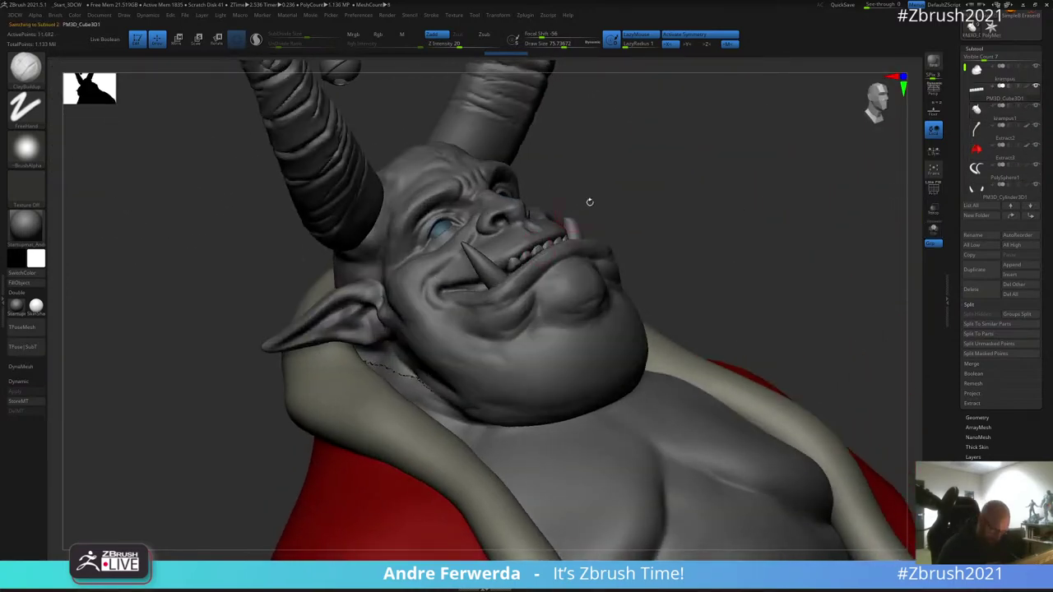
Step: Reposition the upper tooth row inside the mouth with the Move gizmo, working from a side view
drag(587, 202, 635, 161)
key(w)
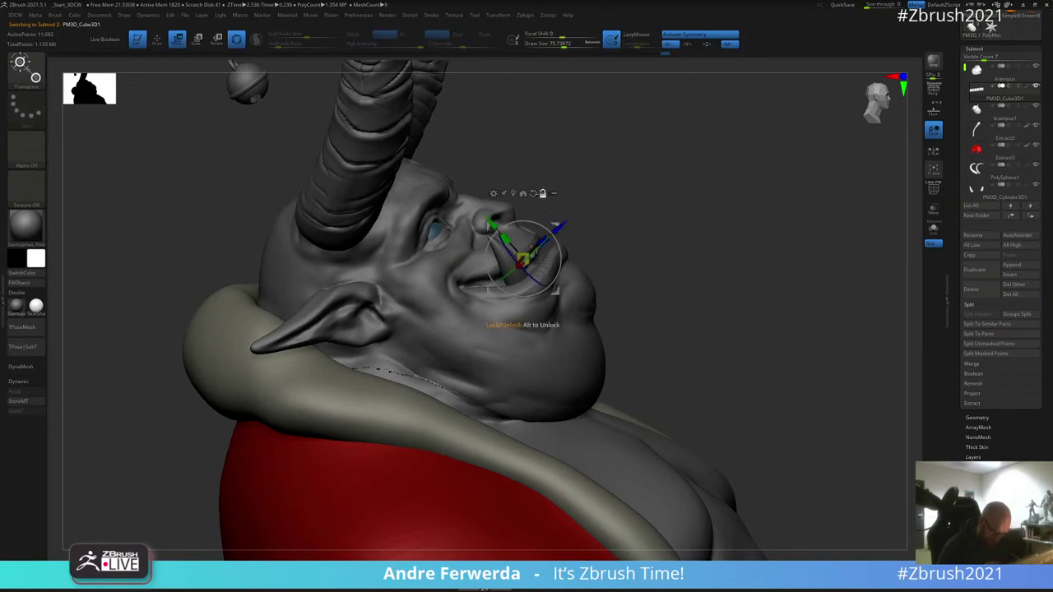
drag(576, 186, 571, 196)
drag(572, 258, 567, 259)
mouse_move(518, 210)
mouse_down()
mouse_move(518, 192)
mouse_move(549, 213)
mouse_move(509, 199)
mouse_up()
key(q)
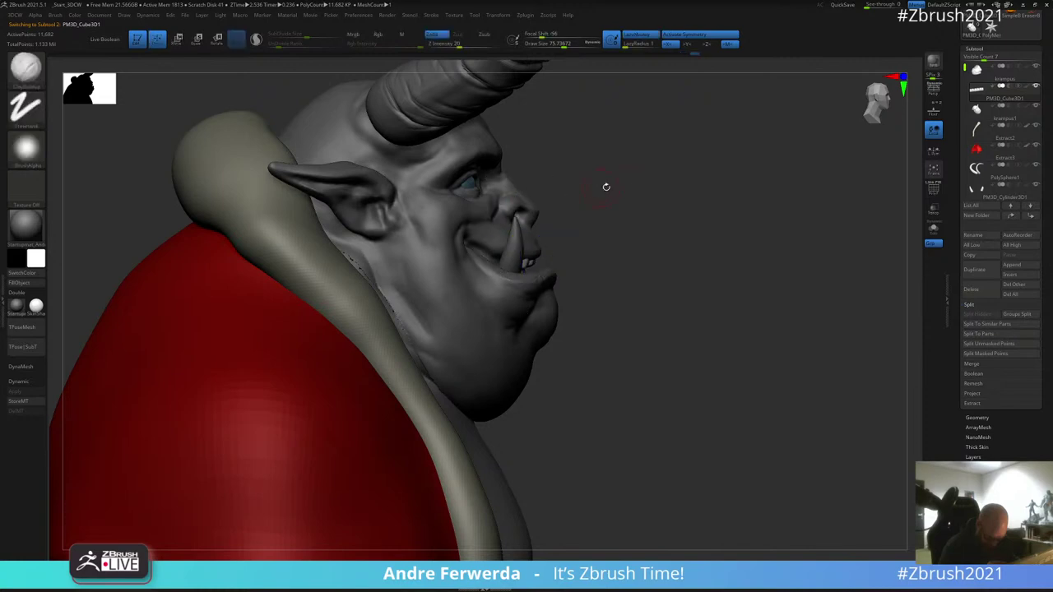
Step: Switch to the Move brush, adjust its draw size and push the tooth row to follow the lips
drag(607, 184, 558, 245)
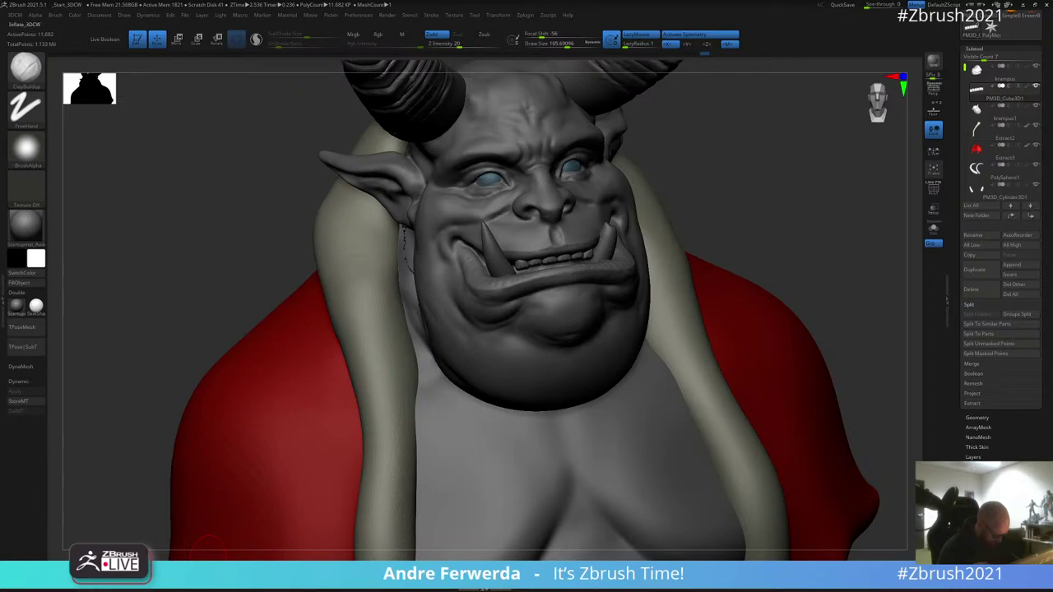
key(v)
key(s)
drag(635, 202, 643, 202)
key(s)
mouse_move(730, 184)
mouse_down()
mouse_move(726, 151)
mouse_move(743, 167)
mouse_up()
key(s)
drag(579, 286, 576, 286)
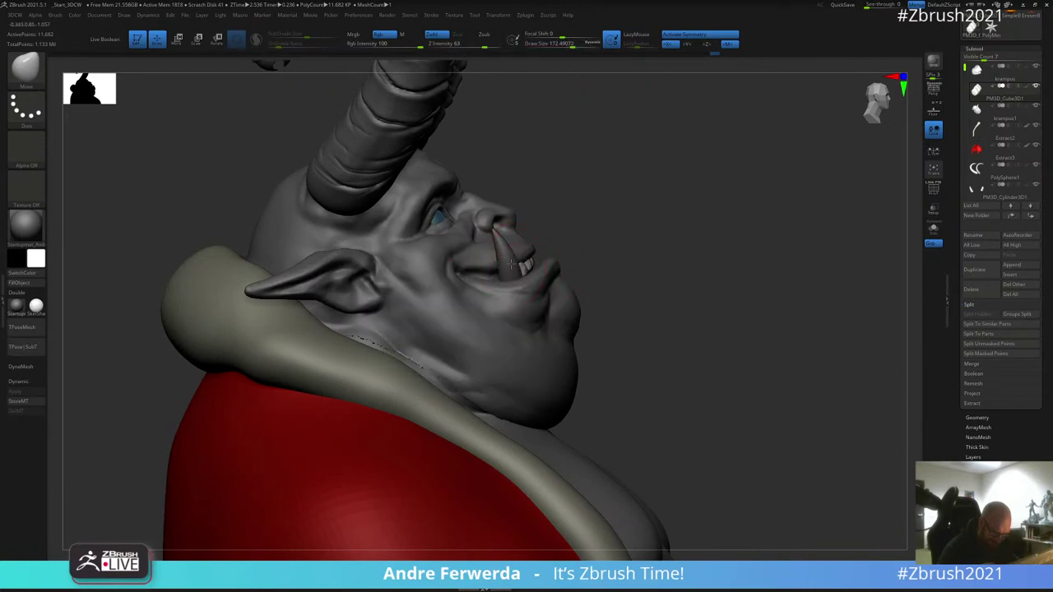
Step: Refine the arch of the tooth row with the Move brush, checking its fit between the tusks from several angles
drag(587, 202, 522, 259)
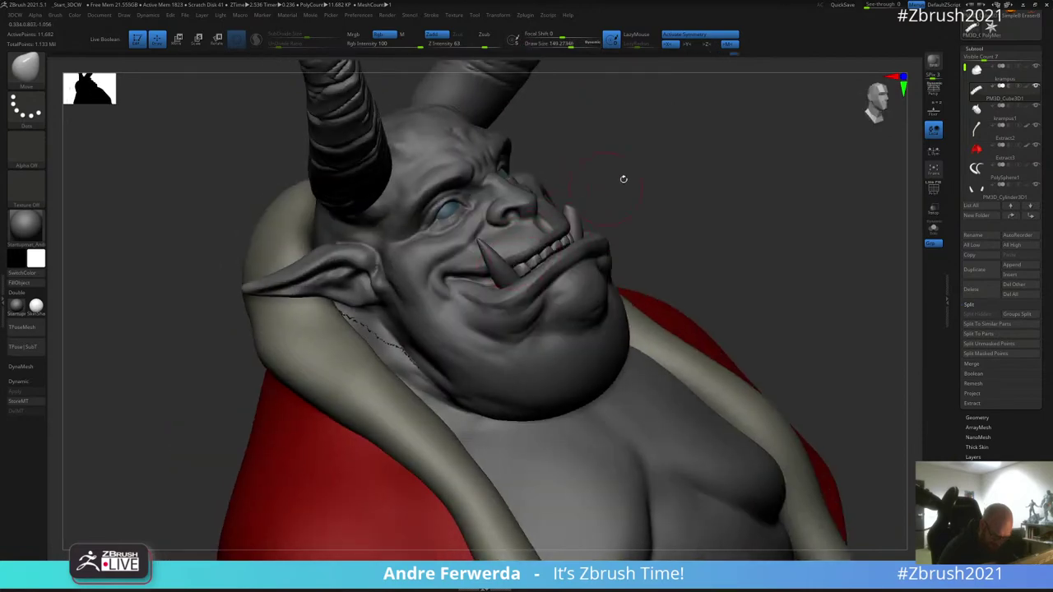
drag(623, 178, 598, 218)
alt+drag(334, 357, 329, 280)
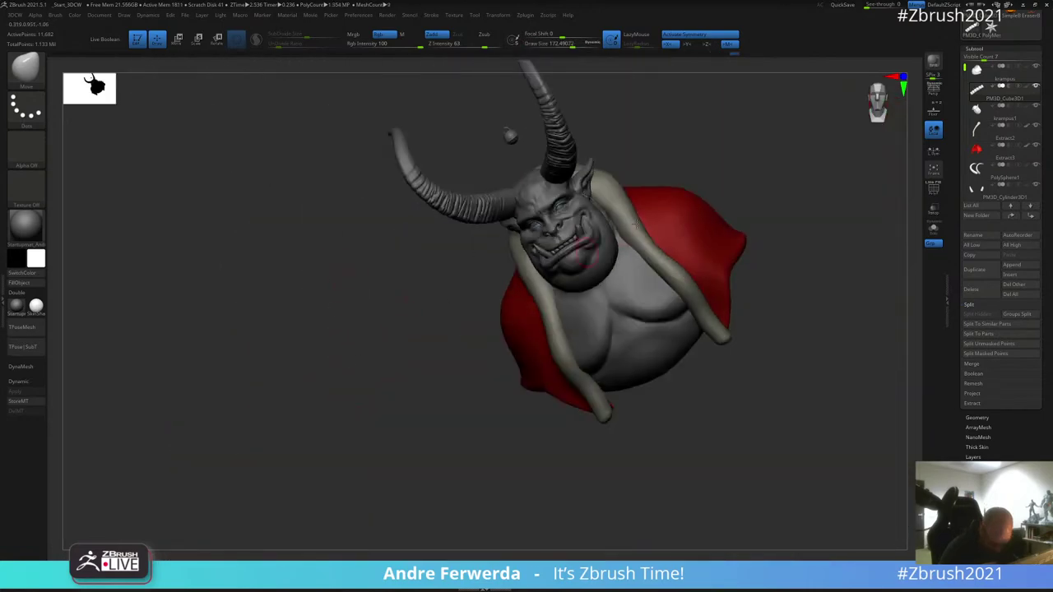
mouse_move(713, 155)
mouse_down()
mouse_move(721, 151)
mouse_move(724, 167)
mouse_move(700, 159)
mouse_move(766, 285)
mouse_move(747, 294)
mouse_move(699, 220)
mouse_up()
alt+drag(485, 255, 497, 344)
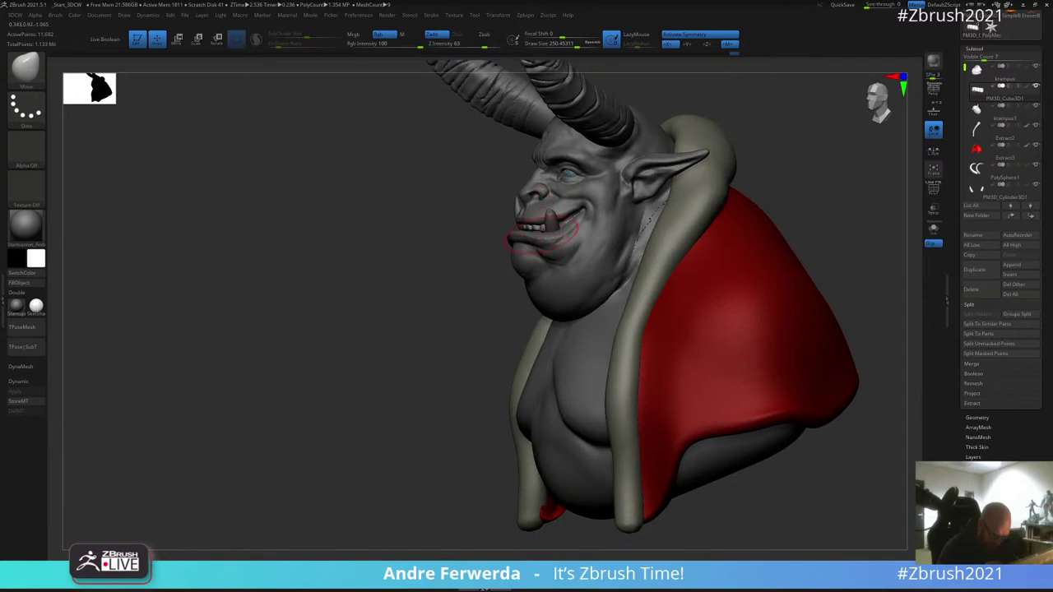
drag(473, 247, 635, 169)
Step: Select the head subtool and mask the lower jaw topologically, leaving the upper face free to edit
alt+click(533, 209)
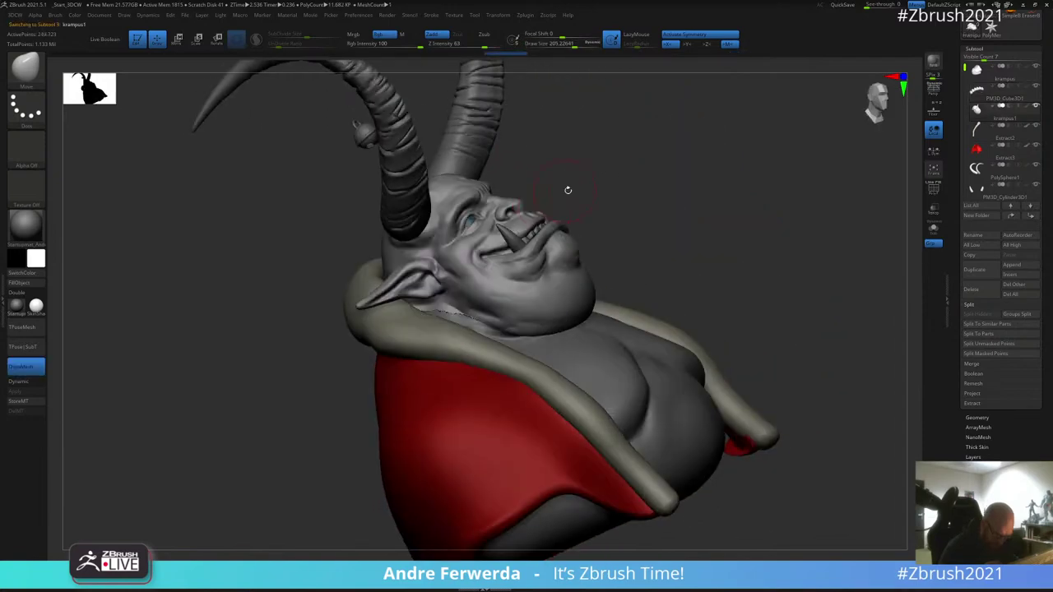
drag(568, 190, 513, 214)
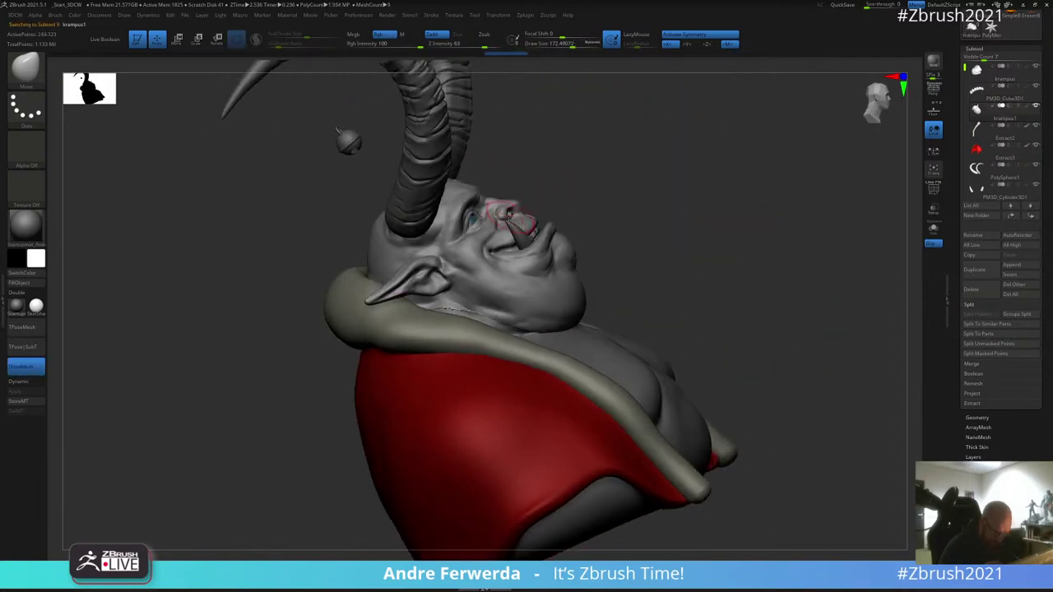
key(w)
shift+drag(574, 169, 536, 172)
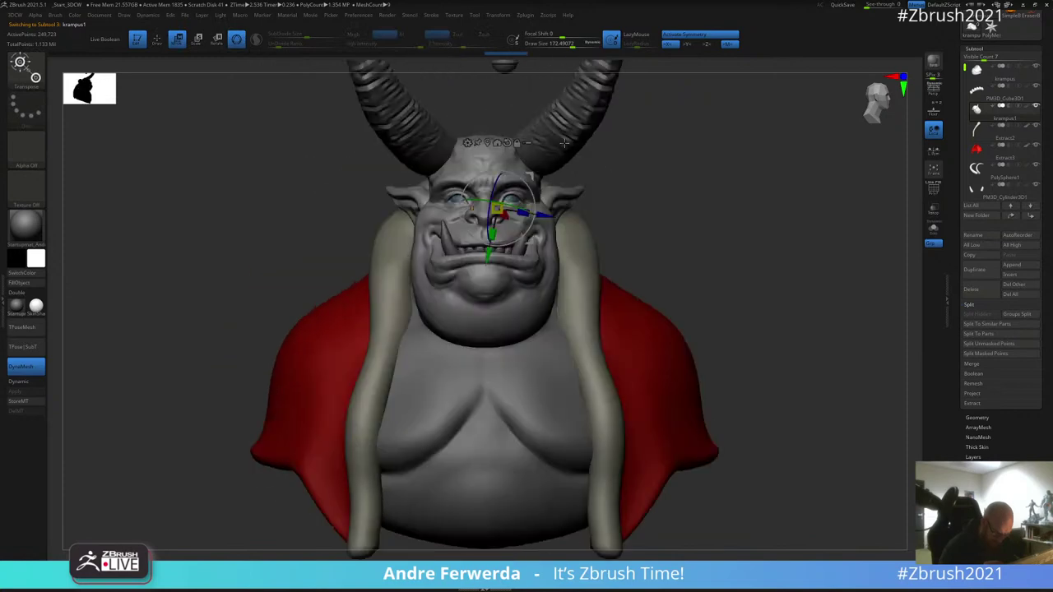
key(q)
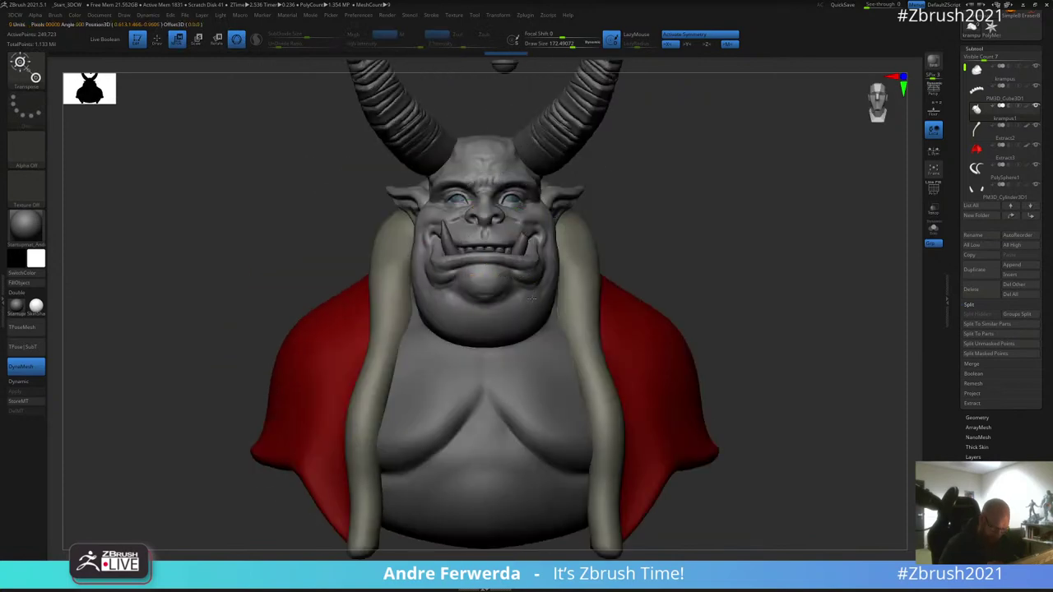
ctrl+drag(509, 202, 503, 266)
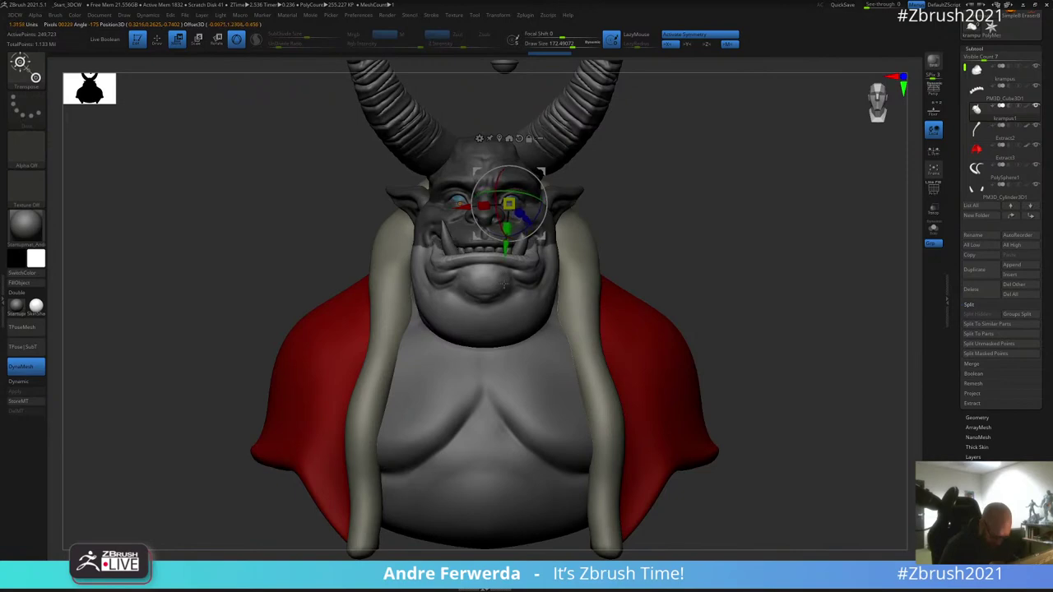
key(q)
mouse_move(670, 186)
mouse_down()
mouse_move(681, 178)
mouse_move(684, 188)
mouse_move(664, 194)
mouse_up()
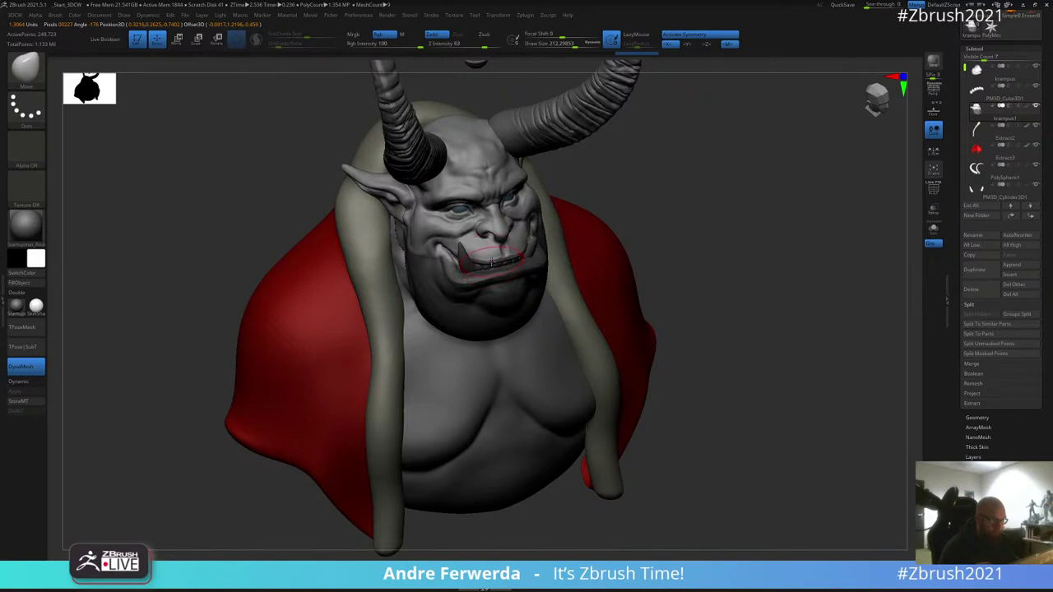
Step: Reshape the unmasked upper lip around the teeth with the Move brush, varying the draw size and viewing angle
drag(491, 262, 513, 255)
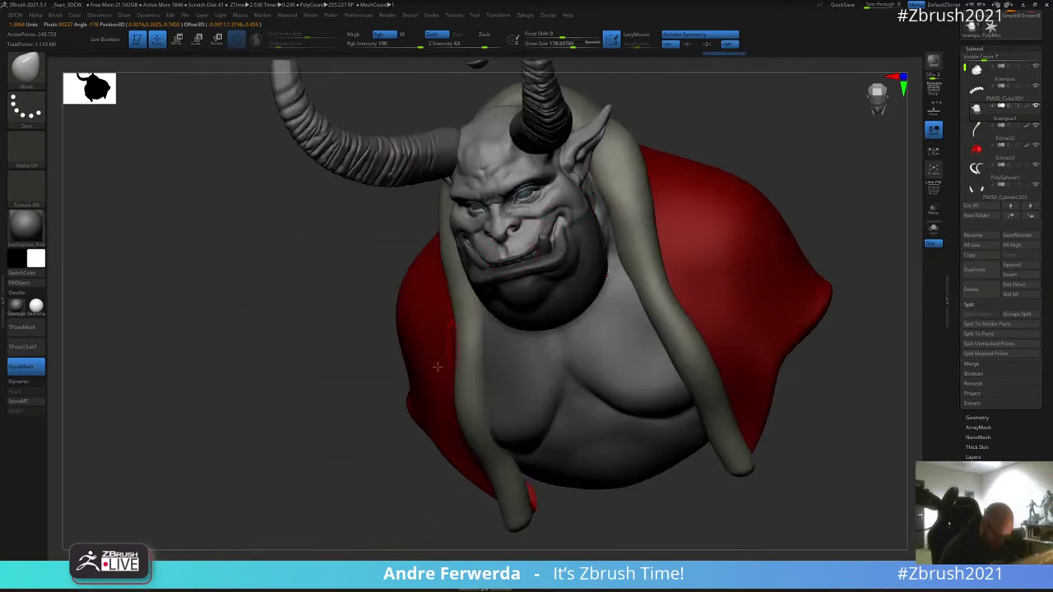
drag(355, 451, 361, 417)
drag(499, 265, 500, 261)
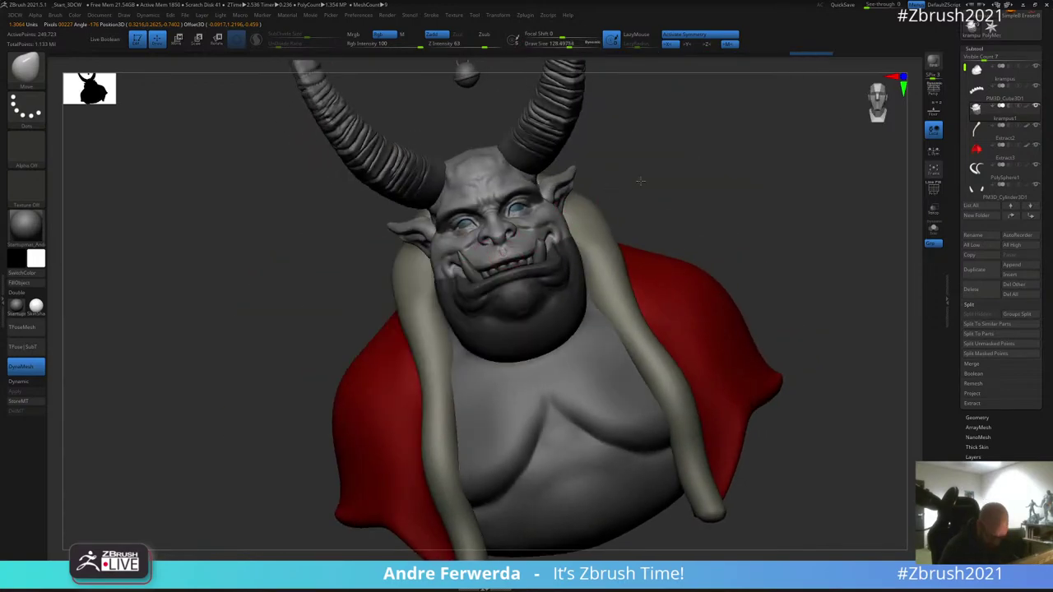
drag(639, 181, 613, 176)
drag(502, 263, 502, 260)
drag(646, 171, 691, 175)
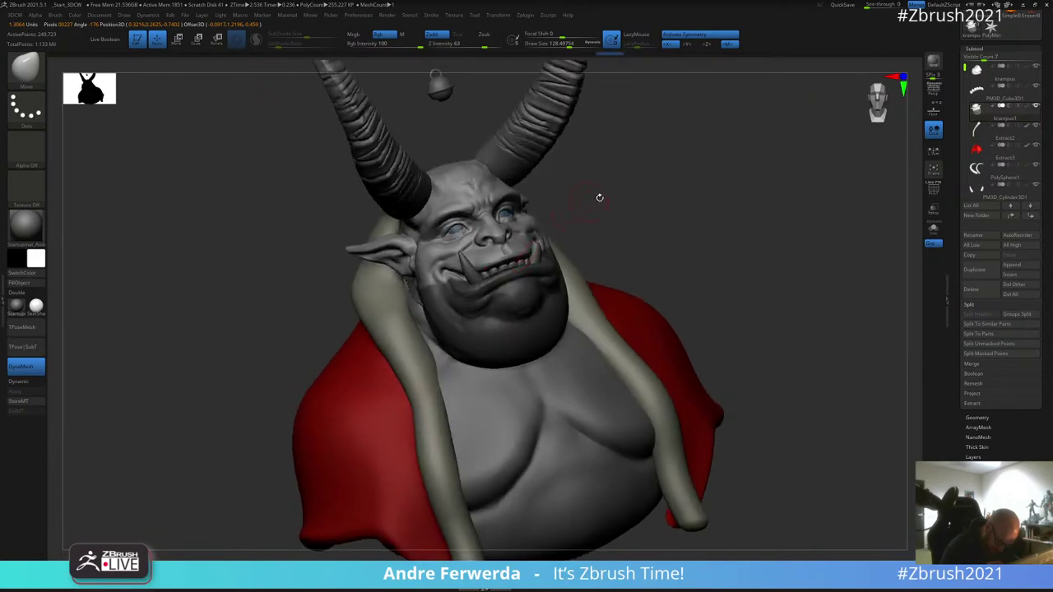
drag(599, 197, 525, 229)
key(space)
drag(619, 182, 588, 170)
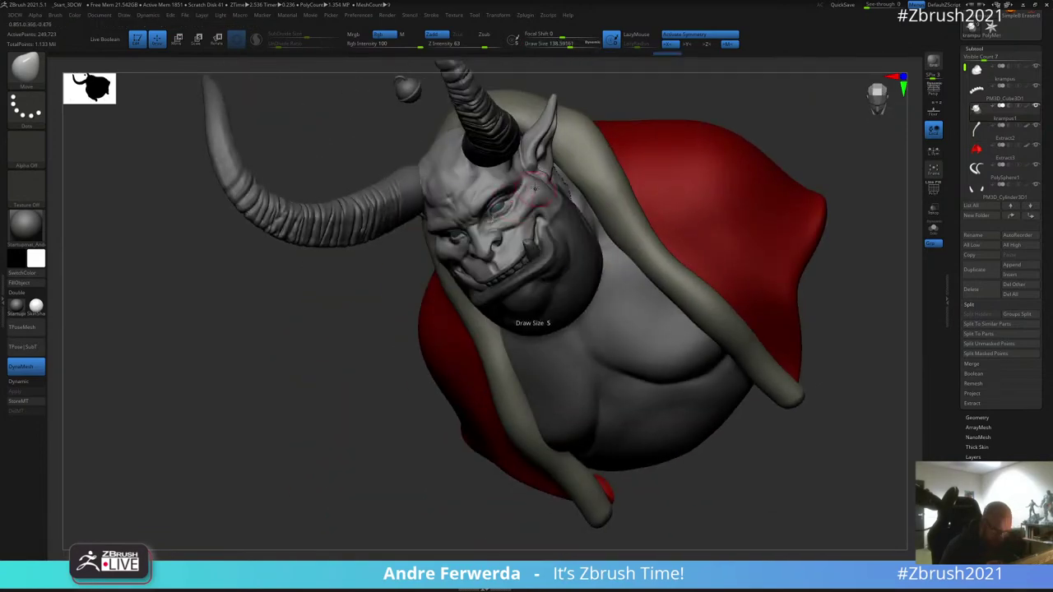
alt+drag(374, 369, 358, 406)
alt+drag(743, 165, 728, 185)
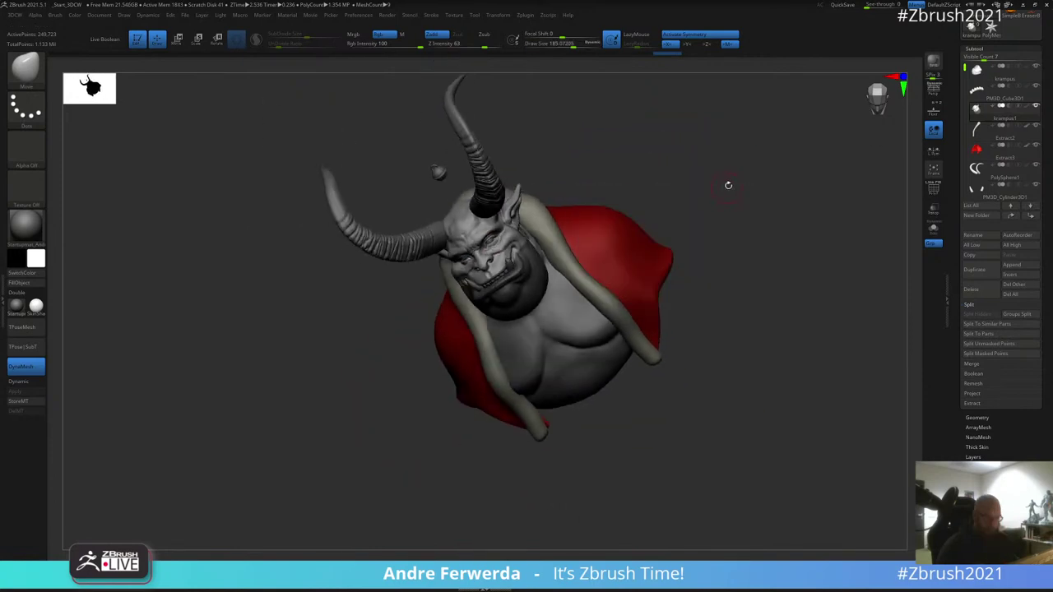
Step: Clear the mask and adjust the cheek and jaw forms of the head with larger Move brush strokes
mouse_move(728, 185)
right_down()
mouse_move(729, 176)
mouse_move(696, 200)
right_up()
right_click(677, 216)
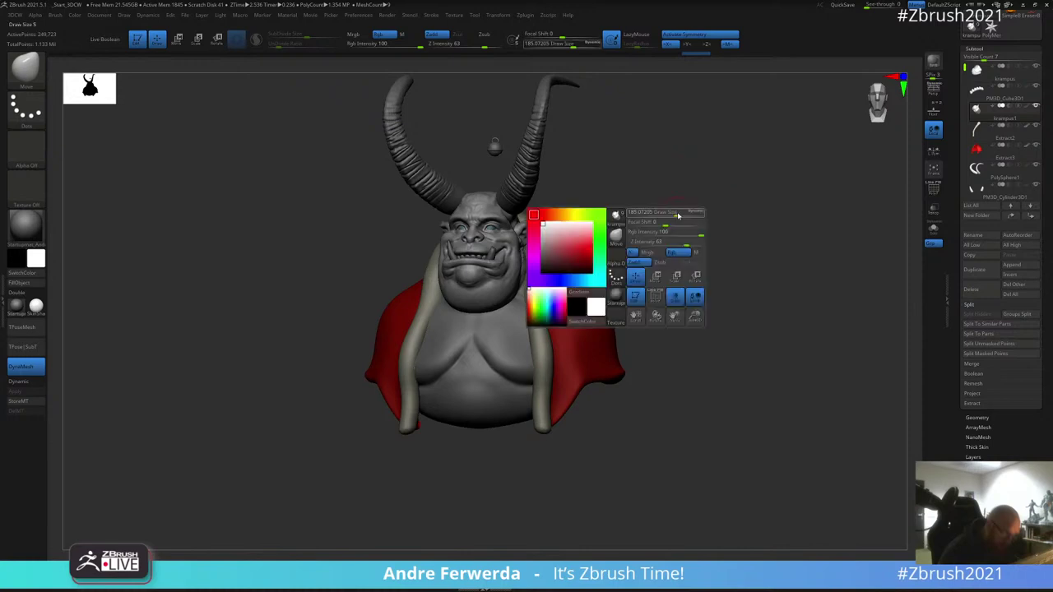
drag(678, 215, 681, 216)
mouse_move(690, 198)
mouse_down()
mouse_move(669, 190)
mouse_move(658, 226)
mouse_up()
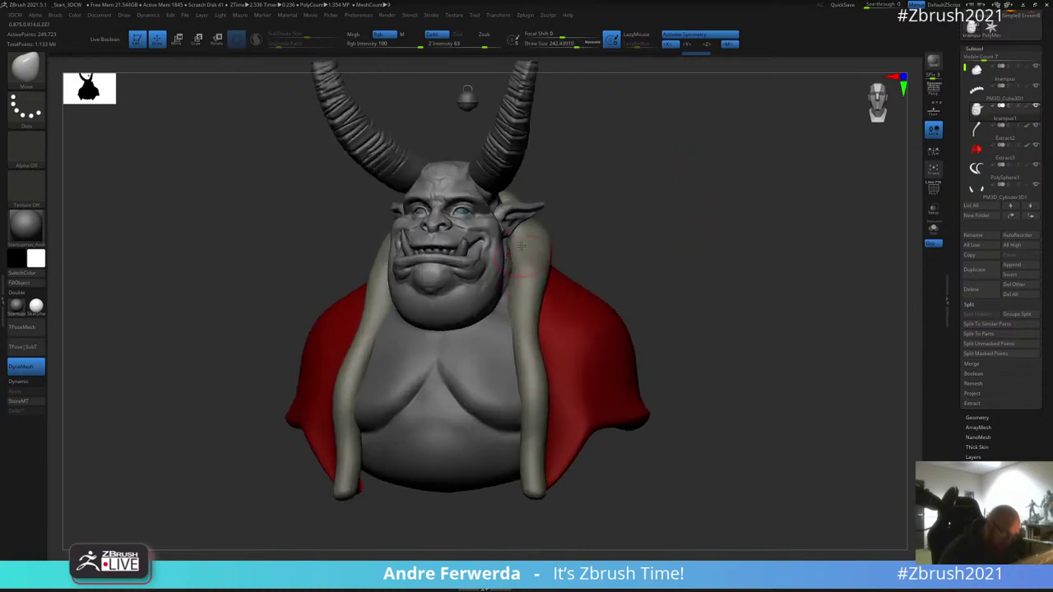
right_click(490, 293)
drag(490, 293, 492, 293)
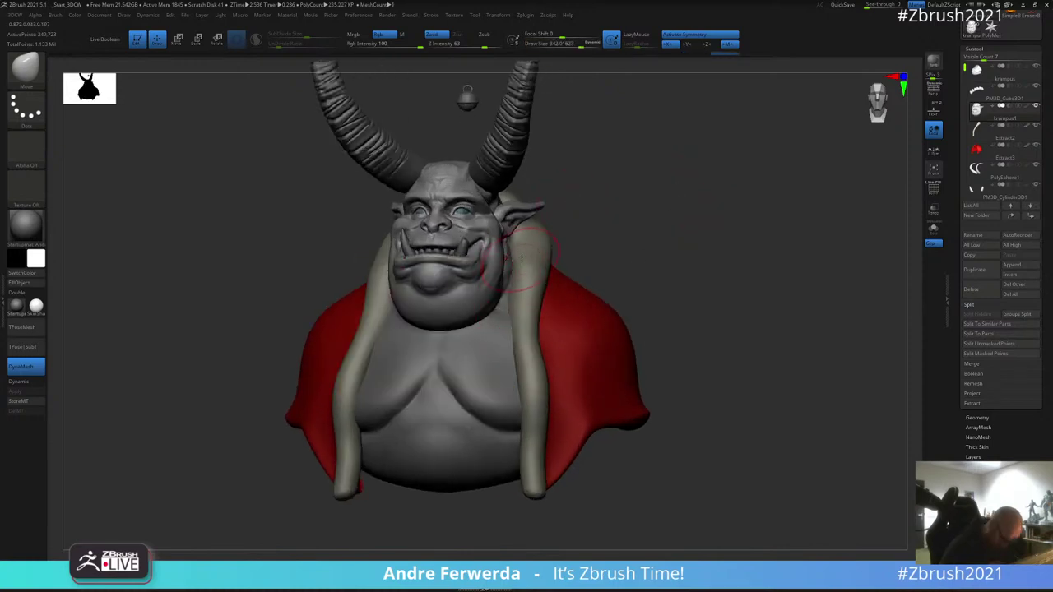
right_drag(646, 226, 555, 227)
right_click(552, 228)
drag(552, 227, 549, 227)
mouse_move(553, 193)
right_down()
mouse_move(644, 181)
mouse_move(613, 131)
right_up()
right_drag(613, 132, 596, 130)
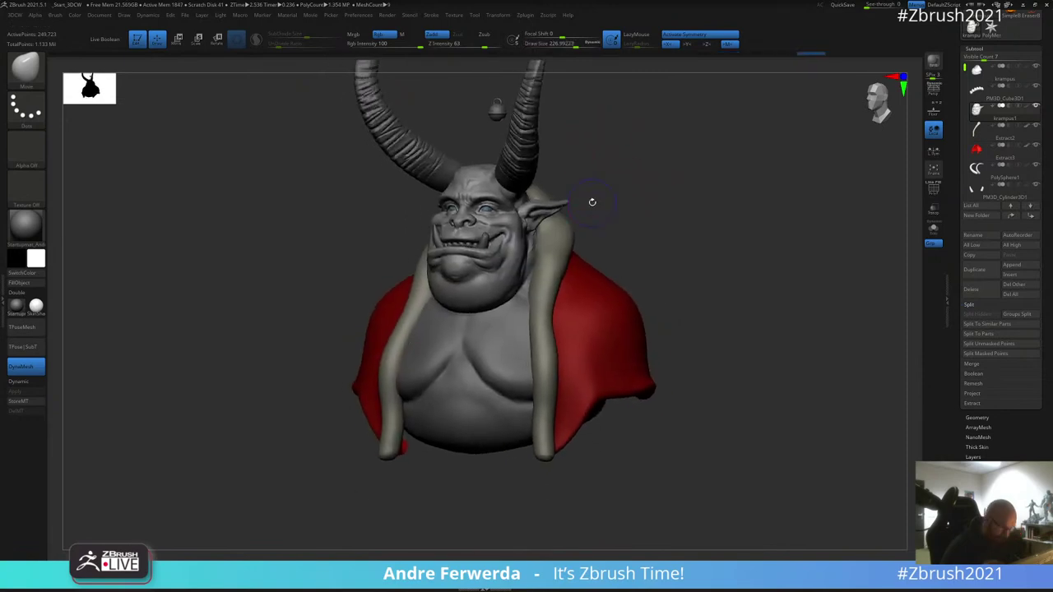
Step: Display the reference painting beside the bust, frame the face to match it and select the tooth row
key(shift+z)
mouse_move(691, 217)
alt+right_down()
mouse_move(748, 249)
mouse_move(733, 296)
alt+right_up()
key(space)
drag(732, 297, 728, 297)
ctrl+right_drag(717, 251, 708, 285)
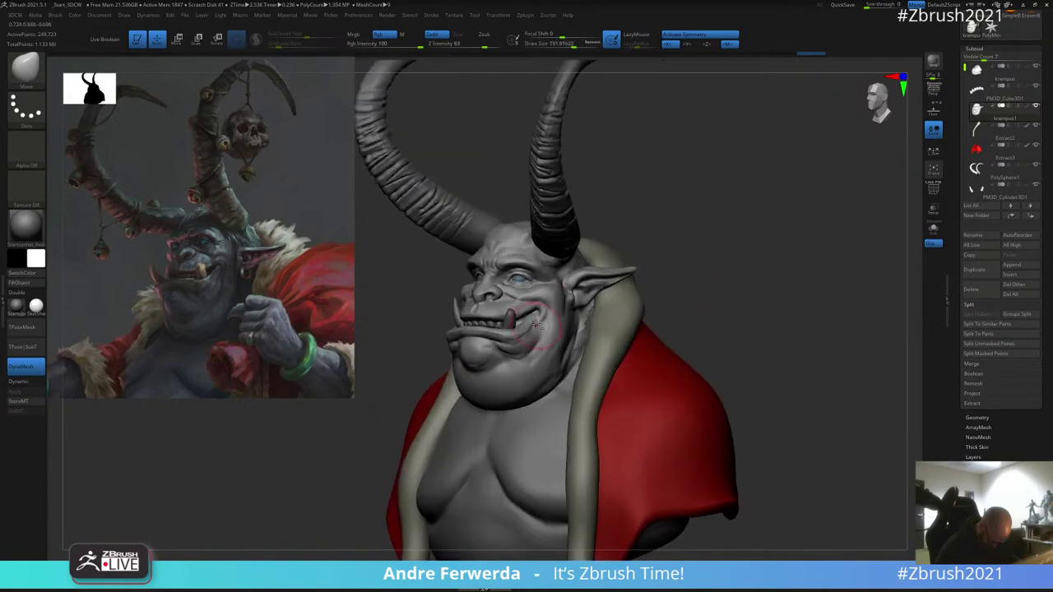
alt+click(498, 327)
right_drag(652, 239, 676, 193)
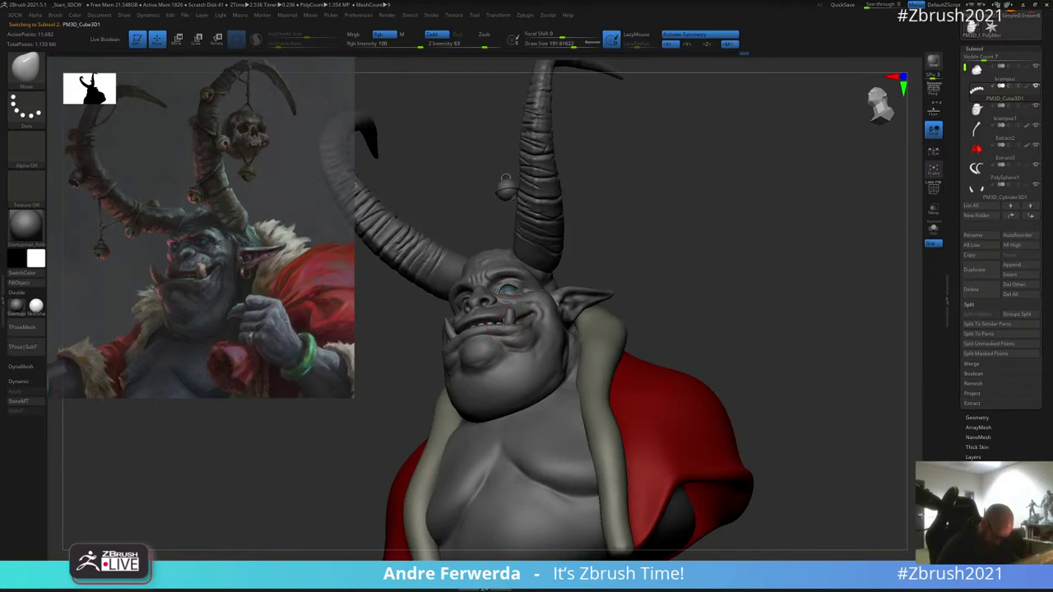
Step: Select the head again and refine the upper lip above the teeth with the Move brush, changing its draw size
alt+click(503, 321)
right_drag(505, 182, 497, 308)
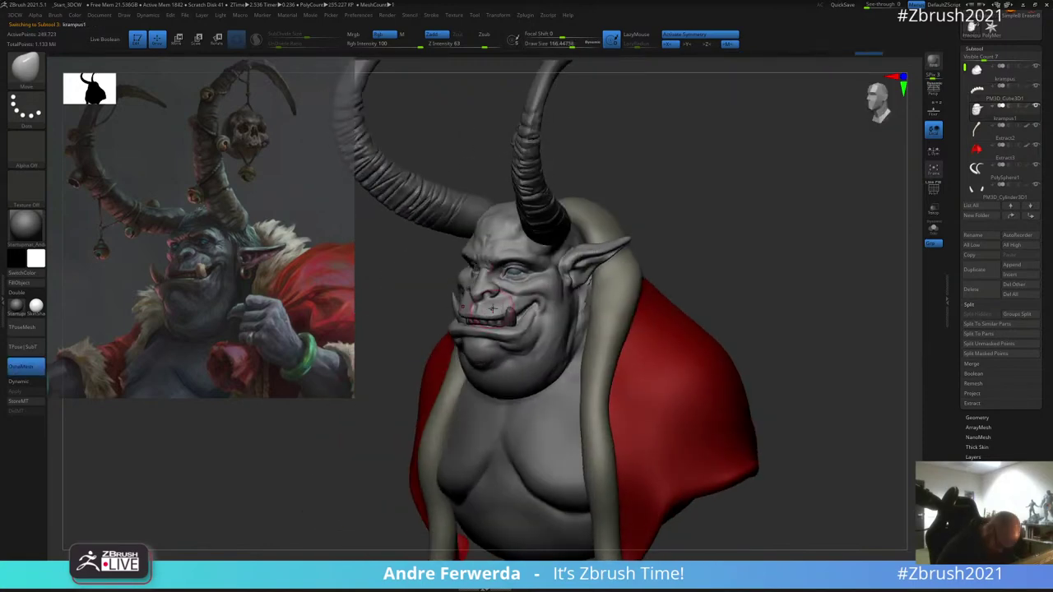
key(space)
drag(491, 307, 484, 307)
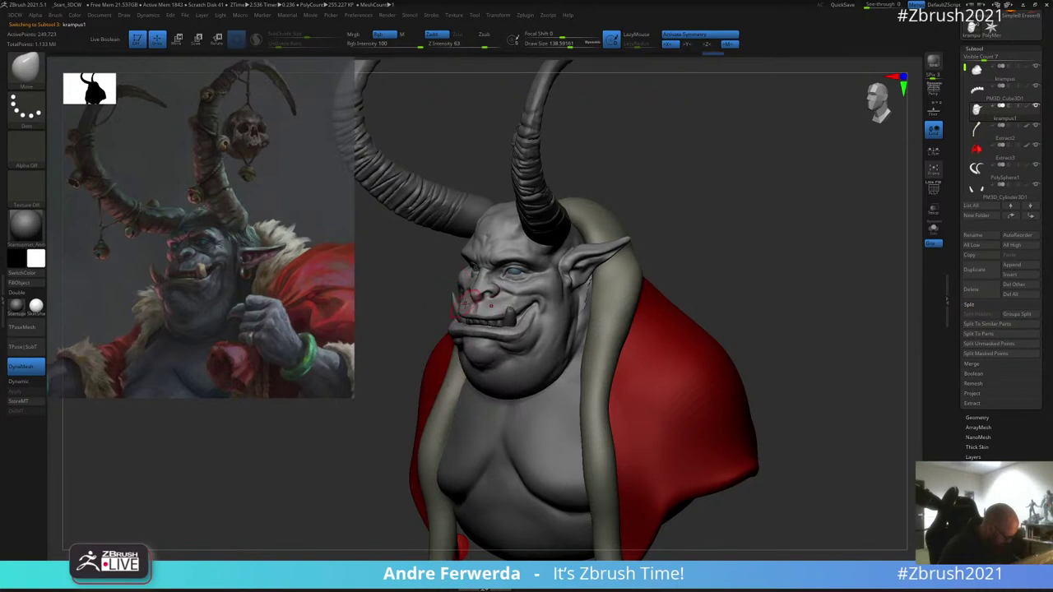
key(bracketleft)
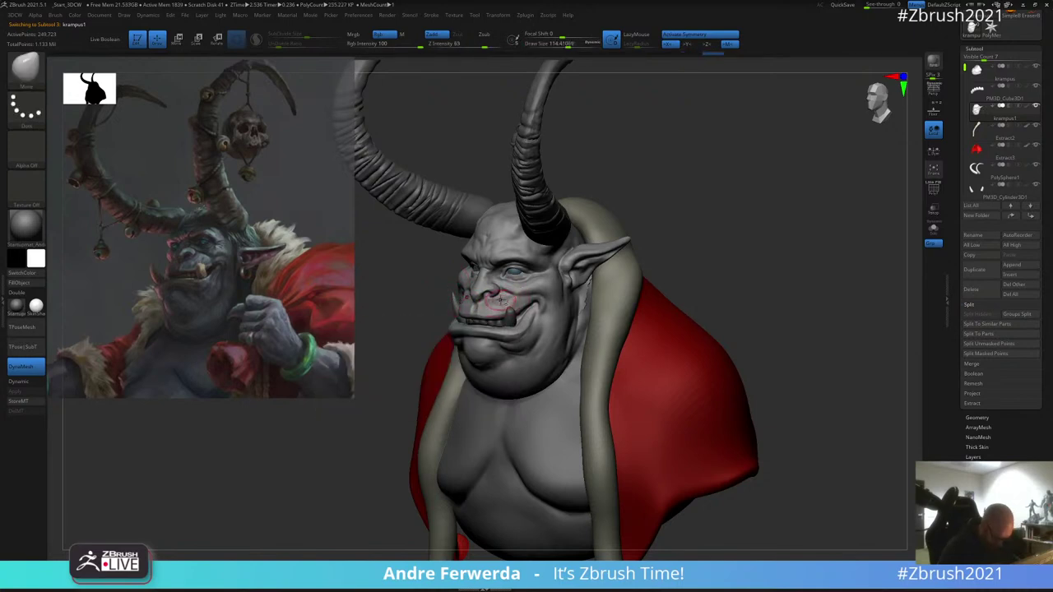
mouse_move(558, 263)
right_down()
mouse_move(462, 378)
mouse_move(485, 300)
right_up()
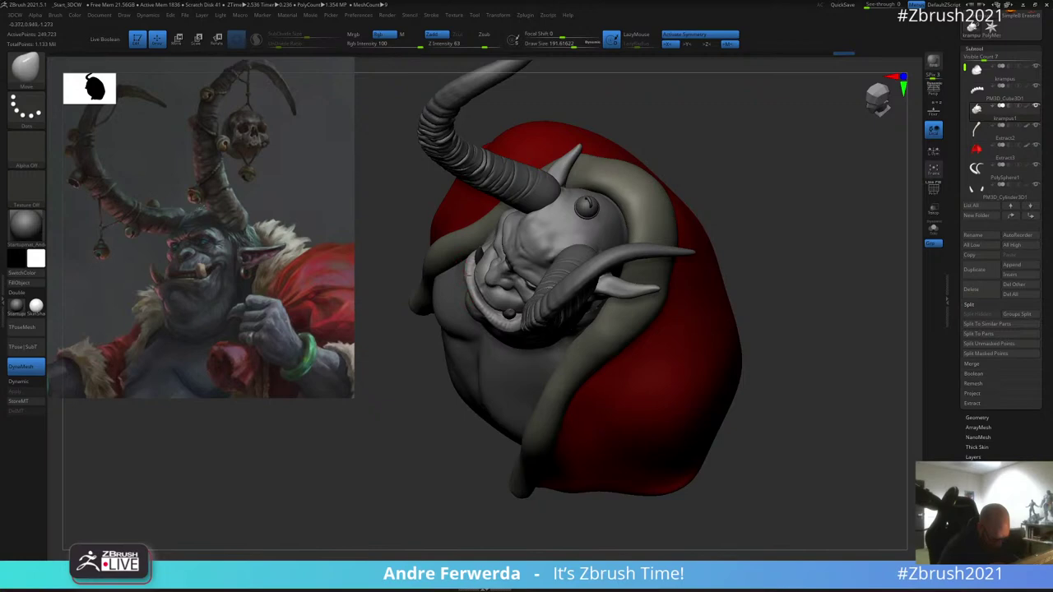
drag(469, 276, 467, 279)
Step: Select the tusks subtool and shift the tusks slightly with the Move gizmo from a side view
mouse_move(455, 334)
right_down()
mouse_move(724, 137)
mouse_move(621, 158)
mouse_move(644, 113)
right_up()
key(w)
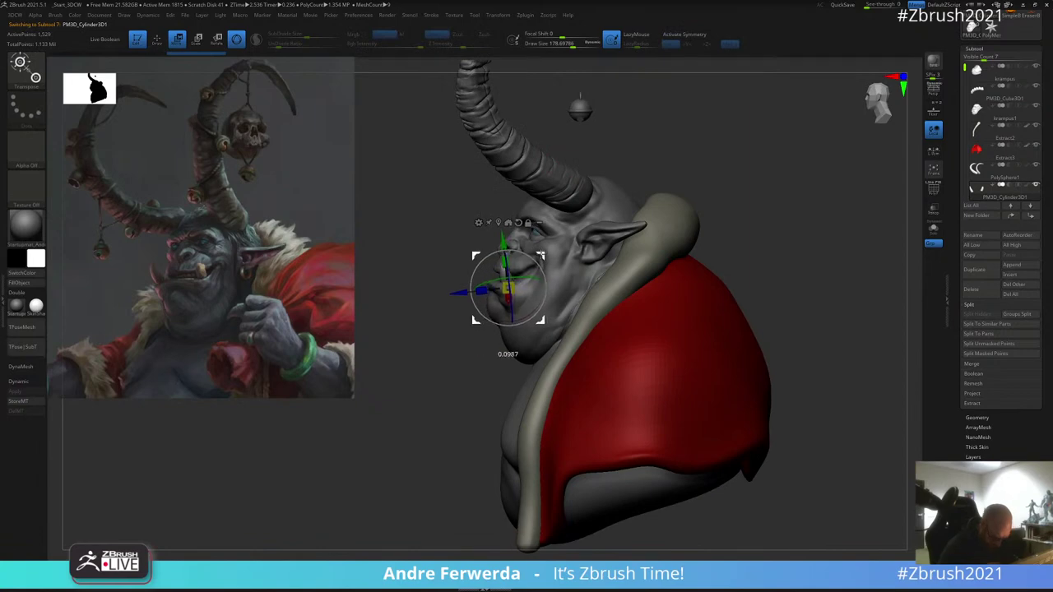
key(q)
mouse_move(628, 172)
right_down()
mouse_move(715, 173)
mouse_move(680, 183)
mouse_move(677, 152)
right_up()
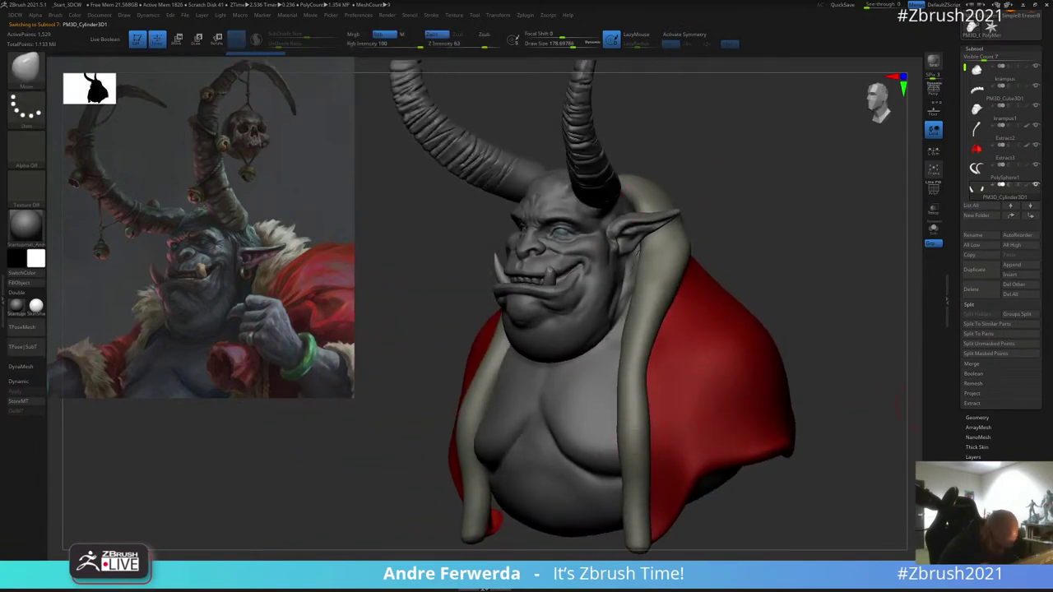
Step: Thicken the tusks slightly with the Inflate deformation
drag(1013, 495, 1013, 444)
click(981, 454)
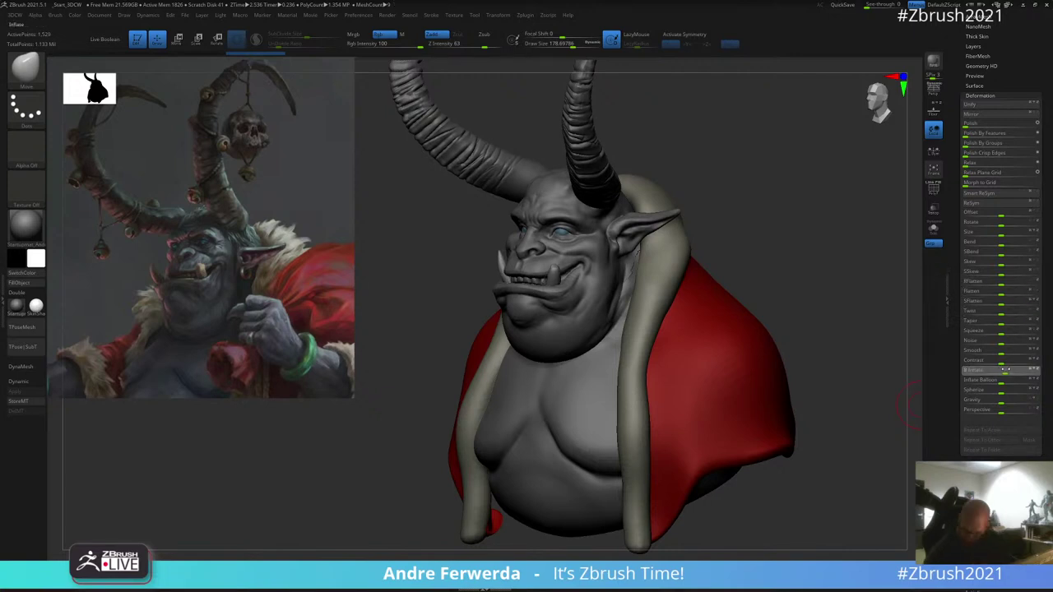
drag(1006, 370, 1008, 369)
Step: Shift the thickened tusks slightly forward with the Move gizmo in profile view and return to sculpting mode
key(w)
drag(731, 184, 697, 184)
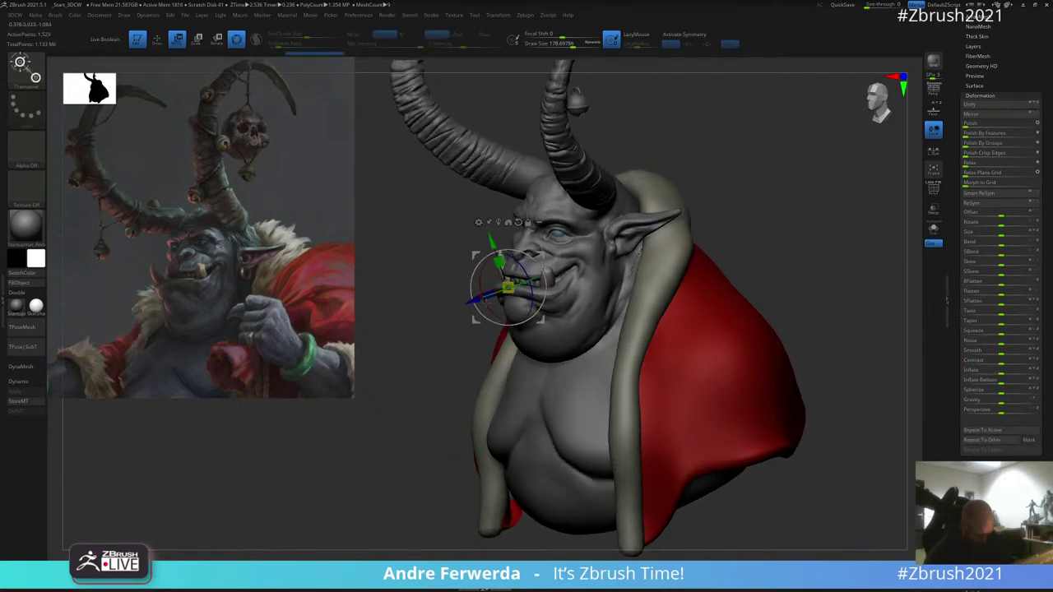
shift+drag(757, 146, 719, 146)
click(519, 223)
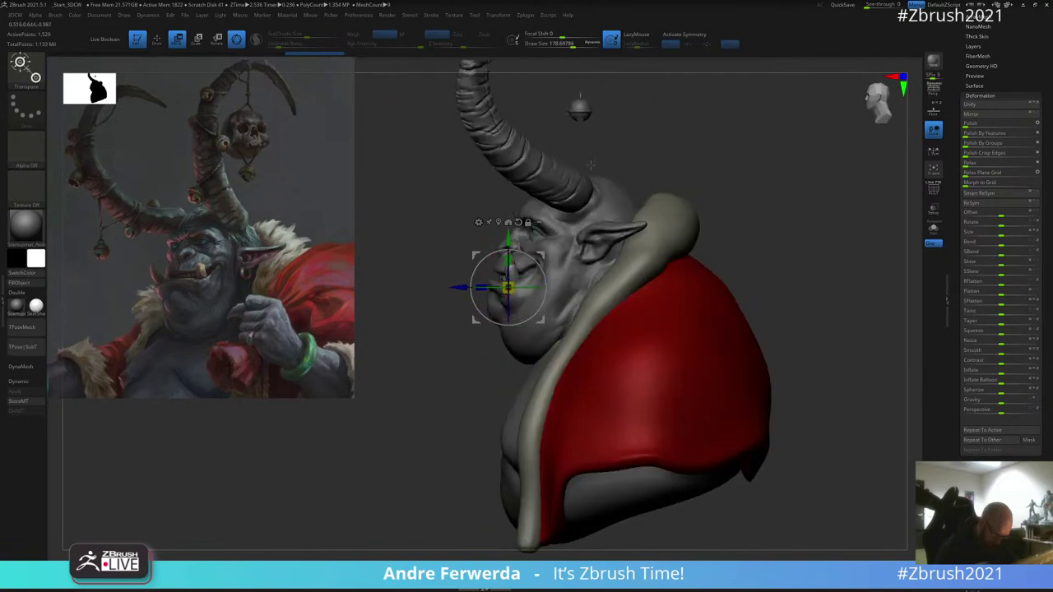
drag(424, 215, 461, 221)
drag(466, 290, 461, 291)
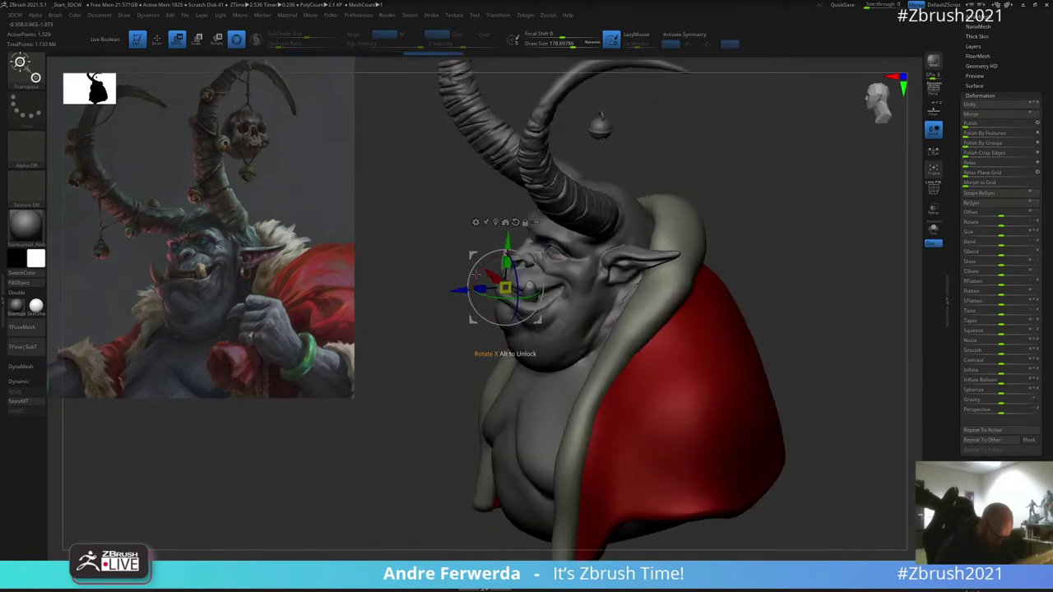
mouse_move(688, 147)
mouse_down()
mouse_move(769, 251)
mouse_move(776, 231)
mouse_move(757, 240)
mouse_up()
key(q)
Step: Select the krampus1 head subtool and set up the ClayBuildup brush with a smaller draw size
mouse_move(718, 318)
mouse_down()
mouse_move(731, 328)
mouse_move(731, 366)
mouse_up()
key(space)
alt+click(527, 319)
key(space)
drag(553, 290, 543, 289)
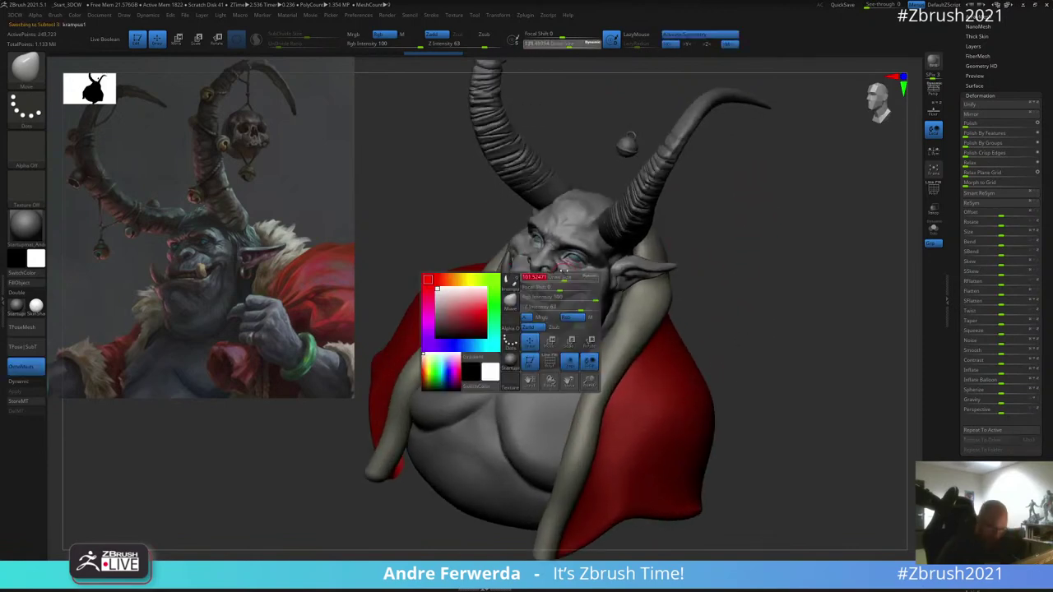
drag(715, 204, 679, 150)
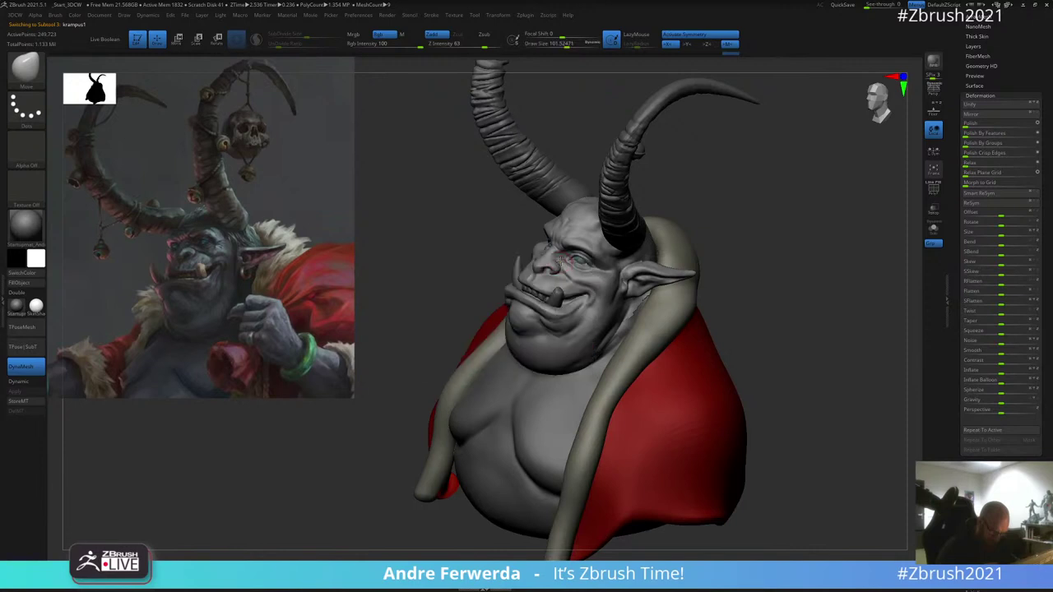
key(space)
drag(562, 275, 564, 276)
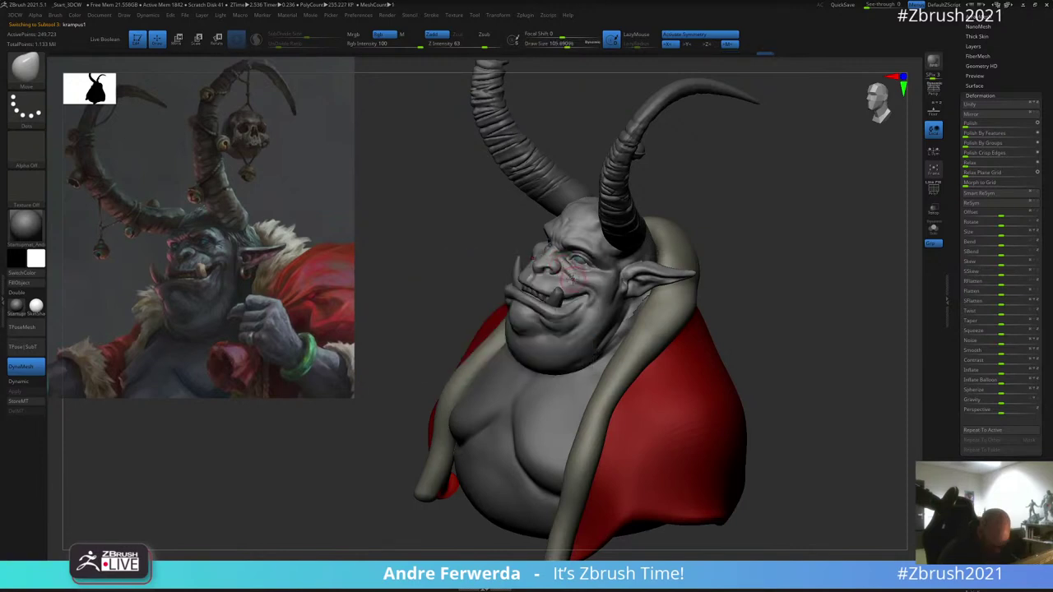
key(b)
key(c)
key(b)
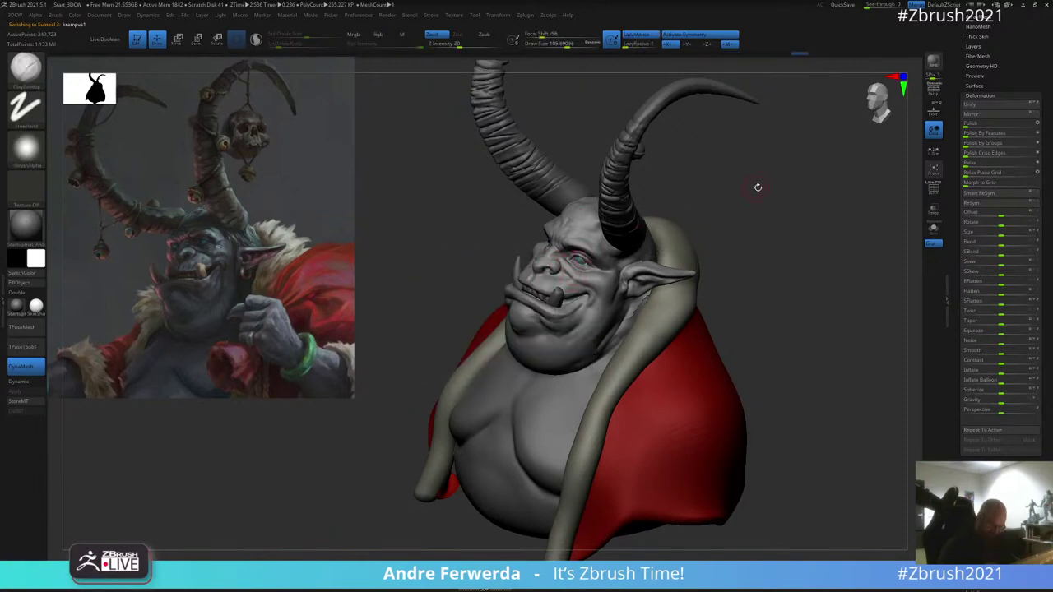
Step: Build up the forms of the upper cheek, temple and brow with the ClayBuildup brush
mouse_move(756, 186)
alt+mouse_down()
mouse_move(737, 178)
mouse_move(703, 208)
alt+mouse_up()
key(space)
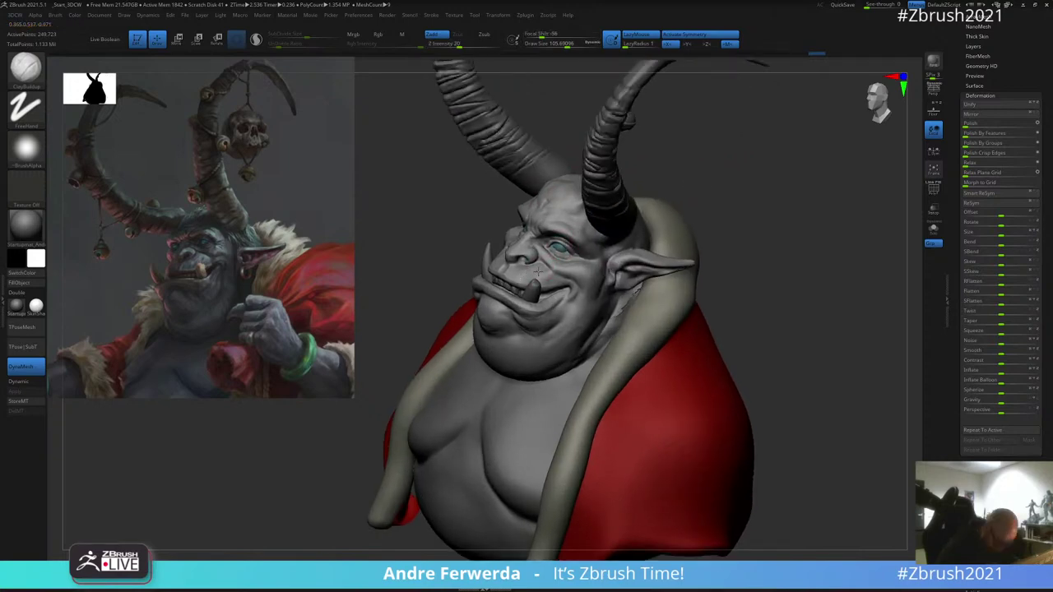
drag(716, 151, 726, 87)
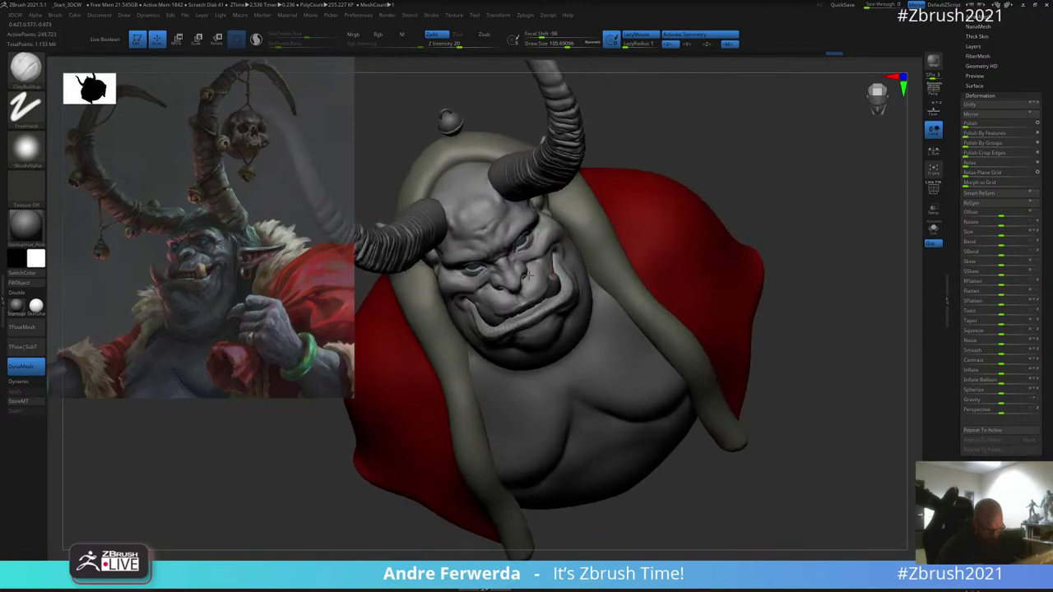
drag(647, 137, 586, 146)
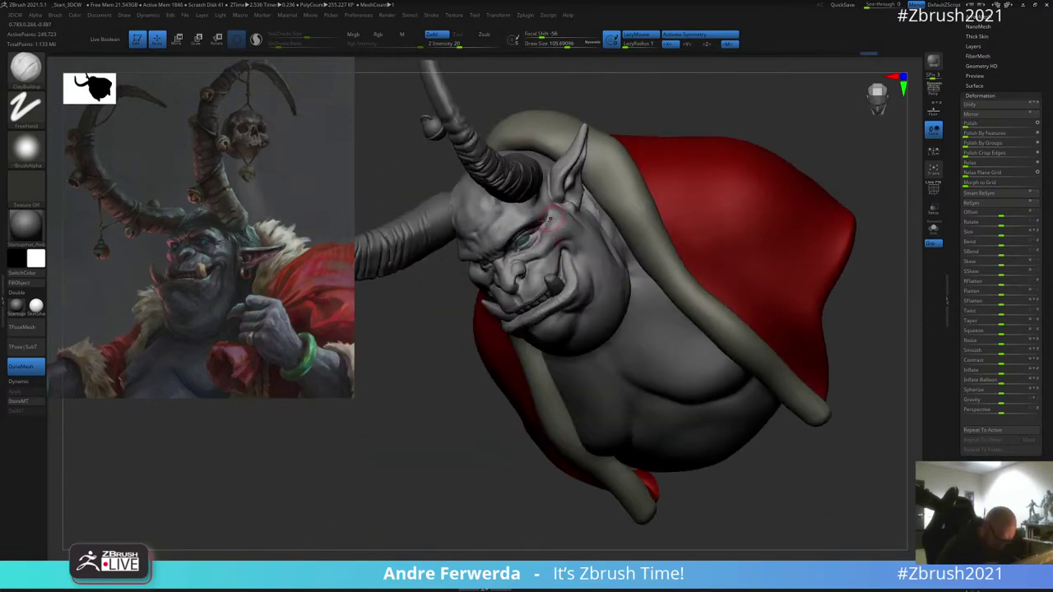
drag(545, 215, 497, 231)
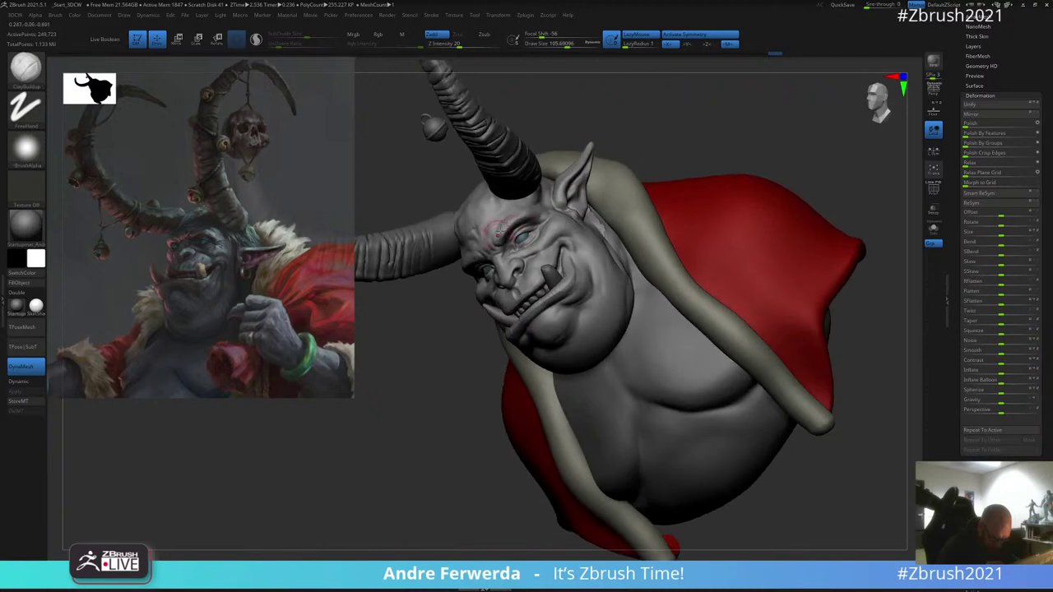
Step: Fill out the side of the cheek and jaw with ClayBuildup, enlarging the draw size to about 302
mouse_move(671, 135)
alt+mouse_down()
mouse_move(647, 163)
mouse_move(576, 180)
alt+mouse_up()
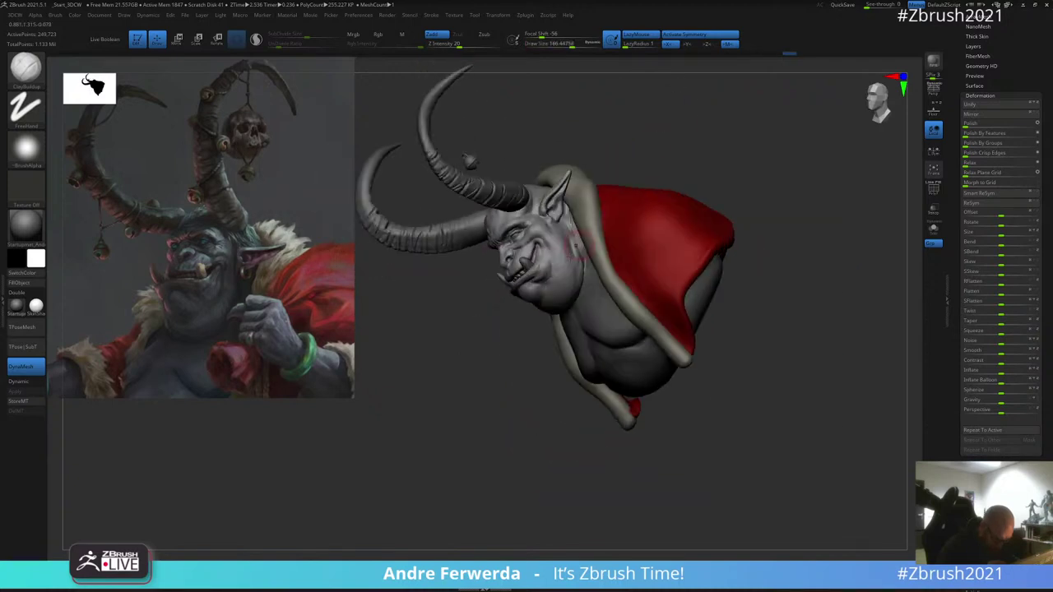
drag(508, 360, 508, 316)
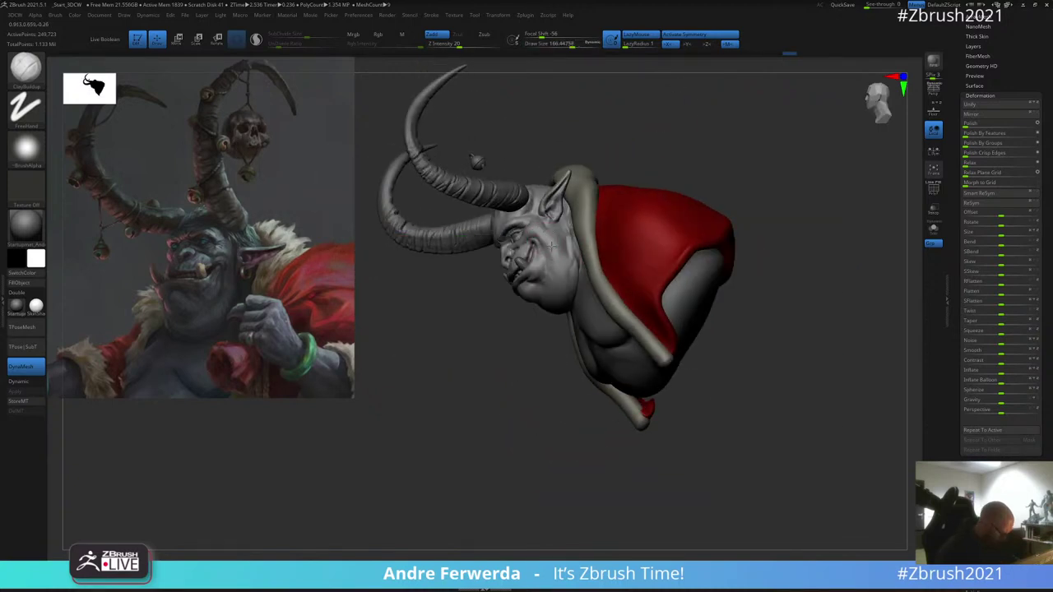
right_click(494, 302)
drag(550, 245, 556, 260)
right_drag(526, 362, 479, 349)
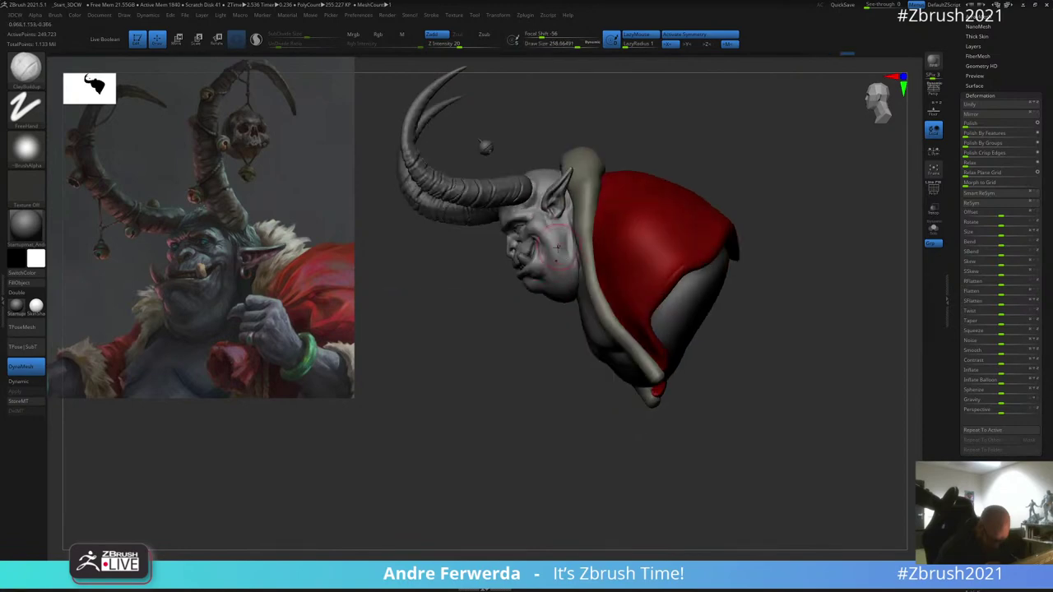
drag(555, 339, 622, 332)
key(space)
drag(539, 285, 546, 285)
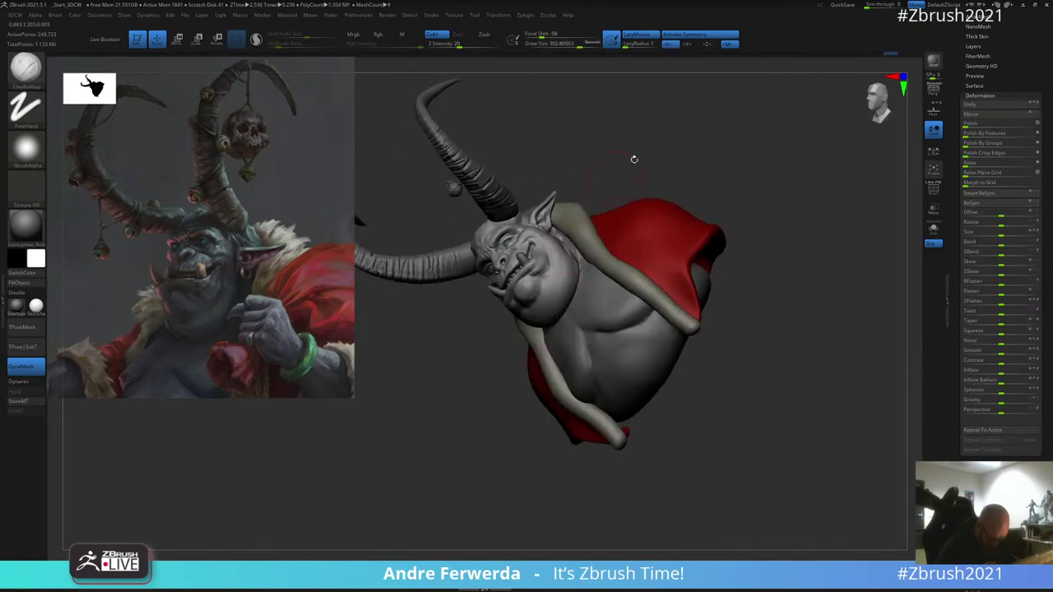
Step: Refine the cheeks and mouth area from both sides of the face, reducing the draw size to about 250
drag(632, 160, 581, 166)
right_drag(555, 298, 547, 307)
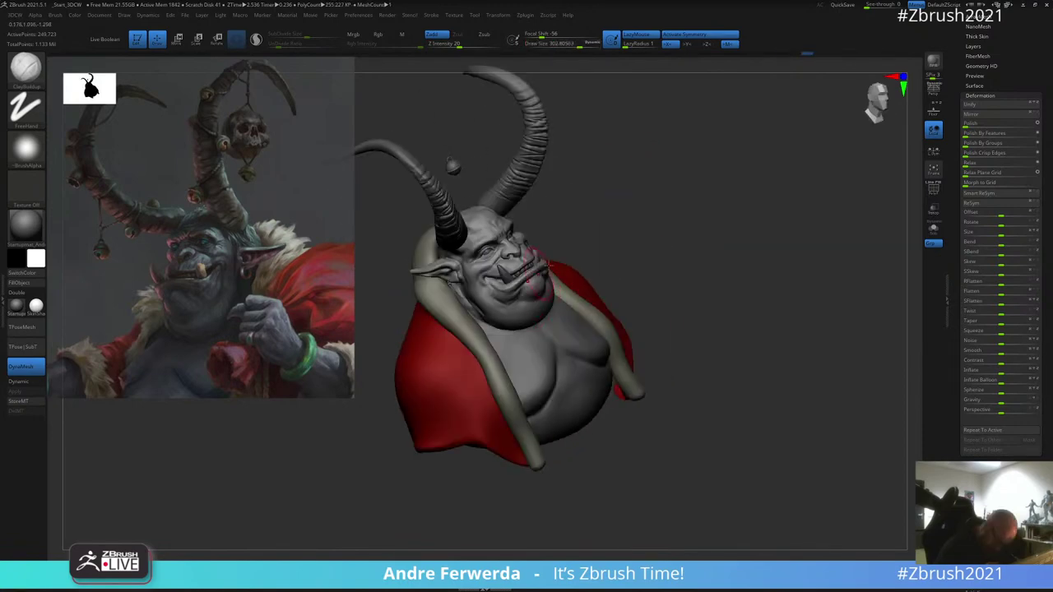
right_drag(547, 267, 543, 229)
right_drag(528, 336, 521, 354)
key(space)
drag(510, 287, 503, 287)
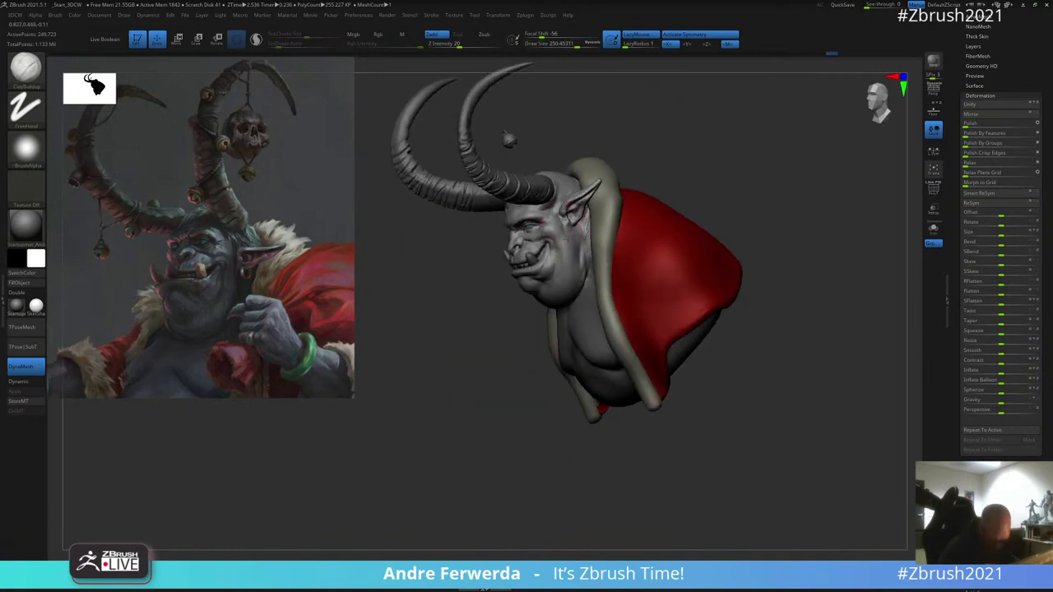
Step: Build up the forehead and crown between the horns with ClayBuildup and open the subtool list
right_drag(649, 174, 652, 163)
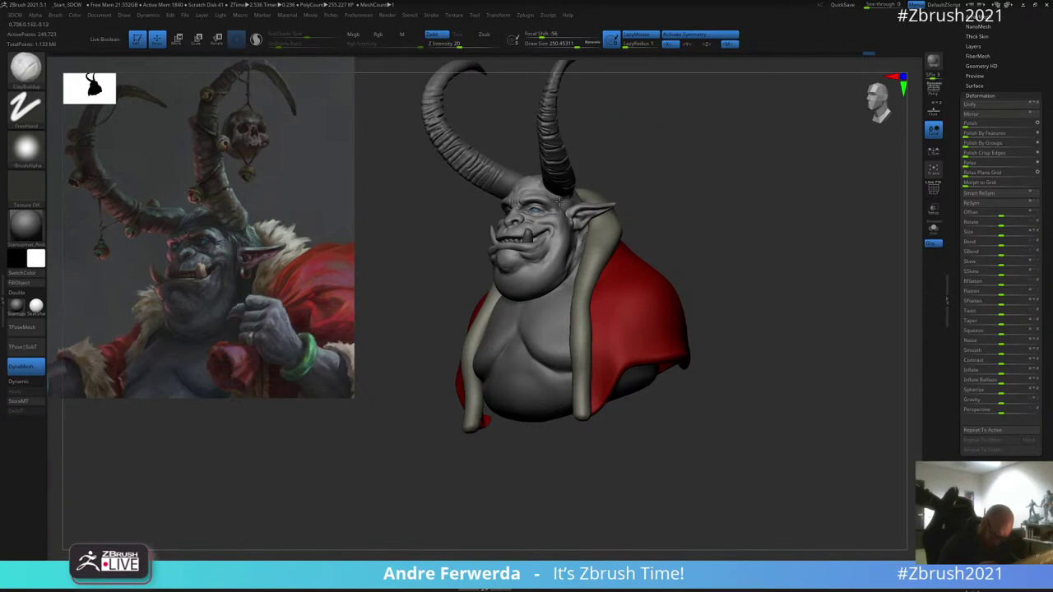
drag(614, 162, 626, 170)
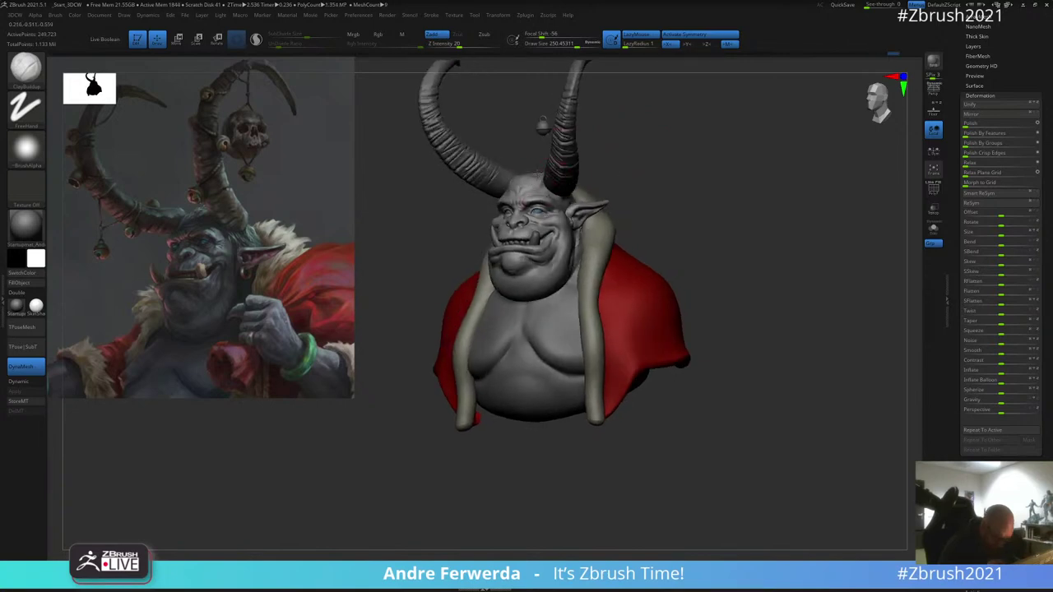
drag(535, 123, 539, 177)
right_drag(539, 173, 540, 159)
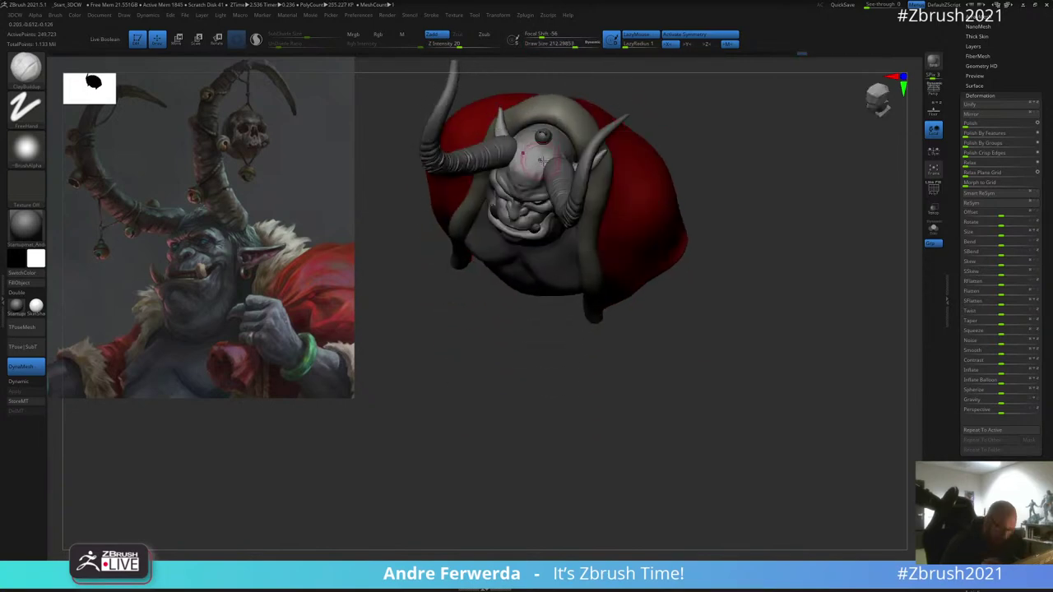
scroll(985, 55, up, 5)
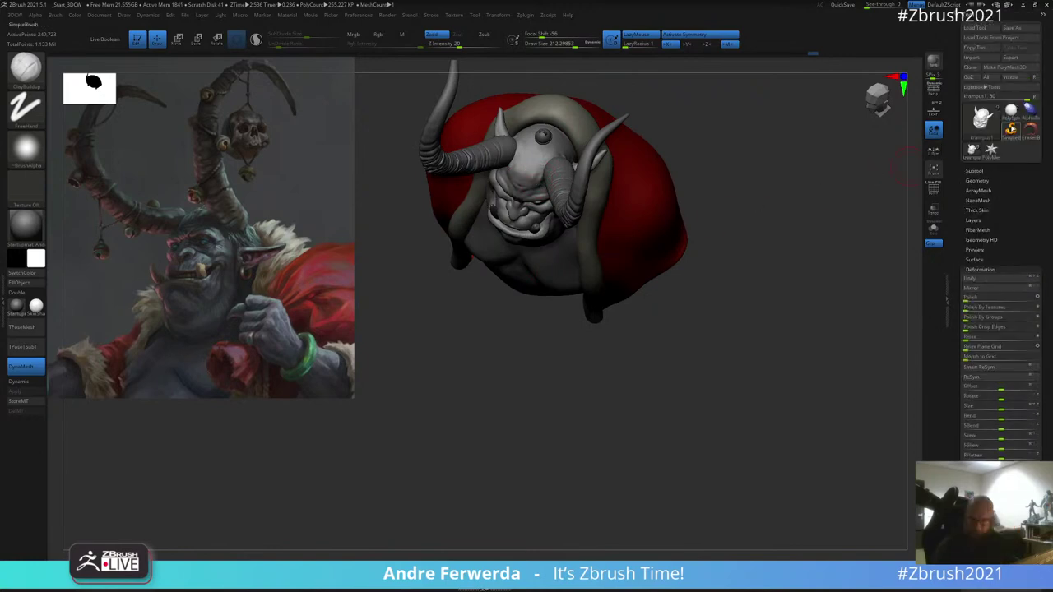
scroll(1008, 274, down, 4)
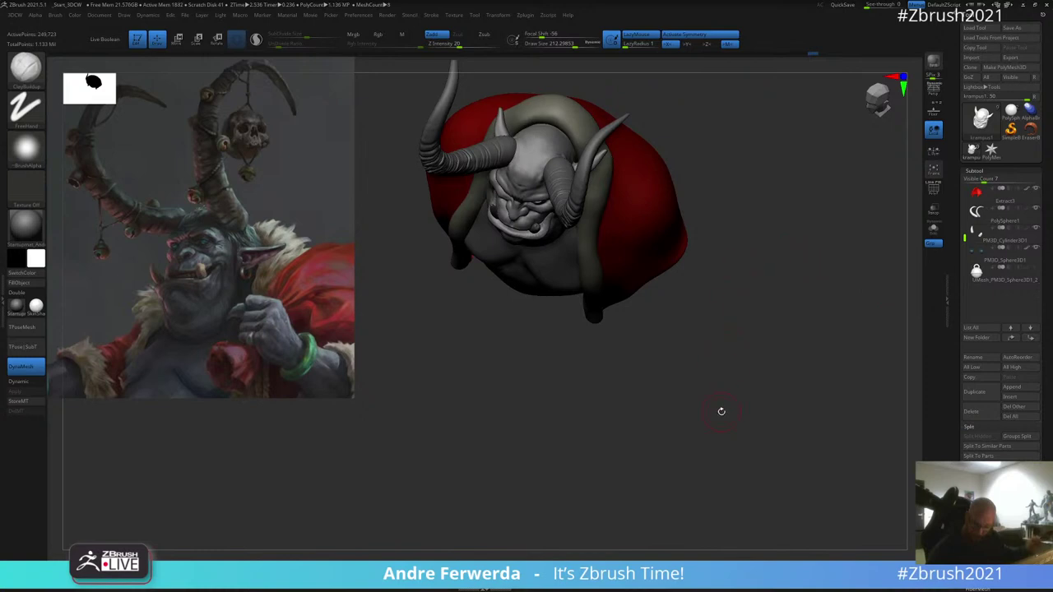
Step: Add volume to the side of the head below the ear with ClayBuildup, enlarging the draw size to about 407
mouse_move(699, 143)
mouse_down()
mouse_move(724, 157)
mouse_move(556, 164)
mouse_move(557, 154)
mouse_move(541, 171)
mouse_up()
mouse_move(686, 112)
mouse_down()
mouse_move(679, 66)
mouse_move(583, 147)
mouse_up()
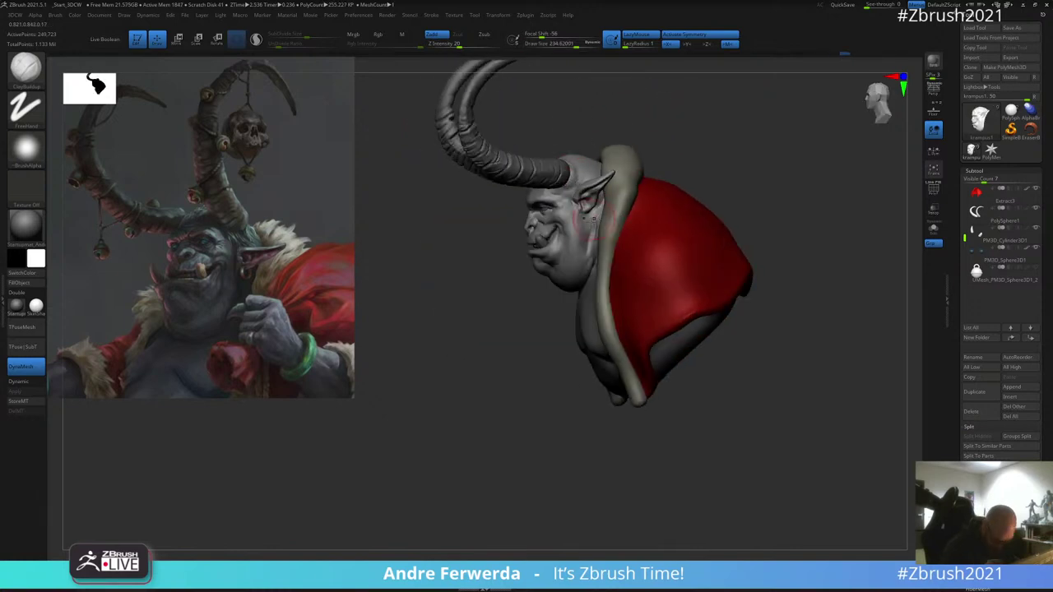
drag(529, 357, 671, 172)
key(space)
drag(616, 278, 625, 278)
drag(631, 278, 640, 276)
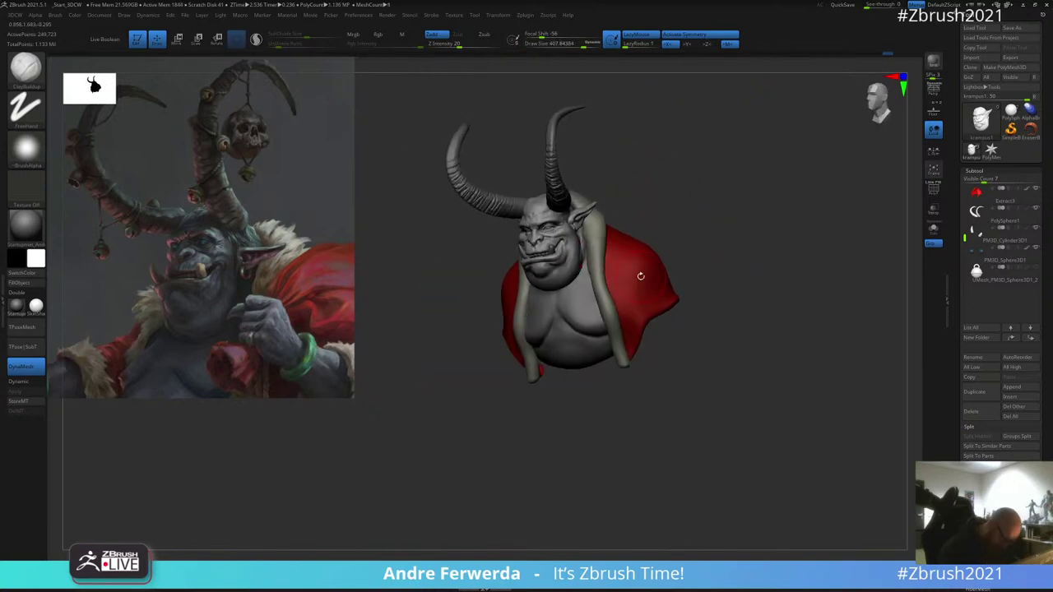
drag(712, 231, 623, 302)
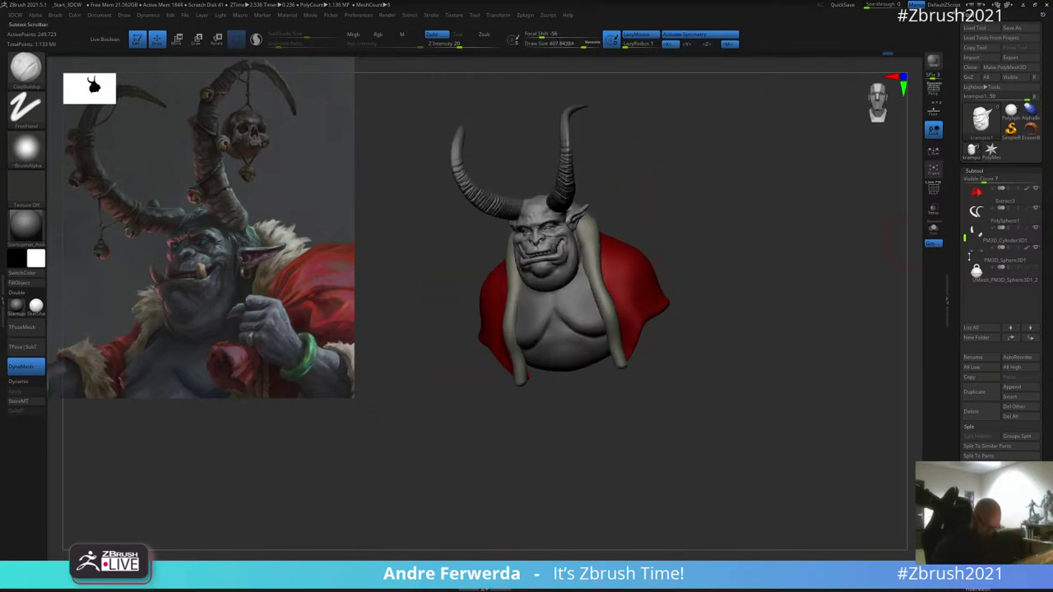
Step: Hide the red cape (Extract3) and the fur trim (Extract2) to expose the bare torso
drag(790, 251, 856, 242)
click(1036, 188)
drag(966, 237, 969, 186)
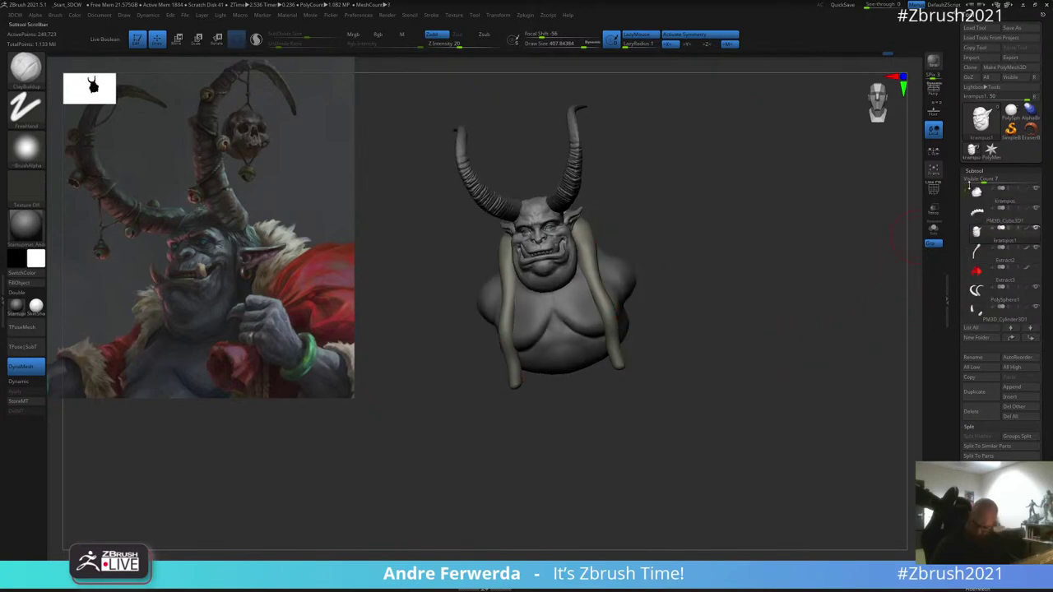
click(1034, 249)
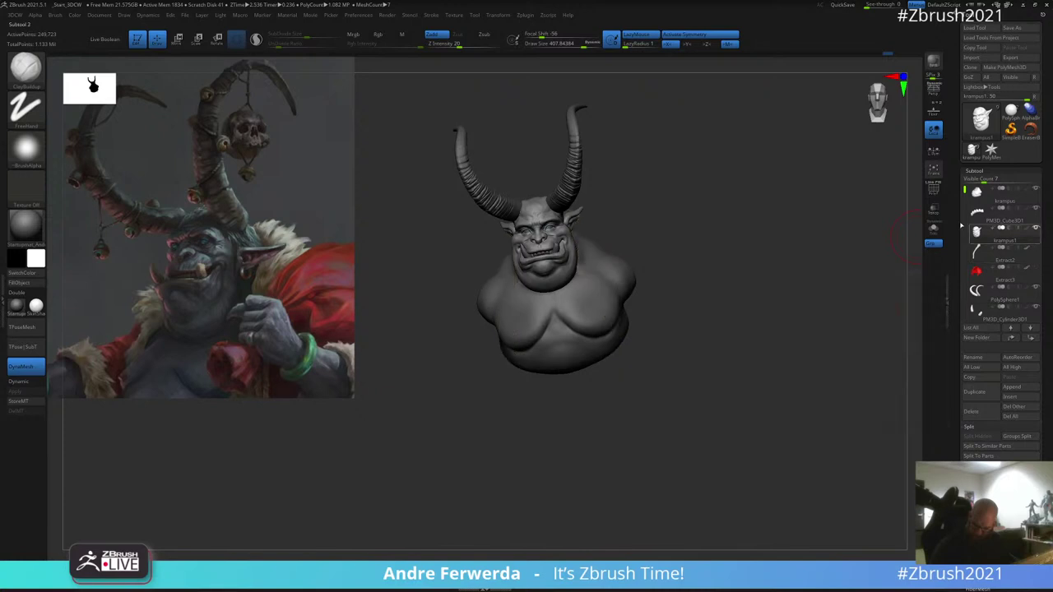
Step: Select the krampus torso subtool and smooth the chest with a draw size of about 373
drag(686, 225, 669, 218)
key(space)
alt+click(590, 283)
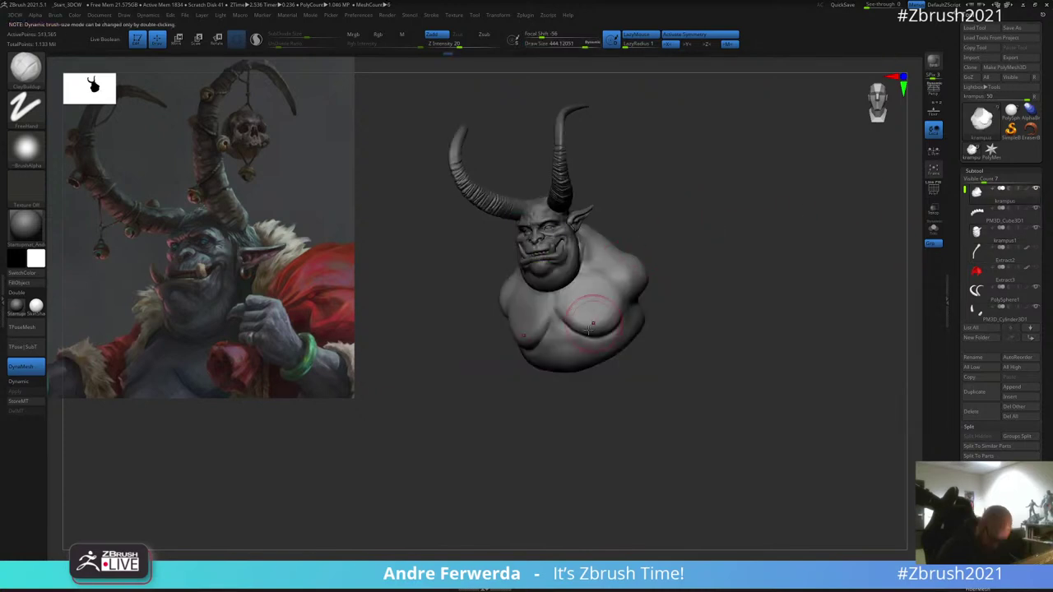
key(space)
drag(589, 331, 586, 331)
drag(661, 237, 667, 240)
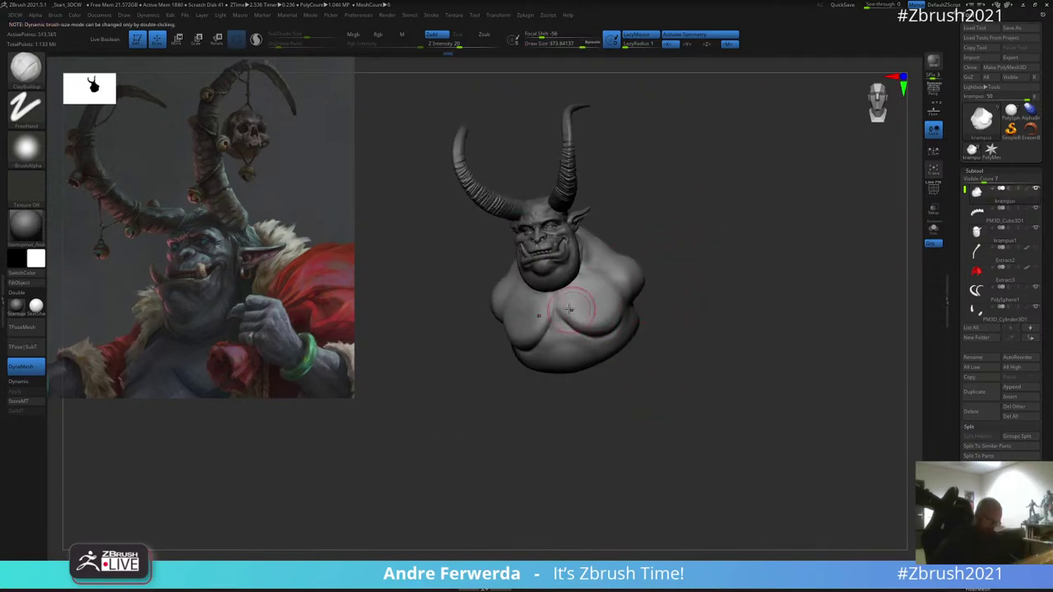
key(shift)
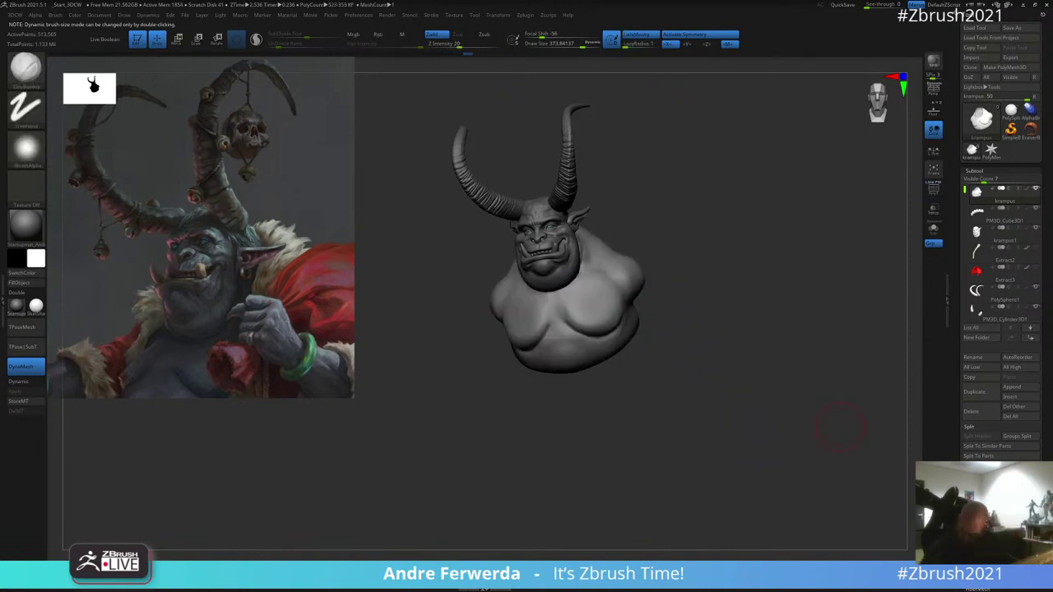
Step: Remesh the torso with DynaMesh at resolution 128 and check its polygon wireframe
click(978, 540)
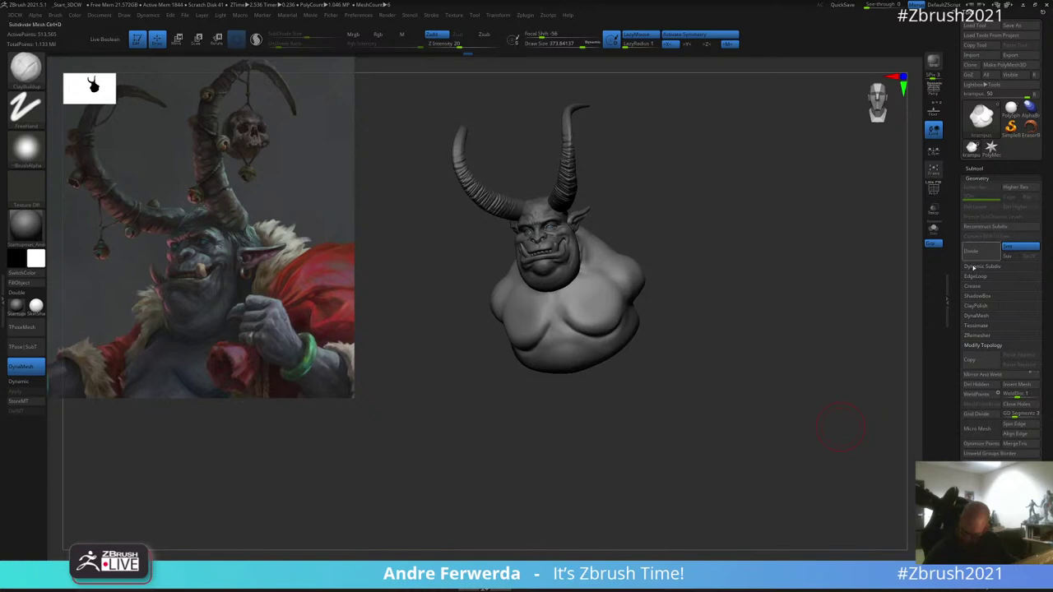
click(977, 315)
click(978, 345)
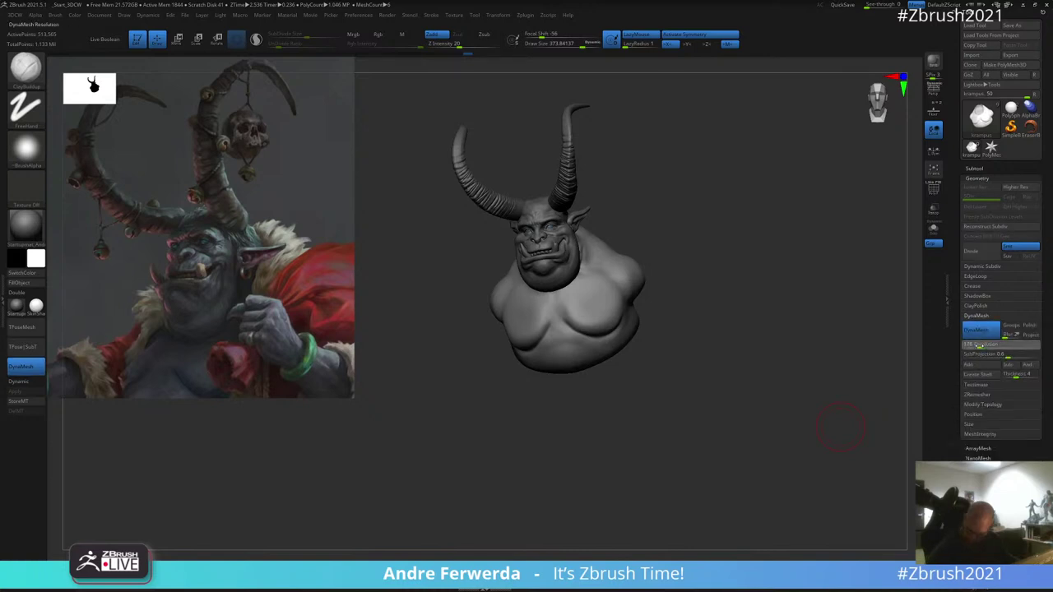
text(128)
key(Return)
ctrl+drag(850, 398, 750, 458)
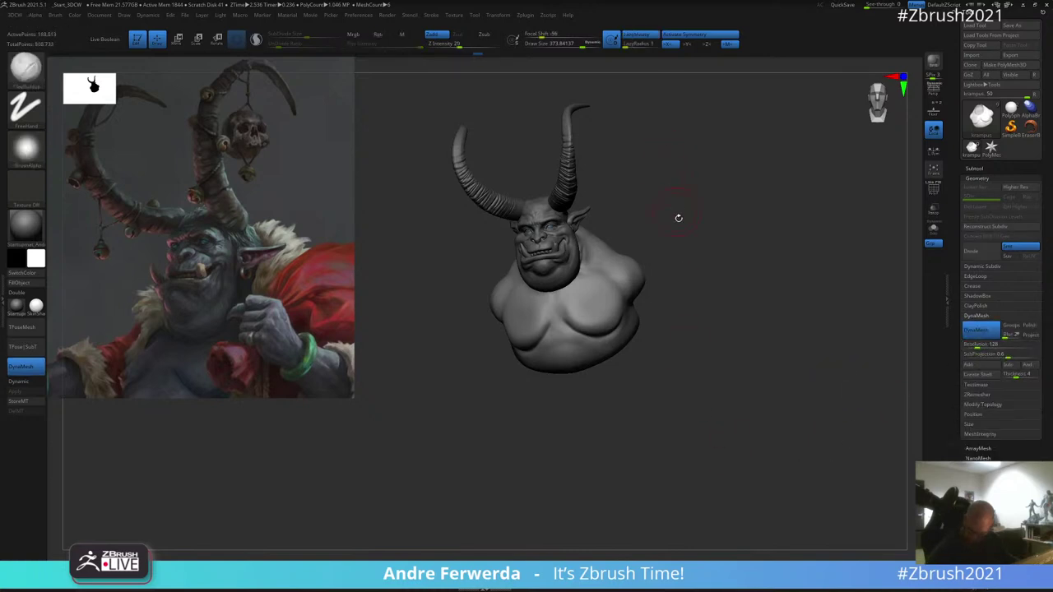
mouse_move(678, 218)
mouse_down()
mouse_move(676, 242)
mouse_move(679, 233)
mouse_up()
key(shift+f)
key(shift+f)
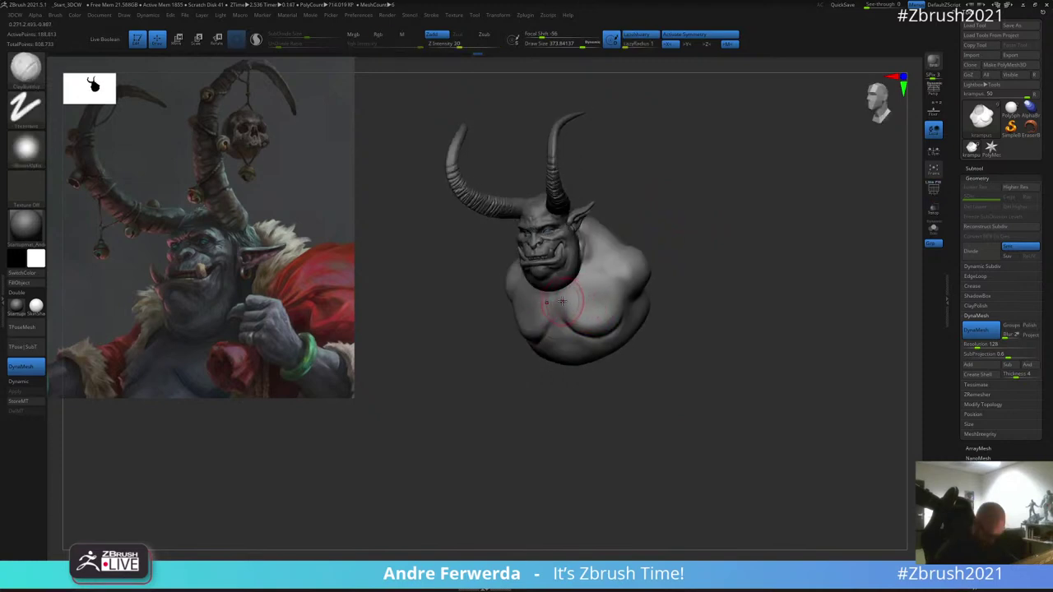
Step: Sculpt symmetrical nipples on the chest with ClayBuildup, using draw sizes of about 128 and then about 61
mouse_move(635, 286)
mouse_down()
mouse_move(676, 233)
mouse_move(602, 250)
mouse_up()
drag(641, 195, 691, 208)
key(space)
drag(609, 223, 597, 224)
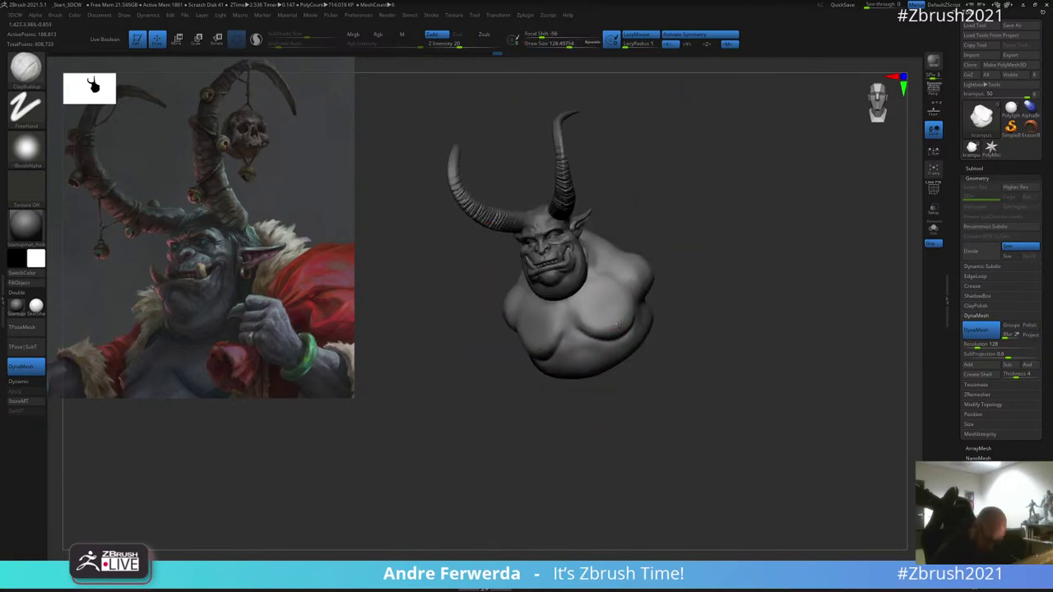
right_drag(621, 324, 639, 298)
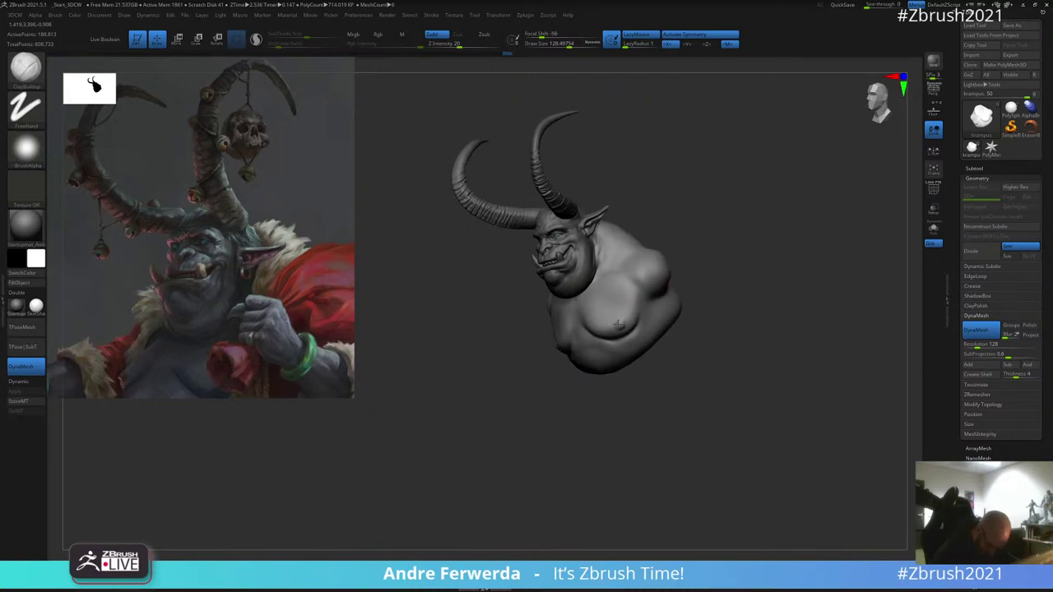
ctrl+right_drag(605, 407, 606, 430)
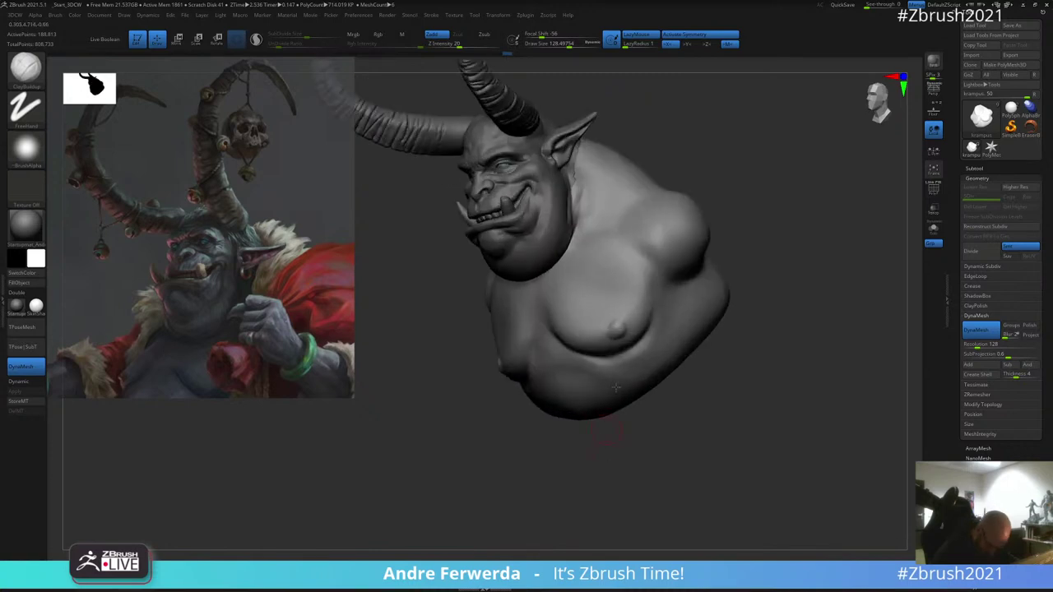
key(s)
click(617, 330)
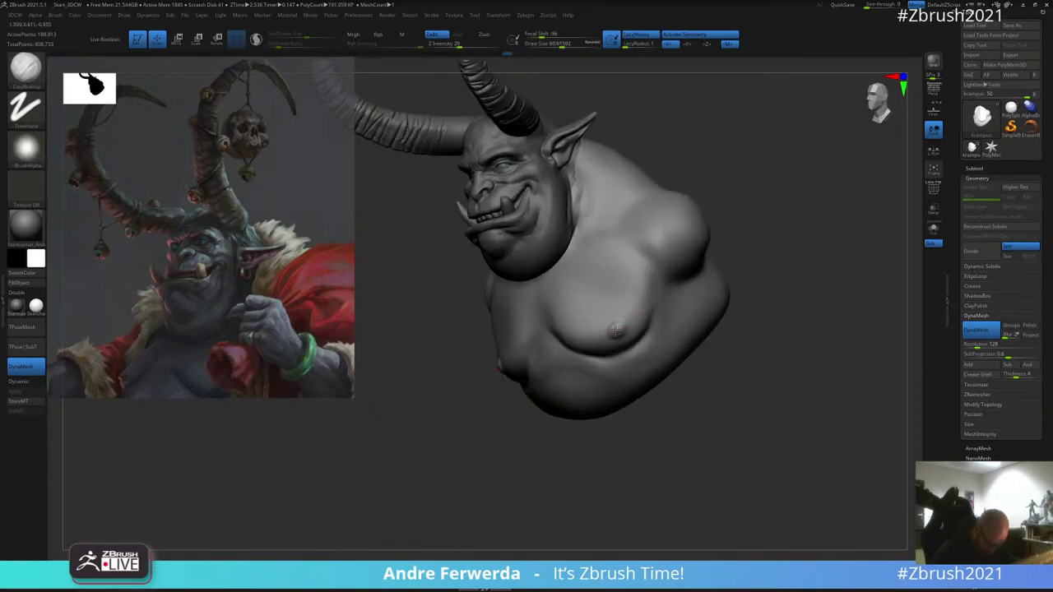
Step: Shape the lower edge of the chest around the nipples with ClayBuildup, enlarging the draw size to about 259
mouse_move(746, 254)
alt+mouse_down()
mouse_move(743, 219)
mouse_move(754, 230)
mouse_move(745, 232)
alt+mouse_up()
key(space)
click(670, 264)
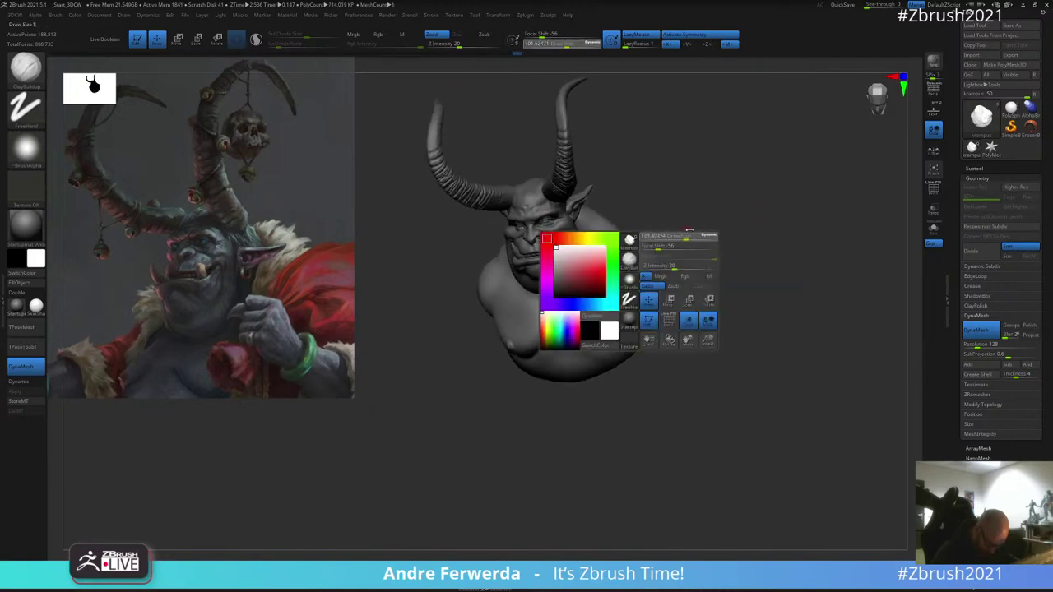
drag(540, 463, 485, 498)
key(space)
click(547, 449)
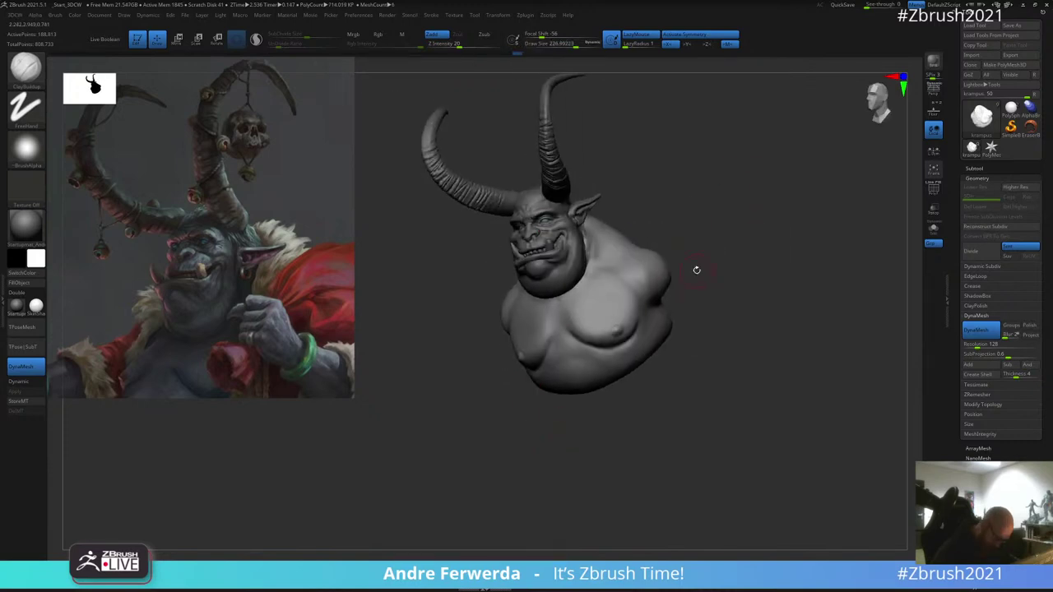
drag(697, 270, 637, 248)
key(space)
click(603, 334)
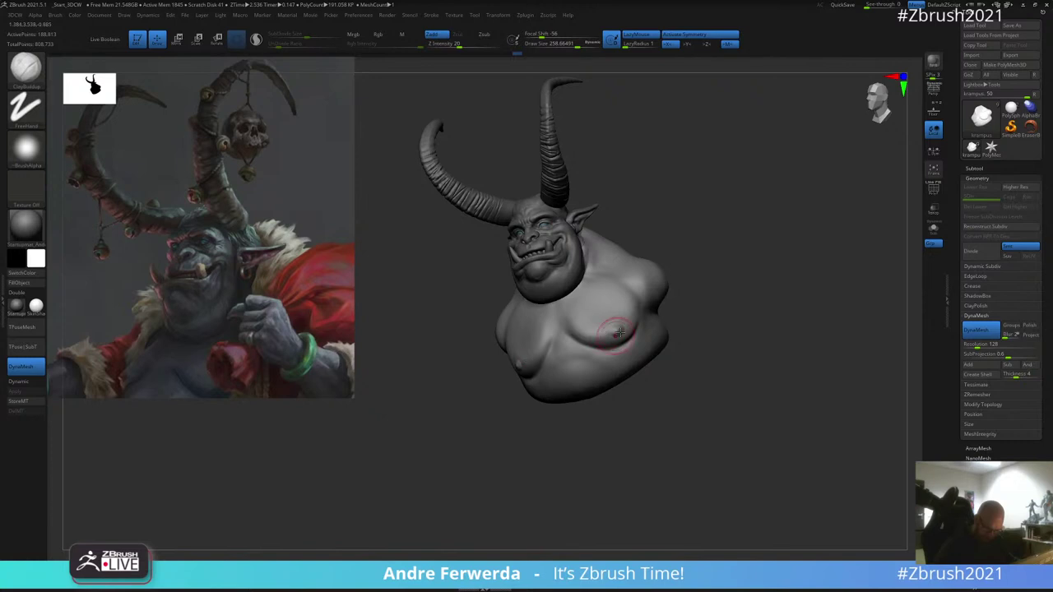
Step: Work the chest fold and the upper belly beneath it with ClayBuildup, enlarging the draw size through about 342 to about 483
drag(721, 216, 727, 197)
key(space)
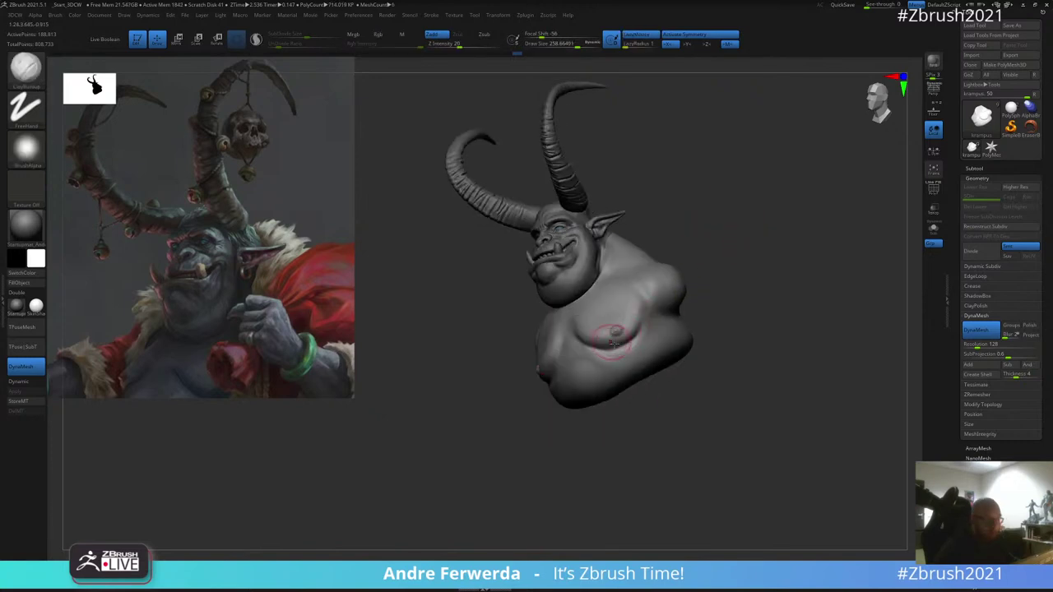
key(space)
click(612, 339)
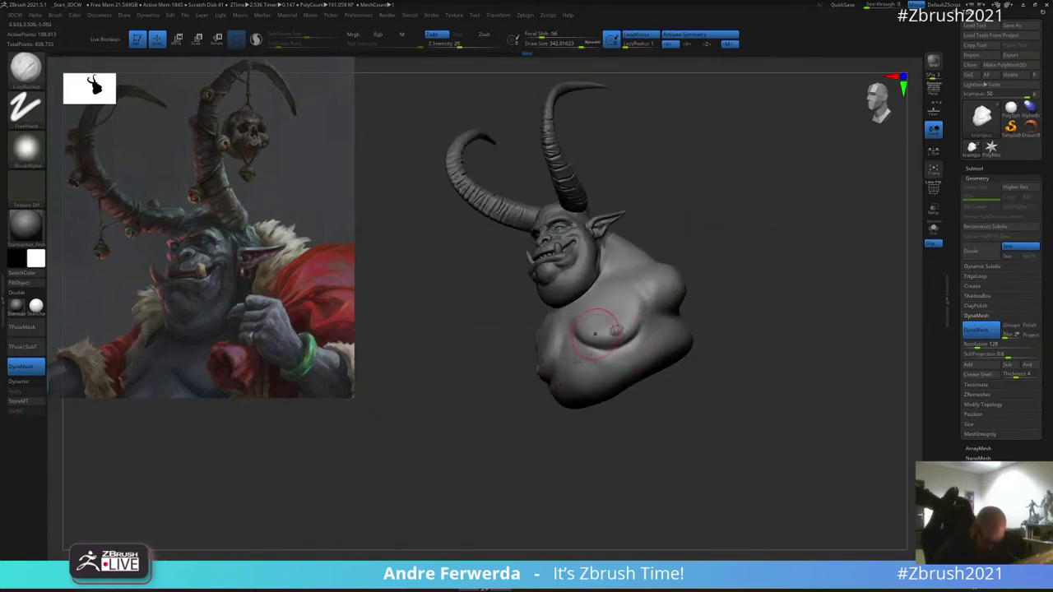
key(space)
click(567, 363)
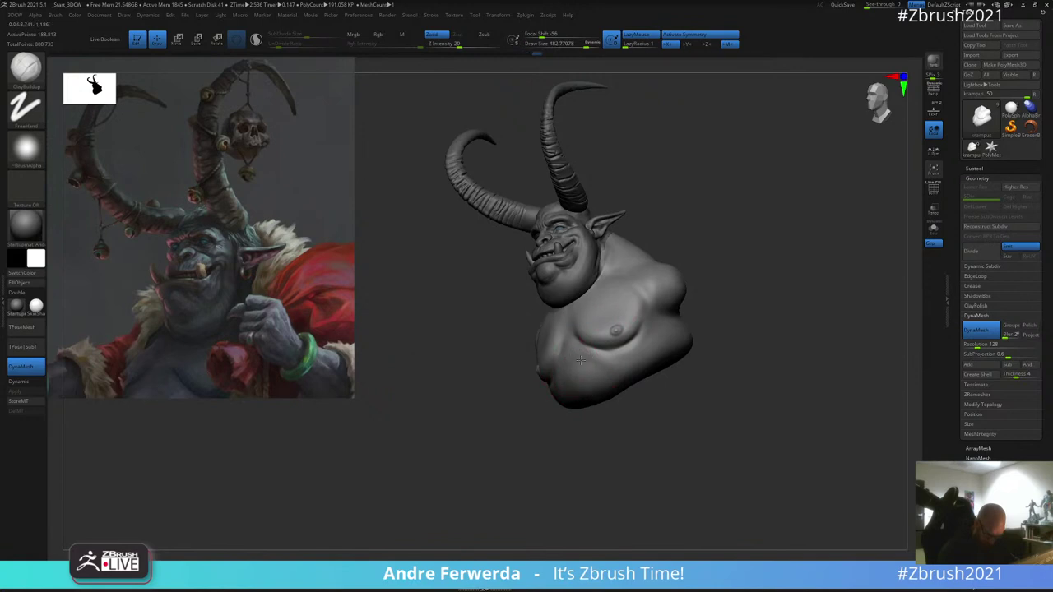
drag(709, 380, 777, 349)
alt+drag(690, 329, 693, 235)
drag(700, 291, 698, 271)
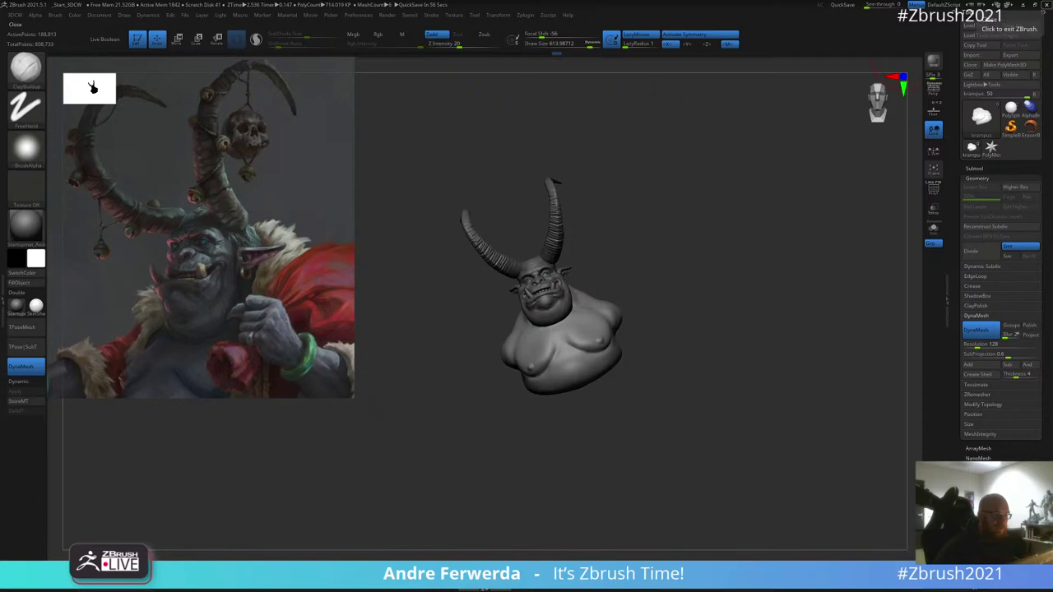
Step: Bring in the full-body Krampus reference painting, shrink it and place it over the cropped reference
drag(1052, 237, 181, 213)
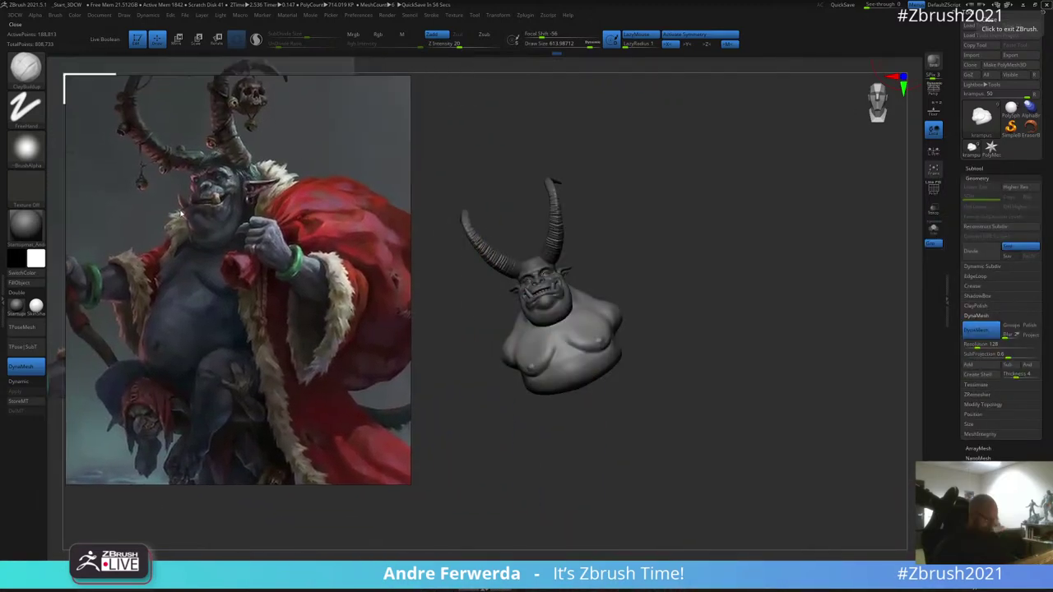
drag(409, 485, 317, 393)
drag(266, 292, 252, 259)
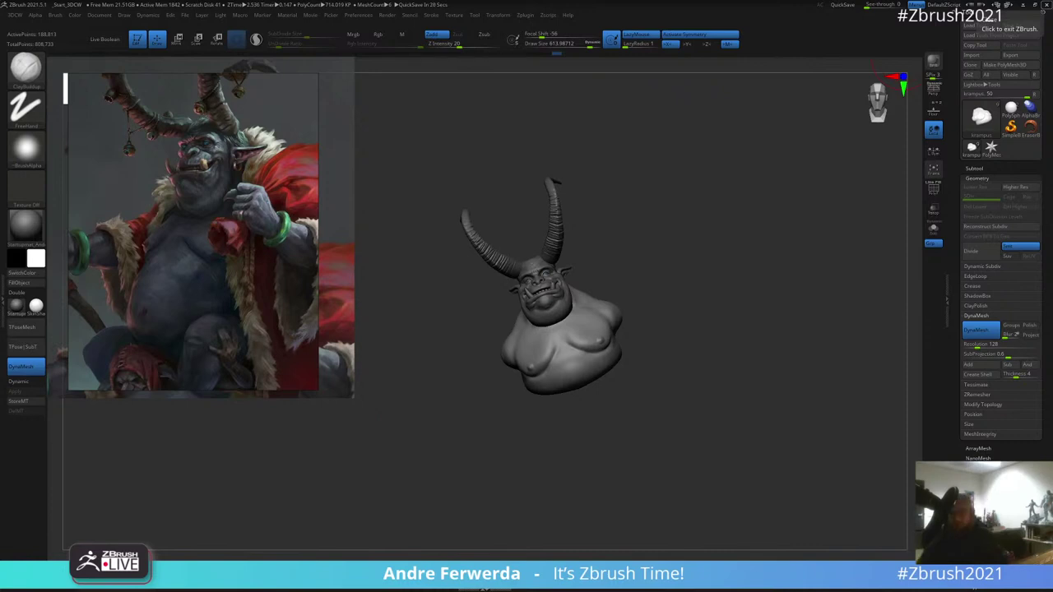
Step: Insert a sphere at the underside of the torso with the IMM_3DCW insert mesh brush
drag(708, 212, 647, 231)
right_click(698, 221)
click(701, 220)
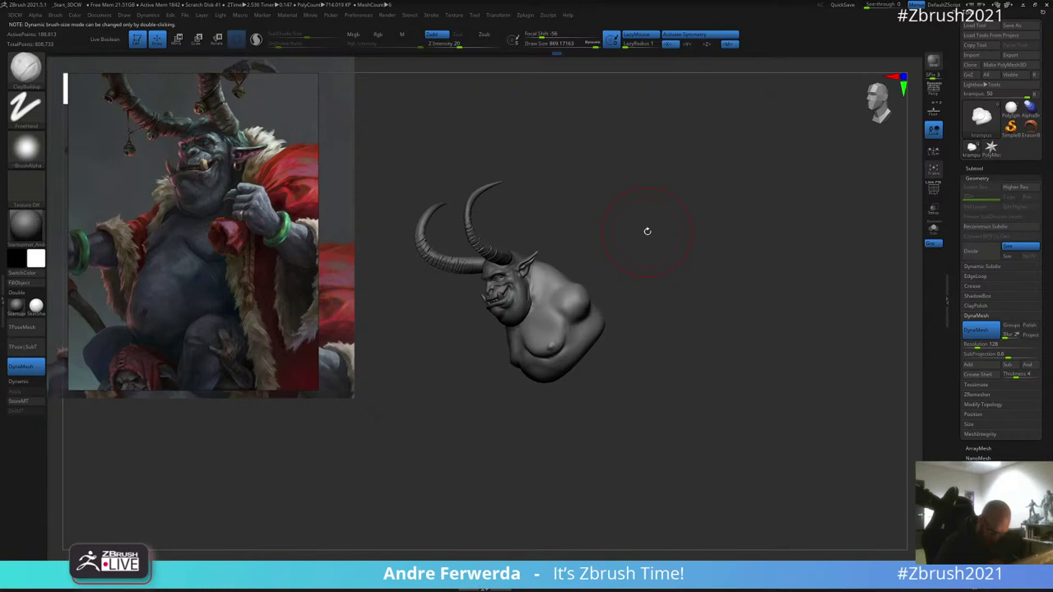
key(space)
mouse_move(589, 292)
mouse_down()
mouse_move(562, 446)
mouse_move(625, 292)
mouse_move(616, 242)
mouse_move(549, 255)
mouse_up()
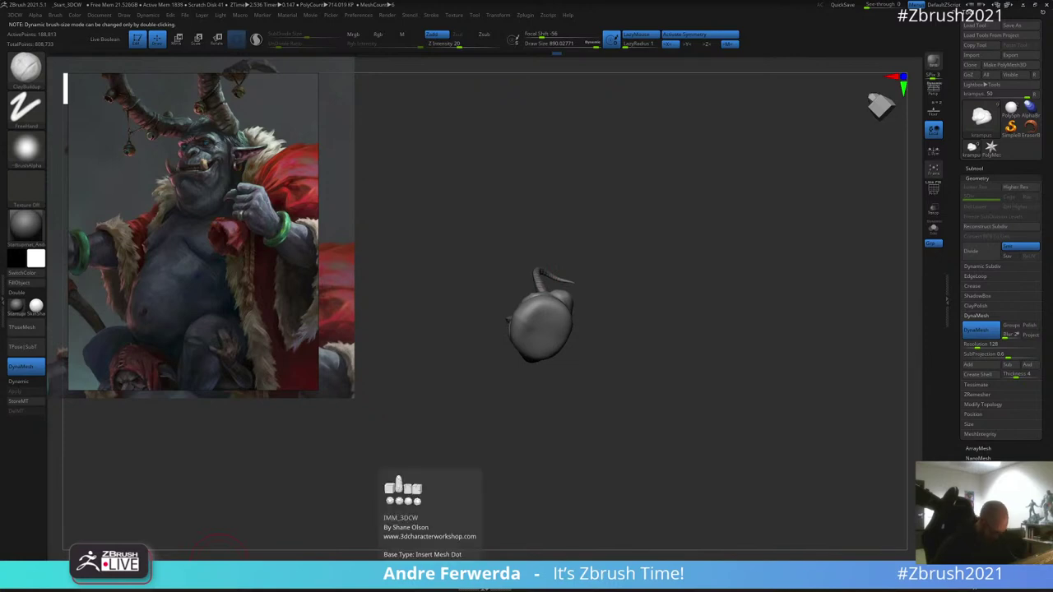
click(408, 573)
mouse_move(627, 216)
mouse_down()
mouse_move(555, 327)
mouse_move(541, 369)
mouse_up()
click(298, 573)
Step: Raise the inserted sphere in side view so it overlaps the lower torso as a belly
shift+drag(639, 194, 648, 228)
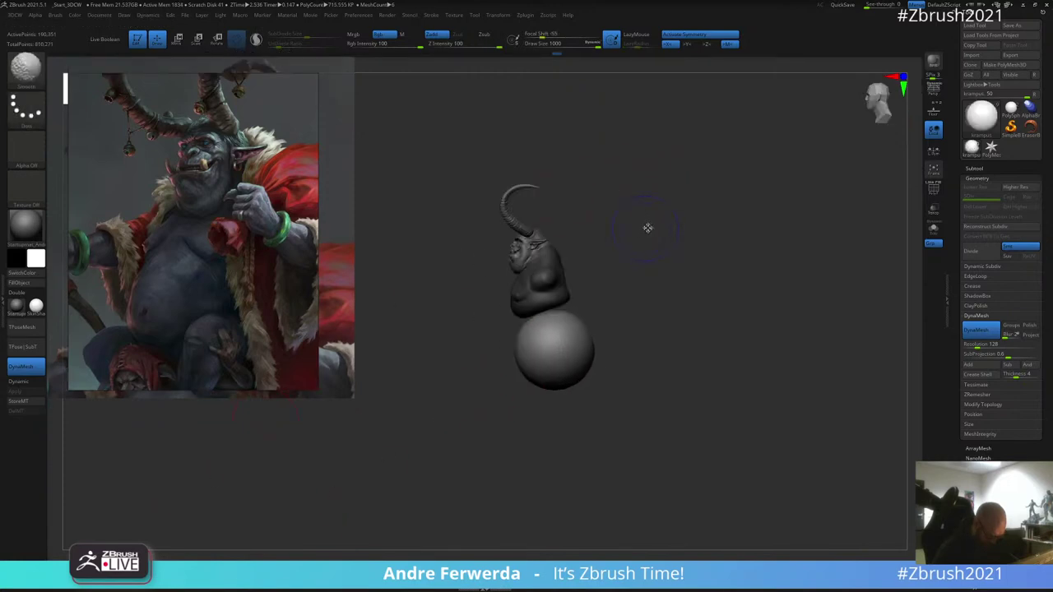
key(space)
key(w)
drag(574, 344, 566, 322)
key(q)
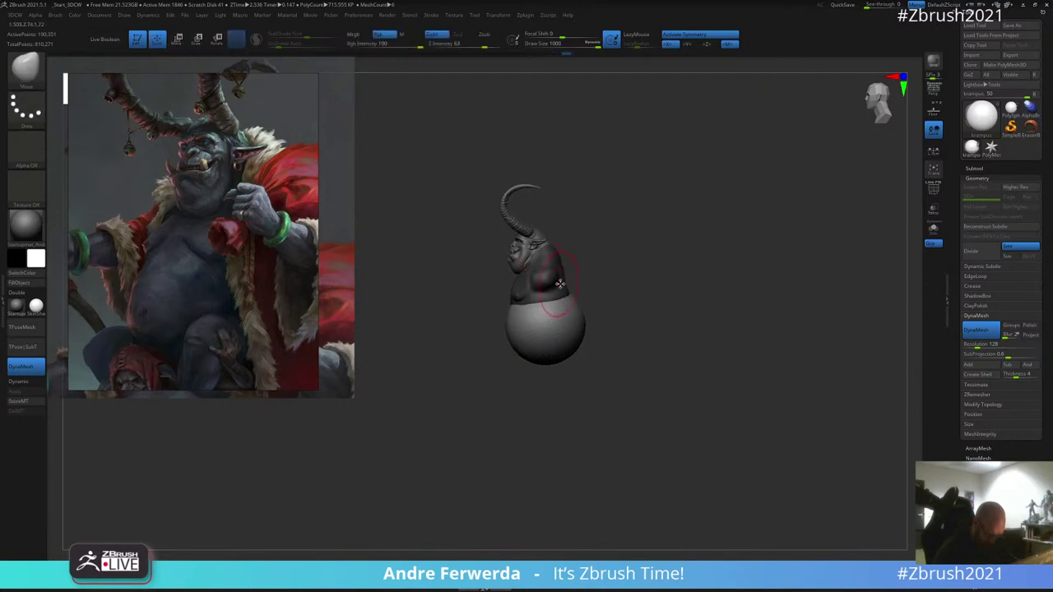
Step: Try to reshape the belly sphere from the front and side with the Move brush at draw size 1000, smoothing its side
key(space)
key(space)
shift+drag(620, 256, 645, 252)
key(space)
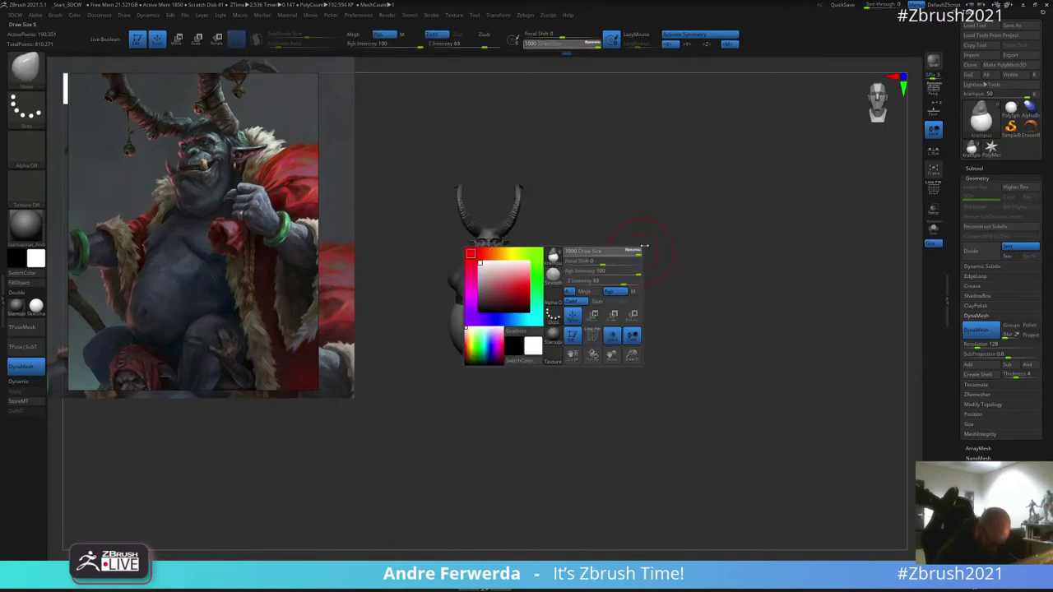
key(space)
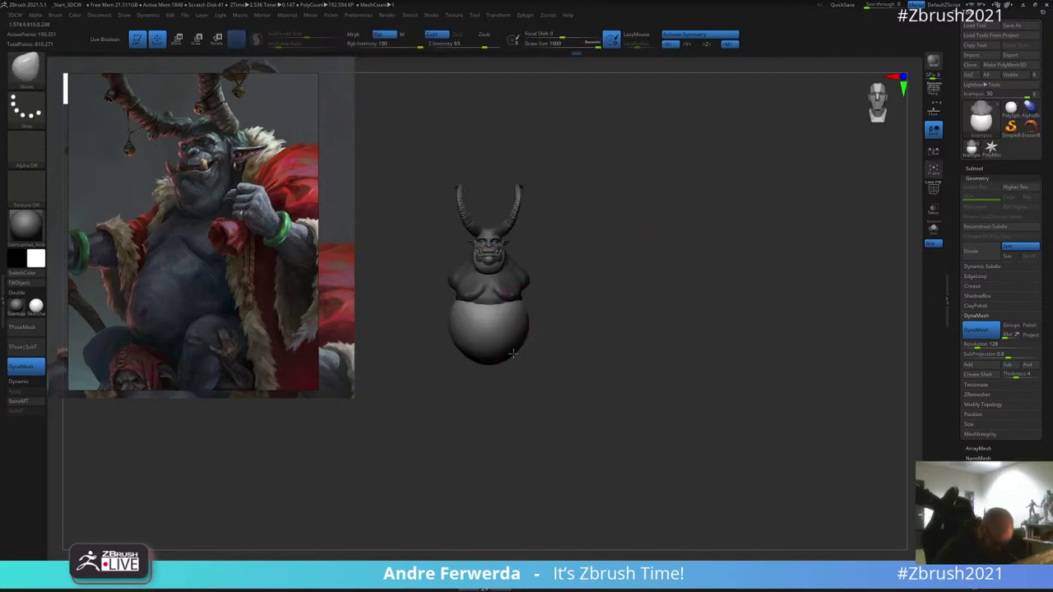
drag(503, 359, 502, 352)
key(space)
mouse_move(600, 271)
mouse_down()
mouse_move(566, 272)
mouse_move(564, 298)
mouse_move(544, 316)
mouse_move(552, 333)
mouse_up()
key(space)
key(space)
key(space)
key(space)
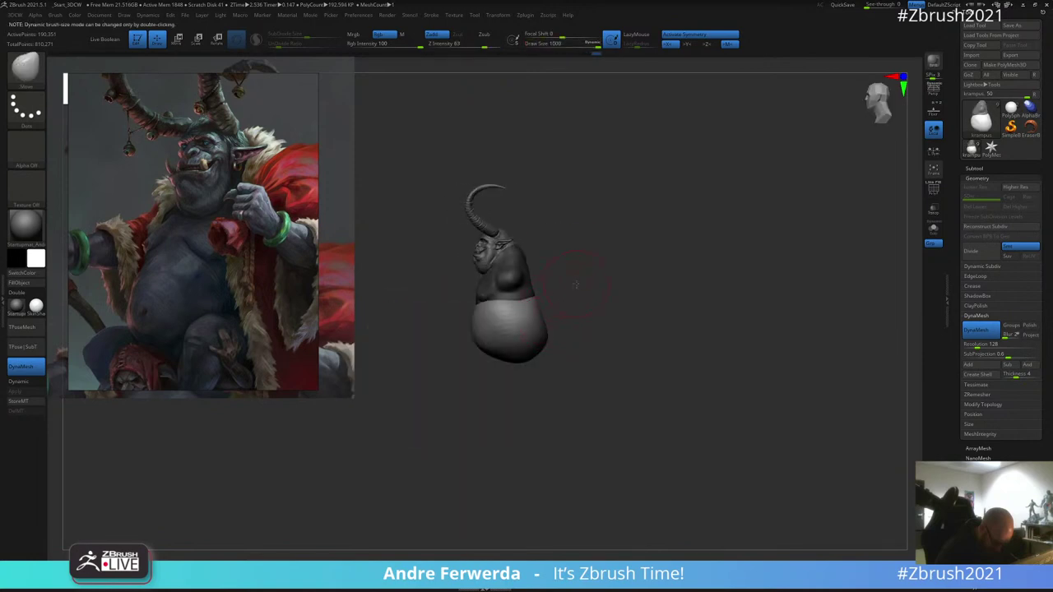
alt+drag(577, 287, 563, 341)
drag(535, 384, 526, 369)
drag(505, 404, 492, 385)
shift+drag(498, 359, 491, 343)
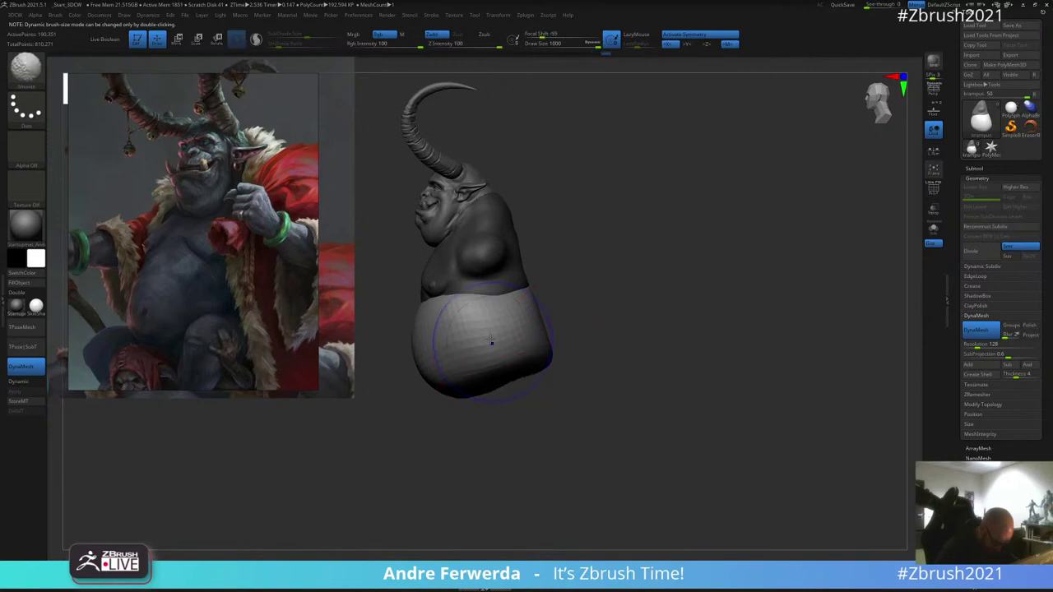
Step: Undo the Move and Smooth strokes on the belly sphere
mouse_move(562, 249)
mouse_down()
mouse_move(595, 249)
mouse_move(587, 257)
mouse_up()
key(ctrl+z)
key(ctrl+z)
key(ctrl+z)
key(ctrl+z)
key(ctrl+z)
key(ctrl+z)
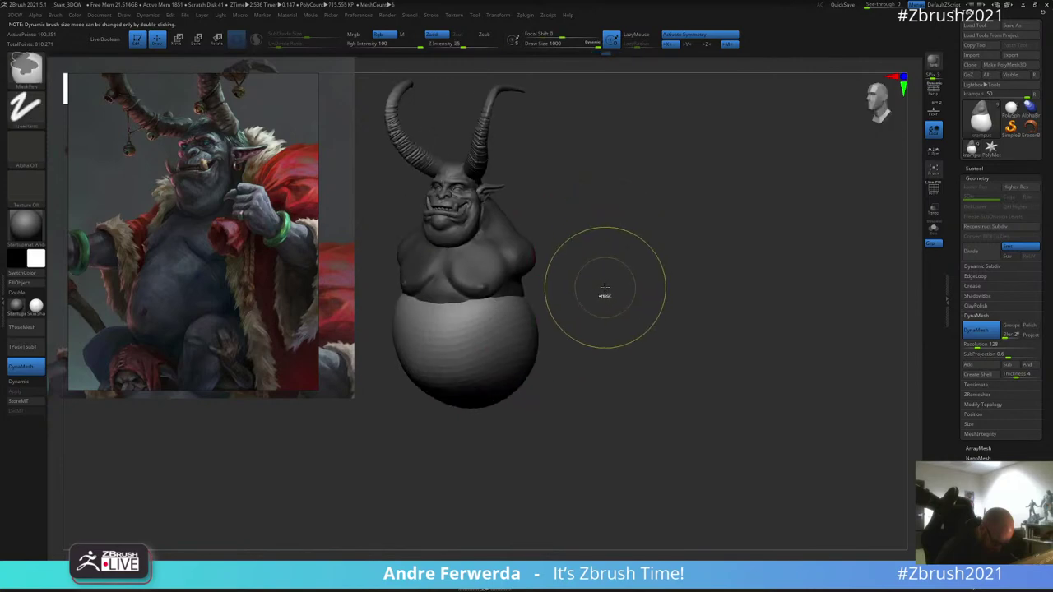
Step: Restore the unshaped belly sphere, fuse it into the torso with DynaMesh and smooth the seam below the chest
key(ctrl+shift)
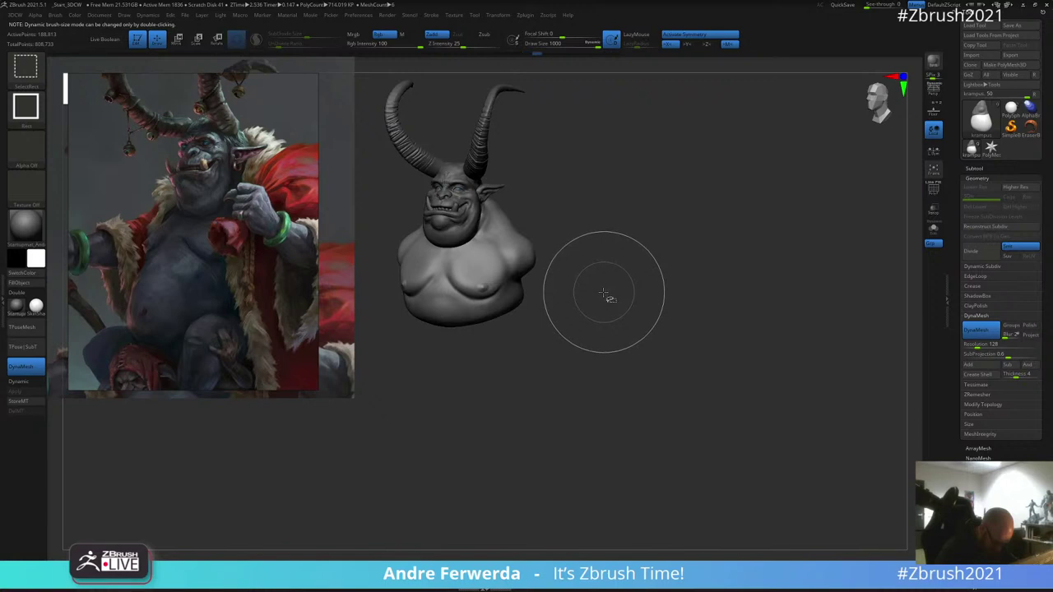
key(ctrl+shift+z)
key(ctrl+shift+z)
key(ctrl+z)
key(ctrl+z)
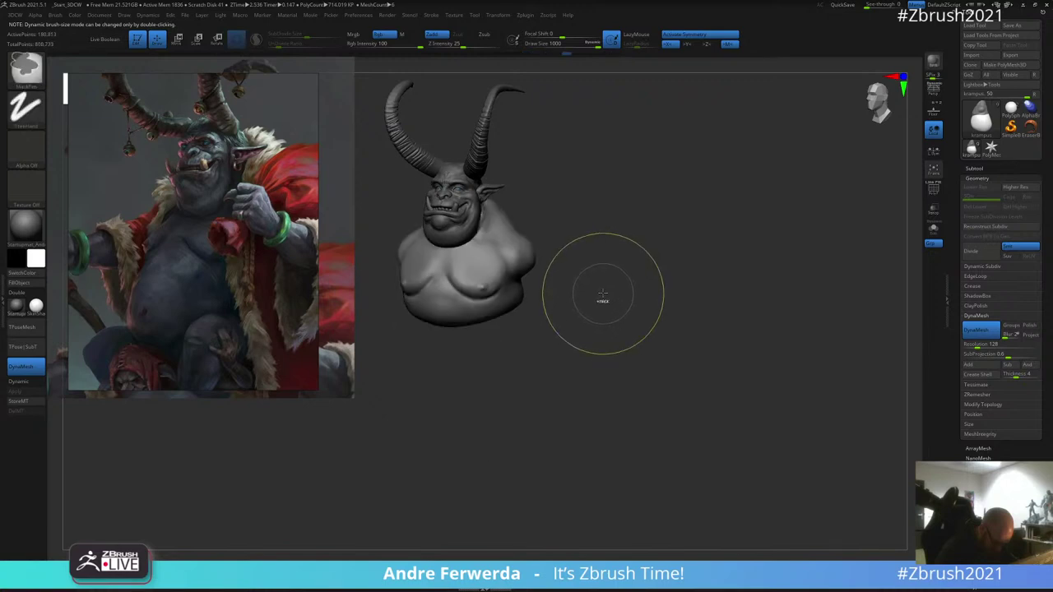
drag(606, 297, 644, 299)
mouse_move(486, 282)
alt+mouse_down()
mouse_move(505, 301)
mouse_move(500, 312)
mouse_move(486, 271)
mouse_move(526, 224)
mouse_move(554, 294)
mouse_move(611, 214)
mouse_move(661, 259)
mouse_move(679, 252)
mouse_move(650, 263)
alt+mouse_up()
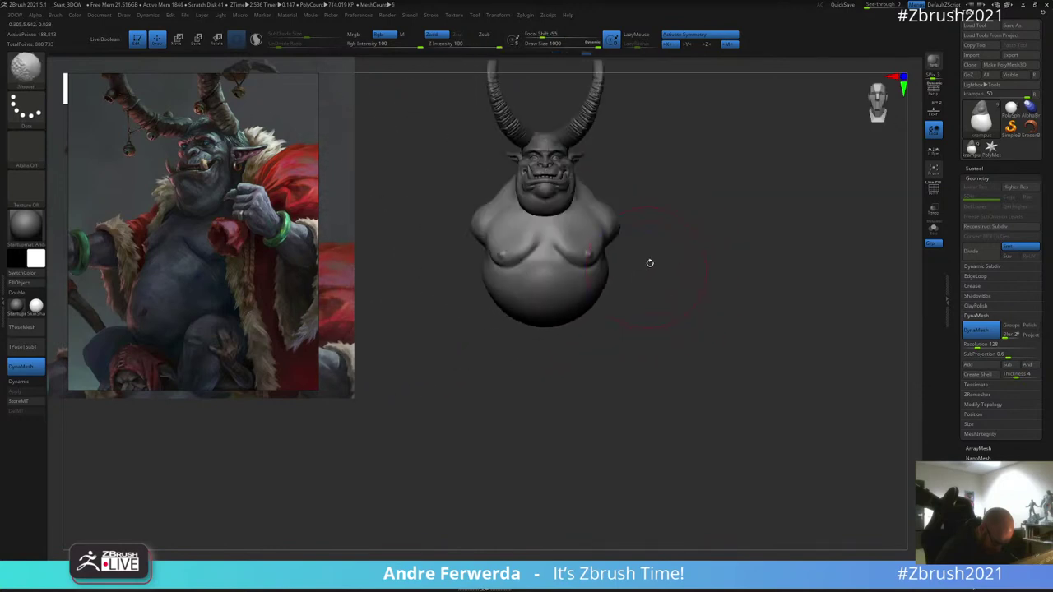
Step: Reshape the fused belly and the lower back in three-quarter and side views with the Move brush at draw size 1000
mouse_move(568, 327)
mouse_down()
mouse_move(547, 333)
mouse_move(529, 308)
mouse_up()
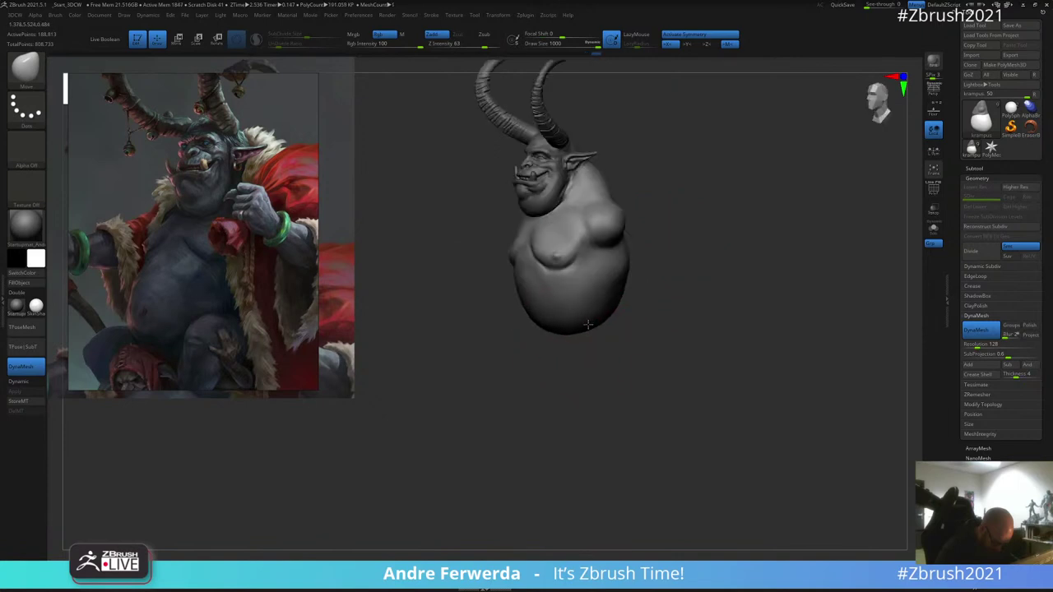
drag(556, 364, 530, 360)
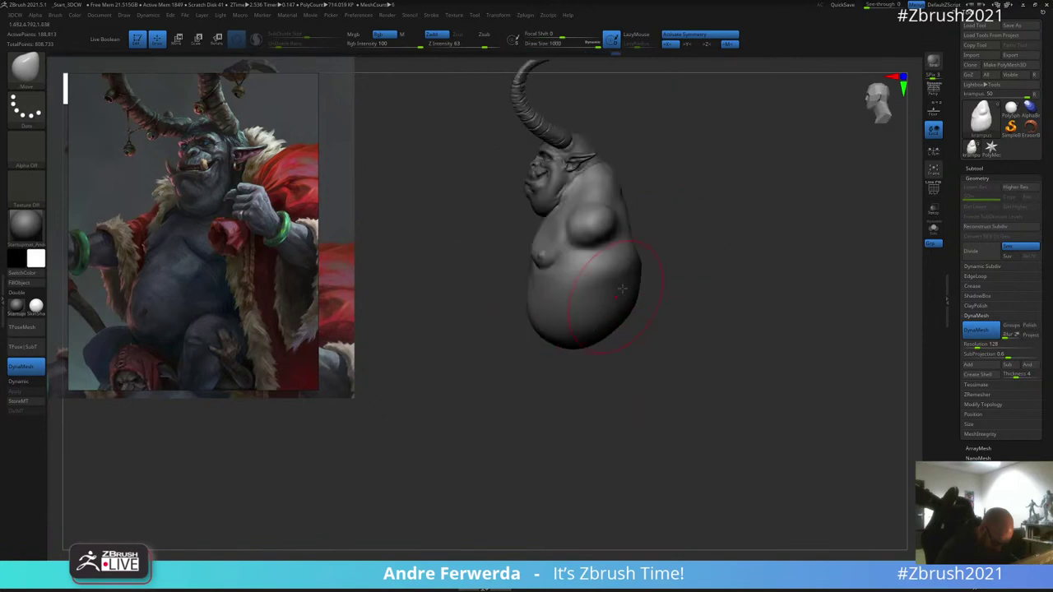
mouse_move(659, 274)
mouse_down()
mouse_move(594, 282)
mouse_move(623, 290)
mouse_up()
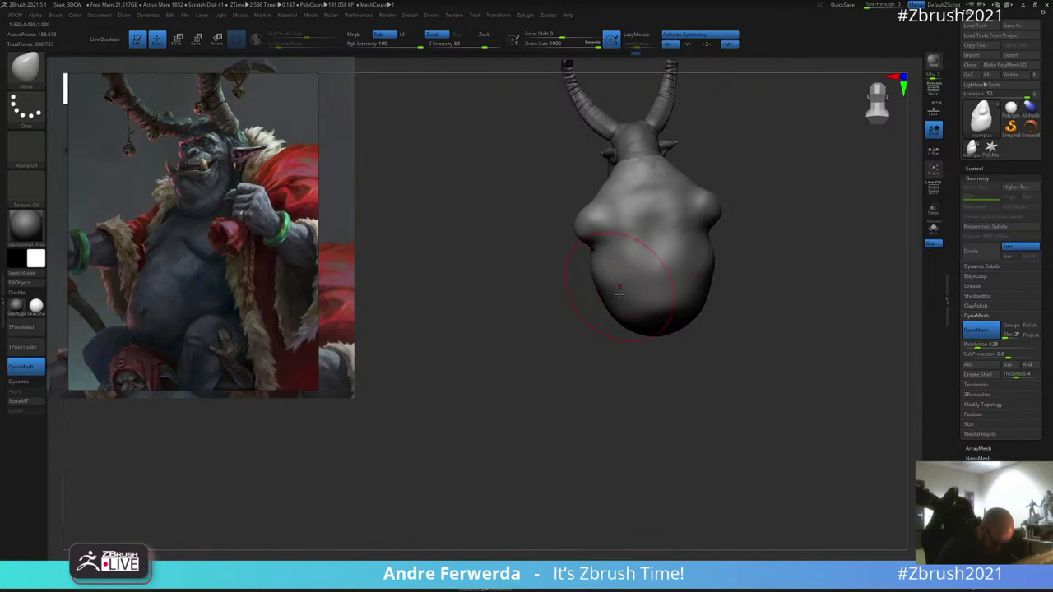
shift+drag(613, 362, 539, 363)
Step: Fill out the waist and lower back from behind with the Move brush, varying the draw size between about 733 and 1000
key(space)
drag(624, 263, 616, 262)
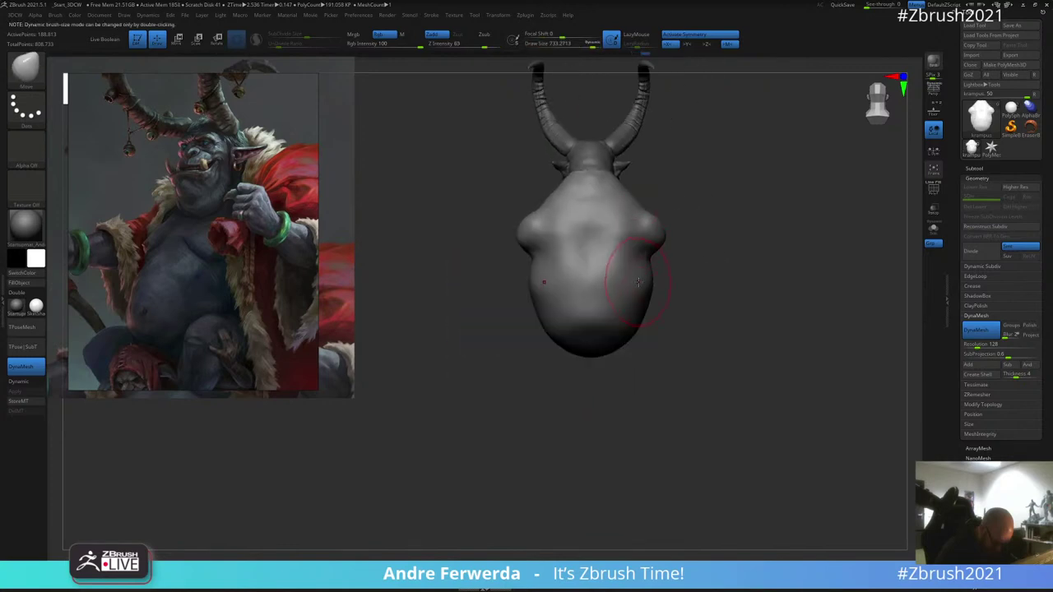
alt+drag(715, 257, 674, 232)
key(space)
drag(599, 289, 606, 289)
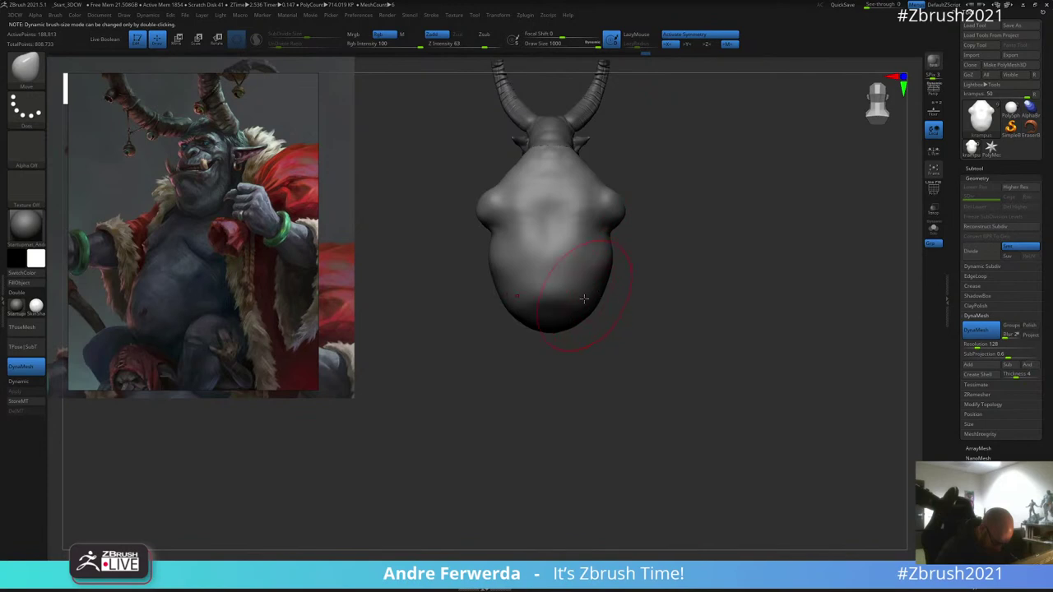
drag(579, 306, 611, 260)
key(space)
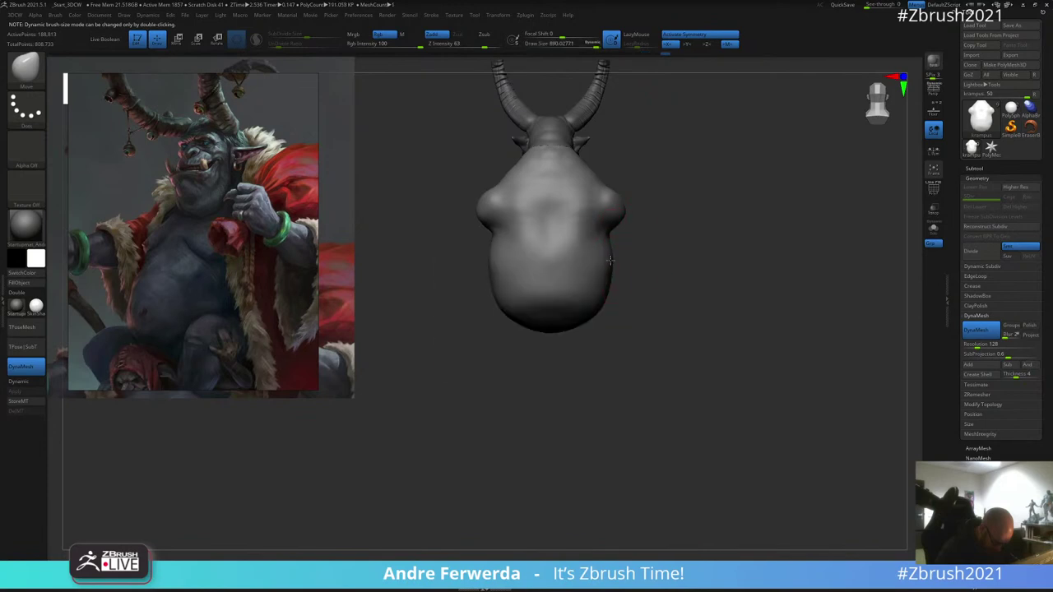
Step: Adjust the back, shoulder and flank contours with the Move brush, starting at a draw size of about 770
drag(629, 185, 646, 164)
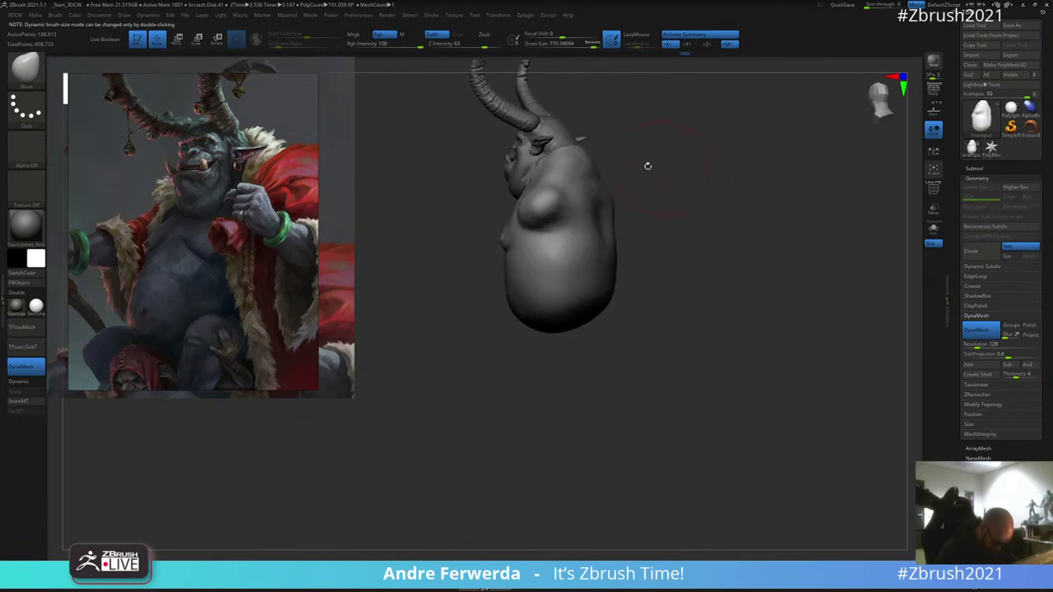
key(space)
drag(568, 199, 564, 199)
drag(650, 164, 684, 161)
key(space)
key(space)
drag(571, 205, 629, 207)
drag(658, 331, 658, 317)
Step: Refine the chest and shoulder shapes with the Move brush at a draw size of about 496
key(space)
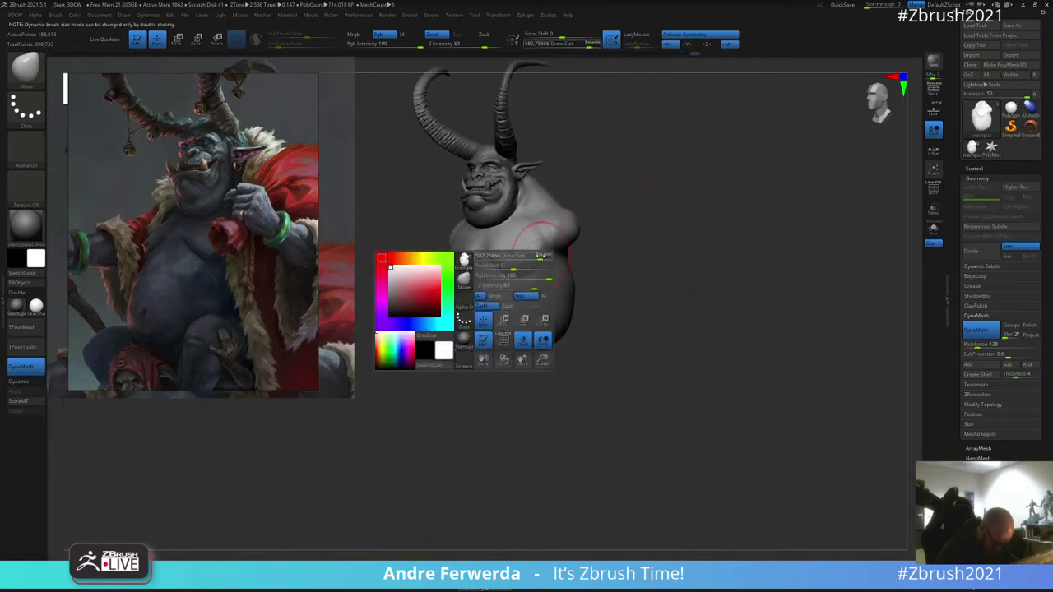
drag(530, 253, 527, 253)
drag(521, 256, 520, 261)
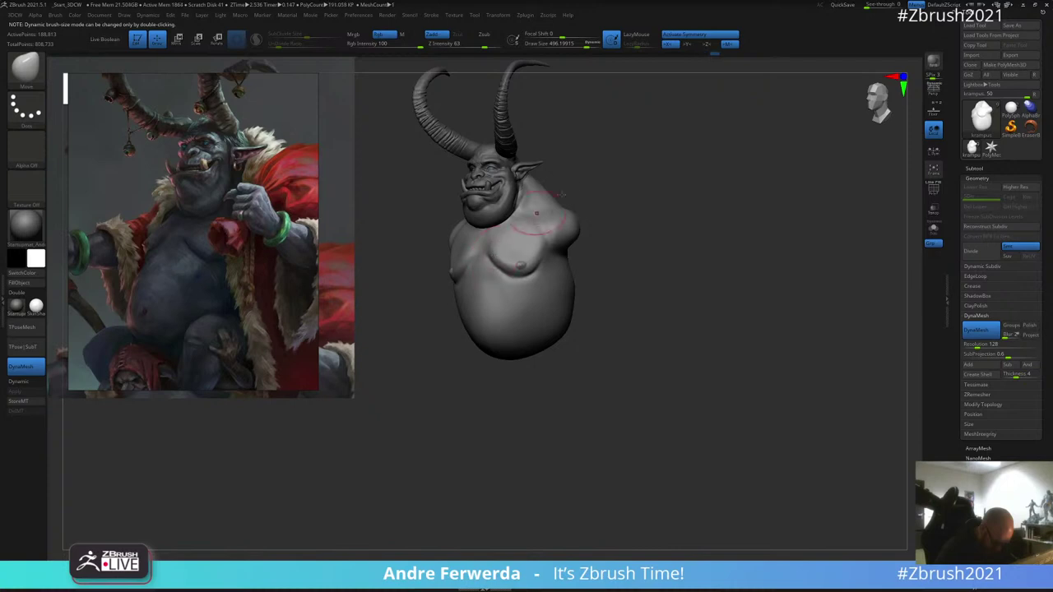
drag(590, 203, 603, 209)
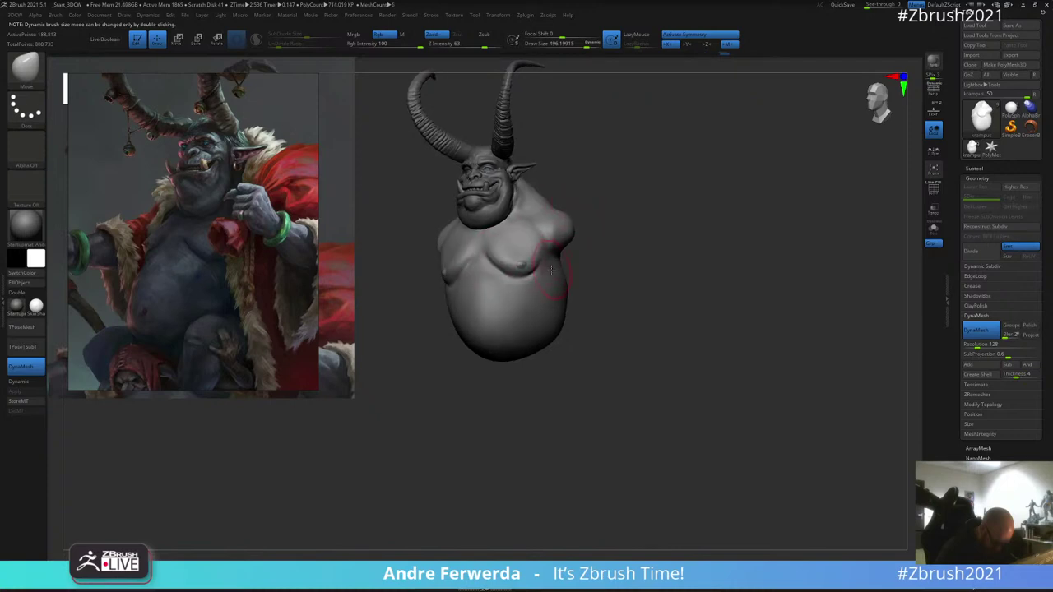
Step: Adjust the flank, shoulder and upper chest in three-quarter and side views with the Move brush, starting at a draw size of about 770
alt+right_drag(607, 242, 599, 211)
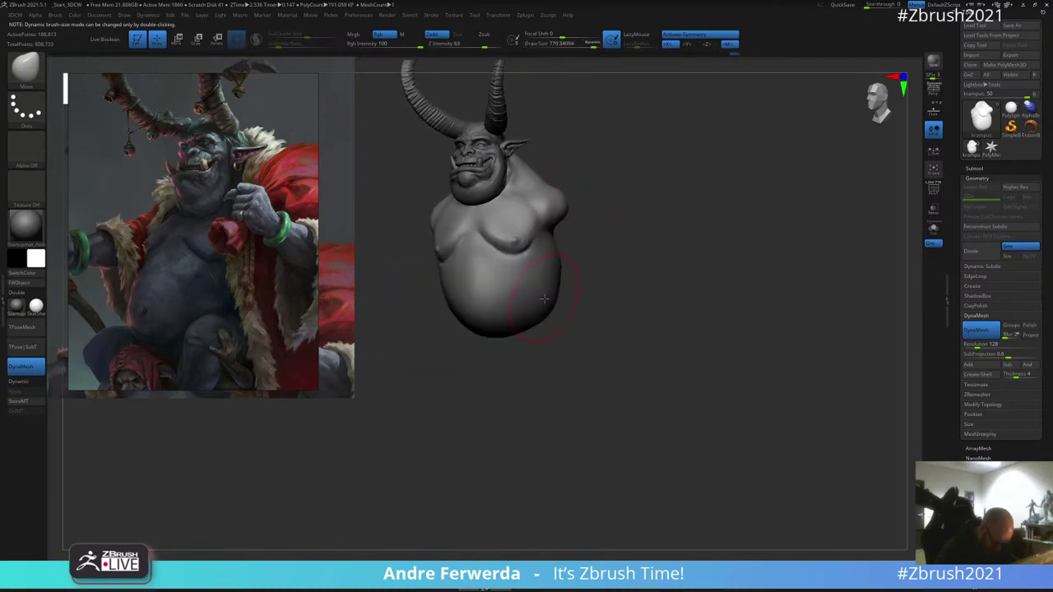
mouse_move(596, 220)
mouse_down()
mouse_move(630, 231)
mouse_move(607, 231)
mouse_move(591, 214)
mouse_up()
key(s)
right_drag(590, 214, 501, 211)
key(space)
drag(495, 207, 509, 208)
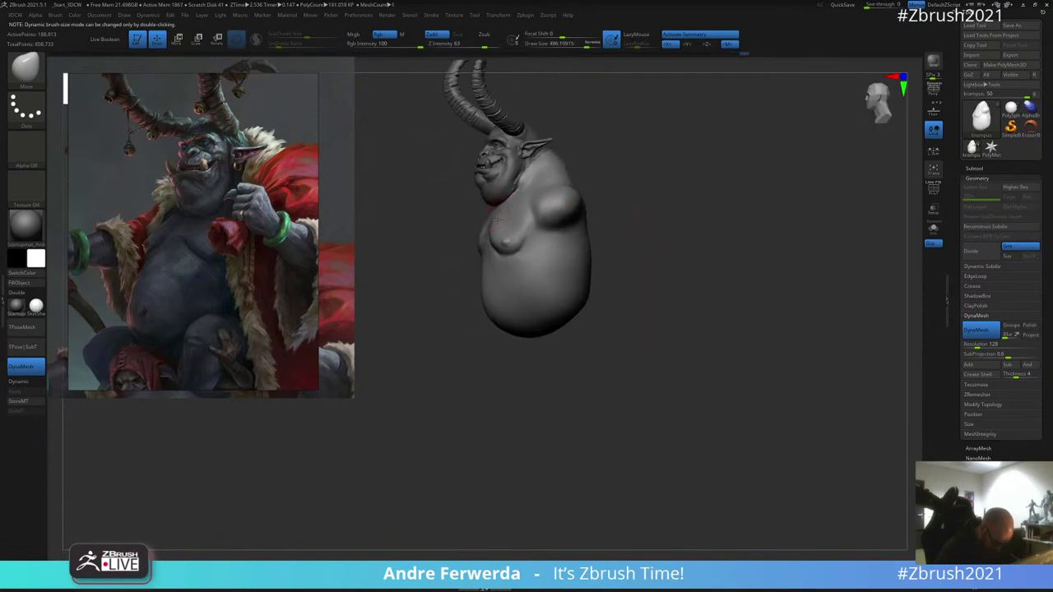
Step: Reshape the breast profile from the side with the Move brush, varying the draw size between about 614 and 715
drag(634, 174, 601, 171)
key(space)
key([)
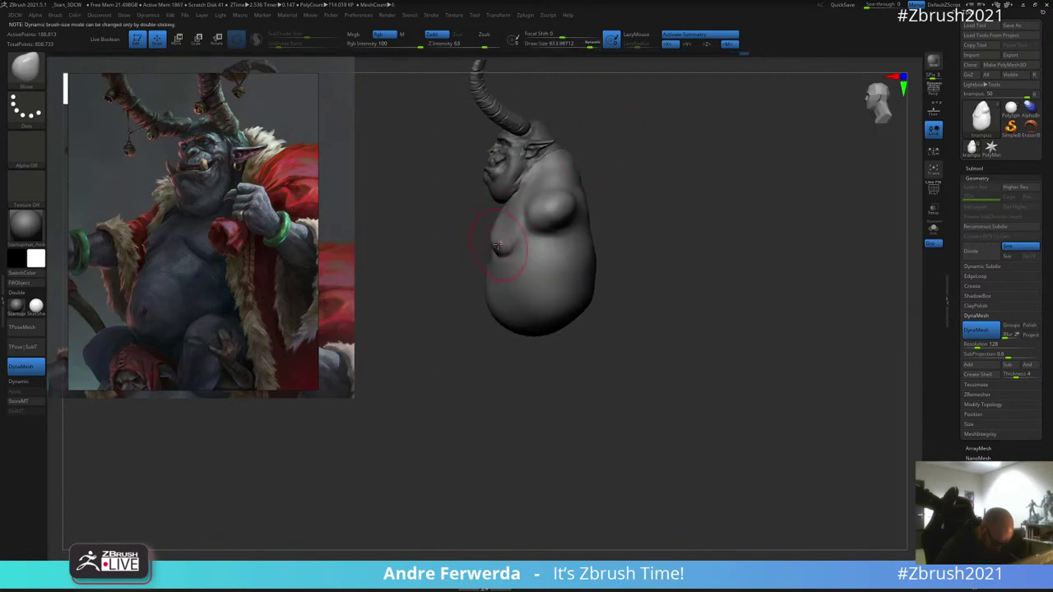
drag(499, 246, 492, 243)
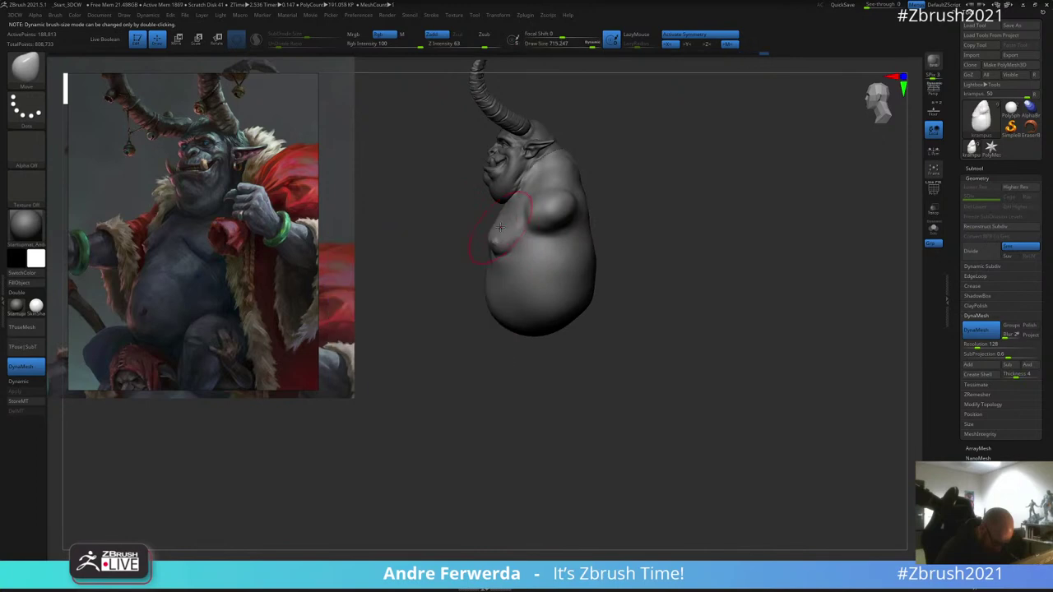
mouse_move(468, 360)
mouse_down()
mouse_move(624, 194)
mouse_move(624, 236)
mouse_up()
key(space)
drag(634, 231, 616, 216)
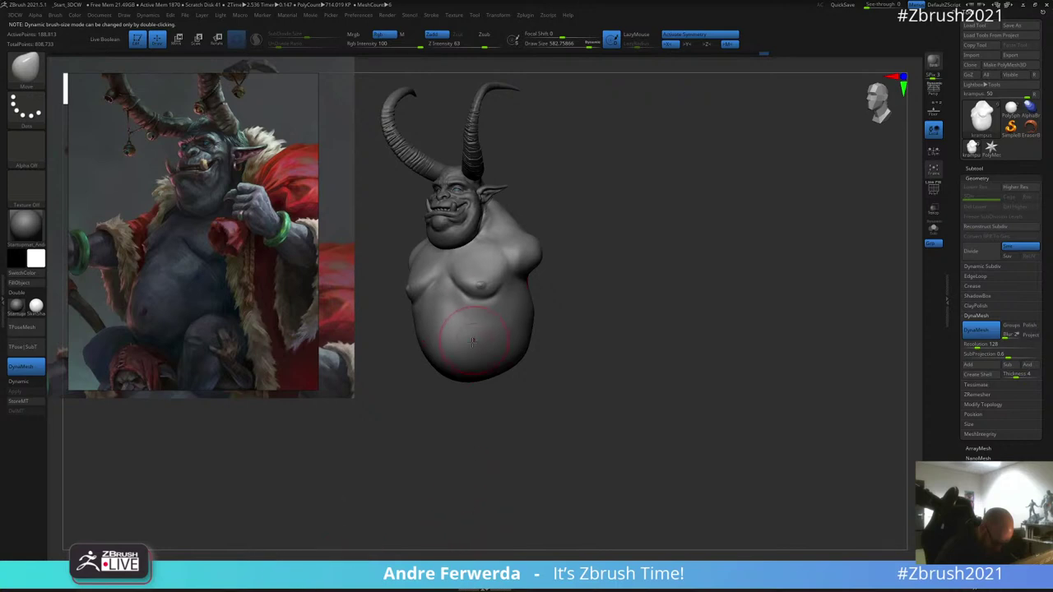
Step: Reshape the round belly from below and from the front with the Move brush, using draw sizes up to 1000
key(space)
drag(449, 344, 475, 344)
drag(581, 298, 591, 209)
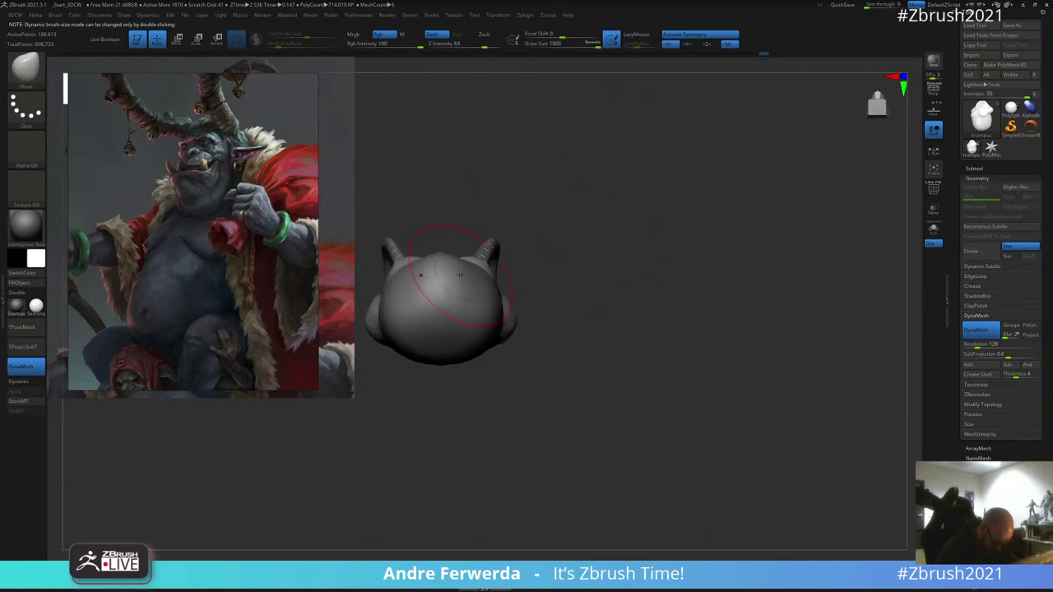
mouse_move(436, 245)
mouse_down()
mouse_move(537, 210)
mouse_move(517, 247)
mouse_up()
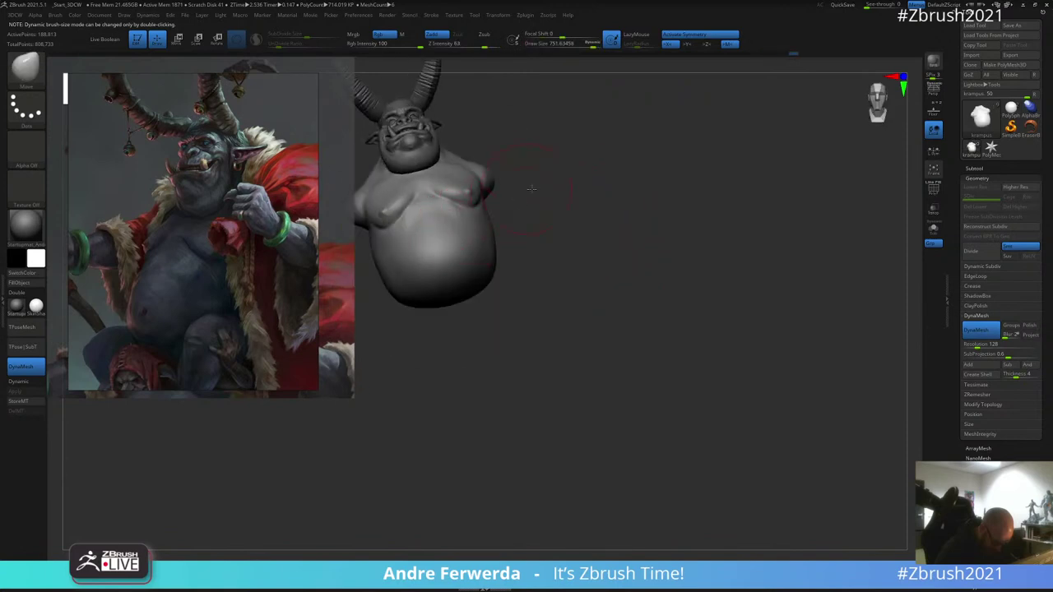
key(space)
mouse_move(531, 189)
shift+mouse_down()
mouse_move(526, 216)
mouse_move(484, 212)
shift+mouse_up()
mouse_move(555, 203)
alt+mouse_down()
mouse_move(631, 233)
mouse_move(613, 237)
alt+mouse_up()
key(space)
key(space)
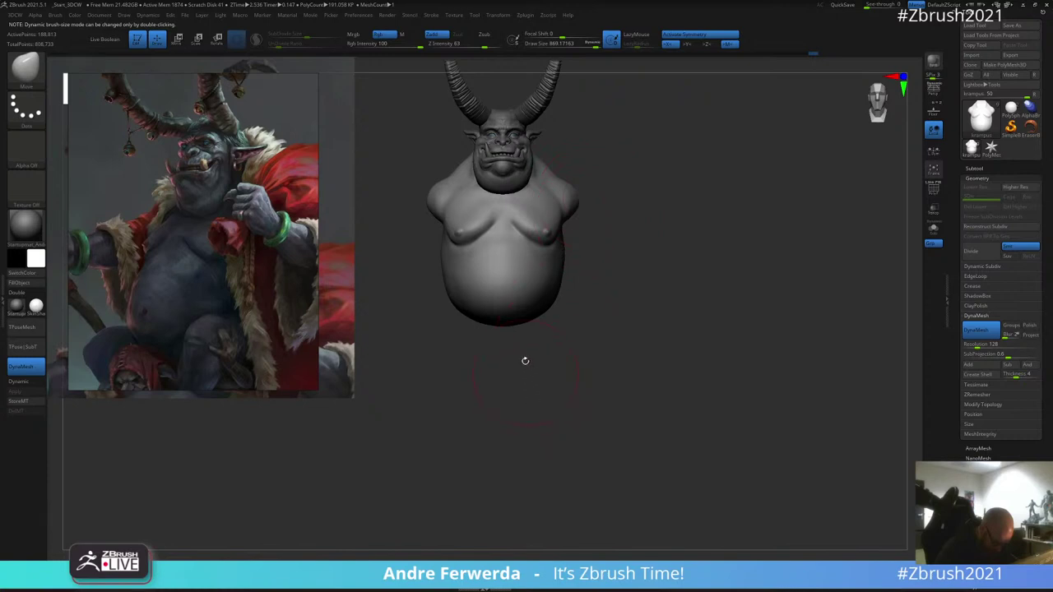
Step: Switch to the ClayBuildup brush and reduce its draw size to about 72.5
key(b)
key(c)
key(b)
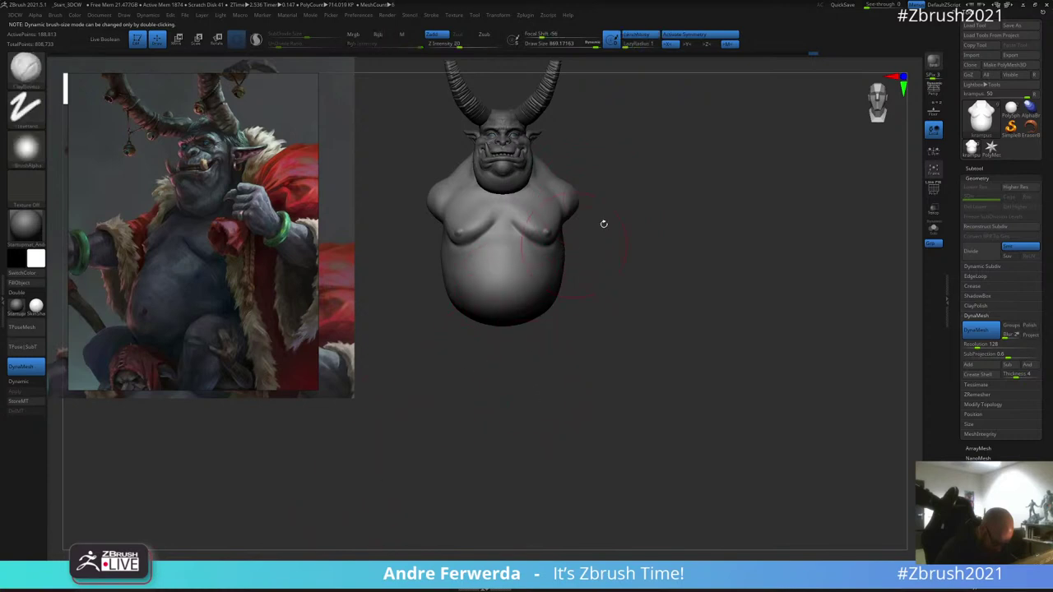
key(space)
mouse_move(615, 203)
mouse_down()
mouse_move(653, 195)
mouse_move(659, 294)
mouse_up()
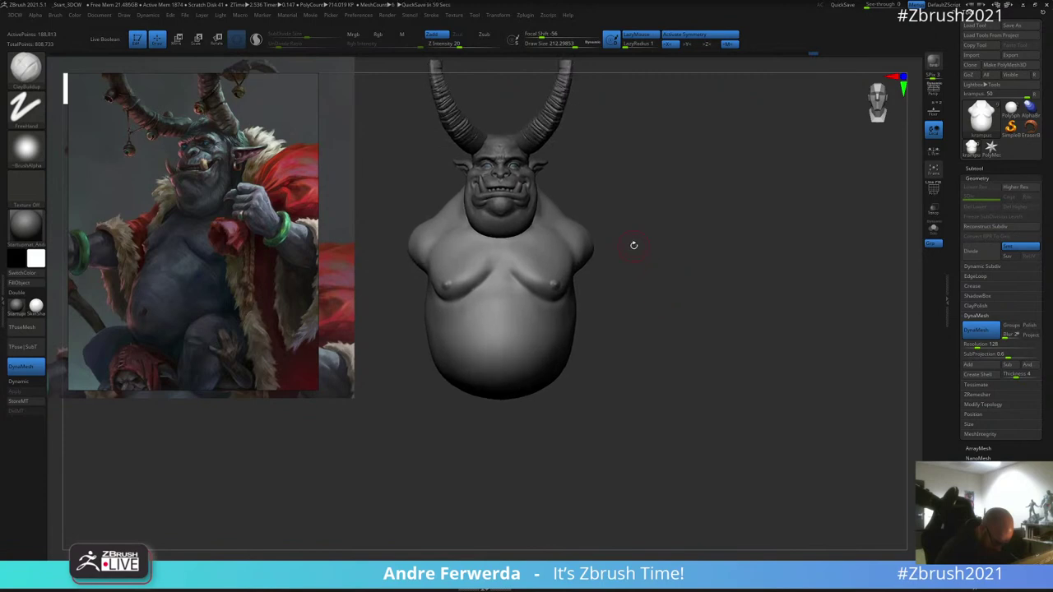
drag(672, 212, 668, 139)
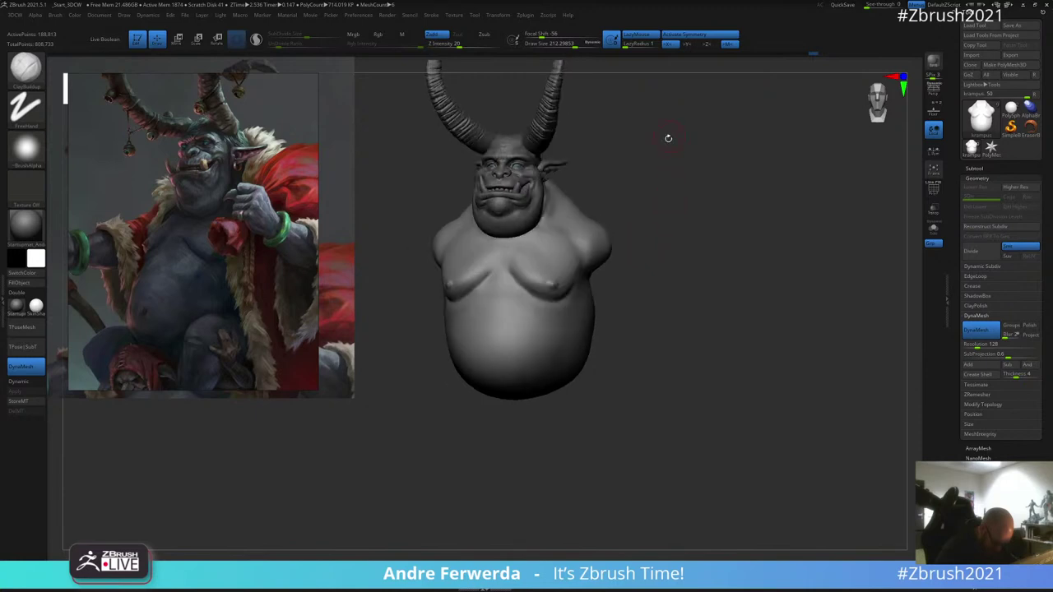
mouse_move(673, 244)
alt+mouse_down()
mouse_move(675, 279)
mouse_move(683, 247)
alt+mouse_up()
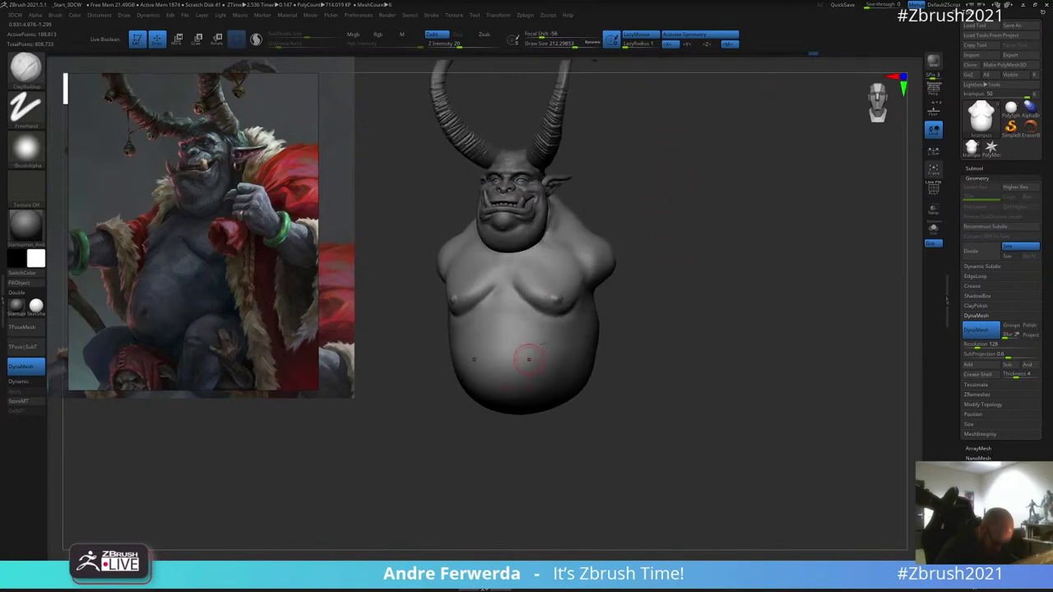
key(space)
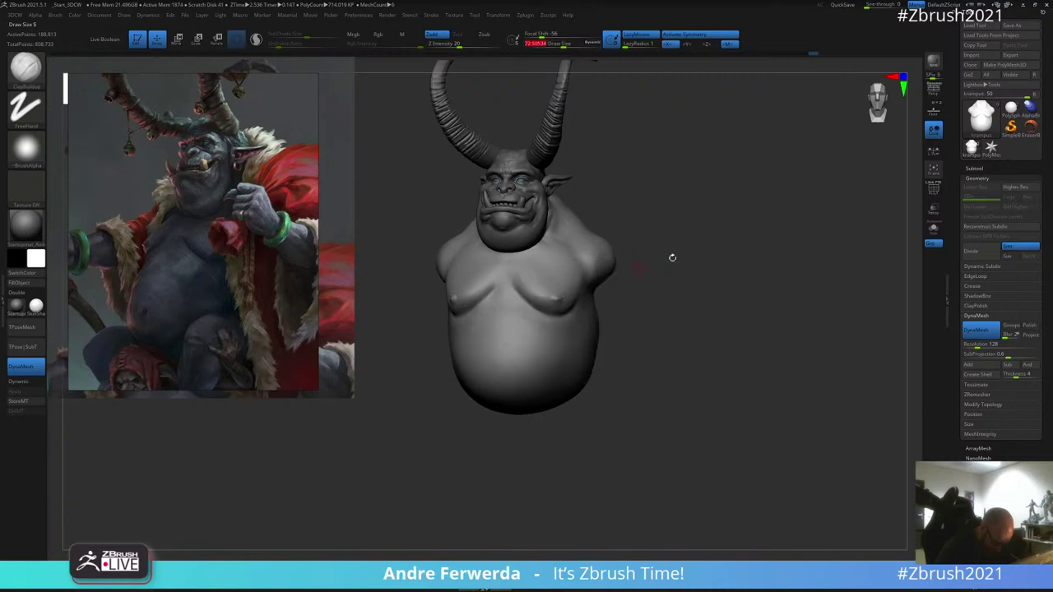
mouse_move(672, 258)
mouse_down()
mouse_move(689, 260)
mouse_move(635, 252)
mouse_up()
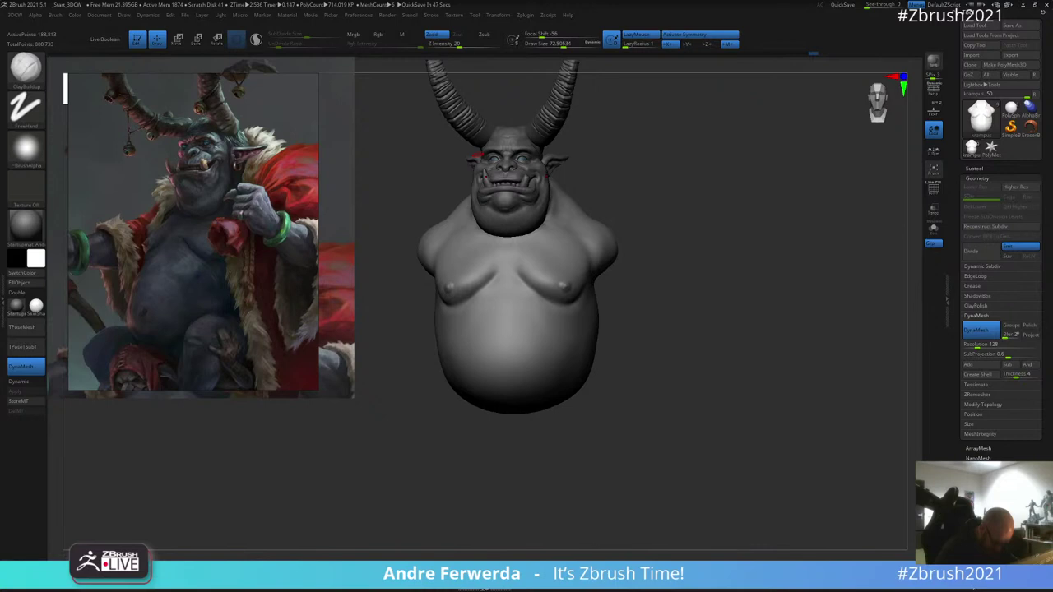
Step: Bring the image viewer over the canvas, open the sketch sheet with the two wolves, and clear the viewer away
drag(1052, 146, 558, 87)
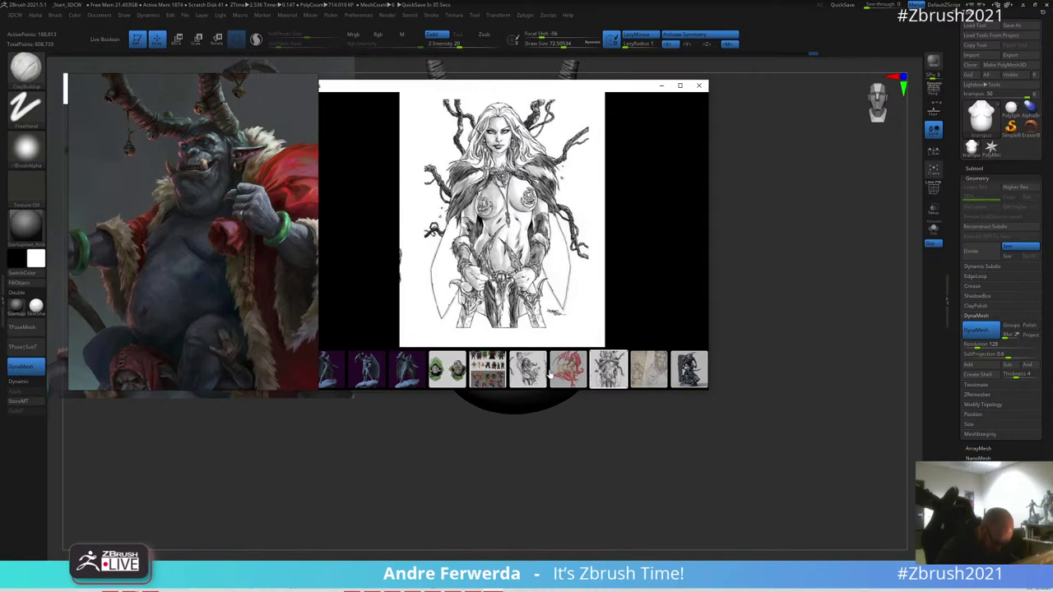
click(656, 377)
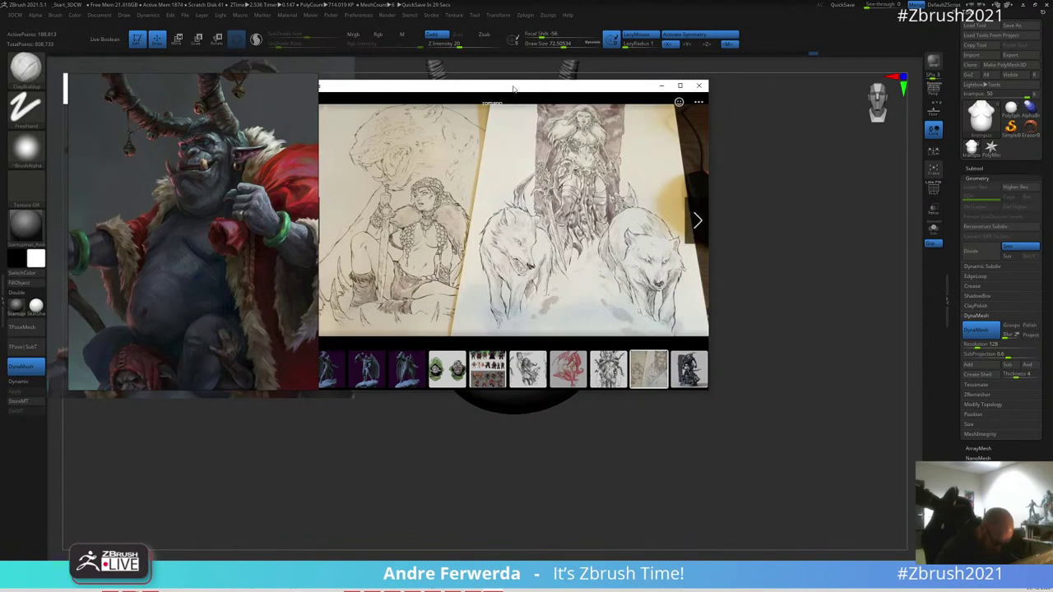
drag(515, 87, 1052, 167)
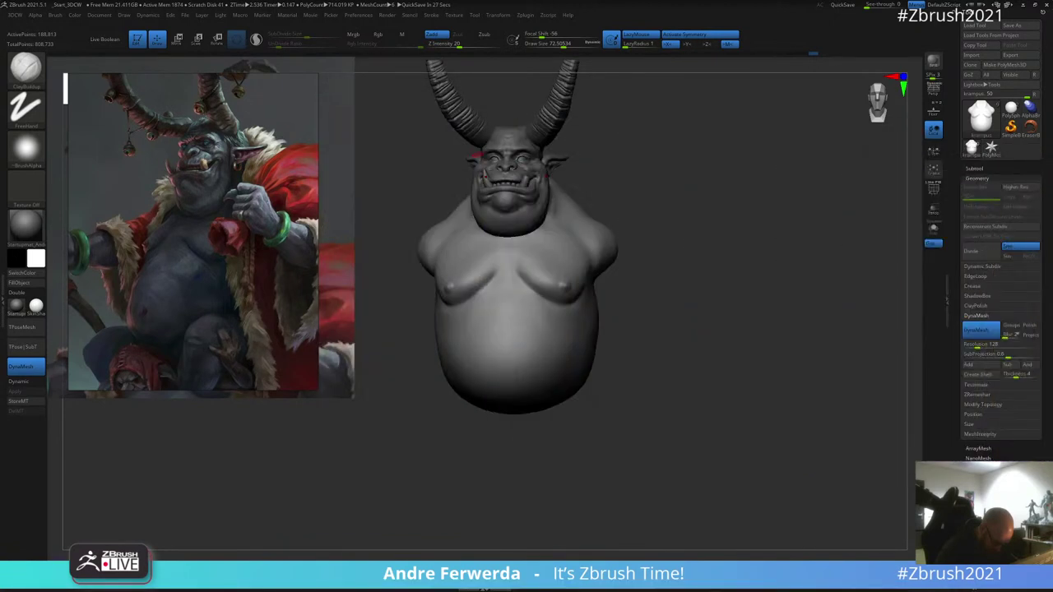
Step: Recentre the full bust on the canvas and move the floating Krampus painting away to uncover the larger reference behind it
drag(679, 183, 696, 189)
mouse_move(719, 281)
alt+mouse_down()
mouse_move(716, 318)
mouse_move(718, 247)
mouse_move(647, 185)
mouse_move(549, 264)
alt+mouse_up()
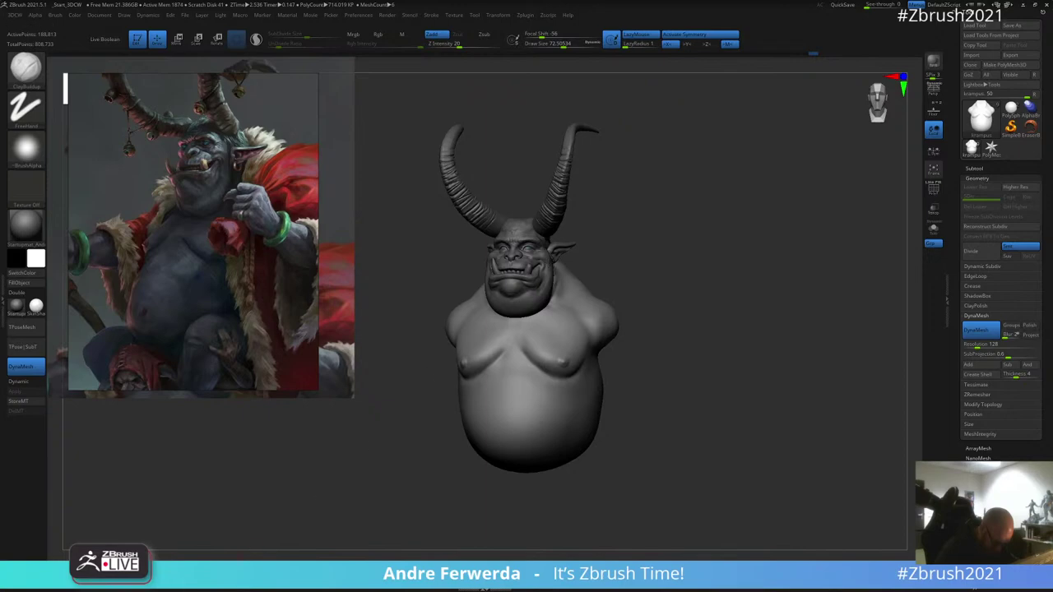
key(b)
key(m)
drag(255, 181, 1052, 123)
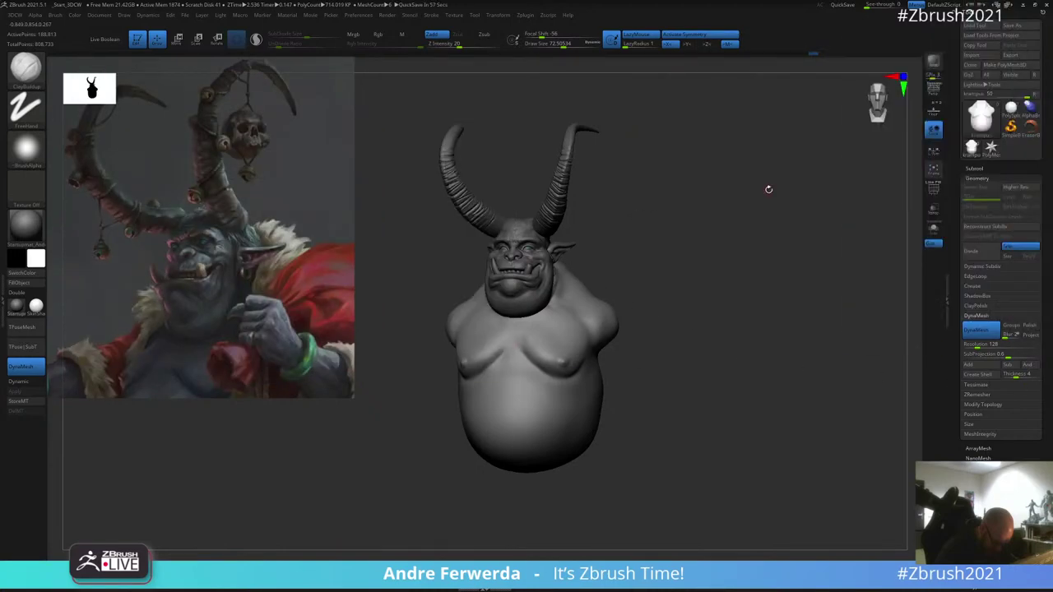
Step: Switch to the DamStandard brush and enlarge its draw size in stages to about 303
key(b)
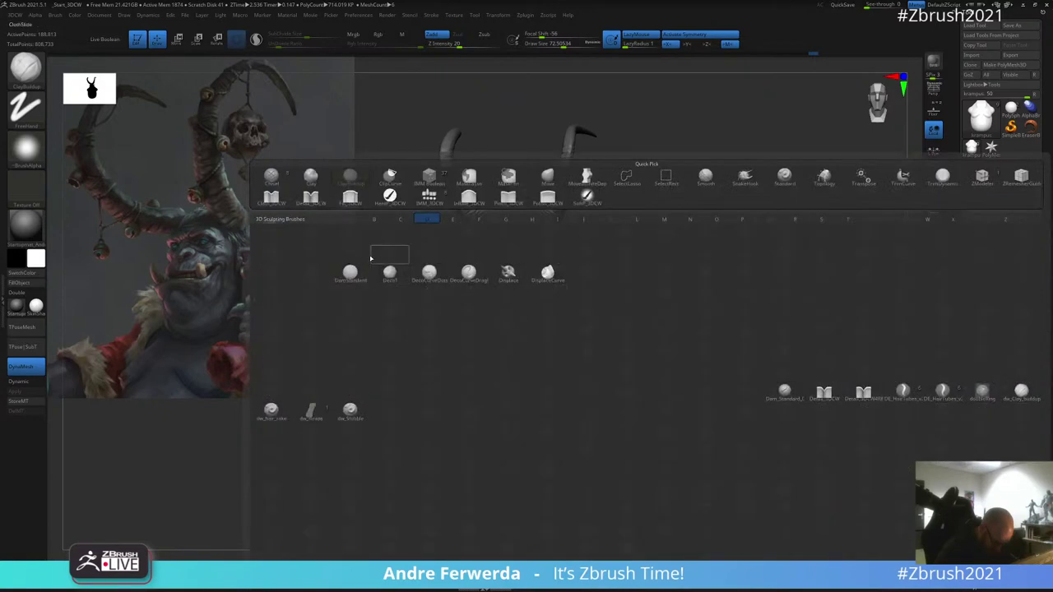
click(352, 273)
drag(588, 233, 615, 302)
key(space)
drag(544, 345, 550, 343)
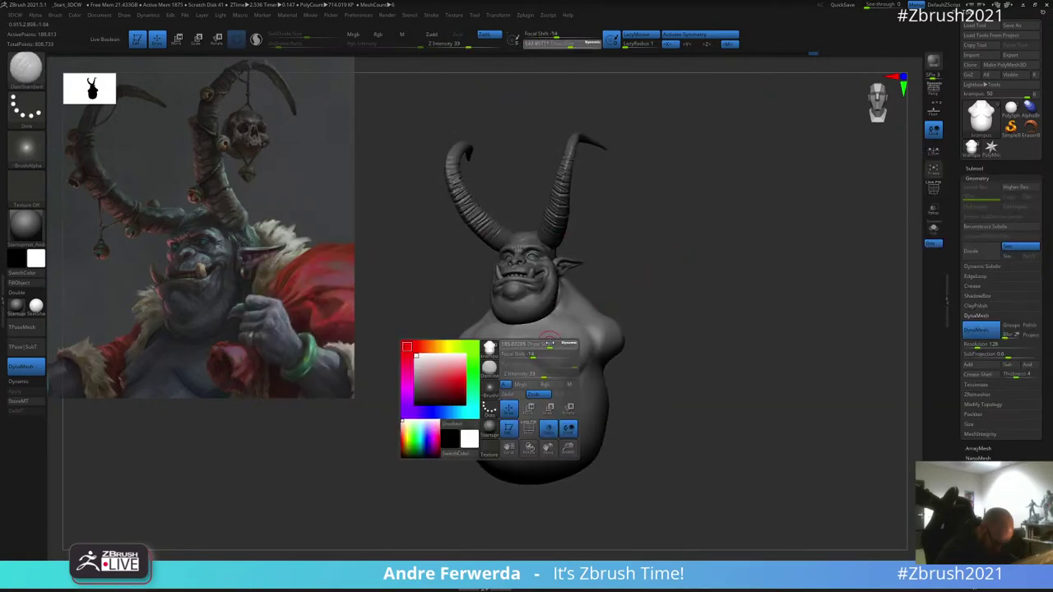
mouse_move(691, 280)
mouse_down()
mouse_move(712, 283)
mouse_move(729, 266)
mouse_move(750, 204)
mouse_up()
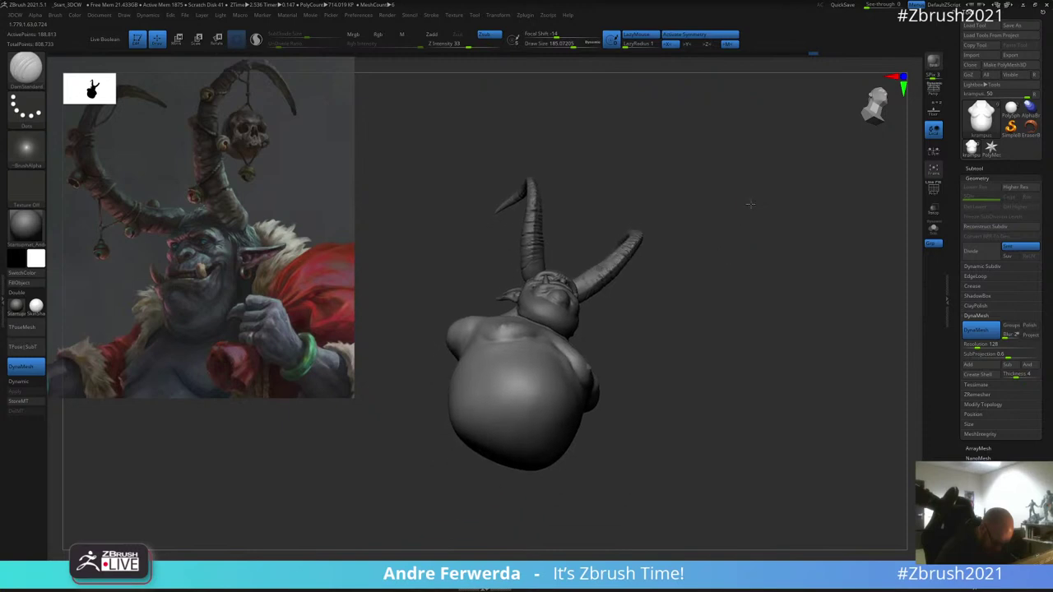
key(space)
drag(546, 357, 555, 357)
drag(724, 329, 658, 350)
key(space)
drag(585, 349, 593, 347)
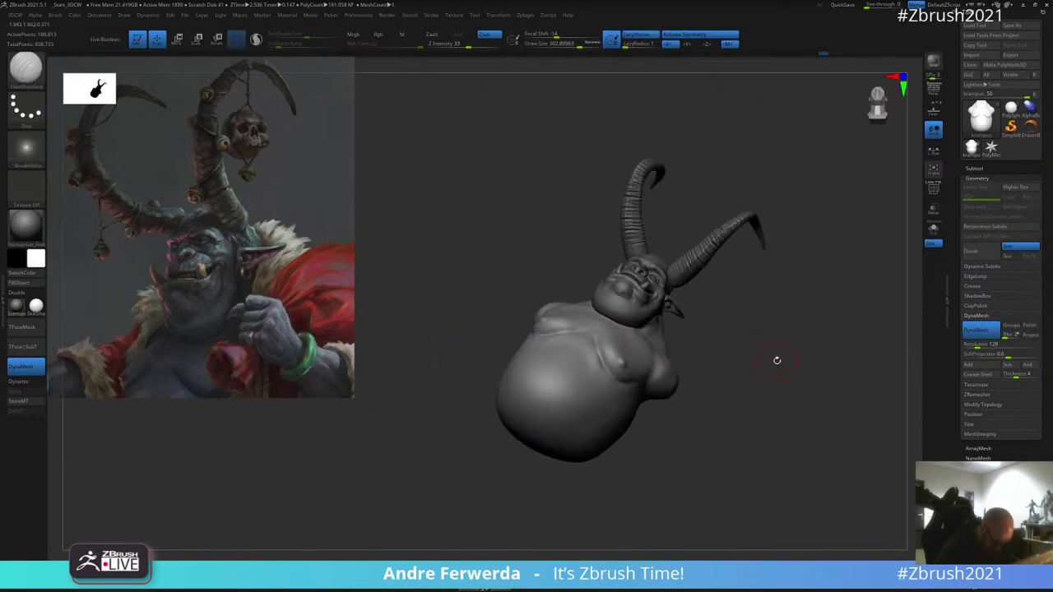
Step: Carve the crease beneath the breast in three-quarter view with the DamStandard brush
drag(776, 360, 835, 362)
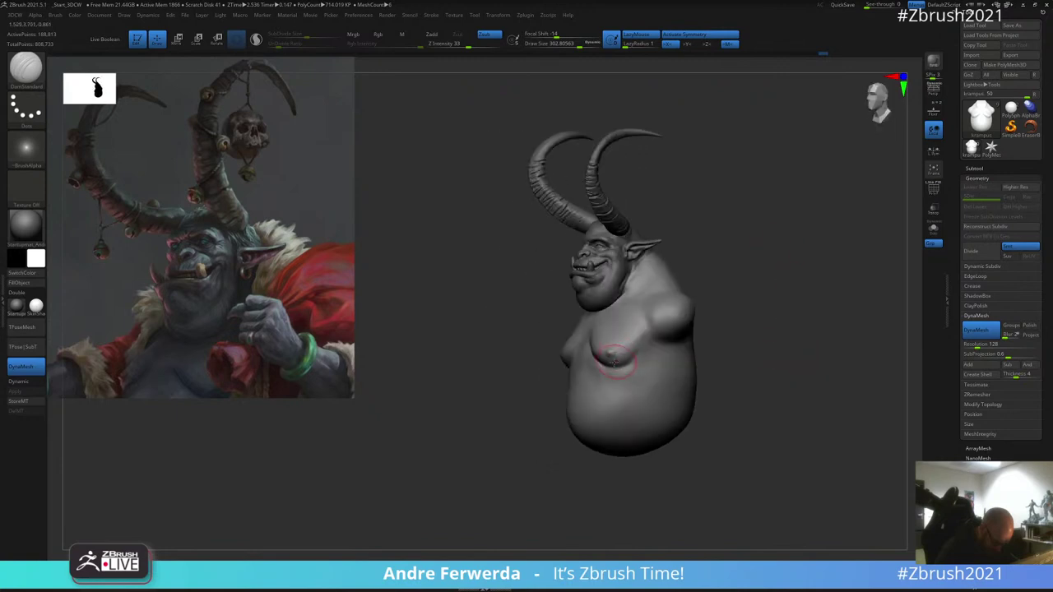
drag(614, 363, 633, 352)
mouse_move(715, 298)
mouse_down()
mouse_move(761, 305)
mouse_move(673, 275)
mouse_move(658, 300)
mouse_move(656, 281)
mouse_move(693, 270)
mouse_up()
Step: Carve creases between the shoulder and chest and across the sternum with the DamStandard brush at a draw size of about 419
key(space)
mouse_move(722, 311)
alt+mouse_down()
mouse_move(716, 275)
mouse_move(615, 266)
alt+mouse_up()
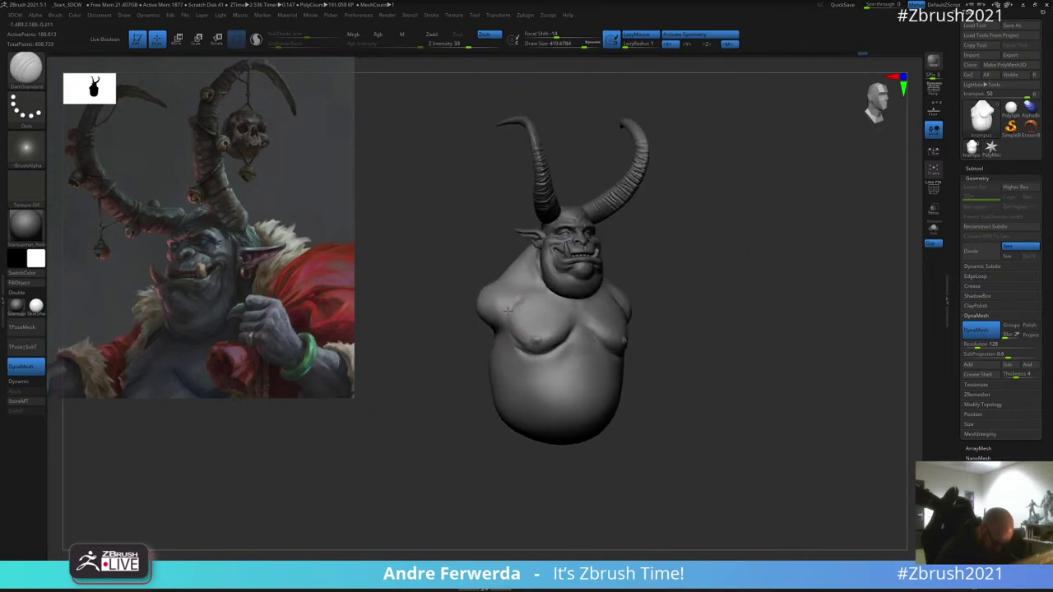
drag(508, 311, 524, 298)
drag(712, 275, 645, 270)
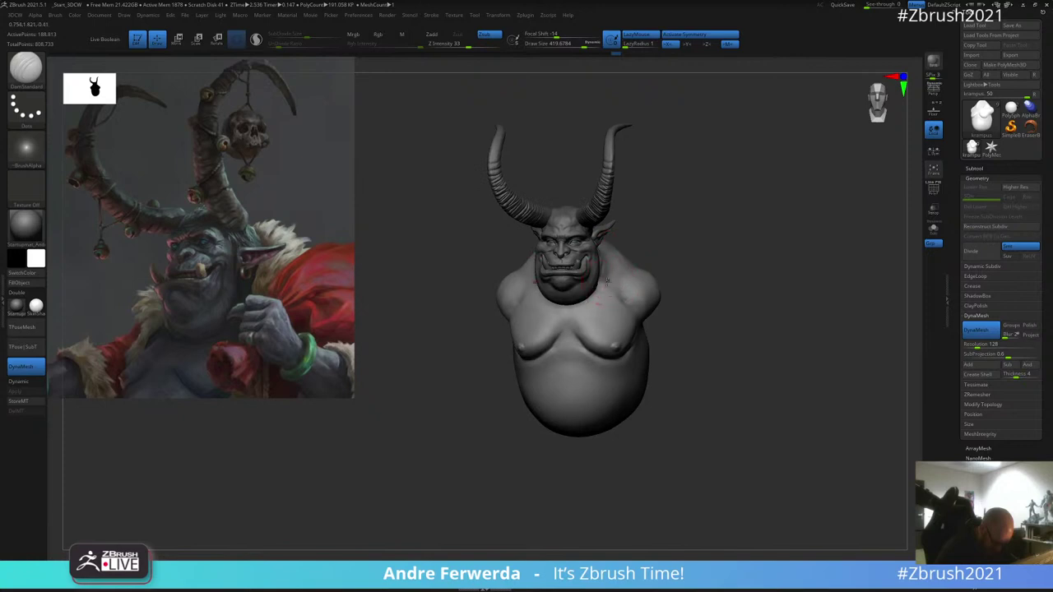
drag(698, 235, 675, 234)
drag(606, 317, 582, 341)
mouse_move(682, 282)
alt+mouse_down()
mouse_move(686, 246)
mouse_move(652, 246)
alt+mouse_up()
right_click(676, 244)
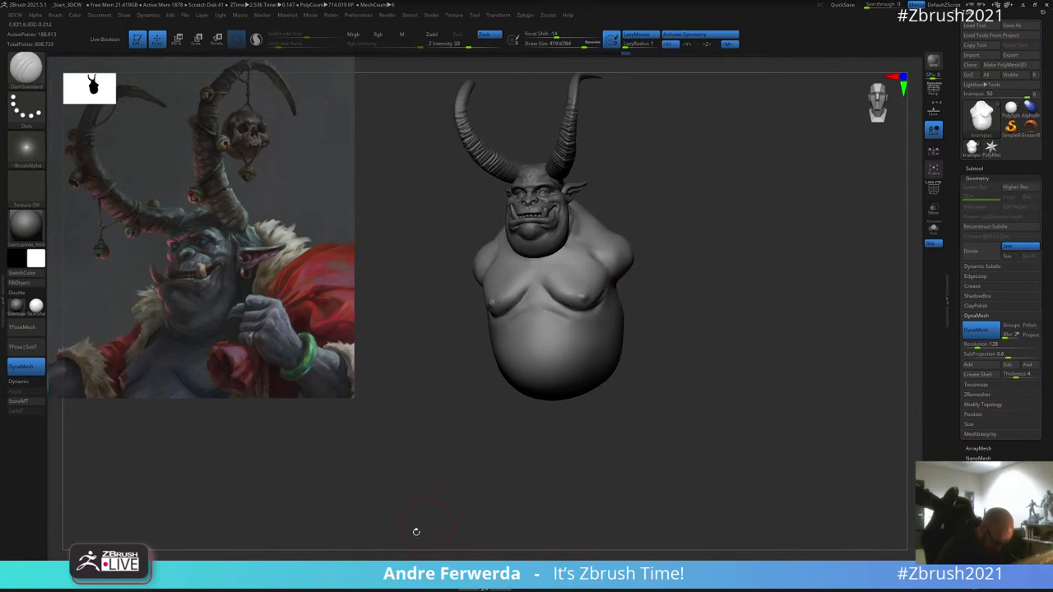
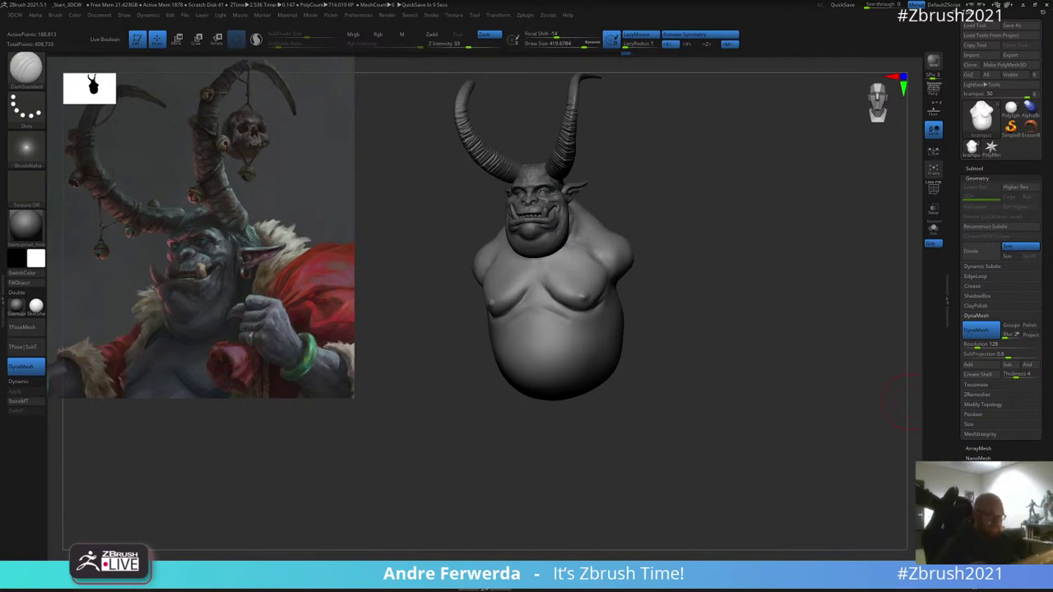
Step: Switch to the Move brush at draw size 1000 and reshape the lower back contour in side view
mouse_move(724, 195)
mouse_down()
mouse_move(715, 192)
mouse_move(721, 177)
mouse_up()
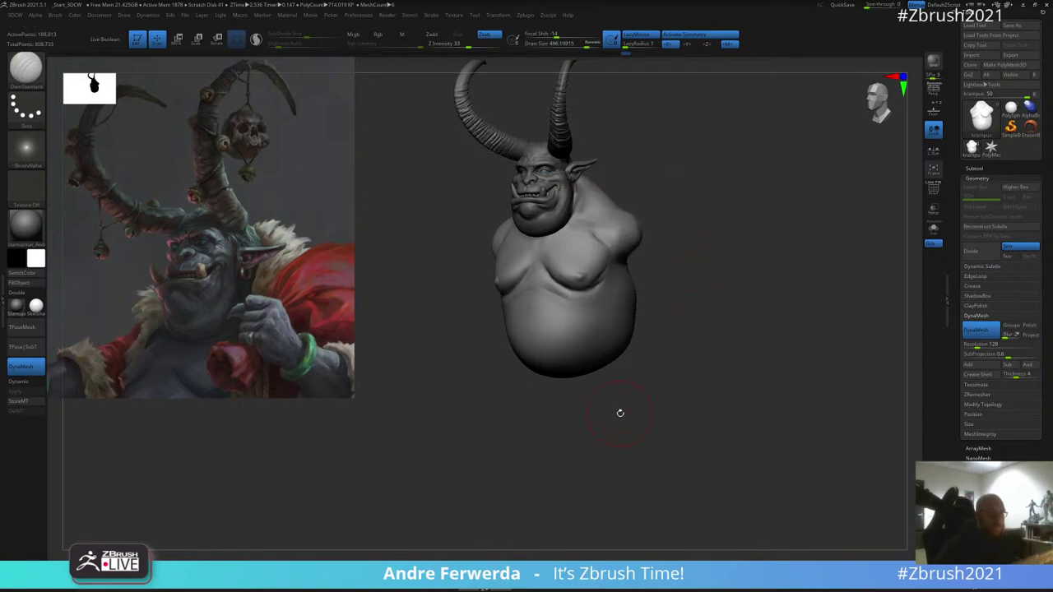
right_click(742, 194)
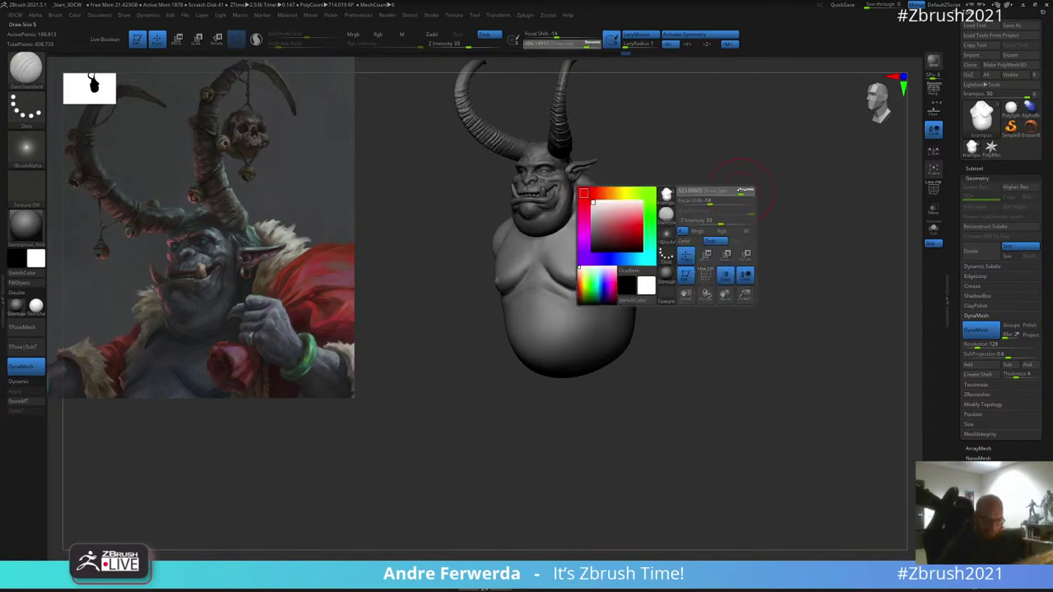
ctrl+right_drag(744, 192, 750, 174)
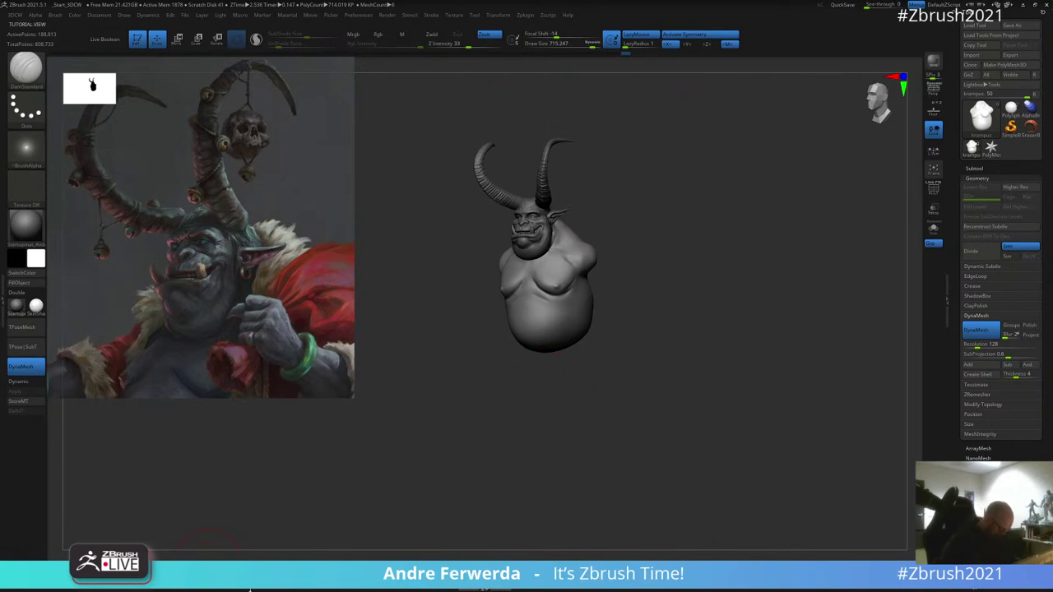
click(210, 567)
right_drag(702, 204, 658, 204)
key(space)
click(682, 204)
drag(682, 204, 688, 204)
key(space)
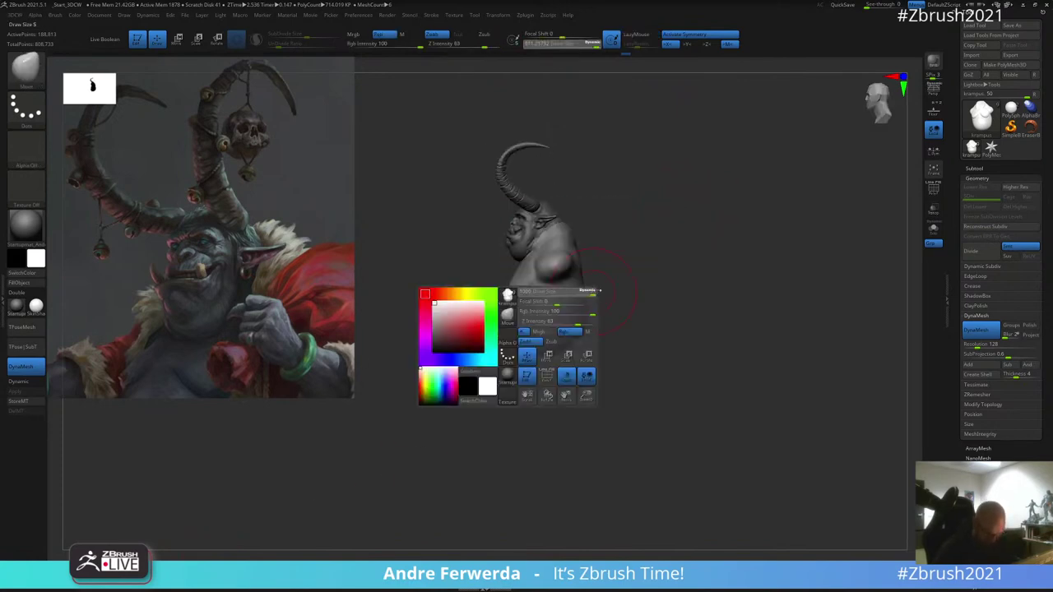
drag(585, 331, 579, 331)
key(space)
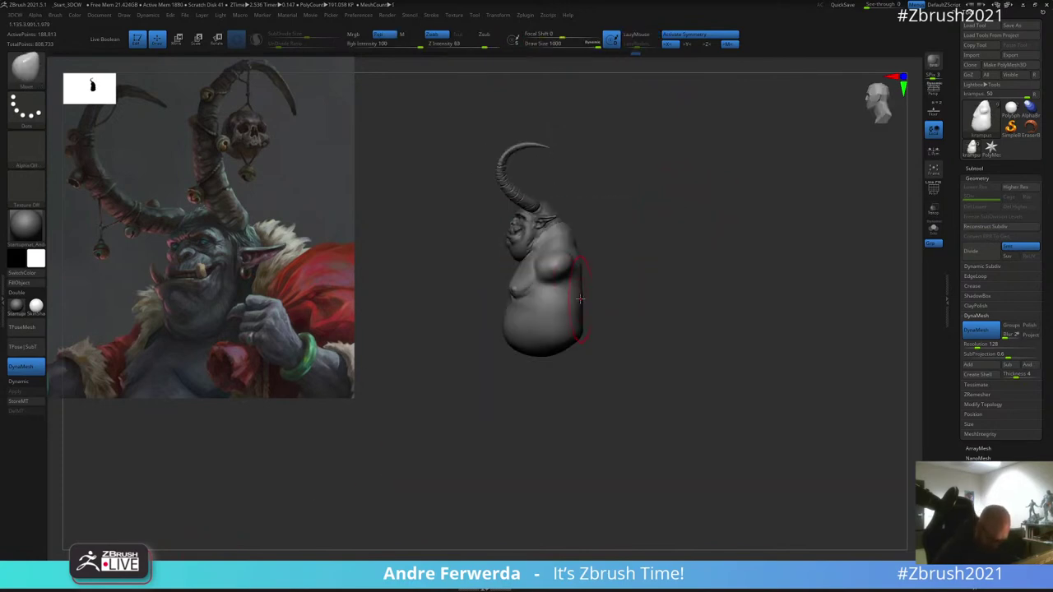
Step: Reshape the back and shoulders from rear and three-quarter views with the Move brush at draw sizes of about 669 and 1000
right_drag(618, 254, 535, 326)
key(space)
drag(559, 329, 551, 328)
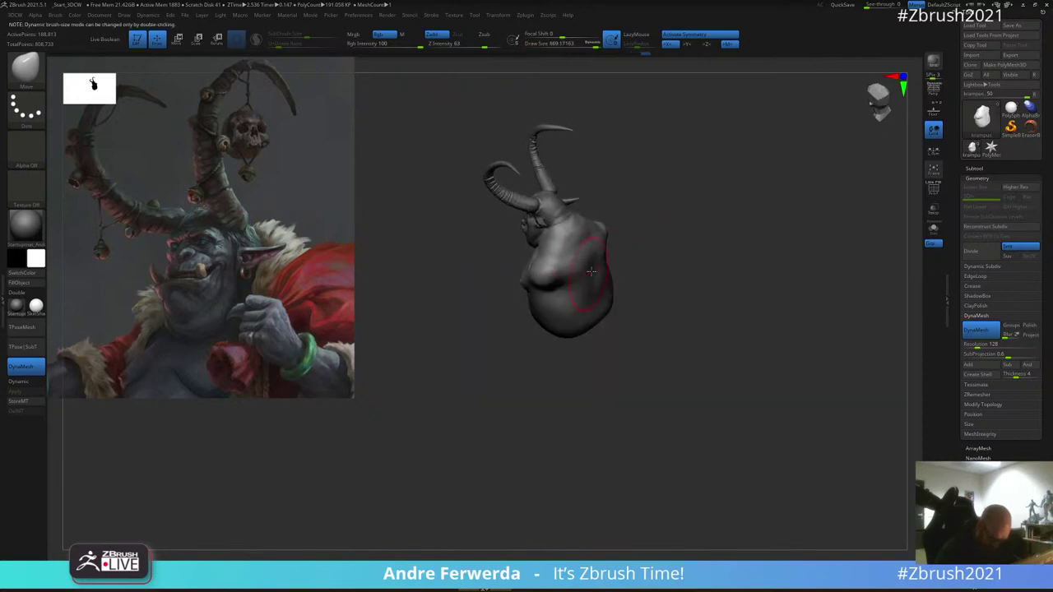
right_drag(587, 270, 660, 256)
drag(660, 234, 658, 246)
key(space)
drag(640, 229, 663, 211)
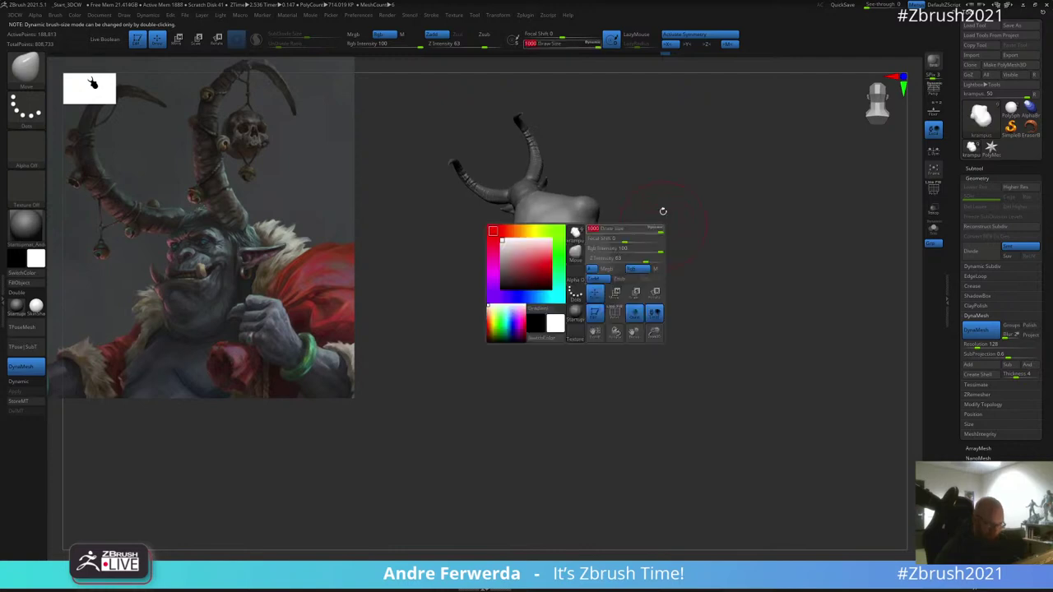
right_drag(591, 287, 630, 281)
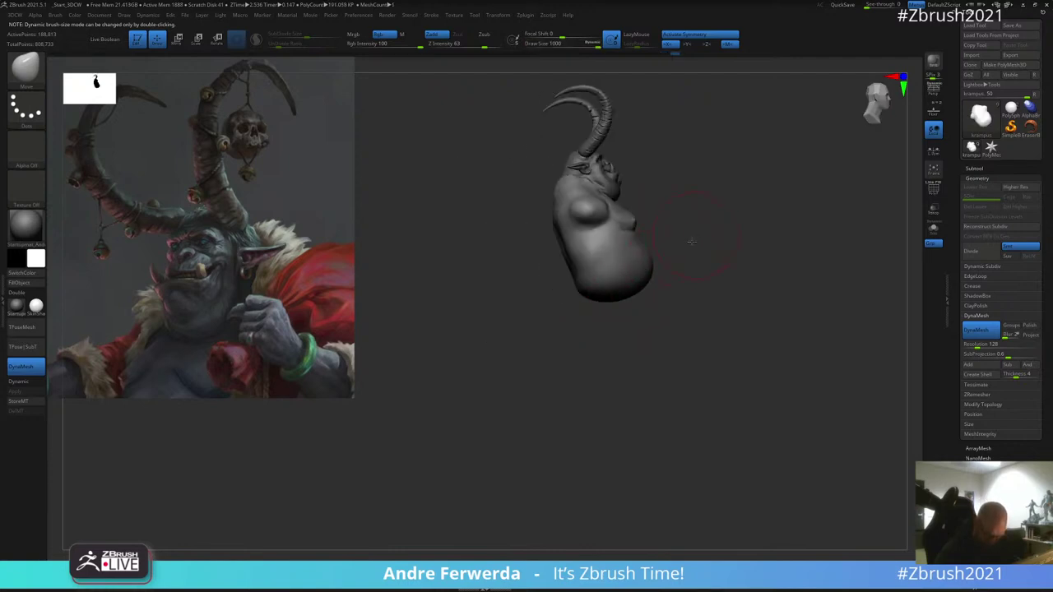
Step: Adjust the torso silhouette in side and three-quarter views with the Move brush, reducing its draw size to about 646
right_drag(692, 241, 650, 247)
key(space)
drag(650, 245, 722, 219)
alt+right_drag(722, 219, 708, 239)
key(space)
drag(682, 236, 705, 235)
shift+right_drag(705, 238, 646, 260)
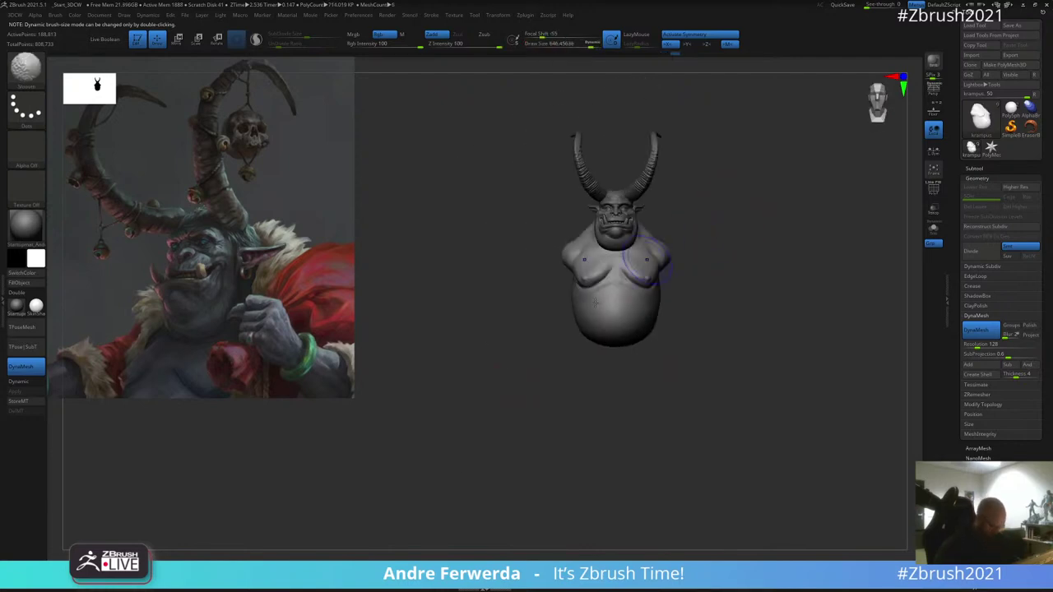
key(shift)
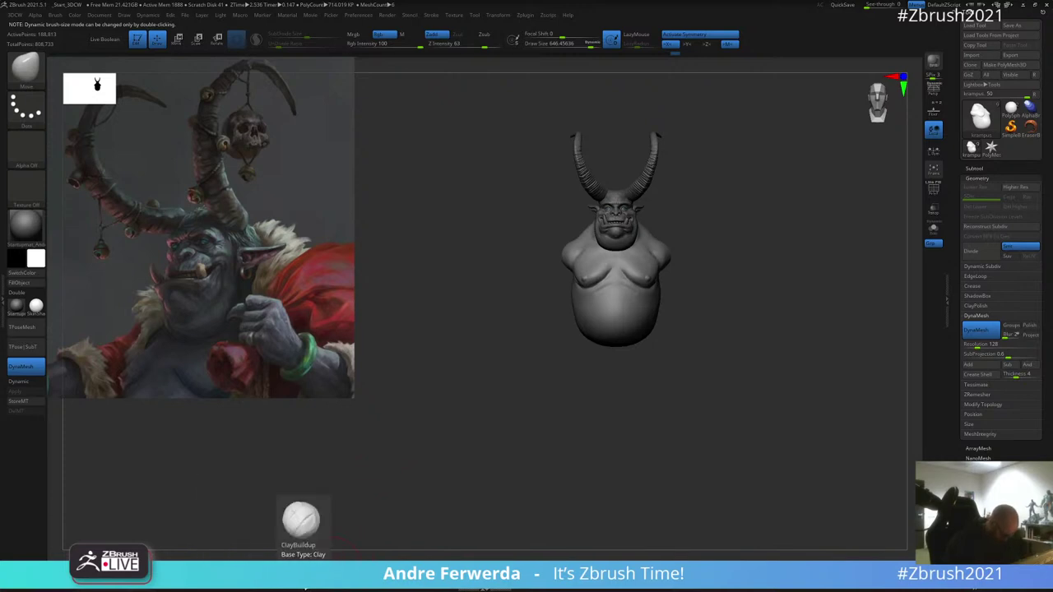
Step: Choose the Appendage mesh of the IMM_3DCW insert brush and insert it at the shoulder as an upper arm
click(344, 569)
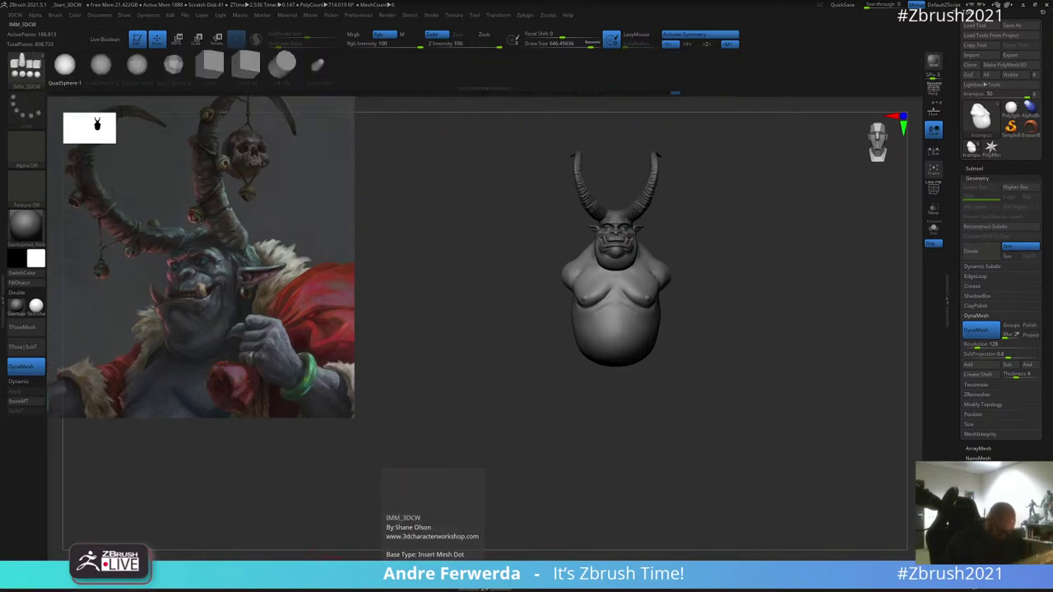
click(322, 68)
mouse_move(765, 230)
mouse_down()
mouse_move(689, 228)
mouse_move(689, 276)
mouse_up()
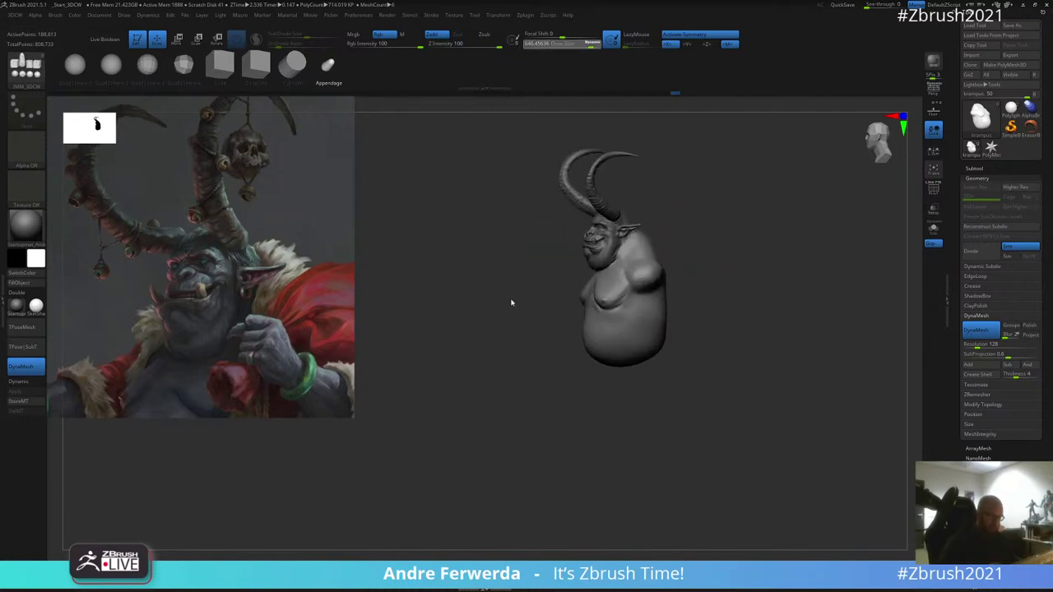
drag(511, 303, 630, 305)
mouse_move(683, 236)
mouse_down()
mouse_move(697, 235)
mouse_move(657, 270)
mouse_up()
key(w)
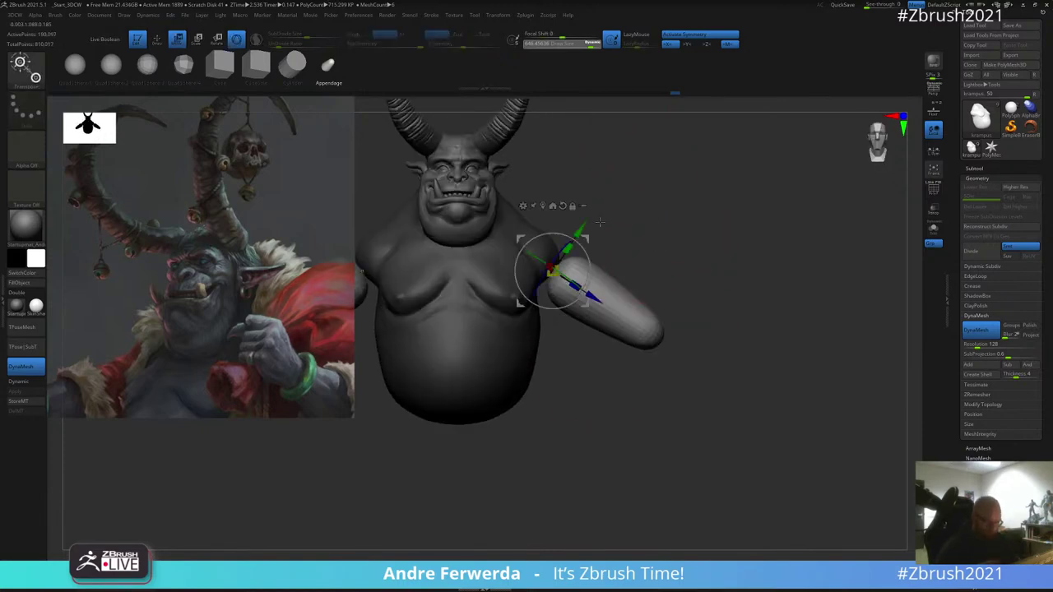
Step: Position the inserted upper arm against the shoulder with the gizmo and enable local symmetry
drag(592, 292, 579, 283)
drag(540, 323, 528, 312)
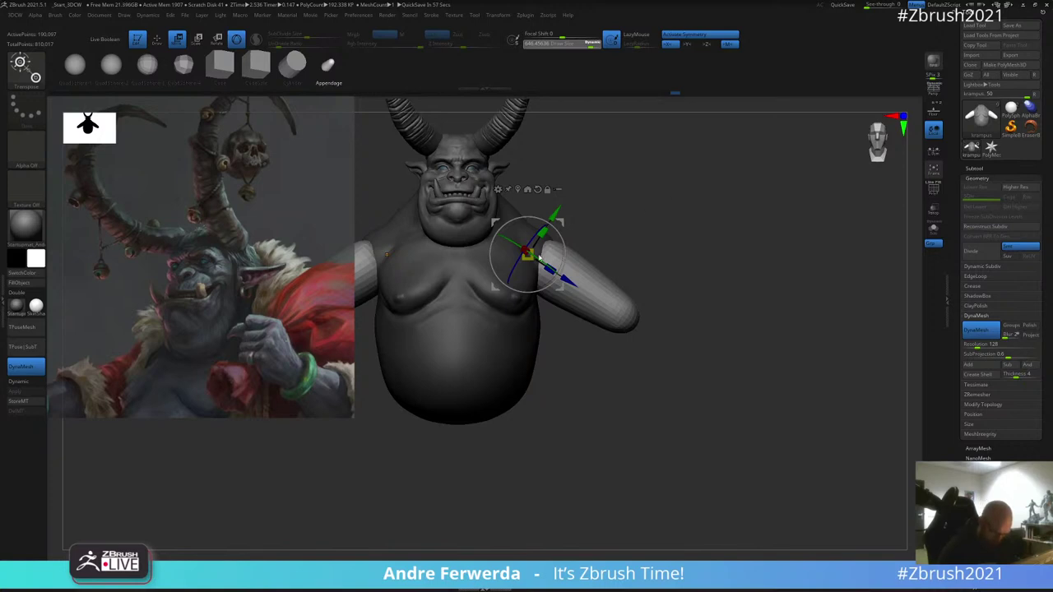
drag(528, 255, 691, 224)
click(931, 152)
drag(628, 256, 665, 279)
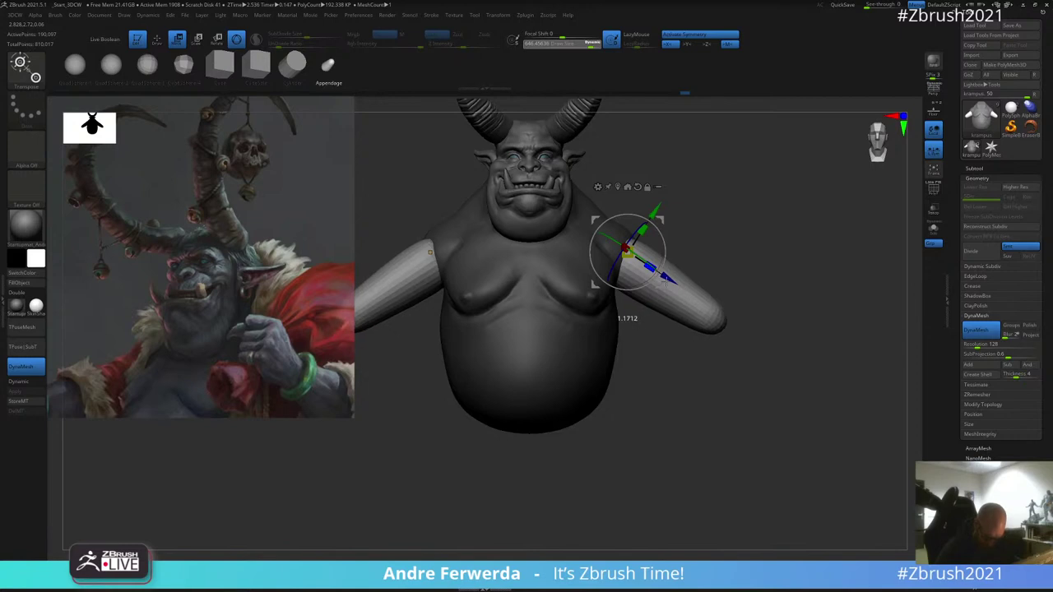
drag(753, 237, 749, 300)
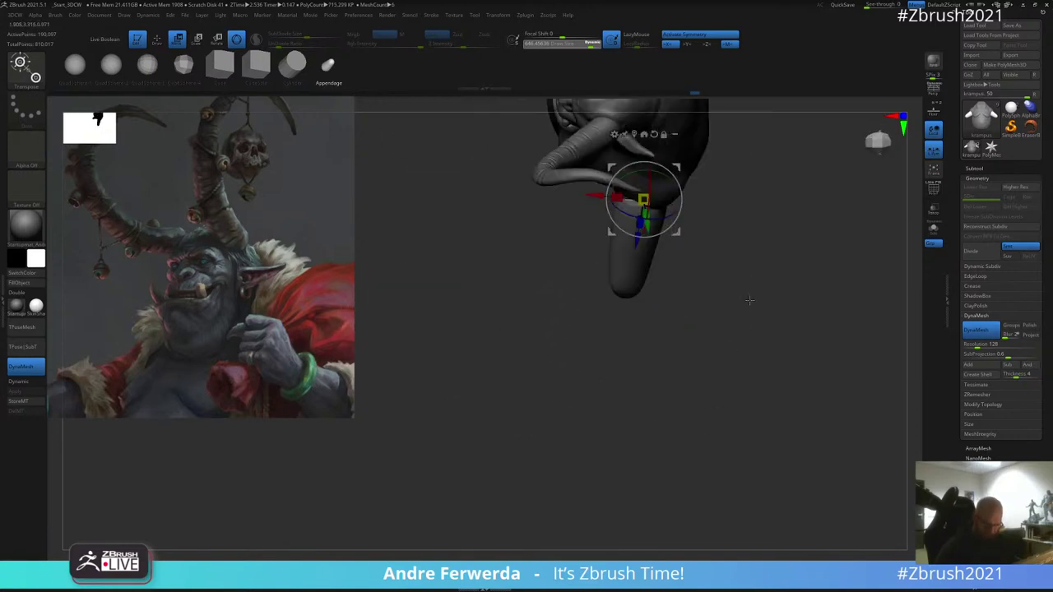
drag(692, 182, 695, 247)
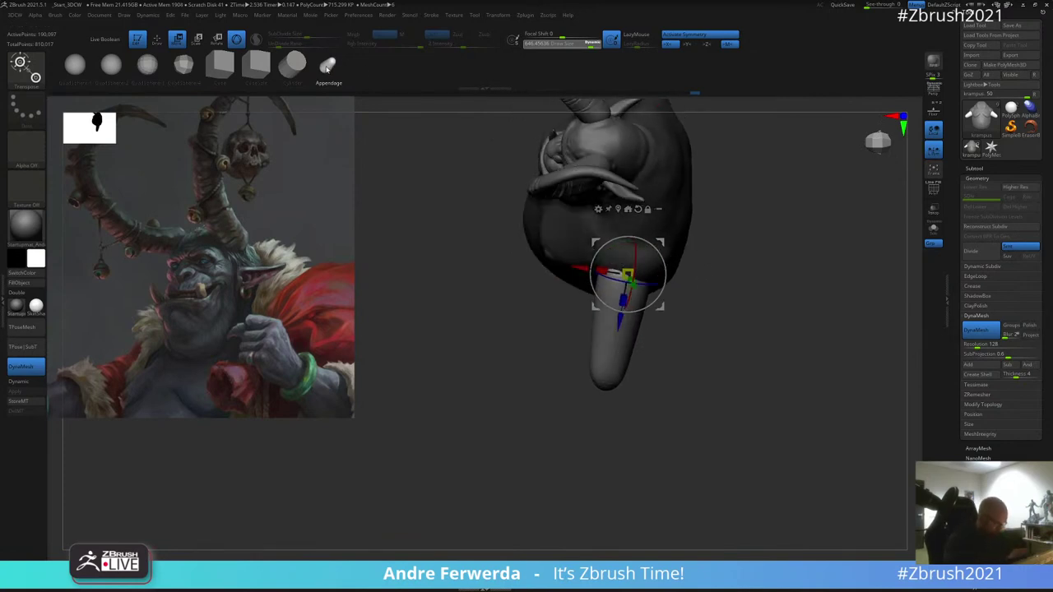
Step: Insert a second Appendage mesh at the end of the upper arm as the forearm and align it at the elbow
click(328, 70)
drag(682, 329, 754, 287)
key(q)
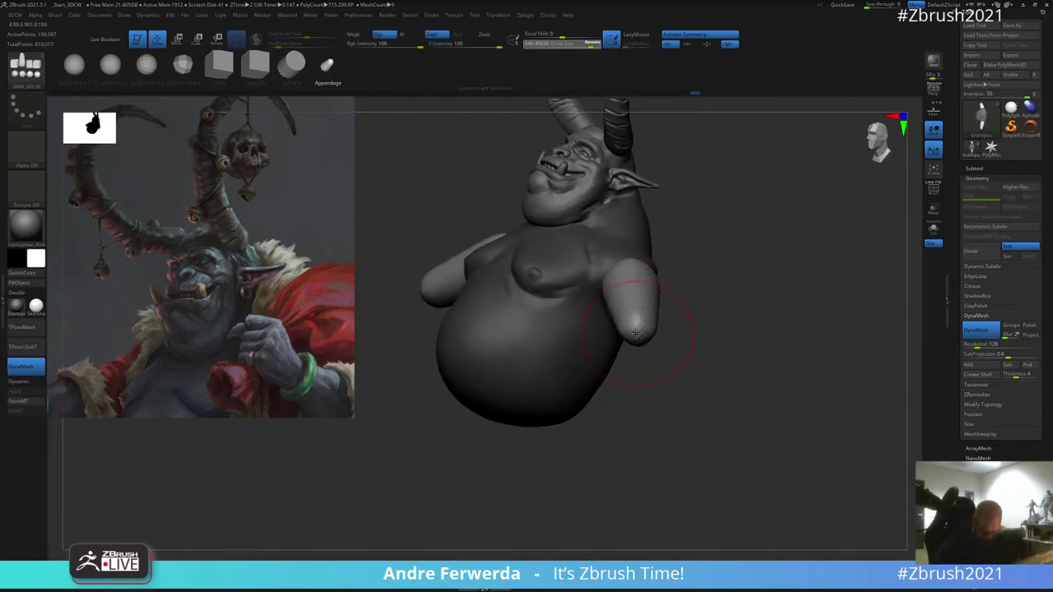
drag(633, 352, 624, 388)
drag(667, 343, 695, 369)
key(w)
drag(673, 302, 692, 293)
drag(656, 362, 666, 360)
key(q)
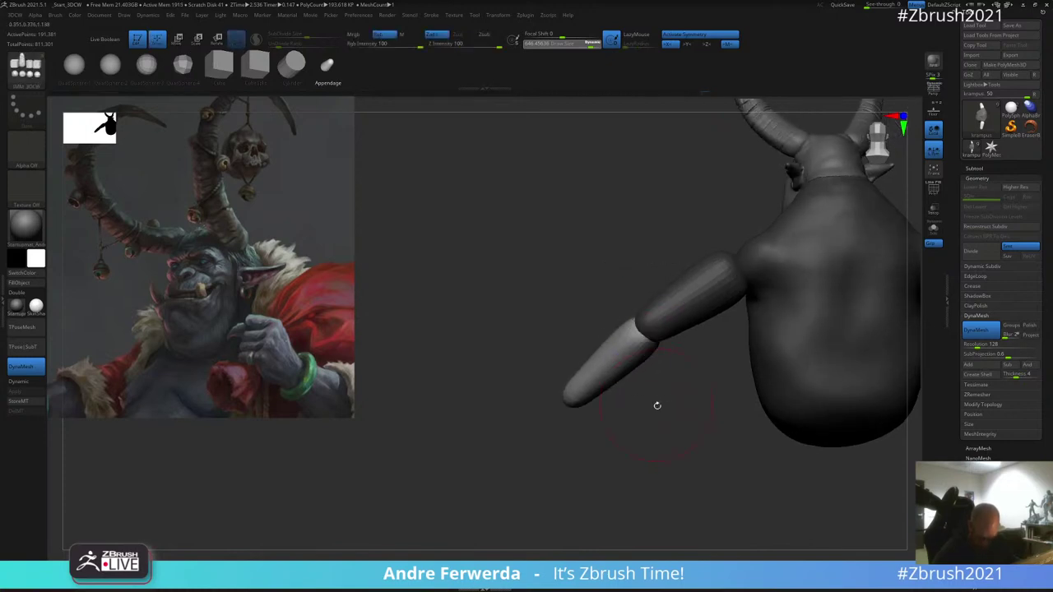
Step: Hide the upper arms and forearms and split the hidden parts into a separate subtool
mouse_move(656, 407)
shift+mouse_down()
mouse_move(773, 297)
mouse_move(763, 272)
mouse_move(754, 304)
shift+mouse_up()
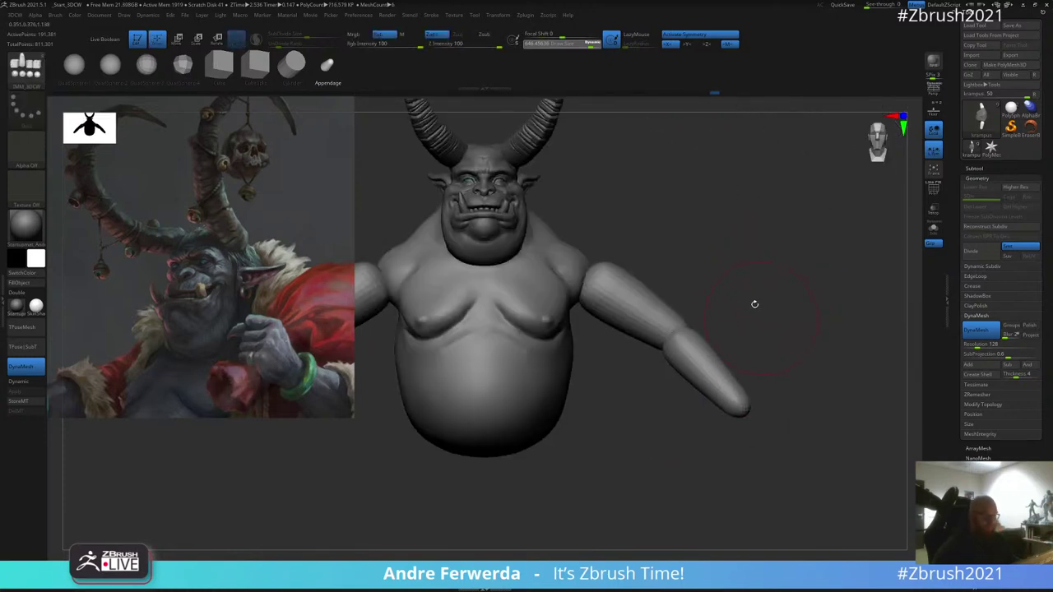
ctrl+shift+click(642, 299)
ctrl+shift+click(644, 301)
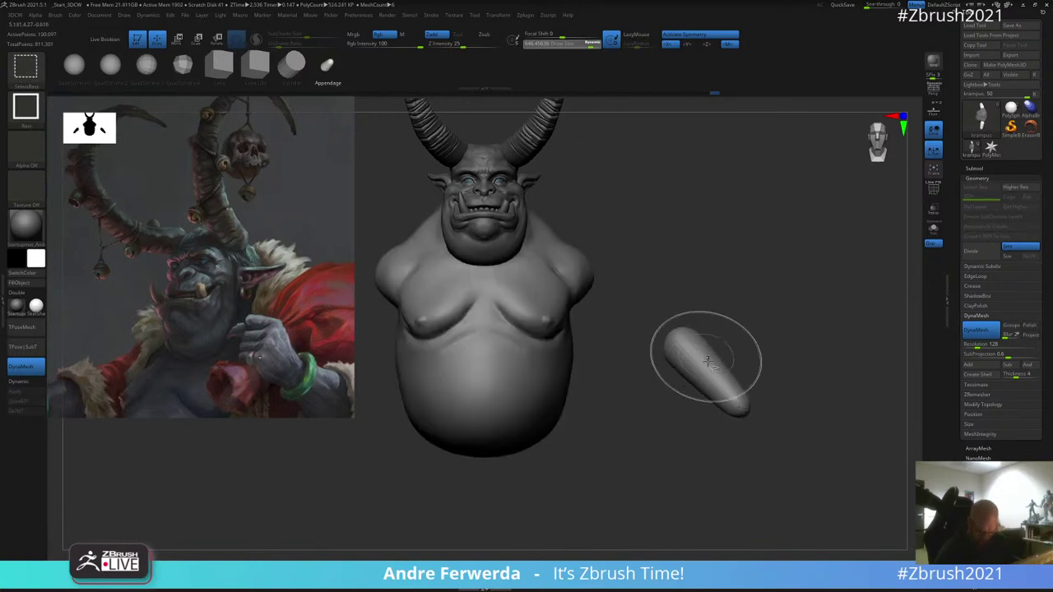
ctrl+shift+click(714, 356)
click(974, 168)
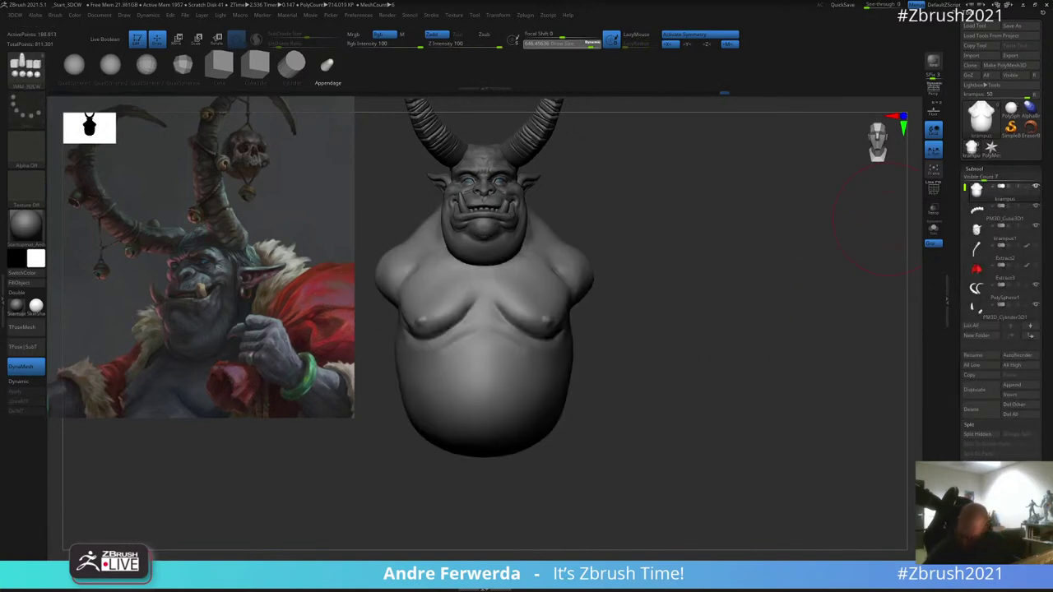
click(987, 429)
Step: Select the arms subtool, move the gizmo pivot to the shoulder in side view and rotate the arms about it
alt+click(650, 281)
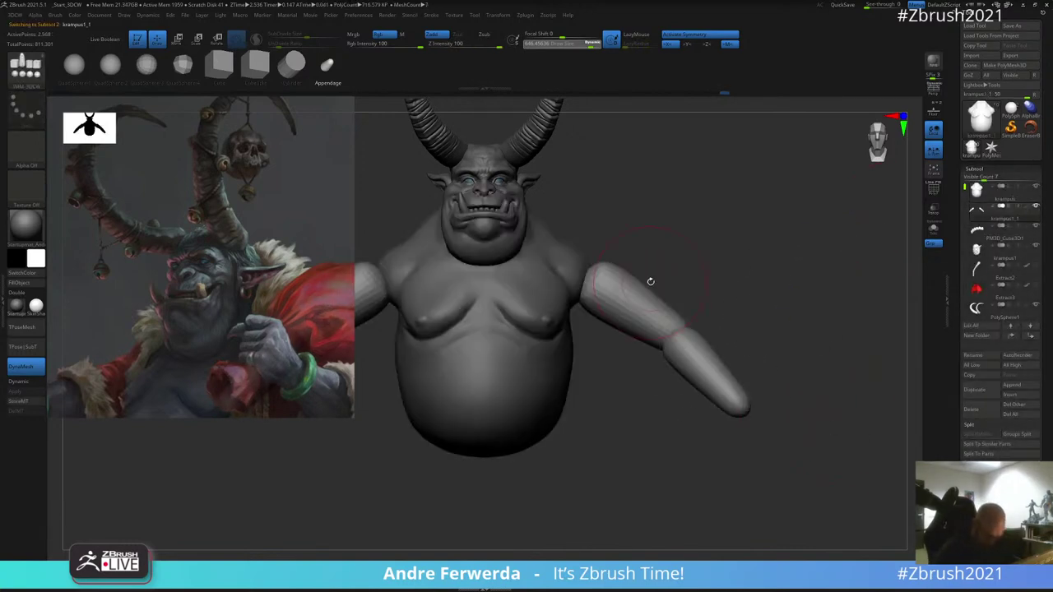
key(w)
shift+drag(711, 286, 663, 284)
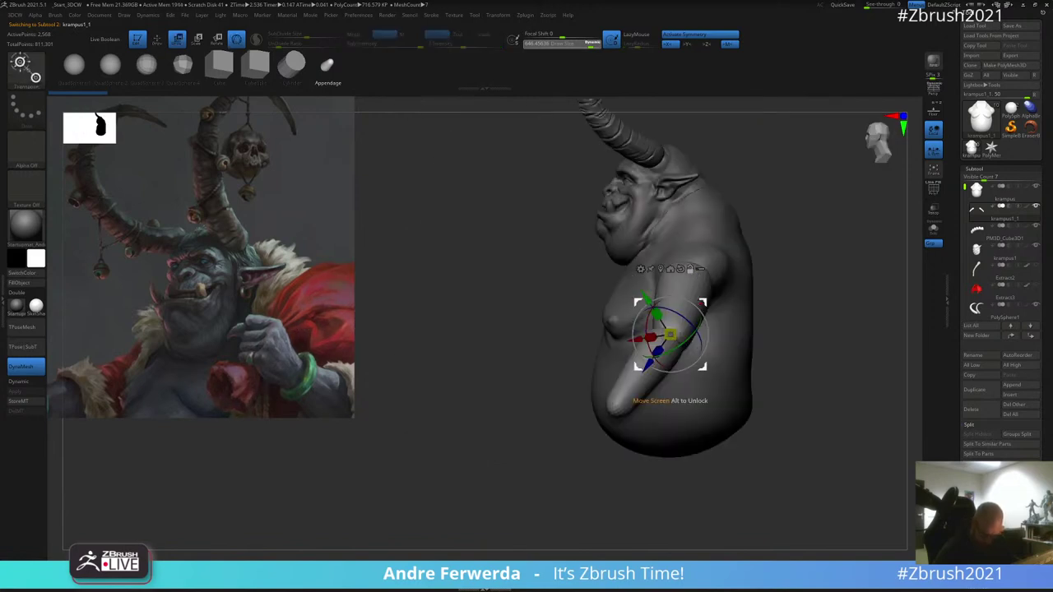
click(690, 270)
drag(670, 334, 696, 268)
click(716, 203)
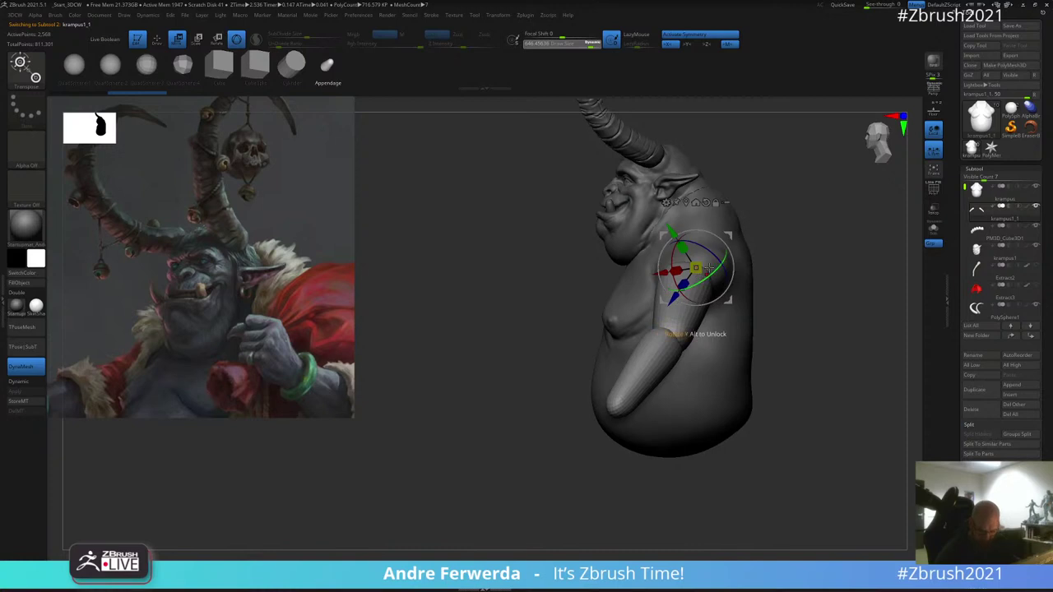
drag(697, 254, 697, 232)
Step: Move the arms down and inward in front view so the upper arms meet the shoulders
shift+right_drag(700, 231, 750, 228)
alt+right_drag(771, 190, 699, 230)
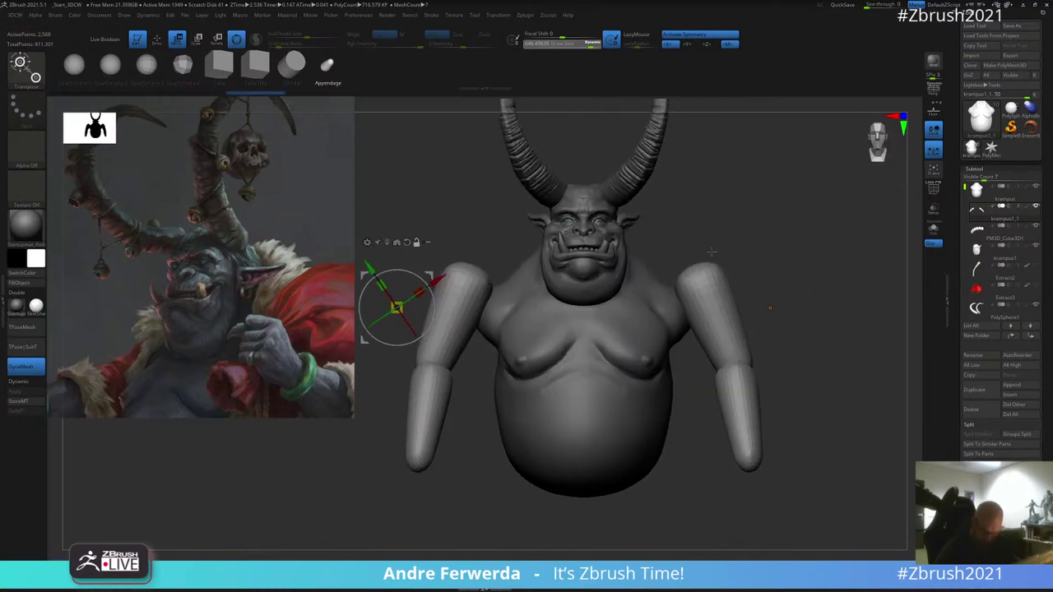
alt+click(705, 273)
drag(740, 239, 721, 285)
key(q)
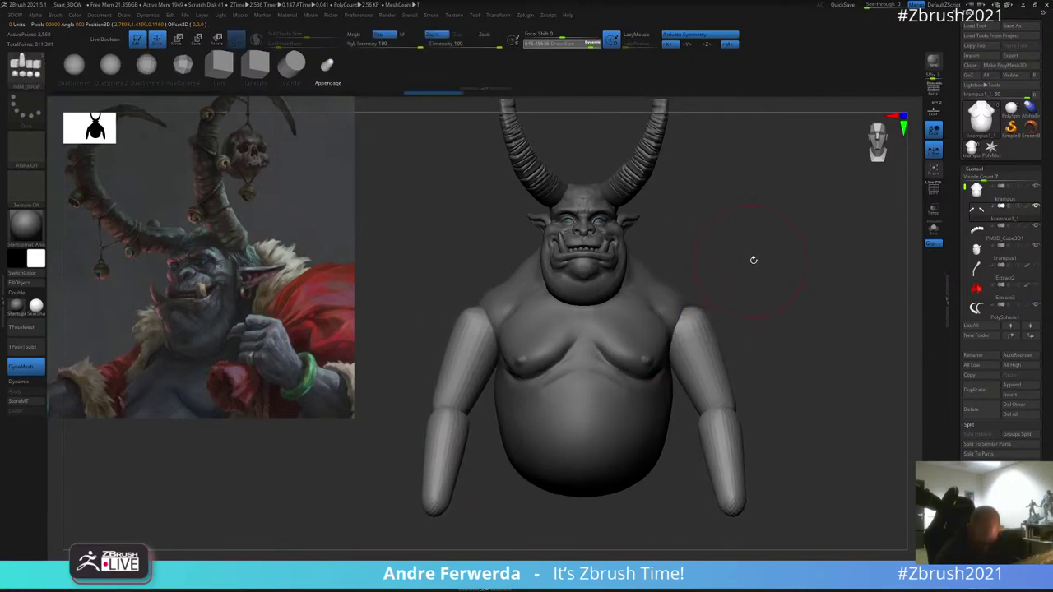
Step: Move the arms up and back into the shoulders in side view and shorten them slightly from the shoulder pivot
mouse_move(752, 259)
alt+right_down()
mouse_move(723, 244)
mouse_move(730, 236)
mouse_move(687, 260)
alt+right_up()
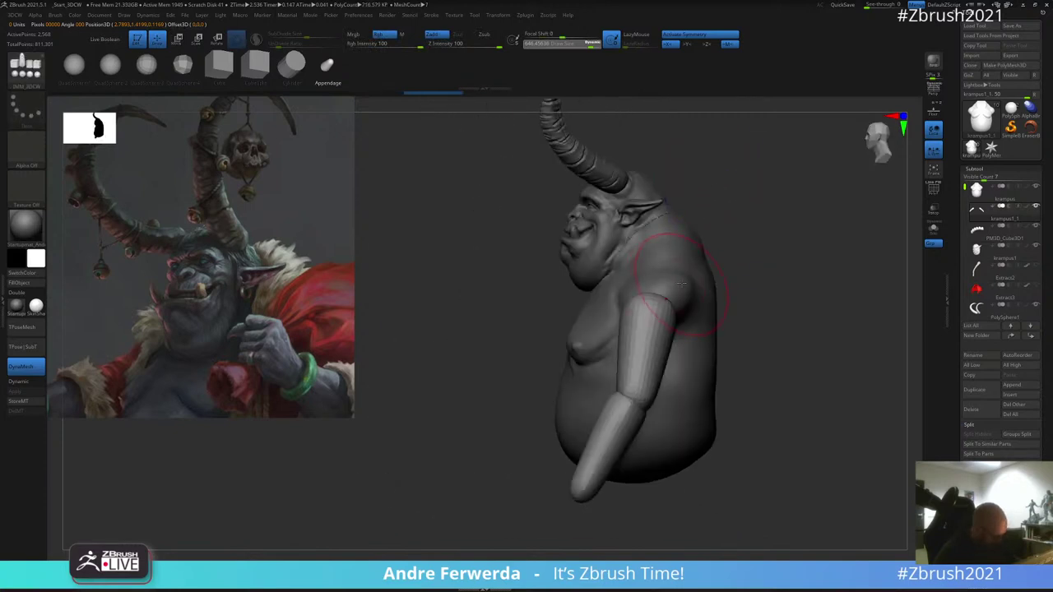
key(w)
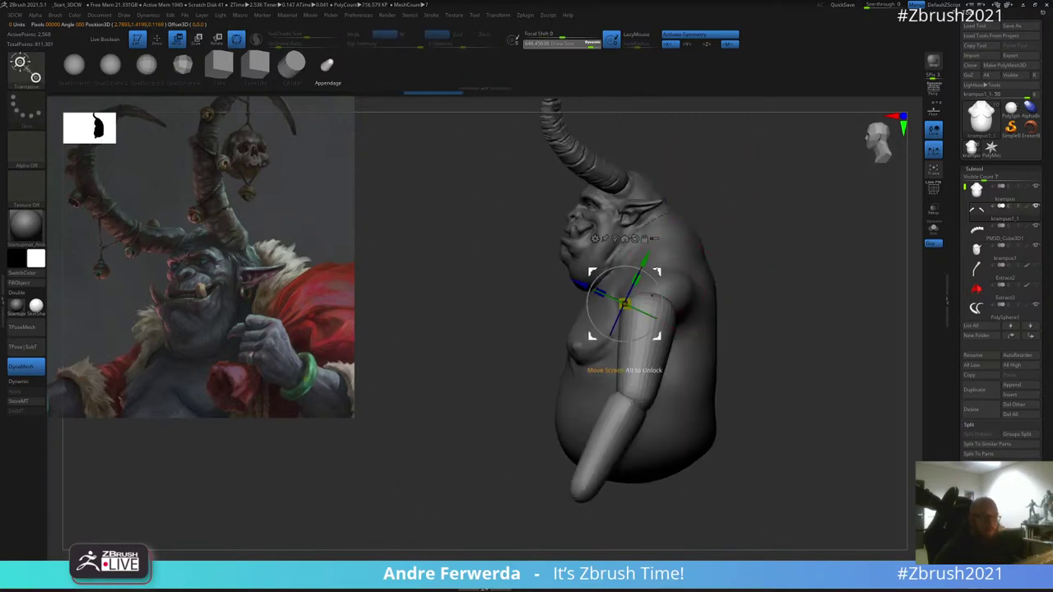
drag(657, 271, 686, 268)
alt+click(639, 227)
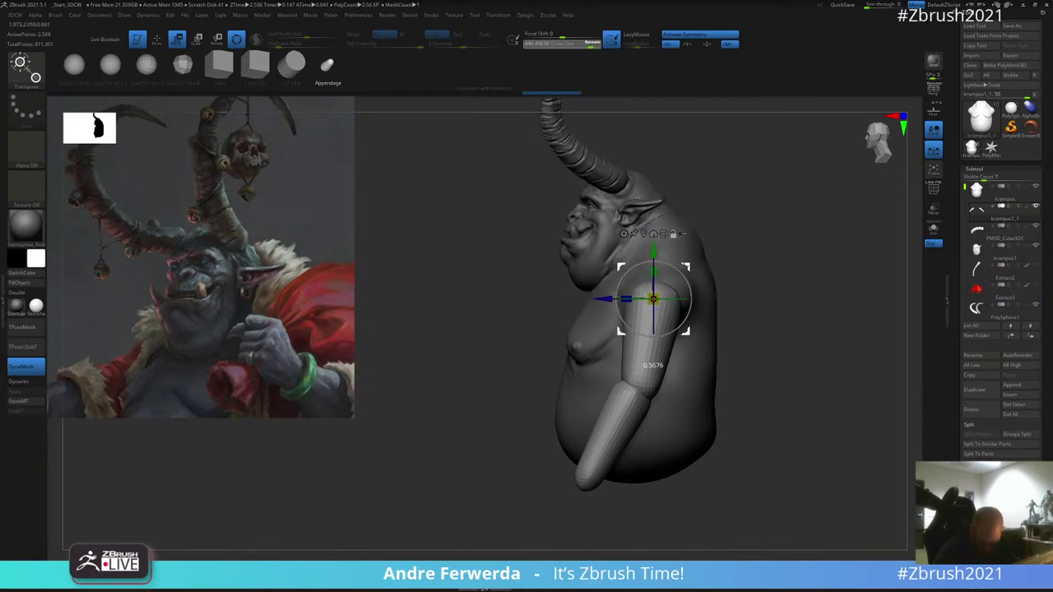
drag(654, 331, 656, 320)
key(q)
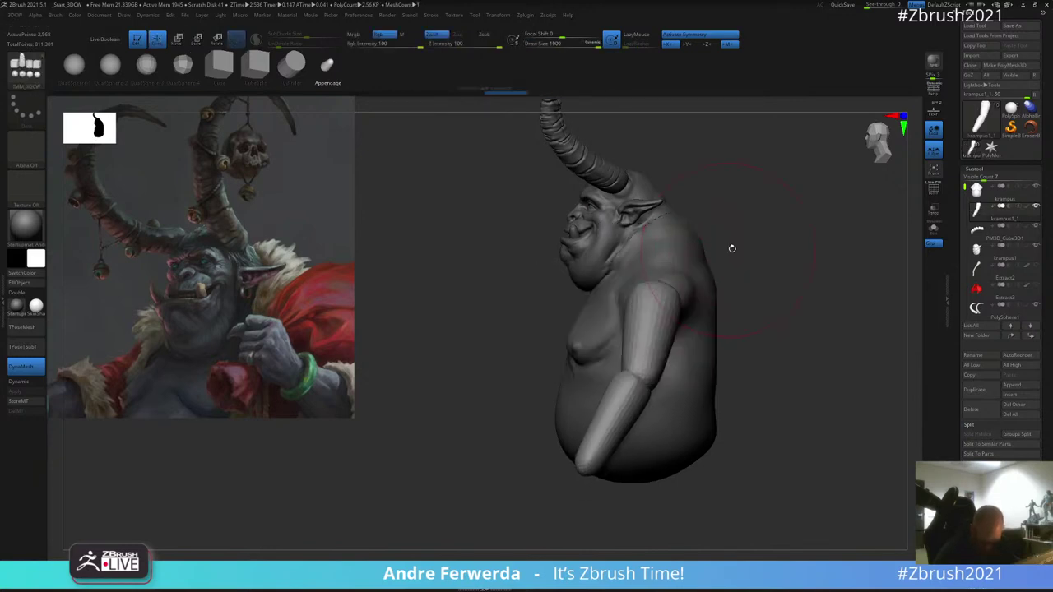
Step: Switch to the Move brush and refine the upper arms near the shoulders in back view, enlarging the draw size to about 911
mouse_move(732, 250)
right_down()
mouse_move(743, 240)
mouse_move(715, 249)
mouse_move(714, 266)
right_up()
click(731, 241)
mouse_move(715, 266)
mouse_down()
mouse_move(642, 280)
mouse_move(675, 312)
mouse_up()
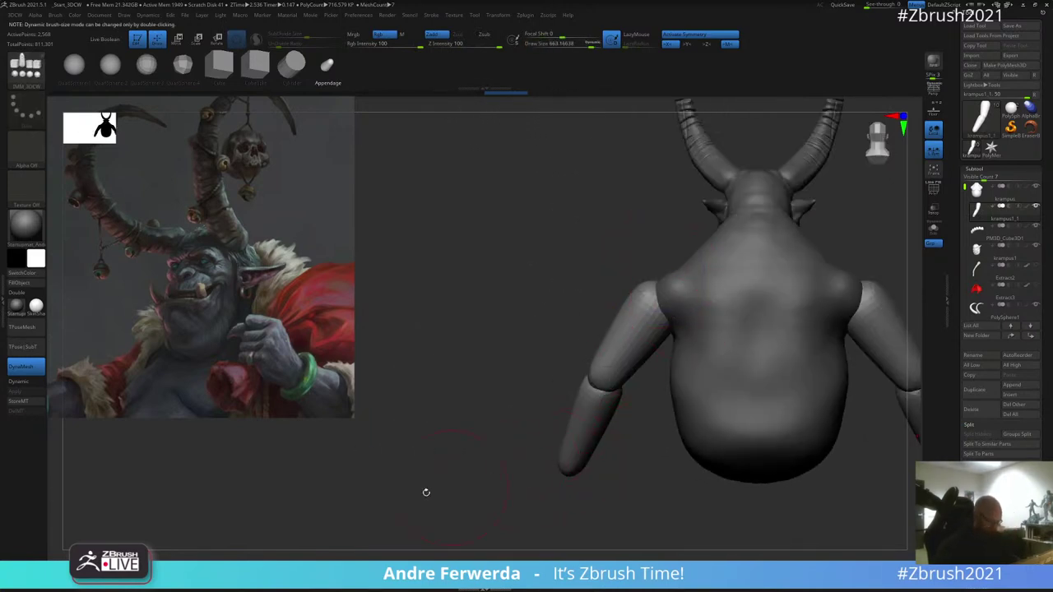
click(206, 570)
alt+drag(640, 436, 512, 436)
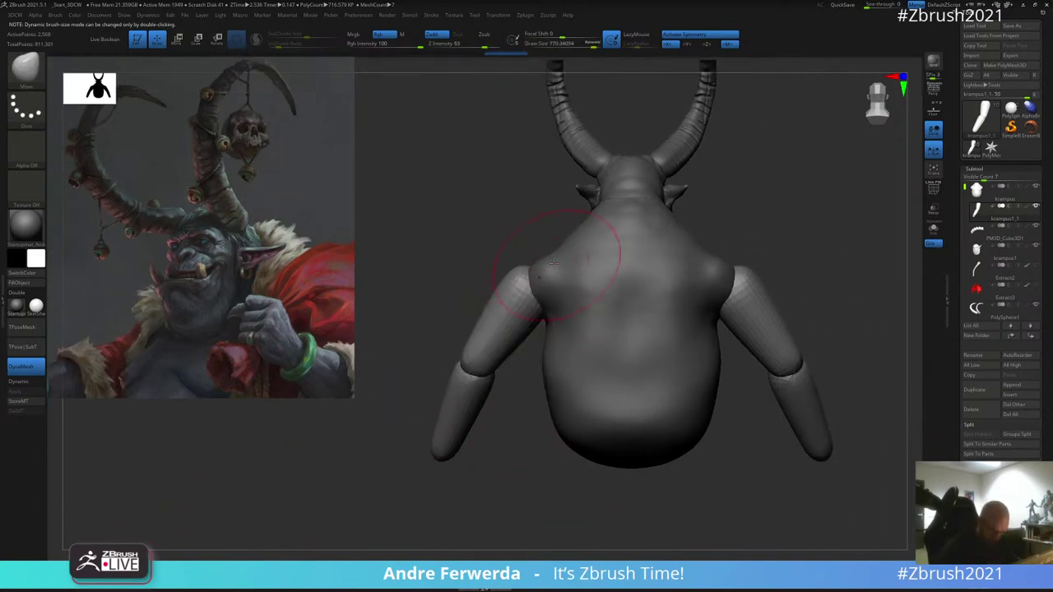
key(])
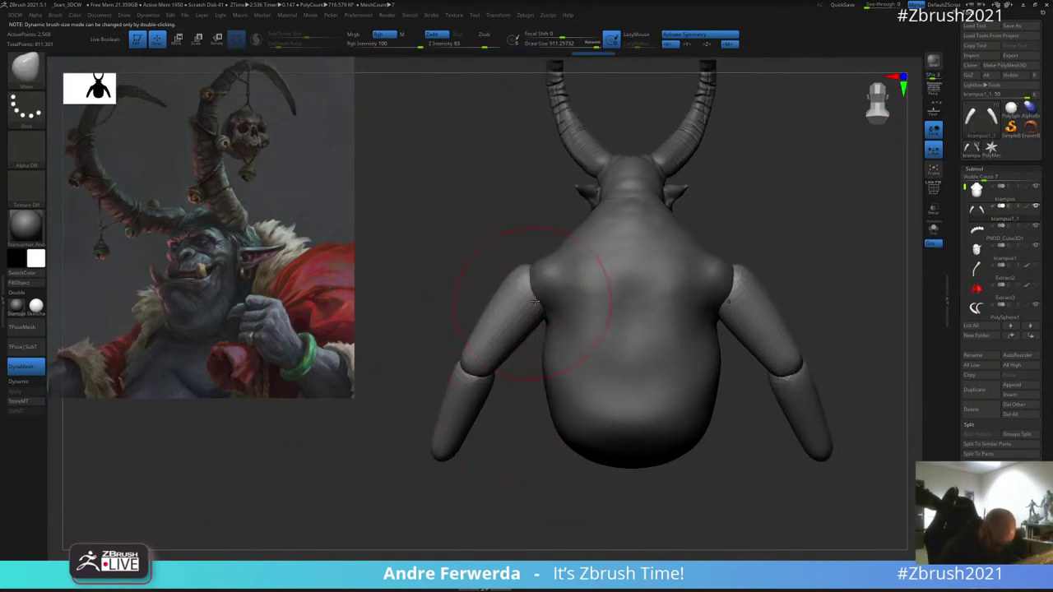
ctrl+click(550, 240)
ctrl+click(552, 263)
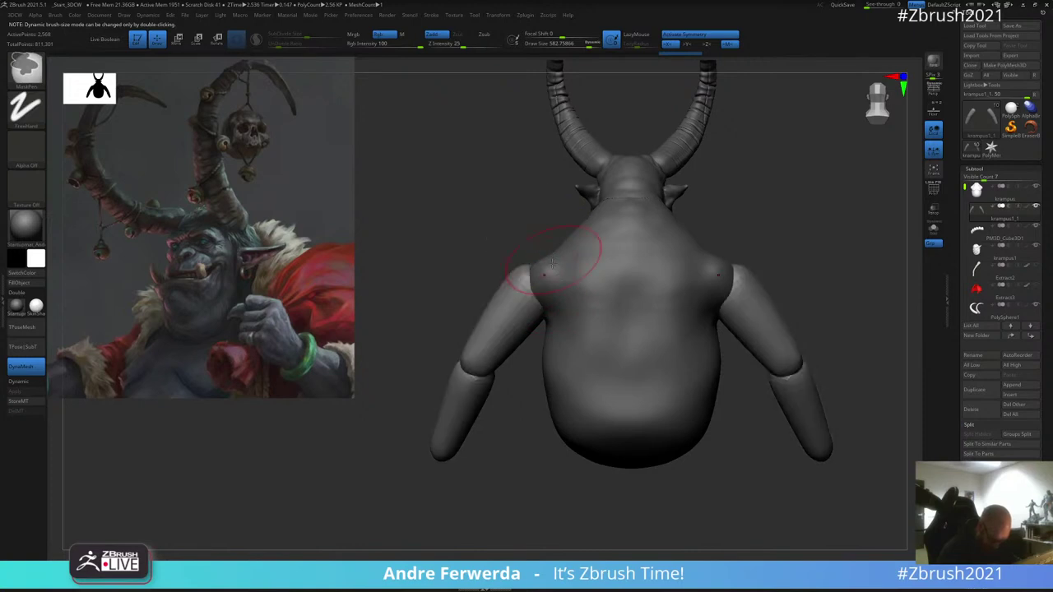
Step: Select the body subtool and pull the shoulders outward over the upper arms with the Move brush
alt+click(550, 273)
drag(549, 276, 528, 260)
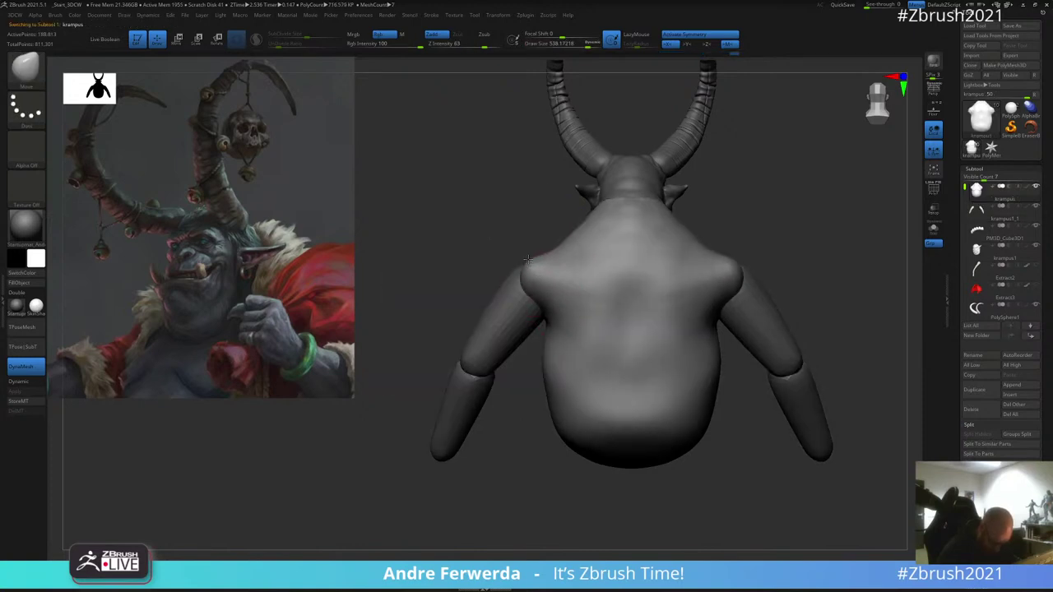
key(space)
drag(757, 216, 741, 254)
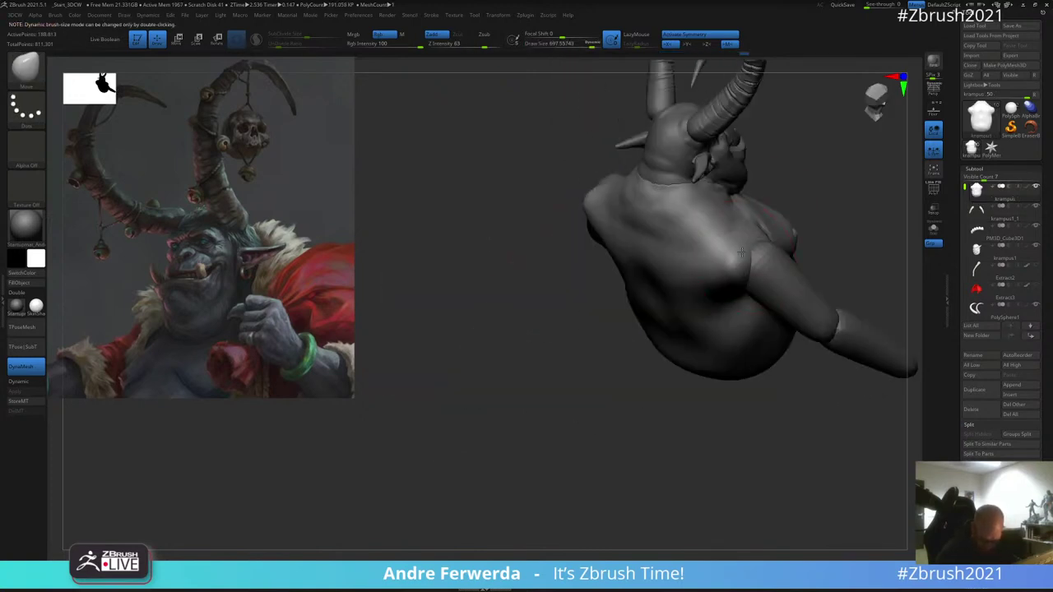
Step: Shape the shoulder transitions into the upper arms from above, front and back with the Move brush, reducing its draw size
drag(706, 401, 664, 331)
key(space)
drag(772, 239, 755, 253)
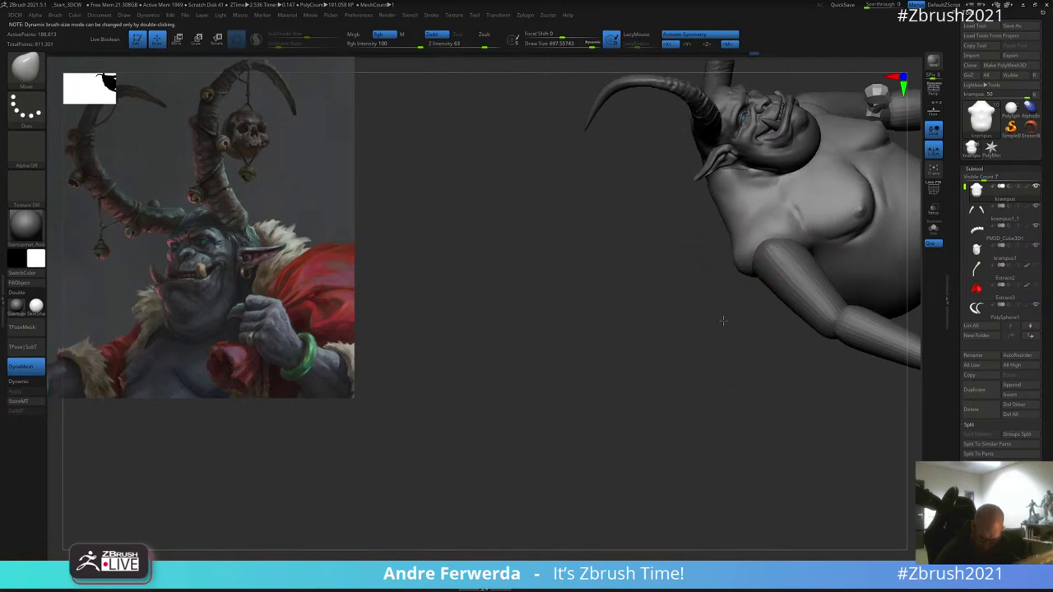
mouse_move(724, 320)
mouse_down()
mouse_move(557, 347)
mouse_move(378, 465)
mouse_up()
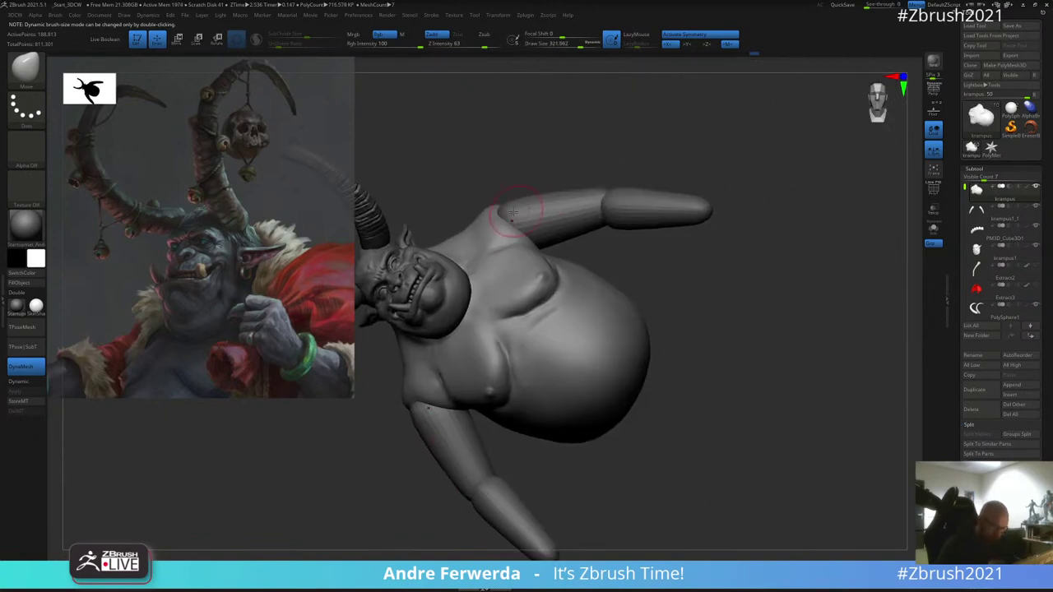
mouse_move(529, 169)
mouse_down()
mouse_move(570, 151)
mouse_move(557, 318)
mouse_move(531, 356)
mouse_up()
mouse_move(683, 270)
mouse_down()
mouse_move(521, 364)
mouse_move(618, 279)
mouse_up()
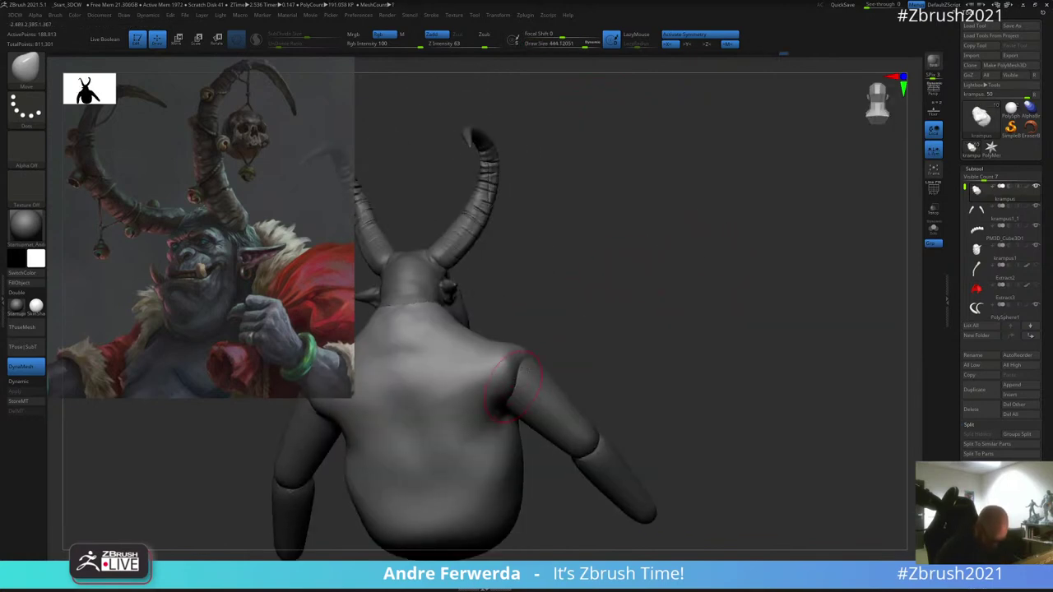
Step: Select the arms subtool and remesh the arms with DynaMesh at resolution 40
drag(600, 316, 551, 322)
alt+click(602, 325)
mouse_move(612, 288)
mouse_down()
mouse_move(801, 345)
mouse_move(761, 378)
mouse_up()
key(ctrl+d)
key(ctrl+d)
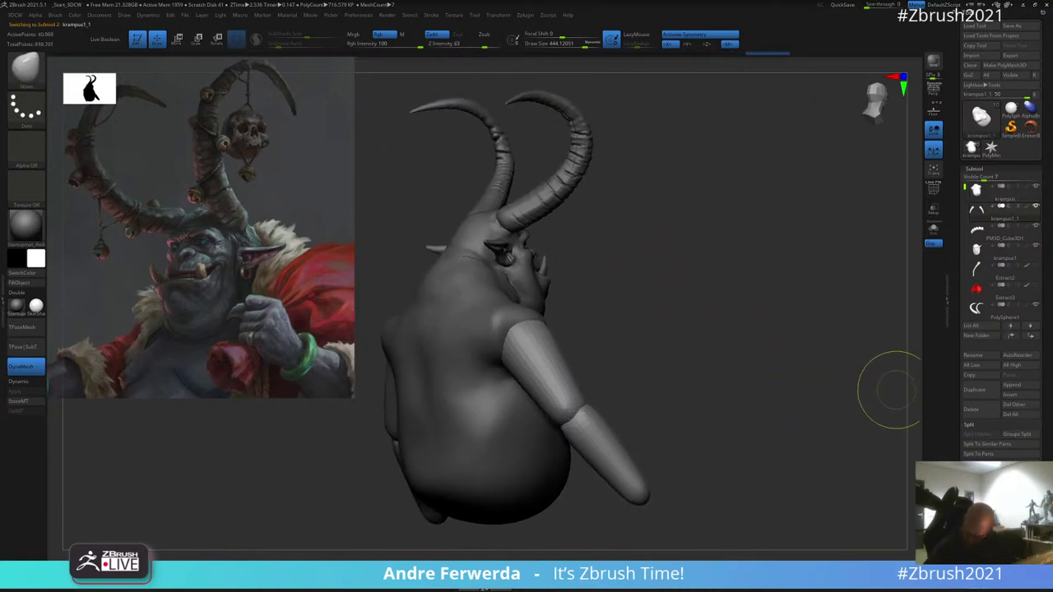
click(978, 567)
drag(888, 394, 818, 416)
click(972, 346)
key(shift+d)
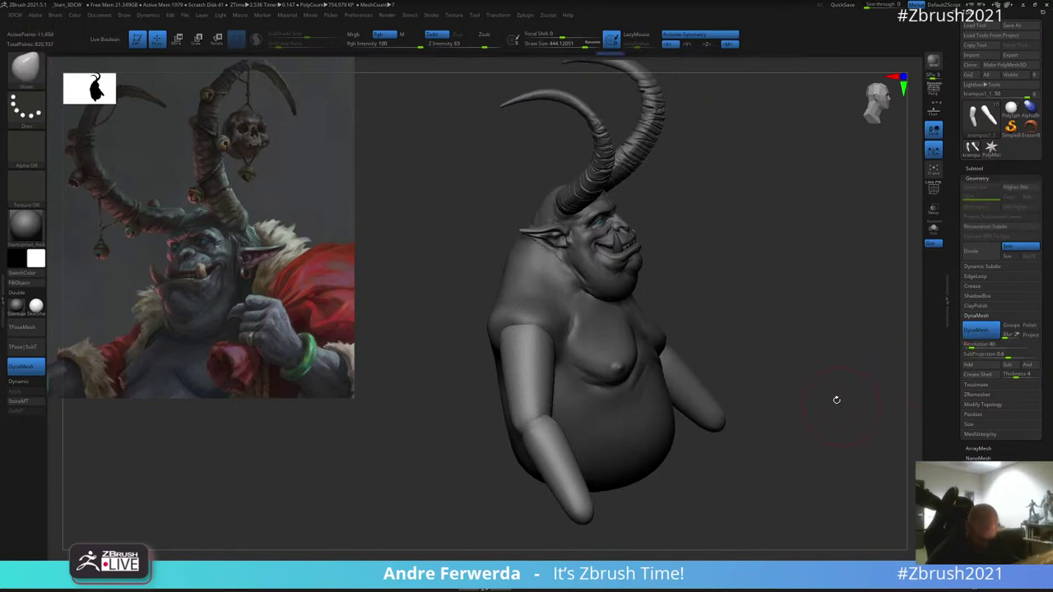
Step: Smooth the elbow joints and pull the tops of the upper arms up into the shoulders in front view
key(shift)
drag(748, 185, 695, 243)
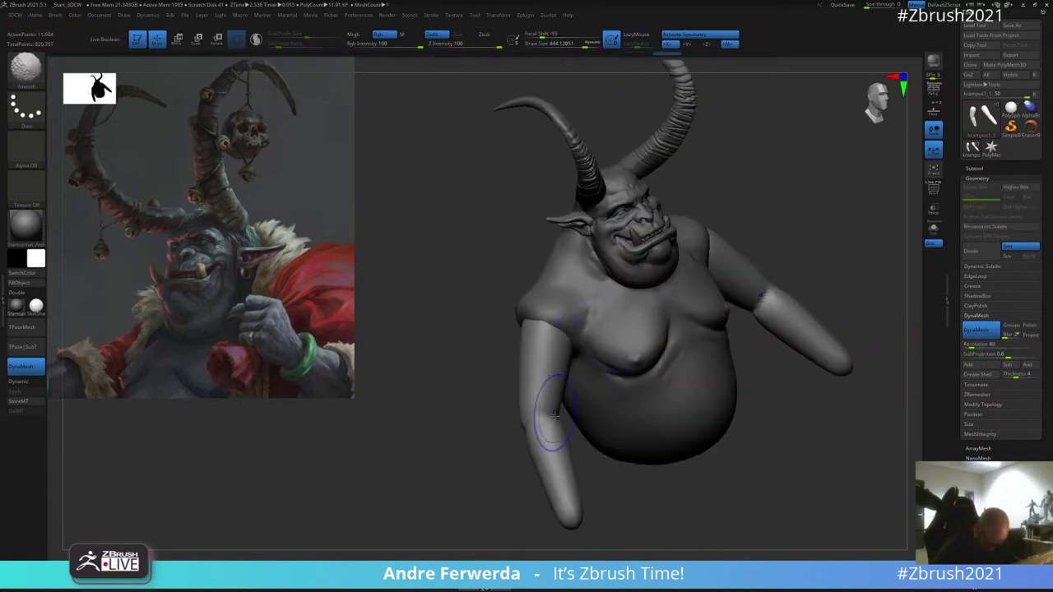
shift+drag(552, 418, 542, 324)
shift+drag(749, 171, 705, 232)
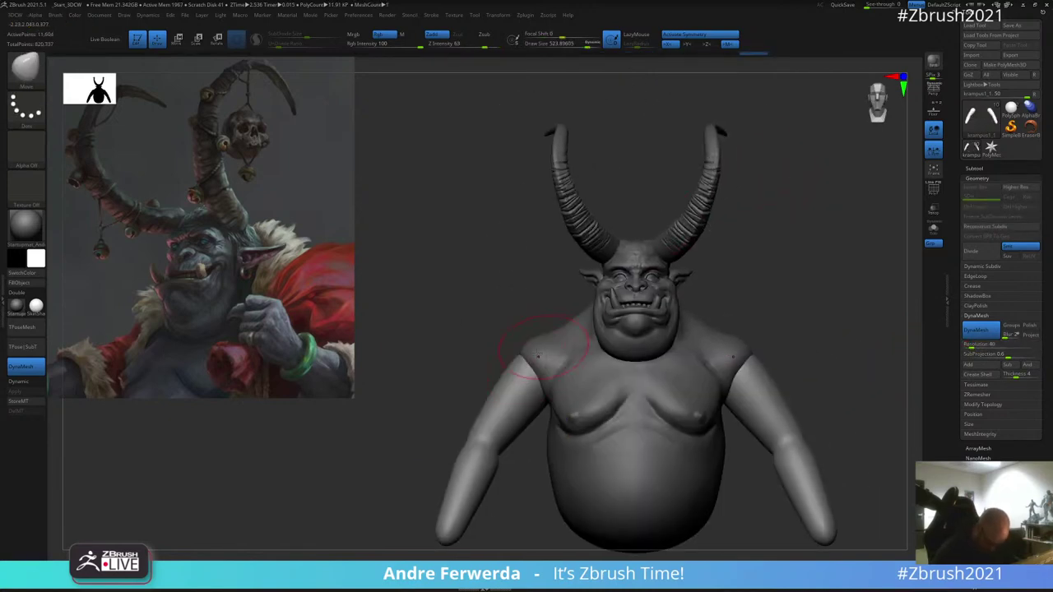
drag(518, 361, 525, 349)
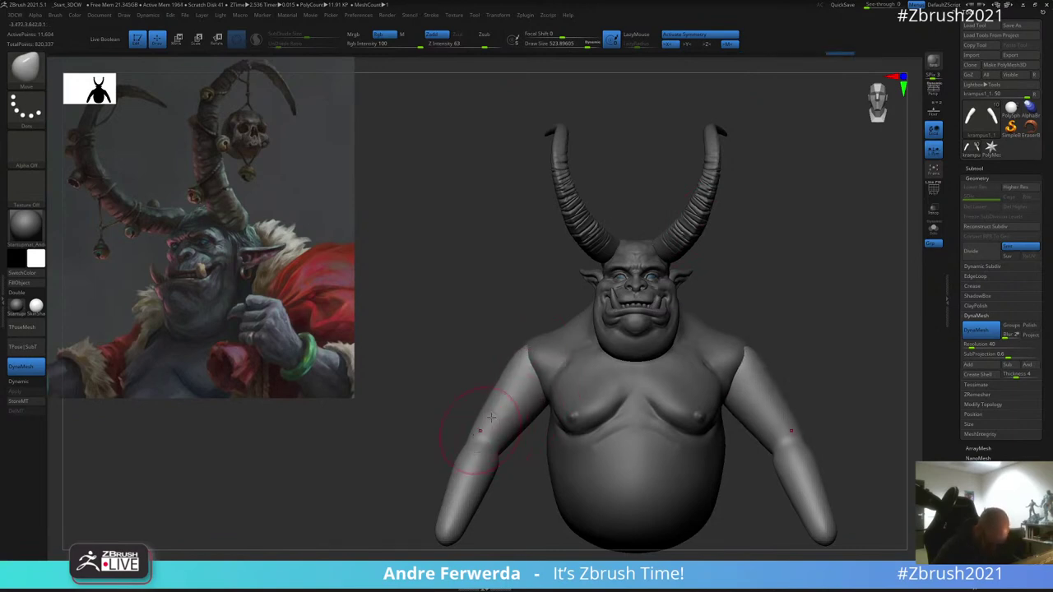
Step: Shape the upper arms into the shoulders in side view with the Move brush, reducing its draw size to about 420
alt+drag(710, 247, 630, 181)
key(w)
mouse_move(695, 268)
alt+mouse_down()
mouse_move(697, 286)
mouse_move(689, 265)
mouse_move(713, 238)
mouse_move(689, 259)
mouse_move(743, 242)
mouse_move(704, 268)
alt+mouse_up()
key(q)
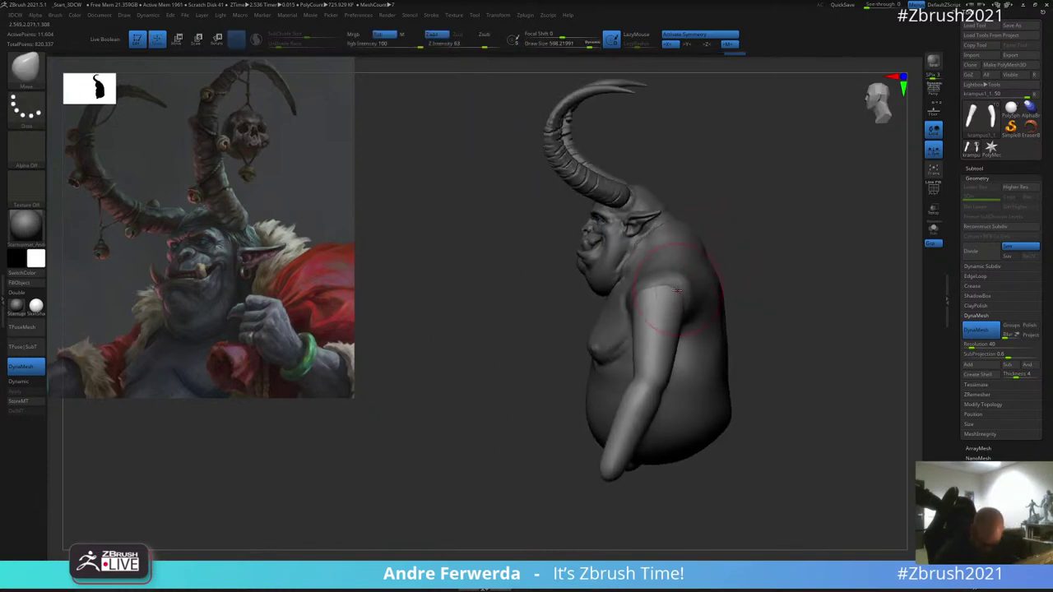
mouse_move(650, 290)
mouse_down()
mouse_move(660, 295)
mouse_move(699, 268)
mouse_move(677, 266)
mouse_move(680, 247)
mouse_up()
key(space)
key(space)
drag(794, 284, 751, 289)
alt+drag(795, 320, 742, 334)
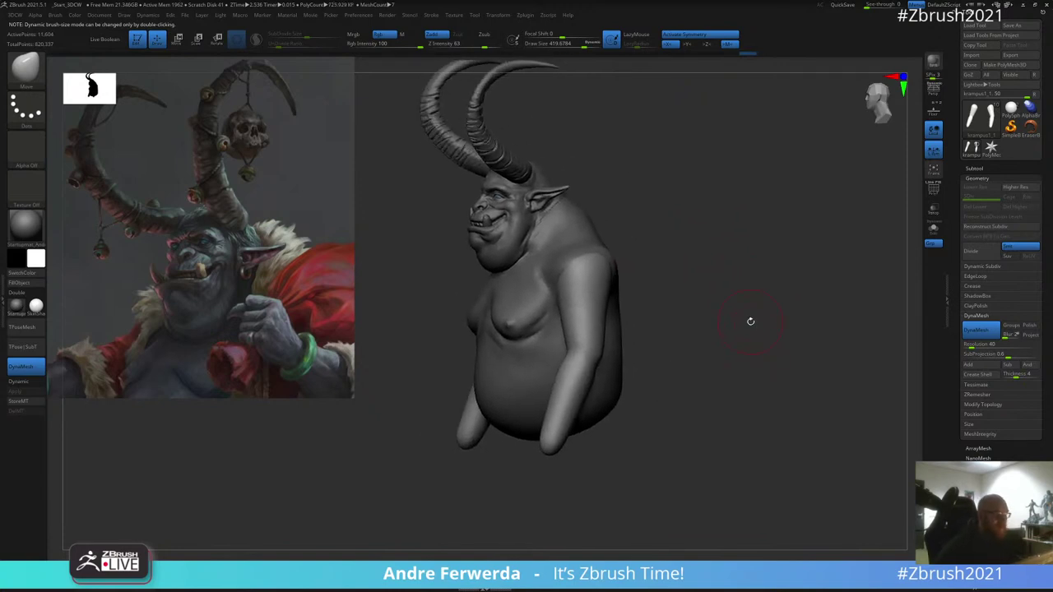
Step: Subdivide the arms once and switch to the DamStandard brush, adjusting its draw size
key(ctrl+d)
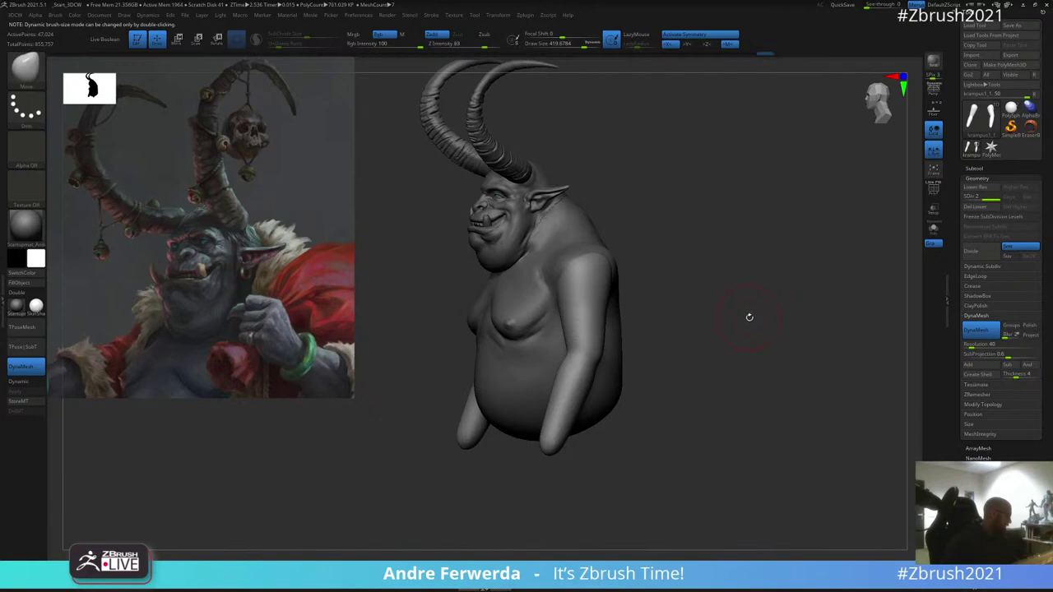
key(b)
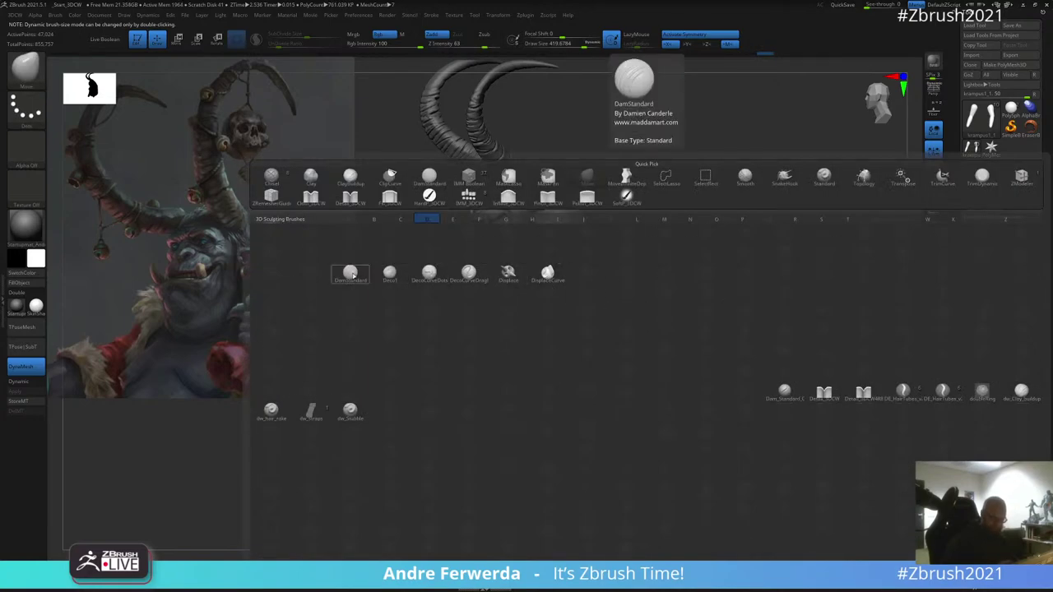
click(354, 275)
key(space)
drag(553, 331, 543, 331)
drag(581, 251, 624, 246)
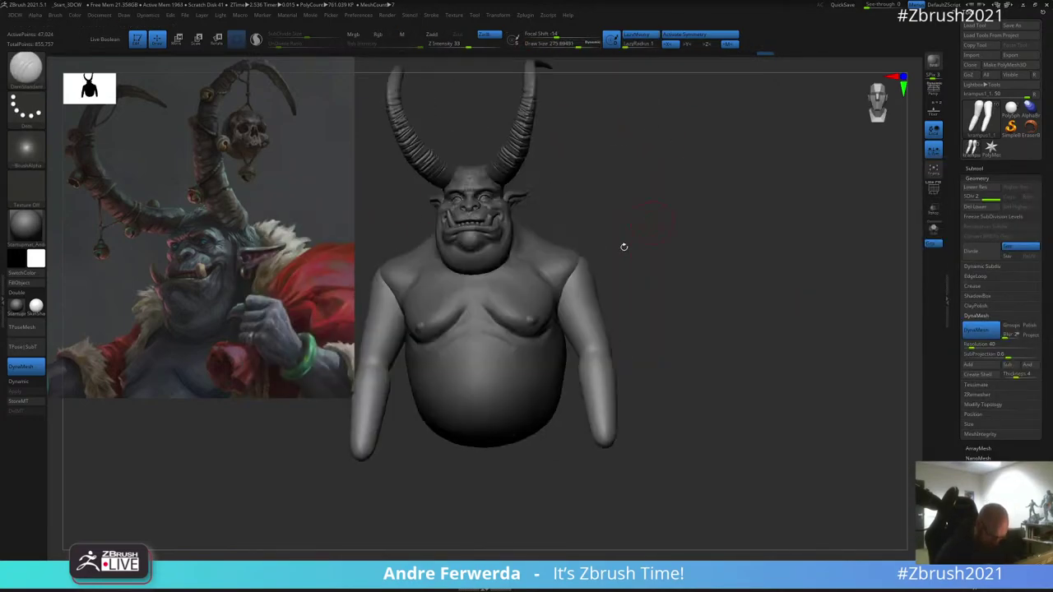
mouse_move(593, 334)
right_down()
mouse_move(583, 357)
mouse_move(595, 340)
right_up()
right_drag(627, 304, 677, 287)
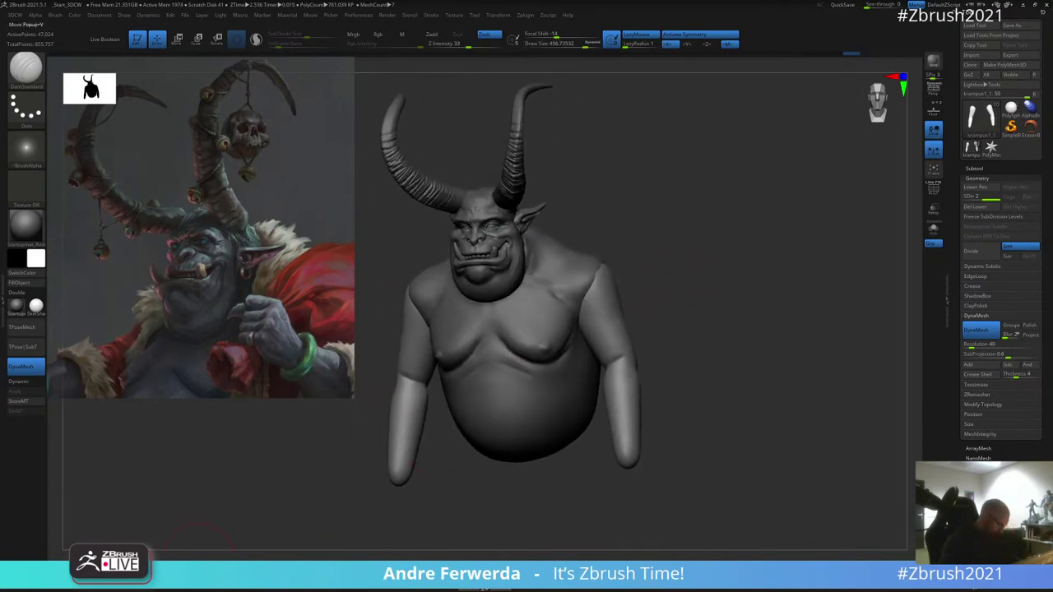
Step: Rotate the arms outward from the shoulder pivot in front view and return to the Move brush
shift+right_drag(693, 258, 698, 249)
key(w)
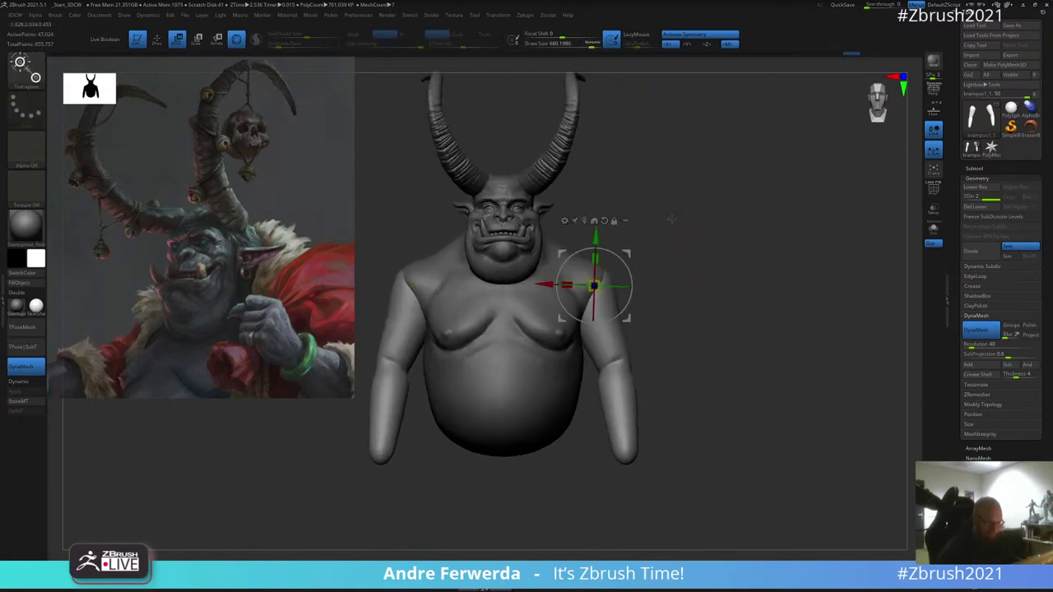
alt+drag(627, 253, 630, 249)
drag(631, 266, 625, 255)
drag(631, 247, 634, 241)
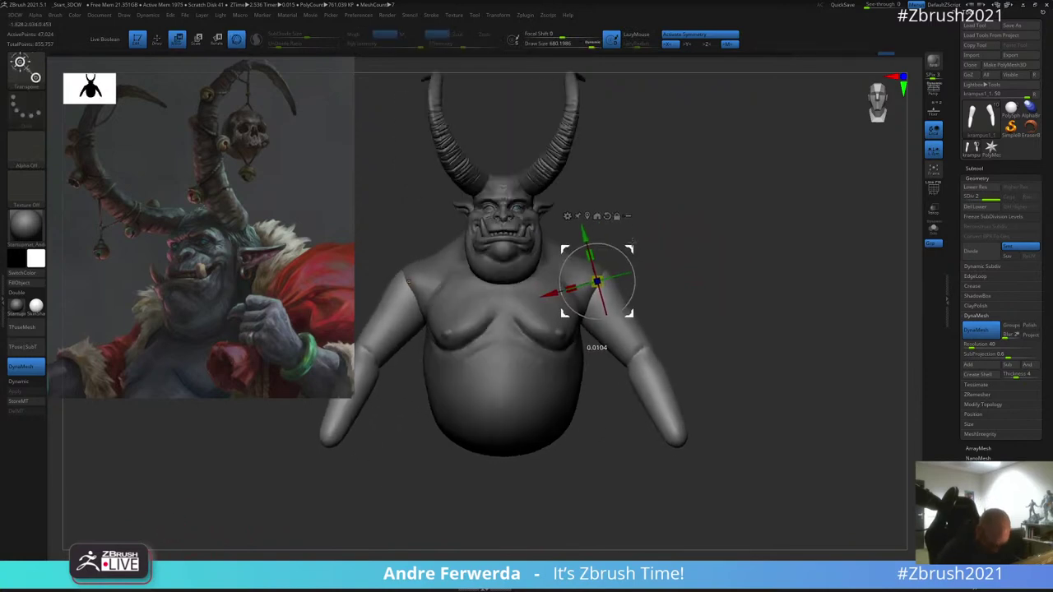
key(q)
alt+right_drag(684, 216, 662, 228)
Step: Merge the body subtool down with the arms and remesh the combined torso with DynaMesh
click(974, 169)
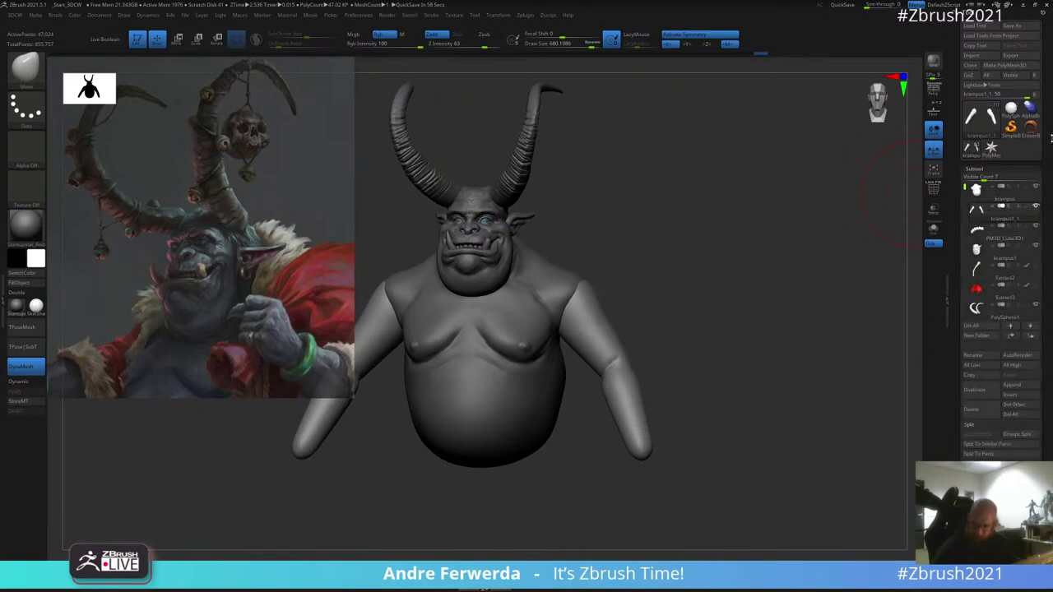
click(999, 192)
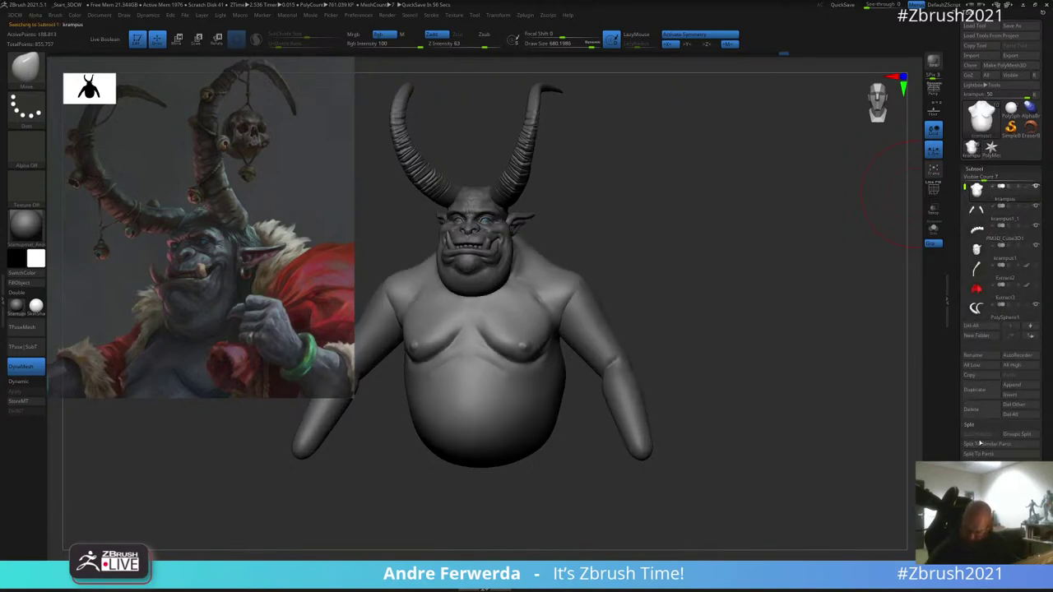
click(973, 483)
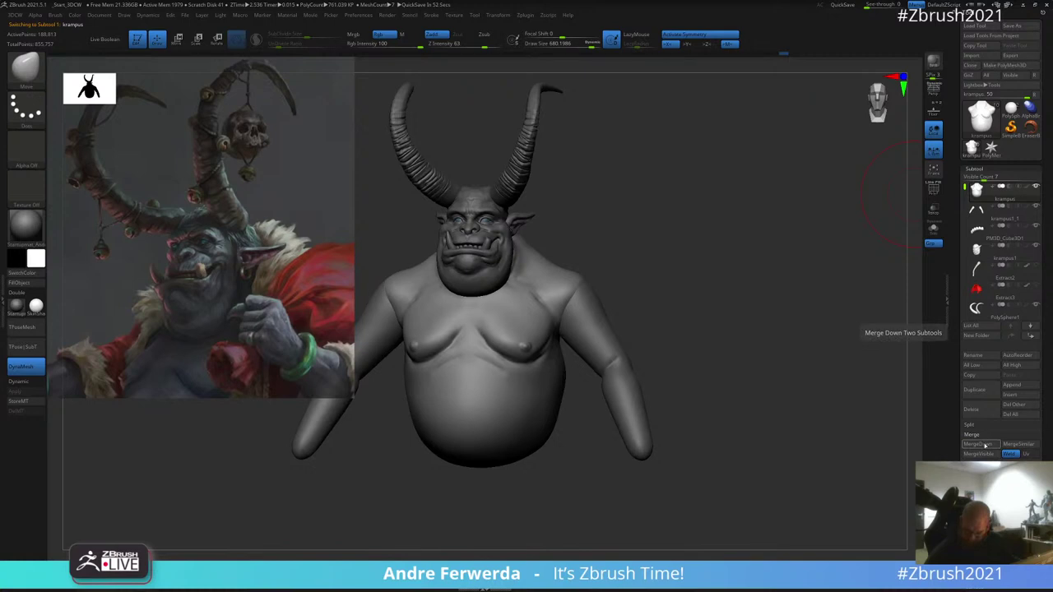
click(983, 444)
click(904, 460)
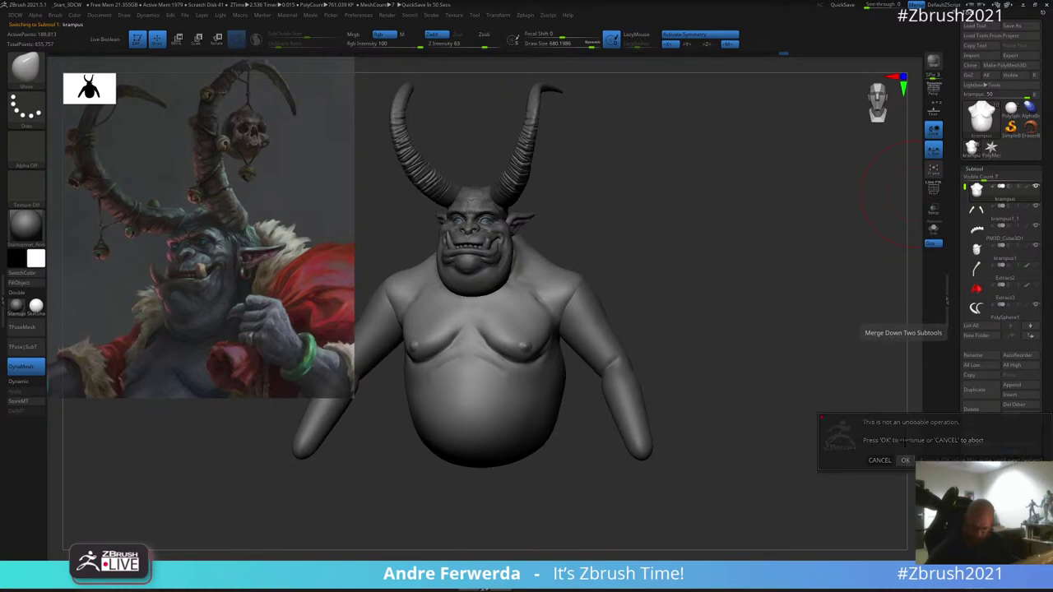
ctrl+drag(733, 323, 734, 322)
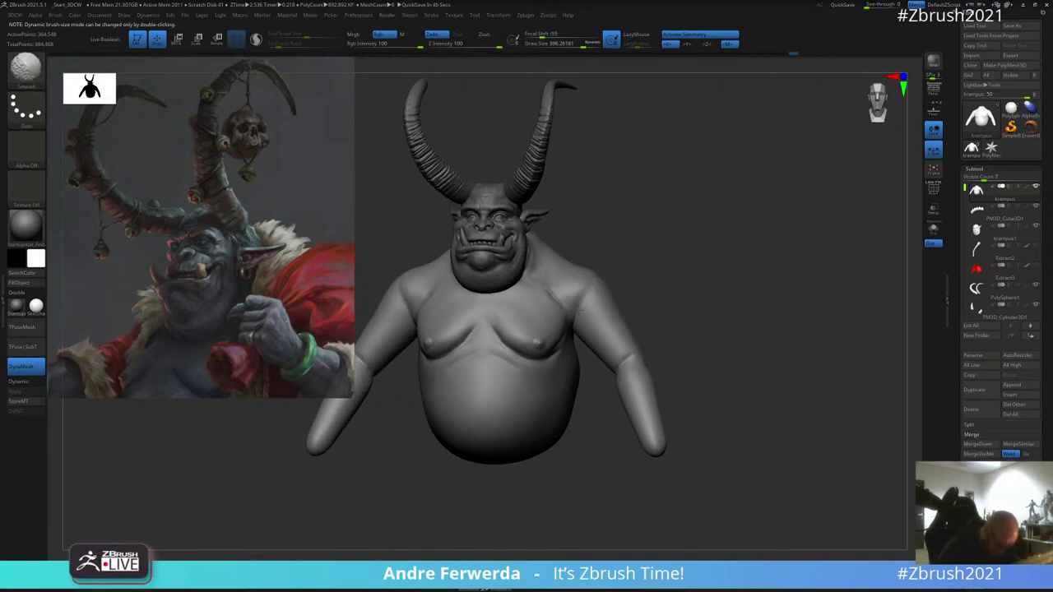
Step: Smooth the seams between the shoulders and the upper arms from several angles
drag(639, 242, 526, 247)
shift+drag(629, 264, 605, 278)
drag(707, 246, 576, 305)
mouse_move(629, 292)
shift+mouse_down()
mouse_move(645, 278)
mouse_move(630, 283)
shift+mouse_up()
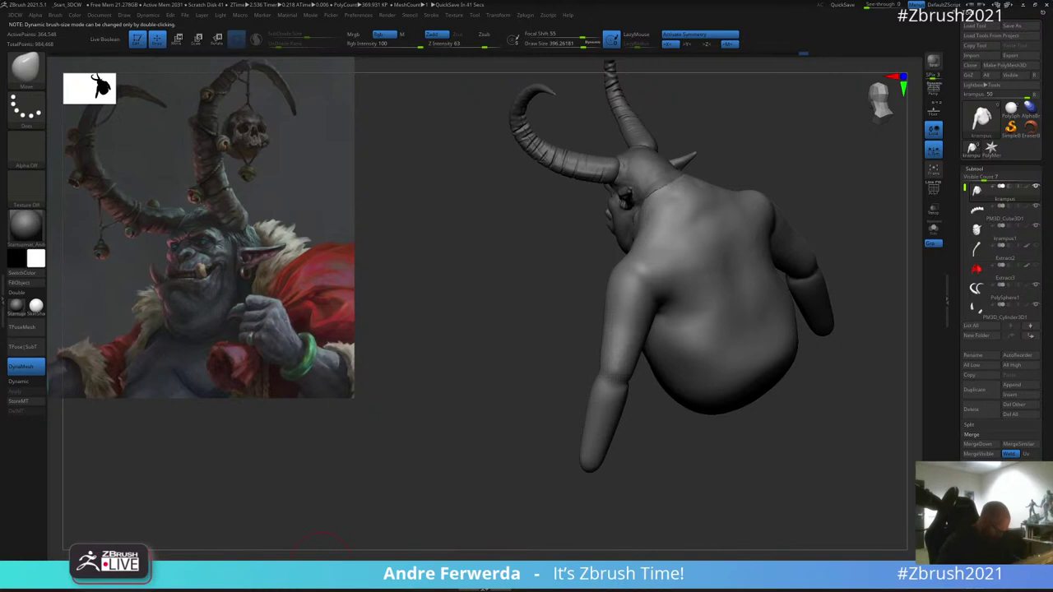
Step: Fill and blend the back of the shoulder transitions with the custom 3DCW brush
key(2)
alt+drag(799, 147, 768, 159)
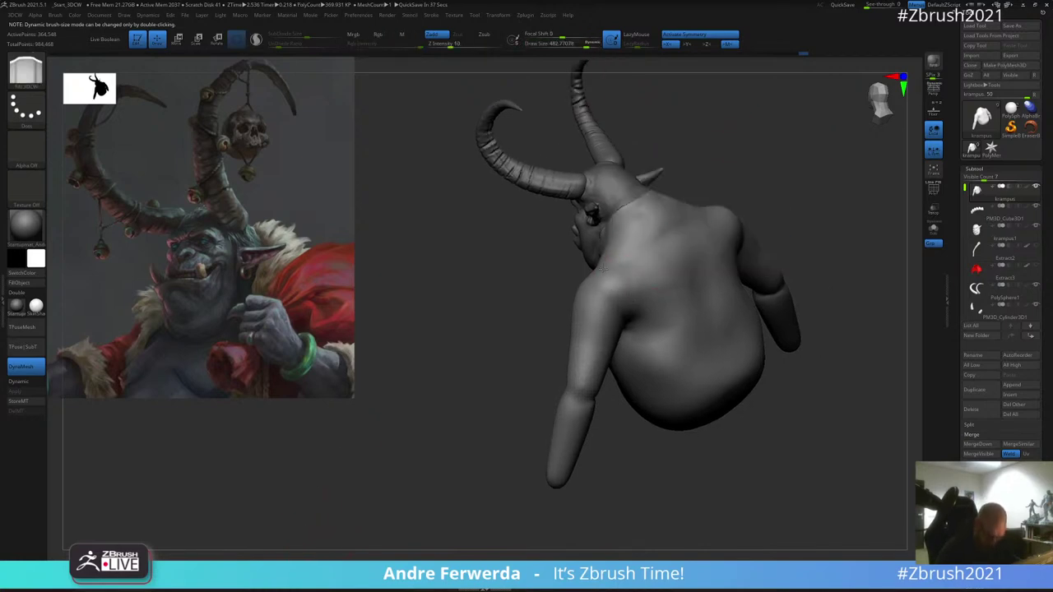
drag(603, 269, 641, 254)
mouse_move(548, 277)
mouse_down()
mouse_move(630, 203)
mouse_move(614, 286)
mouse_up()
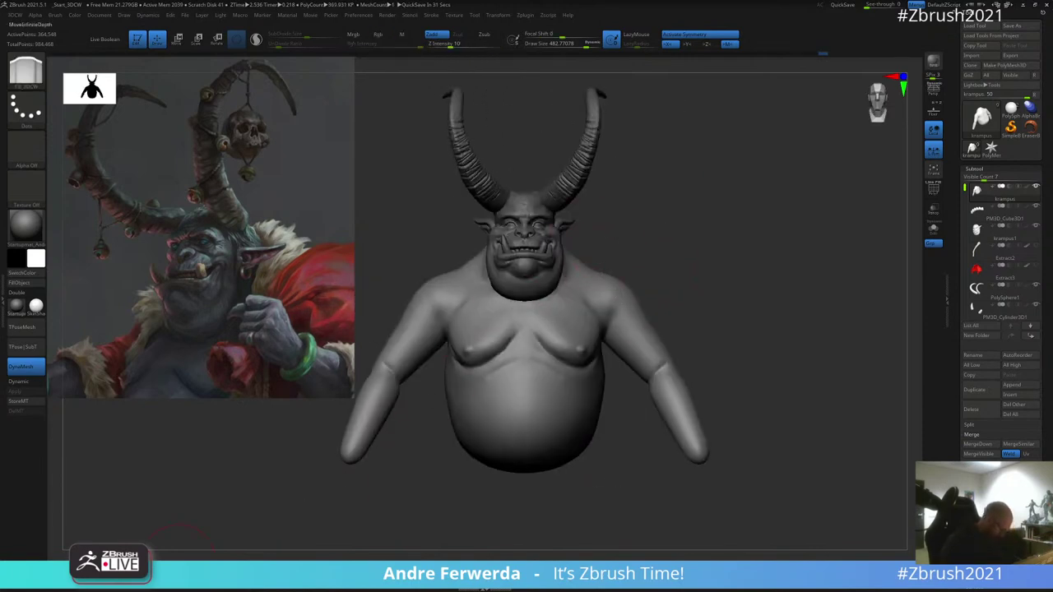
Step: Switch back to the Move brush and adjust the shoulders from front and side, enlarging the draw size to about 715
key(b)
key(m)
key(v)
mouse_move(677, 188)
mouse_down()
mouse_move(638, 194)
mouse_move(641, 202)
mouse_up()
key(space)
drag(641, 203, 630, 203)
key(space)
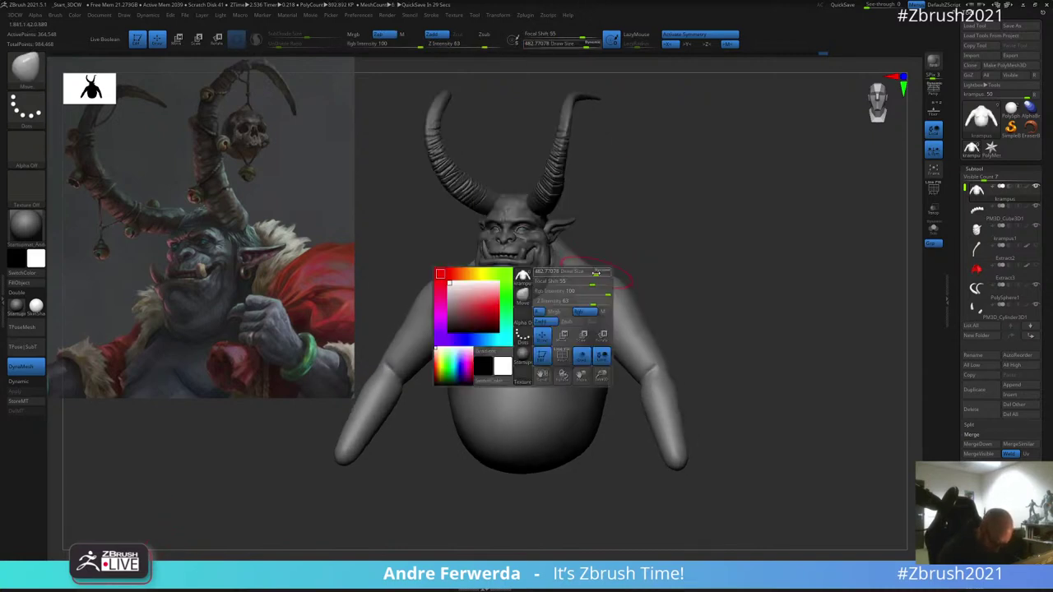
drag(600, 278, 595, 278)
drag(728, 262, 636, 297)
right_drag(700, 233, 681, 259)
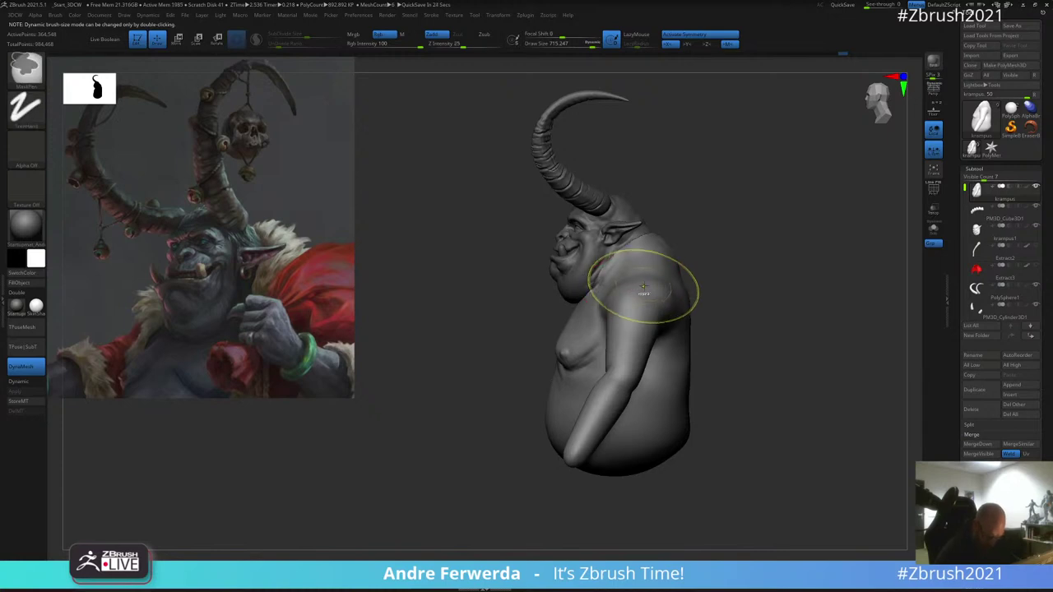
Step: Set the Move brush's focal shift to 2 and draw size to about 977 for refining the shoulder in side view
right_drag(755, 237, 730, 228)
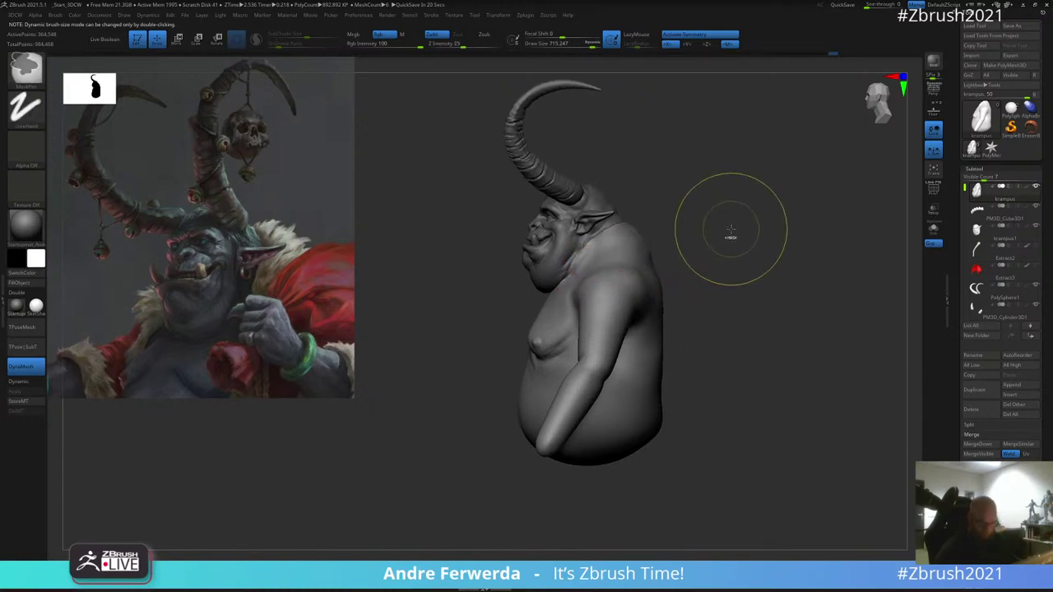
key(ctrl)
right_click(732, 229)
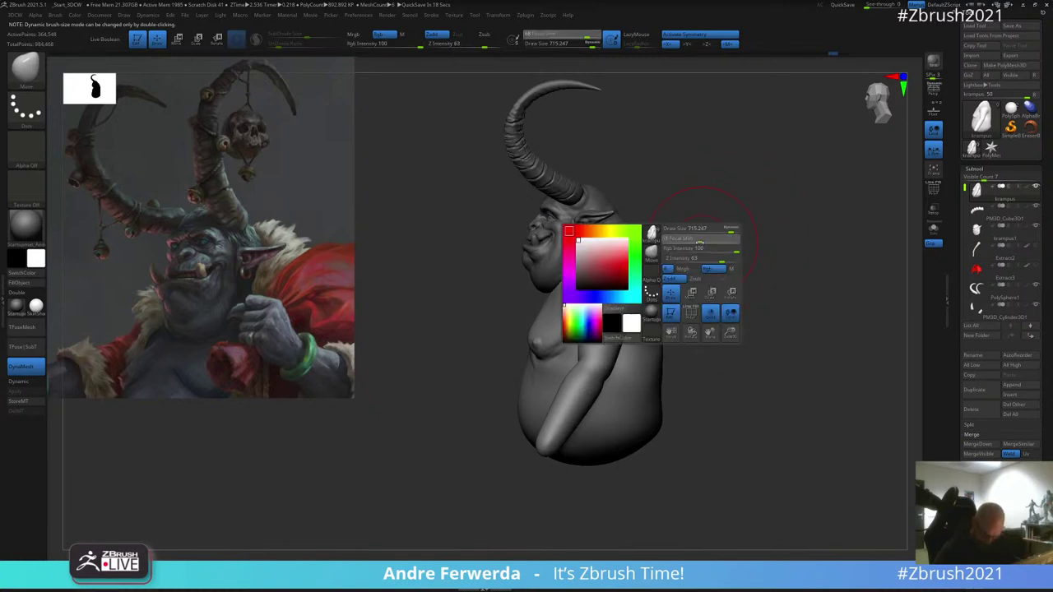
drag(704, 239, 704, 239)
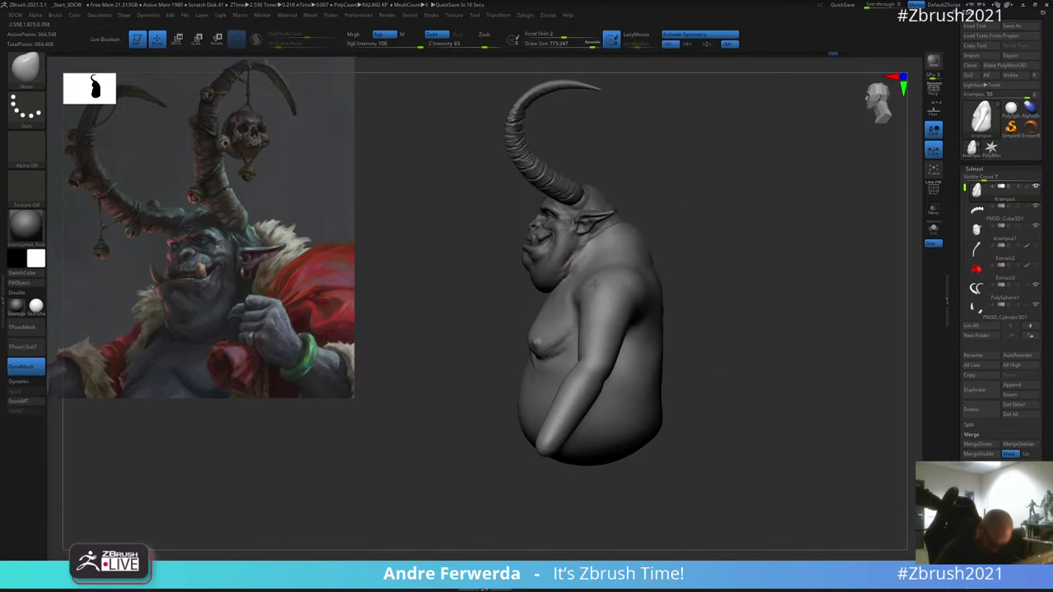
key(space)
drag(620, 280, 625, 282)
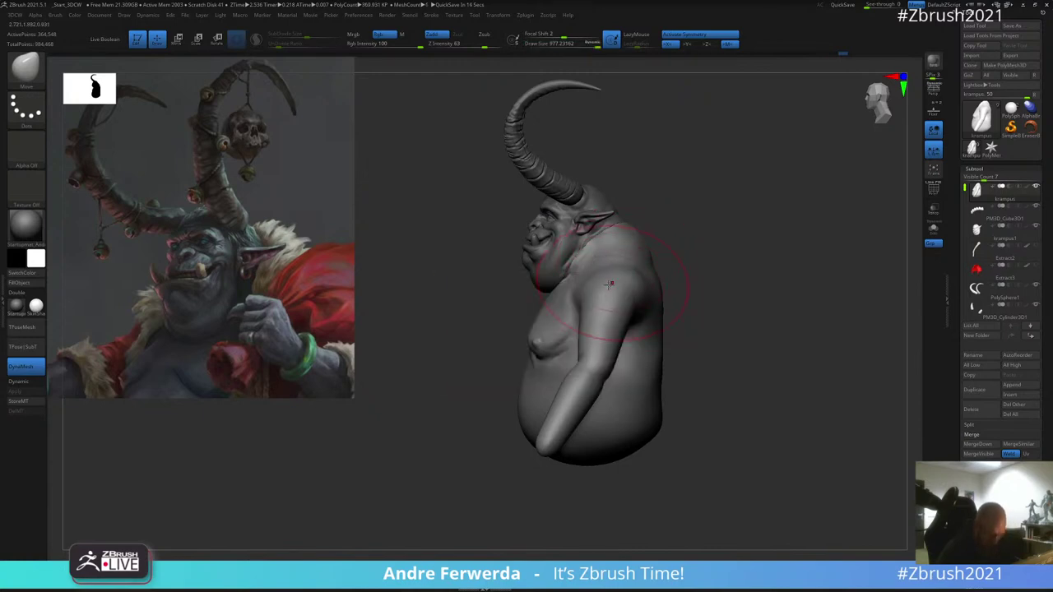
Step: Smooth the elbow joint between the upper arm and forearm from below and in front
drag(689, 295, 659, 234)
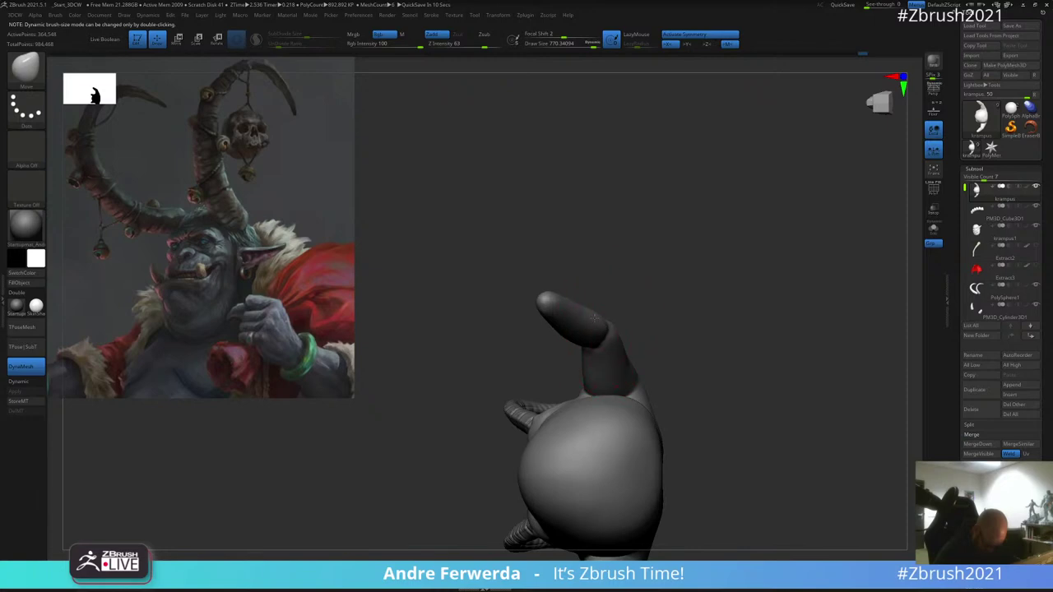
drag(607, 289, 690, 294)
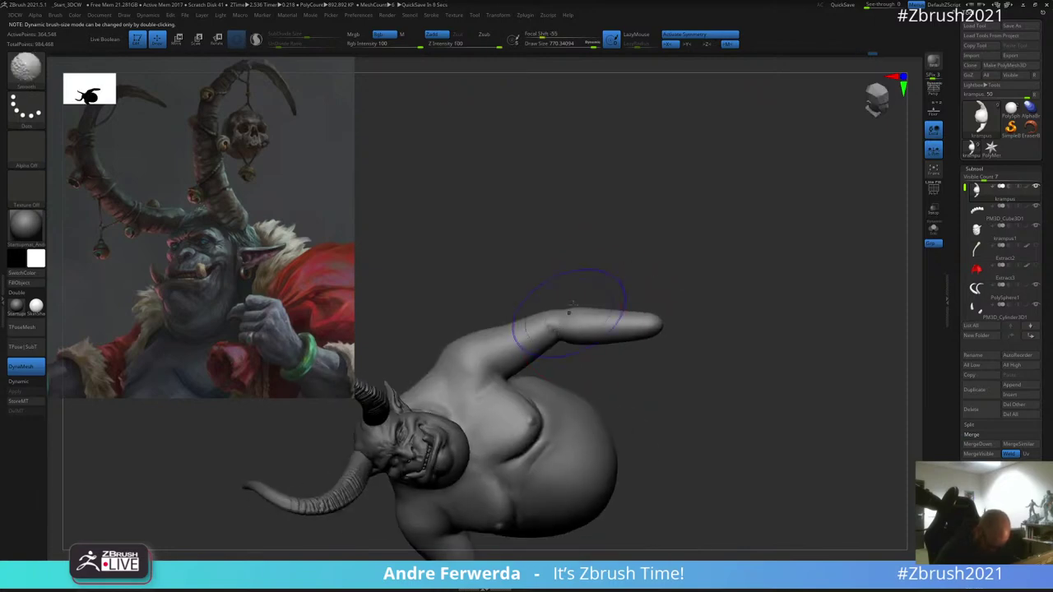
drag(569, 311, 639, 291)
Step: Build up the elbows from behind with the ClayBuildup brush at a draw size of about 259, aborting the auto-save
key(b)
key(c)
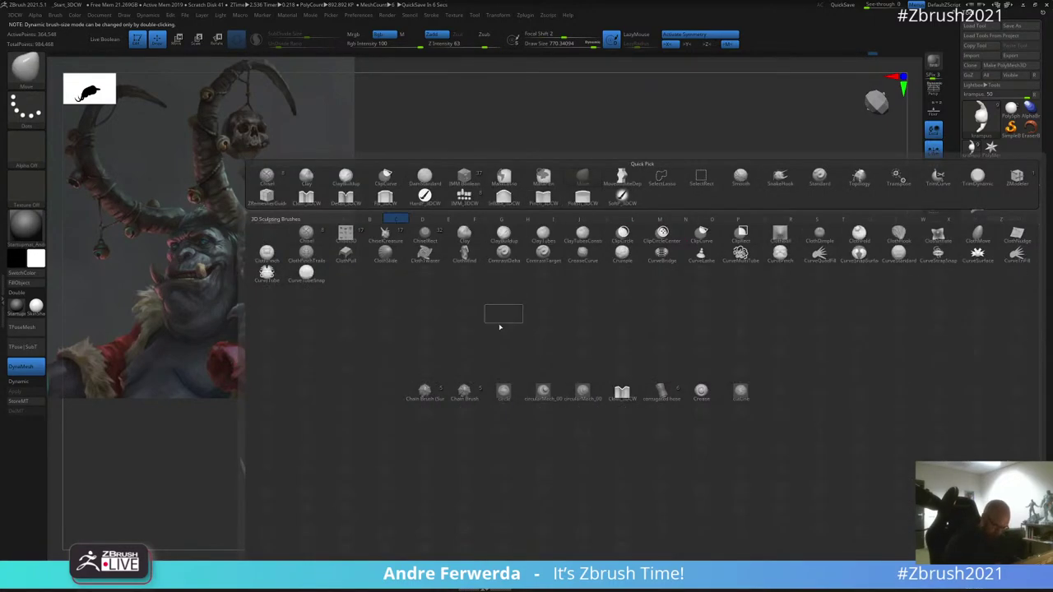
click(503, 235)
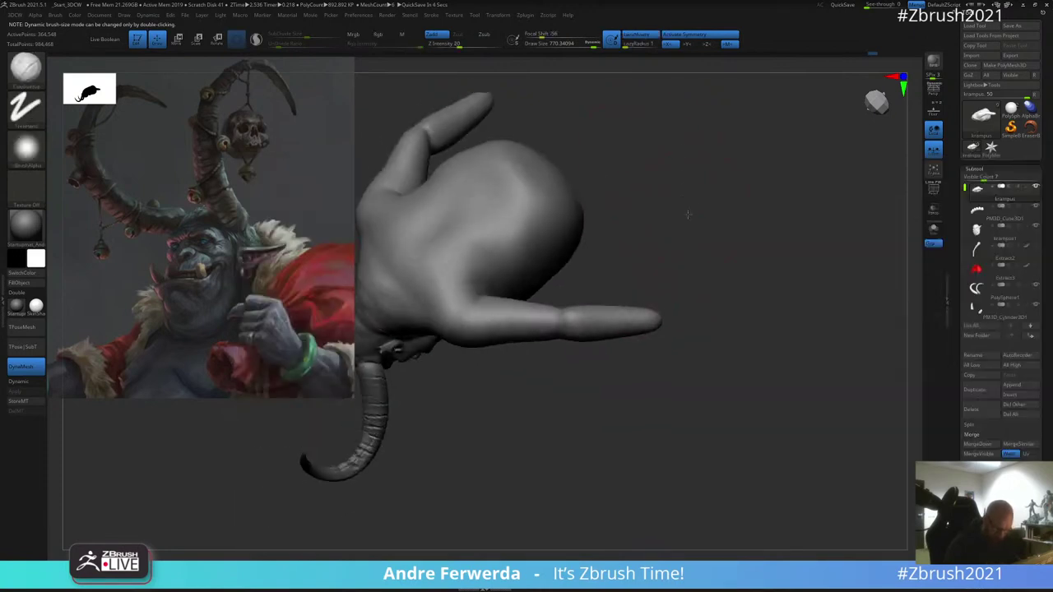
drag(688, 215, 523, 317)
right_click(562, 320)
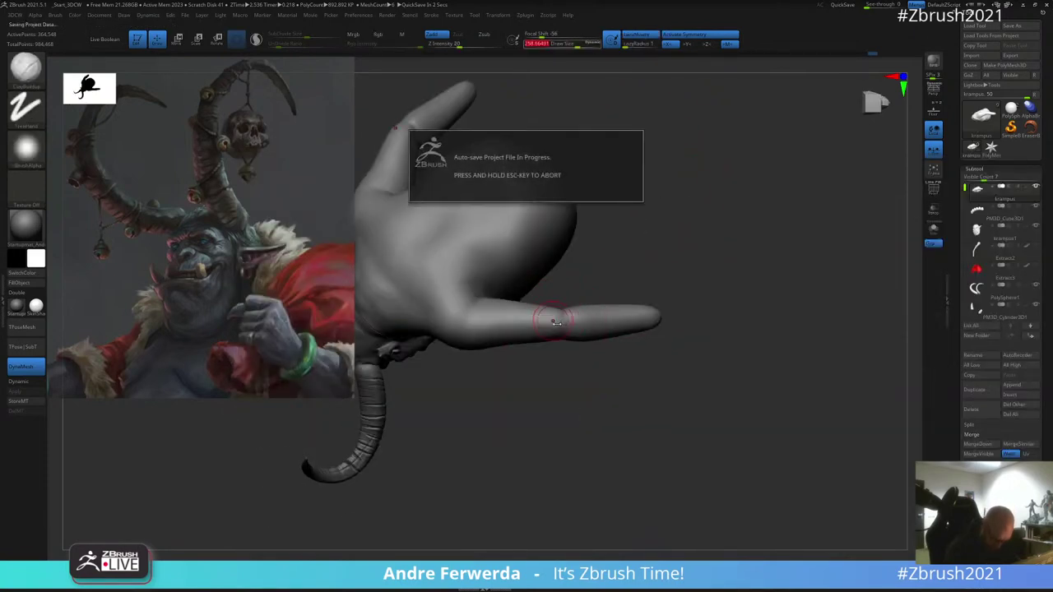
key(Escape)
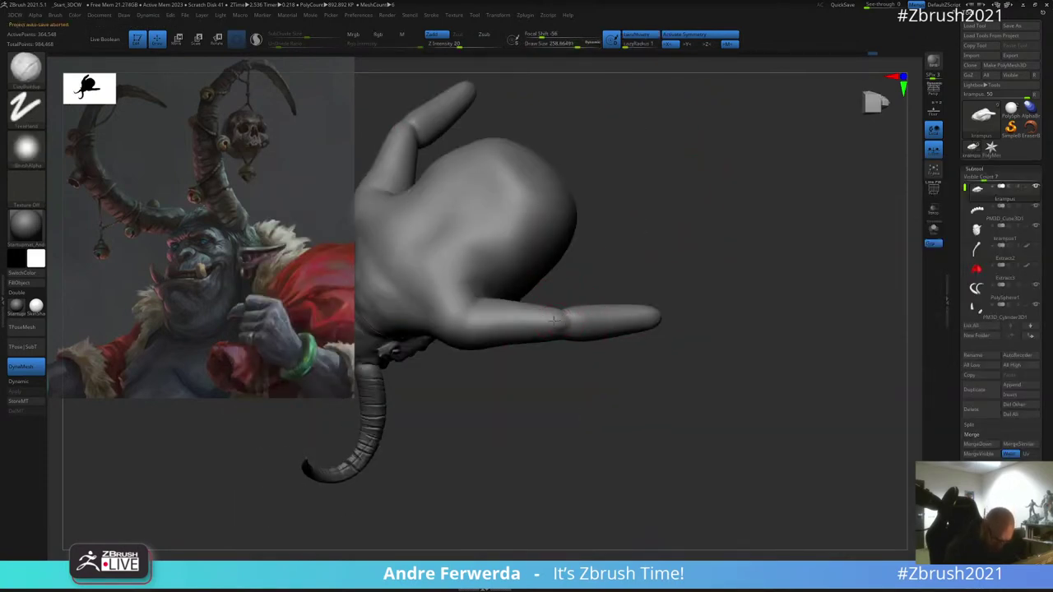
mouse_move(576, 406)
mouse_down()
mouse_move(595, 198)
mouse_move(550, 330)
mouse_up()
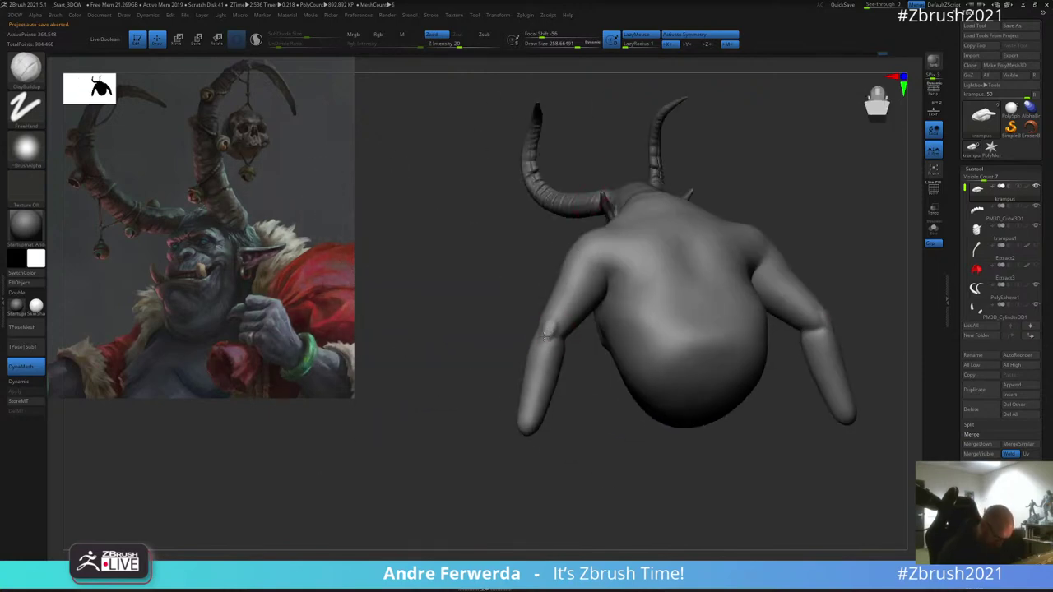
drag(541, 378, 521, 428)
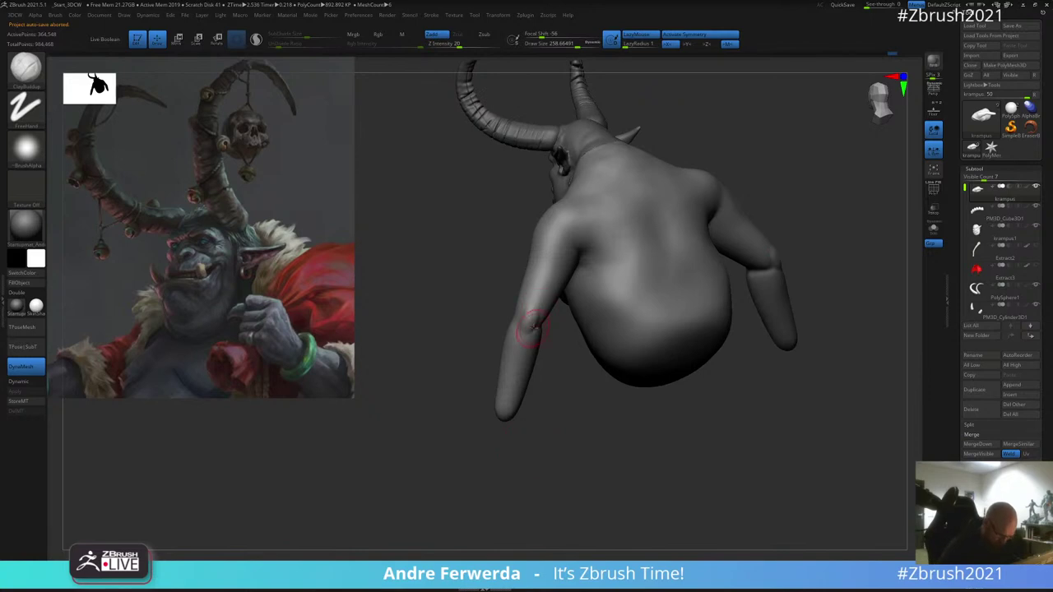
Step: Build up the backs of the arms and shoulders, enlarging the ClayBuildup draw size to about 363 and to about 510
key(space)
drag(524, 318, 530, 317)
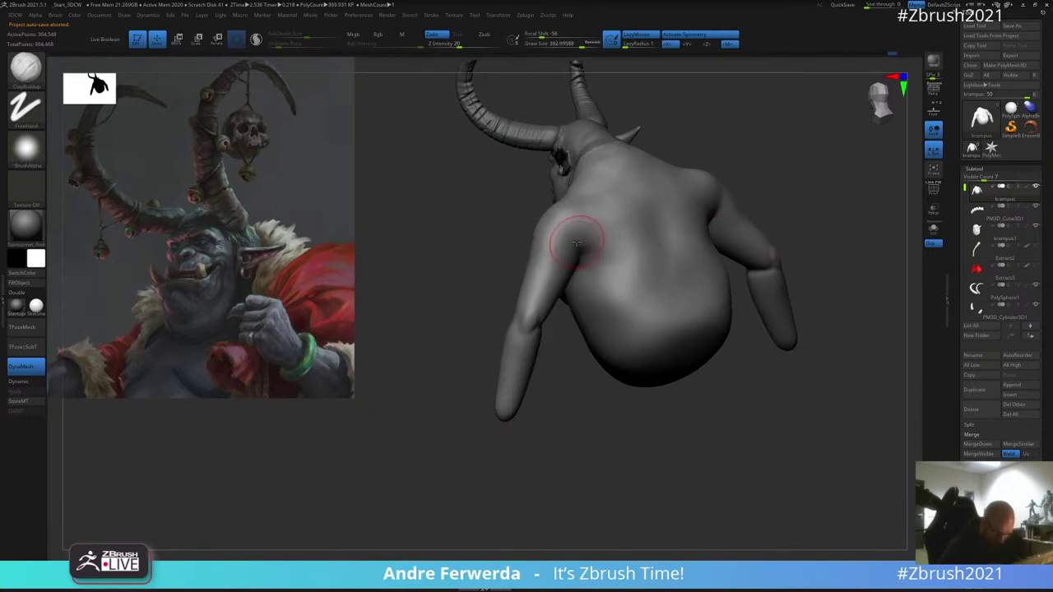
mouse_move(460, 271)
mouse_down()
mouse_move(620, 179)
mouse_move(545, 204)
mouse_up()
key(space)
drag(608, 170, 619, 169)
Step: Shape the front of the shoulders where they meet the chest, working from three-quarter and front views
drag(640, 273, 699, 267)
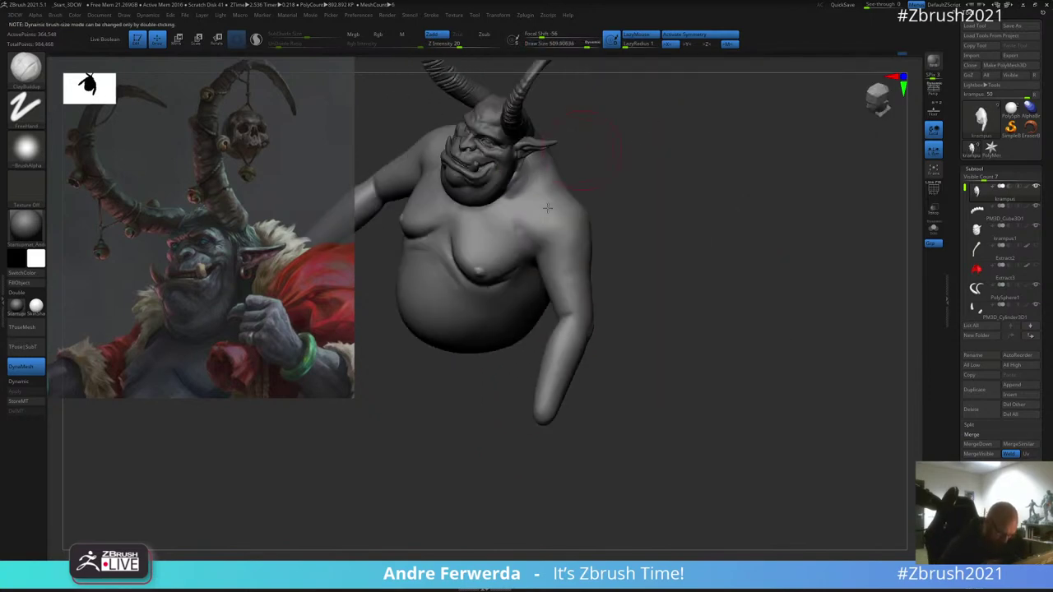
mouse_move(540, 239)
mouse_down()
mouse_move(535, 213)
mouse_move(540, 225)
mouse_up()
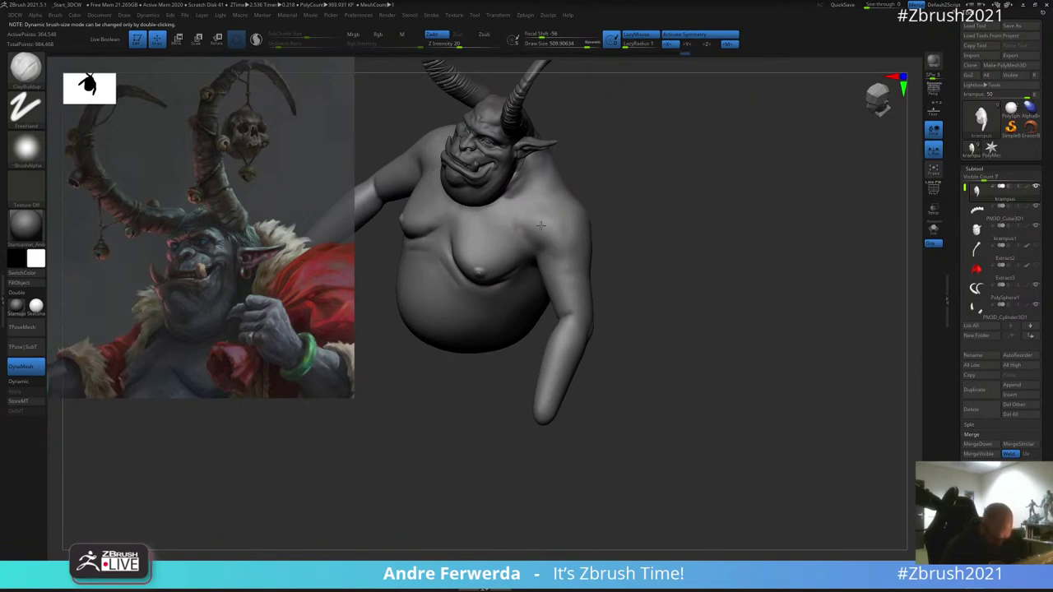
drag(617, 189, 551, 260)
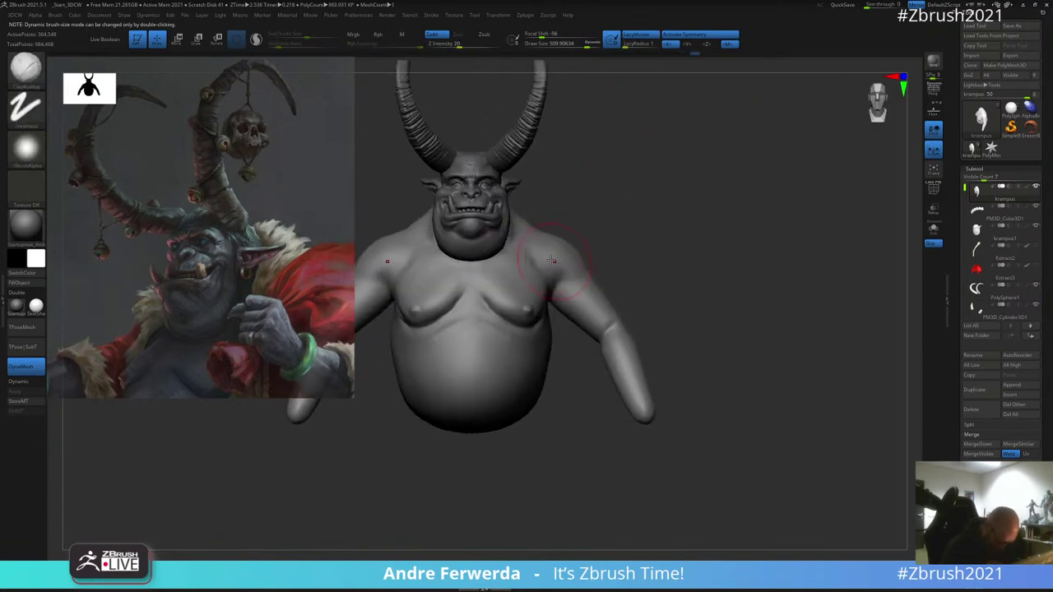
alt+right_drag(574, 247, 621, 259)
drag(446, 271, 428, 281)
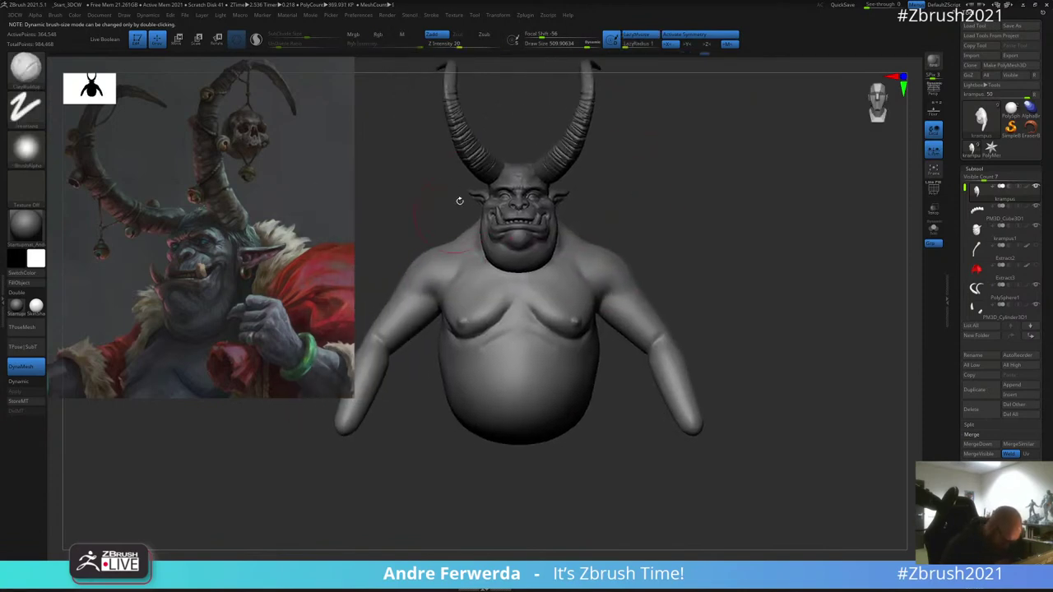
mouse_move(460, 201)
mouse_down()
mouse_move(460, 263)
mouse_move(651, 208)
mouse_move(740, 157)
mouse_up()
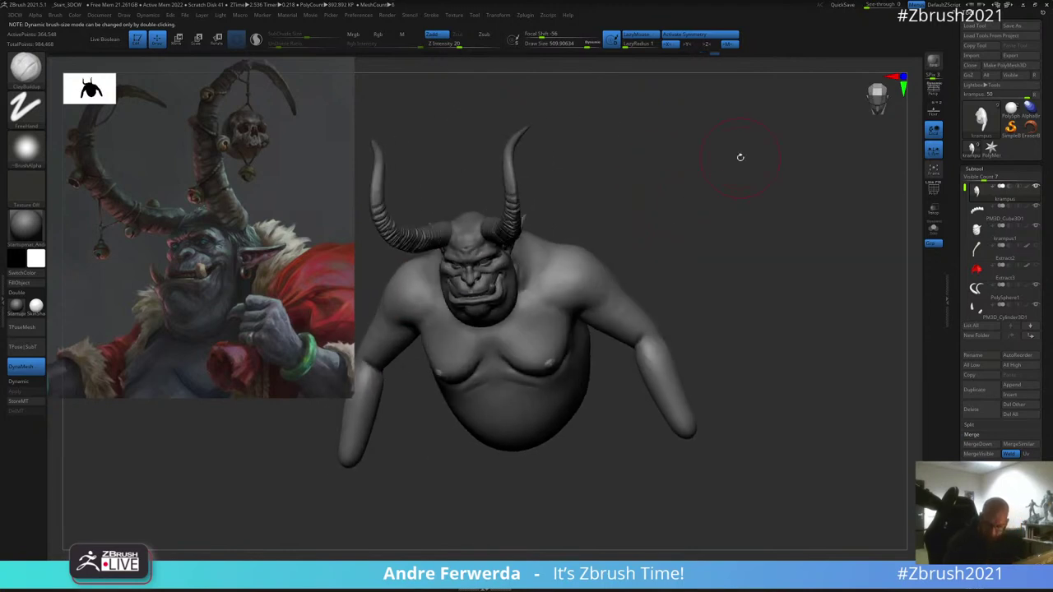
Step: Isolate the body subtool and build up the collarbones toward the shoulders with draw sizes of about 198 and 408
click(935, 233)
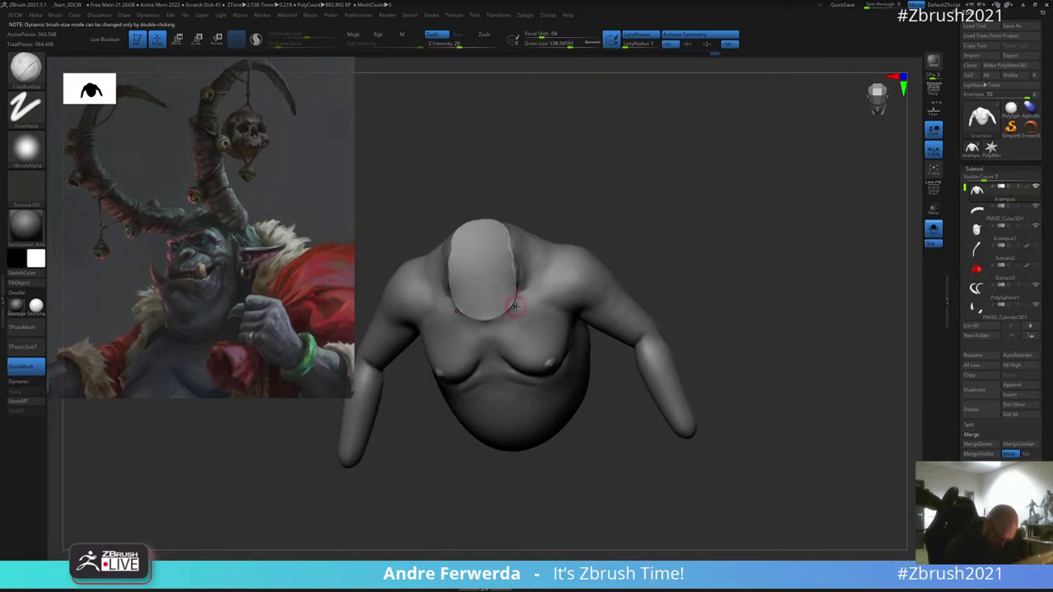
drag(515, 306, 547, 280)
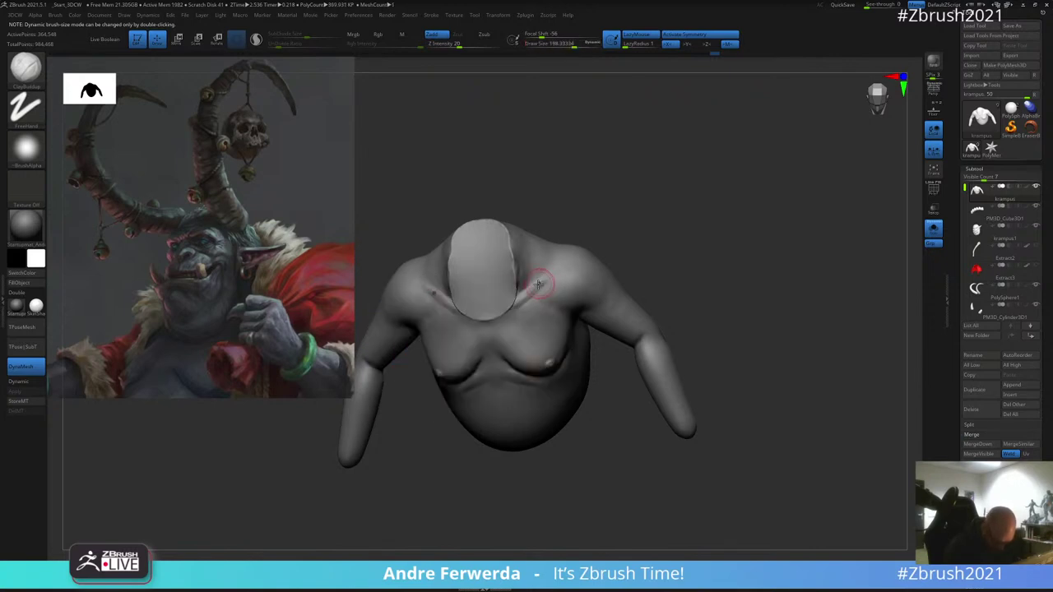
drag(617, 235, 552, 285)
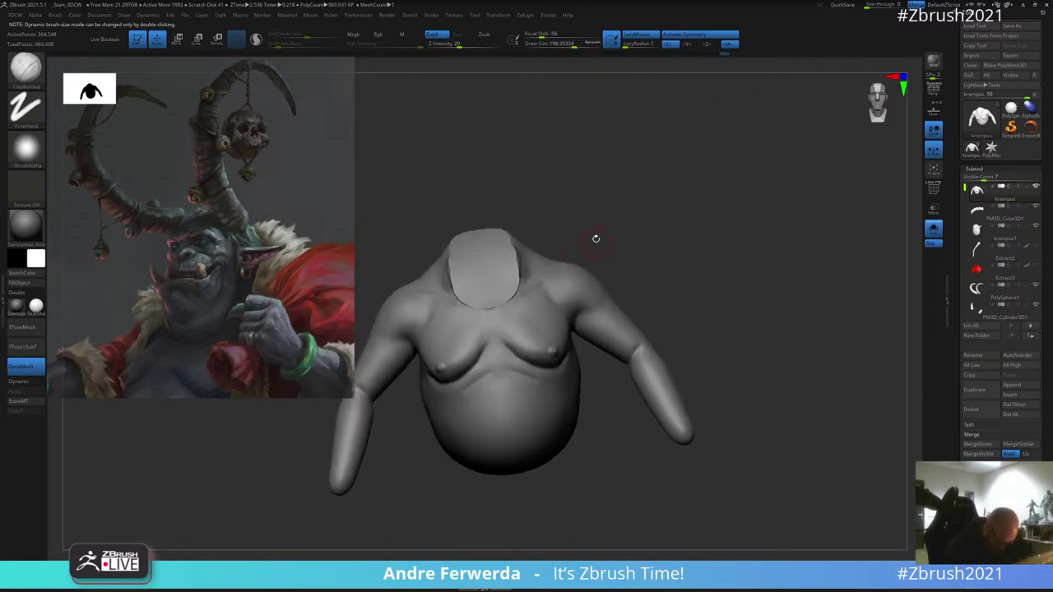
drag(595, 239, 540, 286)
drag(636, 161, 623, 183)
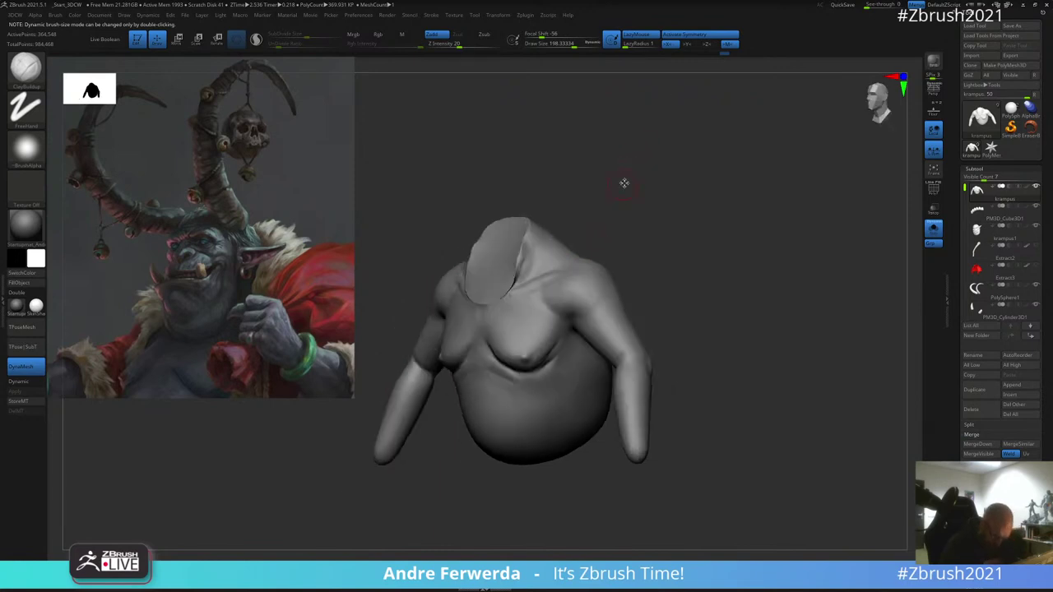
drag(623, 296, 645, 245)
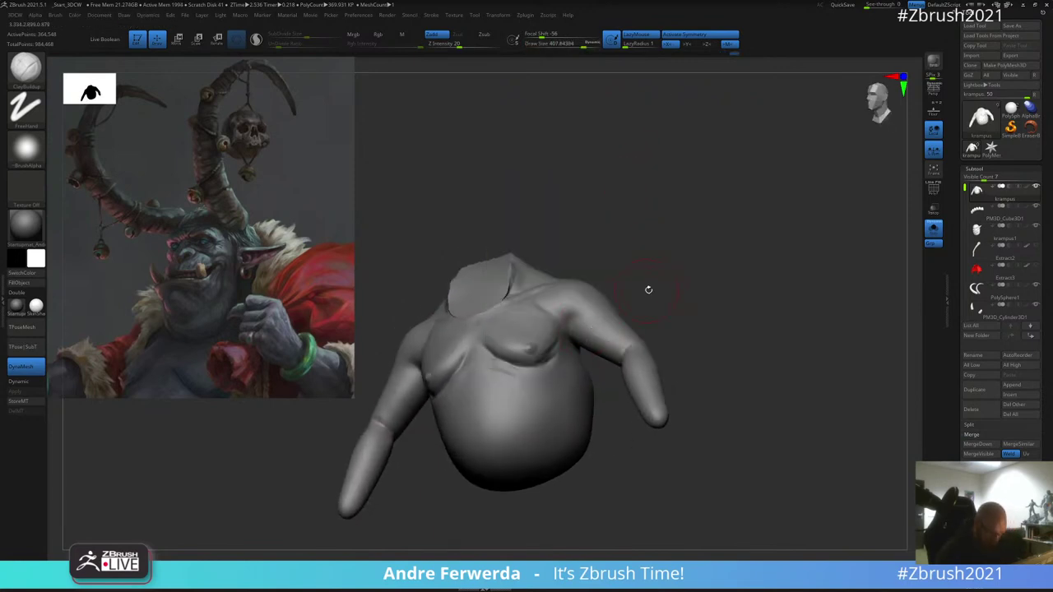
drag(646, 289, 669, 260)
Step: Carve the armpit creases between chest and upper arms with the DamStandard brush at Z intensity 16
key(b)
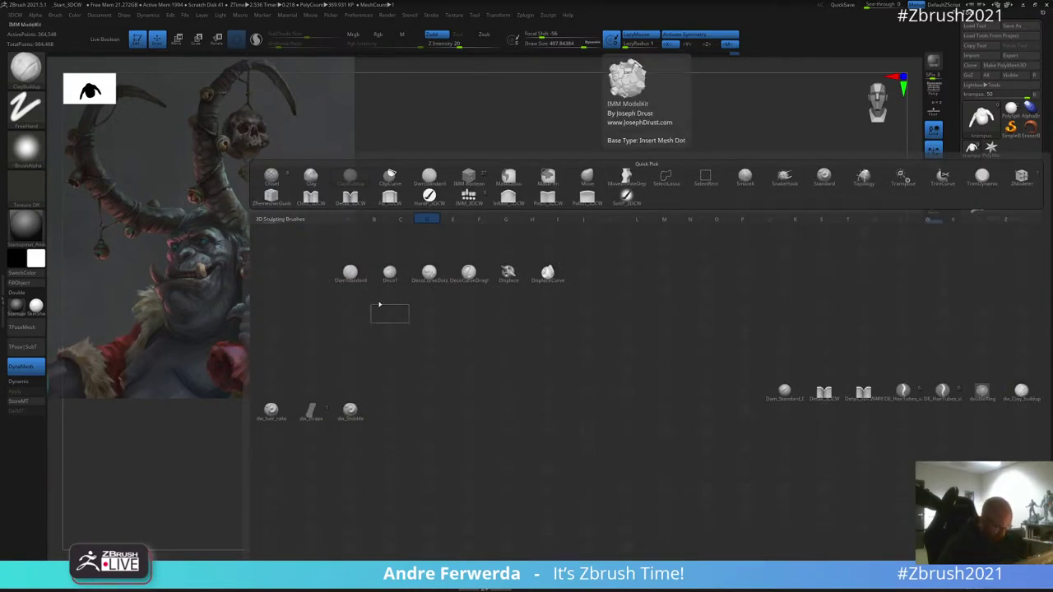
key(s)
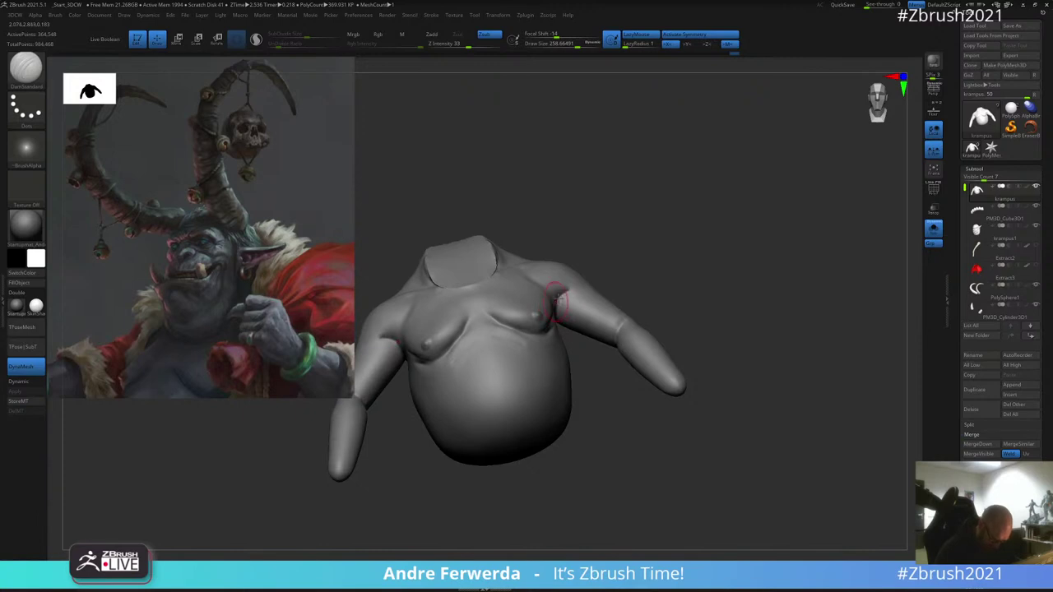
key(space)
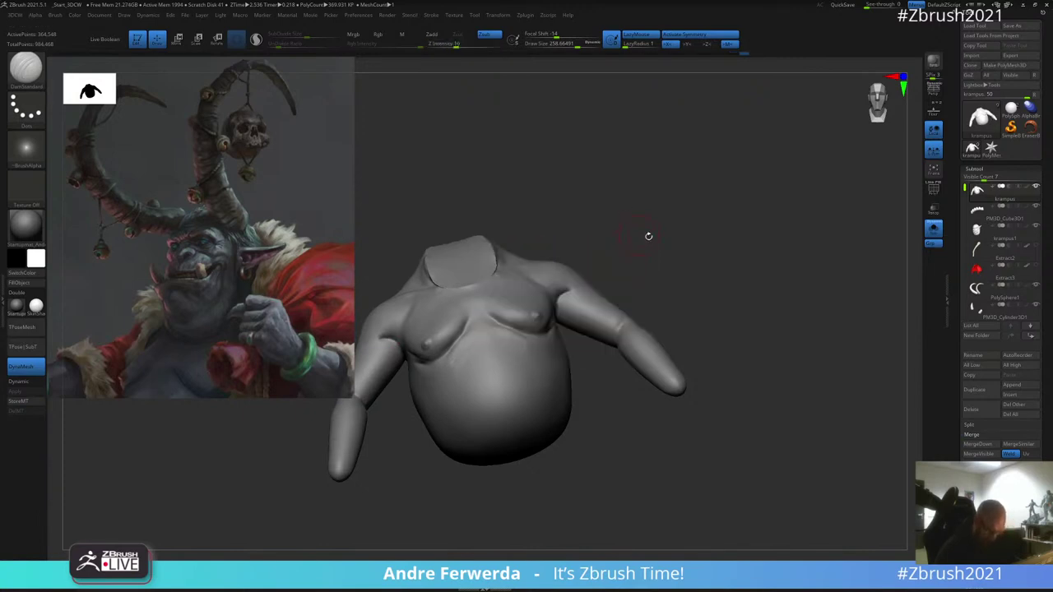
drag(649, 236, 566, 294)
mouse_move(638, 264)
mouse_down()
mouse_move(667, 242)
mouse_move(623, 248)
mouse_up()
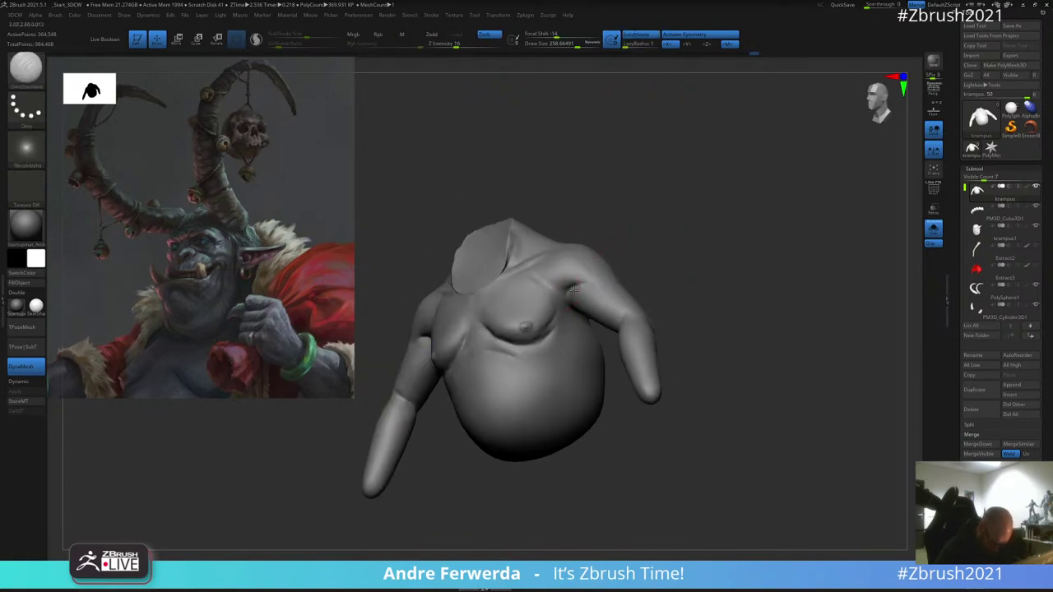
mouse_move(566, 293)
mouse_down()
mouse_move(626, 244)
mouse_move(566, 301)
mouse_up()
mouse_move(632, 259)
mouse_down()
mouse_move(658, 254)
mouse_move(660, 282)
mouse_up()
Step: Define the shoulder muscle borders from behind, the side and the front, enlarging the draw size to about 420
mouse_move(580, 280)
right_down()
mouse_move(656, 244)
mouse_move(691, 164)
mouse_move(580, 240)
right_up()
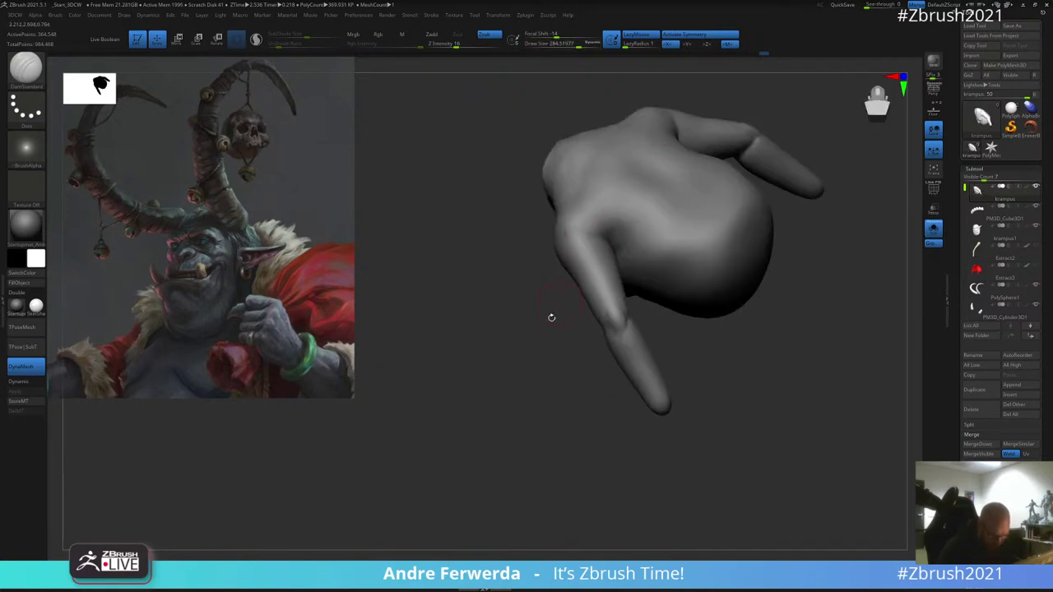
mouse_move(551, 317)
right_down()
mouse_move(615, 237)
mouse_move(587, 266)
mouse_move(694, 99)
mouse_move(569, 304)
mouse_move(580, 304)
mouse_move(576, 366)
right_up()
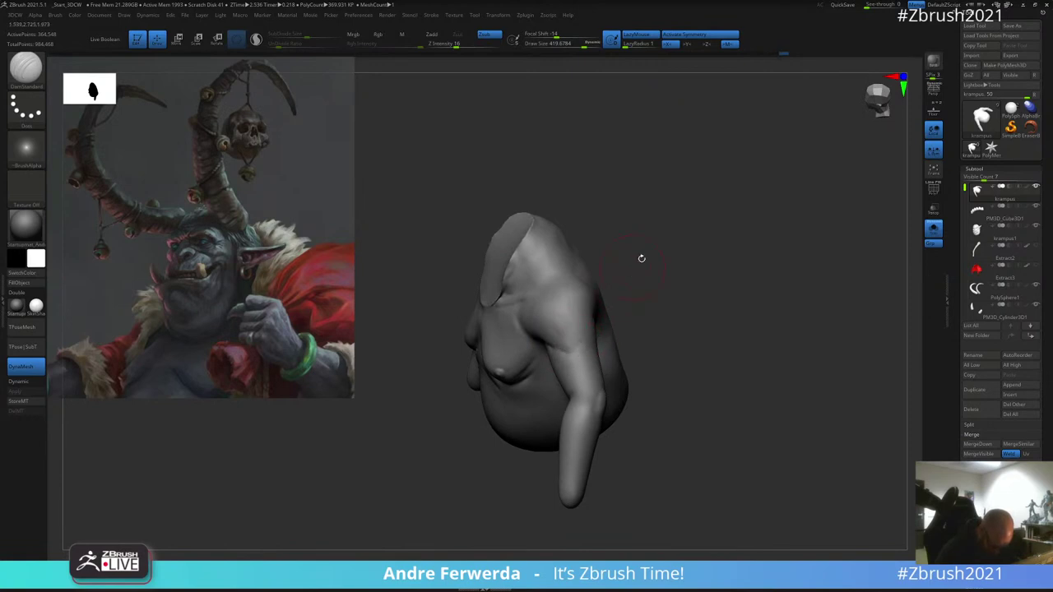
mouse_move(642, 258)
right_down()
mouse_move(576, 349)
mouse_move(588, 337)
right_up()
drag(538, 288, 562, 317)
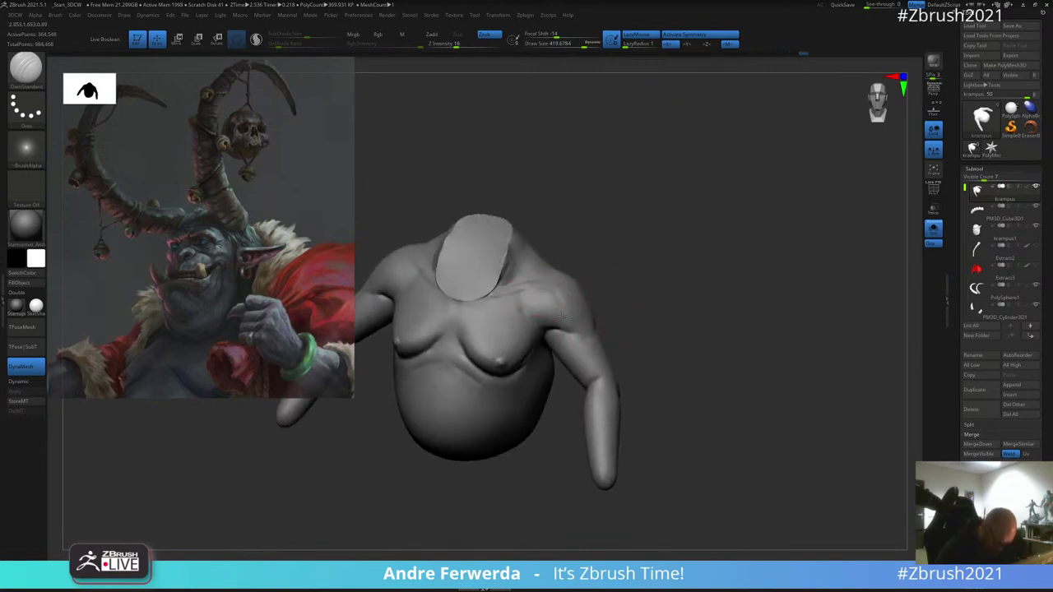
Step: Carve the creases around the deltoids and behind the armpits, and smooth the transitions into the upper arms
right_drag(580, 329, 568, 247)
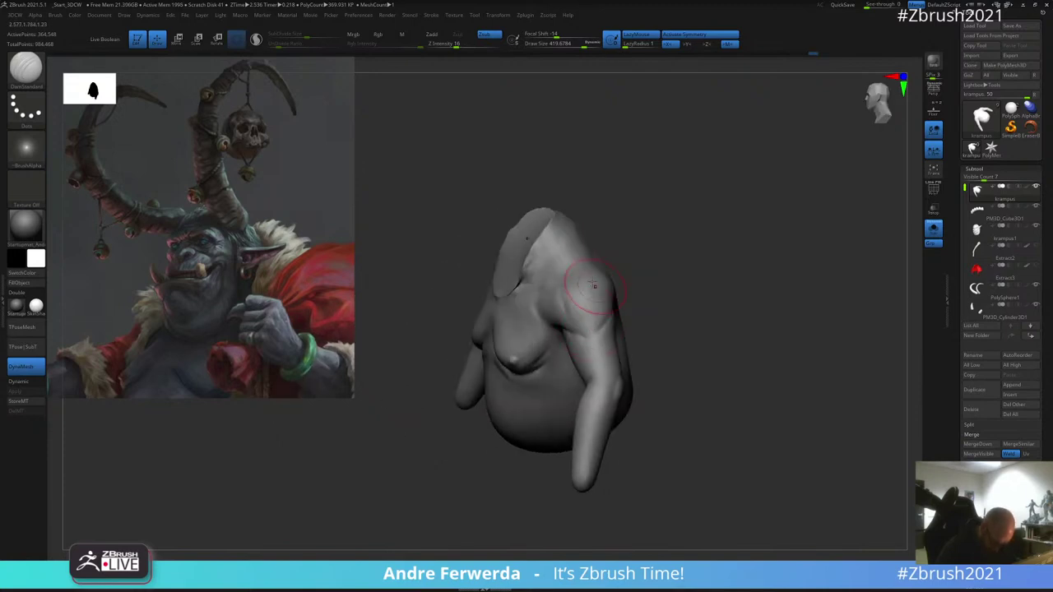
right_drag(646, 231, 600, 315)
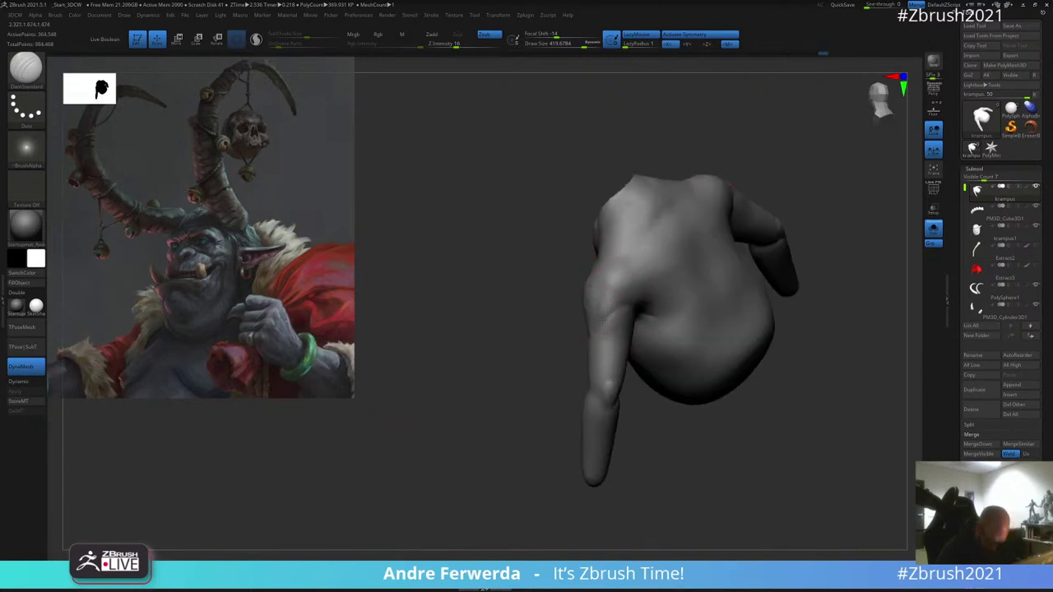
right_drag(650, 283, 658, 236)
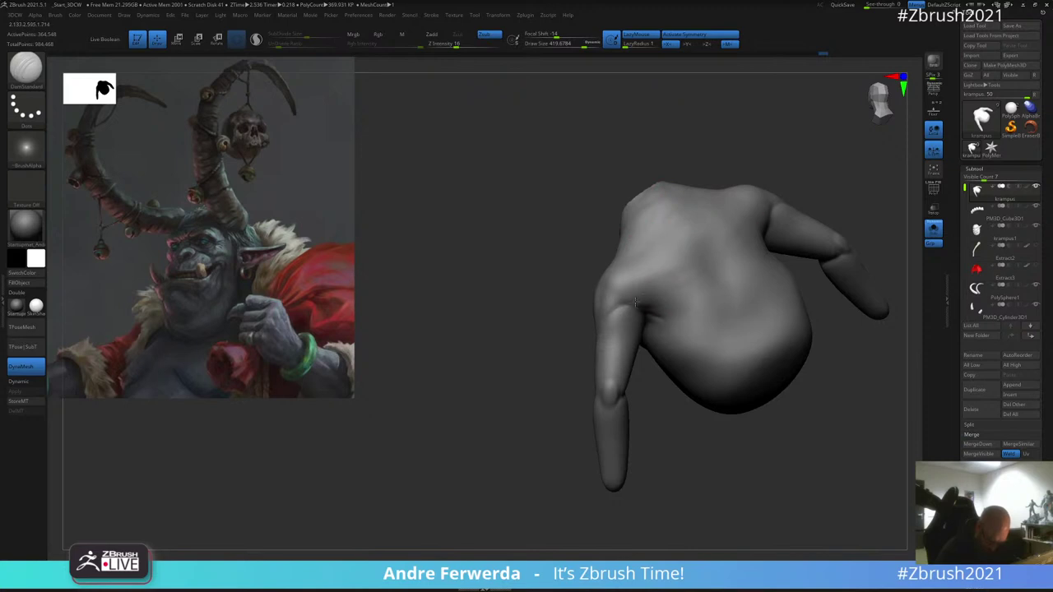
mouse_move(551, 398)
alt+mouse_down()
mouse_move(531, 364)
mouse_move(606, 334)
alt+mouse_up()
mouse_move(776, 203)
mouse_down()
mouse_move(783, 211)
mouse_move(769, 222)
mouse_up()
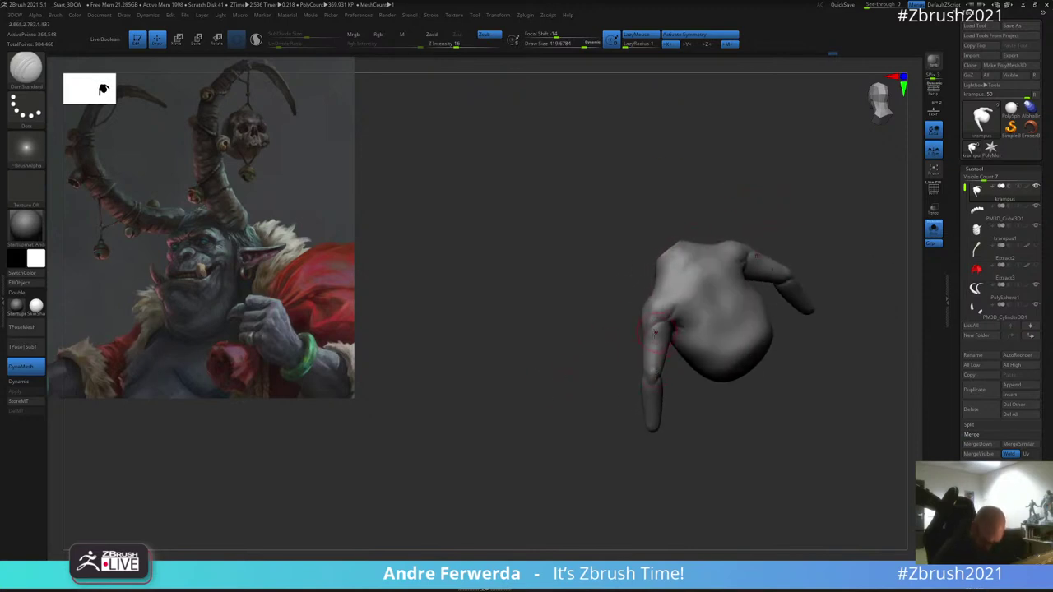
key(shift)
mouse_move(664, 309)
right_down()
mouse_move(625, 329)
mouse_move(684, 258)
mouse_move(656, 167)
right_up()
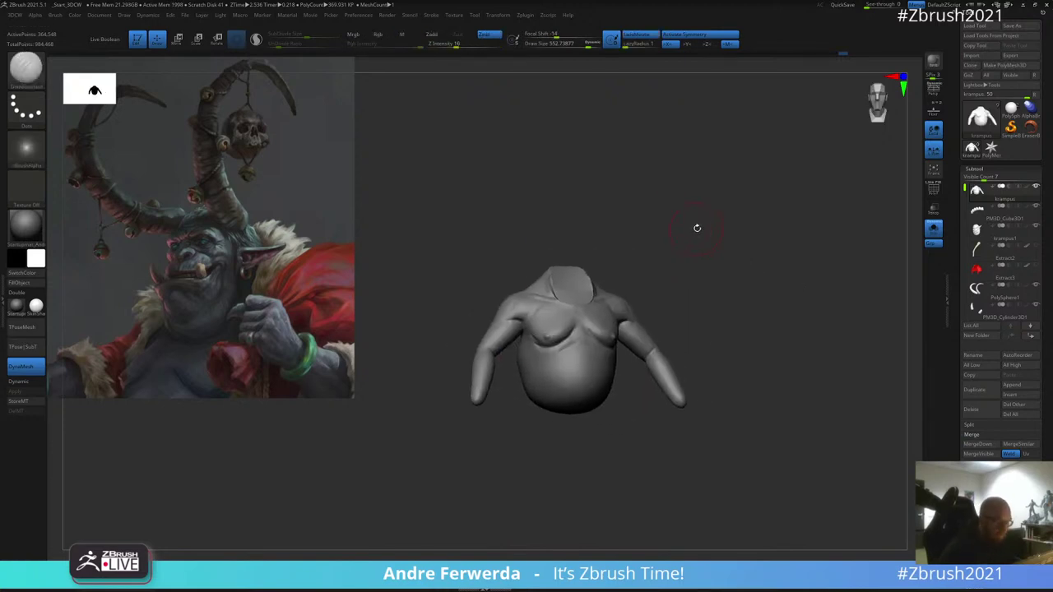
mouse_move(697, 228)
right_down()
mouse_move(691, 216)
mouse_move(722, 365)
right_up()
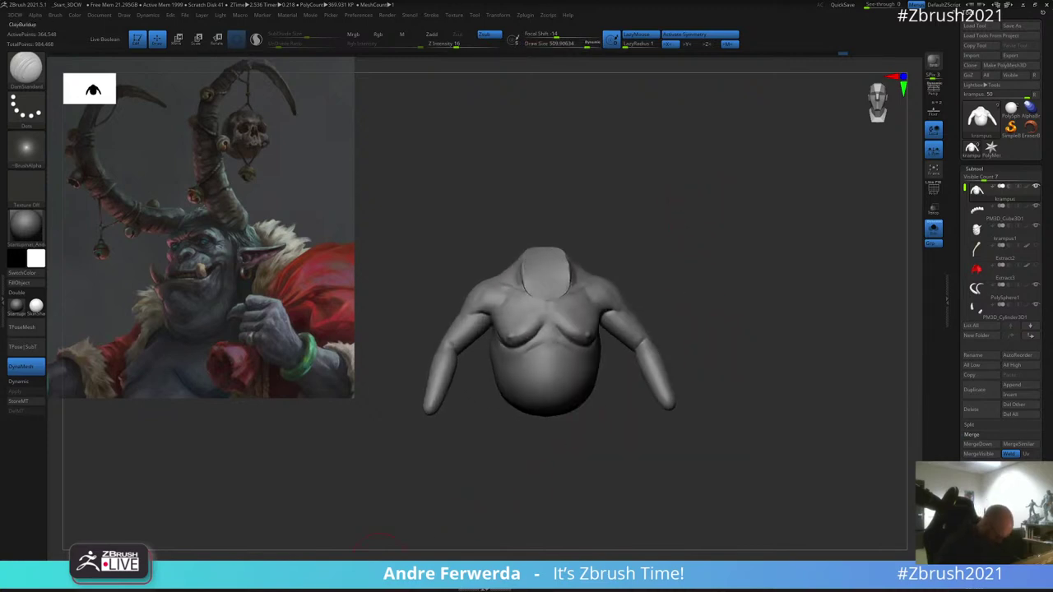
Step: Build up the outer and rear upper arm muscles with the ClayBuildup brush at a draw size of about 332
click(380, 565)
mouse_move(709, 300)
mouse_down()
mouse_move(682, 290)
mouse_move(686, 268)
mouse_move(661, 307)
mouse_up()
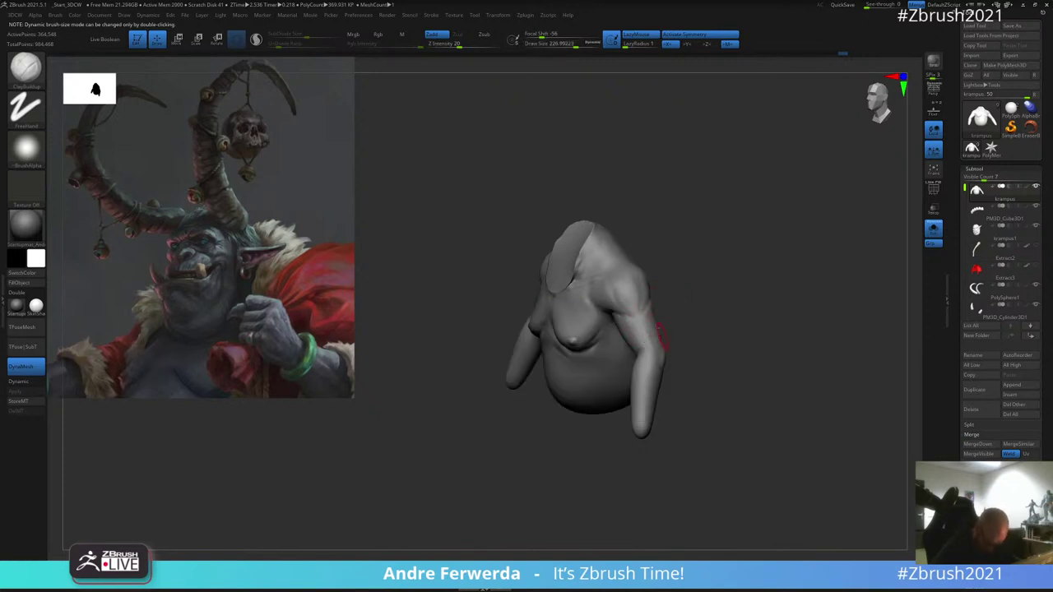
mouse_move(650, 355)
right_down()
mouse_move(669, 336)
mouse_move(644, 368)
mouse_move(654, 354)
mouse_move(642, 376)
mouse_move(663, 334)
mouse_move(663, 400)
mouse_move(645, 418)
right_up()
key(space)
key(space)
drag(657, 377, 664, 377)
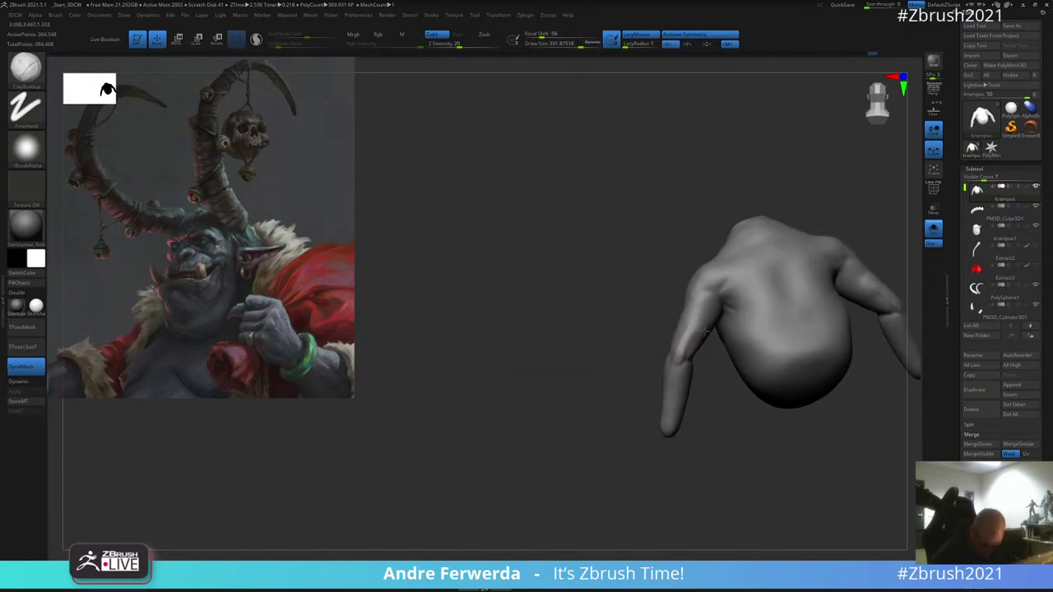
right_drag(863, 279, 751, 319)
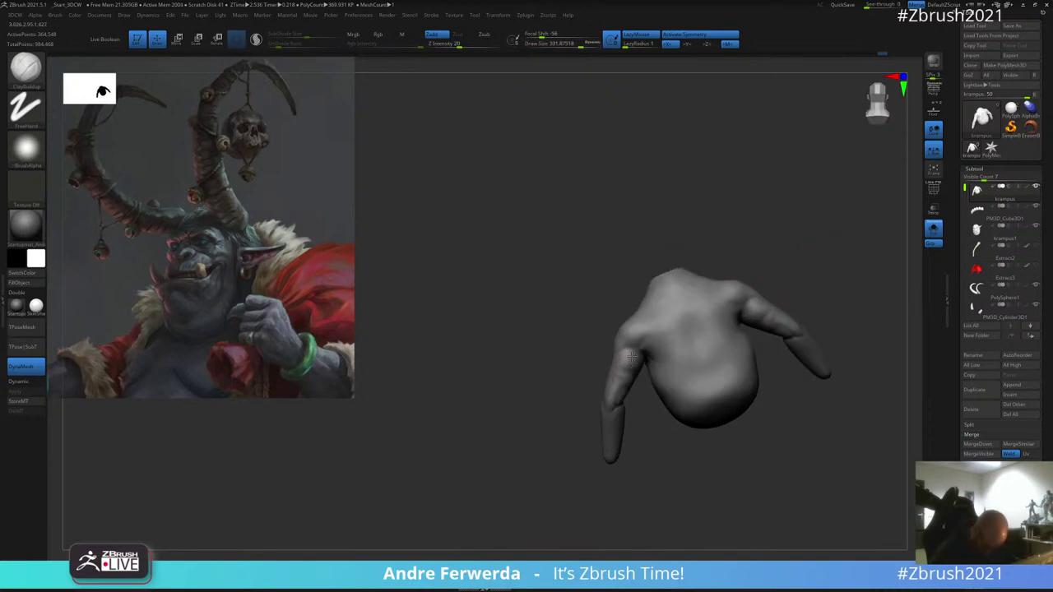
right_drag(626, 357, 640, 381)
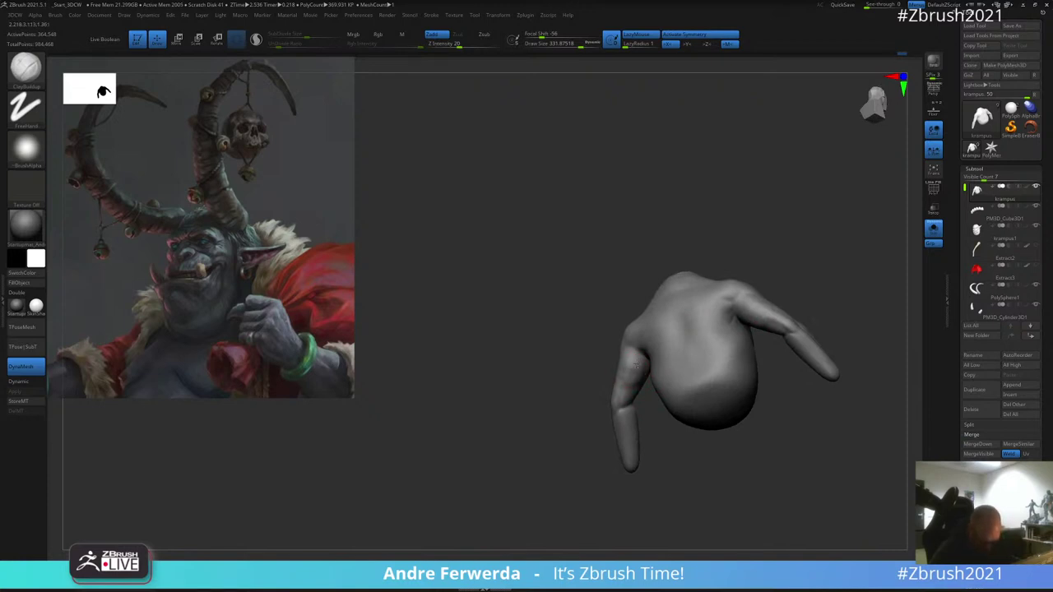
mouse_move(595, 267)
mouse_down()
mouse_move(661, 244)
mouse_move(723, 170)
mouse_move(758, 157)
mouse_up()
Step: Refine the back of the upper arms and elbows with the draw size enlarged to about 374
key(space)
click(610, 341)
right_drag(605, 431, 579, 404)
right_drag(599, 439, 592, 336)
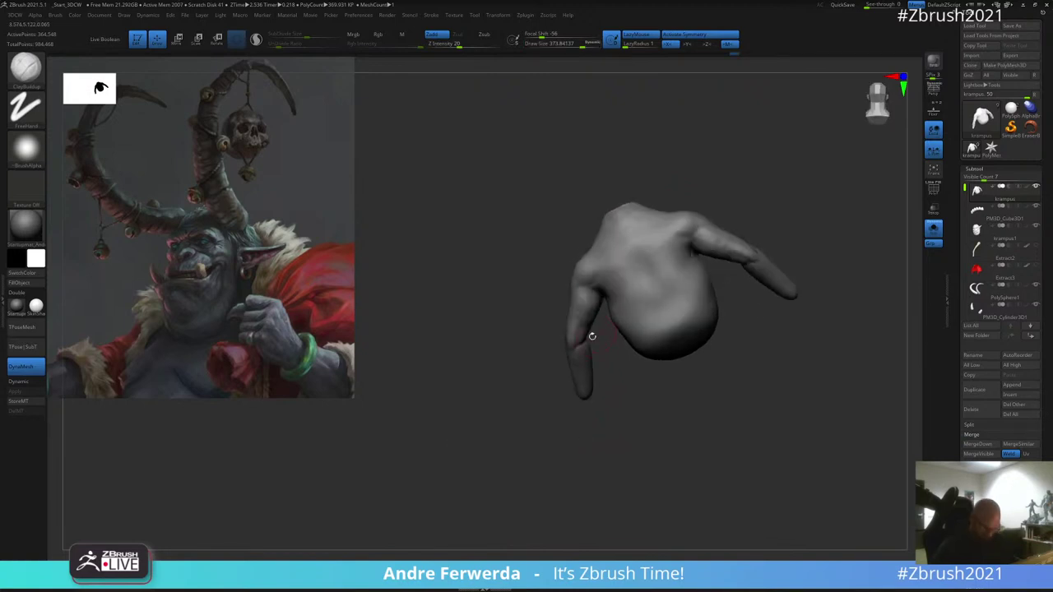
drag(606, 430, 568, 429)
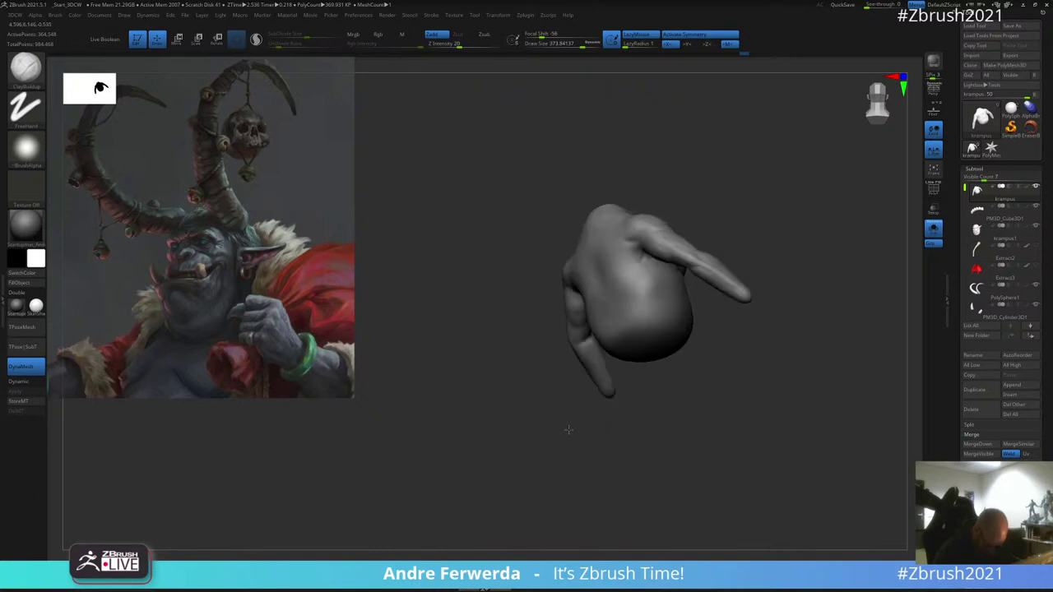
right_drag(581, 342, 616, 264)
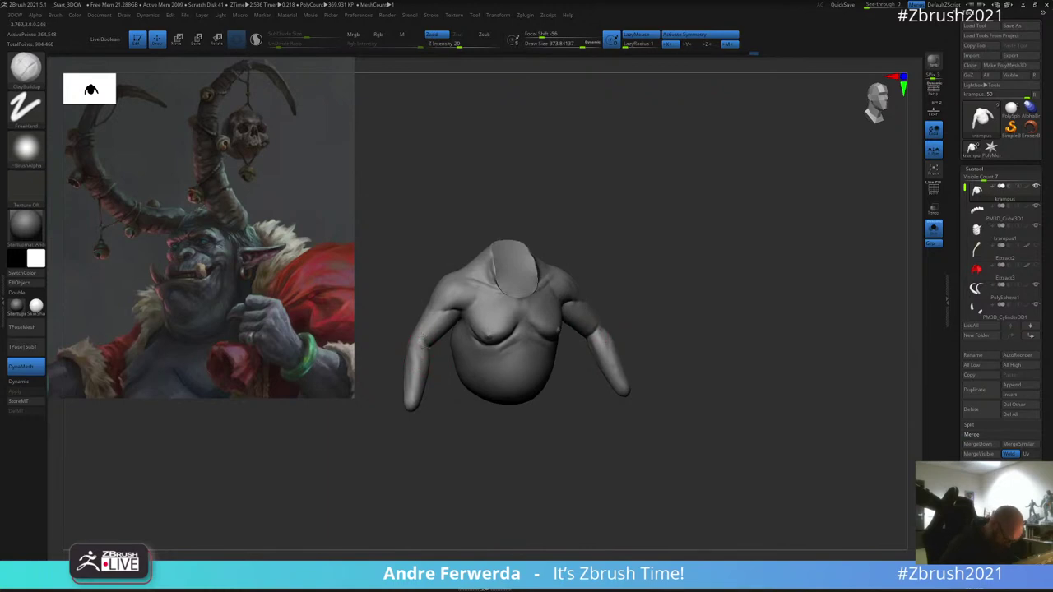
Step: Build up the biceps and front of the upper arms with draw sizes of about 276 and 432
mouse_move(583, 226)
right_down()
mouse_move(603, 312)
mouse_move(583, 282)
mouse_move(548, 316)
mouse_move(583, 306)
mouse_move(546, 342)
mouse_move(636, 289)
right_up()
right_drag(464, 342, 560, 283)
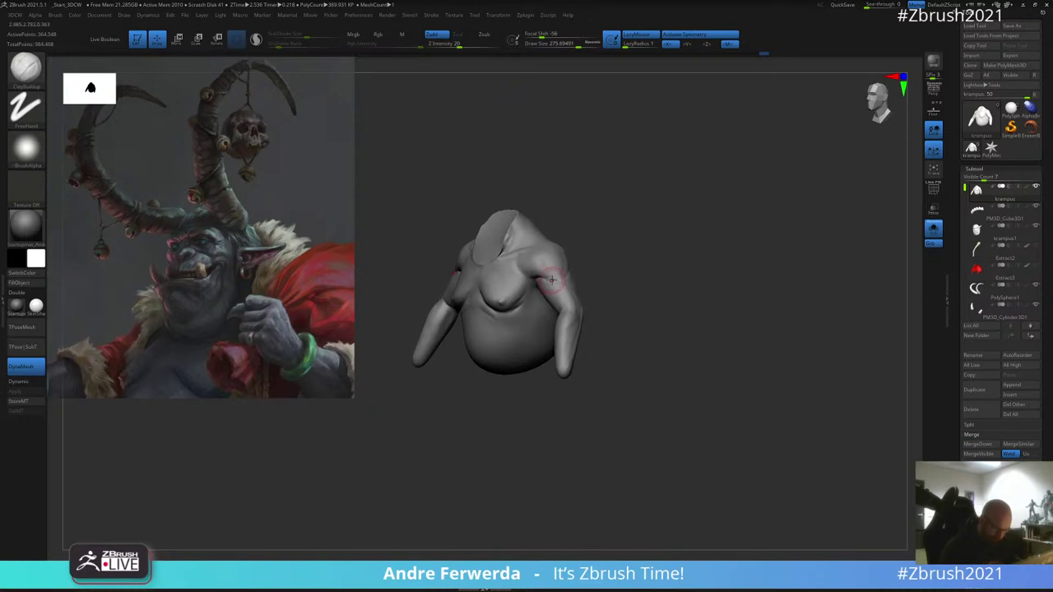
right_drag(576, 225, 553, 261)
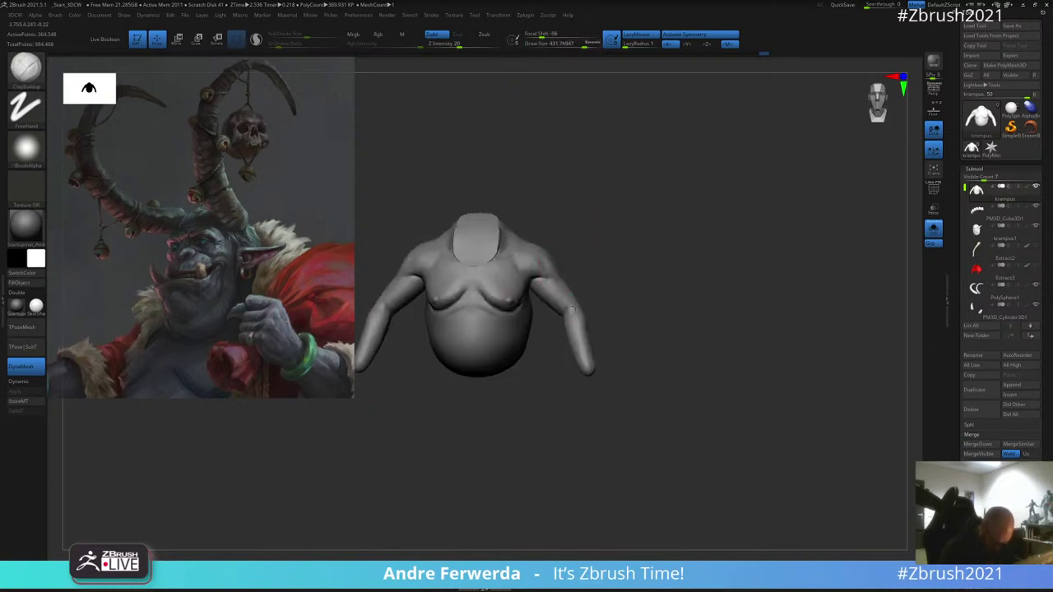
Step: Fill out the elbows and forearms from below and in front, using draw sizes of about 385 and 396
mouse_move(577, 310)
right_down()
mouse_move(577, 338)
mouse_move(594, 230)
right_up()
key(space)
drag(560, 332, 556, 332)
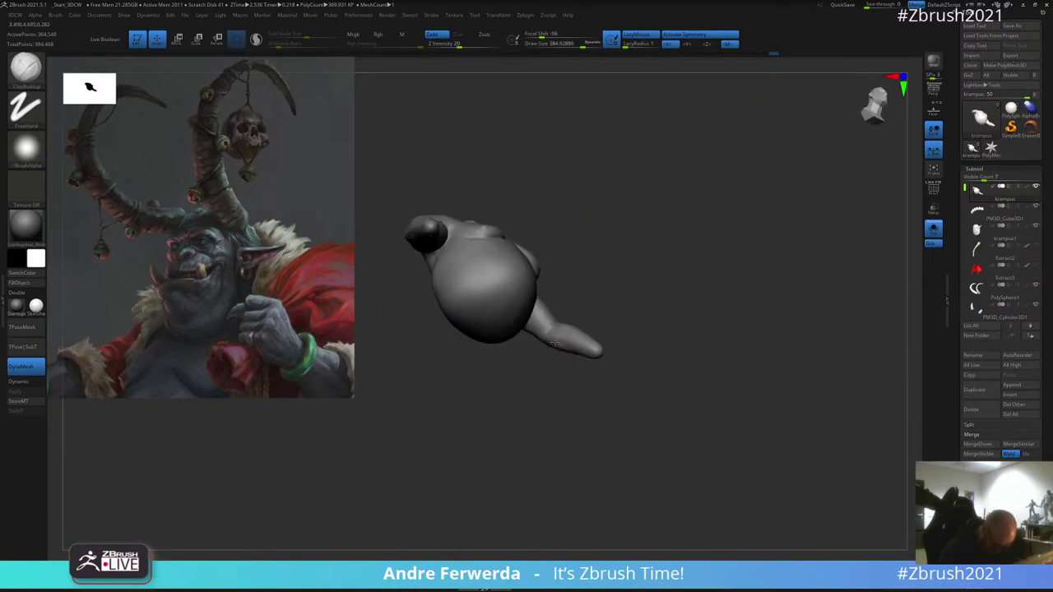
mouse_move(601, 283)
right_down()
mouse_move(560, 345)
mouse_move(563, 323)
mouse_move(561, 352)
right_up()
key(space)
drag(618, 313, 612, 313)
mouse_move(612, 313)
right_down()
mouse_move(653, 252)
mouse_move(653, 263)
right_up()
right_drag(648, 306, 651, 296)
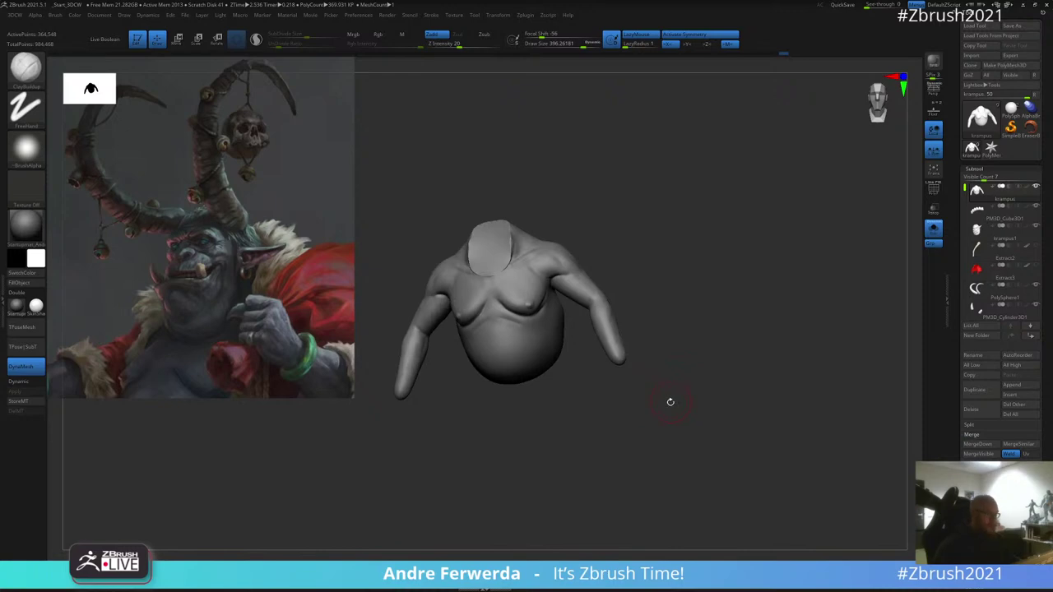
Step: Insert the Hand3 mesh at the ends of both forearms using the insert-mesh body parts brush with symmetry on
key(b)
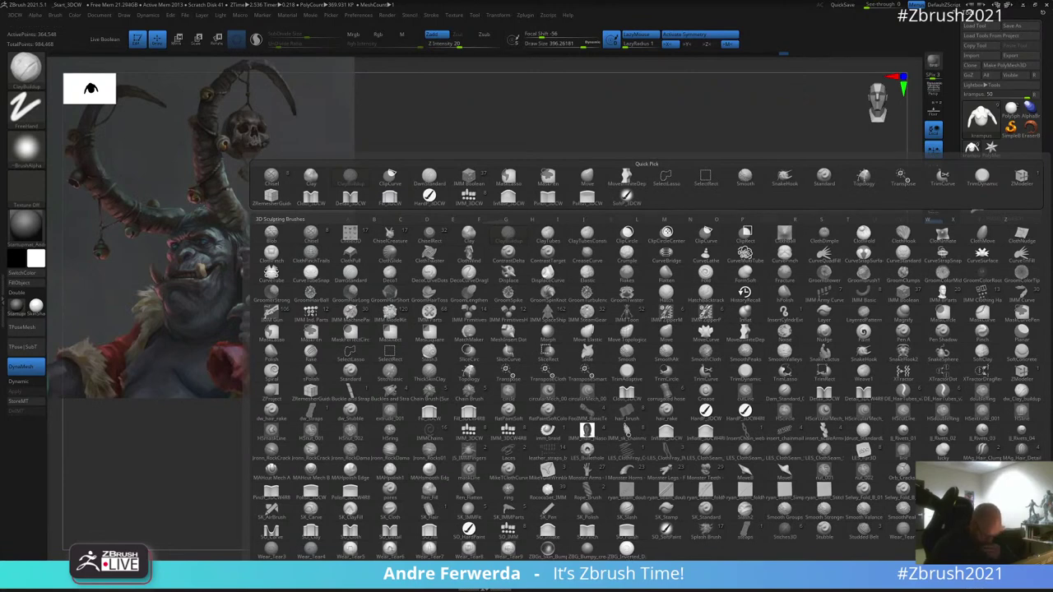
click(508, 512)
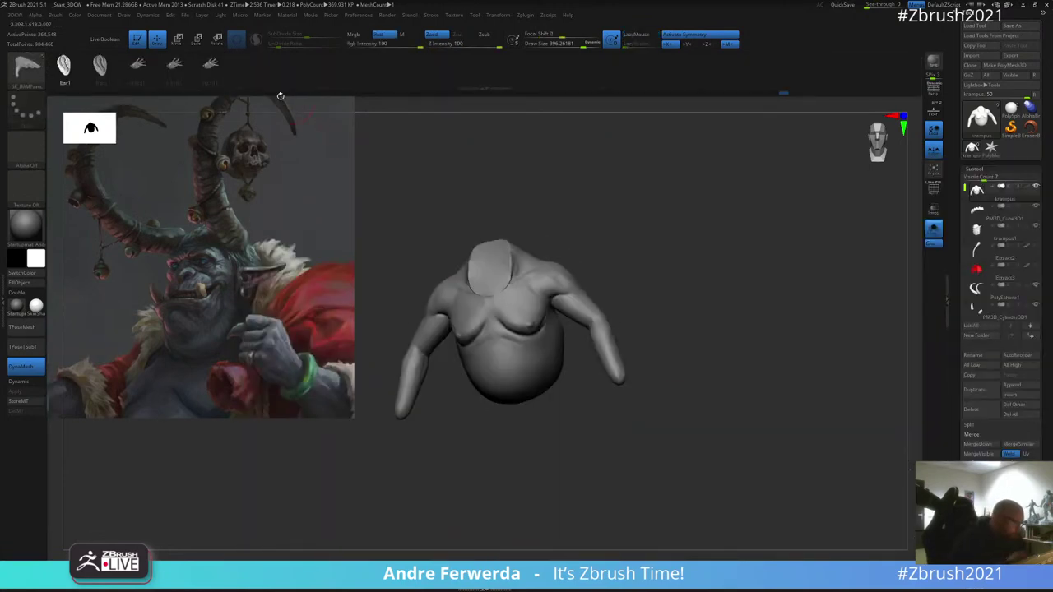
drag(342, 400, 691, 253)
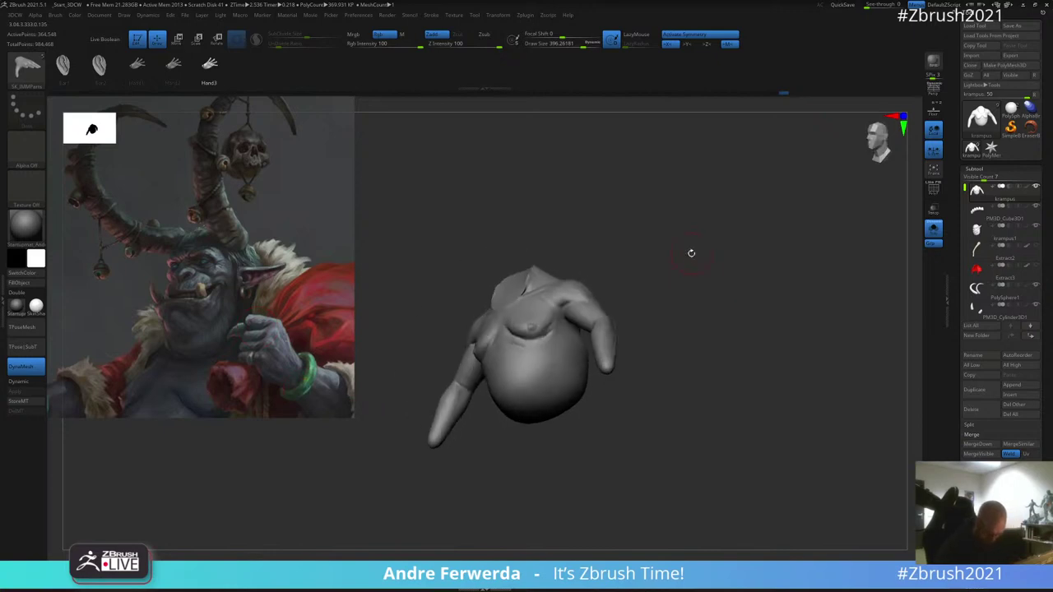
drag(608, 366, 588, 390)
Step: Scale the inserted hands down slightly and move them back against the wrists to fit the forearms
shift+drag(708, 354, 675, 319)
mouse_move(749, 275)
alt+mouse_down()
mouse_move(728, 262)
mouse_move(757, 285)
mouse_move(778, 252)
mouse_move(752, 183)
alt+mouse_up()
key(w)
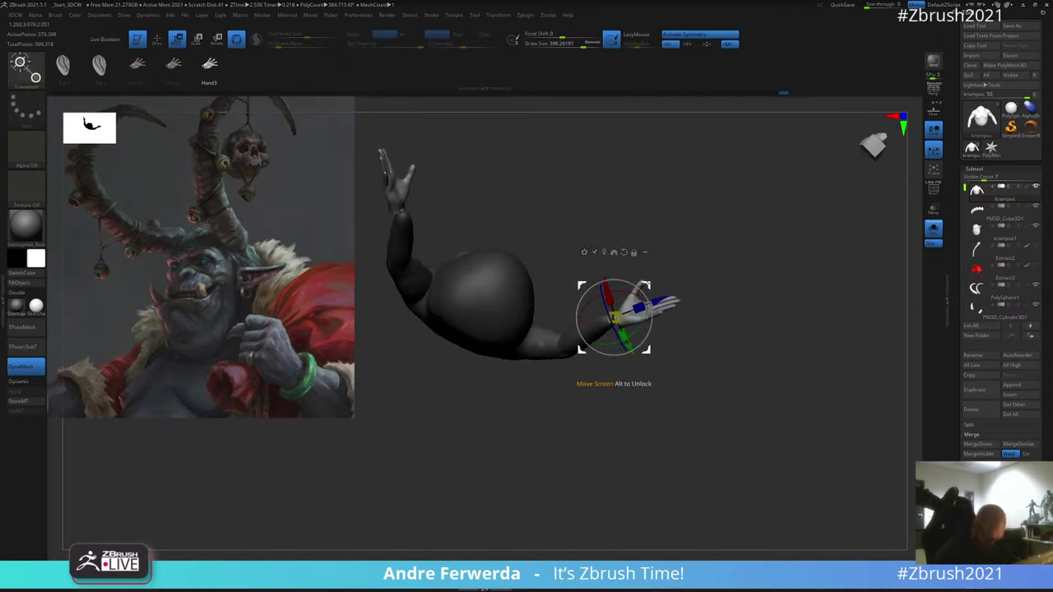
drag(647, 286, 637, 285)
drag(609, 332, 590, 317)
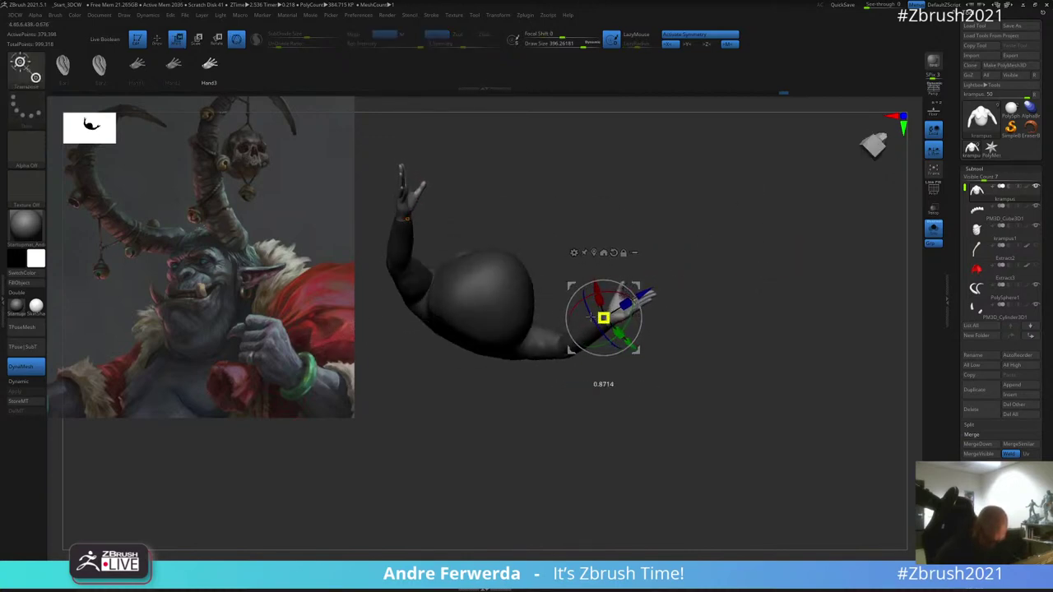
drag(636, 286, 637, 286)
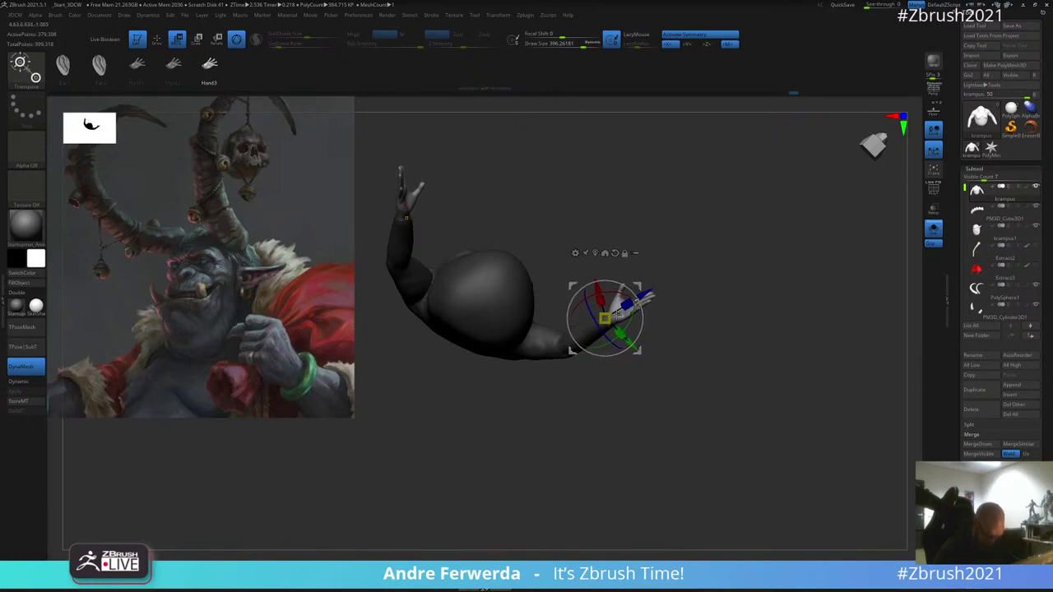
drag(607, 321, 612, 327)
key(q)
mouse_move(714, 257)
mouse_down()
mouse_move(717, 296)
mouse_move(742, 298)
mouse_up()
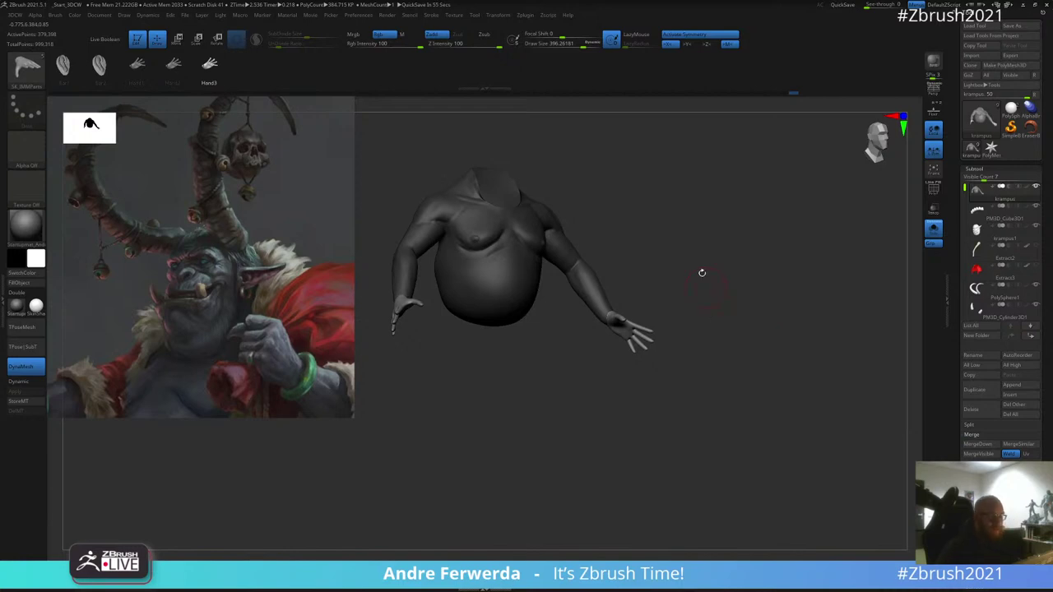
Step: Remesh the torso with DynaMesh so the inserted hands fuse with the forearms, ready for the ClayBuildup brush
mouse_move(726, 288)
right_down()
mouse_move(724, 279)
mouse_move(735, 325)
mouse_move(744, 292)
right_up()
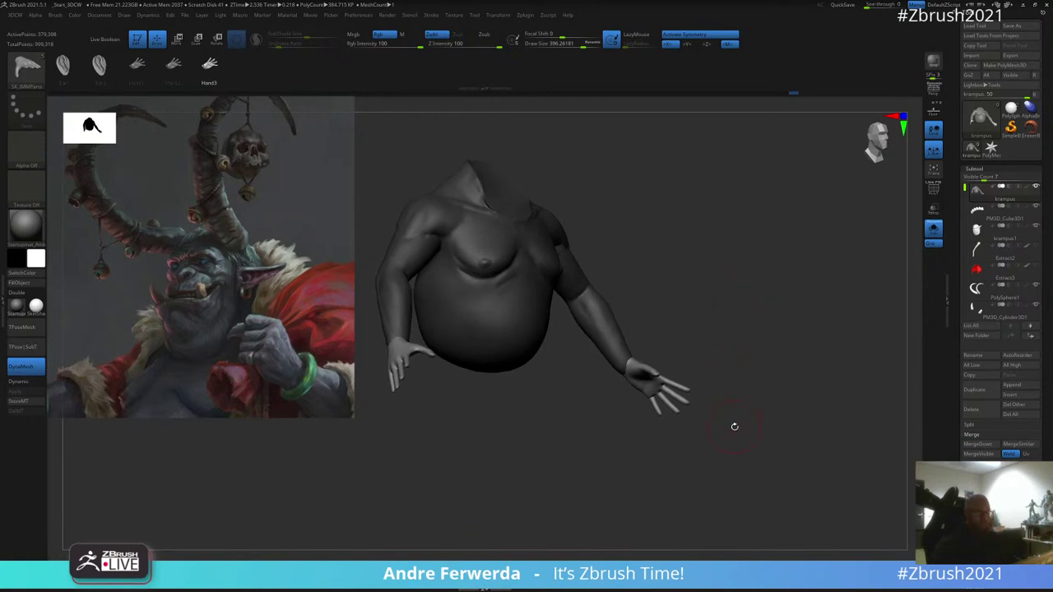
right_drag(745, 392, 687, 258)
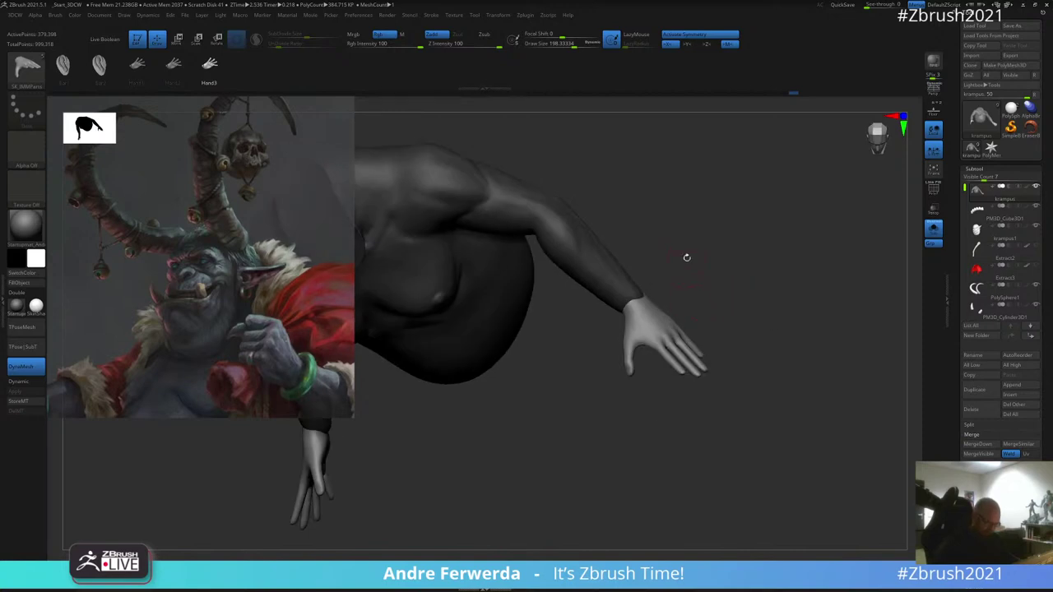
click(317, 573)
right_drag(690, 205, 680, 242)
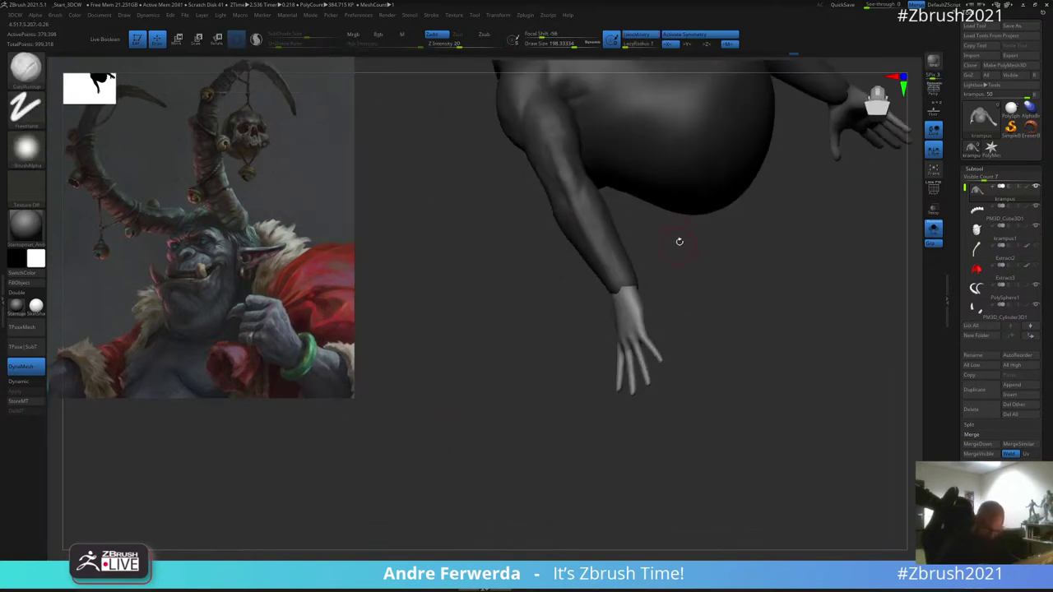
ctrl+drag(669, 270, 695, 288)
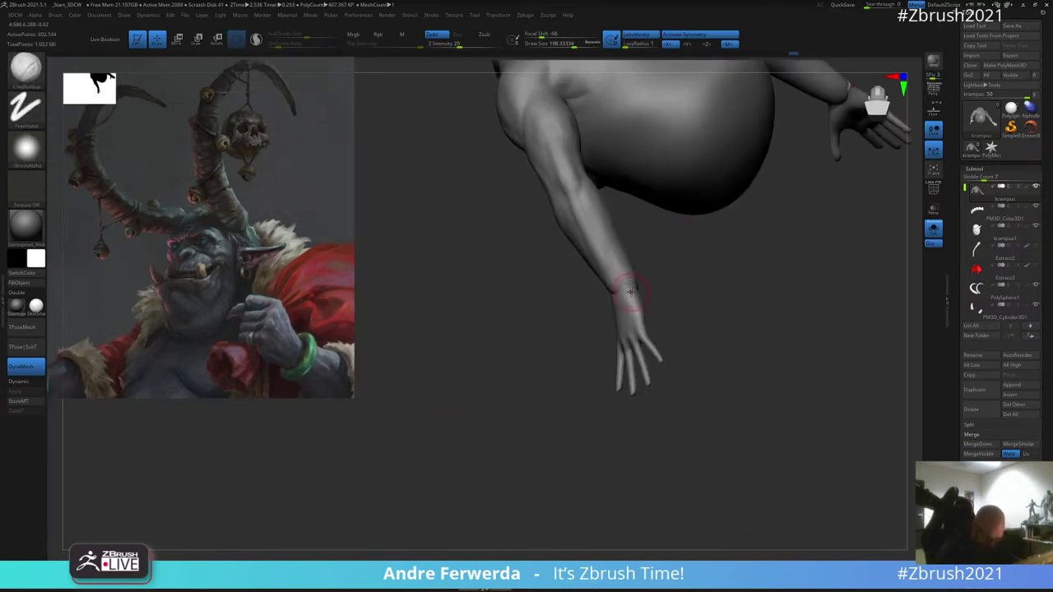
Step: Smooth the seam around the wrists where the hands join the forearms, working from several sides
mouse_move(628, 283)
shift+mouse_down()
mouse_move(628, 293)
mouse_move(622, 283)
shift+mouse_up()
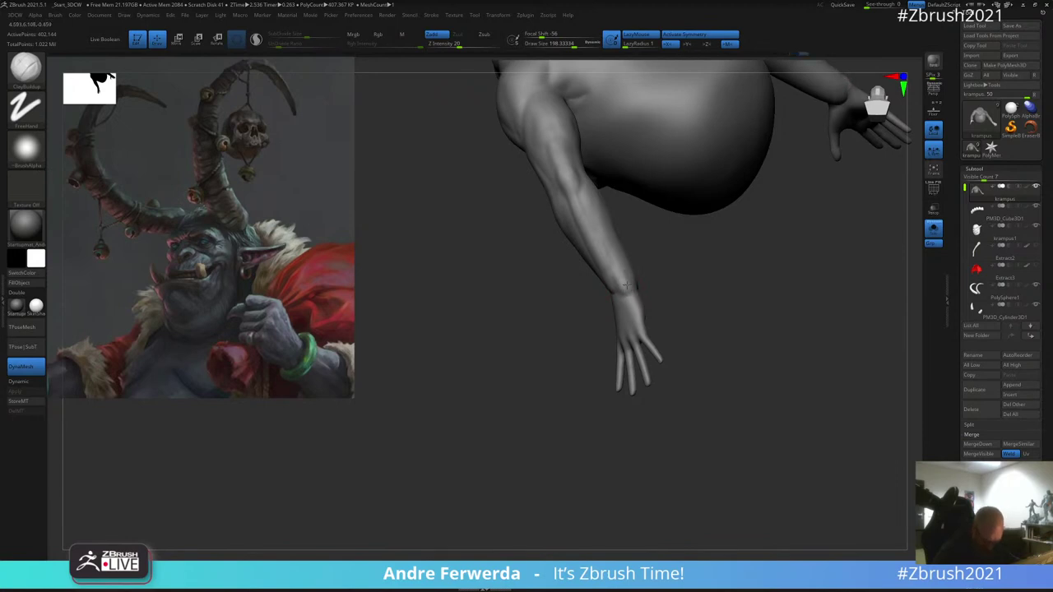
right_drag(665, 265, 606, 324)
right_drag(646, 258, 632, 283)
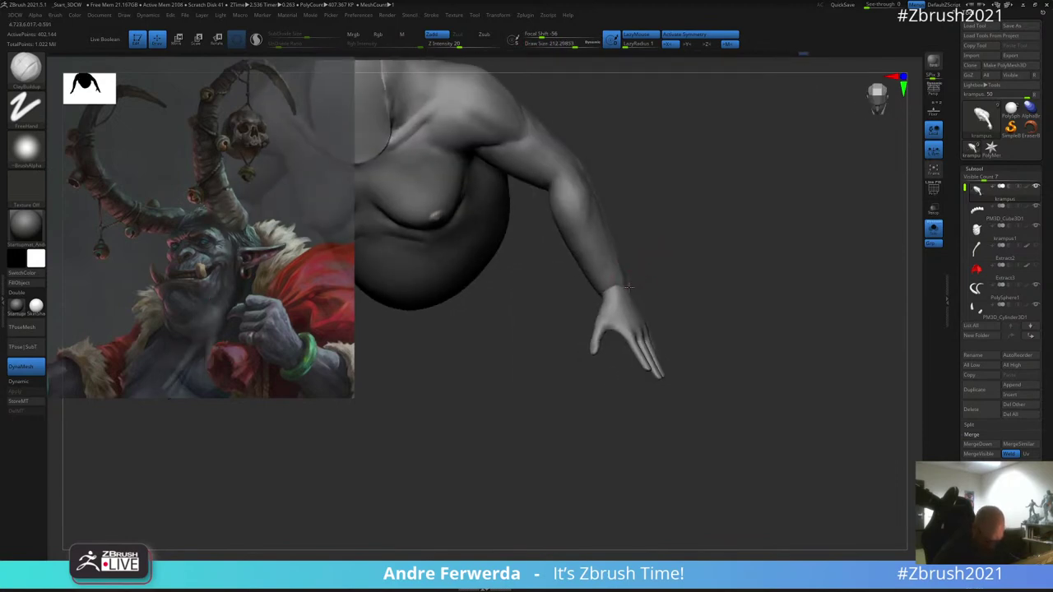
shift+drag(616, 282, 618, 290)
right_drag(642, 278, 604, 301)
shift+drag(626, 288, 623, 297)
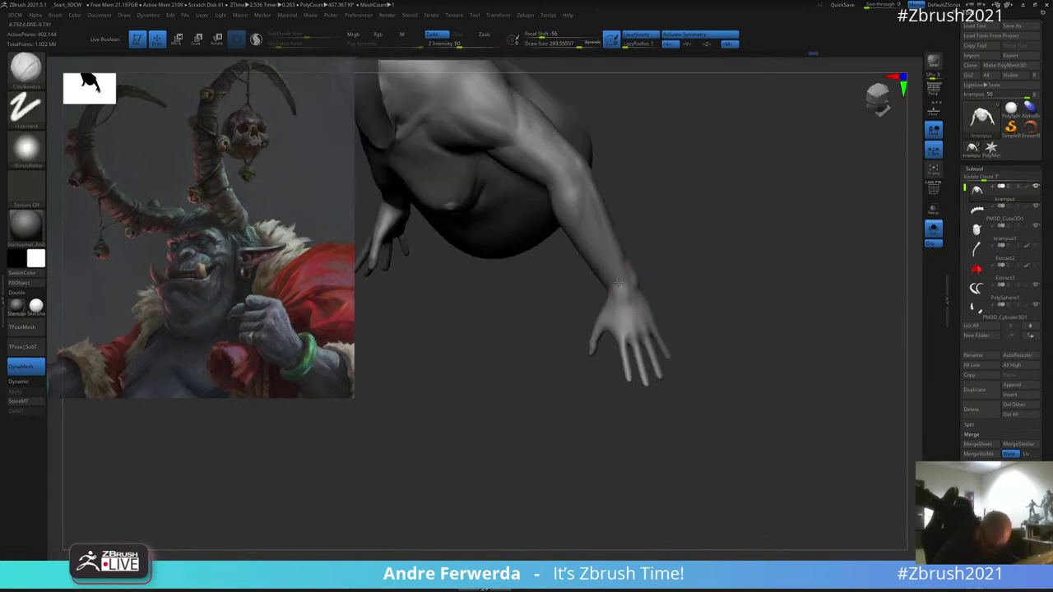
Step: Examine the blended wrists and hands from below, from the side and from above
right_drag(625, 306, 663, 260)
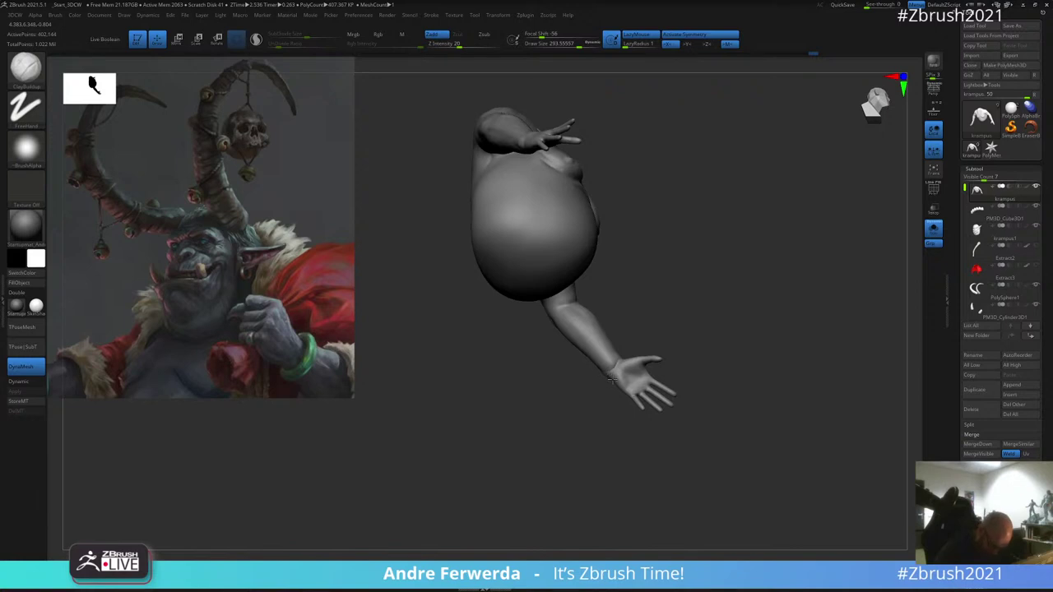
right_drag(623, 373, 636, 244)
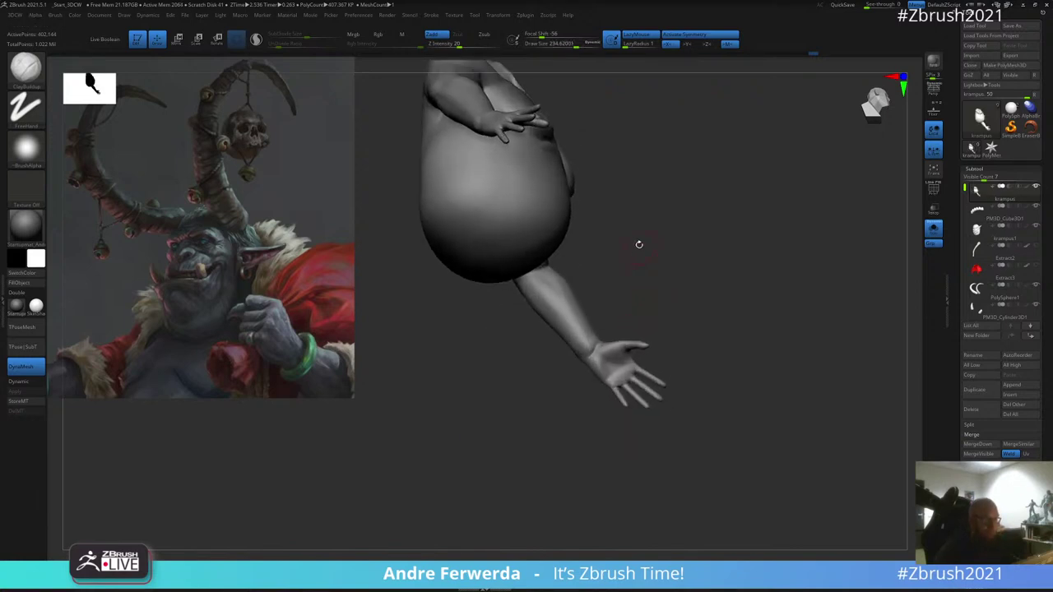
mouse_move(645, 298)
right_down()
mouse_move(603, 346)
mouse_move(658, 366)
mouse_move(667, 317)
mouse_move(696, 284)
mouse_move(664, 266)
mouse_move(679, 251)
mouse_move(669, 261)
right_up()
right_click(677, 276)
right_click(679, 251)
key([)
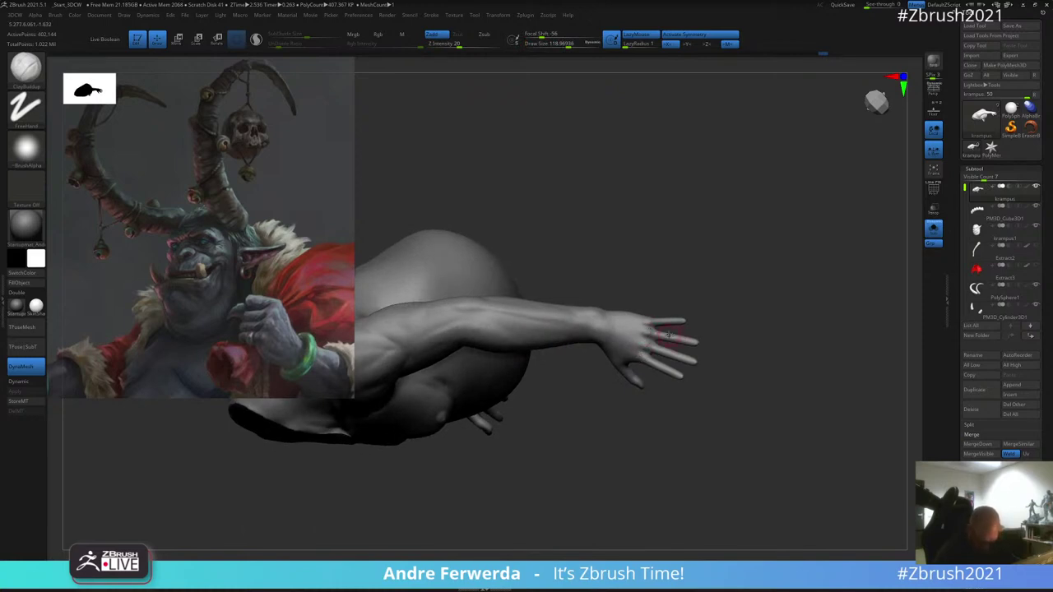
mouse_move(698, 294)
right_down()
mouse_move(709, 256)
mouse_move(735, 344)
mouse_move(767, 310)
mouse_move(743, 221)
mouse_move(683, 270)
mouse_move(433, 547)
right_up()
right_click(689, 268)
key(])
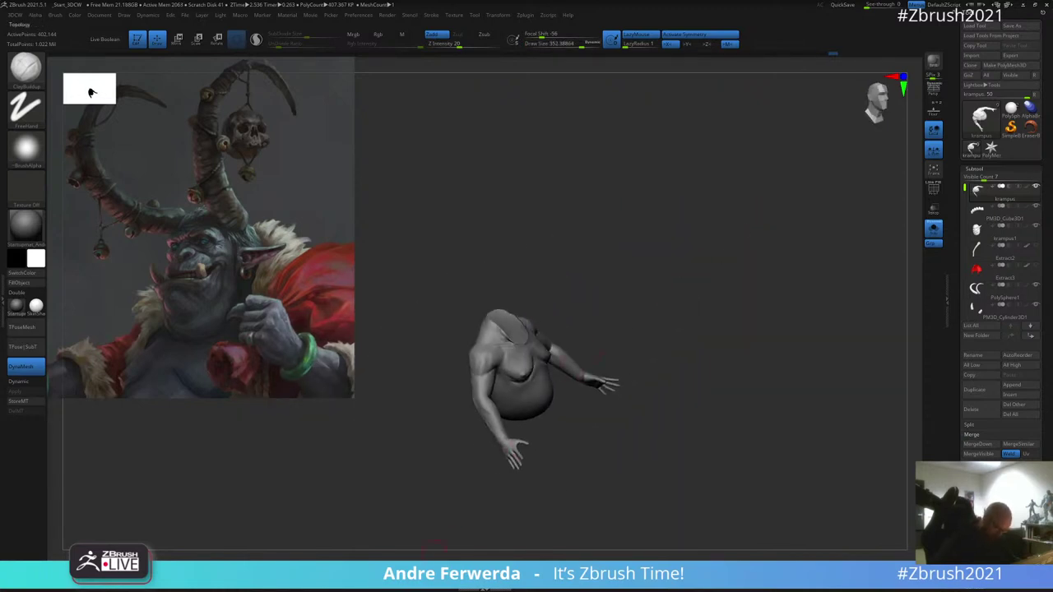
Step: Add volume to the arms with the Inflate_3DCW brush and turn off Solo mode to show the head and horns
click(246, 566)
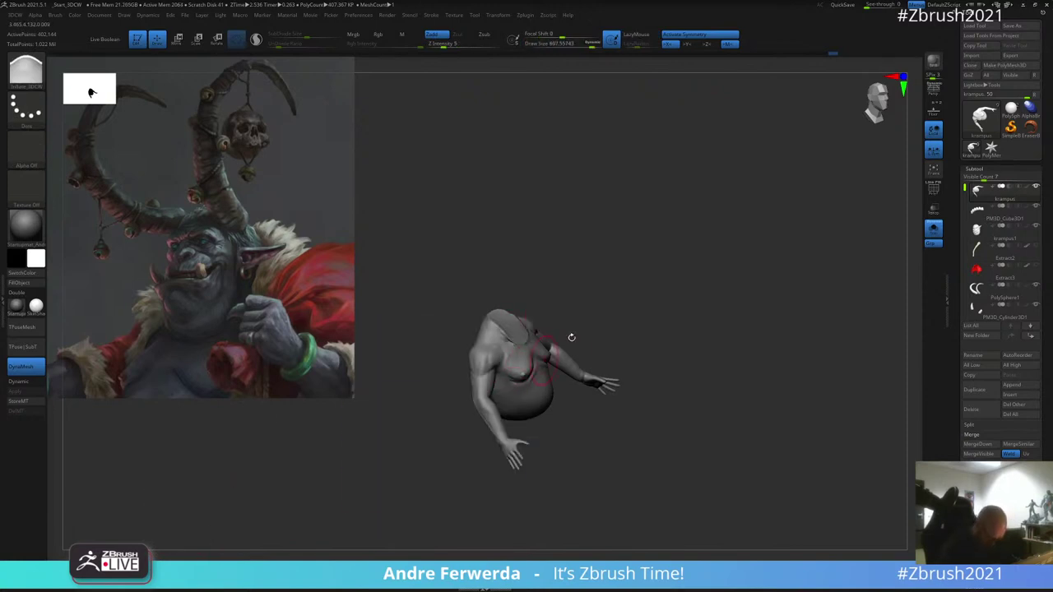
drag(580, 310, 574, 336)
right_drag(594, 365, 603, 356)
mouse_move(614, 276)
right_down()
mouse_move(566, 337)
mouse_move(546, 263)
mouse_move(562, 206)
mouse_move(679, 239)
mouse_move(719, 201)
right_up()
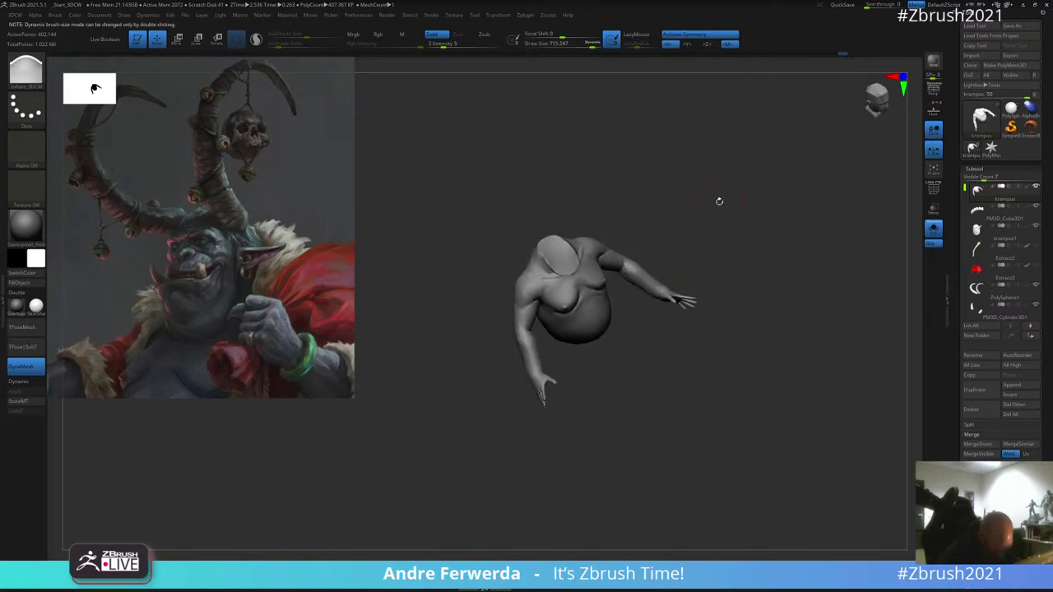
click(933, 229)
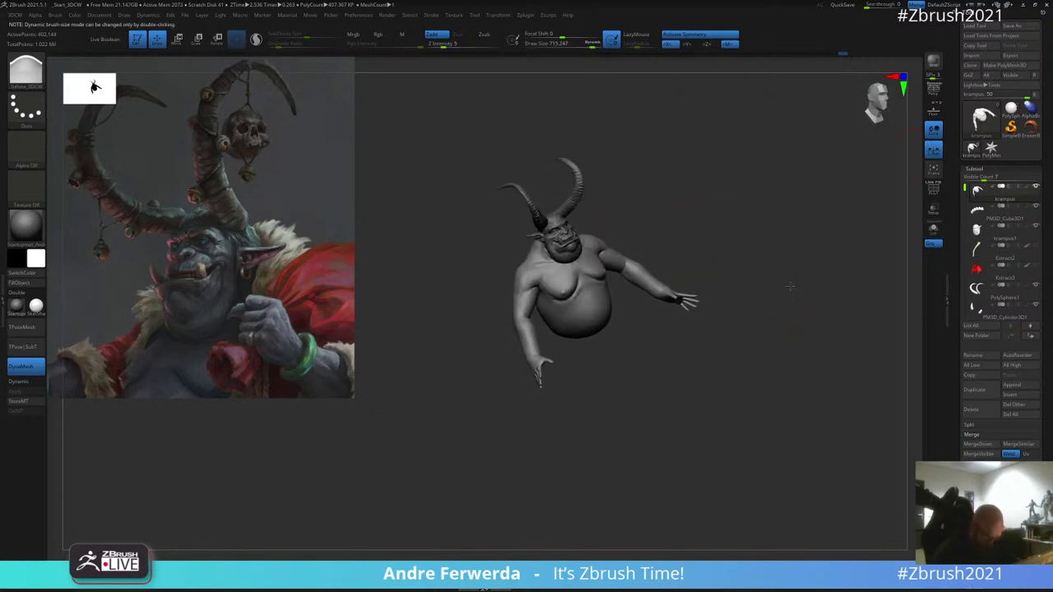
right_click(699, 342)
mouse_move(790, 286)
ctrl+right_down()
mouse_move(777, 257)
mouse_move(776, 305)
mouse_move(757, 288)
ctrl+right_up()
right_click(617, 440)
click(618, 436)
right_drag(707, 334, 755, 332)
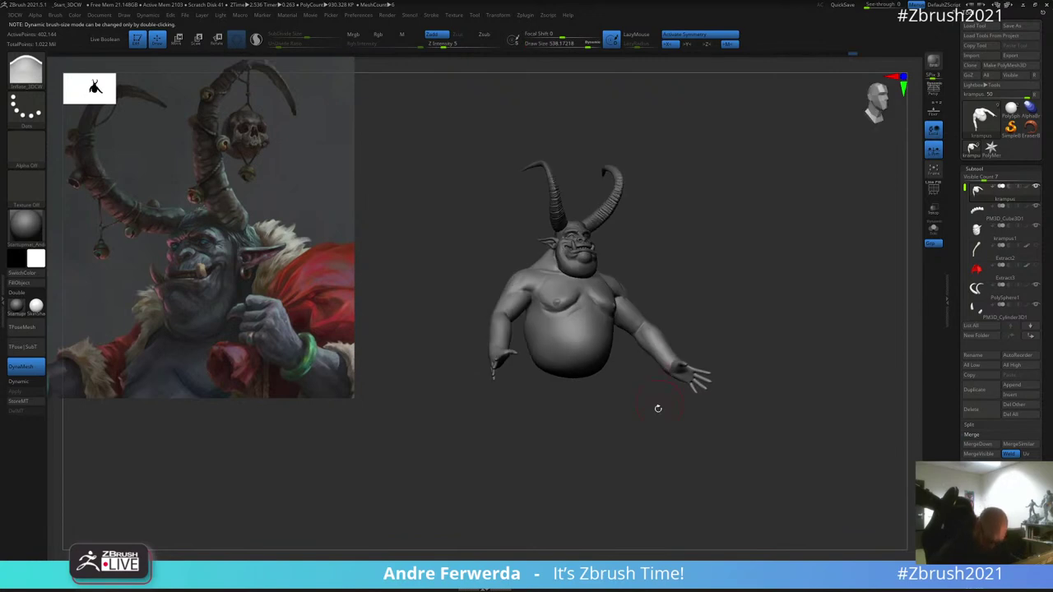
Step: Adjust the shape of the forearm near the wrist with the Move brush, reducing the brush size
click(138, 564)
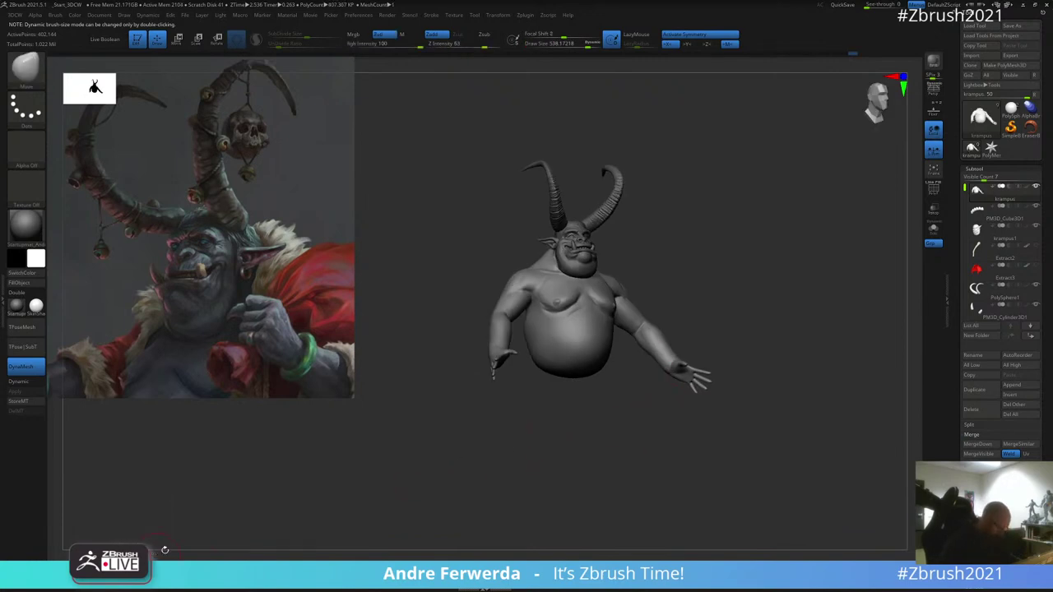
mouse_move(698, 276)
right_down()
mouse_move(726, 277)
mouse_move(666, 372)
right_up()
key(space)
click(668, 374)
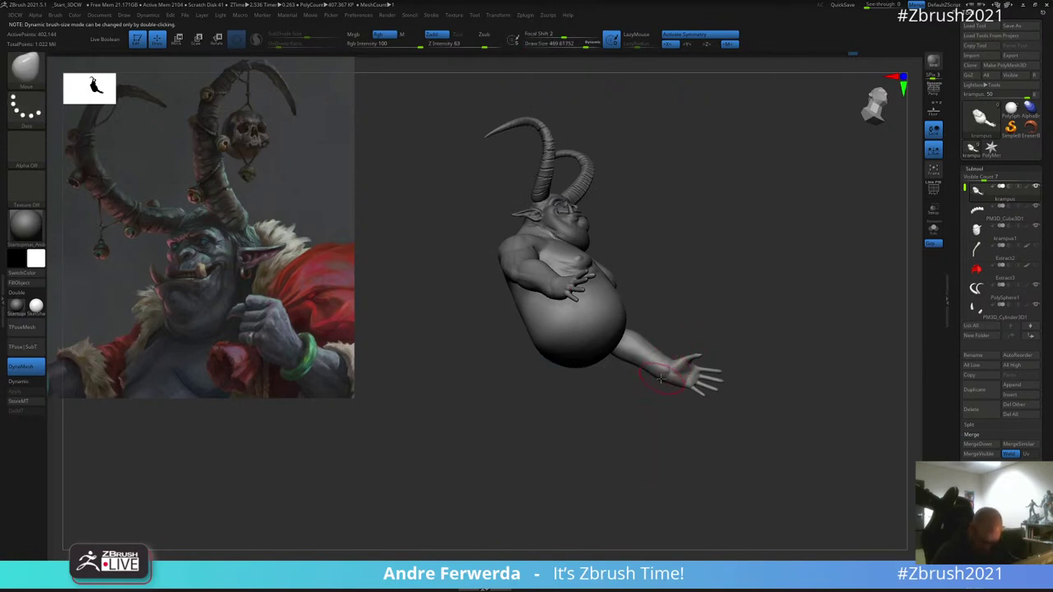
key(bracketleft)
key(bracketleft)
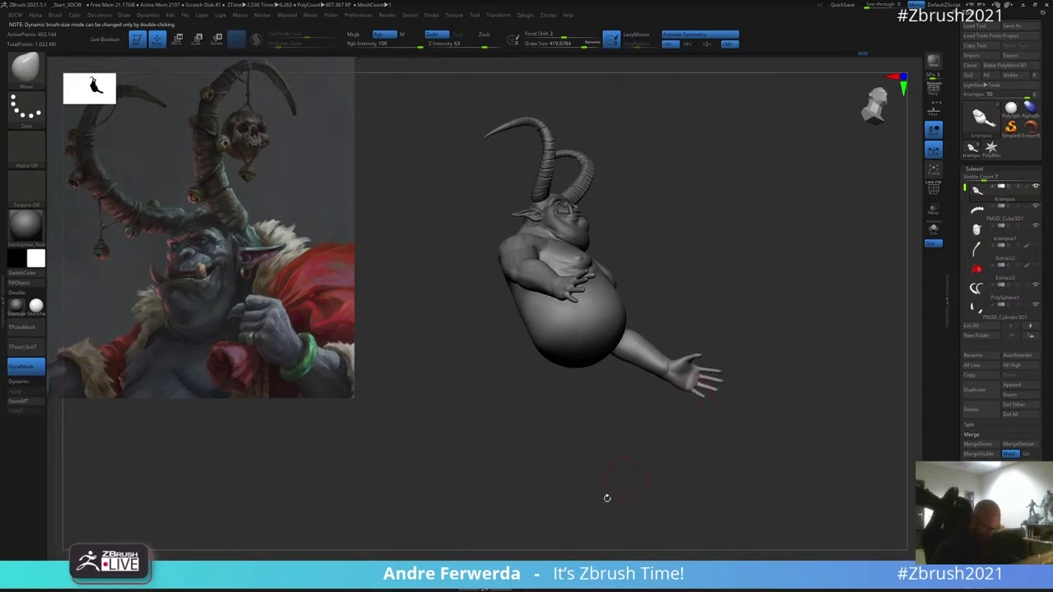
Step: Thicken the palm and fingers of both hands symmetrically with the Inflat brush
key(b)
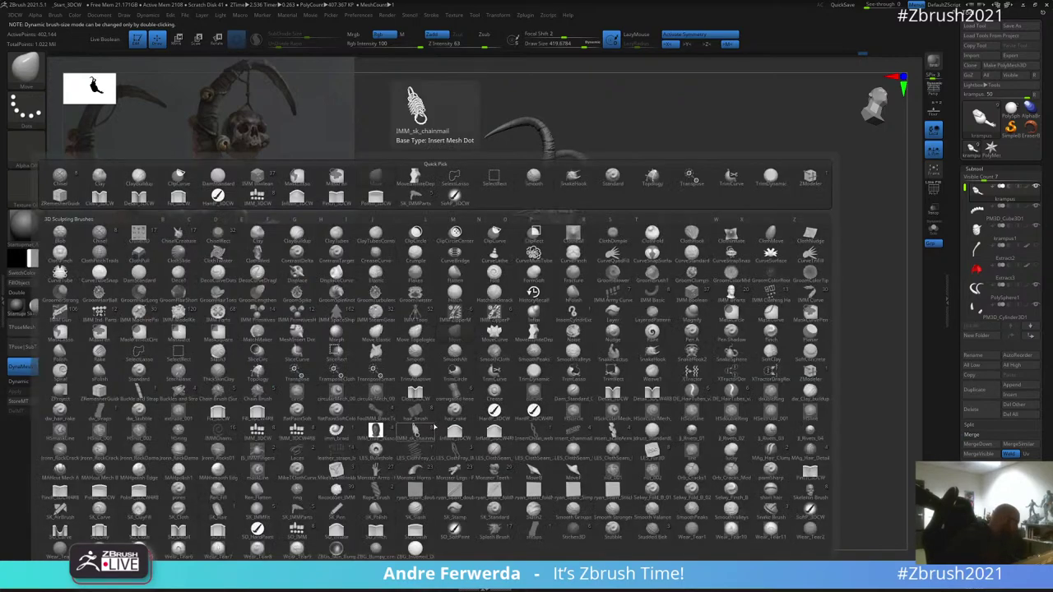
key(i)
click(533, 315)
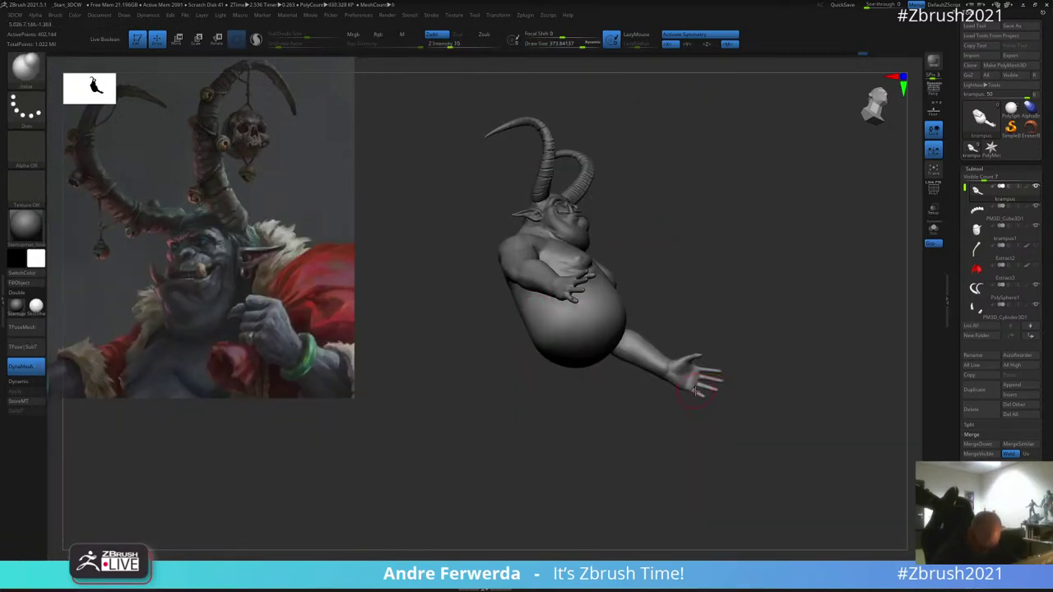
mouse_move(706, 394)
mouse_down()
mouse_move(707, 316)
mouse_move(713, 367)
mouse_up()
key(space)
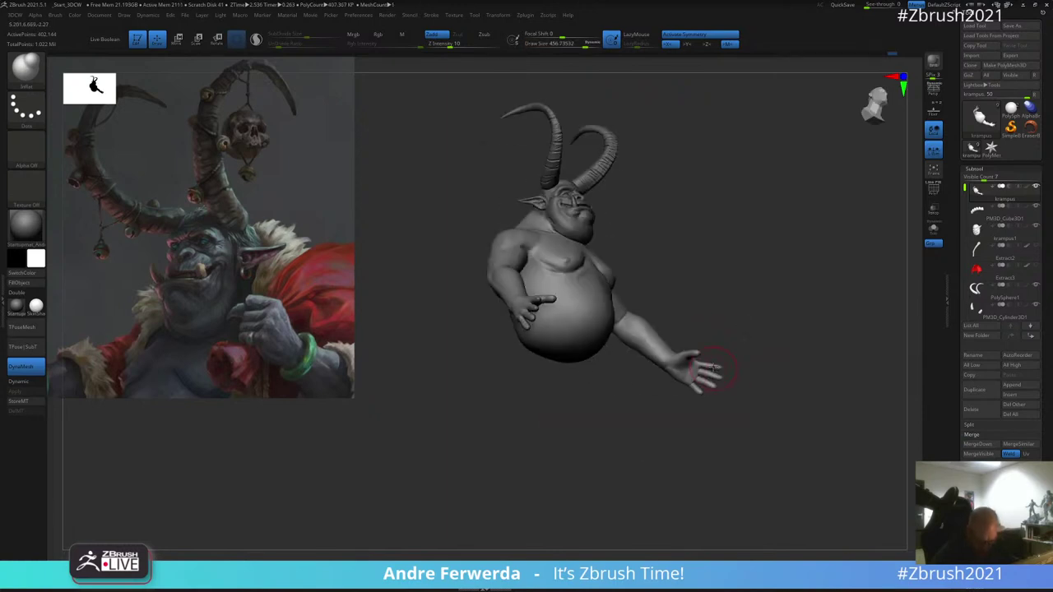
drag(747, 311, 717, 362)
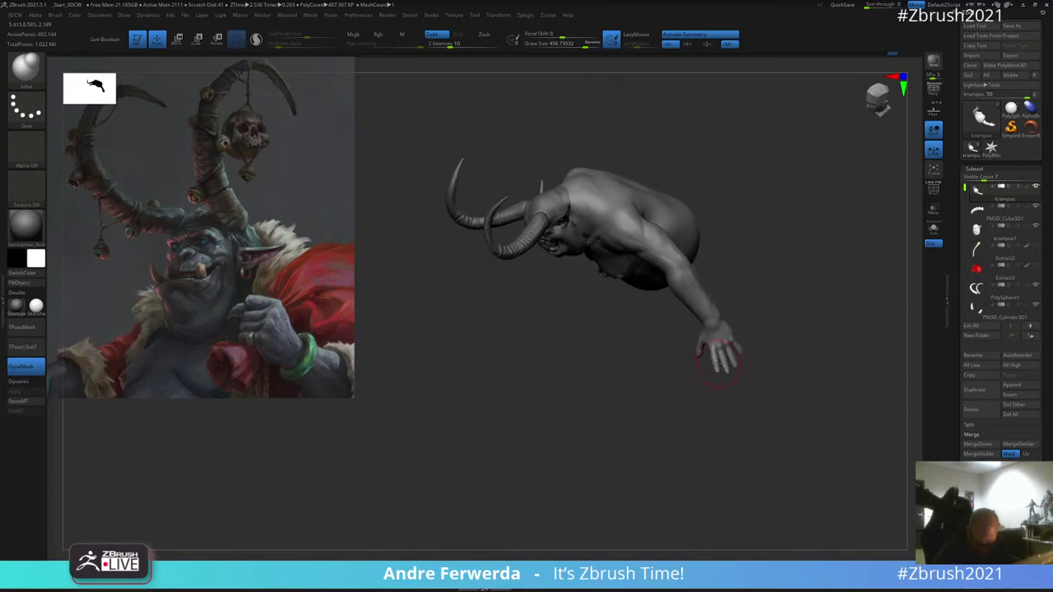
Step: Inflate the wrists, forearms and upper arms up to the shoulders to make them heavier
drag(726, 321, 679, 338)
key(shift)
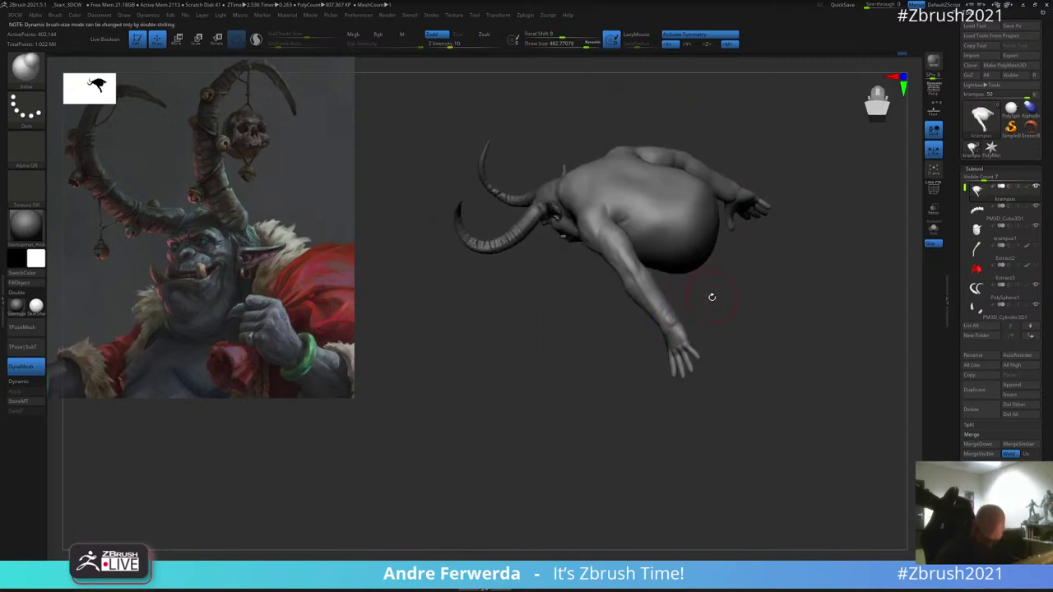
key(shift)
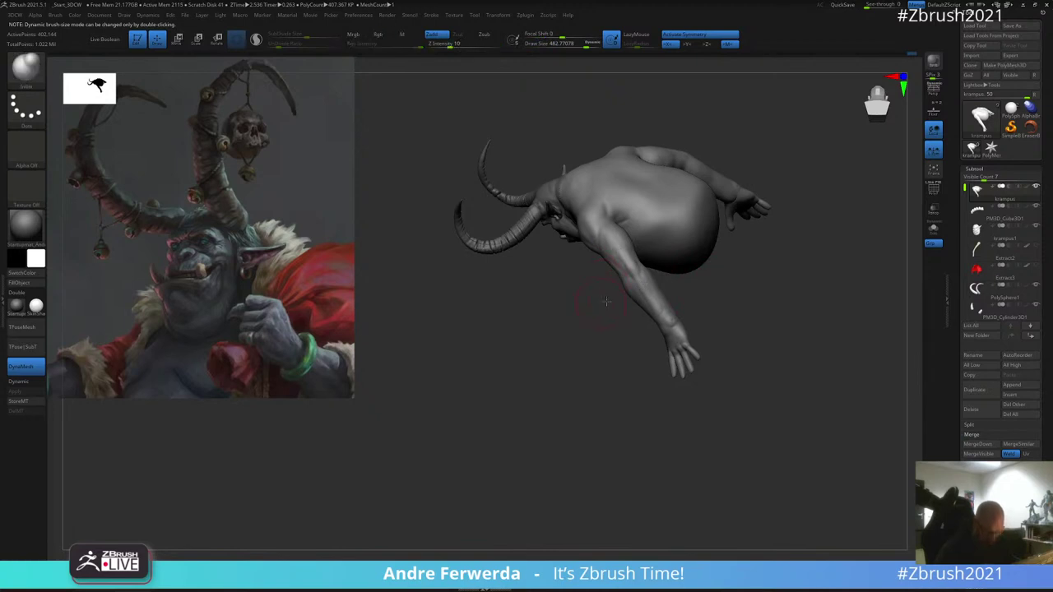
right_drag(616, 248, 635, 301)
mouse_move(591, 357)
mouse_down()
mouse_move(643, 232)
mouse_move(619, 252)
mouse_up()
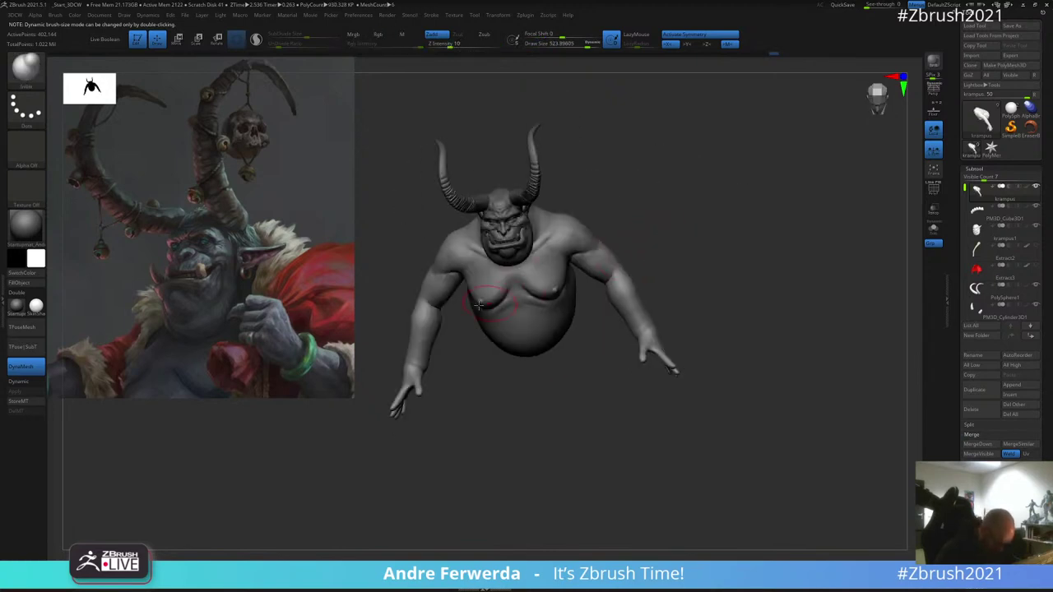
Step: Bulk up the forearms from the front with the Inflat brush, varying the draw size
key(space)
drag(402, 355, 411, 356)
mouse_move(435, 302)
mouse_down()
mouse_move(438, 337)
mouse_move(493, 359)
mouse_up()
right_drag(493, 359, 708, 261)
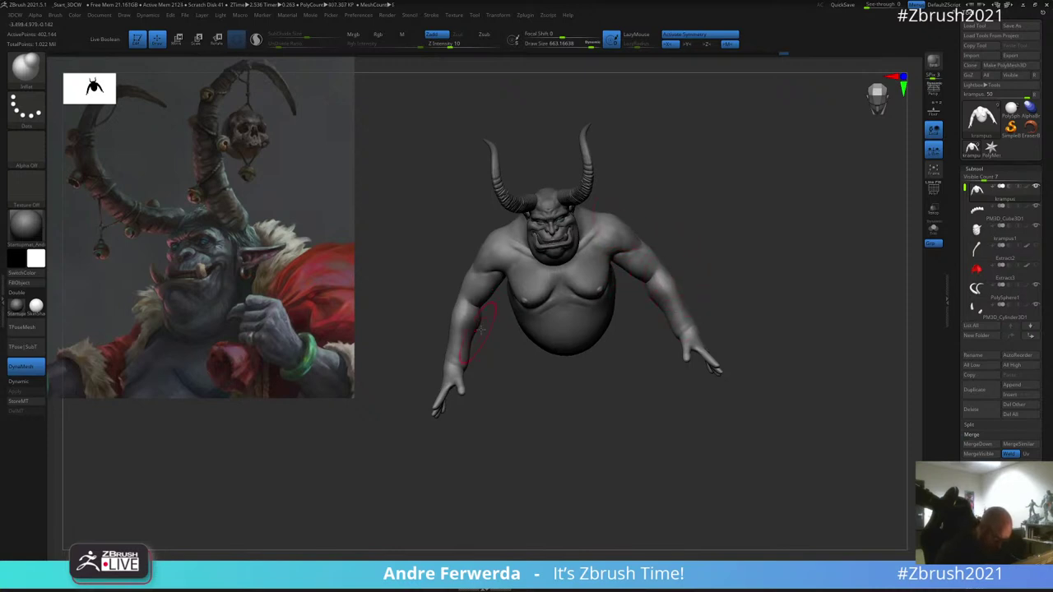
drag(491, 350, 496, 366)
key(s)
drag(496, 366, 486, 368)
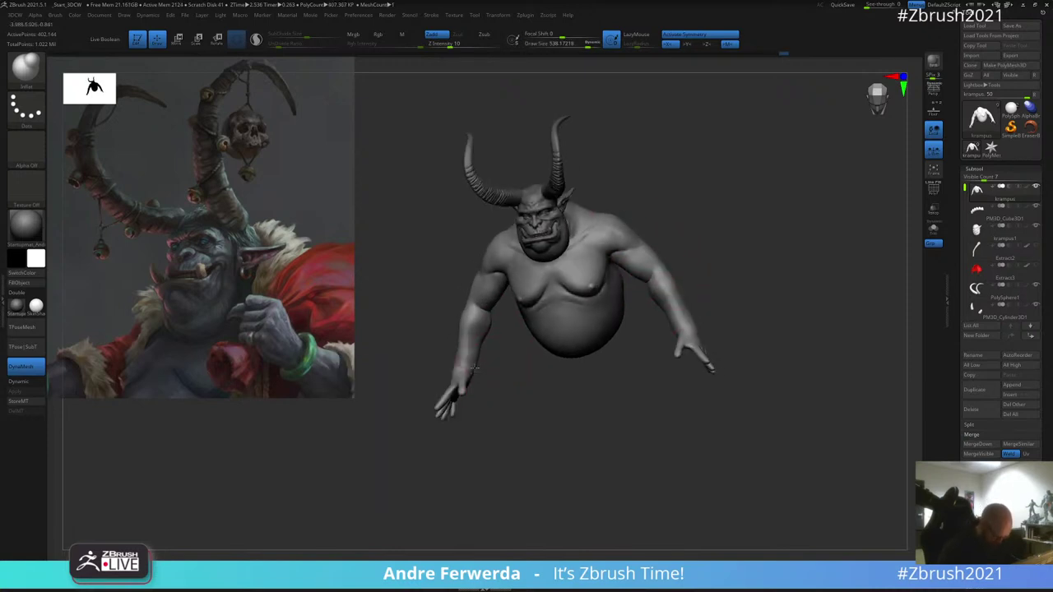
Step: Remesh the body with DynaMesh and smooth the thickened forearm
right_drag(474, 368, 486, 392)
key(ctrl)
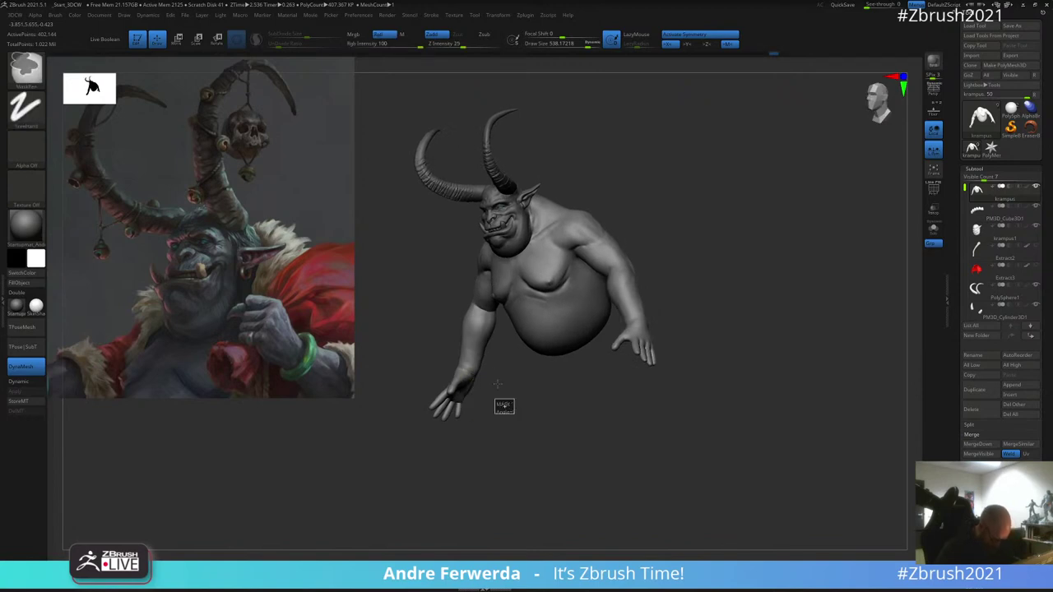
key(space)
mouse_move(497, 384)
ctrl+mouse_down()
mouse_move(505, 395)
mouse_move(492, 382)
ctrl+mouse_up()
key(shift)
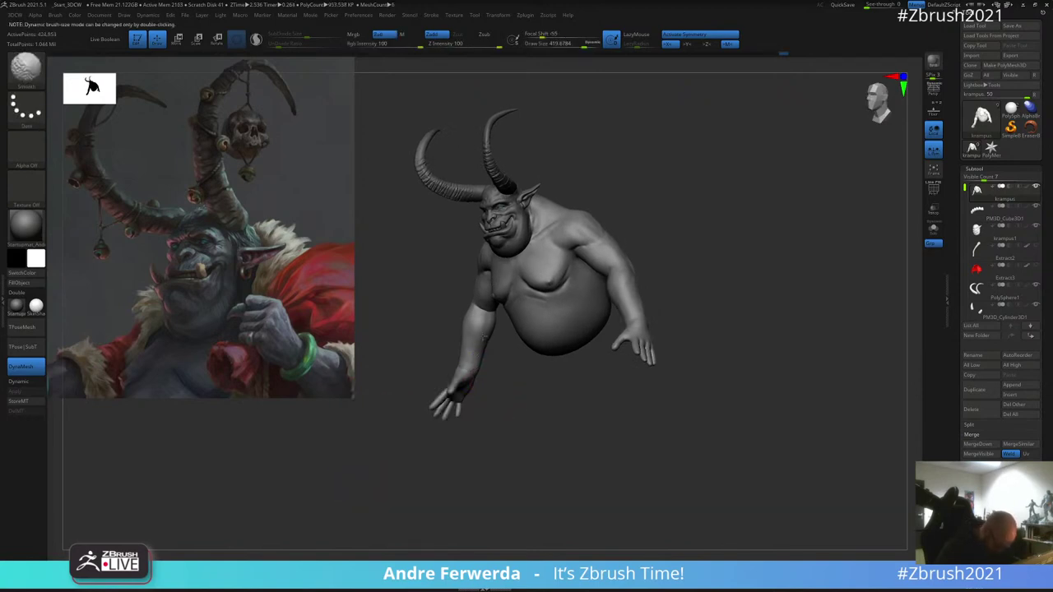
Step: Adjust the Inflat brush settings and add more volume to the arms and upper body
drag(625, 217, 672, 219)
key(shift)
key(space)
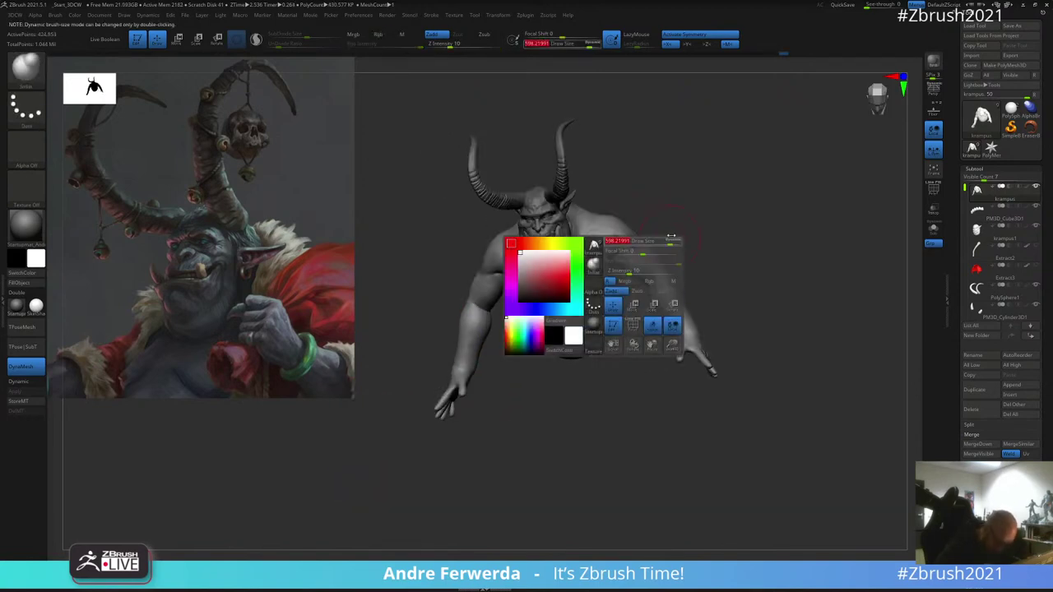
drag(614, 272, 626, 273)
right_drag(665, 198, 652, 213)
mouse_move(712, 150)
right_down()
mouse_move(659, 206)
mouse_move(751, 188)
mouse_move(726, 280)
mouse_move(758, 326)
right_up()
key([)
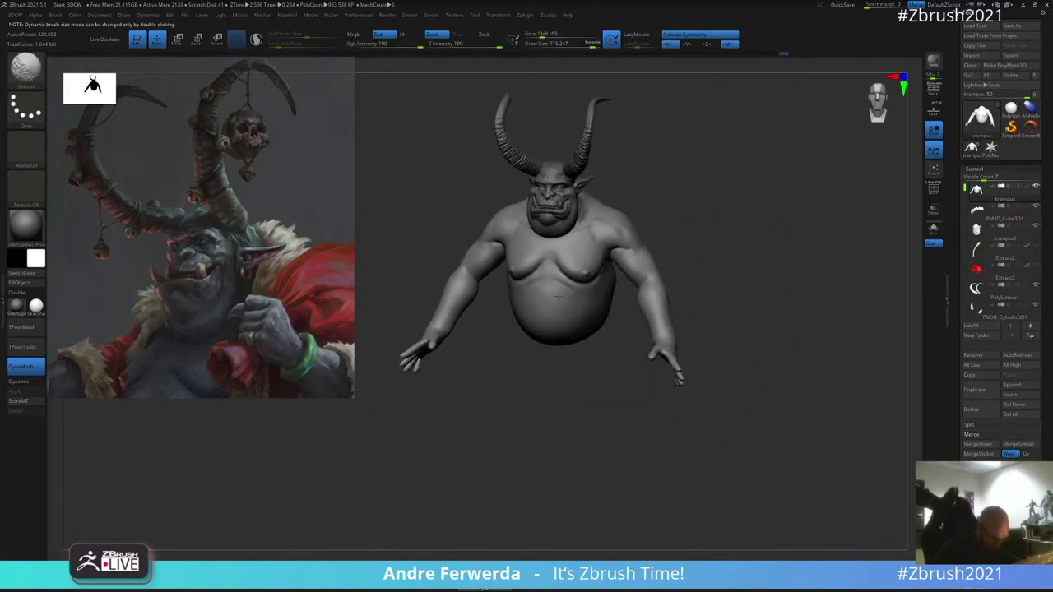
Step: Inflate the belly and smooth the transitions across the belly, chest and shoulders
drag(692, 211, 726, 211)
key(space)
click(661, 236)
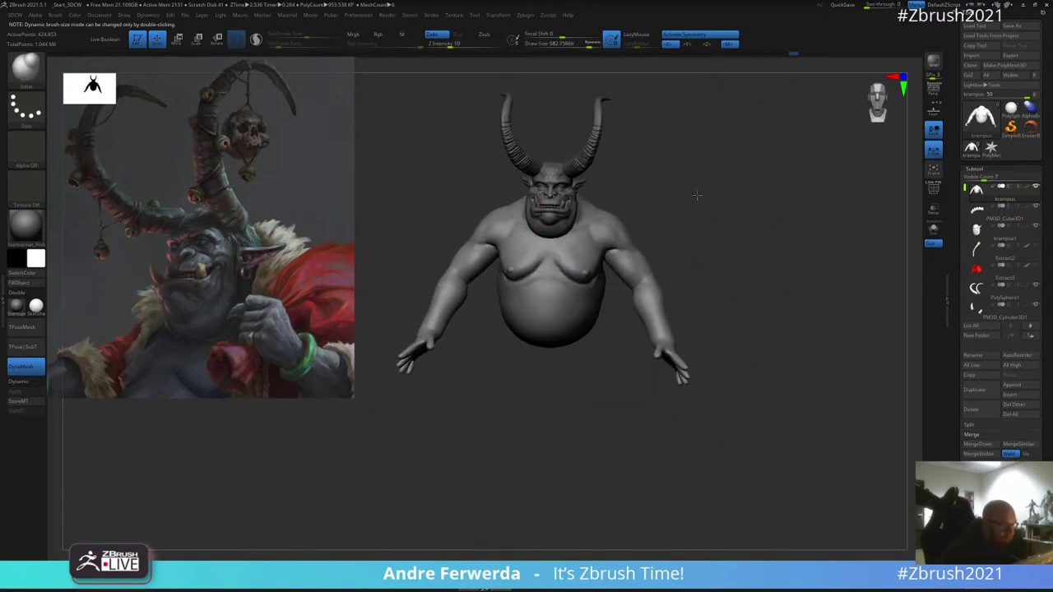
right_drag(696, 195, 609, 164)
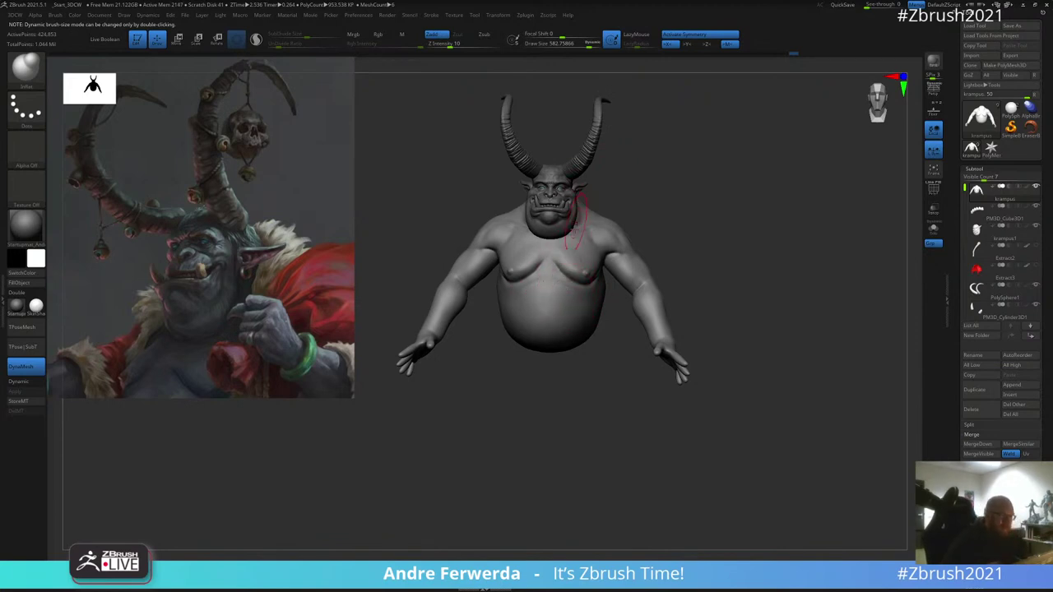
key(shift)
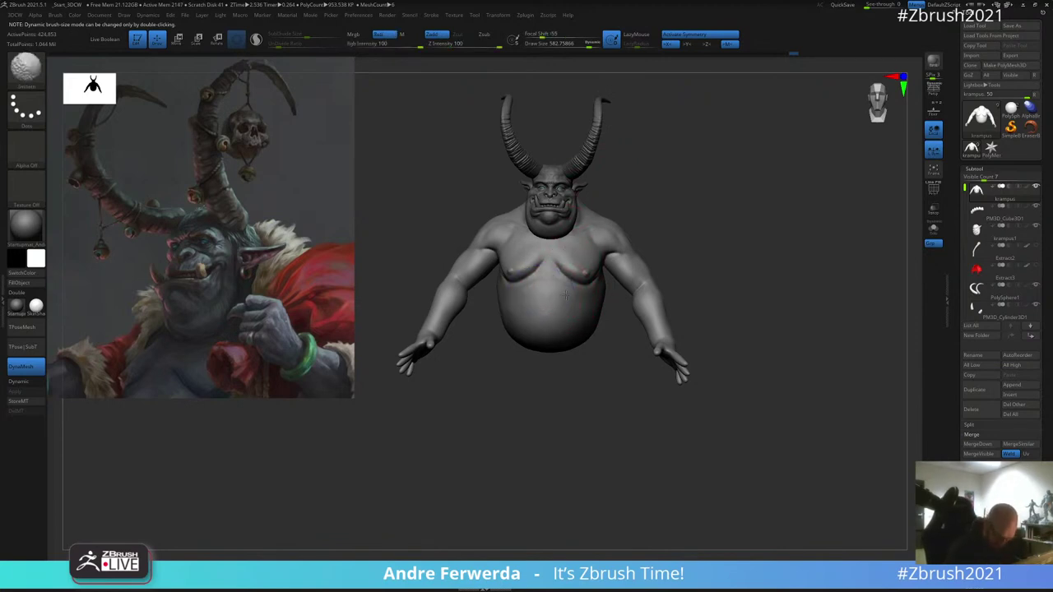
ctrl+right_drag(550, 335, 602, 291)
key(shift)
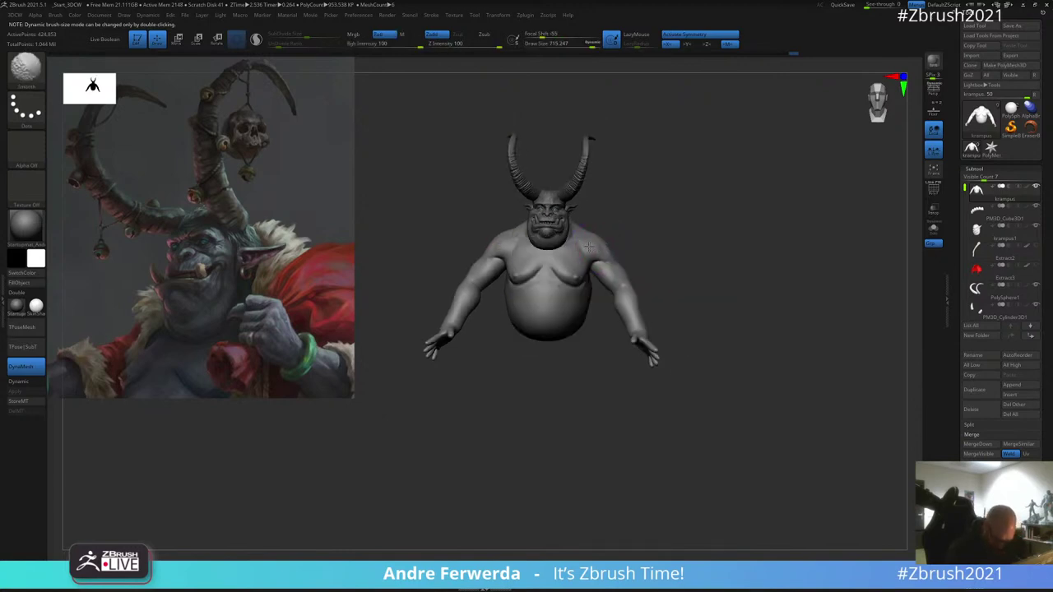
Step: Reshape the upper arms and forearms from the front with the Move brush, varying the draw size
click(123, 572)
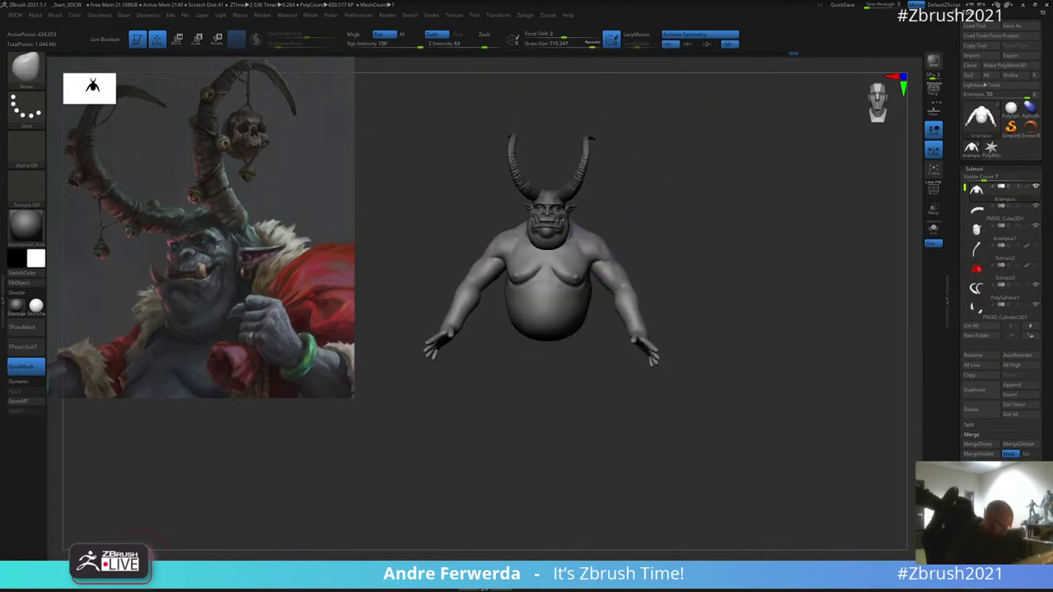
key(space)
key(space)
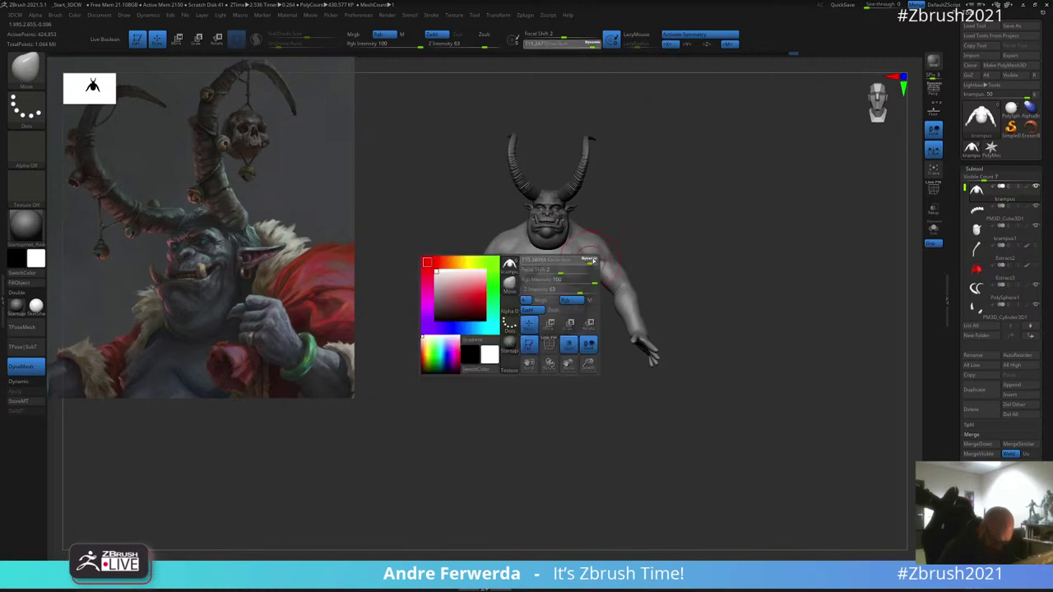
key(space)
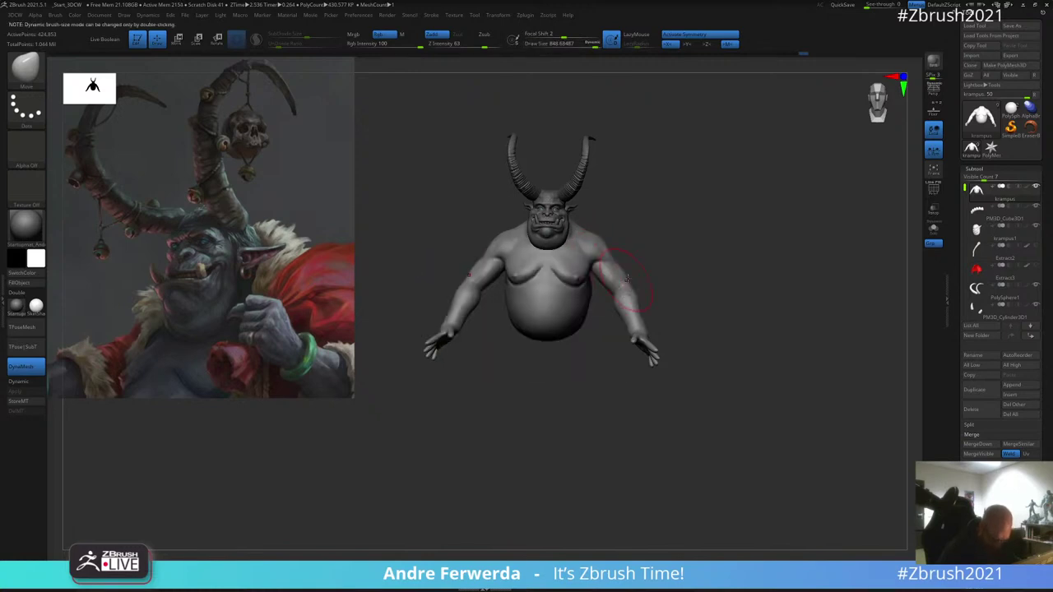
right_drag(647, 271, 625, 307)
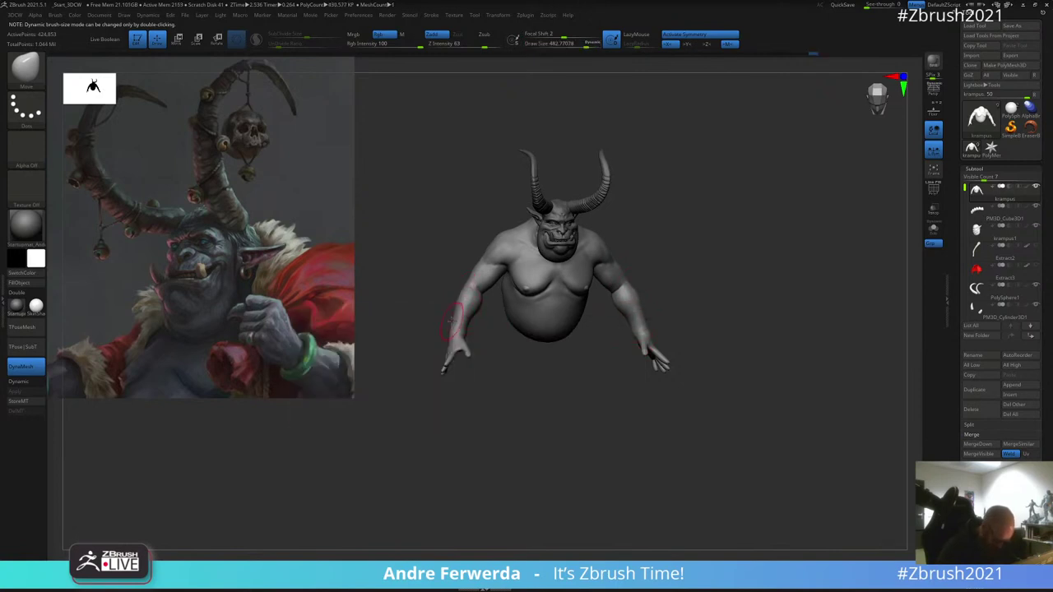
key(space)
key(space)
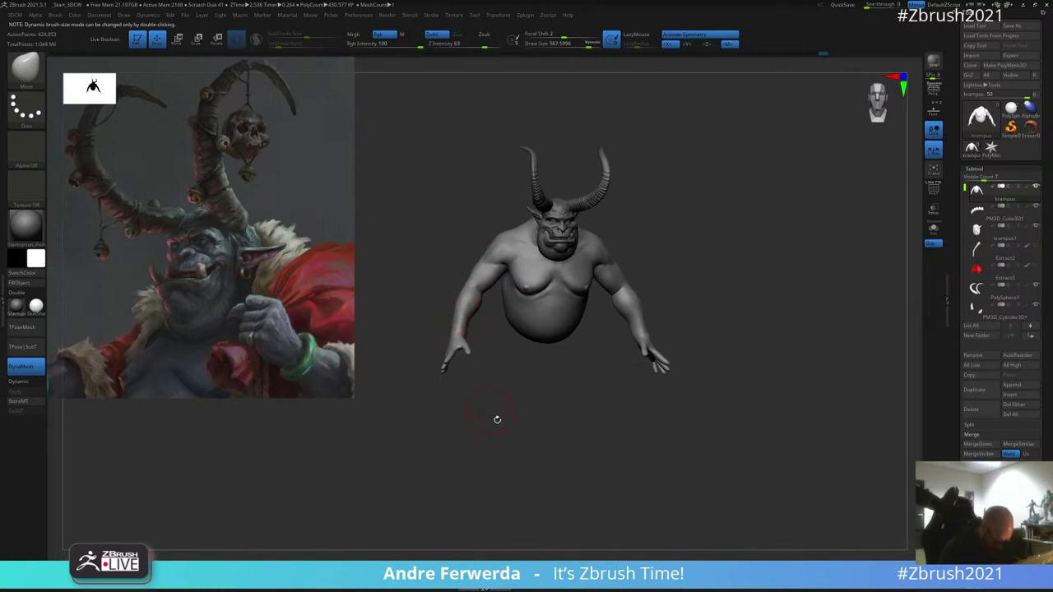
Step: Refine the surfaces of the back and shoulders with the custom 3DCW brush at Z Intensity 10
mouse_move(497, 419)
alt+mouse_down()
mouse_move(623, 258)
mouse_move(689, 244)
mouse_move(663, 252)
mouse_move(663, 239)
mouse_move(687, 298)
mouse_move(595, 266)
mouse_move(579, 298)
alt+mouse_up()
key(space)
key(space)
mouse_move(598, 280)
mouse_down()
mouse_move(586, 279)
mouse_move(358, 547)
mouse_up()
mouse_move(588, 249)
mouse_down()
mouse_move(545, 310)
mouse_move(568, 358)
mouse_up()
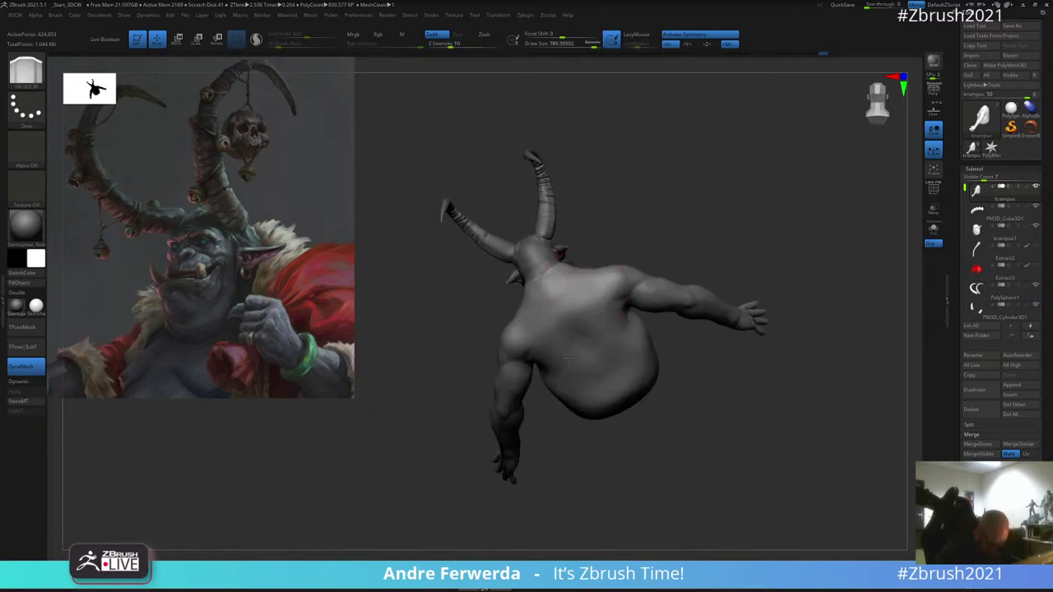
mouse_move(652, 235)
mouse_down()
mouse_move(630, 334)
mouse_move(629, 295)
mouse_up()
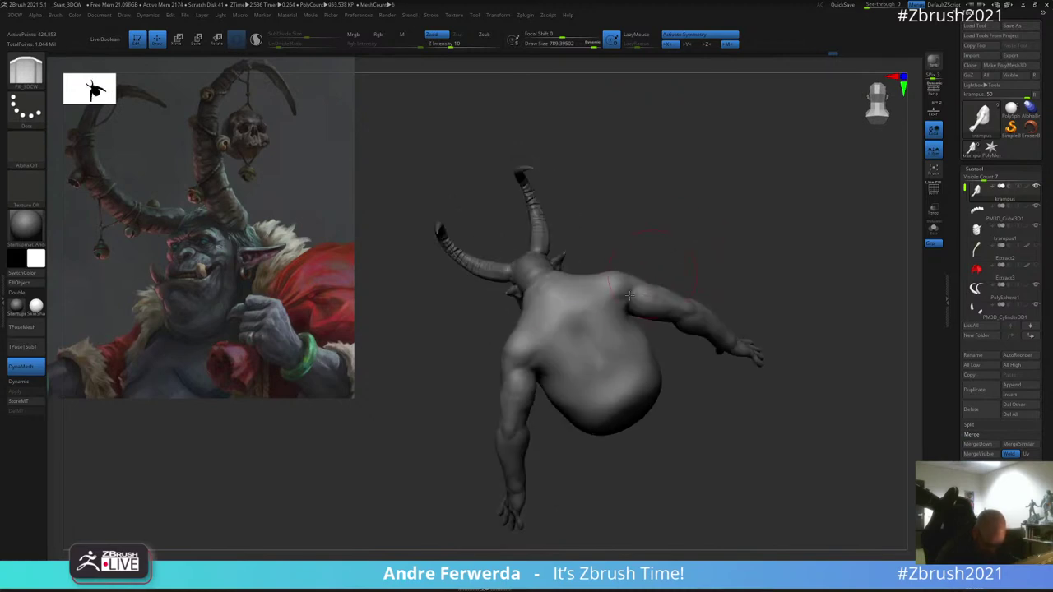
drag(572, 461, 577, 417)
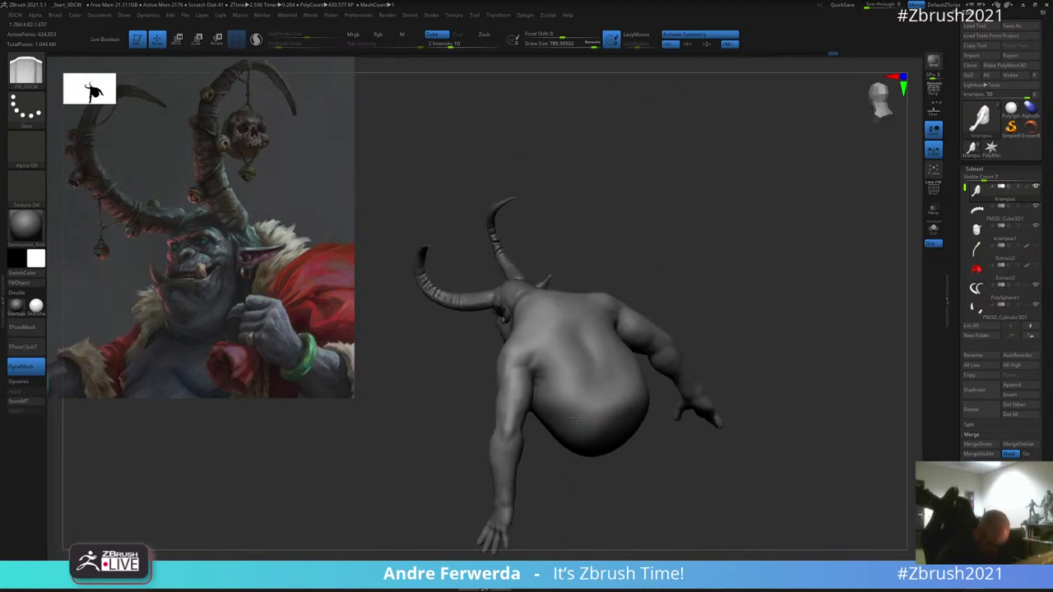
drag(547, 357, 553, 347)
drag(588, 235, 674, 227)
key(space)
click(561, 349)
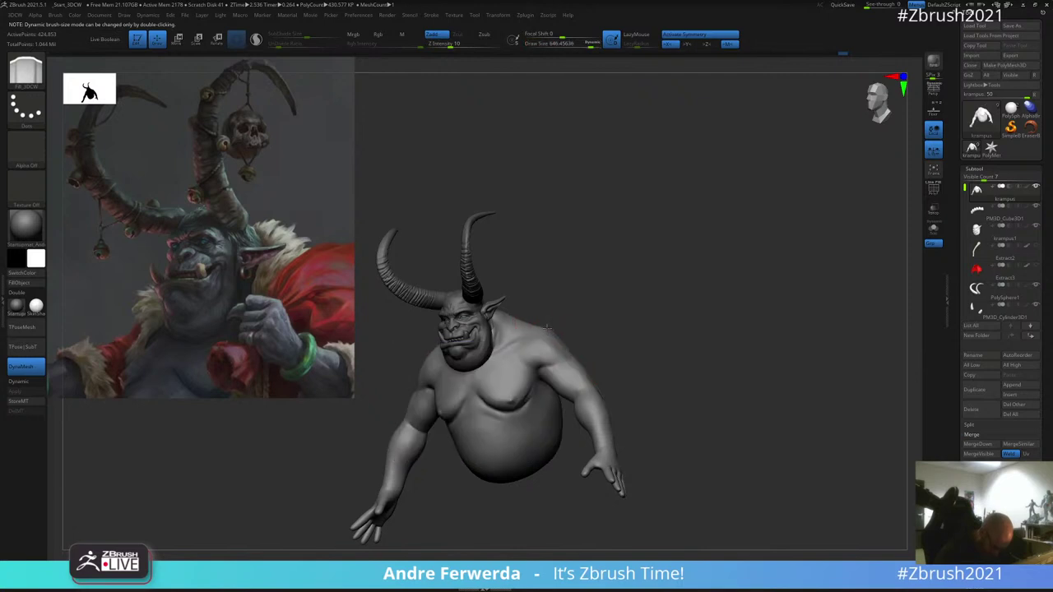
drag(516, 289, 601, 243)
Step: Check the body in isolation and against the red vest and fur trim, leaving the clothing hidden
click(933, 232)
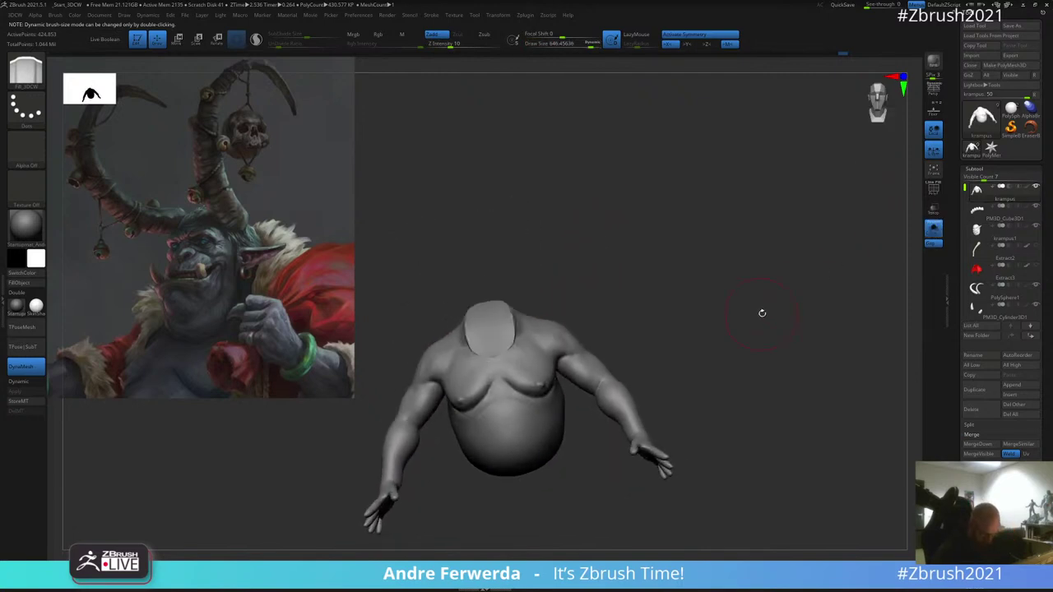
click(934, 231)
click(1036, 188)
click(1036, 188)
mouse_move(792, 278)
mouse_down()
mouse_move(803, 254)
mouse_move(788, 249)
mouse_up()
key(space)
mouse_move(557, 283)
mouse_down()
mouse_move(587, 279)
mouse_move(655, 238)
mouse_move(662, 201)
mouse_up()
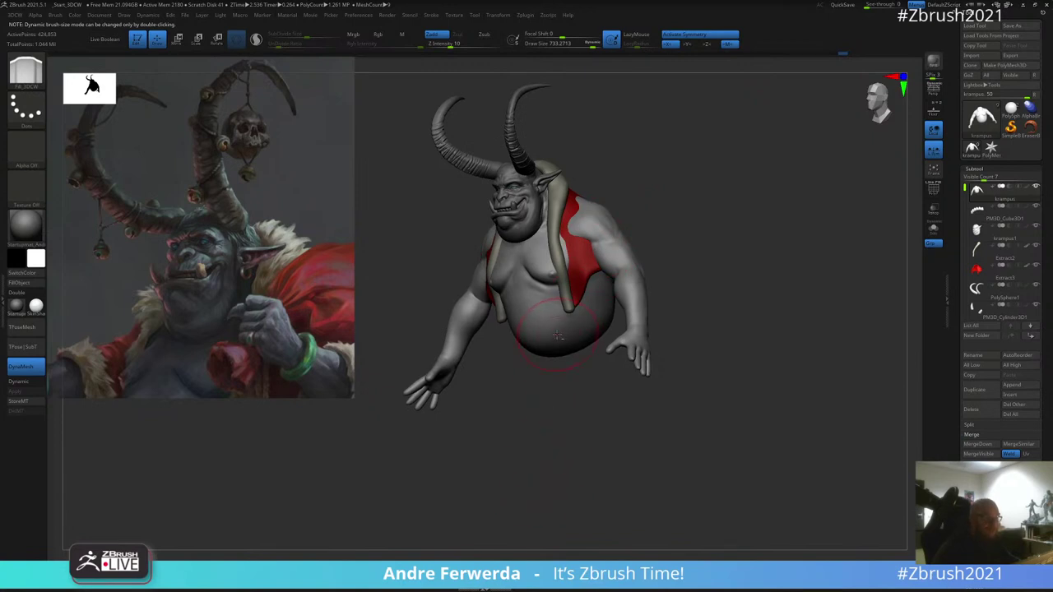
shift+drag(704, 245, 702, 259)
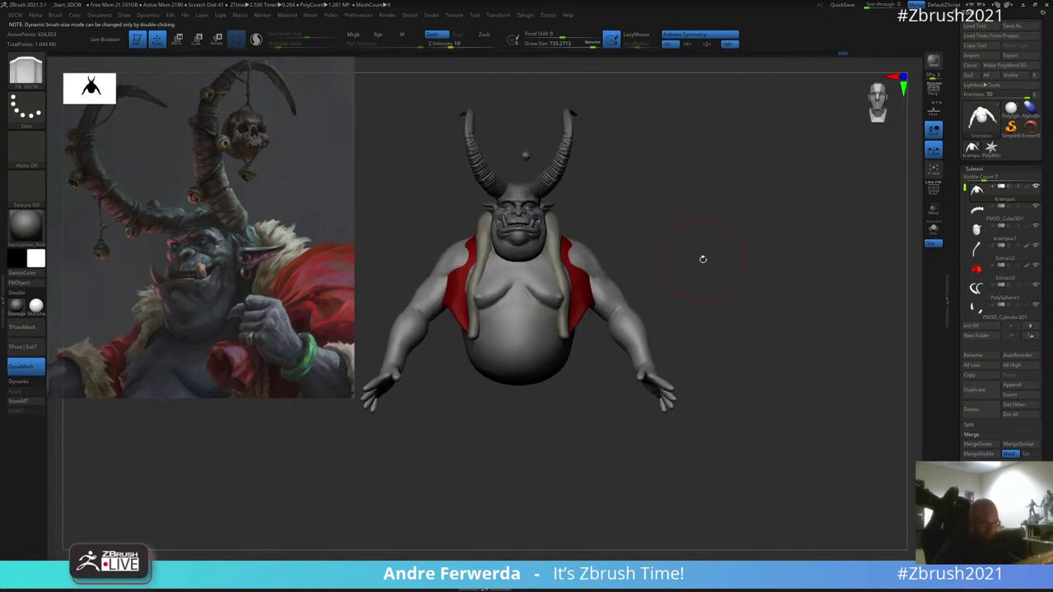
key(space)
drag(668, 306, 697, 308)
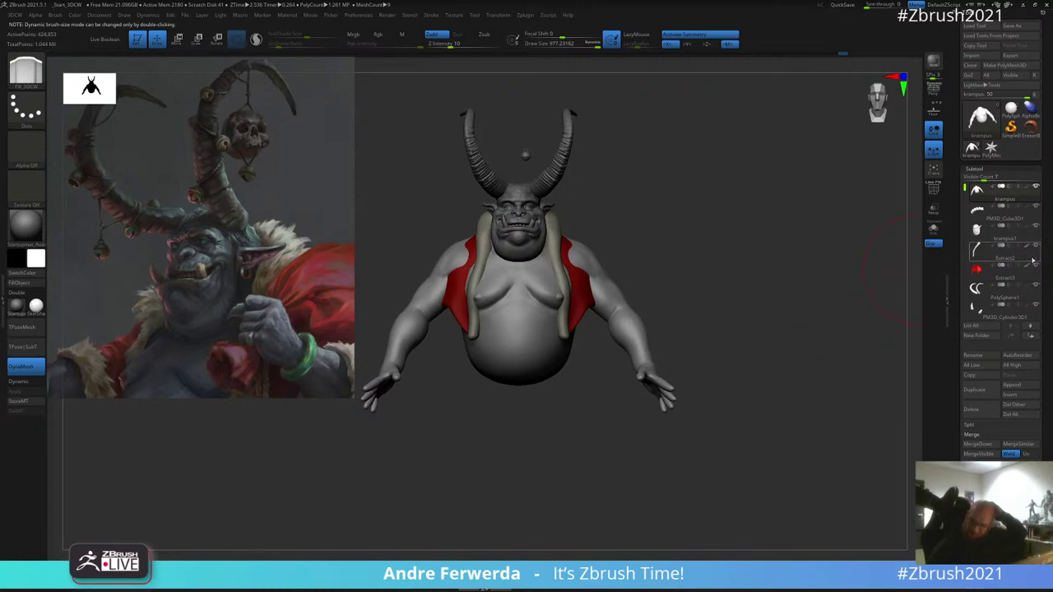
click(998, 259)
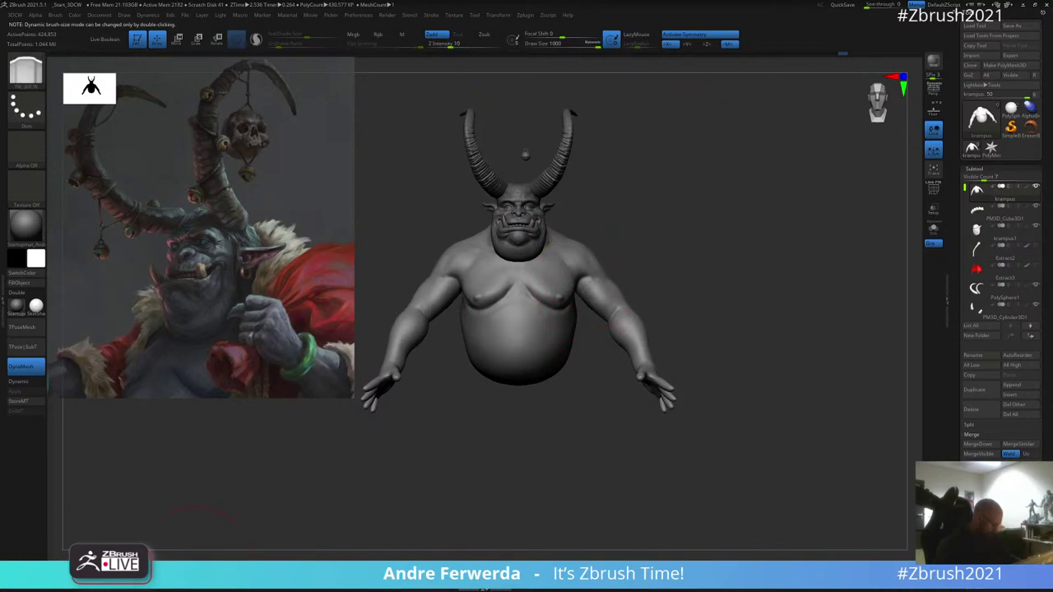
Step: Adjust the back and shoulder silhouette from behind with the Move brush, reducing the draw size for the shoulders
shift+drag(386, 329, 726, 216)
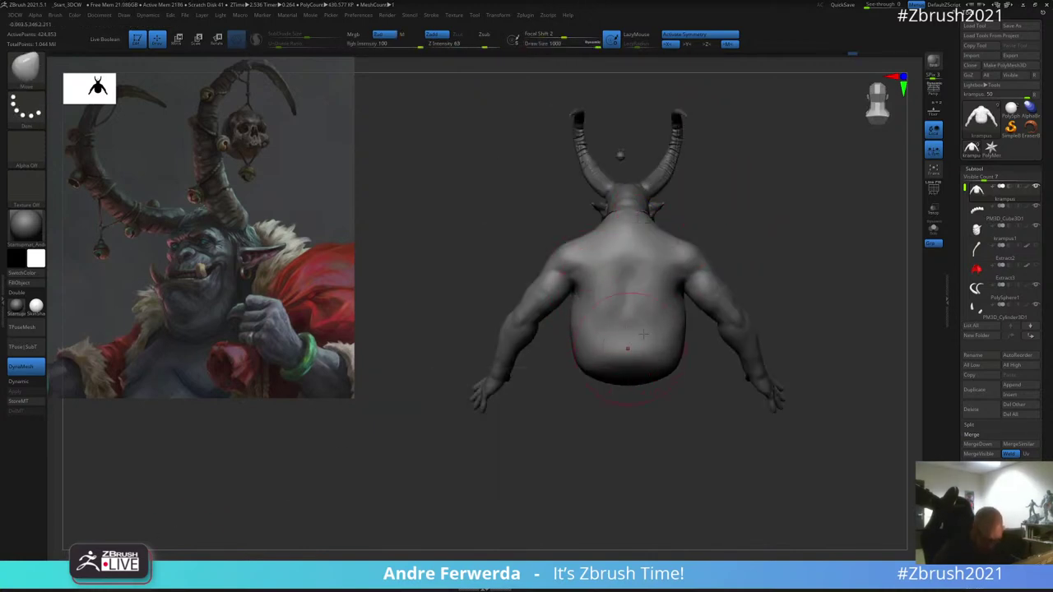
key(space)
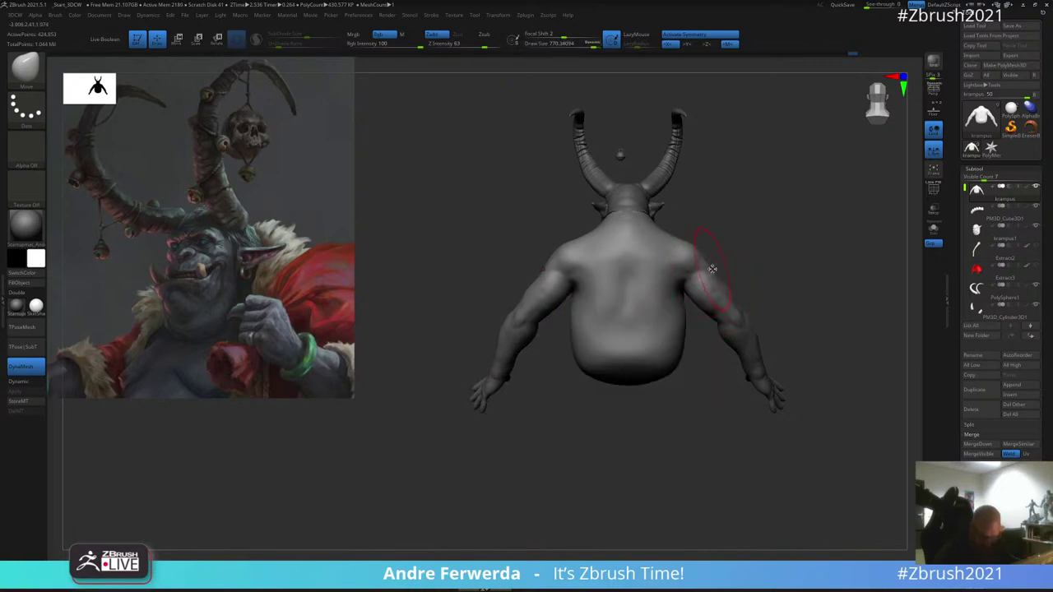
key(space)
drag(712, 269, 691, 267)
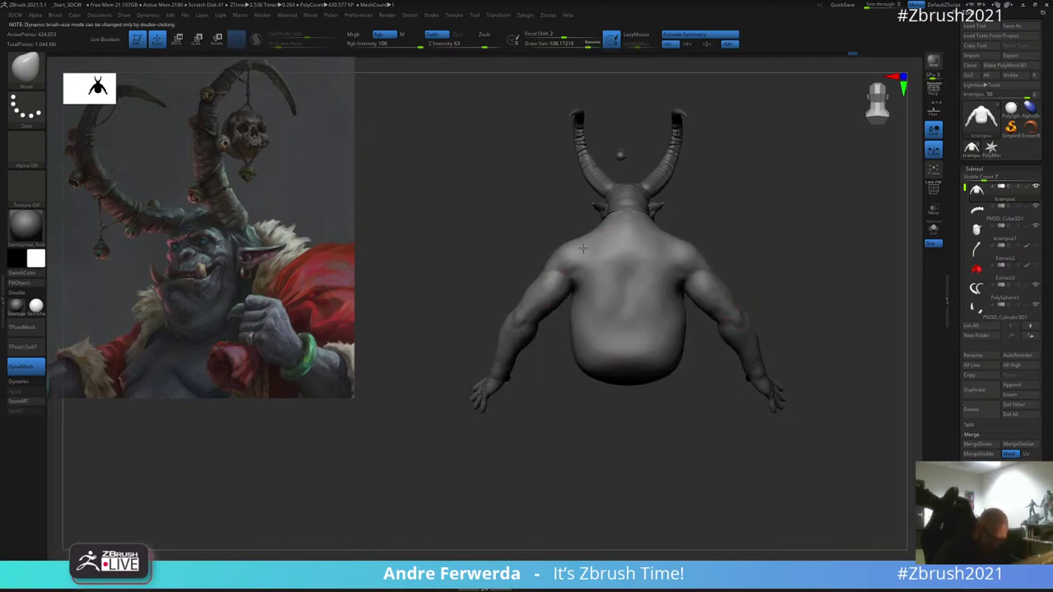
drag(582, 247, 584, 246)
Step: Reshape the upper back, shoulder and armpit area from the side and rear with the Move brush
mouse_move(544, 411)
mouse_down()
mouse_move(598, 265)
mouse_move(588, 247)
mouse_up()
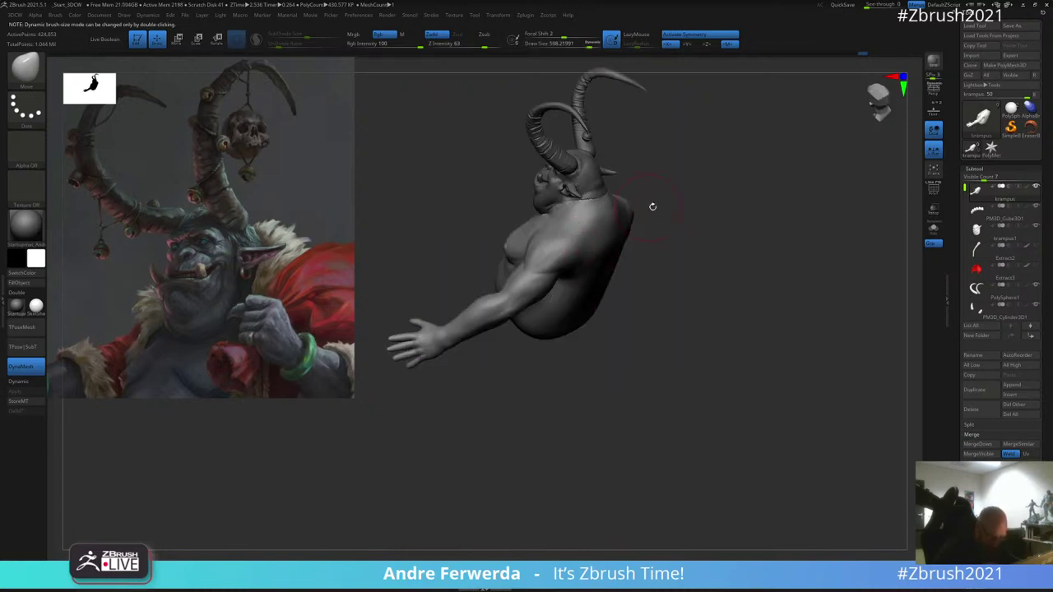
drag(652, 206, 675, 180)
drag(568, 252, 573, 267)
drag(560, 374, 599, 367)
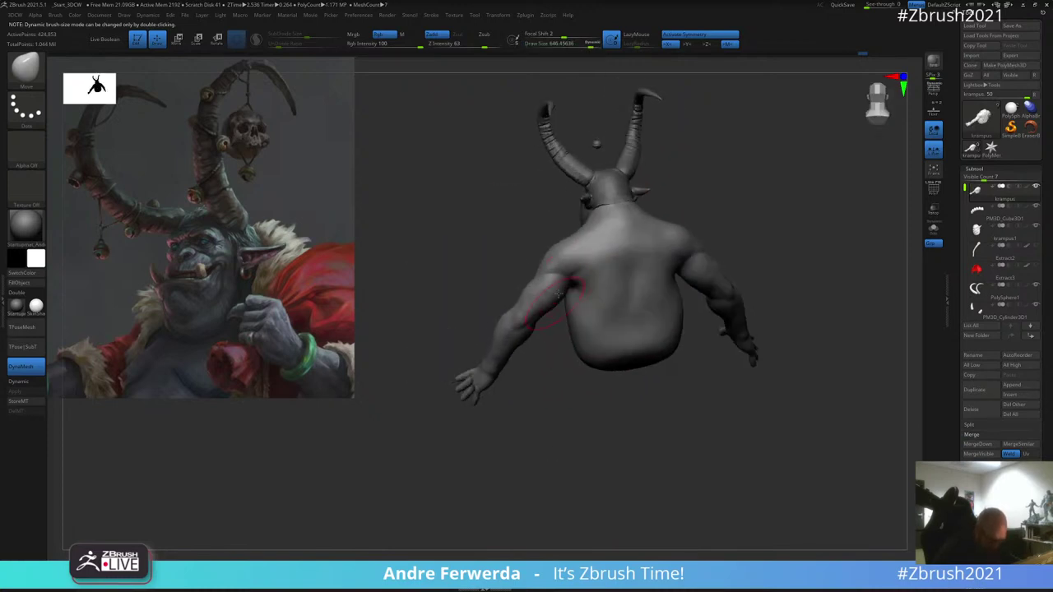
mouse_move(557, 294)
mouse_down()
mouse_move(554, 264)
mouse_move(577, 285)
mouse_up()
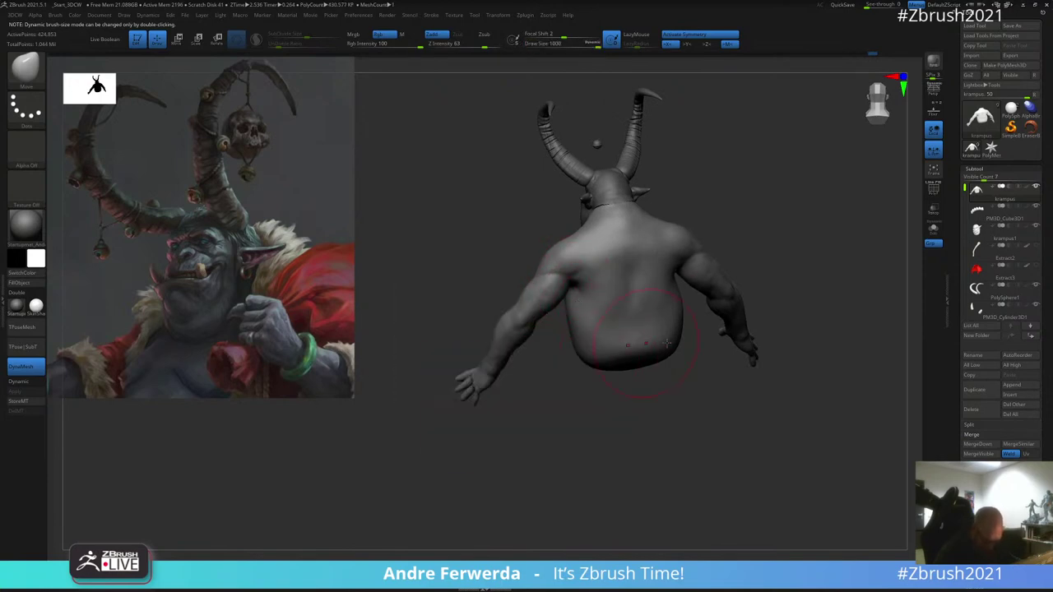
Step: Round out the lower back and underside of the belly with the Move brush at draw size 1000
drag(666, 343, 677, 349)
drag(669, 390, 677, 331)
drag(734, 259, 737, 164)
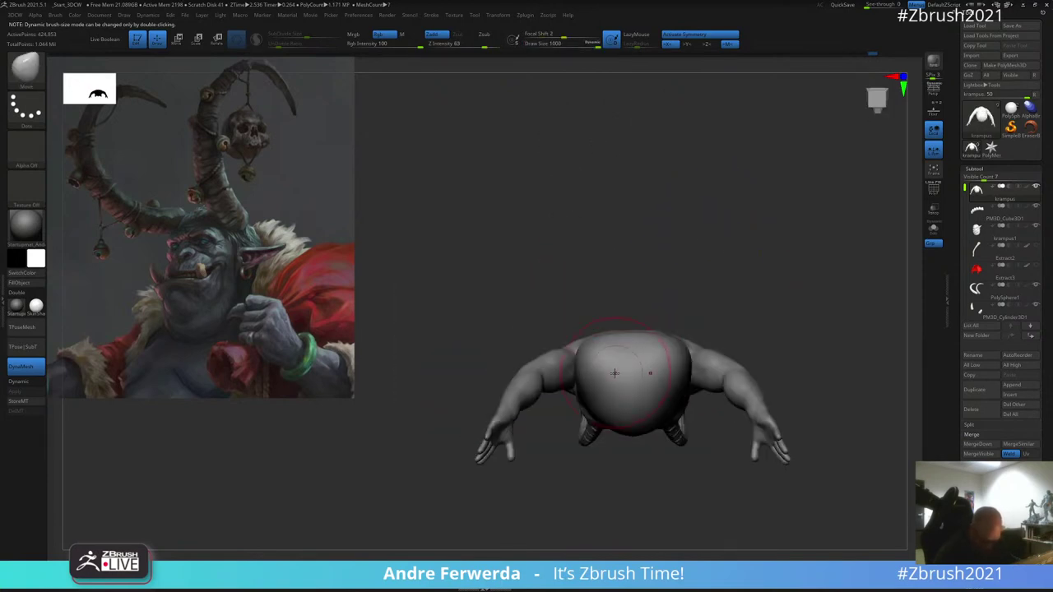
drag(614, 373, 604, 385)
alt+right_drag(619, 347, 602, 312)
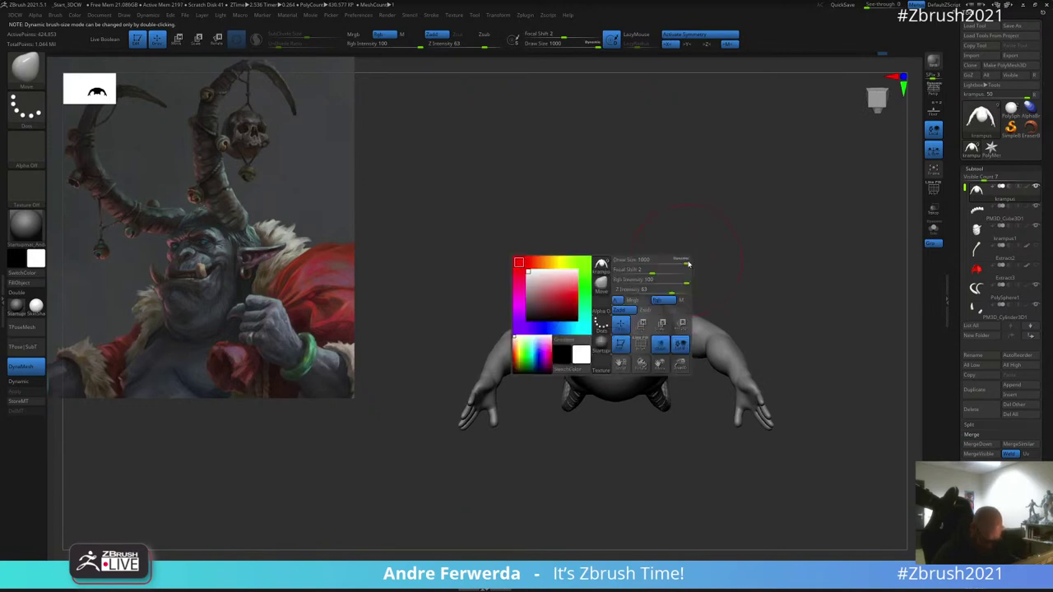
drag(673, 278, 771, 303)
ctrl+right_drag(770, 302, 776, 223)
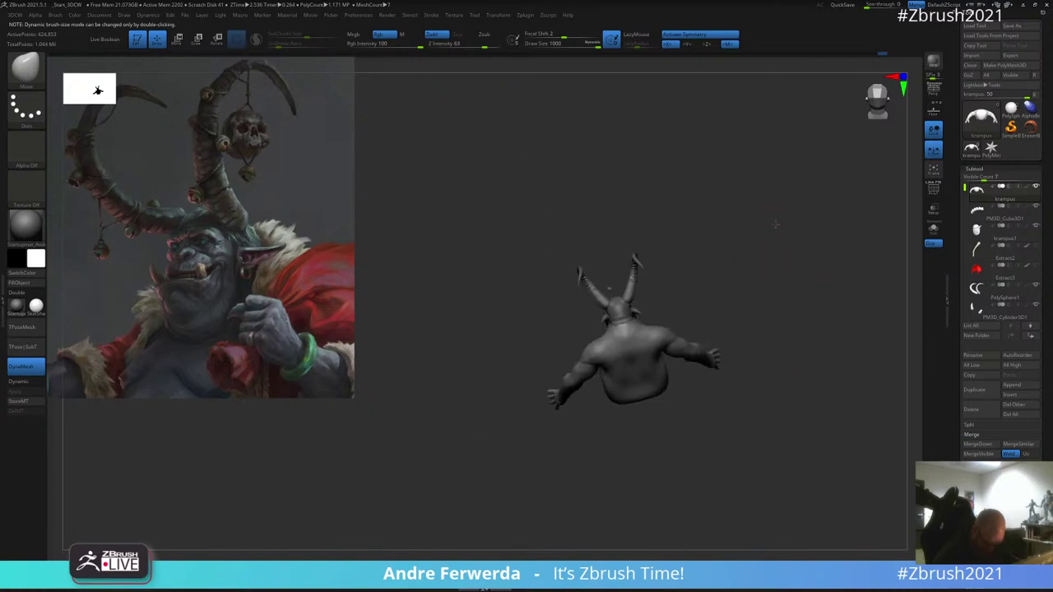
Step: Refine the proportions of the arms, shoulders and torso from the rear, side and three-quarter views with the Move brush
mouse_move(776, 223)
shift+mouse_down()
mouse_move(733, 267)
mouse_move(707, 222)
shift+mouse_up()
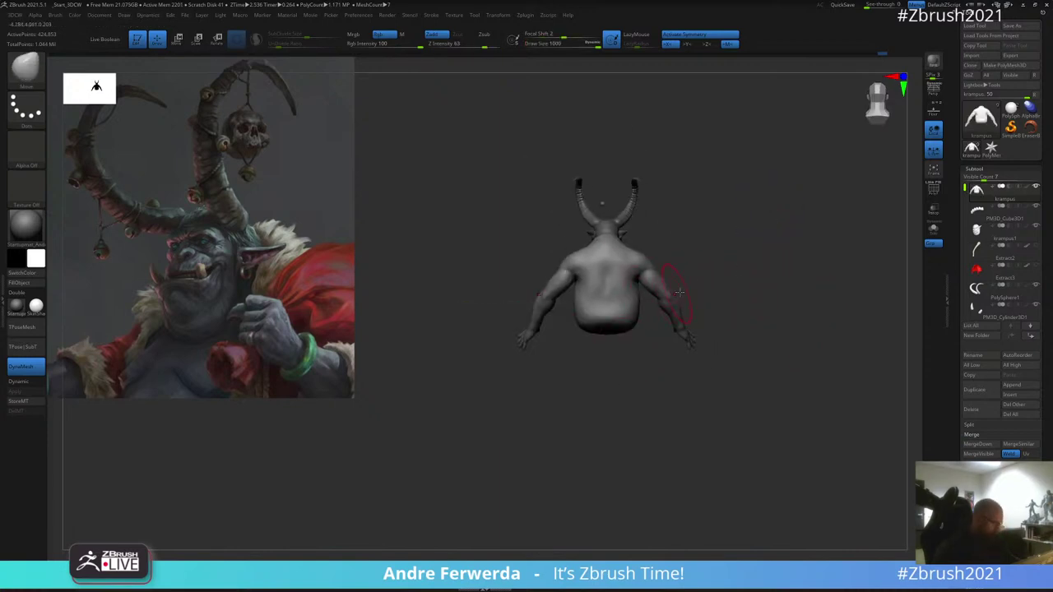
mouse_move(714, 313)
mouse_down()
mouse_move(726, 240)
mouse_move(790, 237)
mouse_move(761, 263)
mouse_move(765, 248)
mouse_move(757, 289)
mouse_move(670, 284)
mouse_up()
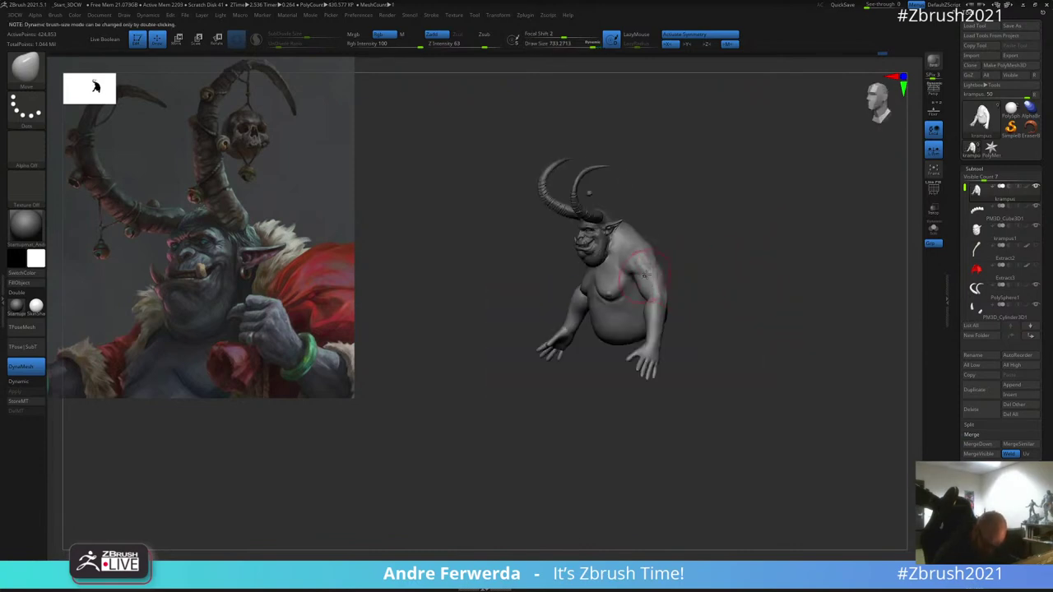
shift+right_drag(649, 272, 682, 274)
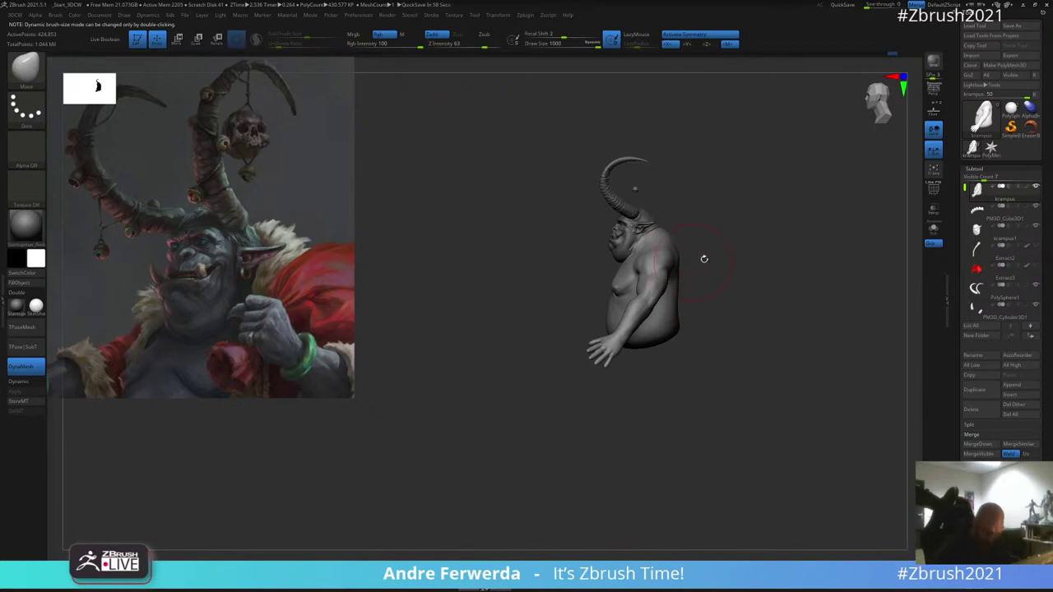
key(shift)
right_click(673, 321)
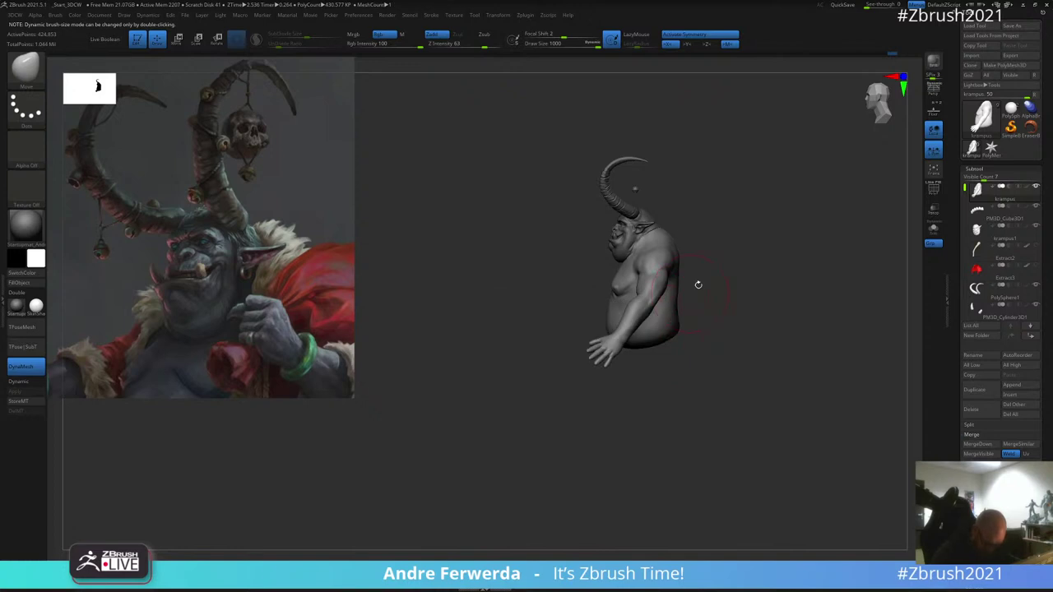
right_drag(626, 310, 655, 296)
right_drag(481, 410, 528, 411)
right_click(528, 411)
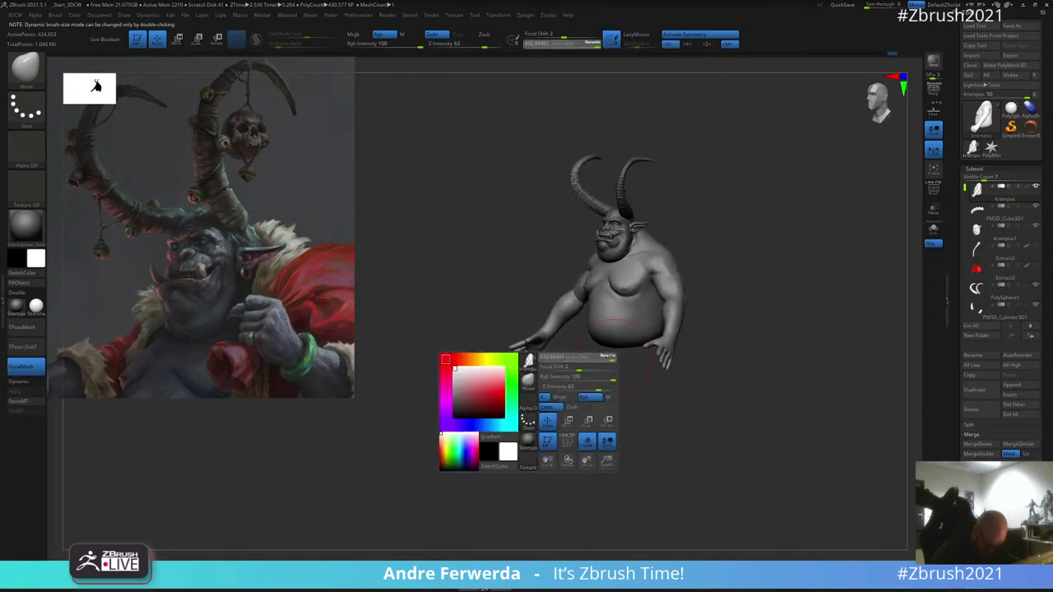
Step: Hide the arm and hand polygroups so only the torso of the body remains visible
ctrl+shift+click(672, 293)
ctrl+shift+click(677, 304)
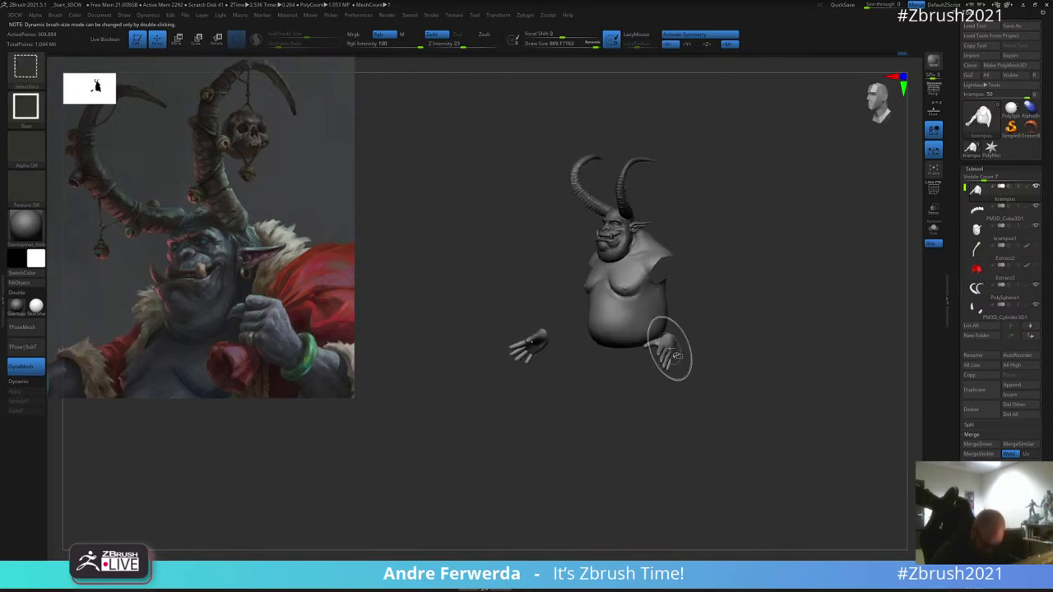
ctrl+shift+click(684, 312)
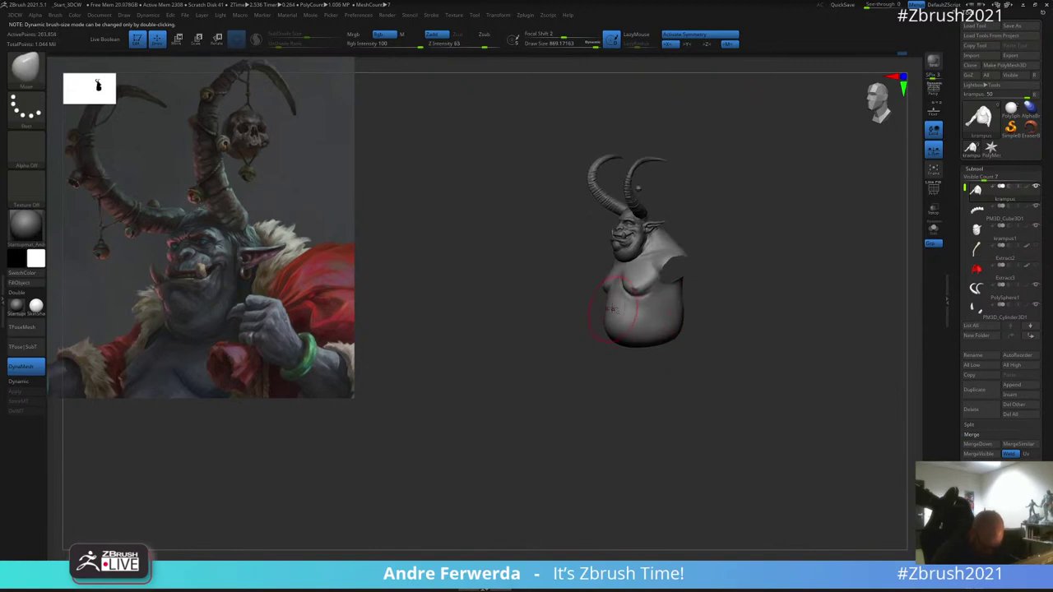
Step: Push the belly profile forward from the side with the Move brush at a large draw size
right_drag(613, 351, 617, 343)
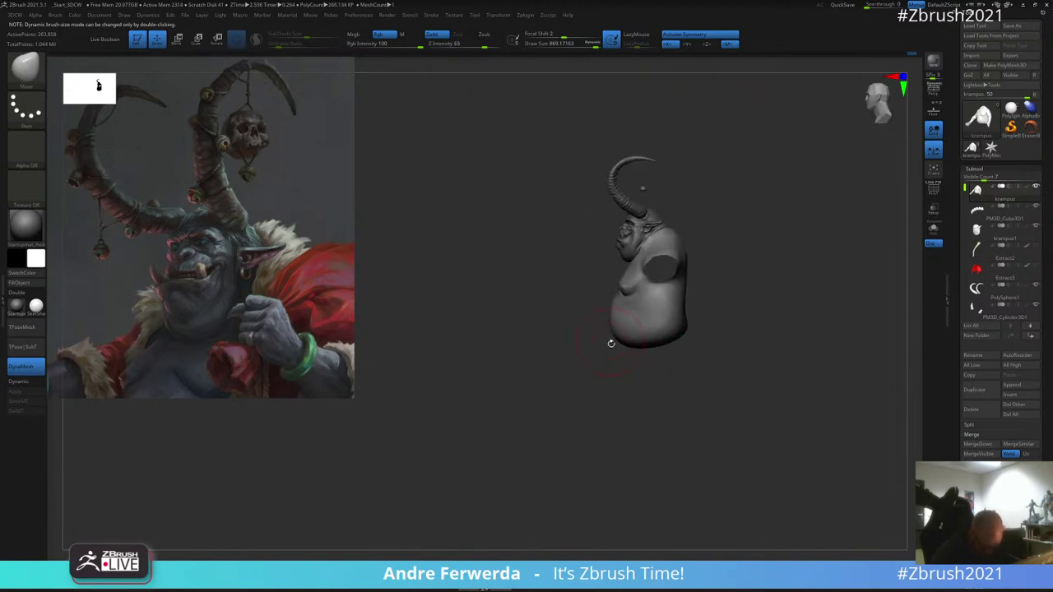
right_click(613, 340)
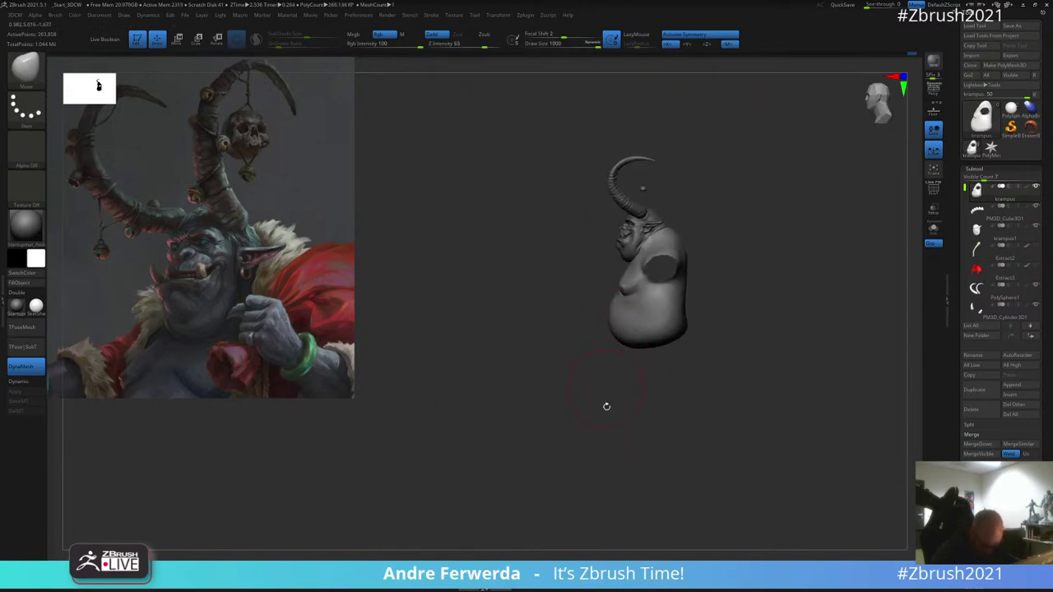
drag(606, 407, 633, 390)
right_click(614, 336)
click(614, 329)
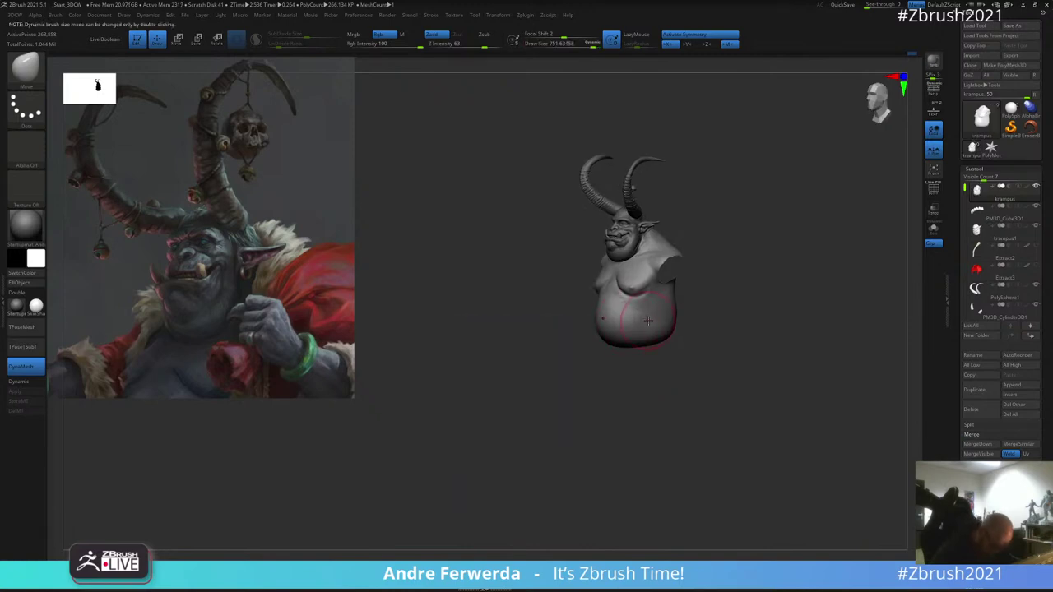
Step: Adjust the sides of the belly and the lower back of the isolated torso with the Move brush
right_drag(648, 321, 650, 309)
right_click(676, 295)
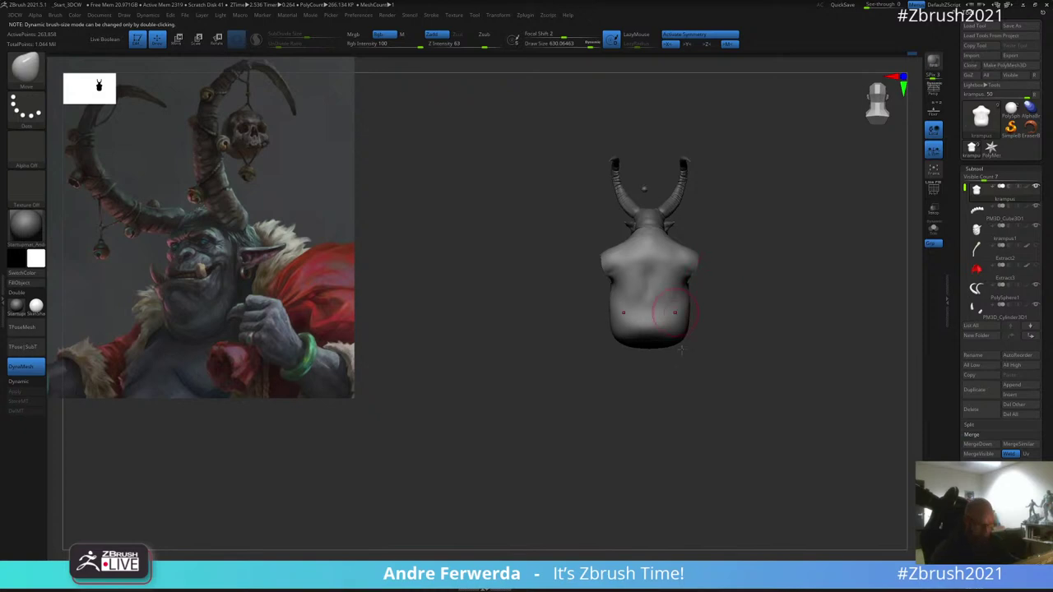
alt+right_drag(688, 433, 652, 395)
right_click(706, 257)
ctrl+right_drag(721, 249, 732, 244)
mouse_move(733, 245)
right_down()
mouse_move(757, 240)
mouse_move(750, 236)
mouse_move(698, 409)
right_up()
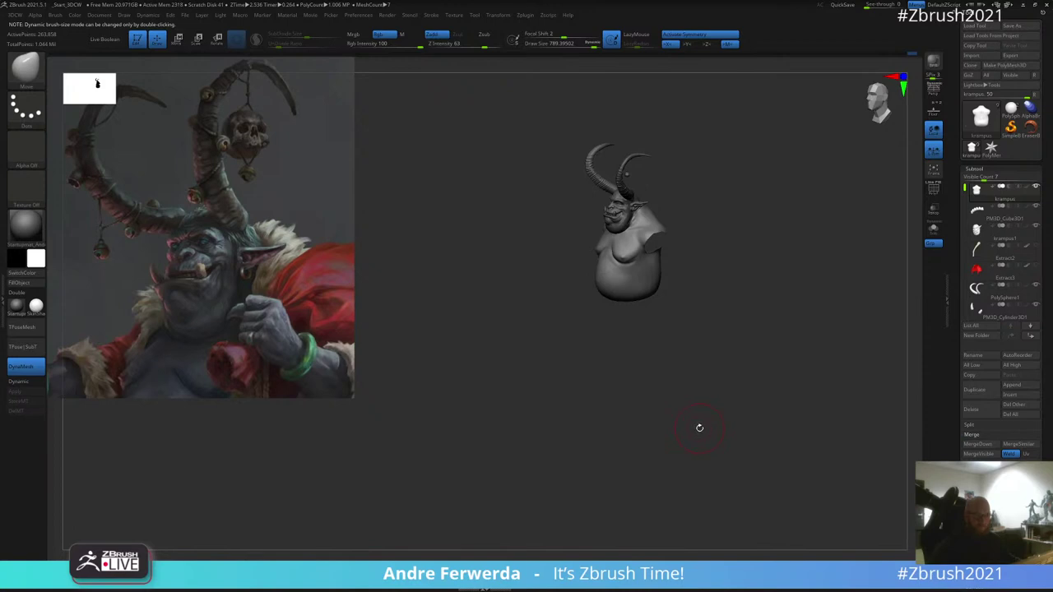
right_drag(700, 425, 700, 415)
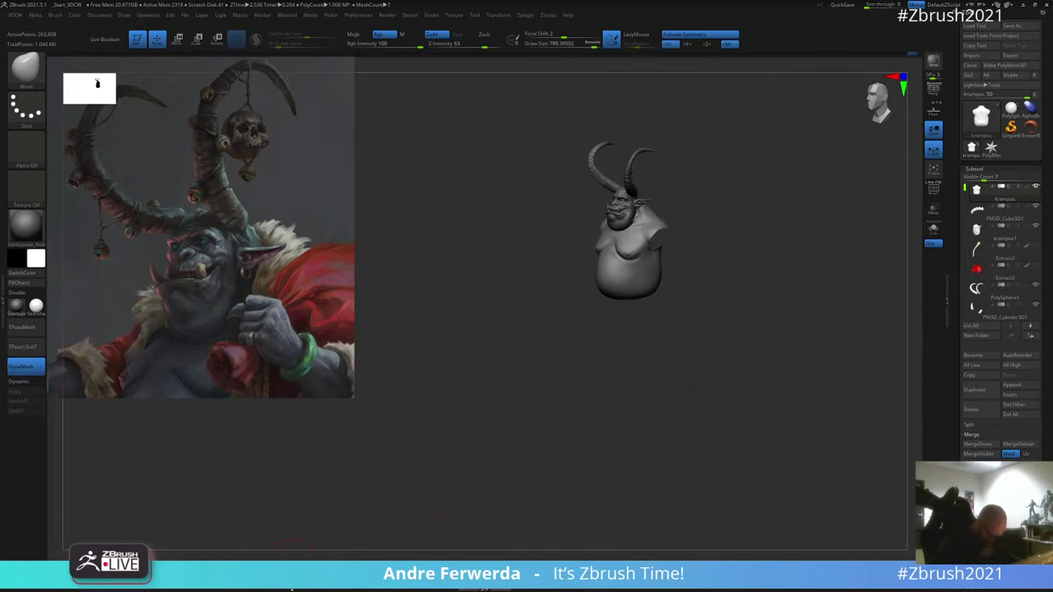
key(b)
key(c)
key(b)
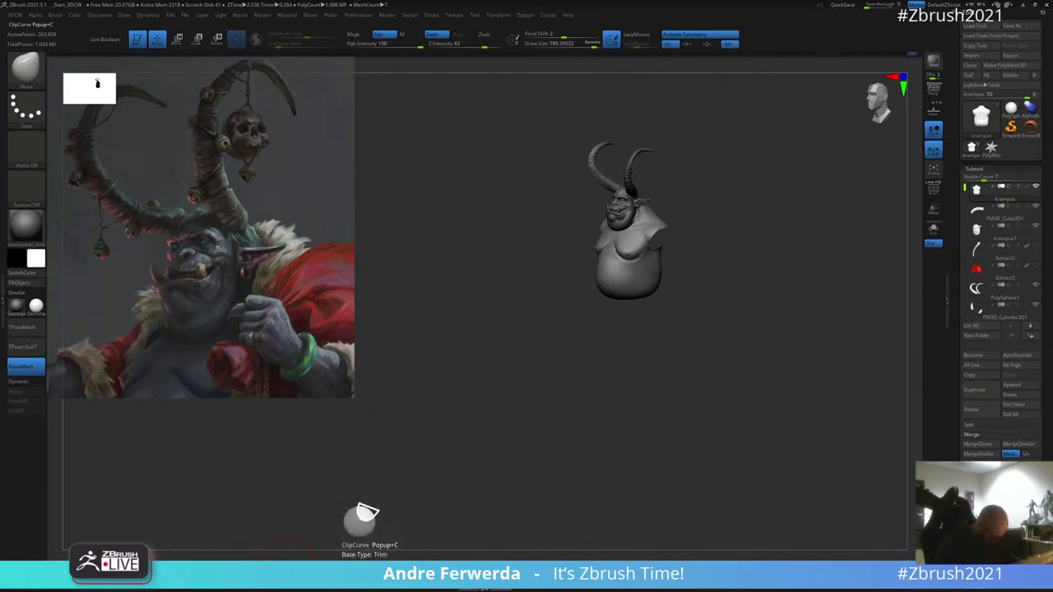
key(b)
key(i)
key(m)
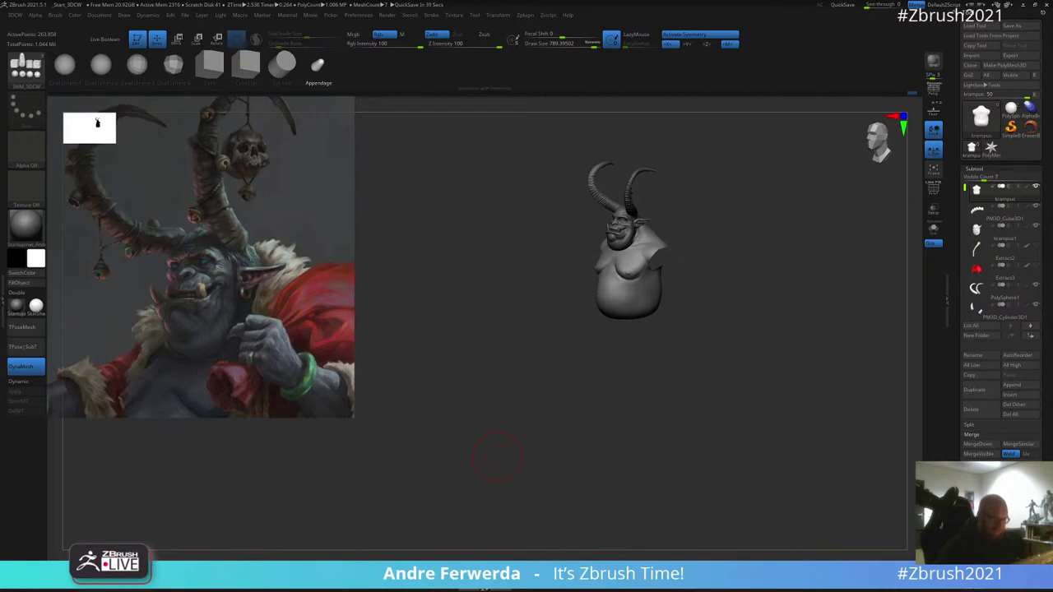
mouse_move(752, 177)
mouse_down()
mouse_move(757, 200)
mouse_move(743, 221)
mouse_move(716, 215)
mouse_up()
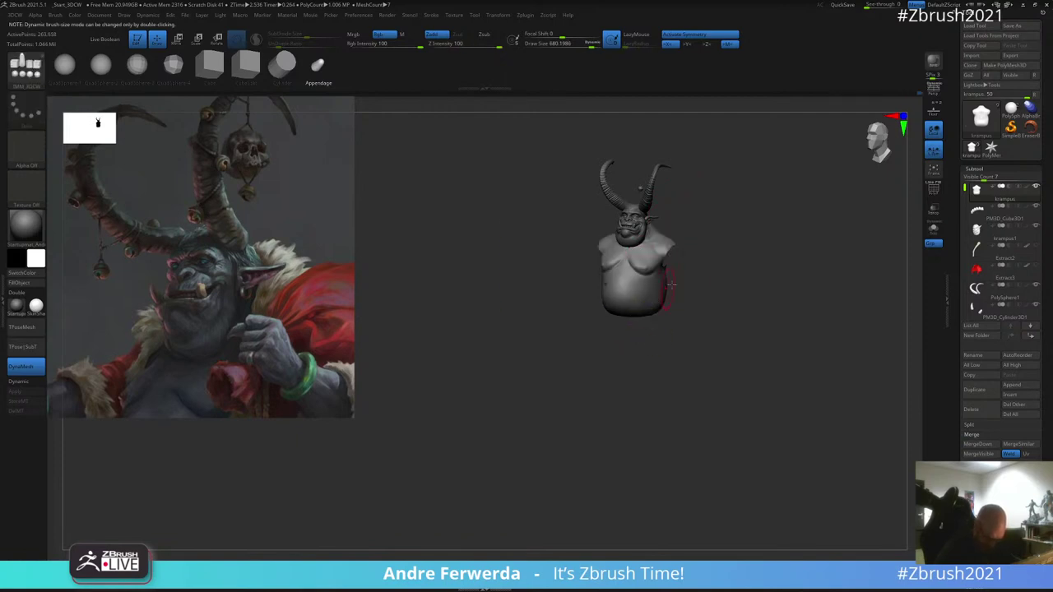
mouse_move(700, 274)
mouse_down()
mouse_move(695, 245)
mouse_move(677, 230)
mouse_up()
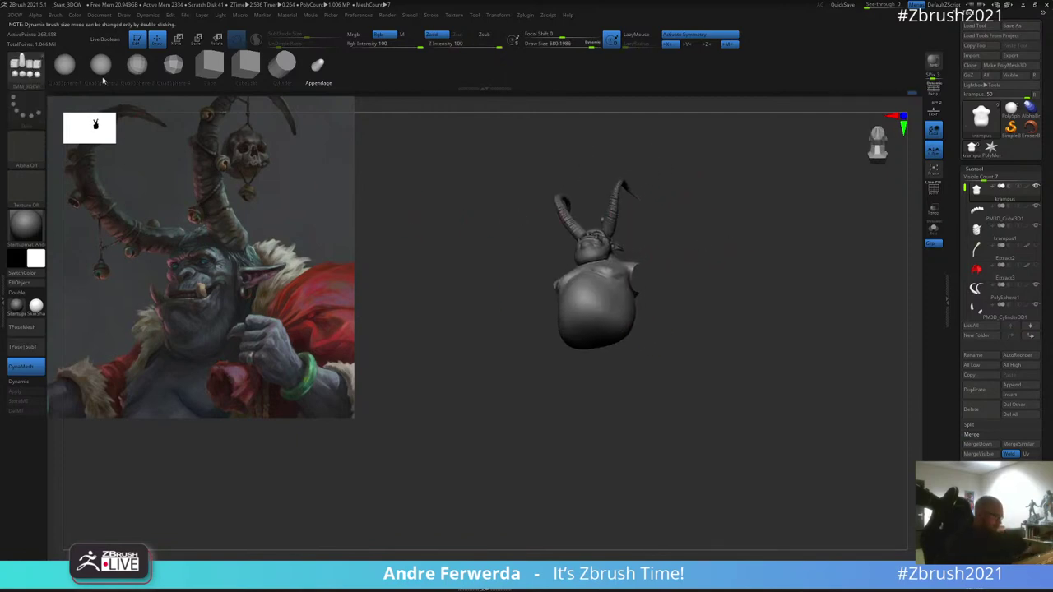
drag(238, 471, 461, 386)
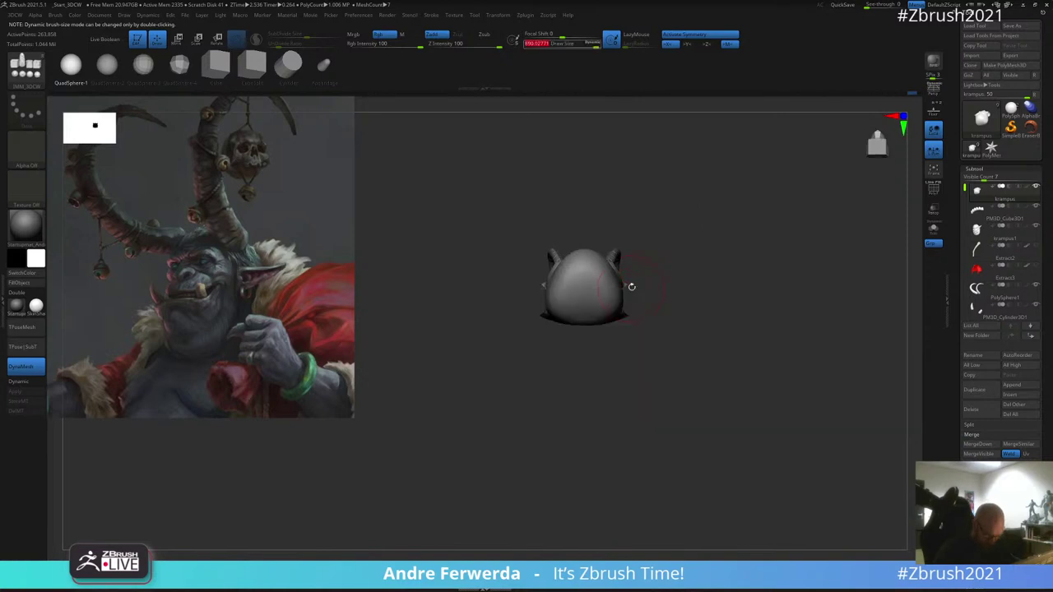
Step: Reshape the underside of the belly from below with the Move brush at a draw size of 1000
key(b)
key(m)
key(v)
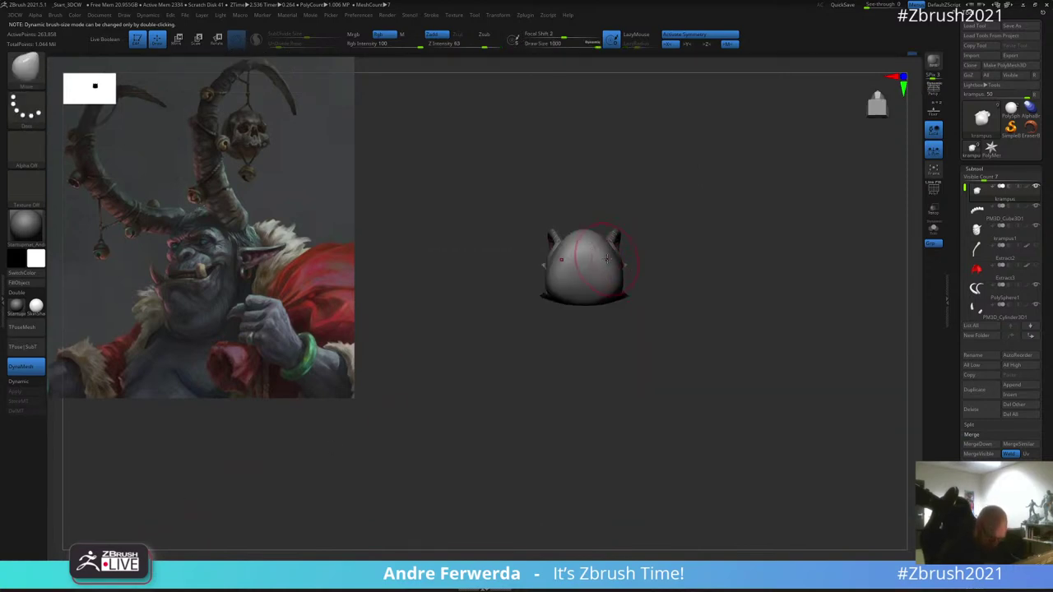
key(space)
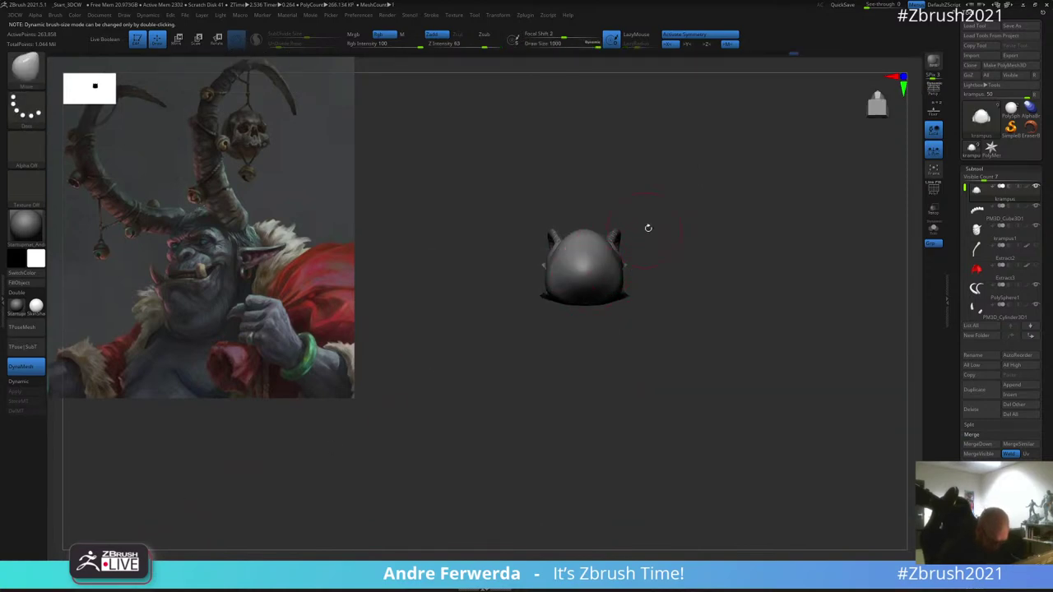
mouse_move(647, 227)
mouse_down()
mouse_move(598, 270)
mouse_move(576, 267)
mouse_move(624, 272)
mouse_move(652, 310)
mouse_move(695, 225)
mouse_up()
key(space)
key(b)
key(h)
key(p)
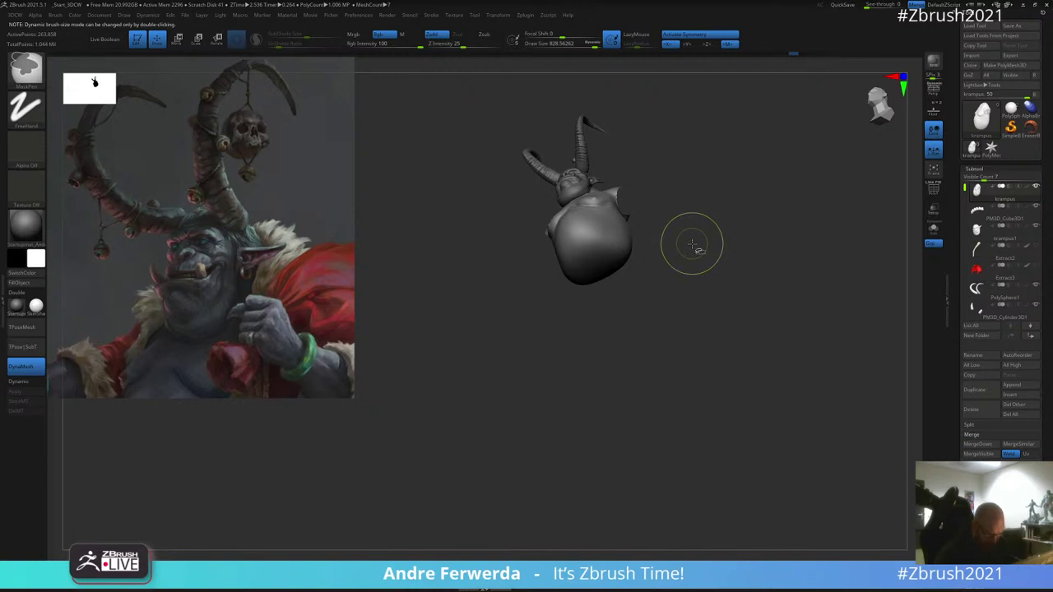
Step: Refine the lower edge and flanks of the belly from low and three-quarter angles with the Move brush
mouse_move(686, 207)
mouse_down()
mouse_move(680, 195)
mouse_move(614, 174)
mouse_move(666, 238)
mouse_move(640, 241)
mouse_up()
key(space)
click(598, 216)
key(space)
click(644, 182)
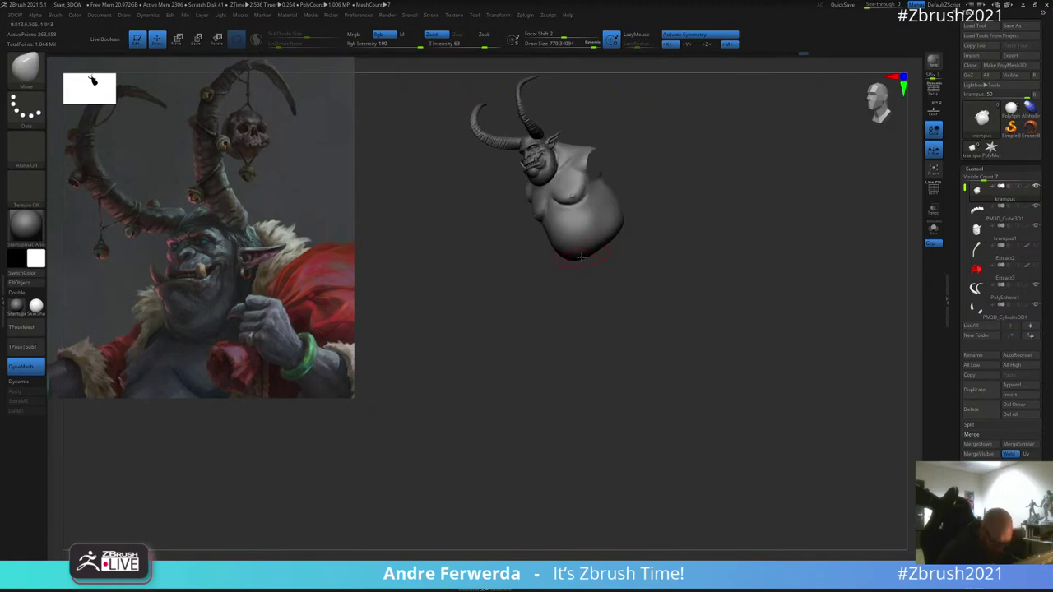
mouse_move(581, 257)
mouse_down()
mouse_move(587, 312)
mouse_move(635, 237)
mouse_move(700, 205)
mouse_up()
right_click(632, 256)
key(space)
key(space)
click(632, 232)
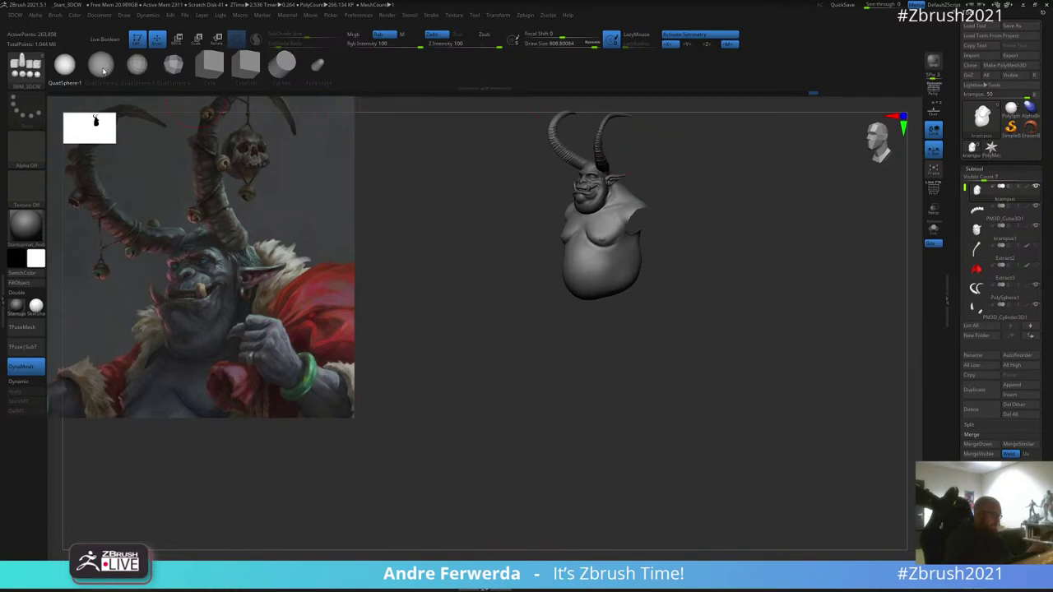
Step: Insert a QuadSphere-2 mesh beneath the belly as a pelvis base and raise it into the torso
mouse_move(517, 235)
mouse_down()
mouse_move(727, 223)
mouse_move(614, 313)
mouse_move(629, 331)
mouse_up()
drag(690, 261, 720, 289)
key(space)
key(w)
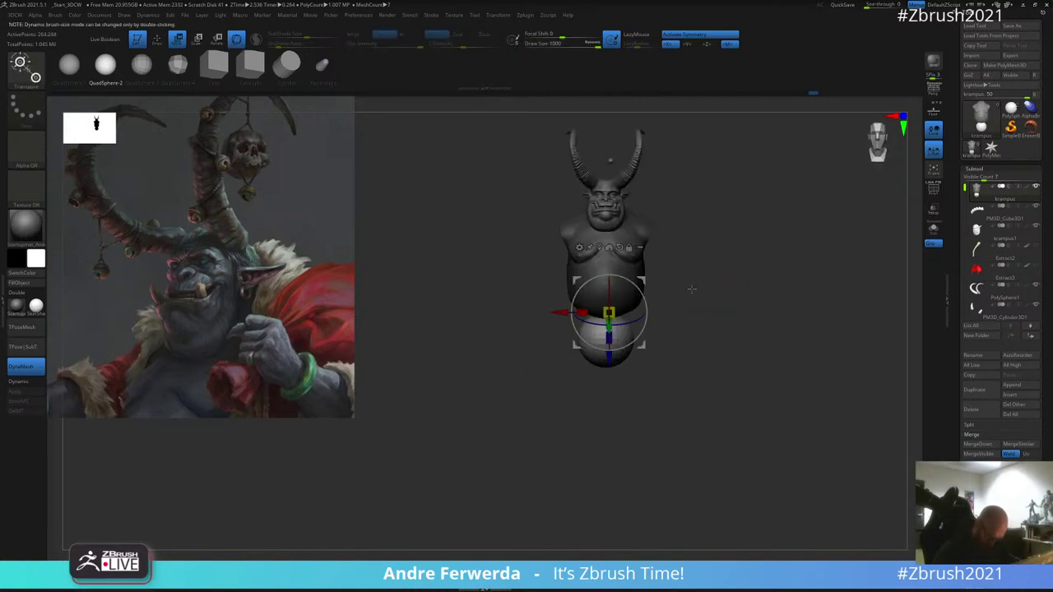
drag(608, 313, 609, 295)
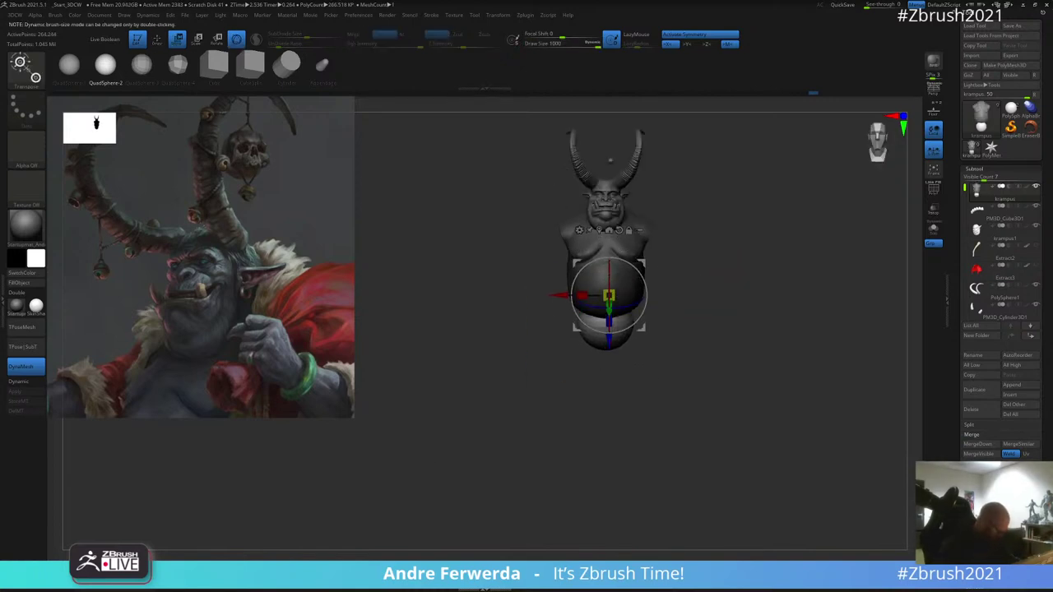
Step: Reposition the pelvis sphere forward and upward in side view so it tucks under the belly
key(q)
key(b)
key(m)
key(v)
mouse_move(717, 235)
shift+mouse_down()
mouse_move(693, 231)
mouse_move(699, 238)
mouse_move(709, 234)
mouse_move(693, 222)
shift+mouse_up()
key(s)
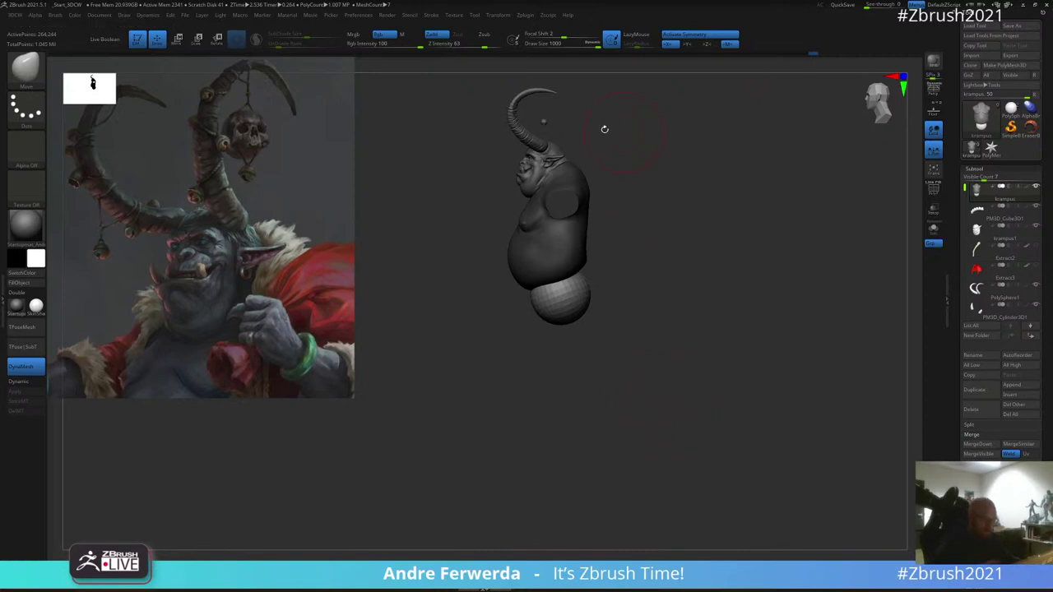
key(w)
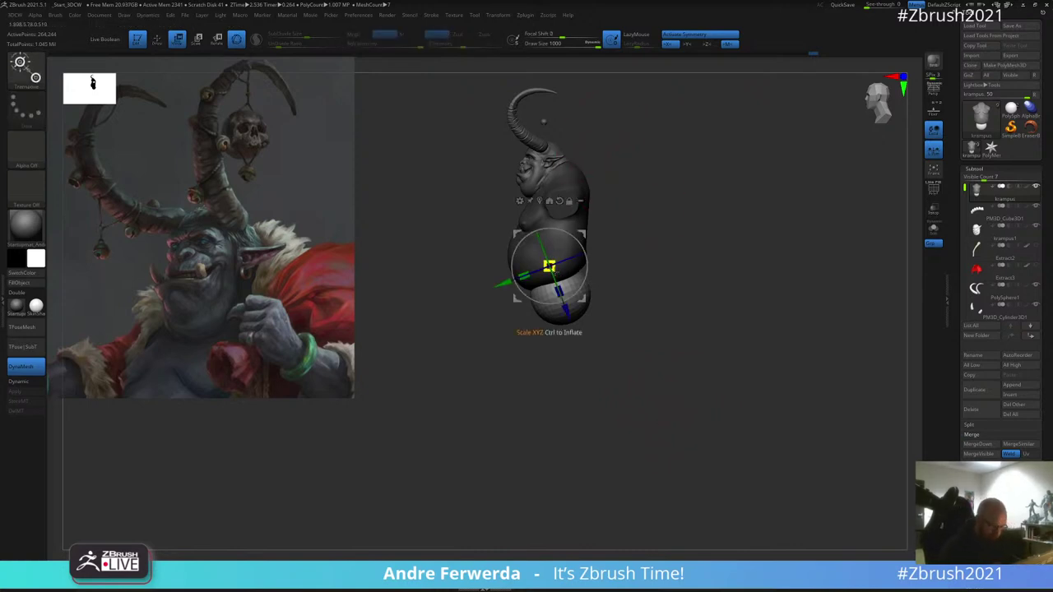
mouse_move(549, 267)
mouse_down()
mouse_move(568, 274)
mouse_move(576, 215)
mouse_move(542, 249)
mouse_up()
drag(544, 234, 547, 225)
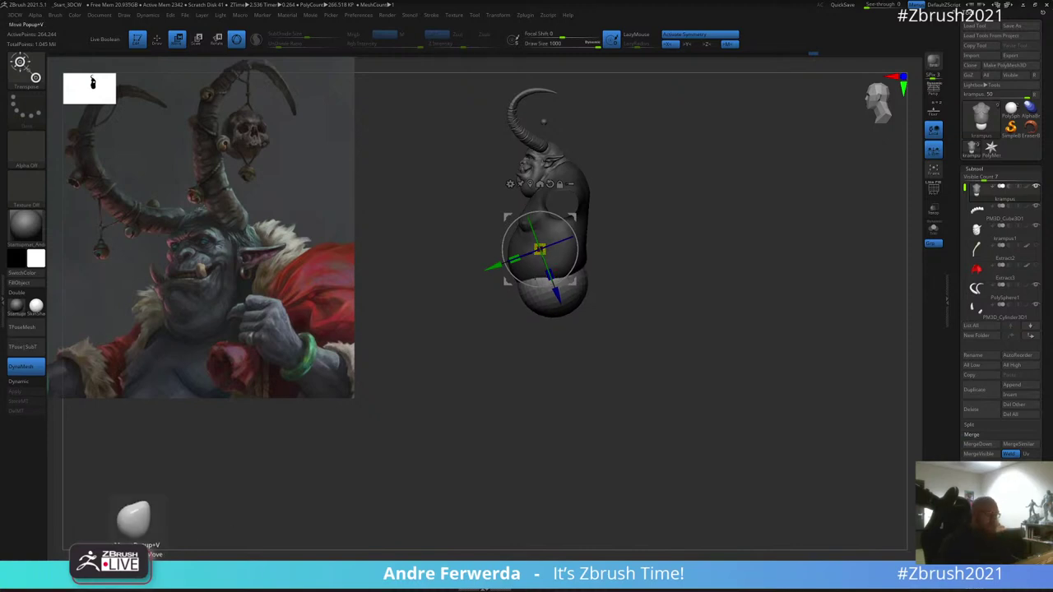
Step: Shape the sides, back and front of the pelvis sphere with the Move brush to match the torso's contour
click(133, 568)
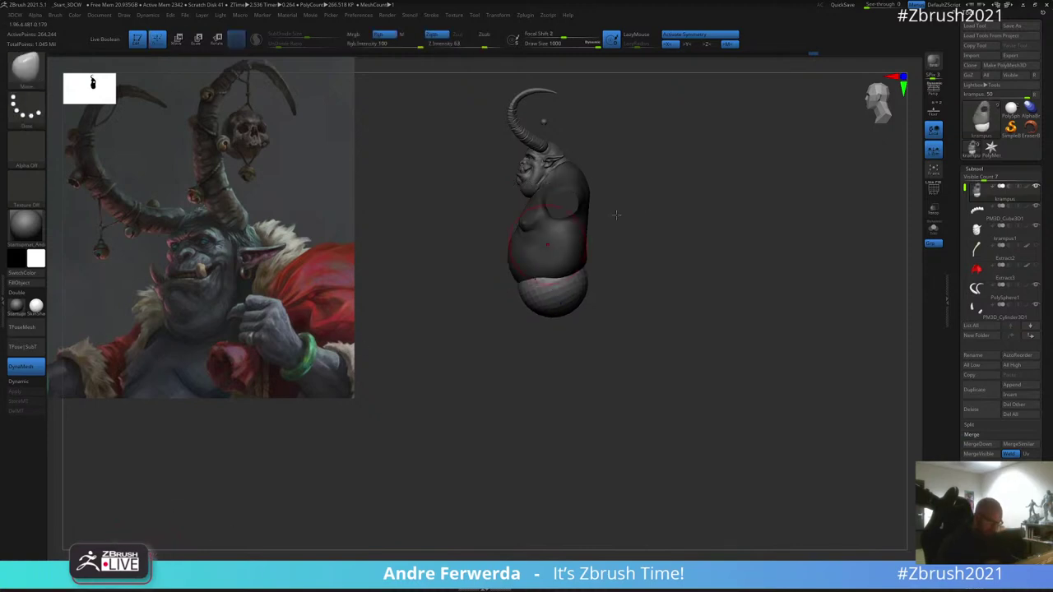
shift+drag(617, 213, 577, 256)
key(space)
key(space)
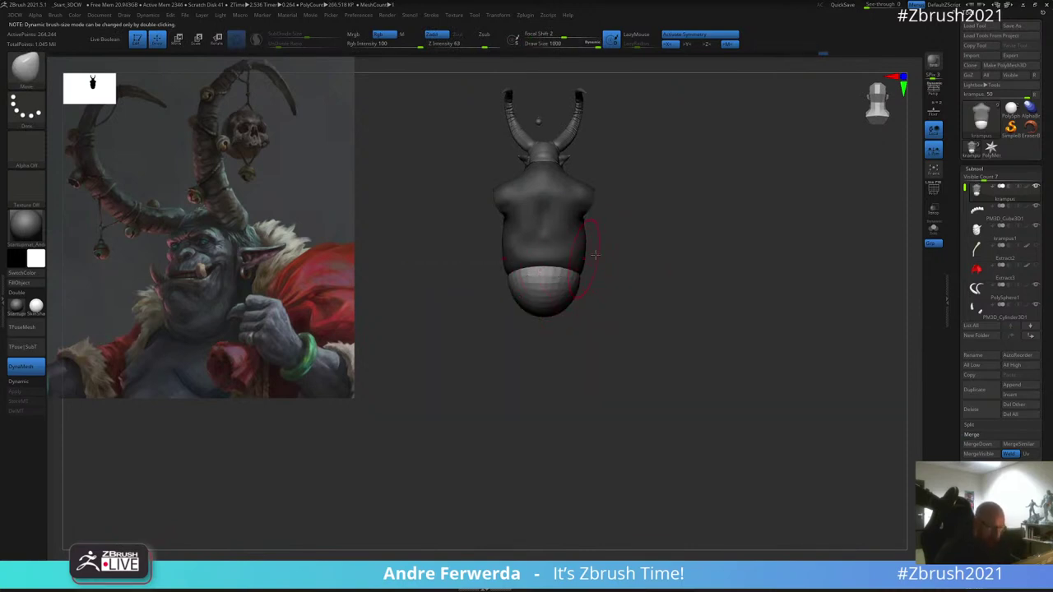
drag(653, 271, 662, 235)
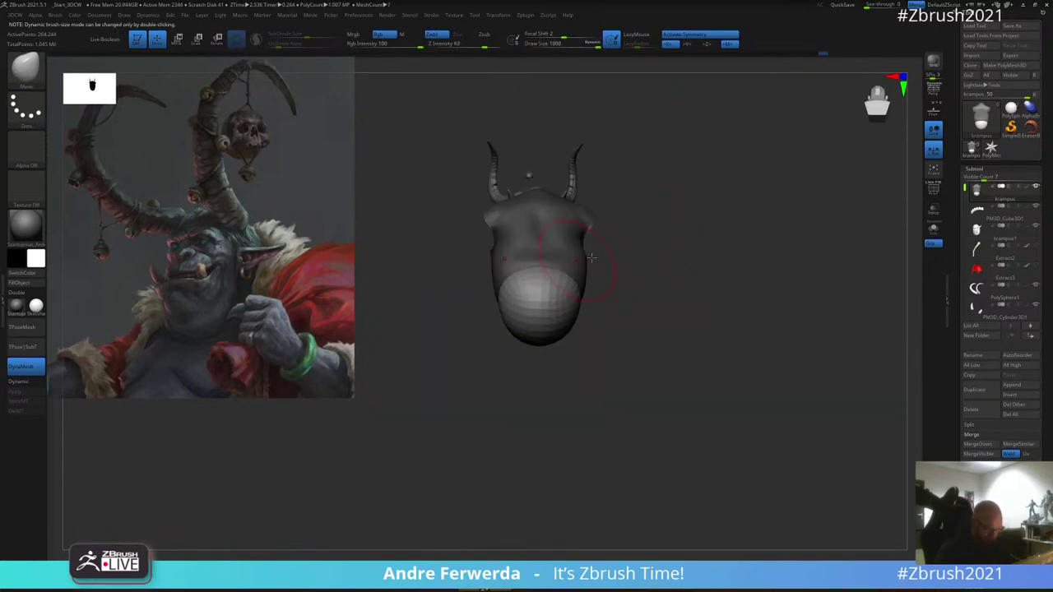
drag(592, 258, 614, 246)
drag(573, 293, 571, 305)
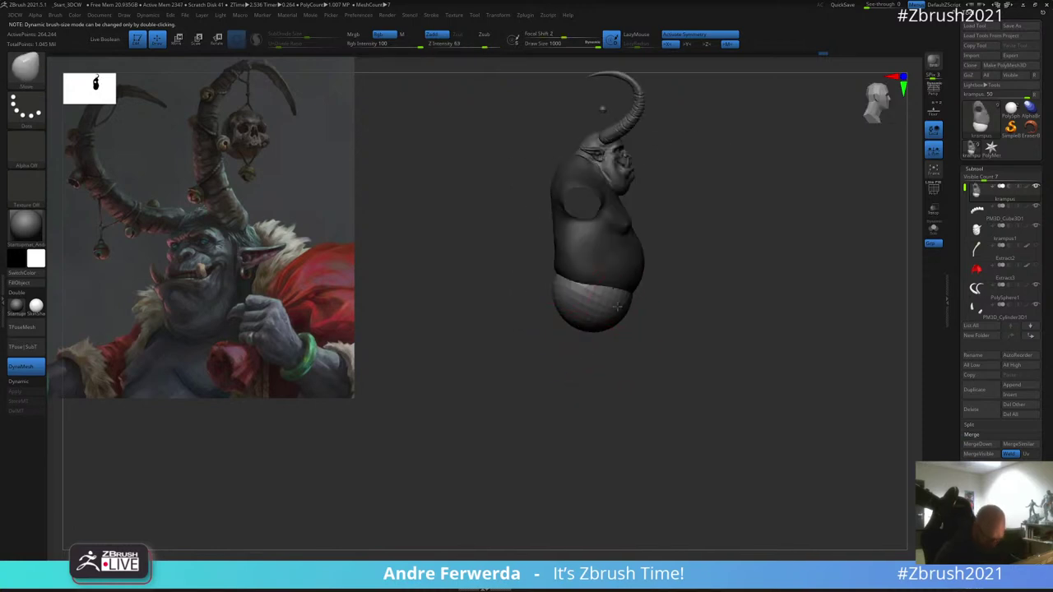
key(space)
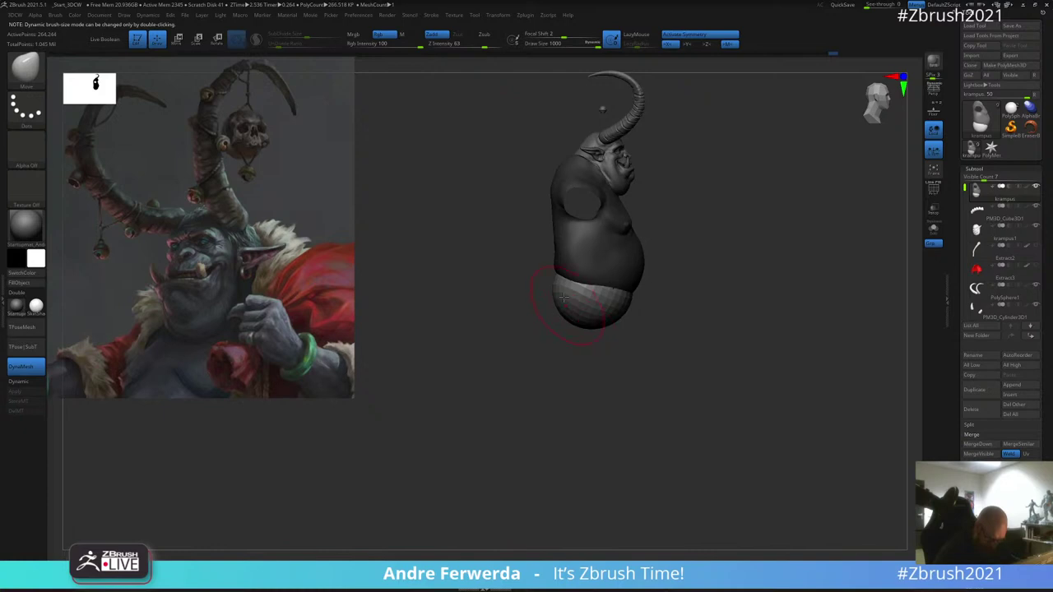
drag(631, 351, 583, 353)
Step: Isolate the pelvis sphere and split the hidden torso and arms into a separate subtool
alt+drag(706, 265, 684, 276)
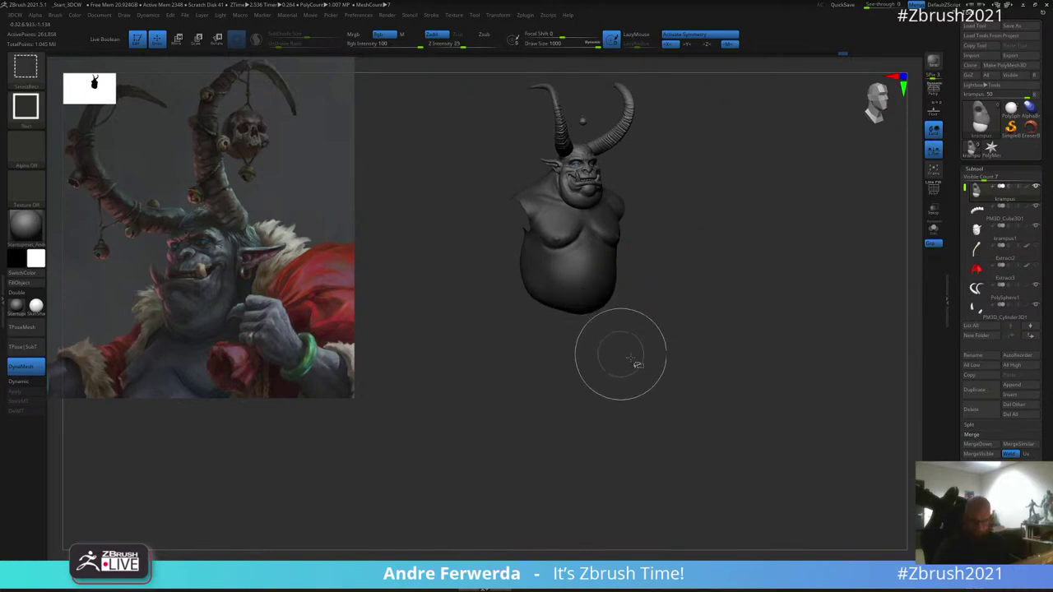
ctrl+shift+click(782, 377)
ctrl+alt+shift+click(609, 338)
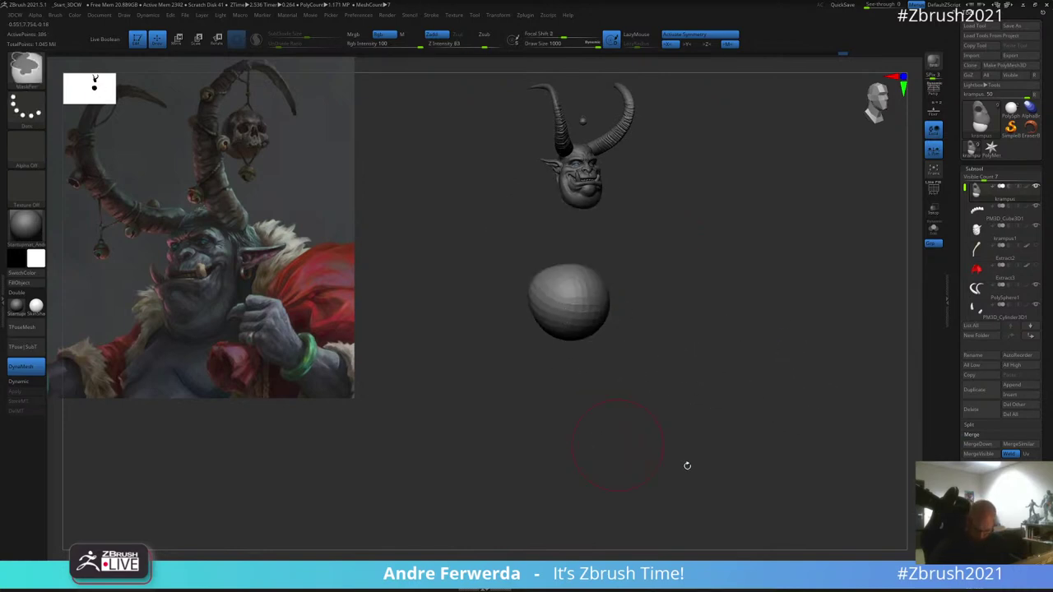
click(987, 434)
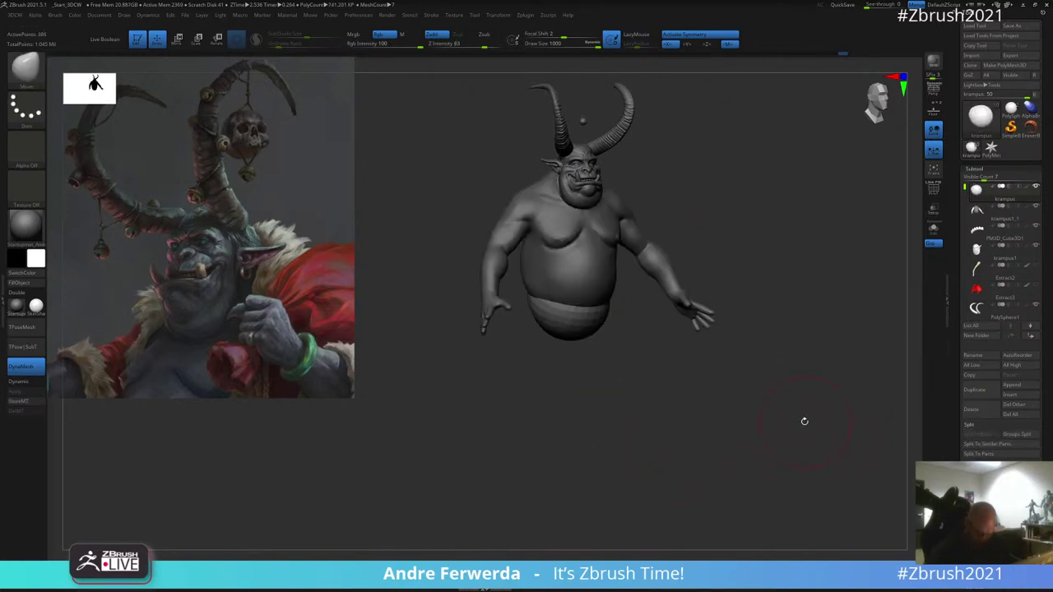
Step: Insert an Appendage mesh on the side of the pelvis as a symmetrical thigh base
drag(582, 400, 571, 399)
click(407, 580)
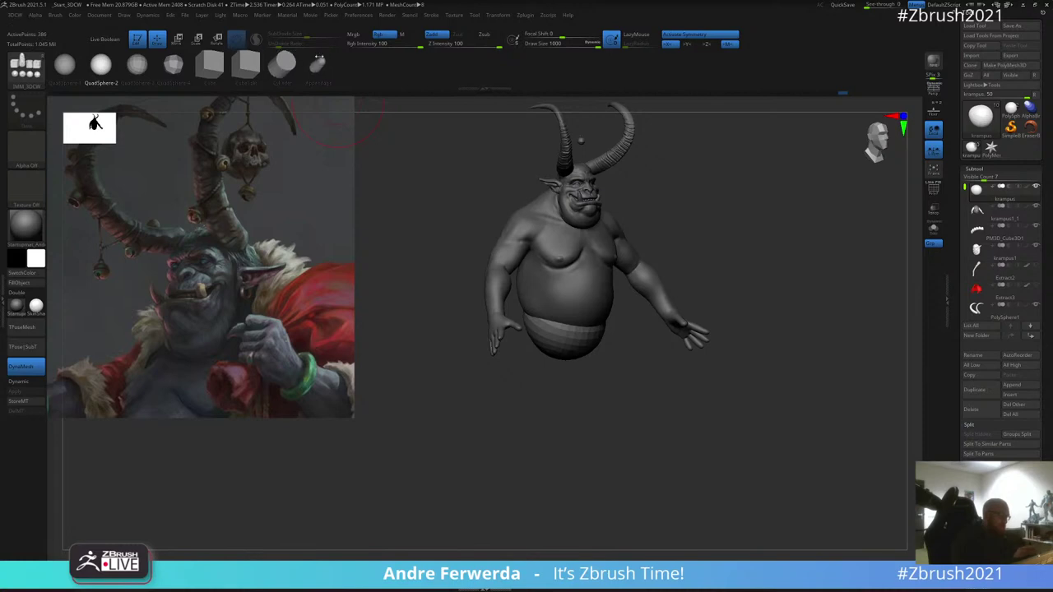
mouse_move(385, 348)
mouse_down()
mouse_move(746, 224)
mouse_move(716, 247)
mouse_up()
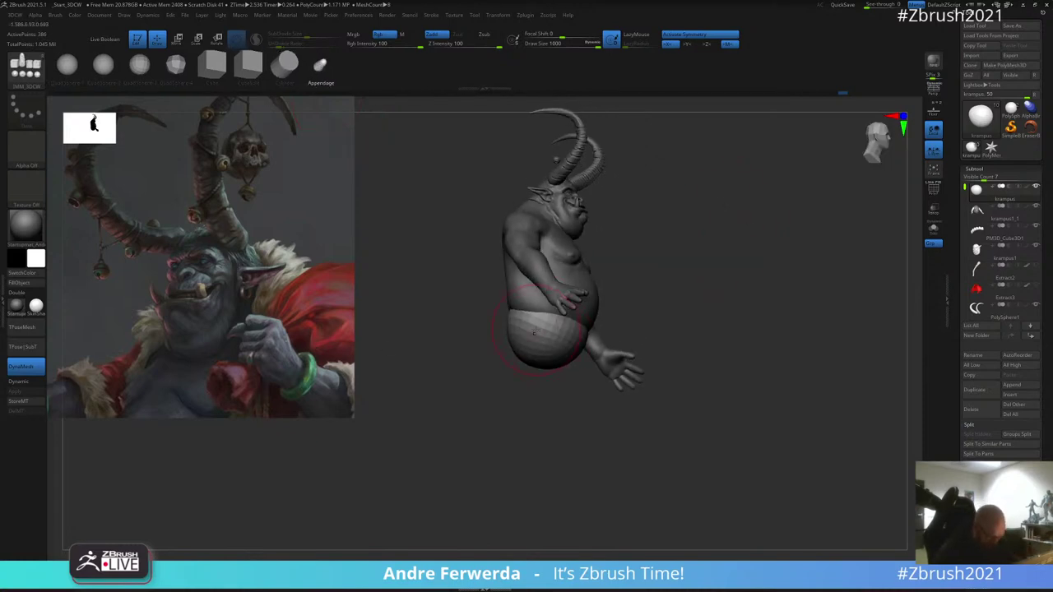
drag(537, 336, 545, 378)
key(w)
drag(661, 274, 675, 273)
Step: Move and rotate the inserted thighs so they extend forward and outward from the pelvis
drag(557, 332, 607, 331)
drag(690, 296, 718, 222)
drag(569, 302, 563, 339)
shift+drag(657, 222, 658, 265)
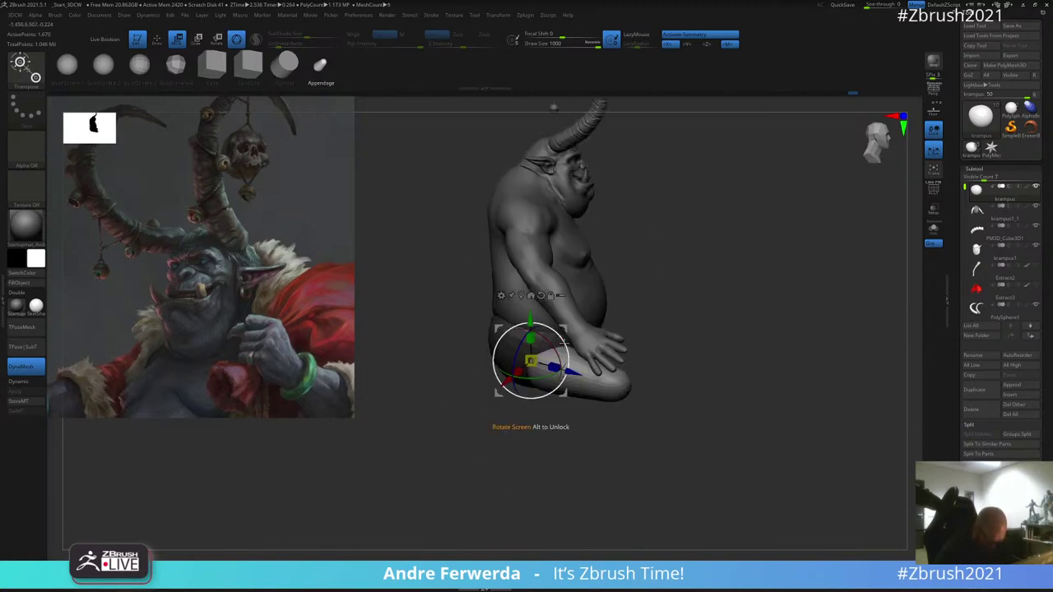
drag(564, 328, 560, 327)
mouse_move(527, 359)
mouse_down()
mouse_move(549, 329)
mouse_move(520, 361)
mouse_up()
mouse_move(617, 262)
mouse_down()
mouse_move(726, 219)
mouse_move(716, 258)
mouse_up()
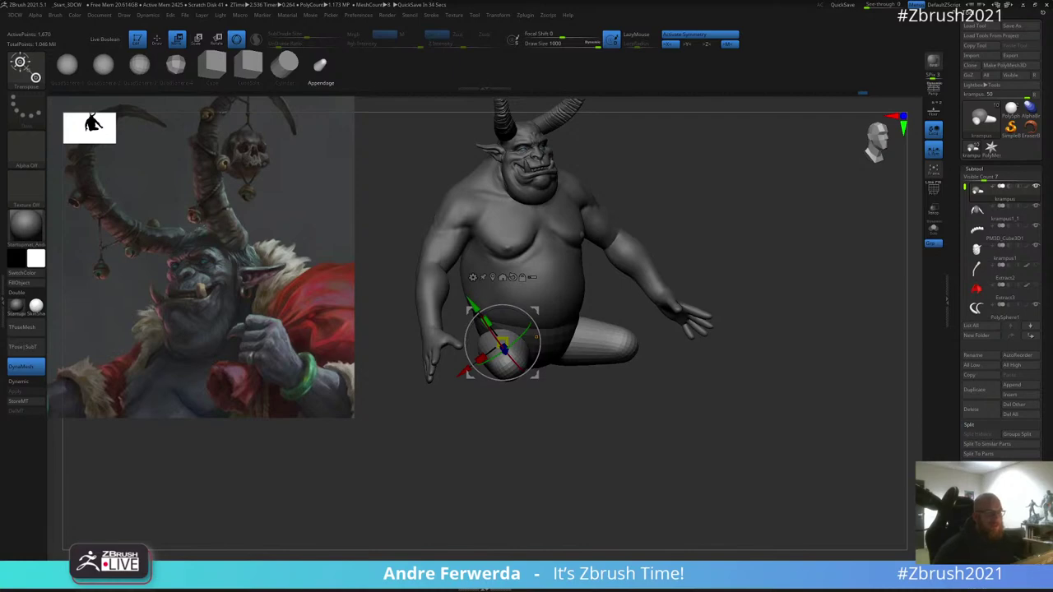
Step: Switch to the Pixologic Store in the browser and view the ZBrushCore 2021 licensing options
drag(1052, 82, 510, 8)
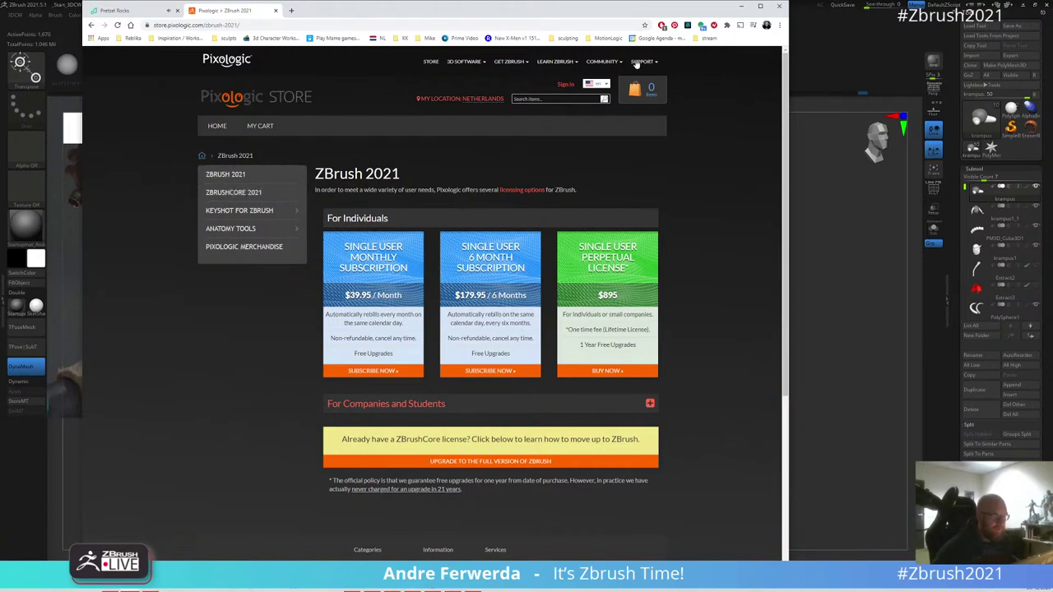
mouse_move(244, 215)
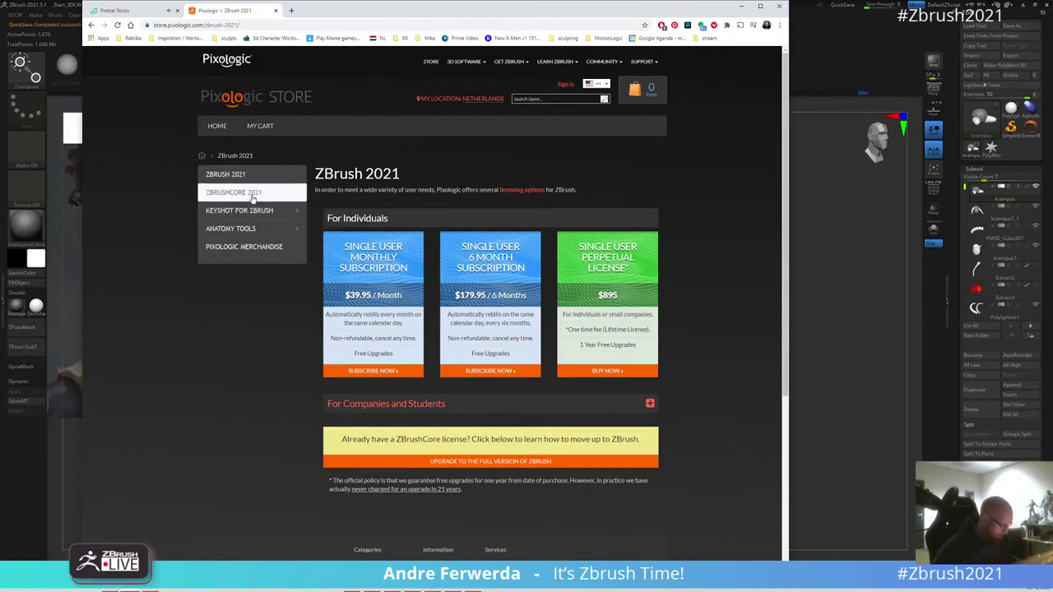
click(258, 196)
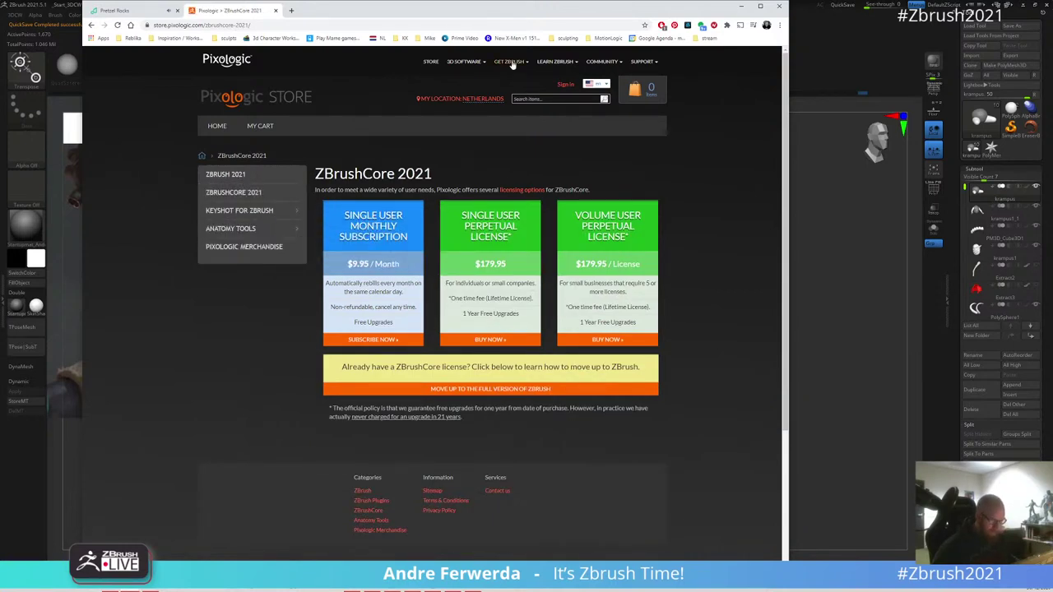
Step: Open the free ZClassroom training page and view its Courses section
mouse_move(511, 64)
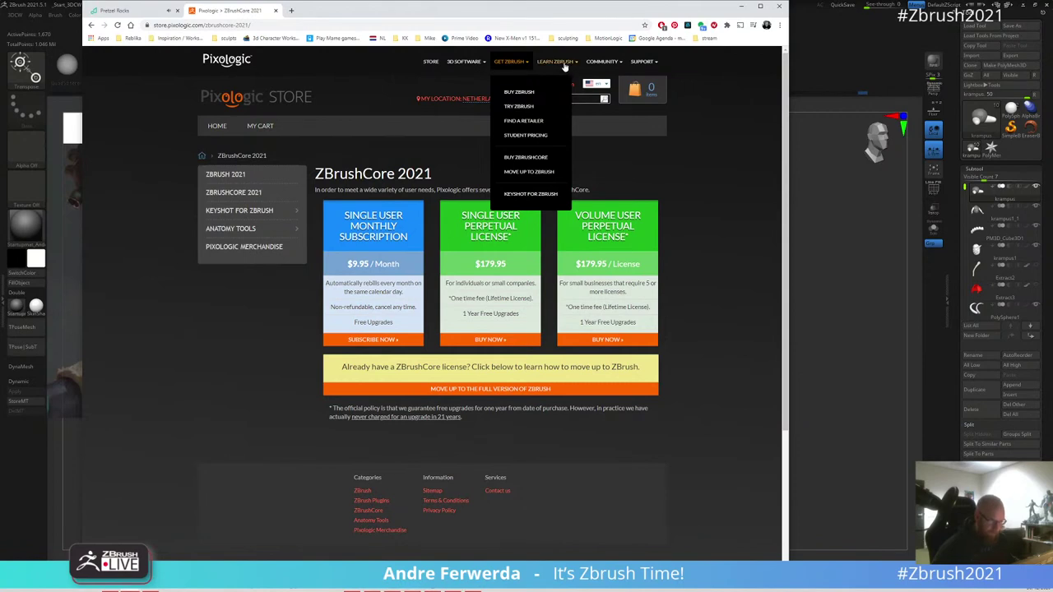
mouse_move(565, 67)
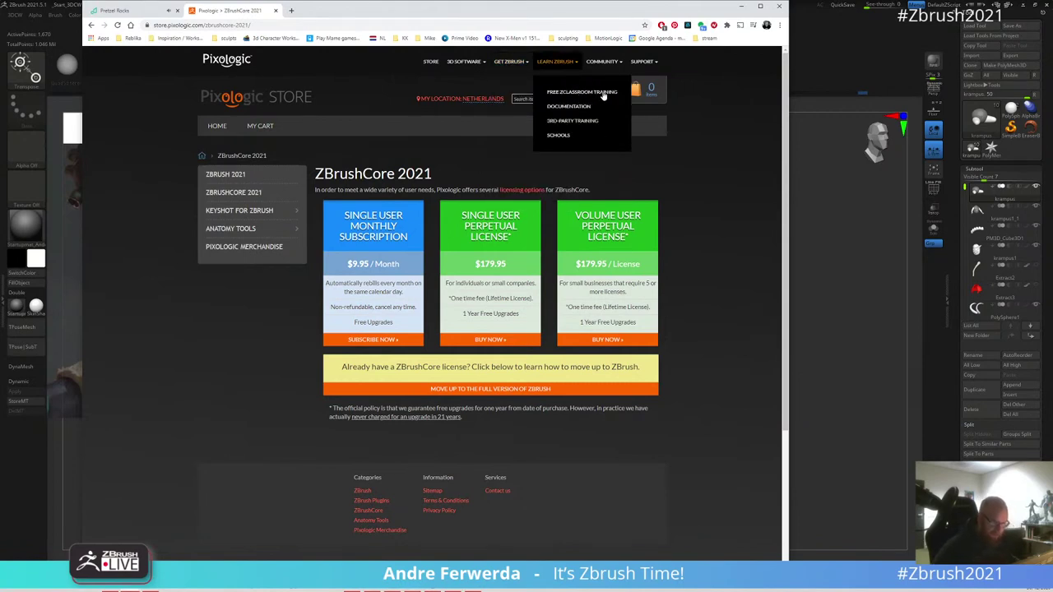
click(603, 97)
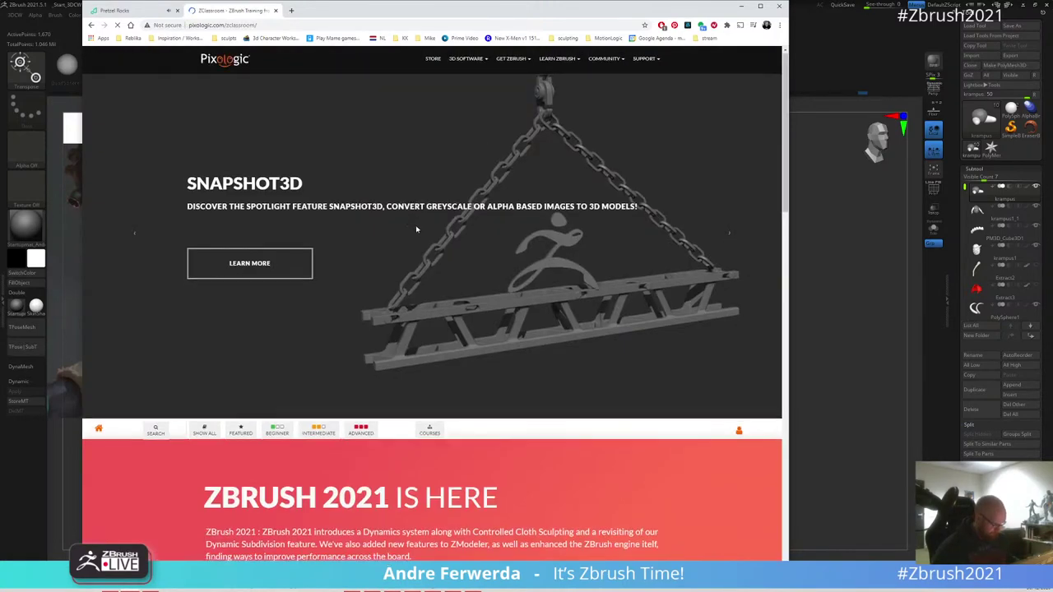
scroll(409, 243, down, 8)
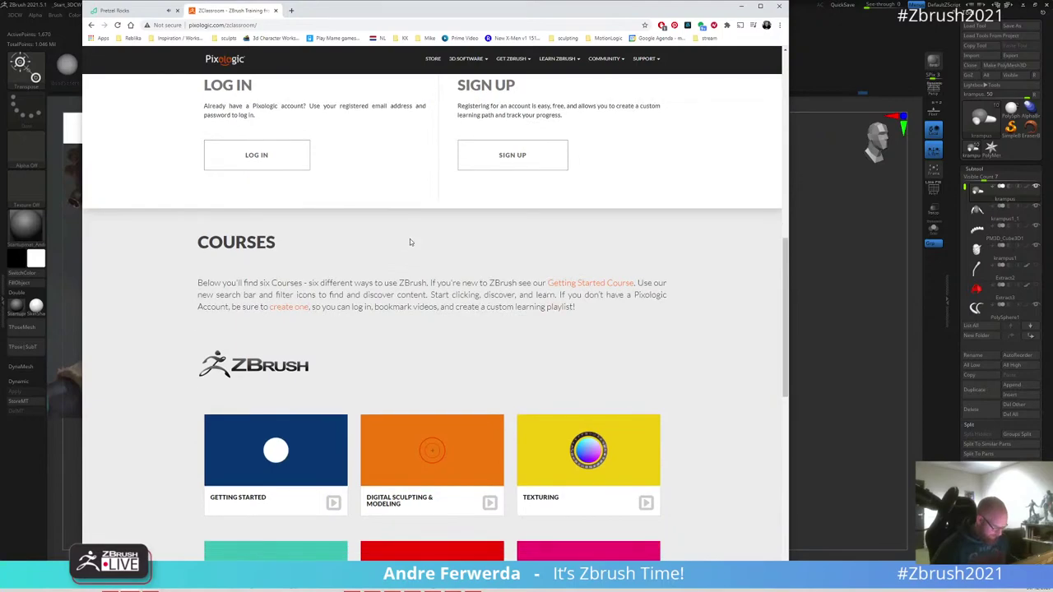
Step: Look over the ZBrush course categories on the ZClassroom page
scroll(410, 239, down, 3)
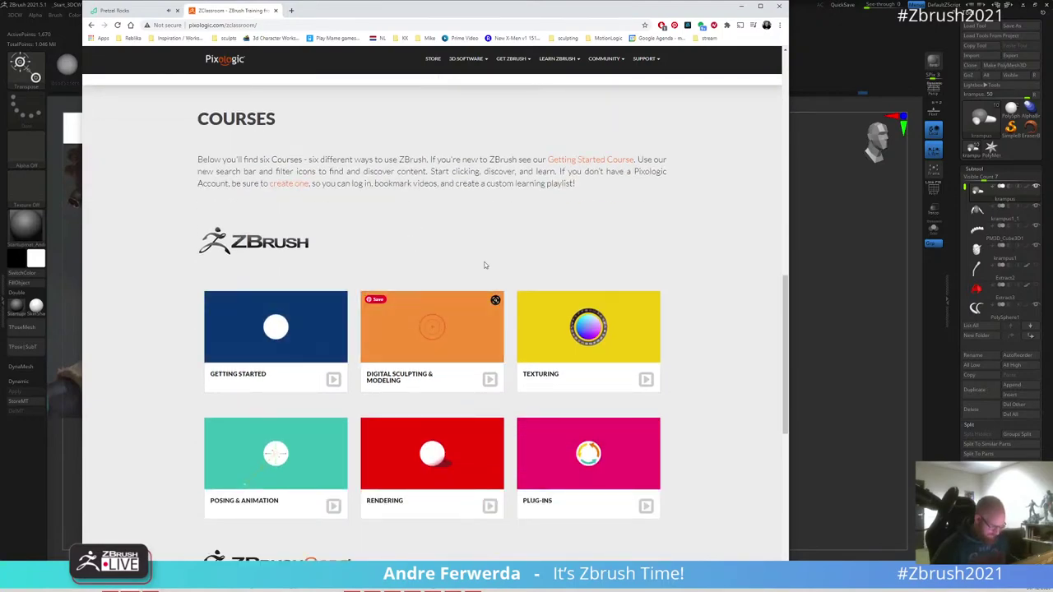
drag(460, 12, 1052, 13)
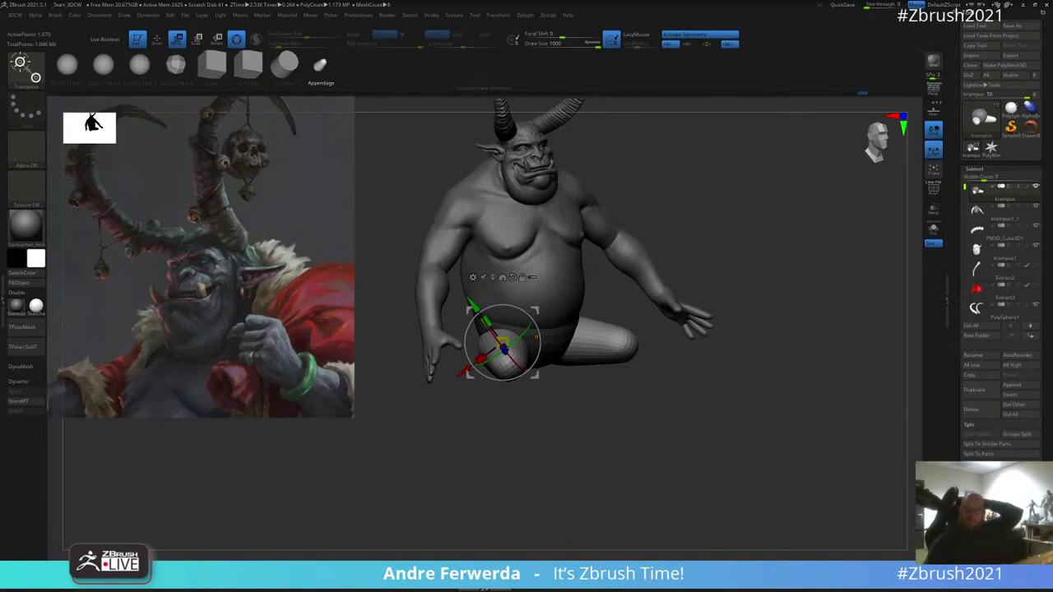
drag(1052, 5, 774, 21)
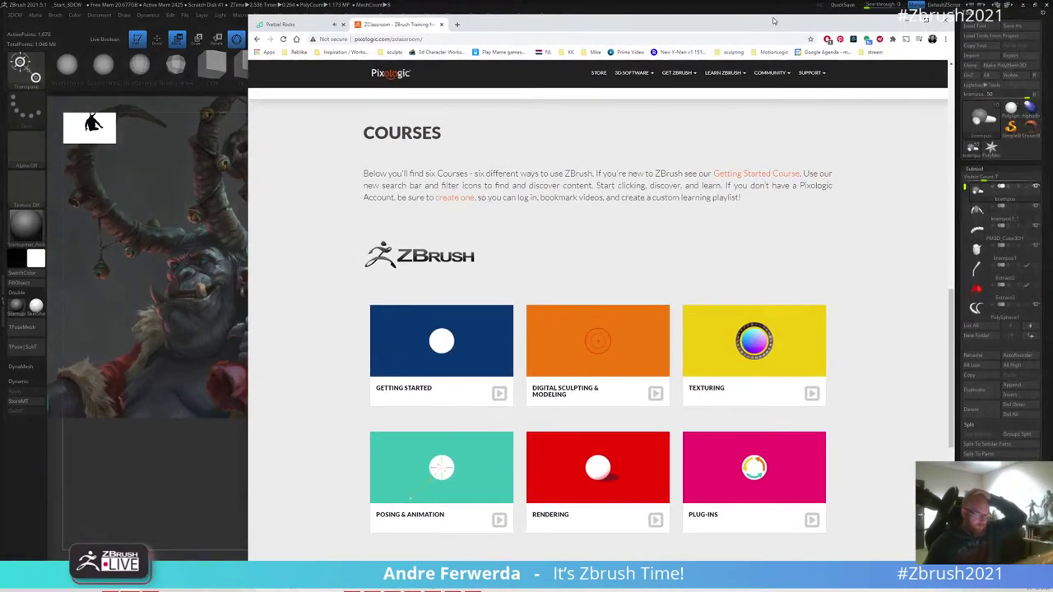
Step: Return to the Pixologic home page and open the ZBrushCoreMini product page
click(390, 73)
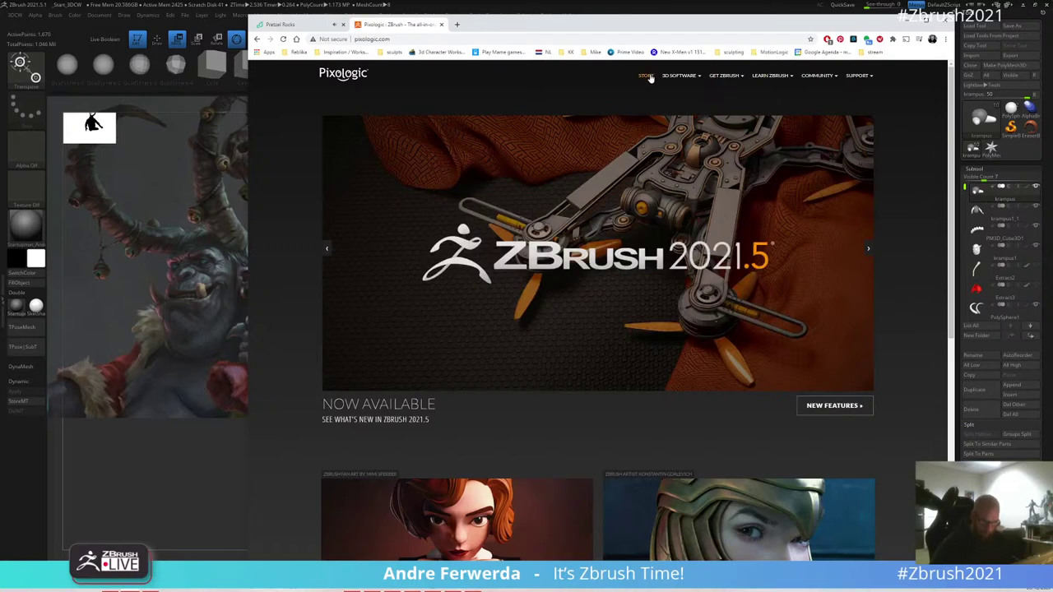
mouse_move(670, 79)
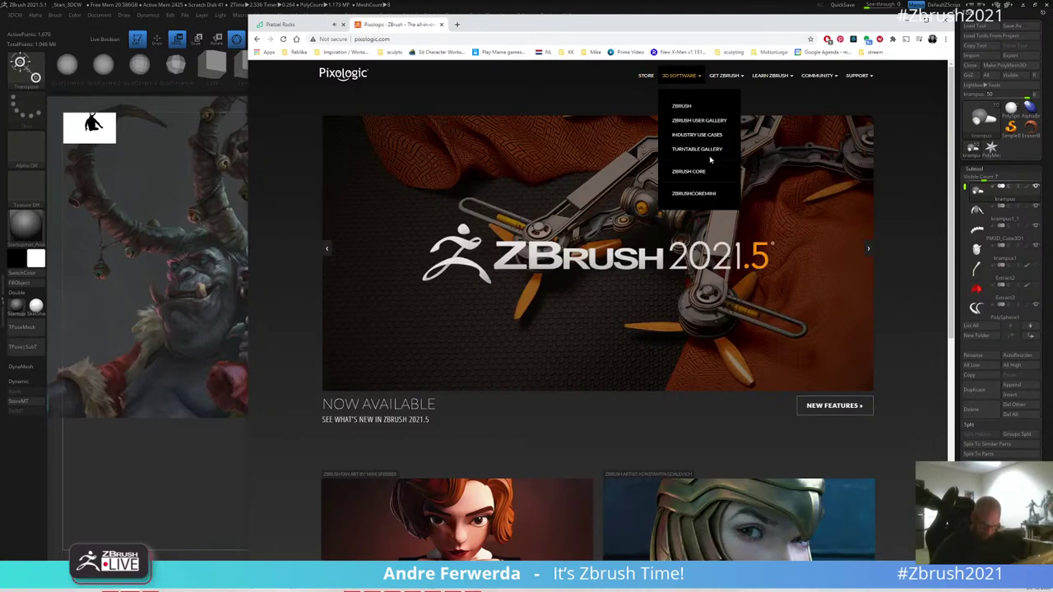
click(692, 195)
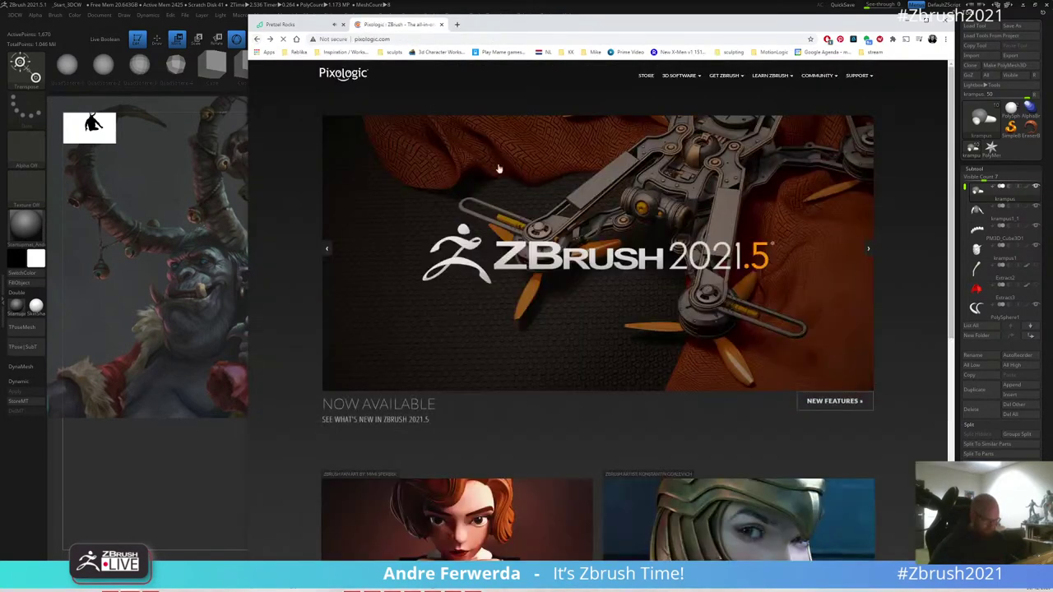
mouse_move(727, 76)
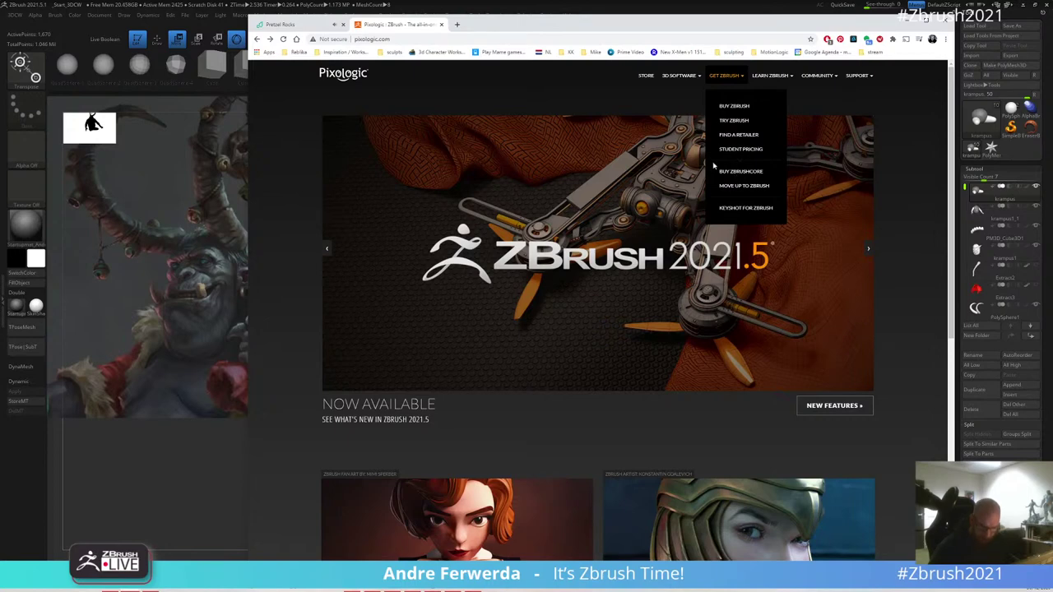
mouse_move(679, 75)
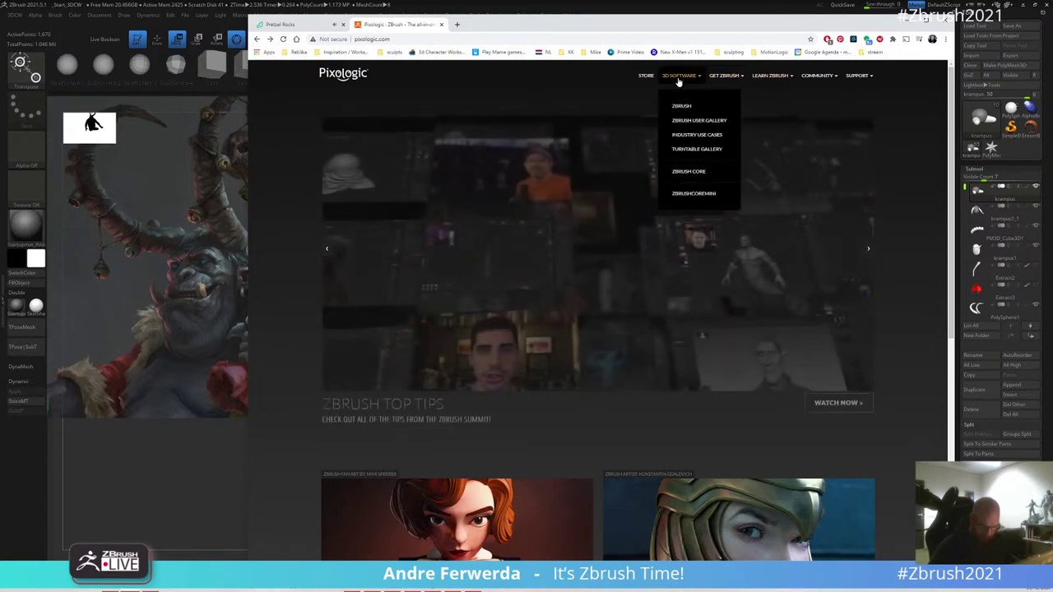
click(687, 194)
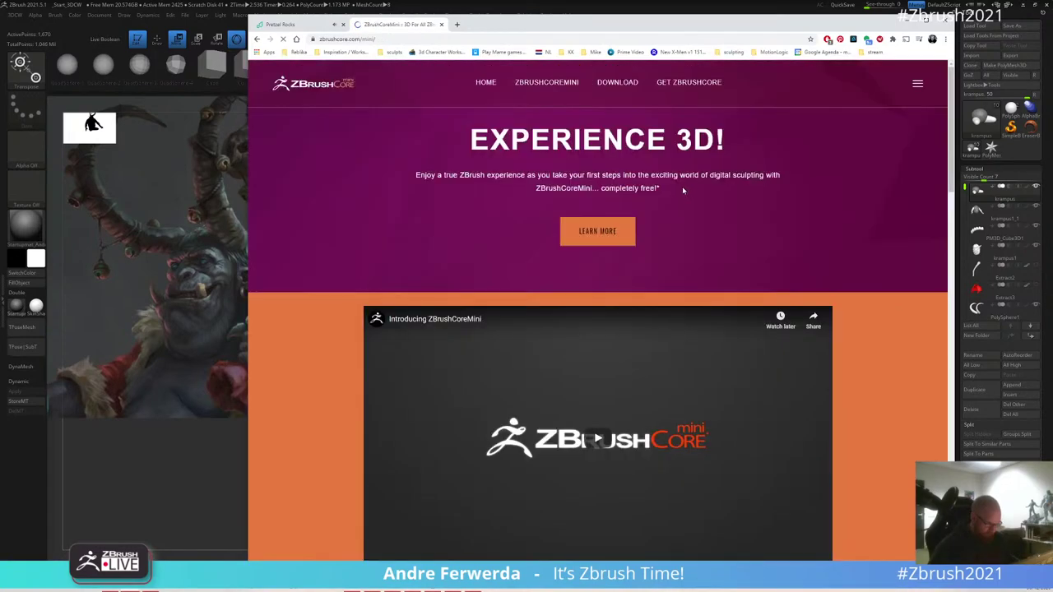
Step: Read through the ZBrushCoreMini page down to its free download section, then switch back to ZBrush
scroll(663, 258, down, 2)
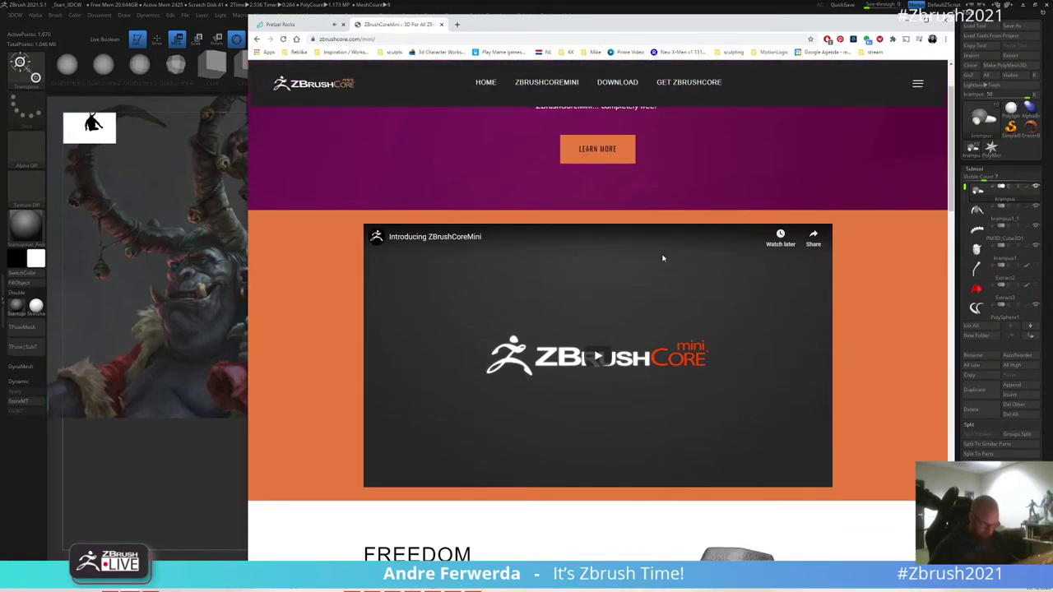
scroll(642, 222, up, 1)
scroll(625, 321, down, 10)
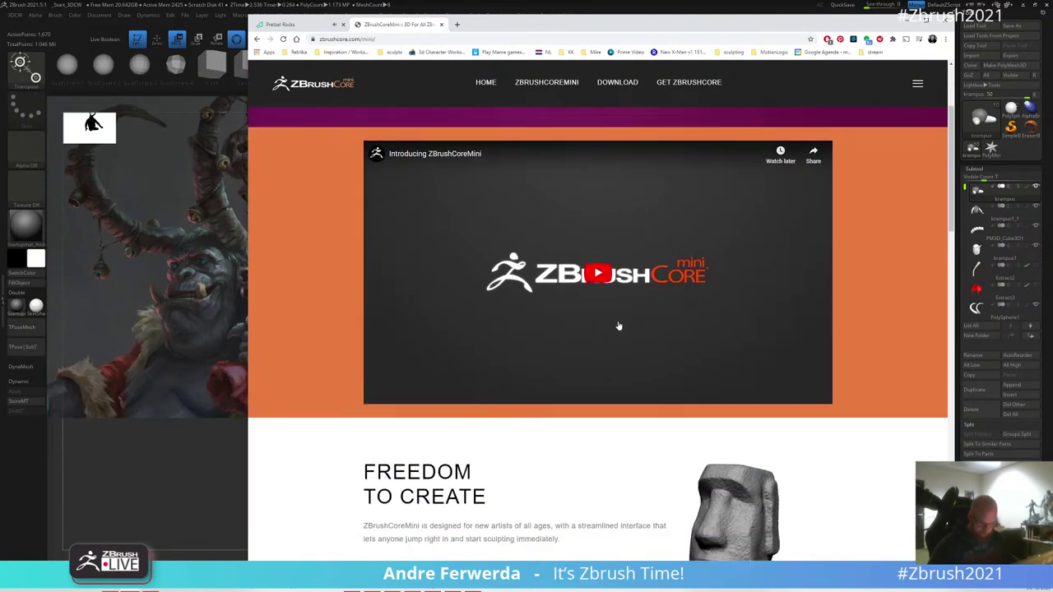
scroll(621, 321, down, 3)
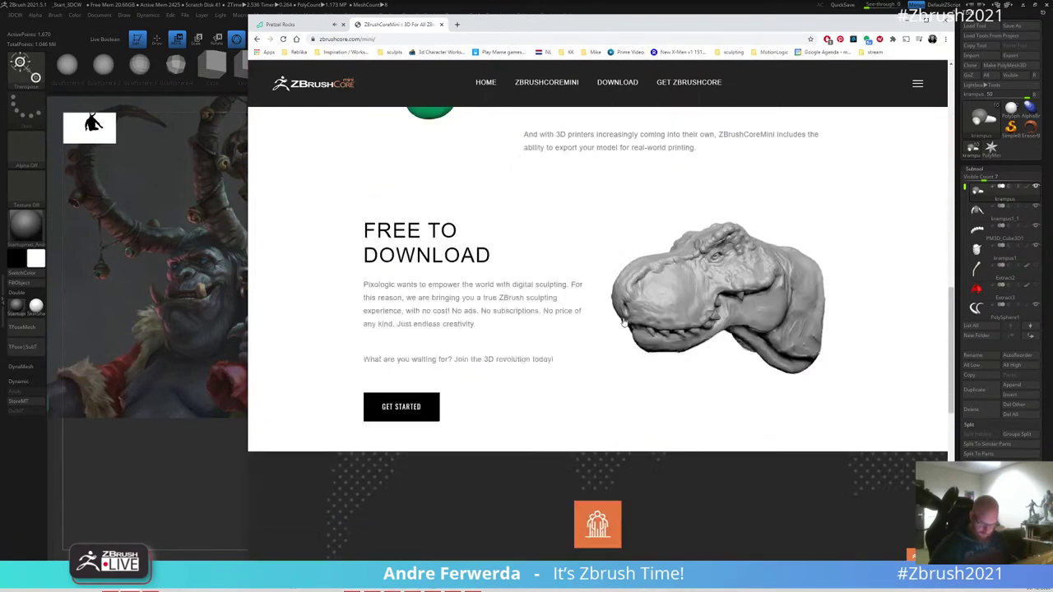
scroll(627, 319, up, 5)
scroll(627, 319, up, 4)
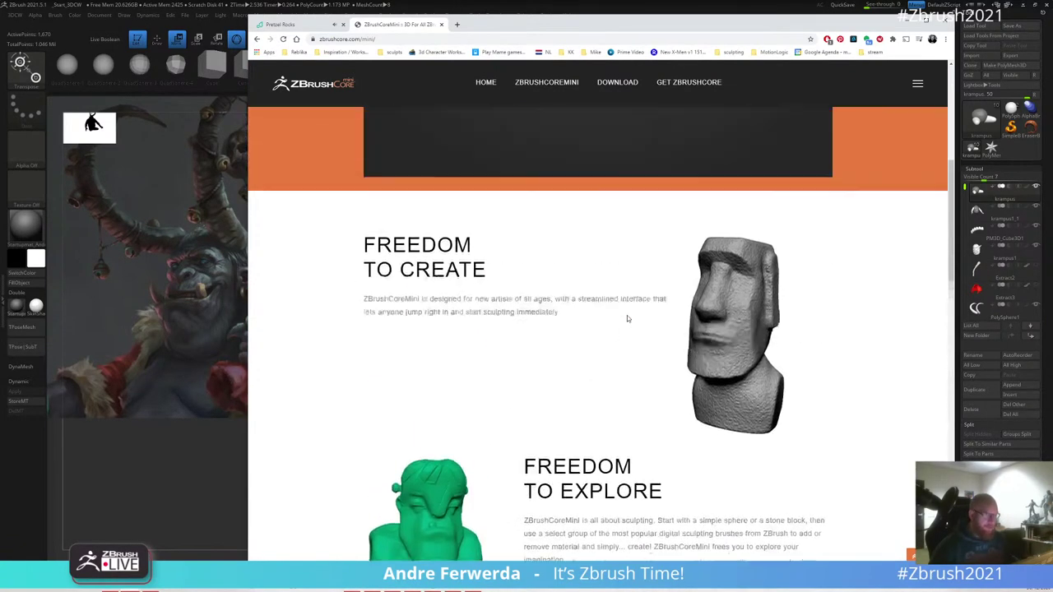
scroll(619, 297, up, 2)
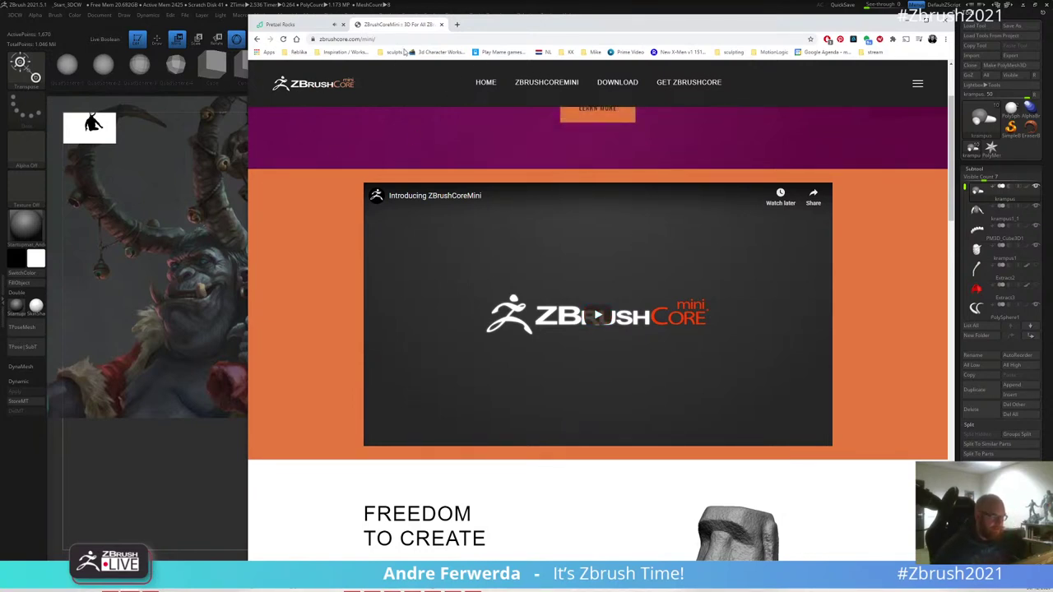
drag(536, 29, 1052, 37)
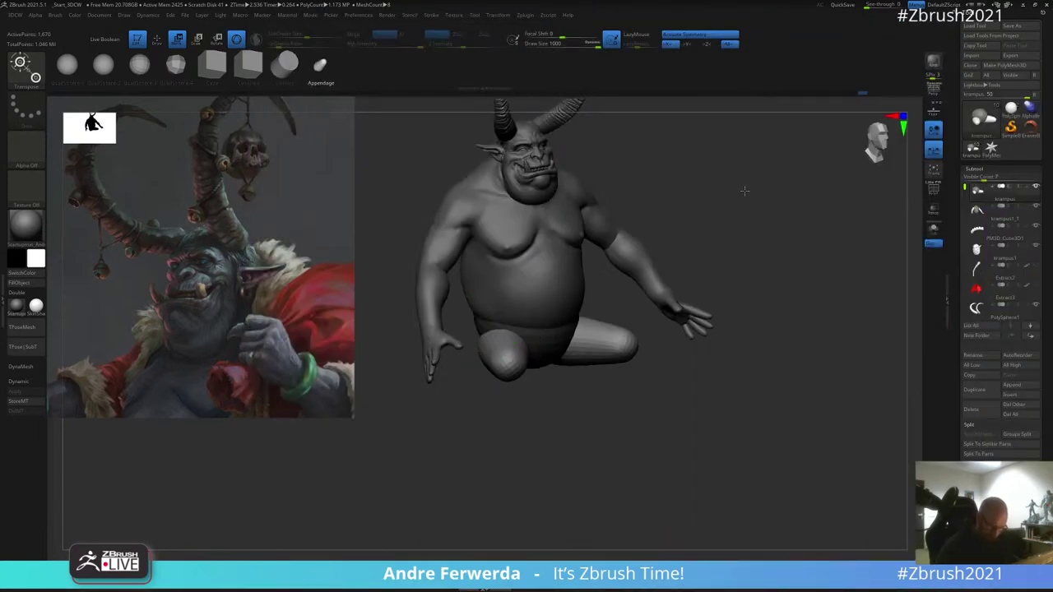
Step: Scale the inserted thighs along their length and check their proportions against the body from the side
drag(742, 188, 747, 187)
mouse_move(750, 233)
mouse_down()
mouse_move(764, 231)
mouse_move(611, 263)
mouse_up()
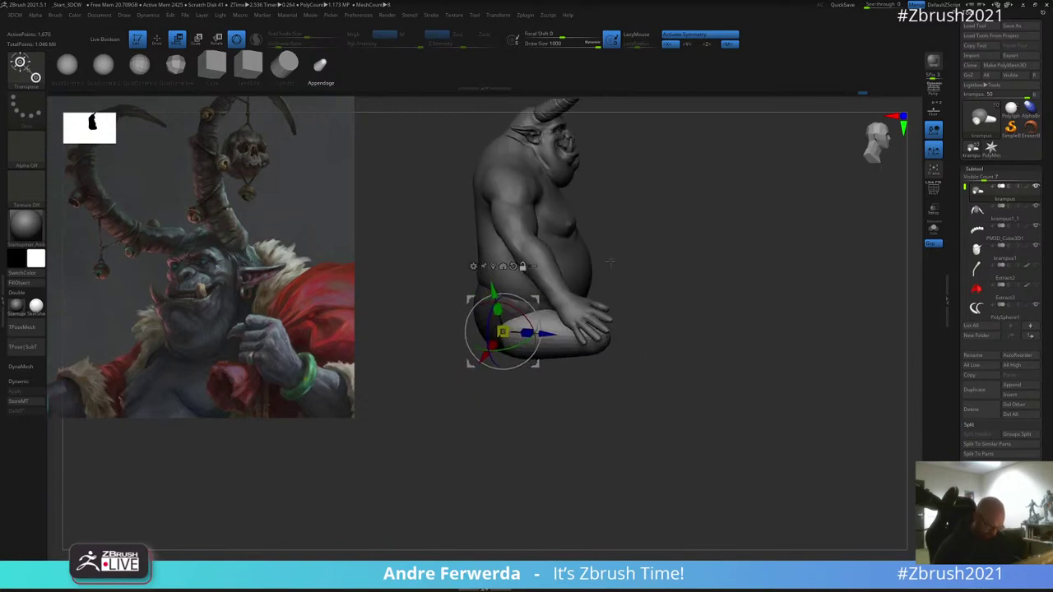
drag(508, 337, 509, 338)
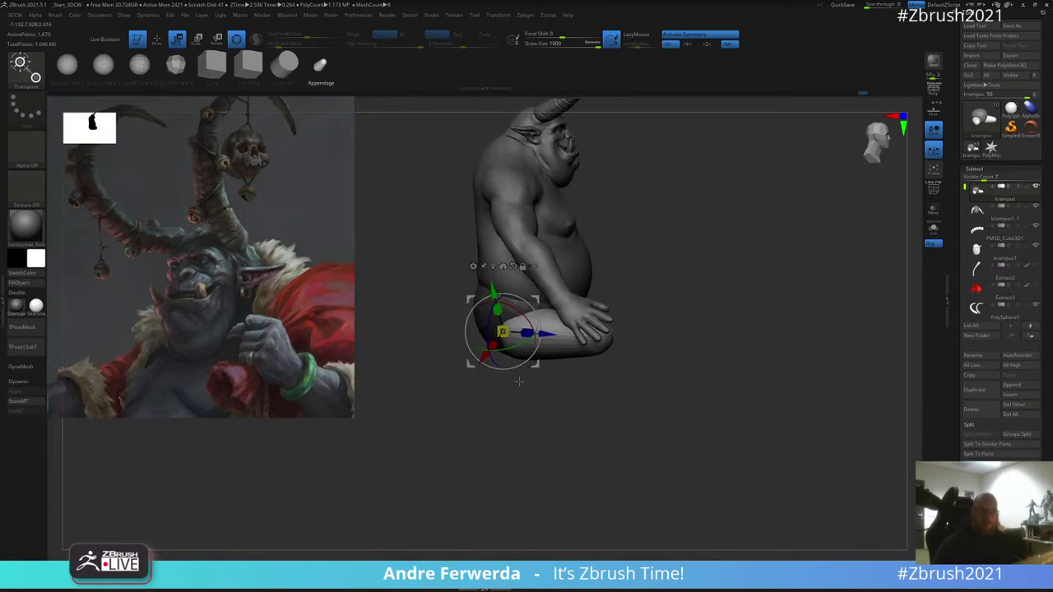
drag(519, 382, 554, 440)
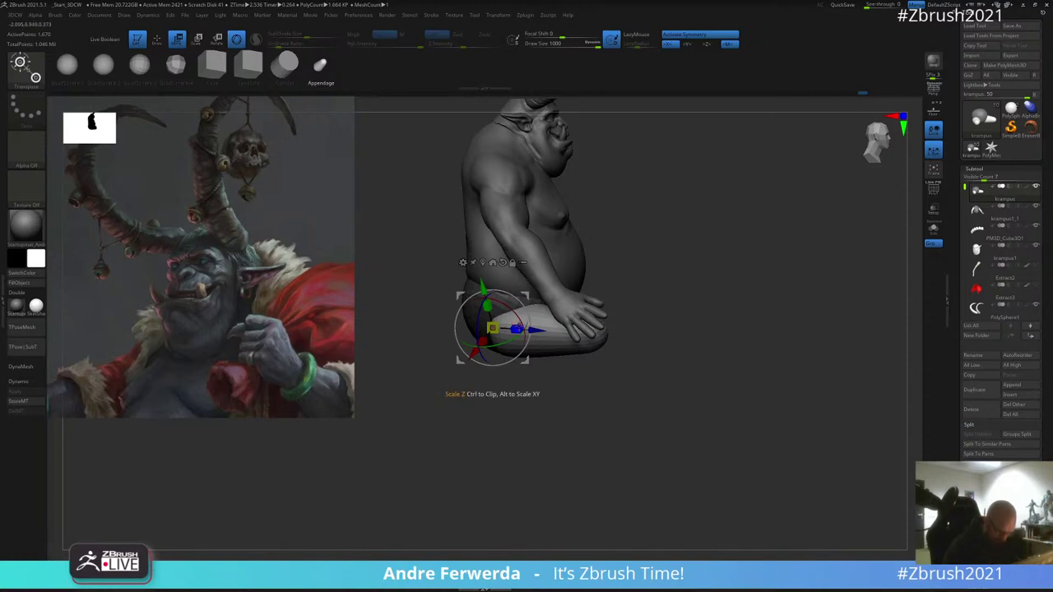
drag(517, 329, 523, 330)
drag(665, 341, 724, 158)
drag(742, 199, 710, 307)
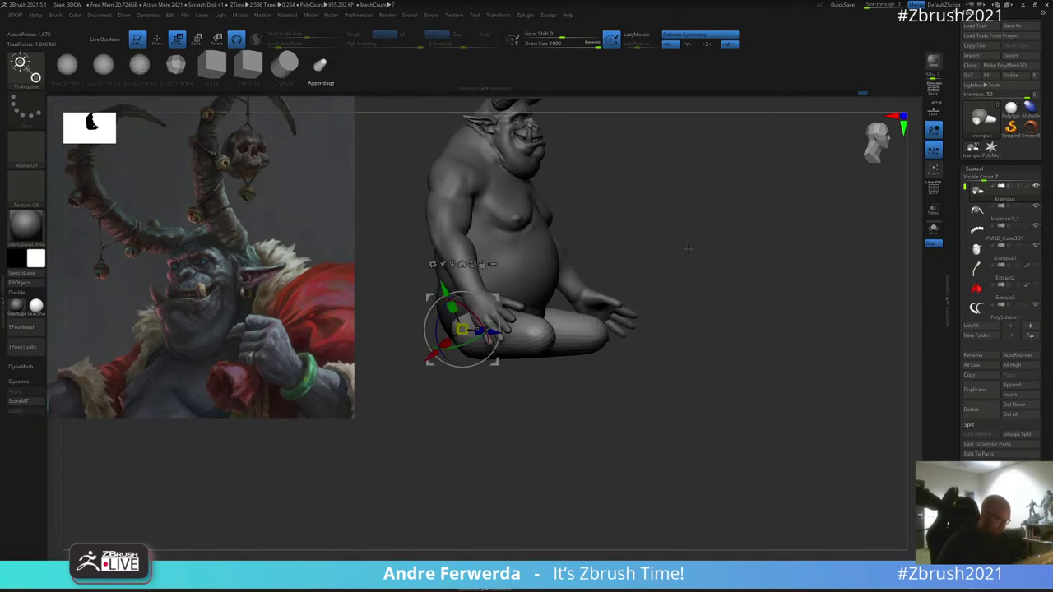
Step: Insert another symmetrical Appendage mesh at the knee end of the thighs as the lower leg base
click(324, 66)
key(q)
drag(745, 251, 706, 286)
drag(603, 349, 625, 344)
drag(749, 272, 737, 301)
Step: Rotate the lower legs so they hang down from the knees
key(w)
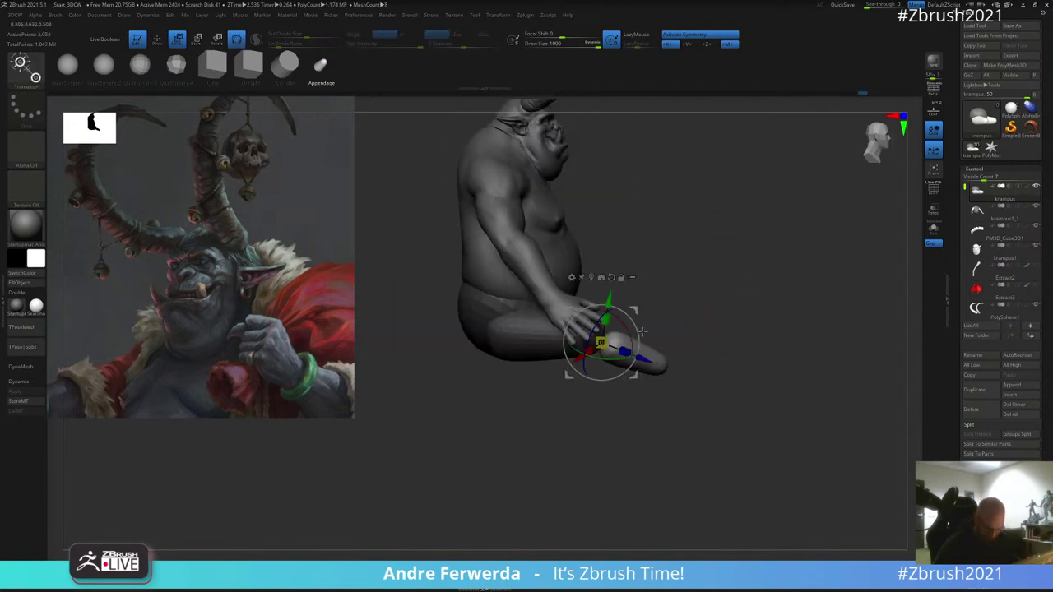
mouse_move(623, 354)
mouse_down()
mouse_move(637, 311)
mouse_move(632, 359)
mouse_up()
drag(707, 329, 628, 302)
drag(634, 294, 654, 281)
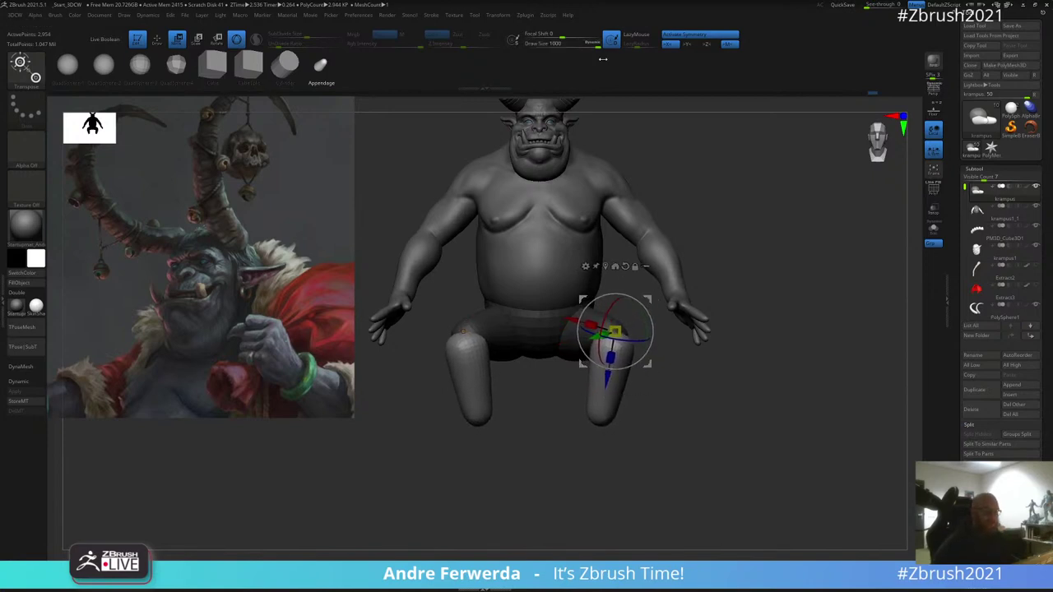
Step: Lengthen the lower legs and shift them slightly up and back against the knees
drag(611, 356, 613, 366)
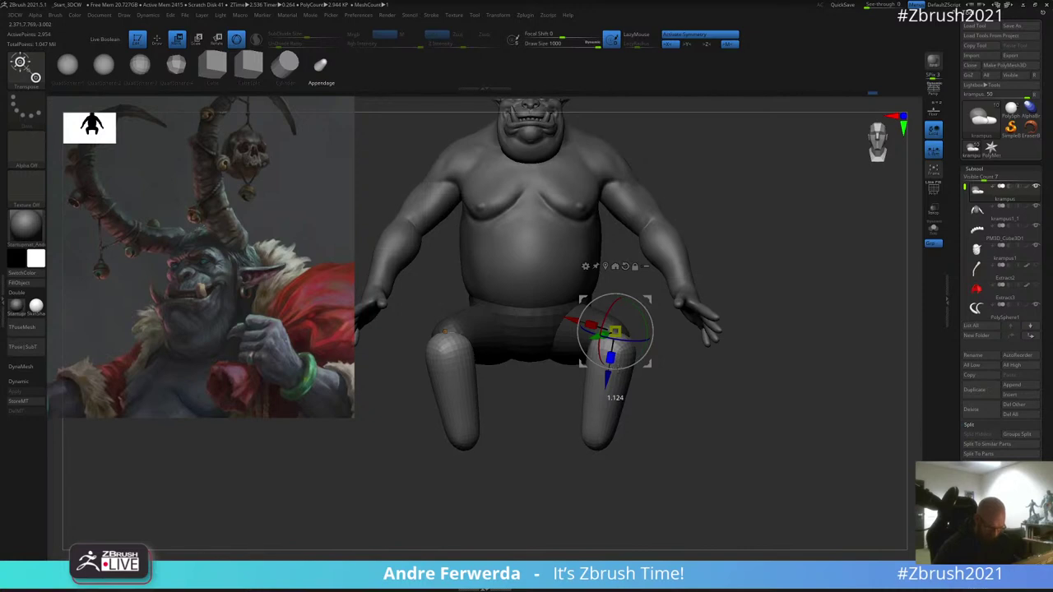
drag(787, 230, 690, 252)
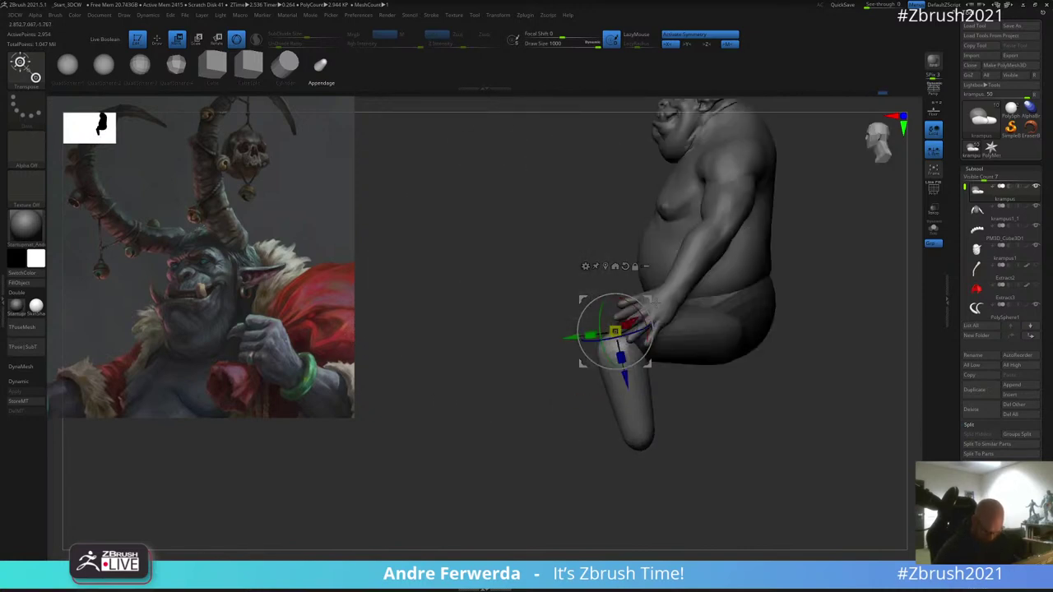
drag(649, 299, 656, 294)
key(q)
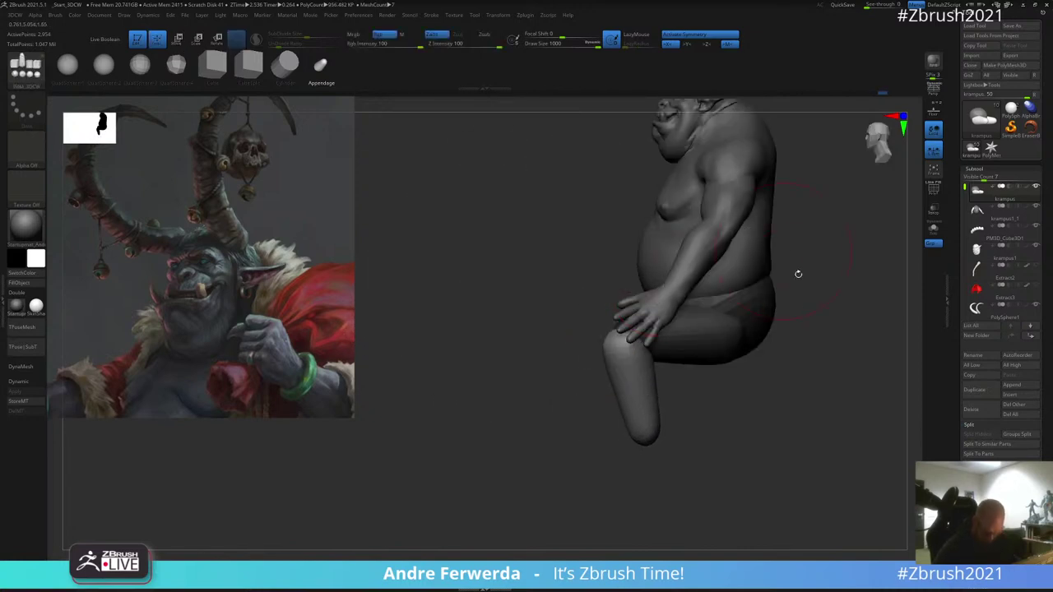
Step: Isolate the thighs and lower legs, mask them, and show the pelvis again
ctrl+drag(811, 348, 791, 367)
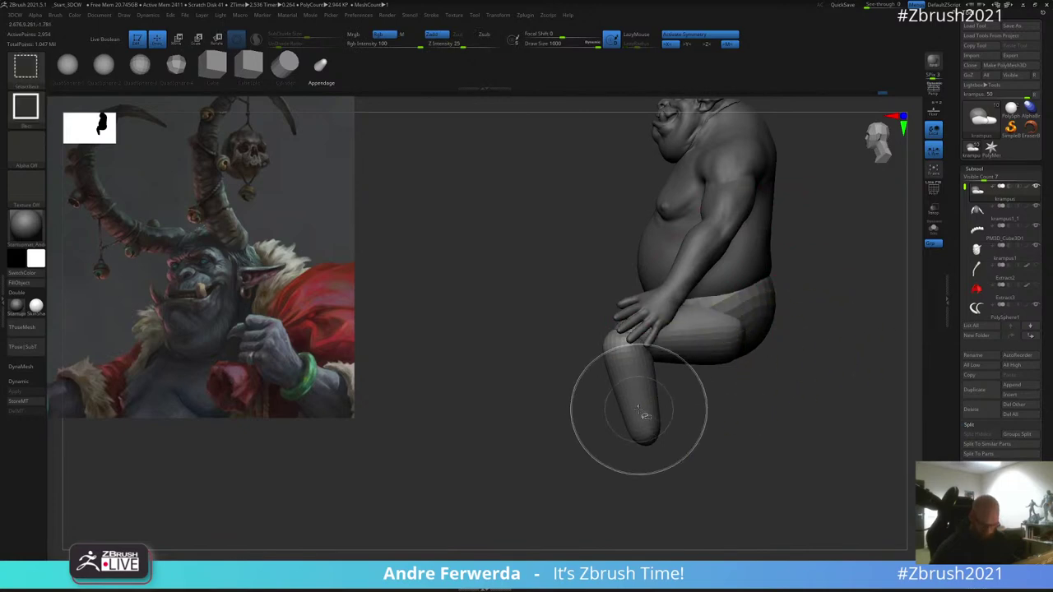
ctrl+shift+click(644, 416)
ctrl+shift+click(644, 415)
ctrl+shift+click(684, 354)
ctrl+shift+click(677, 442)
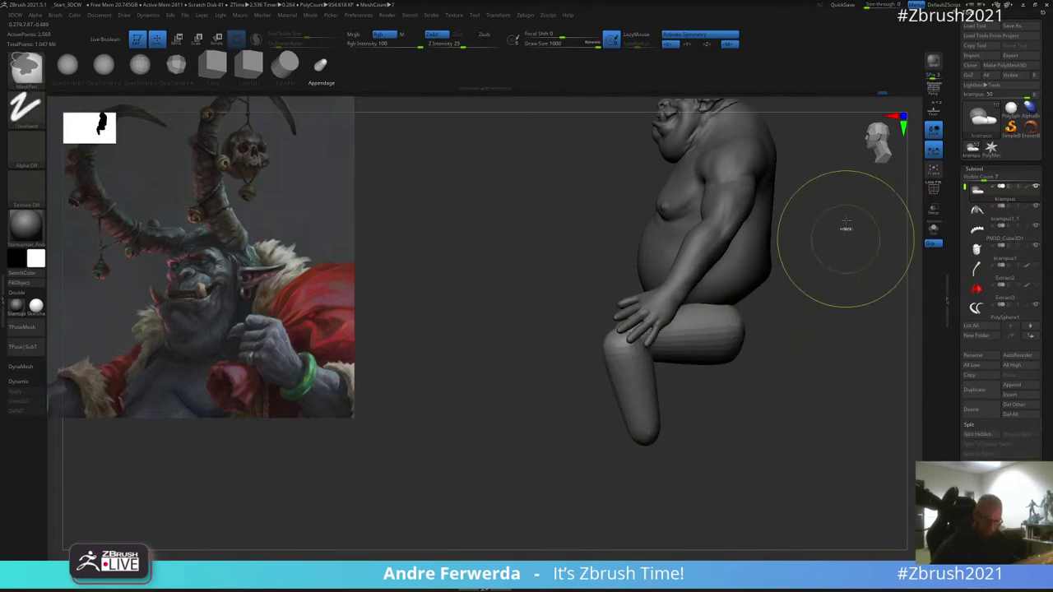
ctrl+shift+drag(837, 212, 485, 453)
ctrl+shift+click(755, 387)
alt+drag(807, 383, 717, 421)
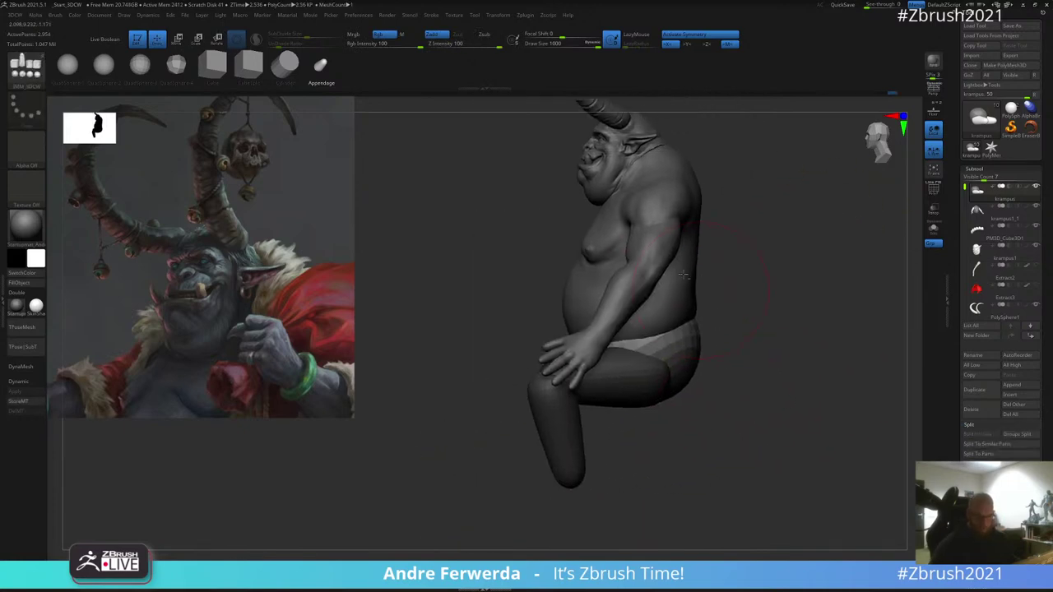
Step: Select the torso subtool and hide its arms so the legs are unobstructed in side view
alt+click(661, 263)
drag(720, 242, 782, 247)
key(space)
mouse_move(788, 237)
mouse_down()
mouse_move(784, 224)
mouse_move(732, 247)
mouse_up()
ctrl+shift+click(715, 274)
ctrl+shift+click(716, 293)
ctrl+shift+click(728, 348)
ctrl+shift+click(706, 246)
Step: Reselect the pelvis and leg subtool, invert the mask, and move the legs back toward the pelvis
alt+click(756, 381)
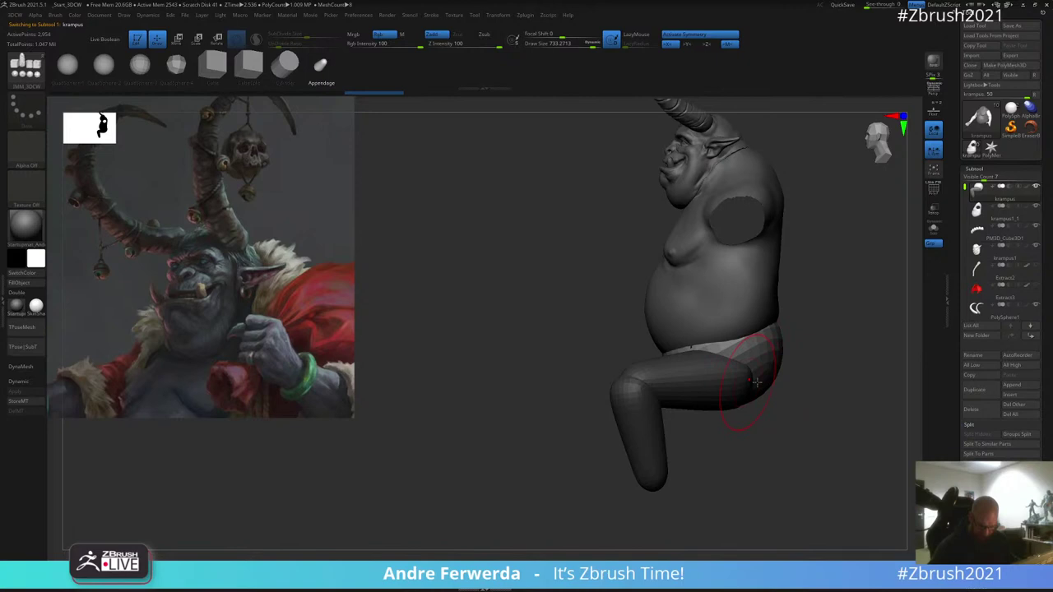
ctrl+click(827, 350)
alt+drag(821, 330, 749, 304)
key(w)
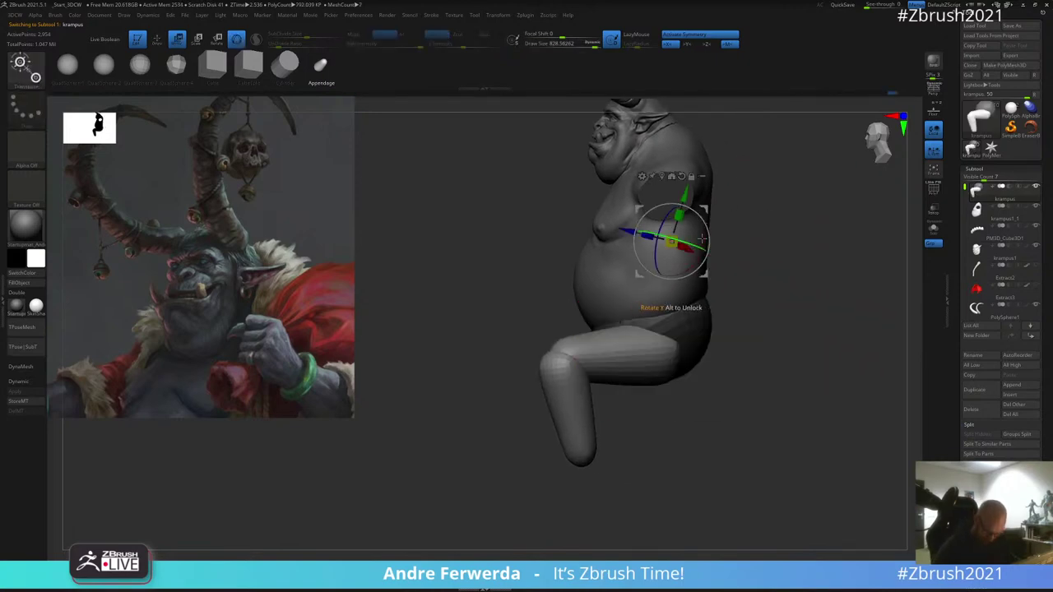
mouse_move(705, 209)
mouse_down()
mouse_move(716, 196)
mouse_move(714, 209)
mouse_up()
key(q)
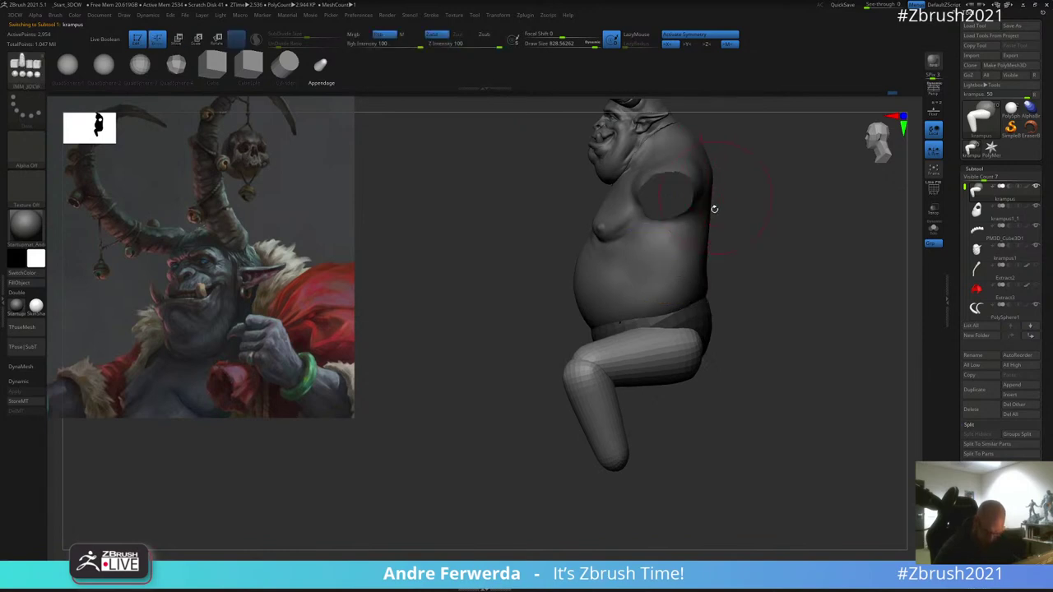
Step: Place the gizmo pivot at the hip, then adjust the legs' angle and overall scale around it
key(w)
alt+click(683, 348)
alt+click(696, 282)
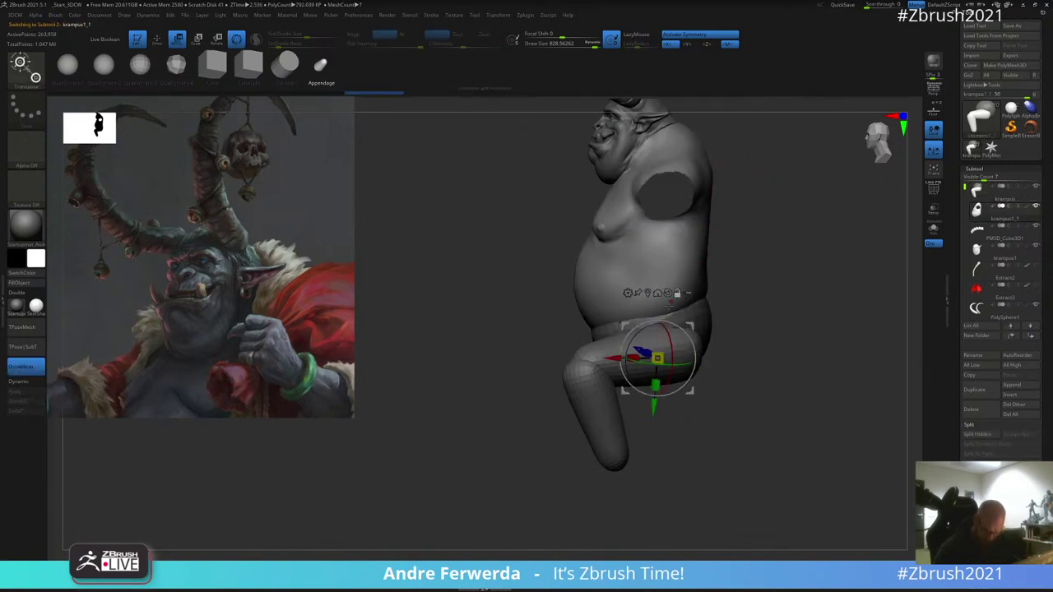
click(681, 339)
drag(707, 314, 711, 303)
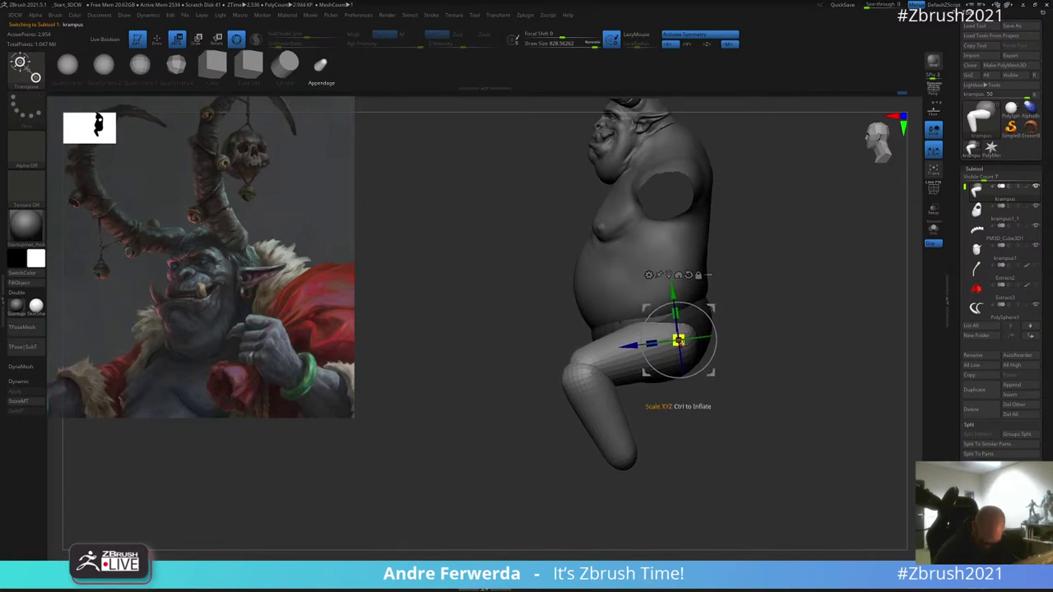
drag(680, 341, 686, 346)
Step: Adjust the legs' size and placement against the pelvis as seen from underneath
key(q)
mouse_move(723, 387)
mouse_down()
mouse_move(776, 406)
mouse_move(787, 301)
mouse_move(709, 206)
mouse_up()
key(w)
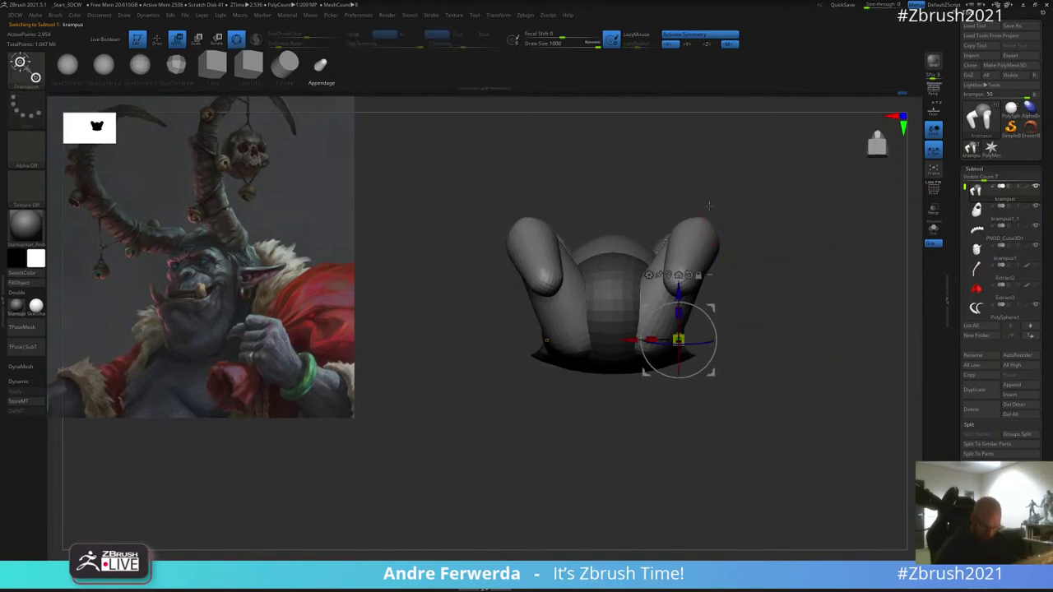
drag(678, 338, 667, 333)
key(q)
Step: Refine the legs' placement and angle at the hip in side view, inverting the mask as needed
mouse_move(745, 240)
mouse_down()
mouse_move(747, 301)
mouse_move(750, 282)
mouse_move(693, 298)
mouse_up()
key(w)
drag(700, 301, 701, 293)
key(q)
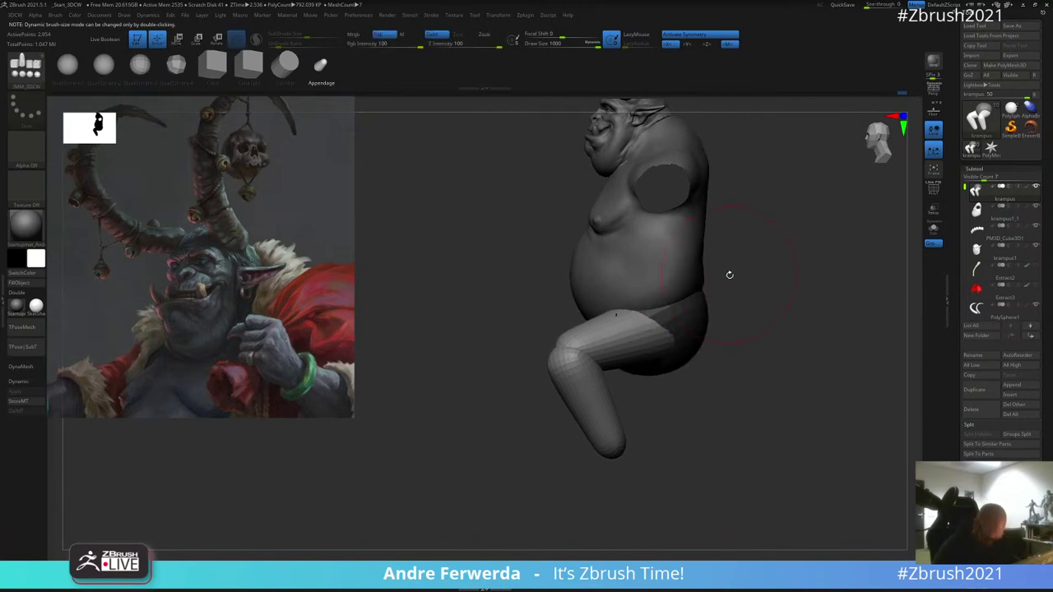
key(w)
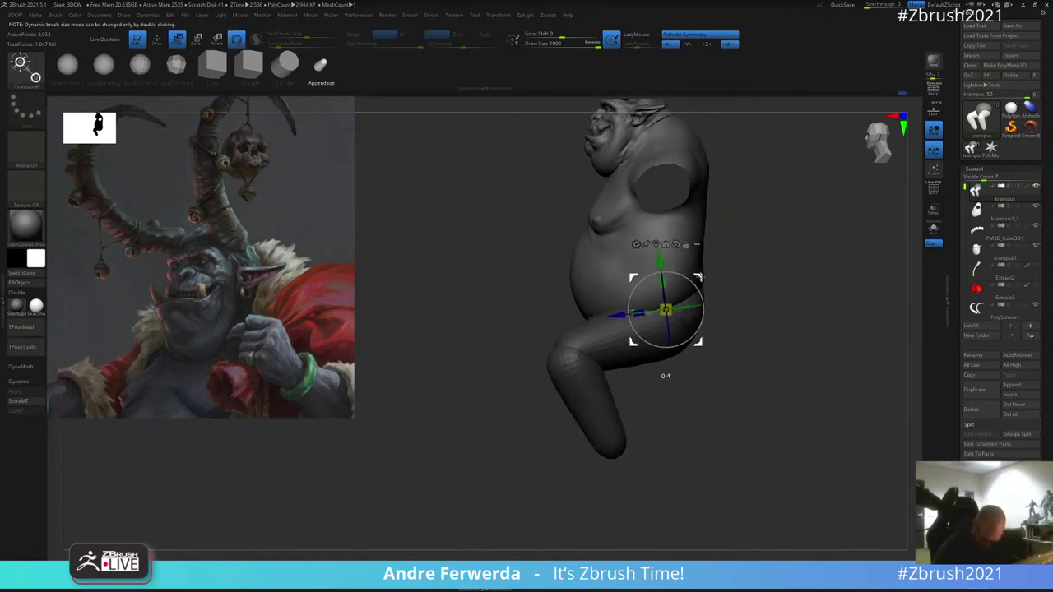
key(q)
mouse_move(755, 260)
mouse_down()
mouse_move(790, 263)
mouse_move(754, 331)
mouse_move(773, 368)
mouse_move(756, 288)
mouse_move(671, 299)
mouse_move(673, 319)
mouse_move(698, 300)
mouse_up()
ctrl+click(719, 299)
key(w)
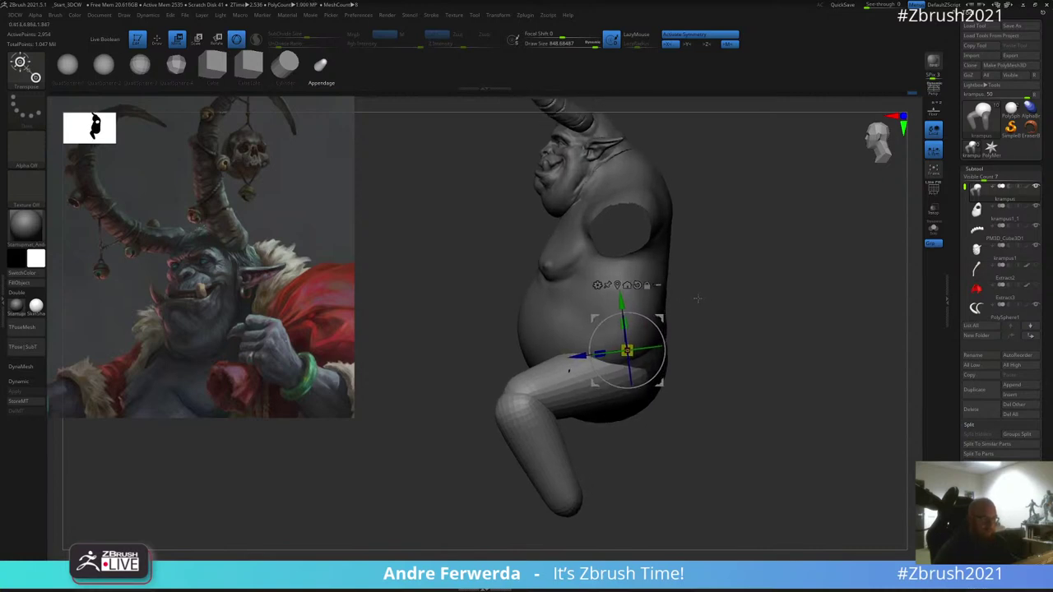
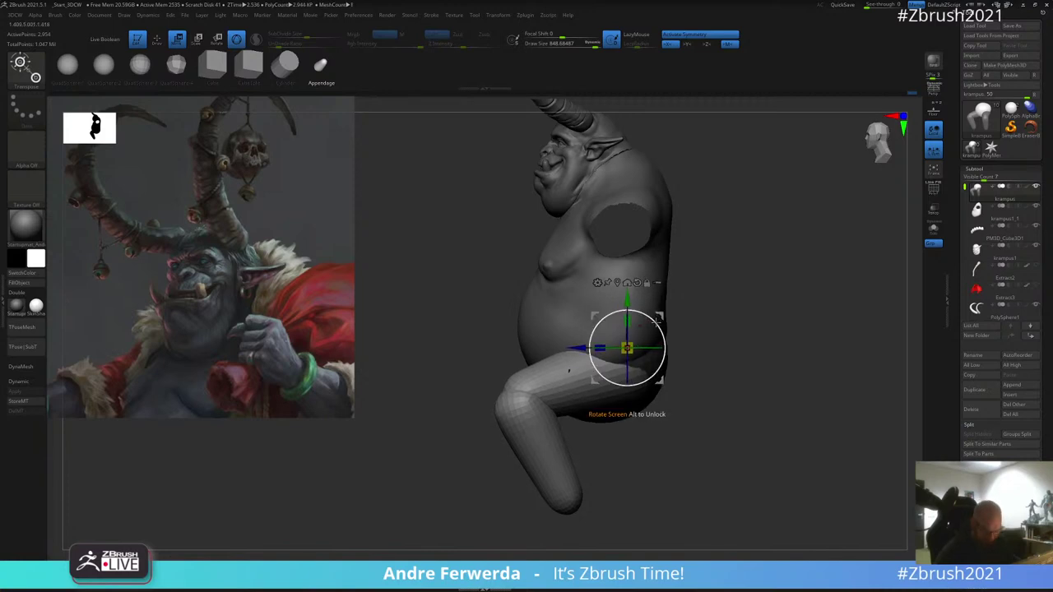
Step: Rotate and scale the legs around the hip pivot, checking the thighs against the pelvis from the side and underneath
mouse_move(656, 323)
mouse_down()
mouse_move(637, 314)
mouse_move(662, 332)
mouse_up()
mouse_move(694, 284)
mouse_down()
mouse_move(744, 301)
mouse_move(694, 279)
mouse_move(728, 241)
mouse_move(678, 265)
mouse_up()
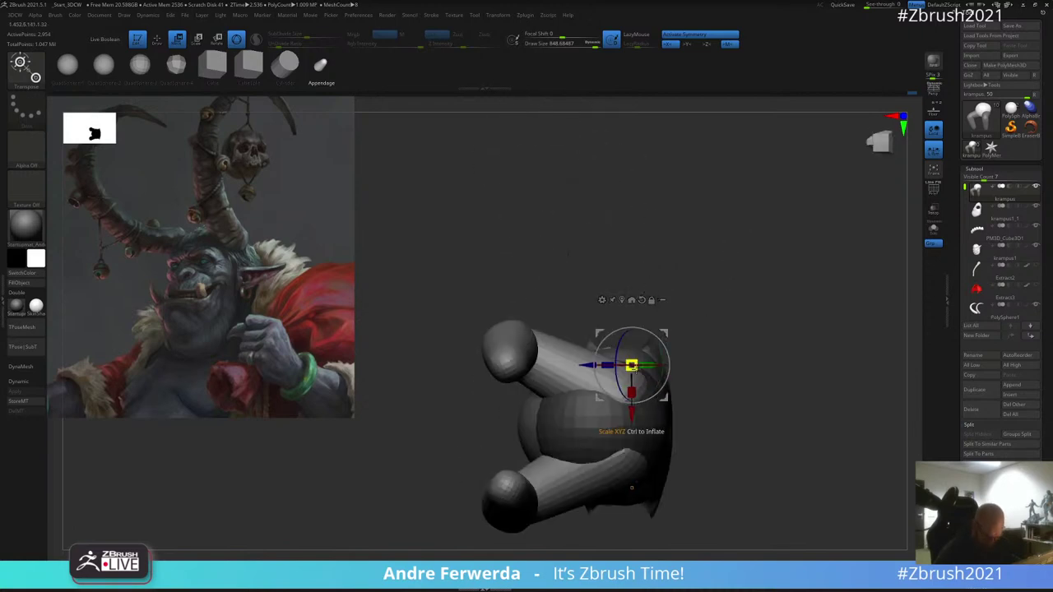
drag(634, 368, 629, 370)
drag(665, 334, 665, 342)
key(q)
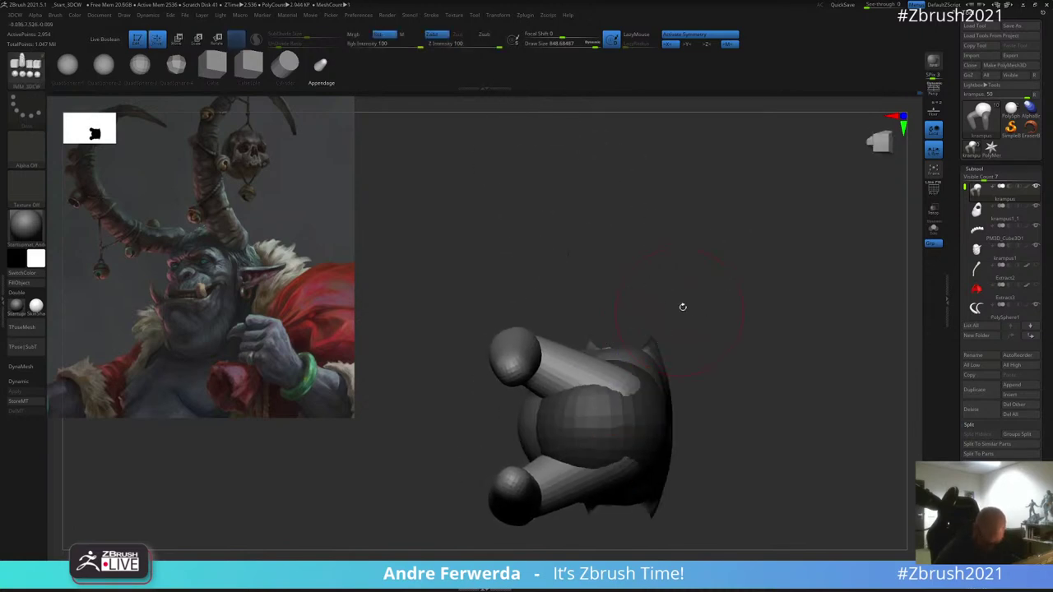
Step: Invert the mask to free the pelvis and reshape it around the thighs with a large Move brush
ctrl+click(681, 307)
key(ctrl+z)
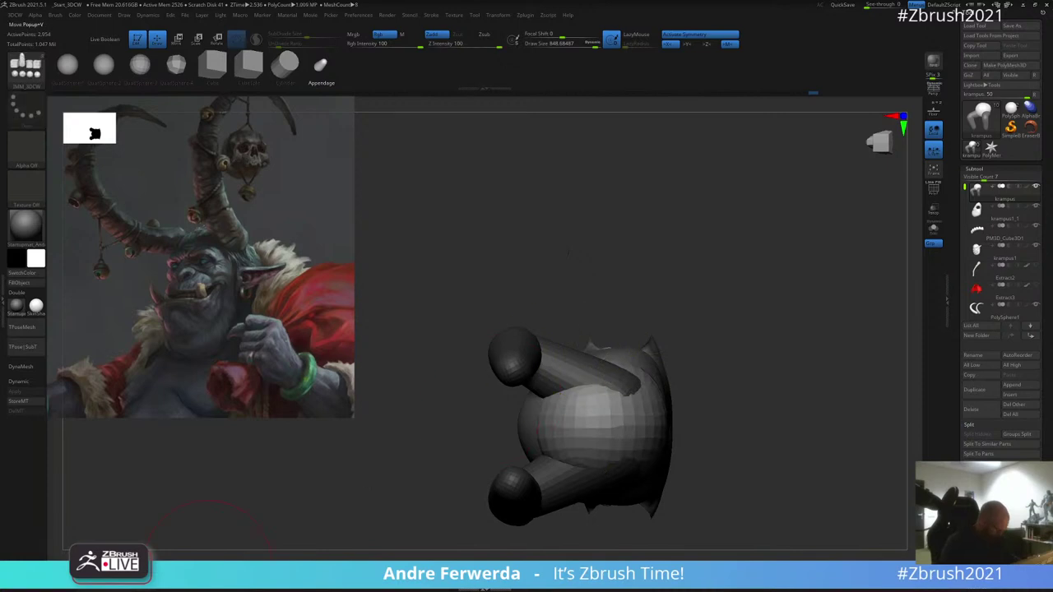
key(b)
key(m)
key(v)
key(space)
drag(627, 346, 638, 341)
right_drag(638, 342, 671, 329)
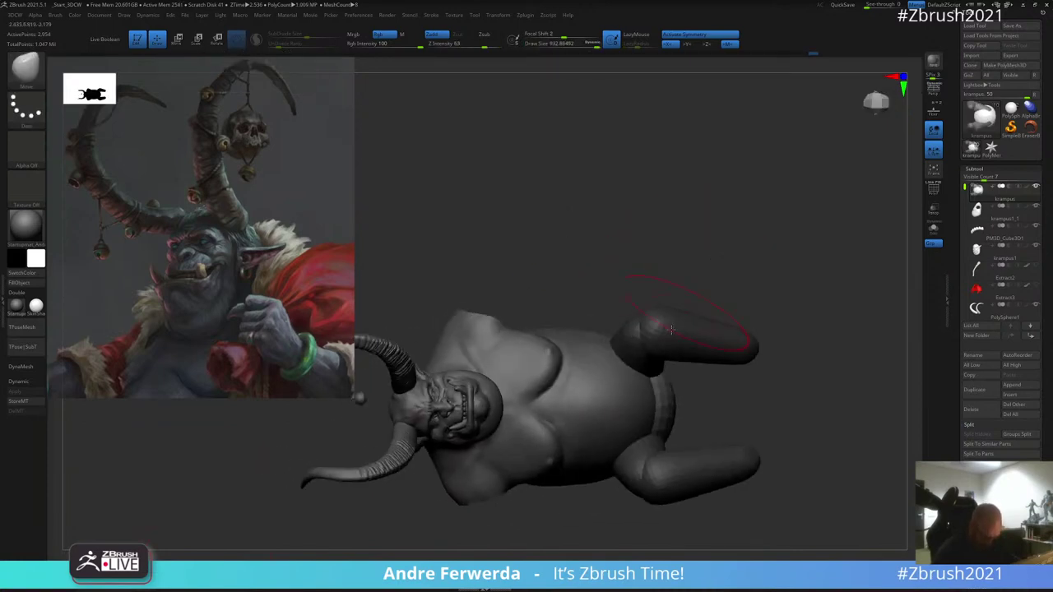
drag(749, 265, 768, 238)
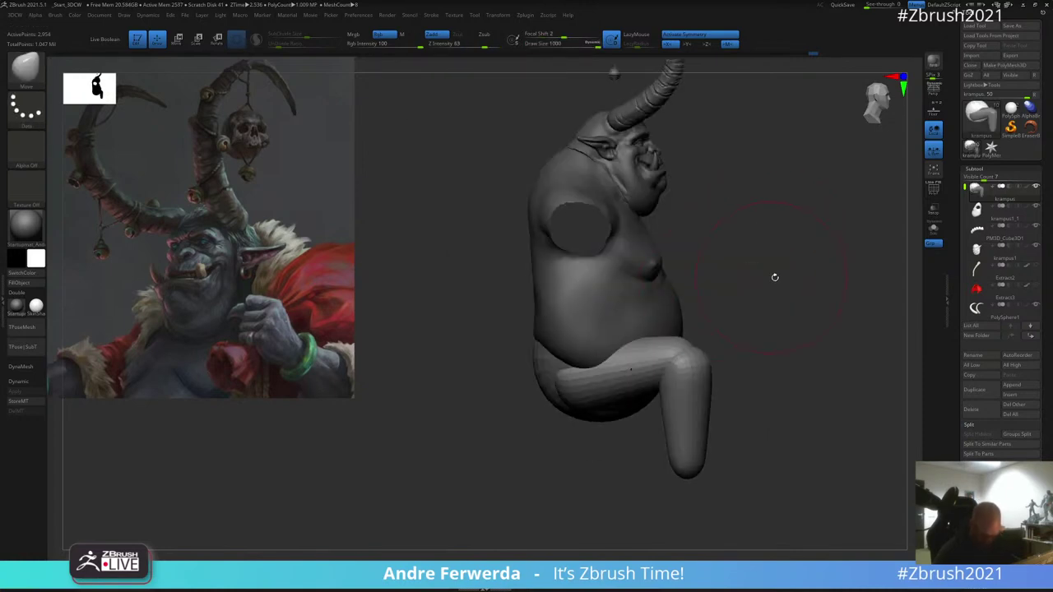
drag(766, 264, 752, 272)
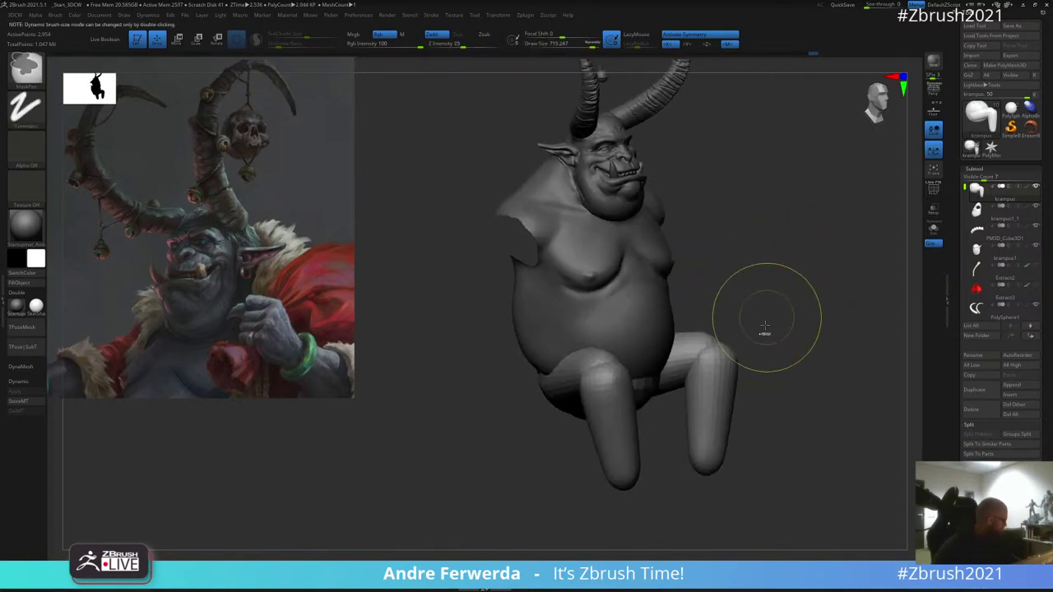
Step: Clear the mask and fuse the pelvis and legs into one mesh with DynaMesh at resolution 56
drag(759, 336, 864, 346)
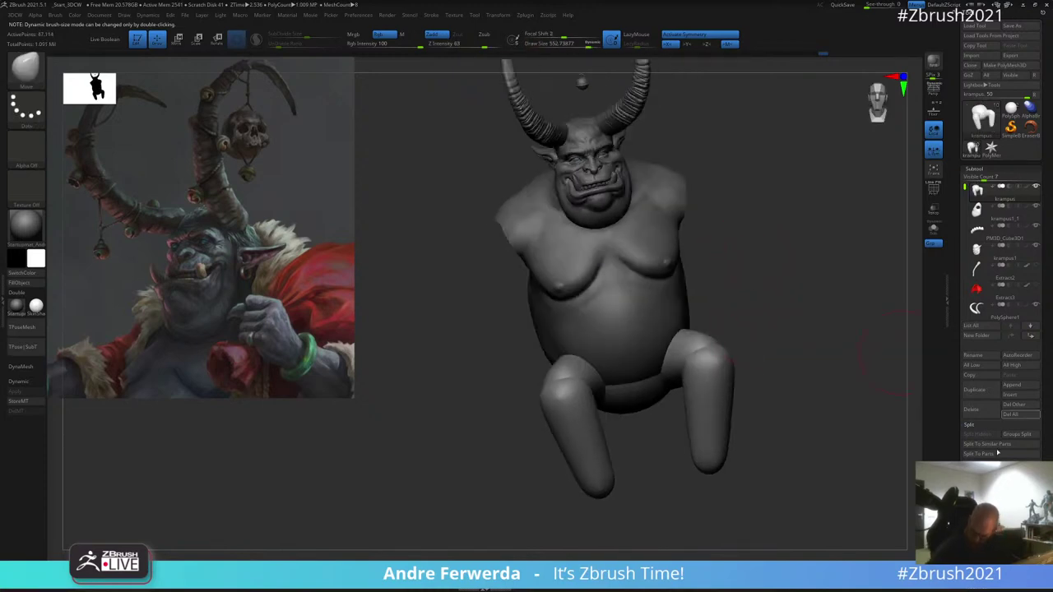
click(977, 573)
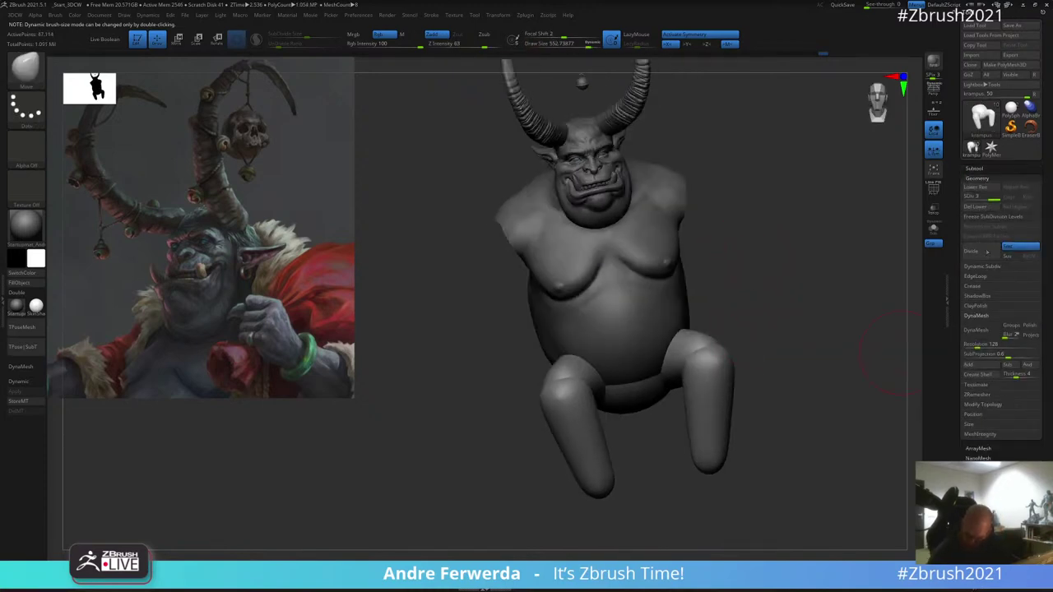
drag(977, 346, 972, 346)
click(977, 331)
click(902, 348)
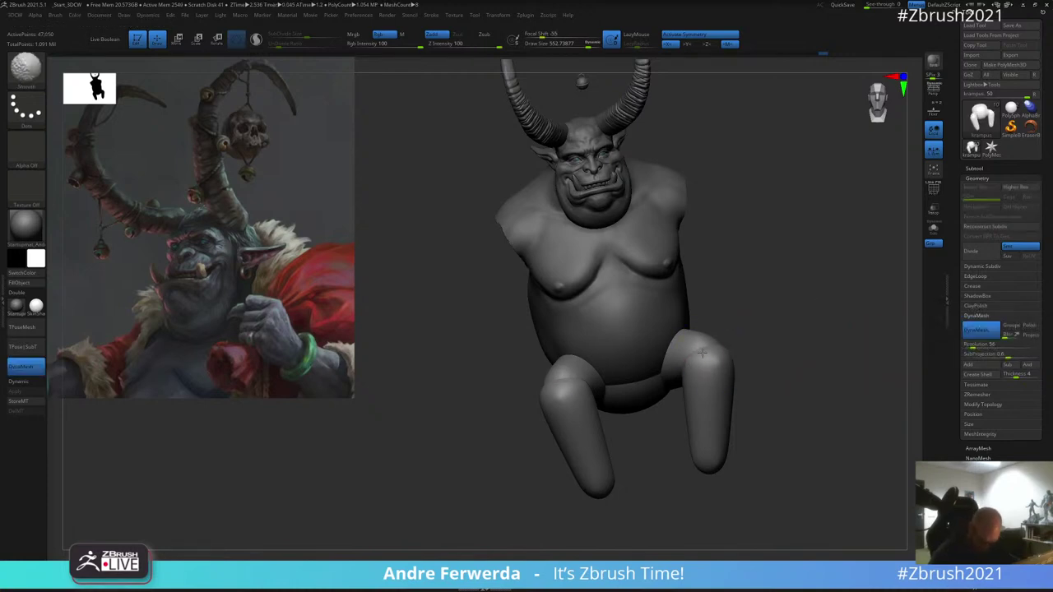
Step: Smooth the joins between the fused legs and pelvis from the front, side and back, and return to the Move brush
right_drag(621, 353, 608, 378)
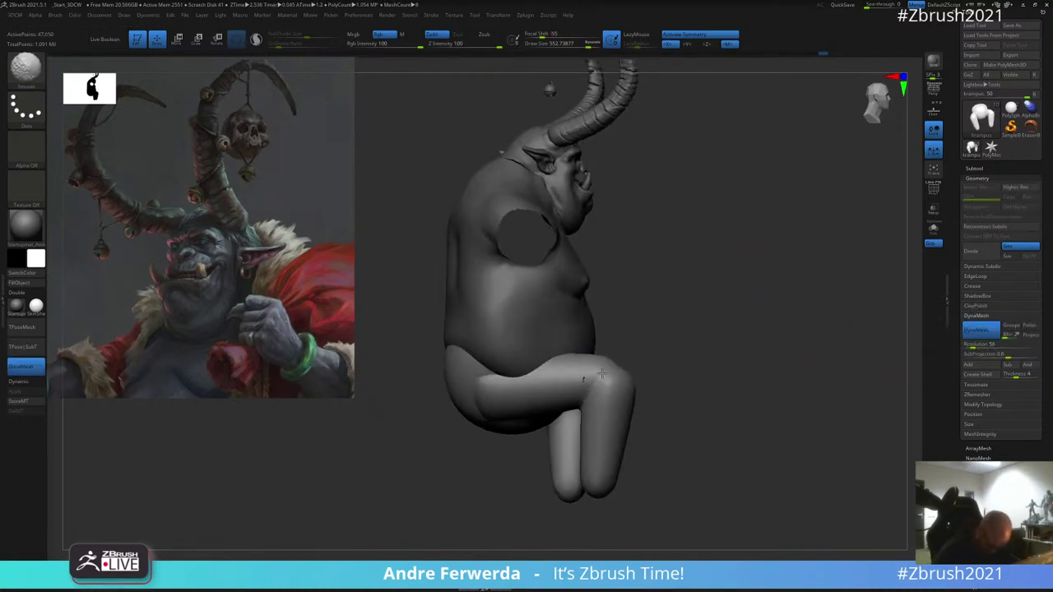
right_drag(654, 298, 468, 386)
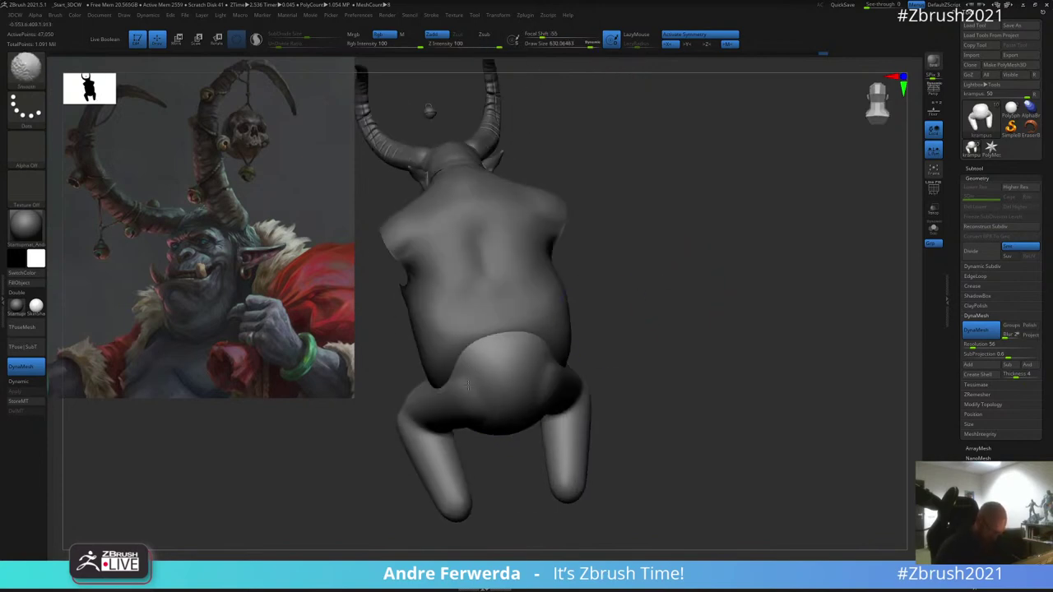
key(b)
key(m)
key(v)
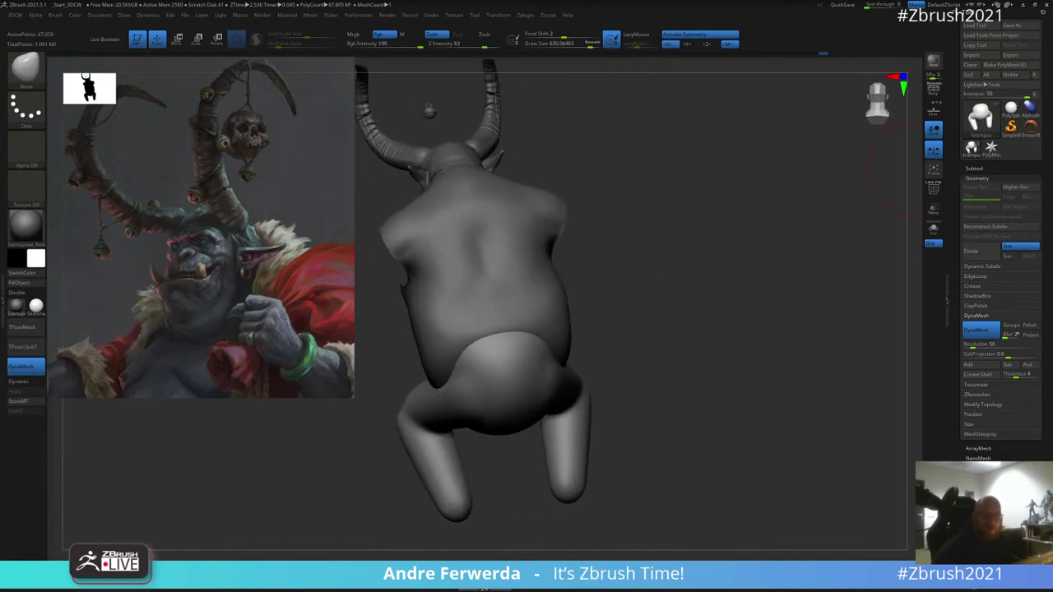
Step: Resize and reframe the reference painting to show the Krampus's torso, seated legs and feet
drag(1052, 318, 310, 276)
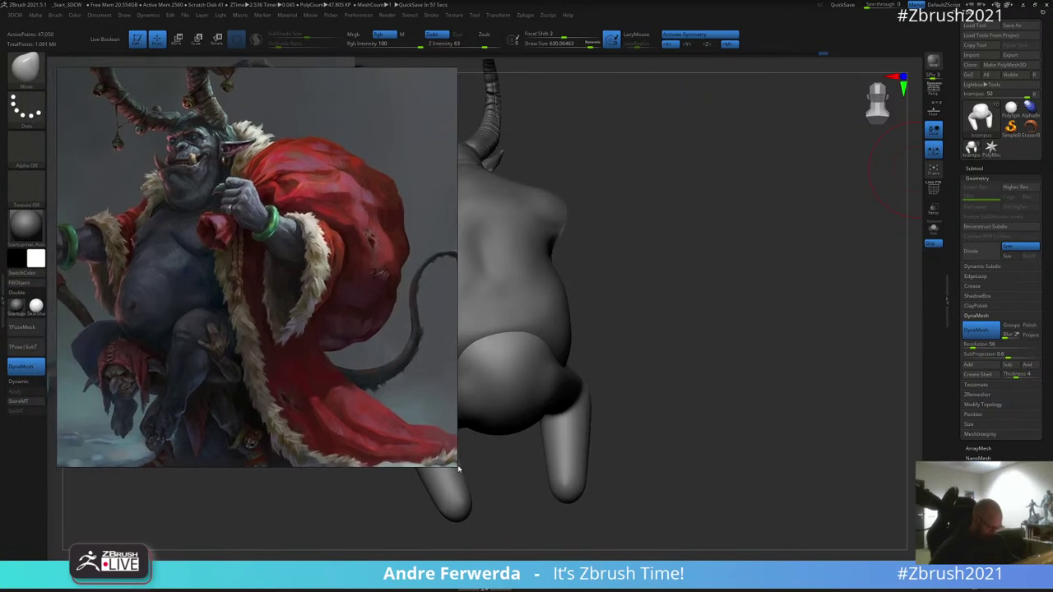
drag(455, 466, 343, 367)
scroll(229, 252, up, 2)
scroll(228, 256, down, 4)
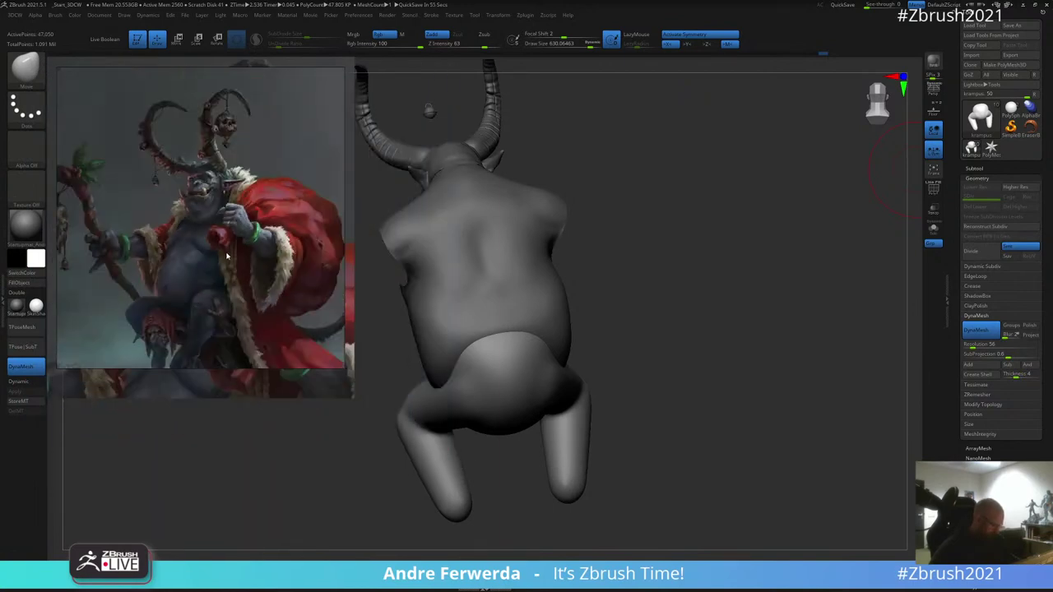
drag(236, 282, 227, 226)
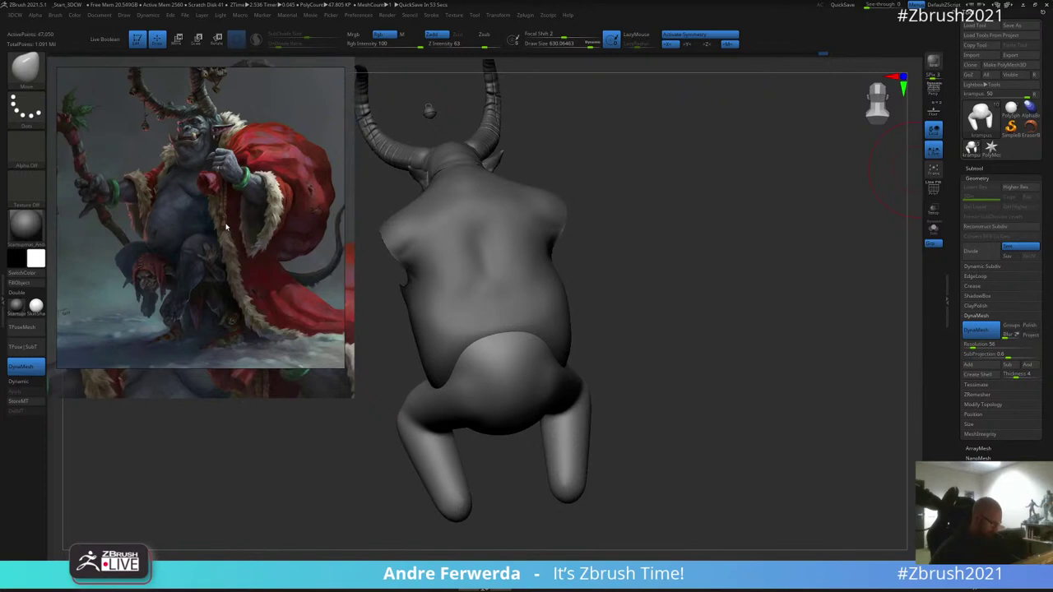
Step: Tilt the leg and pelvis mesh at the hip in side view and rotate the thighs outward about 5° from underneath
drag(686, 253, 712, 212)
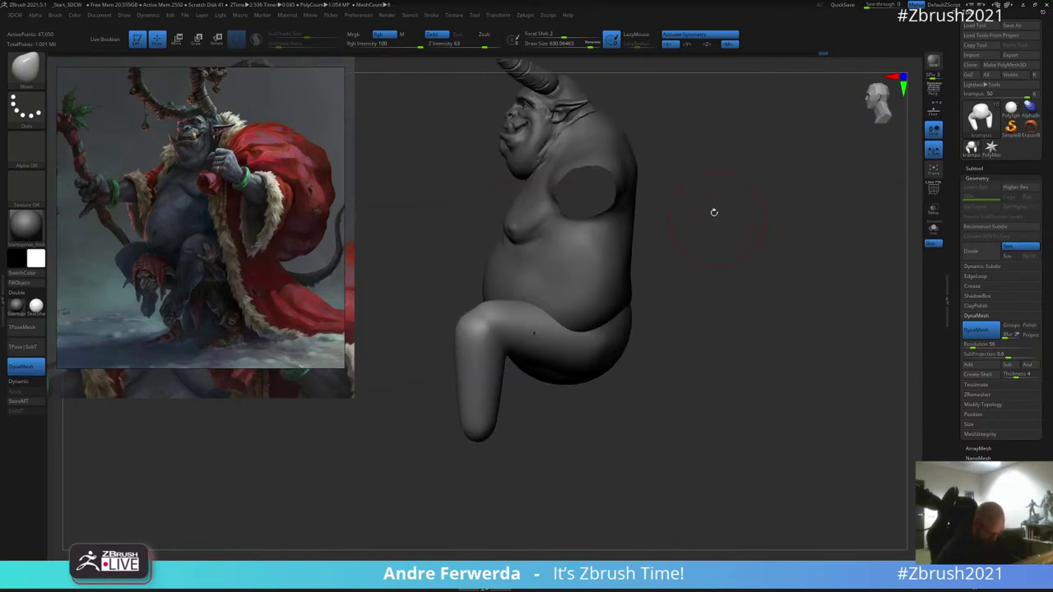
key(w)
drag(622, 289, 620, 291)
mouse_move(670, 248)
mouse_down()
mouse_move(726, 245)
mouse_move(710, 261)
mouse_move(659, 220)
mouse_up()
key(q)
key(w)
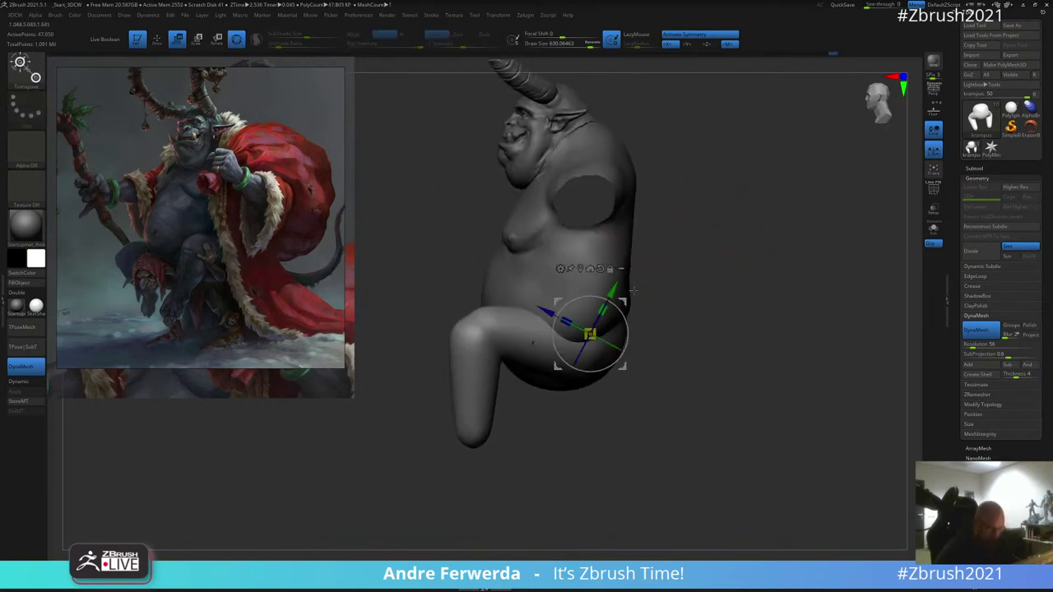
shift+drag(699, 287, 660, 179)
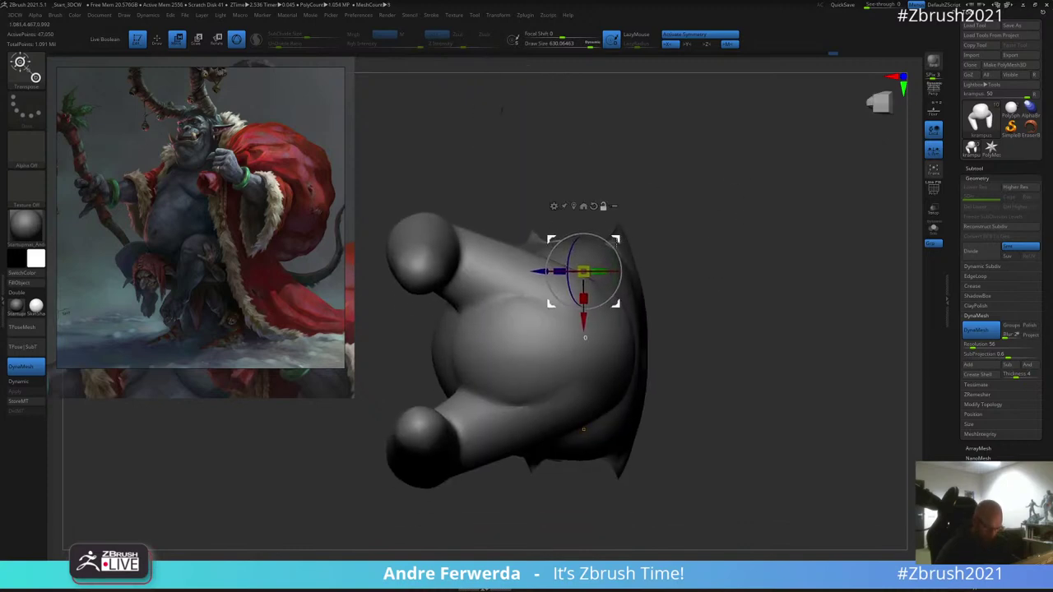
alt+drag(615, 240, 616, 264)
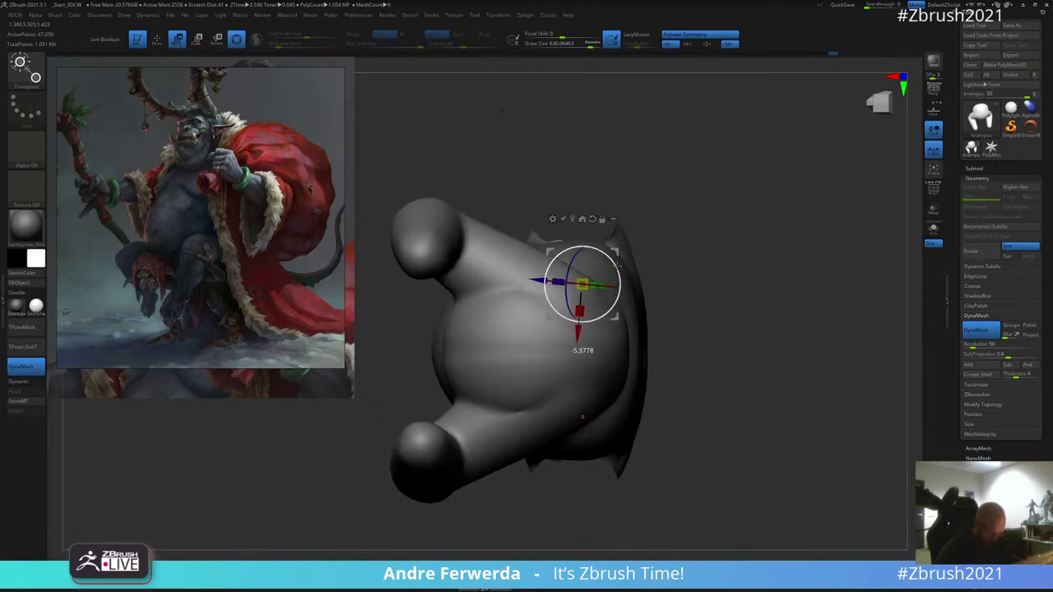
Step: Enlarge the brush, smooth the pelvis underside and adjust its lower edge between the thighs
key(q)
key(space)
key(shift)
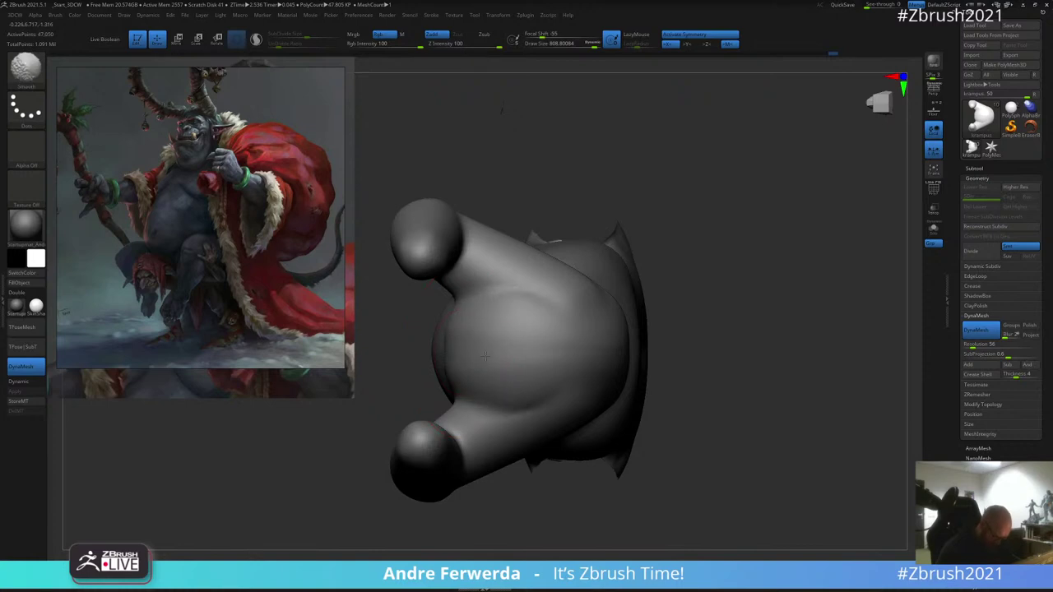
drag(663, 206, 656, 301)
mouse_move(692, 255)
mouse_down()
mouse_move(736, 253)
mouse_move(748, 233)
mouse_up()
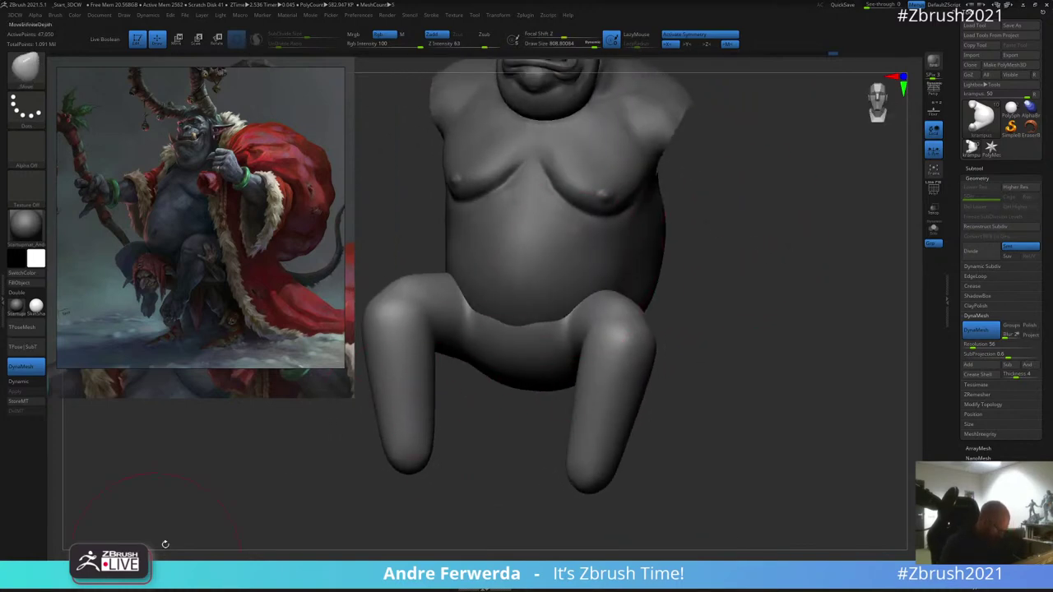
drag(552, 388, 539, 368)
drag(719, 290, 644, 293)
Step: Shape the buttocks and hips with the Move brush, remesh the subtool with DynaMesh and smooth the lower back edge
key(b)
key(m)
key(v)
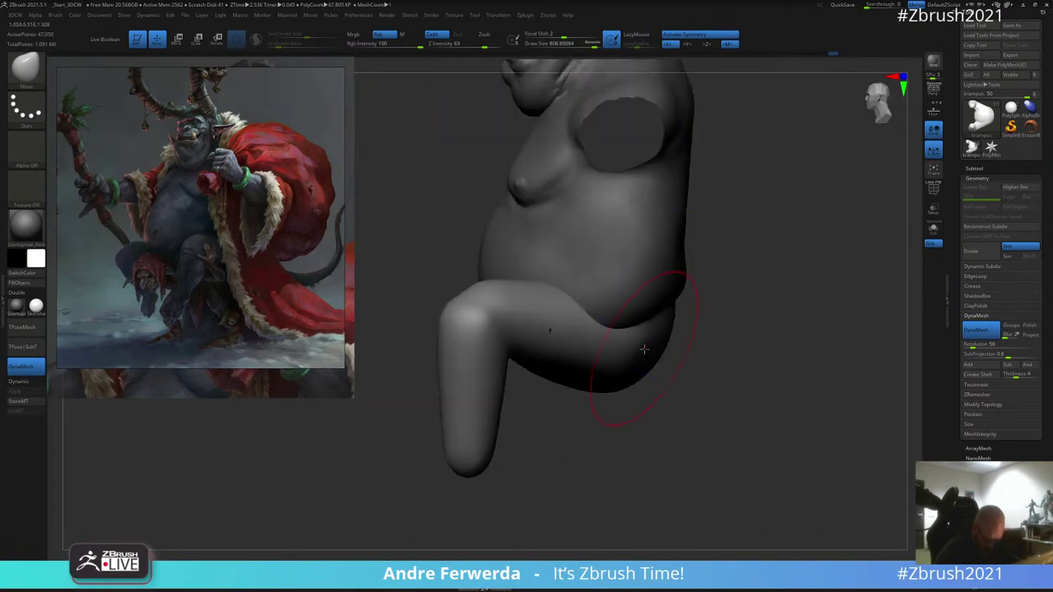
right_drag(644, 349, 705, 412)
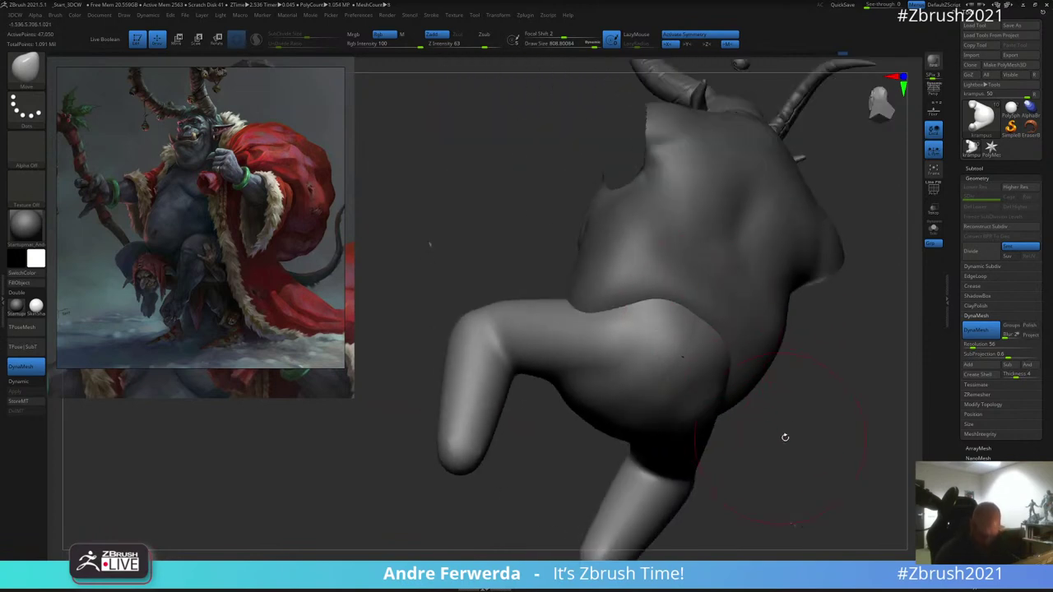
mouse_move(785, 437)
right_down()
mouse_move(811, 387)
mouse_move(778, 249)
mouse_move(682, 305)
right_up()
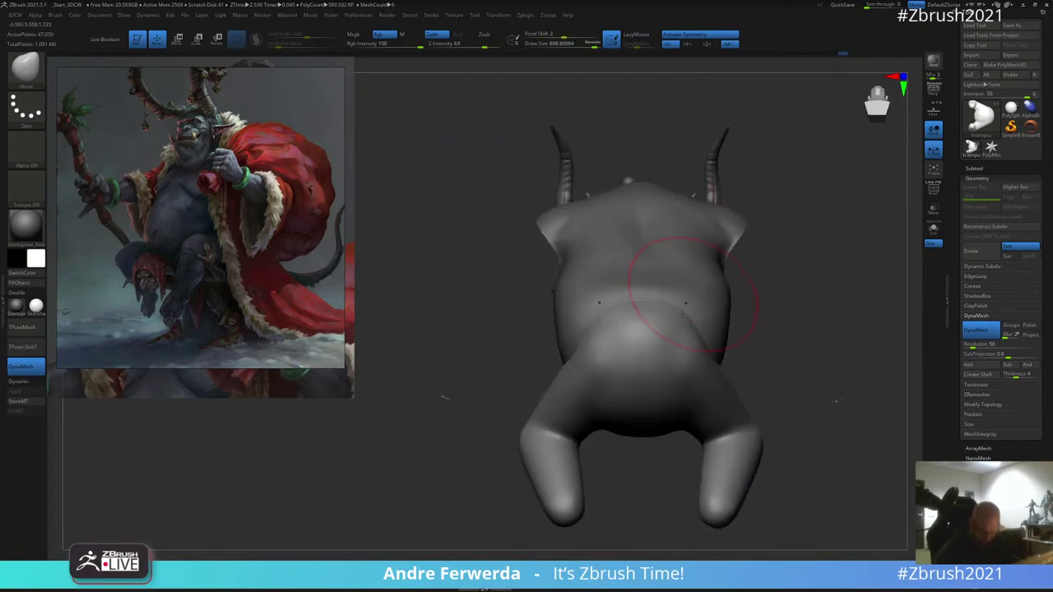
right_click(692, 346)
mouse_move(759, 308)
right_down()
mouse_move(749, 313)
mouse_move(752, 265)
right_up()
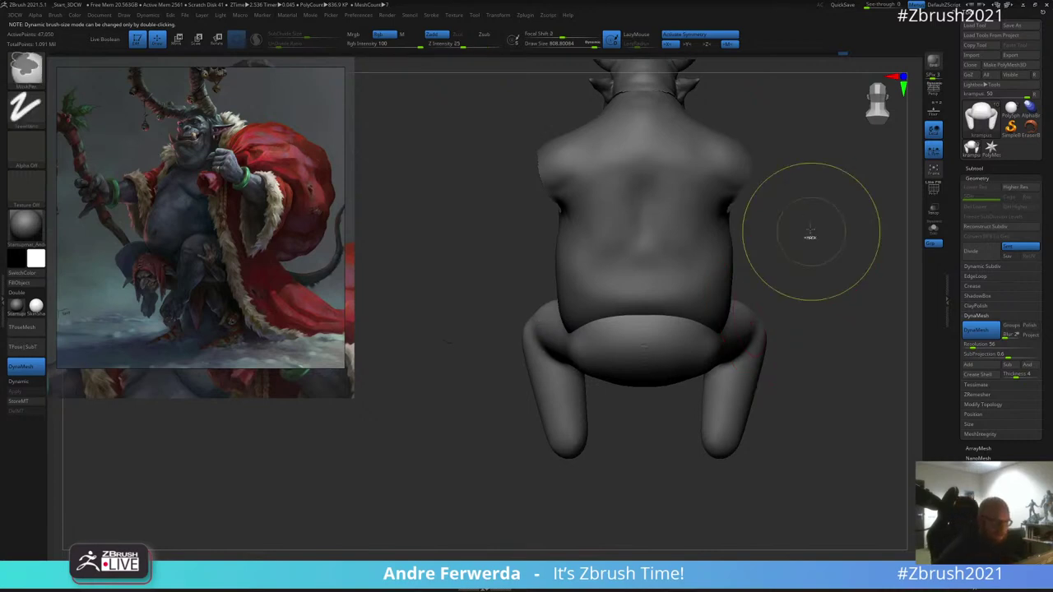
ctrl+drag(810, 234, 821, 239)
mouse_move(657, 321)
shift+mouse_down()
mouse_move(645, 338)
mouse_move(658, 333)
shift+mouse_up()
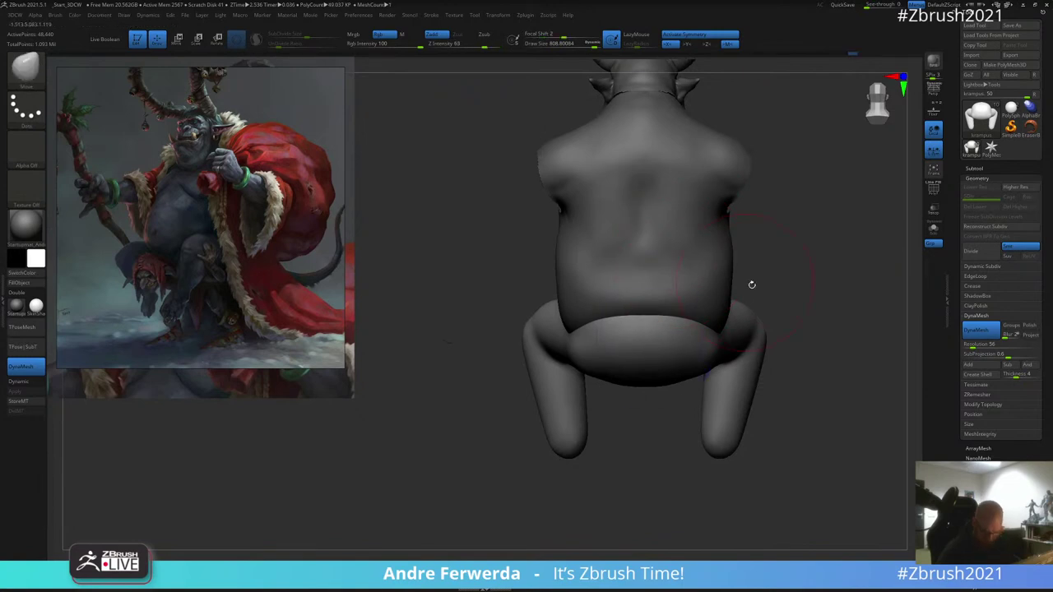
Step: Select the torso subtool and adjust its lower back and waist over the pelvis using the Move brush at size 1000
alt+drag(763, 277, 753, 270)
alt+click(706, 319)
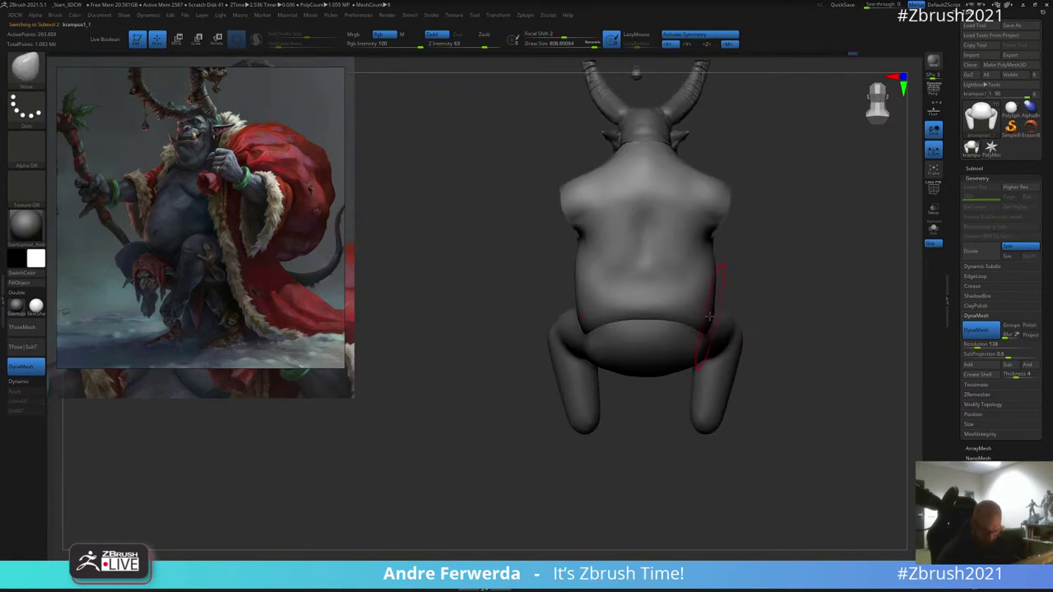
key(space)
drag(706, 328, 681, 306)
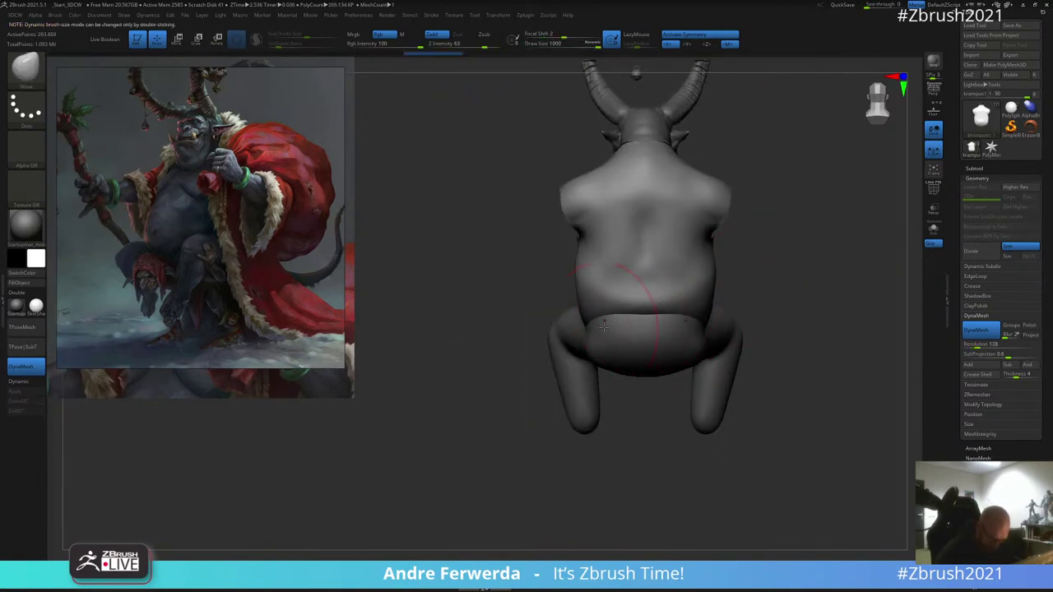
drag(736, 267, 767, 251)
Step: Refine the torso's lower back and belly profile against the pelvis with the Move brush from several angles
key(space)
drag(619, 324, 611, 319)
mouse_move(642, 285)
mouse_down()
mouse_move(682, 291)
mouse_move(626, 307)
mouse_up()
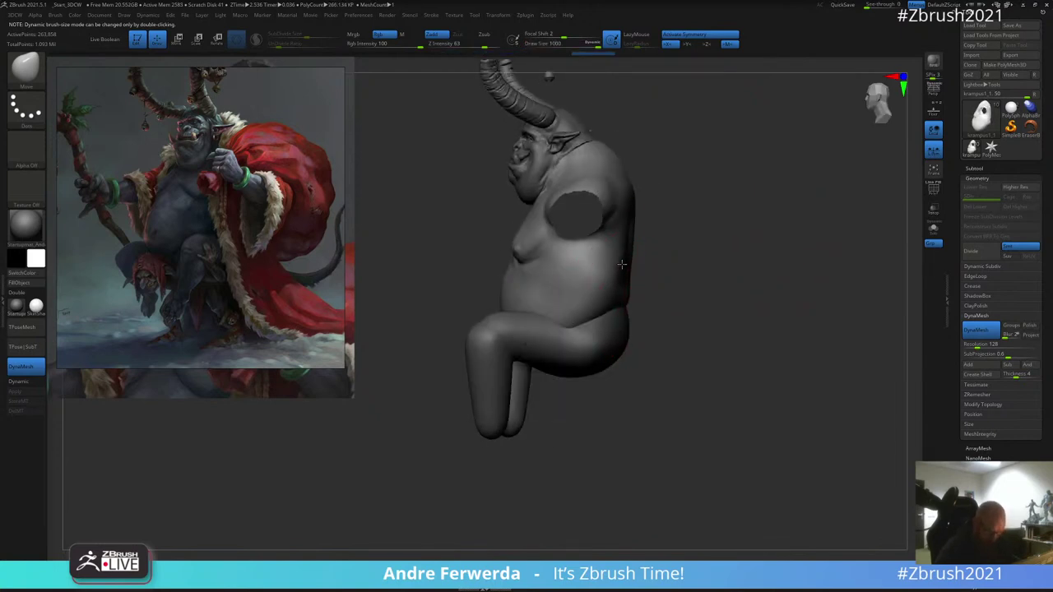
right_drag(643, 245, 705, 237)
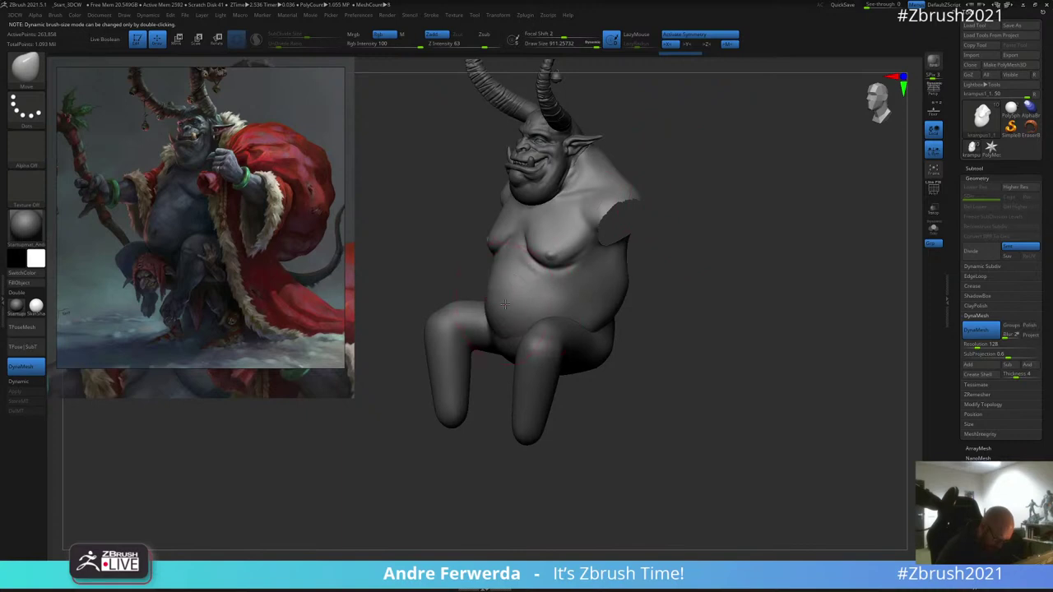
mouse_move(658, 263)
right_down()
mouse_move(708, 246)
mouse_move(707, 233)
mouse_move(705, 254)
mouse_move(689, 245)
mouse_move(672, 269)
right_up()
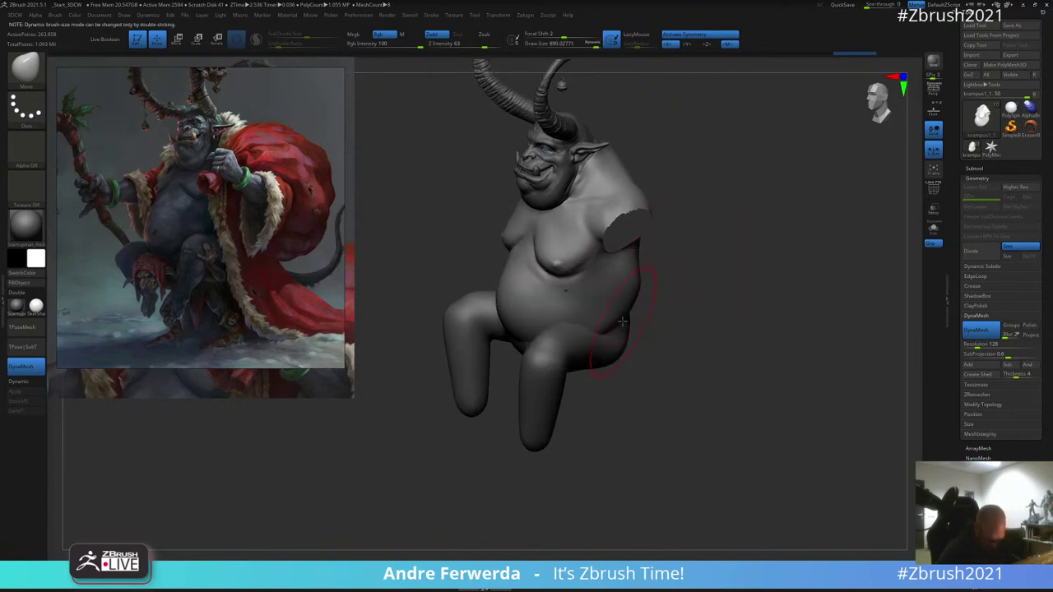
Step: Select the pelvis and leg subtool and reshape its underside between the thighs with the Move brush
right_drag(622, 321, 593, 348)
right_click(593, 347)
right_drag(692, 276, 658, 257)
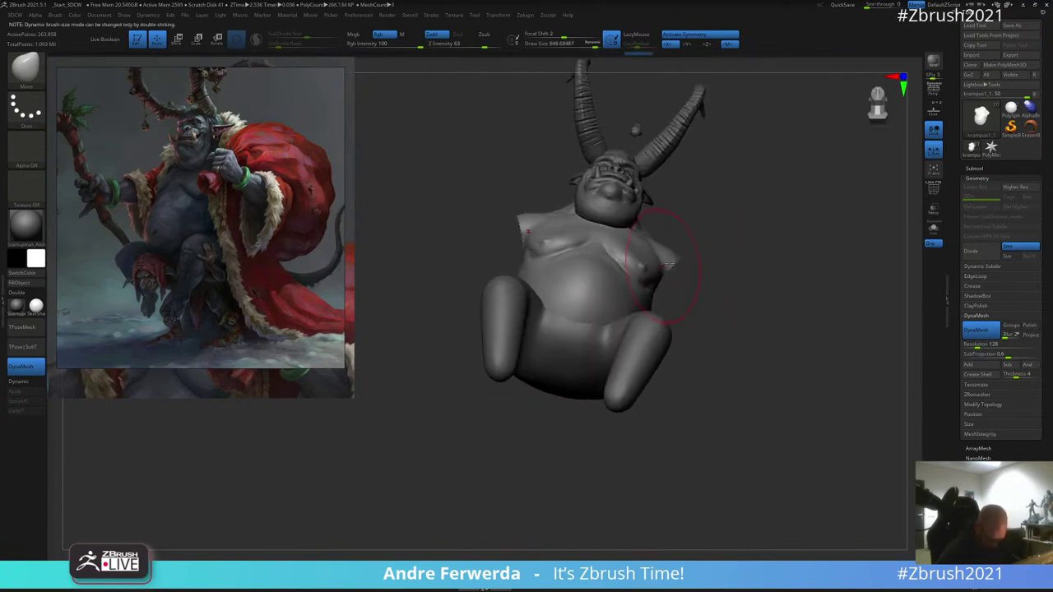
alt+click(579, 296)
right_drag(650, 321, 641, 265)
right_click(509, 369)
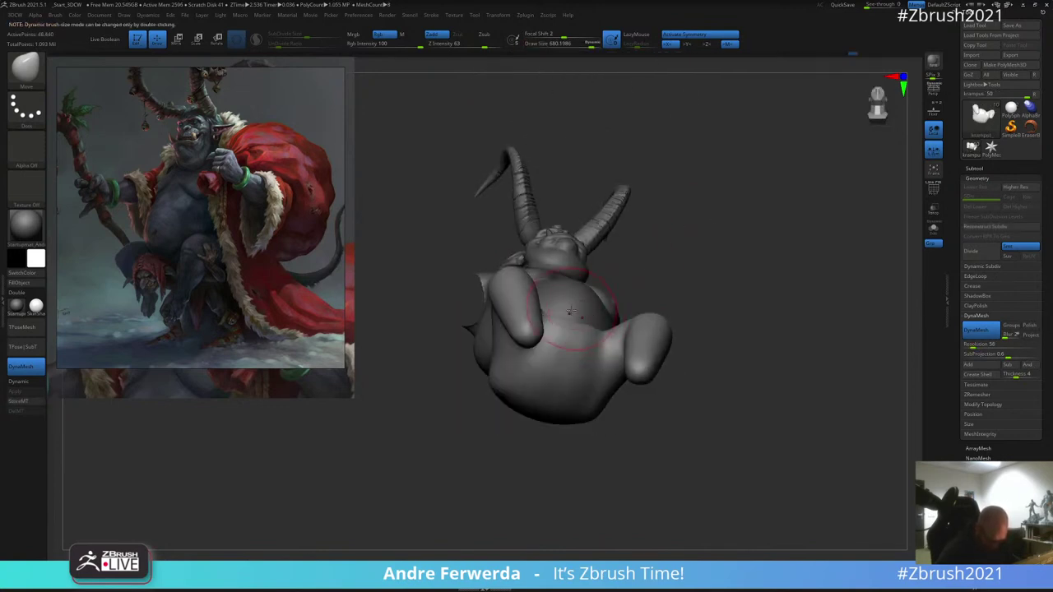
drag(580, 339, 584, 328)
shift+right_drag(624, 253, 658, 301)
right_drag(699, 258, 572, 350)
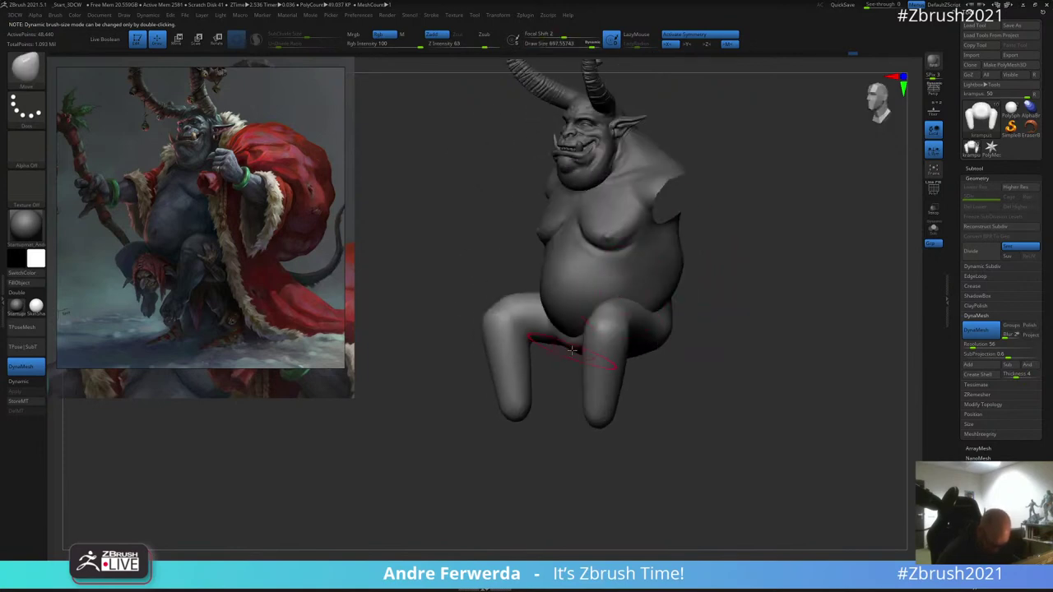
mouse_move(715, 258)
right_down()
mouse_move(632, 336)
mouse_move(568, 325)
right_up()
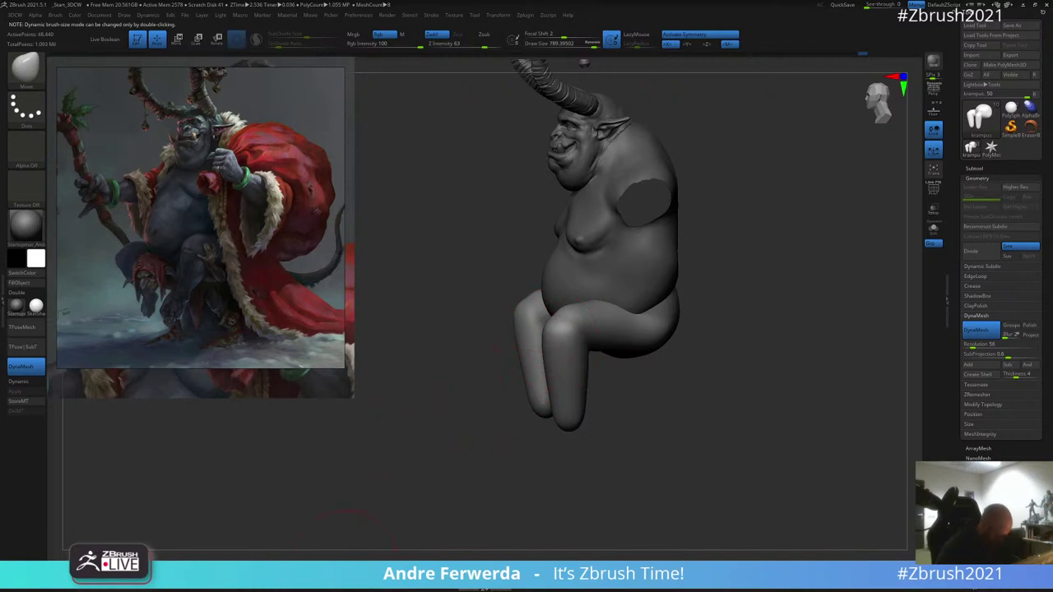
Step: Build up volume along the tops of the thighs with the ClayBuildup brush
key(b)
key(c)
key(b)
right_drag(343, 496, 485, 469)
key(space)
drag(629, 302, 624, 303)
right_drag(659, 276, 641, 247)
key(space)
drag(557, 327, 551, 329)
alt+right_drag(598, 293, 600, 310)
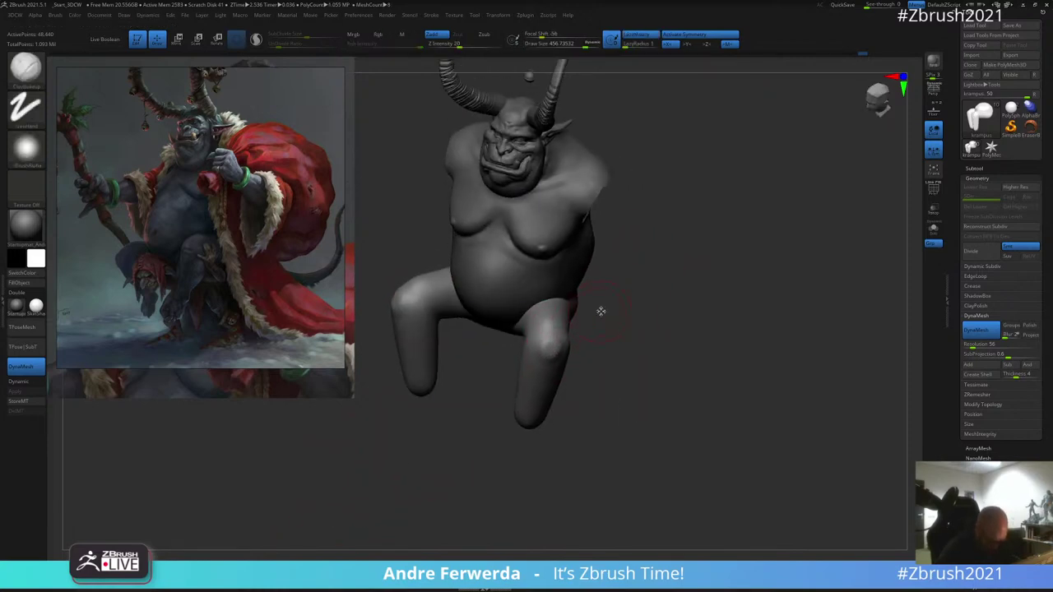
Step: Reduce the ClayBuildup brush size and build up the kneecaps on both legs
key(space)
drag(591, 311, 581, 313)
key(space)
drag(557, 350, 550, 353)
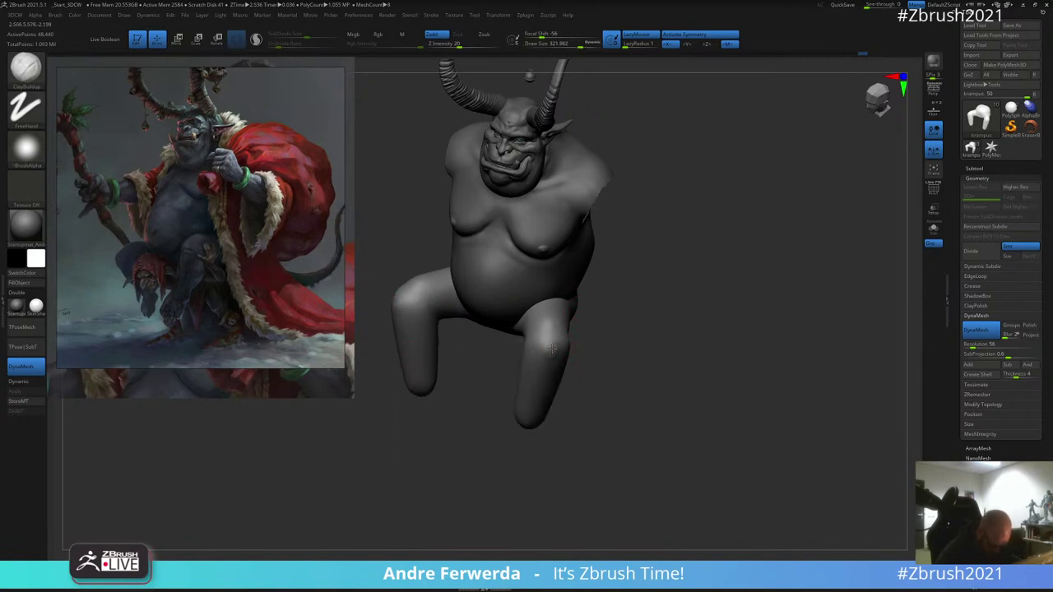
mouse_move(561, 357)
right_down()
mouse_move(546, 359)
mouse_move(628, 308)
mouse_move(618, 327)
right_up()
key(space)
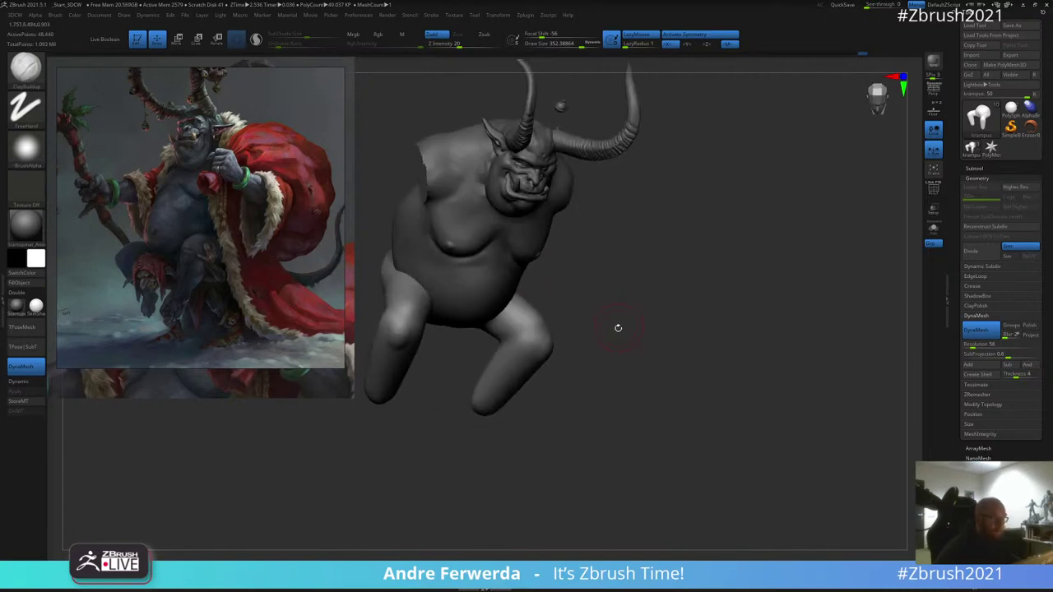
Step: Shrink the reference painting, reframe it to show the whole Krampus figure and hide the Spotlight images behind it
key(space)
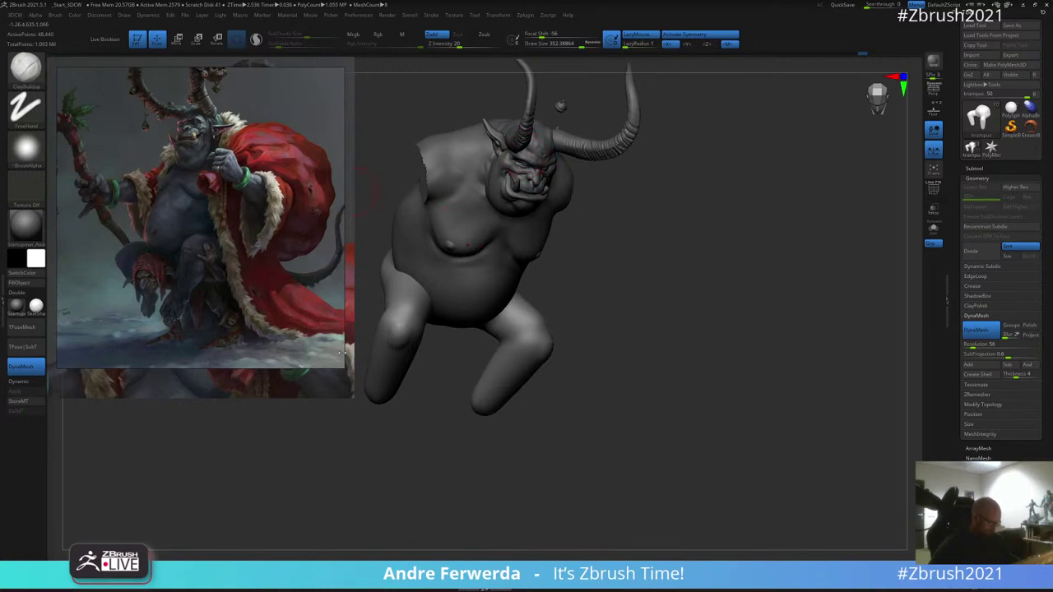
scroll(218, 224, up, 3)
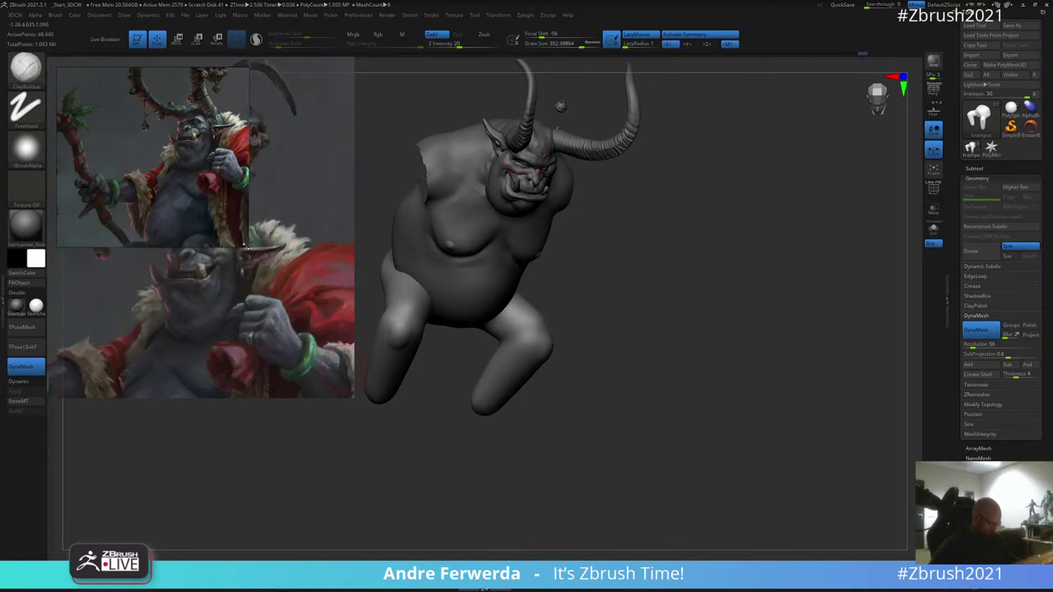
scroll(214, 218, down, 3)
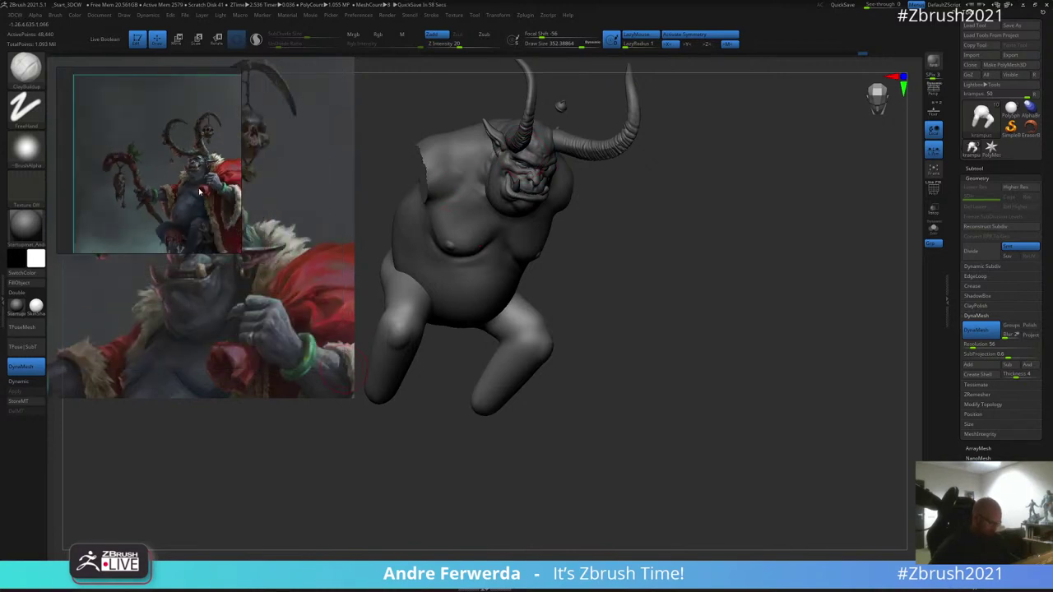
middle_drag(199, 192, 166, 154)
key(z)
key(shift+z)
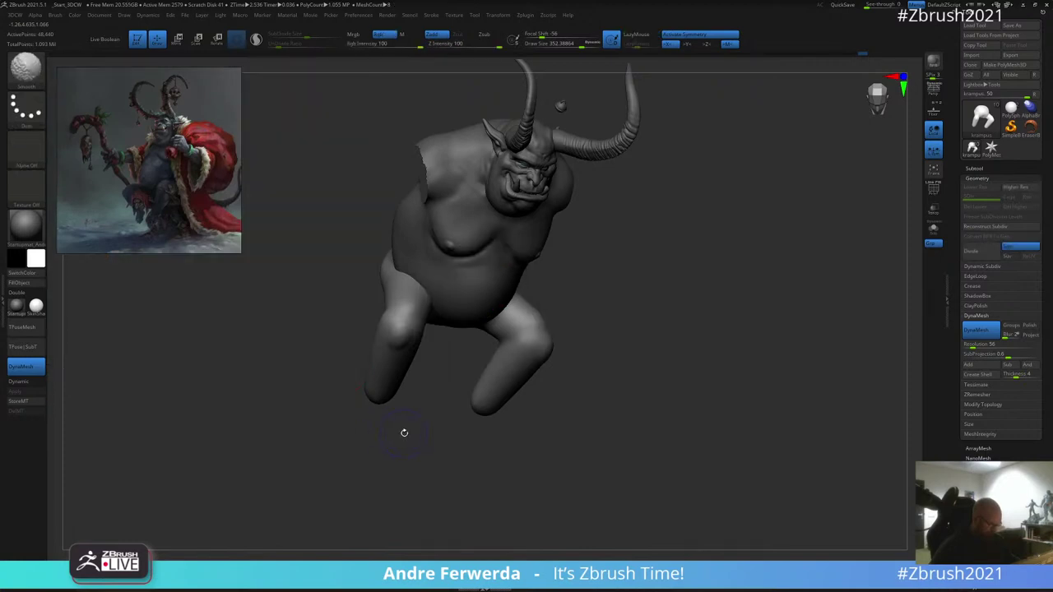
drag(682, 259, 672, 248)
key(shift+z)
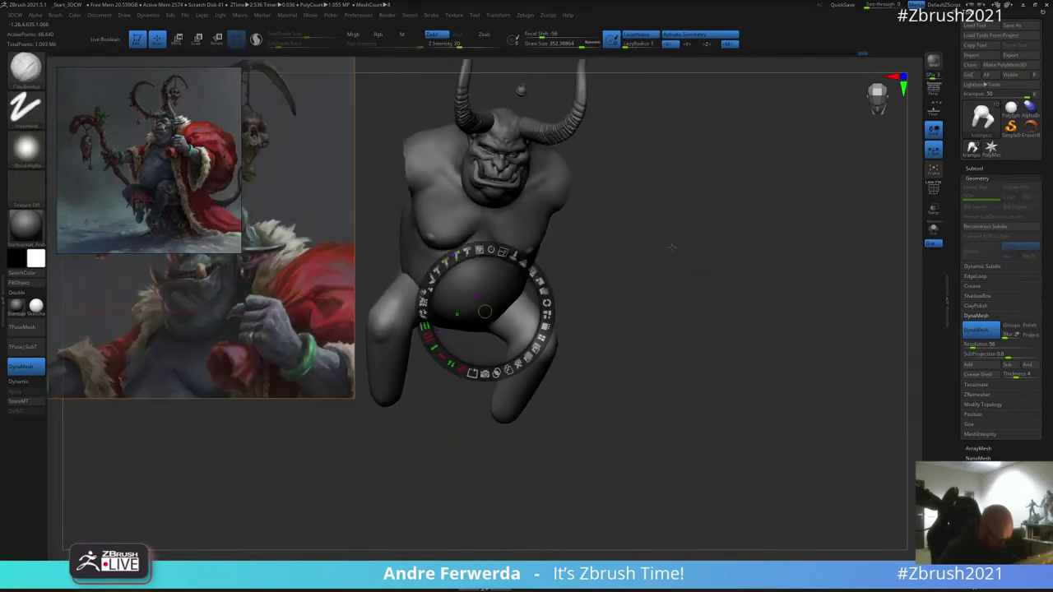
key(z)
key(z)
key(shift+z)
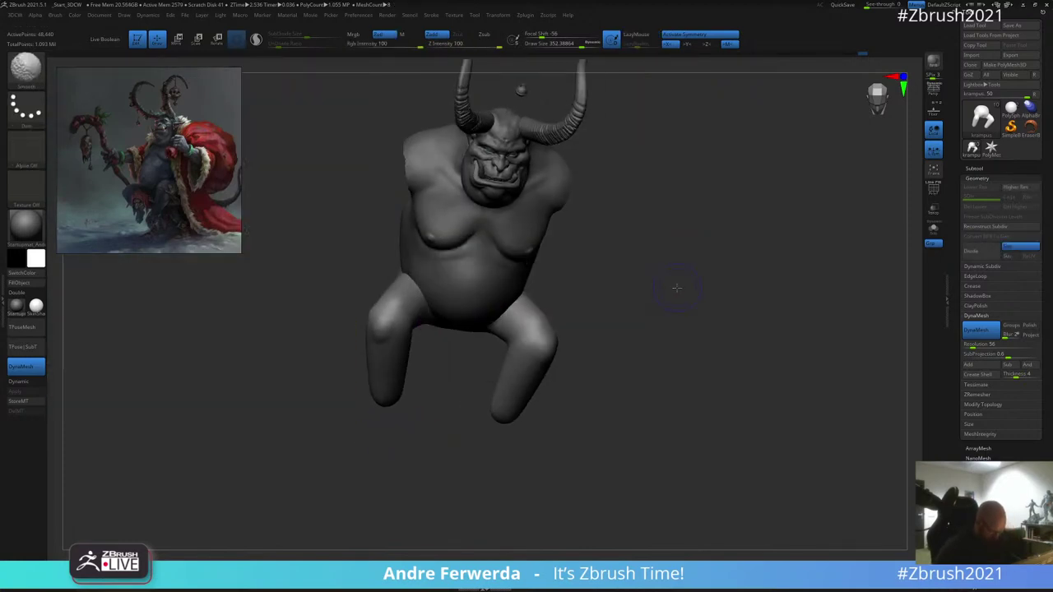
Step: Carve the first creases along the inner side of the knees with the DamStandard brush
drag(680, 297, 733, 311)
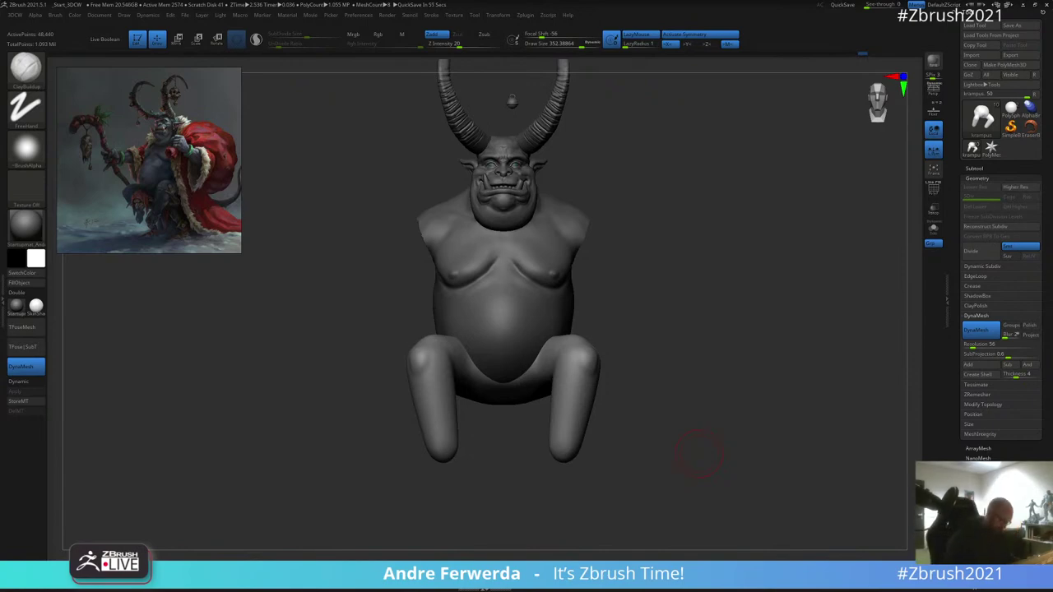
drag(677, 218, 677, 210)
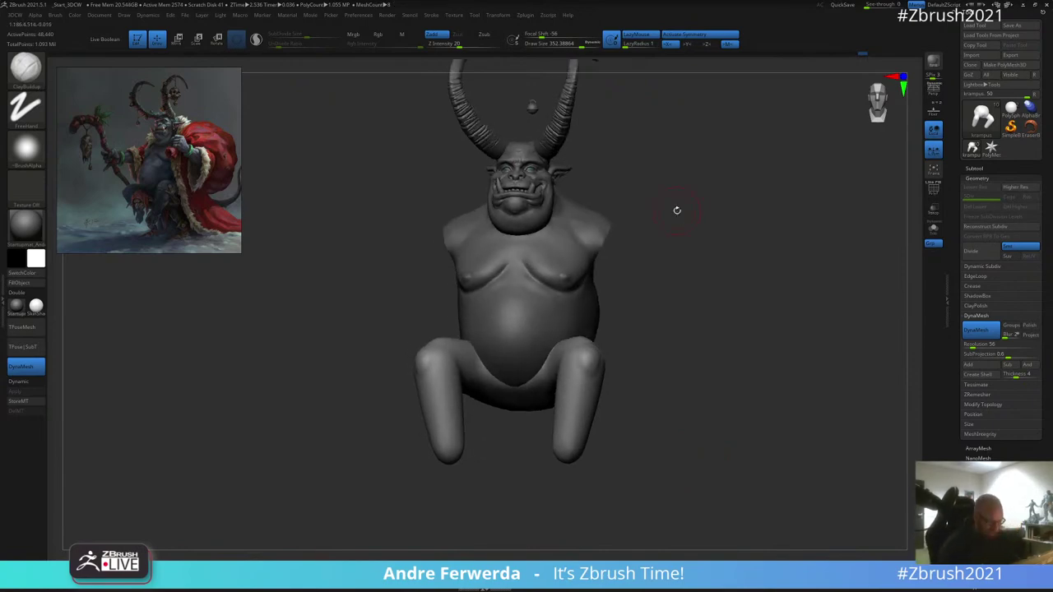
key(b)
key(d)
key(s)
drag(422, 241, 633, 146)
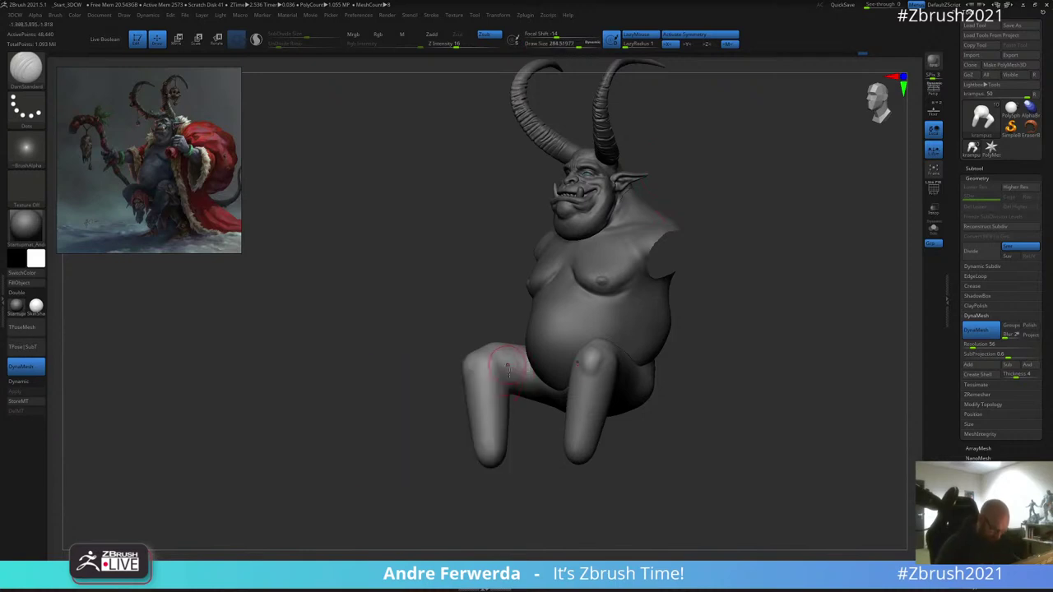
drag(505, 374, 510, 387)
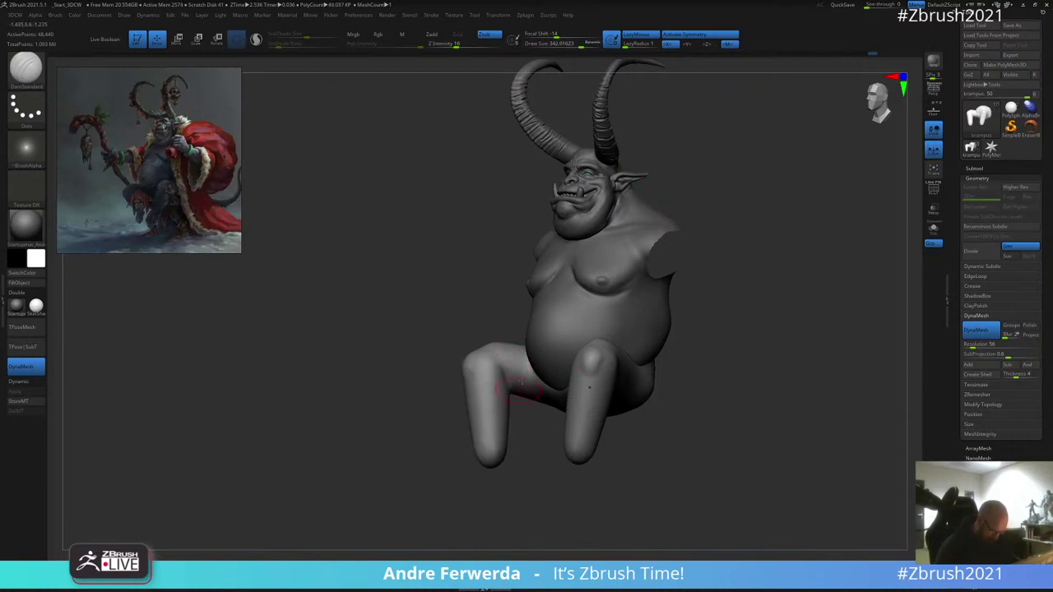
Step: Set the DamStandard Z Intensity to 24 and define the kneecap outlines and the outer sides of the knees
key(space)
mouse_move(713, 330)
mouse_down()
mouse_move(778, 303)
mouse_move(496, 346)
mouse_up()
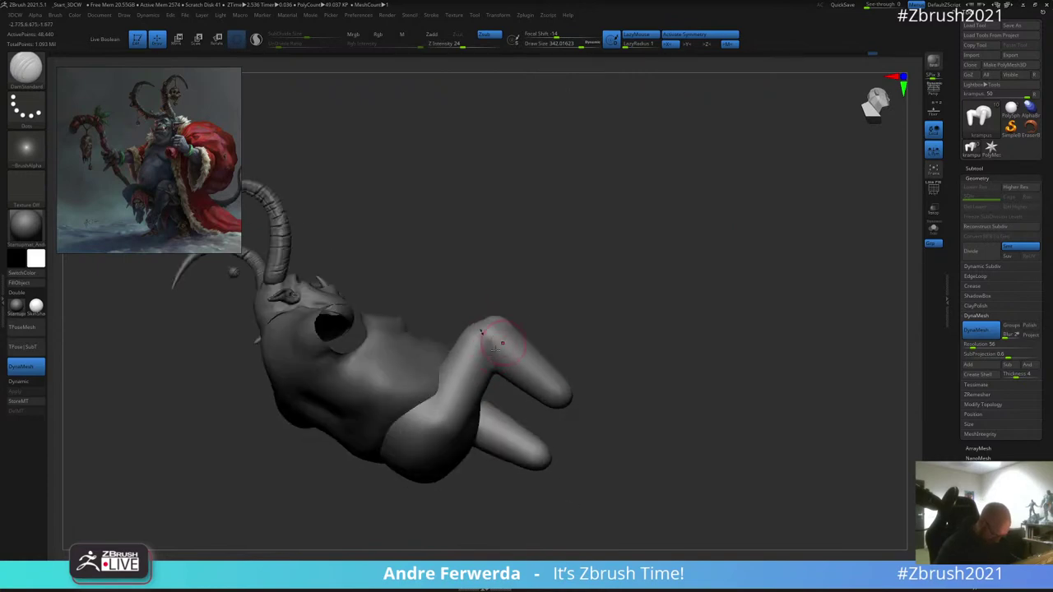
mouse_move(490, 342)
right_down()
mouse_move(496, 334)
mouse_move(491, 341)
right_up()
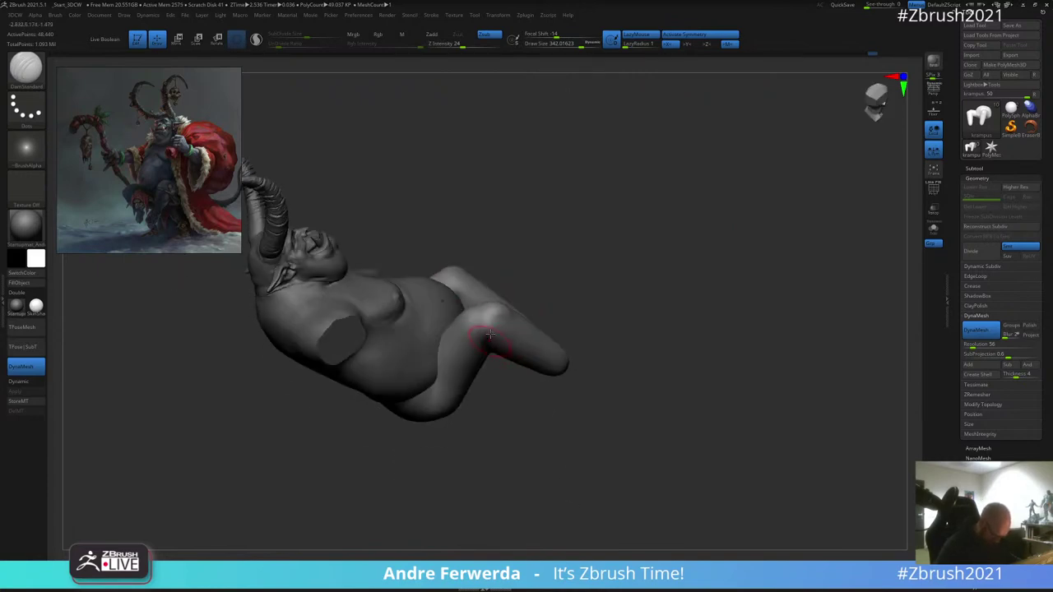
drag(570, 255, 498, 330)
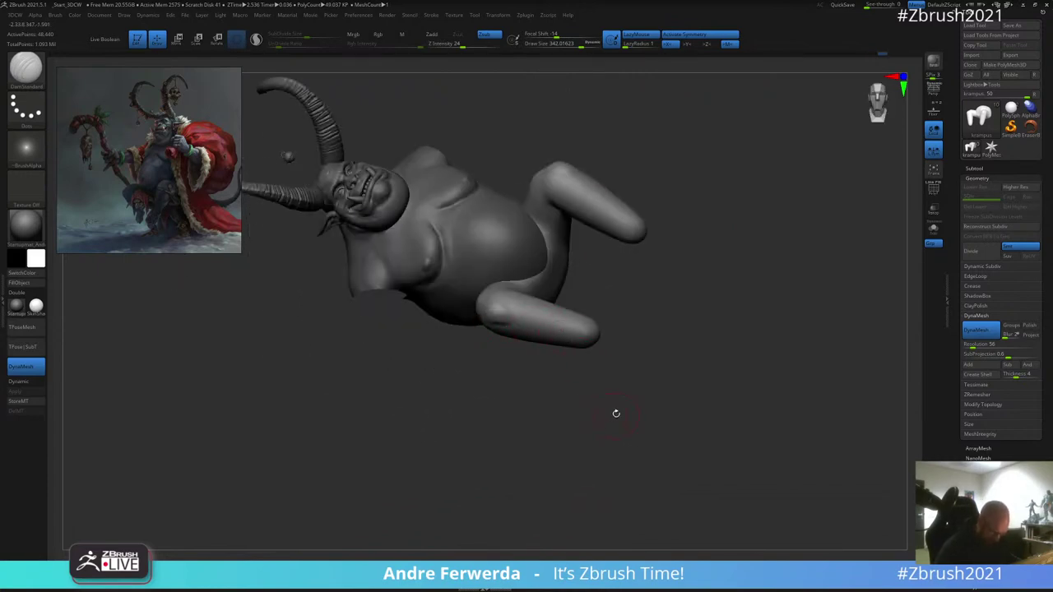
drag(614, 414, 696, 186)
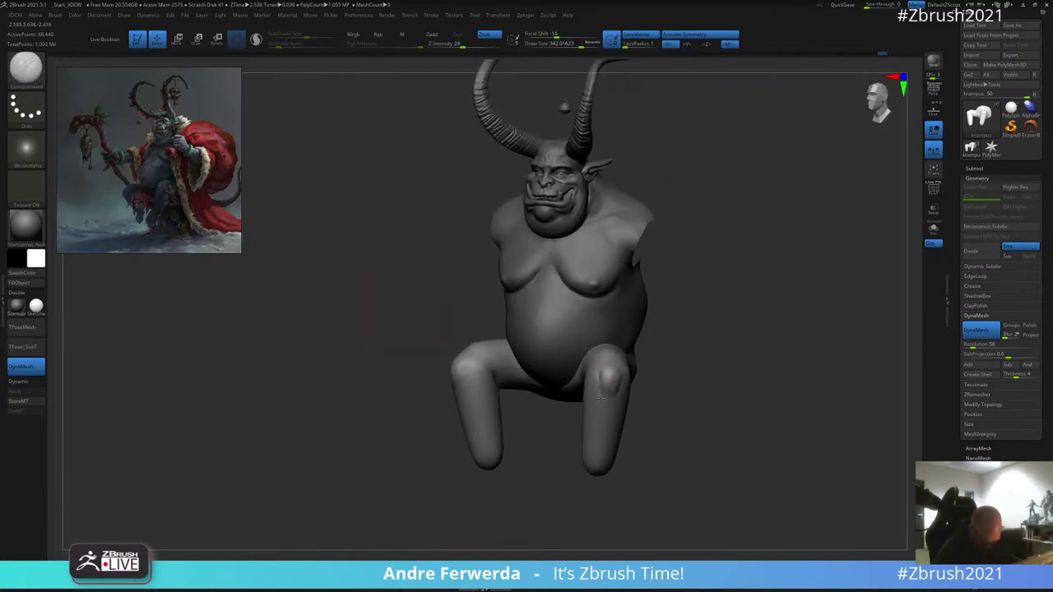
drag(600, 397, 610, 362)
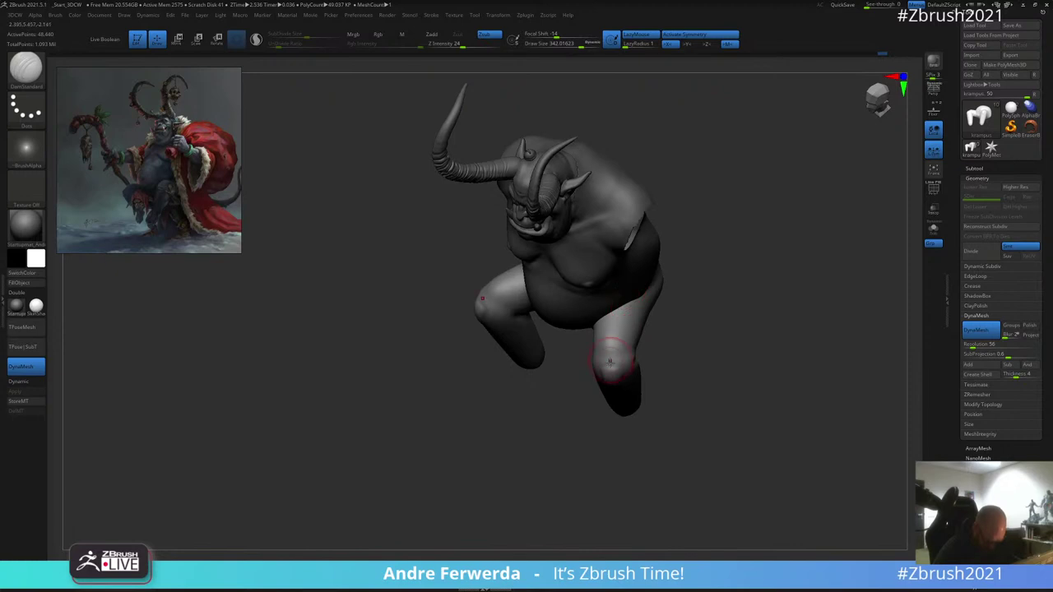
drag(716, 305, 676, 342)
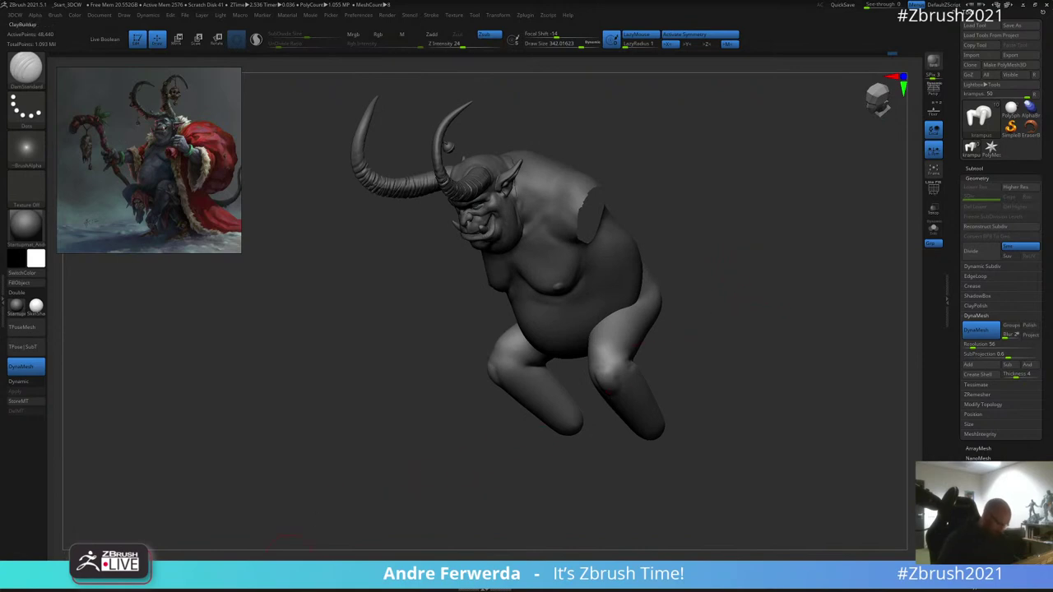
Step: Select the torso subtool, build up its lower belly beside the thighs with ClayBuildup and smooth the strokes
click(292, 568)
alt+click(567, 301)
key(s)
drag(566, 341, 590, 332)
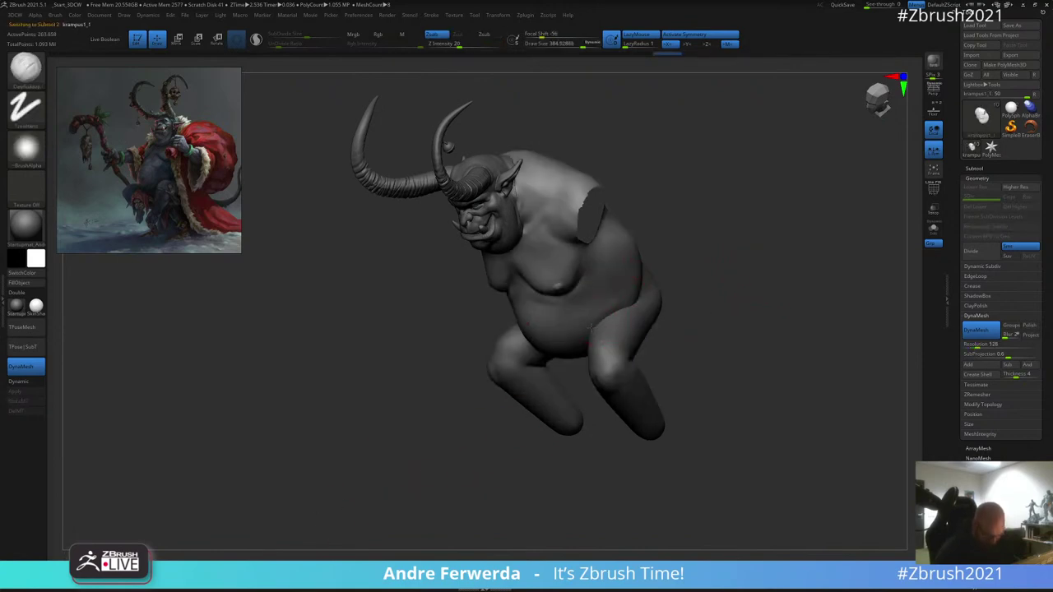
drag(668, 276, 714, 231)
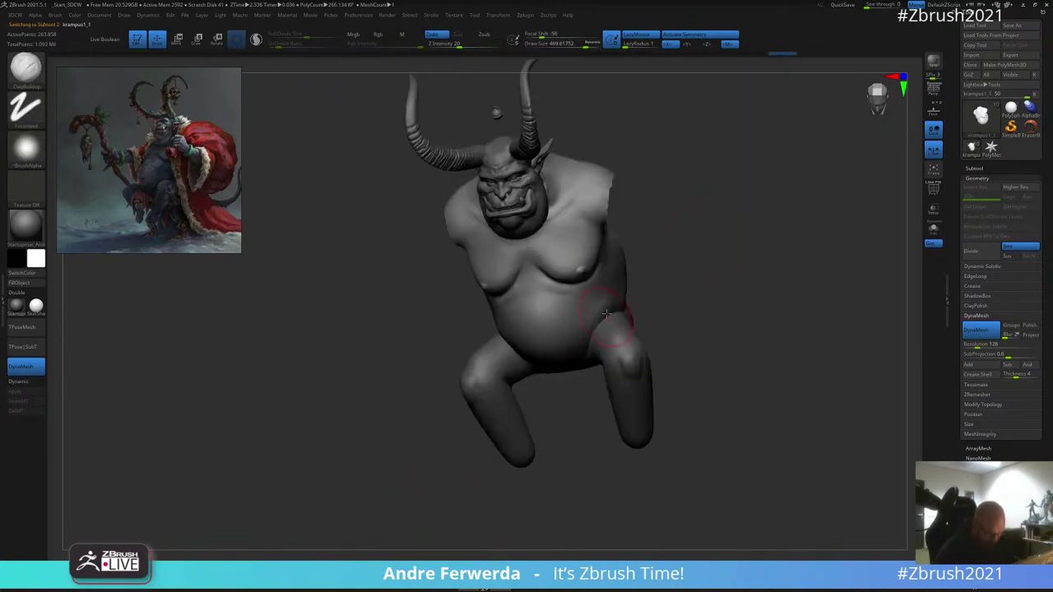
drag(607, 315, 579, 346)
drag(698, 298, 630, 269)
key(shift)
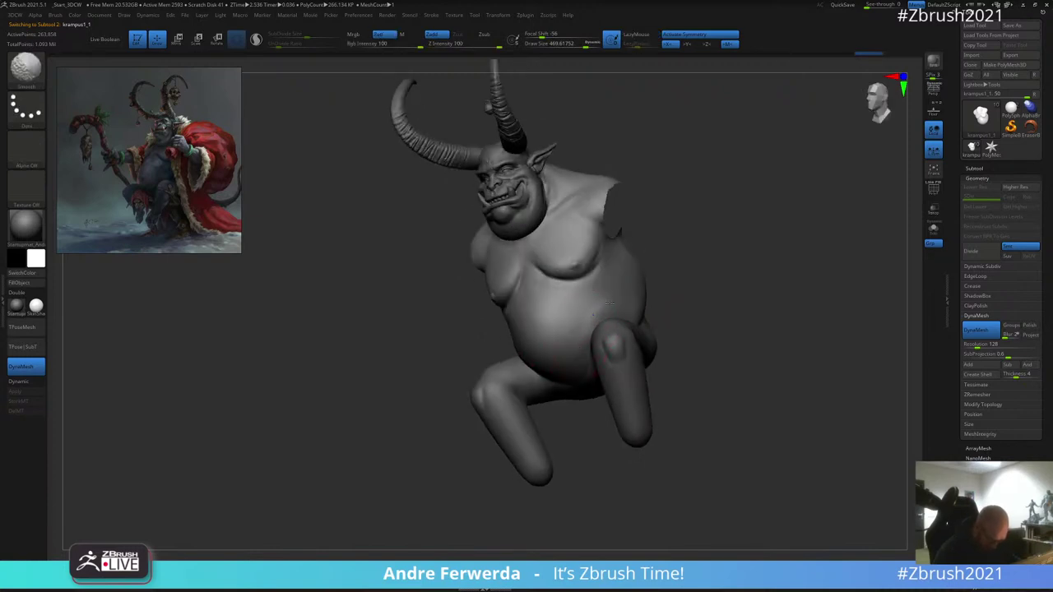
Step: Enlarge the ClayBuildup brush and fill out the waist and flank above the hips
mouse_move(726, 264)
mouse_down()
mouse_move(722, 252)
mouse_move(602, 292)
mouse_up()
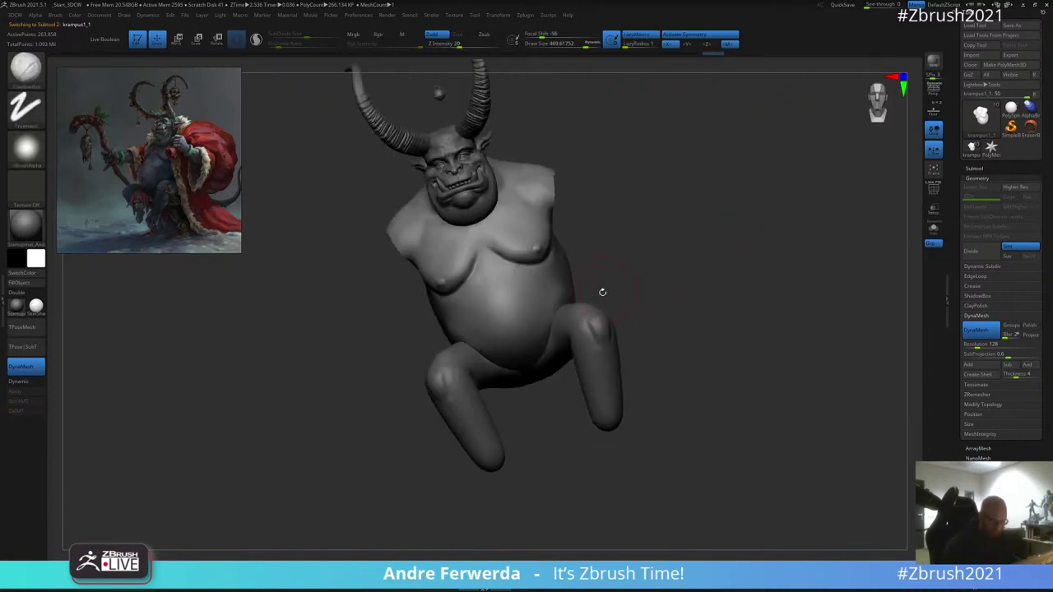
right_drag(531, 305, 590, 282)
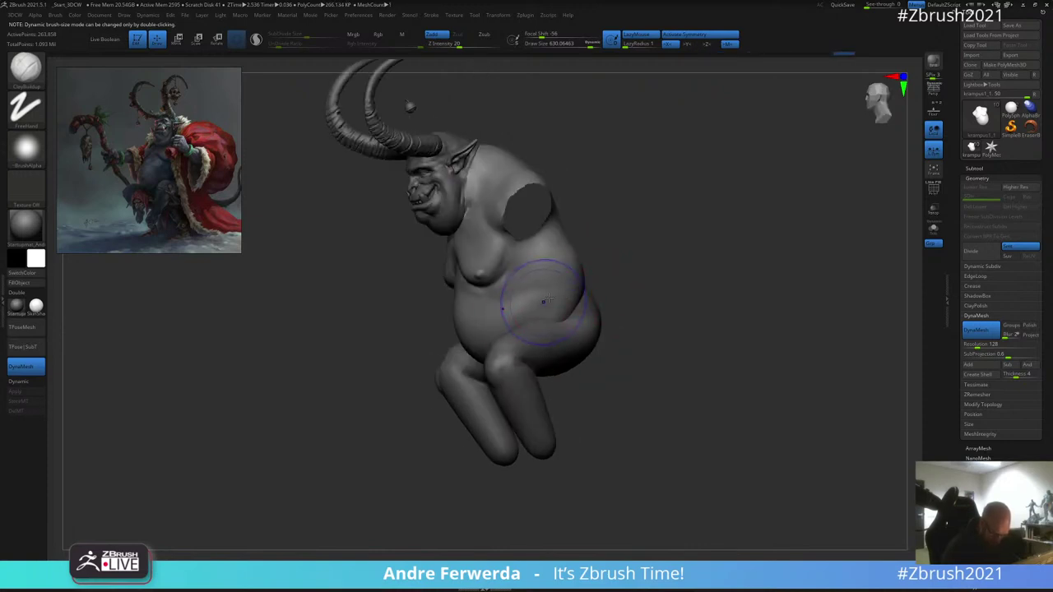
right_drag(625, 252, 546, 313)
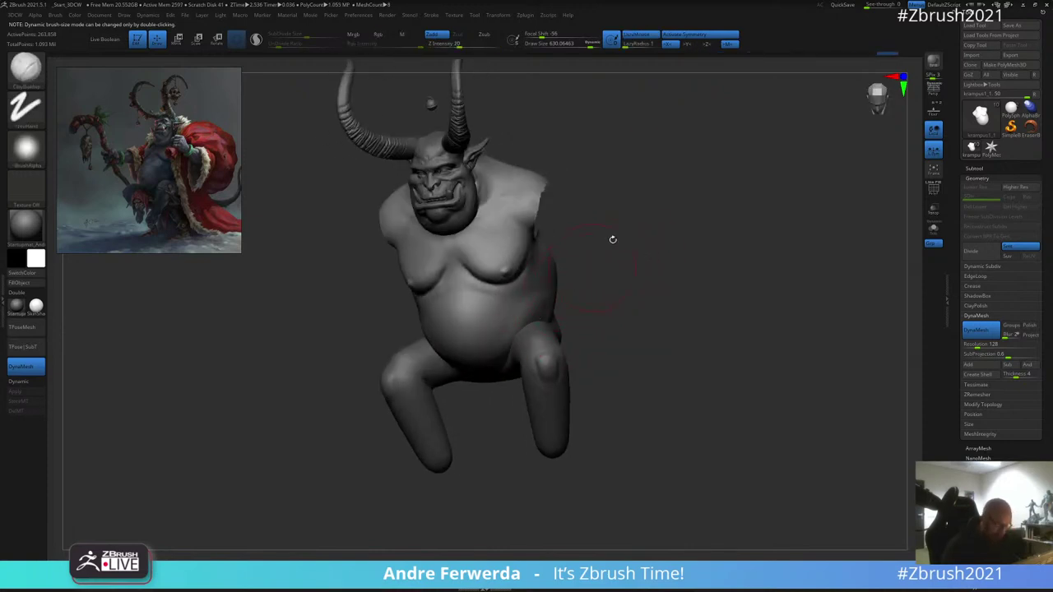
right_drag(669, 270, 556, 301)
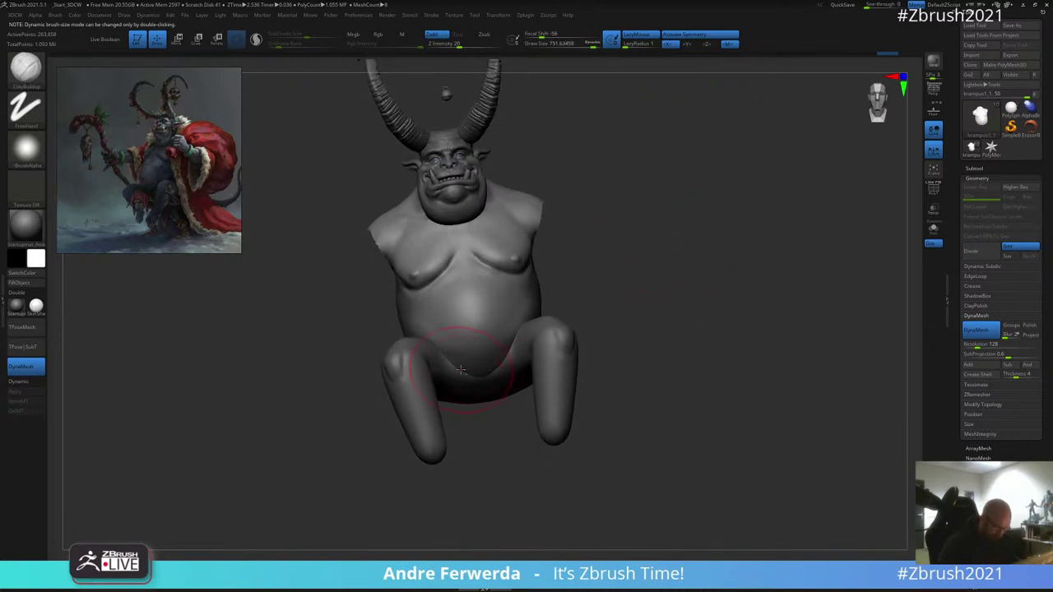
Step: Reshape the lower belly where it hangs between the thighs with a large Move brush
key(b)
key(m)
key(v)
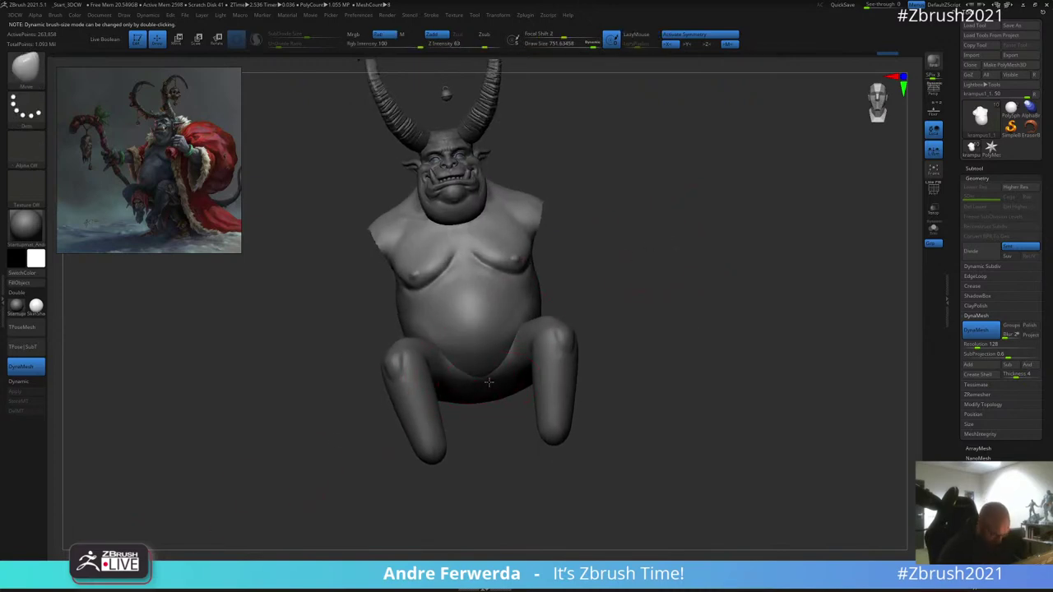
mouse_move(489, 381)
right_down()
mouse_move(567, 272)
mouse_move(510, 284)
right_up()
key(space)
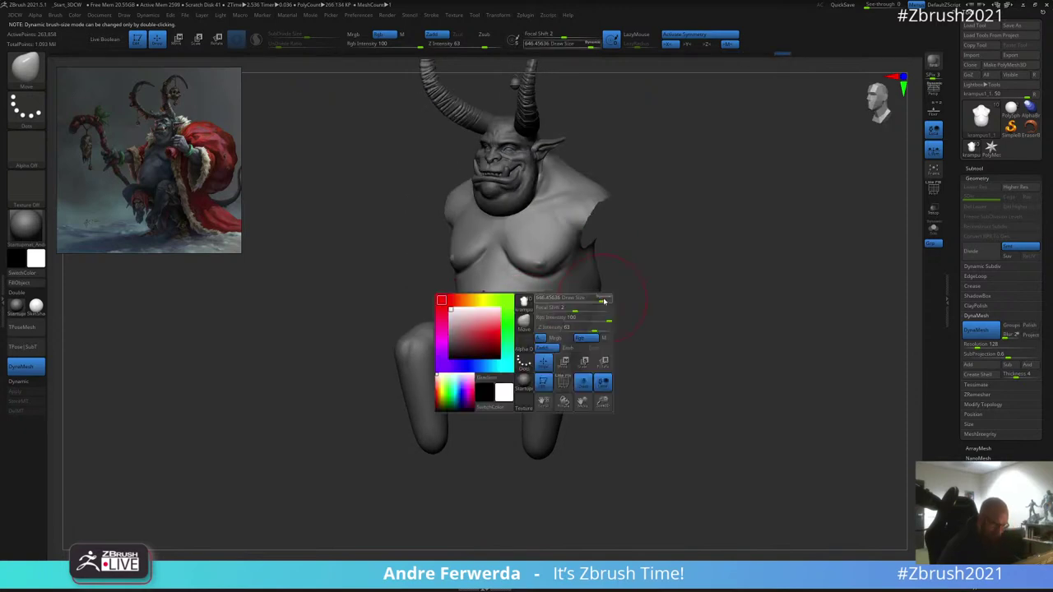
right_drag(568, 303, 497, 308)
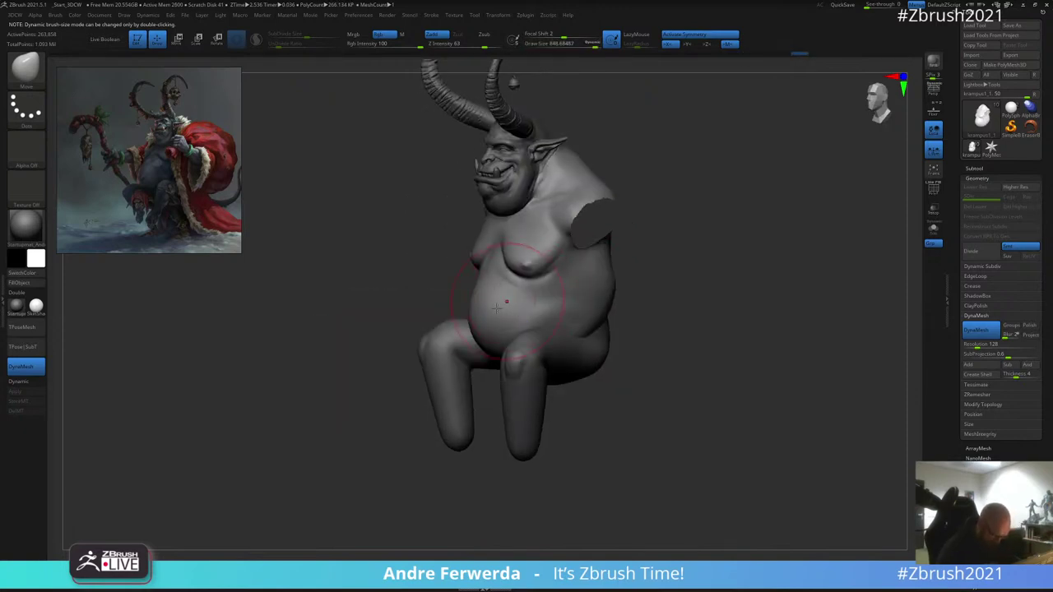
alt+right_drag(665, 224, 658, 181)
key(space)
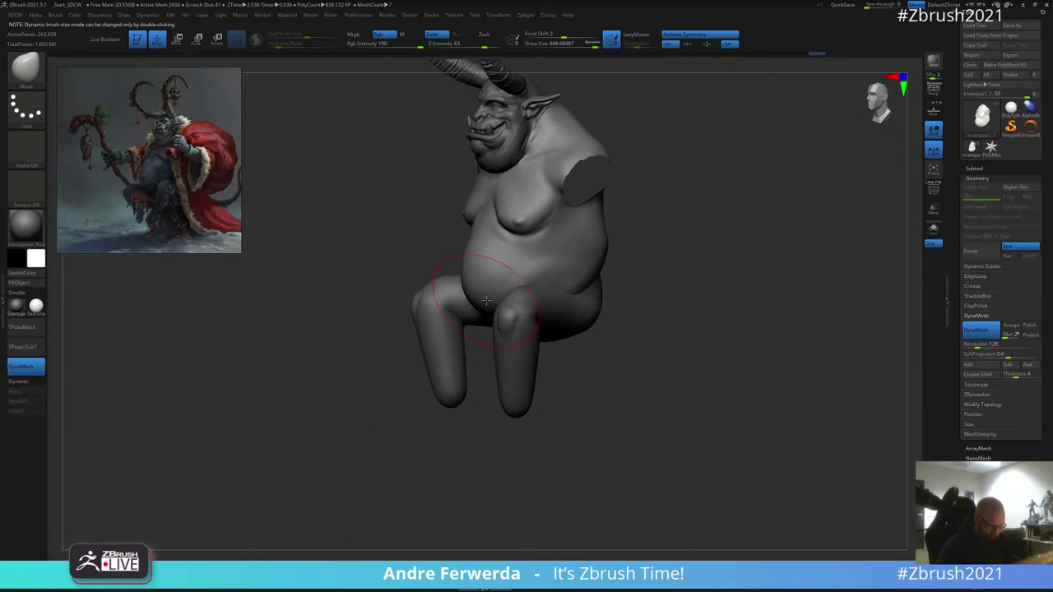
Step: Reduce the Move brush size and adjust the torso's side and lower back edge over the hips
key(space)
drag(544, 281, 535, 281)
right_drag(676, 273, 622, 270)
drag(623, 269, 610, 284)
right_drag(699, 261, 644, 261)
drag(644, 261, 635, 264)
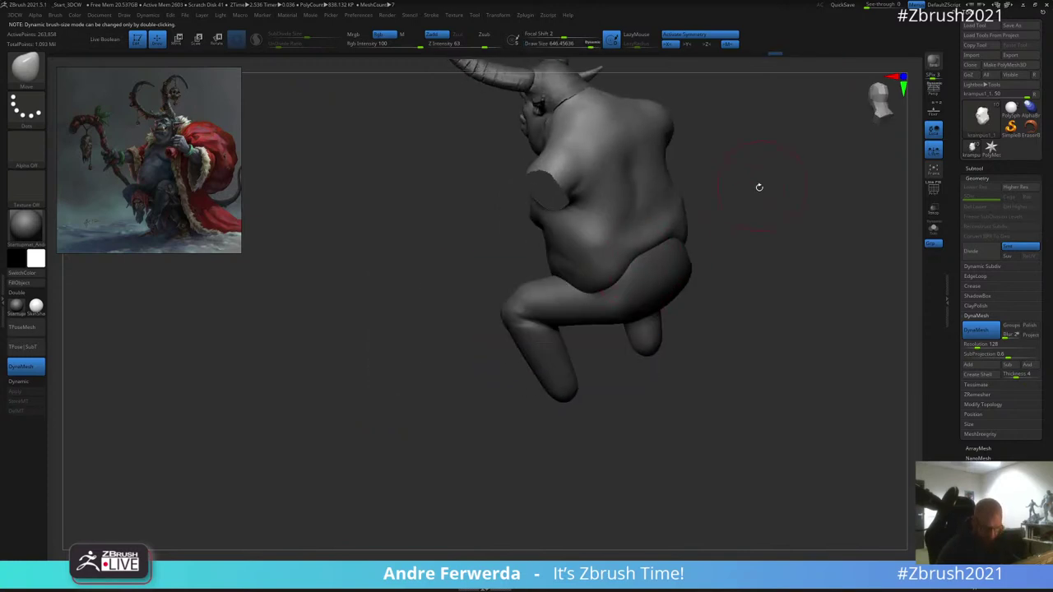
Step: Enlarge the Move brush and adjust the torso's lower back and sides where they meet the hips
right_drag(759, 187, 699, 196)
key(space)
drag(645, 251, 609, 261)
key(space)
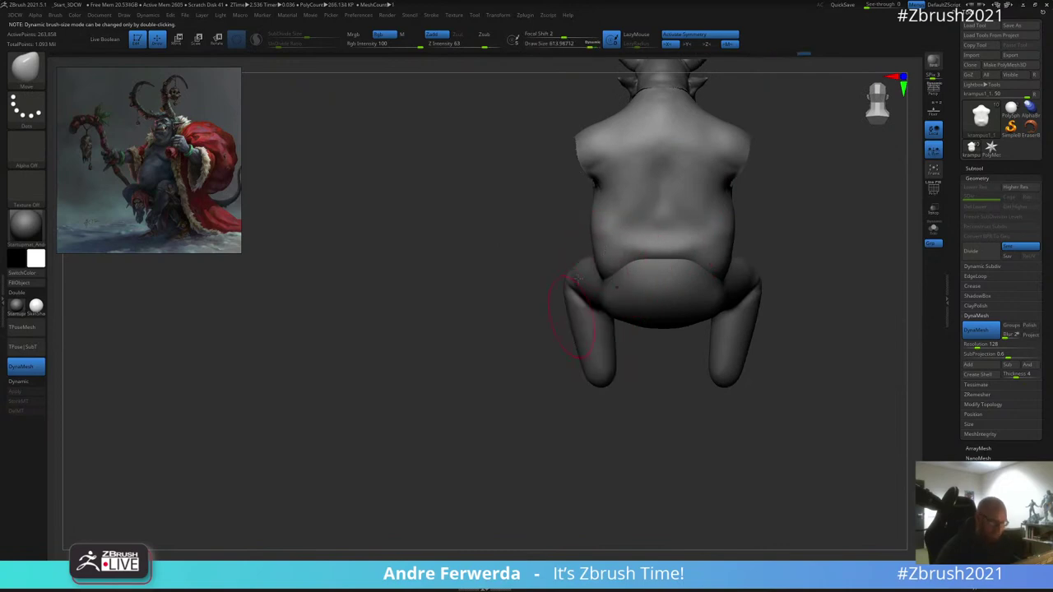
alt+right_drag(501, 318, 442, 326)
key(space)
drag(443, 326, 449, 326)
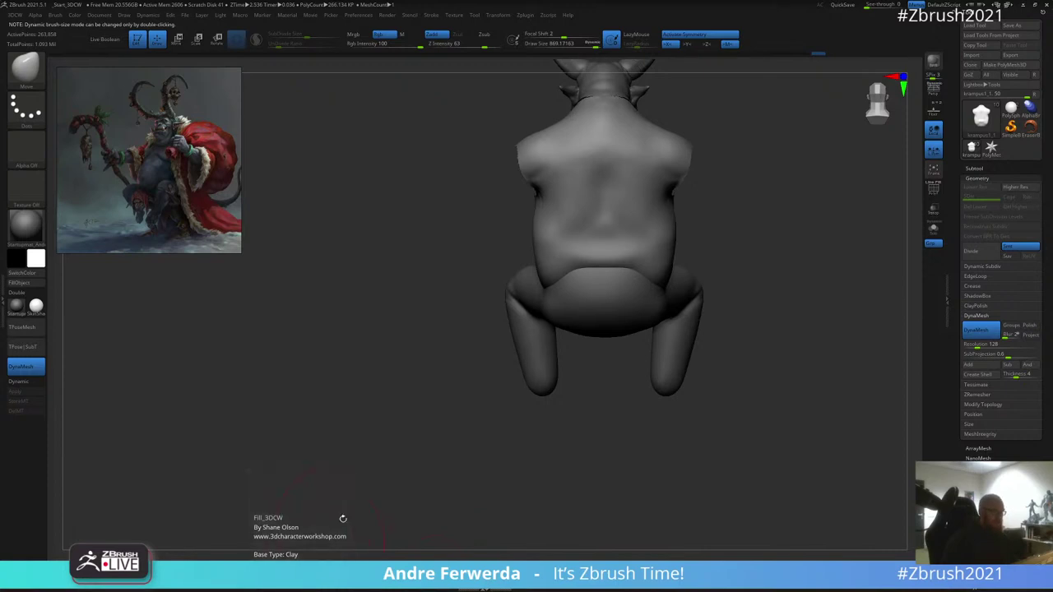
Step: Switch to an enlarged ClayBuildup brush, fill out the torso's lower back and flank above the hips, and smooth the strokes
click(319, 569)
key(space)
drag(565, 204, 567, 203)
key(s)
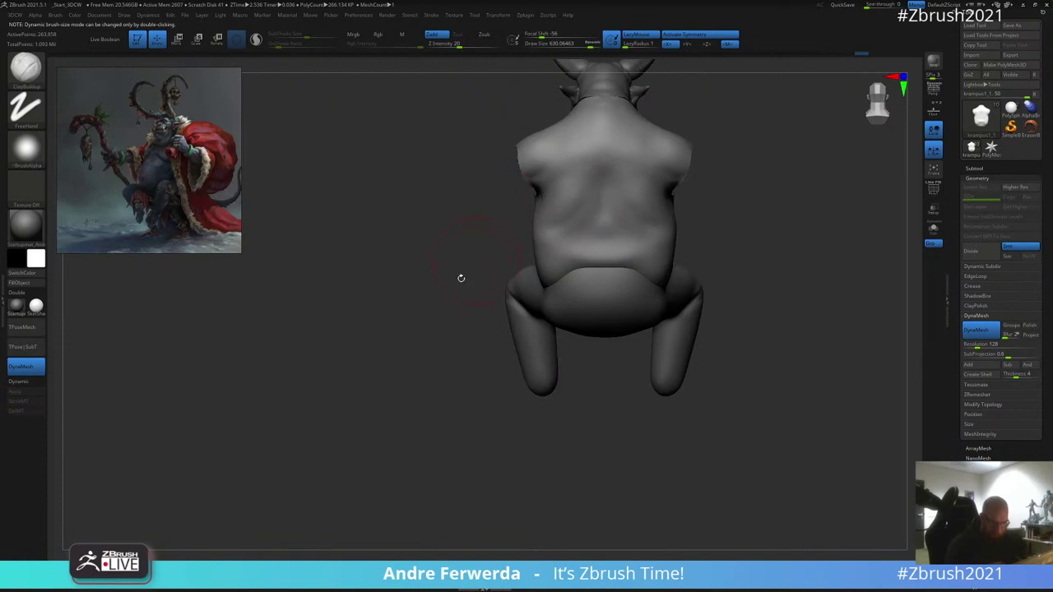
drag(461, 278, 537, 230)
key(space)
drag(671, 223, 676, 223)
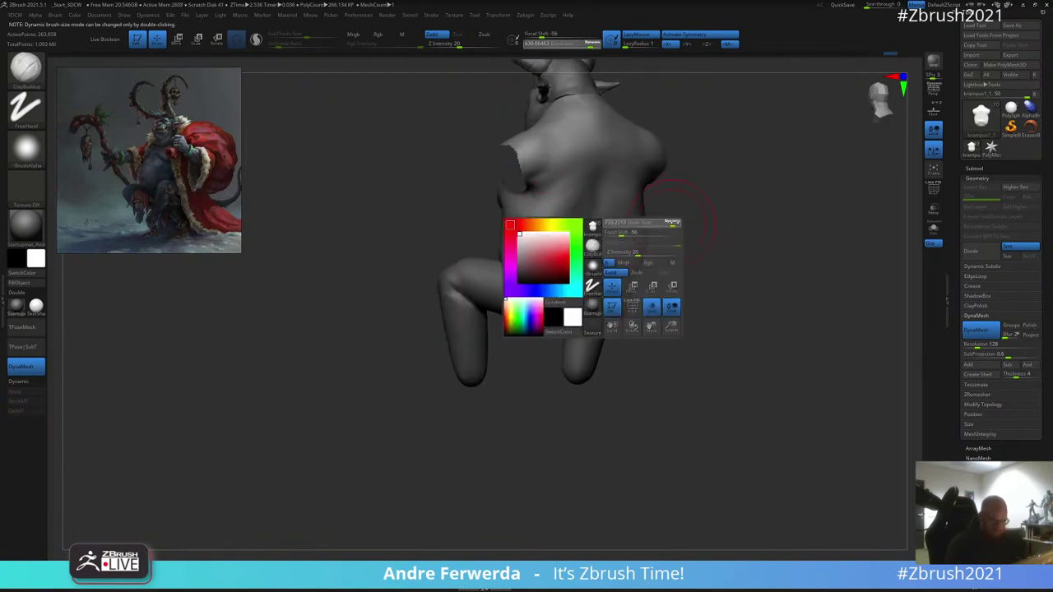
shift+drag(568, 268, 523, 282)
mouse_move(436, 357)
mouse_down()
mouse_move(493, 413)
mouse_move(511, 416)
mouse_up()
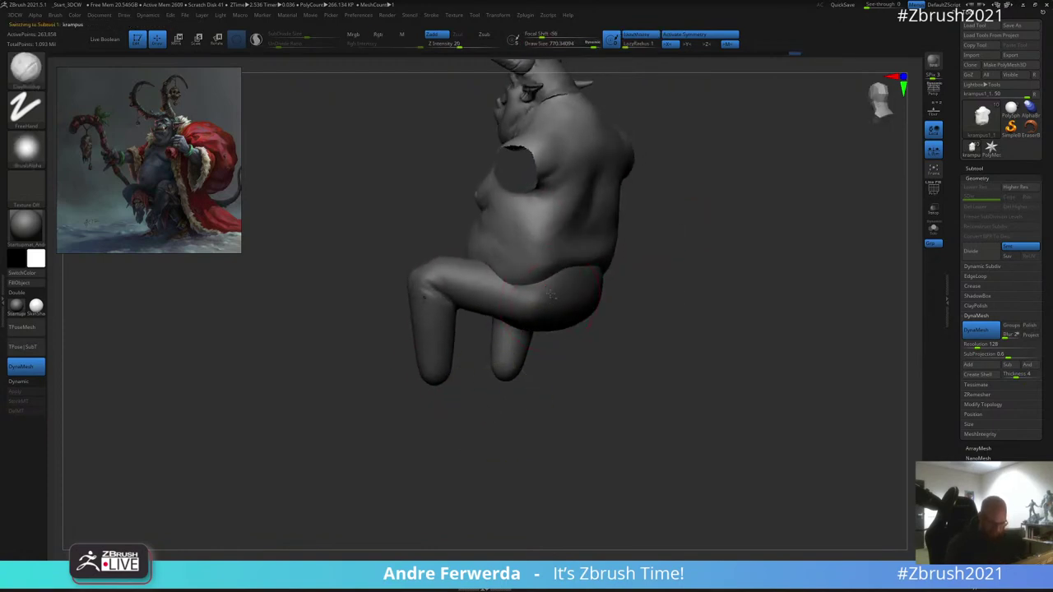
Step: Select the legs subtool and build up the thighs beside the belly with ClayBuildup at a draw size of about 420
alt+click(527, 292)
drag(419, 424, 494, 418)
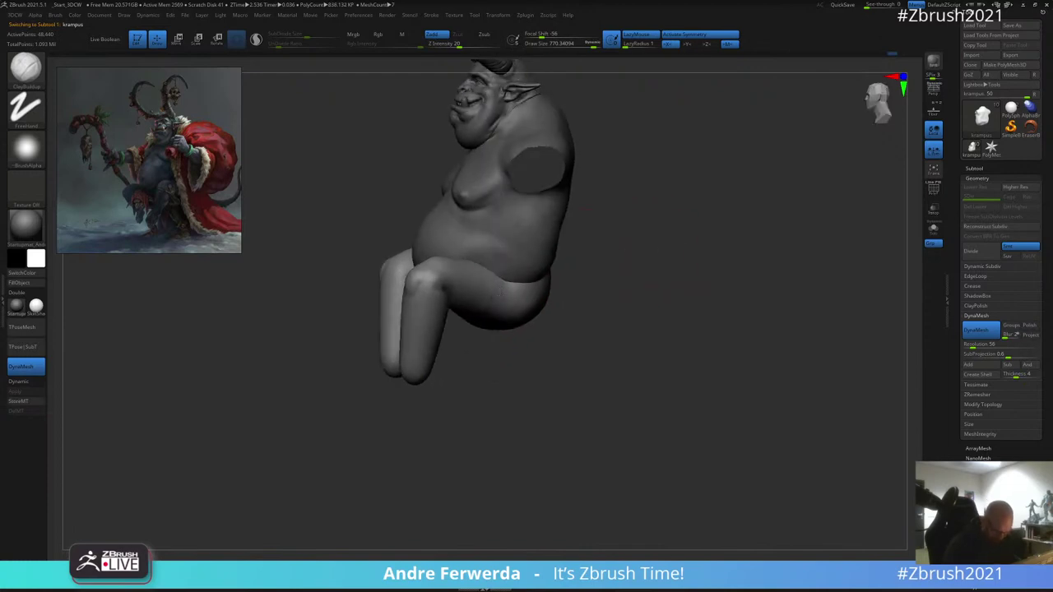
drag(603, 255, 666, 207)
key(space)
drag(584, 218, 563, 257)
key(space)
drag(543, 229, 533, 229)
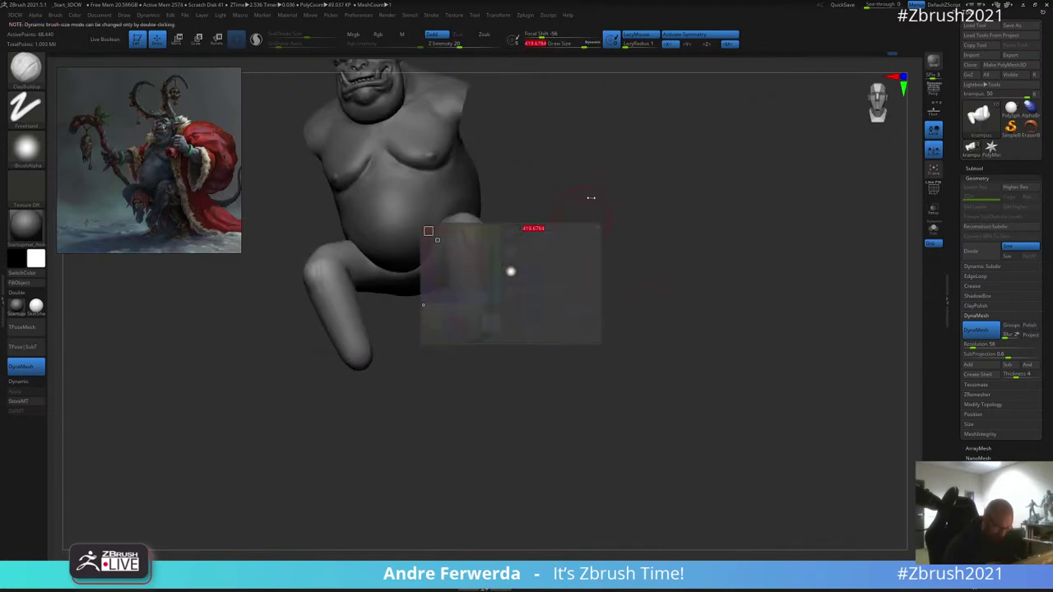
mouse_move(598, 201)
mouse_down()
mouse_move(594, 231)
mouse_move(565, 172)
mouse_move(535, 235)
mouse_move(557, 216)
mouse_move(544, 249)
mouse_move(444, 305)
mouse_up()
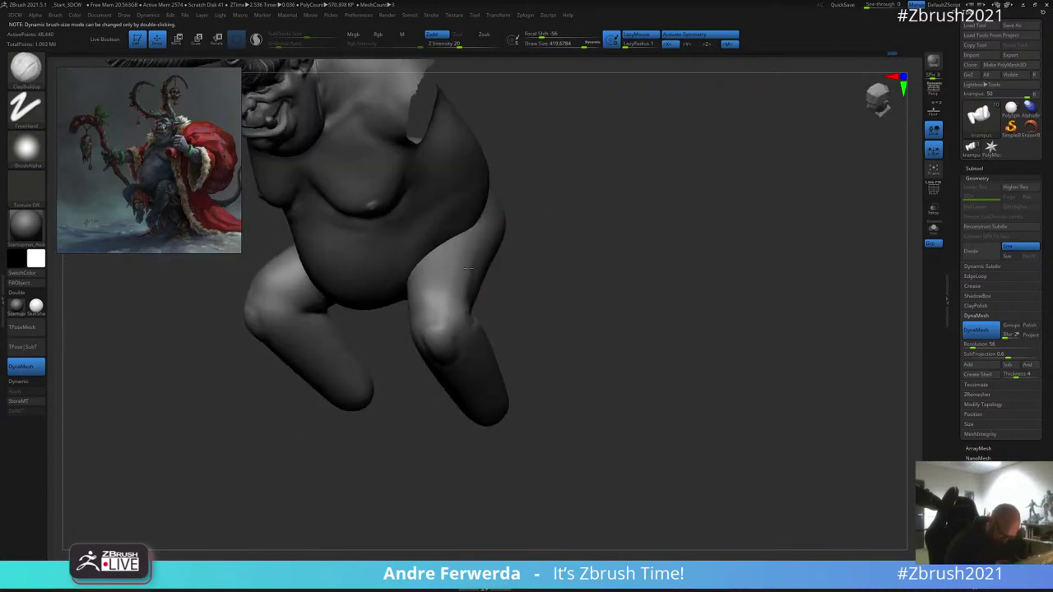
Step: Add volume to the thighs above the knees, reducing the ClayBuildup draw size to about 285
drag(467, 268, 442, 252)
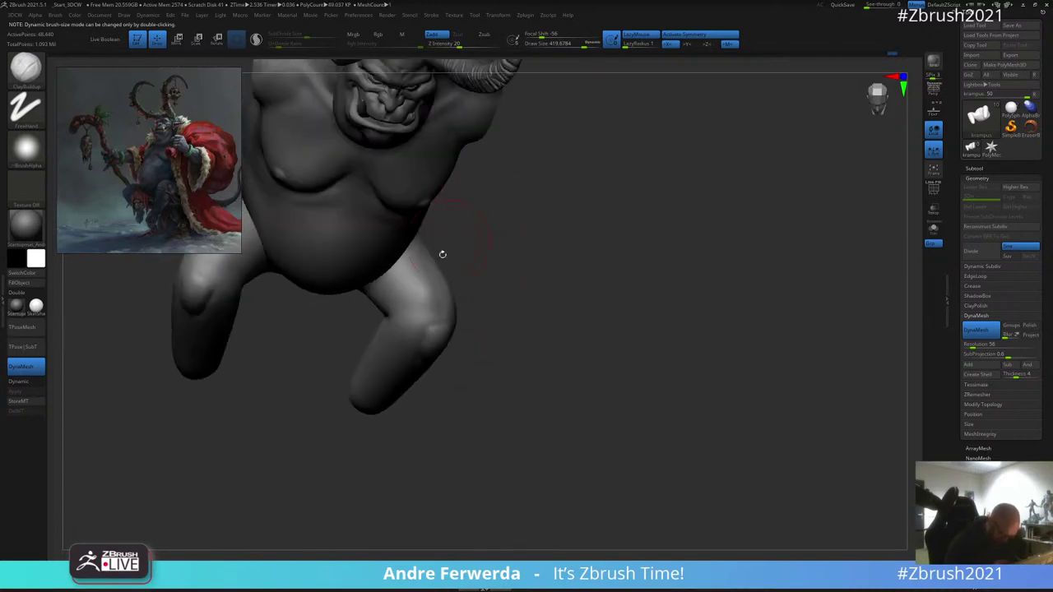
drag(394, 282, 538, 293)
mouse_move(465, 280)
mouse_down()
mouse_move(560, 266)
mouse_move(449, 275)
mouse_up()
key(space)
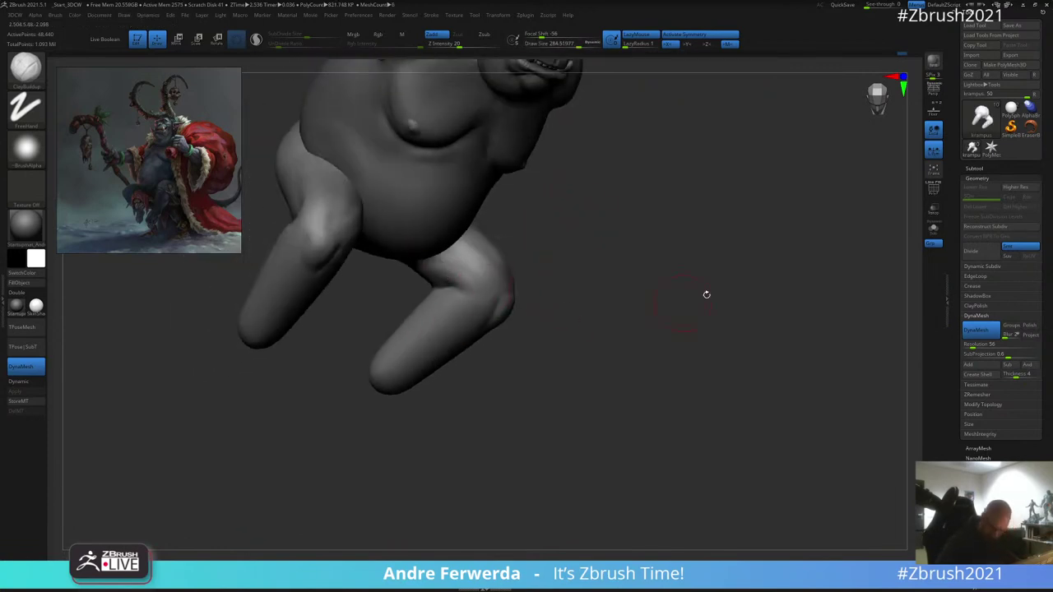
drag(719, 329, 696, 321)
Step: Isolate the legs subtool and carve the outline of the kneecaps with a small DamStandard brush
key(b)
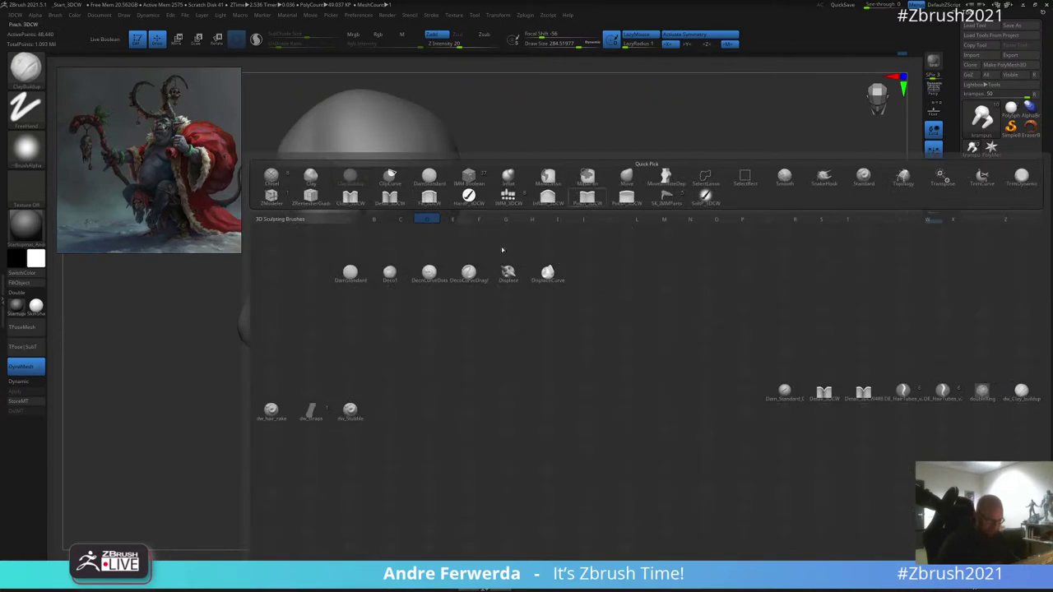
click(349, 273)
mouse_move(604, 234)
mouse_down()
mouse_move(665, 228)
mouse_move(699, 266)
mouse_move(714, 237)
mouse_move(658, 233)
mouse_up()
key(space)
mouse_move(535, 193)
alt+mouse_down()
mouse_move(558, 234)
mouse_move(601, 228)
alt+mouse_up()
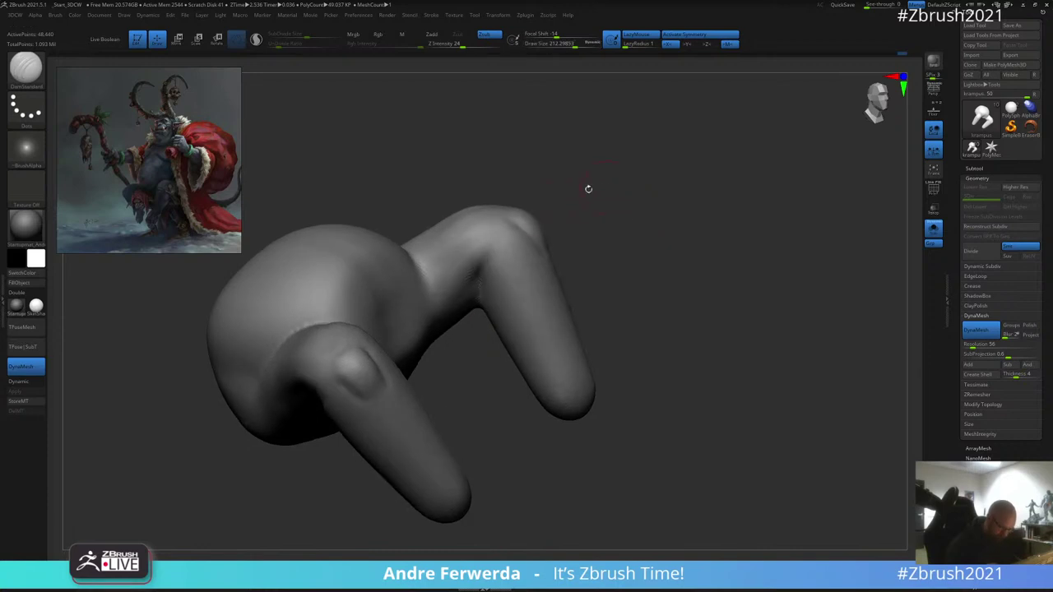
key(space)
mouse_move(501, 240)
mouse_down()
mouse_move(597, 214)
mouse_move(576, 196)
mouse_up()
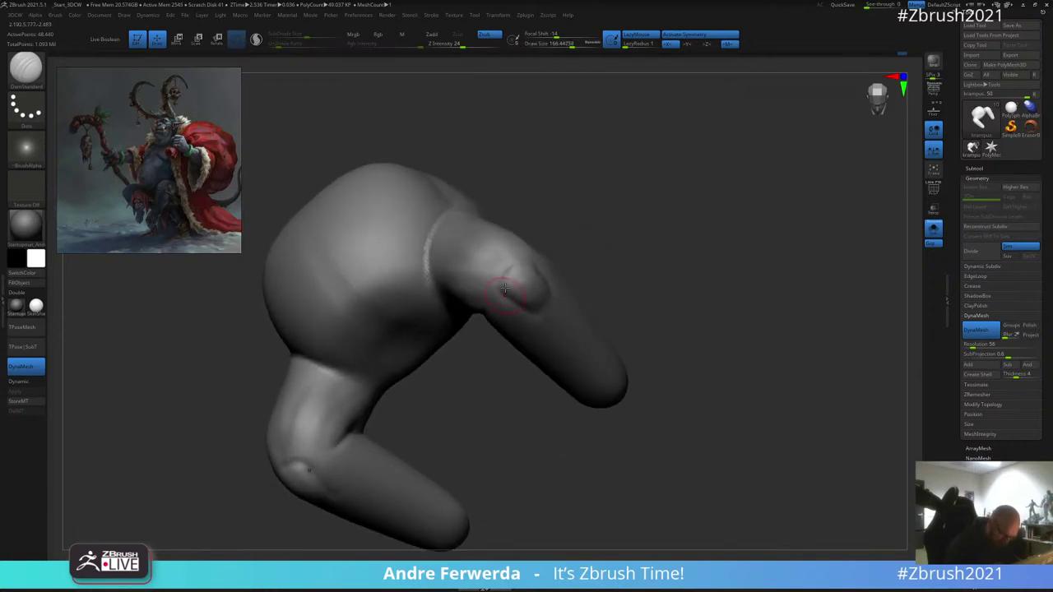
mouse_move(530, 252)
mouse_down()
mouse_move(503, 284)
mouse_move(591, 176)
mouse_up()
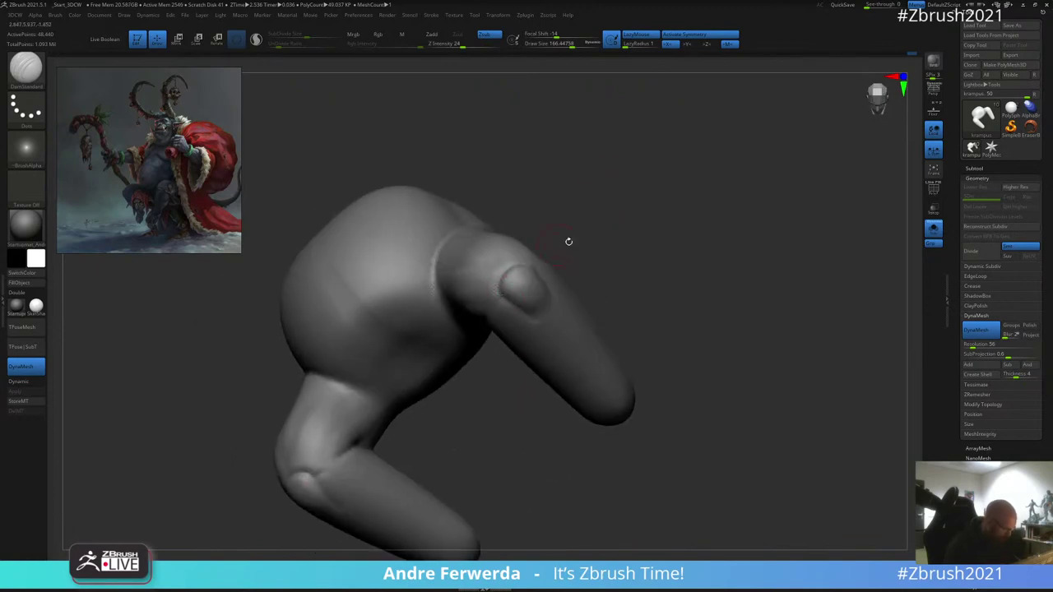
mouse_move(569, 241)
mouse_down()
mouse_move(634, 223)
mouse_move(552, 290)
mouse_up()
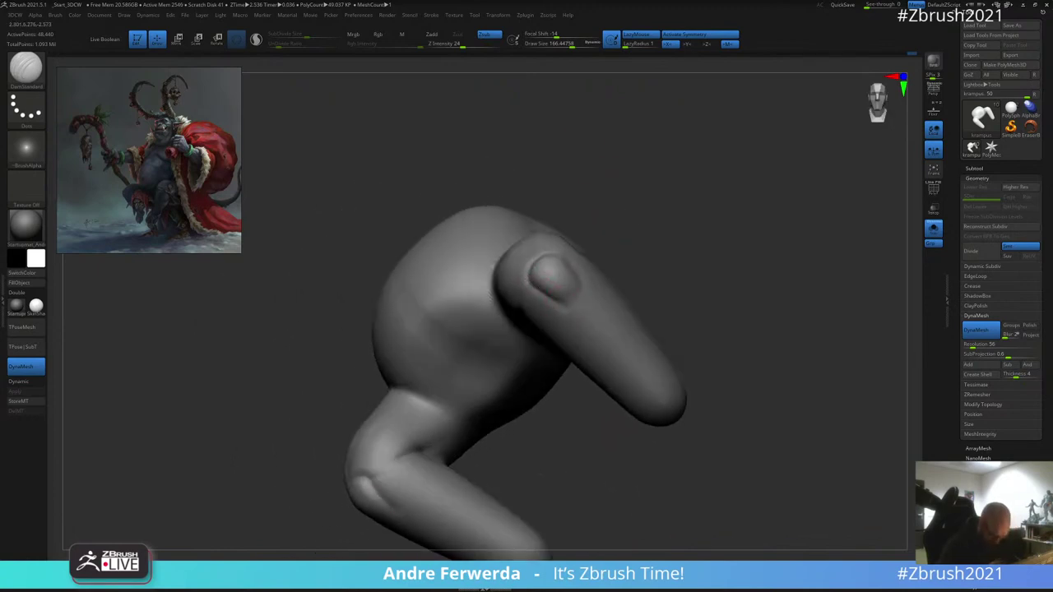
Step: Enlarge the DamStandard brush to about 212 and deepen the crease around the kneecaps
key(space)
drag(609, 249, 638, 245)
drag(485, 403, 444, 409)
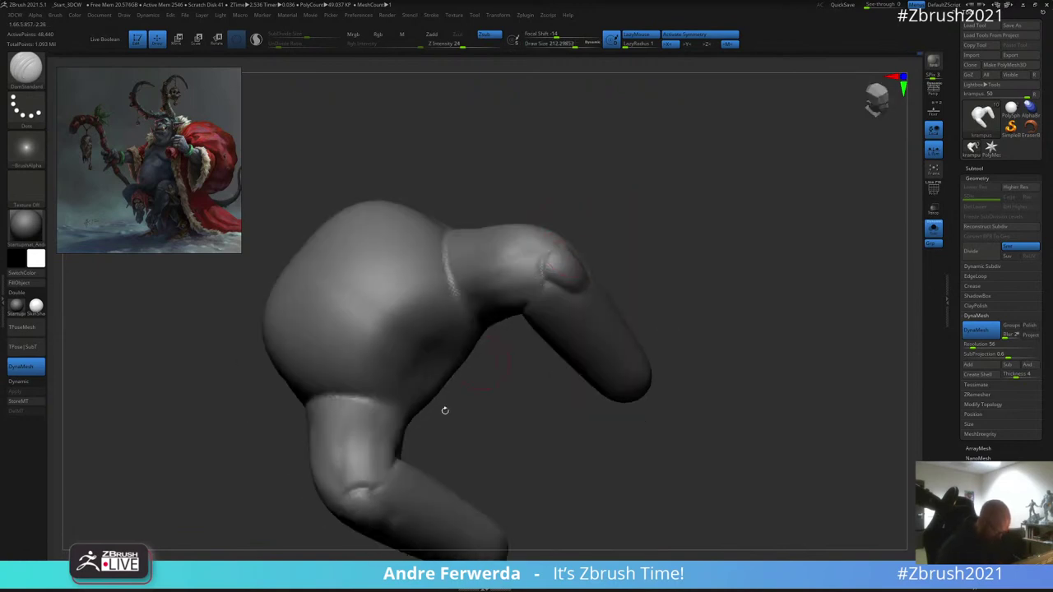
Step: Build up the forms around the kneecaps with ClayBuildup, blending them into the thighs and shins
key(b)
key(c)
key(b)
mouse_move(629, 238)
mouse_down()
mouse_move(646, 214)
mouse_move(553, 274)
mouse_up()
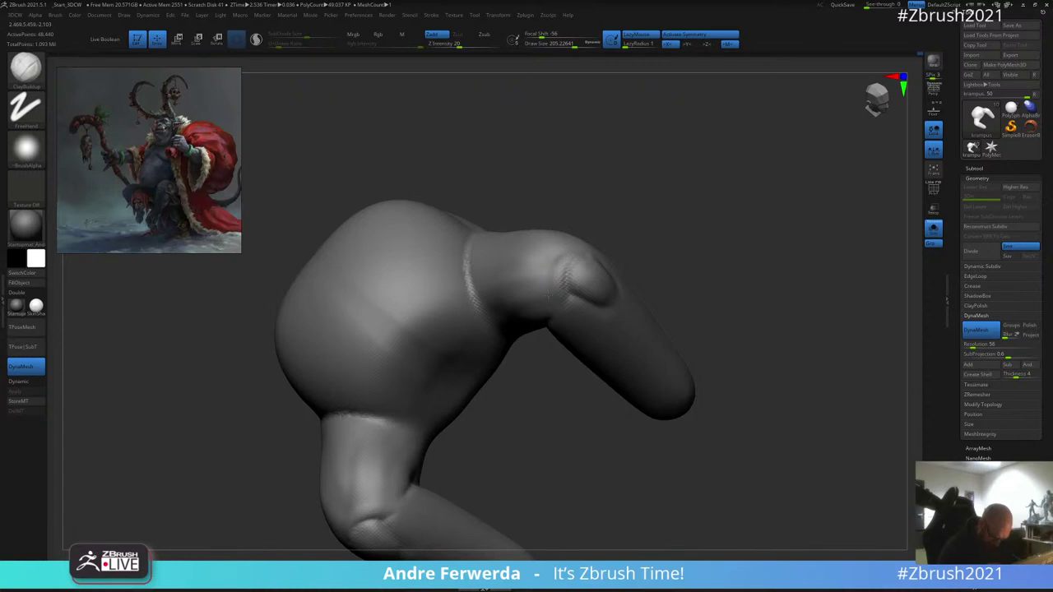
mouse_move(623, 219)
mouse_down()
mouse_move(630, 252)
mouse_move(567, 274)
mouse_move(553, 263)
mouse_move(577, 284)
mouse_up()
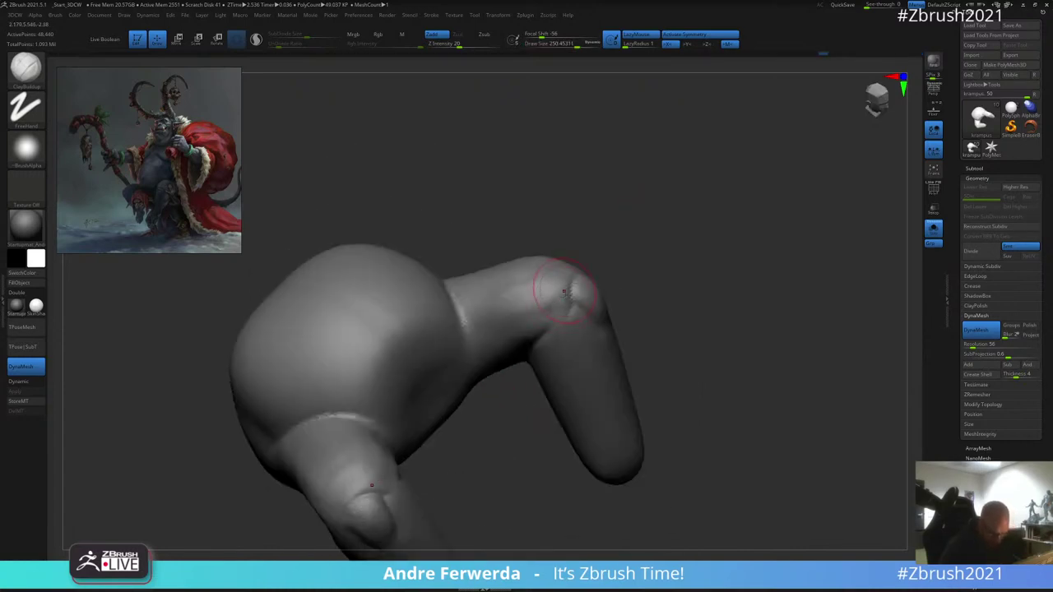
drag(614, 250, 568, 255)
drag(596, 290, 586, 263)
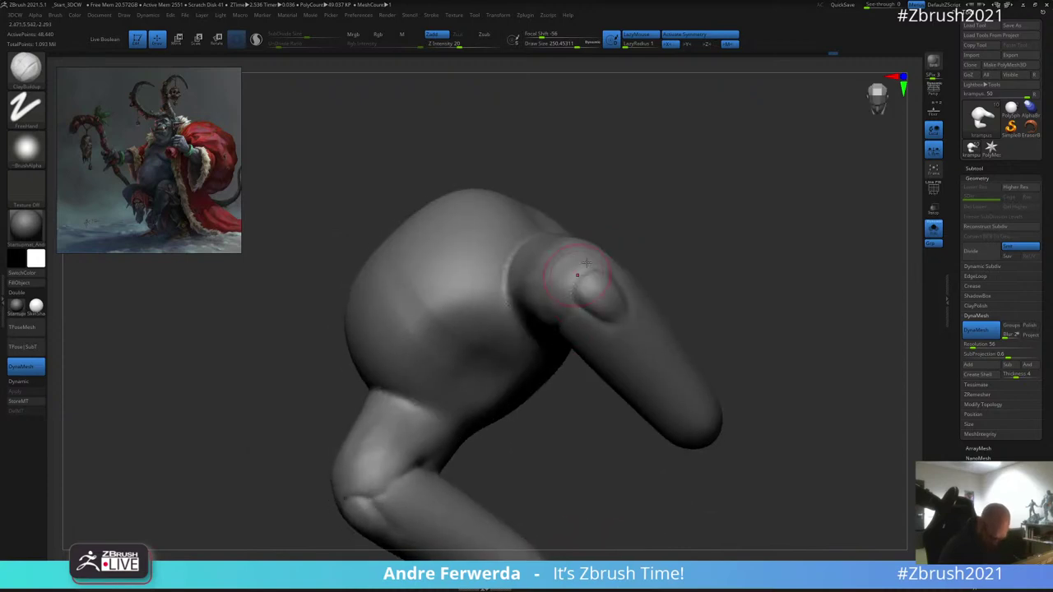
mouse_move(649, 232)
alt+mouse_down()
mouse_move(650, 208)
mouse_move(663, 228)
alt+mouse_up()
key(space)
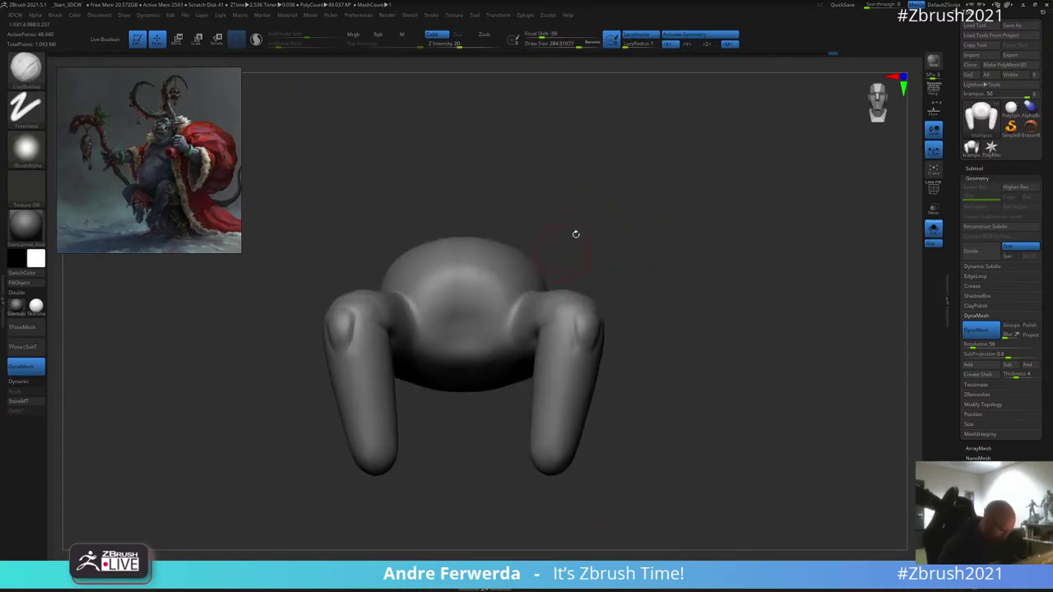
Step: Reshape the lower legs with the Move brush, enlarging it to a draw size of about 580
mouse_move(674, 329)
alt+mouse_down()
mouse_move(713, 293)
mouse_move(663, 310)
alt+mouse_up()
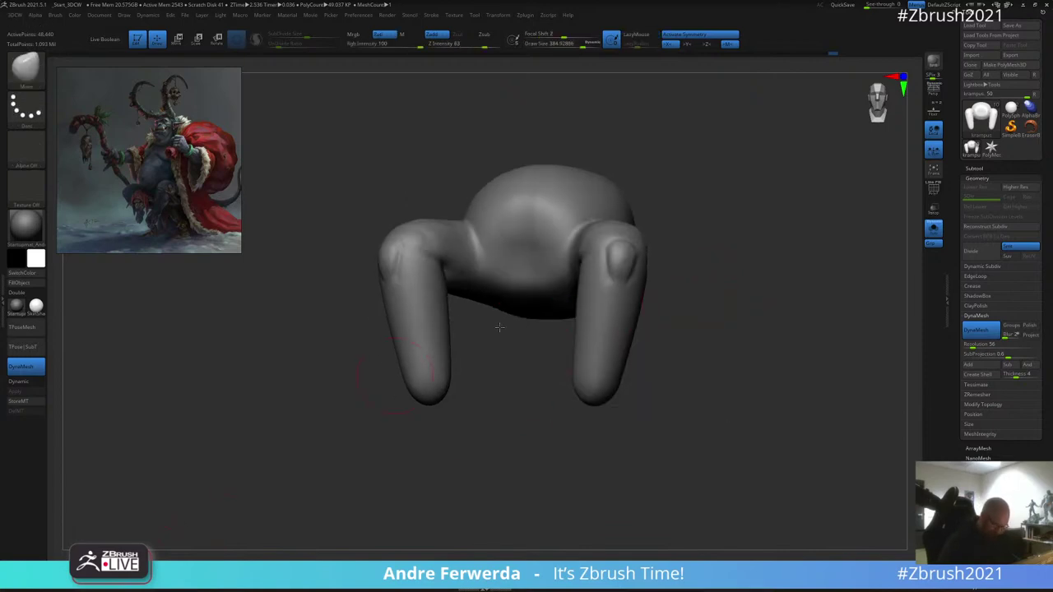
shift+drag(499, 327, 661, 285)
key(space)
drag(590, 349, 636, 354)
drag(746, 399, 740, 387)
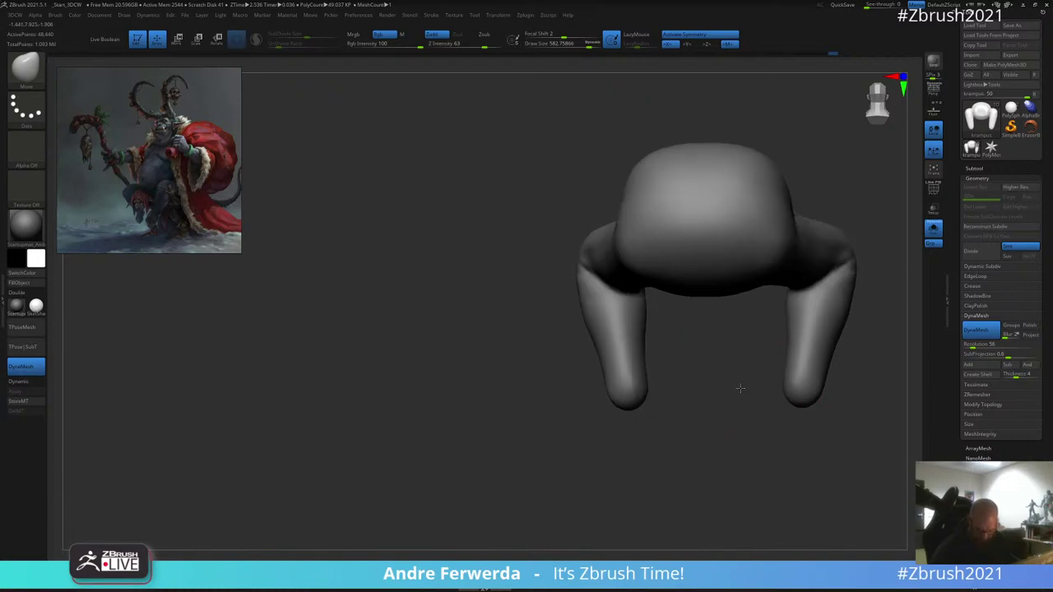
Step: Refine the calf contours and the back of the knees with the Move brush at smaller draw sizes
key(space)
click(665, 441)
drag(618, 428, 584, 390)
key(space)
click(649, 335)
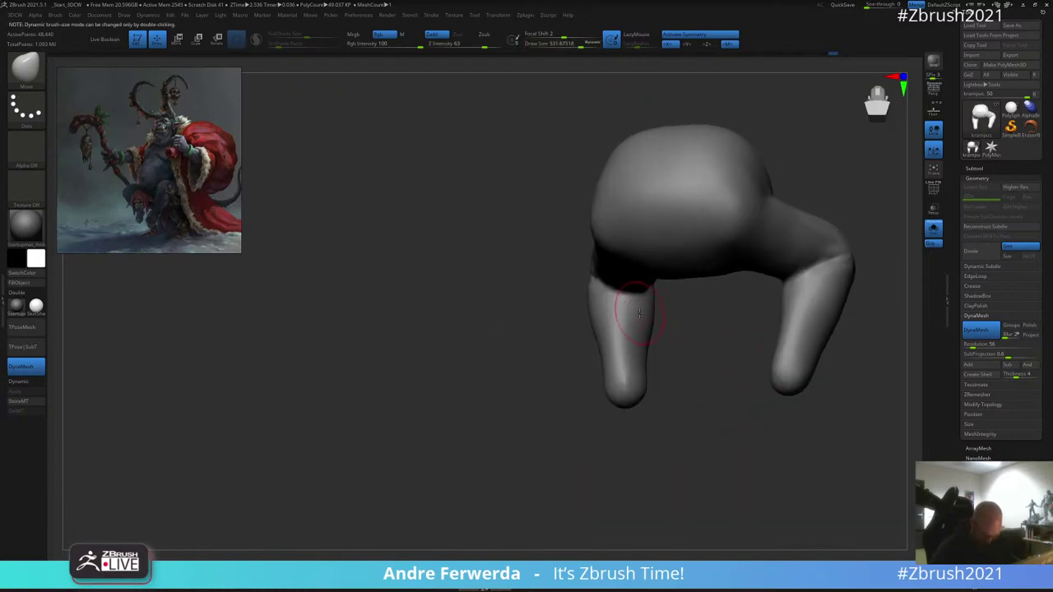
drag(600, 306, 603, 307)
key(space)
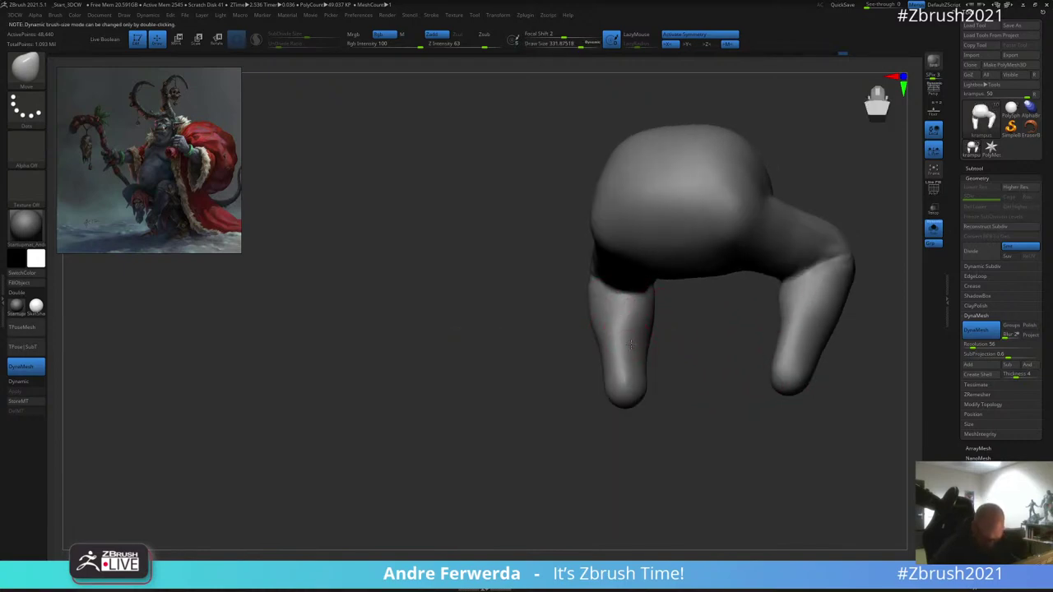
key(space)
click(638, 343)
drag(667, 320, 650, 284)
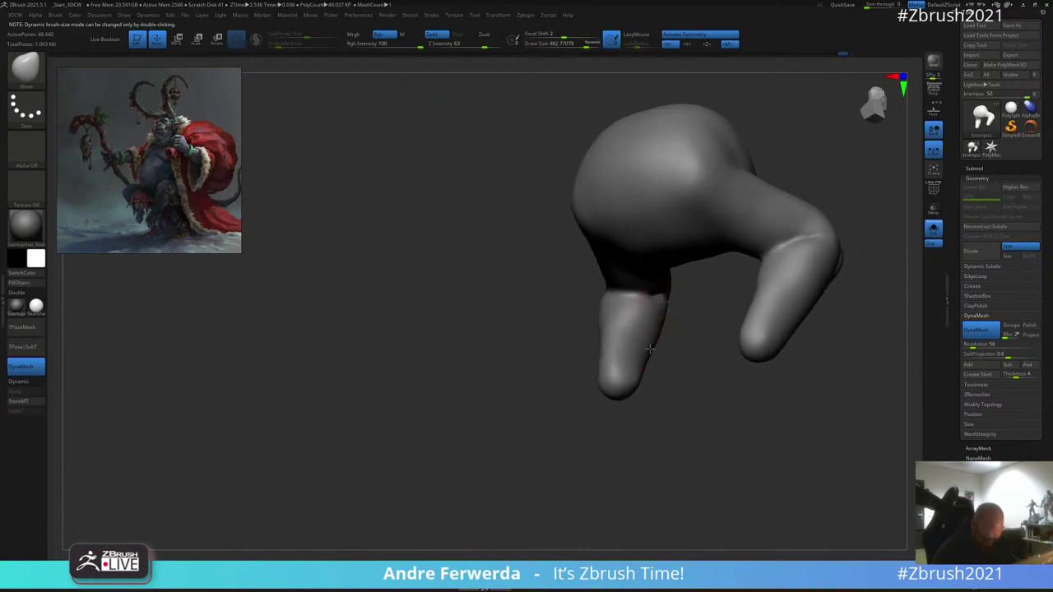
drag(650, 353, 662, 390)
Step: Build up the calf muscles on the inner and outer lower legs with ClayBuildup at a draw size of about 385
key(b)
key(c)
key(b)
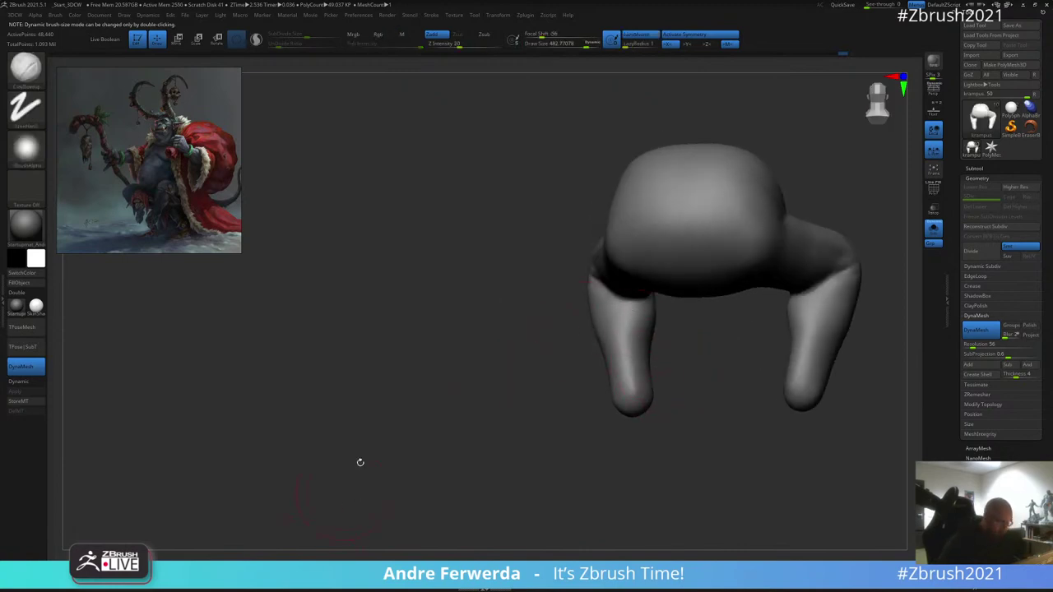
drag(683, 350, 638, 284)
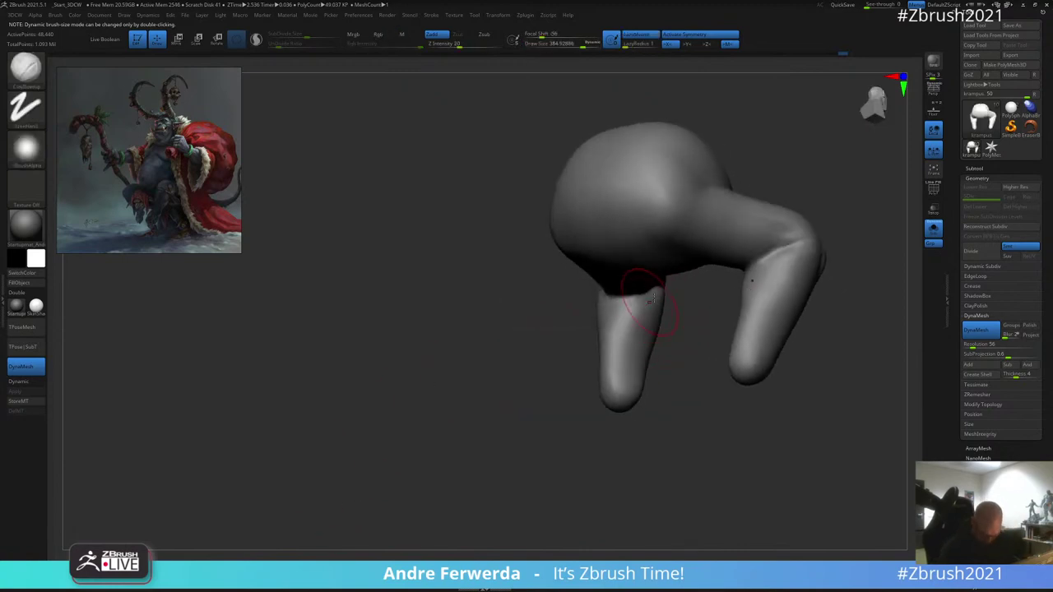
right_drag(630, 328, 712, 308)
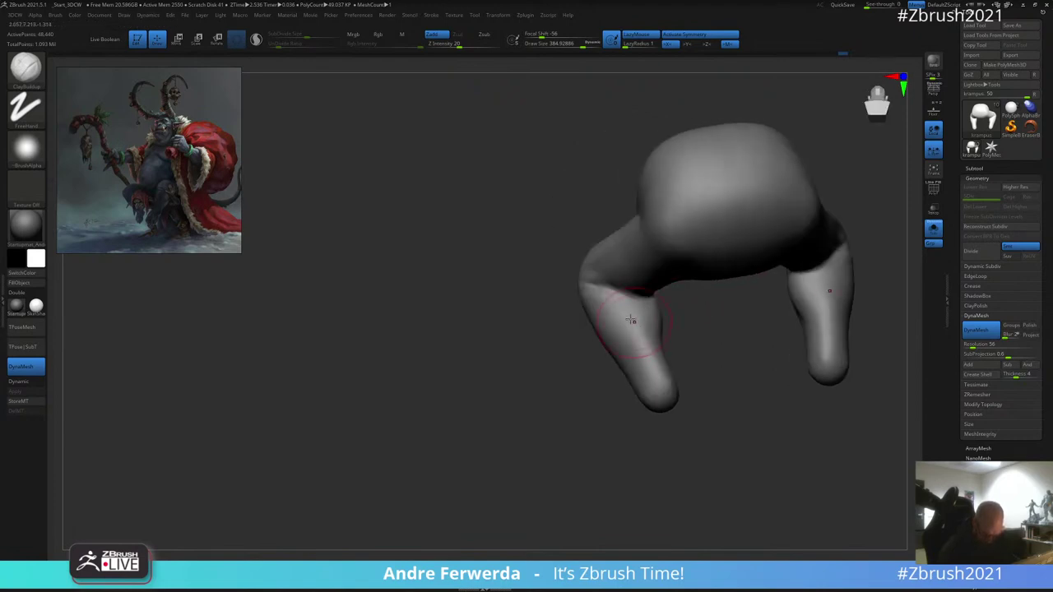
drag(635, 314, 700, 277)
drag(678, 317, 707, 284)
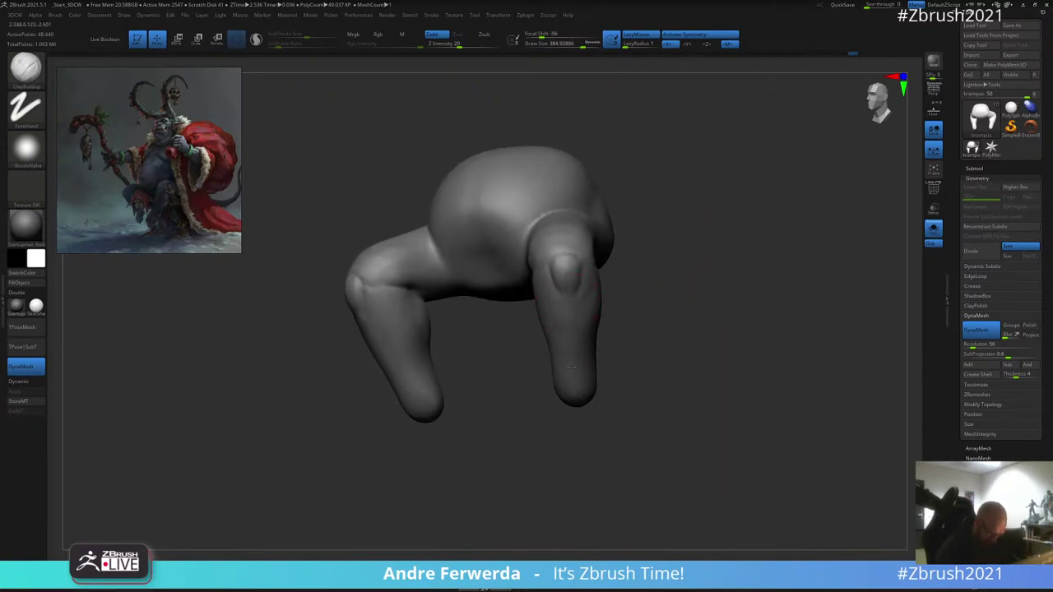
mouse_move(572, 367)
mouse_down()
mouse_move(625, 256)
mouse_move(696, 261)
mouse_move(698, 230)
mouse_move(603, 302)
mouse_up()
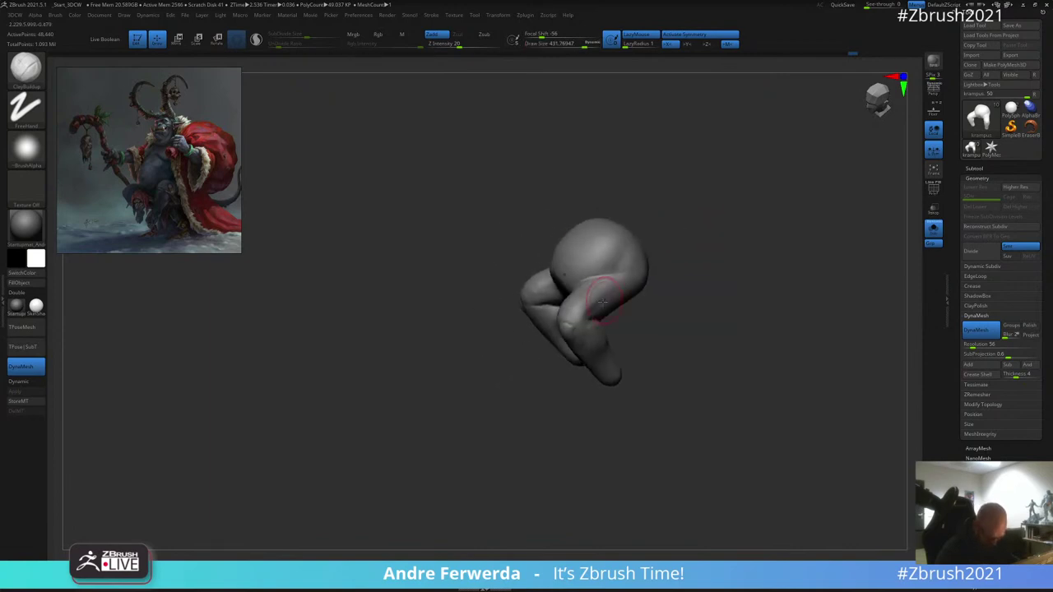
Step: Fill out the outer and back thighs with ClayBuildup at a draw size of about 630 and show the torso again
right_drag(623, 283, 607, 308)
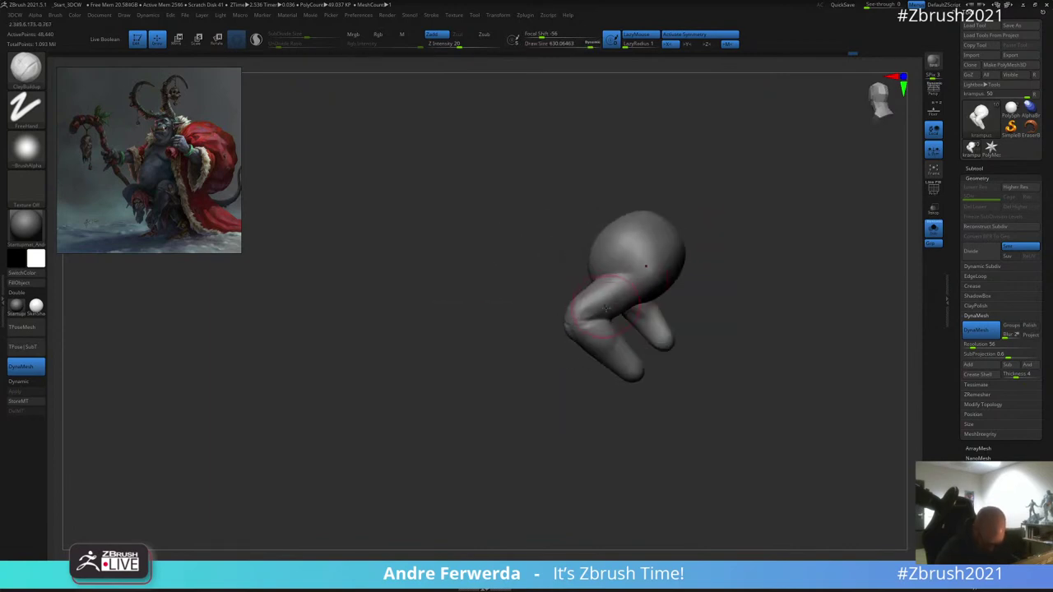
right_drag(647, 271, 632, 318)
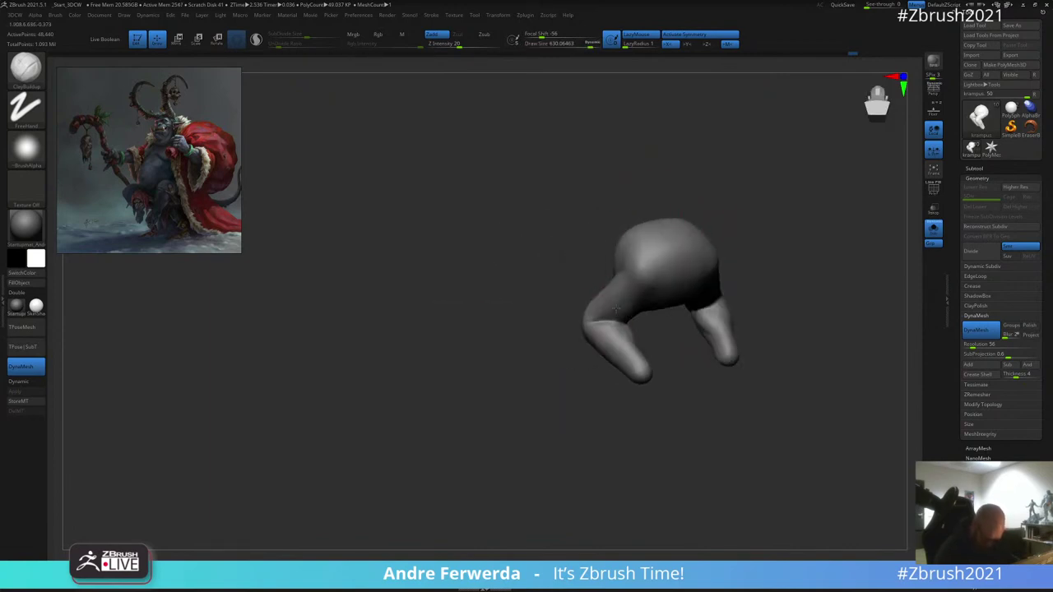
mouse_move(729, 195)
right_down()
mouse_move(751, 228)
mouse_move(729, 218)
mouse_move(758, 173)
mouse_move(673, 265)
mouse_move(729, 195)
mouse_move(724, 203)
mouse_move(811, 329)
mouse_move(803, 238)
mouse_move(823, 230)
mouse_move(778, 205)
mouse_move(797, 231)
mouse_move(760, 239)
right_up()
key(space)
key(space)
Step: Switch to the legs subtool and reshape the side of the hips with the Move brush at a draw size of about 850
alt+click(718, 249)
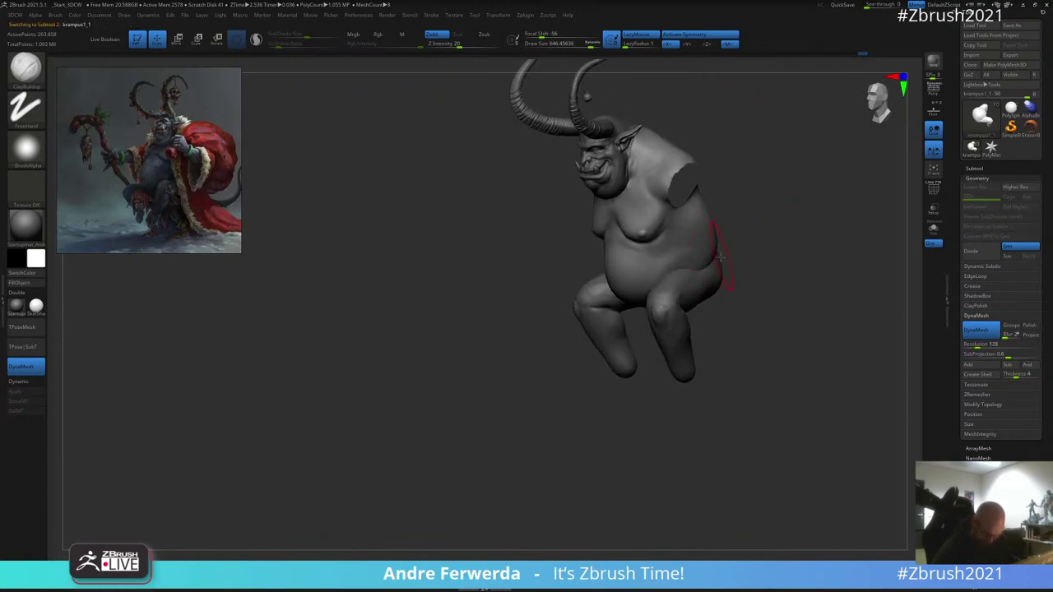
alt+click(714, 271)
key(b)
key(m)
key(v)
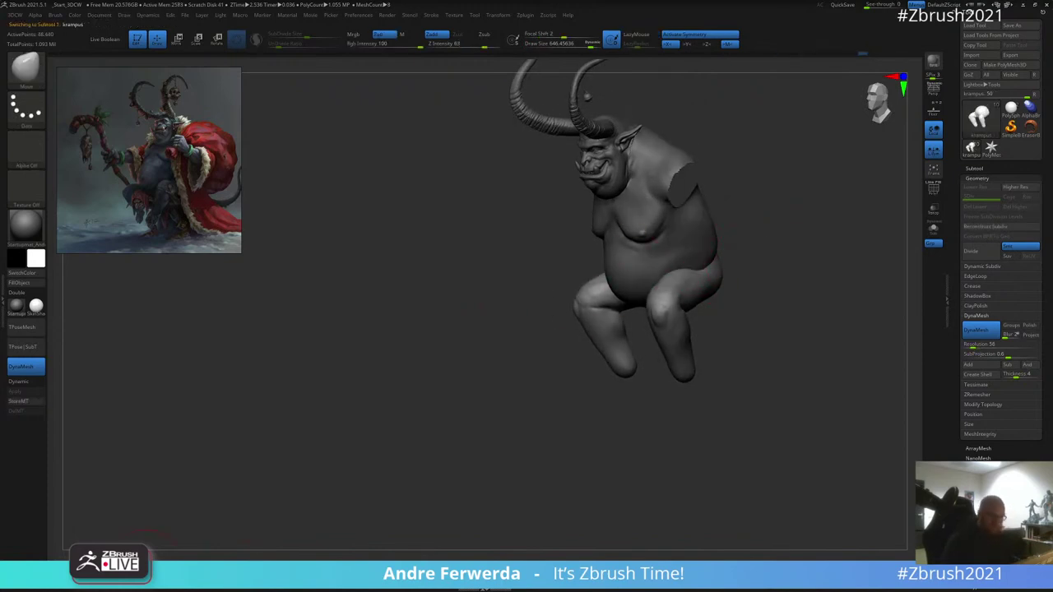
mouse_move(762, 253)
alt+right_down()
mouse_move(693, 251)
mouse_move(710, 240)
mouse_move(700, 233)
alt+right_up()
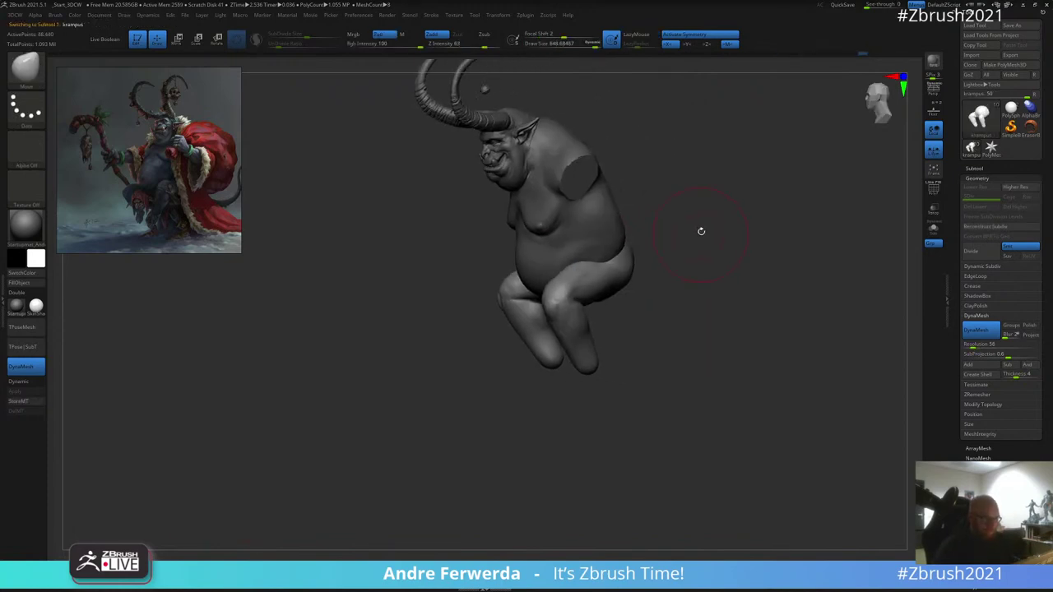
right_drag(710, 278, 671, 178)
mouse_move(701, 238)
right_down()
mouse_move(605, 259)
mouse_move(585, 240)
right_up()
key(space)
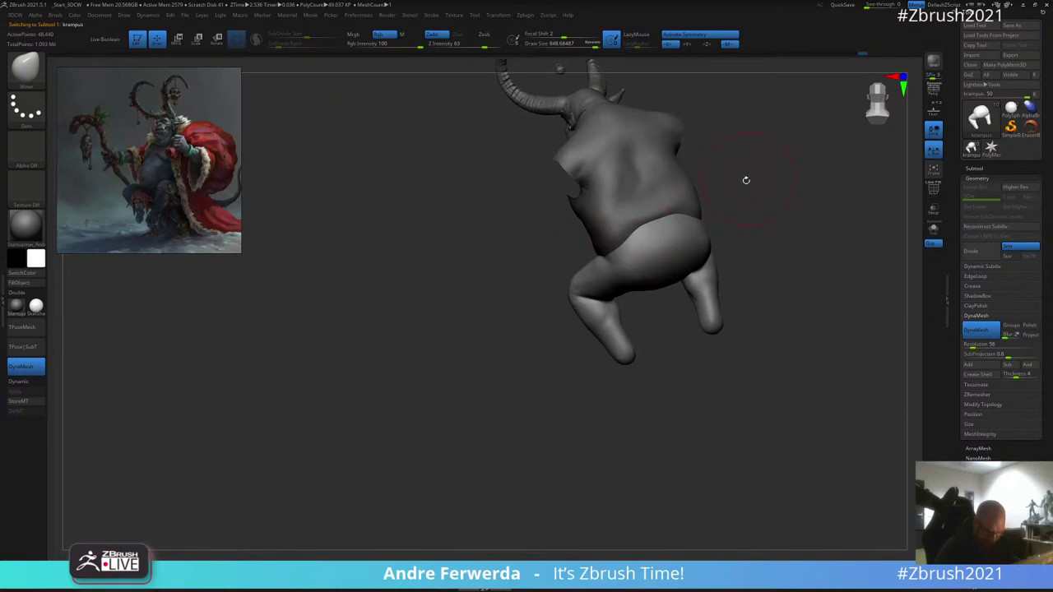
Step: Adjust the back of the pelvis where it meets the torso with the Move brush at draw sizes of about 890 and 770
drag(746, 180, 706, 184)
alt+click(626, 232)
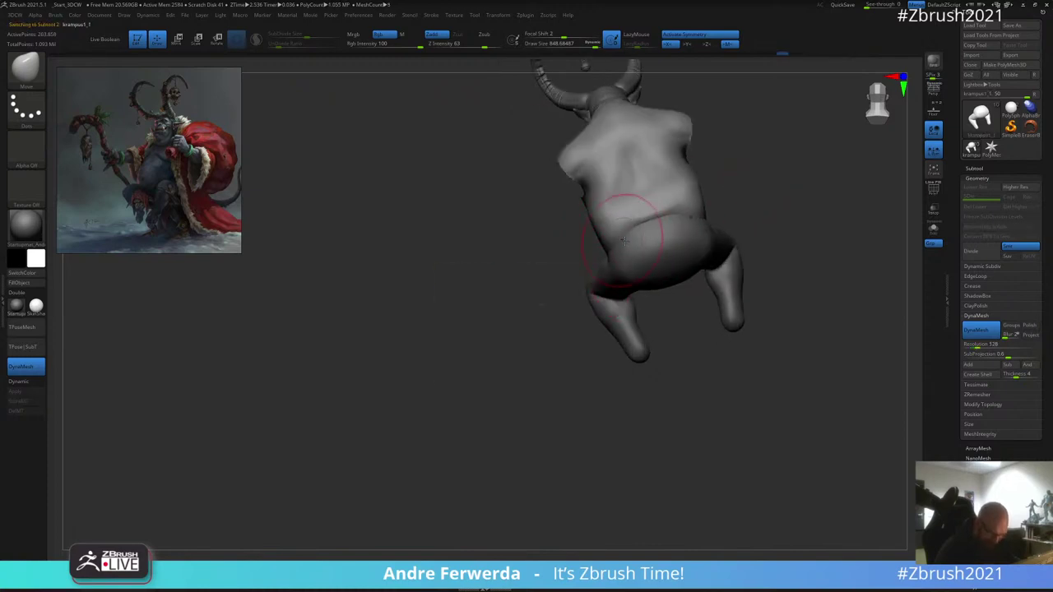
alt+click(626, 239)
mouse_move(625, 238)
right_down()
mouse_move(741, 191)
mouse_move(608, 221)
right_up()
key(space)
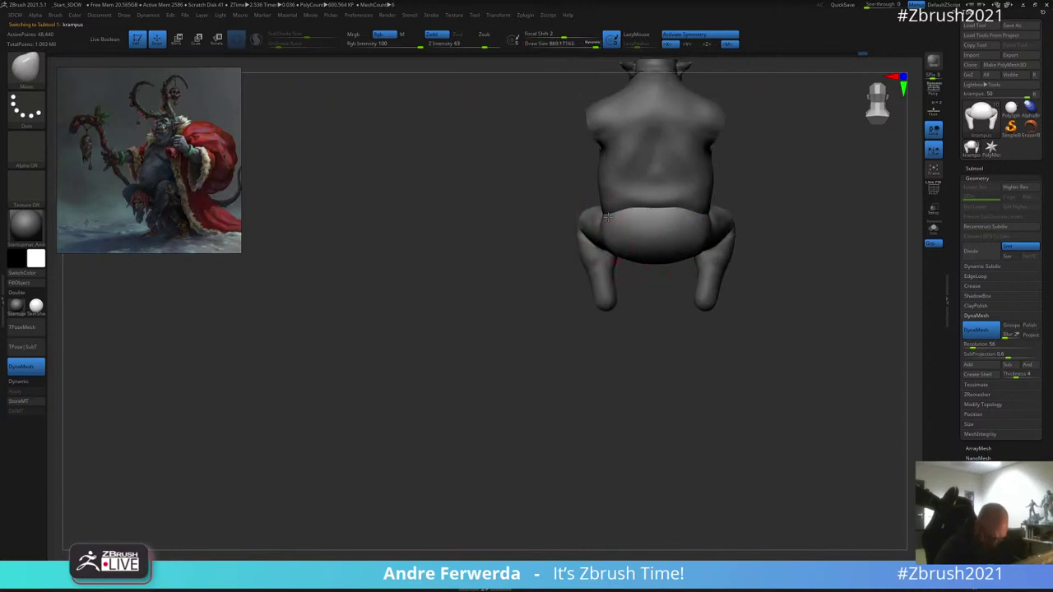
mouse_move(617, 346)
alt+right_down()
mouse_move(583, 285)
mouse_move(663, 252)
alt+right_up()
key(space)
drag(747, 198, 743, 198)
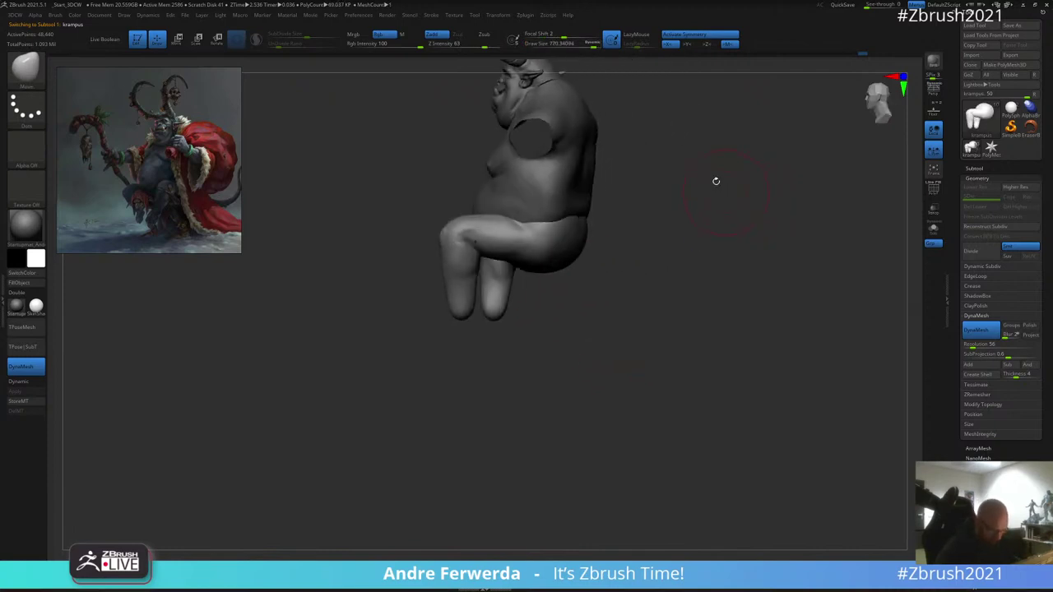
Step: Refine the thigh and knee silhouette from the side and front with the Move brush, enlarging it to a draw size of 1000
shift+right_drag(716, 181, 620, 217)
key(space)
drag(553, 228, 556, 228)
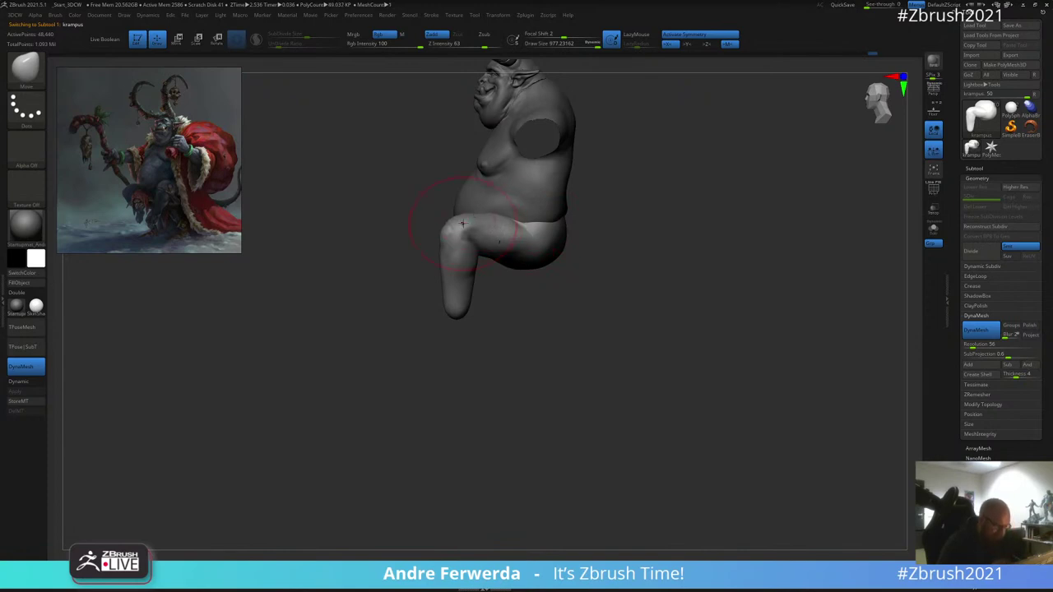
drag(622, 155, 629, 154)
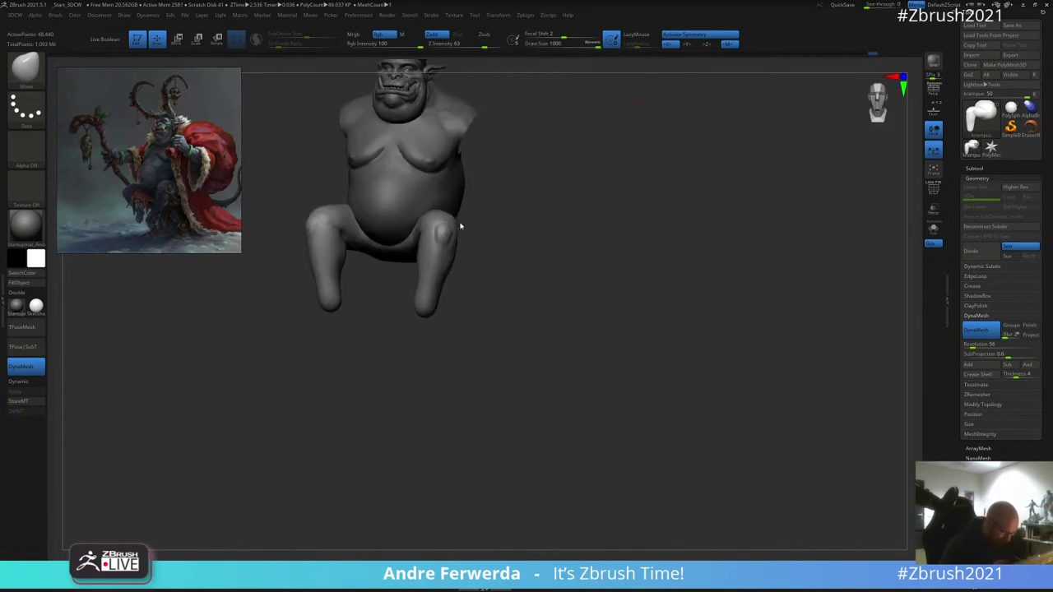
alt+drag(512, 196, 519, 174)
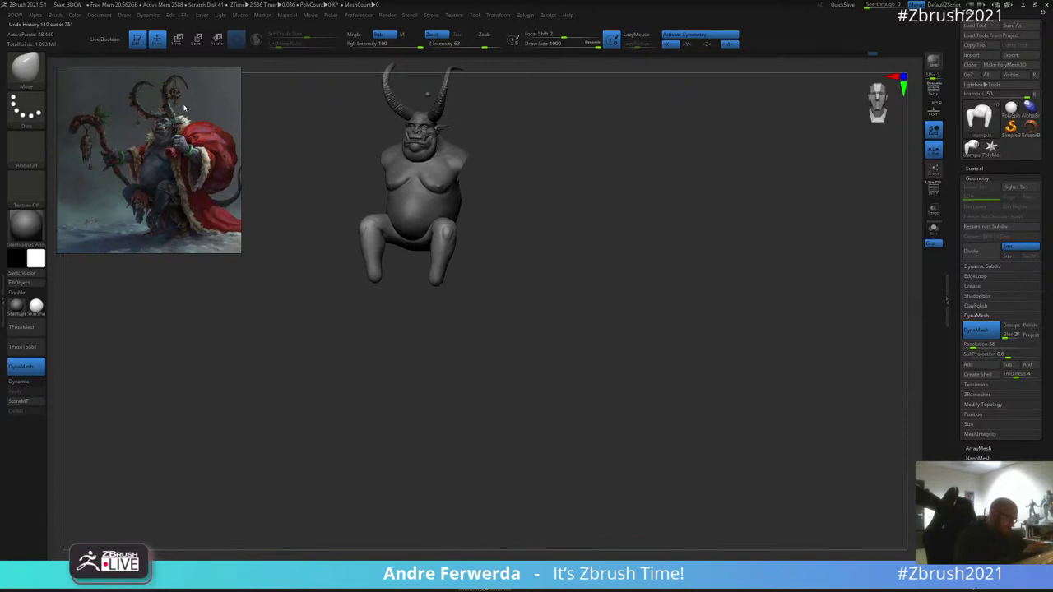
mouse_move(619, 157)
alt+mouse_down()
mouse_move(608, 238)
mouse_move(645, 266)
mouse_move(710, 273)
alt+mouse_up()
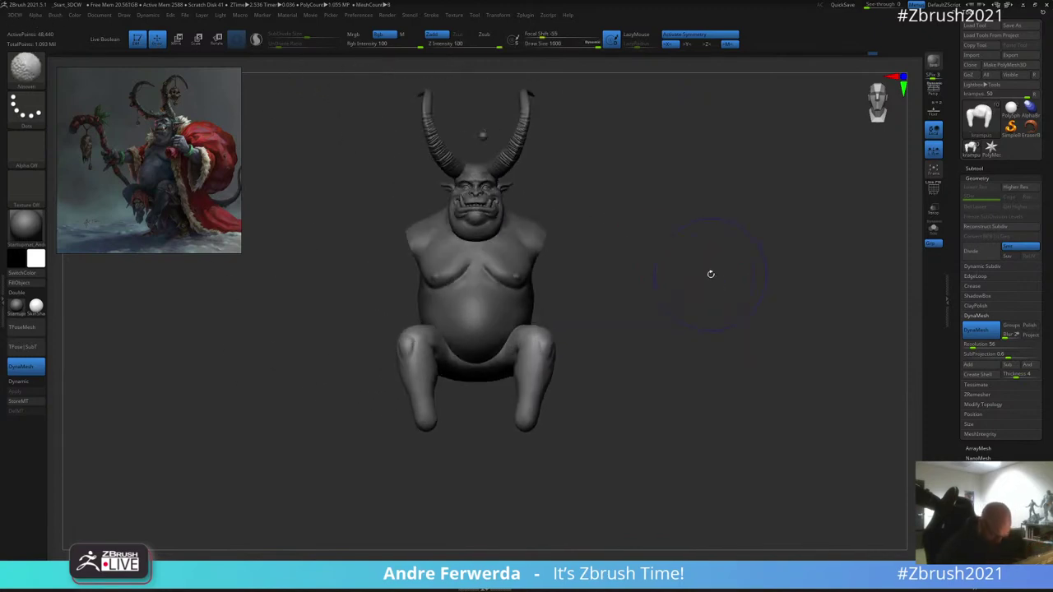
Step: Reshape the inner thighs and crotch from below with the Move brush at a draw size of about 680
key(space)
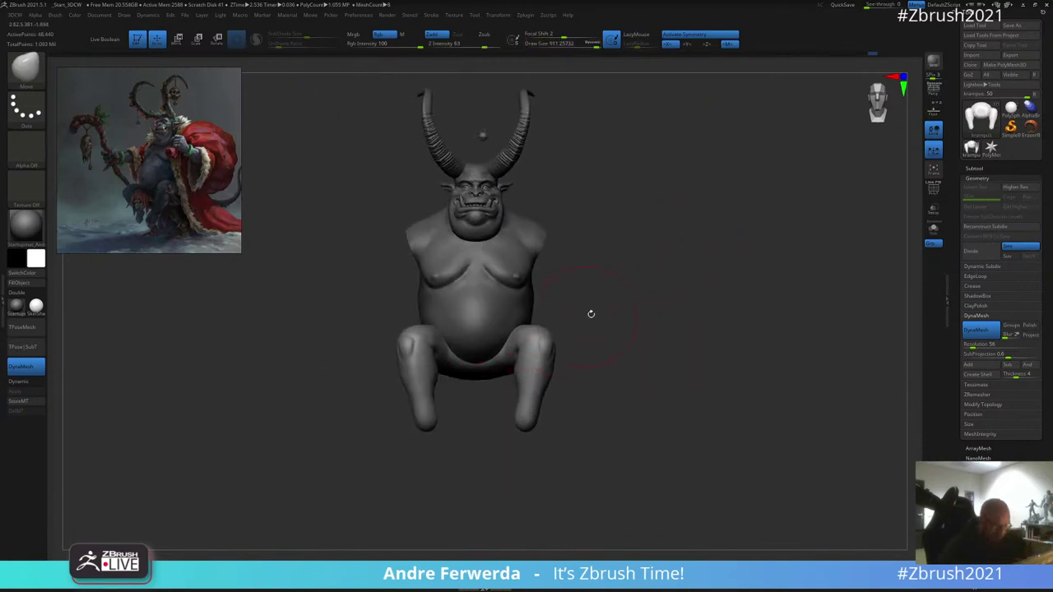
mouse_move(624, 306)
right_down()
mouse_move(631, 205)
mouse_move(625, 222)
right_up()
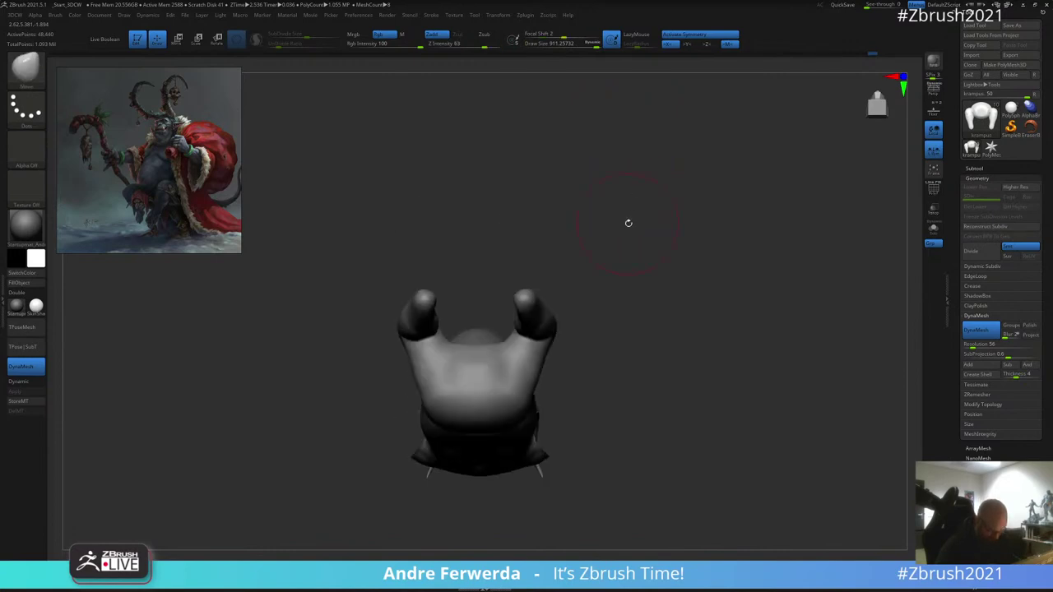
right_drag(450, 339, 458, 341)
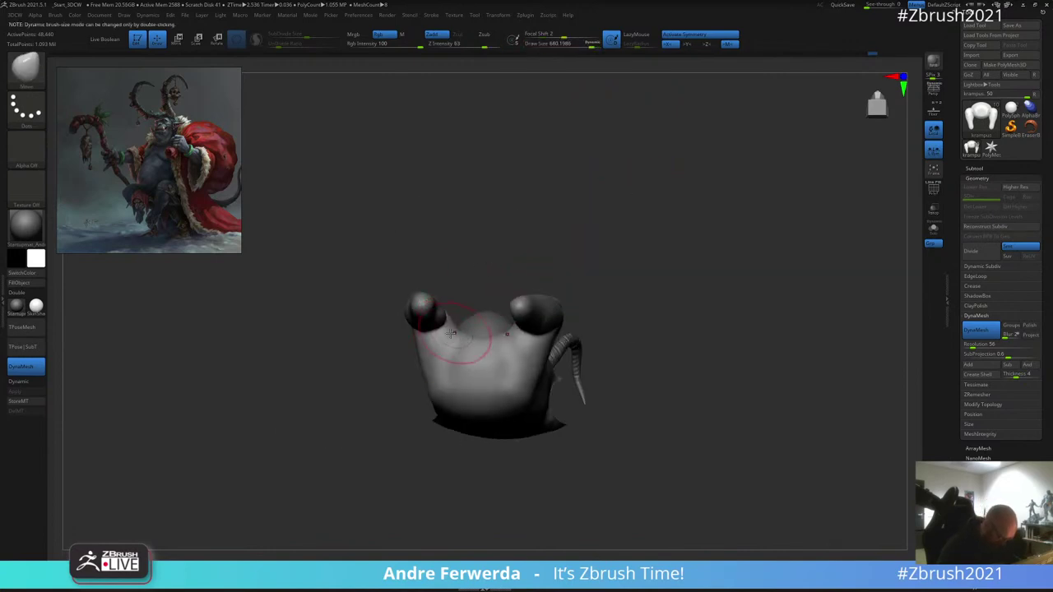
drag(449, 352, 464, 347)
right_drag(451, 283, 438, 361)
key(space)
shift+right_drag(500, 316, 481, 323)
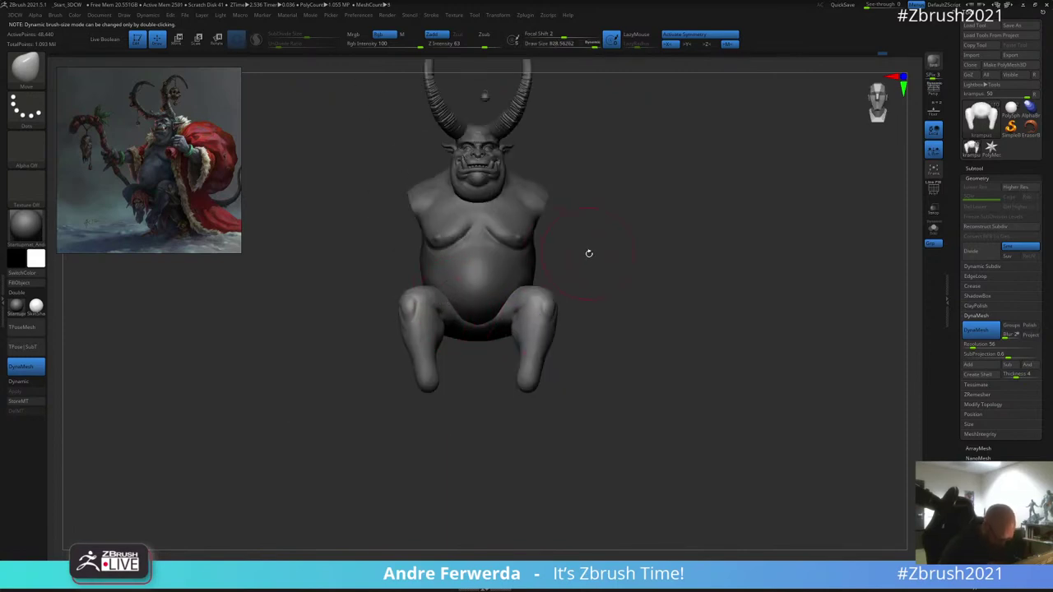
Step: Switch to the torso subtool, unhide its arms and enlarge the Move brush to a draw size of 1000
right_drag(589, 254, 604, 237)
alt+click(550, 214)
ctrl+shift+click(715, 207)
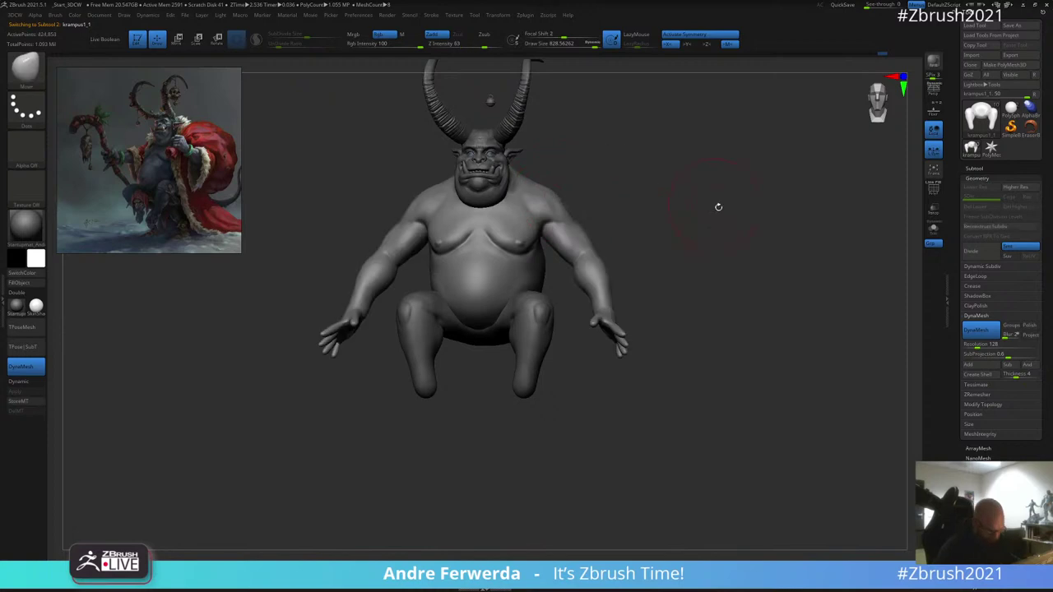
right_drag(718, 207, 705, 231)
key(space)
click(704, 230)
key(space)
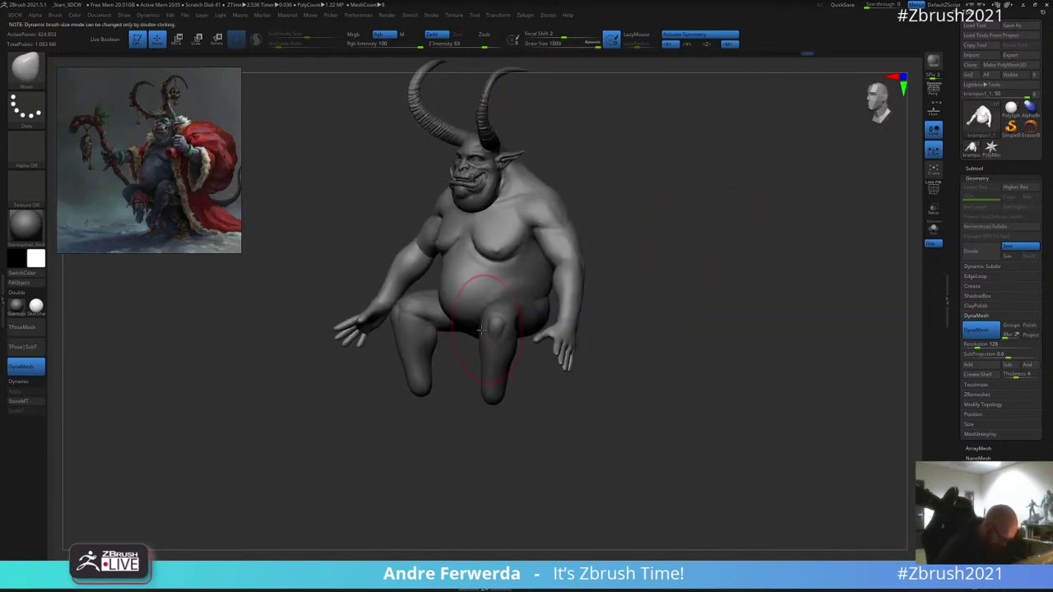
Step: Switch to the legs subtool and adjust the area beneath the belly with the Move brush, reducing its draw size to about 580
alt+click(455, 330)
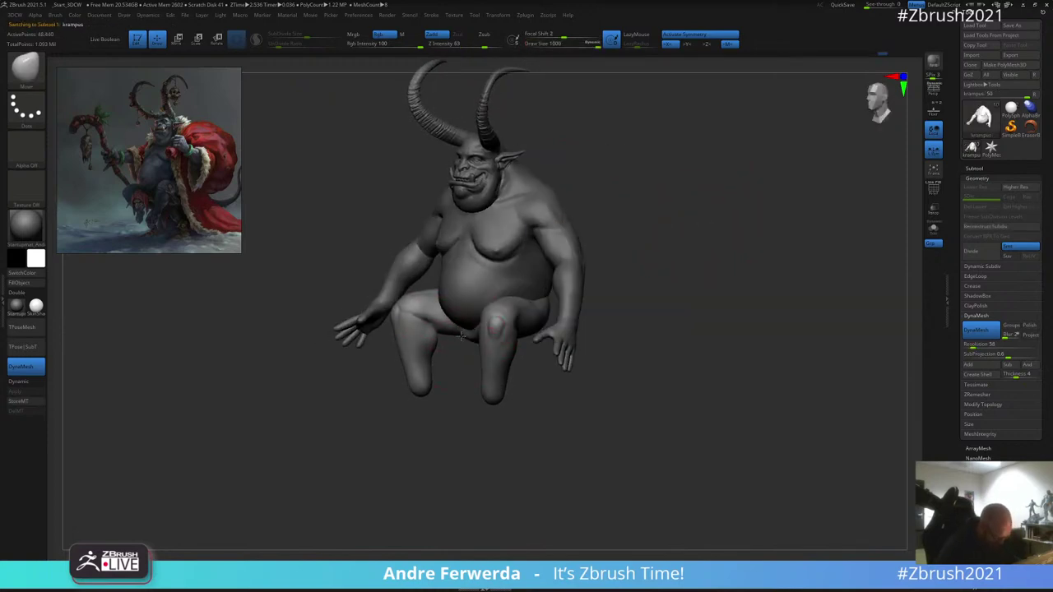
key(space)
right_drag(642, 234, 634, 232)
key(space)
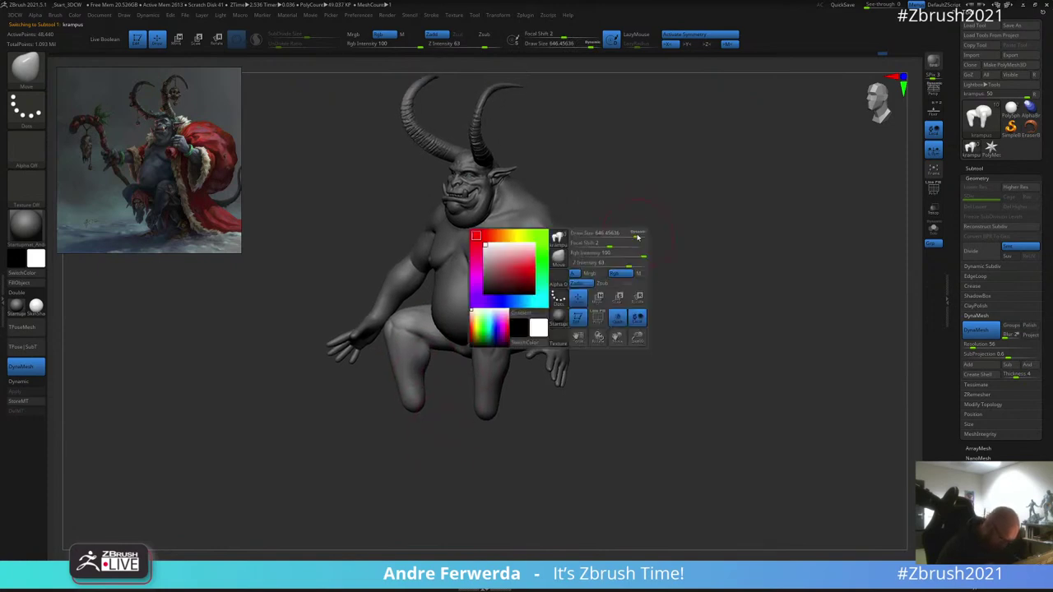
key(space)
click(658, 226)
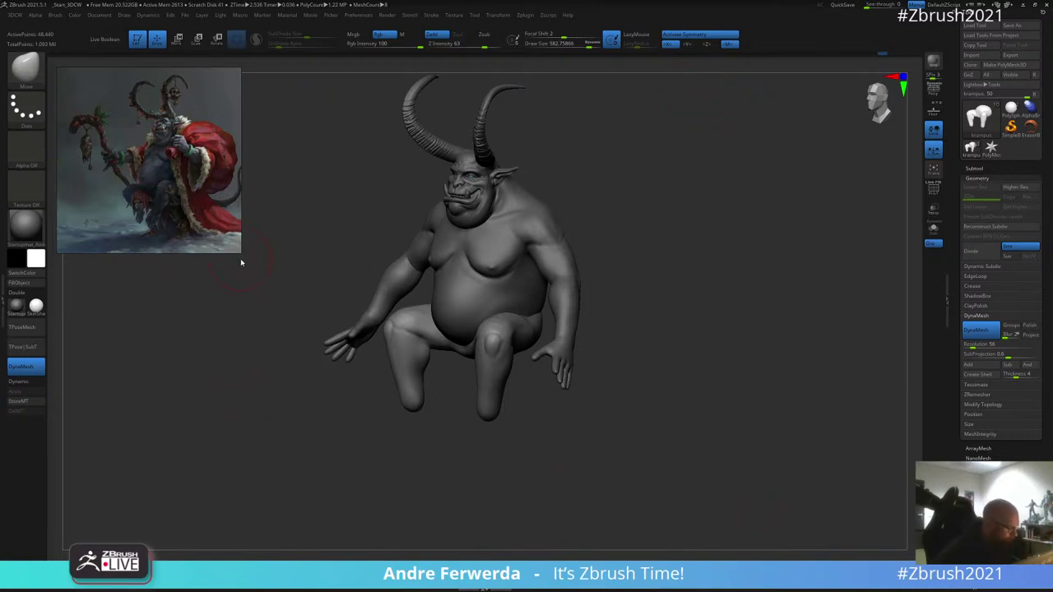
Step: Enlarge the reference painting and reframe it on the seated Krampus figure
drag(240, 253, 322, 360)
scroll(263, 207, up, 4)
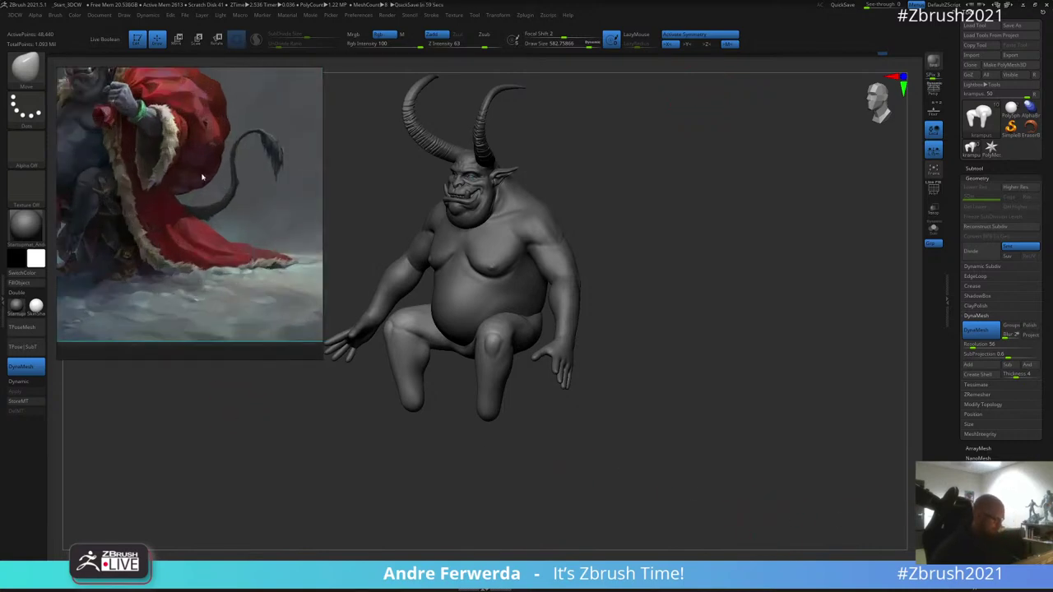
middle_drag(195, 174, 280, 238)
scroll(220, 216, down, 1)
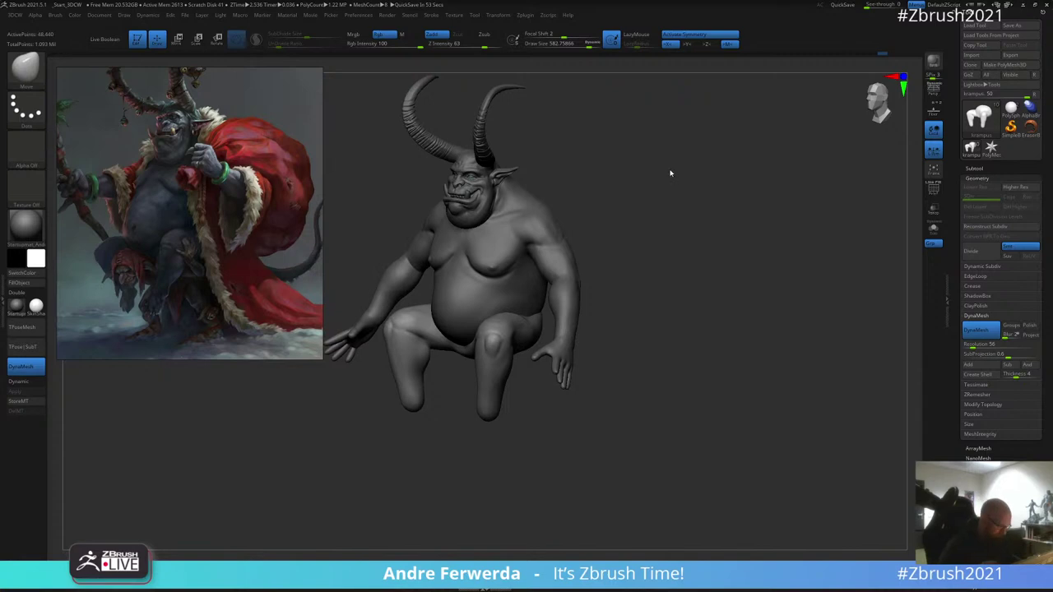
Step: Switch to the torso subtool and shape the belly with the Move brush, enlarging its draw size from about 470 to 770
alt+click(492, 274)
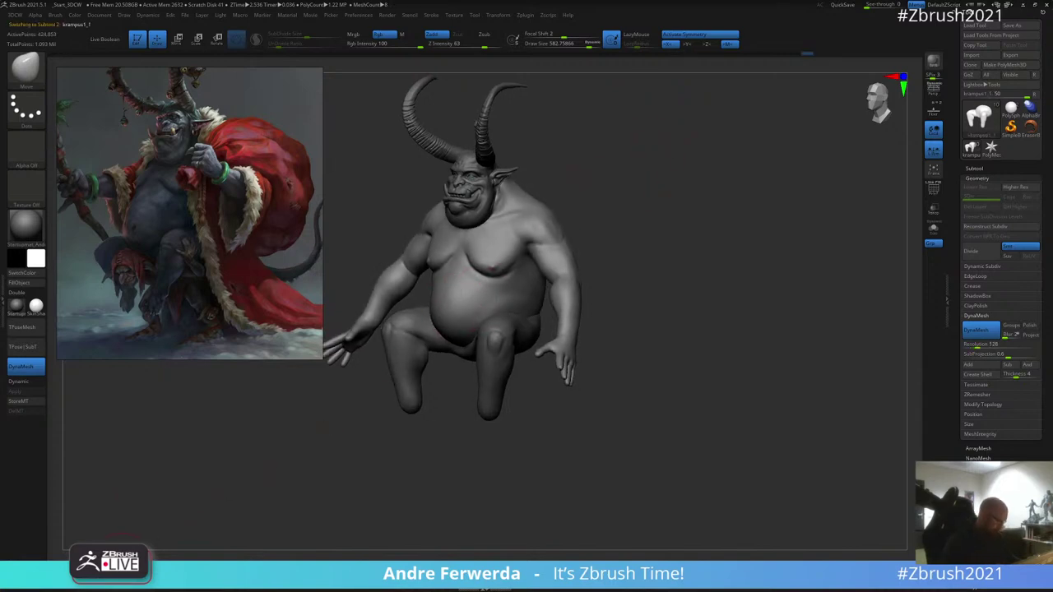
alt+drag(658, 216, 686, 208)
key(space)
drag(471, 297, 459, 297)
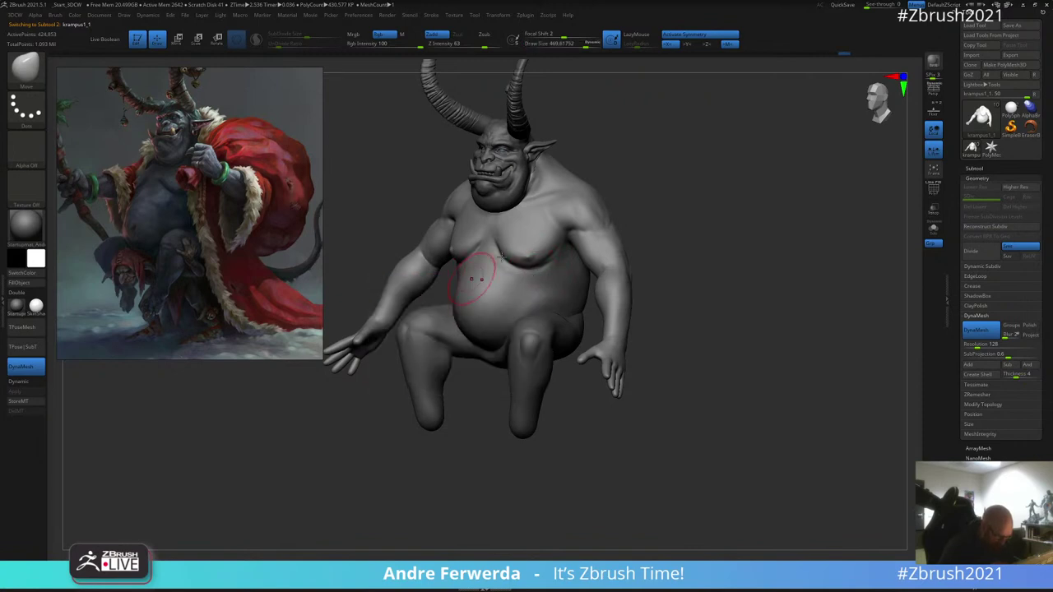
drag(649, 191, 620, 161)
key(s)
drag(468, 308, 472, 310)
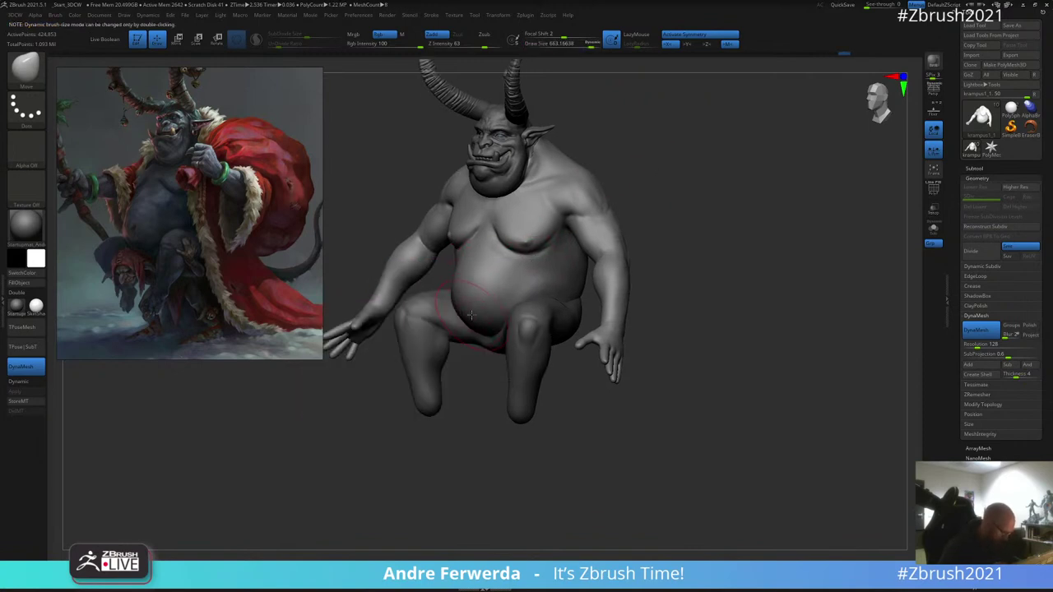
key(bracketright)
drag(703, 219, 705, 239)
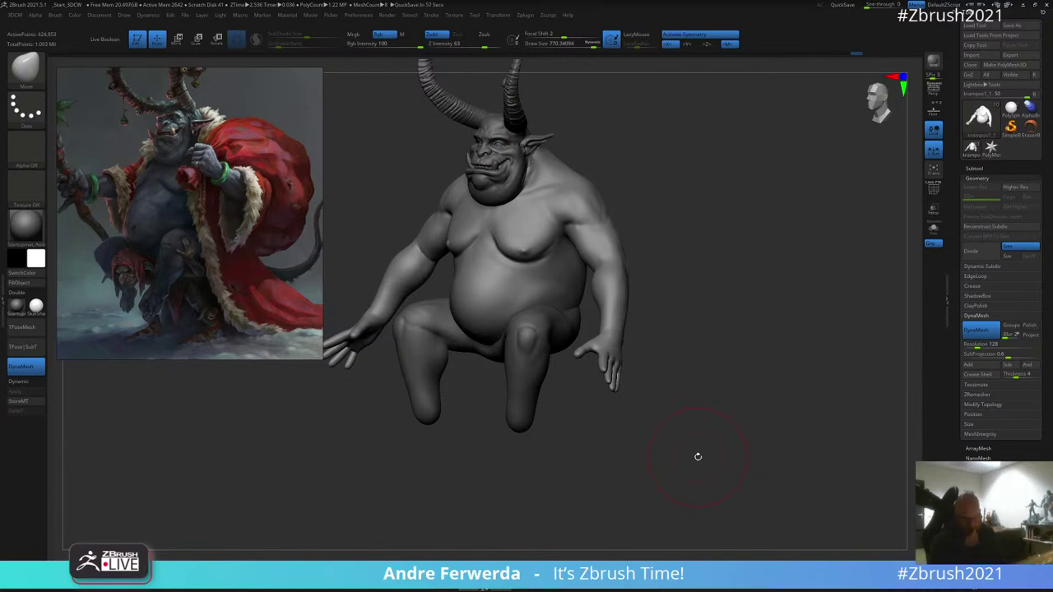
Step: Switch to the legs subtool and refine the buttocks and inner thighs with the Move brush, going from about 790 down to 480 draw size
alt+click(567, 317)
key(space)
key(space)
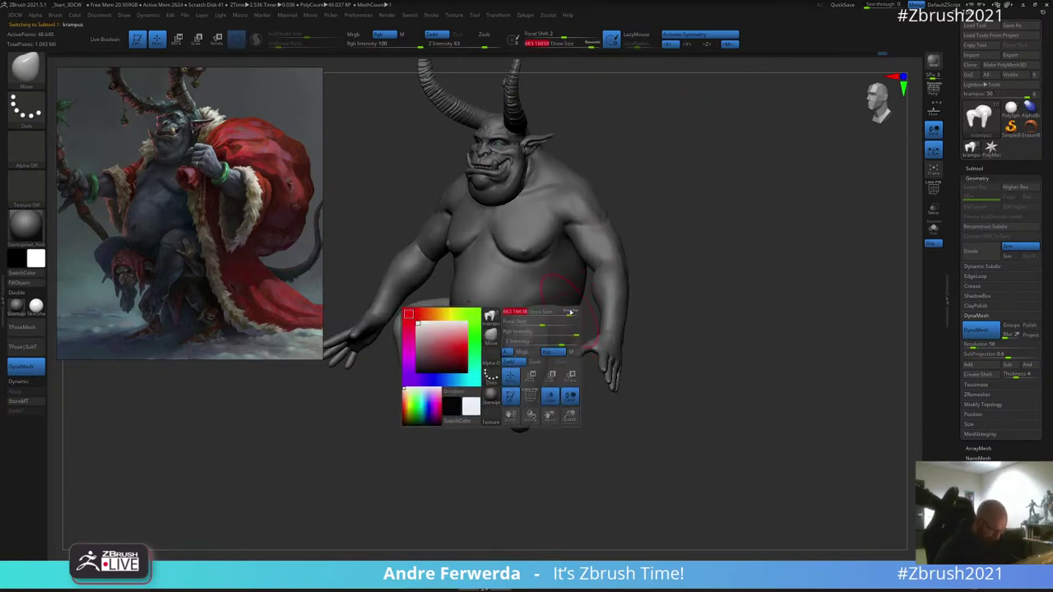
key(space)
mouse_move(679, 172)
mouse_down()
mouse_move(642, 177)
mouse_move(663, 127)
mouse_up()
key(space)
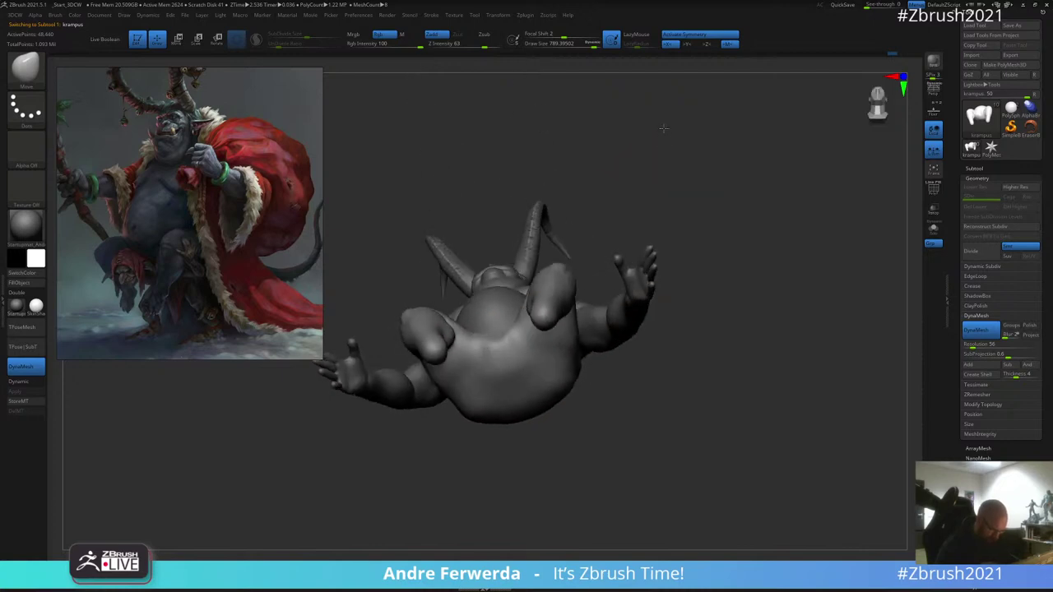
drag(542, 348, 549, 362)
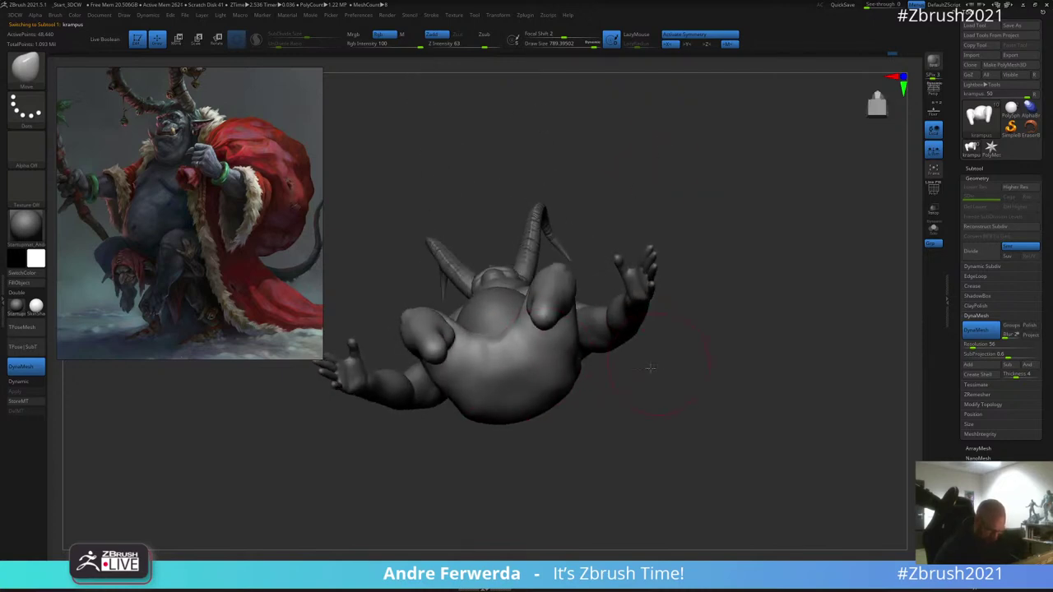
drag(650, 367, 600, 376)
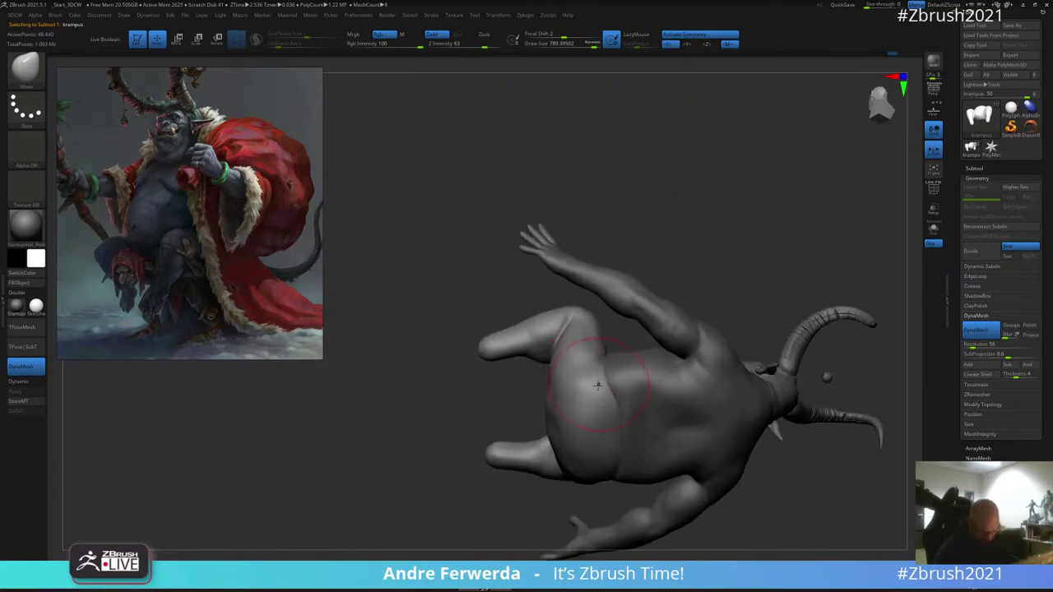
drag(625, 307, 743, 275)
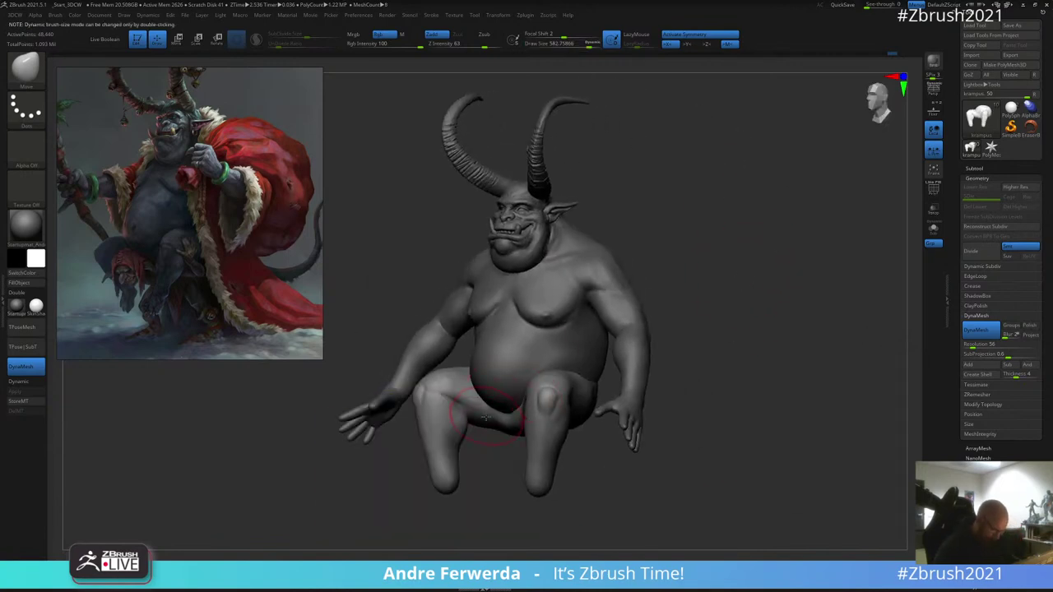
key(bracketleft)
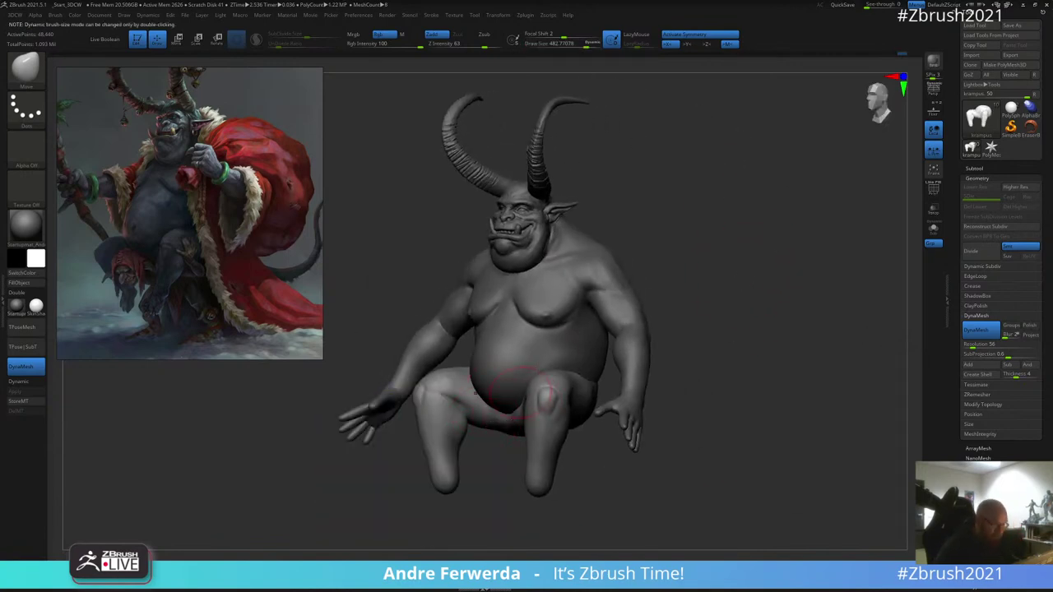
drag(721, 268, 724, 255)
Step: Carve the crease between the buttocks on the legs subtool with the DamStandard brush and smooth it
key(b)
key(d)
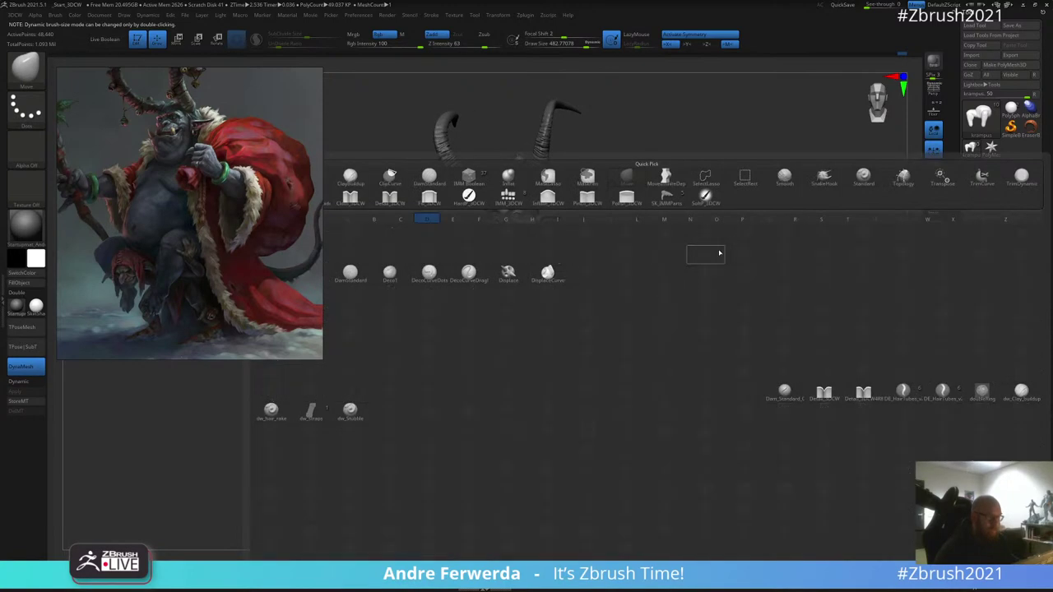
click(350, 274)
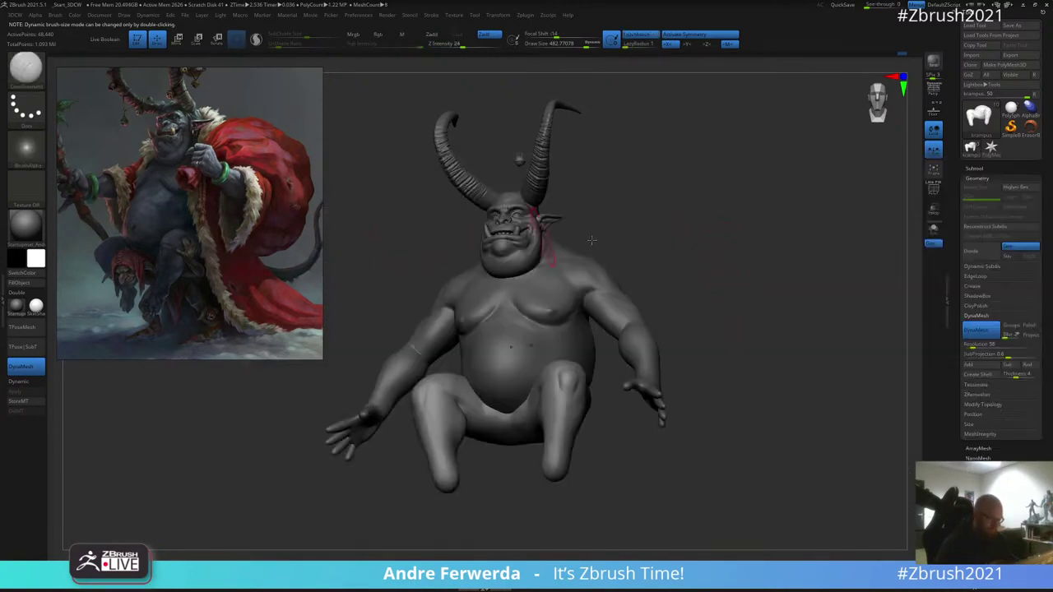
mouse_move(546, 228)
mouse_down()
mouse_move(729, 238)
mouse_move(516, 388)
mouse_up()
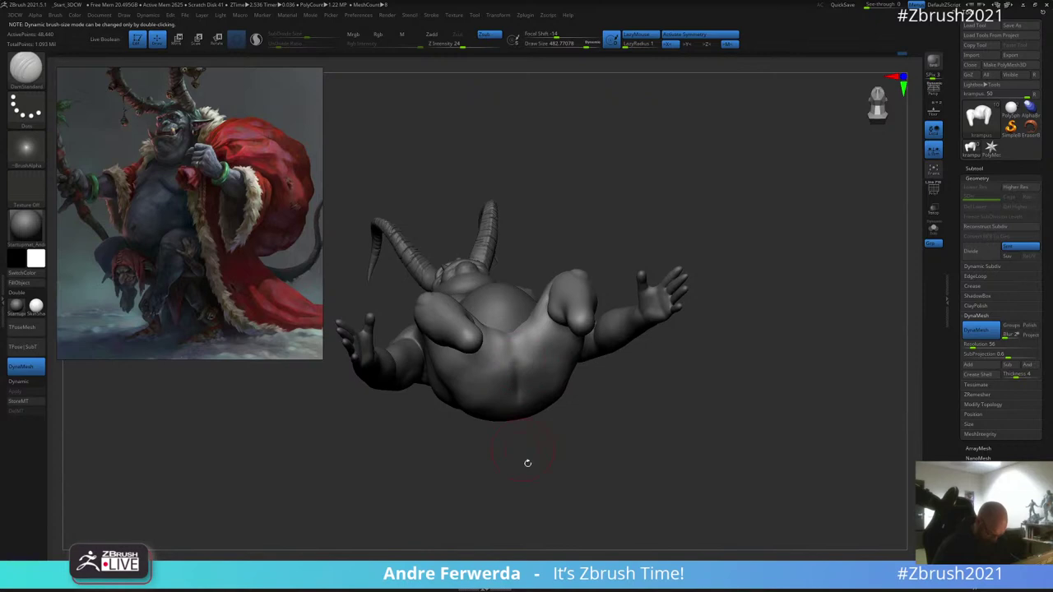
shift+drag(527, 463, 526, 448)
drag(519, 375, 519, 423)
mouse_move(605, 465)
mouse_down()
mouse_move(678, 243)
mouse_move(686, 176)
mouse_move(675, 223)
mouse_move(686, 214)
mouse_move(688, 260)
mouse_up()
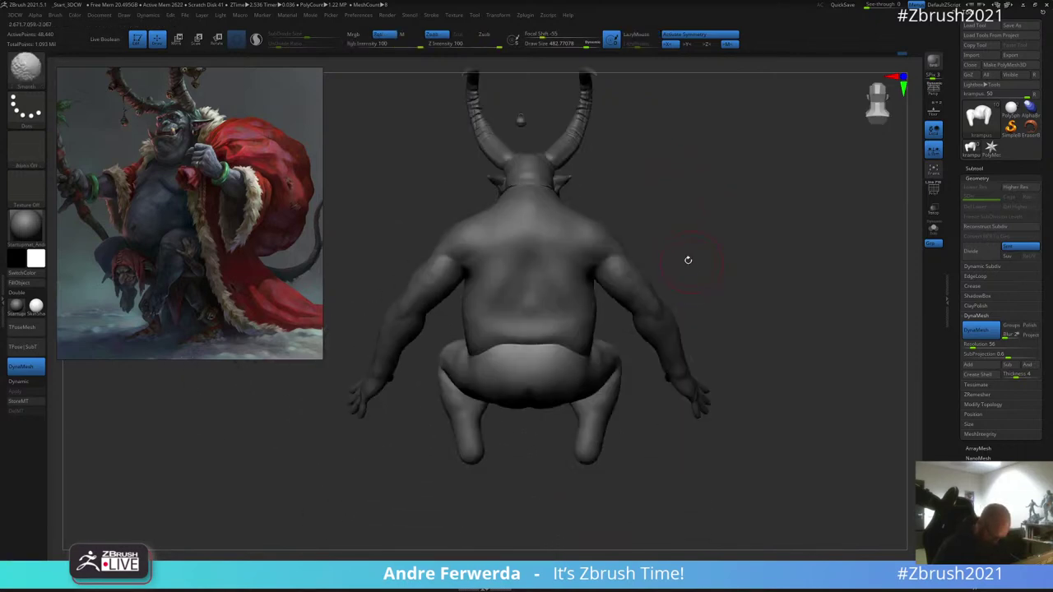
Step: Define the backs of the lower legs with the DamStandard brush at a draw size of about 350
mouse_move(548, 469)
mouse_down()
mouse_move(769, 294)
mouse_move(651, 315)
mouse_up()
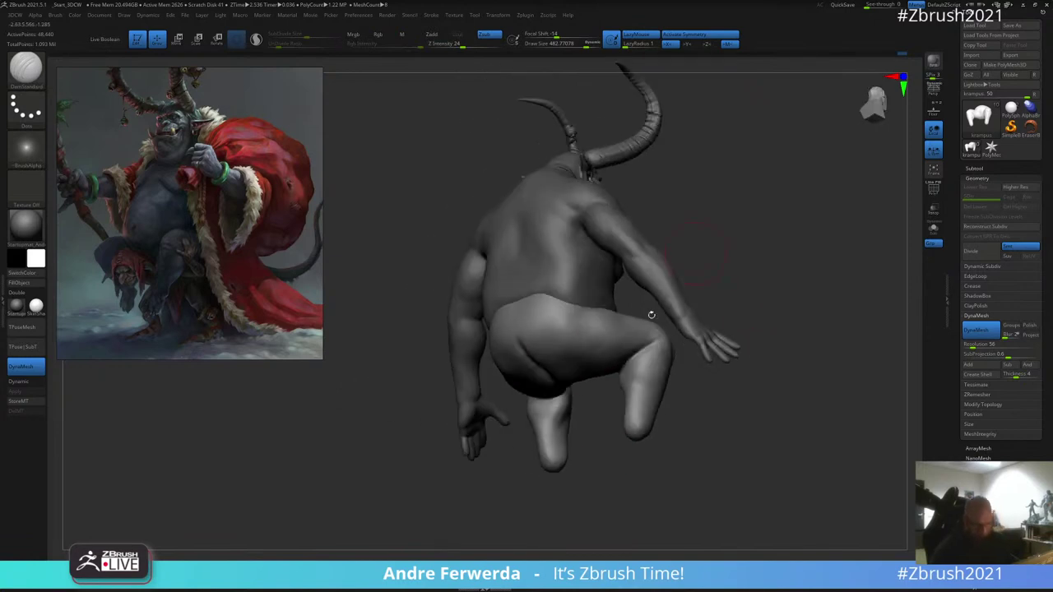
mouse_move(614, 439)
mouse_down()
mouse_move(654, 351)
mouse_move(568, 429)
mouse_up()
key(space)
drag(616, 376, 609, 376)
mouse_move(650, 284)
mouse_down()
mouse_move(696, 268)
mouse_move(705, 225)
mouse_move(633, 375)
mouse_move(663, 325)
mouse_move(650, 358)
mouse_up()
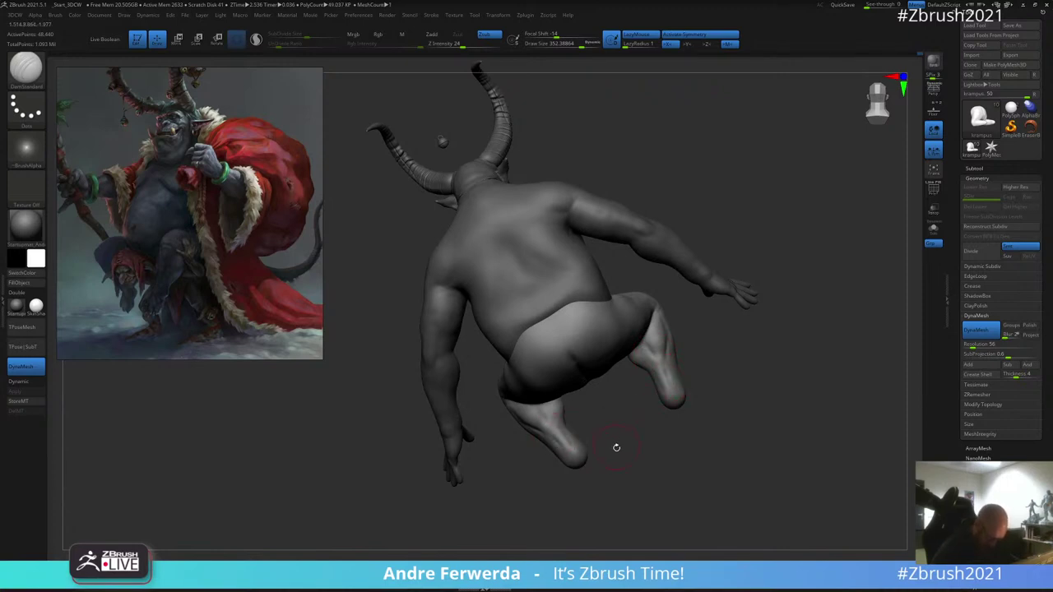
Step: Deepen the cleft between the buttocks from below, using the DamStandard brush at a draw size of about 510
drag(616, 447, 613, 386)
key(space)
drag(610, 311, 630, 296)
drag(728, 264, 729, 124)
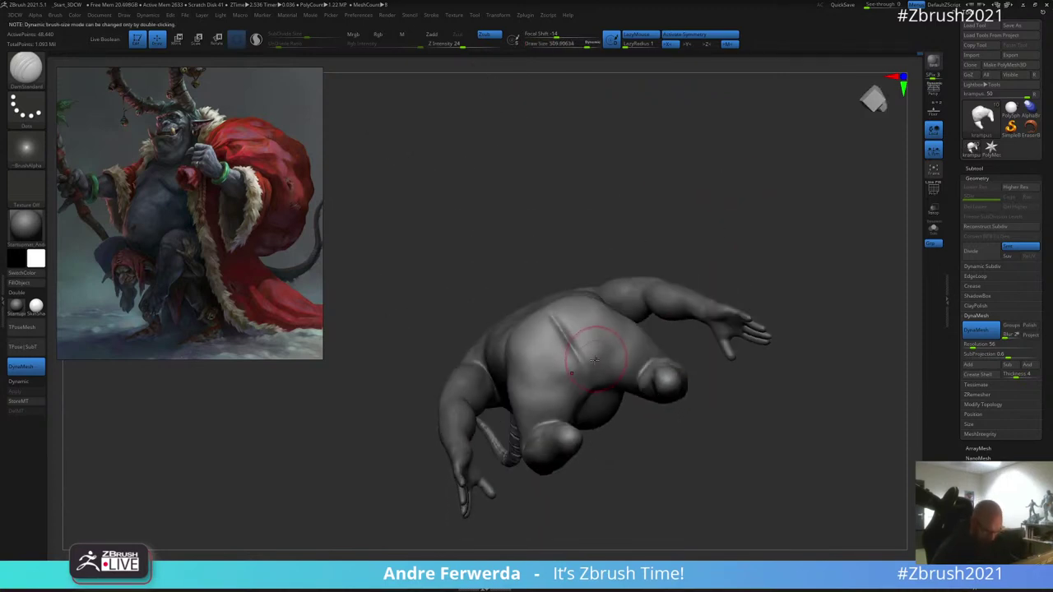
drag(691, 193, 663, 321)
drag(764, 253, 620, 287)
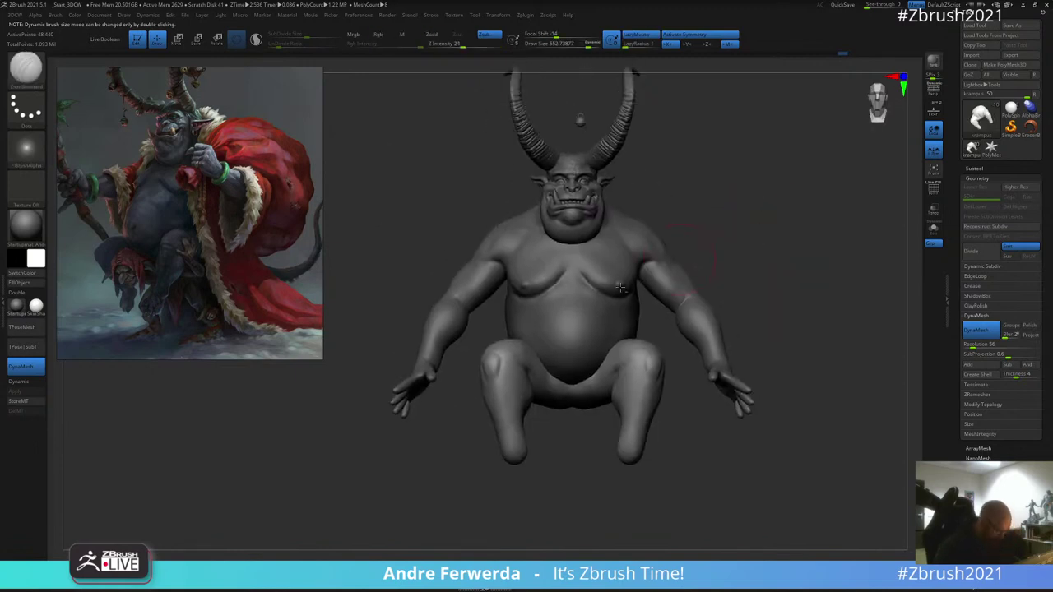
Step: Switch to the torso subtool and adjust the shoulders and upper body with the Move brush, reducing its draw size to about 660
key(b)
key(m)
key(v)
key(space)
mouse_move(630, 212)
alt+mouse_down()
mouse_move(630, 239)
mouse_move(645, 251)
alt+mouse_up()
click(698, 181)
alt+click(647, 250)
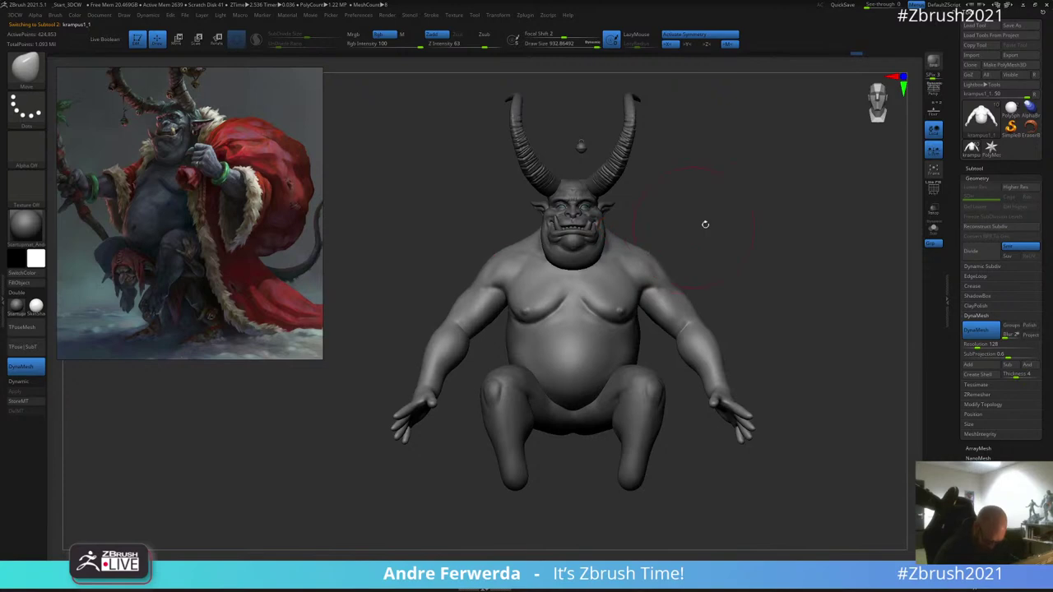
key(space)
click(675, 244)
mouse_move(705, 225)
shift+mouse_down()
mouse_move(598, 297)
mouse_move(673, 275)
shift+mouse_up()
mouse_move(753, 247)
shift+mouse_down()
mouse_move(698, 243)
mouse_move(688, 266)
shift+mouse_up()
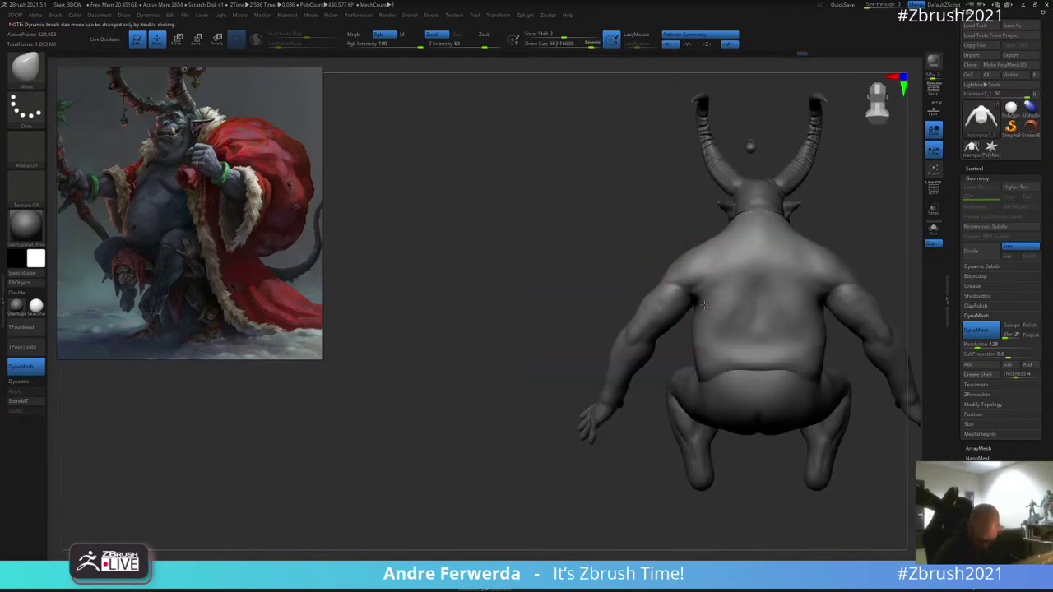
Step: Smooth the back and reshape the waist above the buttocks with the Move brush, enlarging its draw size to about 1000
alt+drag(863, 225, 797, 232)
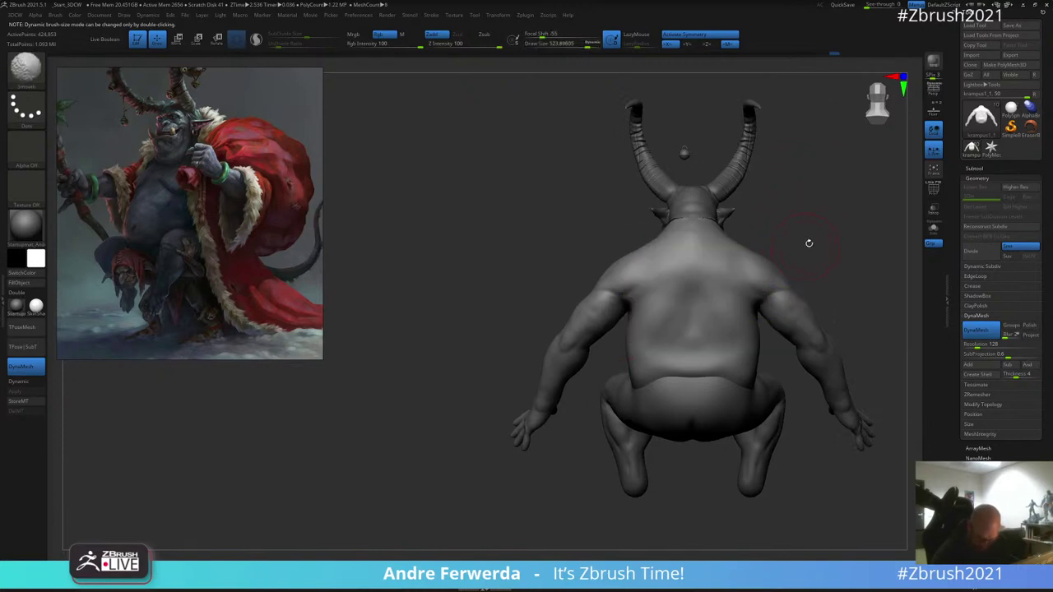
alt+right_drag(808, 242, 775, 229)
key(space)
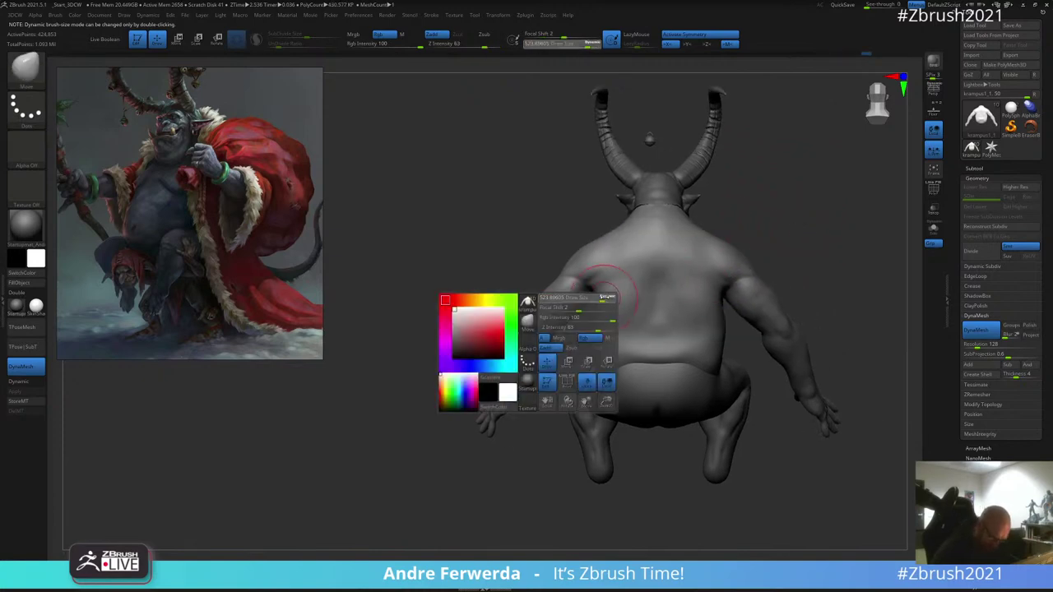
drag(600, 379, 604, 360)
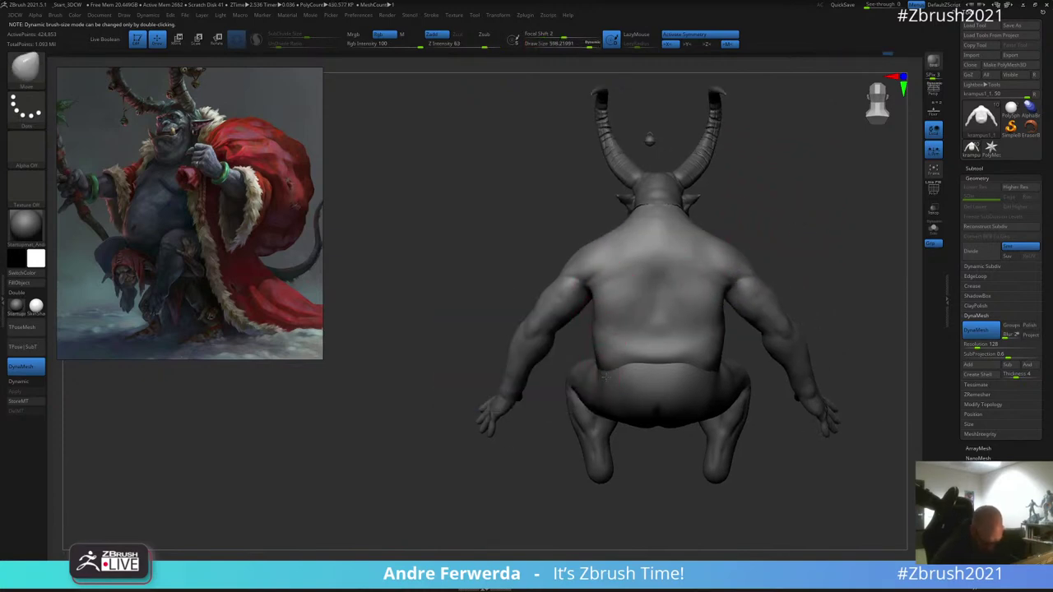
key(space)
drag(529, 427, 576, 428)
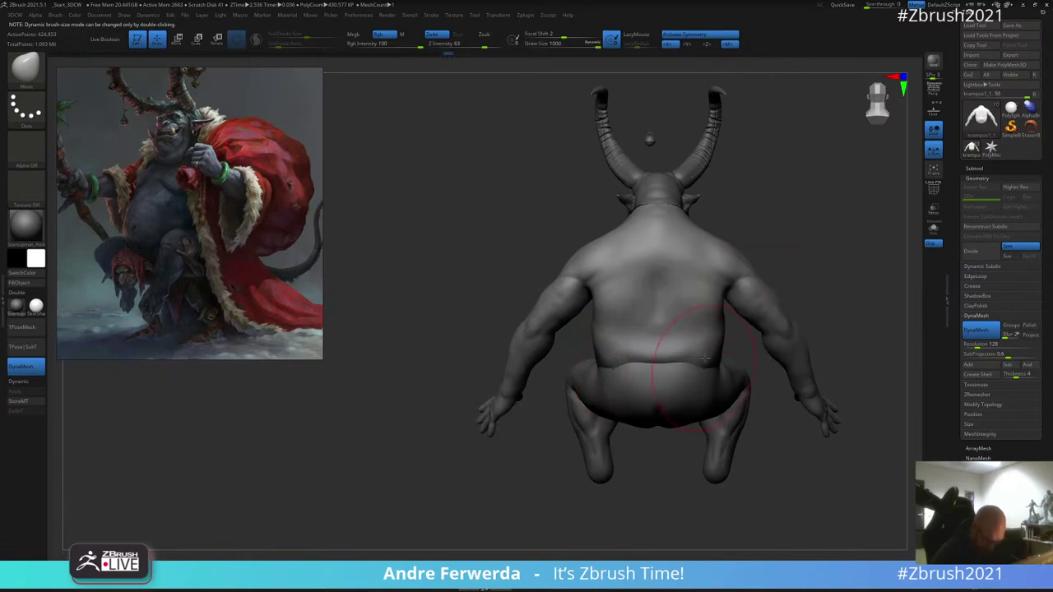
Step: Refine the upper arms and sides of the back with the Move brush, reducing its draw size to about 460
alt+drag(797, 239, 744, 246)
key(space)
mouse_move(673, 298)
mouse_down()
mouse_move(651, 297)
mouse_move(692, 310)
mouse_up()
key(space)
drag(534, 300, 529, 306)
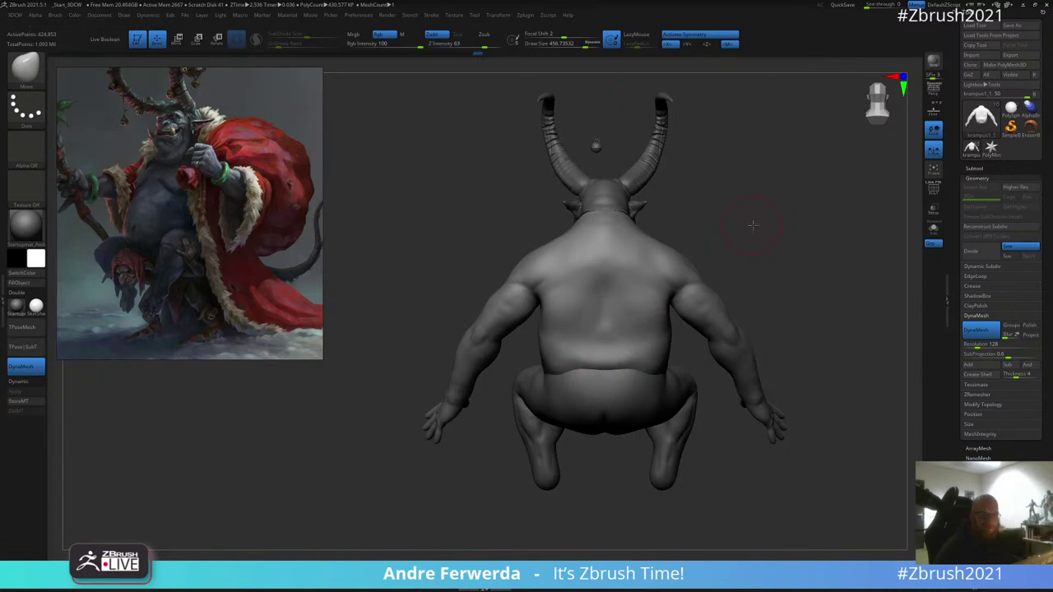
Step: Adjust the lower back where it meets the buttocks with the Move brush at a draw size of about 660 to 770
mouse_move(752, 225)
mouse_down()
mouse_move(774, 226)
mouse_move(760, 225)
mouse_up()
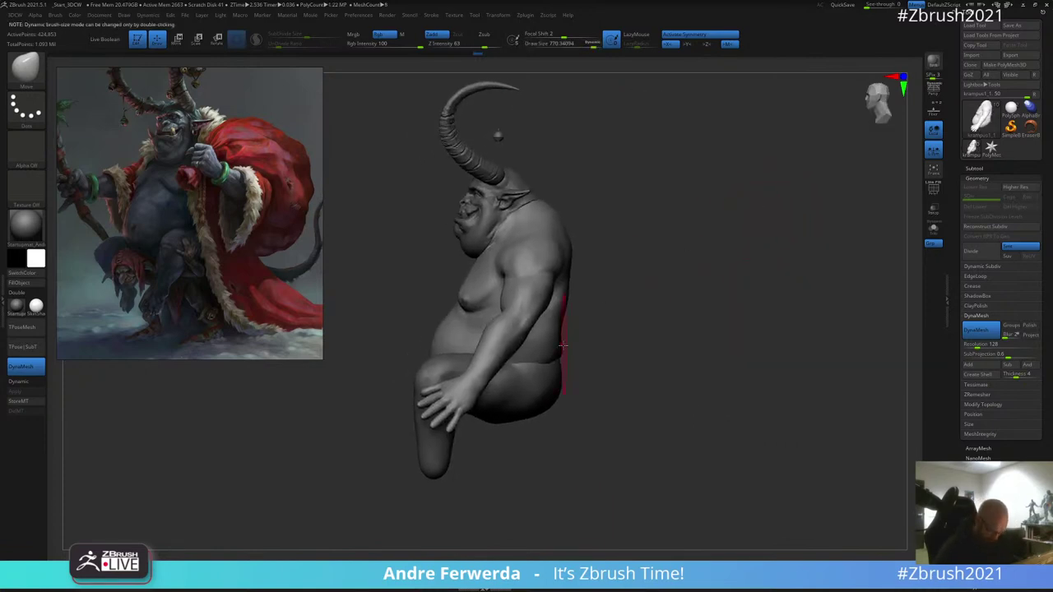
key(space)
drag(586, 335, 566, 344)
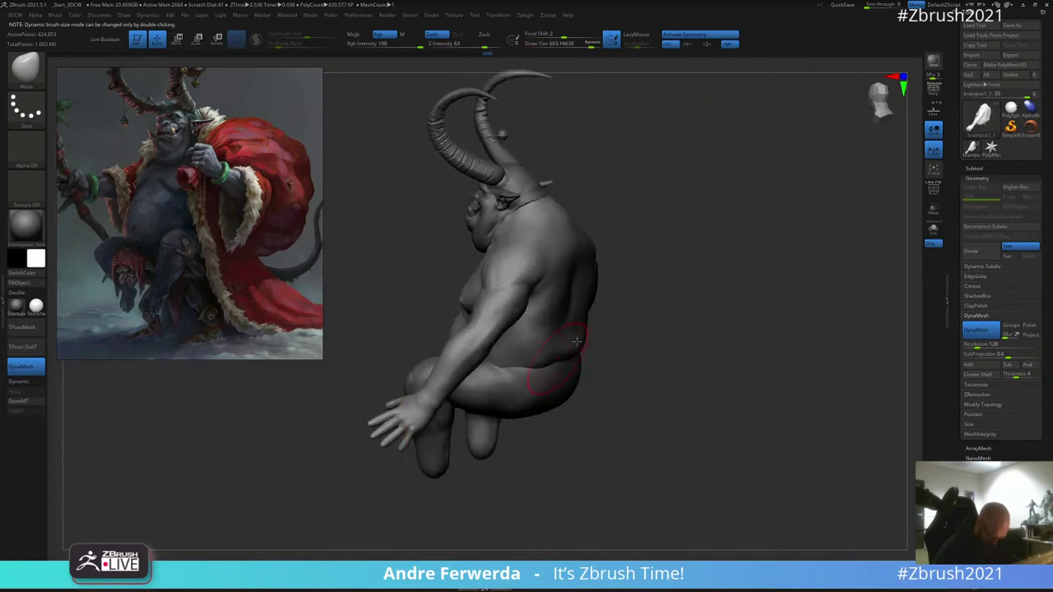
mouse_move(632, 329)
mouse_down()
mouse_move(613, 321)
mouse_move(728, 410)
mouse_move(696, 350)
mouse_up()
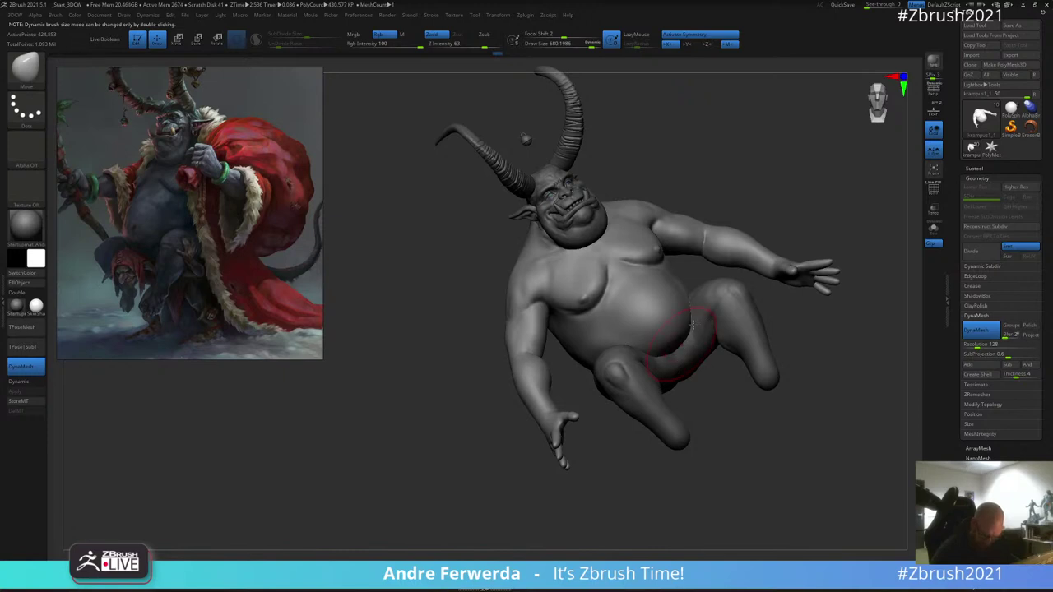
Step: Refine the lower belly and chest with the Move brush, going from about 680 to 500 draw size
shift+drag(811, 208, 765, 213)
drag(760, 286, 695, 262)
drag(810, 209, 771, 204)
drag(740, 237, 734, 233)
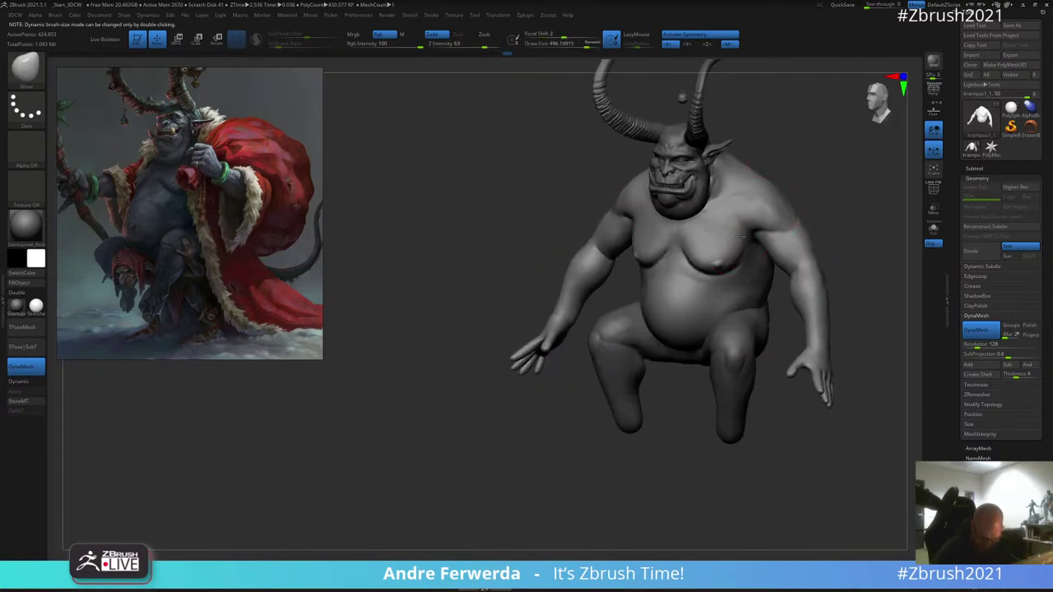
drag(805, 187, 801, 196)
Step: Adjust the side of the chest and the underside of the belly with the Move brush, enlarging its draw size to about 600
key(space)
click(639, 235)
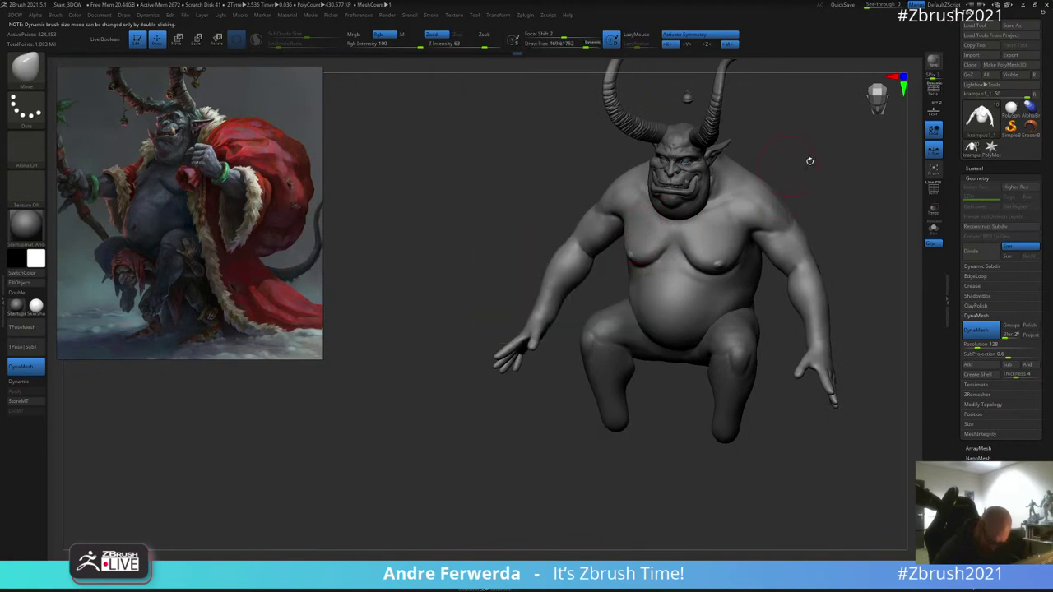
right_drag(809, 159, 772, 195)
drag(689, 329, 686, 325)
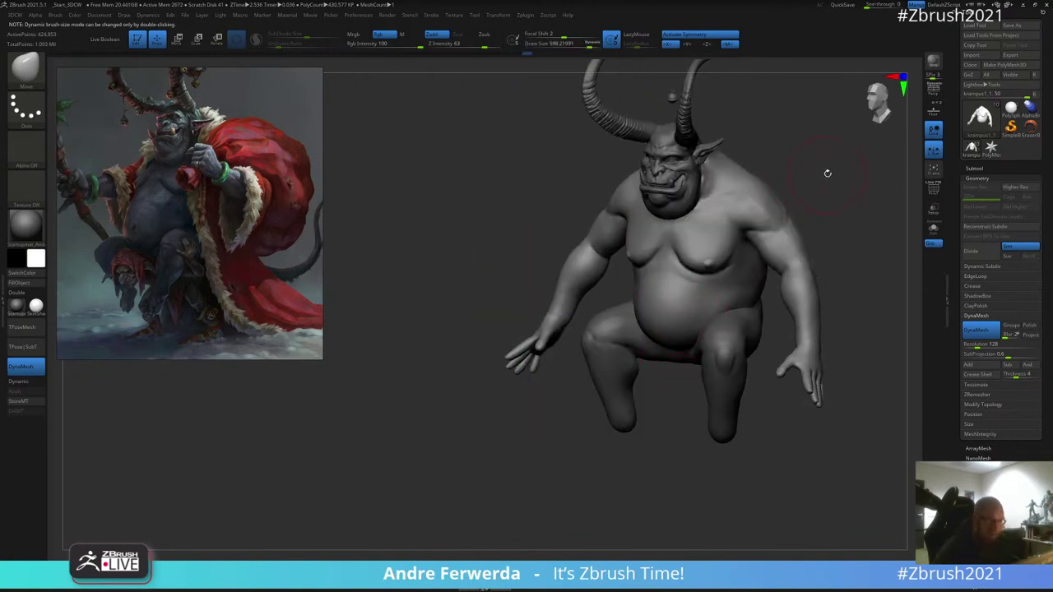
alt+drag(828, 172, 799, 174)
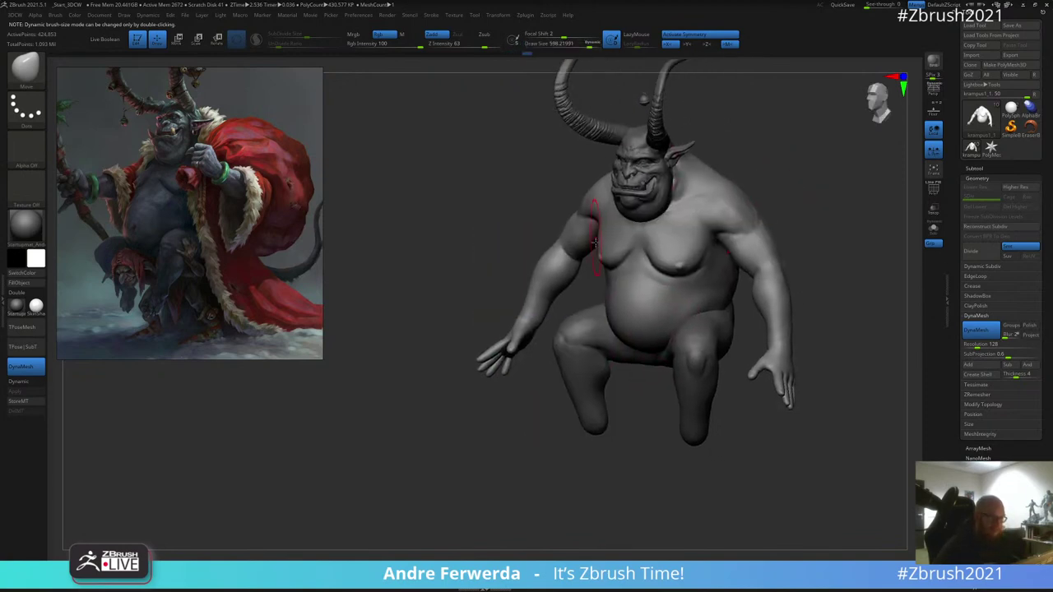
Step: Reshape the forearm with the Move brush, reducing its draw size to about 410 and raising the focal shift to 69
key(space)
click(559, 290)
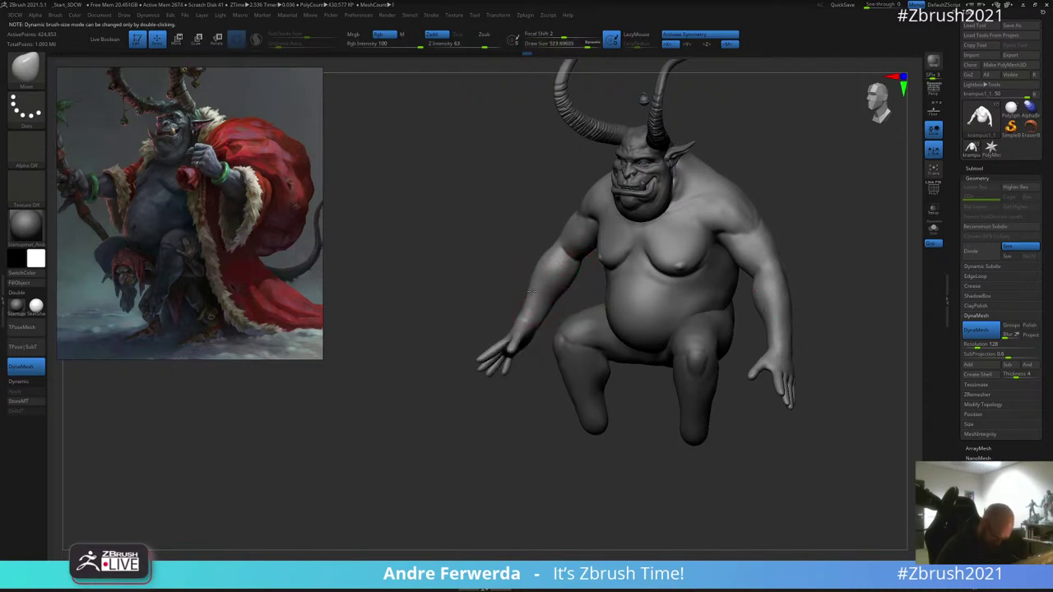
drag(556, 298, 550, 305)
key(space)
mouse_move(771, 162)
mouse_down()
mouse_move(785, 191)
mouse_move(806, 193)
mouse_up()
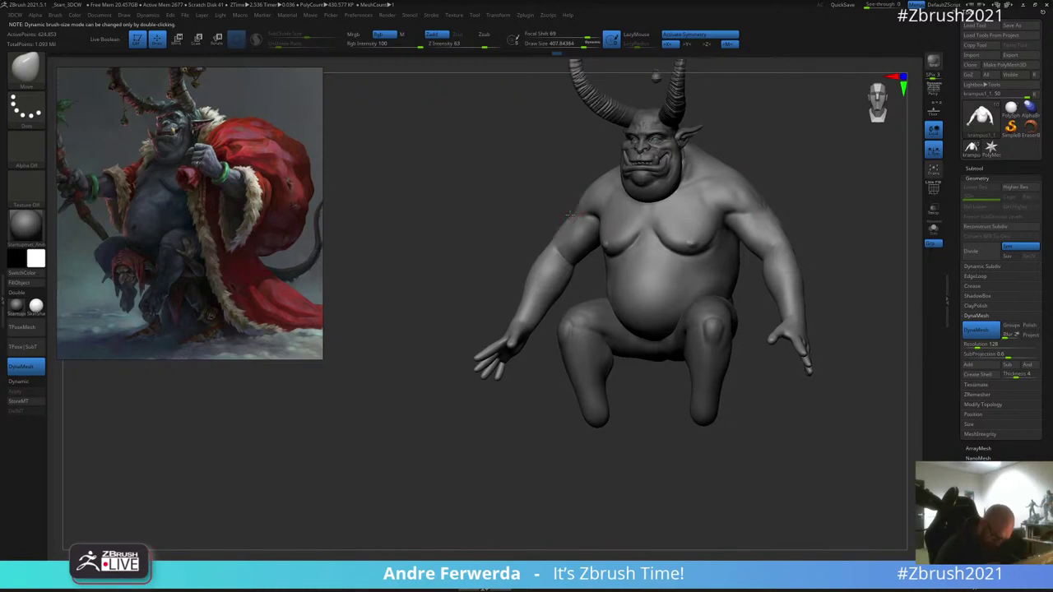
Step: Adjust the upper arm and wrist with the Move brush at a draw size of about 660, raising the focal shift to 80
key(space)
click(514, 317)
drag(564, 189, 553, 204)
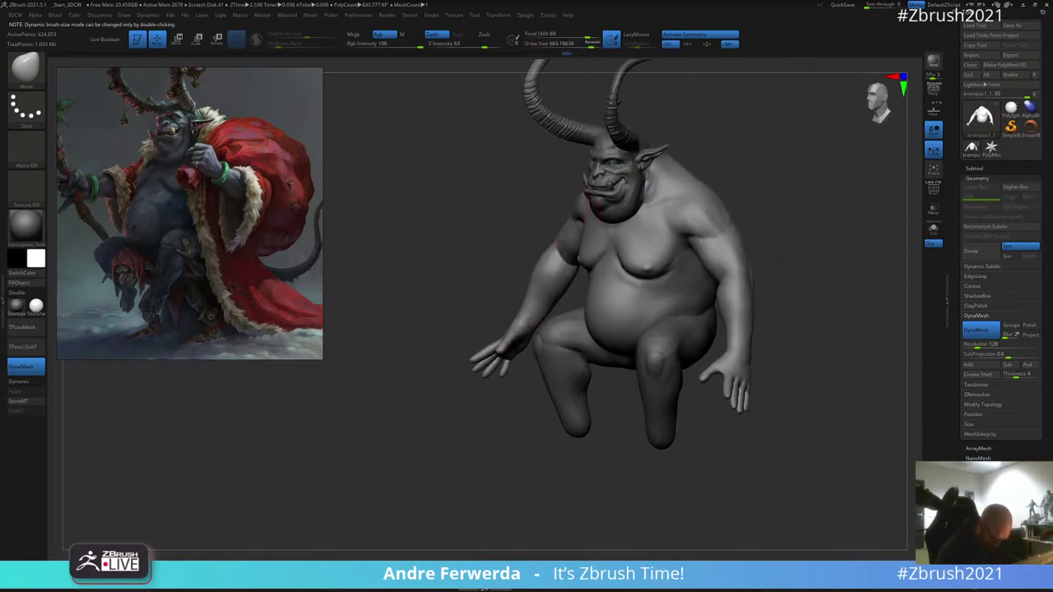
drag(531, 320, 528, 321)
key(space)
mouse_move(763, 183)
mouse_down()
mouse_move(793, 193)
mouse_move(698, 180)
mouse_move(664, 239)
mouse_up()
click(778, 203)
Step: Refine the outer forearm with the Move brush, reducing its draw size to about 460
key(space)
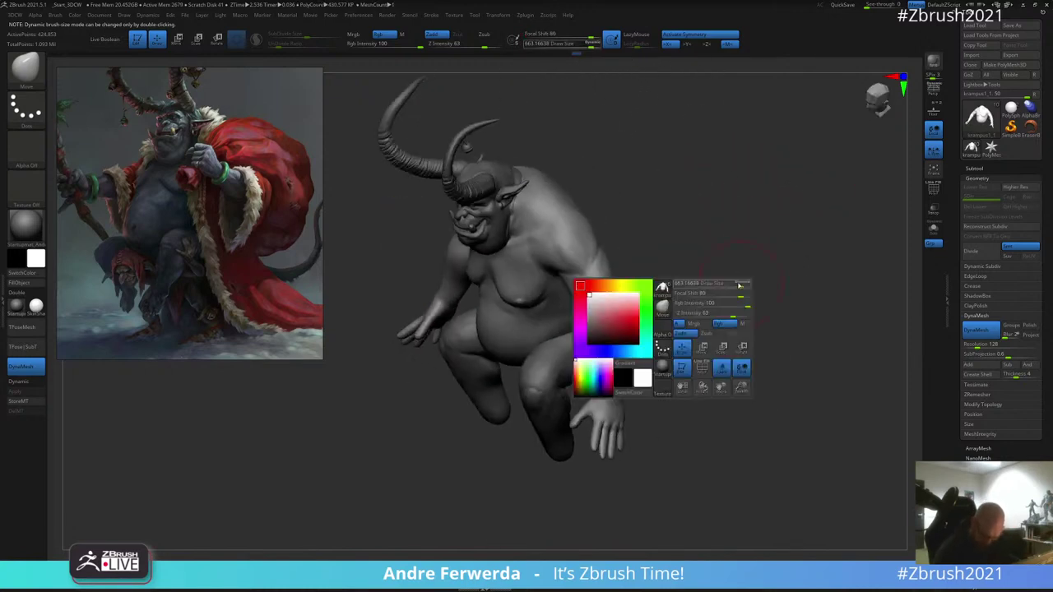
drag(739, 286, 733, 283)
alt+drag(689, 401, 702, 374)
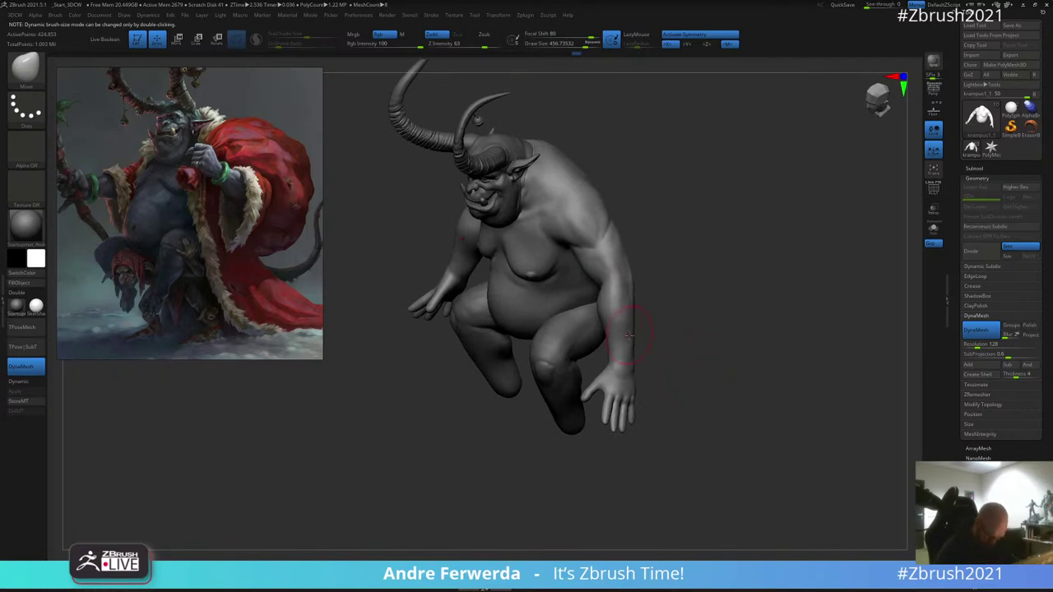
drag(693, 330, 639, 323)
Step: Isolate the arms of the torso subtool by hiding the rest of the torso, and frame them from behind
ctrl+shift+click(537, 230)
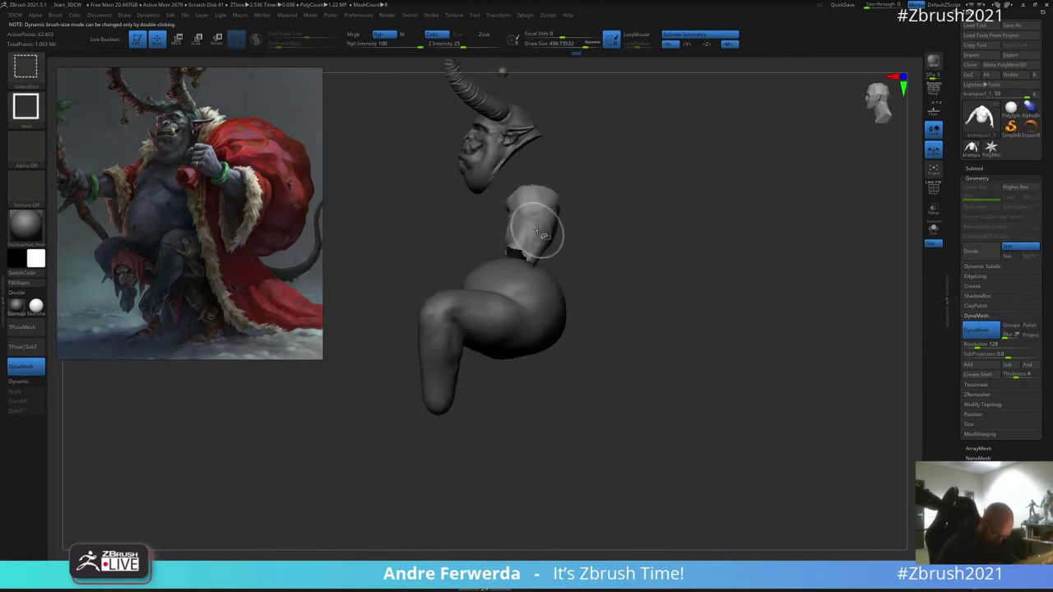
ctrl+shift+click(540, 235)
ctrl+shift+click(673, 225)
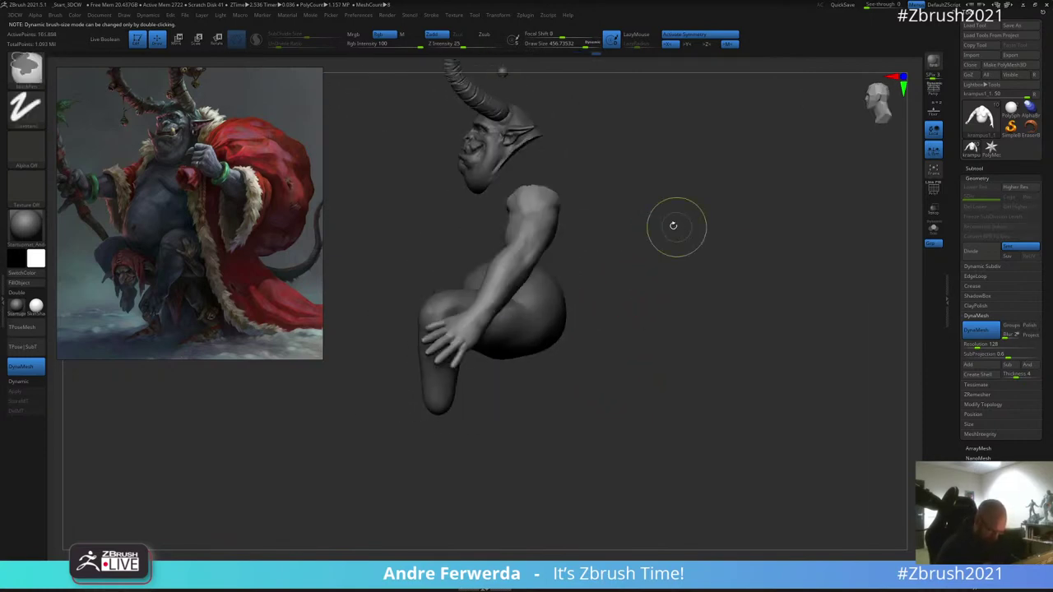
mouse_move(635, 230)
mouse_down()
mouse_move(686, 219)
mouse_move(617, 196)
mouse_up()
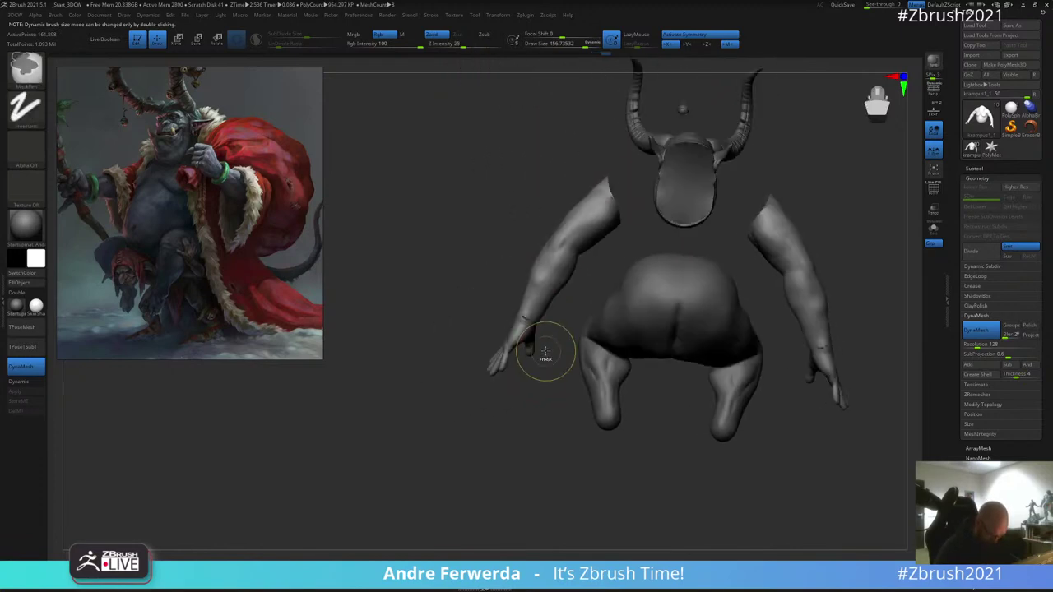
ctrl+shift+click(538, 362)
ctrl+shift+drag(522, 362, 533, 404)
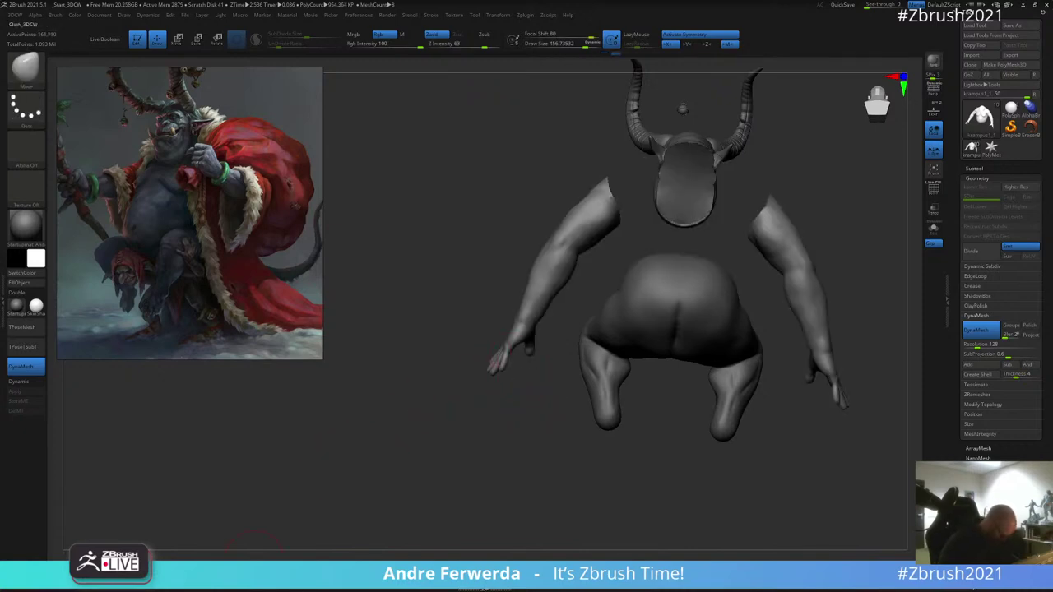
Step: Adjust the elbow area of the isolated arms with the Move brush at a draw size of about 598, lowering the focal shift to 11
key(s)
drag(560, 238, 554, 240)
key(space)
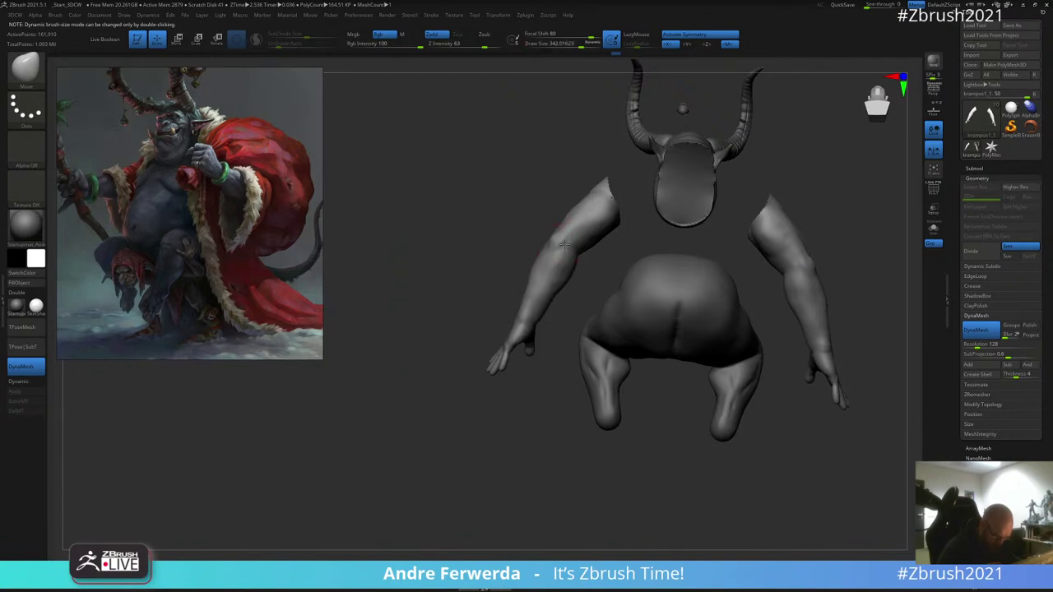
key(space)
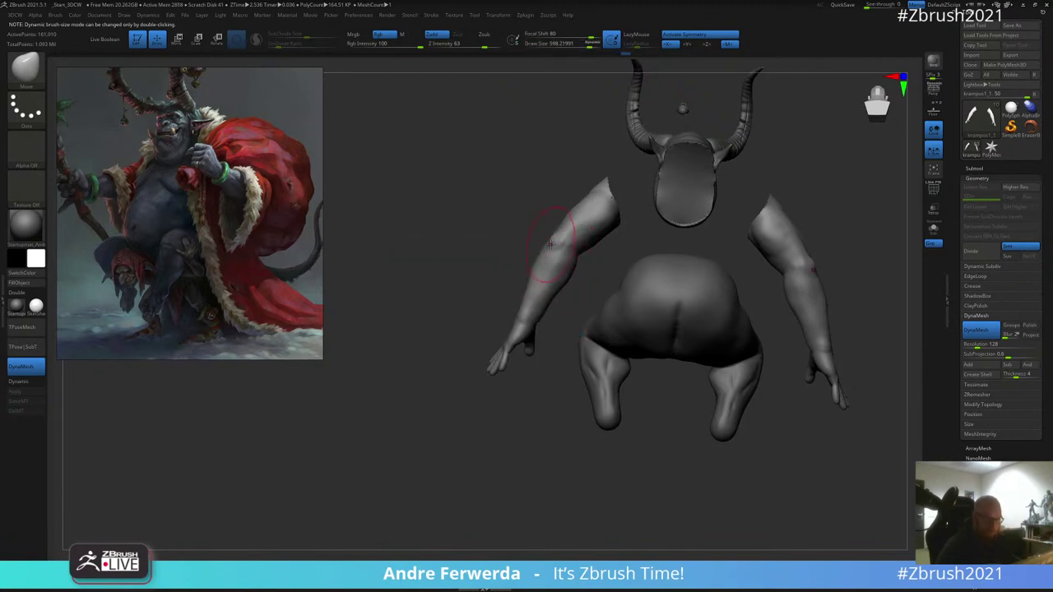
key(space)
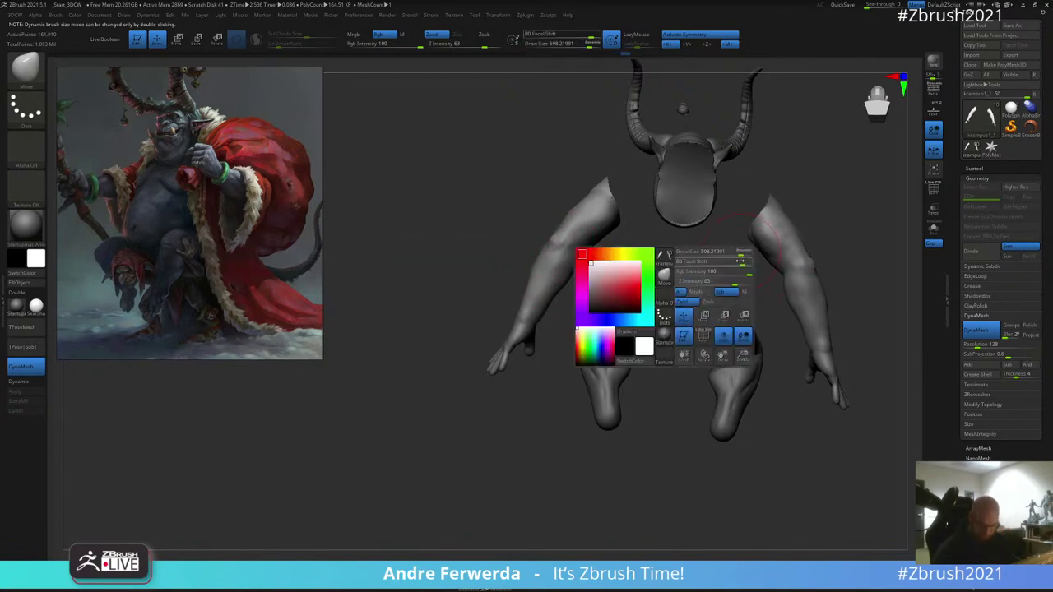
drag(718, 264, 719, 263)
alt+drag(836, 208, 748, 195)
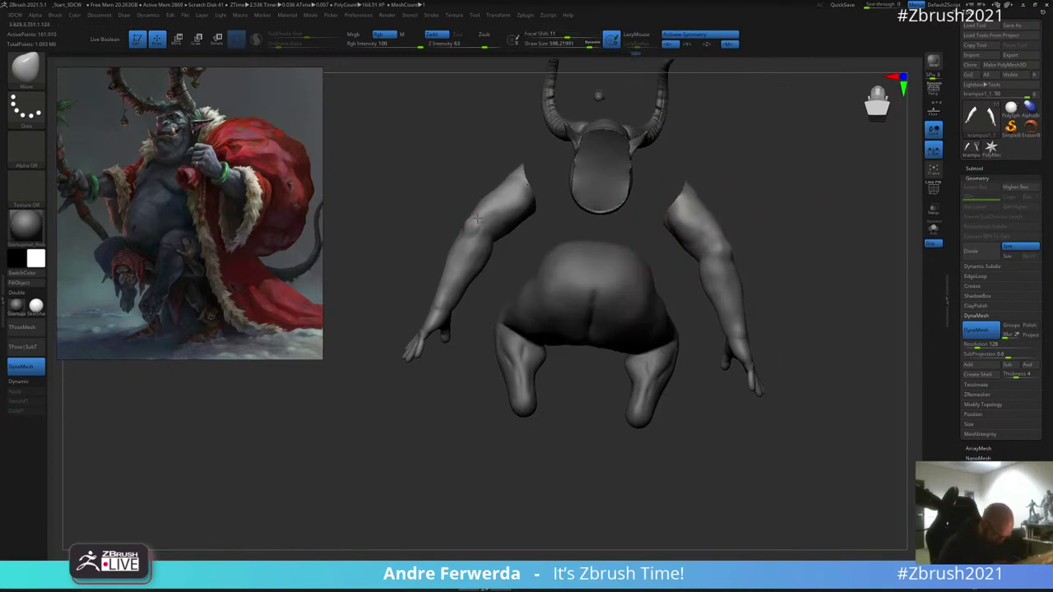
Step: Refine the elbows and upper arms from the side and behind with the Move brush, setting its draw size to about 614
drag(418, 238, 466, 185)
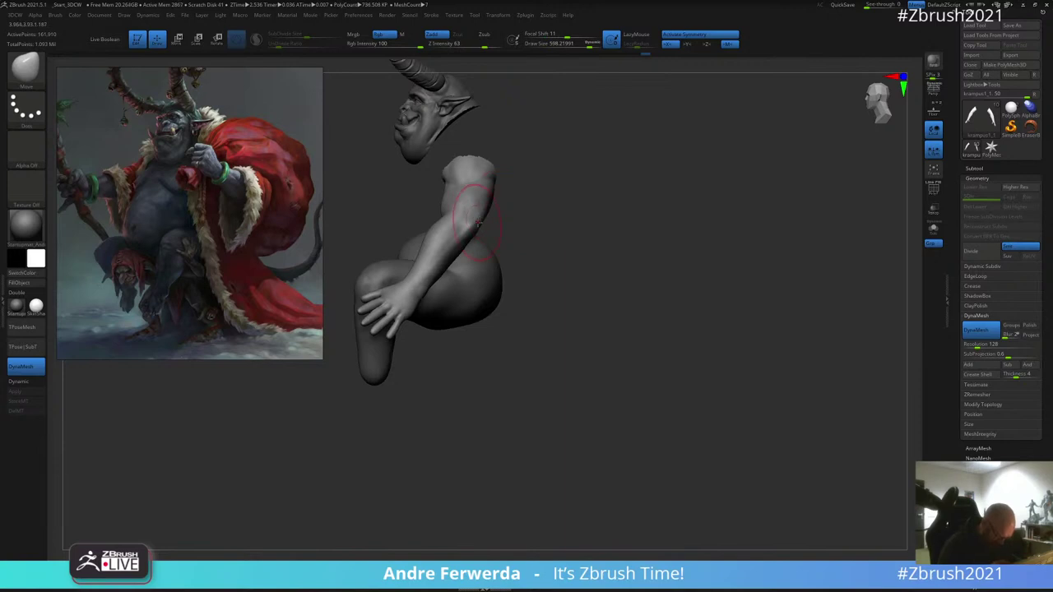
mouse_move(508, 224)
mouse_down()
mouse_move(473, 203)
mouse_move(479, 225)
mouse_move(461, 251)
mouse_up()
key(space)
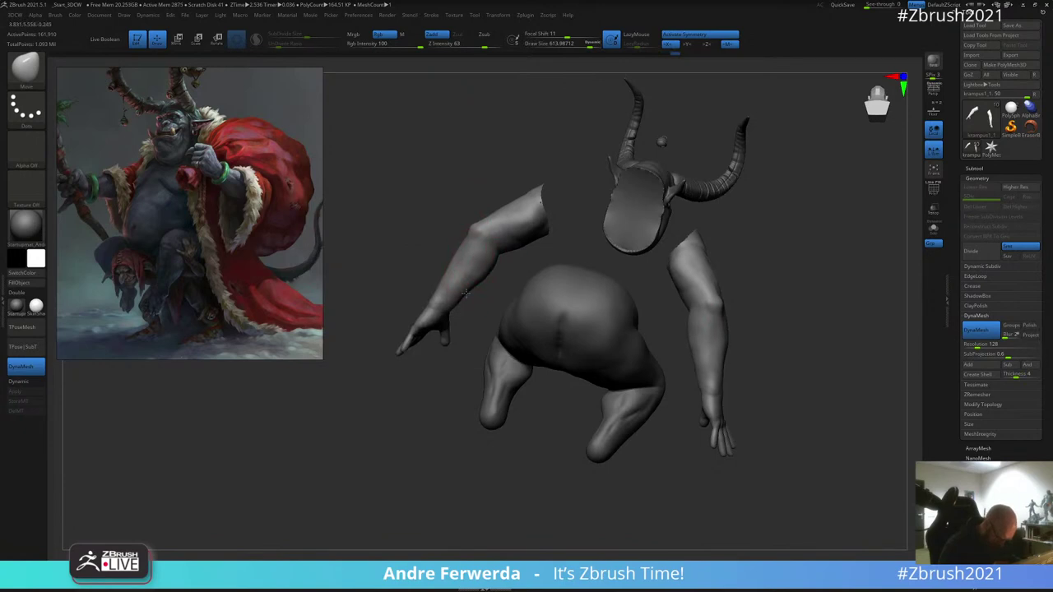
drag(493, 169, 502, 190)
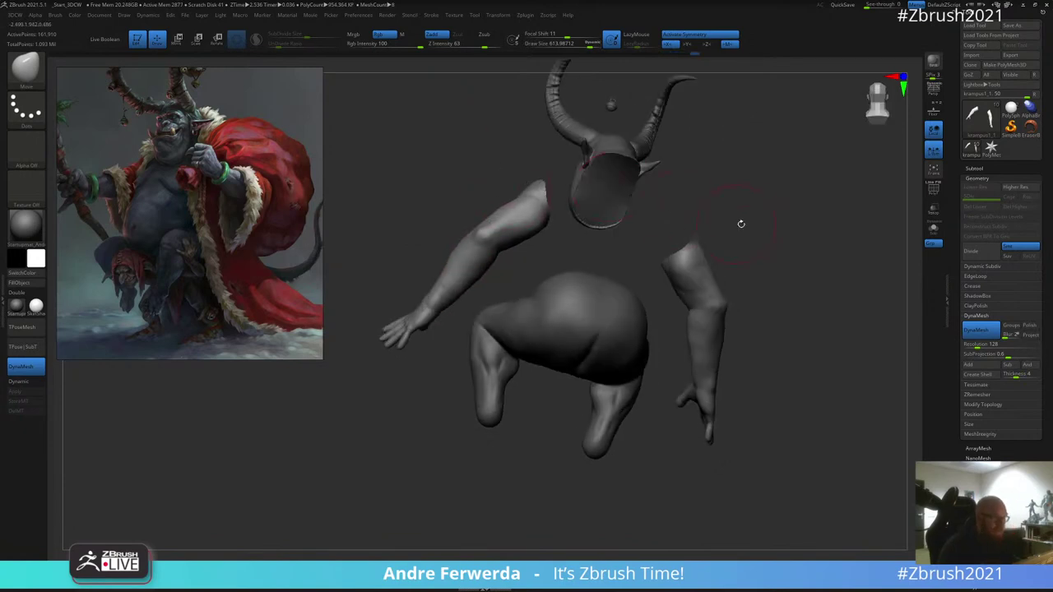
drag(740, 223, 757, 159)
Step: Refine the inner upper arms with the Move brush at a draw size of about 444, and unhide the rest of the torso
key(space)
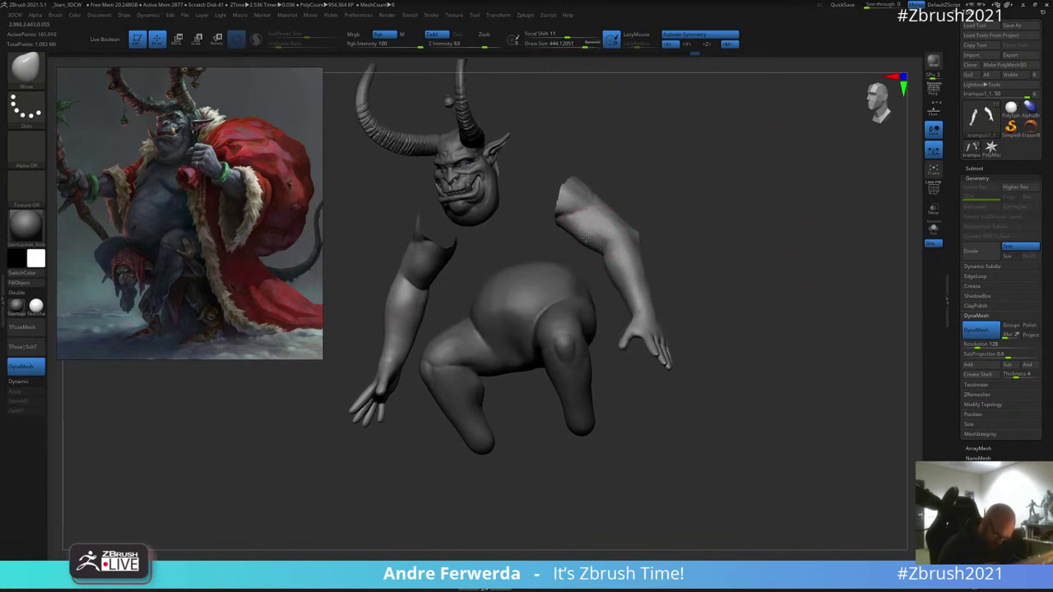
drag(470, 261, 448, 258)
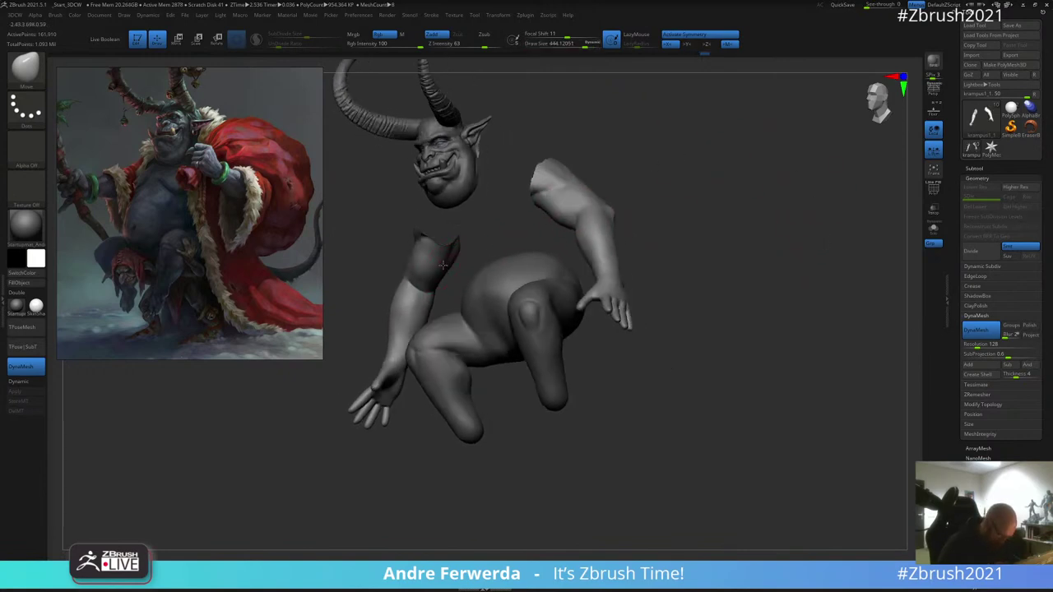
shift+right_drag(437, 287, 477, 259)
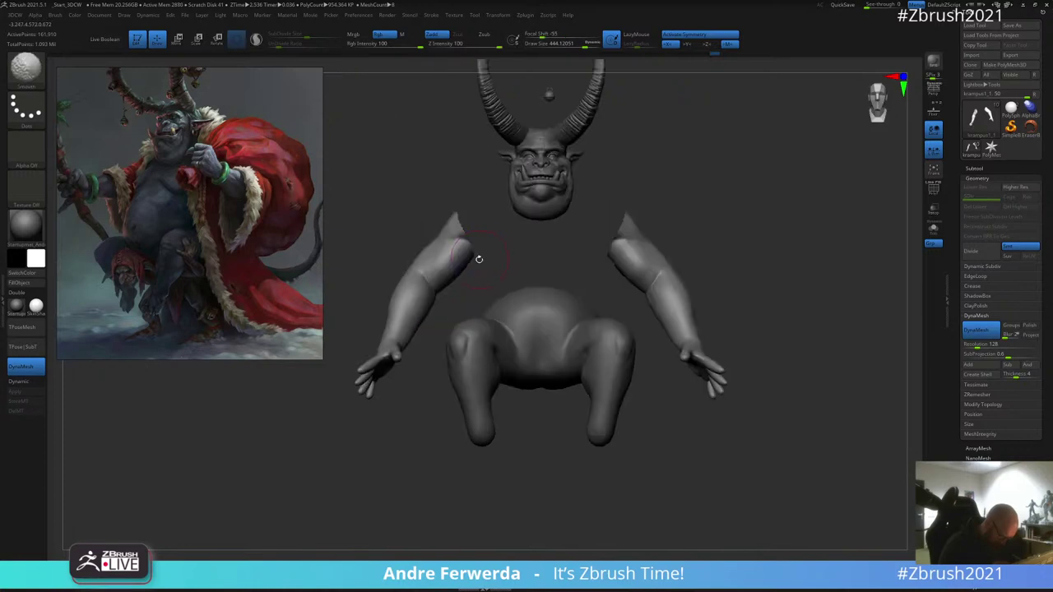
ctrl+shift+click(662, 199)
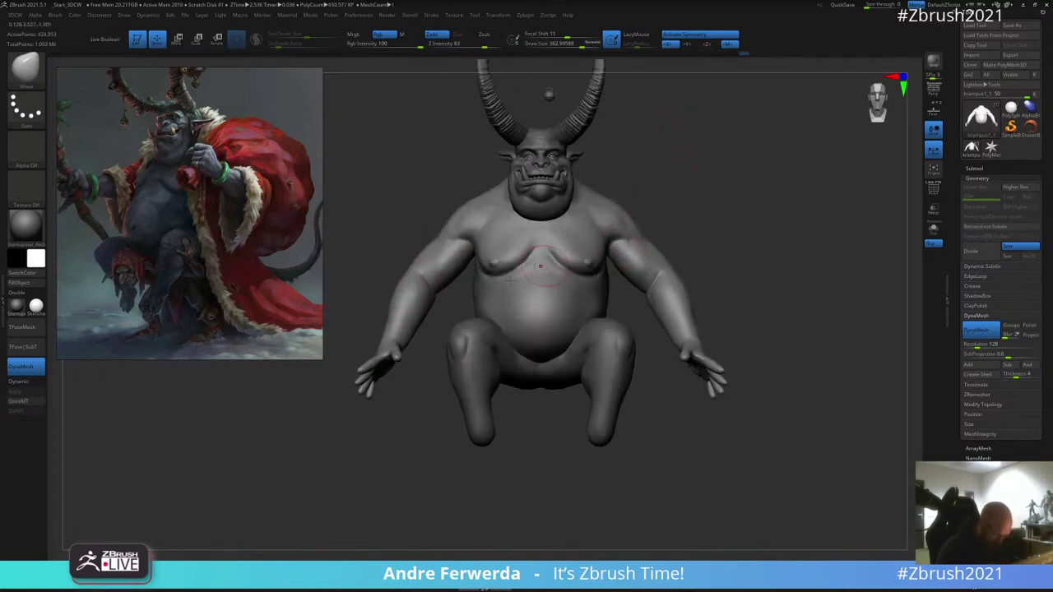
Step: Adjust the armpit and shoulder transition with the Move brush, using draw sizes of about 457 and 646
key(space)
key(space)
drag(480, 235, 483, 234)
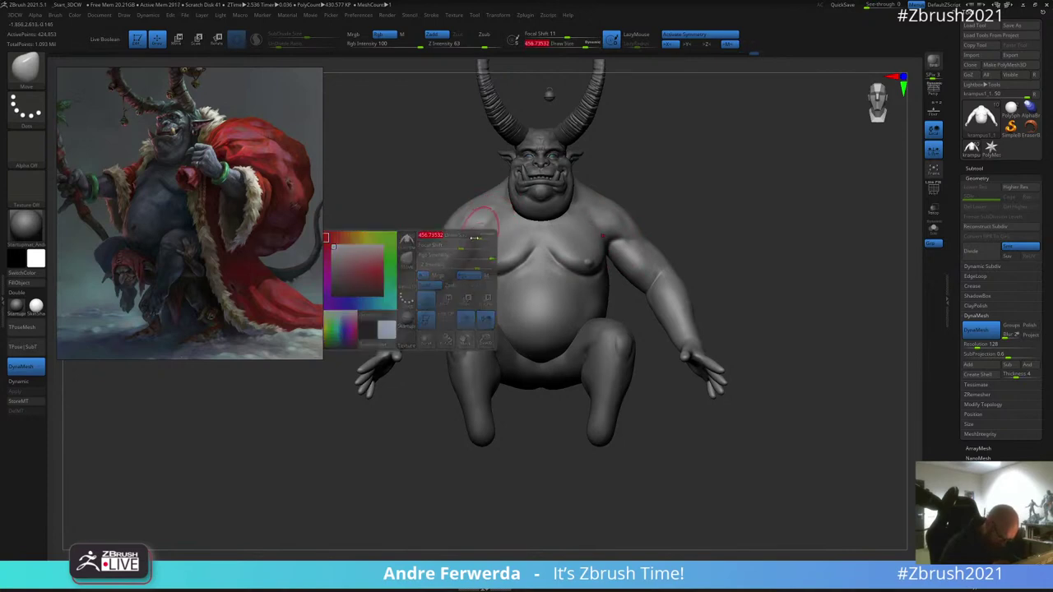
ctrl+right_drag(694, 200, 689, 177)
right_drag(689, 177, 678, 178)
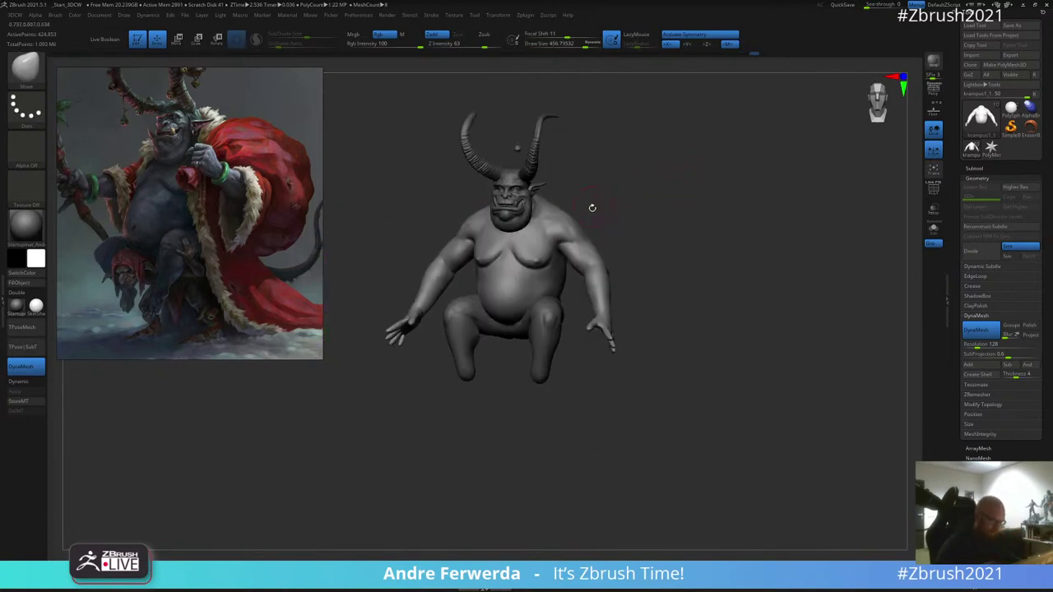
mouse_move(592, 206)
mouse_down()
mouse_move(700, 222)
mouse_move(492, 311)
mouse_up()
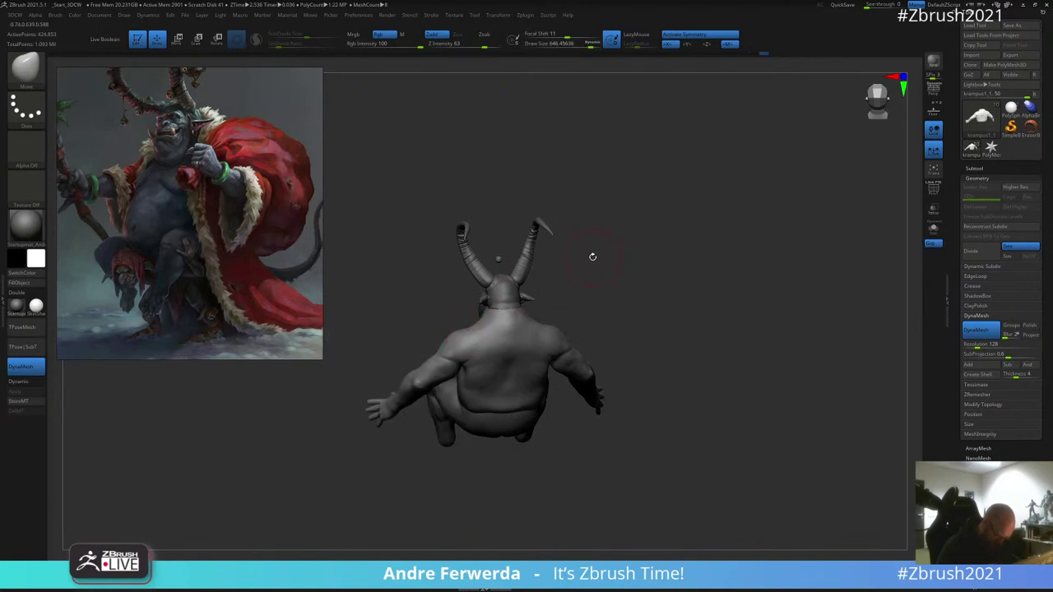
shift+drag(593, 256, 560, 257)
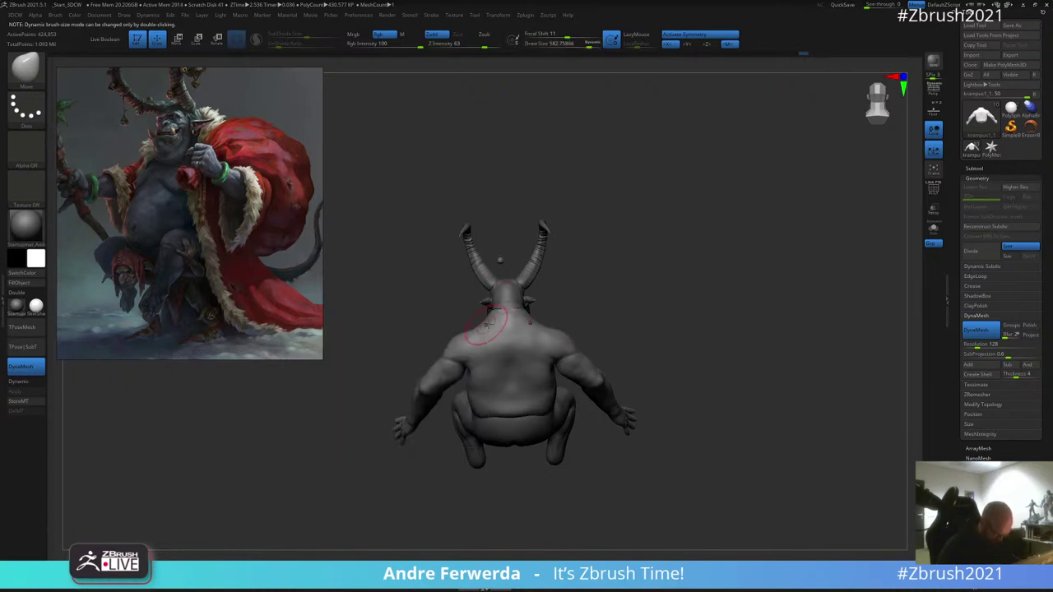
Step: Reshape the shoulders and upper arms with the Move brush, varying its draw size between about 568 and 715
mouse_move(576, 272)
mouse_down()
mouse_move(649, 228)
mouse_move(561, 269)
mouse_move(553, 285)
mouse_move(615, 290)
mouse_up()
key(space)
key(space)
key(space)
drag(555, 283, 564, 306)
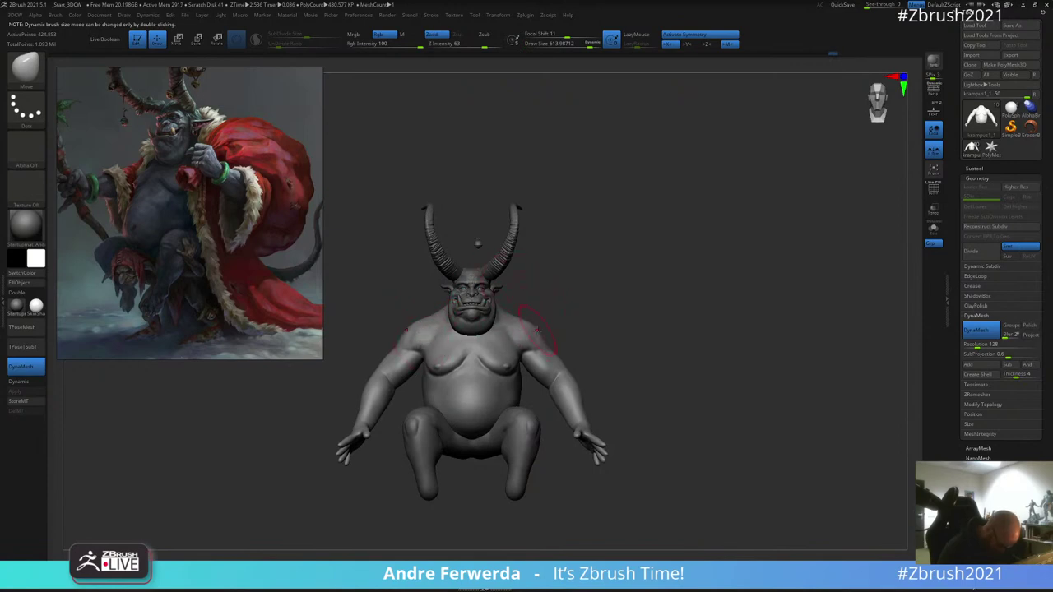
mouse_move(561, 312)
mouse_down()
mouse_move(599, 294)
mouse_move(646, 224)
mouse_move(646, 247)
mouse_up()
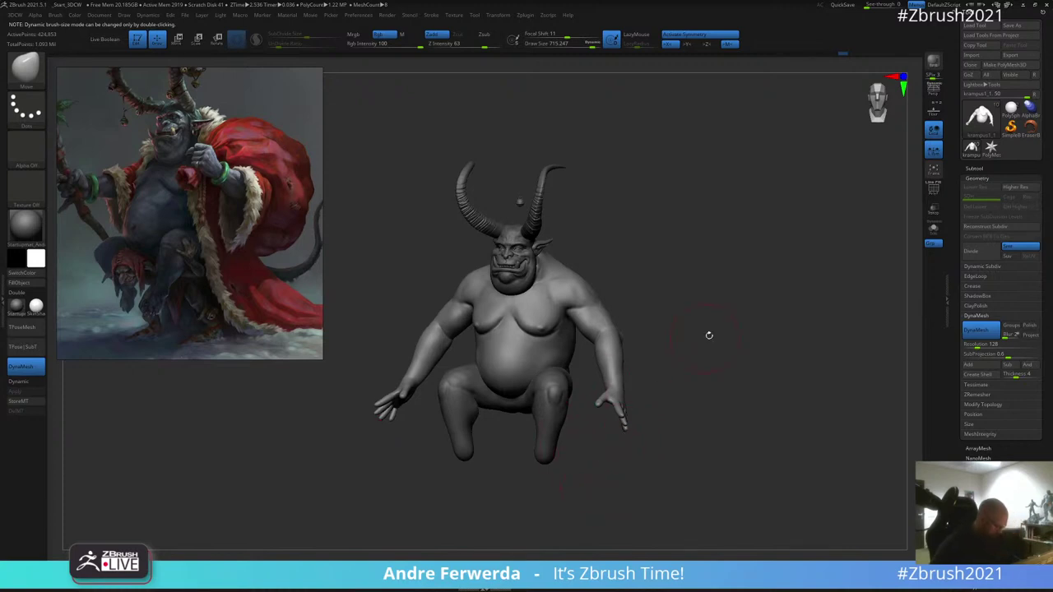
drag(708, 334, 560, 425)
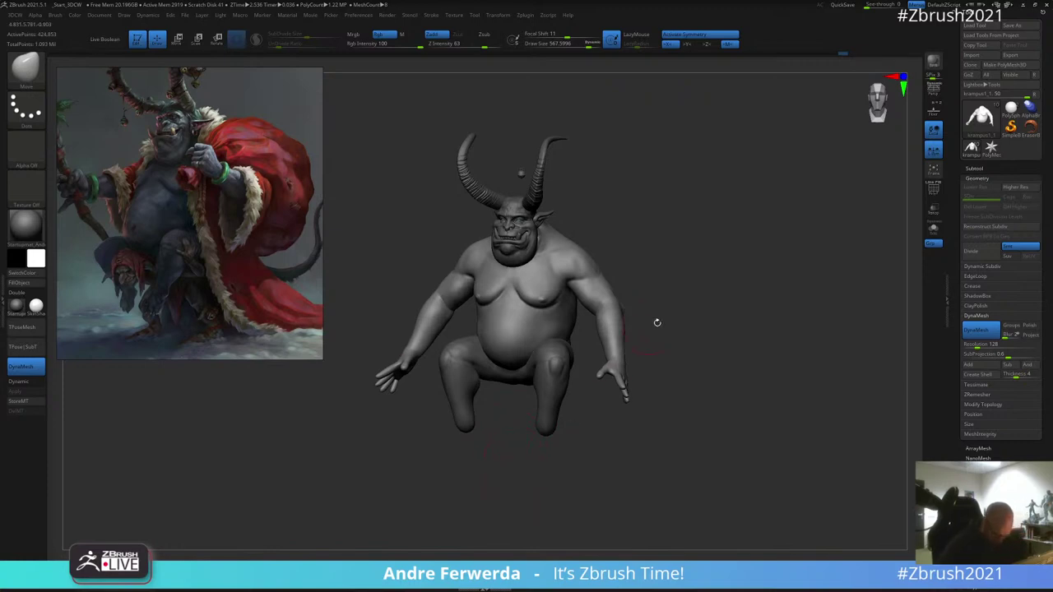
Step: Select the pelvis and legs subtool and check its shape from behind, with the Move brush draw size at about 470
alt+click(549, 399)
drag(695, 280, 618, 267)
alt+drag(696, 466, 658, 393)
mouse_move(658, 393)
mouse_down()
mouse_move(637, 391)
mouse_move(609, 331)
mouse_up()
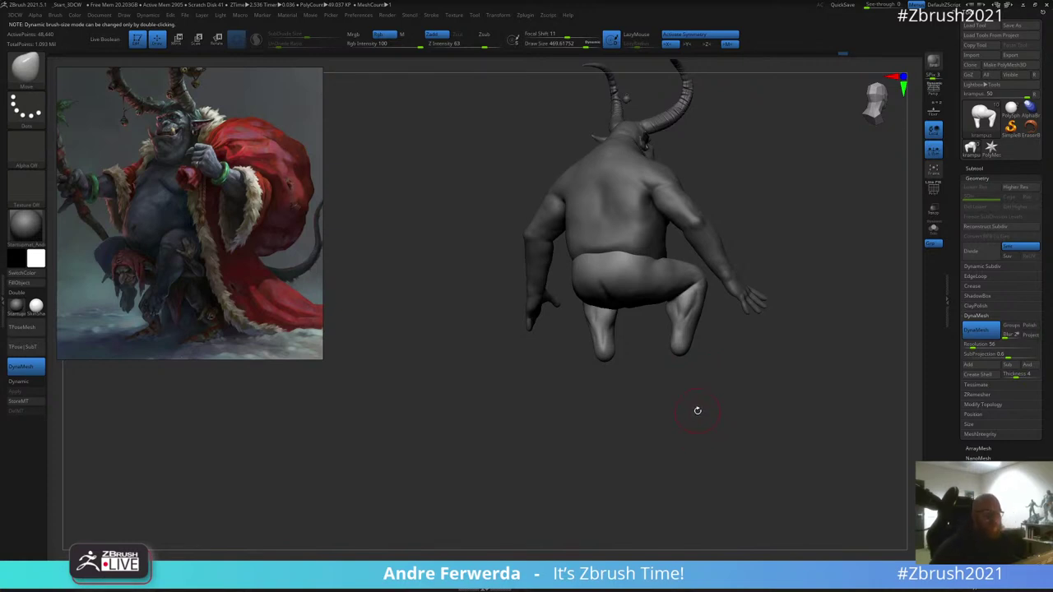
key(alt)
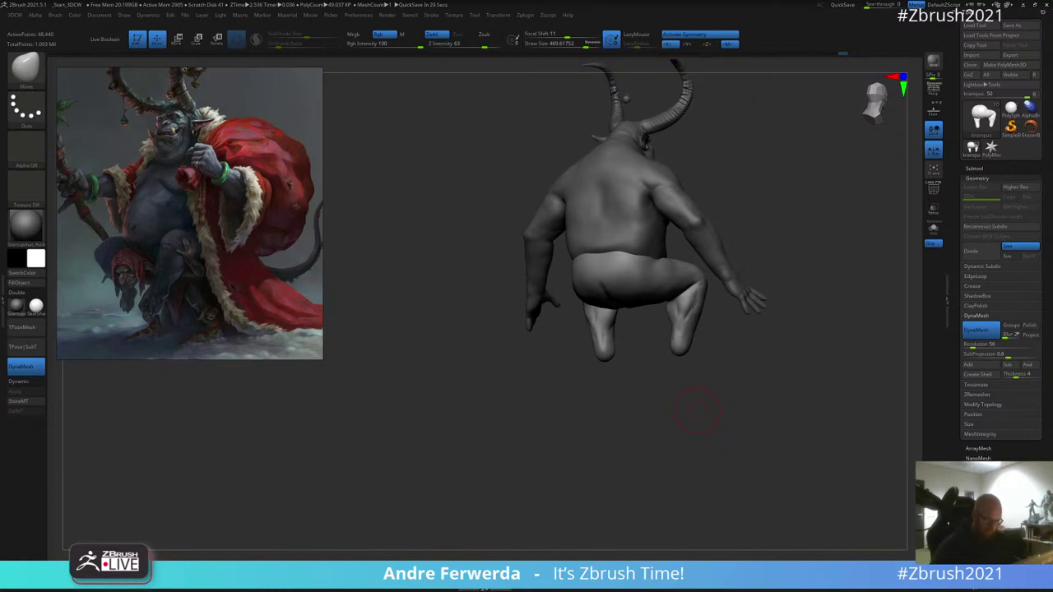
Step: Make the torso the active subtool and reduce the Move brush's draw size to about 139 for work on the belly
mouse_move(765, 172)
mouse_down()
mouse_move(752, 165)
mouse_move(573, 262)
mouse_up()
alt+click(573, 261)
alt+drag(710, 202, 714, 198)
key(space)
drag(714, 198, 700, 198)
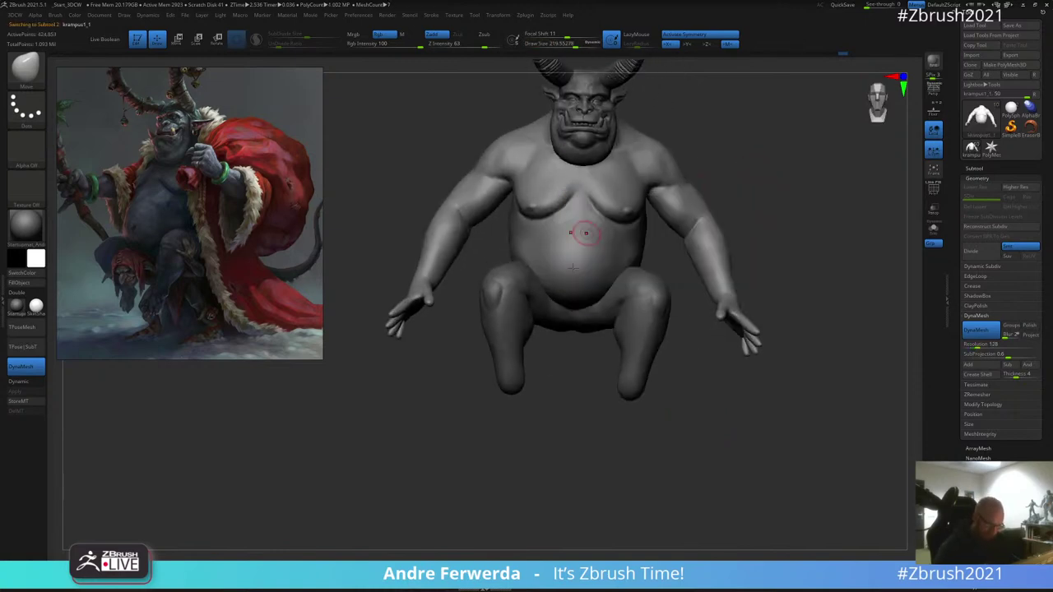
key(space)
mouse_move(576, 274)
mouse_down()
mouse_move(564, 275)
mouse_move(589, 282)
mouse_up()
key(space)
mouse_move(566, 370)
alt+mouse_down()
mouse_move(561, 342)
mouse_move(563, 384)
alt+mouse_up()
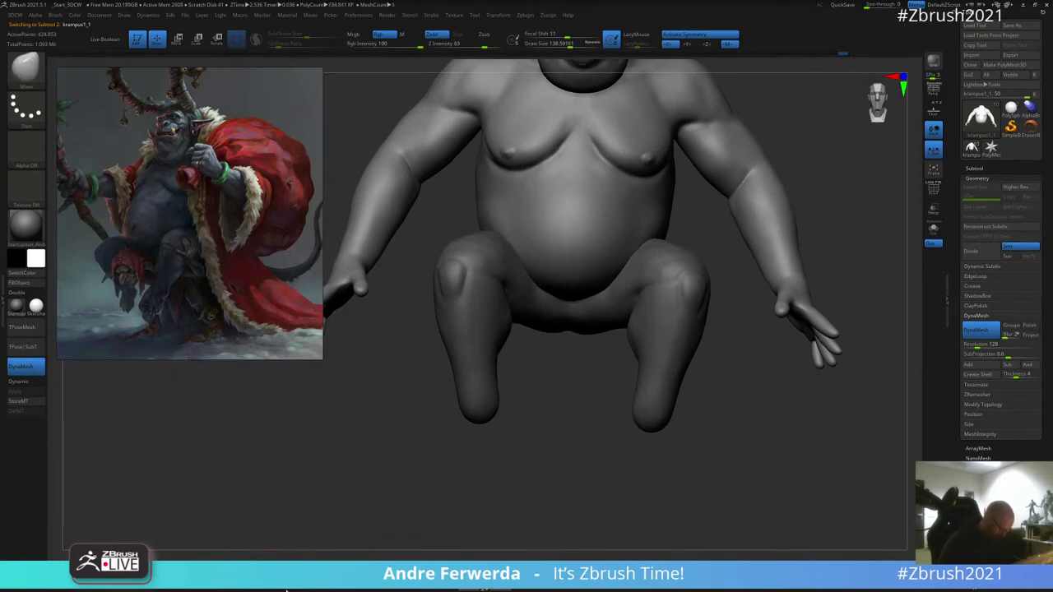
Step: Sculpt a navel at the centre of the lower belly with the ClayBuildup brush, reducing its draw size to about 87
key(b)
key(c)
key(b)
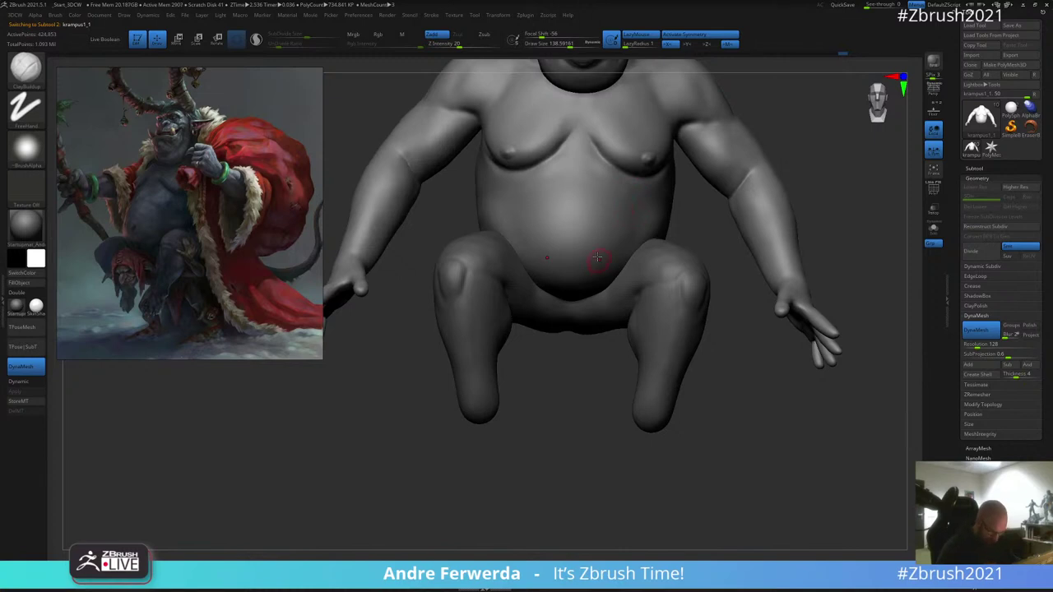
key(space)
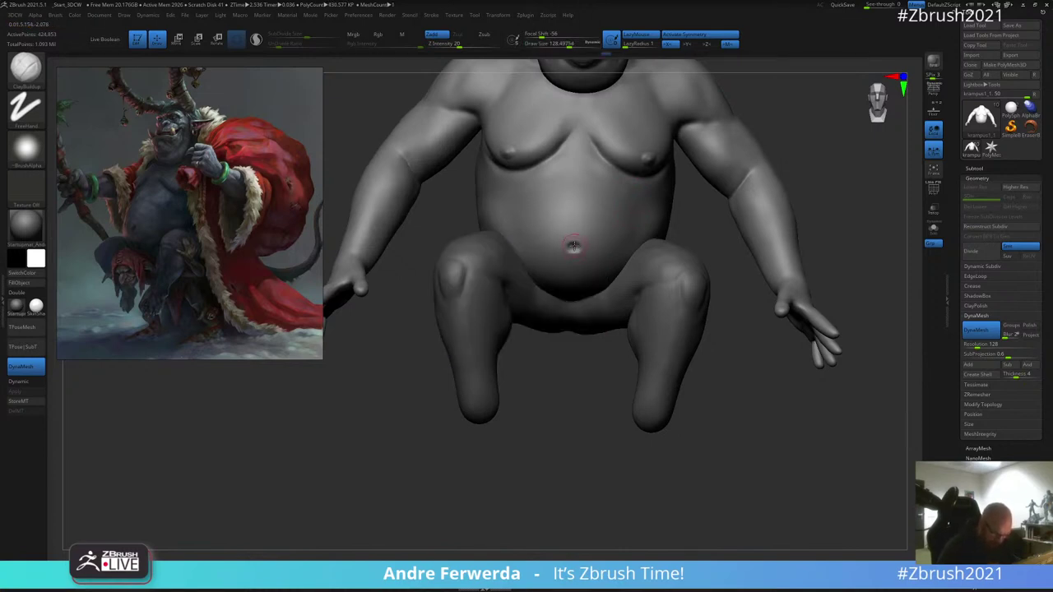
key(s)
drag(574, 247, 574, 244)
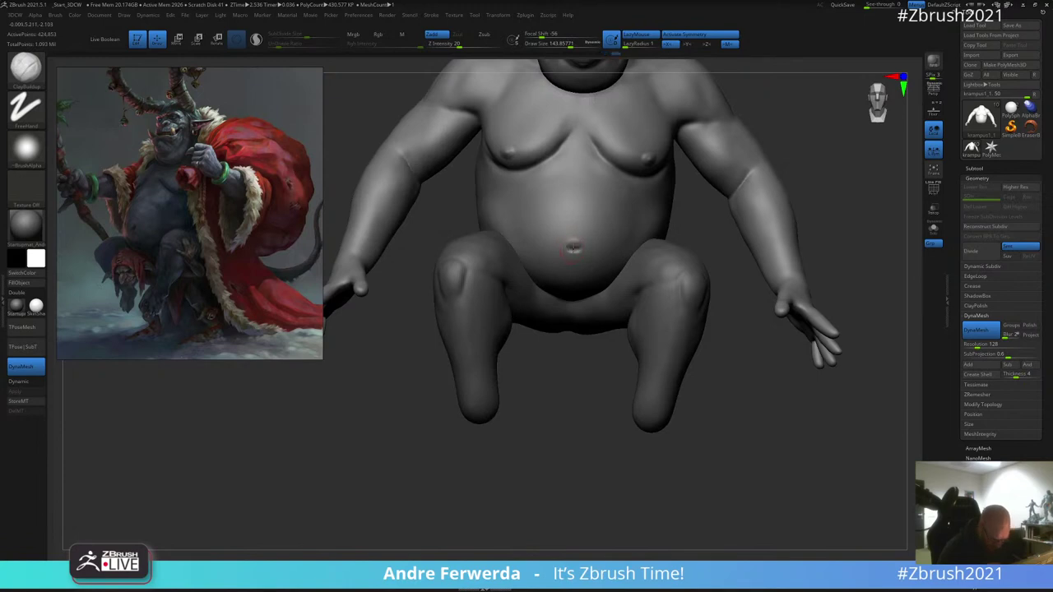
key(bracketleft)
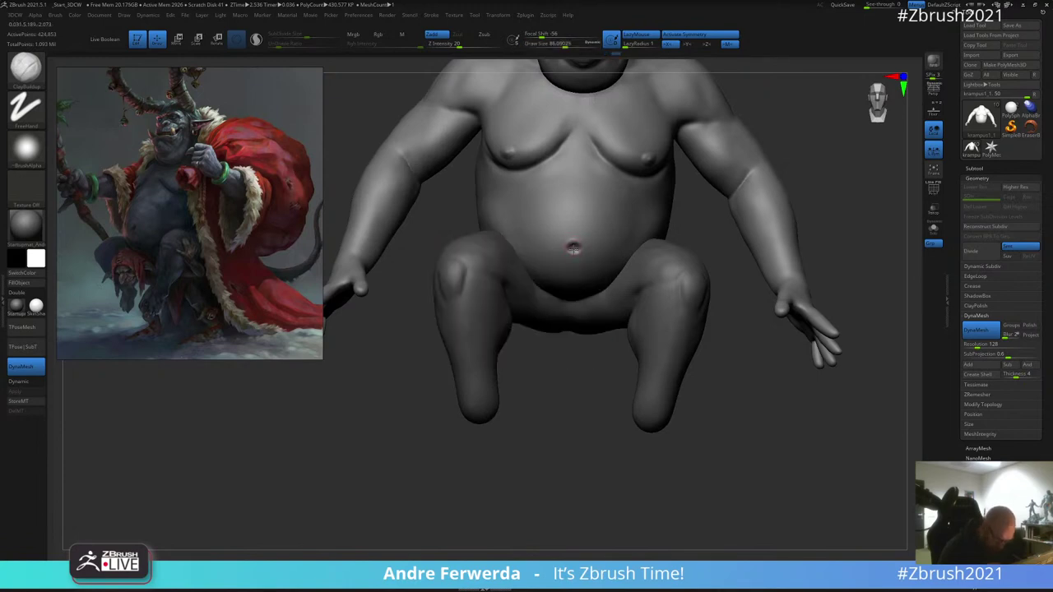
Step: Deepen the navel with the ClayBuildup brush, setting its draw size to about 102
key(space)
key(space)
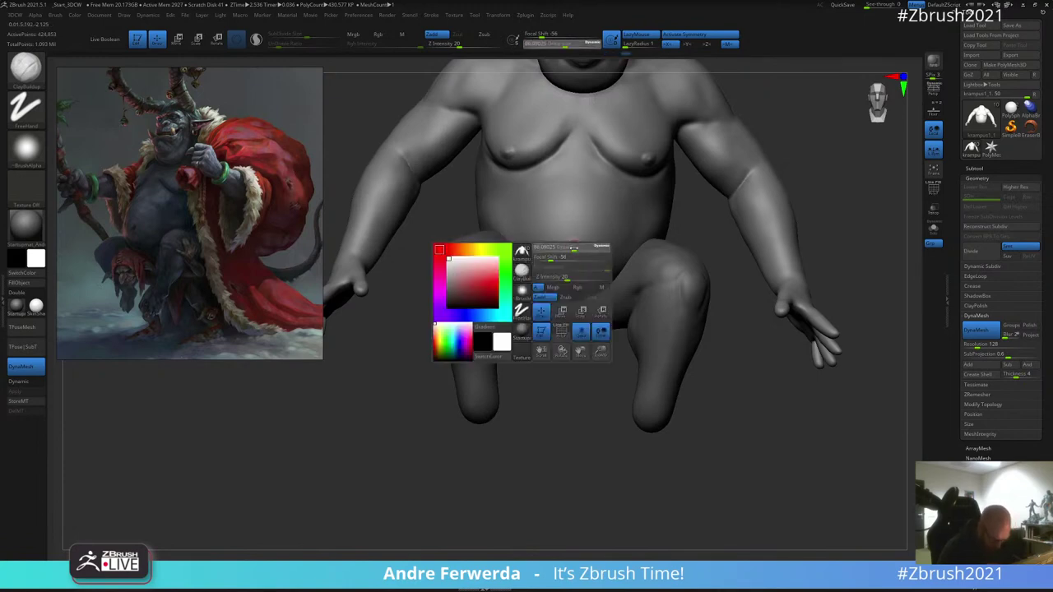
drag(573, 248, 574, 248)
mouse_move(562, 402)
alt+mouse_down()
mouse_move(552, 390)
mouse_move(490, 412)
alt+mouse_up()
alt+drag(557, 337, 605, 350)
key(space)
drag(565, 251, 566, 252)
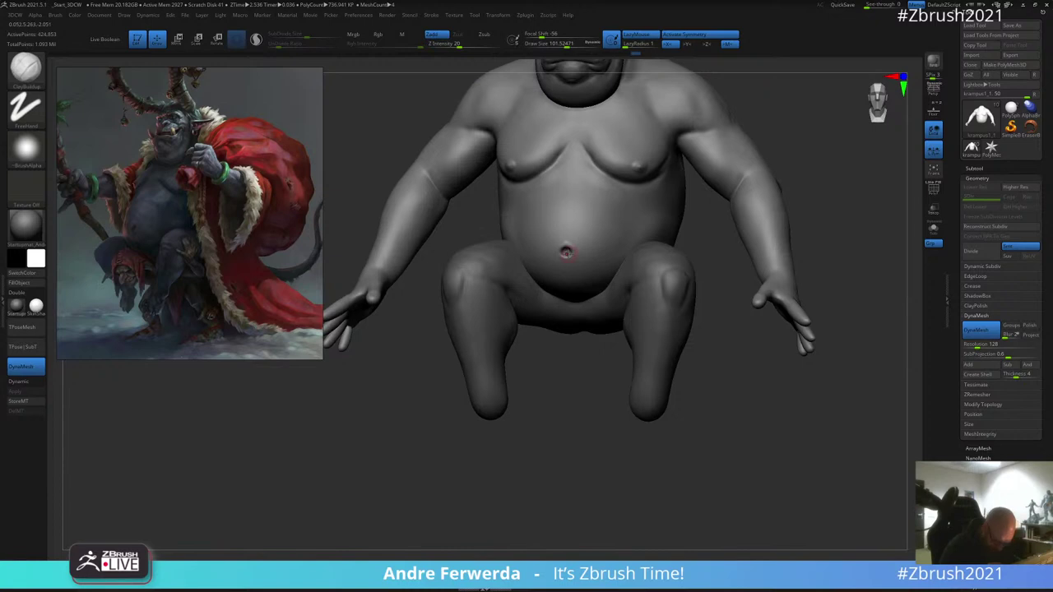
Step: Shape the rim of the navel with the ClayBuildup brush, raising its draw size to about 179
drag(544, 375, 594, 355)
key(space)
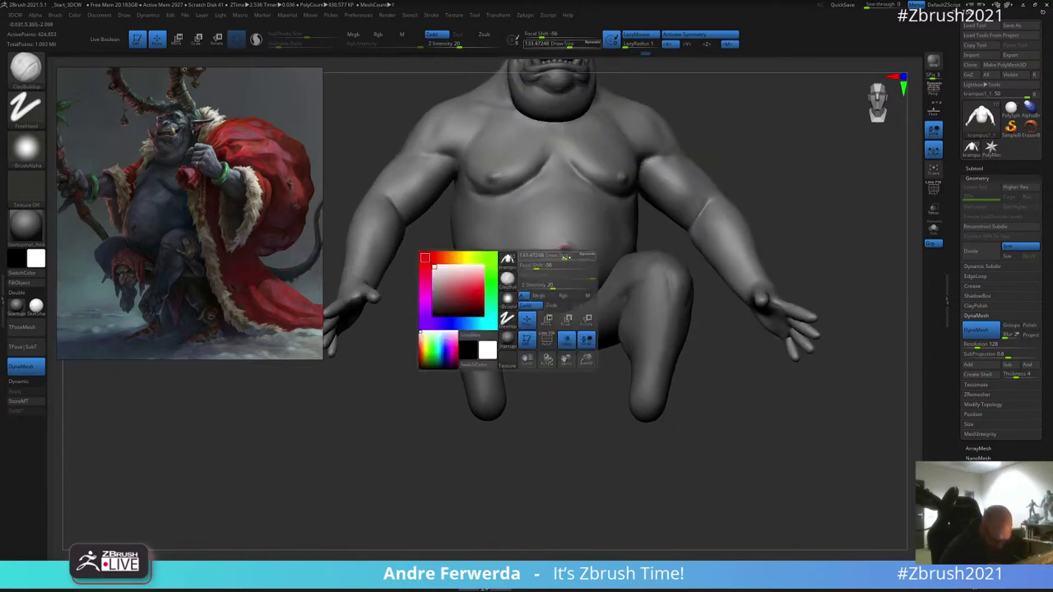
key(space)
drag(565, 250, 569, 250)
drag(744, 127, 711, 144)
key(bracketleft)
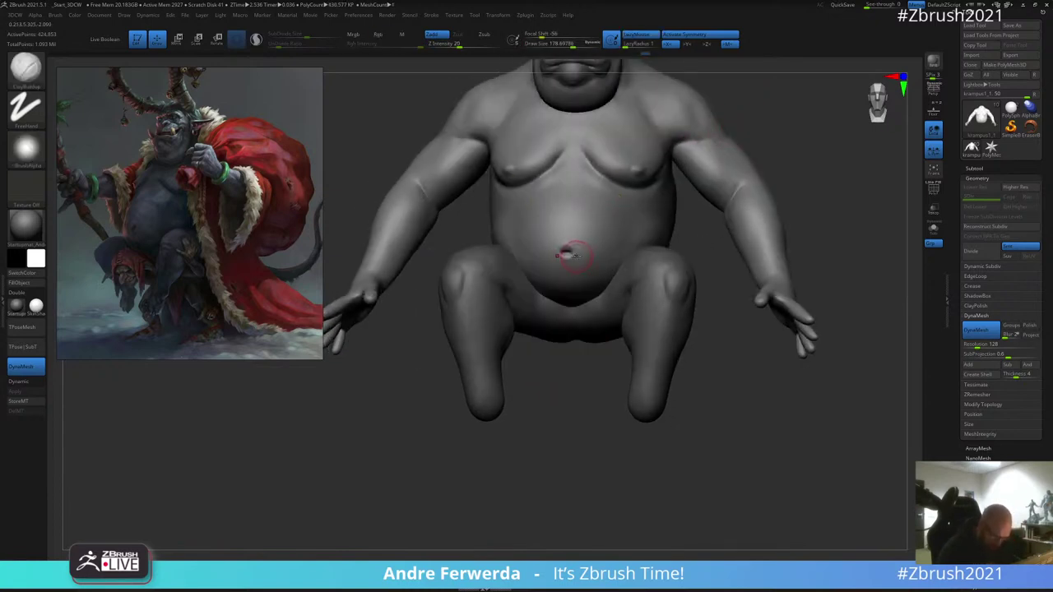
Step: Blend the belly surface around the navel with the ClayBuildup brush, raising its draw size to about 432
key(space)
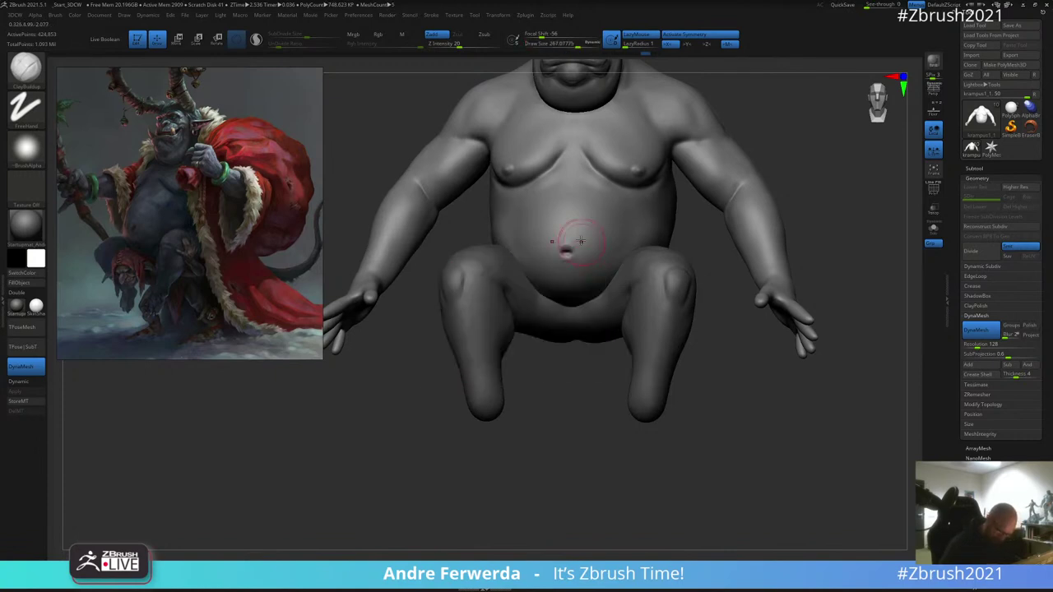
key(space)
drag(583, 235, 591, 235)
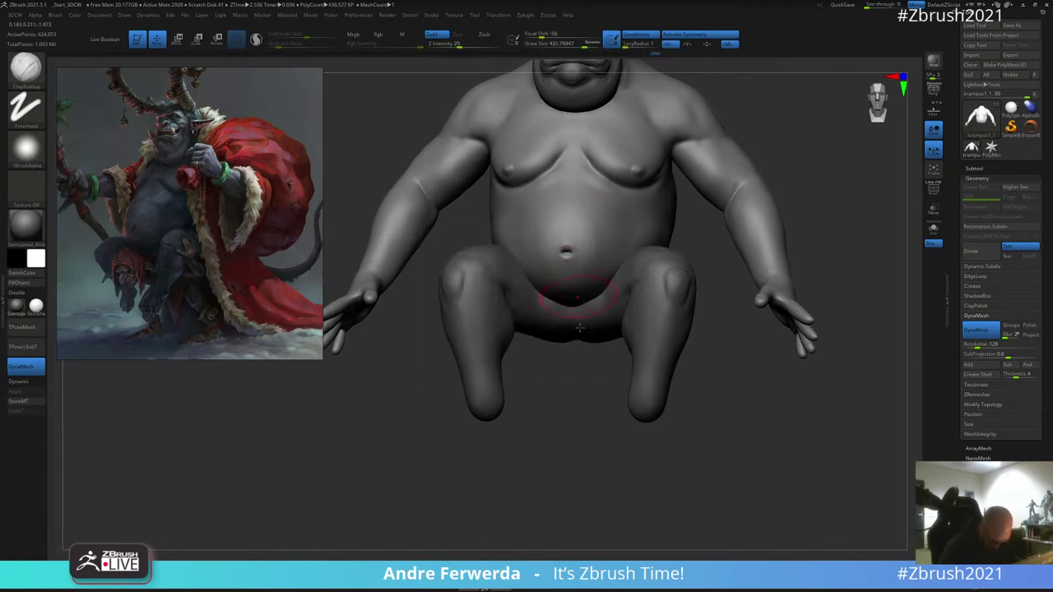
Step: Examine the belly, shoulder and arm forms from three-quarter, raised and side angles
drag(550, 514, 545, 447)
drag(754, 150, 666, 215)
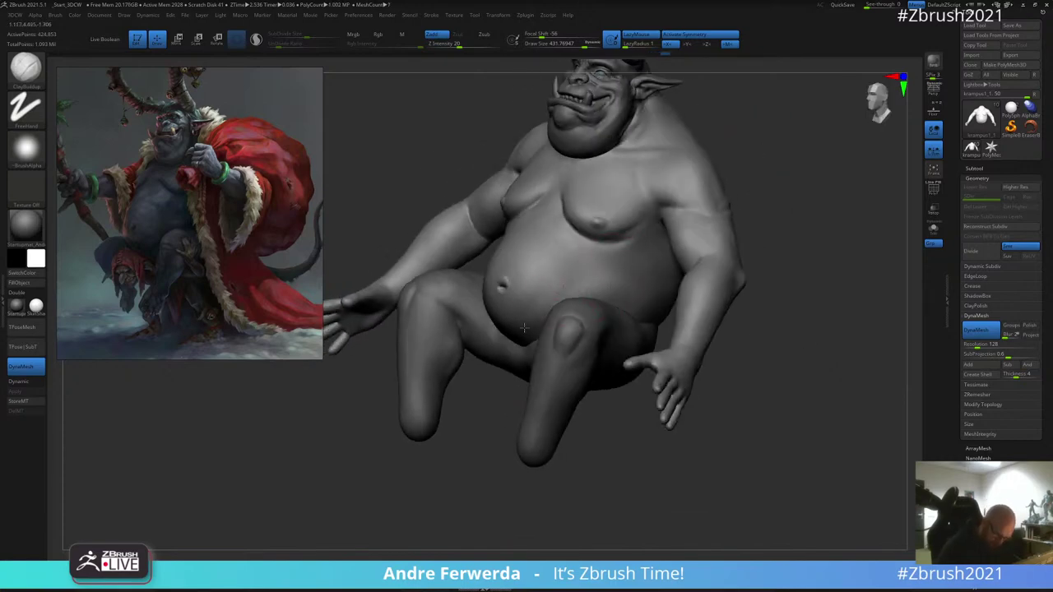
mouse_move(523, 328)
right_down()
mouse_move(568, 325)
mouse_move(600, 286)
right_up()
mouse_move(774, 213)
alt+mouse_down()
mouse_move(782, 174)
mouse_move(781, 189)
alt+mouse_up()
mouse_move(626, 281)
right_down()
mouse_move(706, 216)
mouse_move(686, 220)
mouse_move(662, 261)
right_up()
right_drag(725, 220, 703, 286)
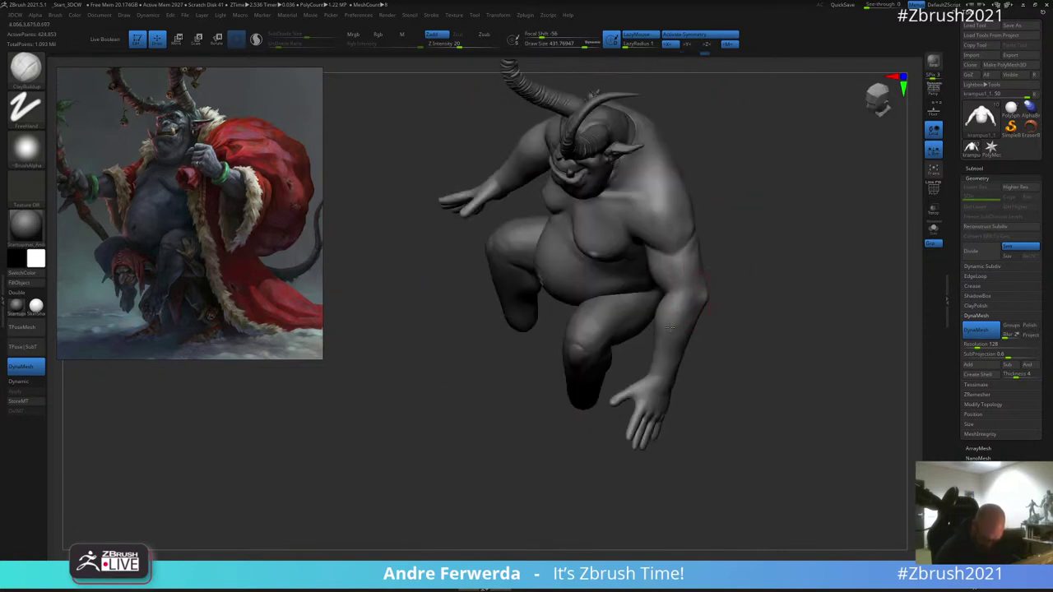
right_click(694, 323)
right_drag(714, 331, 684, 305)
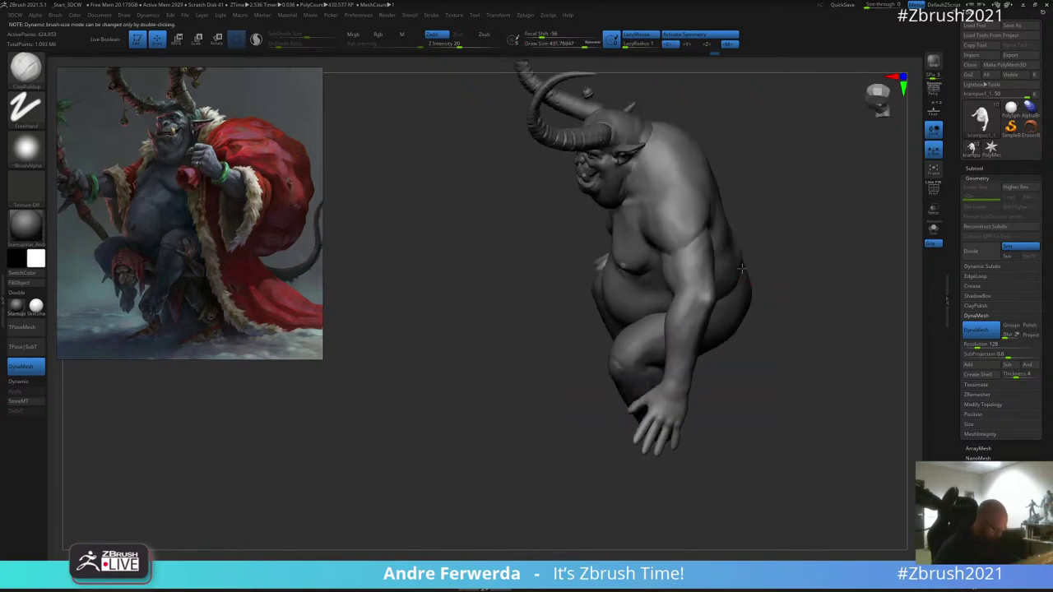
Step: Refine the upper arm and forearm forms with the ClayBuildup brush from side and rear angles
mouse_move(770, 261)
right_down()
mouse_move(757, 219)
mouse_move(727, 204)
right_up()
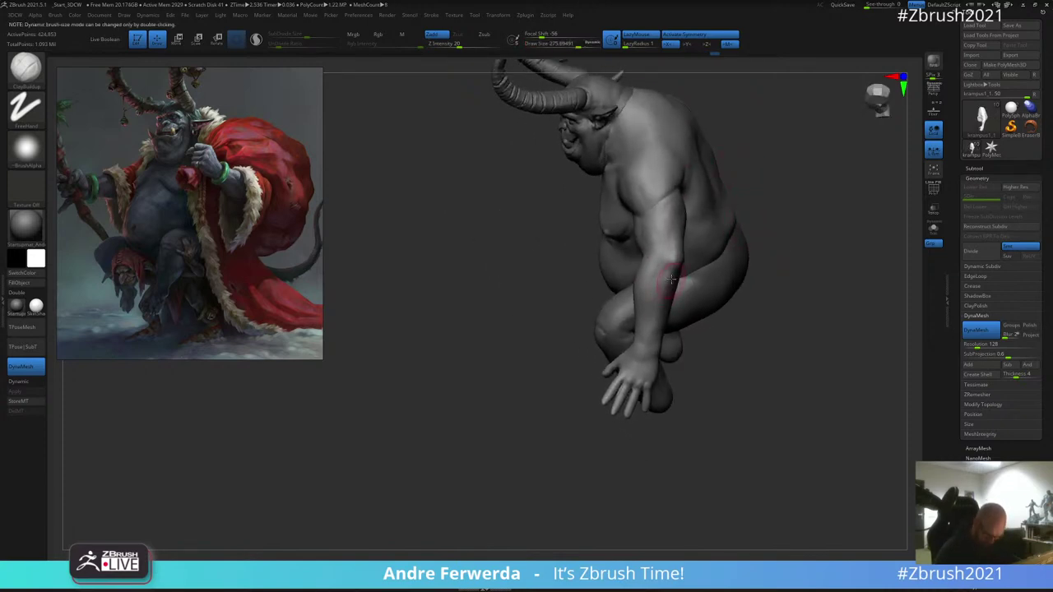
right_drag(673, 267, 678, 277)
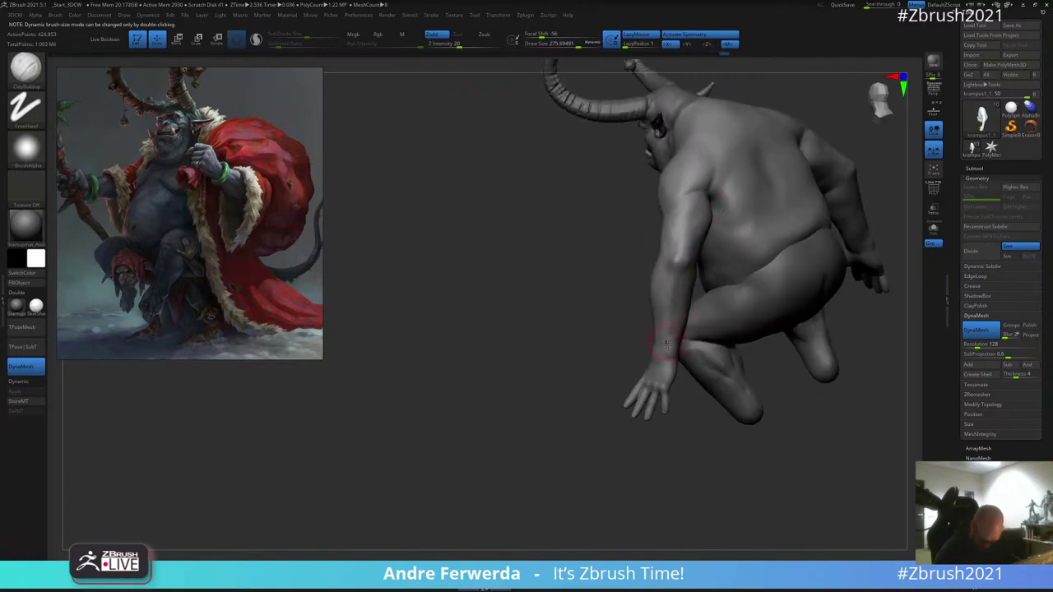
drag(691, 414, 648, 374)
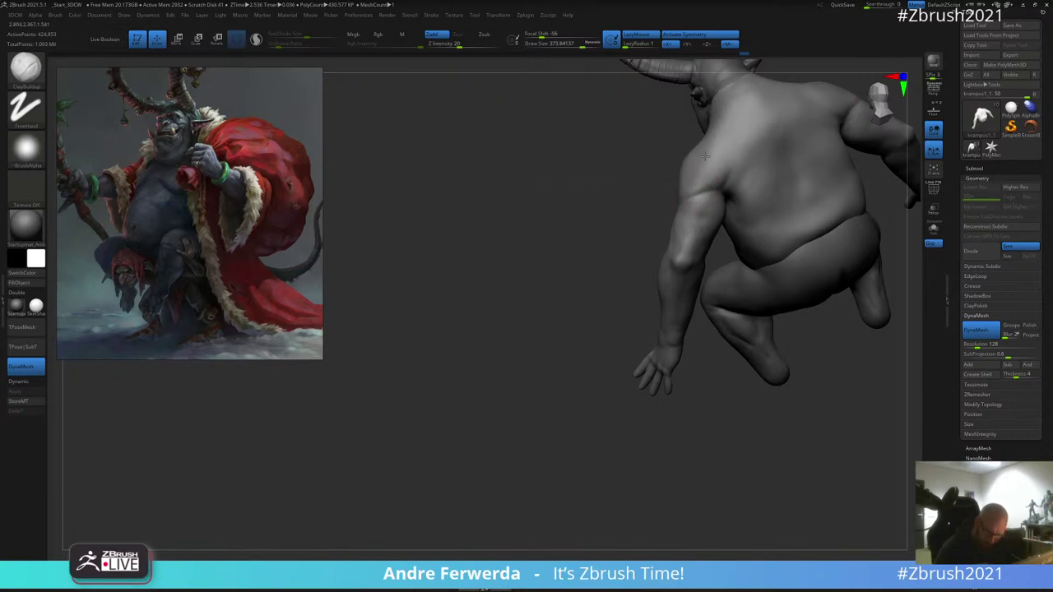
right_drag(712, 160, 769, 169)
mouse_move(689, 430)
right_down()
mouse_move(653, 400)
mouse_move(682, 277)
right_up()
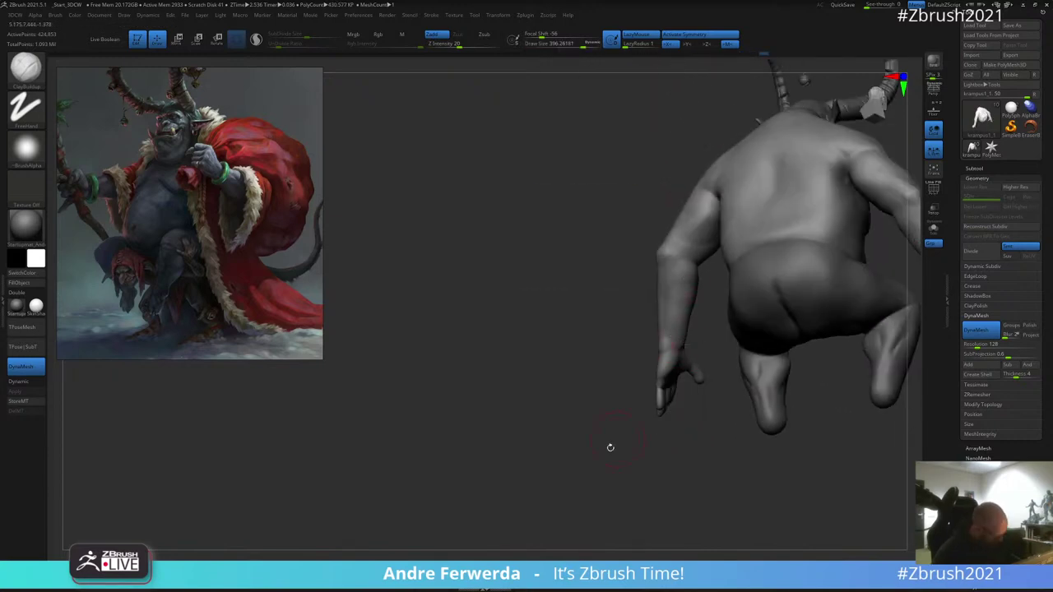
mouse_move(611, 447)
right_down()
mouse_move(675, 453)
mouse_move(754, 276)
mouse_move(747, 298)
mouse_move(794, 271)
mouse_move(765, 252)
right_up()
Step: Switch to the Move brush and adjust the fingers of the hand, smoothing the surface around the knuckles
key(space)
drag(645, 348, 618, 368)
key(space)
ctrl+right_drag(515, 438, 478, 454)
key(b)
key(m)
key(v)
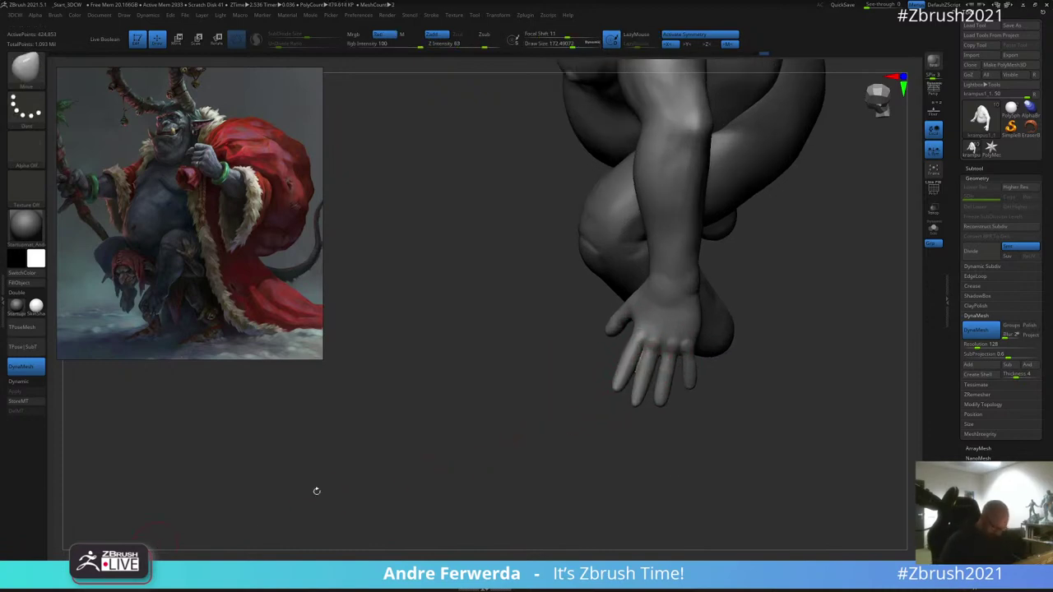
ctrl+right_drag(552, 439, 531, 461)
key(space)
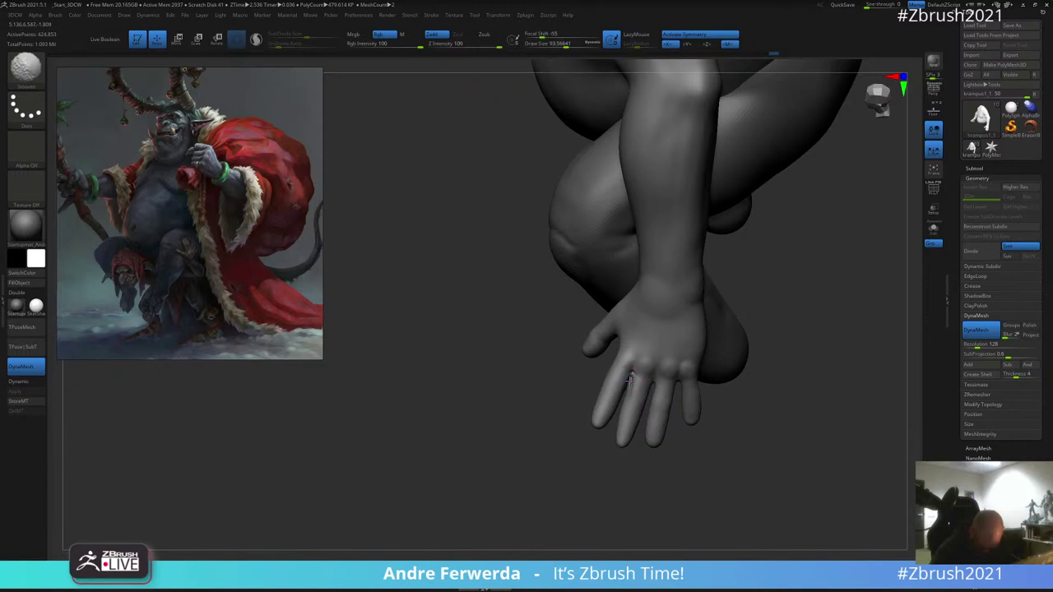
key(space)
mouse_move(596, 480)
ctrl+right_down()
mouse_move(587, 453)
mouse_move(601, 487)
ctrl+right_up()
key(space)
click(602, 488)
key(space)
drag(674, 431, 680, 432)
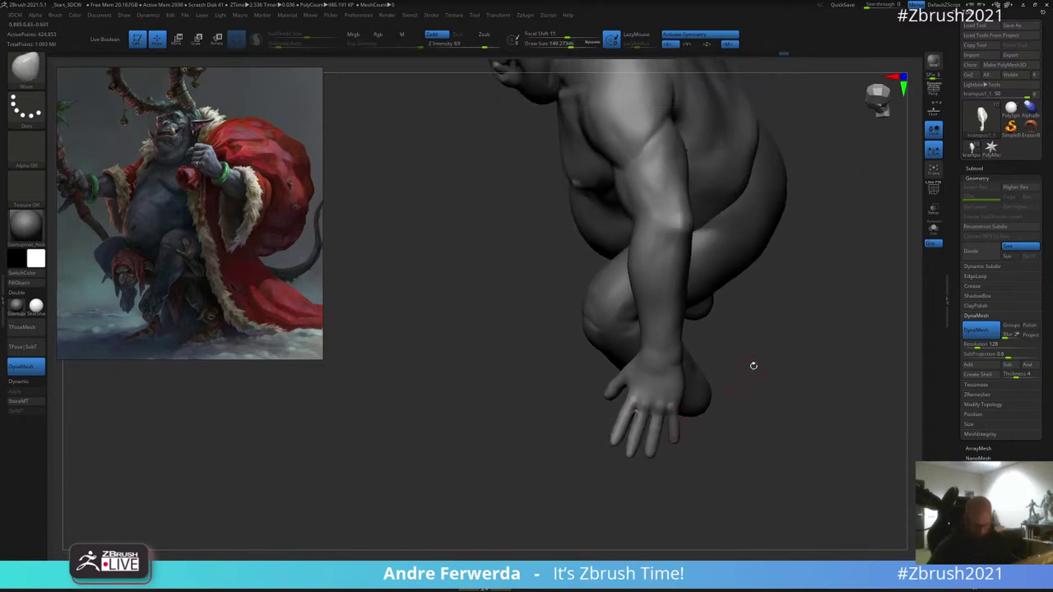
Step: Examine the whole seated figure from side and three-quarter angles, setting the Move brush's draw size to about 432
ctrl+right_drag(753, 366, 740, 336)
key(space)
drag(772, 335, 779, 330)
right_drag(724, 329, 811, 292)
key(space)
drag(711, 228, 718, 227)
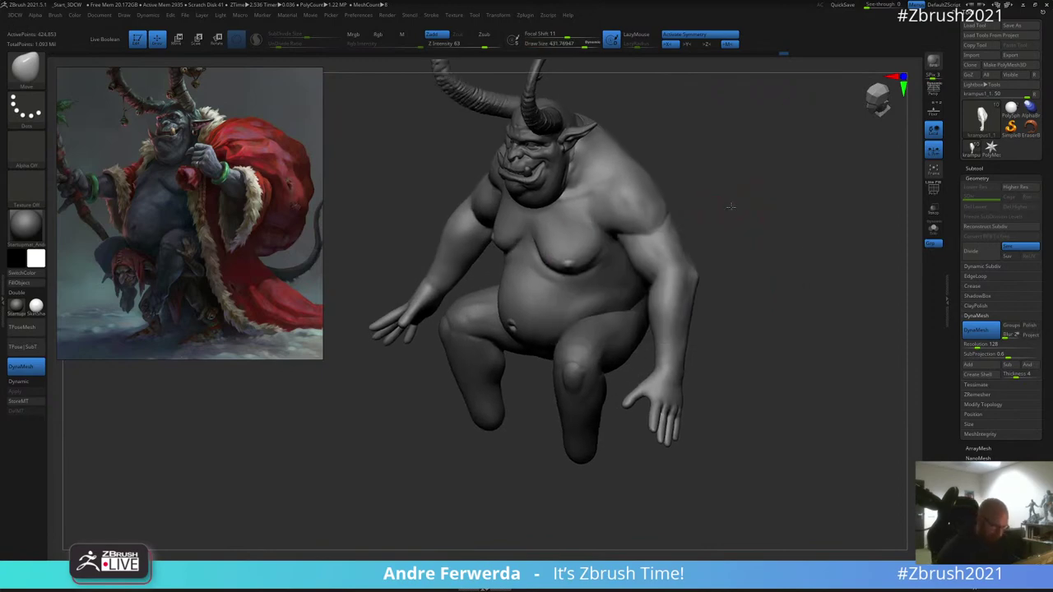
right_drag(731, 206, 737, 194)
key(b)
key(d)
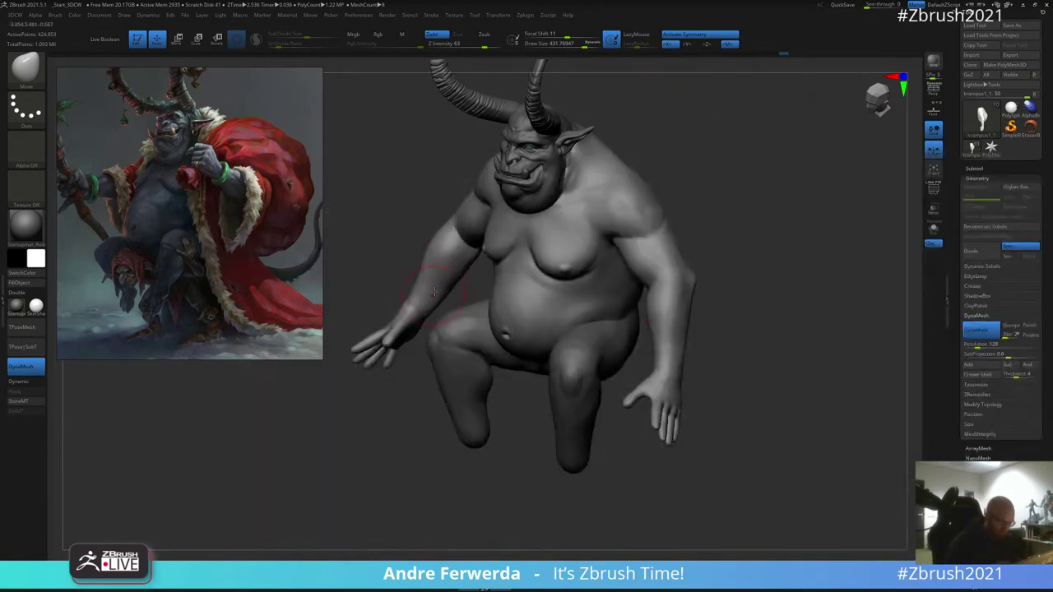
key(b)
key(d)
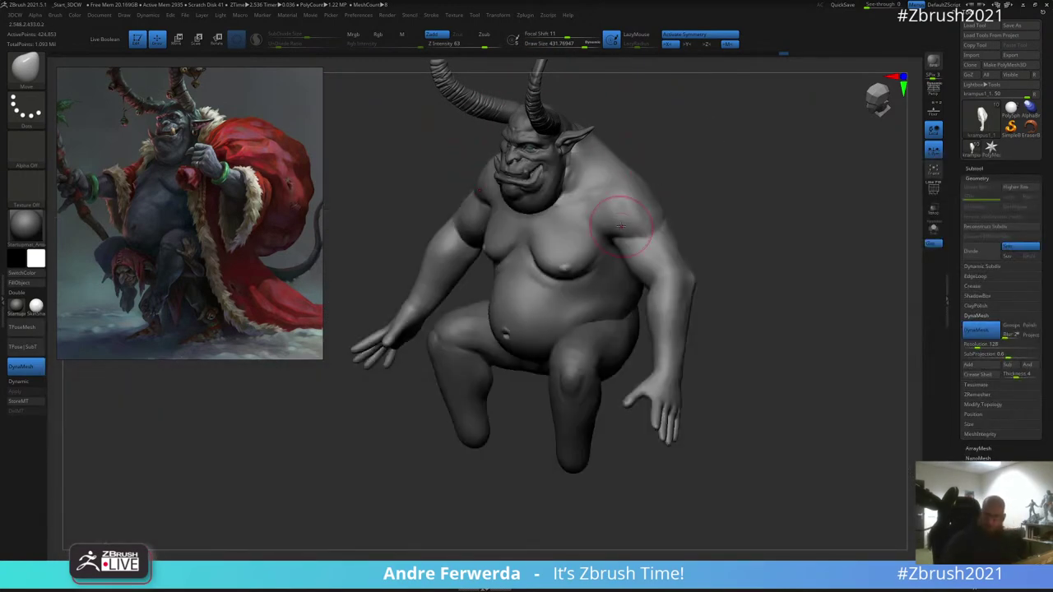
mouse_move(736, 185)
right_down()
mouse_move(741, 160)
mouse_move(724, 163)
right_up()
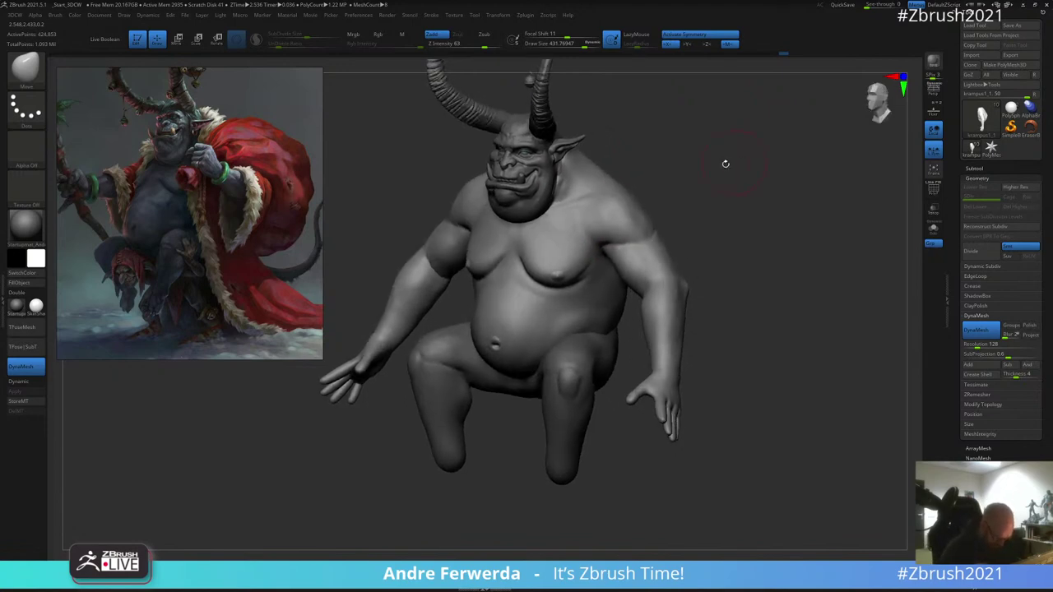
Step: Check the figure's proportions from lower three-quarter angles, raising the Move brush's draw size to about 809
key(space)
drag(569, 286, 580, 285)
ctrl+right_drag(704, 199, 705, 199)
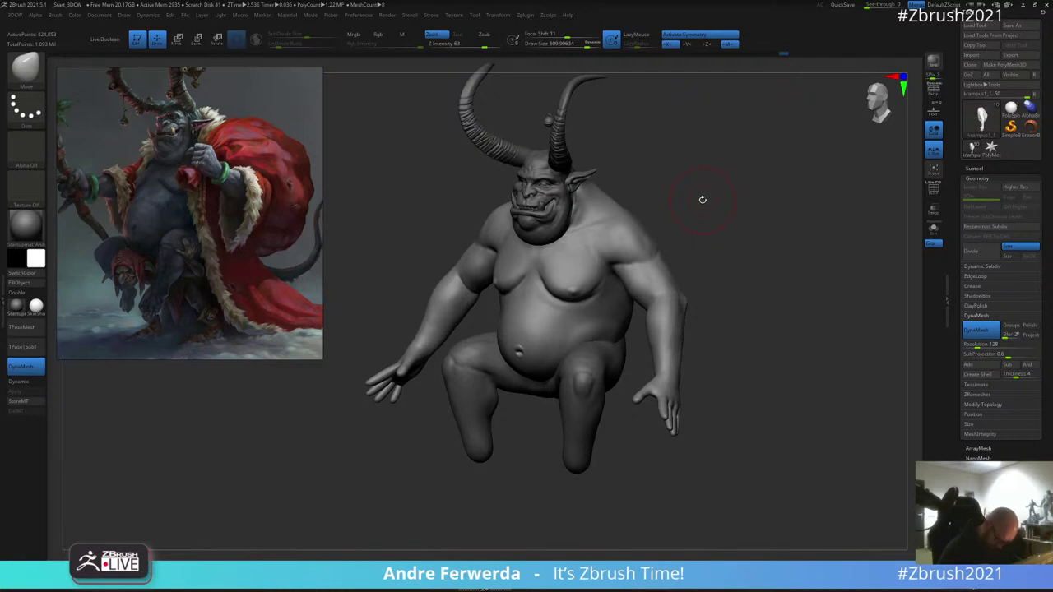
mouse_move(703, 201)
right_down()
mouse_move(759, 332)
mouse_move(740, 308)
right_up()
key(space)
drag(742, 307, 747, 307)
drag(746, 307, 757, 305)
right_drag(680, 443, 683, 439)
key(space)
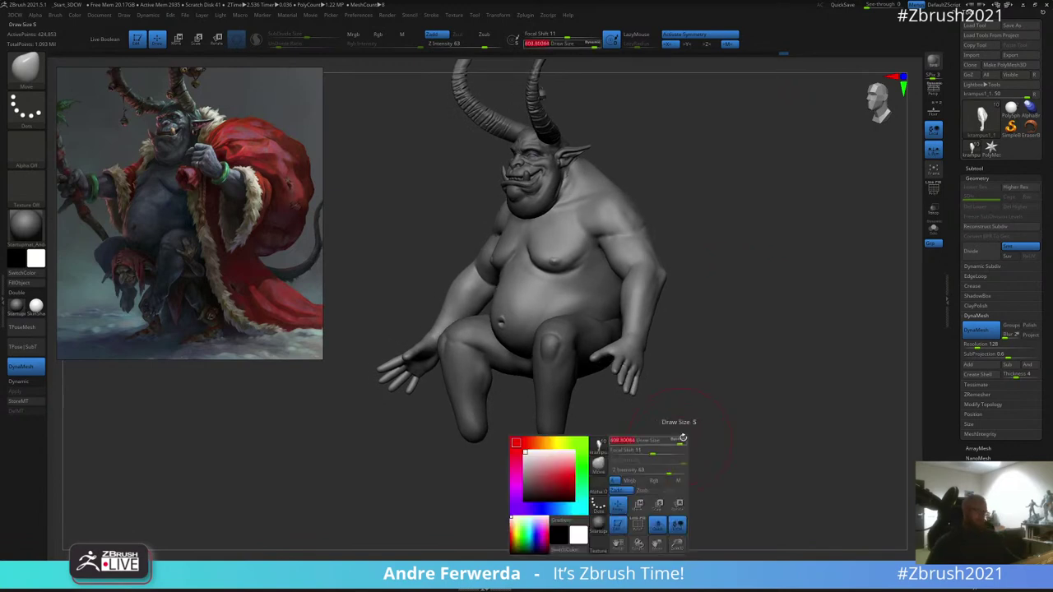
drag(682, 439, 693, 438)
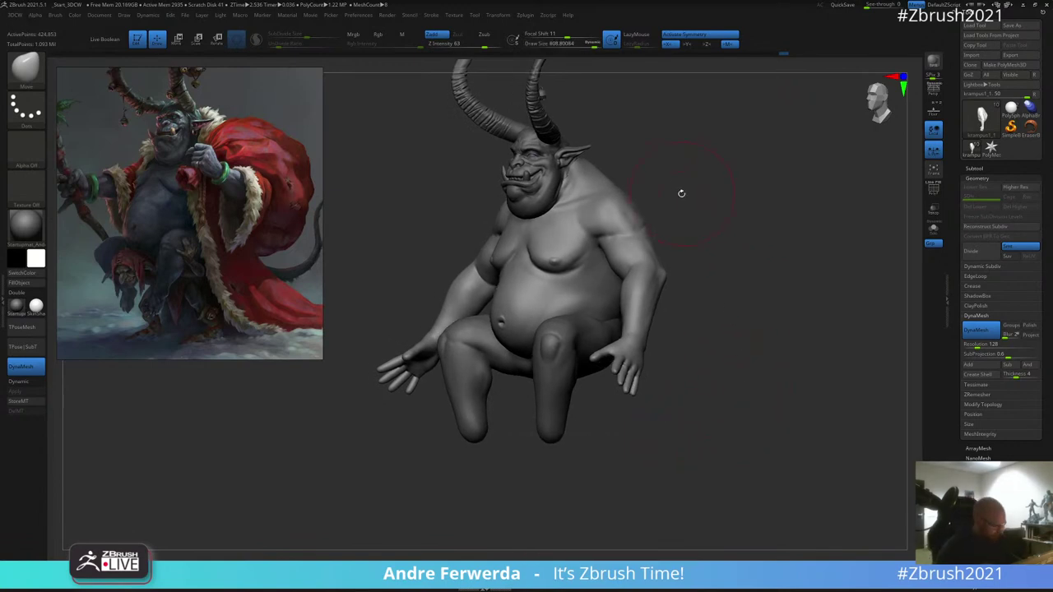
Step: Rotate the torso and arms slightly around a pivot at the base of the neck, swinging the belly forward
shift+drag(698, 198, 670, 206)
alt+drag(800, 180, 745, 184)
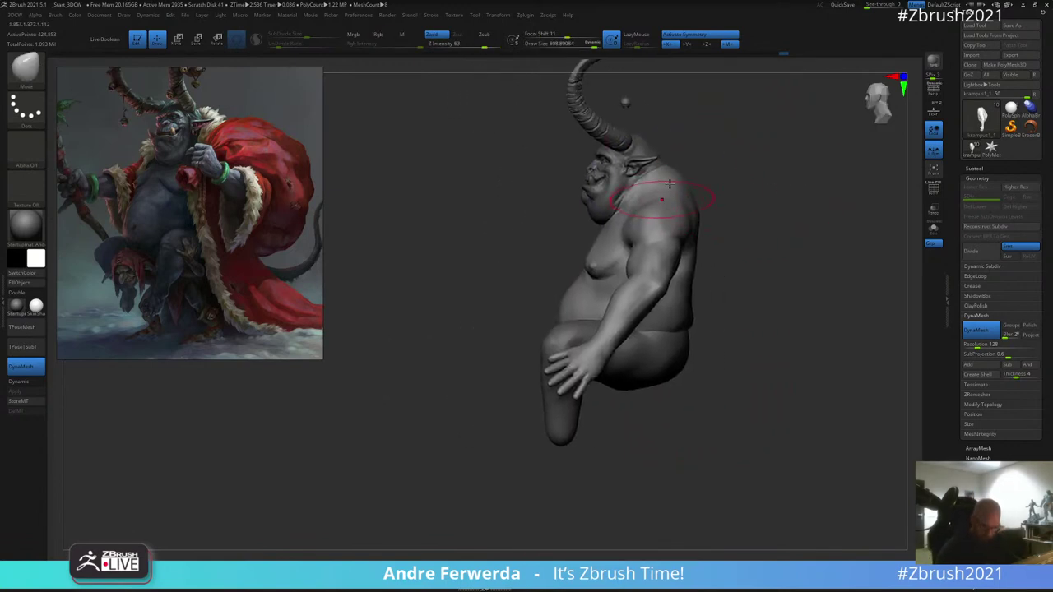
key(w)
alt+click(668, 169)
drag(697, 144, 700, 148)
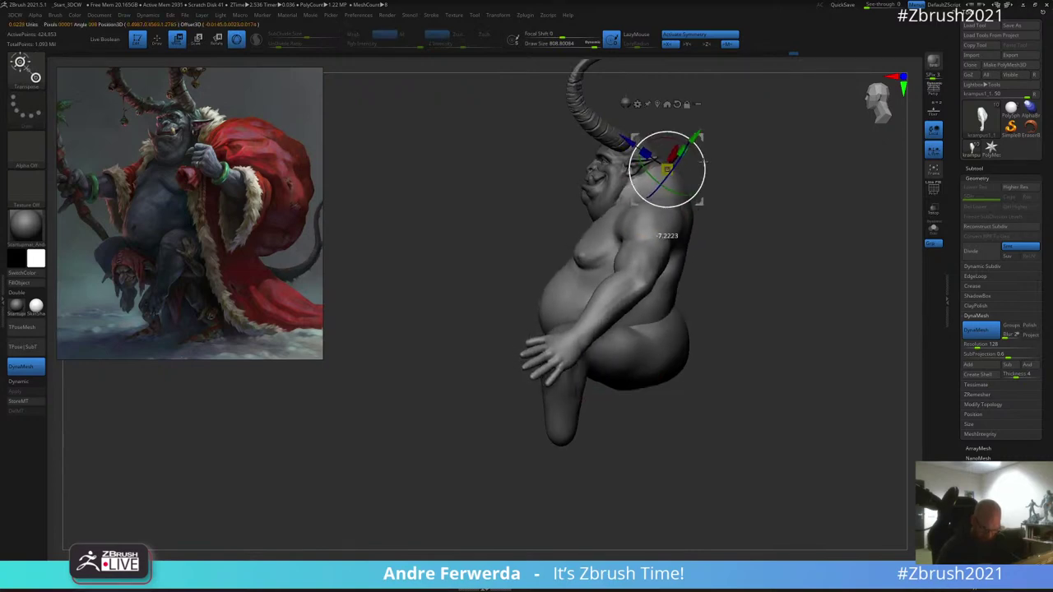
key(q)
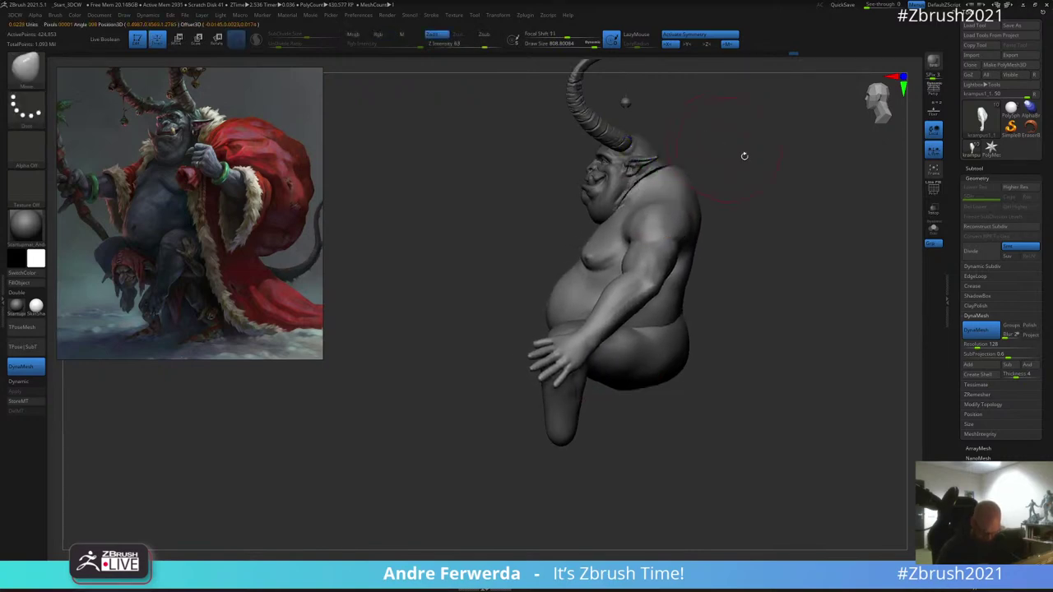
Step: Check the tilted torso against the head and legs from three-quarter and side angles
mouse_move(743, 157)
right_down()
mouse_move(783, 186)
mouse_move(769, 181)
mouse_move(771, 170)
mouse_move(788, 176)
mouse_move(774, 237)
right_up()
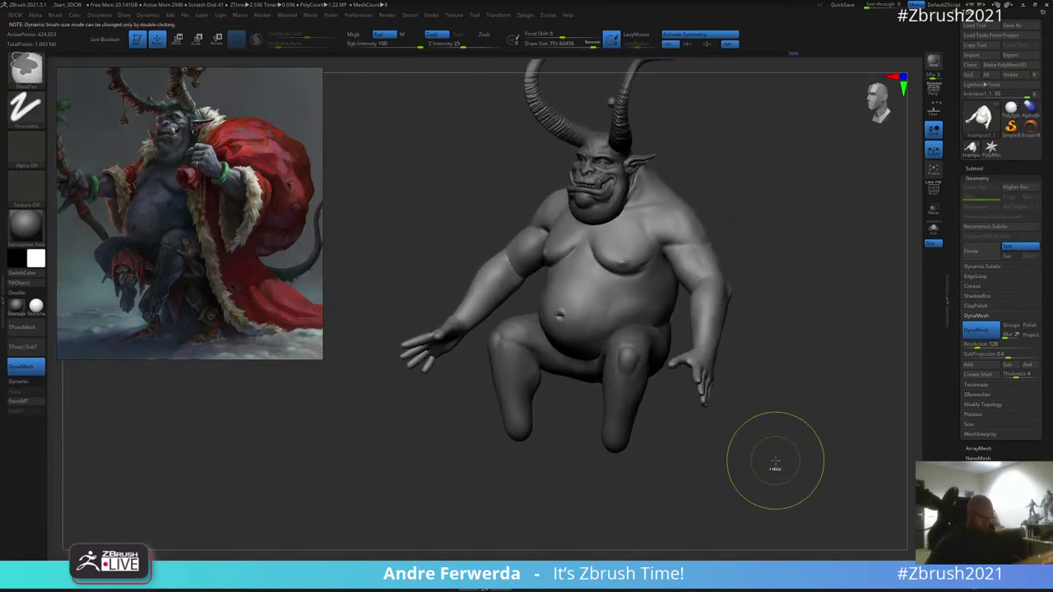
key(ctrl+z)
key(ctrl+z)
right_drag(776, 458, 775, 463)
mouse_move(773, 192)
right_down()
mouse_move(757, 160)
mouse_move(747, 189)
mouse_move(757, 170)
right_up()
key(w)
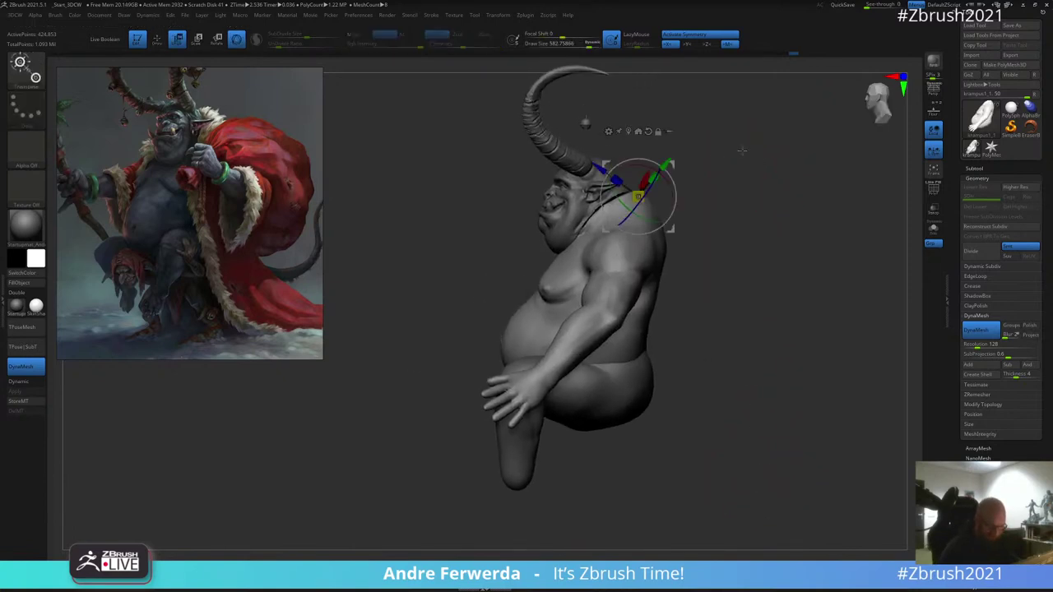
key(q)
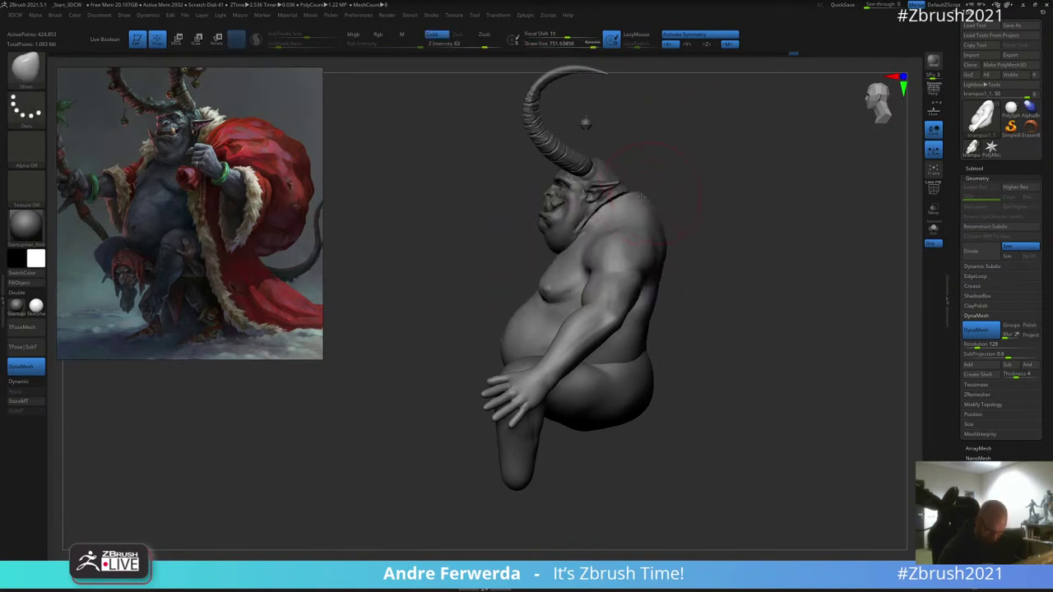
Step: Reshape the neck and upper shoulder area behind the jaw with the Move brush at a draw size of about 583
key(space)
drag(614, 205, 609, 205)
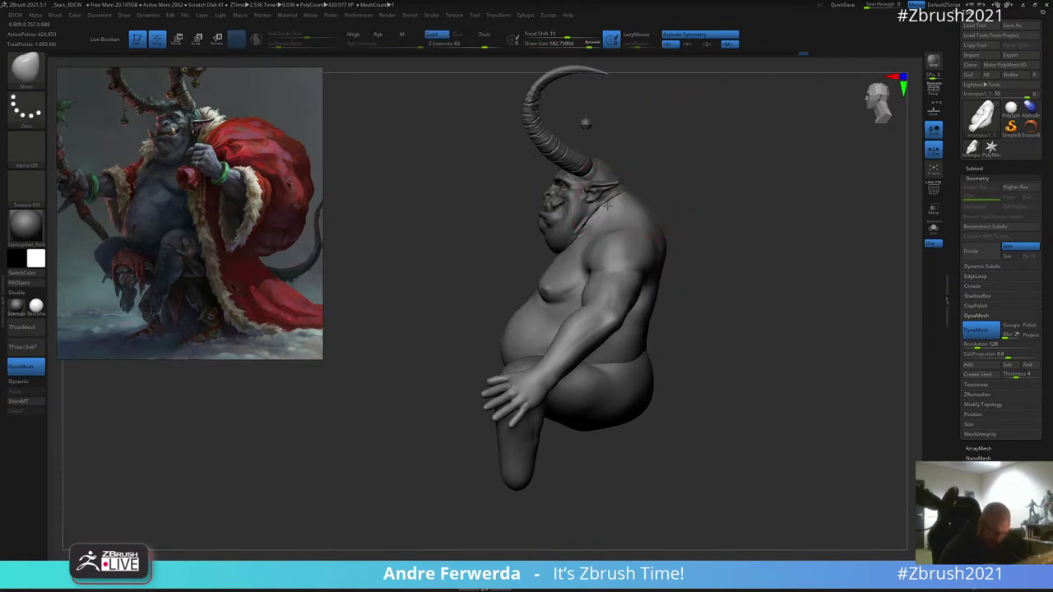
right_drag(602, 209, 689, 175)
key([)
key(space)
drag(689, 175, 705, 170)
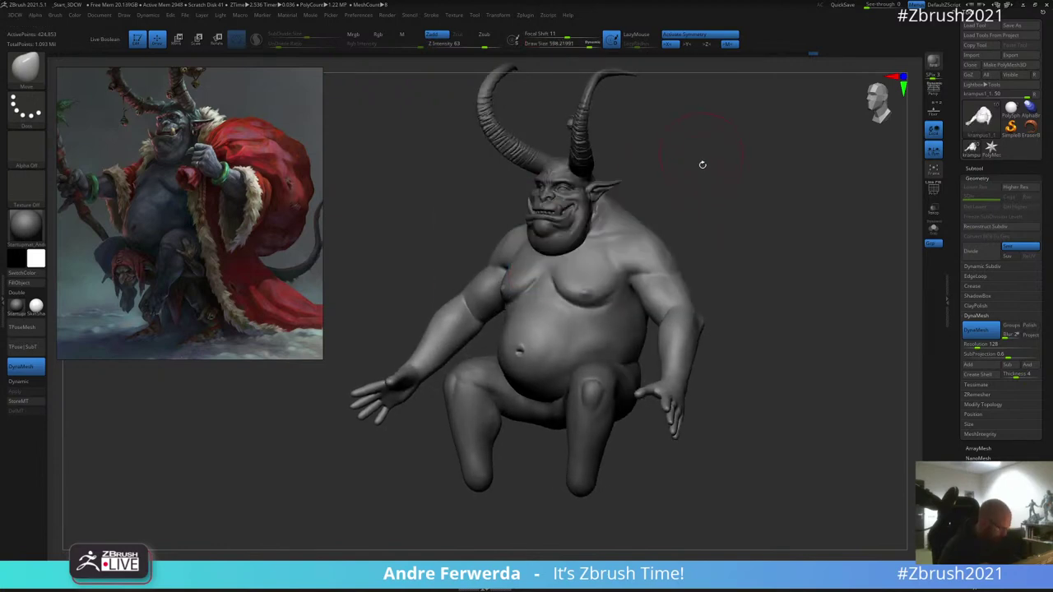
Step: Shift the broad belly and torso form with the Move brush, raising its draw size to about 1006
right_drag(706, 197, 696, 203)
key(space)
mouse_move(510, 320)
mouse_down()
mouse_move(528, 329)
mouse_move(517, 325)
mouse_up()
key(space)
key(space)
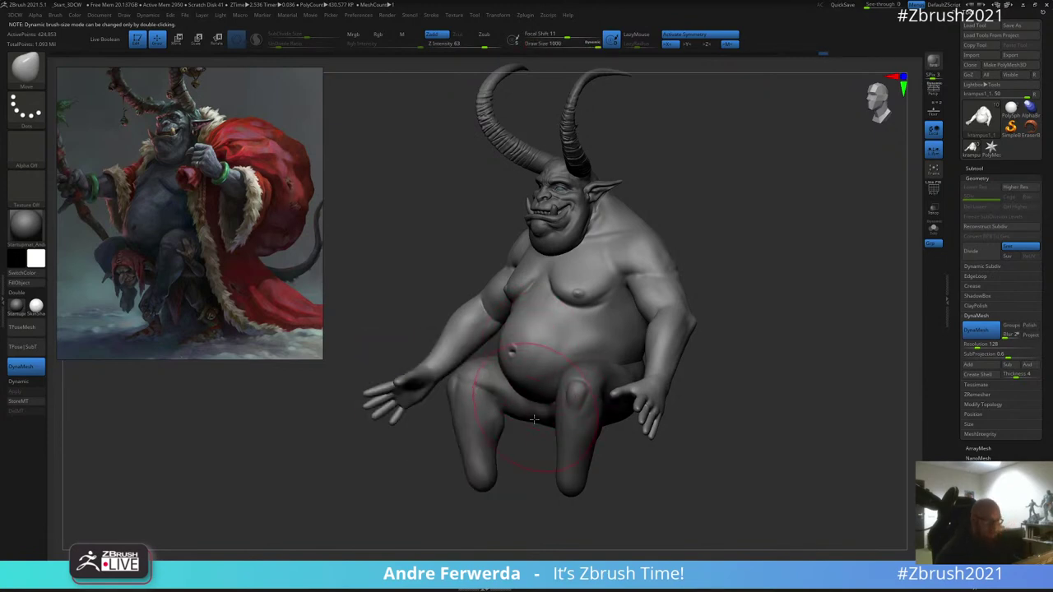
Step: Adjust the sides of the torso from the front with the Move brush at a draw size of about 733
key(space)
mouse_move(747, 235)
mouse_down()
mouse_move(756, 236)
mouse_move(740, 236)
mouse_up()
drag(736, 227, 752, 225)
drag(737, 185, 742, 184)
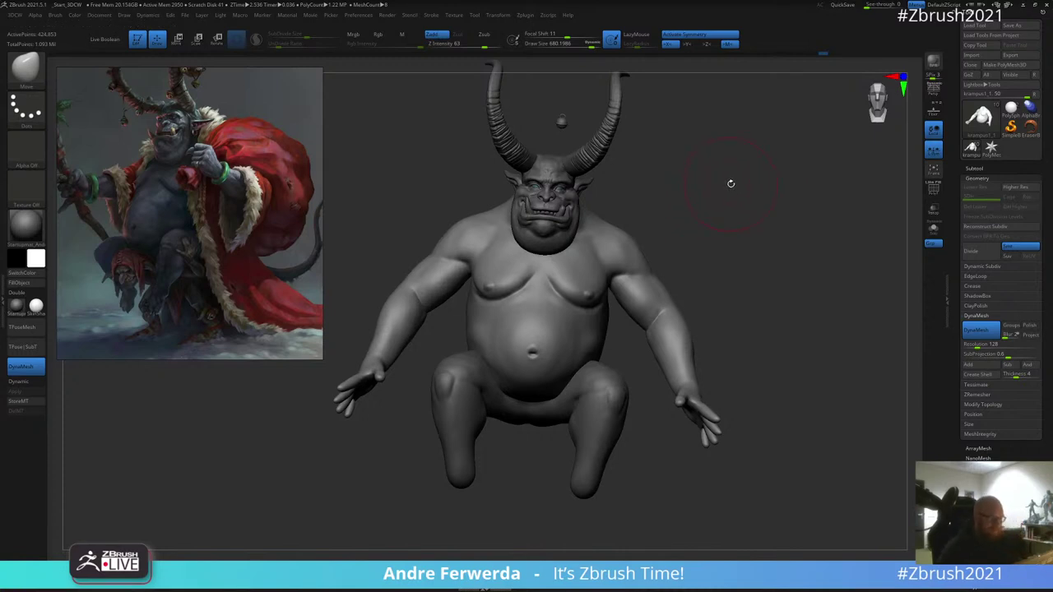
drag(681, 176, 677, 228)
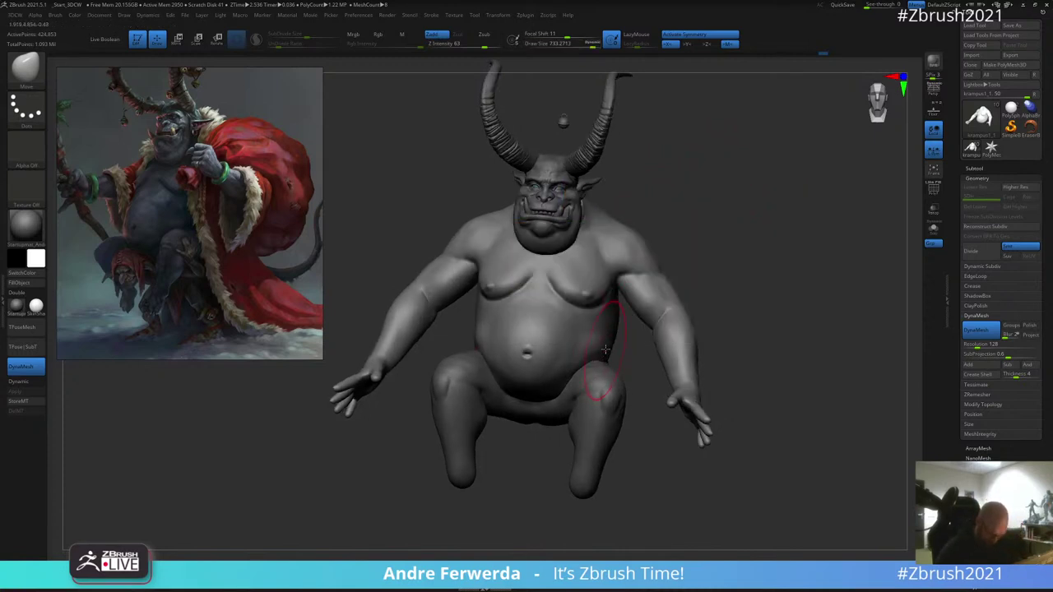
mouse_move(761, 206)
mouse_down()
mouse_move(689, 217)
mouse_move(617, 275)
mouse_up()
right_click(609, 290)
Step: Smooth the upper back and adjust the back's outline with the Move brush at a draw size of about 630
shift+drag(753, 234, 690, 263)
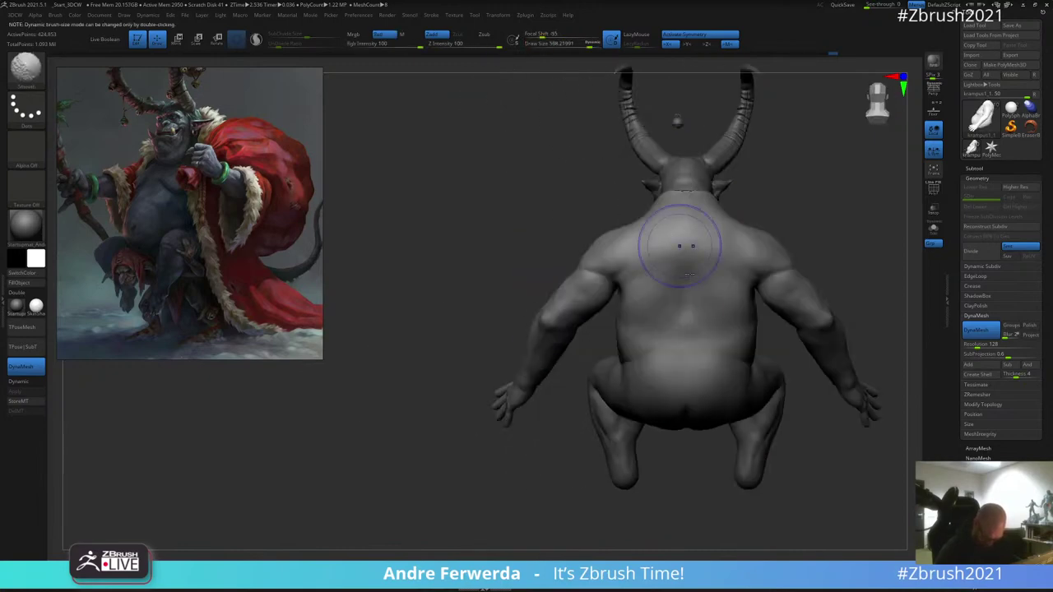
right_click(655, 402)
drag(691, 354, 756, 357)
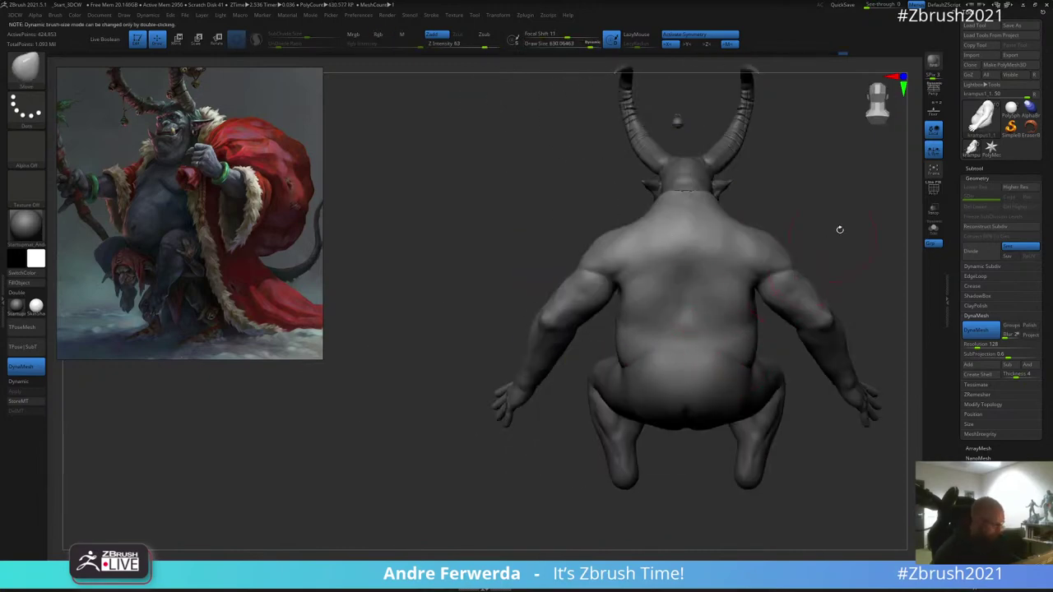
right_click(682, 267)
Step: Refine the shoulder and upper torso contours from three-quarter angles with the Move brush, setting its draw size to about 538
mouse_move(840, 230)
alt+mouse_down()
mouse_move(721, 213)
mouse_move(815, 245)
alt+mouse_up()
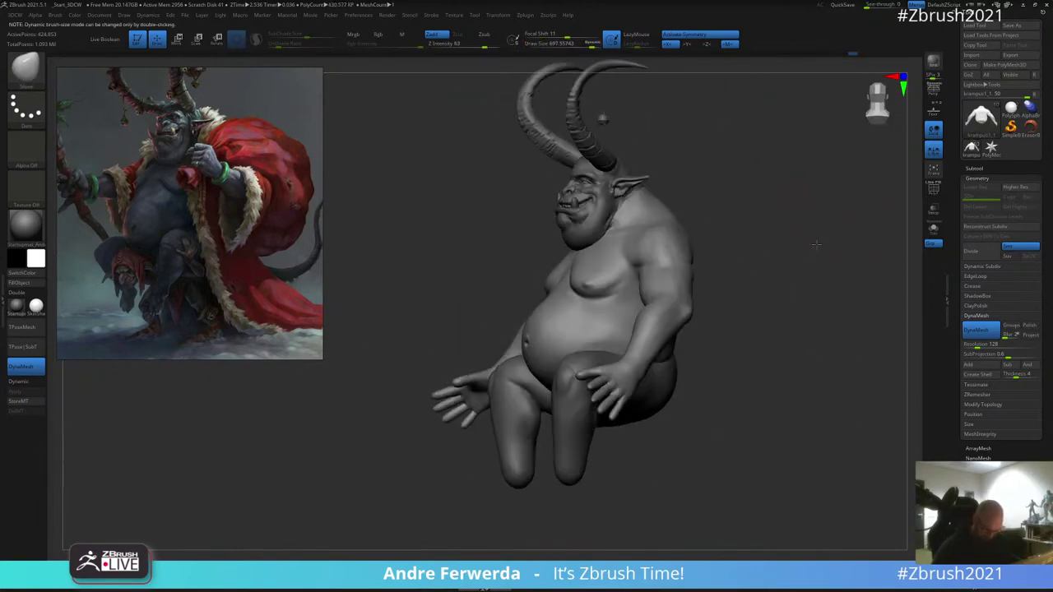
drag(757, 226, 817, 263)
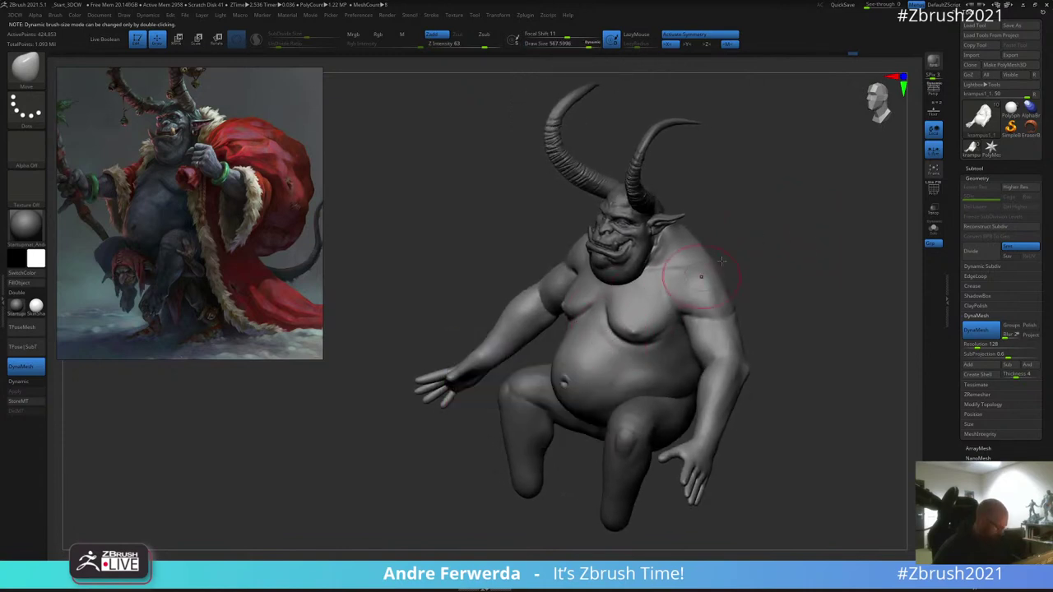
alt+drag(670, 203, 661, 186)
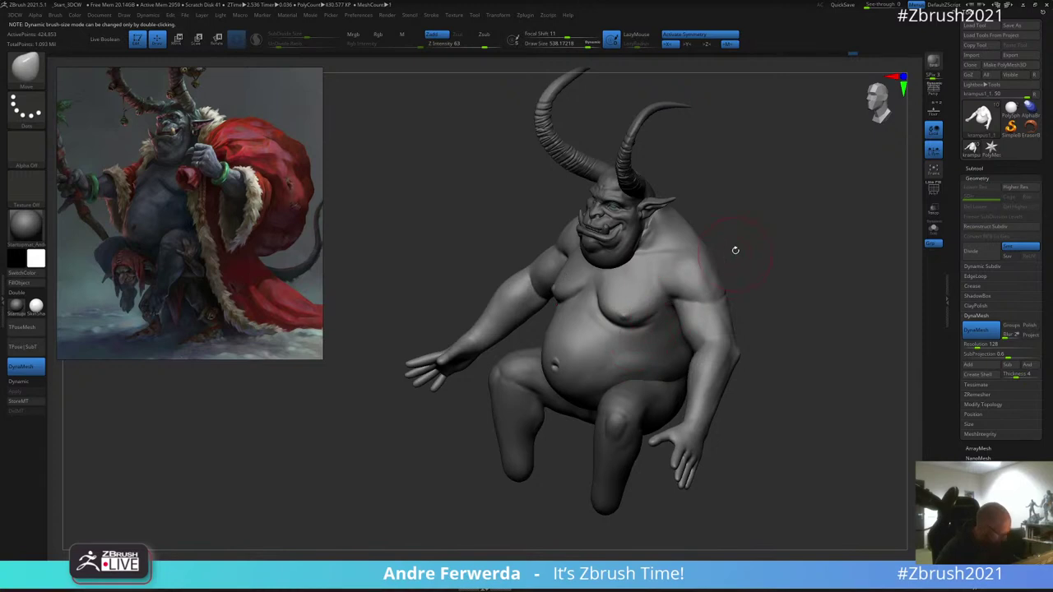
drag(736, 250, 715, 243)
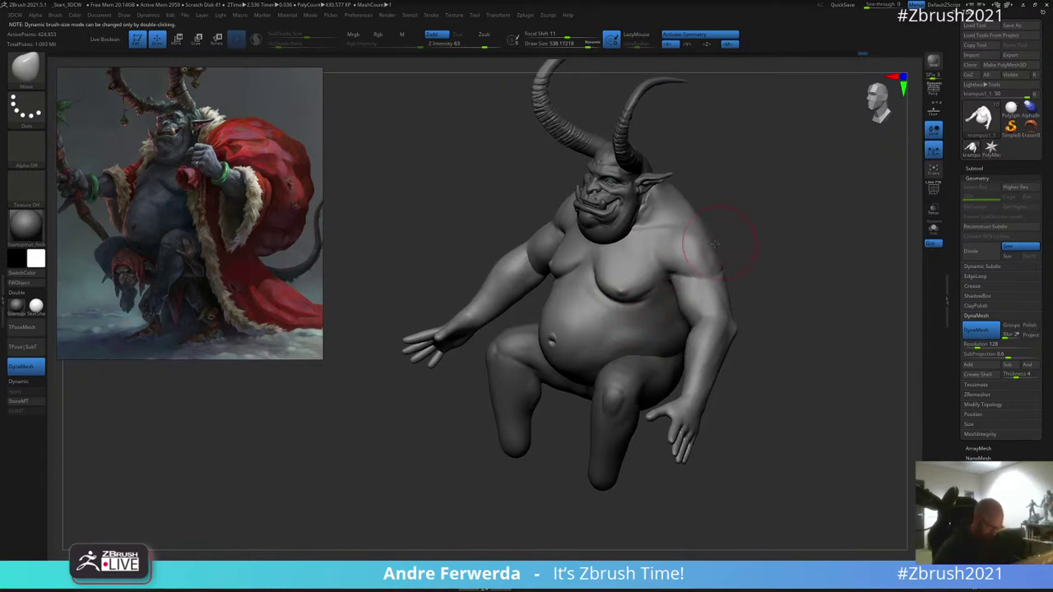
Step: Select the legs subtool and shift it slightly along the vertical axis from the front view
alt+click(566, 381)
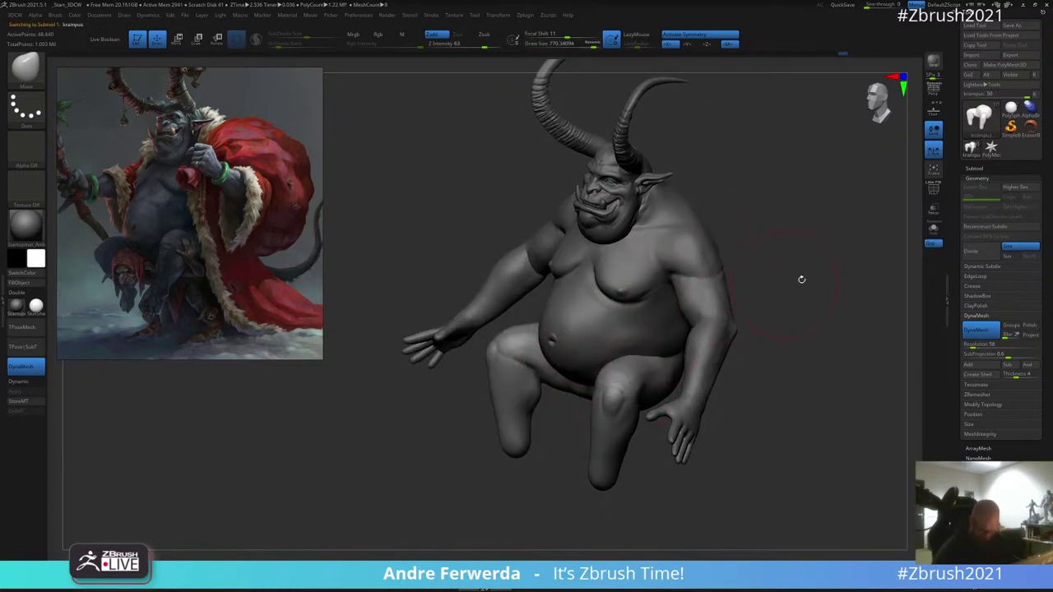
shift+drag(801, 280, 773, 229)
key(w)
drag(578, 355, 578, 347)
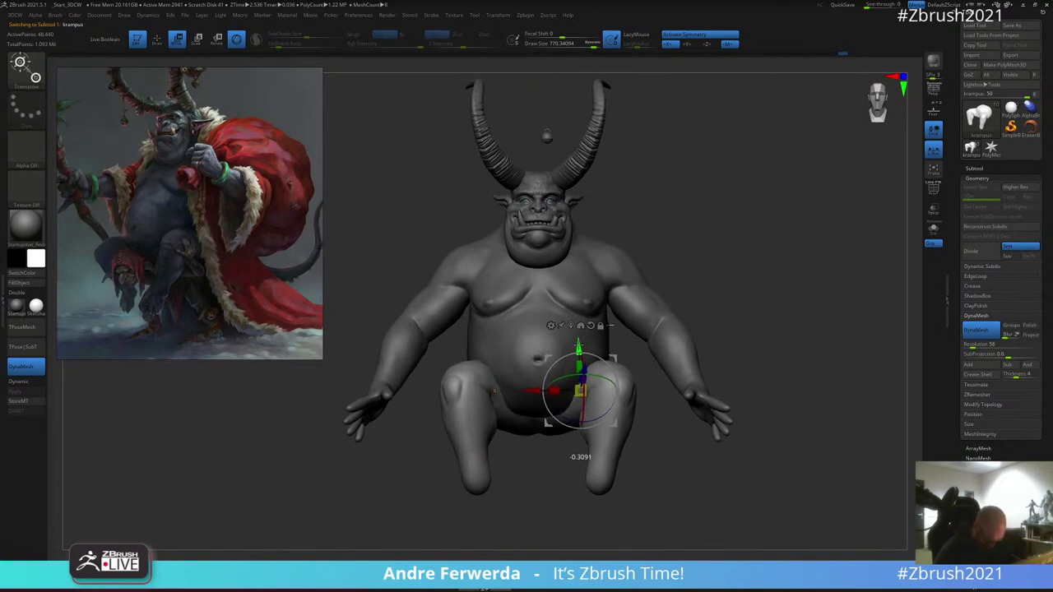
key(q)
Step: Return to the torso subtool and pull the lower belly down over the thighs with the Move brush
drag(710, 234, 604, 275)
alt+click(542, 353)
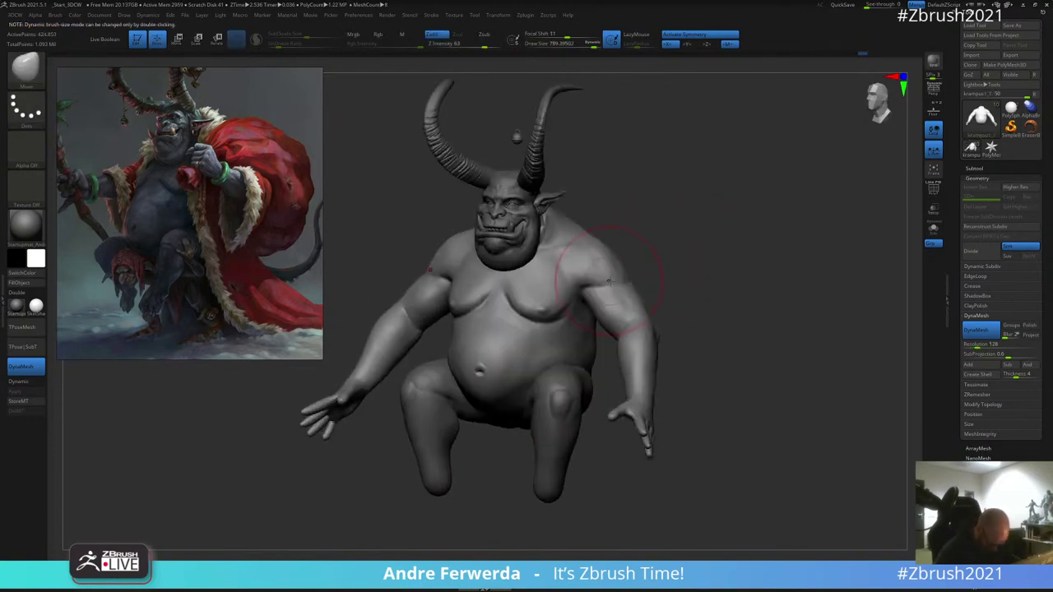
drag(518, 403, 508, 410)
drag(683, 256, 649, 252)
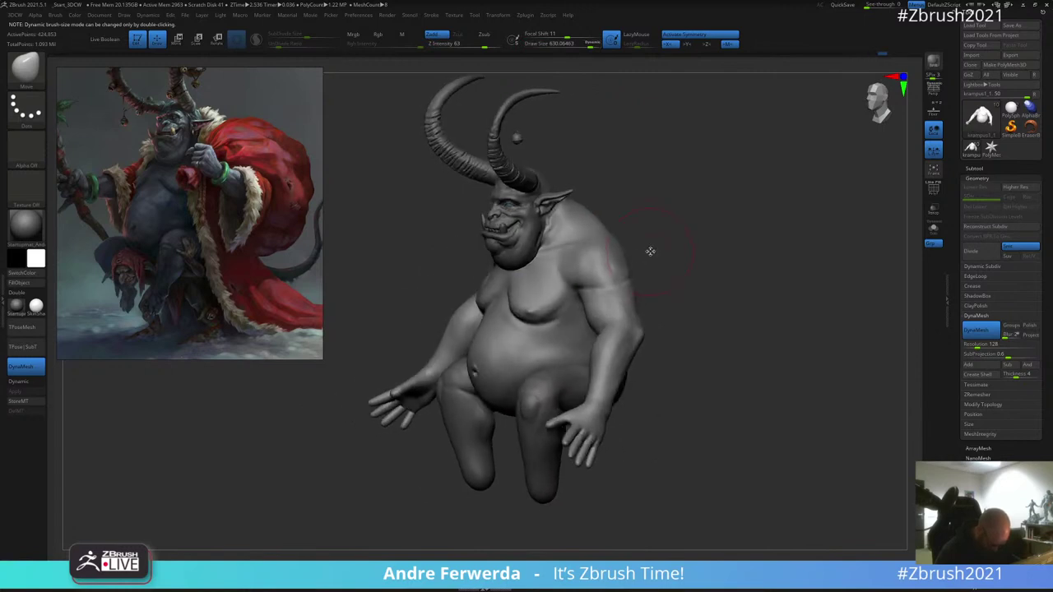
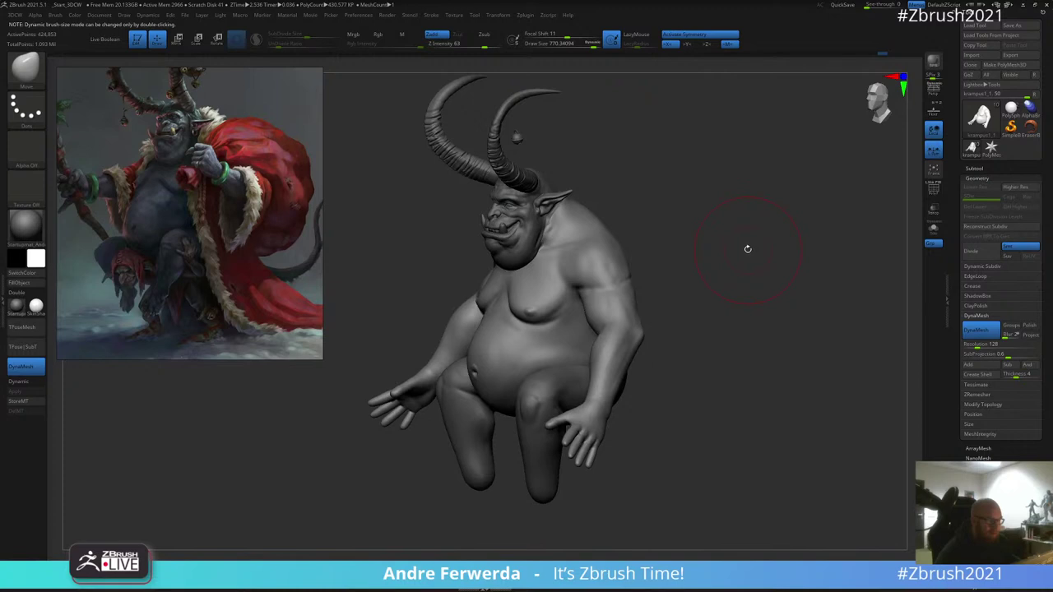
Step: Select the legs subtool from the back view and inspect the buttocks and thighs from behind and below
shift+drag(756, 247, 732, 235)
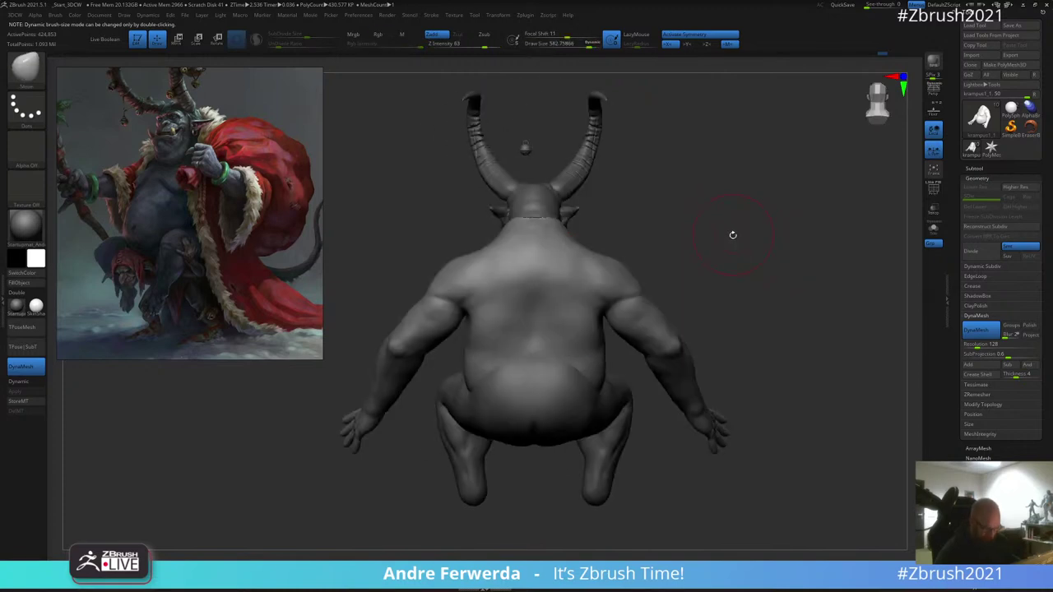
alt+click(601, 401)
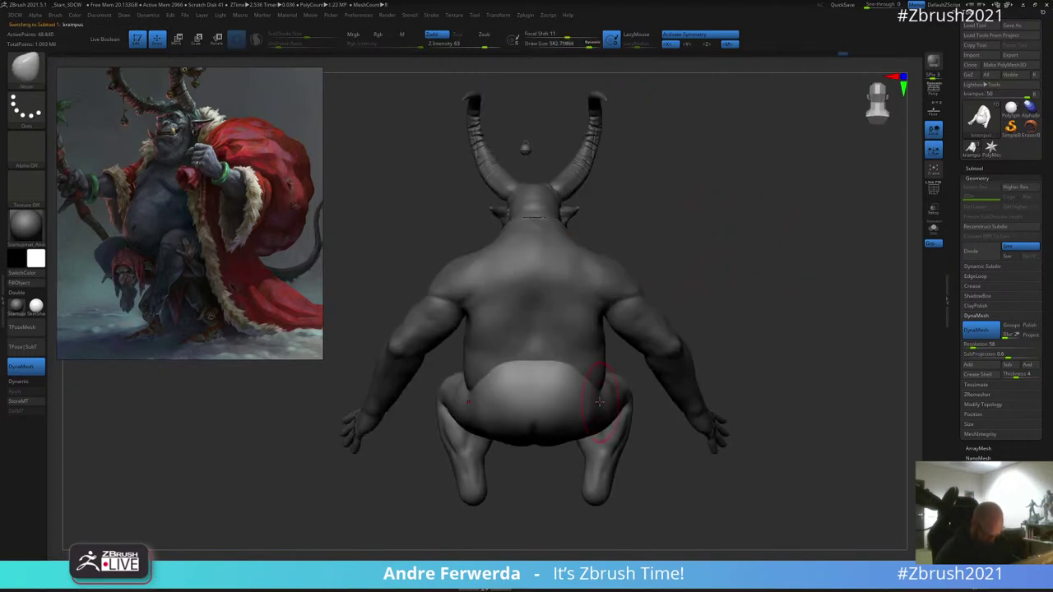
drag(705, 284, 722, 209)
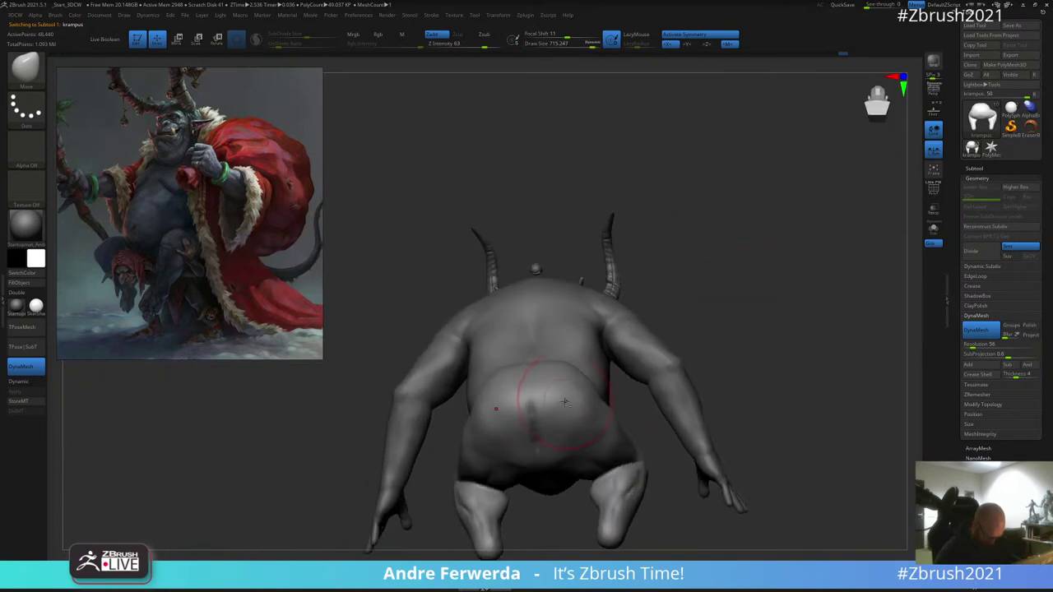
right_drag(704, 240, 761, 243)
drag(762, 243, 745, 294)
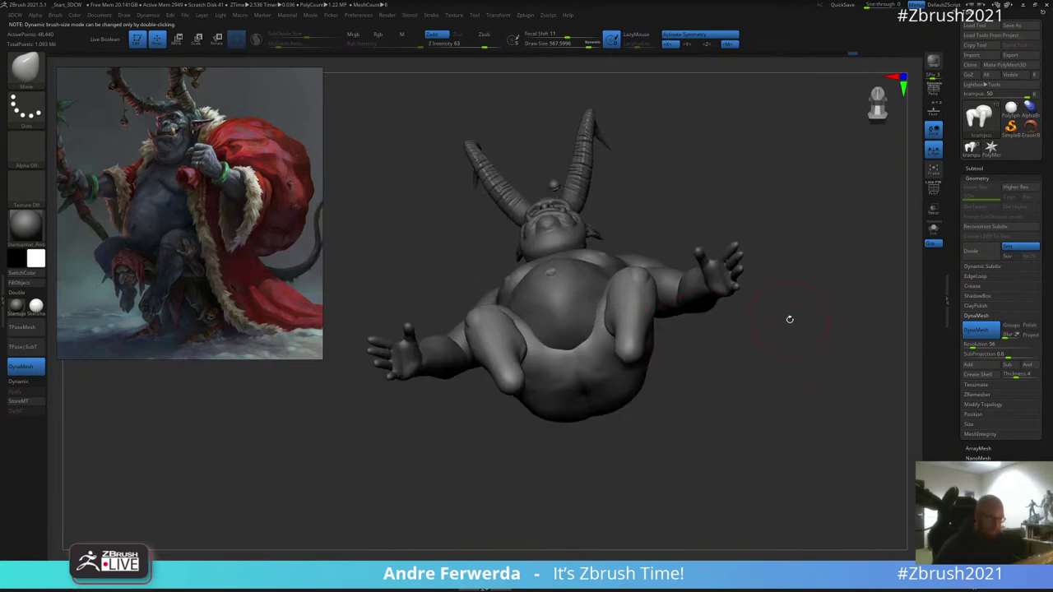
drag(797, 331, 756, 403)
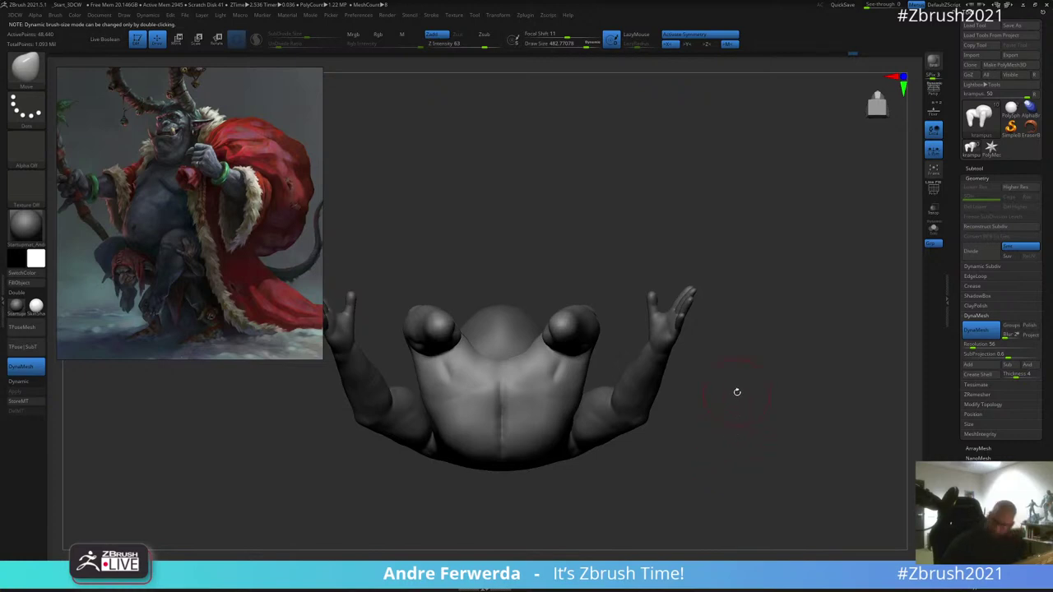
Step: Enlarge the reference painting around the Krampus's lower legs and feet and examine their shape
scroll(164, 275, up, 5)
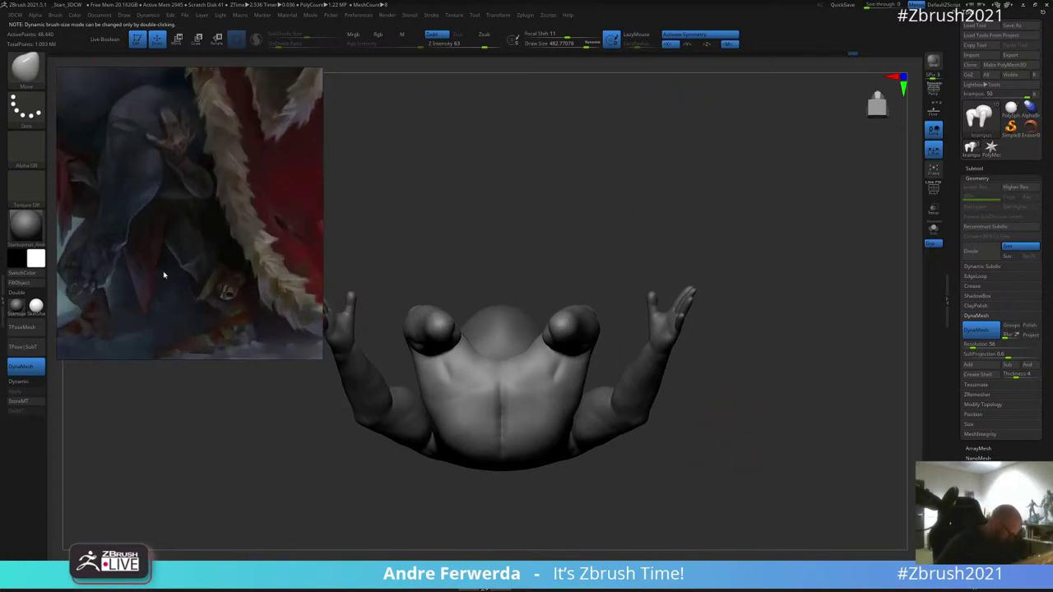
drag(101, 277, 140, 274)
middle_drag(140, 275, 192, 258)
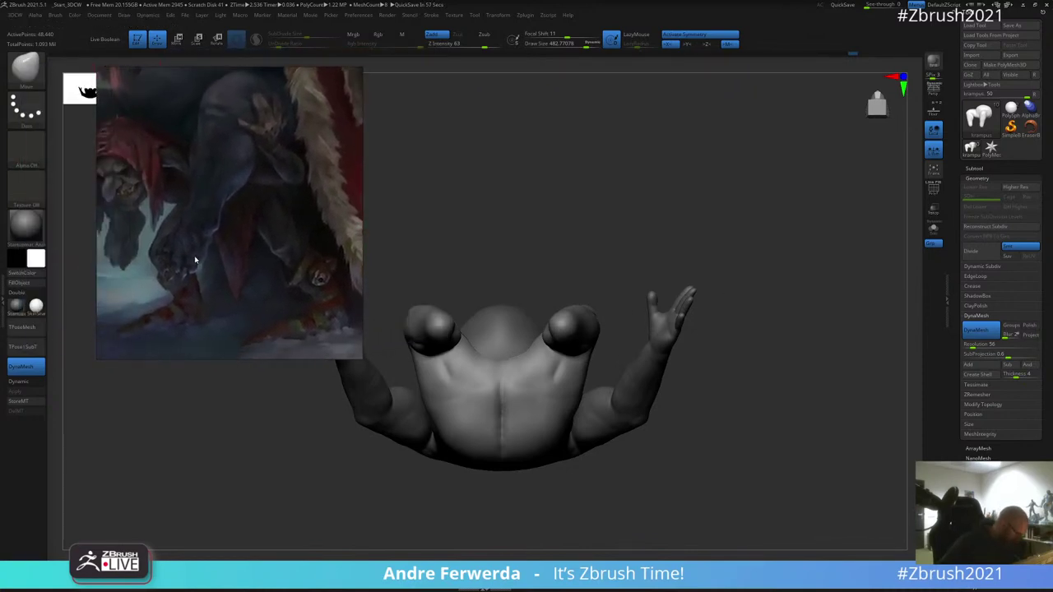
scroll(191, 257, up, 2)
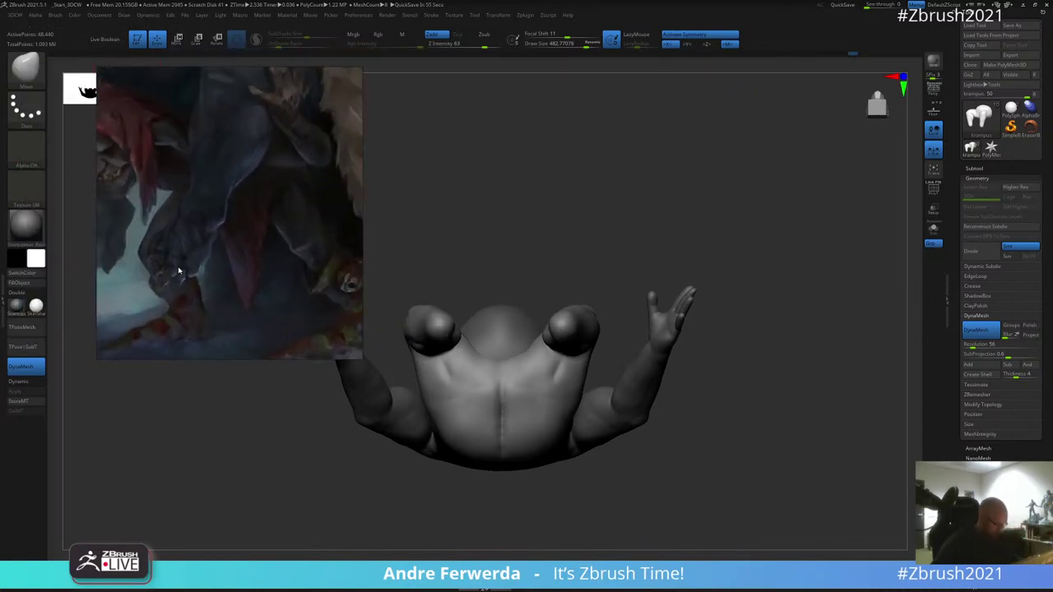
Step: Insert a QuadSphere at each leg end with the IMM brush and symmetry, moving the reference image clear of the model
drag(756, 262, 752, 265)
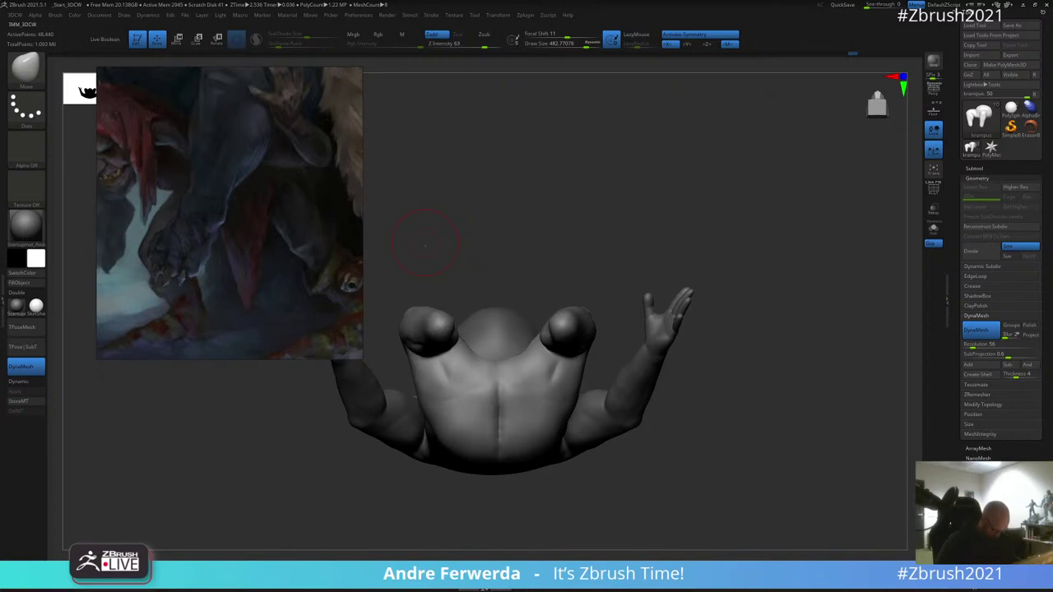
key(1)
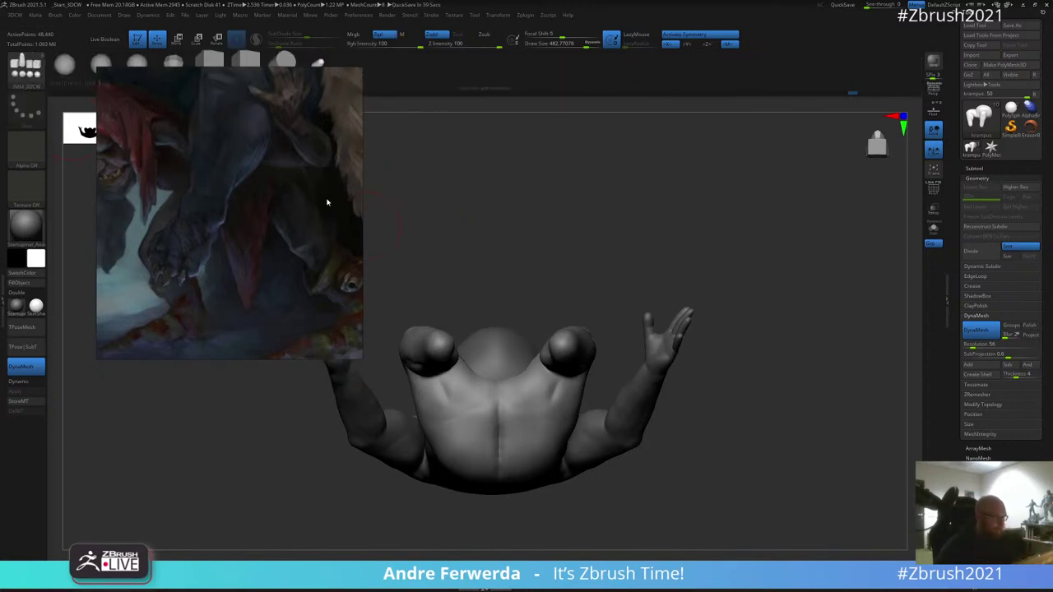
drag(326, 202, 283, 237)
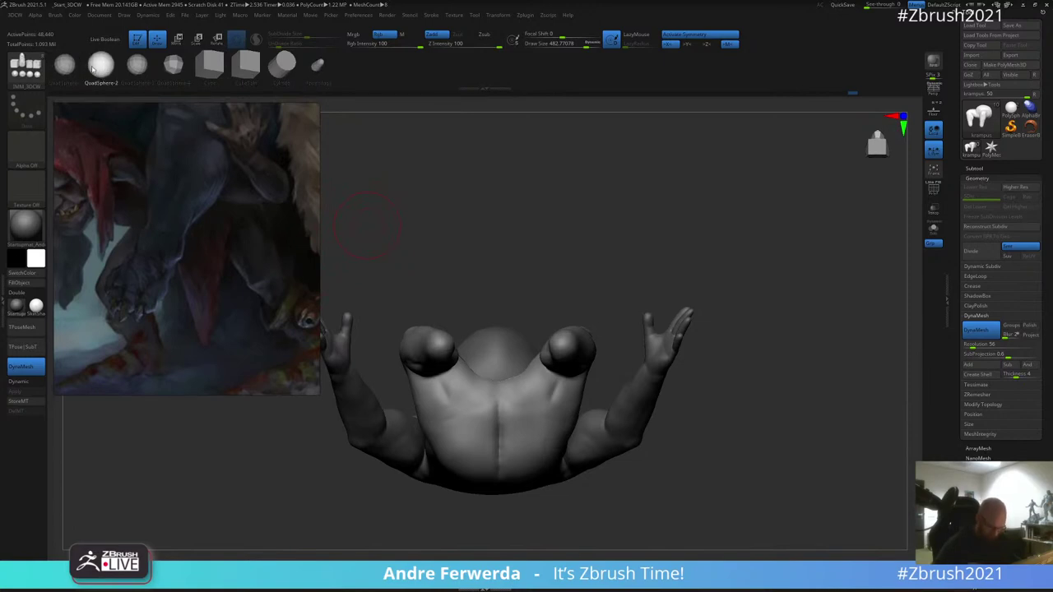
drag(563, 341, 545, 330)
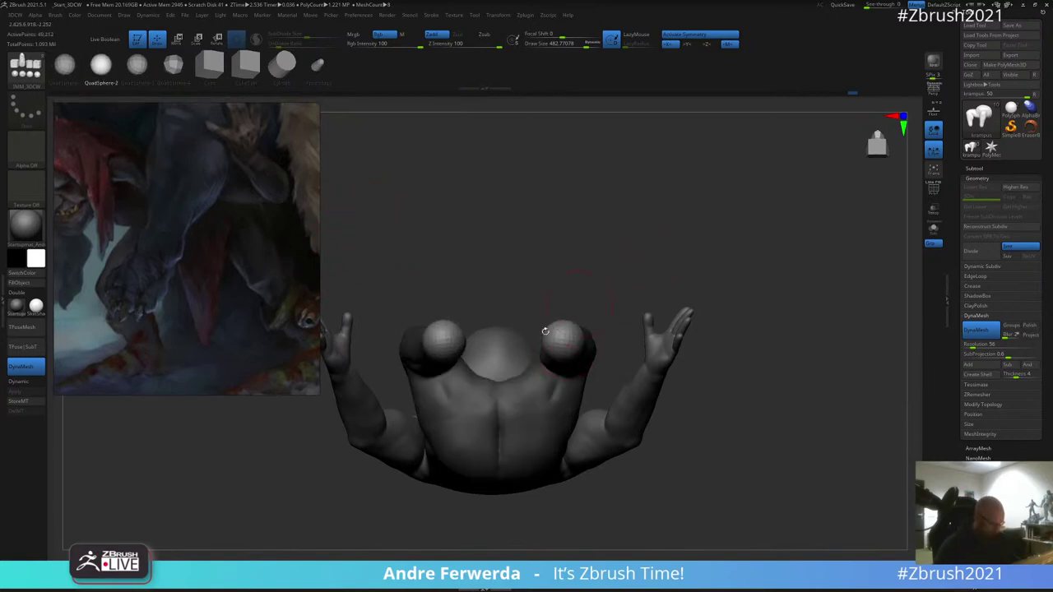
Step: Stretch the inserted spheres forward into elongated foot shapes with the Move brush
key(b)
key(m)
key(v)
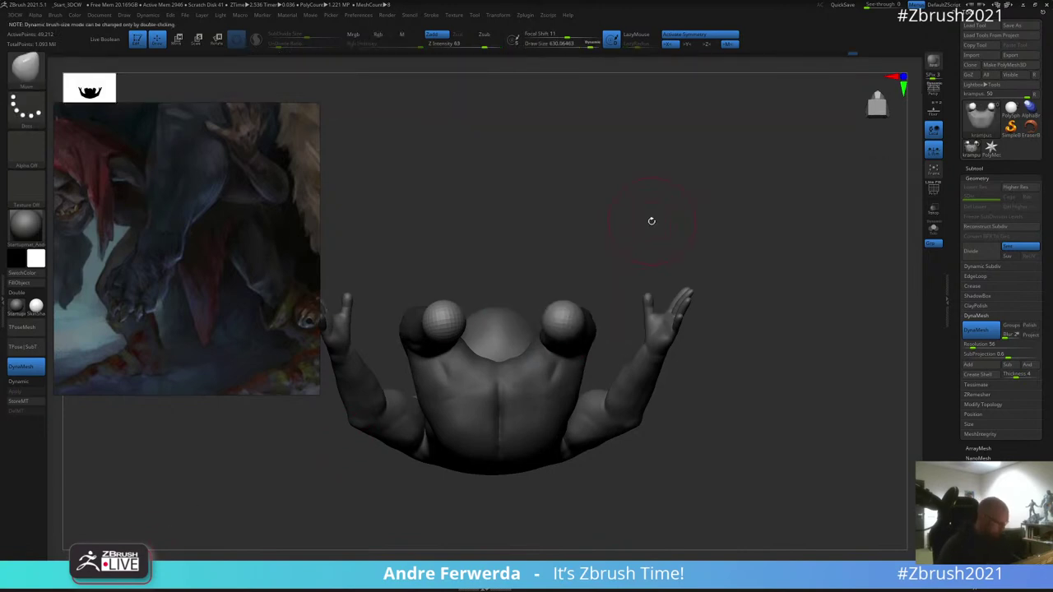
drag(568, 310, 567, 285)
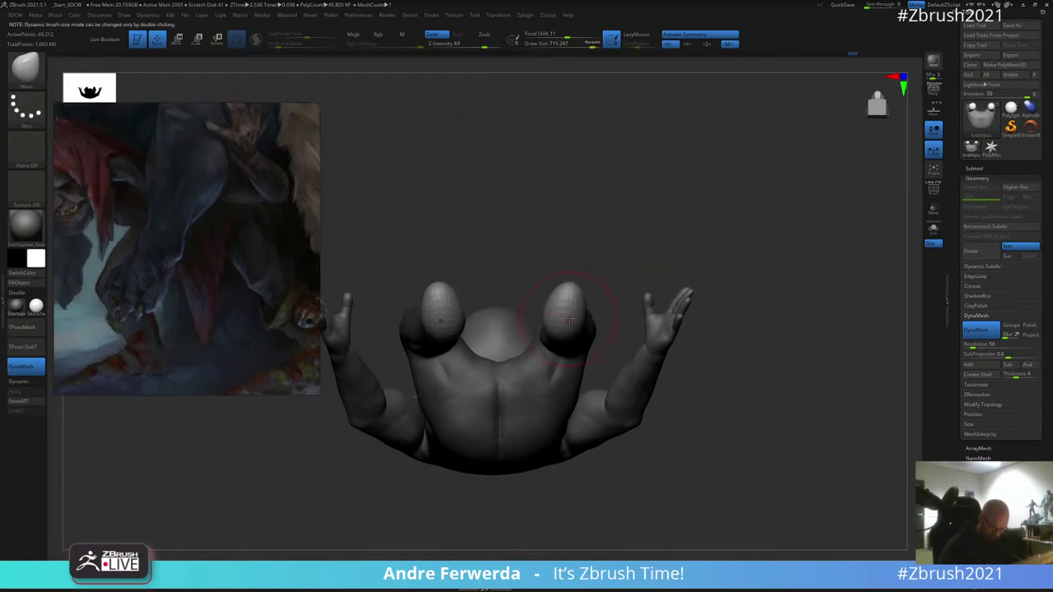
drag(633, 231, 546, 326)
Step: Reposition the foot forms beneath the lower legs with the transform gizmo
key(w)
mouse_move(617, 306)
mouse_down()
mouse_move(616, 291)
mouse_move(648, 296)
mouse_move(592, 269)
mouse_move(639, 312)
mouse_move(693, 322)
mouse_move(679, 357)
mouse_move(655, 291)
mouse_up()
key(q)
key(s)
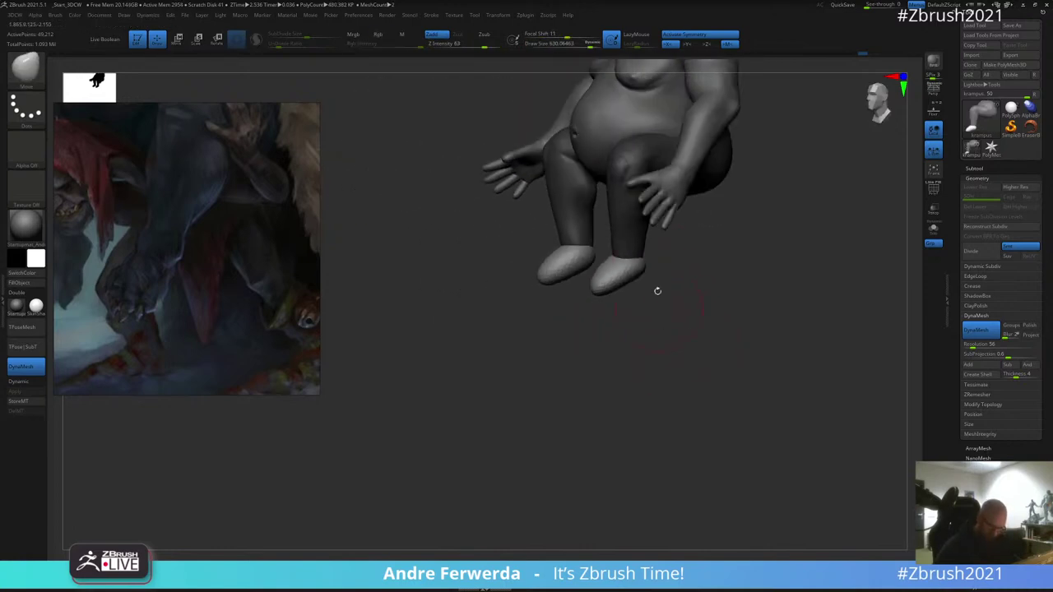
key(w)
shift+drag(728, 212, 713, 222)
drag(625, 281, 625, 290)
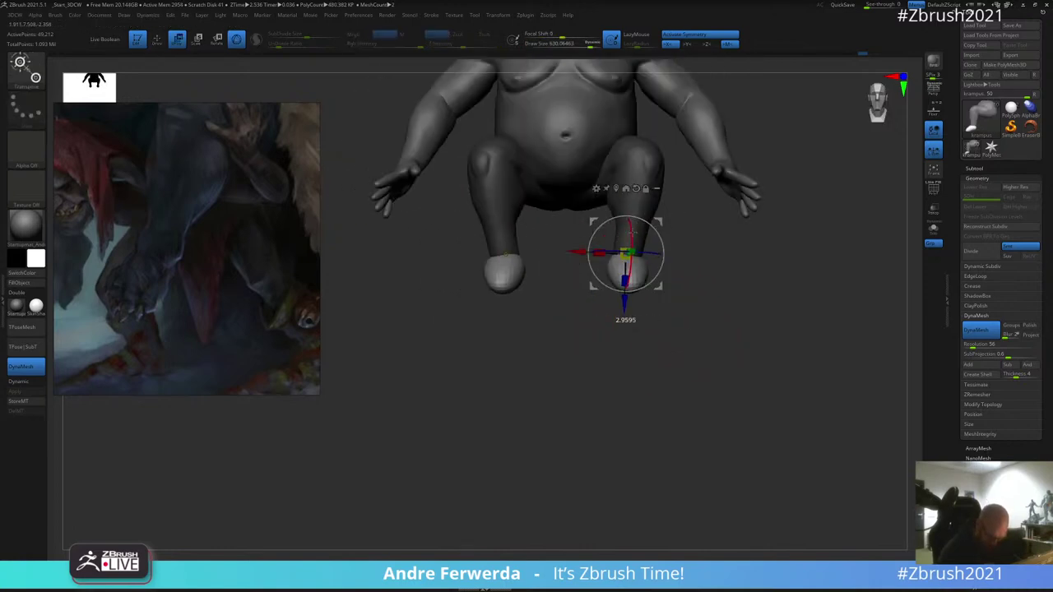
Step: Adjust the heels and soles of the foot forms from behind with the Move brush
key(q)
mouse_move(671, 243)
mouse_down()
mouse_move(683, 242)
mouse_move(609, 255)
mouse_move(688, 247)
mouse_move(699, 225)
mouse_move(624, 249)
mouse_move(634, 258)
mouse_up()
drag(572, 267, 576, 267)
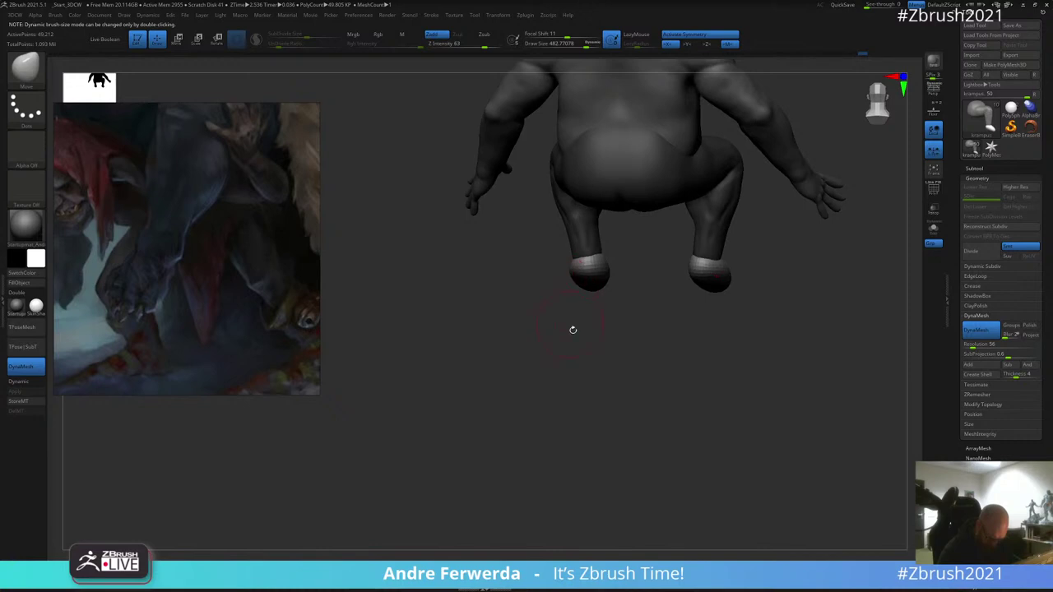
drag(573, 329, 570, 292)
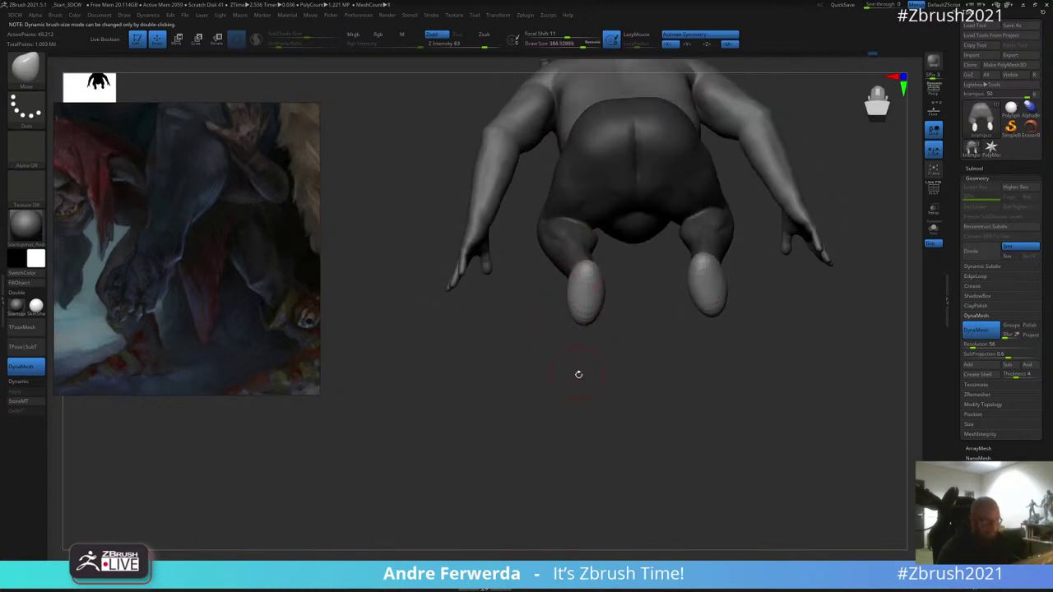
Step: Clear the mask, re-DynaMesh the legs to fuse the feet, and smooth the ankle joins
drag(579, 371, 696, 383)
key(ctrl)
mouse_move(756, 346)
mouse_down()
mouse_move(764, 326)
mouse_move(778, 373)
mouse_up()
key(ctrl)
key(shift)
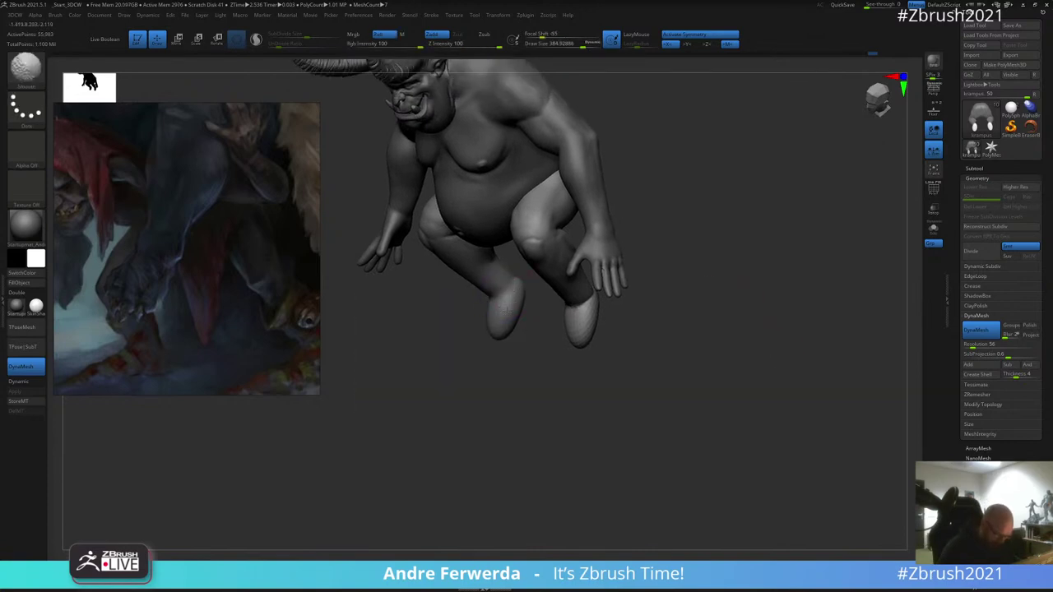
Step: Shape the fused feet's front, side and heel contours with the Move brush at varying sizes
drag(515, 378, 486, 291)
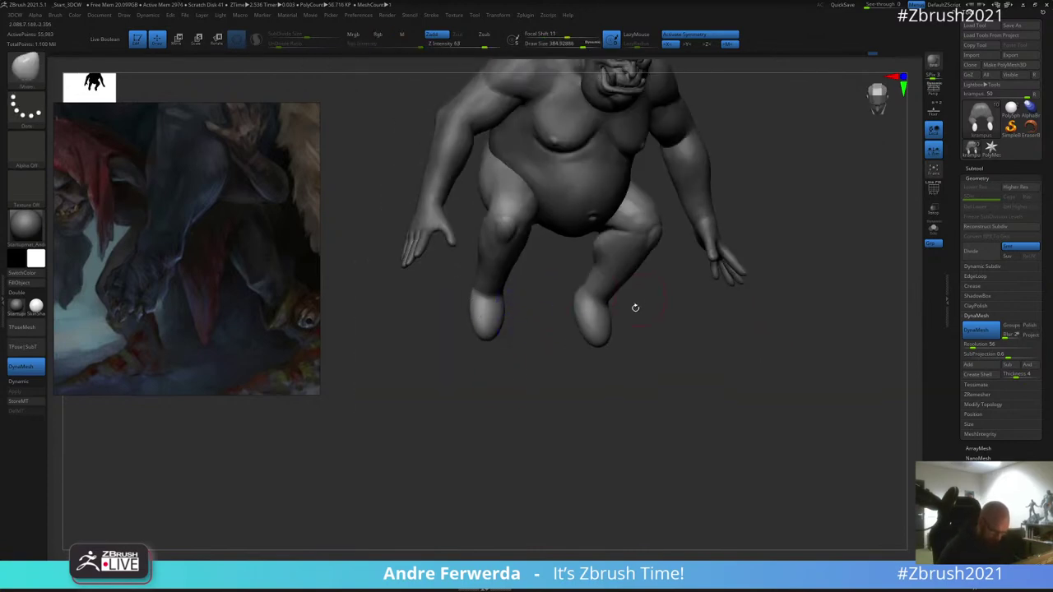
drag(601, 393, 602, 298)
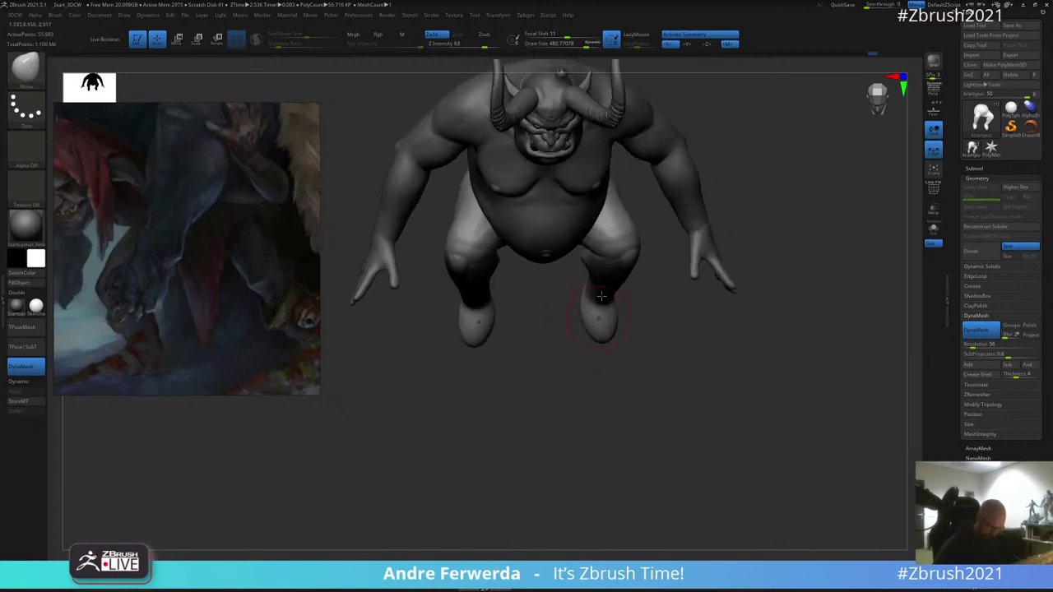
drag(626, 345, 632, 292)
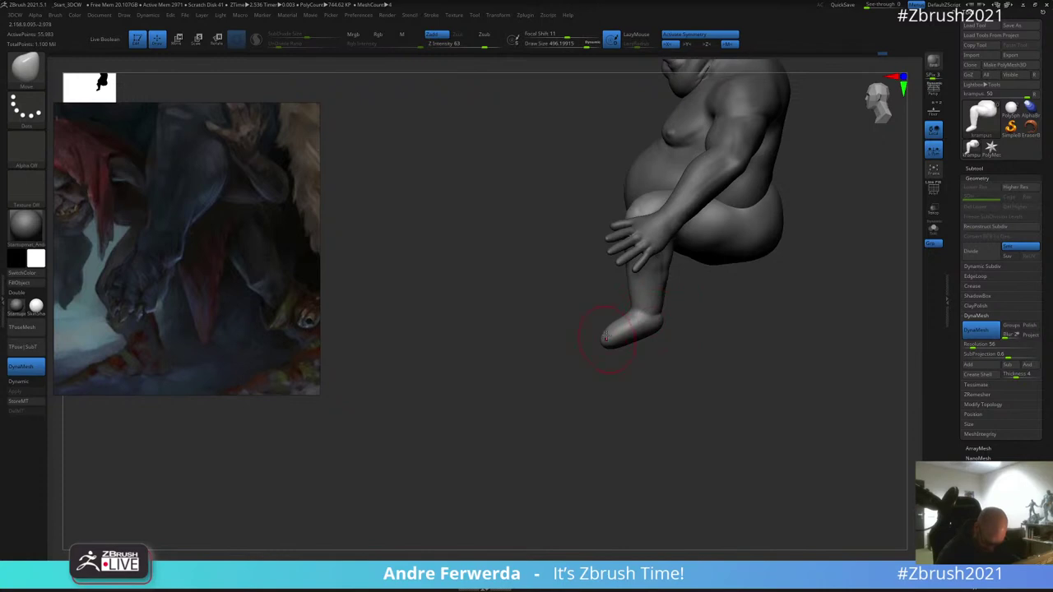
mouse_move(606, 337)
mouse_down()
mouse_move(639, 337)
mouse_move(580, 393)
mouse_up()
key(space)
click(653, 340)
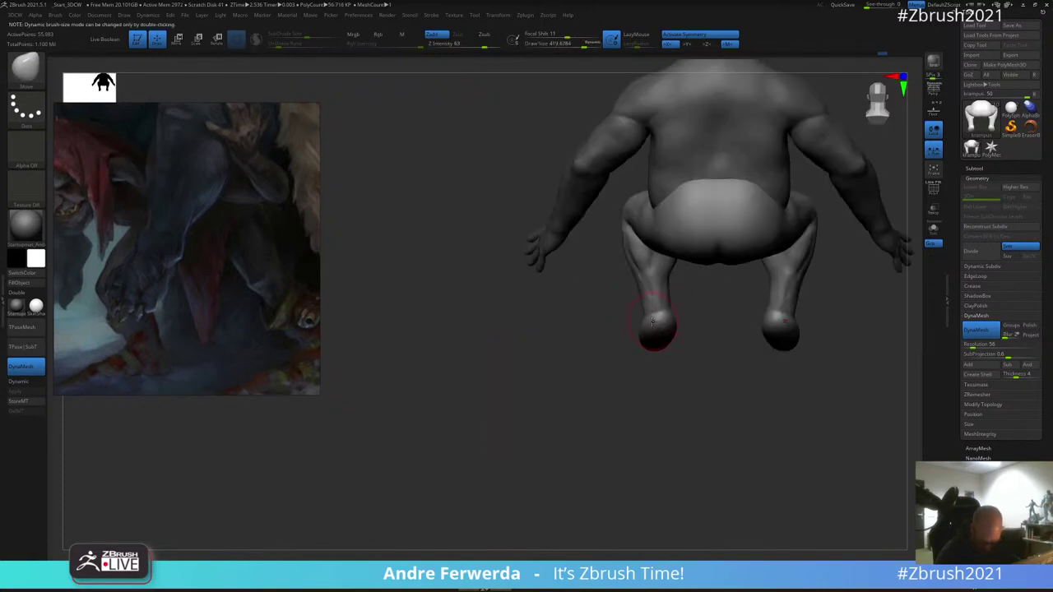
Step: Refine the sole outline of both feet from underneath with a smaller Move brush
right_drag(579, 371, 584, 317)
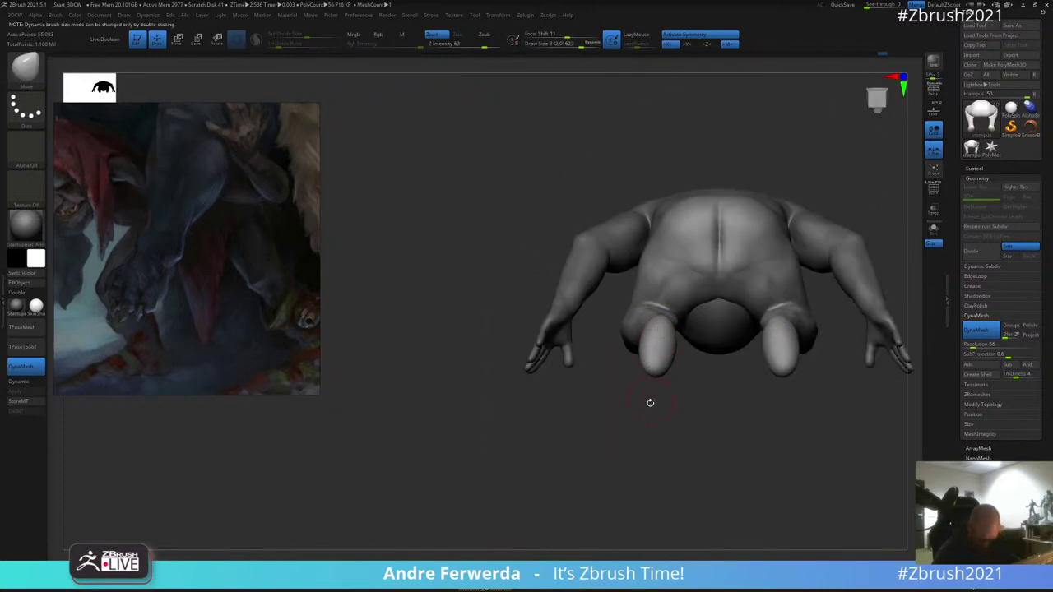
mouse_move(650, 402)
right_down()
mouse_move(611, 400)
mouse_move(647, 367)
right_up()
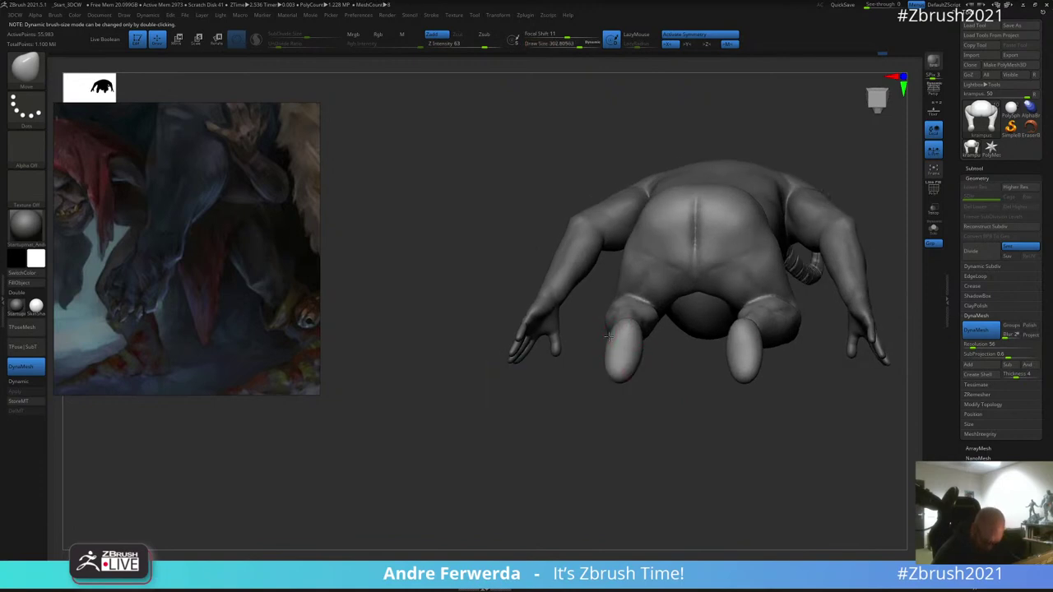
mouse_move(609, 337)
mouse_down()
mouse_move(637, 347)
mouse_move(614, 372)
mouse_up()
click(582, 46)
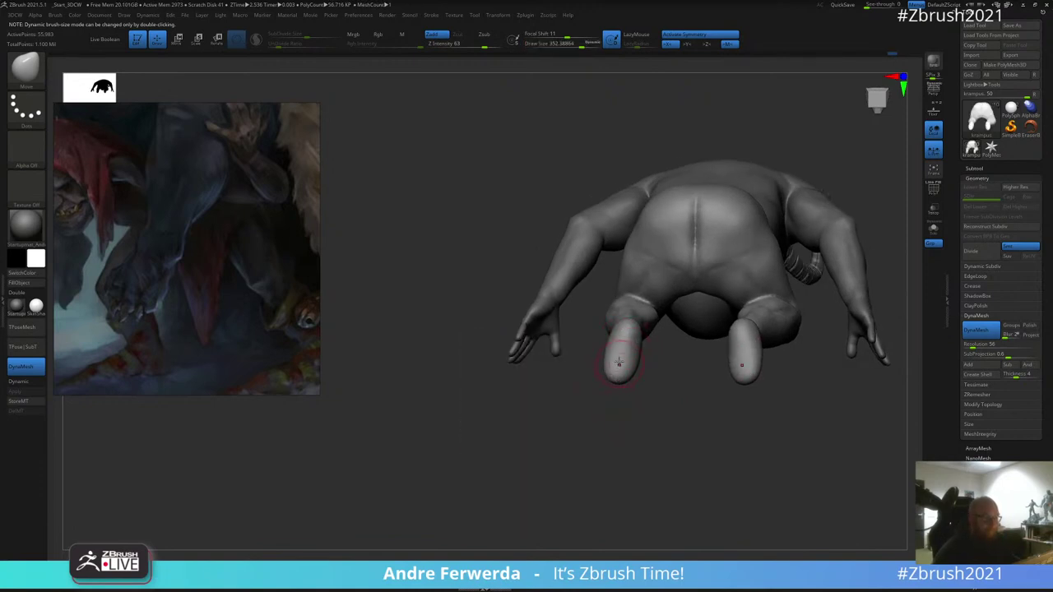
drag(636, 360, 703, 328)
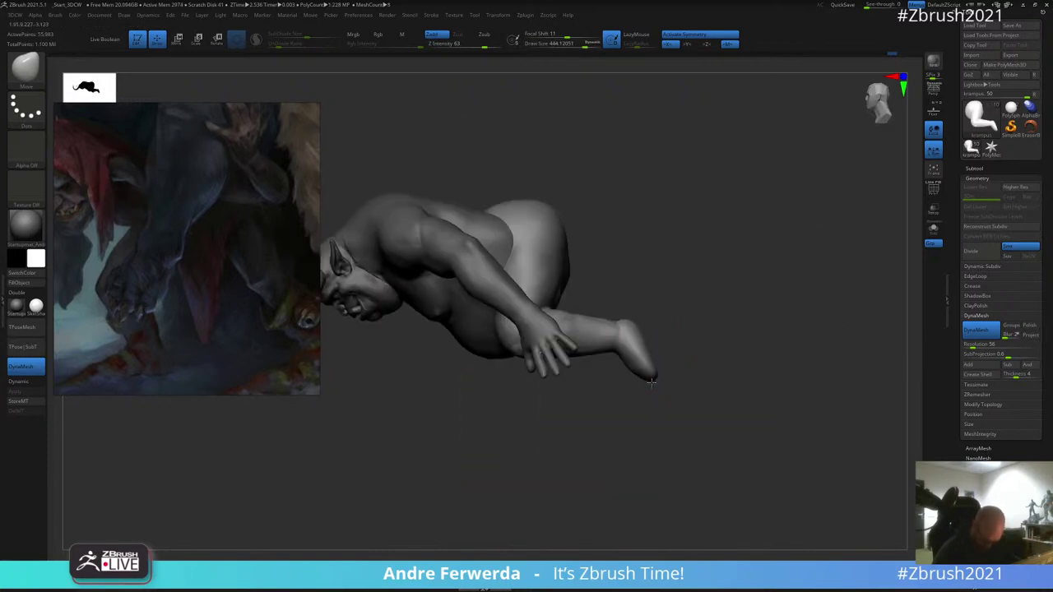
Step: Adjust the toe ends and the width of both feet with the Move brush
mouse_move(651, 382)
mouse_down()
mouse_move(696, 313)
mouse_move(684, 364)
mouse_move(600, 354)
mouse_move(589, 372)
mouse_up()
mouse_move(556, 340)
mouse_down()
mouse_move(563, 349)
mouse_move(599, 333)
mouse_move(625, 346)
mouse_move(671, 329)
mouse_up()
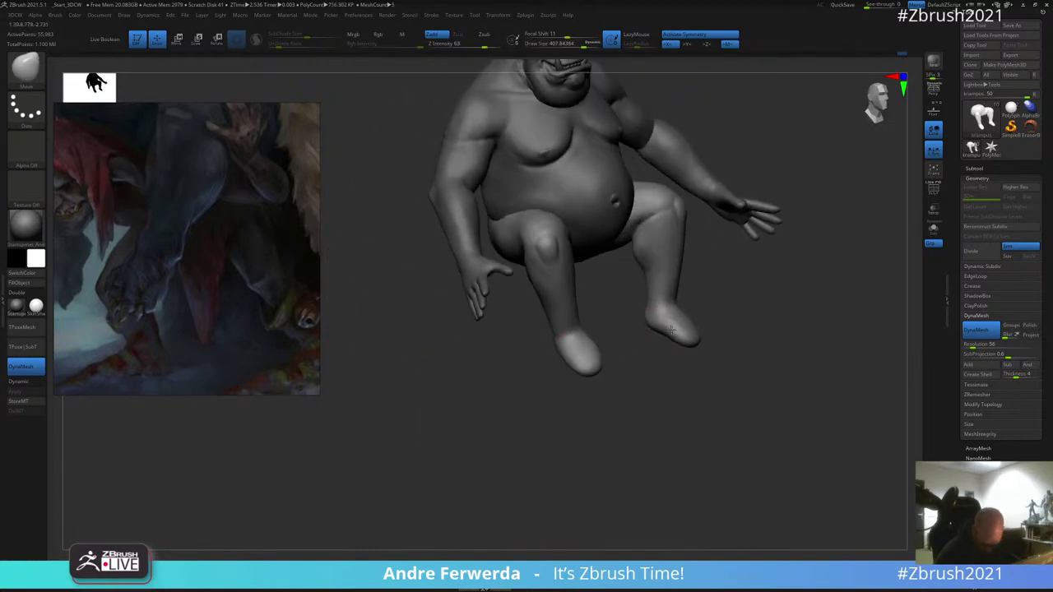
right_drag(697, 340, 640, 418)
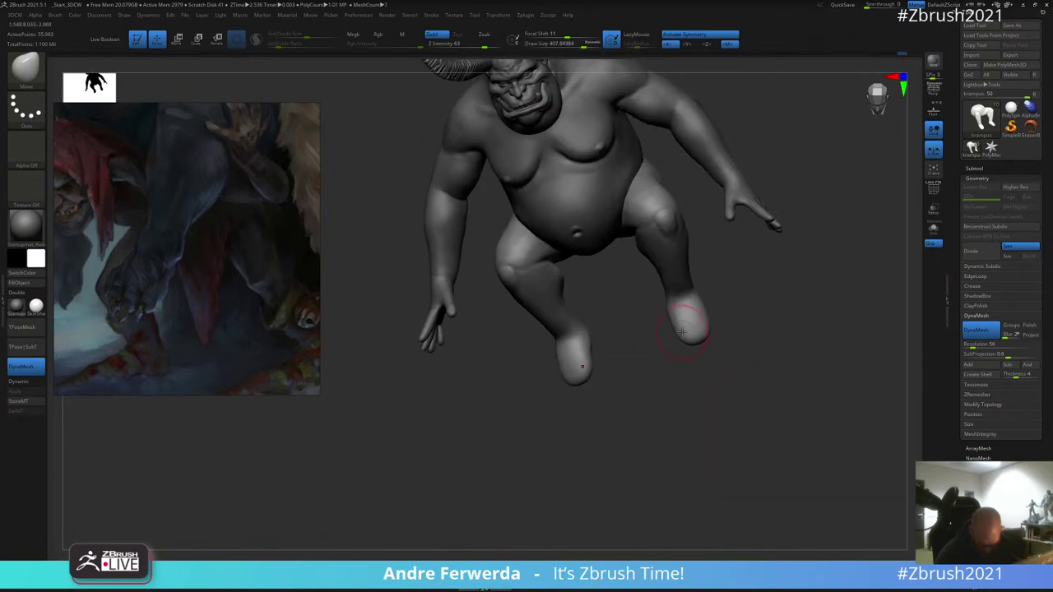
mouse_move(694, 394)
alt+mouse_down()
mouse_move(716, 348)
mouse_move(746, 346)
mouse_move(698, 379)
alt+mouse_up()
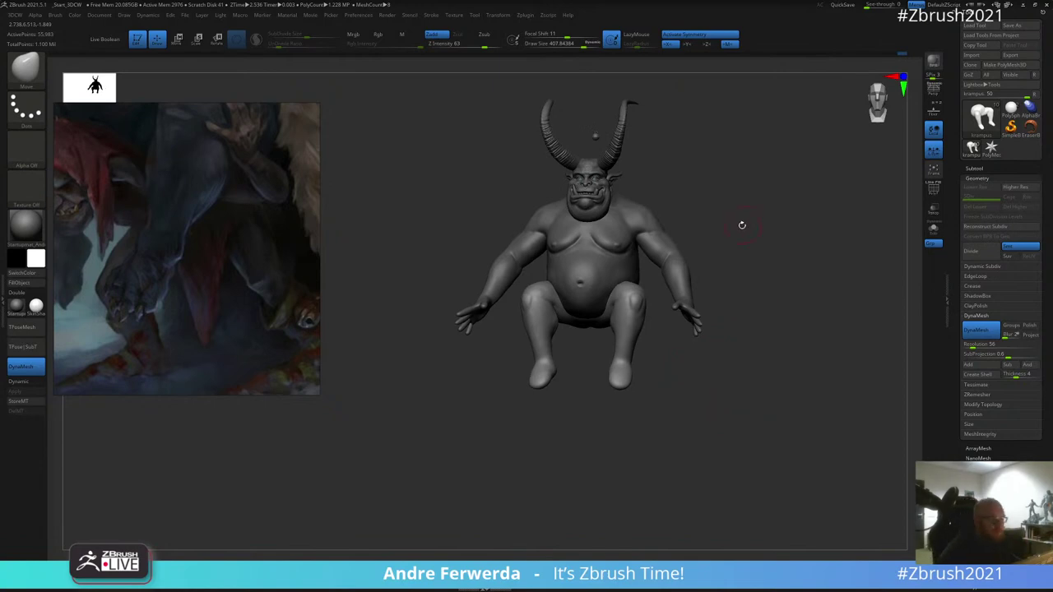
key(b)
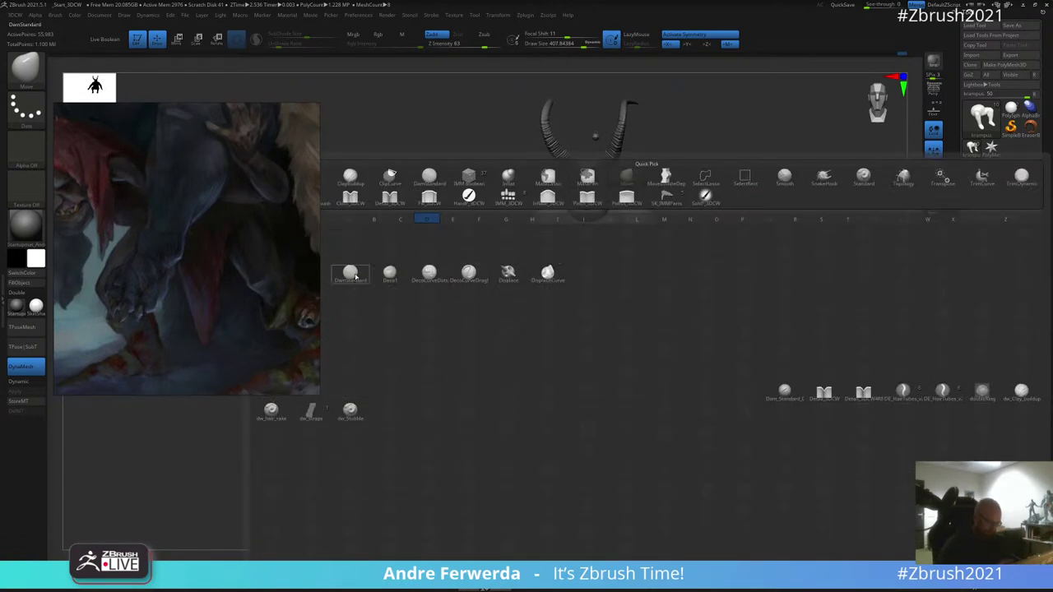
click(355, 276)
drag(762, 250, 709, 399)
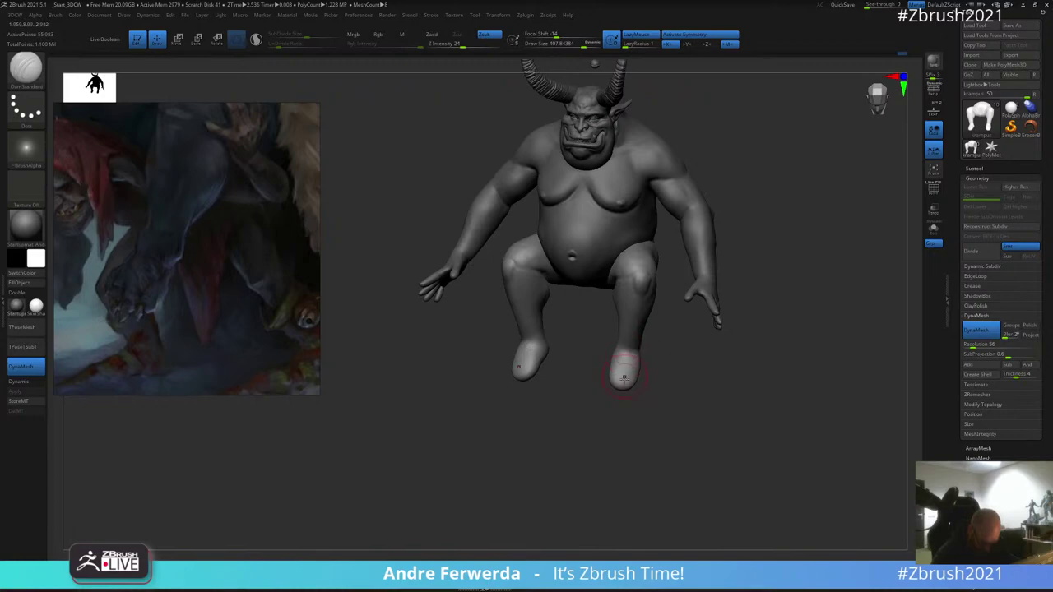
key(space)
mouse_move(627, 381)
mouse_down()
mouse_move(626, 417)
mouse_move(658, 412)
mouse_up()
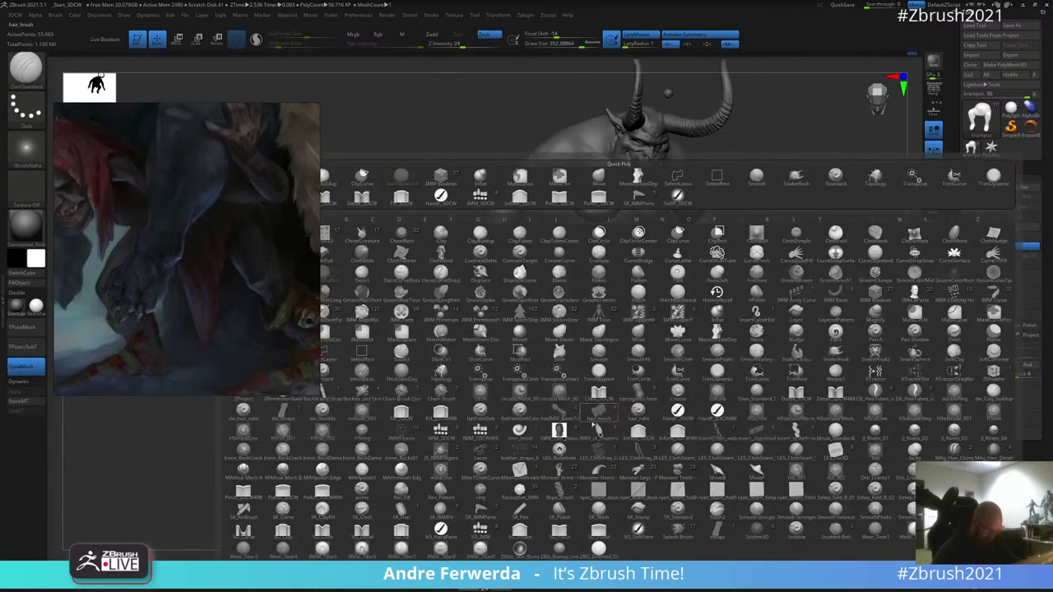
Step: Build up the outer ankle bones with a small ClayBuildup brush, undoing the first oversized stroke
key(b)
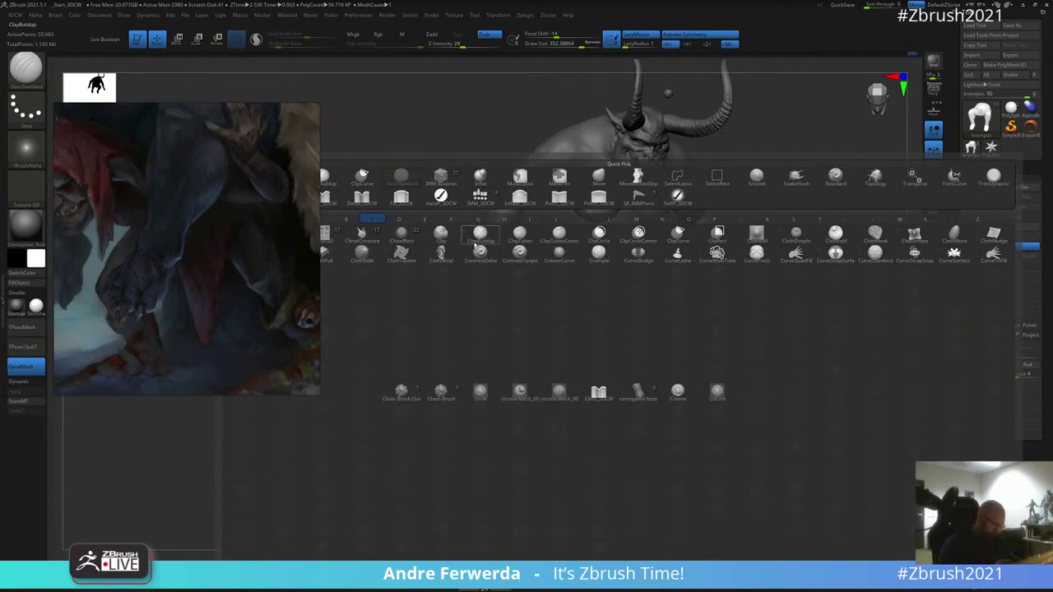
click(482, 236)
drag(837, 200, 658, 416)
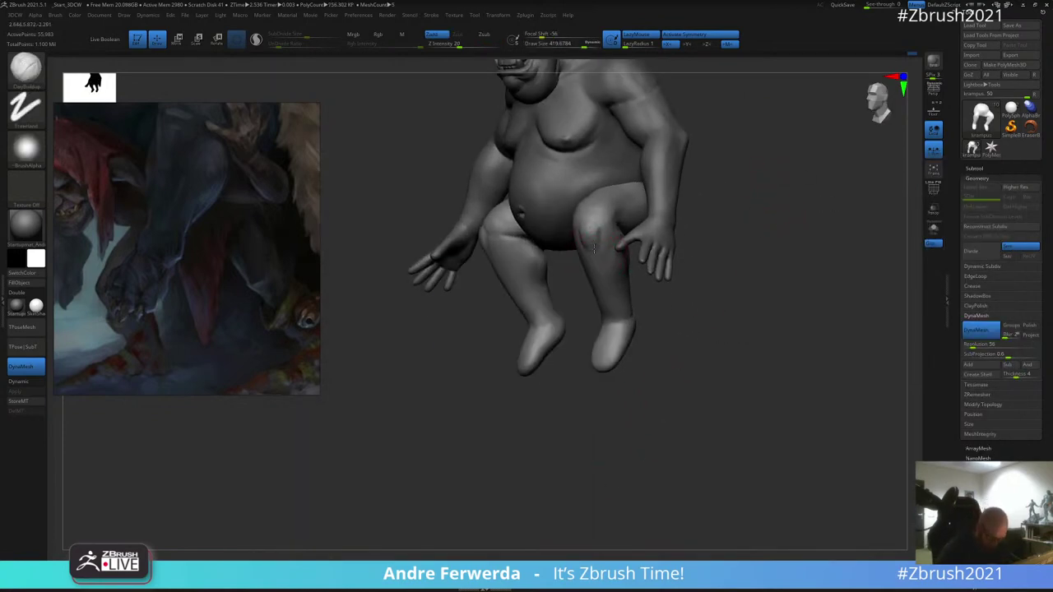
key(space)
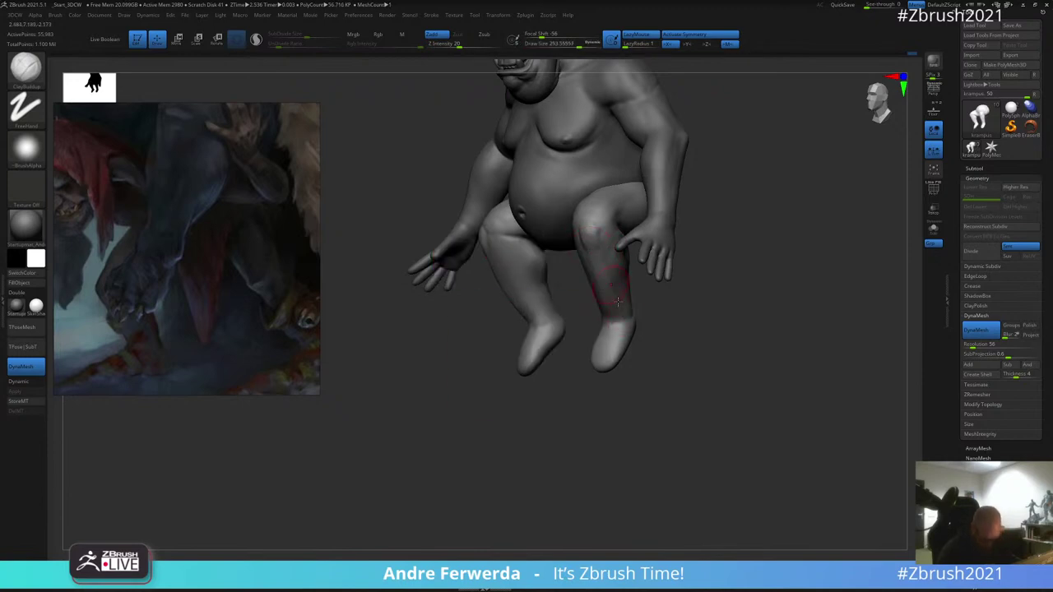
drag(618, 302, 621, 322)
key(ctrl+z)
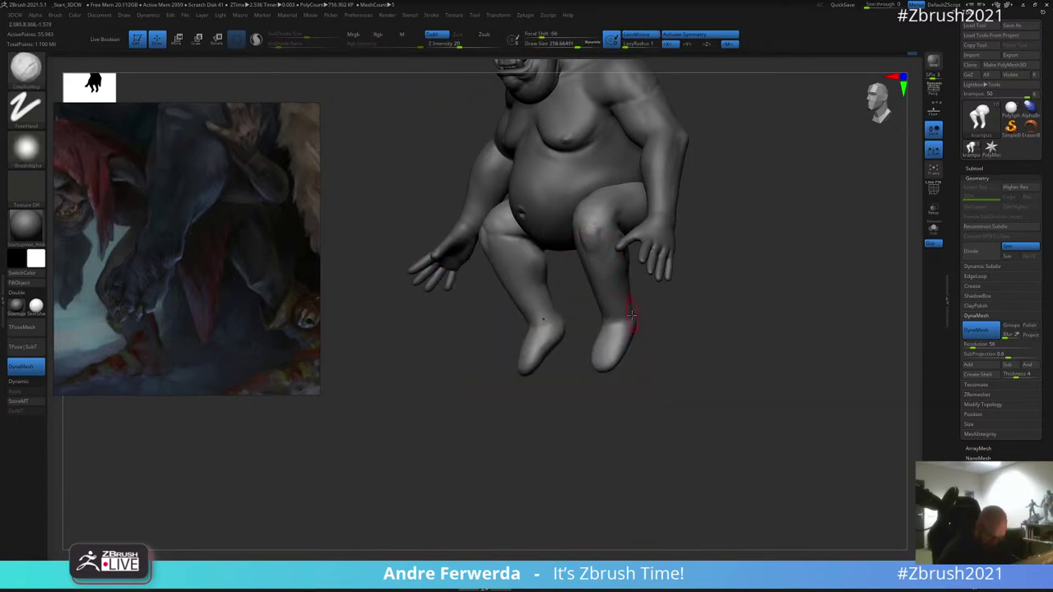
key(space)
mouse_move(698, 294)
mouse_down()
mouse_move(646, 291)
mouse_move(630, 317)
mouse_move(641, 306)
mouse_up()
key(space)
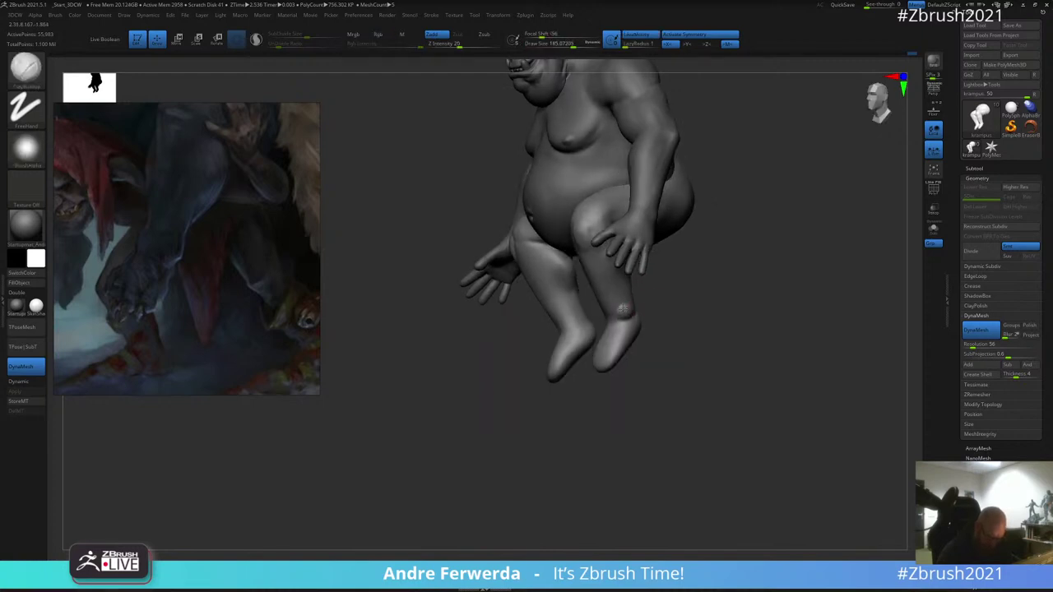
Step: Refine the ankle bumps on both legs and smooth them into the surrounding surface
right_drag(622, 302, 632, 305)
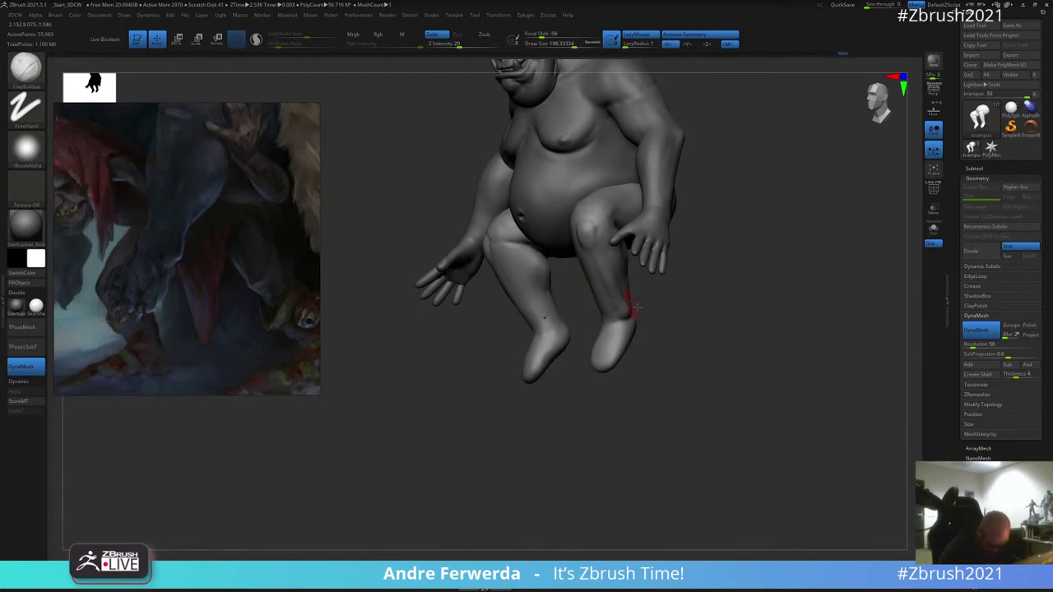
shift+right_drag(637, 306, 619, 305)
key(space)
drag(613, 303, 621, 304)
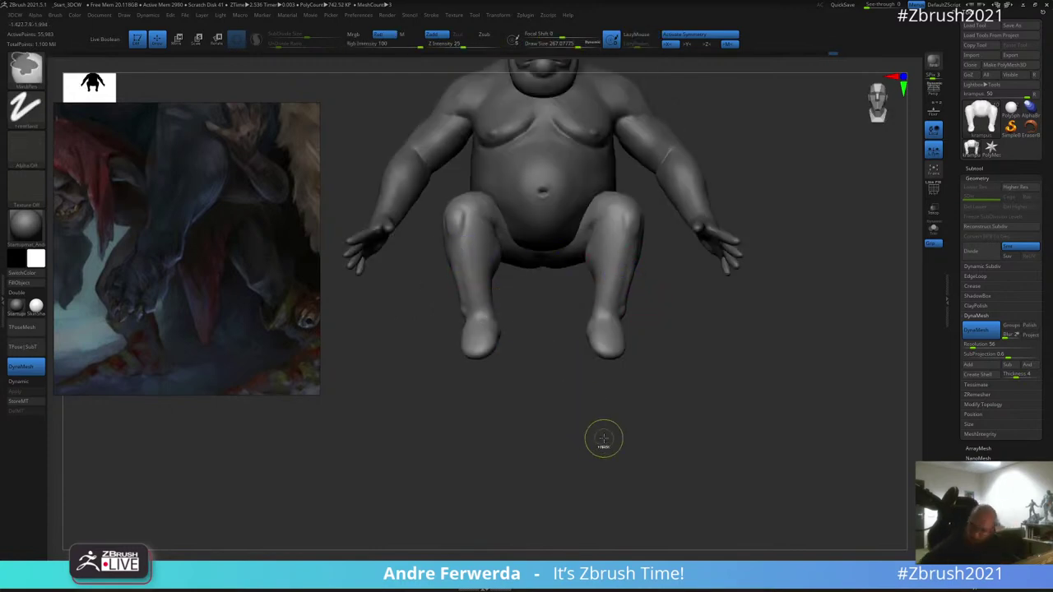
Step: Build up the shins and lower leg contours above the ankles with the ClayBuildup brush
key(ctrl)
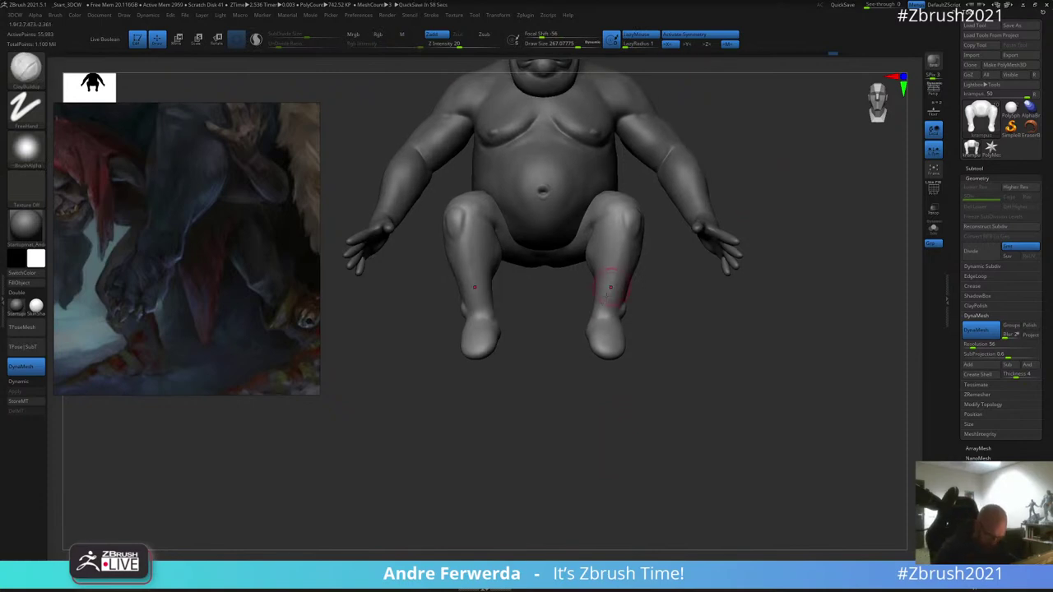
drag(603, 301, 623, 281)
mouse_move(539, 387)
mouse_down()
mouse_move(589, 387)
mouse_move(602, 412)
mouse_up()
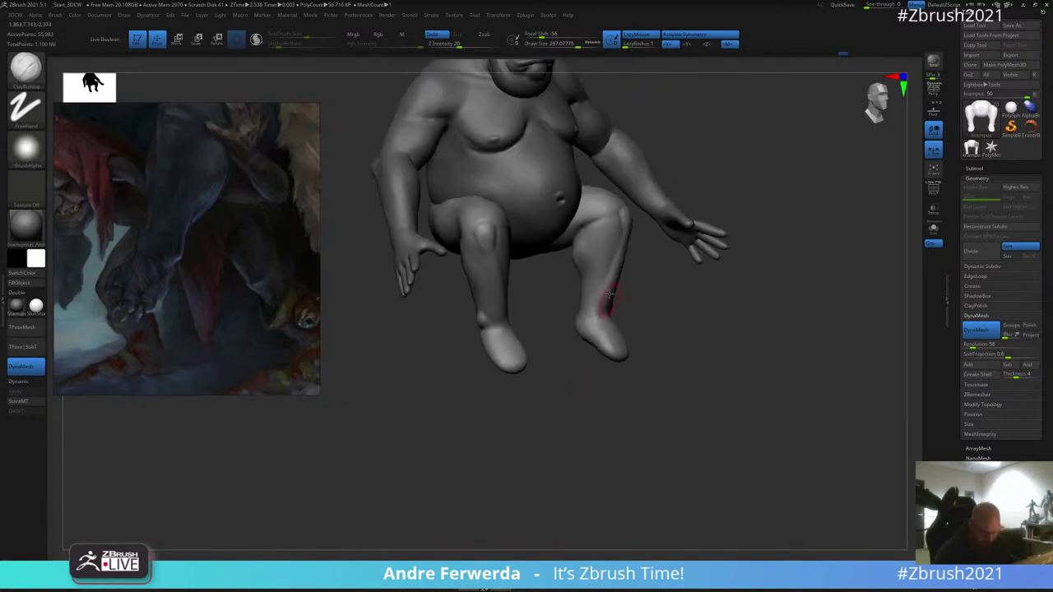
drag(616, 245, 599, 306)
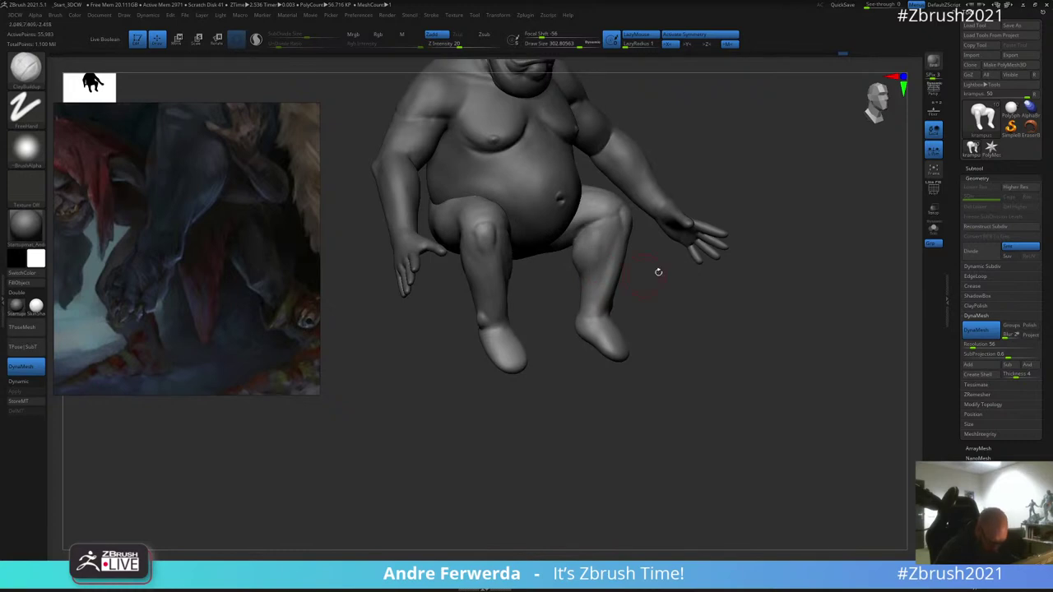
Step: Build up the Achilles tendons and the backs of the ankles with the ClayBuildup brush
mouse_move(658, 271)
right_down()
mouse_move(624, 262)
mouse_move(634, 292)
mouse_move(613, 245)
right_up()
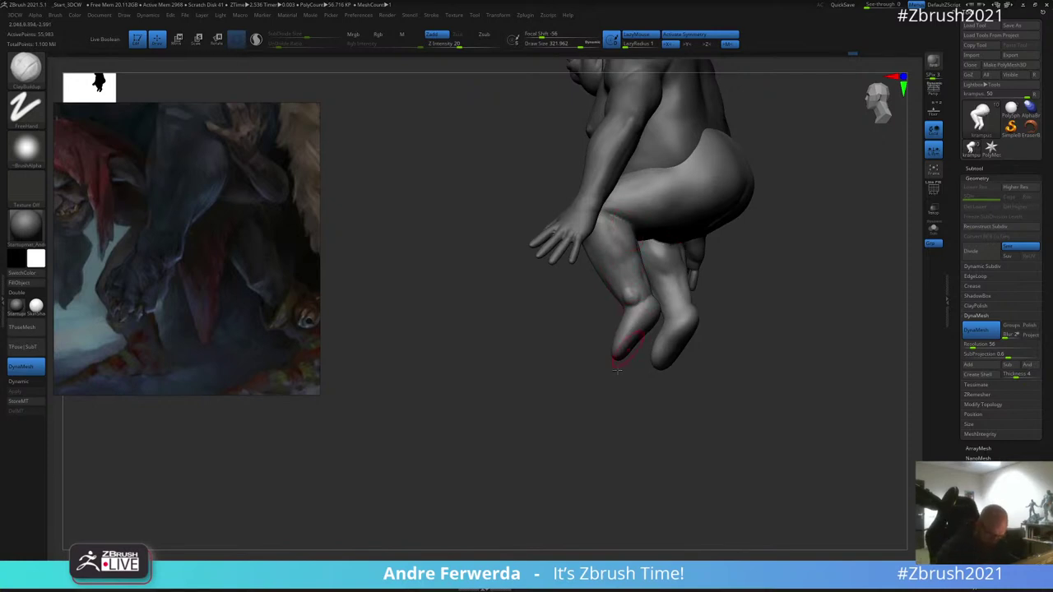
right_drag(616, 352, 633, 292)
right_drag(654, 254, 636, 294)
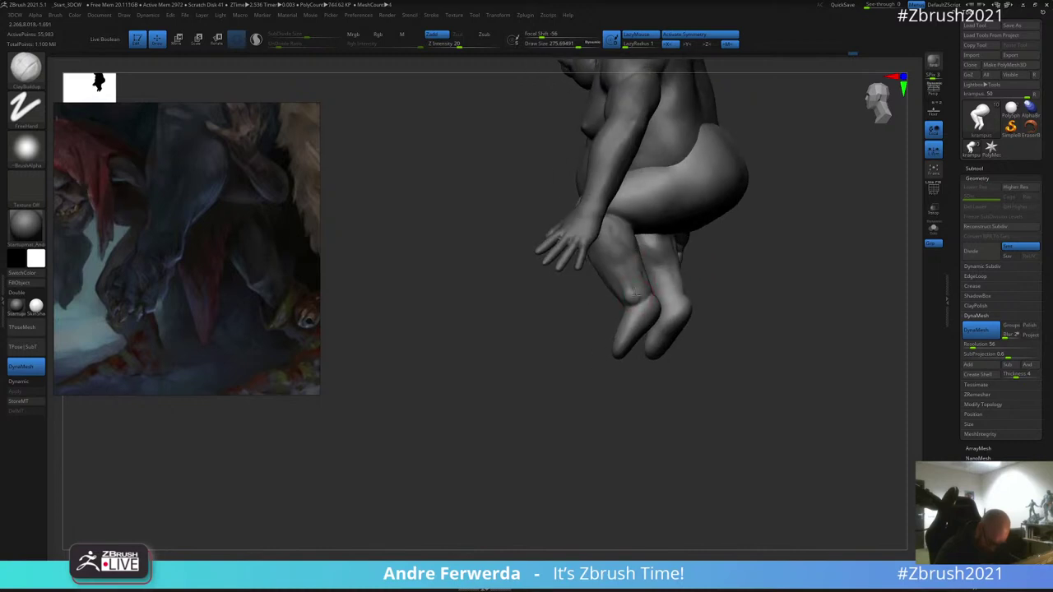
mouse_move(752, 237)
right_down()
mouse_move(655, 292)
mouse_move(659, 269)
right_up()
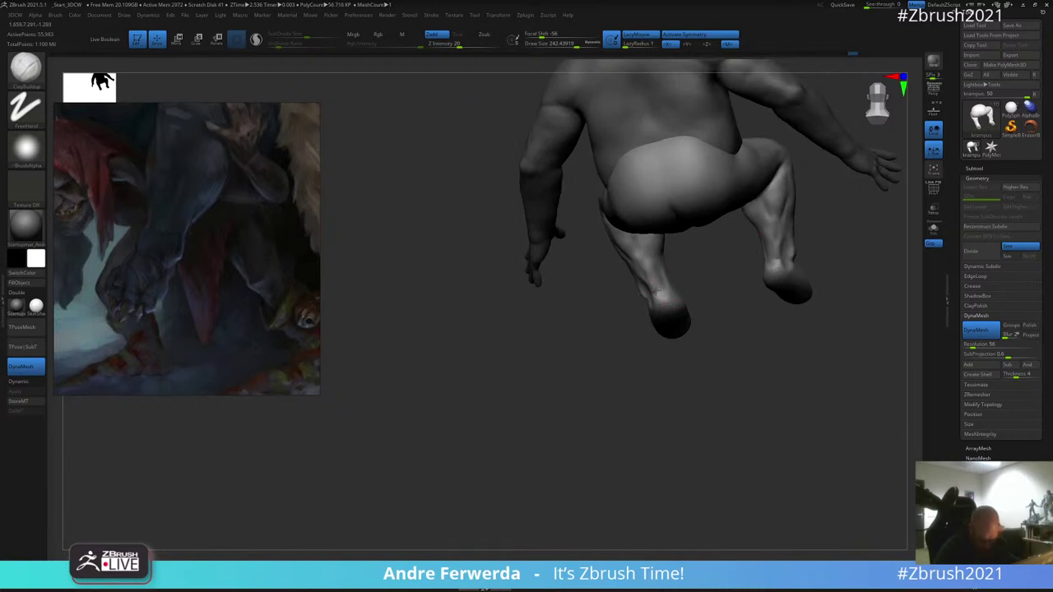
right_drag(658, 353, 635, 290)
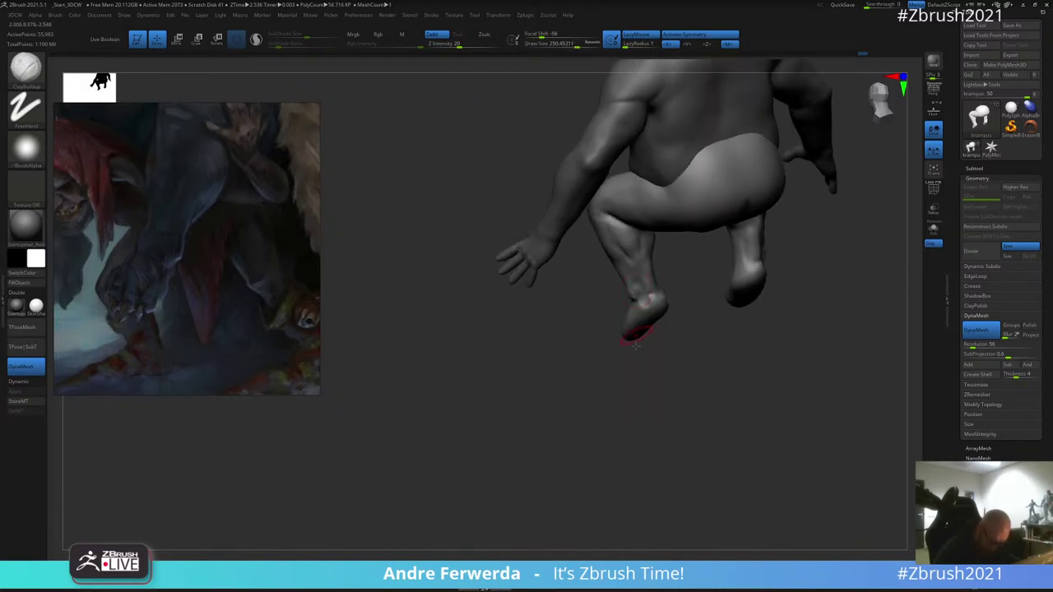
Step: Refine the outer ankles with small ClayBuildup strokes and smooth them into the lower legs
right_click(590, 386)
mouse_move(636, 345)
right_down()
mouse_move(604, 370)
mouse_move(636, 329)
mouse_move(629, 345)
right_up()
key(shift)
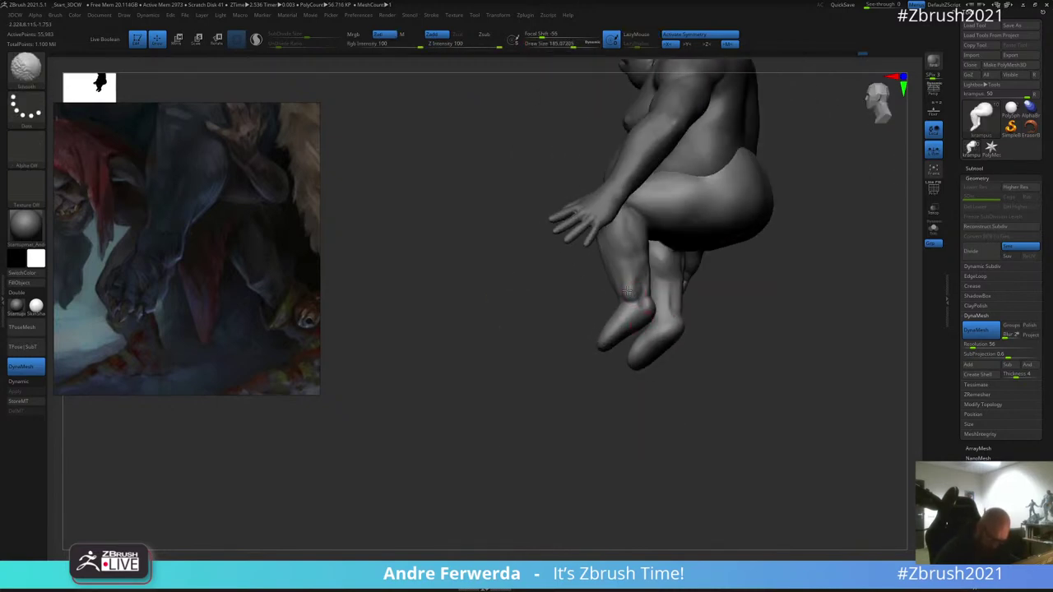
key(shift)
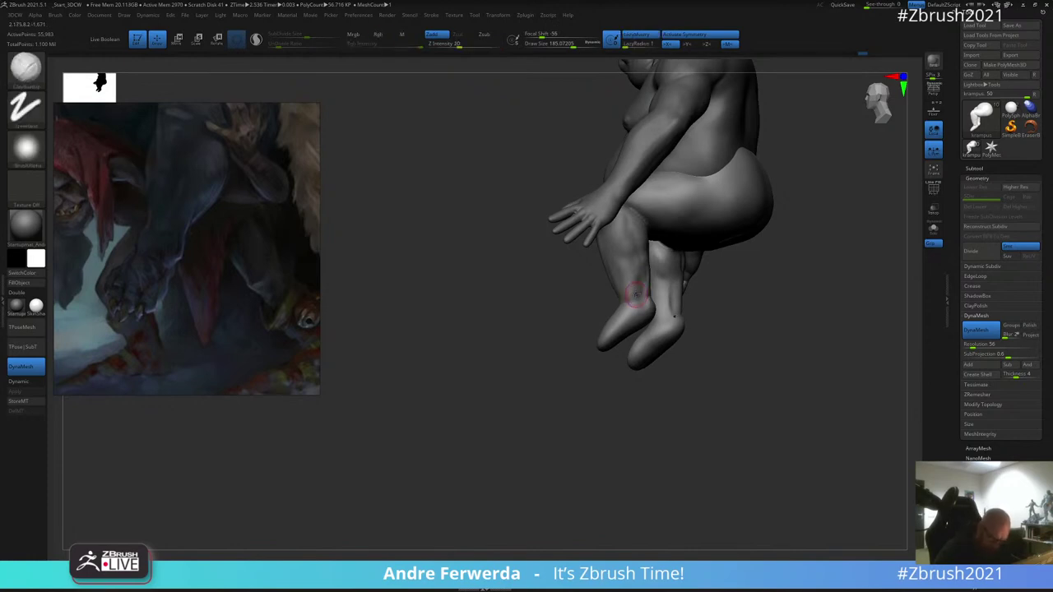
key(space)
drag(629, 283, 632, 284)
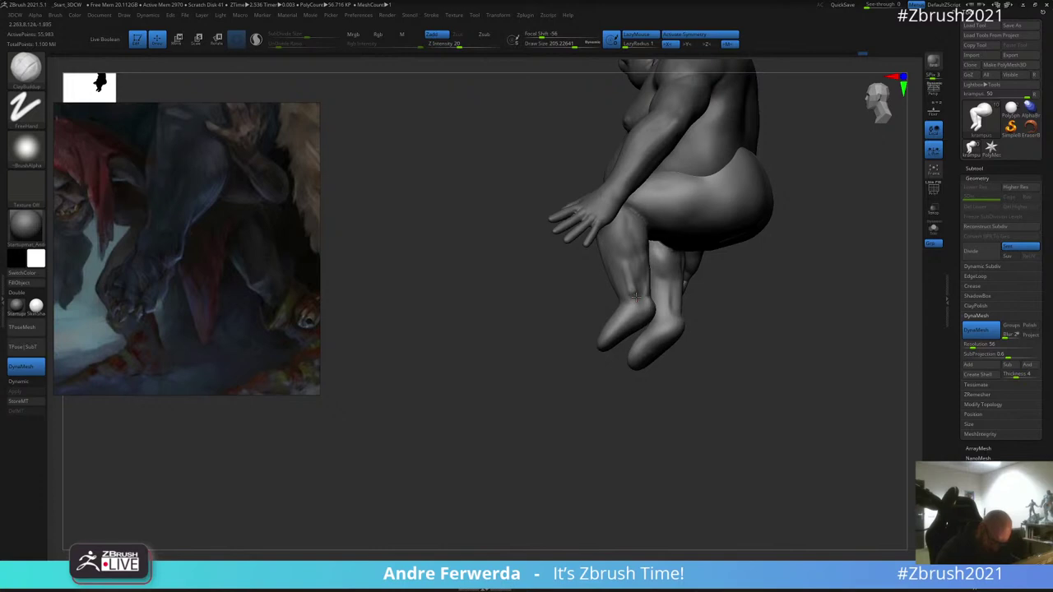
key(shift)
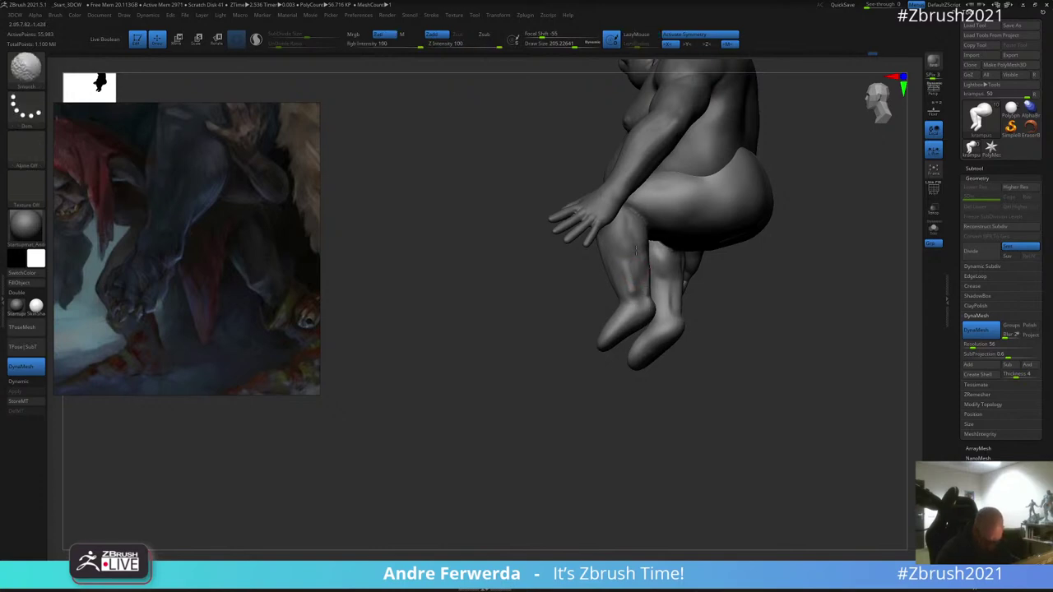
Step: Build up the outer and back surfaces of the calves and smooth them above the heels
drag(639, 397, 650, 392)
key(space)
drag(638, 391, 645, 391)
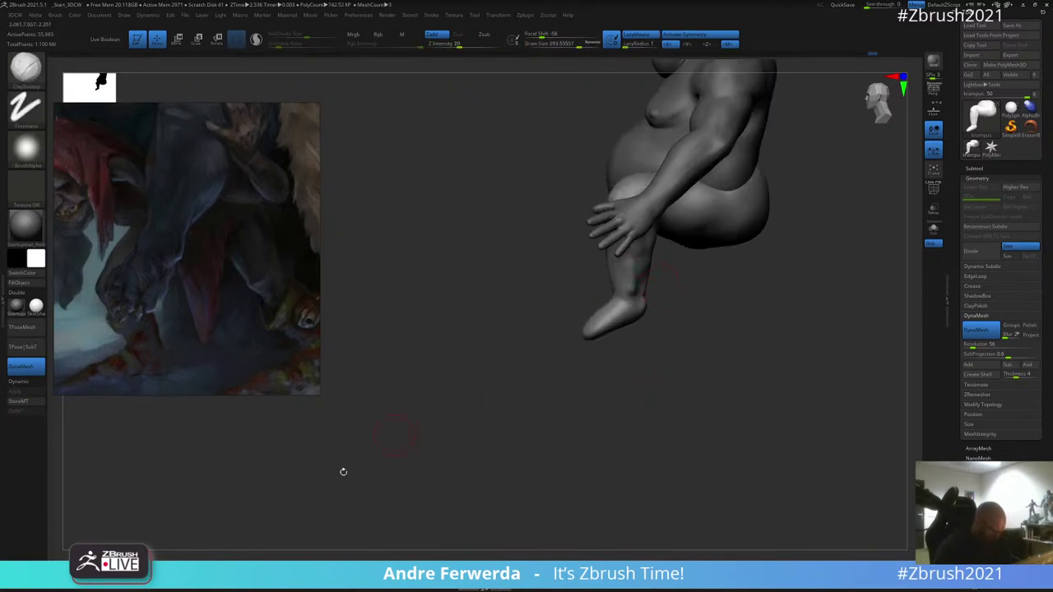
click(218, 551)
key(space)
mouse_move(630, 256)
mouse_down()
mouse_move(609, 262)
mouse_move(648, 298)
mouse_move(662, 276)
mouse_move(642, 296)
mouse_up()
key(shift)
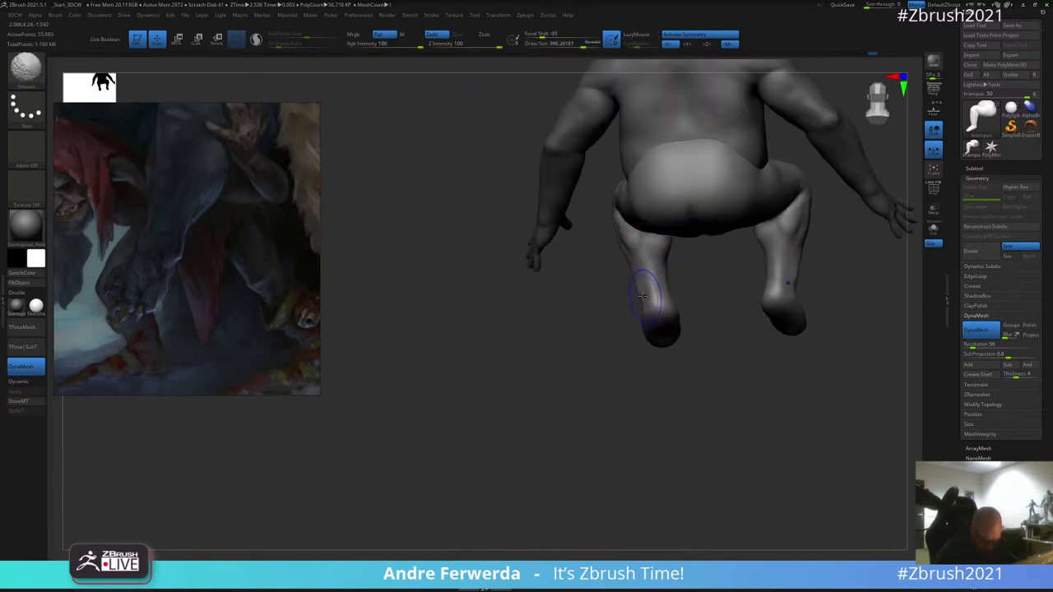
Step: Examine the lower legs and the whole figure's proportions from the front and from a raised three-quarter view
right_drag(673, 280, 623, 305)
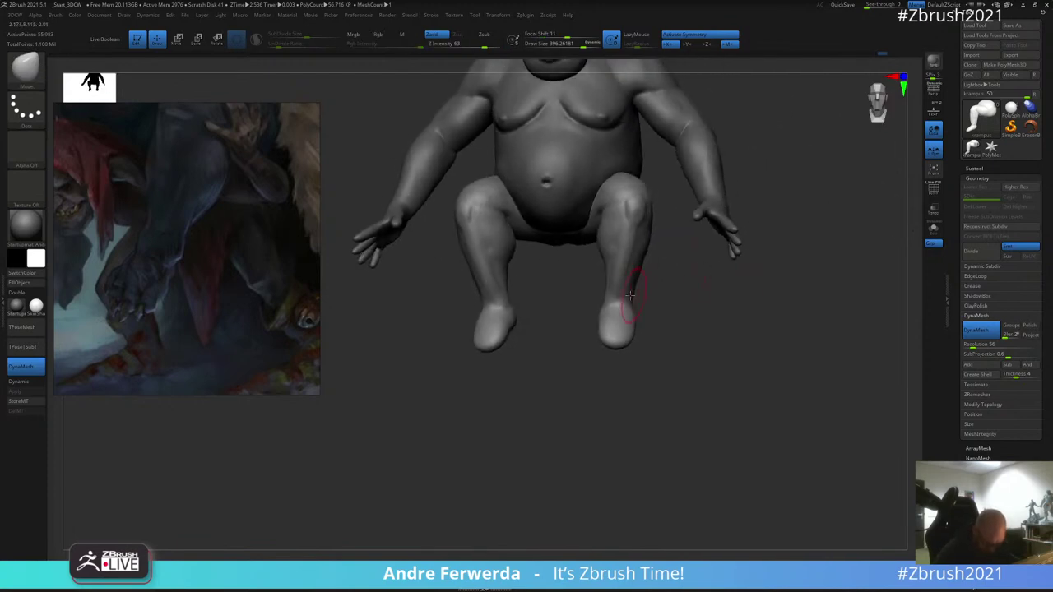
key(shift)
mouse_move(561, 333)
alt+mouse_down()
mouse_move(565, 379)
mouse_move(604, 272)
alt+mouse_up()
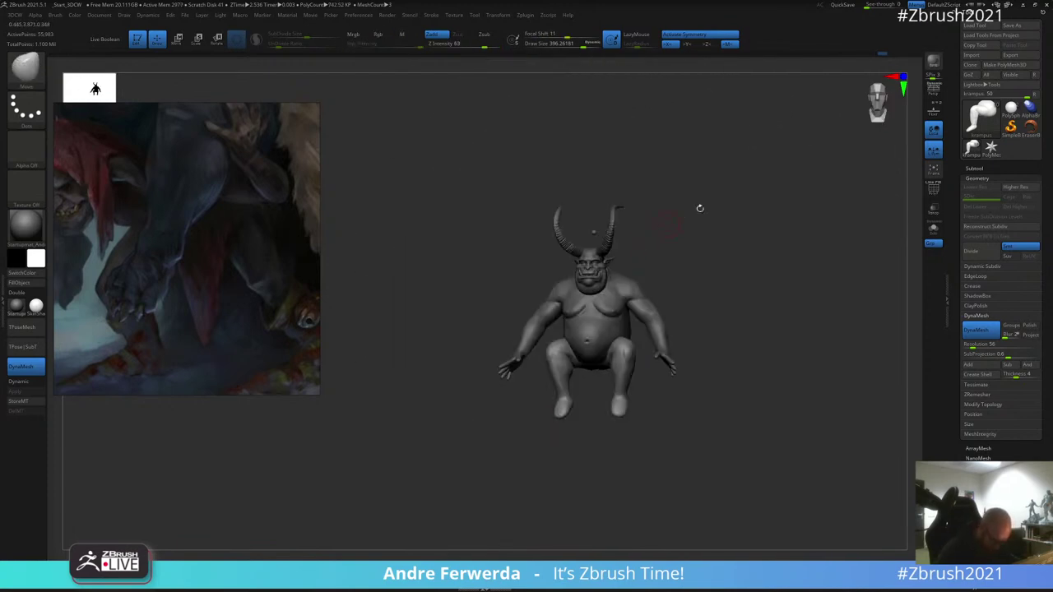
mouse_move(700, 208)
mouse_down()
mouse_move(718, 233)
mouse_move(709, 251)
mouse_up()
right_drag(708, 299, 729, 288)
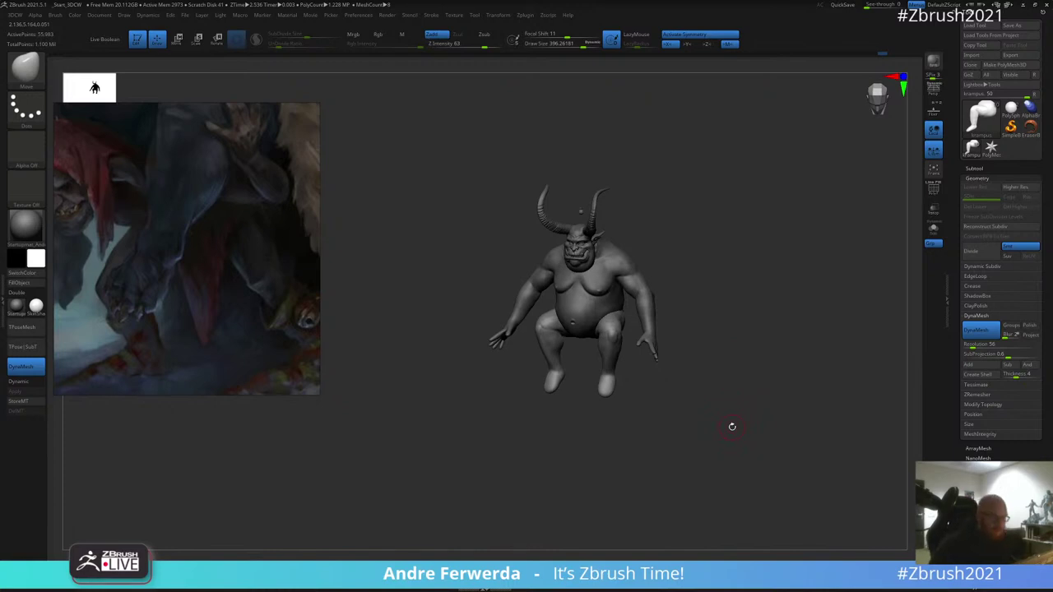
right_drag(743, 350, 734, 291)
key(space)
drag(733, 293, 748, 292)
Step: Enlarge the Move brush and adjust the overall shape of the legs in a three-quarter view
ctrl+right_drag(750, 238, 666, 316)
key(space)
mouse_move(621, 318)
mouse_down()
mouse_move(604, 307)
mouse_move(613, 311)
mouse_up()
right_drag(622, 313, 629, 314)
key(space)
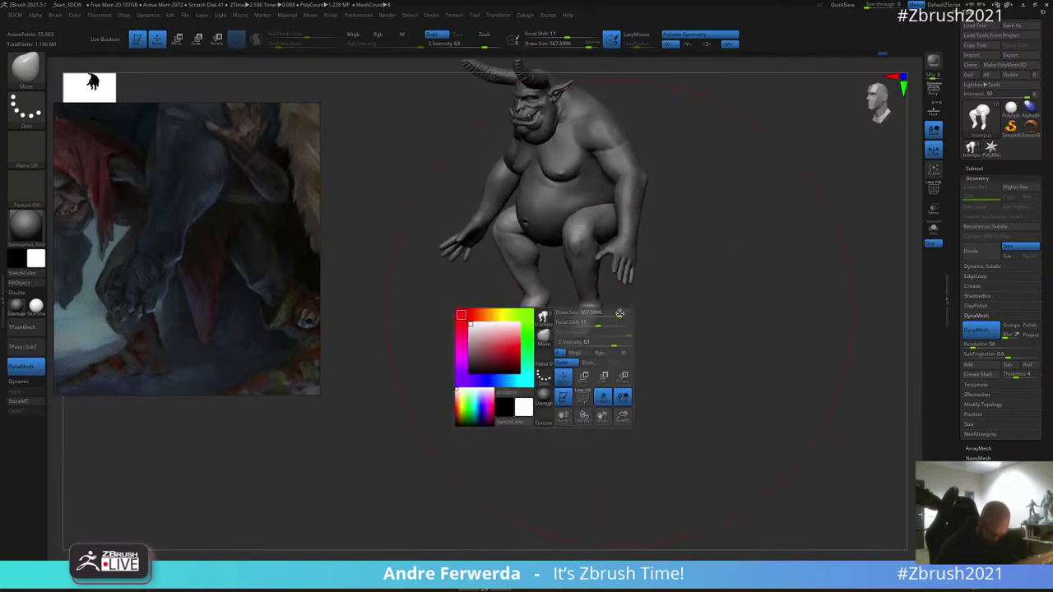
drag(627, 313, 624, 314)
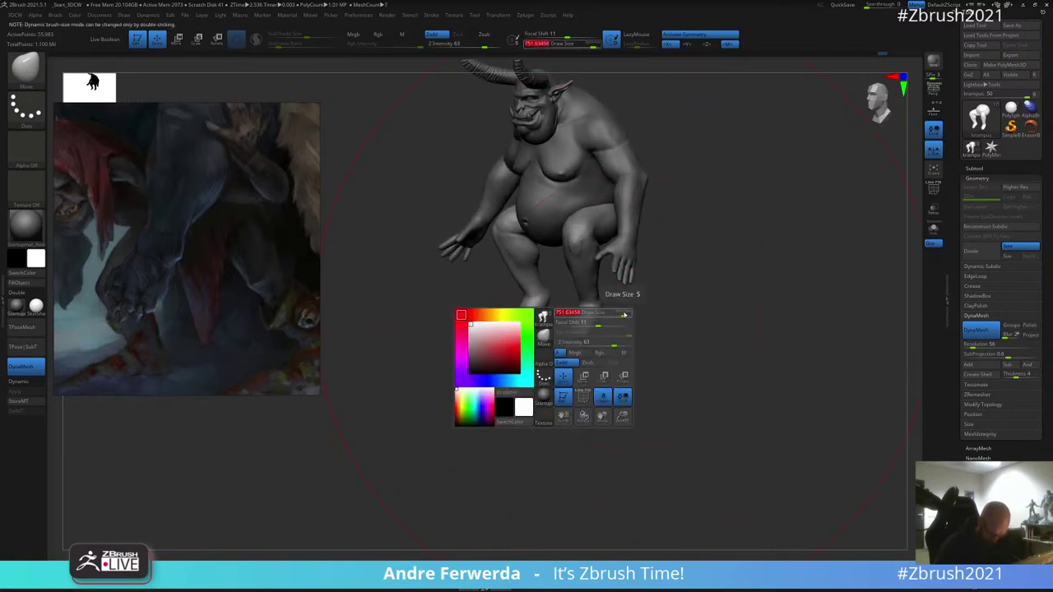
click(624, 313)
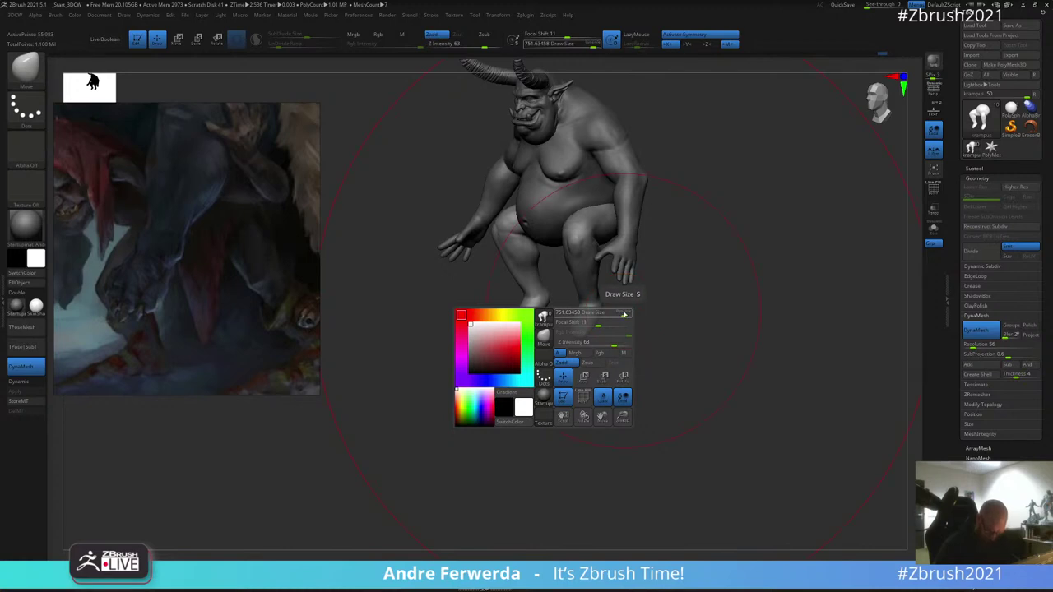
mouse_move(623, 315)
mouse_down()
mouse_move(614, 314)
mouse_move(629, 302)
mouse_move(630, 318)
mouse_up()
mouse_move(688, 282)
mouse_down()
mouse_move(744, 235)
mouse_move(705, 265)
mouse_up()
Step: Refine the back of the ankle with a small Move brush and touch up the lower leg with ClayBuildup
key(space)
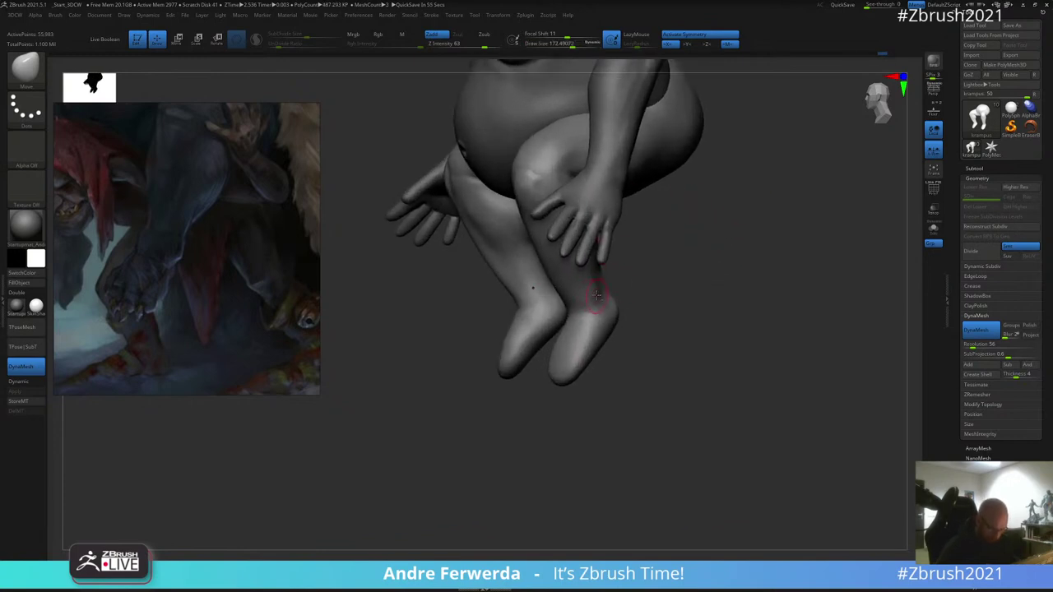
drag(599, 297, 597, 297)
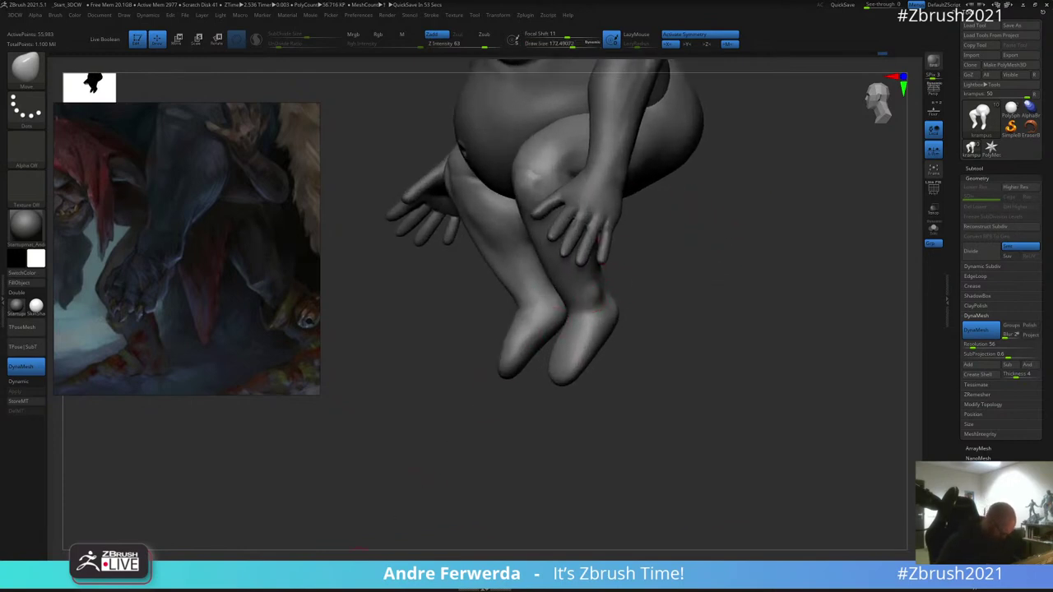
click(311, 573)
key(space)
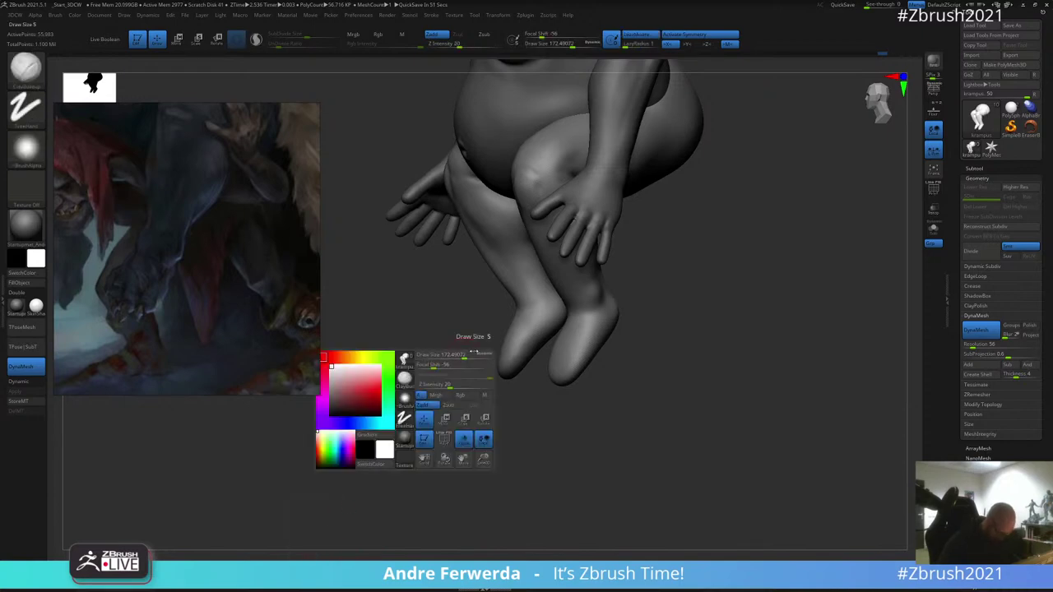
drag(642, 278, 587, 298)
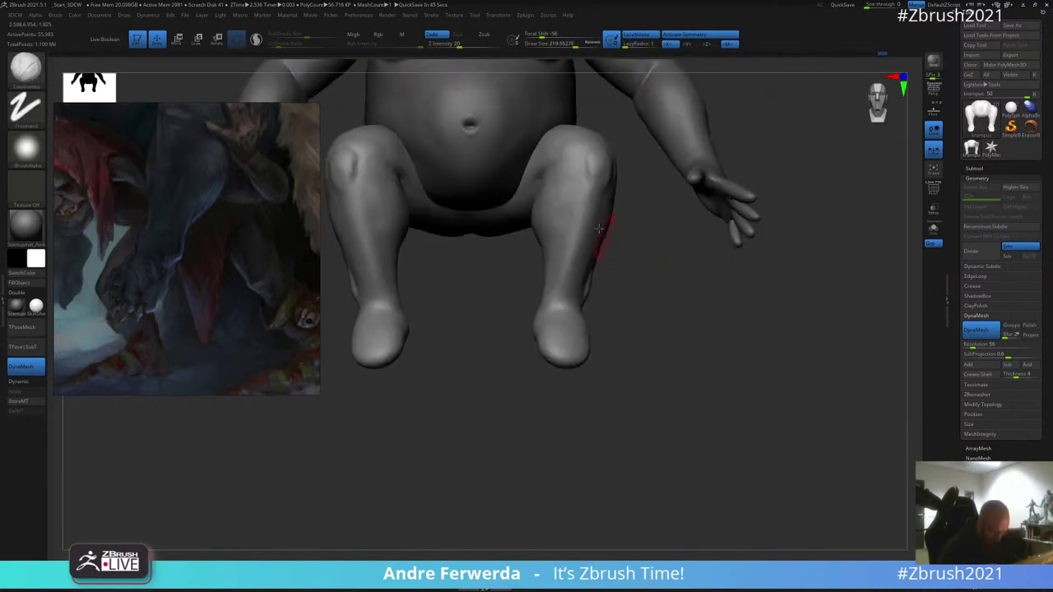
Step: Reshape the inner calf contours with the Move brush, undoing one stroke
key(b)
key(m)
key(v)
key(space)
drag(610, 261, 608, 261)
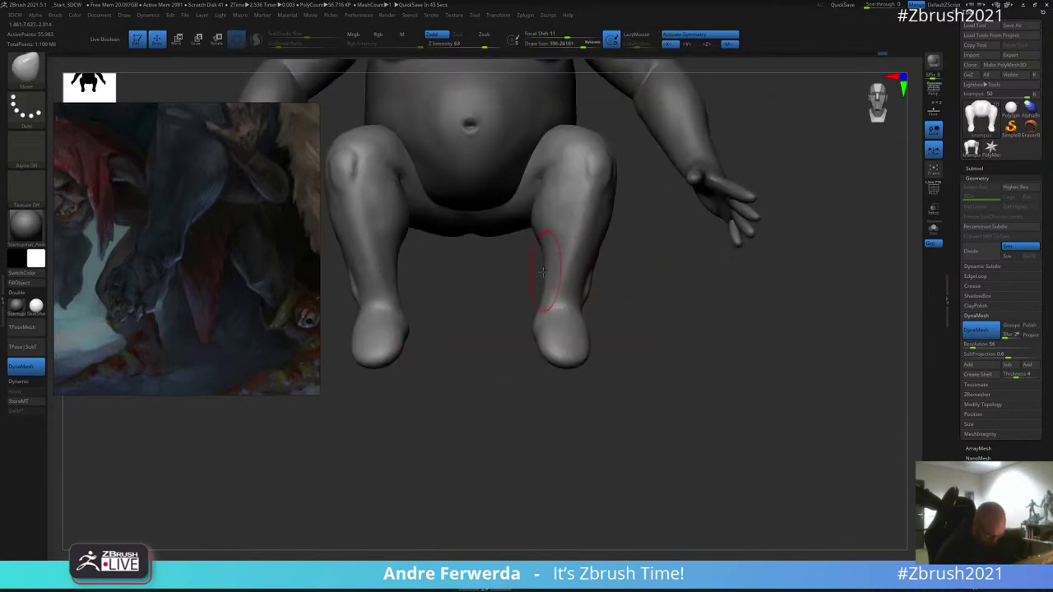
mouse_move(544, 266)
mouse_down()
mouse_move(556, 264)
mouse_move(556, 247)
mouse_up()
key(ctrl+z)
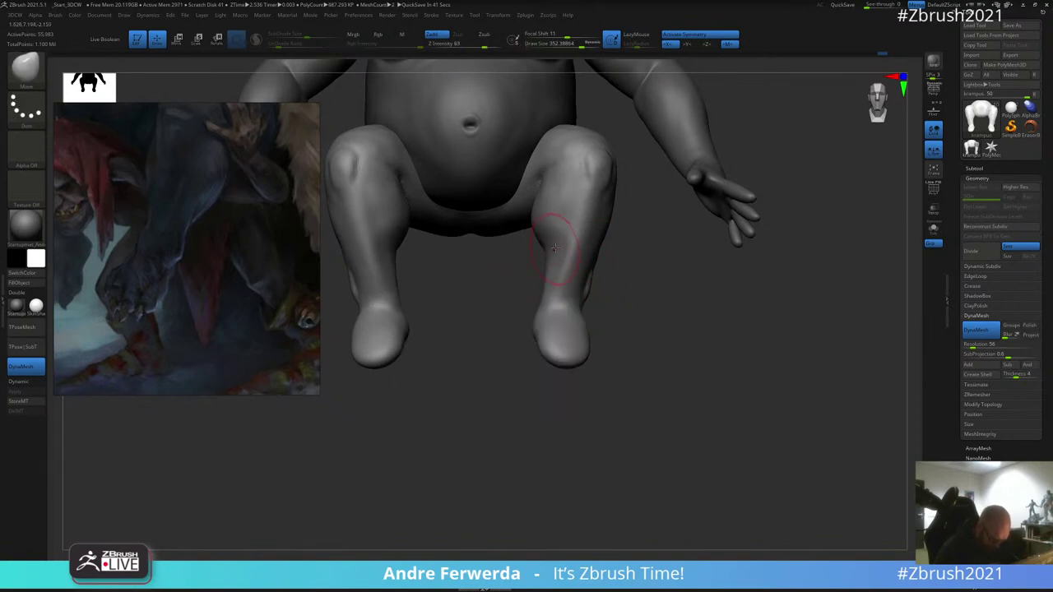
Step: Adjust the outer calf contours from the front with a larger Move brush
drag(638, 236, 588, 238)
key(space)
click(601, 275)
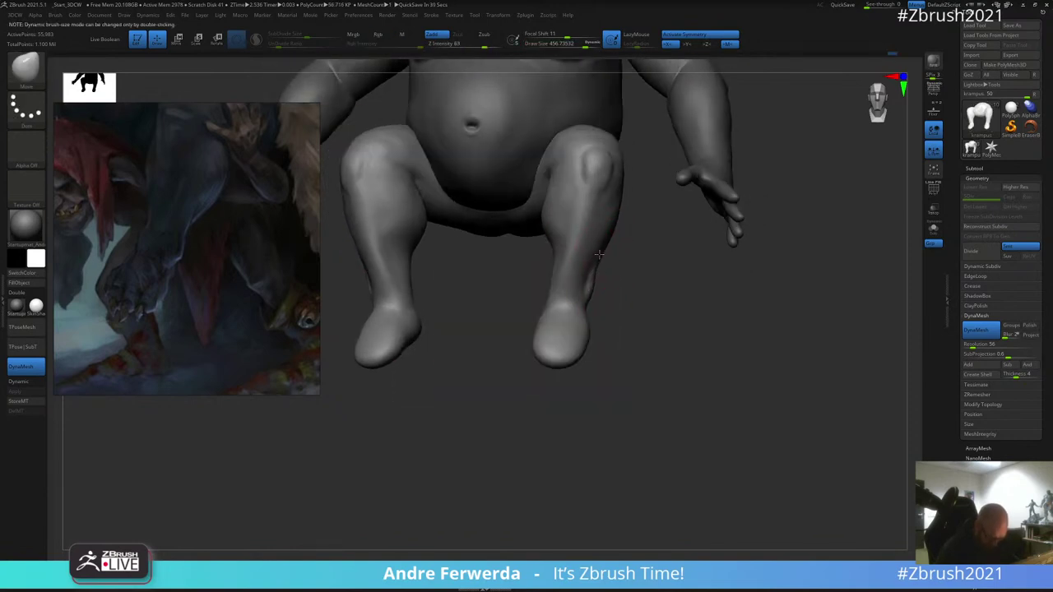
mouse_move(605, 286)
mouse_down()
mouse_move(615, 299)
mouse_move(596, 274)
mouse_up()
key(space)
key(space)
key(space)
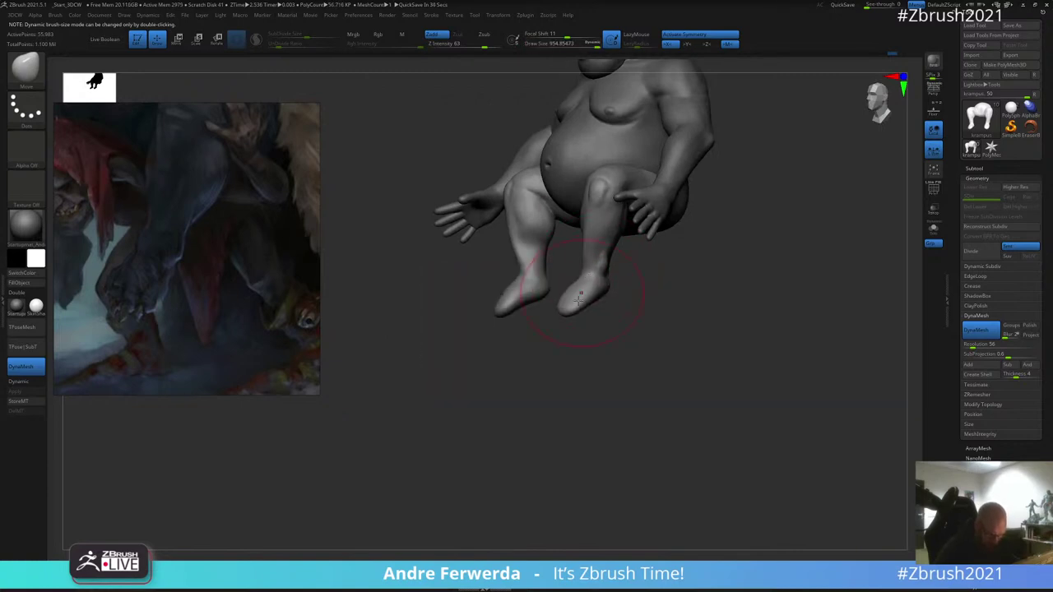
Step: Adjust the heels and the fullness of the calves with the Move brush in three-quarter views
right_drag(576, 306, 581, 291)
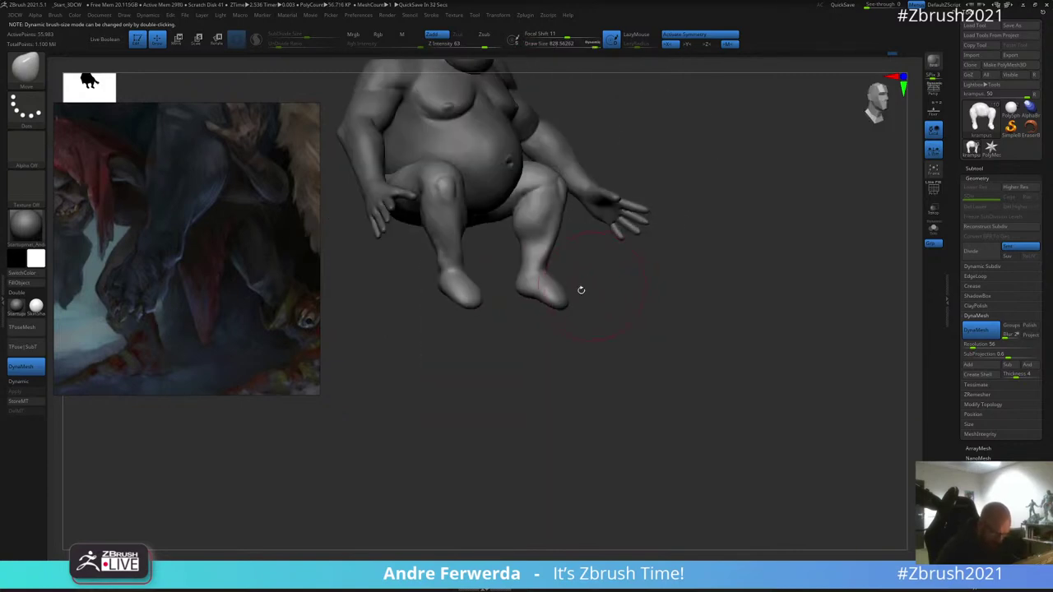
key(space)
drag(546, 294, 539, 294)
shift+drag(539, 212, 543, 238)
key(space)
drag(530, 284, 525, 284)
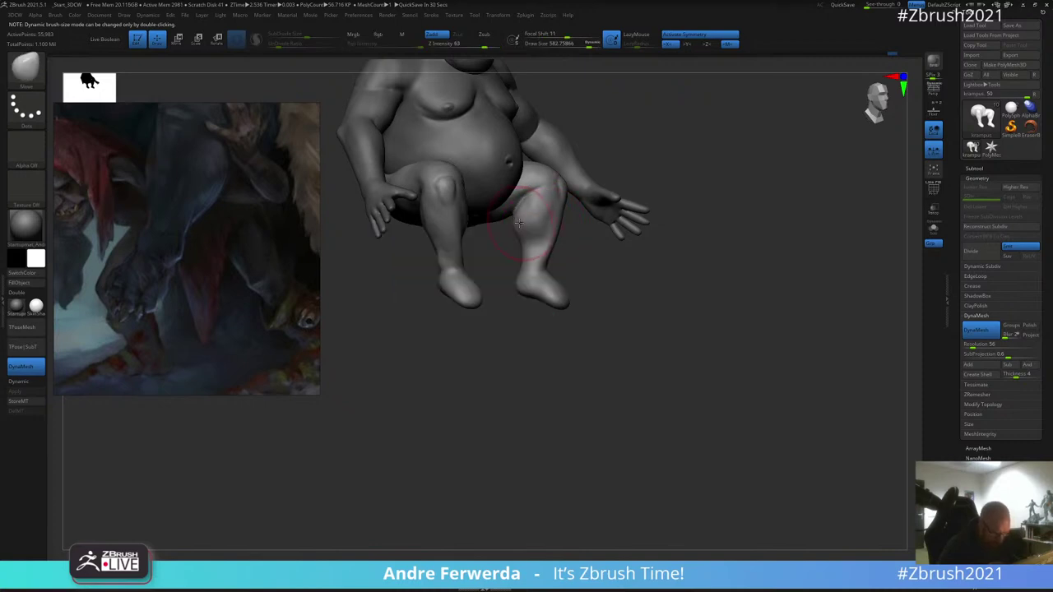
Step: Reshape the inner thighs from below with a larger Move brush to open the space between them
mouse_move(627, 163)
right_down()
mouse_move(649, 145)
mouse_move(651, 94)
mouse_move(653, 125)
mouse_move(533, 198)
mouse_move(543, 167)
mouse_move(520, 248)
mouse_move(494, 211)
right_up()
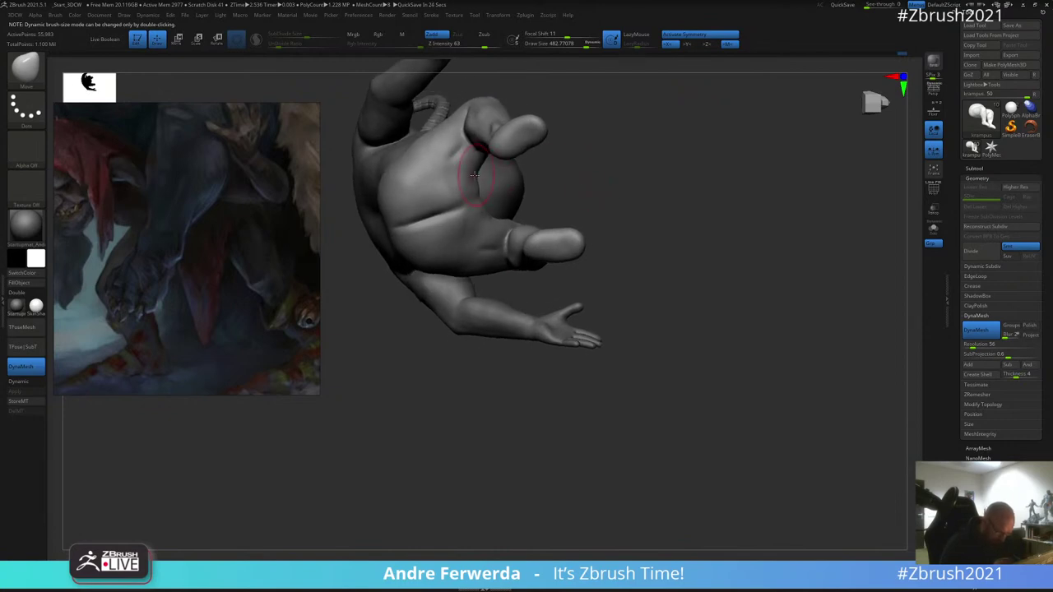
key(space)
drag(466, 192, 472, 193)
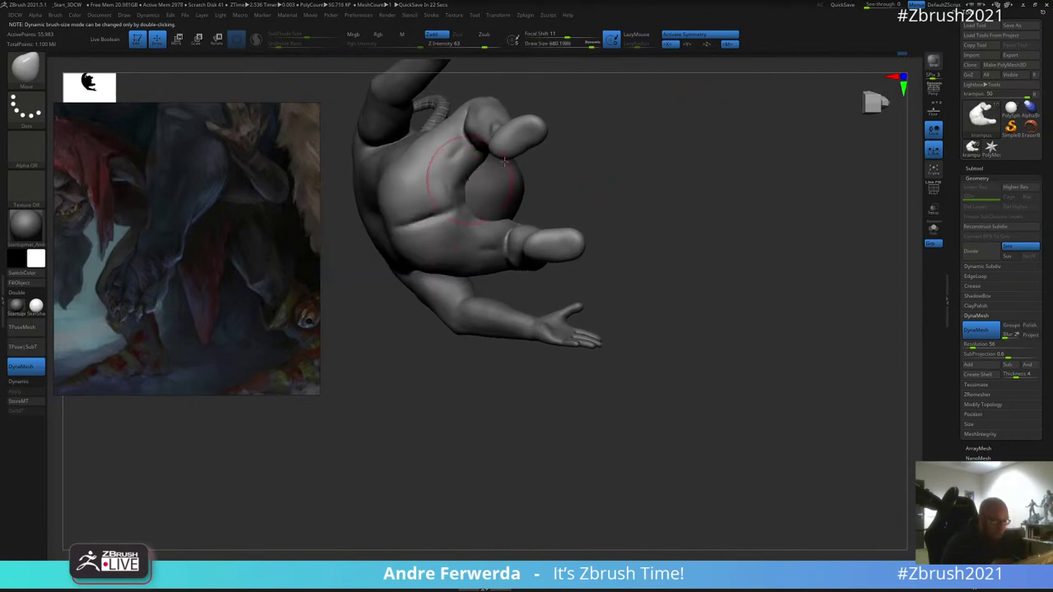
mouse_move(619, 123)
shift+right_down()
mouse_move(629, 176)
mouse_move(753, 199)
shift+right_up()
drag(754, 199, 732, 98)
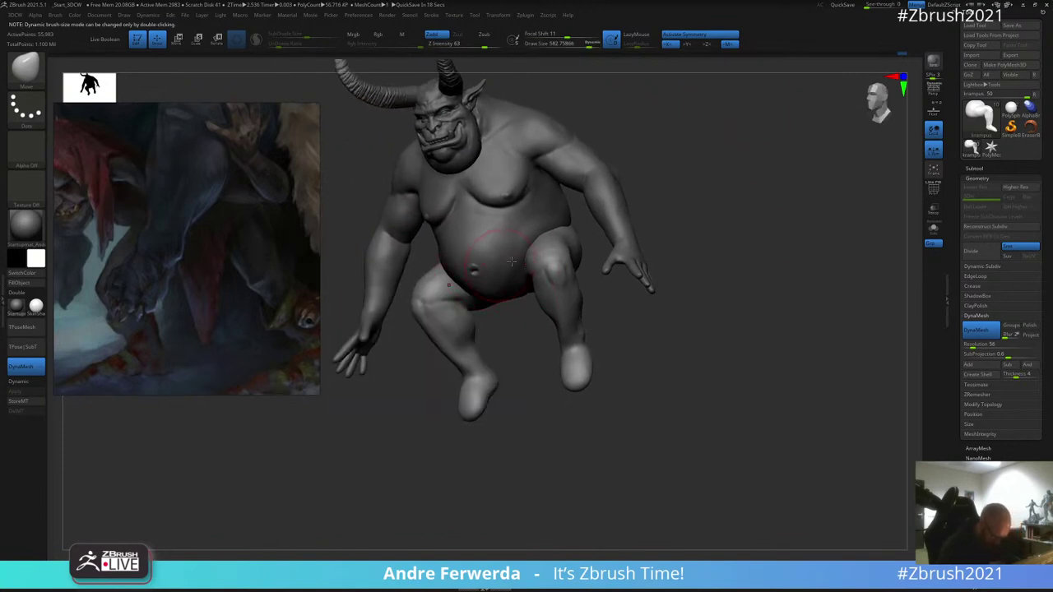
Step: Push in the back and underside of the buttocks from the side with the Move brush at draw size 1000
drag(662, 175, 628, 177)
right_drag(628, 176, 623, 195)
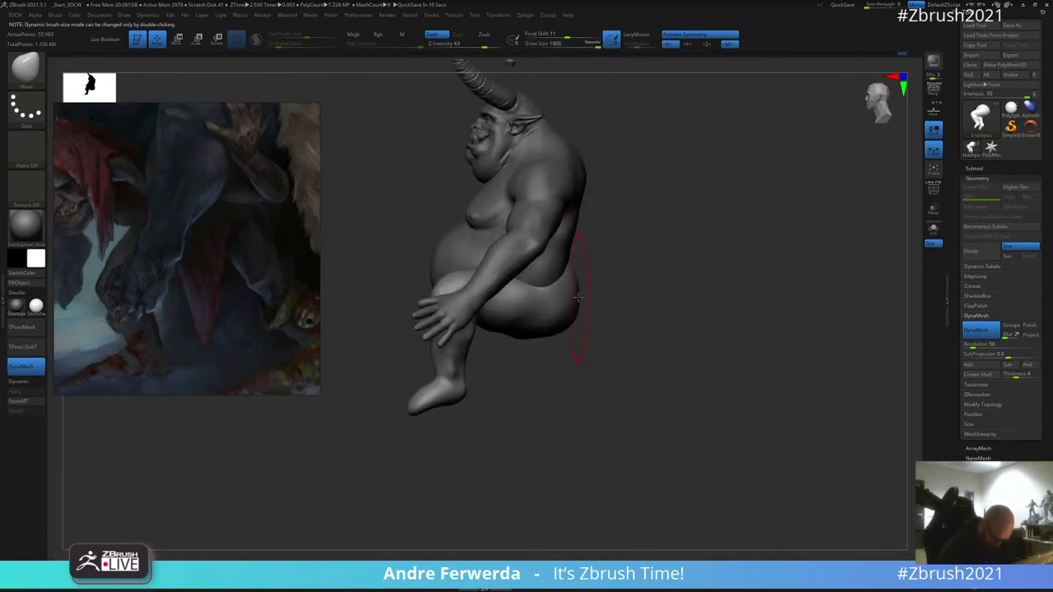
drag(574, 294, 568, 298)
drag(535, 334, 535, 331)
mouse_move(536, 331)
right_down()
mouse_move(685, 183)
mouse_move(679, 206)
right_up()
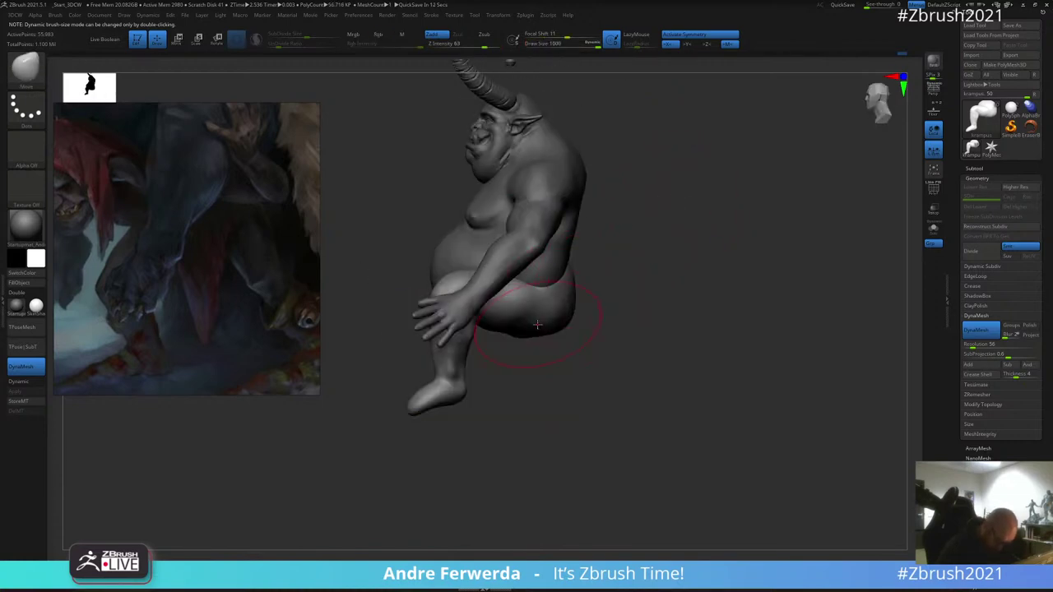
Step: Make the torso the active subtool and adjust the lower back and waist with the Move brush
alt+click(547, 278)
drag(547, 276, 550, 278)
right_drag(650, 239, 600, 245)
key(space)
drag(600, 246, 598, 246)
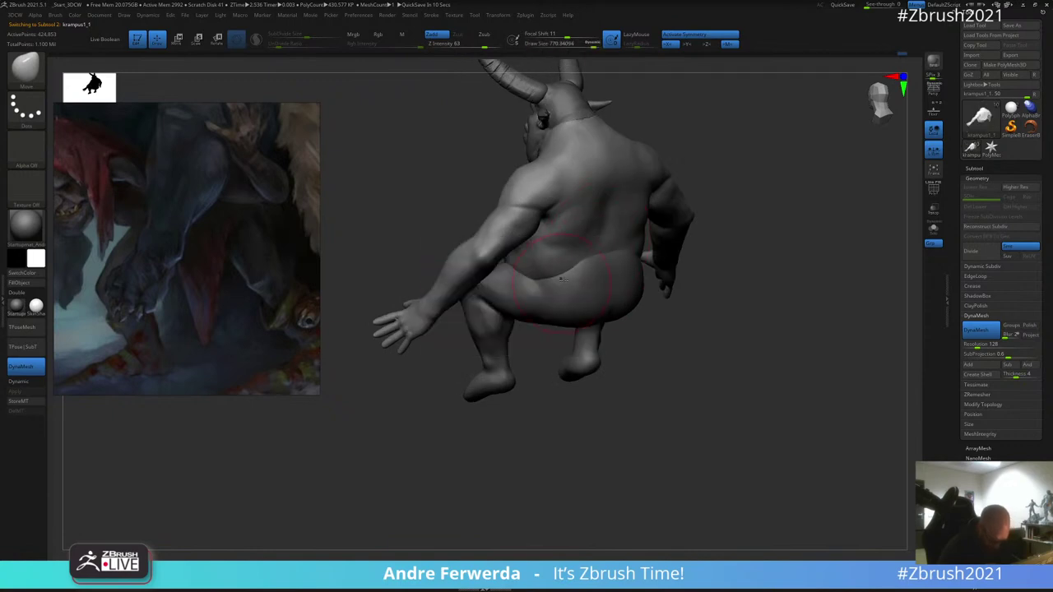
Step: Face the figure from the front with the Move brush active and hide the chest and shoulder part of the torso
right_drag(561, 280, 727, 201)
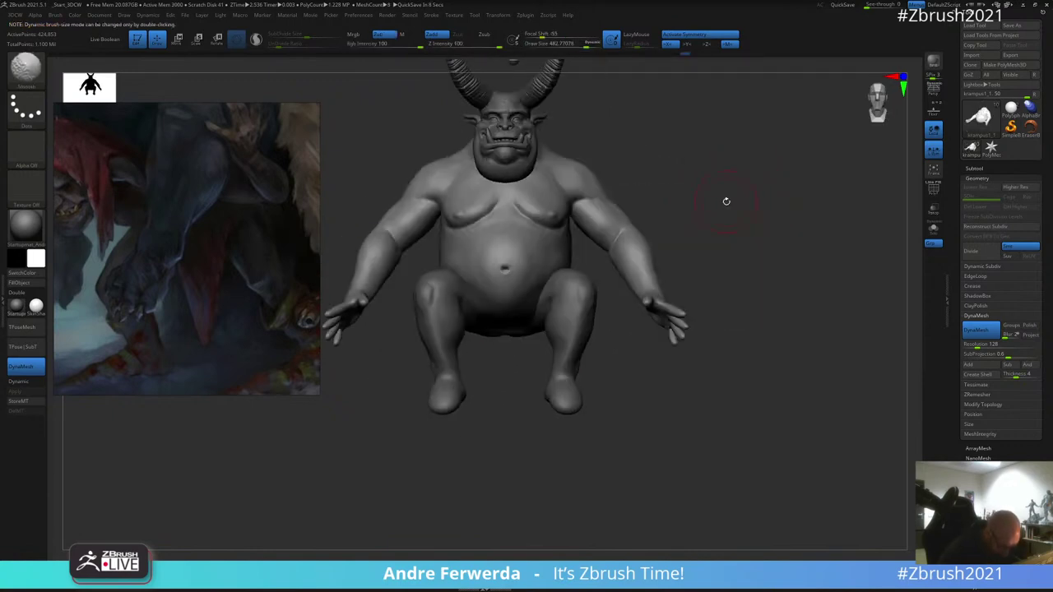
key(b)
key(m)
key(v)
alt+right_drag(731, 246, 735, 197)
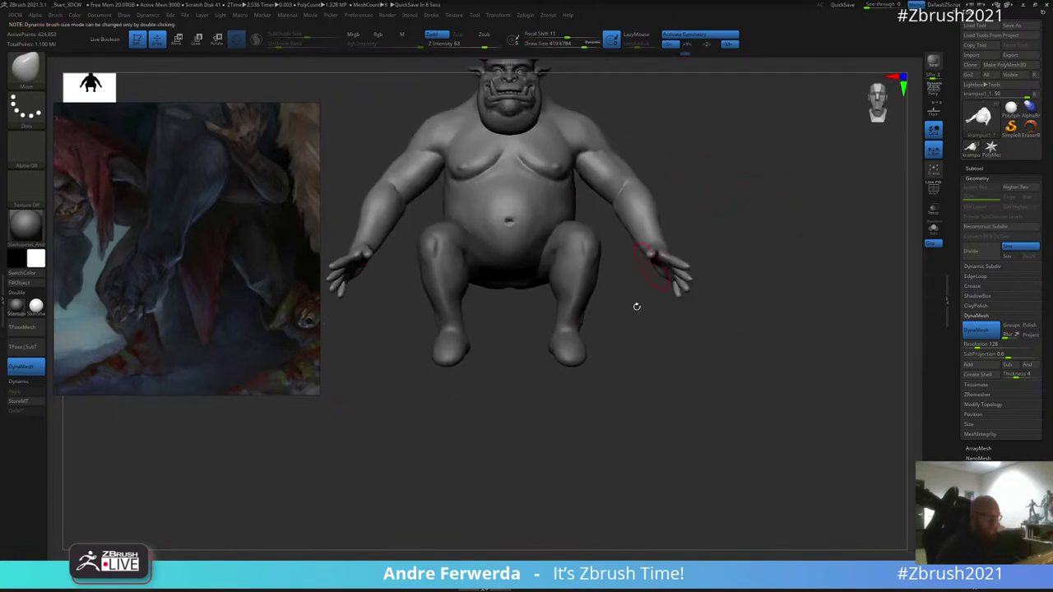
ctrl+shift+click(577, 357)
ctrl+shift+click(575, 357)
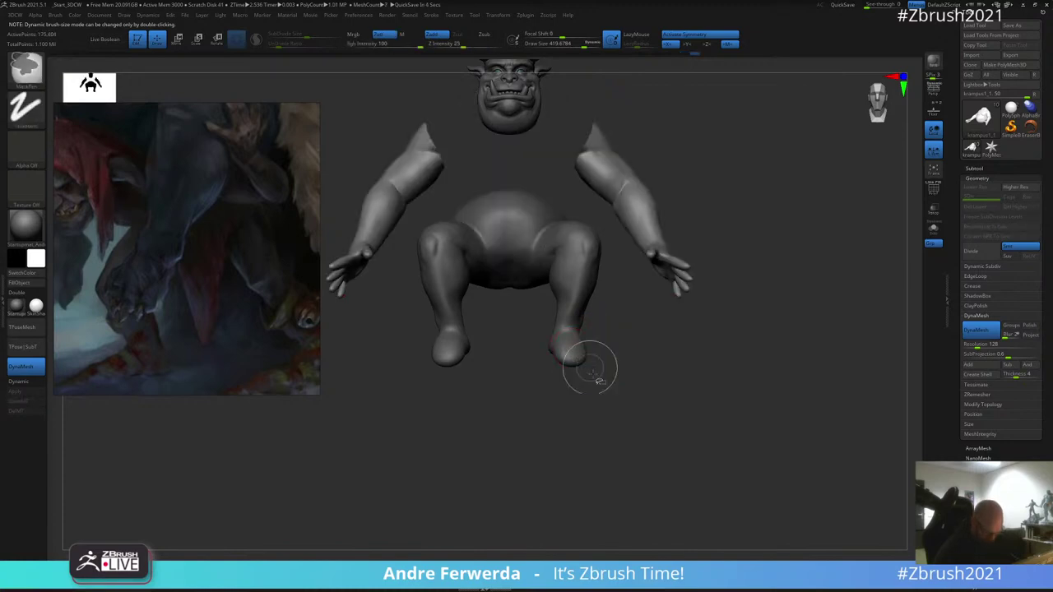
Step: Make the legs the active subtool, hide their roughly shaped feet and delete the hidden geometry at the ankles
ctrl+shift+click(592, 368)
alt+click(575, 355)
ctrl+shift+click(576, 355)
ctrl+shift+click(588, 400)
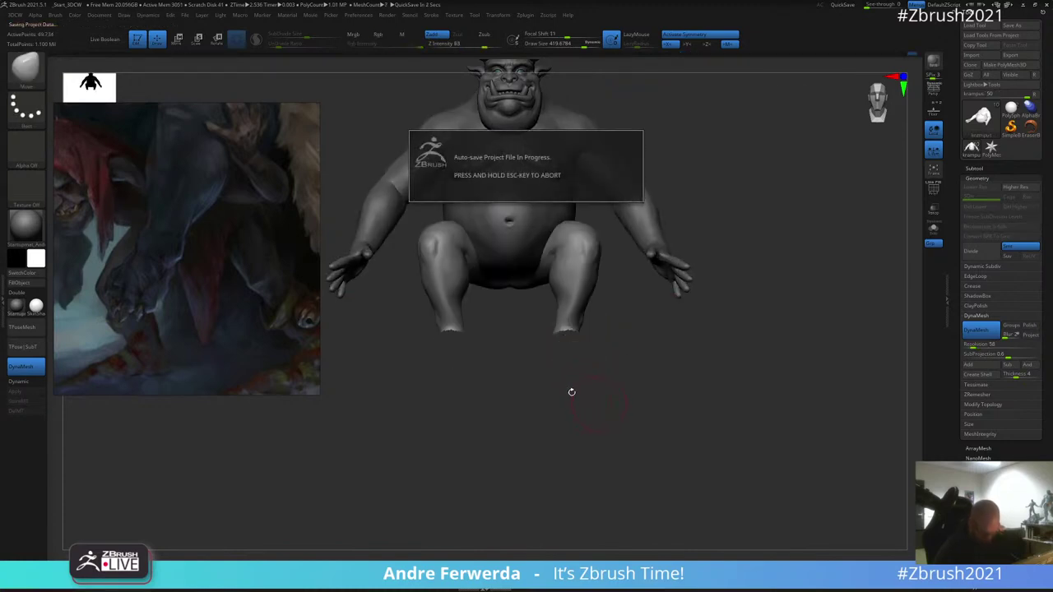
mouse_move(592, 362)
mouse_down()
mouse_move(765, 223)
mouse_move(751, 262)
mouse_move(773, 362)
mouse_move(797, 407)
mouse_move(891, 380)
mouse_up()
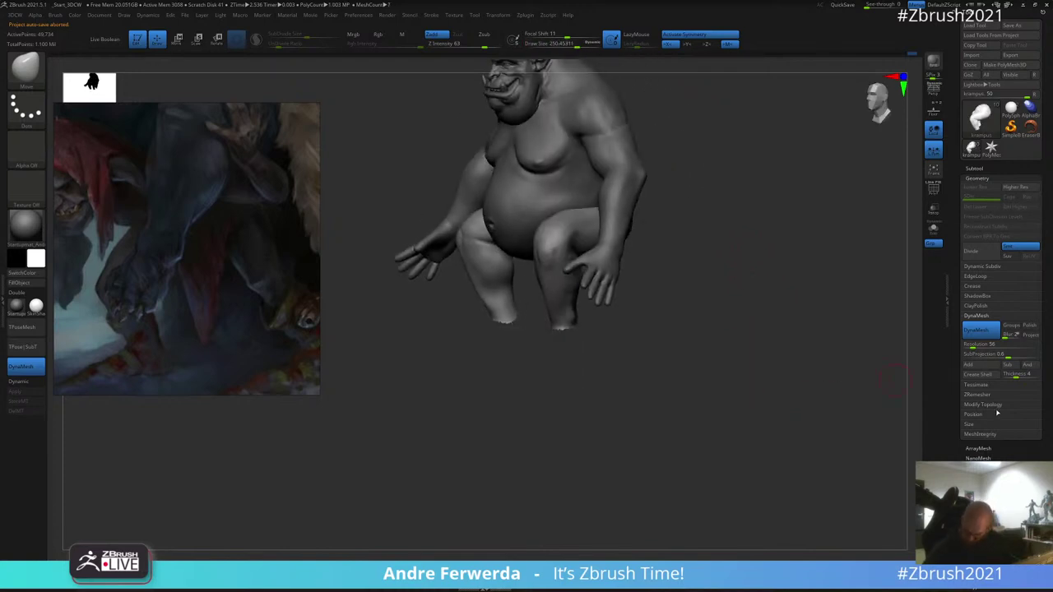
click(994, 405)
click(979, 384)
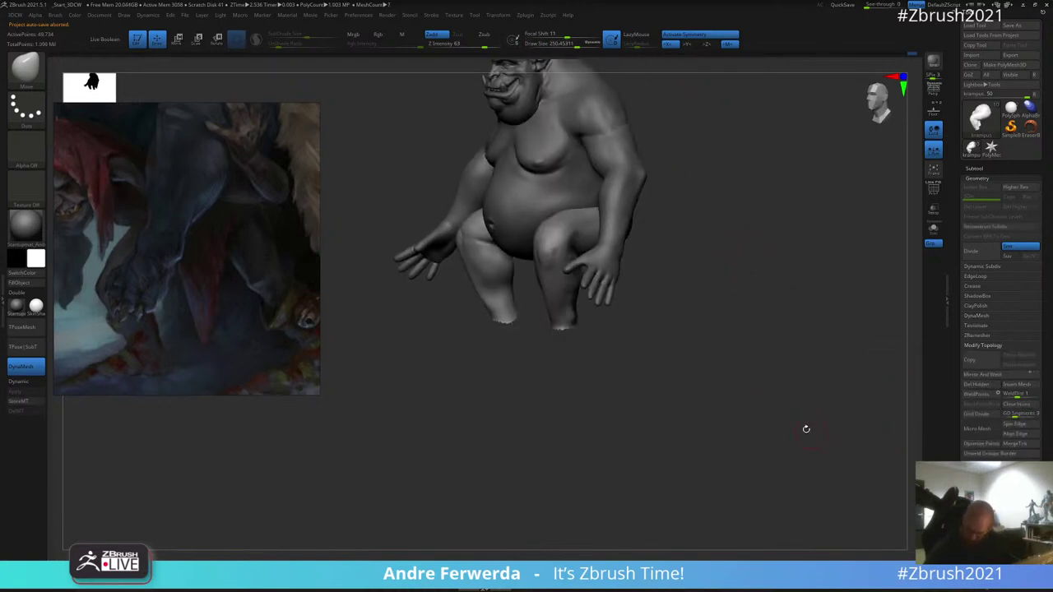
drag(806, 427, 738, 423)
key(ctrl)
key(shift)
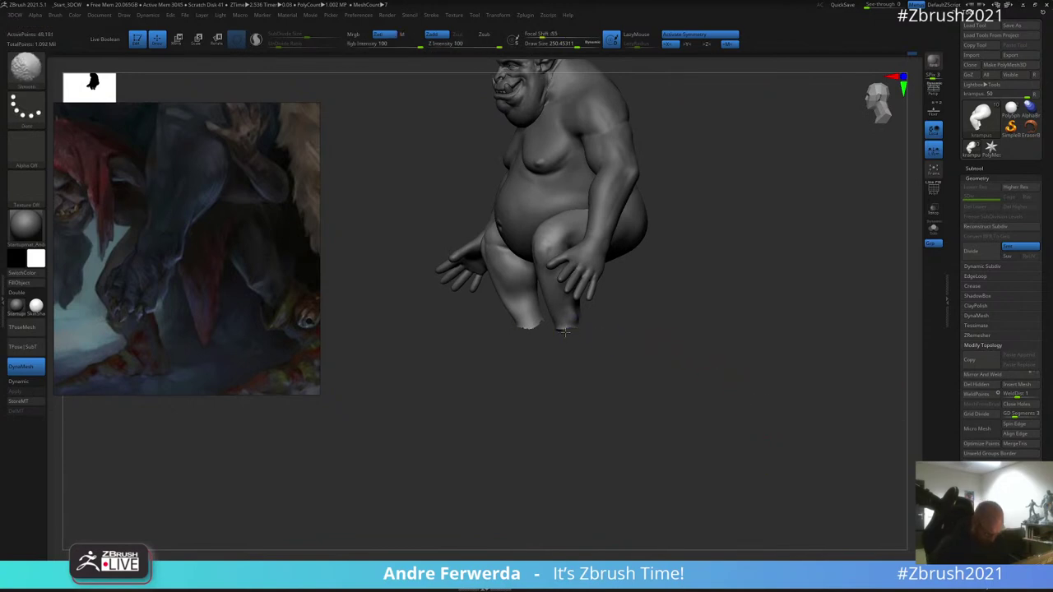
Step: Move the floating reference painting toward the canvas corner and shrink its window
key(b)
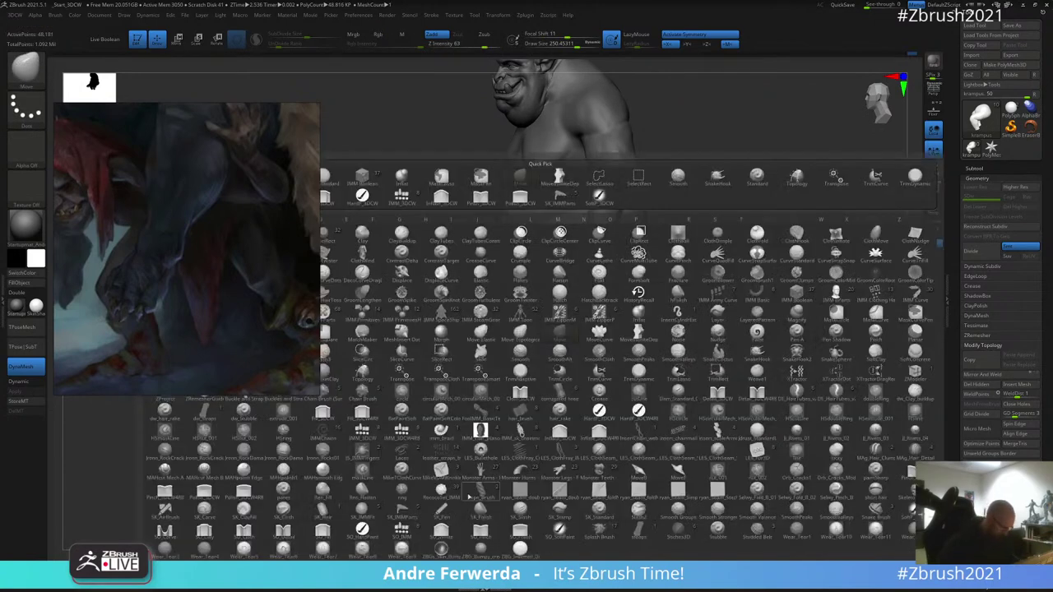
click(541, 425)
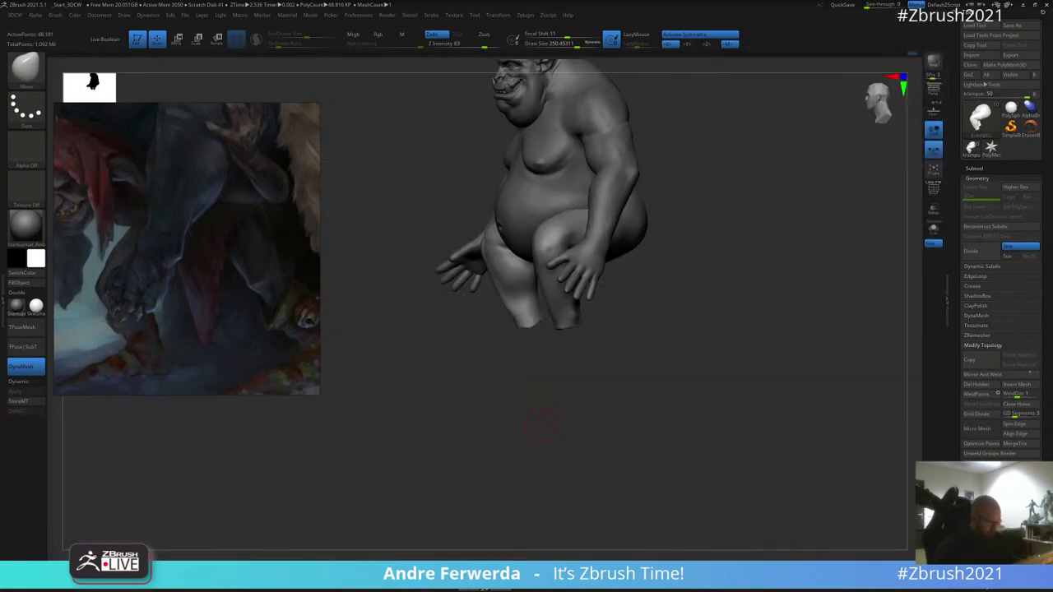
right_drag(235, 304, 236, 282)
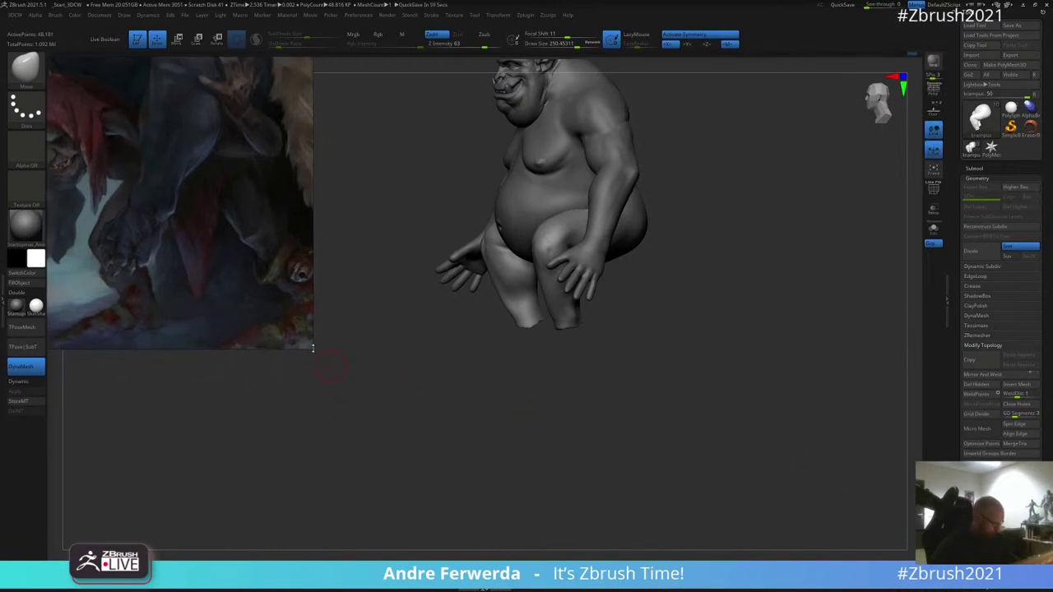
drag(313, 348, 241, 285)
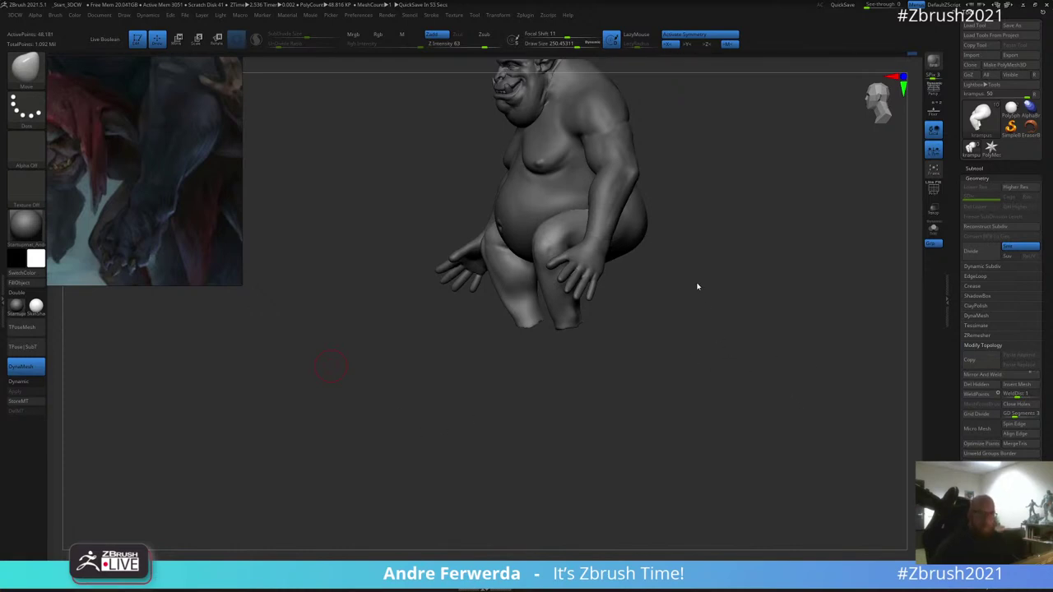
Step: Load the Monster Legs insert brush and place the reference painting clear of its row of meshes
key(b)
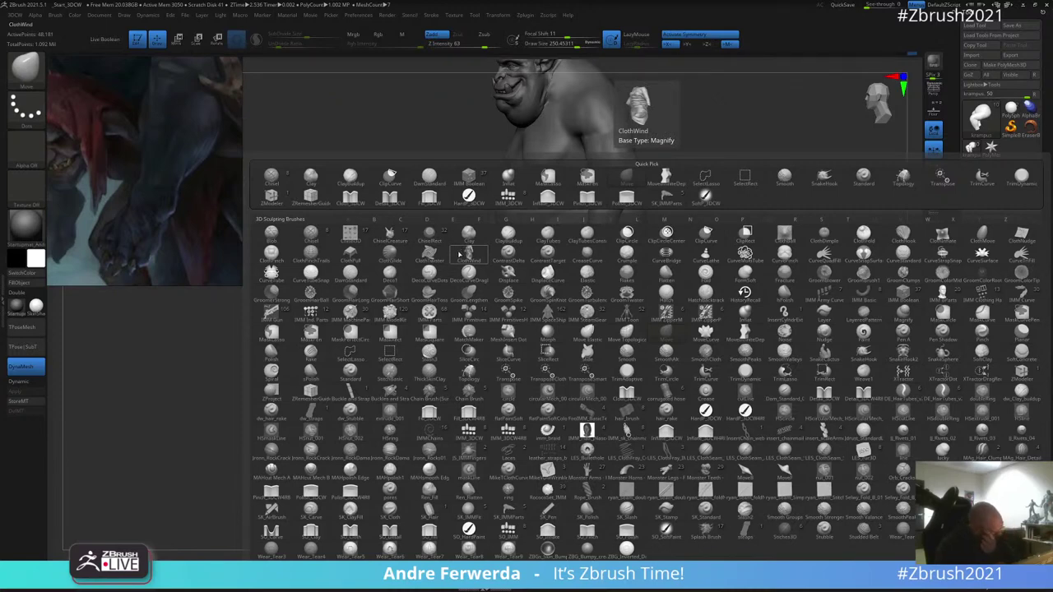
click(352, 238)
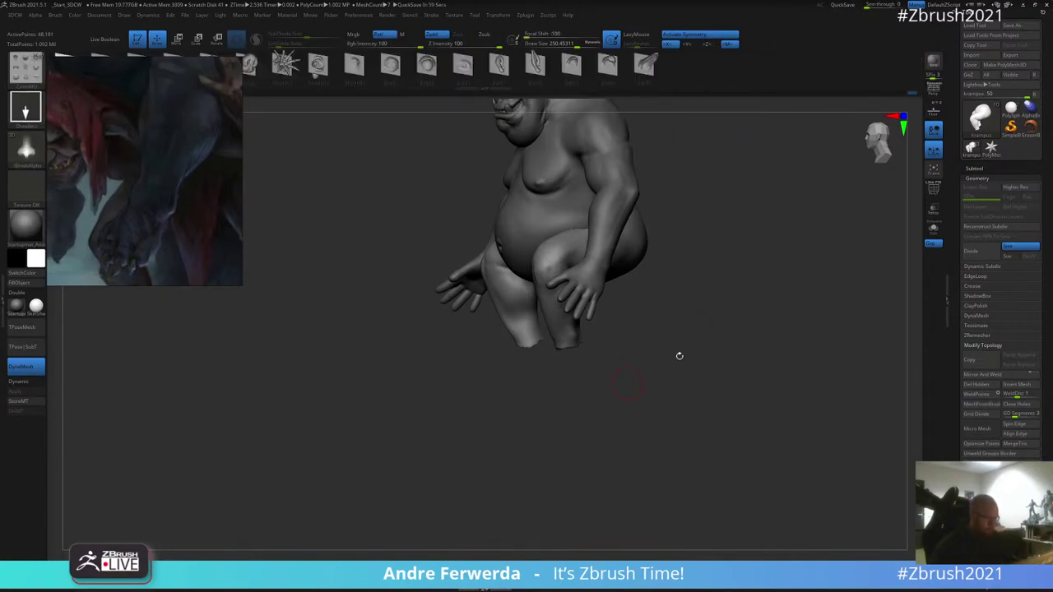
key(b)
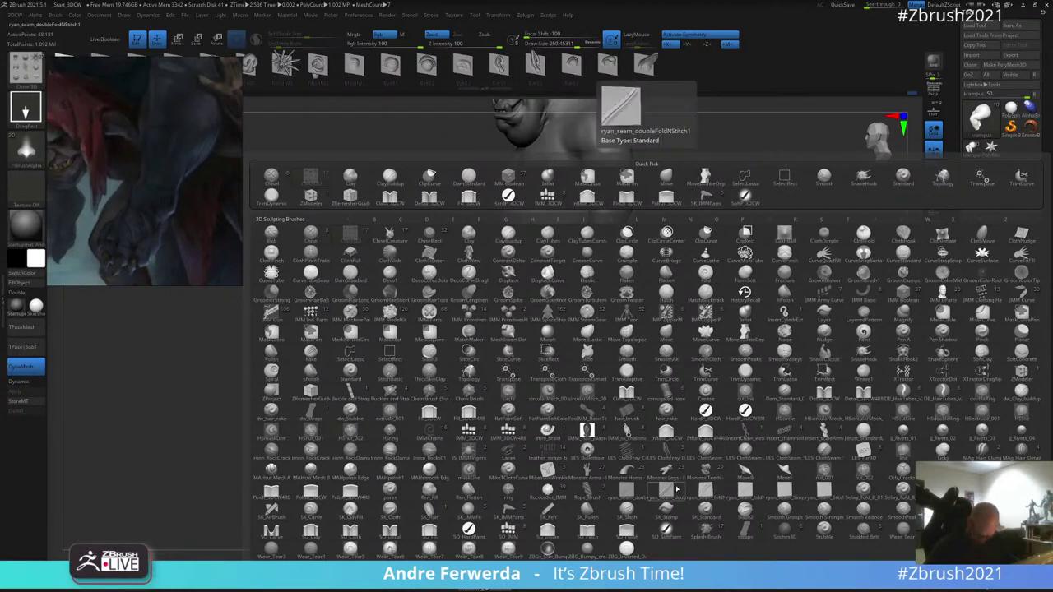
click(666, 477)
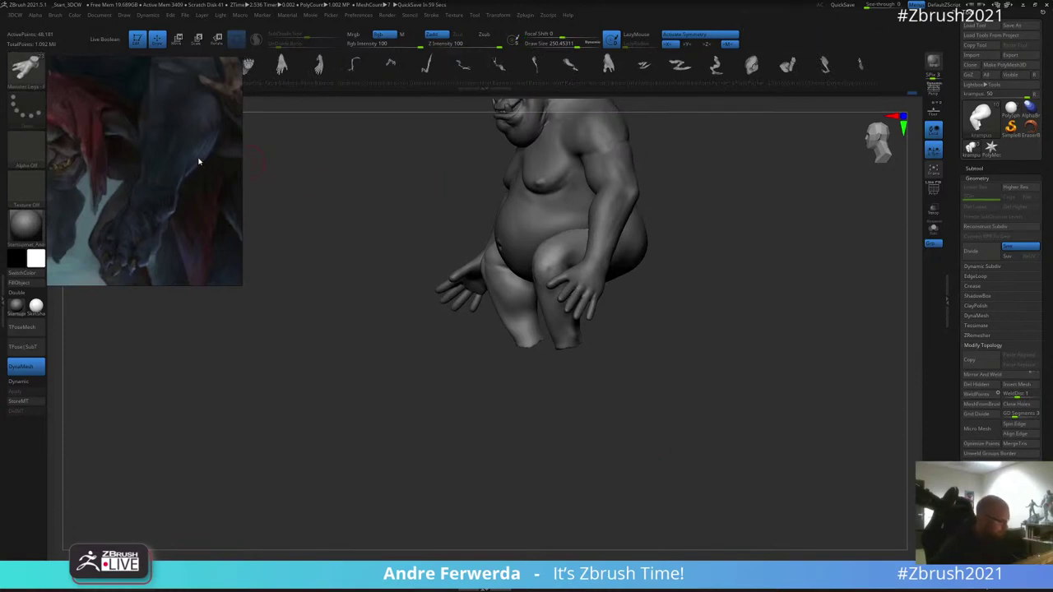
drag(198, 161, 224, 212)
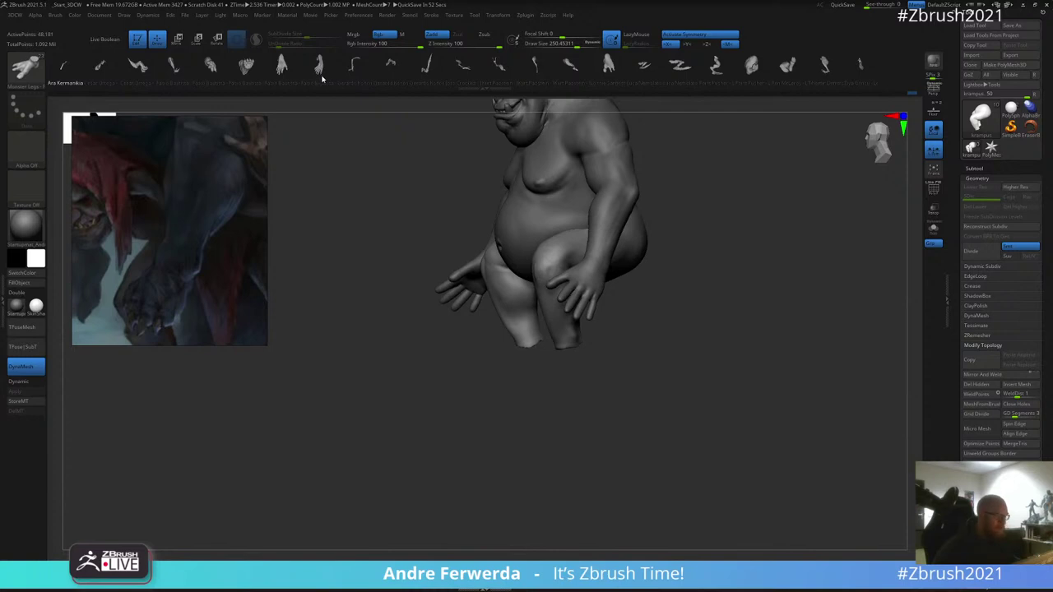
mouse_move(753, 70)
mouse_down()
mouse_move(580, 80)
mouse_move(849, 71)
mouse_move(811, 96)
mouse_move(832, 92)
mouse_up()
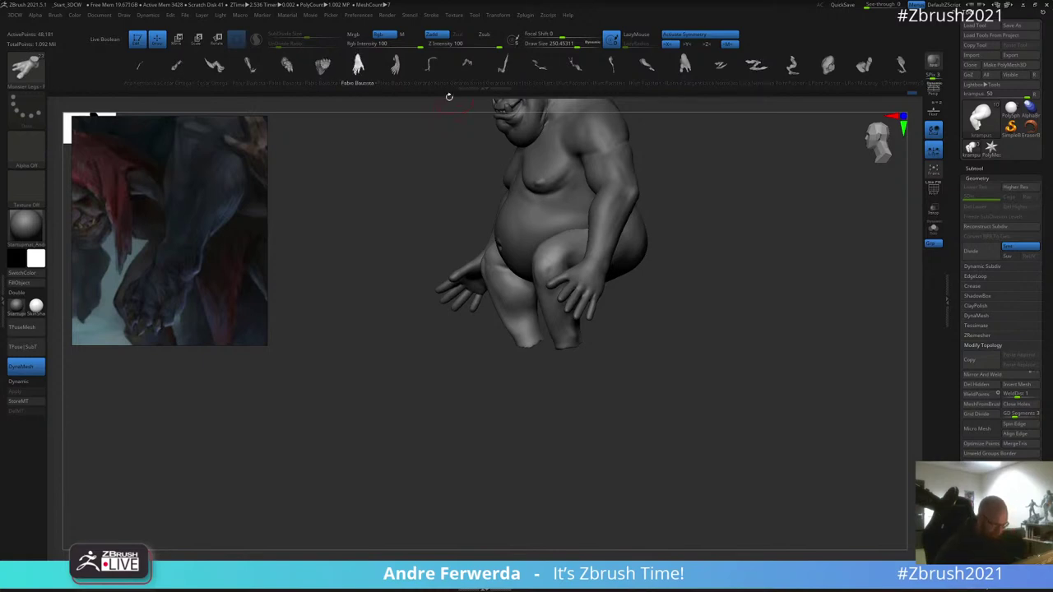
Step: Try inserting a long-toed foot from the Monster Legs brush at both ankles with symmetry and activate the Move gizmo on it
drag(734, 344, 684, 236)
drag(566, 260, 524, 249)
drag(668, 190, 705, 280)
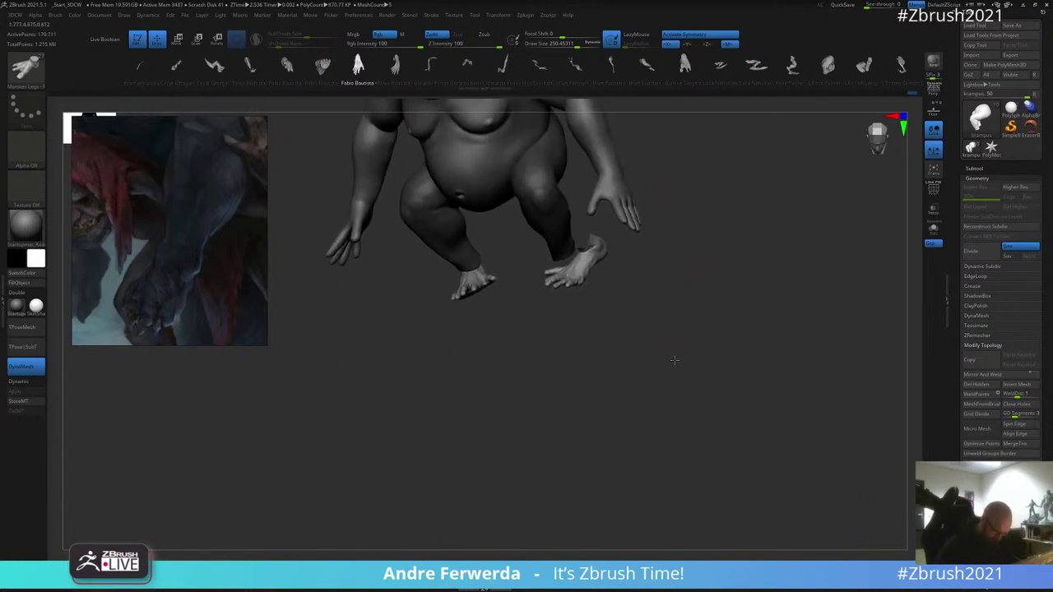
drag(674, 360, 677, 361)
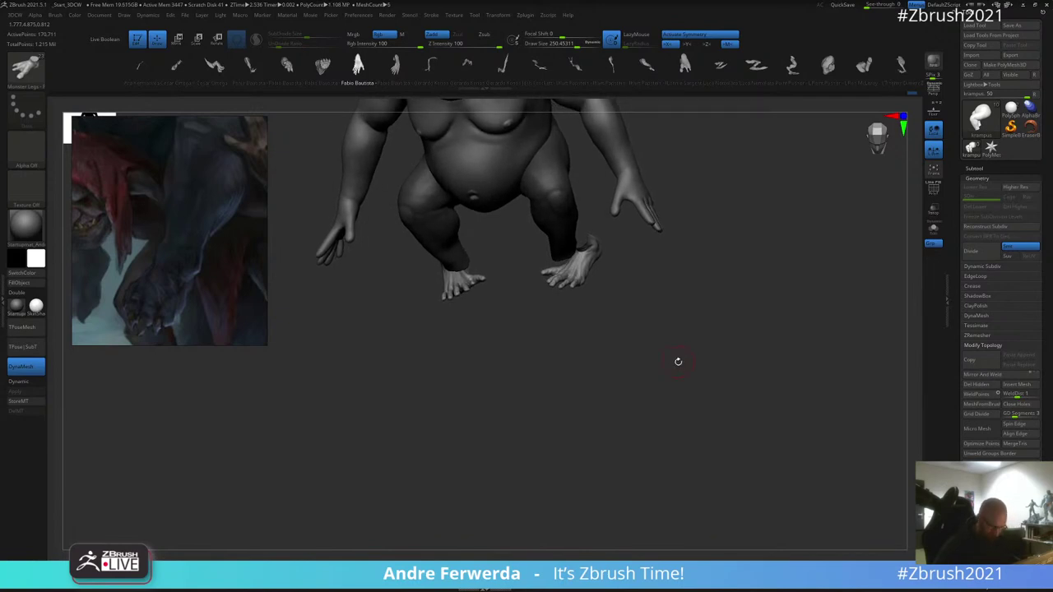
key(ctrl+z)
key(ctrl+shift+z)
key(w)
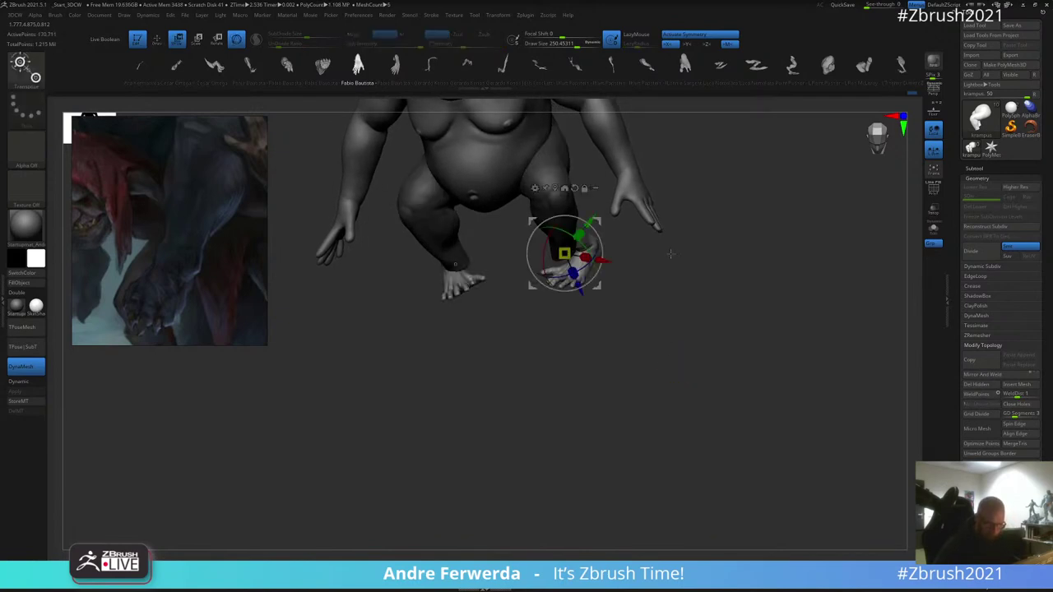
Step: Try other Monster Legs meshes in place of the inserted feet, comparing splayed, clawed, digitigrade and wrinkled variants at the ankles
click(685, 67)
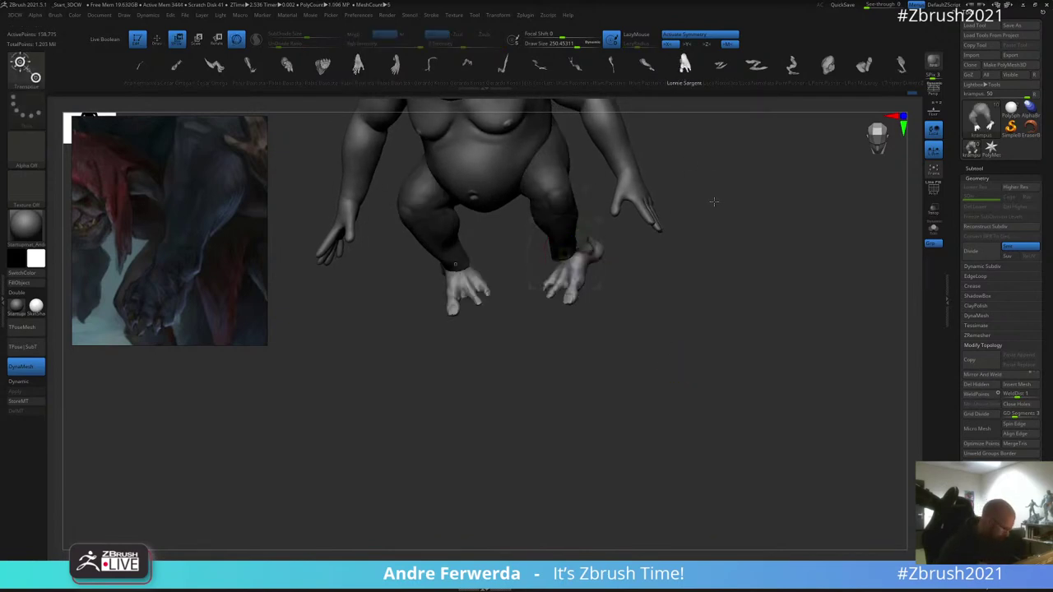
drag(717, 204, 721, 264)
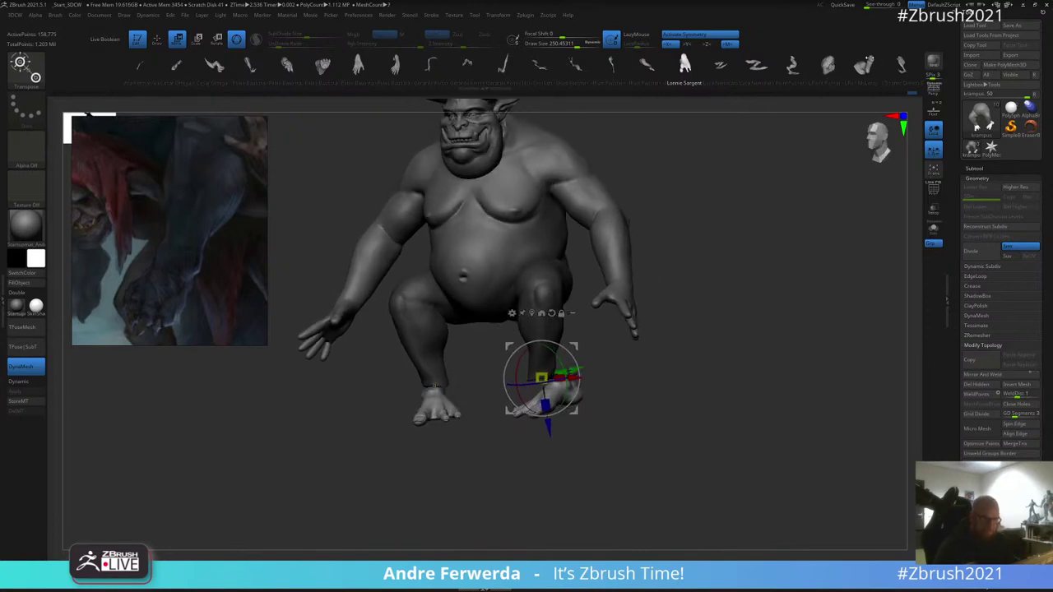
click(726, 67)
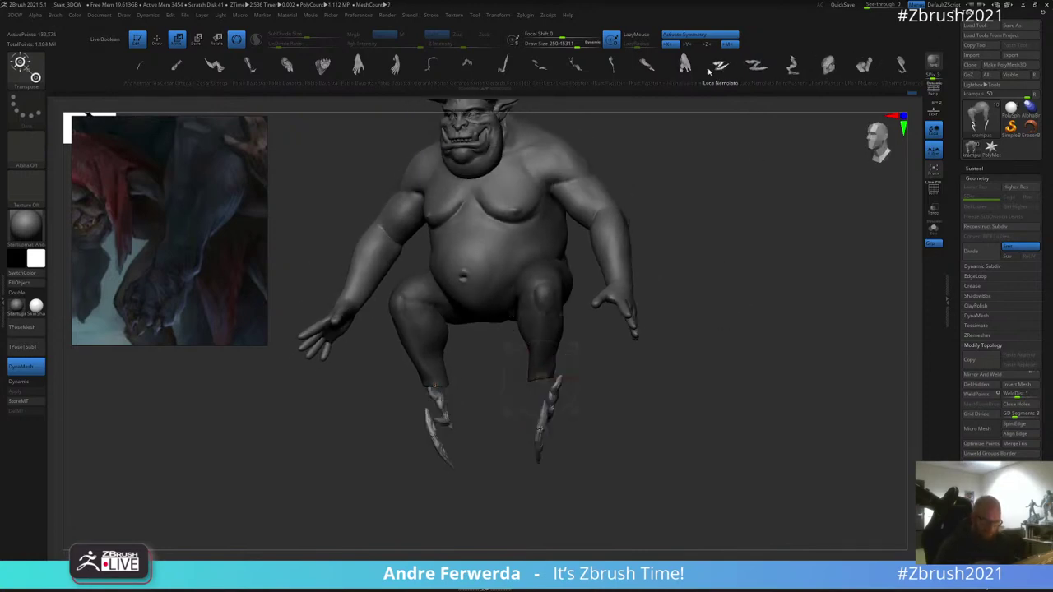
click(650, 72)
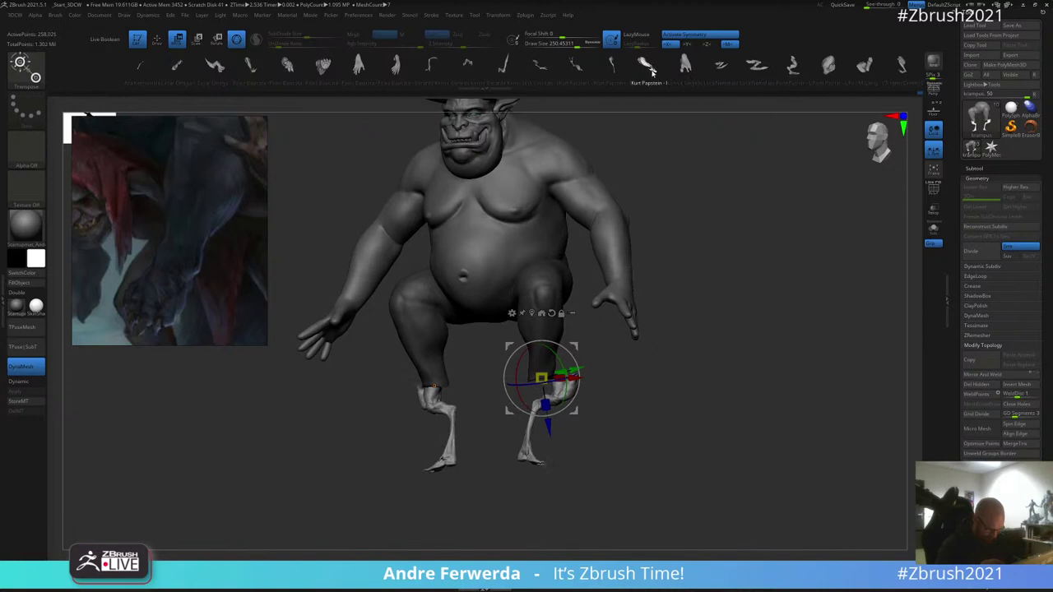
click(541, 71)
click(504, 71)
click(397, 71)
key(ctrl+z)
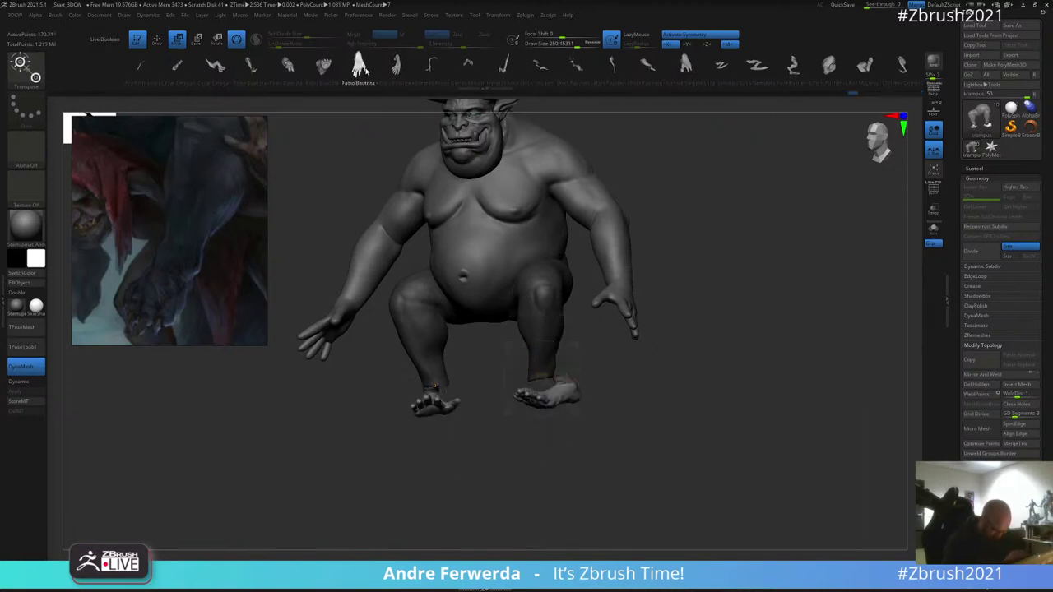
key(ctrl+z)
key(ctrl+z)
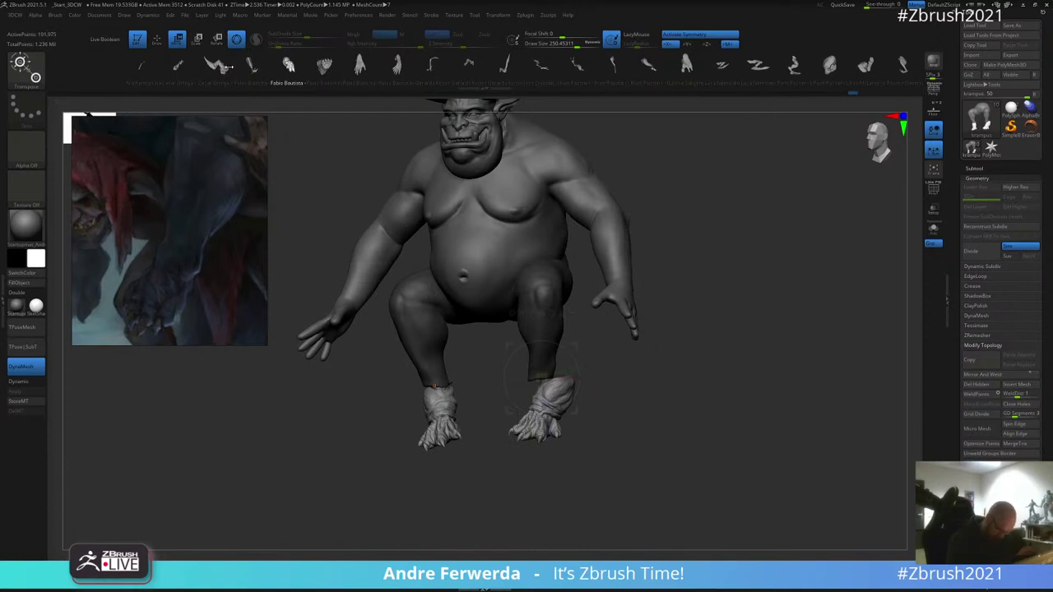
key(ctrl+z)
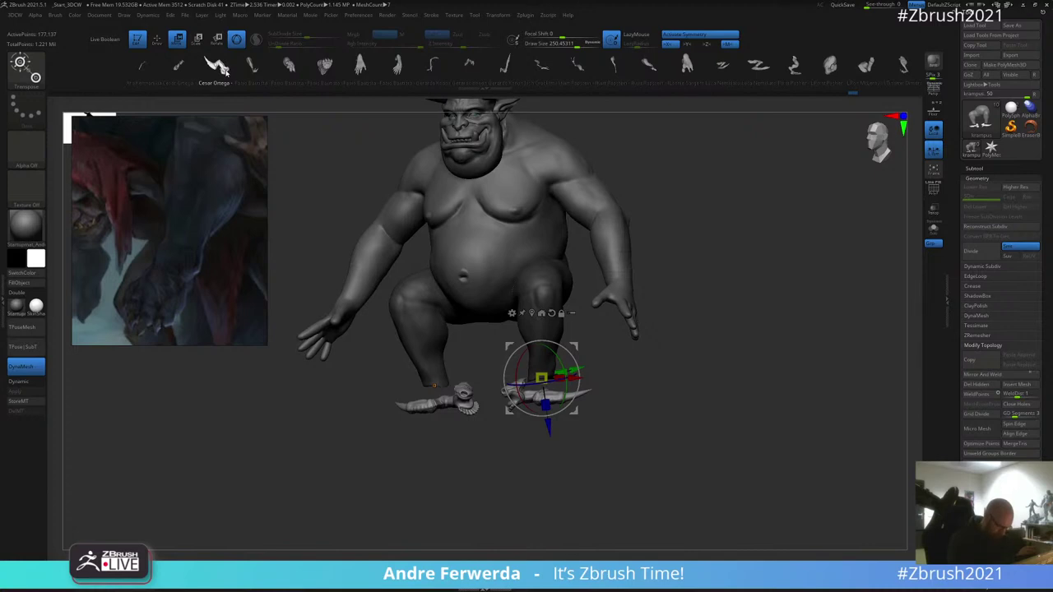
key(ctrl+z)
key(ctrl+z)
key(ctrl+z)
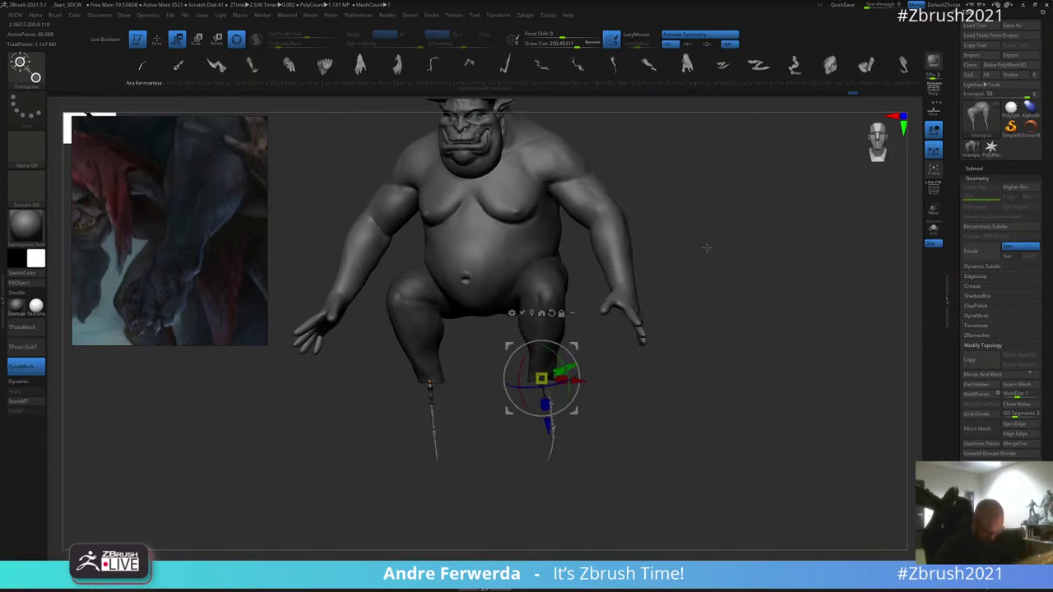
Step: Undo the inserted Monster Legs meshes back to the bare legs without feet
key(ctrl+z)
key(ctrl+z)
key(ctrl+z)
key(ctrl+z)
key(ctrl+z)
key(ctrl+z)
key(ctrl+z)
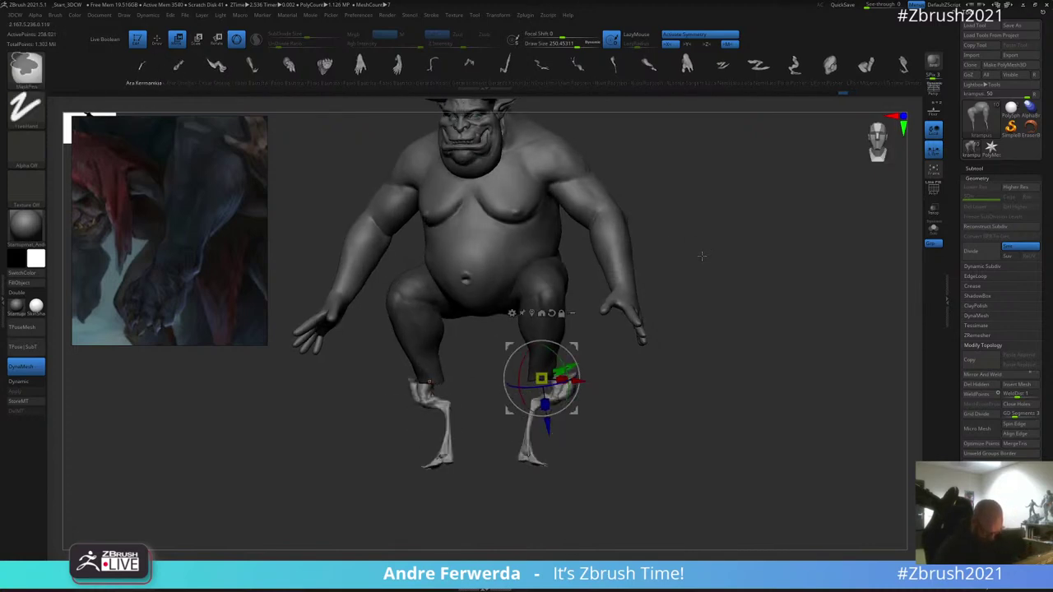
key(ctrl+z)
key(ctrl+z)
key(ctrl+z)
key(ctrl+z)
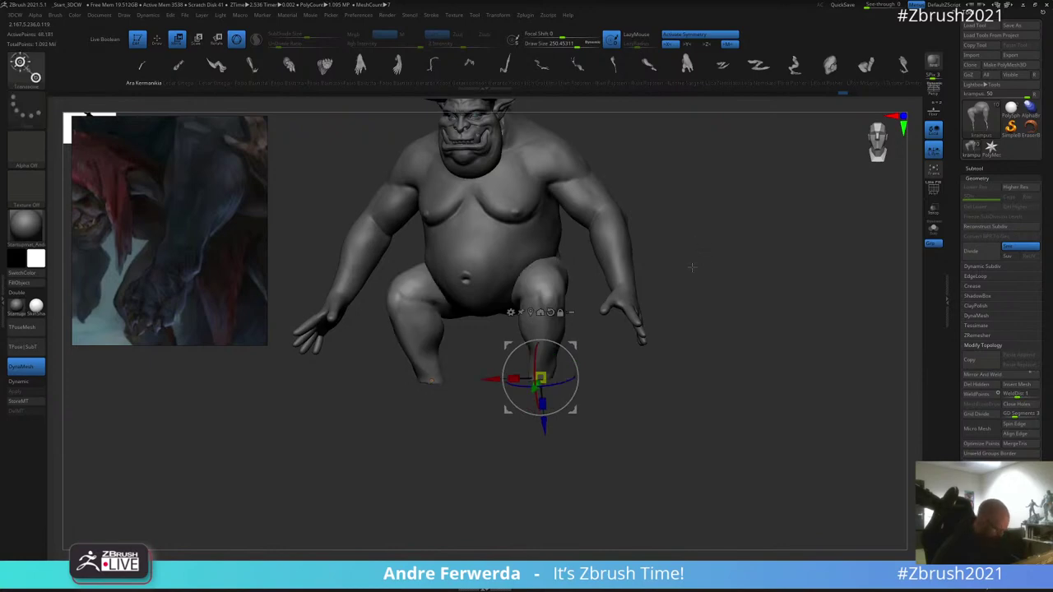
Step: Shift the reference painting aside and load the IMM BParts insert brush
key(b)
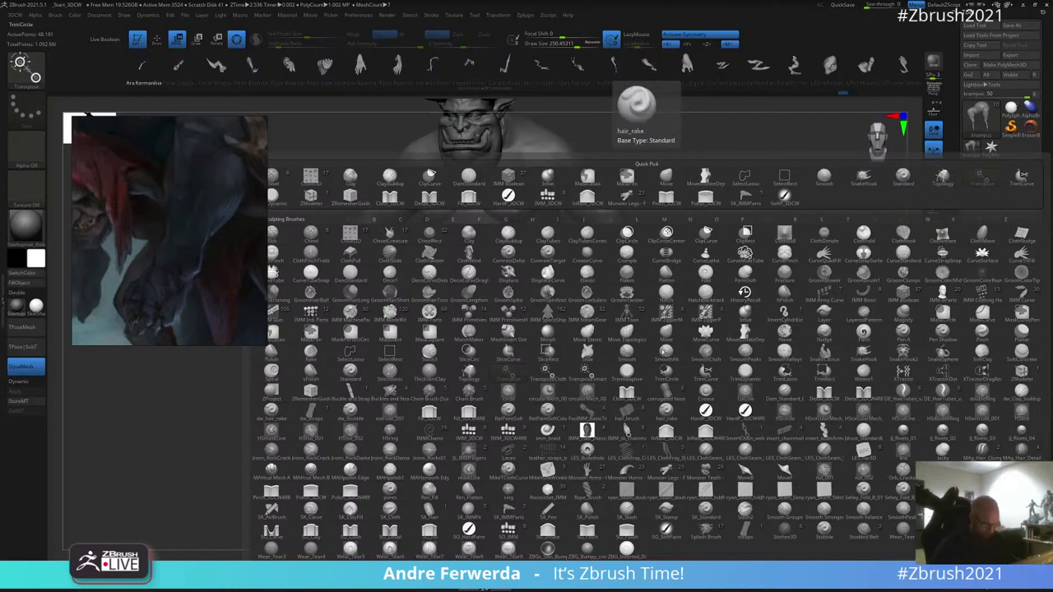
drag(225, 268, 176, 246)
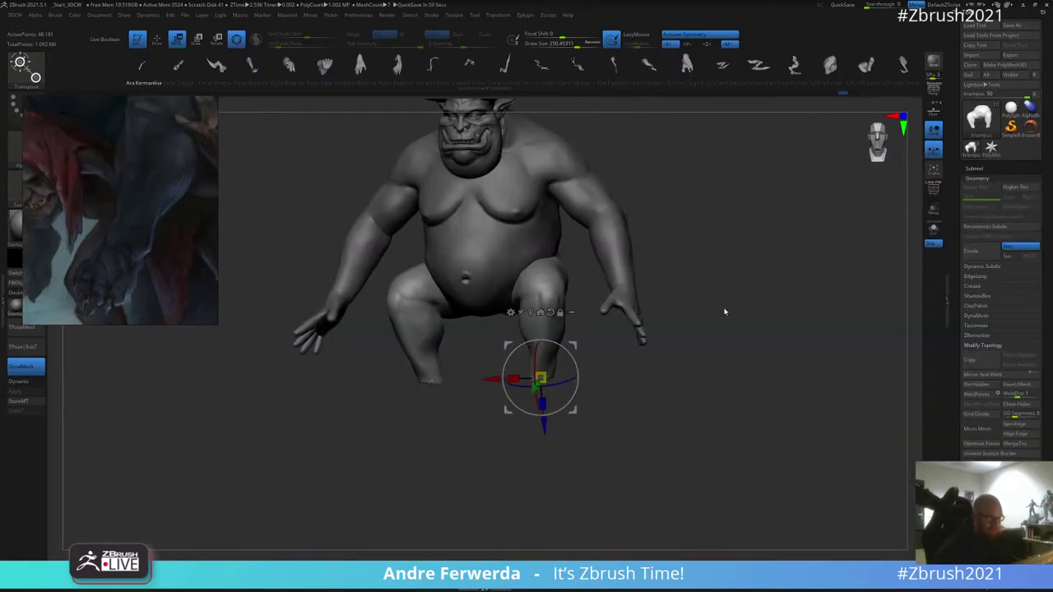
key(b)
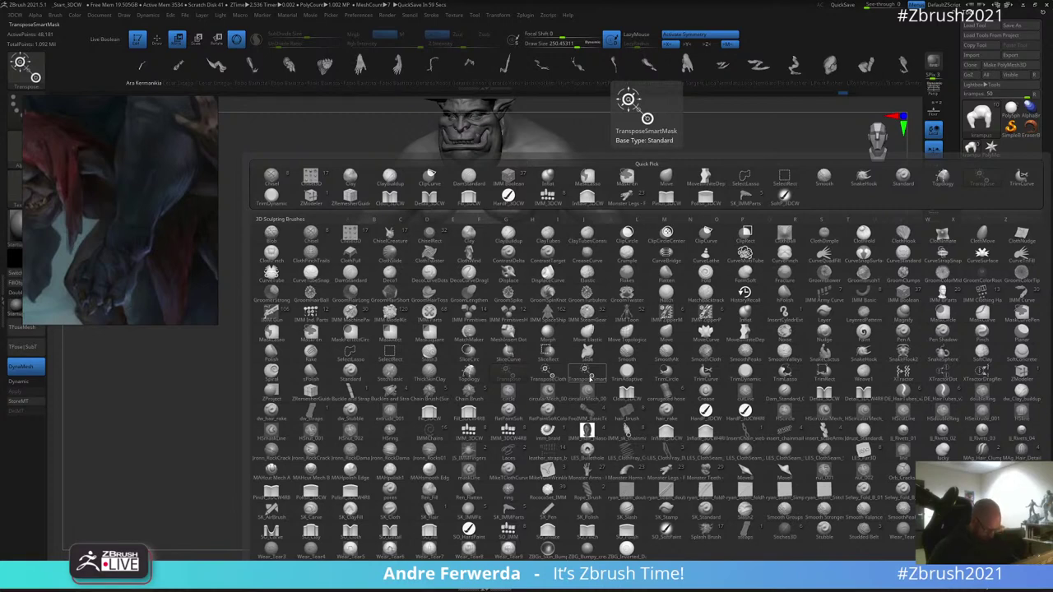
key(i)
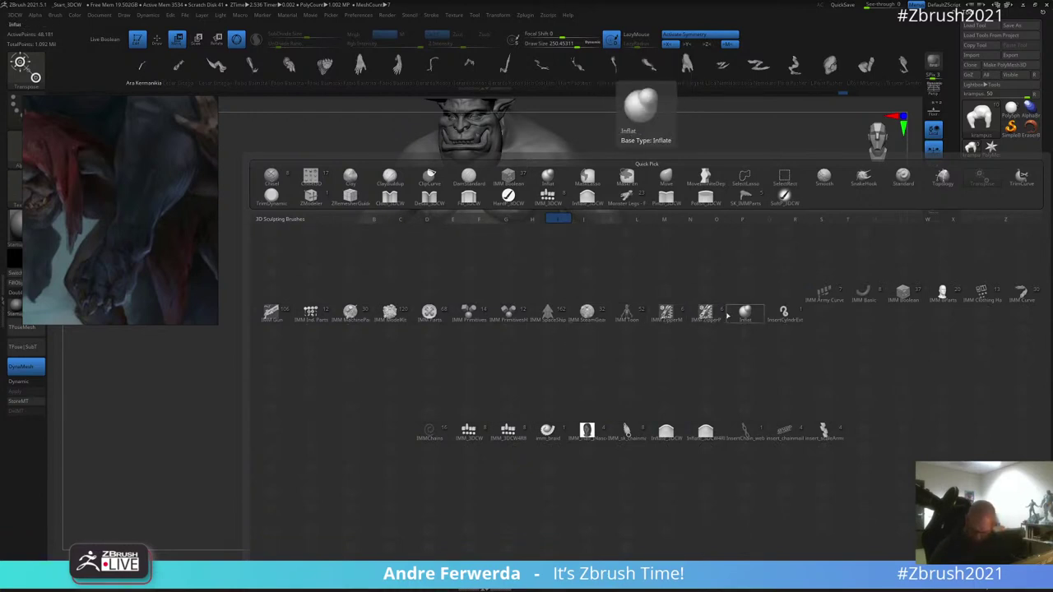
click(944, 292)
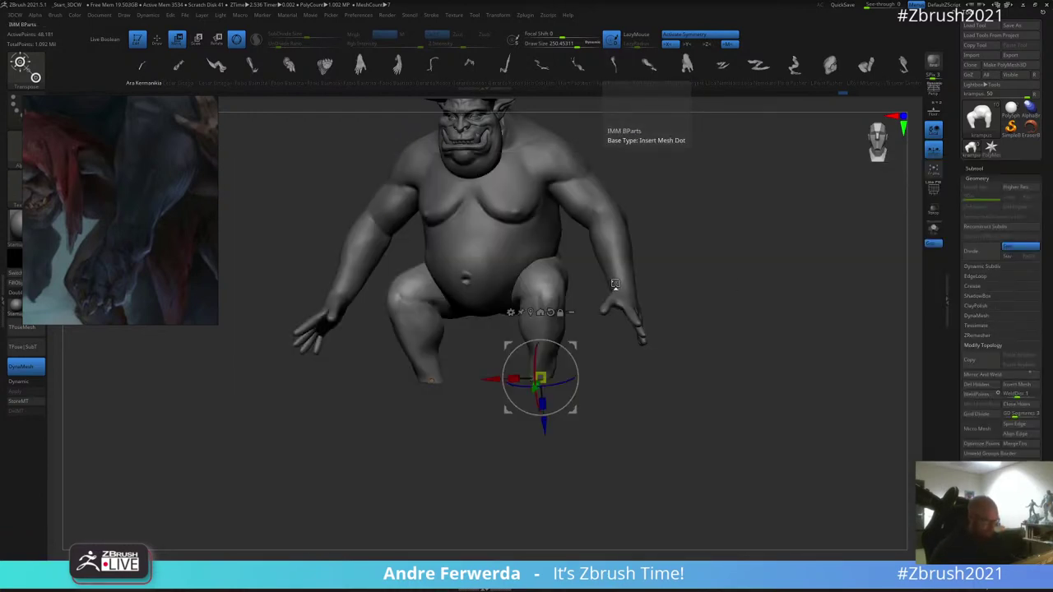
Step: Try swapping in the foot mesh from the IMM BParts brush and undo the replacement of the legs
alt+drag(706, 243, 715, 291)
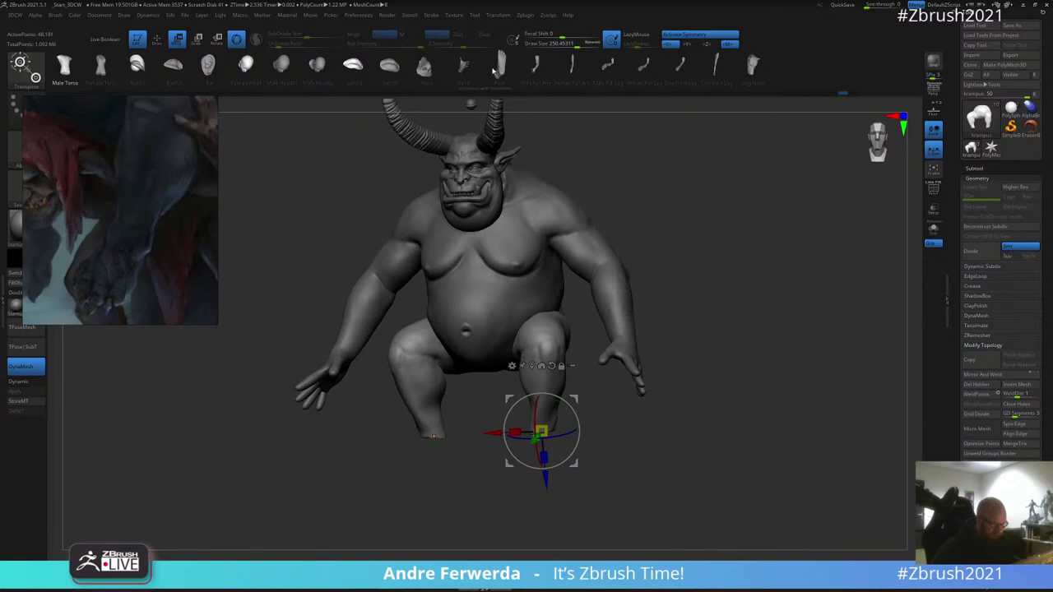
click(498, 69)
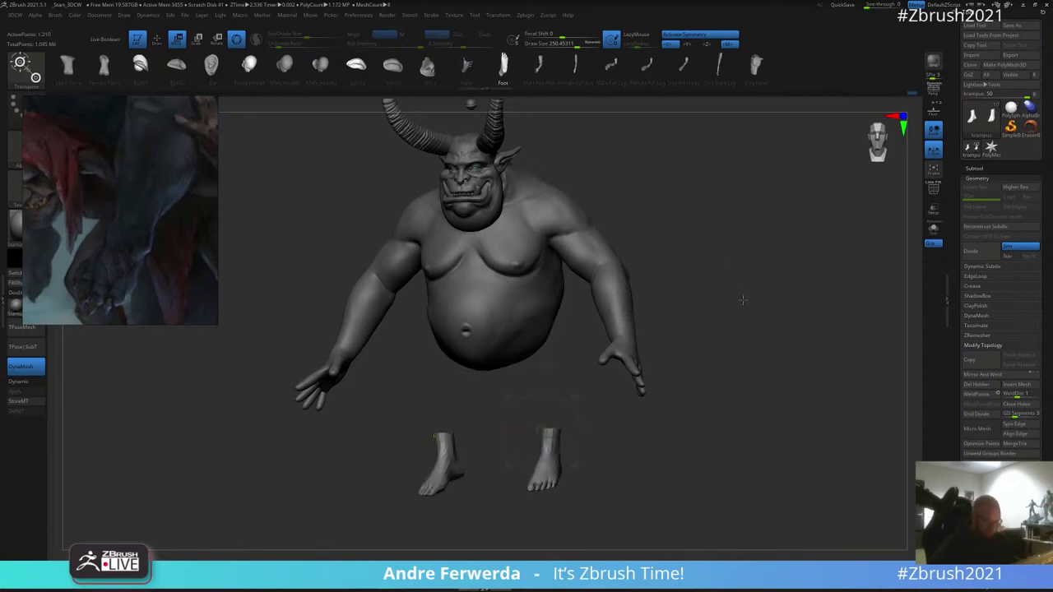
key(ctrl+z)
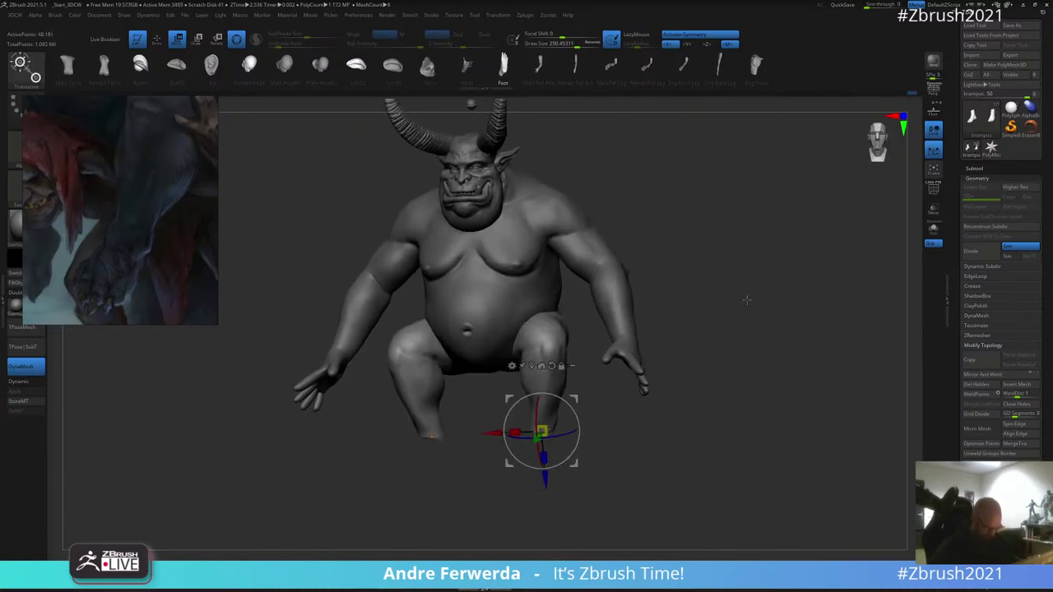
Step: Insert the IMM BParts foot mesh at both ankles and position the feet beneath the shins
key(ctrl+z)
drag(569, 138, 539, 466)
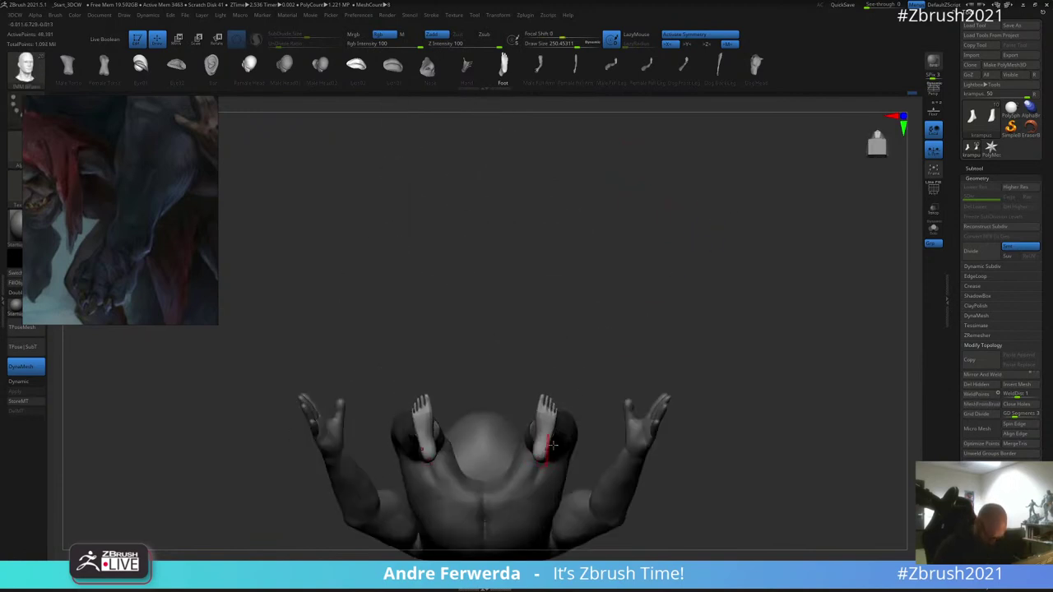
key(w)
drag(513, 425, 502, 424)
drag(578, 399, 549, 378)
drag(640, 306, 553, 380)
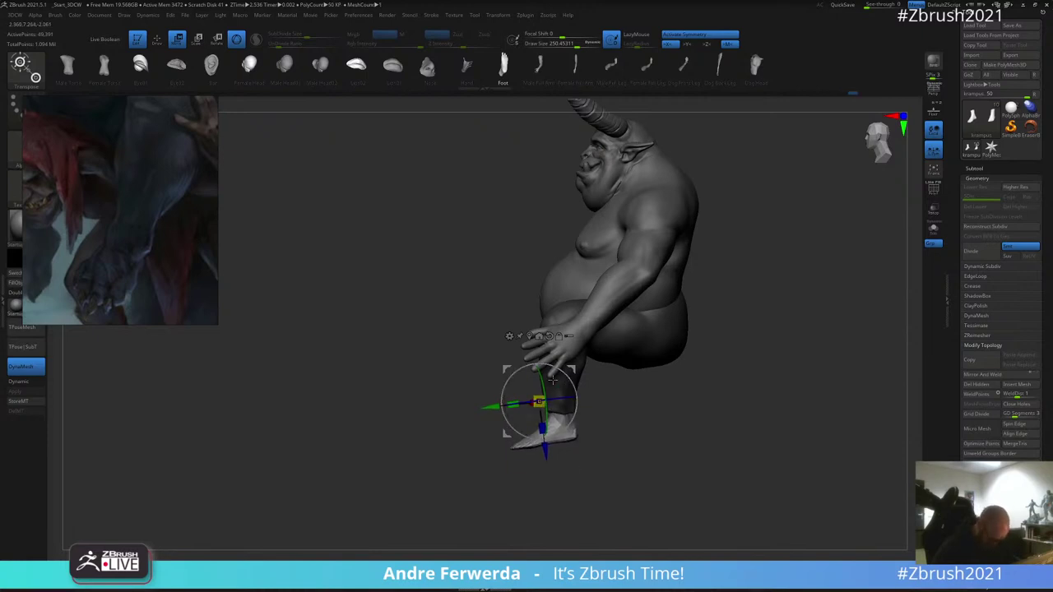
key(q)
drag(895, 433, 866, 429)
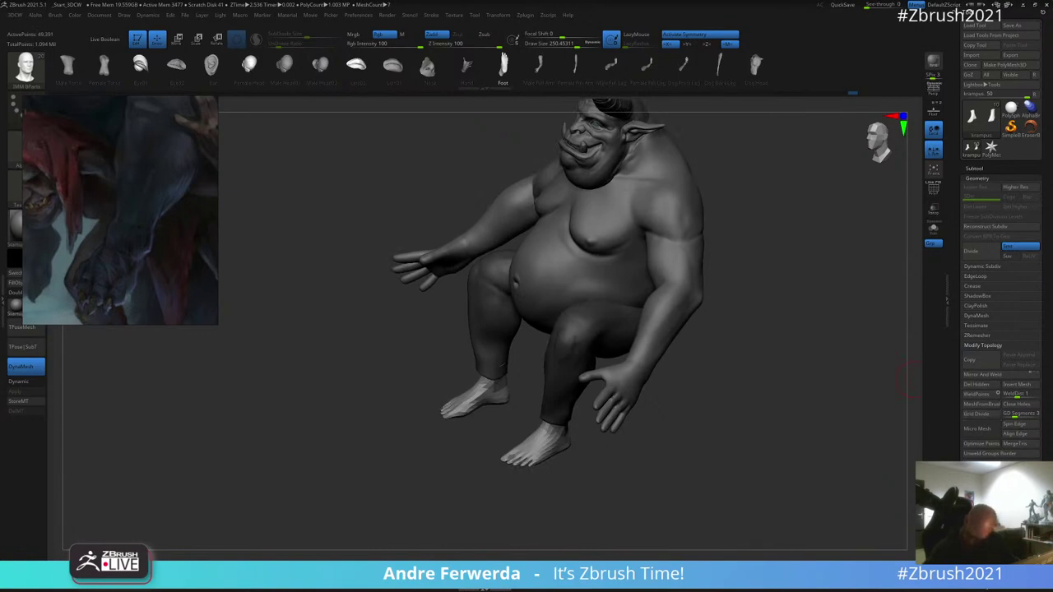
Step: Inflate the inserted feet slightly with the Inflate deformation
scroll(1002, 268, down, 3)
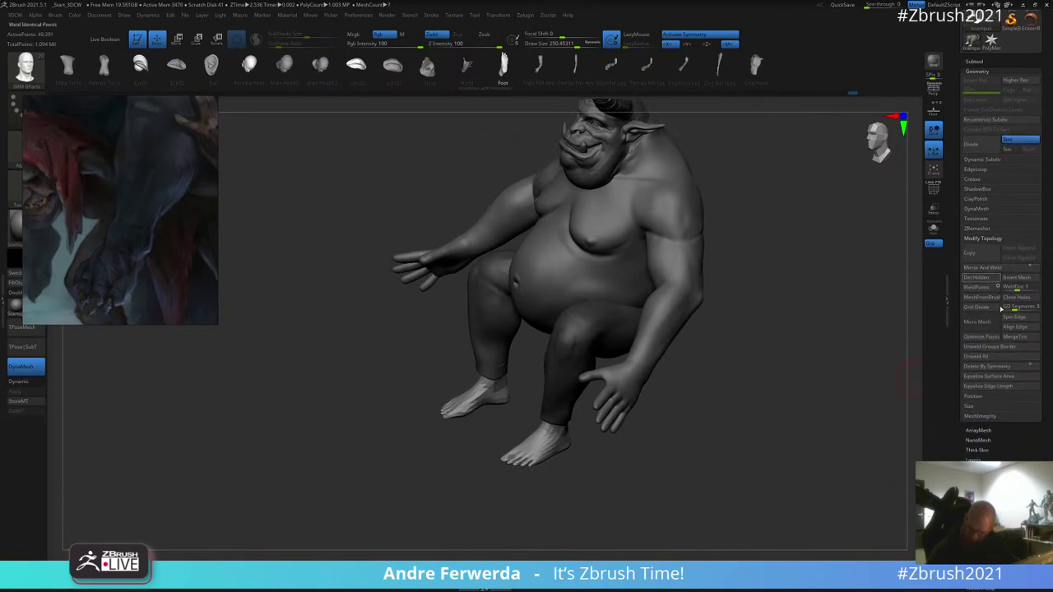
scroll(1002, 308, down, 3)
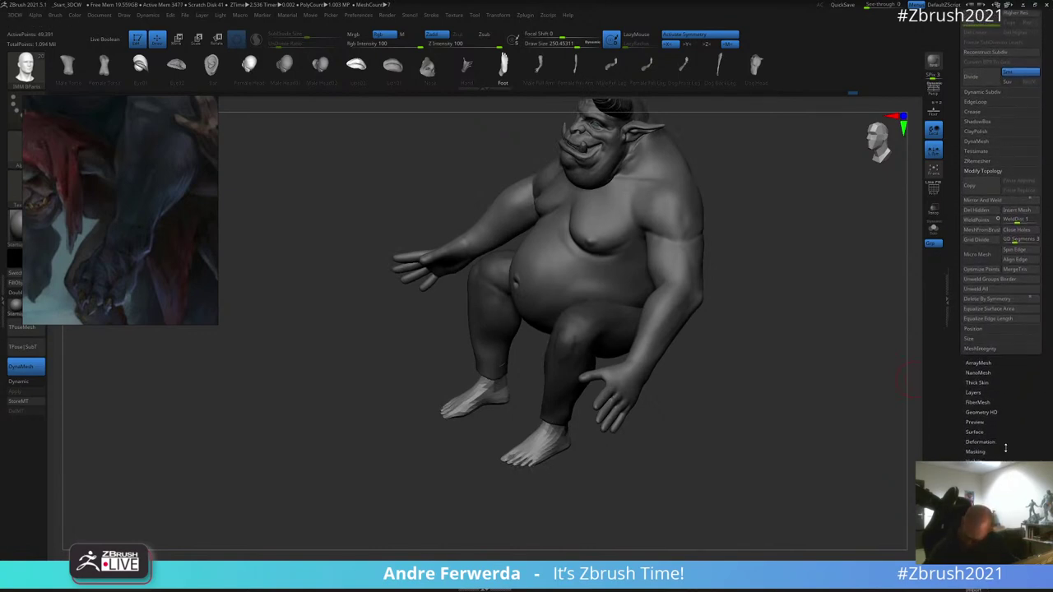
scroll(1005, 447, down, 3)
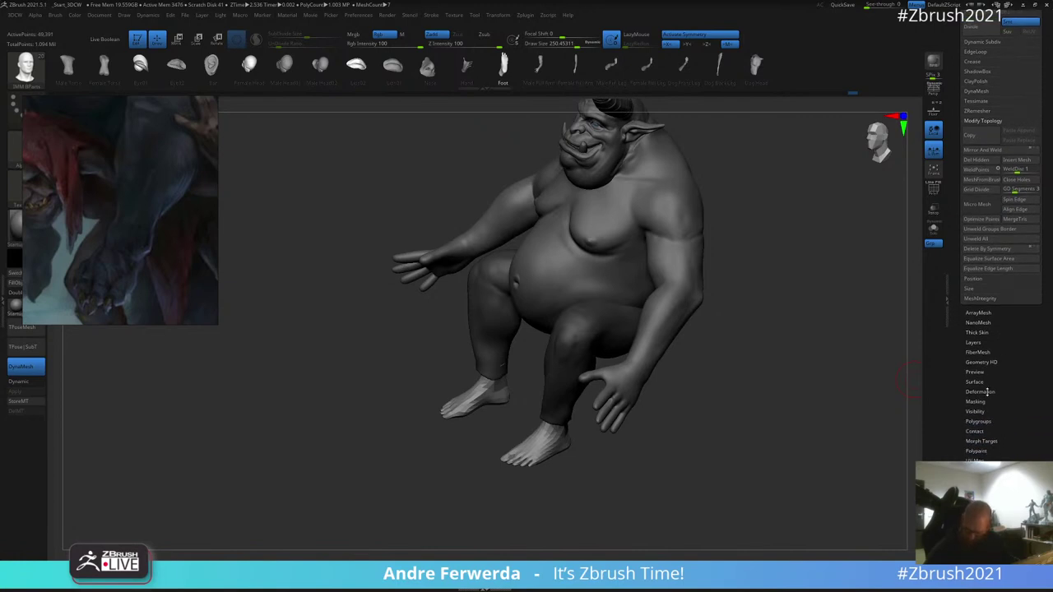
click(988, 391)
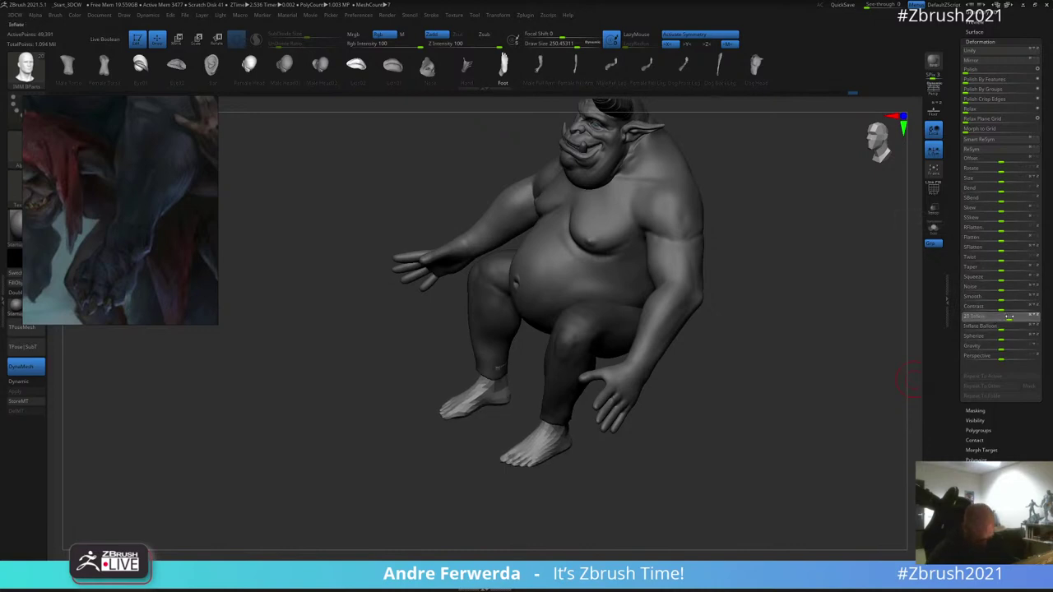
drag(1009, 317, 1010, 317)
Step: Tilt the feet toes-down at the ankles and scale them to fit the lower legs
drag(812, 395, 699, 388)
key(w)
mouse_move(589, 344)
mouse_down()
mouse_move(601, 357)
mouse_move(590, 356)
mouse_up()
drag(600, 353, 597, 349)
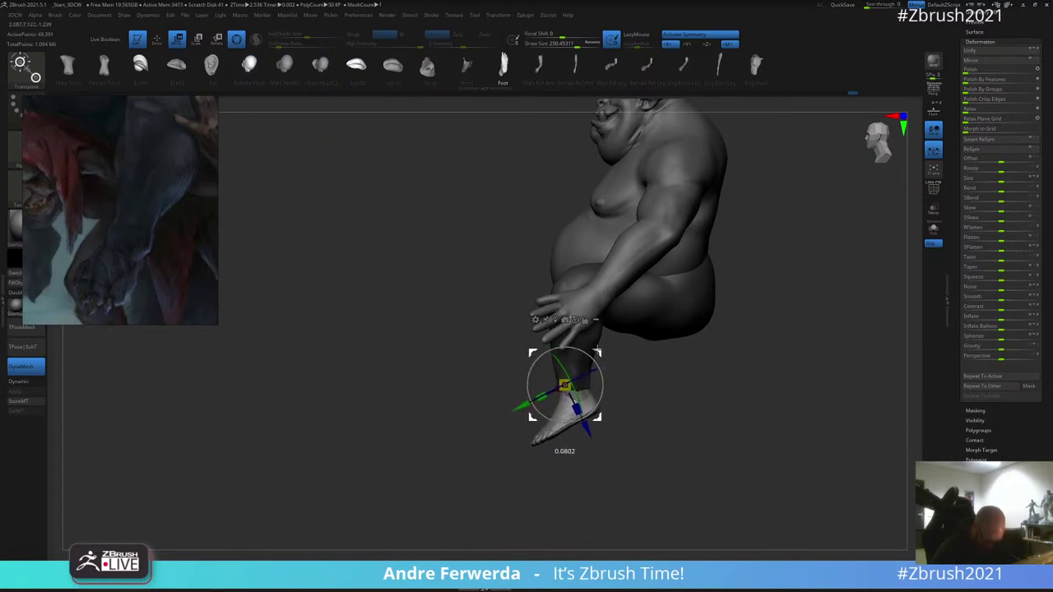
shift+drag(623, 384, 660, 260)
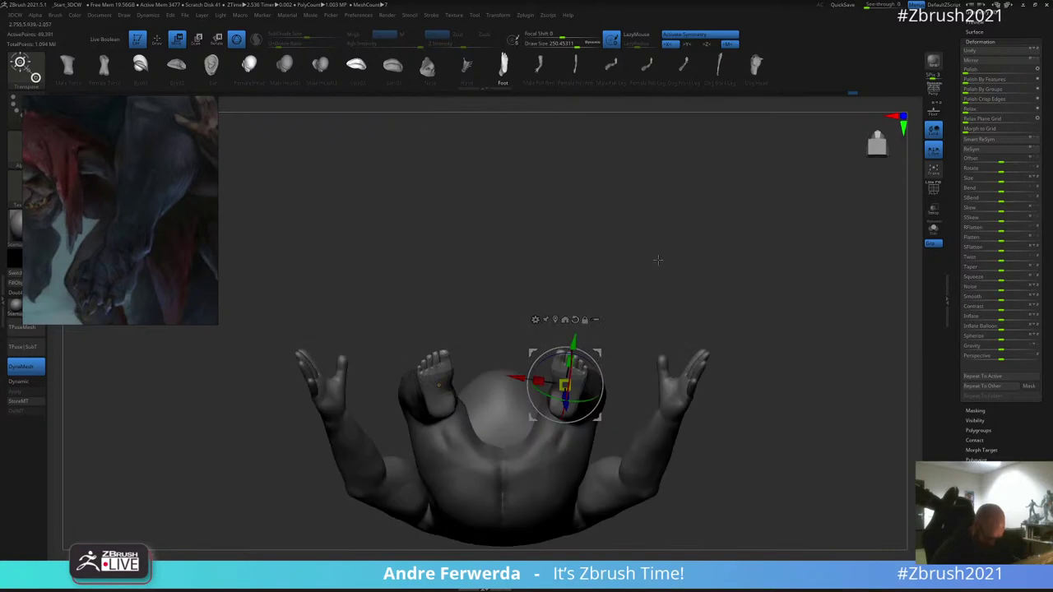
drag(599, 351, 605, 378)
drag(601, 351, 606, 349)
Step: Adjust the feet's size once more and fuse them with the legs by updating the DynaMesh
key(q)
mouse_move(630, 305)
shift+mouse_down()
mouse_move(714, 337)
mouse_move(768, 271)
mouse_move(720, 312)
shift+mouse_up()
key(w)
mouse_move(598, 360)
mouse_down()
mouse_move(631, 338)
mouse_move(641, 348)
mouse_up()
key(q)
ctrl+drag(625, 329, 653, 367)
Step: Smooth out the ankle seams where the feet join the shins, working around both legs
mouse_move(535, 309)
shift+mouse_down()
mouse_move(511, 309)
mouse_move(522, 319)
mouse_move(527, 292)
shift+mouse_up()
key(b)
key(t)
key(d)
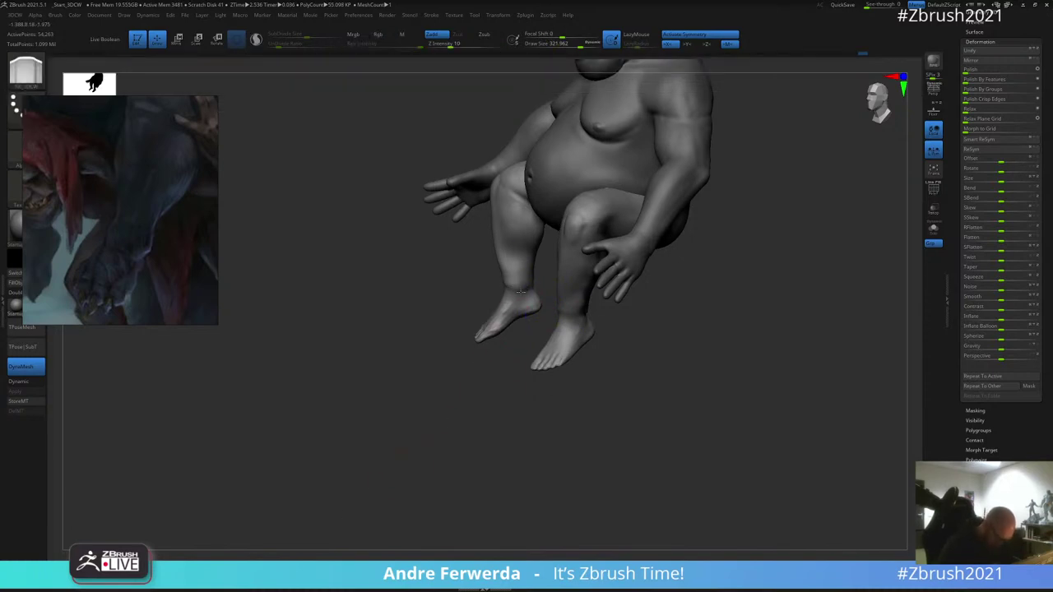
mouse_move(492, 362)
mouse_down()
mouse_move(497, 283)
mouse_move(484, 267)
mouse_up()
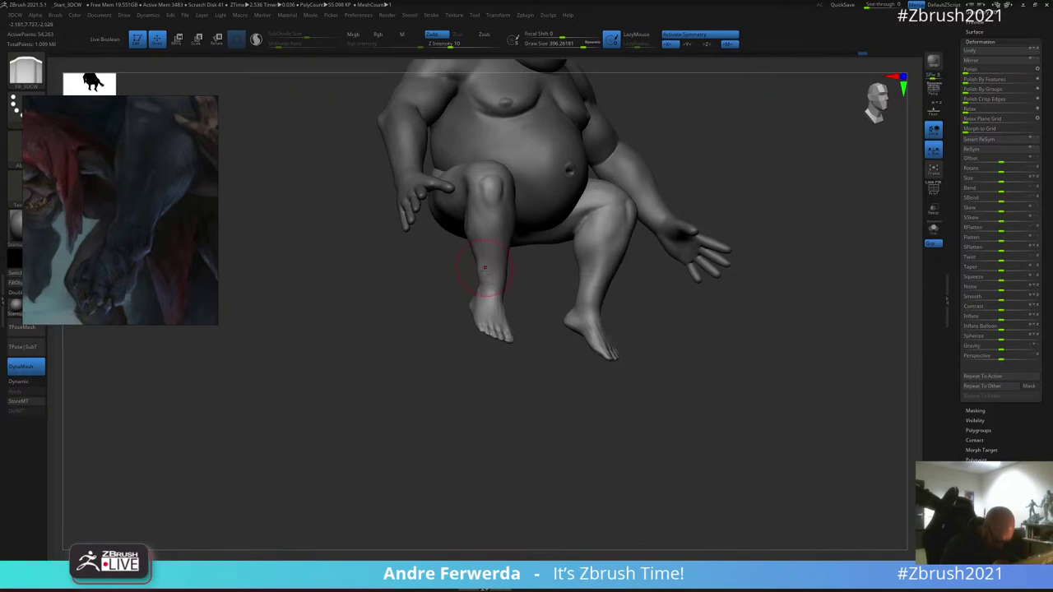
shift+drag(718, 208, 696, 232)
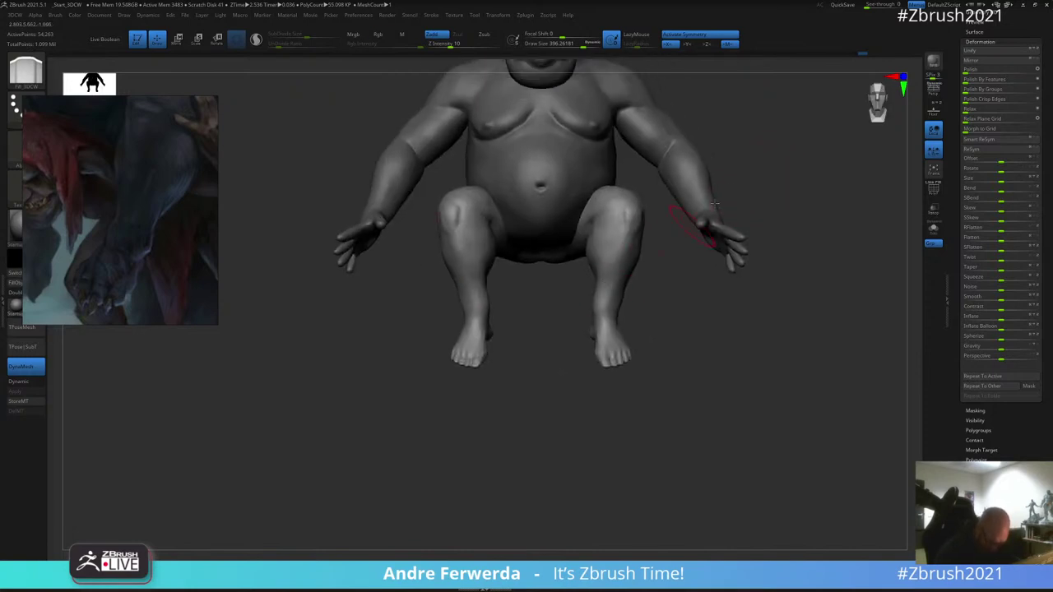
alt+drag(658, 297, 624, 382)
drag(519, 377, 679, 231)
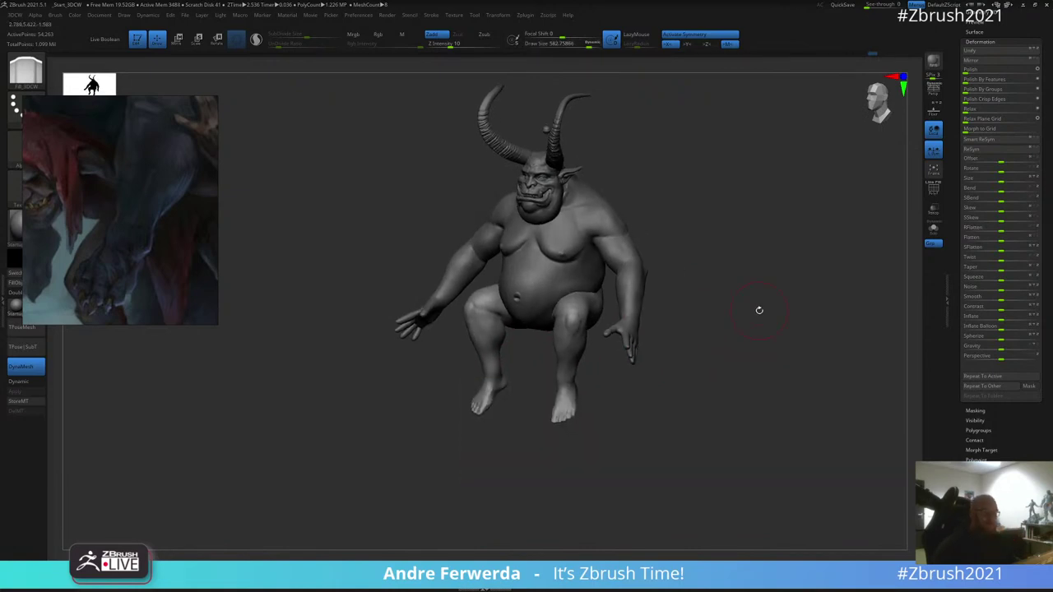
Step: Zoom the reference painting out to the lower figure and set the brush size to about 420
scroll(162, 153, down, 6)
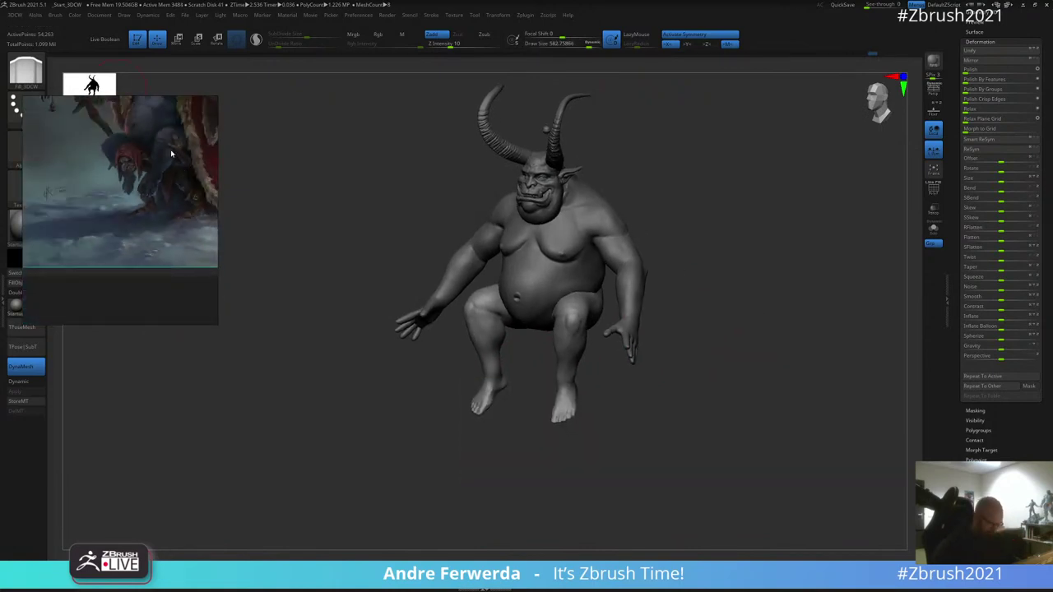
drag(704, 333, 708, 190)
key(space)
drag(557, 314, 549, 314)
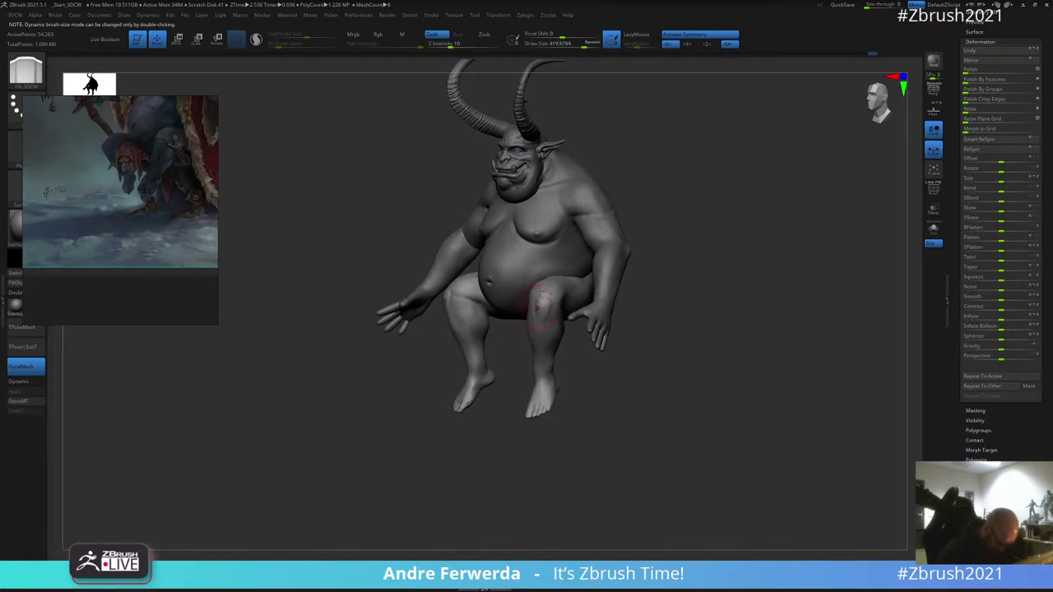
Step: Solo the legs subtool and isolate the lower legs with their feet by hiding the hips and thighs
ctrl+shift+click(548, 316)
ctrl+shift+click(682, 304)
click(933, 230)
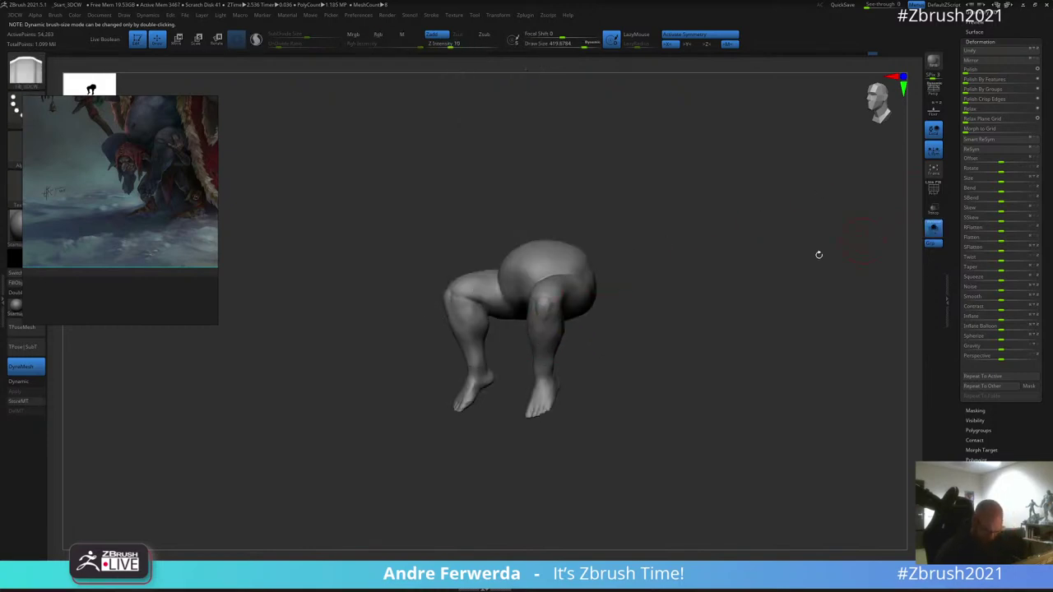
drag(699, 285, 617, 309)
ctrl+shift+click(564, 336)
ctrl+shift+click(563, 337)
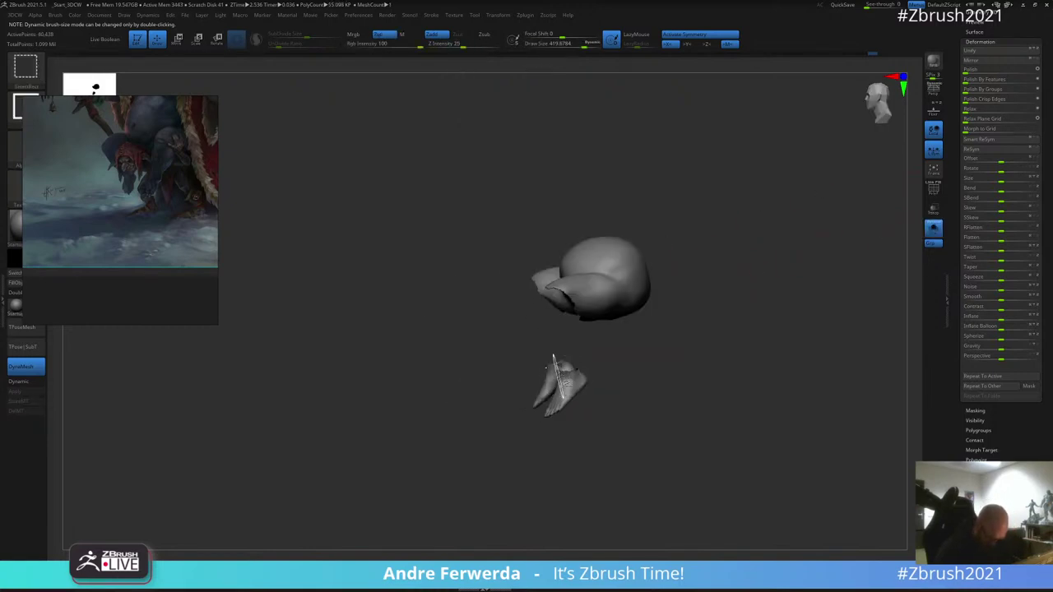
ctrl+shift+click(564, 377)
ctrl+alt+shift+drag(530, 346, 584, 393)
drag(707, 336, 740, 309)
ctrl+shift+drag(729, 286, 737, 295)
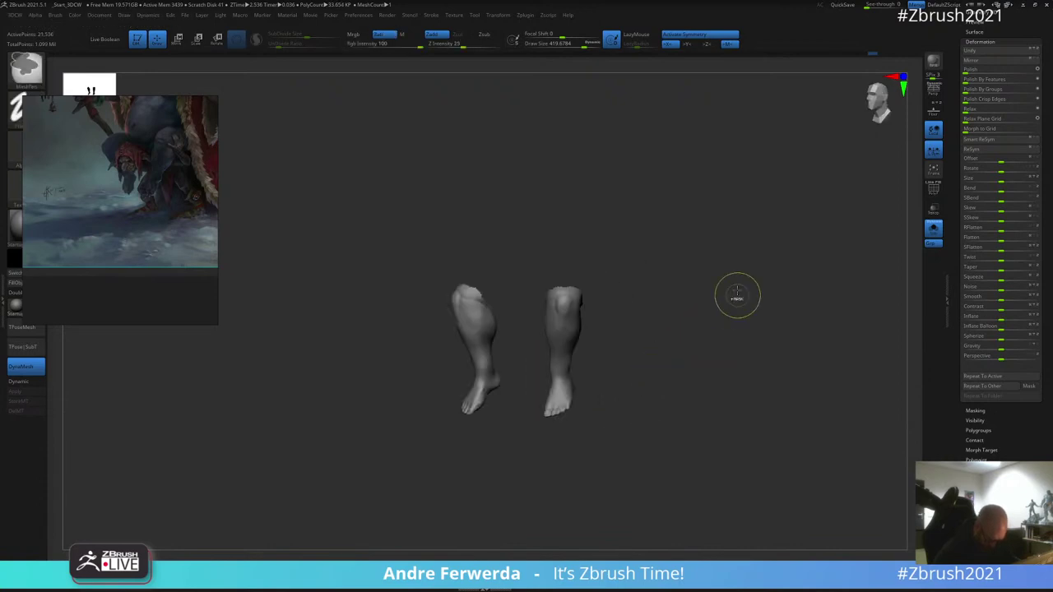
Step: Mask the hips and thighs, leaving the lower legs and feet unmasked, with the whole legs mesh shown
ctrl+drag(723, 196, 492, 489)
ctrl+shift+click(596, 367)
ctrl+click(625, 308)
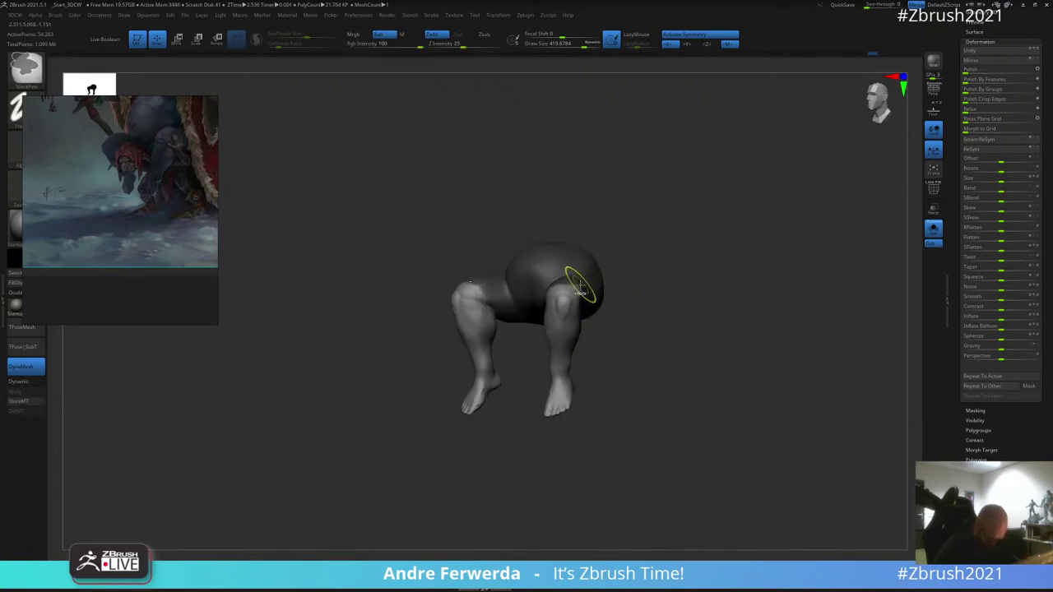
Step: Scale and shift the unmasked lower legs from the knees, and show the full figure again
drag(687, 238, 626, 219)
key(w)
alt+drag(530, 359, 540, 287)
alt+drag(681, 193, 680, 228)
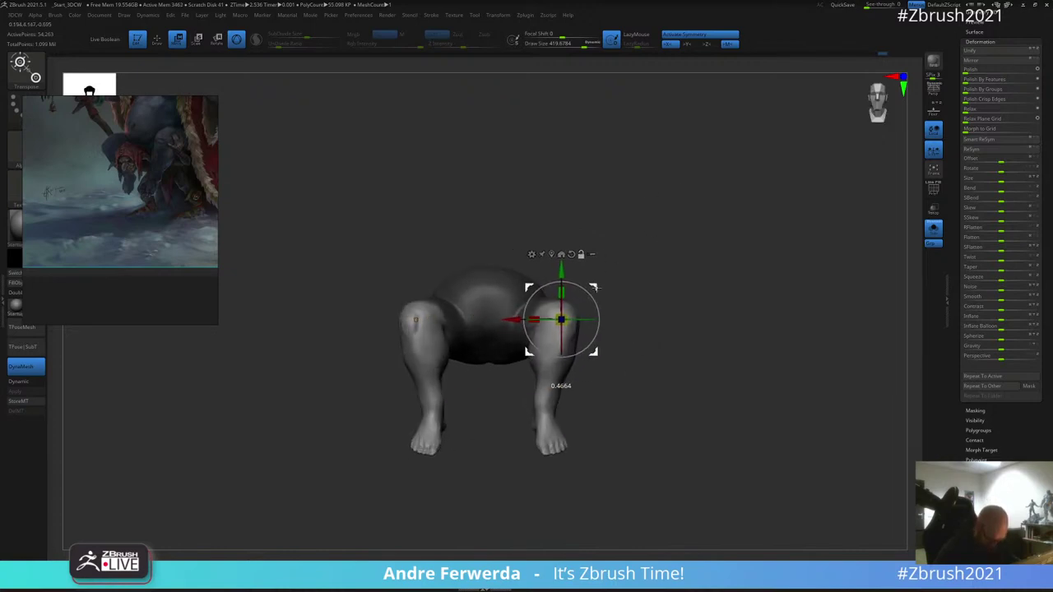
drag(567, 293, 569, 295)
key(q)
drag(633, 279, 647, 247)
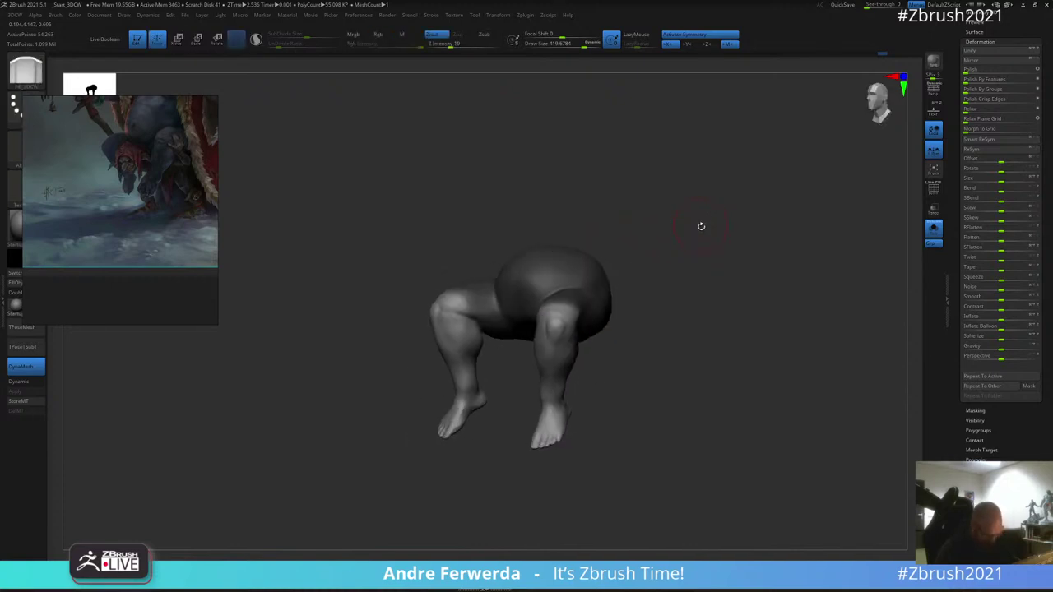
drag(701, 226, 761, 304)
click(933, 229)
ctrl+right_drag(761, 304, 761, 318)
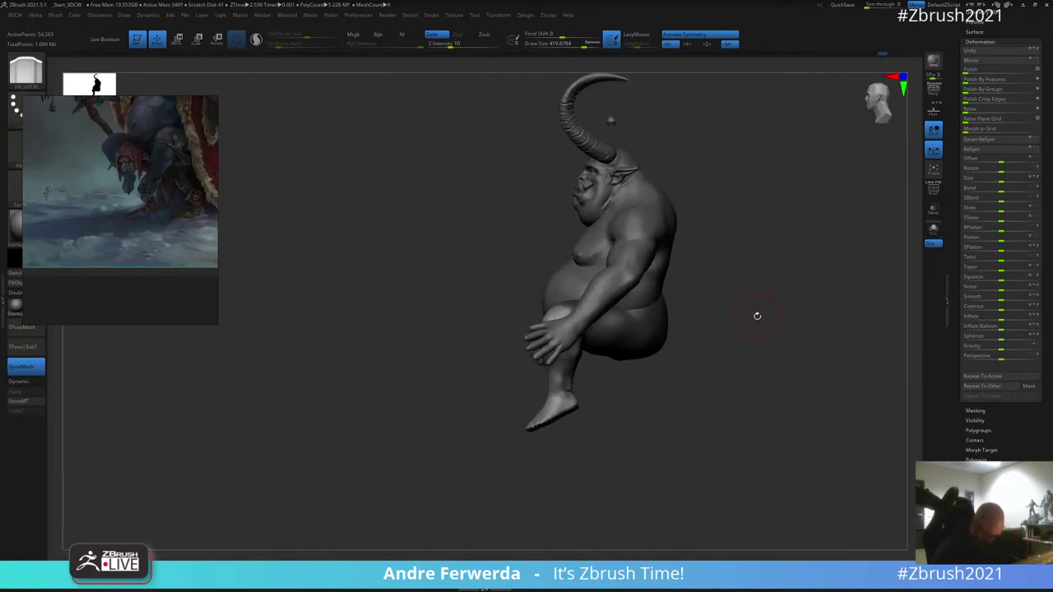
drag(757, 315, 772, 313)
Step: Switch to the torso subtool with the Move brush and hide the arms and hands
alt+click(623, 272)
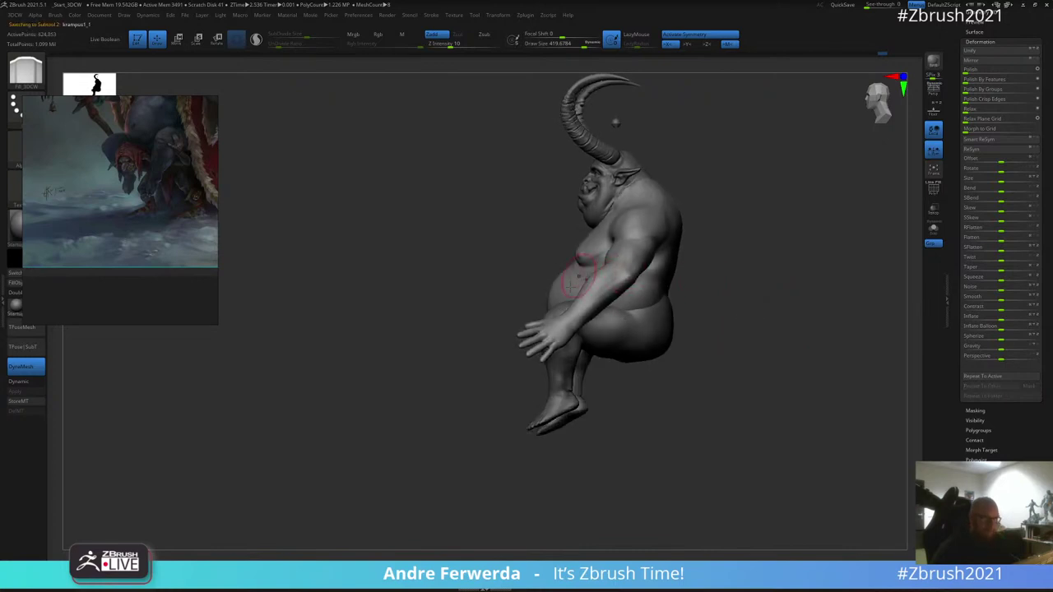
drag(674, 238, 712, 250)
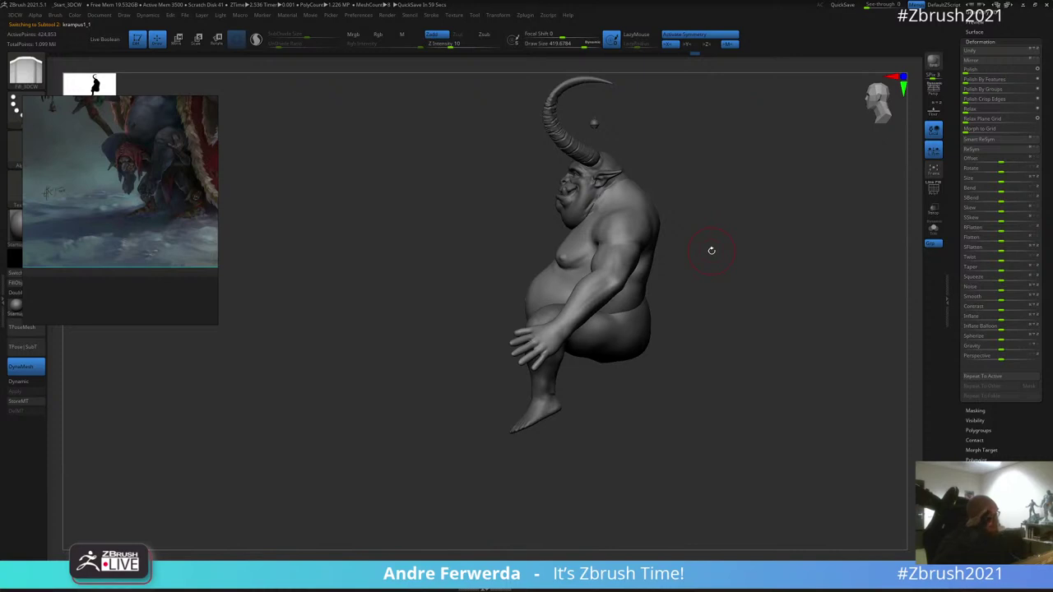
key(b)
key(m)
key(v)
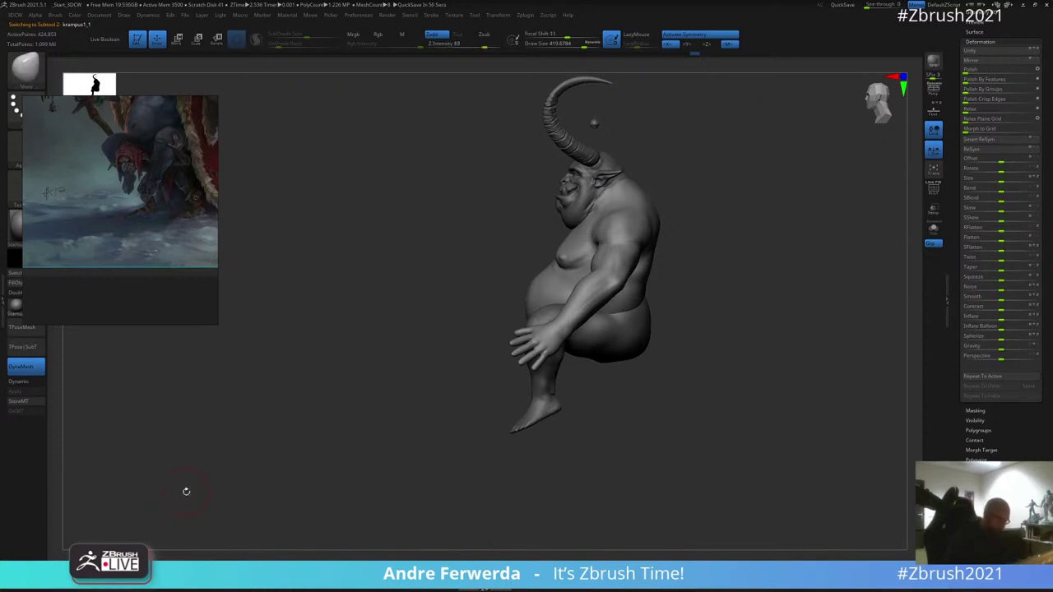
ctrl+shift+click(555, 333)
ctrl+shift+click(550, 339)
ctrl+shift+click(578, 310)
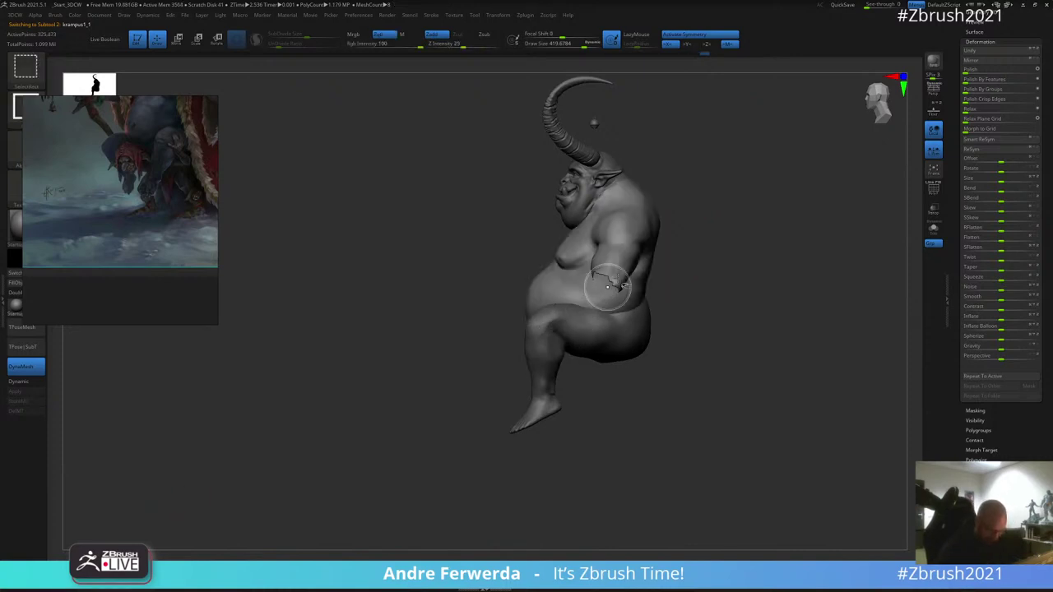
ctrl+shift+click(629, 261)
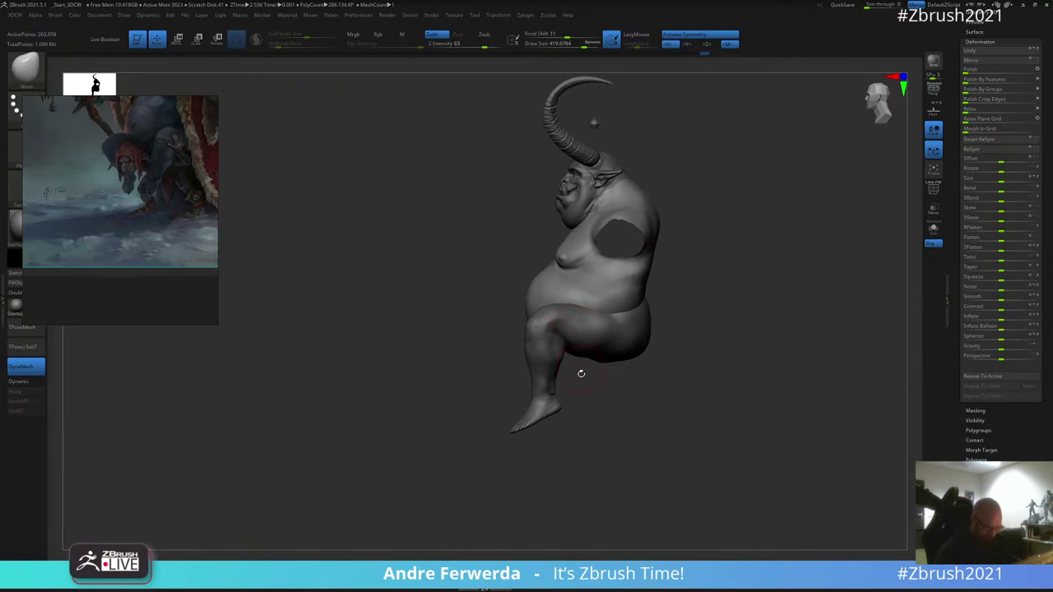
Step: Return to the legs subtool and reshape the calves and shins with the Smooth and Move brushes
drag(580, 373, 582, 343)
drag(756, 217, 727, 253)
key(space)
drag(560, 386, 555, 385)
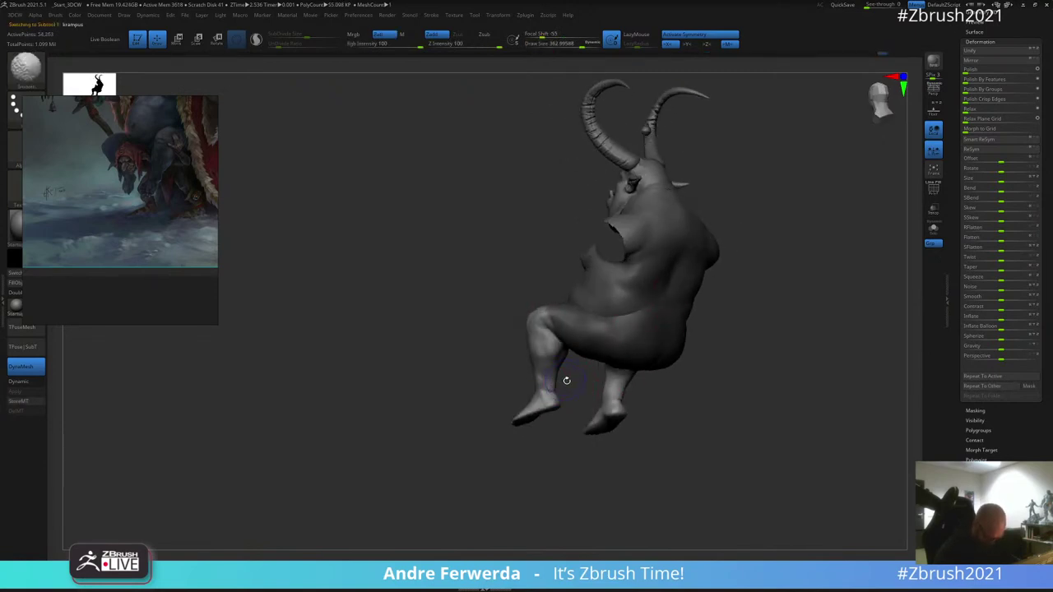
right_drag(566, 381, 517, 264)
key(shift)
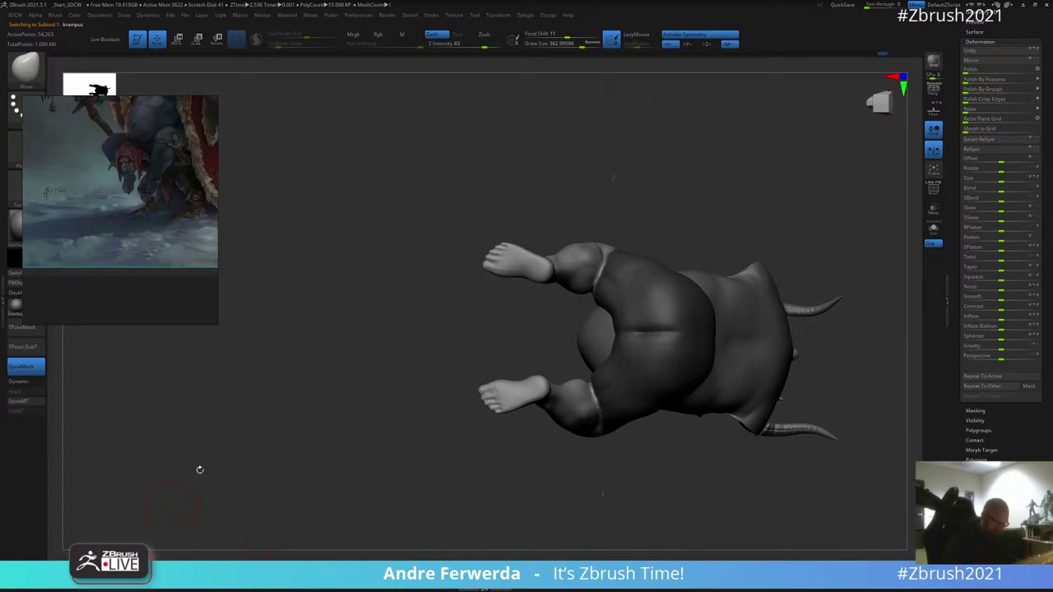
drag(574, 211, 586, 216)
right_drag(580, 212, 601, 189)
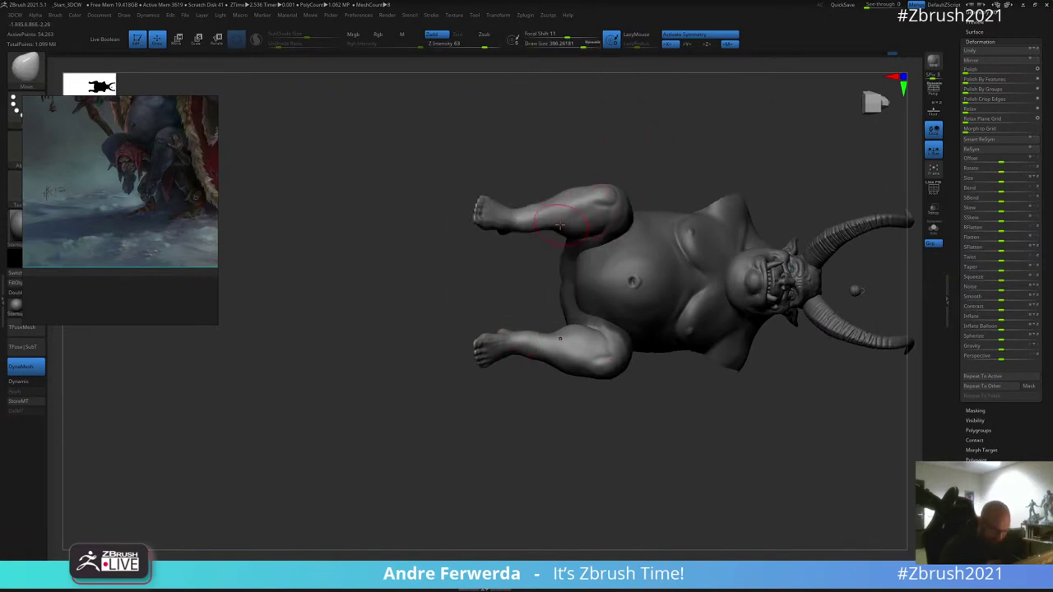
drag(527, 227, 536, 217)
Step: Refine the lower legs and ankles with the Move brush, reducing its size to about 227
mouse_move(577, 145)
right_down()
mouse_move(588, 159)
mouse_move(537, 204)
right_up()
key(space)
key(space)
drag(538, 204, 535, 204)
right_drag(535, 184, 539, 256)
key(space)
drag(540, 259, 534, 258)
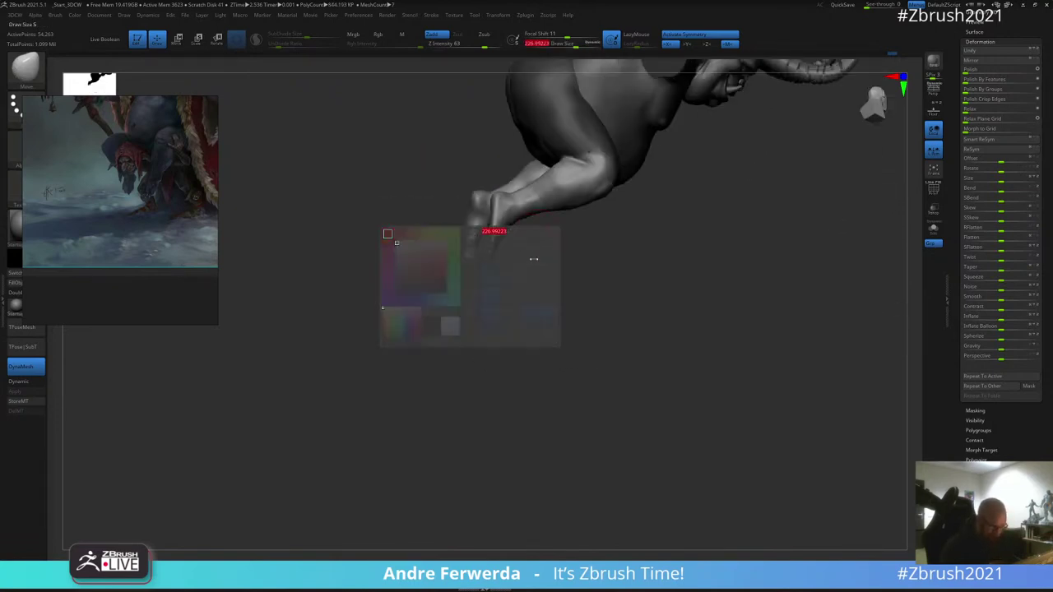
mouse_move(567, 287)
right_down()
mouse_move(623, 341)
mouse_move(609, 390)
mouse_move(592, 389)
right_up()
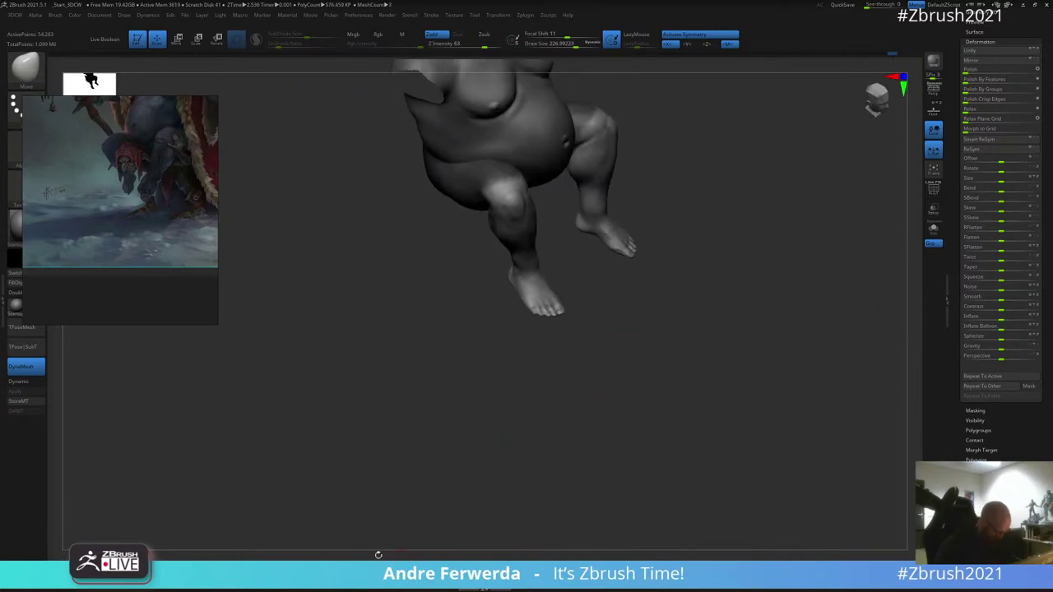
Step: Build up the outer ankles and lower calves with the ClayBuildup brush, reducing its size to about 179
key(b)
key(c)
key(b)
right_drag(489, 404, 522, 317)
key(space)
drag(521, 315, 517, 315)
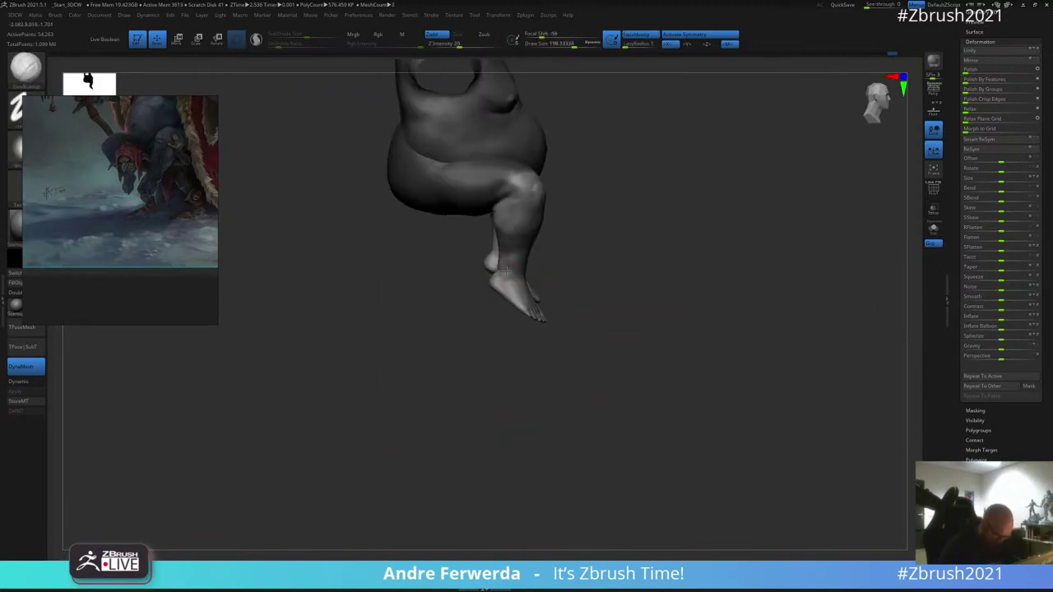
mouse_move(614, 233)
right_down()
mouse_move(628, 233)
mouse_move(592, 288)
right_up()
key(space)
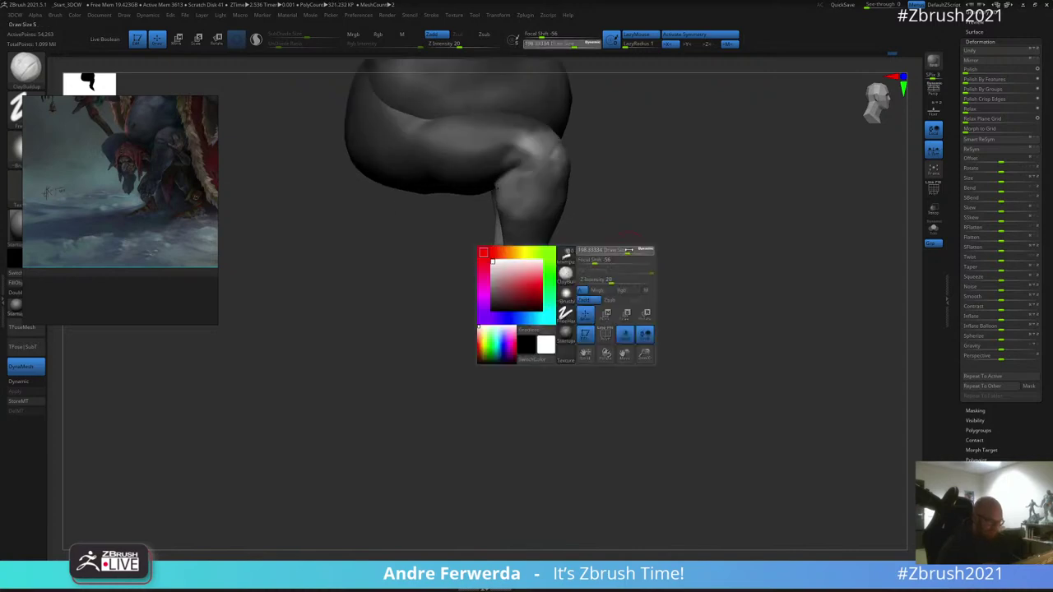
key(space)
drag(514, 277, 511, 276)
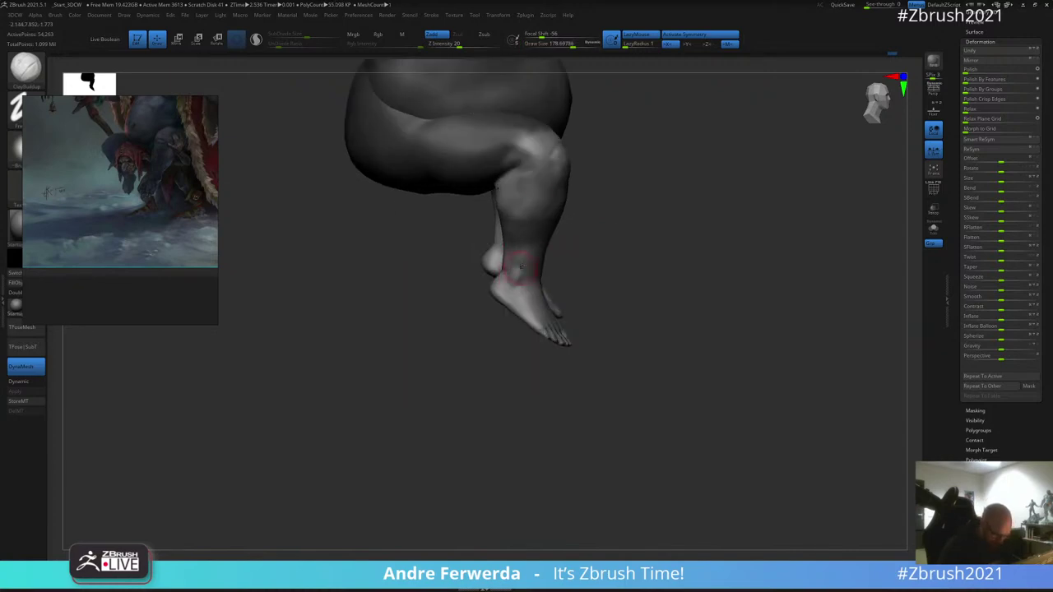
Step: Add ClayBuildup volume to the shins and ankles from the front and sides, varying the brush size between about 155 and 227
right_drag(612, 265, 518, 266)
key(space)
drag(562, 242, 566, 242)
mouse_move(799, 158)
right_down()
mouse_move(777, 161)
mouse_move(712, 237)
mouse_move(617, 223)
right_up()
key(bracketleft)
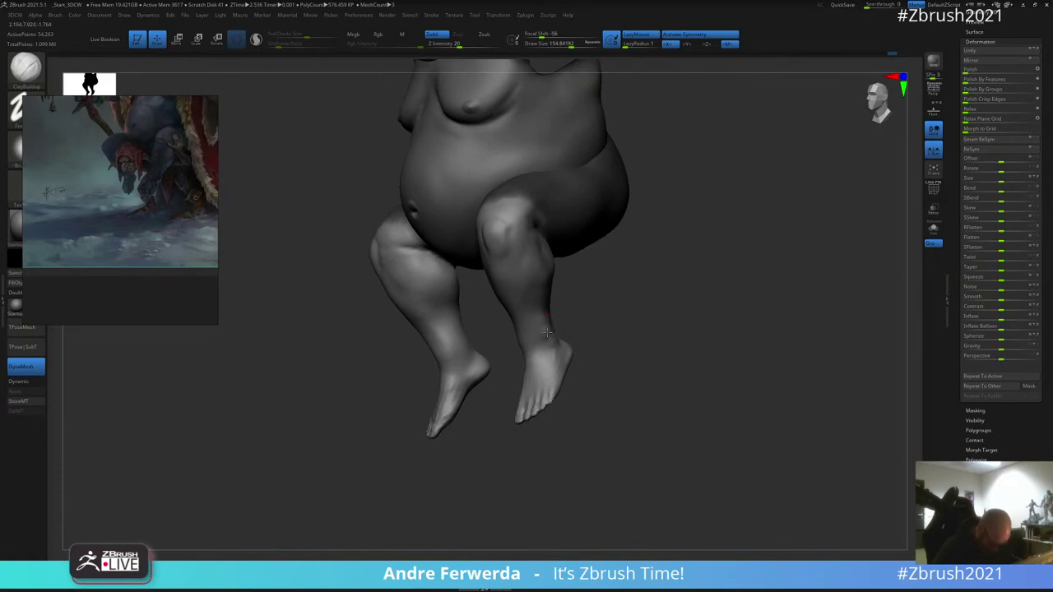
right_drag(548, 333, 477, 335)
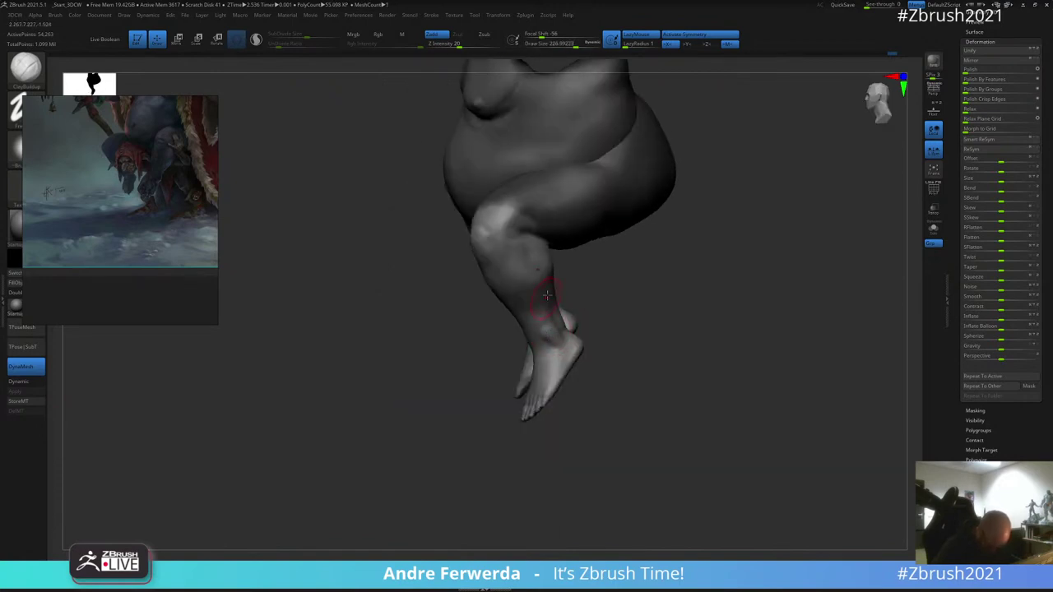
mouse_move(547, 294)
right_down()
mouse_move(577, 313)
mouse_move(663, 280)
mouse_move(657, 297)
mouse_move(633, 284)
right_up()
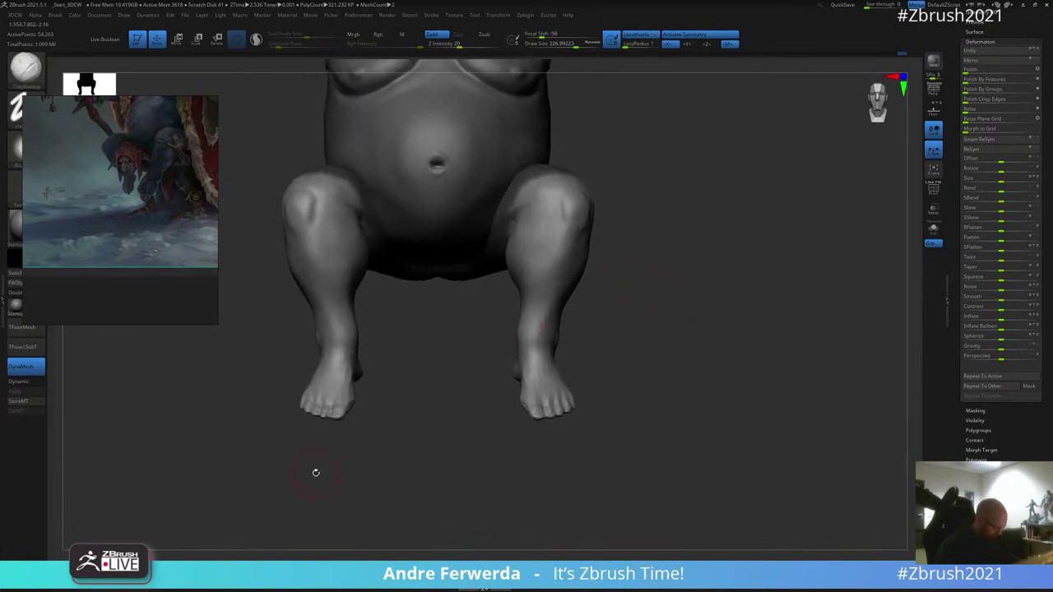
Step: Reshape the front-view outline of the calves and ankles with the Move brush at about size 343
key(b)
key(m)
key(v)
drag(522, 333, 520, 324)
key(space)
drag(524, 295, 520, 292)
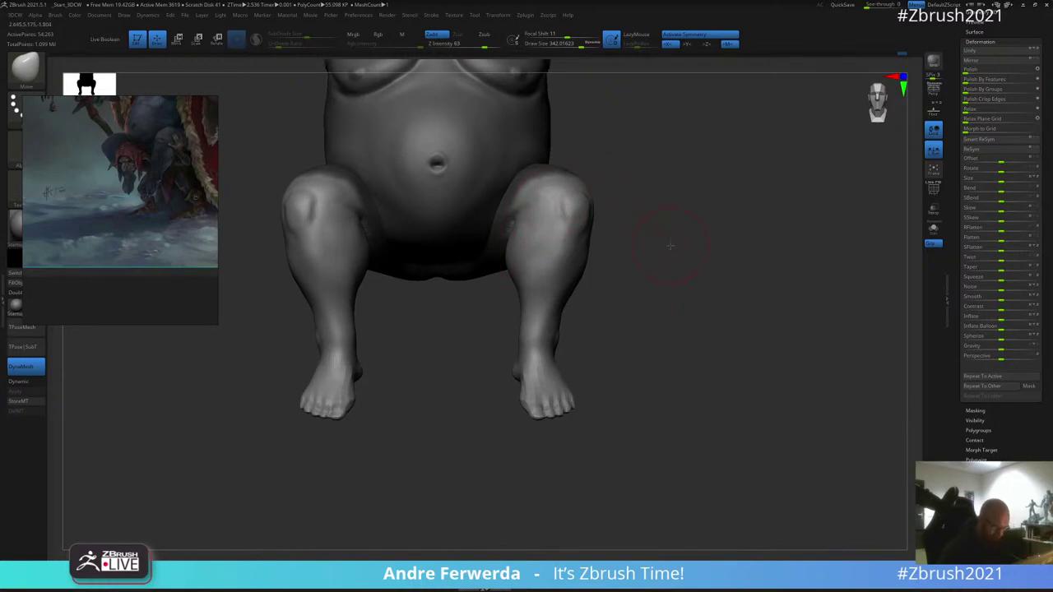
mouse_move(670, 245)
mouse_down()
mouse_move(670, 205)
mouse_move(696, 189)
mouse_move(705, 159)
mouse_move(495, 330)
mouse_move(531, 379)
mouse_move(559, 369)
mouse_up()
key(space)
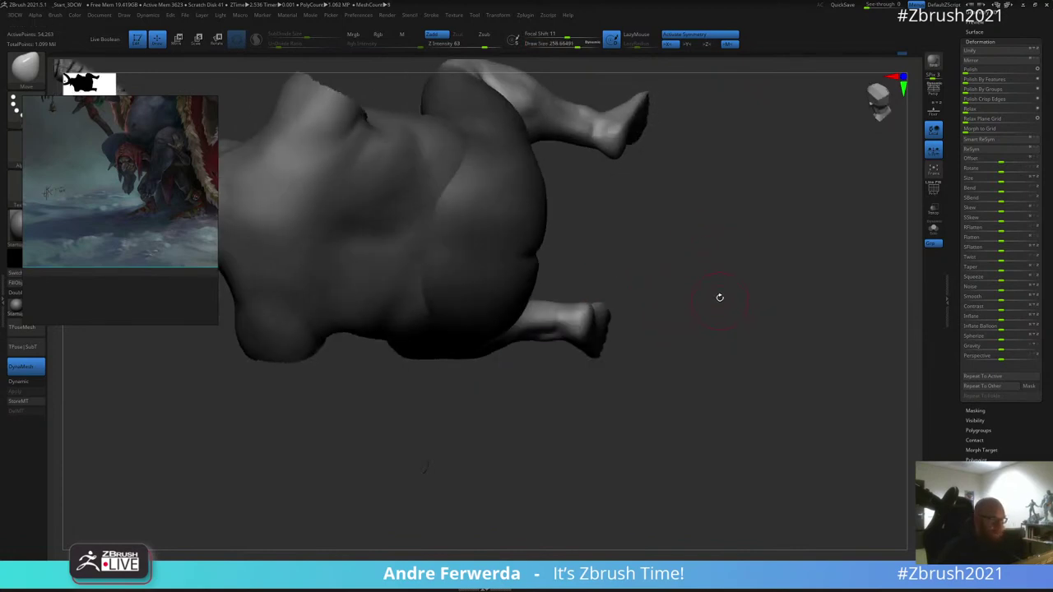
Step: Switch to the legs subtool and reshape the underside of the hips and thighs with a Move brush of about size 809
drag(715, 268, 751, 322)
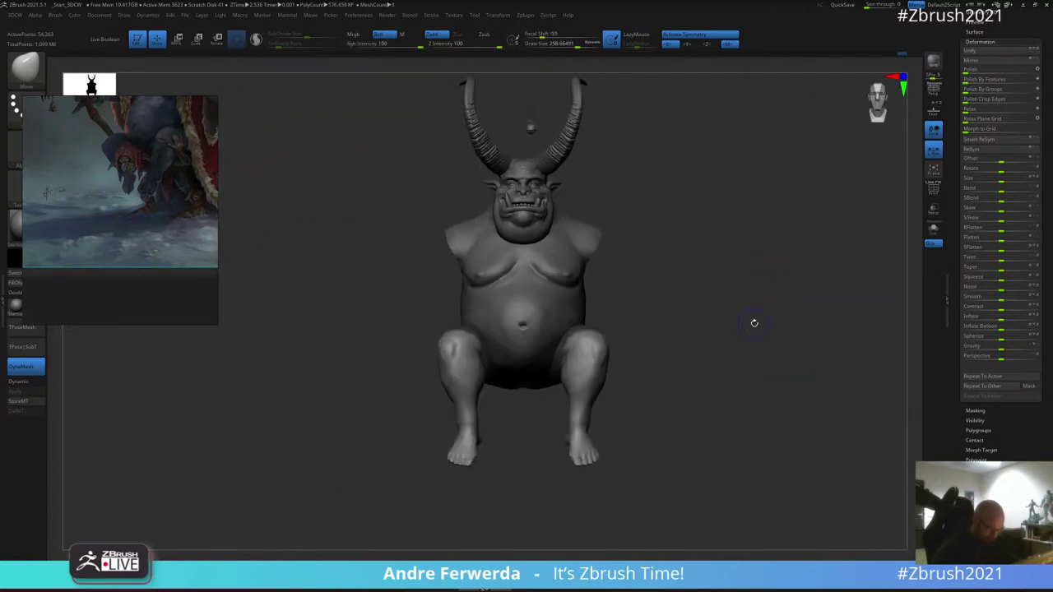
drag(732, 381, 726, 416)
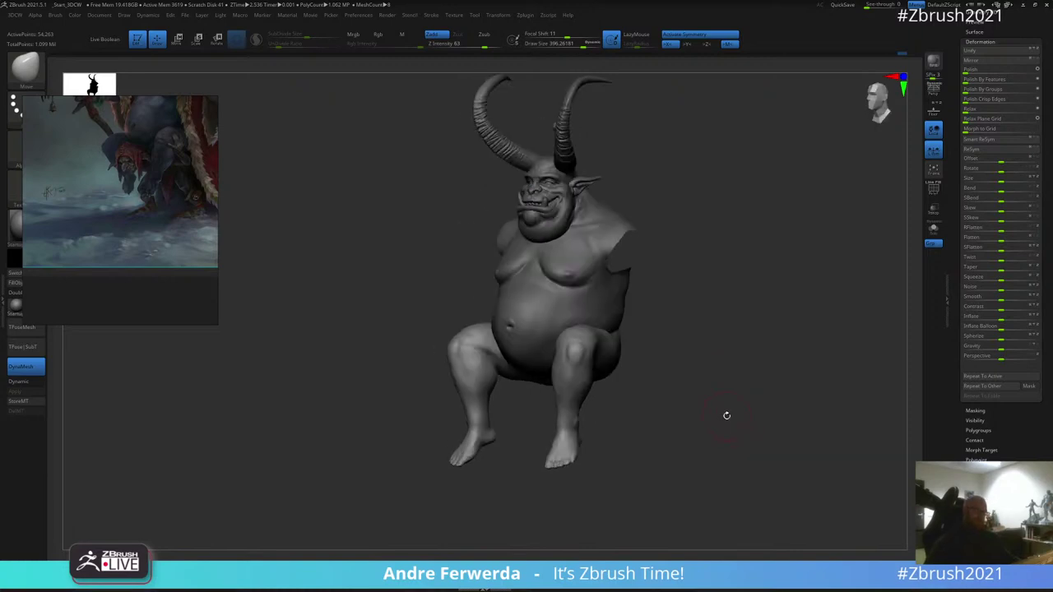
drag(705, 261, 462, 462)
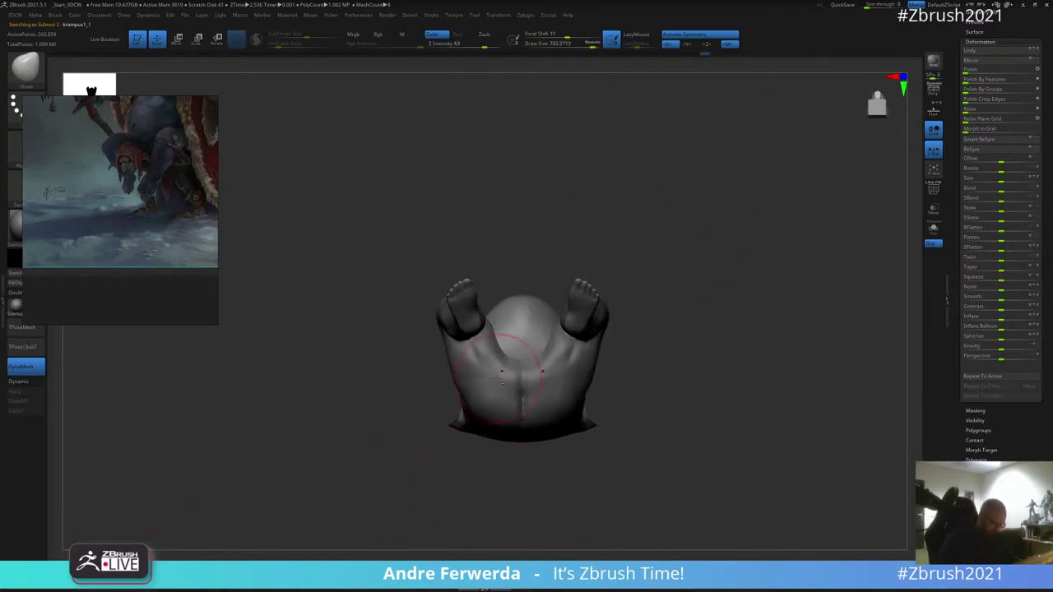
key(b)
click(755, 158)
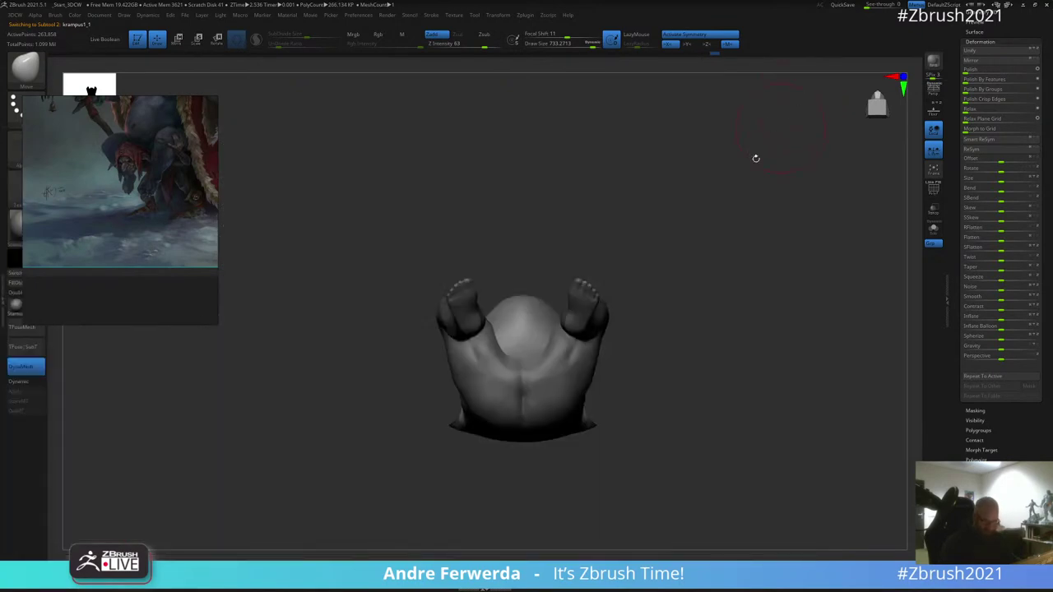
alt+click(506, 374)
key(space)
drag(502, 360, 498, 361)
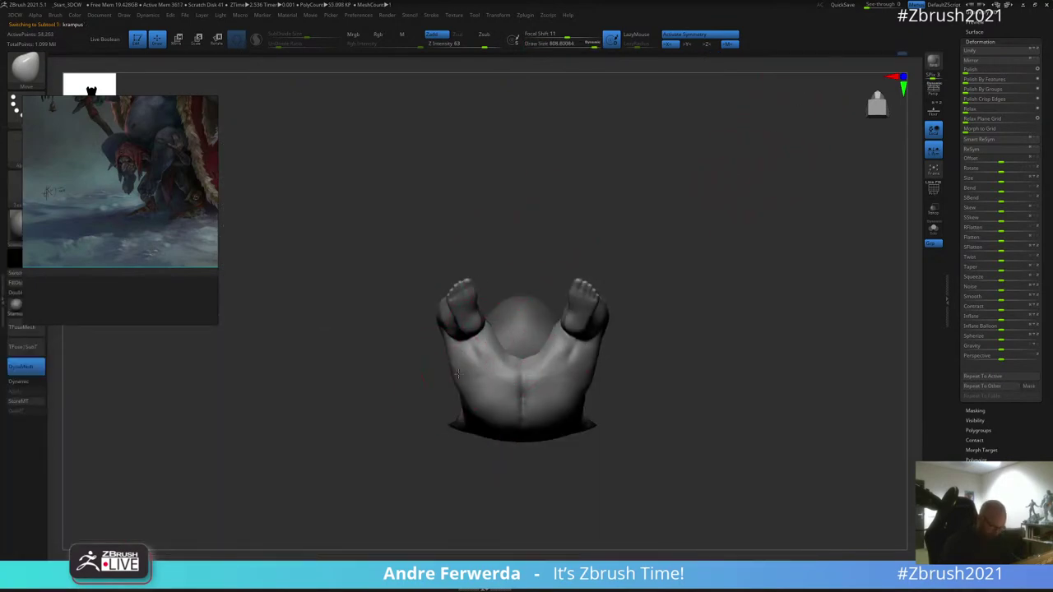
drag(616, 175, 615, 238)
key(bracketleft)
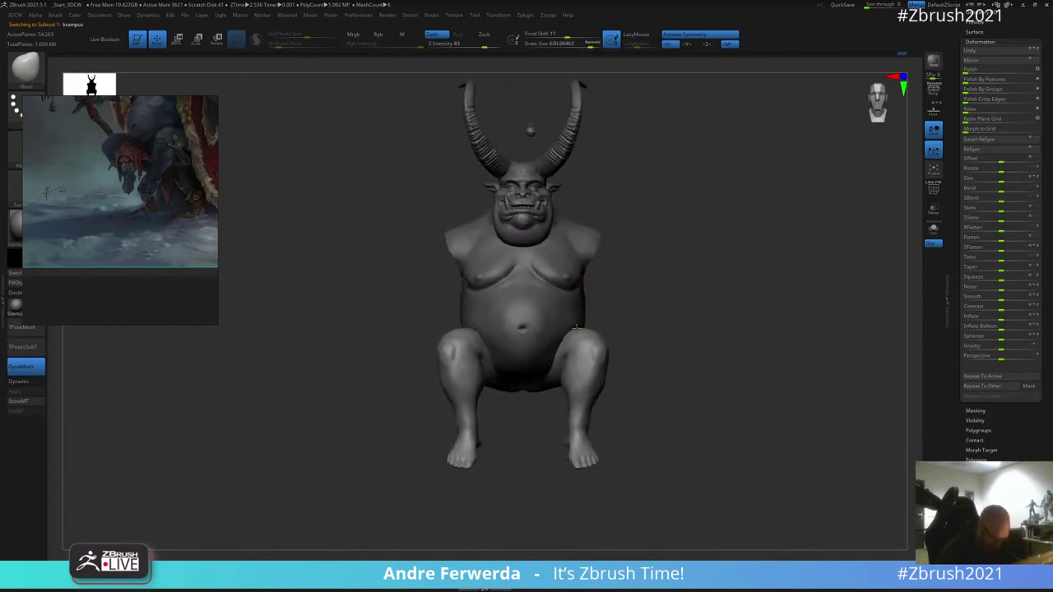
Step: Reshape the knees and upper thighs with the Move brush, reducing its size to about 496
right_drag(577, 328, 604, 333)
right_drag(663, 300, 624, 340)
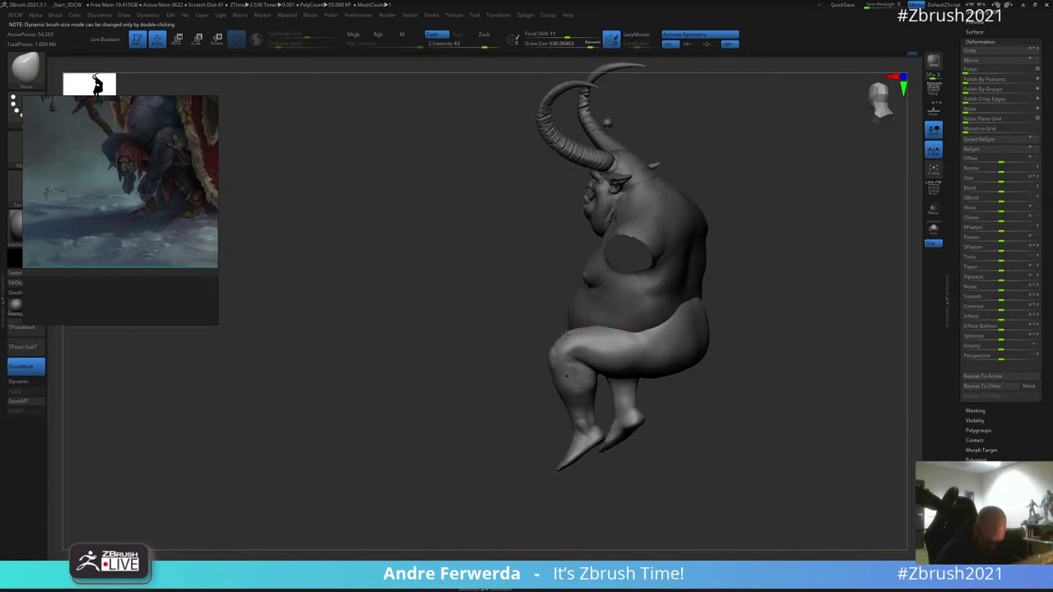
key(space)
drag(574, 349, 567, 350)
shift+right_drag(578, 359, 604, 362)
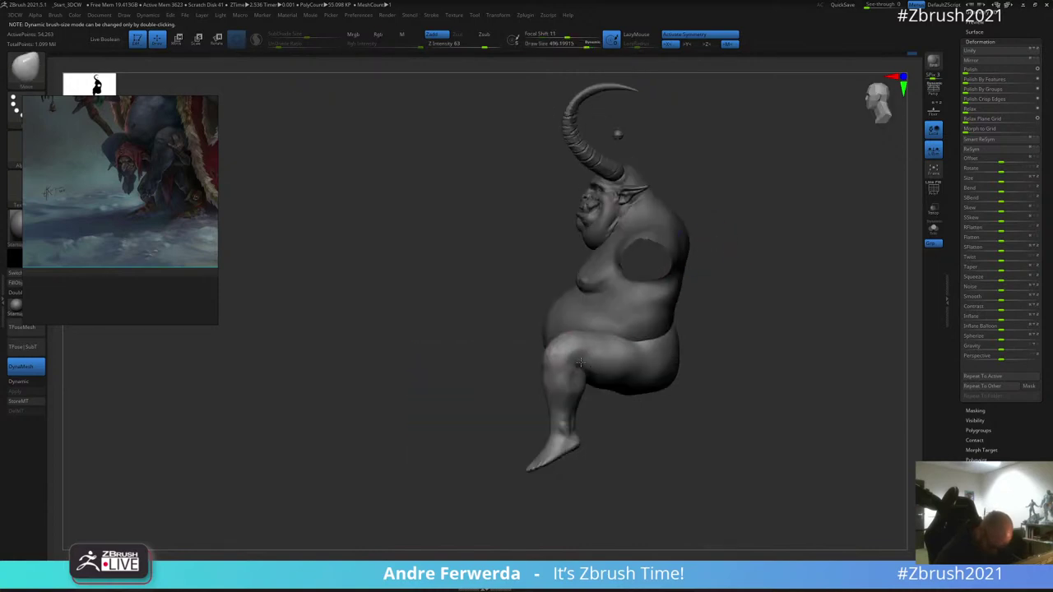
right_drag(680, 287, 567, 364)
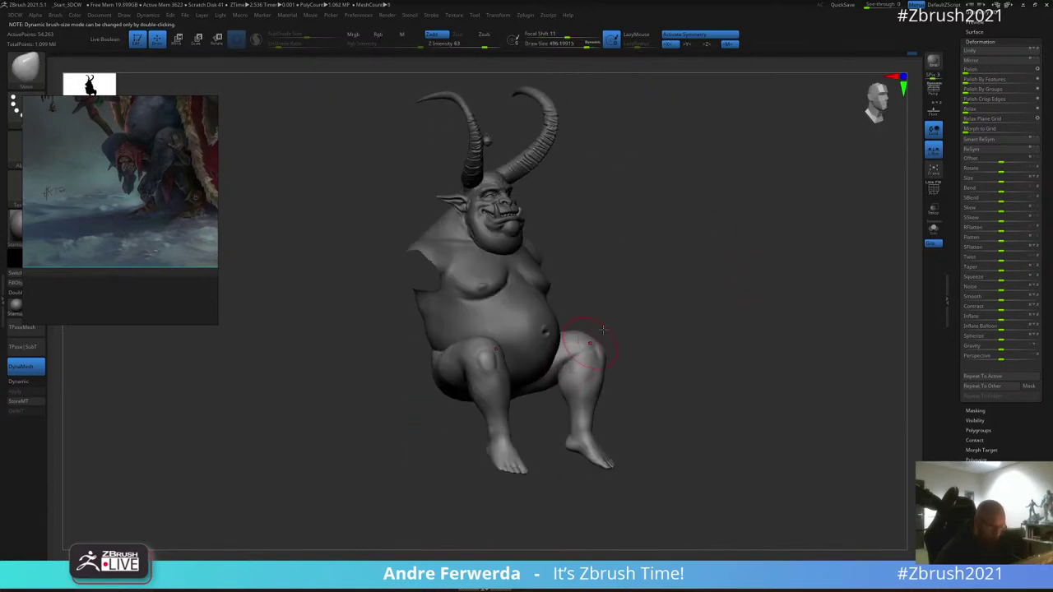
Step: Refine the undersides of the thighs near the knee creases with the Move brush at about size 353
mouse_move(603, 329)
right_down()
mouse_move(700, 234)
mouse_move(705, 249)
mouse_move(693, 182)
right_up()
key(space)
drag(701, 198, 695, 182)
right_drag(630, 148, 615, 185)
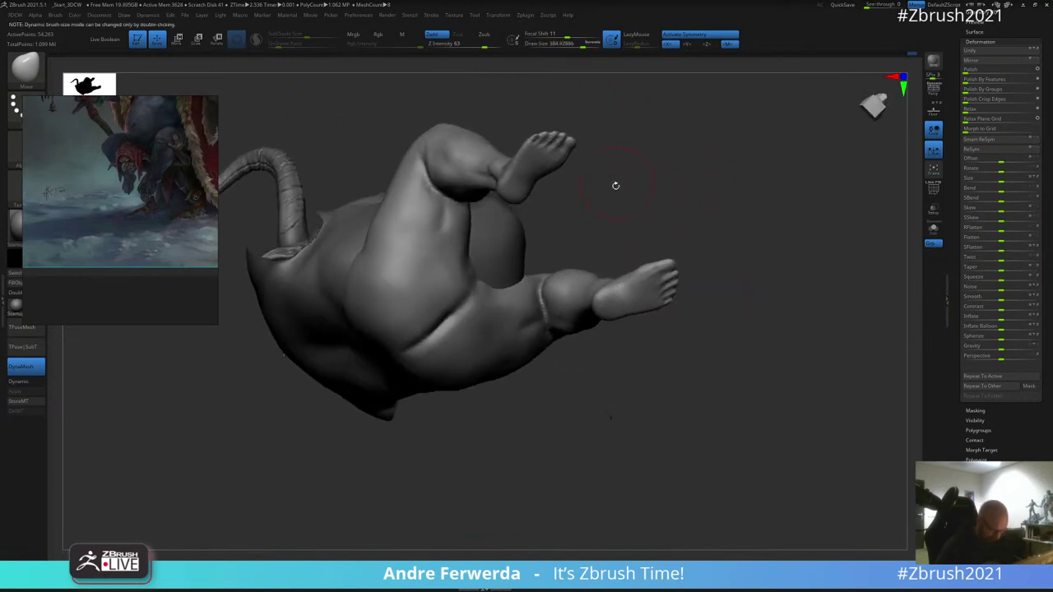
right_drag(579, 251, 533, 321)
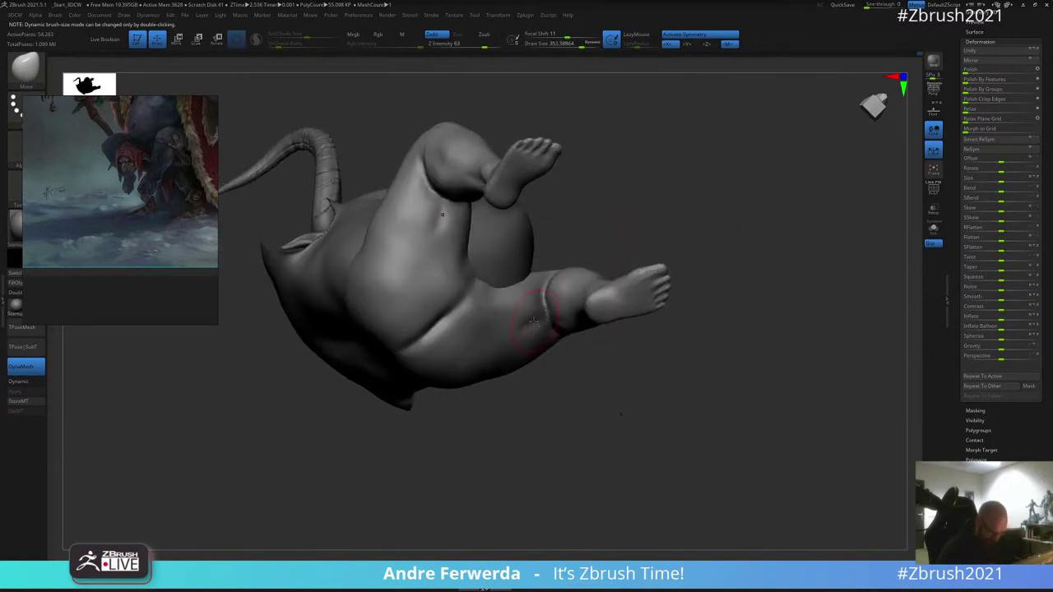
drag(517, 283, 487, 276)
Step: Switch to the torso subtool and reshape the lower belly and sides between the thighs with a large Move brush
alt+click(500, 239)
key(space)
mouse_move(564, 194)
right_down()
mouse_move(567, 275)
mouse_move(642, 181)
mouse_move(649, 189)
right_up()
key(space)
drag(512, 267, 520, 266)
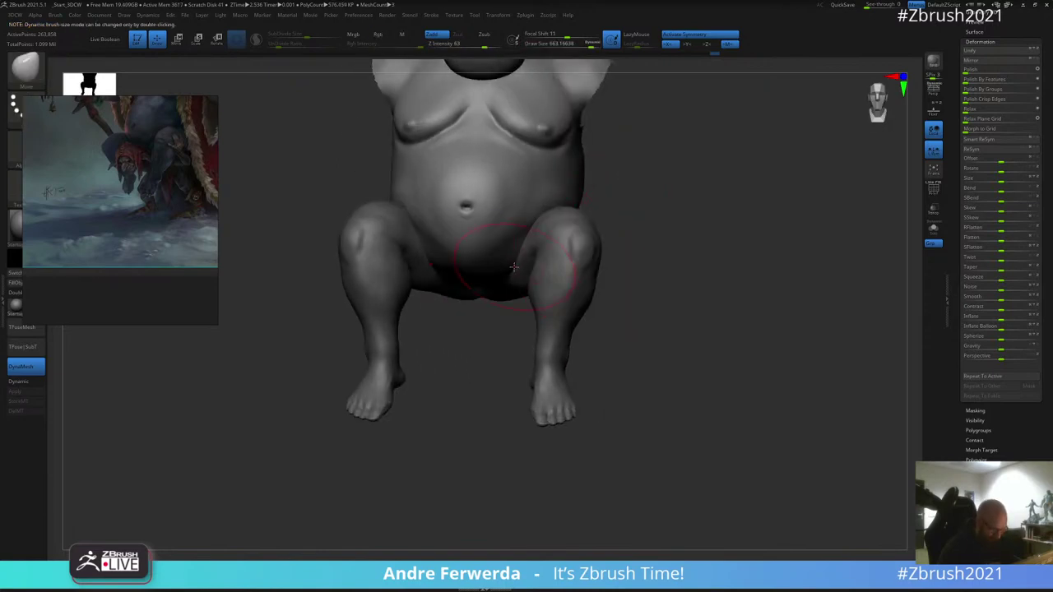
right_drag(513, 266, 585, 230)
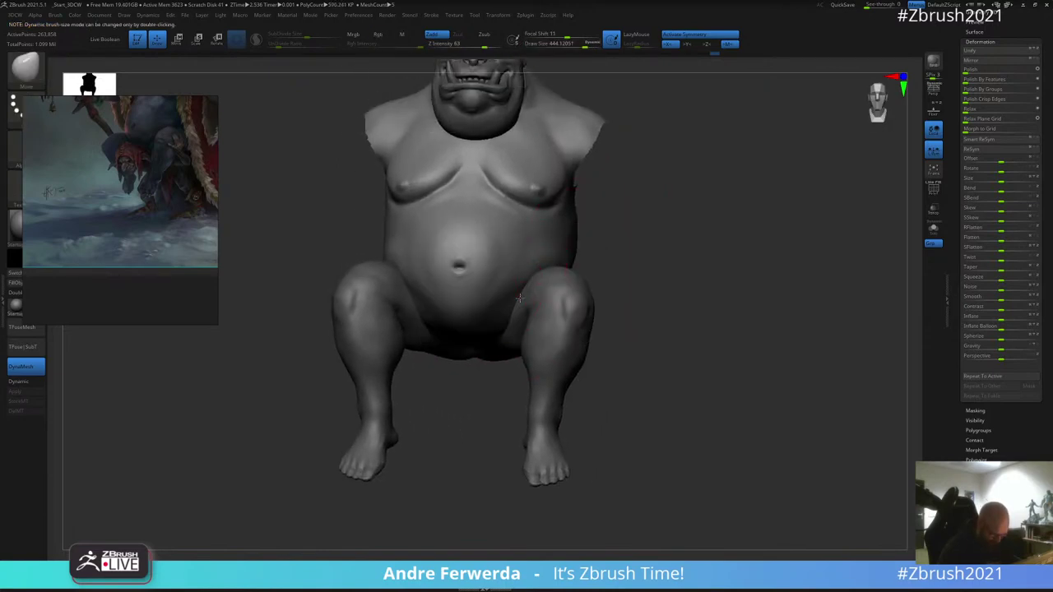
key(space)
drag(461, 315, 469, 315)
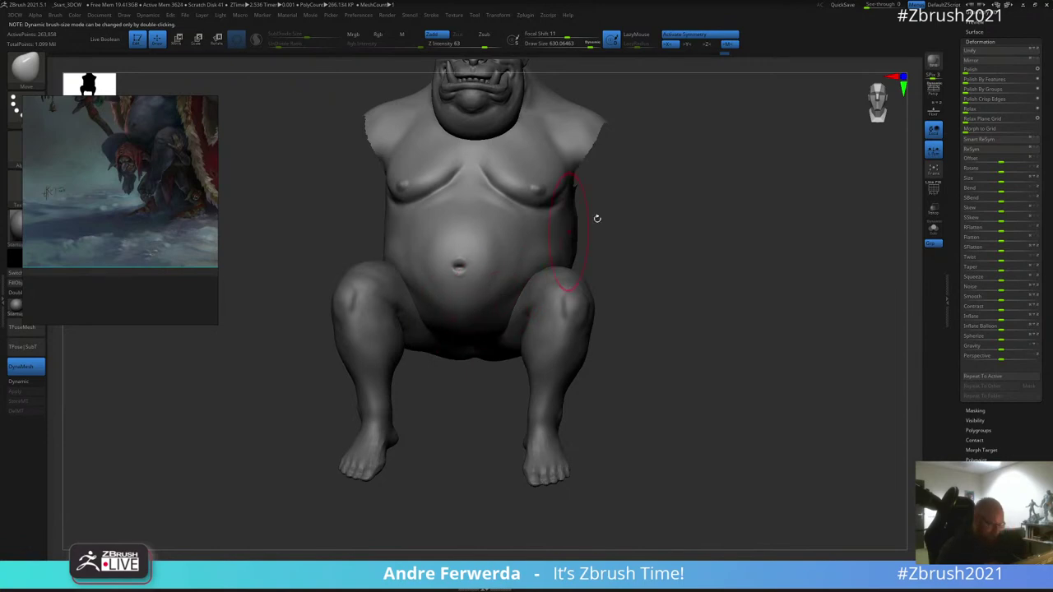
Step: Show the hidden arms and hands again and set the Move brush's size to about 568
right_drag(597, 218, 659, 214)
ctrl+shift+click(713, 136)
ctrl+right_drag(712, 136, 734, 168)
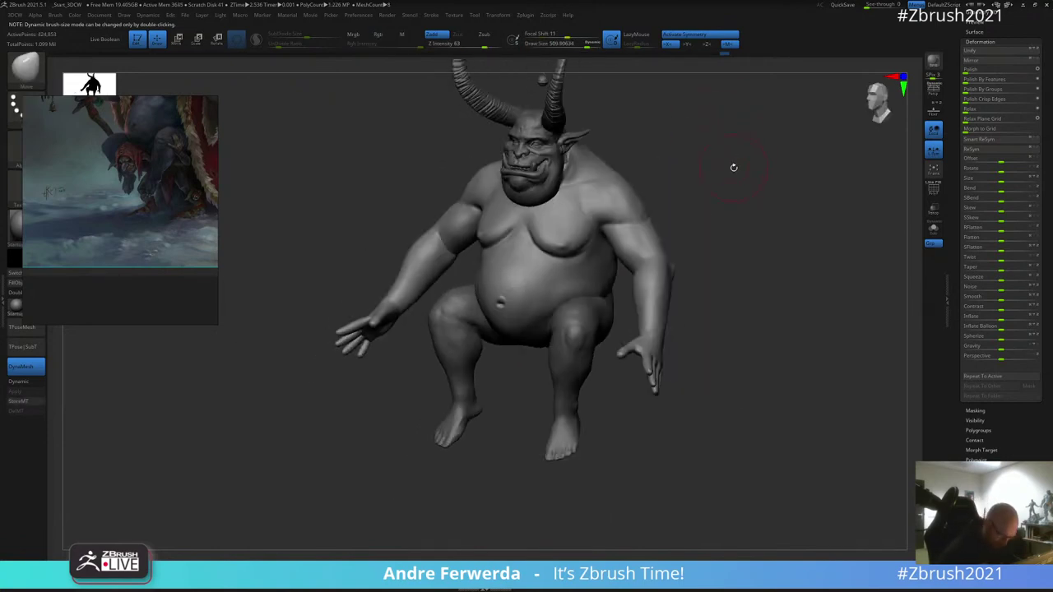
key(space)
drag(676, 169, 682, 168)
alt+right_drag(675, 183, 656, 186)
drag(680, 205, 643, 295)
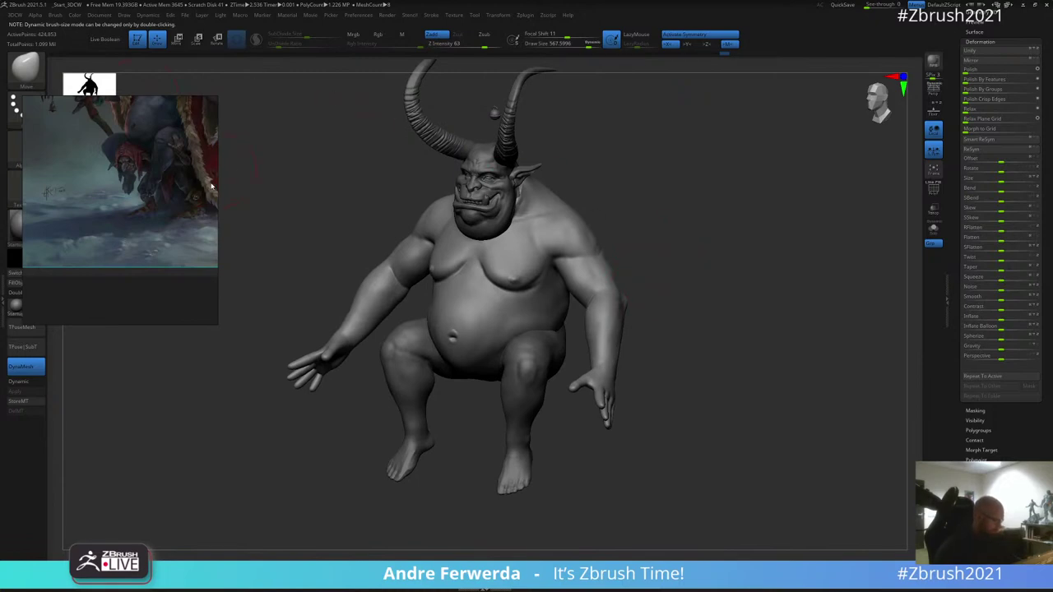
Step: Reposition and rescale the floating reference painting so the character's head, torso and legs are shown beside the sculpt
drag(215, 257, 251, 251)
right_drag(169, 215, 239, 211)
scroll(245, 191, down, 2)
middle_drag(263, 148, 235, 224)
scroll(249, 199, up, 2)
scroll(232, 220, up, 2)
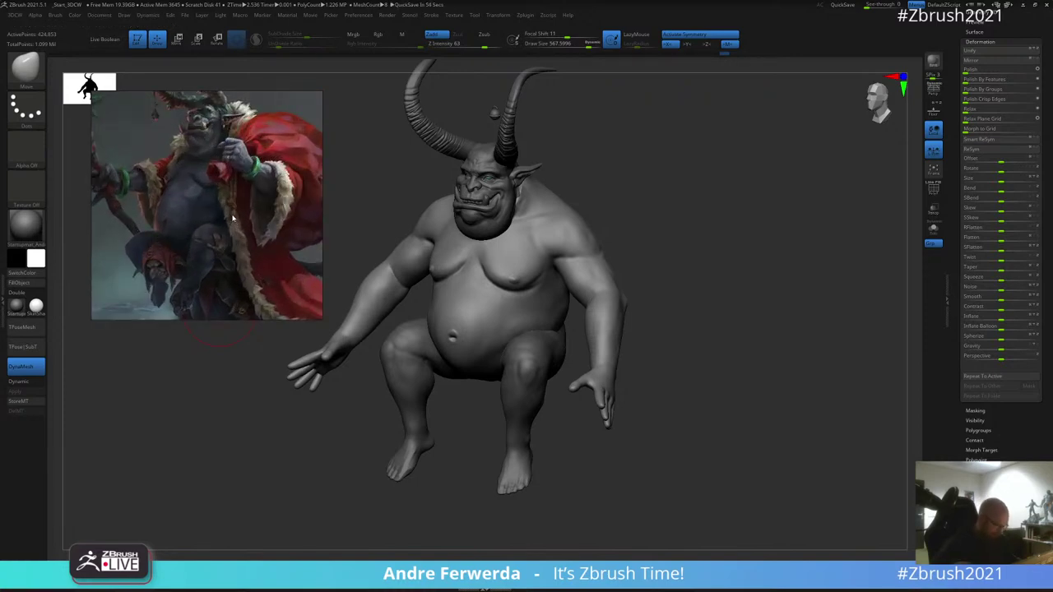
drag(682, 187, 682, 146)
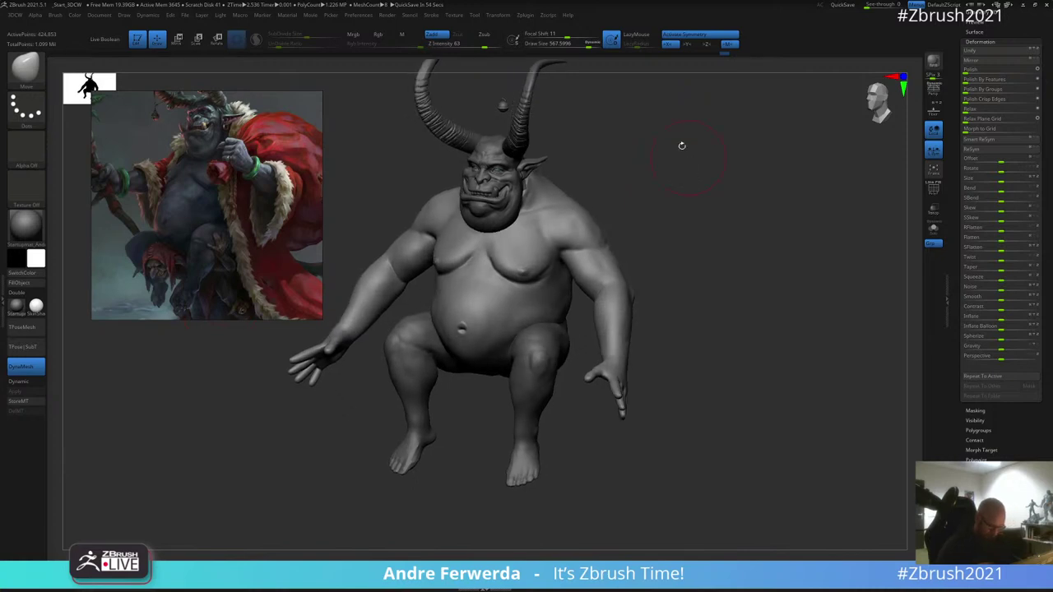
Step: Isolate and mask the arms, show the whole torso again, and invert the mask so only the arms stay editable
ctrl+shift+click(586, 235)
ctrl+shift+click(591, 236)
ctrl+shift+click(620, 310)
ctrl+shift+click(623, 365)
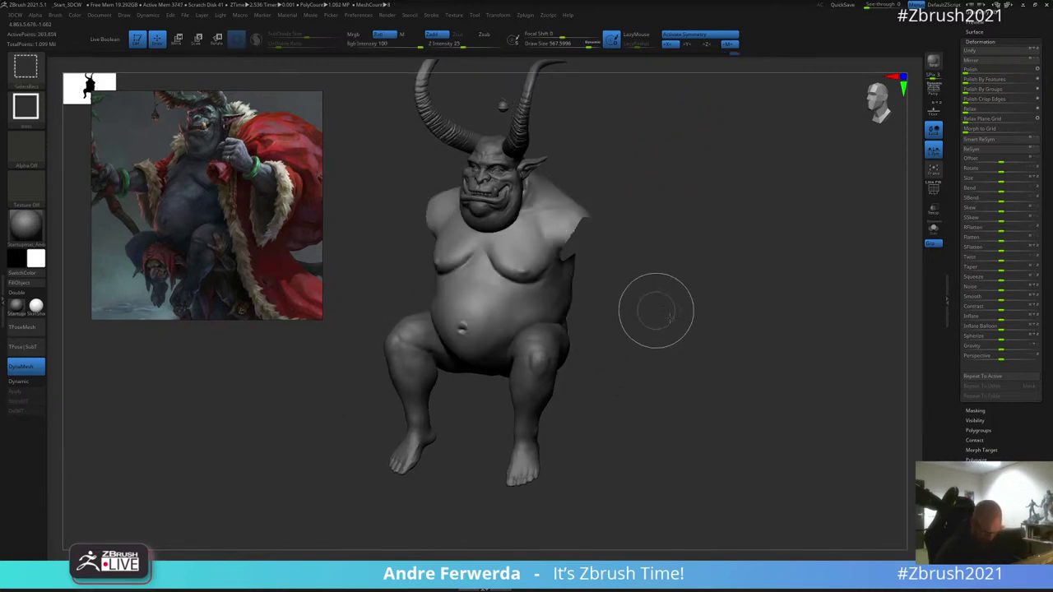
ctrl+shift+drag(659, 310, 692, 267)
ctrl+drag(751, 149, 477, 470)
ctrl+shift+click(667, 276)
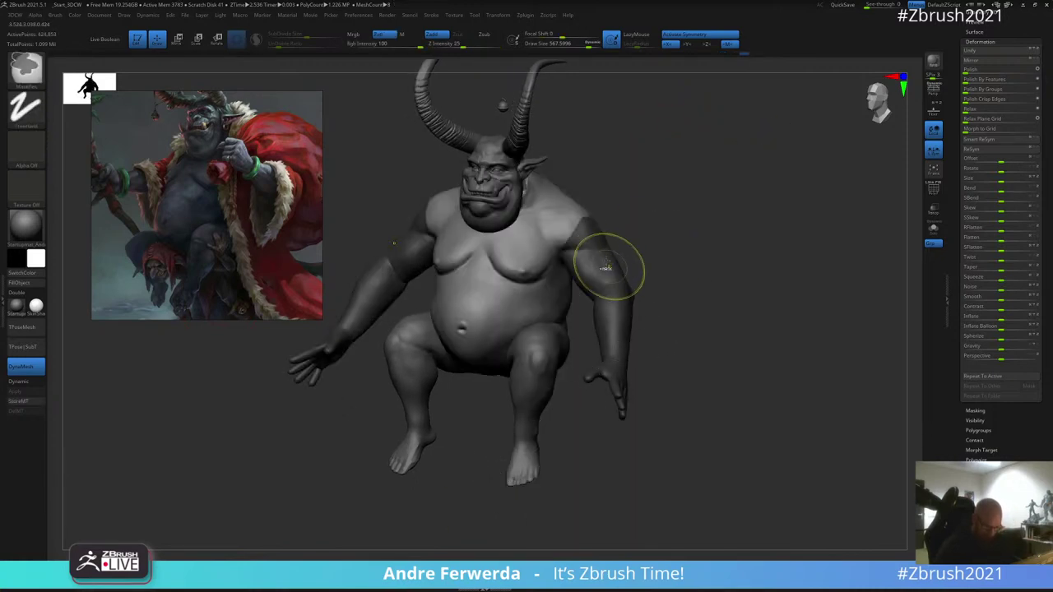
ctrl+click(618, 233)
ctrl+click(579, 213)
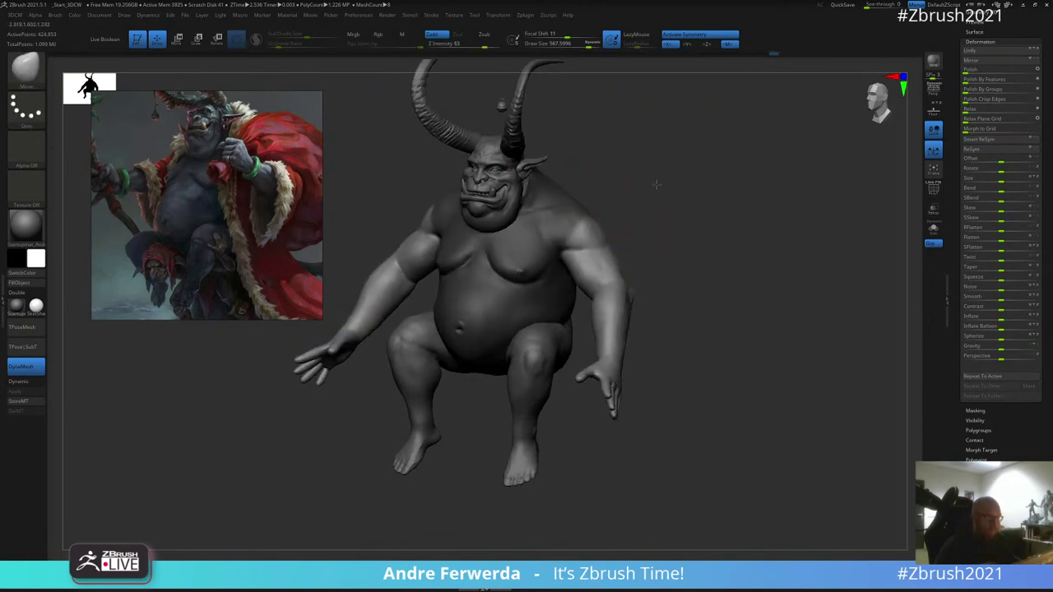
Step: Try scaling the unmasked arms from the shoulder with the gizmo, and undo the change
shift+drag(658, 184, 580, 183)
key(w)
alt+drag(640, 138, 621, 196)
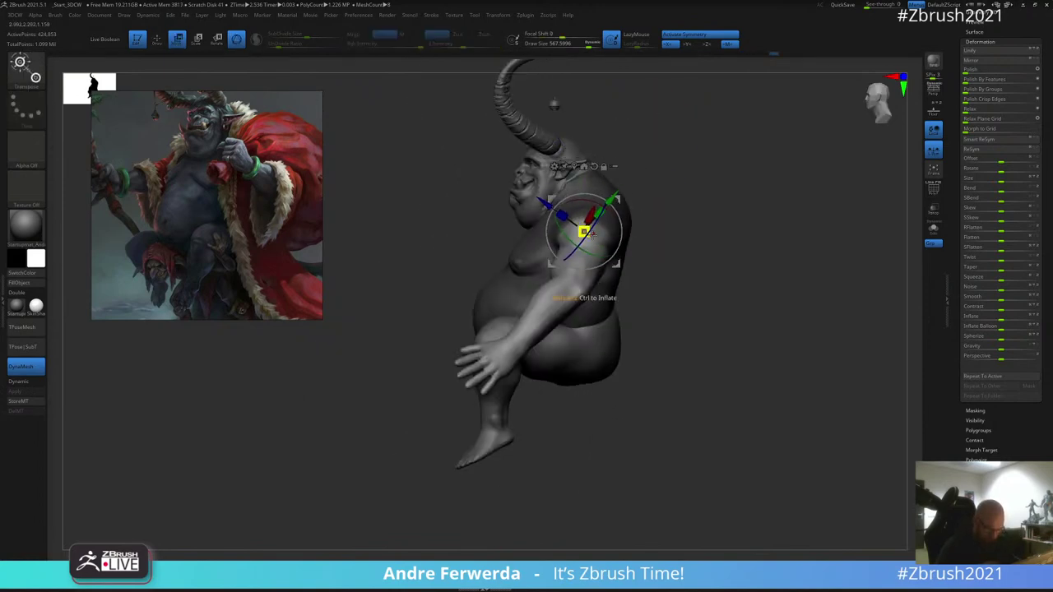
drag(585, 232, 575, 242)
key(q)
shift+drag(646, 177, 696, 172)
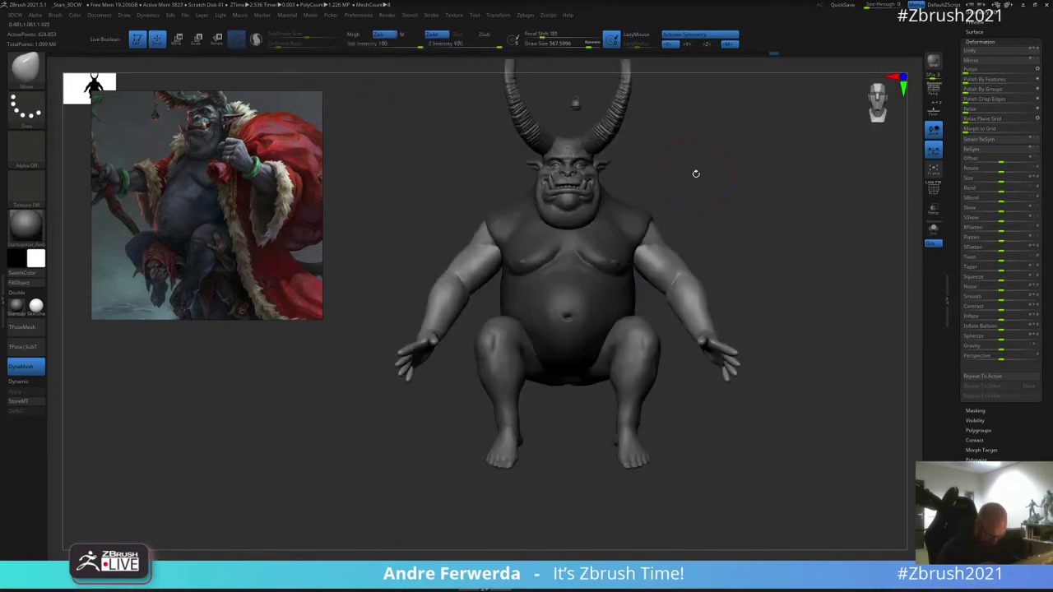
key(ctrl+z)
Step: Clear the mask from the torso and set the Move brush's size to about 539
key(space)
ctrl+drag(718, 205, 738, 240)
mouse_move(789, 241)
mouse_down()
mouse_move(747, 259)
mouse_move(763, 272)
mouse_up()
key(space)
click(753, 259)
key(space)
click(772, 274)
mouse_move(806, 344)
alt+mouse_down()
mouse_move(769, 345)
mouse_move(789, 336)
alt+mouse_up()
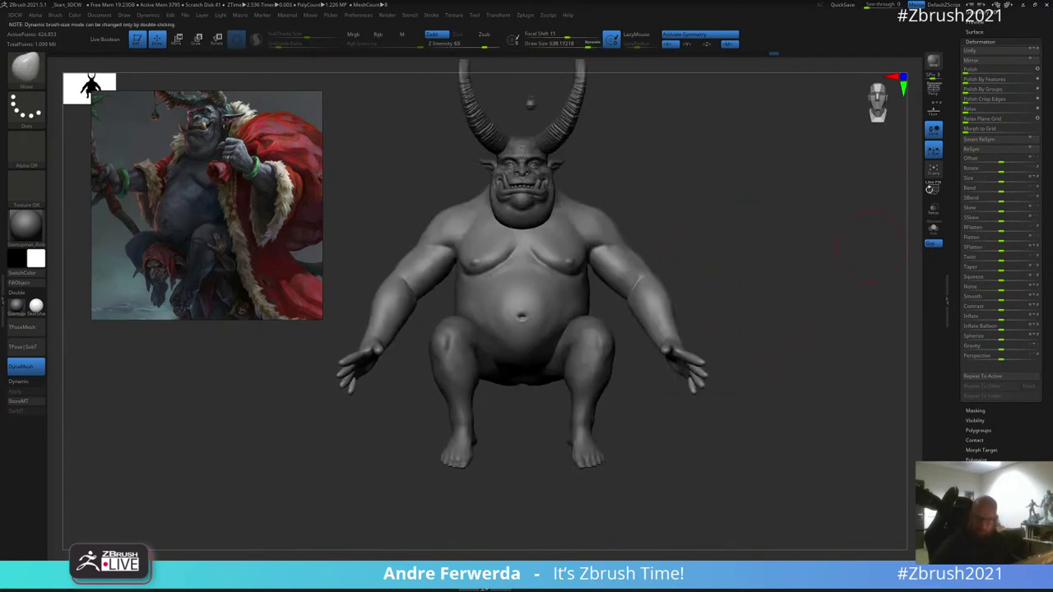
Step: Duplicate the torso subtool and isolate the copy in Solo mode
drag(1012, 30, 997, 148)
click(991, 61)
click(990, 59)
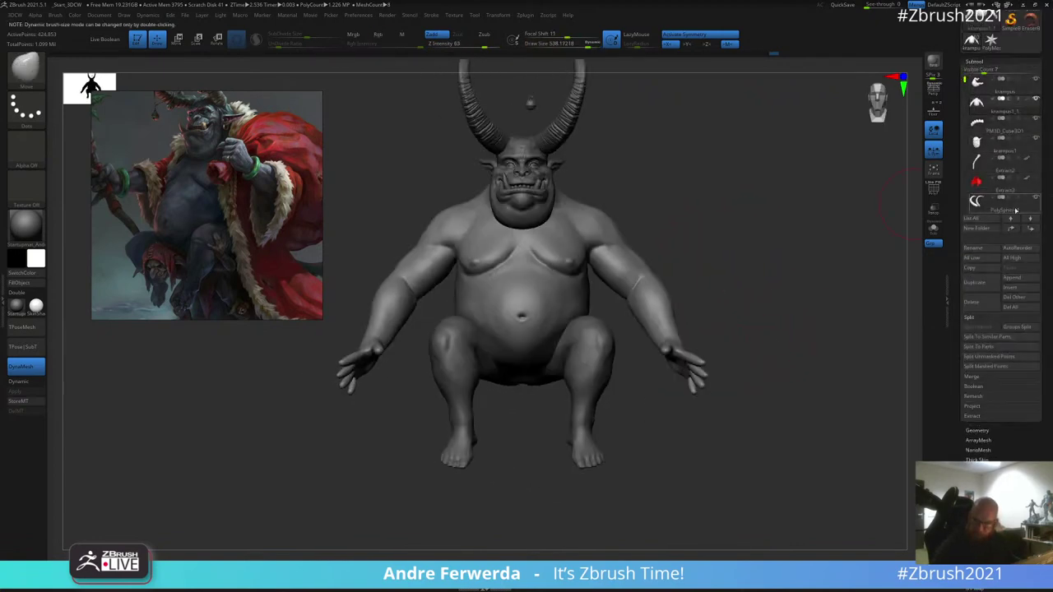
click(1014, 288)
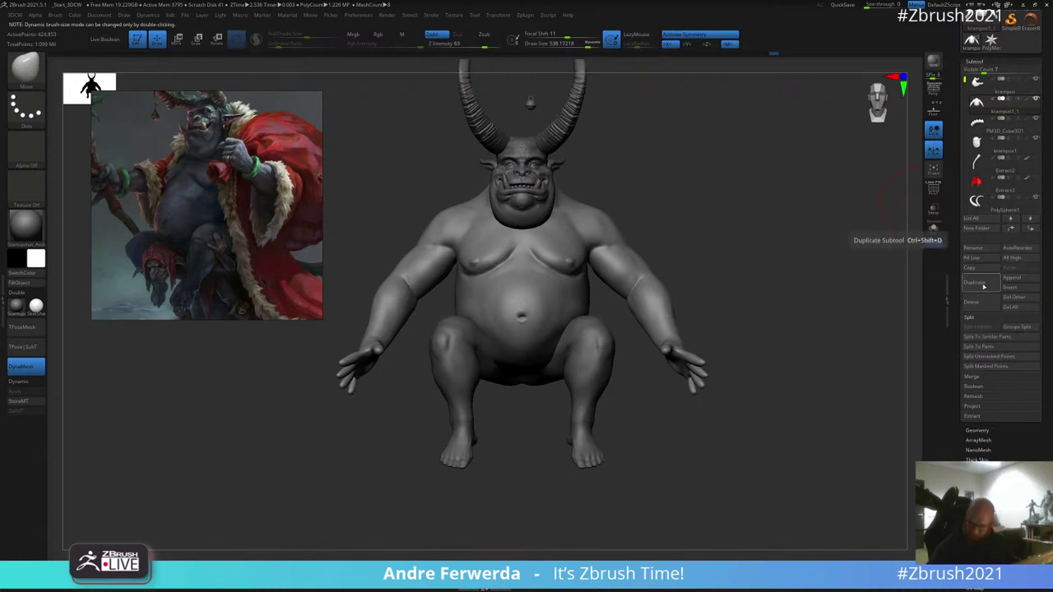
click(934, 231)
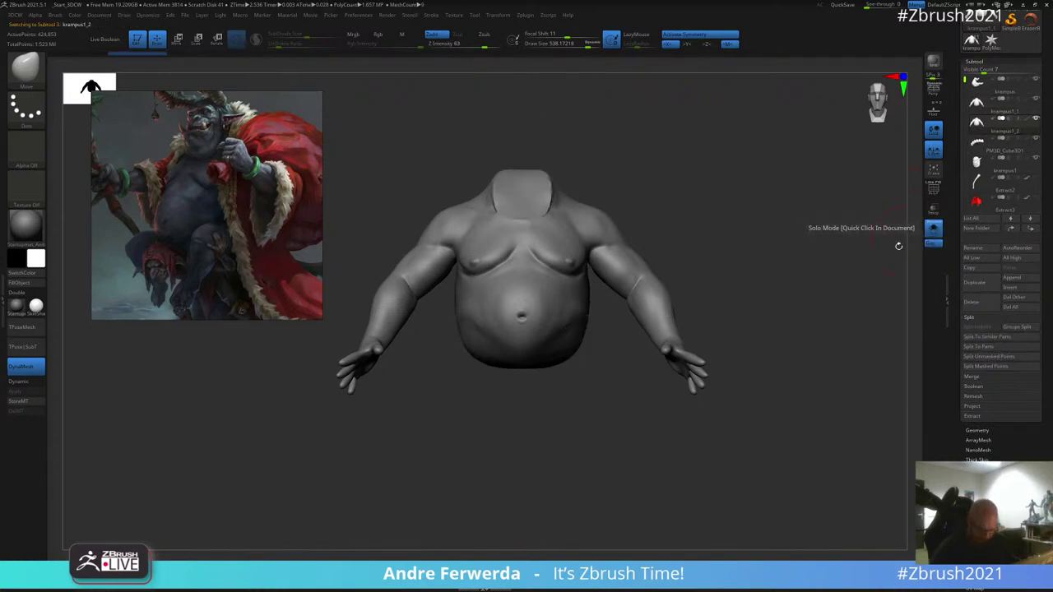
Step: Retopologize the duplicated torso with ZRemesher using Adapt and a target polygon count of 5
right_drag(761, 350, 734, 355)
key(shift+f)
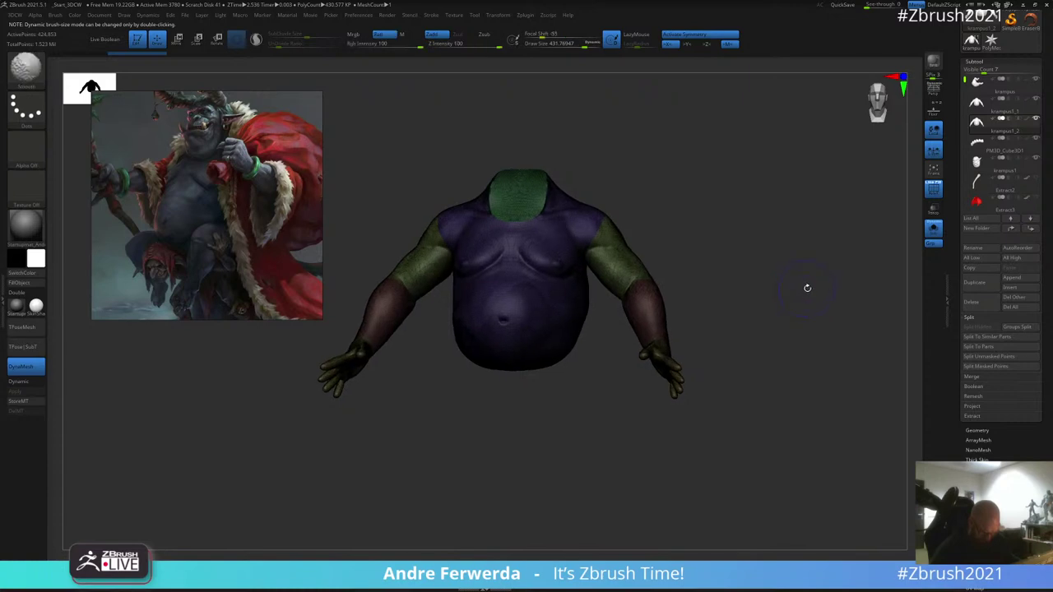
key(shift+f)
alt+drag(806, 289, 765, 388)
click(983, 430)
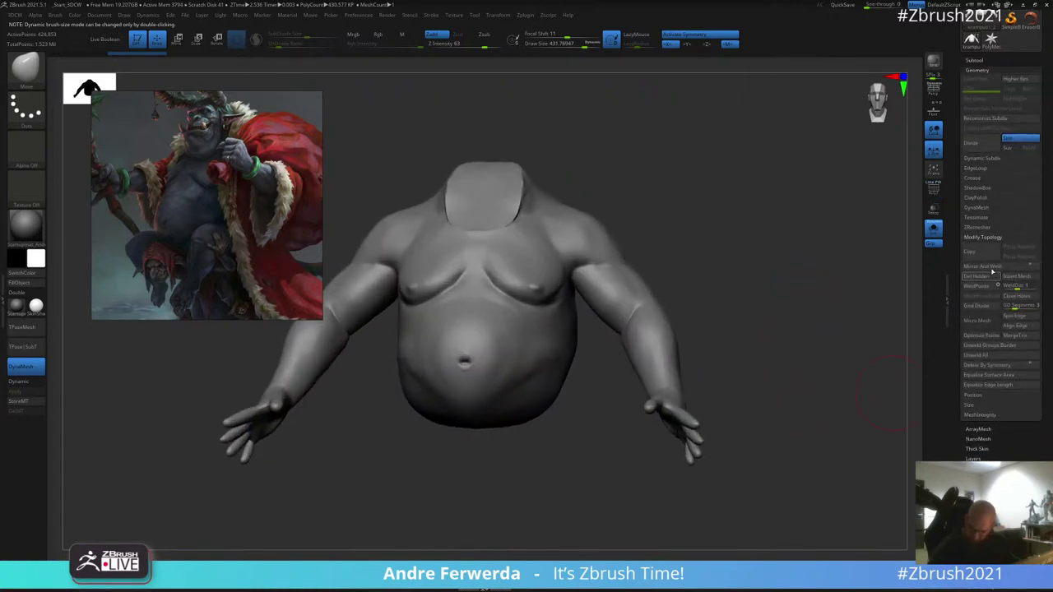
click(979, 227)
click(977, 241)
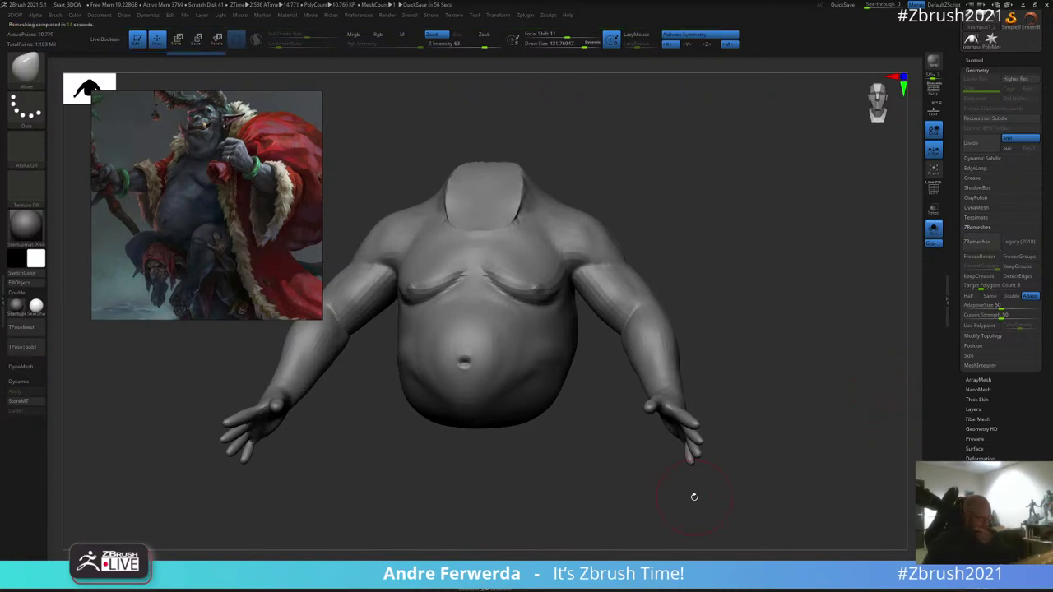
Step: Check the remeshed torso's topology, reselect the Move brush and set its draw size to about 185
drag(726, 240, 749, 322)
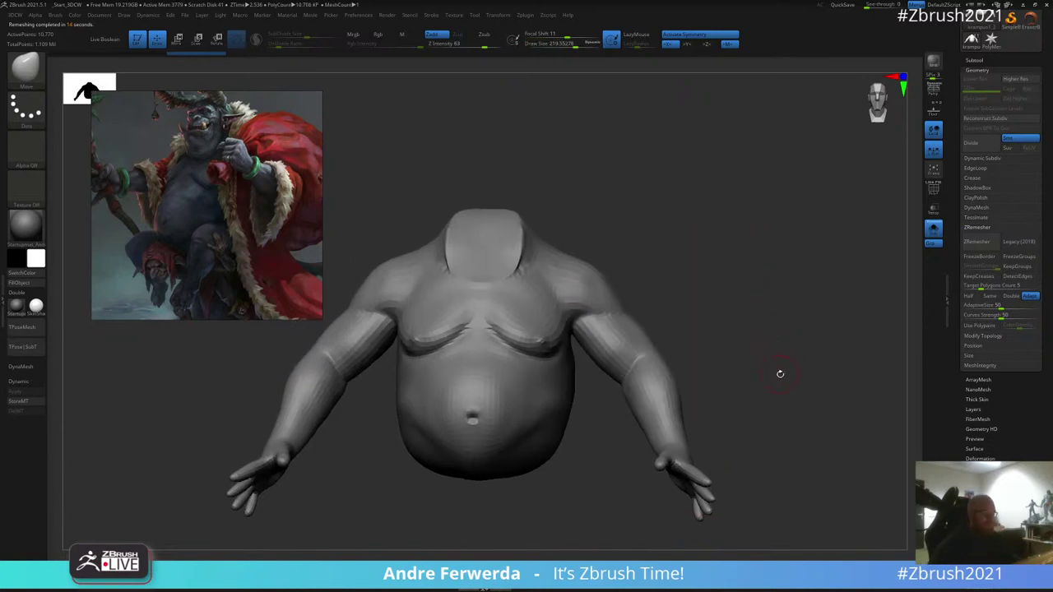
key(shift+f)
key(b)
key(s)
key(t)
key(shift+f)
key(b)
key(m)
key(v)
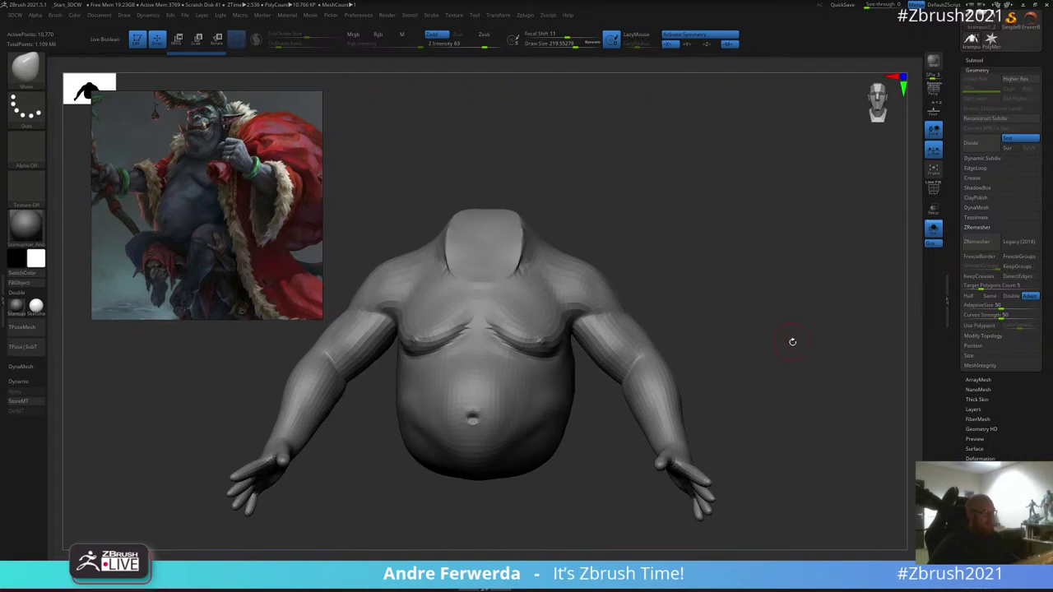
key(s)
drag(792, 343, 781, 346)
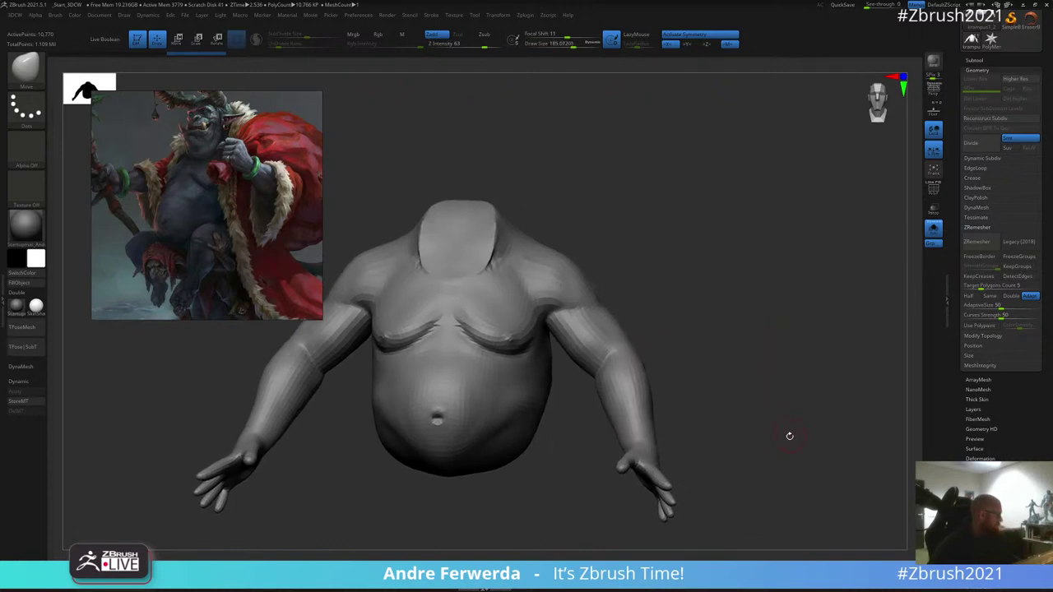
Step: Subdivide the remeshed torso once and leave Solo mode so that it shows together with the original torso
key(ctrl+d)
click(996, 59)
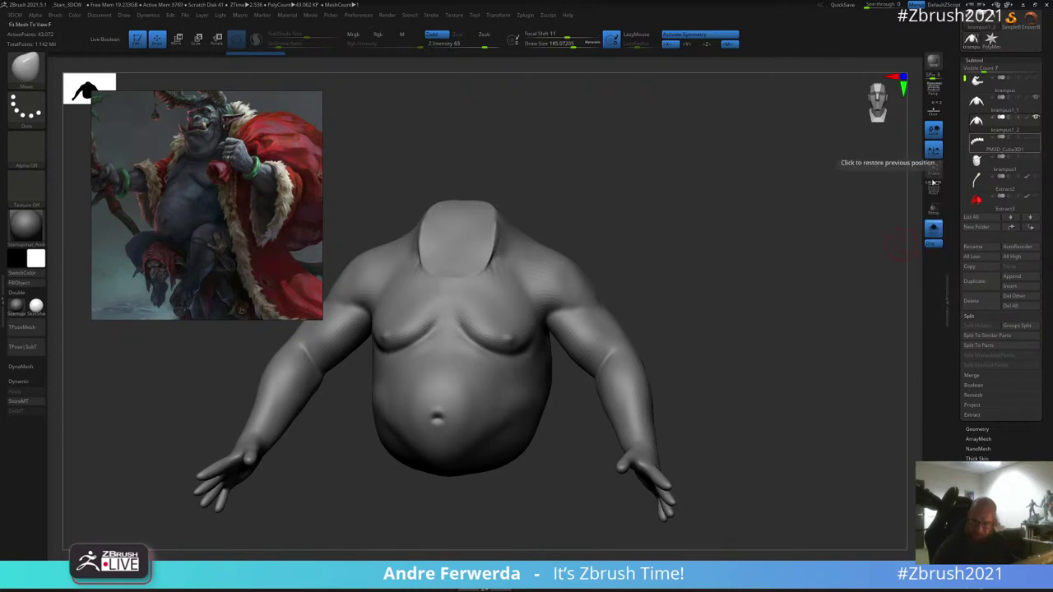
click(933, 230)
drag(822, 394, 821, 381)
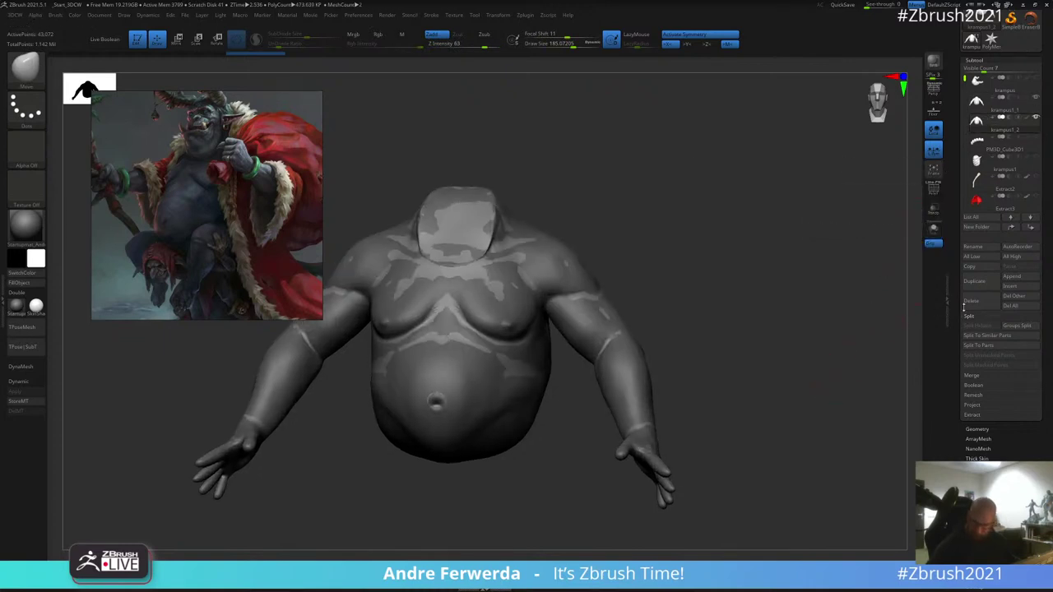
click(991, 430)
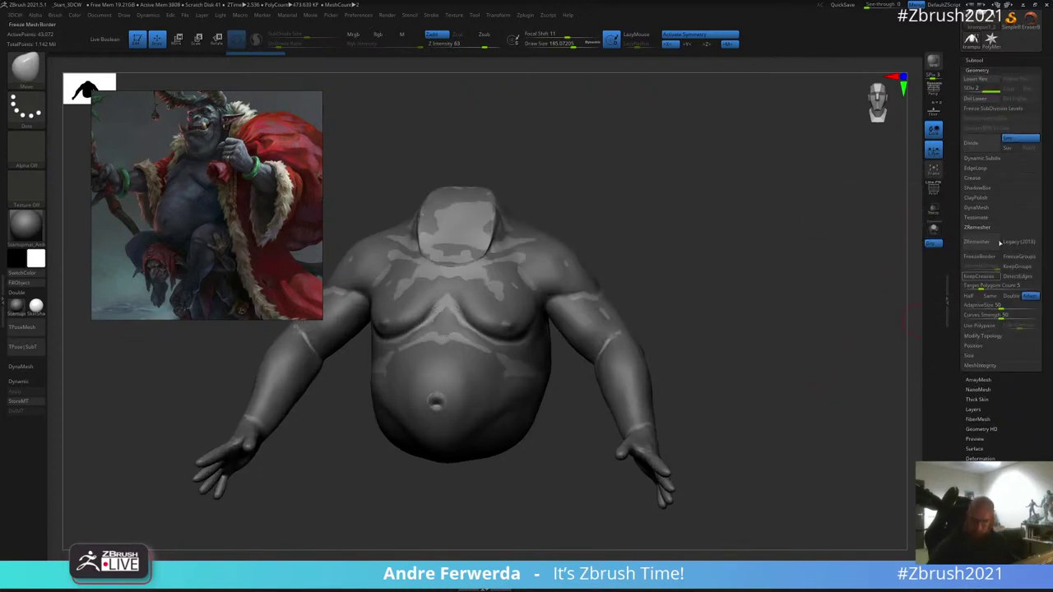
Step: Project the original torso's detail onto the remeshed copy through its subdivision levels with ProjectAll at a distance of 0.02
key(shift+d)
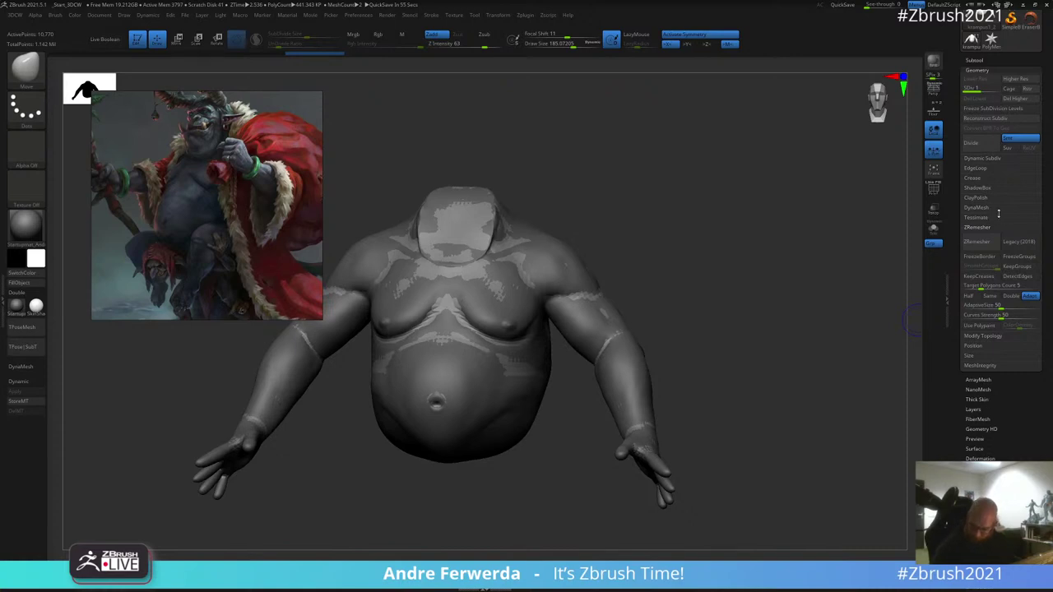
click(974, 60)
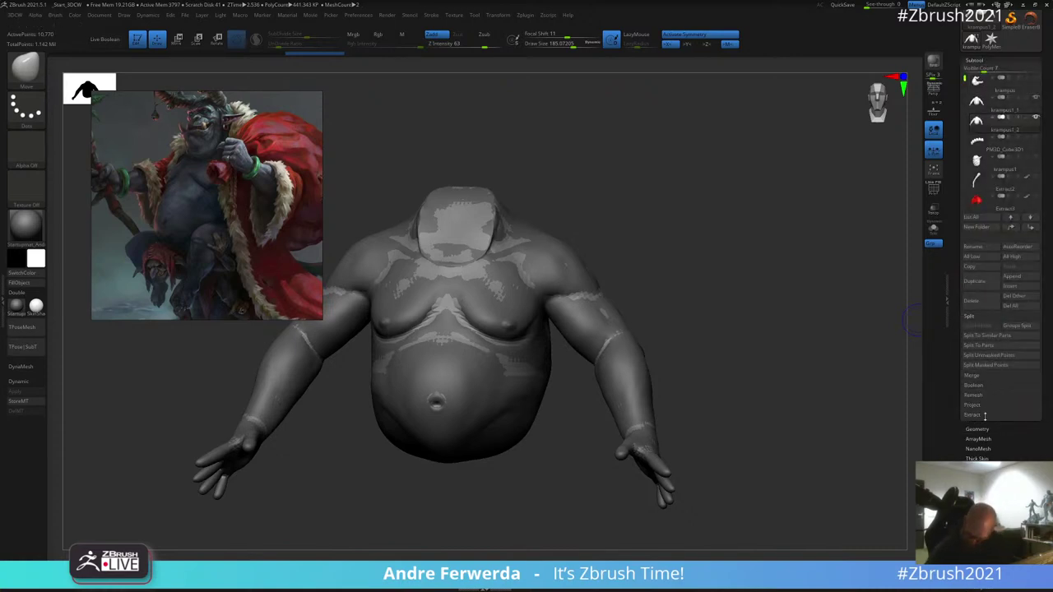
click(979, 405)
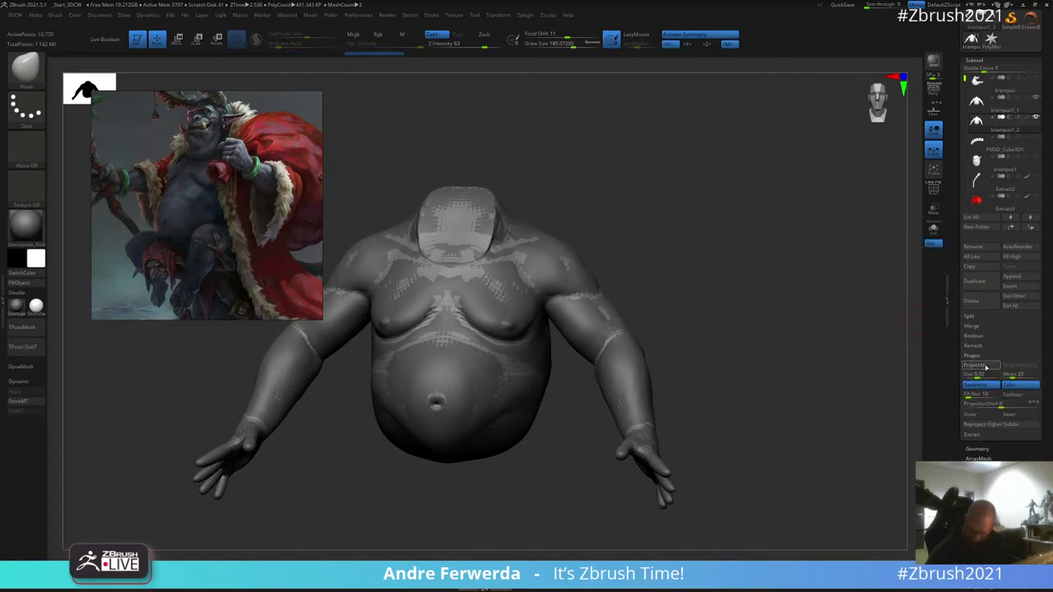
click(986, 366)
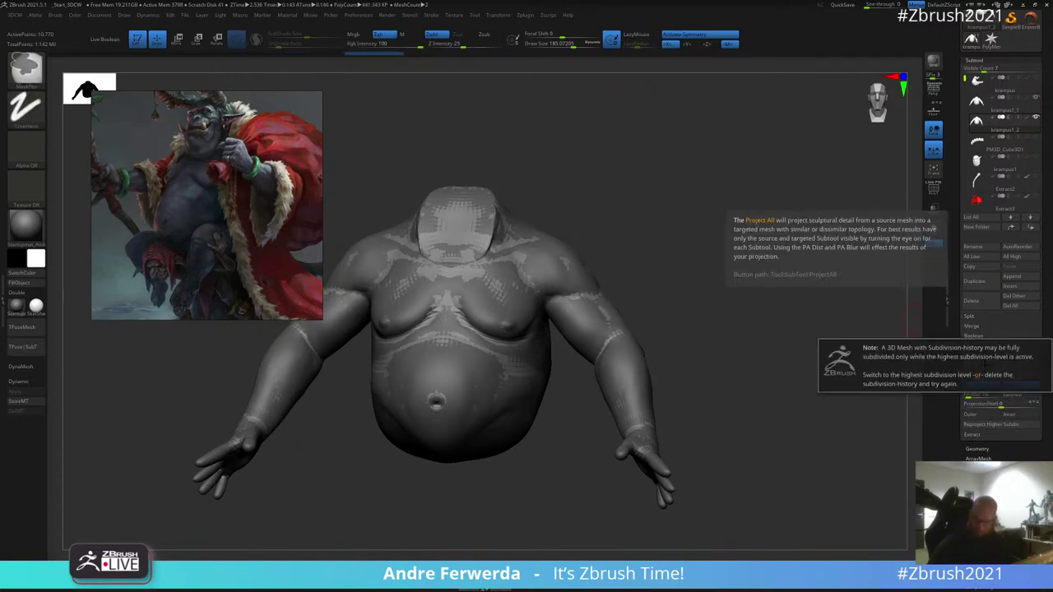
click(986, 366)
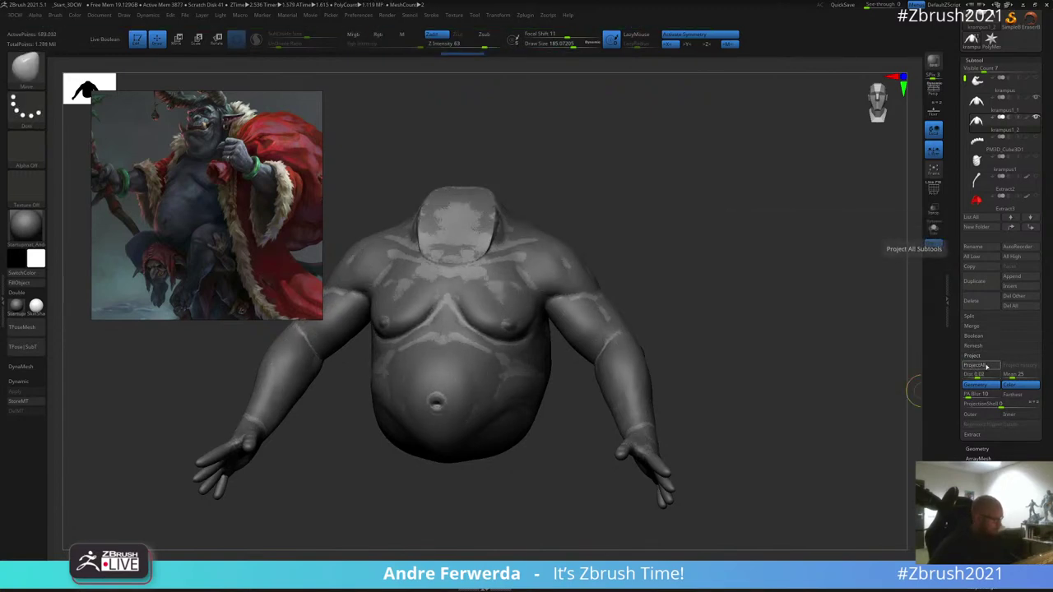
Step: Hide the original high-density torso subtool, select it and delete it, keeping only the remeshed copy
click(1036, 99)
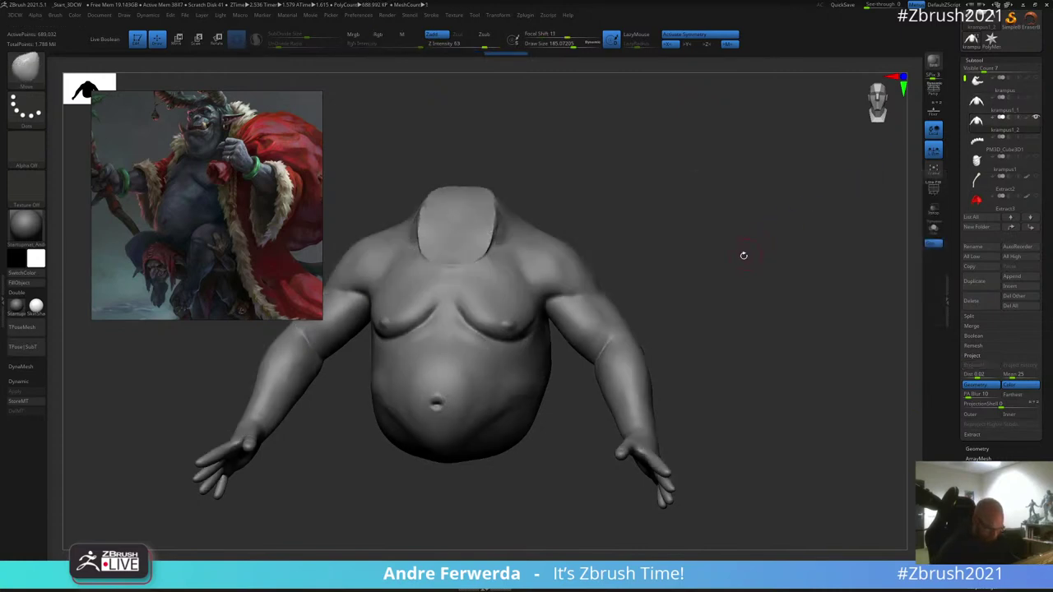
alt+drag(743, 255, 757, 249)
click(1005, 105)
click(974, 301)
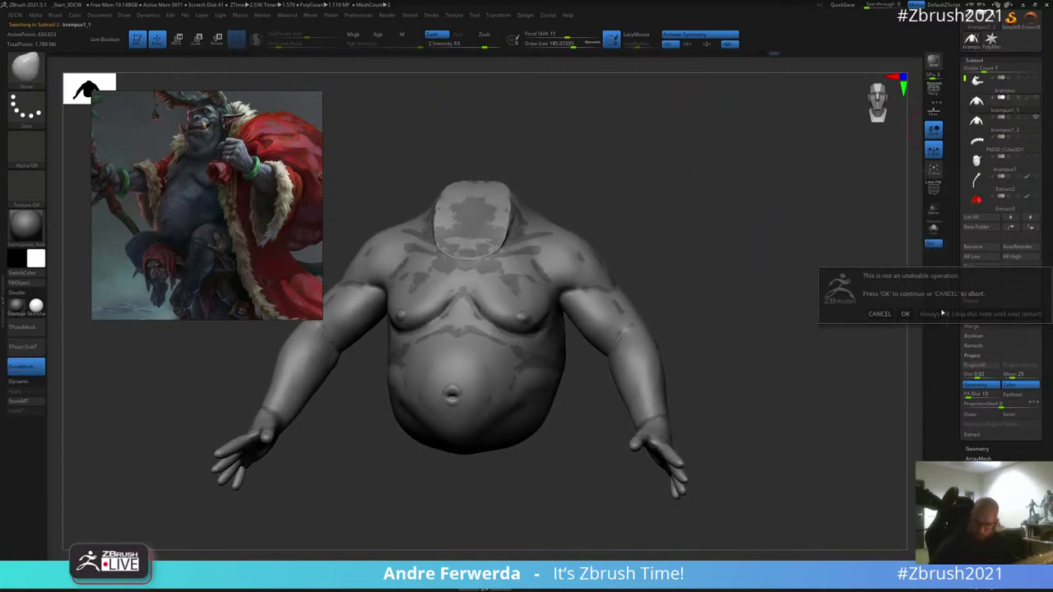
click(905, 313)
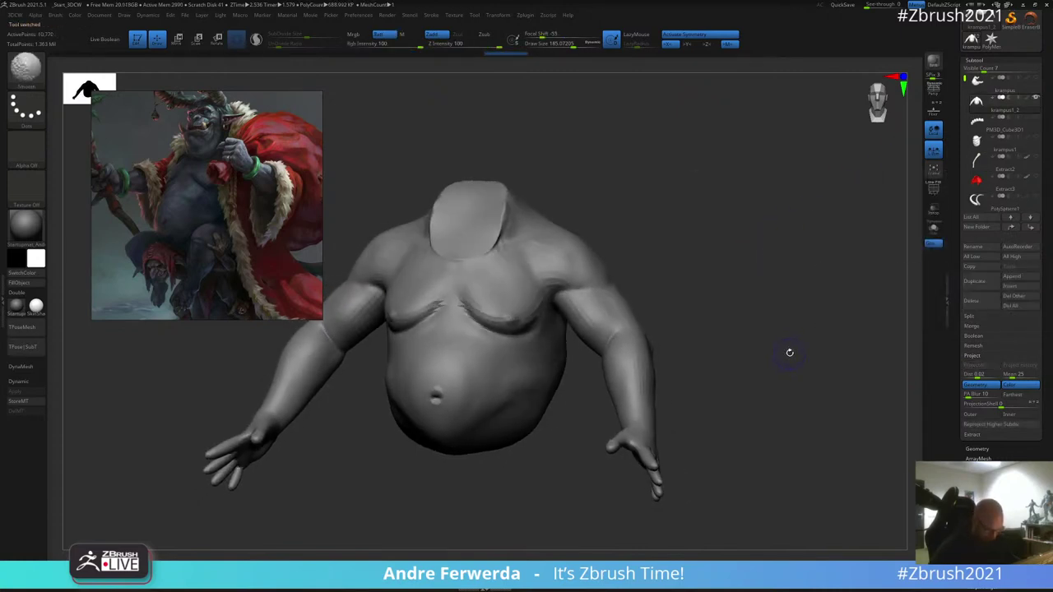
Step: Mask the chest, belly and back of the torso at its lowest subdivision level, leaving the arms and shoulders editable
right_click(668, 254)
mouse_move(696, 221)
mouse_down()
mouse_move(716, 224)
mouse_move(752, 179)
mouse_move(717, 131)
mouse_move(776, 107)
mouse_move(743, 213)
mouse_move(749, 231)
mouse_up()
key(w)
key(q)
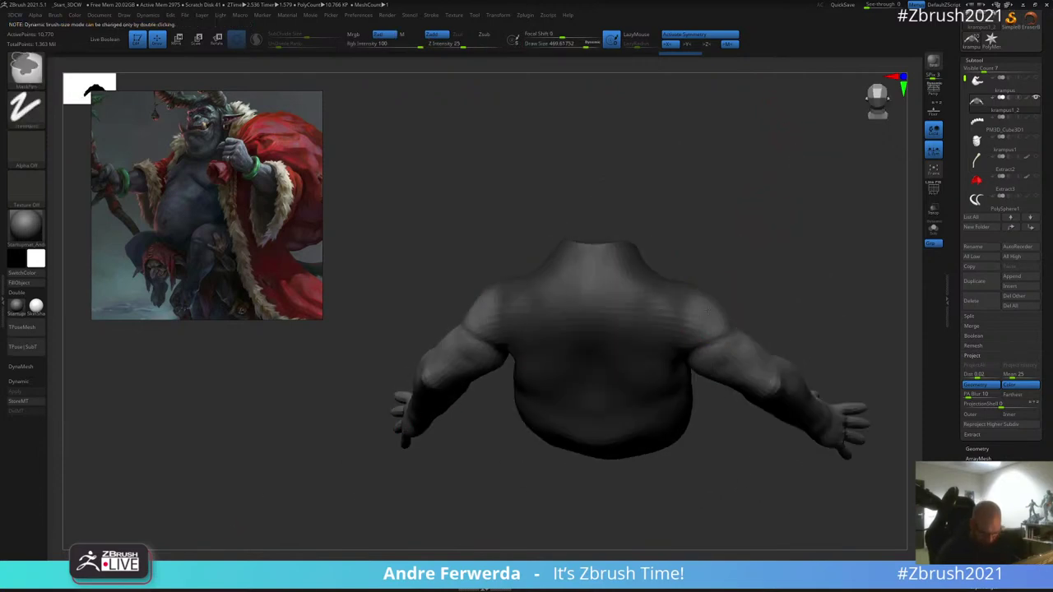
drag(695, 272, 730, 285)
right_drag(730, 284, 701, 317)
shift+drag(701, 317, 700, 322)
right_drag(701, 319, 717, 292)
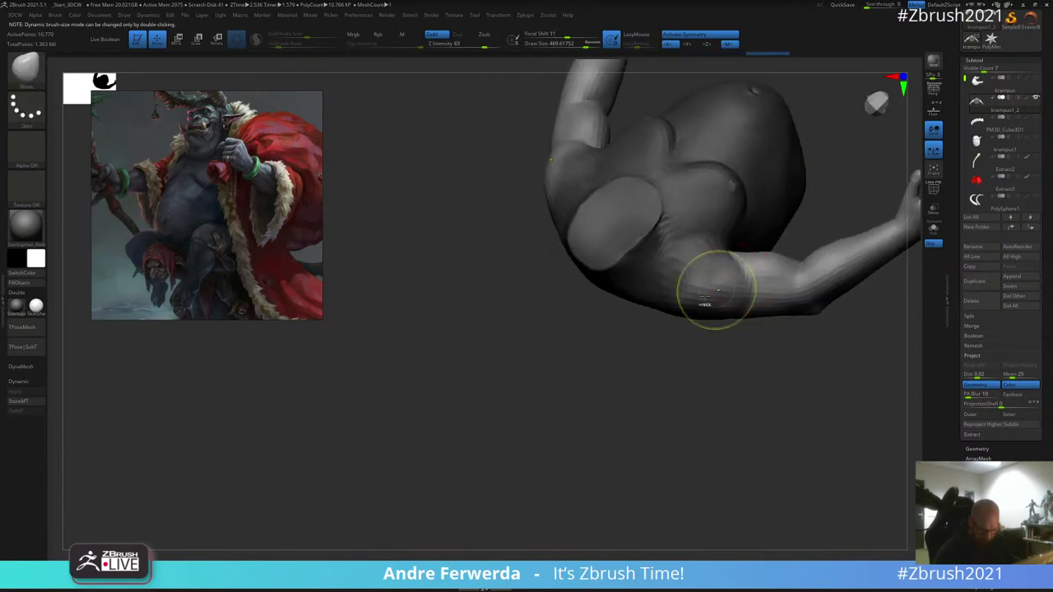
shift+drag(717, 291, 708, 267)
right_drag(698, 359, 705, 316)
drag(705, 316, 665, 301)
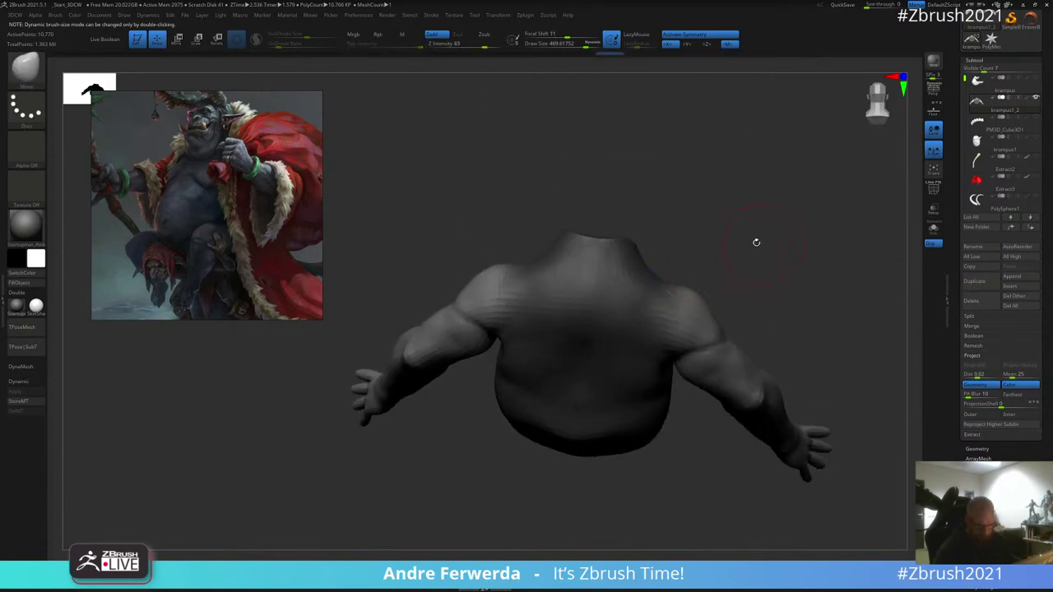
drag(757, 240, 816, 182)
alt+drag(816, 182, 716, 190)
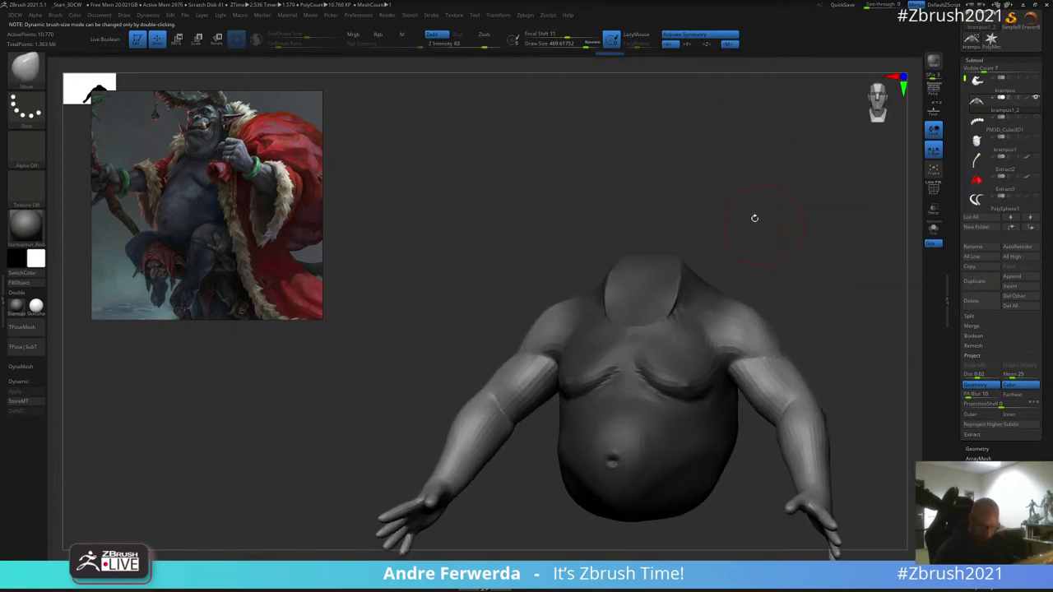
mouse_move(755, 219)
alt+mouse_down()
mouse_move(673, 172)
mouse_move(743, 204)
alt+mouse_up()
Step: Scale the unmasked arms down slightly from the shoulders with the gizmo and clear the mask
key(w)
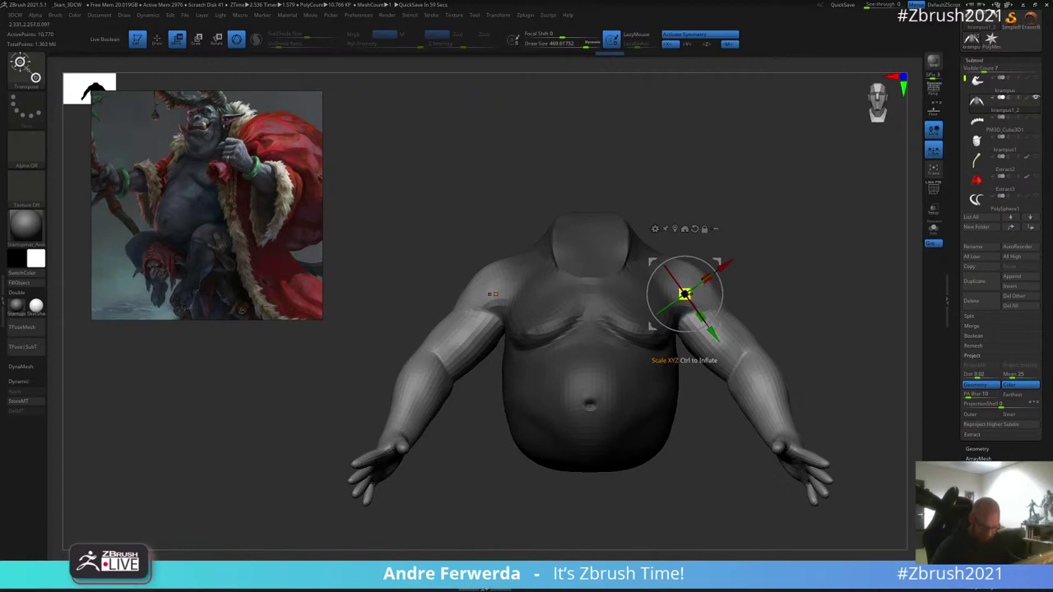
drag(684, 294, 681, 293)
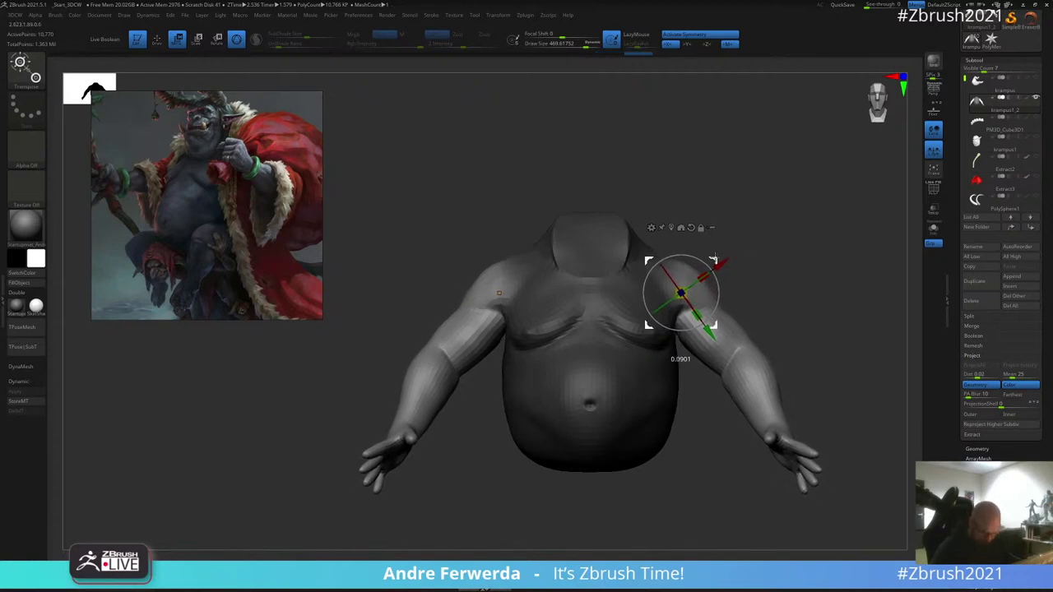
drag(714, 258, 715, 258)
key(q)
drag(810, 220, 719, 214)
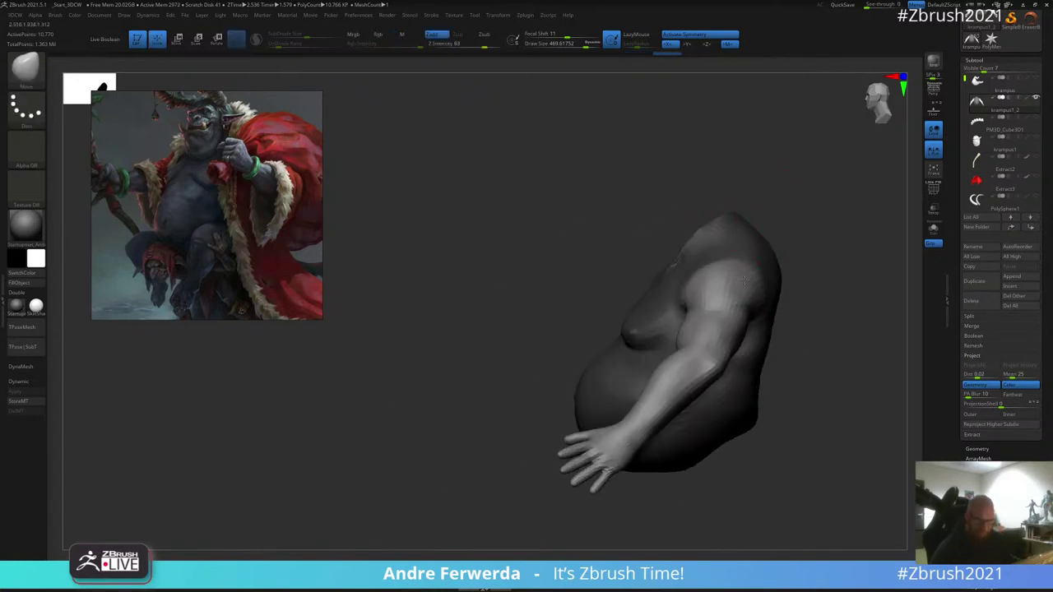
mouse_move(781, 222)
mouse_down()
mouse_move(814, 206)
mouse_move(827, 230)
mouse_move(790, 232)
mouse_move(790, 251)
mouse_move(799, 227)
mouse_move(806, 237)
mouse_up()
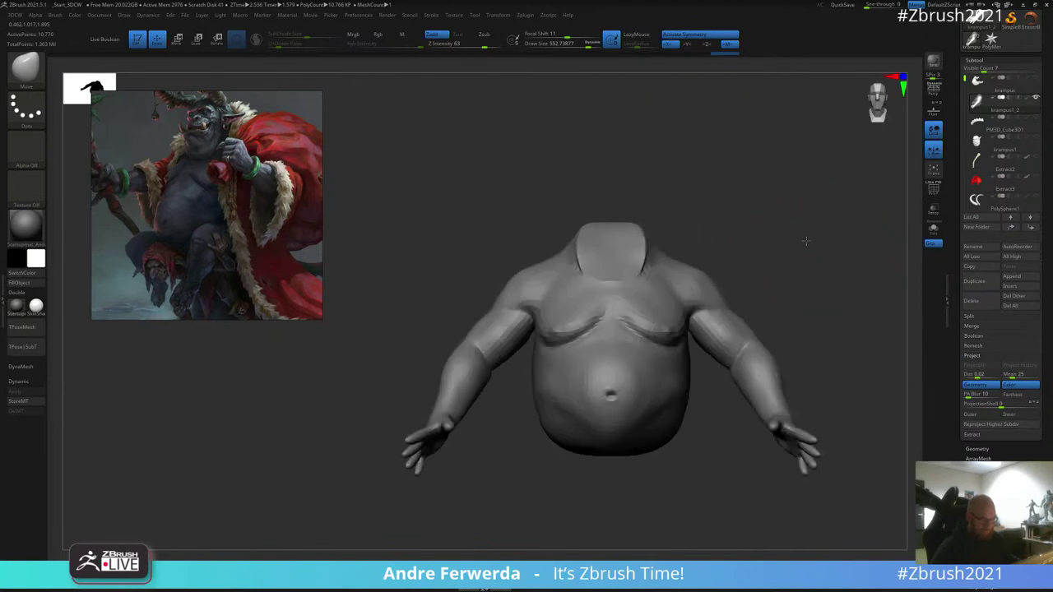
Step: Reshape the shoulders, upper arms and upper back symmetrically with the Move brush
key([)
drag(510, 287, 545, 268)
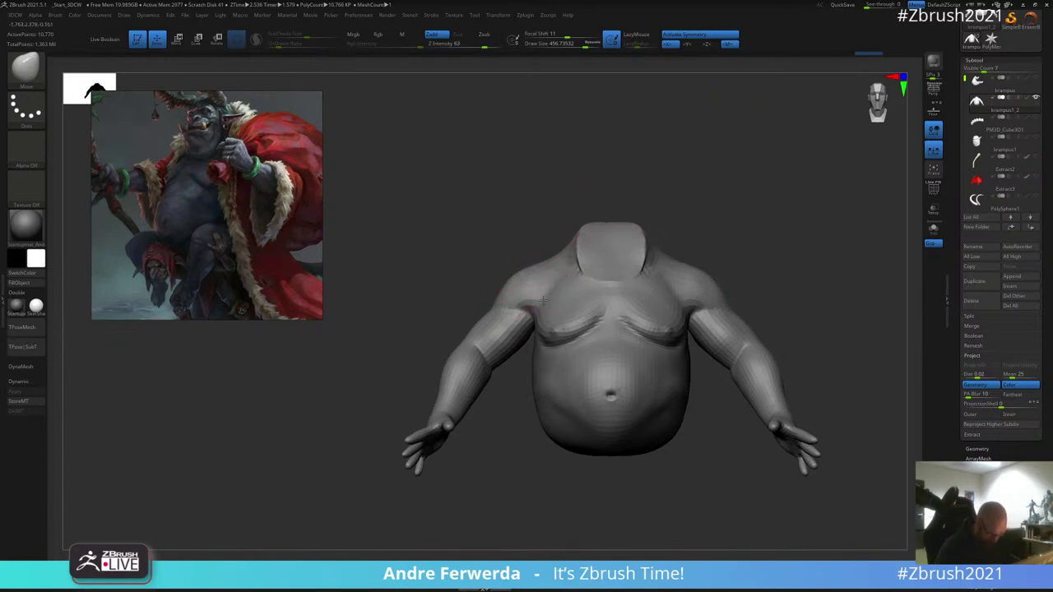
key(space)
drag(478, 342, 481, 343)
drag(769, 251, 576, 259)
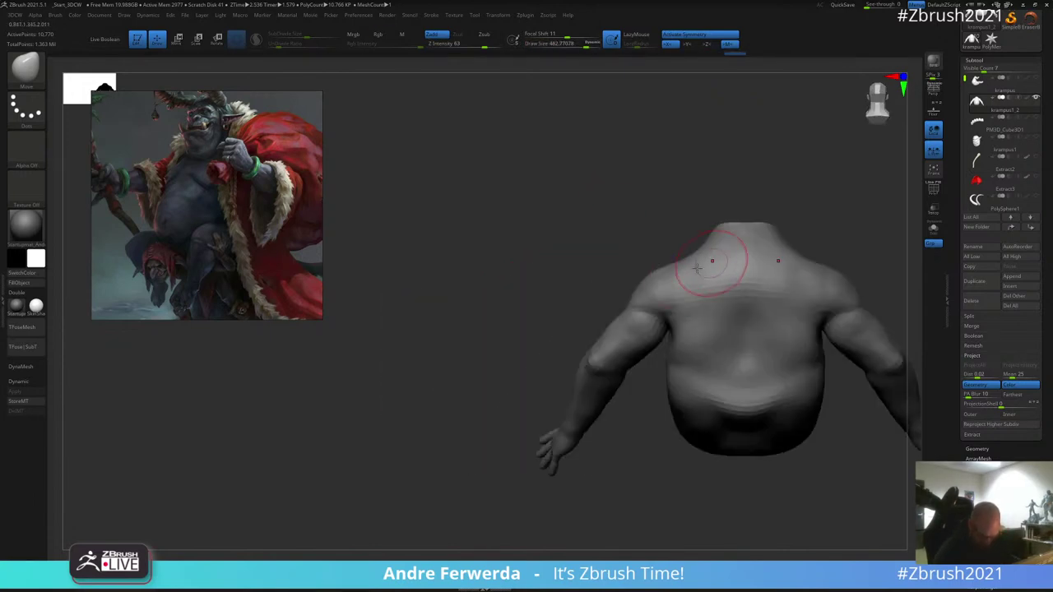
drag(712, 261, 706, 270)
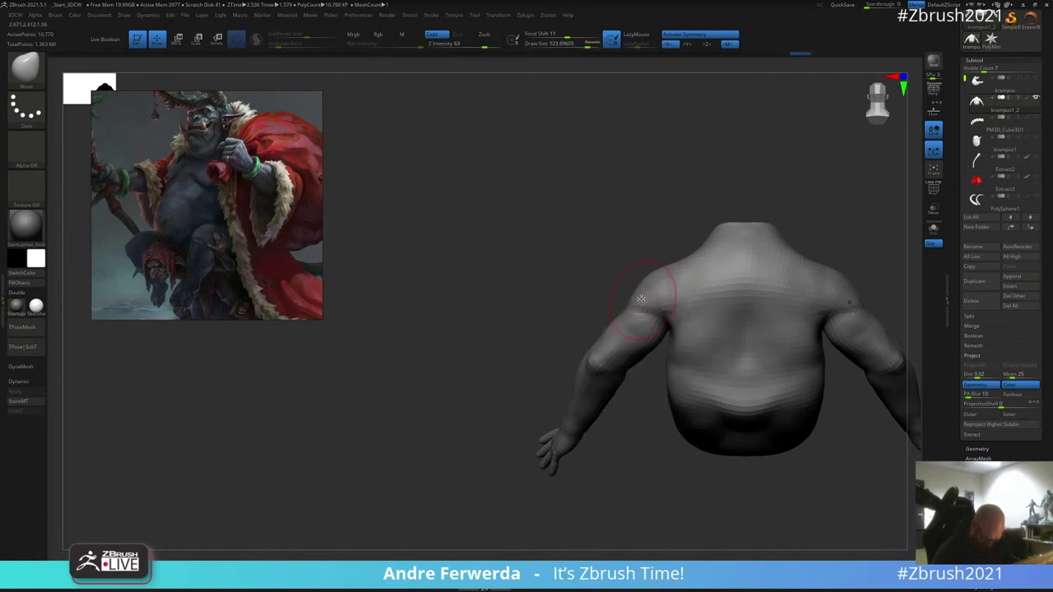
mouse_move(625, 255)
mouse_down()
mouse_move(767, 209)
mouse_move(815, 236)
mouse_up()
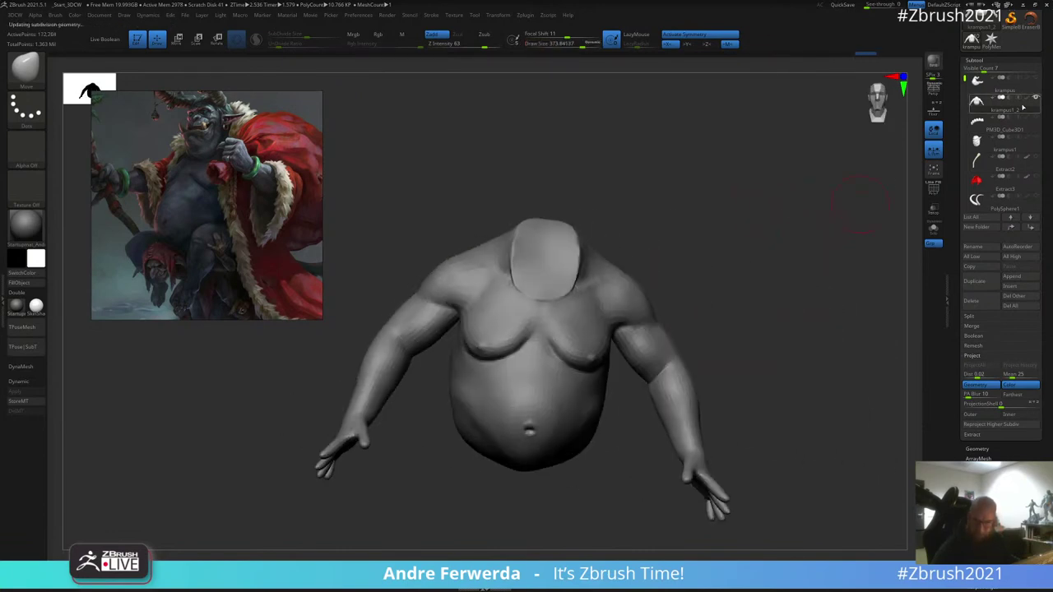
Step: Show all the character's subtools with the torso at its highest subdivision level and set the Move brush's size to about 733
shift+click(1036, 99)
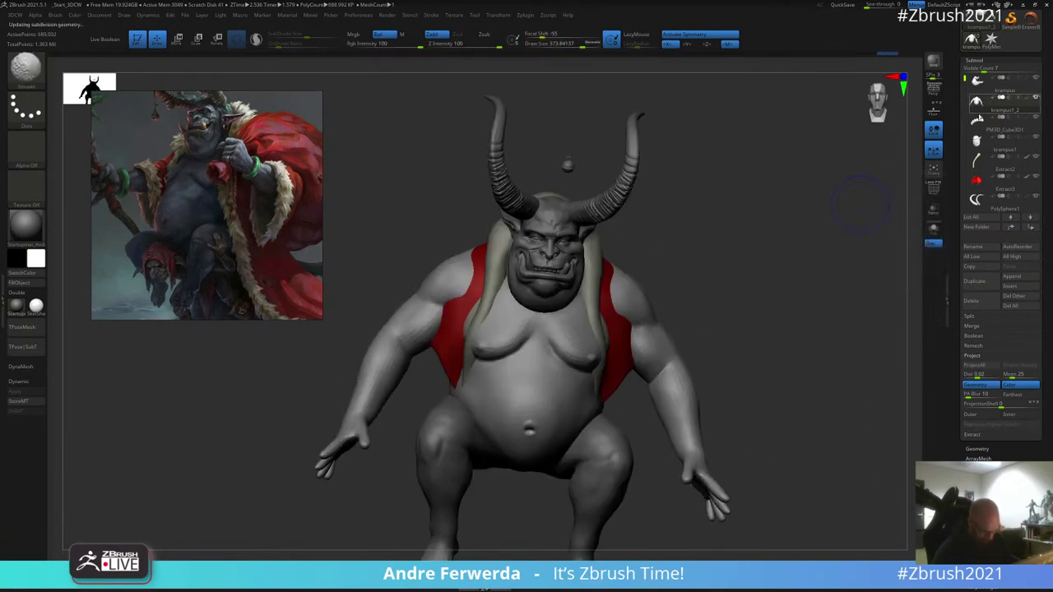
mouse_move(797, 284)
alt+mouse_down()
mouse_move(782, 228)
mouse_move(747, 303)
alt+mouse_up()
key(space)
key(space)
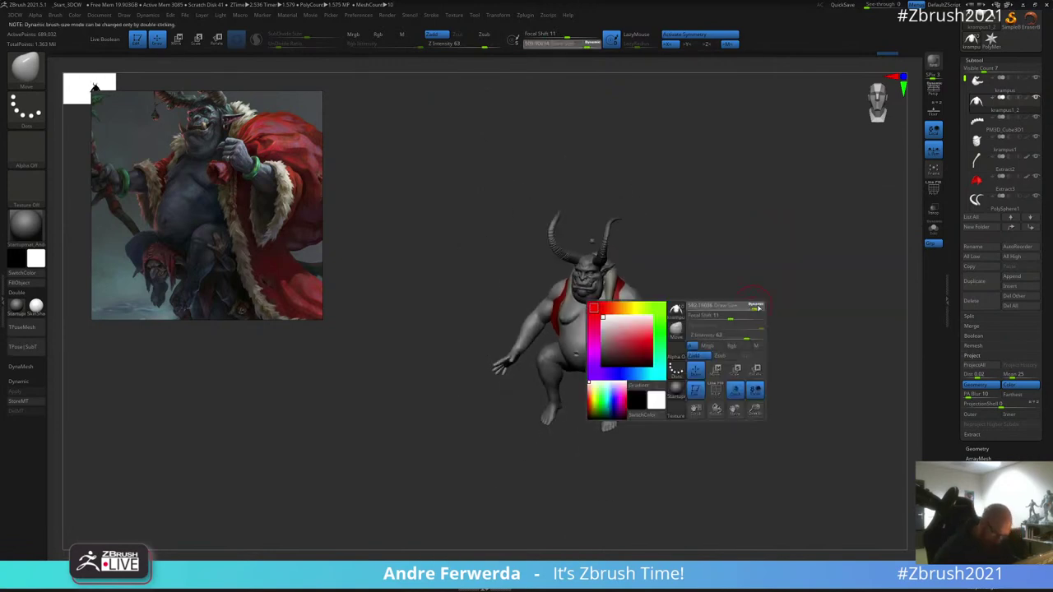
click(752, 306)
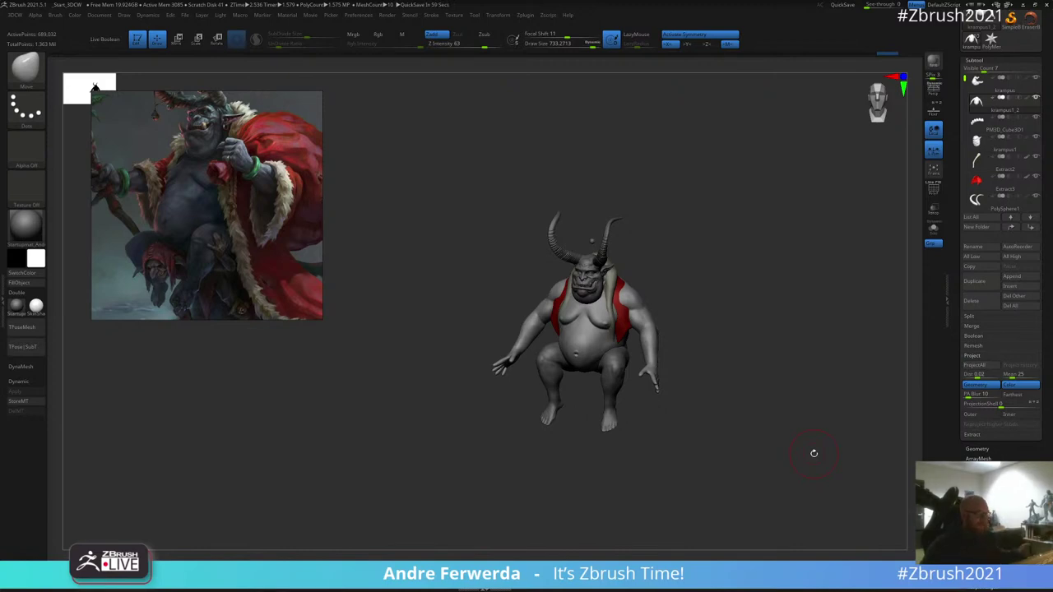
Step: Examine the whole figure's arms and body proportions from the front, three-quarter and side views
drag(729, 247, 757, 301)
key(f)
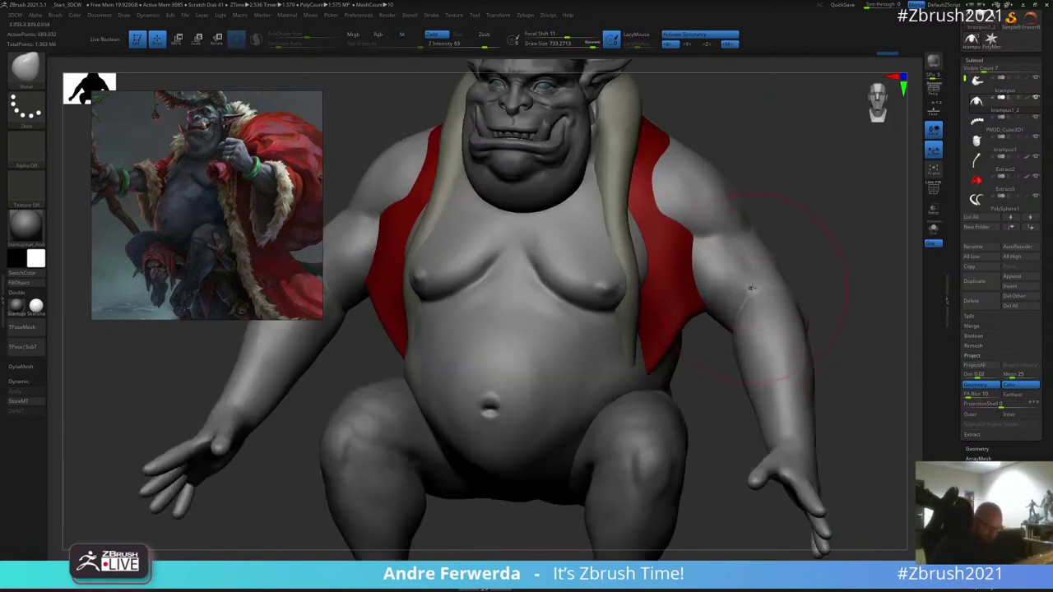
key(f)
drag(847, 186, 731, 234)
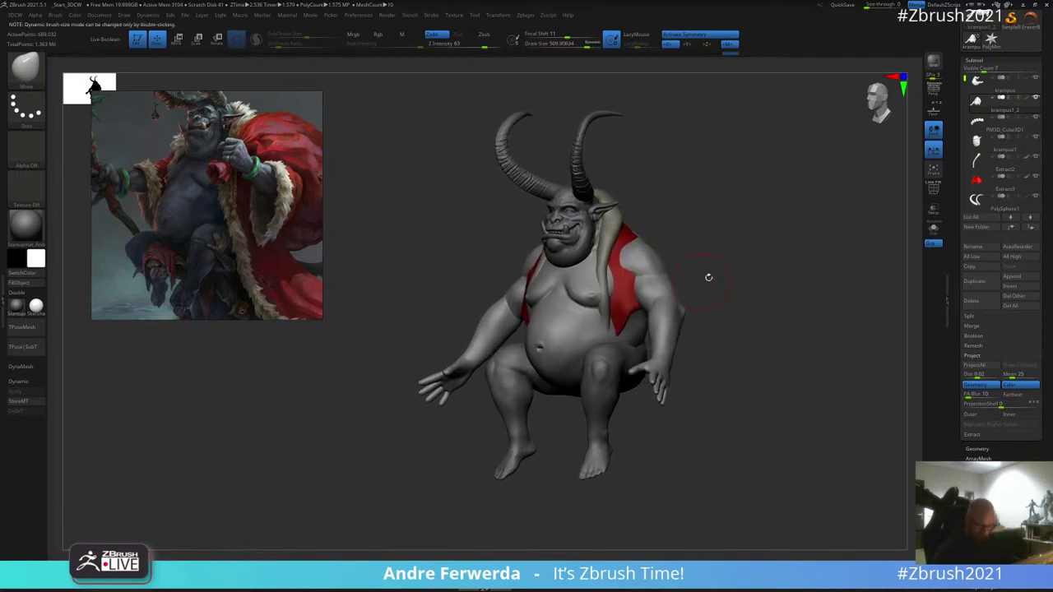
shift+drag(708, 277, 714, 282)
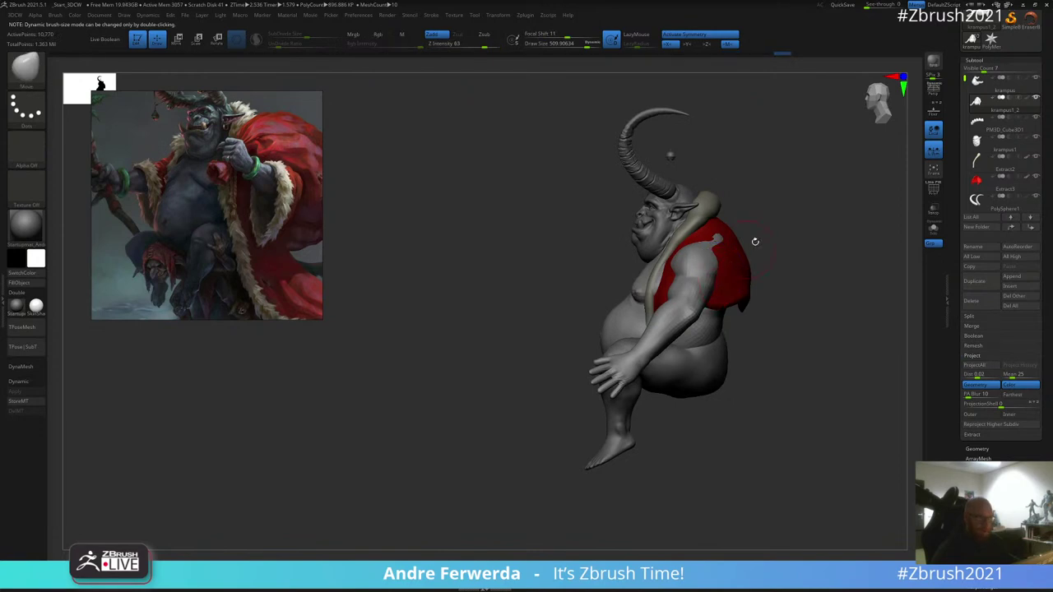
Step: Isolate the torso subtool and adjust the arms and chest contours with the Move brush at a size of about 444
right_click(734, 263)
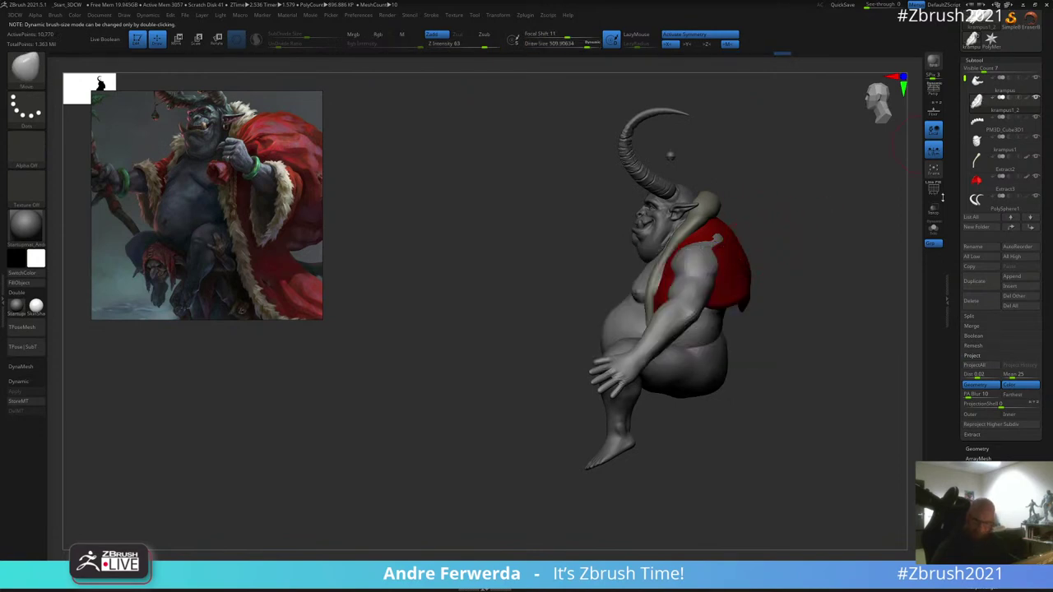
click(934, 230)
drag(706, 287, 699, 280)
drag(747, 239, 778, 232)
right_click(685, 306)
drag(685, 308, 680, 307)
mouse_move(681, 298)
mouse_down()
mouse_move(672, 301)
mouse_move(677, 275)
mouse_up()
drag(728, 251, 773, 249)
drag(705, 268, 689, 329)
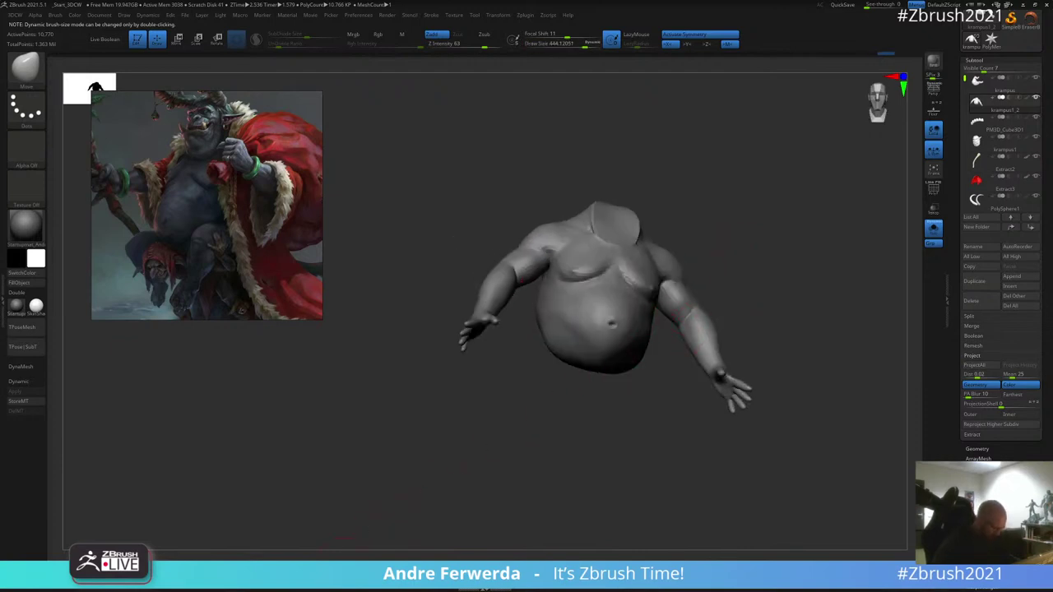
Step: Build up the shoulder, upper arm and back forms symmetrically with the ClayBuildup brush at a size of about 483
key(b)
key(c)
key(b)
mouse_move(732, 288)
mouse_down()
mouse_move(743, 269)
mouse_move(679, 247)
mouse_up()
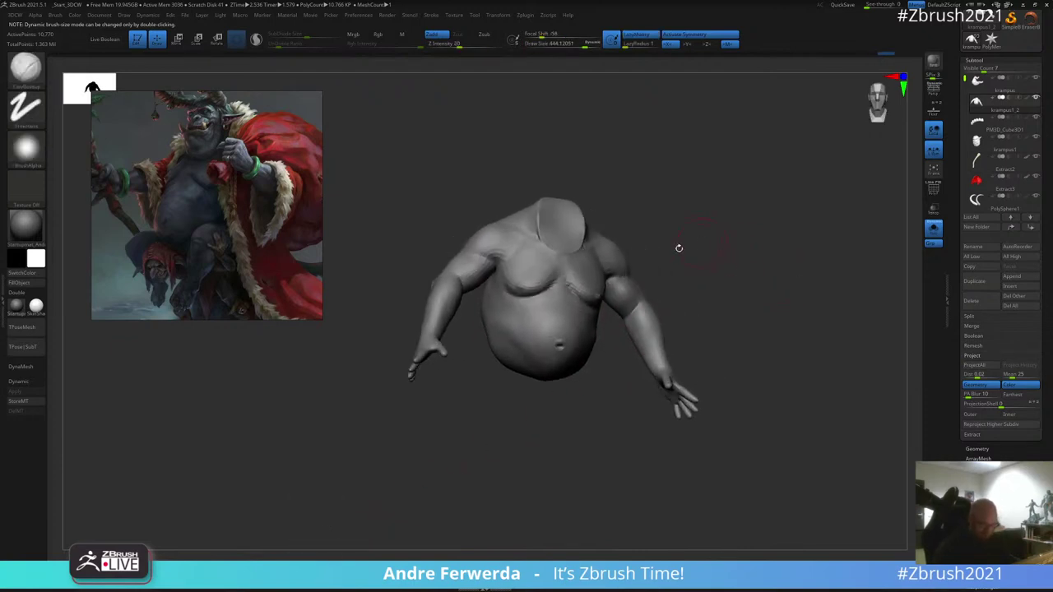
drag(675, 285, 645, 315)
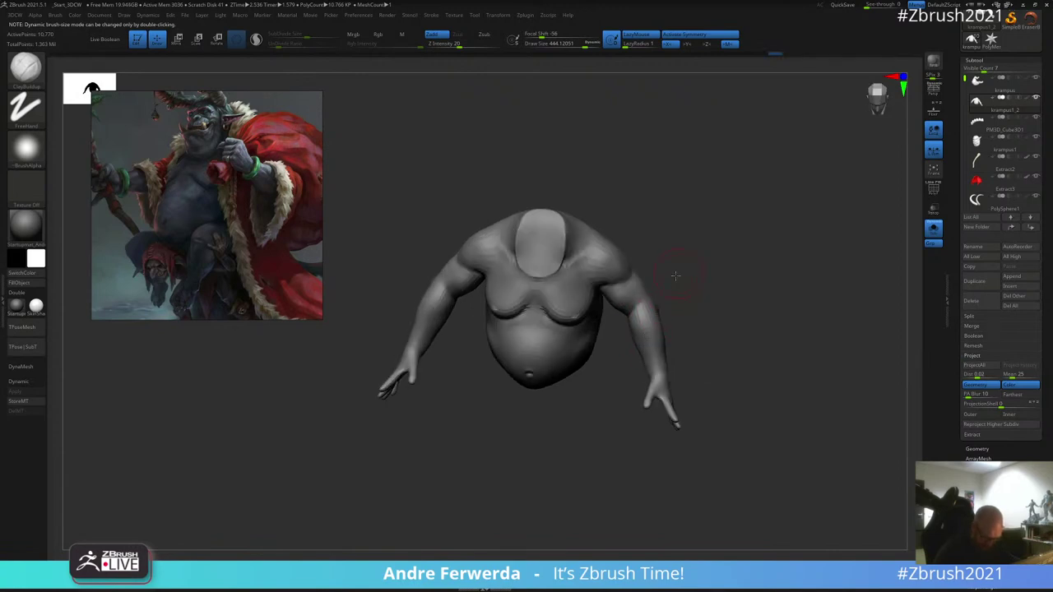
drag(675, 275, 670, 307)
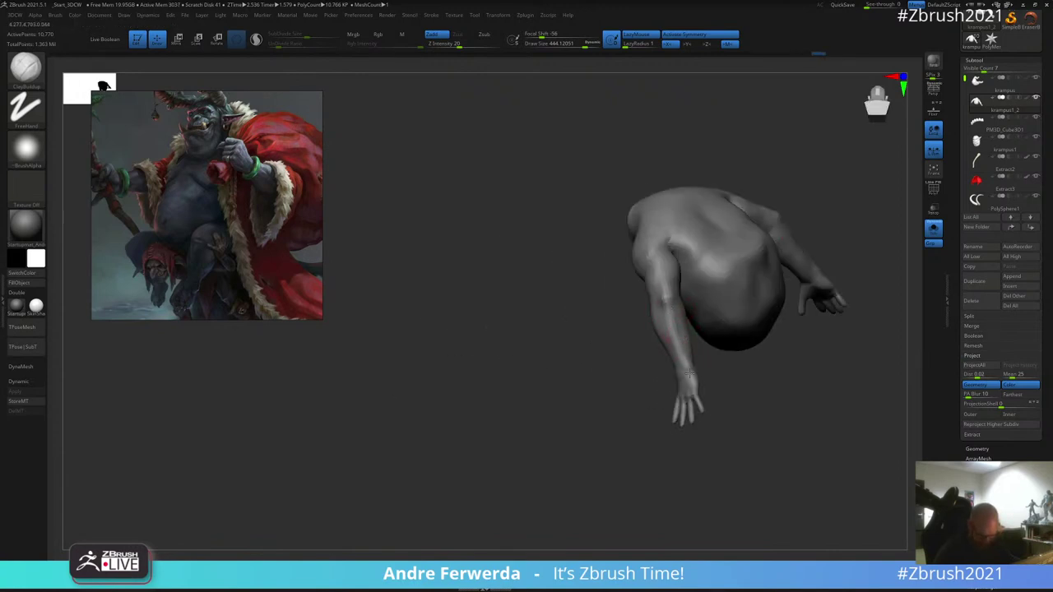
drag(786, 162, 745, 162)
mouse_move(688, 317)
mouse_down()
mouse_move(689, 382)
mouse_move(744, 350)
mouse_move(765, 294)
mouse_move(786, 306)
mouse_move(751, 276)
mouse_move(769, 255)
mouse_up()
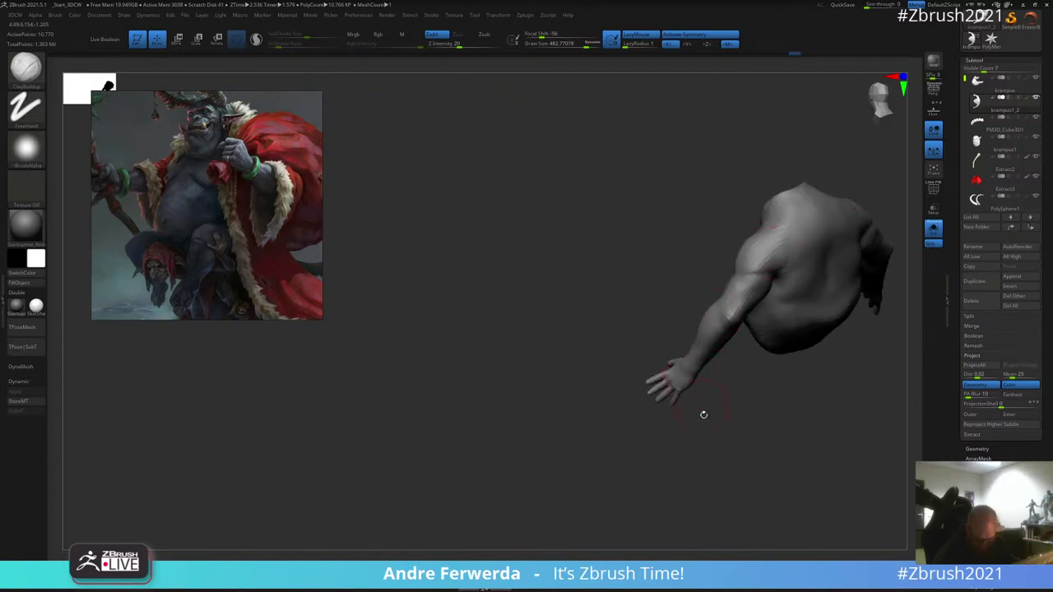
drag(704, 415, 736, 334)
drag(730, 404, 719, 312)
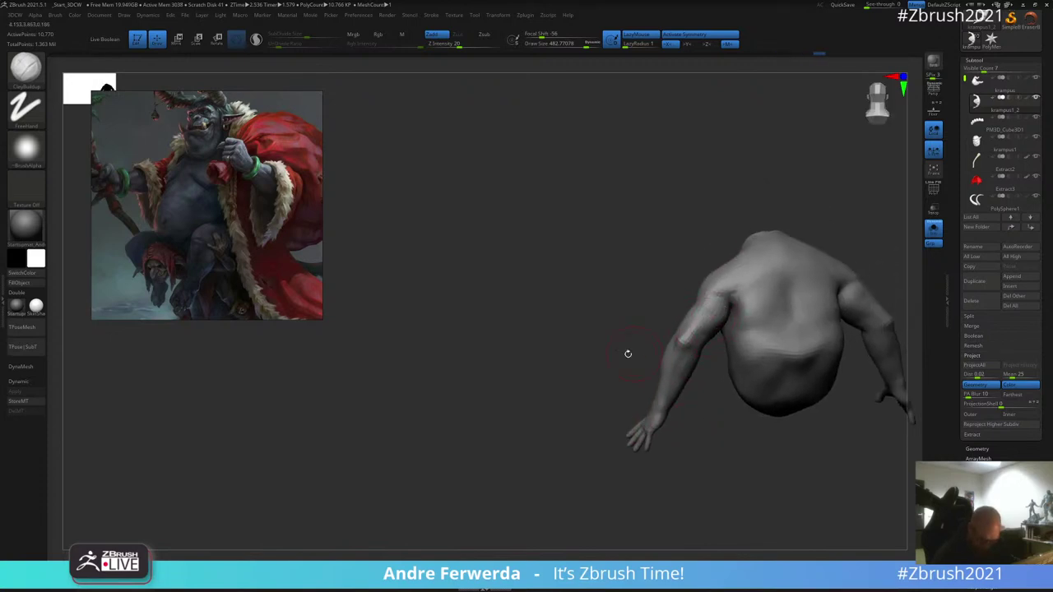
mouse_move(627, 354)
mouse_down()
mouse_move(706, 308)
mouse_move(742, 303)
mouse_up()
alt+drag(774, 423, 724, 381)
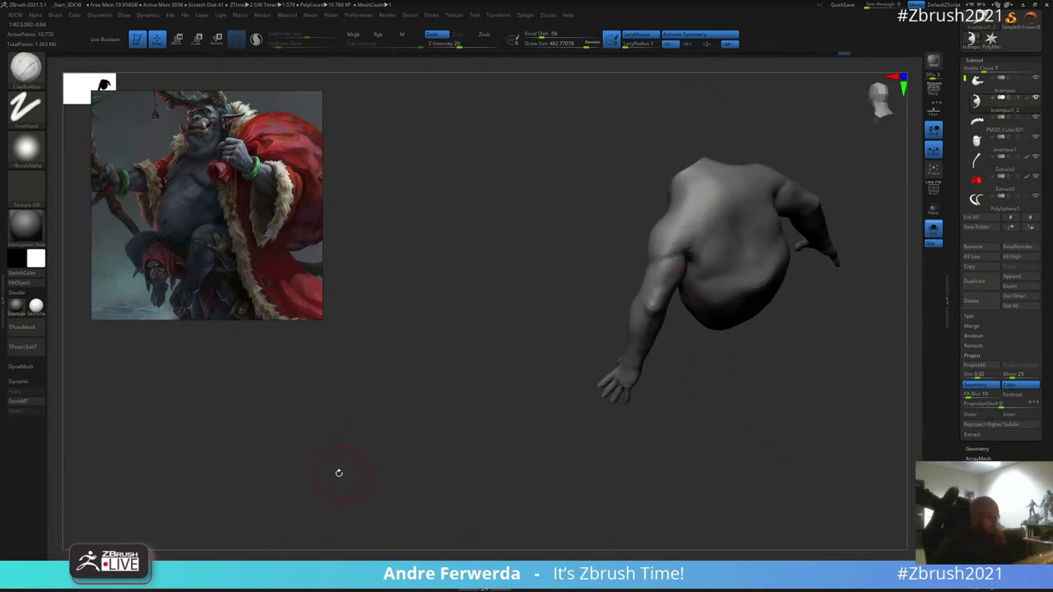
Step: Reshape the back, shoulders and outer arm contours from behind with the Move brush
key(b)
key(m)
key(v)
drag(749, 122, 801, 116)
drag(694, 245, 668, 254)
key(space)
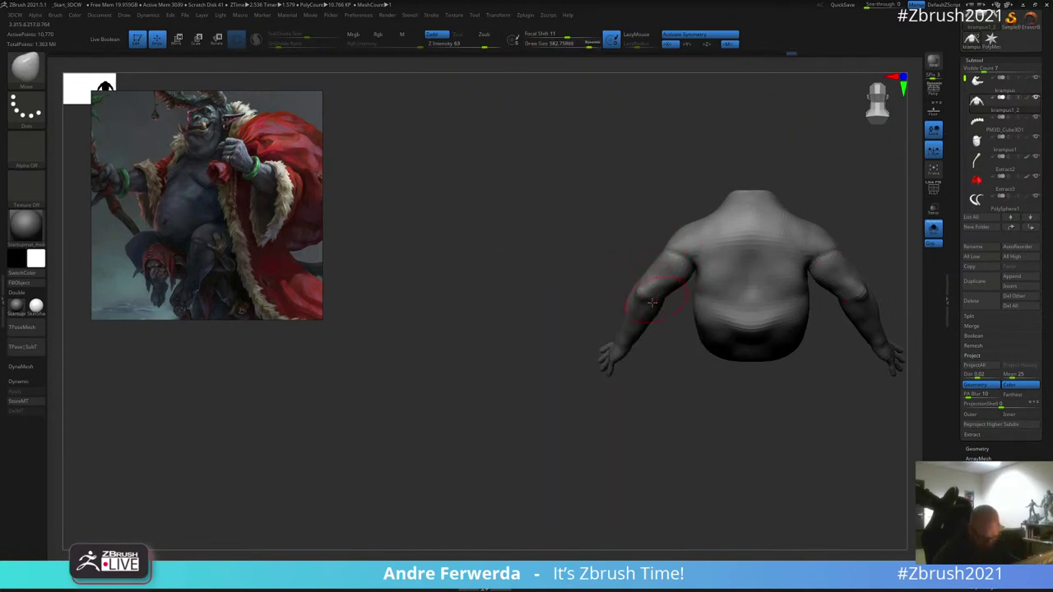
key(bracketleft)
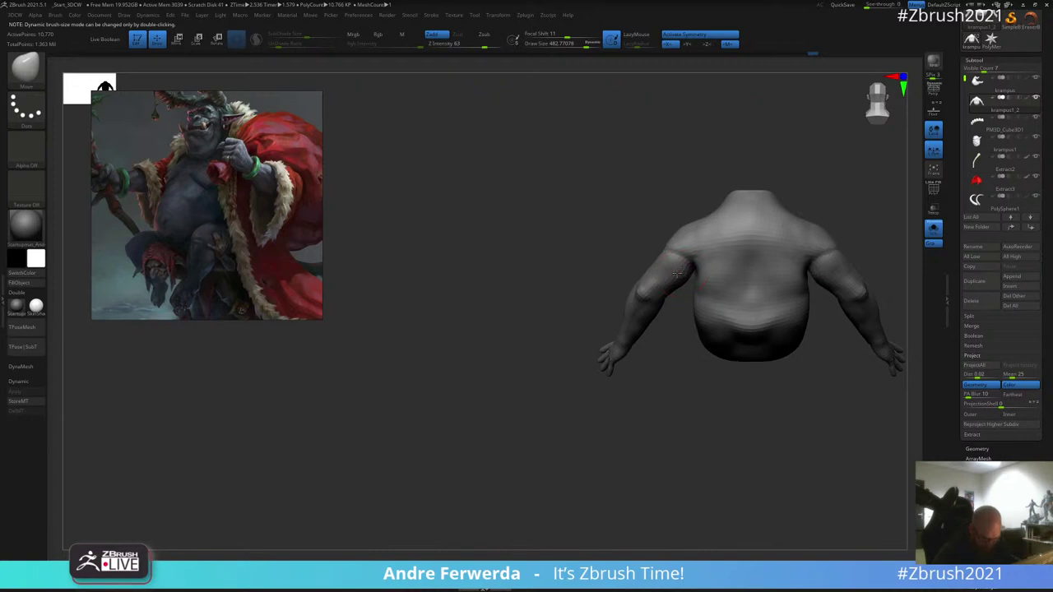
mouse_move(676, 274)
mouse_down()
mouse_move(753, 266)
mouse_move(740, 248)
mouse_up()
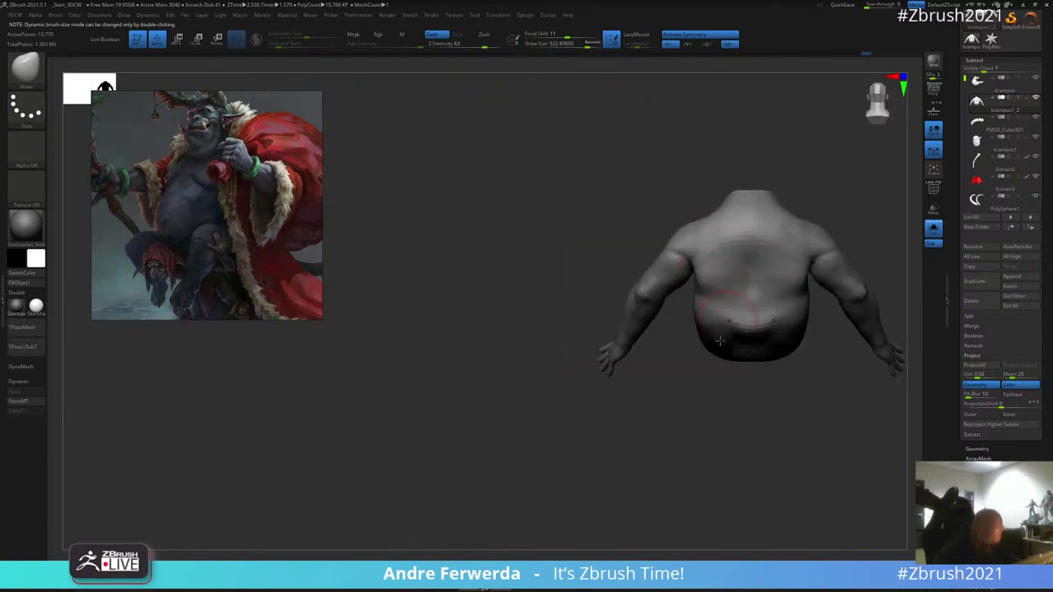
drag(705, 379, 718, 267)
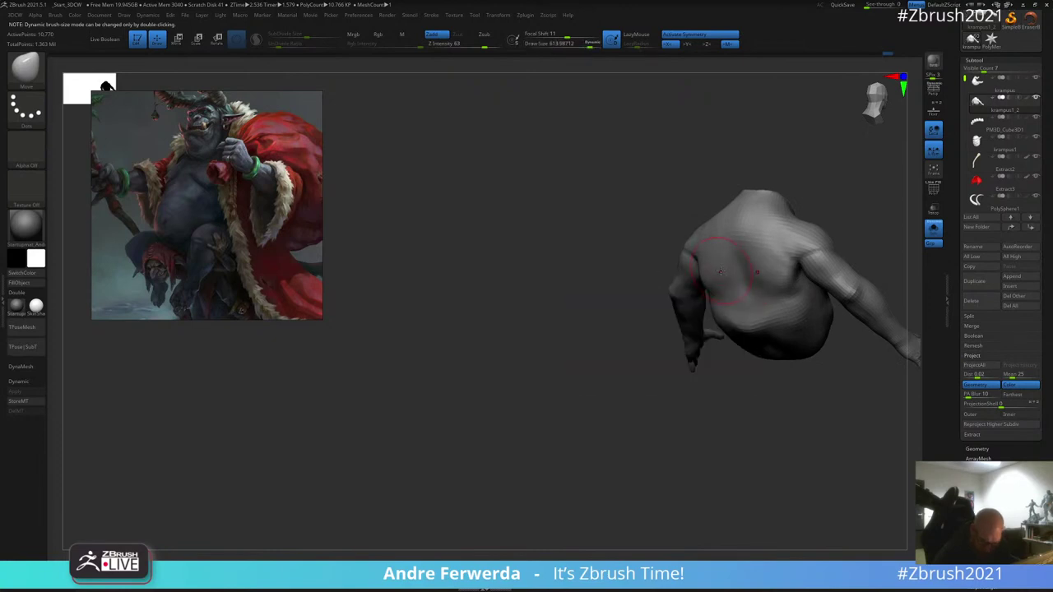
drag(701, 386, 764, 397)
mouse_move(709, 294)
mouse_down()
mouse_move(818, 228)
mouse_move(757, 222)
mouse_up()
key(space)
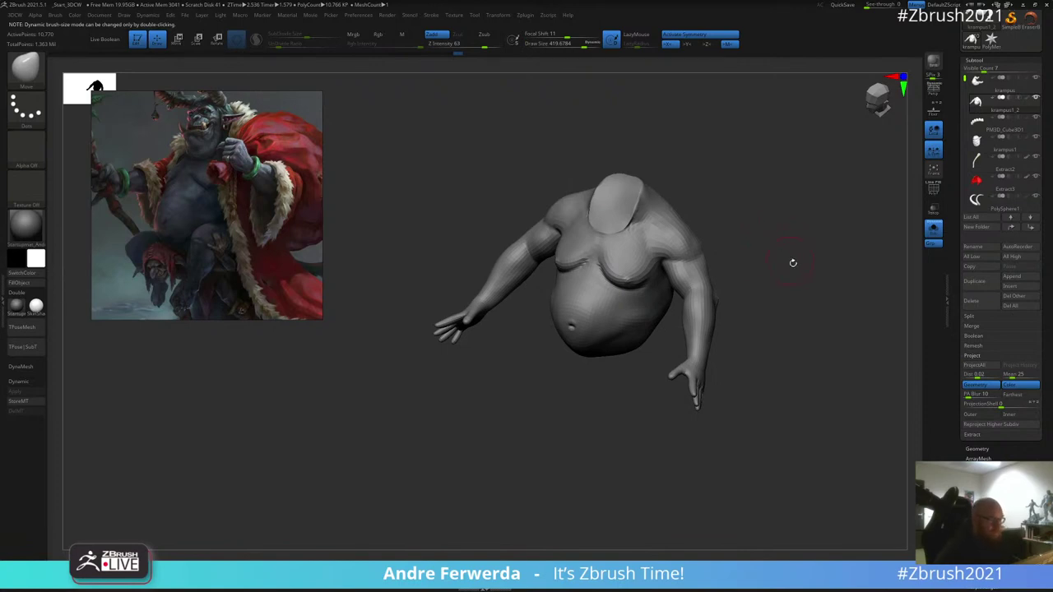
Step: Adjust the upper arms and elbows from the back and three-quarter views with the Move brush, varying its size
drag(793, 263, 683, 208)
key(w)
drag(747, 182, 727, 179)
key(q)
key(space)
drag(605, 228, 589, 254)
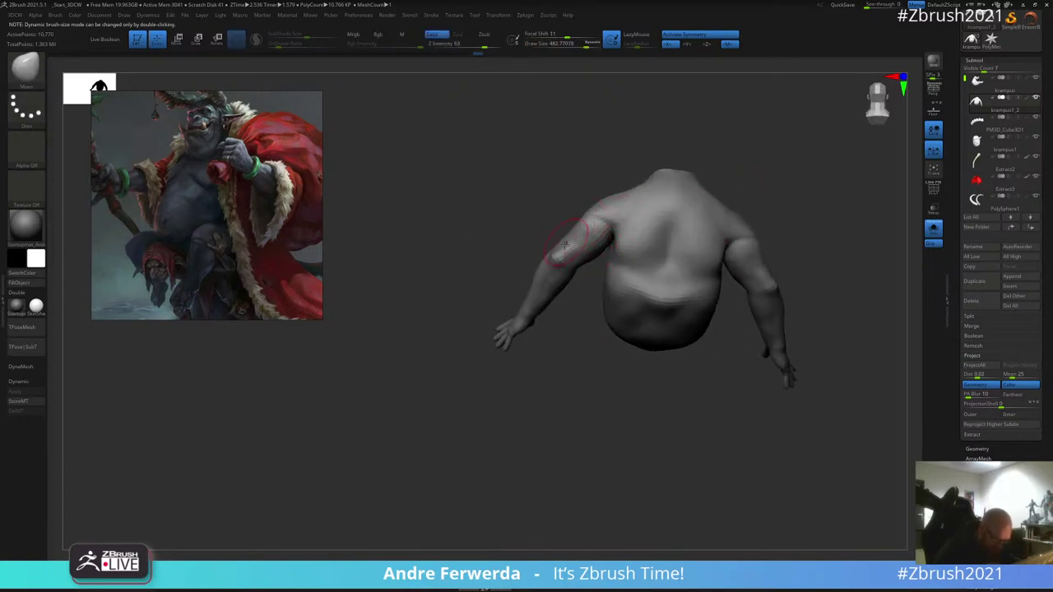
drag(560, 318, 620, 365)
alt+drag(651, 230, 670, 308)
mouse_move(671, 309)
mouse_down()
mouse_move(594, 238)
mouse_move(598, 250)
mouse_up()
key(space)
key(space)
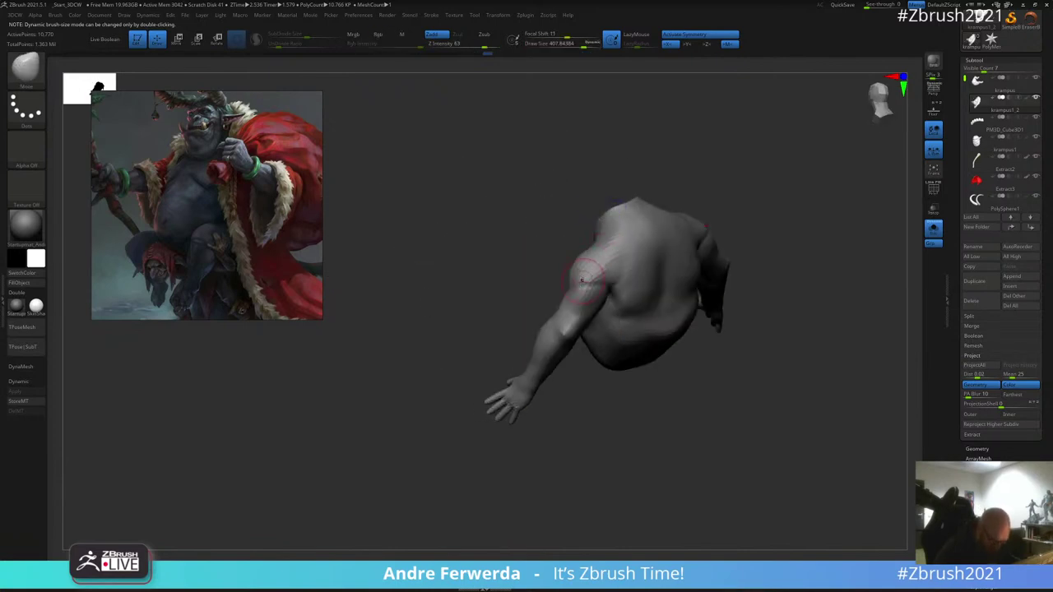
drag(581, 288, 672, 156)
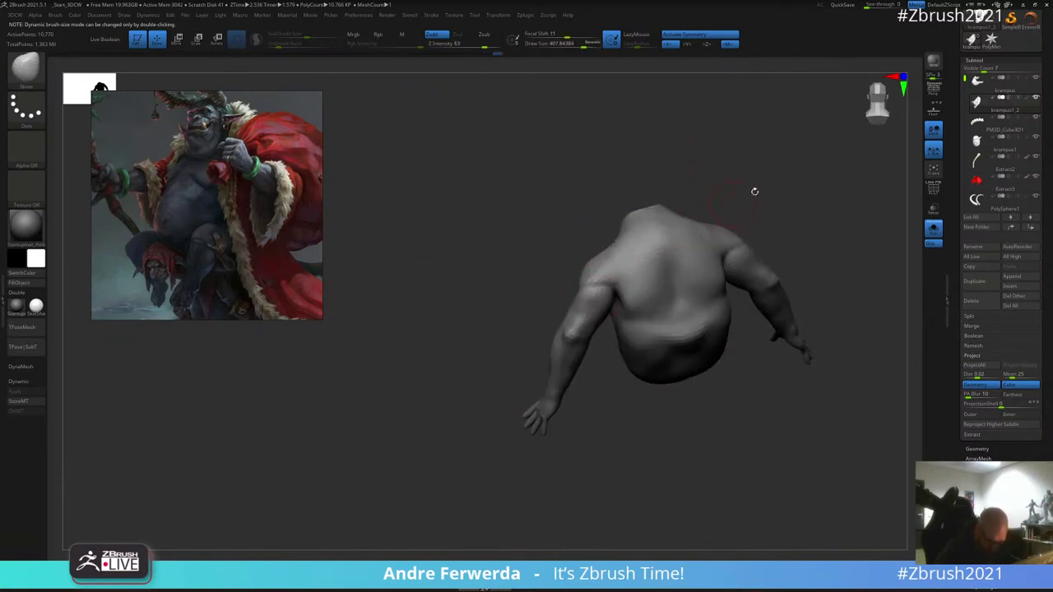
Step: Refine the shoulder and arm silhouette around to the front view with the Move brush at a size of about 420
drag(754, 191, 634, 274)
drag(755, 205, 800, 198)
key(space)
drag(712, 254, 718, 254)
key(space)
mouse_move(761, 205)
mouse_down()
mouse_move(814, 203)
mouse_move(742, 200)
mouse_up()
key(space)
mouse_move(705, 263)
mouse_down()
mouse_move(711, 241)
mouse_move(693, 266)
mouse_move(702, 226)
mouse_up()
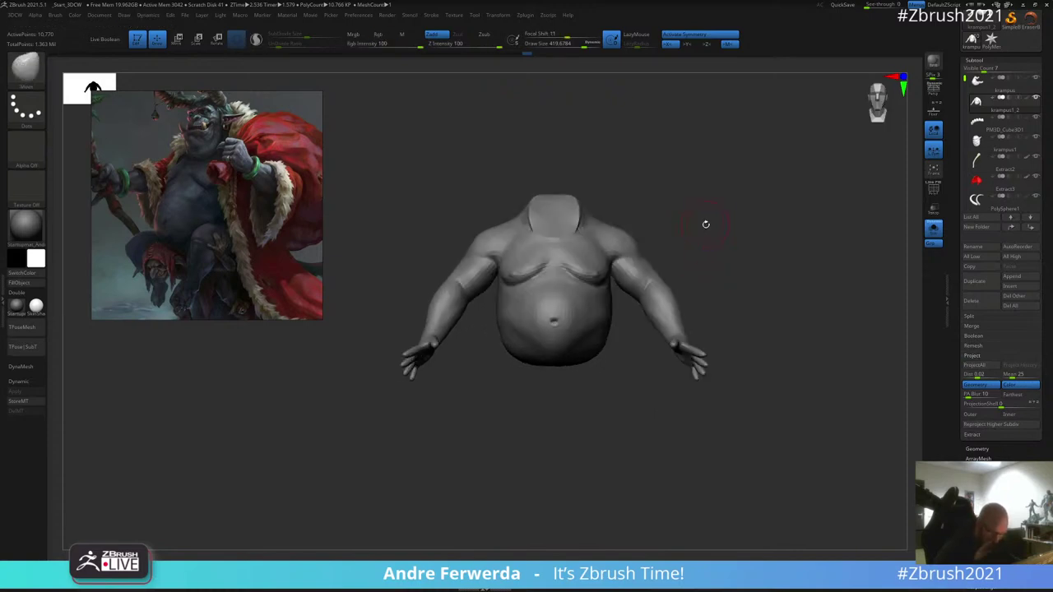
Step: Mask the torso so that only the arms from the shoulders stay free, and soften the mask's edge
key(w)
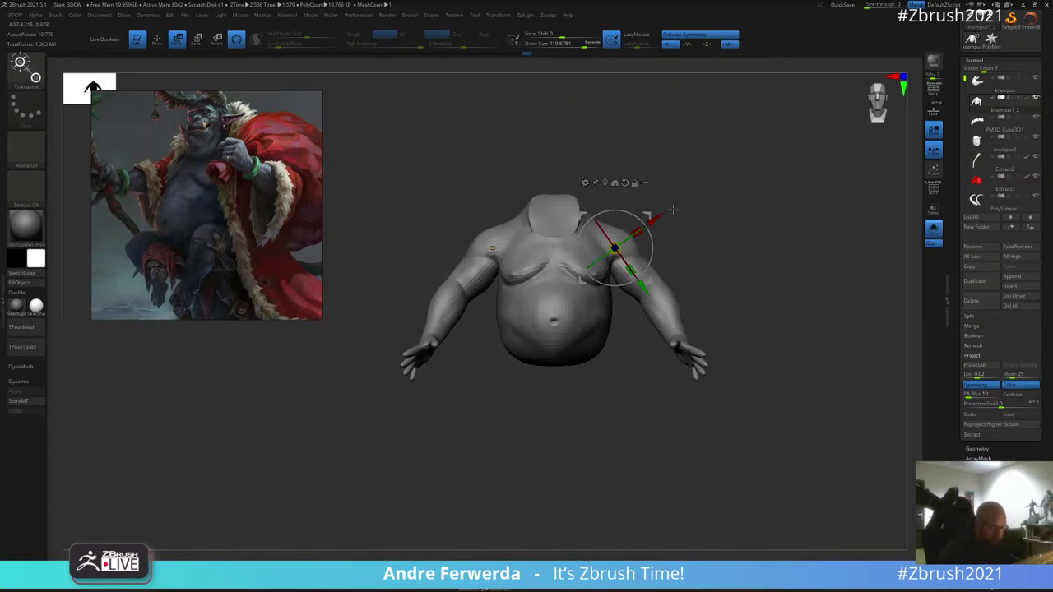
ctrl+drag(623, 260, 616, 248)
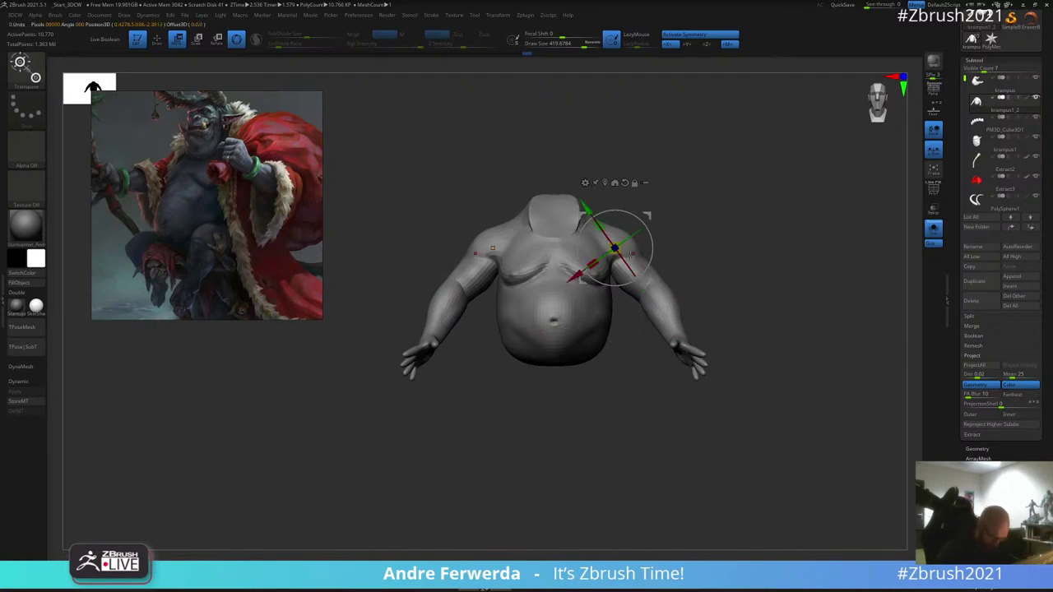
ctrl+drag(644, 289, 652, 302)
ctrl+click(621, 251)
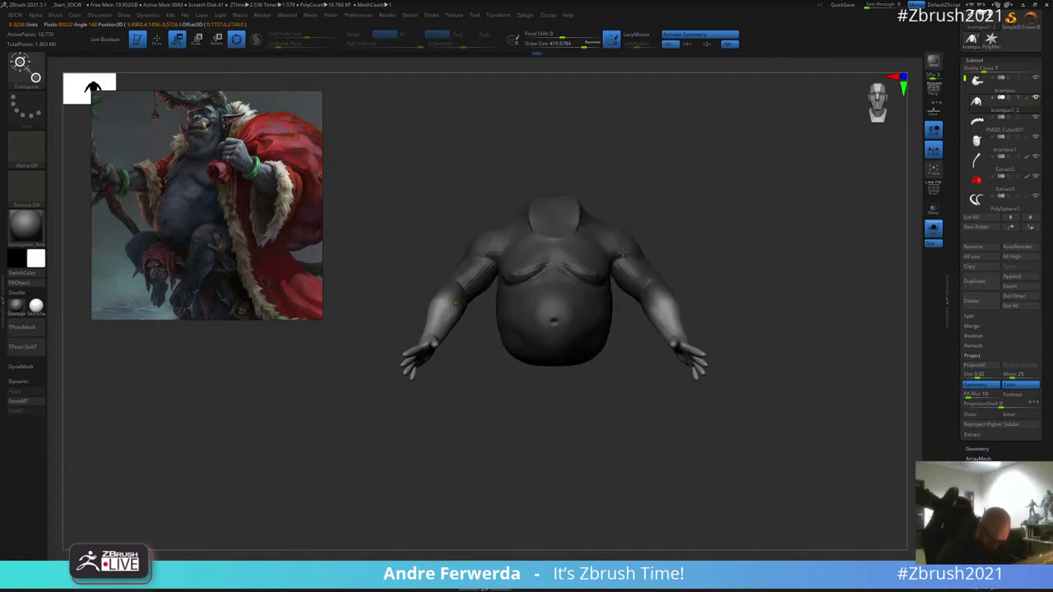
key(q)
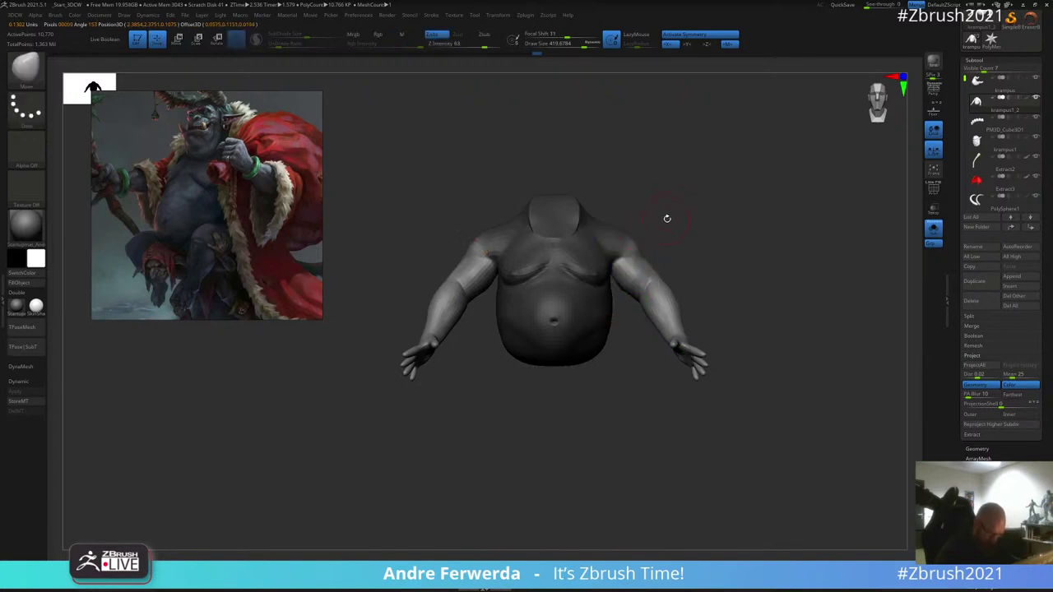
ctrl+click(632, 246)
Step: Rotate the unmasked arms down closer to the body around the shoulders with the gizmo
drag(654, 220, 735, 189)
key(w)
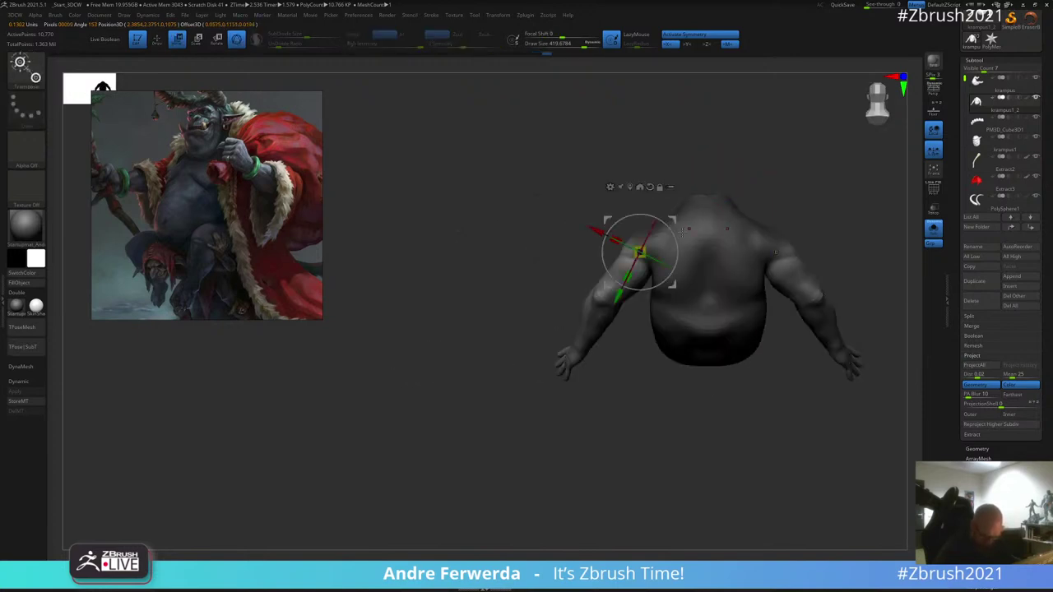
drag(677, 237, 673, 229)
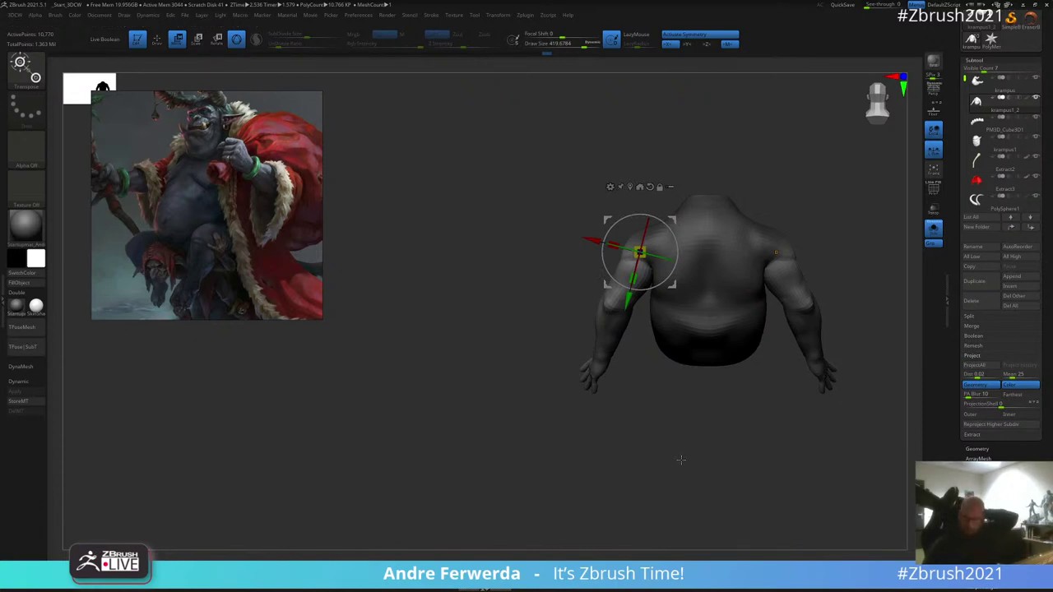
drag(681, 460, 721, 176)
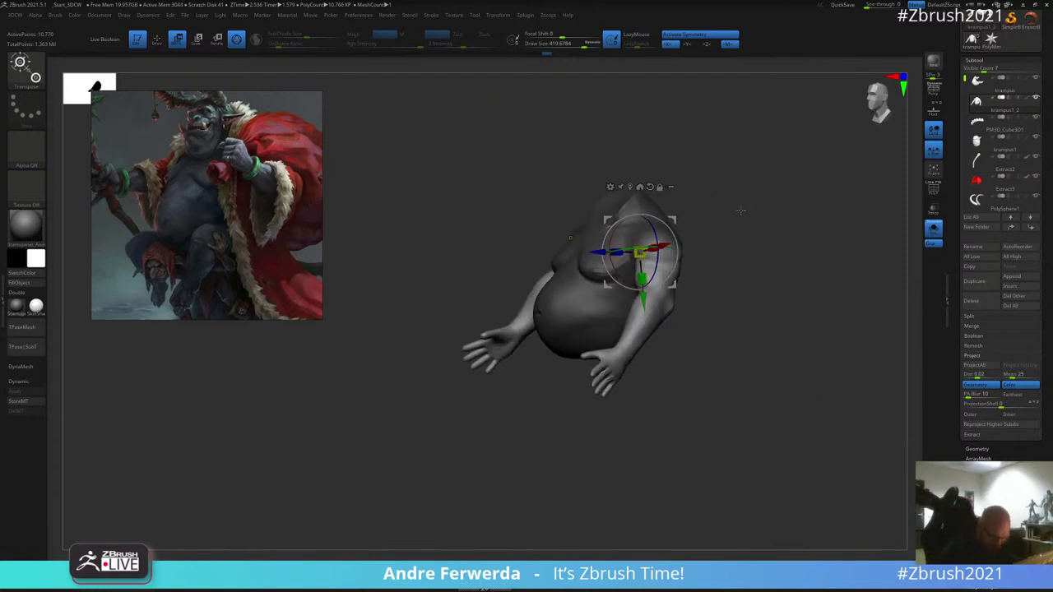
drag(740, 211, 742, 199)
Step: Reshape the unmasked elbows and forearms from the side with the Move brush at sizes of about 614 and 483
key(q)
key(space)
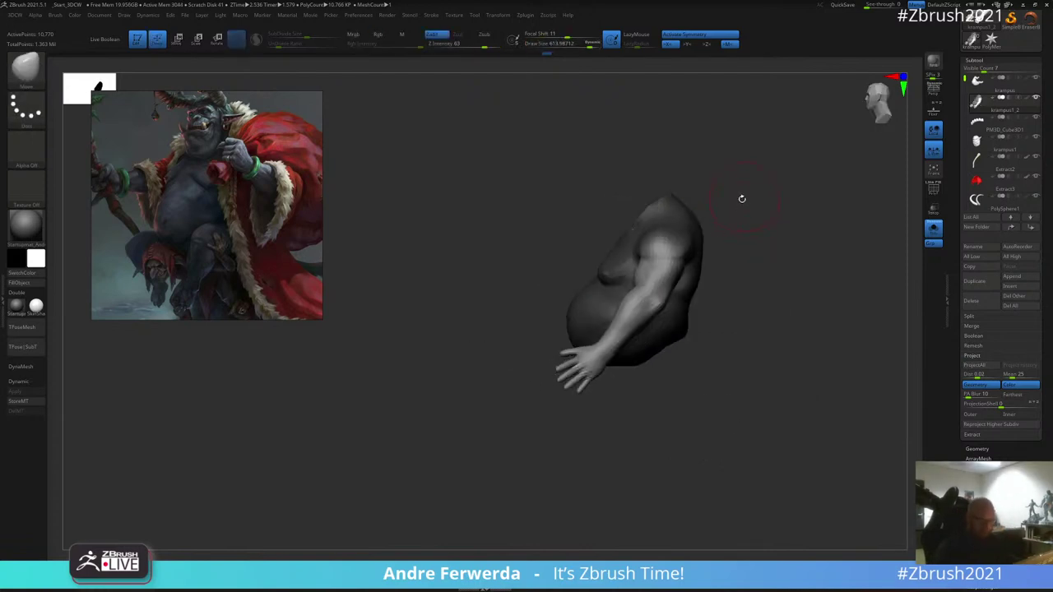
key(space)
mouse_move(658, 300)
mouse_down()
mouse_move(674, 288)
mouse_move(611, 331)
mouse_up()
key(space)
key(space)
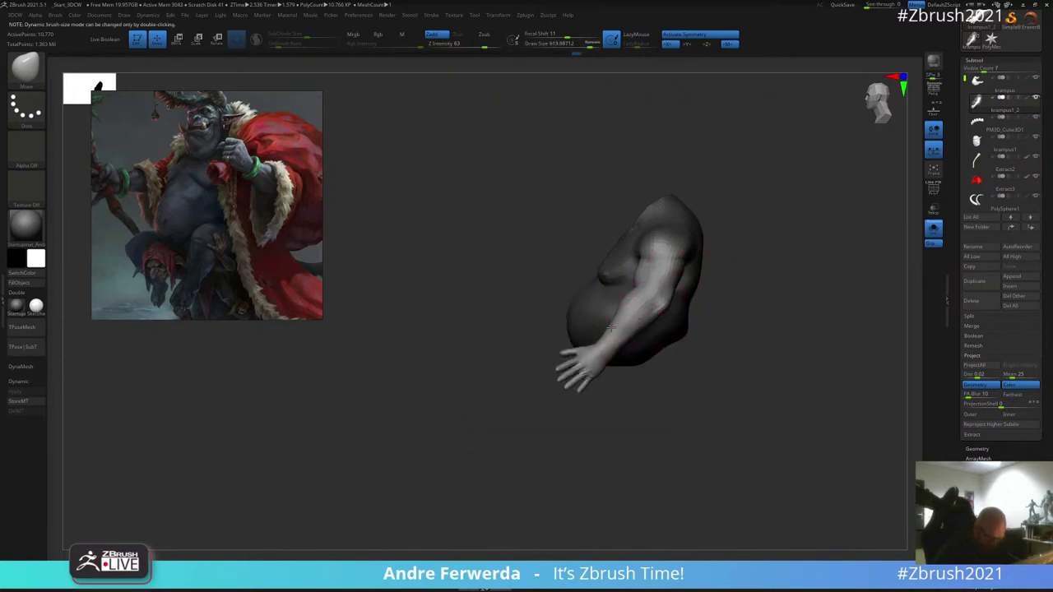
drag(711, 275, 763, 258)
key(space)
drag(671, 301, 660, 301)
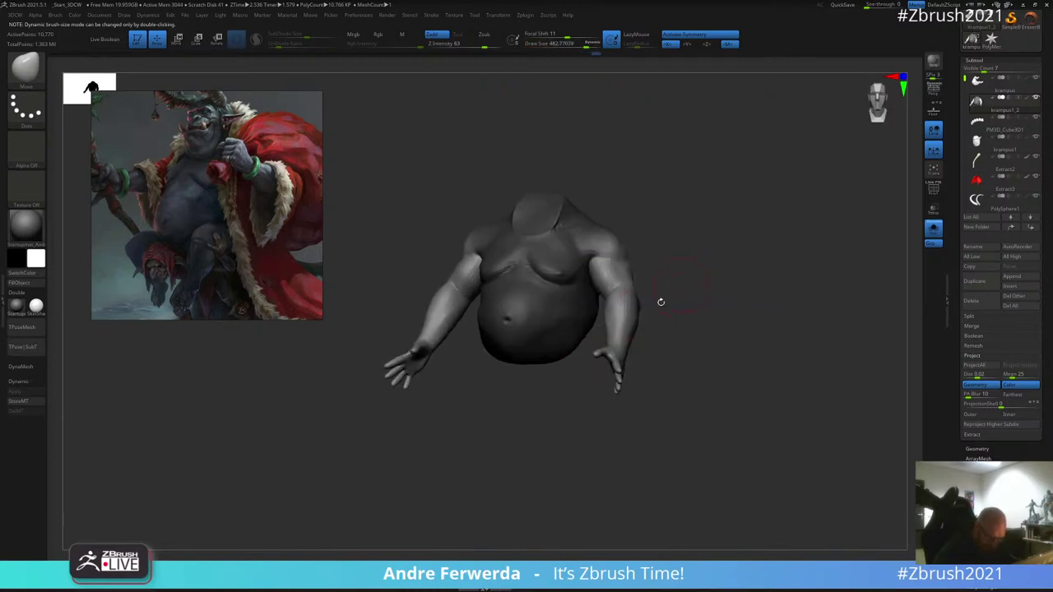
Step: Refine the upper arms near the armpits with the Move brush reduced to a size of about 312, and clear the mask
key(space)
mouse_move(669, 252)
mouse_down()
mouse_move(664, 281)
mouse_move(625, 289)
mouse_move(665, 260)
mouse_move(632, 267)
mouse_move(630, 283)
mouse_up()
key(space)
right_drag(705, 256, 697, 288)
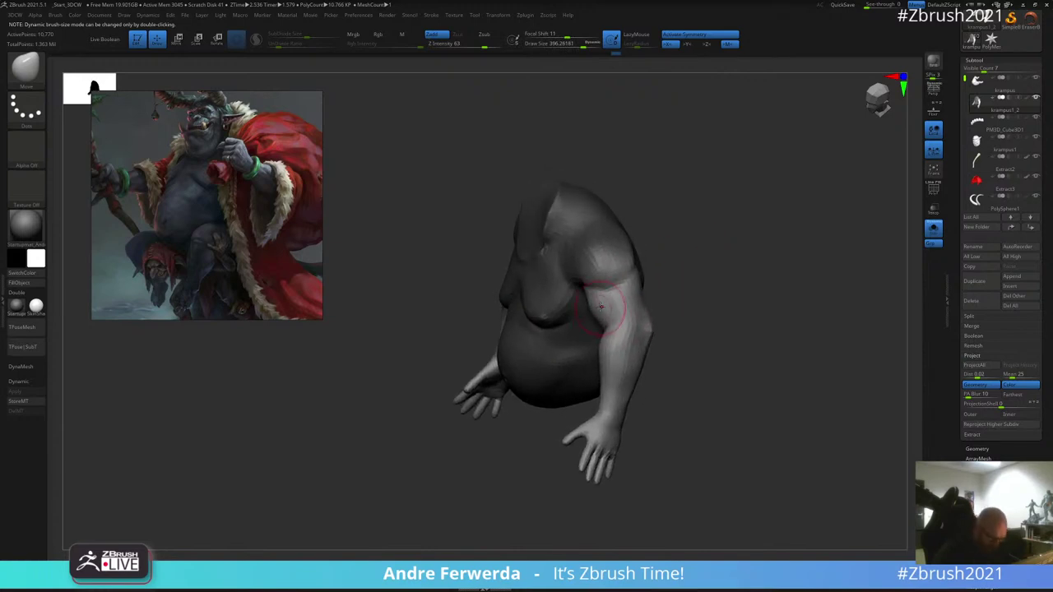
right_drag(605, 306, 639, 267)
key(space)
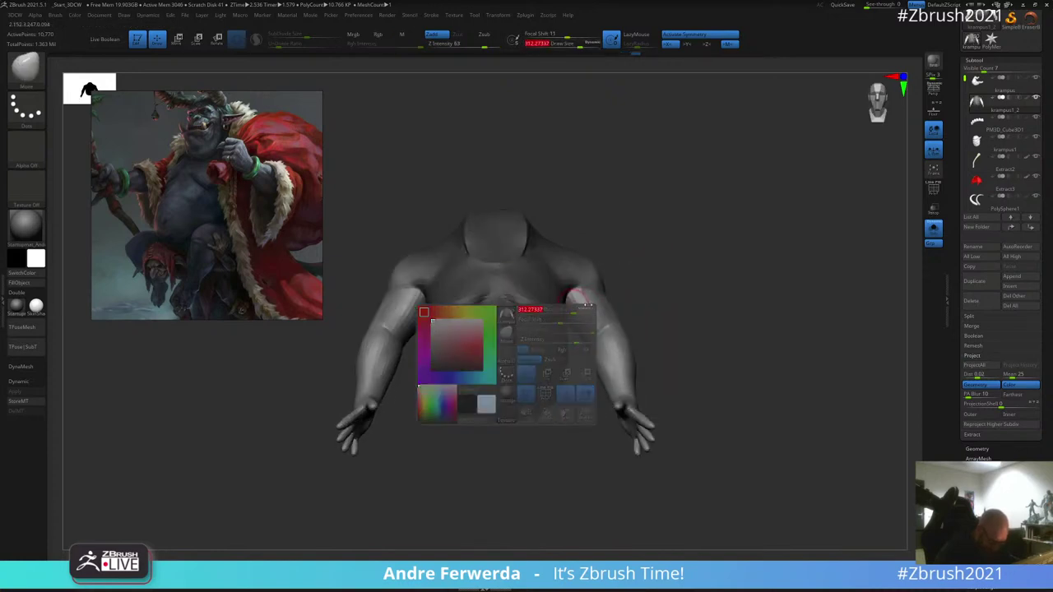
right_drag(610, 324, 708, 288)
drag(703, 266, 669, 195)
Step: Check the torso and arms at the highest subdivision level and step back down three levels
key(w)
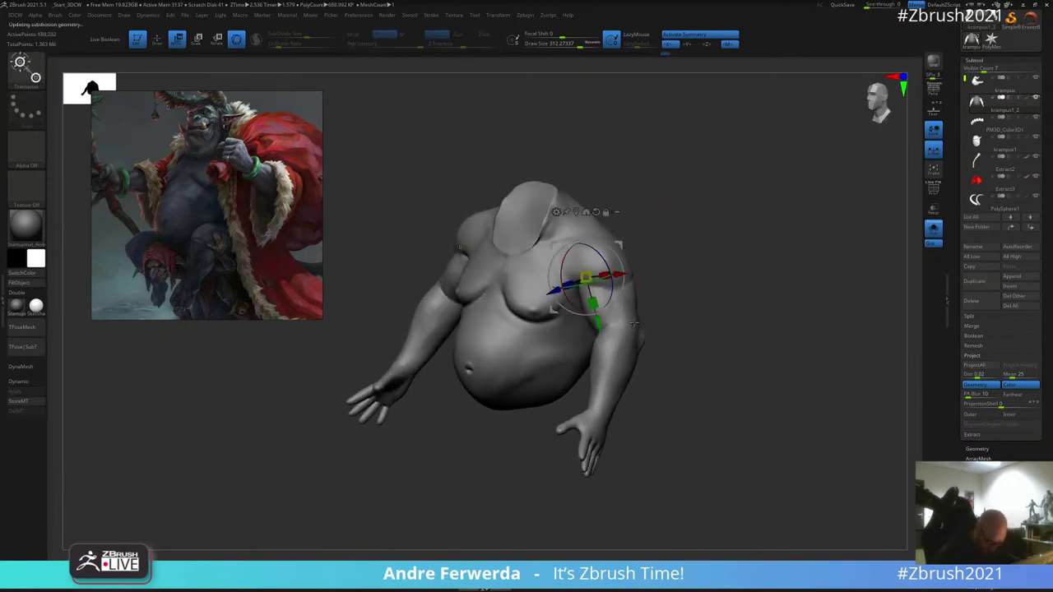
key(q)
mouse_move(696, 291)
mouse_down()
mouse_move(660, 289)
mouse_move(680, 287)
mouse_move(682, 249)
mouse_move(680, 268)
mouse_up()
key(shift+d)
key(shift+d)
key(shift+d)
Step: Mask everything except the forearms and hands and place the gizmo's pivot at the elbow
key(w)
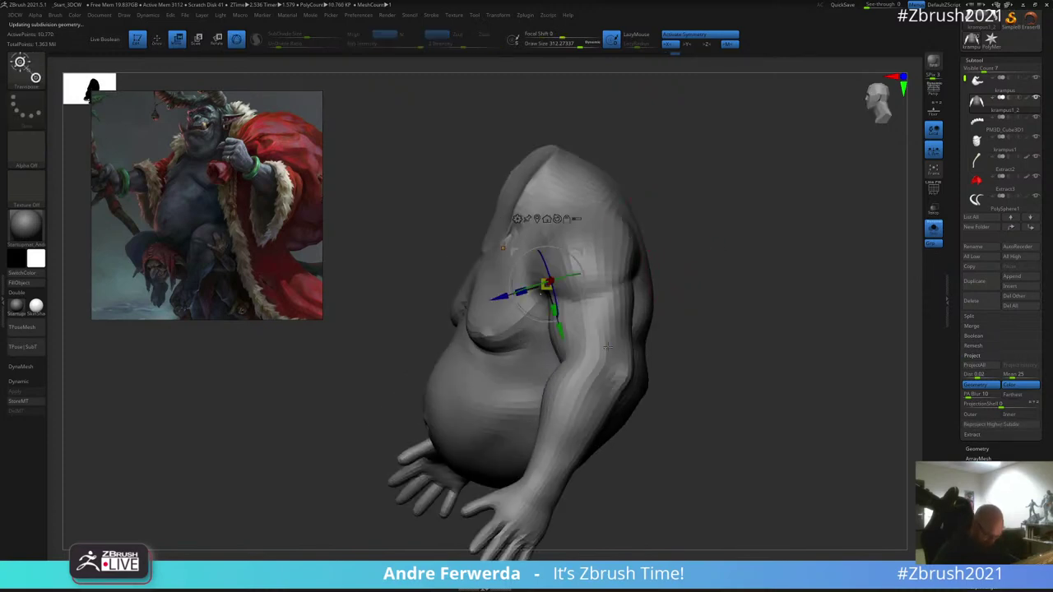
ctrl+click(606, 347)
drag(717, 293, 726, 218)
mouse_move(620, 237)
mouse_down()
mouse_move(627, 209)
mouse_move(631, 287)
mouse_up()
drag(642, 377, 635, 401)
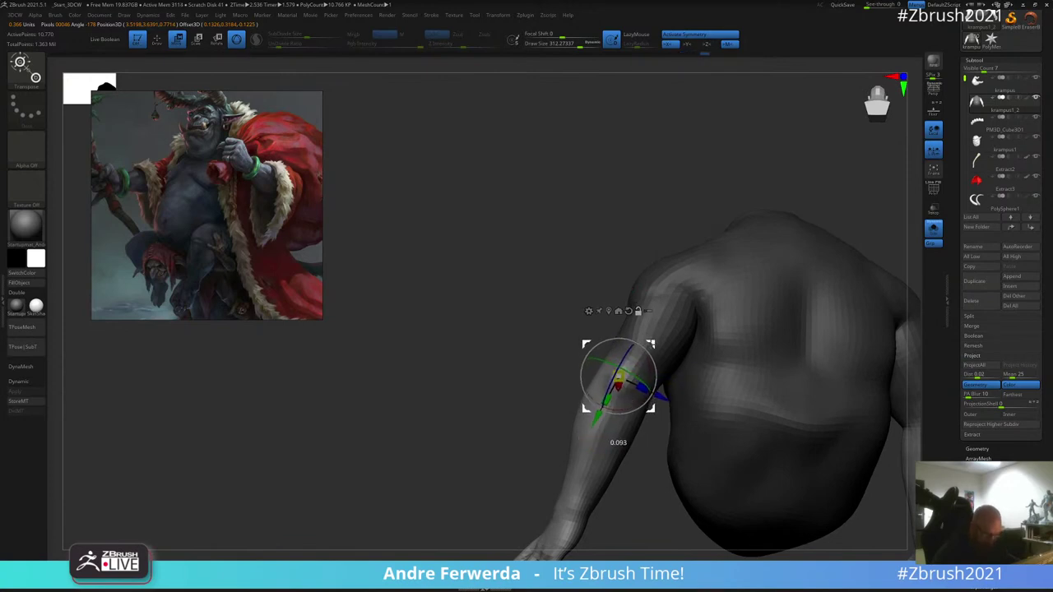
Step: Rotate the unmasked forearms up around the elbows so that the arms bend forward in front of the belly
drag(643, 194, 727, 269)
drag(627, 384, 615, 392)
key(q)
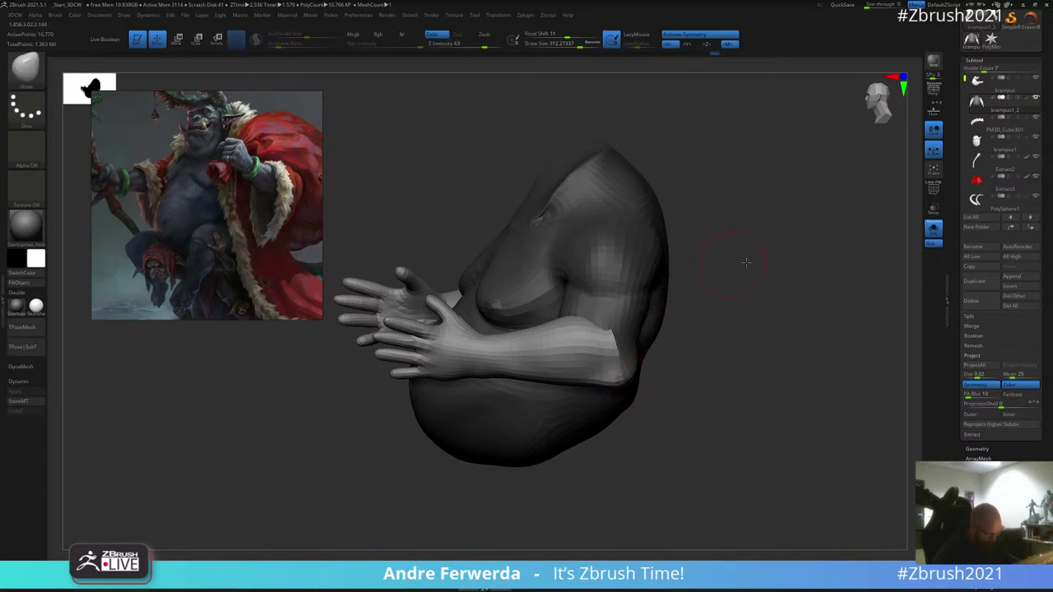
mouse_move(747, 260)
shift+mouse_down()
mouse_move(764, 258)
mouse_move(754, 238)
shift+mouse_up()
Step: Check the bent elbows from below and from the side, with the torso isolated and within the full figure
key(w)
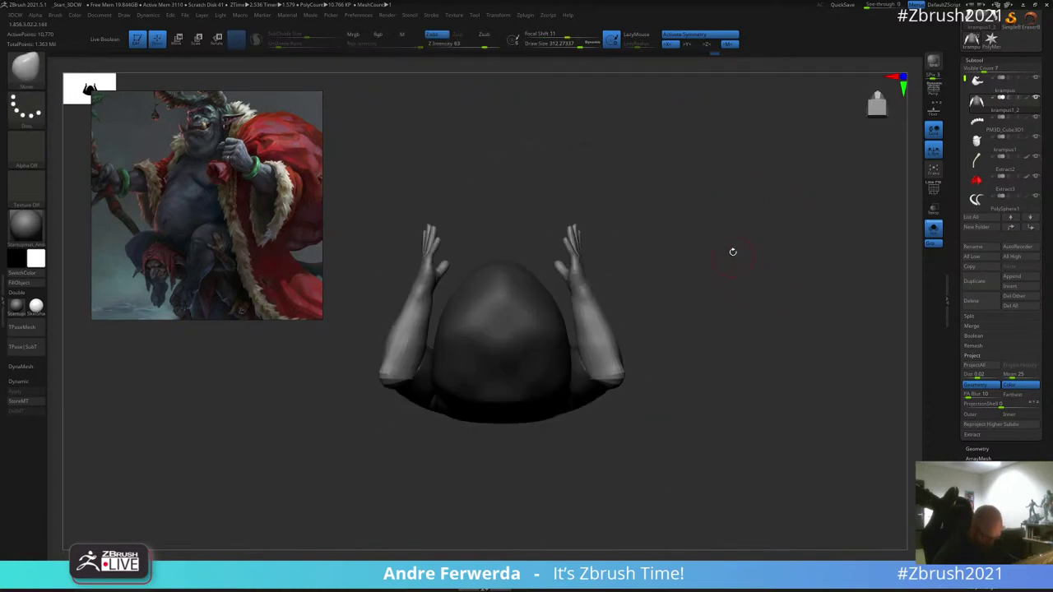
mouse_move(647, 348)
mouse_down()
mouse_move(651, 357)
mouse_move(650, 336)
mouse_move(709, 338)
mouse_move(723, 328)
mouse_move(716, 306)
mouse_up()
key(q)
key(b)
key(m)
key(v)
key(w)
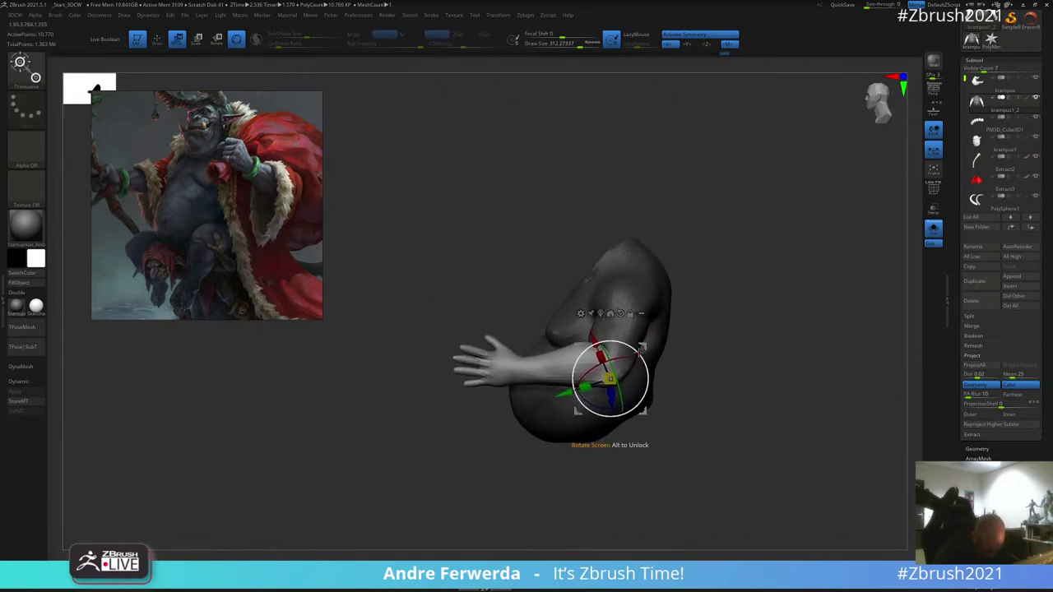
key(q)
mouse_move(676, 289)
ctrl+mouse_down()
mouse_move(714, 251)
mouse_move(759, 269)
mouse_move(789, 263)
mouse_move(754, 284)
mouse_move(796, 284)
mouse_move(748, 359)
mouse_move(727, 276)
mouse_move(724, 293)
mouse_move(739, 255)
ctrl+mouse_up()
click(931, 228)
click(933, 228)
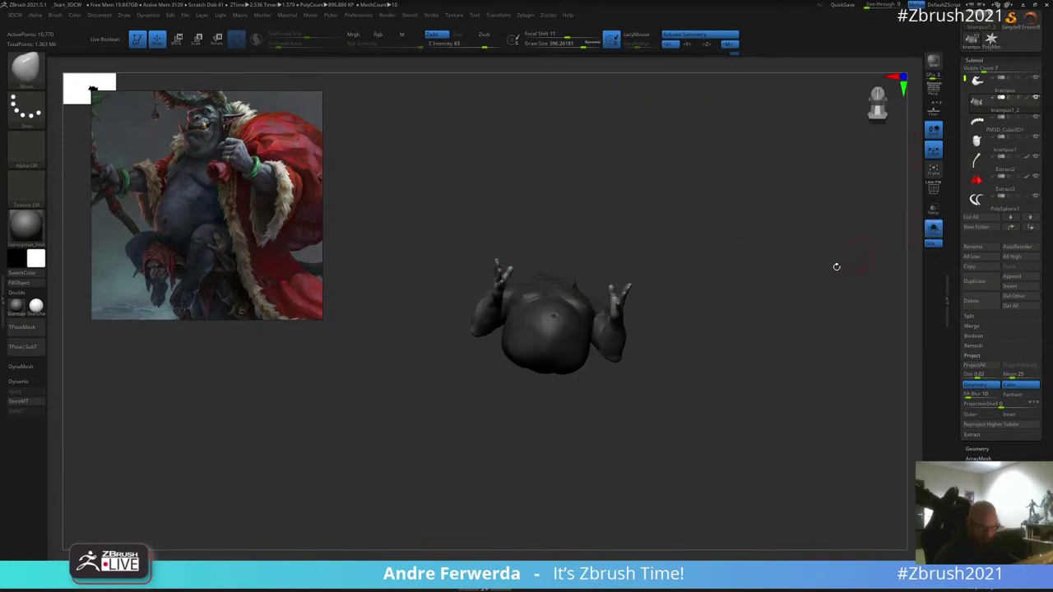
Step: Rotate the unmasked forearms outward around the elbows so that the hands spread away from the belly
drag(837, 265, 806, 261)
key(w)
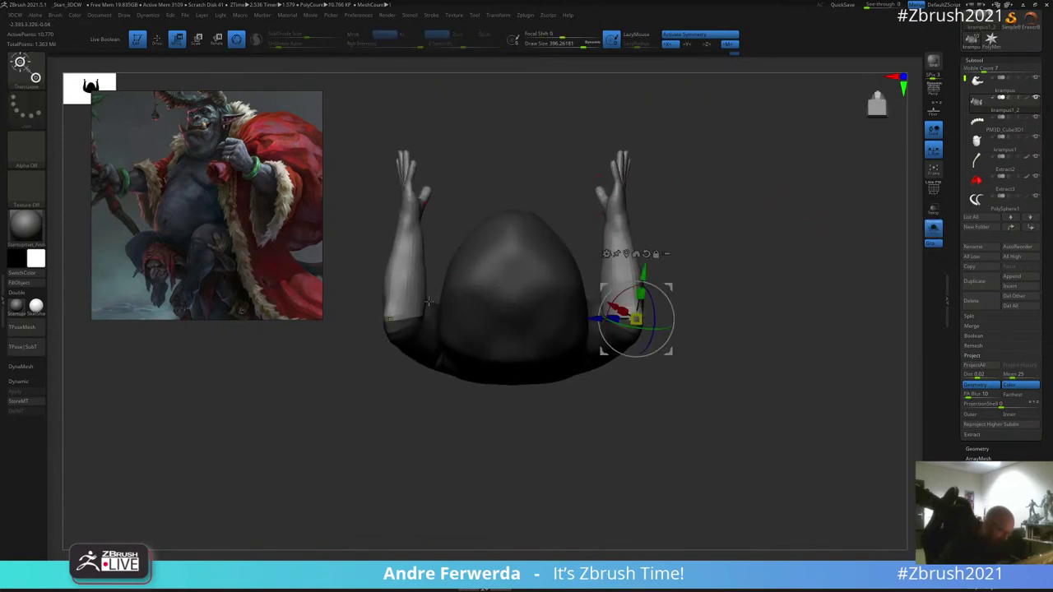
drag(667, 297, 673, 309)
key(q)
shift+drag(710, 251, 727, 302)
key(b)
key(m)
key(v)
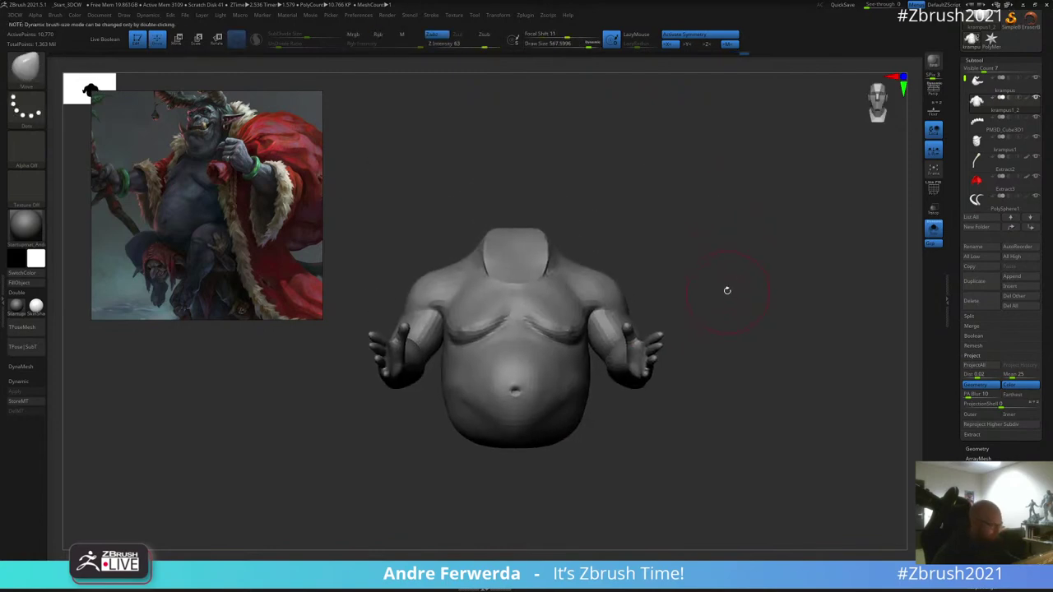
Step: Step back and forward through the undo history to compare the inward and outward forearm poses
key(ctrl+z)
key(ctrl+z)
key(ctrl+z)
key(ctrl+z)
key(ctrl+z)
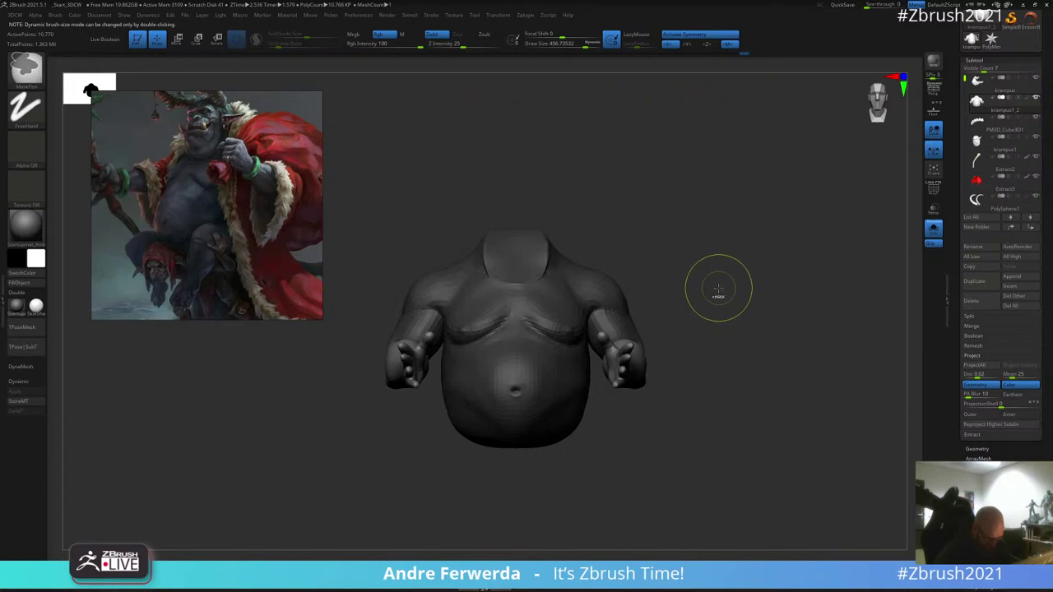
key(ctrl+shift+z)
key(ctrl+shift+z)
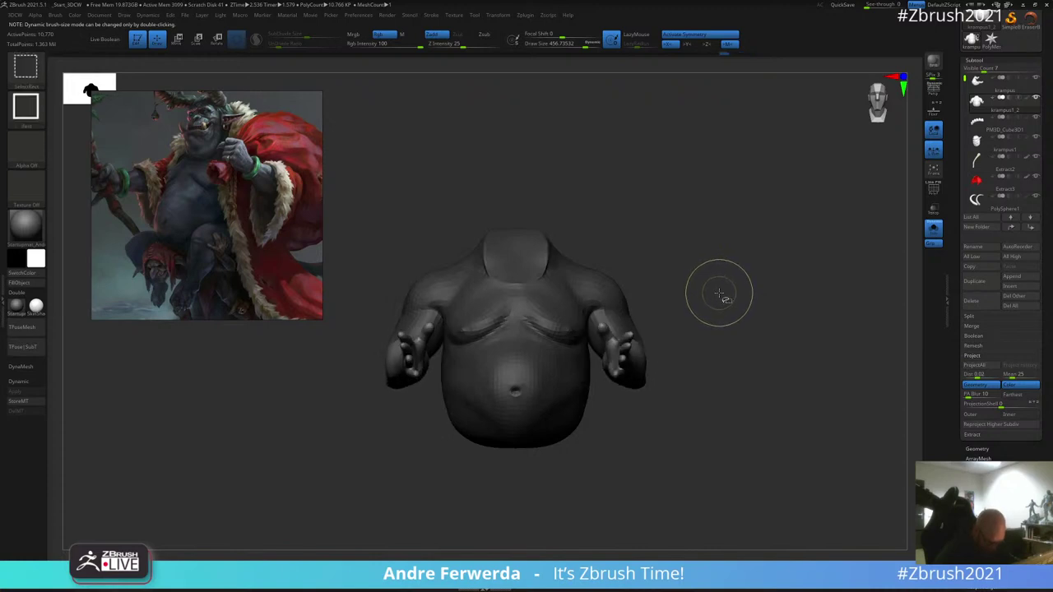
key(ctrl+shift+z)
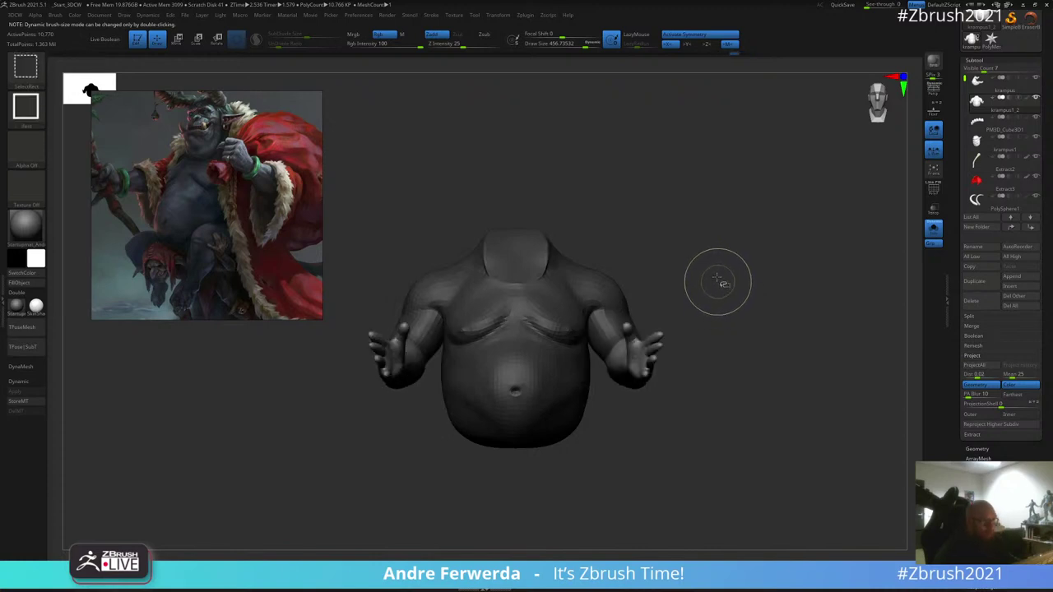
key(ctrl+shift+z)
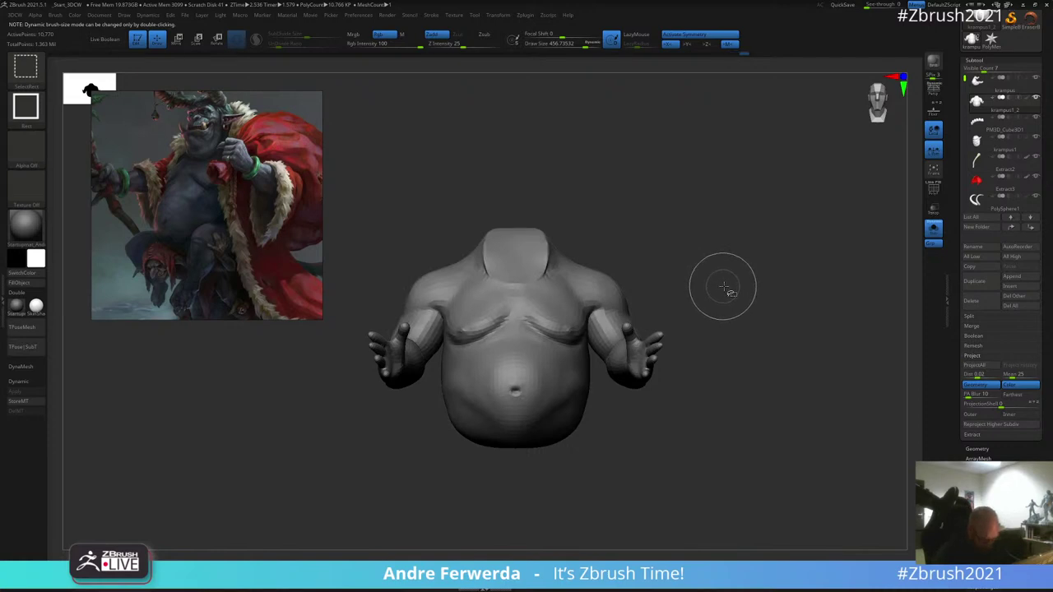
Step: Undo the forearm bend and the arm mask, returning to the lowered arms at the higher subdivision level
key(ctrl+shift+z)
key(ctrl+shift+z)
key(ctrl+shift+z)
key(ctrl+shift+z)
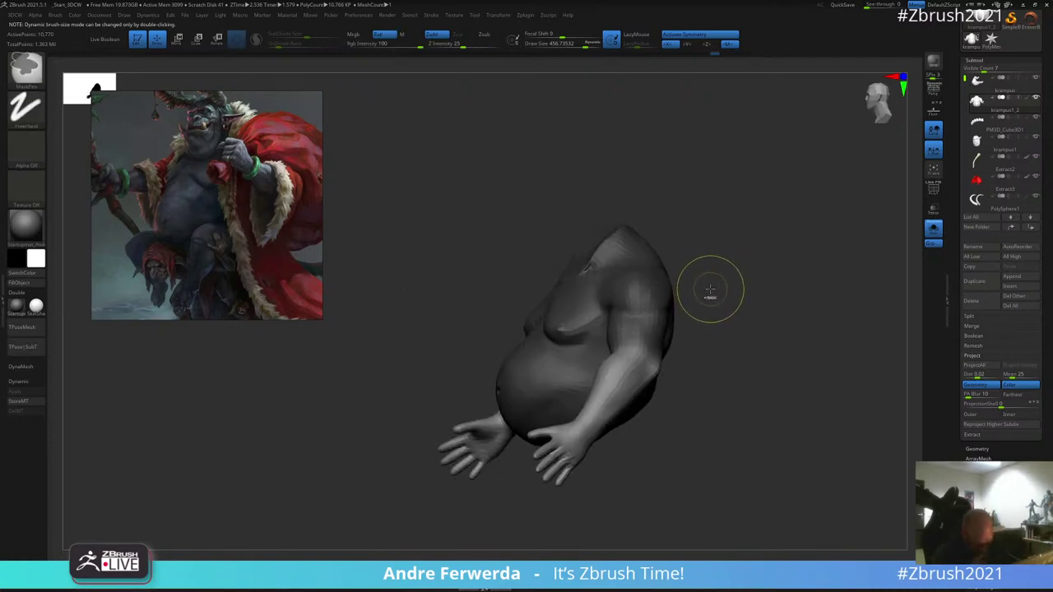
key(ctrl+shift+z)
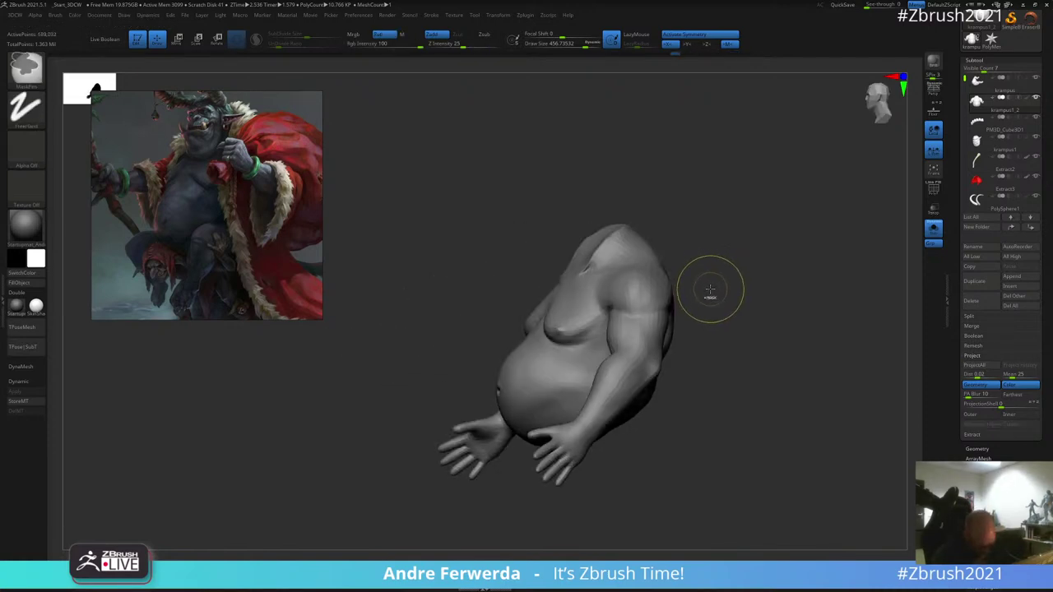
key(ctrl+shift+z)
key(ctrl+shift+z)
Step: Adjust the tops of the shoulders from the front and back with a larger Move brush
mouse_move(732, 288)
shift+mouse_down()
mouse_move(771, 287)
mouse_move(754, 282)
mouse_move(762, 261)
shift+mouse_up()
key(space)
click(763, 260)
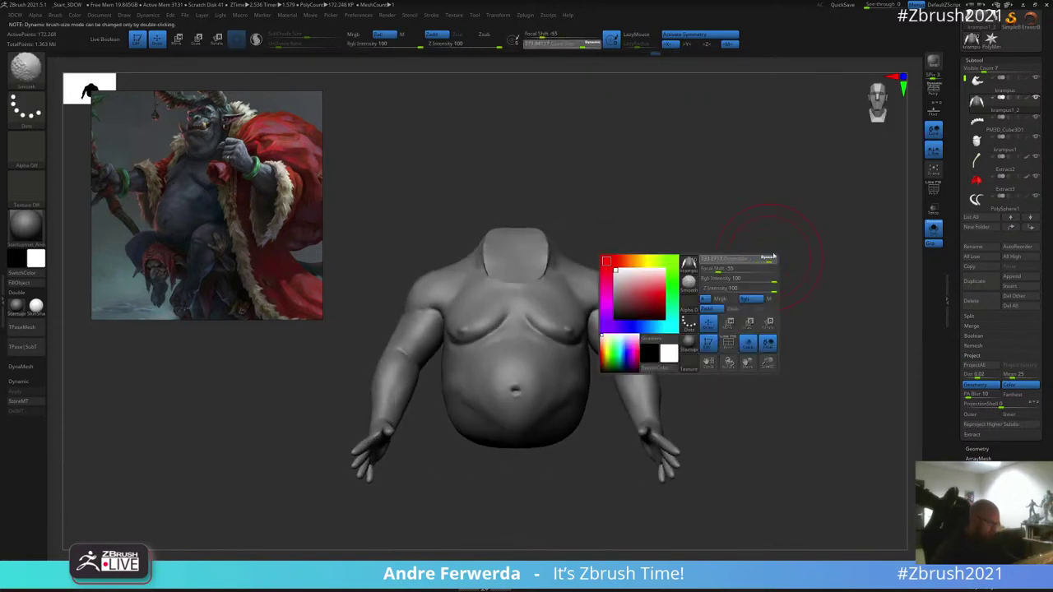
key(space)
drag(617, 286, 611, 292)
key(space)
drag(753, 226, 689, 237)
key(space)
click(626, 280)
shift+drag(740, 198, 700, 207)
key(space)
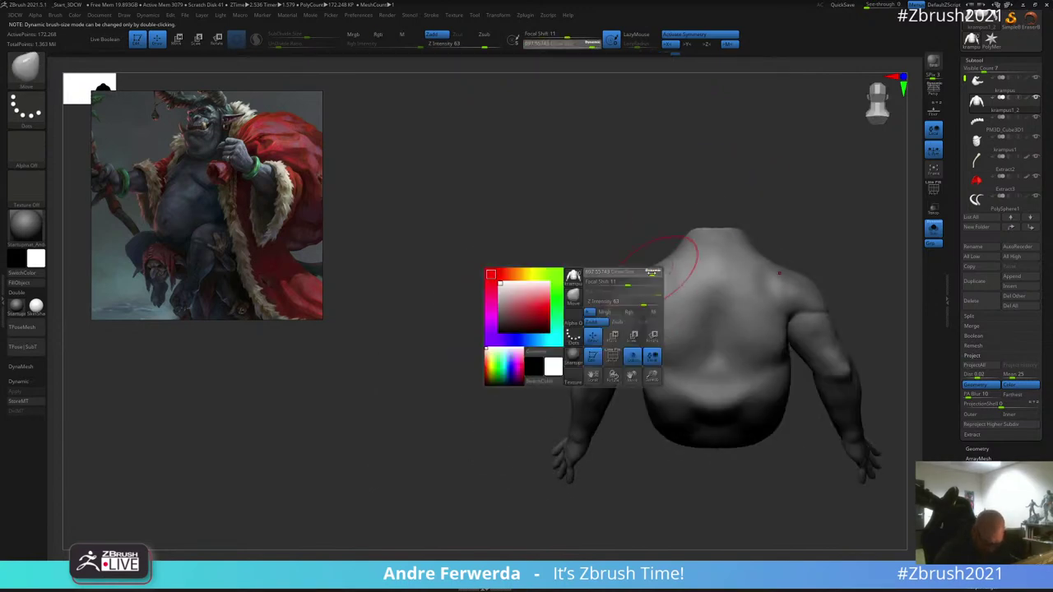
drag(758, 212, 810, 245)
Step: Bring back the full figure and hide the red cape Extract3 and the fur trim Extract2
click(934, 232)
alt+drag(810, 314, 794, 243)
drag(744, 246, 766, 259)
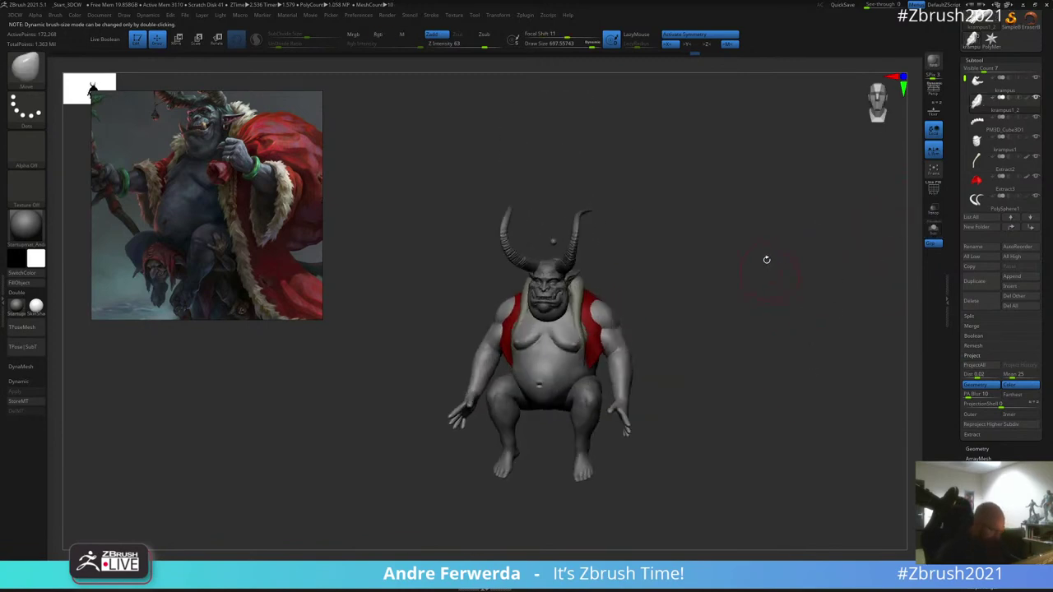
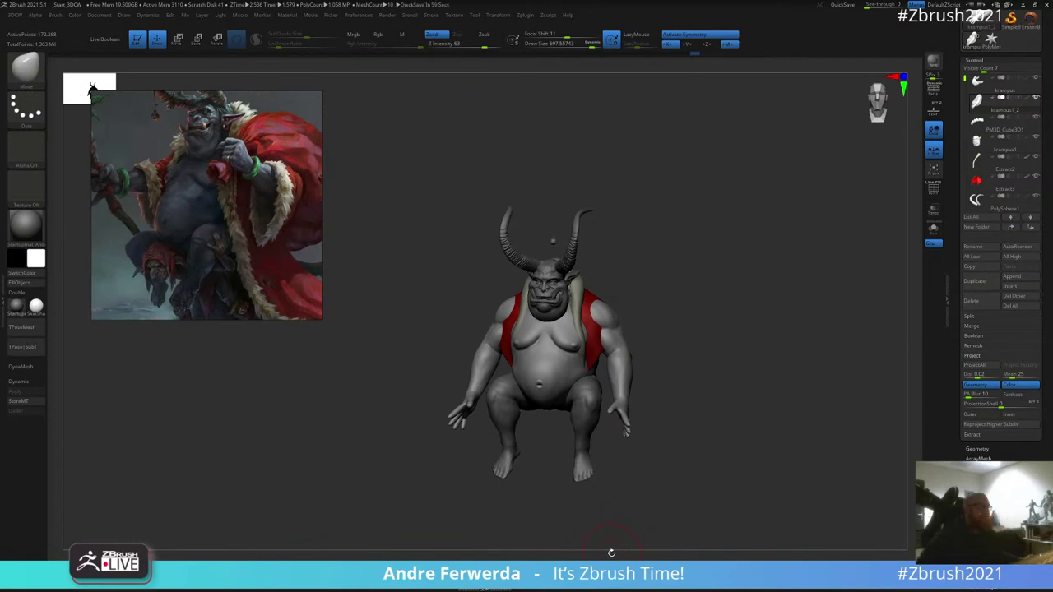
mouse_move(717, 229)
mouse_down()
mouse_move(712, 244)
mouse_move(719, 223)
mouse_up()
key(space)
drag(623, 267, 753, 186)
mouse_move(796, 216)
mouse_down()
mouse_move(813, 262)
mouse_move(785, 273)
mouse_up()
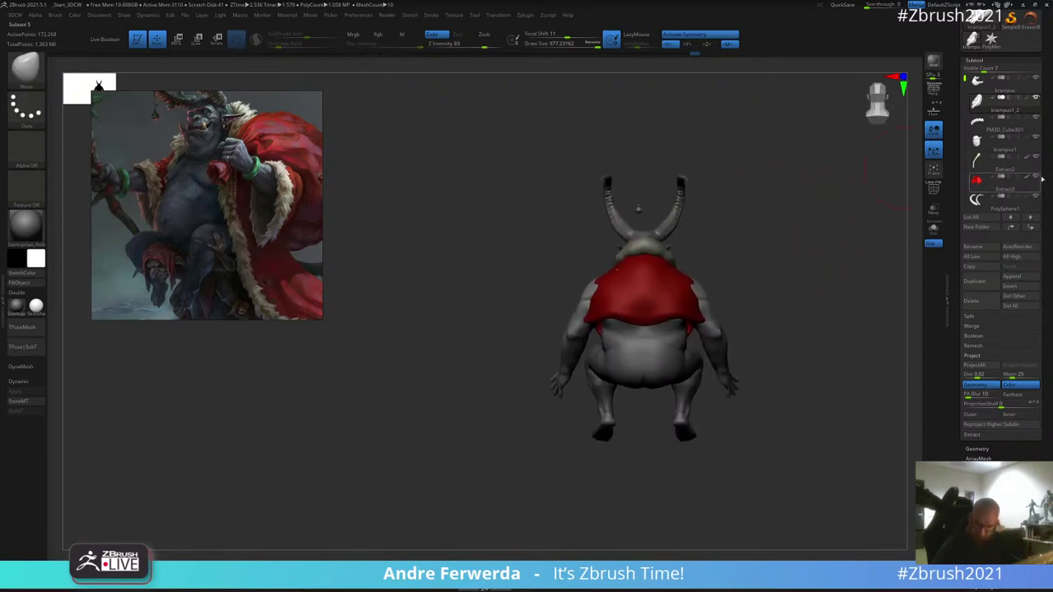
click(1036, 177)
click(1035, 158)
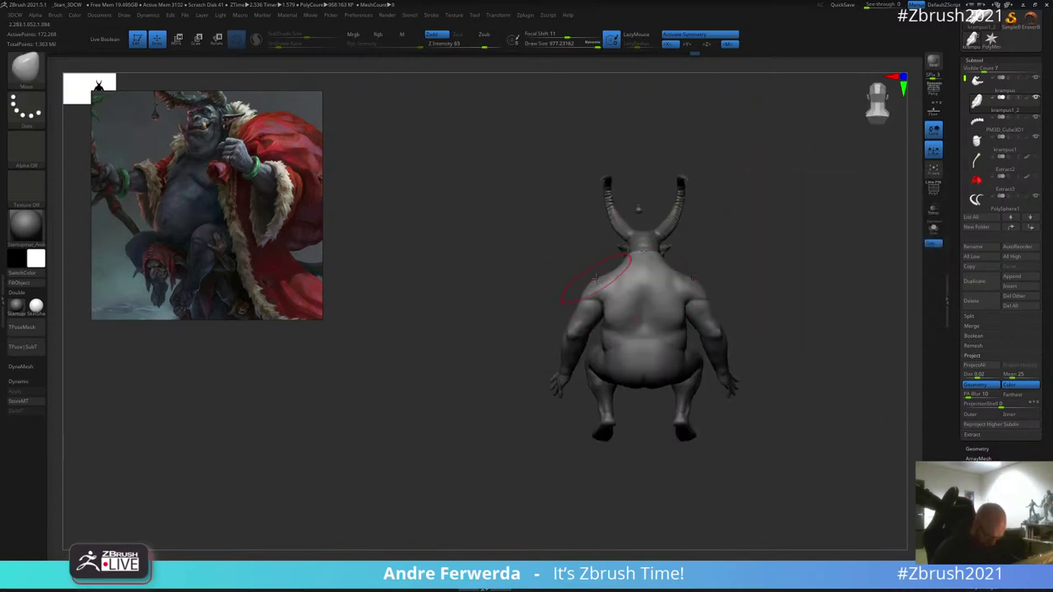
Step: Reshape the upper back and shoulders with the Move brush at size 1000, reduced to about 752 for the front
key(space)
key(space)
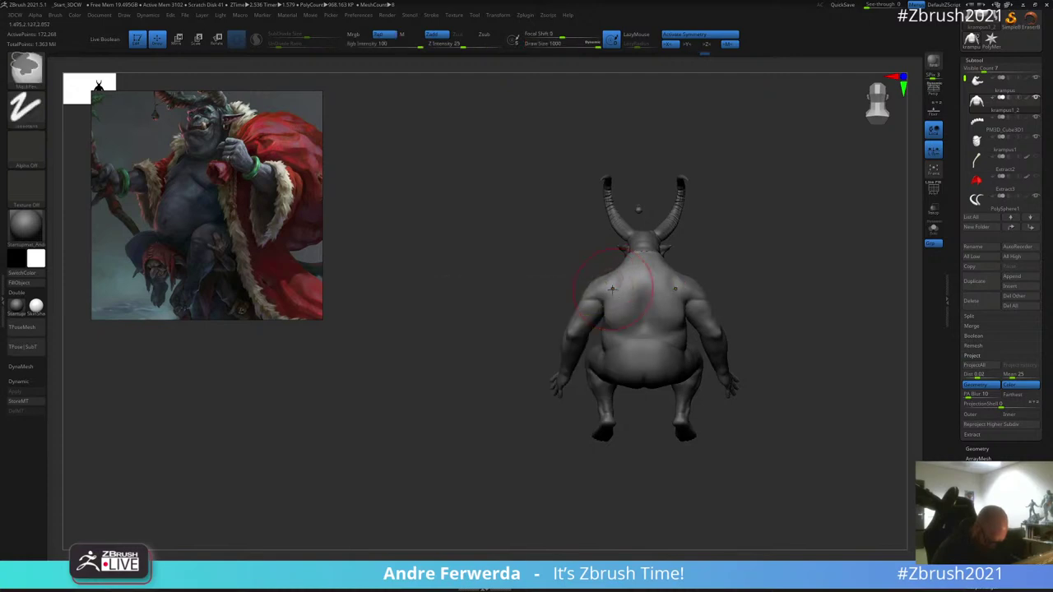
key(space)
drag(593, 287, 600, 287)
drag(706, 251, 793, 231)
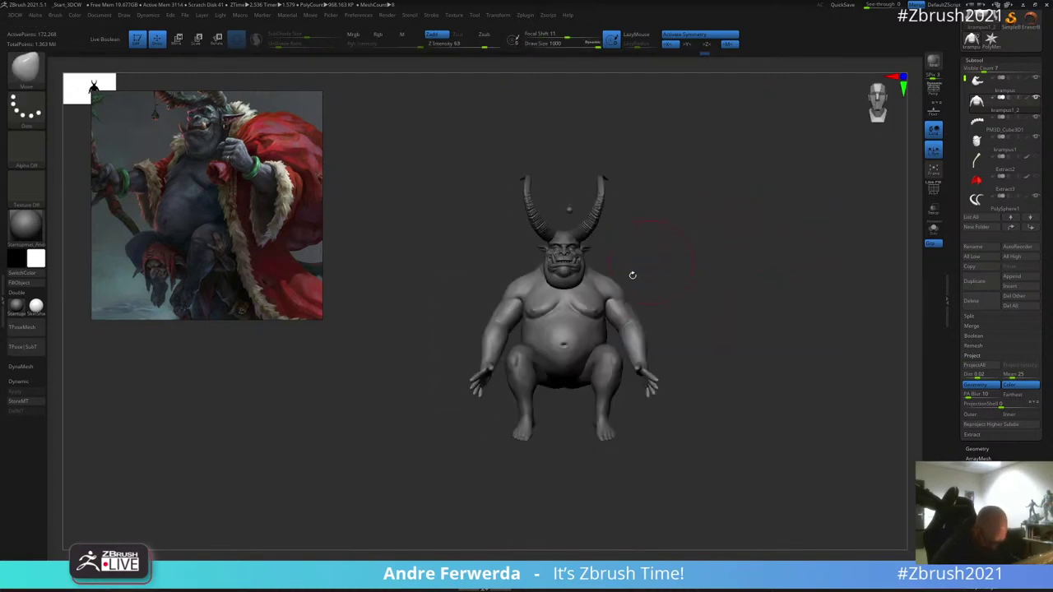
drag(638, 264, 620, 289)
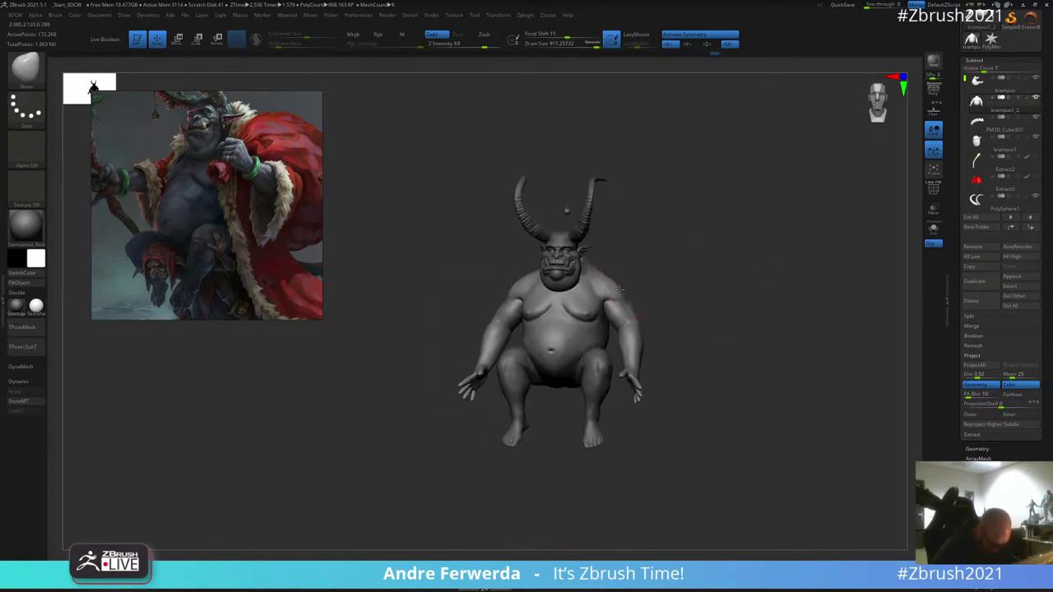
drag(675, 263, 677, 269)
key(space)
drag(617, 286, 611, 286)
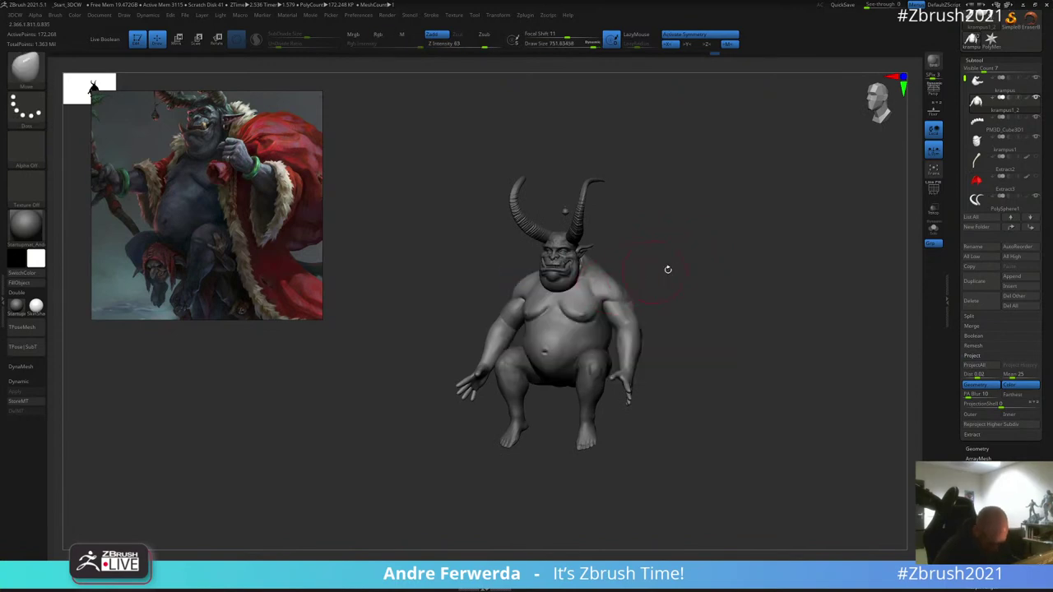
Step: Reshape the lower belly between the thighs with the Move brush, reducing its size from about 752 to about 614
key(space)
mouse_move(668, 270)
mouse_down()
mouse_move(678, 298)
mouse_move(693, 285)
mouse_up()
key(space)
key(space)
drag(568, 362, 562, 362)
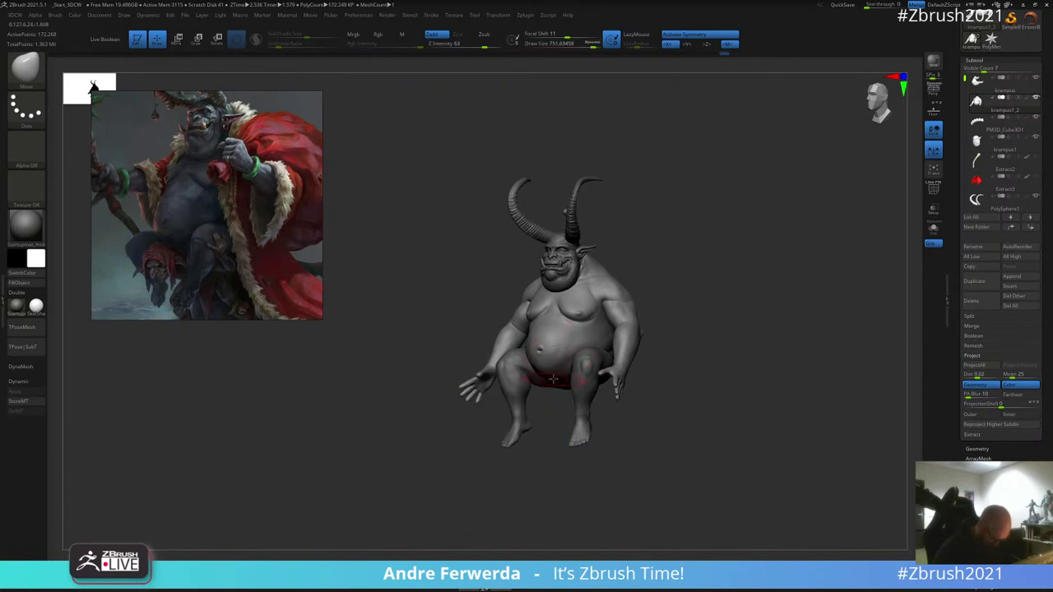
mouse_move(658, 272)
mouse_down()
mouse_move(689, 178)
mouse_move(648, 238)
mouse_move(699, 265)
mouse_move(717, 290)
mouse_up()
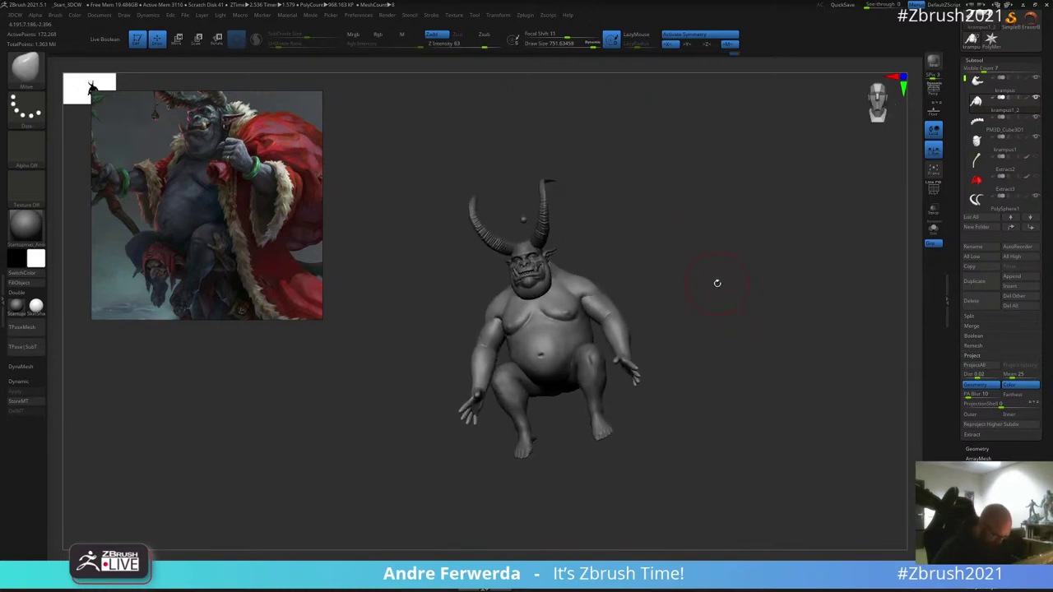
drag(677, 477, 669, 491)
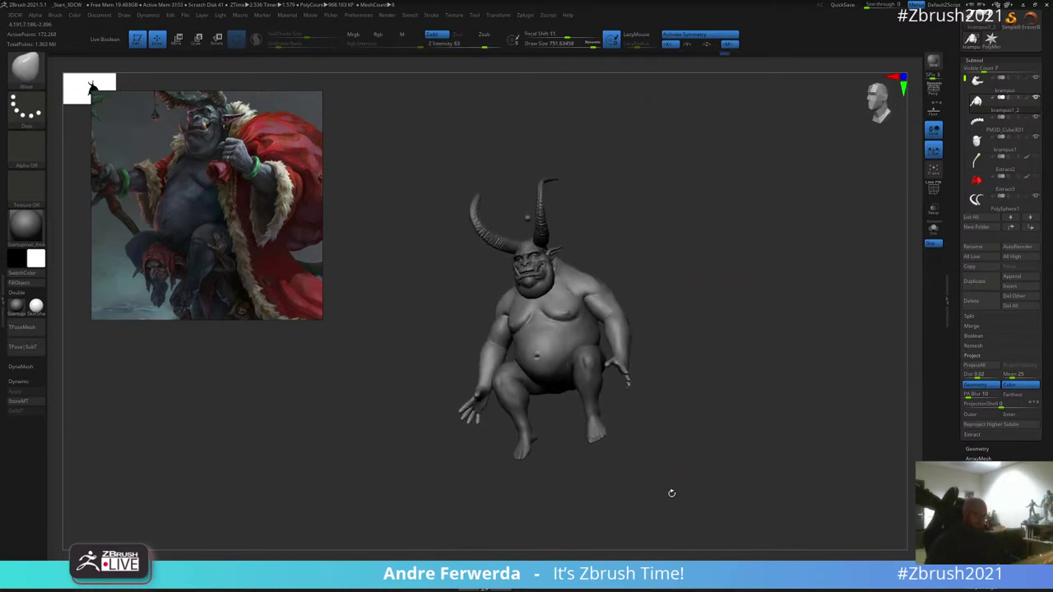
drag(667, 238, 573, 336)
key(space)
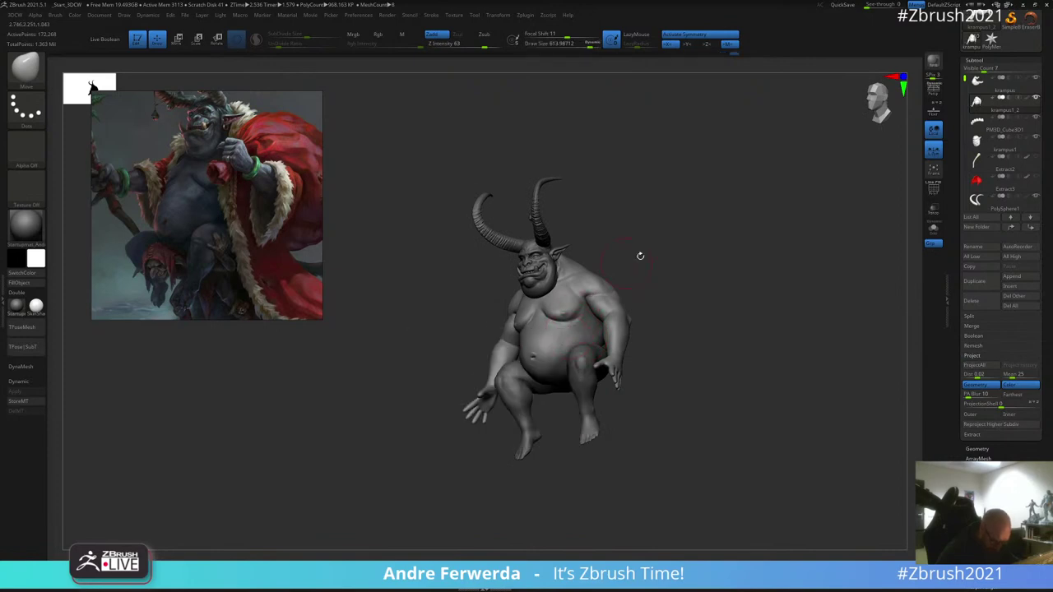
Step: Refine the side and underside of the belly with the Move brush at a size of about 583
drag(640, 256, 613, 293)
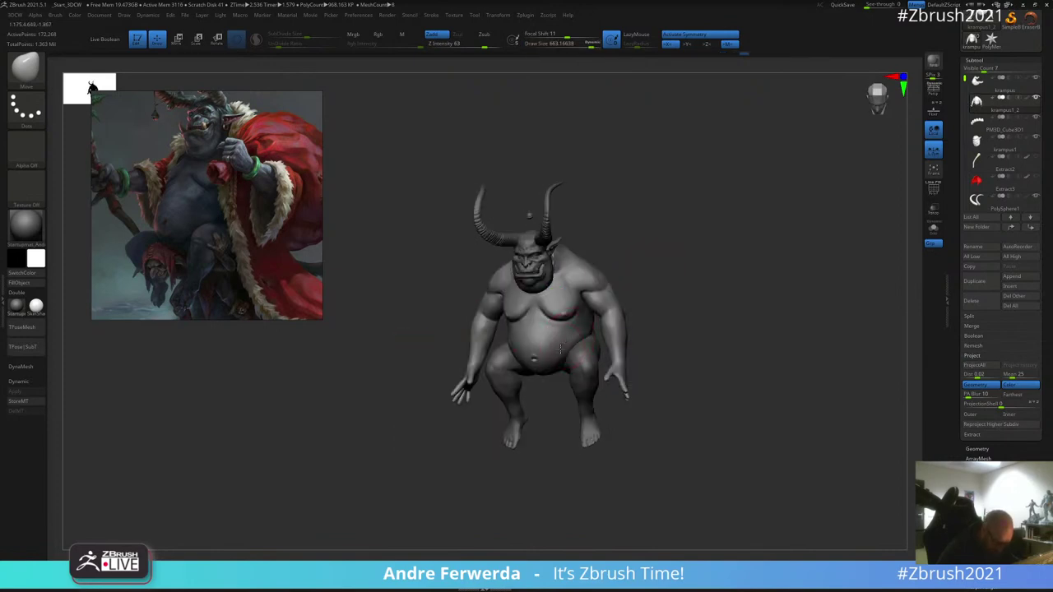
drag(650, 265, 627, 289)
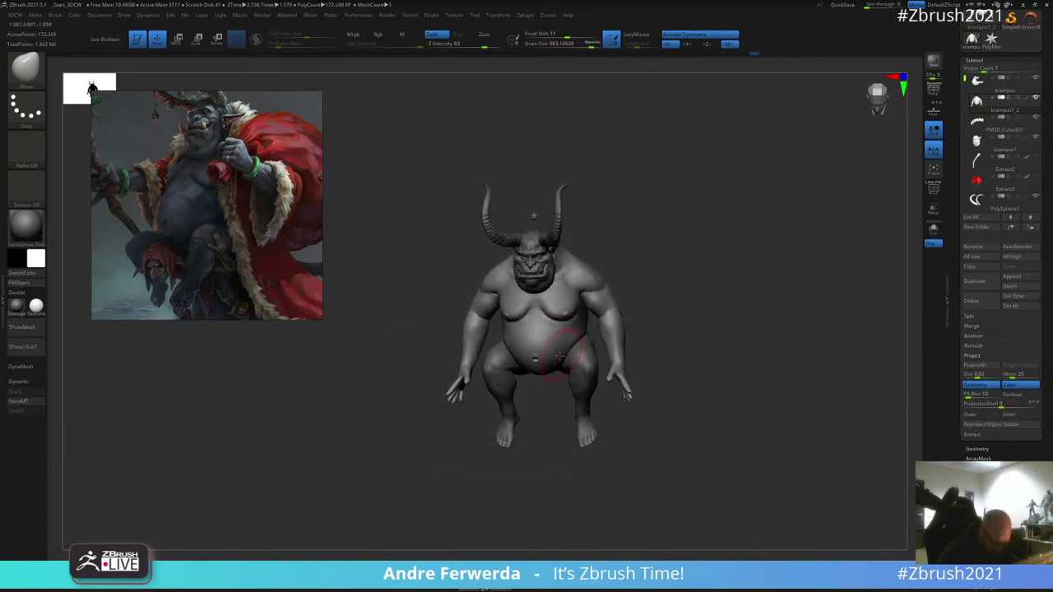
mouse_move(546, 368)
right_down()
mouse_move(557, 308)
mouse_move(549, 359)
right_up()
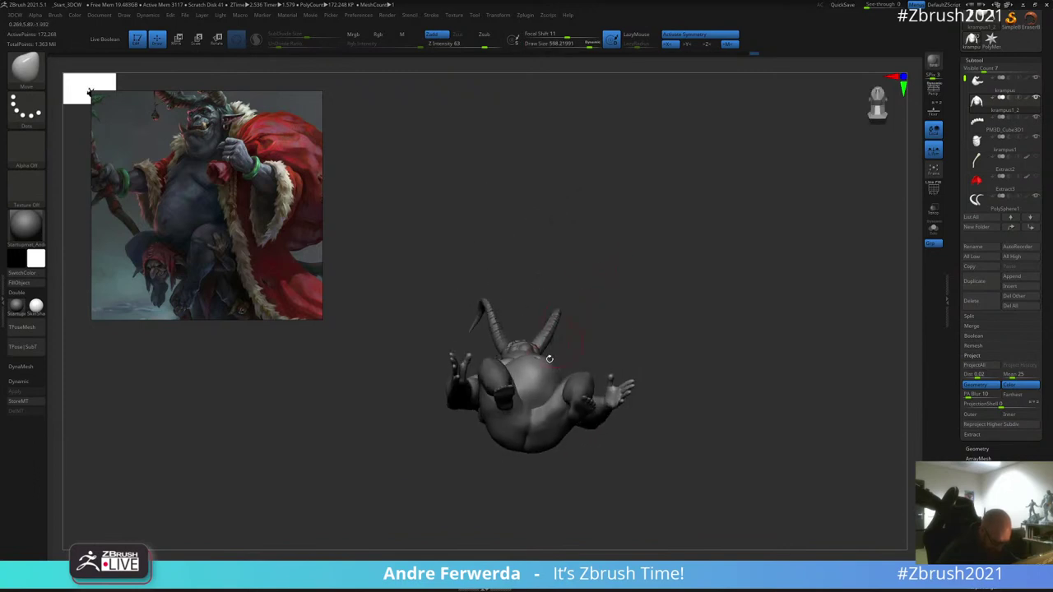
right_drag(589, 312, 561, 355)
right_click(561, 354)
click(561, 355)
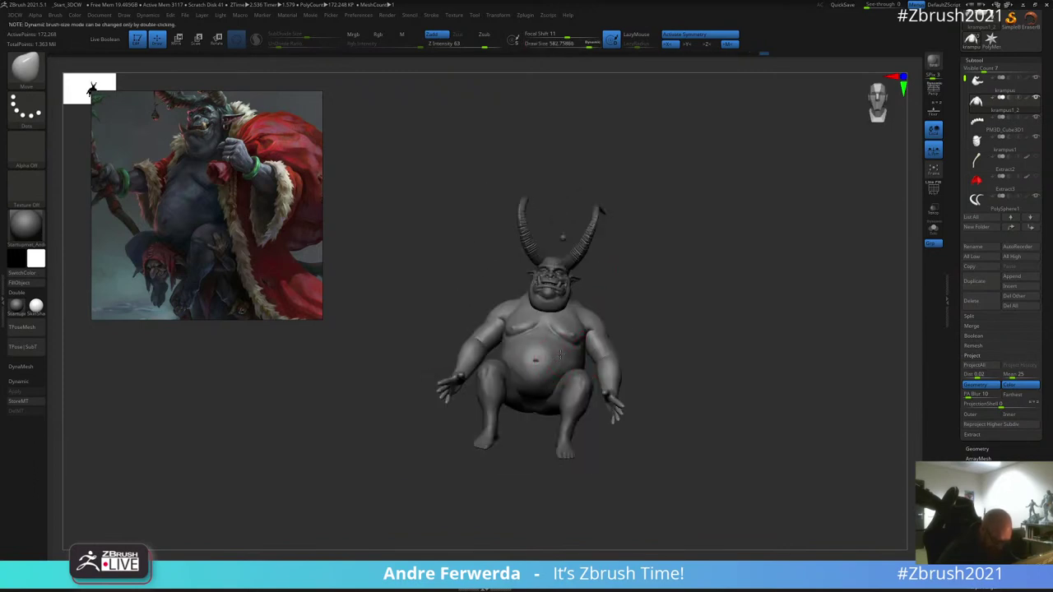
right_drag(632, 283, 662, 256)
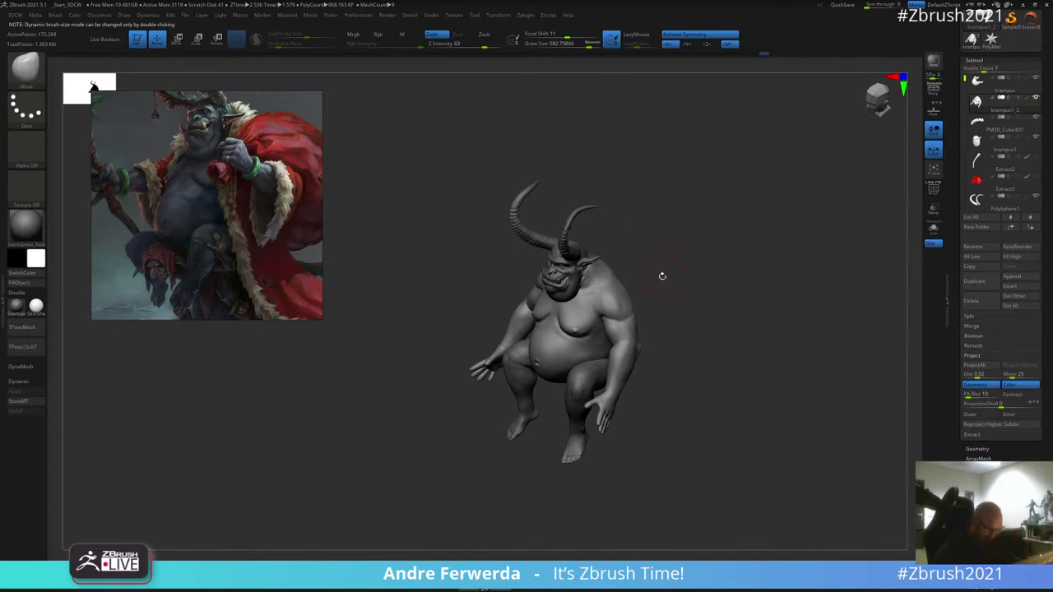
Step: Carve creases into the belly with the DamStandard brush at a size of about 630
key(b)
key(d)
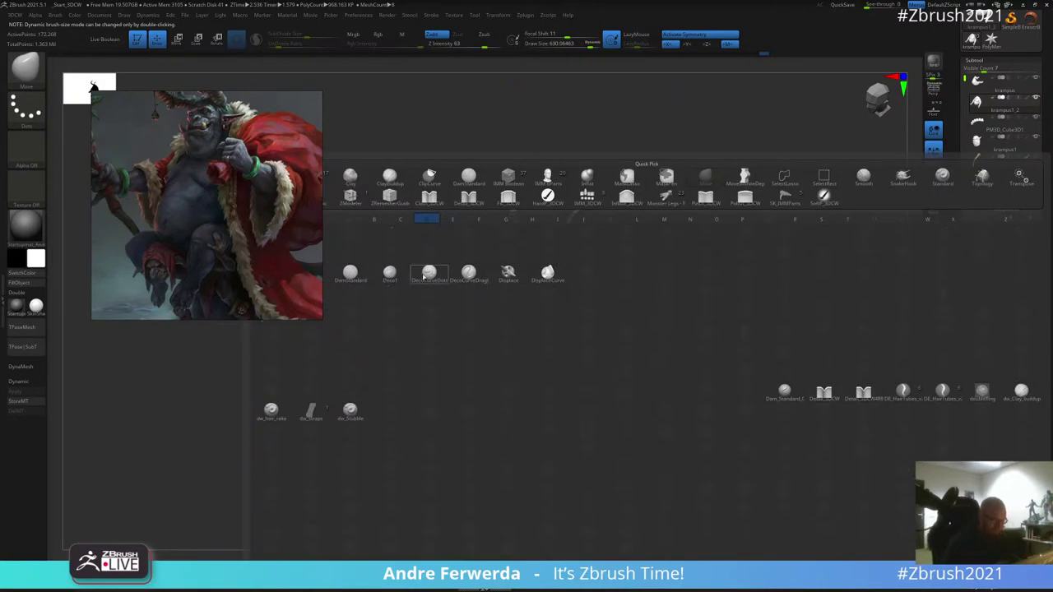
key(s)
drag(713, 286, 569, 345)
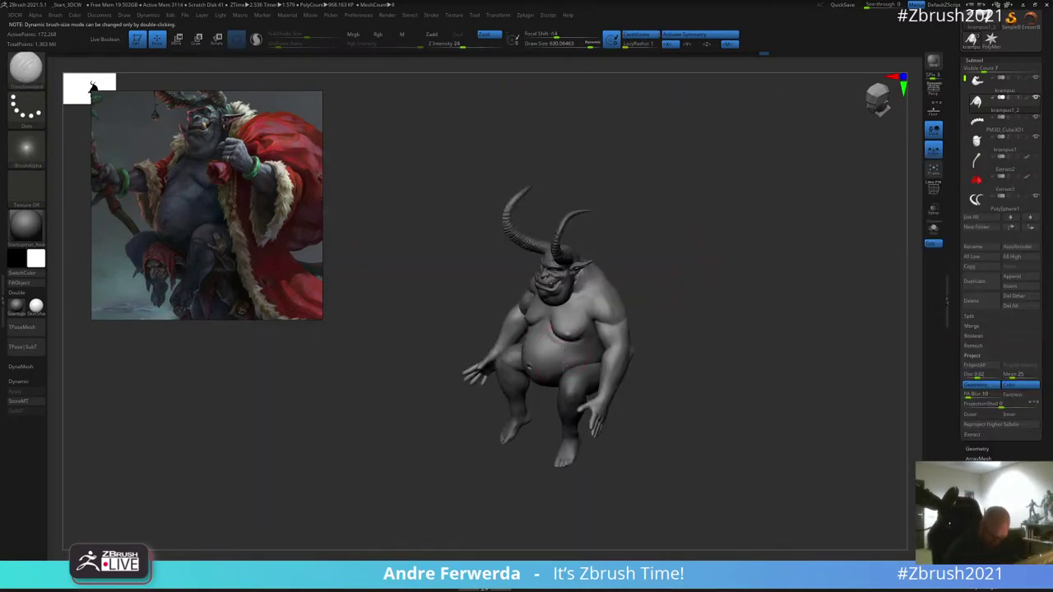
right_drag(556, 384, 606, 369)
right_click(607, 368)
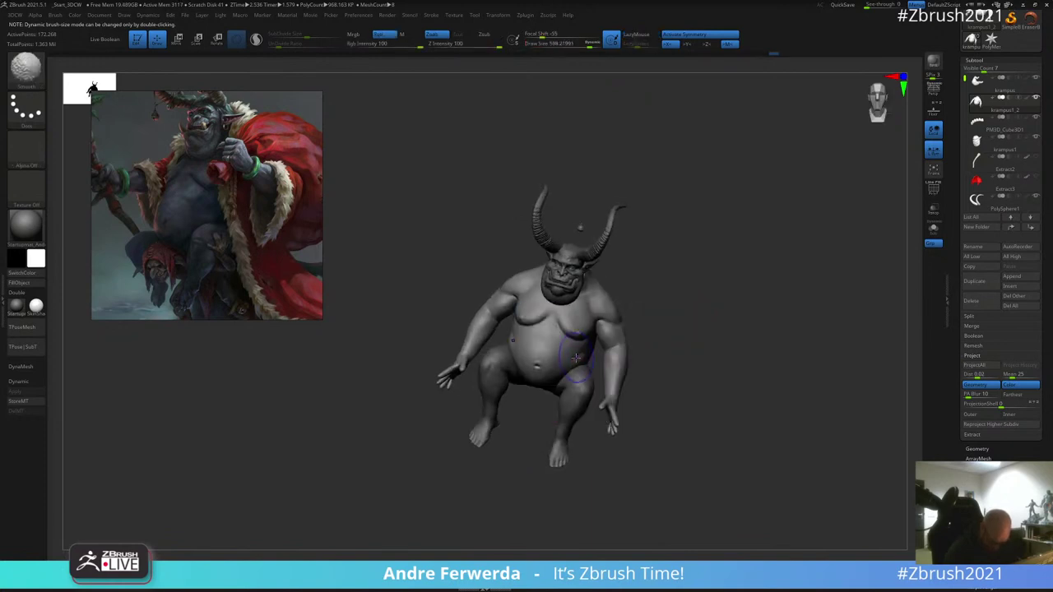
Step: Smooth the belly and carve creases along its underside with the DamStandard brush at a size of about 583
shift+drag(577, 356, 581, 326)
right_drag(581, 326, 600, 316)
right_click(552, 370)
mouse_move(529, 421)
right_down()
mouse_move(551, 371)
mouse_move(542, 354)
right_up()
drag(608, 330, 656, 346)
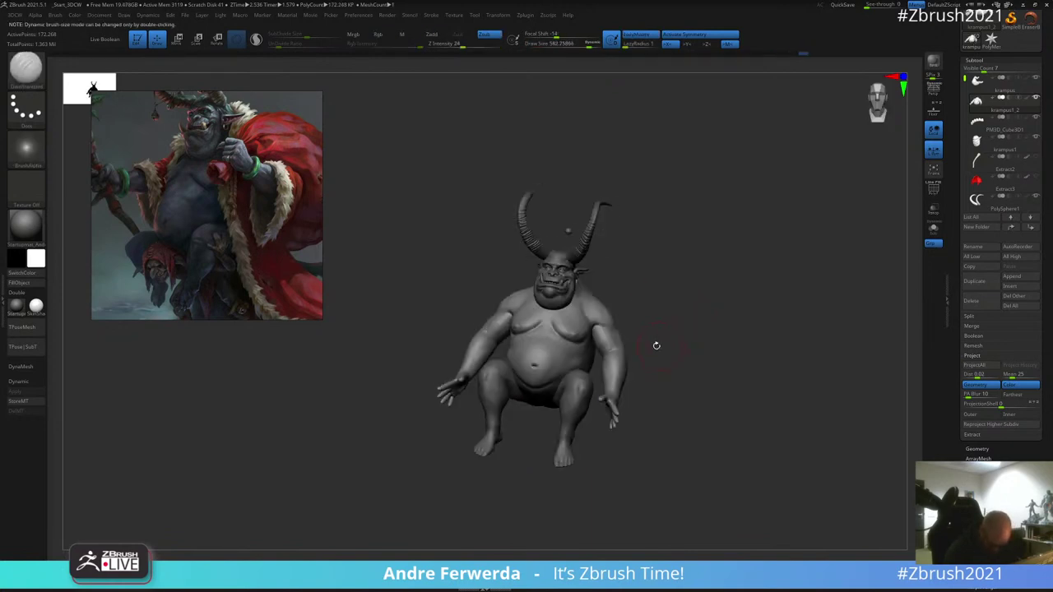
drag(540, 421, 525, 430)
right_drag(521, 444, 534, 388)
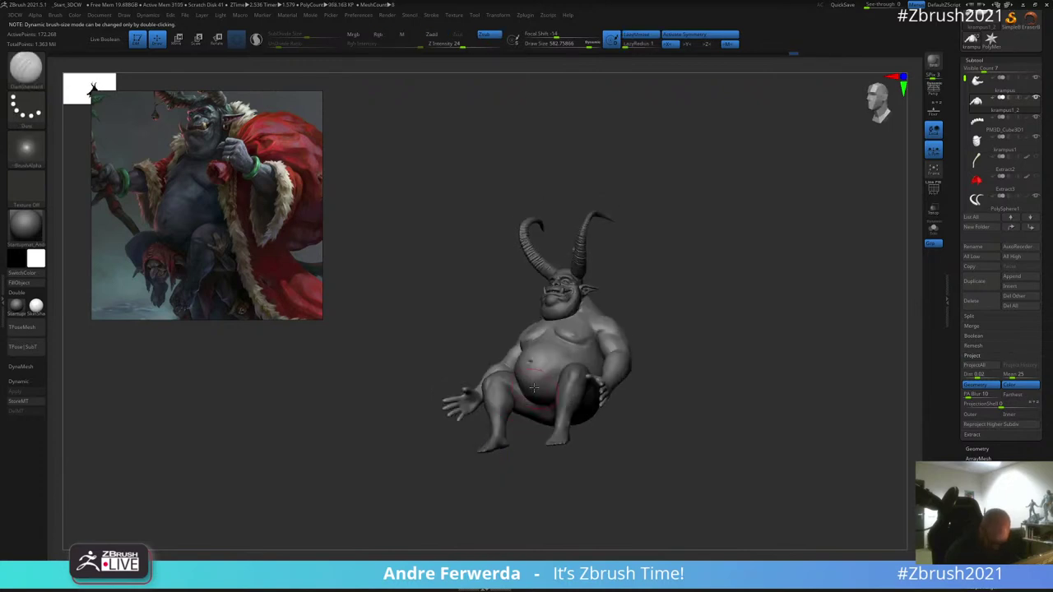
drag(665, 305, 691, 329)
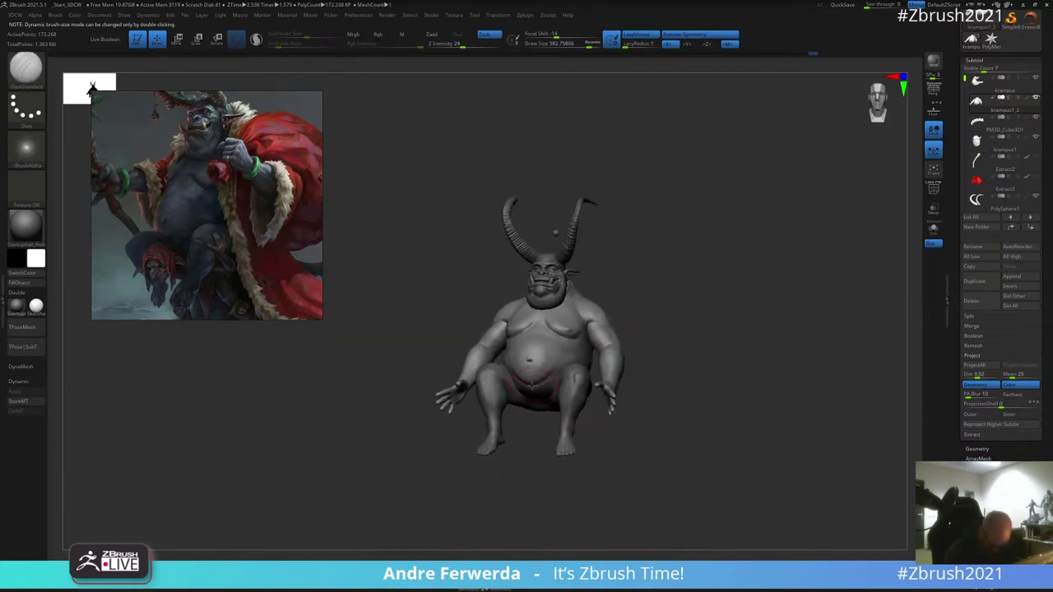
shift+drag(563, 372, 553, 375)
mouse_move(514, 434)
mouse_down()
mouse_move(543, 428)
mouse_move(552, 381)
mouse_up()
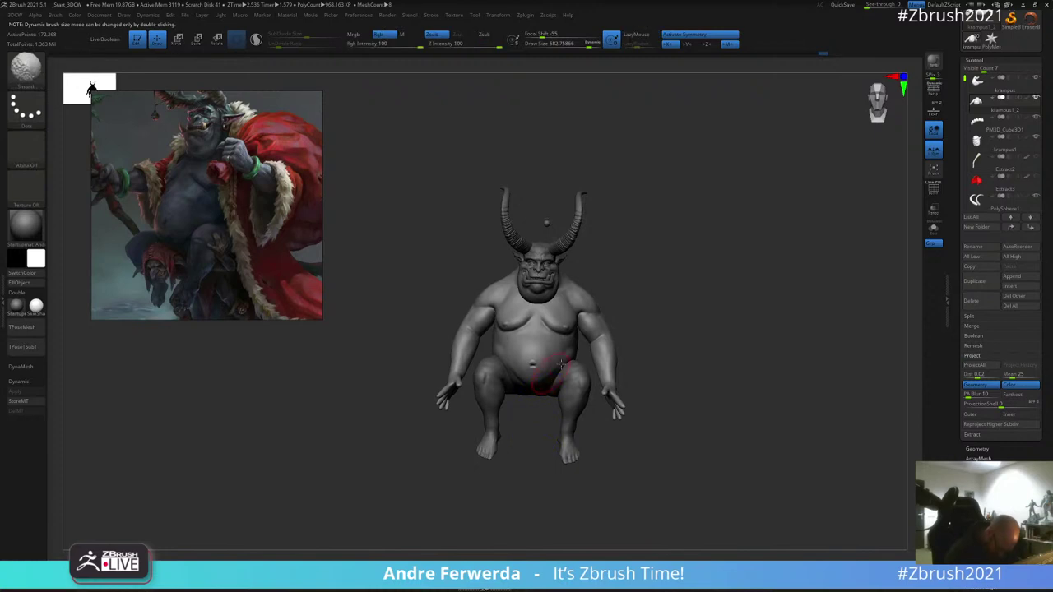
Step: Build up the lower belly with the ClayBuildup brush at a size of about 444 and smooth it
drag(423, 407, 427, 437)
key(b)
key(c)
key(b)
mouse_move(665, 274)
mouse_down()
mouse_move(705, 277)
mouse_move(747, 298)
mouse_move(690, 263)
mouse_up()
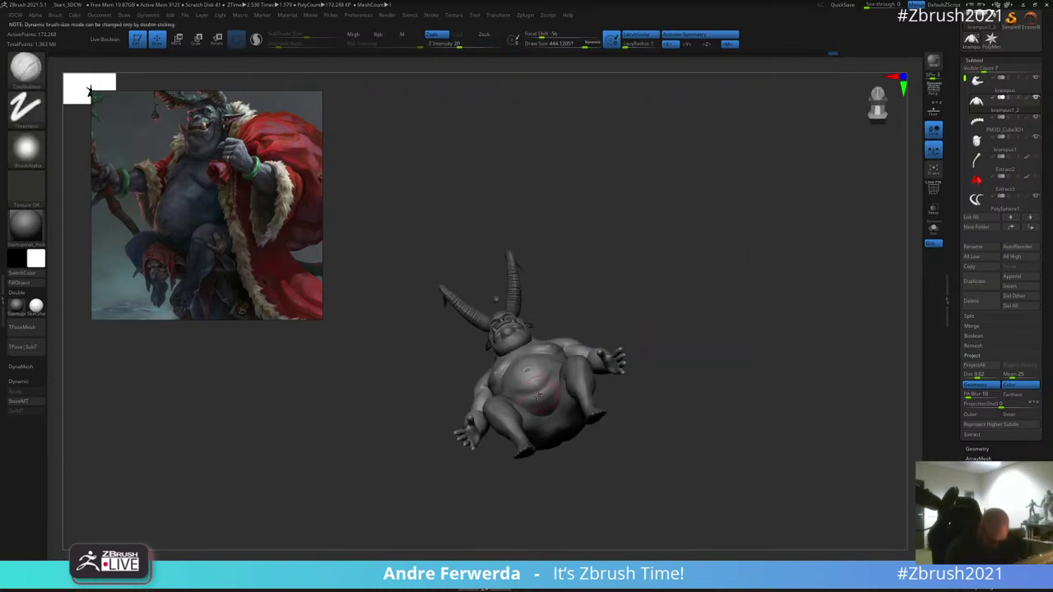
right_drag(545, 371, 641, 306)
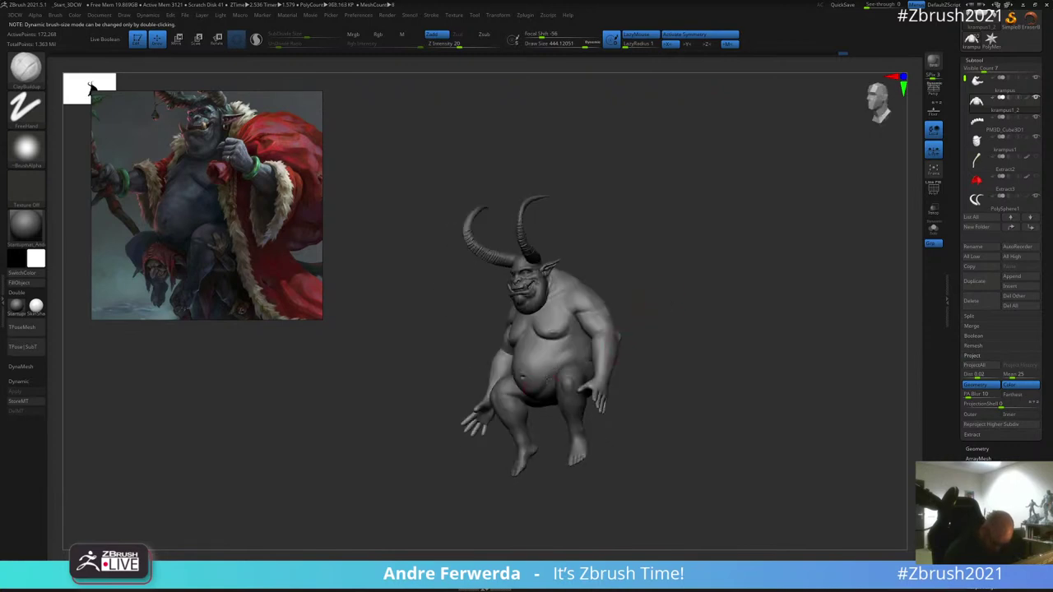
right_drag(539, 385, 631, 326)
drag(631, 325, 635, 325)
shift+drag(535, 385, 547, 359)
Step: Build up the chest near the shoulder with the ClayBuildup brush at a size of about 470 and smooth it
mouse_move(642, 326)
shift+right_down()
mouse_move(683, 327)
mouse_move(625, 322)
shift+right_up()
mouse_move(579, 302)
mouse_down()
mouse_move(553, 319)
mouse_move(555, 334)
mouse_up()
right_drag(606, 293, 631, 266)
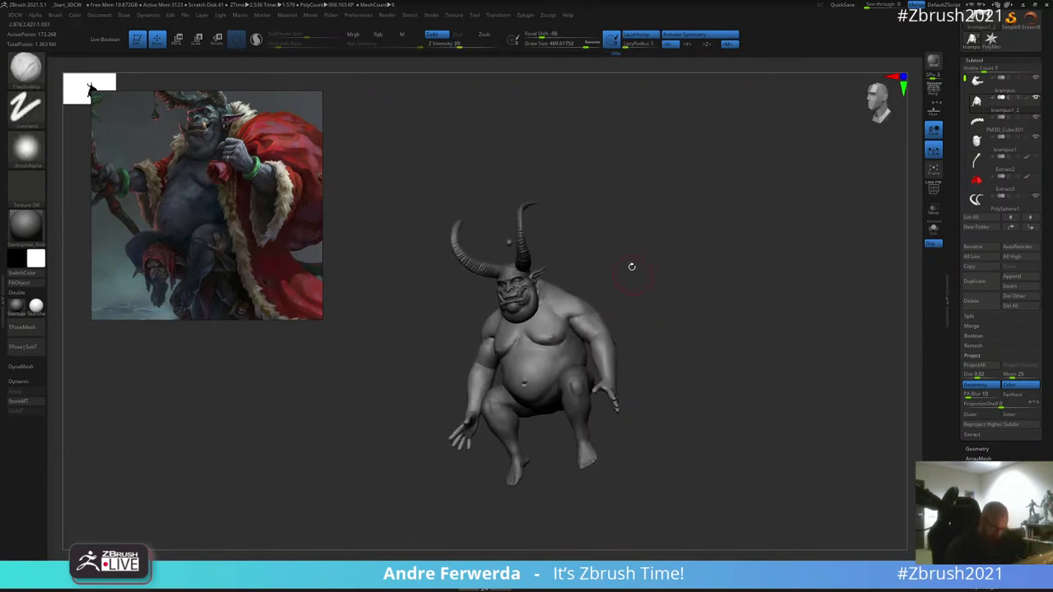
shift+drag(541, 322, 526, 336)
drag(673, 217, 714, 203)
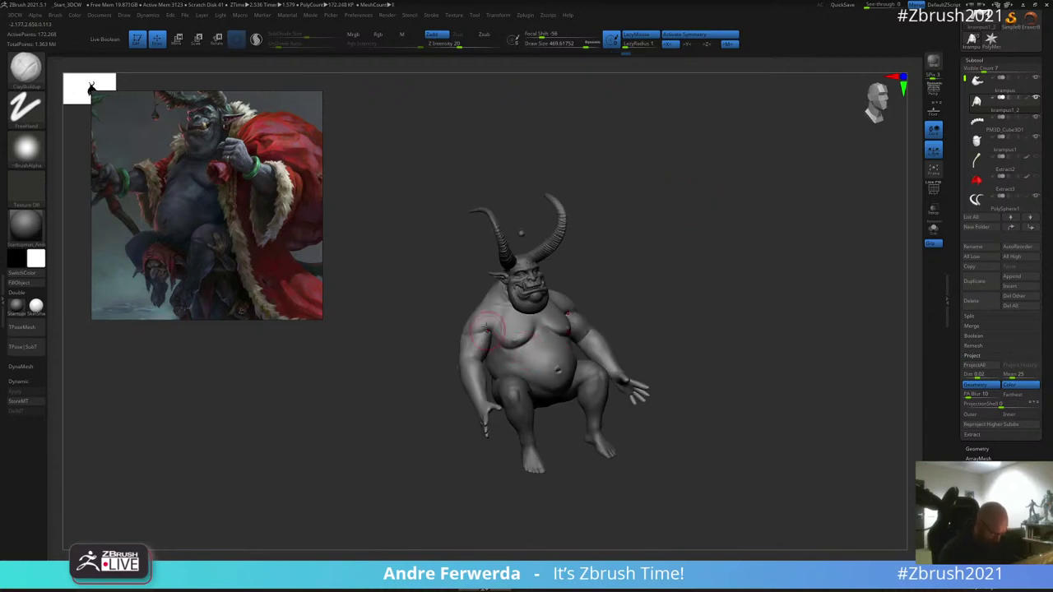
right_drag(485, 329, 468, 321)
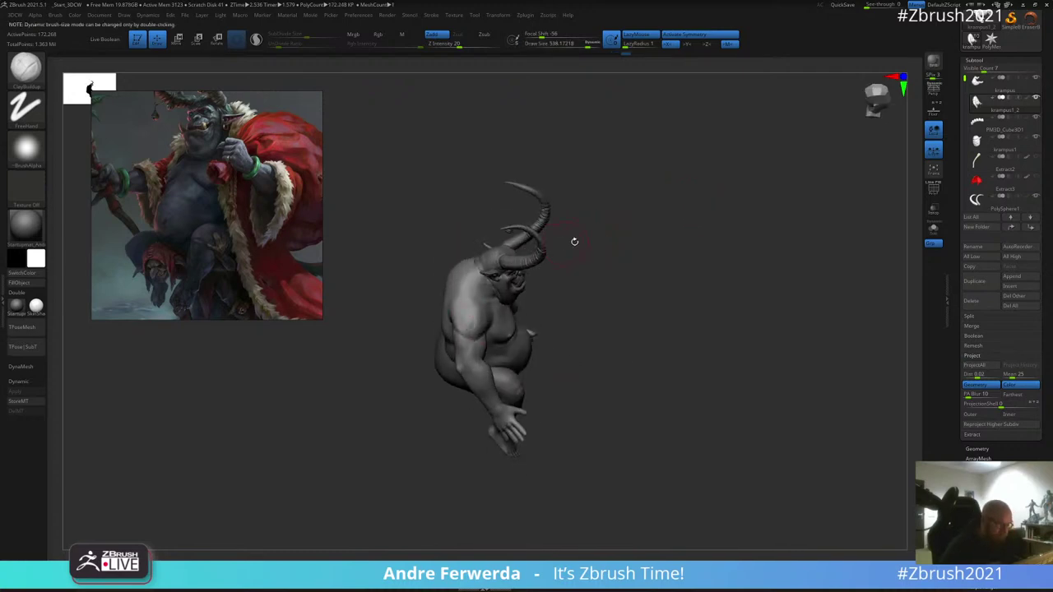
Step: Refine the front and side of the belly with the ClayBuildup brush, reducing its size from about 538 to about 444
mouse_move(574, 241)
right_down()
mouse_move(680, 197)
mouse_move(543, 289)
mouse_move(533, 277)
mouse_move(719, 177)
mouse_move(518, 305)
mouse_move(616, 321)
mouse_move(693, 282)
mouse_move(714, 252)
right_up()
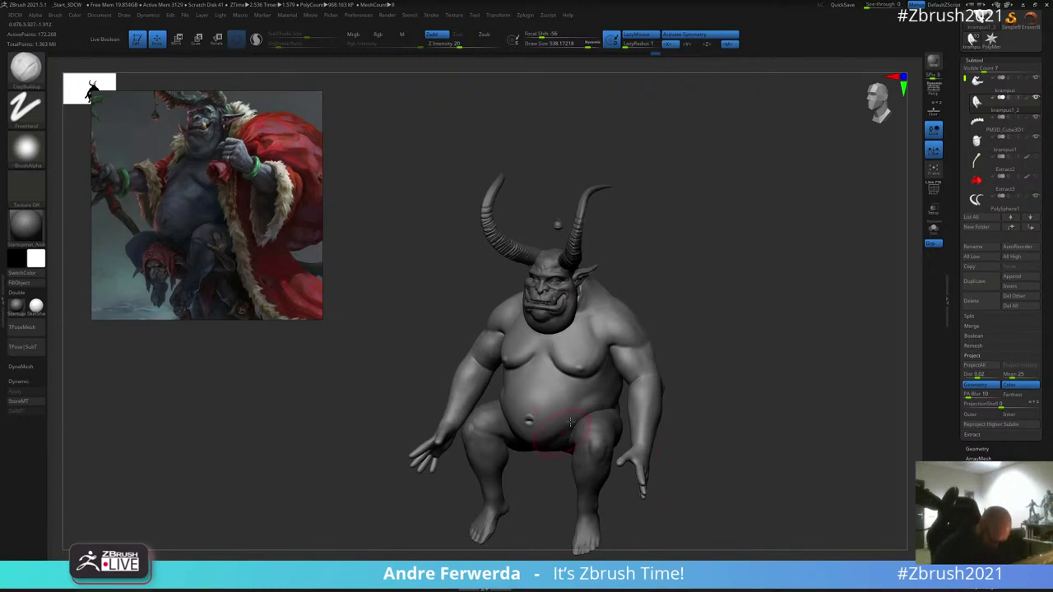
mouse_move(569, 422)
right_down()
mouse_move(712, 287)
mouse_move(682, 319)
right_up()
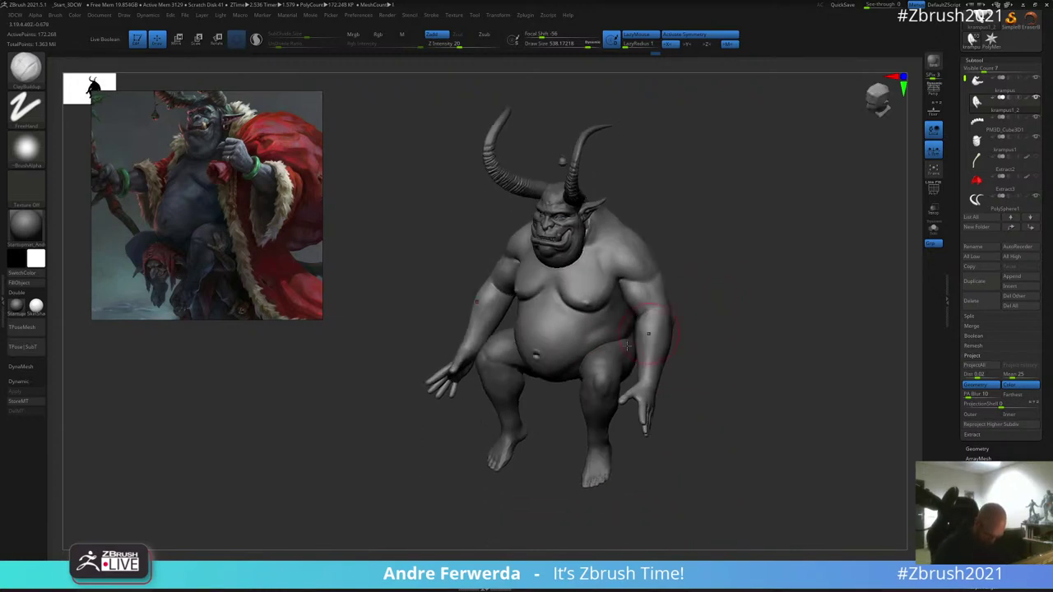
mouse_move(586, 352)
mouse_down()
mouse_move(604, 335)
mouse_move(582, 323)
mouse_up()
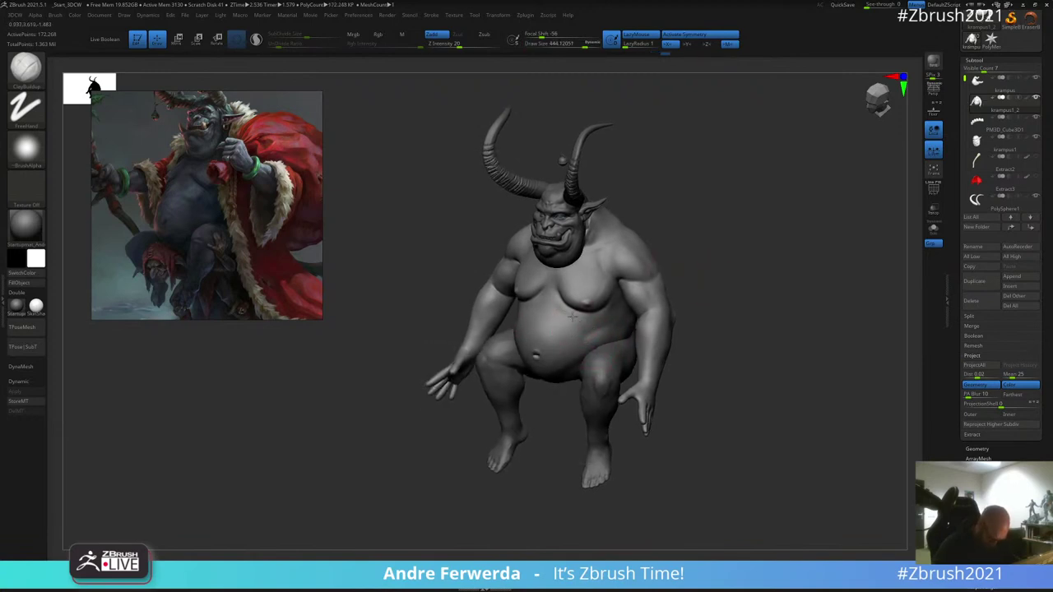
right_drag(710, 277, 615, 331)
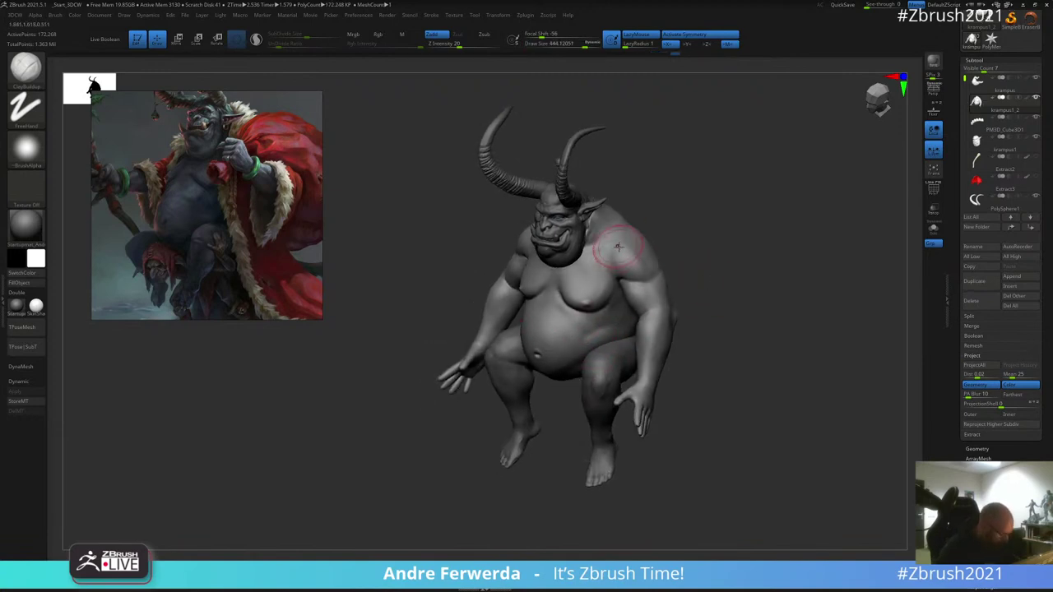
right_drag(620, 253, 676, 191)
Step: Reshape the profile of the shoulder and upper back with the Move brush, enlarging it to about 715
key(b)
key(m)
key(v)
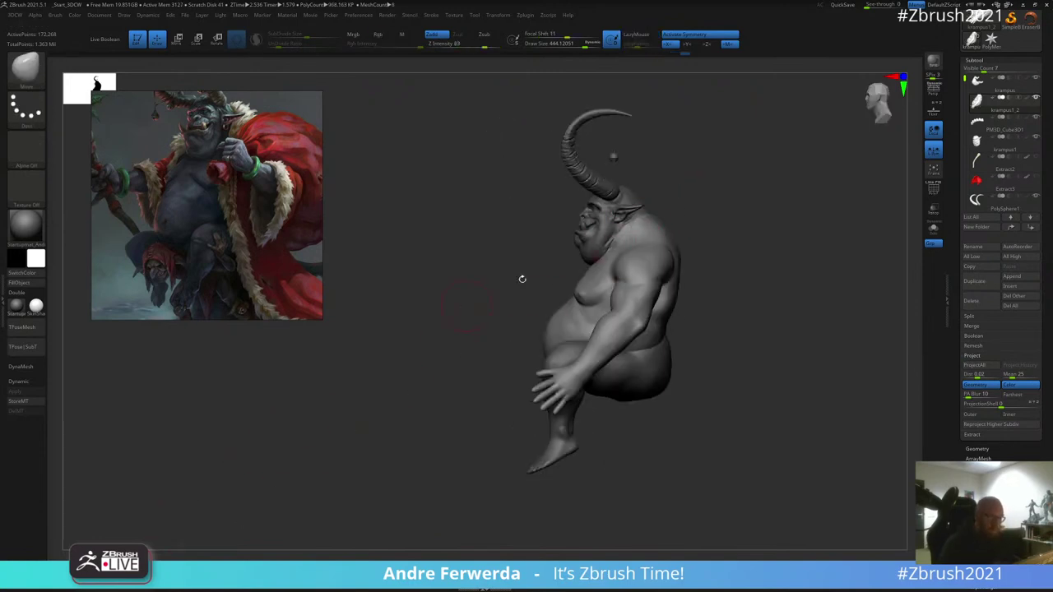
drag(714, 191, 694, 188)
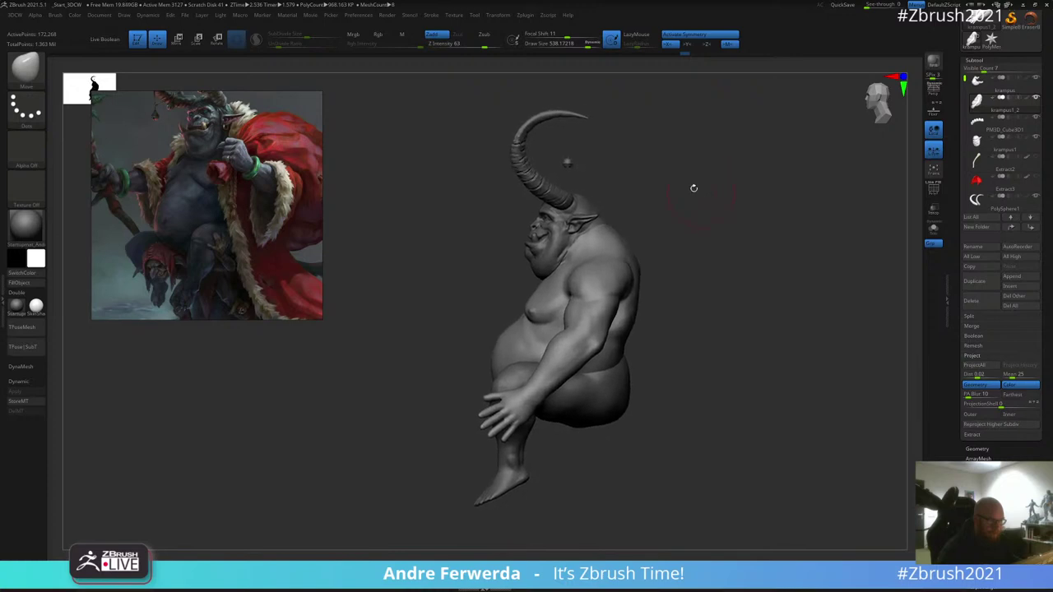
key(s)
click(583, 276)
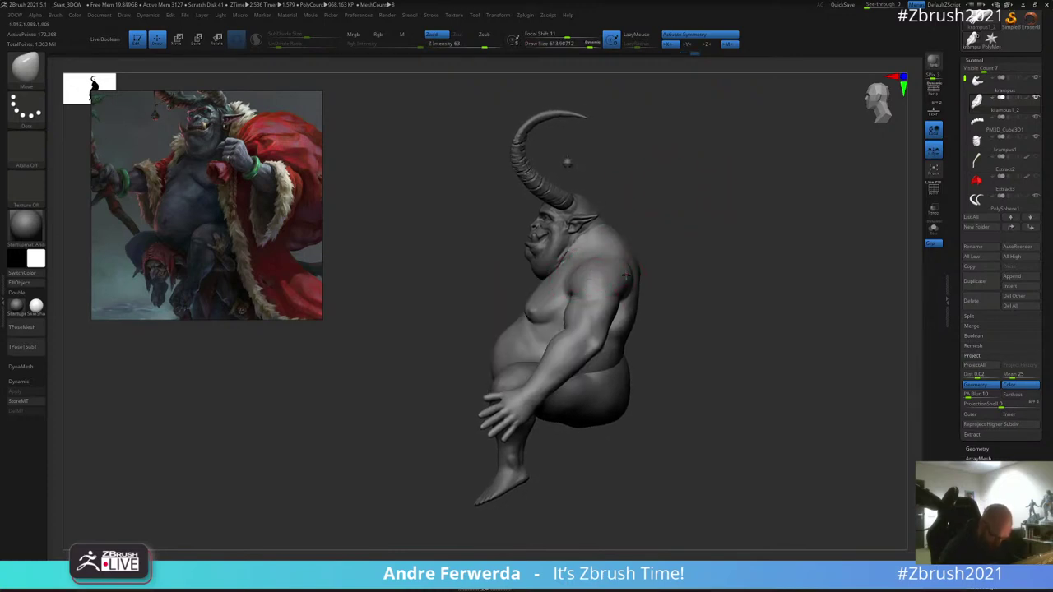
key(])
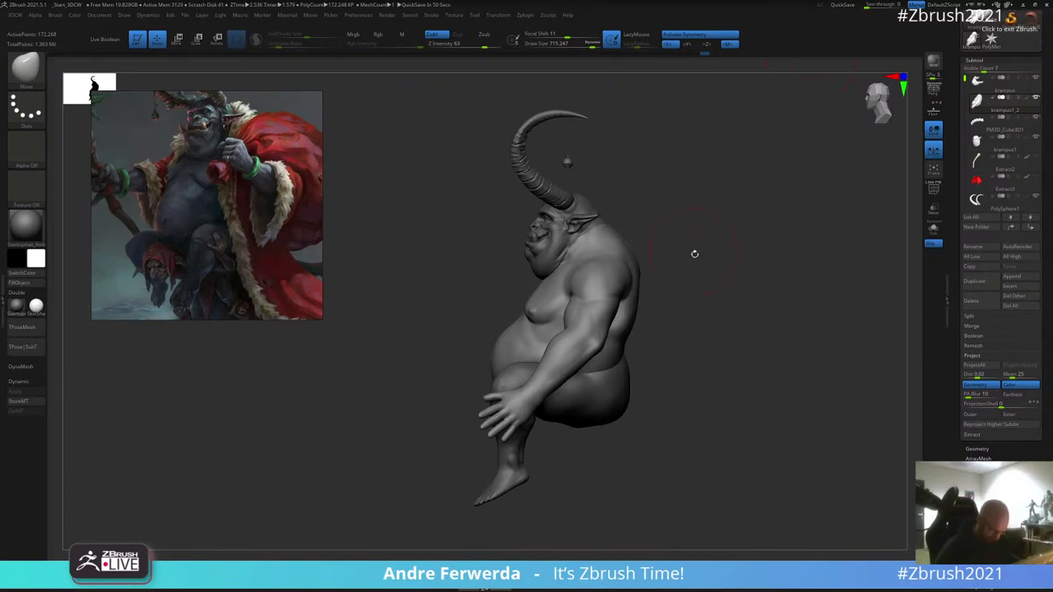
mouse_move(693, 251)
mouse_down()
mouse_move(731, 241)
mouse_move(724, 249)
mouse_move(736, 252)
mouse_move(773, 404)
mouse_move(738, 271)
mouse_move(724, 260)
mouse_move(679, 287)
mouse_move(650, 280)
mouse_move(688, 195)
mouse_move(561, 239)
mouse_up()
right_drag(561, 247, 601, 211)
mouse_move(557, 244)
shift+right_down()
mouse_move(608, 228)
mouse_move(581, 222)
shift+right_up()
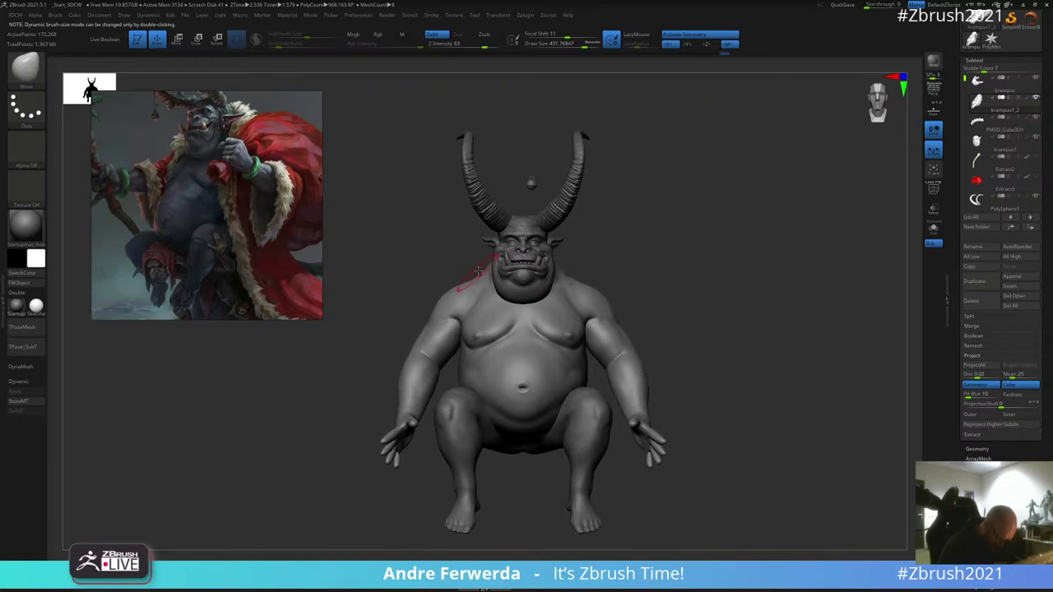
Step: Adjust the neck and shoulder contours from the front with the Move brush at a size of about 374
key(space)
click(576, 244)
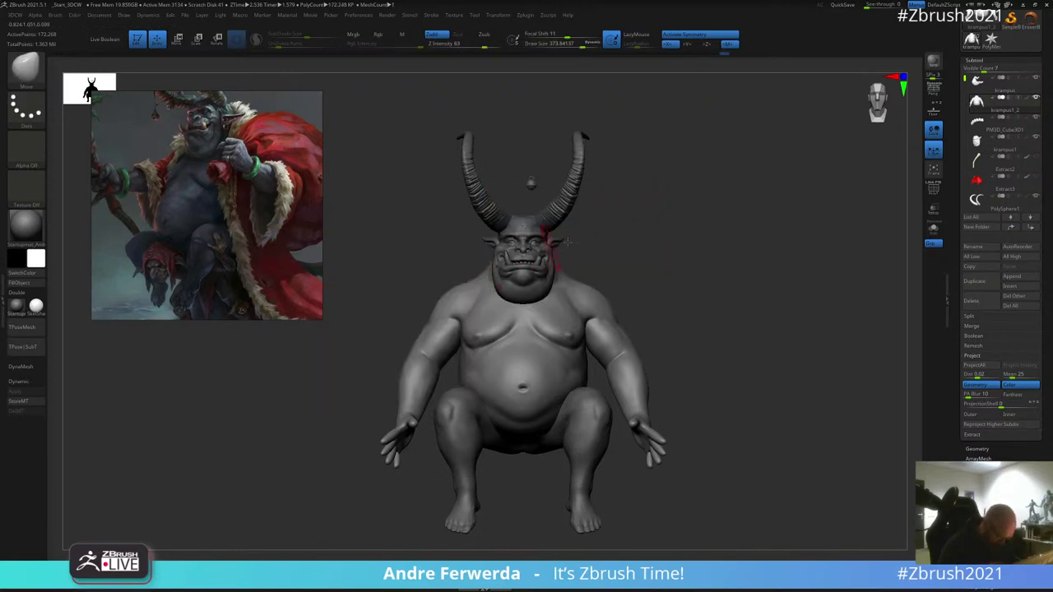
right_drag(646, 210, 624, 220)
mouse_move(623, 220)
mouse_down()
mouse_move(589, 296)
mouse_move(576, 252)
mouse_up()
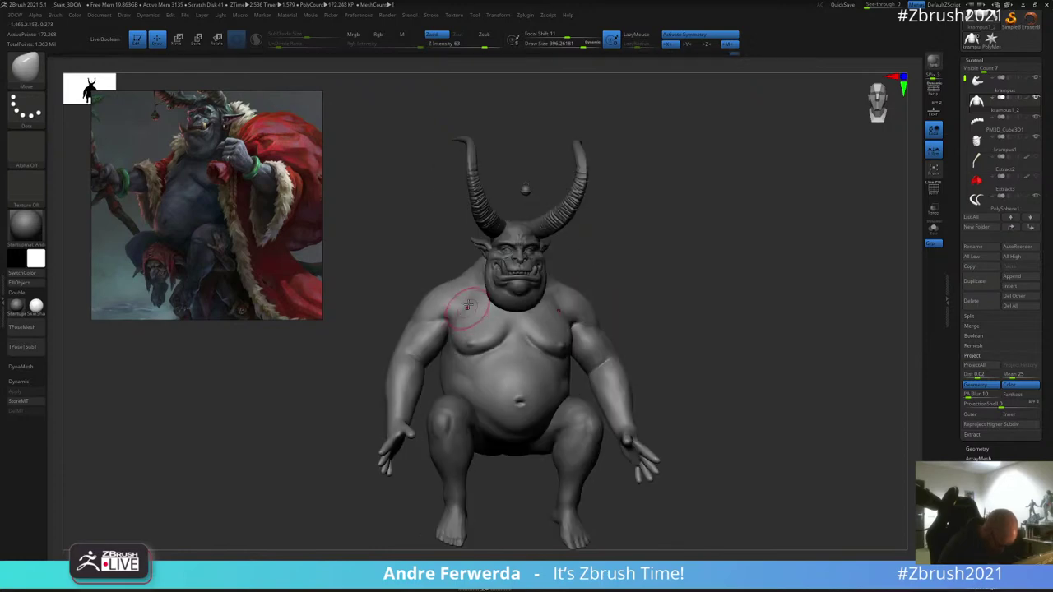
mouse_move(595, 212)
mouse_down()
mouse_move(543, 258)
mouse_move(543, 289)
mouse_up()
mouse_move(682, 202)
mouse_down()
mouse_move(686, 192)
mouse_move(740, 271)
mouse_move(761, 402)
mouse_move(770, 362)
mouse_move(699, 238)
mouse_move(698, 257)
mouse_move(682, 237)
mouse_move(740, 272)
mouse_up()
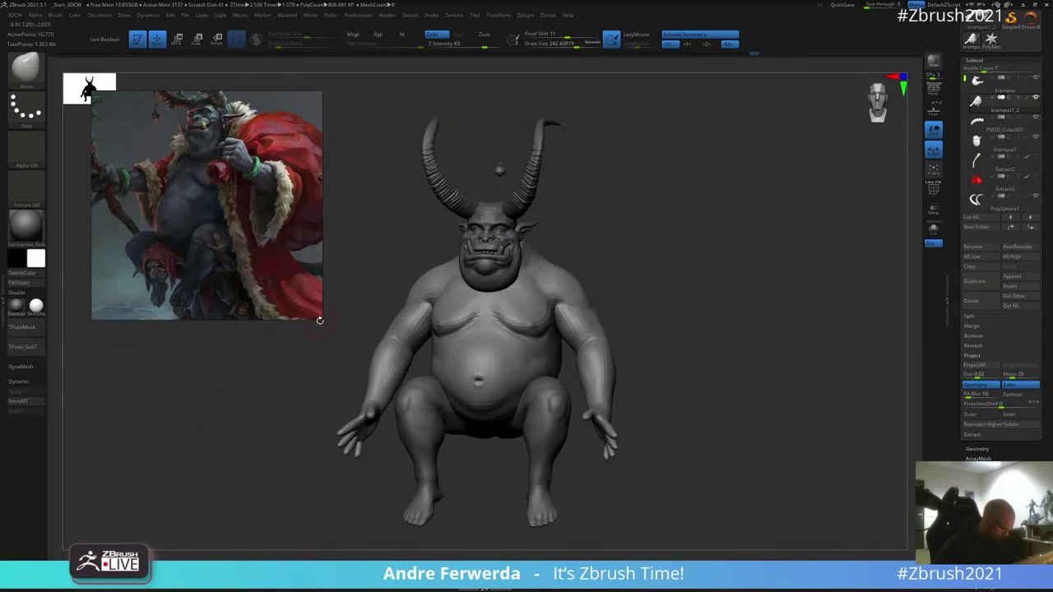
Step: Enlarge the reference painting and, with symmetry off and the wireframe shown, mask the body except the character's right arm
drag(321, 318, 383, 381)
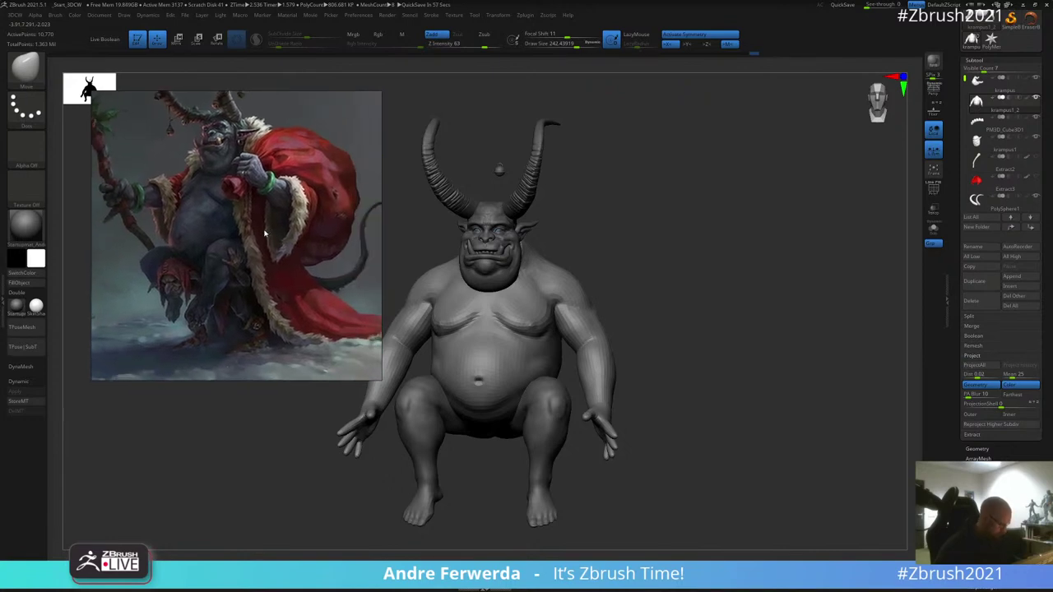
mouse_move(672, 208)
mouse_down()
mouse_move(718, 211)
mouse_move(688, 237)
mouse_up()
key(shift+f)
key(w)
drag(813, 206, 659, 213)
key(x)
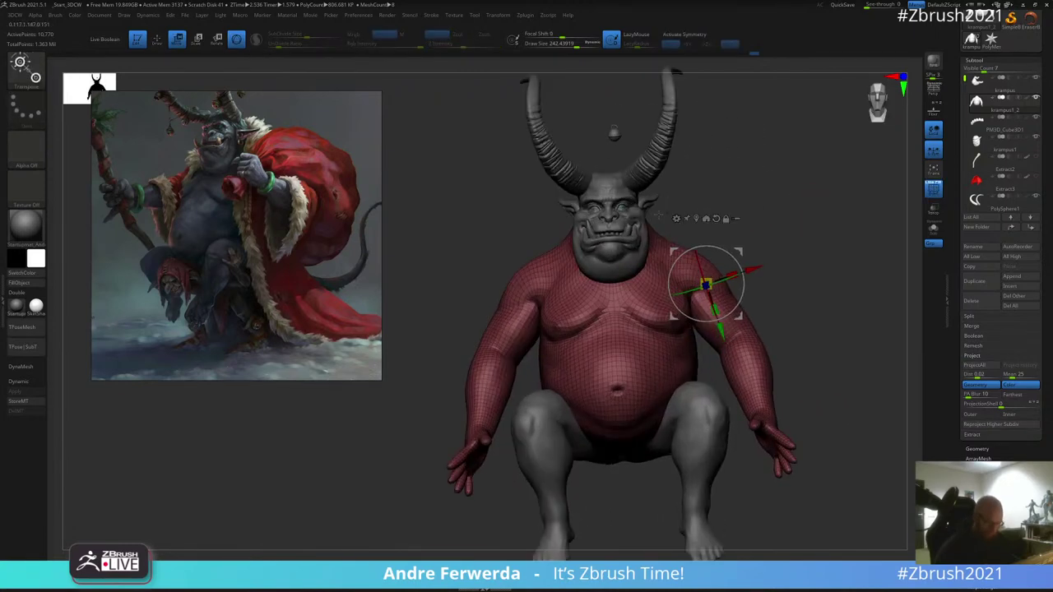
ctrl+click(526, 289)
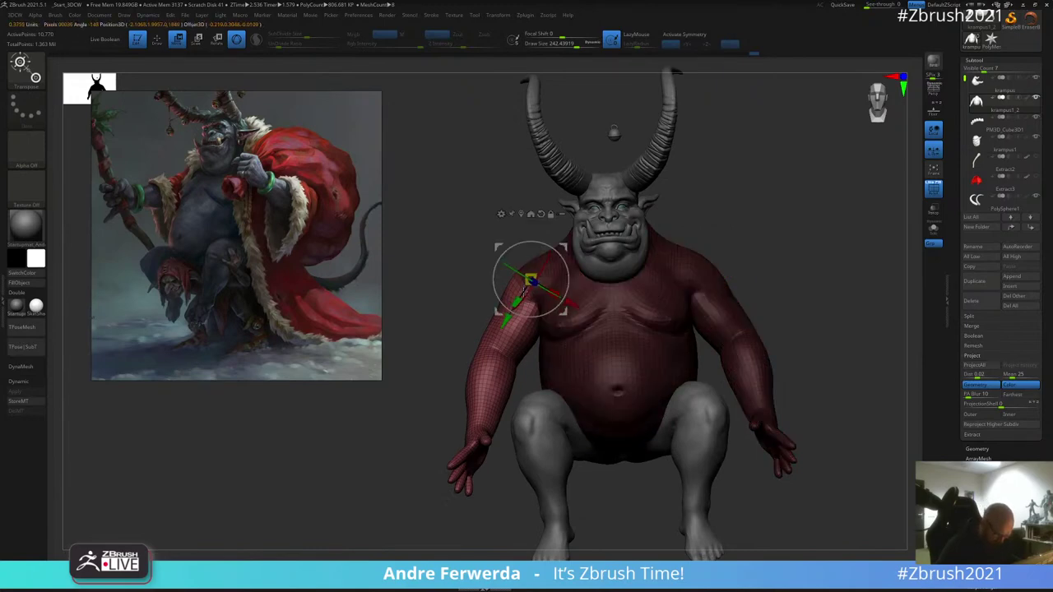
key(q)
mouse_move(718, 171)
mouse_down()
mouse_move(779, 184)
mouse_move(775, 234)
mouse_move(745, 230)
mouse_move(748, 250)
mouse_move(795, 240)
mouse_up()
key(w)
alt+drag(566, 246, 534, 245)
drag(534, 264, 533, 236)
mouse_move(761, 195)
mouse_down()
mouse_move(715, 188)
mouse_move(766, 186)
mouse_move(751, 197)
mouse_move(766, 179)
mouse_move(794, 179)
mouse_move(804, 159)
mouse_move(744, 177)
mouse_up()
key(ctrl+z)
Step: Rotate the character's right arm at the shoulder so it reaches outward and forward like the staff arm in the painting
key(q)
key(w)
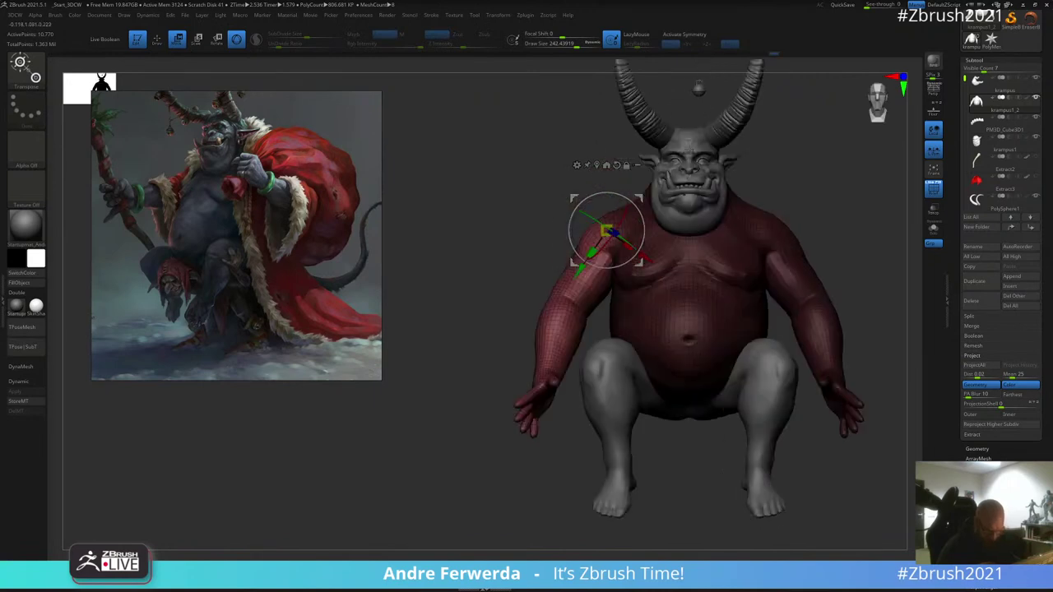
drag(643, 198, 610, 217)
shift+drag(488, 364, 535, 364)
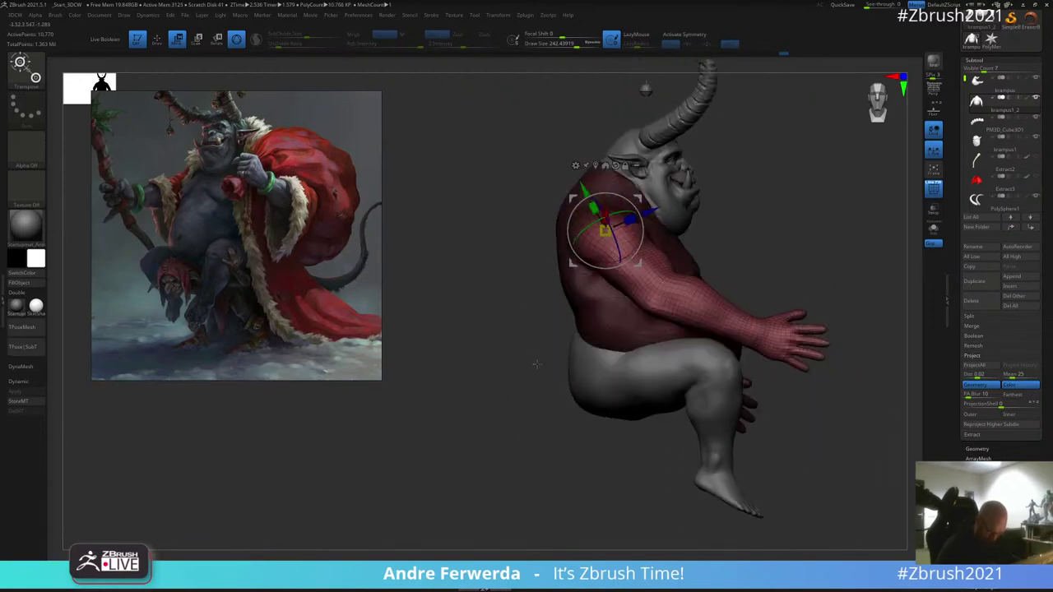
drag(640, 236, 642, 224)
shift+drag(847, 167, 785, 171)
drag(640, 196, 638, 201)
key(q)
drag(832, 163, 810, 161)
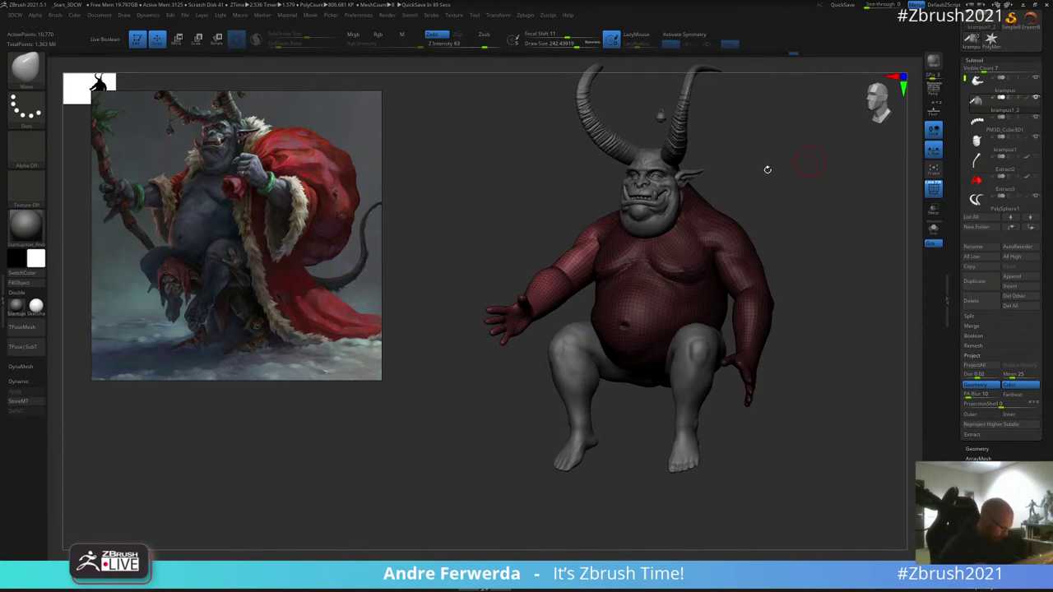
Step: Extend the mask over the upper right arm, place the gizmo at the elbow and rotate the forearm
mouse_move(766, 169)
mouse_down()
mouse_move(811, 173)
mouse_move(764, 183)
mouse_up()
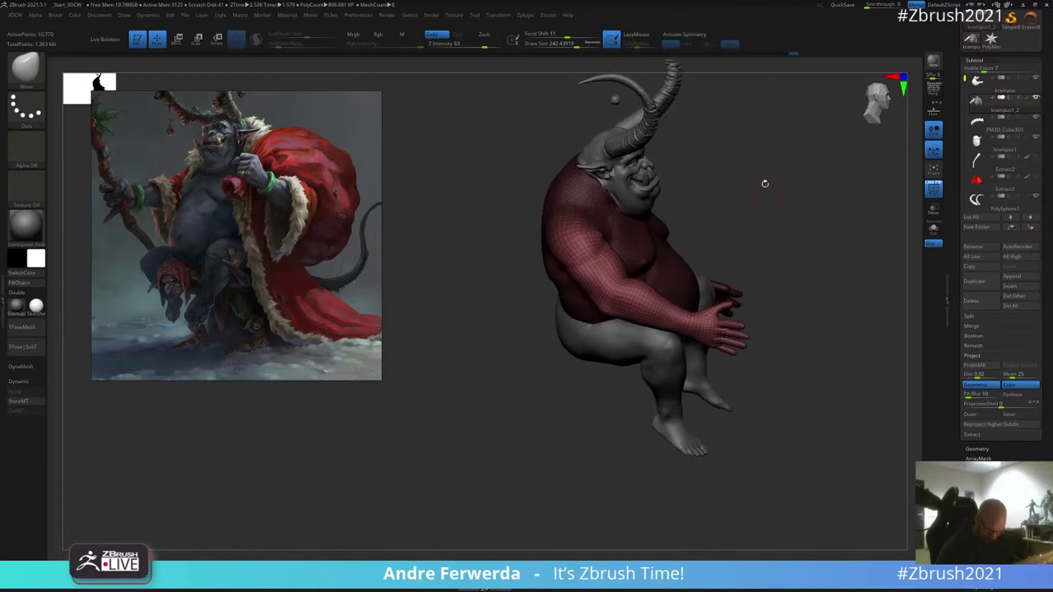
key(ctrl)
key(w)
ctrl+drag(605, 283, 615, 297)
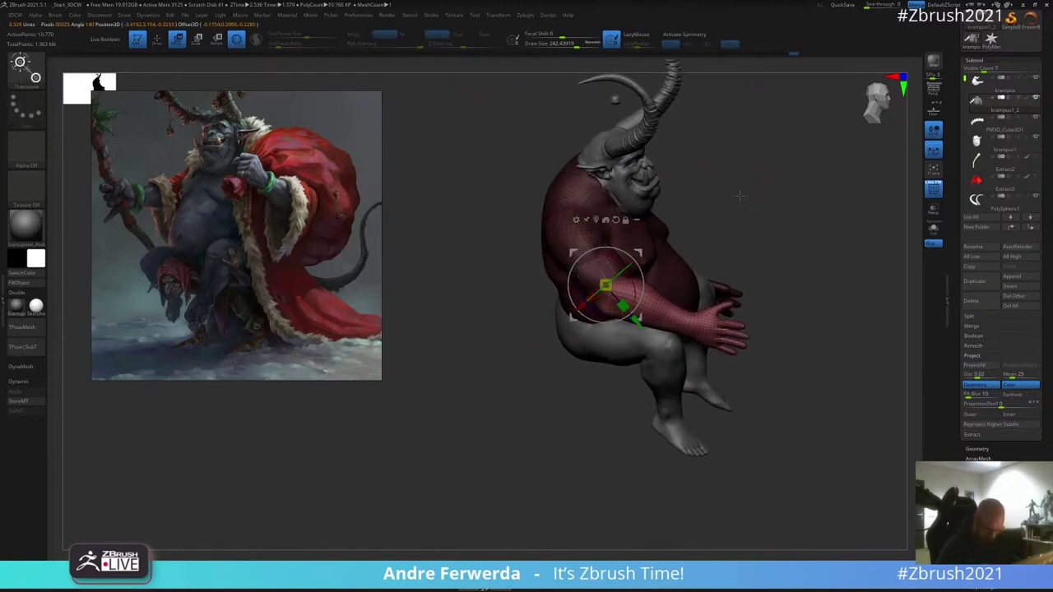
drag(738, 197, 761, 200)
alt+drag(637, 253, 636, 270)
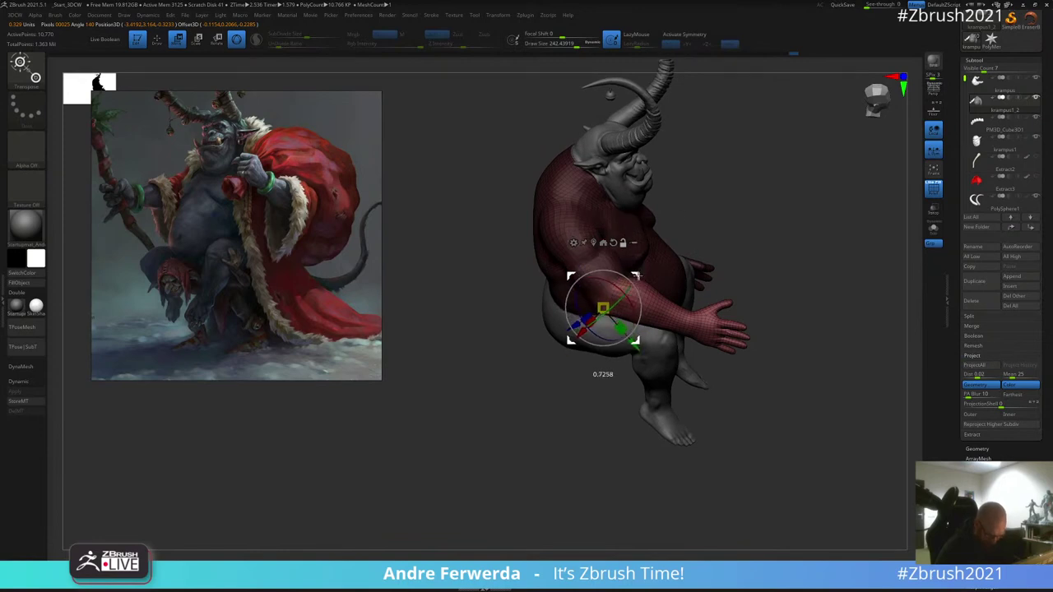
drag(641, 314, 638, 300)
key(q)
Step: Realign the gizmo pivot with the right elbow and fine-tune the forearm's rotation
mouse_move(791, 350)
shift+mouse_down()
mouse_move(763, 315)
mouse_move(806, 305)
shift+mouse_up()
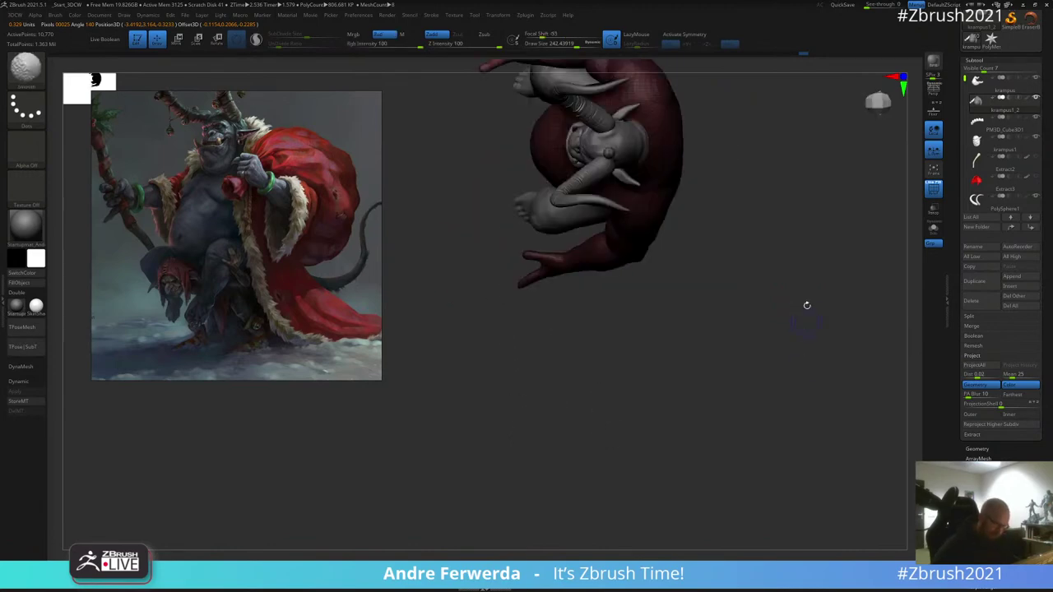
key(w)
mouse_move(785, 362)
mouse_down()
mouse_move(786, 191)
mouse_move(787, 246)
mouse_up()
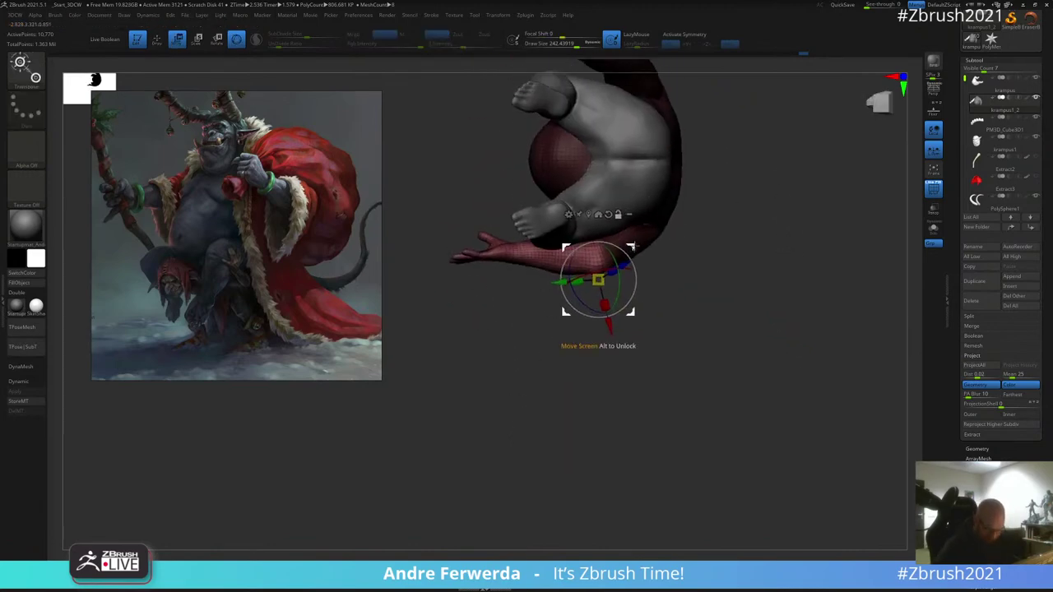
mouse_move(632, 246)
alt+mouse_down()
mouse_move(634, 235)
mouse_move(635, 255)
mouse_move(636, 236)
alt+mouse_up()
key(q)
key(w)
key(q)
mouse_move(742, 197)
shift+mouse_down()
mouse_move(744, 252)
mouse_move(846, 219)
mouse_move(776, 247)
shift+mouse_up()
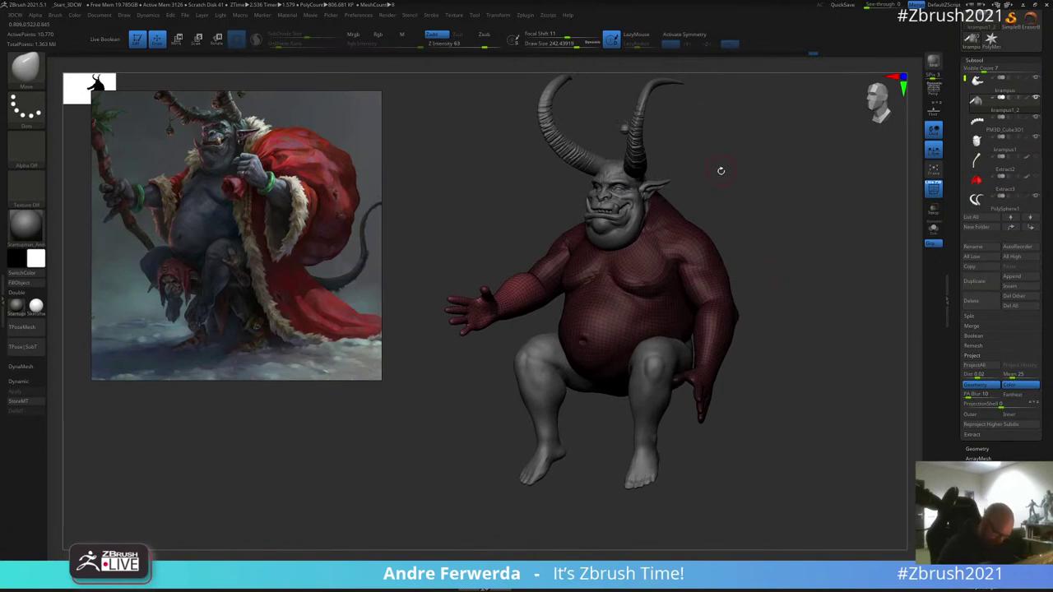
key(r)
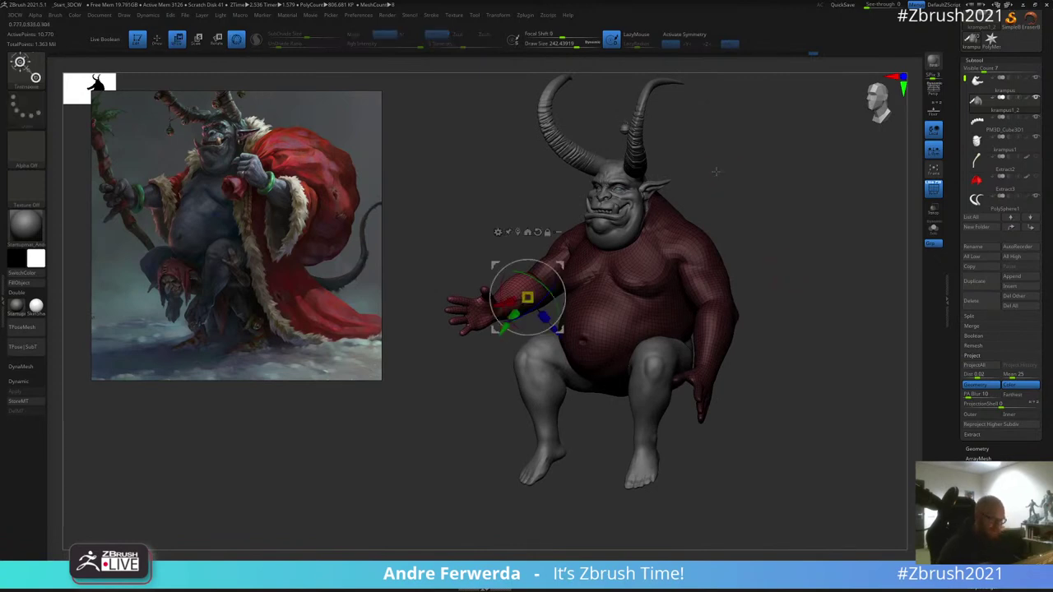
drag(503, 274, 504, 276)
Step: Clear the mask from the upper body and return to the transform gizmo
key(q)
mouse_move(759, 188)
ctrl+mouse_down()
mouse_move(771, 187)
mouse_move(721, 202)
mouse_move(731, 215)
mouse_move(676, 194)
ctrl+mouse_up()
key(w)
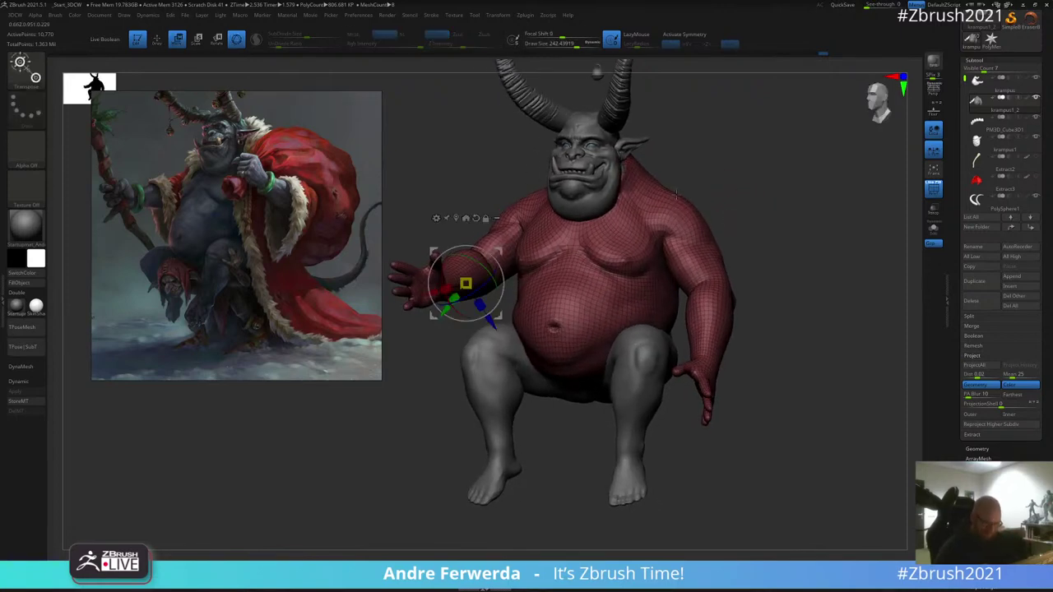
Step: Mask everything except the character's left arm, place the gizmo at the shoulder and rotate the arm outward from the body
ctrl+click(673, 215)
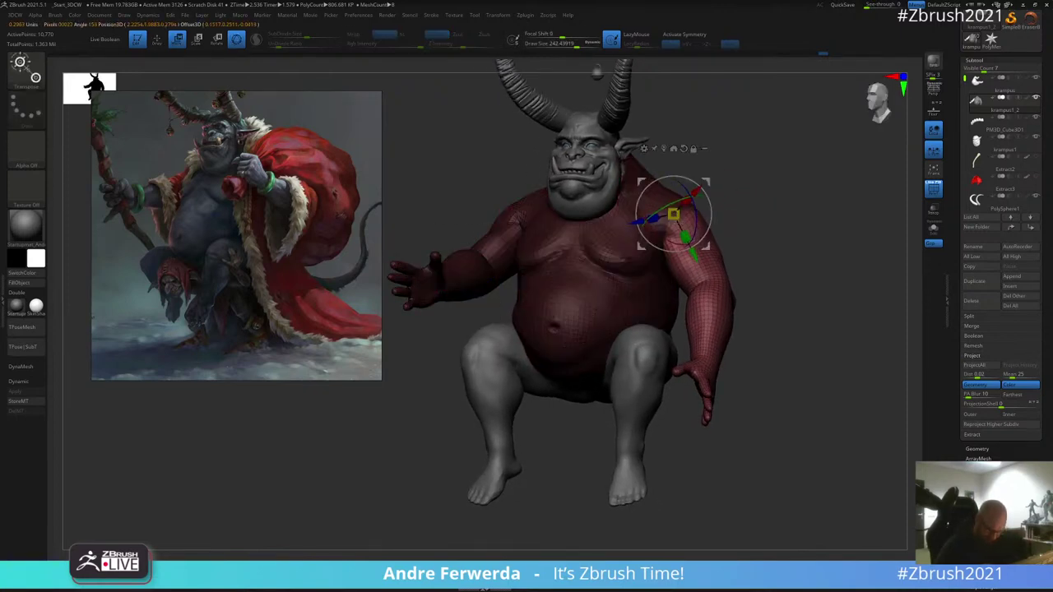
drag(761, 189, 730, 213)
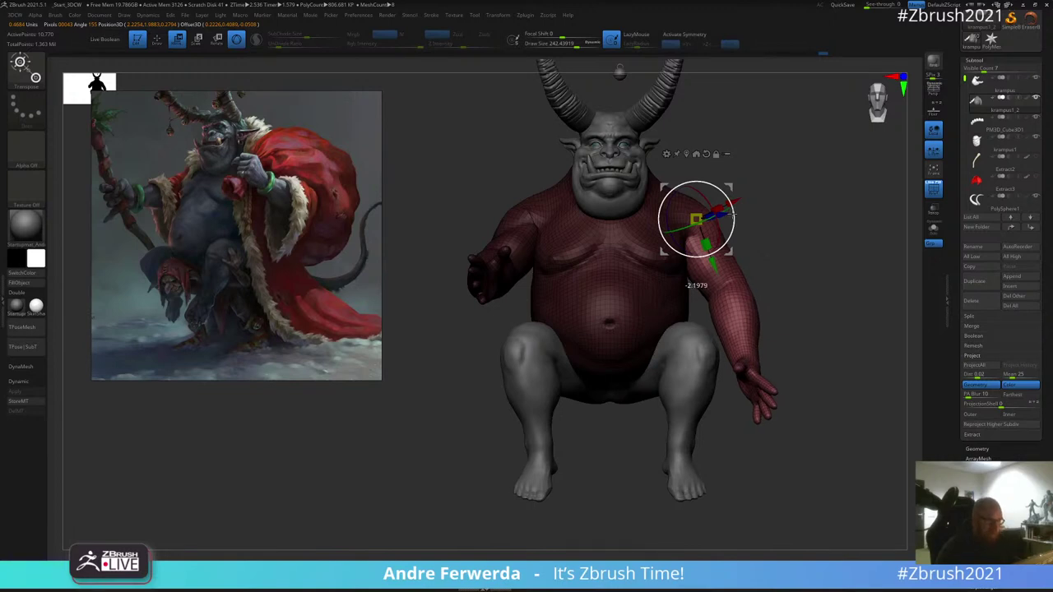
mouse_move(791, 203)
mouse_down()
mouse_move(734, 204)
mouse_move(733, 216)
mouse_up()
key(q)
ctrl+drag(772, 165, 781, 175)
drag(781, 173, 764, 176)
key(w)
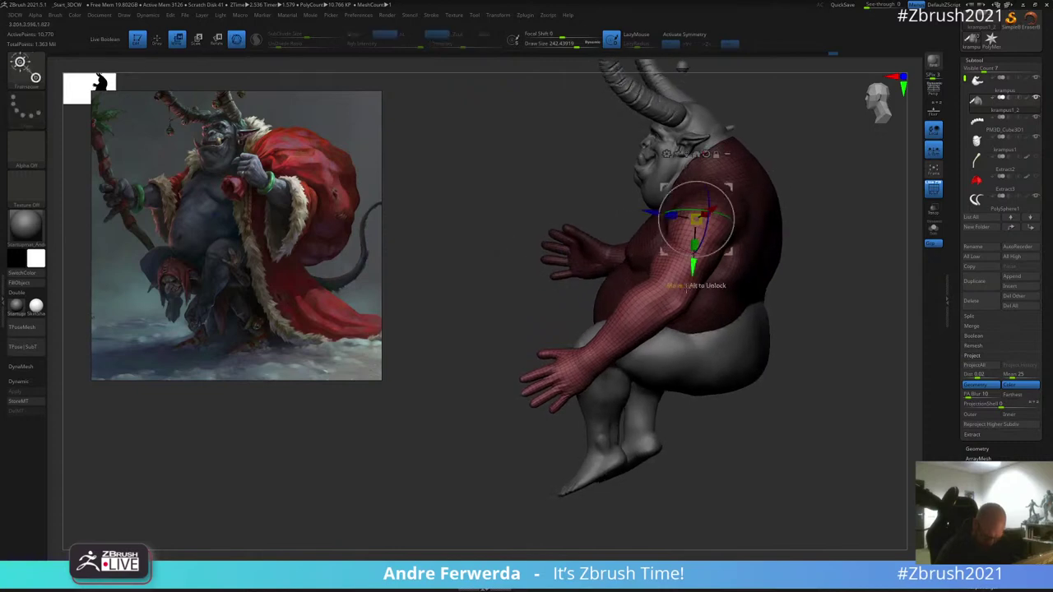
Step: Try to rotate the left forearm about the elbow with the upper arm masked, and clear the mask
ctrl+drag(700, 281, 682, 289)
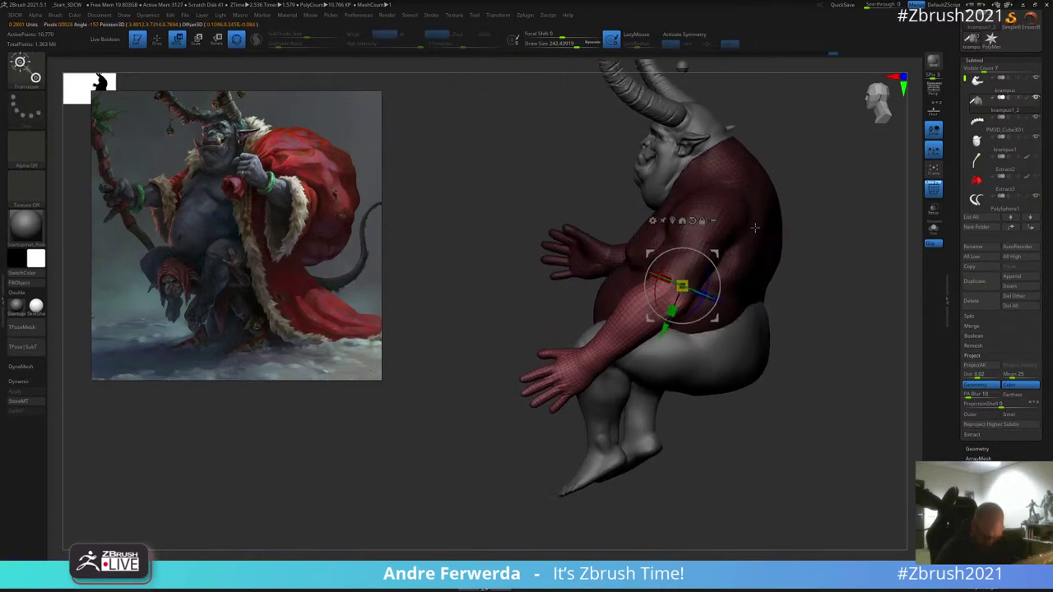
drag(769, 217, 765, 198)
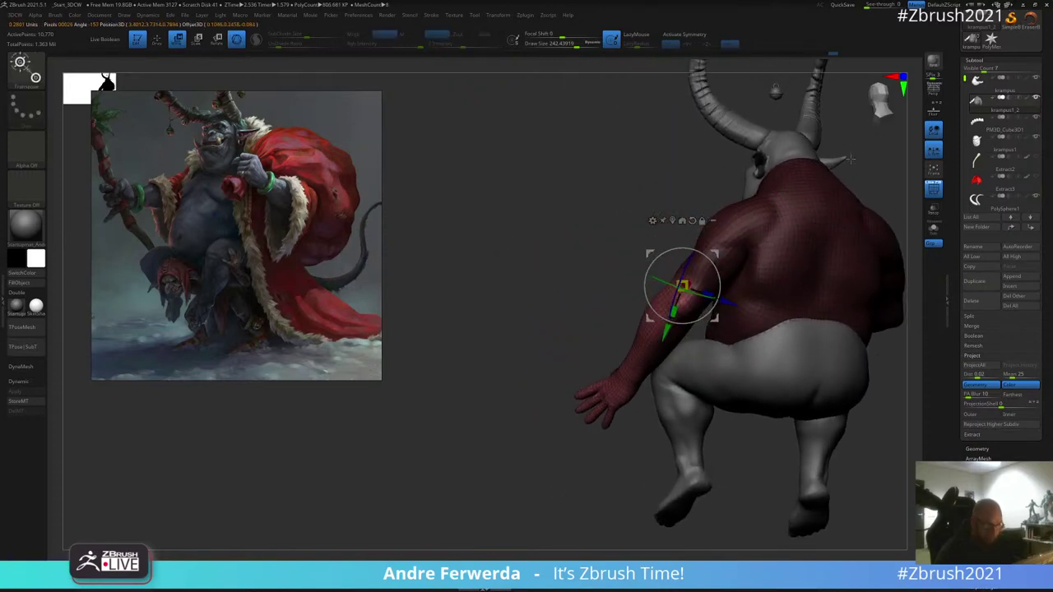
key(q)
alt+drag(874, 168, 777, 214)
key(w)
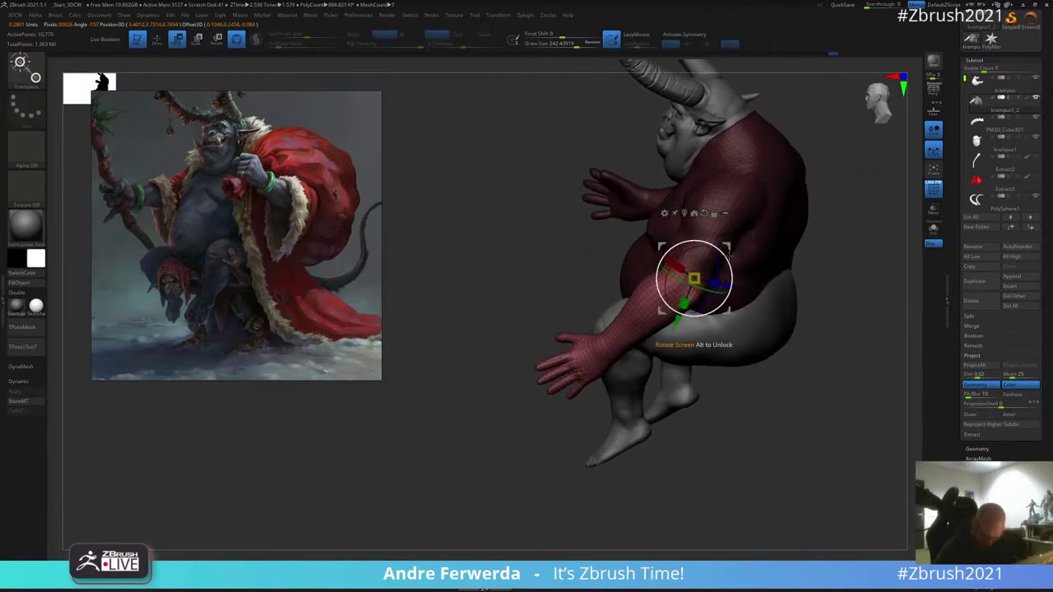
drag(729, 254, 730, 293)
key(ctrl+z)
key(q)
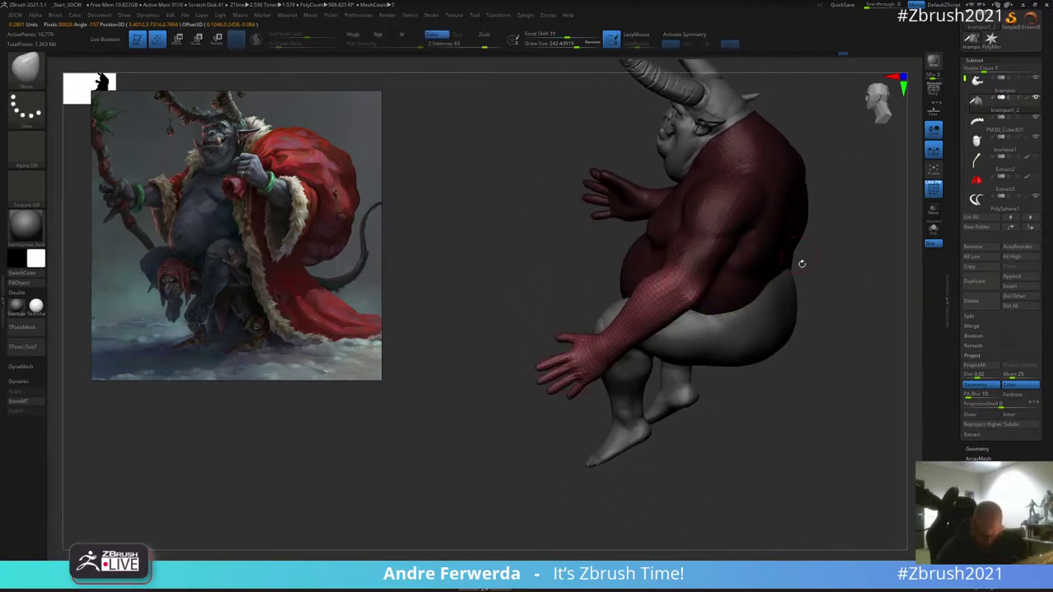
drag(802, 263, 798, 251)
ctrl+click(689, 227)
key(w)
click(684, 214)
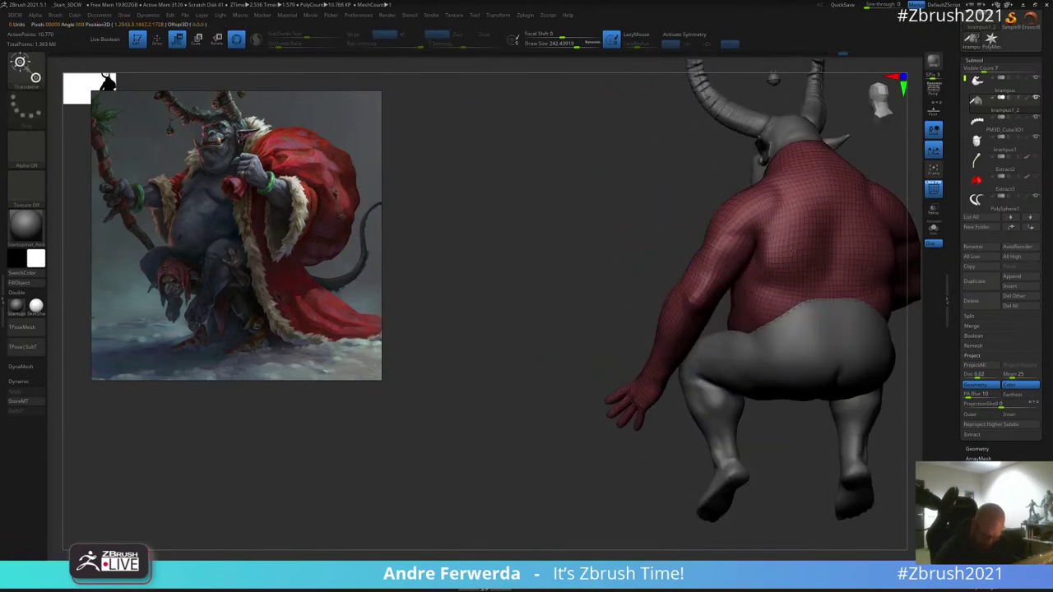
Step: Mask the body and left upper arm again and place the gizmo at the left elbow
ctrl+click(684, 215)
click(779, 178)
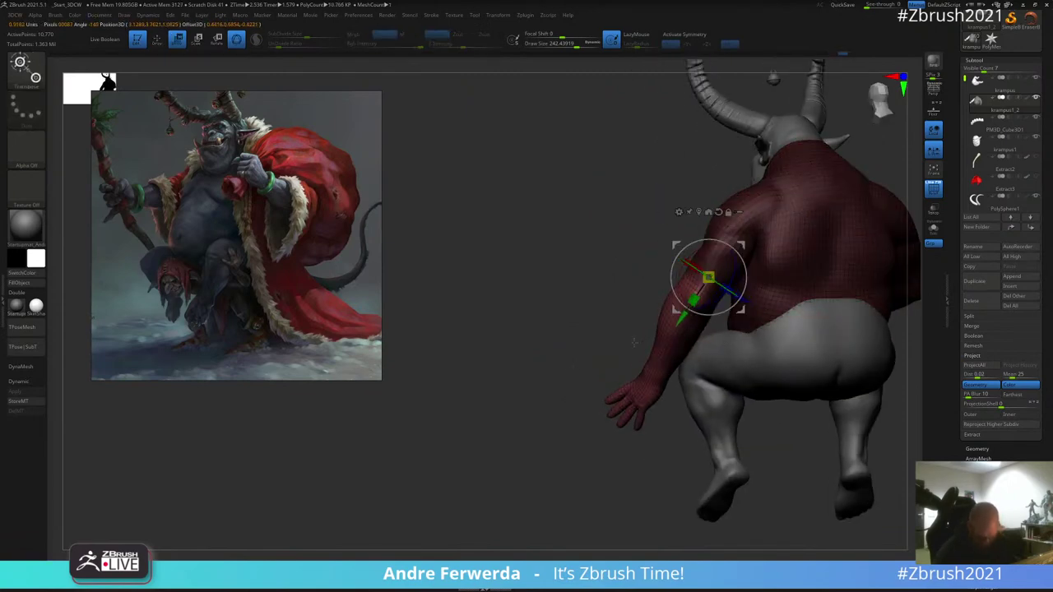
mouse_move(635, 342)
mouse_down()
mouse_move(753, 339)
mouse_move(613, 322)
mouse_up()
ctrl+drag(798, 254, 804, 268)
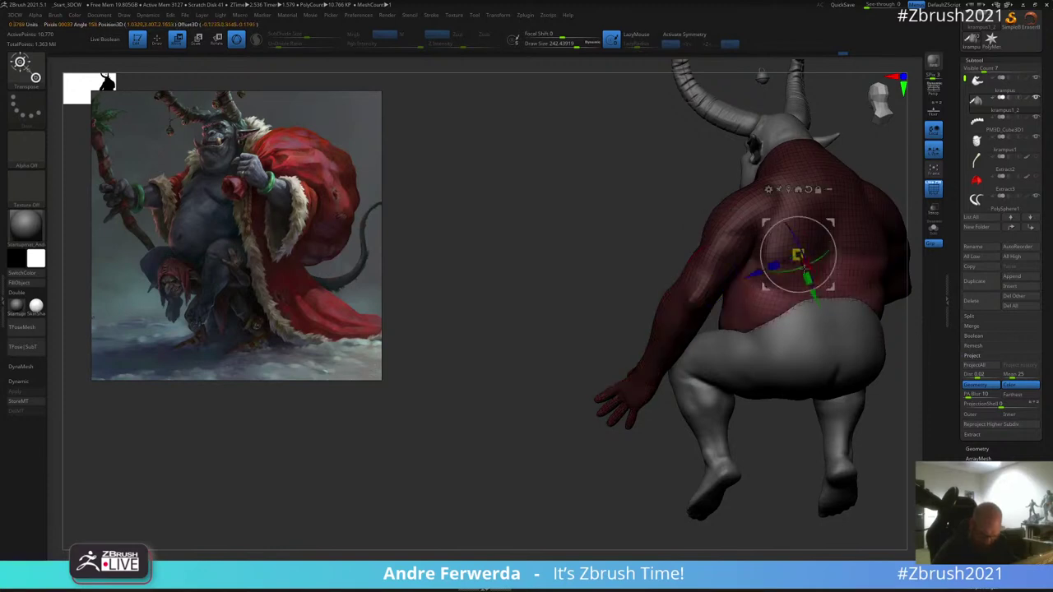
alt+click(683, 309)
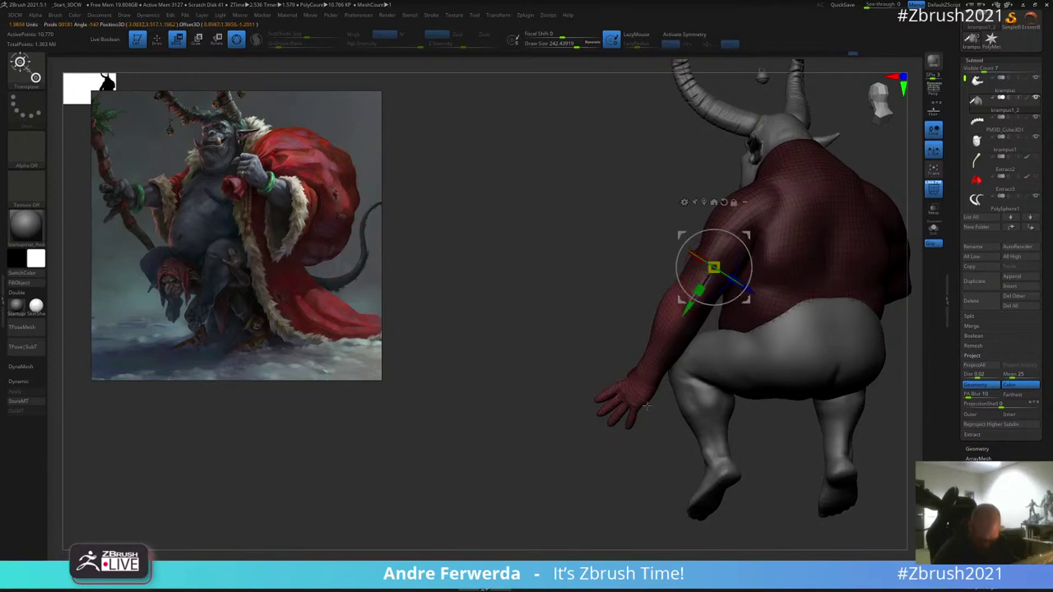
drag(647, 406, 617, 398)
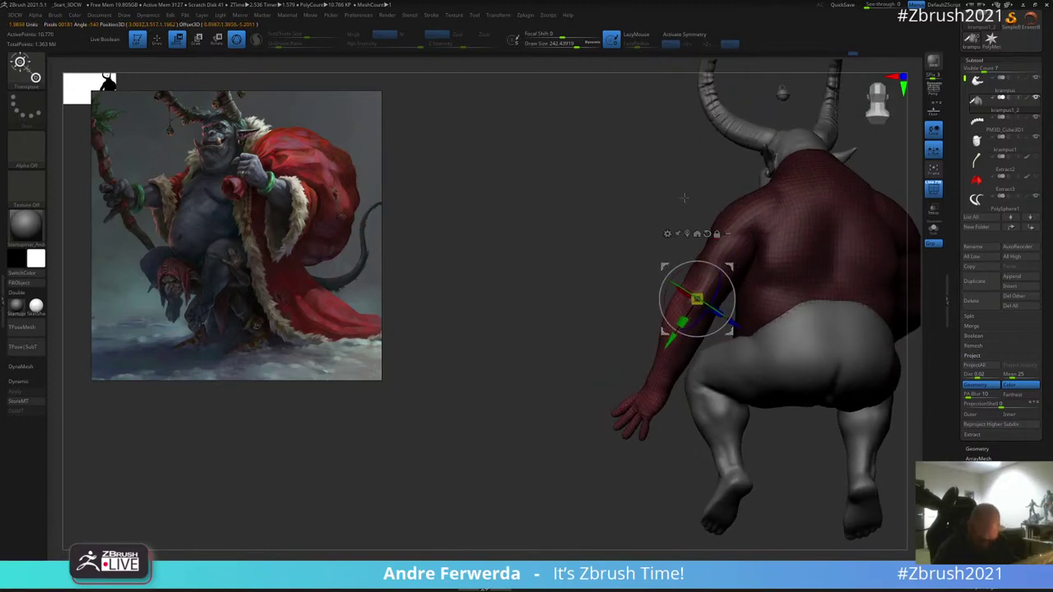
Step: Bend the left forearm upward at the elbow so the hand rises toward the shoulder, as in the painting
drag(684, 197, 714, 318)
drag(780, 309, 787, 222)
drag(724, 280, 726, 284)
drag(782, 247, 779, 329)
drag(723, 278, 724, 288)
shift+drag(766, 248, 769, 197)
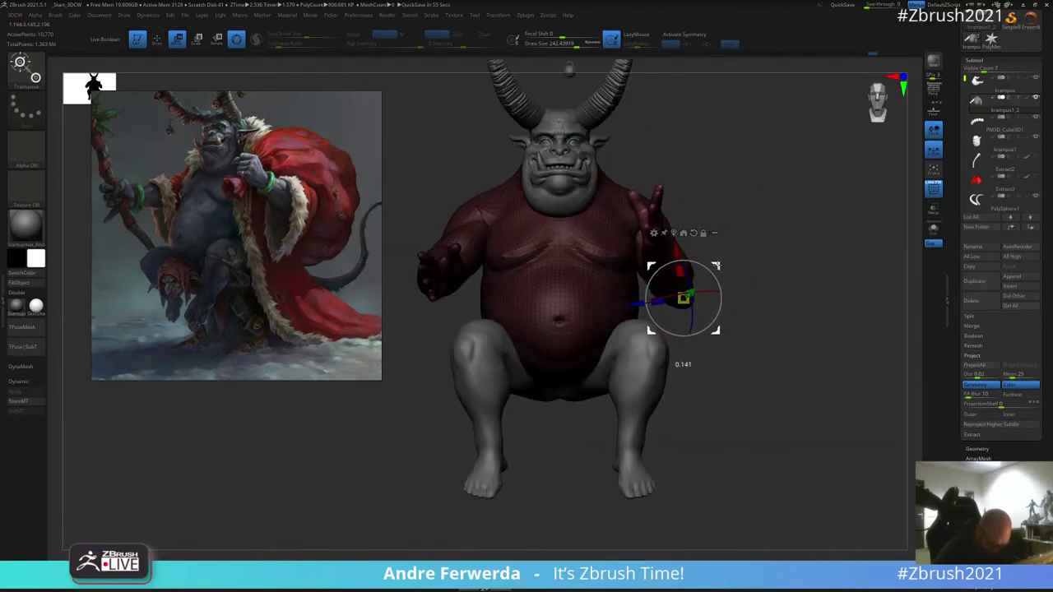
Step: Mask all but the left arm, rotate it slightly at the shoulder and clear the mask
drag(725, 247, 815, 227)
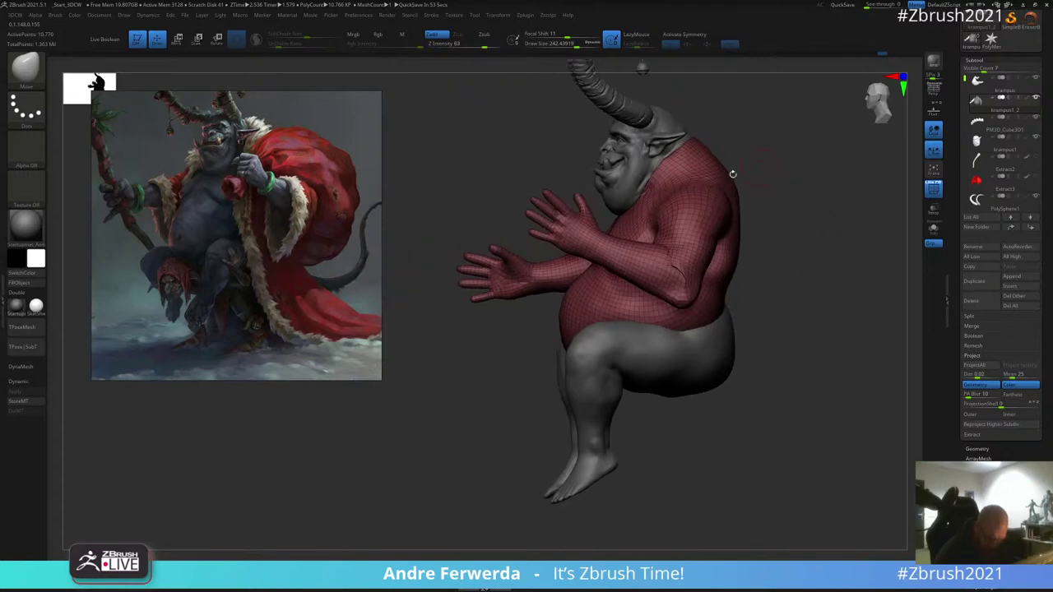
ctrl+drag(705, 196, 699, 218)
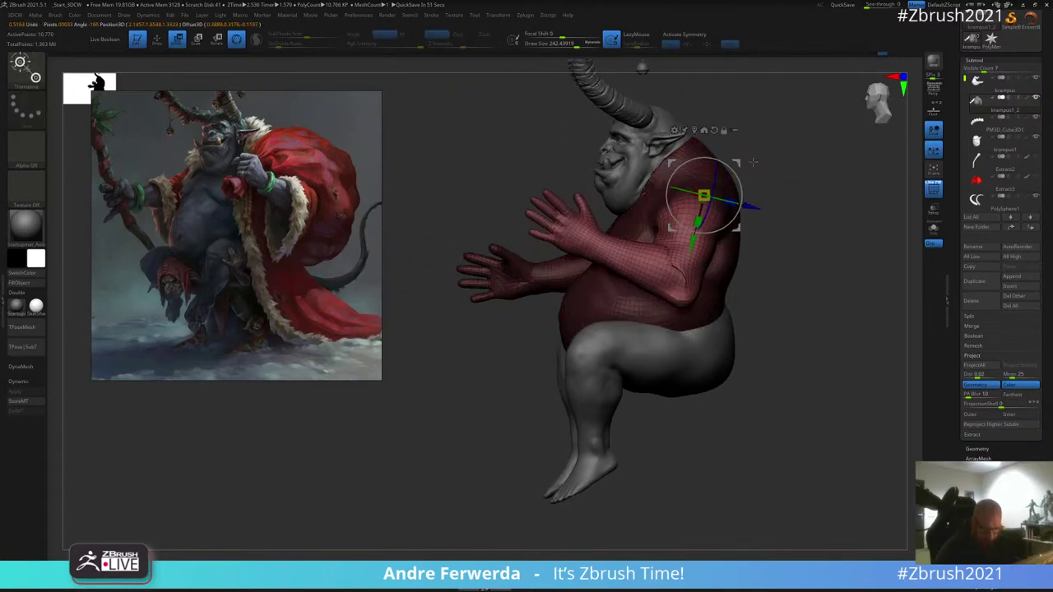
drag(735, 173, 735, 188)
ctrl+drag(776, 170, 803, 176)
mouse_move(801, 183)
mouse_down()
mouse_move(821, 184)
mouse_move(820, 226)
mouse_up()
mouse_move(827, 235)
mouse_down()
mouse_move(823, 214)
mouse_move(810, 222)
mouse_move(809, 202)
mouse_up()
key(q)
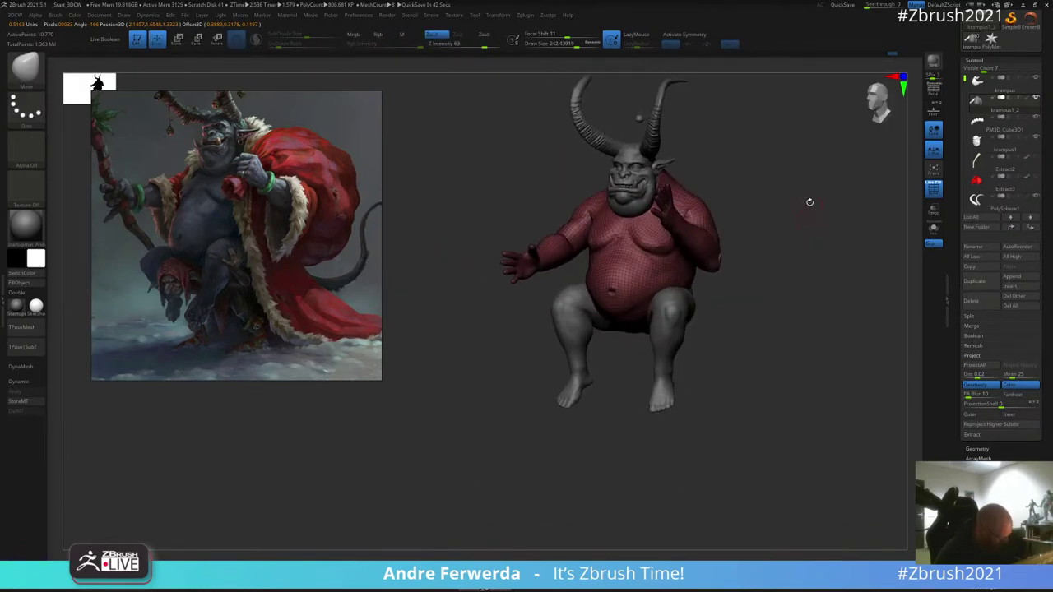
drag(802, 273, 799, 274)
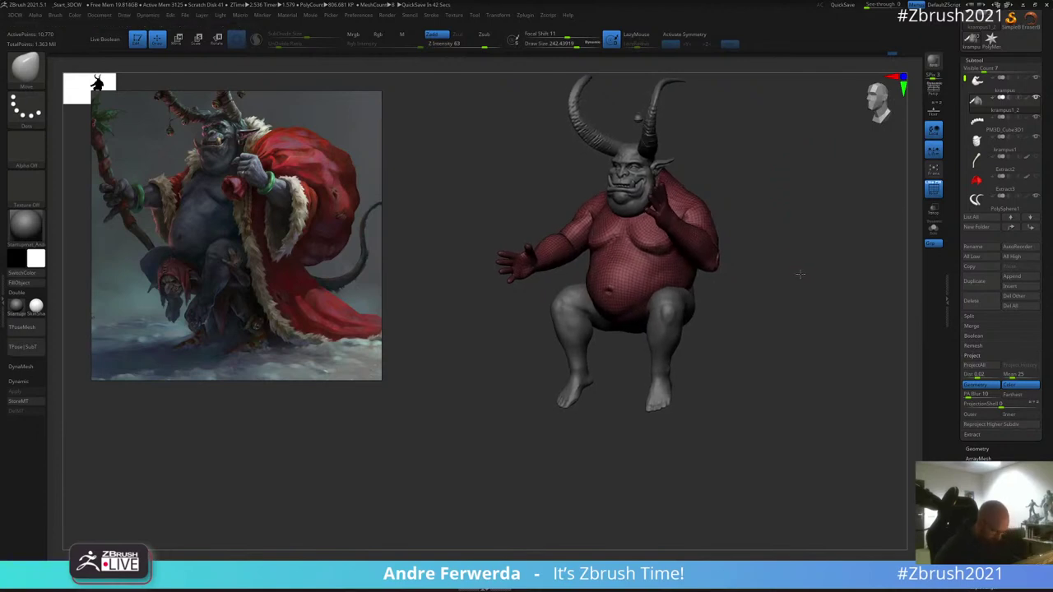
Step: Turn off the polygon wireframe display and enlarge the Move brush's draw size to 1000
key(space)
mouse_move(742, 225)
mouse_down()
mouse_move(756, 223)
mouse_move(745, 212)
mouse_move(847, 210)
mouse_up()
key(shift+f)
key(space)
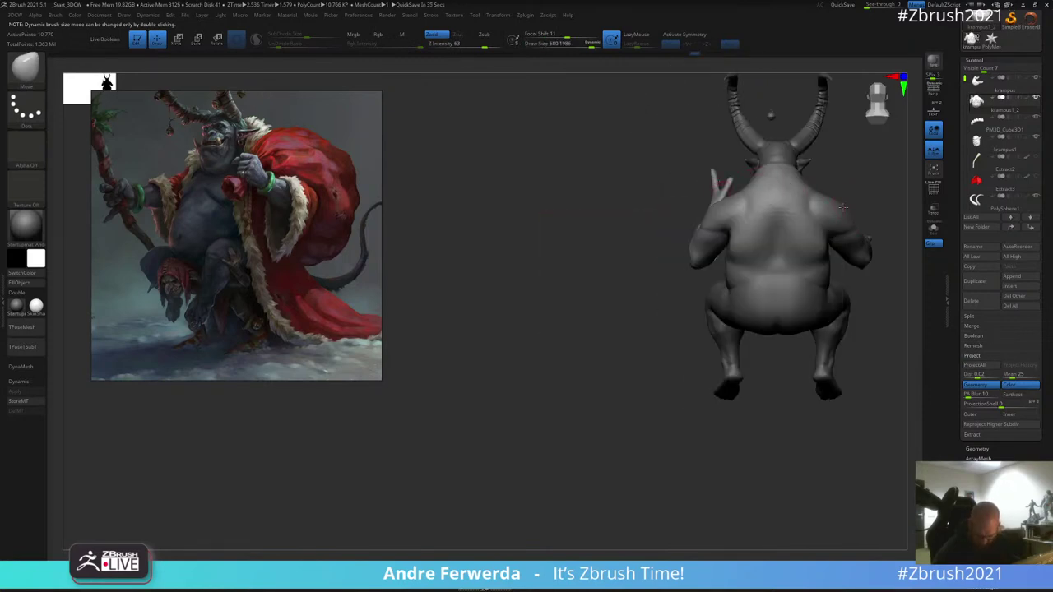
right_drag(817, 188, 898, 177)
right_drag(676, 331, 795, 223)
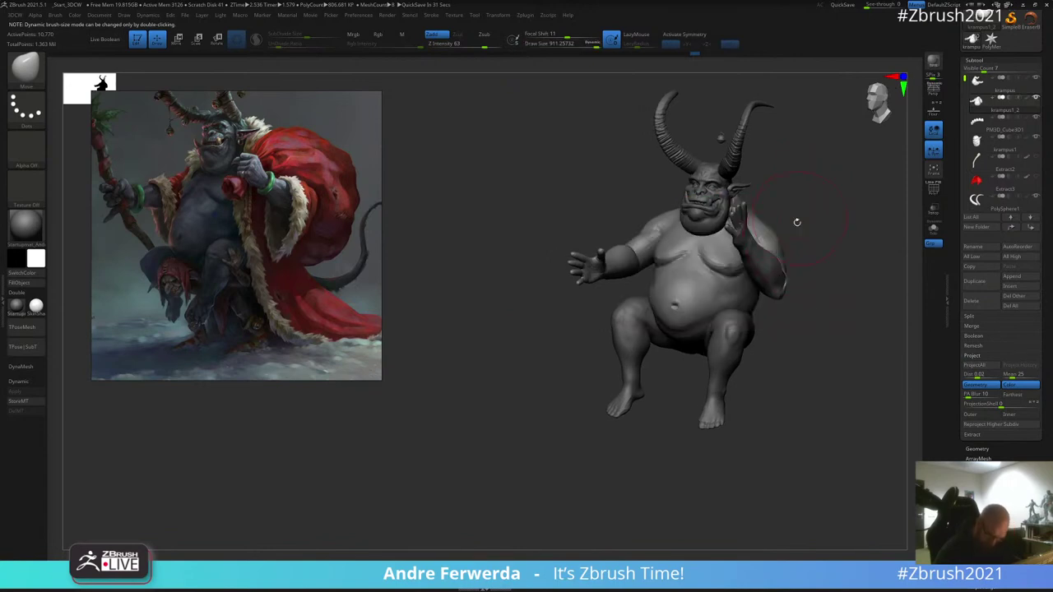
drag(831, 321, 504, 376)
key(w)
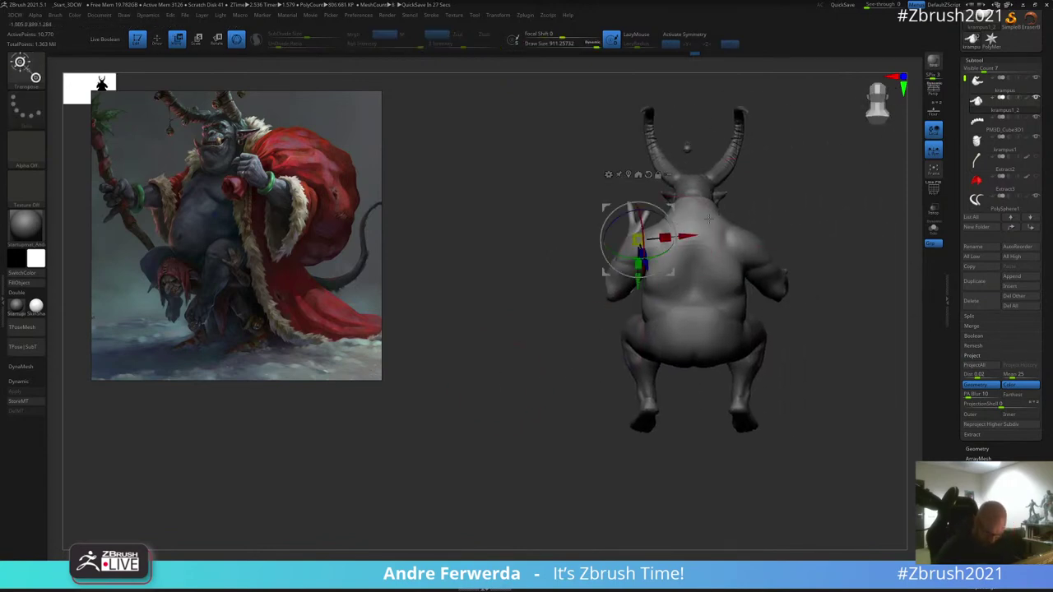
key(q)
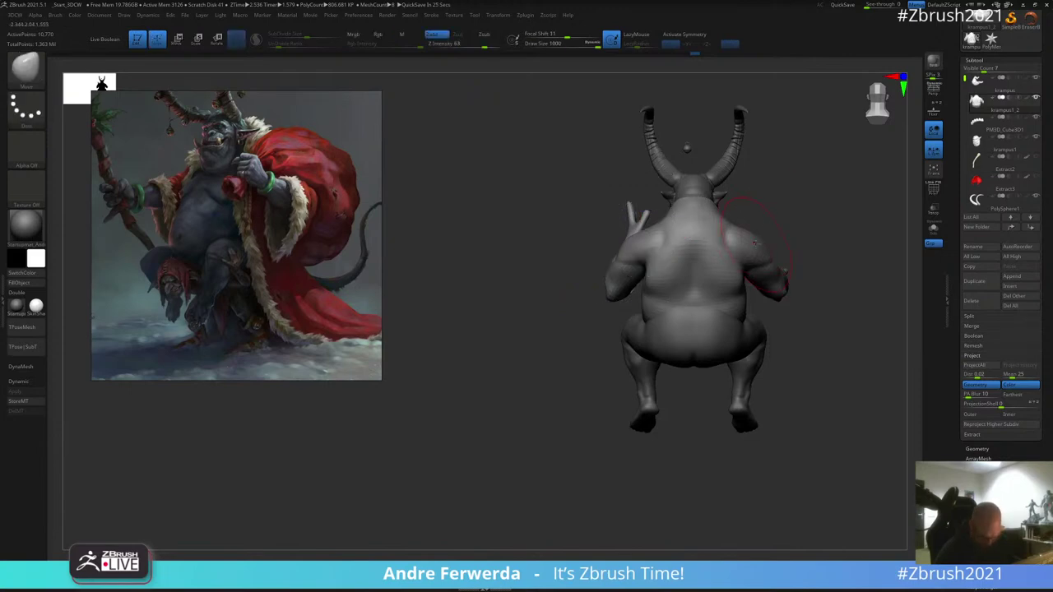
Step: Turn on symmetry and set the Move brush's draw size to about 698 over the upper back
key(x)
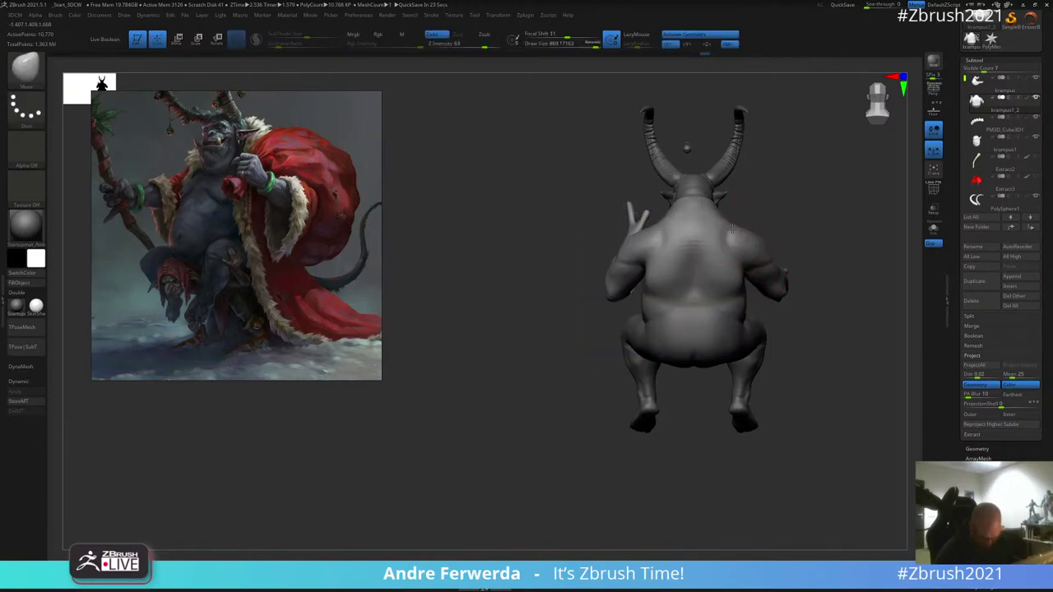
key(s)
drag(757, 244, 738, 244)
key(s)
click(697, 269)
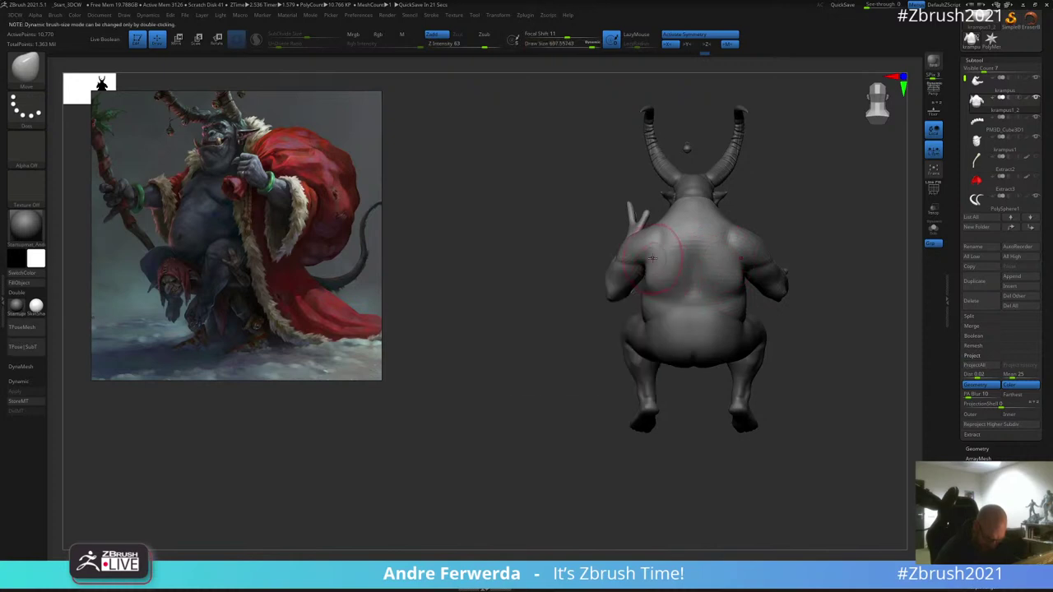
key(space)
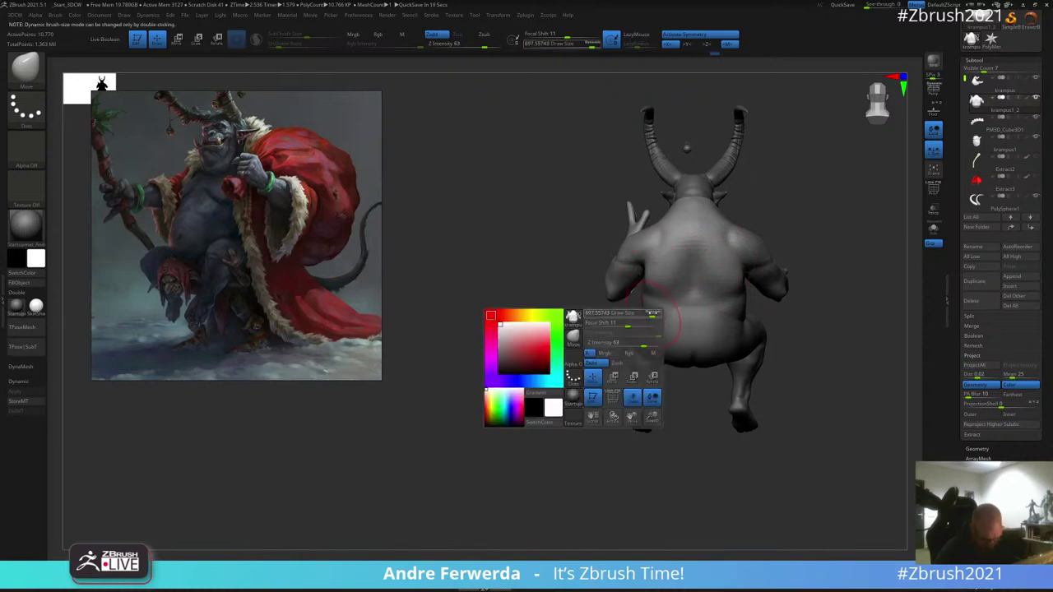
key(space)
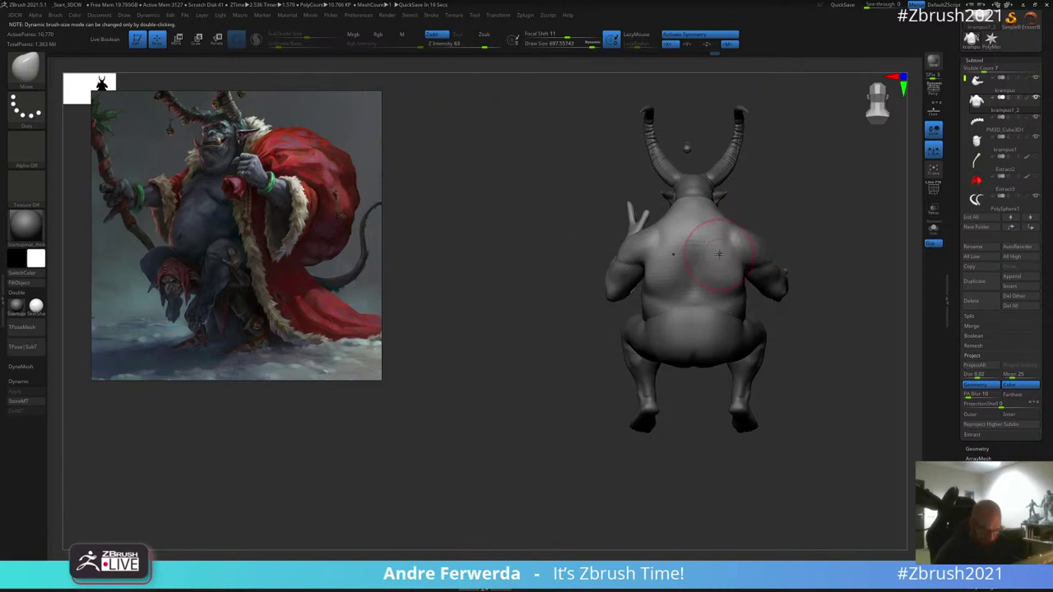
Step: Turn off symmetry, reduce the Move brush's draw size to about 363 and check the posed arms from several sides
alt+right_drag(718, 249, 671, 190)
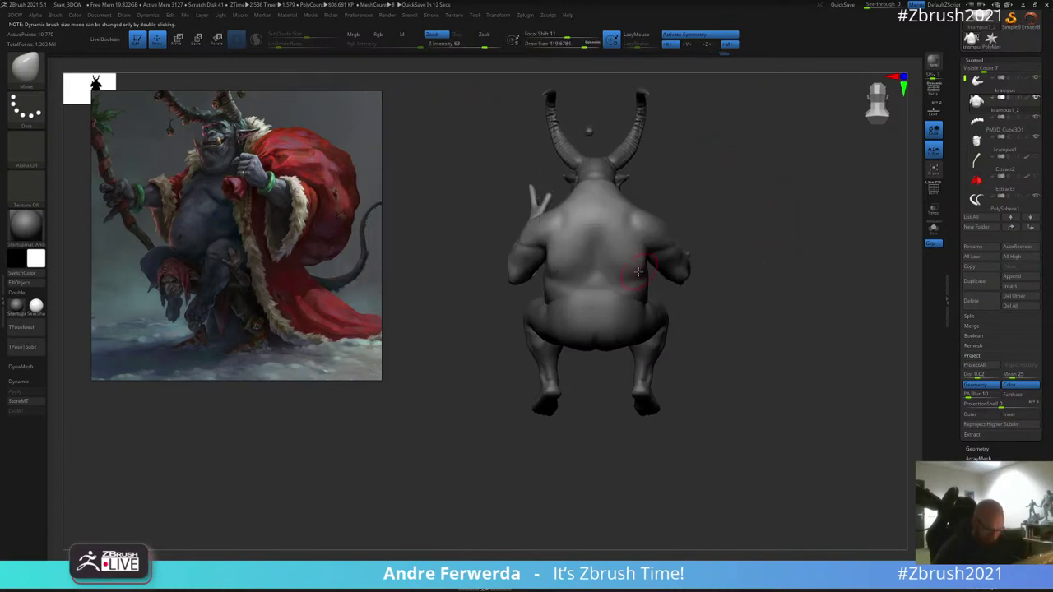
right_drag(584, 409, 567, 220)
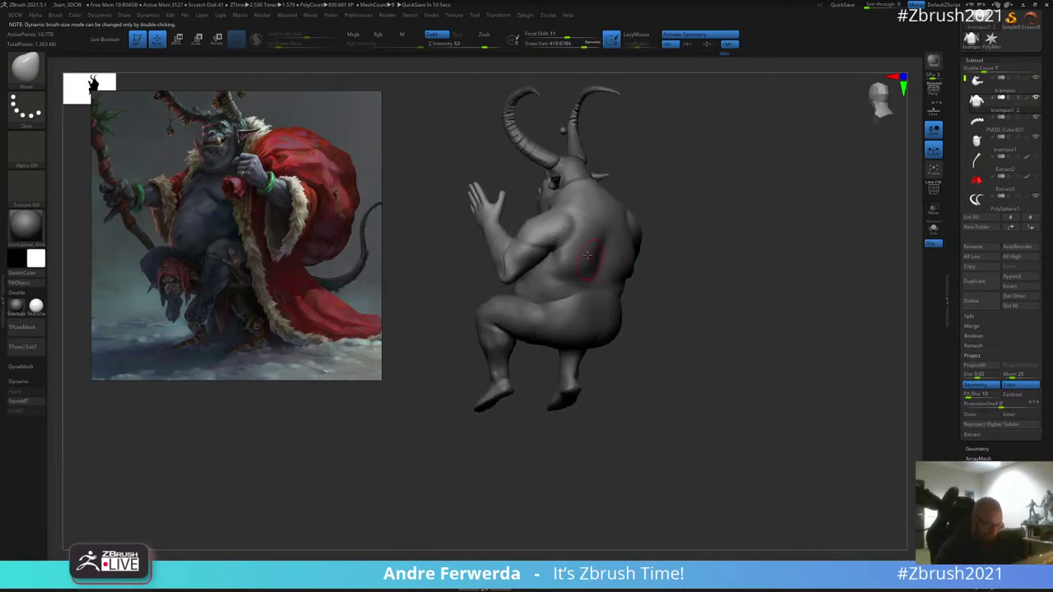
mouse_move(656, 159)
right_down()
mouse_move(720, 177)
mouse_move(581, 228)
mouse_move(652, 203)
right_up()
key(x)
mouse_move(593, 252)
right_down()
mouse_move(616, 232)
mouse_move(637, 167)
mouse_move(663, 179)
mouse_move(646, 176)
right_up()
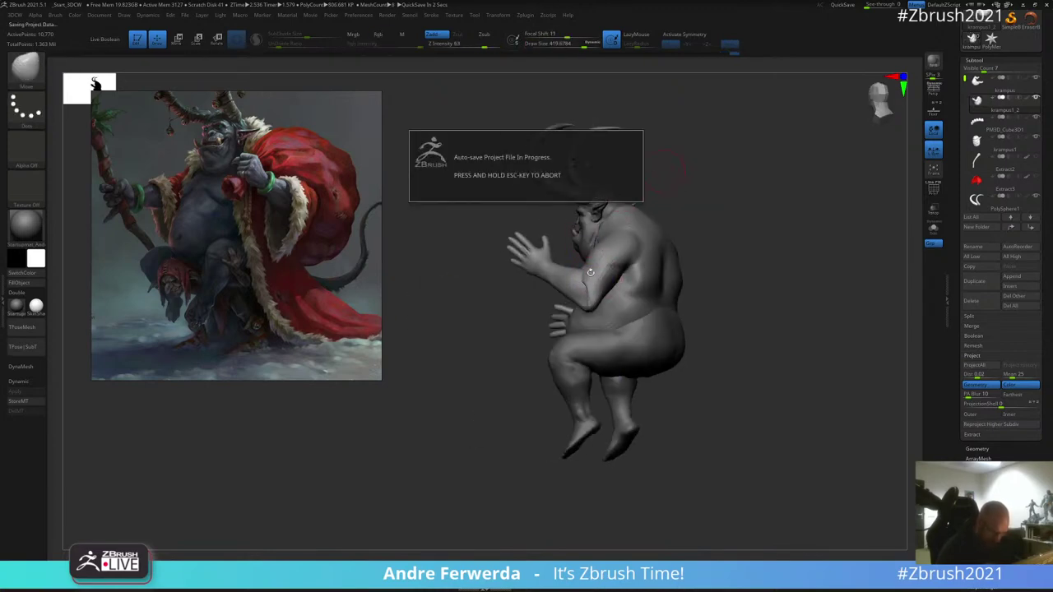
right_drag(705, 134, 696, 234)
right_drag(603, 205, 589, 219)
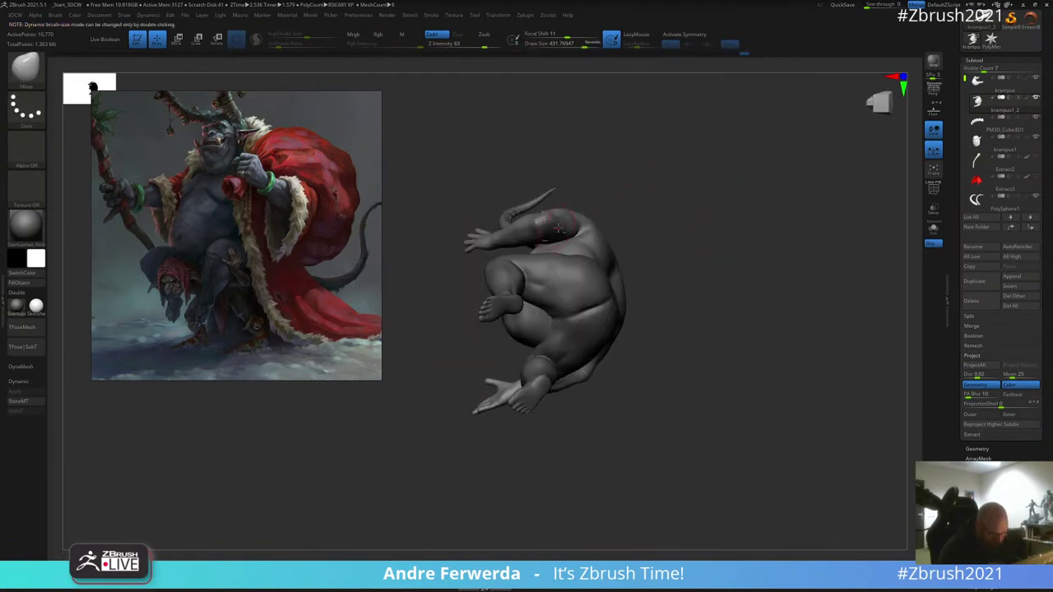
right_drag(611, 174, 648, 190)
ctrl+right_drag(649, 191, 646, 217)
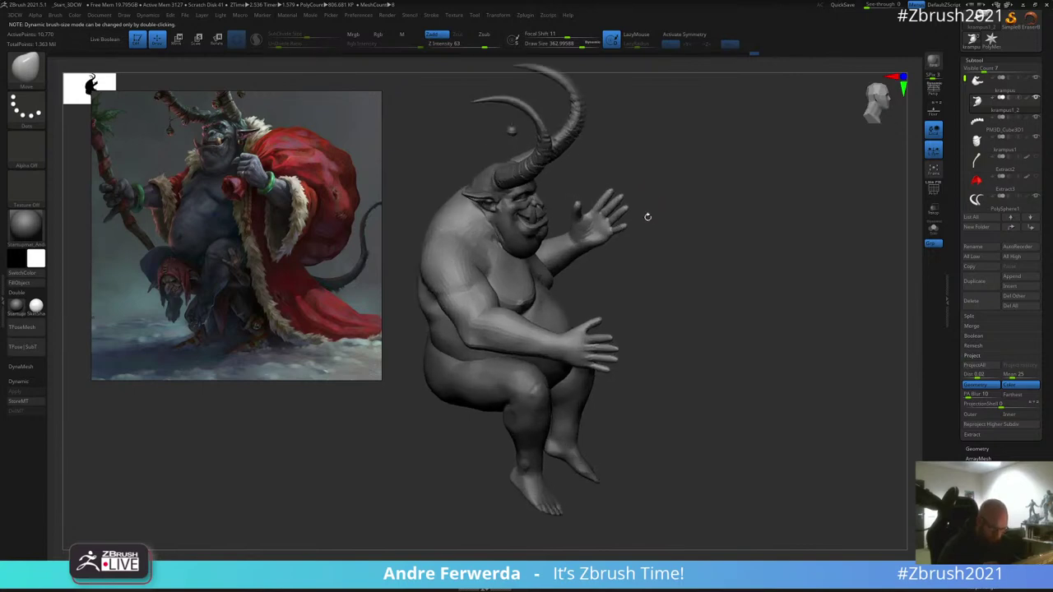
Step: Choose a masking brush, mask around the character's raised and lowered hands and clear the masks
mouse_move(660, 164)
ctrl+mouse_down()
mouse_move(564, 217)
mouse_move(569, 244)
ctrl+mouse_up()
ctrl+click(660, 176)
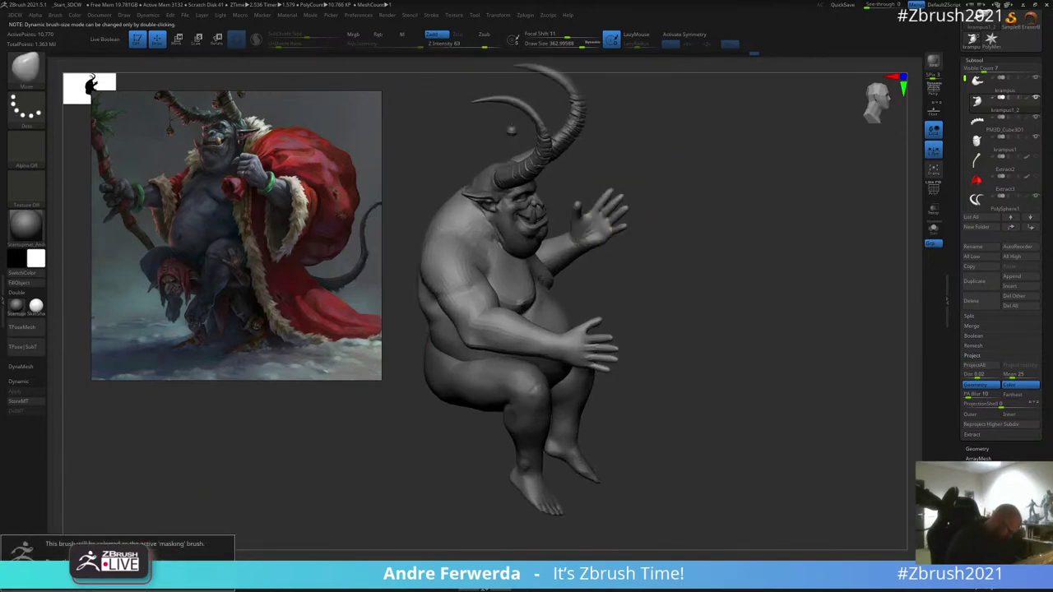
key(ctrl)
mouse_move(564, 214)
ctrl+mouse_down()
mouse_move(582, 254)
mouse_move(650, 237)
ctrl+mouse_up()
ctrl+click(678, 231)
right_drag(644, 278, 666, 274)
drag(666, 273, 668, 274)
mouse_move(736, 261)
ctrl+mouse_down()
mouse_move(684, 265)
mouse_move(672, 319)
mouse_move(734, 366)
ctrl+mouse_up()
ctrl+click(800, 339)
drag(793, 343, 747, 347)
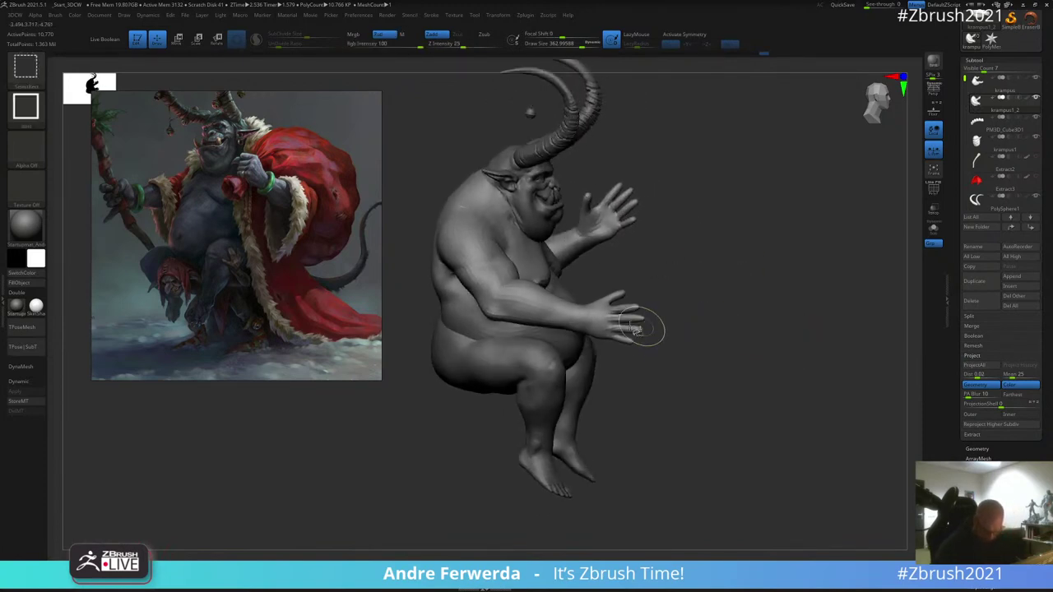
Step: Hide both hands with their adjoining forearm sections so only the rest of the body mesh is shown
ctrl+shift+click(626, 323)
ctrl+shift+click(619, 321)
ctrl+shift+click(624, 220)
mouse_move(641, 209)
mouse_down()
mouse_move(747, 183)
mouse_move(731, 207)
mouse_move(471, 222)
mouse_move(693, 181)
mouse_move(741, 219)
mouse_up()
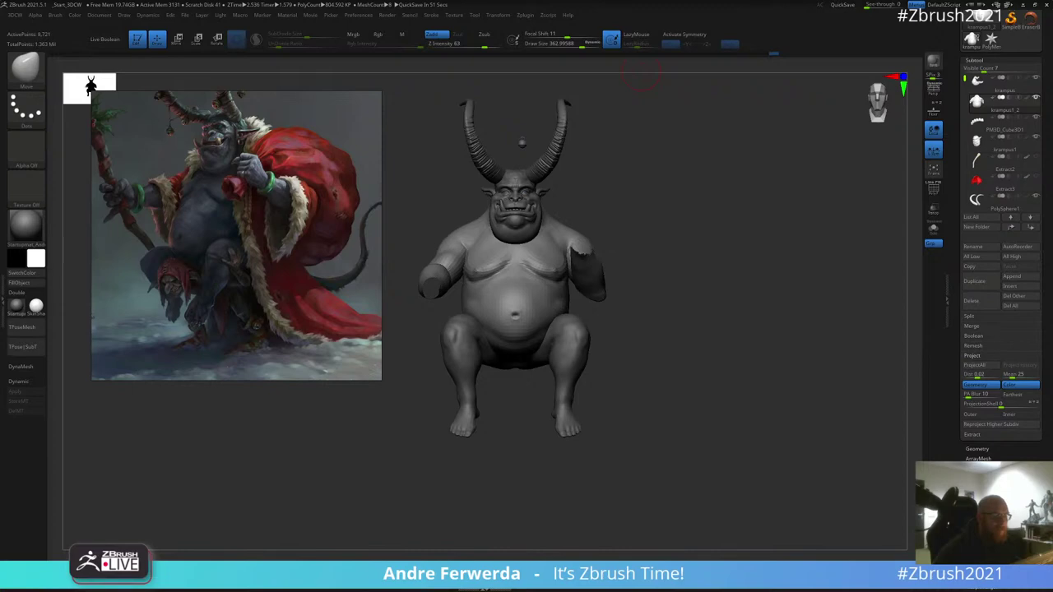
Step: Switch to File Explorer, look through the Desktop folder for reference material and return to the 23-12-2020 folder
key(alt+Tab)
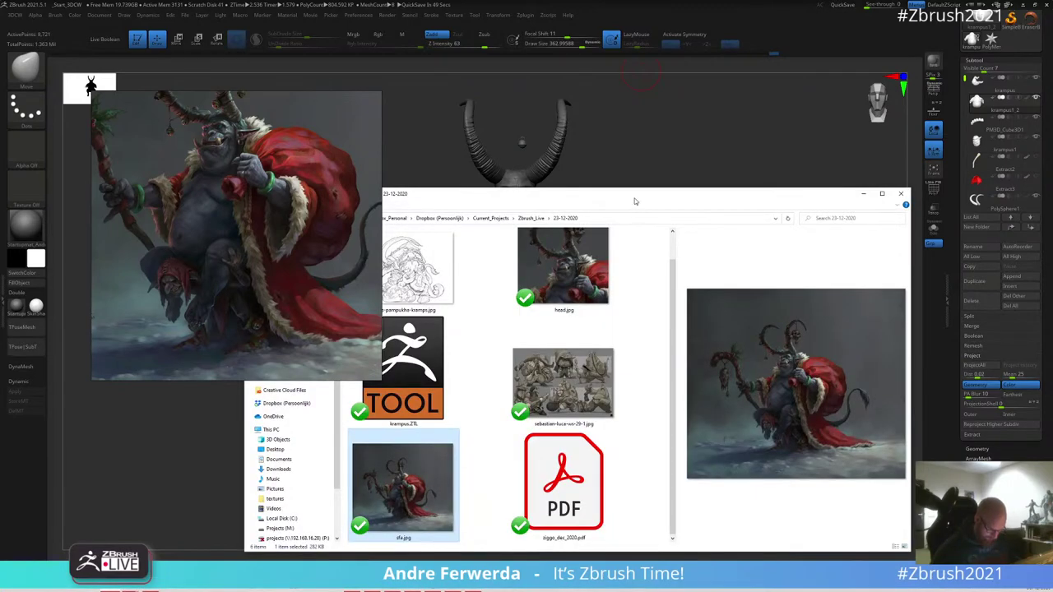
drag(635, 201, 723, 126)
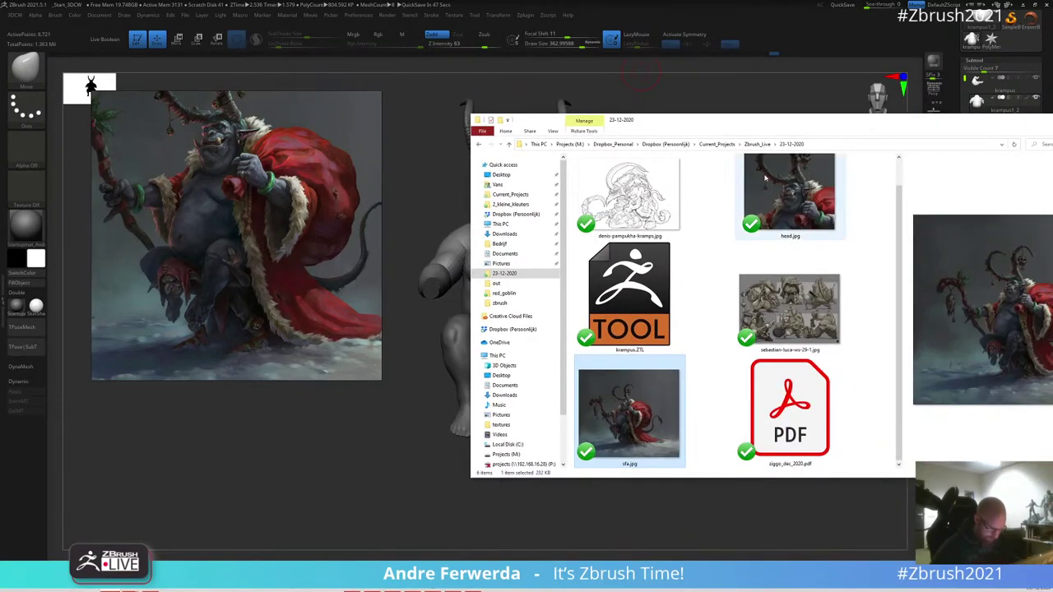
click(501, 175)
scroll(715, 271, down, 5)
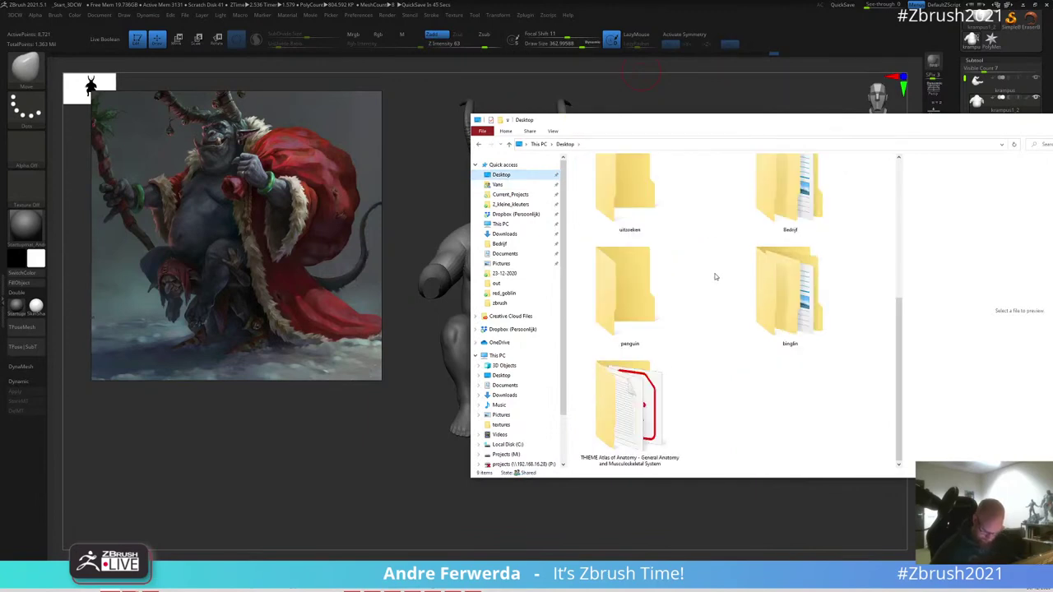
scroll(699, 271, up, 5)
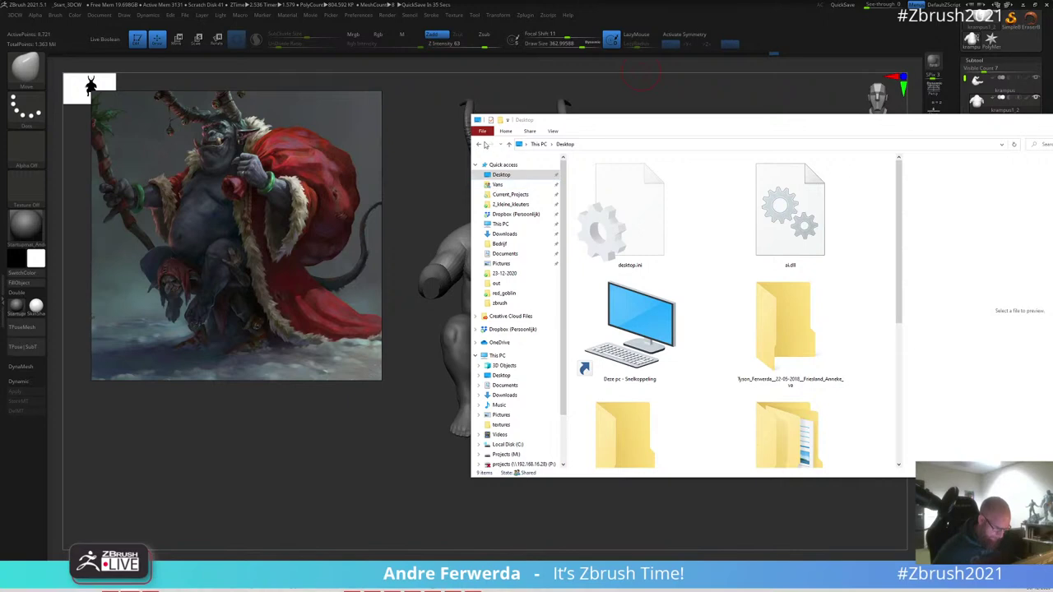
click(485, 144)
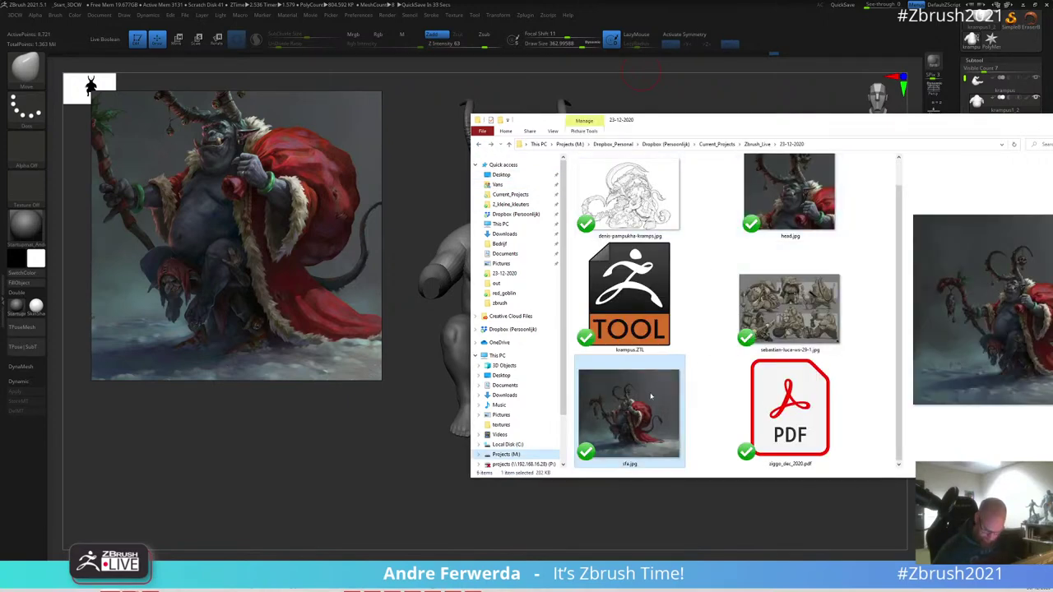
Step: Switch to the browser to view the Krampus painting on ArtStation, shift the floating reference image aside and return to ZBrush
click(130, 590)
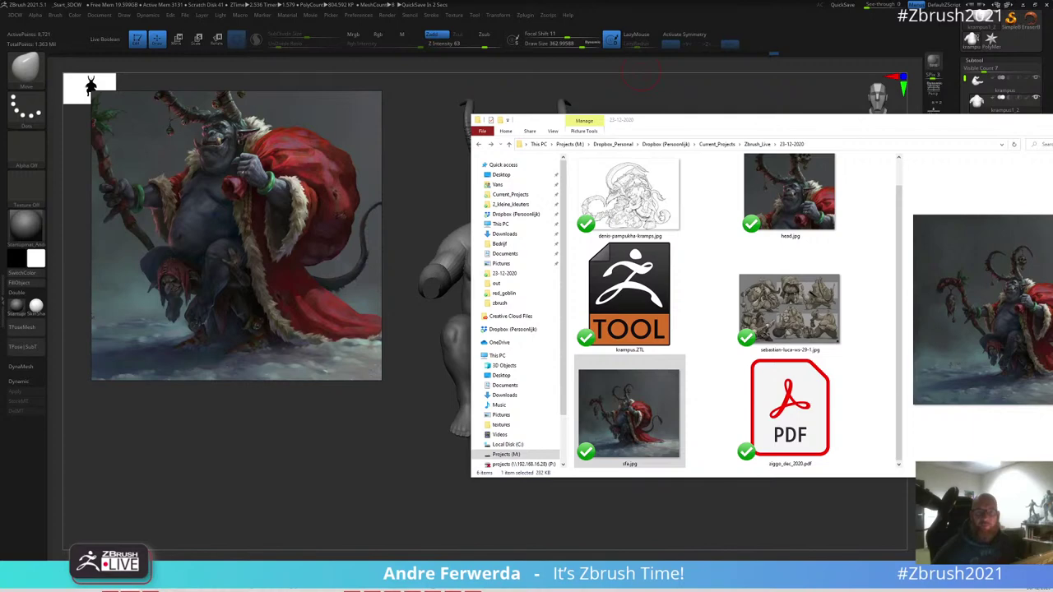
drag(1052, 91, 421, 1)
drag(289, 190, 184, 208)
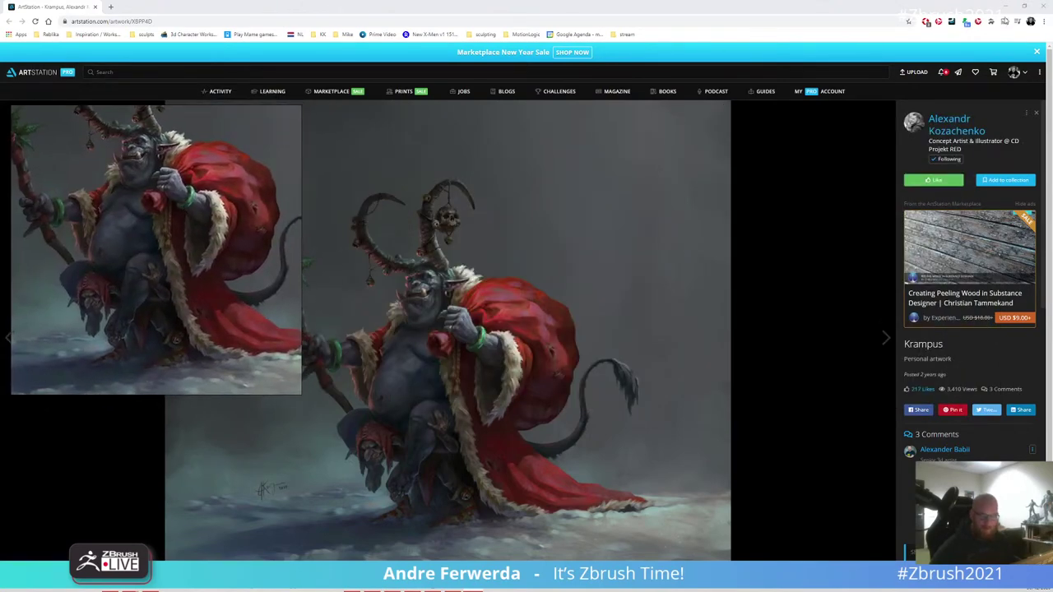
click(1008, 6)
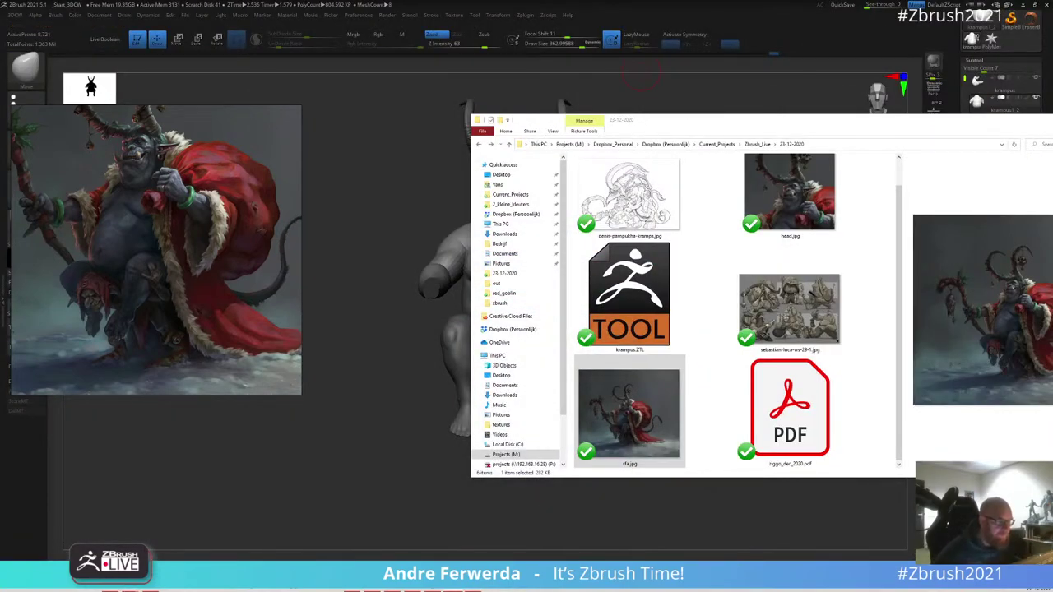
click(405, 169)
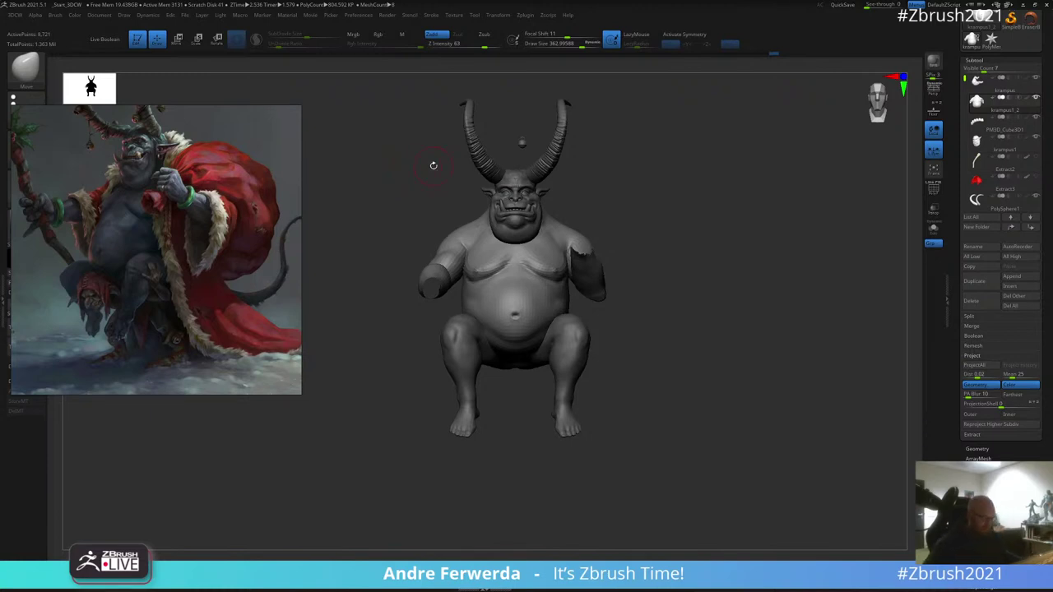
Step: Raise the Move brush's draw size to about 646 and check the body from behind and from the front
drag(724, 192, 714, 199)
key(space)
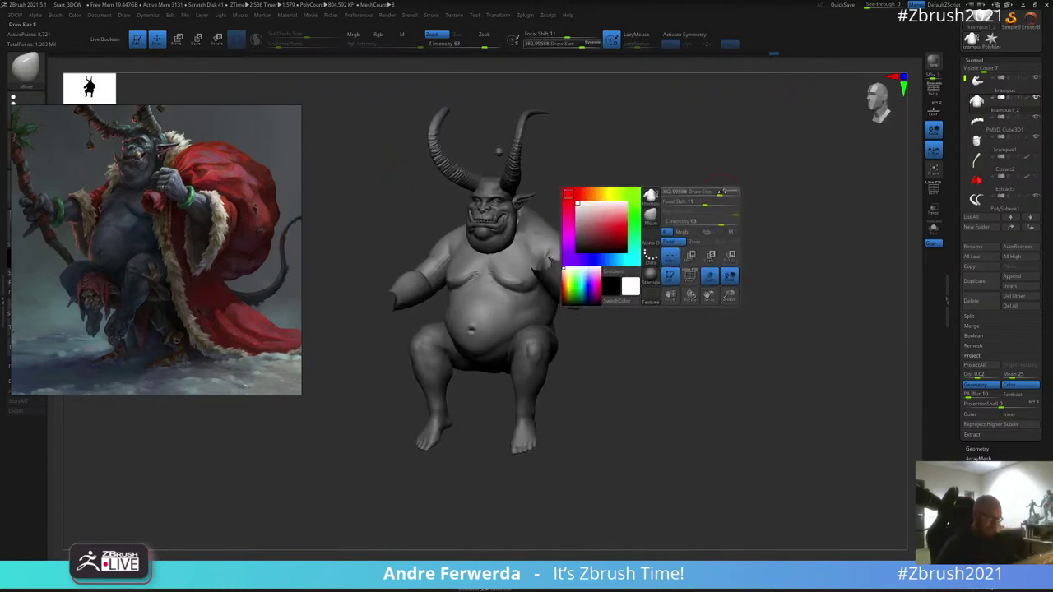
mouse_move(721, 285)
mouse_down()
mouse_move(743, 282)
mouse_move(787, 320)
mouse_up()
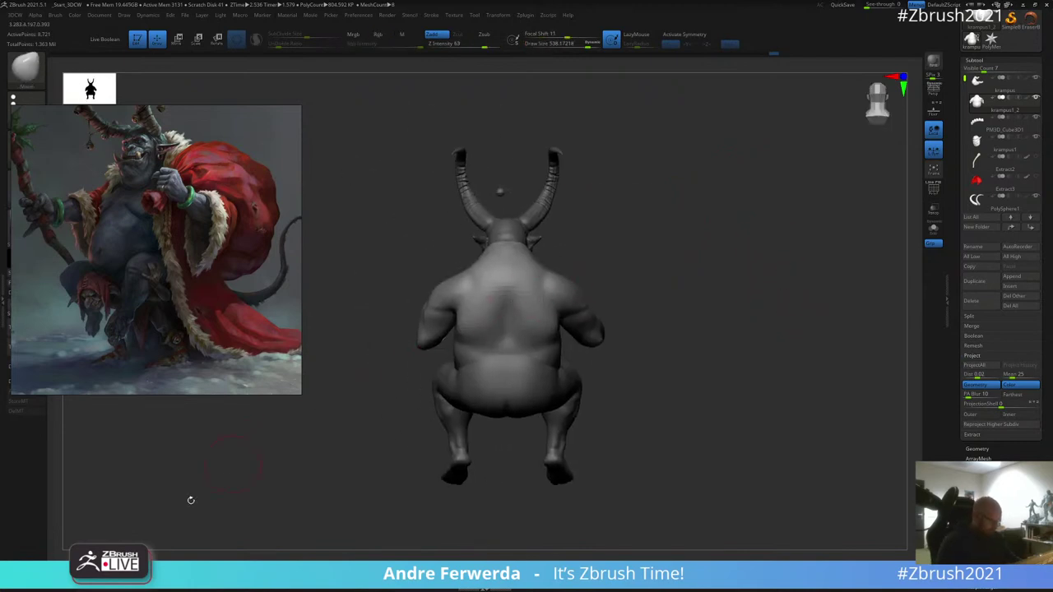
key(bracketright)
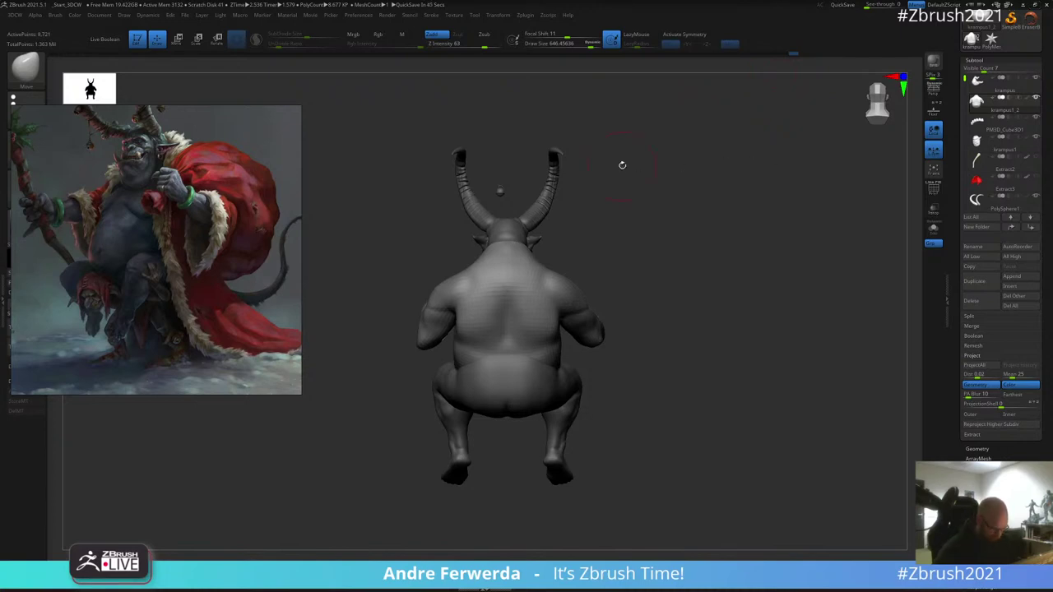
drag(622, 164, 736, 399)
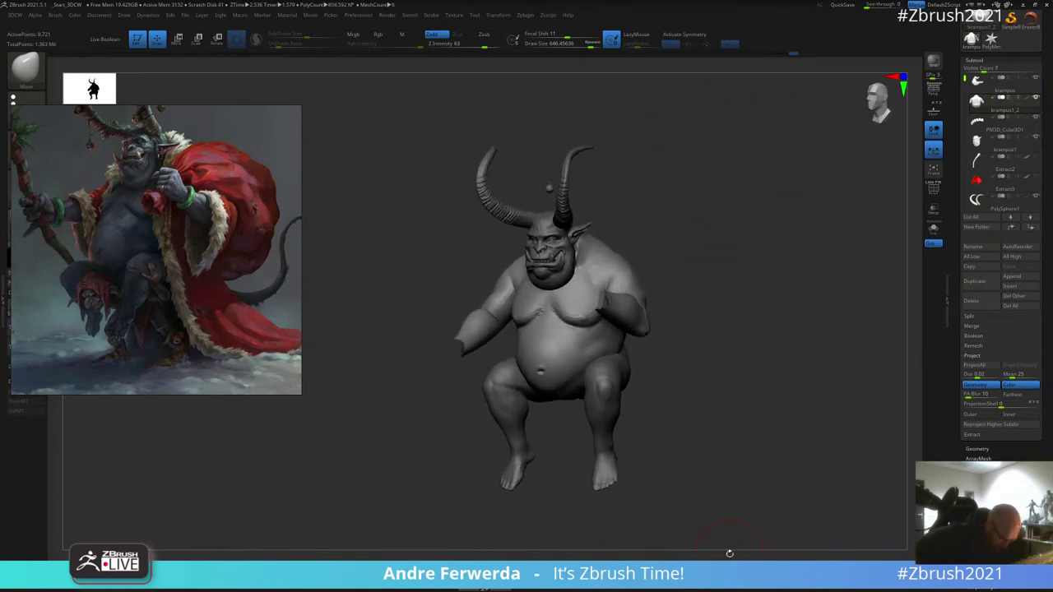
drag(746, 259, 752, 242)
Step: Set the Move brush's draw size to about 715 and unhide the character's hands and forearm sections
key(s)
mouse_move(724, 208)
alt+mouse_down()
mouse_move(688, 185)
mouse_move(683, 201)
alt+mouse_up()
key(space)
key(space)
click(683, 200)
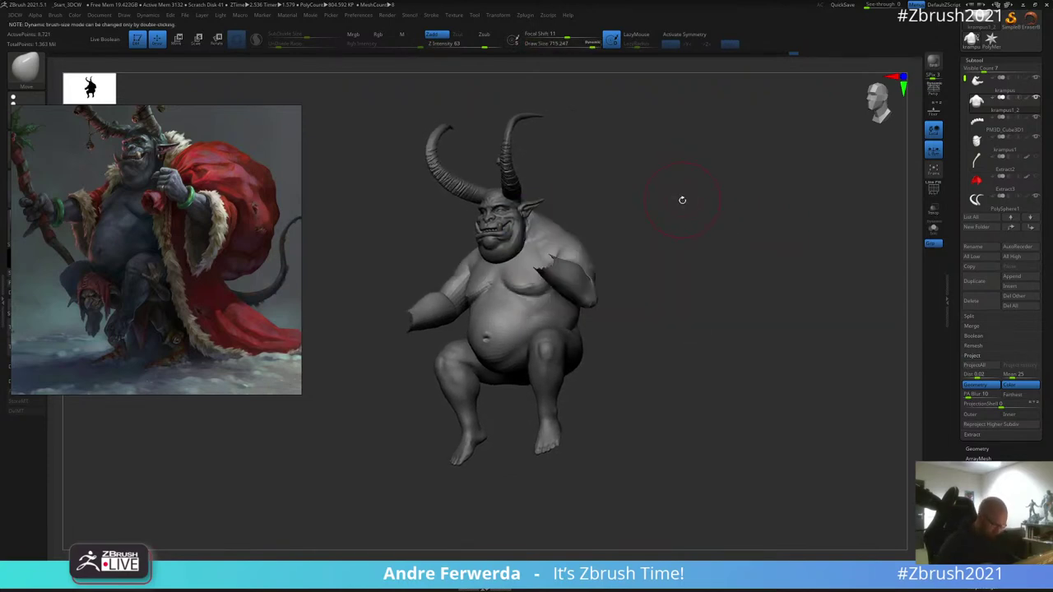
ctrl+shift+click(696, 197)
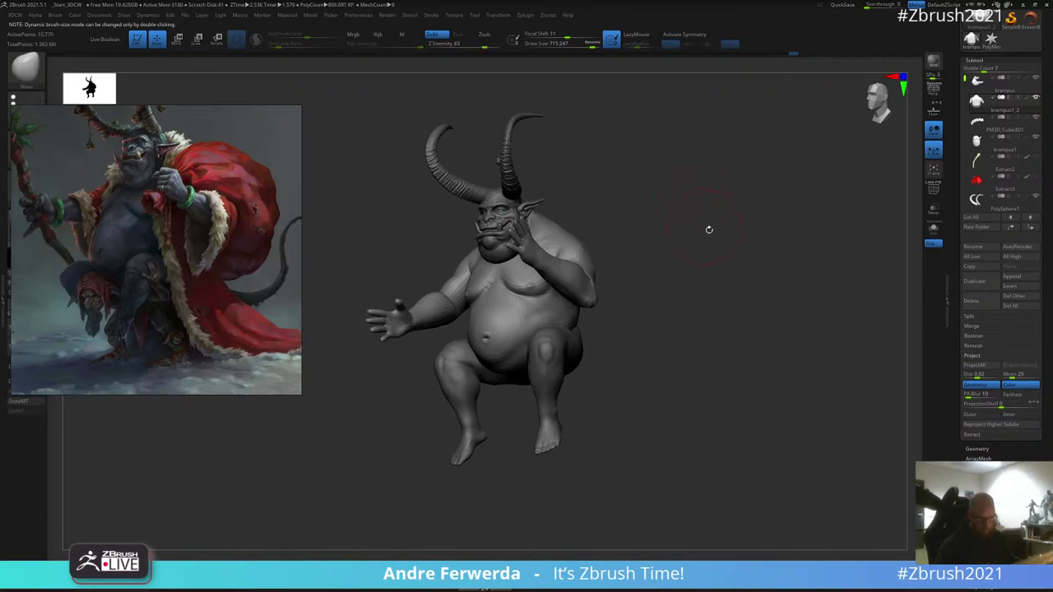
mouse_move(710, 230)
mouse_down()
mouse_move(719, 275)
mouse_move(724, 259)
mouse_up()
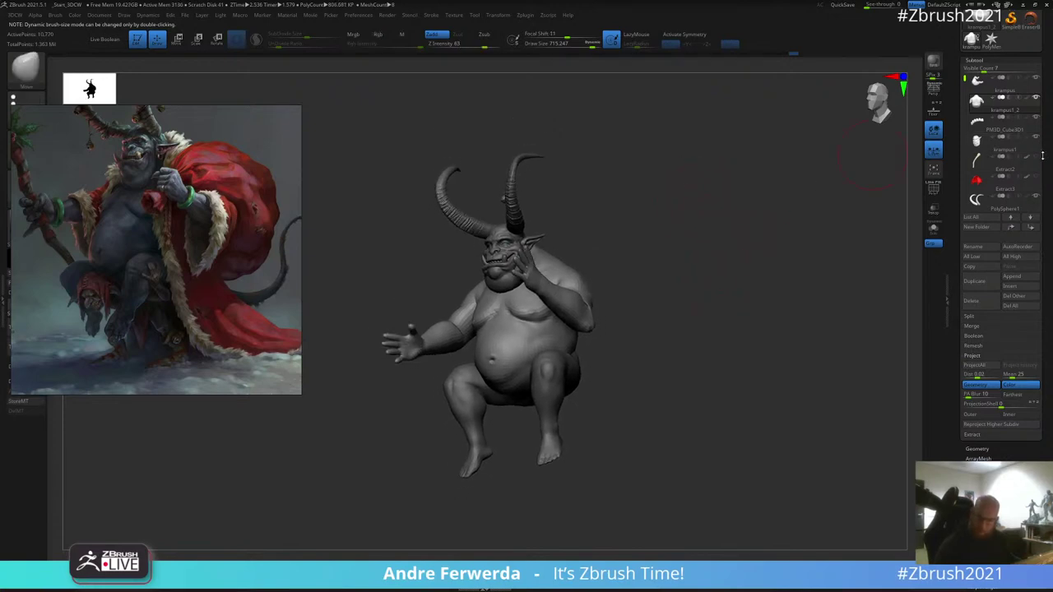
Step: Delete the Extract2 trim subtool and the red coat subtool from the character
mouse_move(1037, 159)
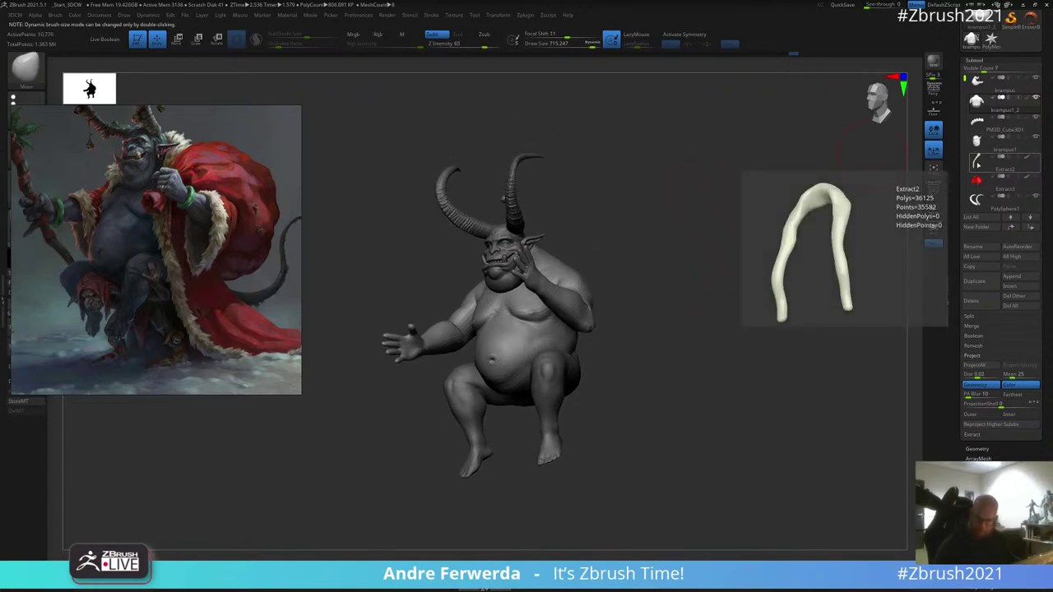
click(999, 163)
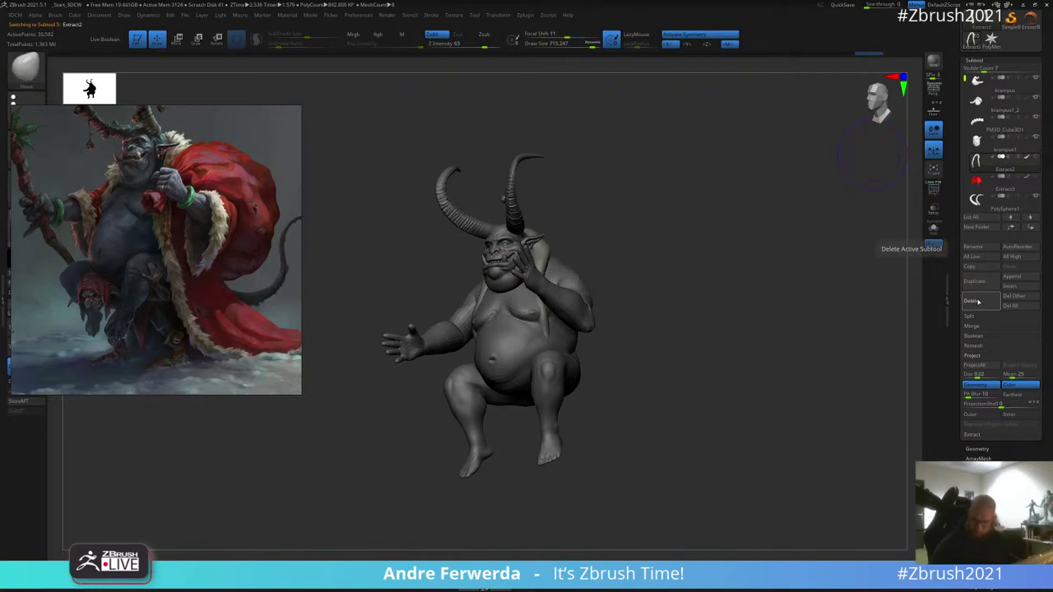
click(977, 301)
click(995, 318)
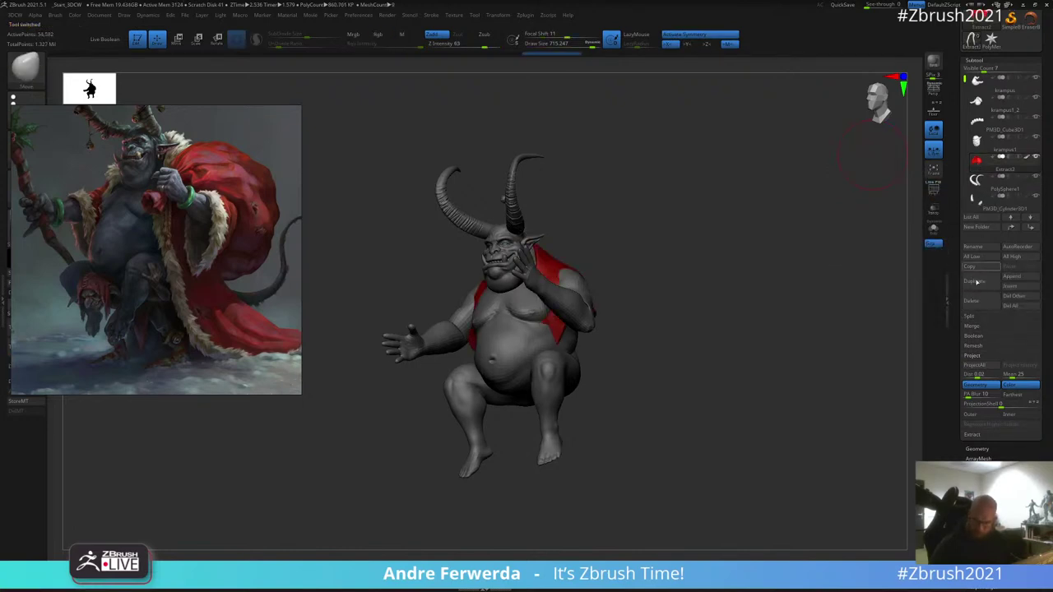
alt+drag(750, 343, 759, 343)
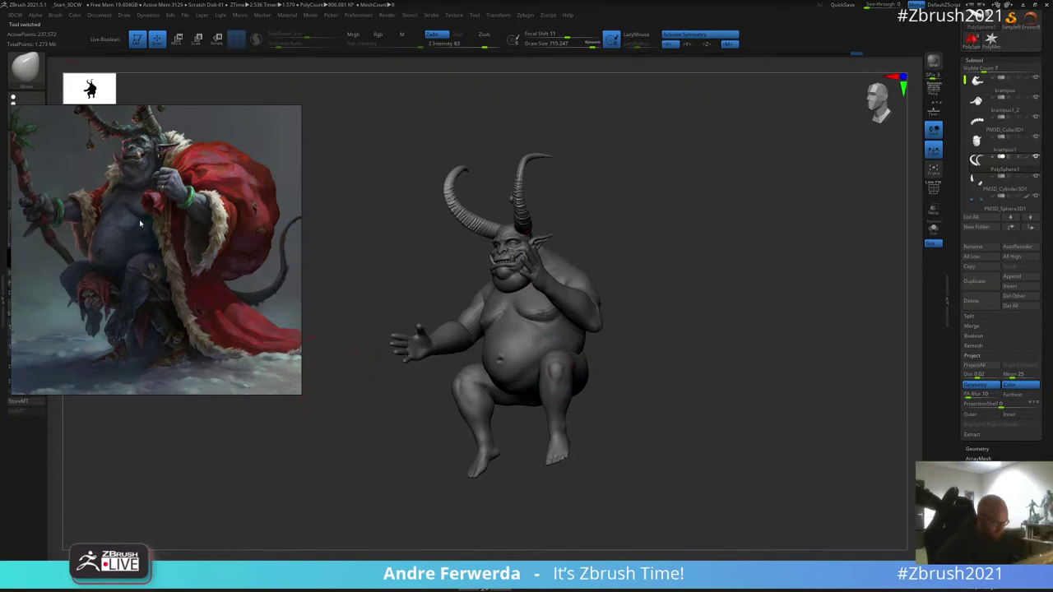
Step: Reposition the reference painting beside the figure and create a TPoseMesh from the character's subtools
drag(160, 233, 213, 198)
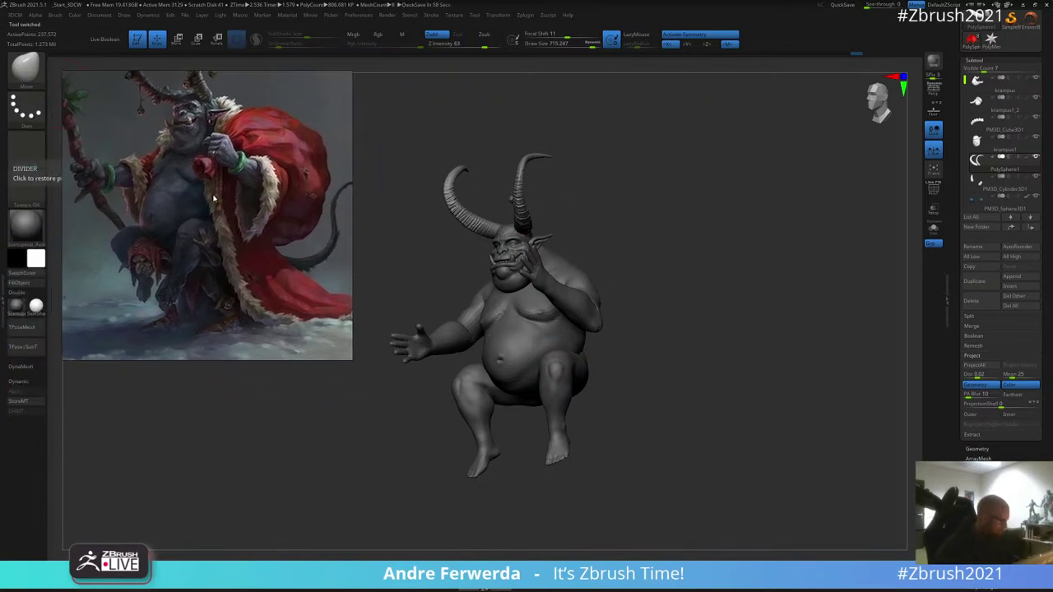
click(25, 329)
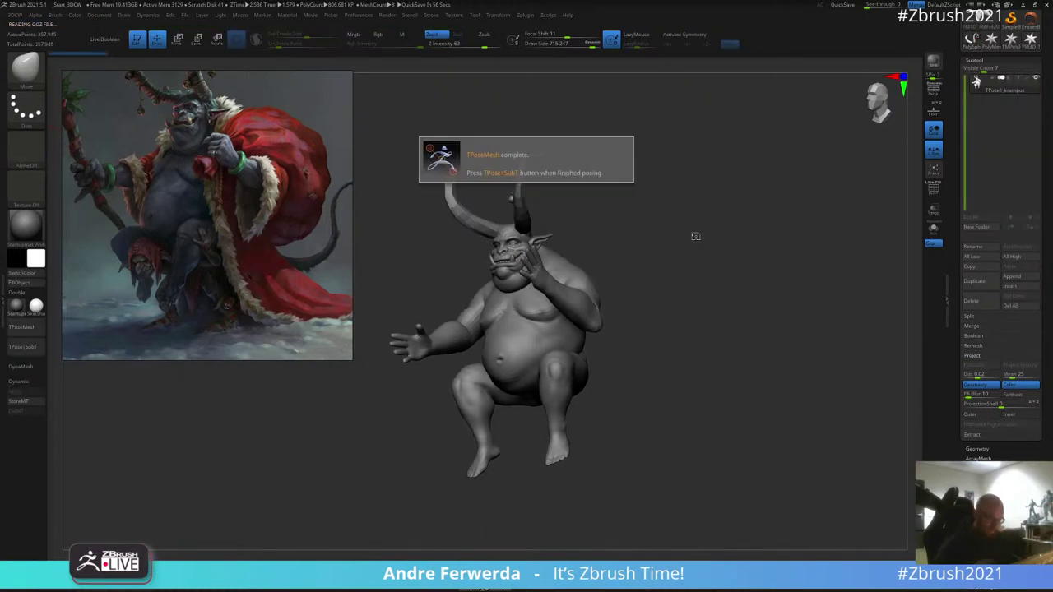
Step: Isolate the body by hiding the head and horns, mask it, invert the mask onto the head and horns and show everything
shift+drag(603, 186, 543, 193)
ctrl+shift+click(526, 267)
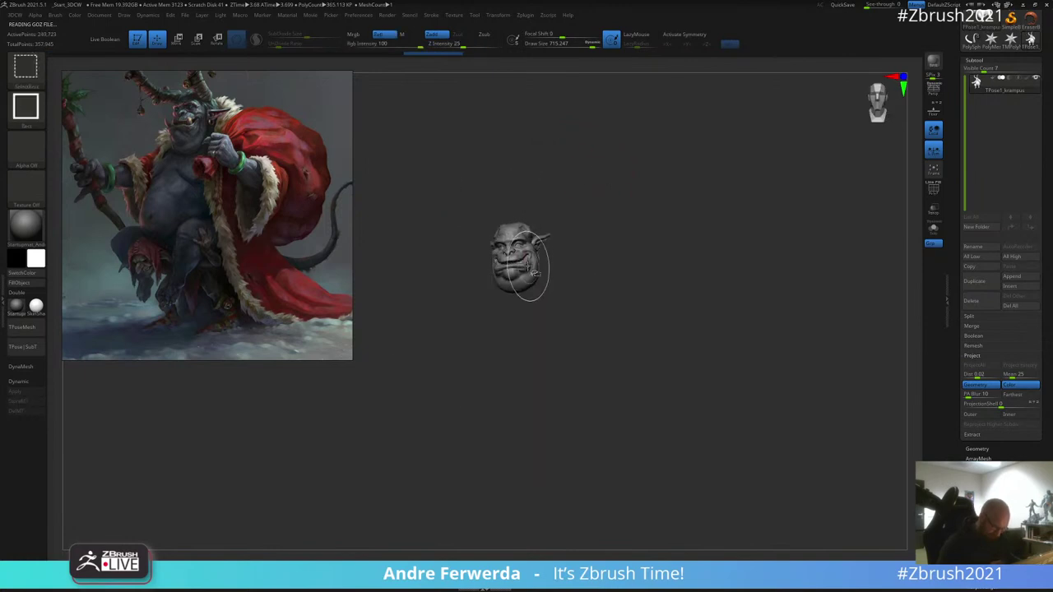
ctrl+shift+click(530, 268)
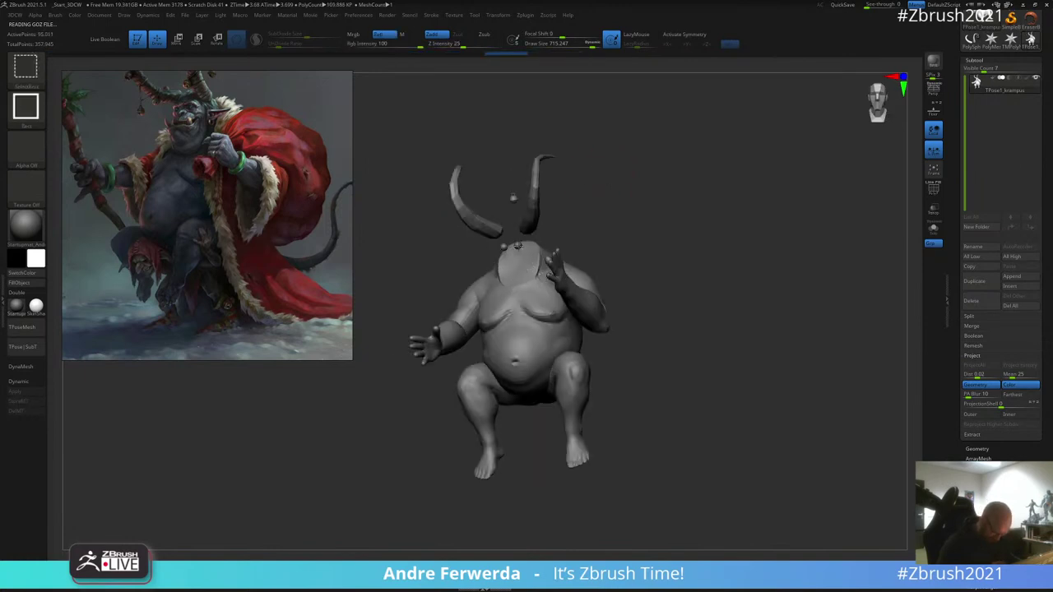
ctrl+alt+shift+click(539, 199)
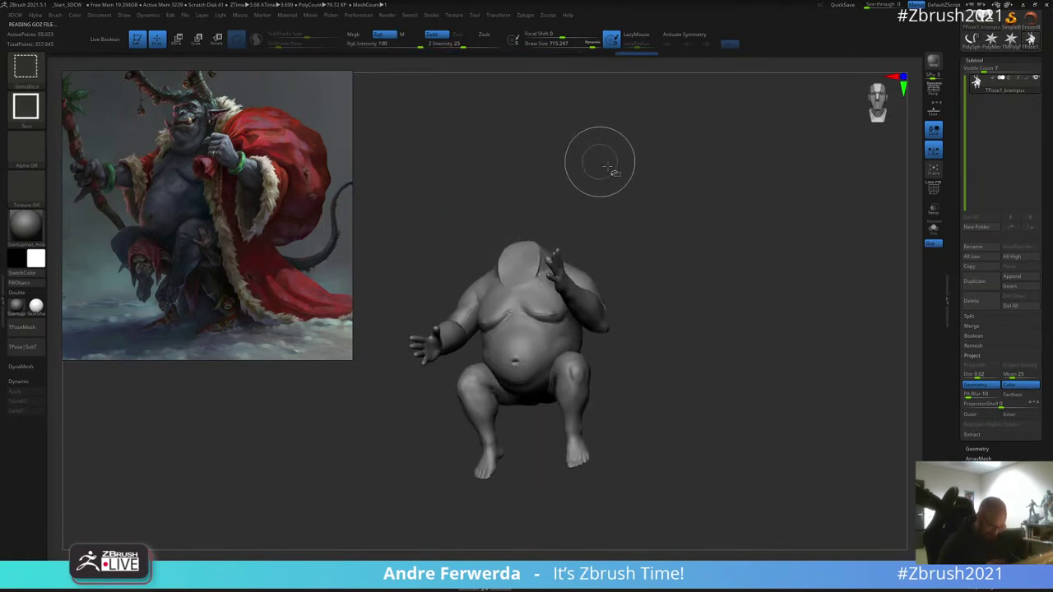
mouse_move(695, 118)
ctrl+mouse_down()
mouse_move(378, 424)
mouse_move(708, 487)
ctrl+mouse_up()
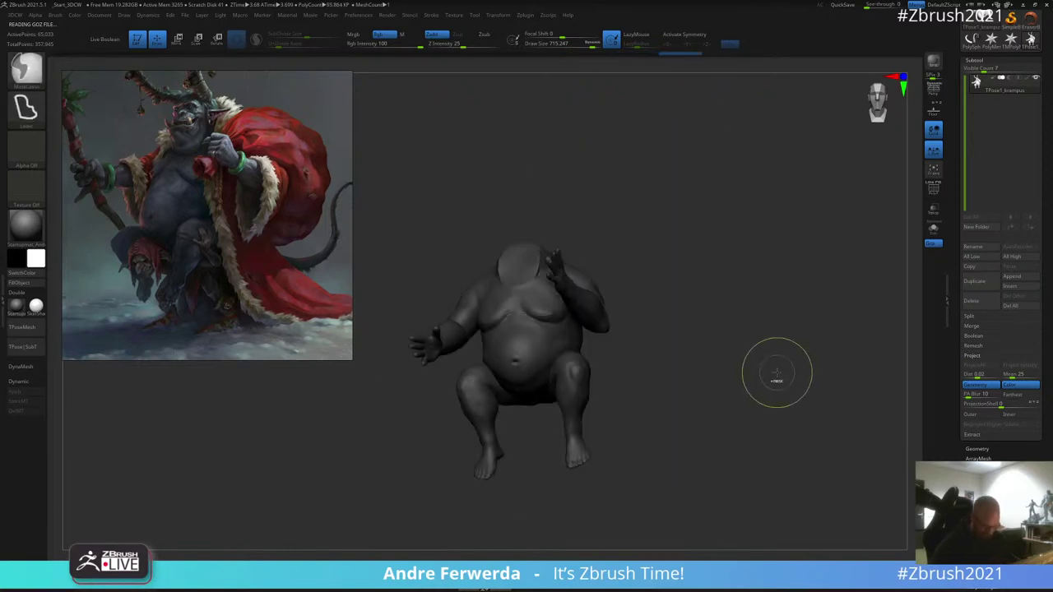
ctrl+click(777, 372)
mouse_move(796, 322)
ctrl+shift+mouse_down()
mouse_move(370, 349)
mouse_move(708, 485)
mouse_move(768, 400)
mouse_move(756, 355)
mouse_move(764, 284)
ctrl+shift+mouse_up()
Step: Turn off symmetry, nudge the unmasked body relative to the masked head and scale its height to about 0.99
key(shift+z)
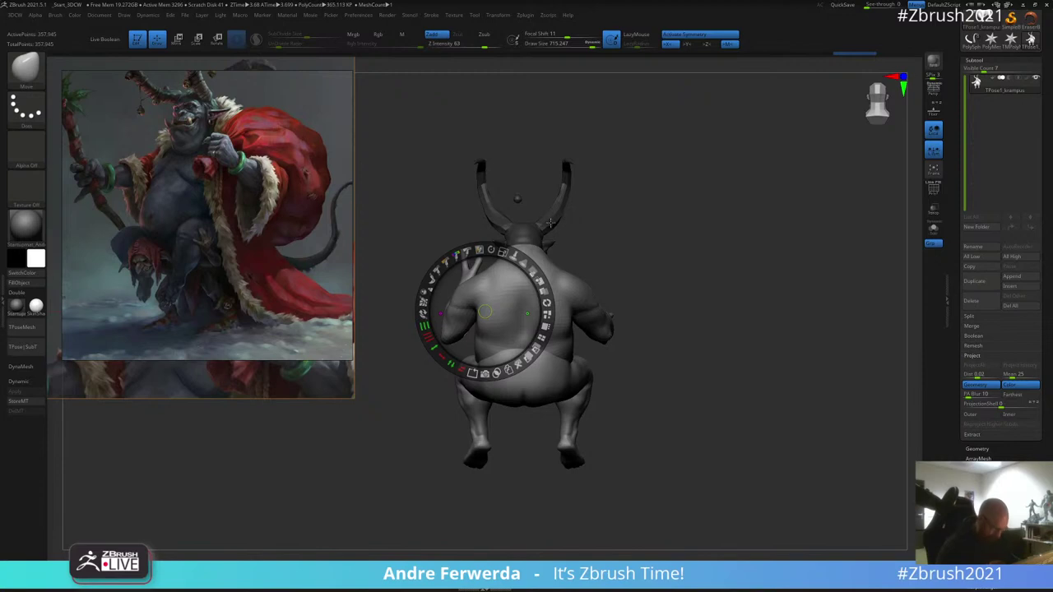
key(q)
key(x)
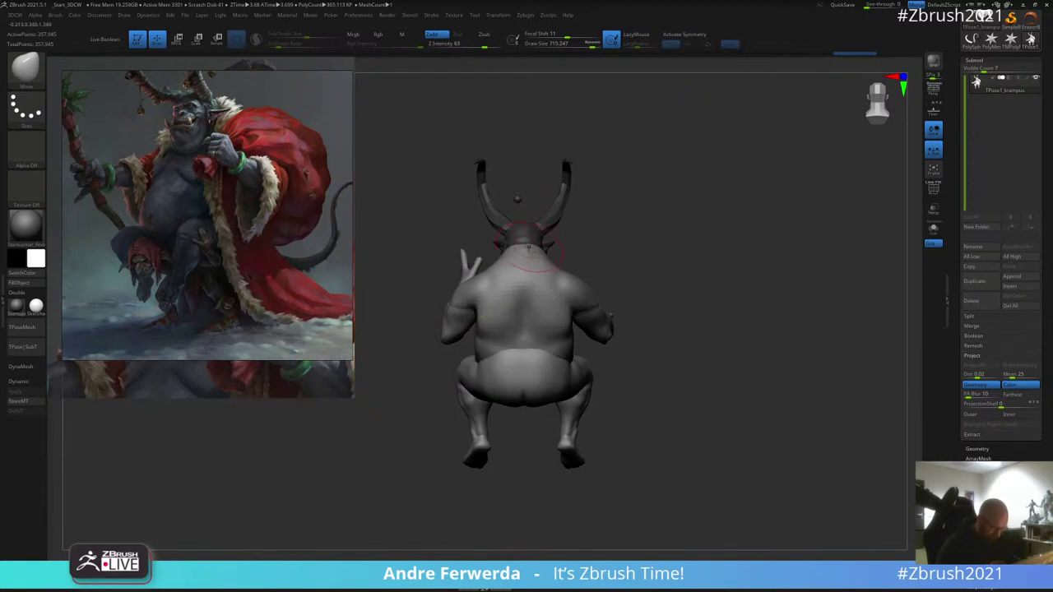
key(w)
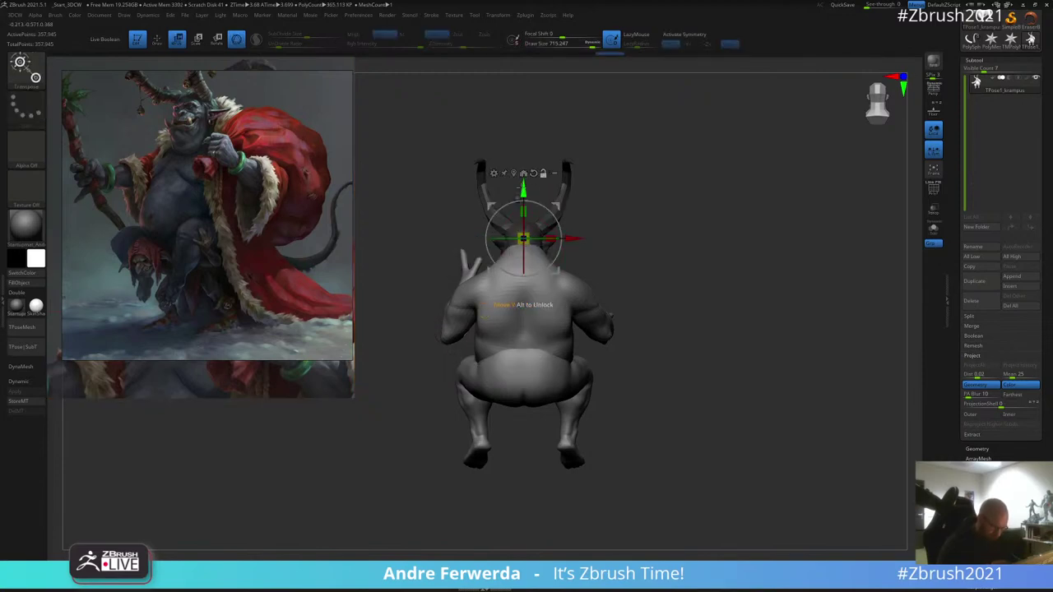
drag(523, 239, 535, 233)
drag(592, 191, 635, 195)
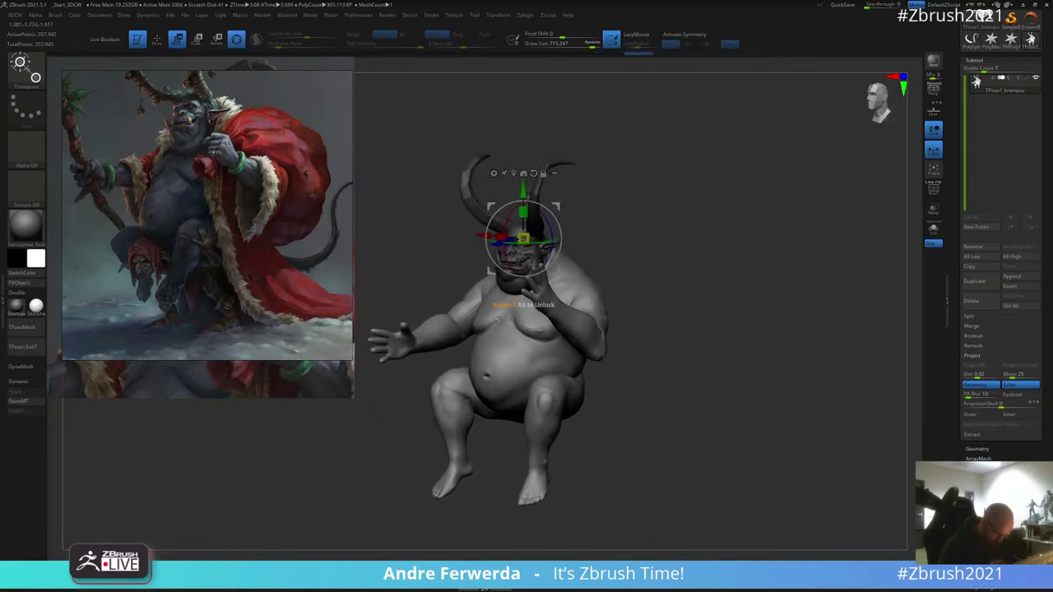
mouse_move(524, 196)
mouse_down()
mouse_move(594, 194)
mouse_move(716, 240)
mouse_move(699, 224)
mouse_up()
key(q)
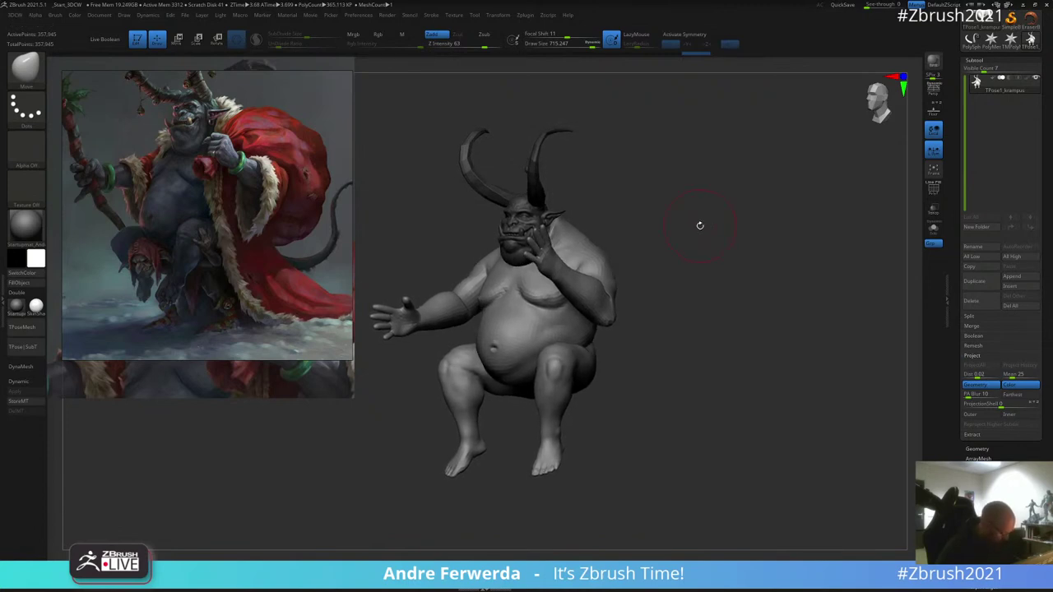
key(w)
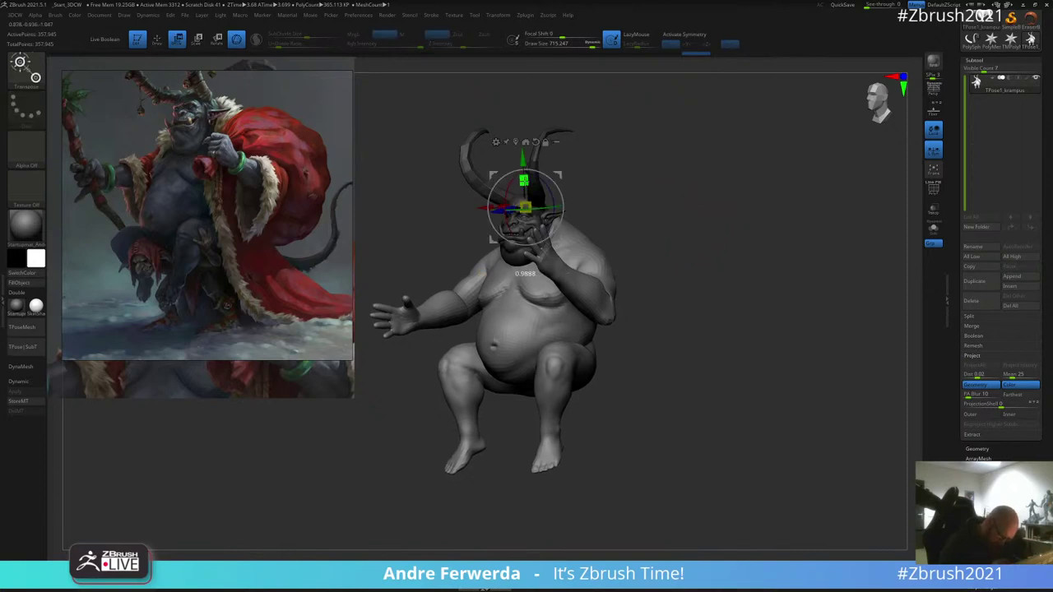
key(q)
Step: Turn symmetry back on and set the Move brush's draw size to about 646 over the neck and shoulder beside the masked head
mouse_move(686, 190)
mouse_down()
mouse_move(705, 192)
mouse_move(693, 192)
mouse_up()
key(space)
click(548, 228)
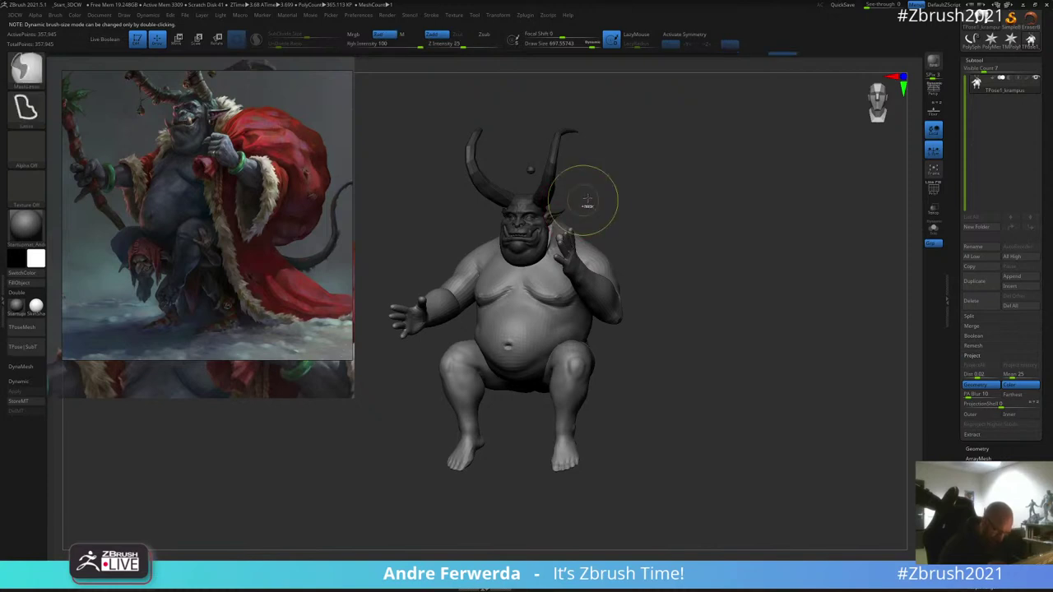
mouse_move(599, 197)
mouse_down()
mouse_move(603, 174)
mouse_move(573, 212)
mouse_up()
key(x)
mouse_move(612, 168)
mouse_down()
mouse_move(582, 201)
mouse_move(653, 181)
mouse_up()
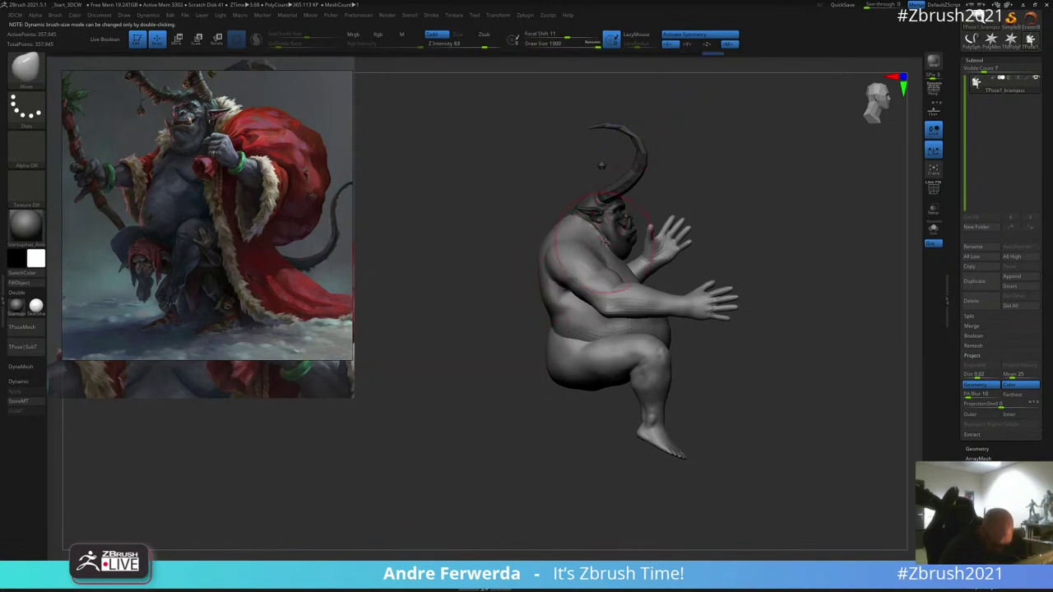
drag(701, 191, 655, 194)
key(s)
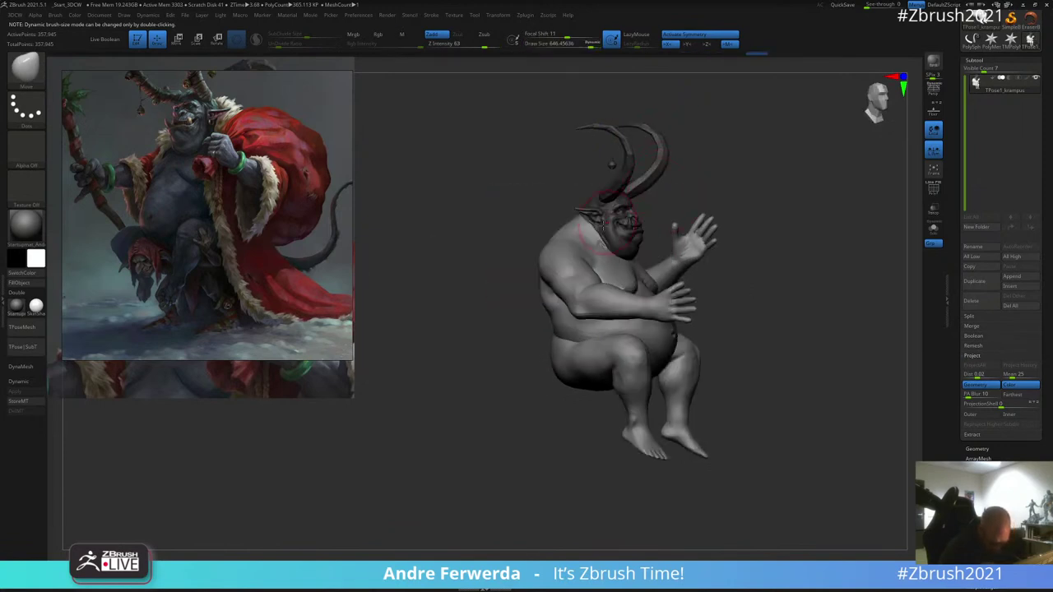
Step: Transfer the adjusted TPoseMesh pose back to the character's original subtools
key(s)
click(598, 228)
right_drag(566, 228, 681, 185)
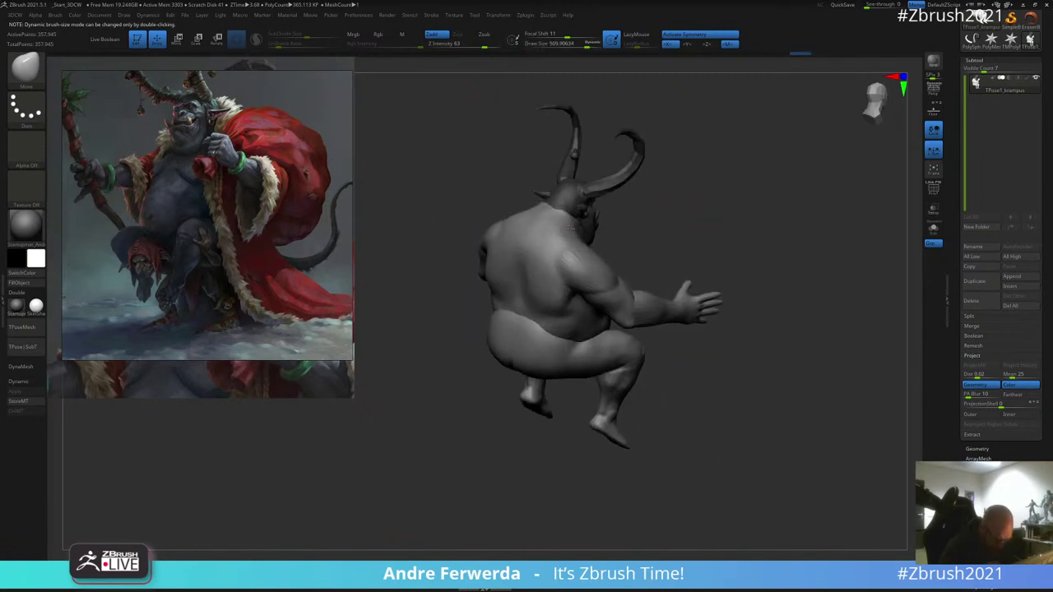
mouse_move(562, 212)
right_down()
mouse_move(677, 155)
mouse_move(544, 195)
mouse_move(679, 169)
right_up()
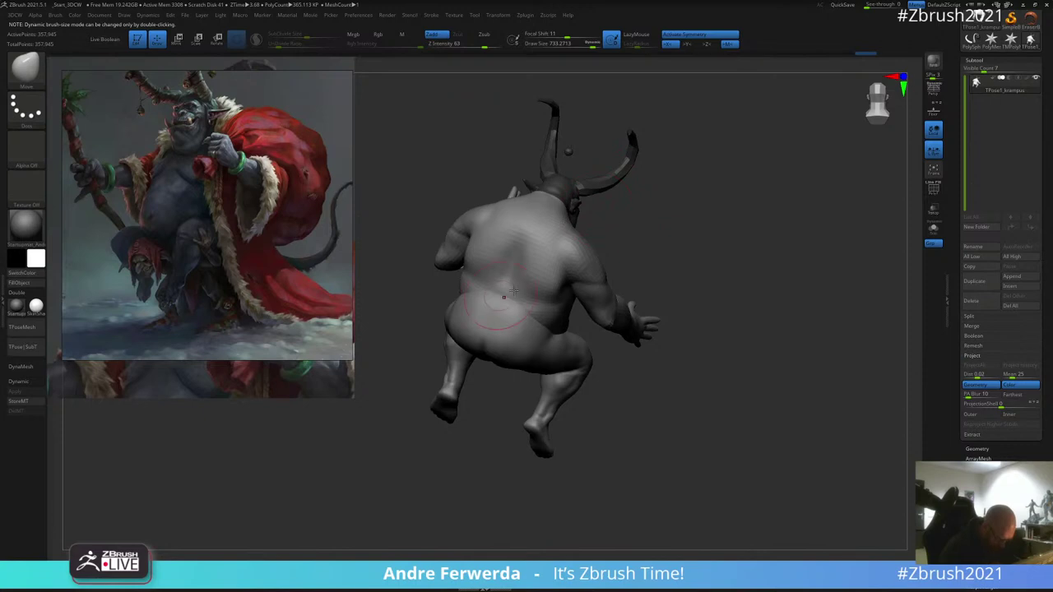
right_drag(503, 285, 698, 261)
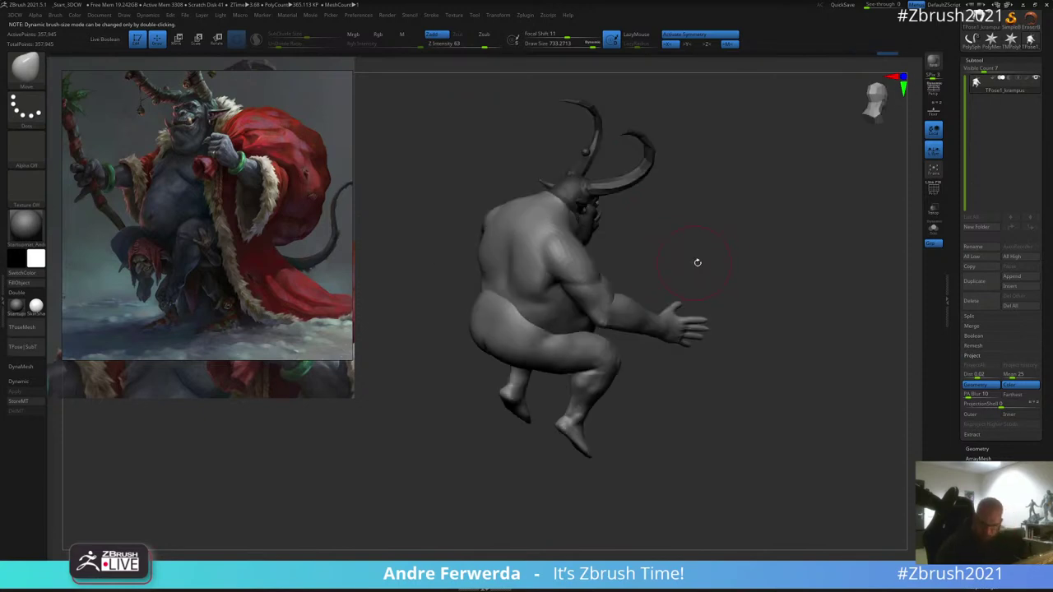
click(29, 331)
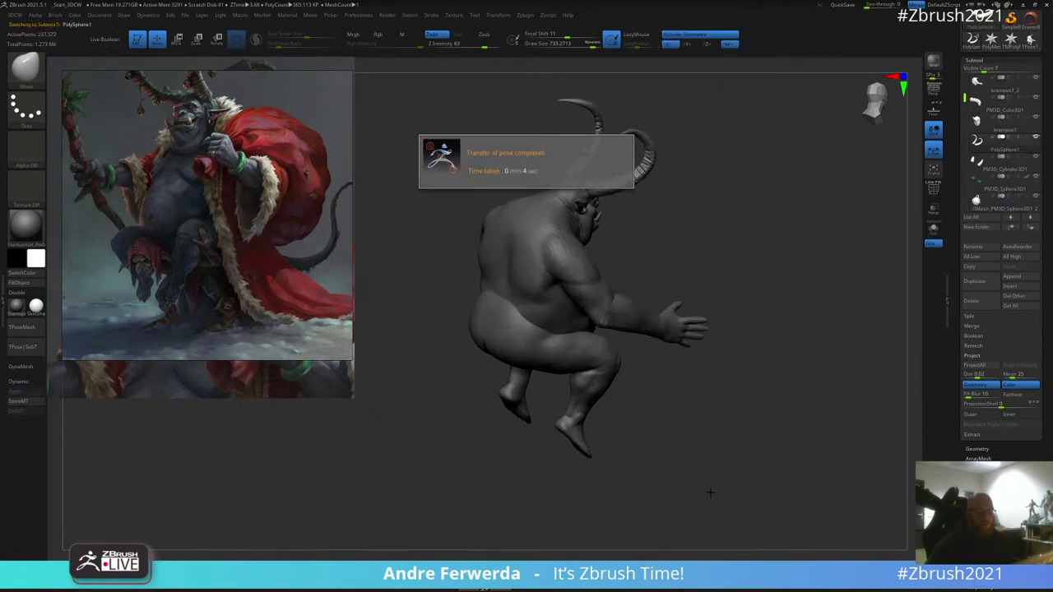
Step: Make the krampus1_2 body subtool active, turn on symmetry and set the Move brush's draw size to about 869
drag(718, 442, 557, 167)
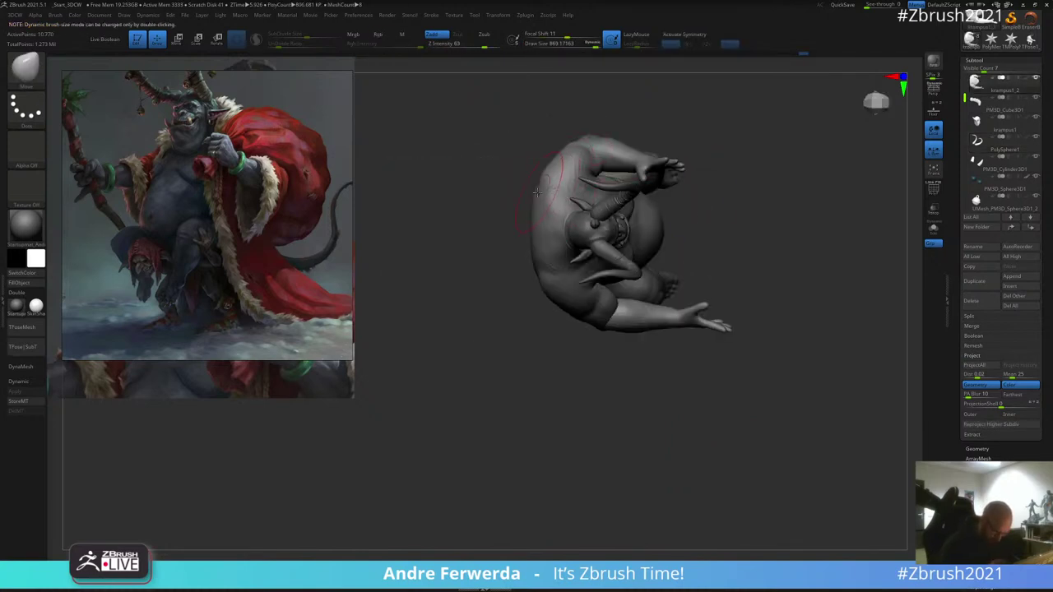
key(x)
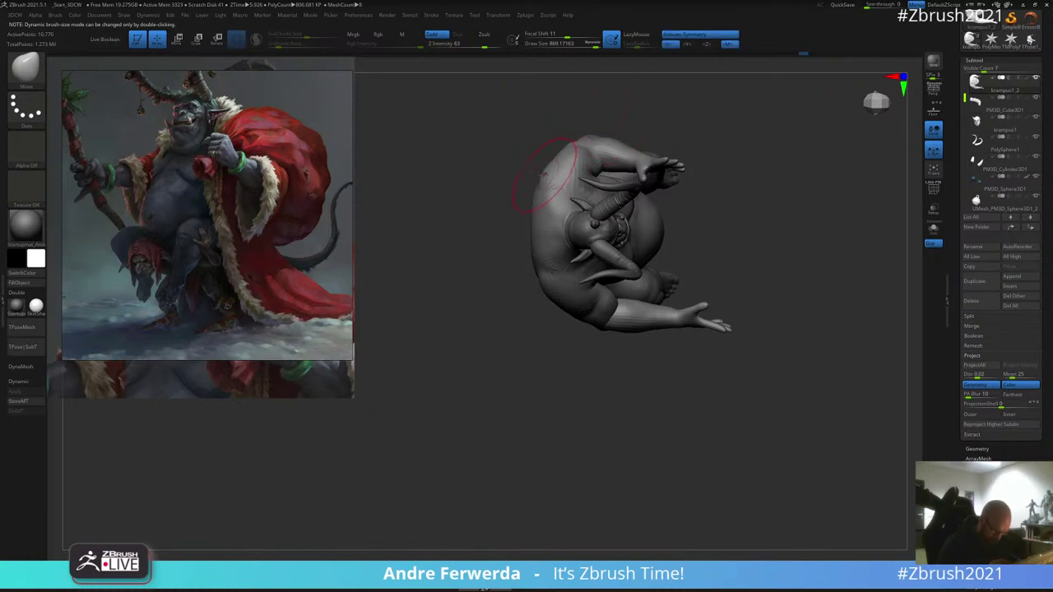
shift+drag(525, 258, 543, 252)
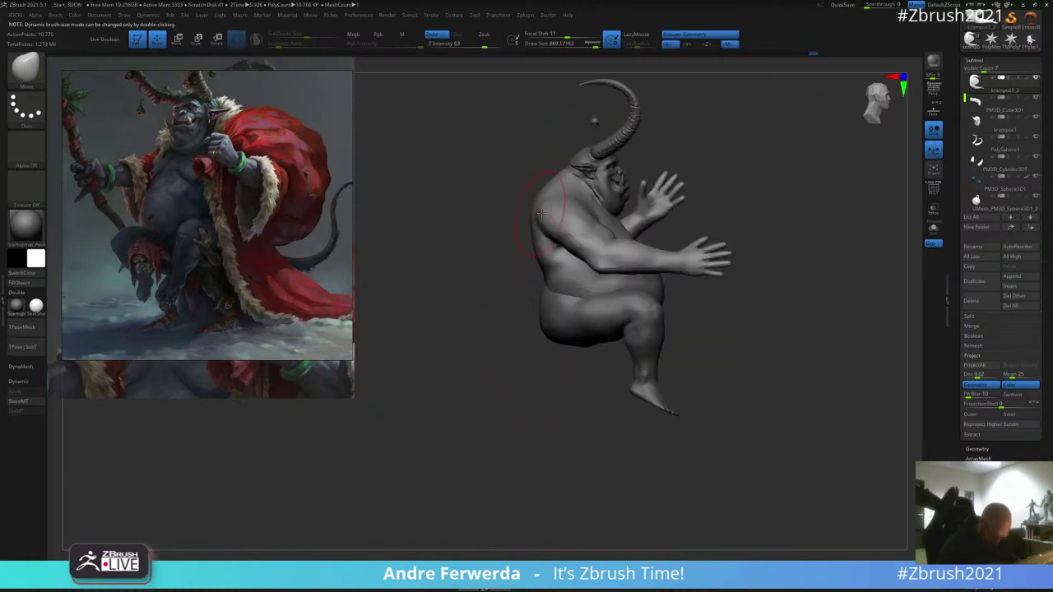
Step: Reshape the creature's upper back and shoulders using the Move and Smooth brushes
drag(541, 214, 551, 208)
drag(559, 125, 729, 123)
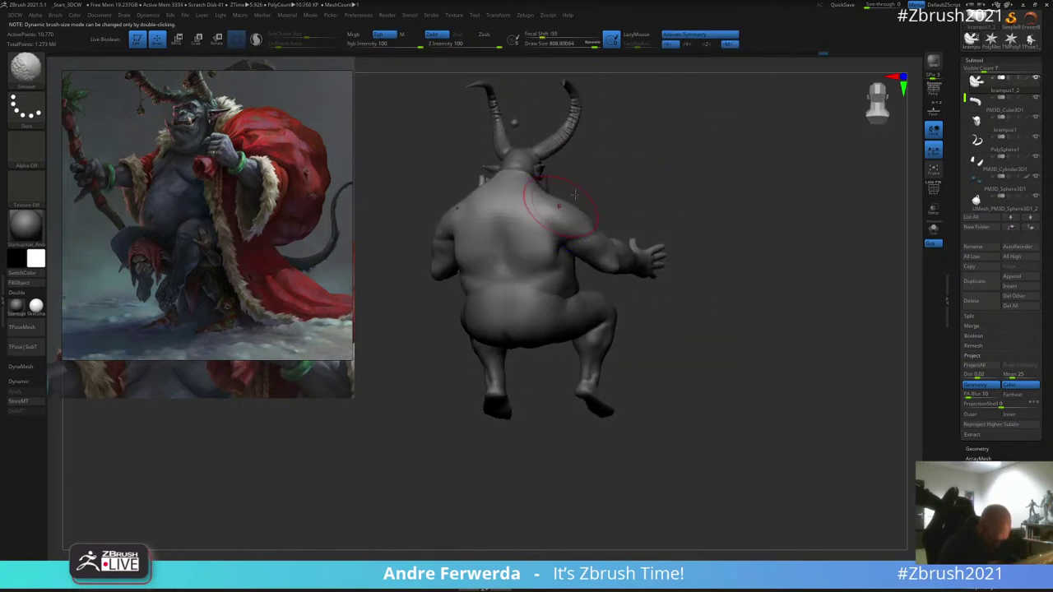
drag(575, 194, 677, 157)
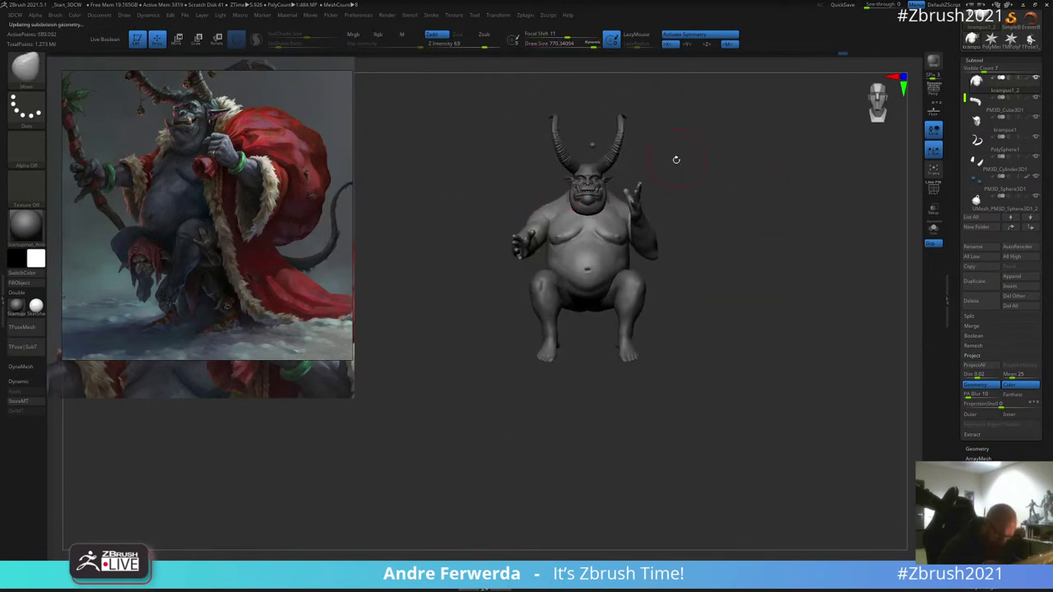
mouse_move(727, 222)
mouse_down()
mouse_move(735, 222)
mouse_move(710, 286)
mouse_move(743, 315)
mouse_move(646, 225)
mouse_move(699, 223)
mouse_move(616, 250)
mouse_move(663, 175)
mouse_up()
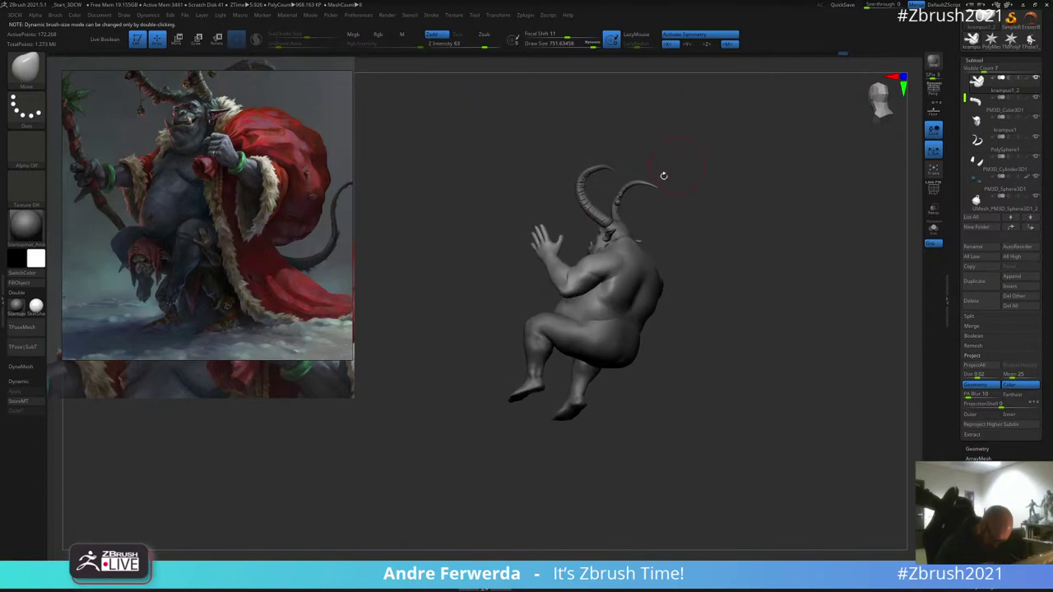
drag(599, 264, 527, 385)
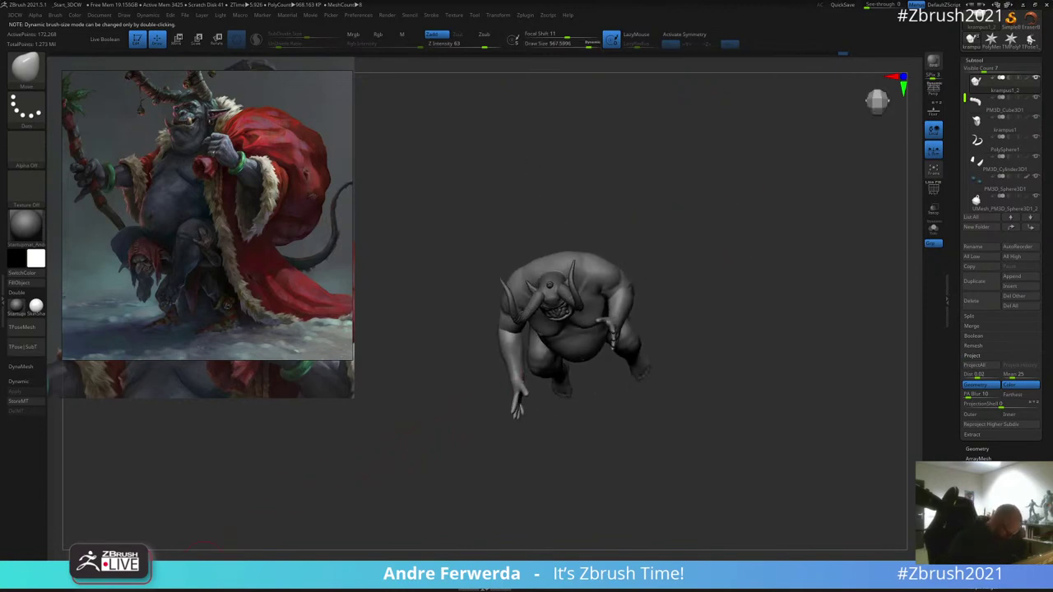
Step: Isolate the torso with its arms and lasso-mask the sleeve areas on both arms
drag(691, 230, 704, 268)
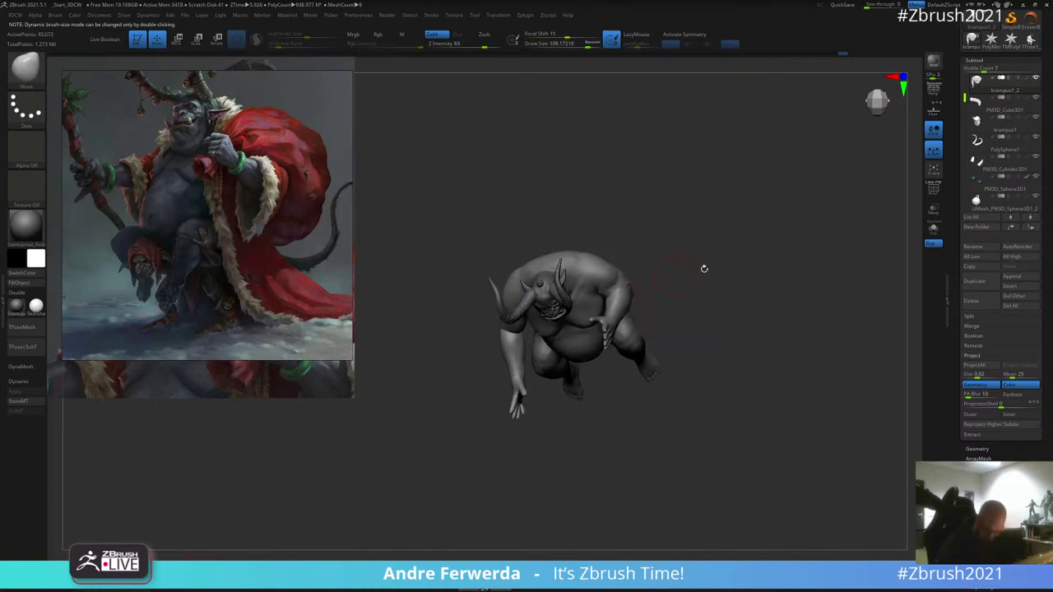
click(933, 228)
mouse_move(807, 284)
mouse_down()
mouse_move(804, 268)
mouse_move(794, 284)
mouse_up()
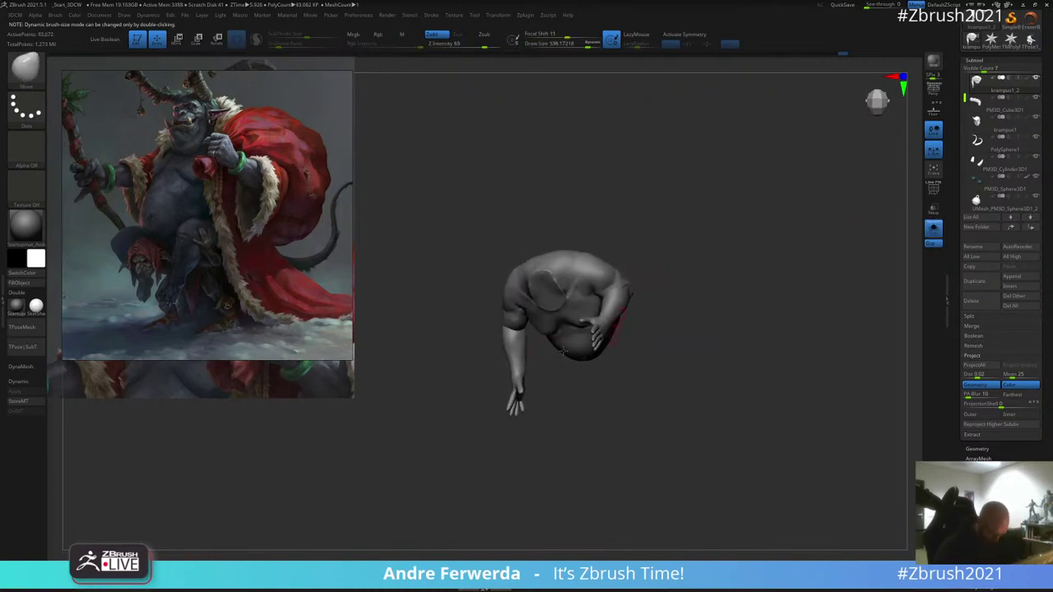
ctrl+drag(531, 367, 535, 362)
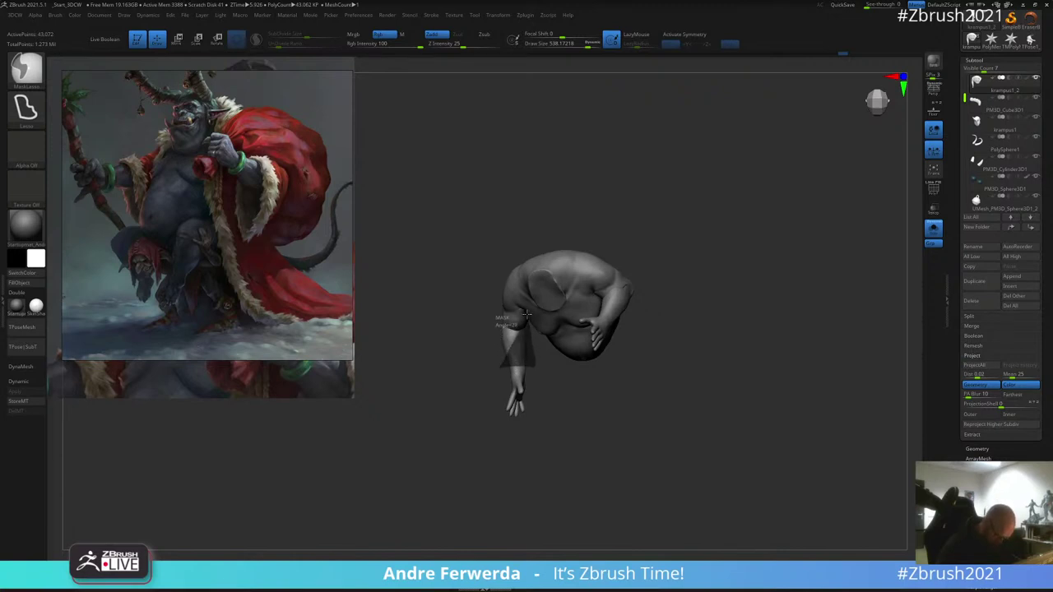
mouse_move(527, 314)
ctrl+mouse_down()
mouse_move(524, 262)
mouse_move(490, 303)
ctrl+mouse_up()
mouse_move(672, 235)
mouse_down()
mouse_move(700, 256)
mouse_move(672, 286)
mouse_up()
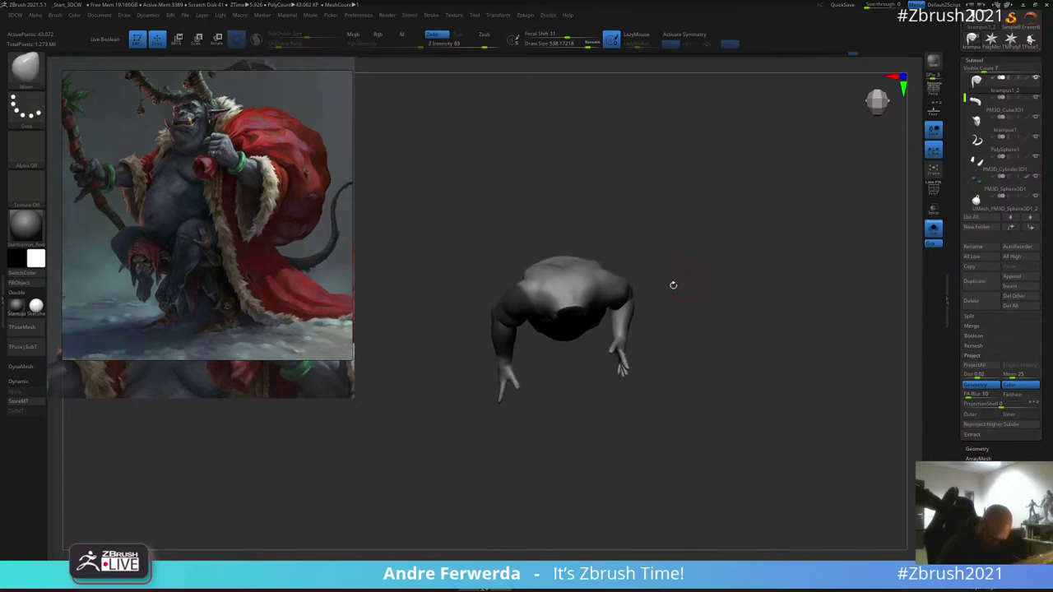
key(ctrl)
mouse_move(633, 327)
ctrl+mouse_down()
mouse_move(613, 239)
mouse_move(584, 240)
ctrl+mouse_up()
Step: Paint the mask across the back and shoulders to join the two masked sleeves into a jacket shape
mouse_move(700, 218)
mouse_down()
mouse_move(715, 212)
mouse_move(721, 233)
mouse_move(745, 225)
mouse_move(269, 515)
mouse_up()
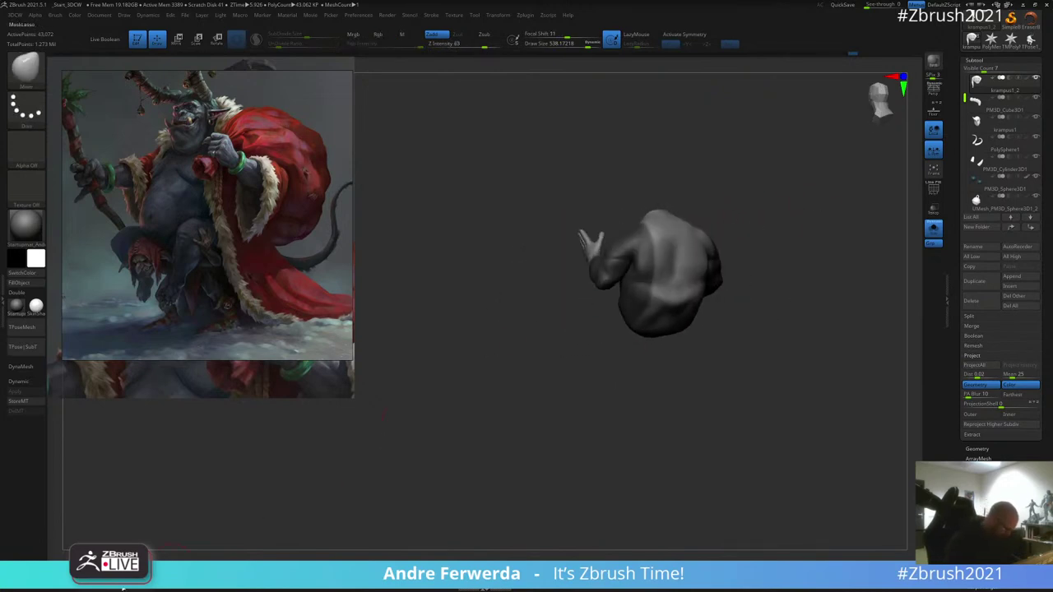
shift+drag(709, 152, 637, 241)
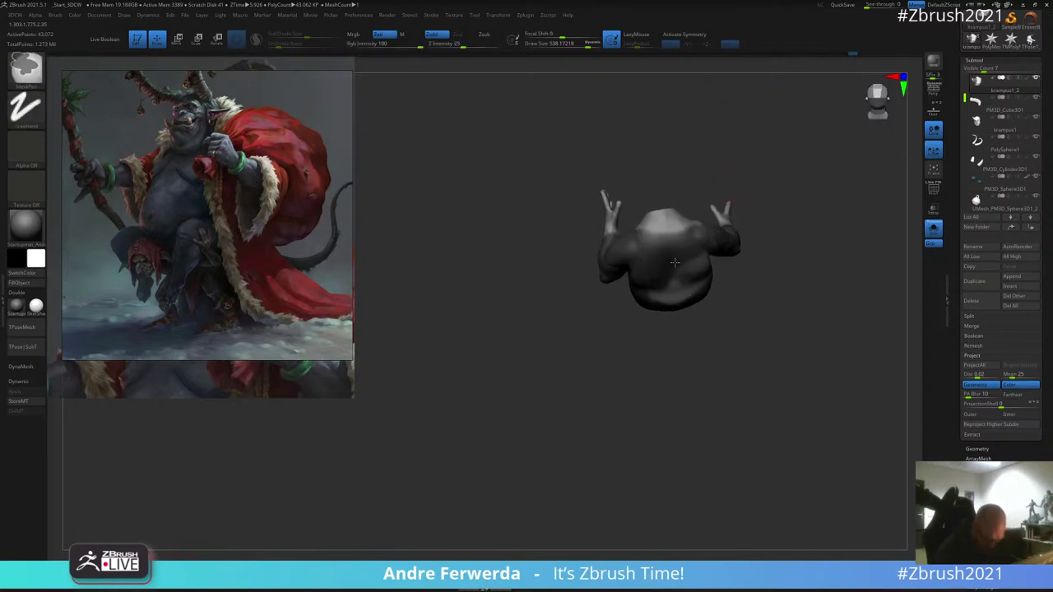
drag(743, 283, 695, 259)
ctrl+drag(667, 295, 686, 284)
drag(761, 276, 744, 222)
mouse_move(670, 288)
ctrl+mouse_down()
mouse_move(688, 308)
mouse_move(700, 286)
ctrl+mouse_up()
drag(747, 253, 762, 210)
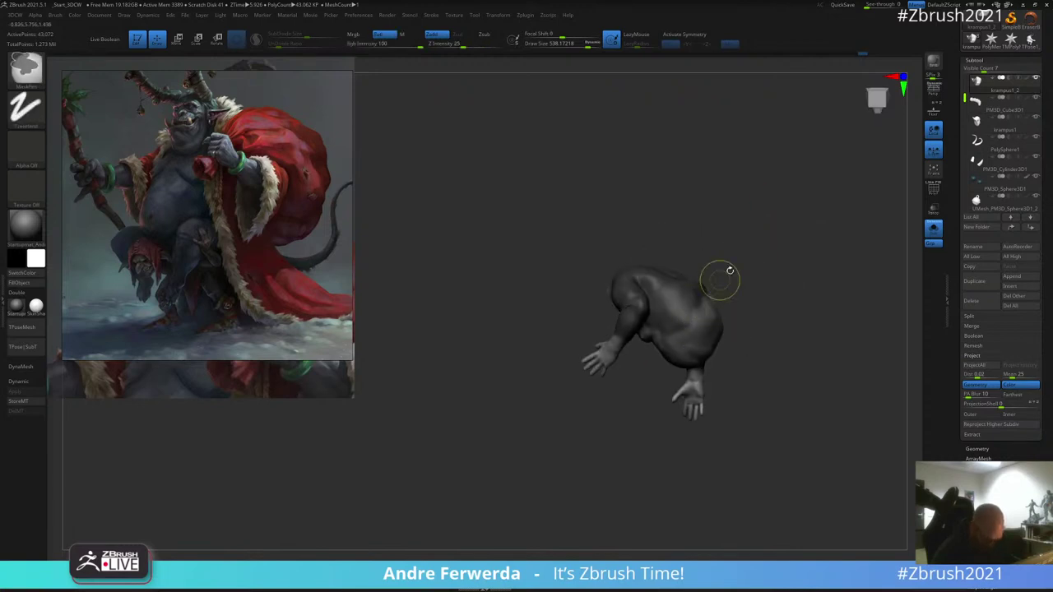
drag(734, 274, 707, 303)
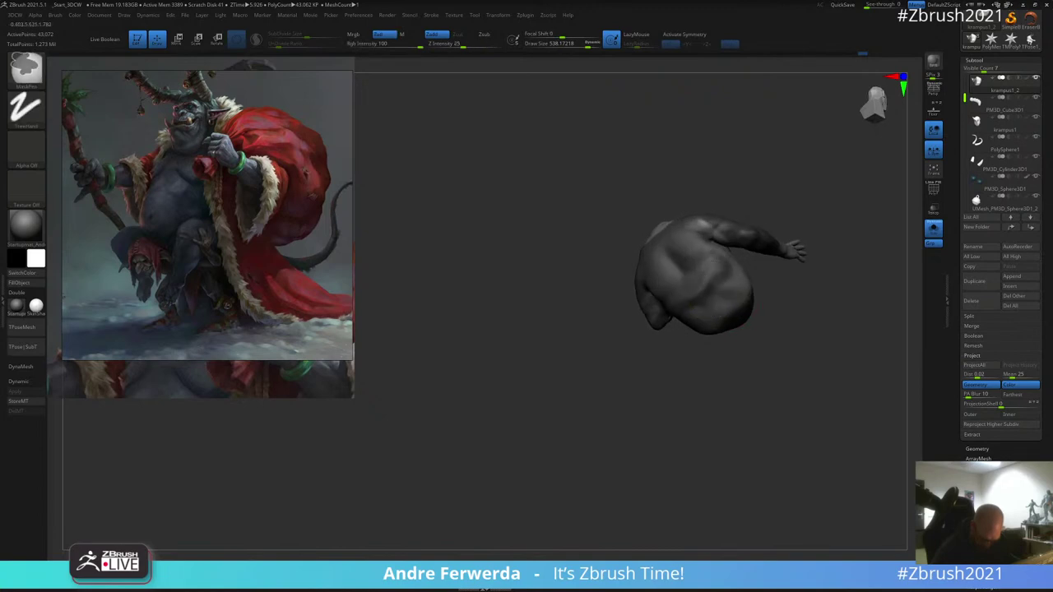
ctrl+drag(708, 221, 694, 231)
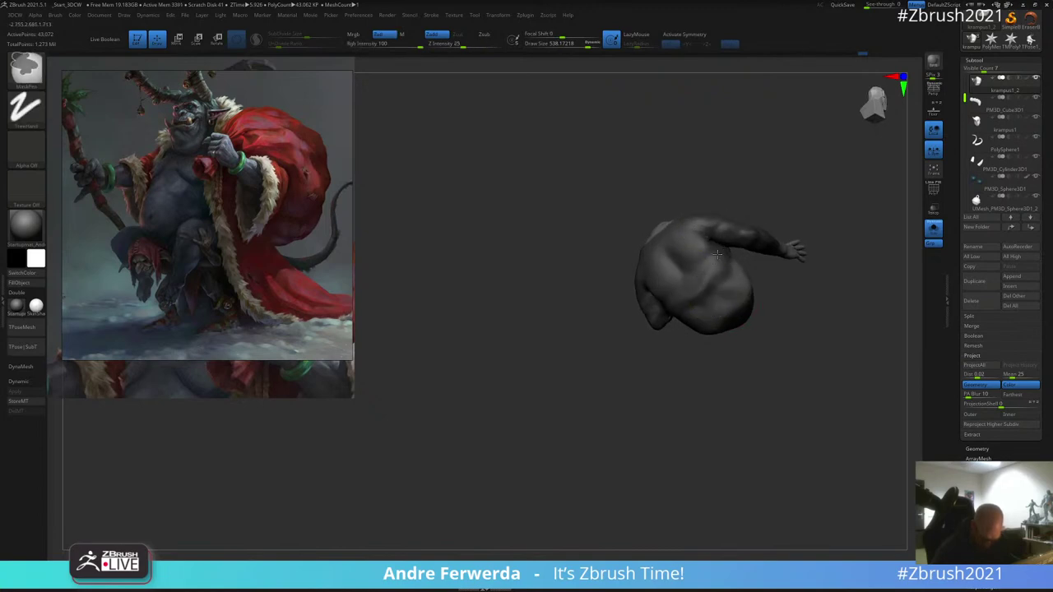
mouse_move(717, 255)
right_down()
mouse_move(728, 206)
mouse_move(708, 204)
mouse_move(696, 332)
mouse_move(702, 312)
mouse_move(738, 301)
mouse_move(719, 343)
mouse_move(713, 327)
right_up()
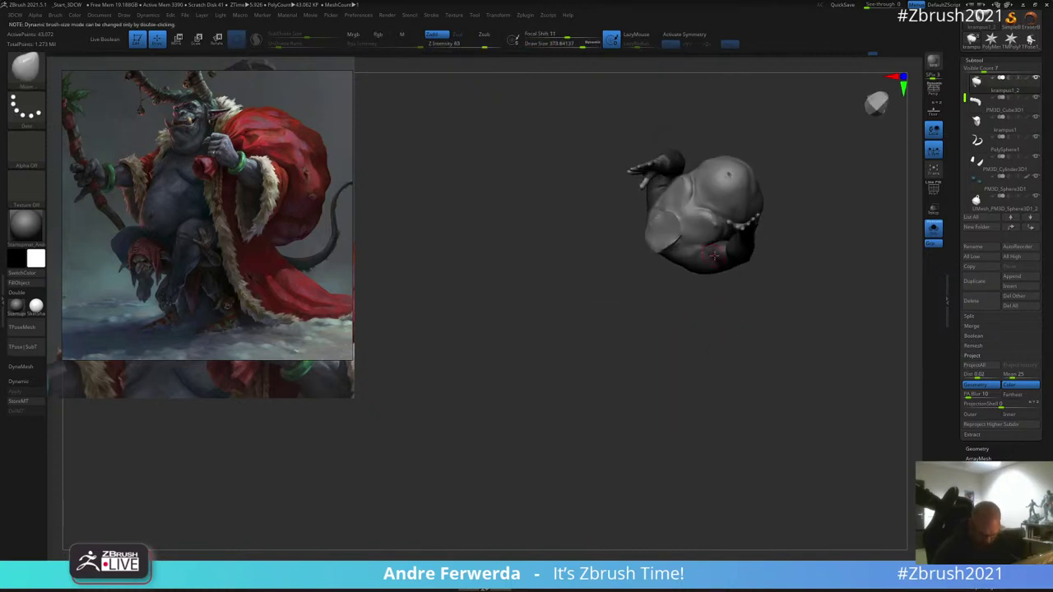
Step: Turn on symmetry and fill in the mask around the shoulders, underarms and sides of the torso
right_drag(778, 184, 766, 192)
key(x)
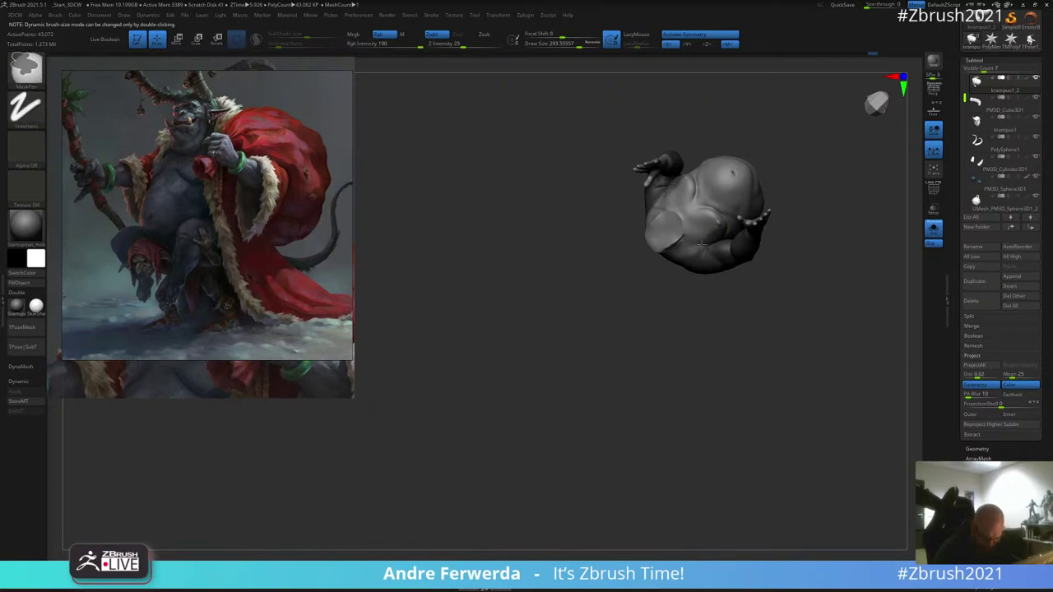
right_drag(695, 290, 718, 226)
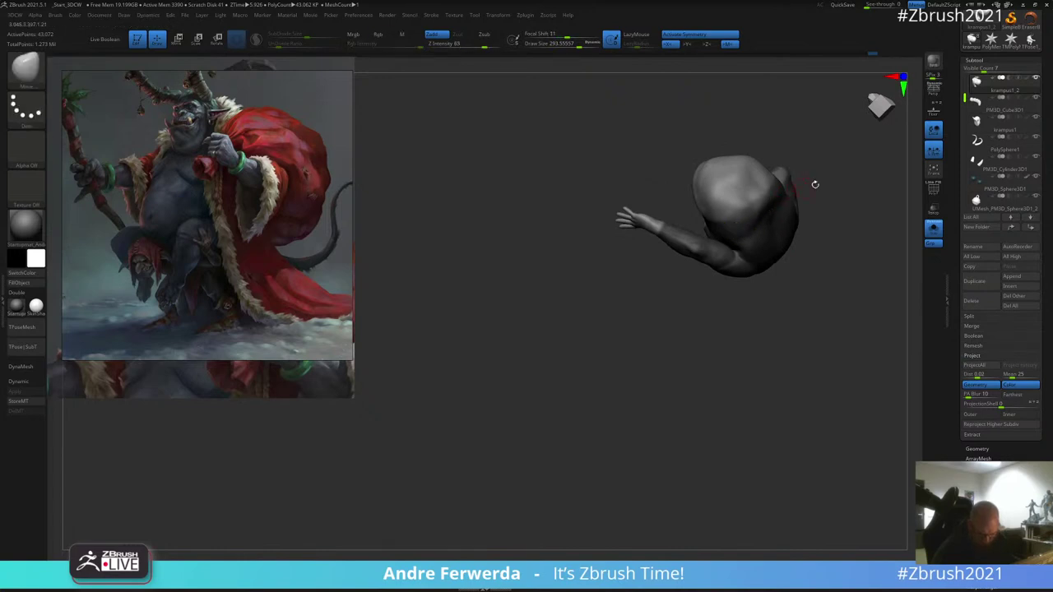
drag(813, 183, 812, 206)
mouse_move(749, 215)
right_down()
mouse_move(832, 195)
mouse_move(794, 198)
mouse_move(793, 227)
mouse_move(753, 307)
right_up()
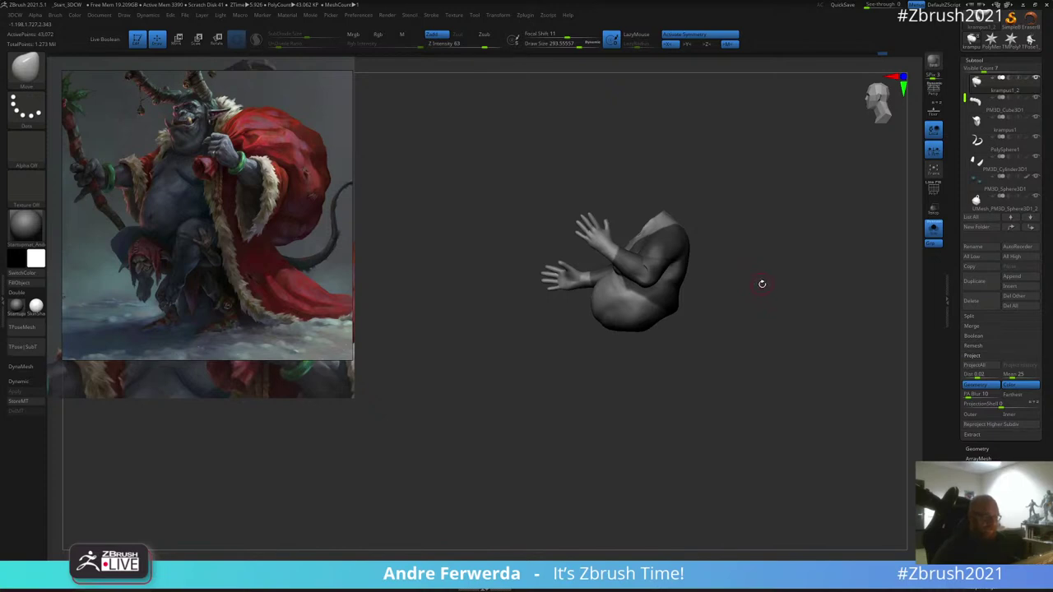
right_drag(763, 281, 746, 300)
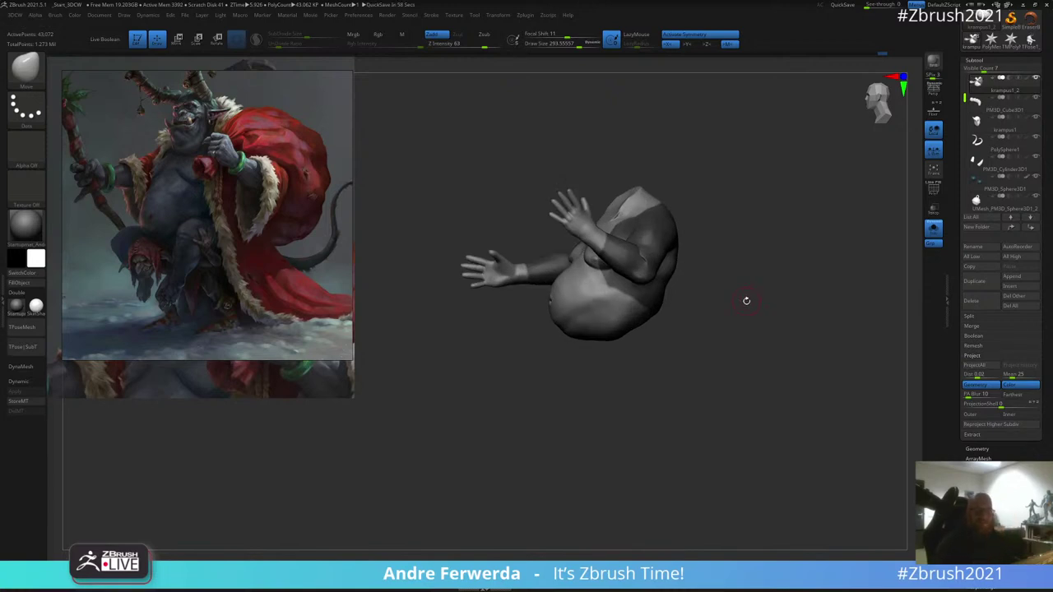
Step: Turn off symmetry and refine the mask's edge over the shoulders and around the neck opening
right_drag(809, 348, 719, 252)
drag(677, 231, 680, 233)
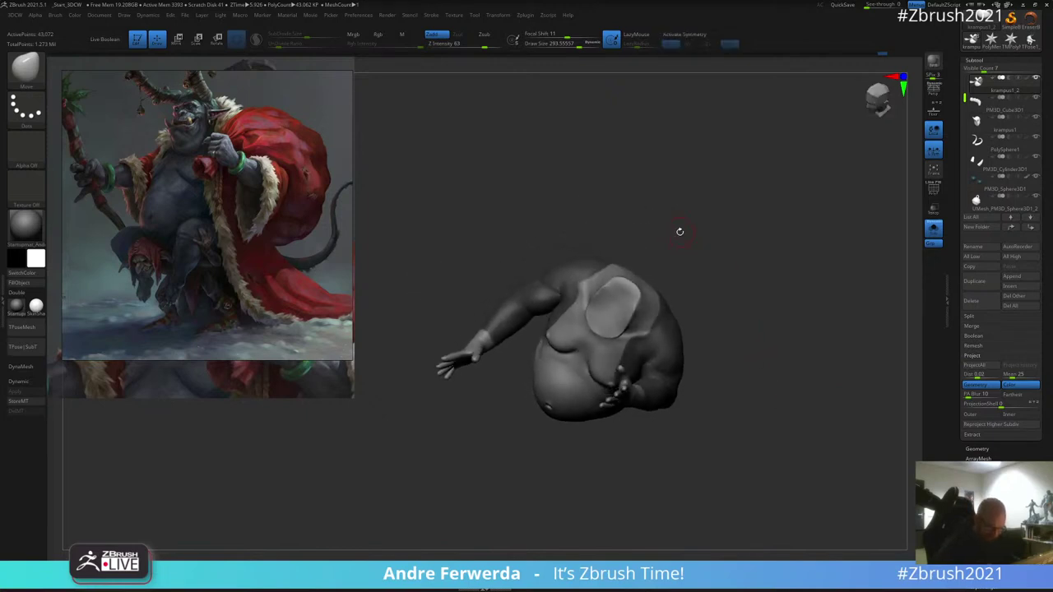
drag(637, 204, 643, 234)
mouse_move(609, 283)
right_down()
mouse_move(654, 350)
mouse_move(712, 291)
right_up()
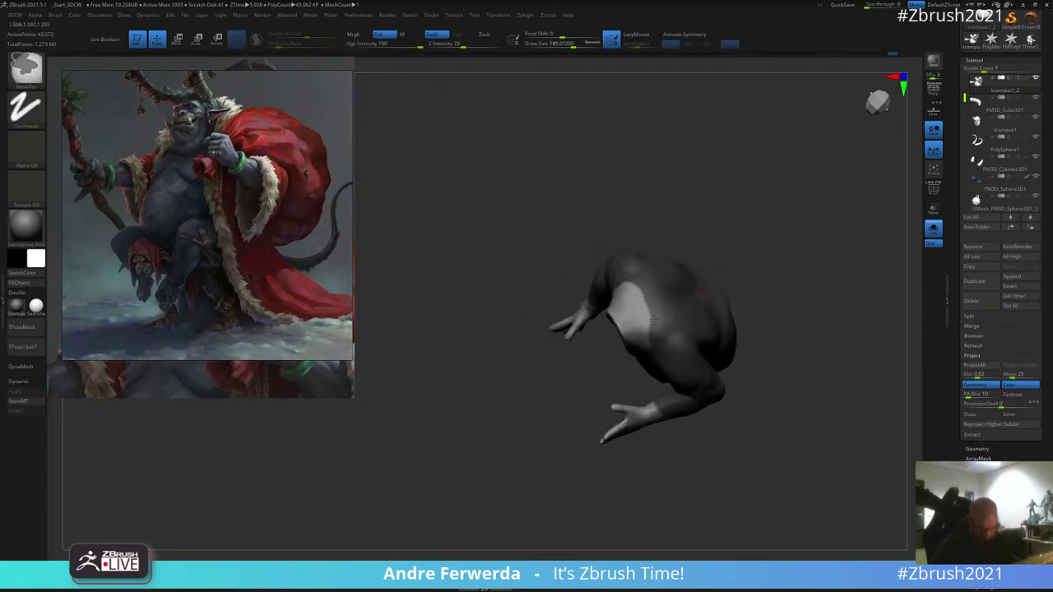
right_drag(685, 211, 690, 209)
drag(721, 198, 696, 214)
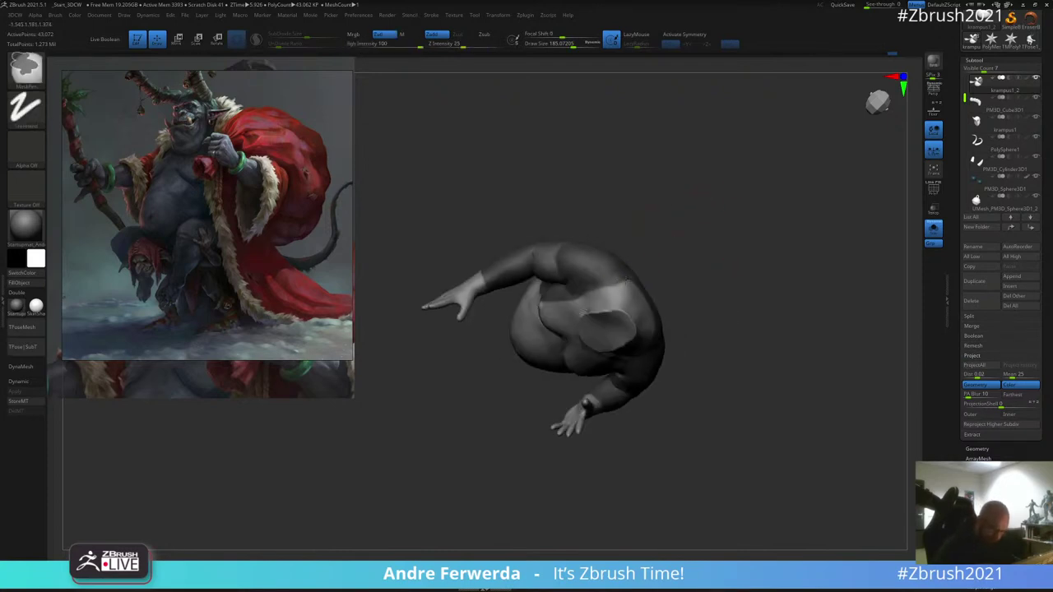
drag(607, 214, 630, 205)
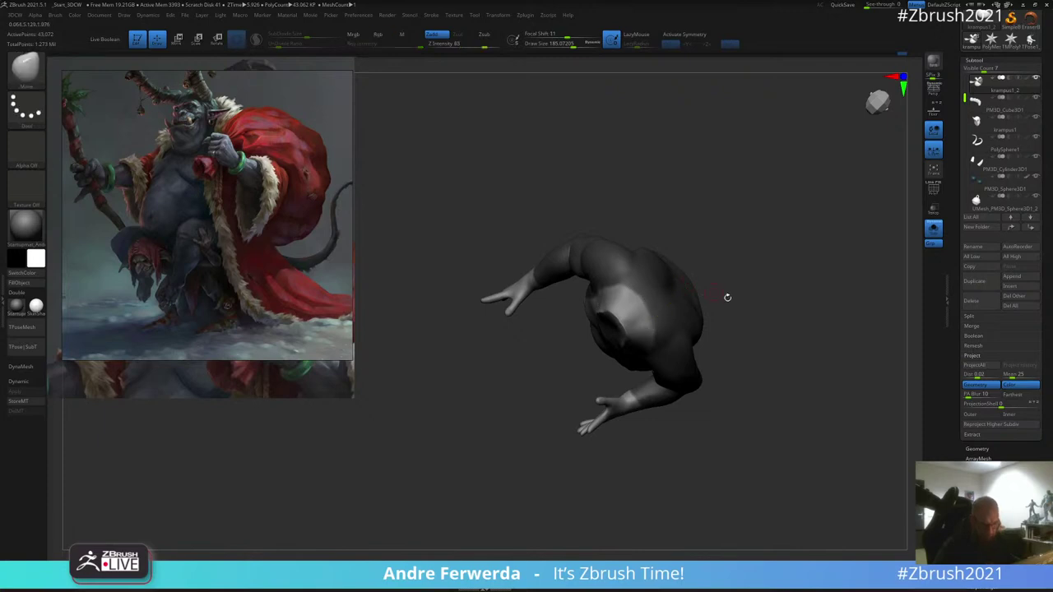
Step: Extract the masked area as a double-sided jacket with thickness 0.02 and accept it as a new subtool
mouse_move(726, 297)
right_down()
mouse_move(747, 267)
mouse_move(779, 330)
right_up()
click(977, 434)
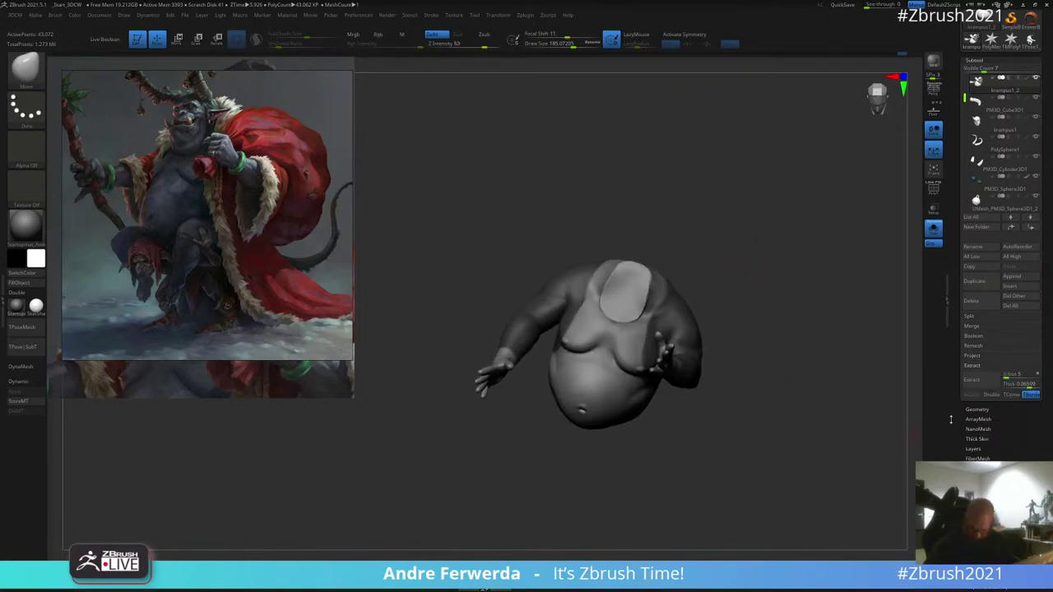
drag(850, 429, 852, 406)
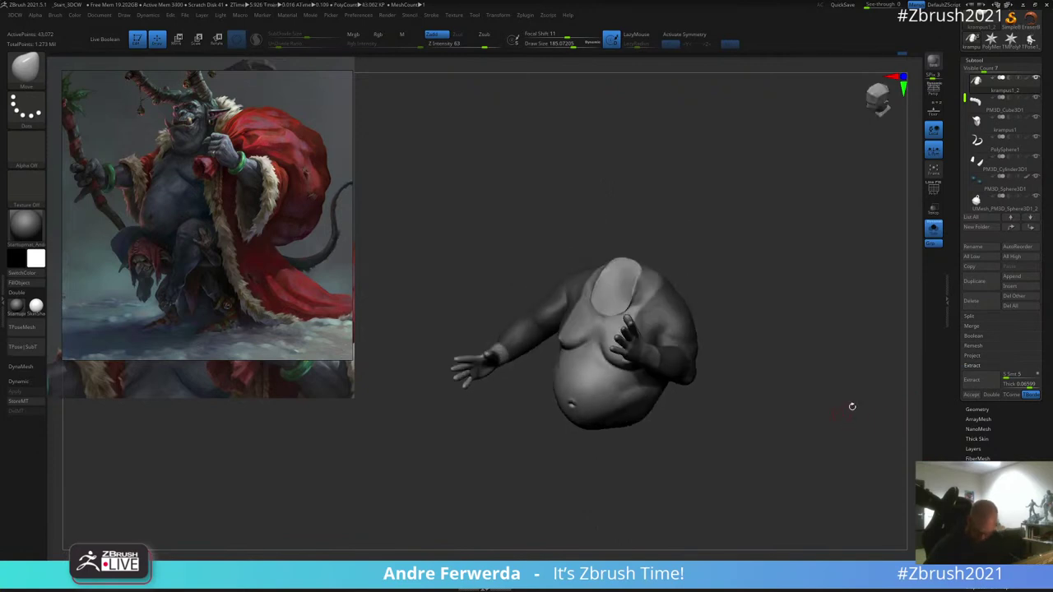
click(979, 380)
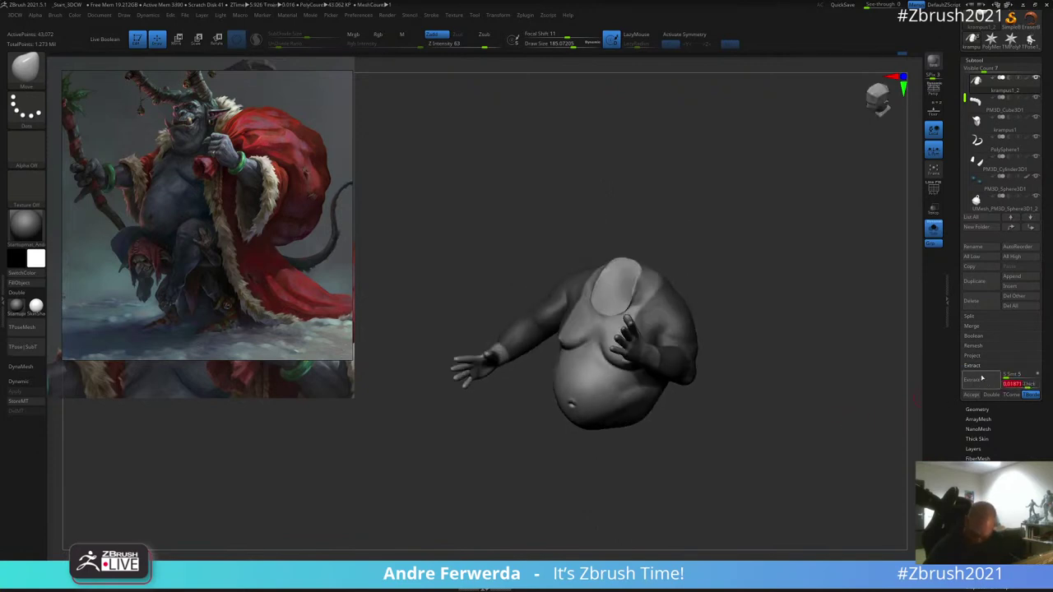
click(972, 394)
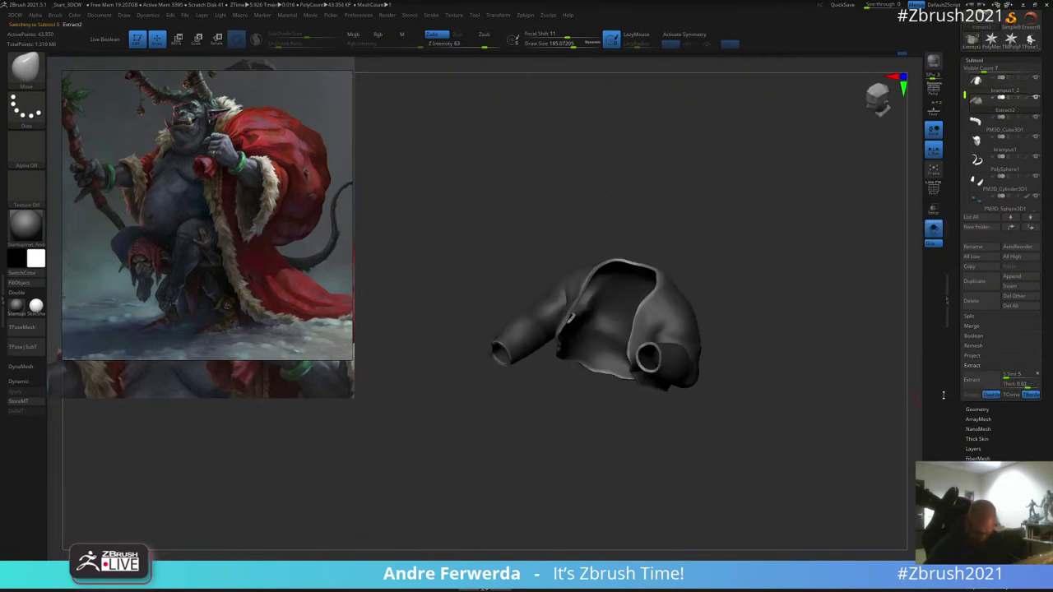
Step: Check the jacket on the full figure, then hide all but its outer surface and isolate it
click(933, 229)
drag(836, 287, 800, 290)
drag(763, 219, 738, 233)
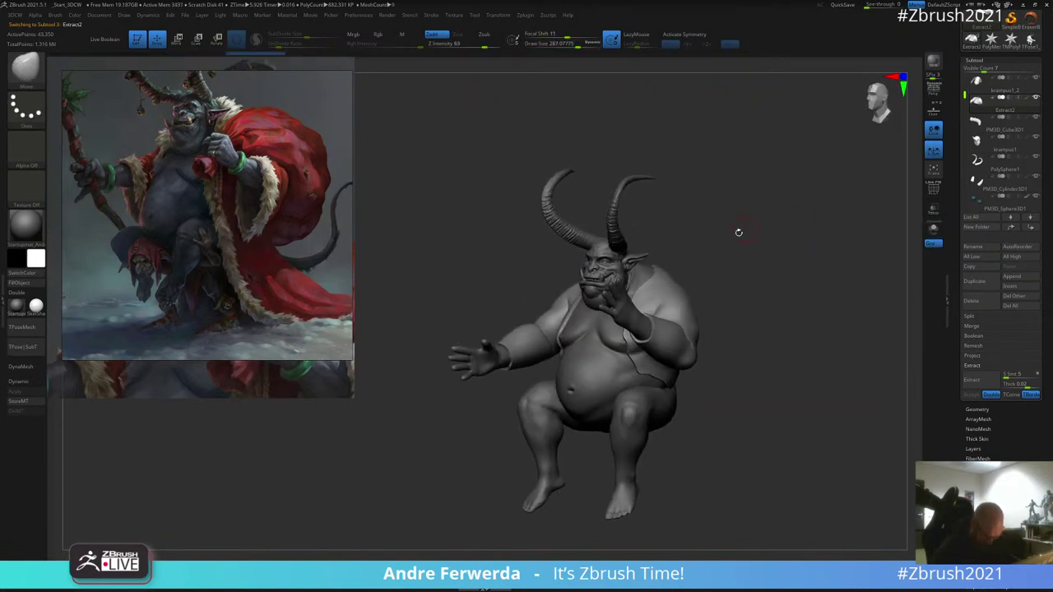
ctrl+shift+click(667, 298)
click(933, 228)
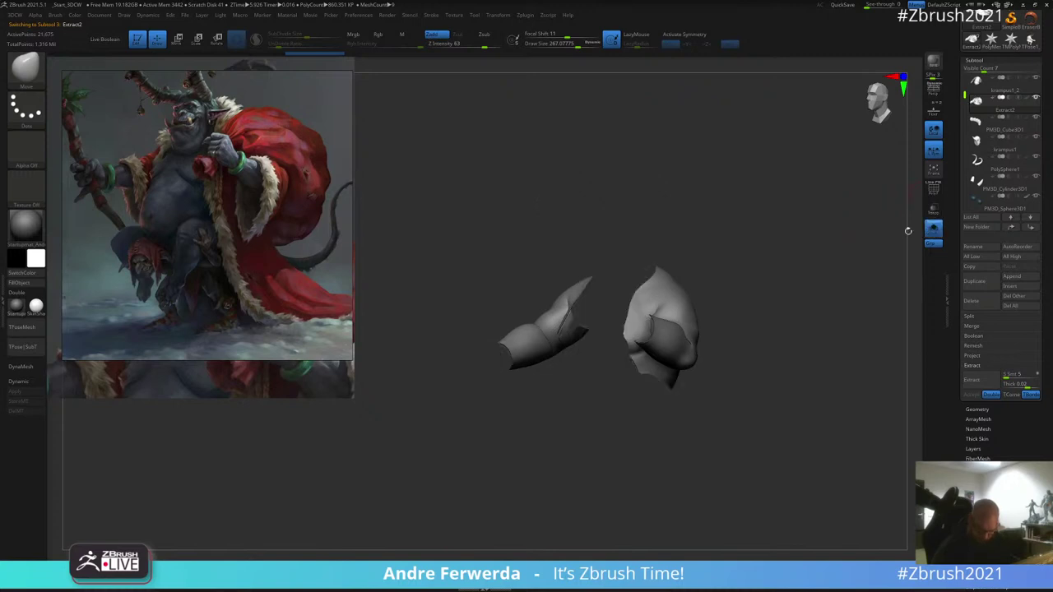
mouse_move(905, 232)
mouse_down()
mouse_move(878, 270)
mouse_move(838, 269)
mouse_up()
alt+drag(823, 464, 762, 421)
Step: Delete the jacket's hidden polygons and ZRemesh the remaining shell with a target polygon count of 1
click(987, 410)
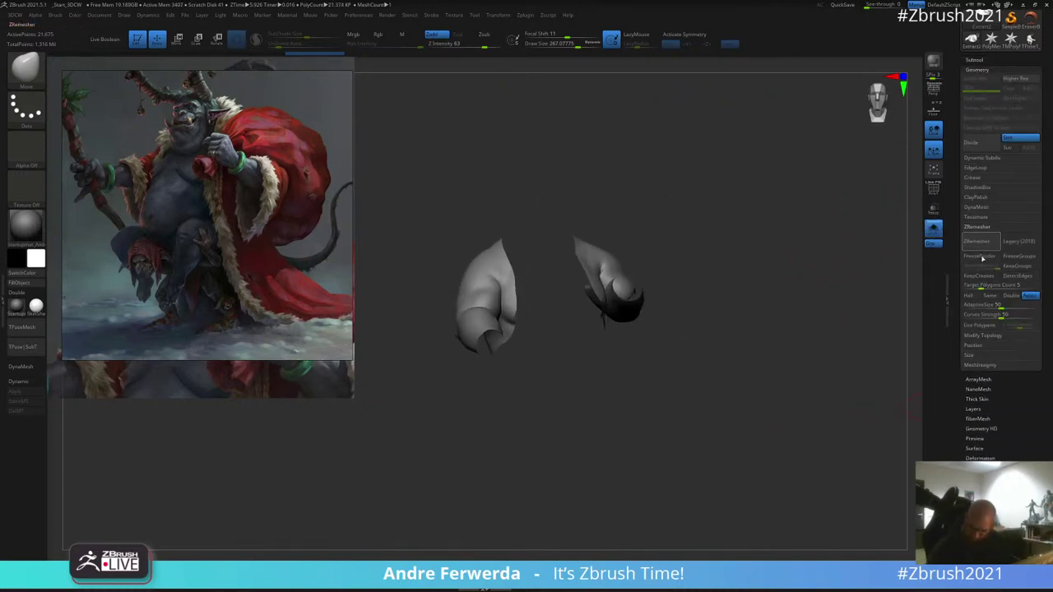
click(983, 335)
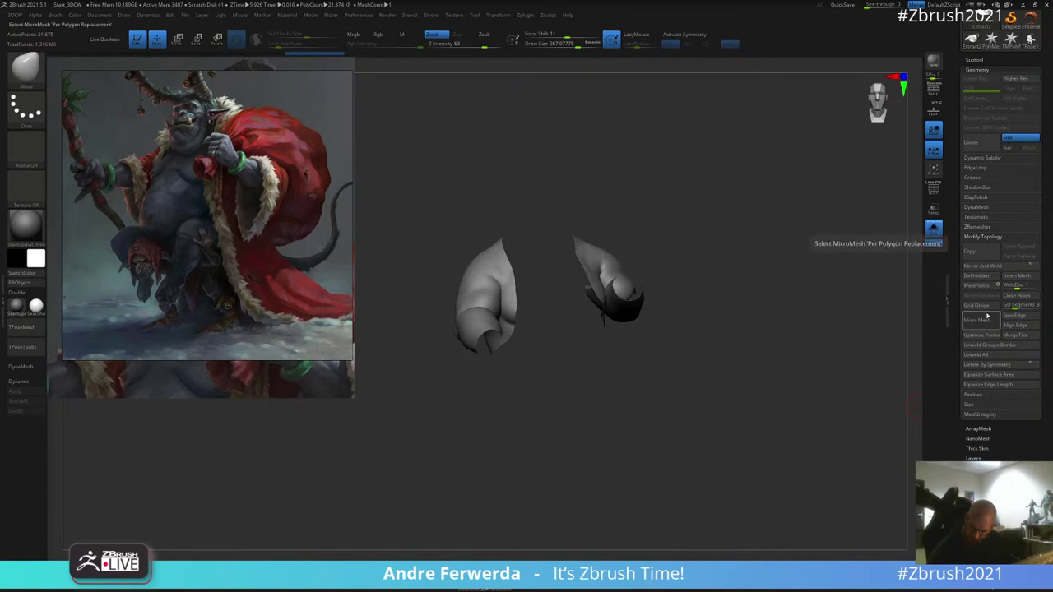
click(977, 226)
click(976, 241)
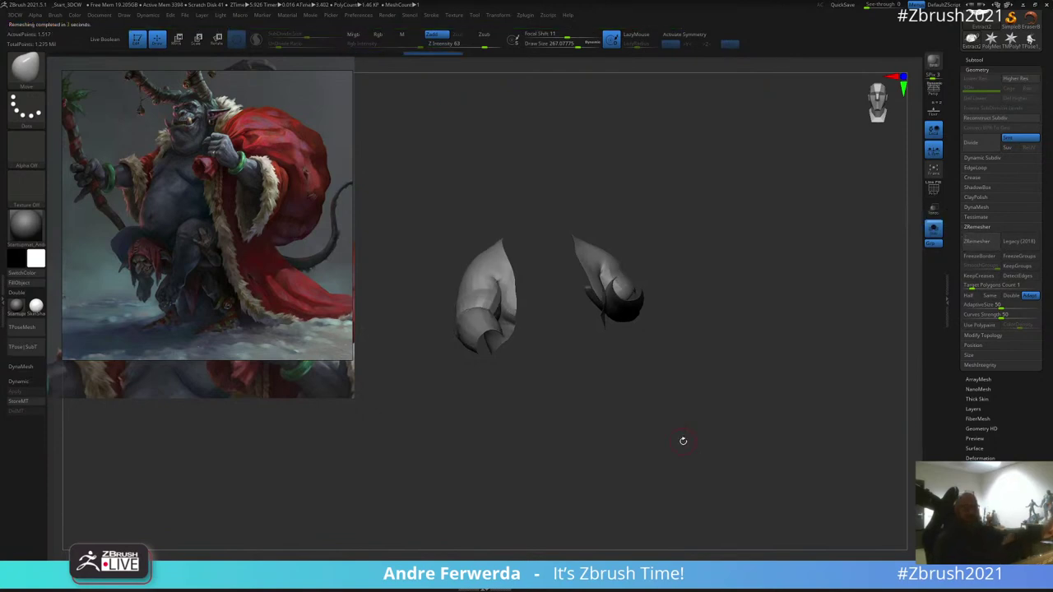
Step: Compare the remeshed jacket with the full figure from both sides, then isolate the jacket again
drag(723, 184, 818, 159)
click(933, 229)
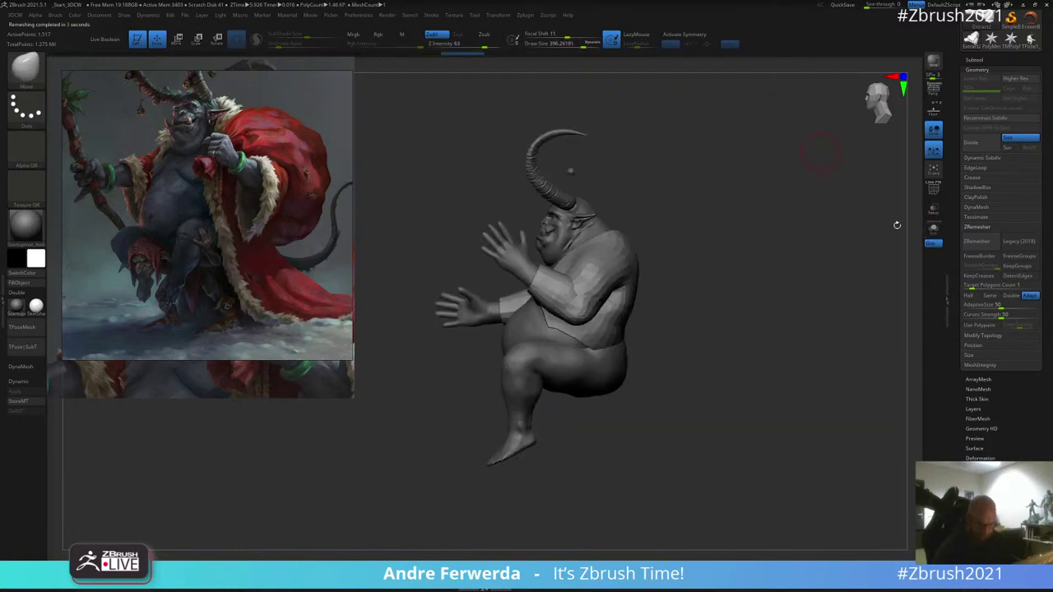
drag(771, 237, 777, 236)
drag(670, 232, 745, 209)
shift+drag(587, 290, 593, 286)
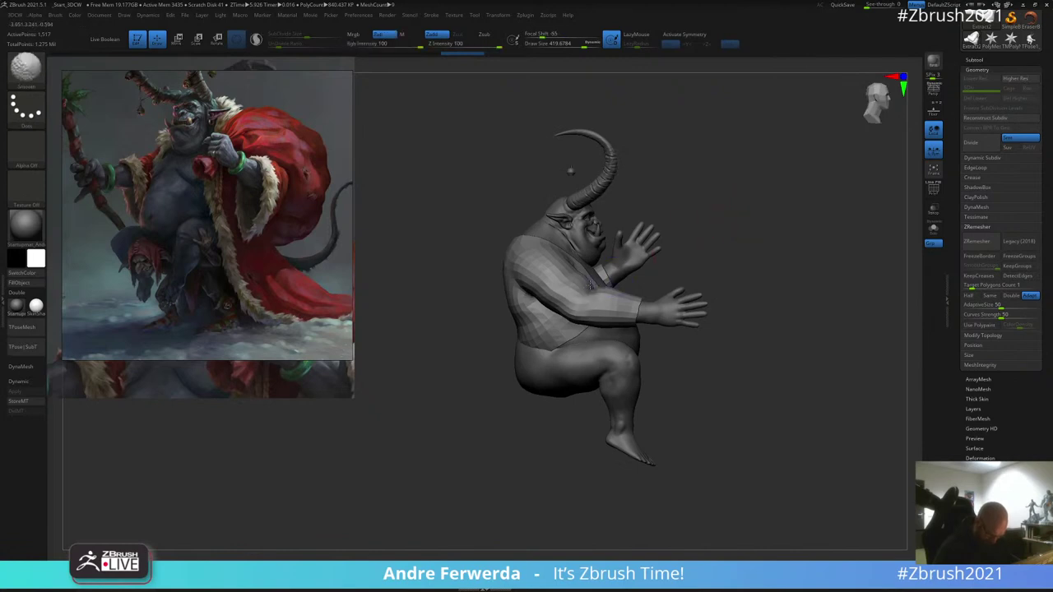
drag(692, 189, 694, 196)
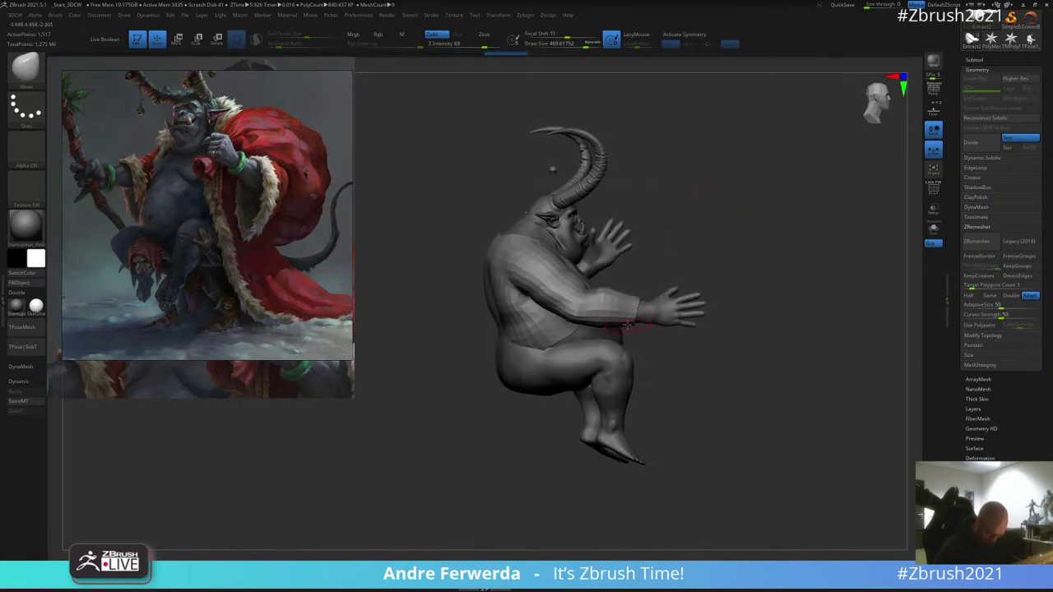
drag(673, 245, 636, 216)
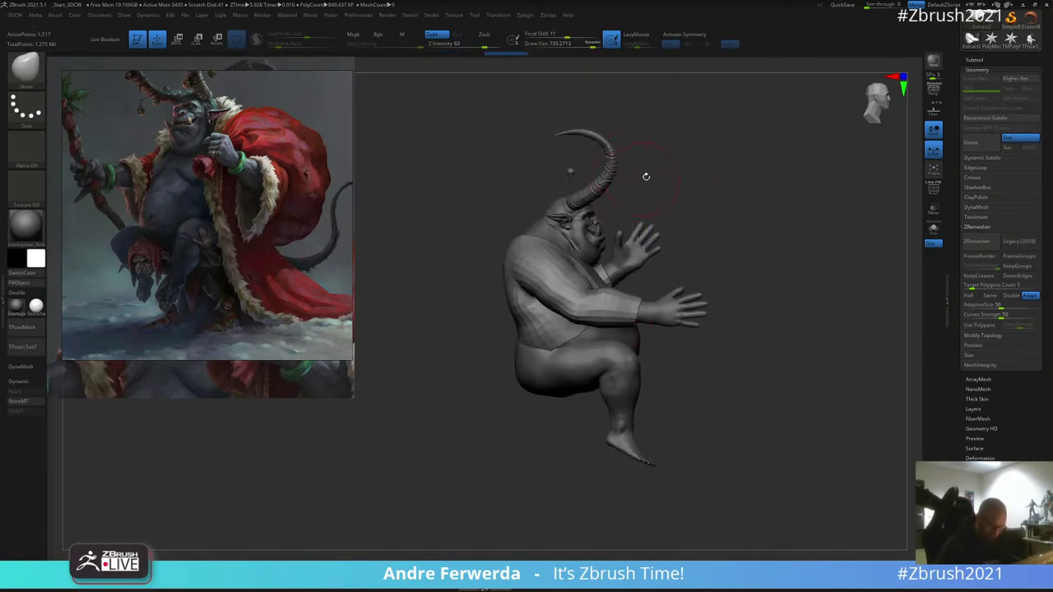
drag(646, 177, 743, 114)
click(934, 229)
Step: Lasso-mask the jacket's body and far sleeve, leaving the near forearm sleeve free for shaping
mouse_move(857, 212)
mouse_down()
mouse_move(817, 218)
mouse_move(811, 195)
mouse_move(698, 181)
mouse_up()
mouse_move(668, 144)
ctrl+mouse_down()
mouse_move(536, 144)
mouse_move(520, 266)
ctrl+mouse_up()
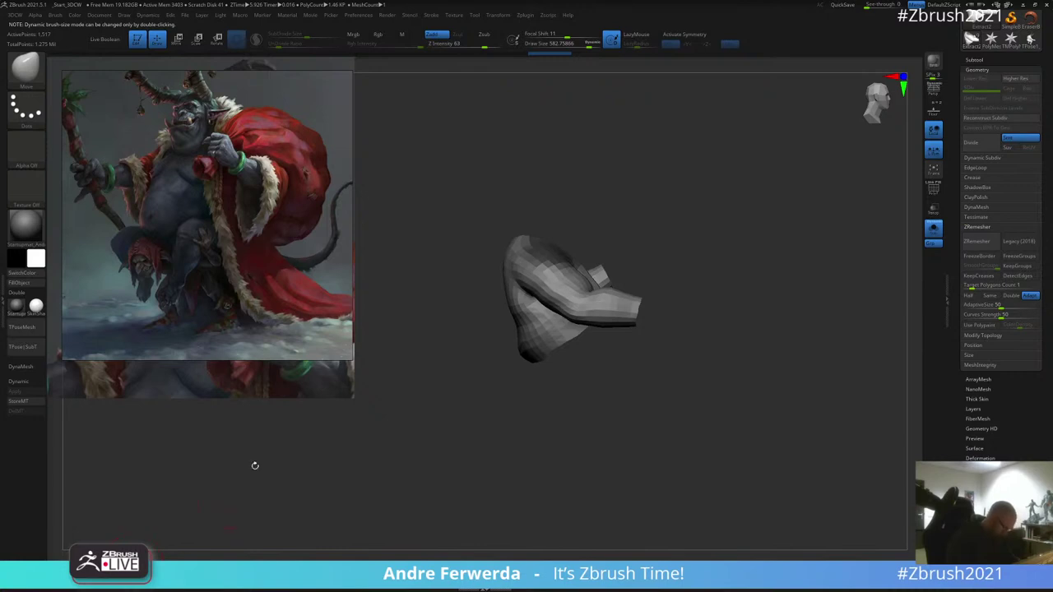
mouse_move(505, 160)
ctrl+mouse_down()
mouse_move(600, 176)
mouse_move(536, 288)
mouse_move(658, 312)
ctrl+mouse_up()
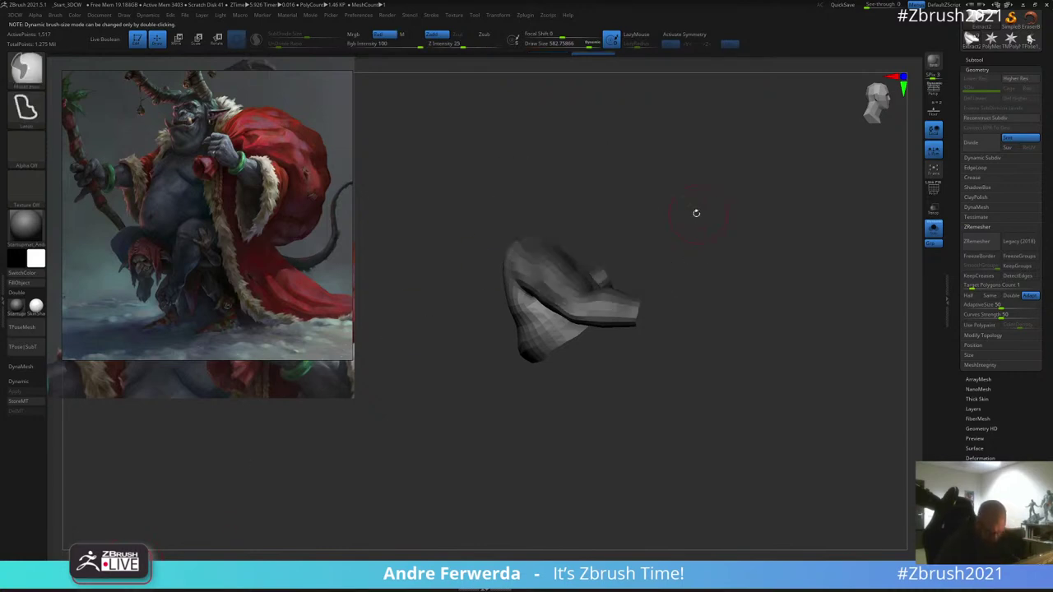
drag(696, 213, 571, 206)
alt+drag(781, 190, 692, 254)
ctrl+drag(710, 192, 714, 434)
drag(714, 434, 718, 334)
mouse_move(655, 357)
mouse_down()
mouse_move(631, 374)
mouse_move(780, 328)
mouse_up()
drag(780, 328, 693, 304)
mouse_move(507, 249)
ctrl+mouse_down()
mouse_move(459, 356)
mouse_move(597, 406)
mouse_move(603, 378)
mouse_move(556, 280)
ctrl+mouse_up()
mouse_move(546, 188)
mouse_down()
mouse_move(631, 181)
mouse_move(649, 192)
mouse_move(651, 257)
mouse_up()
drag(623, 340, 707, 294)
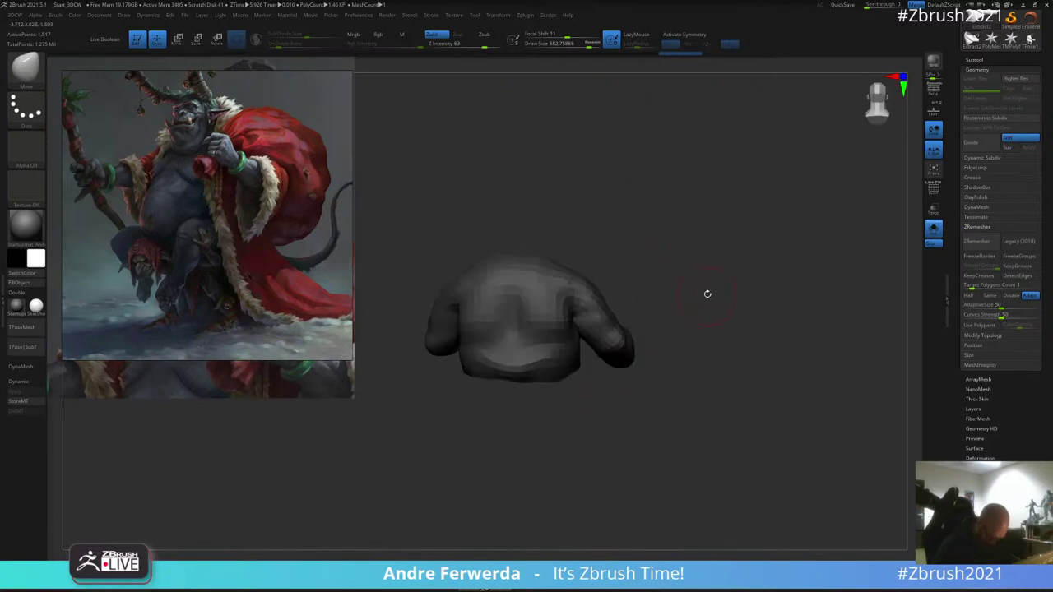
Step: Pull the lower edge of the free forearm sleeve downward with an enlarged Move brush to start a wide hanging cuff
drag(156, 543, 271, 527)
key(space)
drag(647, 266, 664, 267)
drag(670, 266, 693, 281)
drag(654, 354, 656, 375)
drag(594, 44, 604, 44)
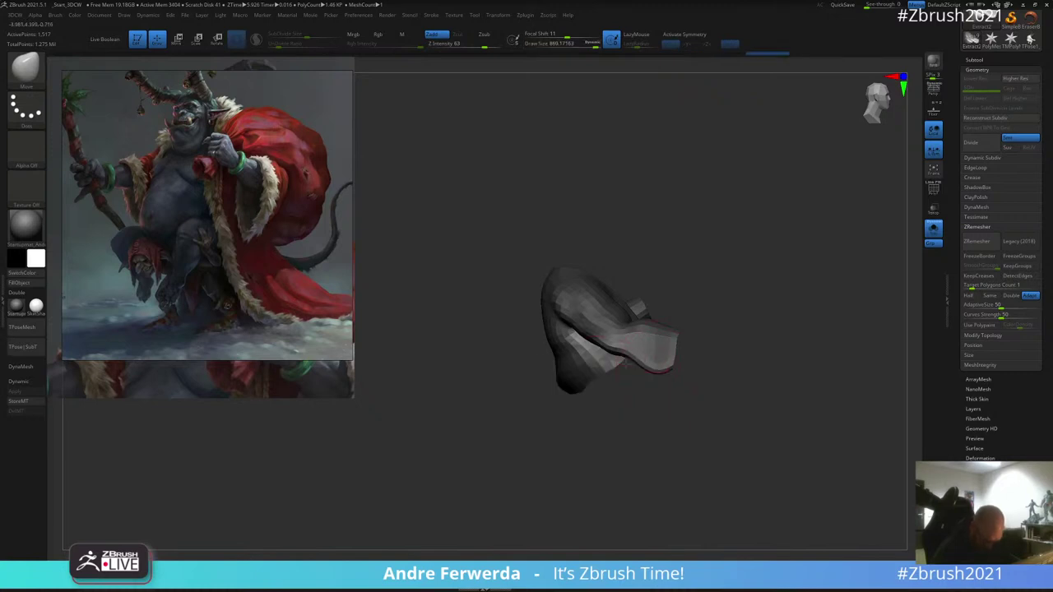
mouse_move(629, 353)
mouse_down()
mouse_move(624, 367)
mouse_move(583, 350)
mouse_move(630, 373)
mouse_up()
drag(660, 366, 662, 375)
drag(756, 419, 671, 415)
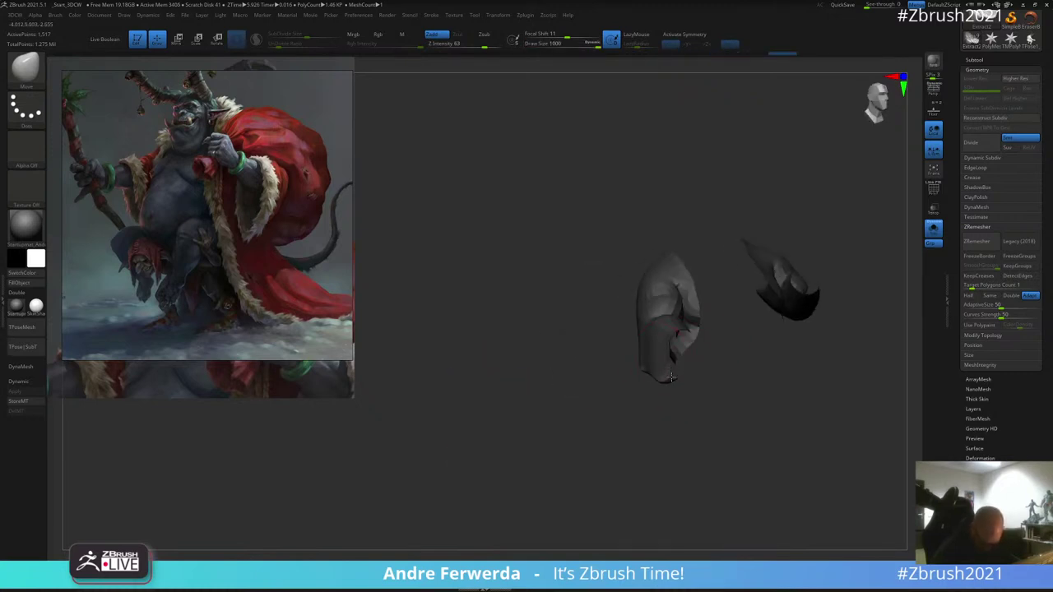
Step: Turn on double-sided display for the jacket in its display properties
drag(1015, 462, 1016, 432)
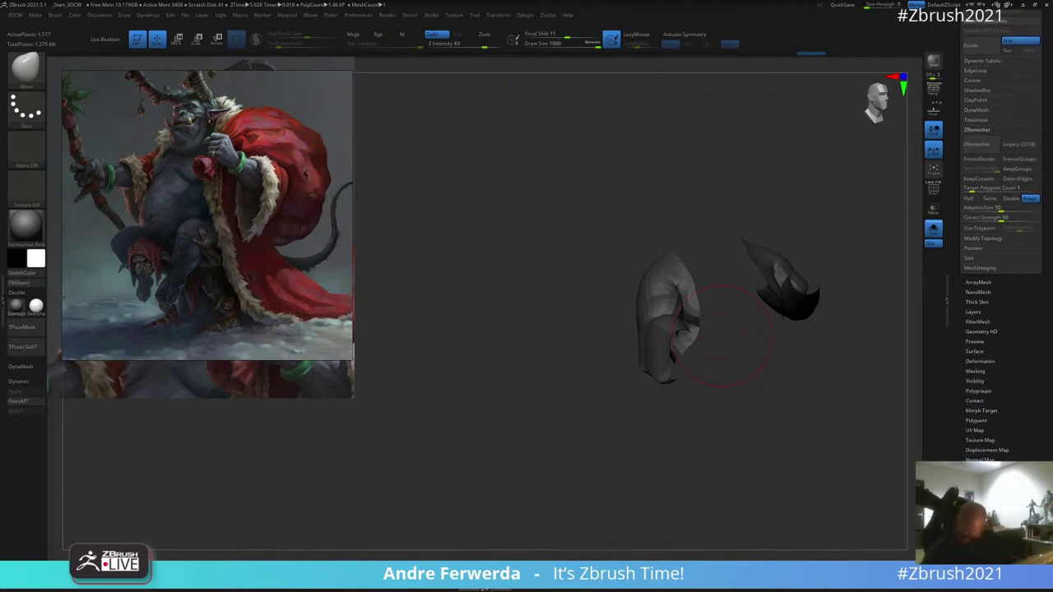
click(991, 479)
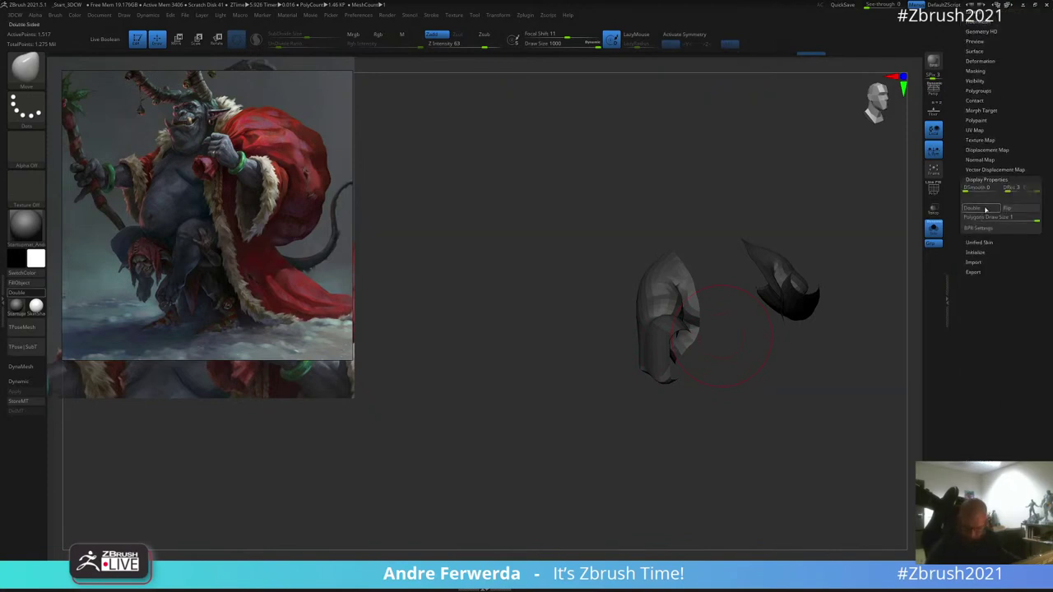
click(985, 209)
Step: Extend and widen the first sleeve's hanging cuff with the Move brush, shaping it from the side and back
mouse_move(778, 403)
mouse_down()
mouse_move(722, 395)
mouse_move(733, 402)
mouse_up()
key(space)
drag(724, 387, 712, 386)
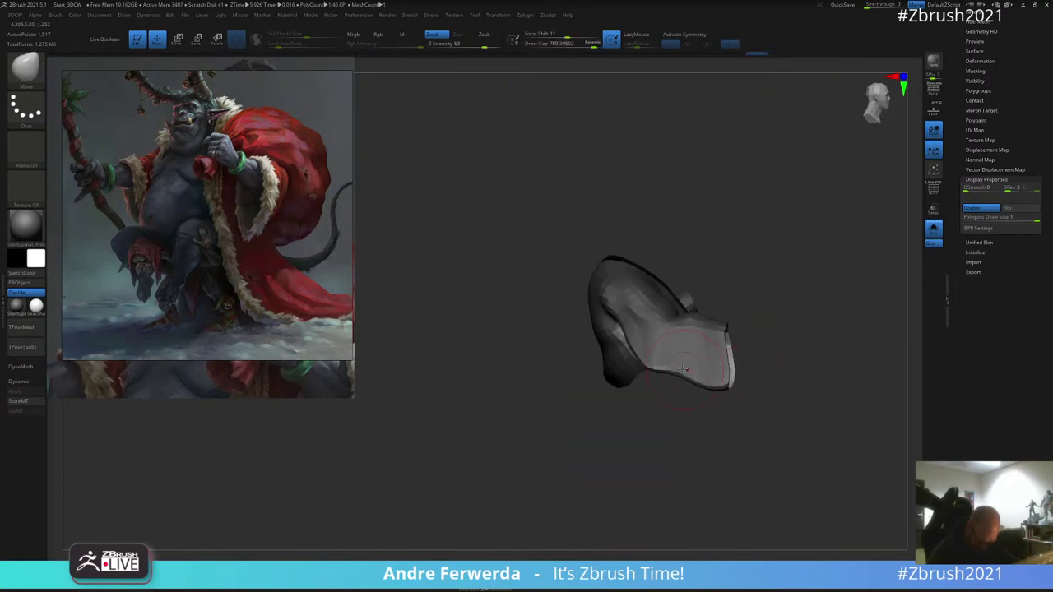
drag(639, 413, 686, 421)
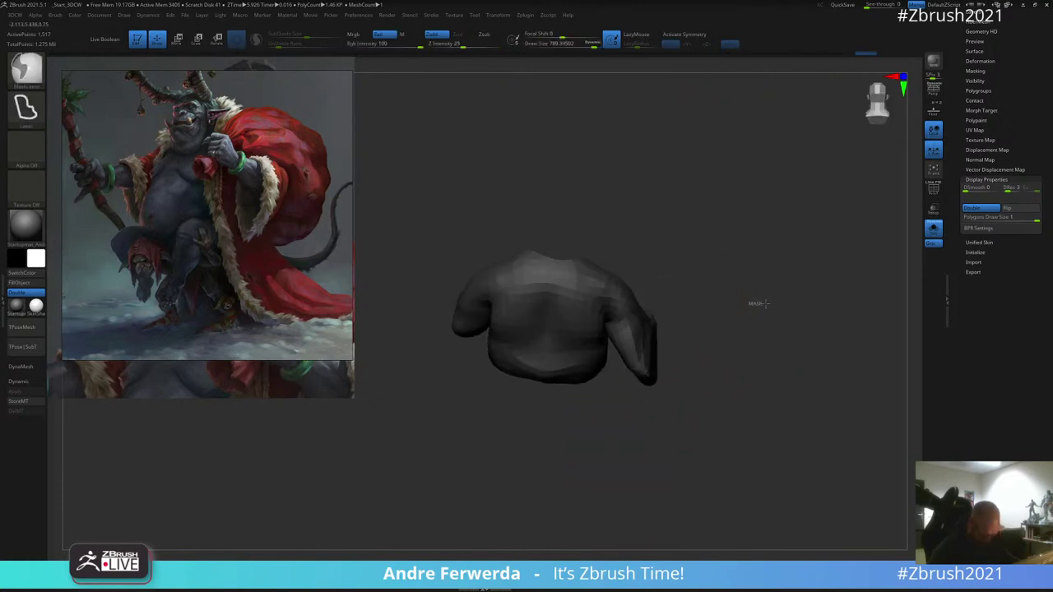
ctrl+click(750, 306)
ctrl+click(746, 317)
drag(744, 318, 742, 352)
key(space)
drag(714, 292, 729, 292)
drag(633, 406, 638, 418)
mouse_move(681, 332)
mouse_down()
mouse_move(686, 266)
mouse_move(746, 235)
mouse_move(711, 239)
mouse_up()
key(space)
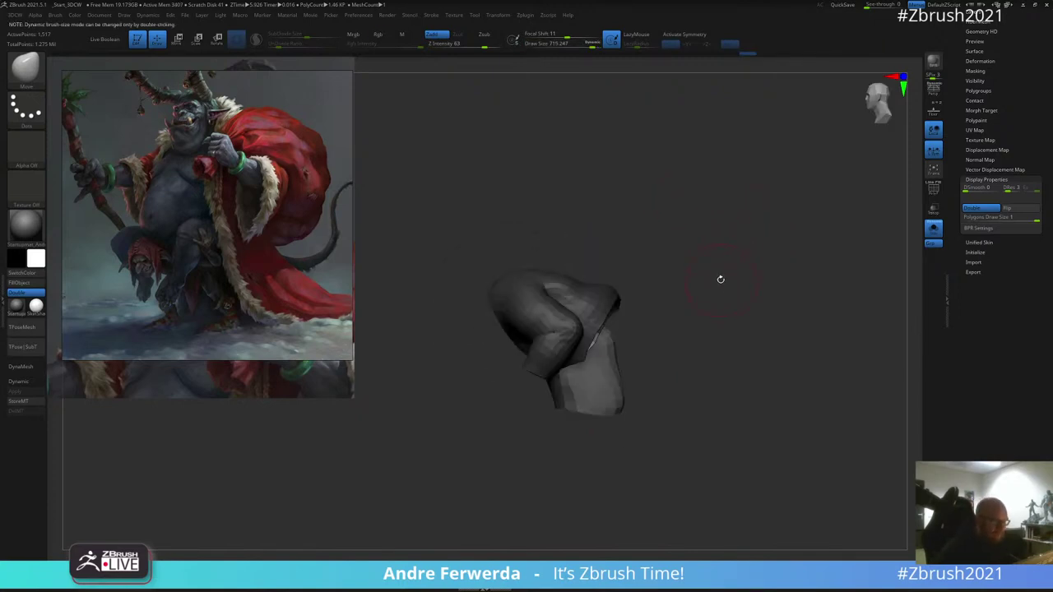
Step: Redo the masking around the opposite sleeve so that its forearm is free to move
mouse_move(733, 367)
mouse_down()
mouse_move(733, 388)
mouse_move(684, 239)
mouse_move(705, 197)
mouse_move(706, 277)
mouse_move(680, 236)
mouse_up()
key(space)
key(space)
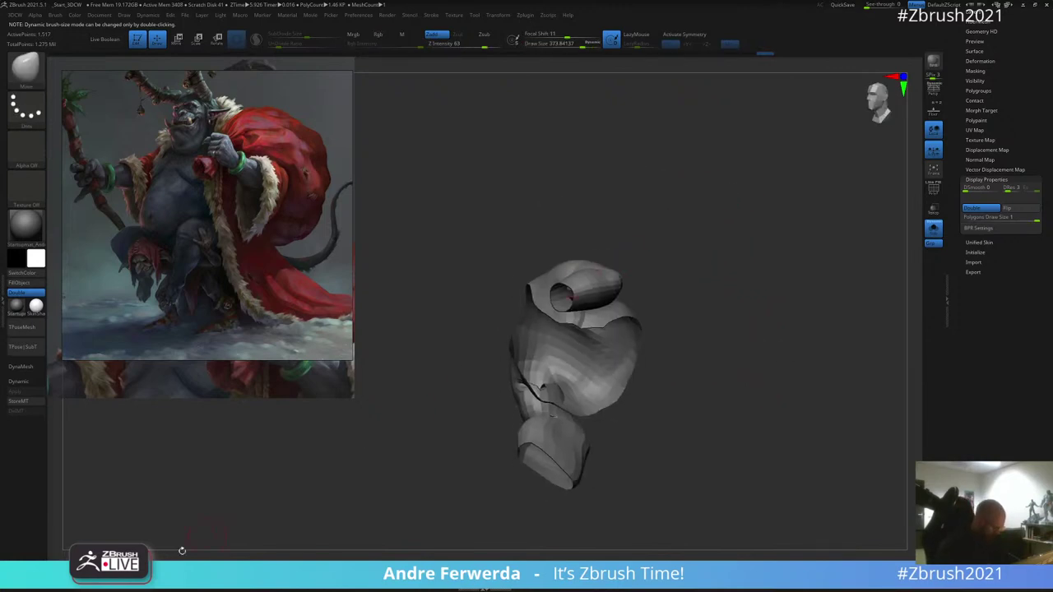
key(ctrl)
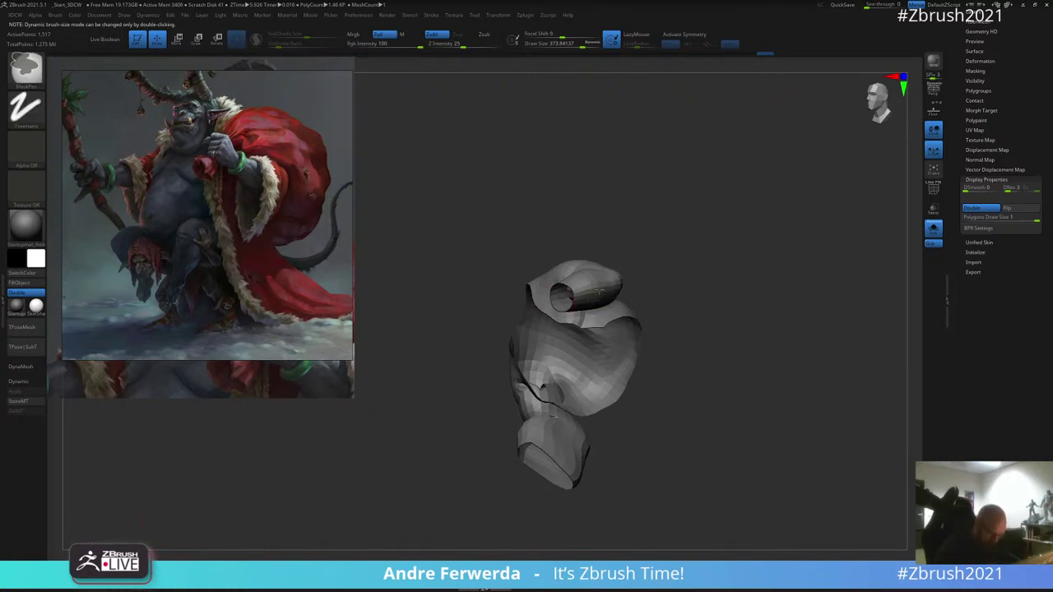
mouse_move(665, 249)
mouse_down()
mouse_move(626, 267)
mouse_move(652, 261)
mouse_up()
ctrl+click(677, 201)
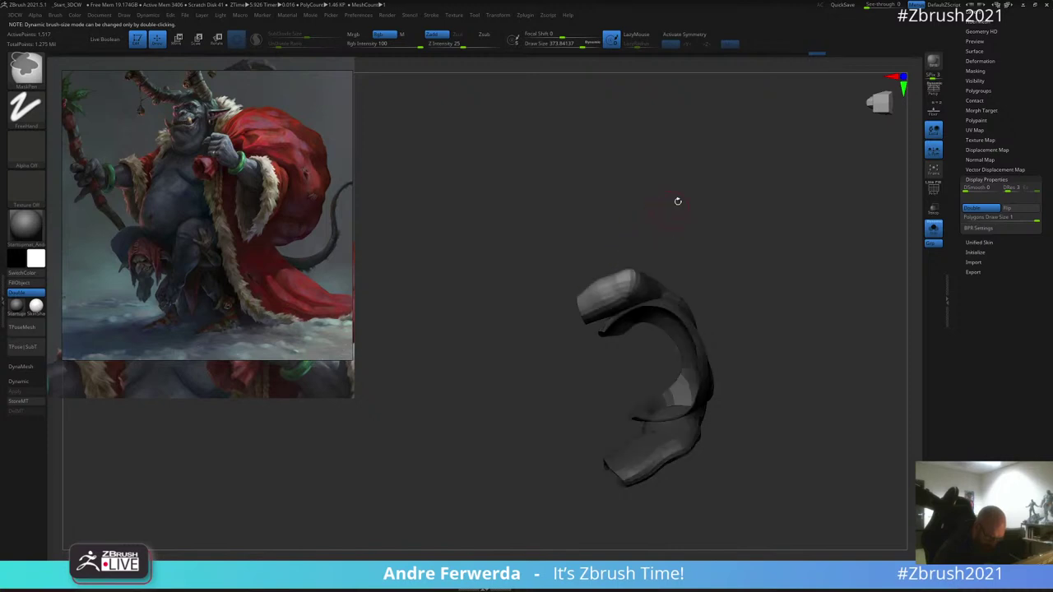
right_drag(729, 201, 639, 299)
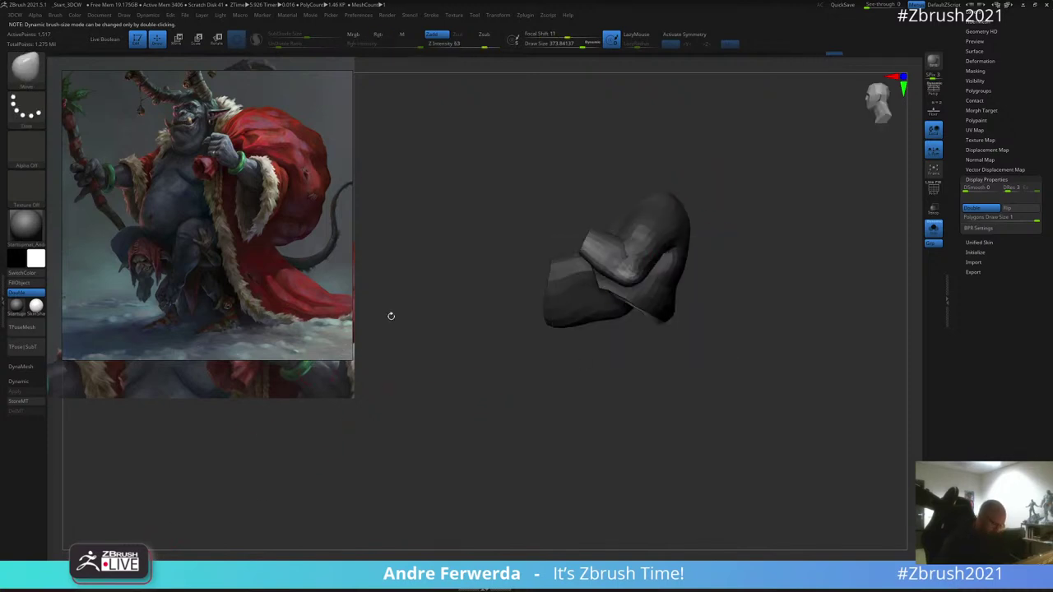
Step: Pull the opposite sleeve's lower edge down into a wide cuff with the Move brush at draw size 1000
key(s)
mouse_move(616, 270)
mouse_down()
mouse_move(610, 288)
mouse_move(575, 263)
mouse_move(588, 326)
mouse_up()
key(space)
drag(581, 317, 630, 312)
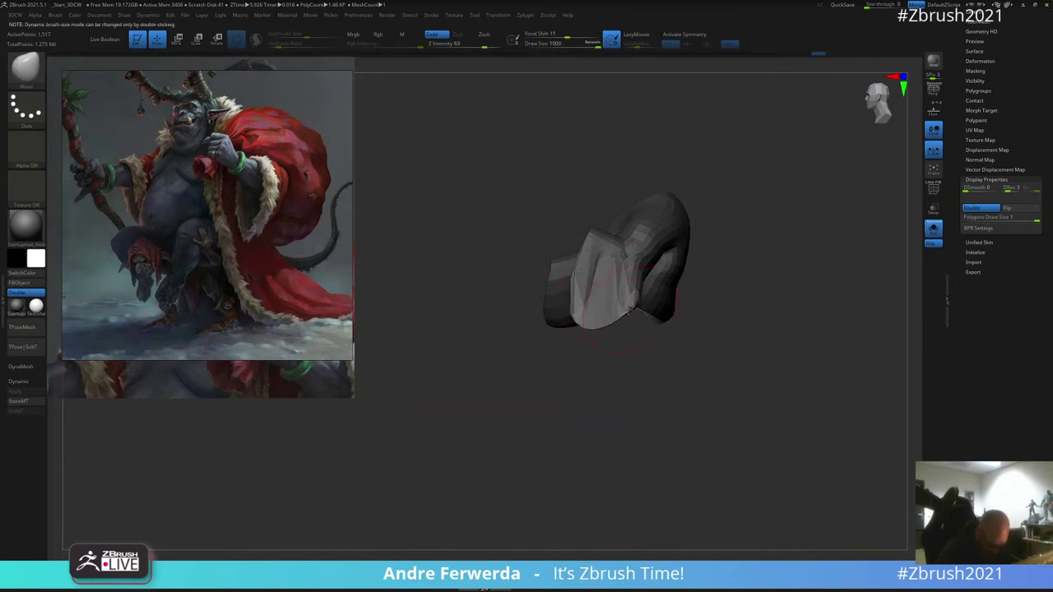
right_drag(600, 364, 655, 373)
drag(635, 325, 636, 331)
shift+right_drag(650, 367, 592, 364)
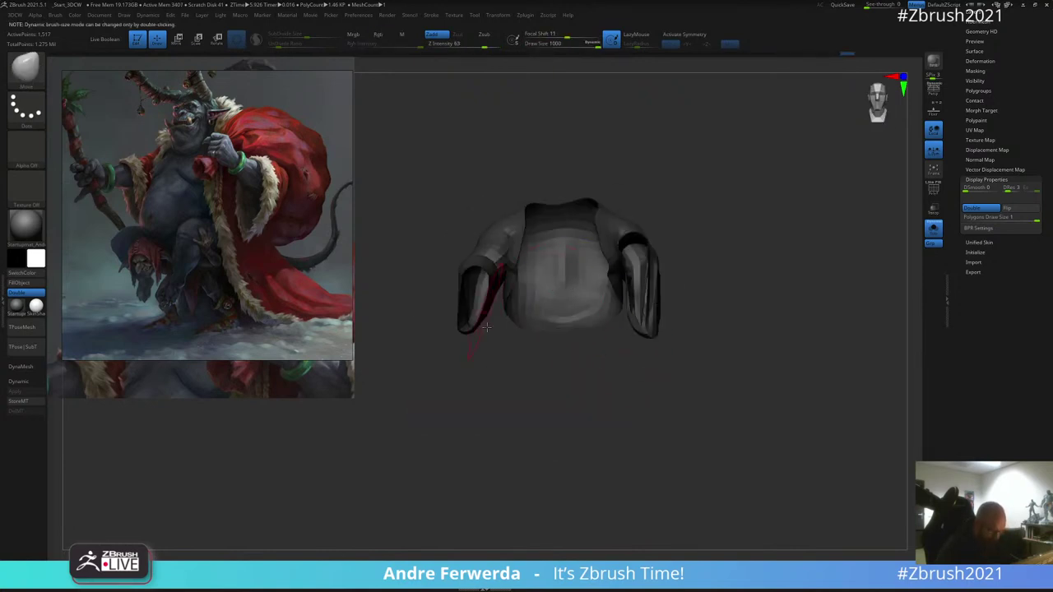
Step: Undo the last cuff move, lower the tips of both cuffs with a smaller Move brush and adjust the sleeve's underside
mouse_move(501, 379)
mouse_down()
mouse_move(522, 376)
mouse_move(503, 330)
mouse_up()
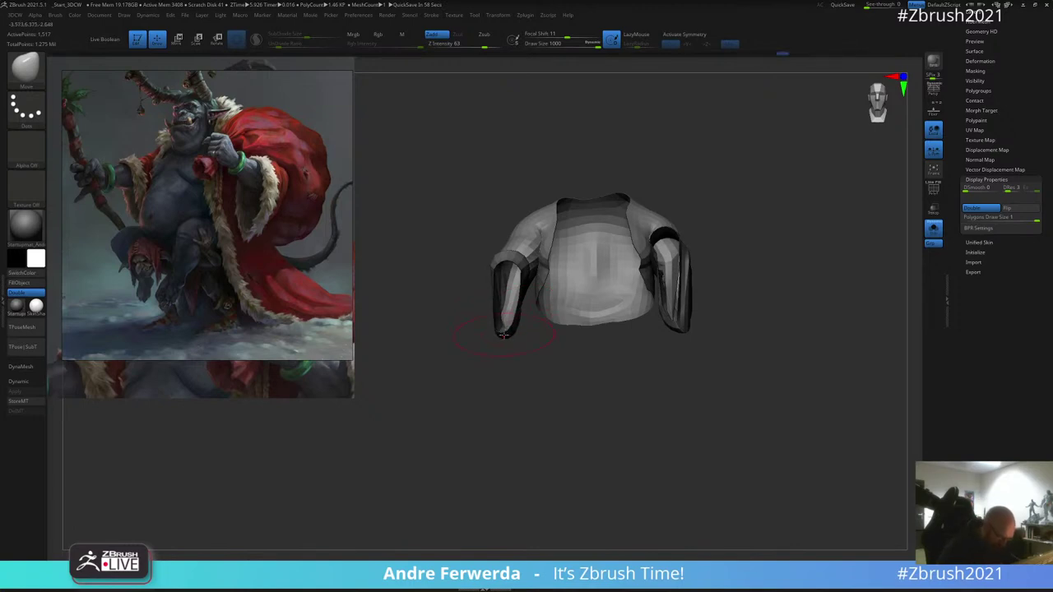
key(ctrl+z)
key([)
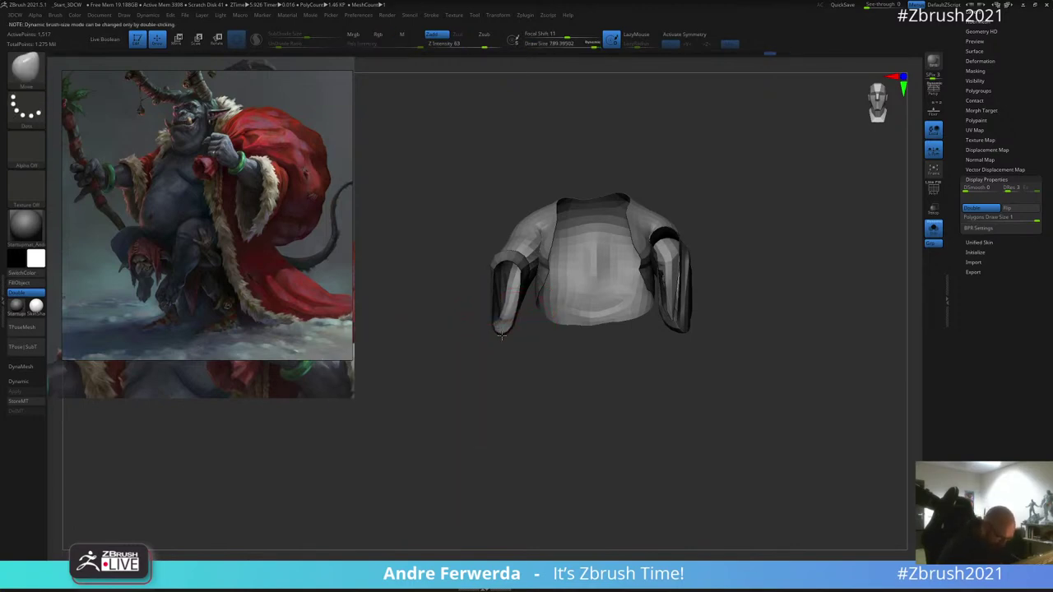
drag(500, 335, 507, 353)
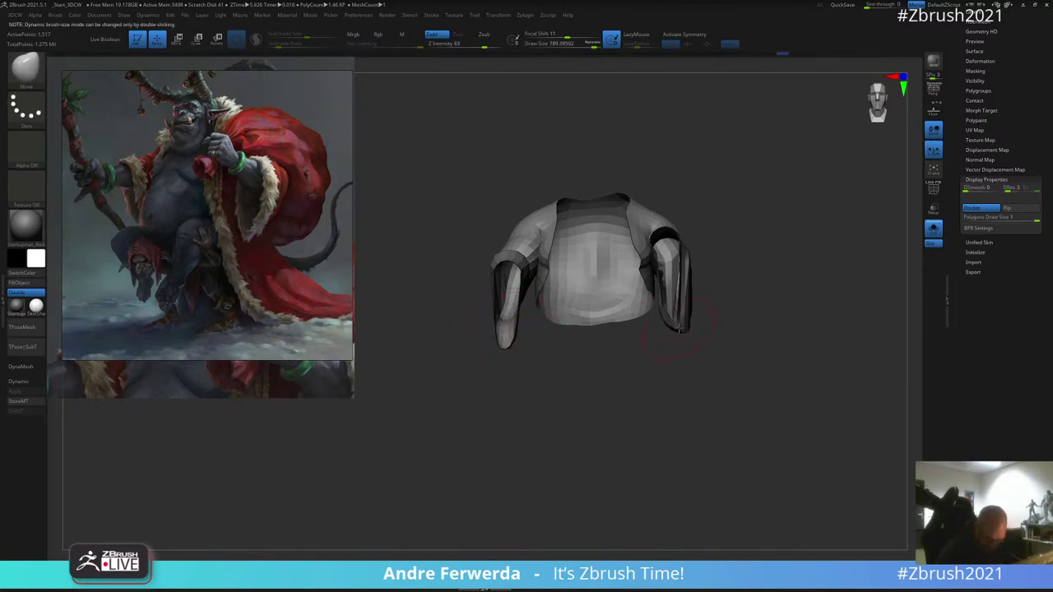
drag(679, 329, 669, 342)
drag(765, 321, 704, 309)
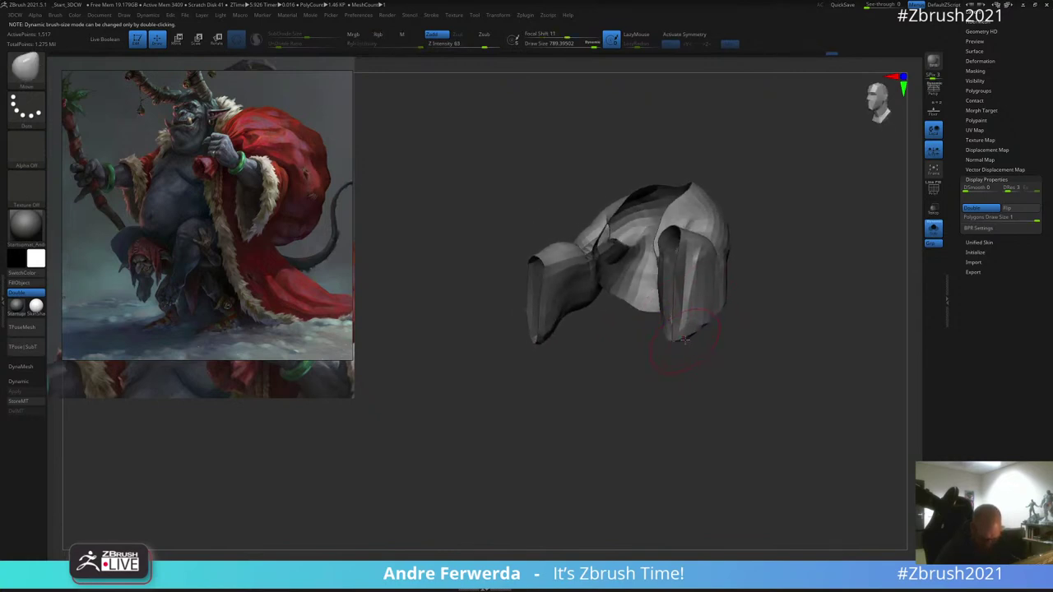
mouse_move(687, 360)
mouse_down()
mouse_move(661, 370)
mouse_move(752, 348)
mouse_up()
drag(714, 310, 708, 316)
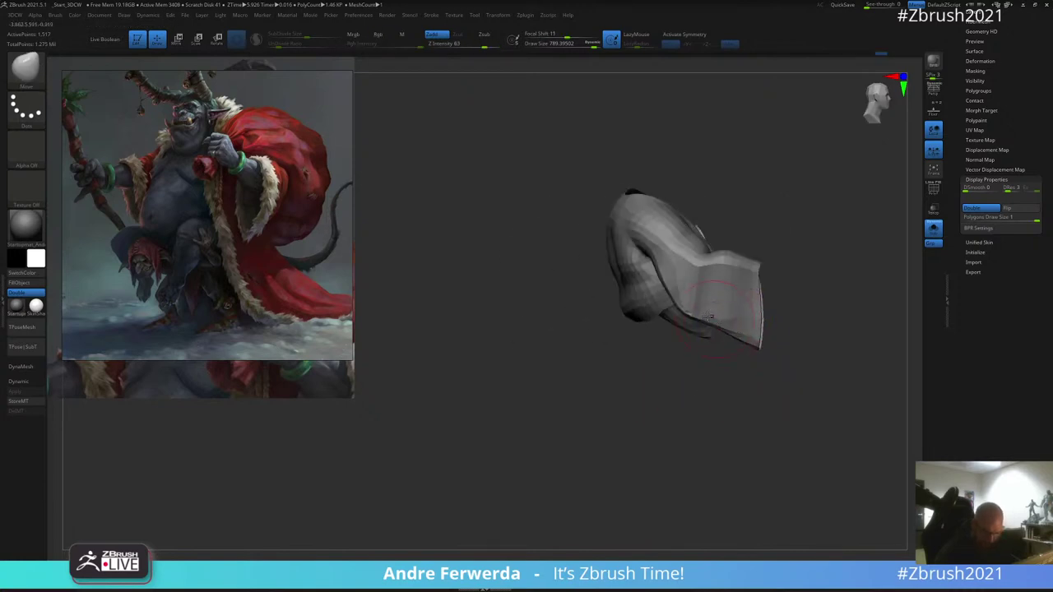
key(bracketleft)
Step: Enlarge the Move brush and reshape the hanging sleeve from the side and front, swinging its cuff outward from the torso
alt+drag(633, 320, 570, 357)
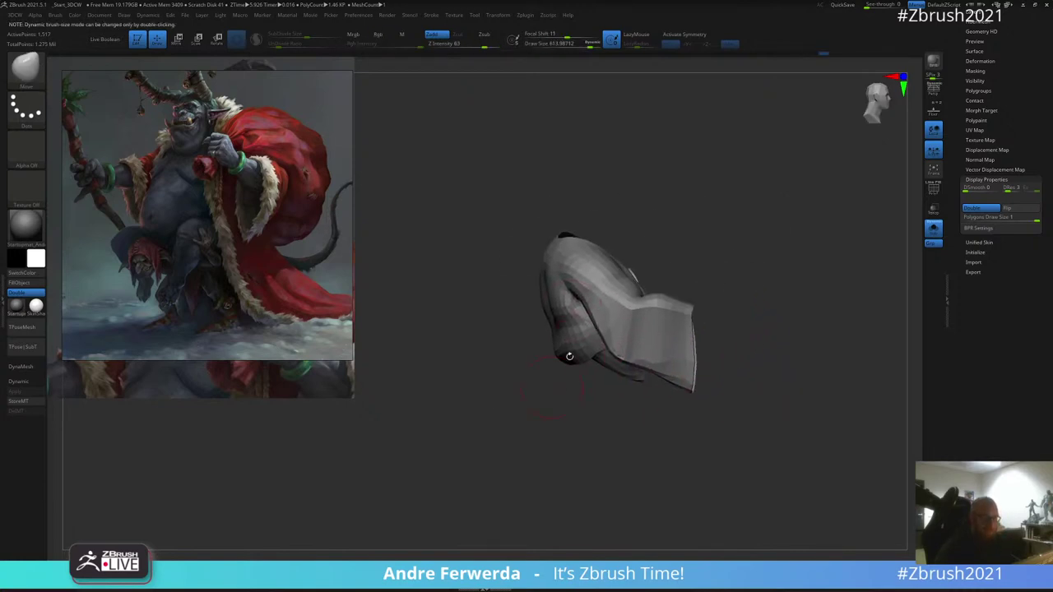
drag(723, 222, 690, 158)
key(bracketright)
key(space)
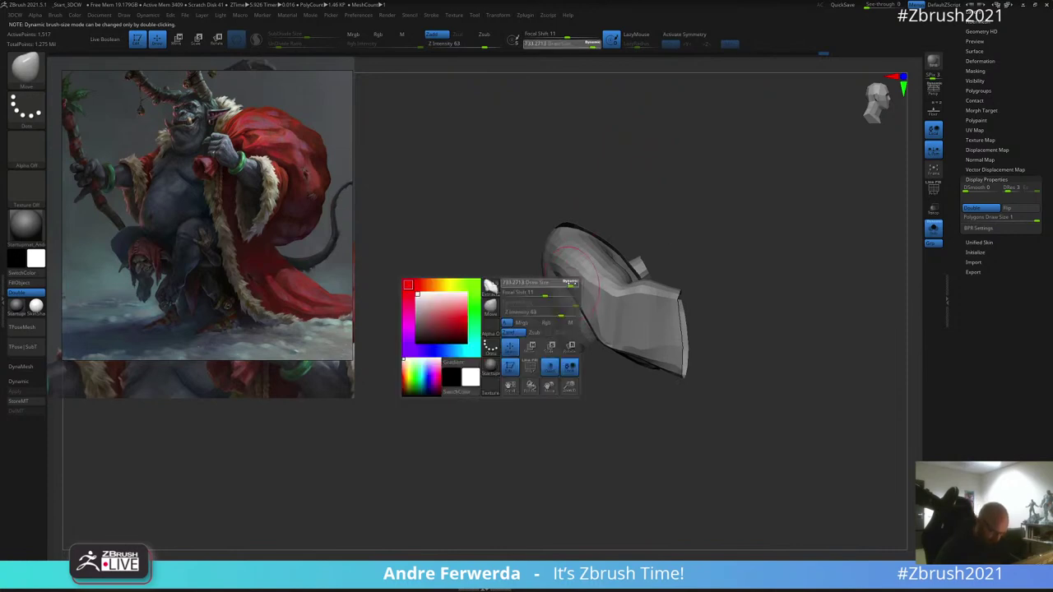
mouse_move(649, 222)
mouse_down()
mouse_move(732, 201)
mouse_move(698, 206)
mouse_move(699, 219)
mouse_move(713, 201)
mouse_move(717, 213)
mouse_move(719, 185)
mouse_move(713, 209)
mouse_up()
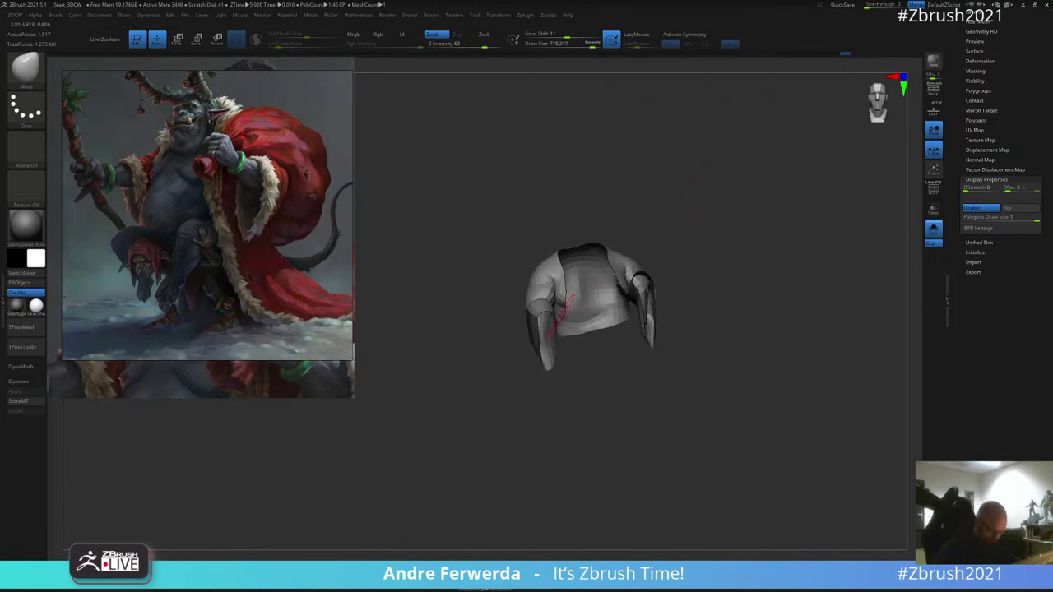
drag(566, 338, 512, 368)
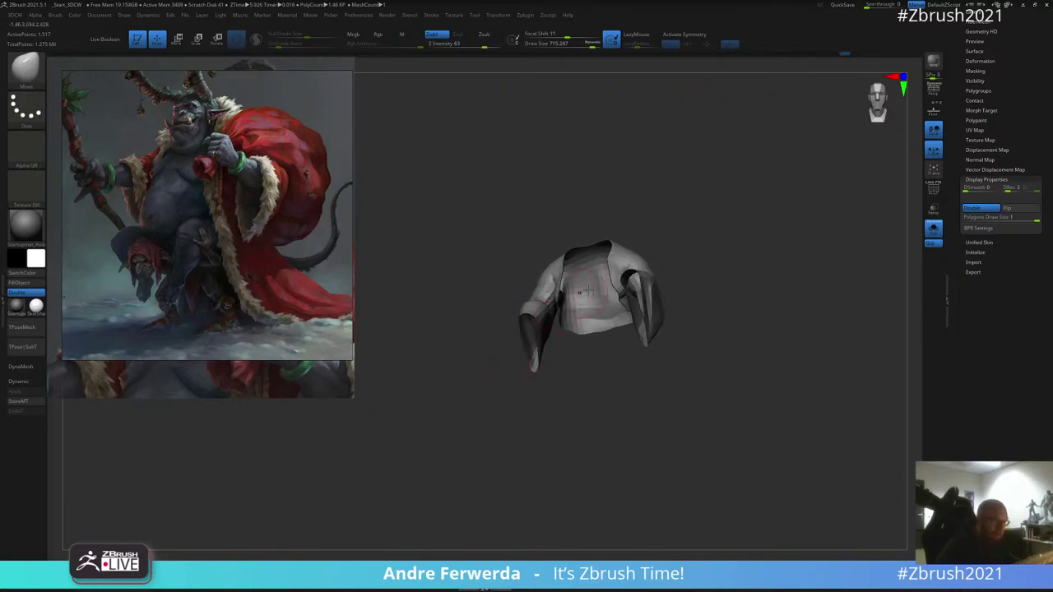
drag(654, 236, 681, 211)
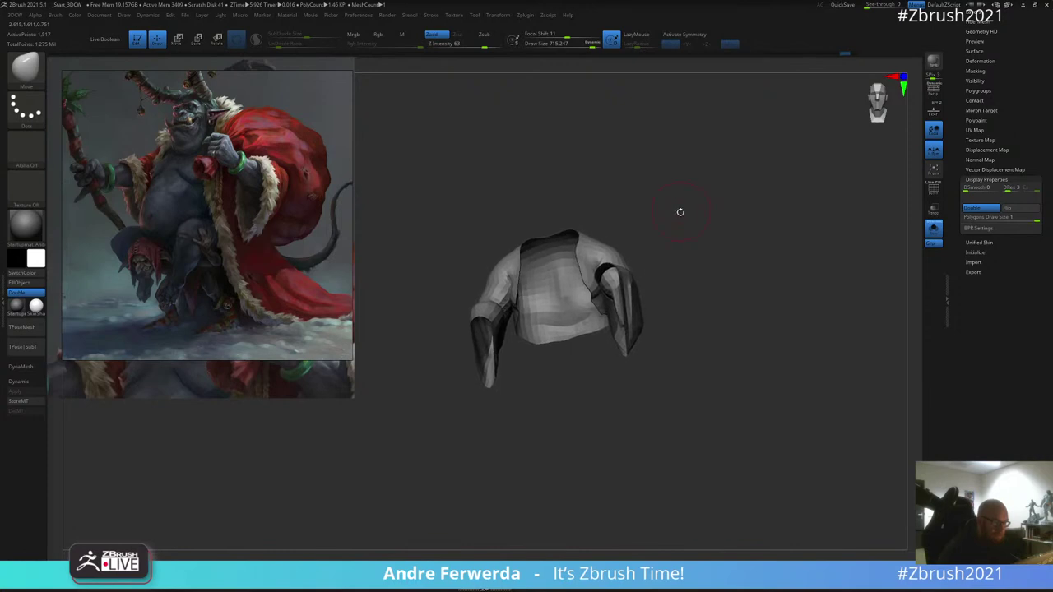
Step: Pull the jacket's bottom hem down across the back and at both sides with the Move brush at draw size 1000
key(w)
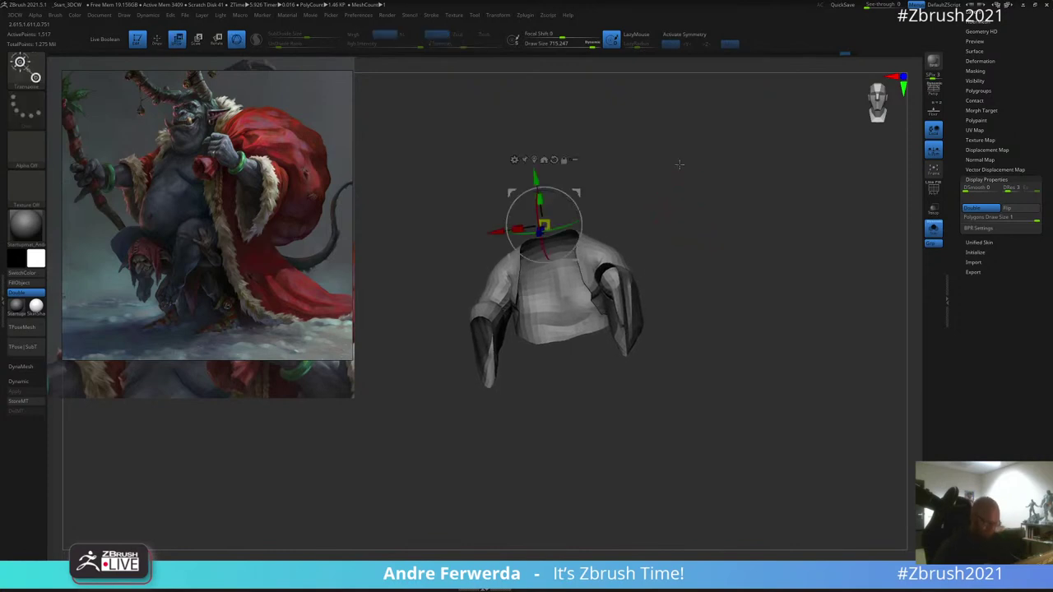
drag(563, 323, 567, 346)
key(q)
key(space)
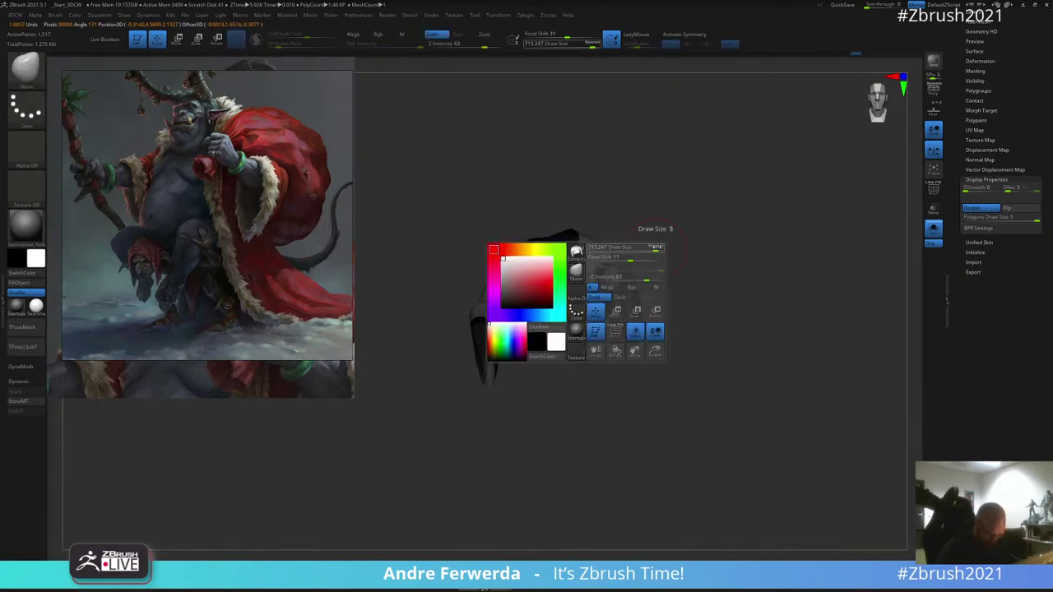
key(space)
key(space)
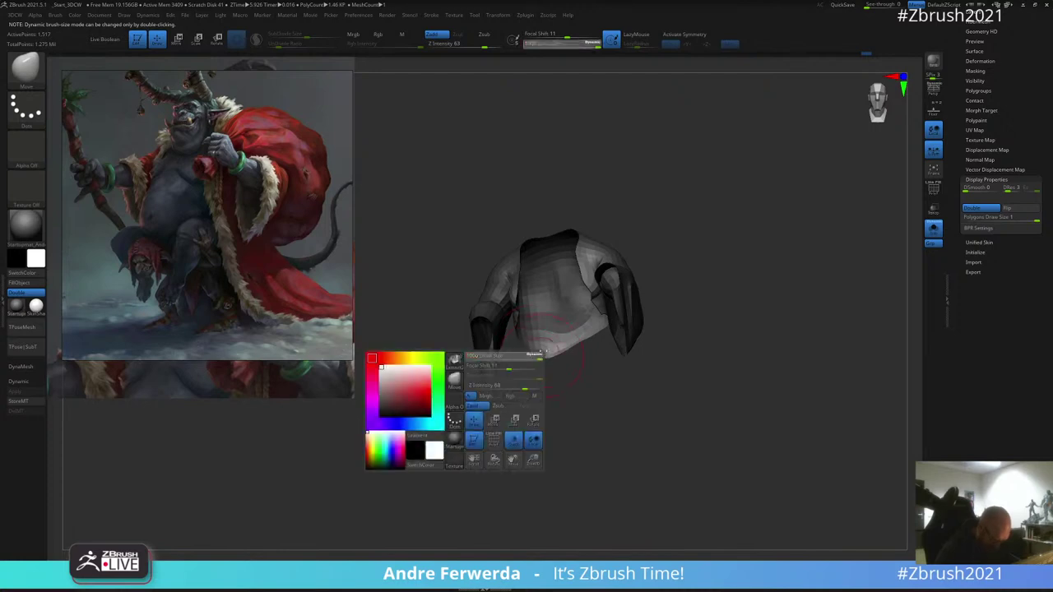
drag(603, 335, 579, 361)
mouse_move(599, 386)
mouse_down()
mouse_move(588, 397)
mouse_move(641, 346)
mouse_move(663, 253)
mouse_move(714, 262)
mouse_up()
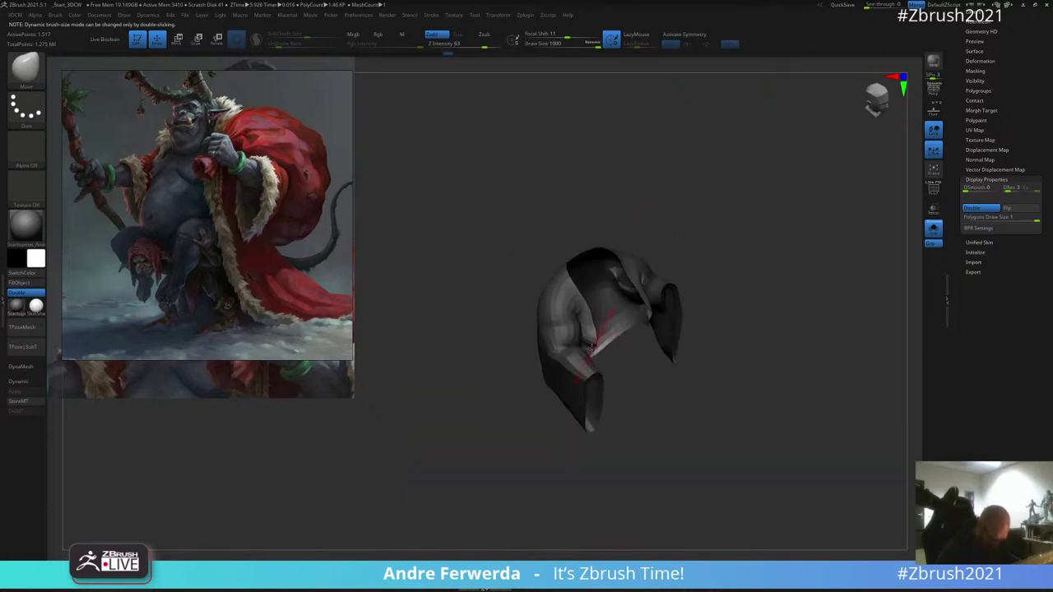
drag(598, 340, 594, 355)
drag(649, 310, 654, 337)
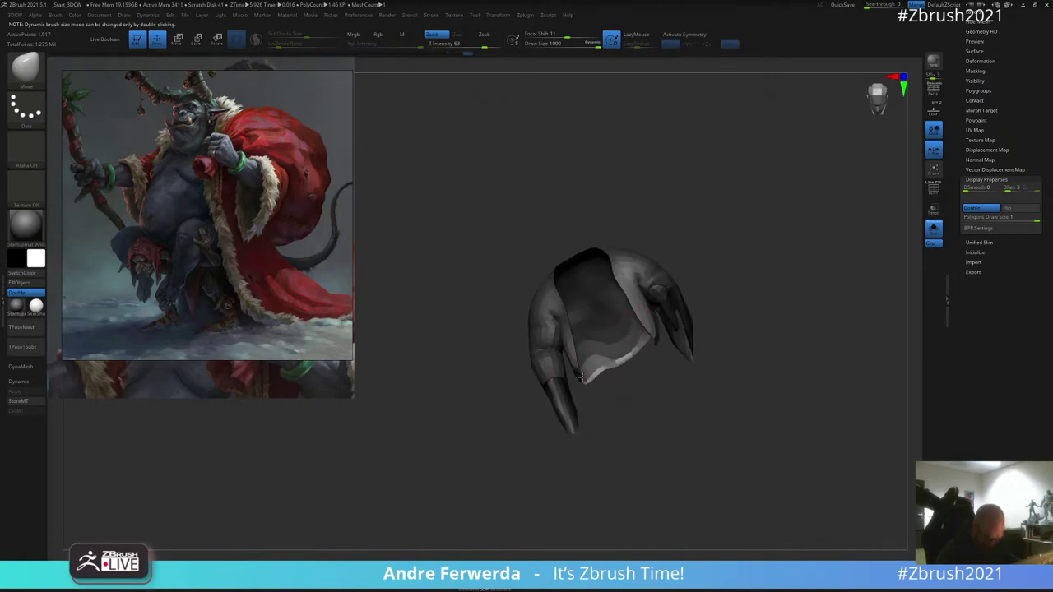
Step: Pull the isolated jacket's hem and lower front corners further down with the Move brush at draw size 1000 and smooth the edge
mouse_move(581, 378)
mouse_down()
mouse_move(705, 255)
mouse_move(690, 239)
mouse_up()
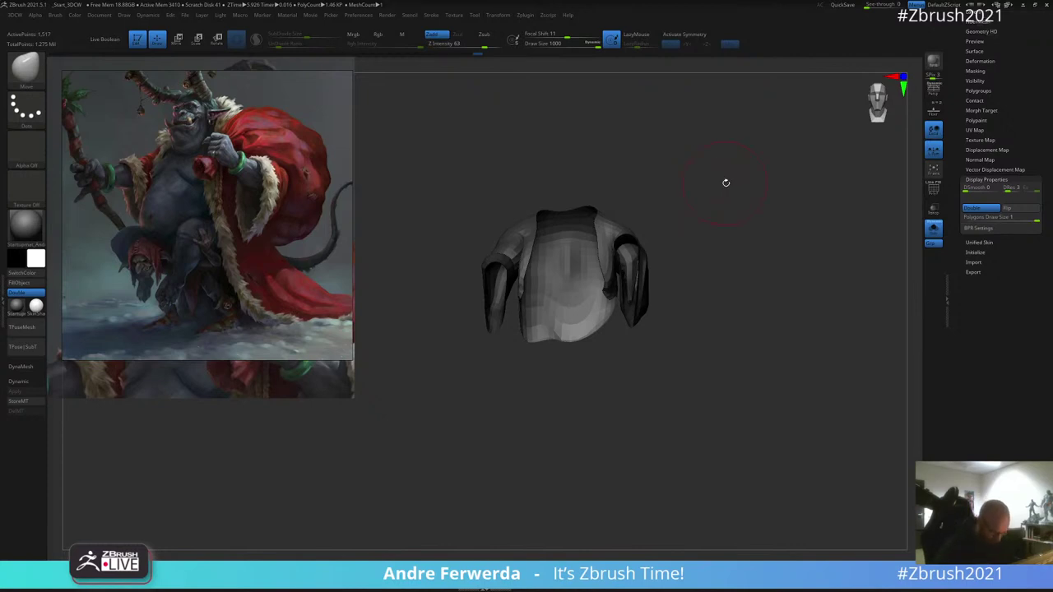
drag(724, 181, 663, 229)
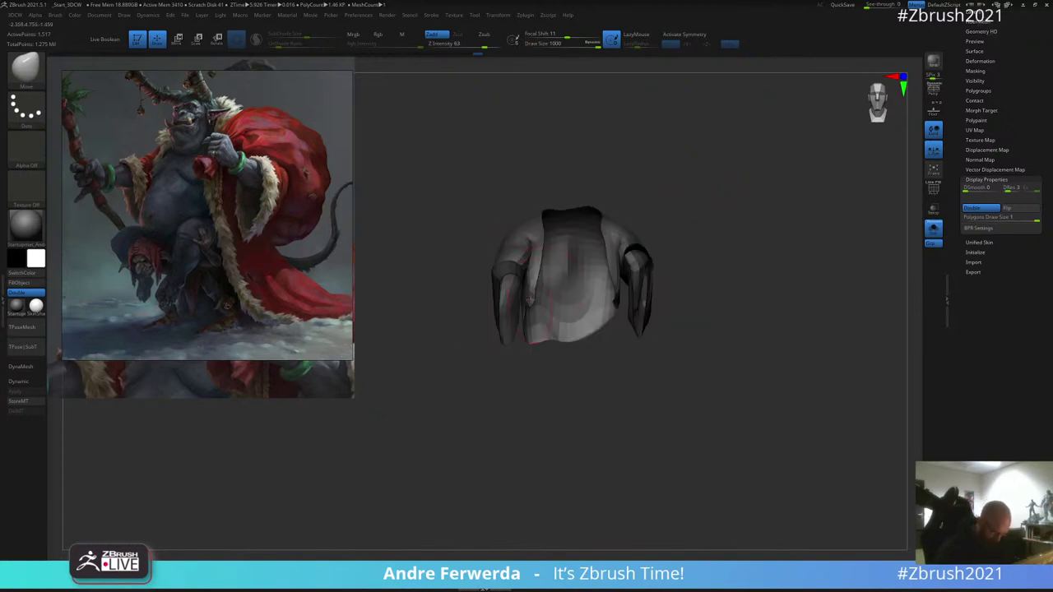
key(space)
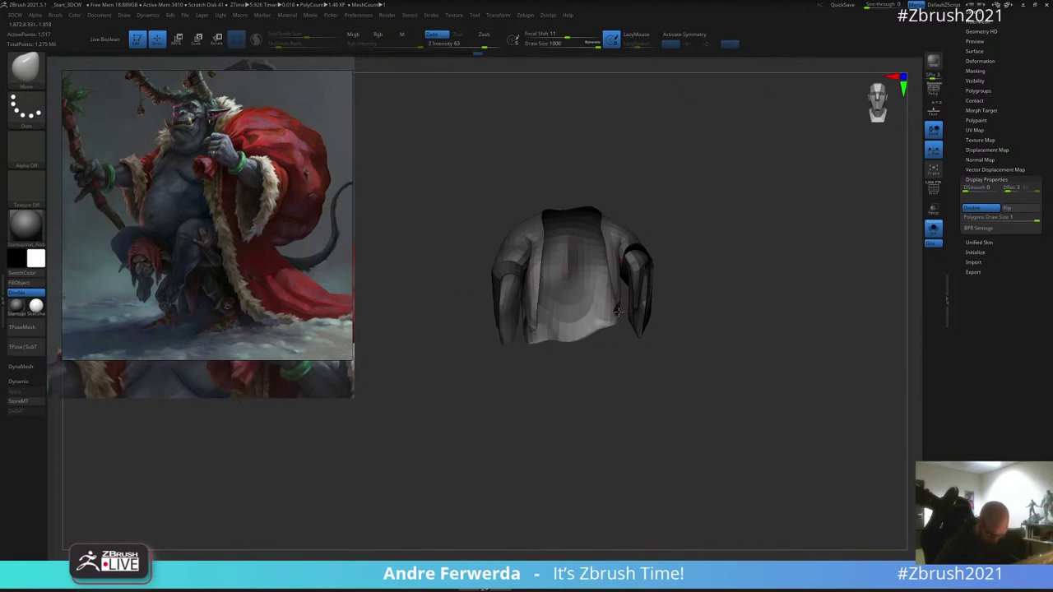
right_drag(615, 334, 497, 399)
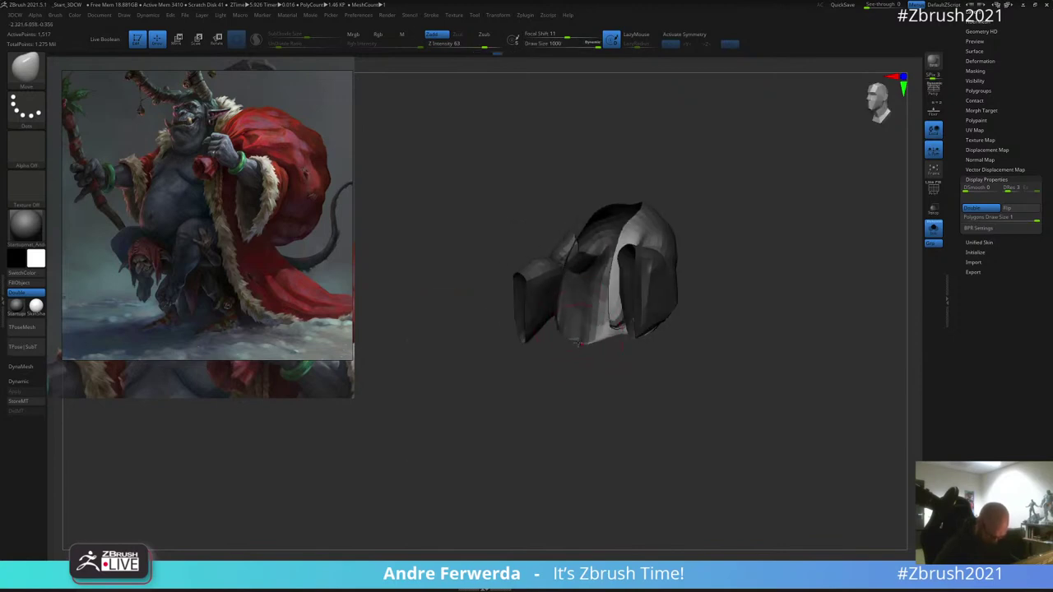
key(space)
right_drag(555, 372, 623, 345)
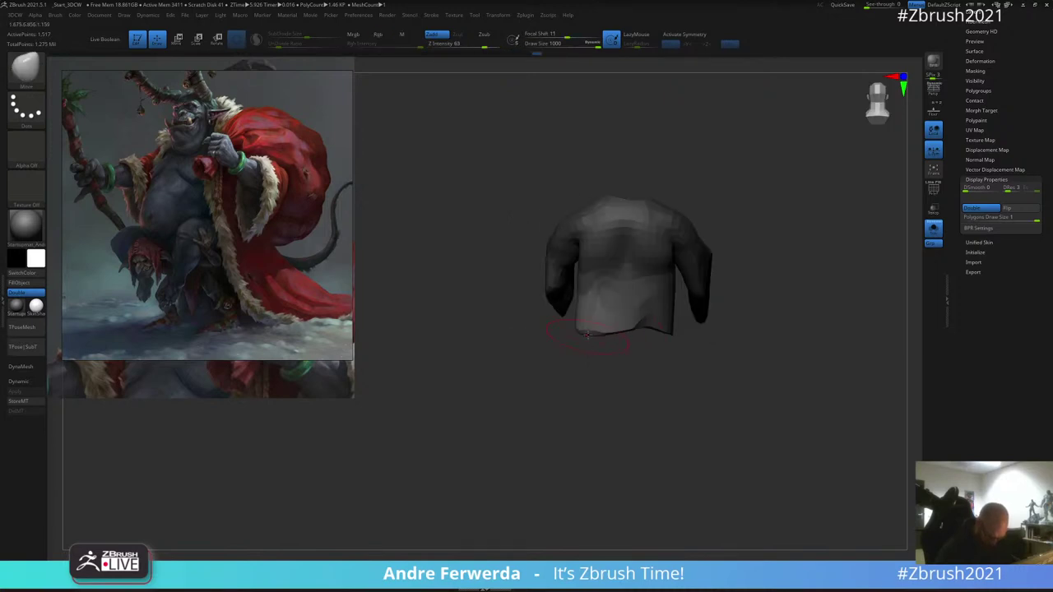
right_click(550, 377)
mouse_move(642, 326)
mouse_down()
mouse_move(642, 338)
mouse_move(614, 351)
mouse_up()
right_drag(670, 338, 562, 371)
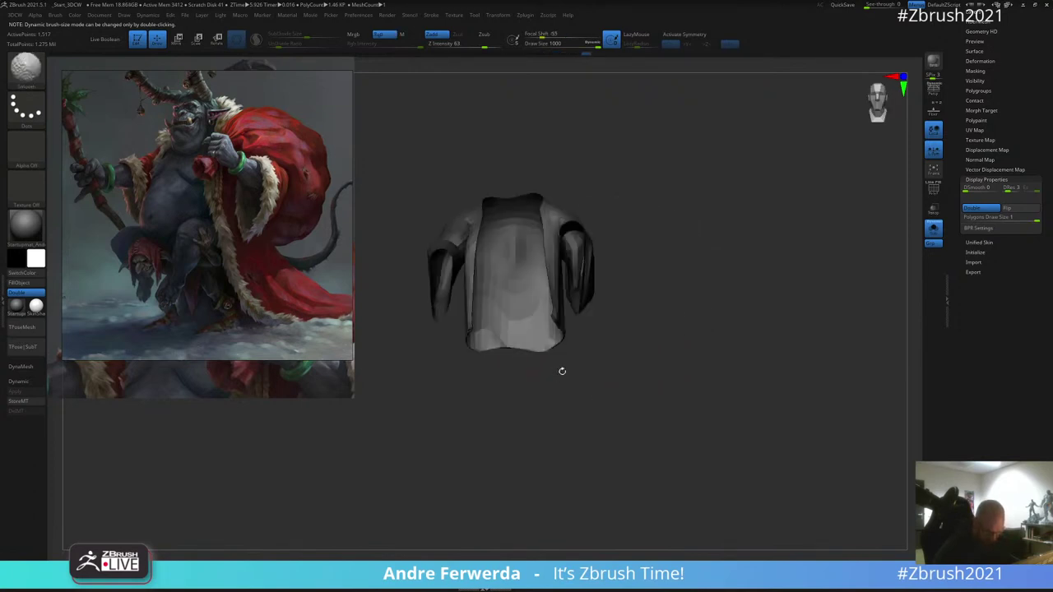
Step: Turn off Solo to show the whole figure and fit the coat around the raised arm's shoulder with a smaller Move brush, about draw size 730
ctrl+drag(702, 275, 765, 253)
click(934, 228)
right_drag(778, 269, 705, 282)
right_click(669, 330)
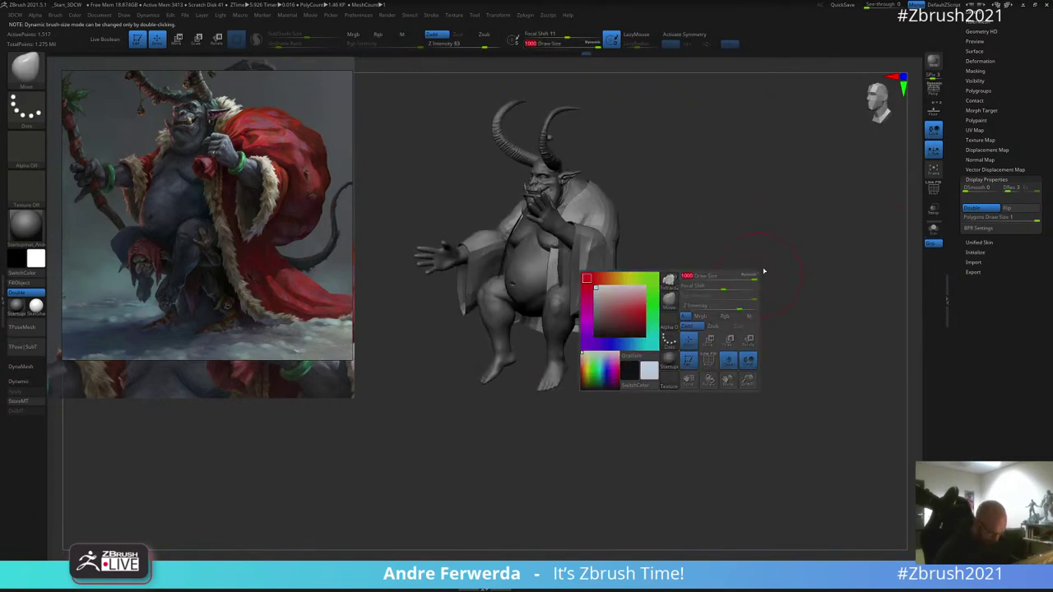
right_drag(596, 181, 588, 215)
right_click(587, 216)
click(663, 169)
shift+right_drag(641, 191, 593, 191)
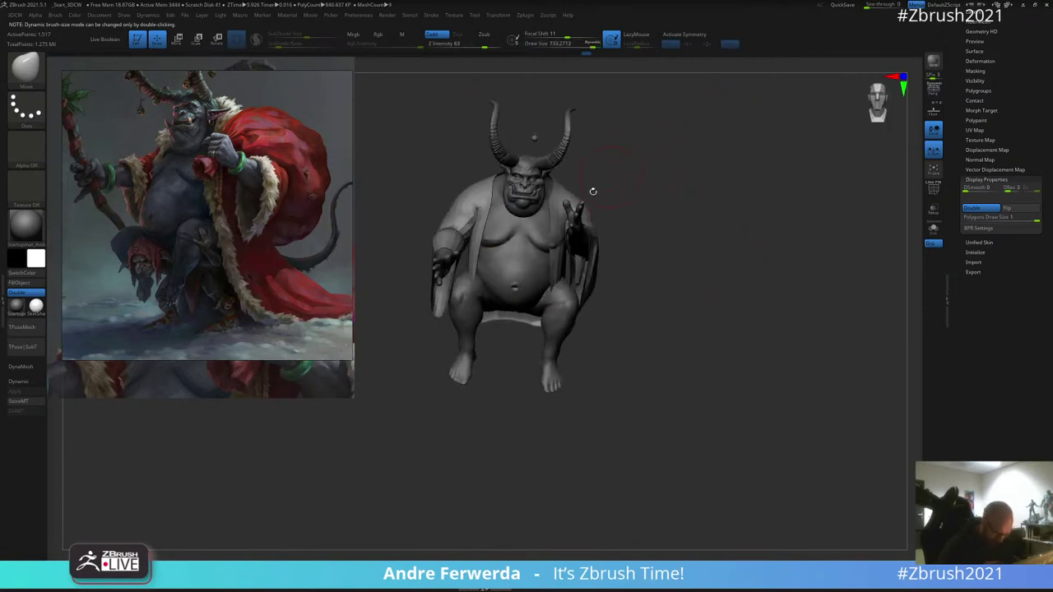
Step: Undo the last shoulder move and adjust the coat's front edge beside the chest with a larger Move brush
drag(583, 192, 624, 173)
key(ctrl+z)
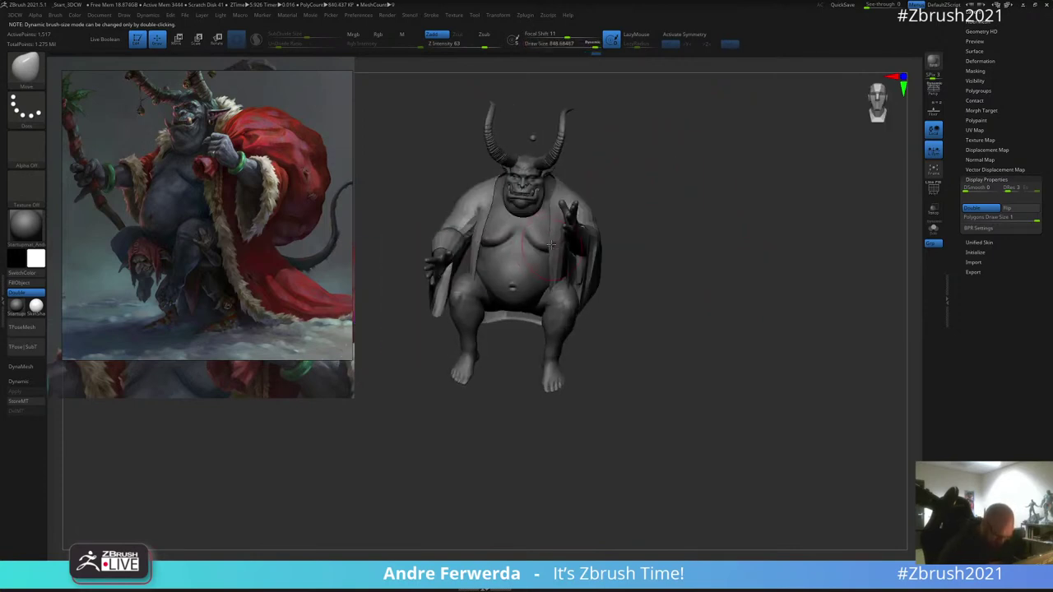
right_click(551, 246)
click(554, 250)
drag(643, 250, 630, 241)
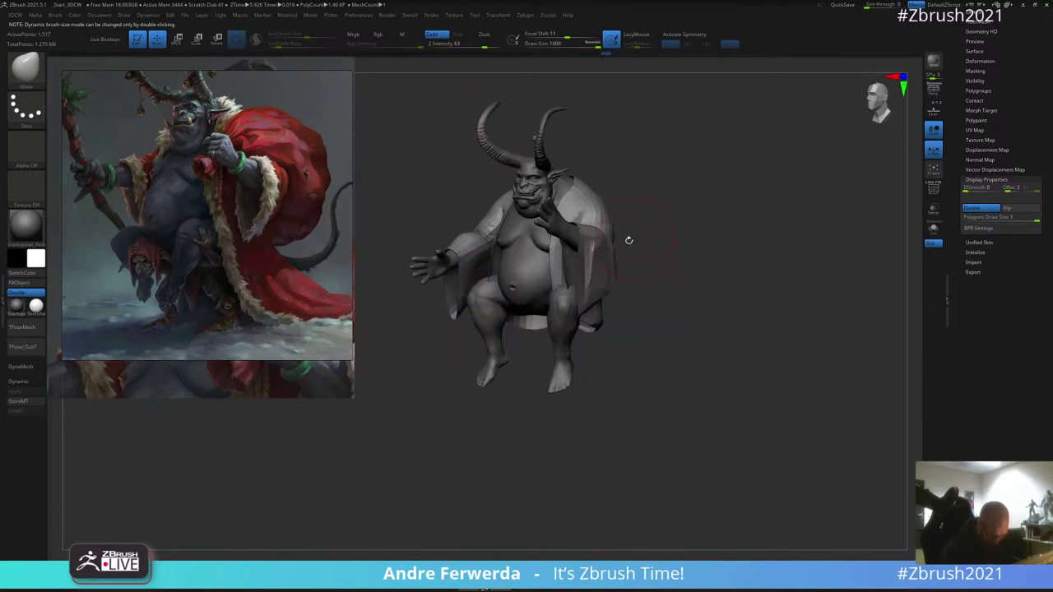
Step: Lower the coat's back hem beneath the seated body and adjust the raised arm's sleeve with the Move brush at draw size 1000
key(s)
key(s)
mouse_move(661, 183)
mouse_down()
mouse_move(681, 203)
mouse_move(684, 190)
mouse_up()
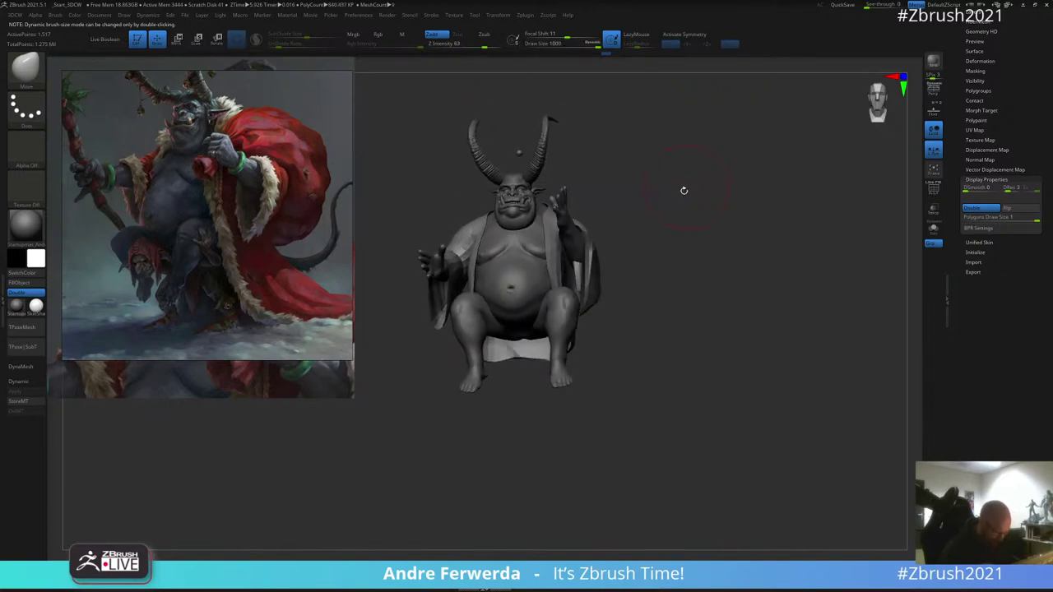
right_drag(678, 215, 677, 190)
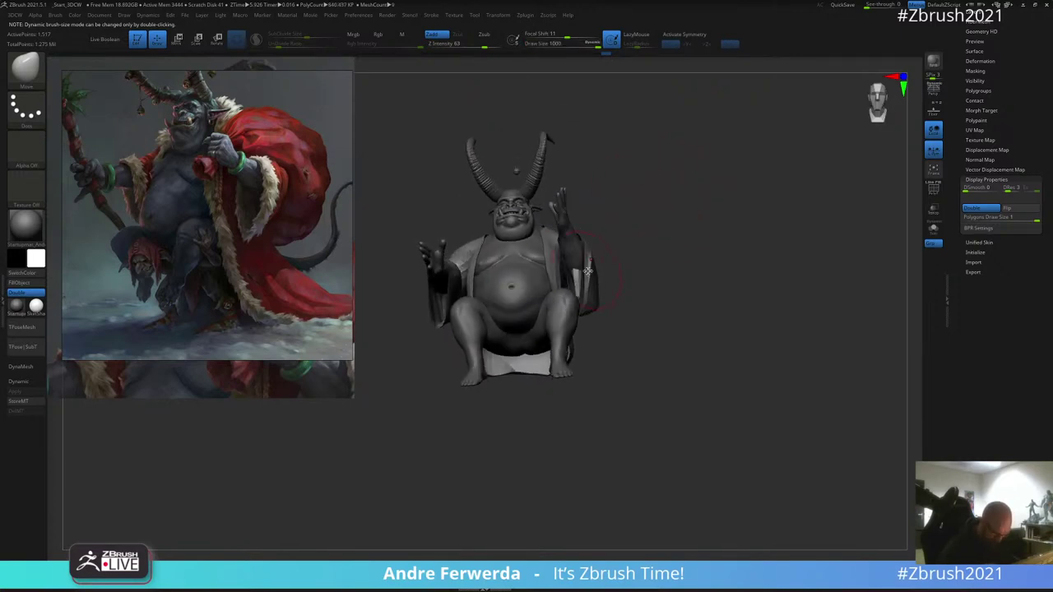
key(space)
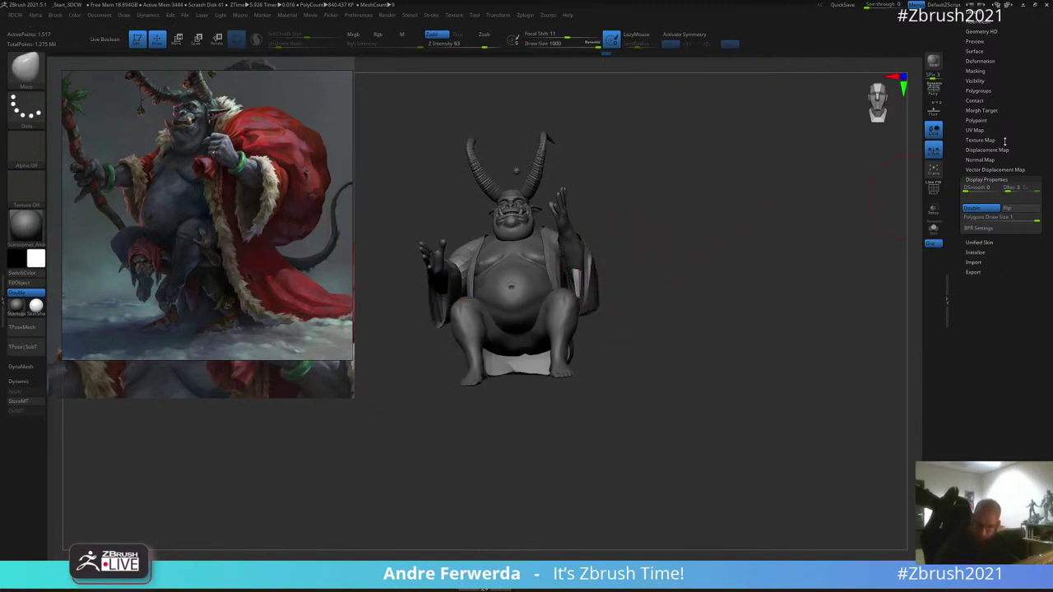
Step: Remesh the coat with ZRemesher at a target polygon count of 2
scroll(1011, 149, up, 3)
drag(1000, 59, 997, 102)
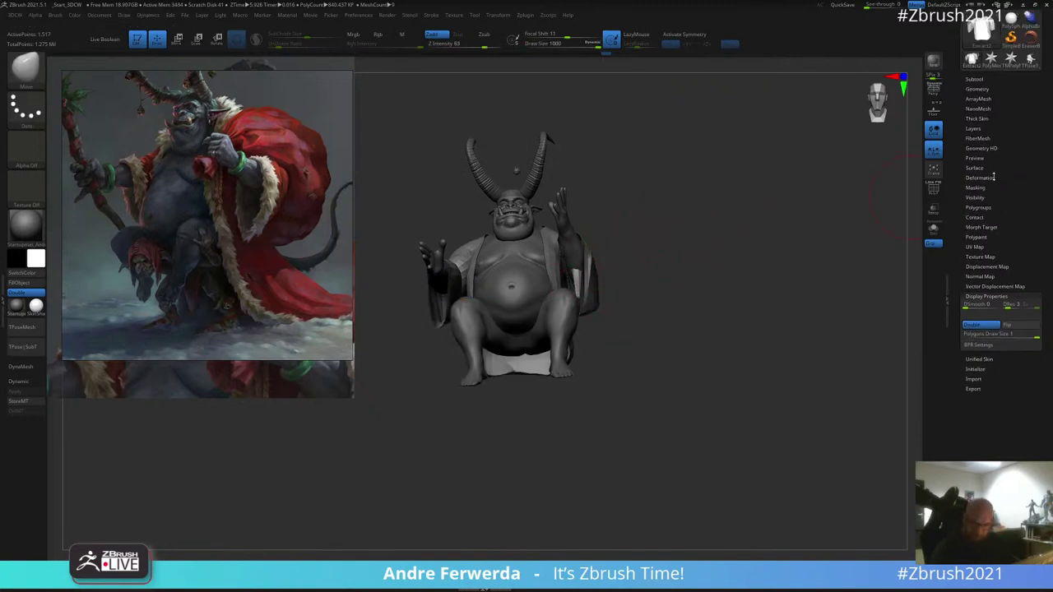
click(986, 89)
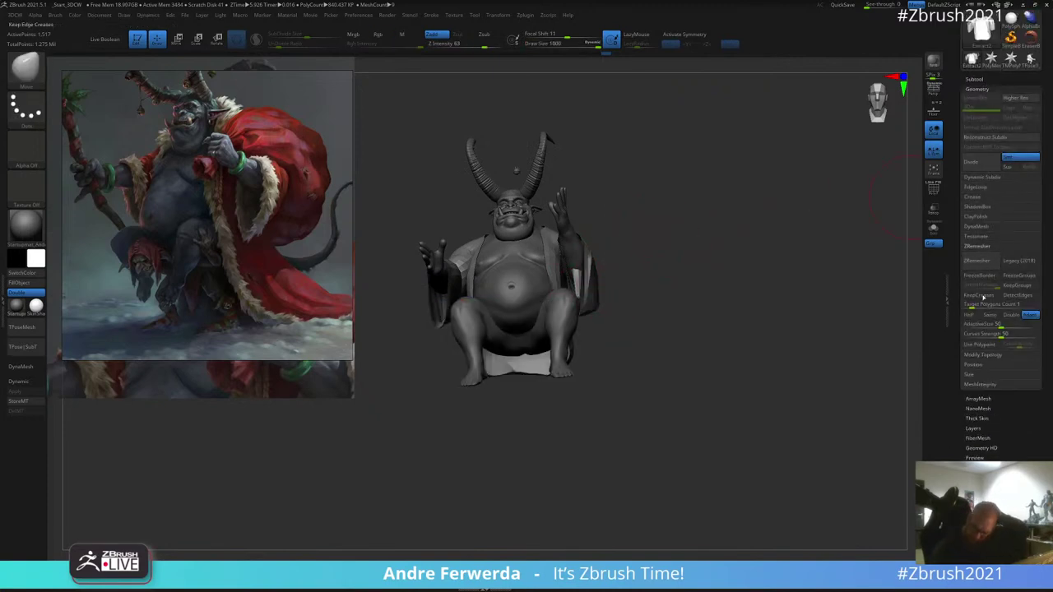
click(980, 304)
click(978, 260)
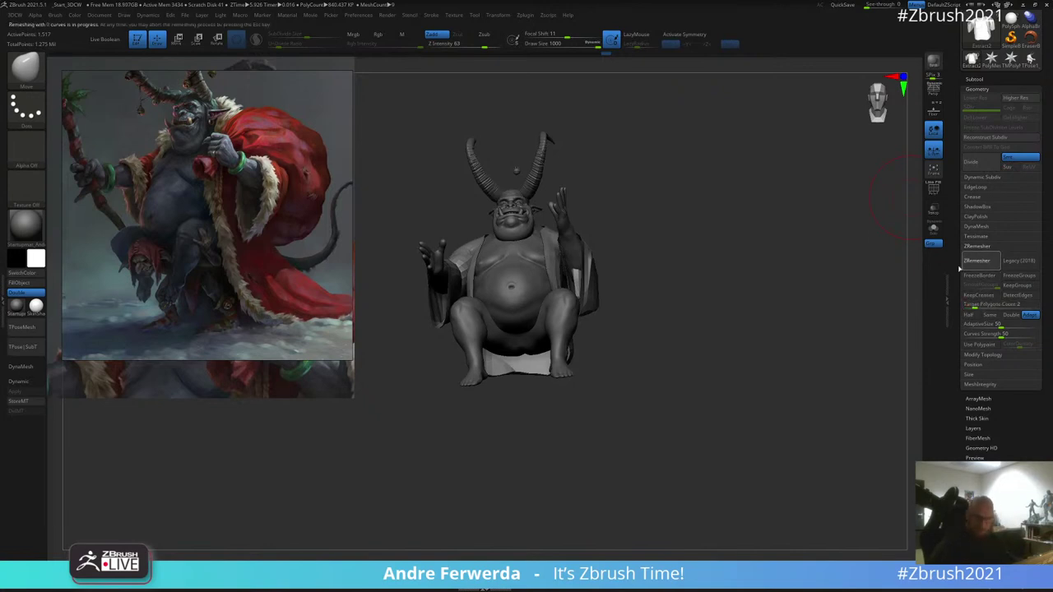
Step: Pull the raised arm's sleeve down into a wider drape with the Move brush at draw size 1000 and smooth its lower part
key(space)
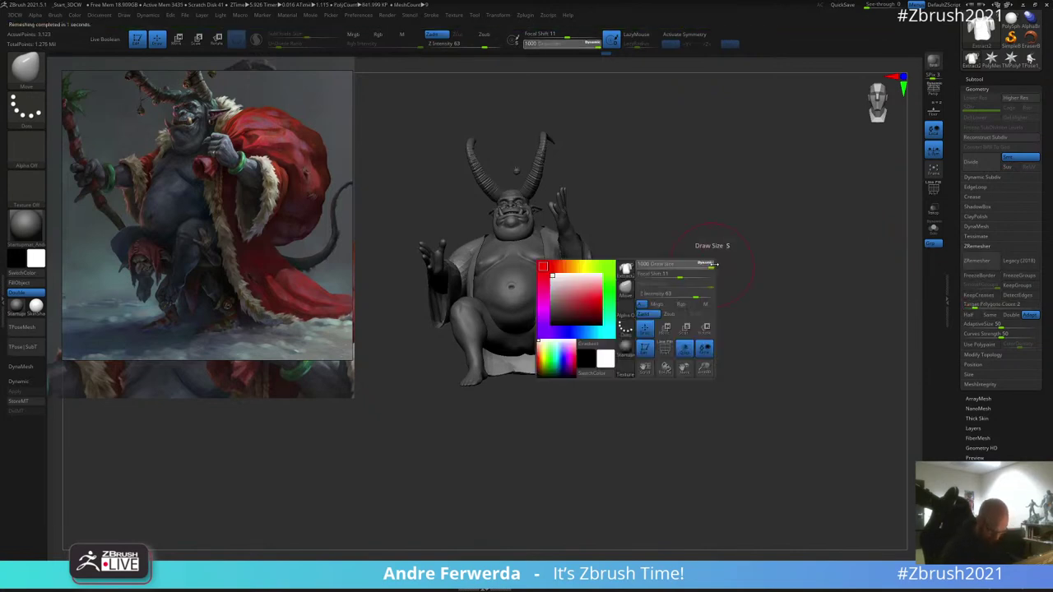
mouse_move(598, 272)
mouse_down()
mouse_move(584, 294)
mouse_move(606, 288)
mouse_move(593, 324)
mouse_up()
drag(671, 310, 605, 317)
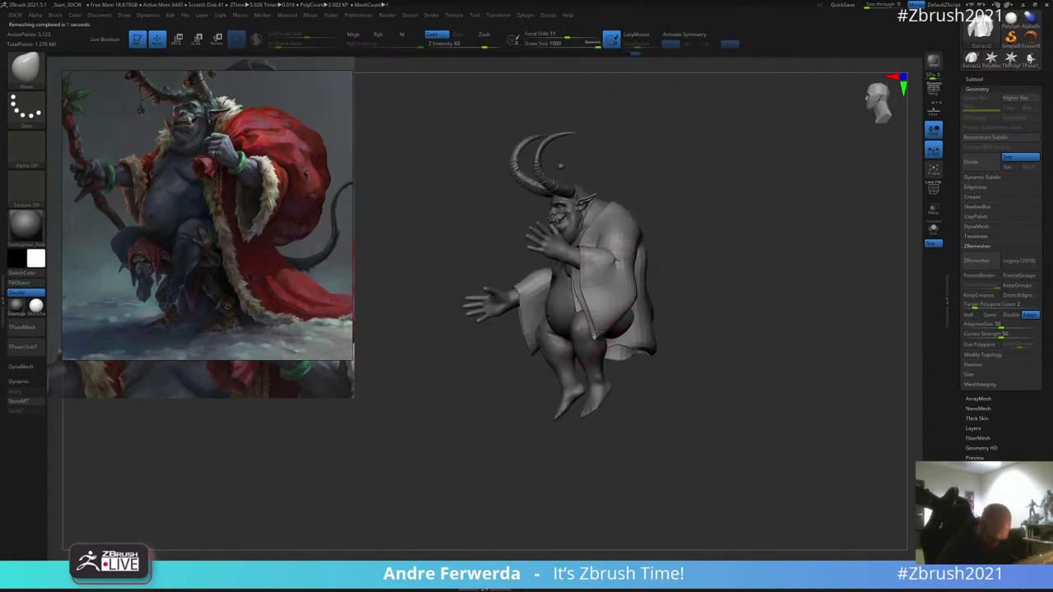
drag(693, 228, 650, 246)
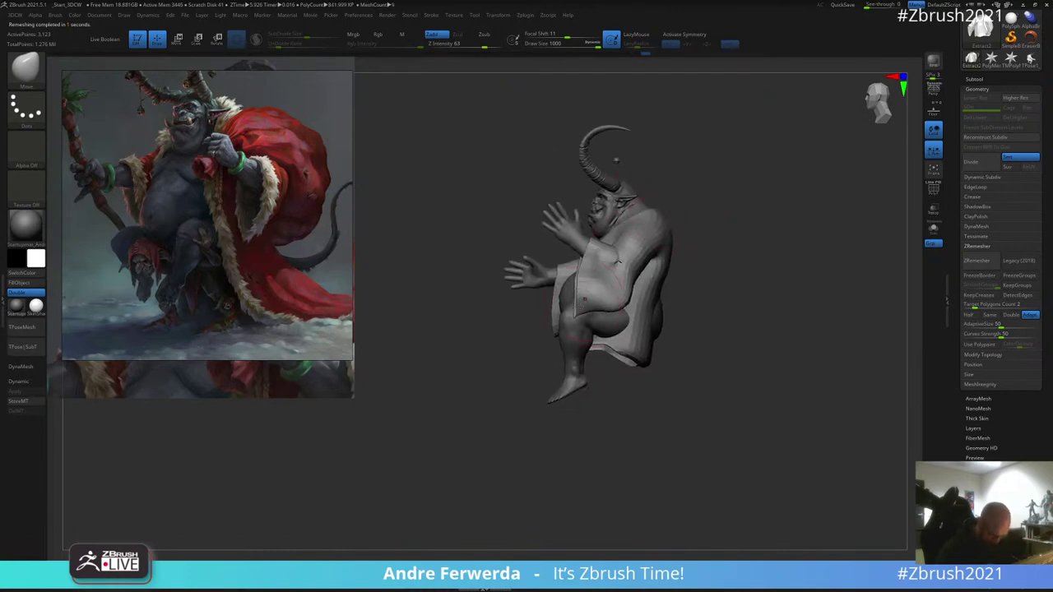
shift+drag(585, 290, 633, 298)
Step: Reshape the sleeve's underside and the coat's back from the side with the Move brush at about draw size 911
key(space)
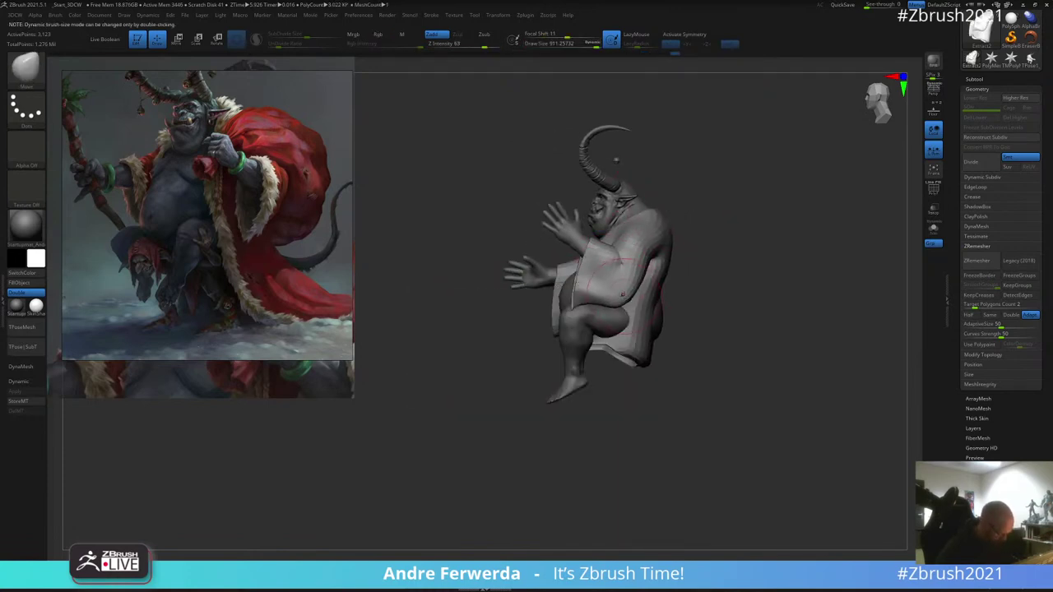
key(space)
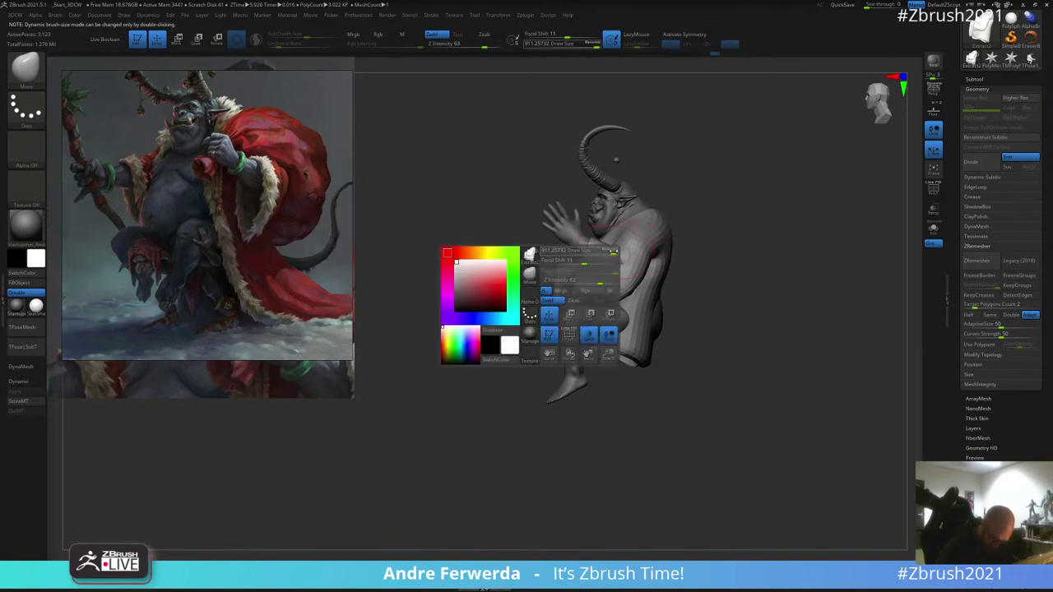
mouse_move(687, 210)
mouse_down()
mouse_move(724, 197)
mouse_move(694, 214)
mouse_up()
drag(642, 249, 687, 244)
key(space)
drag(661, 242, 668, 242)
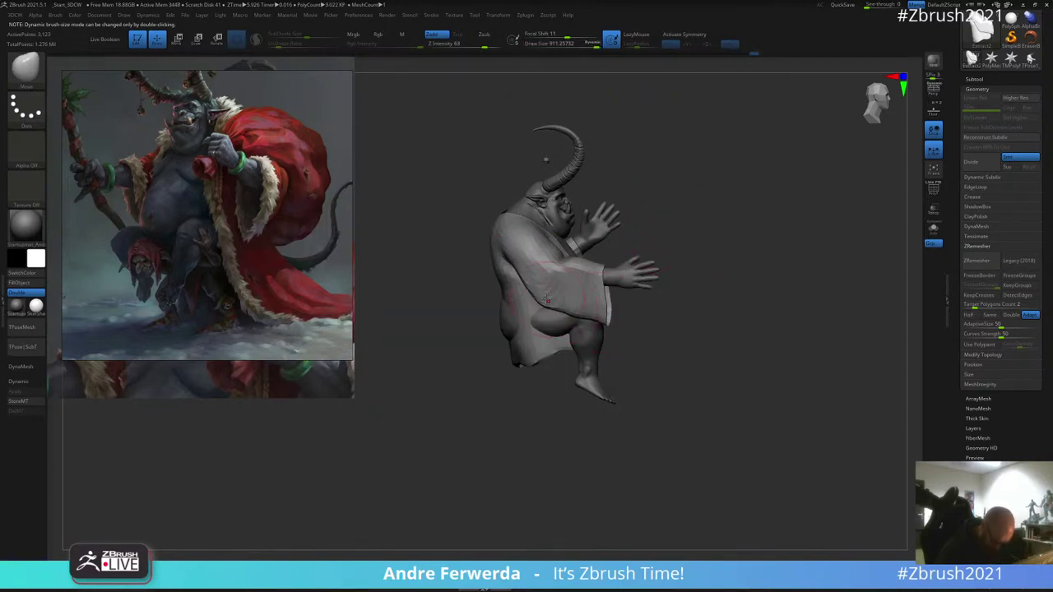
Step: Adjust the outstretched arm's cuff edge with the Move brush at about draw size 630
click(587, 45)
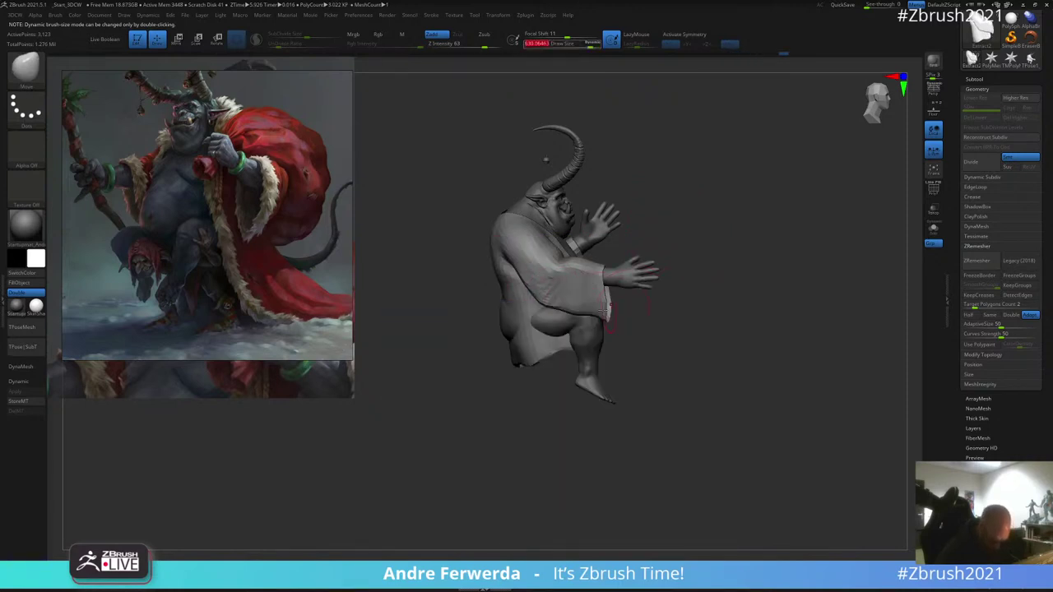
drag(641, 304, 607, 311)
shift+drag(742, 230, 724, 234)
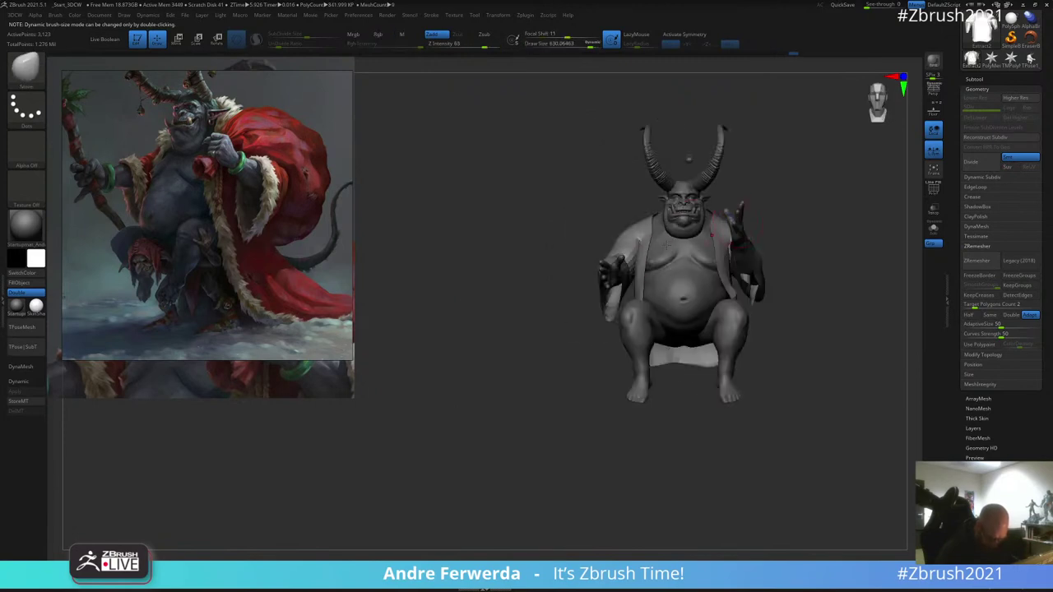
mouse_move(802, 213)
mouse_down()
mouse_move(772, 210)
mouse_move(781, 205)
mouse_up()
Step: Smooth the coat over the outstretched arm and reshape its upper sleeve with the Move brush at about draw size 828
key(space)
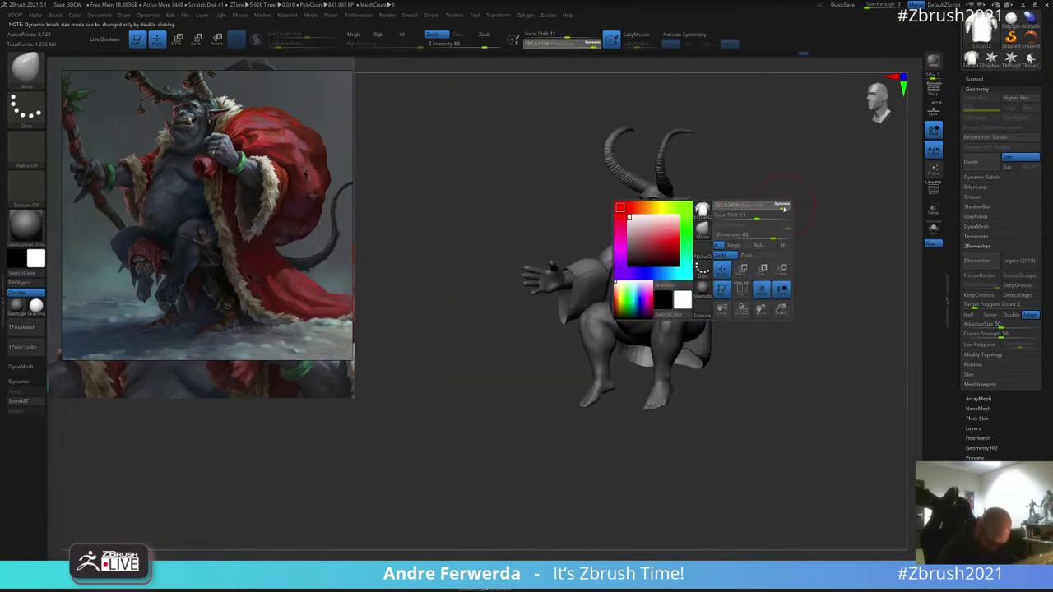
key(b)
key(m)
key(v)
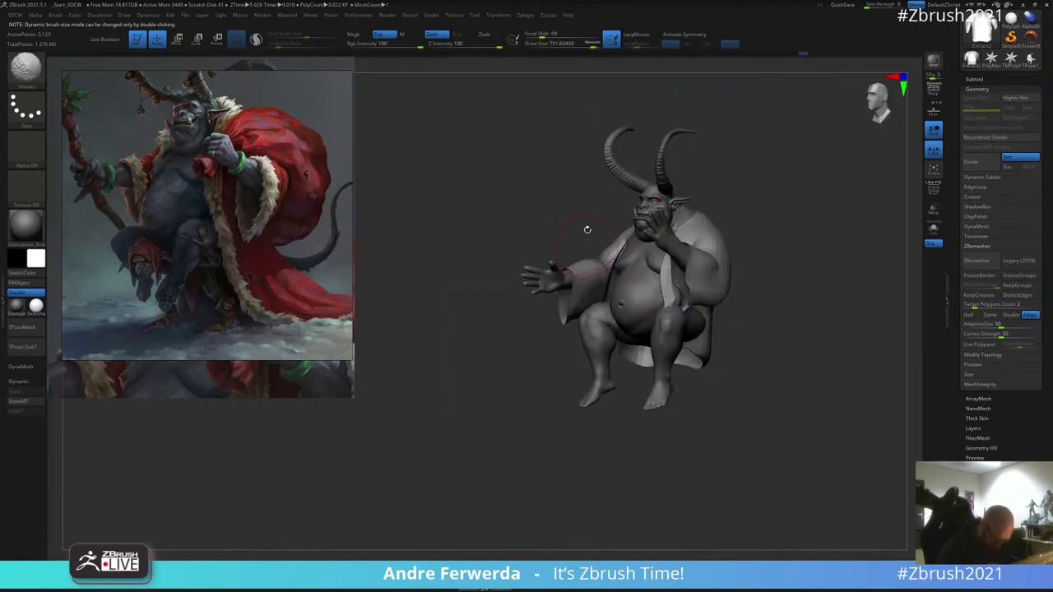
drag(584, 228, 583, 261)
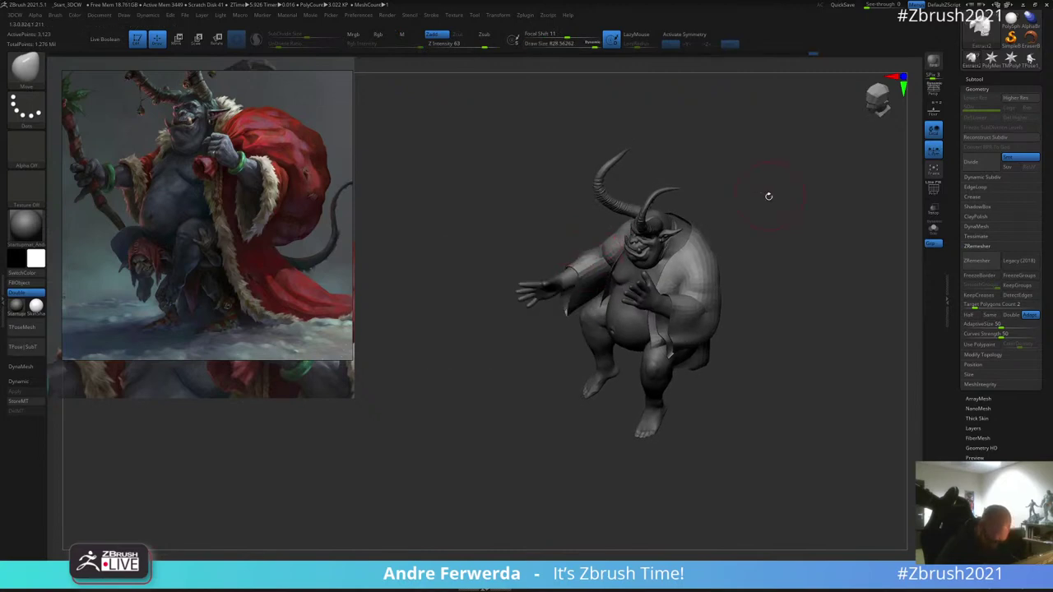
Step: Reshape and smooth the raised arm's sleeve around the forearm with the Move brush reduced to a draw size of about 715
mouse_move(769, 196)
mouse_down()
mouse_move(574, 247)
mouse_move(586, 258)
mouse_up()
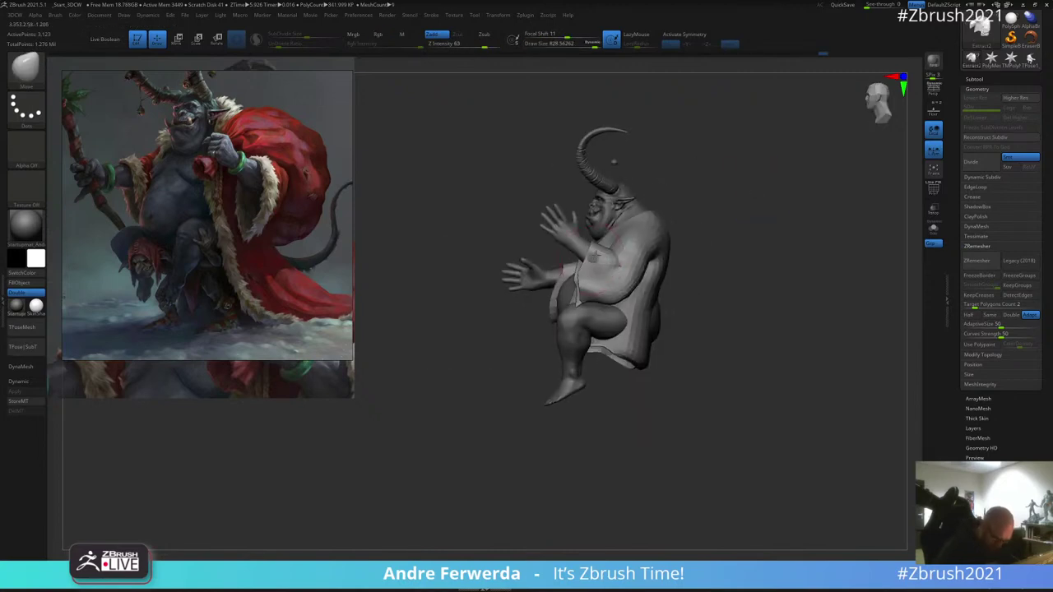
mouse_move(671, 194)
mouse_down()
mouse_move(688, 185)
mouse_move(710, 196)
mouse_up()
shift+drag(588, 267, 604, 250)
drag(707, 182, 699, 212)
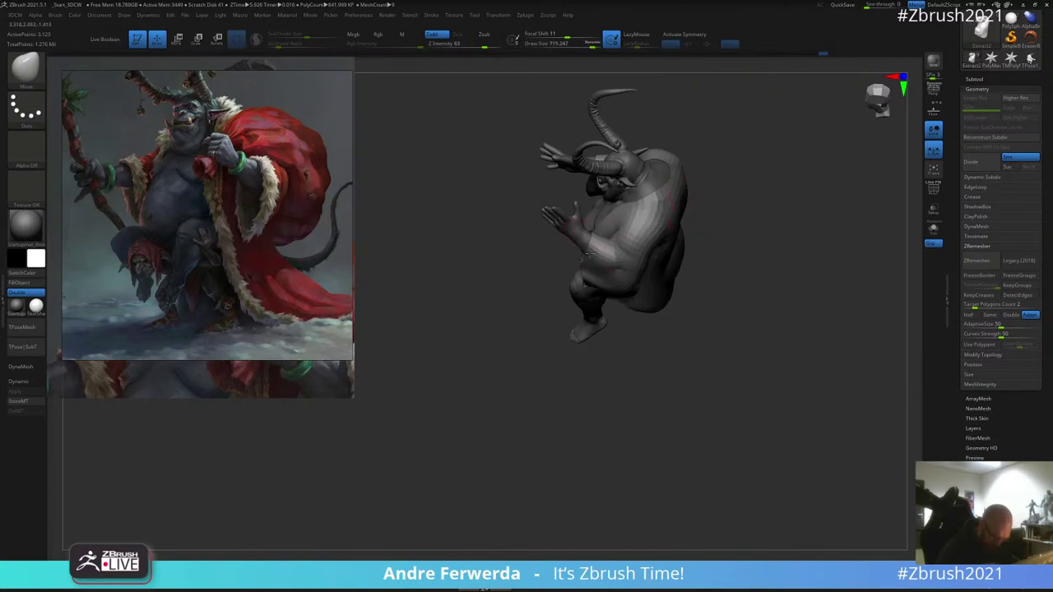
mouse_move(586, 306)
right_down()
mouse_move(596, 296)
mouse_move(578, 308)
mouse_move(576, 325)
right_up()
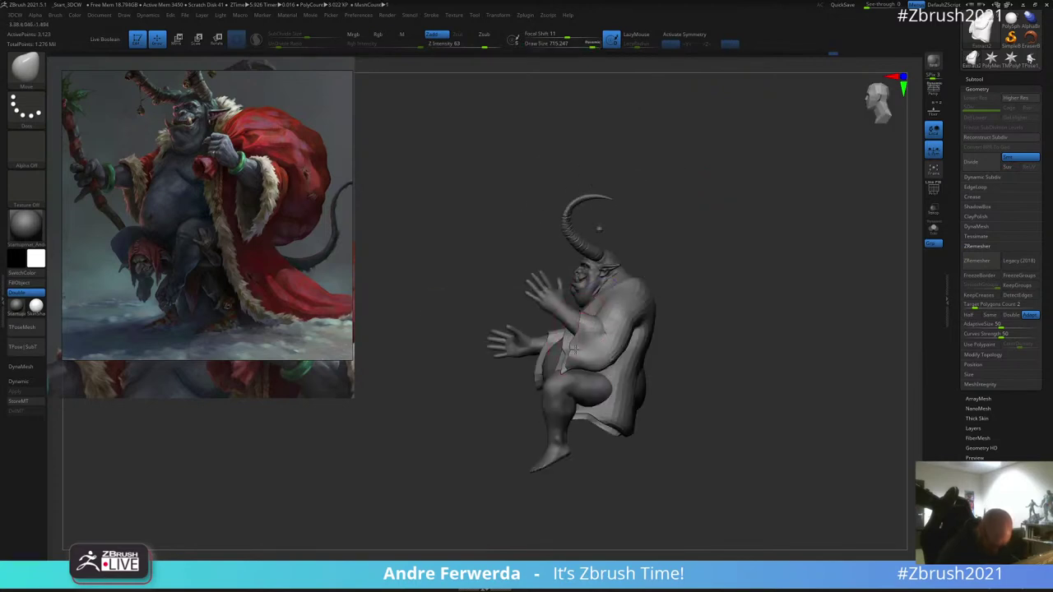
Step: Refine the raised arm's cuff edge from the side with the Move brush at about draw size 733
key(space)
drag(574, 357, 574, 355)
key(space)
mouse_move(593, 317)
right_down()
mouse_move(696, 262)
mouse_move(713, 263)
right_up()
Step: Adjust the raised arm's sleeve from the front and side with the Move brush, starting at about draw size 646 and enlarging to about 848
key(space)
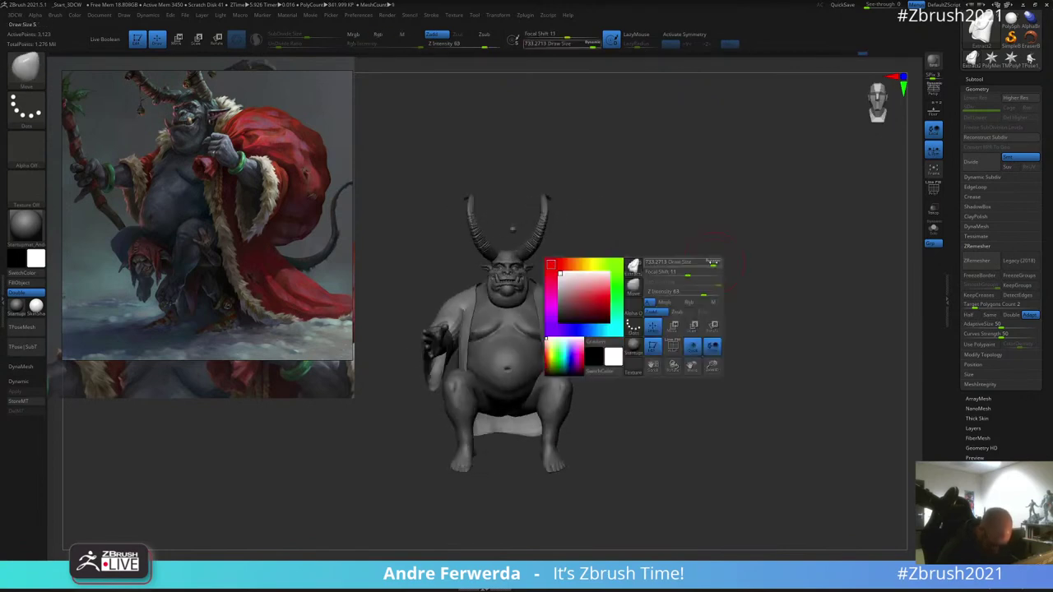
drag(713, 263, 709, 263)
key(space)
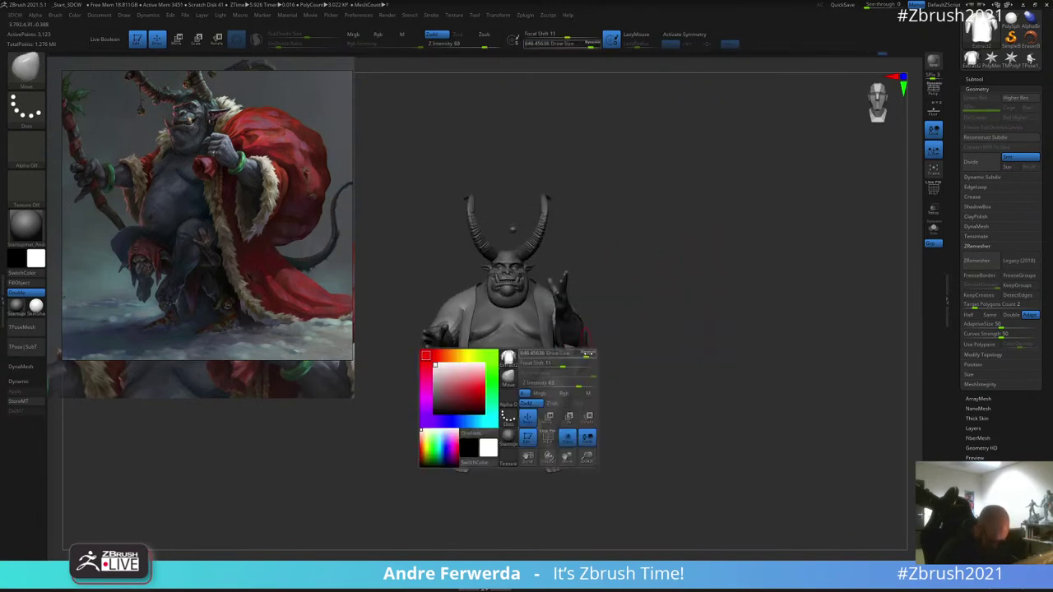
drag(571, 366, 573, 366)
right_drag(645, 345, 598, 337)
key(space)
drag(595, 337, 598, 338)
mouse_move(633, 309)
right_down()
mouse_move(689, 255)
mouse_move(591, 290)
right_up()
Step: Mask along the raised arm's sleeve using the transform gizmo and hide the sleeve's hanging lower part
key(w)
ctrl+drag(614, 303, 615, 326)
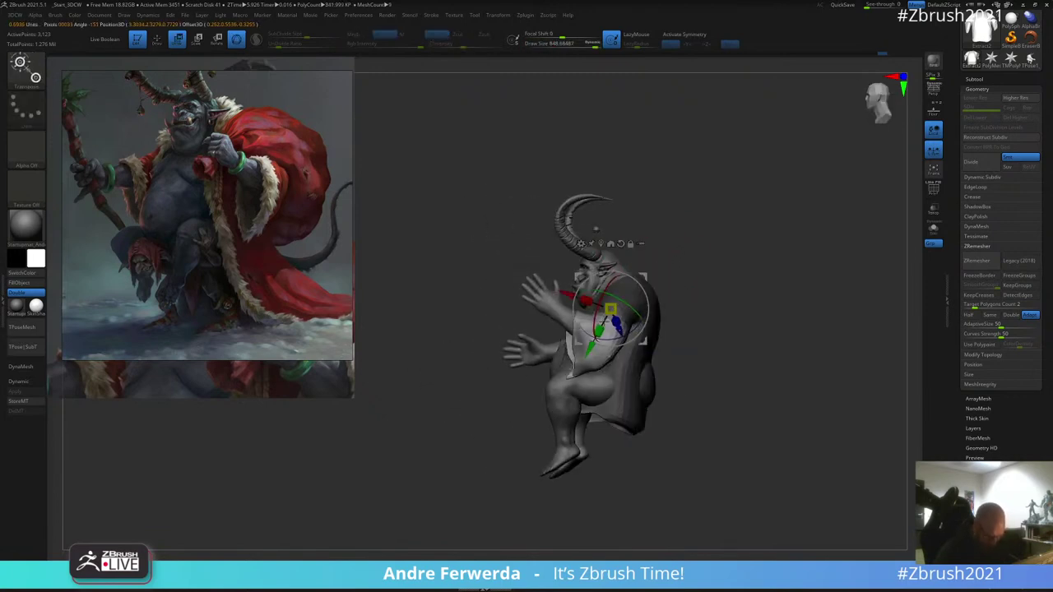
key(q)
ctrl+drag(693, 233, 717, 237)
ctrl+shift+click(632, 309)
Step: Pull the coat's side and hem outward over the raised arm's side with the Move brush enlarged to draw size 1000
right_drag(721, 235, 761, 247)
key(space)
drag(696, 240, 717, 241)
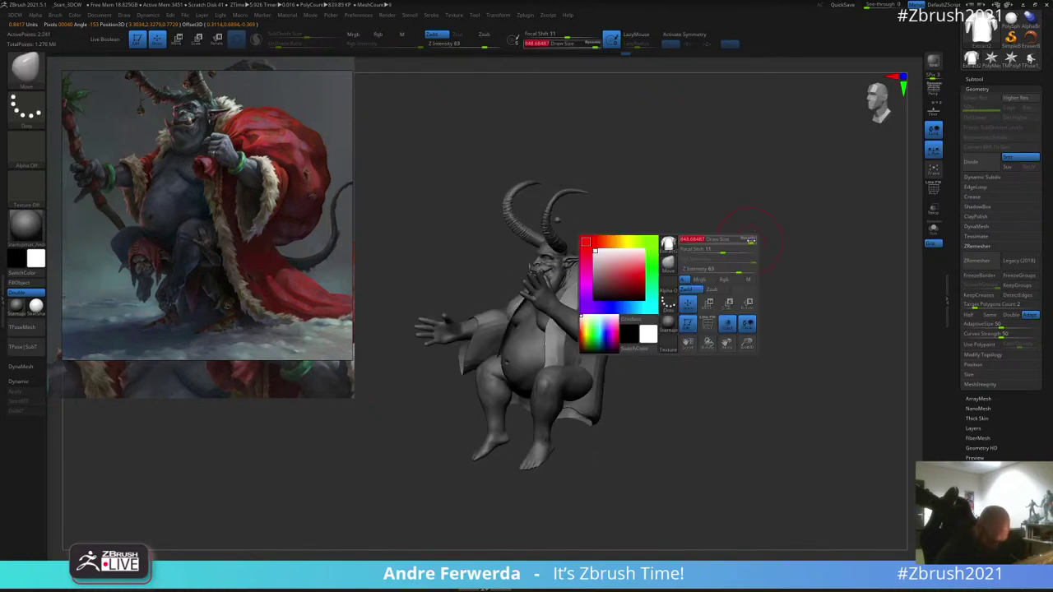
right_drag(699, 272, 616, 345)
key(space)
drag(552, 359, 580, 360)
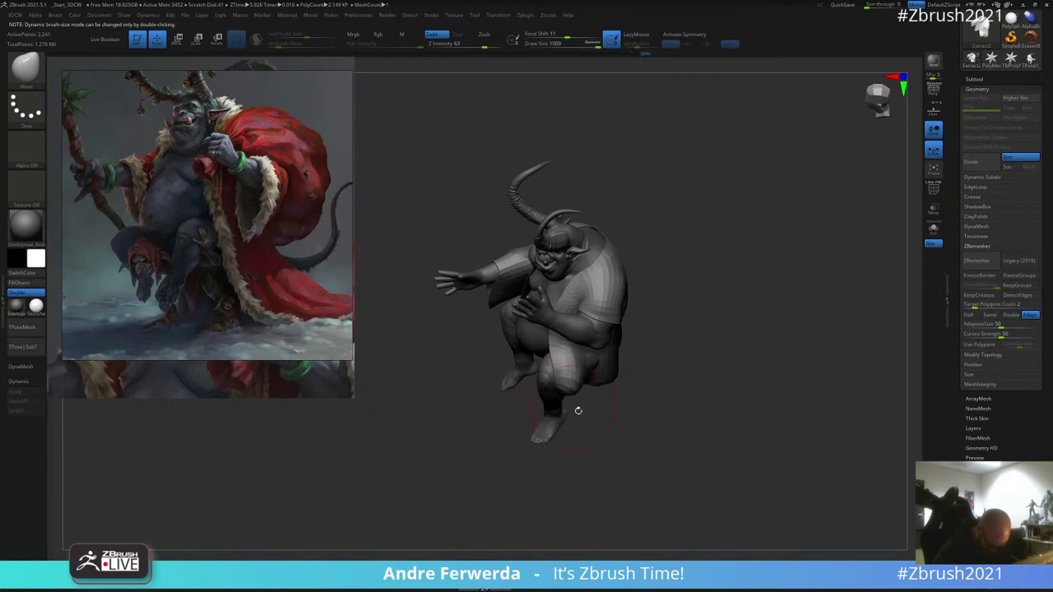
shift+right_drag(578, 411, 575, 401)
shift+drag(568, 374, 598, 367)
drag(717, 310, 719, 205)
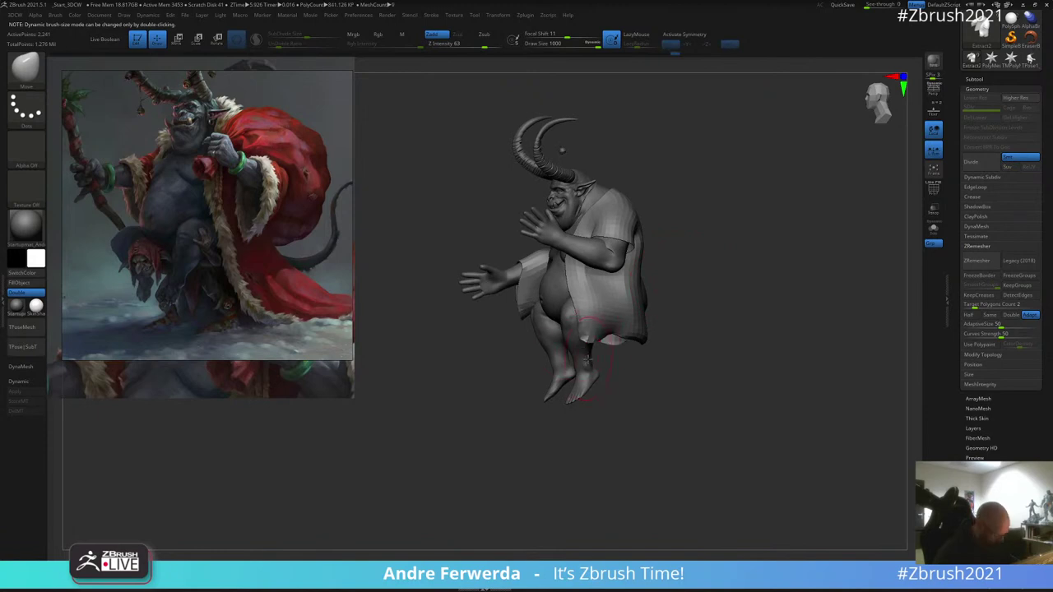
drag(621, 376, 616, 378)
Step: Pull the coat's back outward over the buttocks with the Move brush so the cloth covers the body
key(s)
key(s)
key(s)
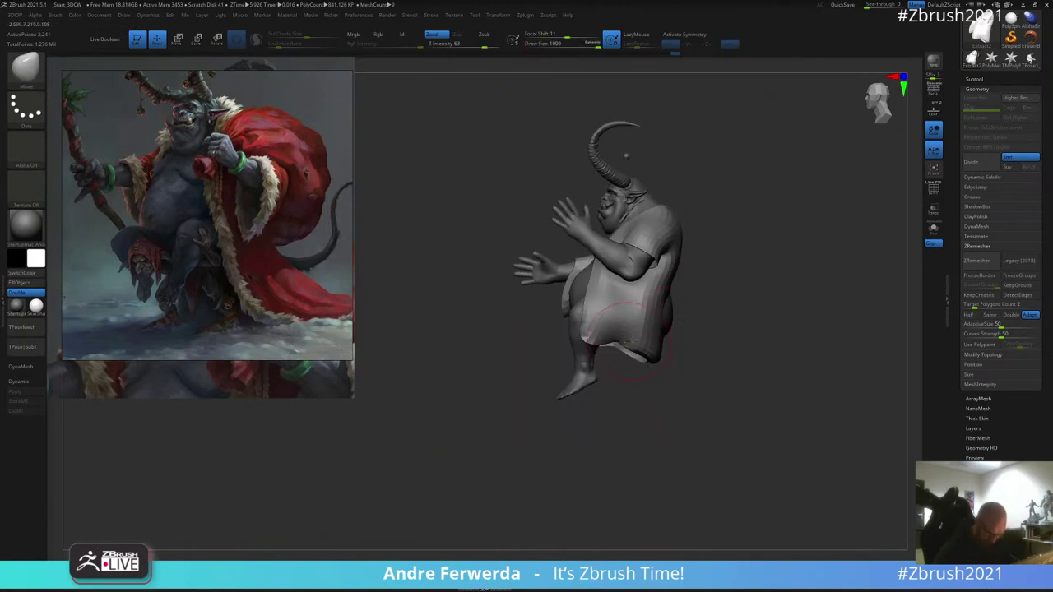
key(space)
drag(696, 301, 736, 288)
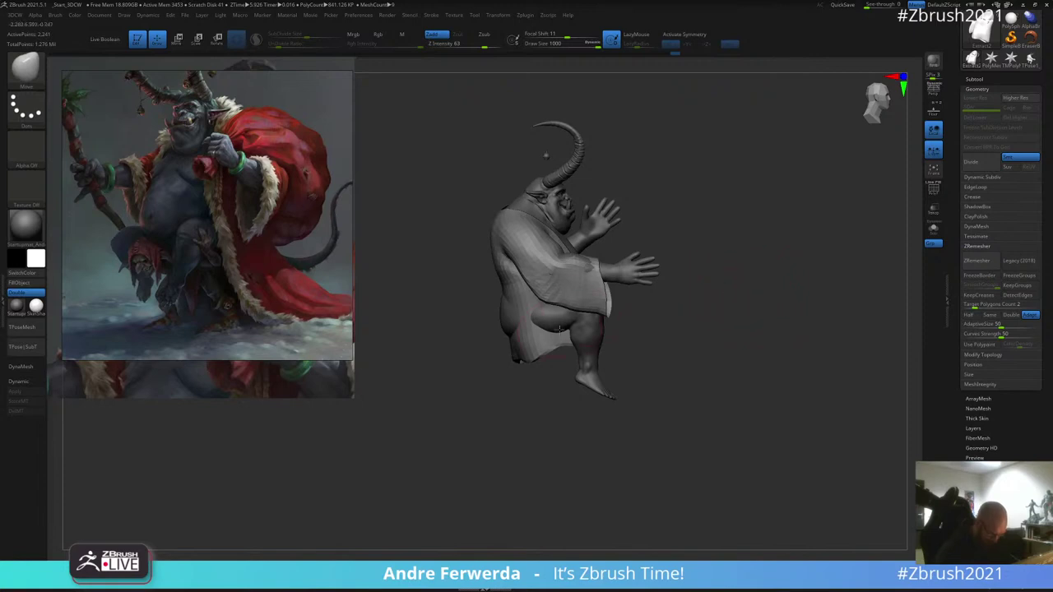
drag(403, 436, 448, 438)
key(space)
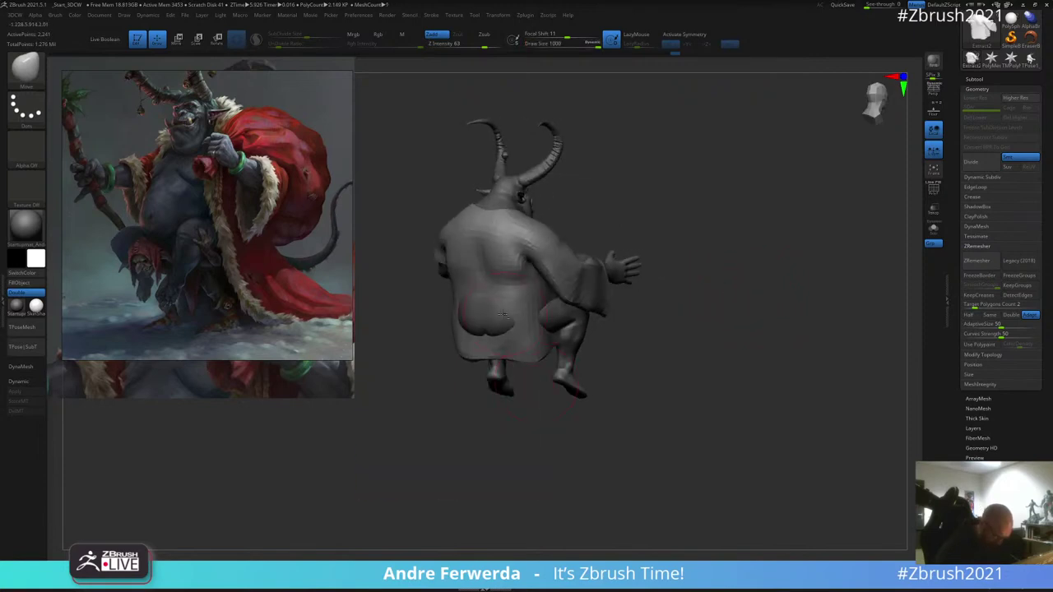
drag(500, 319, 479, 325)
right_click(499, 327)
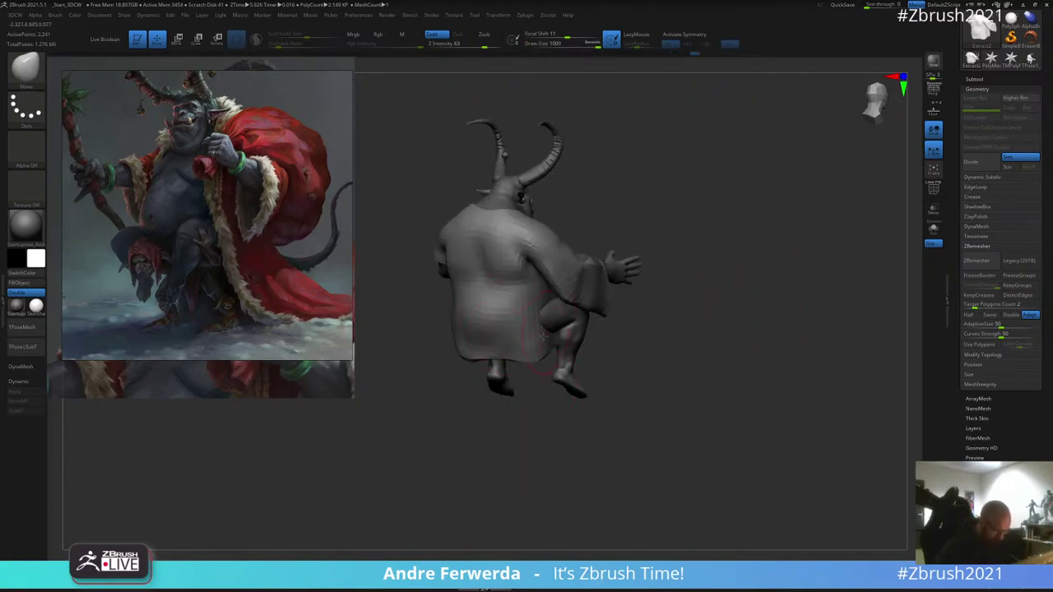
Step: Isolate the outstretched arm's sleeve with a mask, assign a new polygroup and hide the sleeve
mouse_move(674, 280)
mouse_down()
mouse_move(700, 228)
mouse_move(641, 268)
mouse_move(570, 239)
mouse_up()
key(w)
key(q)
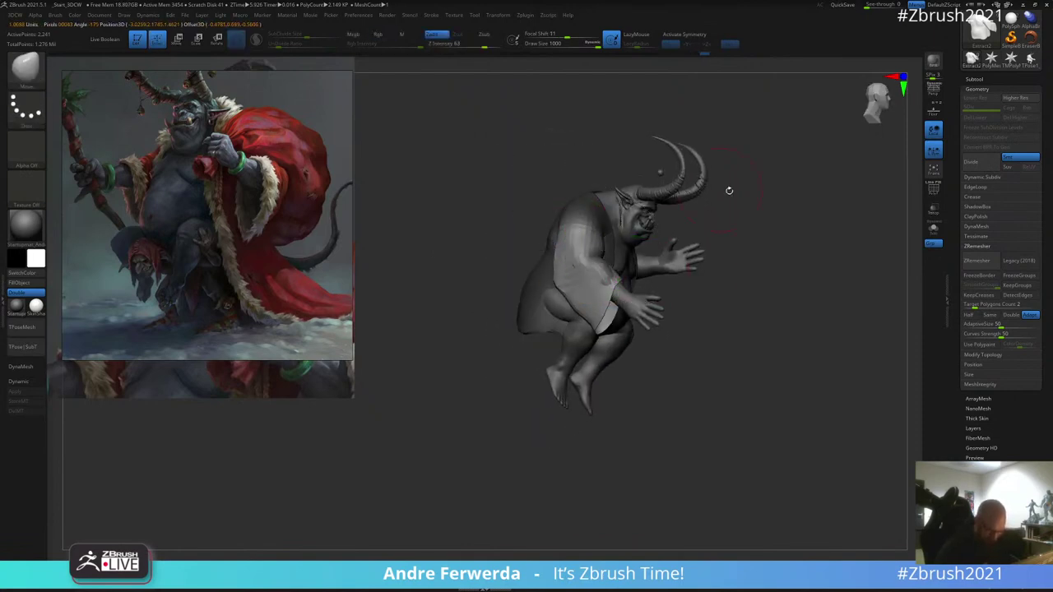
mouse_move(728, 191)
mouse_down()
mouse_move(744, 186)
mouse_move(706, 197)
mouse_move(759, 193)
mouse_move(782, 205)
mouse_up()
ctrl+click(745, 183)
key(ctrl+w)
ctrl+shift+click(589, 241)
right_click(674, 245)
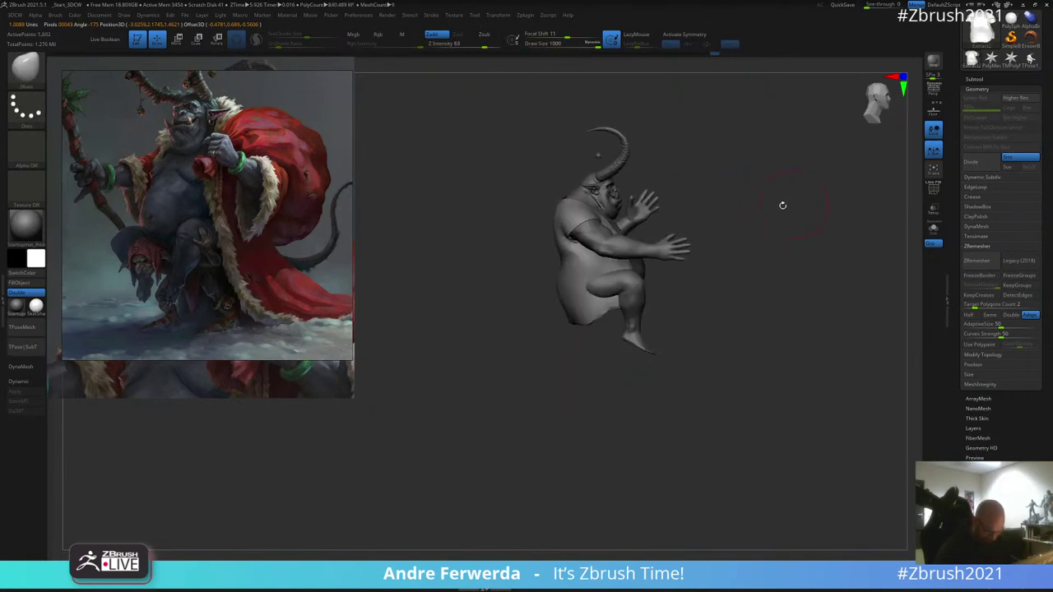
Step: Mask the upper coat down to the waist, leaving the skirt free for editing with the Move brush
ctrl+drag(677, 335, 504, 275)
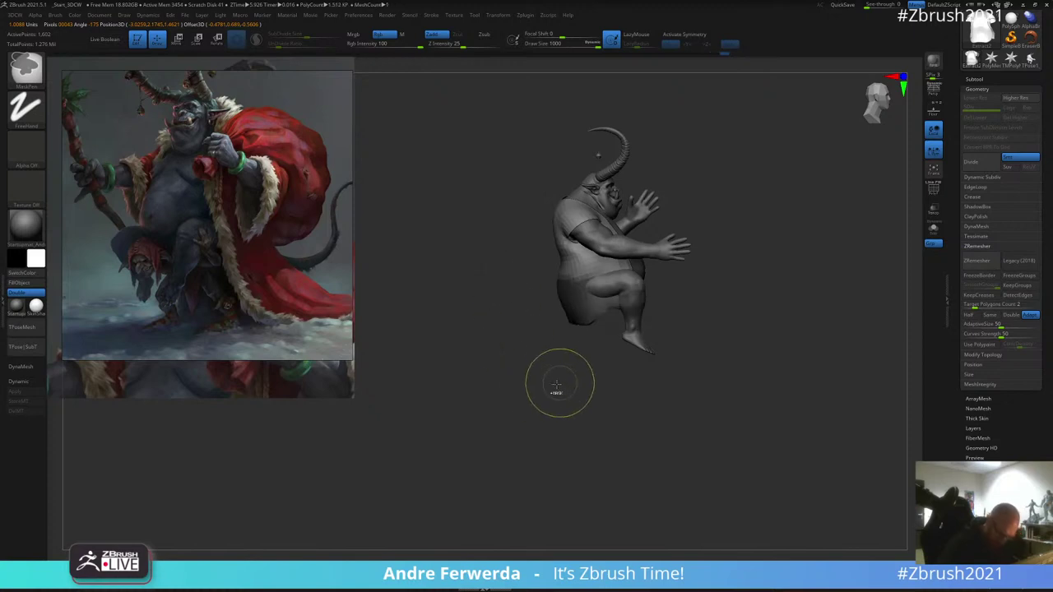
ctrl+drag(555, 384, 676, 278)
ctrl+click(680, 280)
key(w)
click(563, 154)
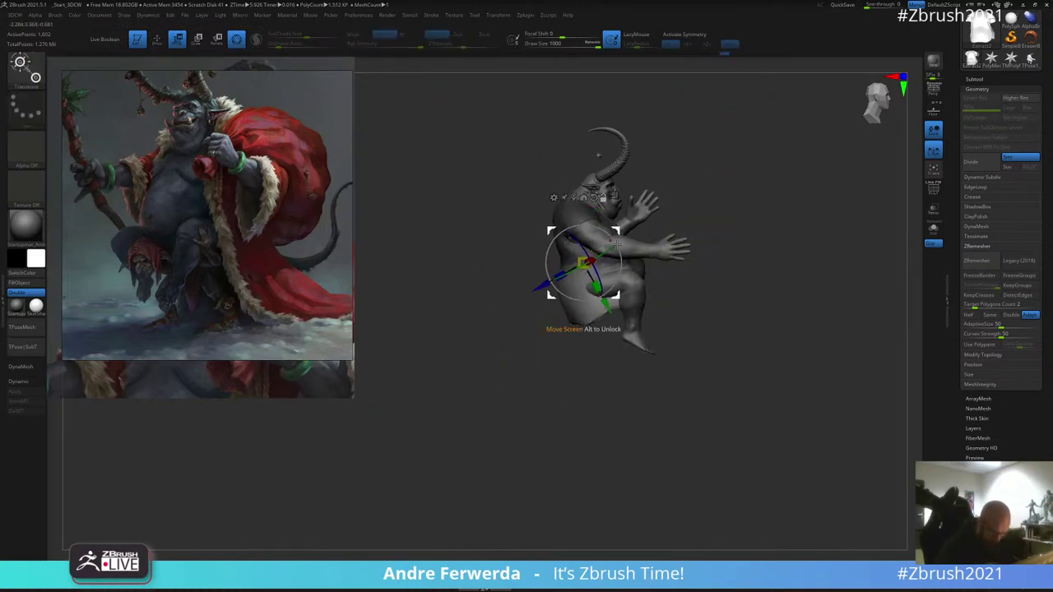
drag(619, 250, 617, 257)
key(q)
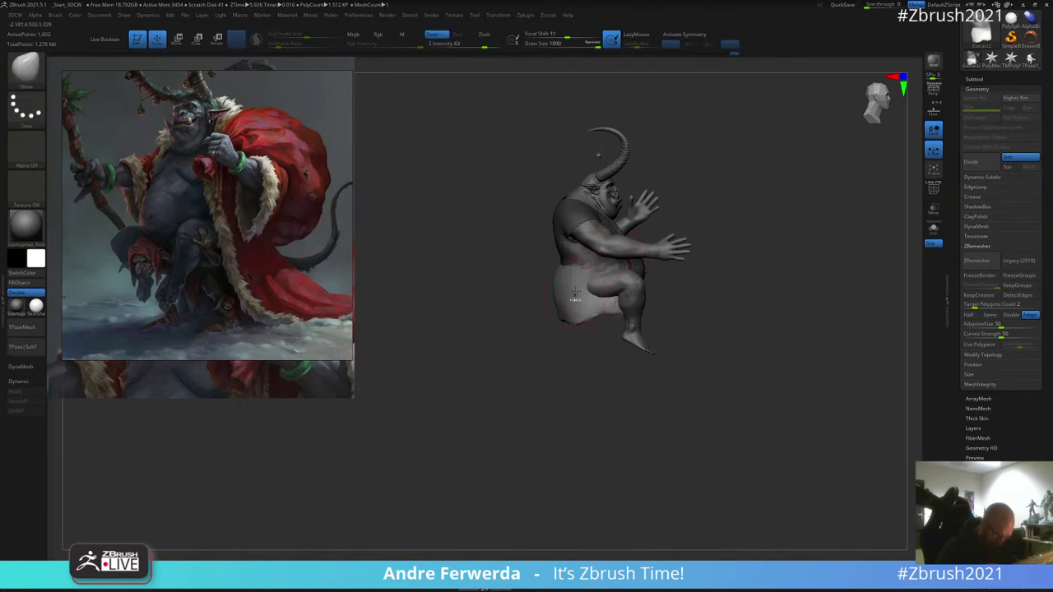
Step: Pull the coat's back hem down and backward into a long train, reducing the Move brush to draw sizes of about 205 and 144
key(space)
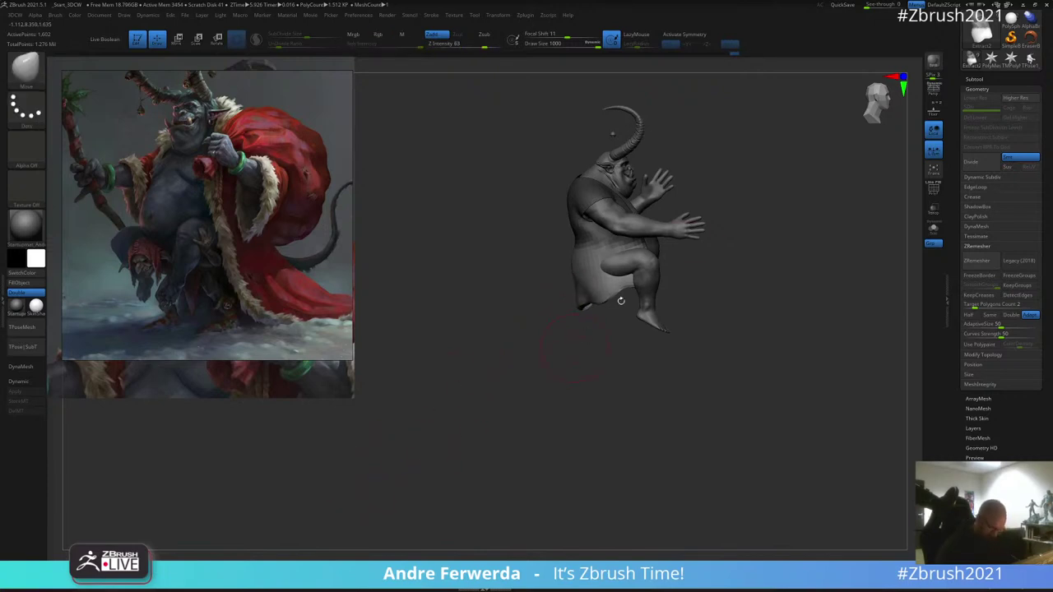
key(space)
drag(714, 231, 685, 227)
key(space)
drag(582, 319, 543, 356)
drag(560, 301, 568, 305)
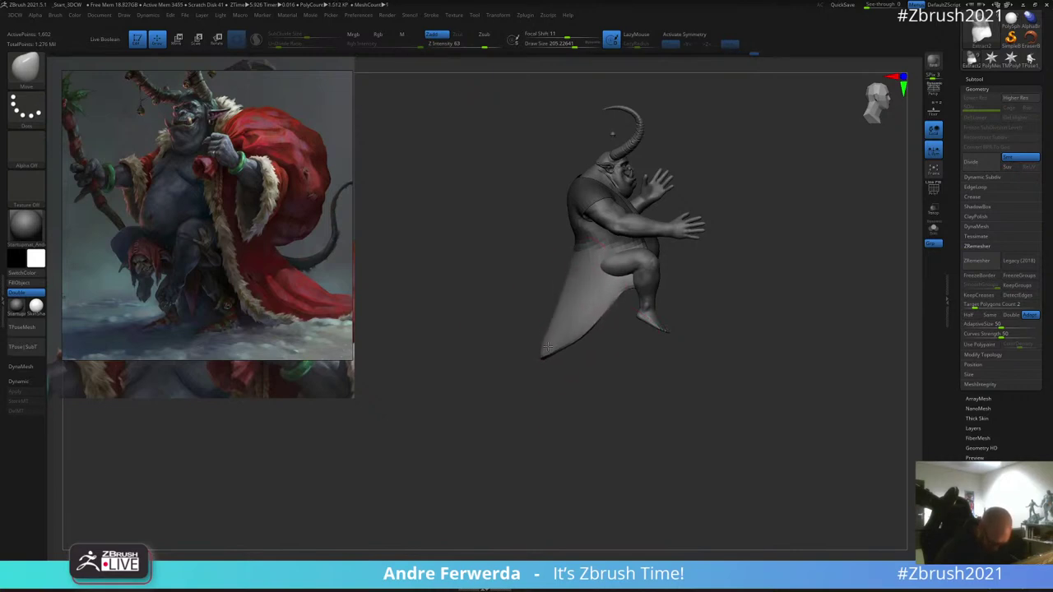
mouse_move(550, 346)
mouse_down()
mouse_move(539, 342)
mouse_move(568, 349)
mouse_move(553, 415)
mouse_move(548, 362)
mouse_move(543, 402)
mouse_move(601, 312)
mouse_move(662, 248)
mouse_up()
mouse_move(553, 367)
mouse_down()
mouse_move(578, 379)
mouse_move(545, 394)
mouse_up()
mouse_move(517, 431)
mouse_down()
mouse_move(624, 343)
mouse_move(700, 311)
mouse_move(749, 219)
mouse_up()
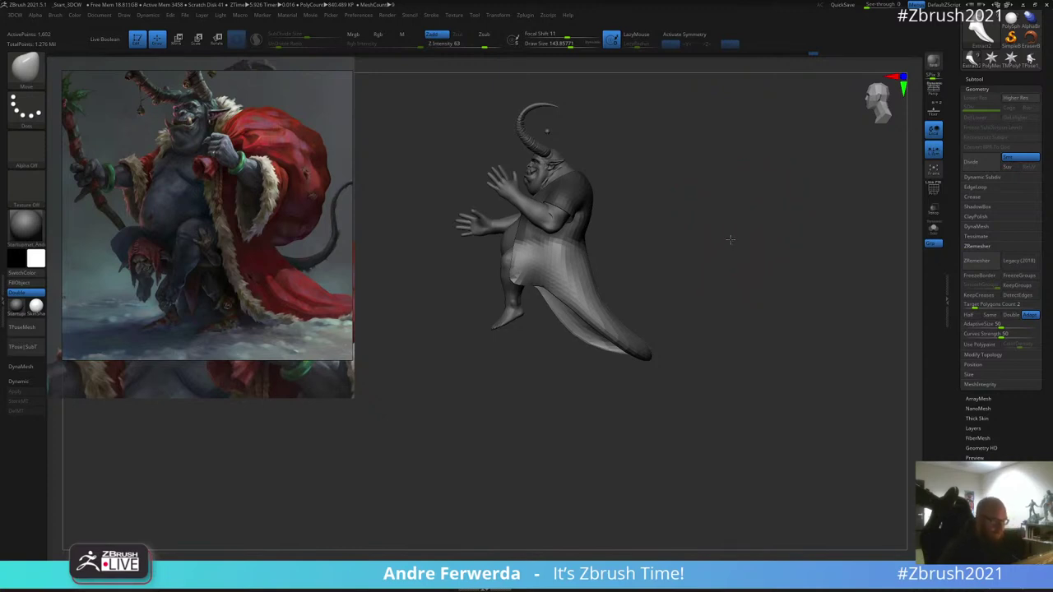
Step: Extend the skirt's side panels down to foot level with the Move brush, reducing its draw size from about 212 to about 119
mouse_move(729, 240)
mouse_down()
mouse_move(628, 262)
mouse_move(618, 219)
mouse_up()
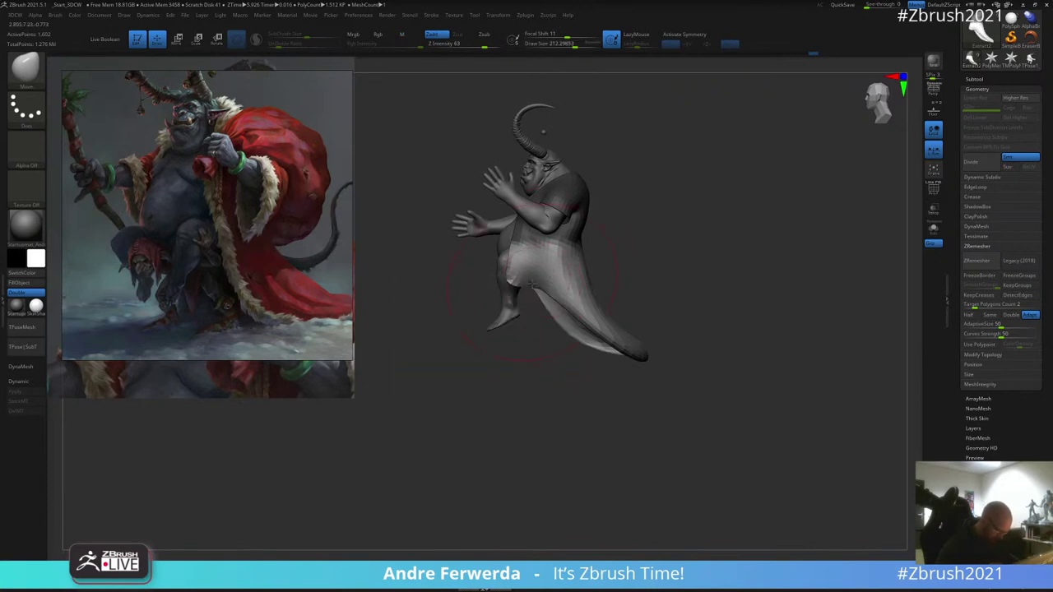
mouse_move(539, 280)
mouse_down()
mouse_move(514, 298)
mouse_move(518, 313)
mouse_move(537, 320)
mouse_move(537, 336)
mouse_move(556, 335)
mouse_up()
key(ctrl+z)
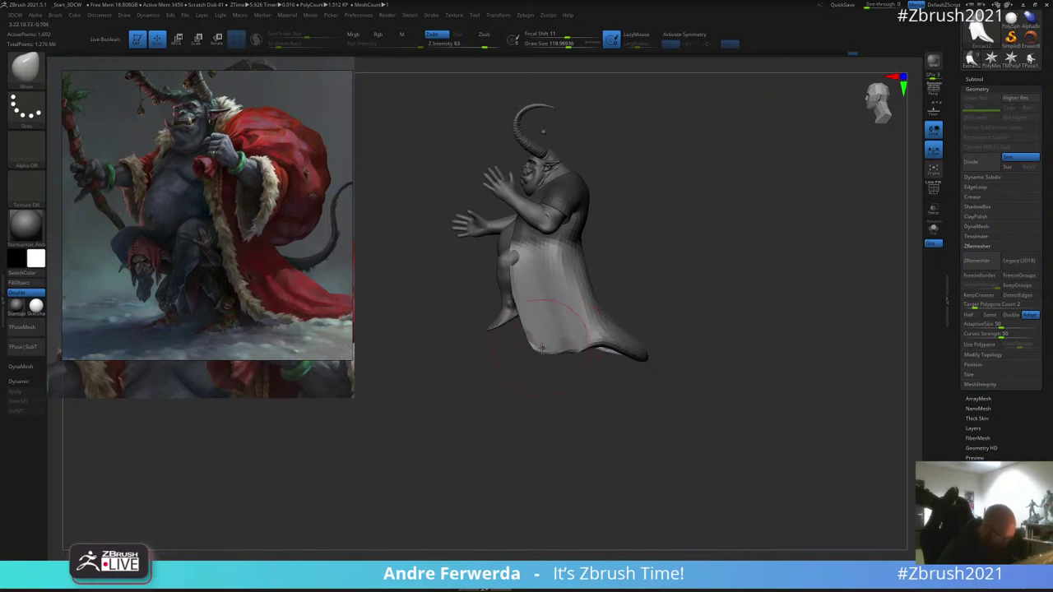
drag(675, 296, 749, 181)
mouse_move(616, 243)
mouse_down()
mouse_move(627, 265)
mouse_move(615, 296)
mouse_move(581, 319)
mouse_move(517, 328)
mouse_up()
drag(612, 287, 628, 284)
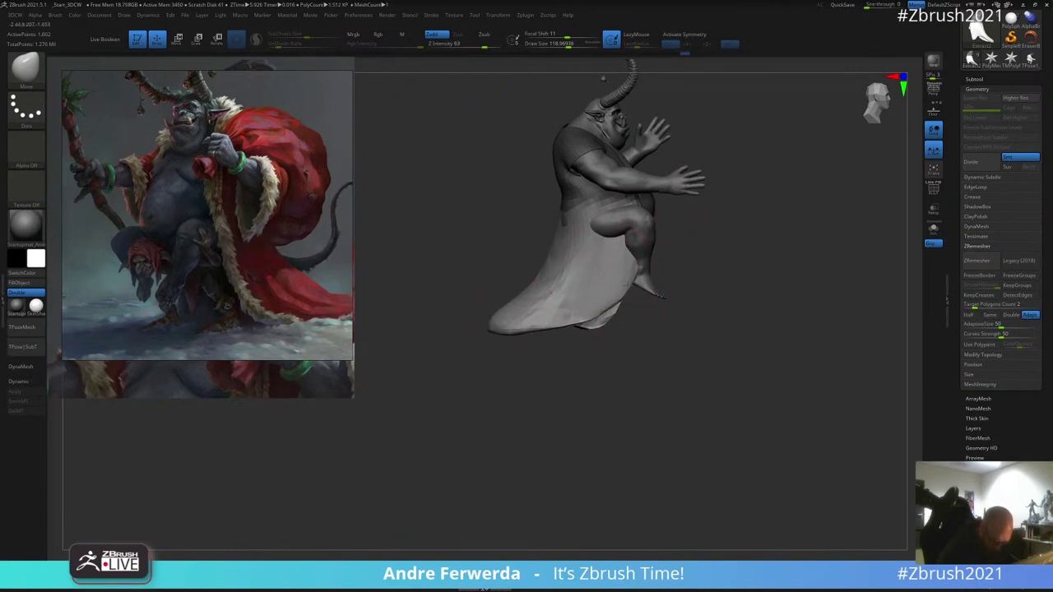
Step: Bring the skirt's front edge forward over the outstretched arm's side thigh with the Move brush at draw sizes of about 198 and 148
key(space)
mouse_move(684, 251)
mouse_down()
mouse_move(607, 265)
mouse_move(657, 252)
mouse_move(686, 220)
mouse_up()
ctrl+click(744, 181)
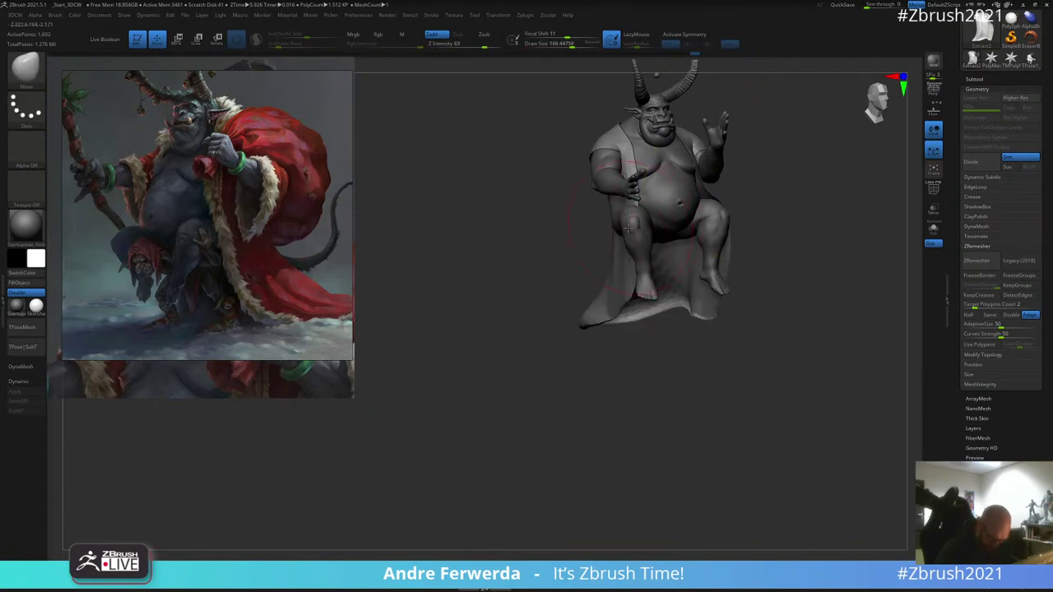
key(space)
drag(591, 384, 527, 374)
mouse_move(622, 260)
mouse_down()
mouse_move(608, 265)
mouse_move(588, 316)
mouse_up()
key(space)
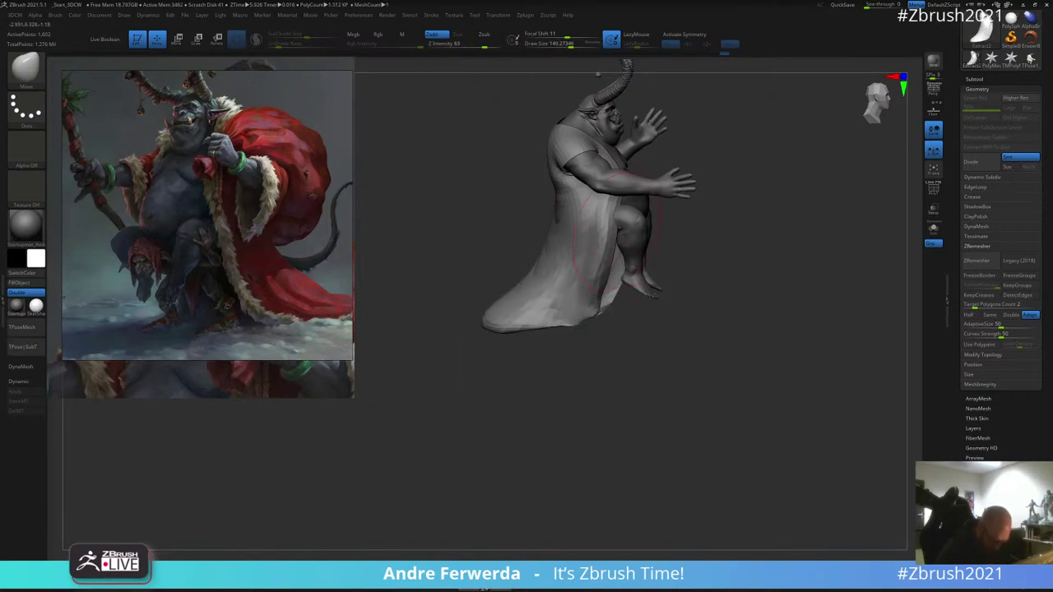
Step: Adjust the skirt's side and front edges with the Move brush at about draw size 109
key(space)
drag(617, 231, 607, 227)
shift+drag(716, 189, 695, 191)
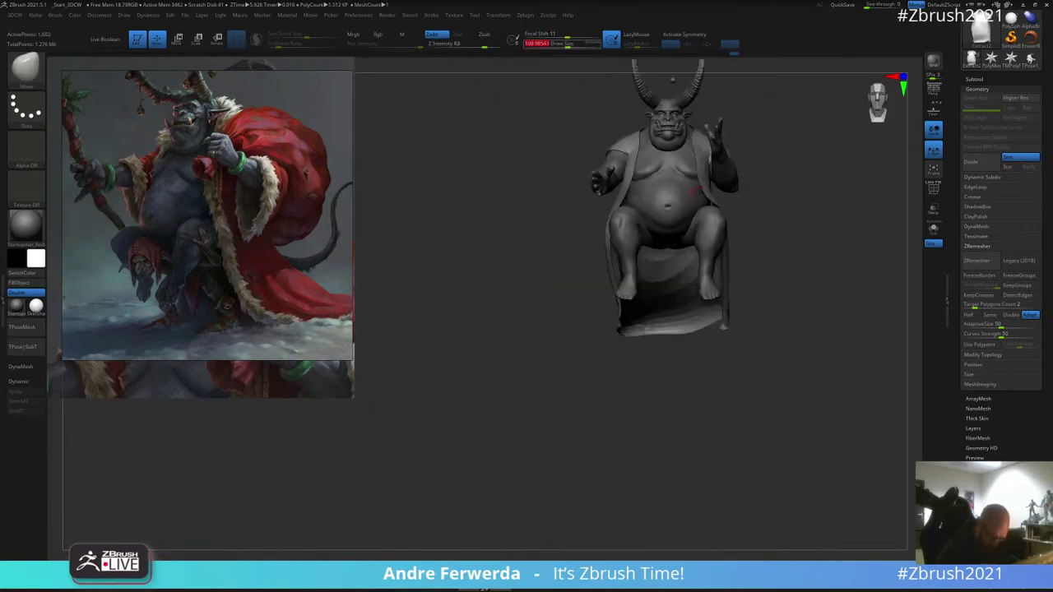
alt+drag(577, 285, 547, 358)
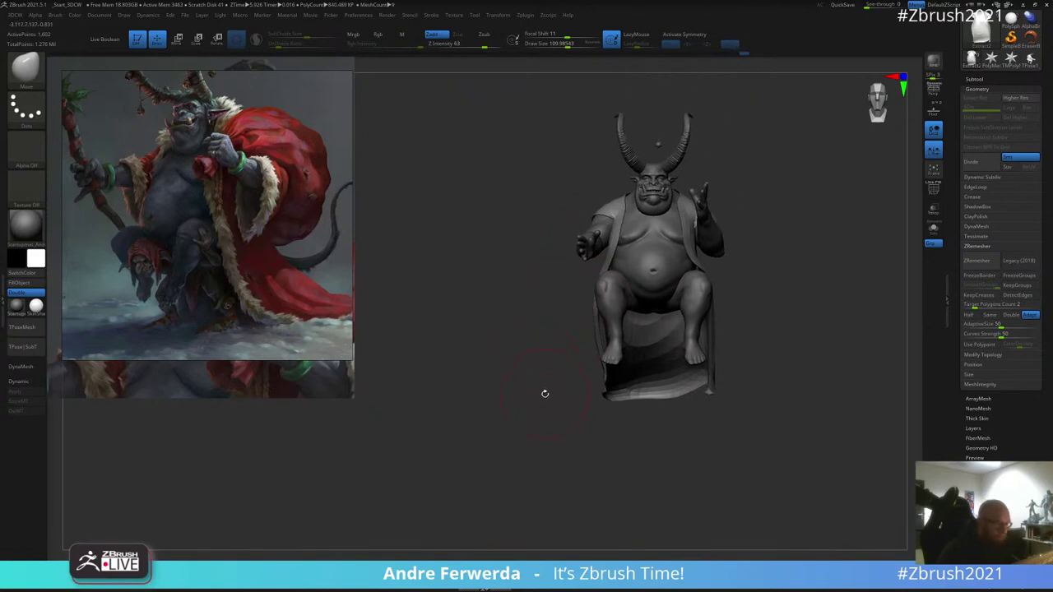
mouse_move(543, 363)
mouse_down()
mouse_move(666, 260)
mouse_move(771, 202)
mouse_move(773, 221)
mouse_move(543, 332)
mouse_up()
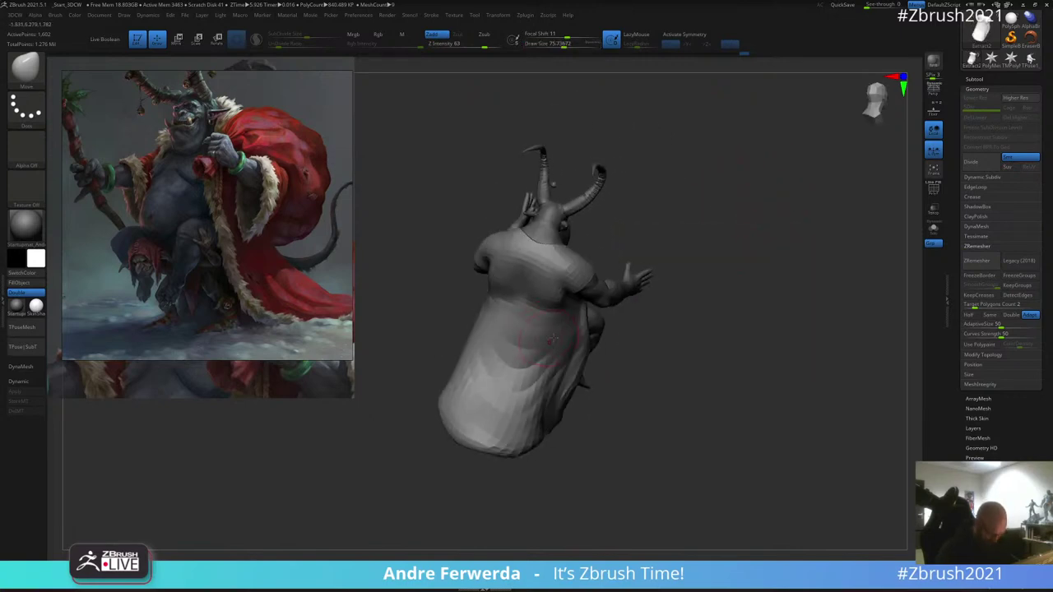
Step: Shape and smooth the skirt's back below the waist with the Move brush, enlarging it to about draw size 133
mouse_move(669, 273)
mouse_down()
mouse_move(674, 249)
mouse_move(641, 258)
mouse_move(677, 236)
mouse_move(657, 247)
mouse_up()
key(space)
mouse_move(540, 351)
mouse_down()
mouse_move(550, 351)
mouse_move(548, 370)
mouse_up()
mouse_move(632, 274)
mouse_down()
mouse_move(689, 294)
mouse_move(608, 298)
mouse_up()
mouse_move(572, 349)
shift+mouse_down()
mouse_move(572, 318)
mouse_move(613, 297)
shift+mouse_up()
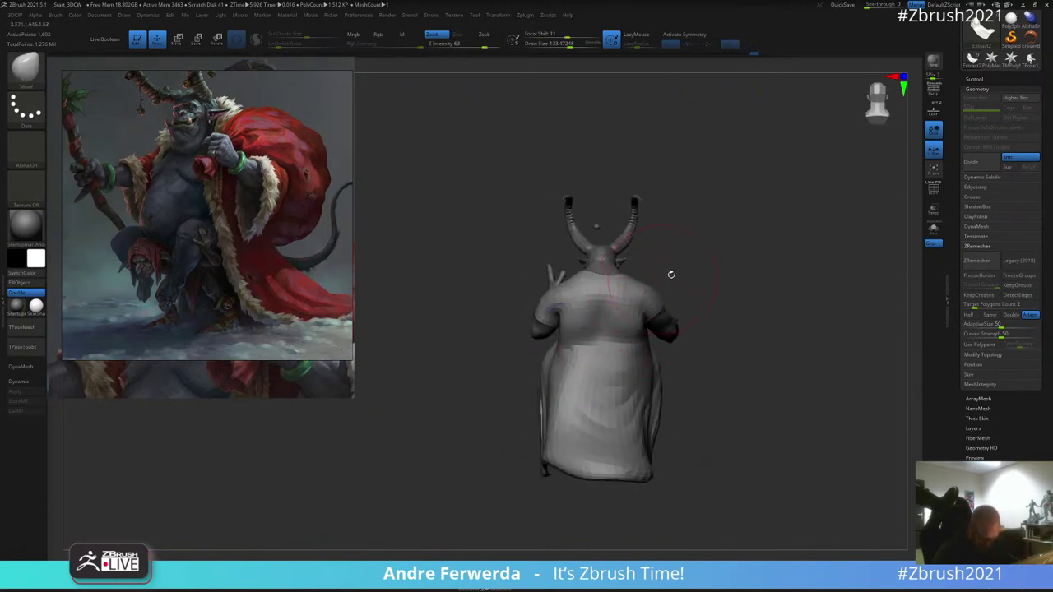
Step: Refine the skirt's lower side edges, the train's tip and the back contour with the Move brush at about draw size 133
drag(655, 420, 643, 424)
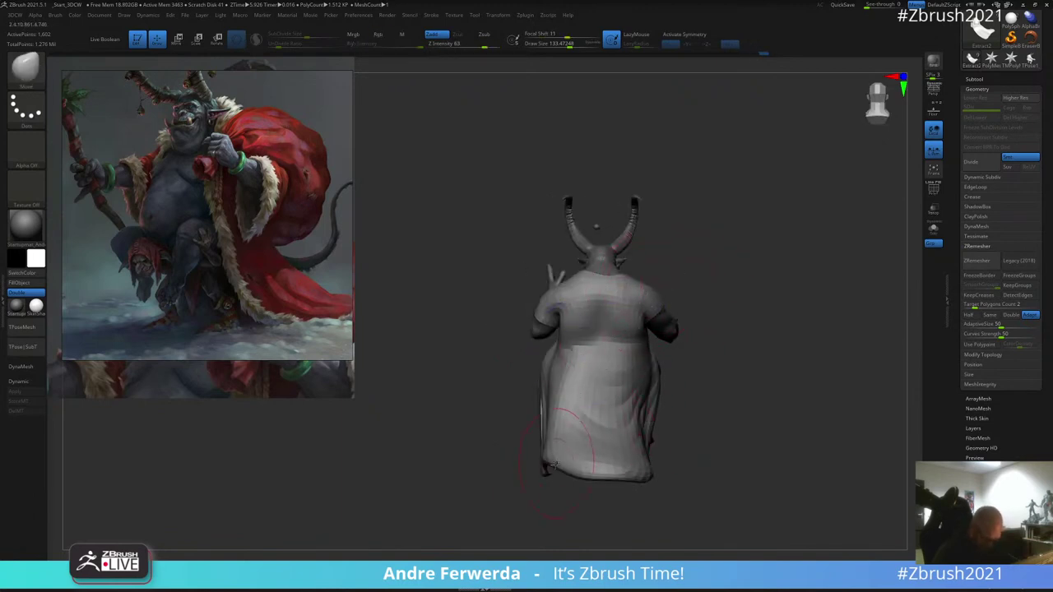
mouse_move(550, 469)
mouse_down()
mouse_move(541, 471)
mouse_move(629, 438)
mouse_up()
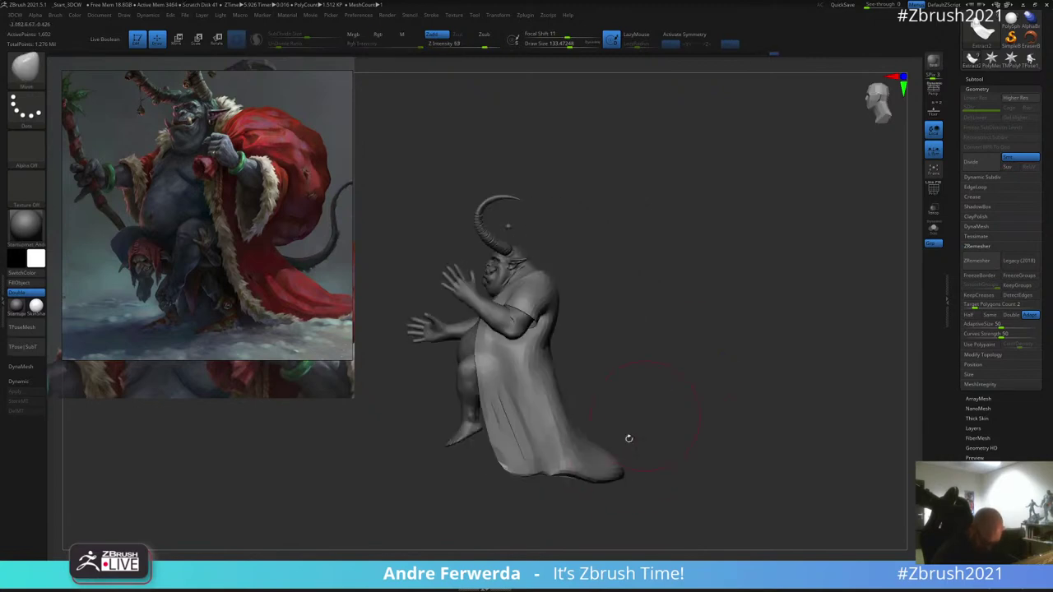
drag(607, 480, 578, 473)
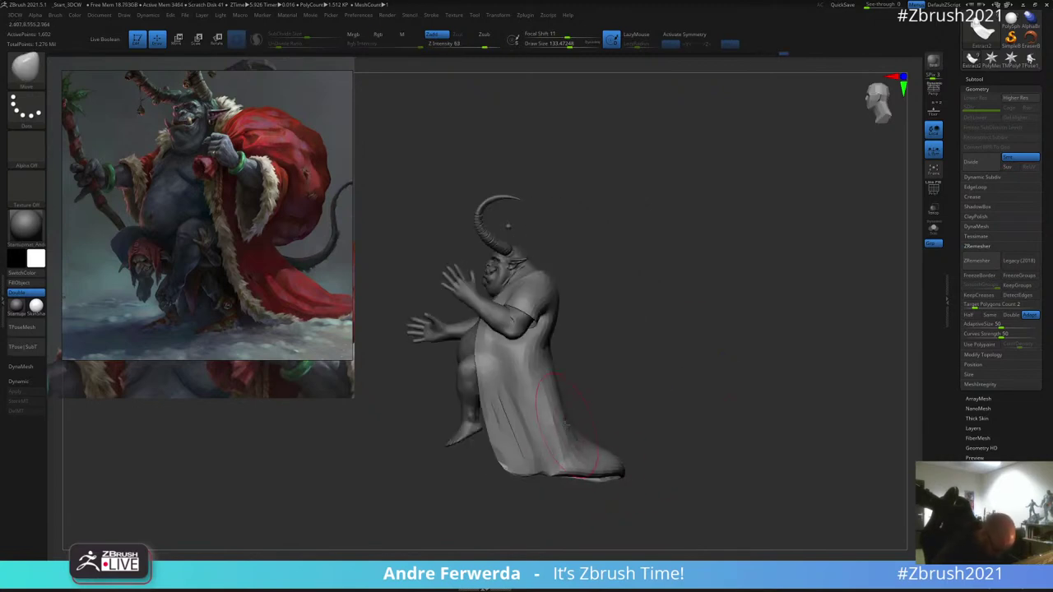
drag(557, 413, 548, 413)
drag(586, 344, 727, 319)
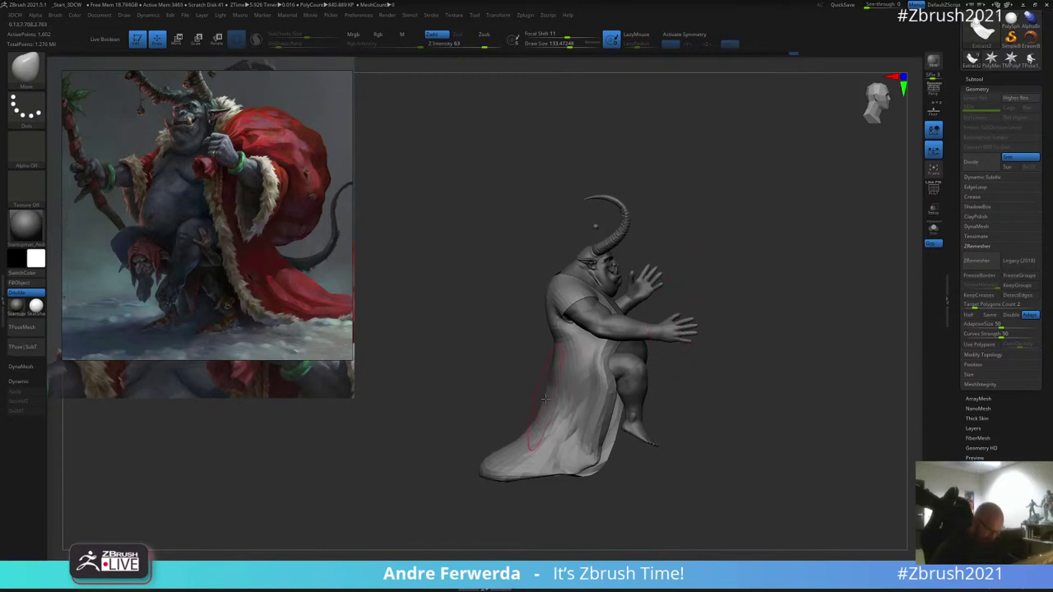
Step: Unhide the coat's sleeves and remesh the whole coat with ZRemesher
ctrl+shift+click(788, 368)
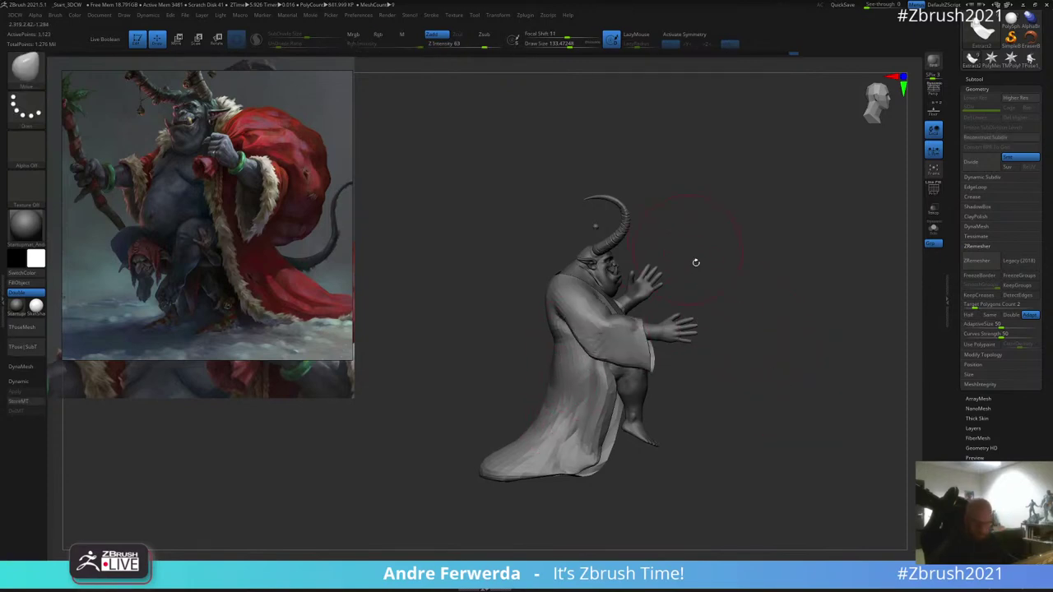
right_drag(694, 263, 782, 245)
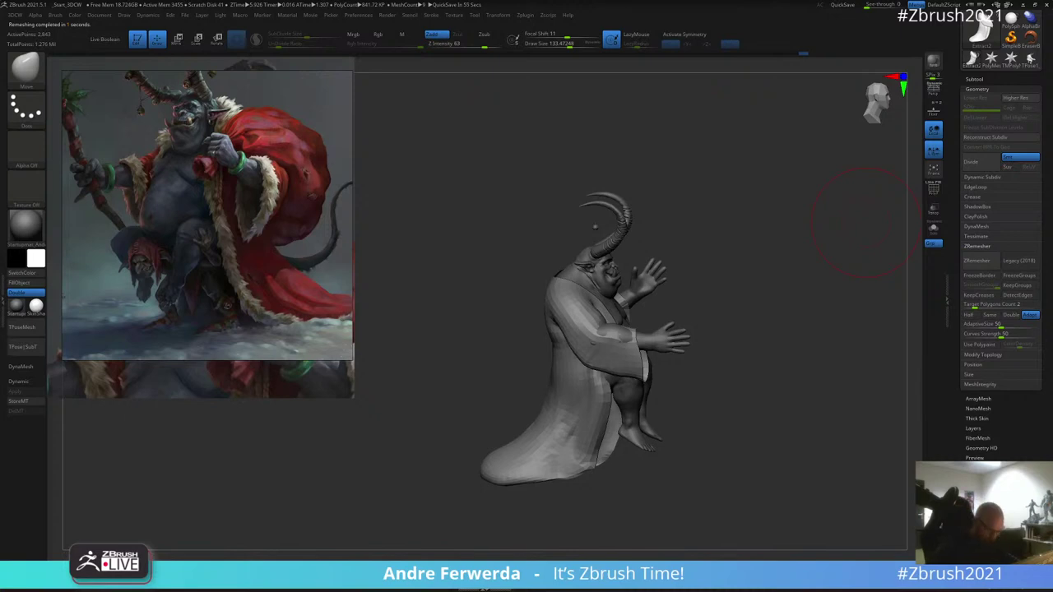
Step: Turn on symmetry, adjust the coat's neckline with the Move brush reduced from about draw size 102 to 48, and select the Krampus body subtool
drag(745, 237, 601, 325)
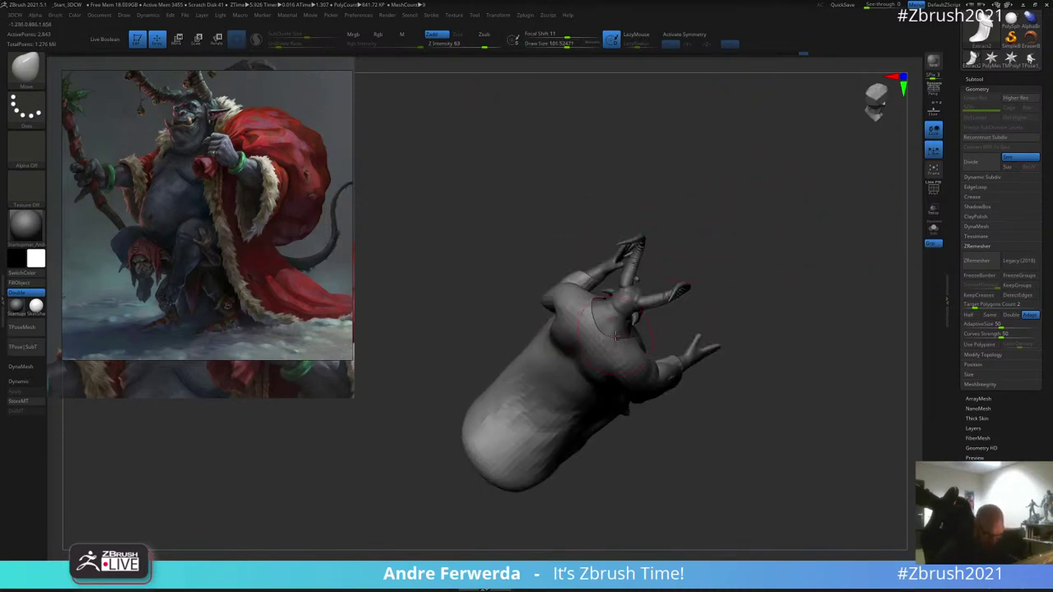
key(x)
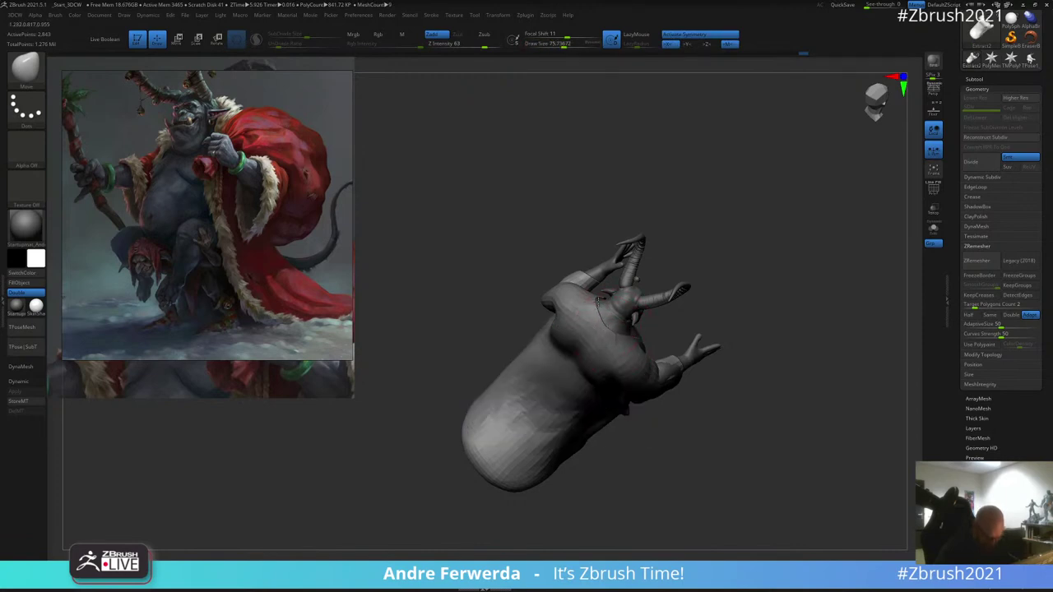
drag(714, 261, 660, 209)
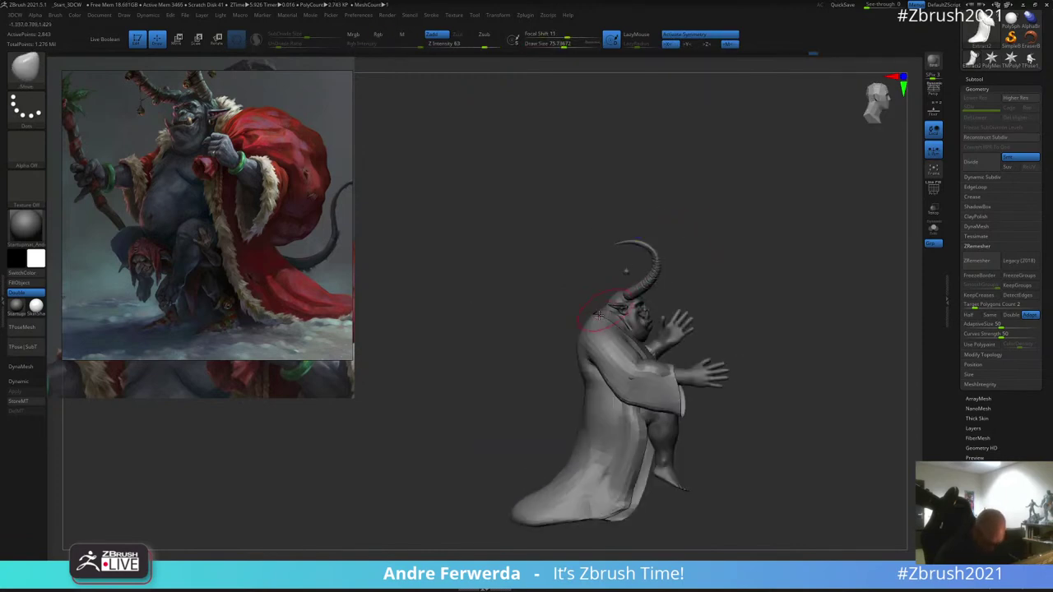
key(s)
alt+drag(719, 261, 721, 231)
mouse_move(615, 330)
right_down()
mouse_move(698, 271)
mouse_move(719, 268)
mouse_move(714, 252)
mouse_move(691, 373)
mouse_move(721, 390)
right_up()
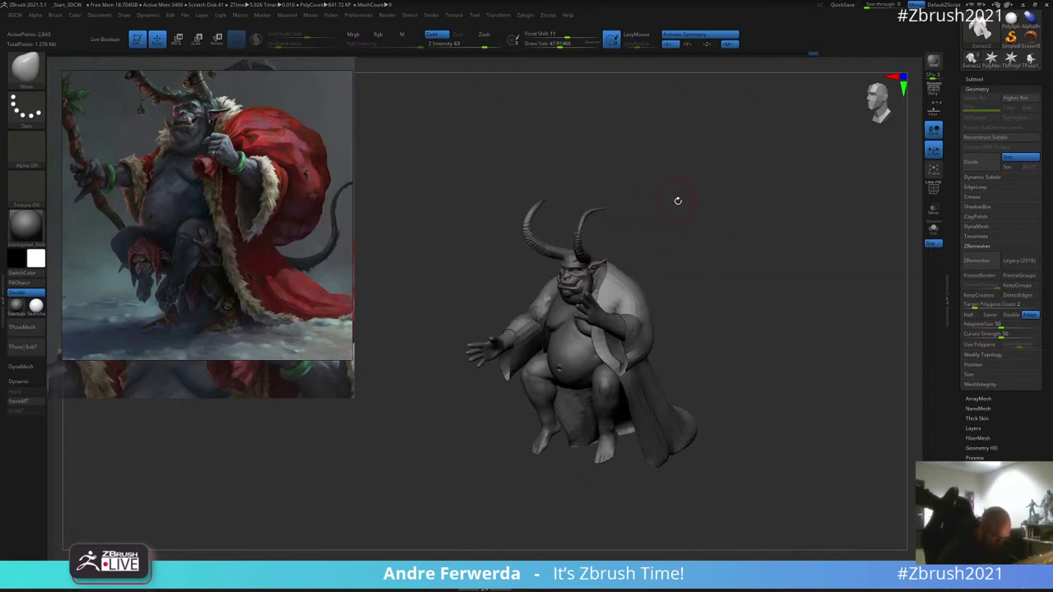
alt+click(532, 311)
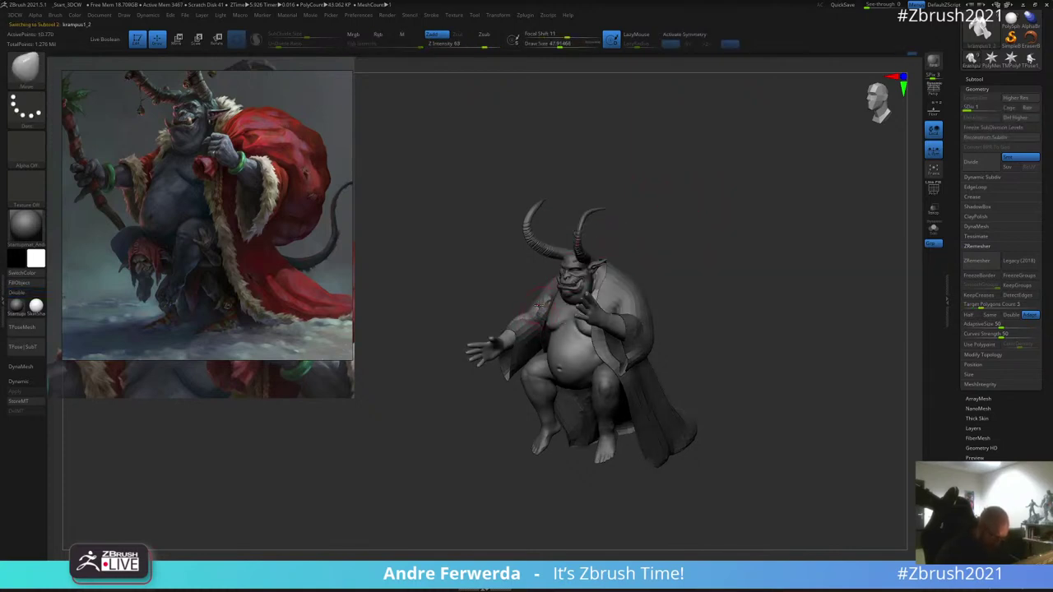
Step: Switch to the coat subtool, turn off symmetry and reshape the outstretched arm's sleeve with the Move brush at about draw size 48
key(space)
double_click(569, 307)
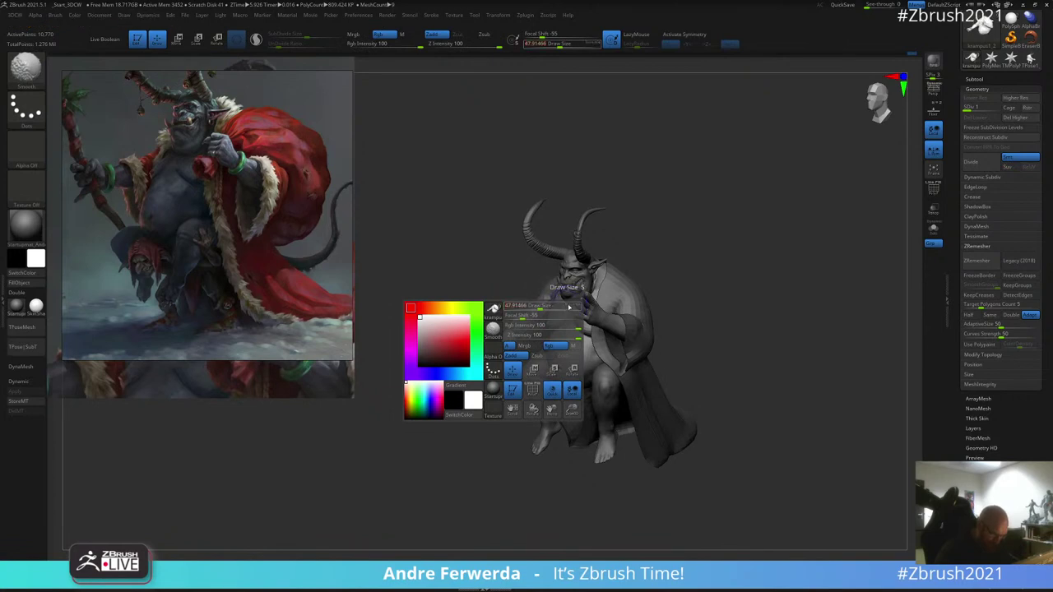
mouse_move(610, 212)
mouse_down()
mouse_move(521, 318)
mouse_move(513, 313)
mouse_move(533, 313)
mouse_up()
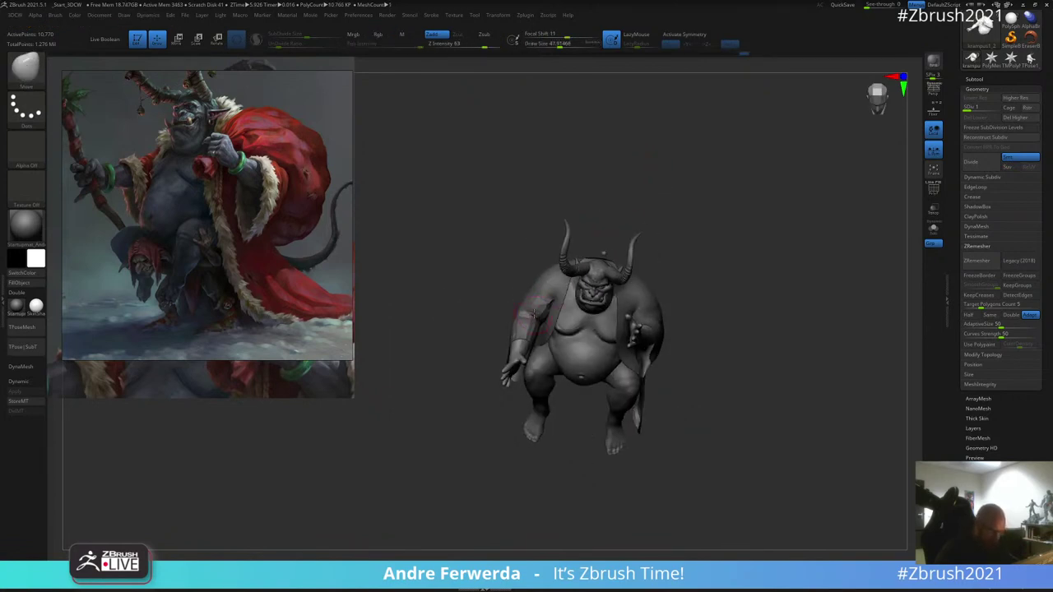
alt+click(534, 313)
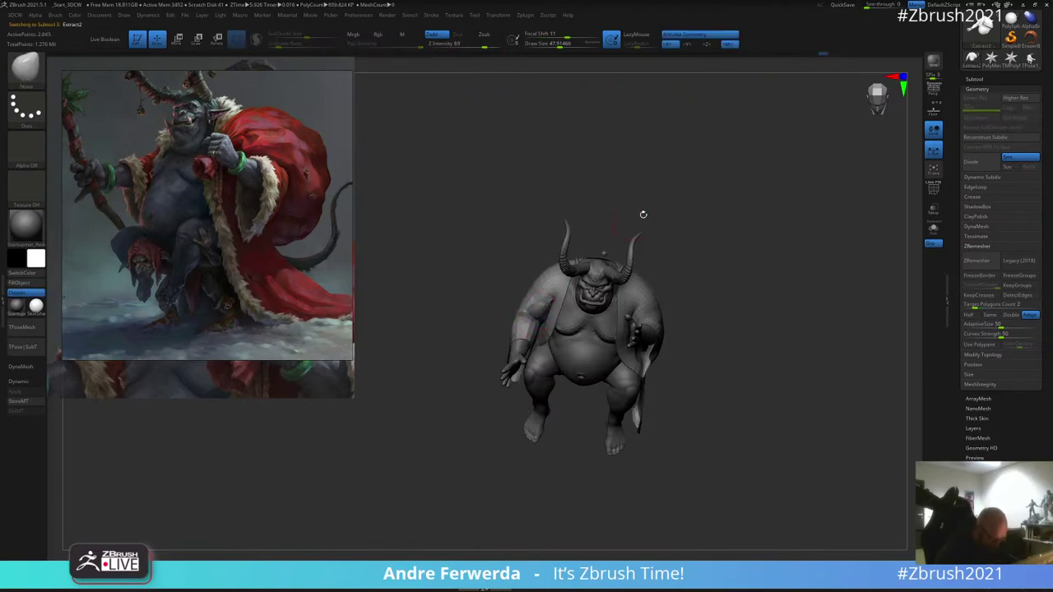
drag(644, 213, 528, 335)
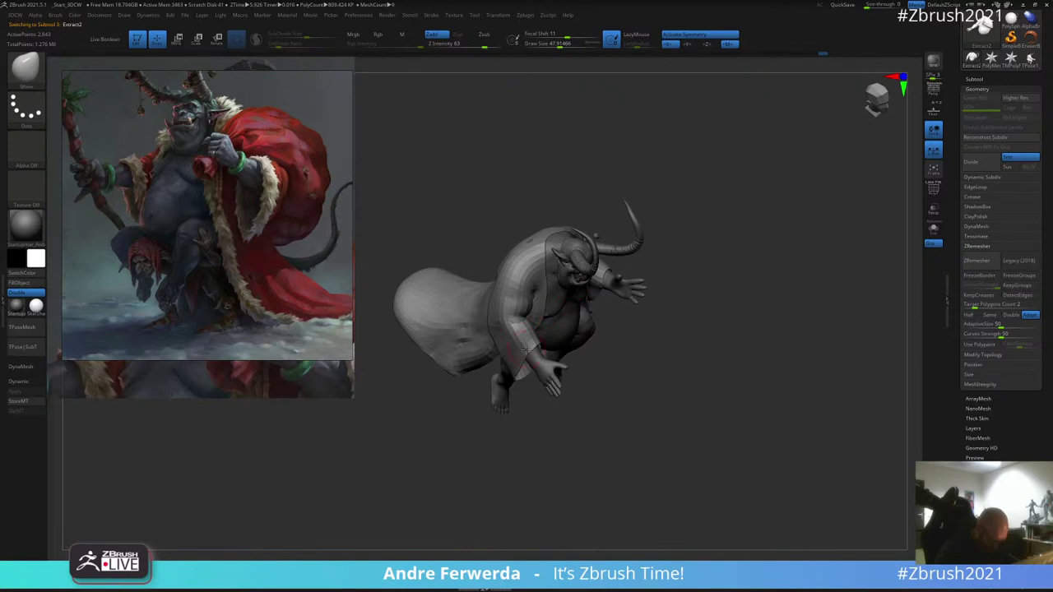
alt+drag(702, 219, 685, 258)
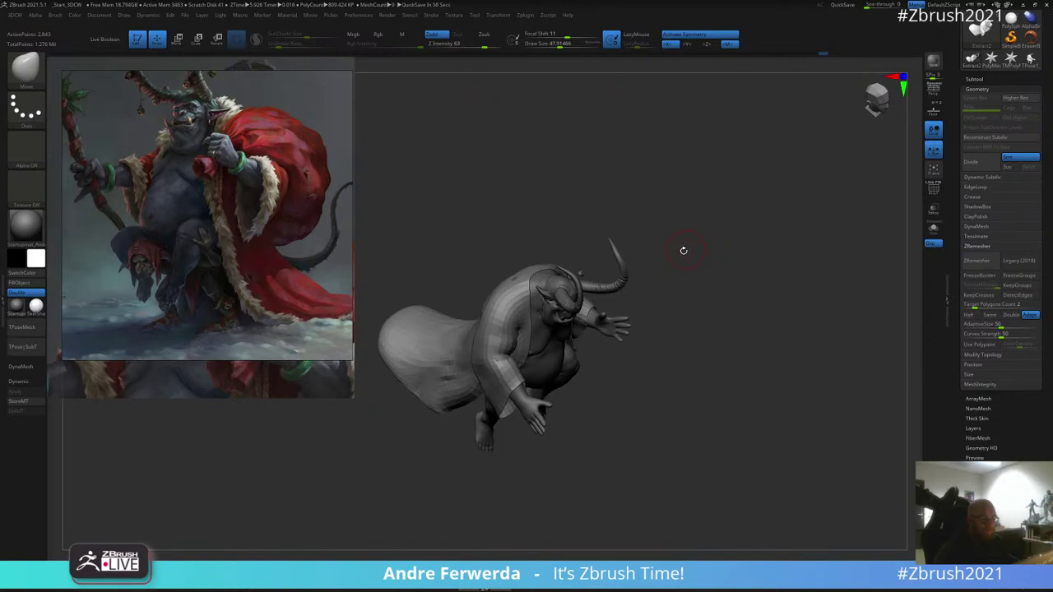
drag(683, 232, 576, 264)
mouse_move(611, 235)
mouse_down()
mouse_move(637, 237)
mouse_move(618, 240)
mouse_move(617, 229)
mouse_move(514, 306)
mouse_move(635, 231)
mouse_move(630, 278)
mouse_move(647, 277)
mouse_move(606, 272)
mouse_move(630, 284)
mouse_move(465, 327)
mouse_move(524, 247)
mouse_move(505, 228)
mouse_up()
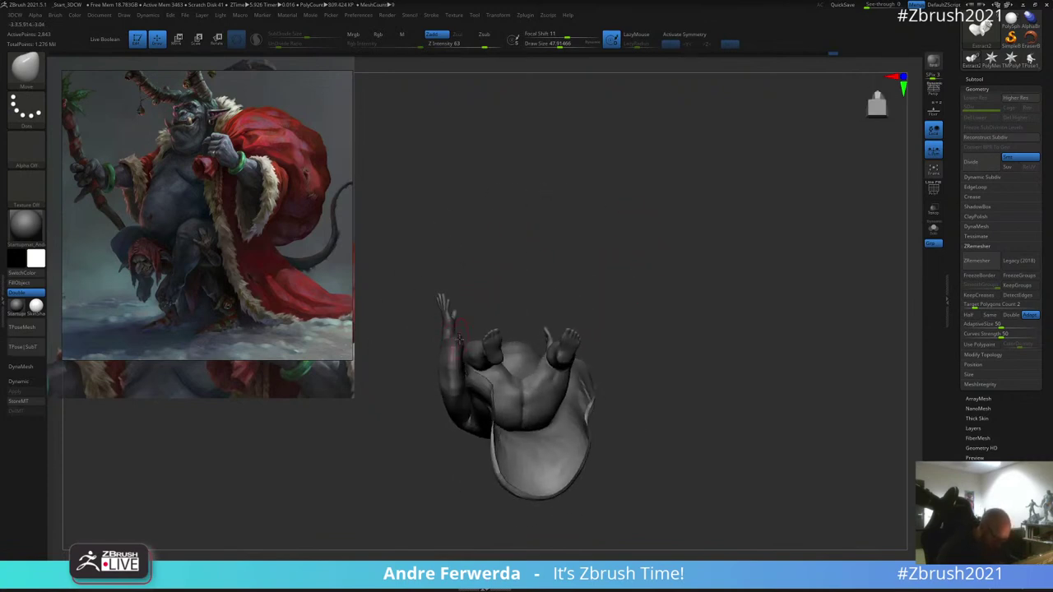
drag(444, 342, 511, 292)
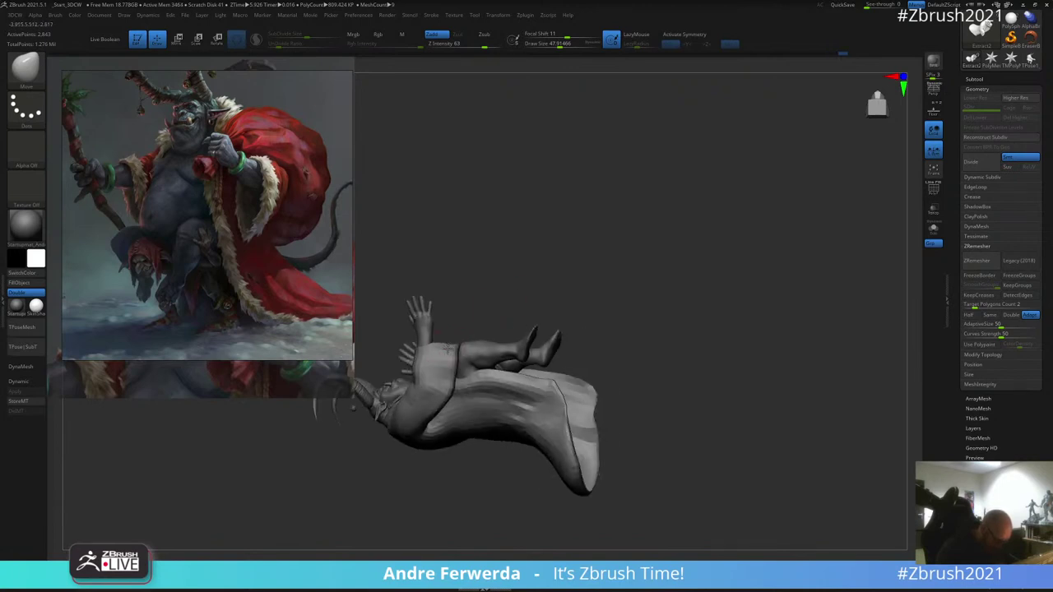
mouse_move(452, 365)
mouse_down()
mouse_move(552, 272)
mouse_move(479, 344)
mouse_move(679, 216)
mouse_move(701, 189)
mouse_up()
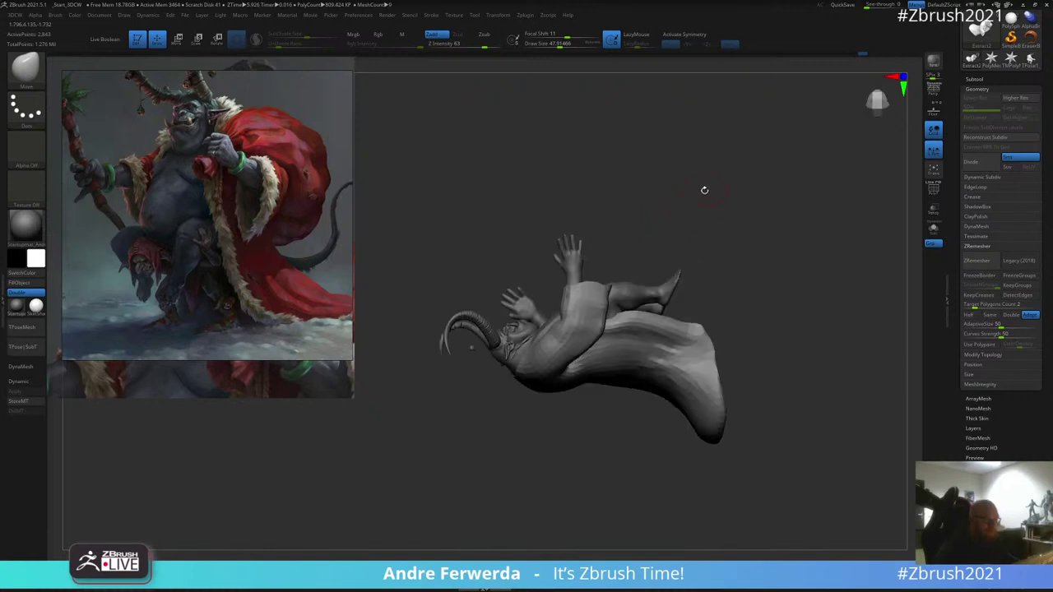
Step: Refine the coat's shoulder and upper sleeve on the outstretched arm with the Move brush, reduced from about draw size 66 to 50
key(space)
key(space)
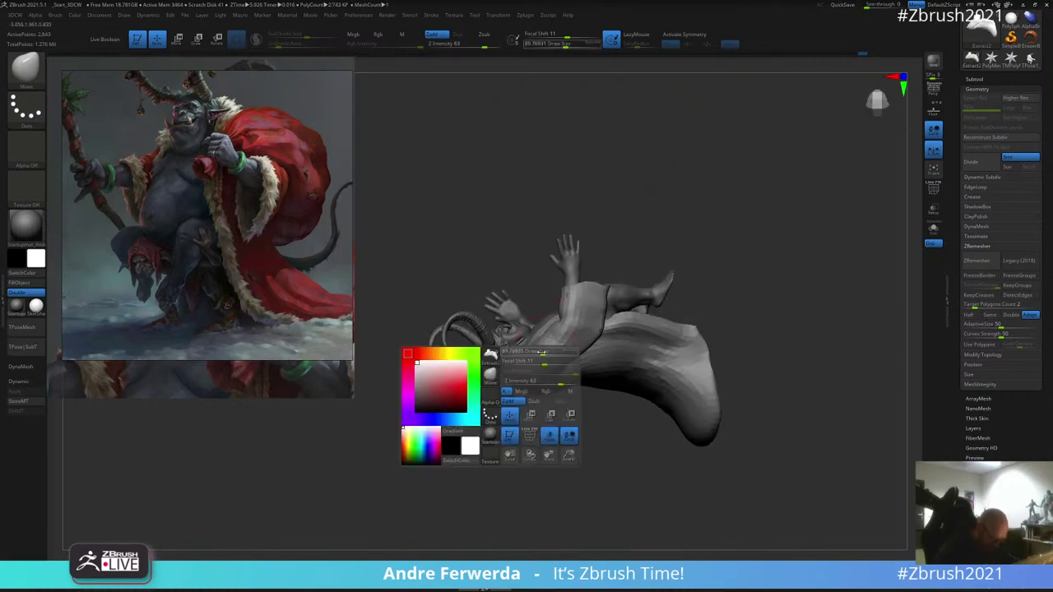
drag(521, 422, 520, 373)
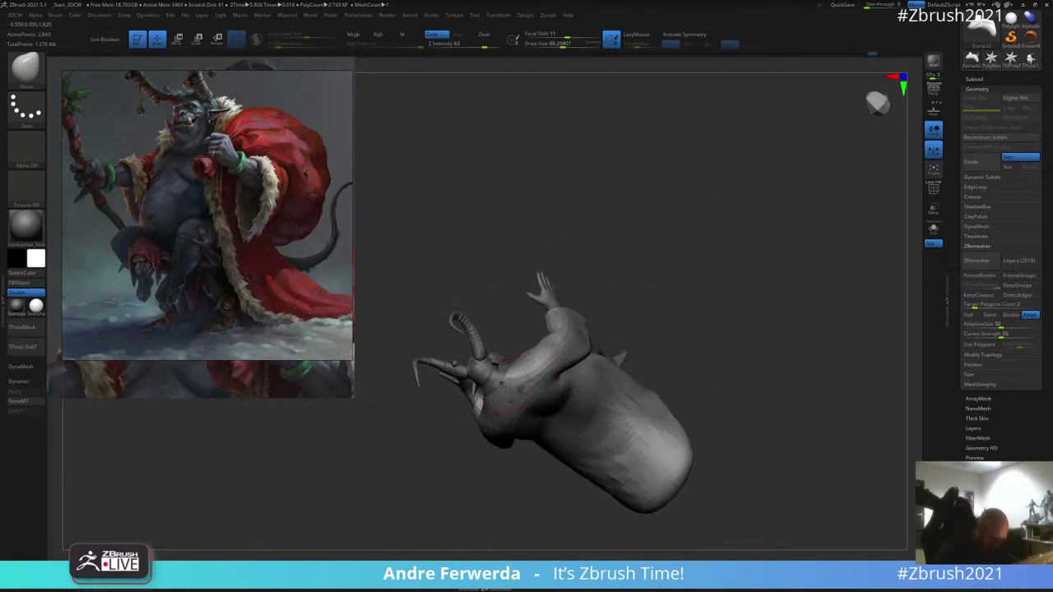
mouse_move(634, 274)
mouse_down()
mouse_move(646, 306)
mouse_move(614, 348)
mouse_up()
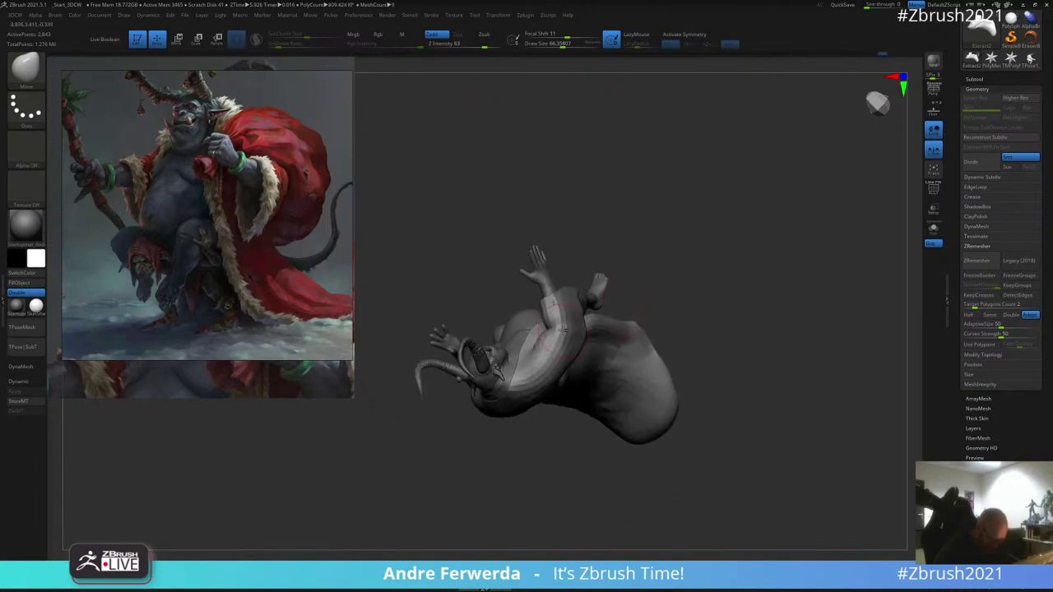
mouse_move(650, 305)
mouse_down()
mouse_move(622, 279)
mouse_move(589, 284)
mouse_up()
key(space)
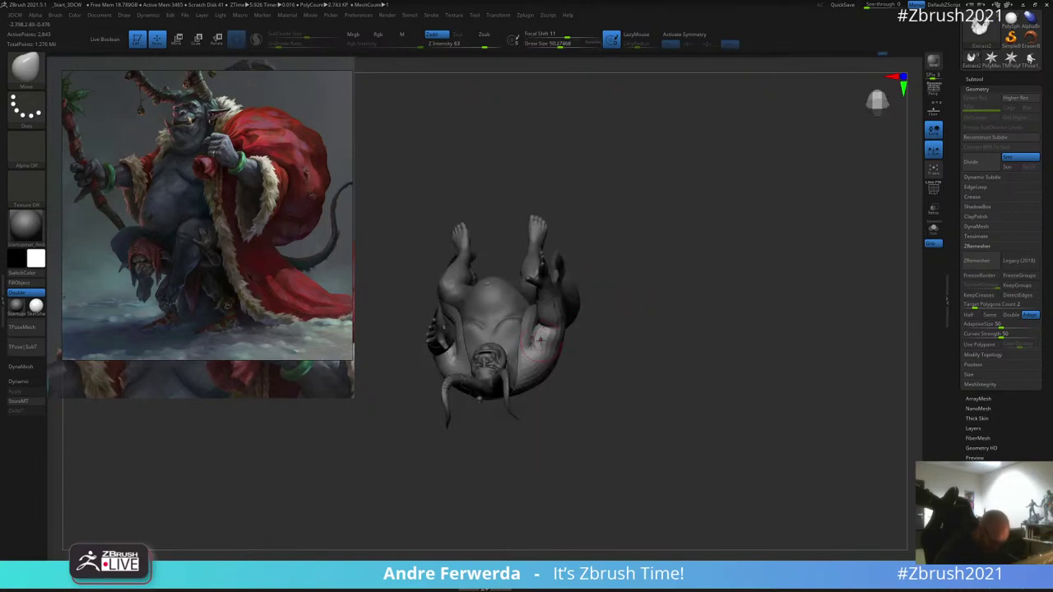
drag(585, 324, 641, 326)
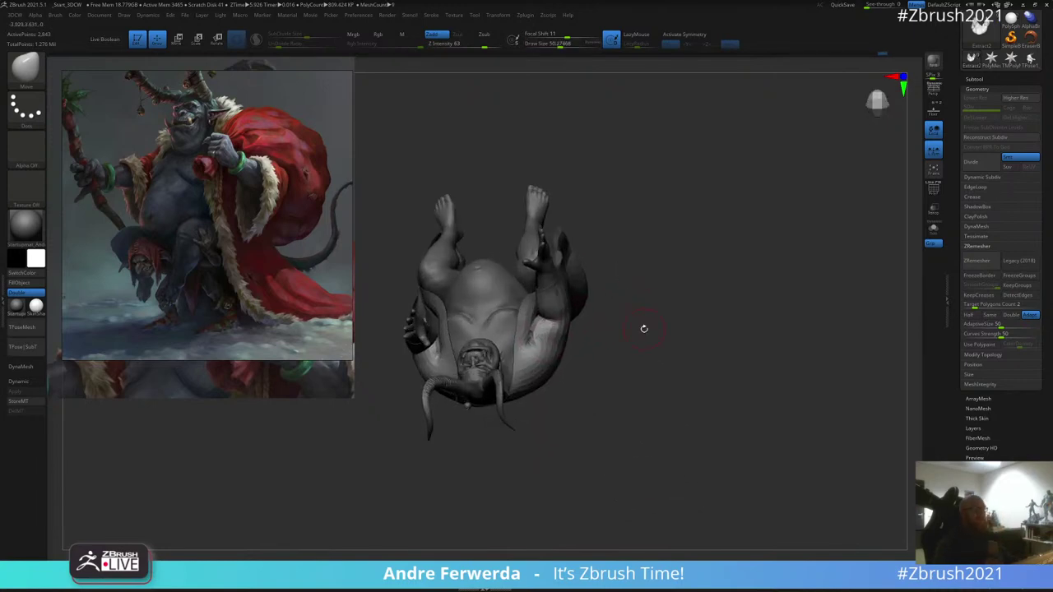
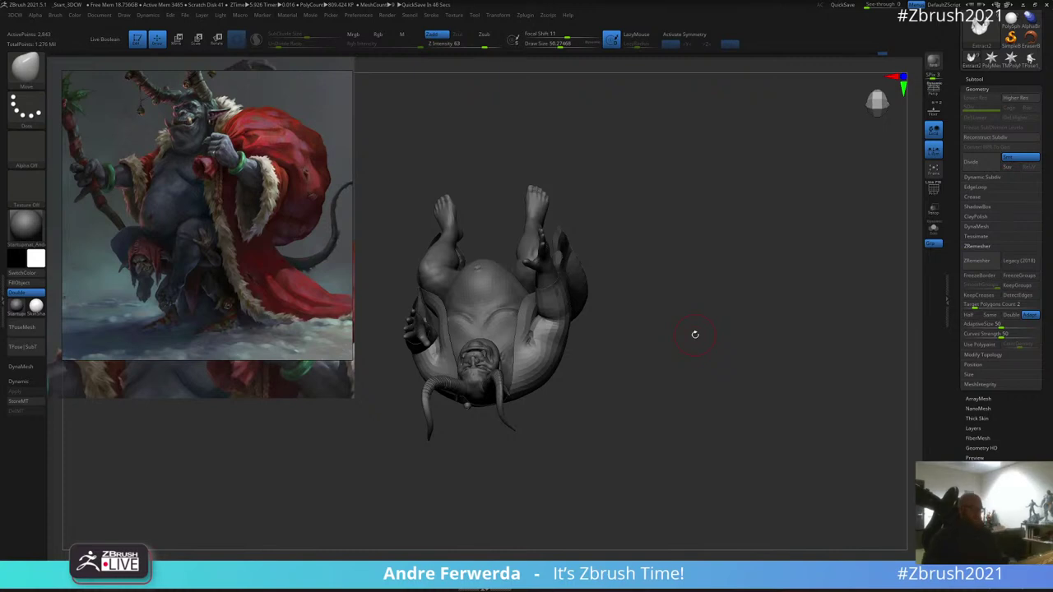
Step: Select the Krampus body, turn on symmetry and adjust the belly and chest with the Move brush, reduced to about draw size 55
alt+click(536, 264)
mouse_move(636, 190)
mouse_down()
mouse_move(632, 182)
mouse_move(585, 198)
mouse_up()
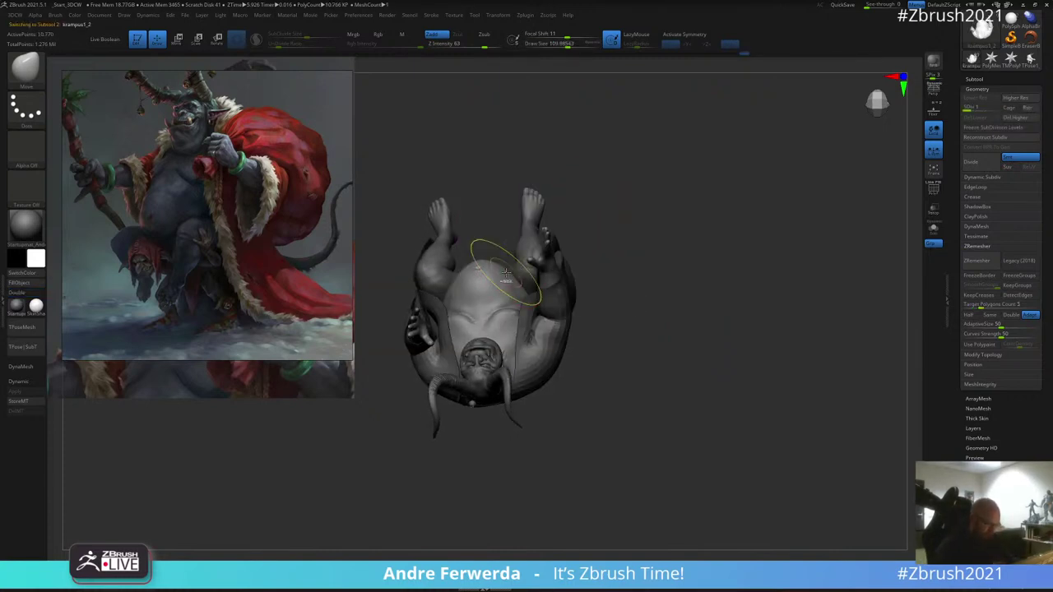
key(x)
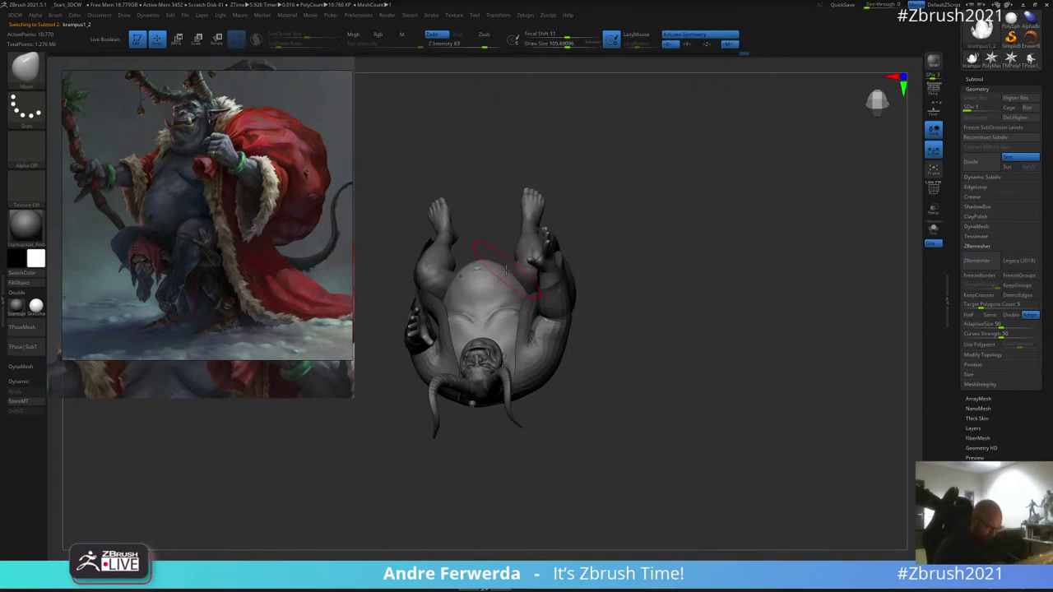
key(s)
drag(505, 269, 501, 267)
drag(639, 210, 634, 200)
key(space)
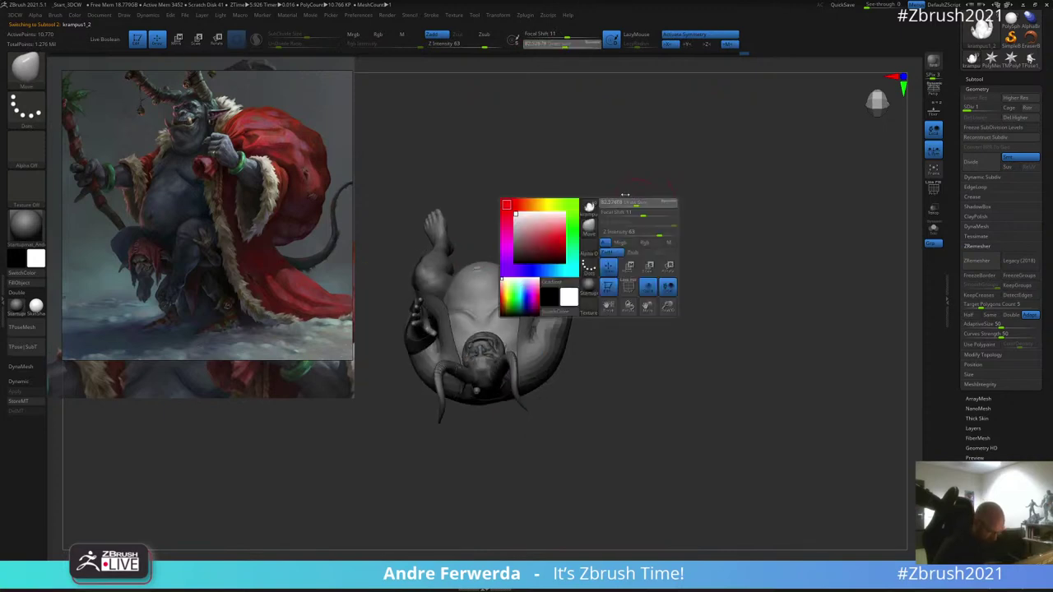
key(space)
drag(500, 311, 495, 311)
key(space)
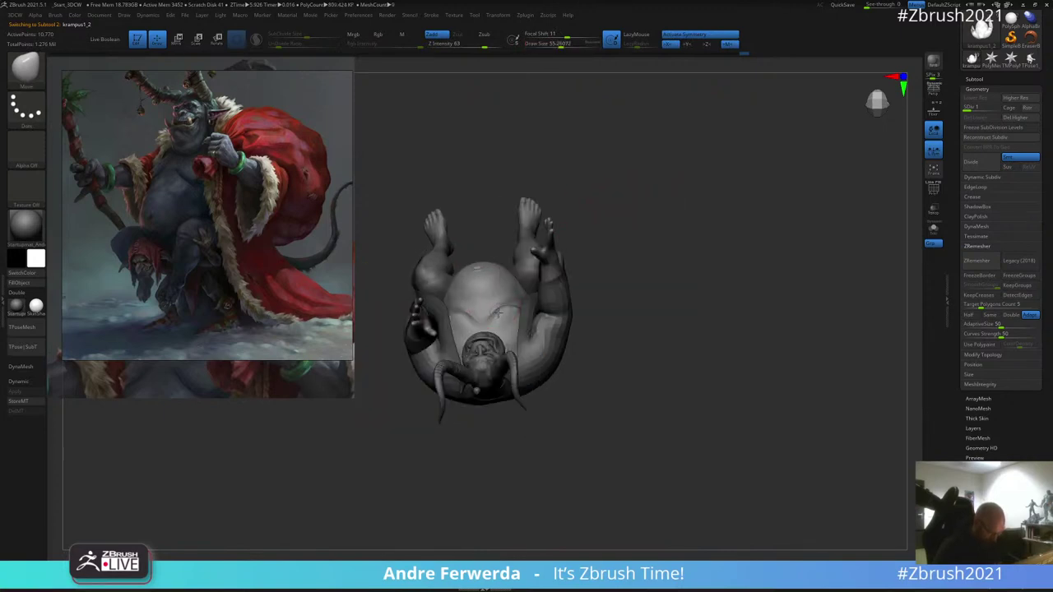
mouse_move(654, 303)
mouse_down()
mouse_move(653, 230)
mouse_move(650, 246)
mouse_move(644, 235)
mouse_up()
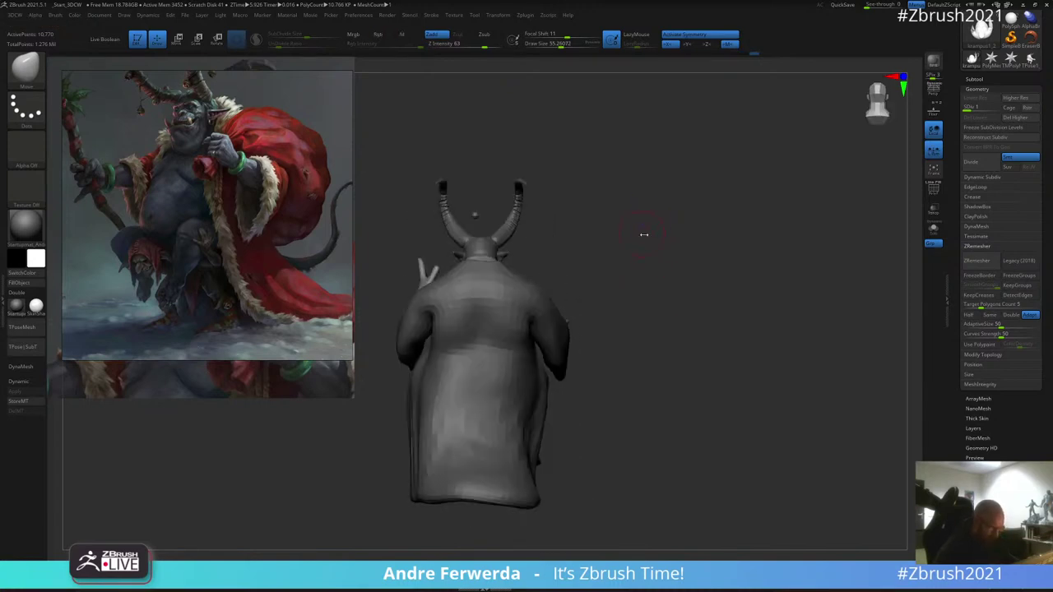
Step: Select the coat and shape its sleeves and skirt from behind with the Move brush, enlarged from about draw size 66 to 110
alt+click(433, 363)
key(space)
drag(422, 362, 423, 351)
key(space)
key(space)
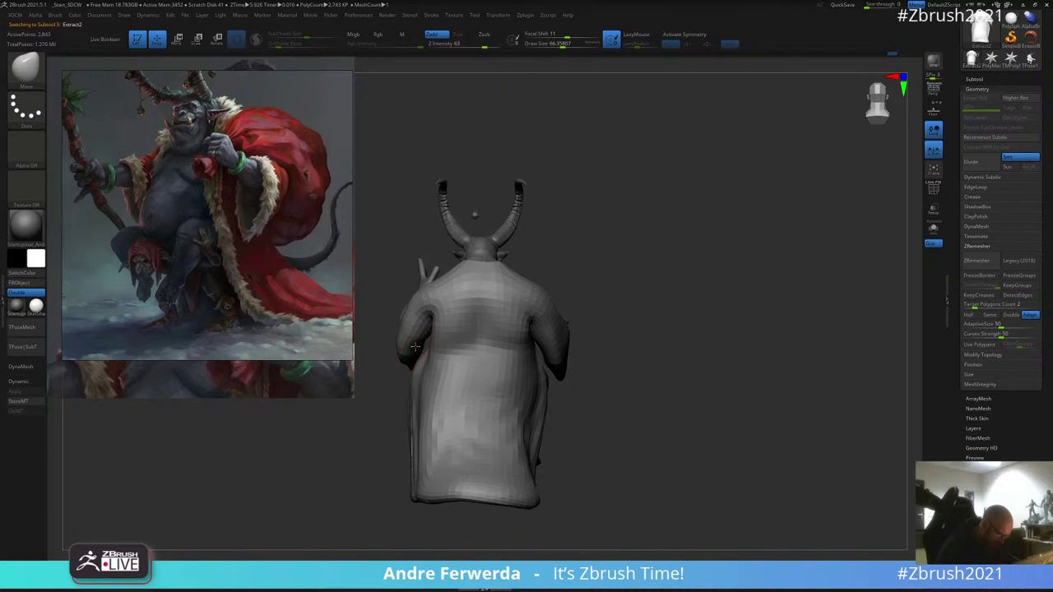
alt+drag(613, 271, 637, 259)
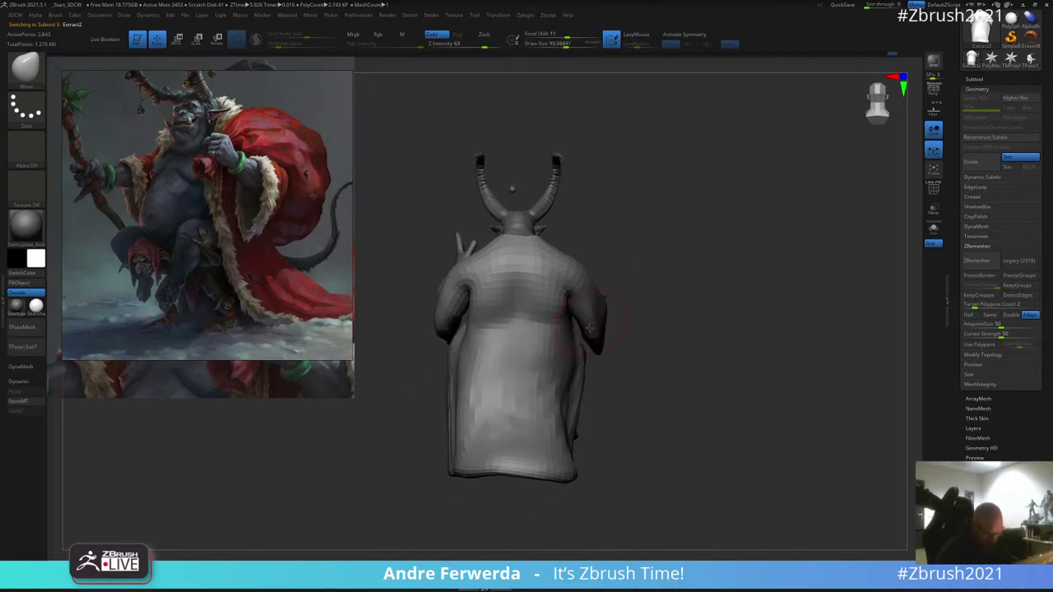
drag(561, 528, 568, 484)
key(space)
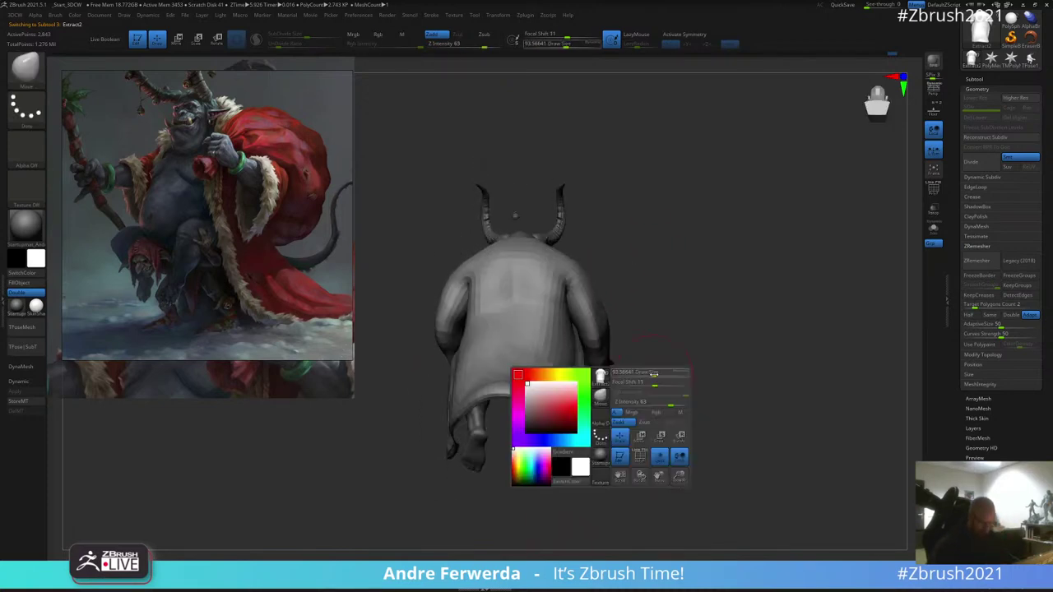
drag(599, 427, 603, 427)
Step: Adjust the outstretched arm's hanging sleeve and cuff with the Move brush, starting at about draw size 79
key(ctrl)
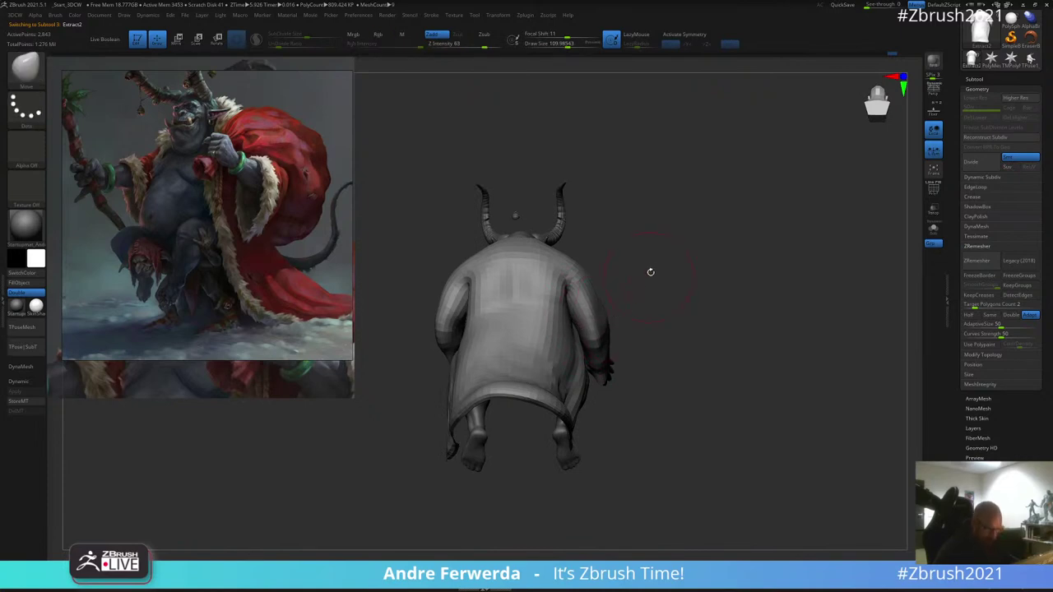
mouse_move(649, 268)
mouse_down()
mouse_move(661, 294)
mouse_move(551, 217)
mouse_move(618, 218)
mouse_up()
mouse_move(505, 263)
mouse_down()
mouse_move(616, 211)
mouse_move(686, 200)
mouse_up()
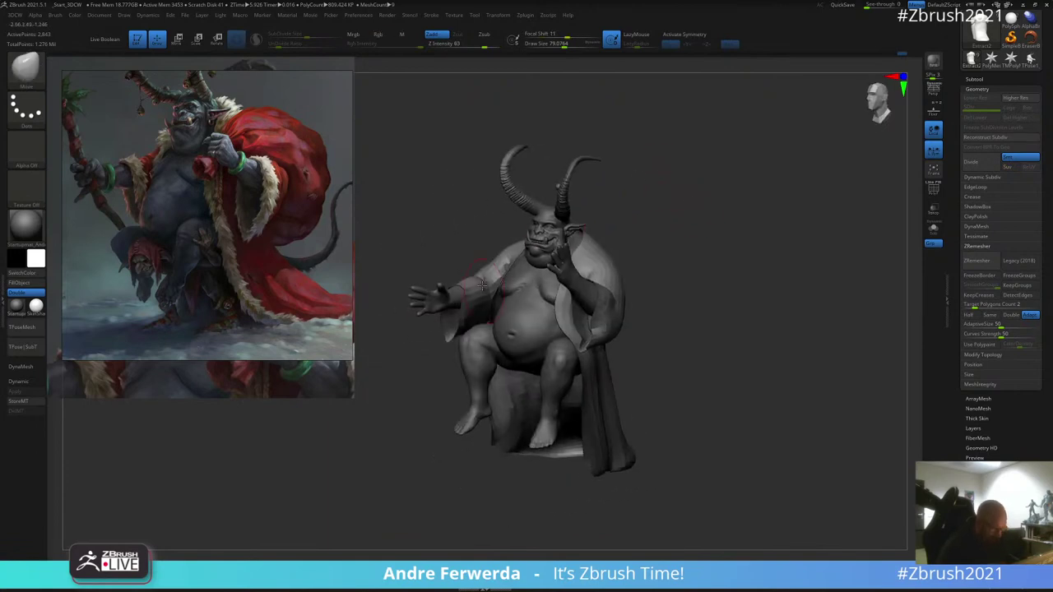
mouse_move(485, 281)
mouse_down()
mouse_move(475, 257)
mouse_move(457, 290)
mouse_up()
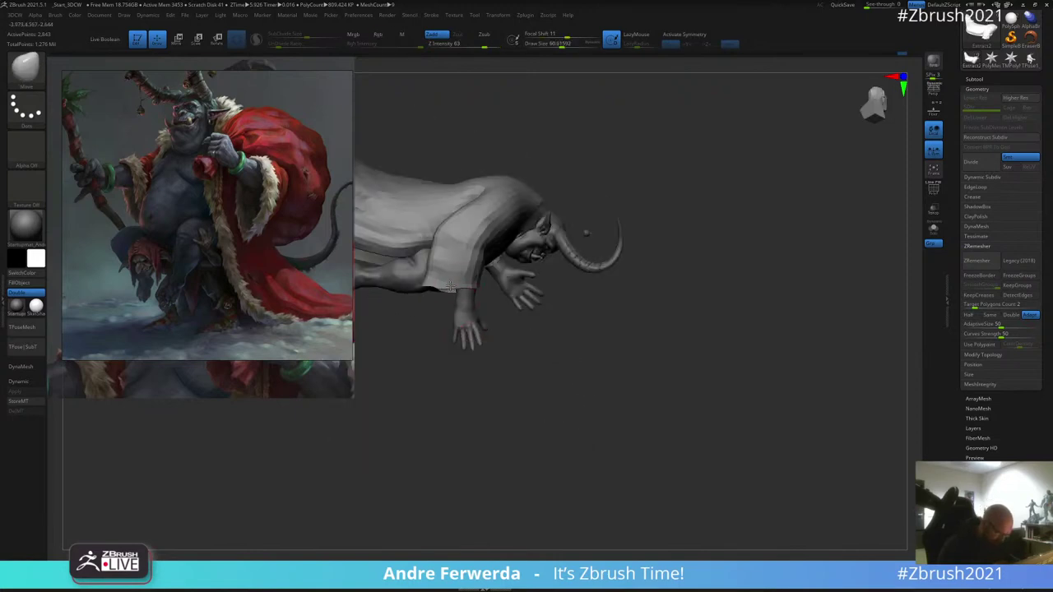
mouse_move(670, 235)
mouse_down()
mouse_move(687, 221)
mouse_move(681, 173)
mouse_move(696, 185)
mouse_up()
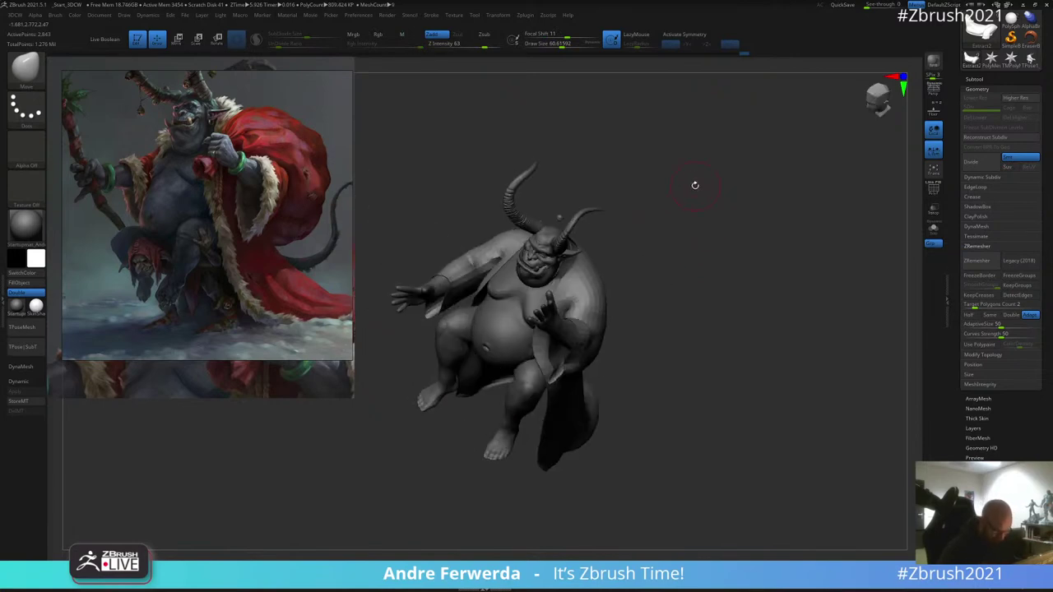
Step: Refine the coat fabric along the outstretched forearm with the Move brush at about draw size 55
key(space)
drag(475, 254, 472, 254)
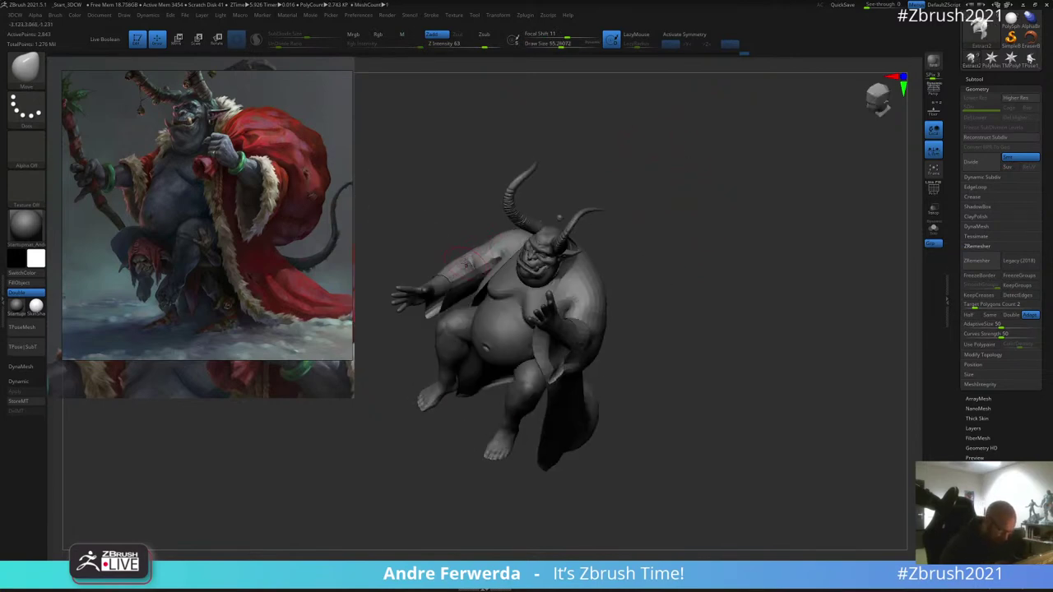
mouse_move(687, 176)
mouse_down()
mouse_move(653, 170)
mouse_move(632, 190)
mouse_move(677, 353)
mouse_move(666, 371)
mouse_move(679, 465)
mouse_up()
key(space)
drag(683, 198, 654, 186)
key(space)
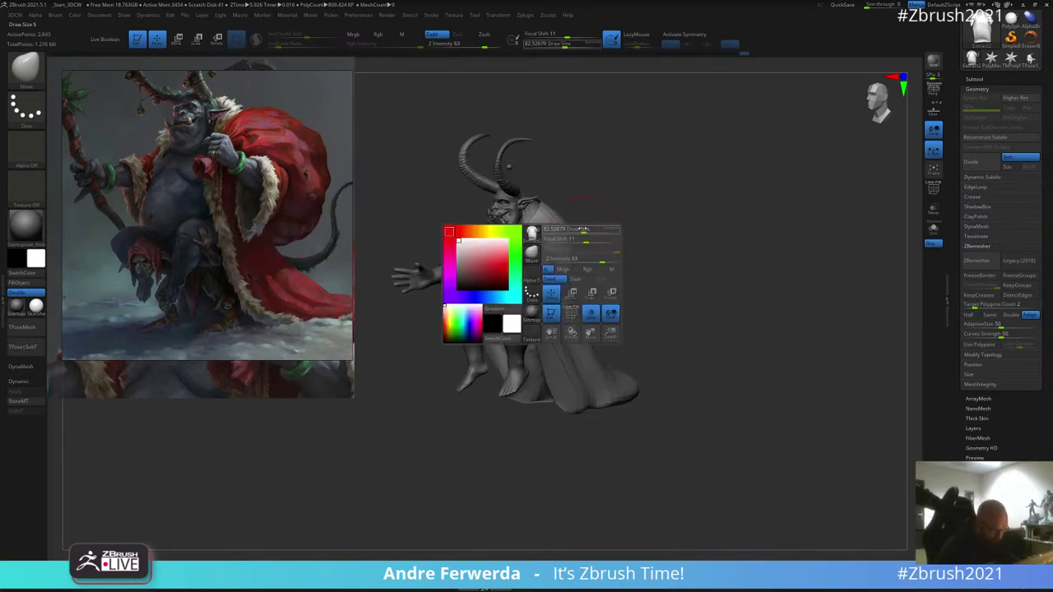
Step: Select the Krampus body subtool and hide both hands
alt+click(508, 241)
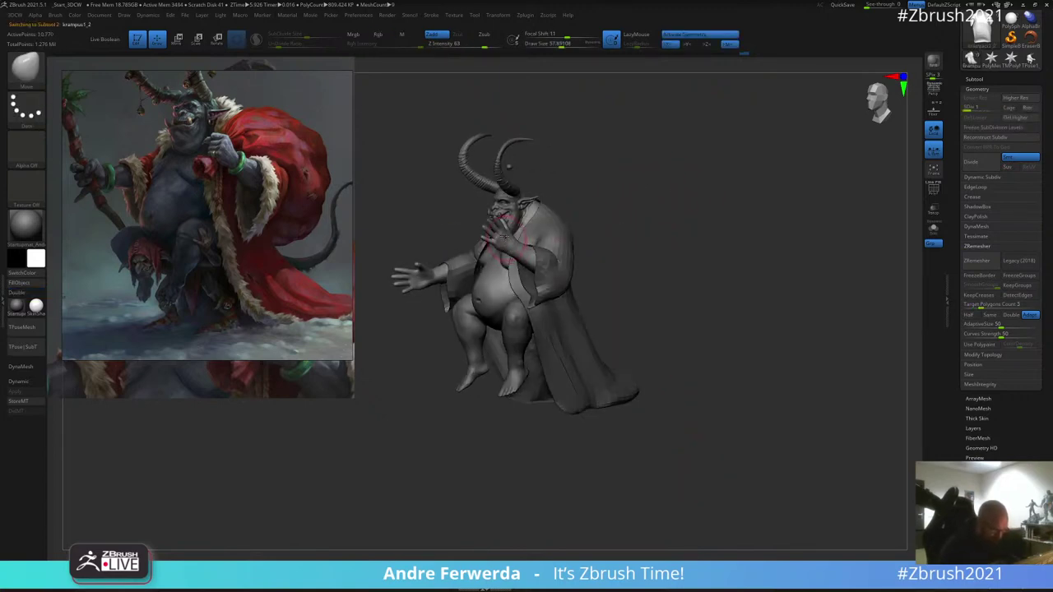
ctrl+shift+click(508, 242)
ctrl+shift+click(500, 239)
ctrl+shift+click(417, 282)
drag(646, 200, 668, 206)
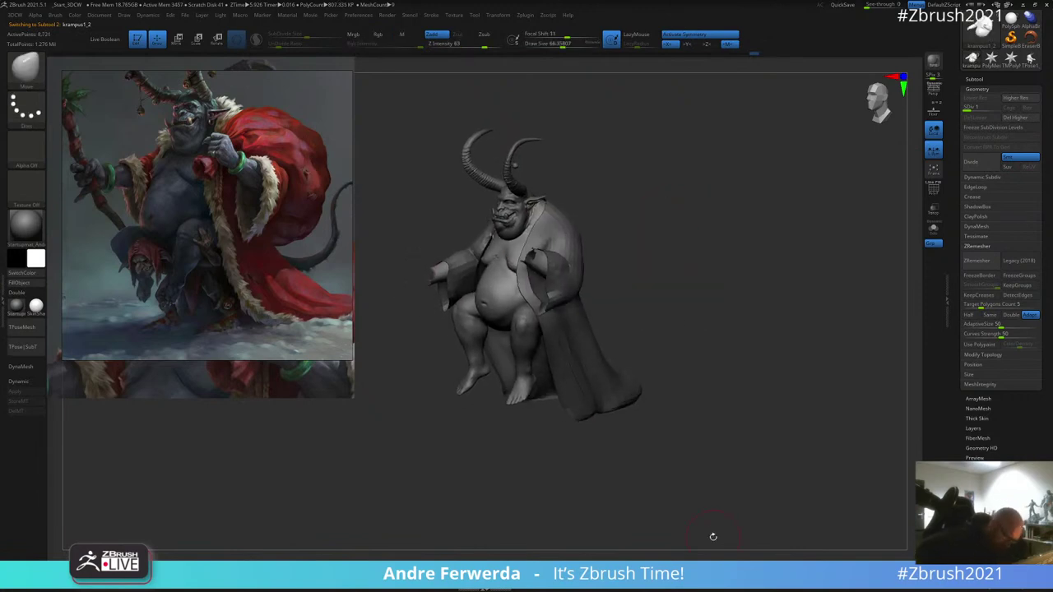
Step: Select the coat and, with symmetry on, reshape its trailing hem from above using the Move brush at about draw size 155
drag(691, 291, 672, 365)
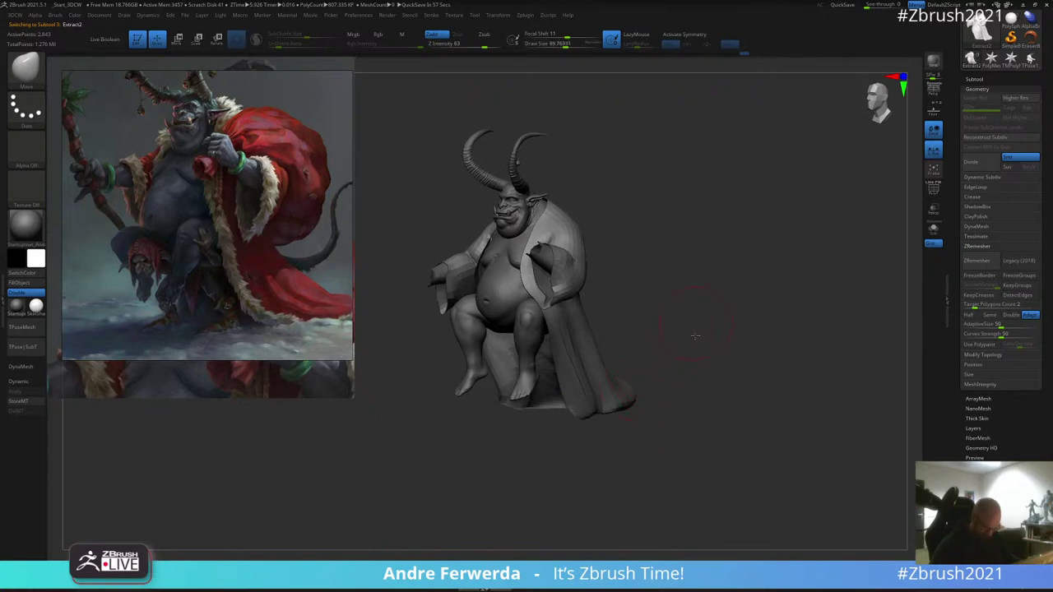
mouse_move(626, 398)
mouse_down()
mouse_move(696, 346)
mouse_move(700, 203)
mouse_move(676, 210)
mouse_up()
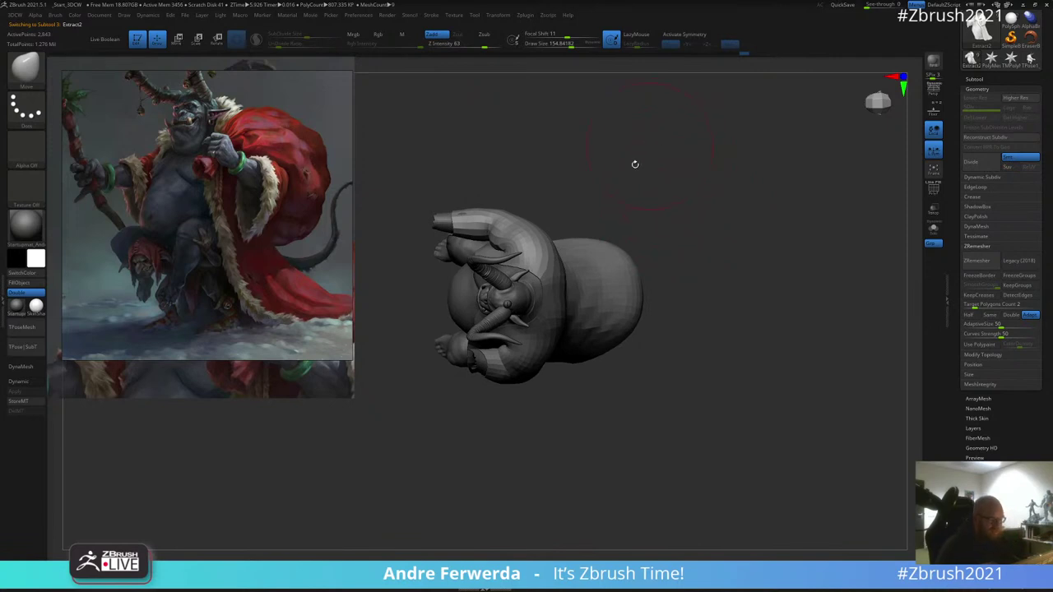
key(x)
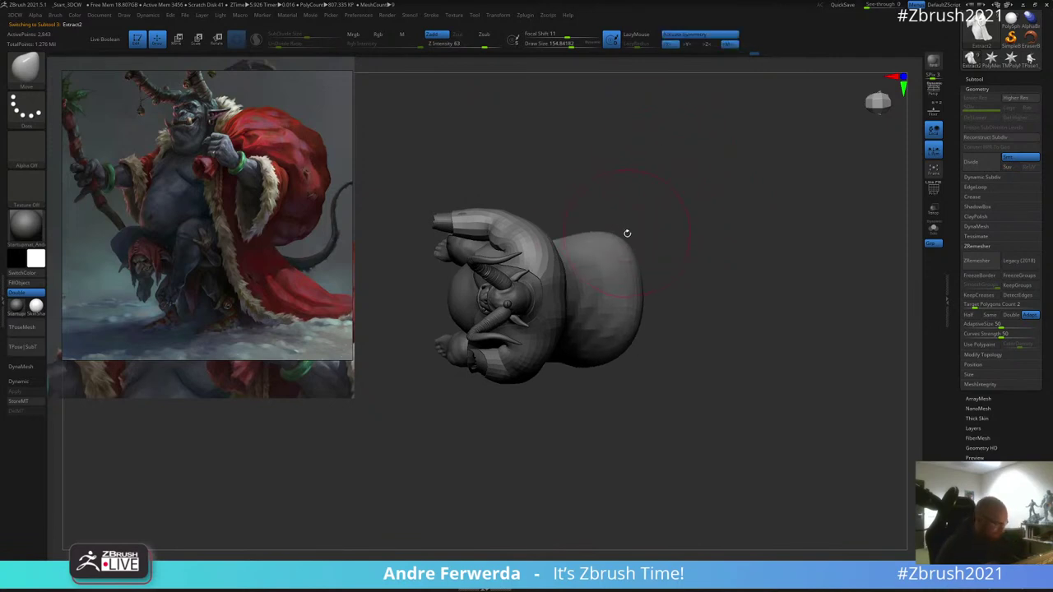
drag(633, 273, 649, 284)
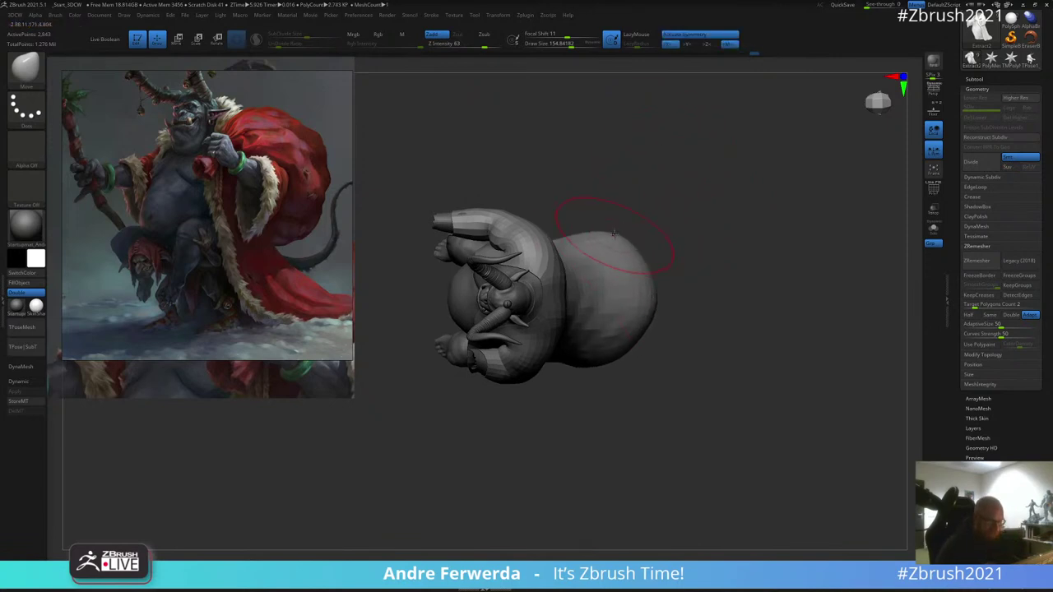
drag(613, 234, 612, 249)
mouse_move(677, 212)
mouse_down()
mouse_move(679, 162)
mouse_move(663, 151)
mouse_up()
drag(580, 252, 583, 263)
Step: Shape the coat's lower back and bottom hem from the side with the Move brush at about draw size 212, turning symmetry off
mouse_move(607, 189)
shift+mouse_down()
mouse_move(625, 187)
mouse_move(612, 297)
shift+mouse_up()
alt+drag(549, 265, 633, 221)
key(bracketright)
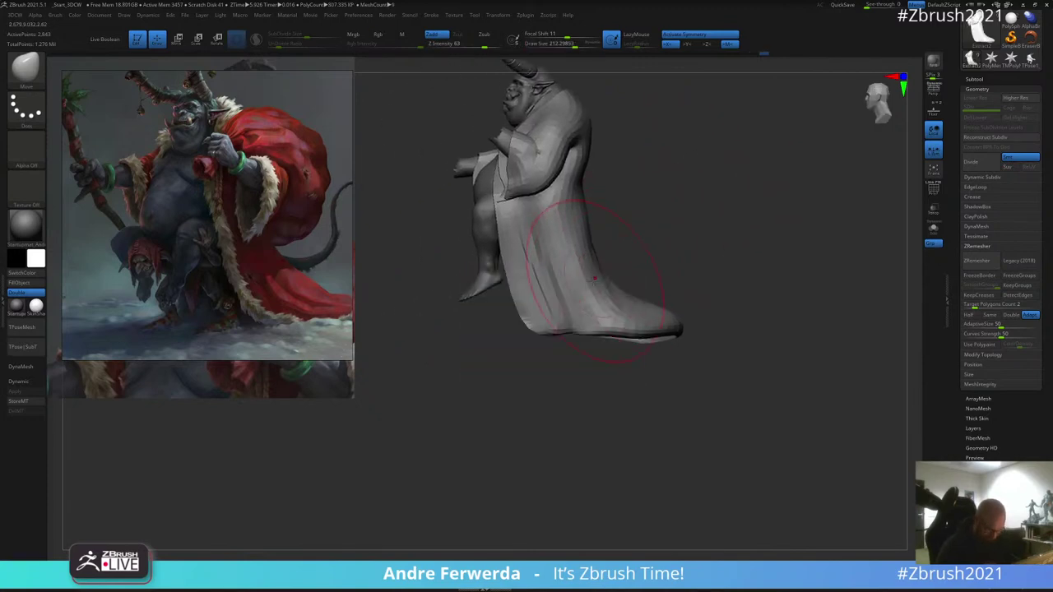
drag(596, 273, 582, 278)
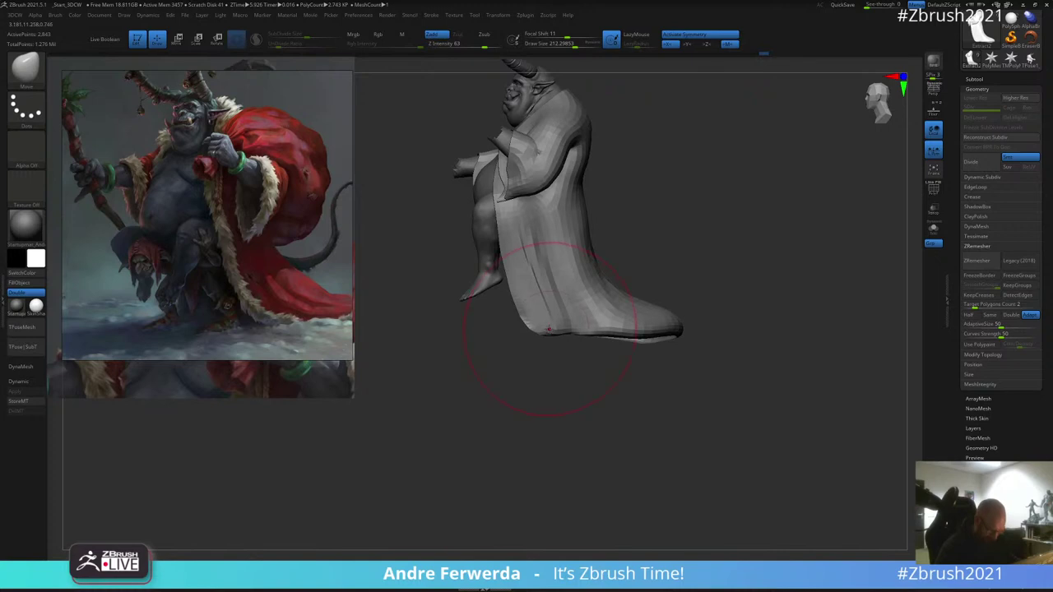
key(x)
drag(549, 329, 642, 340)
key(bracketleft)
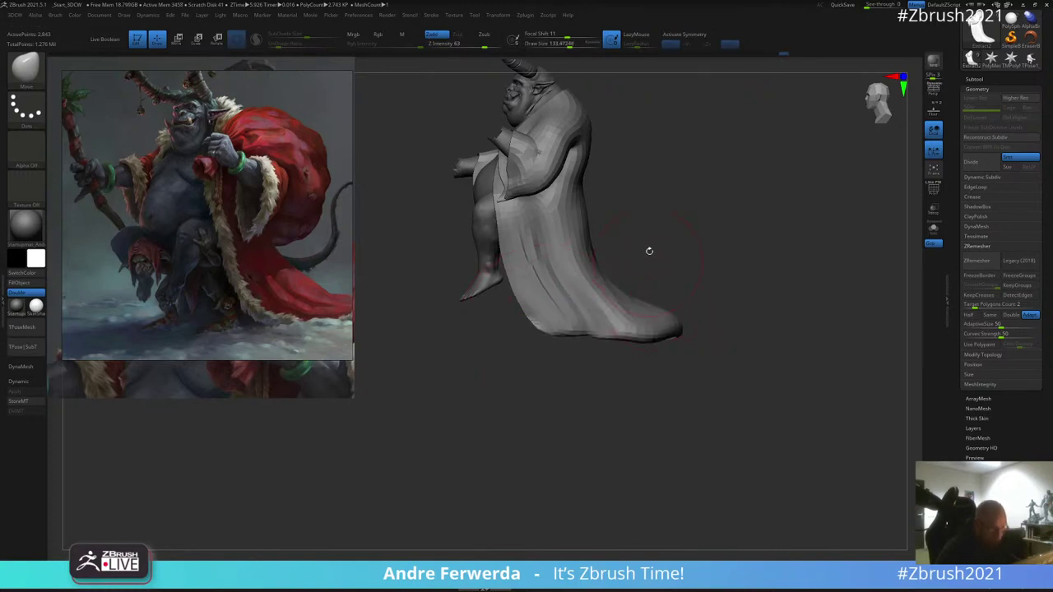
mouse_move(727, 244)
mouse_down()
mouse_move(719, 228)
mouse_move(747, 238)
mouse_move(721, 294)
mouse_move(681, 307)
mouse_move(703, 301)
mouse_move(682, 290)
mouse_move(703, 275)
mouse_move(731, 343)
mouse_move(729, 376)
mouse_up()
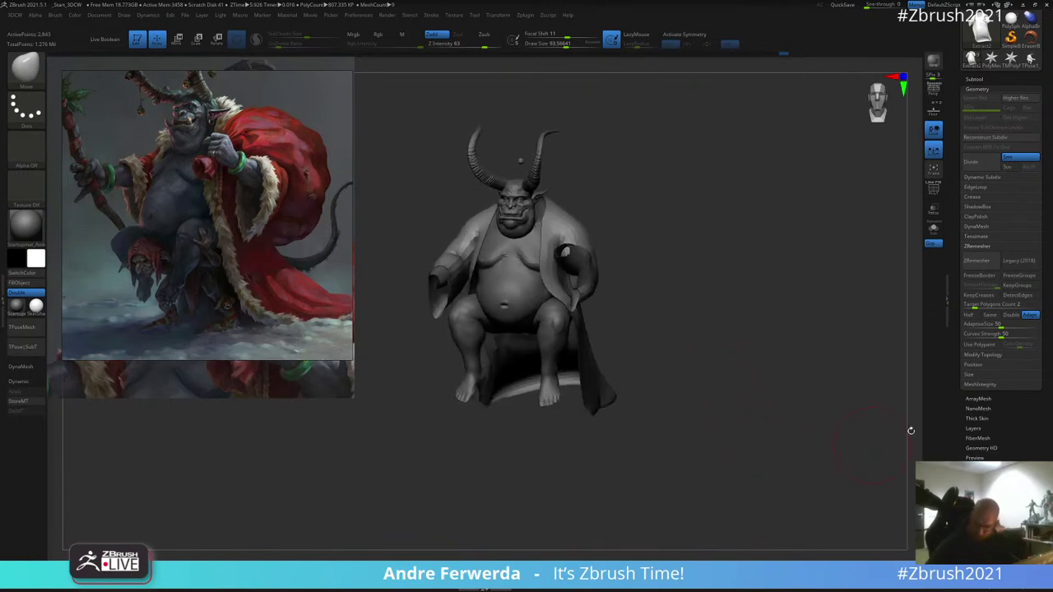
Step: Isolate the coat and set its Panel Loops options to Polish 0, Bevel 0 and Elevation 0
click(933, 229)
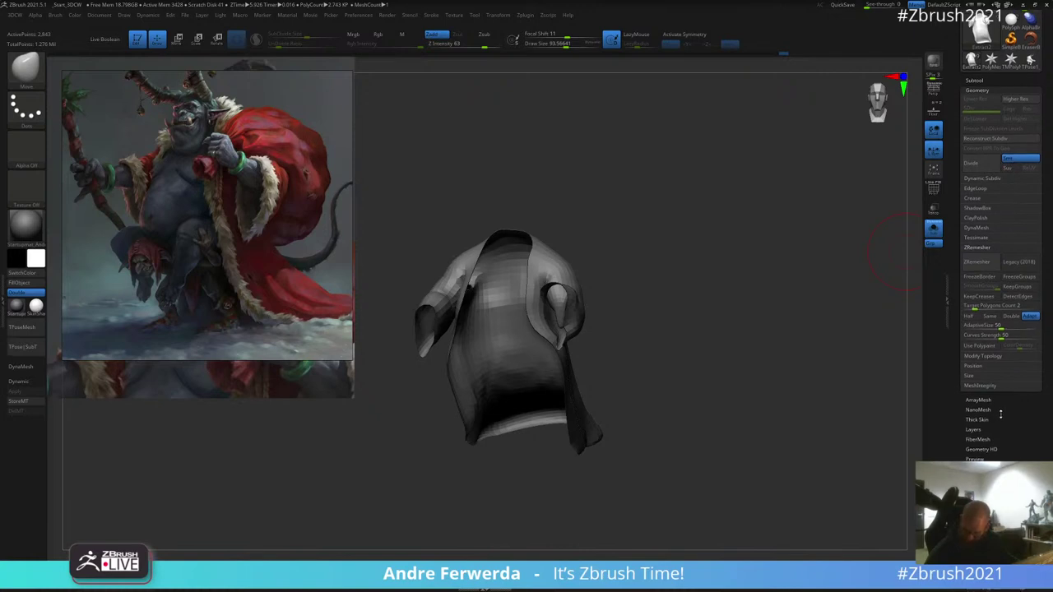
click(976, 195)
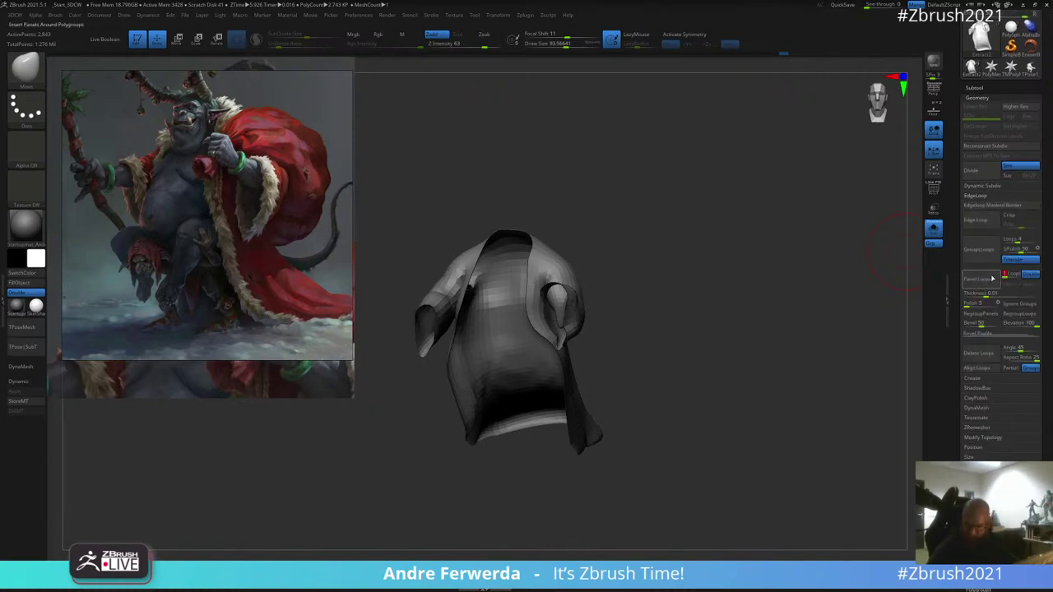
click(977, 322)
text(0)
click(978, 303)
text(0)
click(1017, 323)
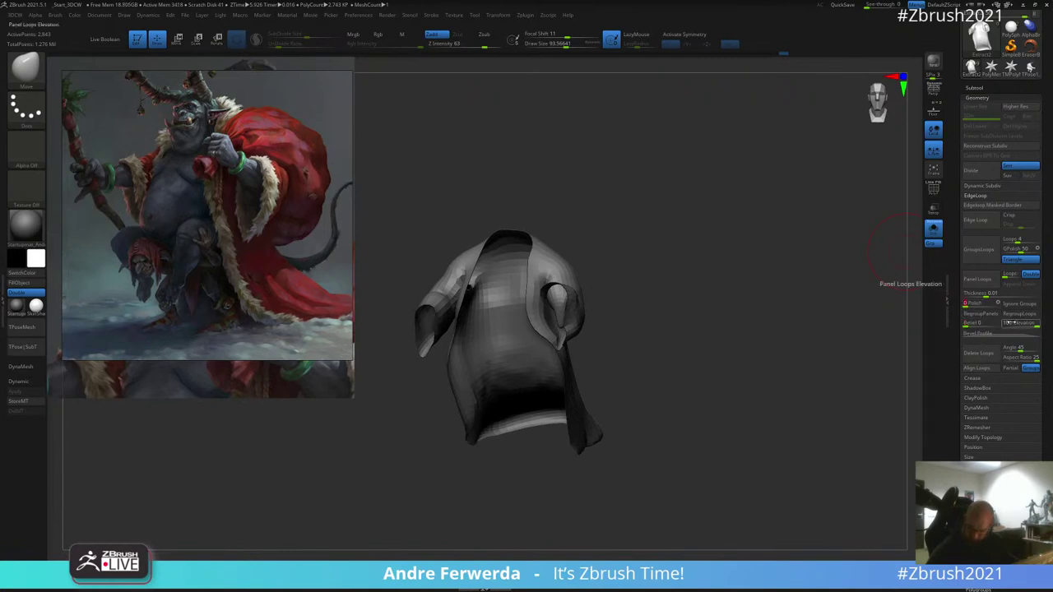
drag(1022, 324, 1019, 324)
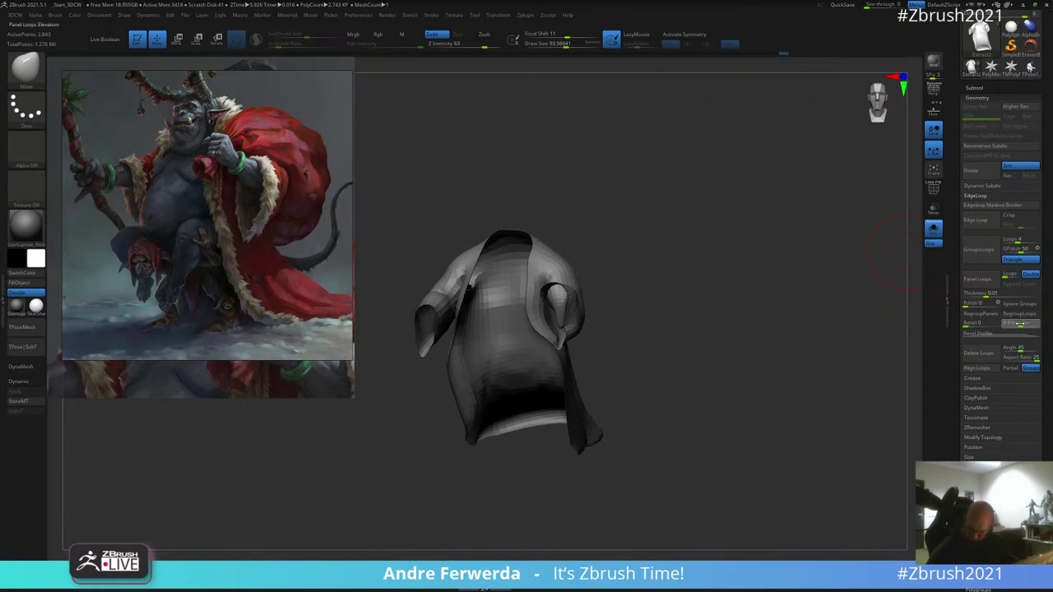
Step: Give the coat thickness using Panel Loops with Thickness 0.11622, and display its polygroup wireframe
click(982, 282)
click(983, 286)
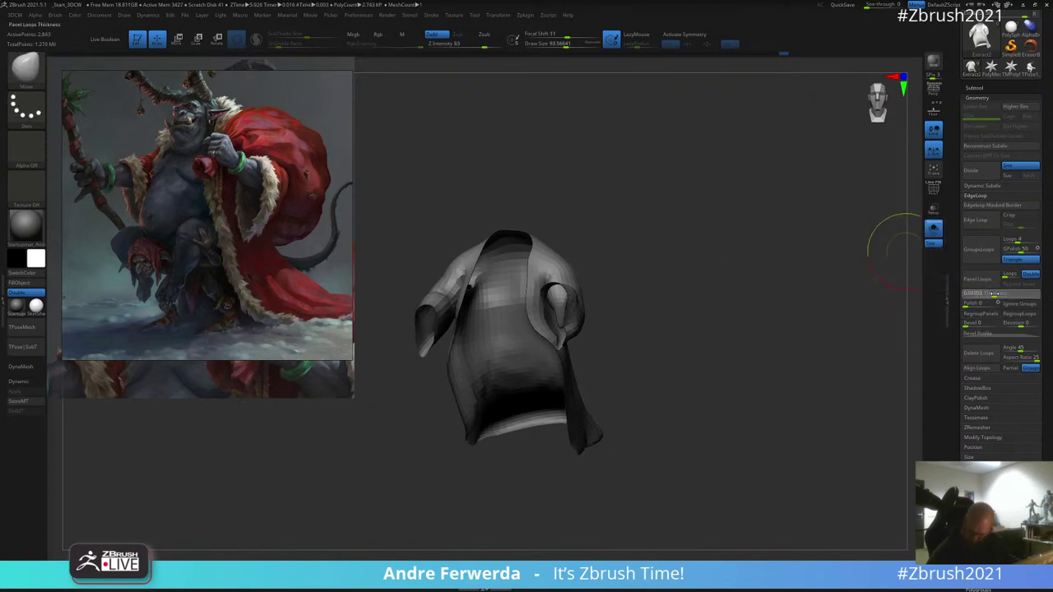
key(ctrl+z)
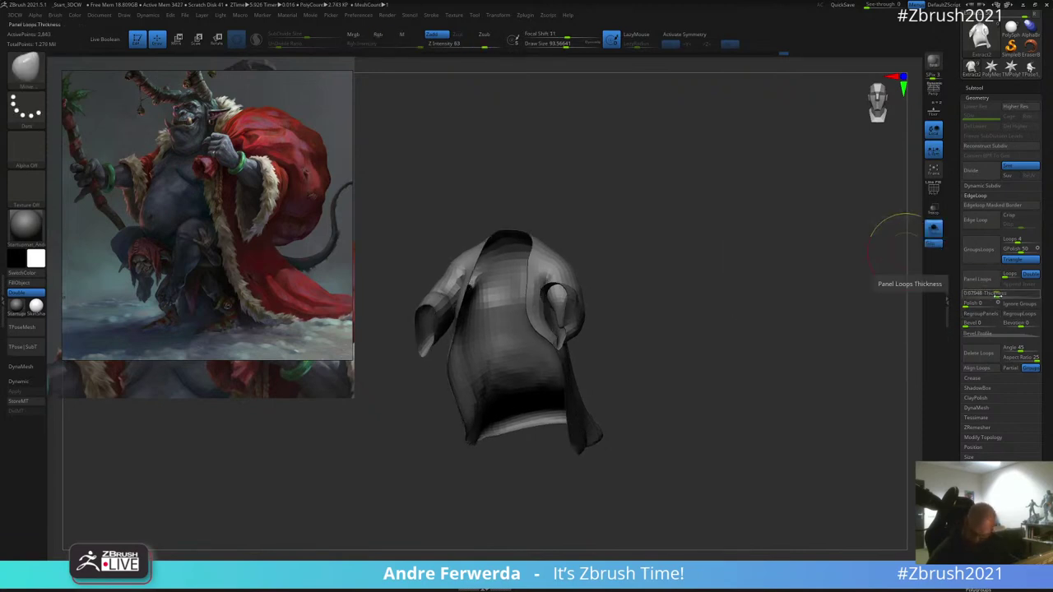
drag(996, 295, 999, 296)
click(969, 285)
drag(820, 345, 843, 331)
key(shift+f)
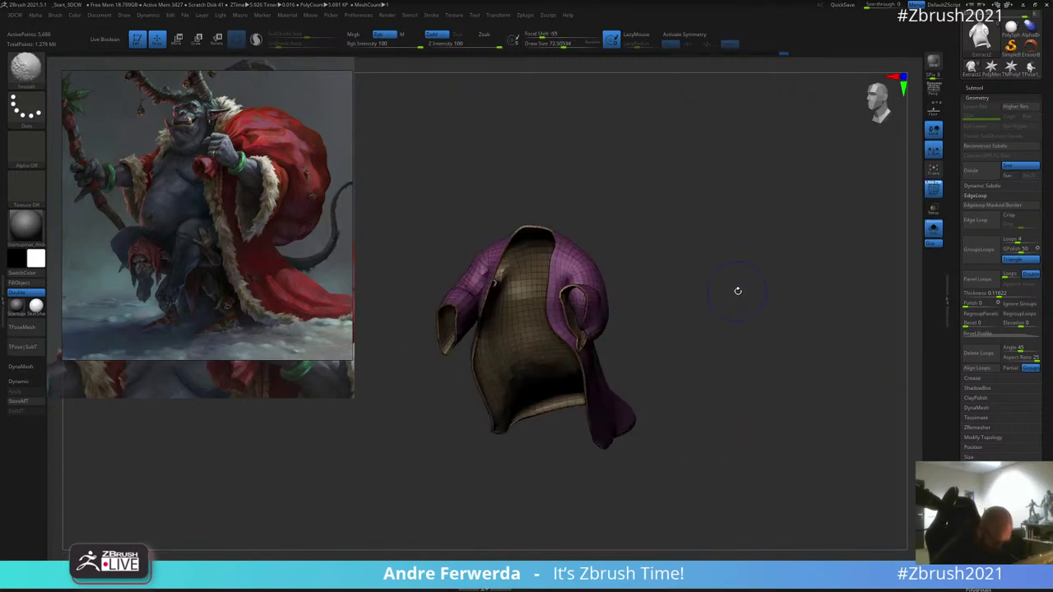
drag(738, 291, 751, 319)
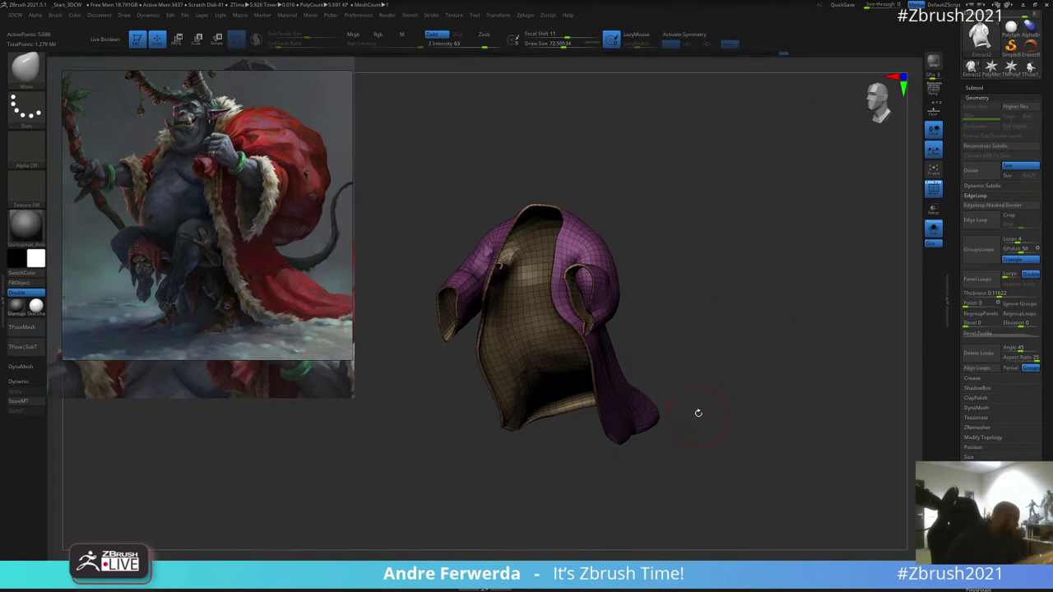
Step: Load the Smooth Groups brush from the brush library's Smooth folder
key(comma)
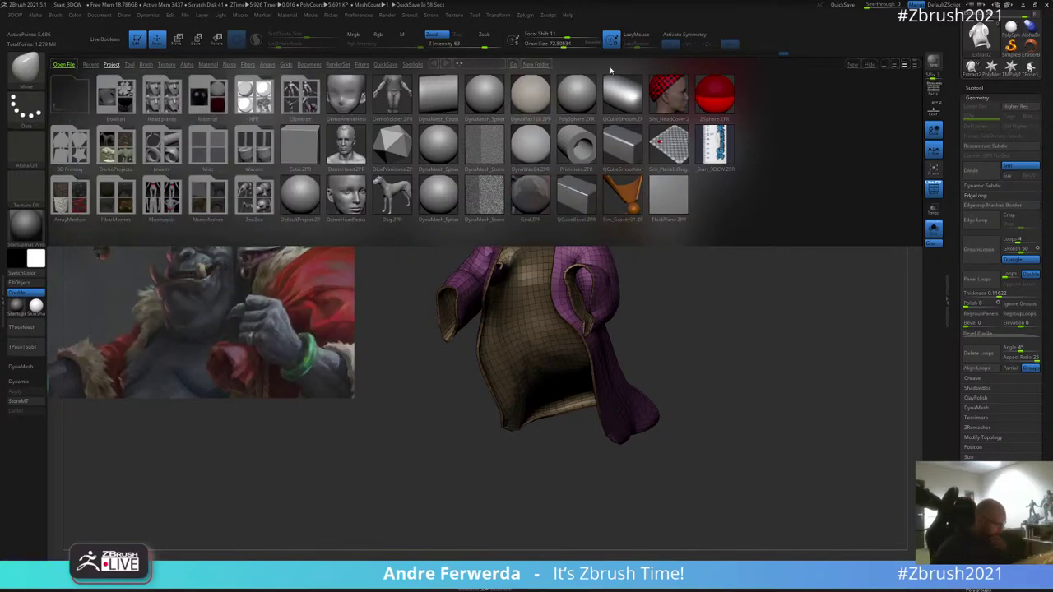
click(146, 64)
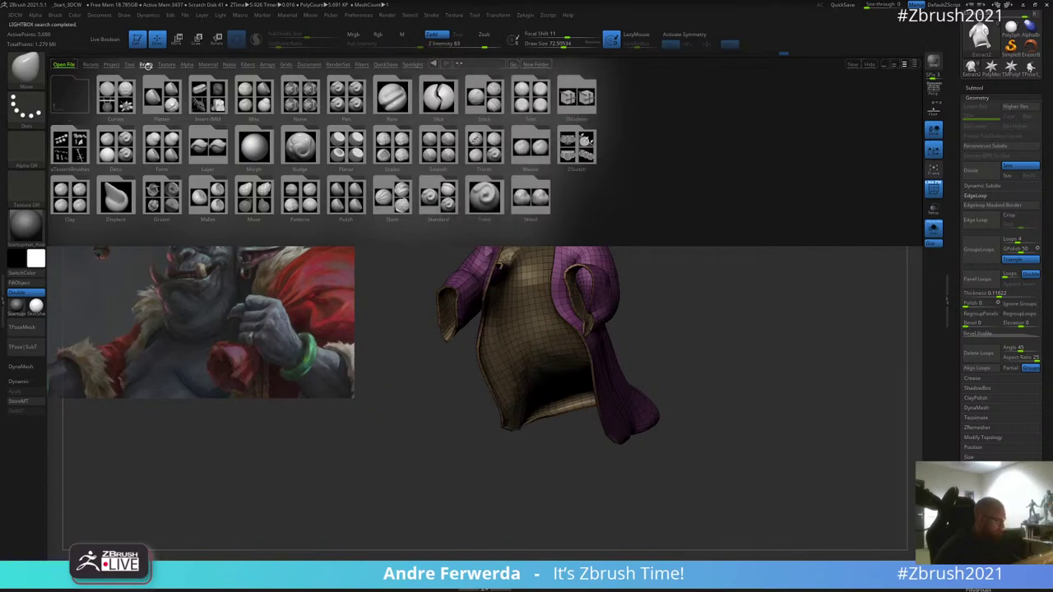
click(422, 155)
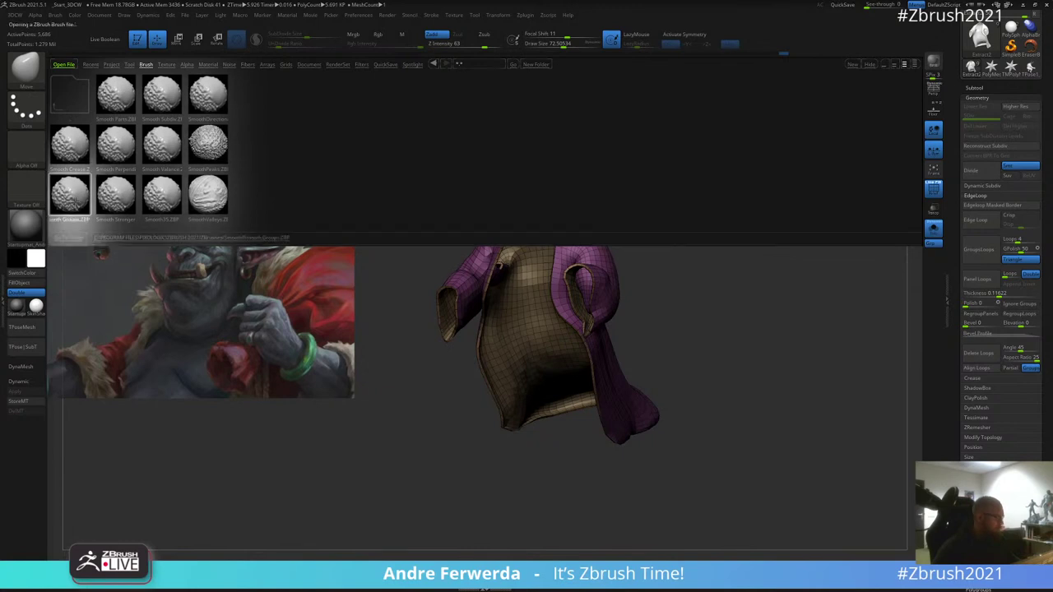
double_click(73, 198)
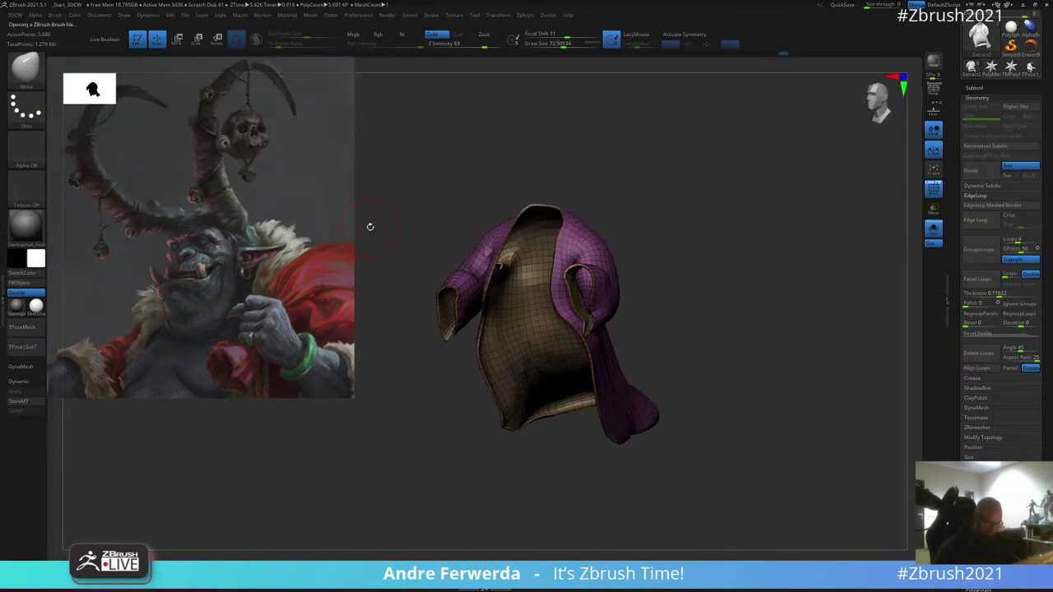
Step: Smooth the coat's sleeves and cuff openings with the Smooth Groups brush, starting at about draw size 139
drag(751, 221, 627, 221)
key(shift)
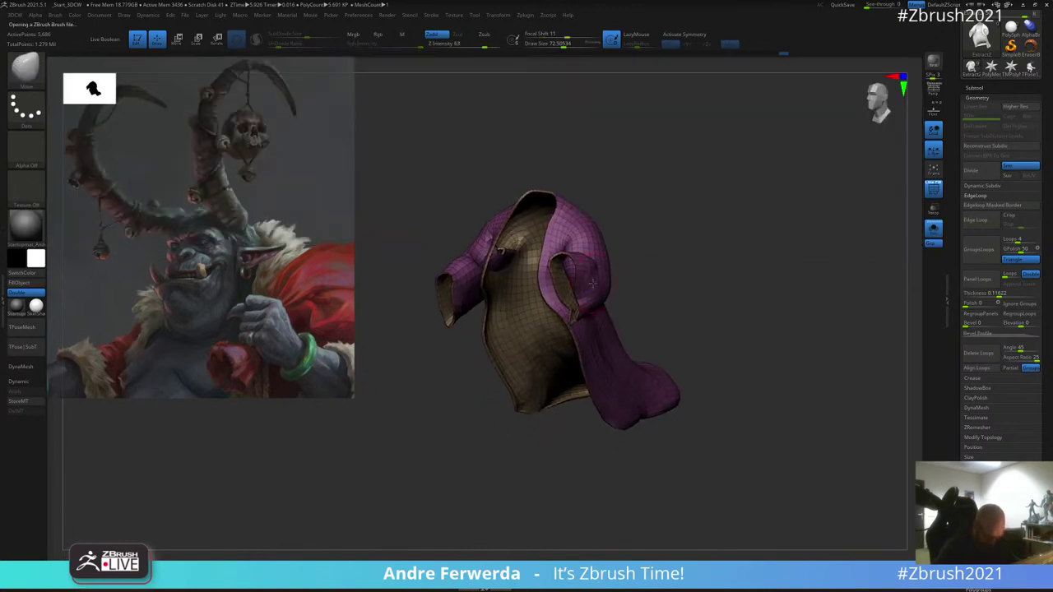
key(space)
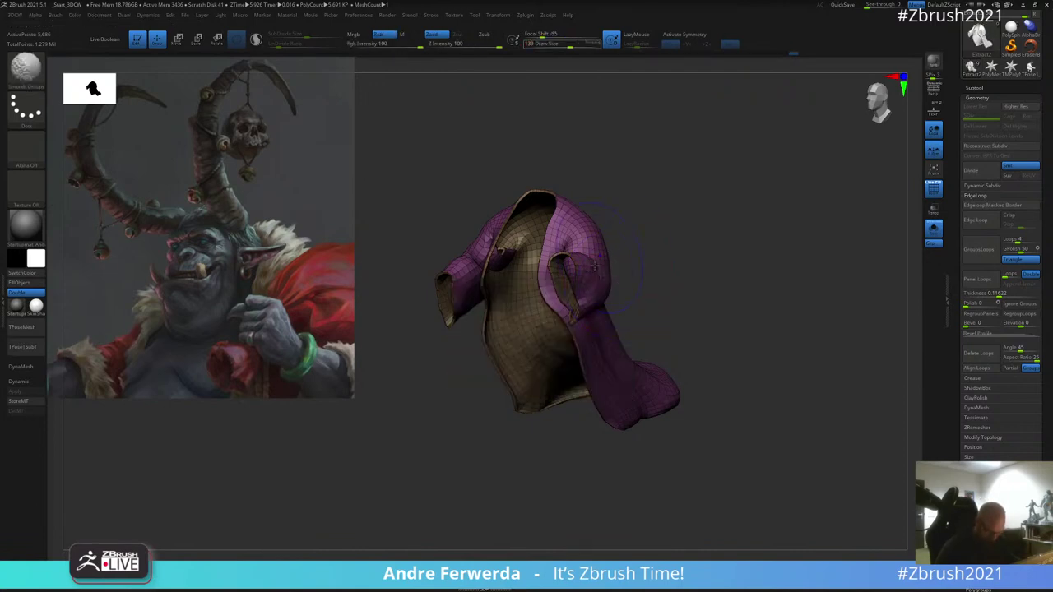
mouse_move(617, 241)
mouse_down()
mouse_move(655, 239)
mouse_move(565, 282)
mouse_move(630, 237)
mouse_move(698, 221)
mouse_up()
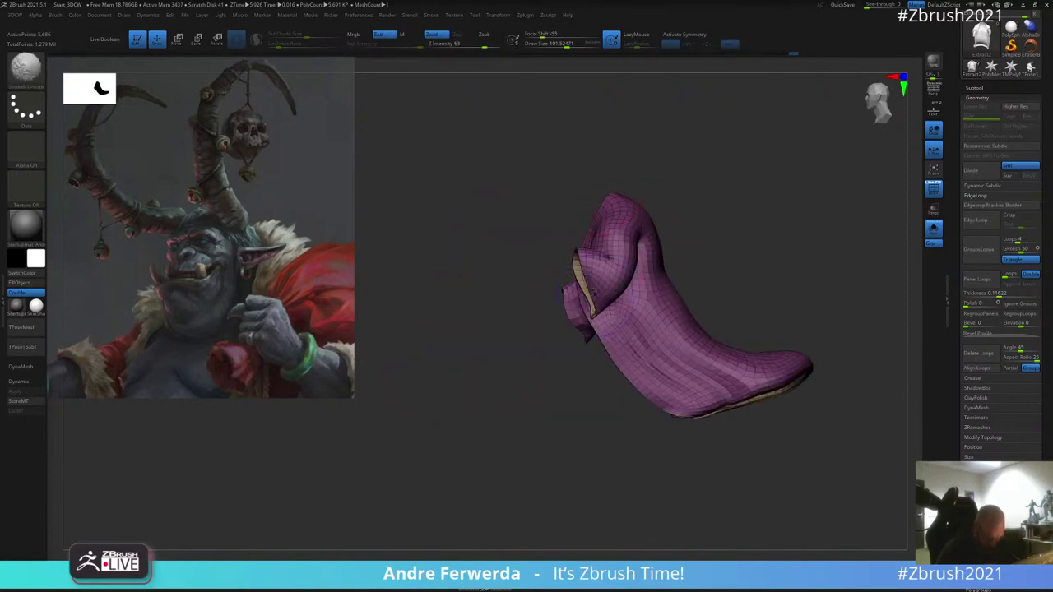
drag(590, 303, 687, 216)
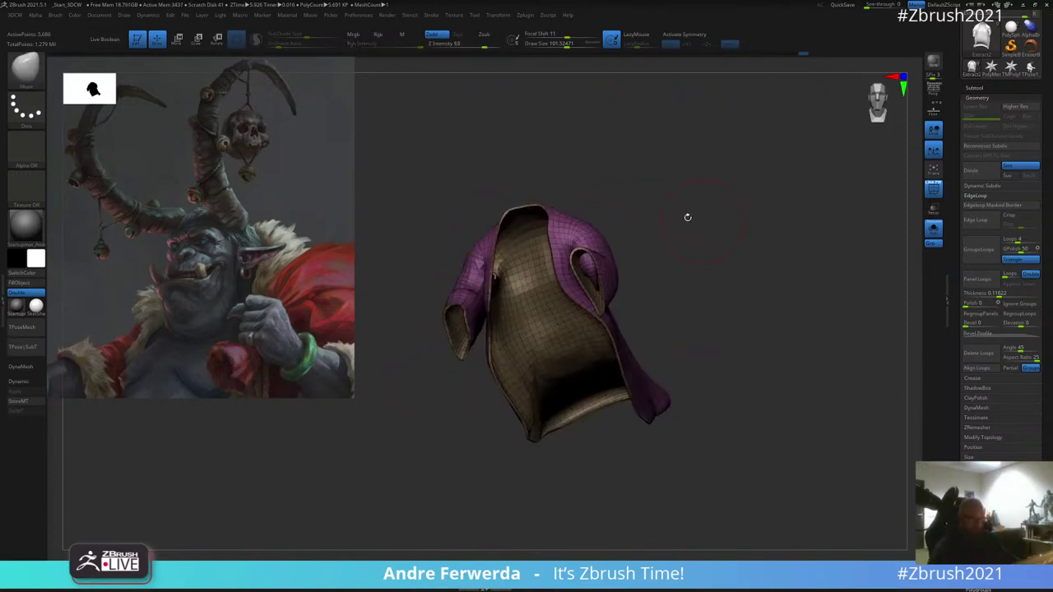
drag(637, 288, 687, 300)
shift+drag(454, 304, 462, 313)
mouse_move(403, 338)
mouse_down()
mouse_move(486, 341)
mouse_move(450, 351)
mouse_up()
mouse_move(573, 220)
mouse_down()
mouse_move(652, 174)
mouse_move(646, 191)
mouse_move(608, 190)
mouse_move(684, 196)
mouse_up()
Step: Hide the wireframe and refine the bent arm's hanging cuff edge with the Move and Smooth Groups brushes
key(shift+f)
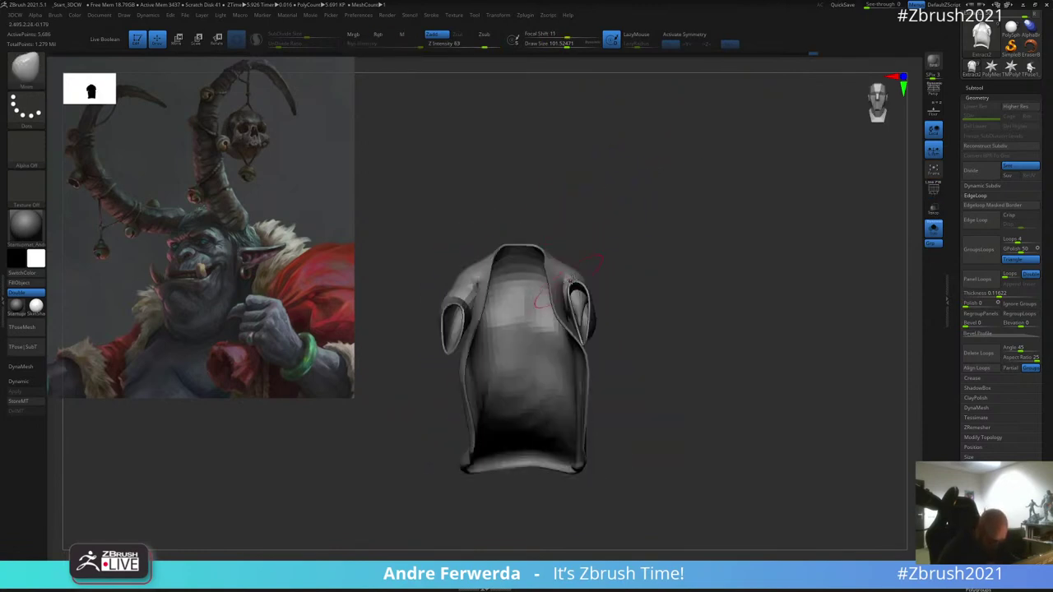
mouse_move(662, 239)
mouse_down()
mouse_move(586, 251)
mouse_move(599, 280)
mouse_move(605, 254)
mouse_up()
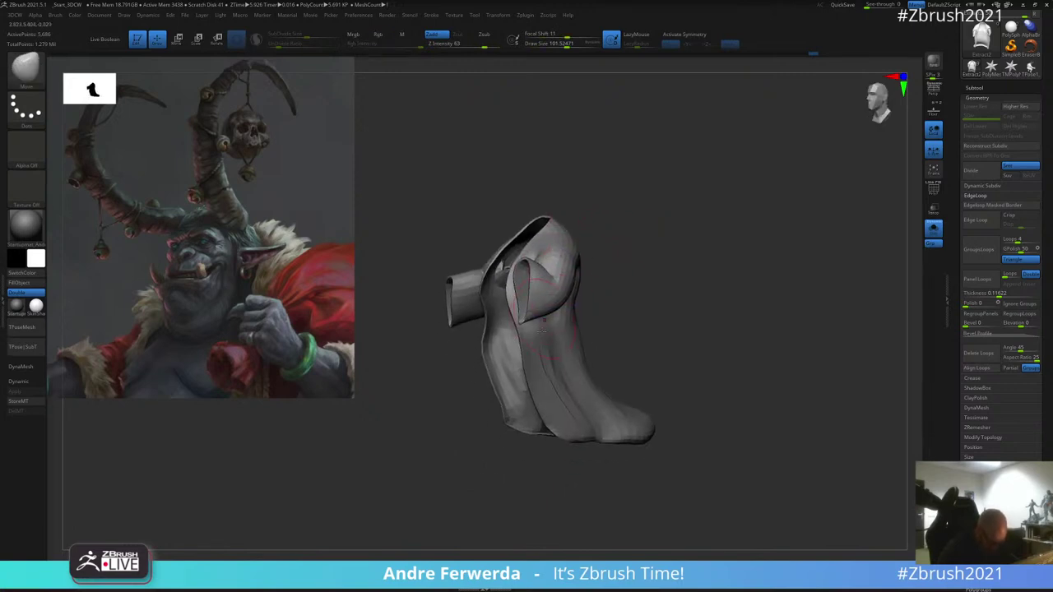
mouse_move(538, 385)
mouse_down()
mouse_move(616, 299)
mouse_move(427, 401)
mouse_move(639, 228)
mouse_move(694, 227)
mouse_move(755, 310)
mouse_move(762, 301)
mouse_move(682, 268)
mouse_move(757, 235)
mouse_move(694, 239)
mouse_up()
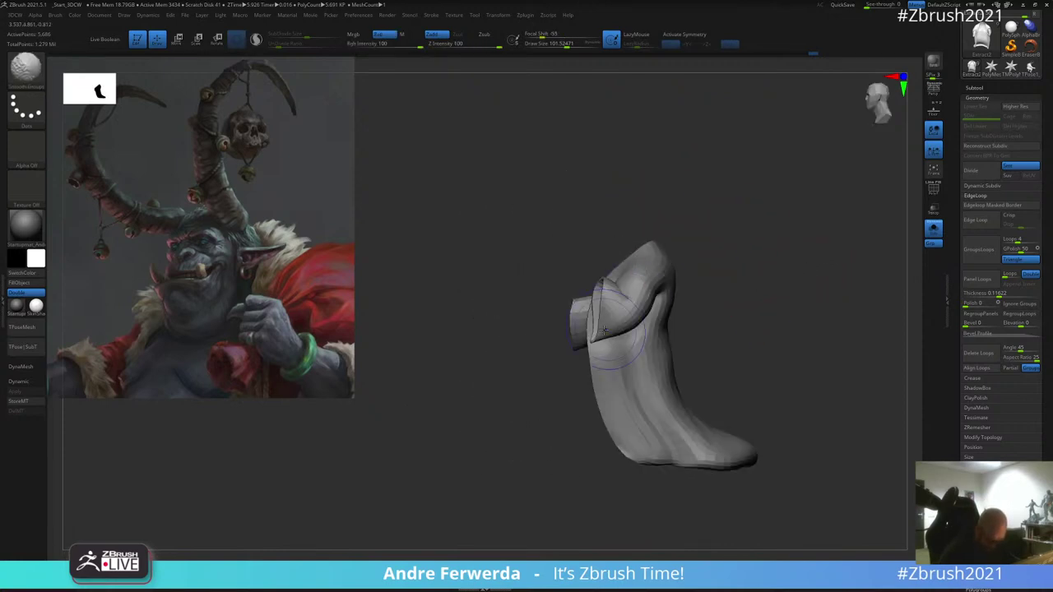
shift+drag(606, 330, 598, 335)
drag(648, 222, 725, 233)
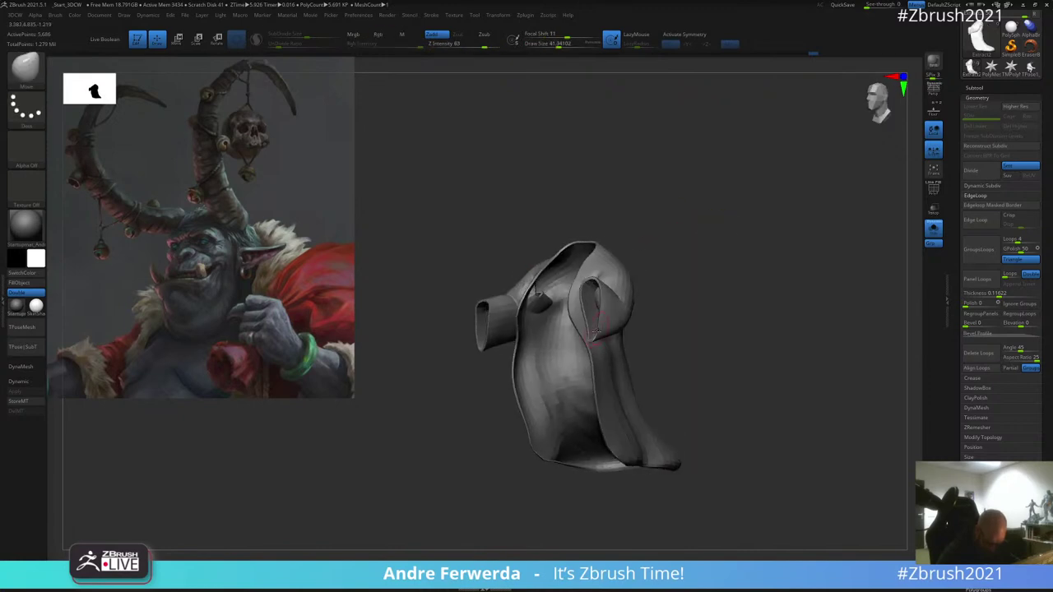
ctrl+shift+click(603, 325)
ctrl+shift+click(602, 327)
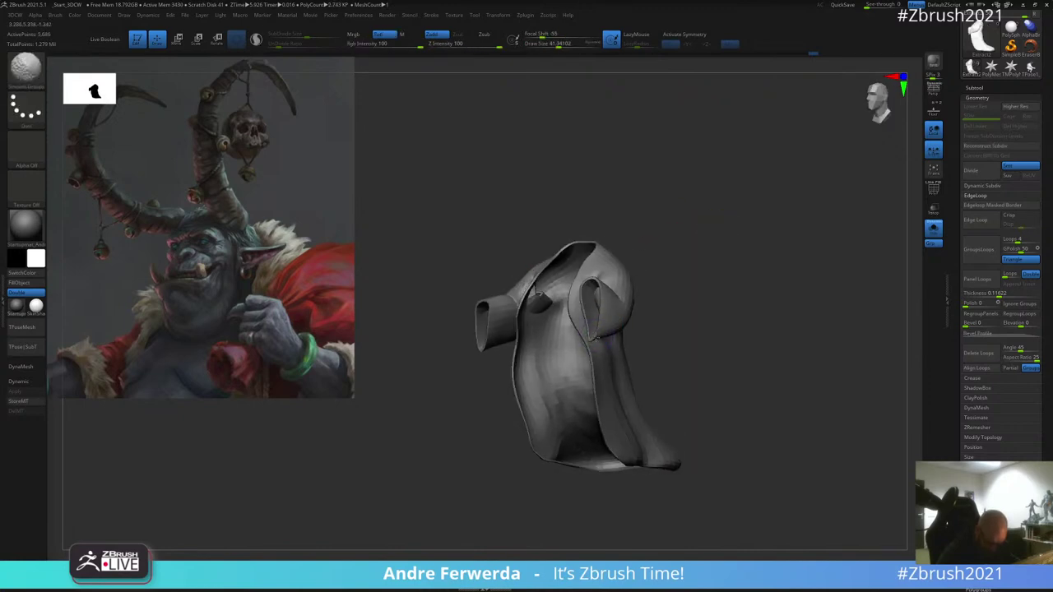
Step: Adjust the lower part of the bent arm's sleeve with the Move brush at about draw size 83
drag(661, 279, 690, 251)
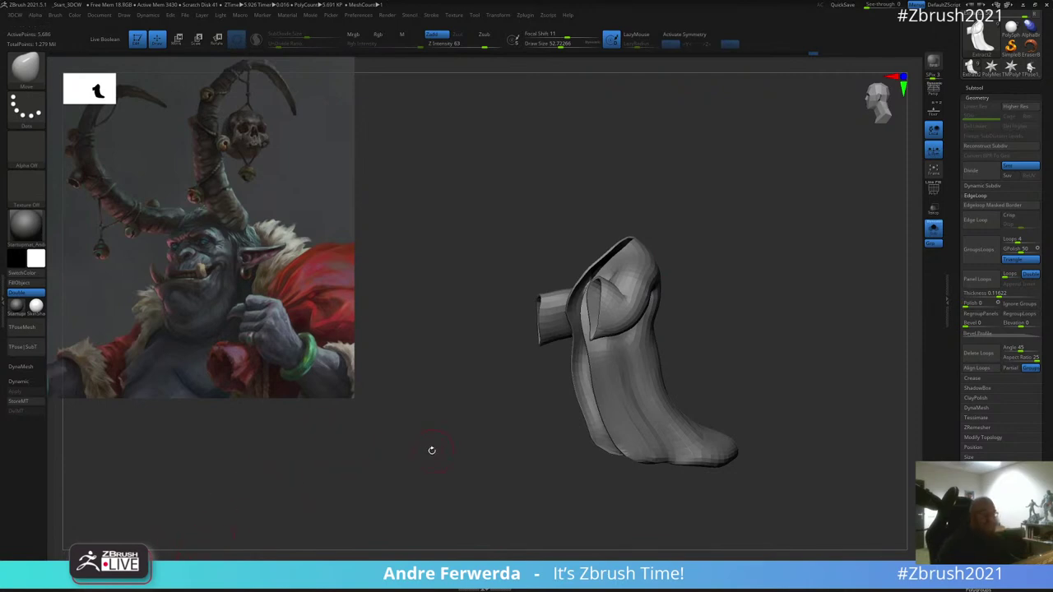
drag(432, 450, 440, 419)
drag(697, 239, 726, 221)
key(space)
drag(589, 322, 620, 334)
key([)
key(])
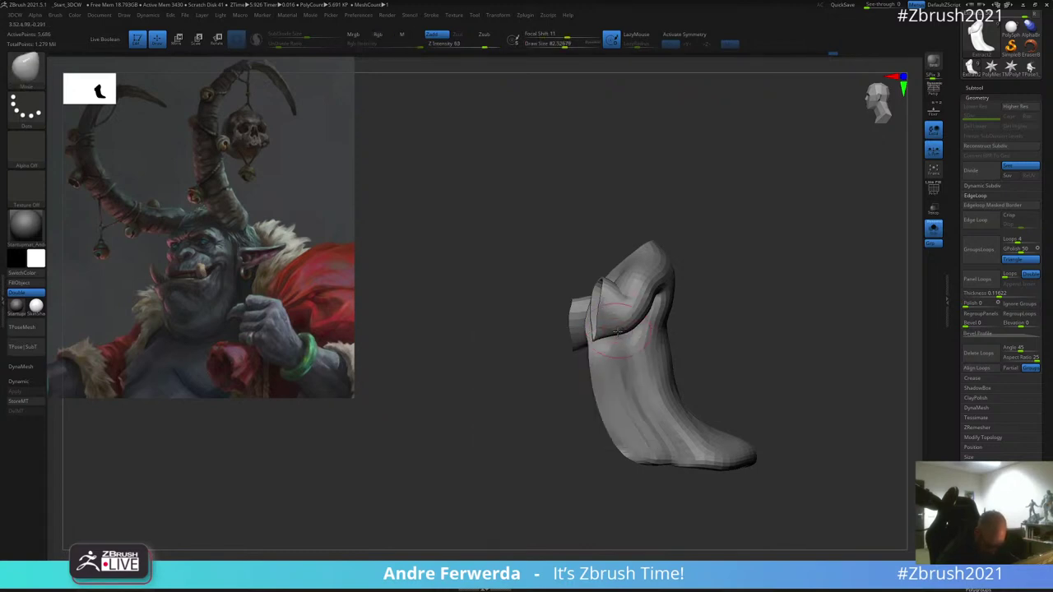
mouse_move(692, 221)
mouse_down()
mouse_move(653, 272)
mouse_move(634, 229)
mouse_move(658, 253)
mouse_up()
key(space)
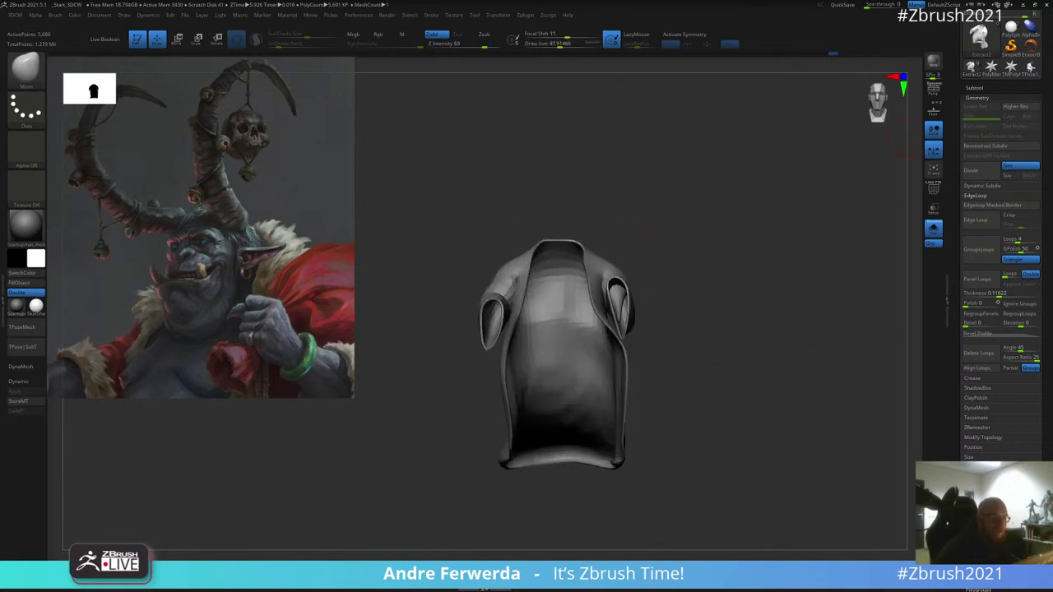
Step: Examine the coat's sleeves, fur-trimmed edge and lower hem in the reference painting
drag(1052, 329, 263, 242)
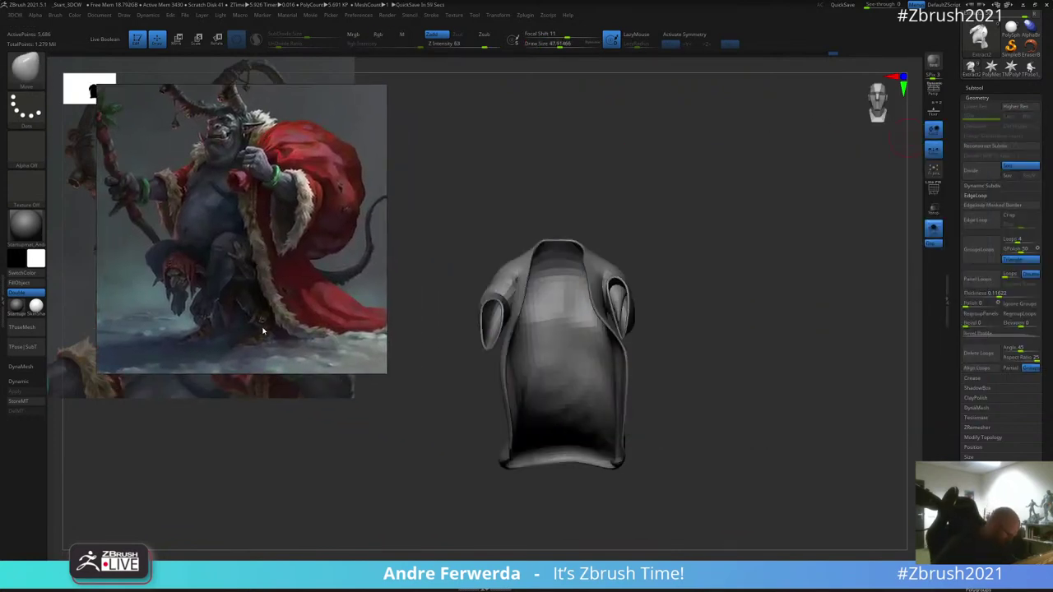
scroll(213, 292, up, 2)
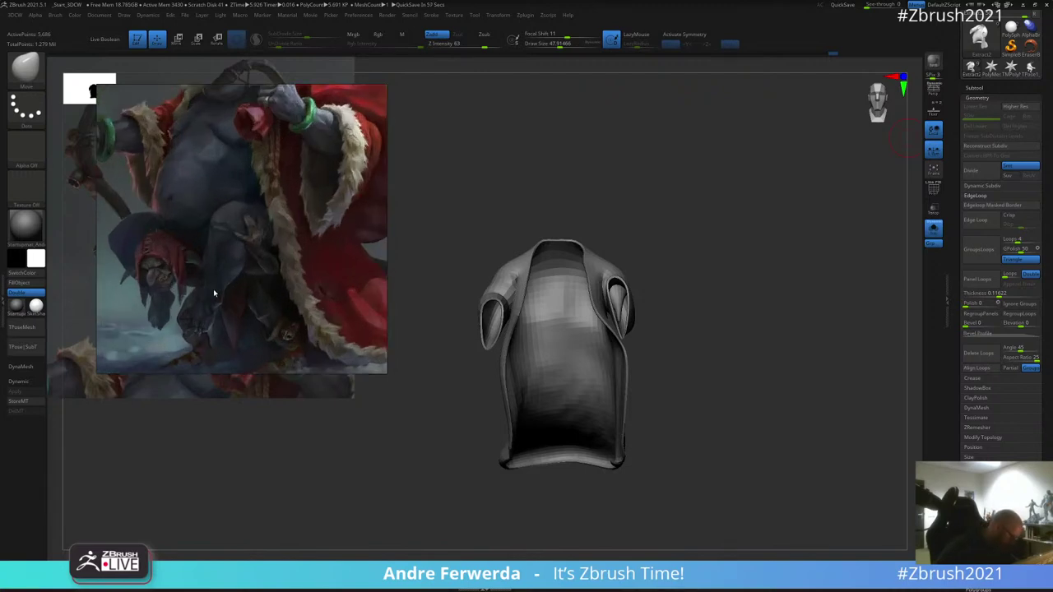
scroll(214, 293, down, 1)
scroll(214, 293, down, 2)
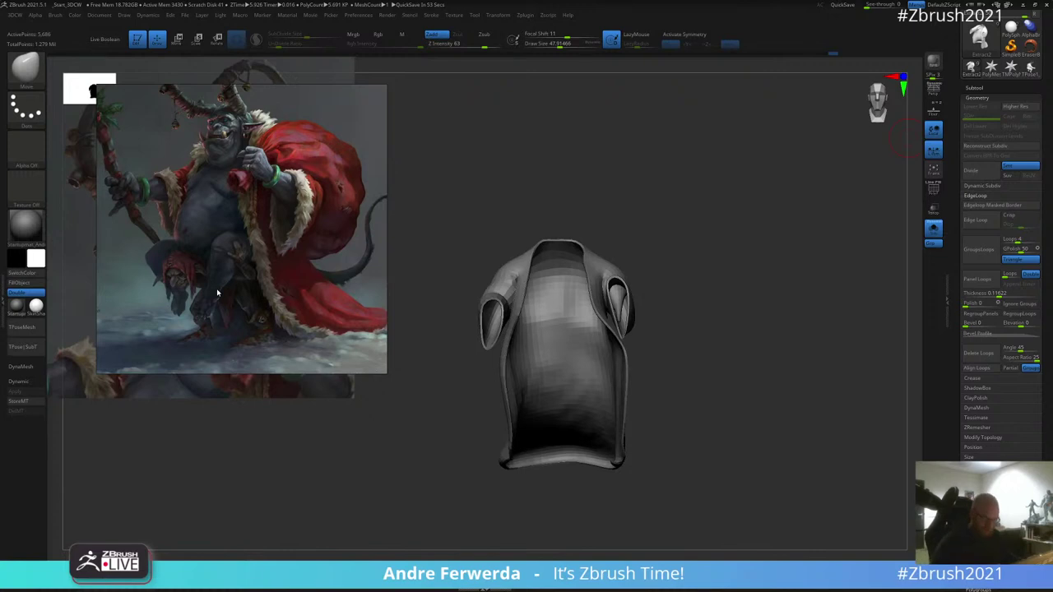
Step: Try to refine the cuff edges of the thickened coat with the Move and Smooth Groups brushes at draw sizes between about 37 and 55
alt+drag(727, 263, 753, 232)
key(space)
drag(662, 246, 649, 254)
key(space)
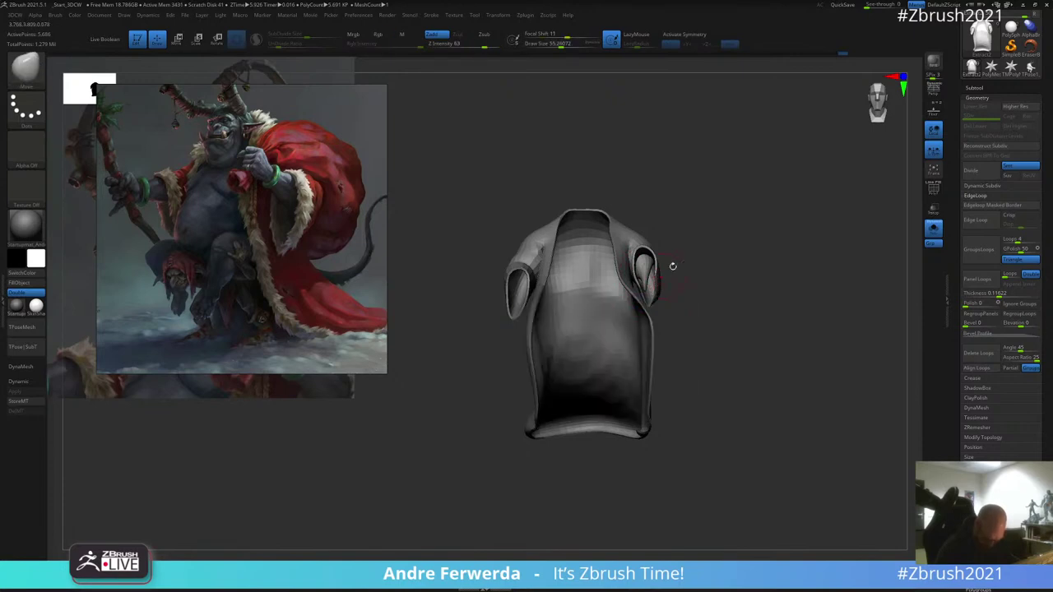
drag(670, 266, 710, 235)
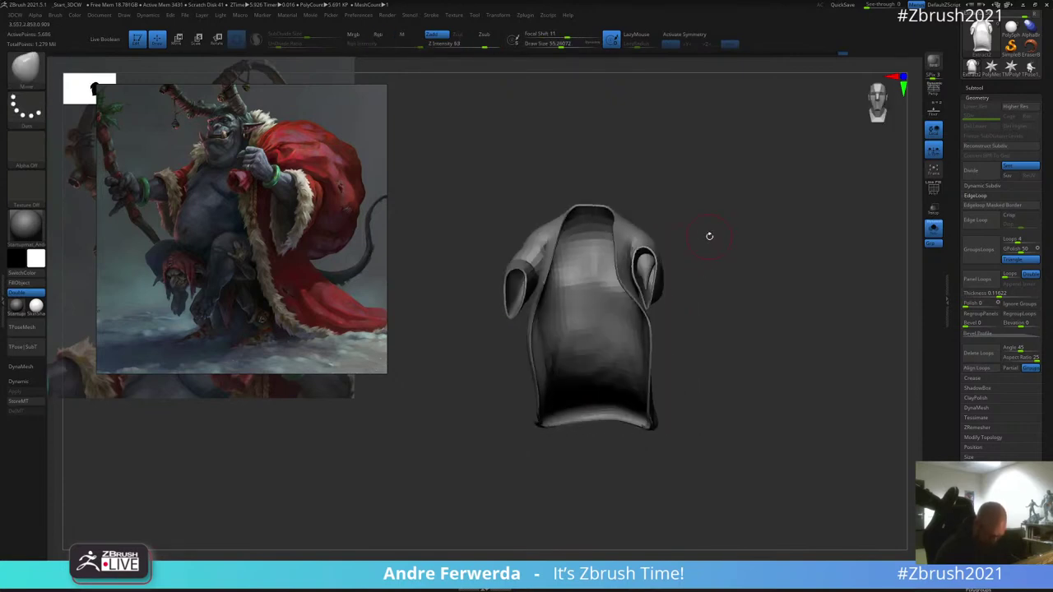
shift+drag(526, 303, 513, 314)
mouse_move(711, 242)
mouse_down()
mouse_move(688, 241)
mouse_move(736, 237)
mouse_up()
key(space)
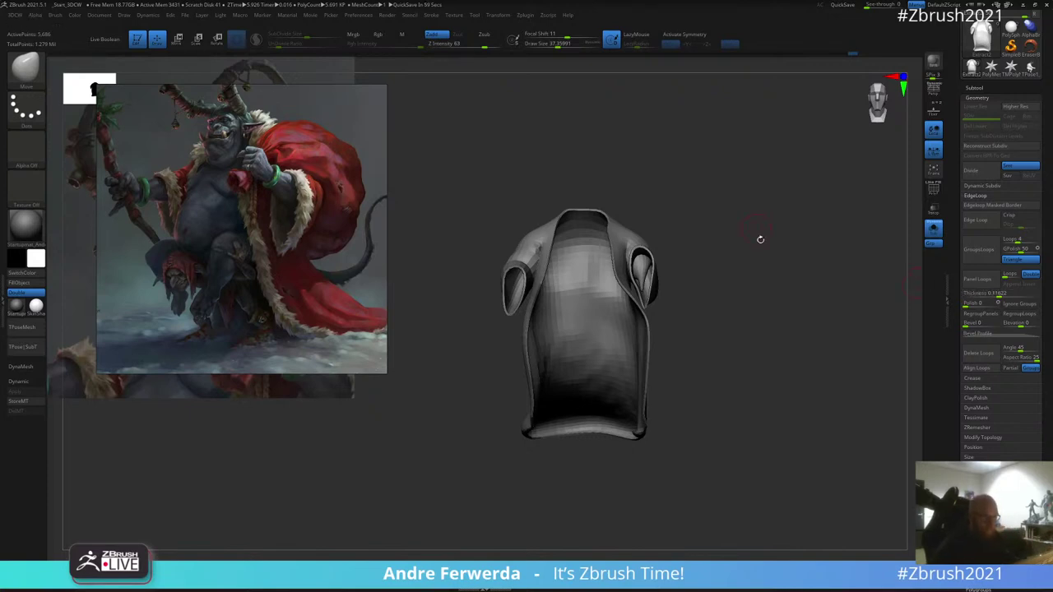
mouse_move(760, 239)
mouse_down()
mouse_move(759, 266)
mouse_move(769, 266)
mouse_move(748, 239)
mouse_up()
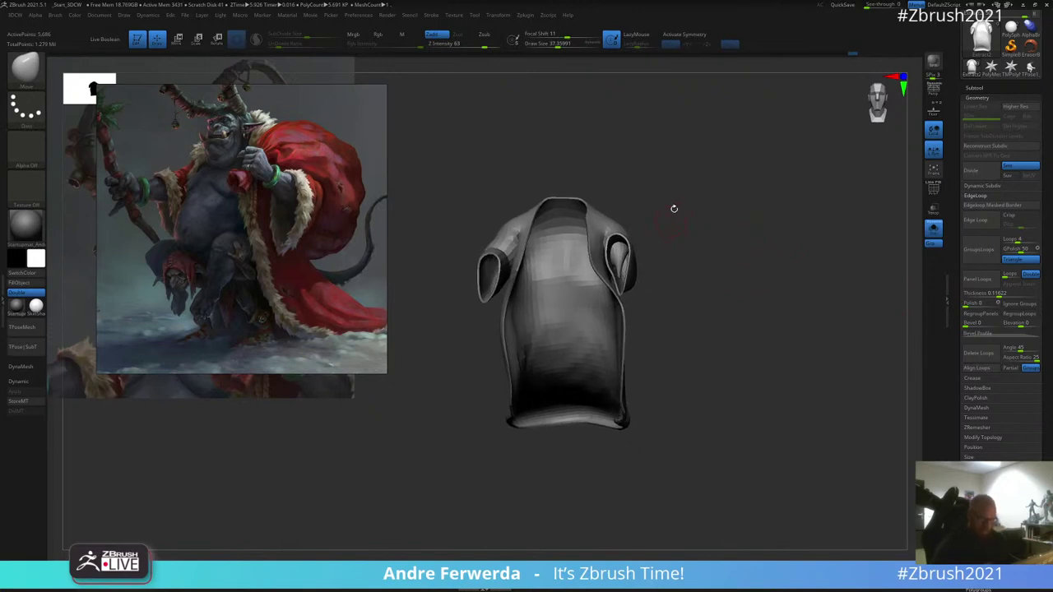
Step: Undo the coat's Panel Loops thickness to return to a single-layer mesh and open the Modify Topology settings
drag(674, 209, 731, 296)
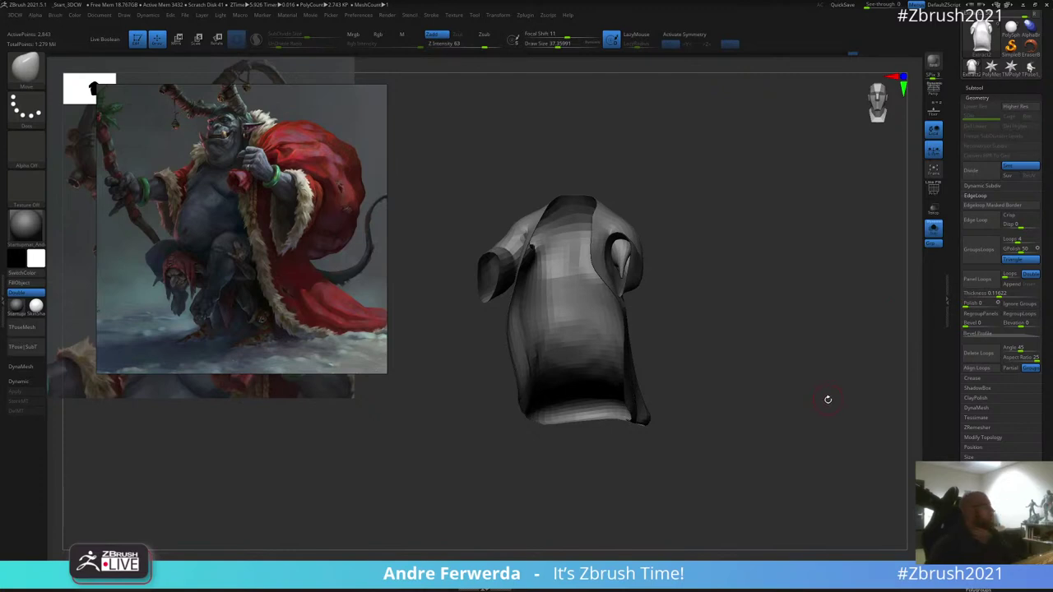
click(987, 87)
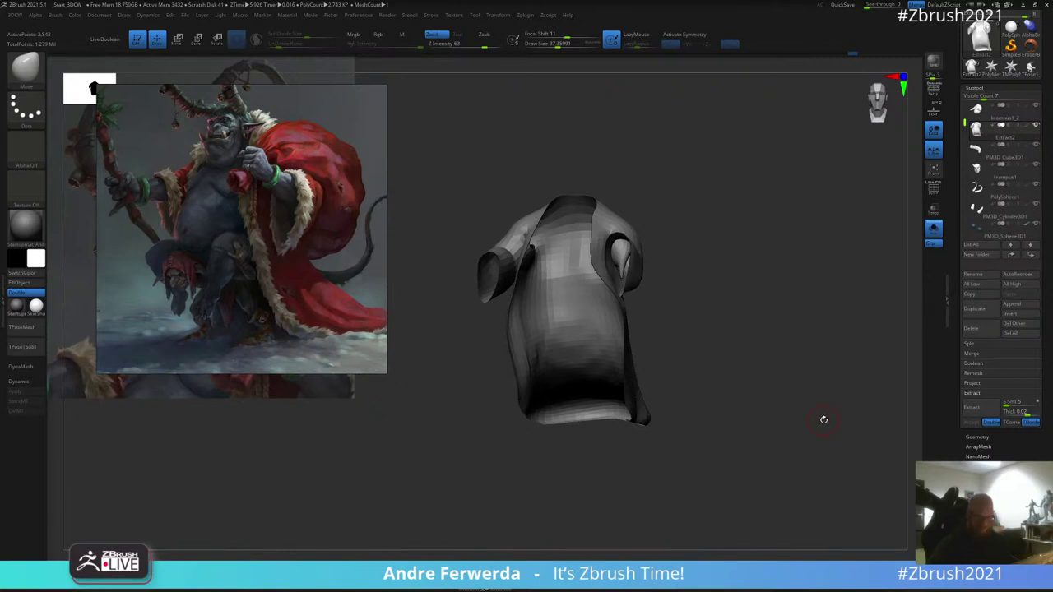
click(977, 437)
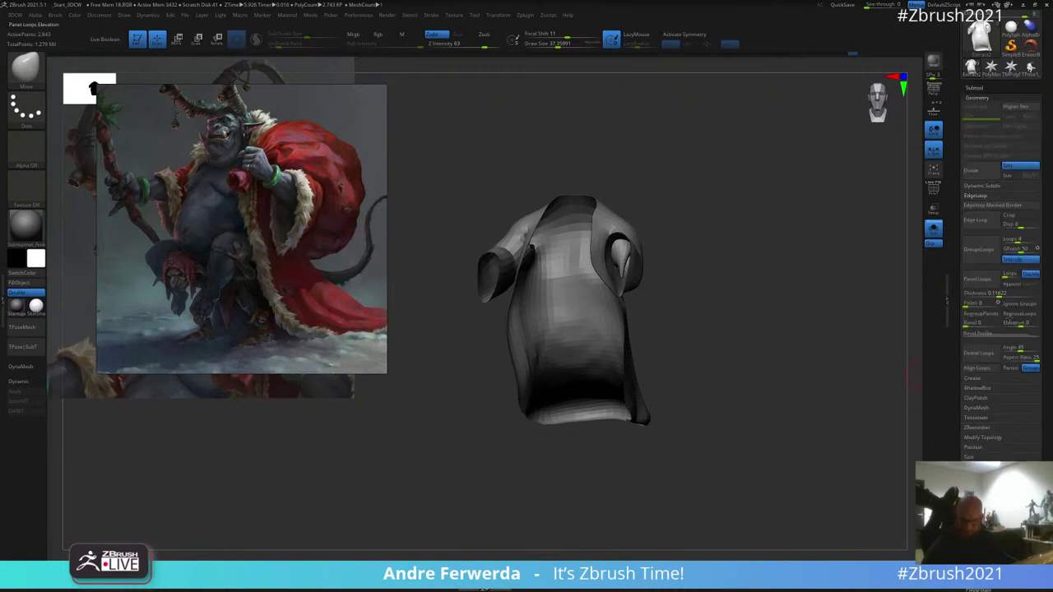
click(991, 438)
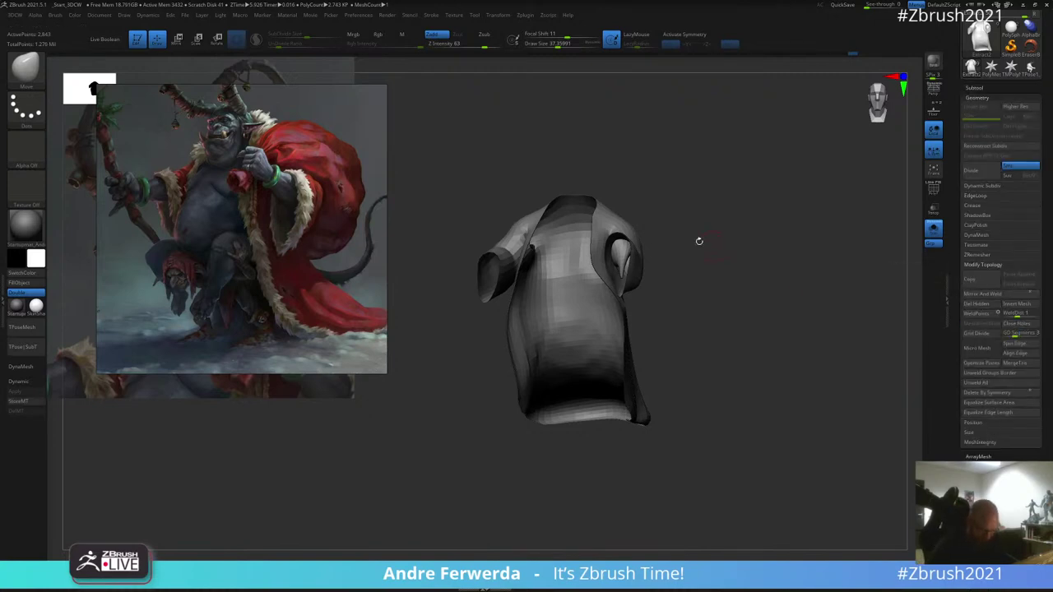
Step: Try to isolate the bent arm's sleeve and smooth its cuff opening on the single-layer coat
drag(699, 241, 673, 246)
ctrl+shift+click(634, 270)
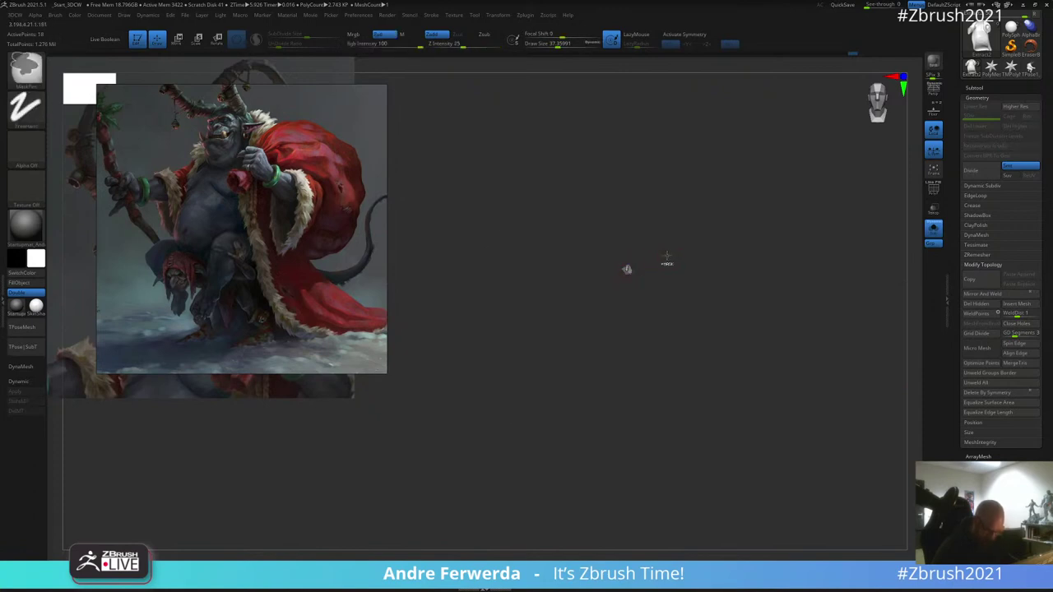
ctrl+shift+click(666, 260)
shift+drag(627, 272, 631, 260)
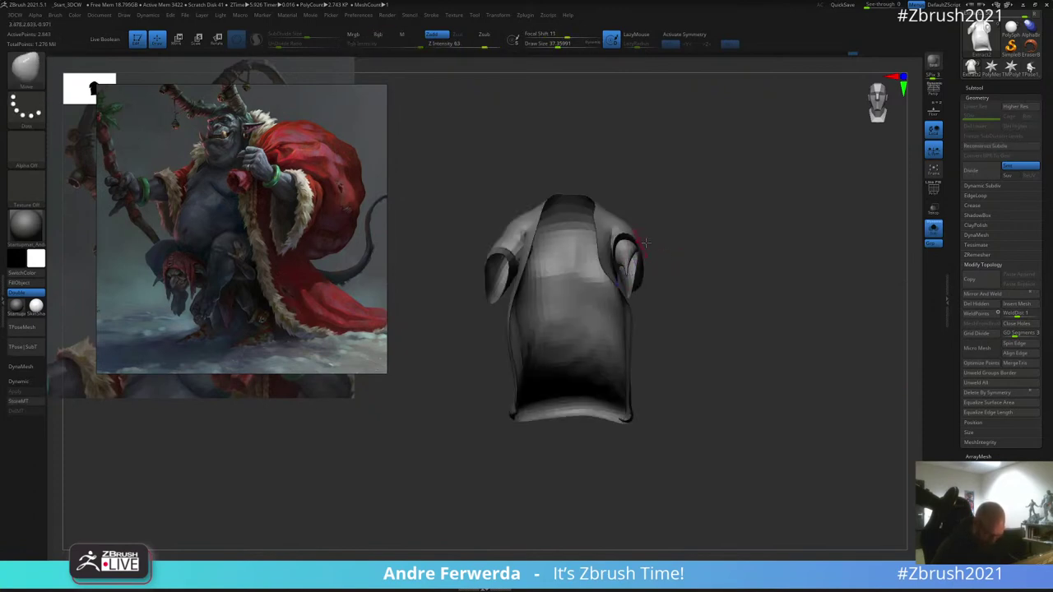
key(ctrl+z)
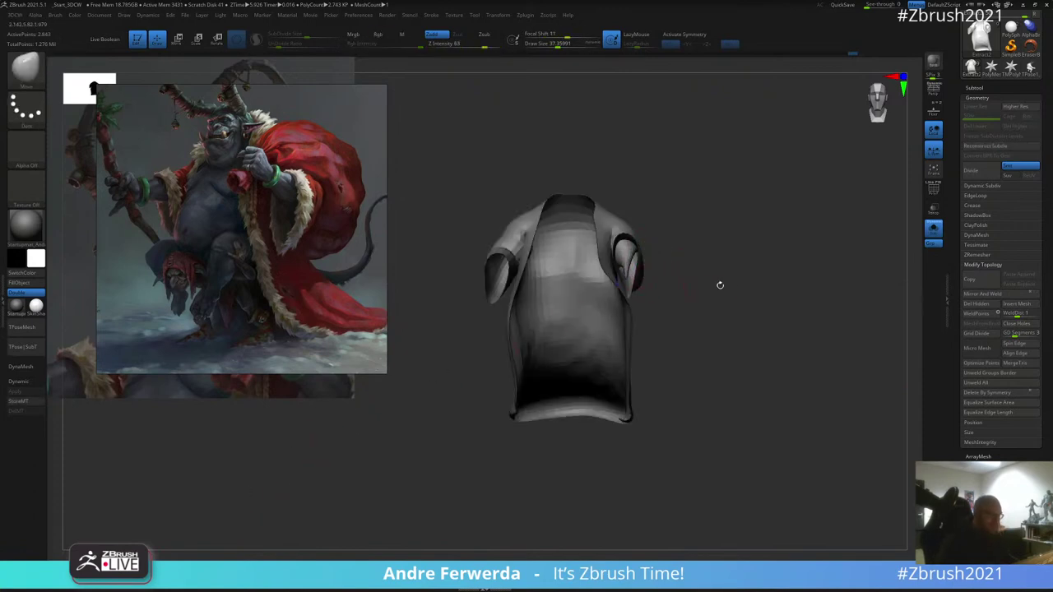
Step: Isolate the bent arm's sleeve and adjust its hanging lower edge with the Move brush at about draw size 72
mouse_move(719, 285)
alt+mouse_down()
mouse_move(663, 203)
mouse_move(621, 201)
mouse_move(637, 178)
alt+mouse_up()
key(space)
key(w)
key(q)
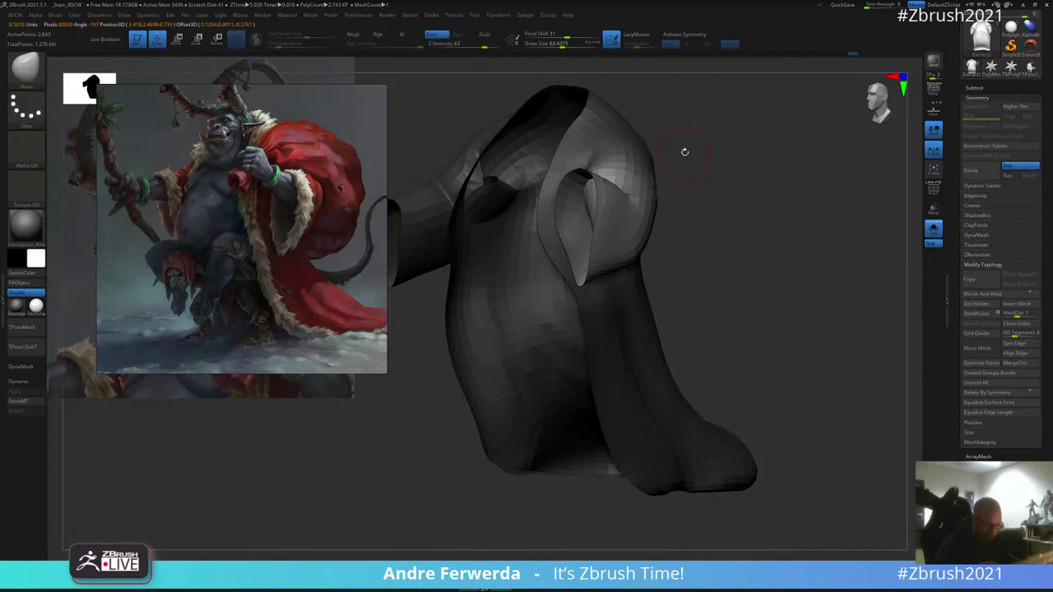
ctrl+drag(697, 135, 724, 165)
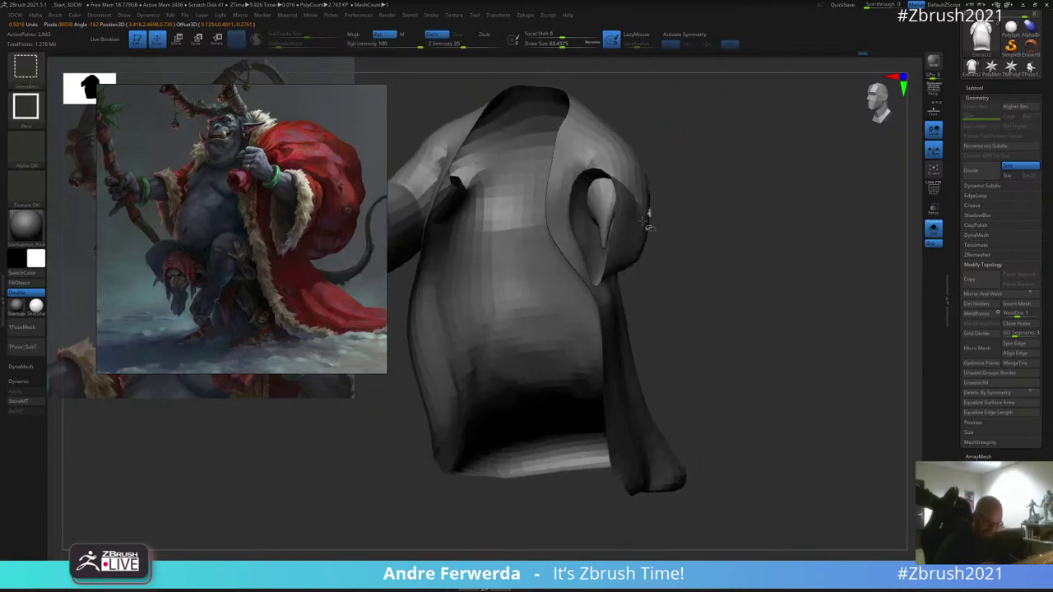
ctrl+shift+click(644, 220)
drag(663, 203, 684, 206)
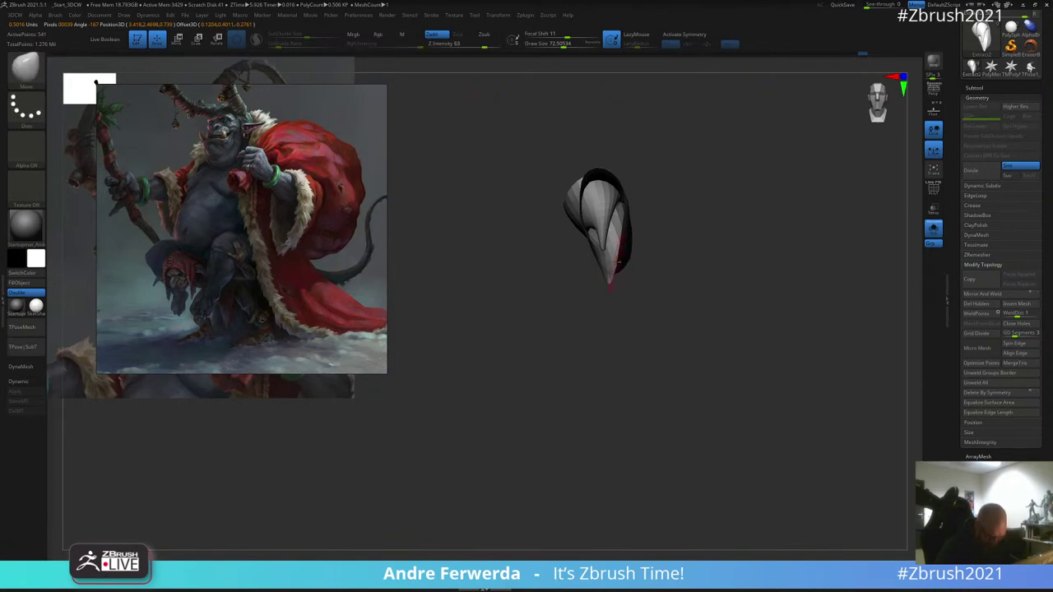
Step: Show the whole coat and add fabric thickness to it with Panel Loops at thickness 0.11622
ctrl+shift+click(896, 348)
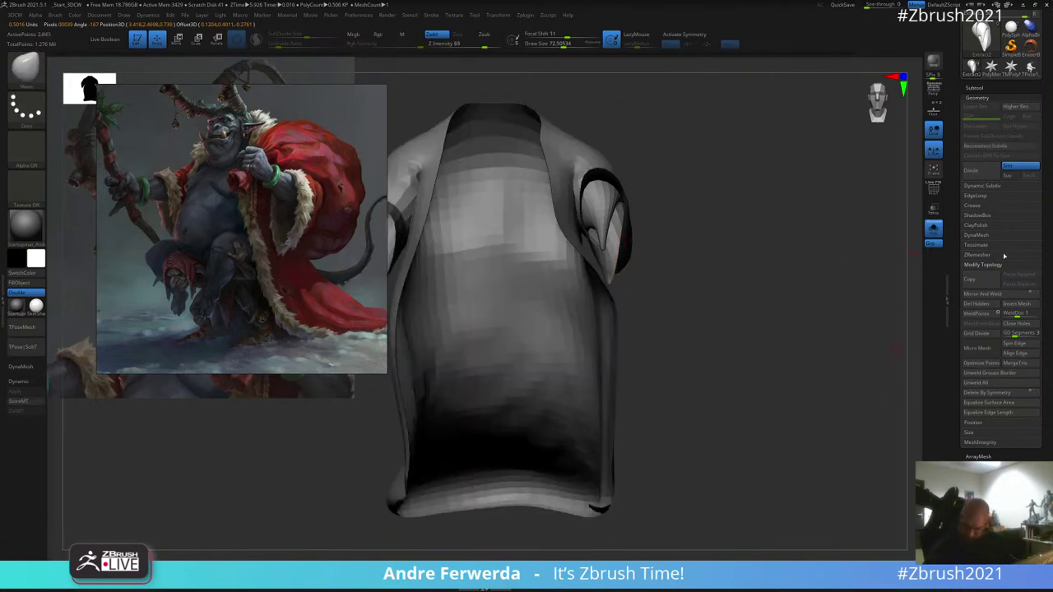
click(979, 196)
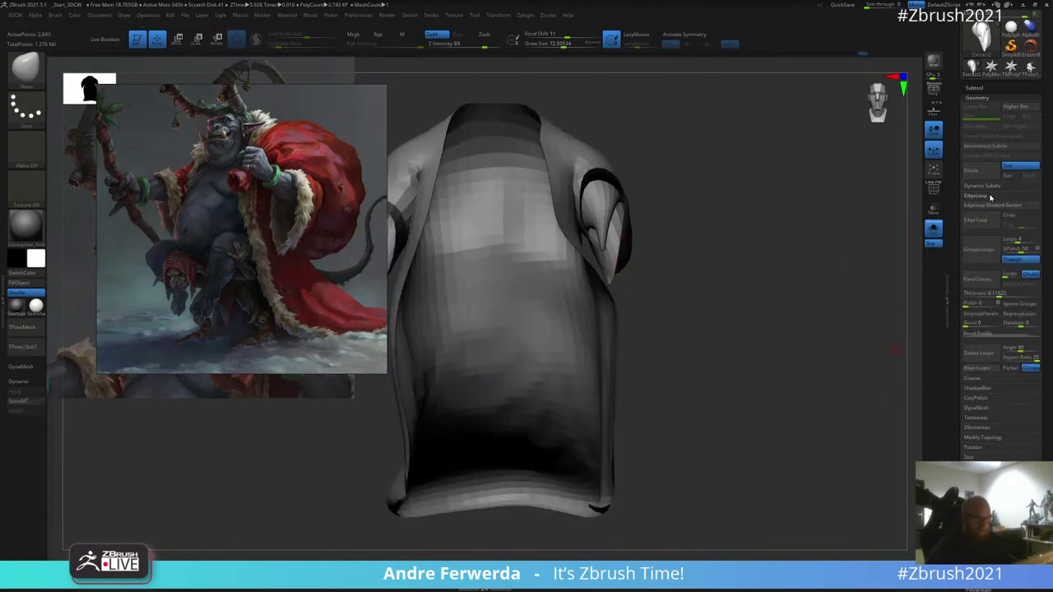
click(977, 279)
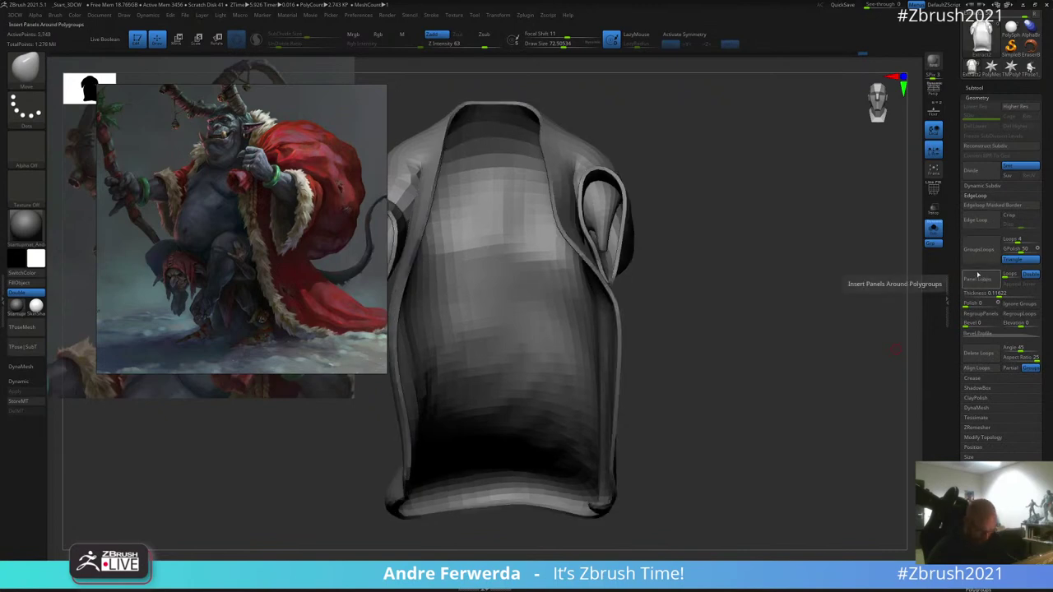
Step: Isolate the thickened bent-arm sleeve, widen the pointed lower end of its cuff with the Move brush, and show the whole coat
ctrl+shift+click(605, 216)
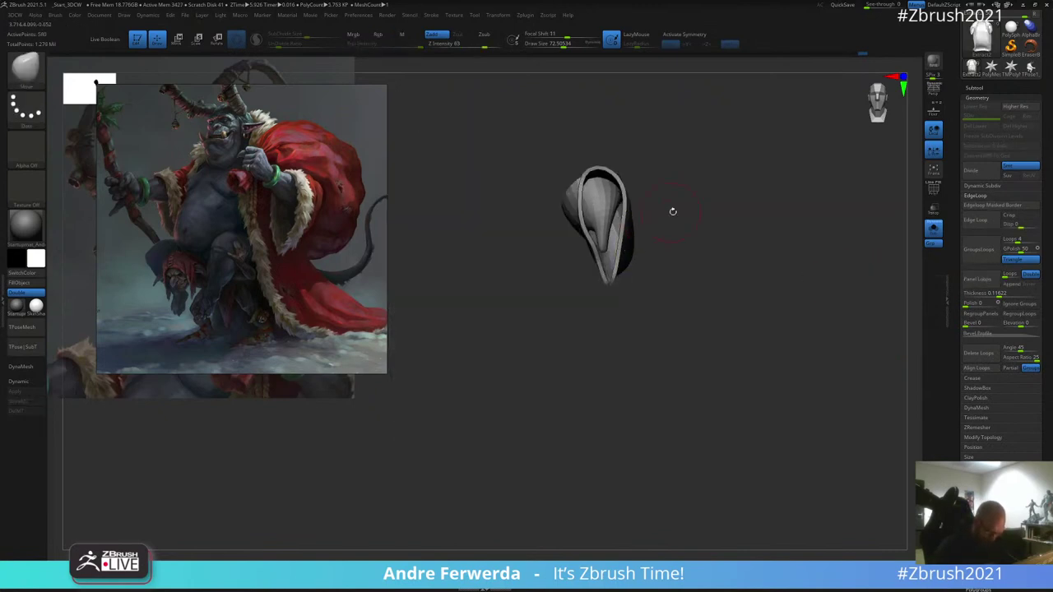
drag(665, 216, 639, 228)
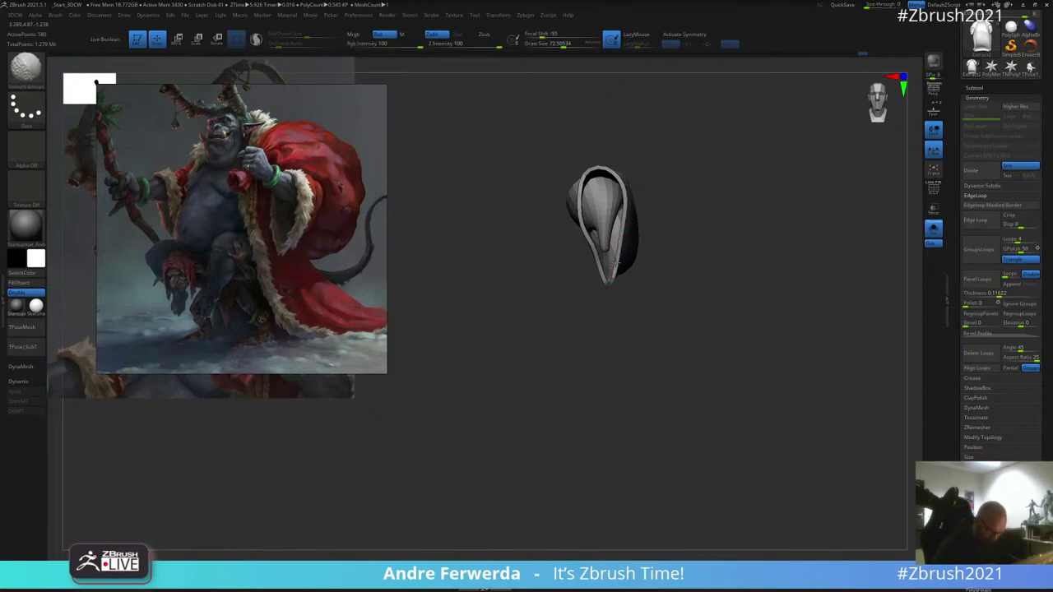
key(space)
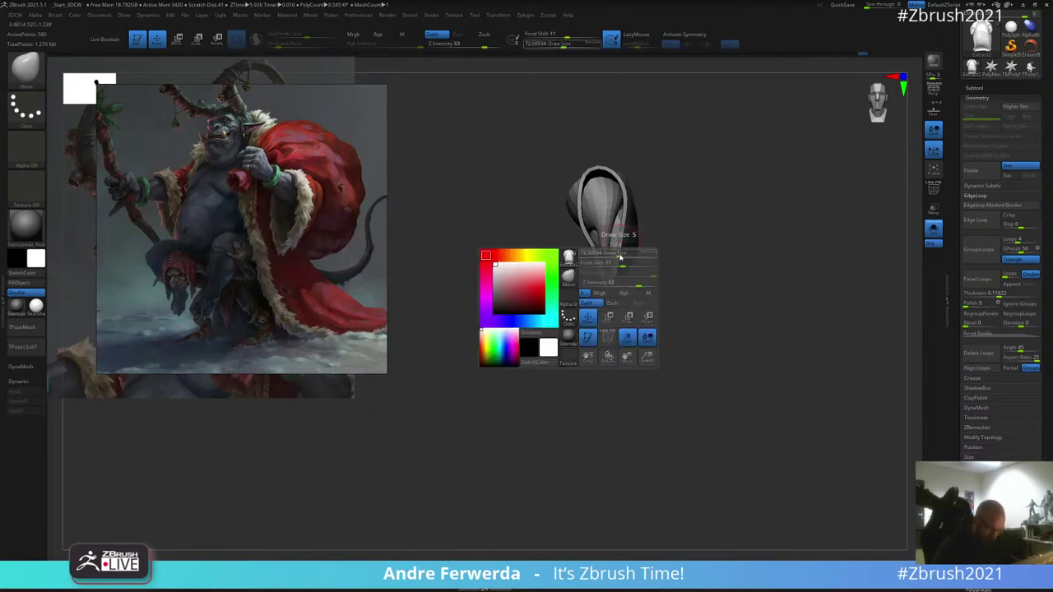
drag(621, 255, 617, 269)
key(space)
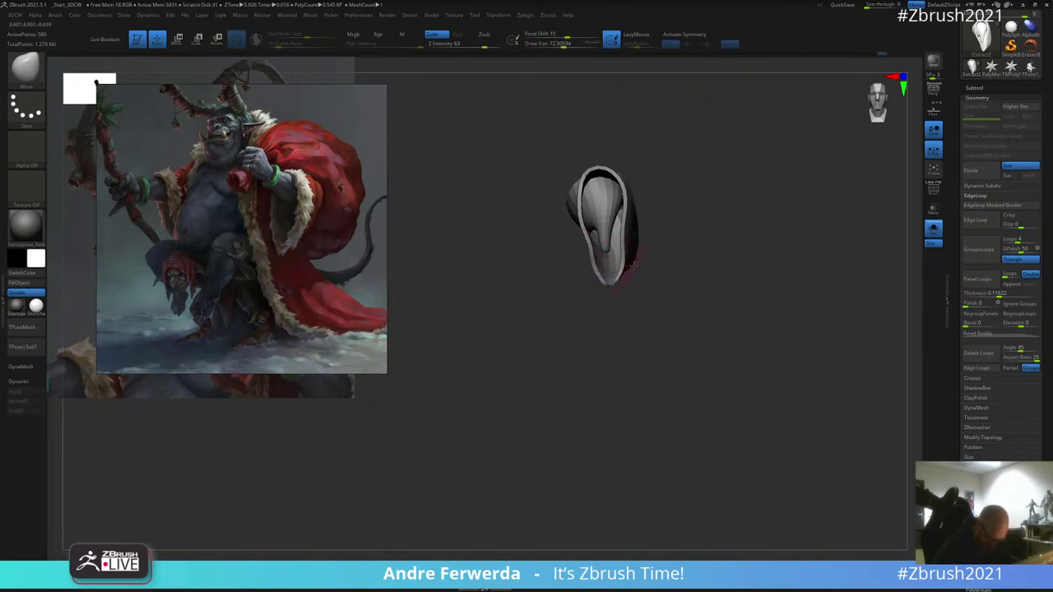
right_drag(636, 265, 633, 205)
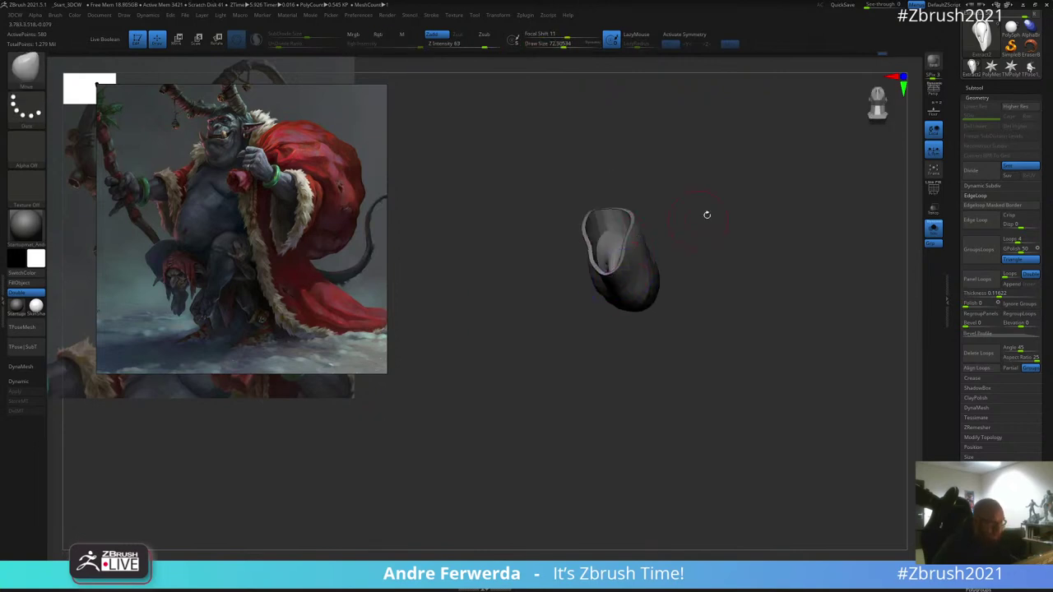
drag(725, 199, 630, 299)
ctrl+shift+click(671, 259)
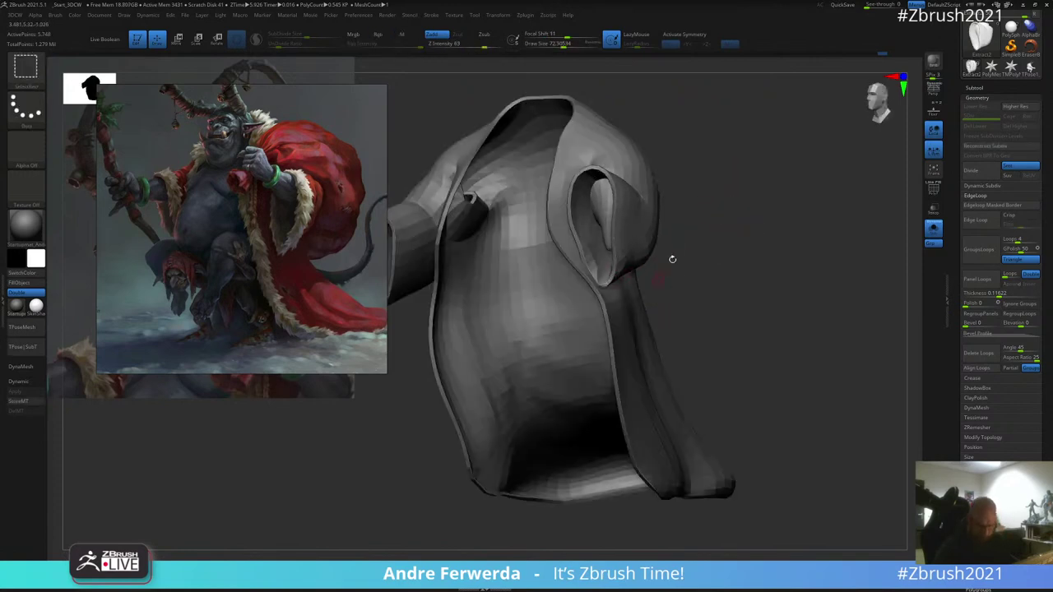
Step: Isolate the inner lining of the bent arm's sleeve and flatten its inward fold with the Move and Smooth Groups brushes at draw sizes about 37–46
alt+drag(672, 259, 669, 210)
ctrl+shift+click(613, 234)
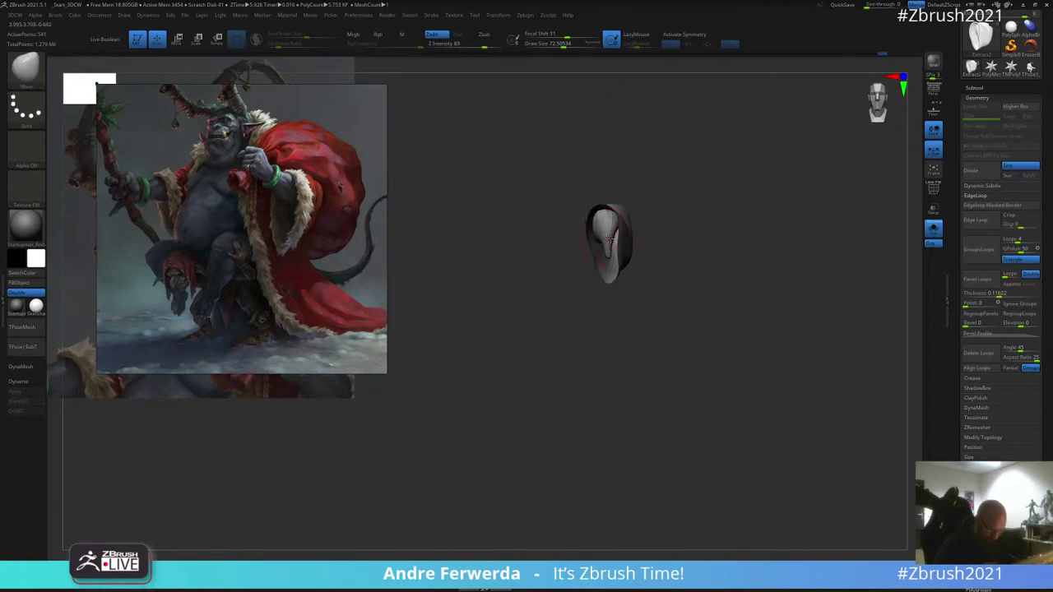
drag(674, 201, 674, 146)
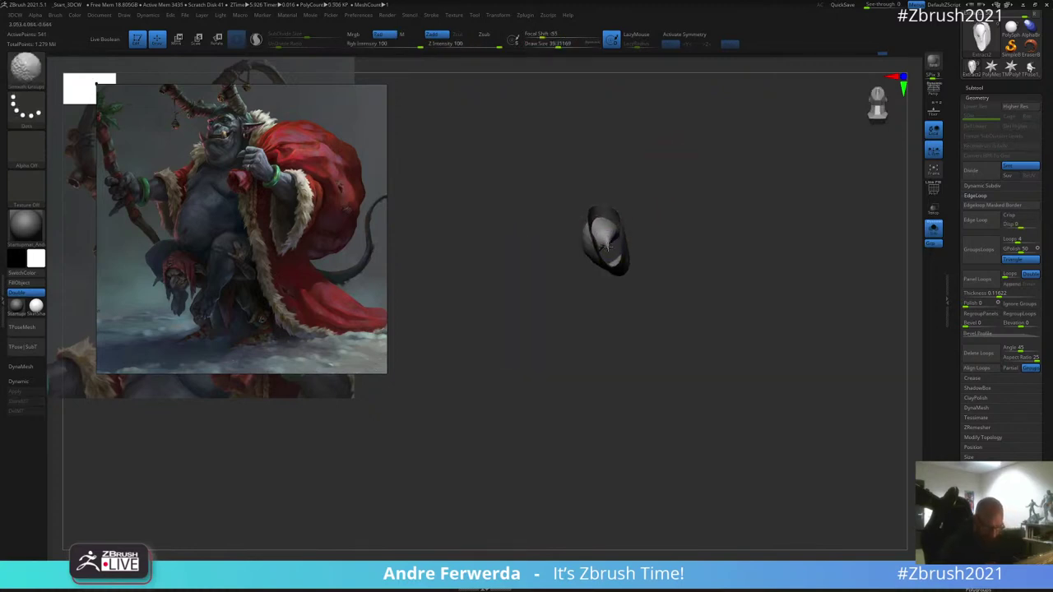
drag(655, 184, 672, 224)
key(bracketright)
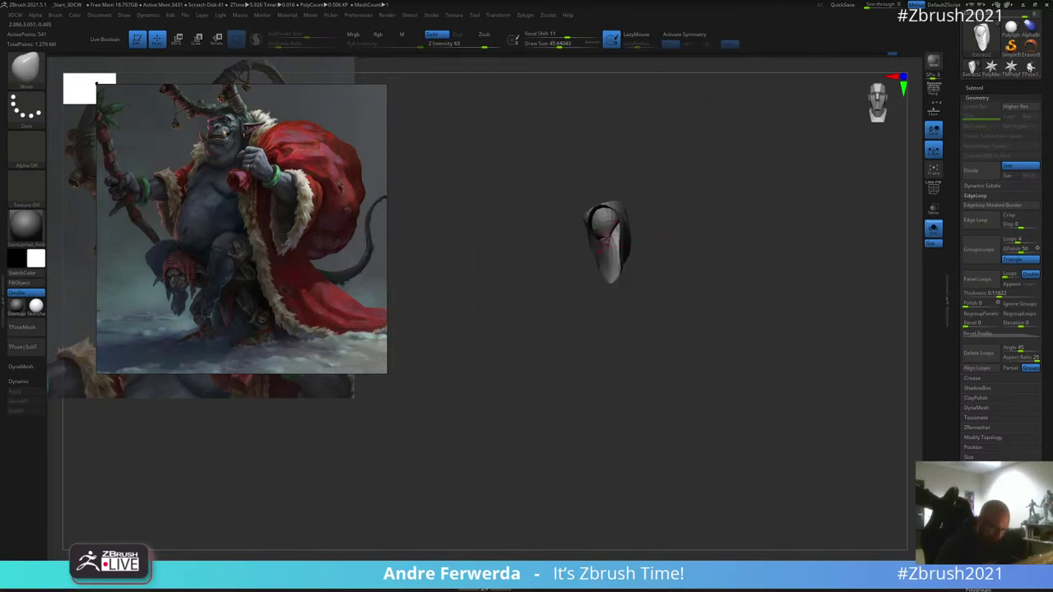
key(space)
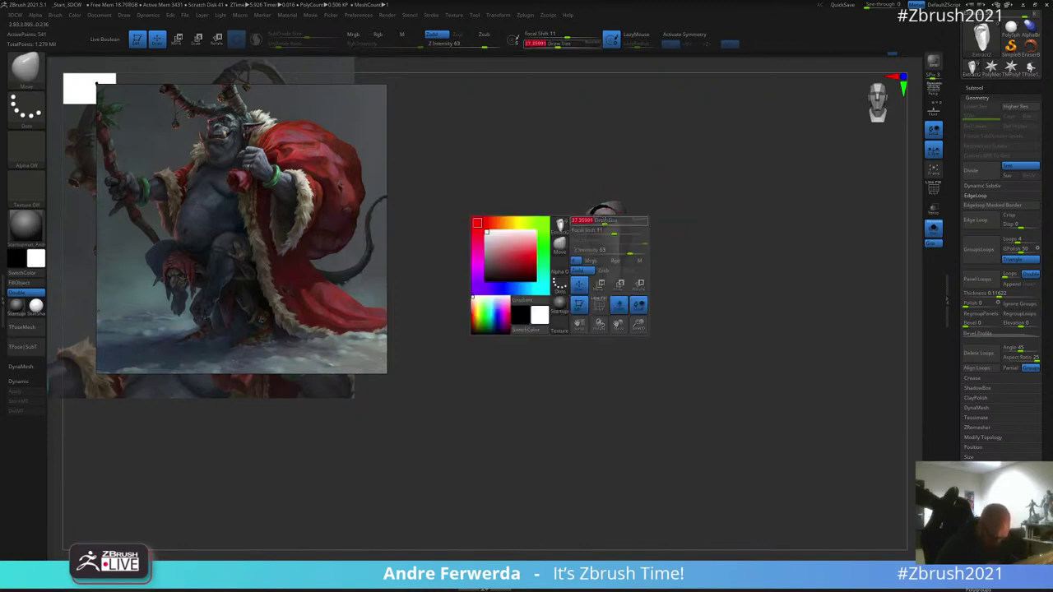
key(shift)
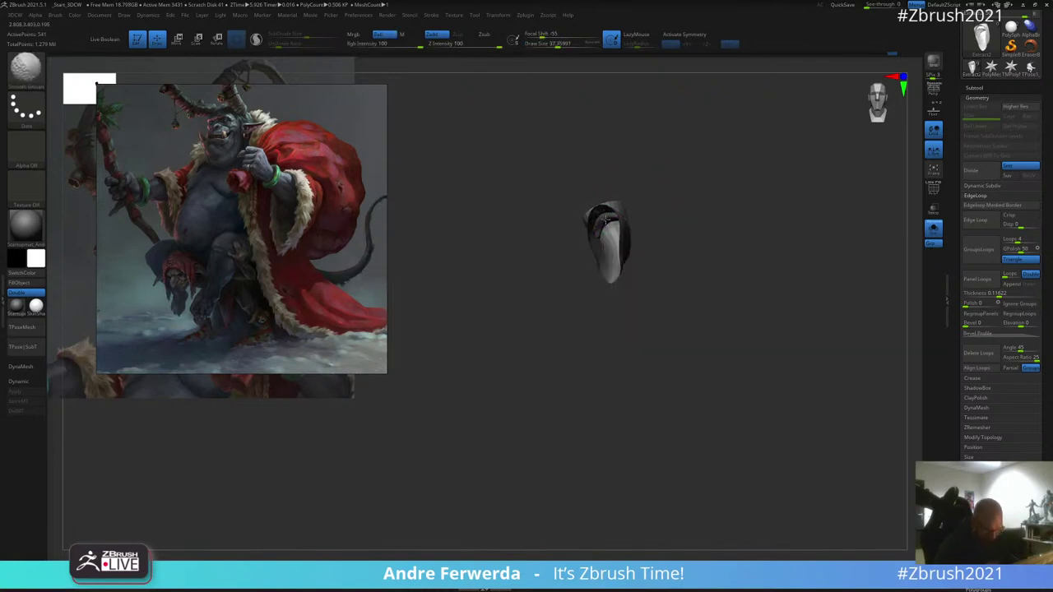
drag(670, 184, 660, 188)
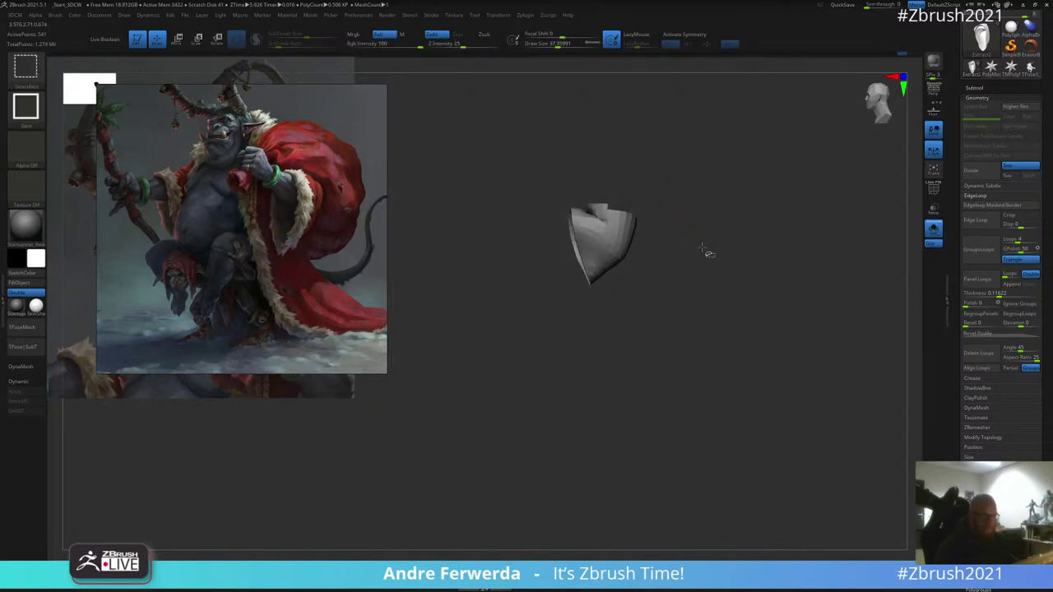
Step: Show the full character, hide sleeve sections of the coat, mask the parts still visible, and bring the hidden sections back
mouse_move(705, 252)
mouse_down()
mouse_move(746, 270)
mouse_move(784, 269)
mouse_move(850, 169)
mouse_move(762, 252)
mouse_move(749, 239)
mouse_move(749, 256)
mouse_move(757, 244)
mouse_move(630, 228)
mouse_move(645, 241)
mouse_move(644, 301)
mouse_move(657, 272)
mouse_move(699, 253)
mouse_move(684, 246)
mouse_move(722, 242)
mouse_move(684, 247)
mouse_up()
click(933, 228)
ctrl+shift+click(627, 314)
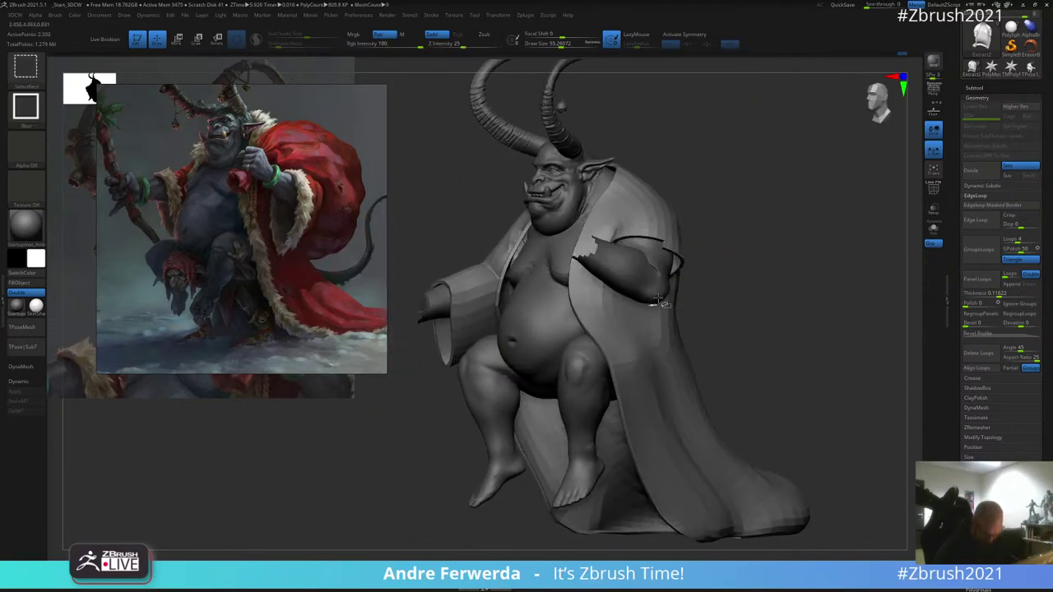
shift+drag(747, 233, 764, 219)
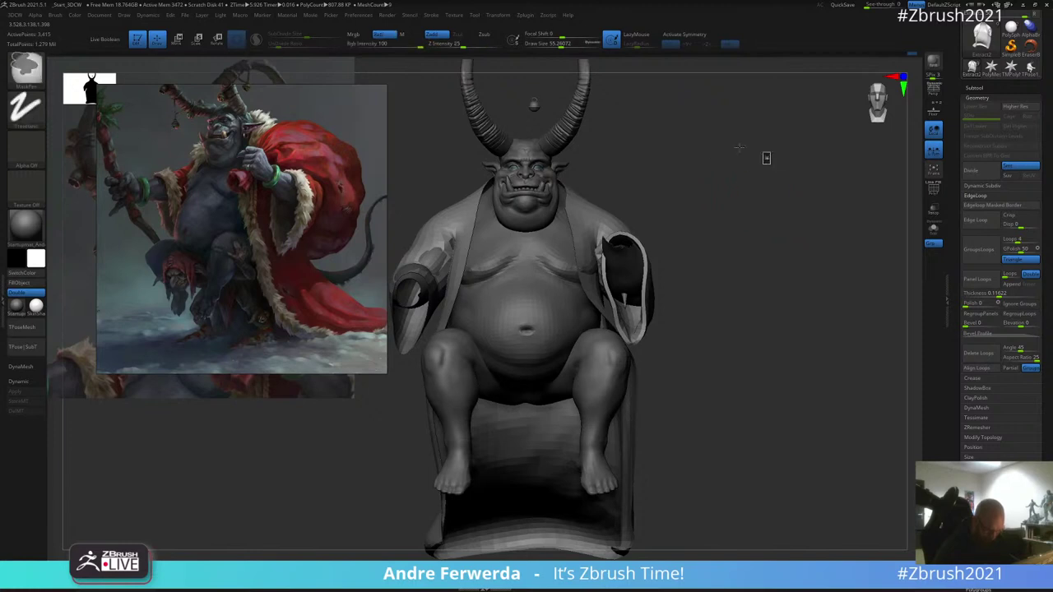
ctrl+drag(766, 157, 526, 406)
ctrl+click(740, 205)
Step: Adjust the lower end of the bent arm's cuff with the Move brush at draw size about 53–55 and clear the coat's mask
right_click(687, 261)
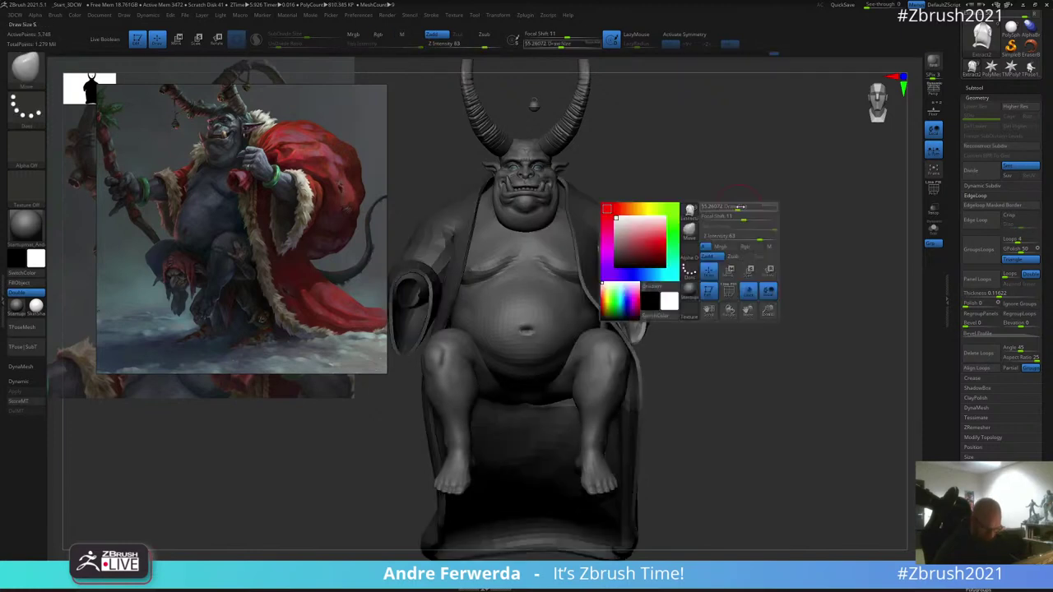
key(space)
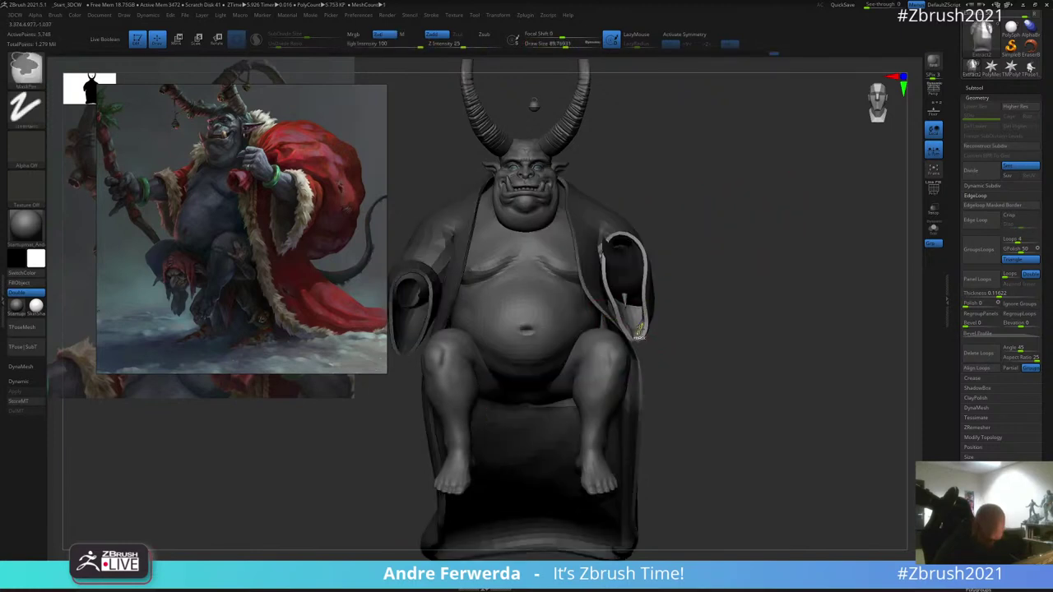
drag(683, 289, 653, 311)
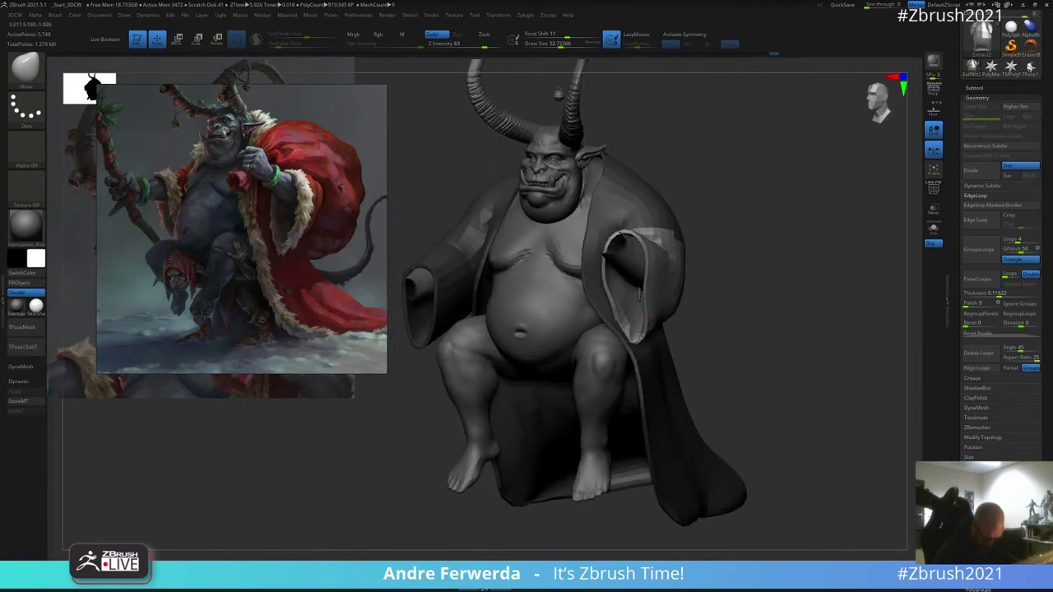
key(space)
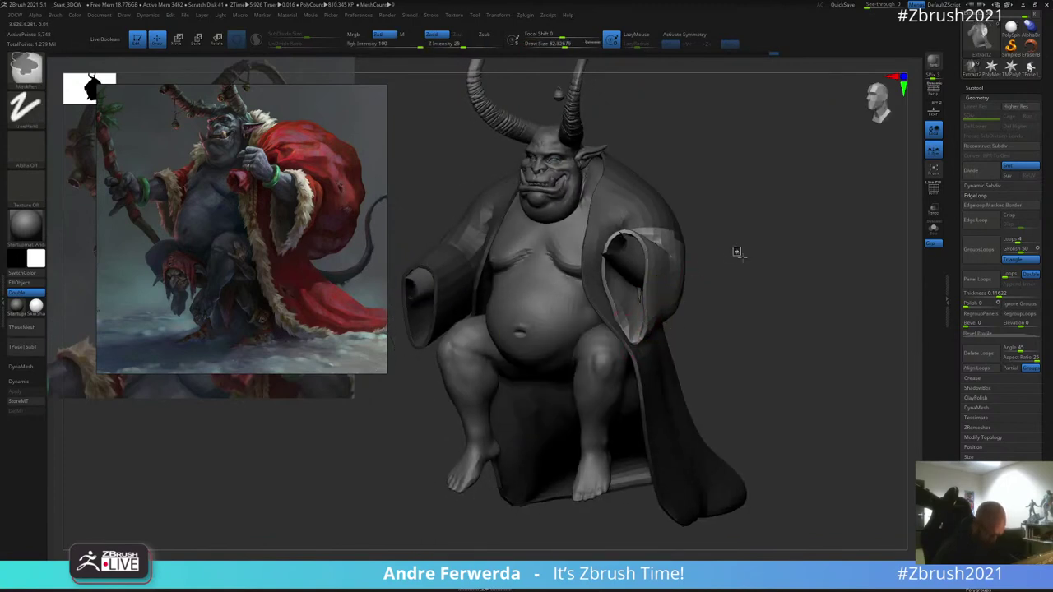
ctrl+drag(741, 257, 755, 275)
key(space)
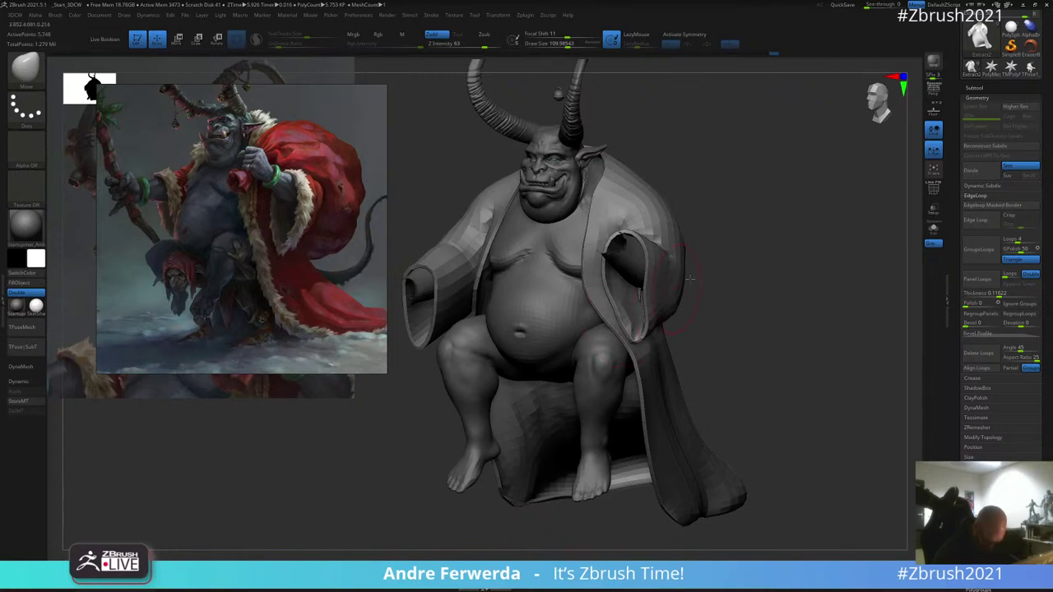
Step: Reshape the coat's sides and back beneath the sleeves with the Move brush at draw sizes about 90–148
shift+right_drag(633, 329, 634, 330)
key(space)
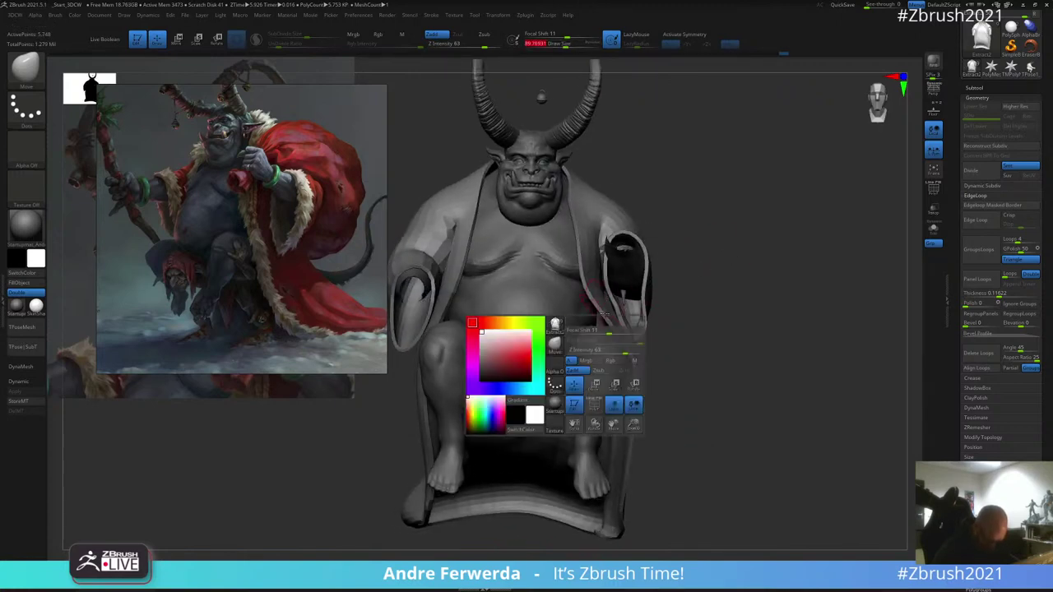
right_drag(596, 315, 677, 231)
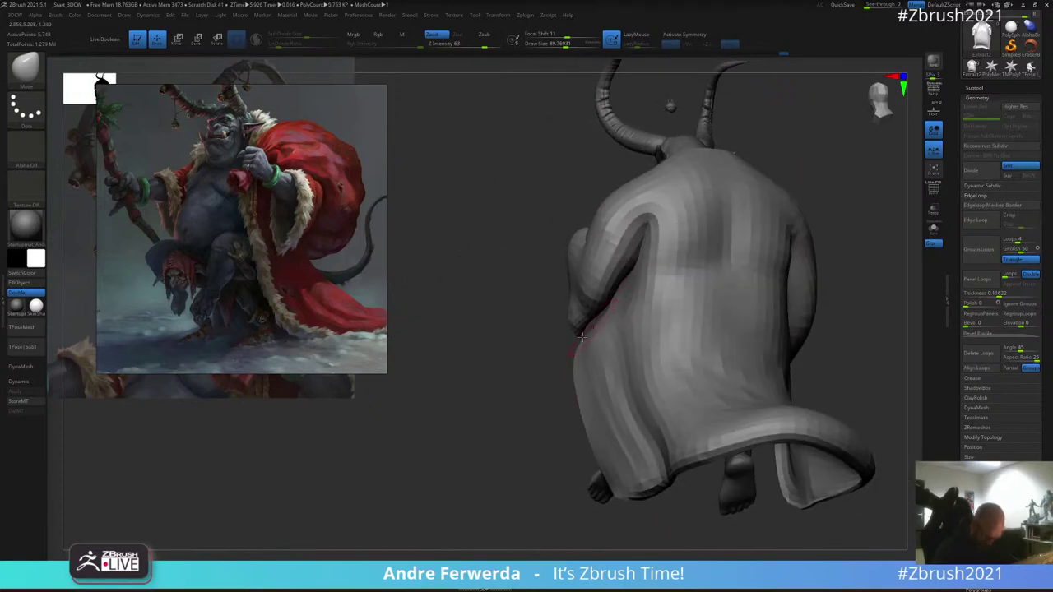
mouse_move(522, 405)
shift+mouse_down()
mouse_move(508, 417)
mouse_move(437, 418)
shift+mouse_up()
key(space)
drag(578, 350, 596, 350)
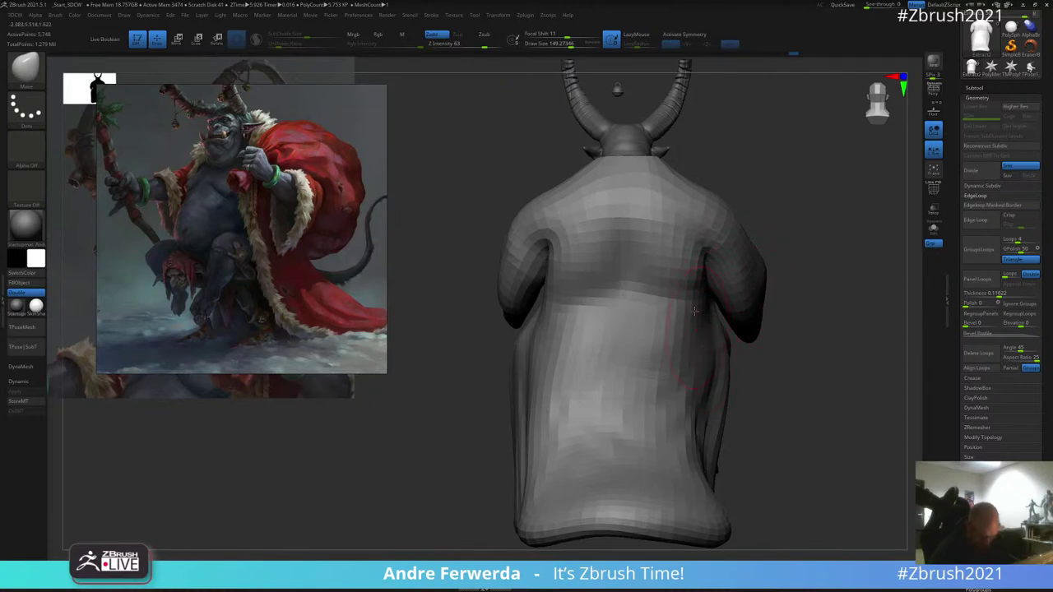
key(space)
drag(526, 354, 542, 354)
Step: Refine the coat's front edge beside the straight arm with the Move brush at draw sizes about 53–80
mouse_move(498, 402)
right_down()
mouse_move(762, 251)
mouse_move(738, 214)
right_up()
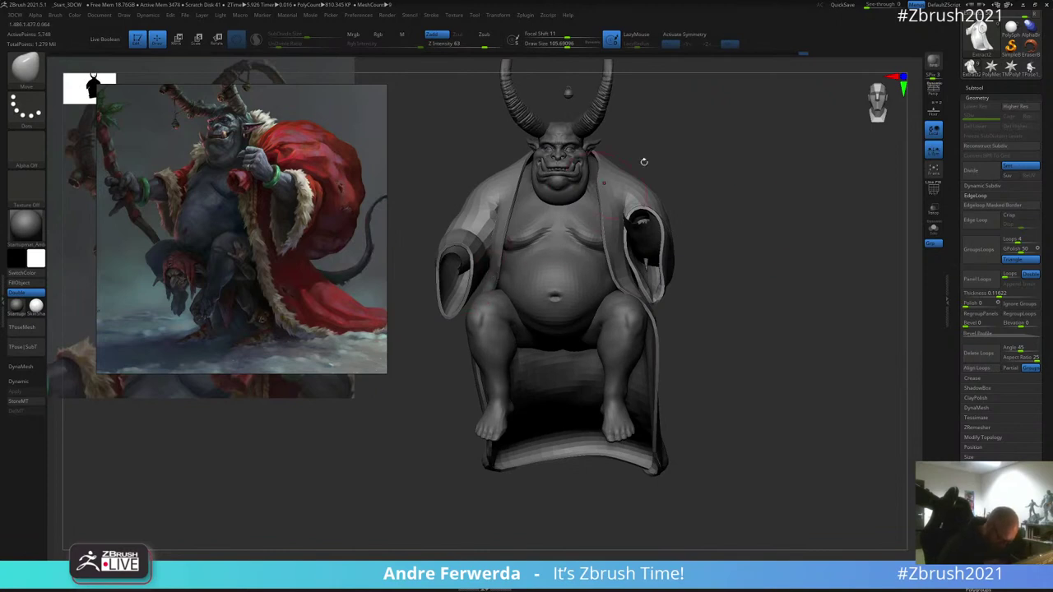
right_drag(645, 162, 742, 156)
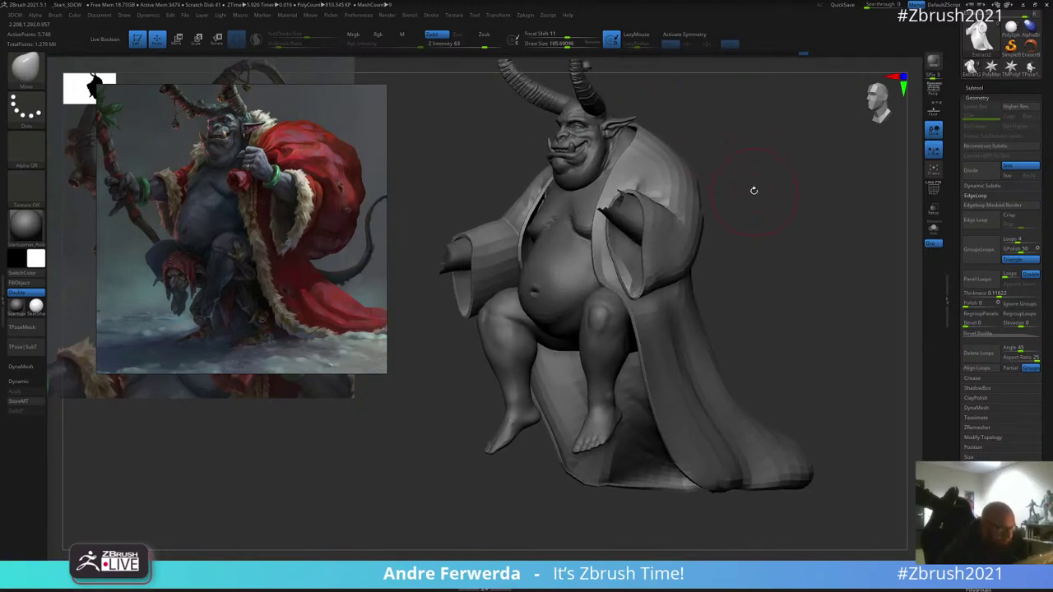
right_drag(765, 175, 534, 249)
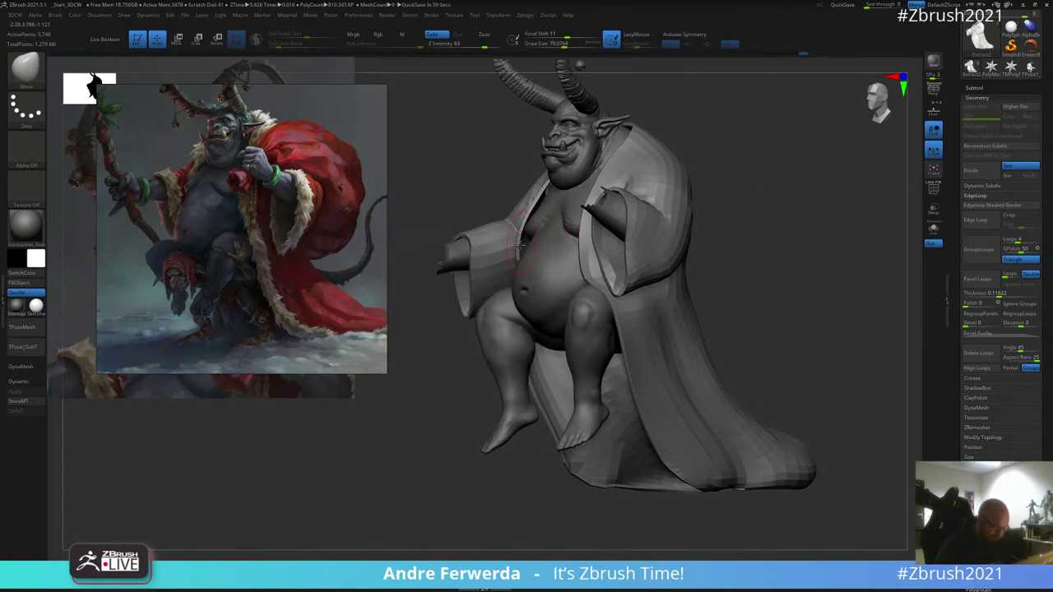
right_drag(756, 171, 654, 201)
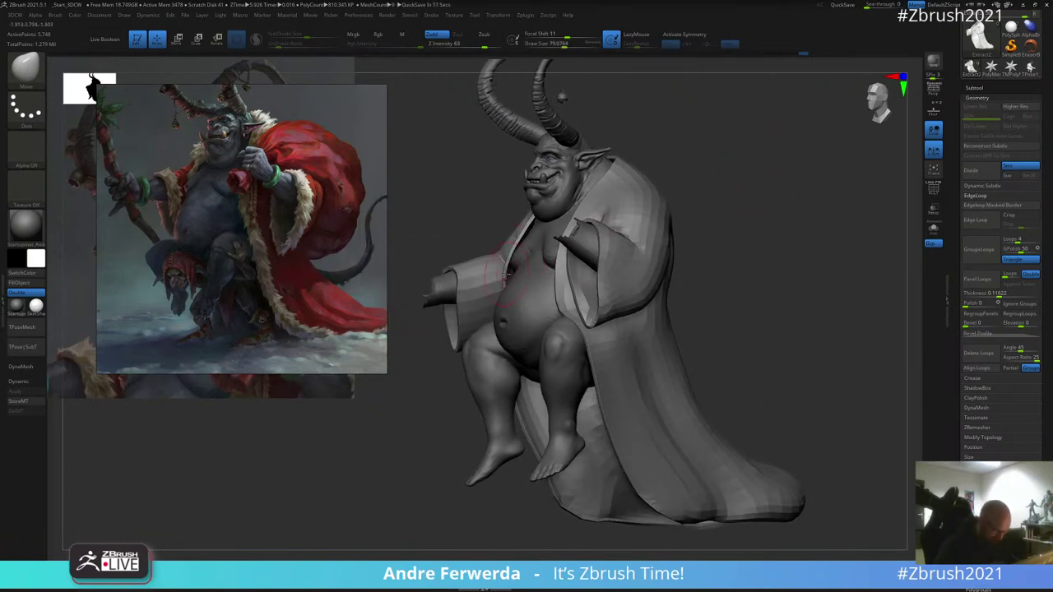
key(space)
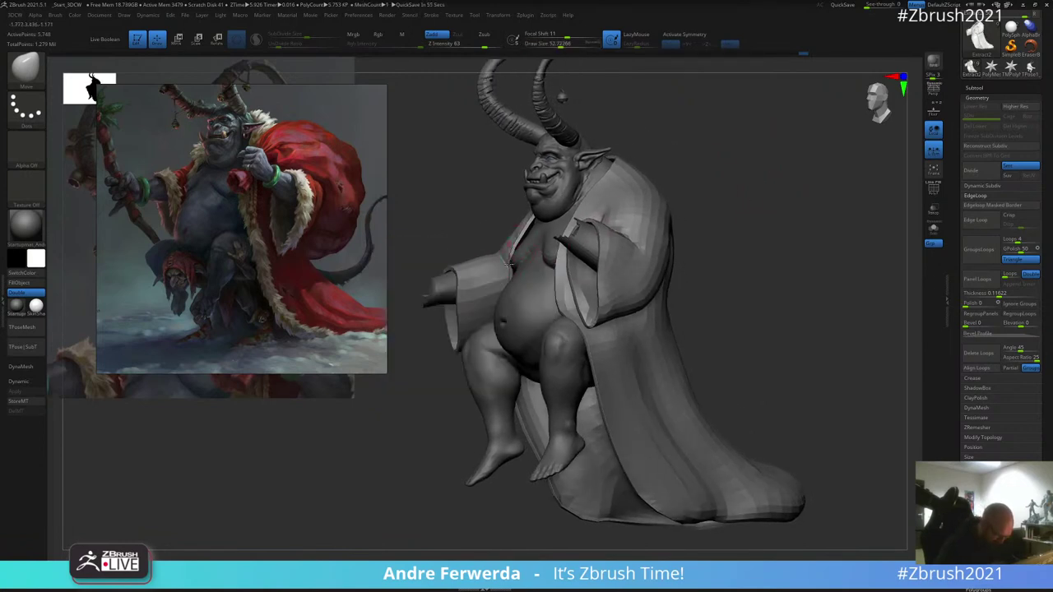
right_drag(589, 136, 668, 124)
key(s)
click(510, 287)
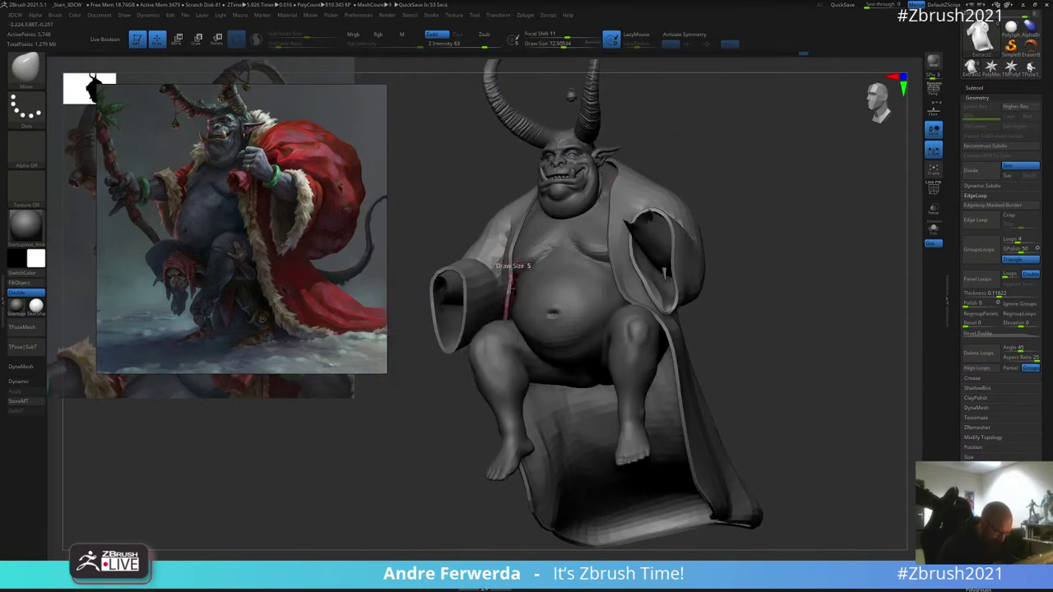
right_drag(702, 160, 658, 202)
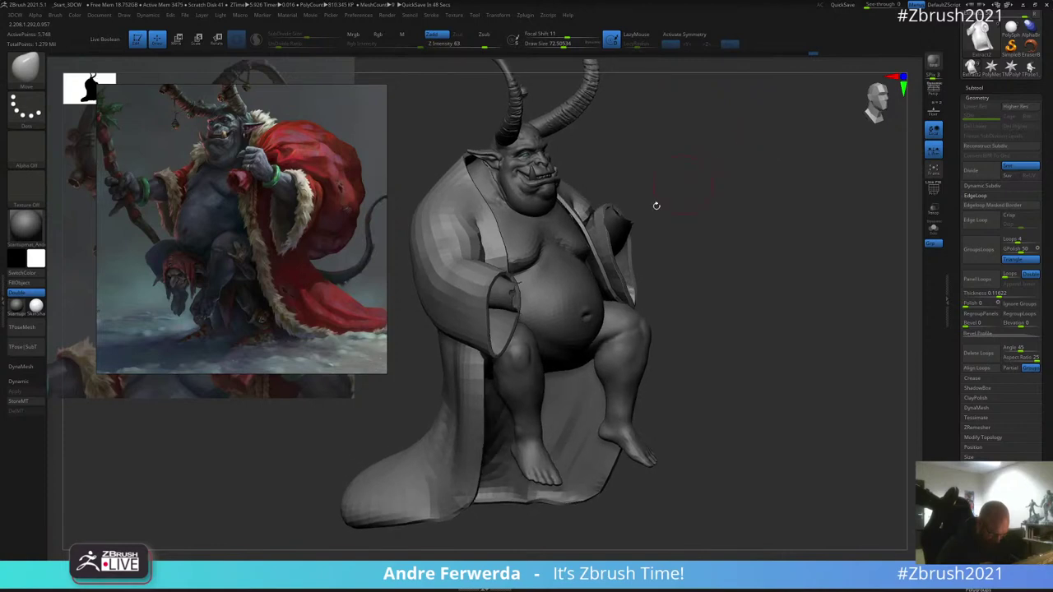
Step: Adjust the front edge beside the bent arm and the collar behind the neck with the Move brush at draw size about 106–109
drag(594, 272, 601, 282)
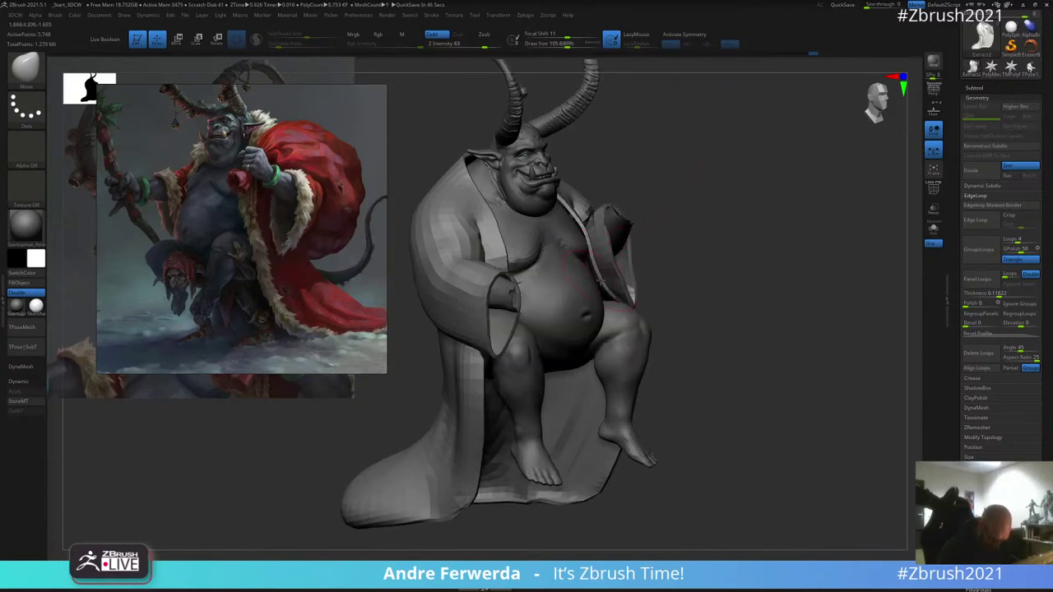
alt+drag(677, 216, 677, 232)
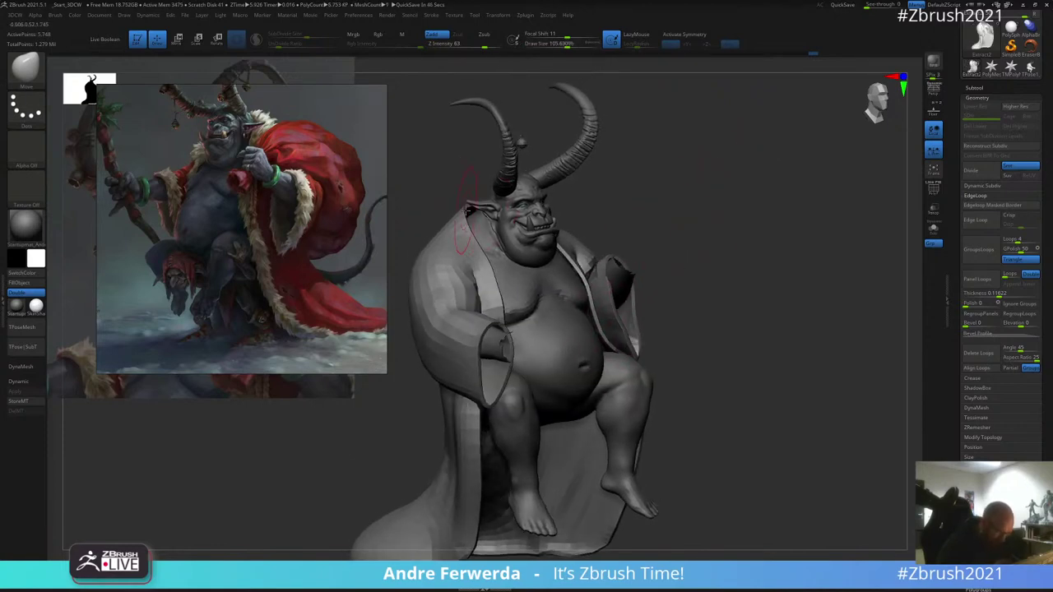
drag(466, 209, 470, 213)
right_drag(623, 120, 768, 144)
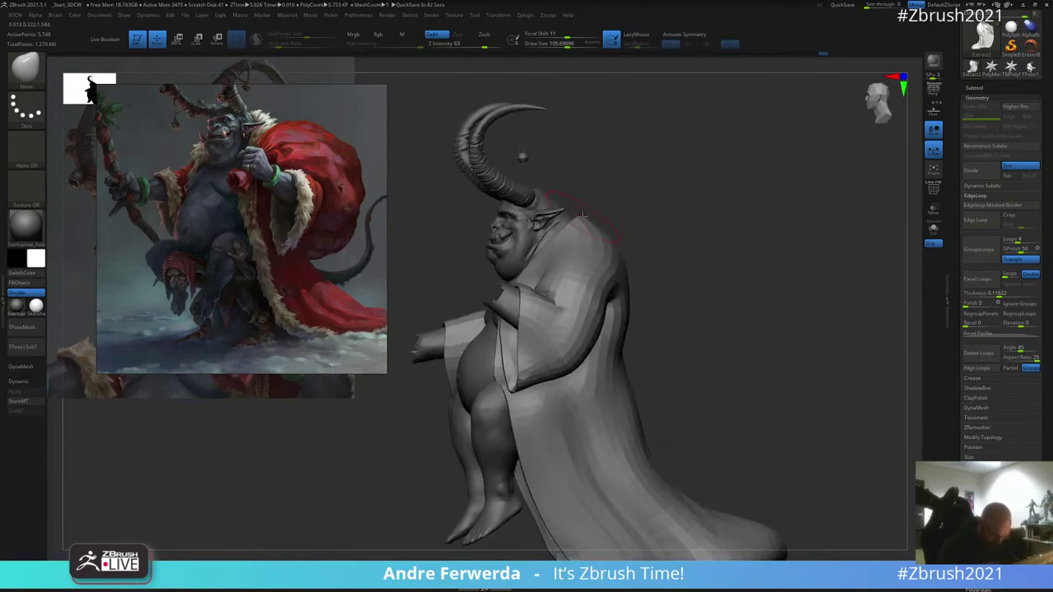
right_drag(615, 185, 564, 183)
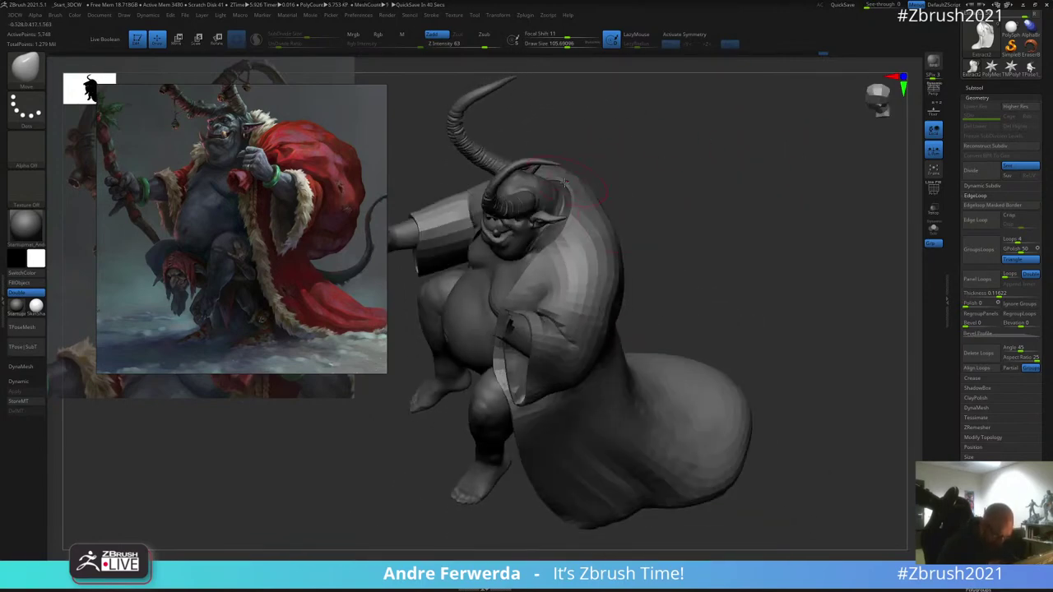
Step: Check the coat's silhouette, try subdividing the thickened coat to level 3, and undo the subdivision
right_drag(636, 167, 659, 90)
ctrl+right_drag(659, 284, 678, 189)
right_drag(679, 189, 670, 413)
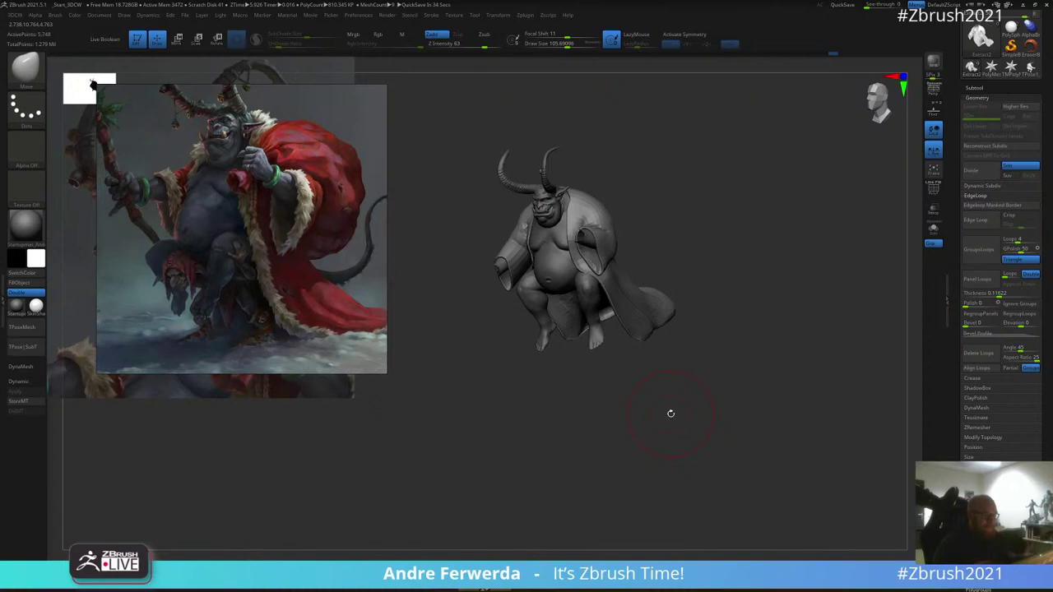
mouse_move(700, 208)
shift+right_down()
mouse_move(708, 203)
mouse_move(696, 198)
mouse_move(705, 240)
shift+right_up()
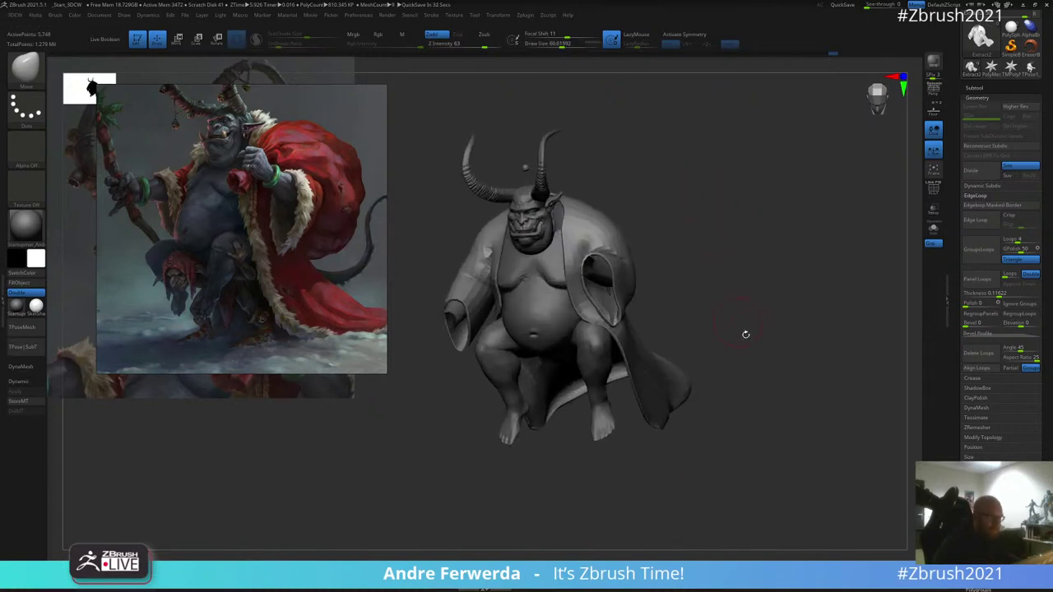
right_drag(754, 325, 763, 340)
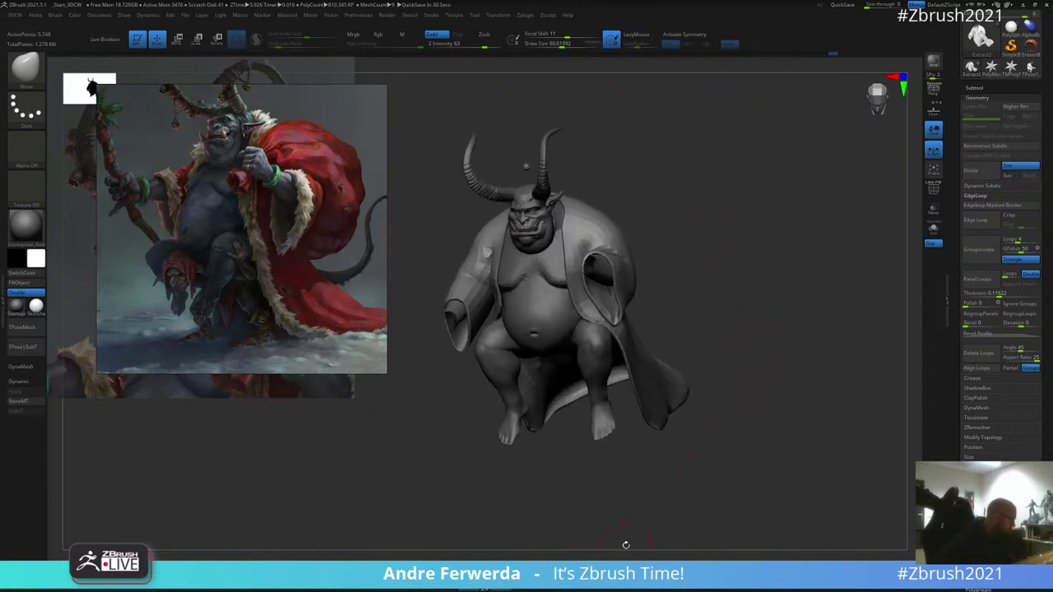
key(ctrl)
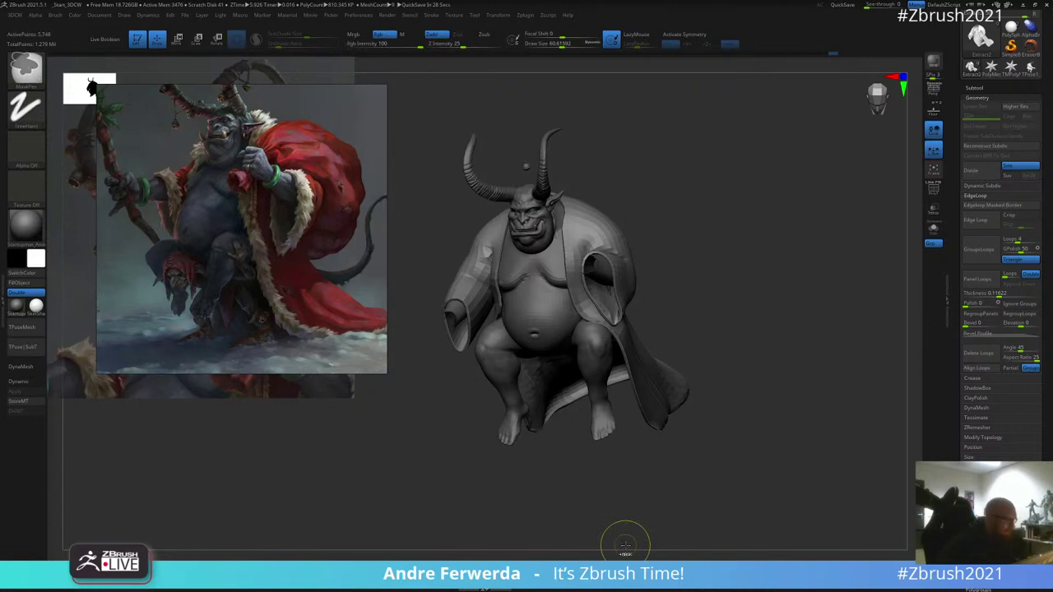
key(ctrl+d)
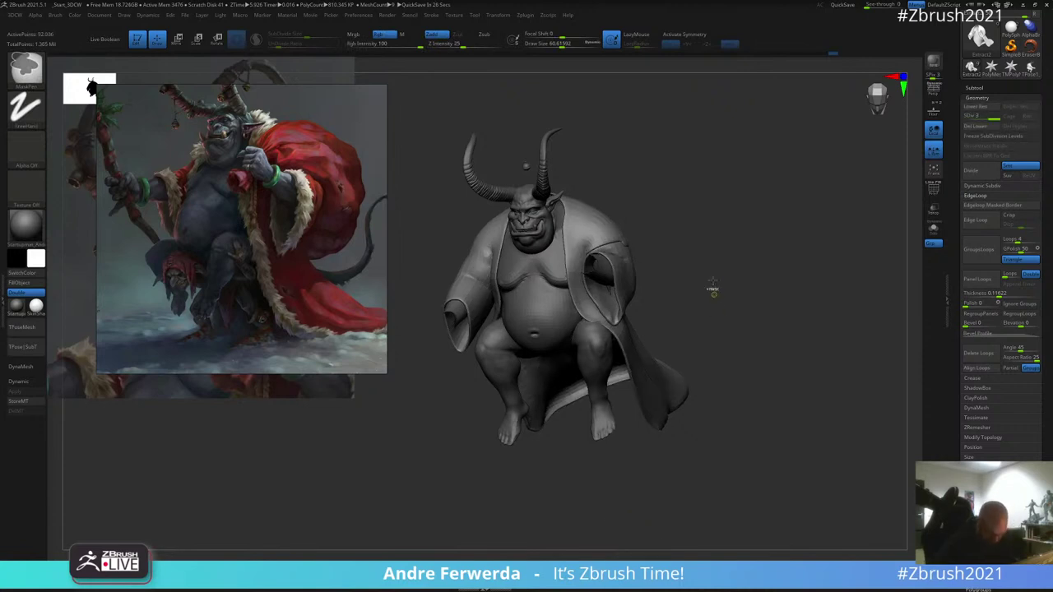
key(ctrl+z)
Step: Check the coat's polygroups, isolate its outer surface, and delete the hidden inner lining and edge geometry
key(shift+f)
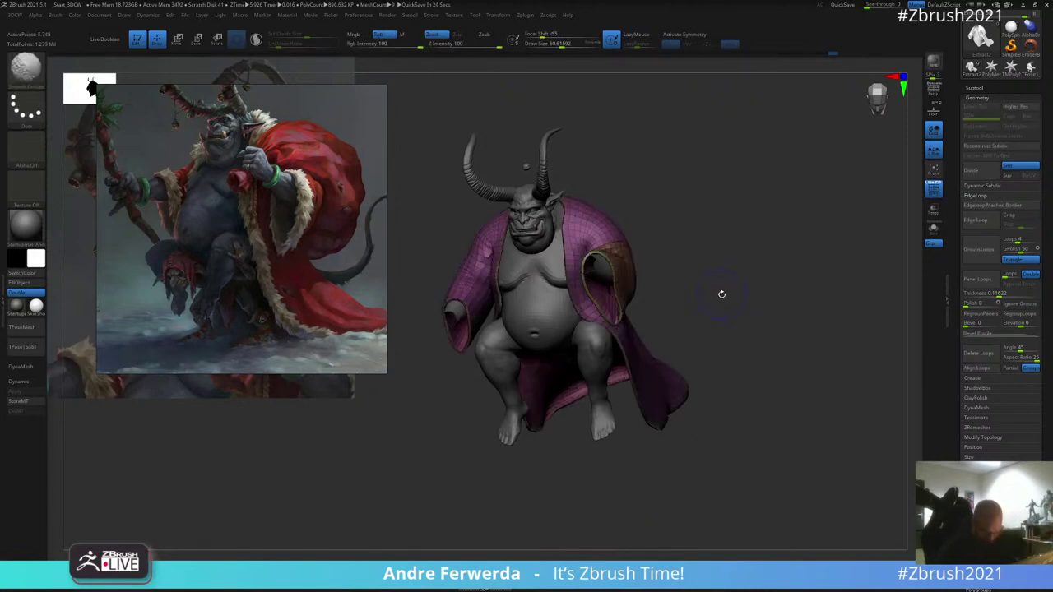
key(shift+f)
drag(722, 294, 713, 295)
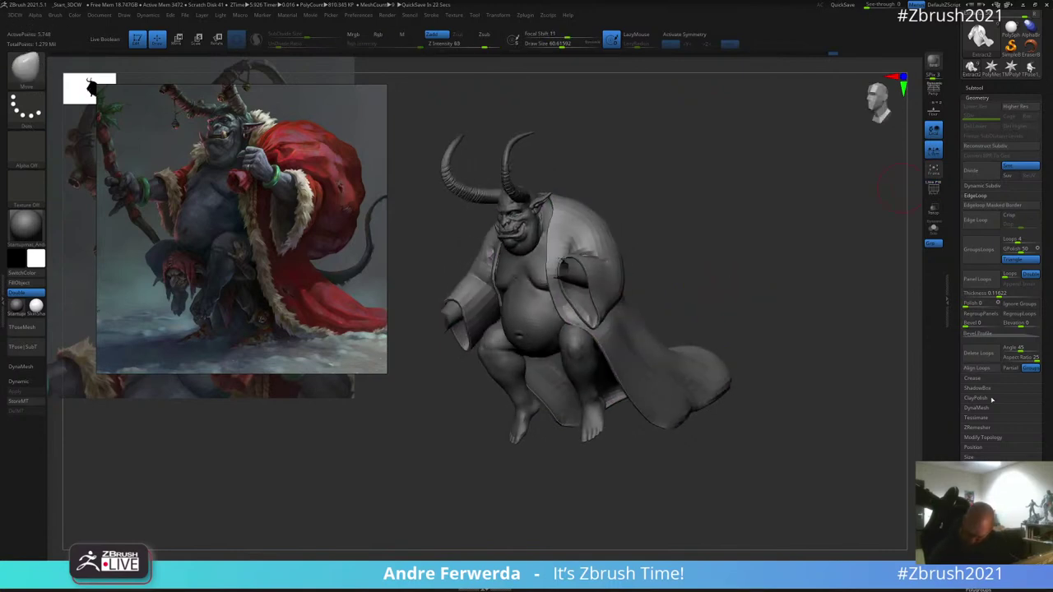
click(983, 438)
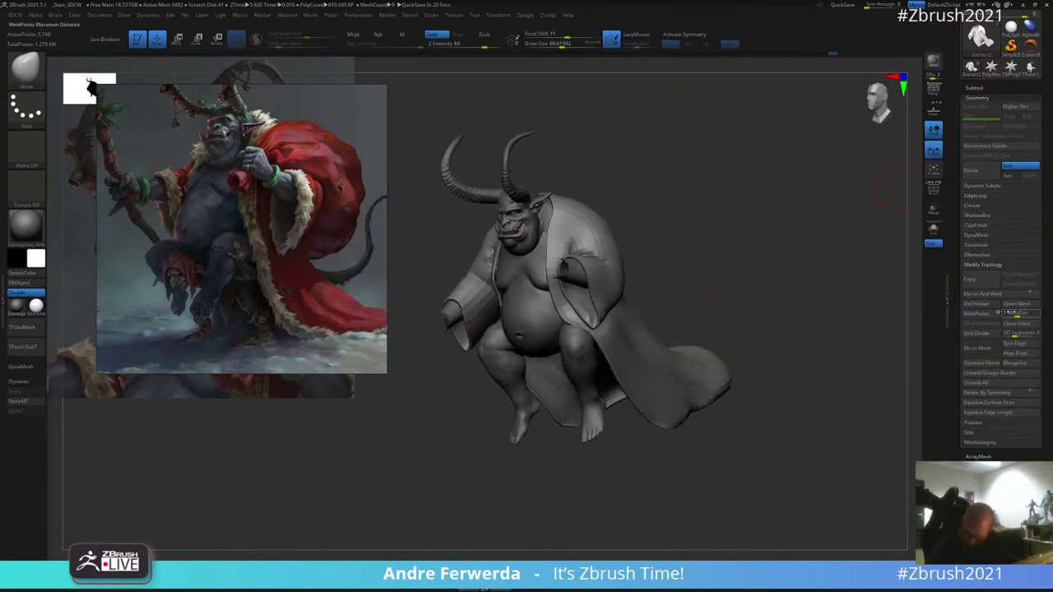
key(ctrl+d)
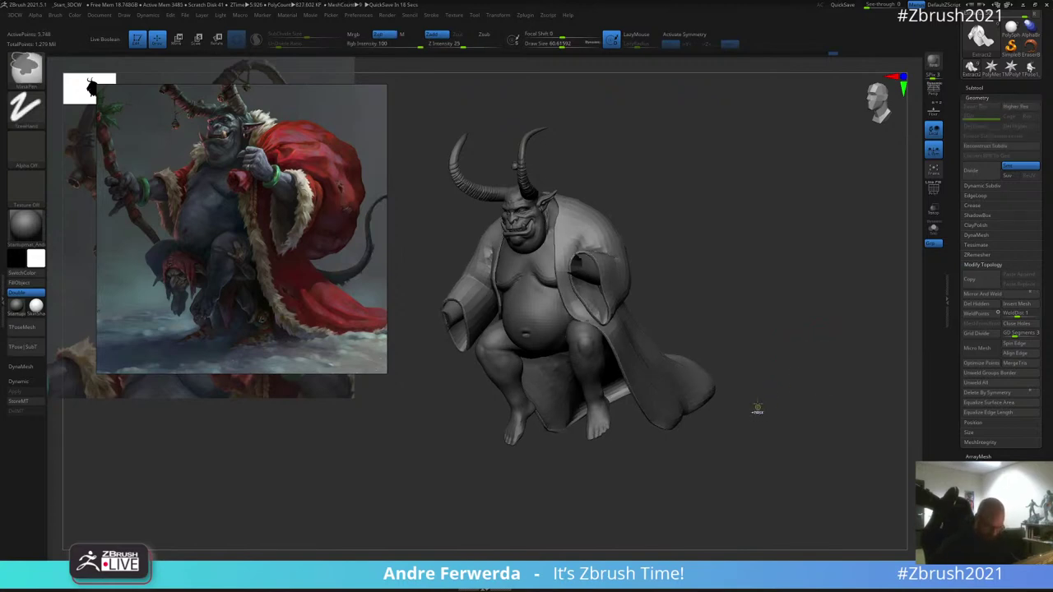
drag(757, 404, 691, 216)
ctrl+shift+click(570, 224)
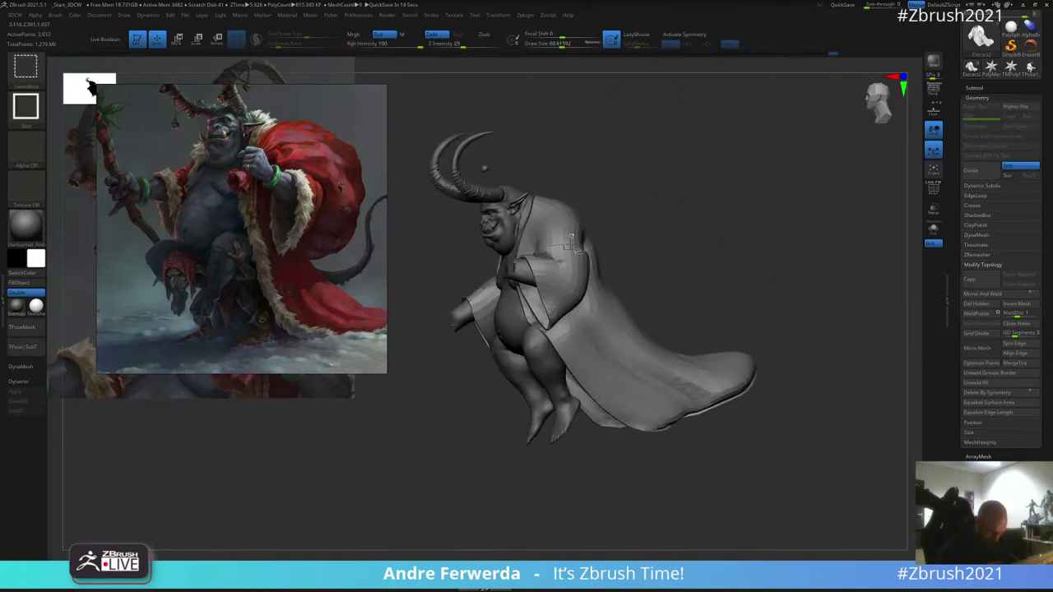
ctrl+shift+click(571, 244)
ctrl+shift+drag(603, 225, 632, 233)
mouse_move(722, 221)
mouse_down()
mouse_move(732, 223)
mouse_move(716, 247)
mouse_up()
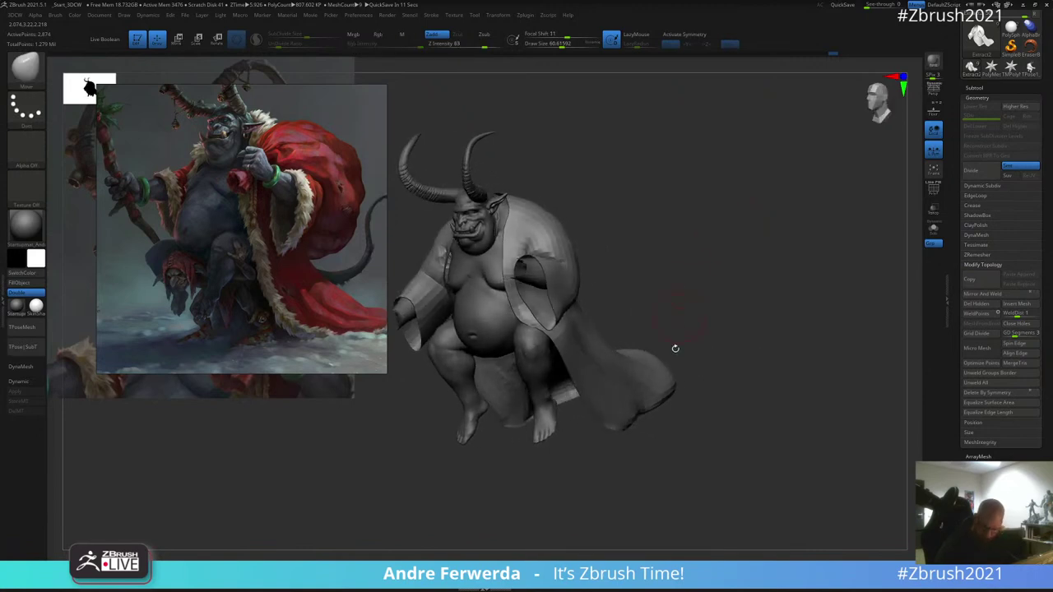
click(985, 305)
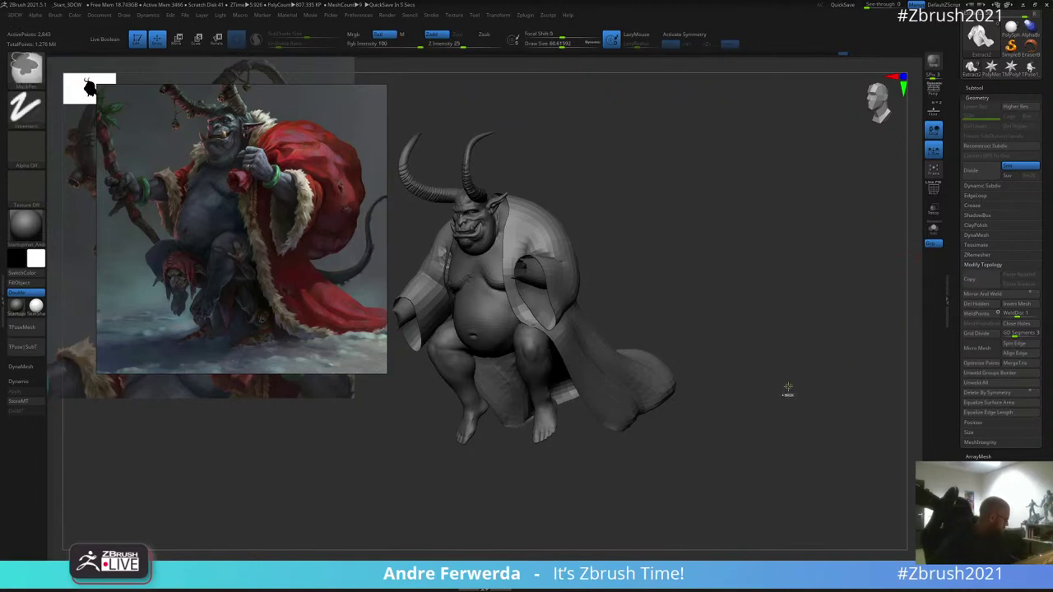
Step: Try subdividing the single-layer coat and undo the subdivision
key(ctrl+d)
key(ctrl+z)
key(ctrl+z)
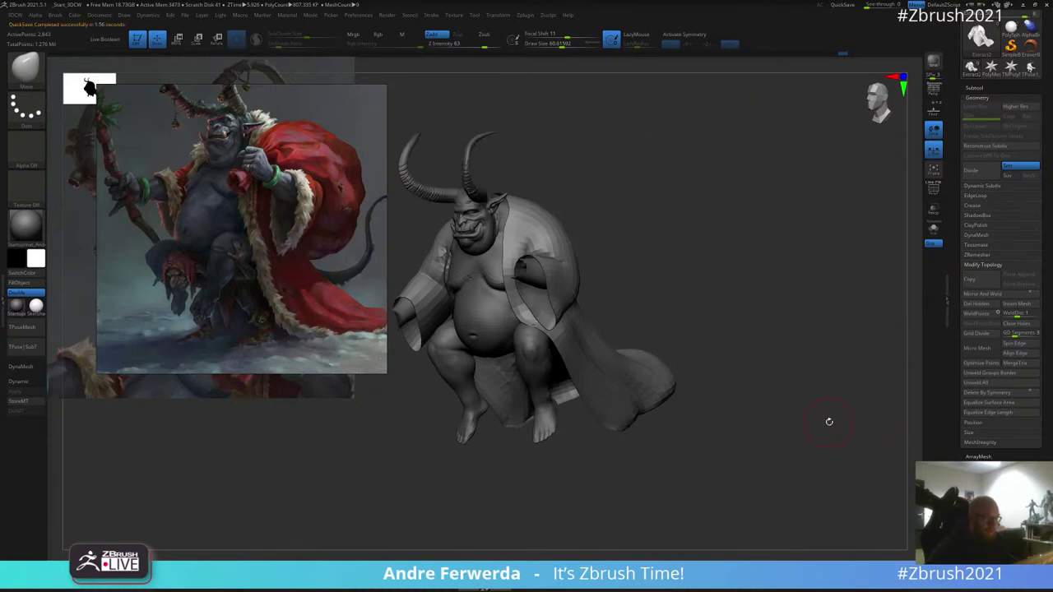
Step: Try thickening the coat with EdgeLoop's Panel Loops, subdivide it for a check, and undo the result
drag(829, 421, 823, 418)
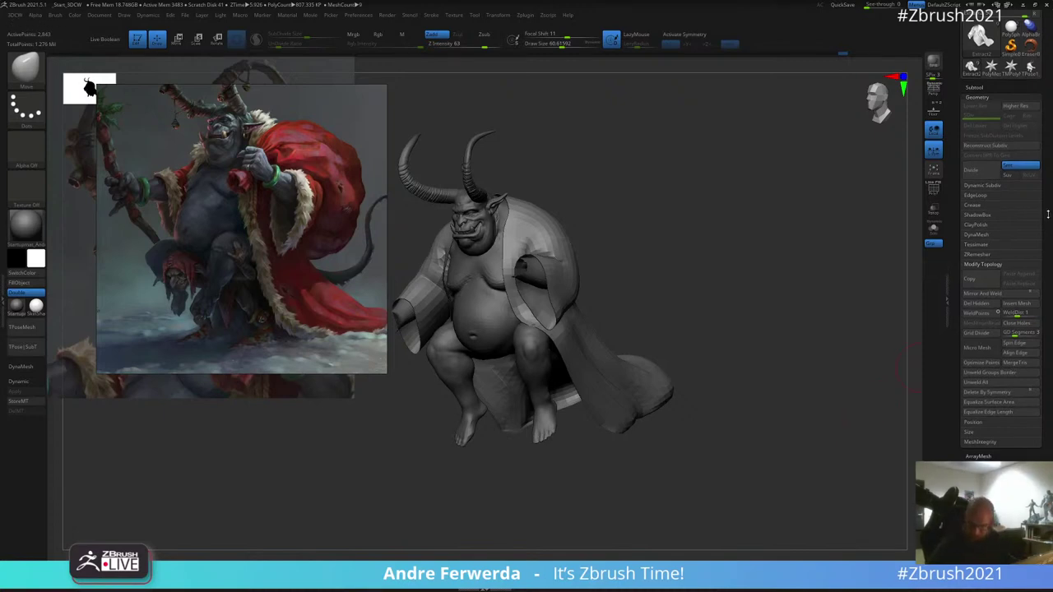
scroll(1047, 214, down, 5)
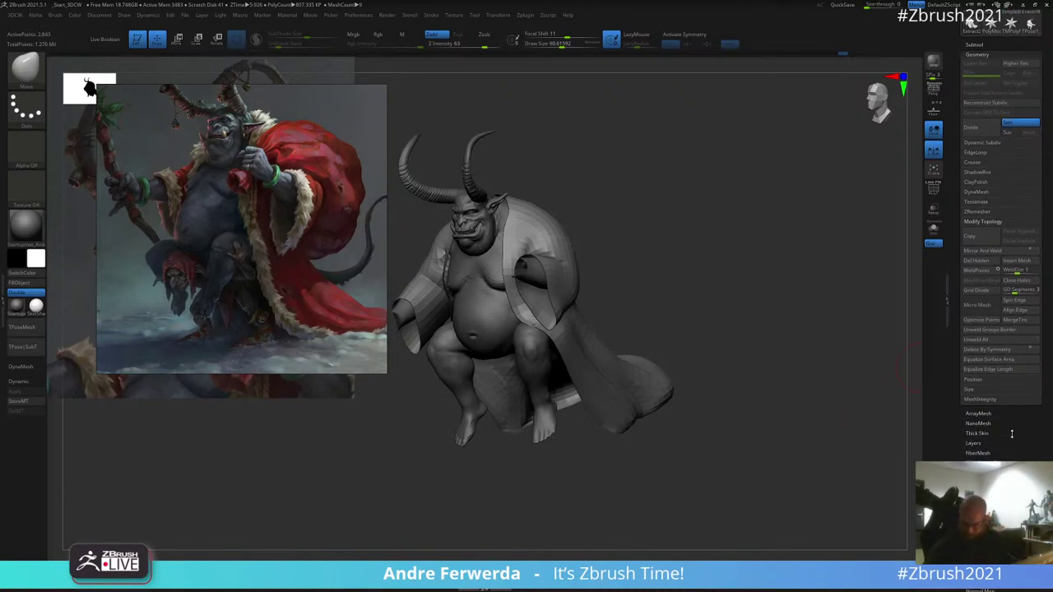
scroll(1011, 433, down, 8)
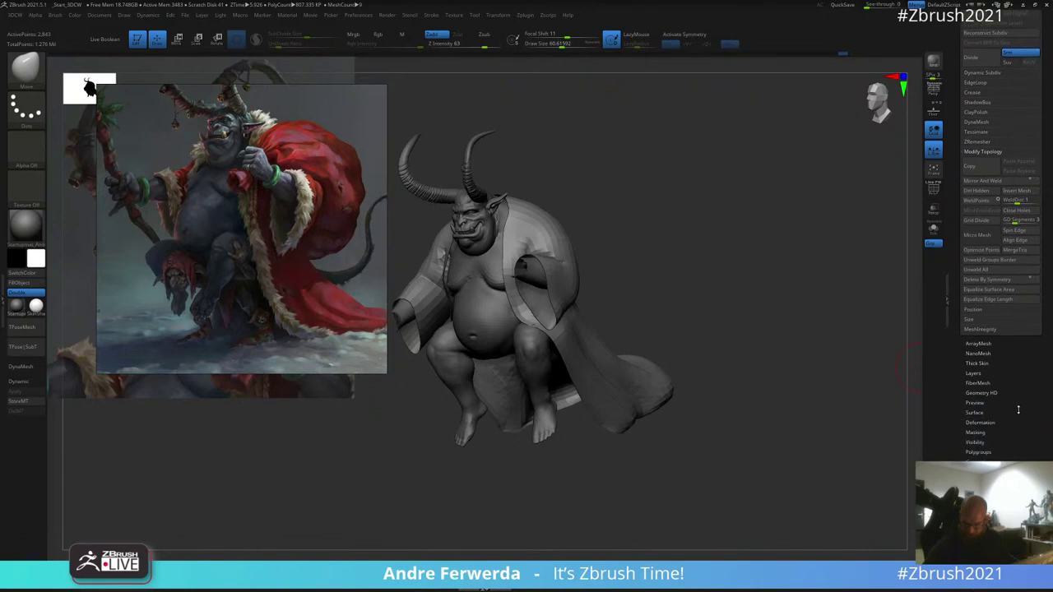
scroll(999, 214, up, 4)
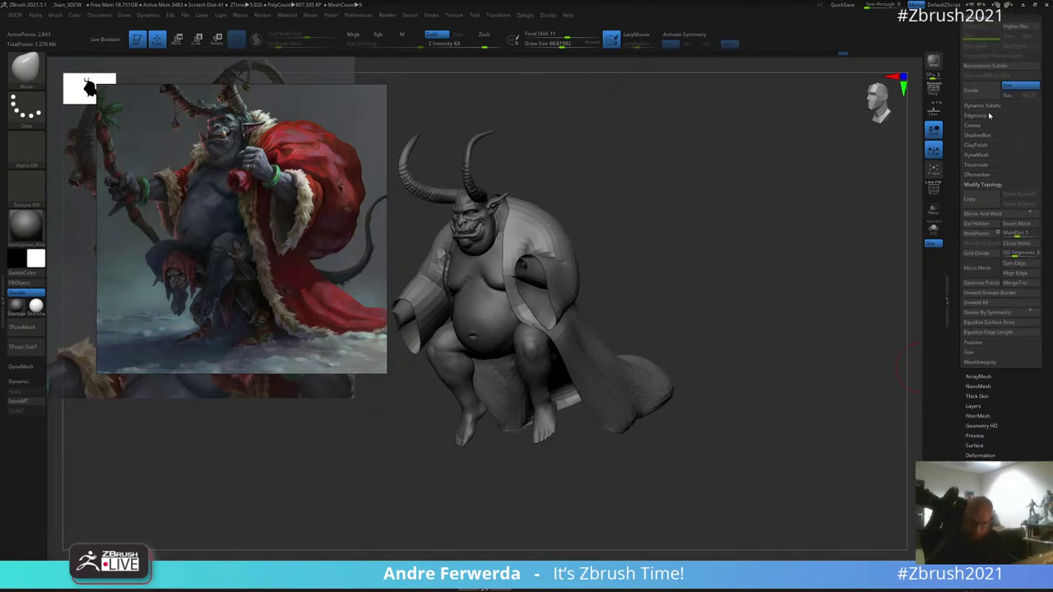
click(979, 116)
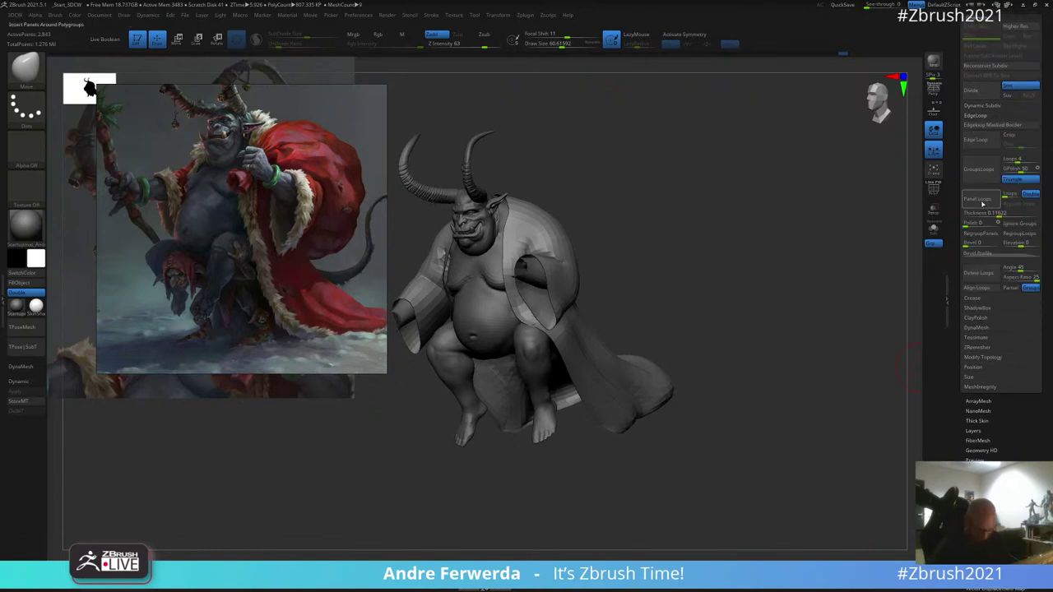
click(982, 203)
drag(788, 272, 814, 297)
key(ctrl+d)
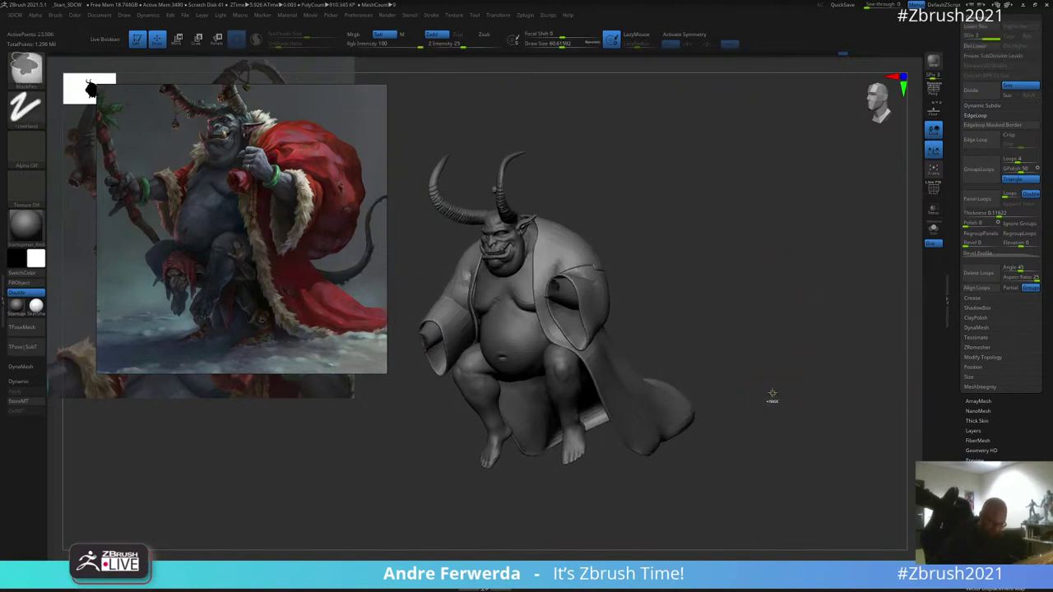
key(shift+d)
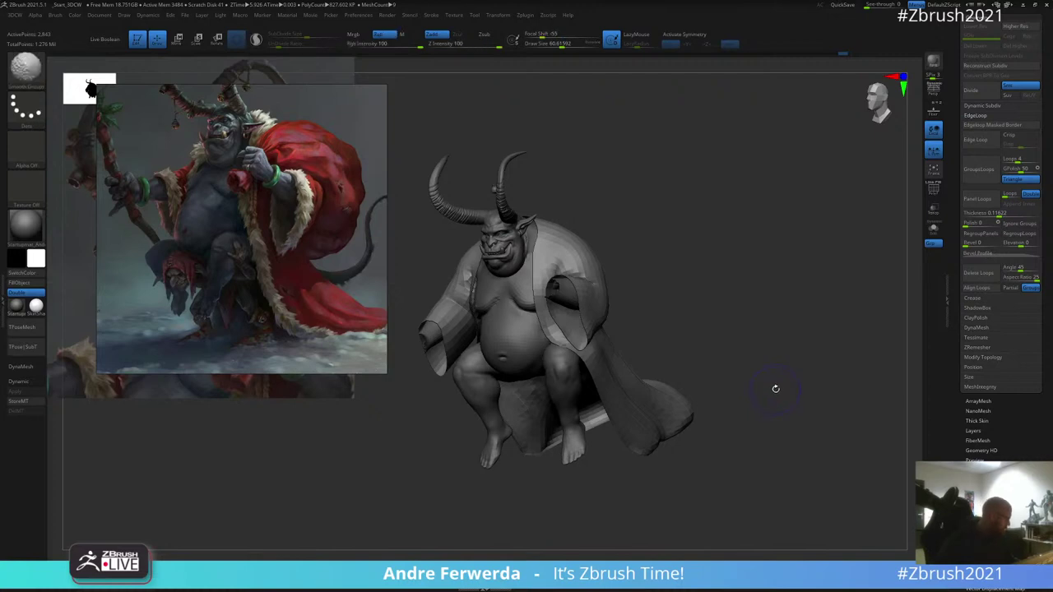
Step: Try merging the coat into a single polygroup and thickening it with Panel Loops, and undo both
key(shift+f)
alt+drag(778, 383, 793, 363)
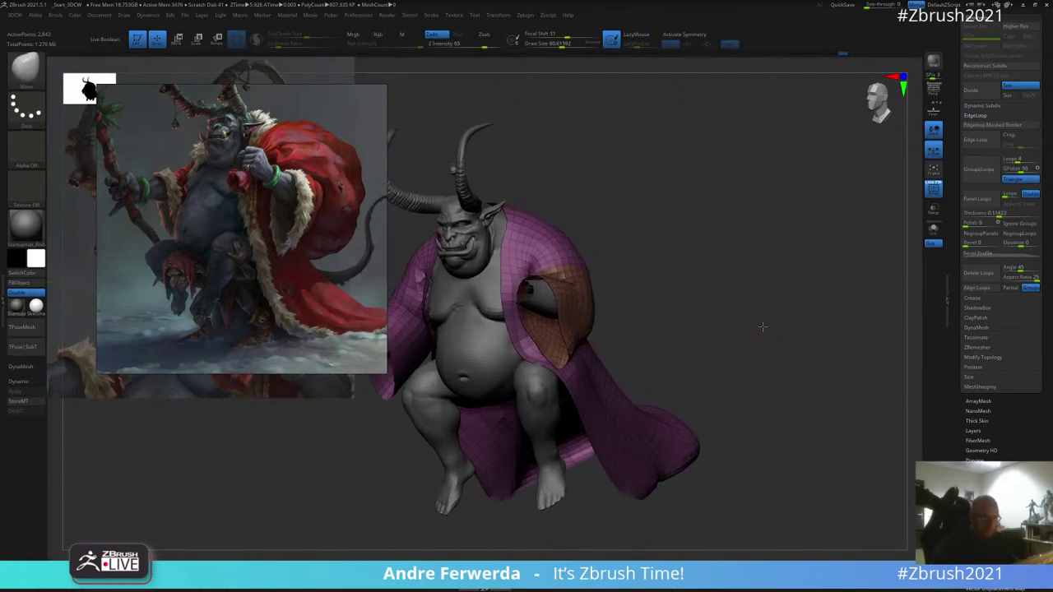
shift+drag(763, 328, 766, 332)
key(ctrl+w)
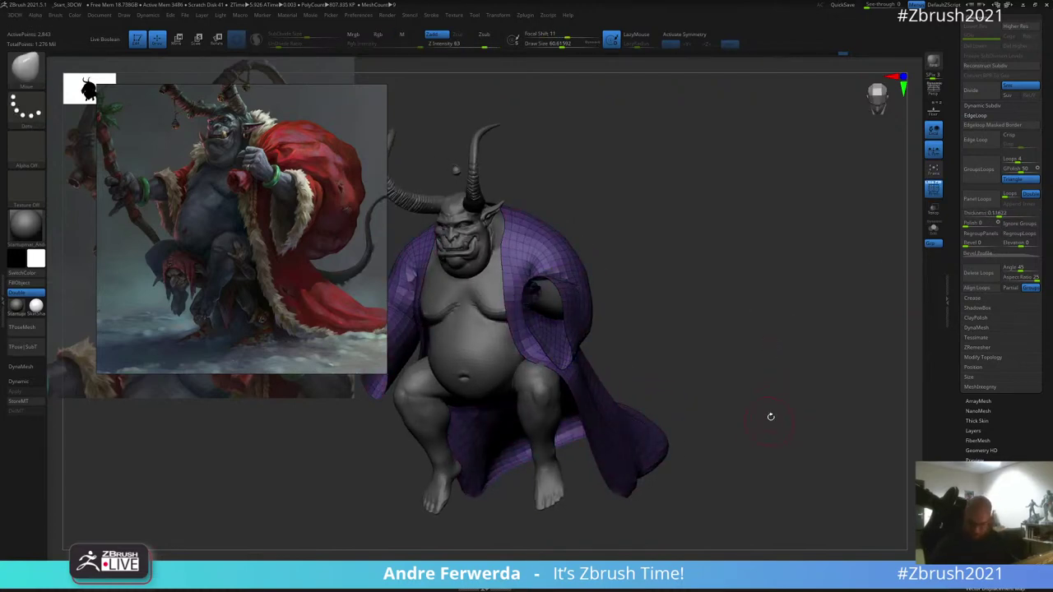
key(space)
drag(771, 417, 880, 236)
key(space)
drag(712, 333, 822, 272)
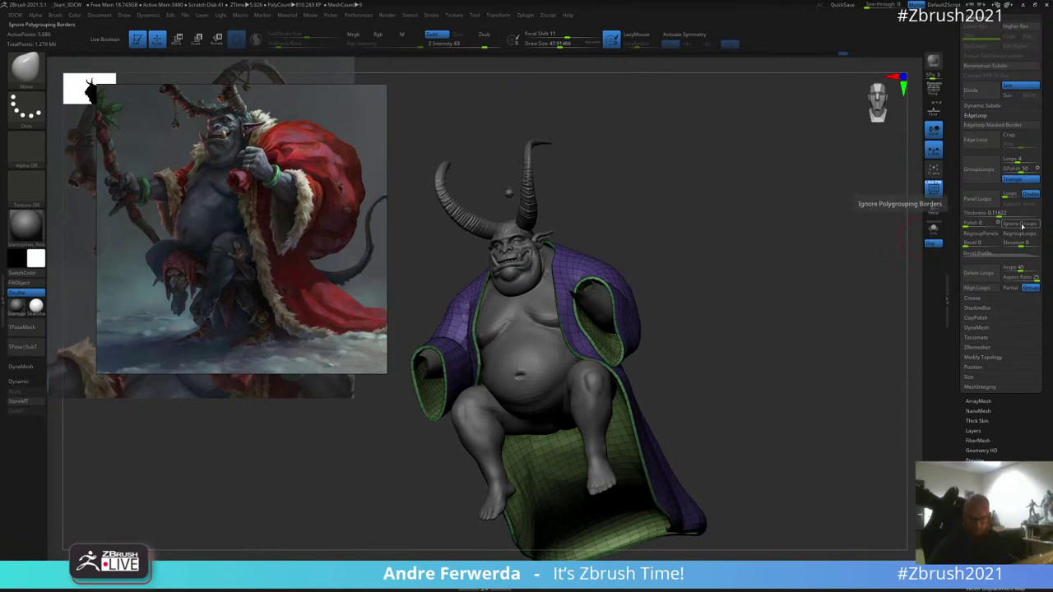
key(ctrl+w)
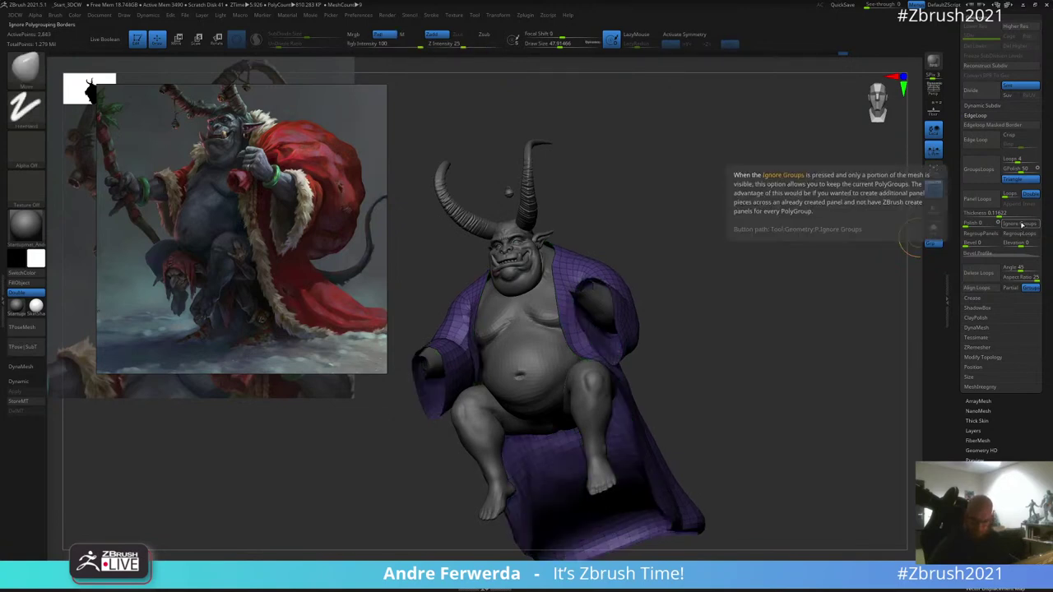
Step: Thicken the coat using Panel Loops with Ignore Groups enabled, and check its surface with a higher subdivision
click(982, 204)
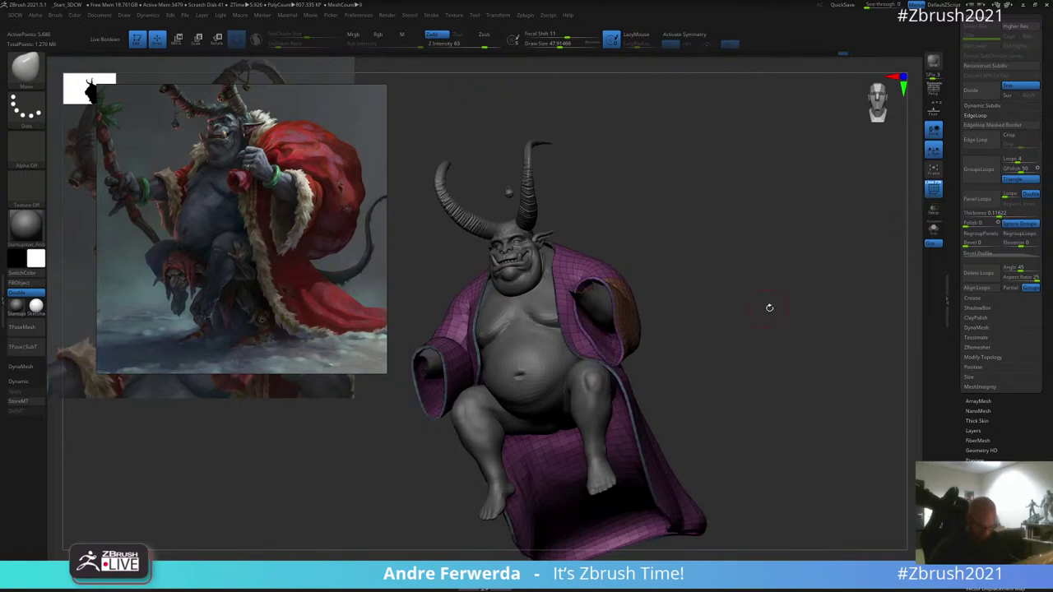
mouse_move(769, 308)
mouse_down()
mouse_move(778, 328)
mouse_move(794, 308)
mouse_move(788, 319)
mouse_move(782, 302)
mouse_move(782, 322)
mouse_up()
key(shift+f)
key(ctrl+d)
key(shift+d)
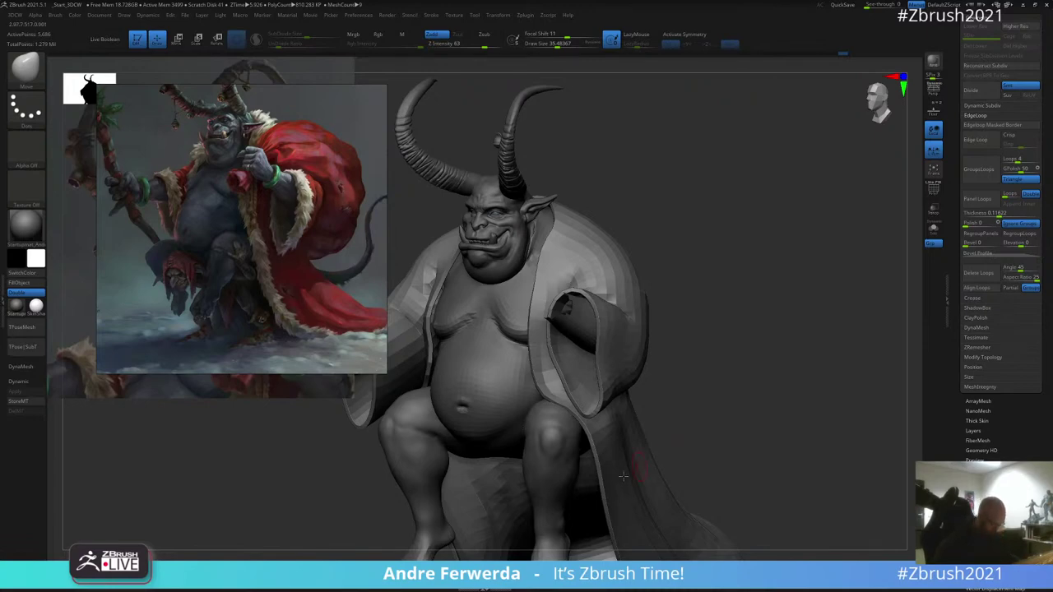
Step: Look through the brush library and move the Krampus reference image aside to uncover more of the brushes
key(b)
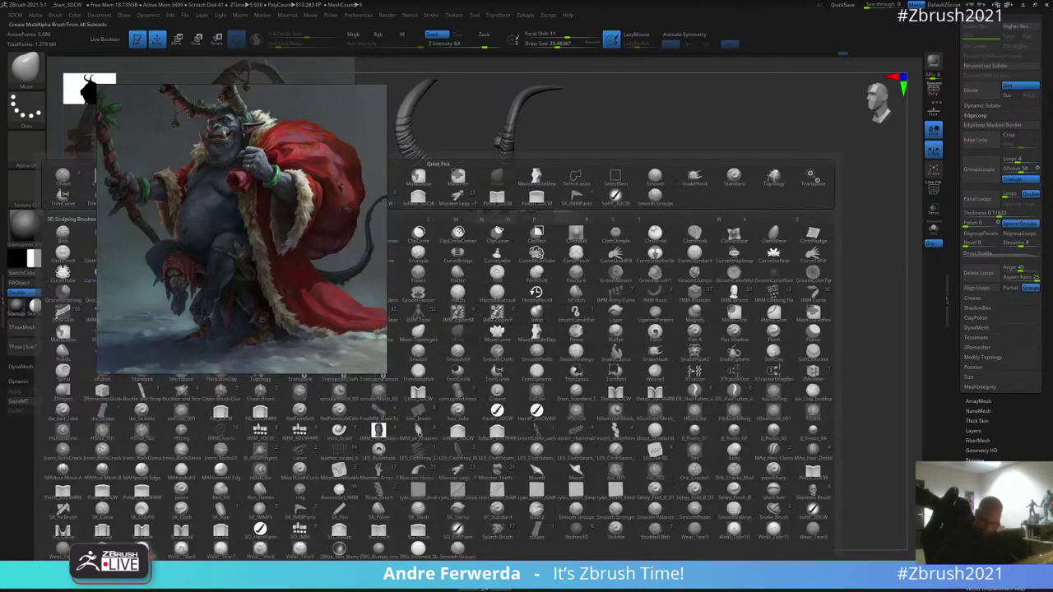
key(Escape)
scroll(987, 247, up, 3)
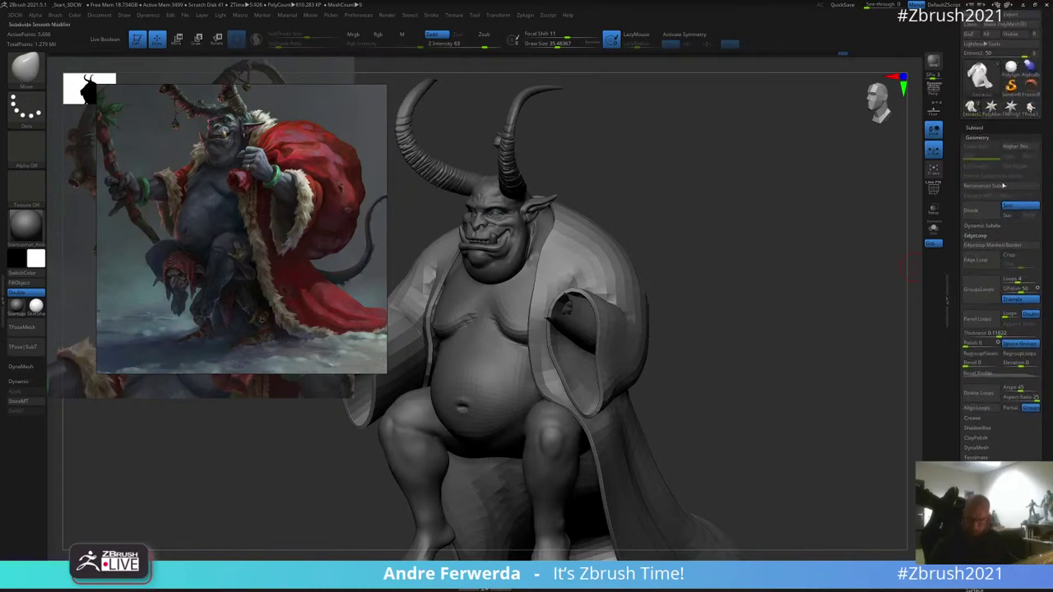
key(b)
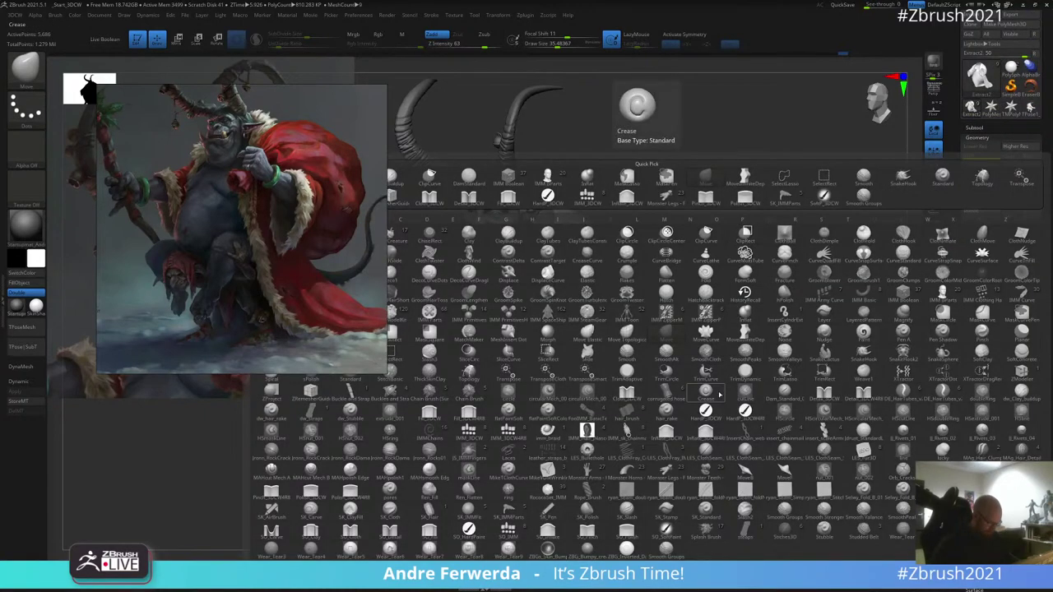
key(c)
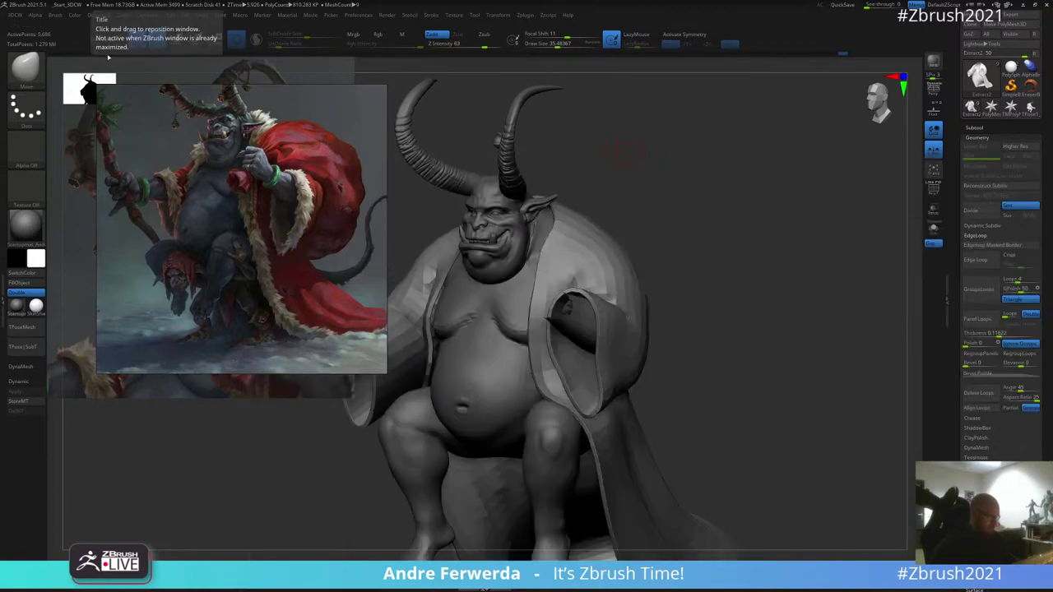
drag(211, 167, 107, 140)
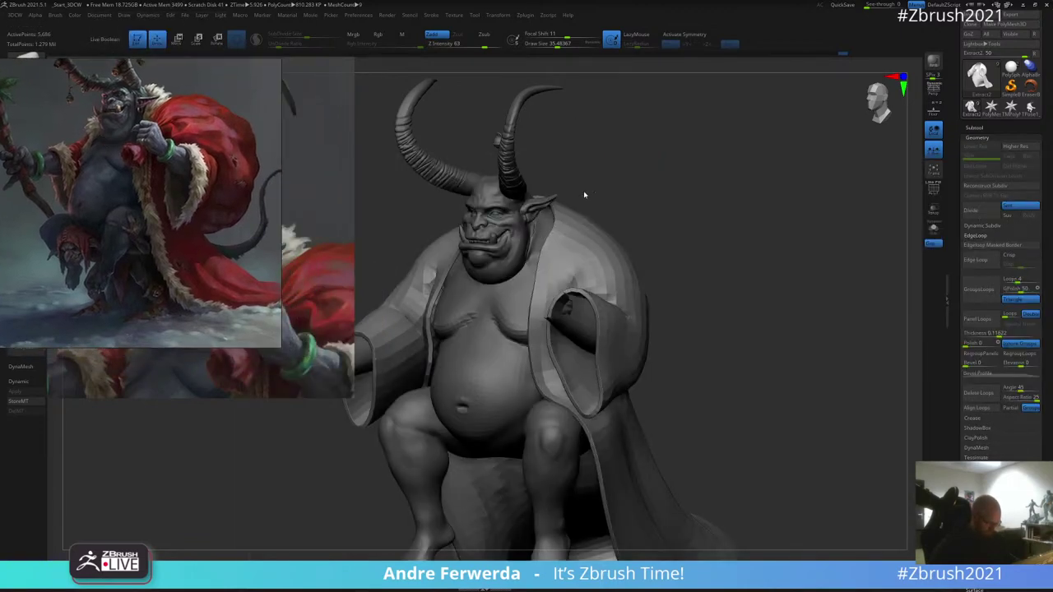
Step: Try a CurveTubeSnap trim along the coat's collar, front edges and hem at draw size about 198, and undo it
key(b)
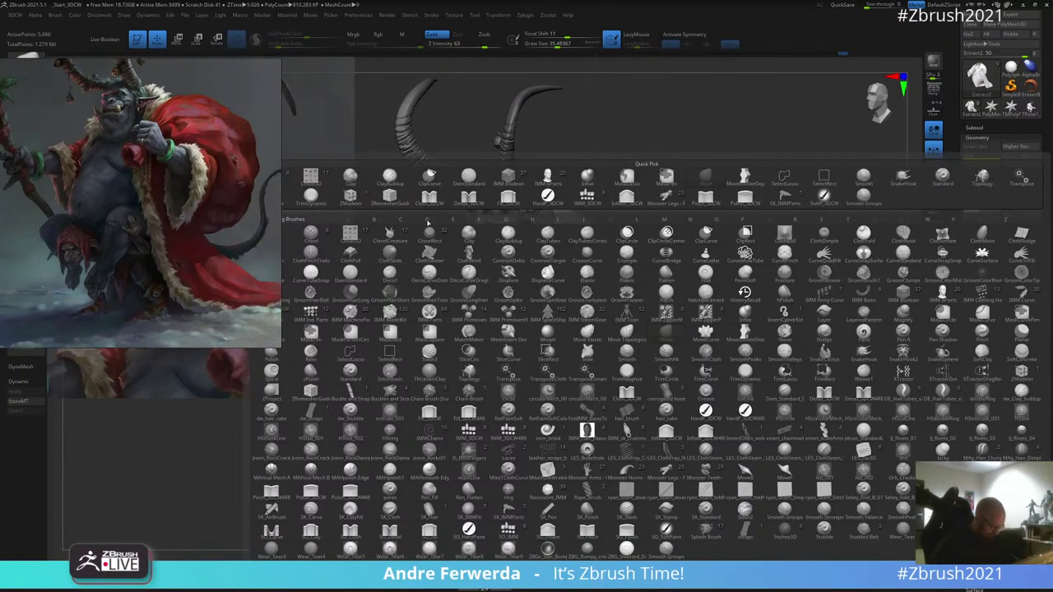
click(323, 274)
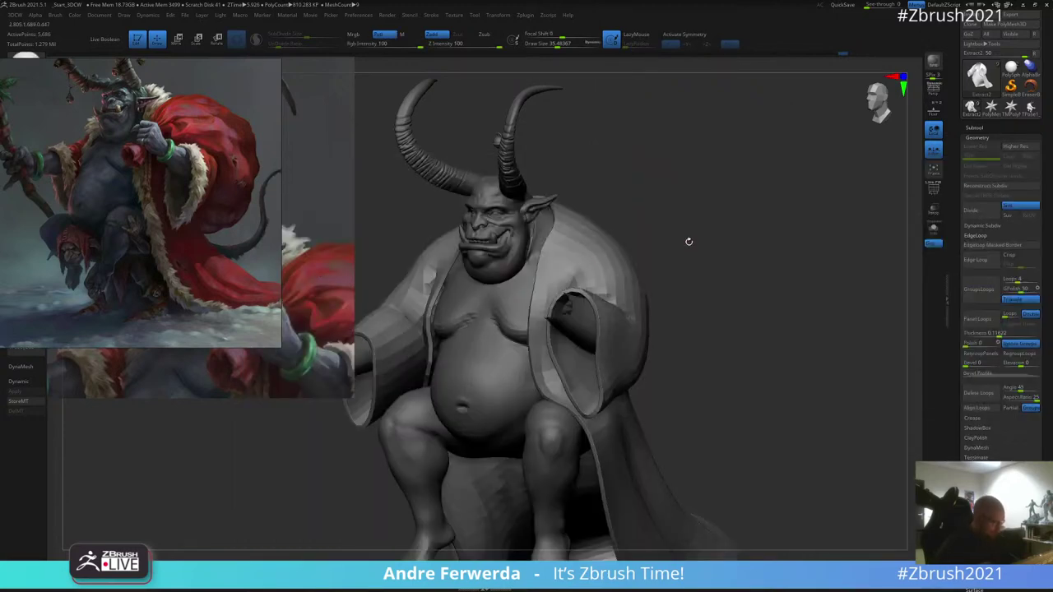
mouse_move(688, 241)
mouse_down()
mouse_move(705, 190)
mouse_move(733, 193)
mouse_up()
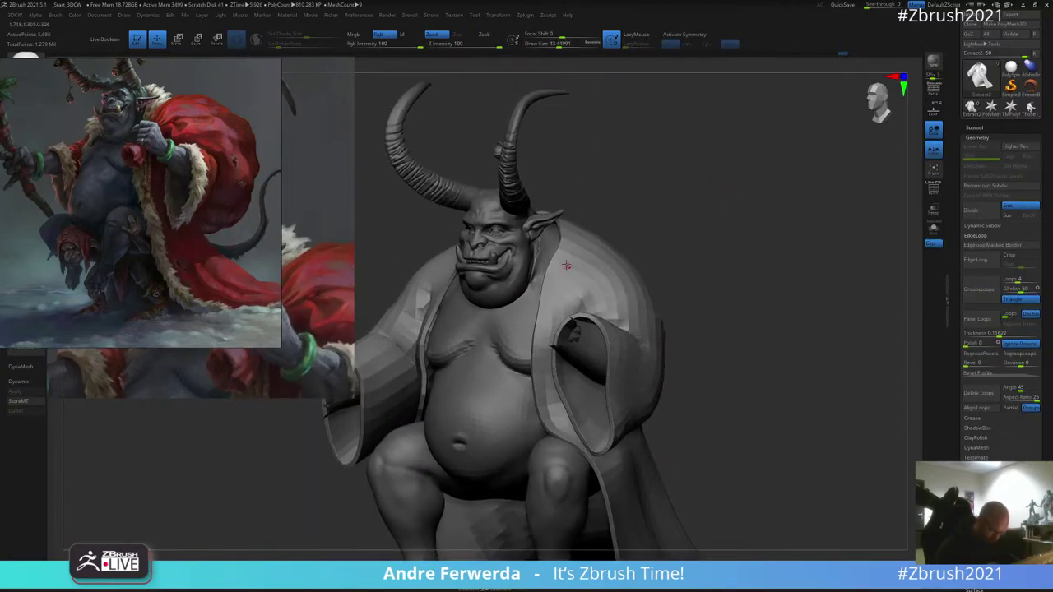
key(space)
drag(566, 265, 576, 264)
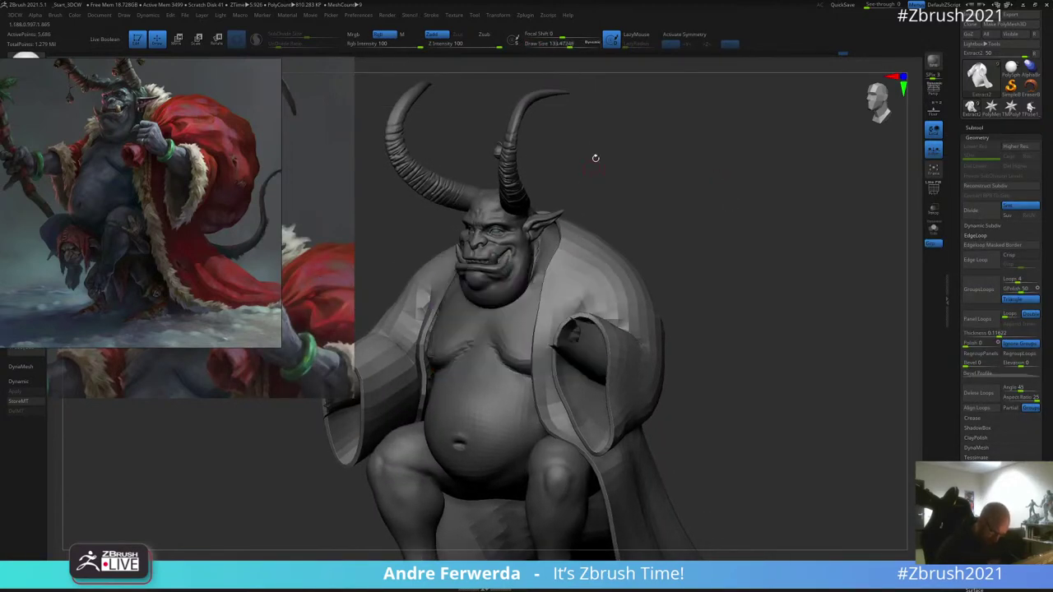
click(559, 244)
mouse_move(700, 284)
alt+mouse_down()
mouse_move(735, 249)
mouse_move(732, 235)
mouse_move(719, 280)
mouse_move(700, 268)
mouse_move(755, 273)
mouse_move(769, 334)
mouse_move(758, 423)
alt+mouse_up()
drag(752, 338, 761, 297)
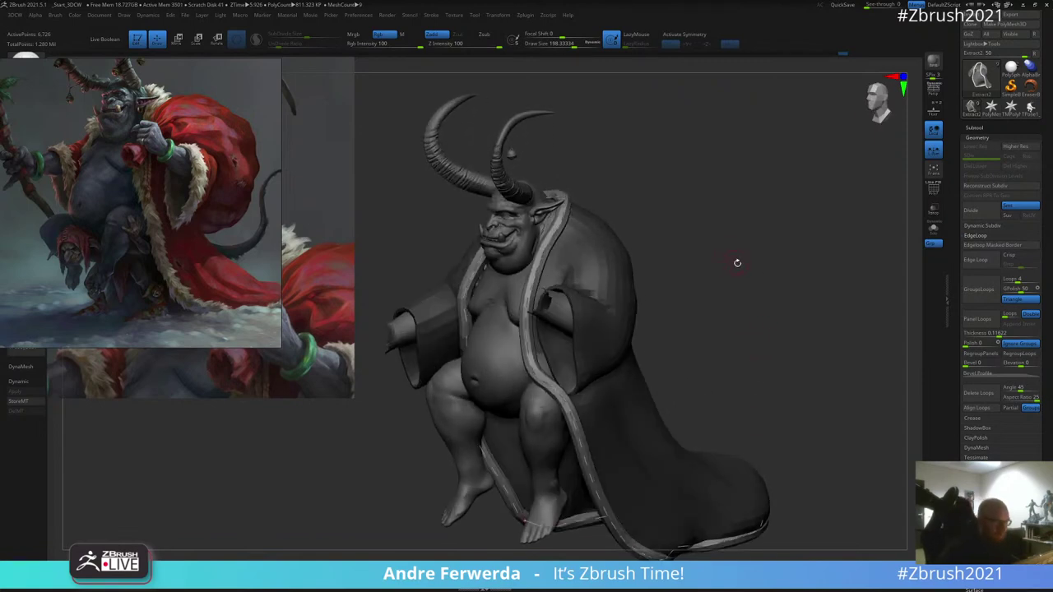
alt+drag(737, 262, 713, 242)
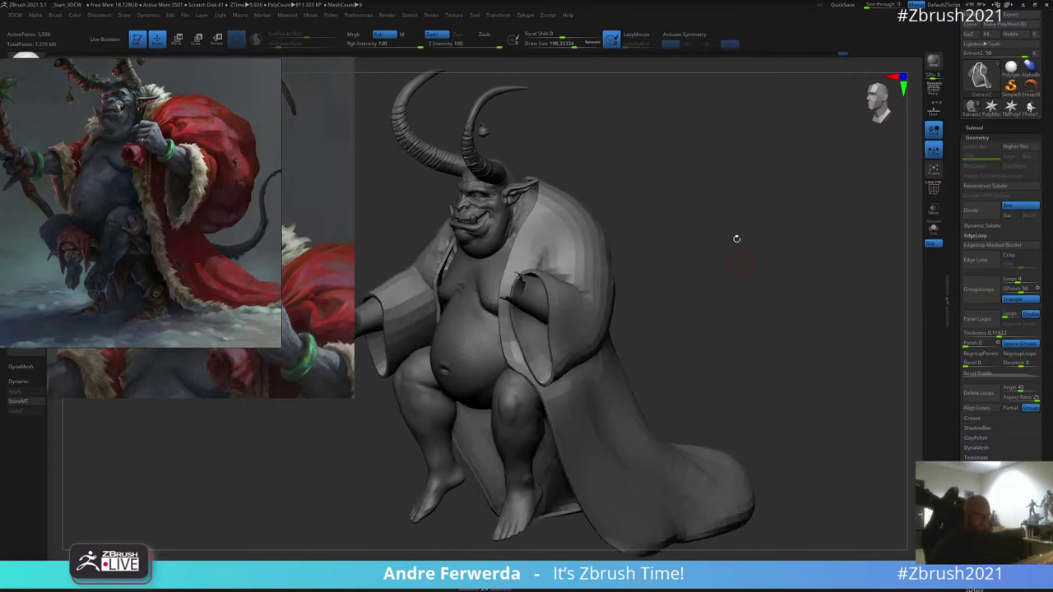
Step: Display the coat's polygroups and wireframe, and isolate the coat with Solo
key(shift+f)
mouse_move(710, 239)
mouse_down()
mouse_move(748, 238)
mouse_move(775, 439)
mouse_up()
click(933, 229)
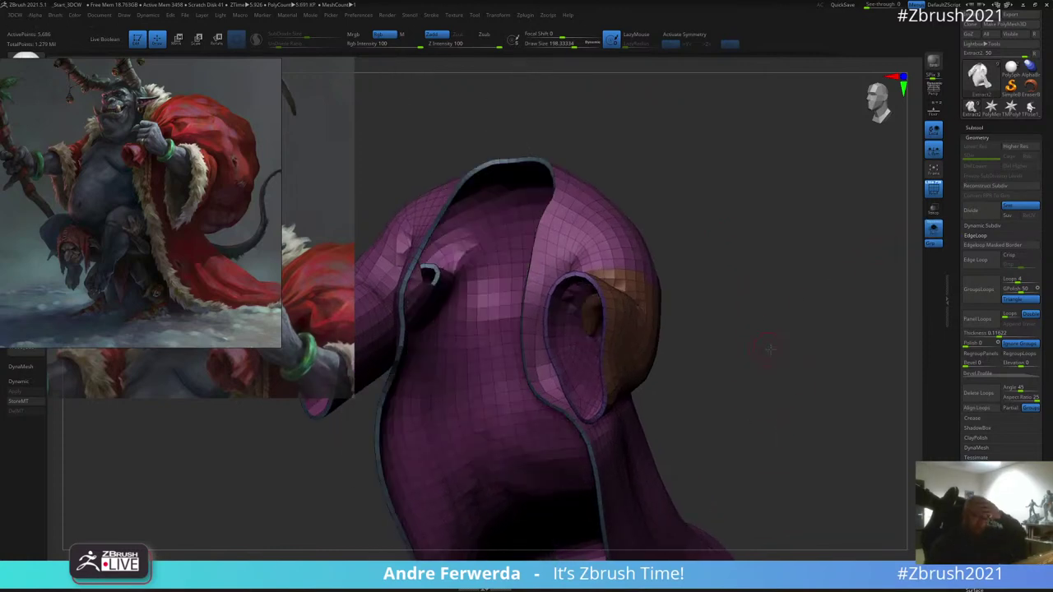
drag(770, 350, 773, 319)
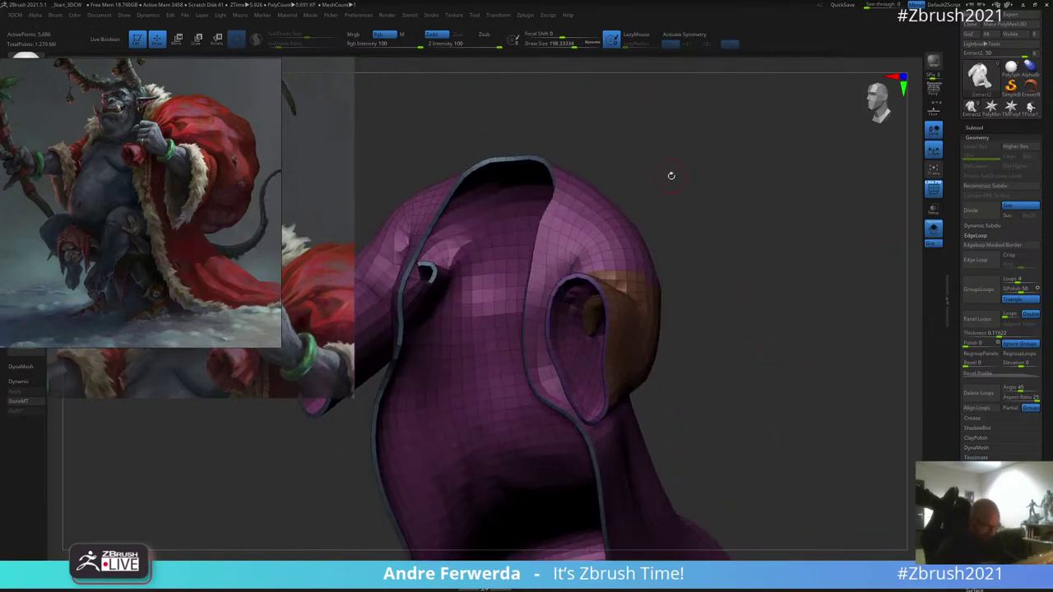
Step: Reselect the CurveTubeSnap brush, try test tubes across the coat's shoulder and sleeve, and undo them
key(b)
key(c)
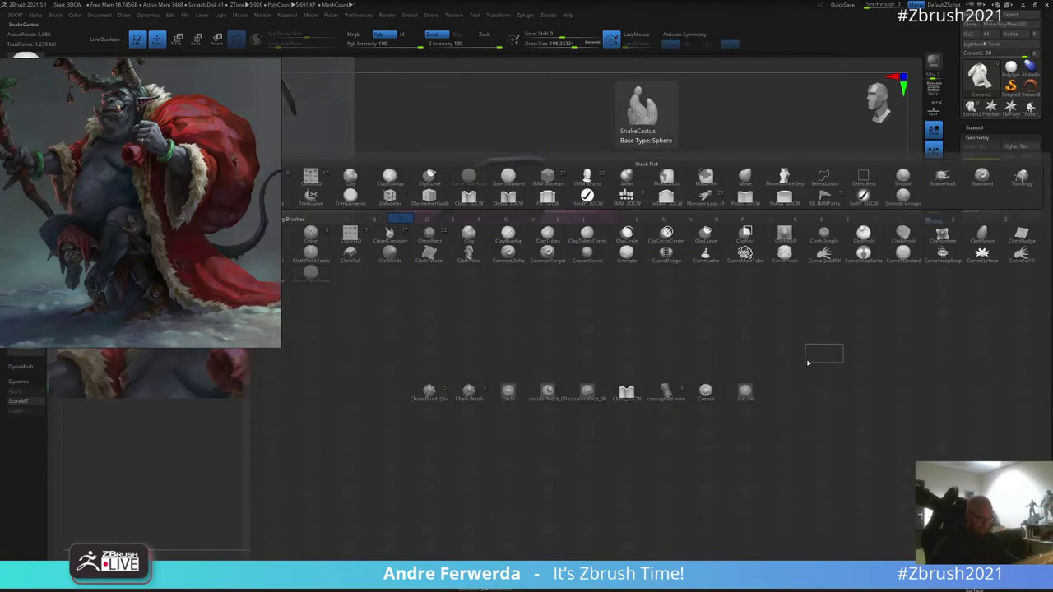
click(312, 276)
drag(580, 231, 582, 170)
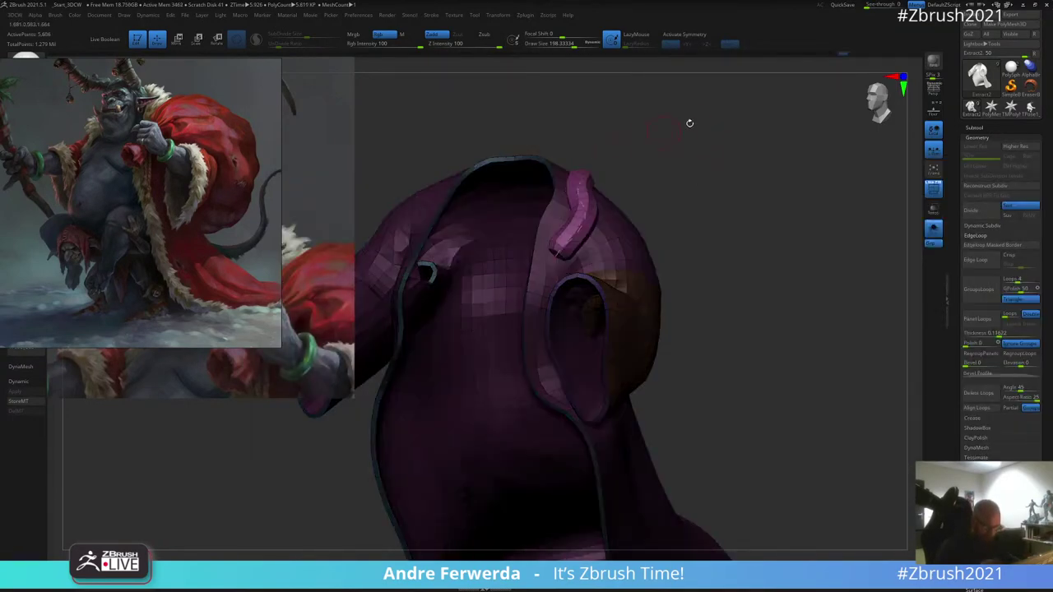
drag(689, 124, 623, 251)
drag(661, 154, 669, 149)
drag(732, 148, 670, 150)
mouse_move(709, 157)
mouse_down()
mouse_move(731, 186)
mouse_move(745, 333)
mouse_up()
drag(552, 414, 603, 320)
key(ctrl+z)
key(ctrl+z)
key(ctrl+z)
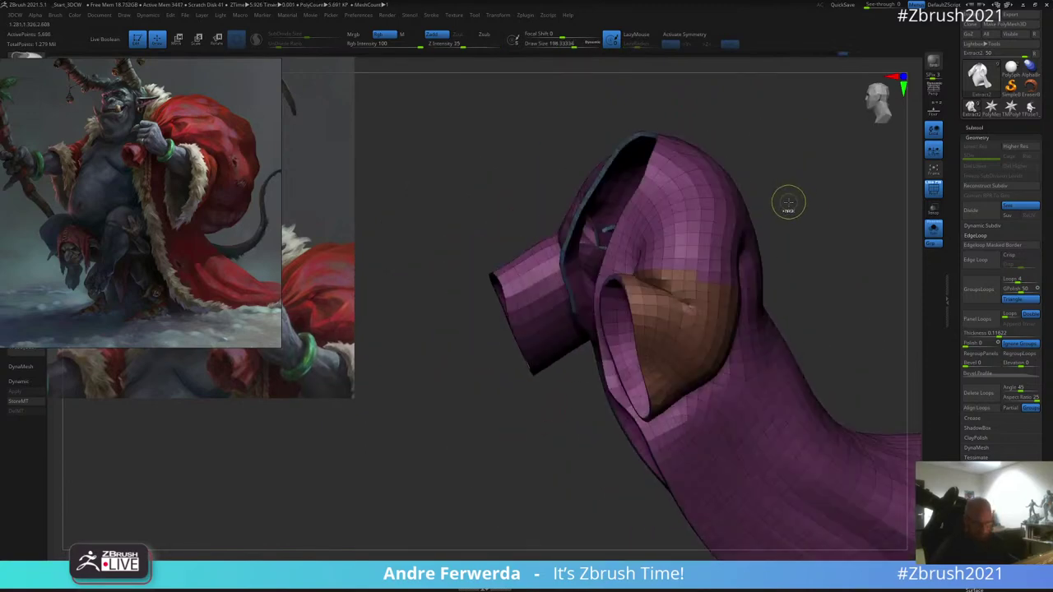
Step: Run a CurveTubeSnap trim along the coat's collar, front edges and hem at draw size about 227, and check its shape without the wireframe
drag(787, 198, 798, 107)
key(space)
click(734, 214)
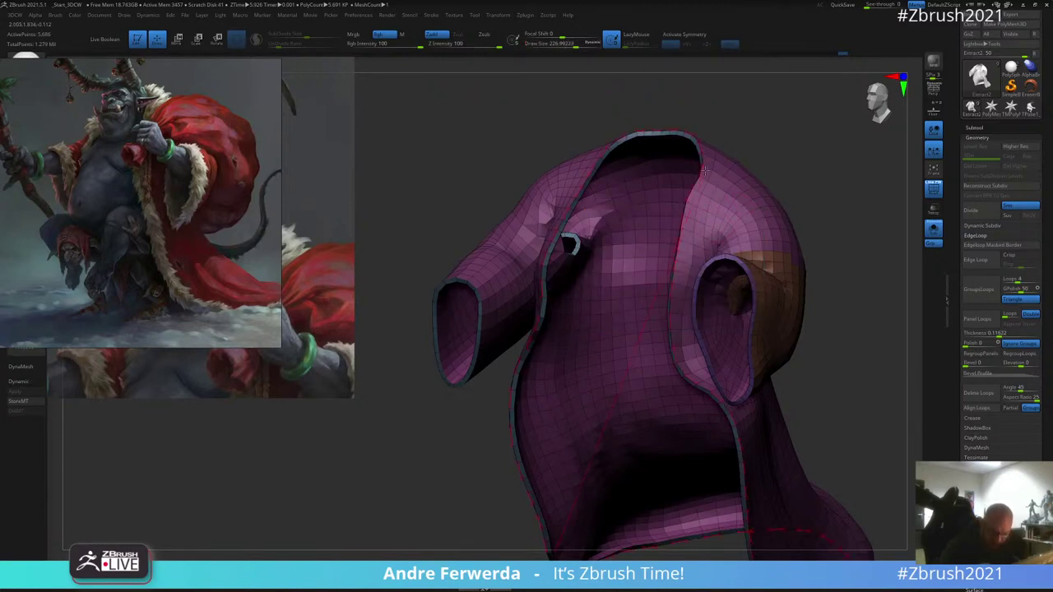
key(shift+f)
drag(834, 332, 675, 190)
key(shift+f)
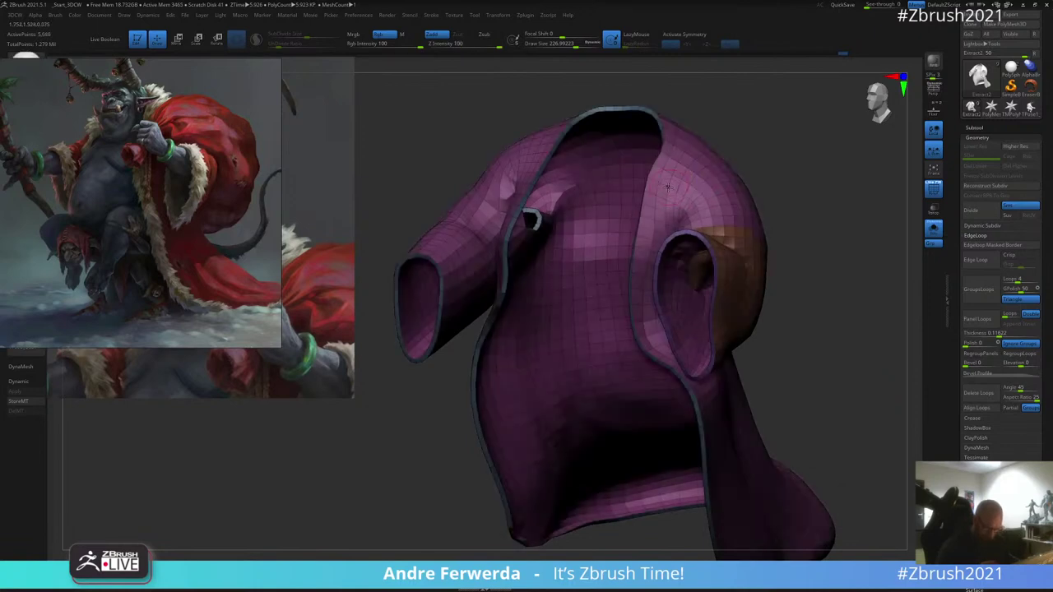
click(659, 157)
alt+drag(796, 214, 757, 283)
key(shift+f)
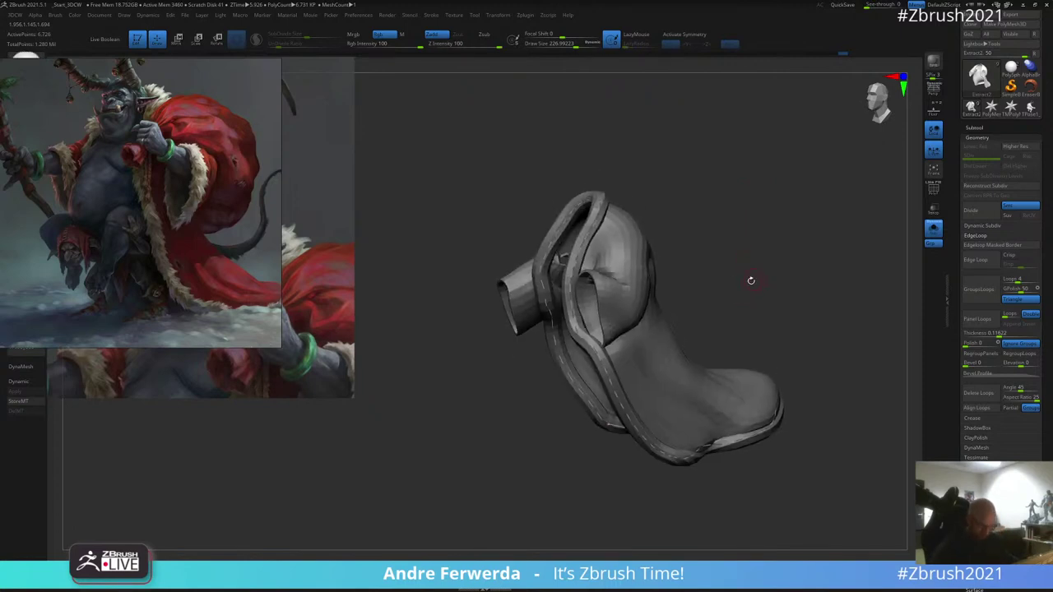
Step: Run CurveTubeSnap trims around both sleeve openings of the coat, at draw size about 227 and about 179
alt+drag(693, 335, 691, 343)
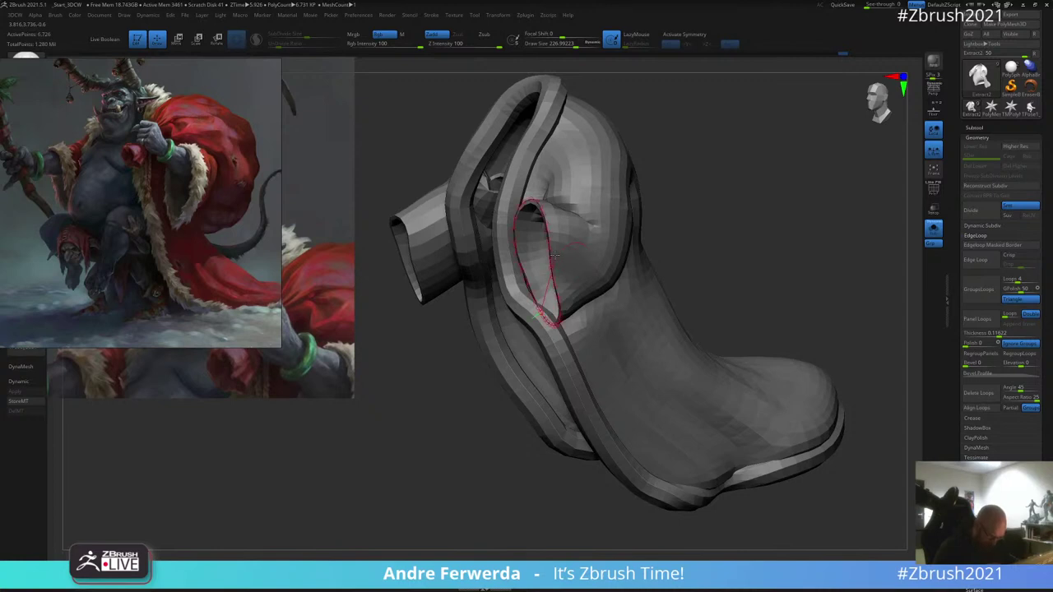
drag(553, 257, 696, 225)
drag(634, 337, 675, 327)
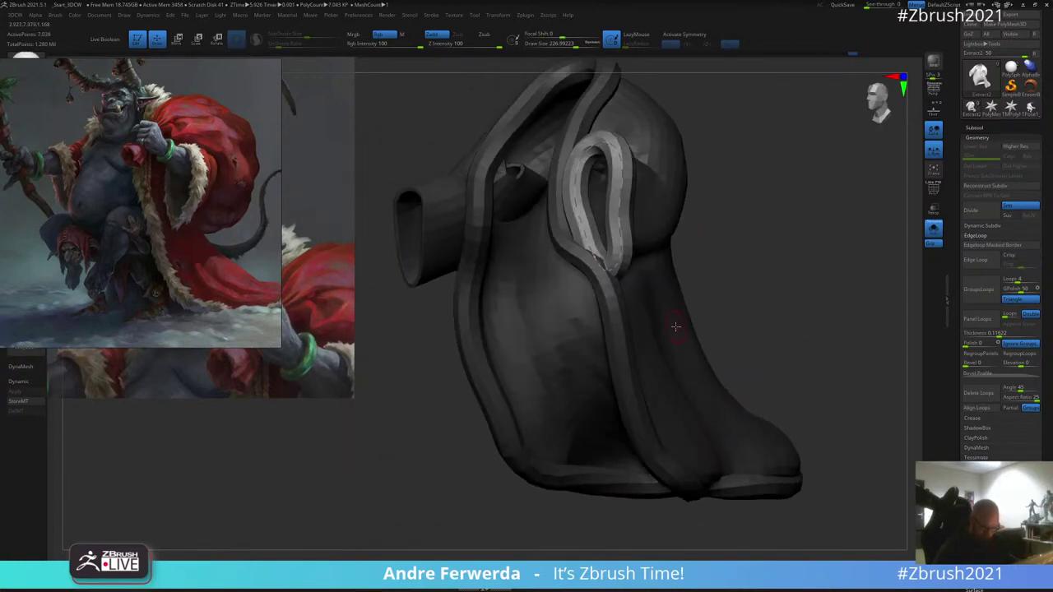
key(space)
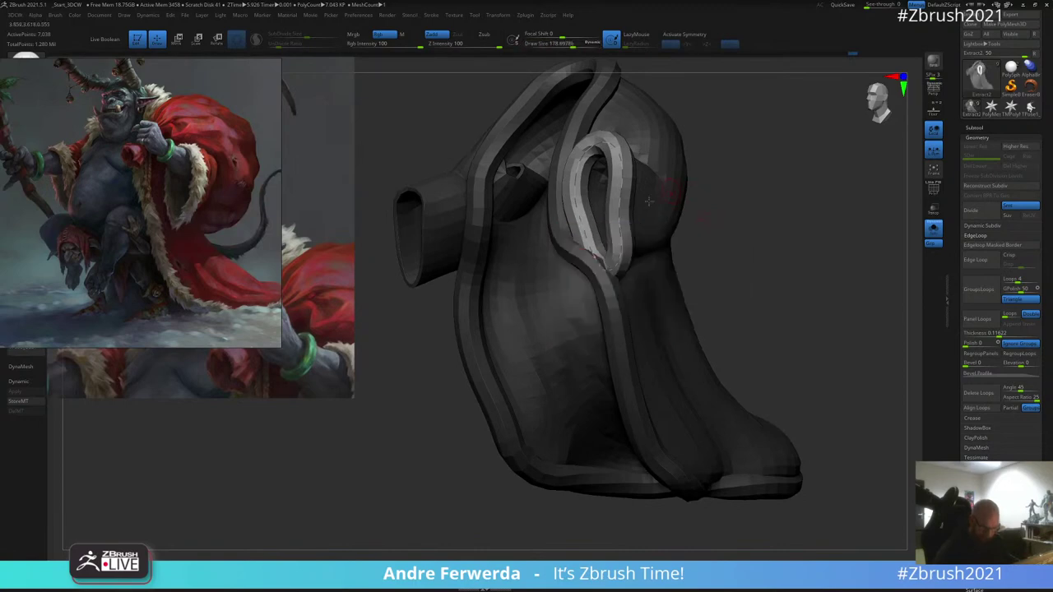
drag(712, 224, 789, 217)
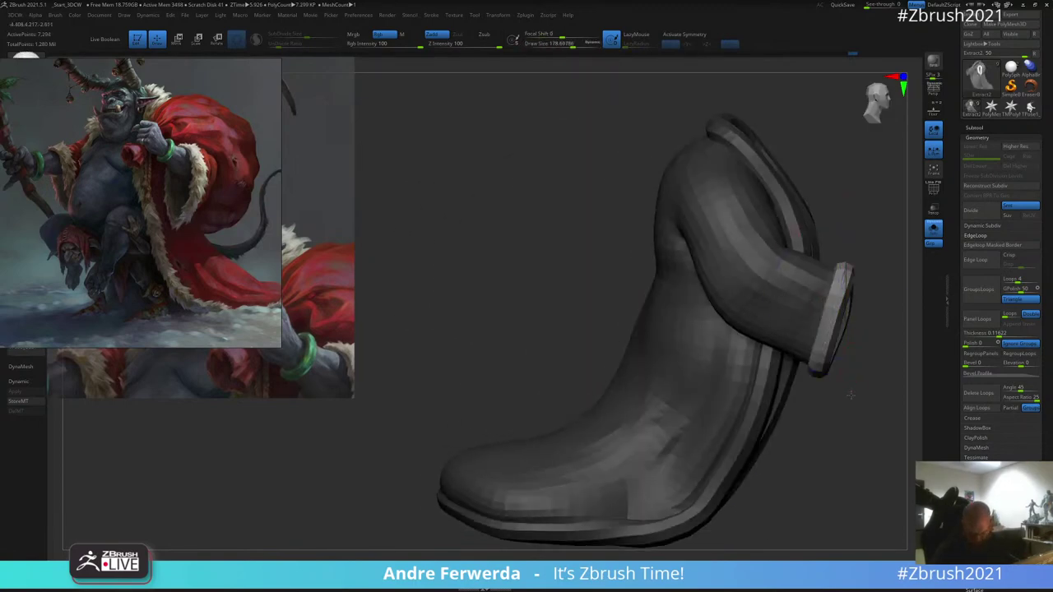
drag(834, 303, 734, 386)
drag(791, 300, 750, 212)
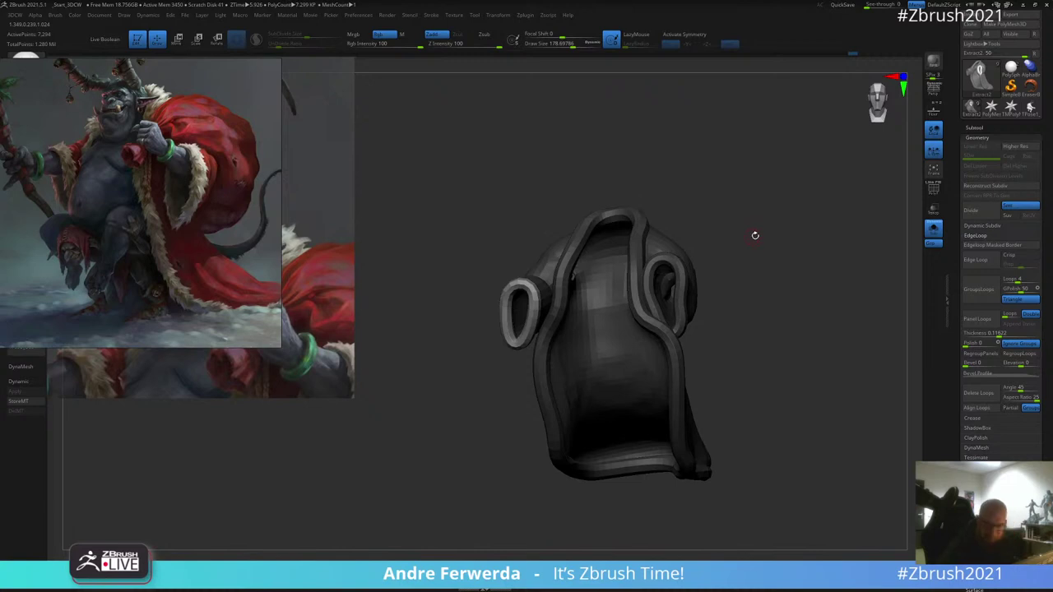
Step: Turn off Solo to bring back the full Krampus figure, and check the trimmed coat on the body
click(987, 128)
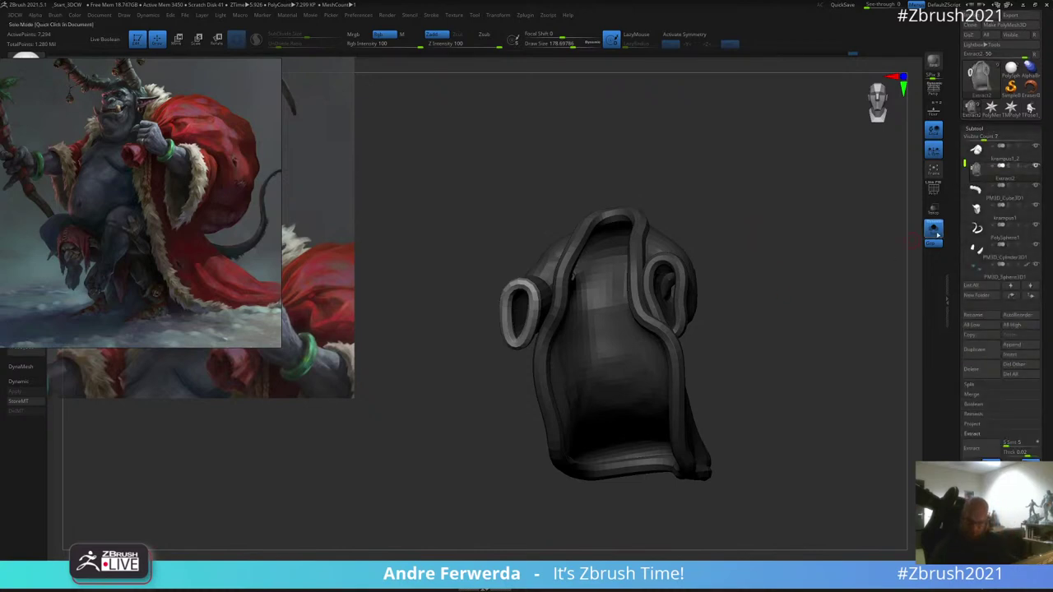
click(933, 228)
drag(814, 331, 787, 458)
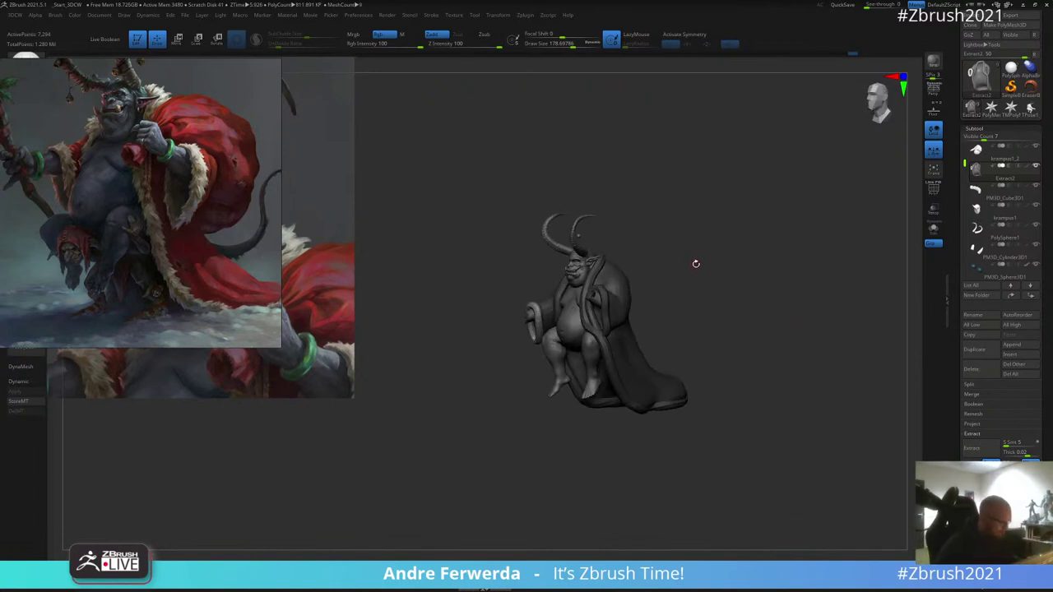
drag(696, 263, 710, 255)
alt+drag(710, 255, 679, 222)
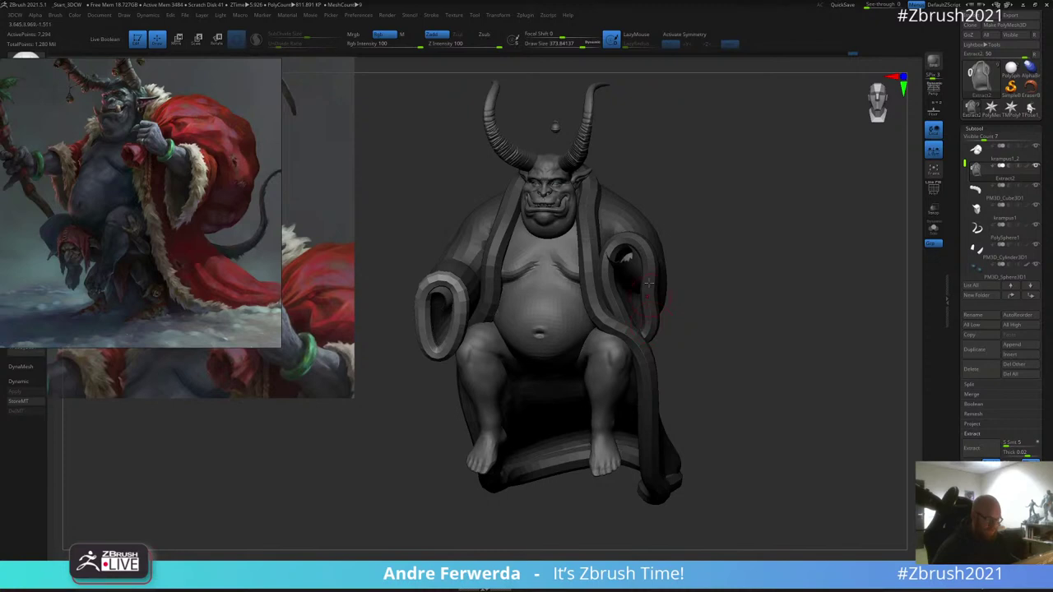
Step: Clear the coat's mask and adjust the trimmed sleeves around the arms with the Move brush at draw size about 95
ctrl+drag(706, 251, 711, 246)
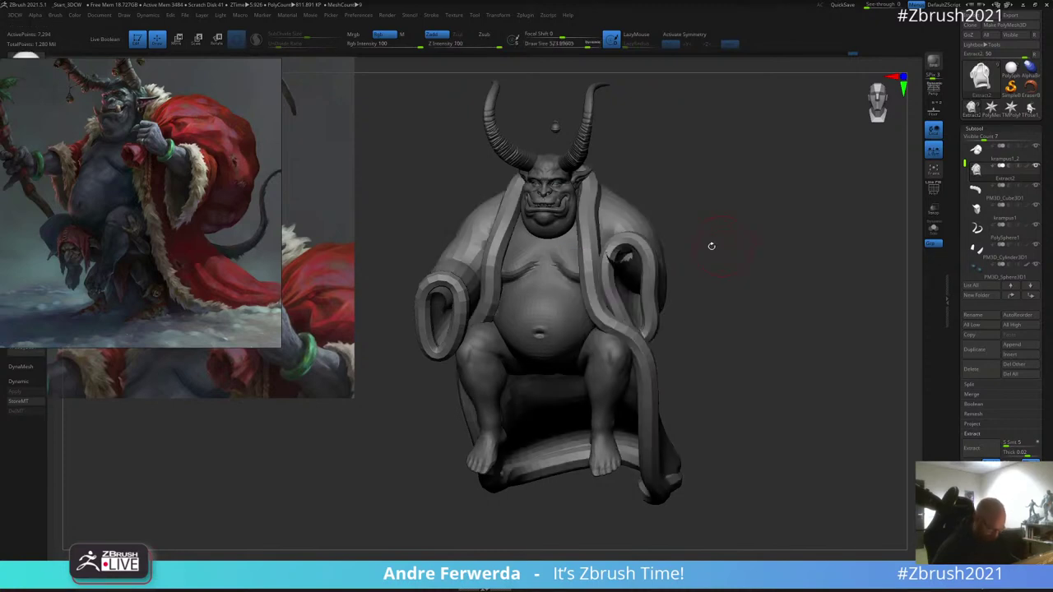
key(space)
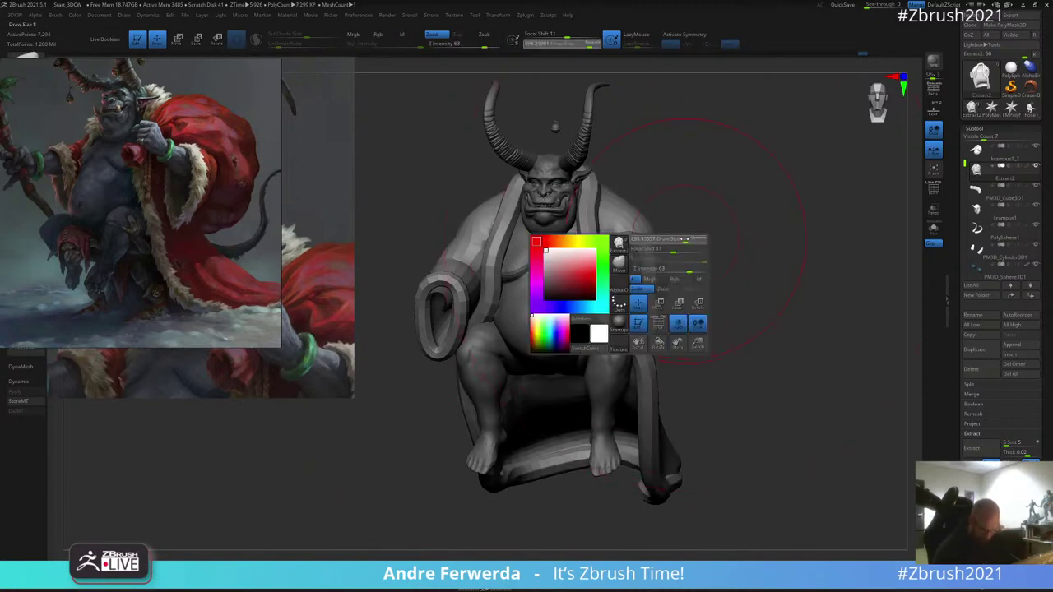
drag(672, 238, 671, 238)
drag(678, 241, 730, 222)
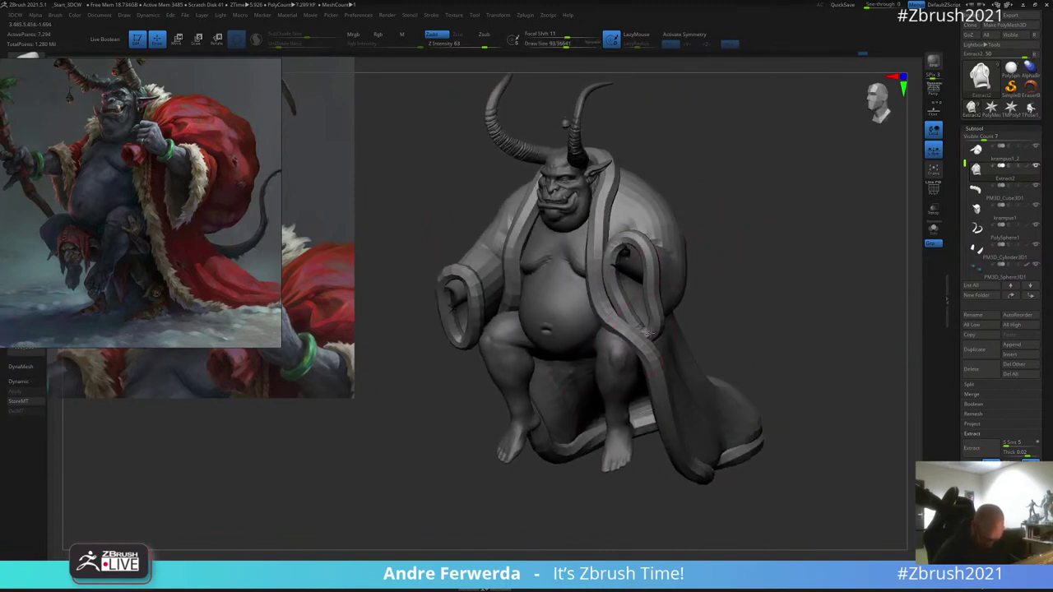
drag(660, 319, 464, 331)
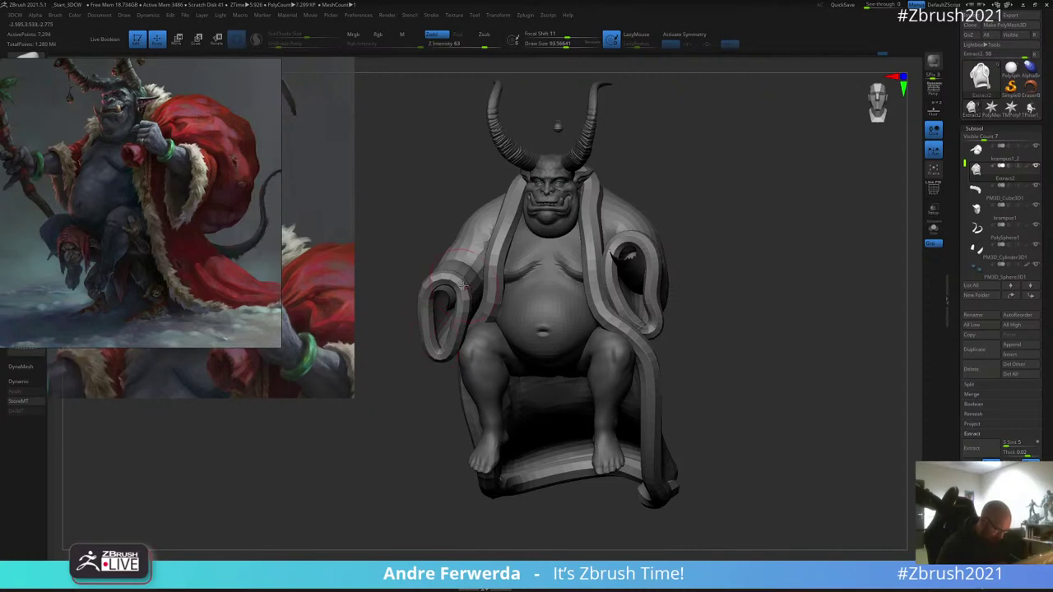
drag(459, 285, 580, 132)
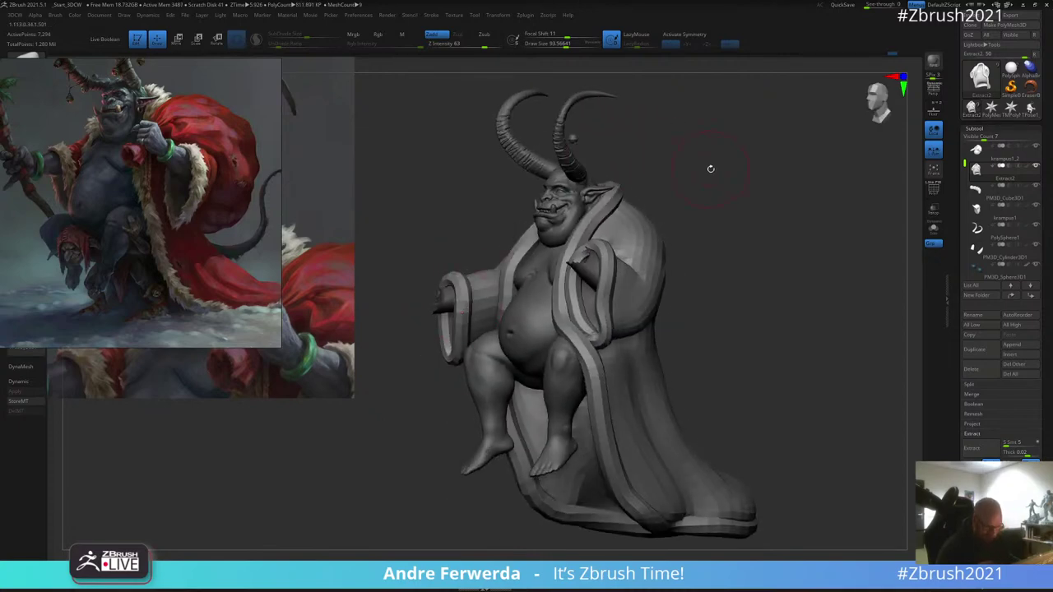
drag(709, 170, 638, 169)
drag(438, 363, 451, 349)
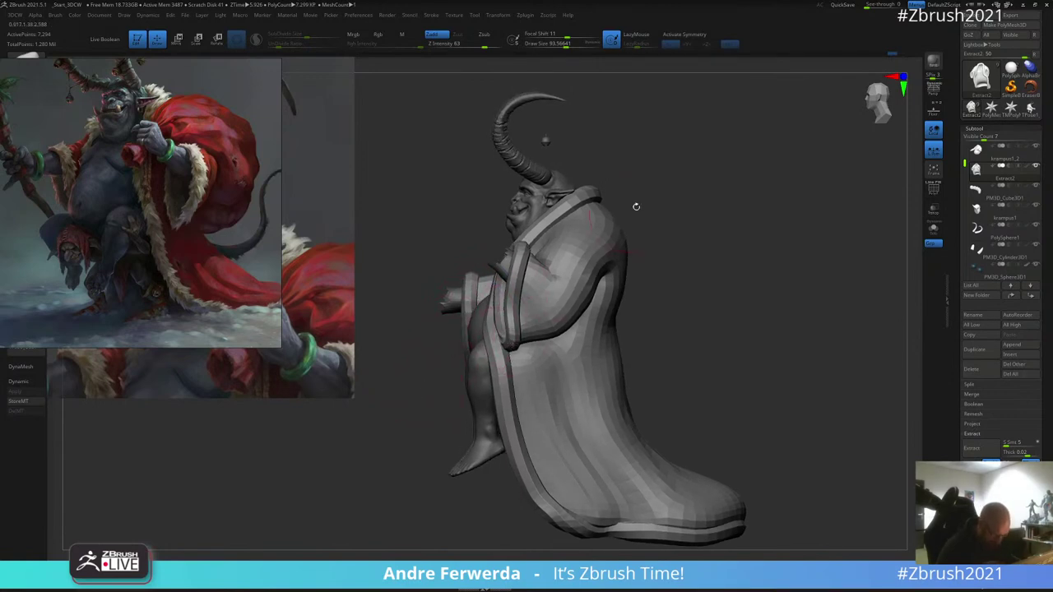
mouse_move(636, 206)
mouse_down()
mouse_move(654, 173)
mouse_move(719, 177)
mouse_move(728, 169)
mouse_move(758, 240)
mouse_move(760, 289)
mouse_move(740, 285)
mouse_up()
Step: Hide the trim tubes on the coat's edges and sleeves, and separate them into their own subtool with Split Hidden
ctrl+shift+click(611, 257)
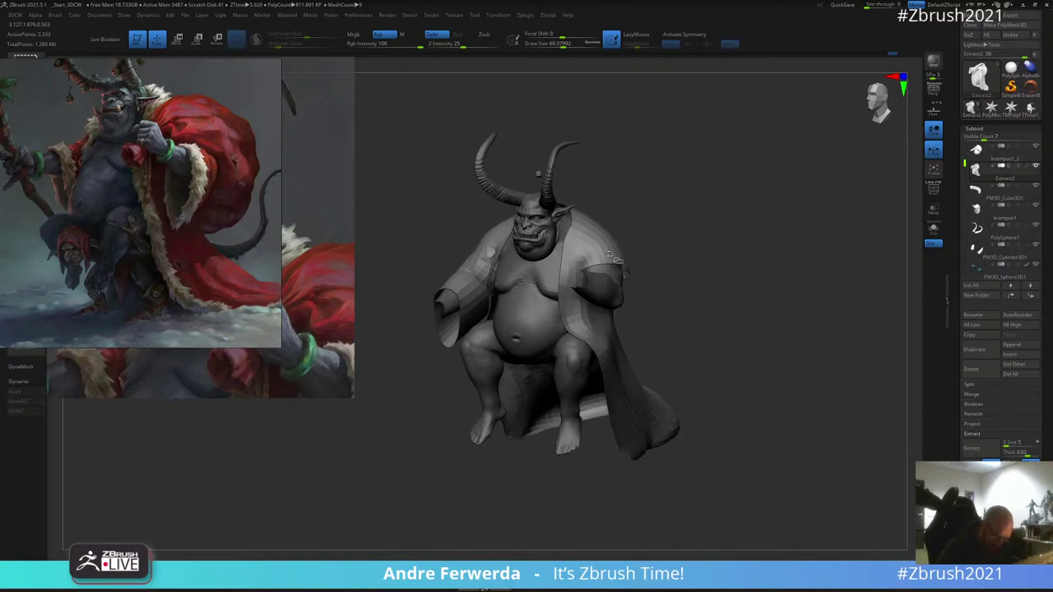
ctrl+shift+click(613, 257)
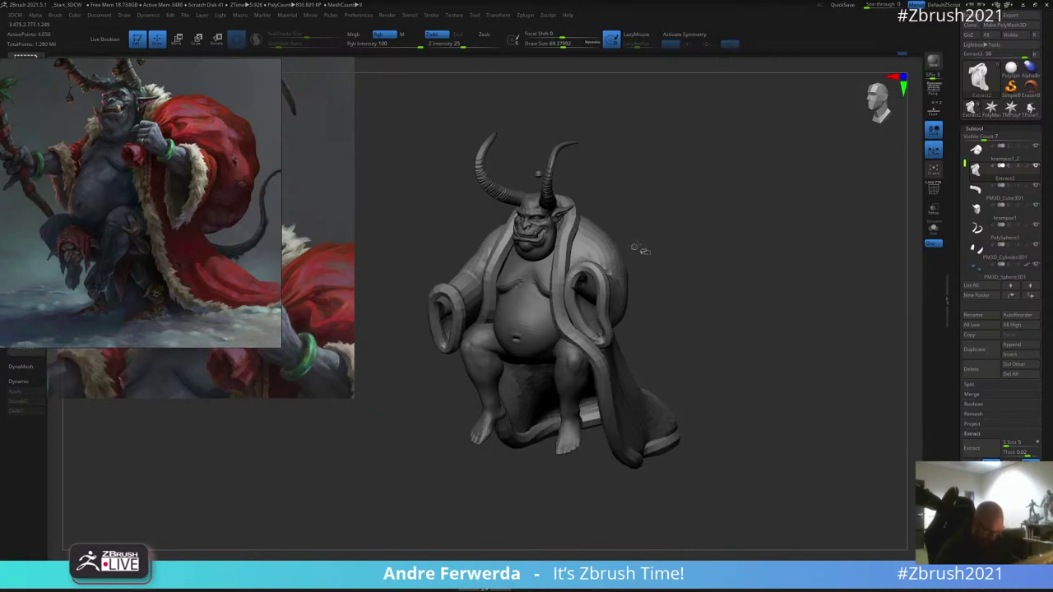
ctrl+shift+click(635, 246)
ctrl+shift+click(598, 275)
ctrl+shift+click(599, 276)
ctrl+shift+click(567, 236)
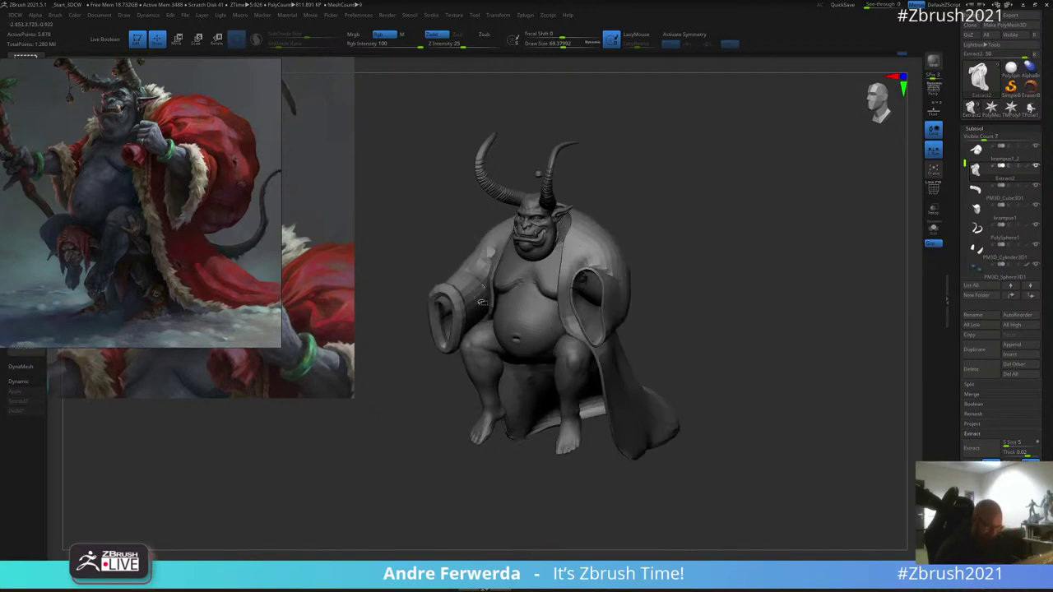
key(ctrl+shift+z)
click(987, 385)
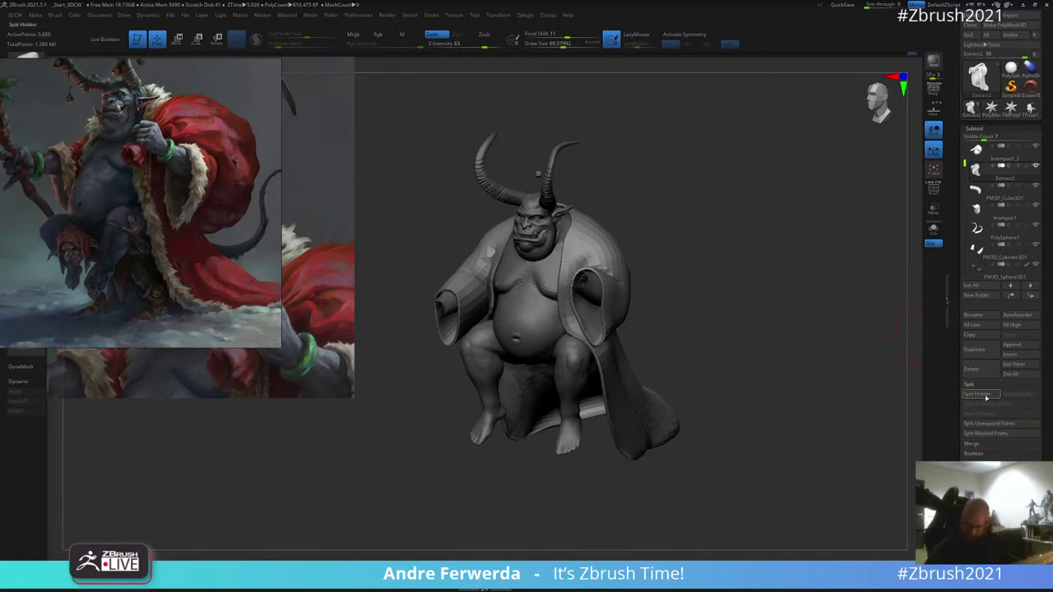
click(987, 396)
Step: Select the split-off trim tubes and subdivide them to smooth out their faceted shape
alt+click(567, 239)
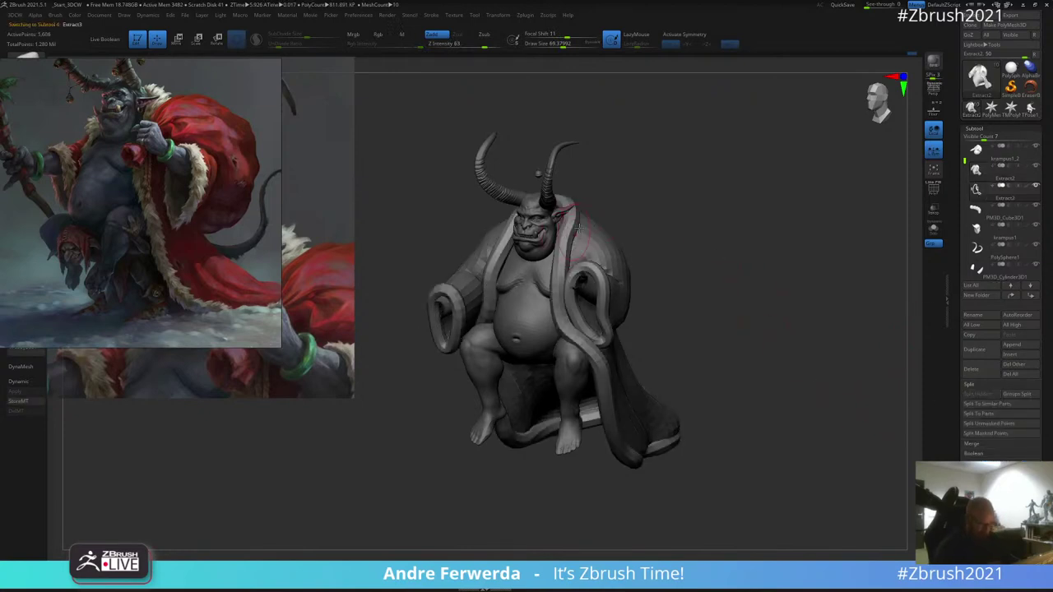
key(ctrl+d)
key(ctrl+d)
key(ctrl+d)
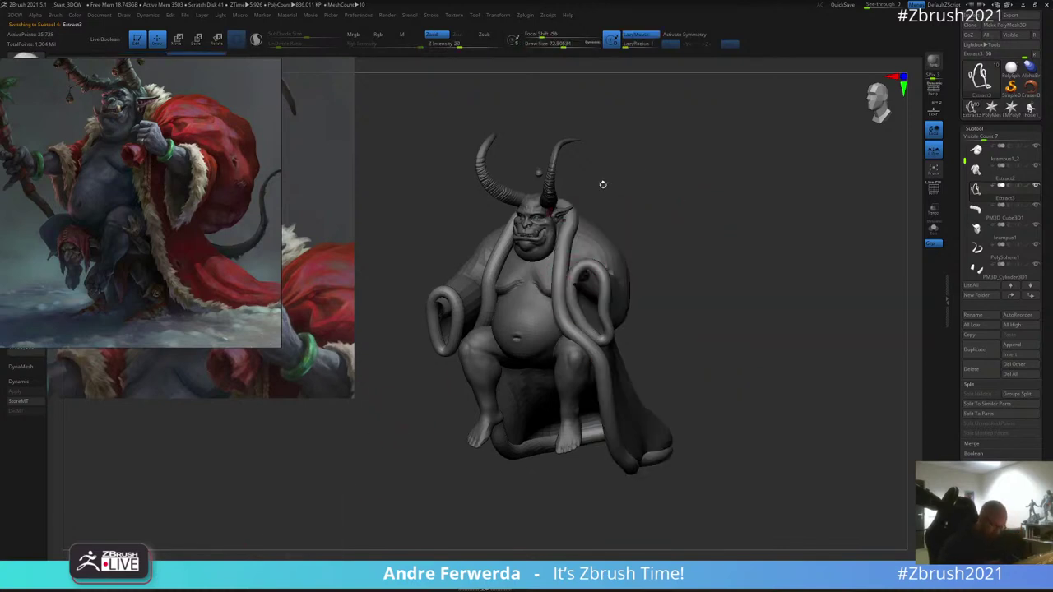
Step: Thicken the trim tube around the collar and behind the neck at draw size about 332
key(space)
mouse_move(677, 169)
mouse_down()
mouse_move(695, 174)
mouse_move(694, 231)
mouse_up()
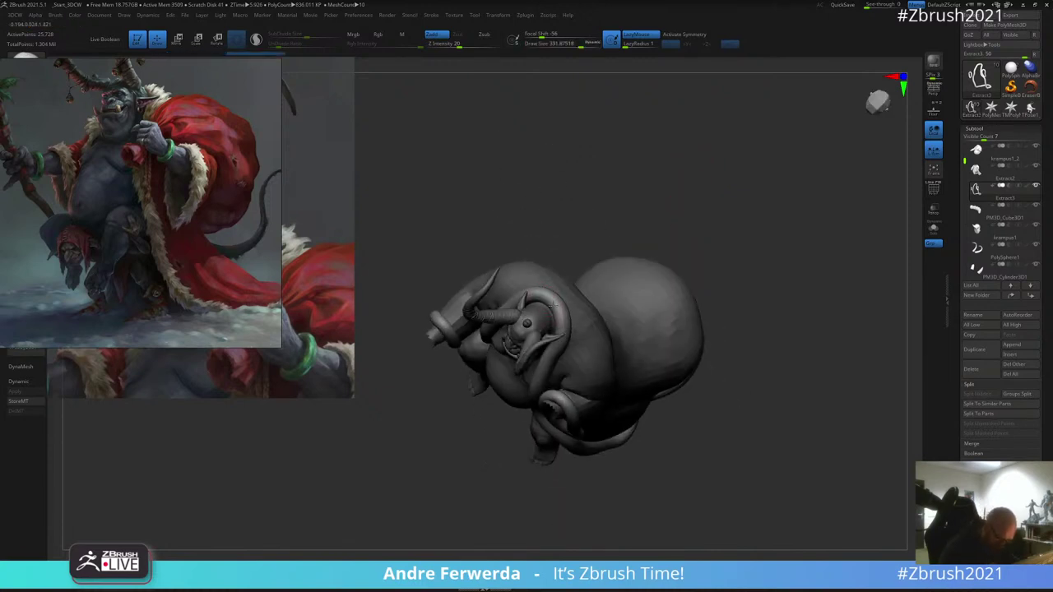
drag(616, 245, 627, 173)
drag(609, 216, 697, 181)
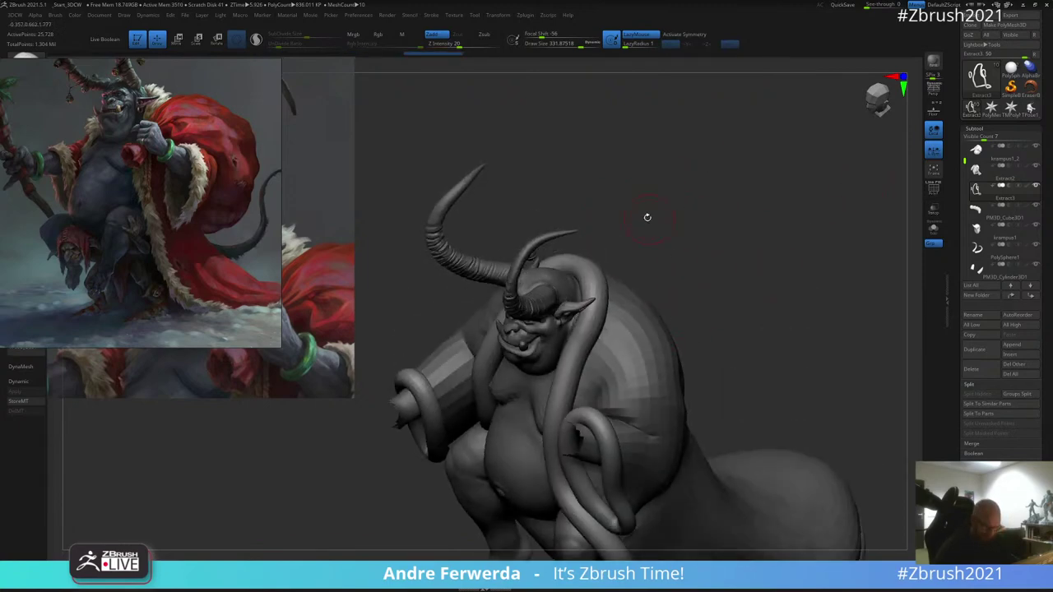
drag(648, 217, 587, 260)
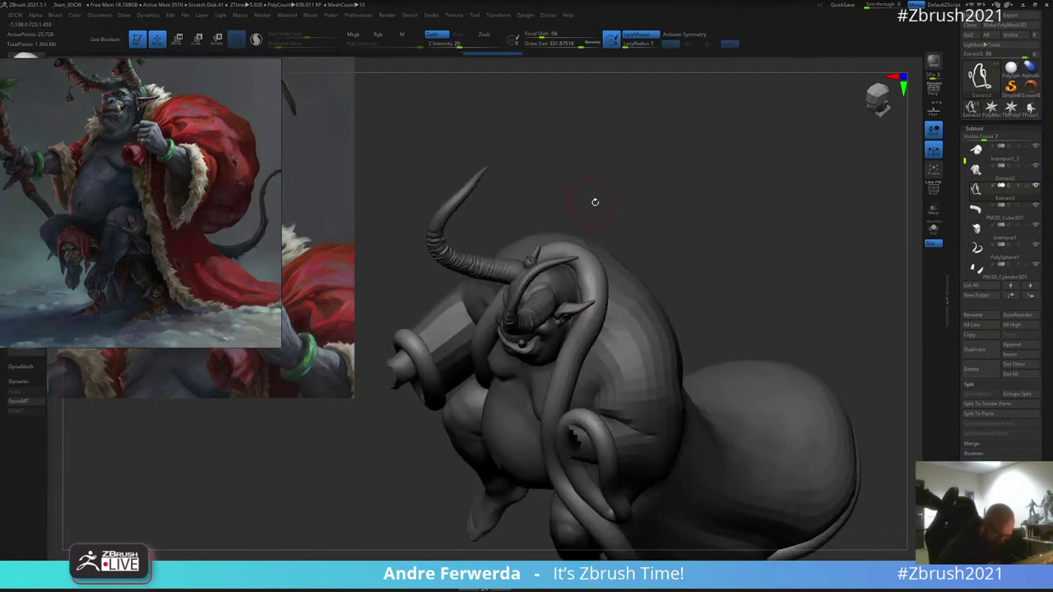
drag(595, 200, 679, 187)
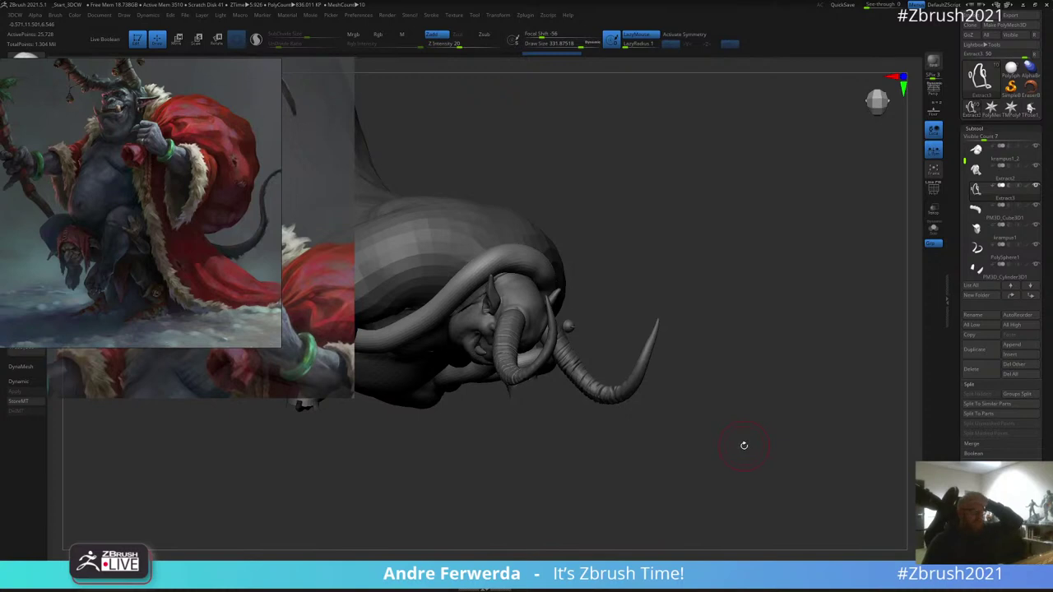
drag(679, 192, 537, 260)
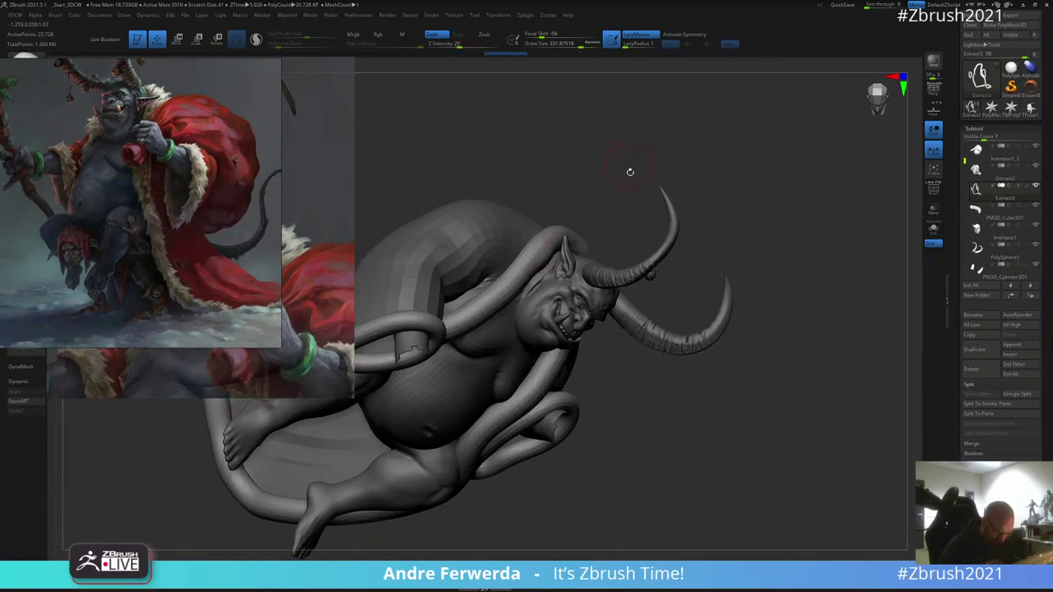
drag(628, 171, 564, 233)
drag(674, 168, 544, 264)
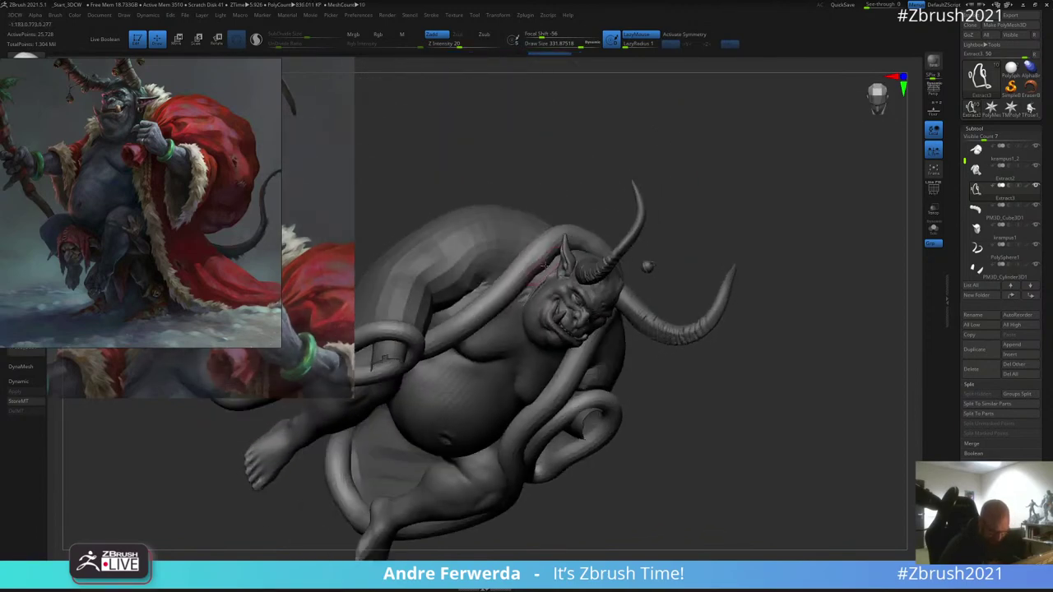
Step: Build up the trim along the coat's front edges over the chest at draw size about 332
alt+drag(727, 202, 724, 134)
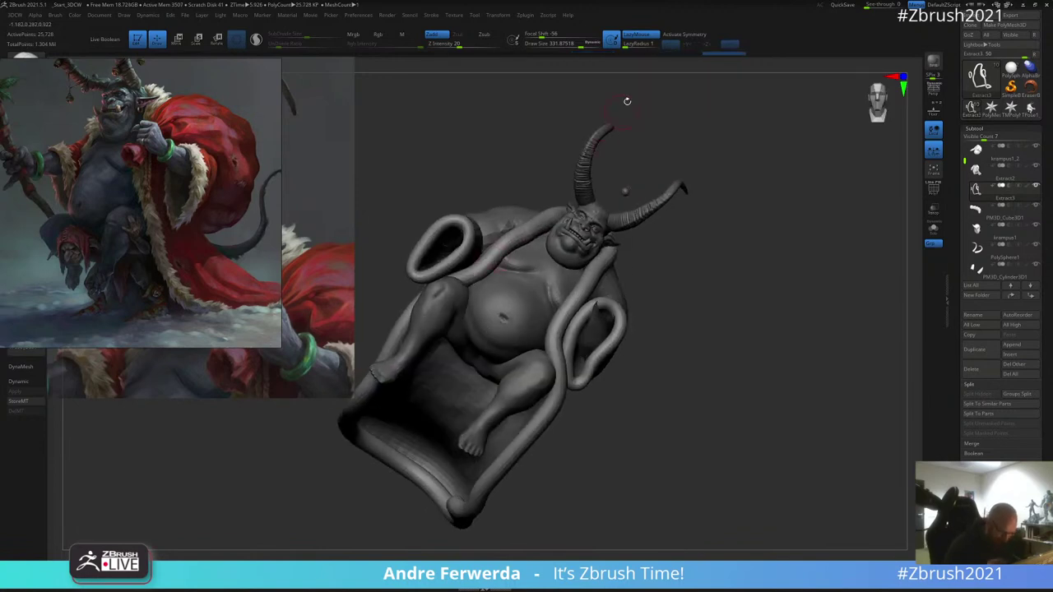
drag(628, 101, 645, 156)
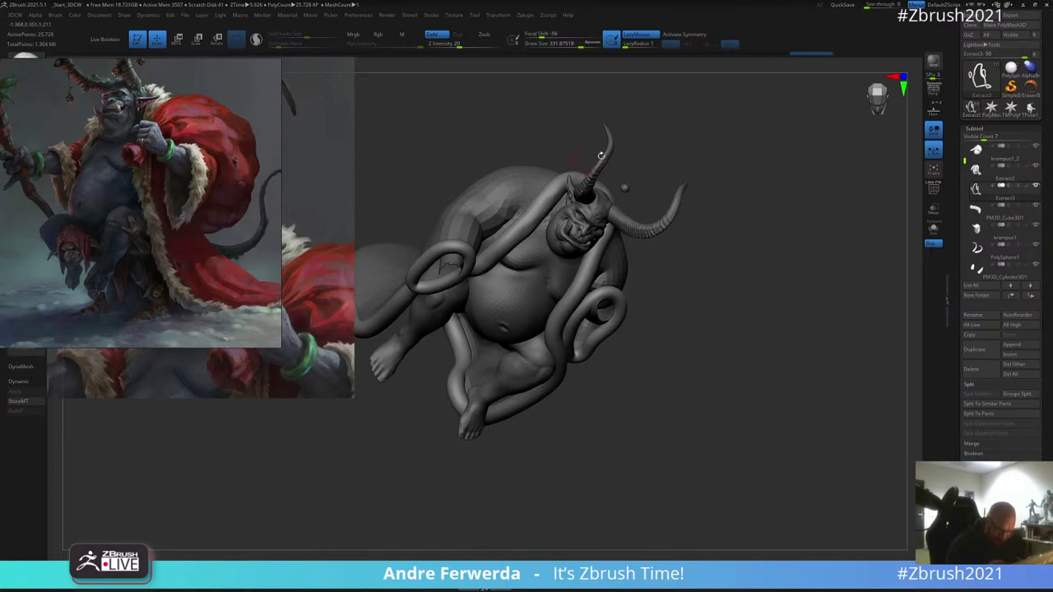
right_drag(601, 155, 669, 190)
right_drag(601, 261, 598, 283)
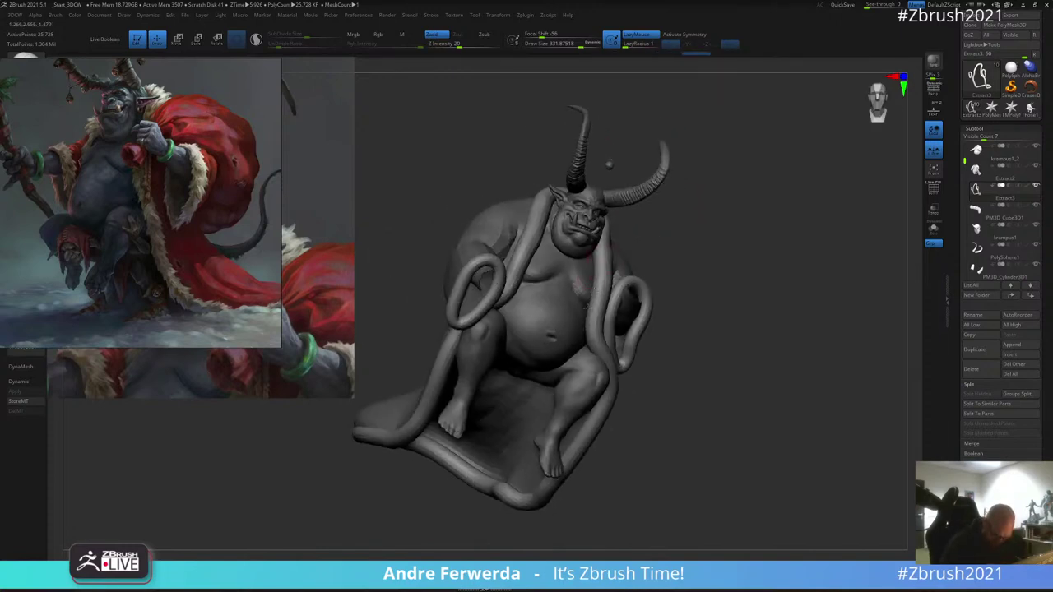
right_drag(674, 216, 597, 292)
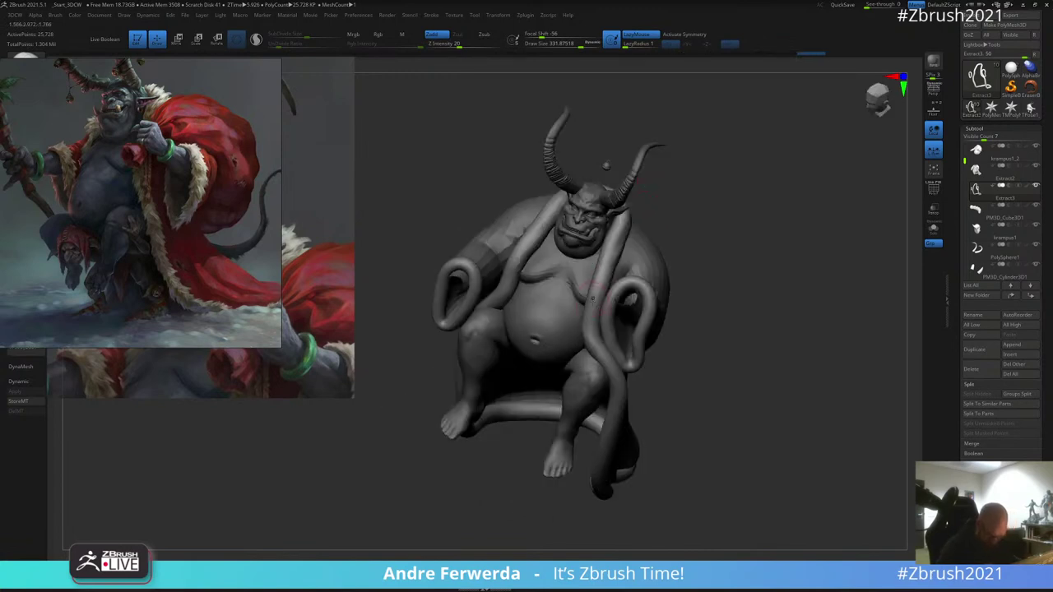
Step: Thicken the upper front and collar trim further, raising the draw size to about 363 and about 444
key(space)
drag(621, 228, 624, 228)
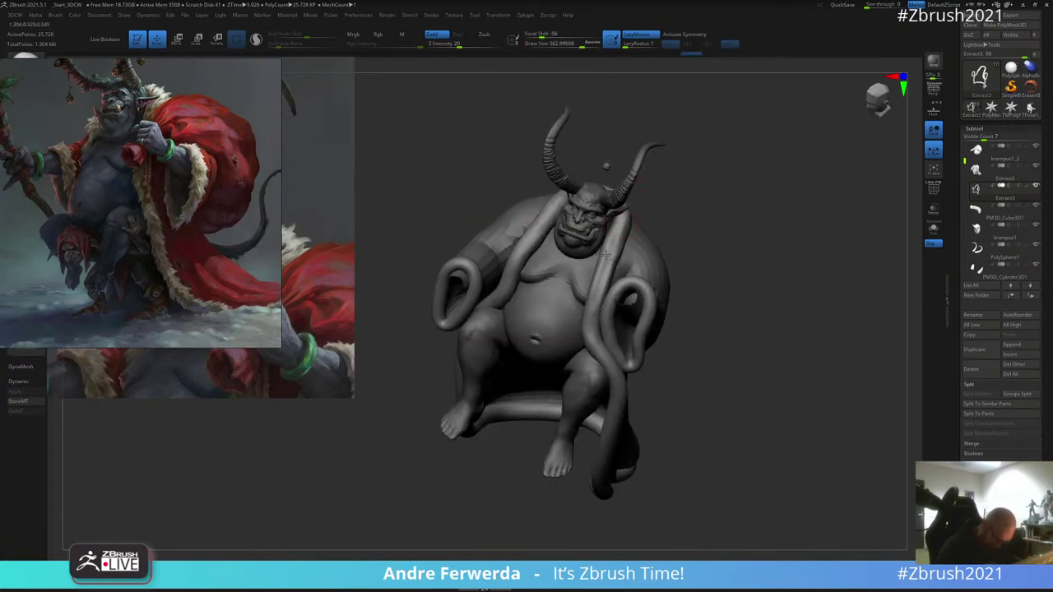
right_drag(653, 207, 548, 200)
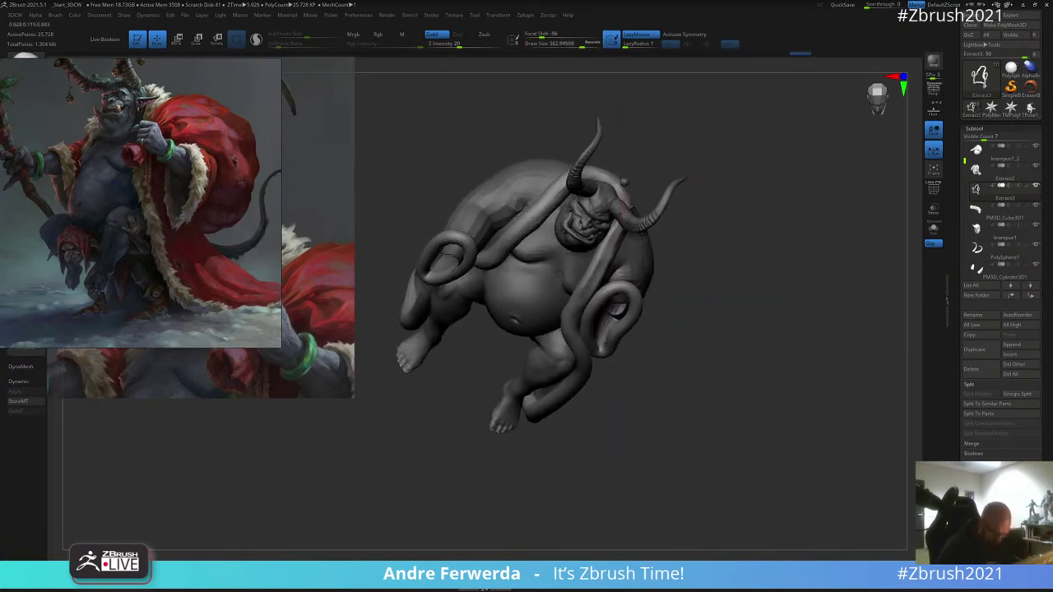
alt+right_drag(700, 129, 621, 194)
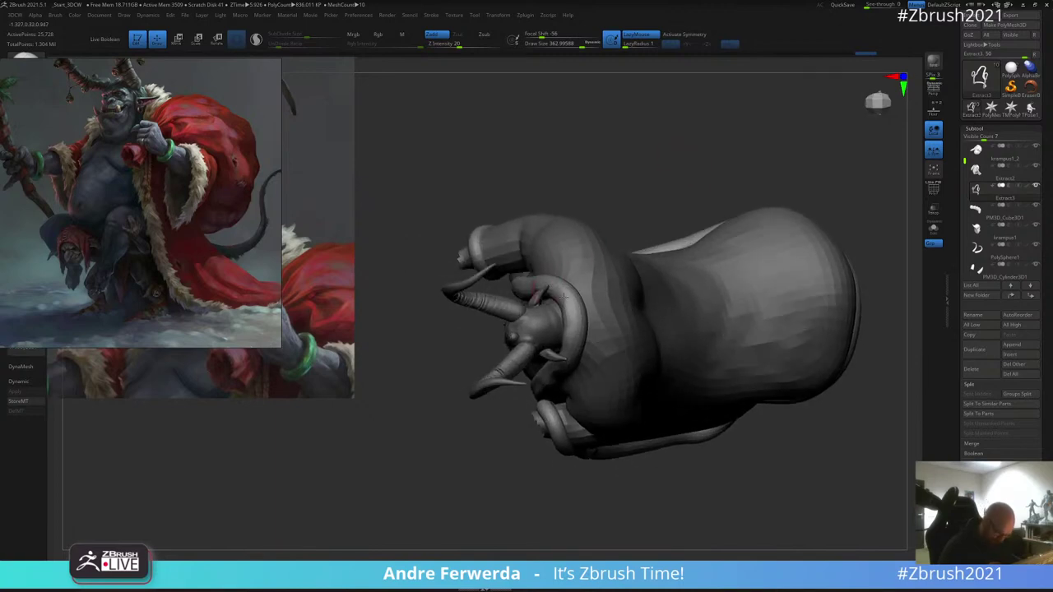
key(space)
right_drag(572, 316, 589, 315)
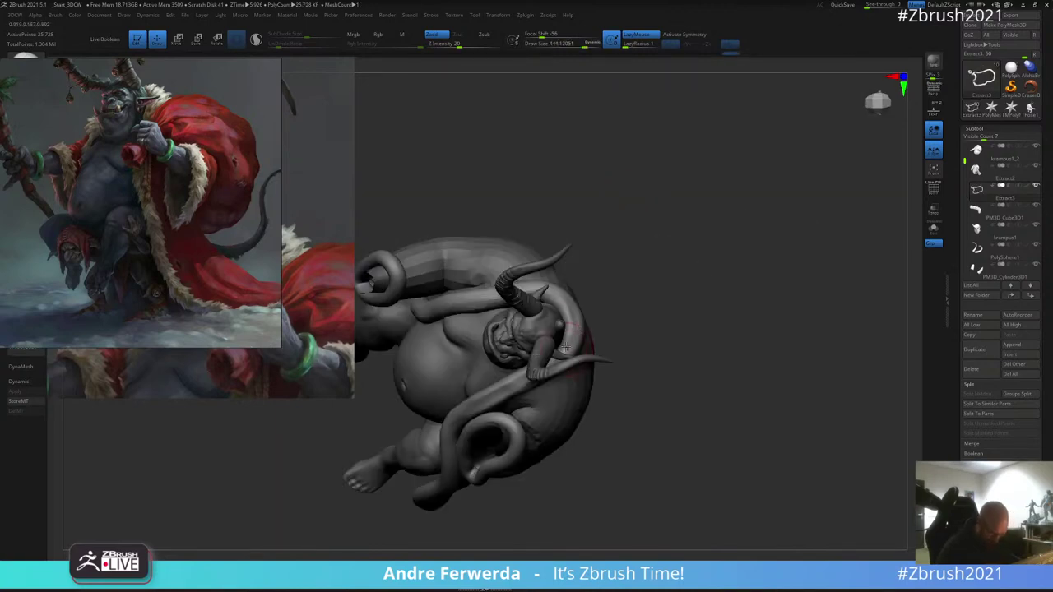
right_drag(618, 251, 552, 243)
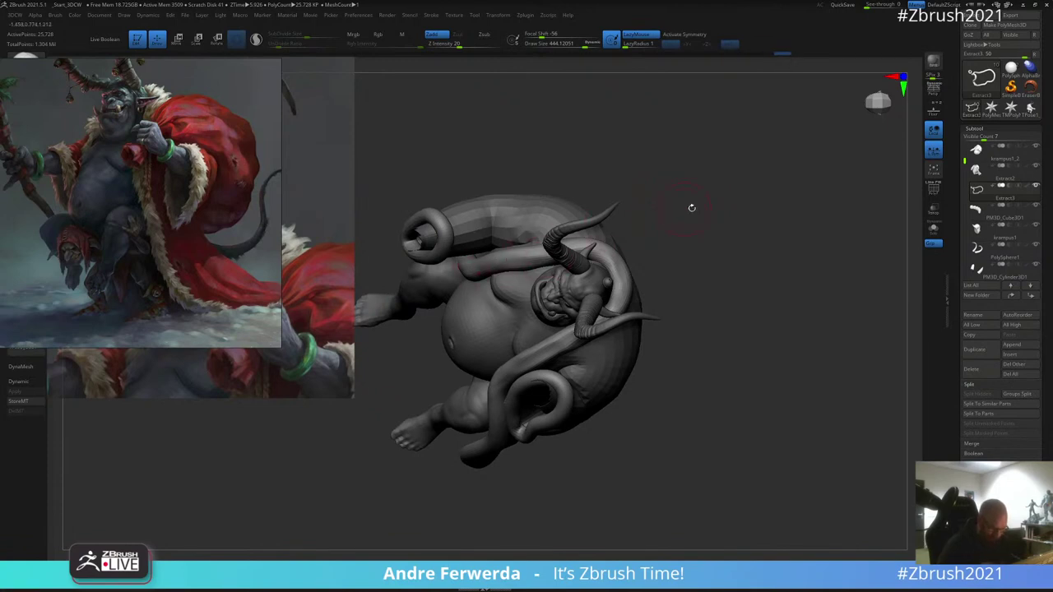
Step: Thicken the trim along the coat's lower front edge and hem at draw size about 510
right_drag(691, 208, 733, 216)
ctrl+right_drag(734, 215, 693, 175)
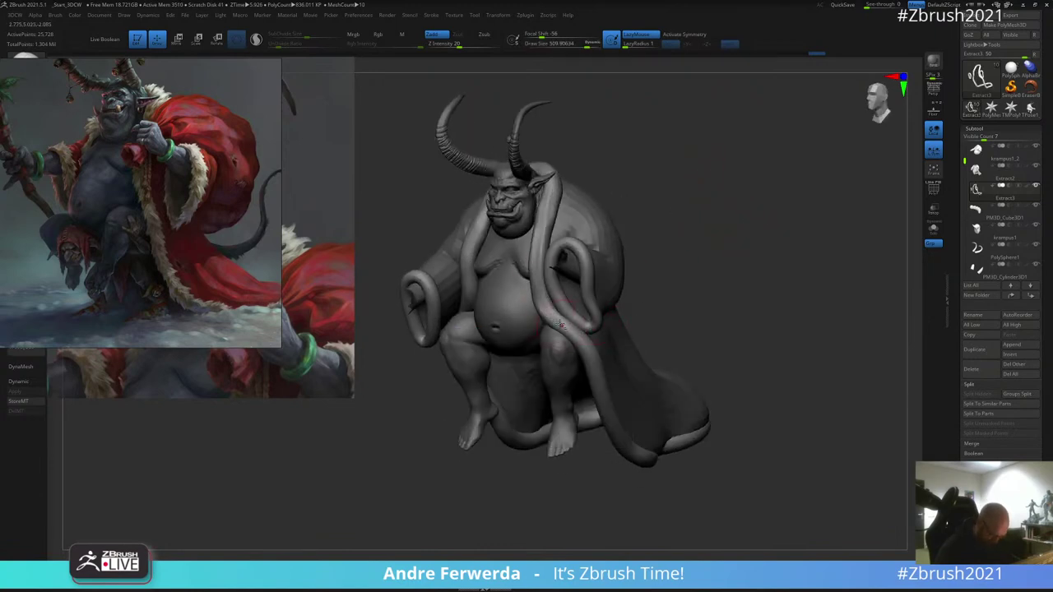
right_drag(586, 322, 638, 382)
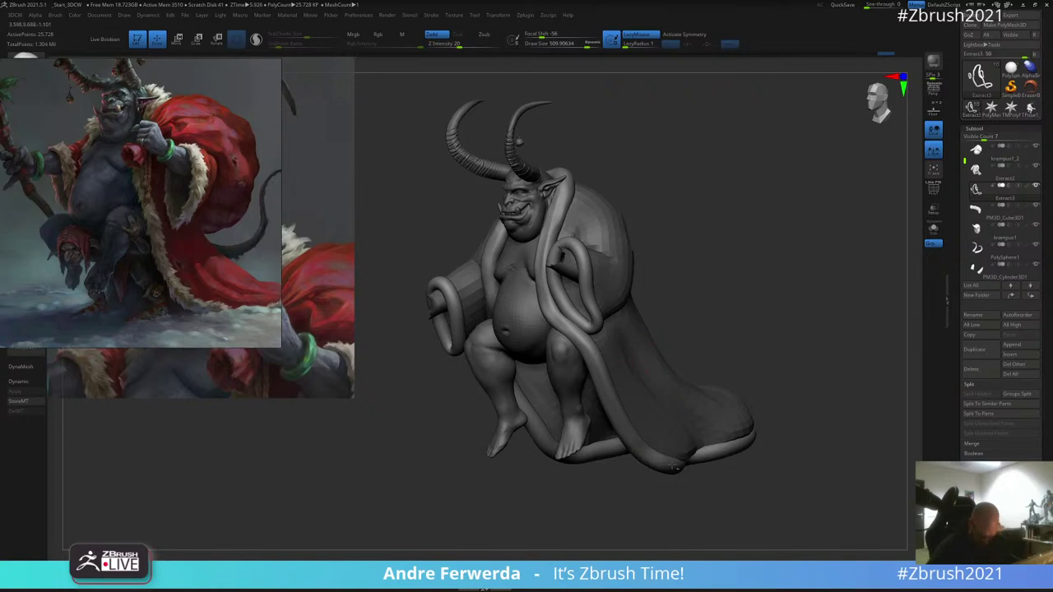
right_drag(797, 451, 682, 465)
ctrl+drag(716, 480, 681, 476)
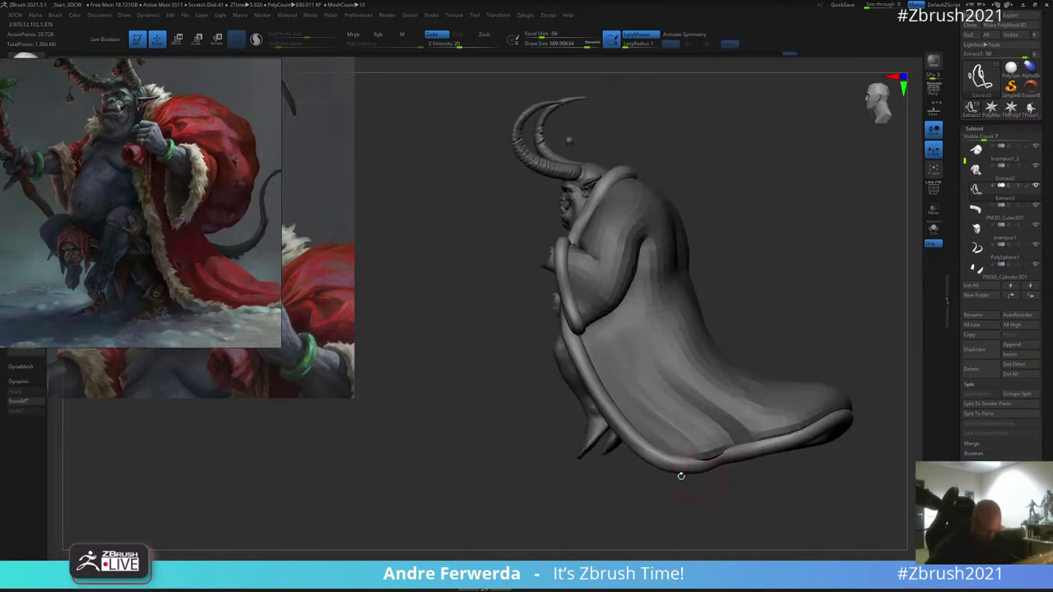
Step: Select the coat and reshape its rear hem to follow the trim with the Move brush at draw size about 185 and about 133
key(b)
key(m)
key(v)
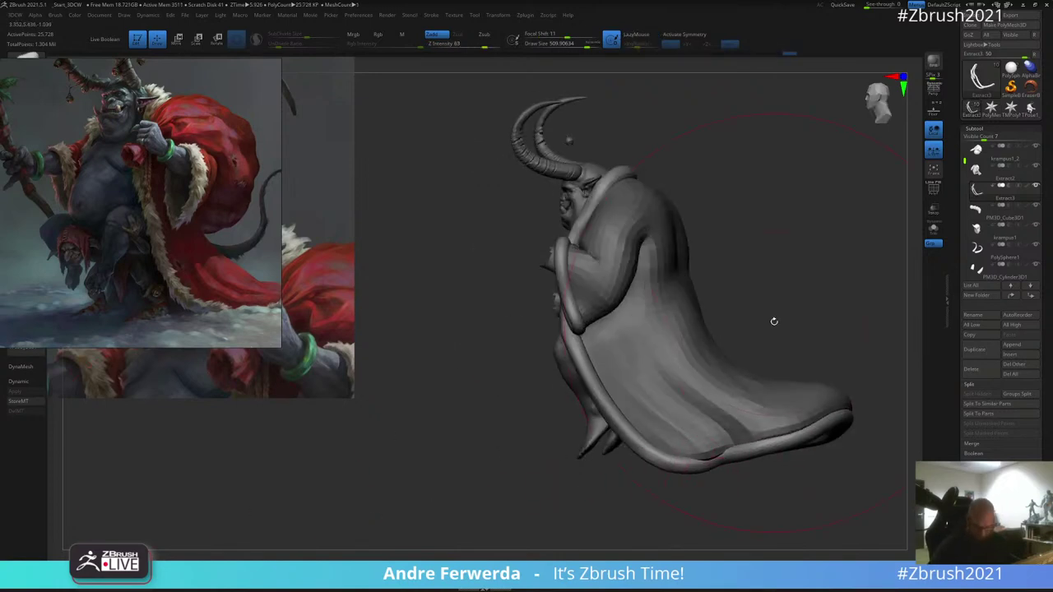
key(space)
right_drag(790, 320, 658, 392)
alt+click(659, 380)
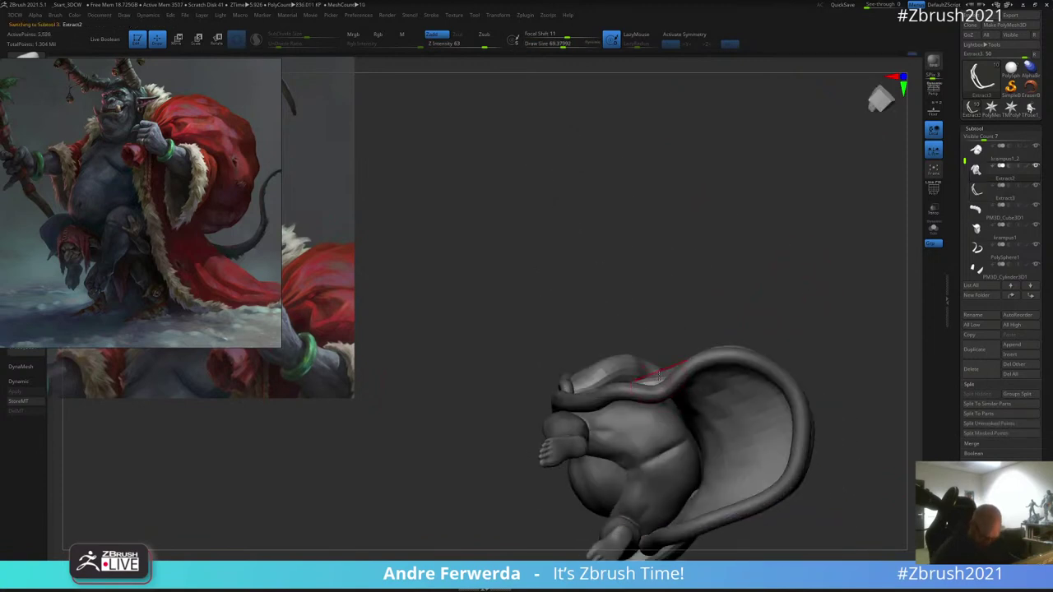
right_drag(656, 391, 750, 282)
key(space)
drag(612, 275, 618, 274)
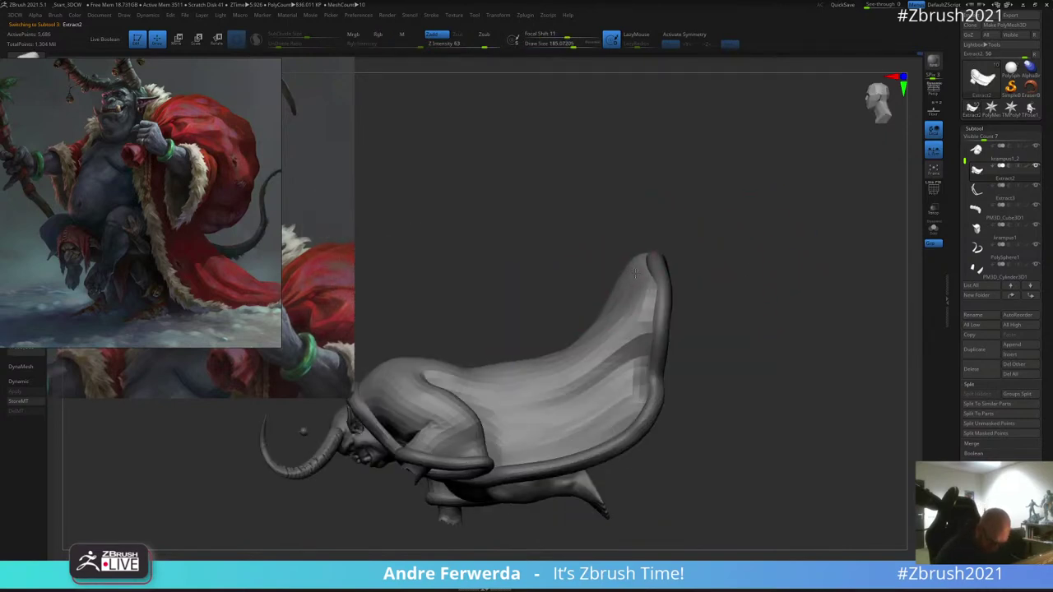
right_drag(658, 296, 695, 237)
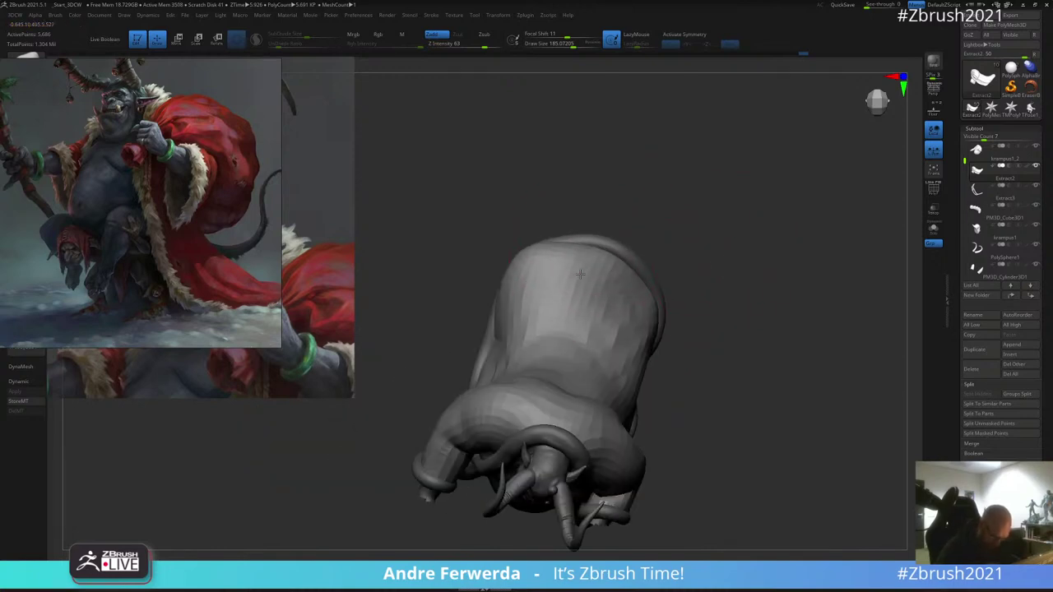
right_drag(594, 286, 519, 277)
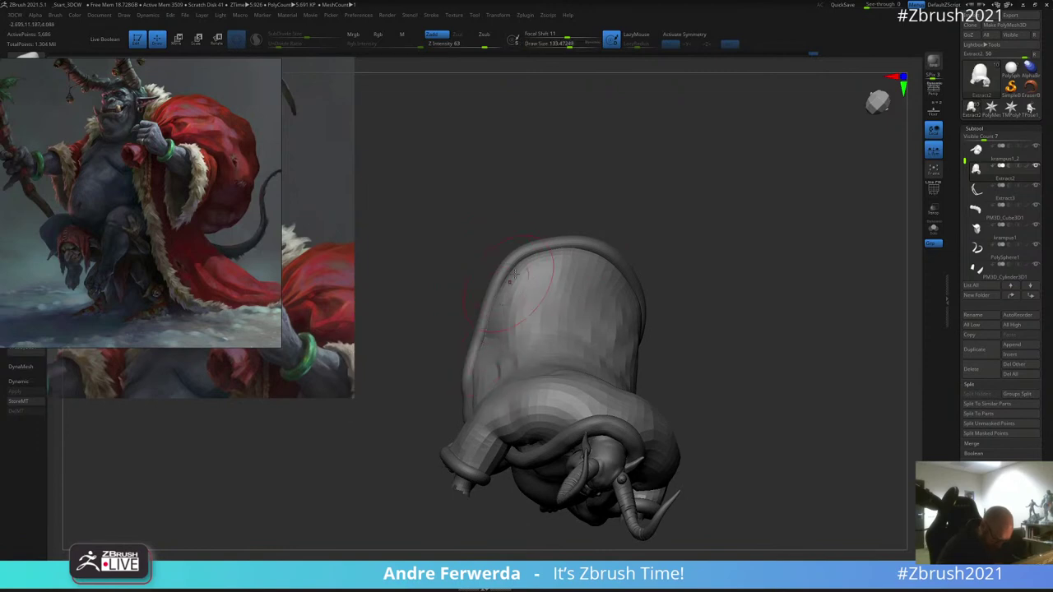
drag(505, 306, 554, 297)
key(ctrl+z)
Step: Build up the coat's cloth near the lower hem and front edge at draw size about 829 and about 510
key(space)
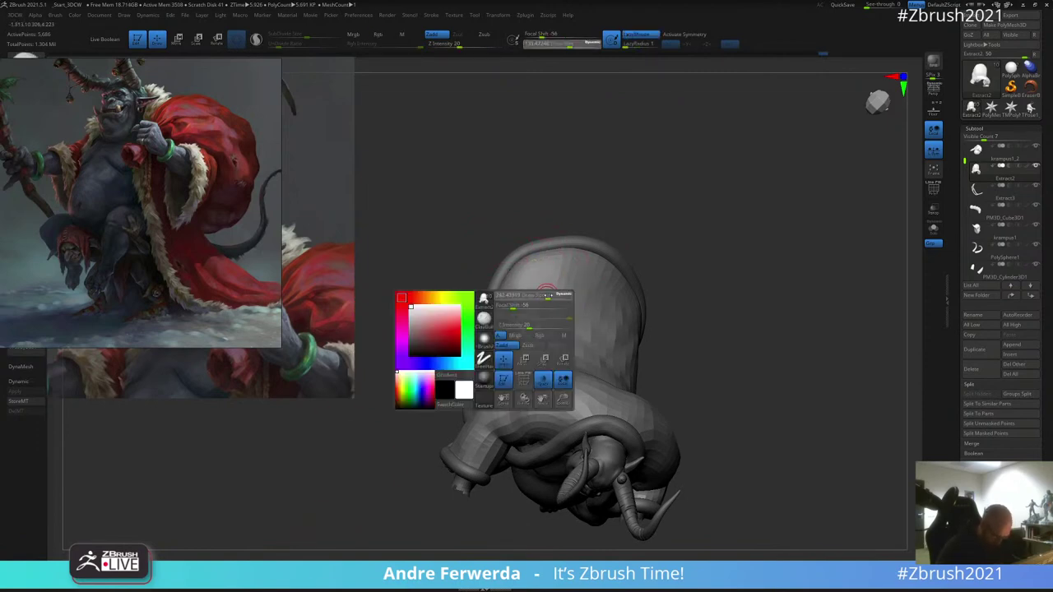
drag(621, 221, 681, 182)
right_drag(680, 182, 649, 328)
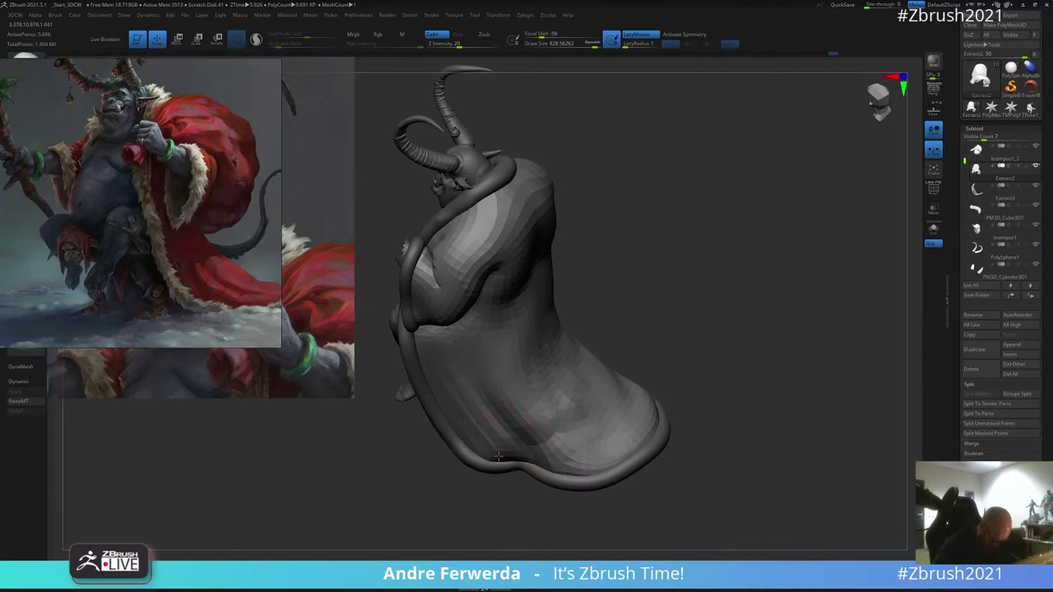
right_drag(460, 430, 646, 278)
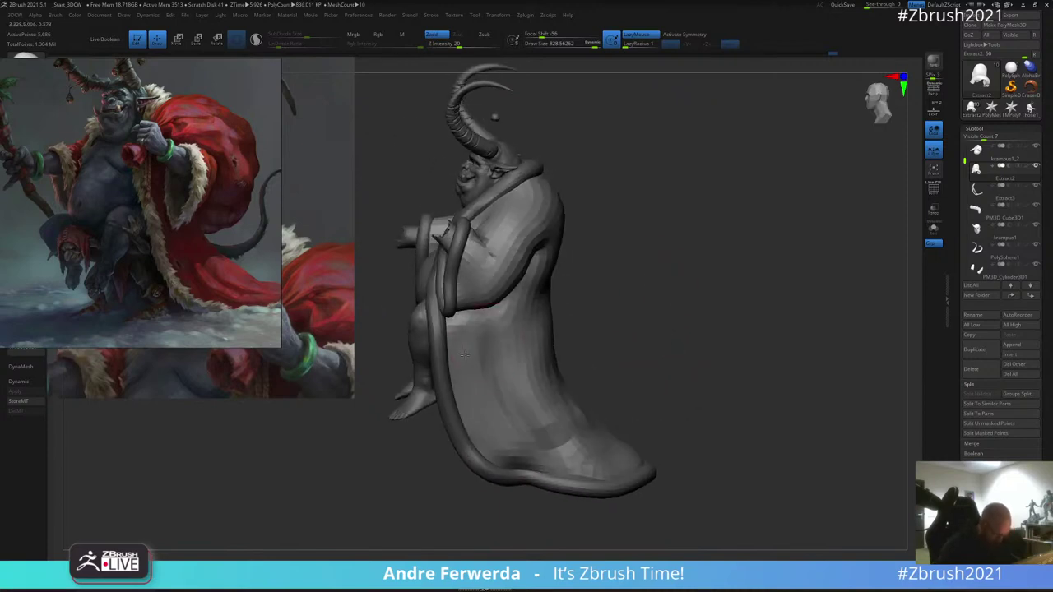
right_drag(451, 356, 719, 258)
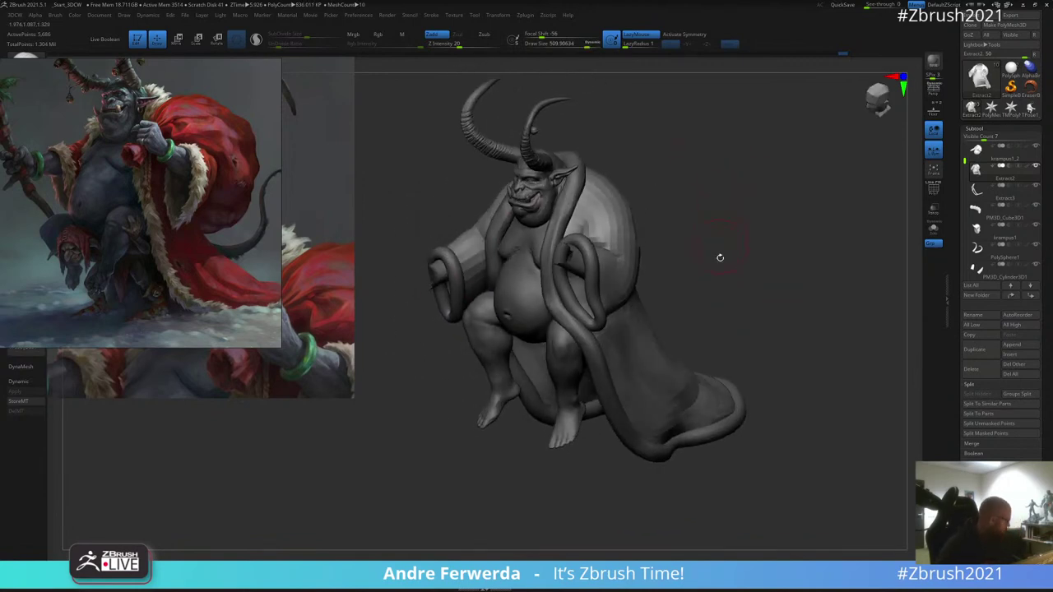
Step: Subdivide the coat up to level 3 to smooth its faceted surface
click(979, 130)
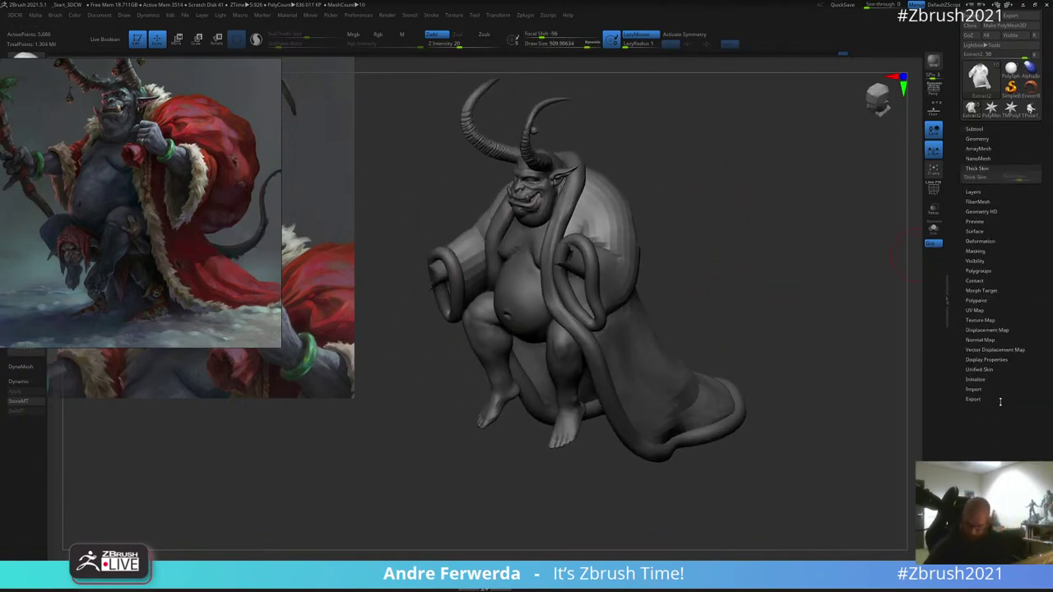
click(979, 138)
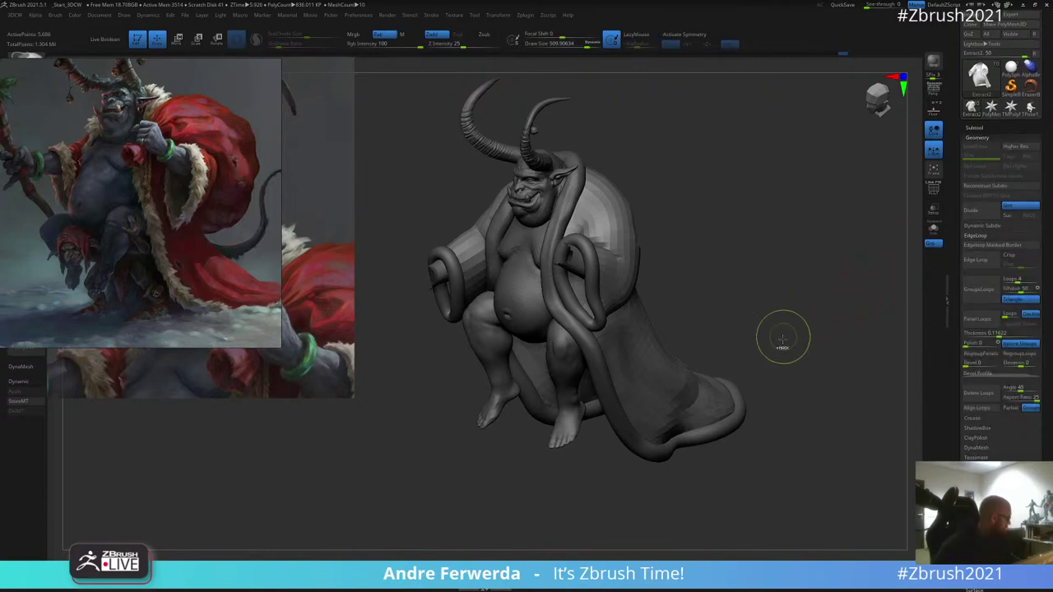
key(ctrl+d)
drag(764, 201, 757, 217)
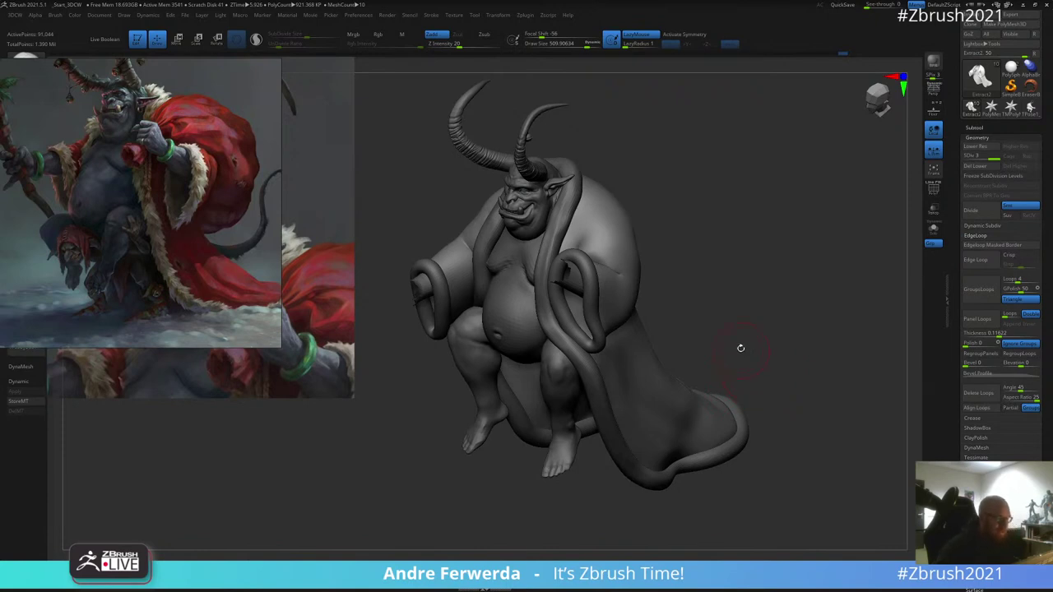
Step: Start sculpting folds on the coat's left shoulder and sleeve with the SK_Cloth brush, reducing the draw size to about 322
drag(700, 194, 729, 196)
right_click(636, 244)
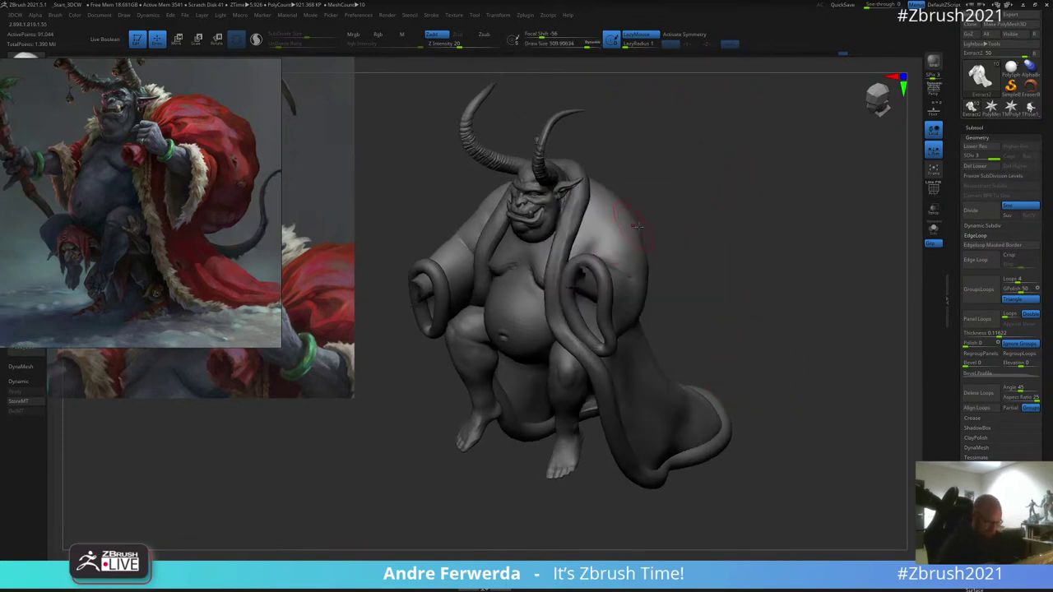
key(b)
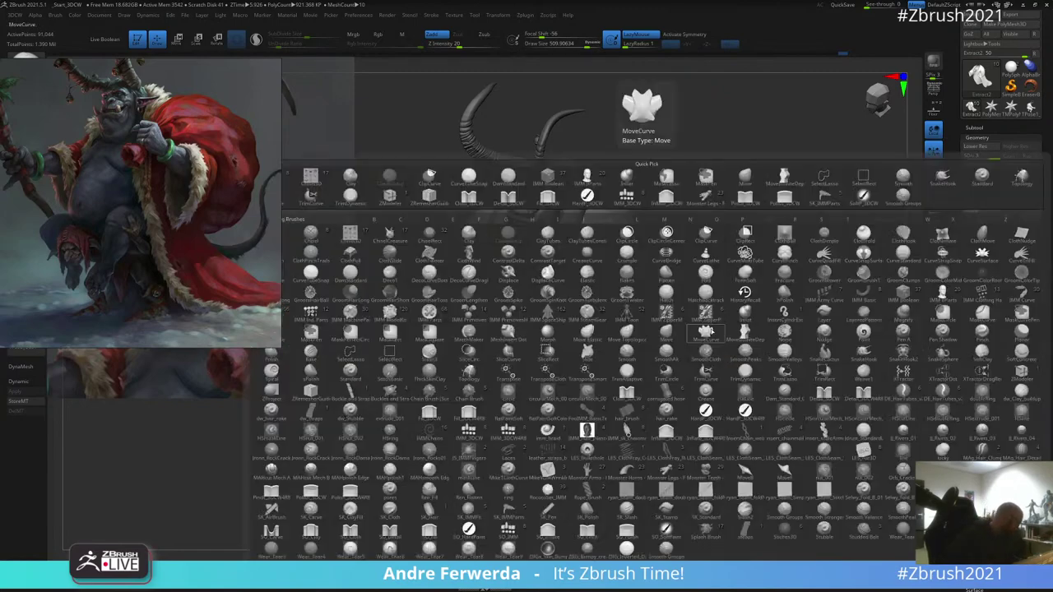
key(s)
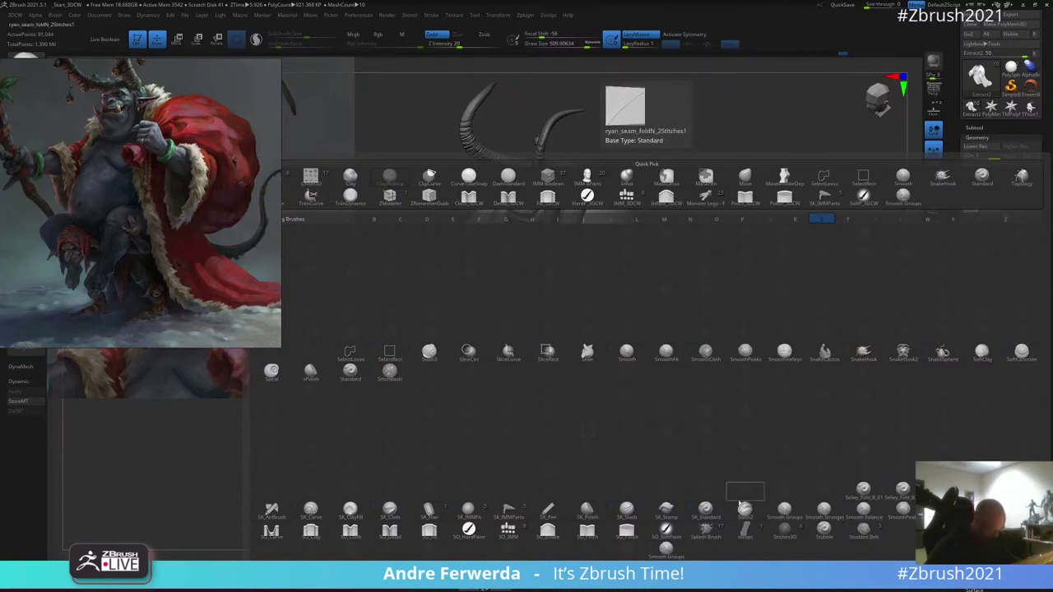
click(397, 508)
mouse_move(727, 200)
mouse_down()
mouse_move(713, 181)
mouse_move(725, 232)
mouse_up()
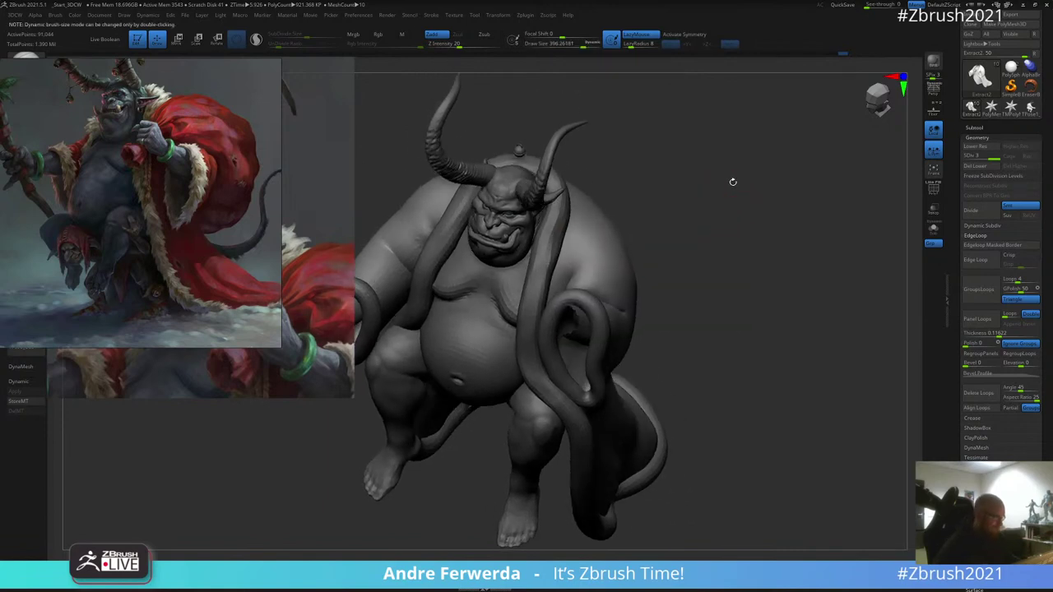
drag(671, 156, 666, 159)
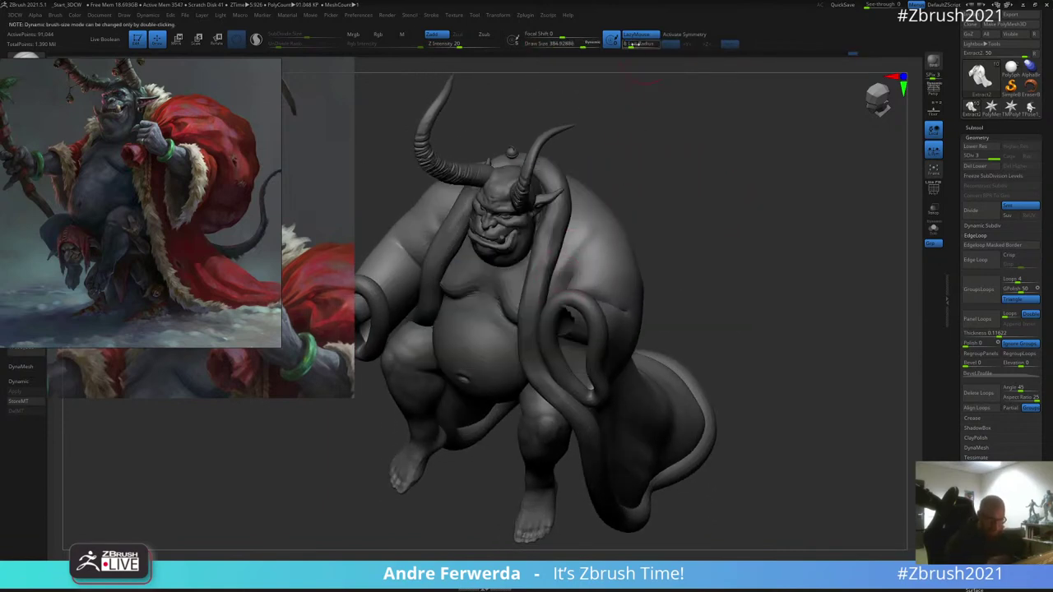
key(space)
drag(628, 156, 624, 155)
mouse_move(587, 248)
mouse_down()
mouse_move(630, 215)
mouse_move(588, 279)
mouse_move(719, 192)
mouse_move(589, 265)
mouse_up()
key(space)
drag(568, 302, 565, 300)
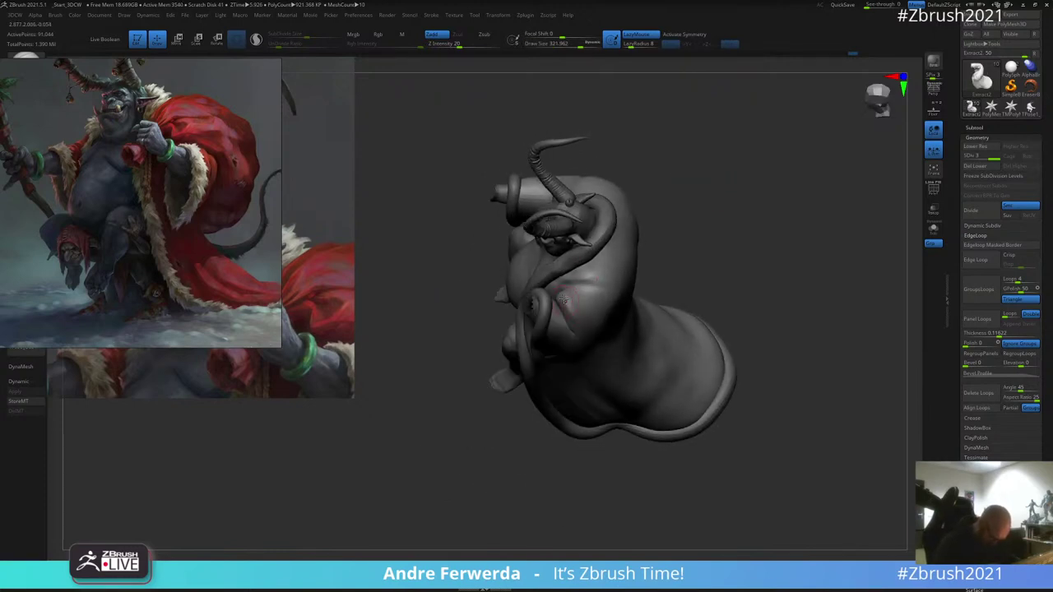
Step: Carve inward folds across the coat's left sleeve at draw size about 322, and undo the last stroke
key(alt)
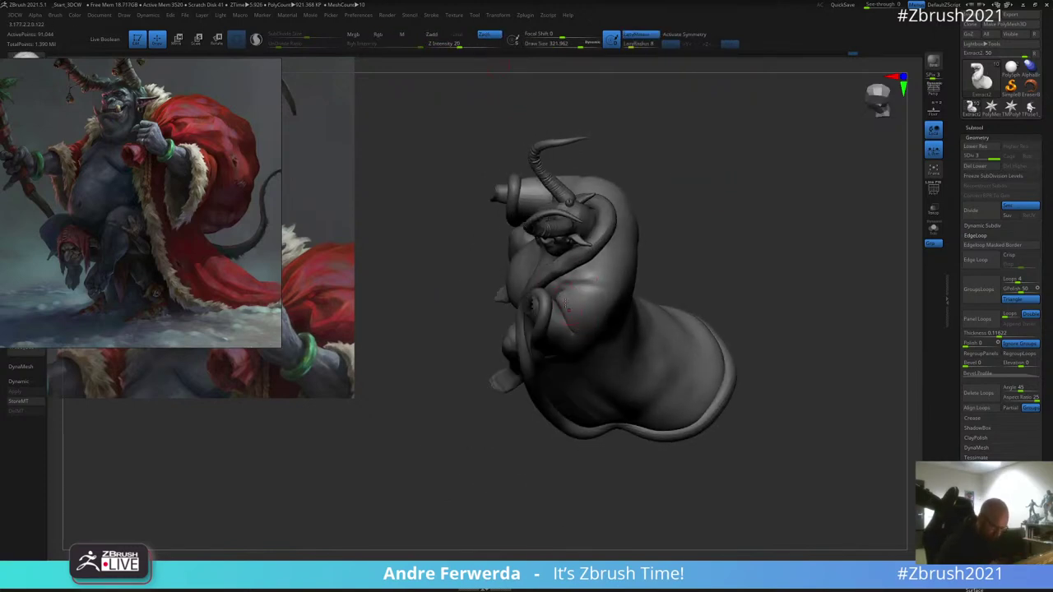
alt+drag(563, 294, 588, 330)
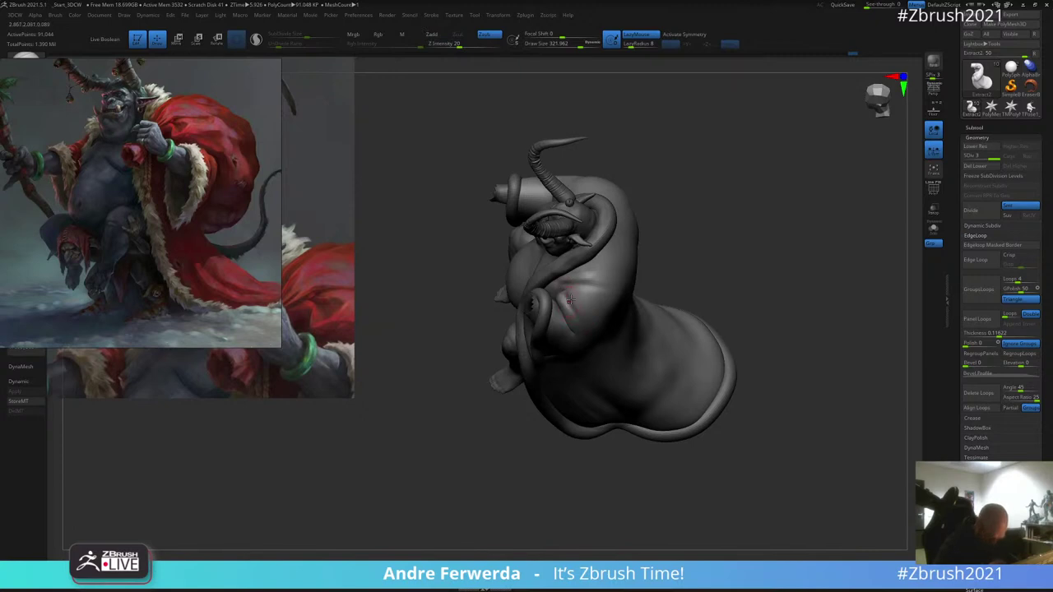
drag(708, 204, 644, 185)
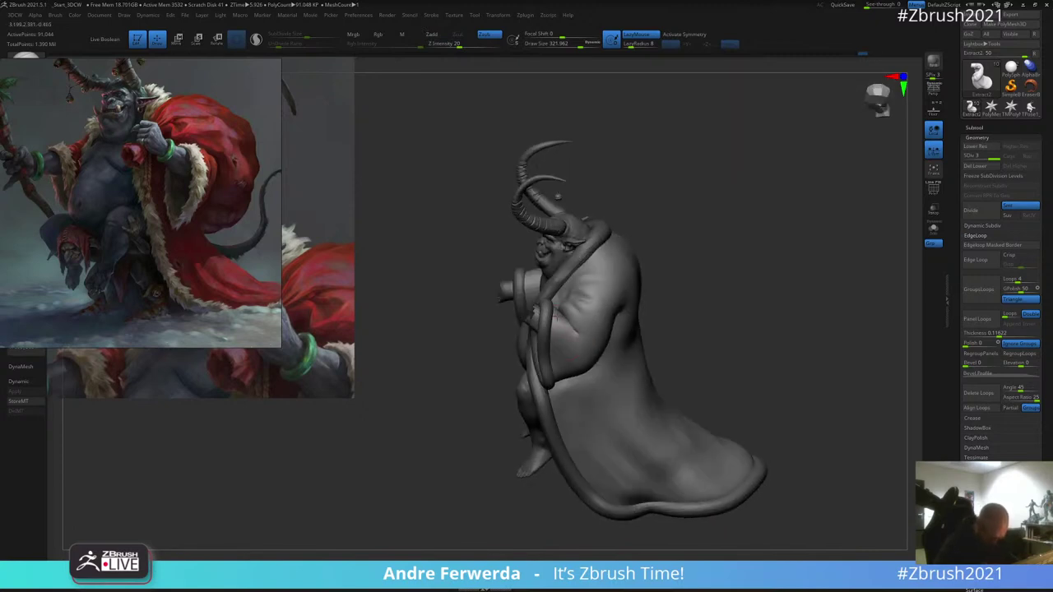
right_drag(566, 363, 567, 356)
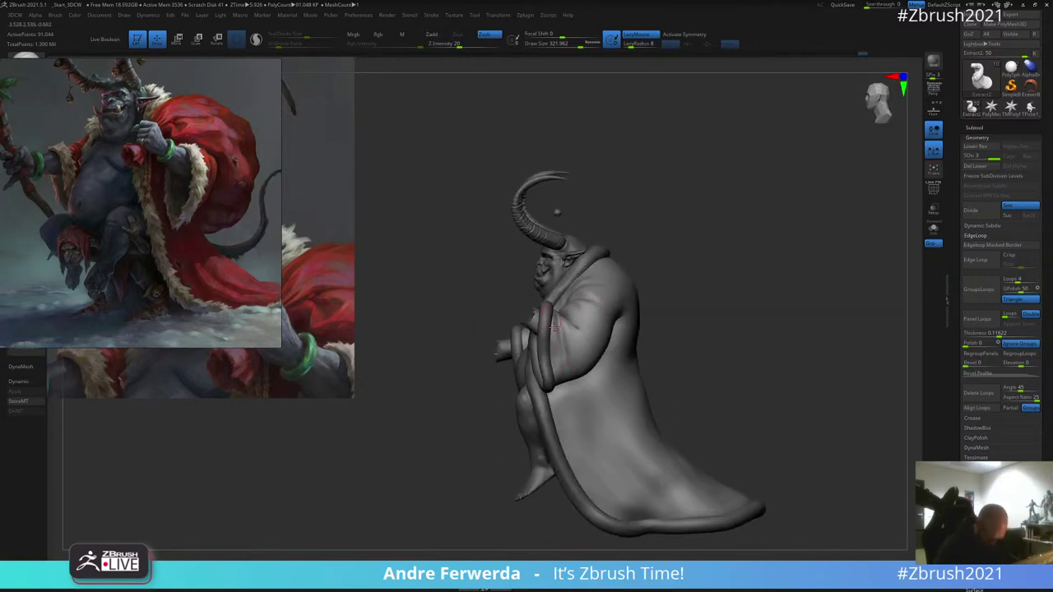
key(ctrl+z)
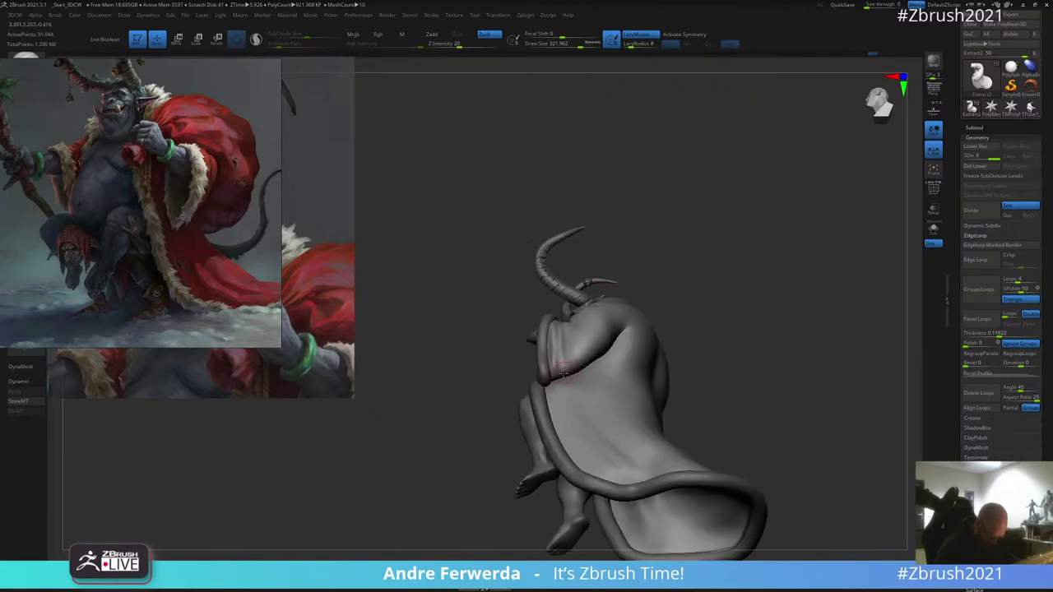
key(ctrl+shift+z)
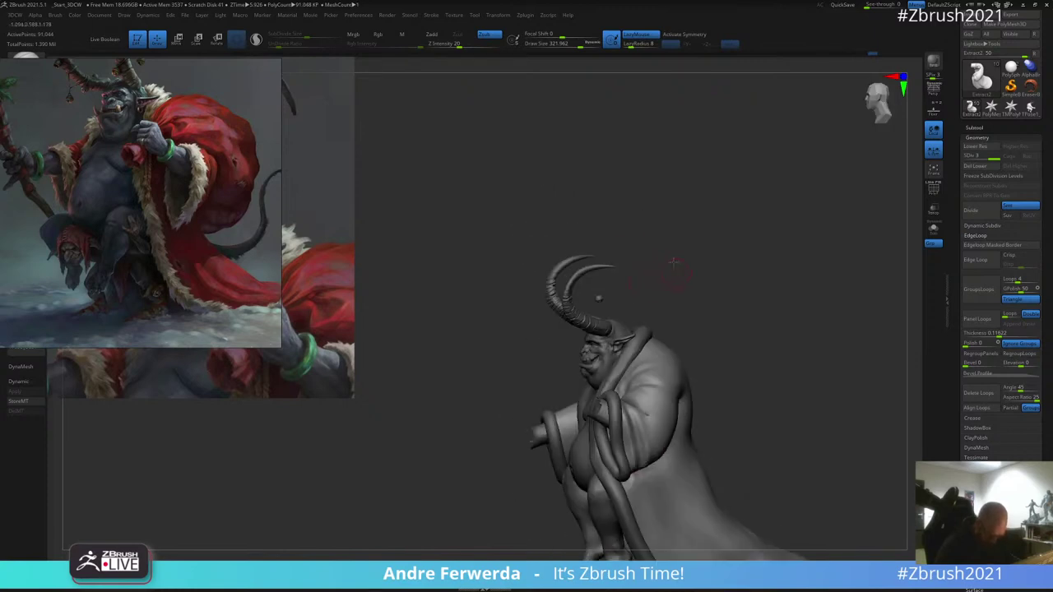
key(ctrl+z)
Step: Carve and smooth folds over the top of the coat's left shoulder at draw size about 294
right_drag(714, 181, 700, 239)
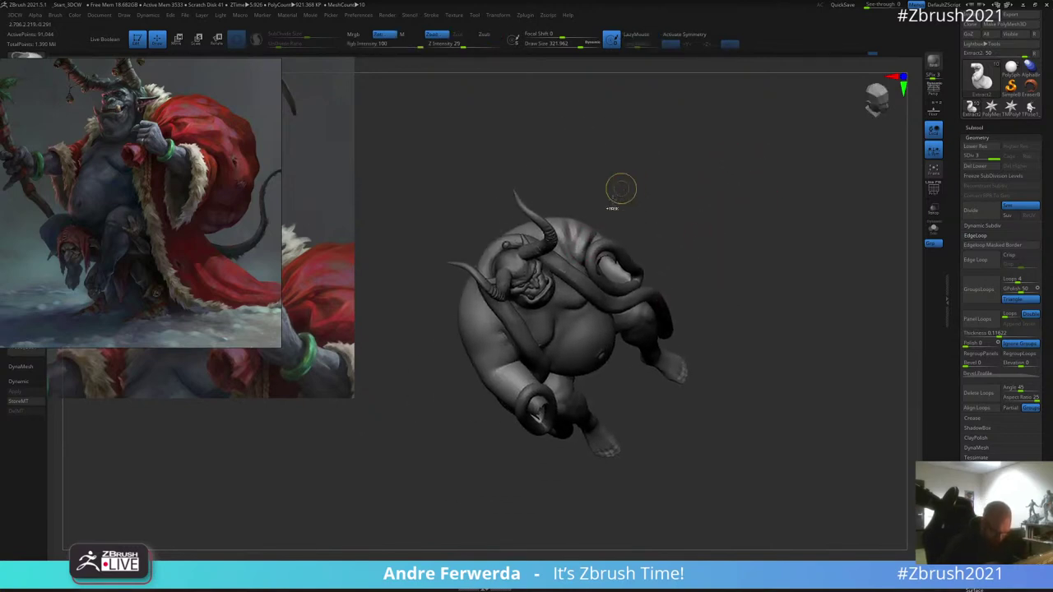
right_click(589, 241)
right_drag(619, 225, 587, 241)
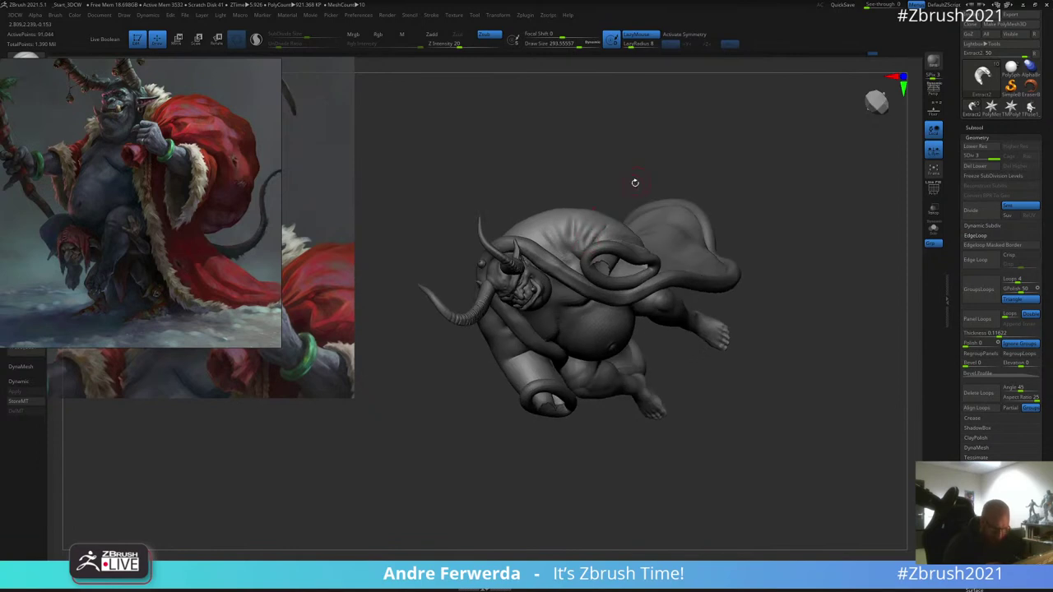
right_drag(632, 181, 613, 220)
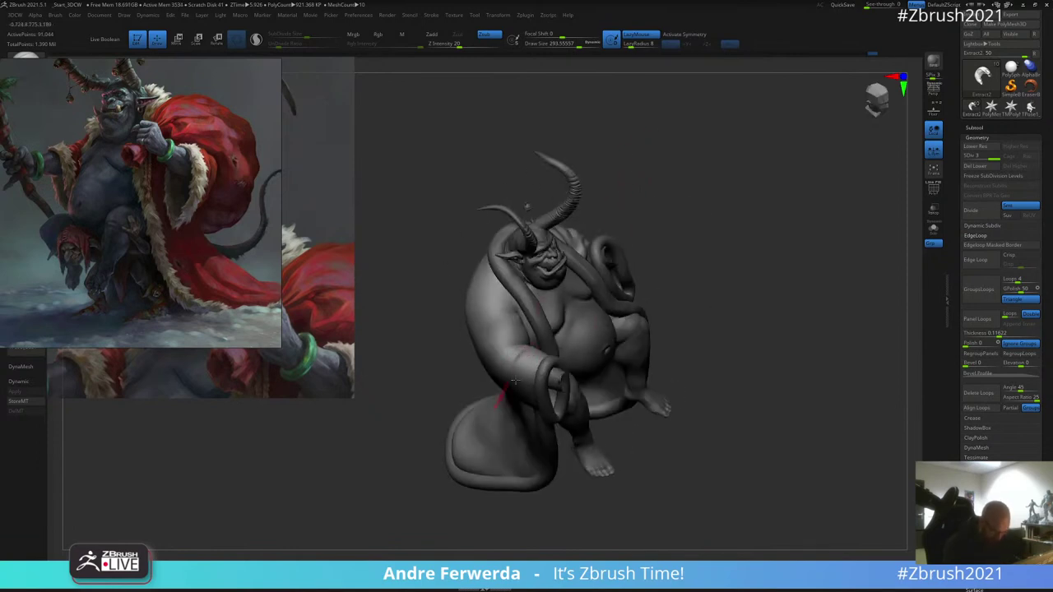
Step: Carve folds into the coat's right sleeve around the elbow and toward the cuff at draw size about 294
mouse_move(671, 264)
right_down()
mouse_move(687, 226)
mouse_move(515, 345)
mouse_move(496, 400)
mouse_move(534, 344)
right_up()
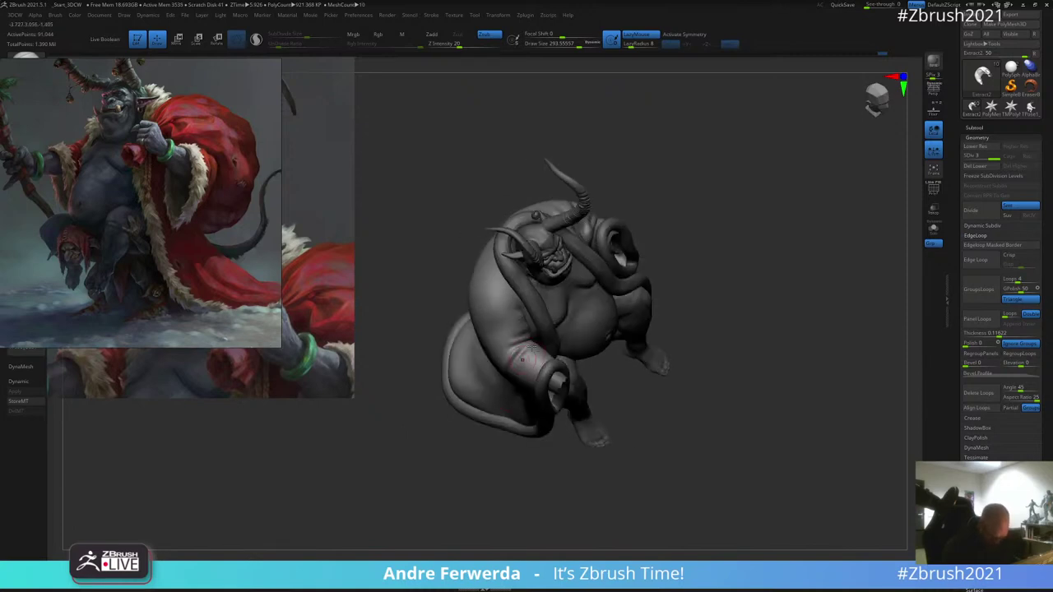
right_drag(709, 249, 666, 143)
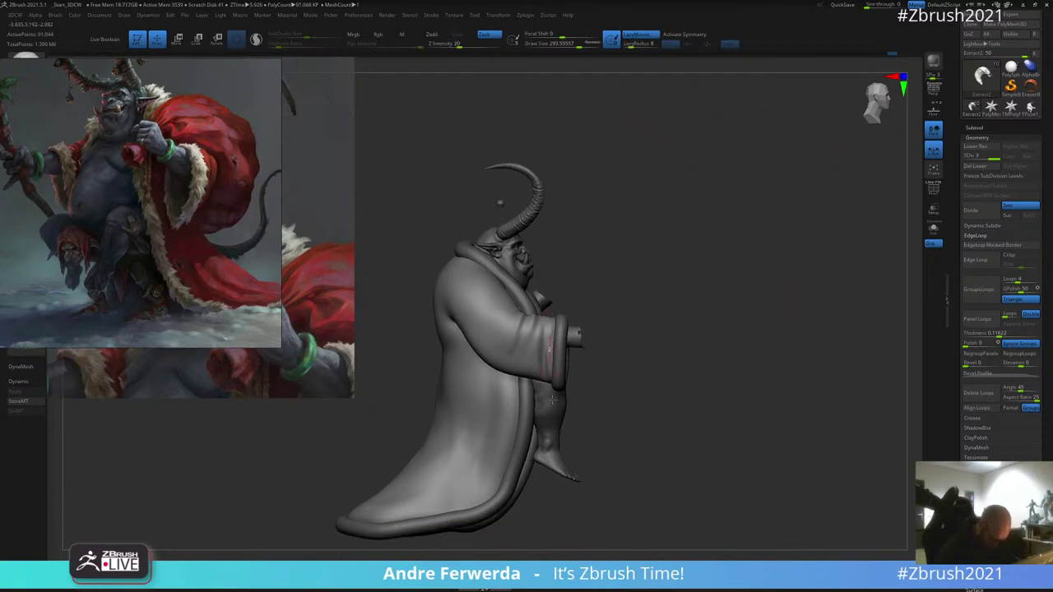
mouse_move(551, 400)
right_down()
mouse_move(687, 188)
mouse_move(683, 167)
mouse_move(726, 176)
mouse_move(721, 195)
mouse_move(713, 177)
right_up()
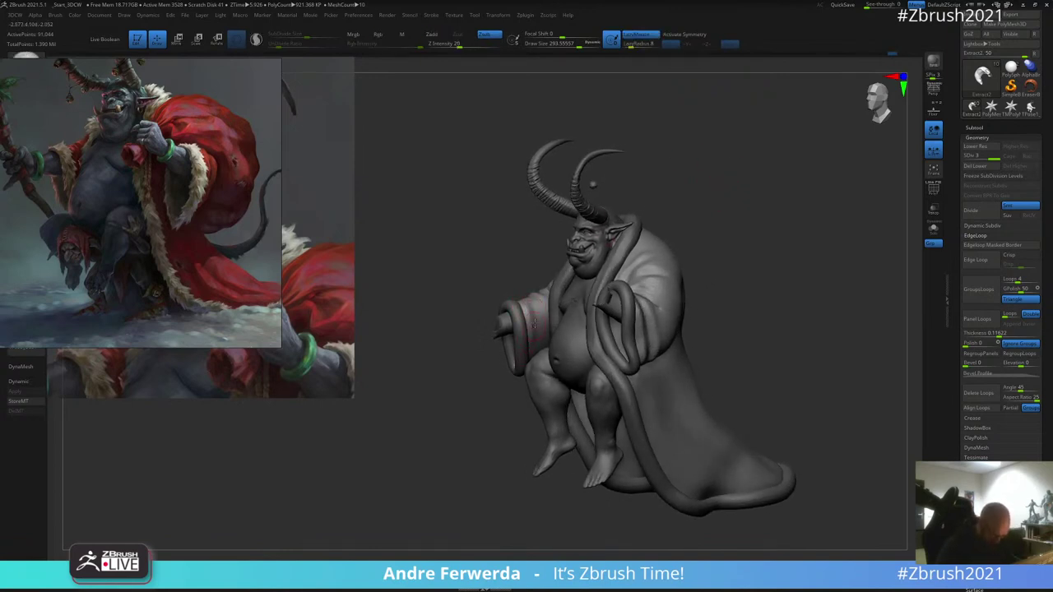
Step: Isolate the coat in Solo mode and carve long vertical folds down its right side at draw size about 715
click(933, 228)
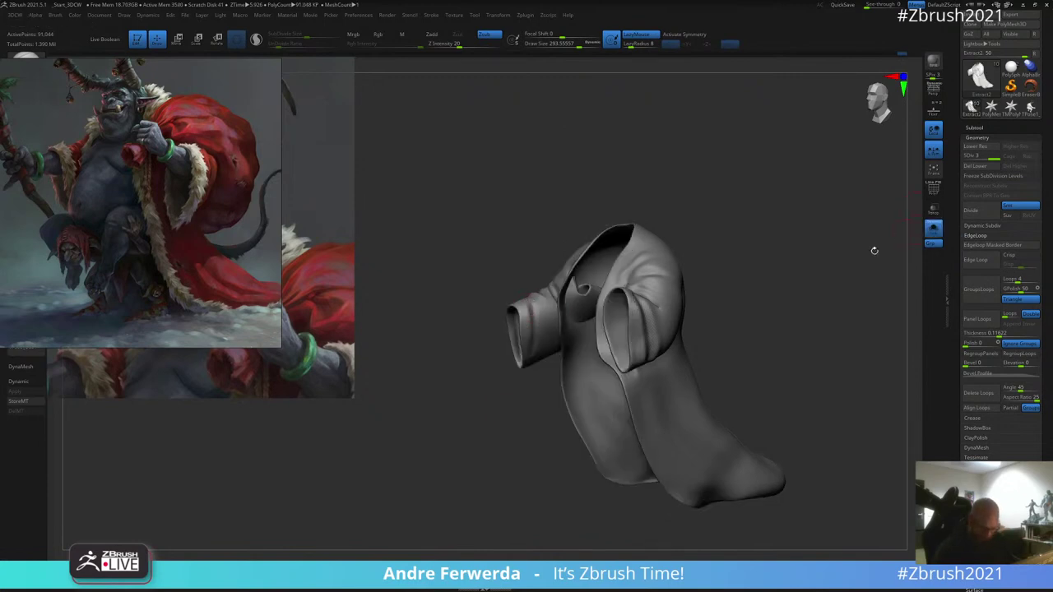
drag(875, 249, 811, 252)
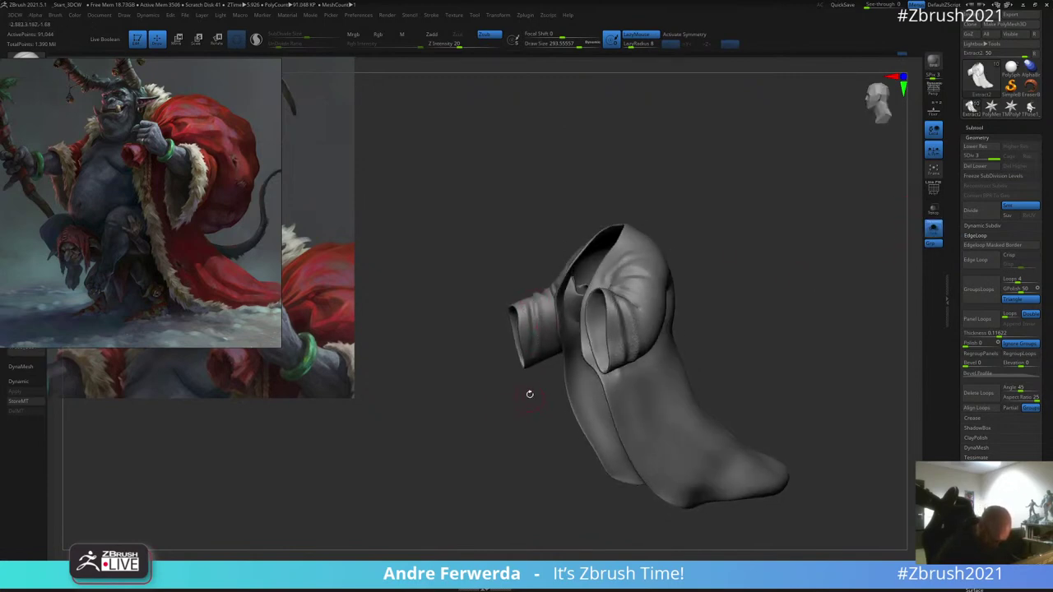
drag(530, 394, 527, 377)
drag(533, 305, 555, 403)
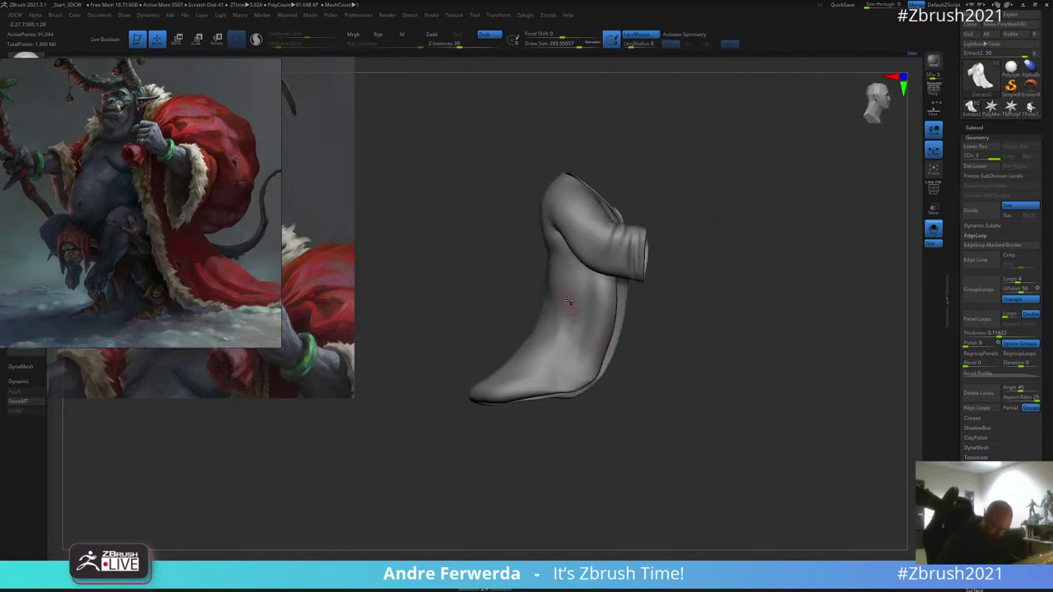
key(bracketright)
mouse_move(650, 319)
mouse_down()
mouse_move(672, 318)
mouse_move(676, 350)
mouse_up()
right_click(510, 368)
drag(560, 279, 561, 260)
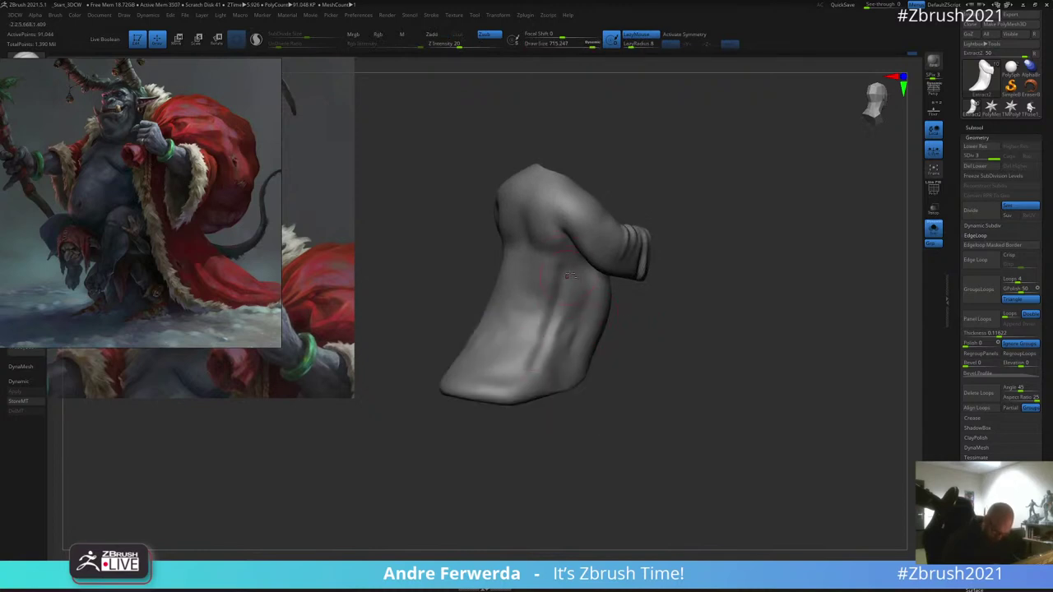
Step: Carve long flowing folds down the coat's back and left side toward the hem
drag(494, 428, 527, 480)
drag(484, 306, 464, 393)
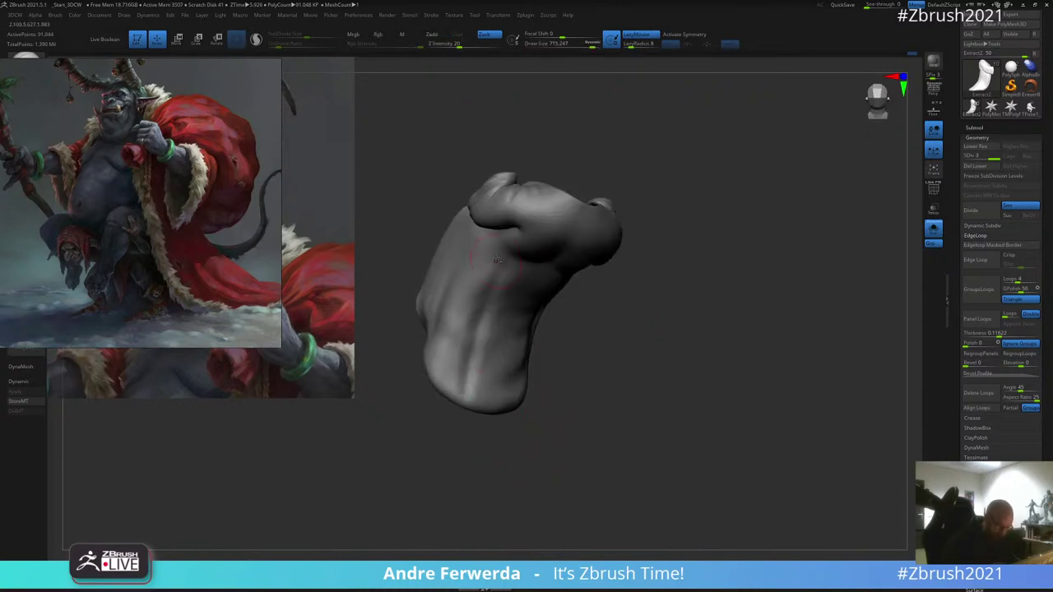
drag(489, 274, 464, 352)
mouse_move(613, 306)
mouse_down()
mouse_move(639, 287)
mouse_move(636, 256)
mouse_move(626, 247)
mouse_move(588, 259)
mouse_move(642, 228)
mouse_move(713, 219)
mouse_move(707, 265)
mouse_up()
drag(707, 162, 739, 172)
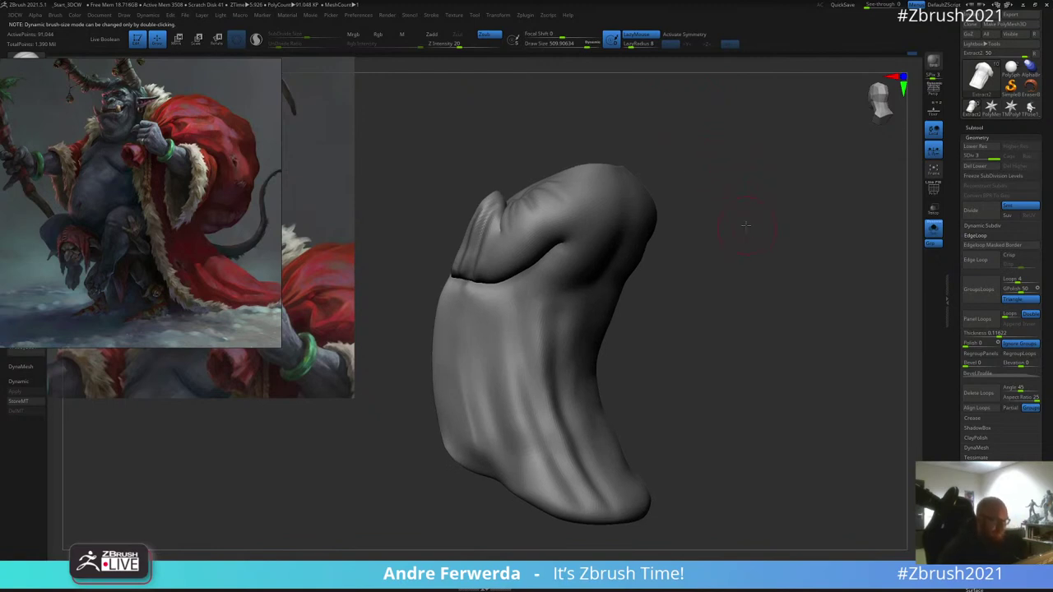
Step: Carve folds across the coat's upper back and around the armpits at draw size about 510
drag(746, 225, 646, 230)
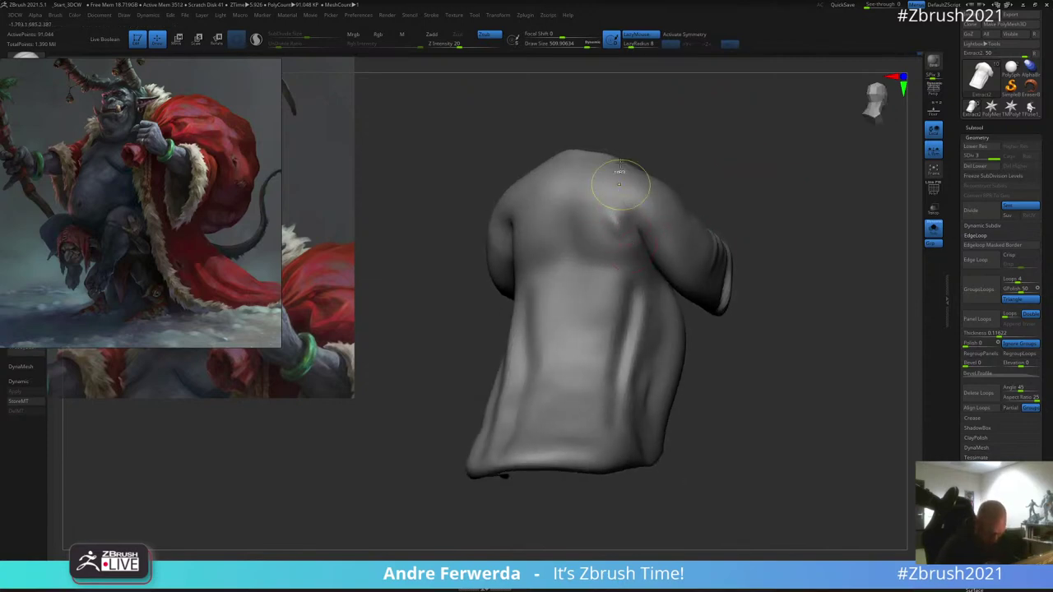
drag(689, 155, 515, 219)
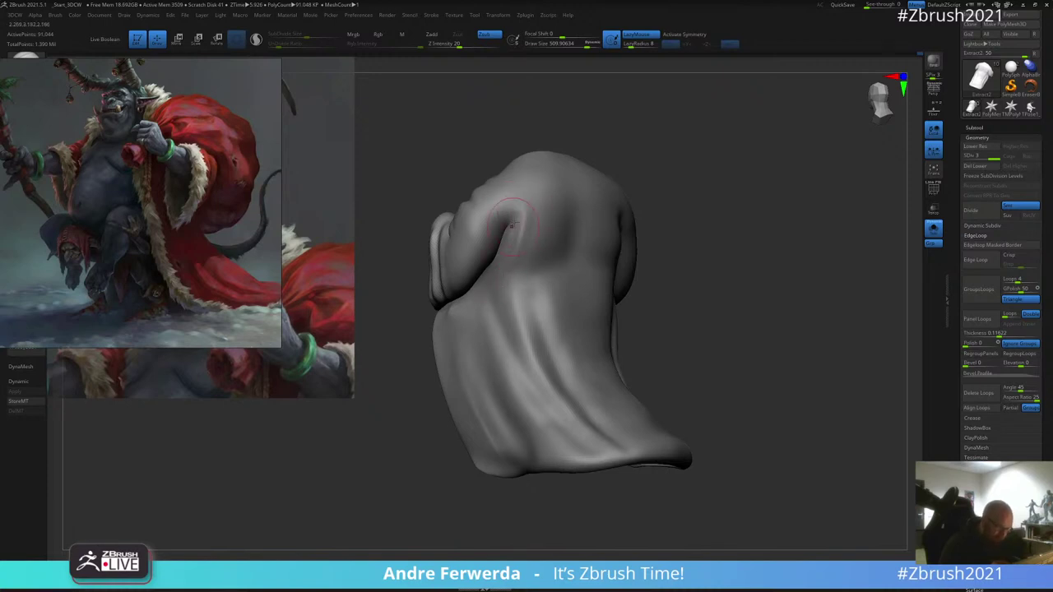
drag(519, 120, 497, 184)
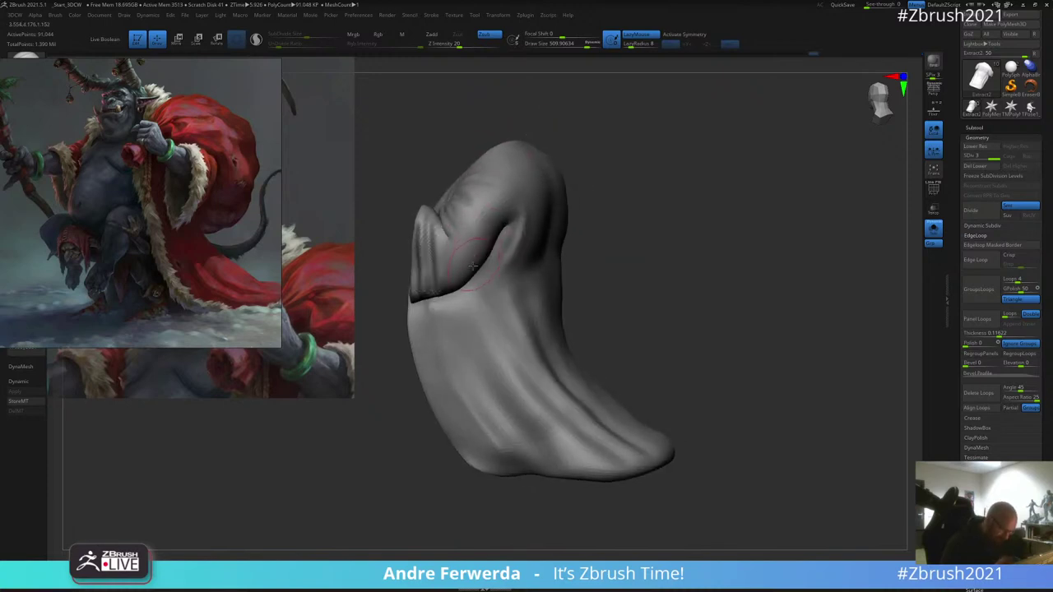
Step: Deepen the folds around the coat's left armpit and the back of the left sleeve at draw size about 583
right_drag(465, 218, 510, 171)
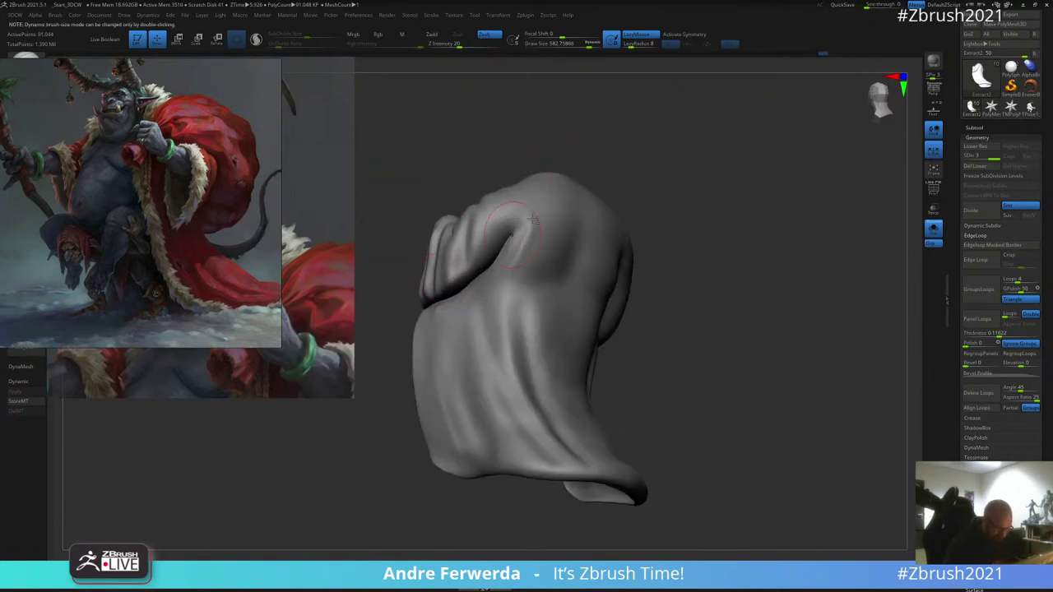
right_drag(532, 218, 615, 187)
drag(487, 259, 472, 294)
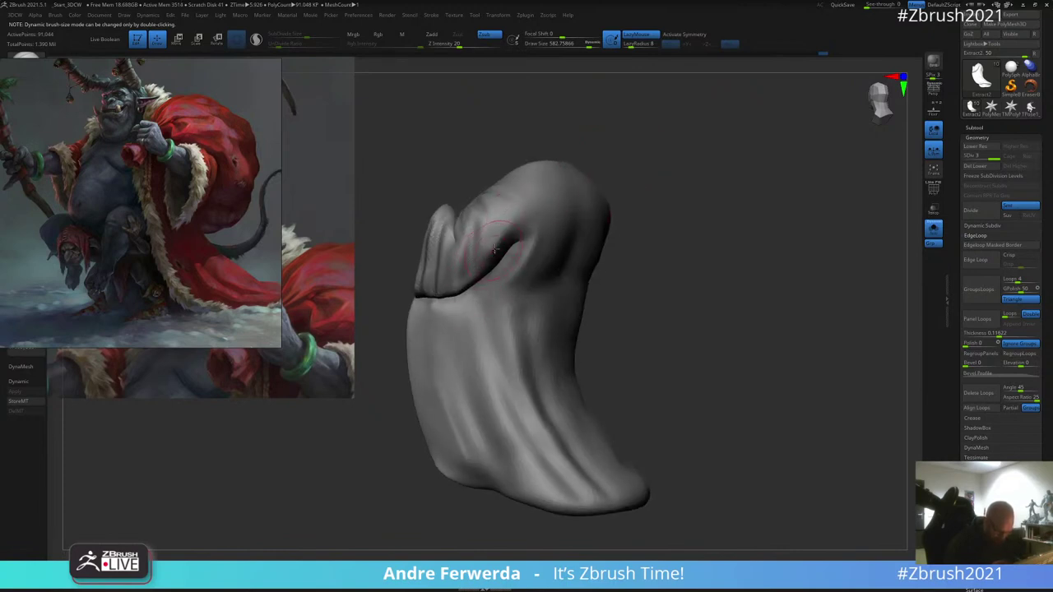
right_drag(632, 228, 734, 224)
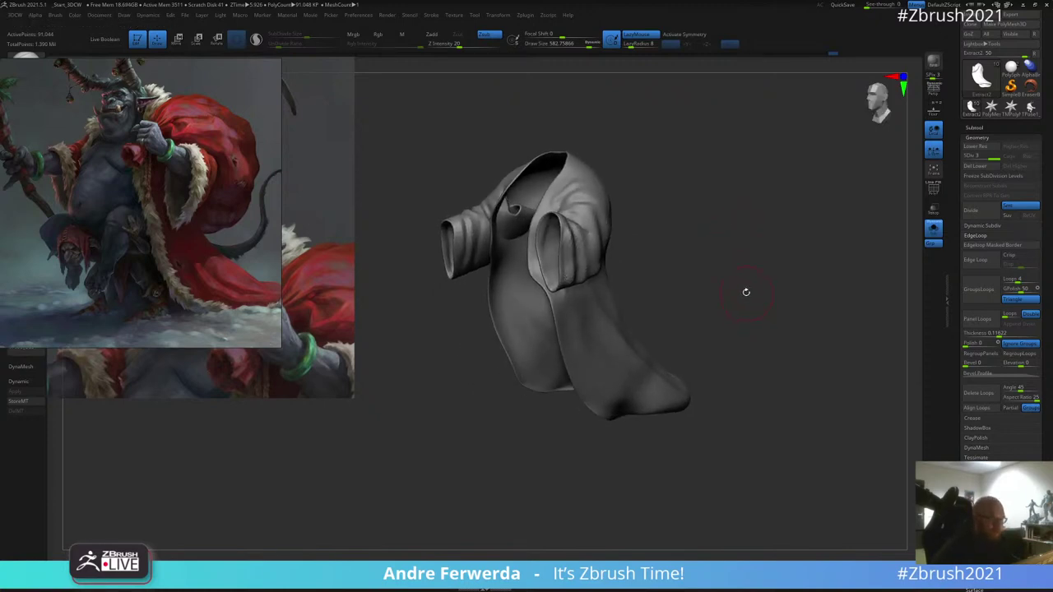
Step: Carve long folds from beneath the coat's left sleeve down to the hem at draw size about 583
right_drag(746, 291, 550, 304)
drag(545, 295, 591, 401)
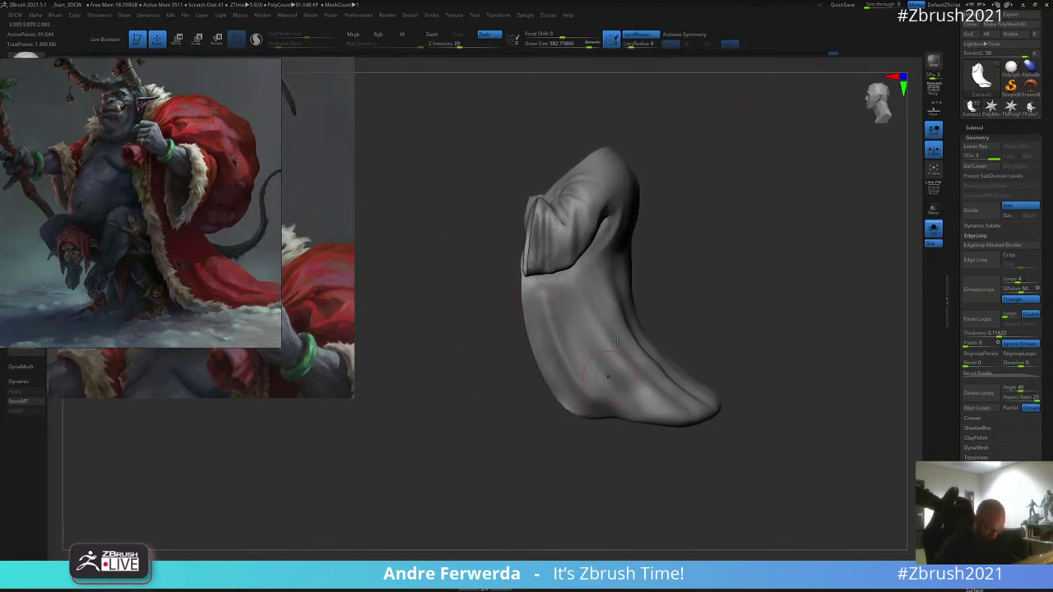
right_drag(664, 257, 611, 225)
mouse_move(543, 291)
mouse_down()
mouse_move(590, 402)
mouse_move(612, 410)
mouse_up()
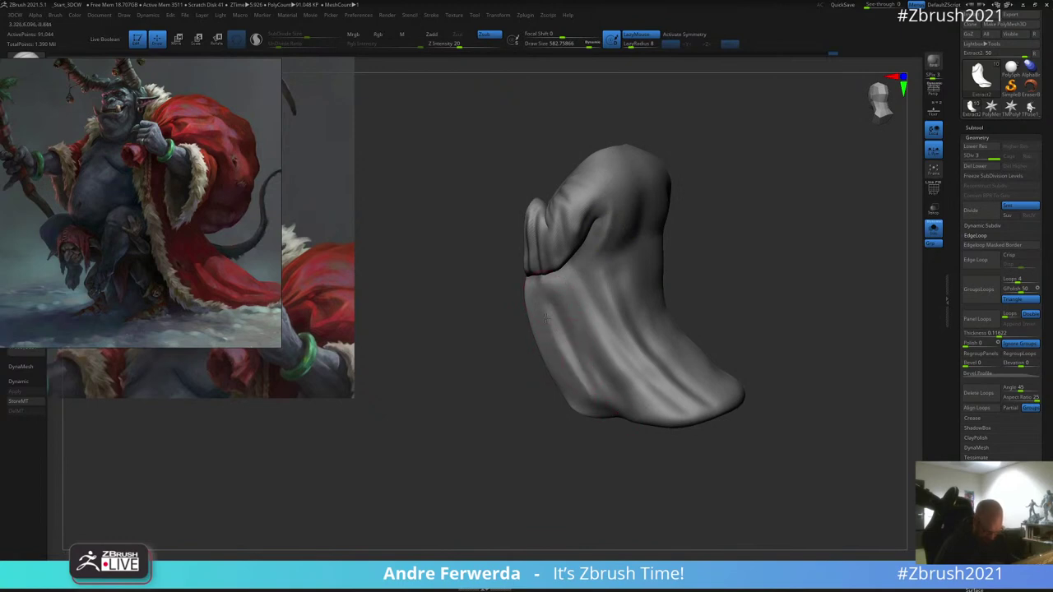
Step: Refine the folds below the right sleeve and behind both armpits of the coat at draw size about 583
right_drag(735, 294, 689, 265)
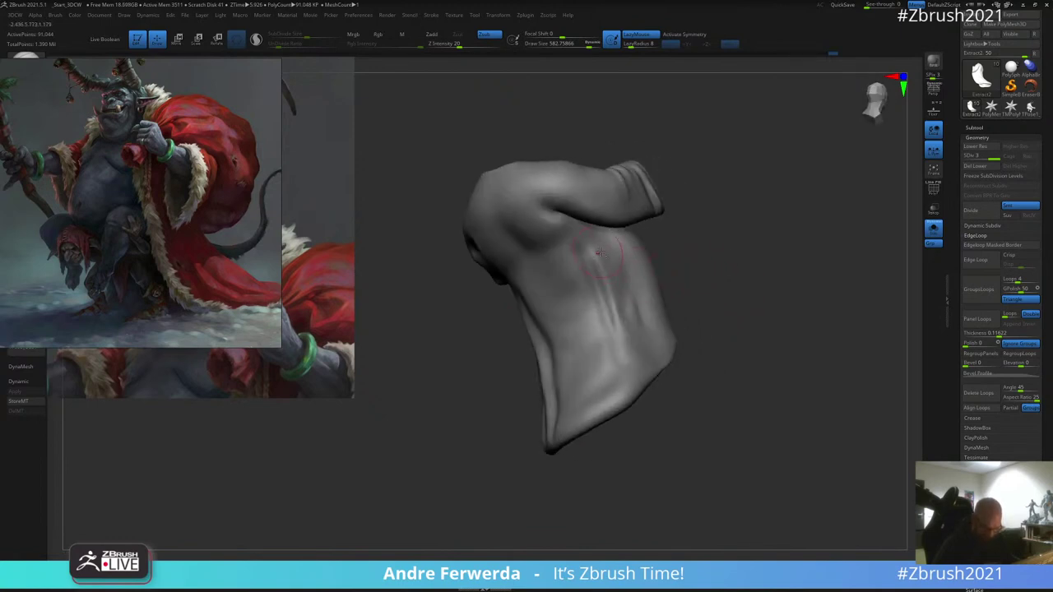
right_drag(609, 263, 675, 146)
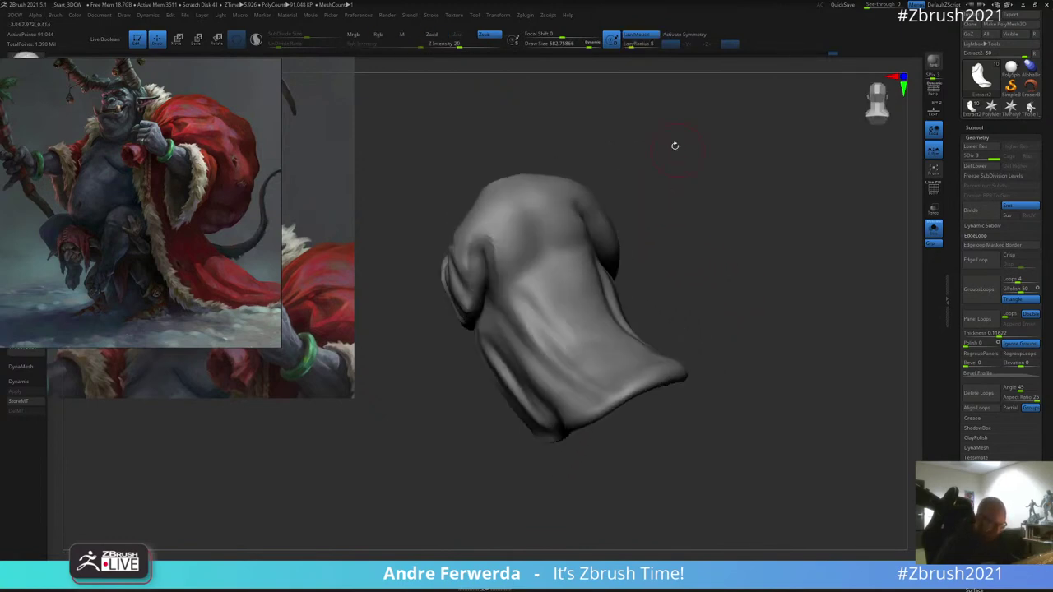
right_drag(490, 280, 580, 197)
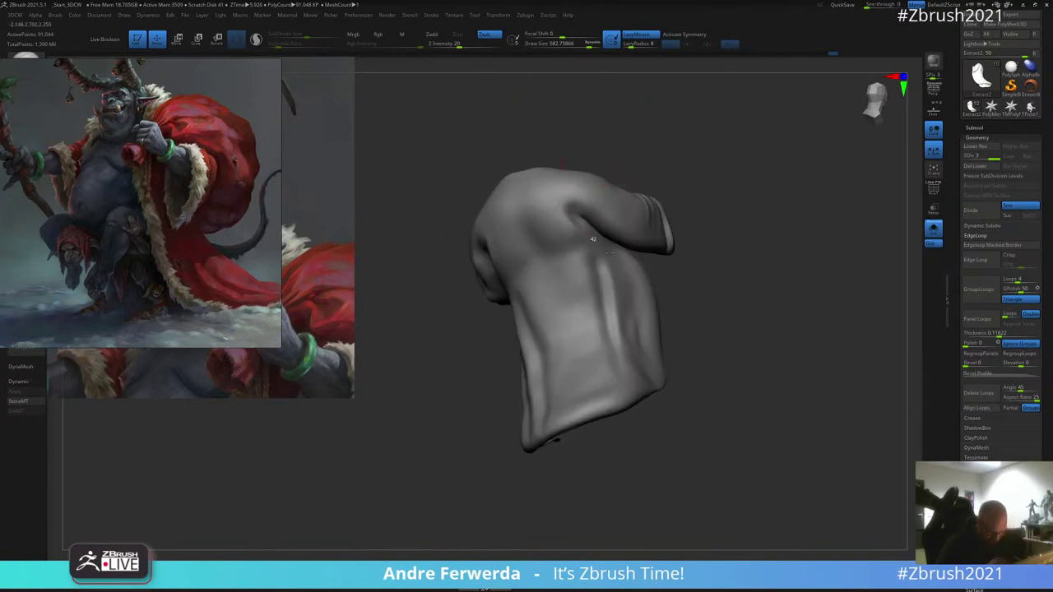
drag(580, 205, 596, 217)
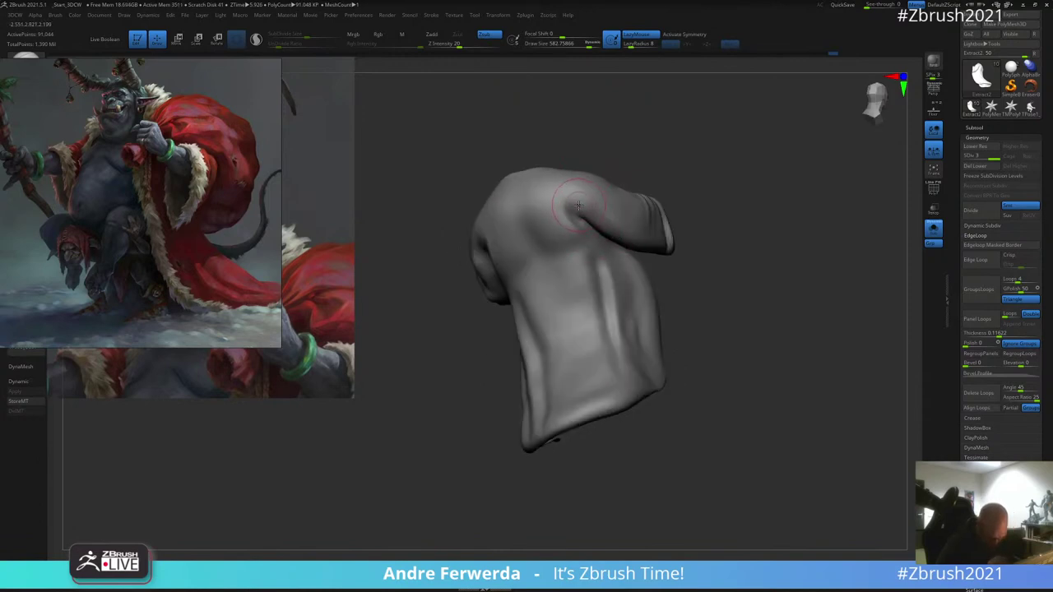
right_drag(578, 206, 649, 148)
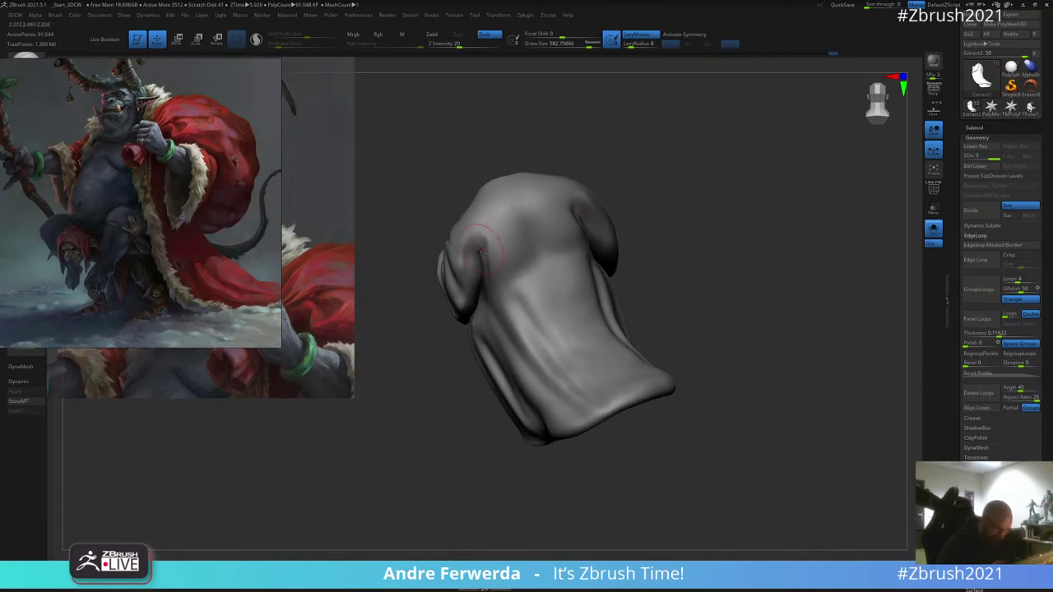
right_drag(467, 231, 655, 137)
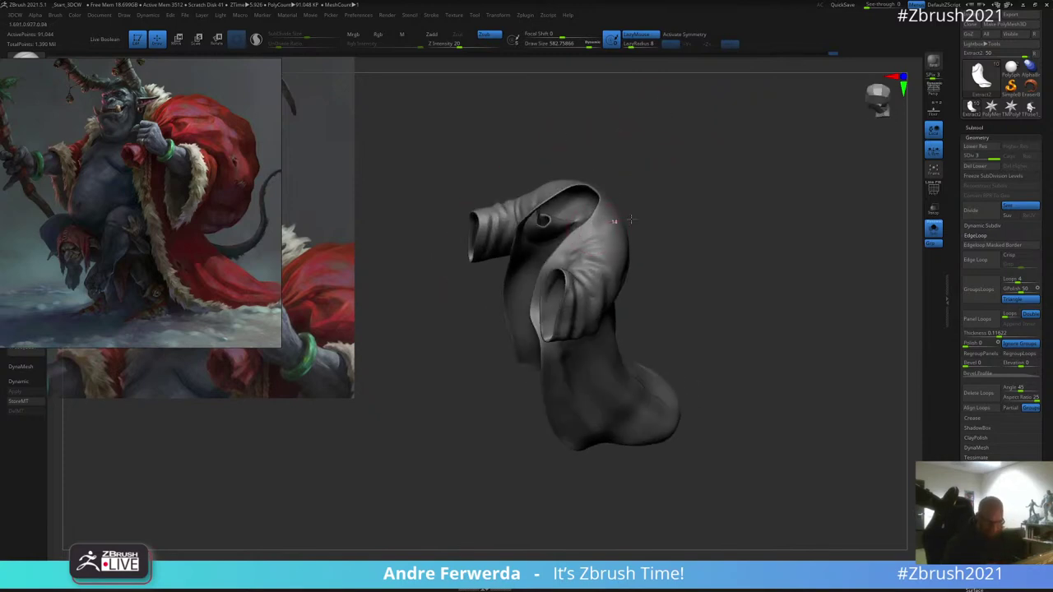
Step: Inspect the isolated coat from several sides and turn off solo mode to show the whole character
right_drag(575, 256, 622, 219)
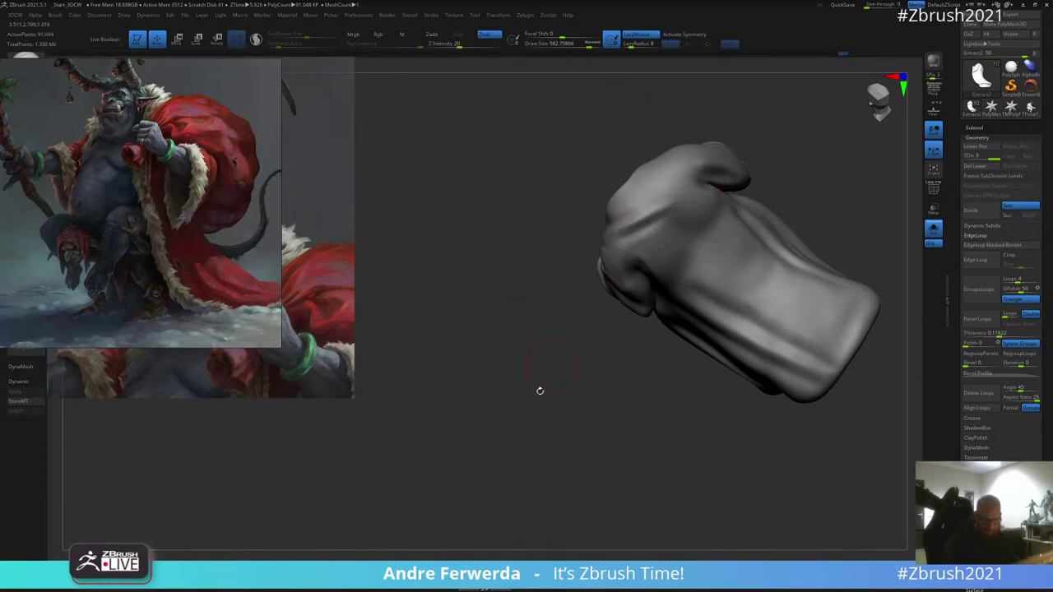
right_drag(538, 390, 760, 318)
click(935, 228)
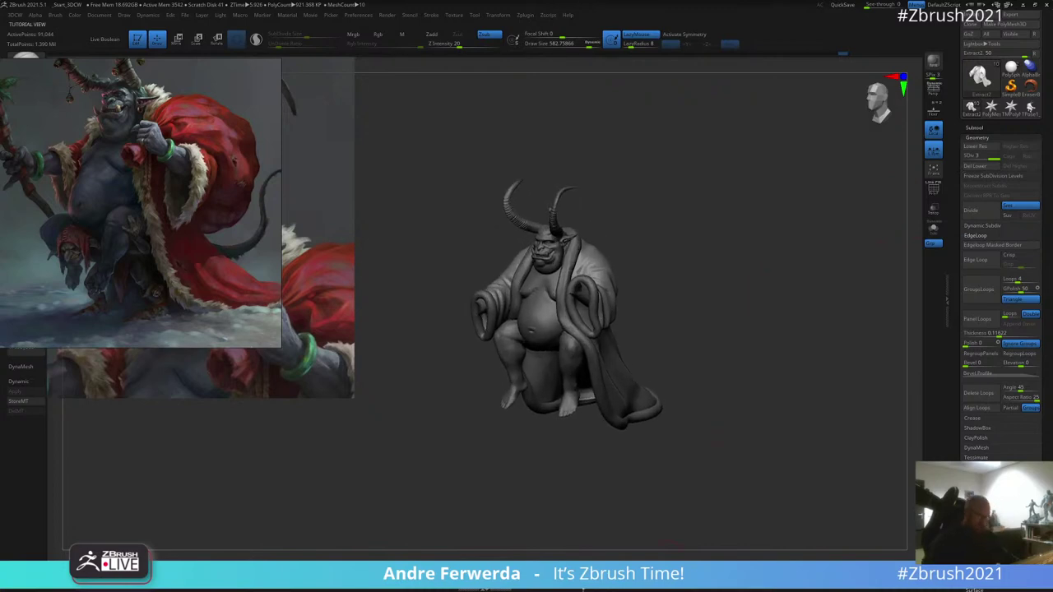
right_drag(675, 271, 629, 162)
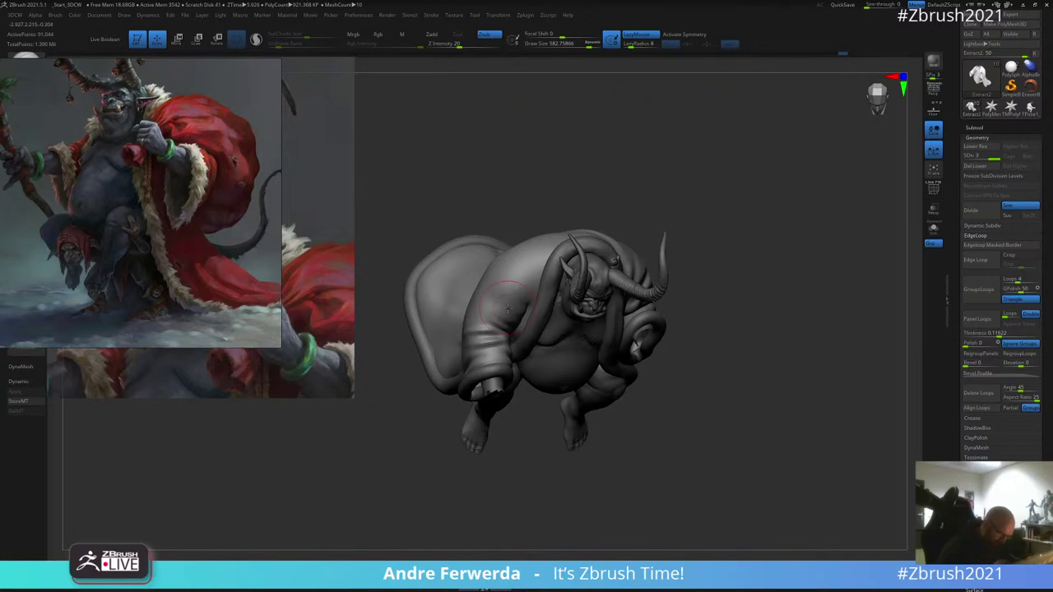
Step: Reduce the brush draw size to about 332 and sculpt folds on the coat's shoulder and sleeve
mouse_move(508, 309)
right_down()
mouse_move(576, 177)
mouse_move(505, 167)
mouse_move(579, 186)
mouse_move(574, 194)
right_up()
key(space)
click(541, 305)
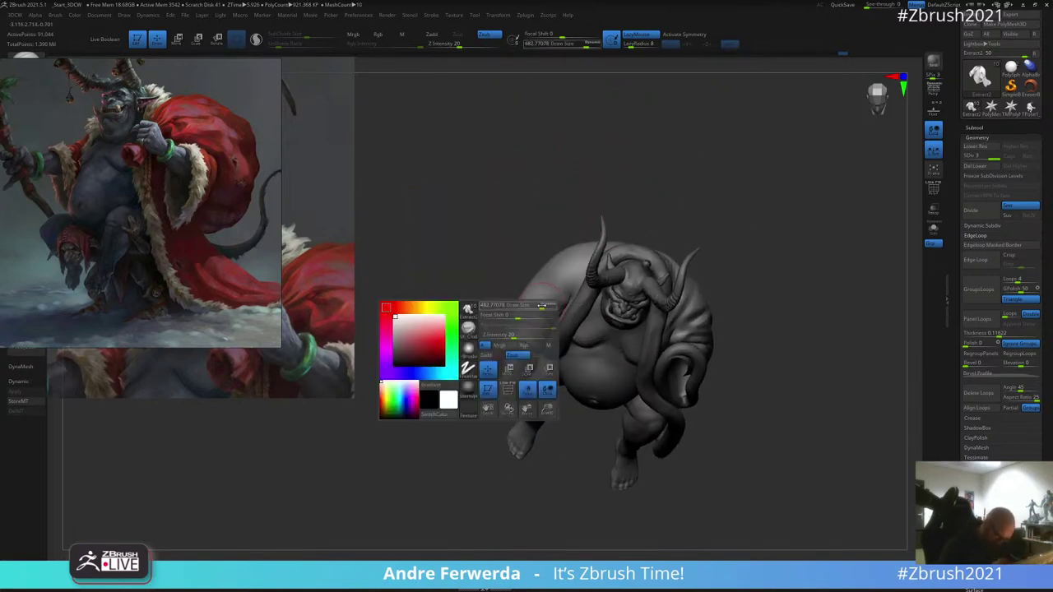
drag(541, 305, 523, 306)
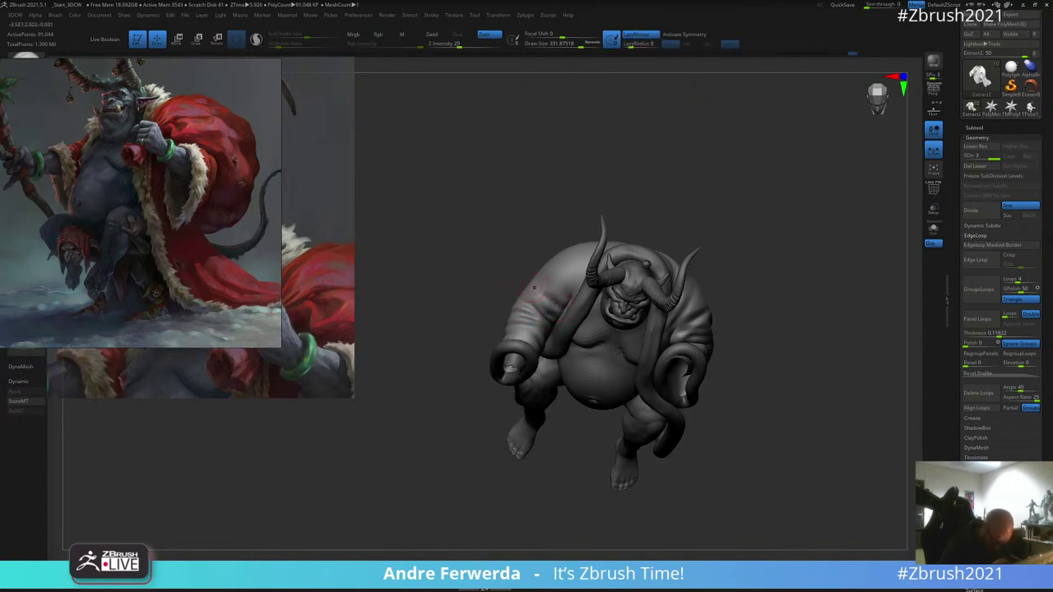
right_drag(543, 288, 733, 209)
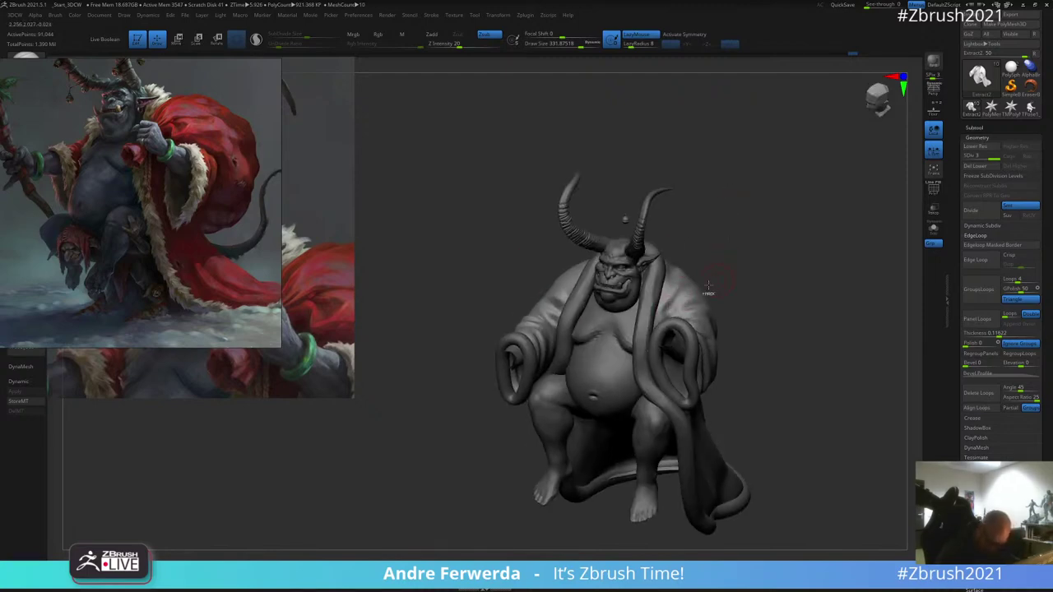
right_drag(729, 262, 780, 217)
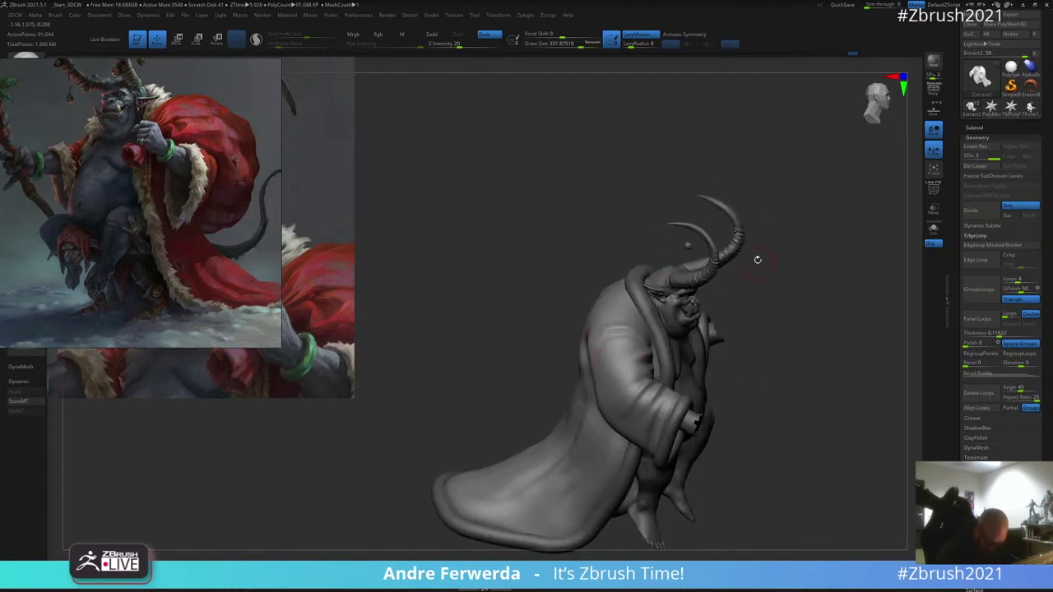
right_drag(757, 259, 541, 365)
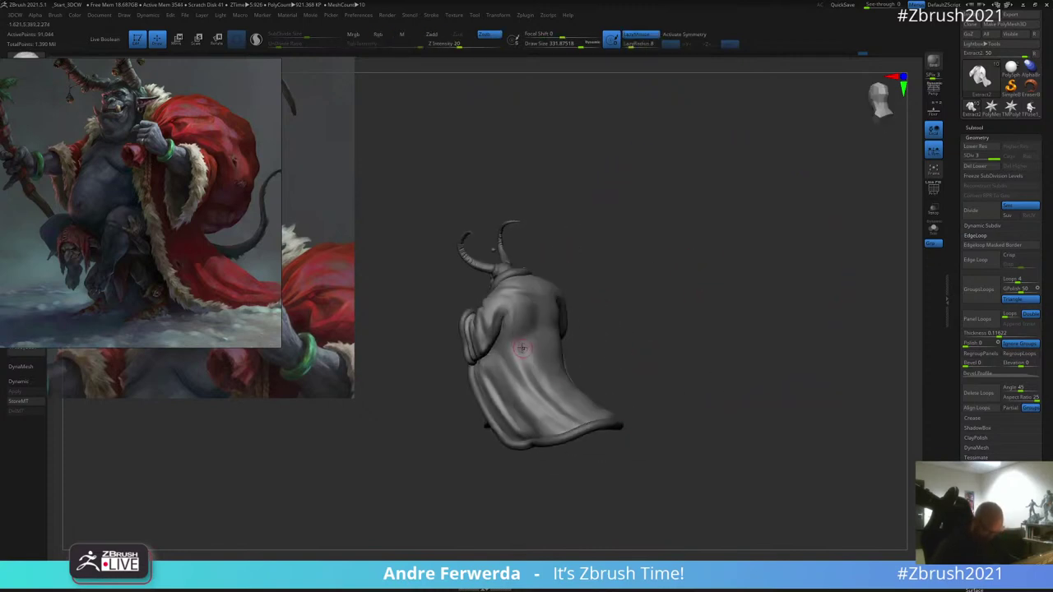
Step: Refine the coat's folds across the back and under the arm, raising the draw size to about 408
right_drag(565, 275, 583, 227)
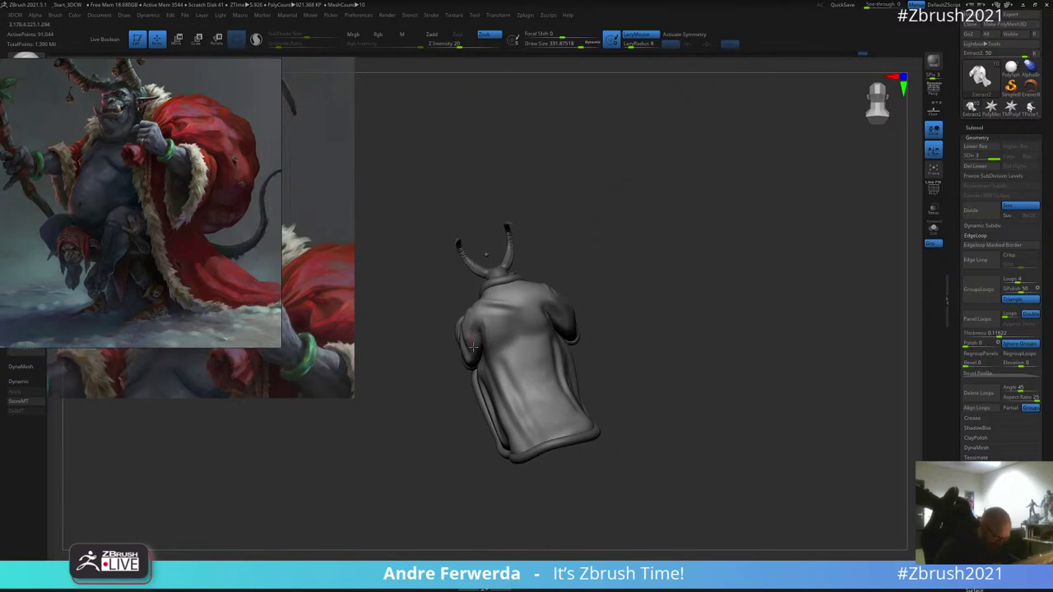
right_drag(469, 359, 469, 367)
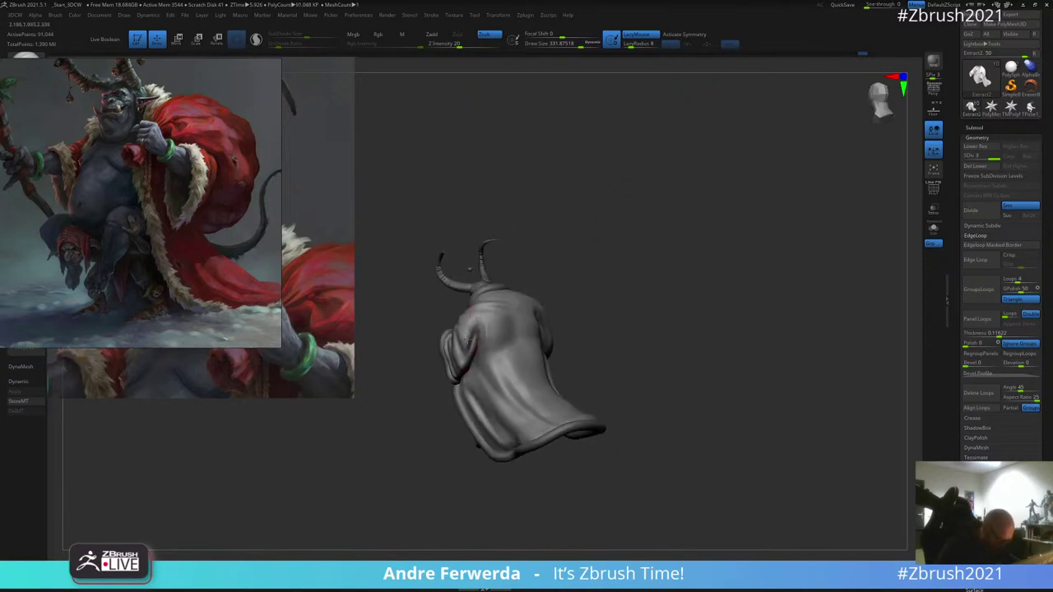
right_drag(519, 257, 585, 247)
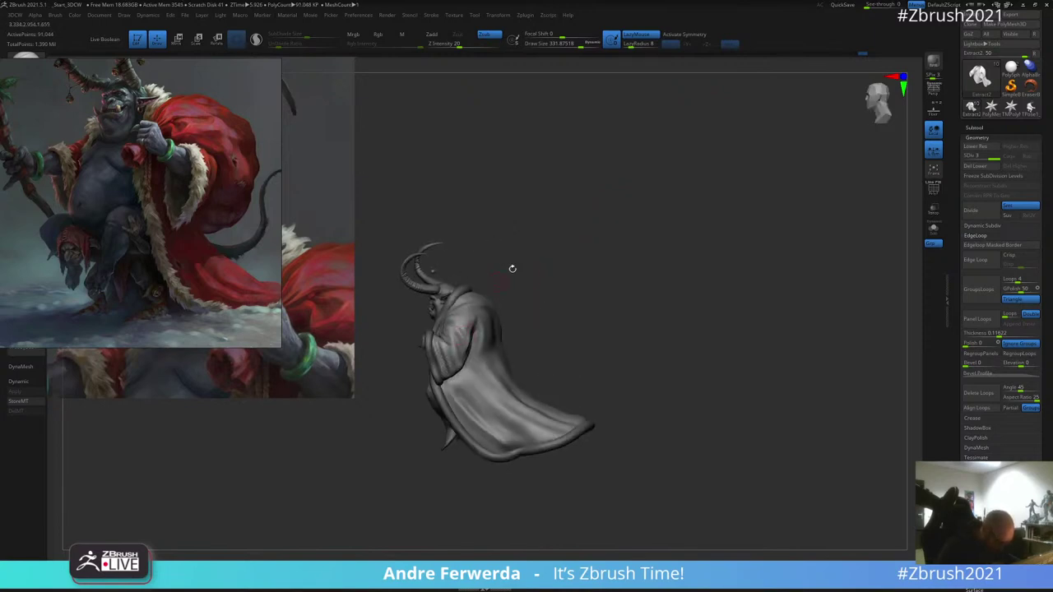
right_drag(512, 269, 529, 327)
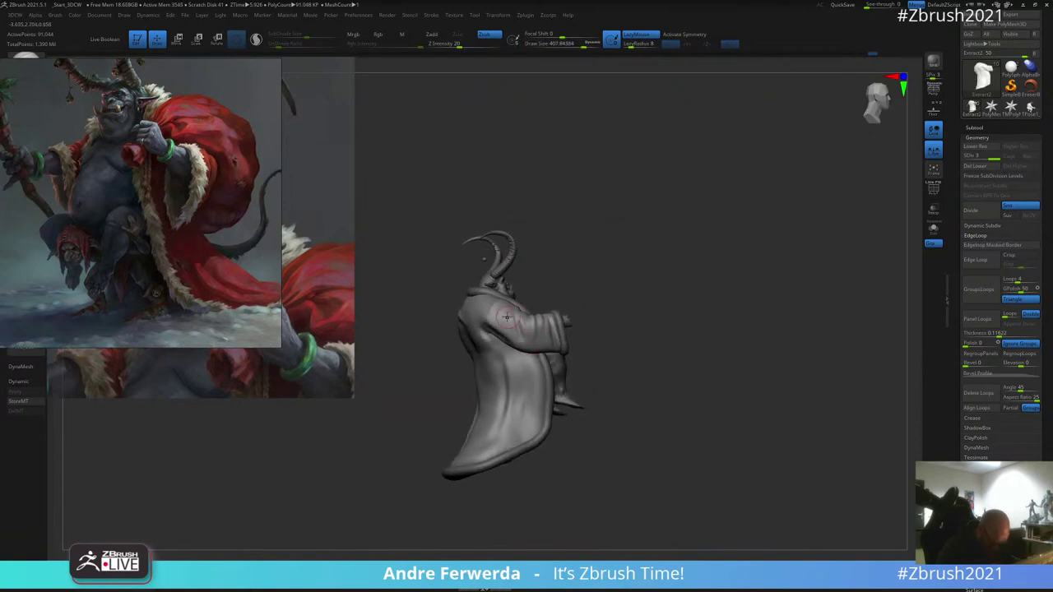
right_drag(529, 352, 514, 257)
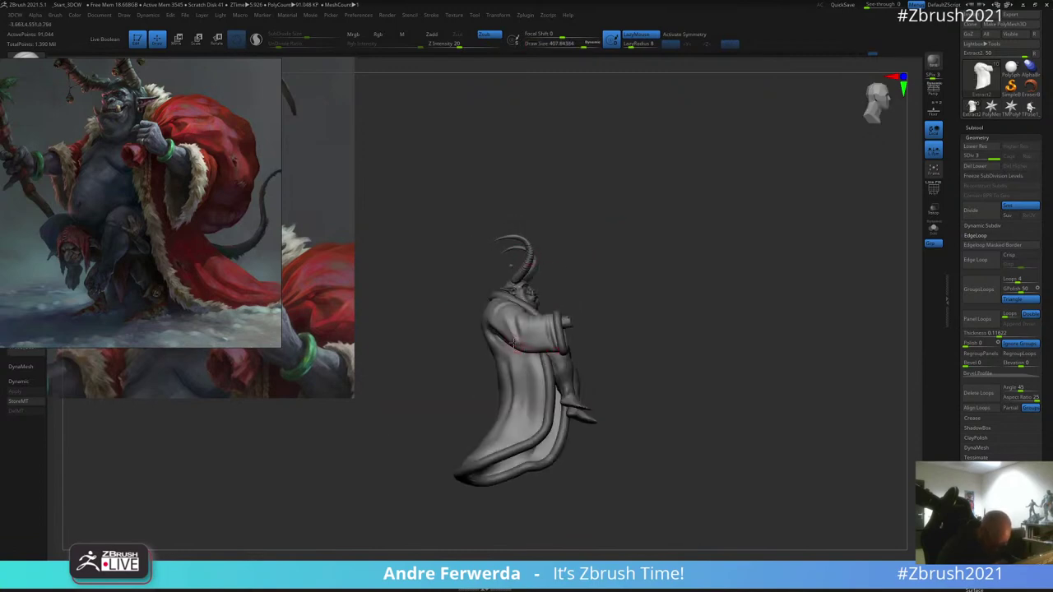
mouse_move(525, 345)
right_down()
mouse_move(644, 239)
mouse_move(654, 210)
mouse_move(702, 228)
mouse_move(699, 246)
right_up()
Step: Set the draw size to about 267 and make the coat's trim the active subtool
key(space)
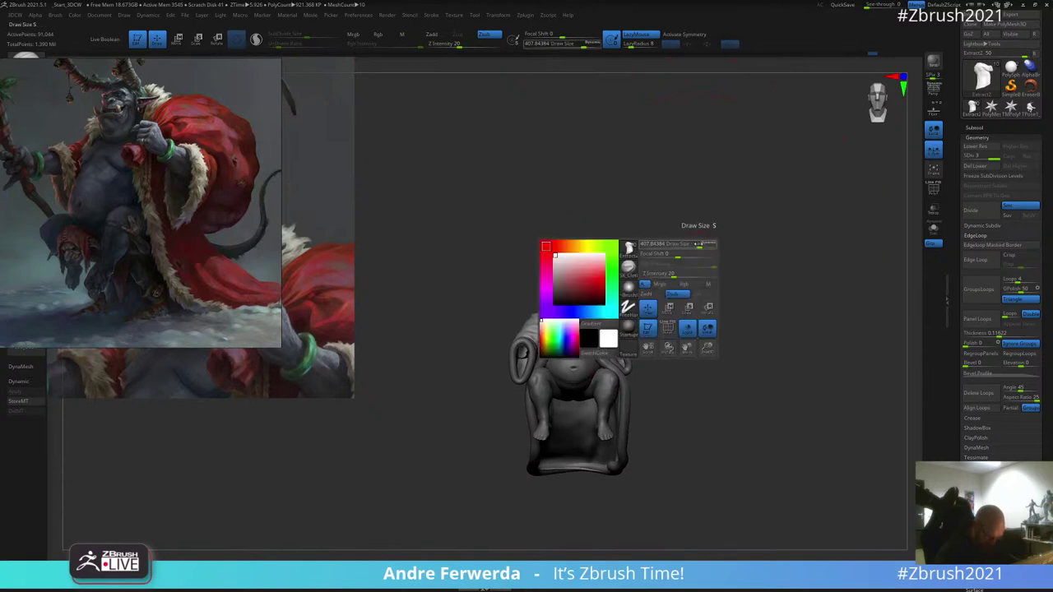
drag(699, 245, 673, 249)
mouse_move(655, 271)
right_down()
mouse_move(642, 266)
mouse_move(646, 277)
right_up()
alt+click(576, 298)
alt+drag(679, 232, 689, 365)
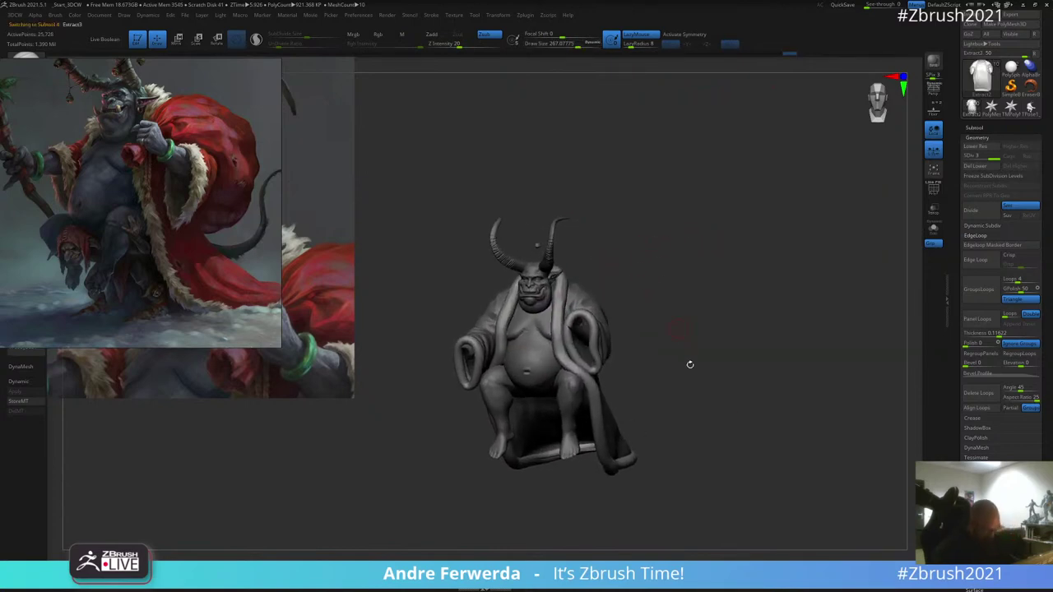
mouse_move(733, 405)
mouse_down()
mouse_move(729, 519)
mouse_move(745, 446)
mouse_move(700, 504)
mouse_up()
right_drag(649, 516, 614, 498)
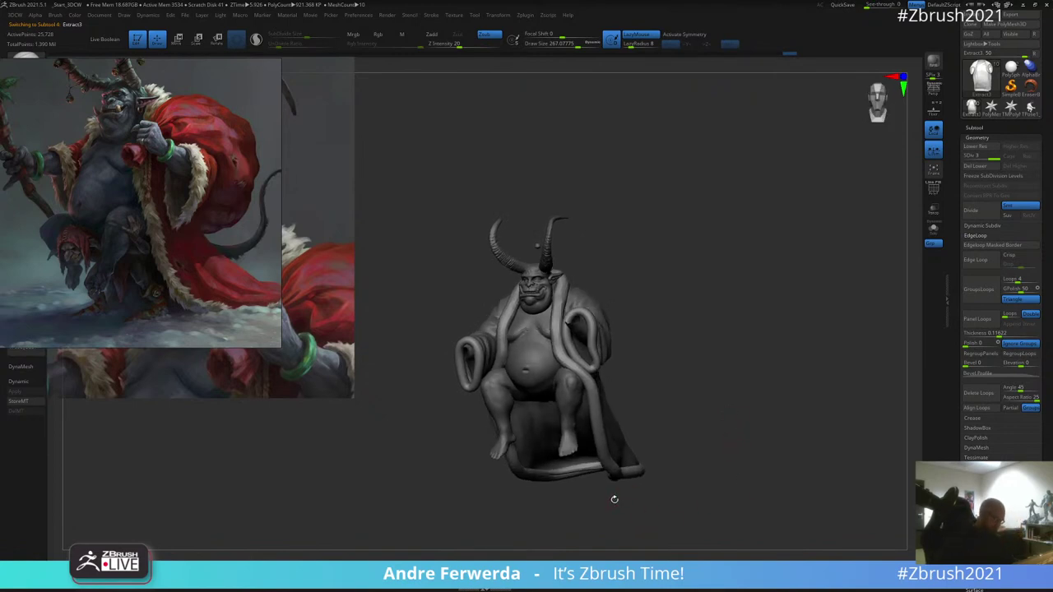
Step: Use the Move brush at draw sizes of about 82 and 66 to reshape the trim around the back of the neck
right_drag(644, 195, 649, 263)
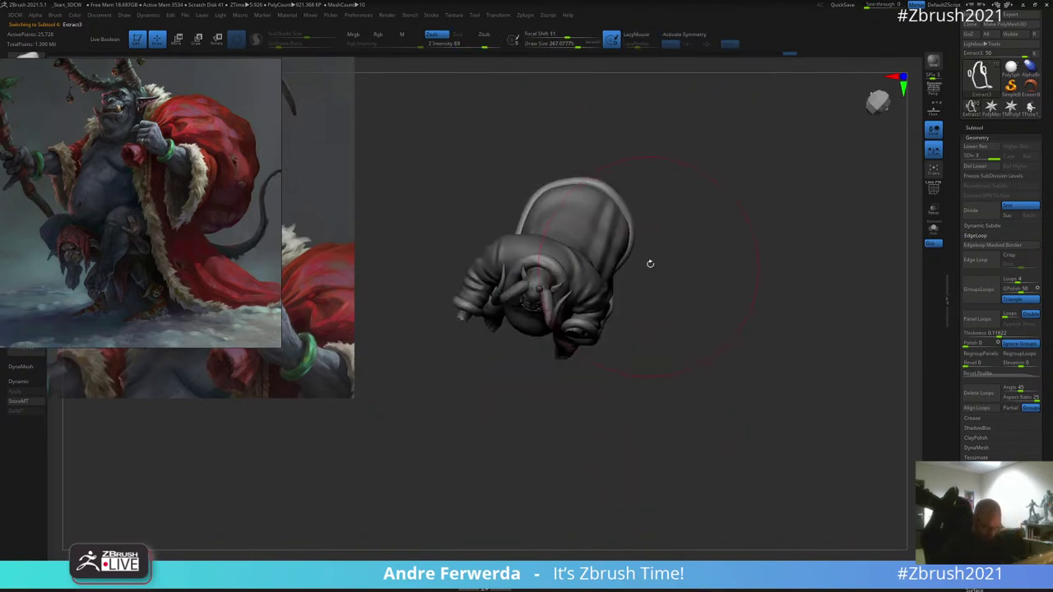
key(space)
right_drag(683, 197, 613, 194)
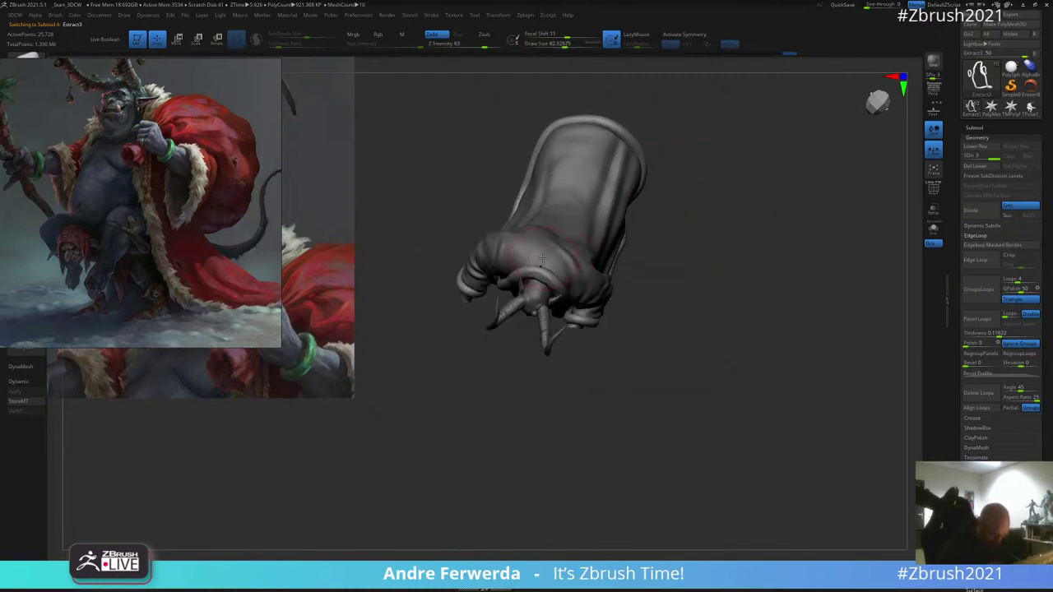
drag(553, 273, 523, 261)
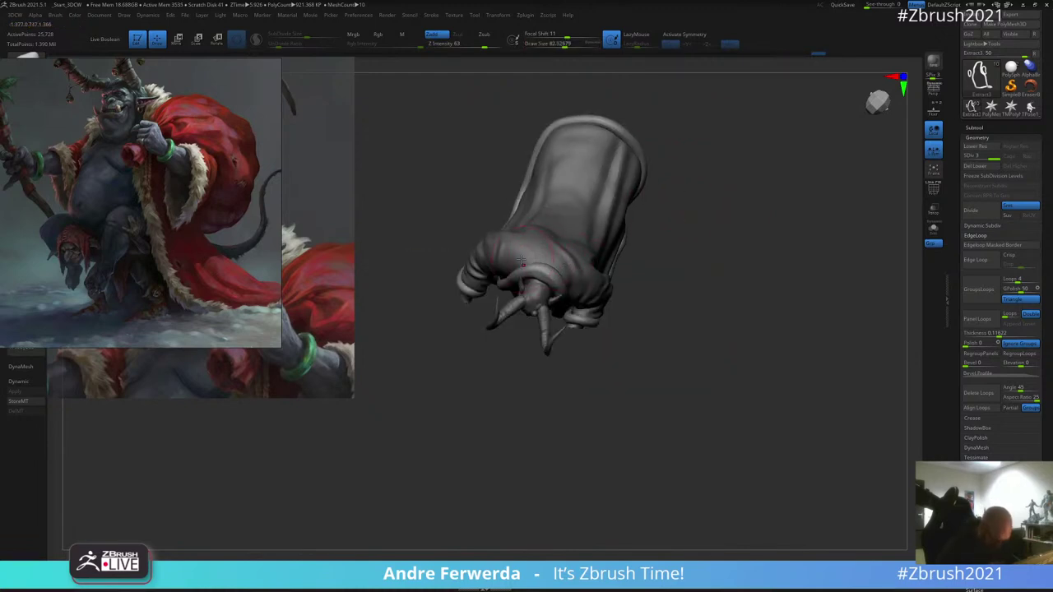
right_drag(538, 252, 535, 279)
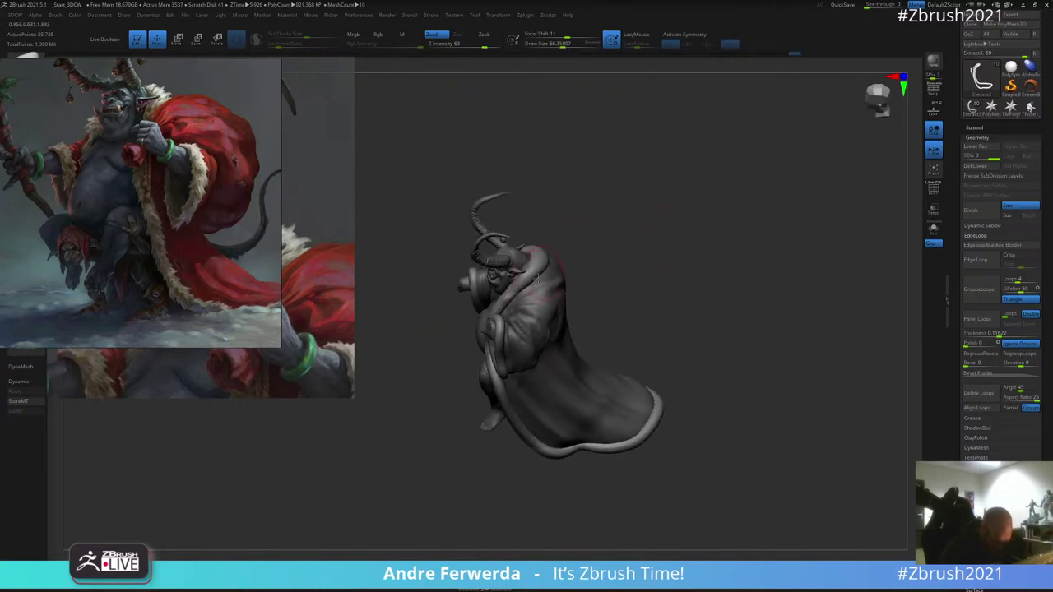
right_drag(604, 258, 677, 252)
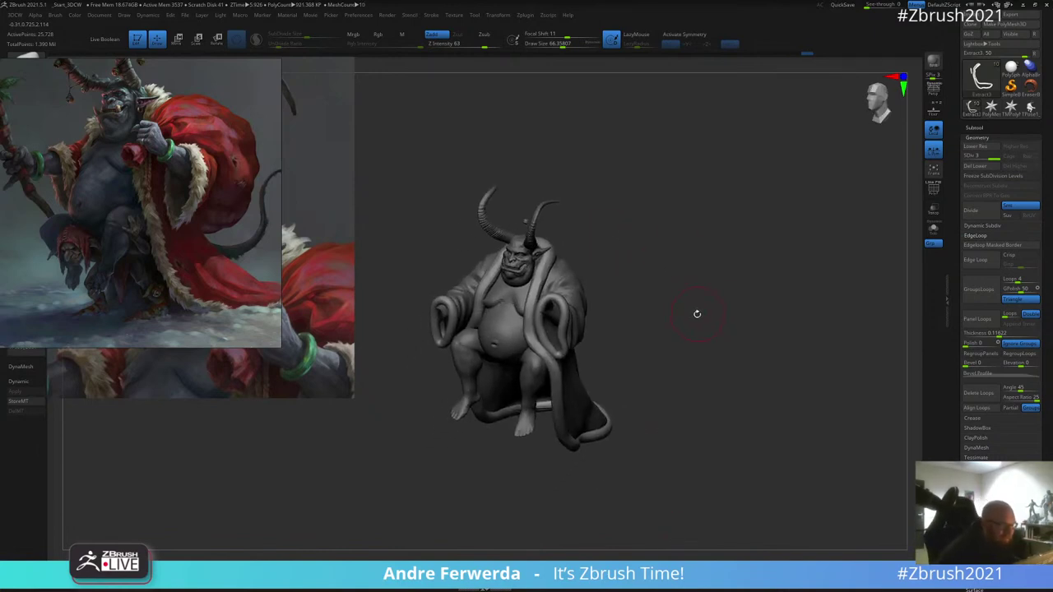
right_drag(702, 298, 702, 293)
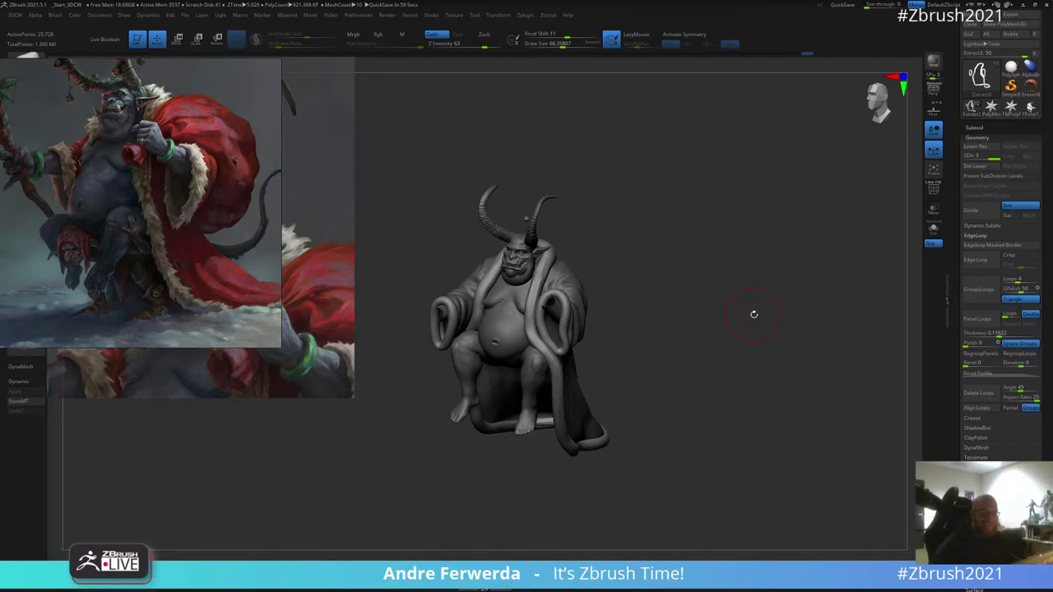
Step: Start saving the tool and browse to the 30-12-2020 folder inside Zbrush_Live, moving the reference image out of the way
scroll(1012, 49, up, 2)
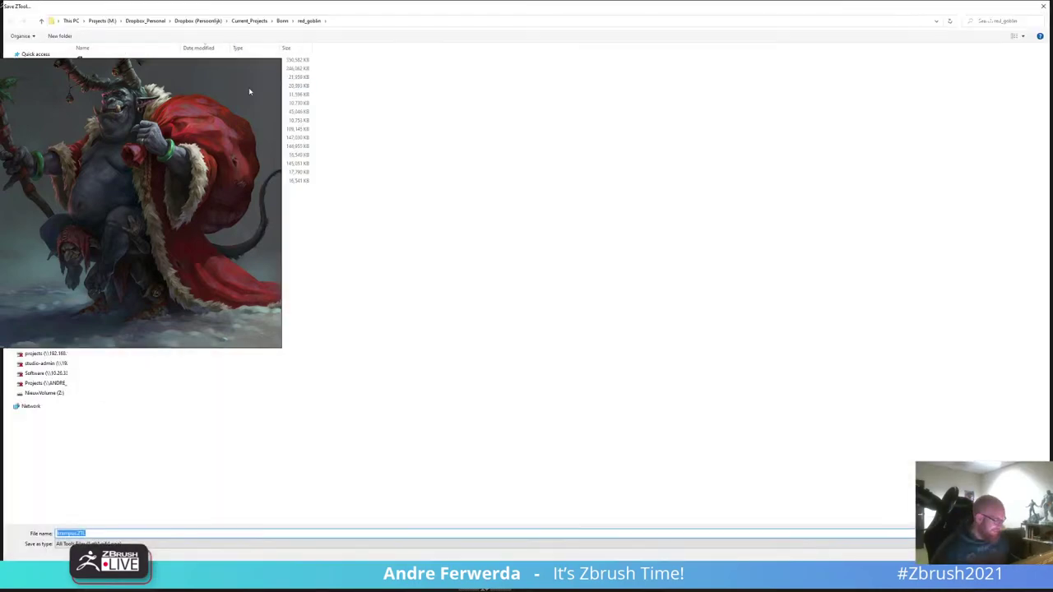
drag(248, 87, 694, 135)
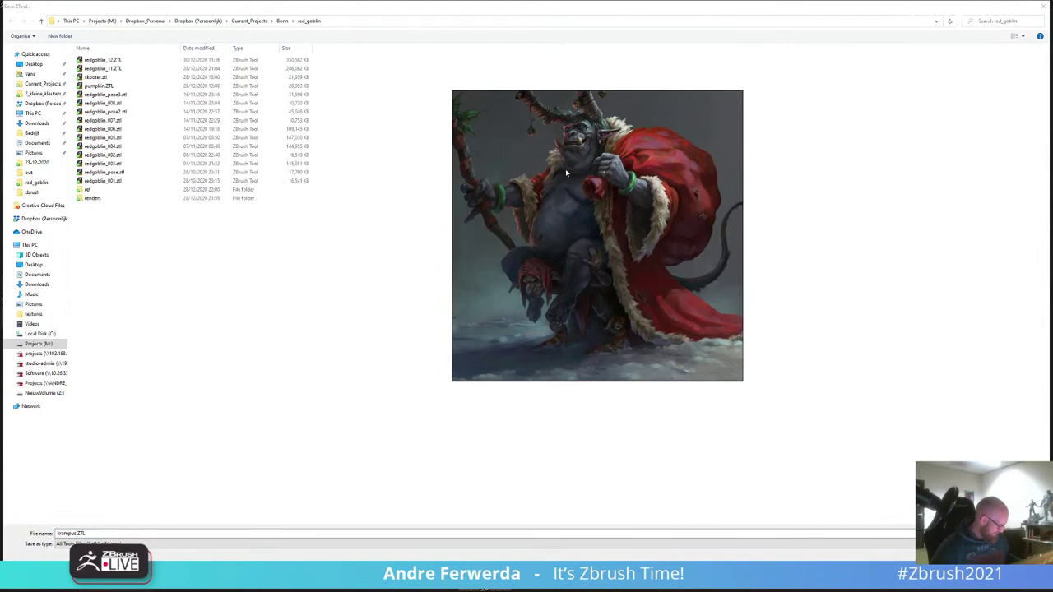
click(46, 192)
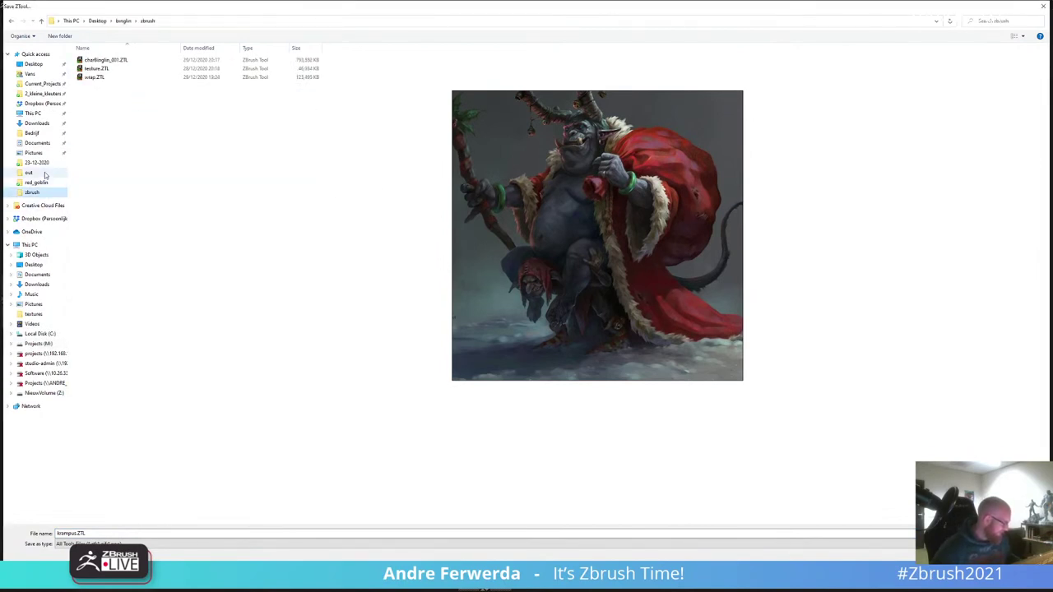
click(63, 163)
click(292, 20)
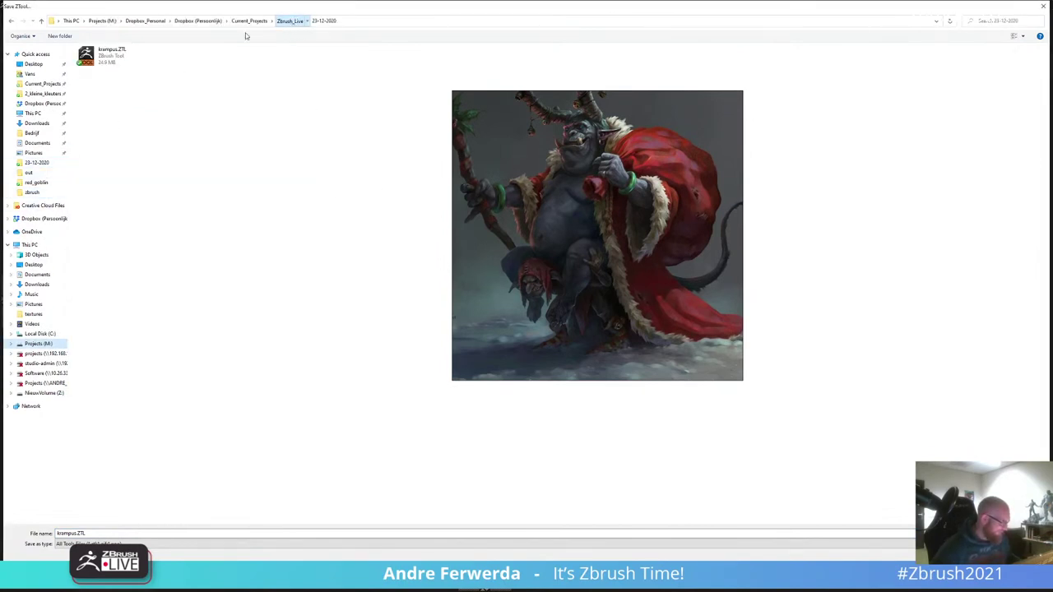
click(137, 73)
double_click(137, 73)
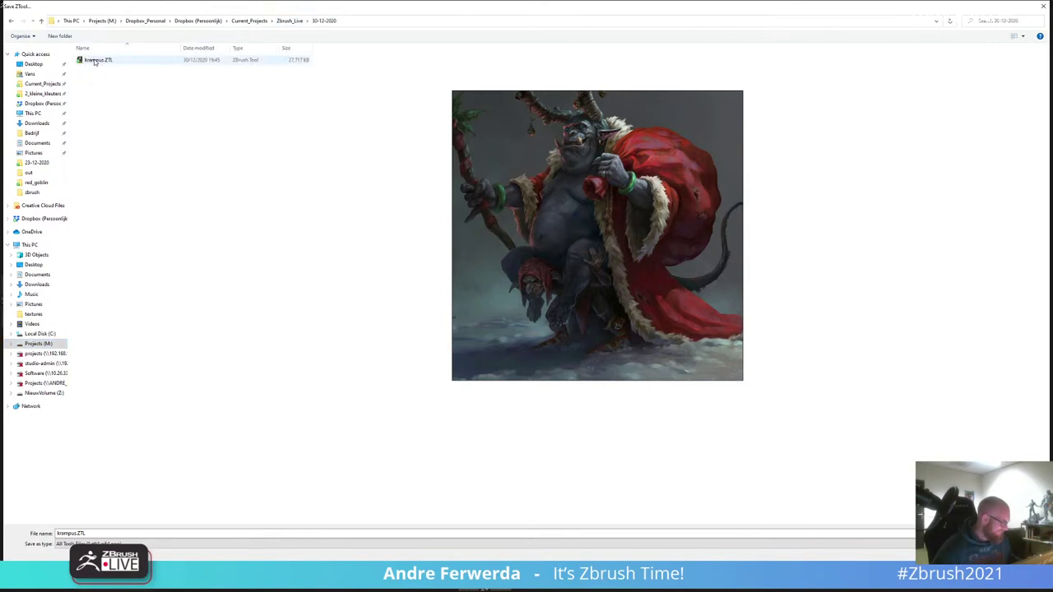
Step: Save the tool over krampus.ZTL and place the reference image back beside the model without covering it
click(95, 62)
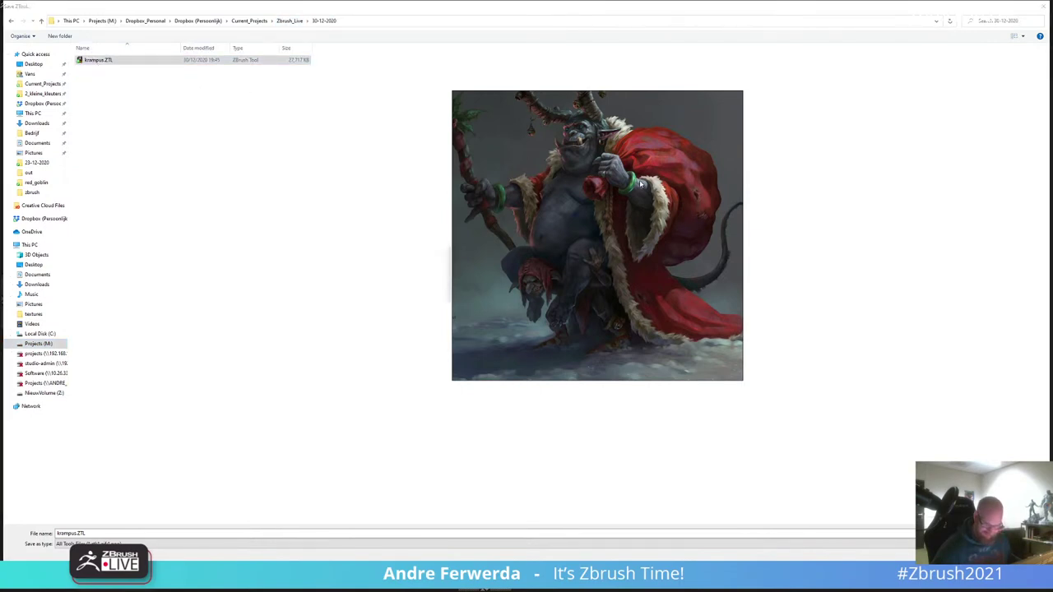
drag(481, 184, 206, 205)
click(546, 292)
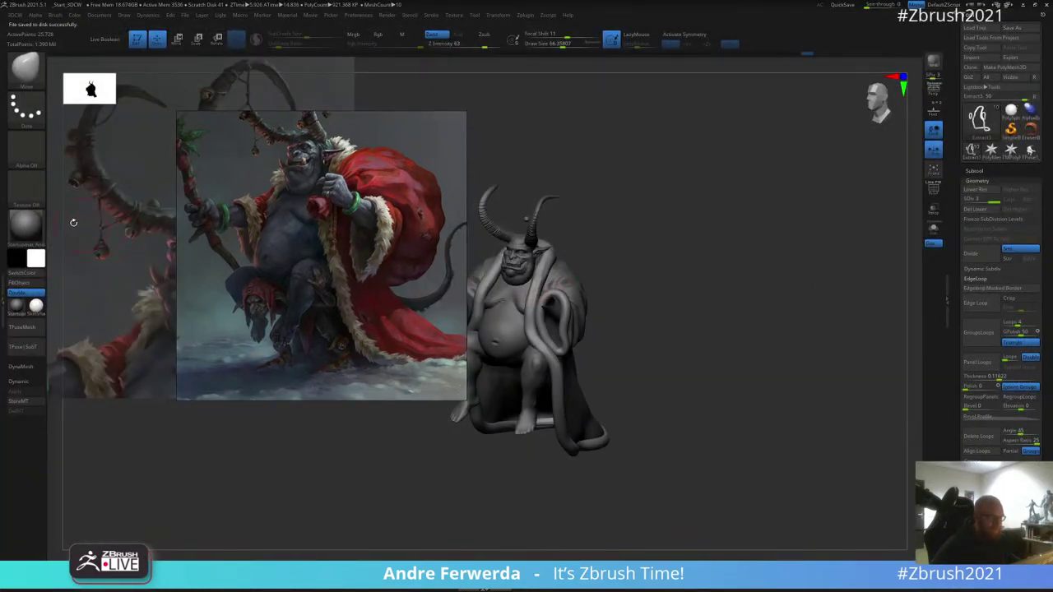
drag(395, 239, 278, 199)
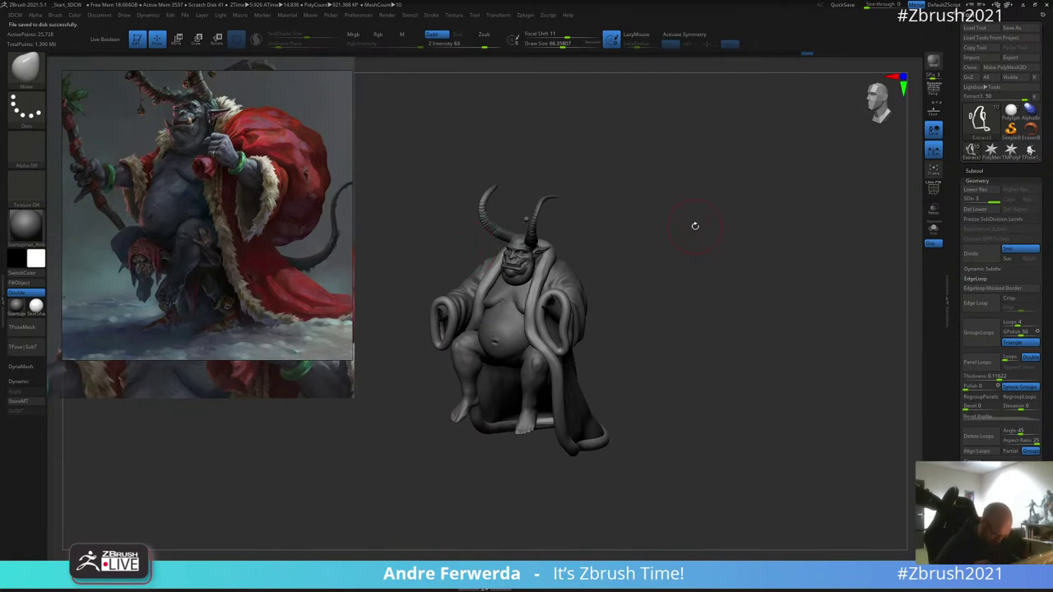
Step: Set the Move brush's draw size to about 114 and adjust the collar trim beside the neck from the front
key(space)
mouse_move(695, 226)
mouse_down()
mouse_move(728, 230)
mouse_move(697, 207)
mouse_up()
mouse_move(740, 197)
mouse_down()
mouse_move(712, 192)
mouse_move(710, 203)
mouse_move(742, 260)
mouse_move(721, 280)
mouse_move(708, 219)
mouse_up()
key(space)
mouse_move(564, 233)
mouse_down()
mouse_move(572, 233)
mouse_move(564, 250)
mouse_up()
key(space)
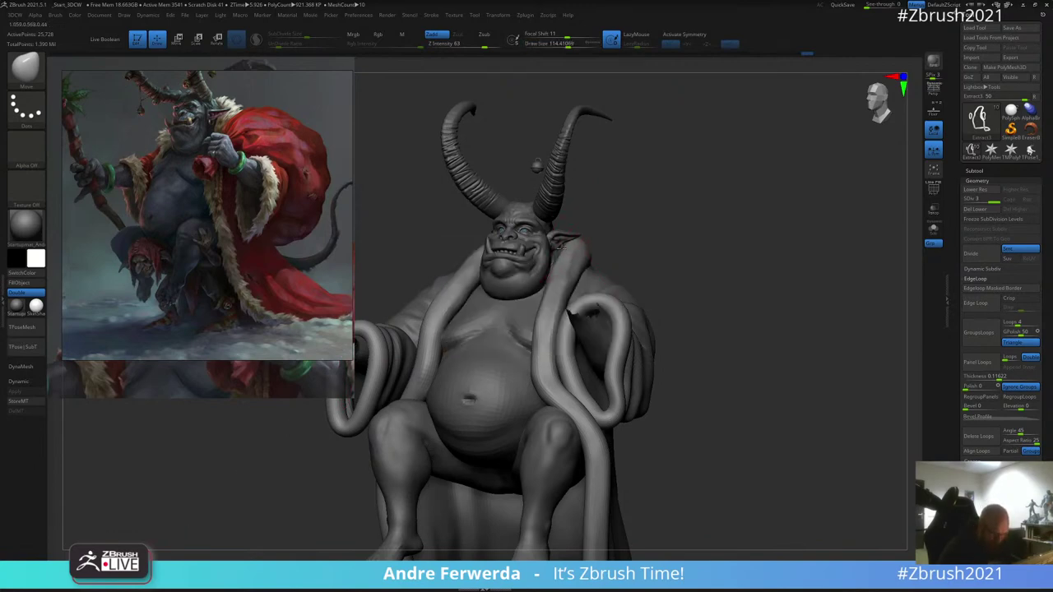
drag(724, 271, 658, 260)
Step: Reduce the draw size to about 69 and reshape the trim behind the head from above
key(space)
drag(612, 251, 608, 251)
drag(708, 215, 671, 329)
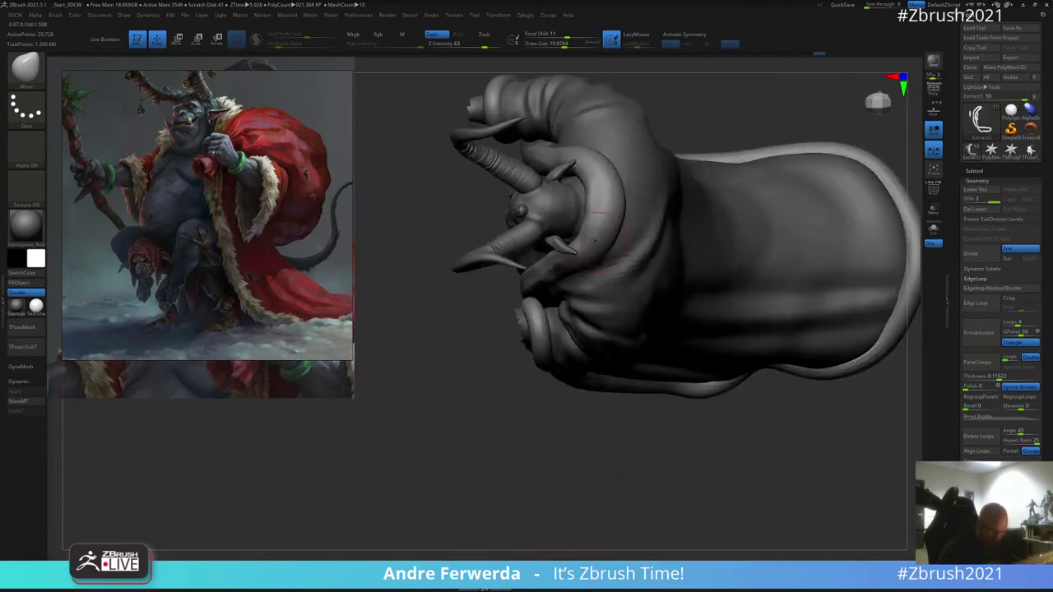
key(space)
drag(578, 239, 575, 234)
right_drag(590, 183, 597, 168)
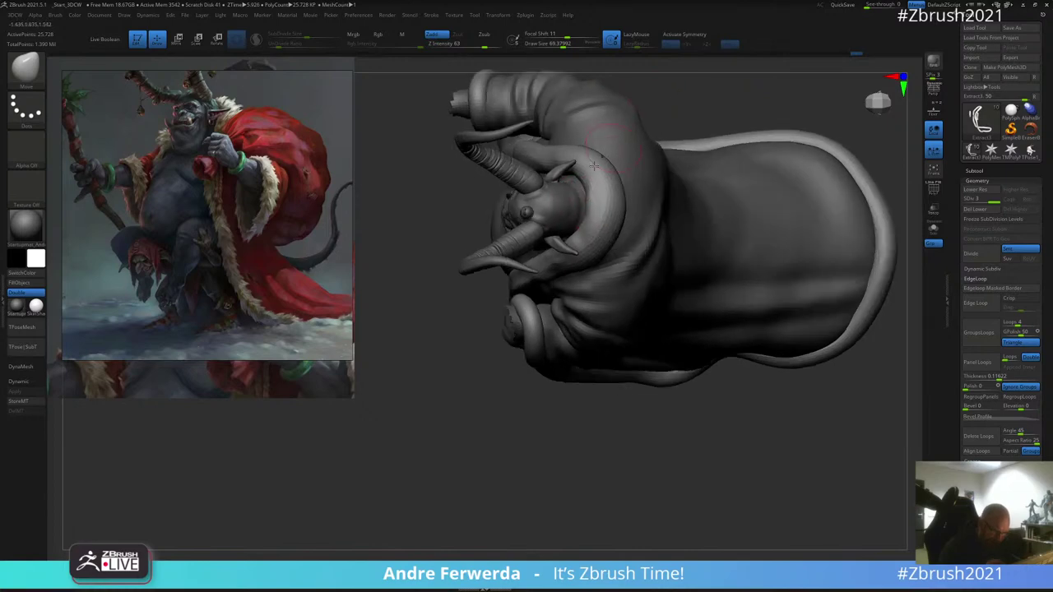
drag(576, 176, 569, 176)
Step: Set the draw size to about 83 and adjust the trim over the shoulders and chest from the front
drag(672, 103, 740, 111)
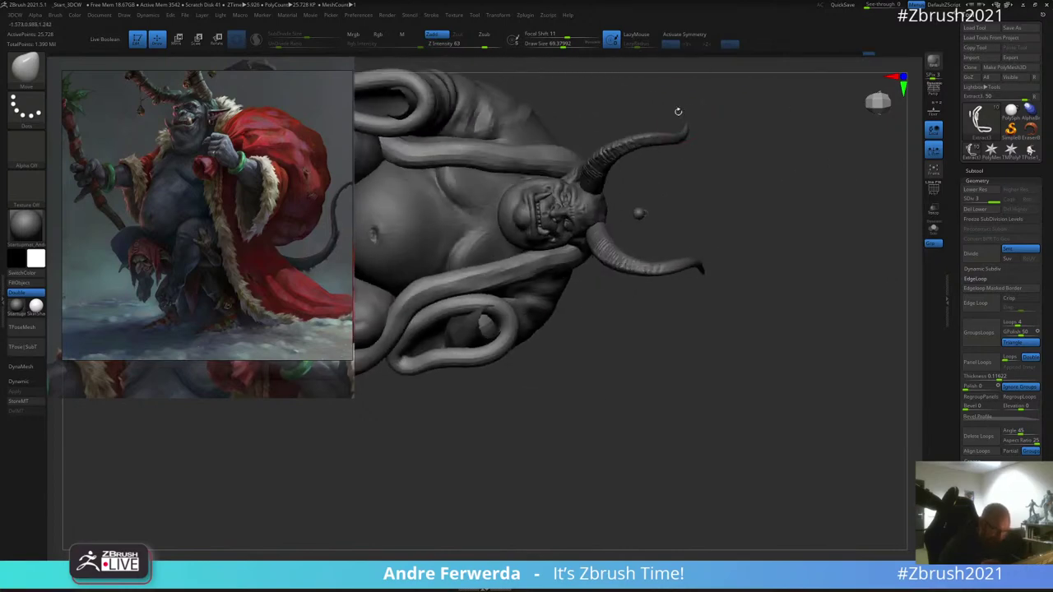
key(space)
mouse_move(533, 178)
mouse_down()
mouse_move(549, 238)
mouse_move(772, 224)
mouse_move(588, 219)
mouse_move(559, 246)
mouse_up()
shift+drag(634, 181, 640, 188)
drag(496, 230, 500, 226)
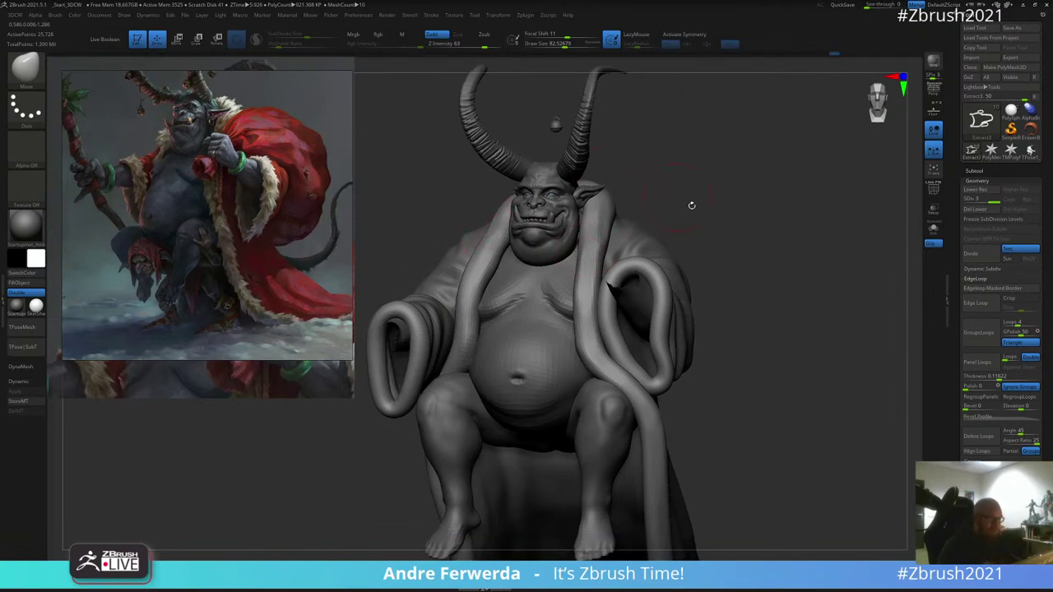
Step: Subdivide the coat's fur trim twice, bringing it to subdivision level 5
alt+drag(691, 205, 759, 246)
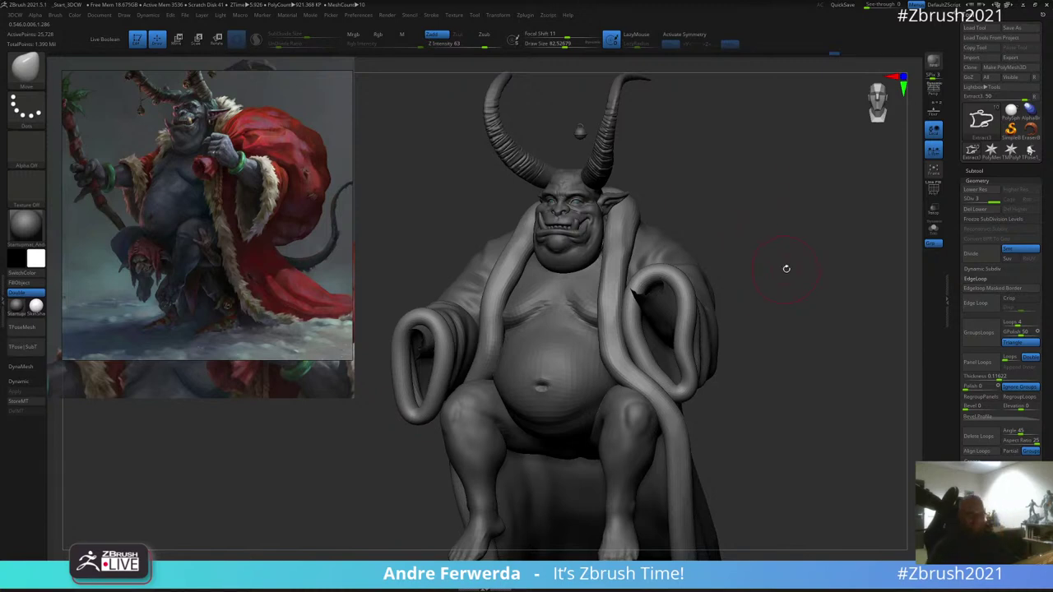
key([)
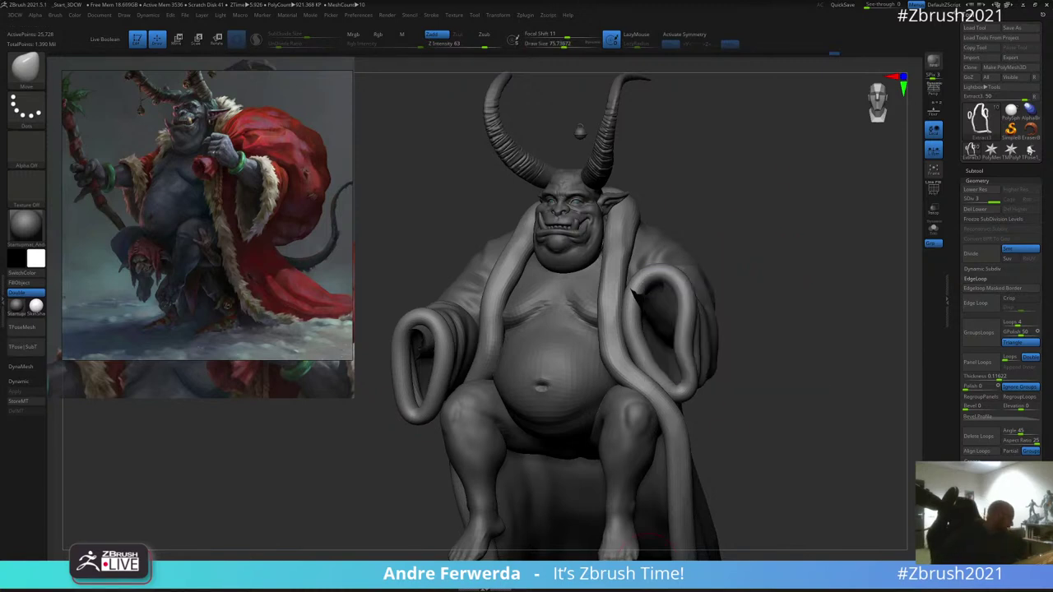
key(ctrl+d)
key(ctrl+d)
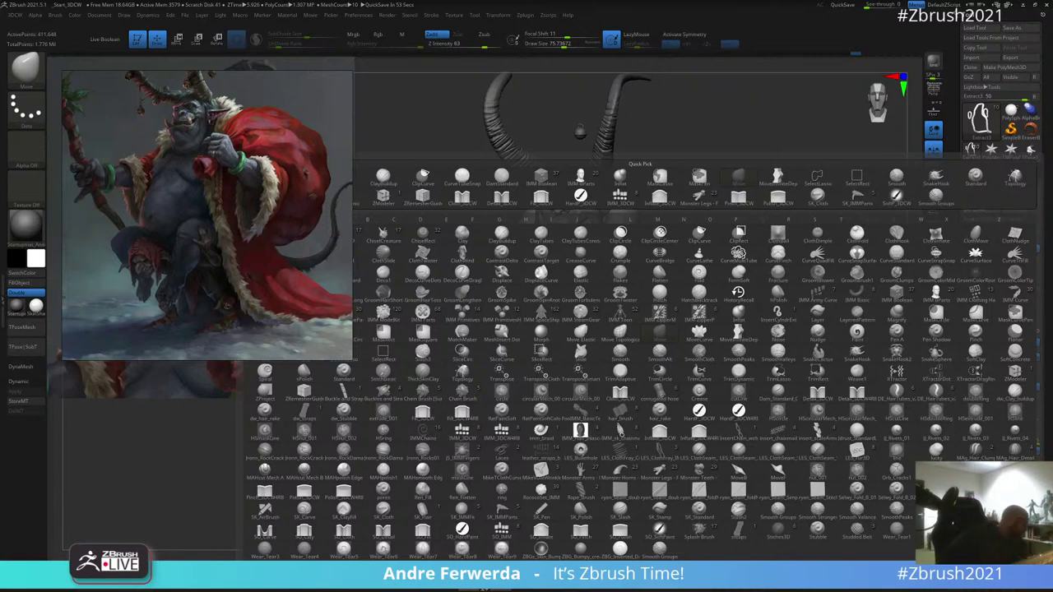
Step: Switch to the LES_Fur3D brush with the MultiStrip fur shape and set its draw size to about 61
key(l)
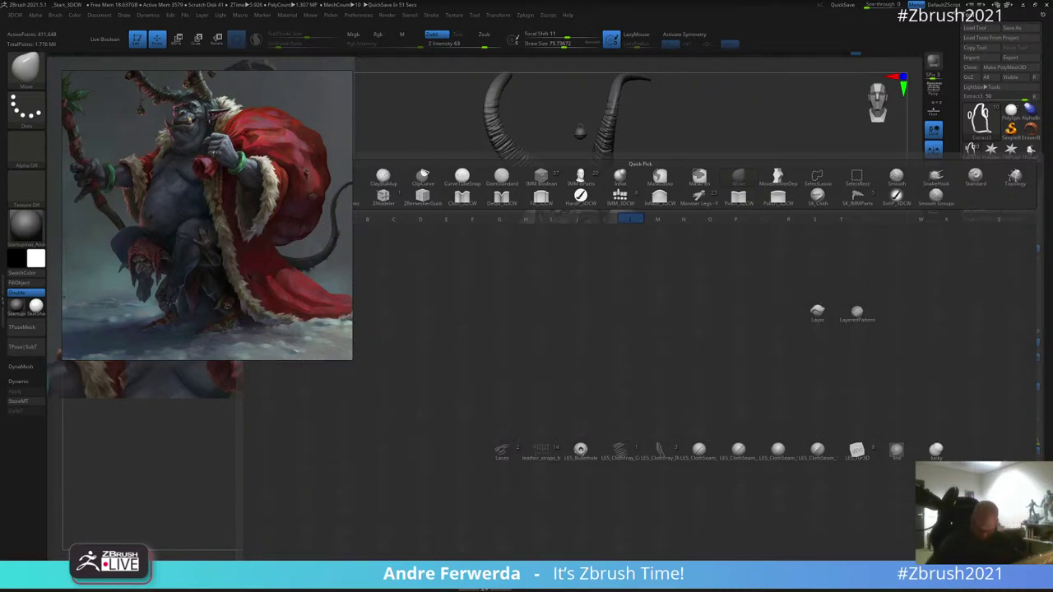
click(857, 451)
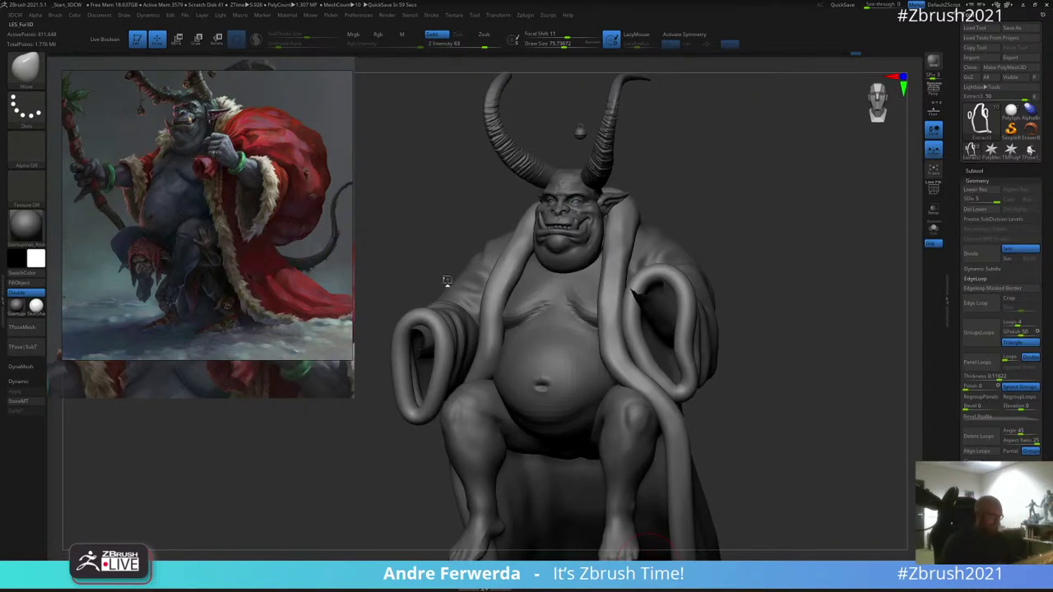
drag(286, 202, 281, 246)
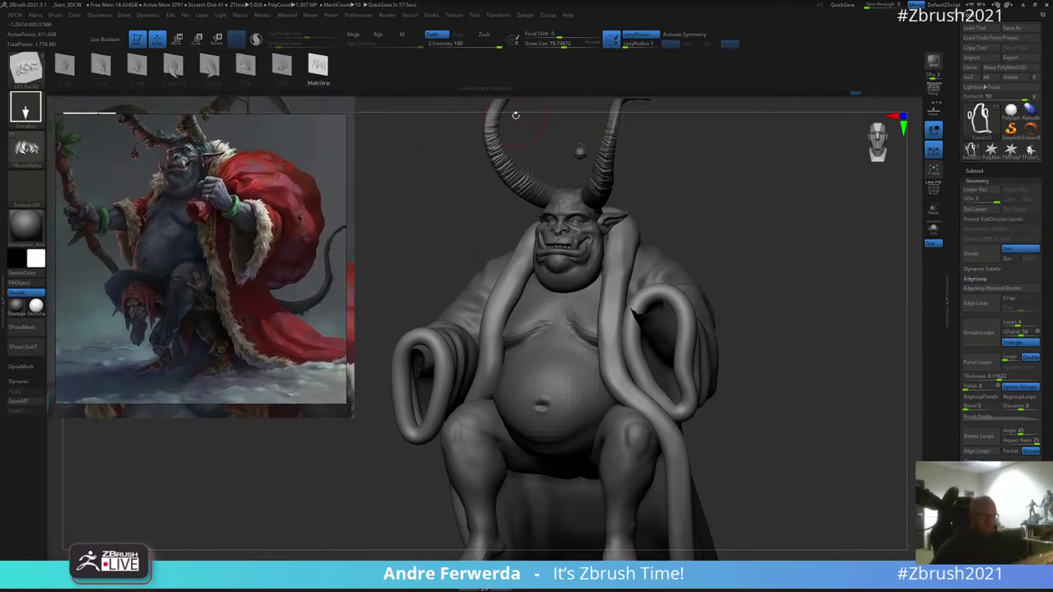
drag(794, 251, 792, 219)
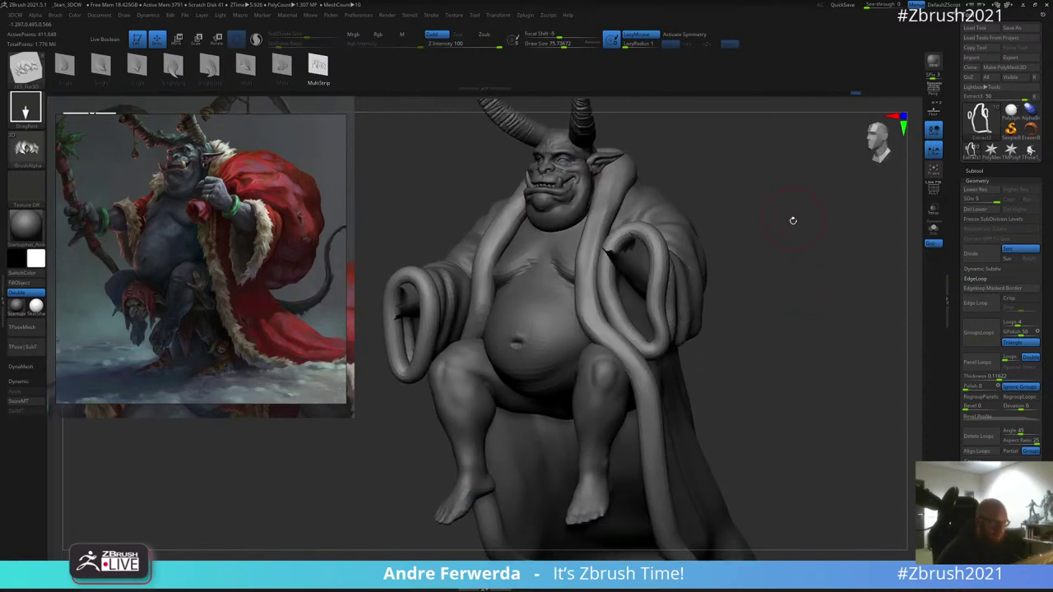
mouse_move(794, 271)
alt+mouse_down()
mouse_move(790, 279)
mouse_move(793, 268)
mouse_move(799, 276)
mouse_move(781, 228)
mouse_move(795, 249)
mouse_move(768, 201)
alt+mouse_up()
key(space)
click(795, 278)
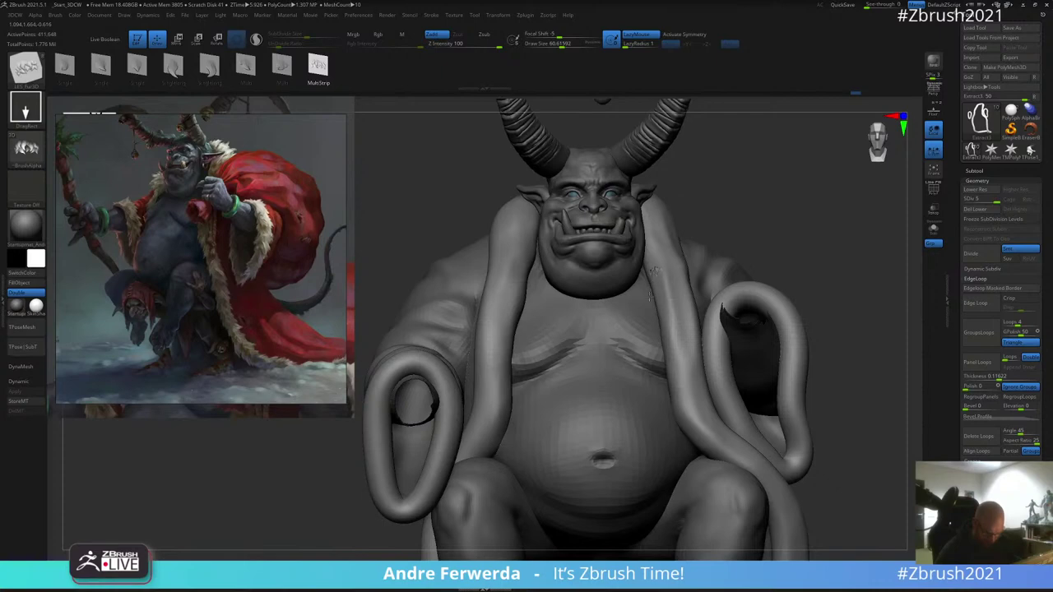
Step: Try placing MultiStrip fur tufts on the collar trim on both sides of the neck
mouse_move(650, 296)
mouse_down()
mouse_move(619, 291)
mouse_move(658, 289)
mouse_move(696, 264)
mouse_move(525, 265)
mouse_move(540, 278)
mouse_up()
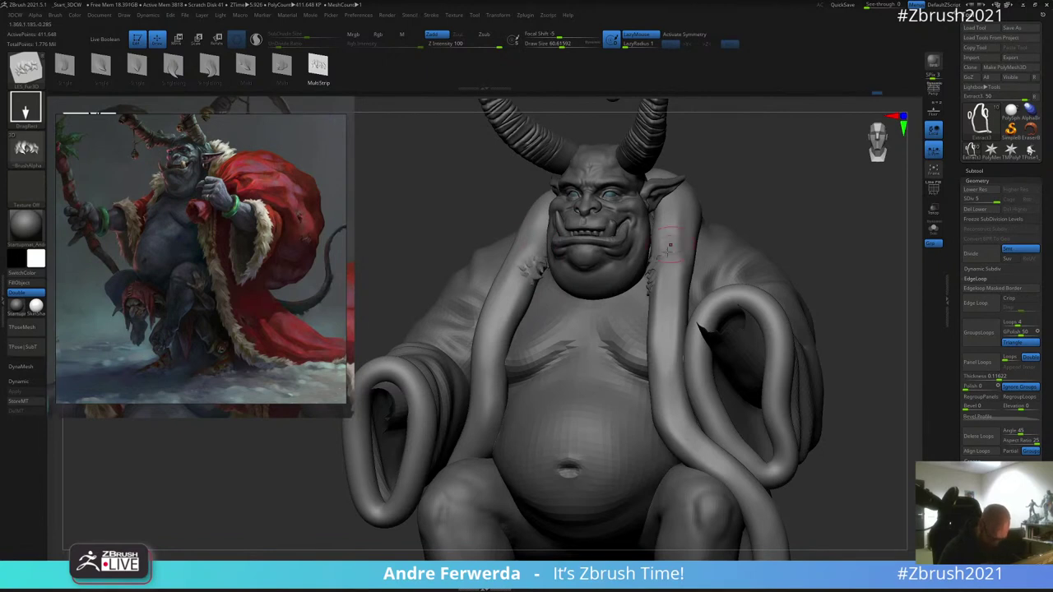
drag(685, 261, 691, 270)
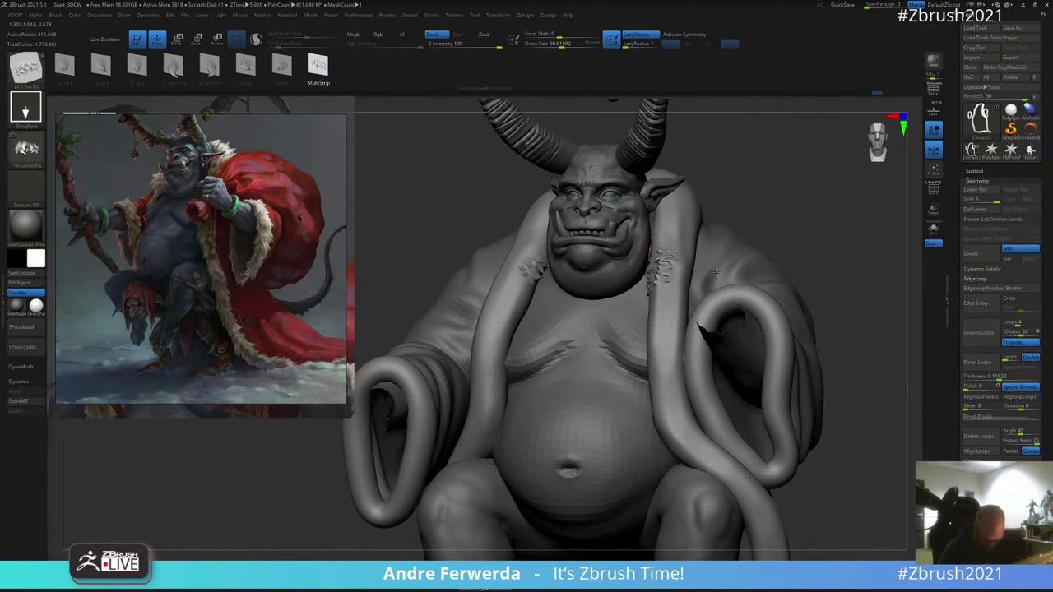
drag(709, 201, 729, 202)
mouse_move(650, 236)
mouse_down()
mouse_move(667, 262)
mouse_move(660, 206)
mouse_move(680, 234)
mouse_move(655, 206)
mouse_move(670, 206)
mouse_up()
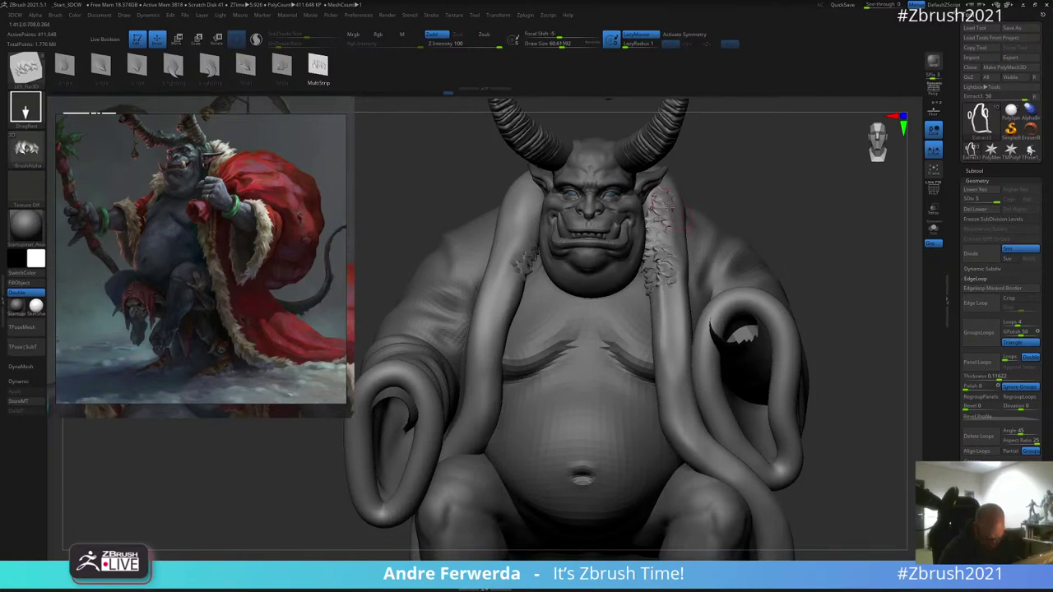
mouse_move(539, 254)
mouse_down()
mouse_move(529, 223)
mouse_move(526, 234)
mouse_move(533, 247)
mouse_move(531, 197)
mouse_up()
drag(750, 167, 687, 176)
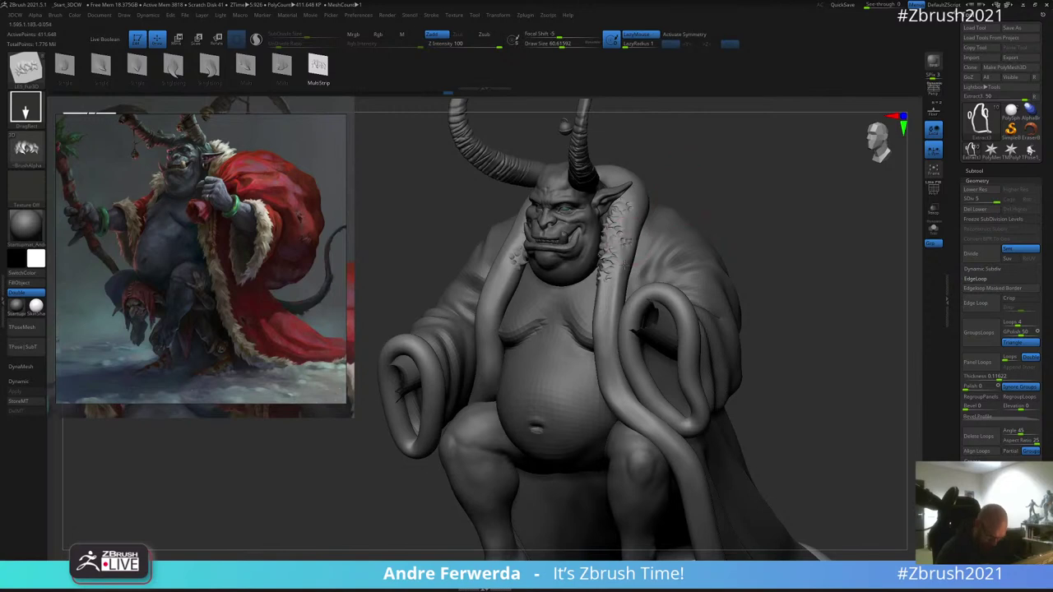
mouse_move(623, 240)
mouse_down()
mouse_move(659, 255)
mouse_move(610, 222)
mouse_up()
key(ctrl+z)
drag(702, 175, 646, 215)
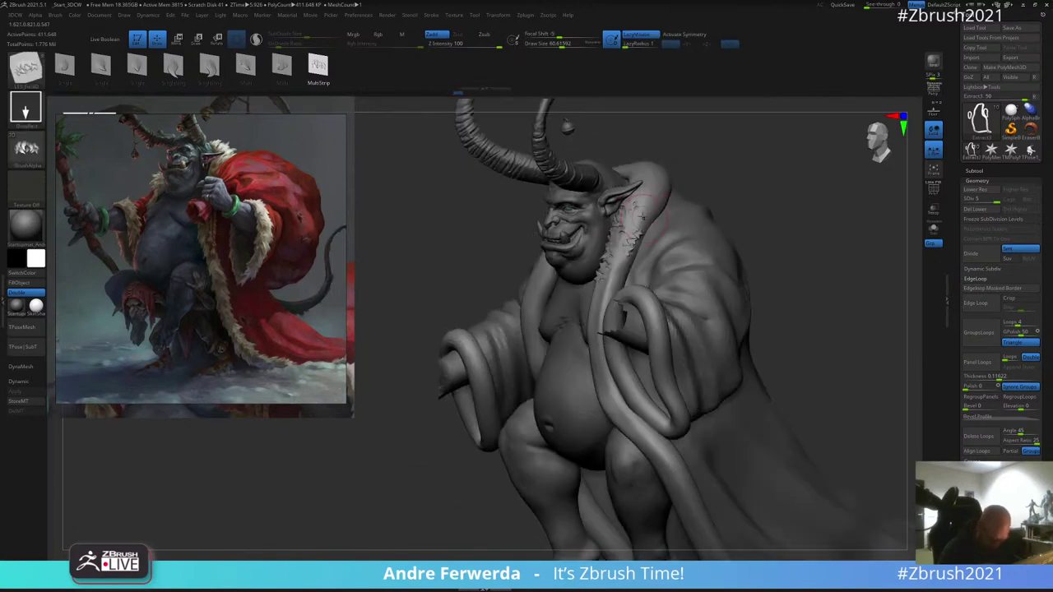
drag(683, 167, 733, 176)
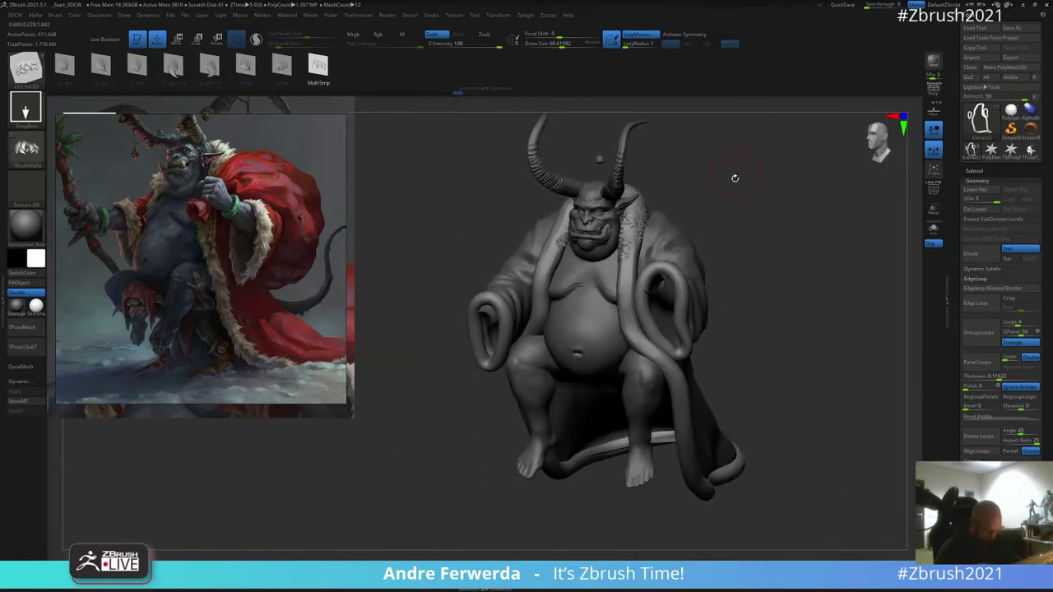
Step: Undo the trial MultiStrip fur tufts on the collar trim
key(ctrl+z)
key(ctrl+z)
key(ctrl+z)
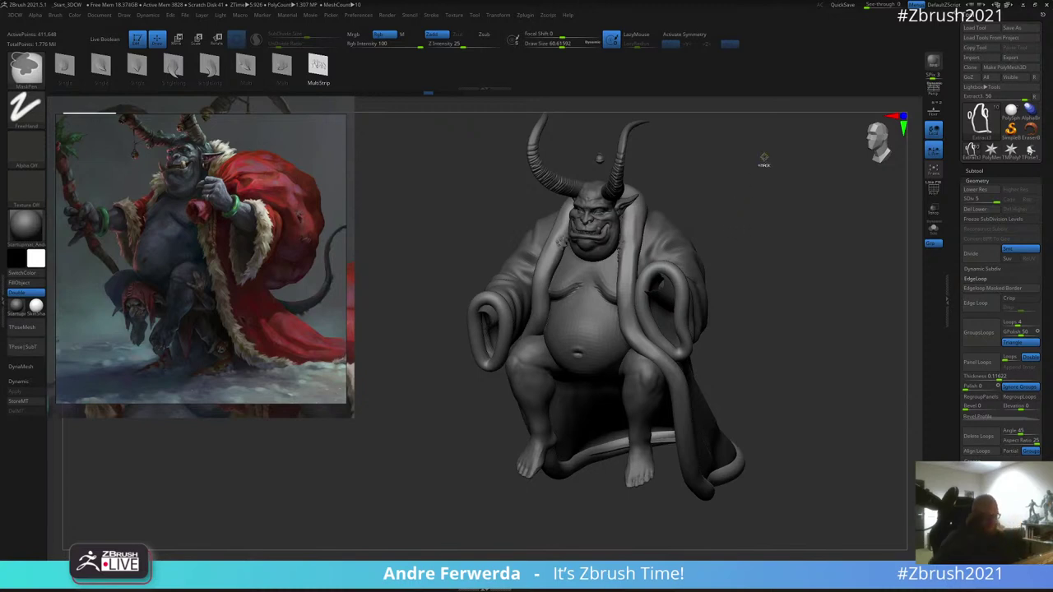
key(ctrl)
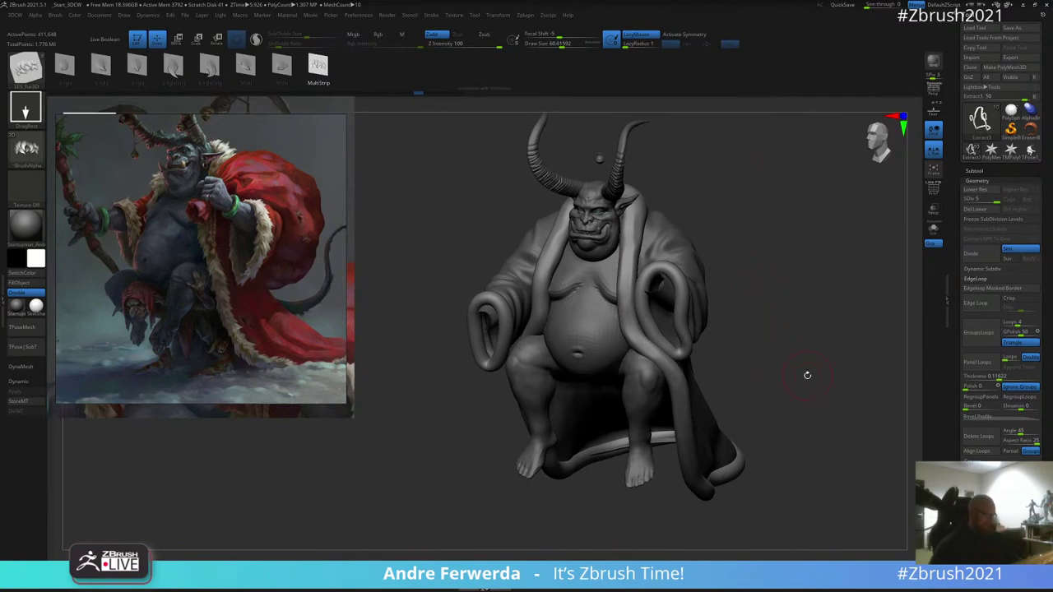
drag(807, 375, 808, 371)
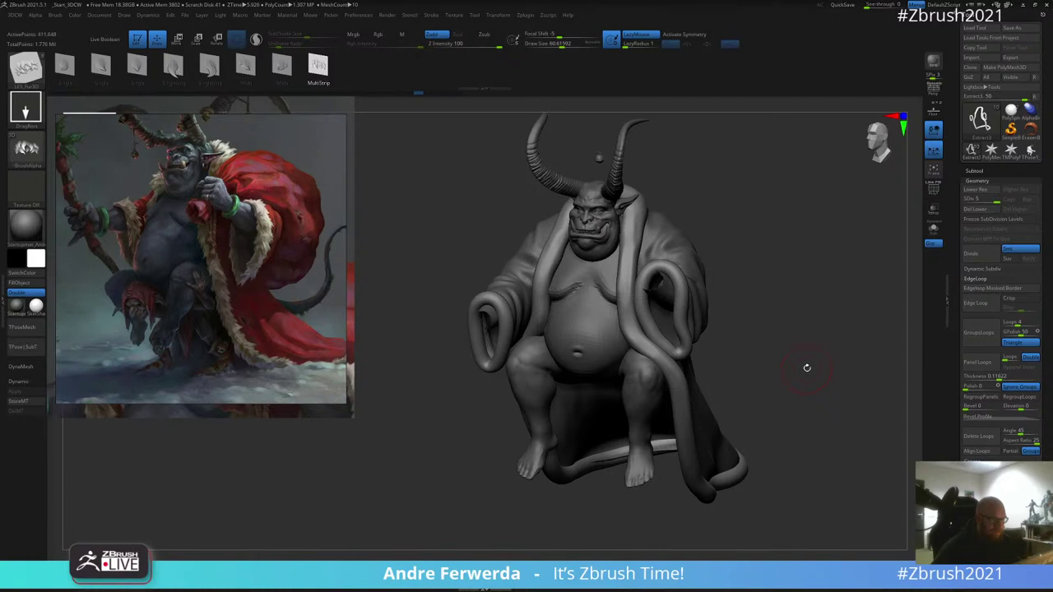
mouse_move(807, 360)
mouse_down()
mouse_move(811, 456)
mouse_move(792, 554)
mouse_up()
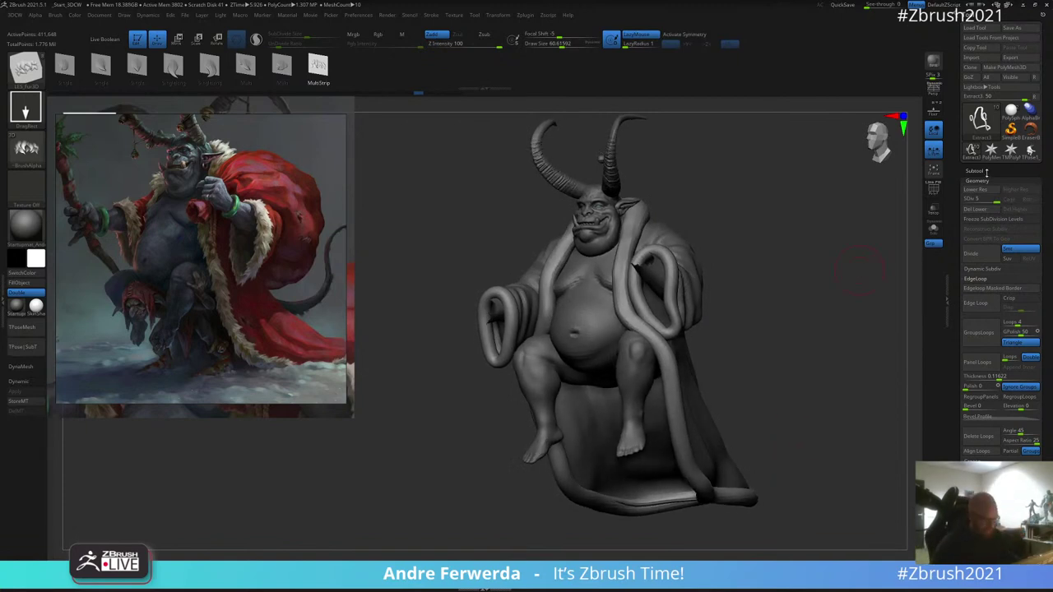
drag(783, 359, 760, 381)
mouse_move(747, 260)
mouse_down()
mouse_move(742, 272)
mouse_move(718, 263)
mouse_move(722, 301)
mouse_up()
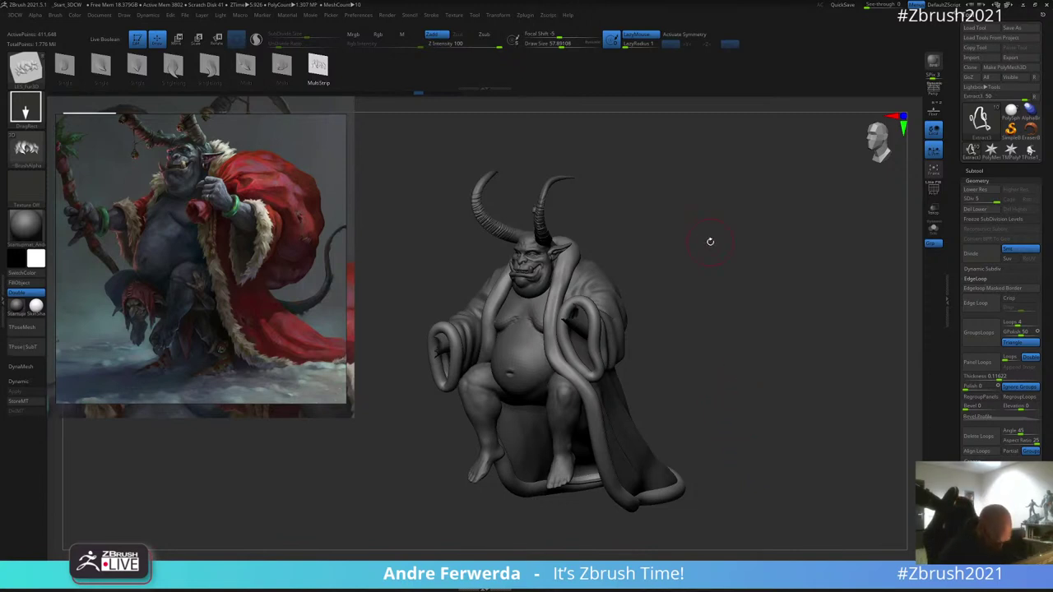
mouse_move(710, 241)
mouse_down()
mouse_move(714, 271)
mouse_move(476, 385)
mouse_up()
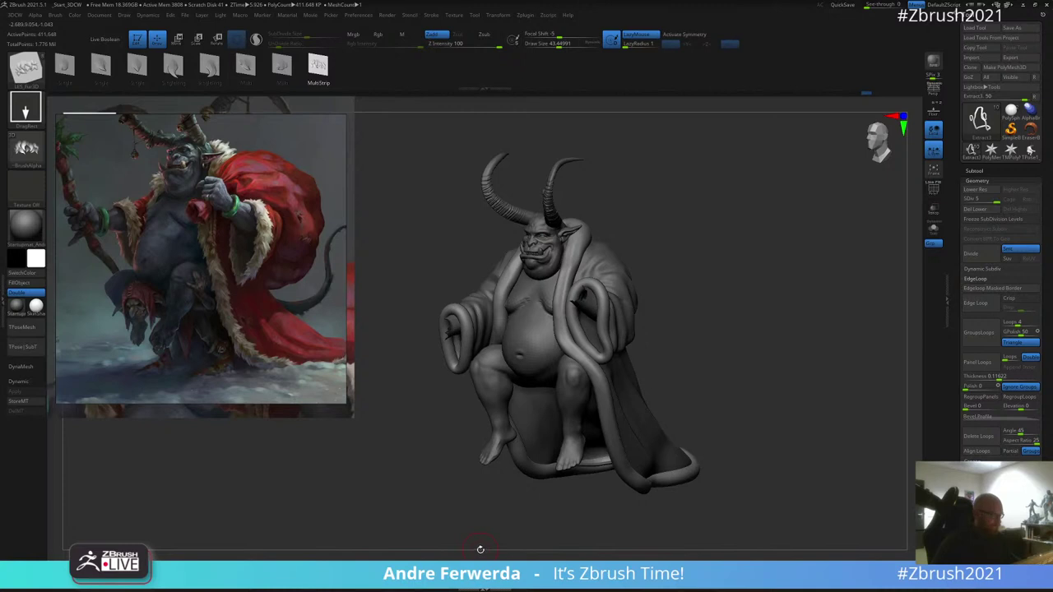
Step: Switch to the Multi fur shape at a draw size of about 24 and place tufts on the collar trim below the character's left ear
click(245, 66)
alt+drag(679, 215, 641, 283)
key(space)
drag(663, 235, 658, 236)
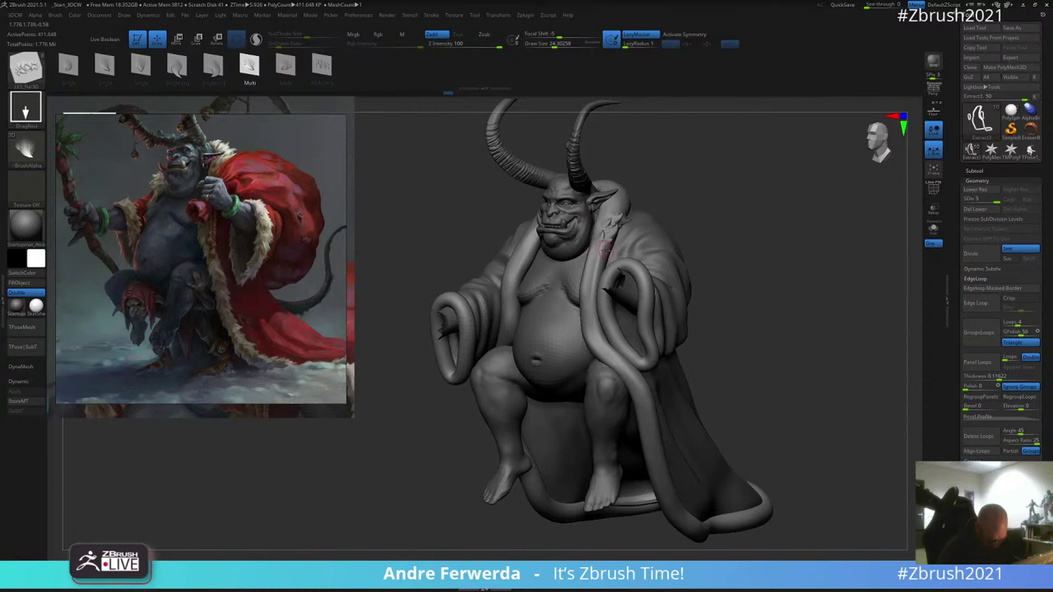
shift+drag(711, 187, 648, 161)
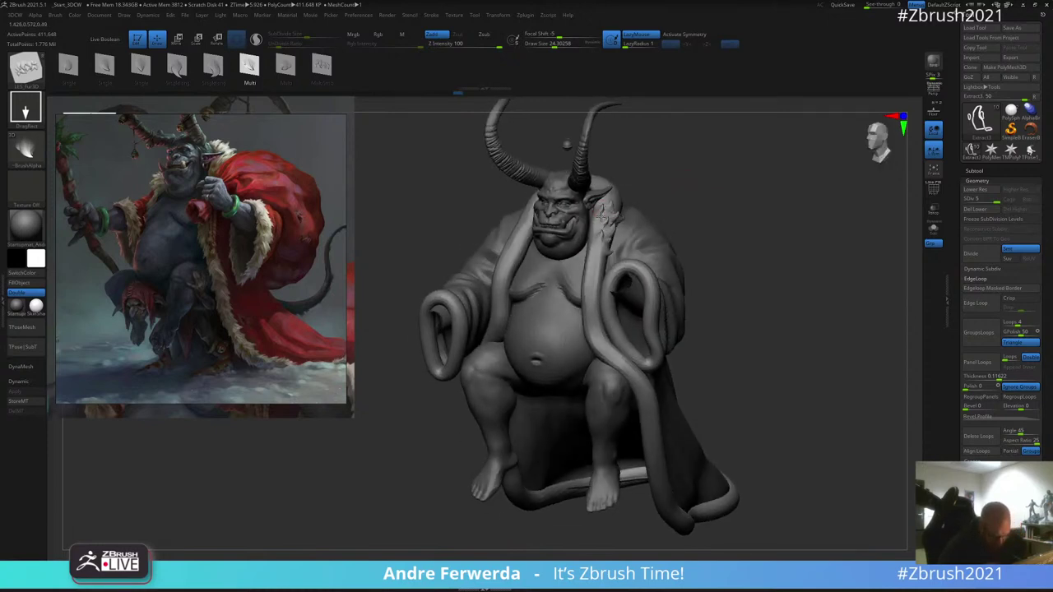
drag(710, 174, 705, 168)
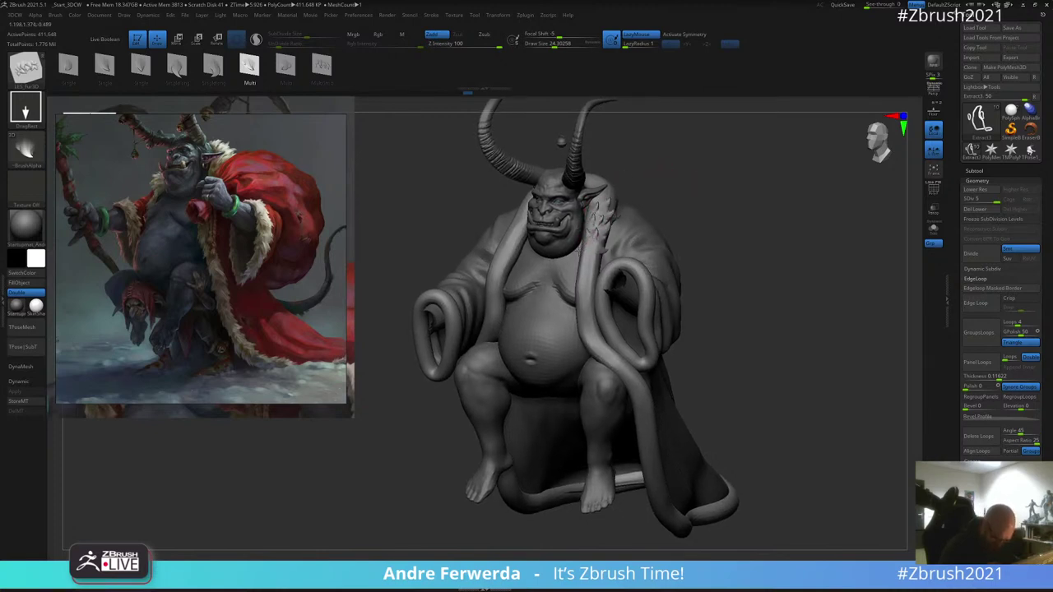
mouse_move(655, 183)
mouse_down()
mouse_move(663, 173)
mouse_move(687, 294)
mouse_up()
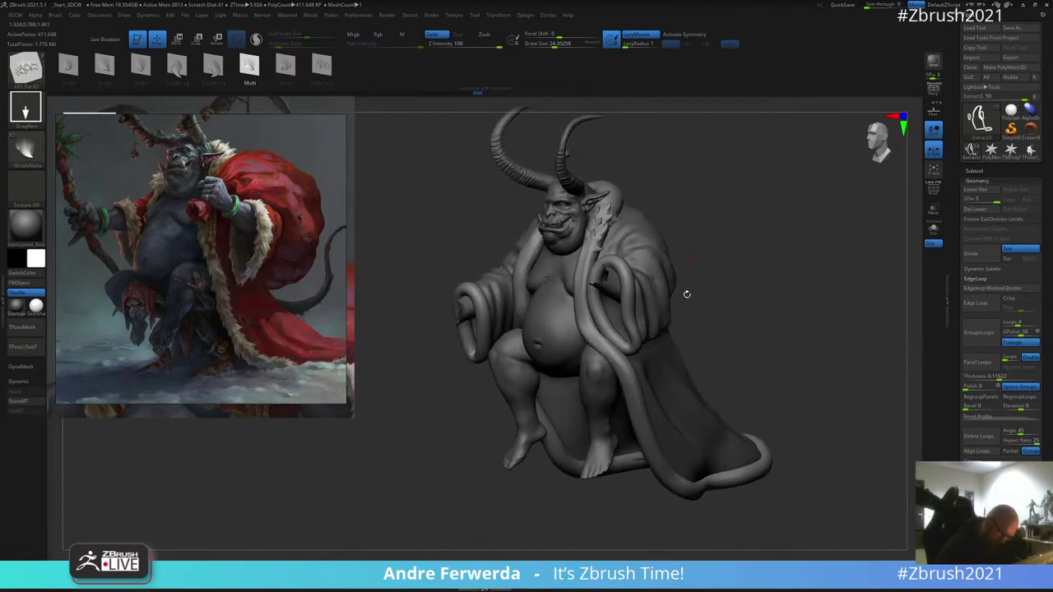
Step: Extend the Multi fur tufts along the collar trim over the character's left shoulder toward the back of the neck
mouse_move(712, 392)
mouse_down()
mouse_move(689, 235)
mouse_move(618, 264)
mouse_up()
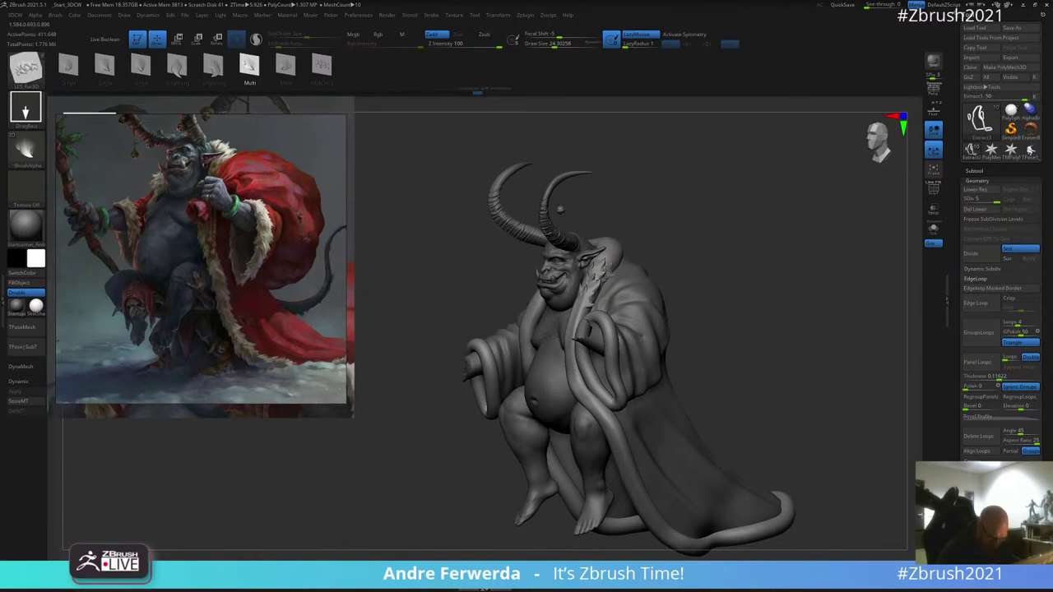
mouse_move(658, 212)
mouse_down()
mouse_move(619, 262)
mouse_move(668, 175)
mouse_up()
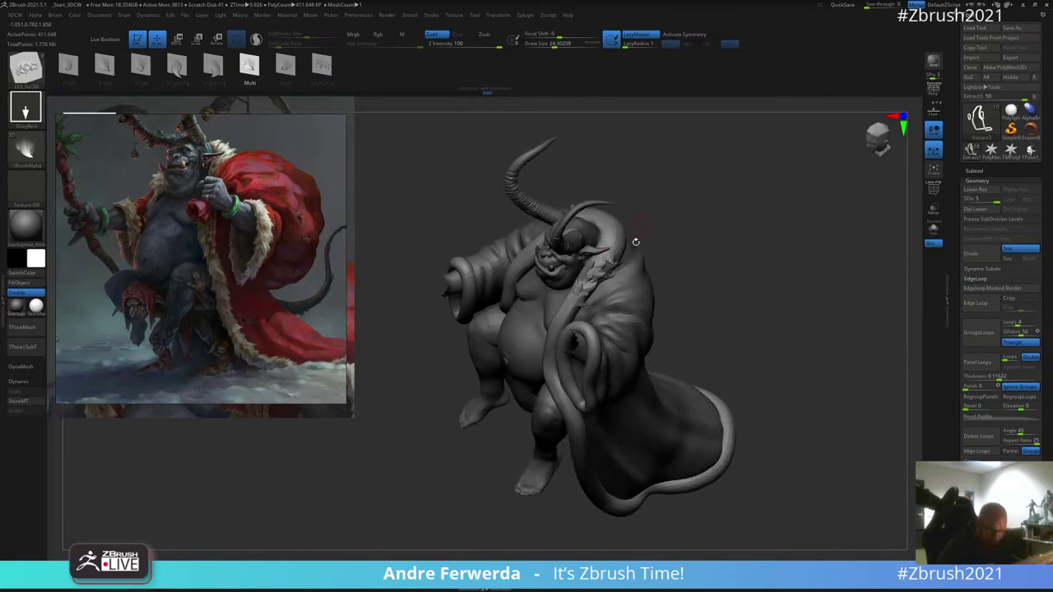
mouse_move(670, 216)
mouse_down()
mouse_move(609, 240)
mouse_move(662, 209)
mouse_up()
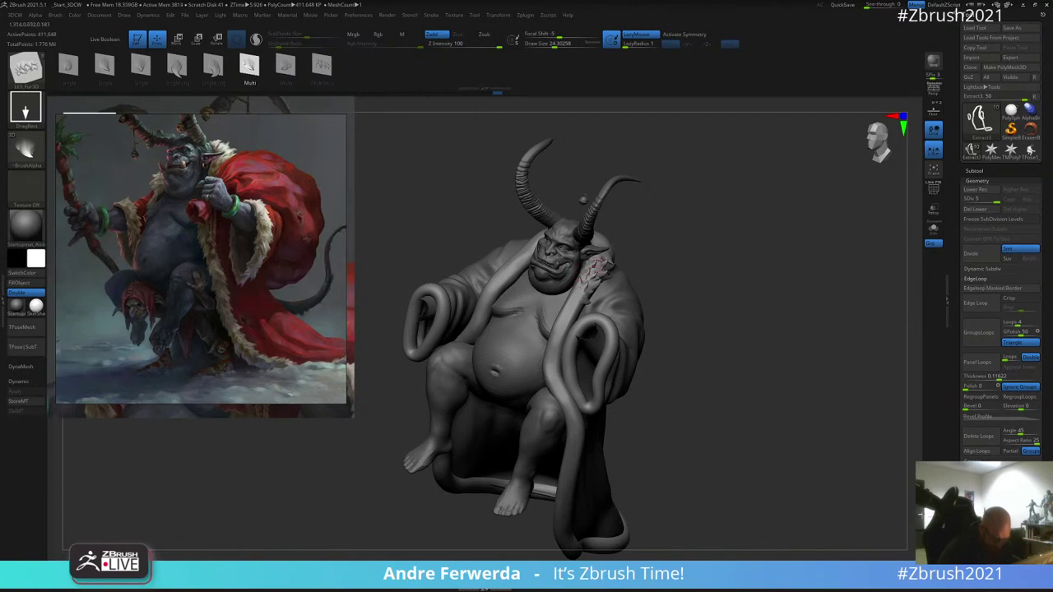
right_drag(594, 270, 630, 251)
mouse_move(626, 249)
mouse_down()
mouse_move(625, 202)
mouse_move(687, 233)
mouse_move(613, 273)
mouse_up()
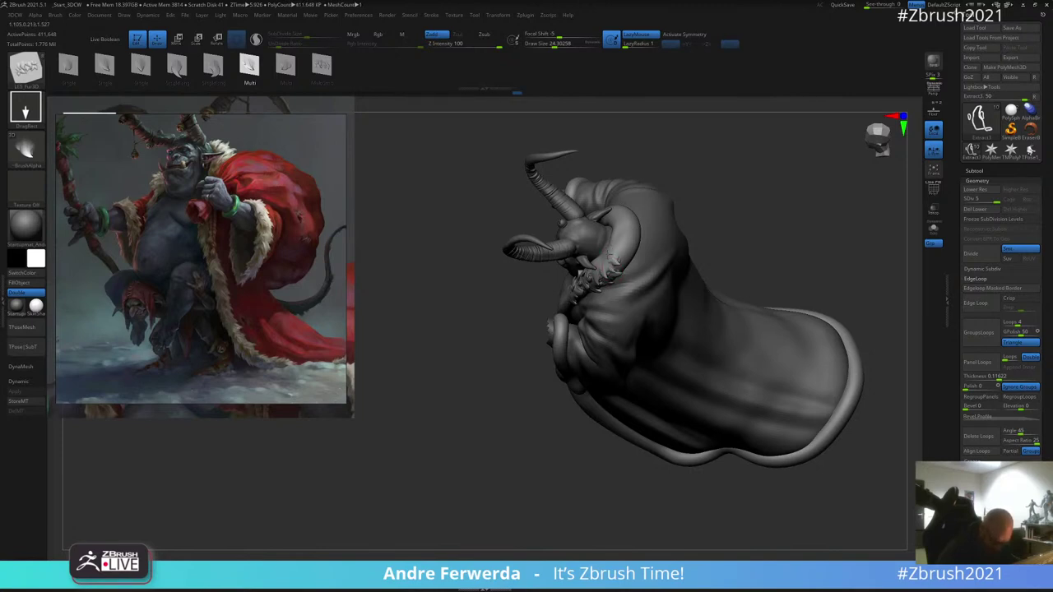
mouse_move(717, 205)
mouse_down()
mouse_move(735, 206)
mouse_move(708, 244)
mouse_move(732, 235)
mouse_move(740, 255)
mouse_move(715, 201)
mouse_up()
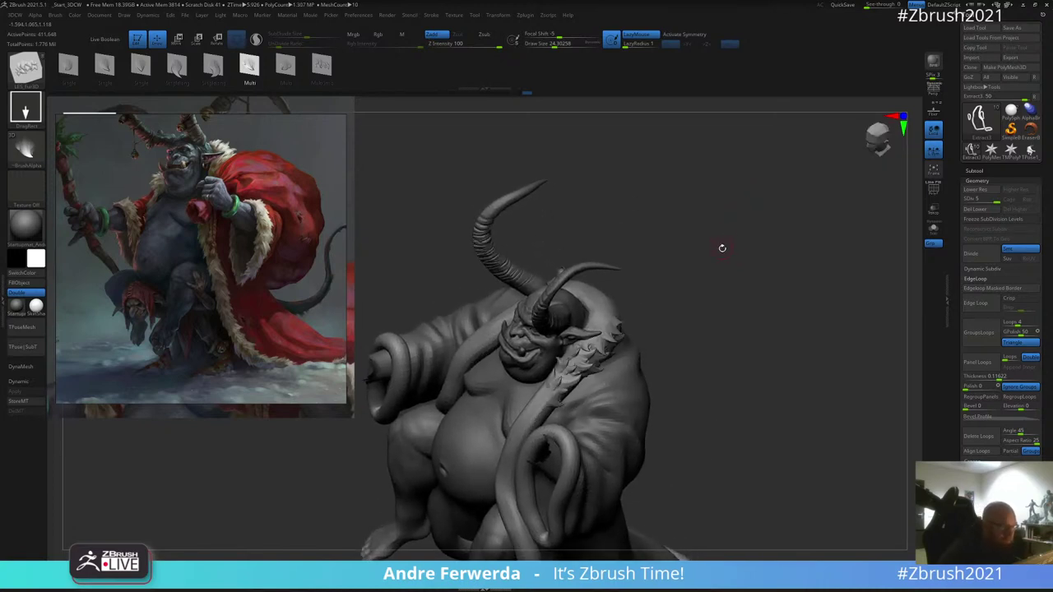
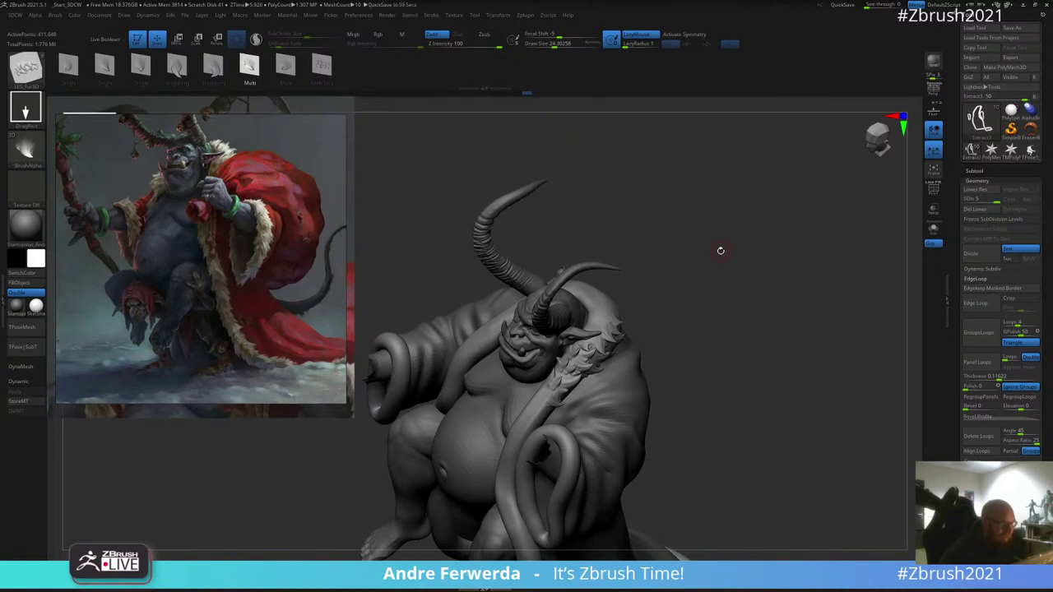
Step: Add more Multi fur tufts to the collar trim behind the neck and beside the character's left ear
drag(718, 234, 646, 242)
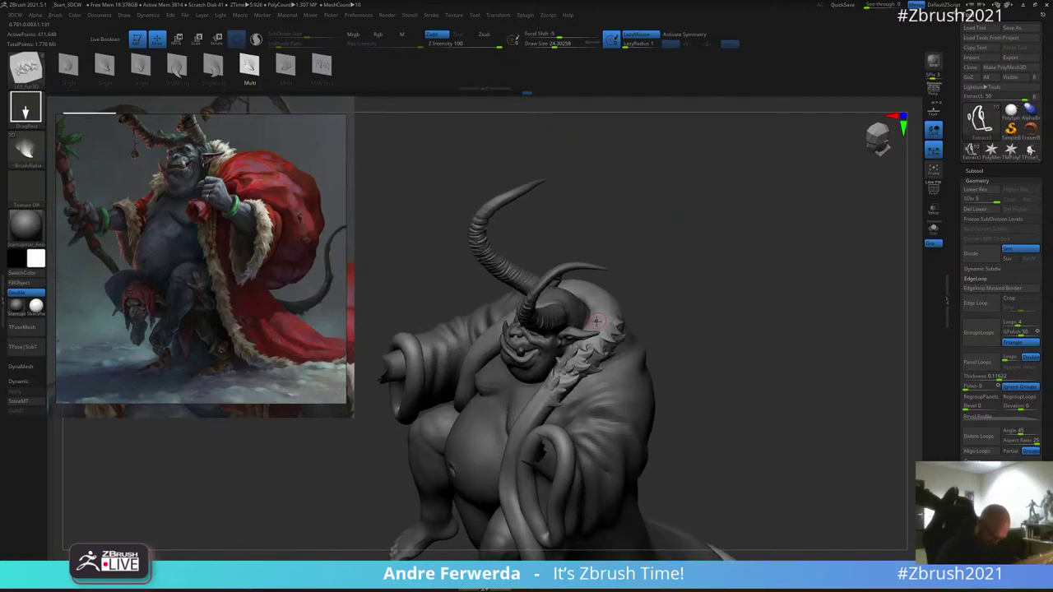
drag(712, 221, 644, 282)
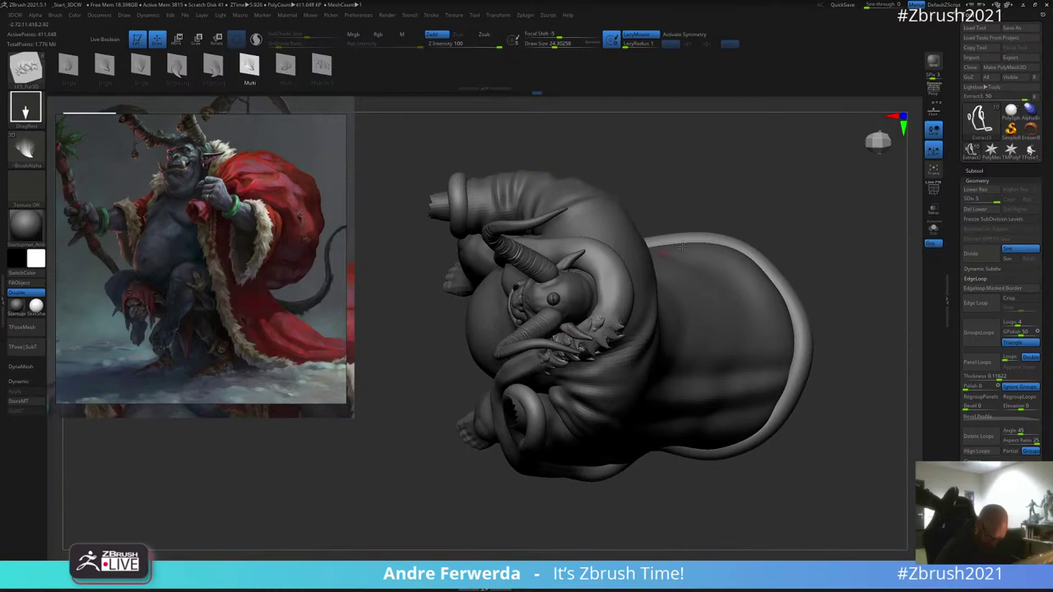
mouse_move(712, 271)
mouse_down()
mouse_move(722, 221)
mouse_move(741, 195)
mouse_move(725, 254)
mouse_move(605, 312)
mouse_up()
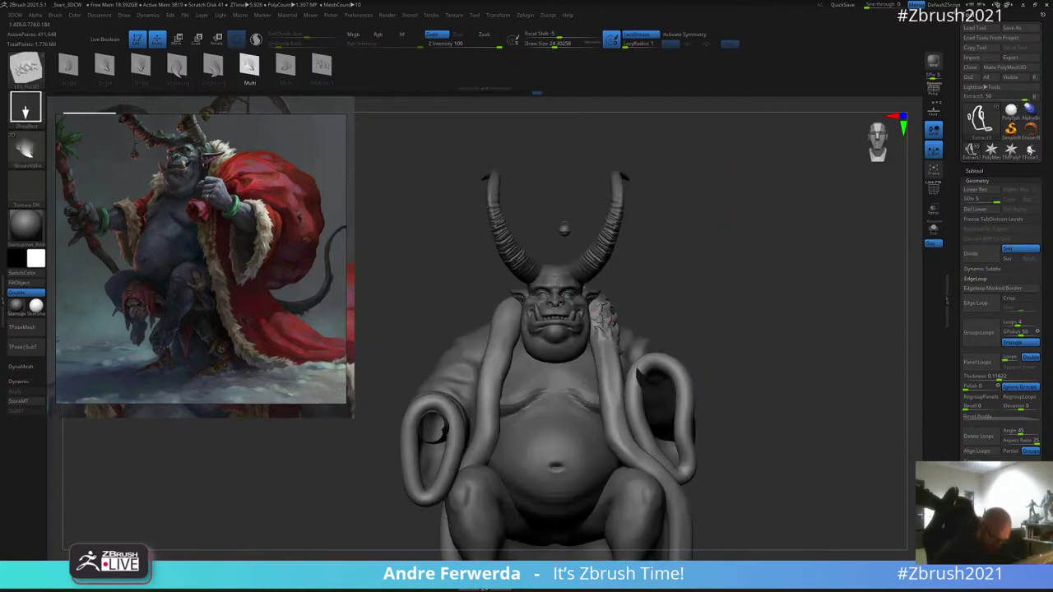
drag(707, 296, 677, 466)
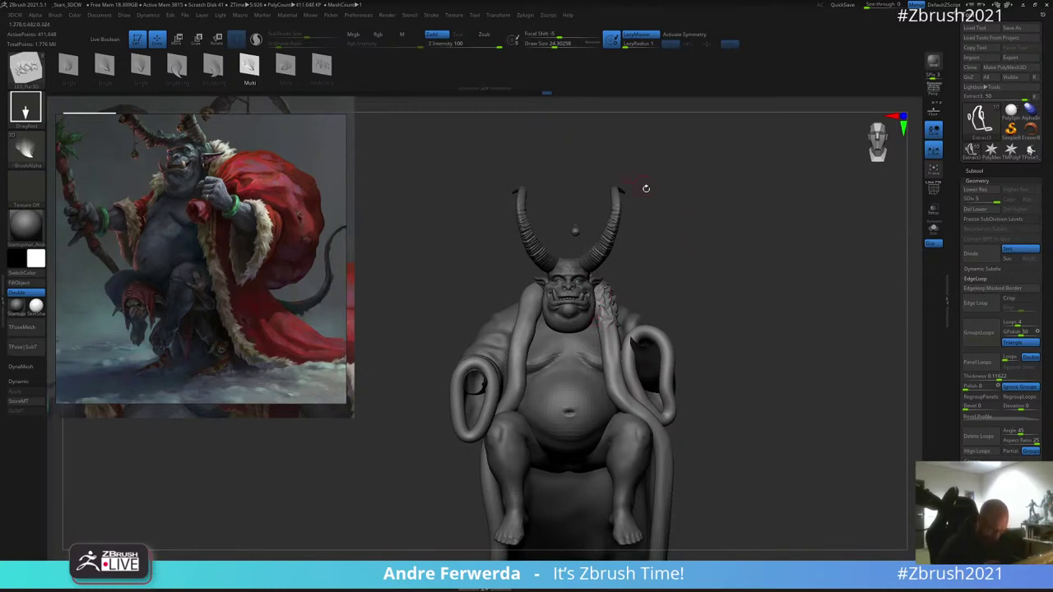
drag(646, 189, 706, 176)
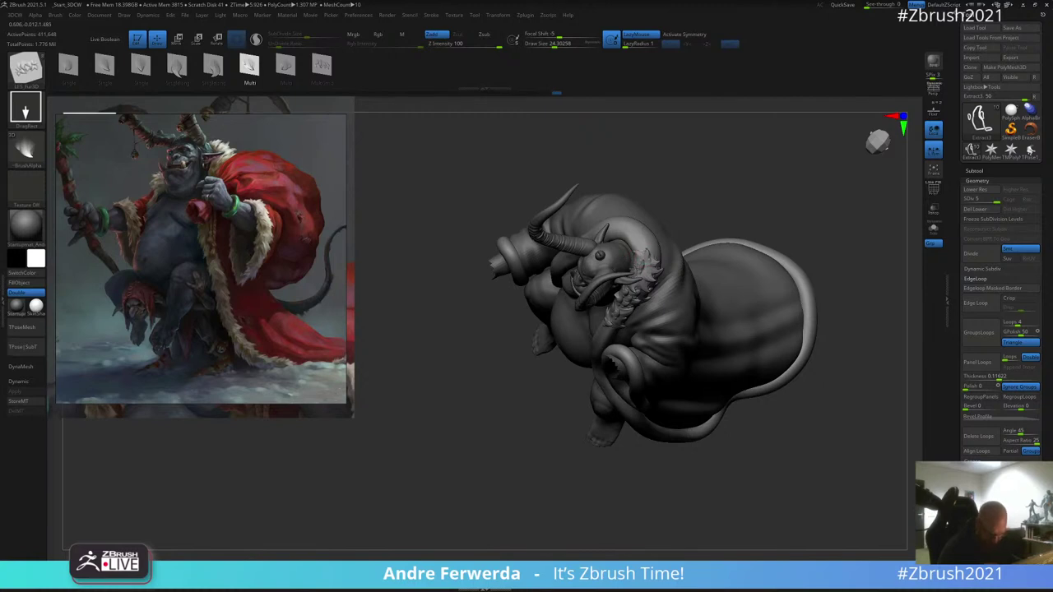
mouse_move(731, 192)
mouse_down()
mouse_move(721, 197)
mouse_move(738, 188)
mouse_up()
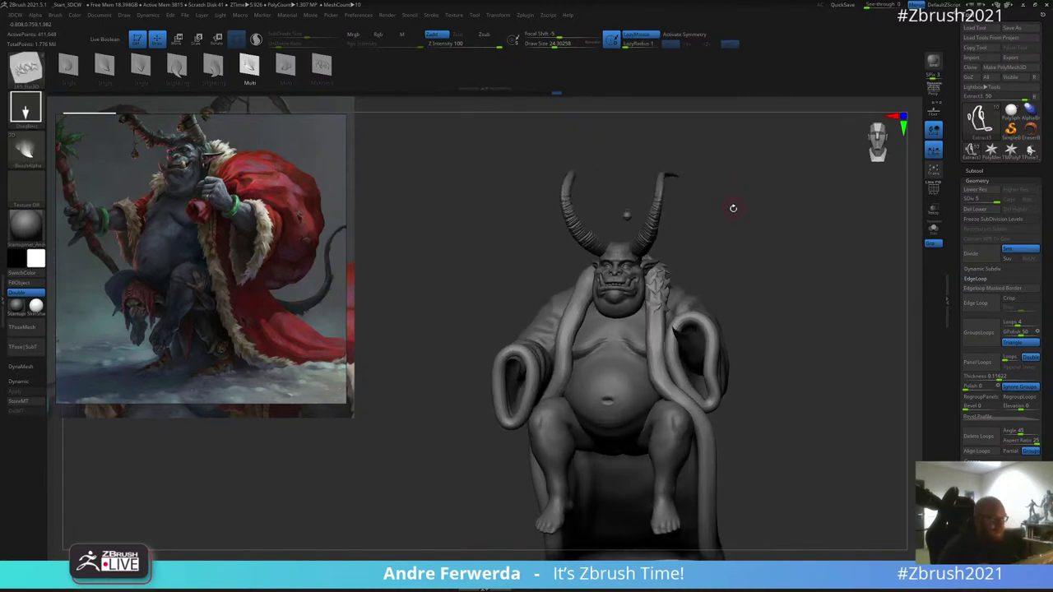
drag(738, 207, 725, 162)
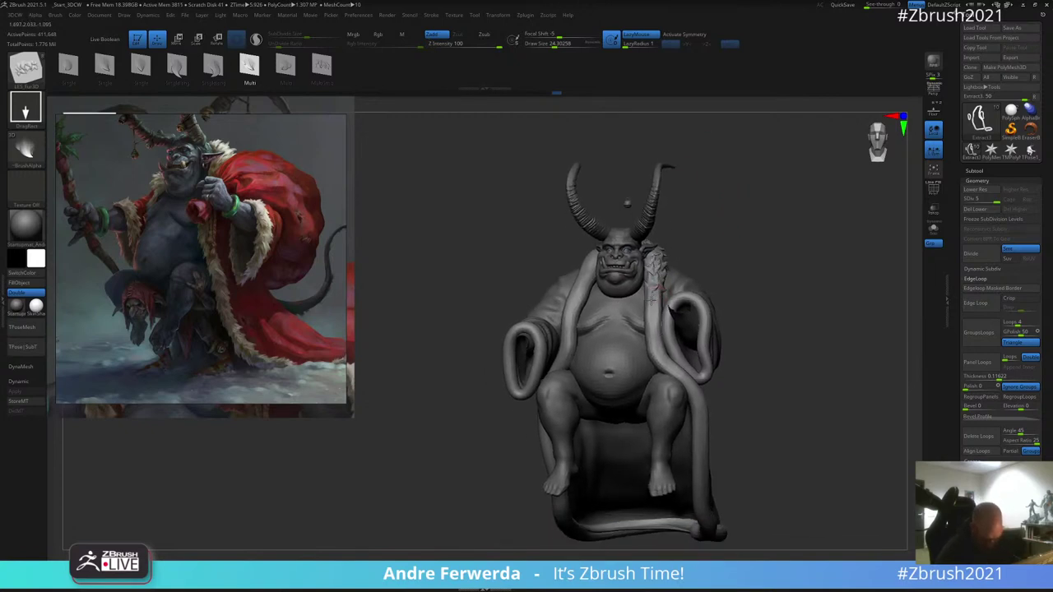
Step: Extend the Multi fur tufts down the collar trim over the left side of the character's chest
drag(646, 297, 645, 300)
drag(709, 231, 739, 232)
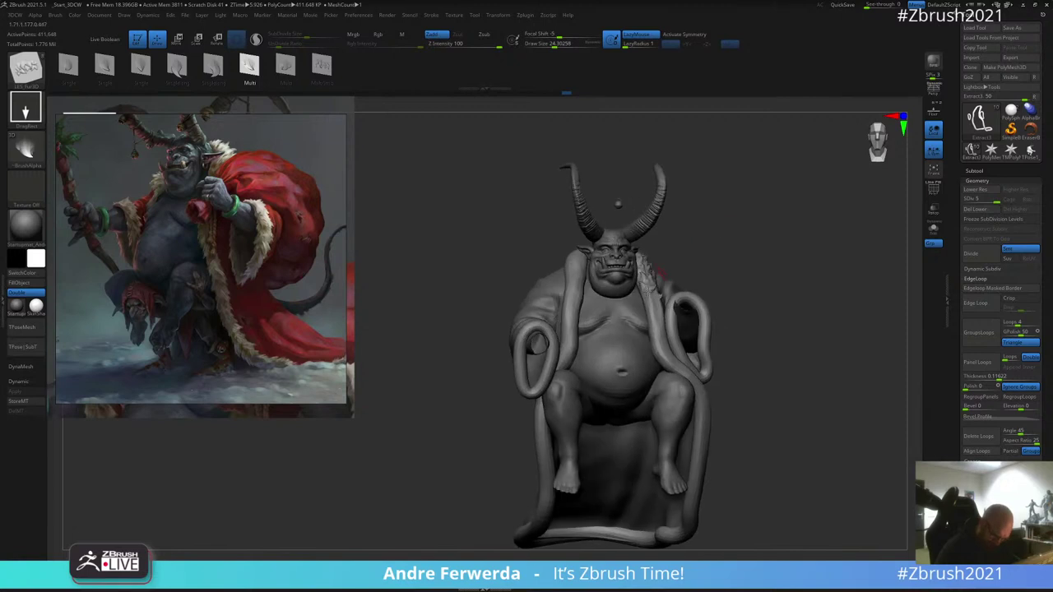
drag(643, 288, 660, 307)
mouse_move(759, 236)
mouse_down()
mouse_move(720, 238)
mouse_move(730, 244)
mouse_move(739, 237)
mouse_move(678, 237)
mouse_up()
key(ctrl+z)
key(ctrl+shift+z)
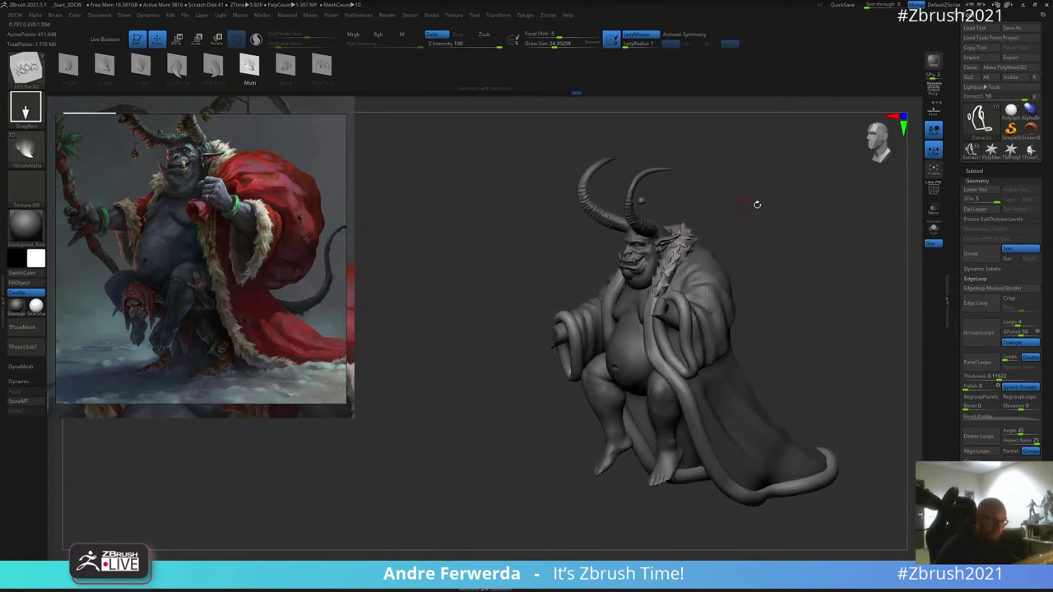
Step: Undo all the Multi fur tufts placed on the collar trim
drag(757, 205, 715, 242)
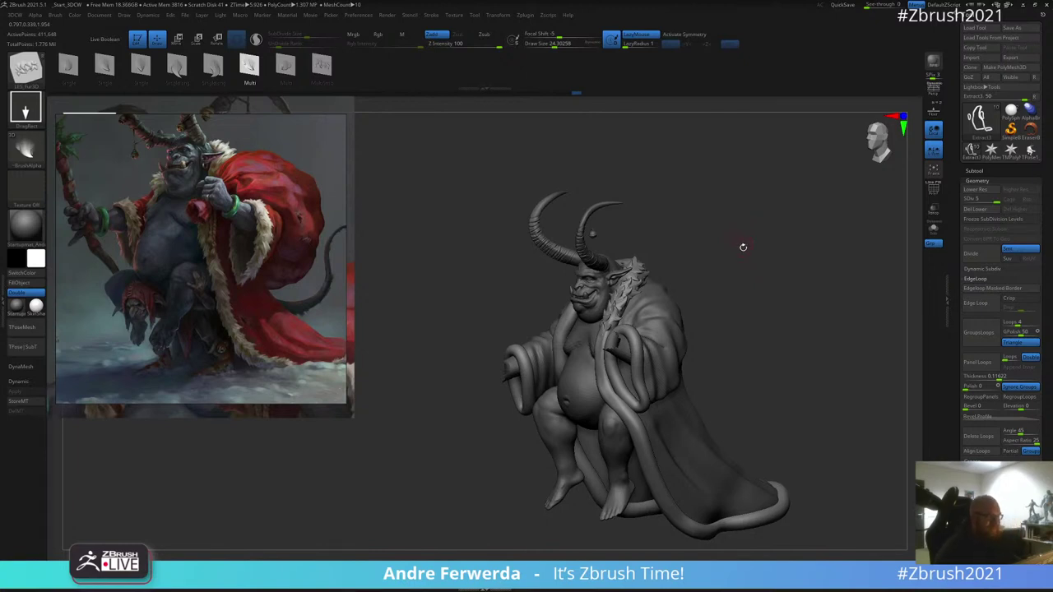
mouse_move(743, 246)
alt+mouse_down()
mouse_move(738, 210)
mouse_move(745, 249)
alt+mouse_up()
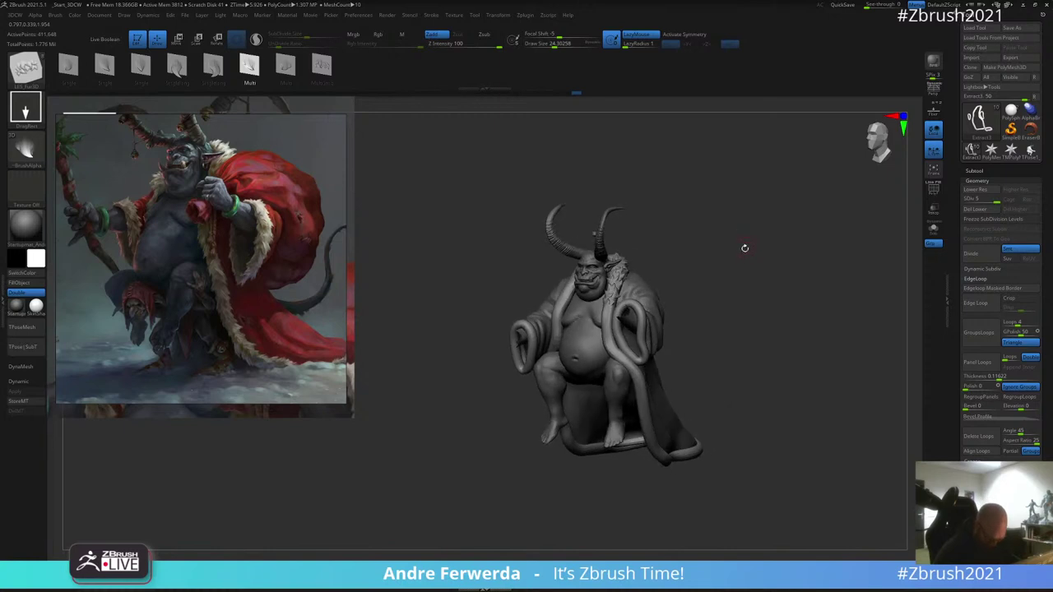
alt+drag(749, 296, 738, 329)
drag(723, 477, 677, 547)
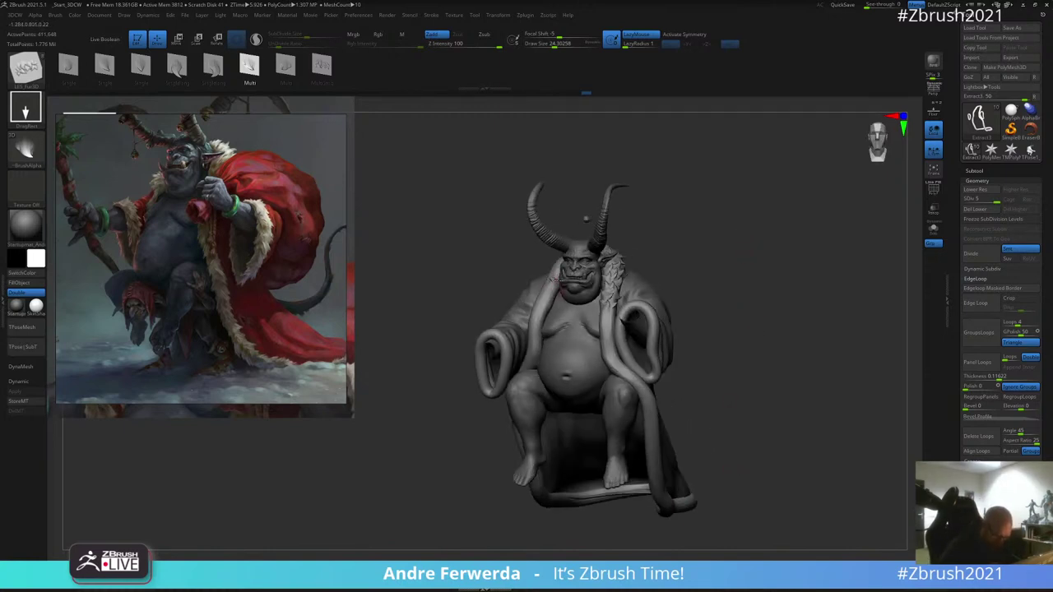
key(ctrl)
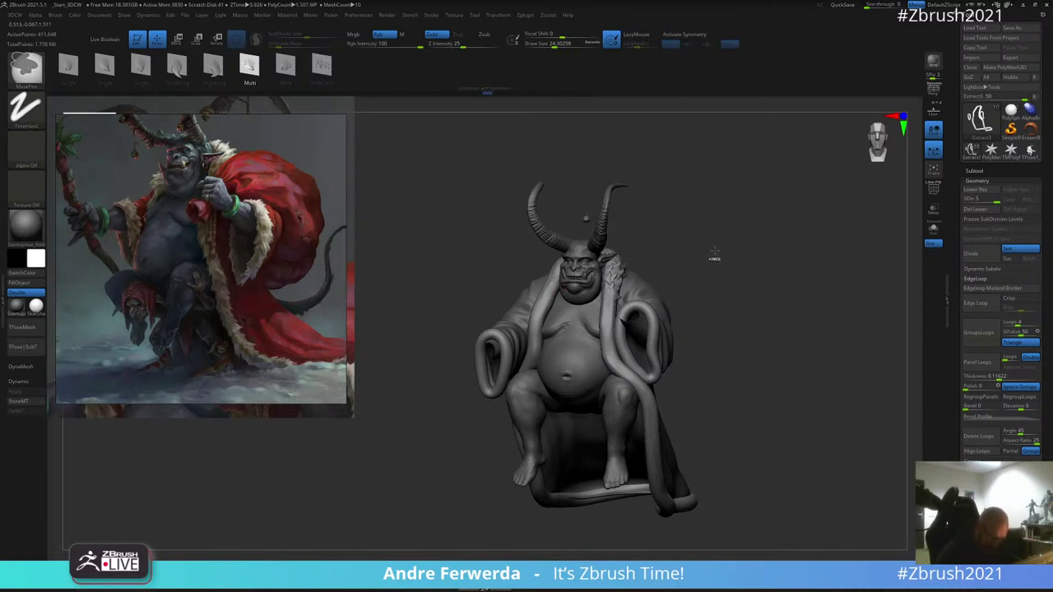
key(ctrl+z)
key(ctrl+z)
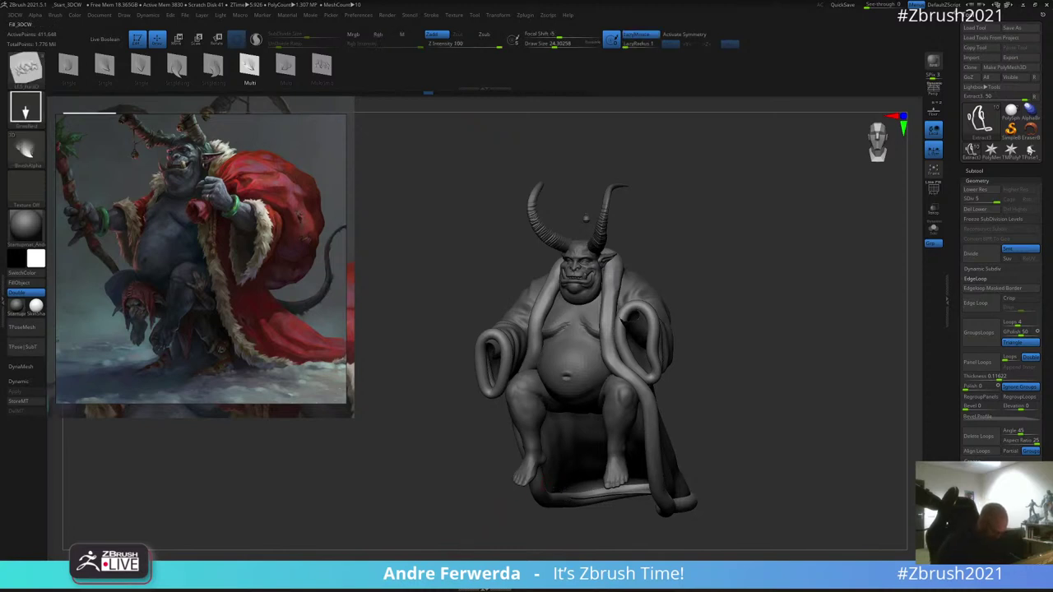
Step: Switch to the ClayBuildup brush at a draw size of about 285 and accept discarding the newer undo history
key(b)
key(c)
key(b)
drag(730, 225, 676, 235)
key(space)
key(space)
key(space)
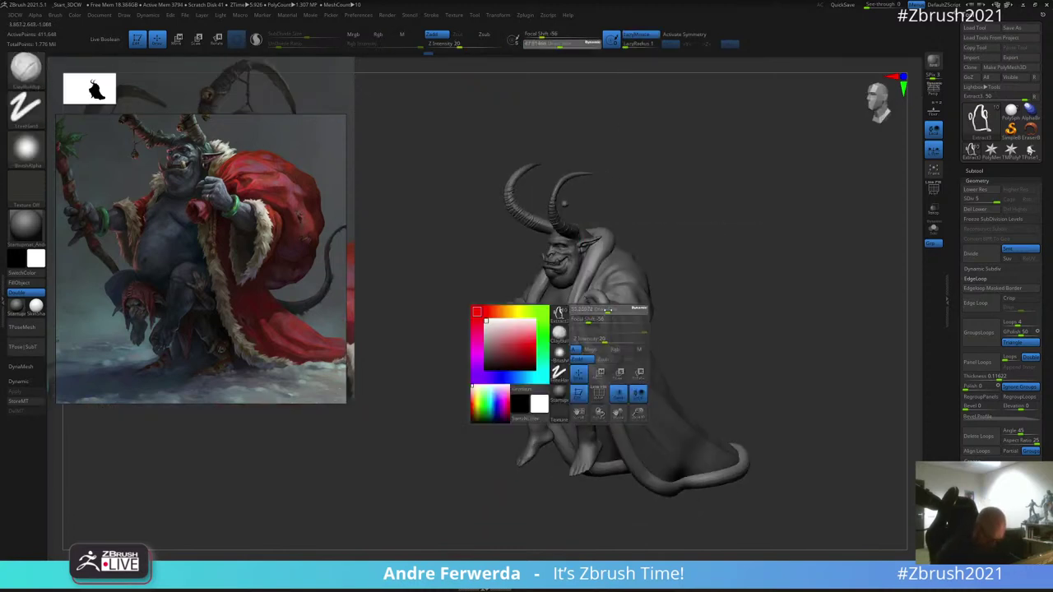
drag(630, 310, 627, 311)
click(606, 311)
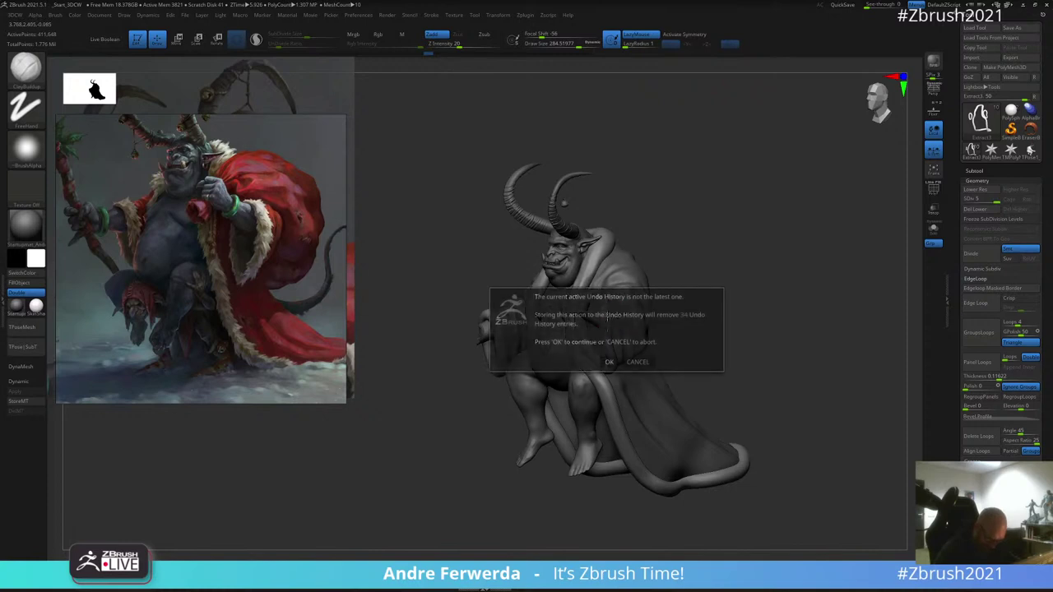
click(609, 362)
Step: Build up volume with ClayBuildup on the trim of the character's left sleeve cuff and the coat's left front edge
drag(678, 266, 609, 325)
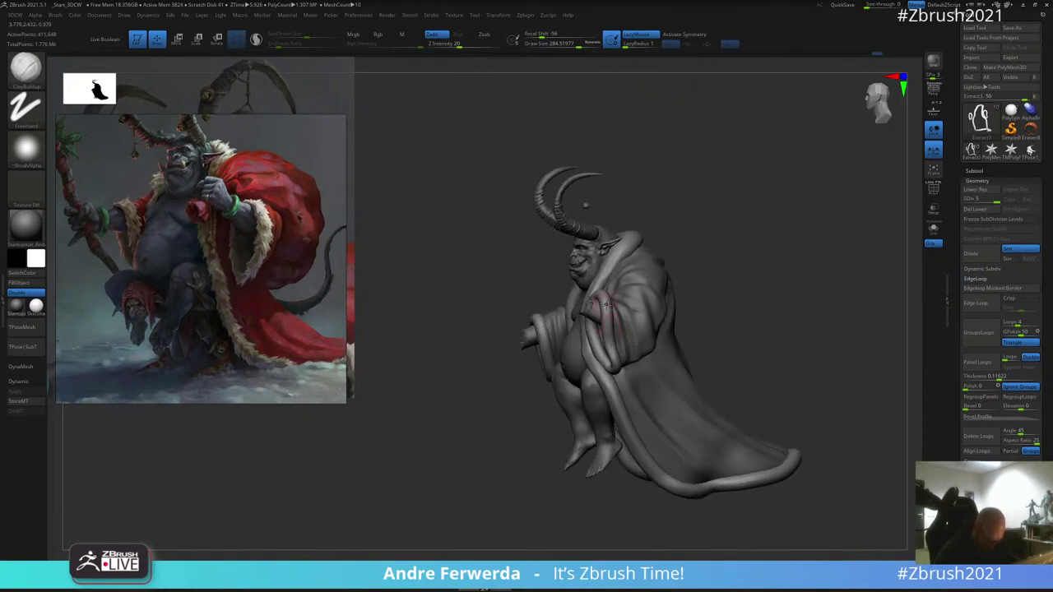
shift+drag(684, 265, 580, 337)
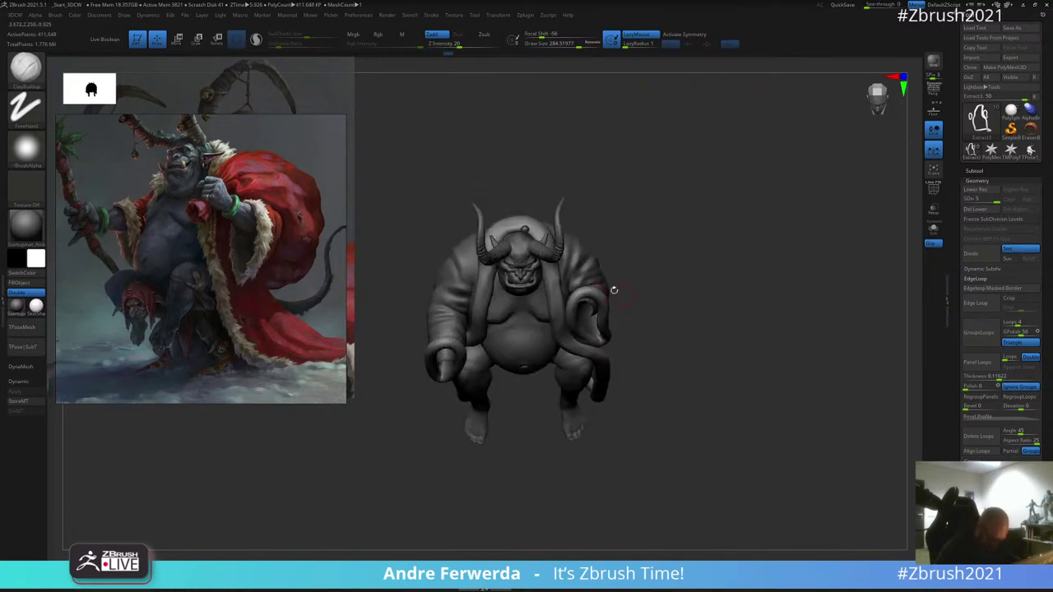
drag(680, 266, 594, 294)
mouse_move(690, 197)
mouse_down()
mouse_move(603, 296)
mouse_move(646, 325)
mouse_move(638, 339)
mouse_up()
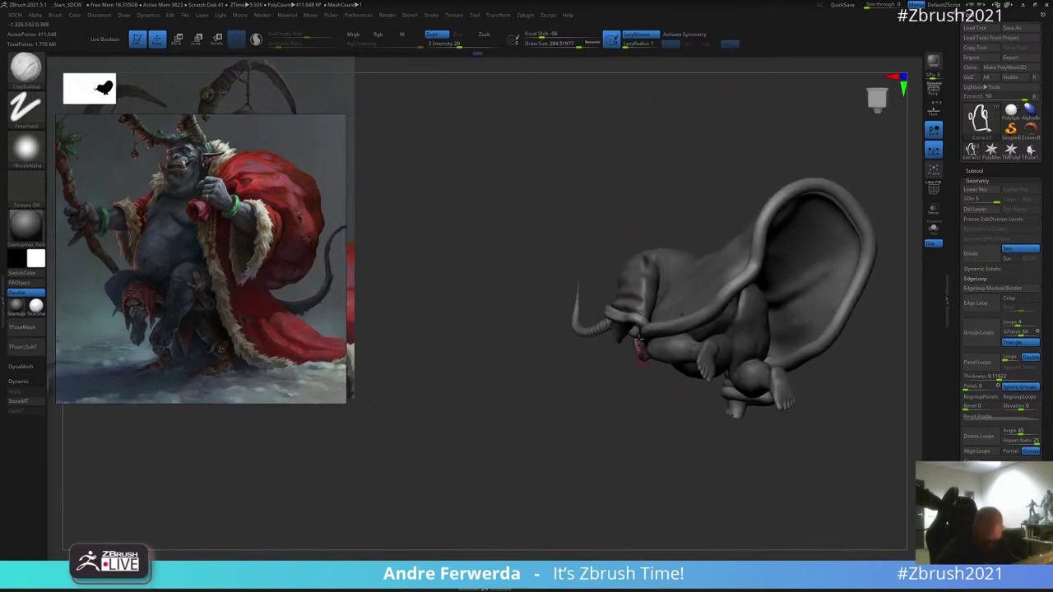
drag(625, 404, 688, 327)
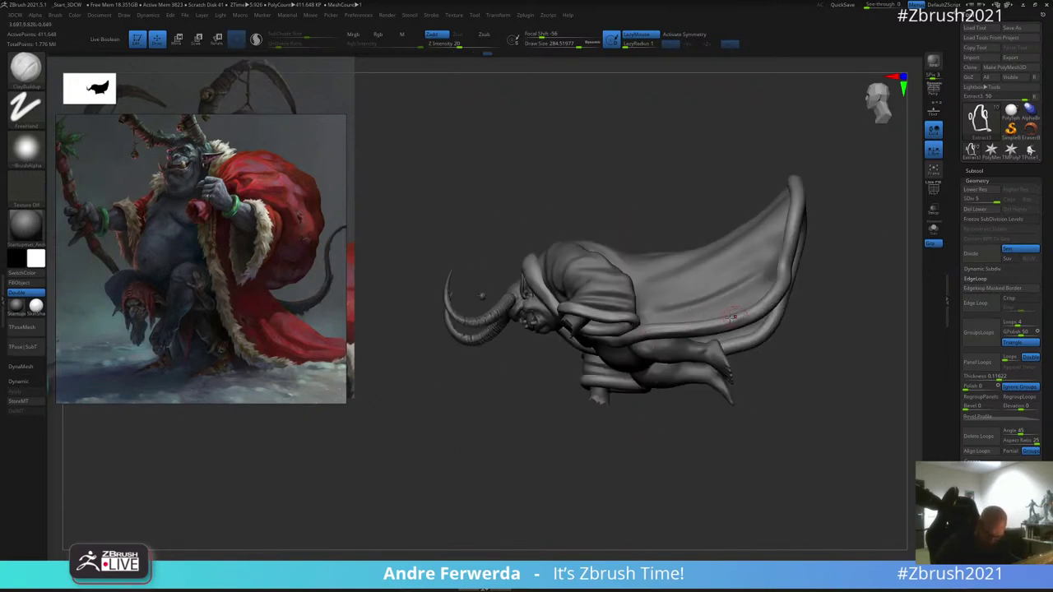
Step: Set the ClayBuildup draw size to about 396 and thicken the trim along the coat's trailing hem
mouse_move(834, 258)
mouse_down()
mouse_move(764, 318)
mouse_move(683, 275)
mouse_up()
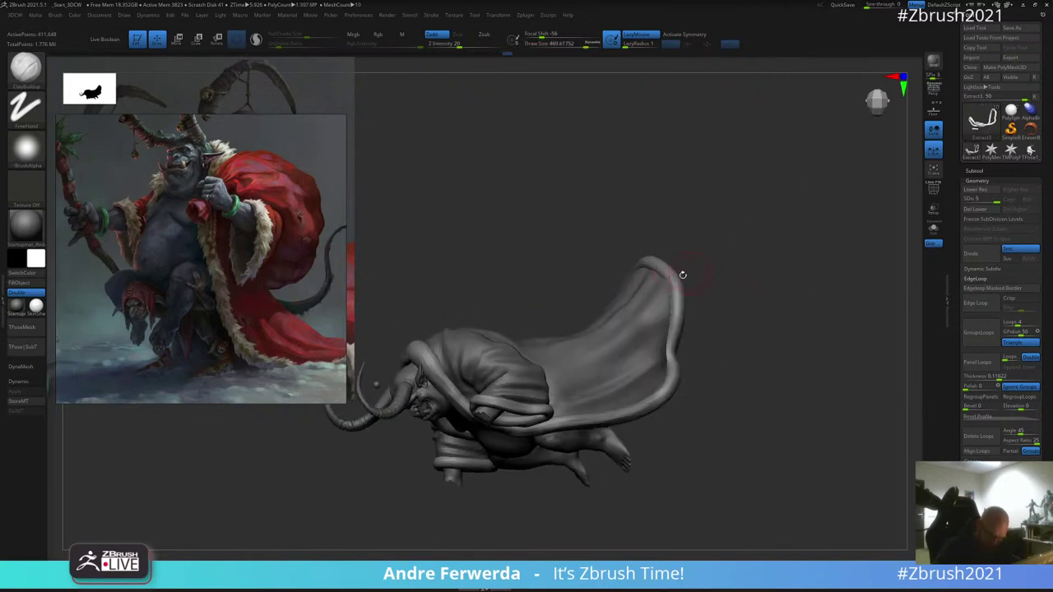
mouse_move(673, 325)
mouse_down()
mouse_move(672, 354)
mouse_move(590, 283)
mouse_up()
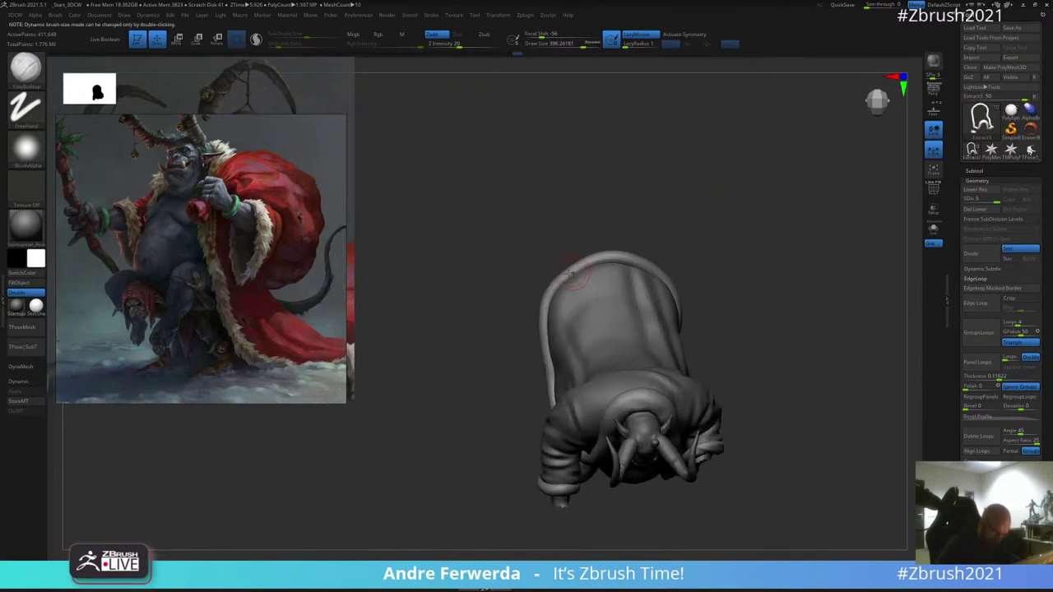
mouse_move(693, 247)
mouse_down()
mouse_move(639, 152)
mouse_move(561, 290)
mouse_move(675, 411)
mouse_move(592, 323)
mouse_up()
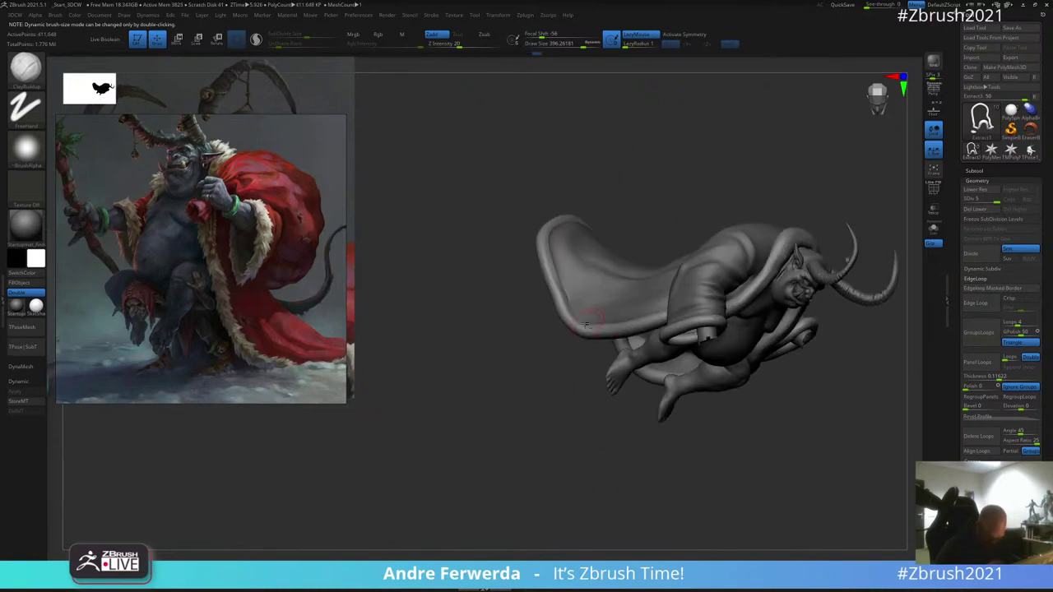
drag(729, 494, 703, 492)
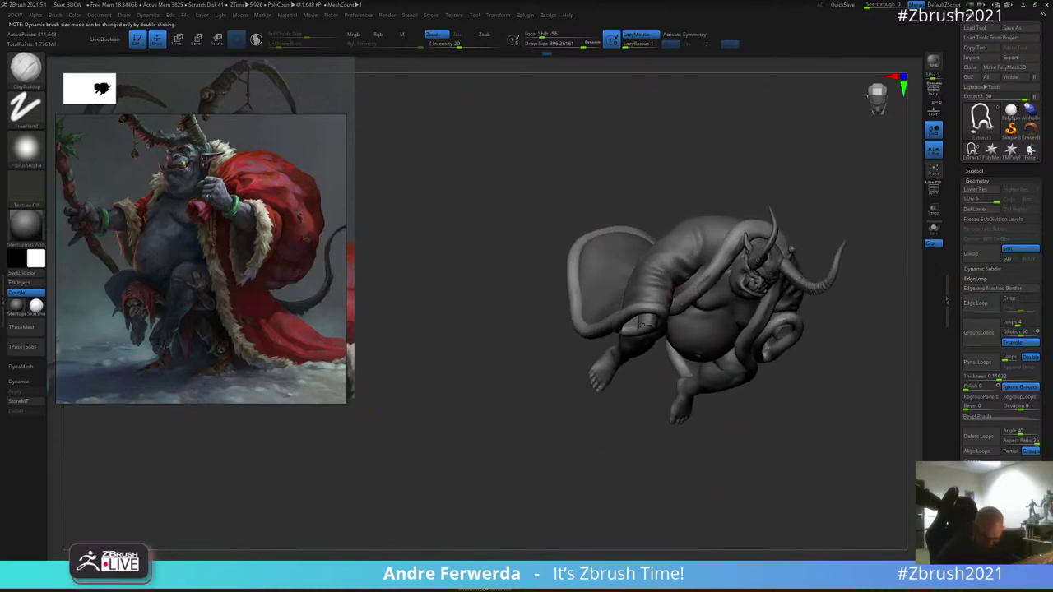
Step: Build up the coat's front trim over the chest and around both sleeve cuffs with ClayBuildup
drag(787, 201, 785, 138)
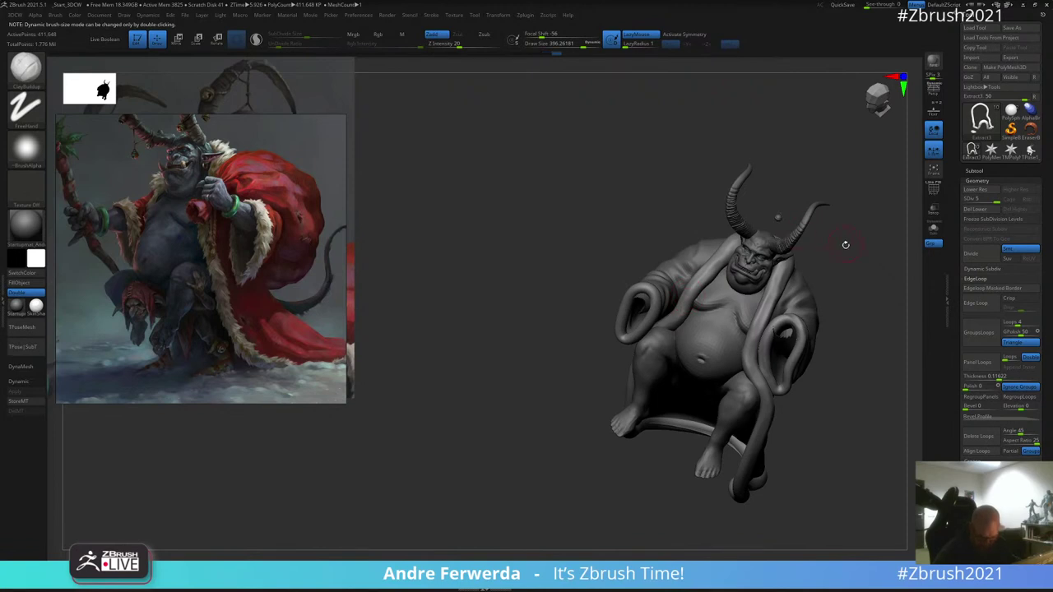
alt+drag(845, 245, 825, 208)
drag(803, 378, 732, 332)
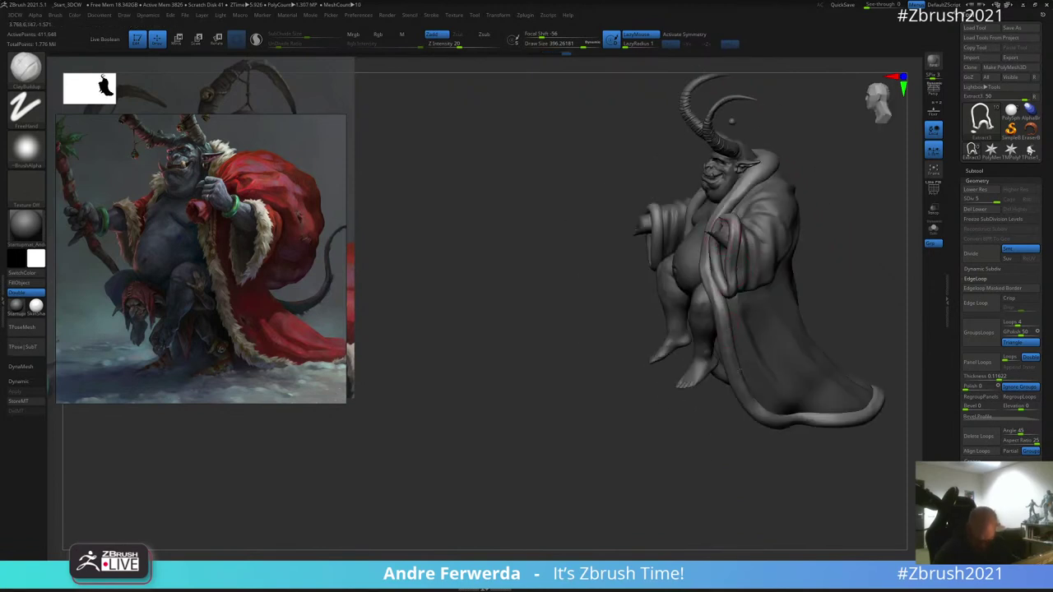
drag(735, 430, 661, 477)
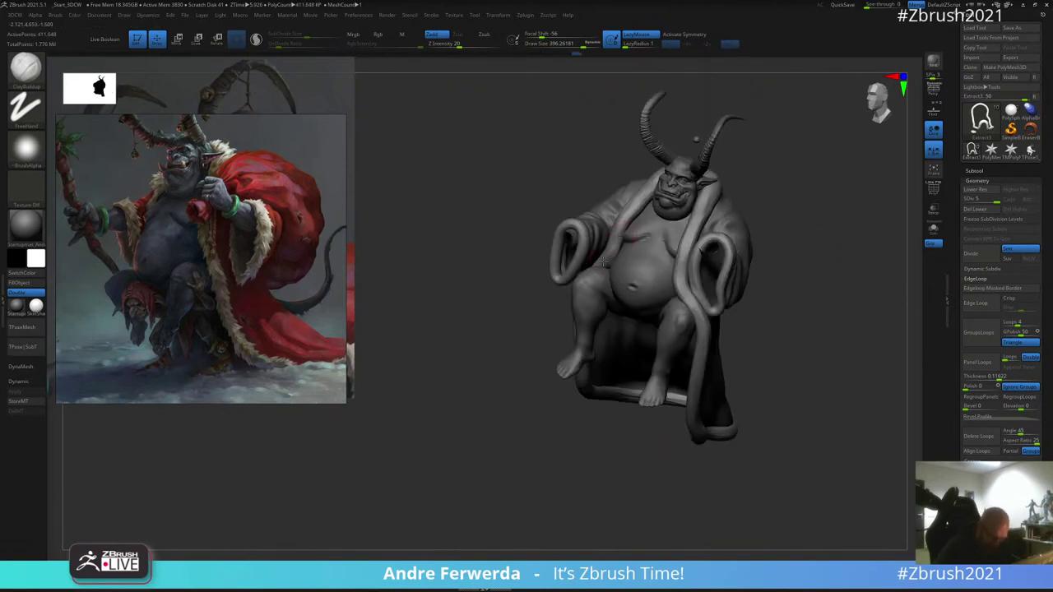
mouse_move(765, 177)
mouse_down()
mouse_move(778, 163)
mouse_move(728, 202)
mouse_up()
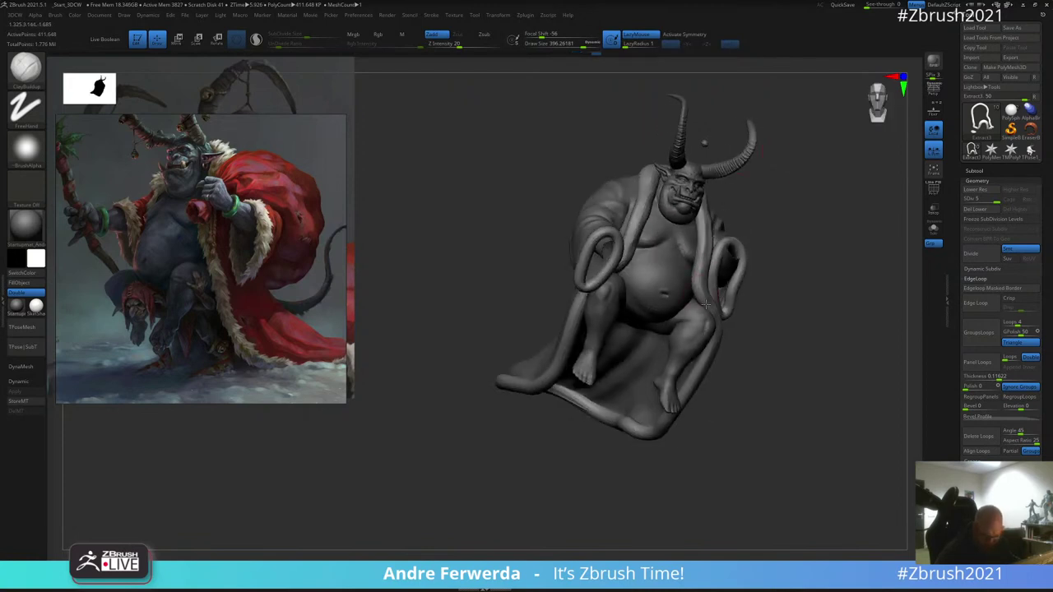
drag(790, 230, 742, 309)
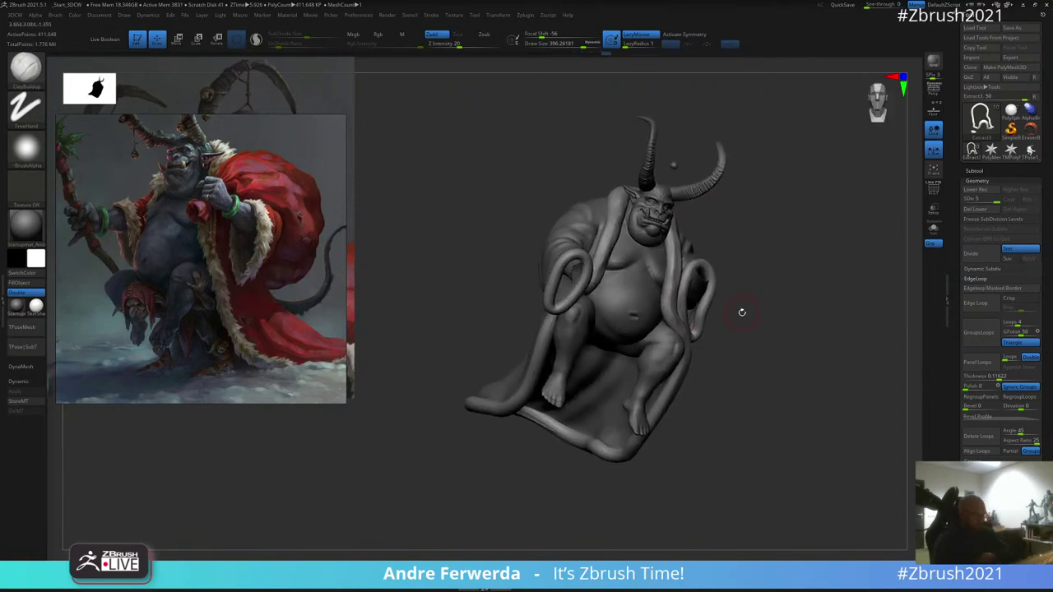
Step: Switch to the Move brush at a draw size of about 63 and adjust the coat trim beside the chest
key(v)
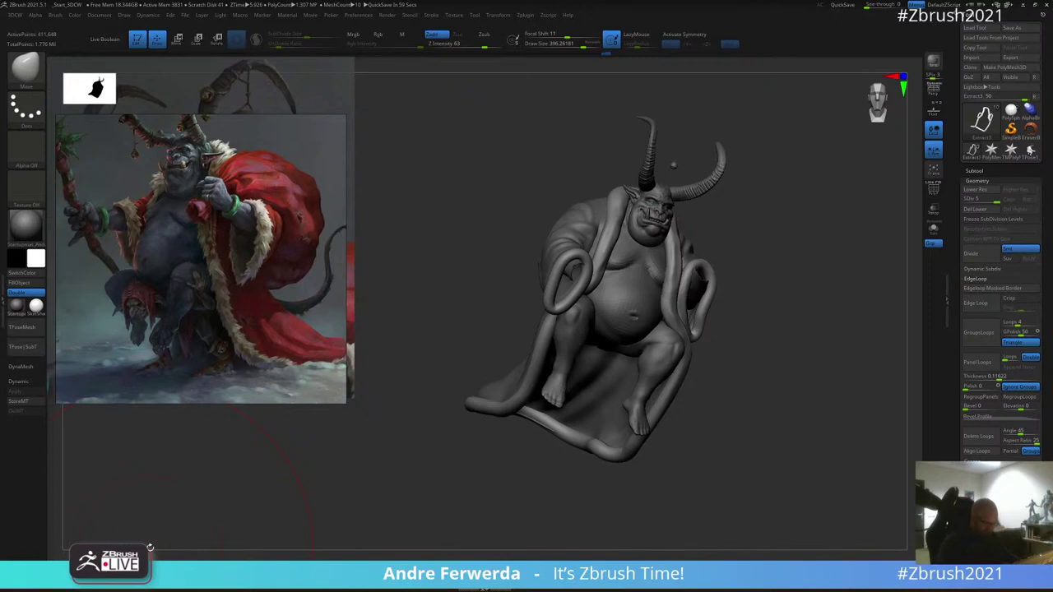
mouse_move(786, 246)
mouse_down()
mouse_move(725, 281)
mouse_move(752, 248)
mouse_move(742, 249)
mouse_move(720, 314)
mouse_up()
key(space)
key(bracketright)
mouse_move(645, 328)
mouse_down()
mouse_move(631, 330)
mouse_move(632, 316)
mouse_up()
key(space)
drag(583, 360, 580, 361)
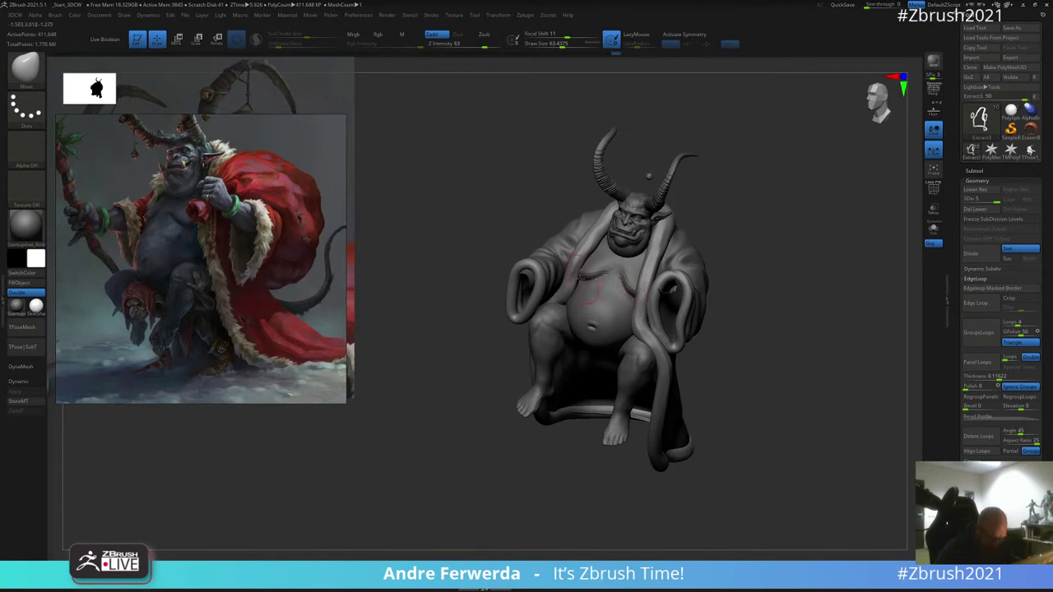
Step: Reshape the coat trim over the character's right chest and shoulder with the Move brush, using a draw size of about 66
drag(692, 188, 738, 218)
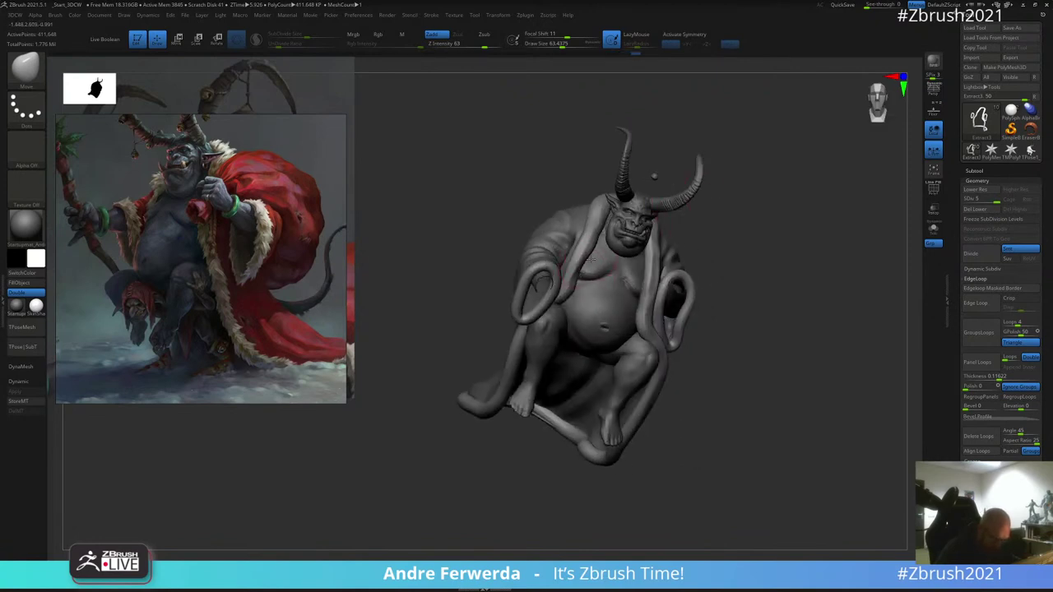
drag(585, 261, 580, 257)
drag(719, 167, 747, 156)
key(space)
drag(573, 221, 577, 221)
mouse_move(686, 249)
right_down()
mouse_move(740, 271)
mouse_move(739, 256)
right_up()
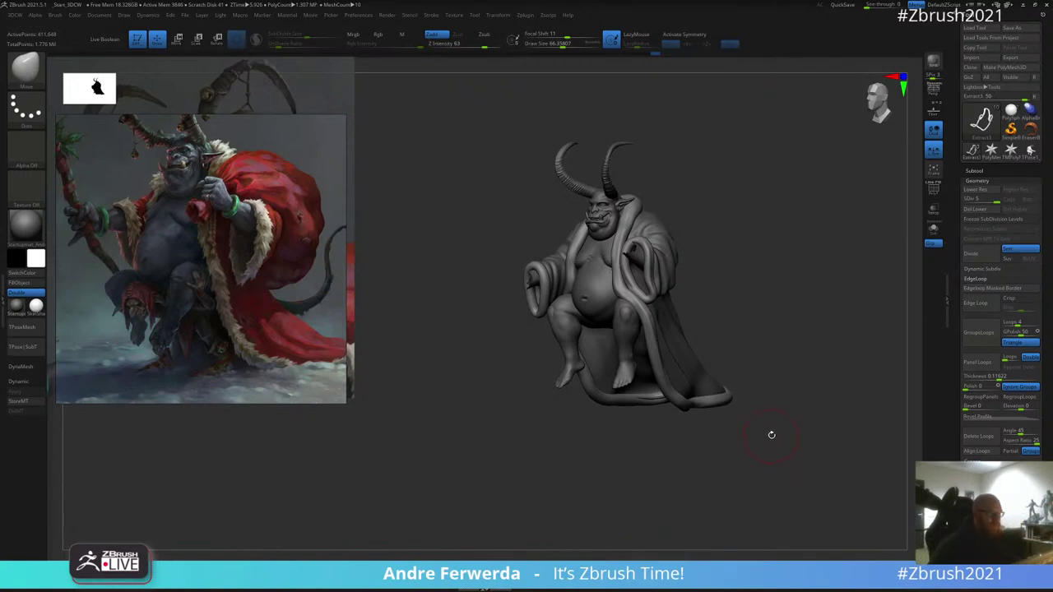
mouse_move(788, 419)
right_down()
mouse_move(757, 430)
mouse_move(832, 413)
mouse_move(813, 447)
right_up()
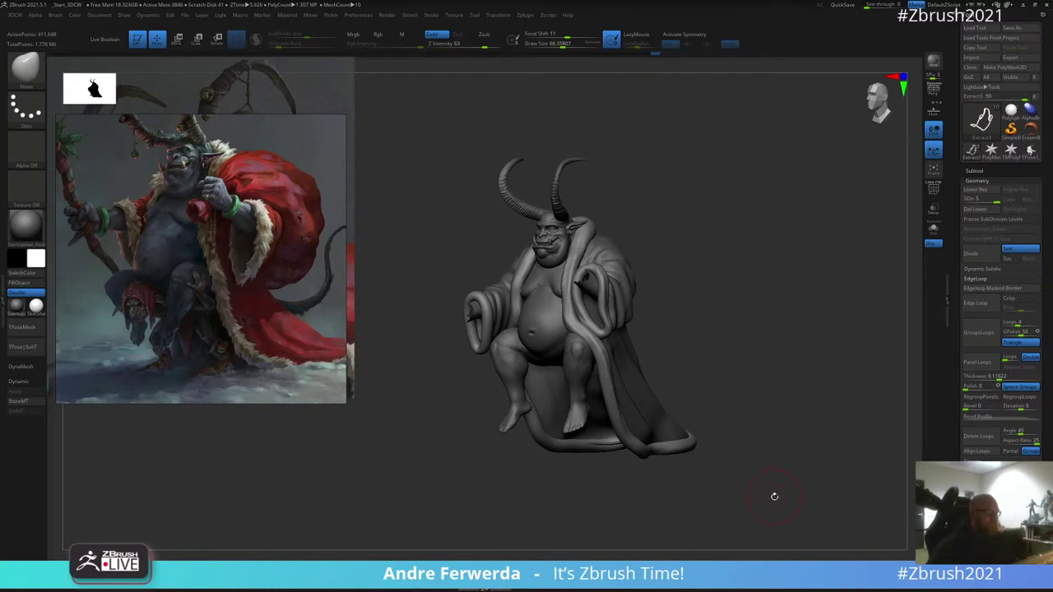
Step: Reshape and smooth the coat's collar trim behind the neck with the Move brush at a draw size of about 46
drag(726, 230, 678, 224)
key(space)
drag(551, 250, 548, 249)
drag(594, 125, 585, 179)
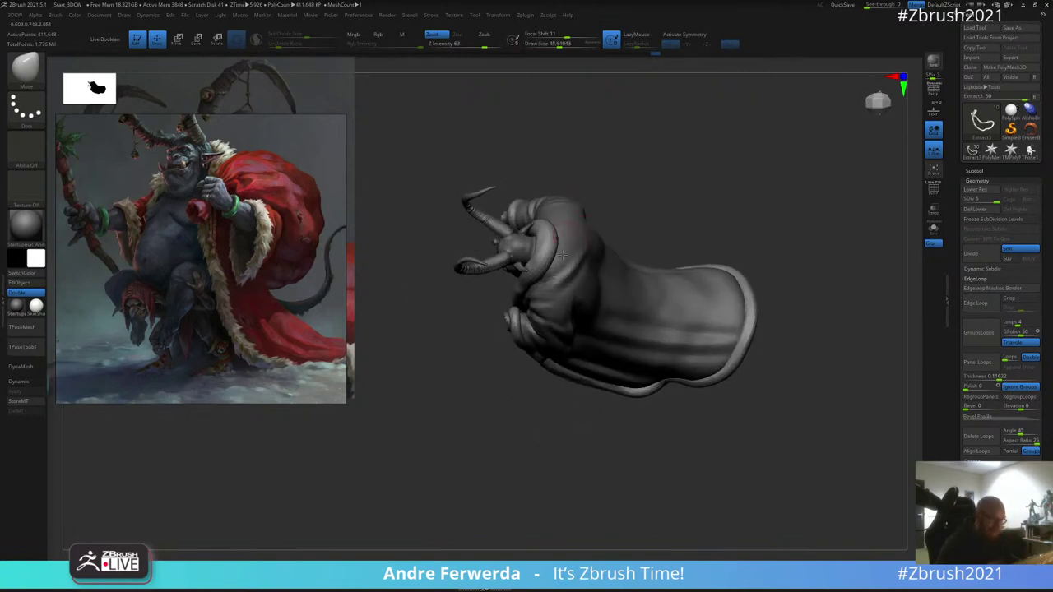
key(space)
shift+drag(547, 234, 550, 239)
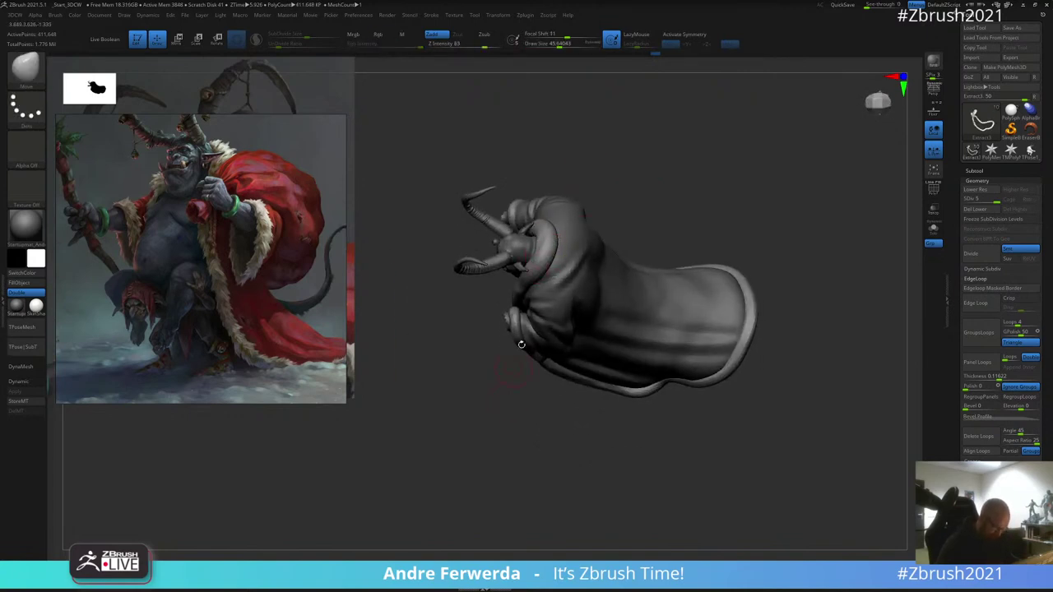
Step: Adjust the collar trim around the nape with the Move brush, using draw sizes of about 61 and 48
key(space)
drag(611, 201, 604, 204)
drag(552, 253, 555, 247)
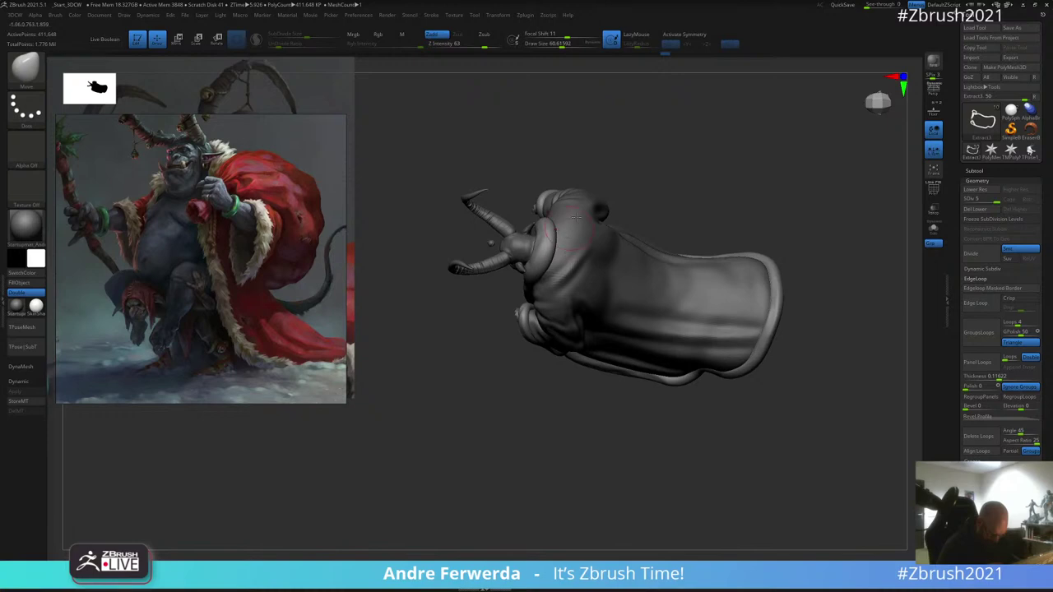
drag(603, 168, 603, 186)
drag(544, 231, 540, 235)
right_drag(539, 233, 734, 330)
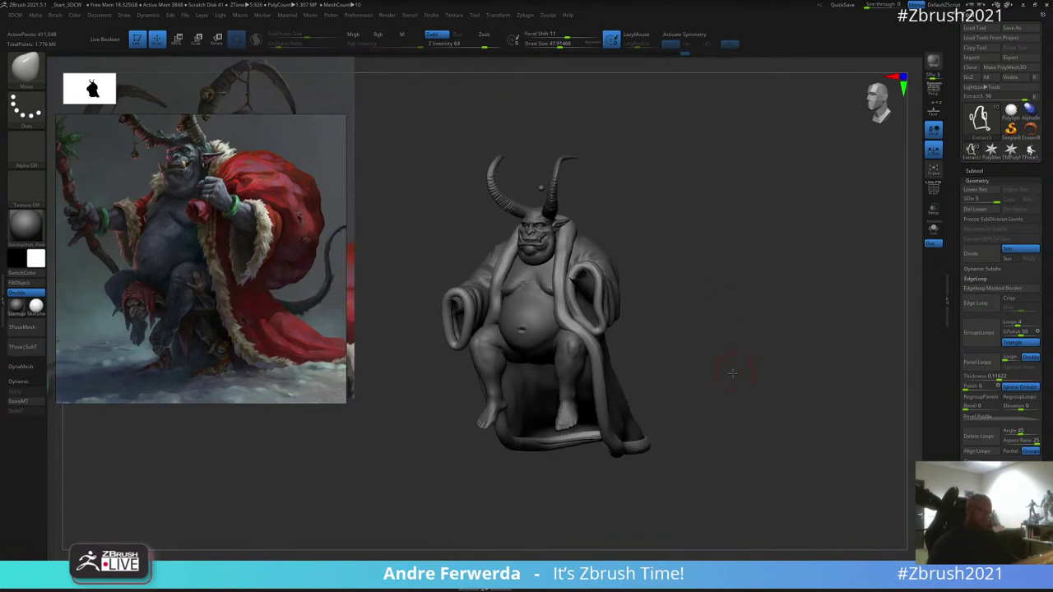
right_drag(729, 371, 733, 386)
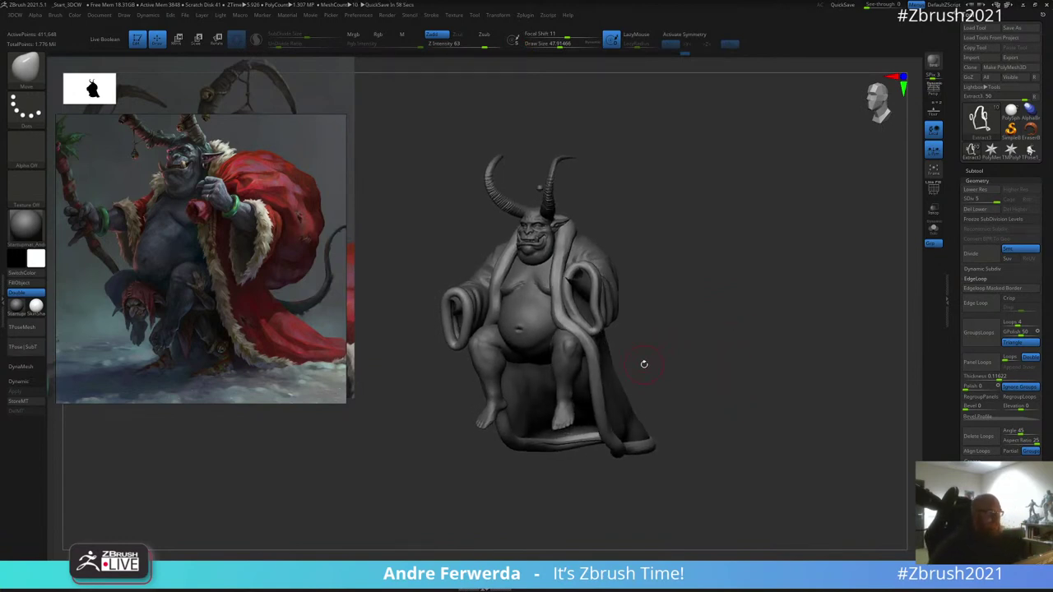
Step: Select the upper body subtool and reveal its hidden hands
alt+click(583, 285)
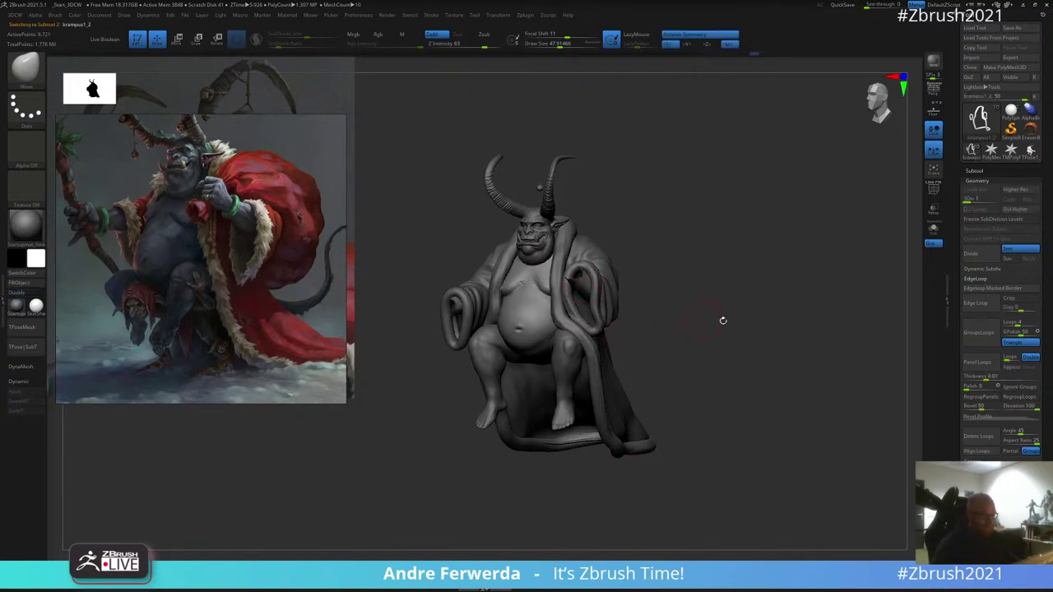
ctrl+shift+click(758, 350)
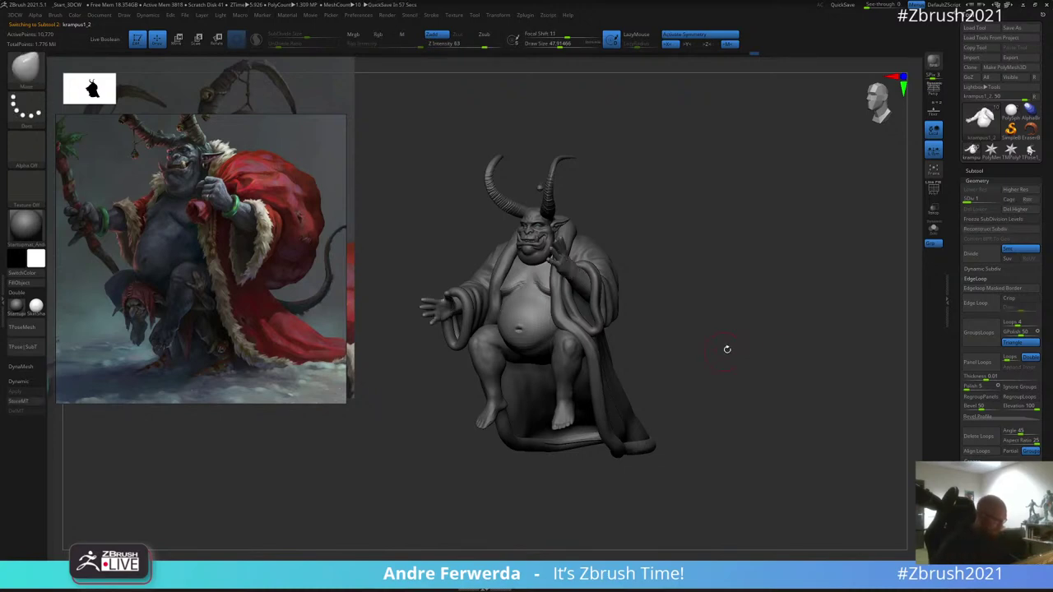
mouse_move(720, 336)
mouse_down()
mouse_move(727, 302)
mouse_move(728, 329)
mouse_move(729, 320)
mouse_up()
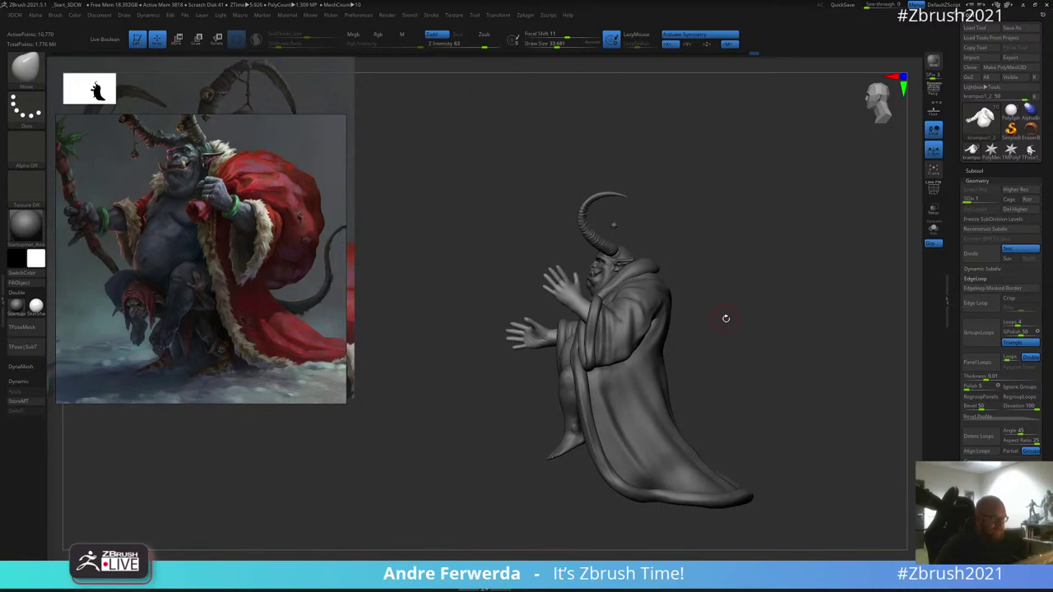
drag(727, 320, 746, 282)
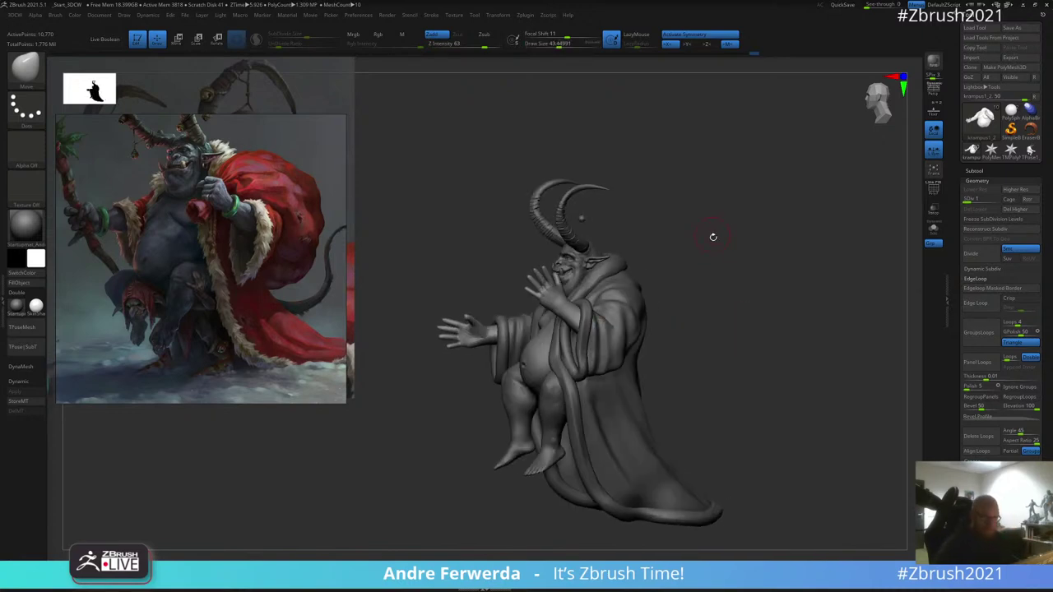
drag(714, 239, 713, 239)
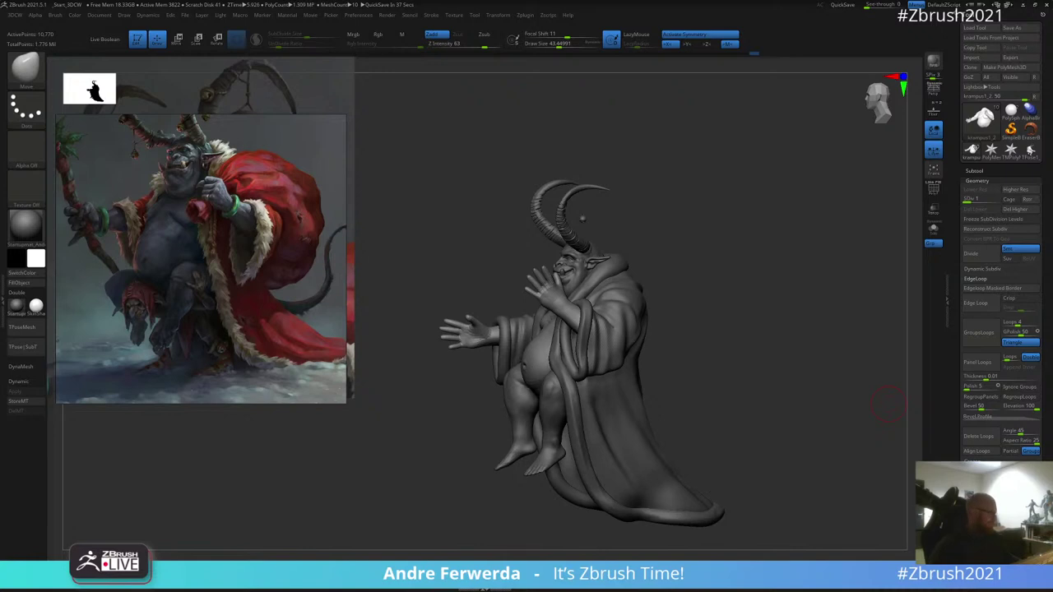
drag(714, 204, 773, 194)
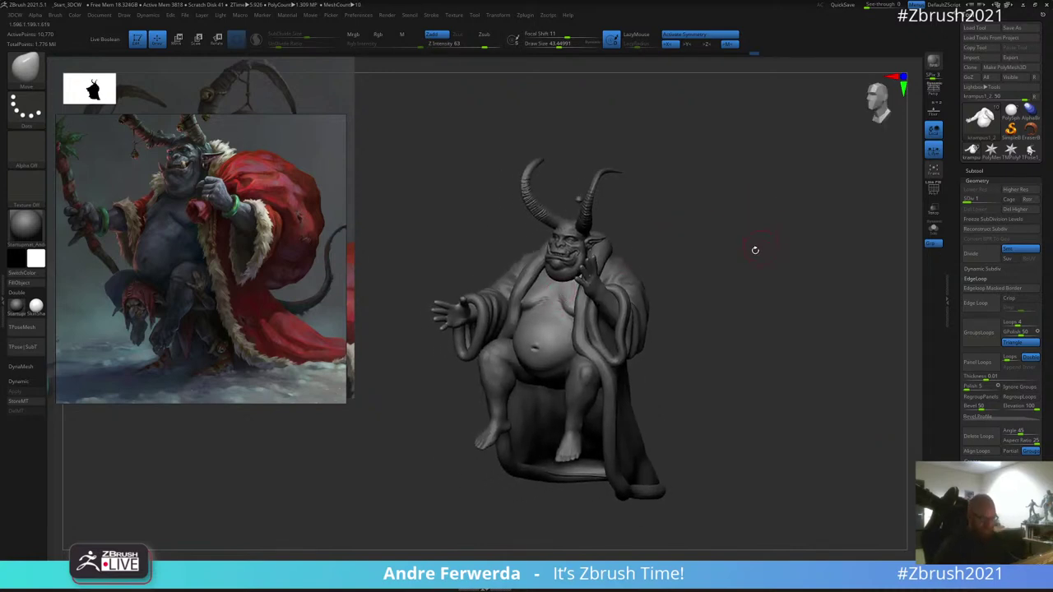
Step: Raise the upper body to subdivision level 4, switch to the DamStandard brush and isolate the subtool
key(d)
key(d)
key(d)
drag(748, 268, 764, 254)
key(b)
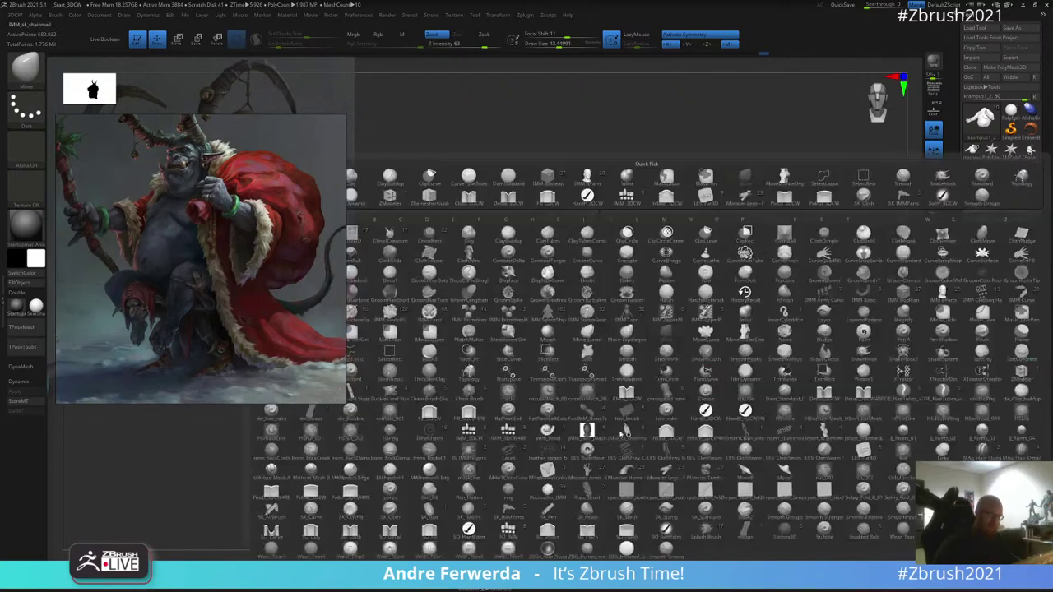
key(d)
click(362, 279)
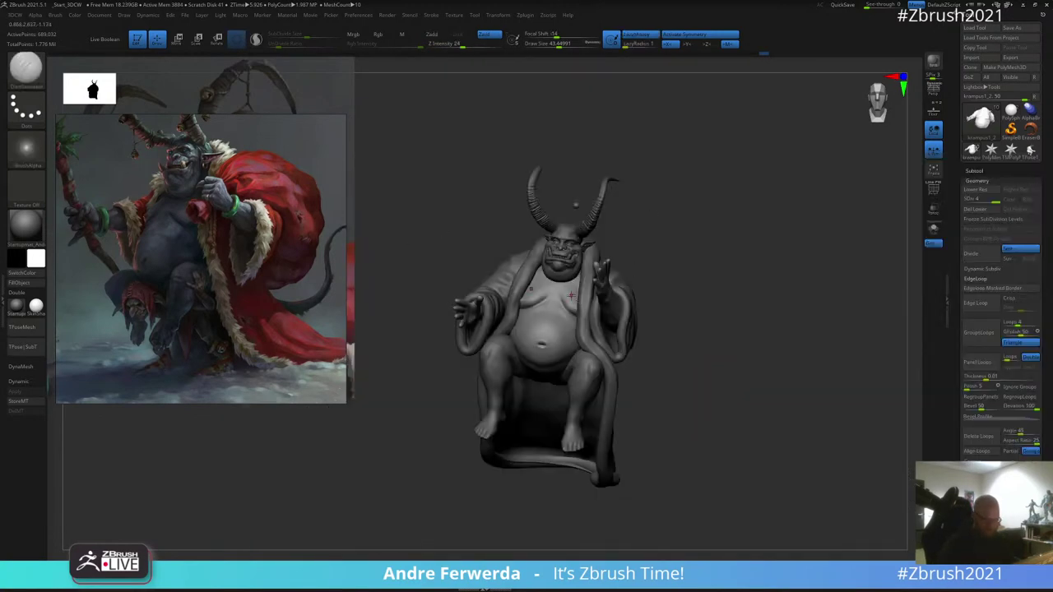
click(933, 229)
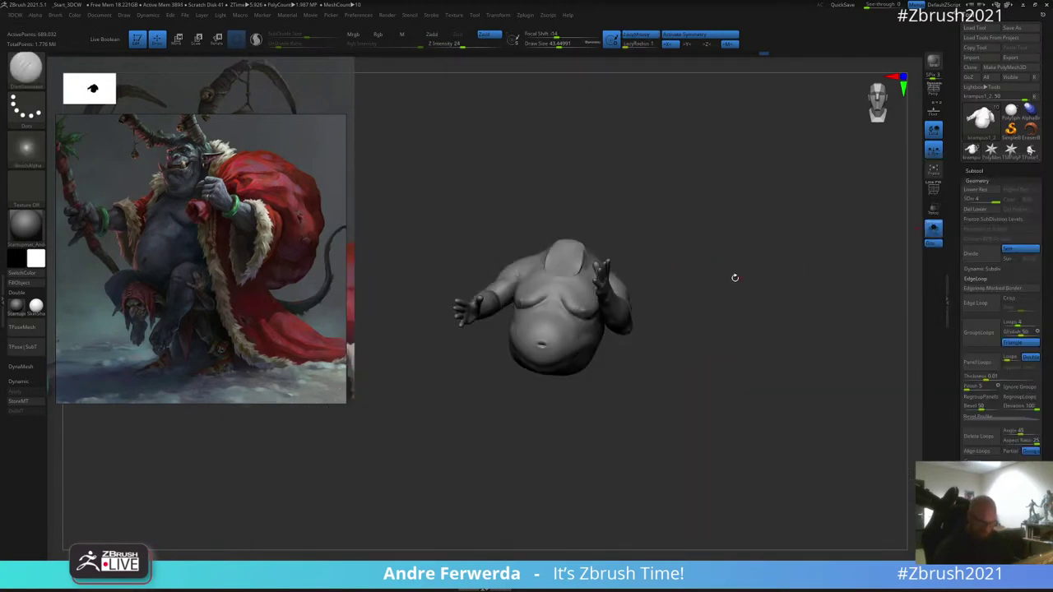
Step: Set the DamStandard draw size to about 250 and turn off symmetry for work on the chest
key(space)
drag(611, 246, 617, 248)
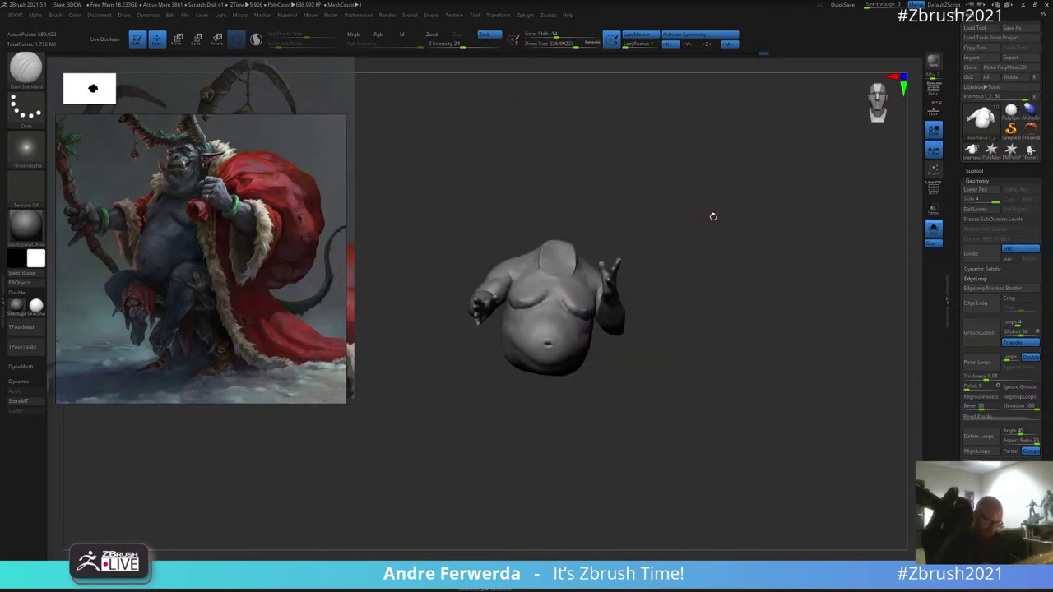
alt+drag(713, 216, 667, 253)
key(space)
mouse_move(504, 285)
mouse_down()
mouse_move(511, 296)
mouse_move(459, 309)
mouse_up()
key(ctrl)
key(x)
key(space)
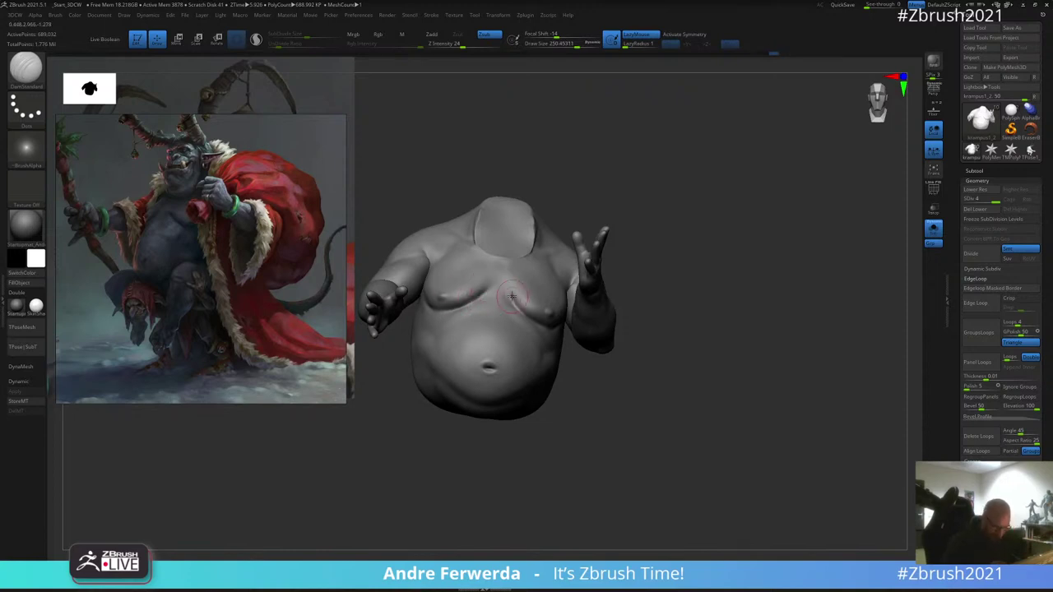
Step: Carve creases beneath the chest and around the armpit with DamStandard, and bring the other subtools back into view
drag(590, 195, 450, 304)
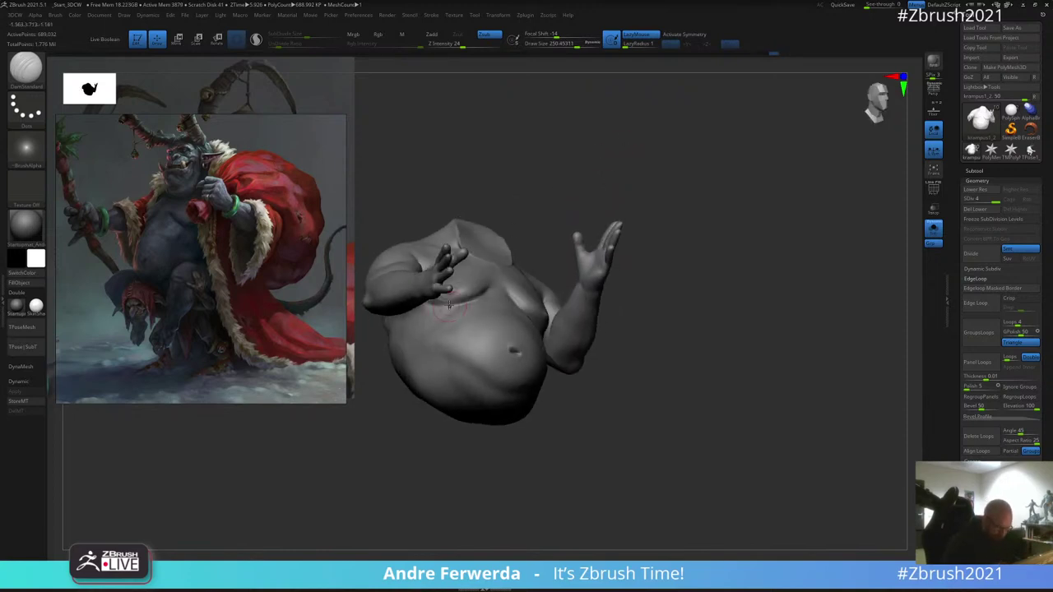
drag(553, 262, 555, 333)
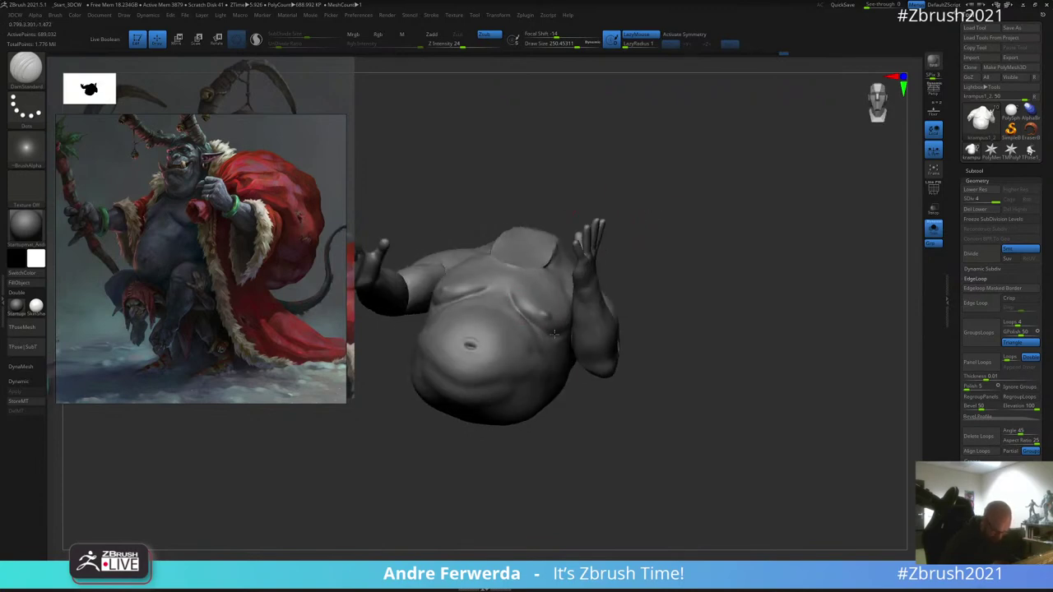
mouse_move(632, 236)
mouse_down()
mouse_move(554, 330)
mouse_move(494, 310)
mouse_up()
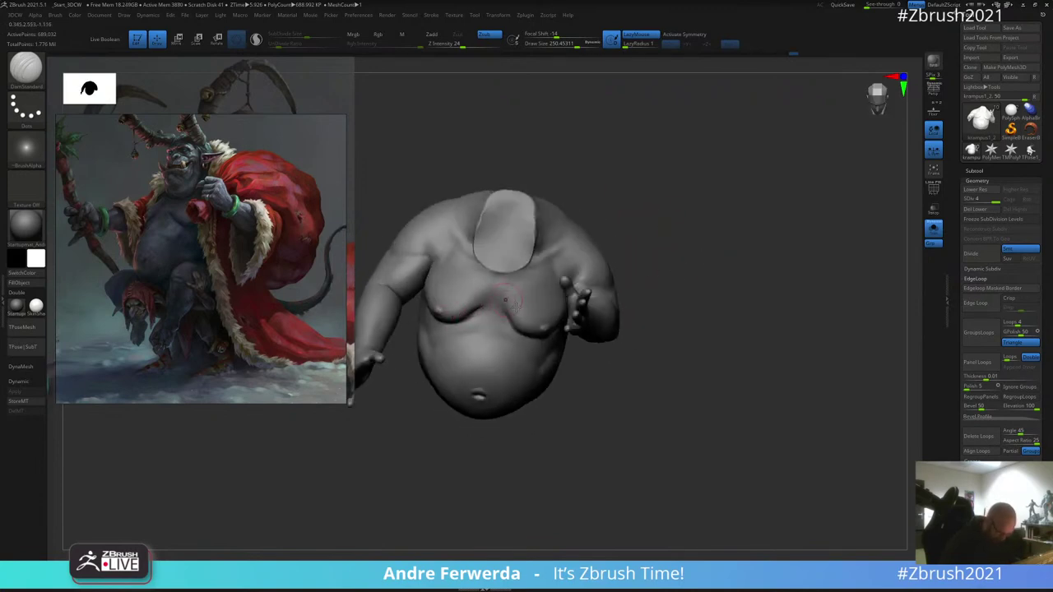
drag(650, 262, 635, 257)
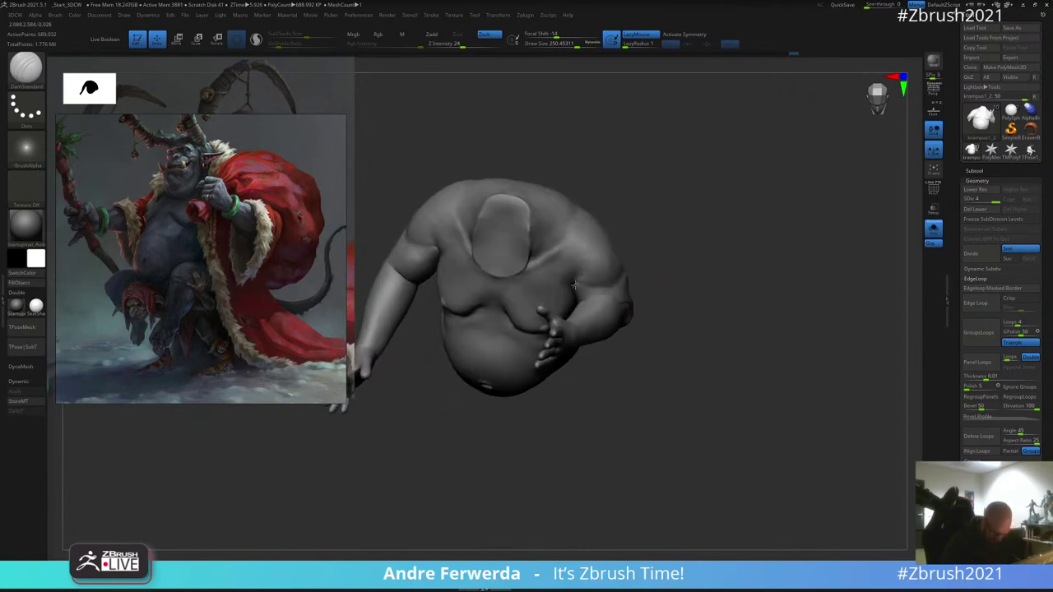
drag(761, 212, 792, 176)
click(933, 229)
mouse_move(770, 298)
mouse_down()
mouse_move(750, 229)
mouse_move(749, 254)
mouse_up()
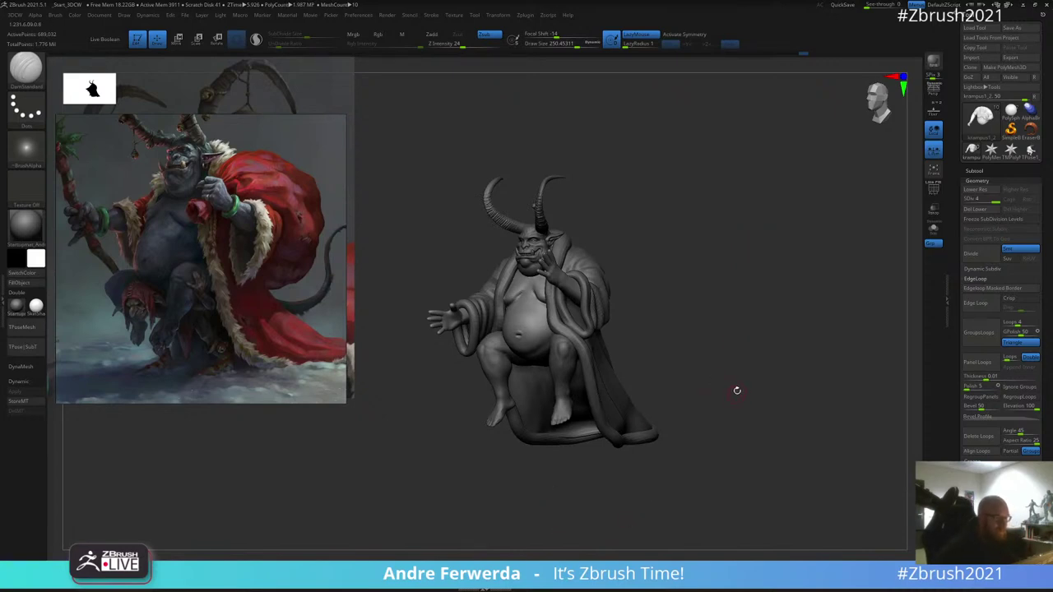
Step: Examine the arms, hands and coat from the front and side against the reference painting
mouse_move(704, 238)
mouse_down()
mouse_move(689, 240)
mouse_move(701, 238)
mouse_up()
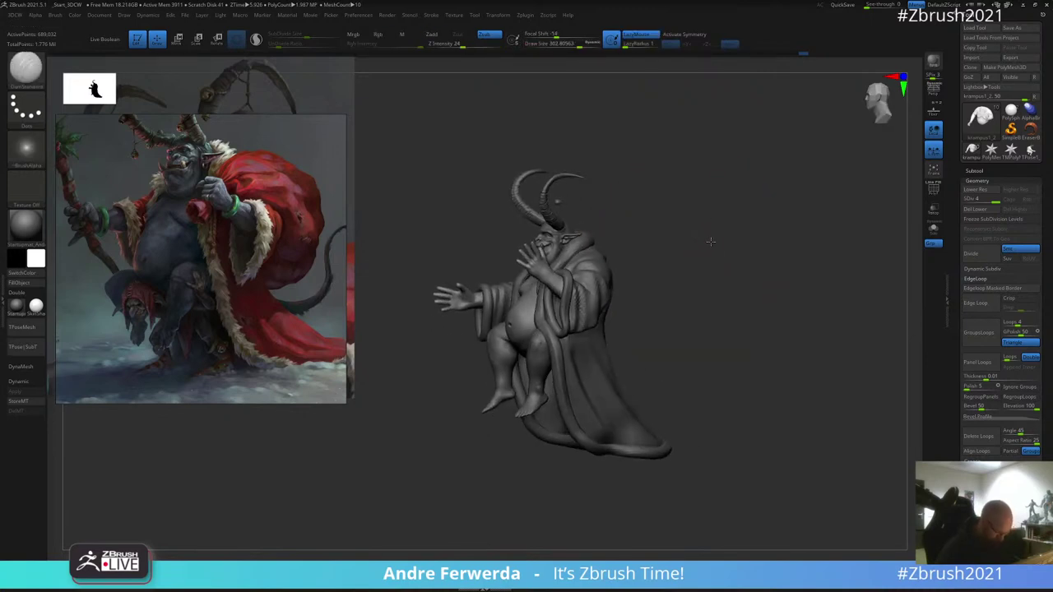
key(space)
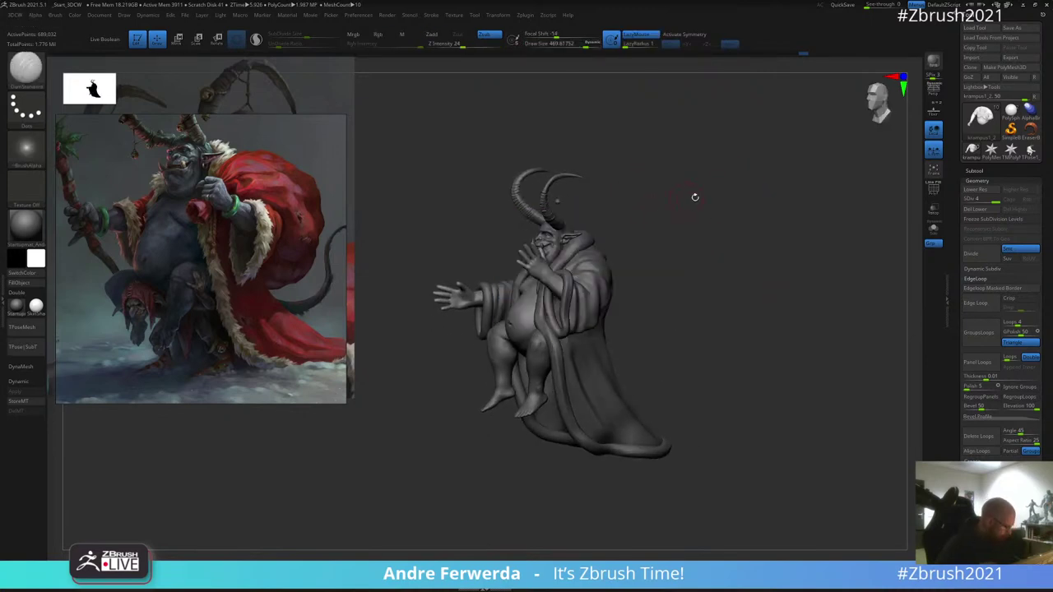
key(space)
drag(702, 200, 708, 201)
alt+drag(720, 222, 703, 224)
mouse_move(669, 370)
mouse_down()
mouse_move(689, 371)
mouse_move(674, 381)
mouse_up()
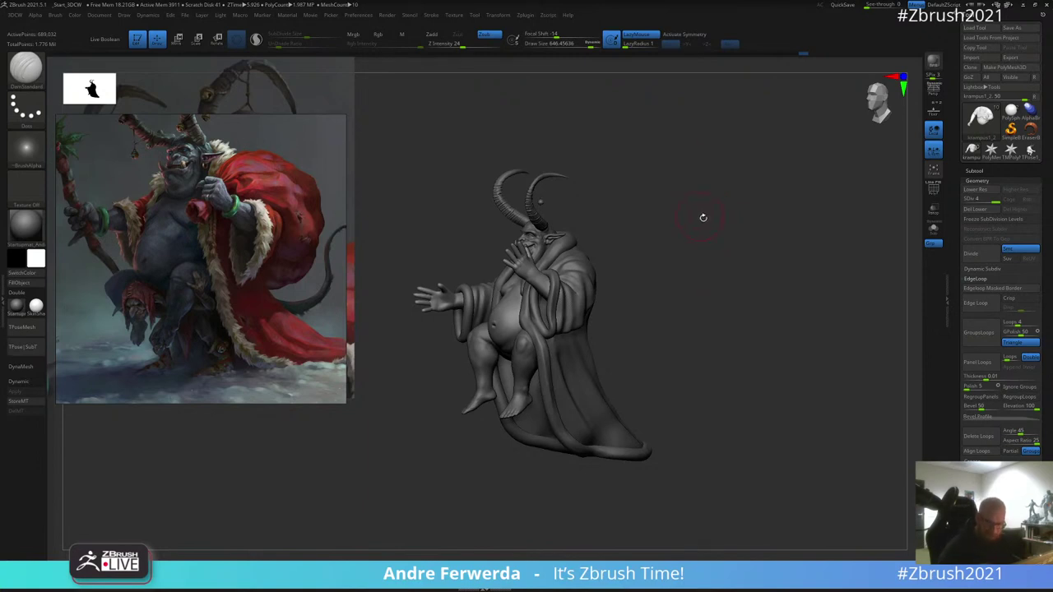
mouse_move(700, 228)
mouse_down()
mouse_move(737, 241)
mouse_move(710, 217)
mouse_up()
drag(638, 204, 646, 175)
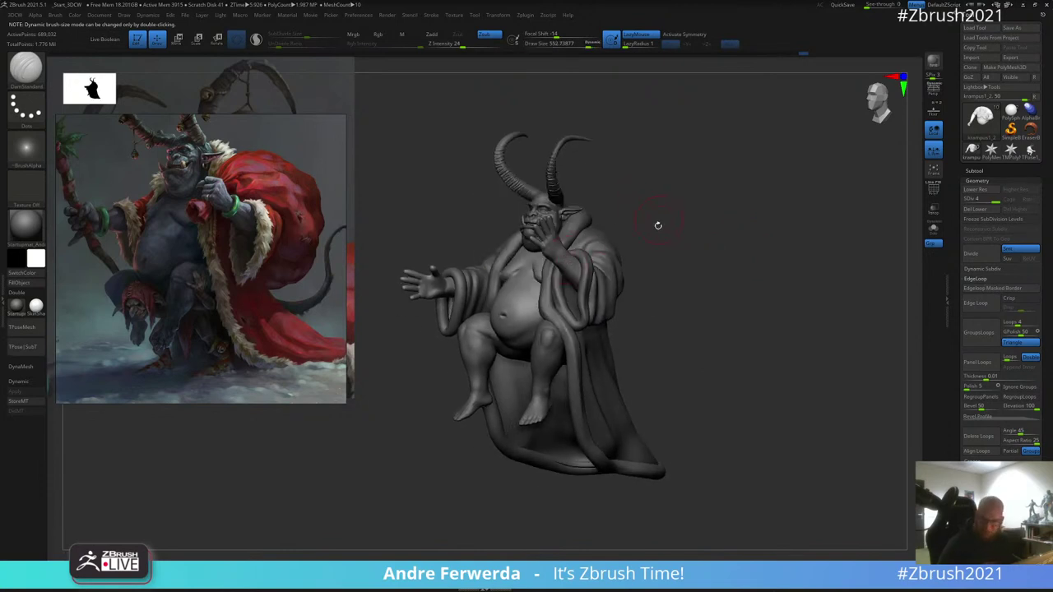
drag(702, 336, 696, 336)
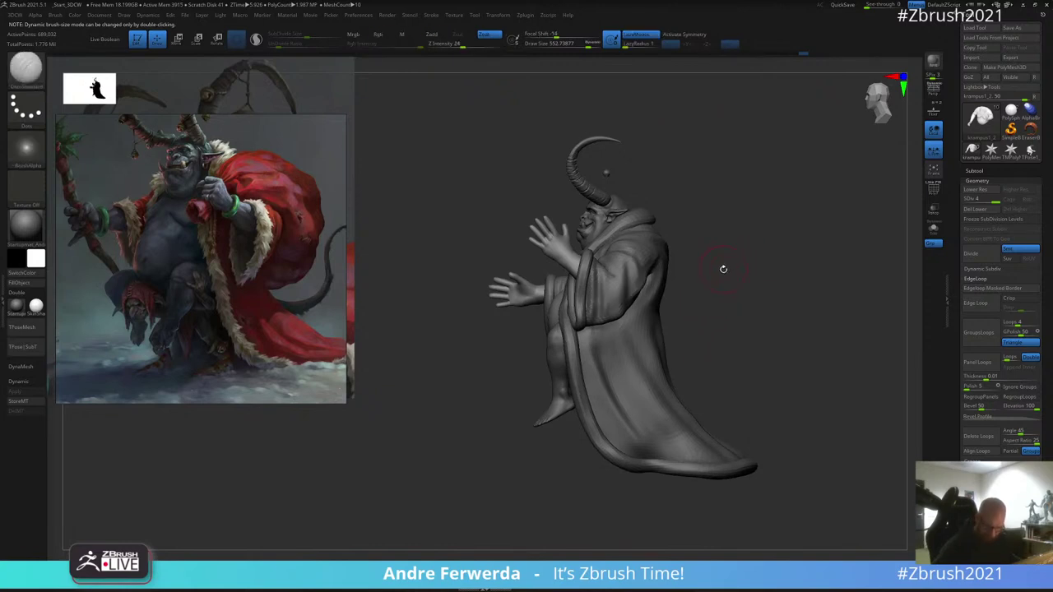
Step: Isolate the upper body at subdivision level 1, mask everything except the character's left forearm and reposition it with the gizmo
drag(916, 217, 811, 247)
key(space)
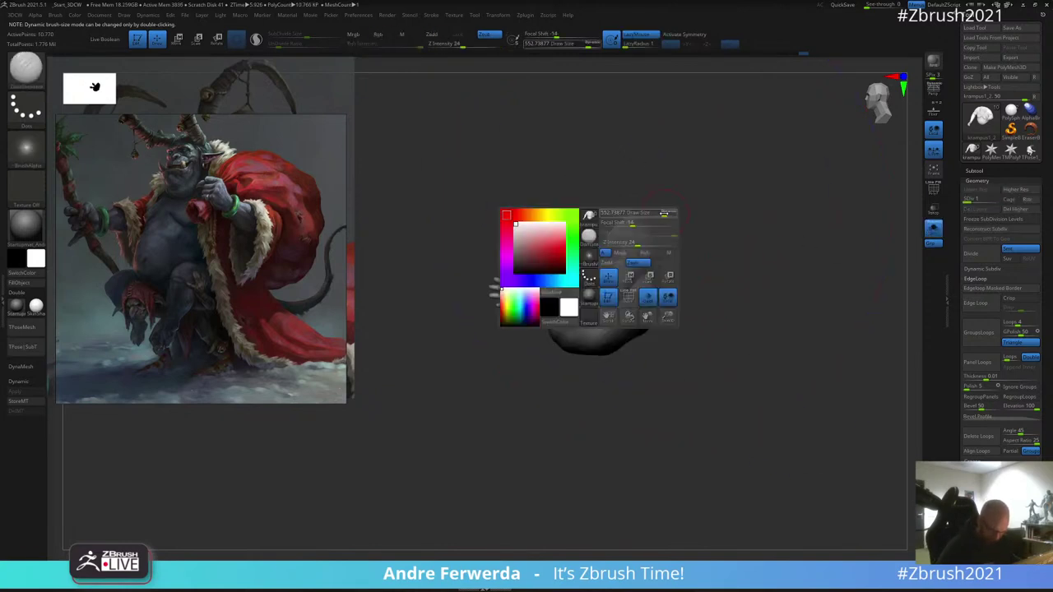
drag(665, 212, 664, 212)
mouse_move(665, 212)
mouse_down()
mouse_move(661, 221)
mouse_move(639, 179)
mouse_up()
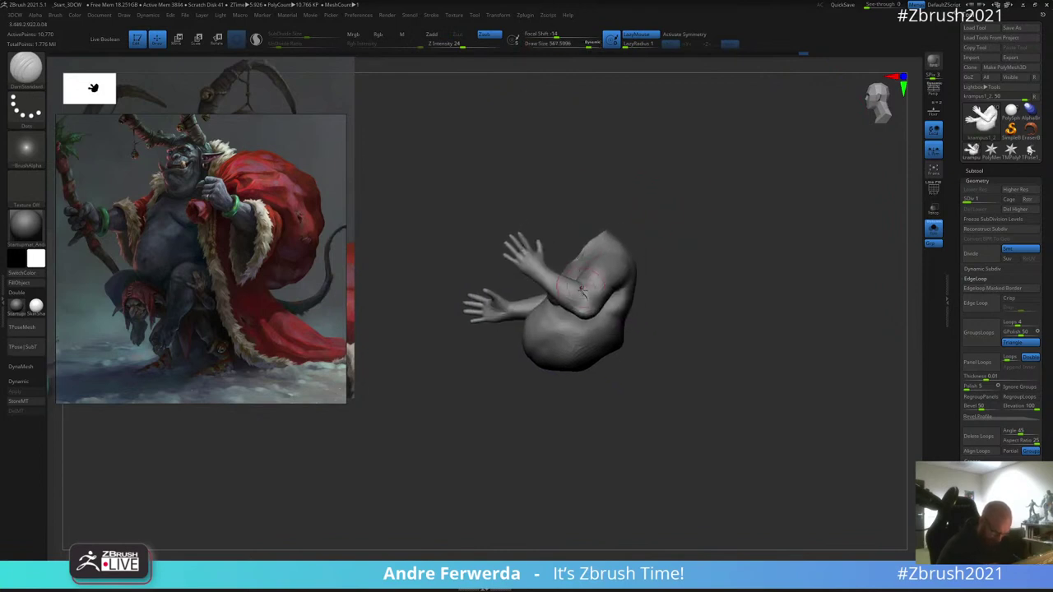
key(w)
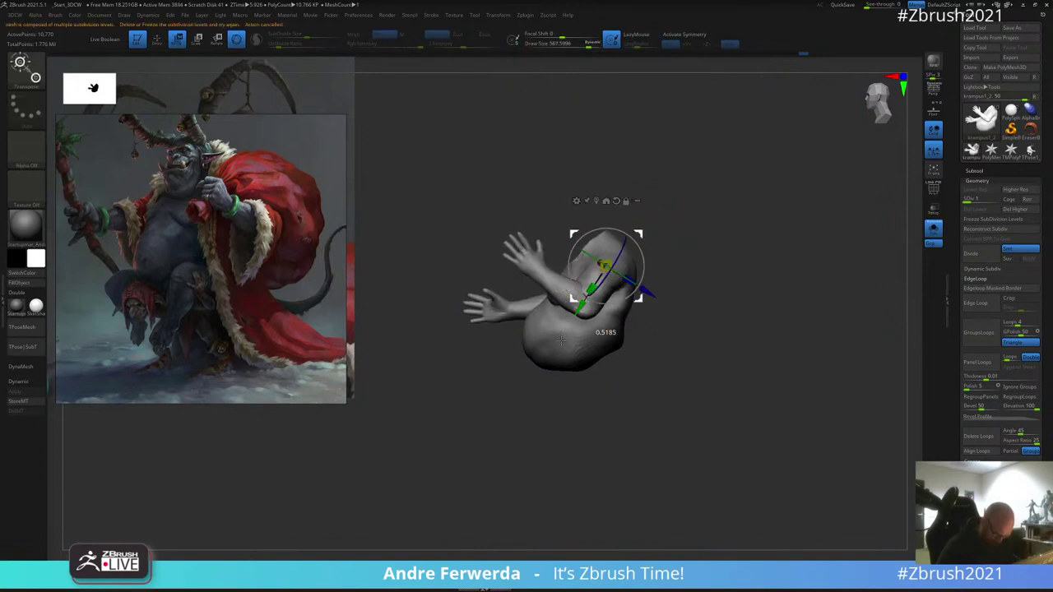
ctrl+click(615, 273)
mouse_move(573, 298)
ctrl+mouse_down()
mouse_move(563, 294)
mouse_move(615, 264)
ctrl+mouse_up()
key(q)
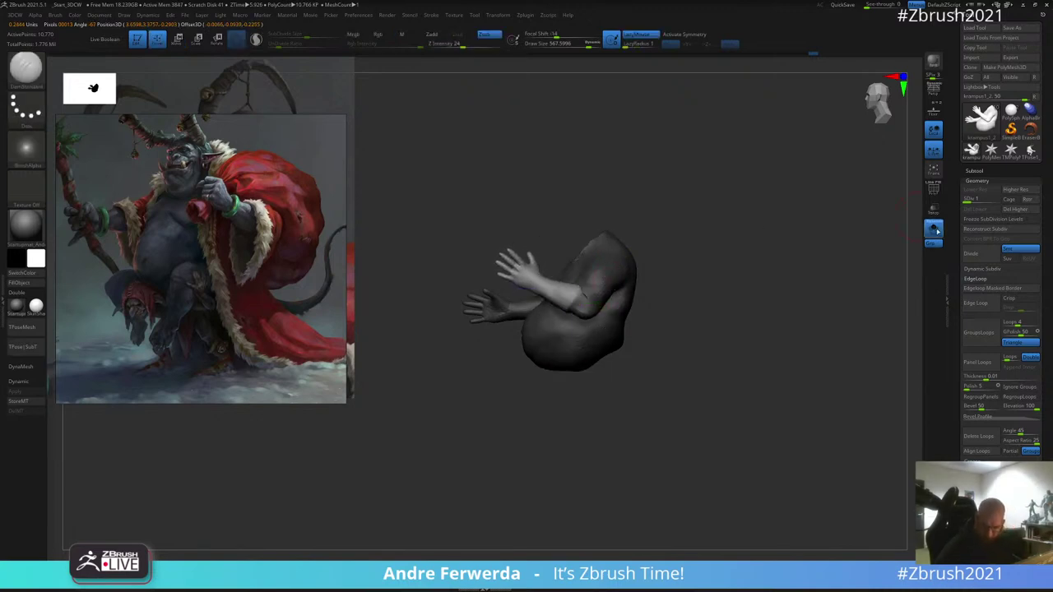
Step: Show all subtools again, nudge the left forearm with the gizmo and clear the mask
click(934, 230)
key(w)
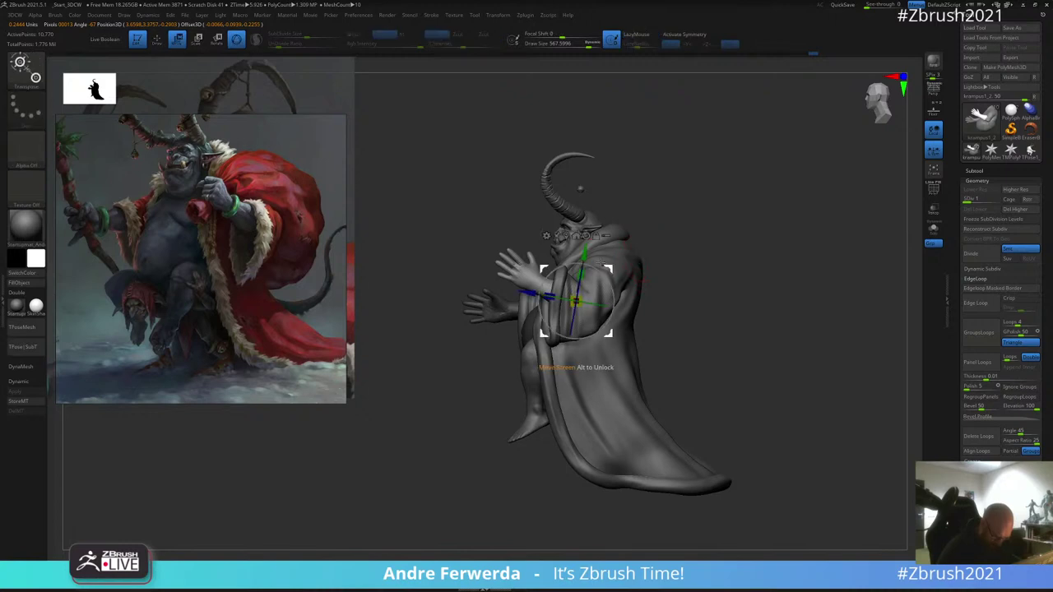
drag(609, 266, 607, 268)
key(q)
ctrl+drag(680, 206, 699, 231)
Step: Select the coat and switch to the Move brush with a draw size of about 250
alt+click(613, 274)
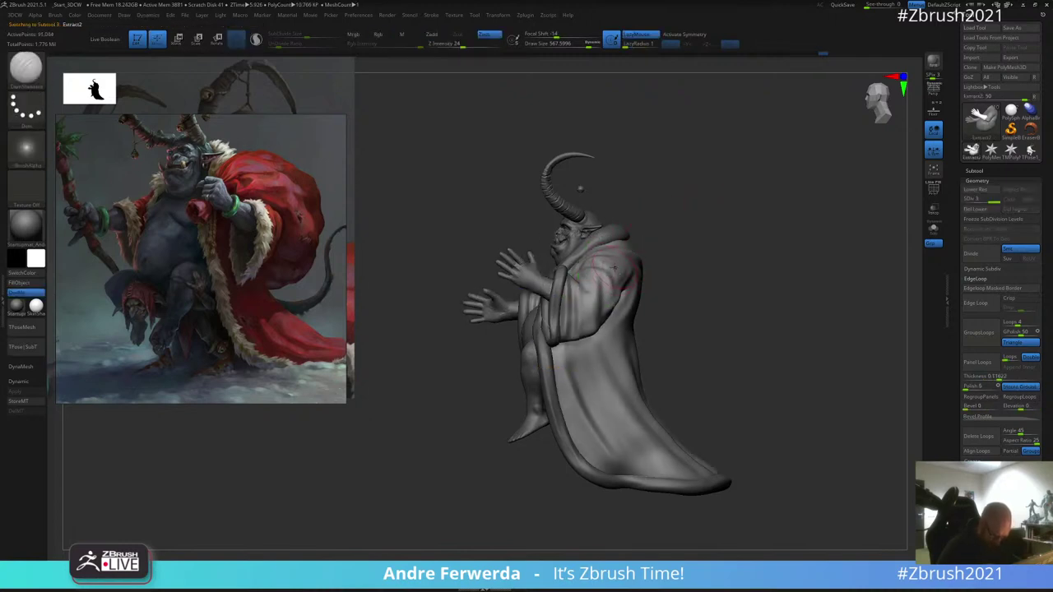
key(b)
key(m)
key(v)
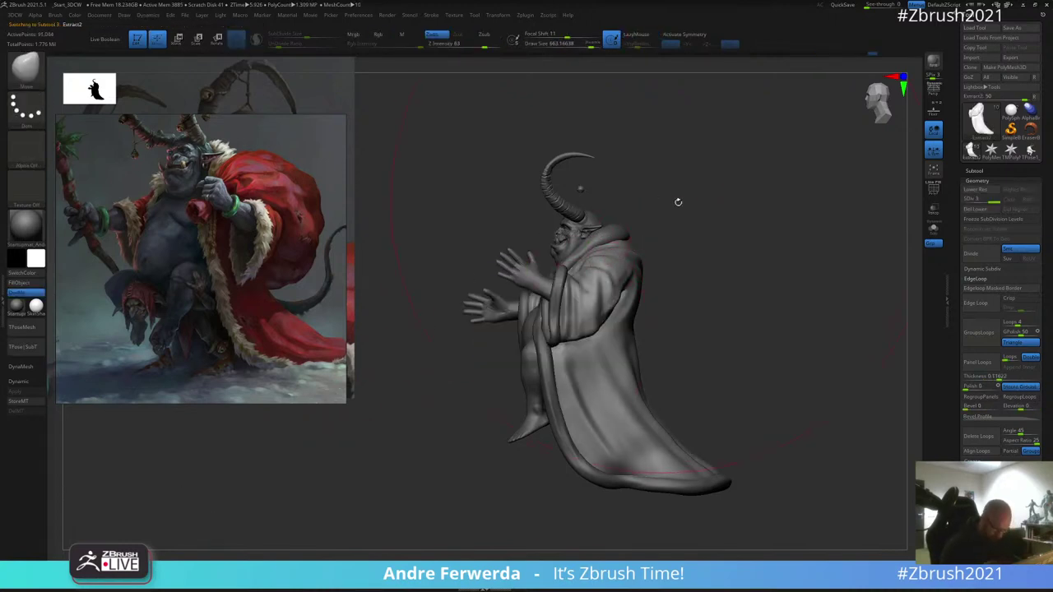
drag(677, 202, 744, 211)
key(space)
click(670, 243)
key(s)
click(575, 273)
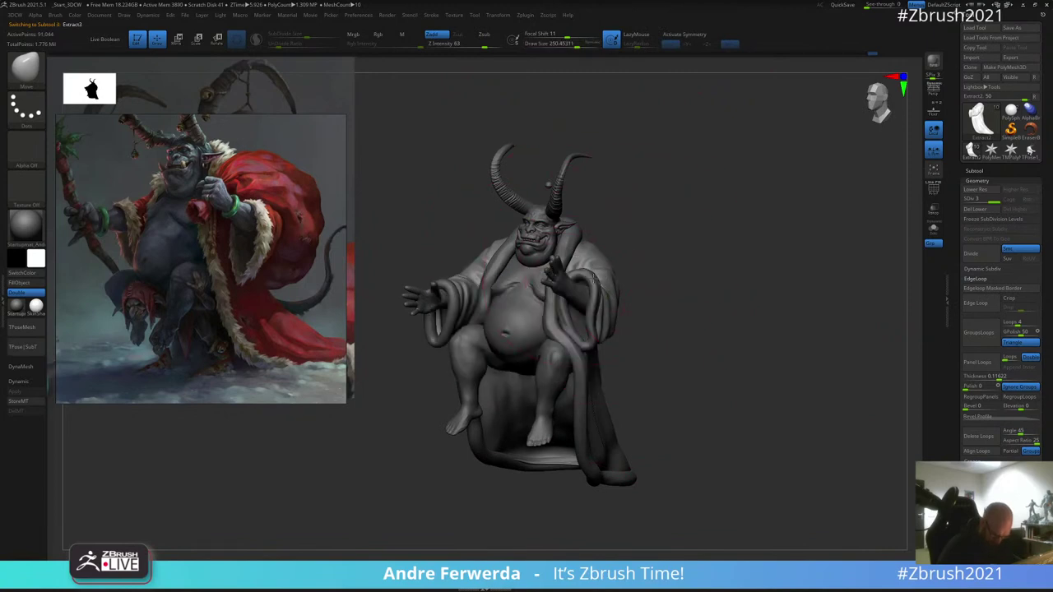
Step: Reshape the trim around the character's left sleeve with the Move brush, checking it from the front and side
alt+click(594, 277)
key(space)
click(556, 284)
mouse_move(604, 235)
mouse_down()
mouse_move(618, 237)
mouse_move(616, 267)
mouse_up()
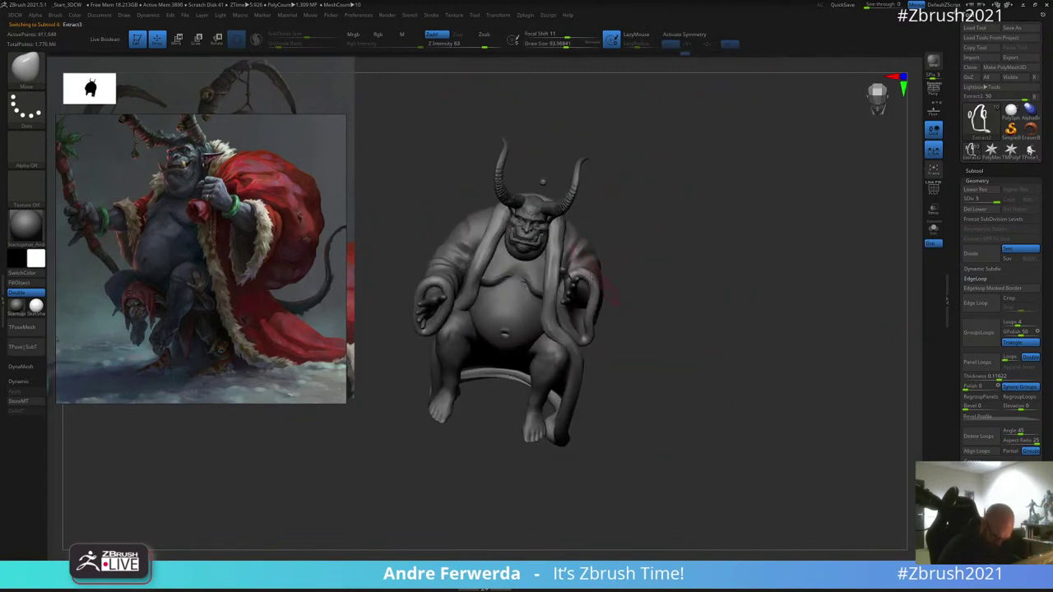
alt+click(591, 276)
right_drag(650, 276, 588, 282)
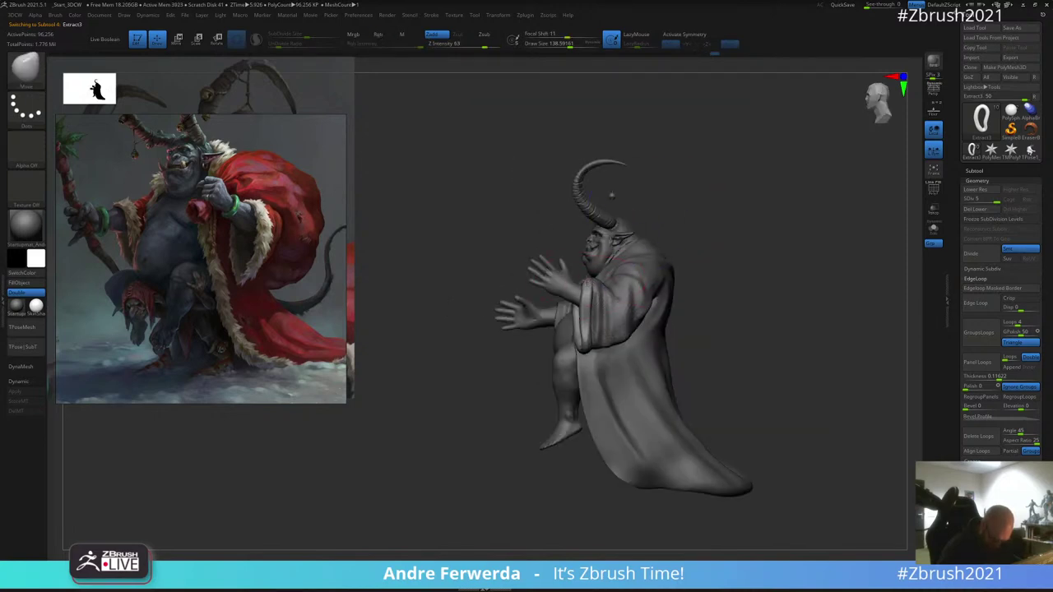
drag(584, 298, 592, 301)
Step: Select the coat and adjust its left sleeve opening with the Move brush at a draw size of about 75
alt+click(593, 357)
key(space)
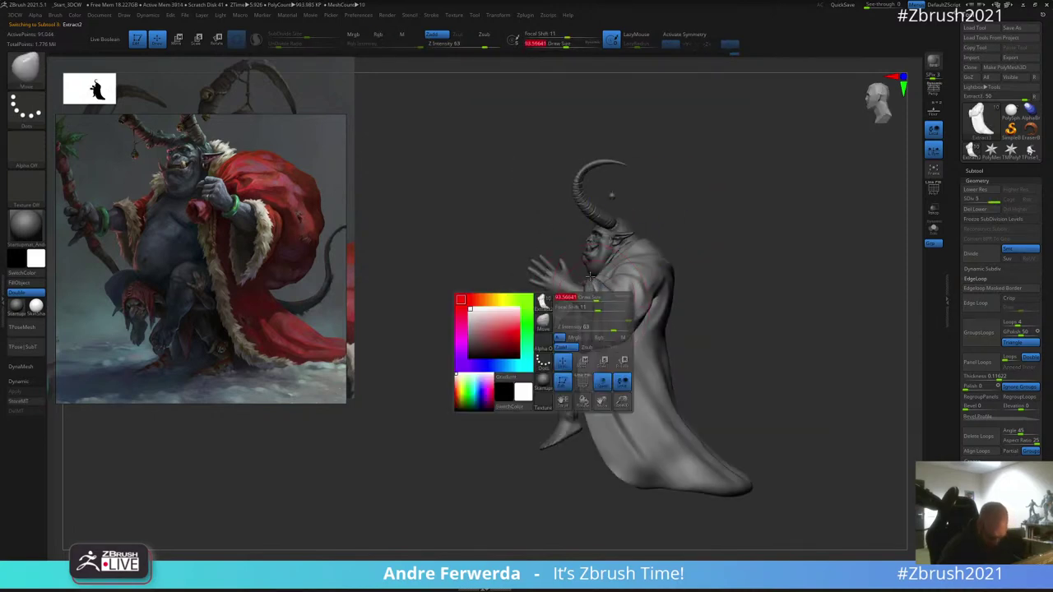
right_drag(626, 234, 655, 237)
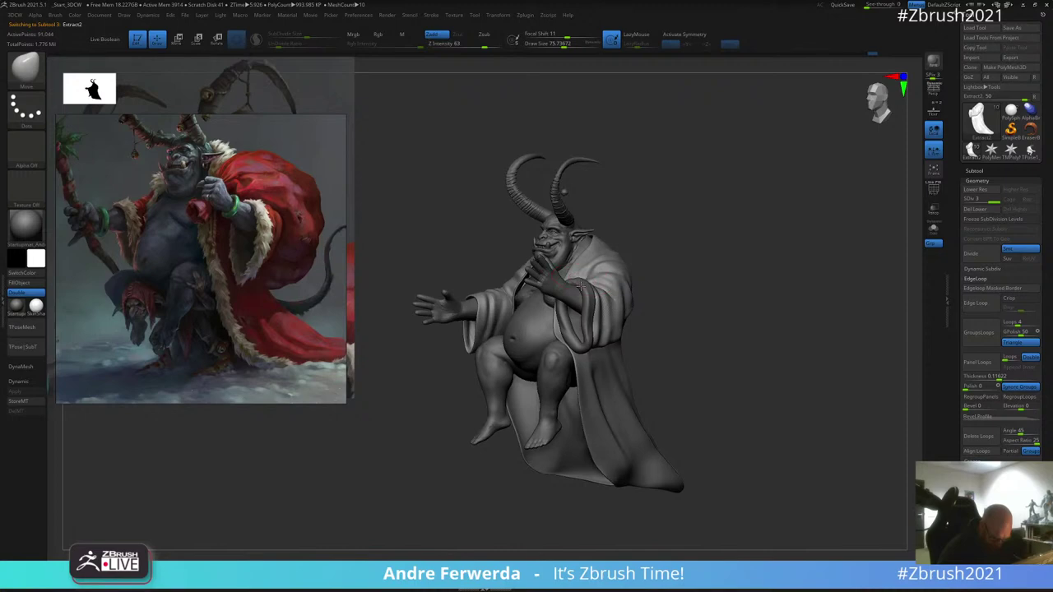
right_drag(650, 284, 617, 287)
drag(586, 294, 598, 296)
right_drag(636, 240, 730, 241)
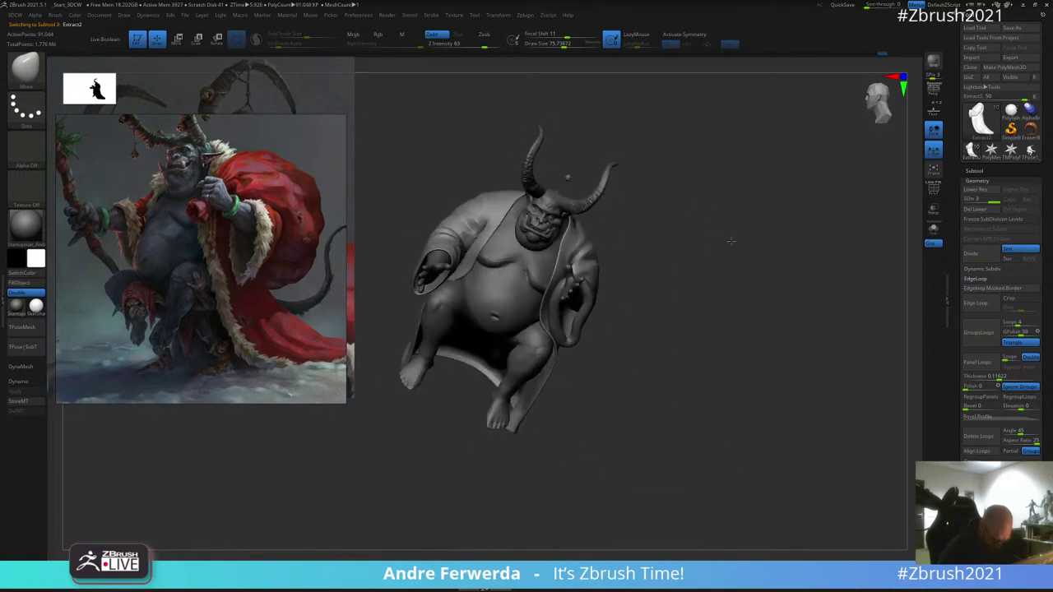
drag(730, 241, 641, 240)
mouse_move(596, 284)
right_down()
mouse_move(553, 285)
mouse_move(576, 284)
right_up()
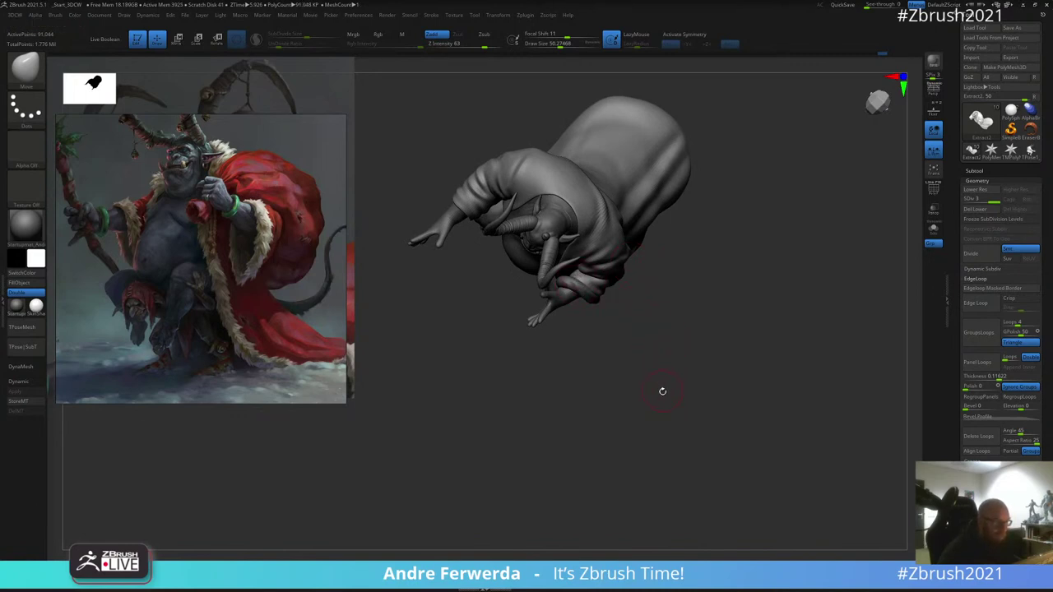
mouse_move(663, 390)
mouse_down()
mouse_move(716, 293)
mouse_move(711, 327)
mouse_up()
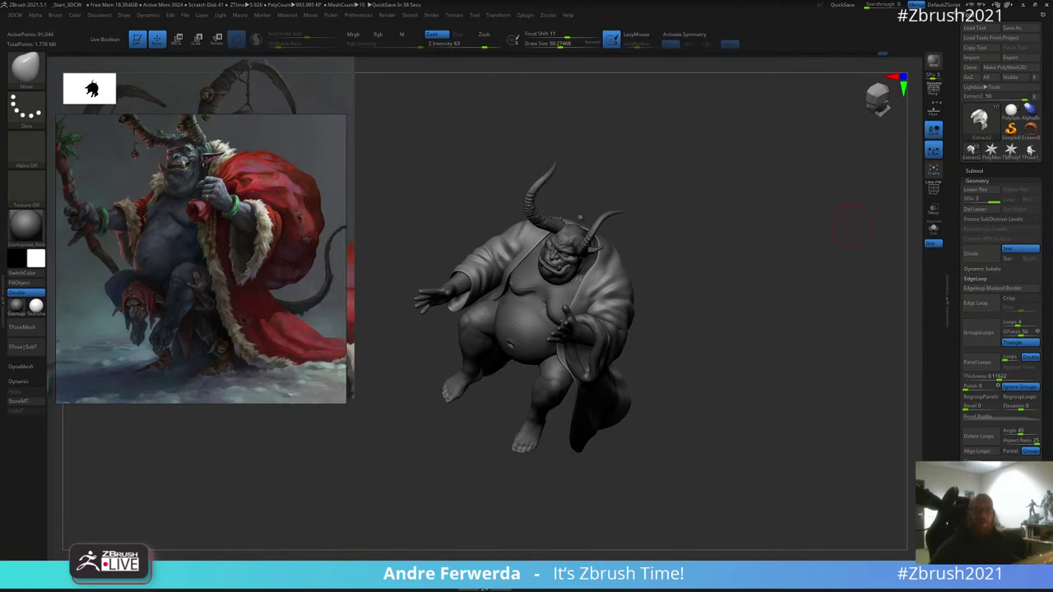
Step: Switch to the browser, view the full Krampus painting and its artist's ArtStation portfolio, and return to ZBrush
drag(1052, 73, 516, 42)
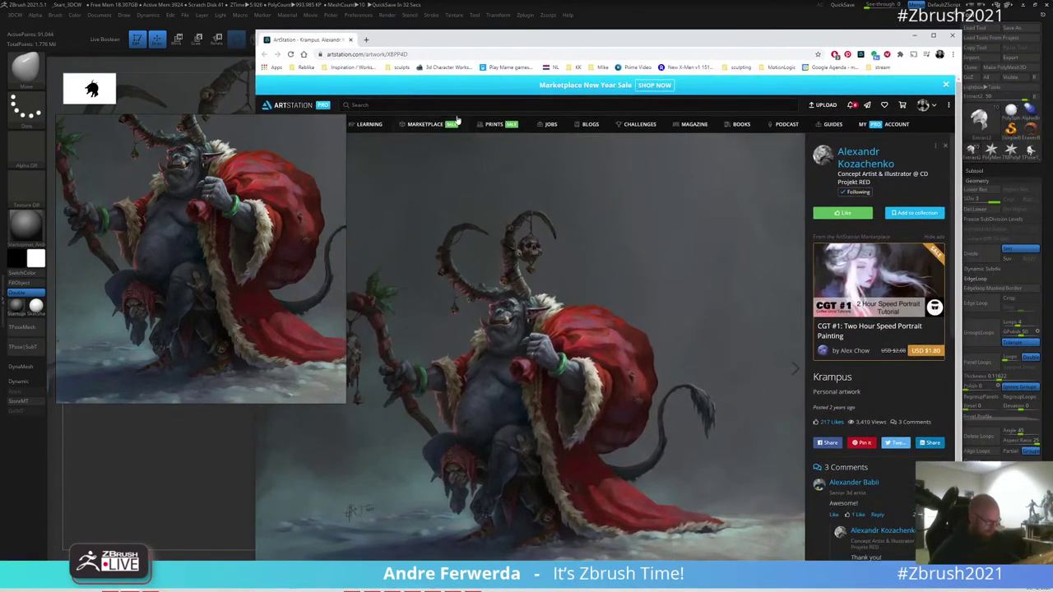
double_click(273, 176)
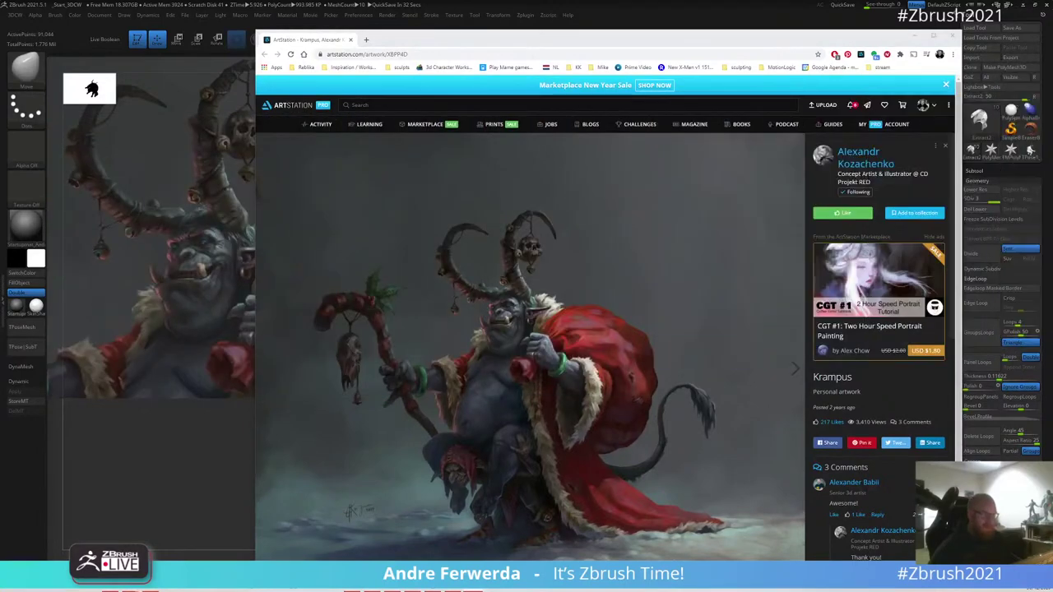
double_click(516, 40)
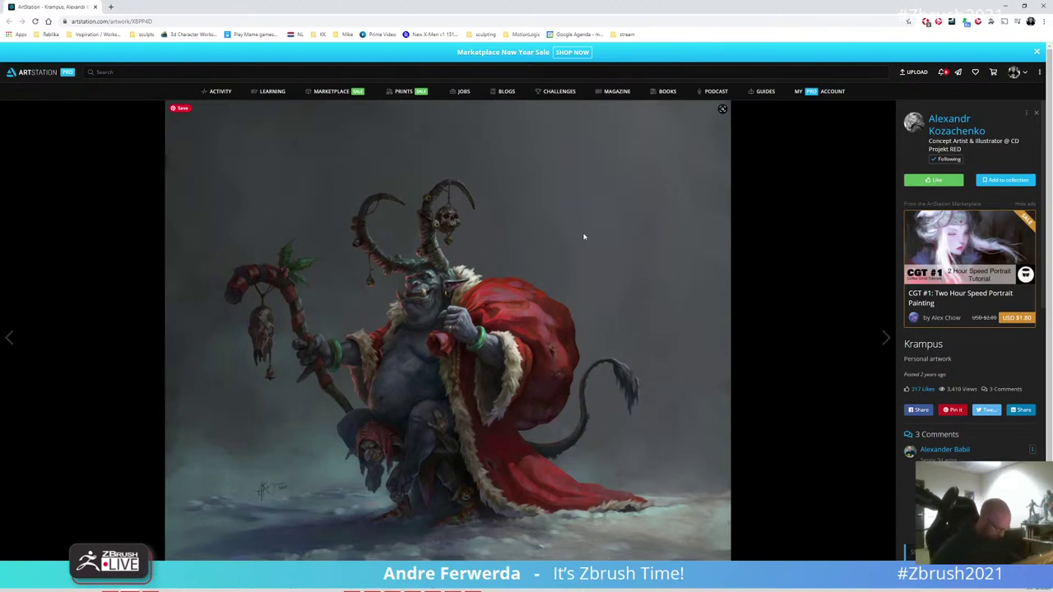
click(956, 124)
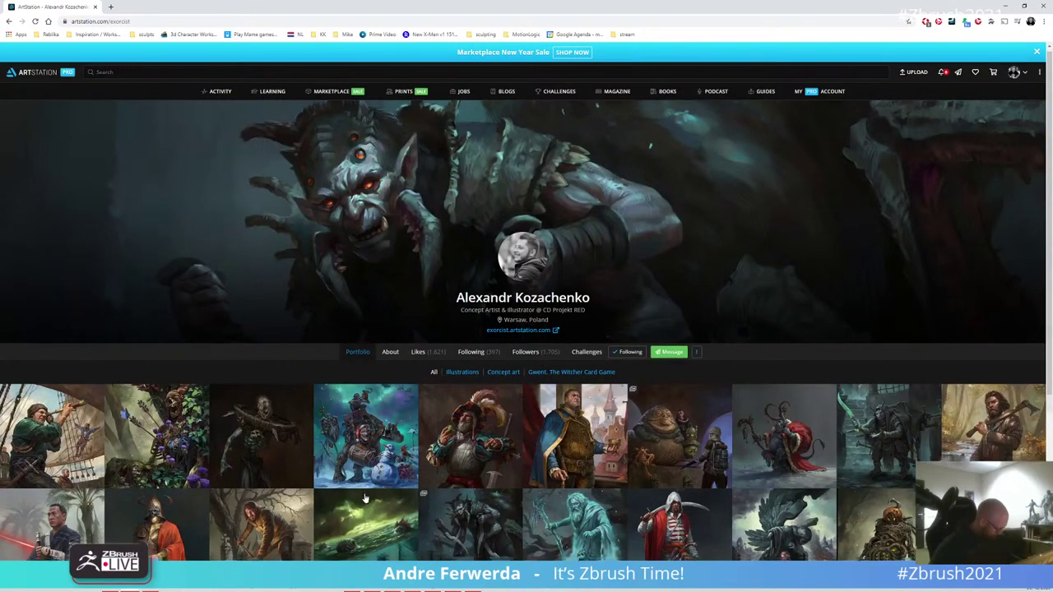
scroll(364, 498, down, 1)
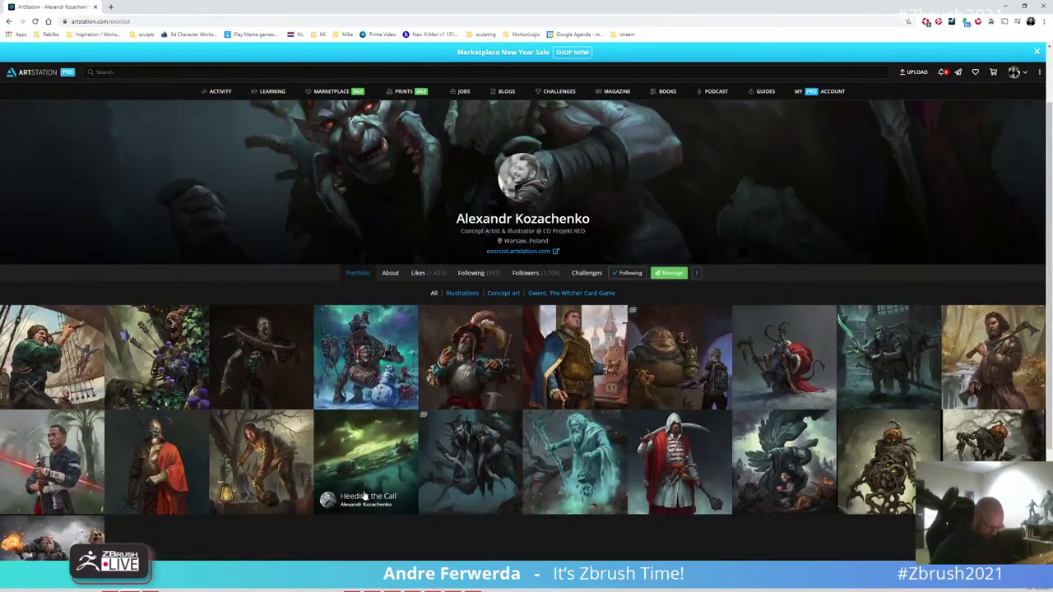
scroll(366, 491, down, 1)
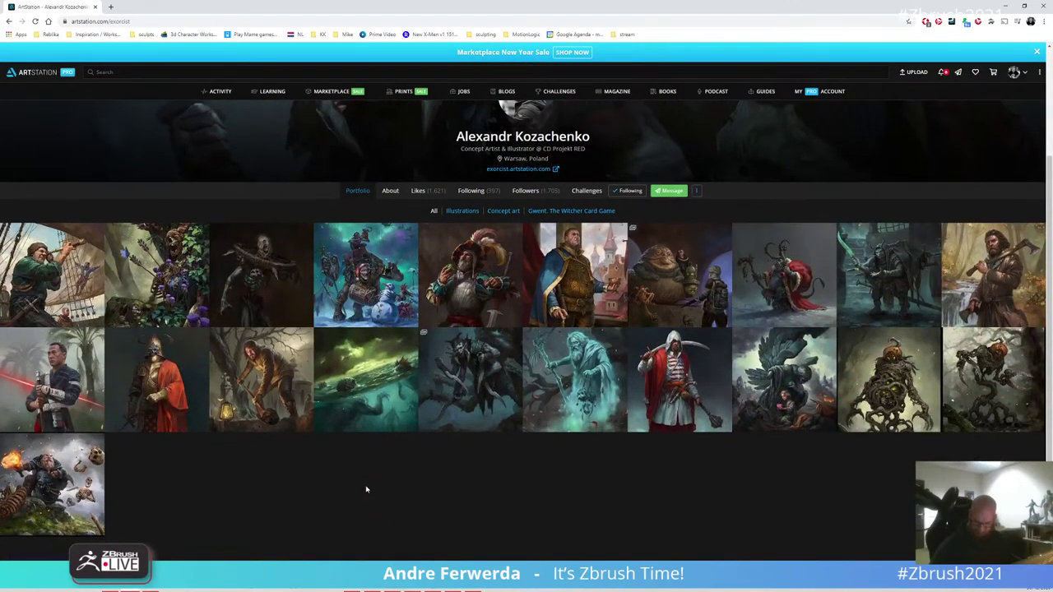
scroll(367, 489, down, 1)
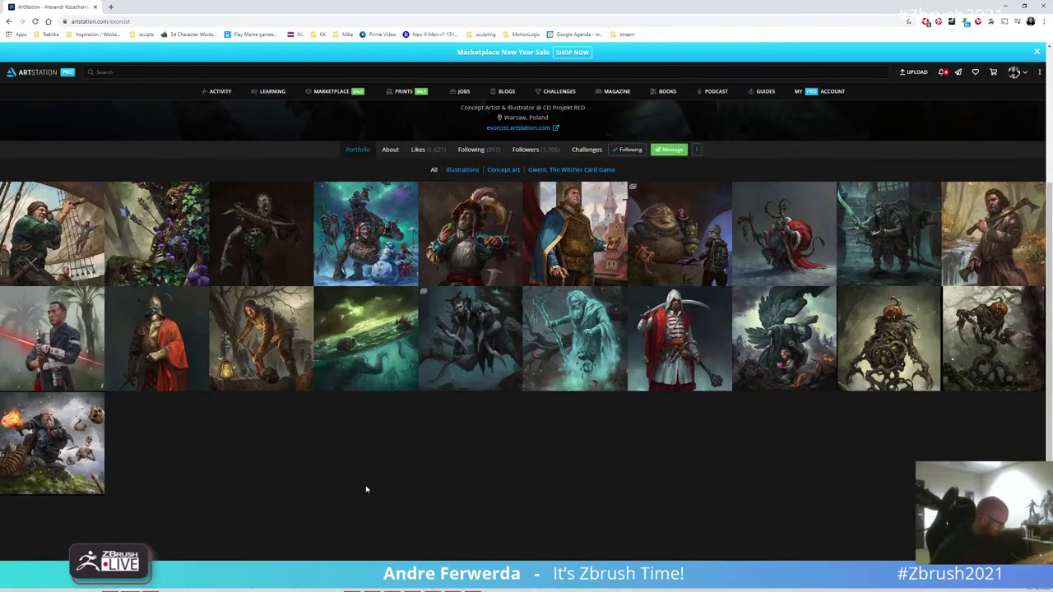
scroll(366, 489, up, 2)
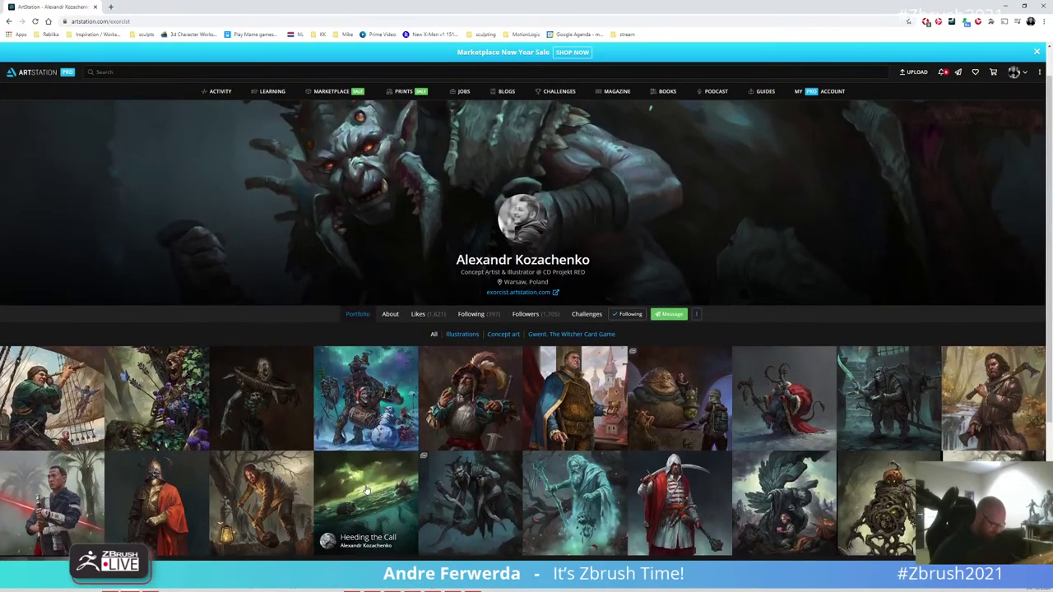
scroll(367, 490, up, 1)
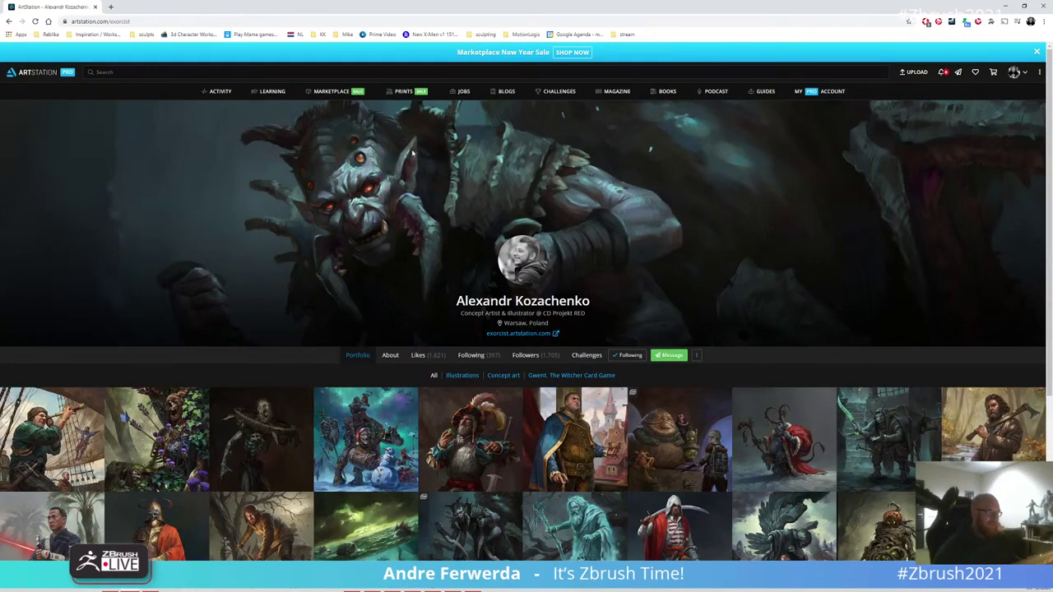
key(alt+Tab)
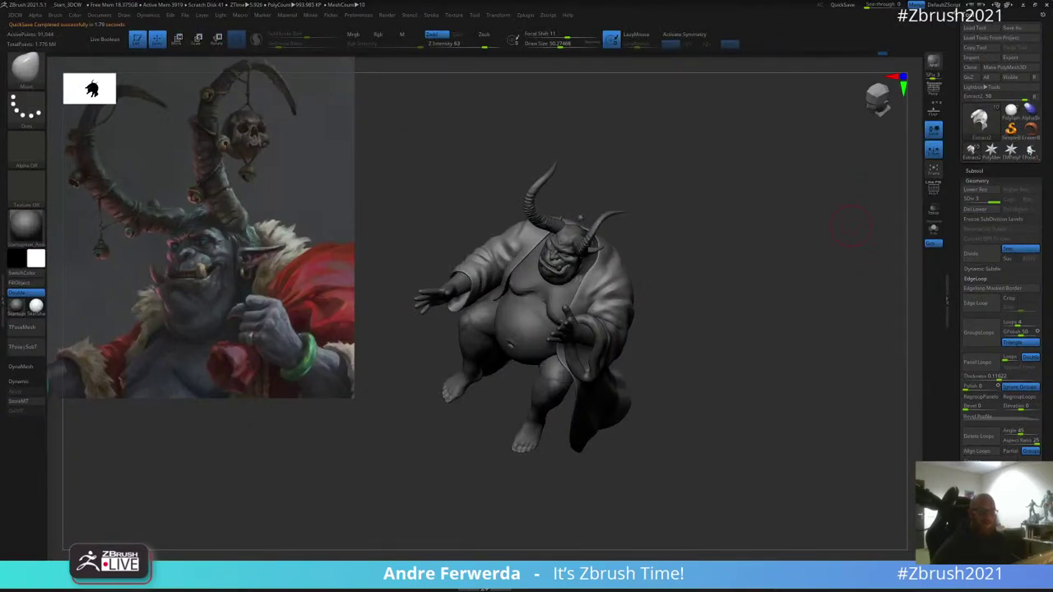
Step: Put the full reference painting back beside the model and refine the left cuff trim with a smaller Move brush
drag(555, 433, 213, 301)
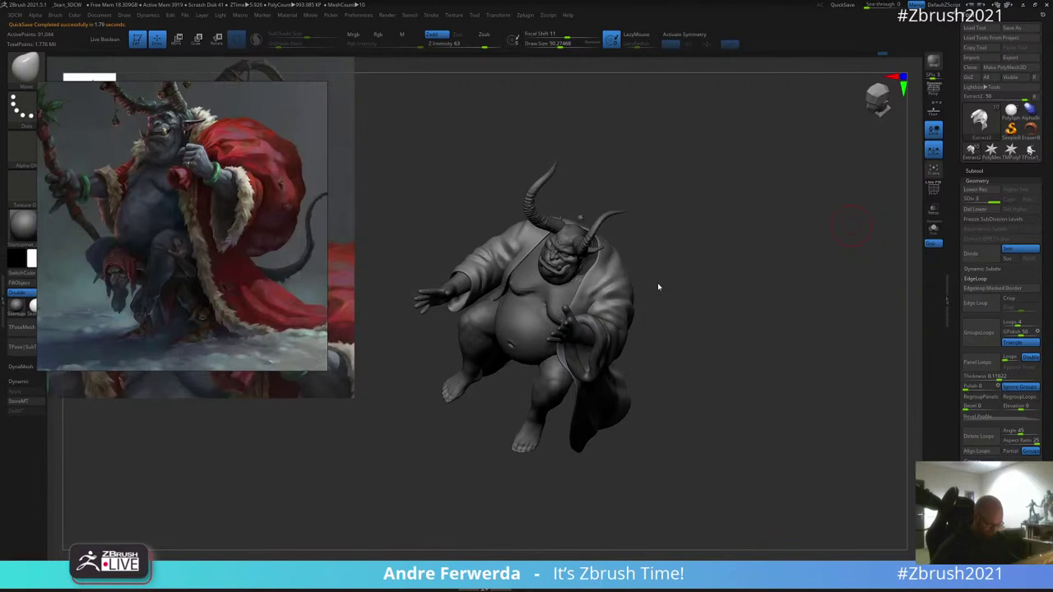
mouse_move(728, 274)
mouse_down()
mouse_move(727, 255)
mouse_move(735, 261)
mouse_up()
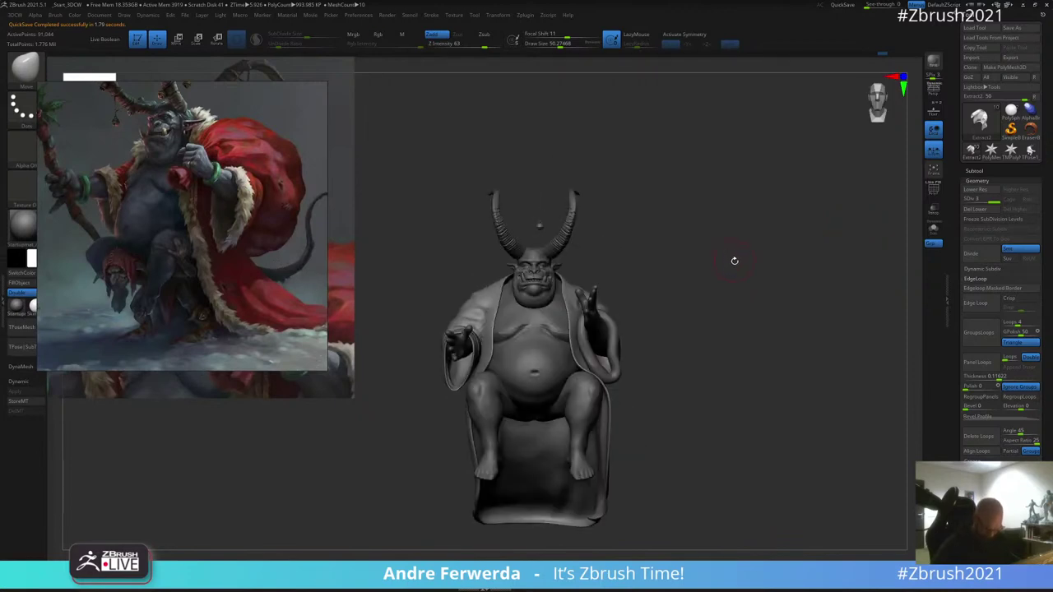
alt+click(590, 363)
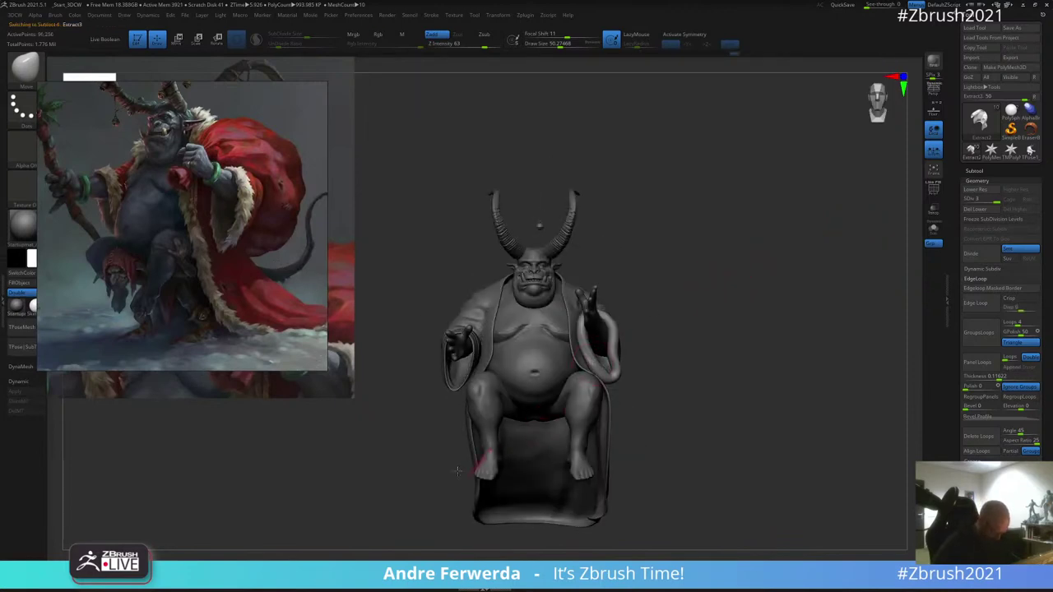
key(space)
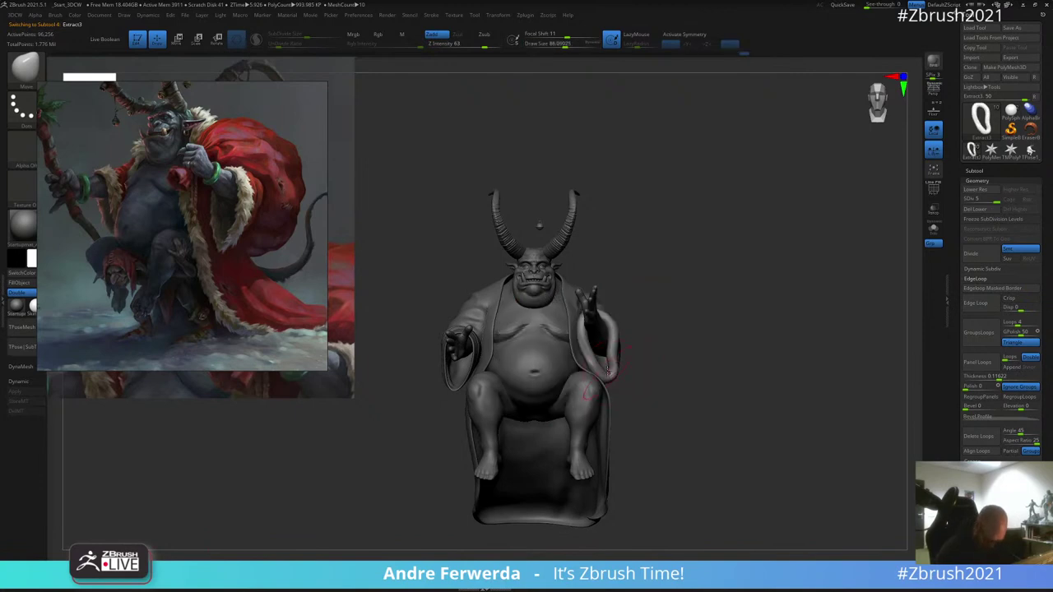
right_drag(609, 348, 627, 362)
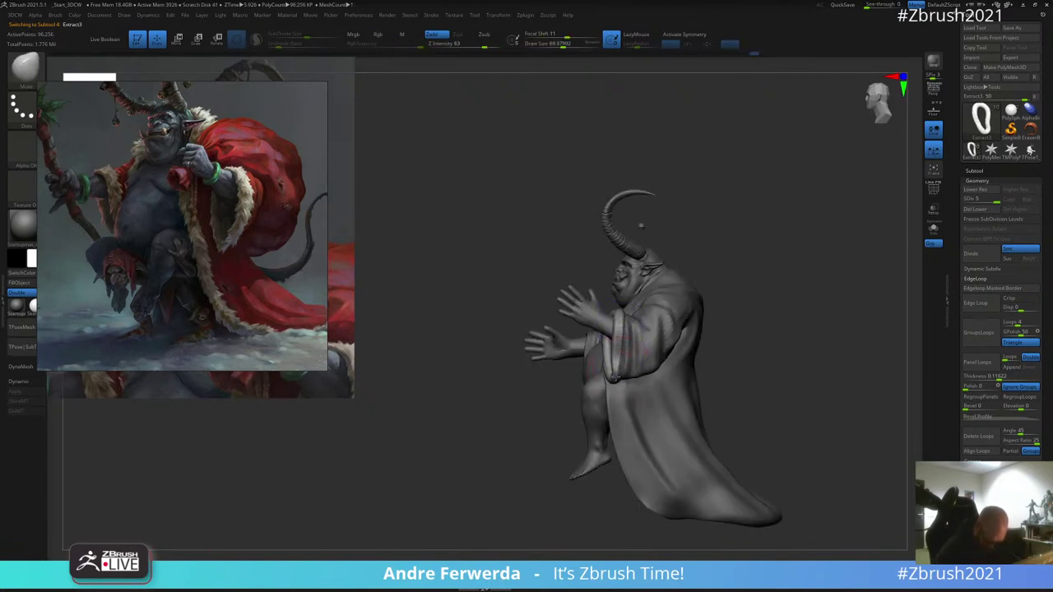
right_drag(775, 268, 703, 354)
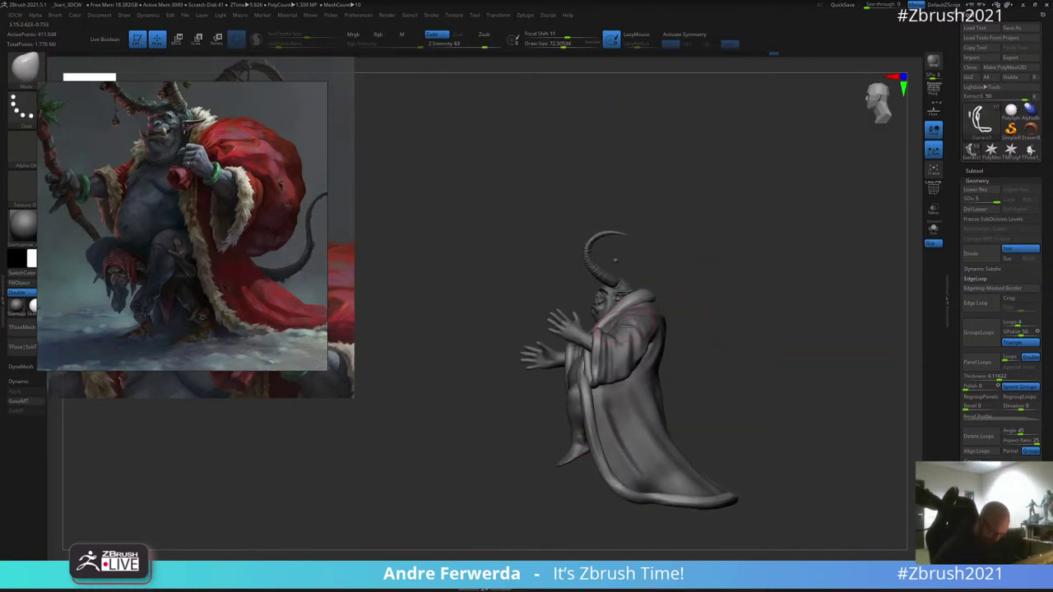
Step: Select the body and shift the character's left forearm back into the sleeve using the Move brush and gizmo
alt+click(590, 338)
key(space)
drag(590, 339, 613, 340)
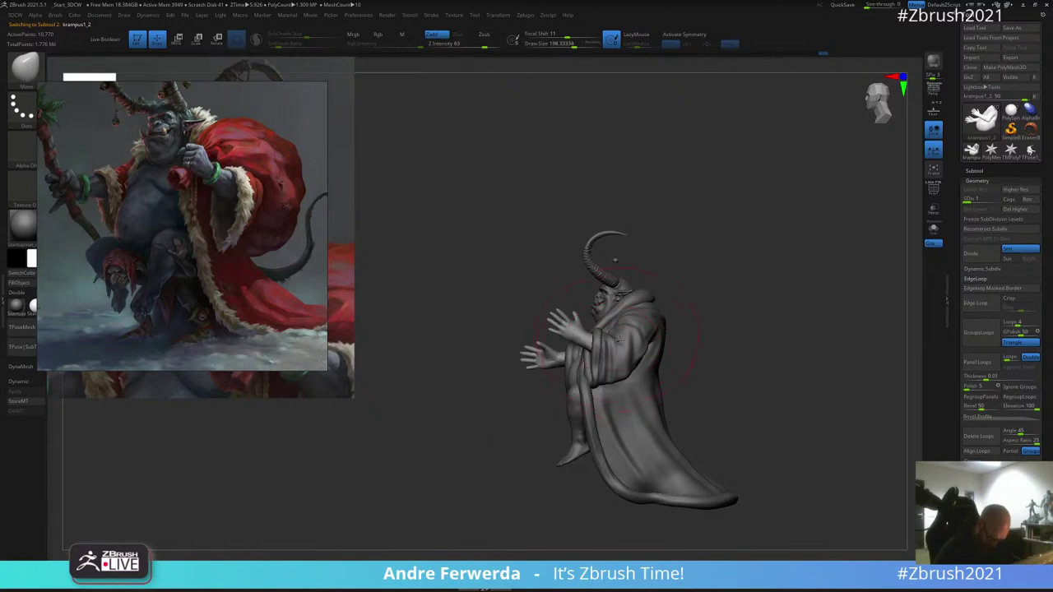
key(w)
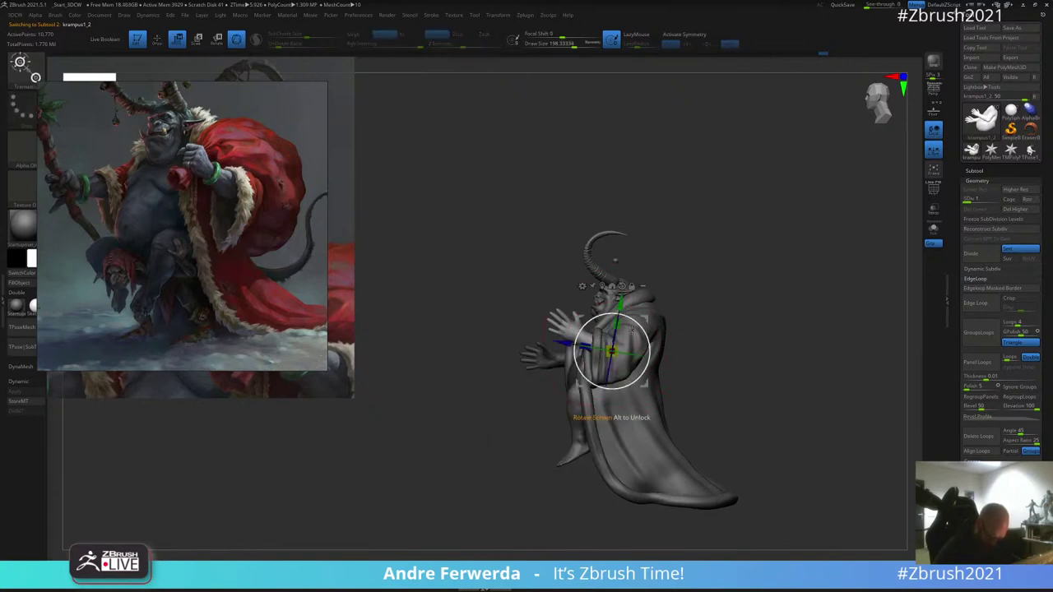
drag(612, 354, 618, 354)
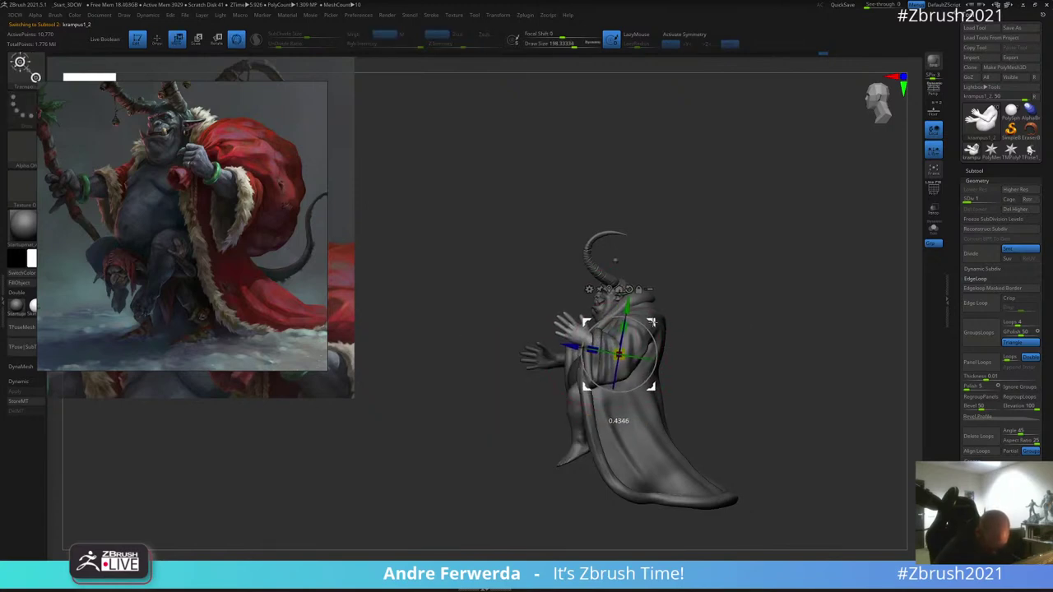
Step: Fine-tune the left forearm's position inside the sleeve with small gizmo moves in the side view
key(q)
mouse_move(654, 319)
mouse_down()
mouse_move(713, 294)
mouse_move(719, 282)
mouse_move(706, 275)
mouse_up()
drag(640, 331, 721, 248)
key(w)
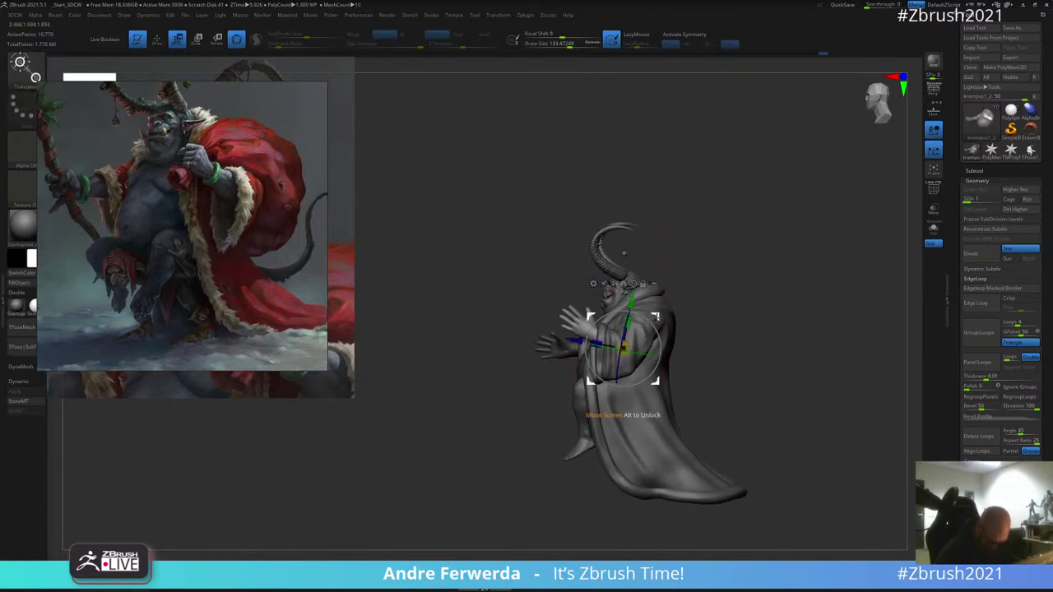
key(q)
key(w)
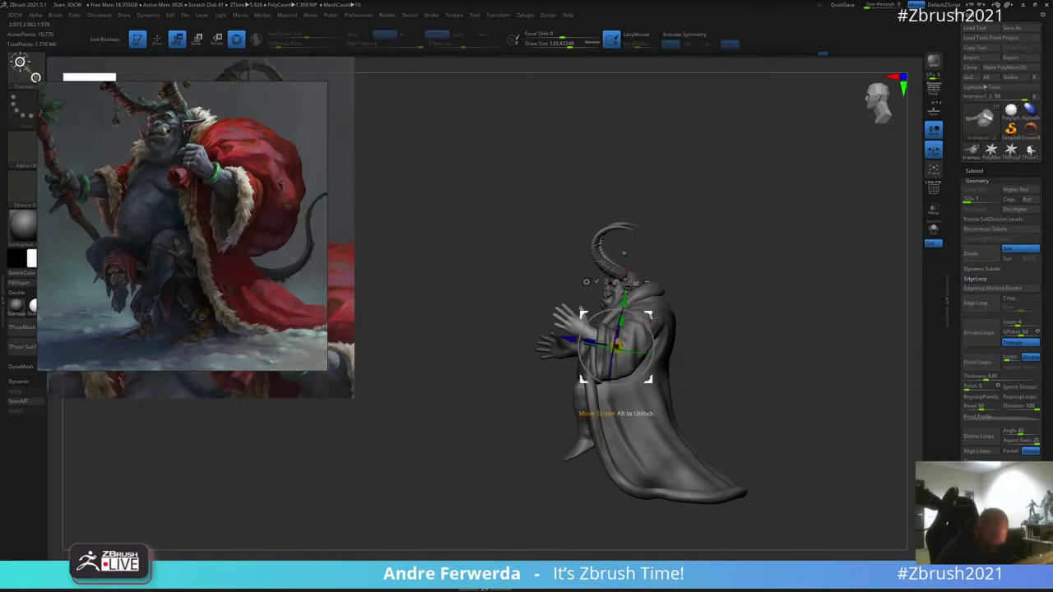
drag(651, 315, 650, 314)
key(q)
Step: Hide the polygroups of both hands so that only the sleeves remain visible
right_click(594, 367)
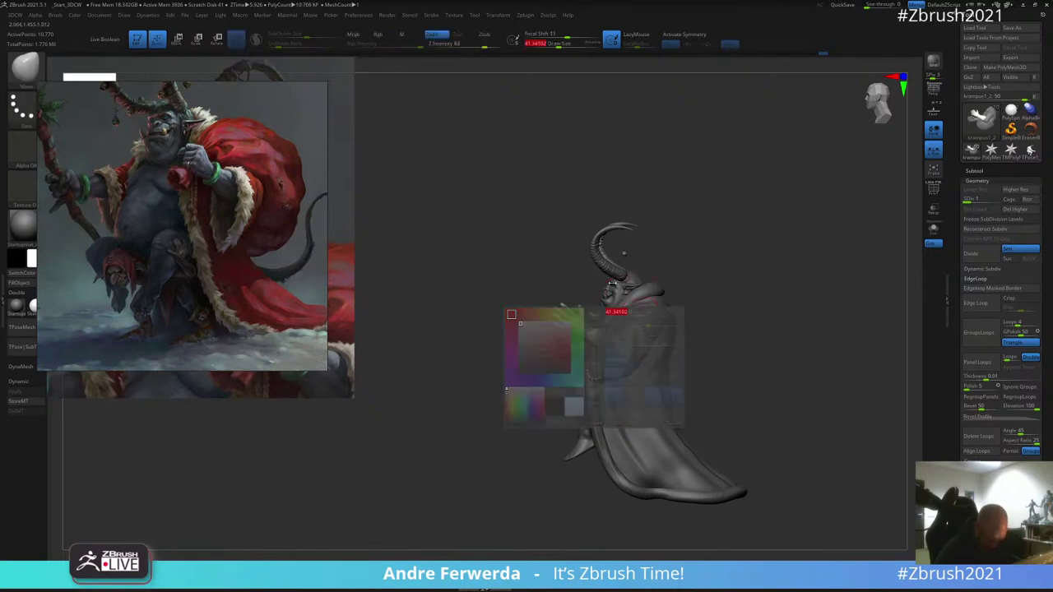
ctrl+shift+click(579, 324)
ctrl+shift+click(579, 323)
ctrl+click(744, 248)
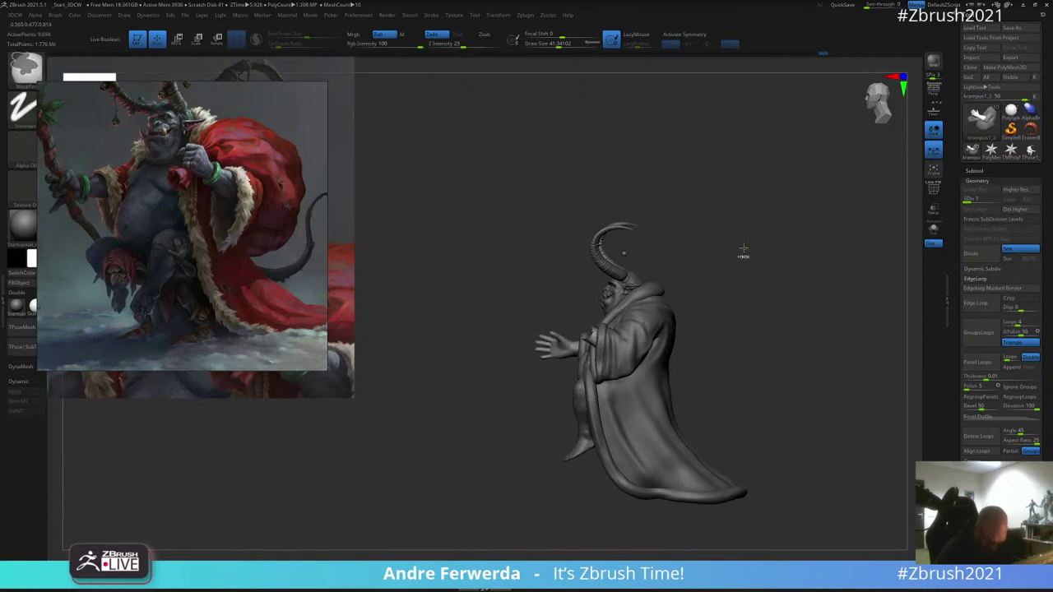
drag(697, 254, 715, 269)
Step: Append a Sphere3D as a new subtool
click(975, 170)
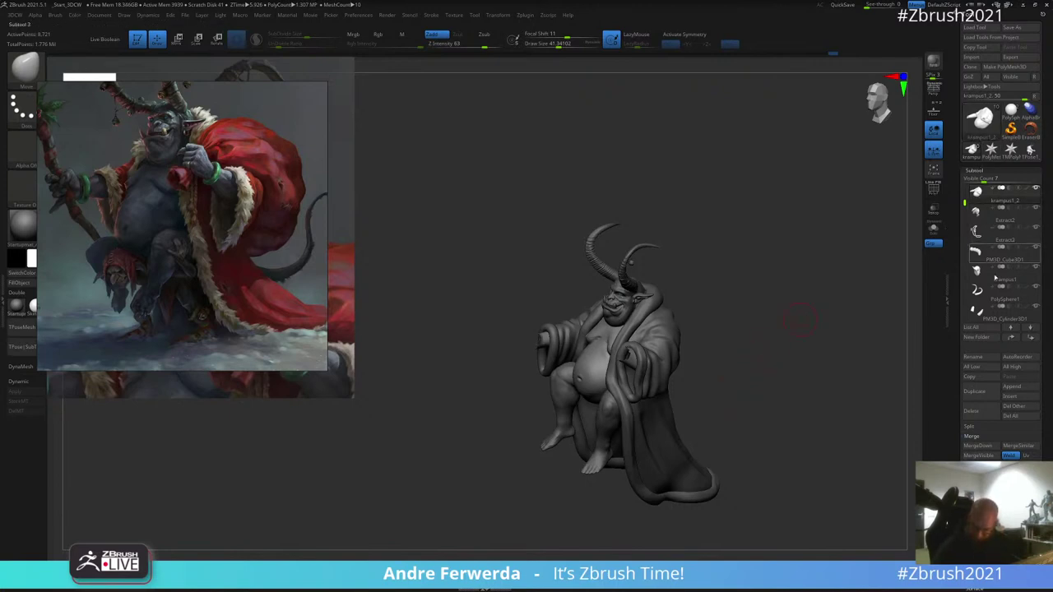
click(1013, 387)
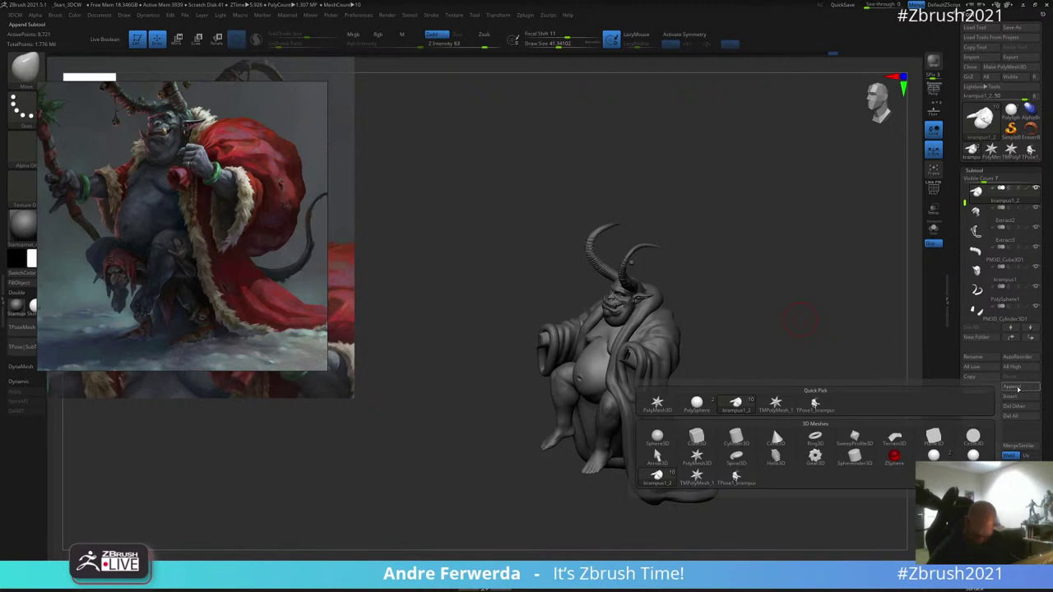
mouse_move(658, 438)
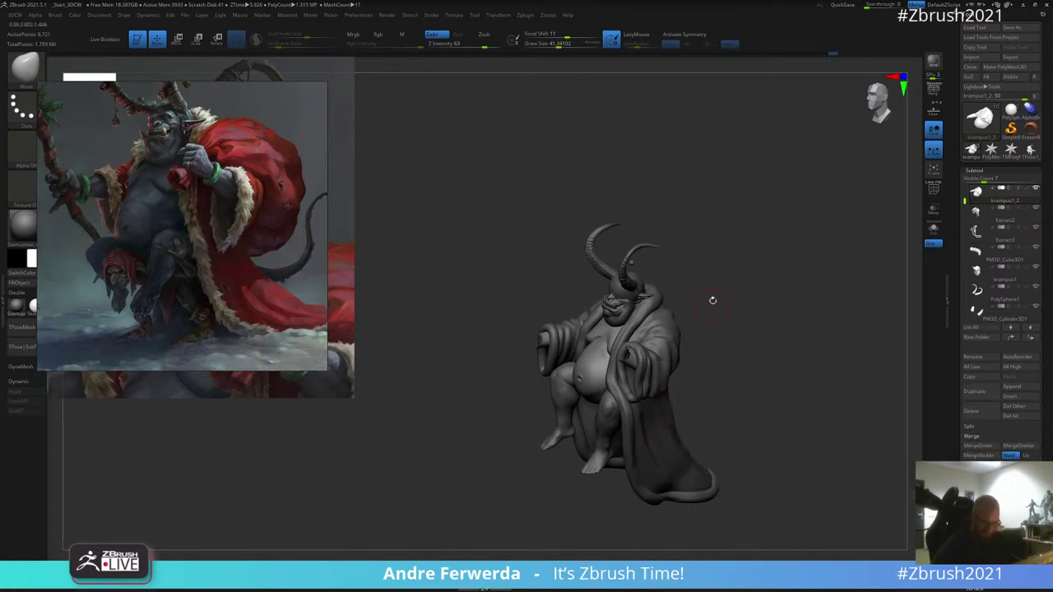
Step: Select the new sphere and move it with the gizmo from the head to behind the character's left shoulder
mouse_move(712, 301)
mouse_down()
mouse_move(627, 240)
mouse_move(703, 237)
mouse_up()
alt+click(612, 262)
key(w)
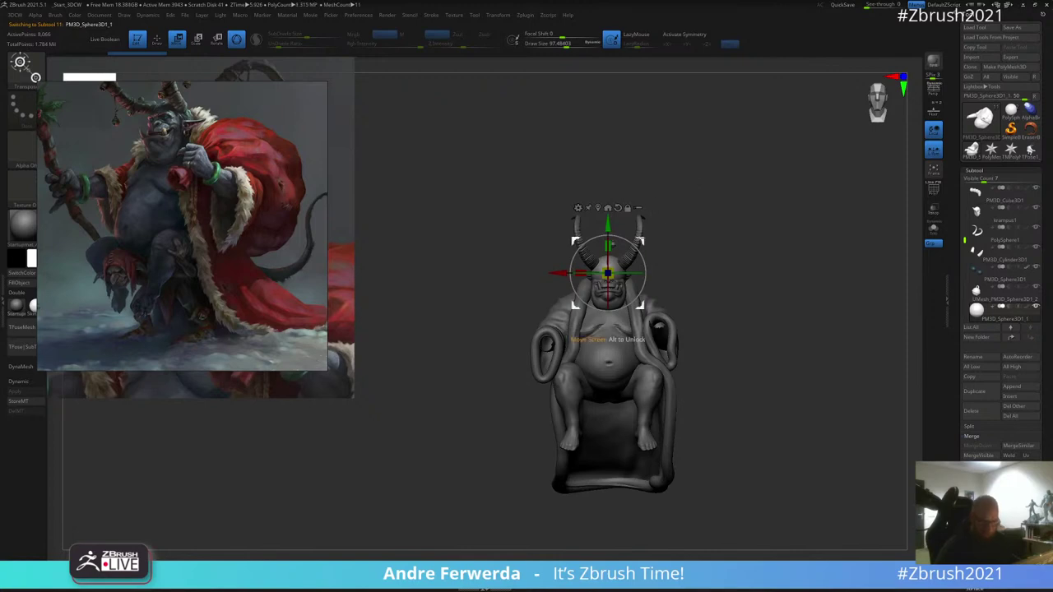
drag(607, 271, 654, 282)
shift+drag(717, 253, 746, 259)
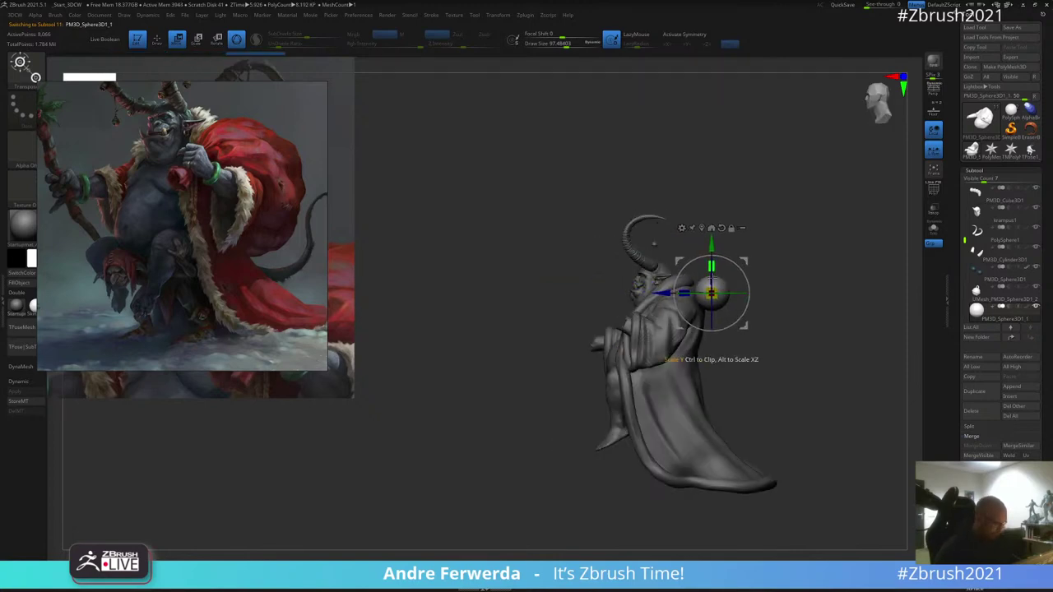
Step: Scale up the sphere and move it down behind the character's back with the gizmo
drag(712, 293, 769, 293)
mouse_move(735, 324)
mouse_down()
mouse_move(770, 294)
mouse_move(745, 318)
mouse_up()
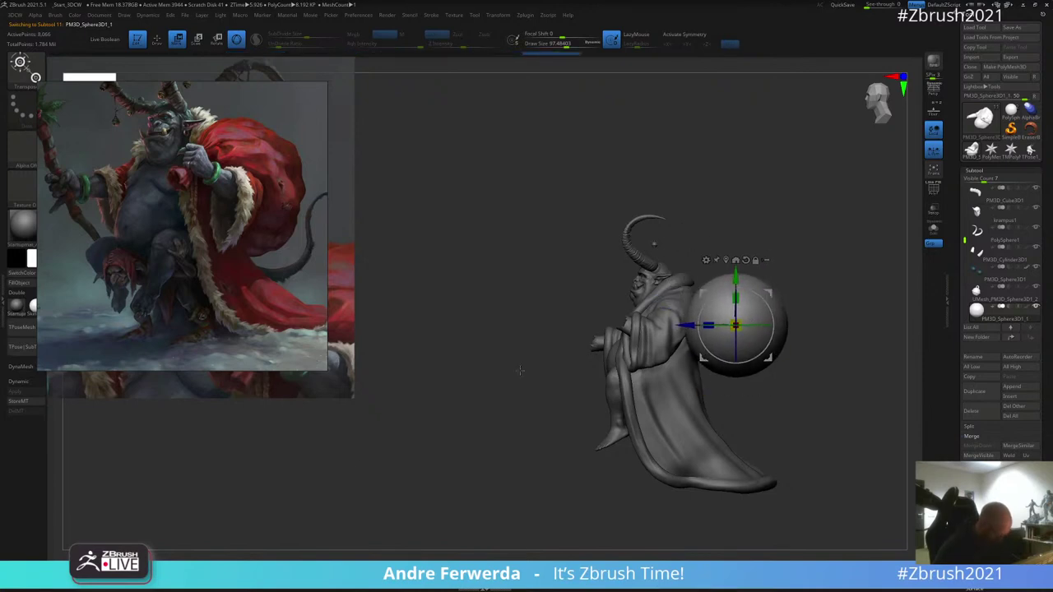
Step: With Sculptris Pro on and SnakeHook at draw size about 155, pull the sphere into a sack neck over the left shoulder
key(q)
key(space)
drag(746, 255, 780, 256)
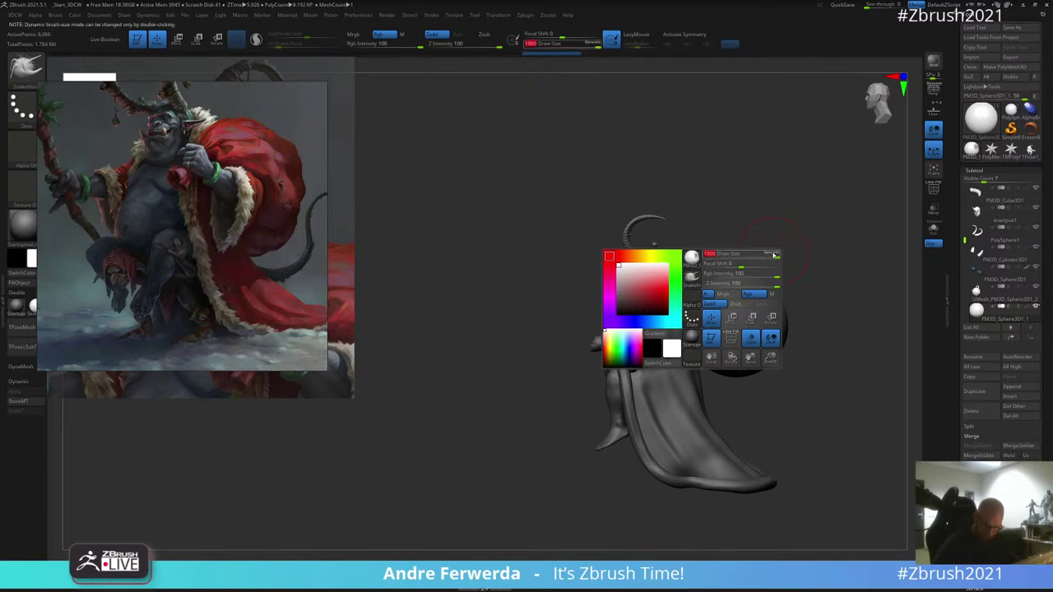
double_click(773, 254)
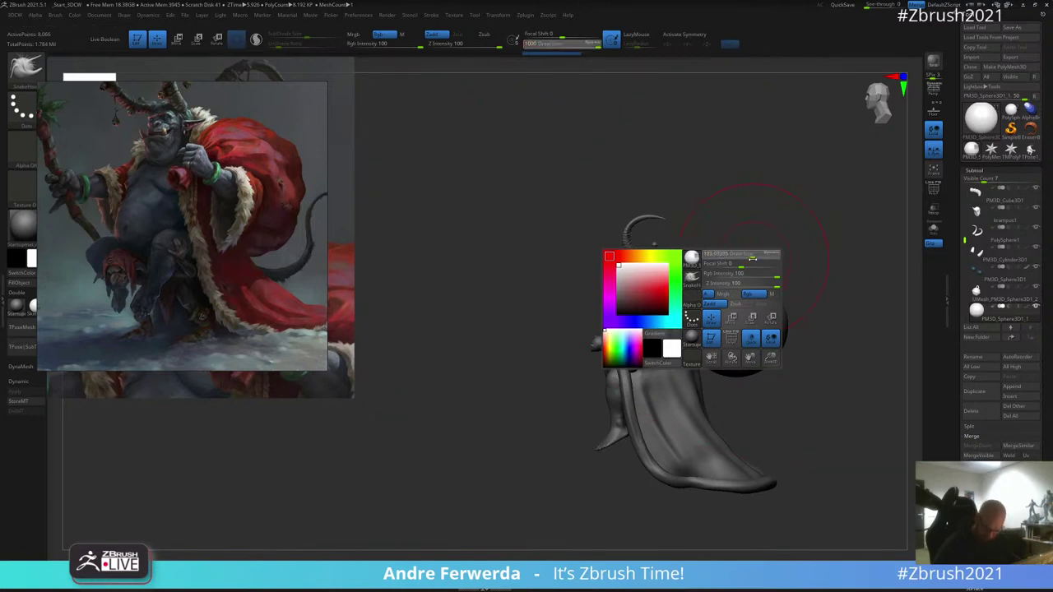
drag(752, 259, 750, 256)
click(256, 40)
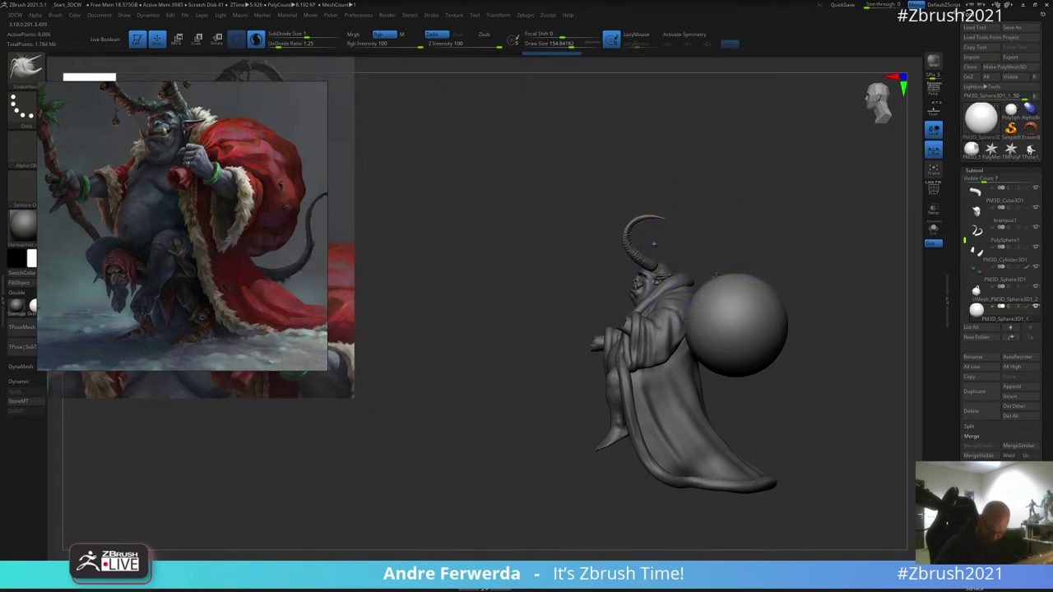
mouse_move(716, 275)
mouse_down()
mouse_move(662, 284)
mouse_move(640, 301)
mouse_move(709, 282)
mouse_move(773, 290)
mouse_move(822, 273)
mouse_move(762, 261)
mouse_up()
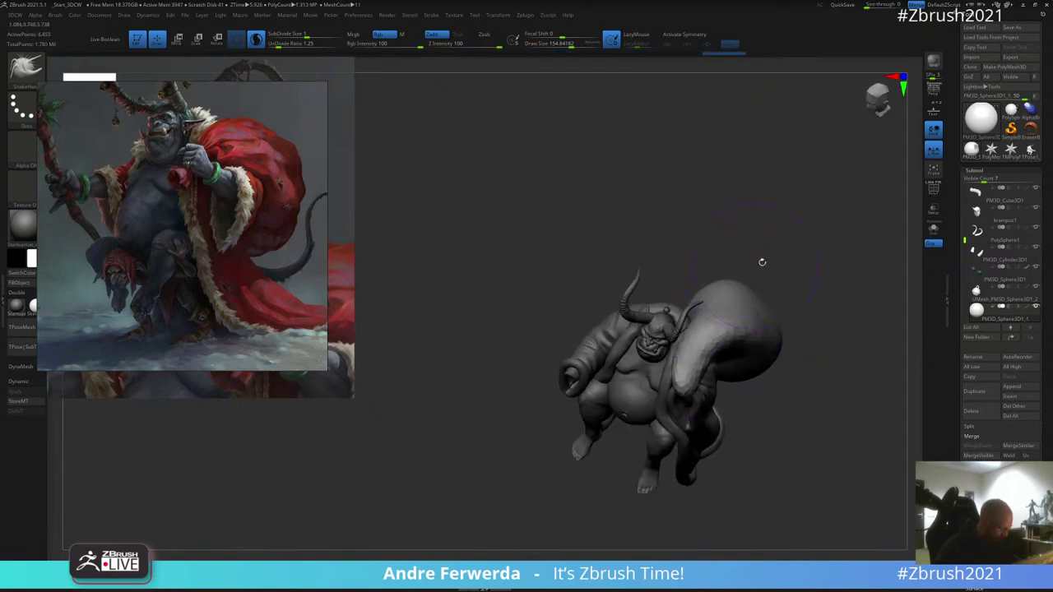
drag(695, 370, 682, 359)
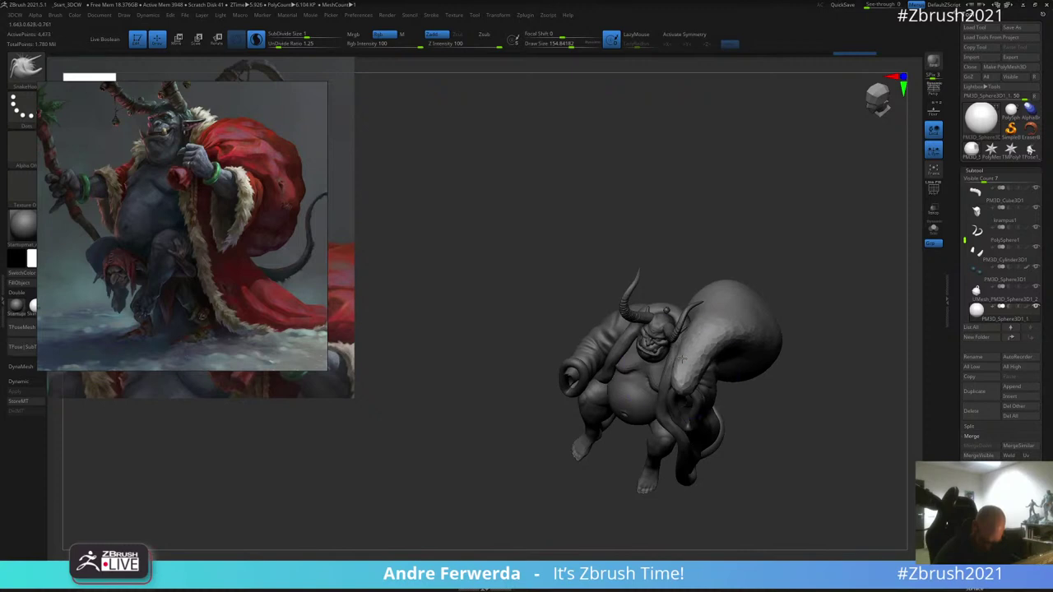
drag(776, 258, 751, 209)
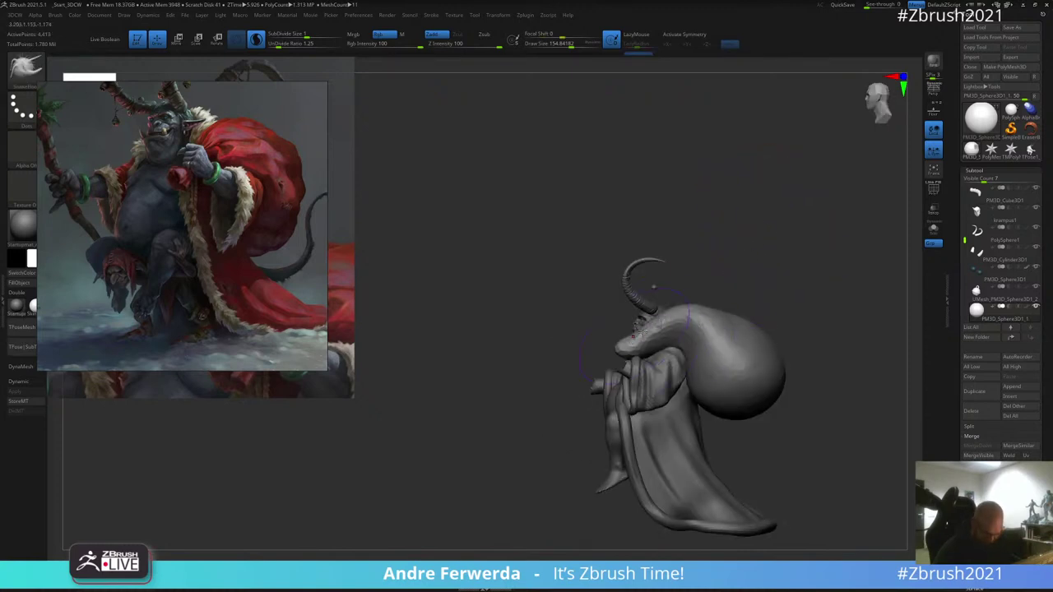
Step: Refine the sack's neck beside the head with SnakeHook, using a smaller draw size of about 94
key(alt)
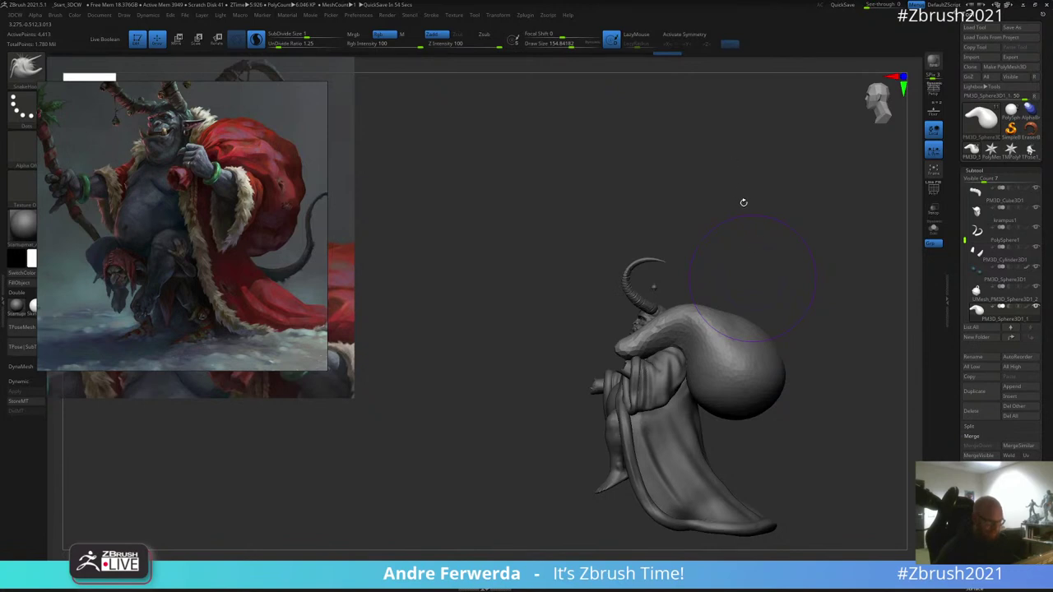
drag(745, 200, 769, 239)
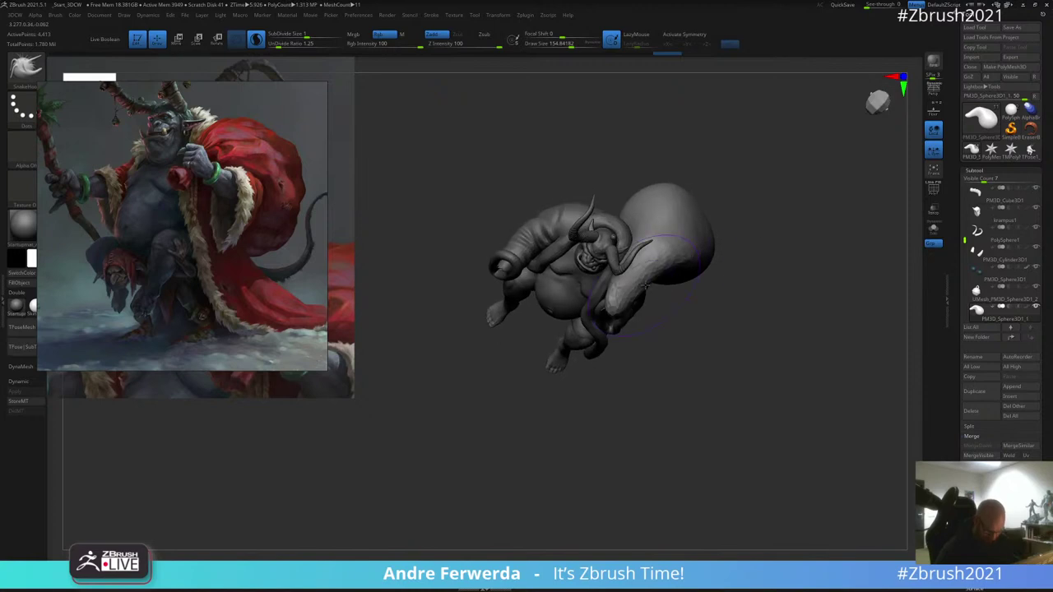
key(space)
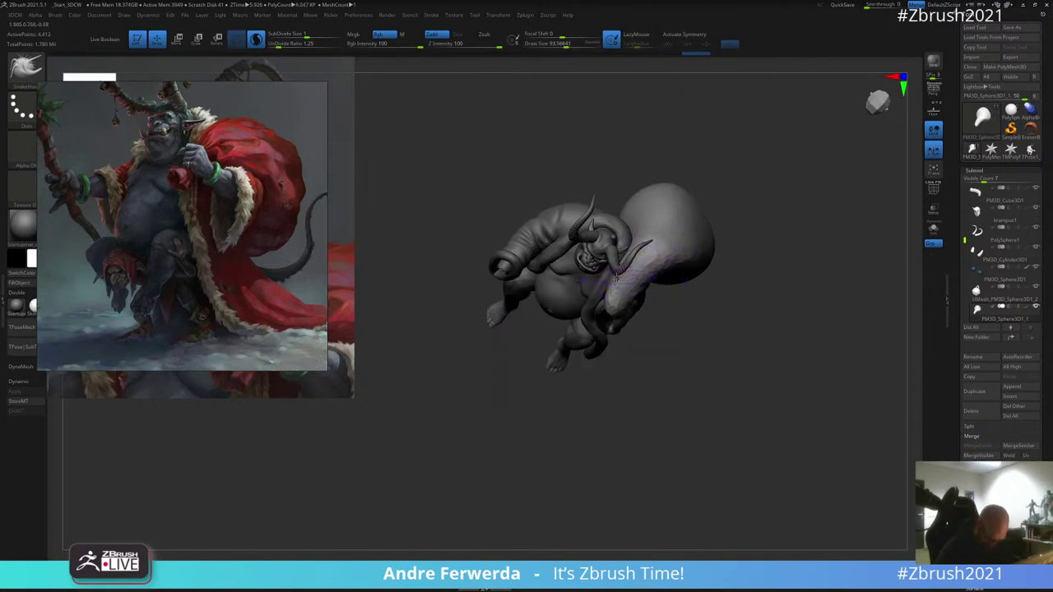
drag(616, 277, 638, 288)
mouse_move(602, 395)
mouse_down()
mouse_move(601, 354)
mouse_move(635, 303)
mouse_move(608, 323)
mouse_move(637, 304)
mouse_up()
key(space)
drag(607, 335, 611, 336)
Step: Reshape the rounded back of the sack with SnakeHook at a draw size of about 166
mouse_move(677, 279)
mouse_down()
mouse_move(757, 276)
mouse_move(740, 298)
mouse_move(762, 319)
mouse_move(747, 312)
mouse_up()
key(space)
key(space)
drag(826, 286, 712, 288)
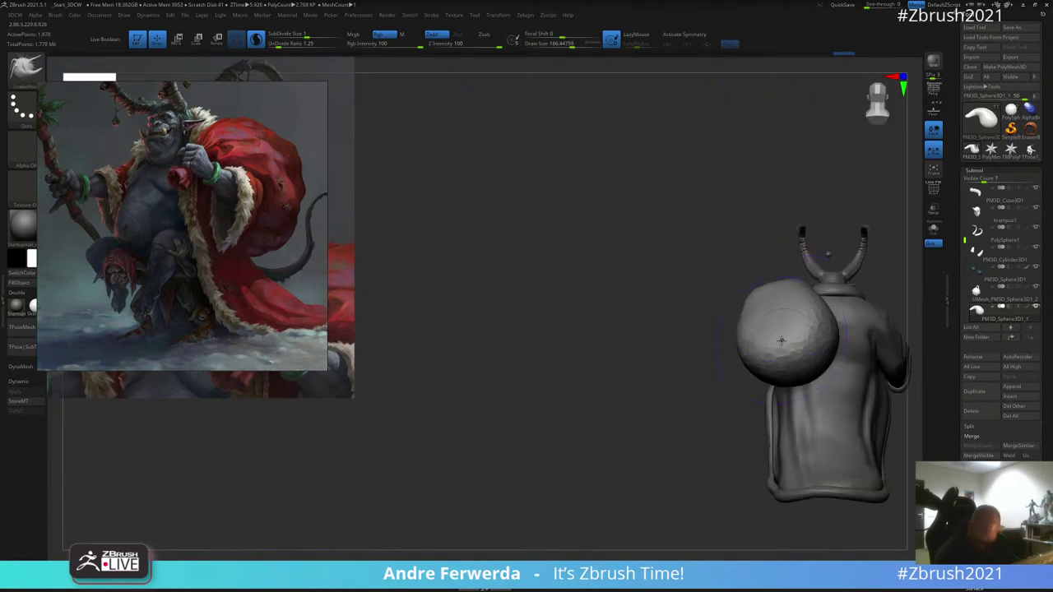
drag(781, 343, 783, 353)
drag(750, 303, 762, 314)
drag(758, 316, 769, 326)
mouse_move(666, 391)
mouse_down()
mouse_move(719, 408)
mouse_move(827, 291)
mouse_move(815, 292)
mouse_up()
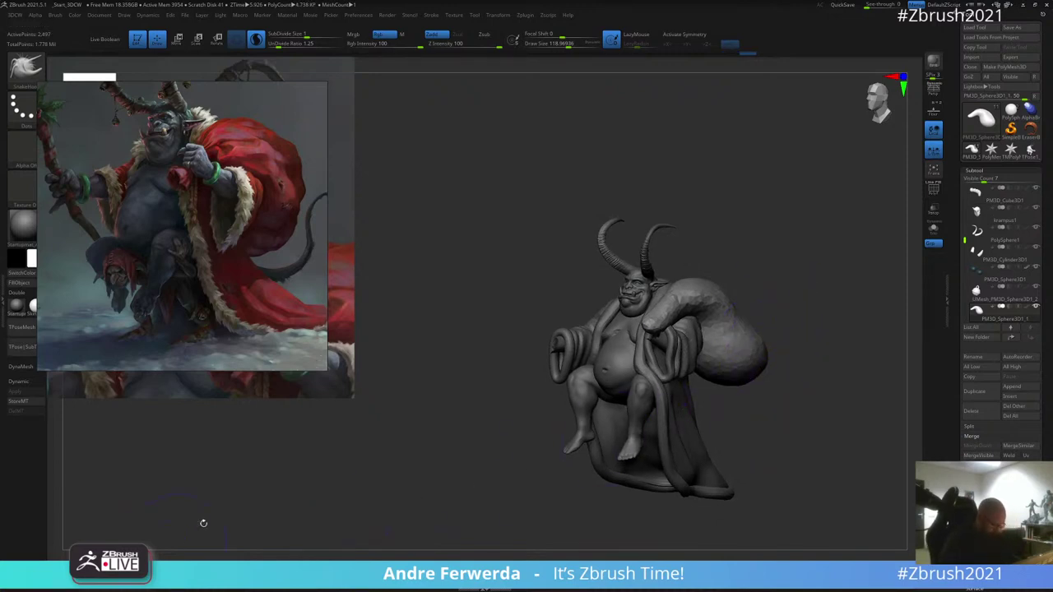
Step: Isolate the sack and use the Move brush at draw size about 172 to make its body hang lower
mouse_move(757, 218)
mouse_down()
mouse_move(764, 190)
mouse_move(795, 296)
mouse_move(754, 273)
mouse_move(699, 329)
mouse_up()
key(v)
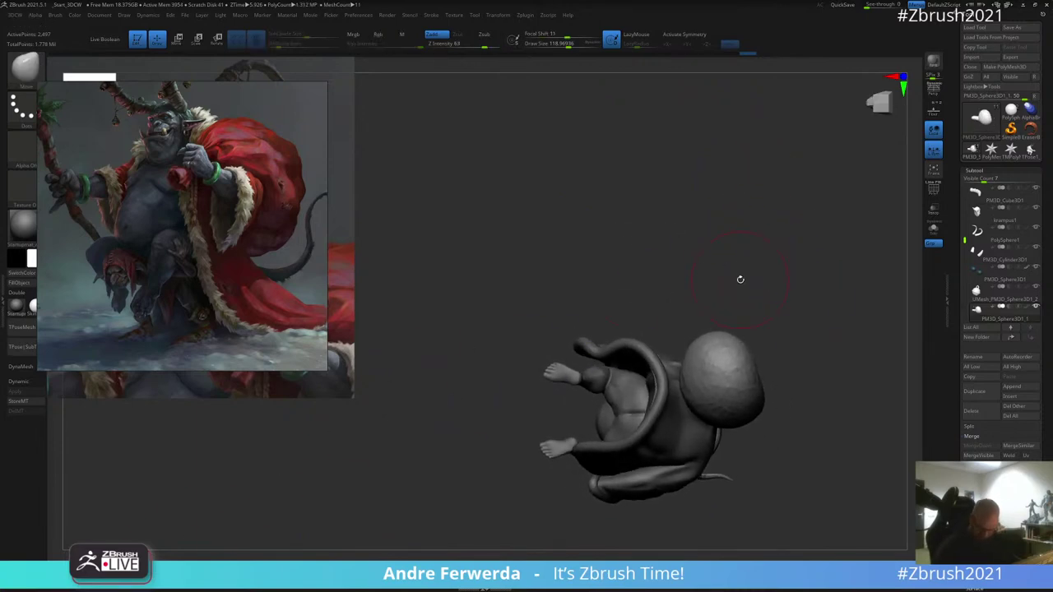
click(933, 229)
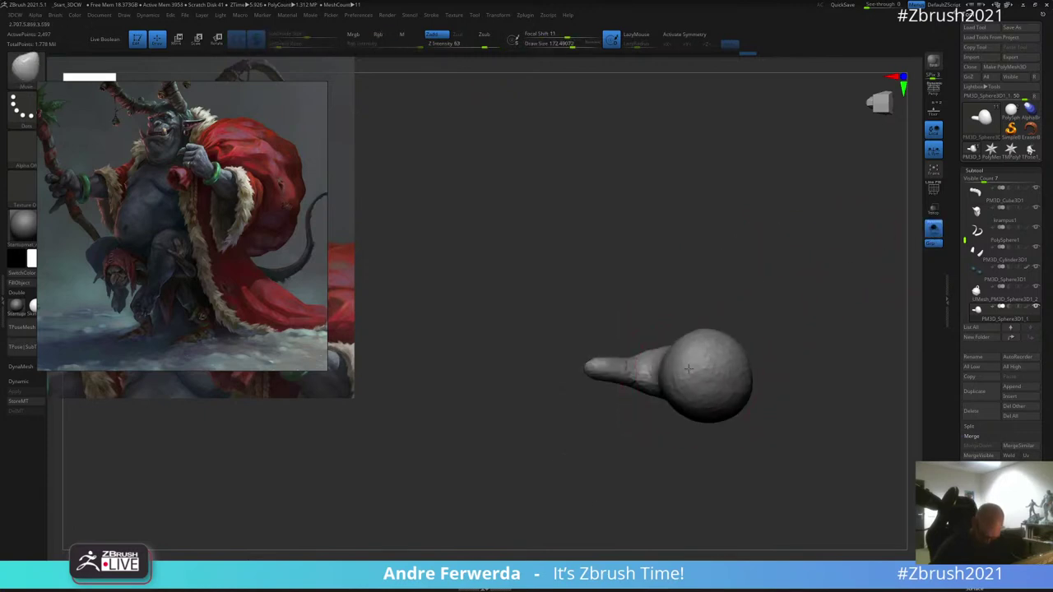
drag(689, 369, 682, 414)
shift+right_drag(719, 383, 717, 415)
mouse_move(693, 401)
mouse_down()
mouse_move(705, 442)
mouse_move(699, 426)
mouse_up()
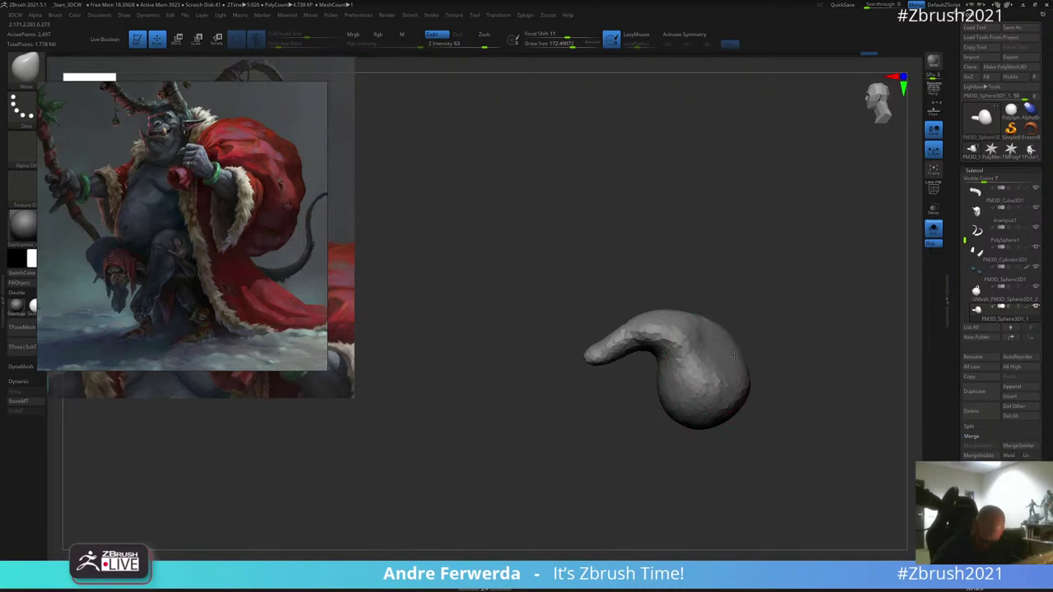
drag(722, 321, 714, 328)
key(bracketleft)
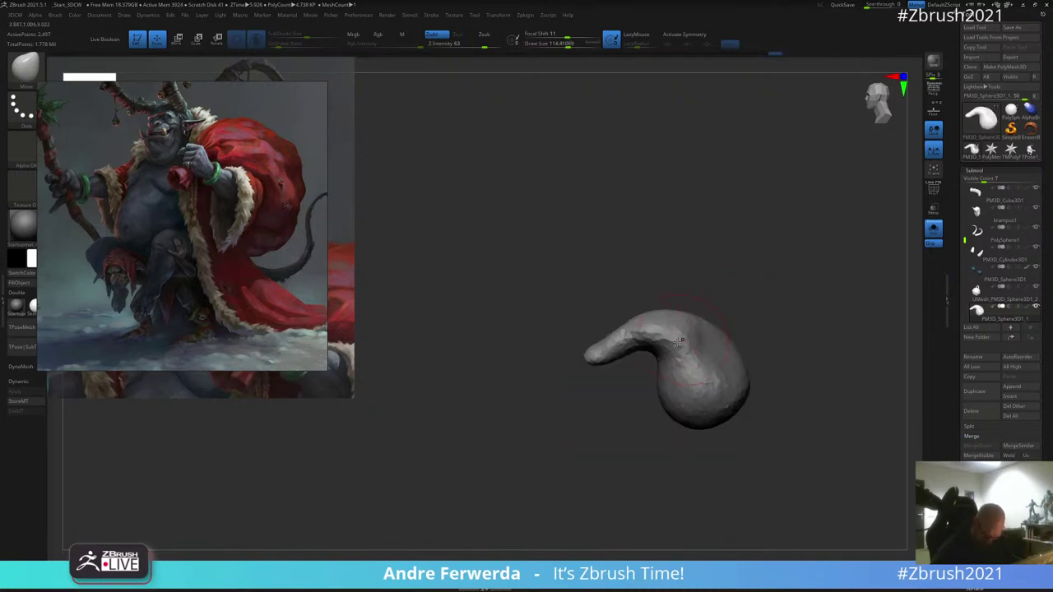
click(933, 229)
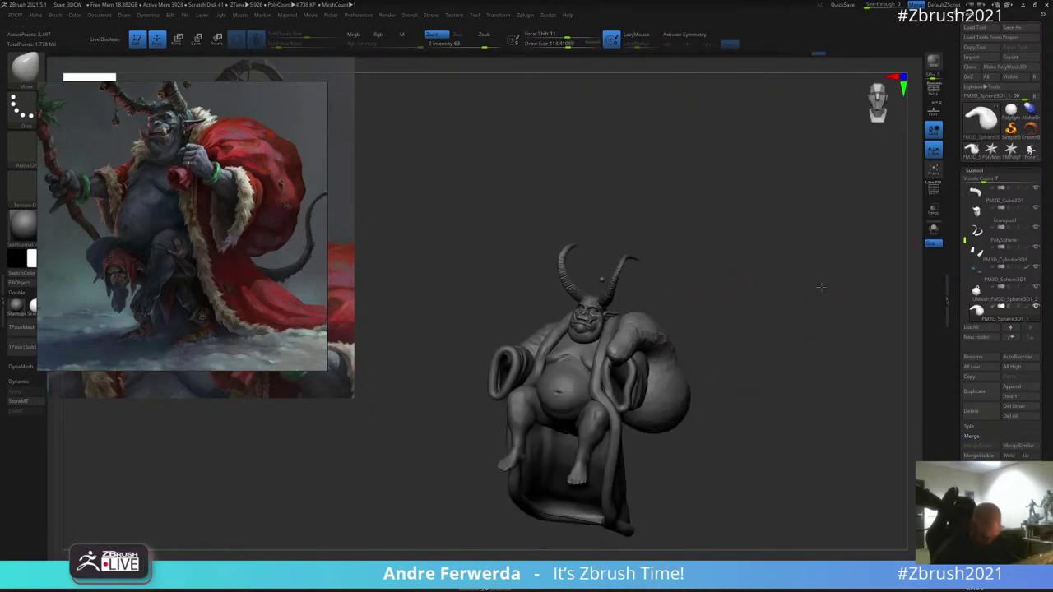
Step: Adjust the sack's silhouette from behind with a large Move brush, shaping its lower bulge and narrower upper part
mouse_move(821, 288)
shift+mouse_down()
mouse_move(708, 313)
mouse_move(709, 294)
shift+mouse_up()
key(space)
key(space)
drag(769, 271, 792, 271)
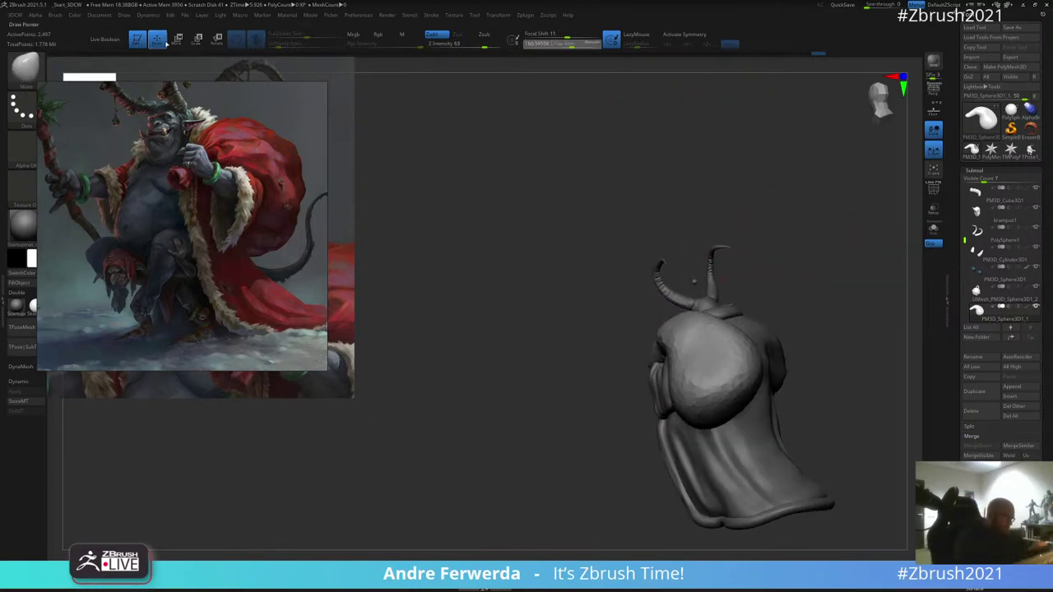
mouse_move(568, 201)
mouse_down()
mouse_move(731, 193)
mouse_move(817, 231)
mouse_move(712, 236)
mouse_move(663, 272)
mouse_up()
key(space)
key(space)
shift+drag(743, 205, 630, 272)
key(space)
drag(680, 220, 695, 220)
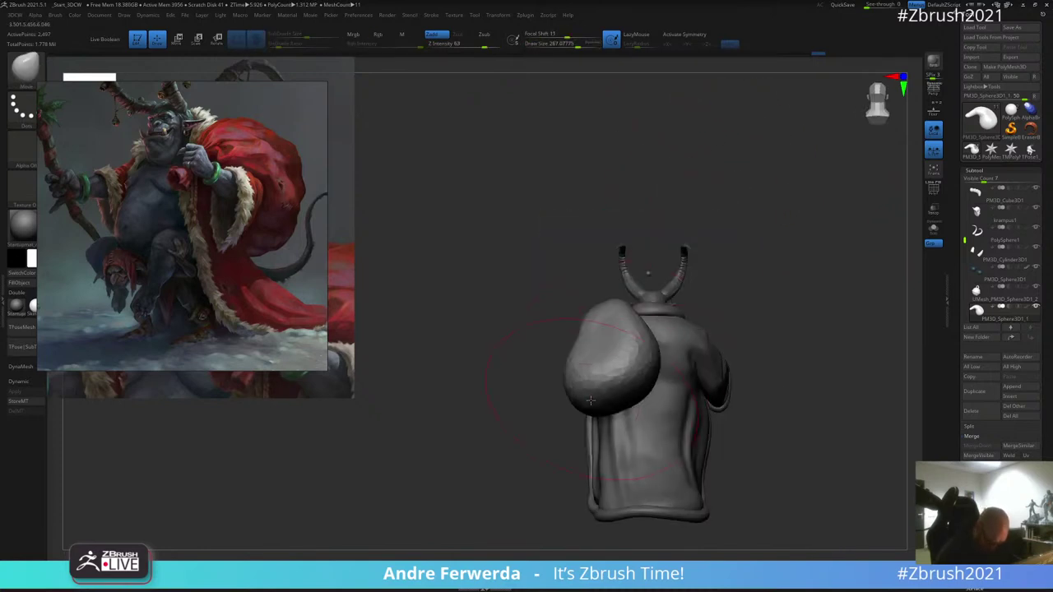
alt+click(637, 329)
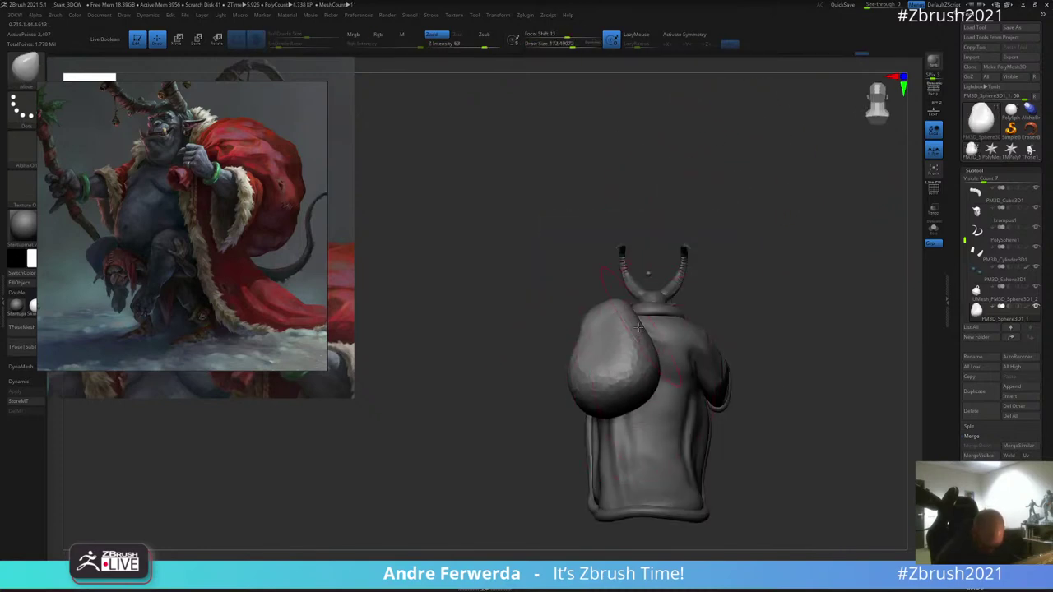
Step: Adjust the sack's neck where it bends over the left shoulder with a smaller Move brush
drag(655, 222, 722, 272)
key(space)
drag(660, 327, 651, 328)
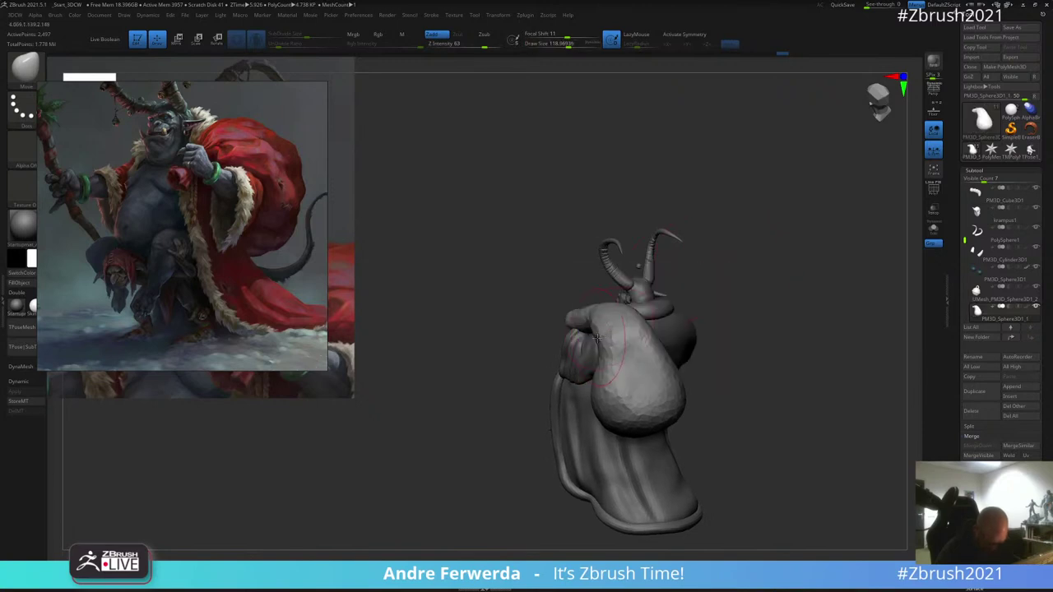
drag(714, 257, 732, 329)
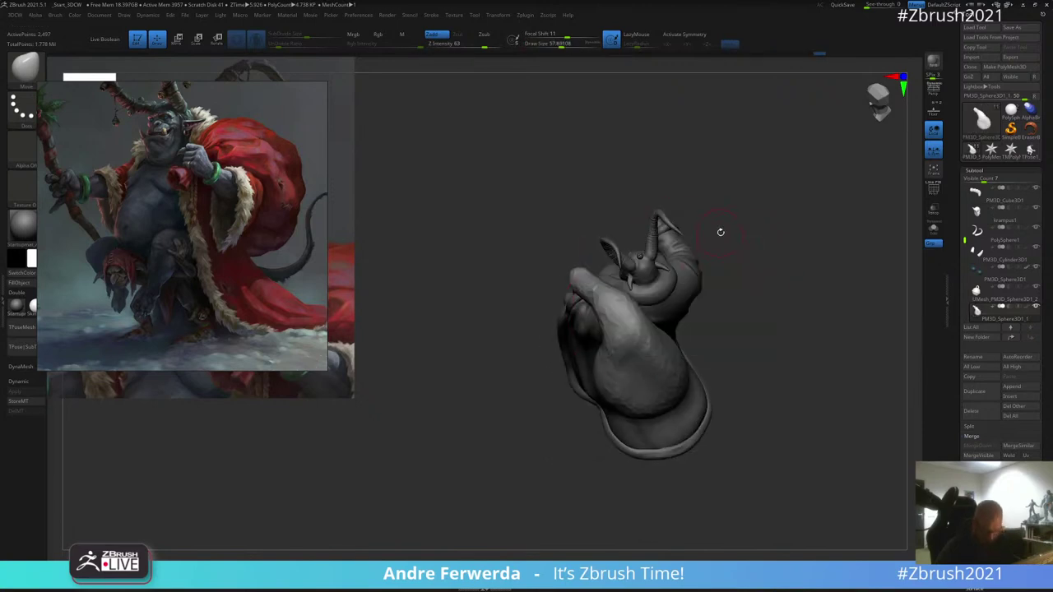
mouse_move(750, 238)
mouse_down()
mouse_move(787, 239)
mouse_move(809, 335)
mouse_up()
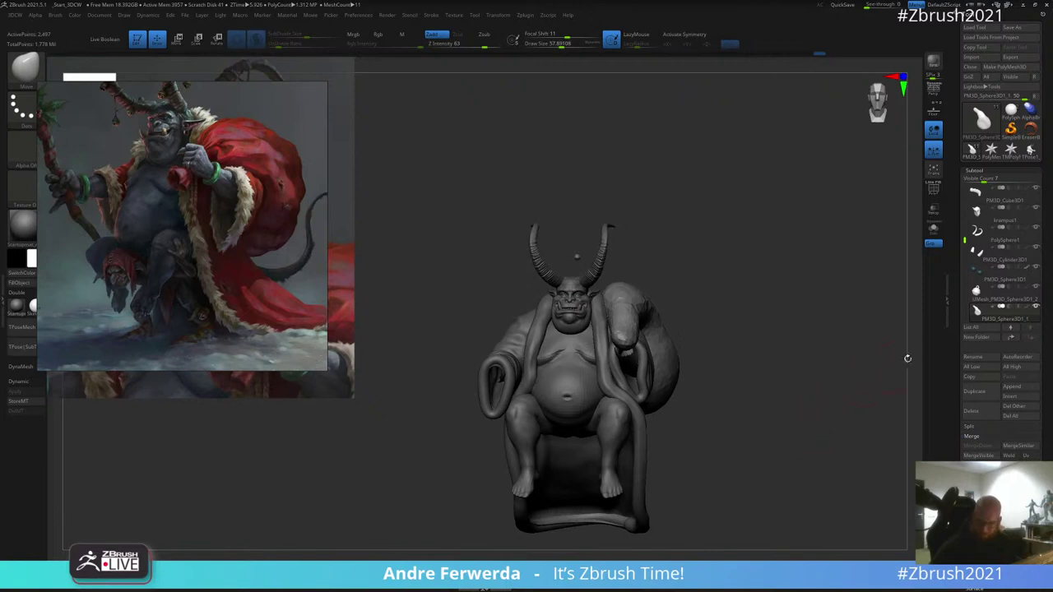
Step: ZRemesh the sack with a target polygon count of 1
click(977, 544)
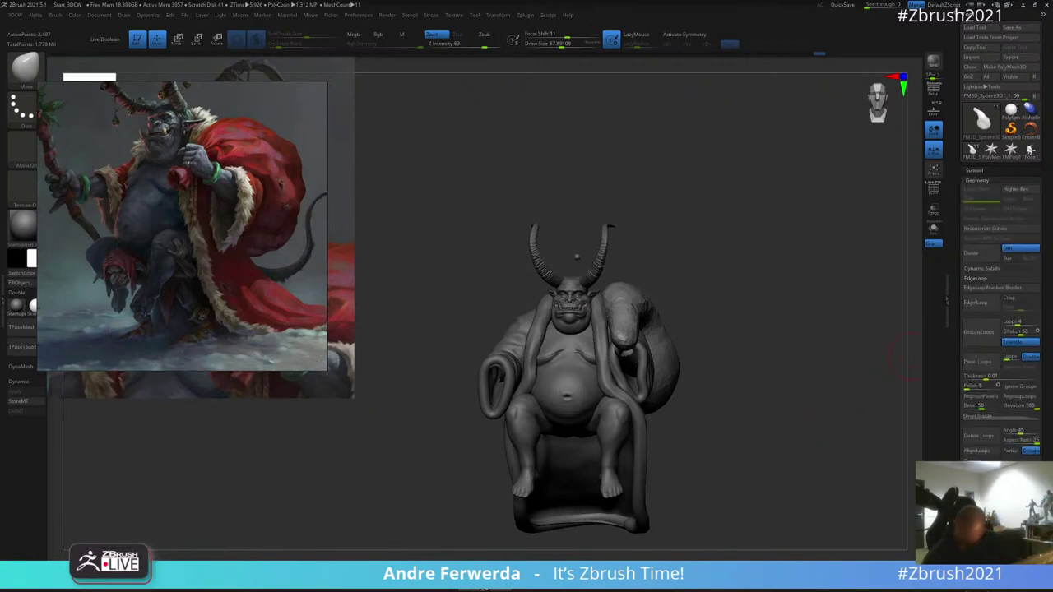
click(977, 510)
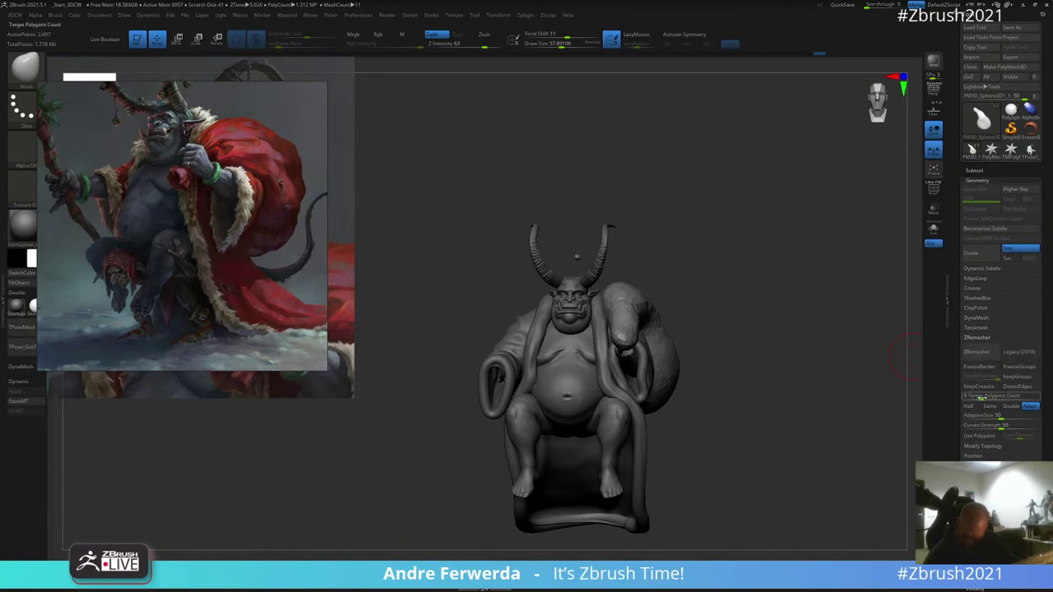
click(982, 354)
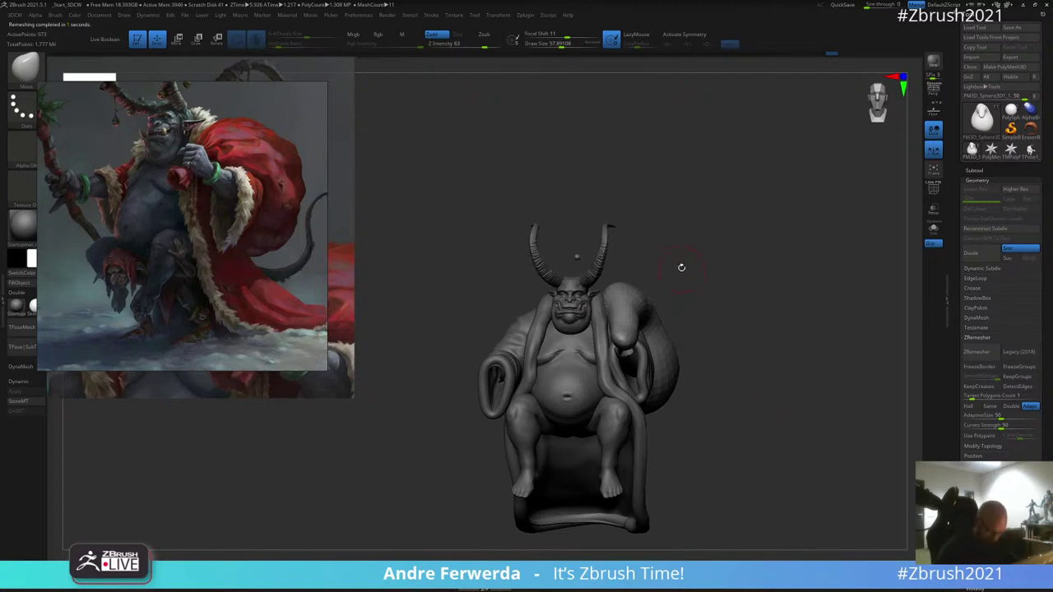
drag(681, 267, 627, 327)
key(space)
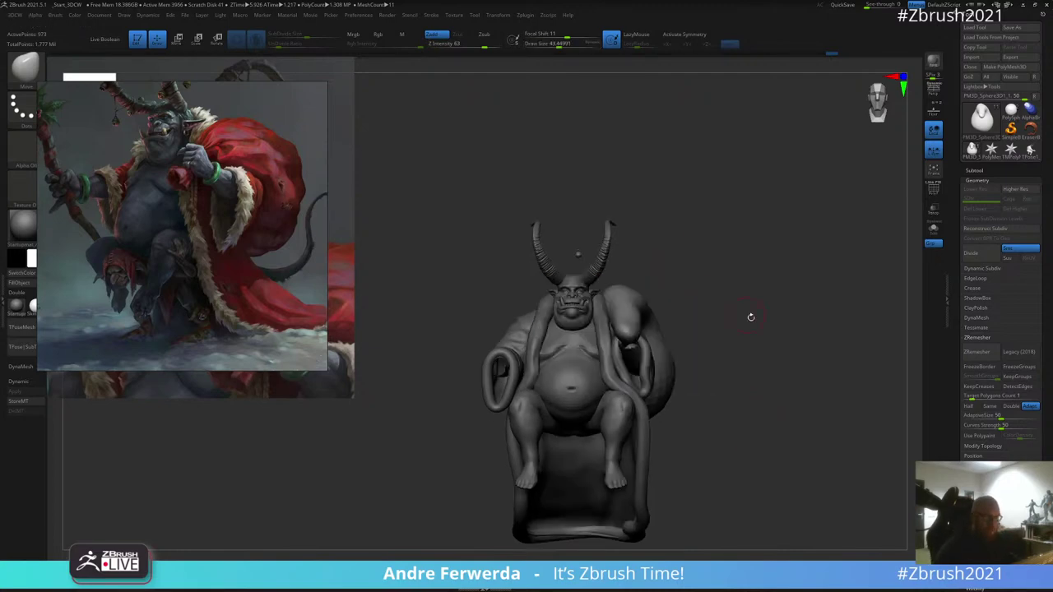
key(b)
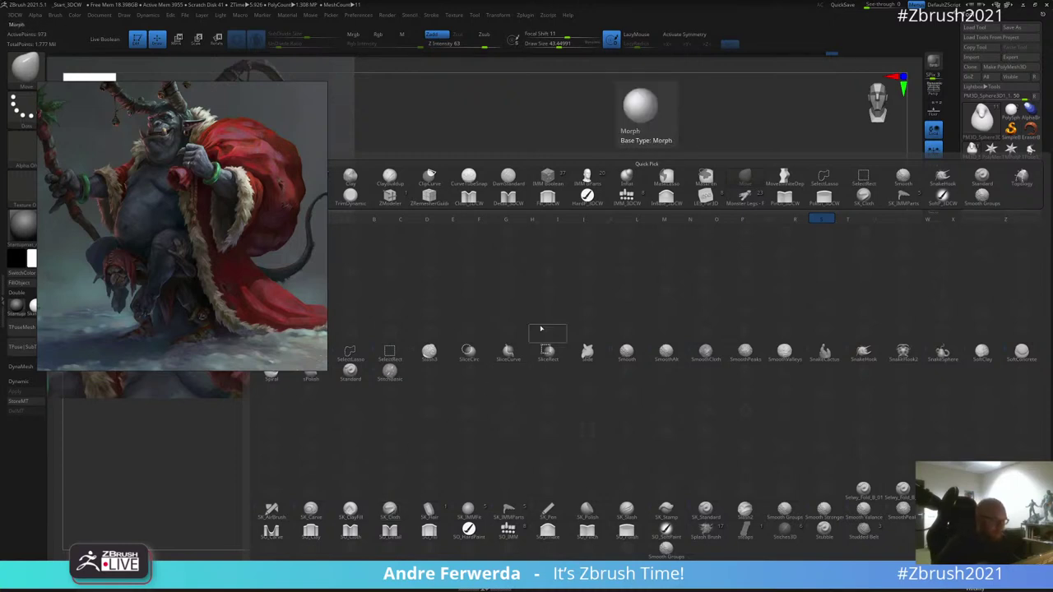
click(391, 509)
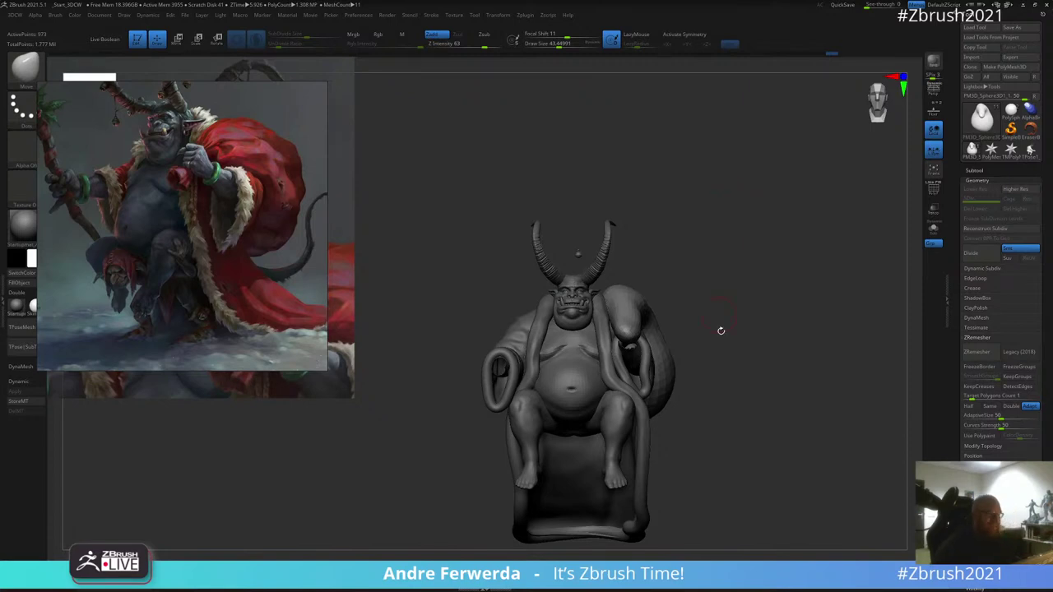
Step: Nudge the sack's neck and its front end with the Move brush at draw sizes of about 110 and 39
mouse_move(758, 398)
mouse_down()
mouse_move(750, 404)
mouse_move(728, 250)
mouse_move(611, 360)
mouse_up()
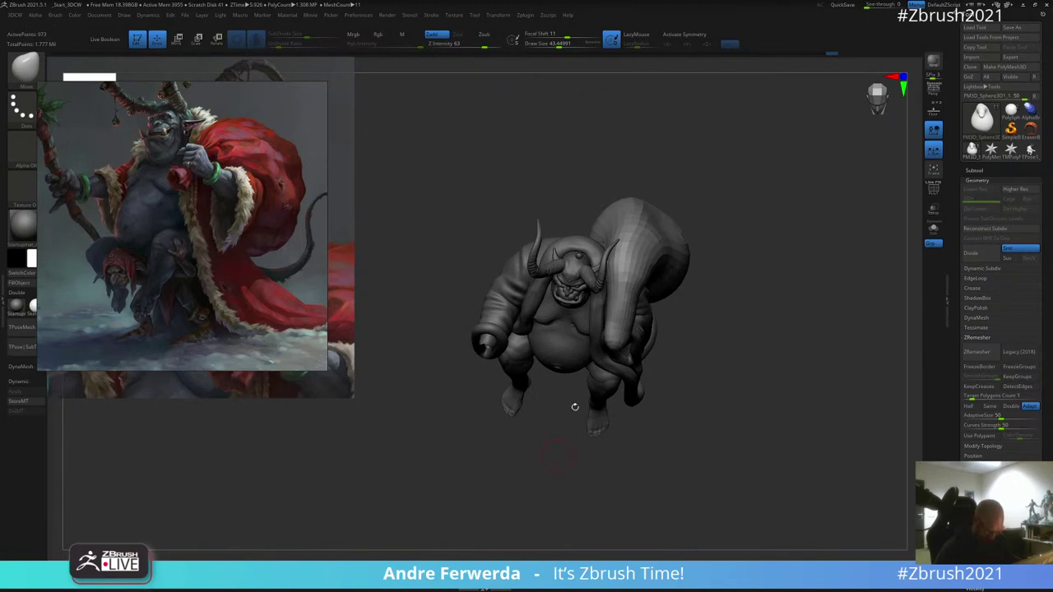
key(space)
drag(619, 311, 632, 312)
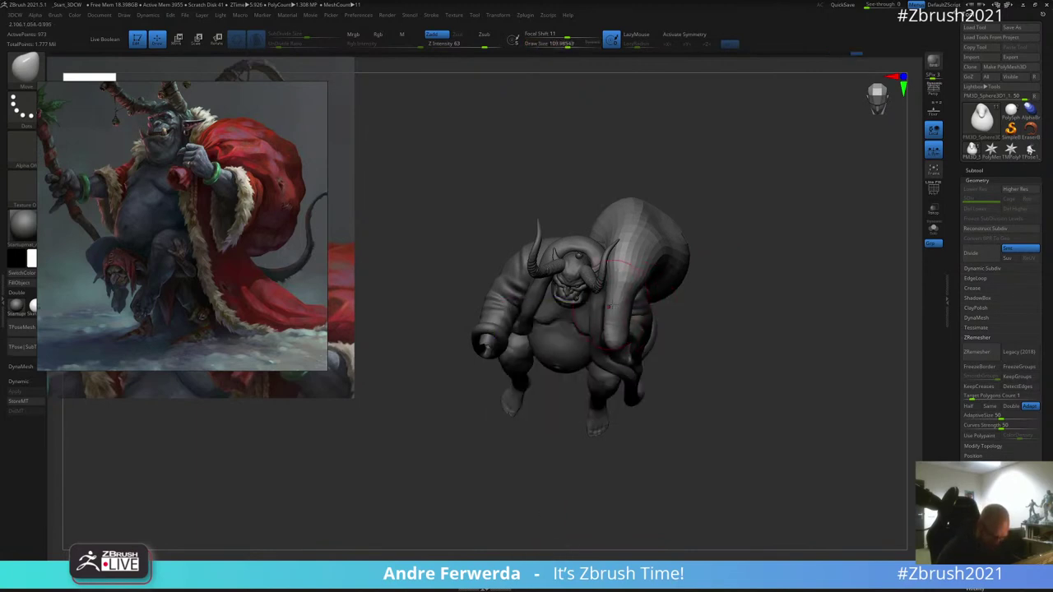
mouse_move(713, 273)
shift+mouse_down()
mouse_move(636, 315)
mouse_move(603, 312)
mouse_move(580, 335)
shift+mouse_up()
key([)
key([)
key([)
key([)
key(space)
mouse_move(676, 246)
mouse_down()
mouse_move(754, 214)
mouse_move(731, 242)
mouse_move(738, 212)
mouse_move(612, 268)
mouse_move(598, 309)
mouse_up()
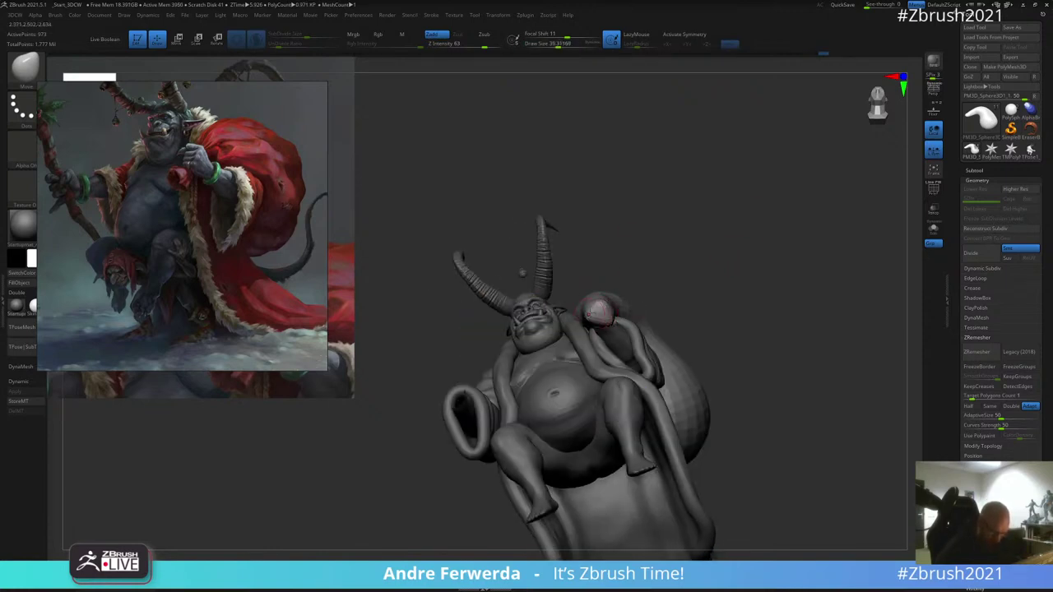
Step: Pull the front end of the sack's neck into a flared rim with the Move brush
mouse_move(622, 284)
mouse_down()
mouse_move(568, 345)
mouse_move(610, 323)
mouse_up()
key(space)
drag(756, 214, 682, 251)
mouse_move(712, 195)
right_down()
mouse_move(617, 278)
mouse_move(658, 247)
mouse_move(686, 250)
mouse_move(615, 305)
right_up()
key(space)
mouse_move(674, 259)
mouse_down()
mouse_move(691, 245)
mouse_move(642, 276)
mouse_up()
key(space)
drag(600, 295, 609, 295)
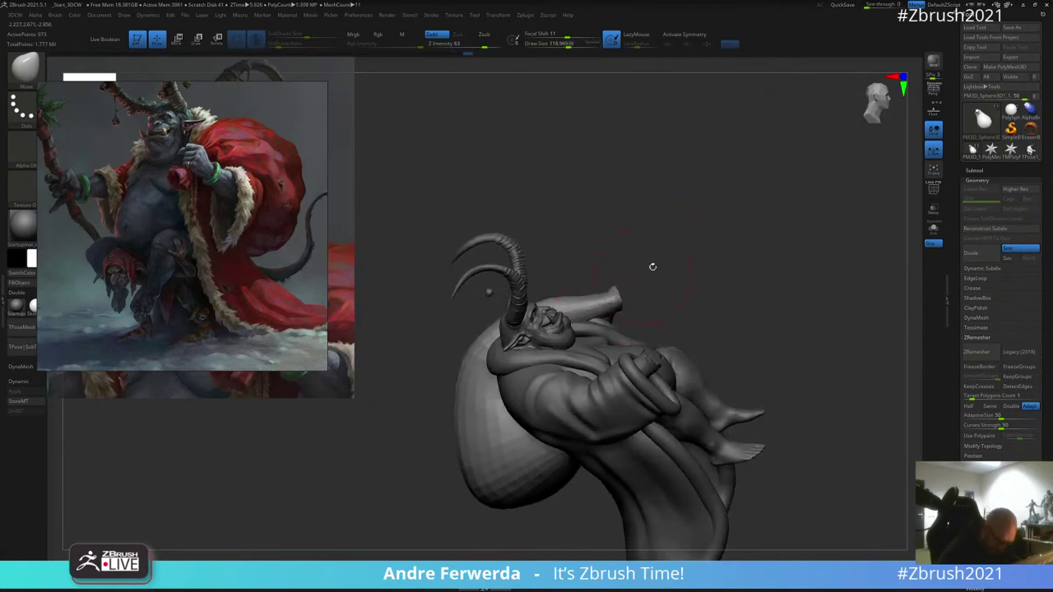
Step: Bend the sack's neck closer to the left arm and adjust its outer curve with the Move brush at draw sizes of about 93 and 267
mouse_move(653, 267)
right_down()
mouse_move(639, 277)
mouse_move(666, 381)
mouse_move(661, 321)
right_up()
right_click(609, 311)
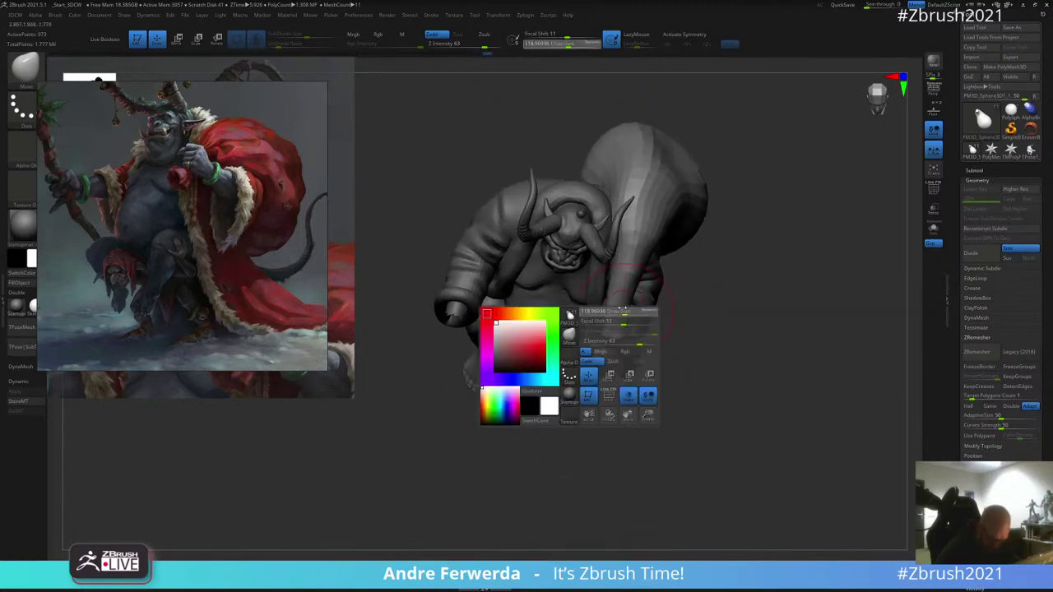
right_drag(720, 127, 668, 118)
right_click(583, 243)
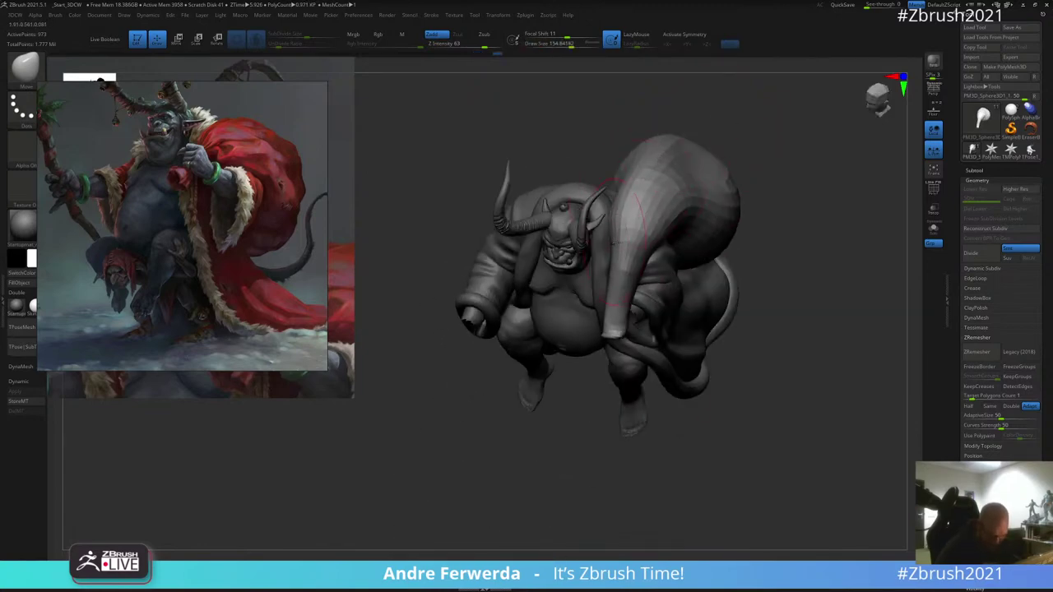
right_drag(689, 230, 654, 283)
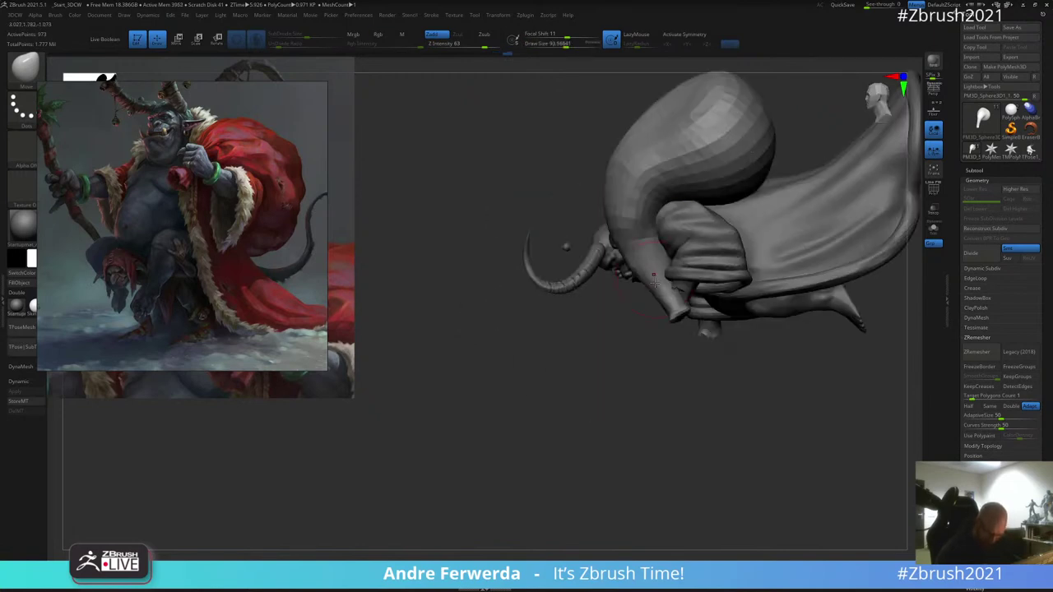
mouse_move(667, 313)
mouse_down()
mouse_move(674, 319)
mouse_move(641, 277)
mouse_up()
right_click(575, 281)
drag(575, 282, 587, 281)
drag(618, 176, 635, 179)
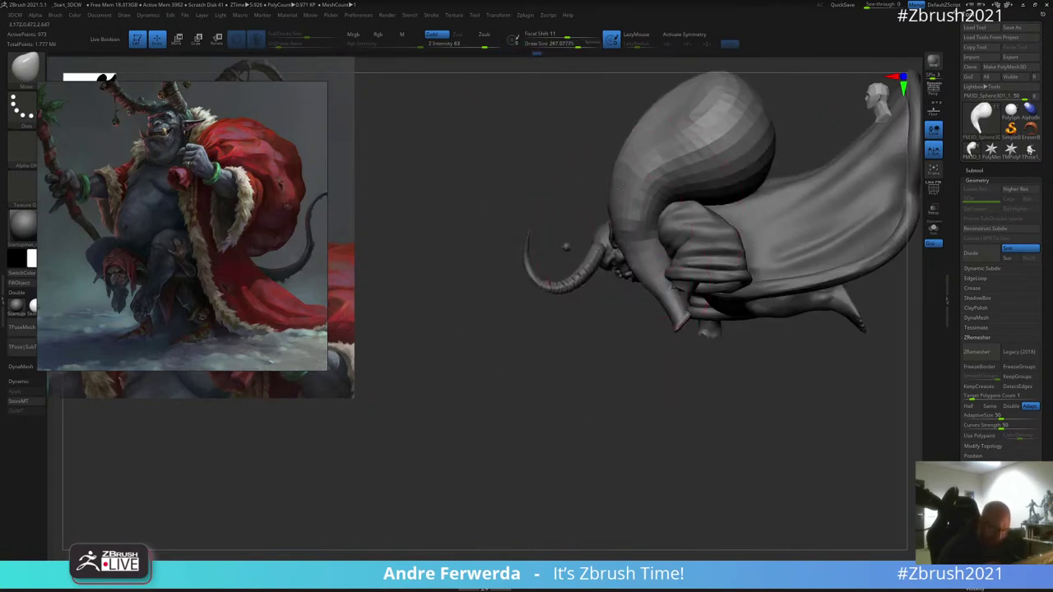
Step: Reshape the sack's rounded body behind the left shoulder with the Move brush at draw sizes of about 205 and 192
right_drag(595, 392, 637, 319)
mouse_move(768, 463)
ctrl+right_down()
mouse_move(792, 244)
mouse_move(769, 198)
mouse_move(754, 205)
ctrl+right_up()
right_click(749, 207)
key(f)
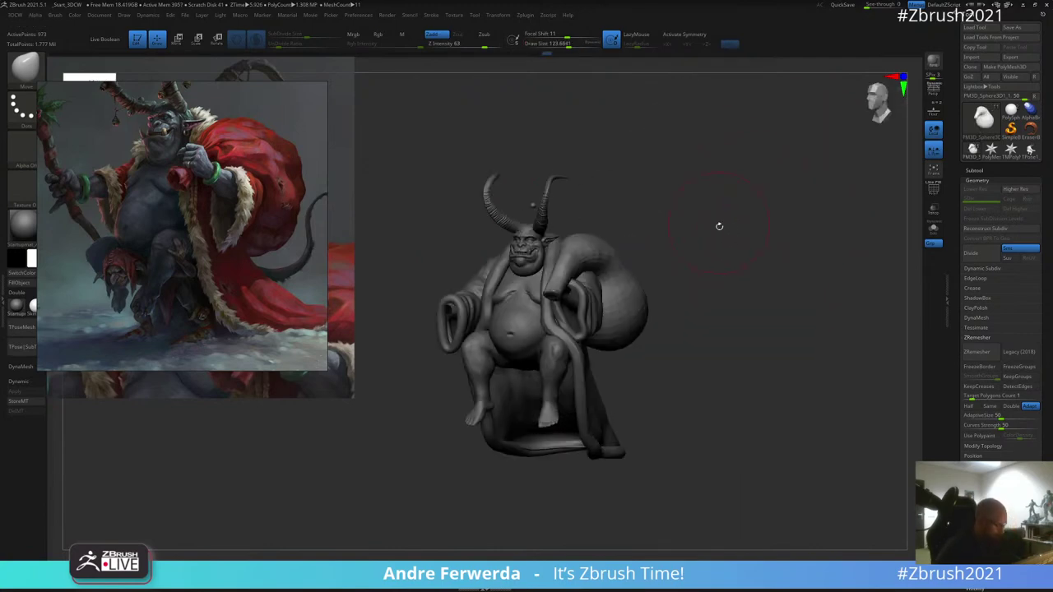
right_drag(659, 238, 636, 285)
right_click(637, 285)
drag(636, 285, 644, 285)
right_drag(652, 207, 677, 226)
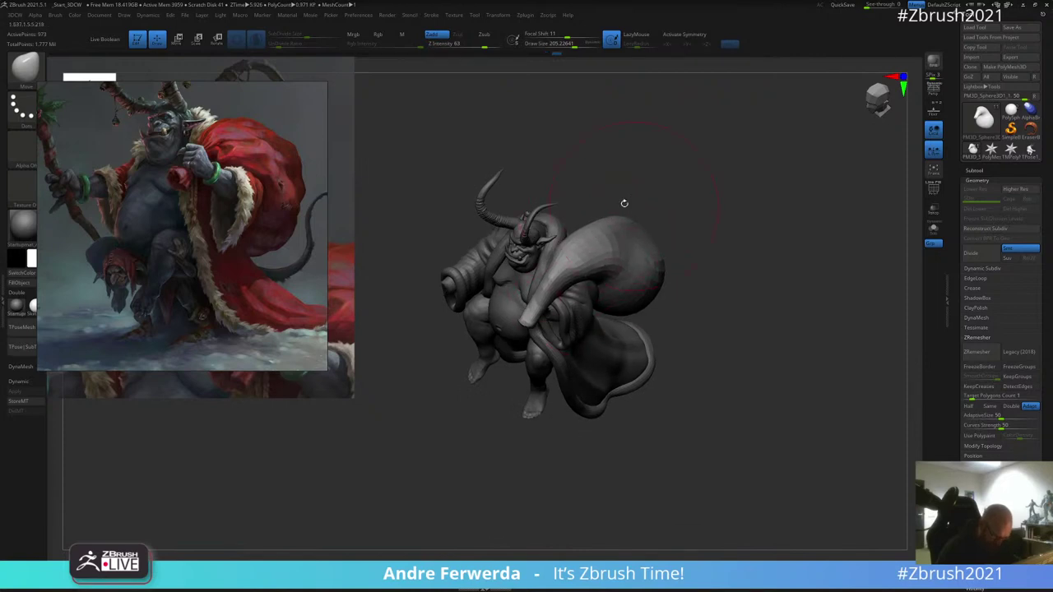
right_drag(622, 205, 685, 176)
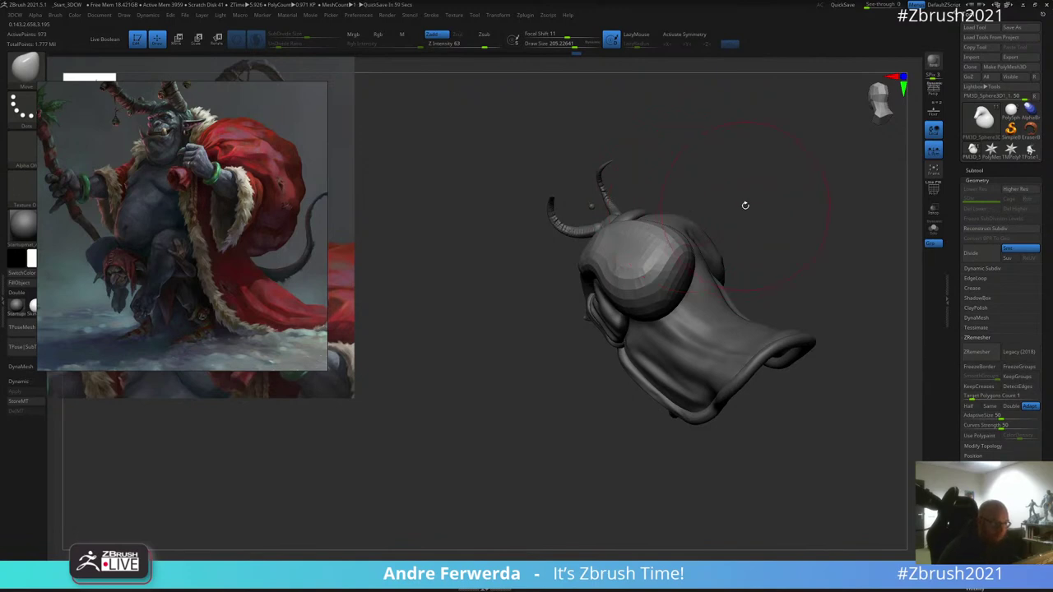
drag(750, 190, 767, 175)
key(space)
drag(647, 278, 638, 272)
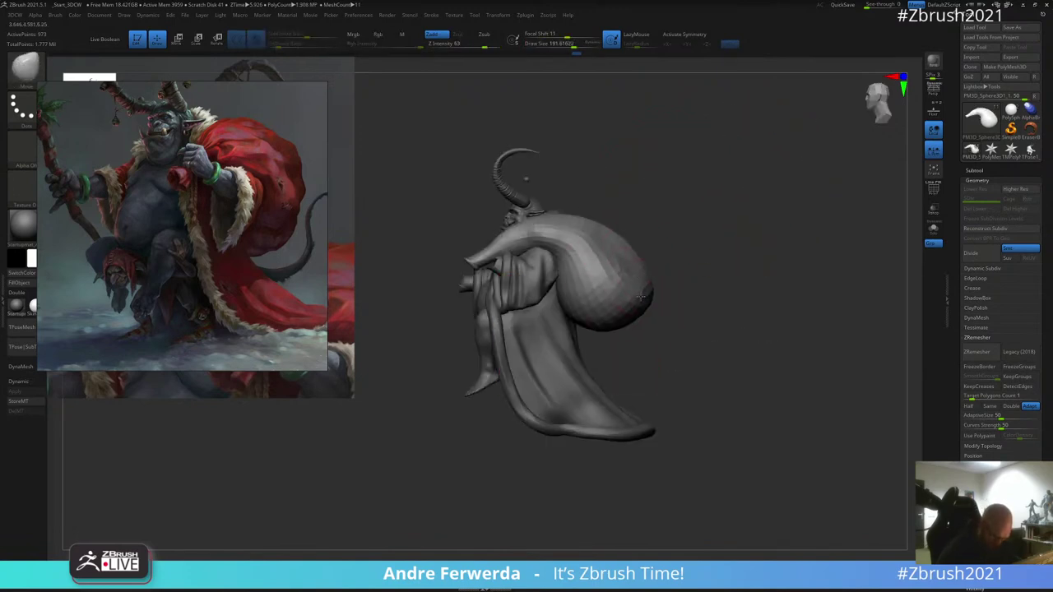
Step: Refine the sack's neck and underside where it rests on the left shoulder with the Move brush at draw sizes between about 128 and 83
mouse_move(623, 188)
right_down()
mouse_move(663, 174)
mouse_move(743, 195)
mouse_move(756, 210)
mouse_move(722, 252)
right_up()
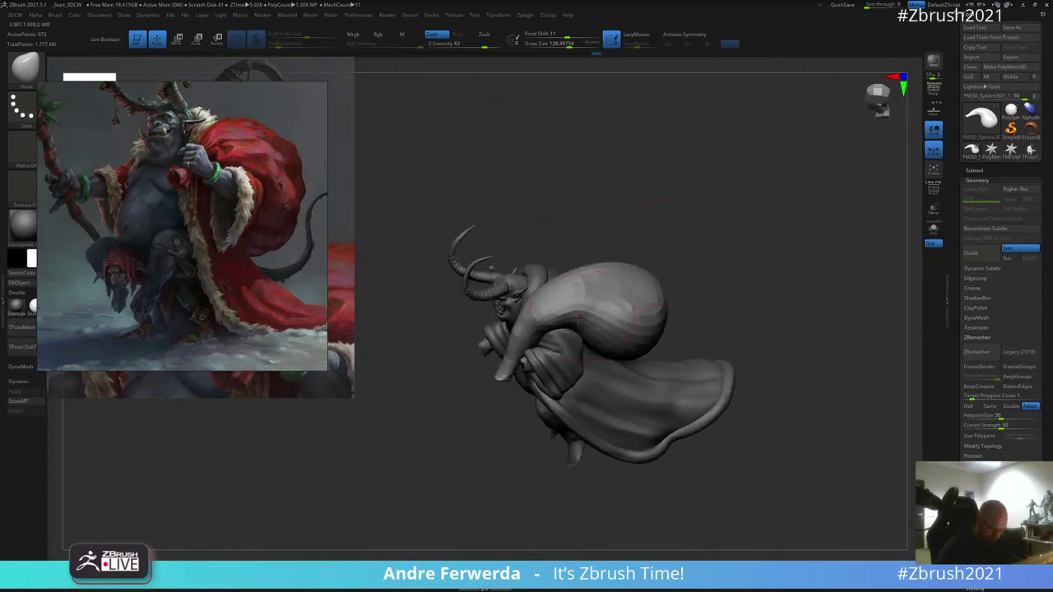
right_drag(641, 242, 676, 253)
drag(583, 349, 575, 346)
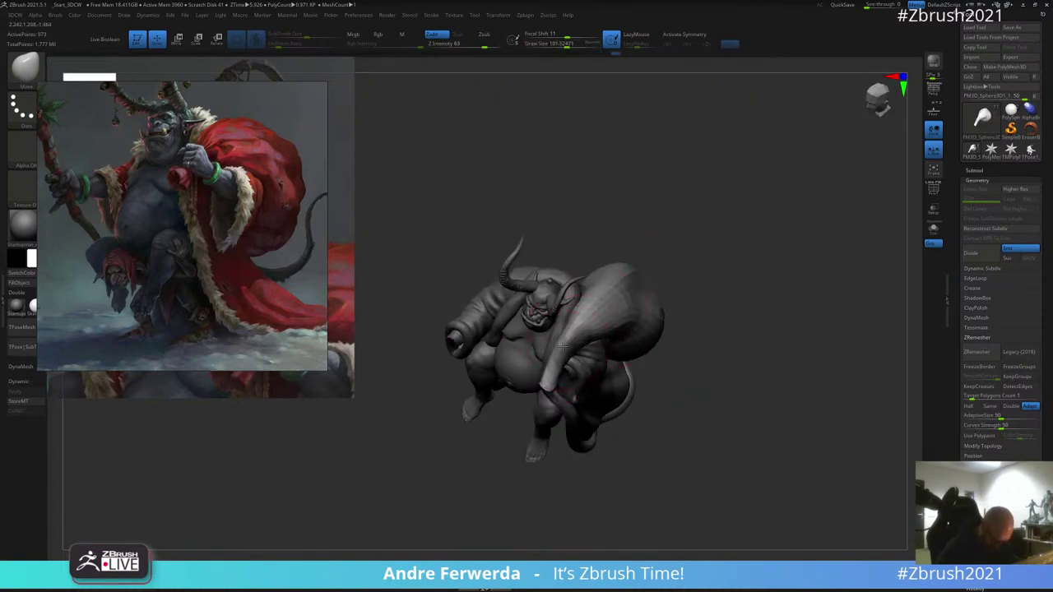
mouse_move(570, 344)
right_down()
mouse_move(682, 235)
mouse_move(632, 275)
right_up()
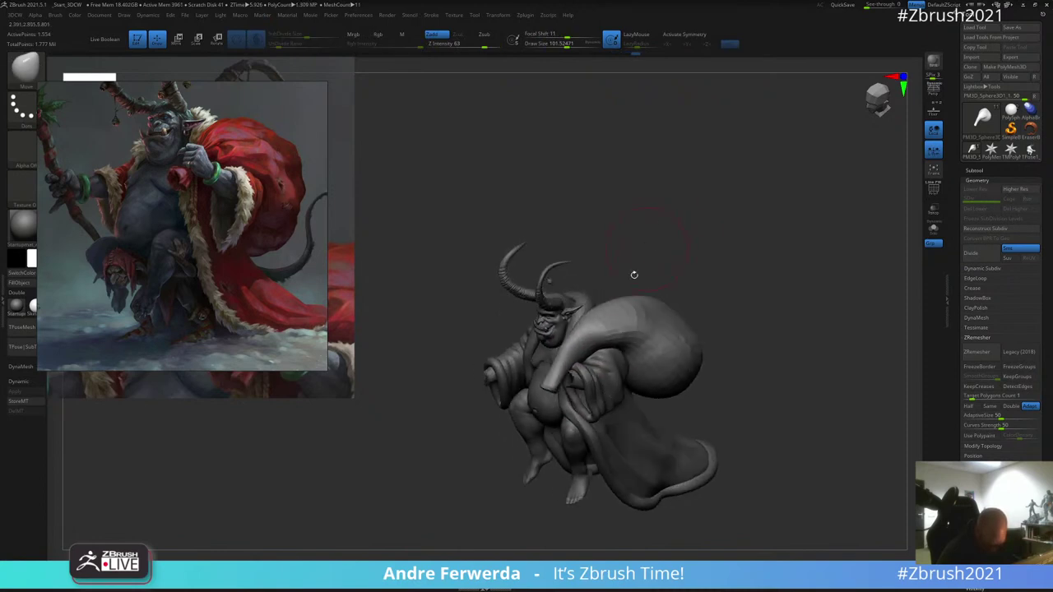
drag(609, 337, 610, 349)
mouse_move(670, 285)
right_down()
mouse_move(698, 265)
mouse_move(643, 264)
mouse_move(638, 288)
right_up()
right_drag(687, 230, 605, 321)
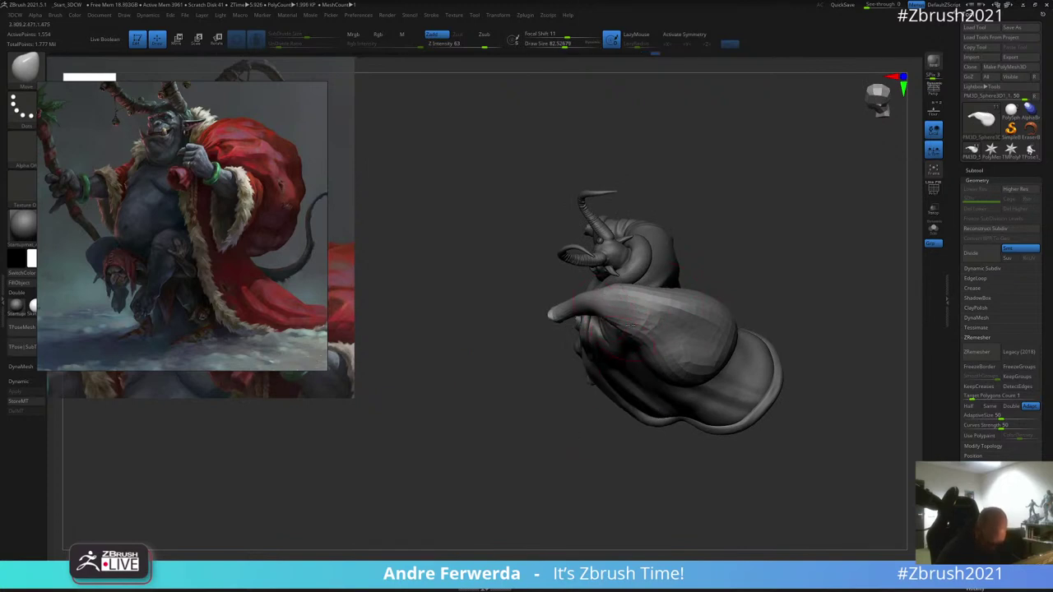
mouse_move(693, 268)
right_down()
mouse_move(726, 229)
mouse_move(770, 317)
right_up()
mouse_move(780, 370)
right_down()
mouse_move(787, 336)
mouse_move(800, 335)
right_up()
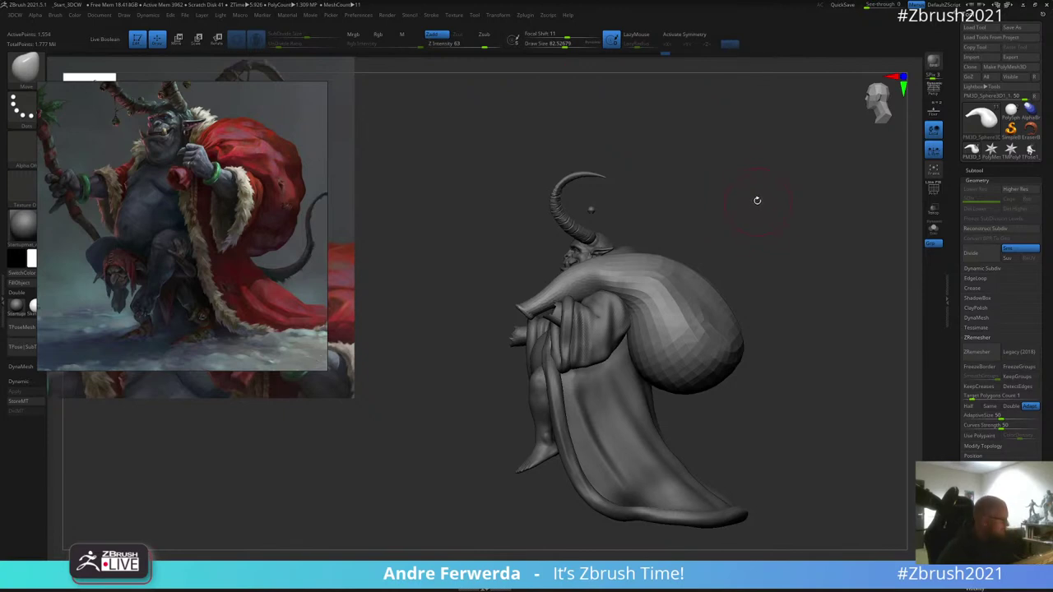
mouse_move(756, 202)
mouse_down()
mouse_move(778, 215)
mouse_move(769, 233)
mouse_up()
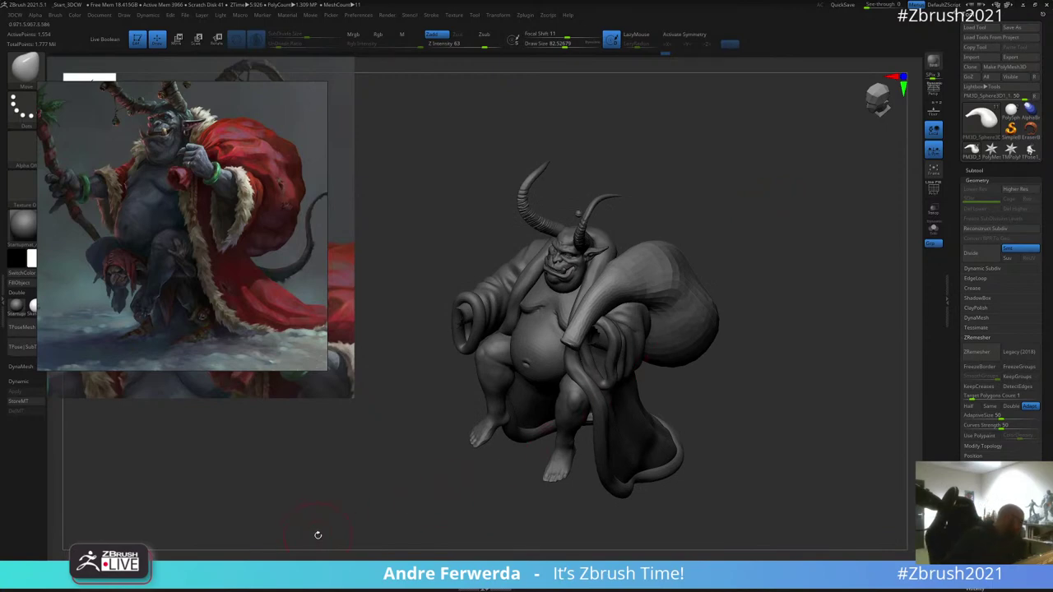
Step: Switch to the Pinch brush, try it on the sack's neck and turn off Sculptris Pro
key(b)
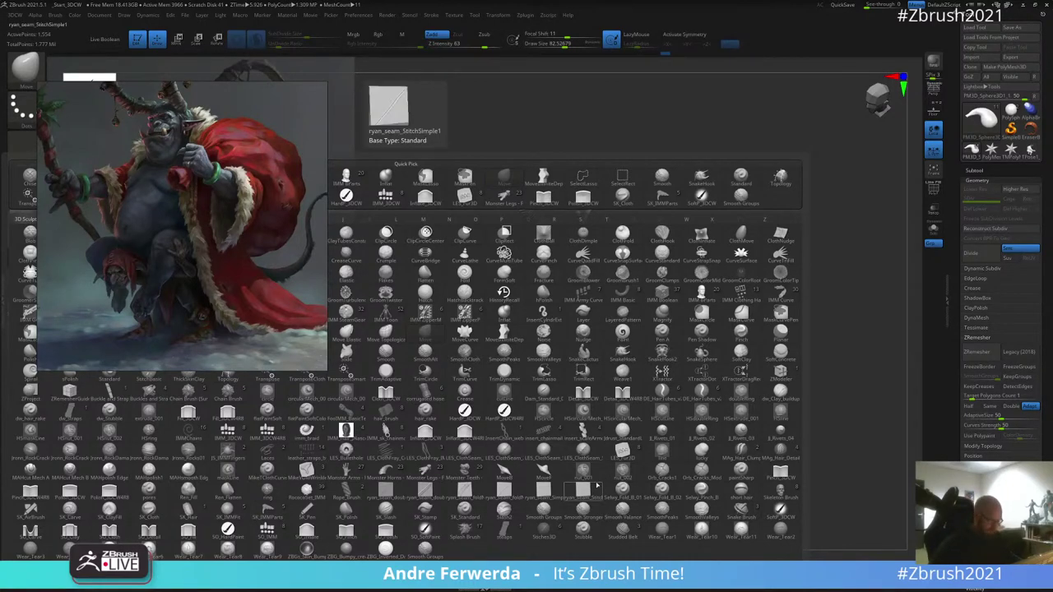
click(597, 486)
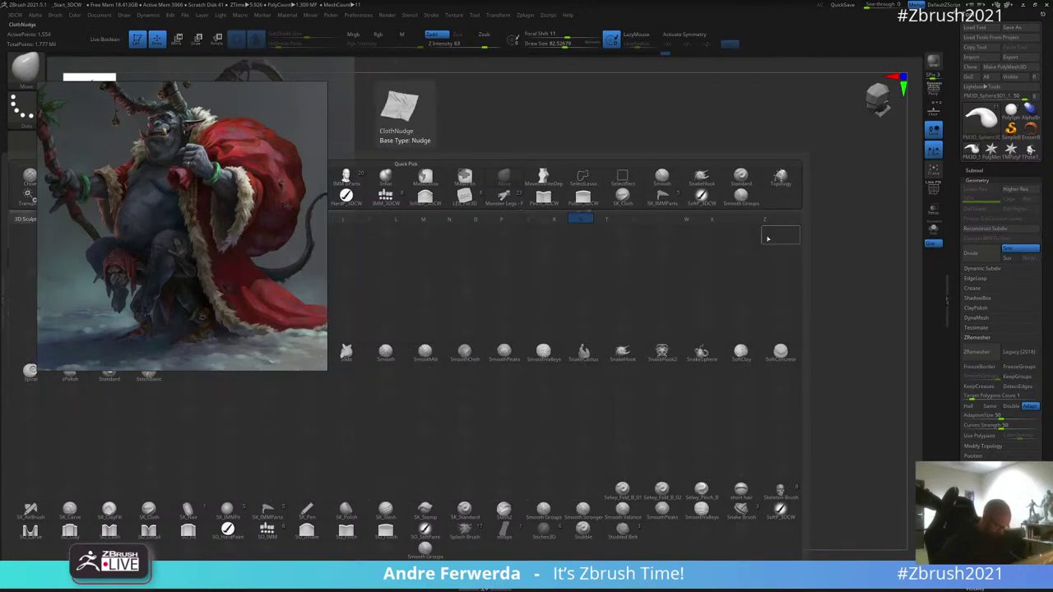
key(b)
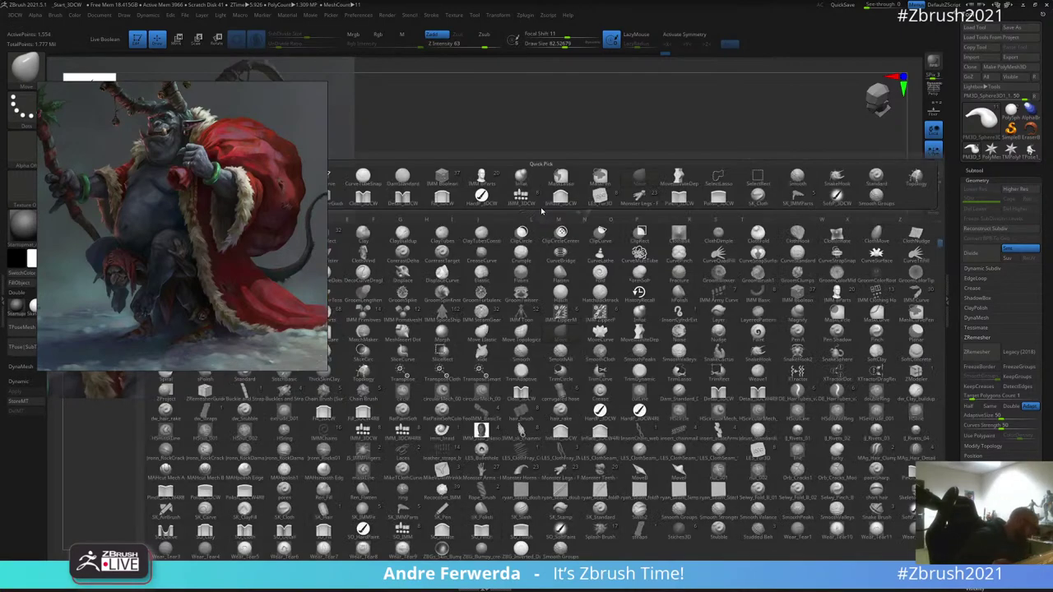
key(p)
click(880, 334)
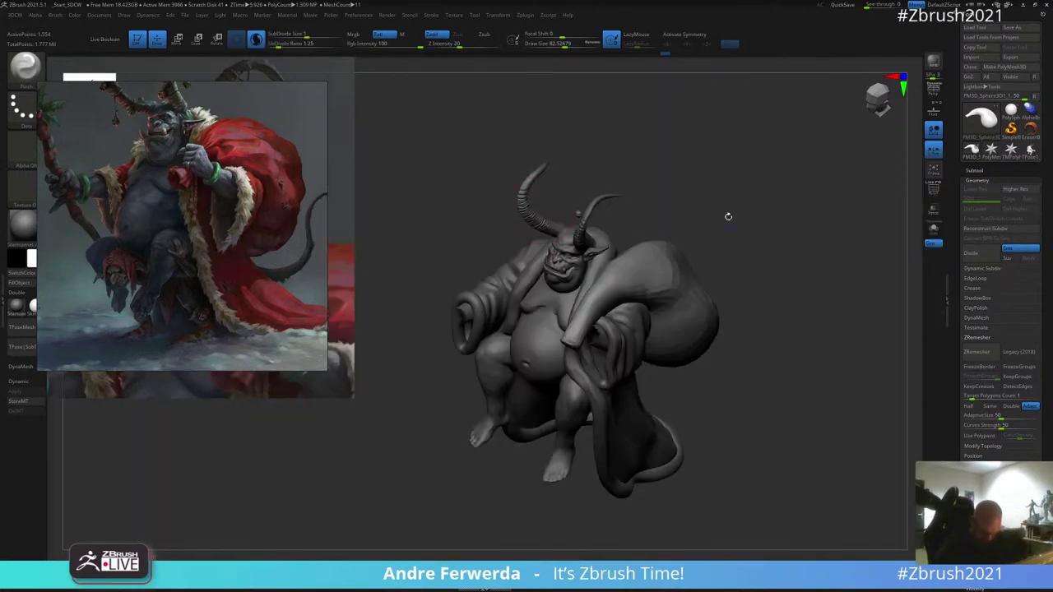
drag(729, 216, 689, 263)
key(space)
drag(728, 225, 740, 217)
key(space)
mouse_move(594, 318)
mouse_down()
mouse_move(609, 318)
mouse_move(581, 320)
mouse_up()
click(256, 39)
Step: Pinch the sack's neck along the left shoulder at draw sizes of about 790 and 583
key(space)
mouse_move(617, 312)
right_down()
mouse_move(602, 317)
mouse_move(671, 176)
right_up()
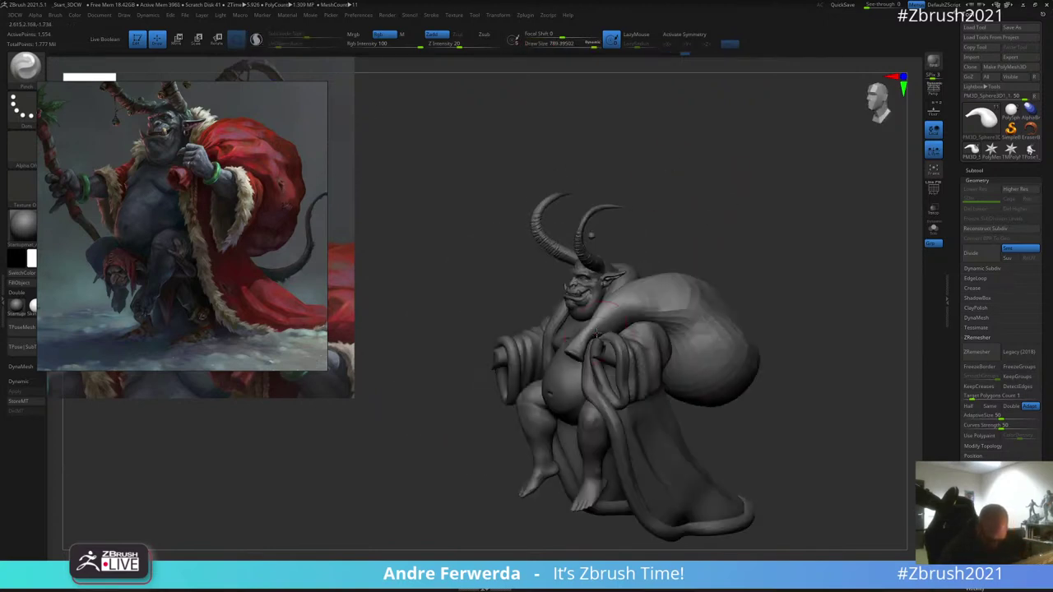
right_drag(701, 247, 615, 308)
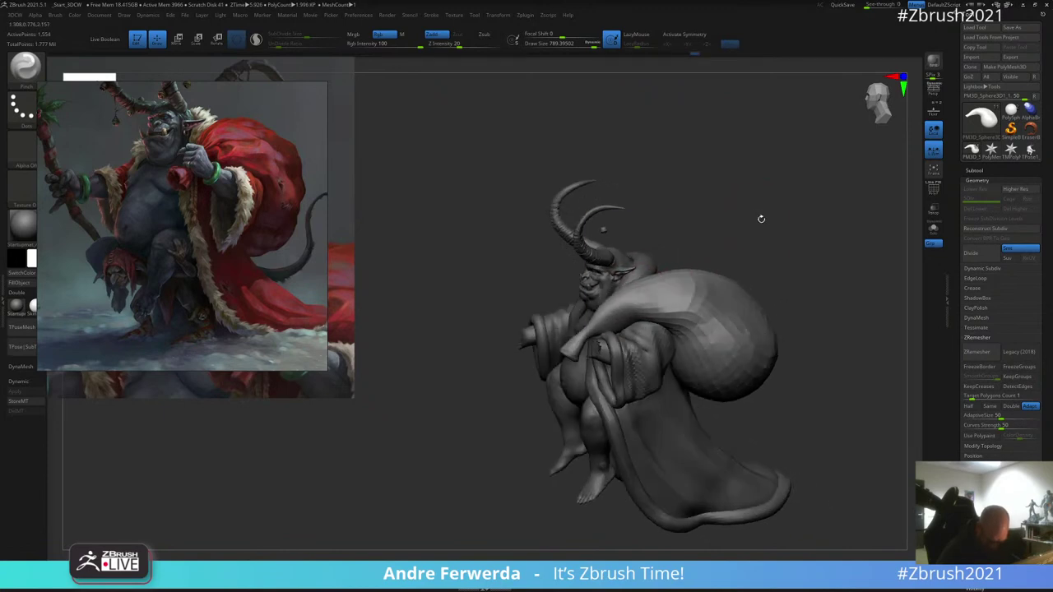
mouse_move(766, 209)
right_down()
mouse_move(734, 207)
mouse_move(747, 217)
right_up()
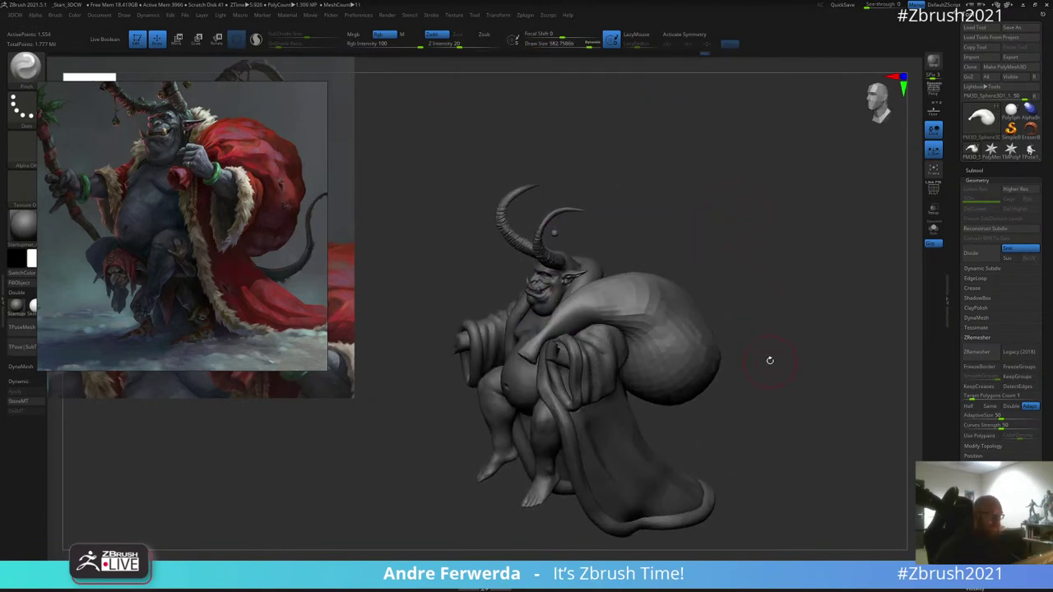
Step: Subdivide the sack to level 3 and ZRemesh it with a target polygon count of 1
key(ctrl+d)
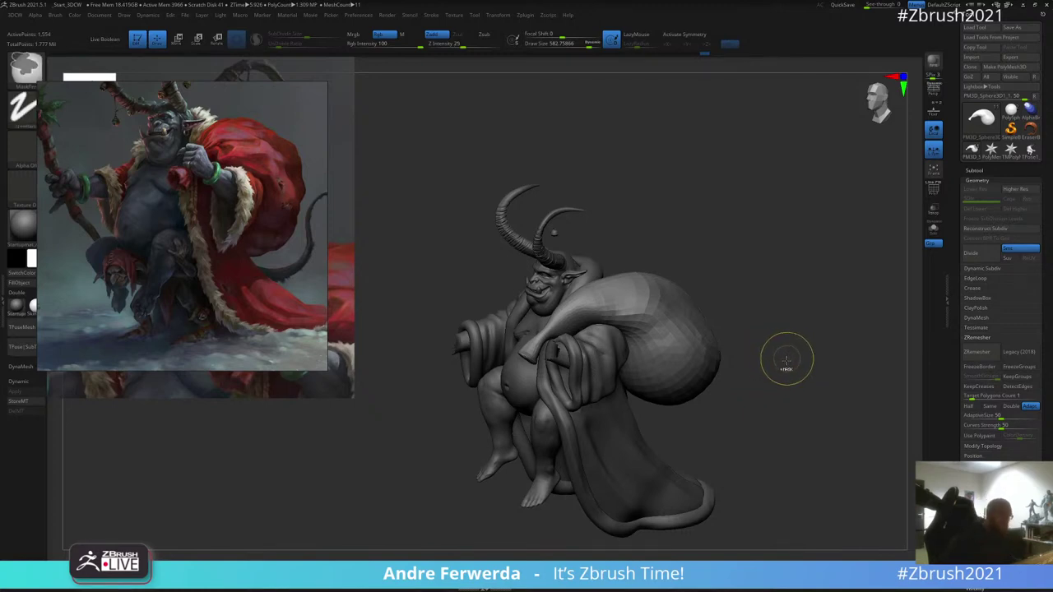
key(ctrl+d)
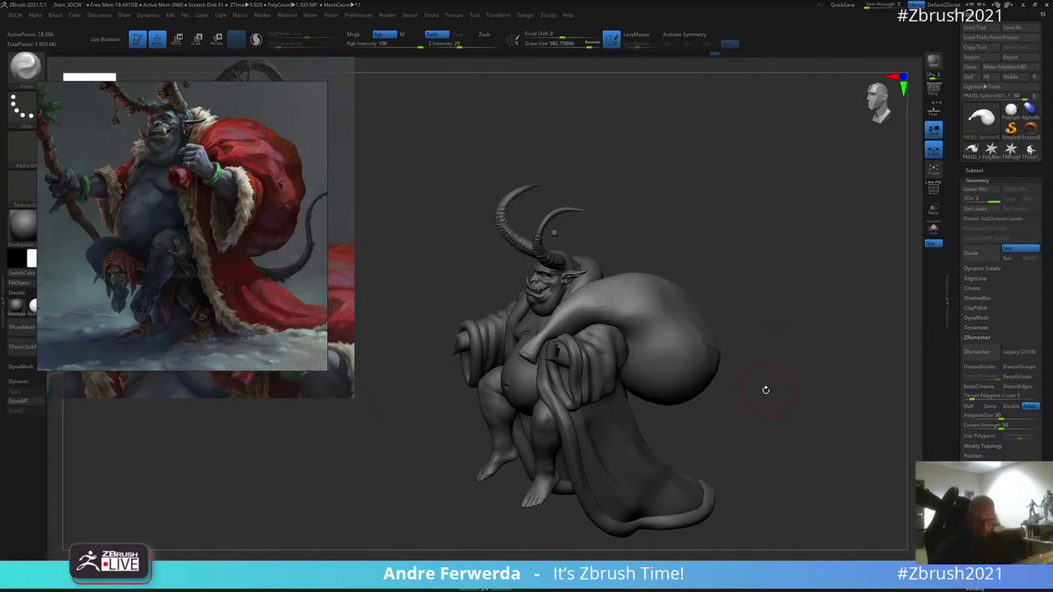
drag(764, 390, 745, 389)
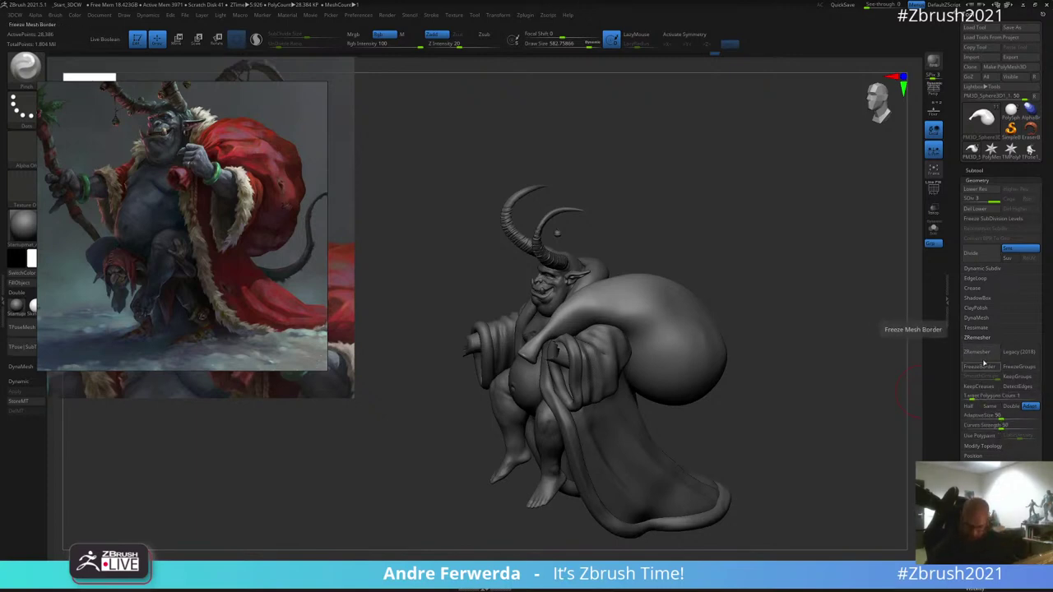
click(981, 353)
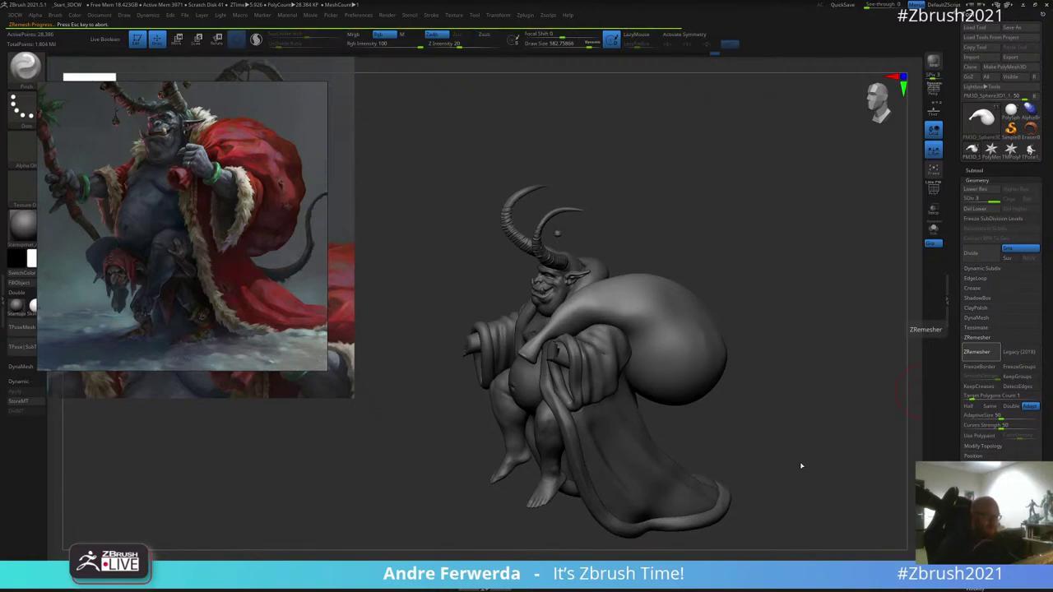
drag(782, 294, 780, 331)
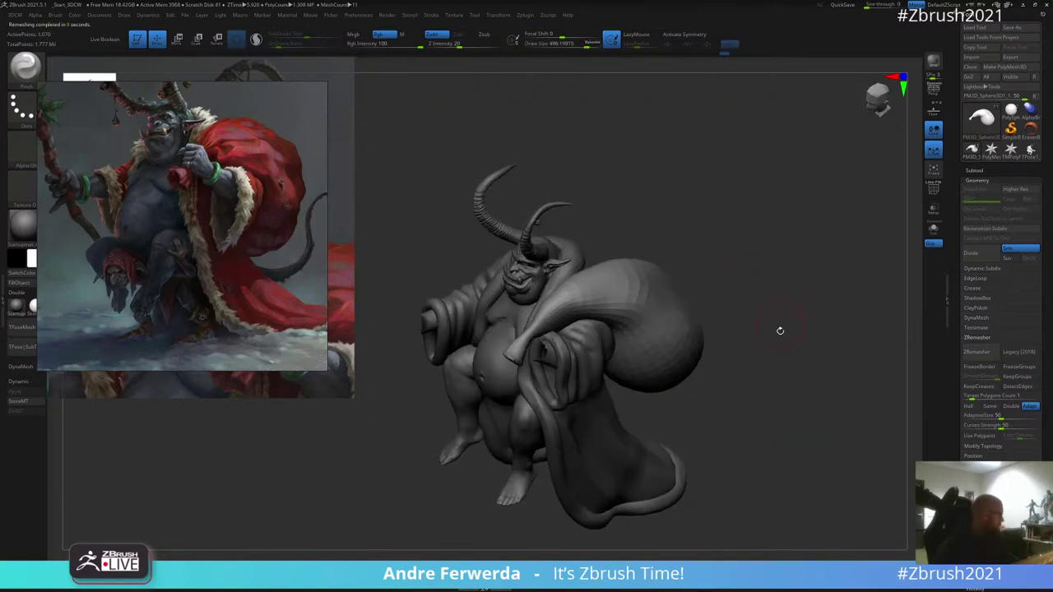
Step: Divide the remeshed sack to subdivision level 2 and choose the SK_Cloth brush
key(ctrl+d)
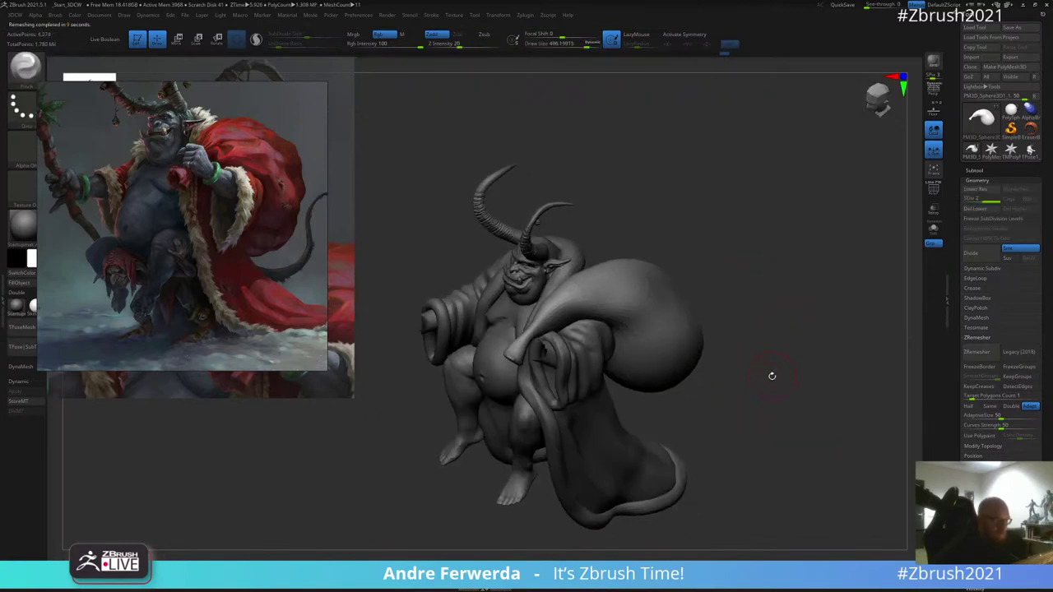
key(b)
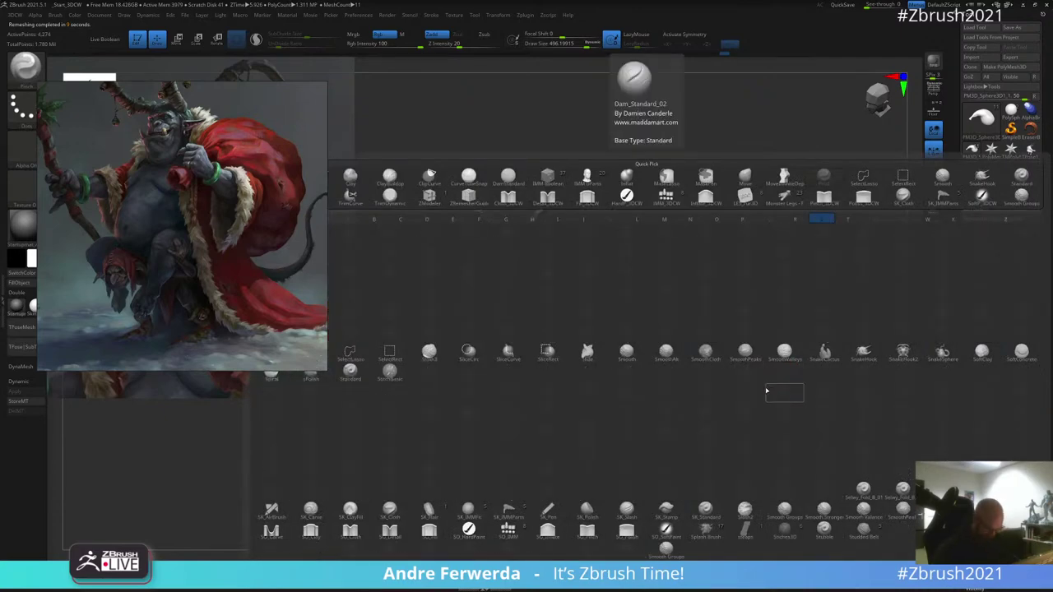
click(390, 510)
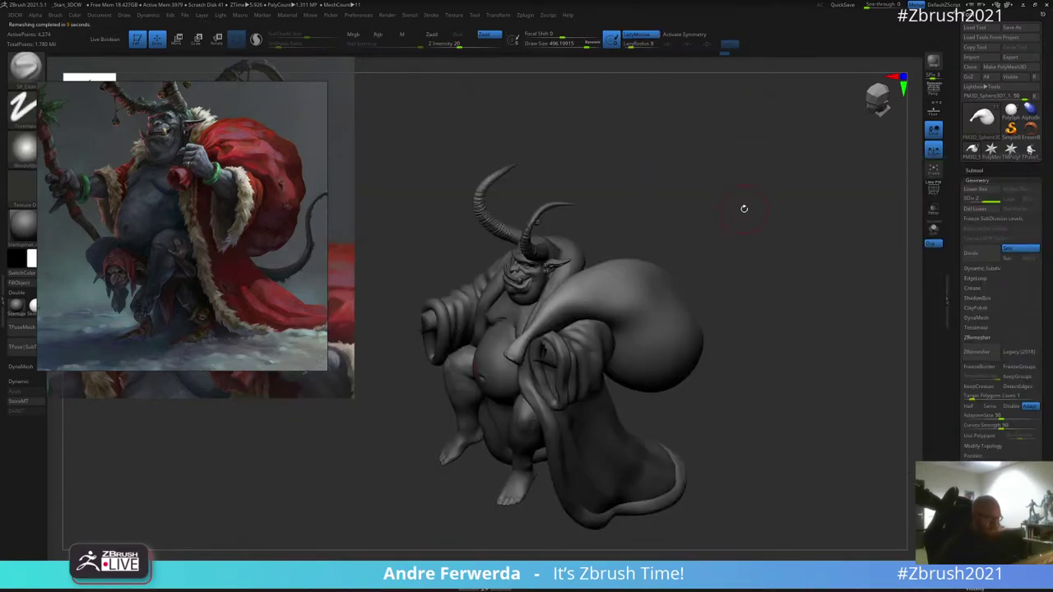
Step: Sculpt cloth folds running from the sack's neck toward its body with the SK_Cloth brush at a draw size of about 496
mouse_move(744, 208)
mouse_down()
mouse_move(760, 246)
mouse_move(759, 226)
mouse_move(731, 184)
mouse_up()
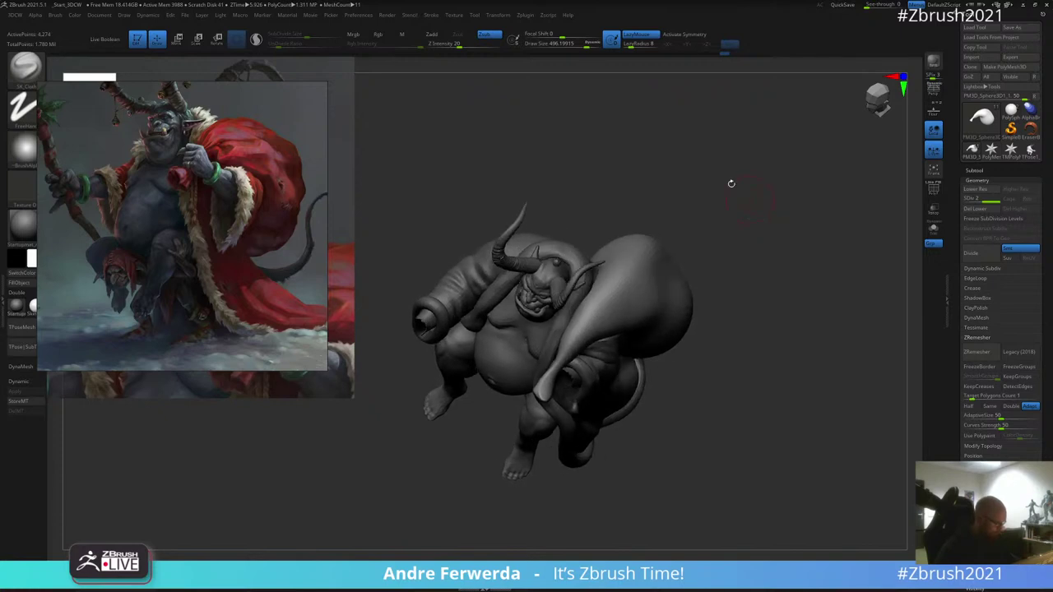
drag(588, 328, 627, 305)
drag(584, 340, 622, 315)
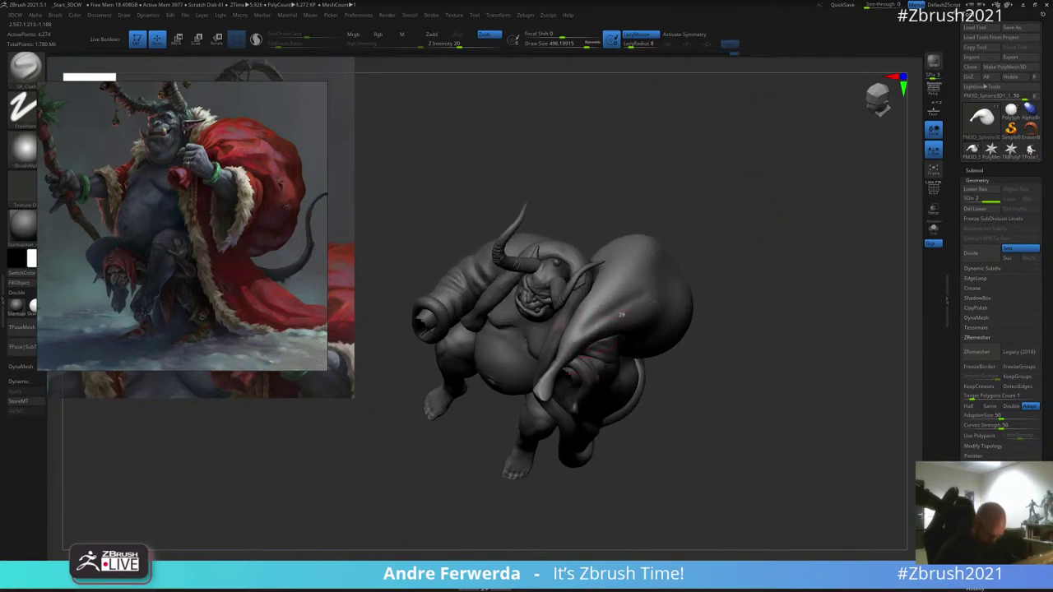
drag(715, 265, 650, 251)
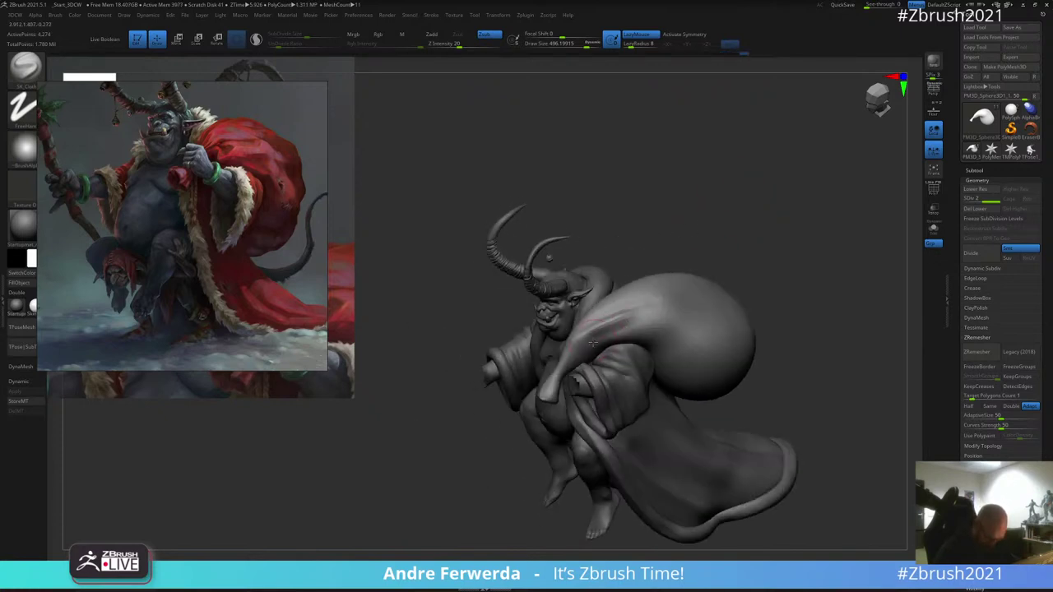
mouse_move(593, 344)
mouse_down()
mouse_move(632, 323)
mouse_move(646, 332)
mouse_move(668, 311)
mouse_up()
Step: Add a cloth fold on the inner side of the sack next to the collar, using SK_Cloth draw sizes of about 432 and 470
key([)
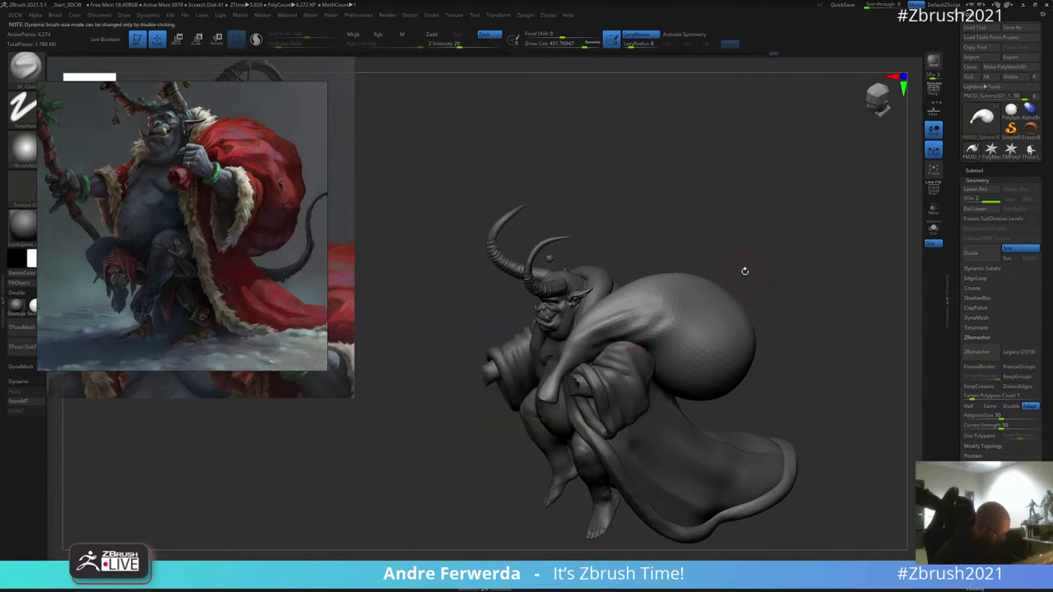
drag(759, 238, 788, 260)
mouse_move(710, 200)
mouse_down()
mouse_move(744, 207)
mouse_move(729, 241)
mouse_up()
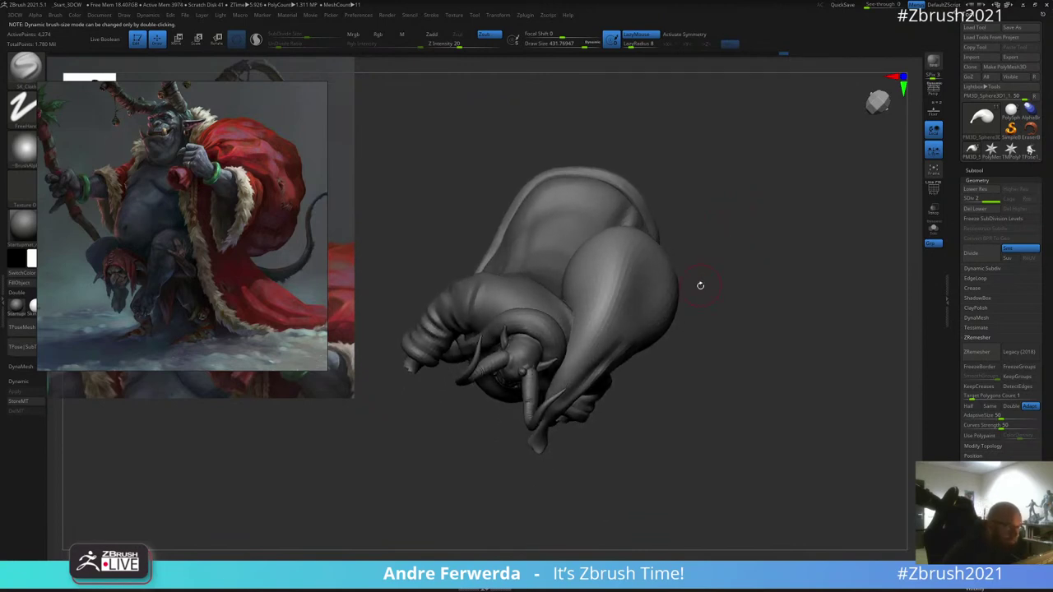
mouse_move(718, 303)
mouse_down()
mouse_move(696, 225)
mouse_move(629, 256)
mouse_up()
mouse_move(579, 296)
mouse_down()
mouse_move(579, 339)
mouse_move(564, 357)
mouse_up()
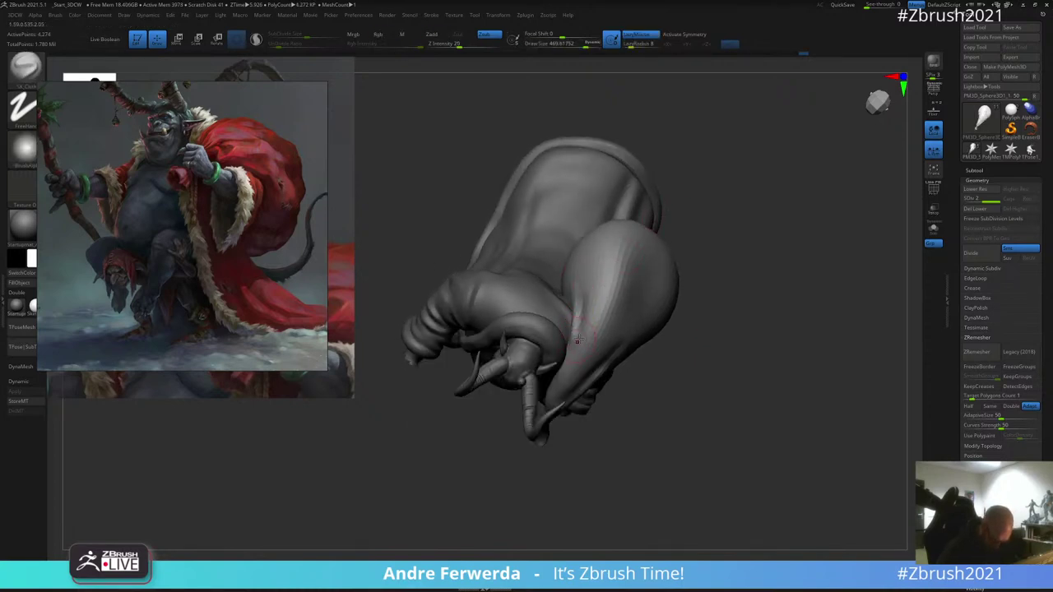
Step: Sculpt cloth folds along the sack's upper and outer side with SK_Cloth at draw sizes of about 470 and 614
drag(595, 266, 586, 352)
drag(581, 447, 589, 370)
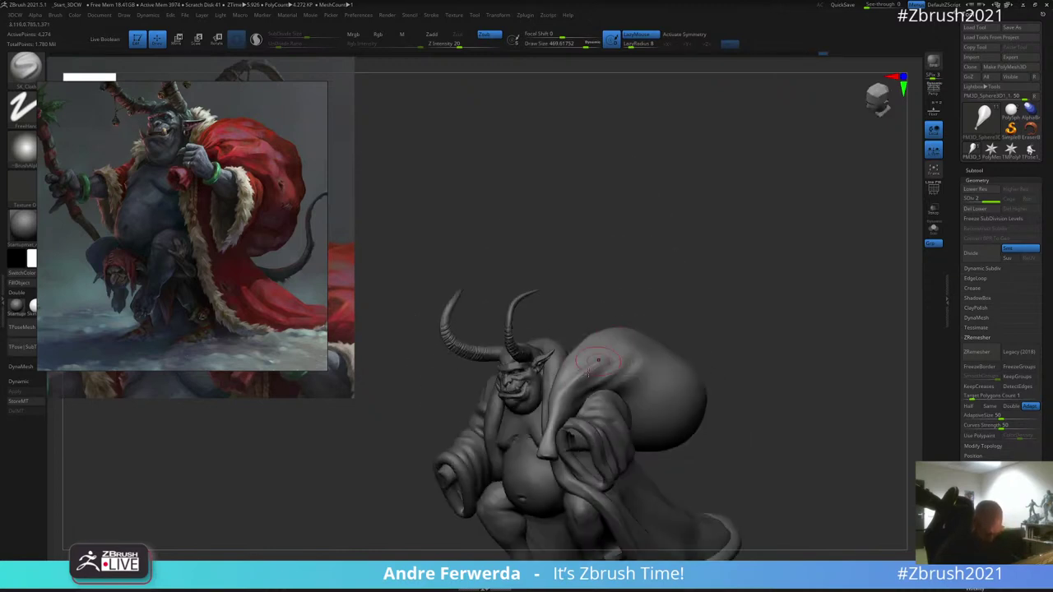
right_drag(539, 362, 571, 358)
key(space)
click(629, 309)
drag(583, 354, 585, 407)
mouse_move(606, 306)
mouse_down()
mouse_move(649, 280)
mouse_move(675, 284)
mouse_move(600, 338)
mouse_move(656, 391)
mouse_up()
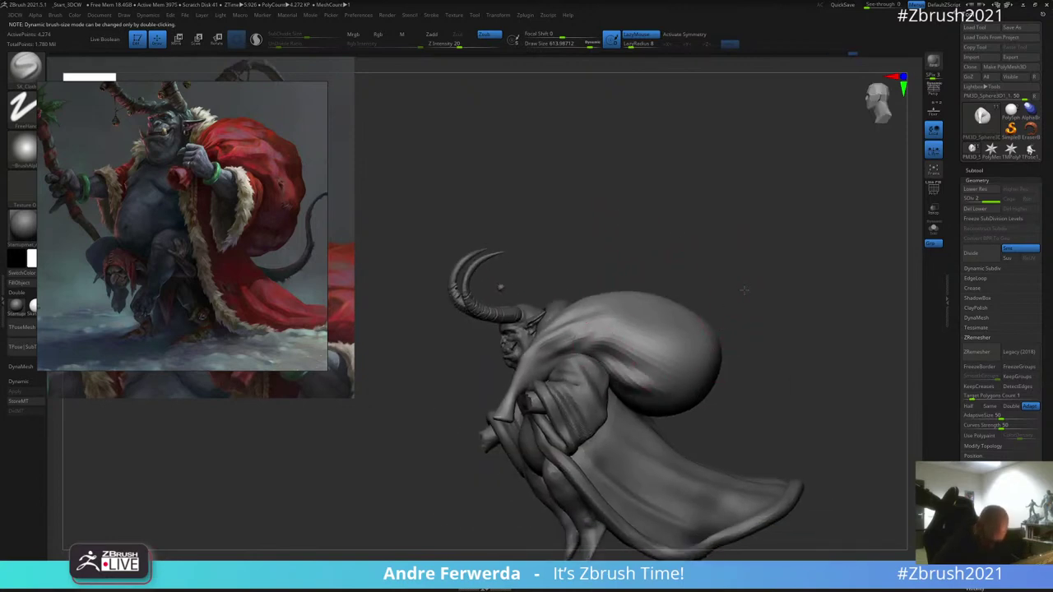
Step: Add short cloth folds on the side of the sack near the coat's back with SK_Cloth at a draw size of about 614
drag(745, 289, 701, 336)
mouse_move(666, 387)
mouse_down()
mouse_move(691, 321)
mouse_move(680, 484)
mouse_move(638, 375)
mouse_move(677, 376)
mouse_up()
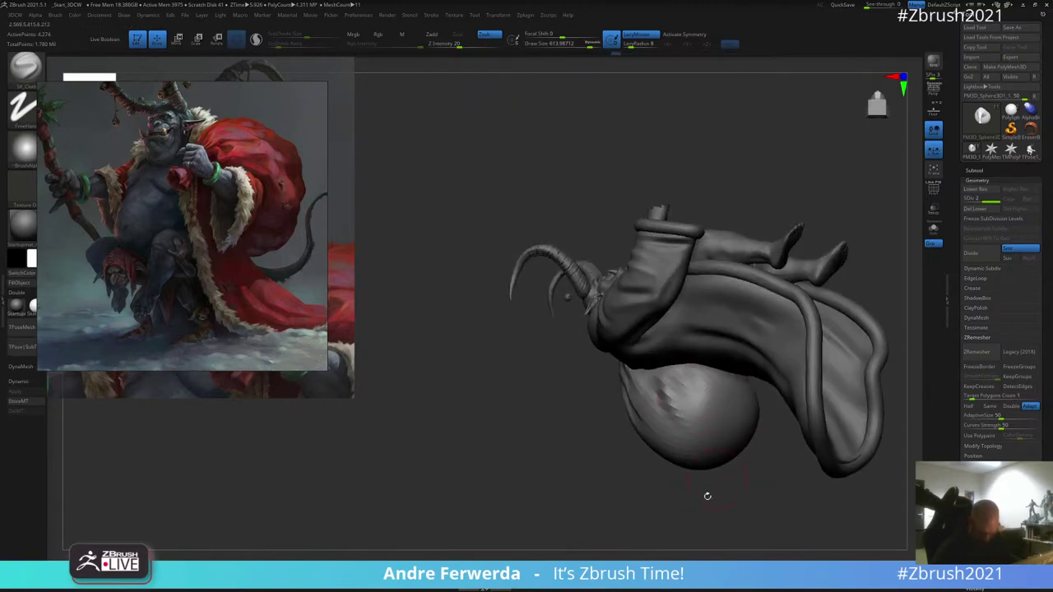
drag(705, 496, 678, 359)
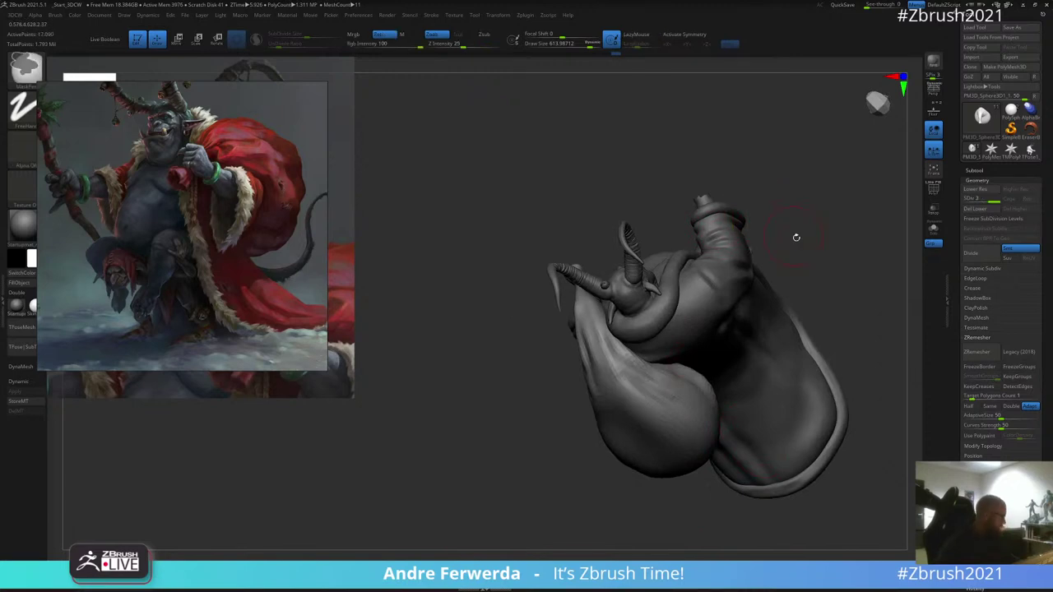
Step: Divide the sack to subdivision level 3 and sculpt finer SK_Cloth folds from the neck over the upper body of the sack
alt+drag(796, 237, 774, 218)
key(d)
drag(590, 332, 654, 428)
mouse_move(581, 340)
mouse_down()
mouse_move(651, 435)
mouse_move(661, 402)
mouse_up()
mouse_move(761, 212)
mouse_down()
mouse_move(802, 215)
mouse_move(827, 239)
mouse_move(864, 302)
mouse_move(853, 364)
mouse_move(752, 383)
mouse_move(704, 307)
mouse_move(658, 335)
mouse_move(752, 265)
mouse_up()
key(s)
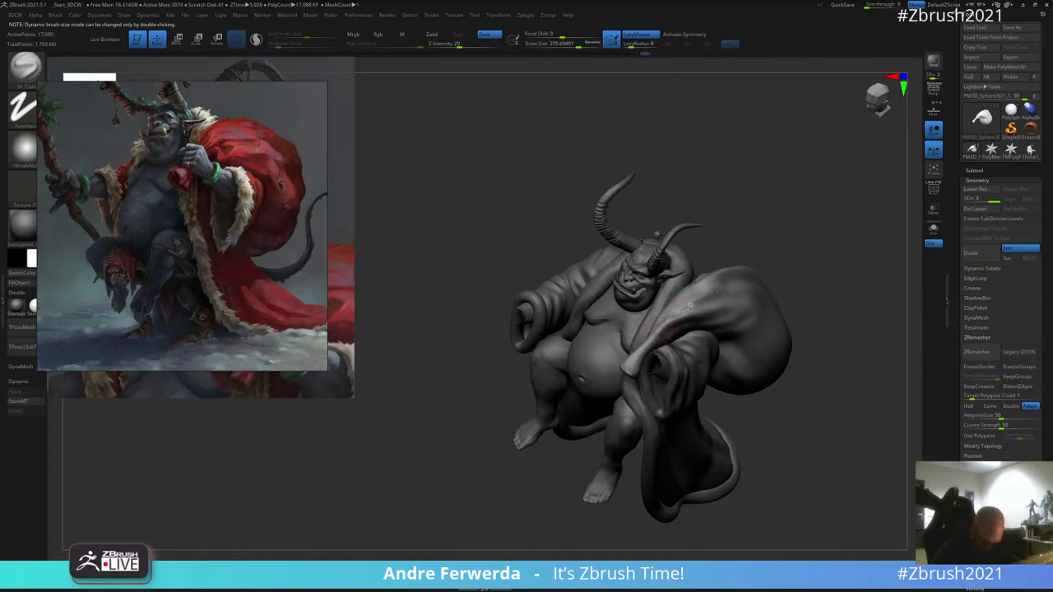
Step: Sculpt tighter folds around the sack's gathered neck above the sleeve with SK_Cloth at draw sizes of about 276 and 303
drag(749, 271, 807, 284)
right_click(590, 405)
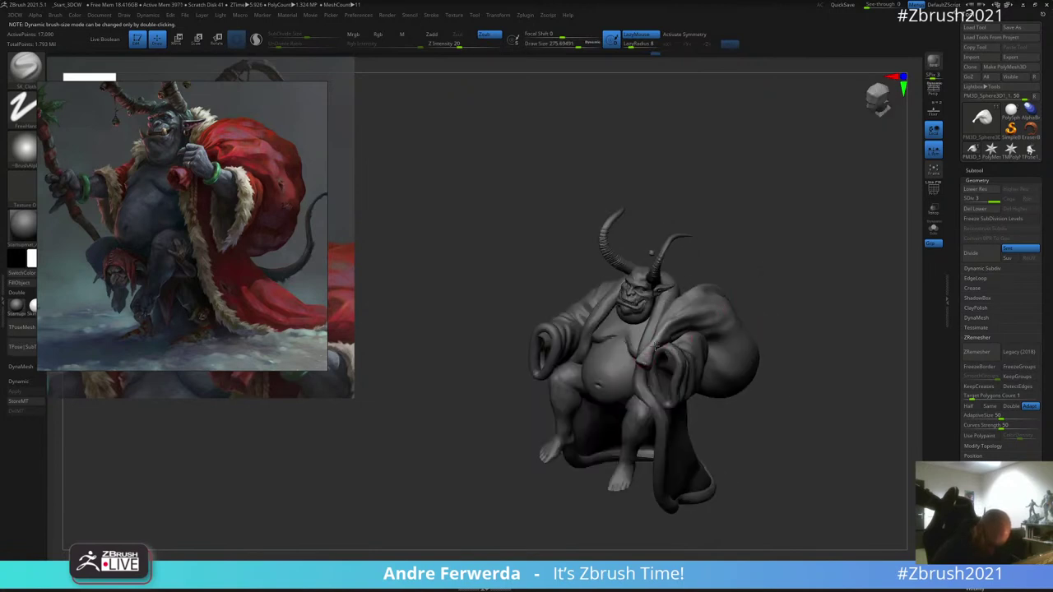
drag(672, 328, 779, 264)
drag(649, 354, 658, 337)
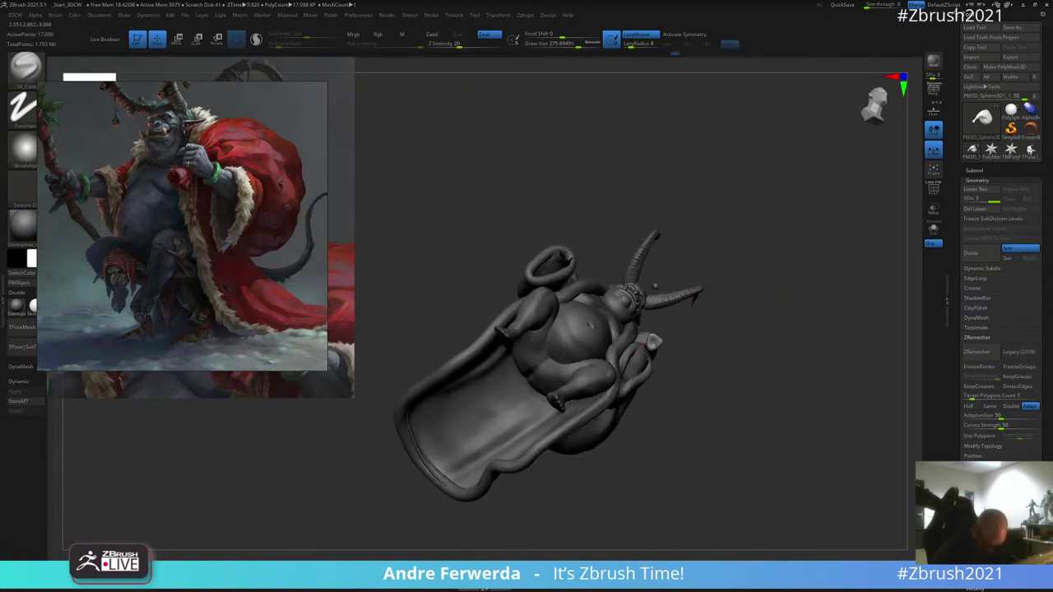
drag(652, 339, 663, 343)
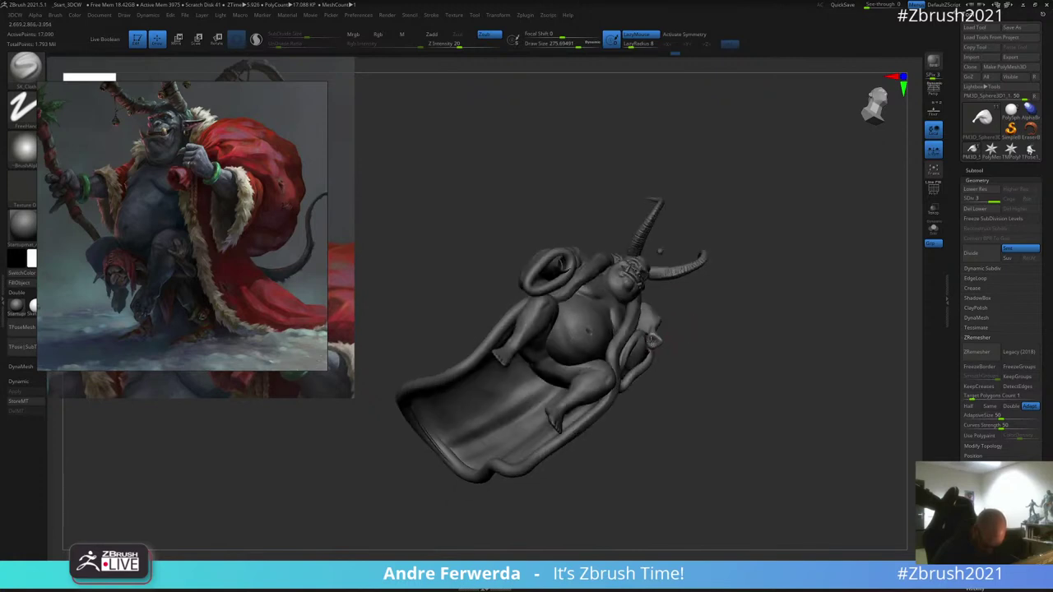
mouse_move(652, 339)
right_down()
mouse_move(654, 315)
mouse_move(615, 360)
right_up()
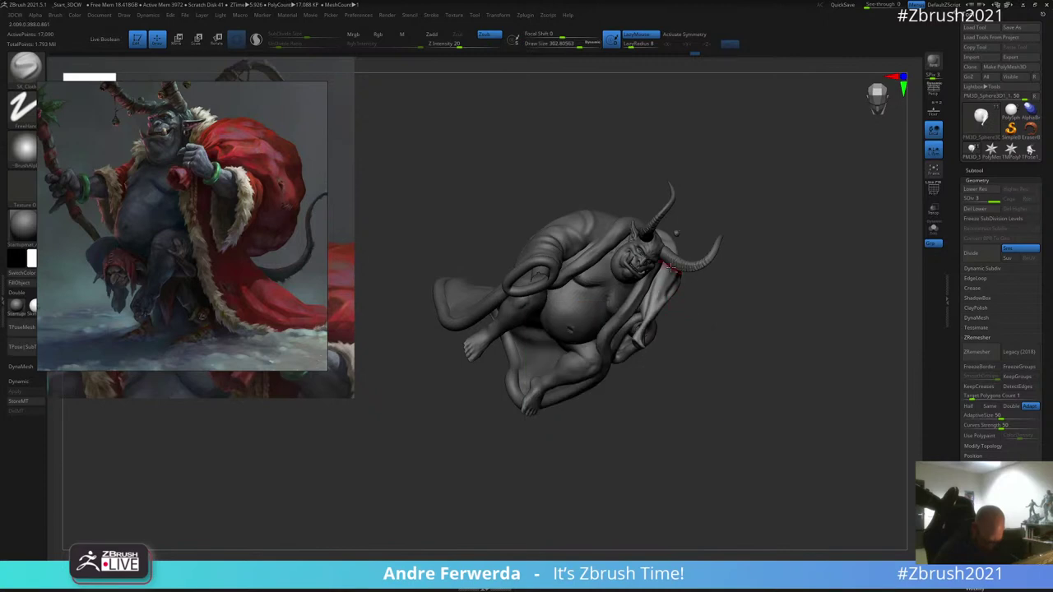
Step: Extend the folds from the sack's neck over its top with SK_Cloth at draw sizes of about 332 and 553
key(ctrl)
key(b)
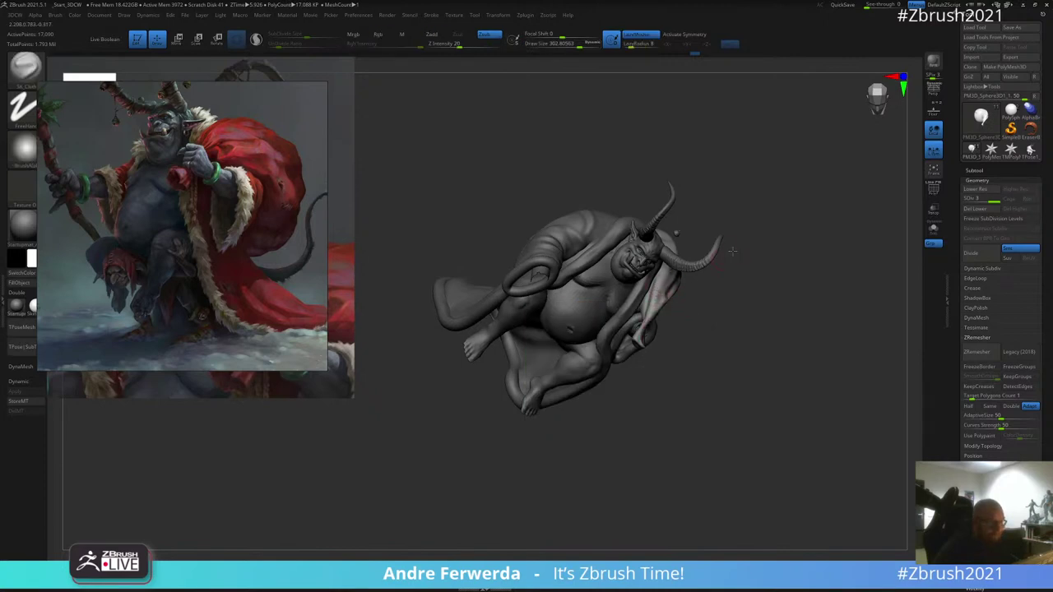
right_drag(732, 251, 705, 254)
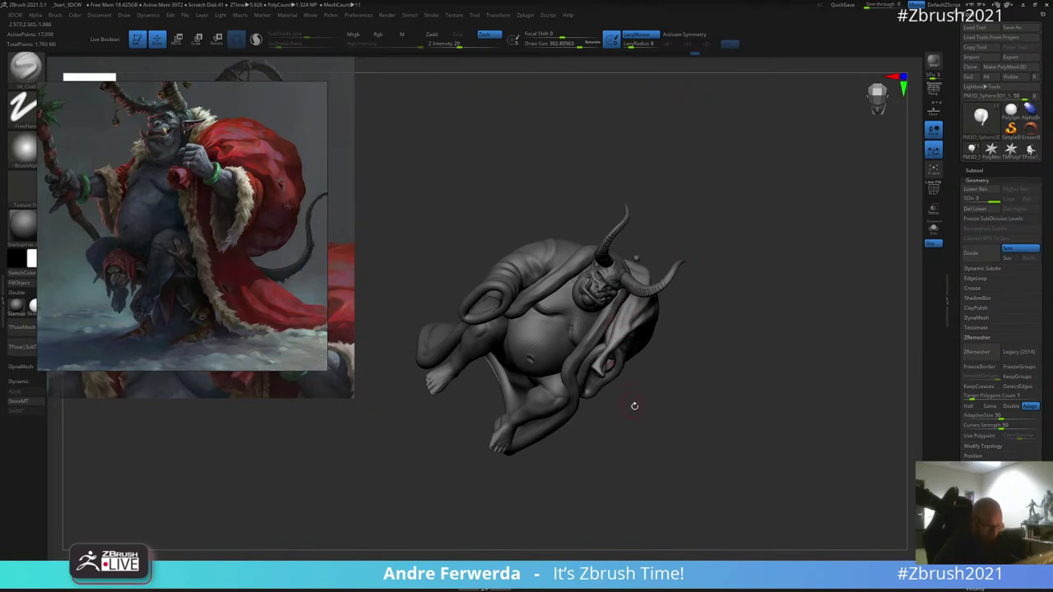
right_drag(634, 405, 643, 416)
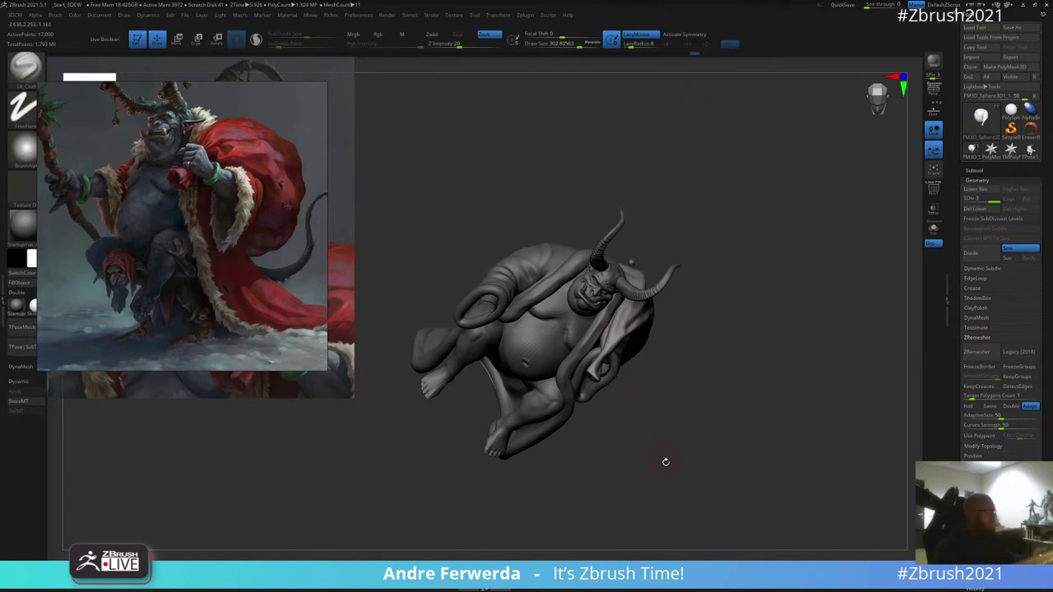
right_drag(758, 199, 671, 272)
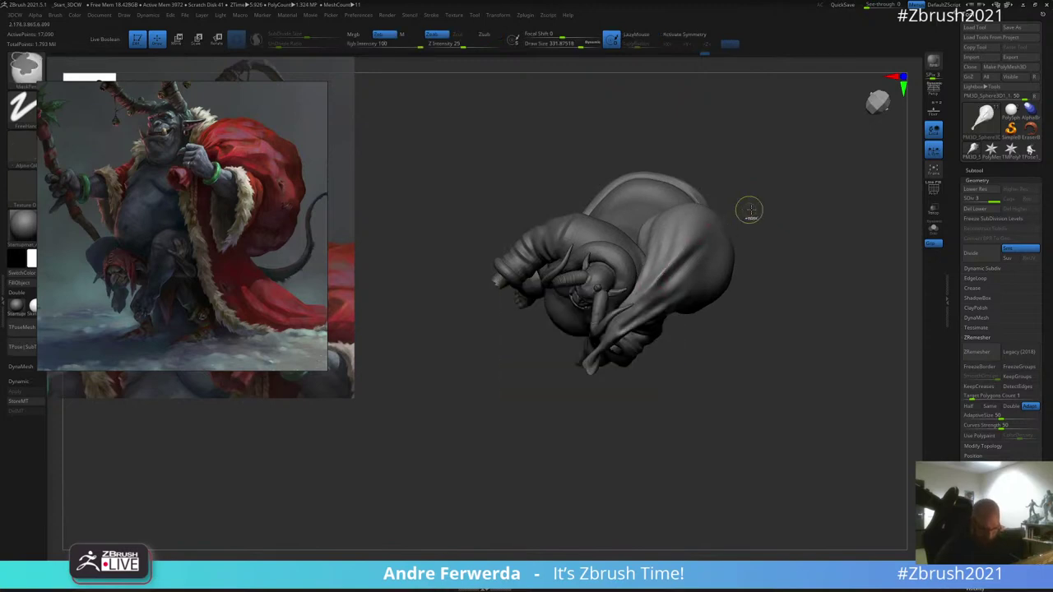
mouse_move(748, 209)
right_down()
mouse_move(765, 216)
mouse_move(686, 223)
mouse_move(691, 268)
mouse_move(701, 285)
mouse_move(785, 288)
right_up()
right_click(687, 224)
right_drag(742, 222, 745, 249)
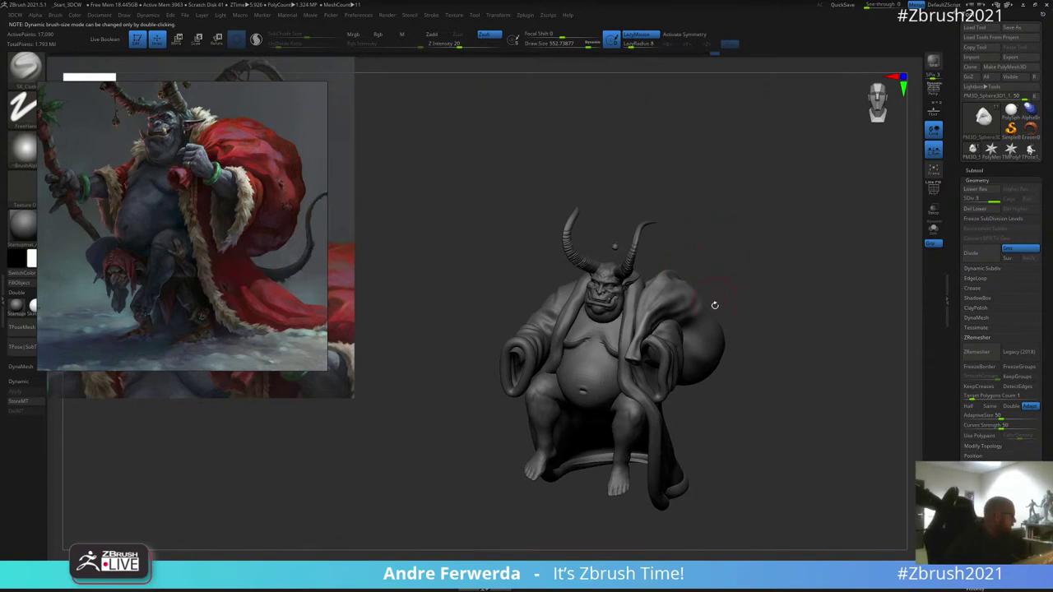
right_drag(746, 205, 764, 245)
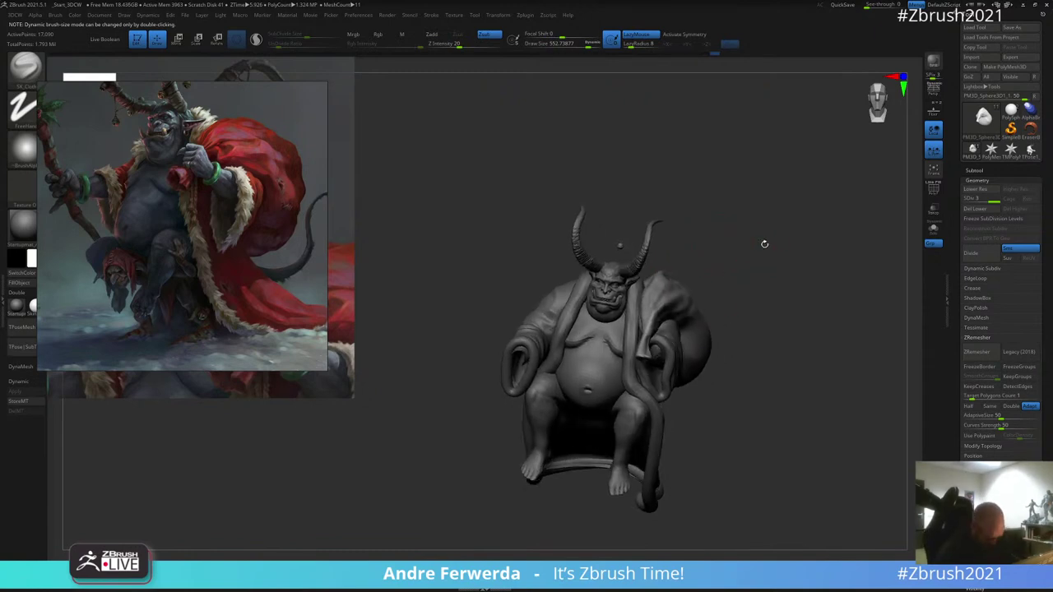
Step: Switch to the Move brush and adjust the sack's neck beside the head at a draw size of about 97
click(189, 562)
right_drag(790, 193, 600, 205)
key(space)
drag(695, 276, 666, 278)
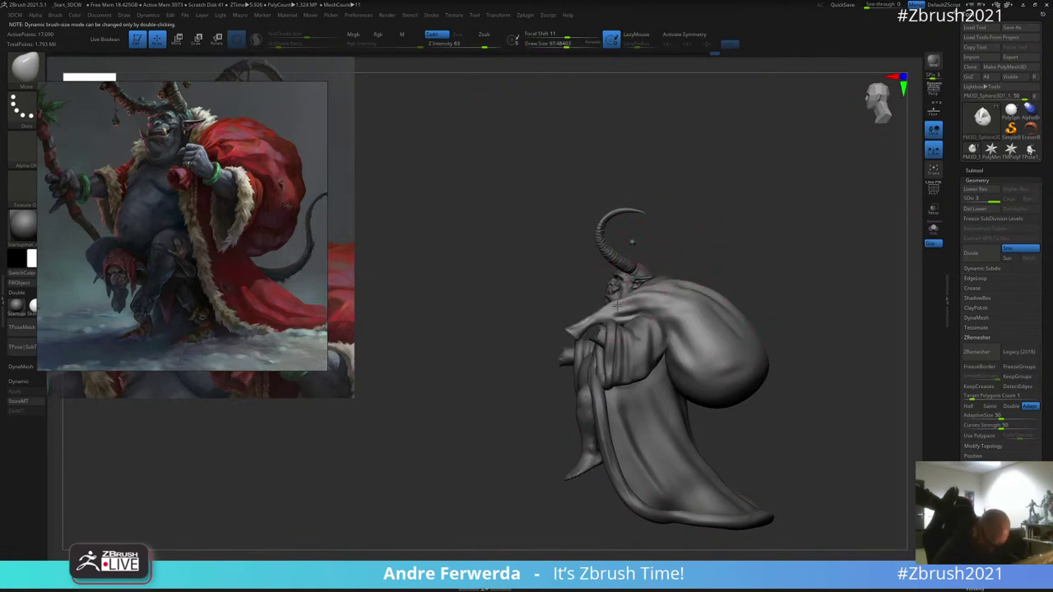
right_drag(627, 301, 628, 266)
right_drag(670, 193, 655, 251)
Step: Reshape the folded top of the sack behind the collar with the Move brush at draw sizes of about 155 and 128
key(space)
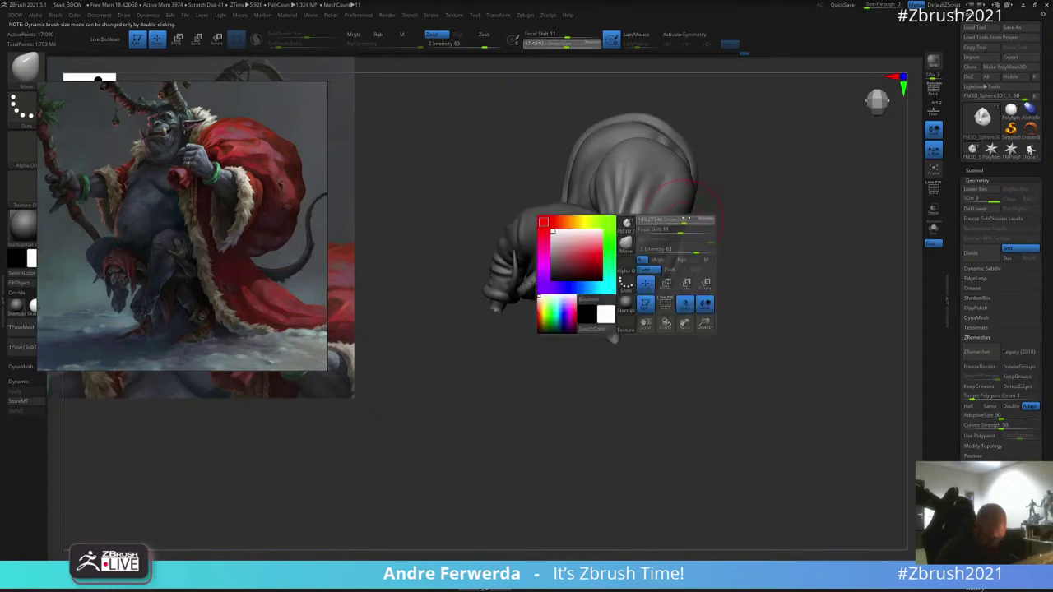
drag(675, 231, 681, 231)
alt+right_drag(720, 179, 707, 241)
drag(614, 273, 594, 244)
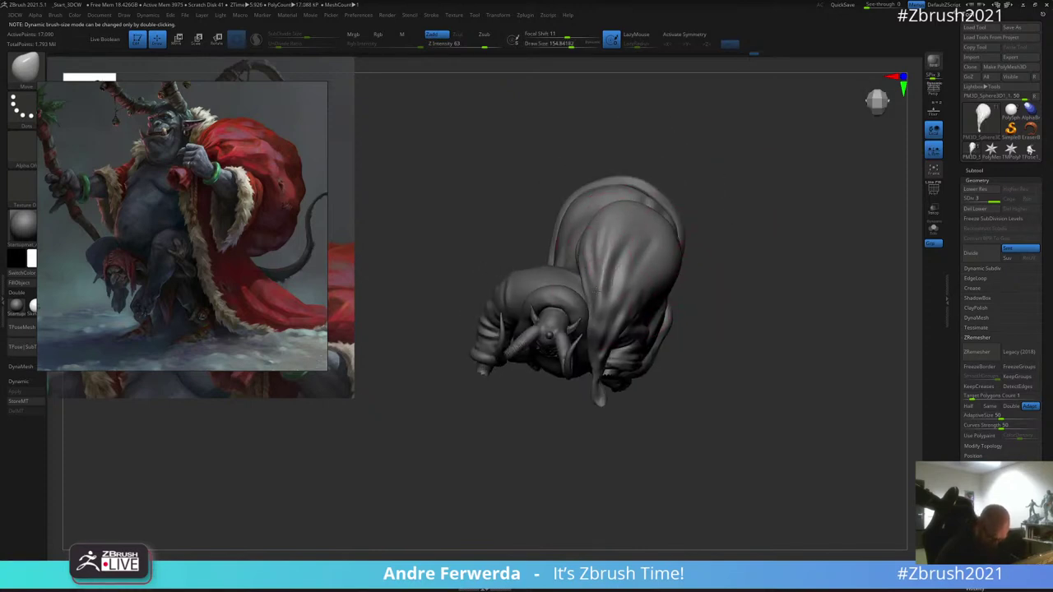
key(space)
drag(599, 287, 595, 288)
drag(610, 273, 603, 262)
right_drag(717, 181, 709, 259)
key(space)
drag(709, 257, 706, 256)
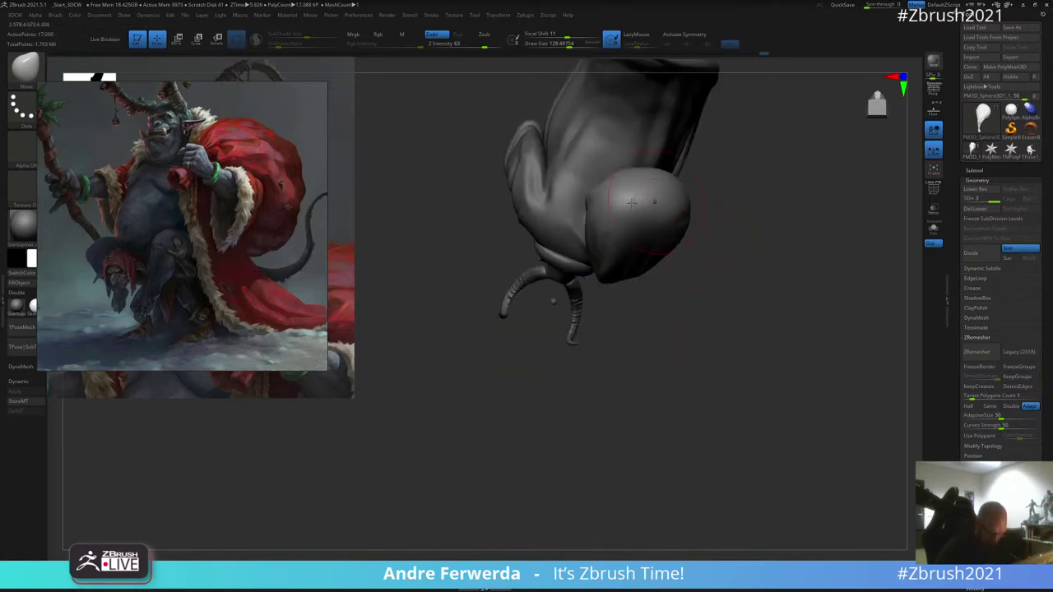
Step: Reshape the sack's rounded lower outline from the back with the Move brush at a draw size of about 227
mouse_move(691, 269)
right_down()
mouse_move(735, 320)
mouse_move(762, 218)
mouse_move(754, 167)
mouse_move(754, 204)
right_up()
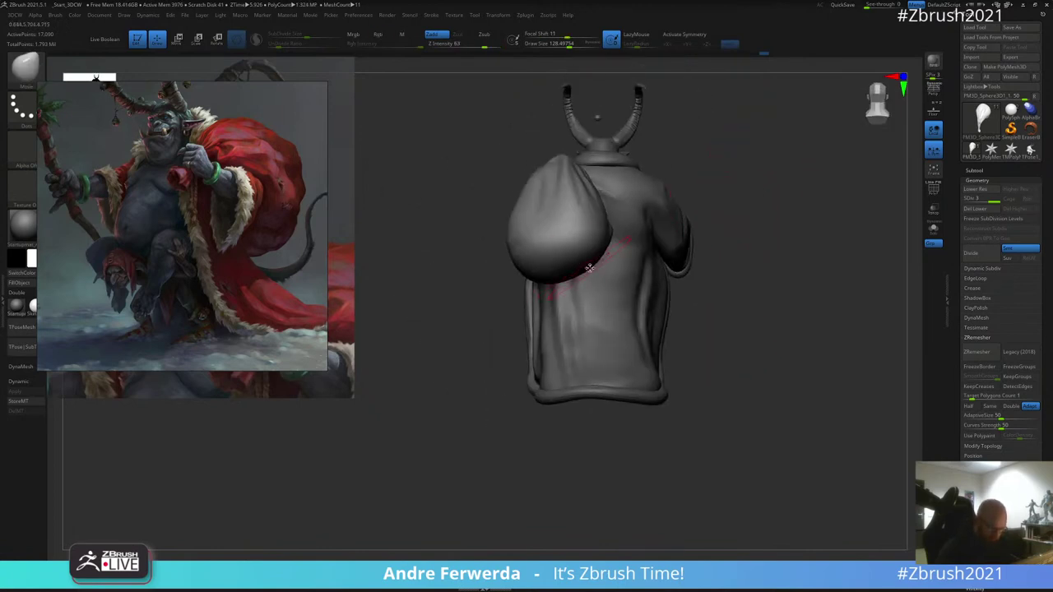
key(space)
drag(591, 266, 601, 266)
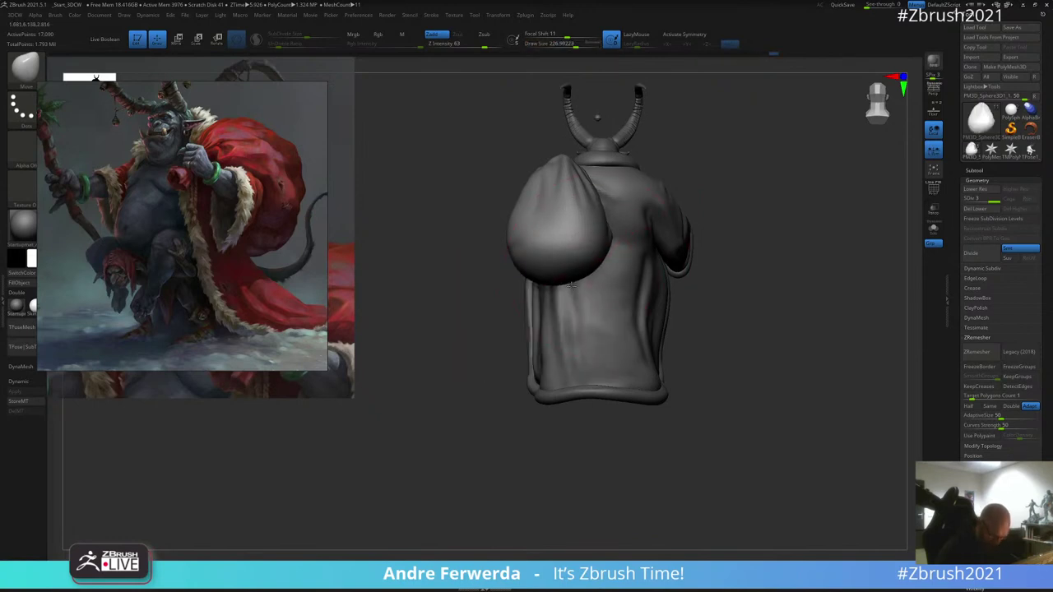
right_drag(700, 202, 700, 223)
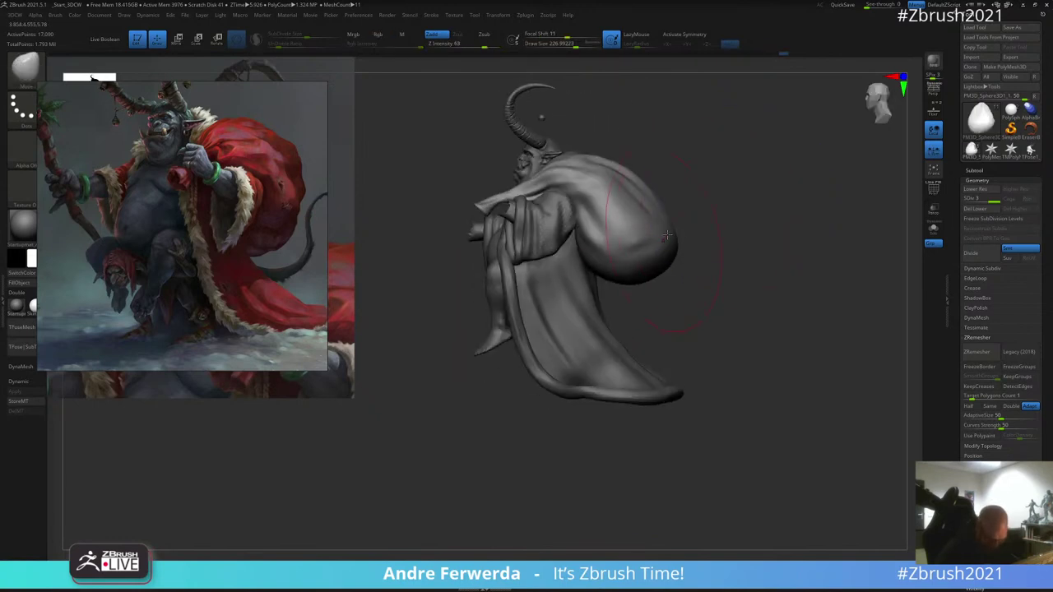
Step: Refine the sack's side silhouette with the Move brush at draw sizes of about 227 and 179
mouse_move(601, 162)
mouse_down()
mouse_move(595, 171)
mouse_move(612, 176)
mouse_up()
key(space)
drag(594, 262, 598, 261)
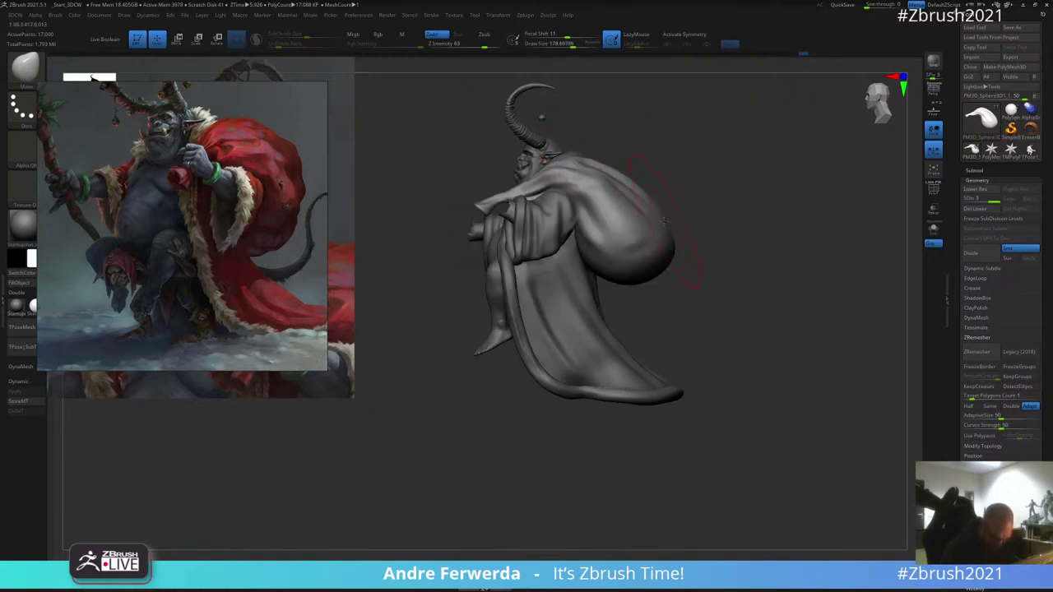
drag(613, 204, 610, 207)
Step: Shape the sack's narrow neck and its top edge by the collar with the Move brush at a draw size of about 90
key(space)
drag(609, 199, 590, 197)
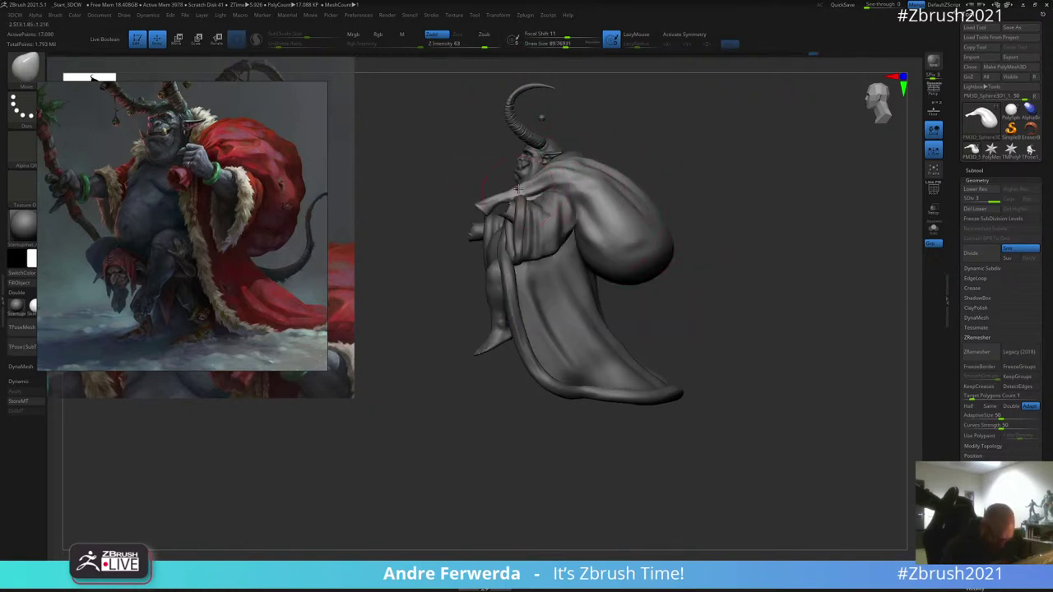
drag(528, 191, 521, 194)
drag(631, 147, 645, 144)
drag(551, 166, 546, 175)
drag(611, 158, 634, 157)
drag(540, 155, 541, 154)
mouse_move(619, 135)
alt+mouse_down()
mouse_move(640, 161)
mouse_move(656, 155)
alt+mouse_up()
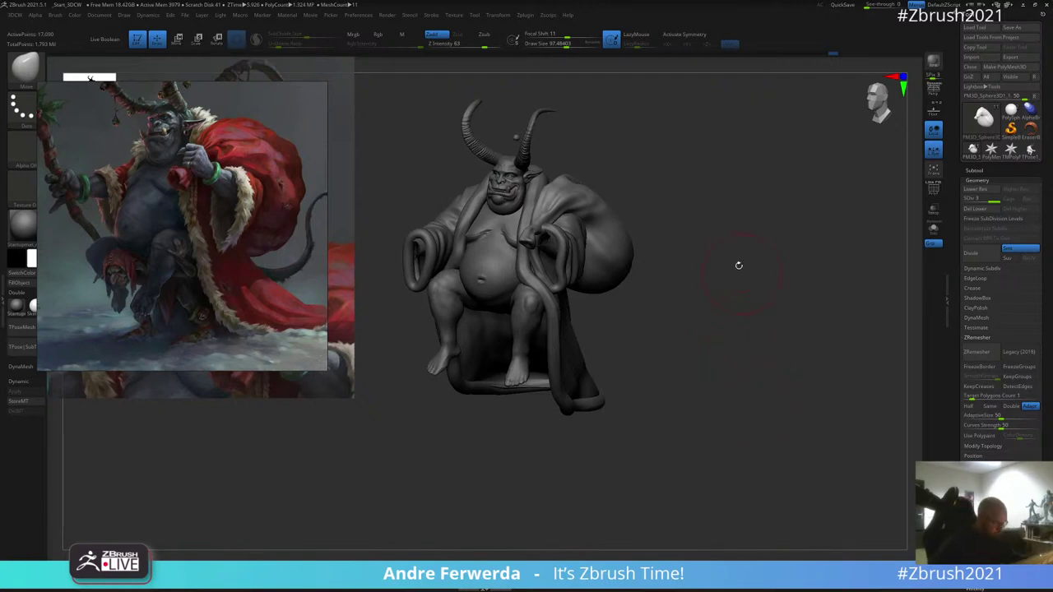
Step: Compare the sack's shape and its gathered neck with the reference painting from front and three-quarter views
key(Tab)
mouse_move(706, 182)
mouse_down()
mouse_move(718, 203)
mouse_move(743, 205)
mouse_move(728, 205)
mouse_move(727, 228)
mouse_up()
key(space)
key(Tab)
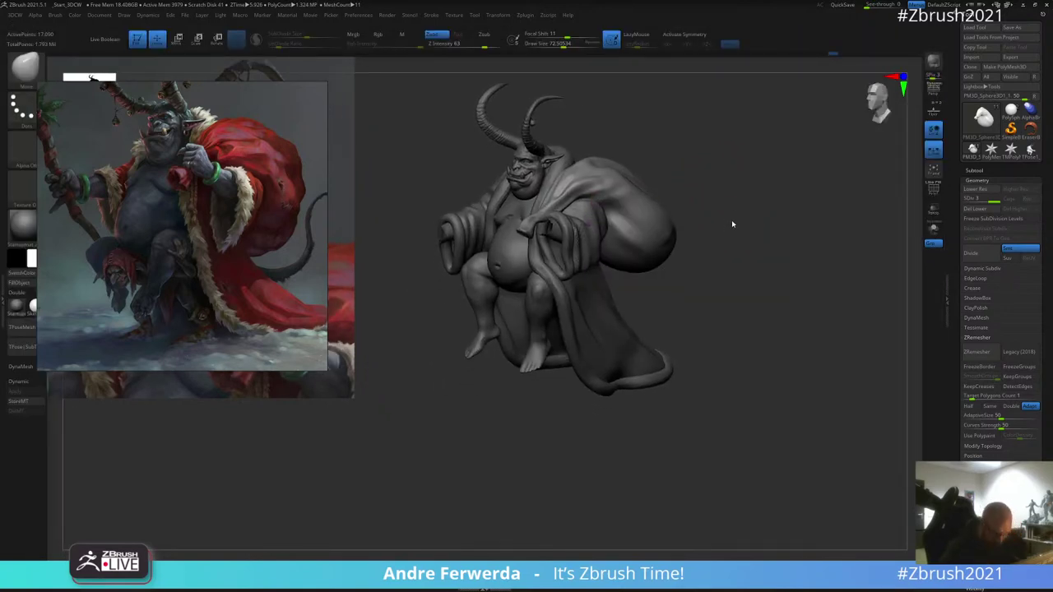
mouse_move(696, 191)
alt+mouse_down()
mouse_move(477, 181)
mouse_move(667, 197)
mouse_move(690, 212)
mouse_move(691, 301)
alt+mouse_up()
key(space)
drag(595, 302, 588, 302)
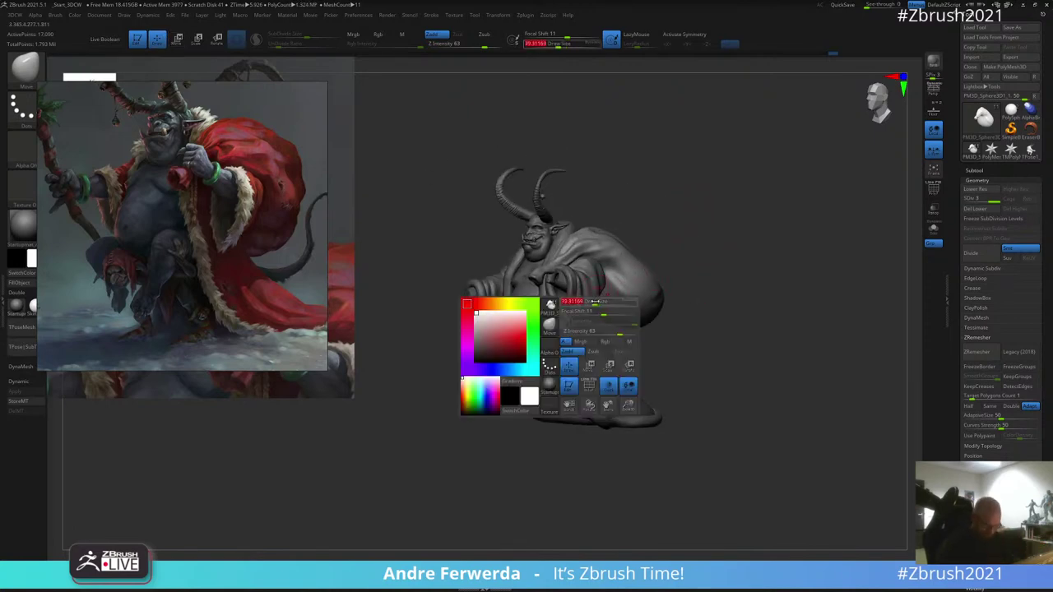
Step: Adjust the coat sleeve beside the sack with the Move brush at draw sizes of about 70, 47 and 66
mouse_move(706, 212)
mouse_down()
mouse_move(644, 195)
mouse_move(667, 184)
mouse_move(611, 211)
mouse_move(591, 553)
mouse_up()
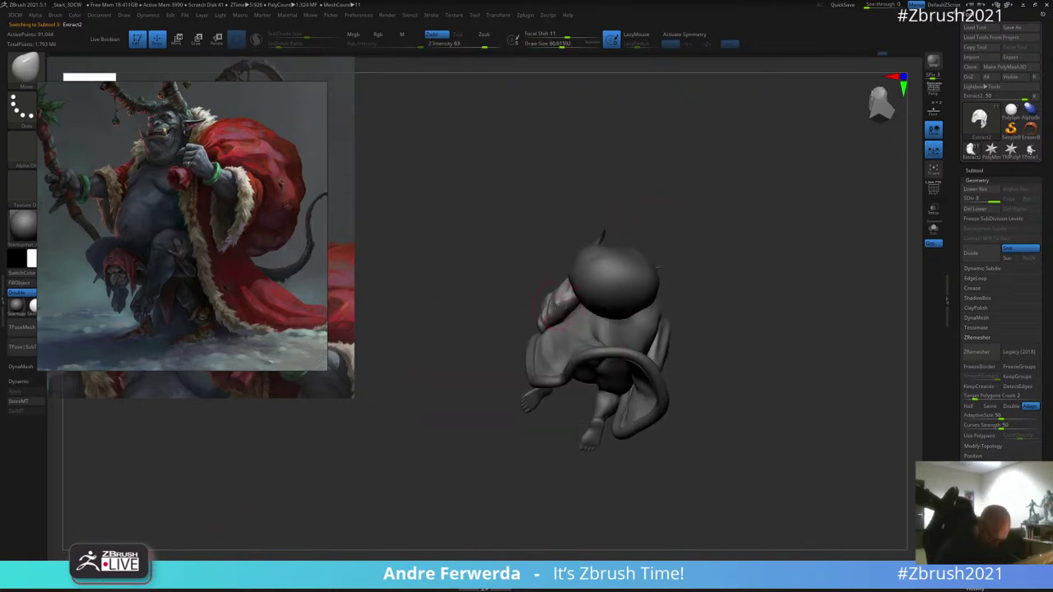
key(space)
drag(555, 305, 561, 305)
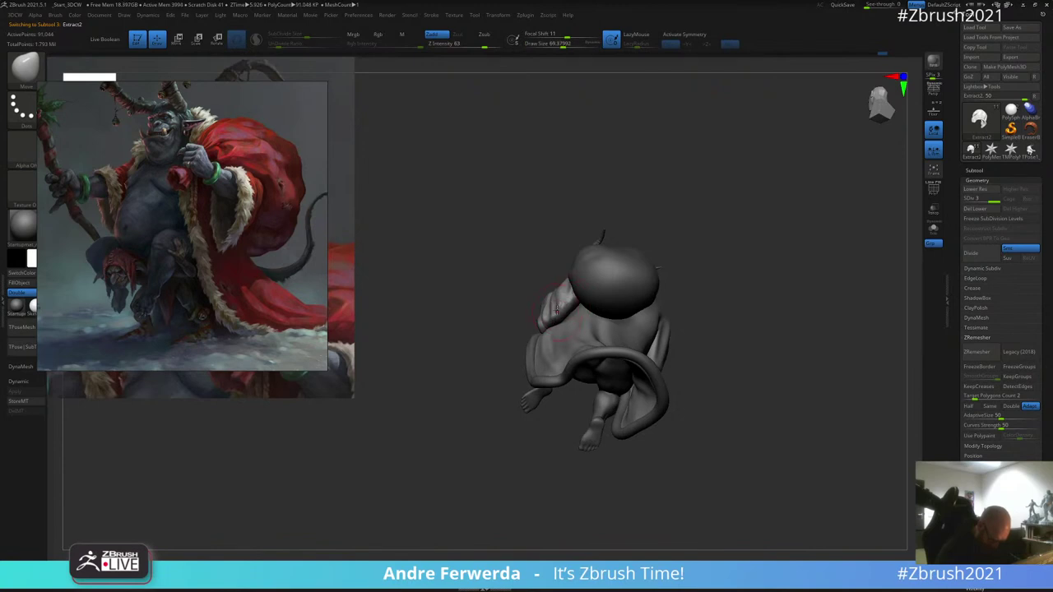
mouse_move(688, 240)
mouse_down()
mouse_move(654, 207)
mouse_move(714, 231)
mouse_move(666, 228)
mouse_move(724, 190)
mouse_move(700, 183)
mouse_move(727, 201)
mouse_move(718, 187)
mouse_up()
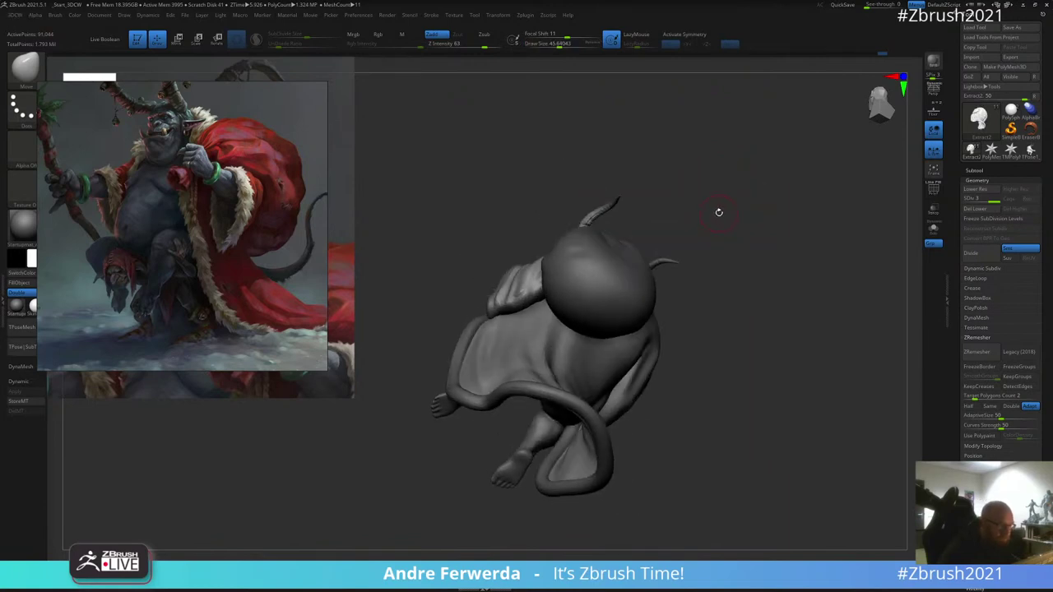
drag(722, 215, 723, 201)
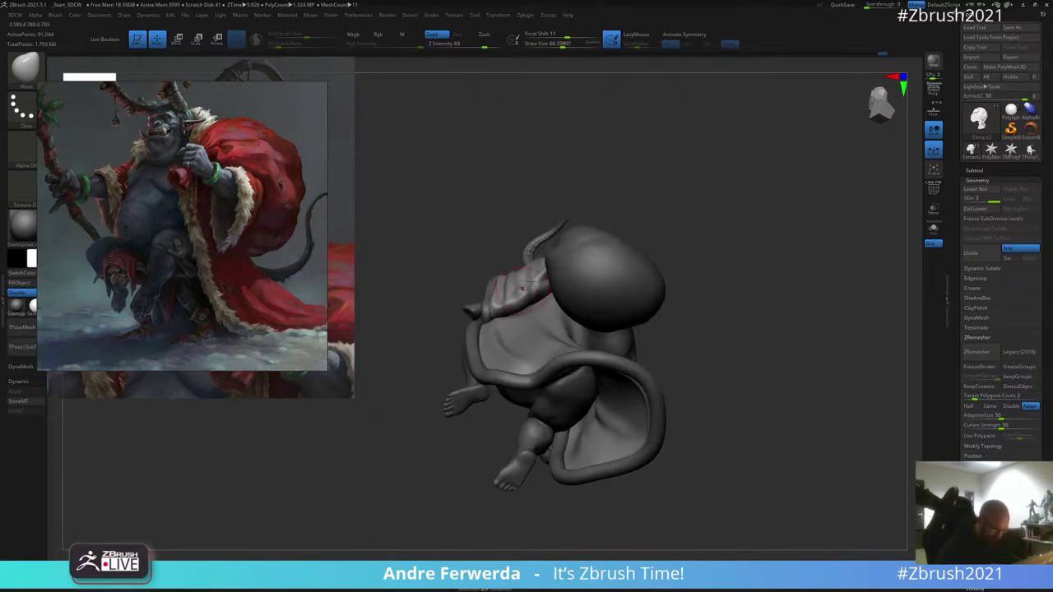
drag(663, 194, 670, 224)
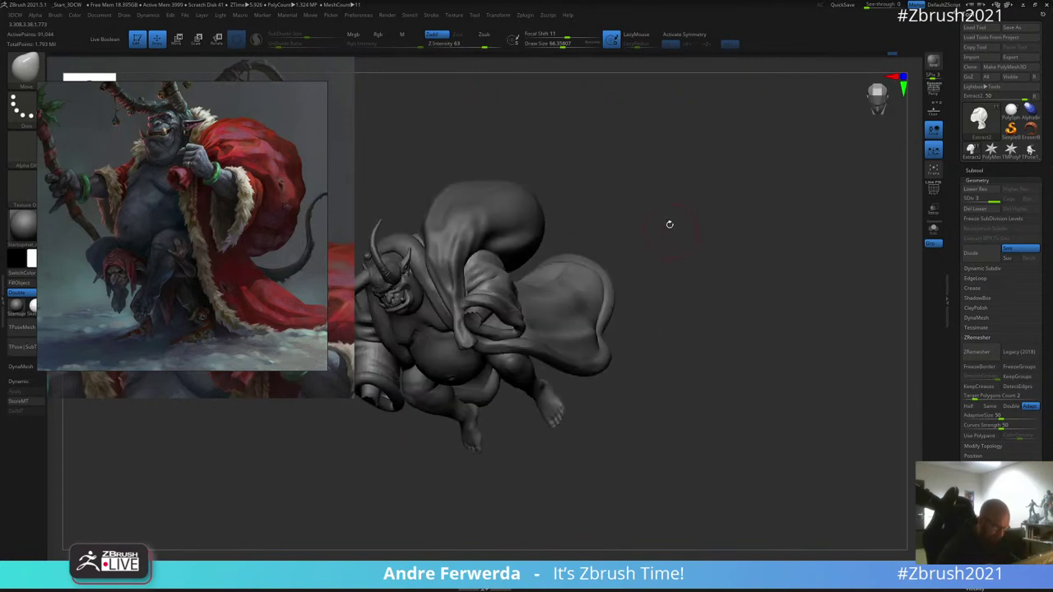
Step: Reshape the staff arm's coat sleeve from below and the side with the Move brush at draw sizes of about 102 and 73
alt+click(510, 243)
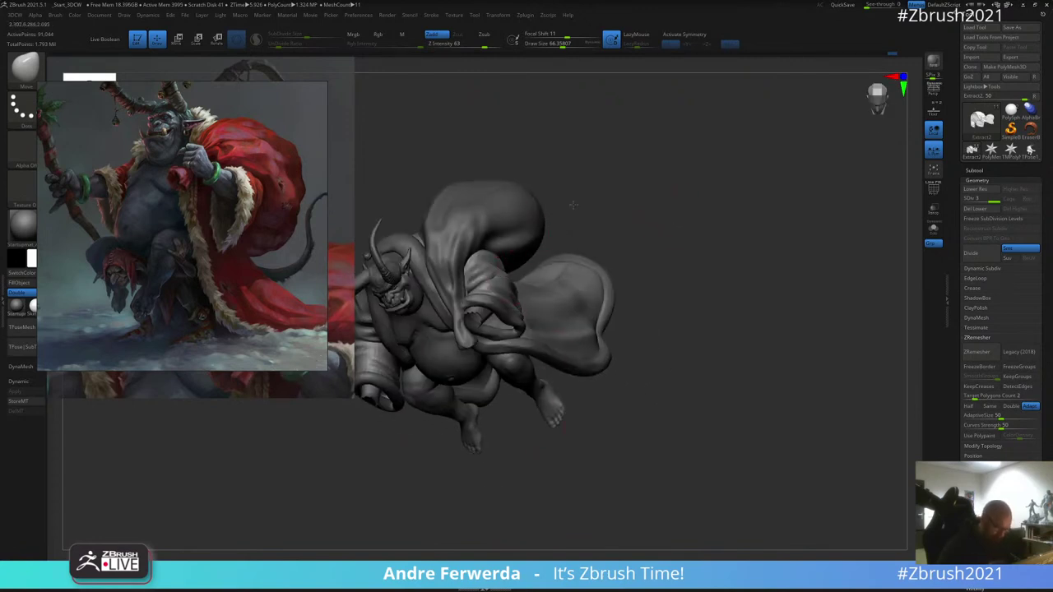
drag(573, 205, 680, 164)
drag(596, 234, 572, 198)
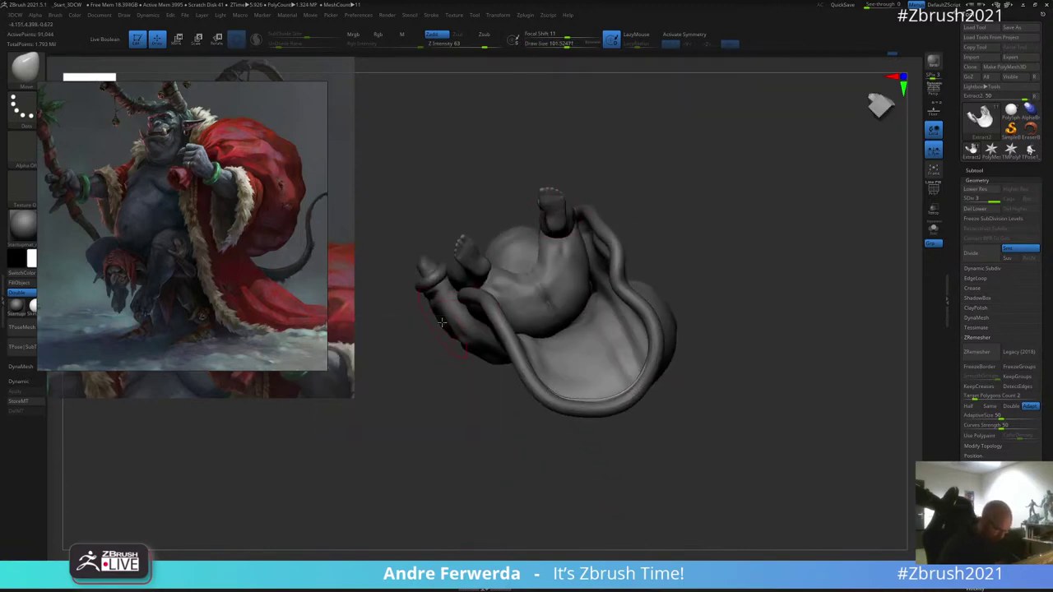
mouse_move(458, 426)
mouse_down()
mouse_move(506, 297)
mouse_move(471, 324)
mouse_up()
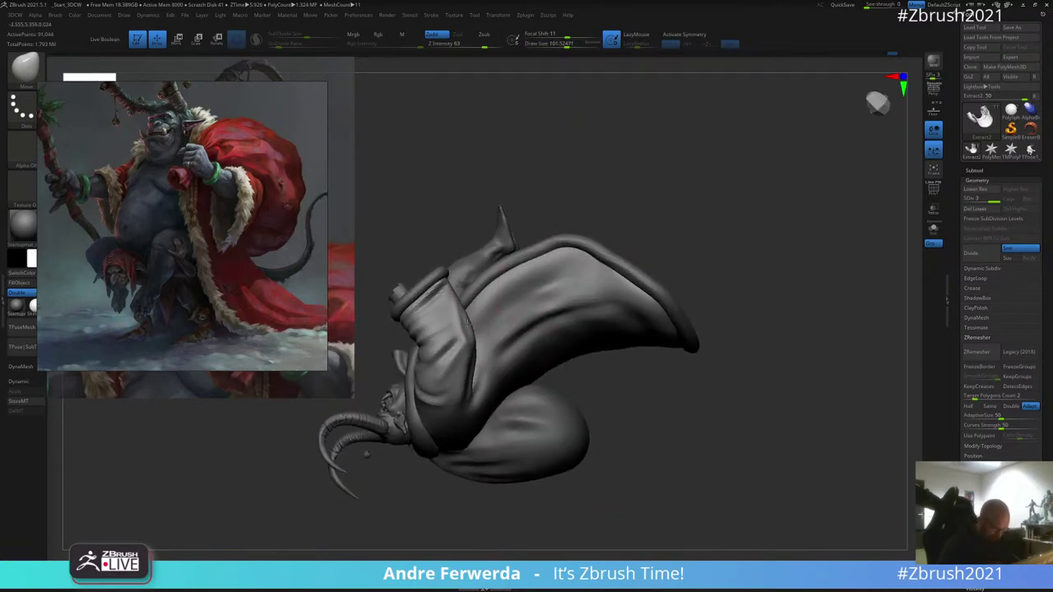
key(space)
drag(414, 368, 408, 369)
drag(540, 218, 708, 209)
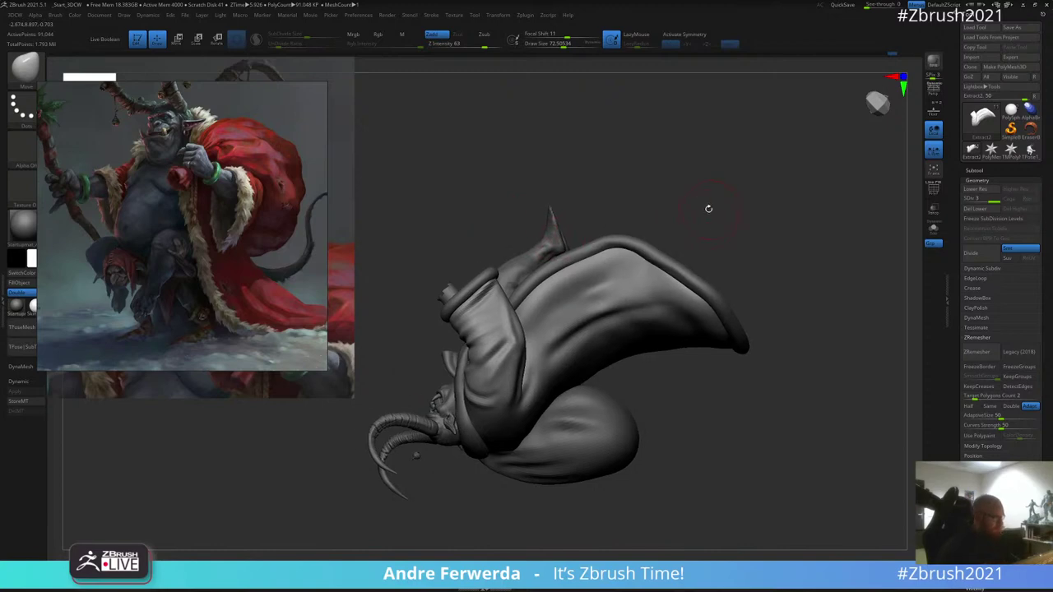
Step: Sculpt cloth folds along the staff arm's sleeve with the SK_Cloth brush at a draw size of about 363
key(b)
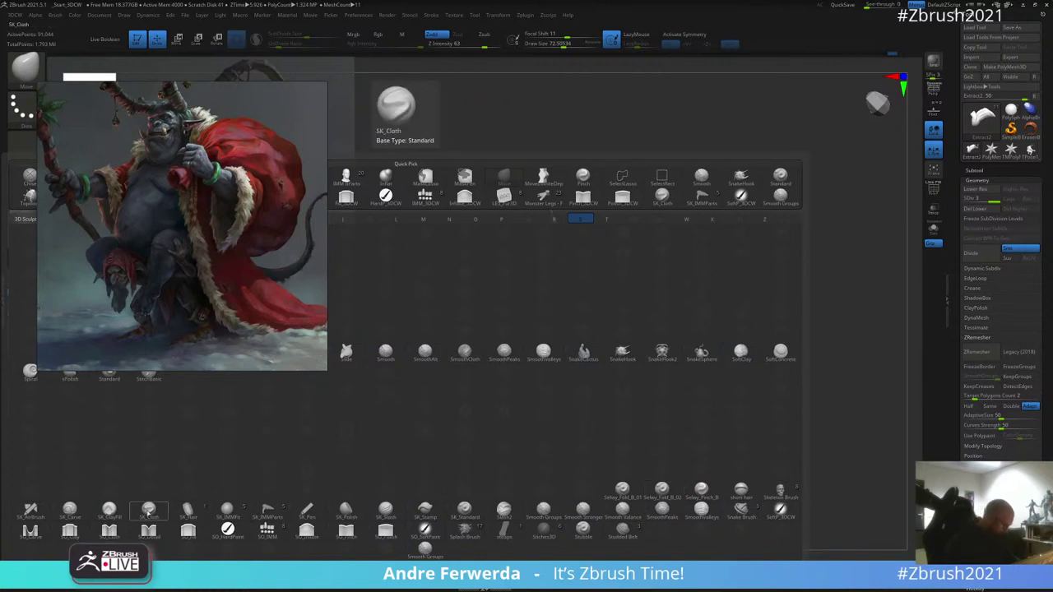
click(548, 503)
mouse_move(607, 219)
mouse_down()
mouse_move(731, 176)
mouse_move(524, 286)
mouse_move(529, 296)
mouse_up()
key(space)
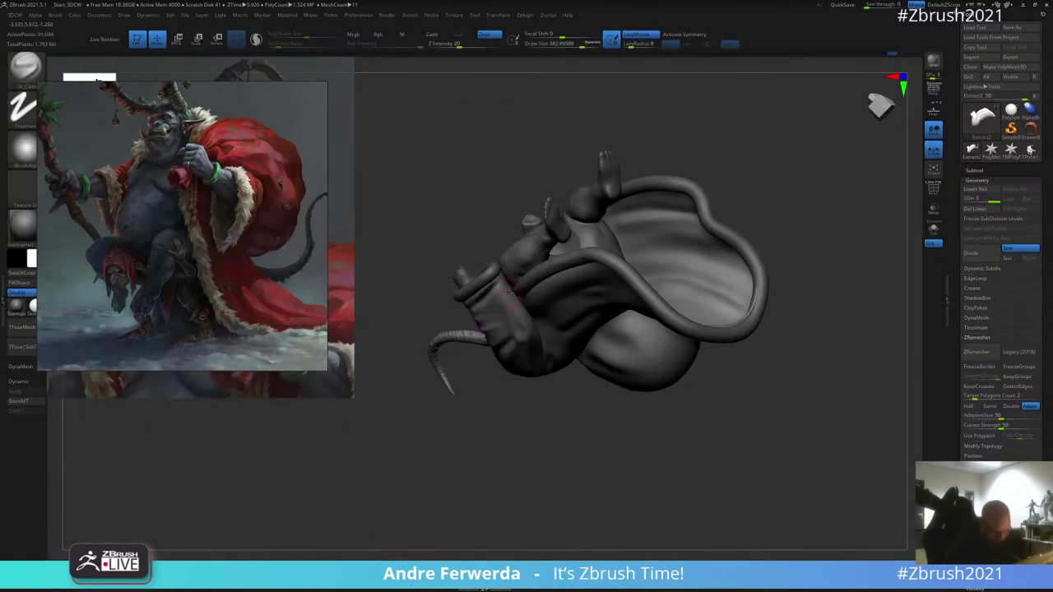
drag(468, 374, 481, 436)
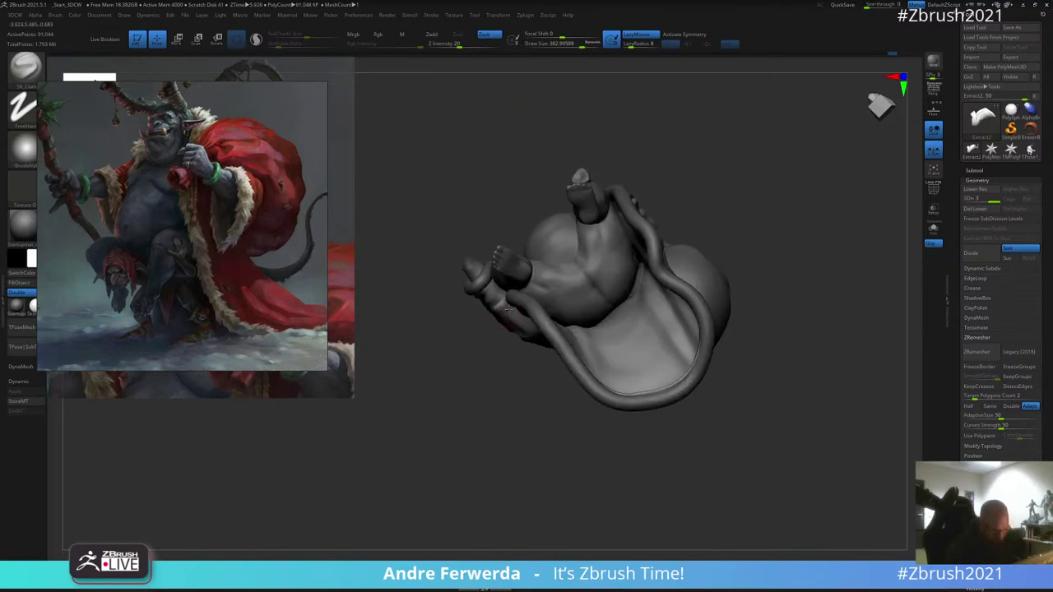
drag(463, 354, 503, 315)
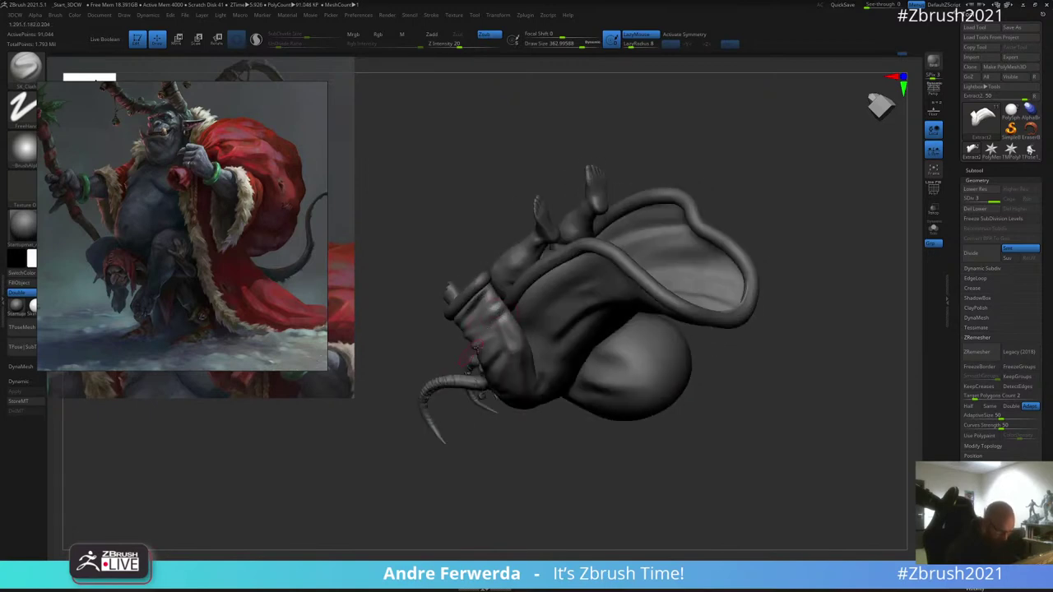
mouse_move(647, 159)
mouse_down()
mouse_move(607, 202)
mouse_move(630, 137)
mouse_move(535, 245)
mouse_move(611, 217)
mouse_move(648, 219)
mouse_up()
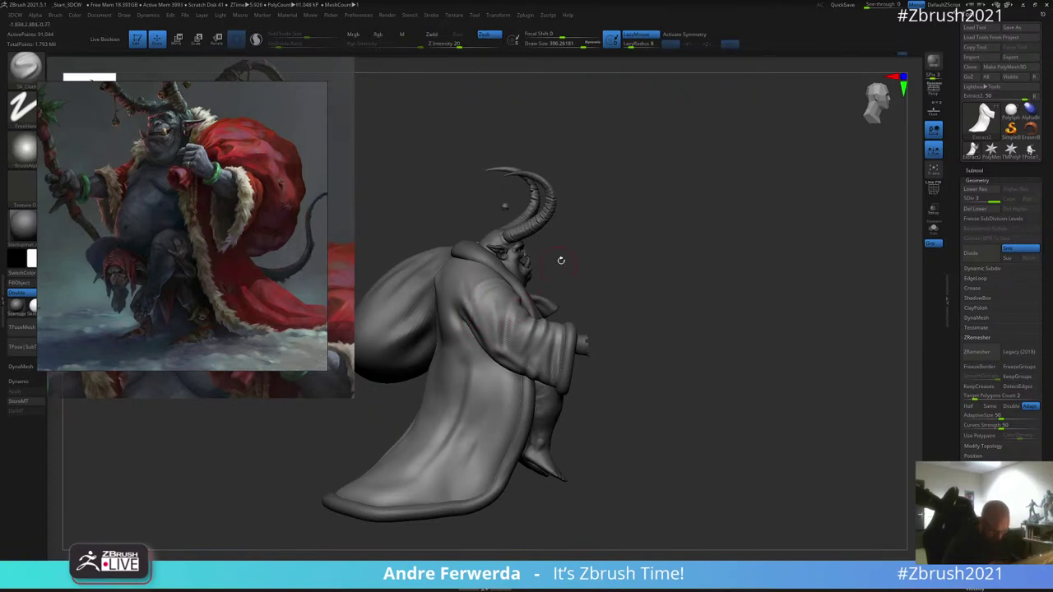
Step: Refine the folds around the staff arm's elbow and forearm with the SK_Cloth brush at draw sizes of about 322 and 250
drag(560, 259, 511, 275)
drag(660, 211, 648, 230)
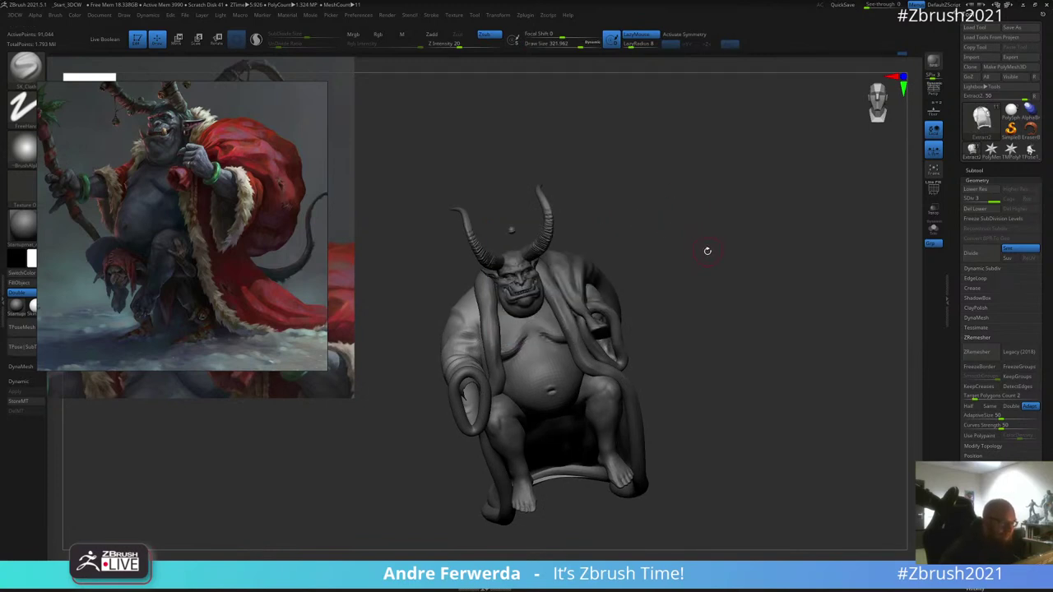
mouse_move(708, 250)
mouse_down()
mouse_move(710, 231)
mouse_move(717, 250)
mouse_move(707, 192)
mouse_move(696, 254)
mouse_move(773, 208)
mouse_up()
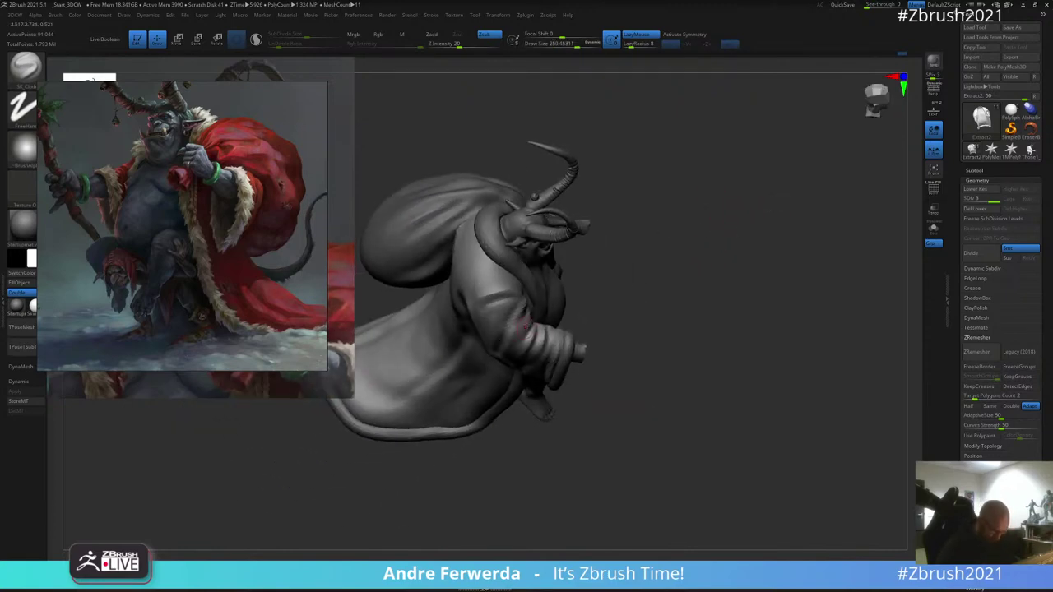
drag(621, 249, 532, 329)
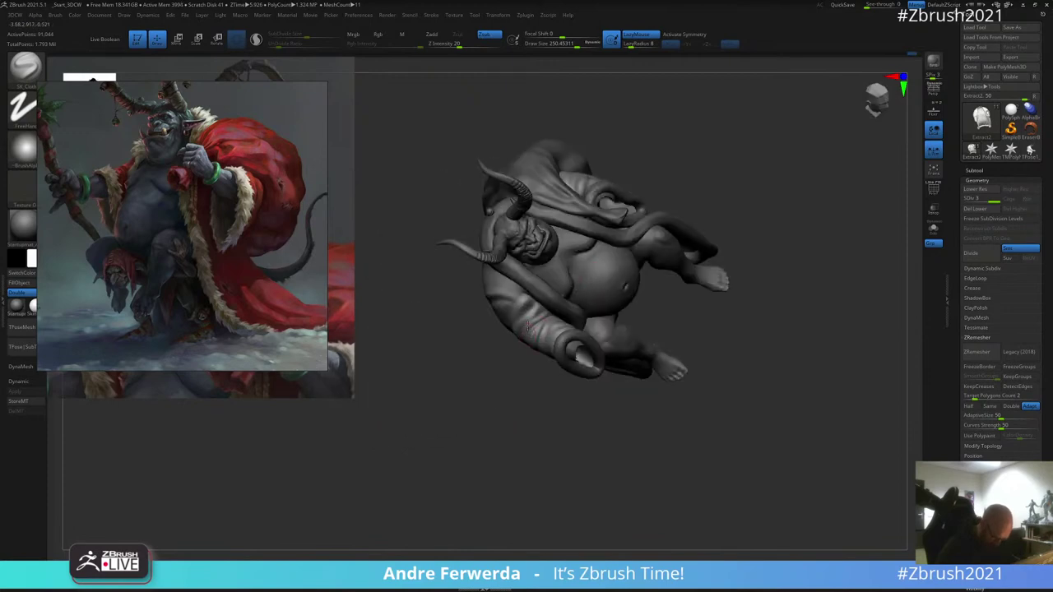
drag(673, 329, 650, 252)
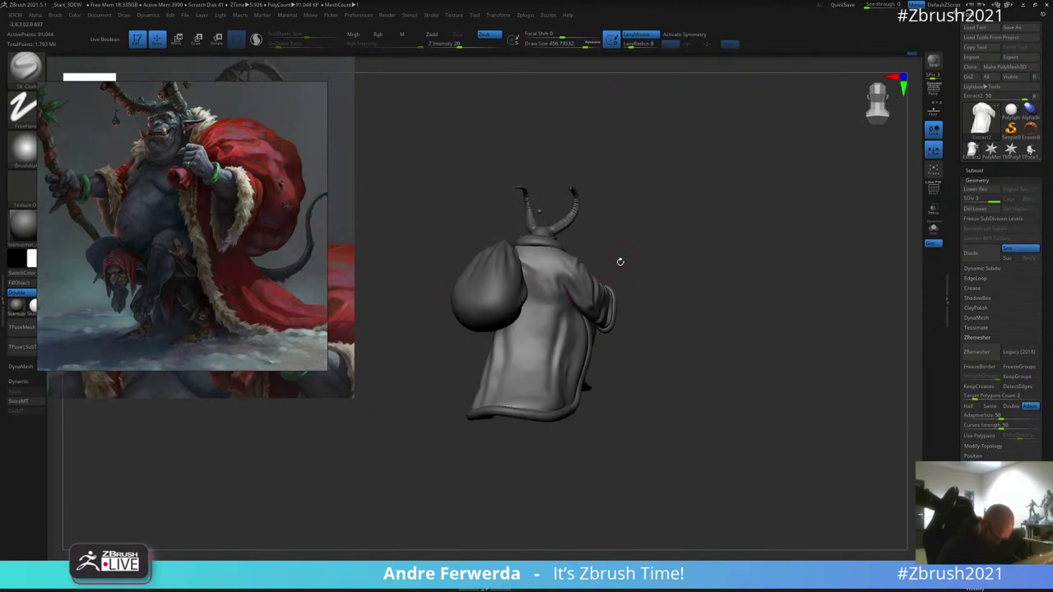
Step: Sculpt long hanging folds down the coat's back and side with the SK_Cloth brush at a draw size of about 663
click(590, 44)
mouse_move(538, 313)
mouse_down()
mouse_move(525, 382)
mouse_move(532, 373)
mouse_up()
mouse_move(625, 247)
mouse_down()
mouse_move(618, 278)
mouse_move(518, 395)
mouse_move(530, 403)
mouse_up()
drag(580, 448, 529, 465)
drag(522, 425, 535, 416)
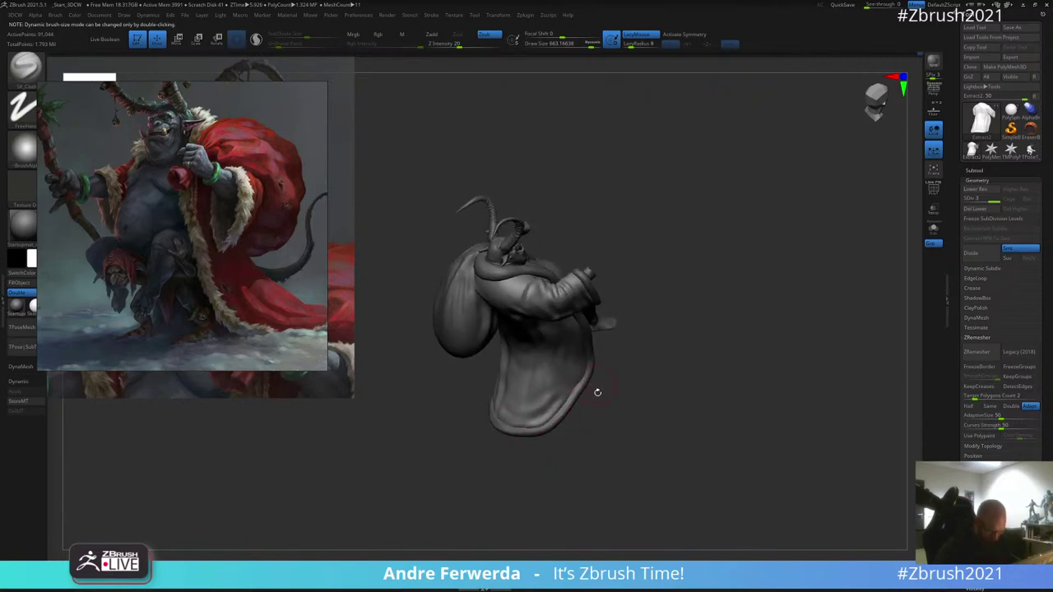
drag(598, 392, 561, 369)
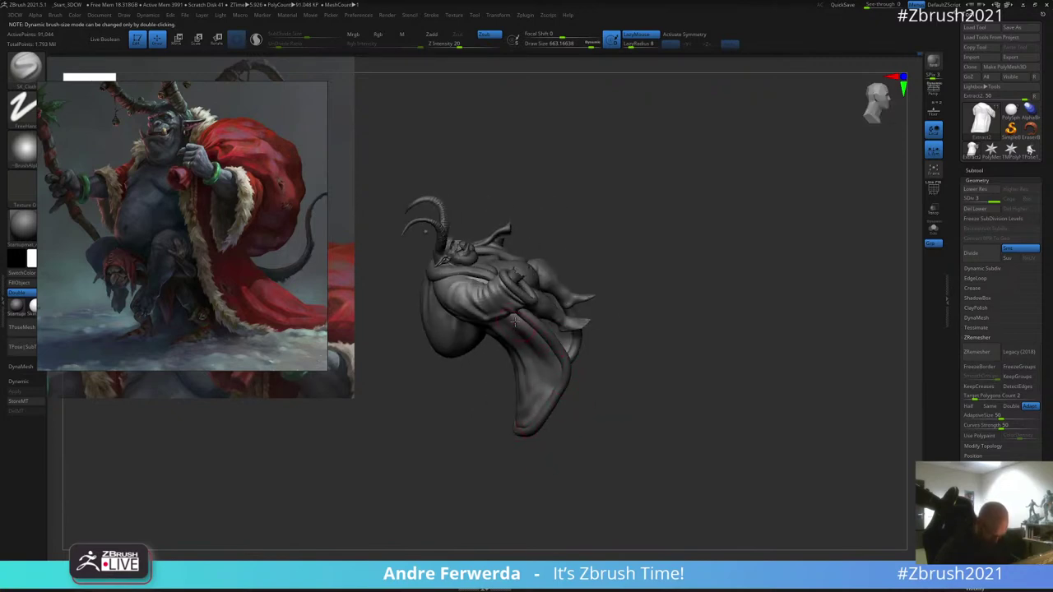
drag(514, 321, 562, 225)
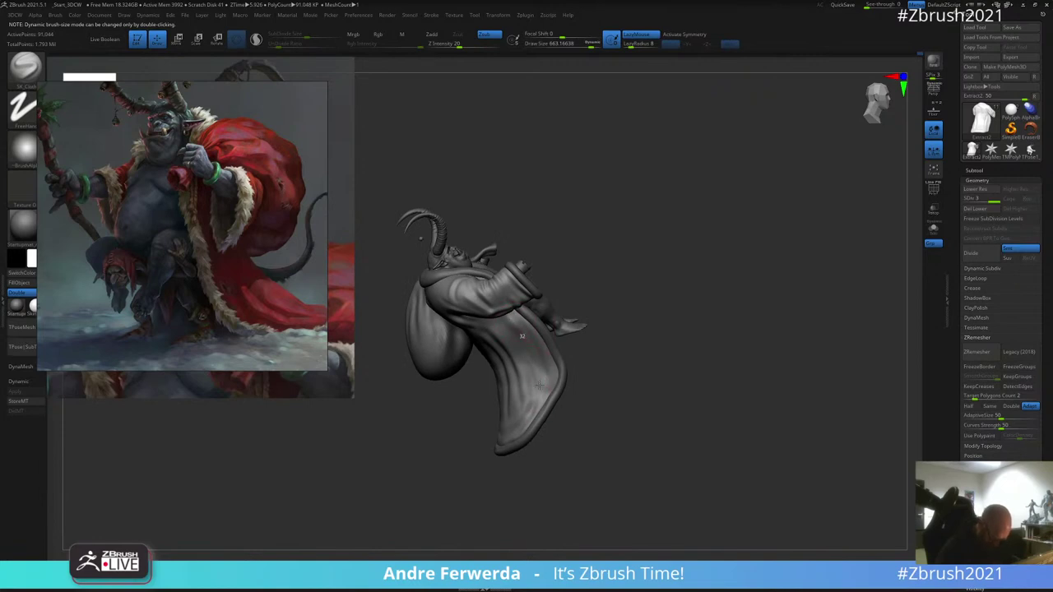
drag(628, 271, 651, 235)
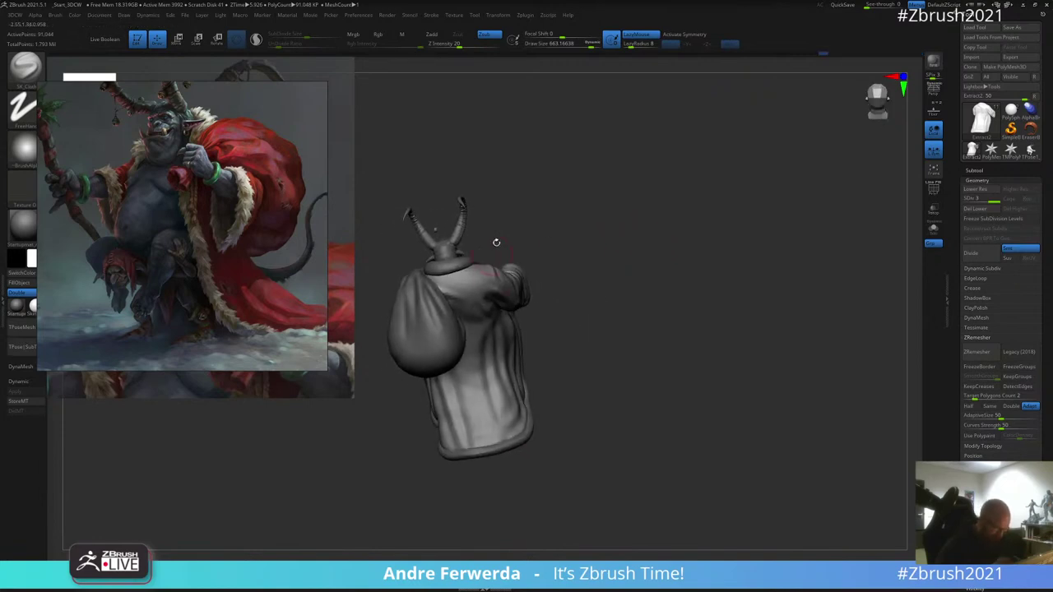
Step: Add folds across the coat's upper back and shoulder with the SK_Cloth brush at draw sizes of about 568 and 470
mouse_move(496, 242)
mouse_down()
mouse_move(470, 281)
mouse_move(513, 244)
mouse_up()
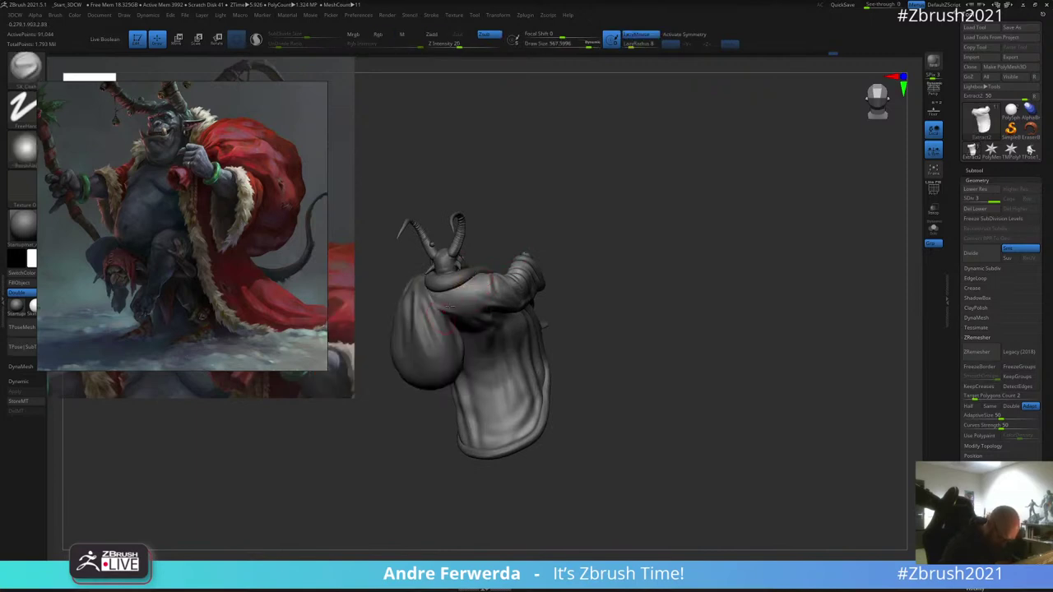
drag(515, 210, 538, 233)
key(bracketleft)
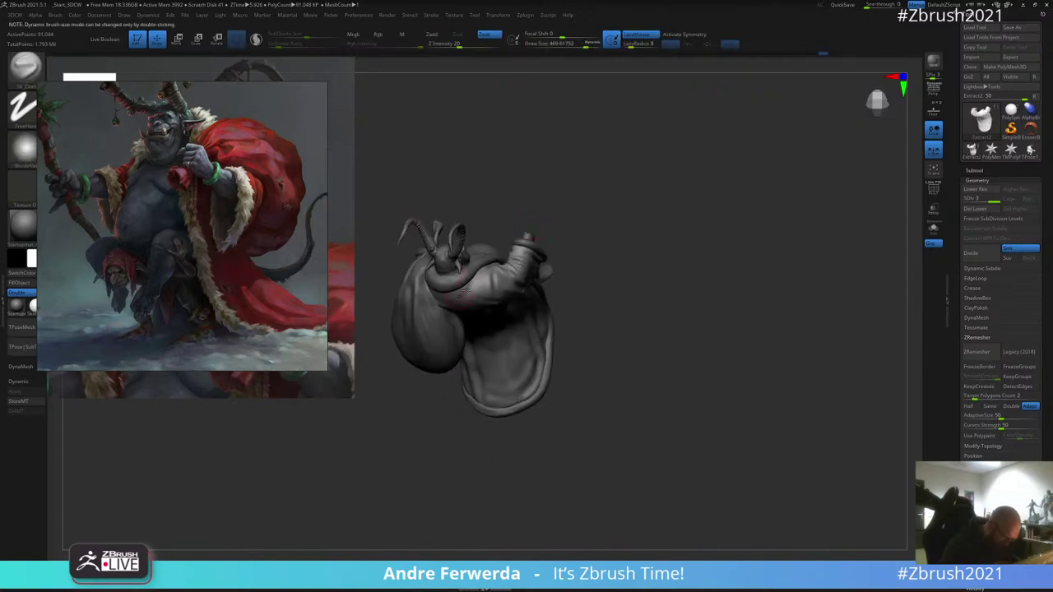
drag(450, 333, 583, 212)
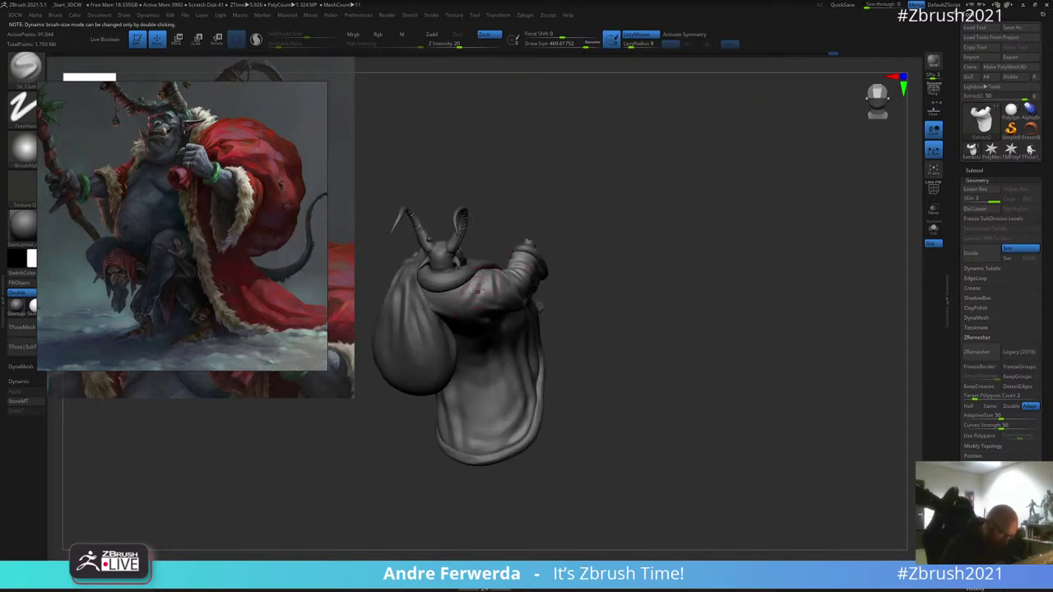
drag(561, 252, 649, 181)
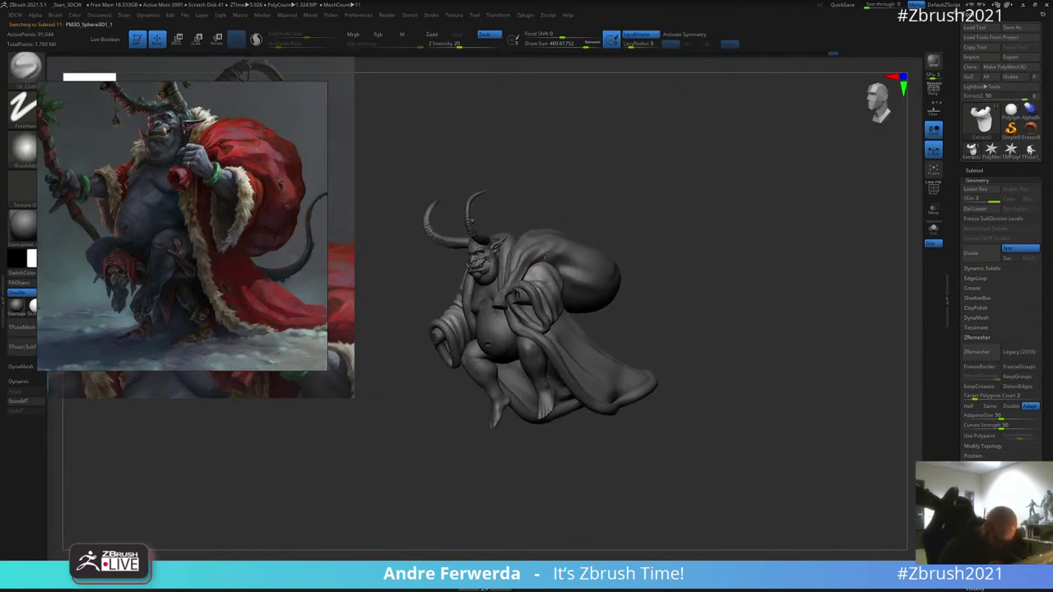
Step: Select the sack and refine its cloth folds with smoothing and the SK_Cloth brush at draw sizes of about 408 and 598
alt+click(572, 265)
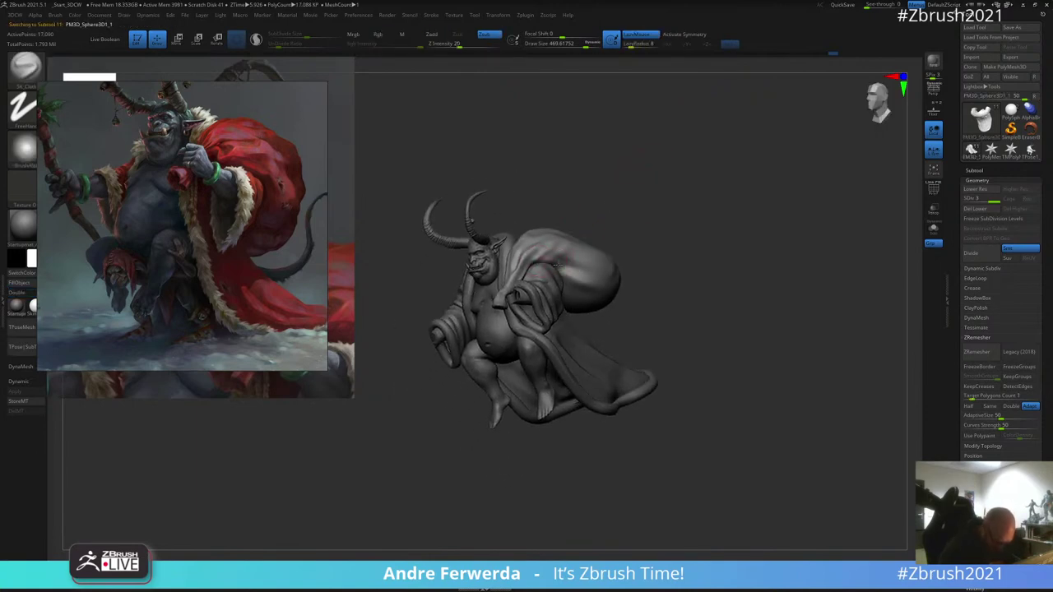
drag(620, 226, 574, 263)
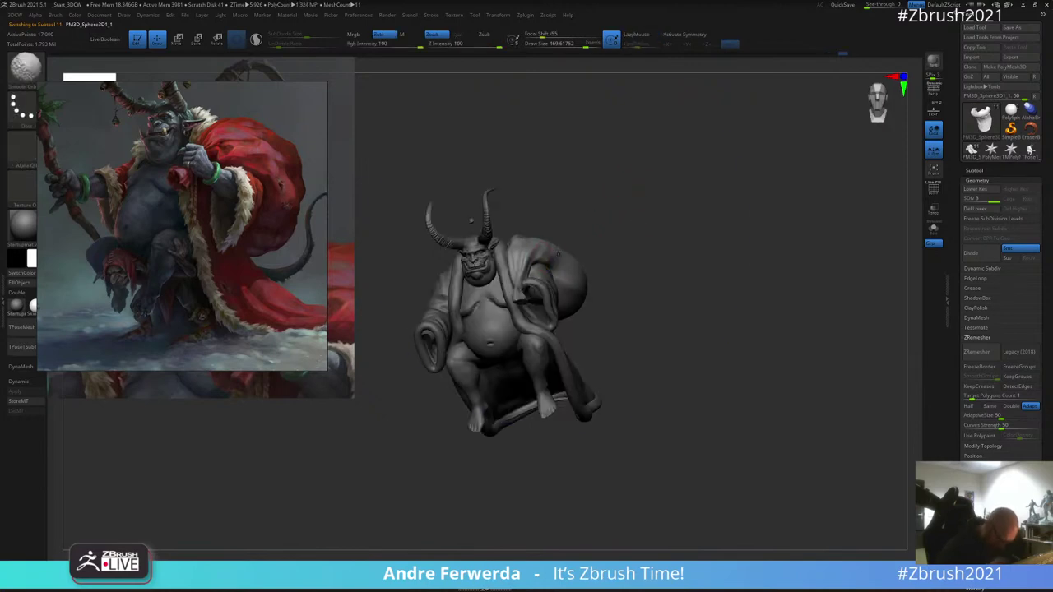
shift+drag(611, 228, 690, 226)
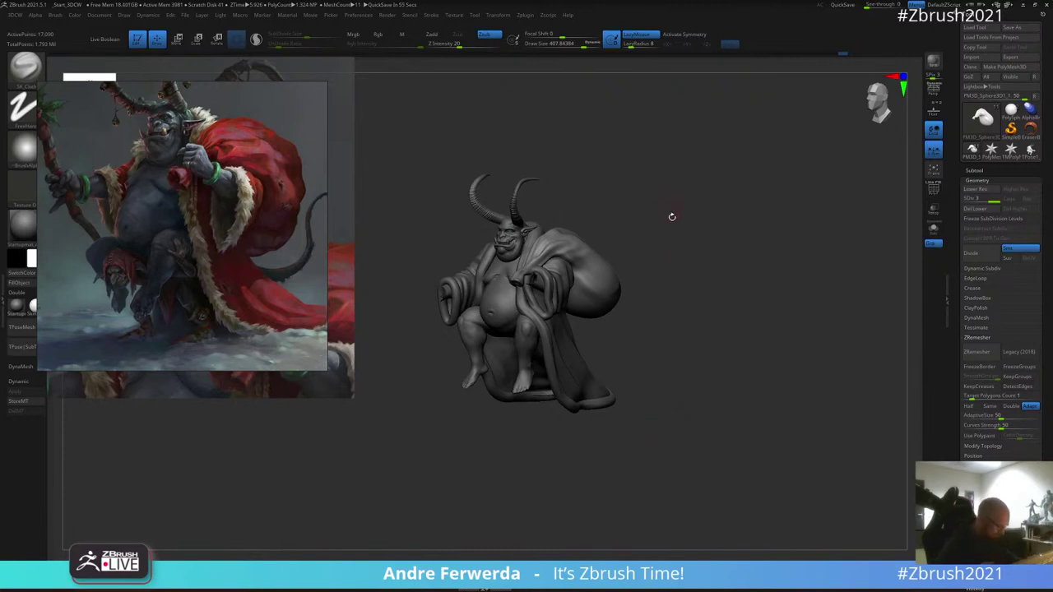
mouse_move(679, 220)
mouse_down()
mouse_move(691, 221)
mouse_move(673, 265)
mouse_up()
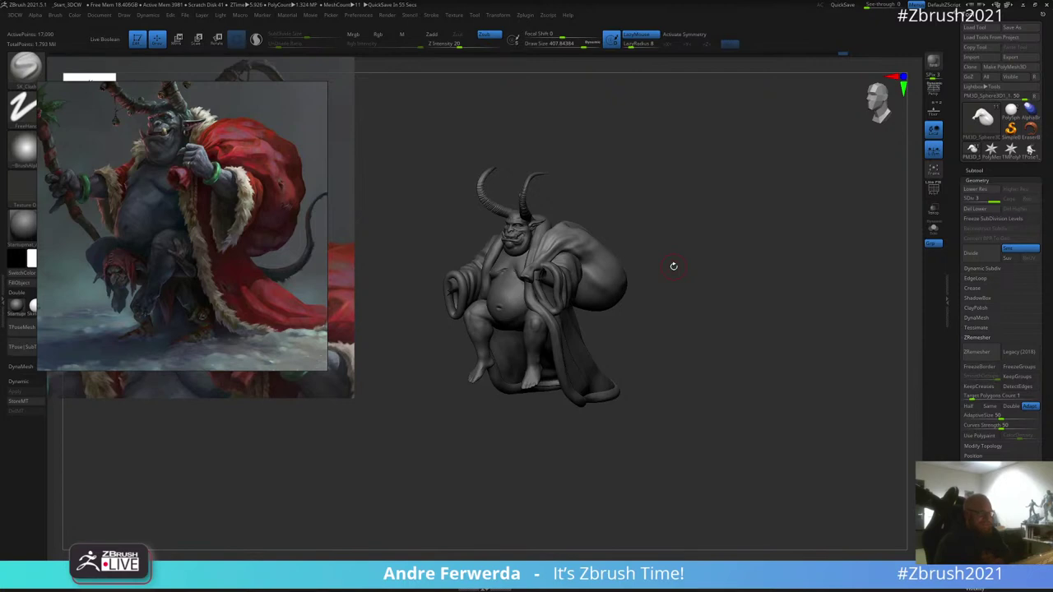
drag(709, 210, 704, 462)
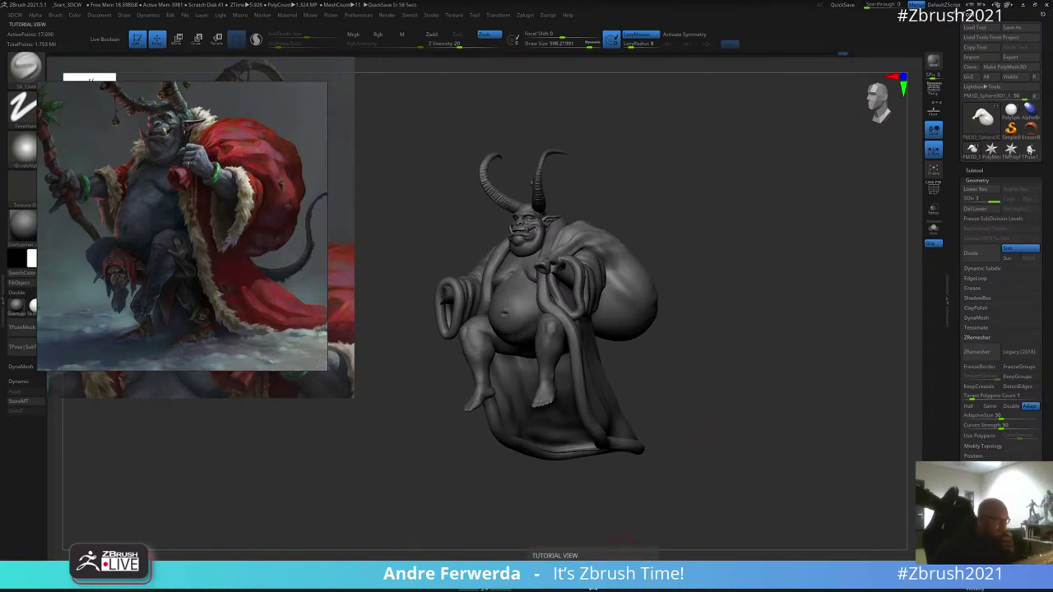
Step: Save the tool over the existing krampus.ZTL file and generate a TPoseMesh of the whole character for posing
click(1011, 28)
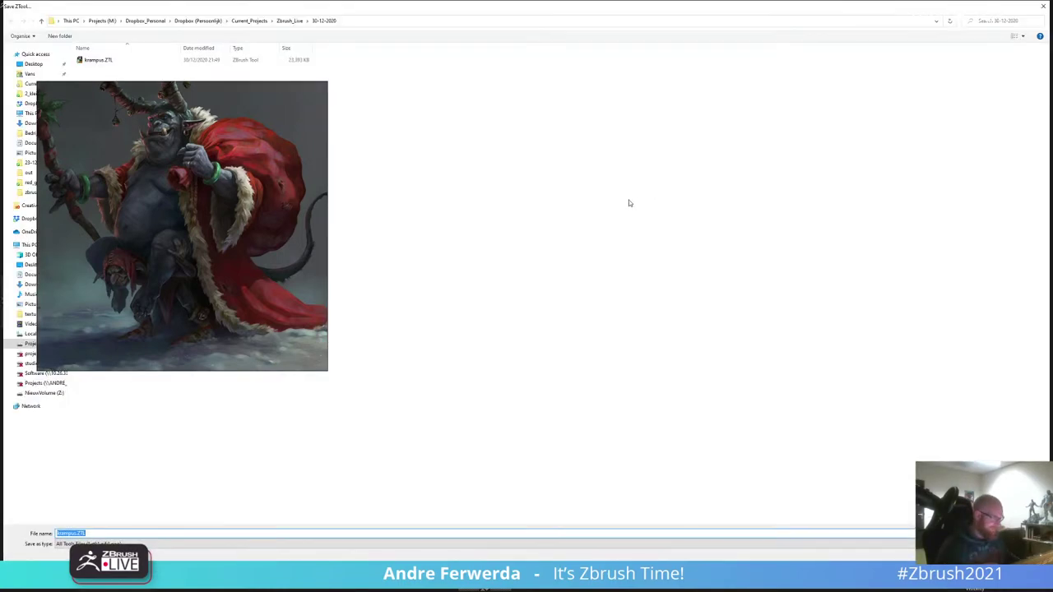
double_click(167, 60)
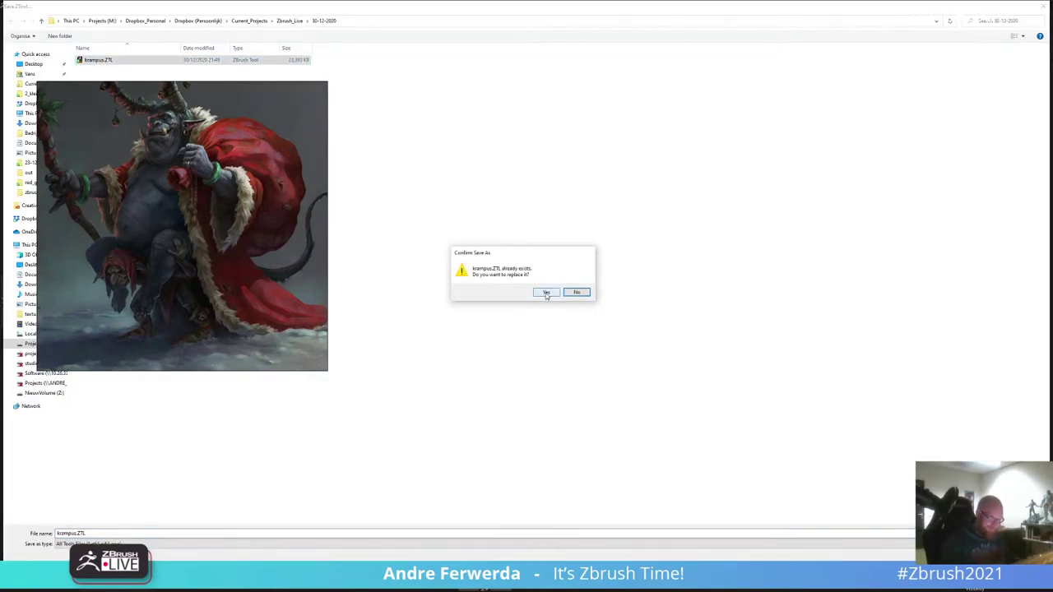
click(546, 293)
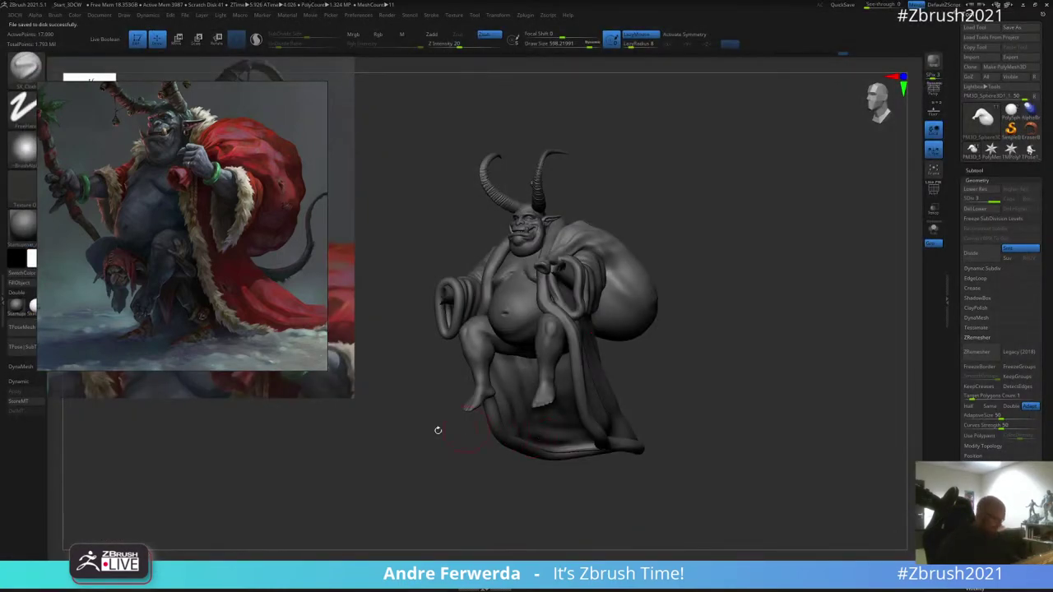
click(24, 330)
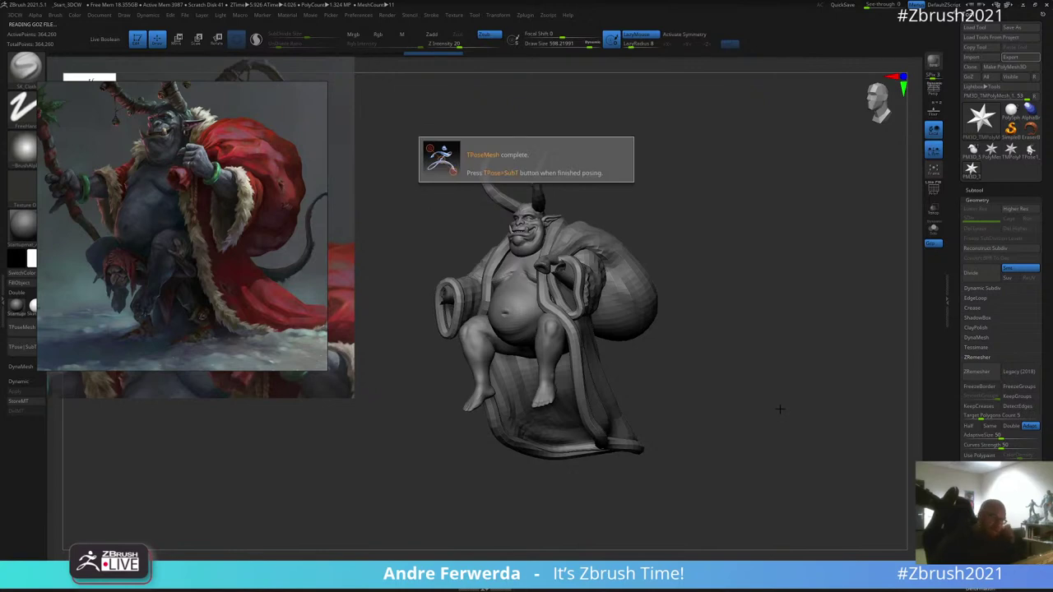
Step: Isolate the head, horns and facial parts of the posing mesh and mask everything else
ctrl+shift+click(538, 245)
ctrl+shift+click(543, 251)
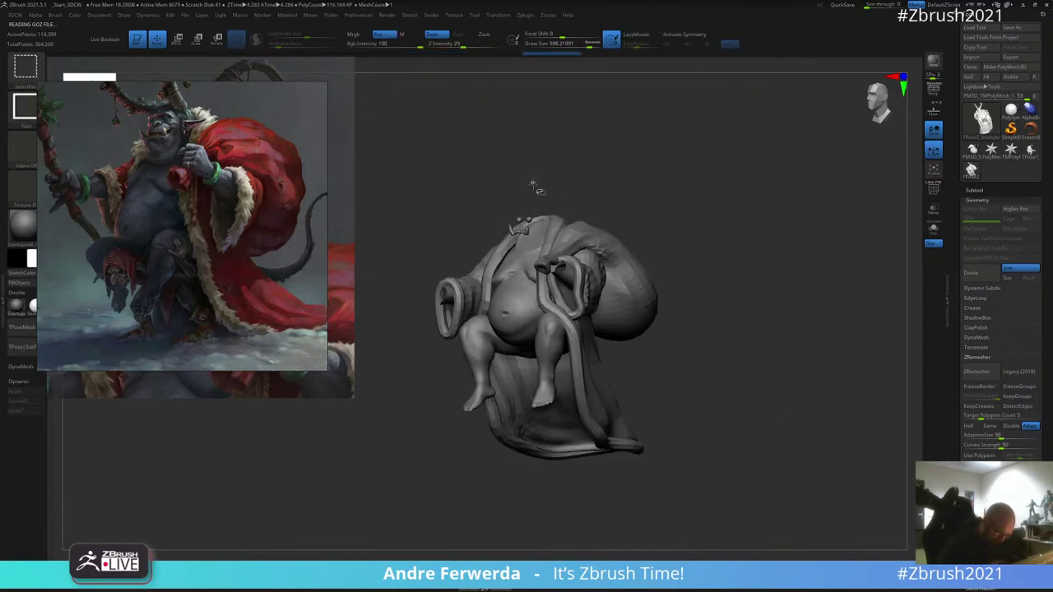
ctrl+shift+click(520, 223)
ctrl+shift+click(513, 231)
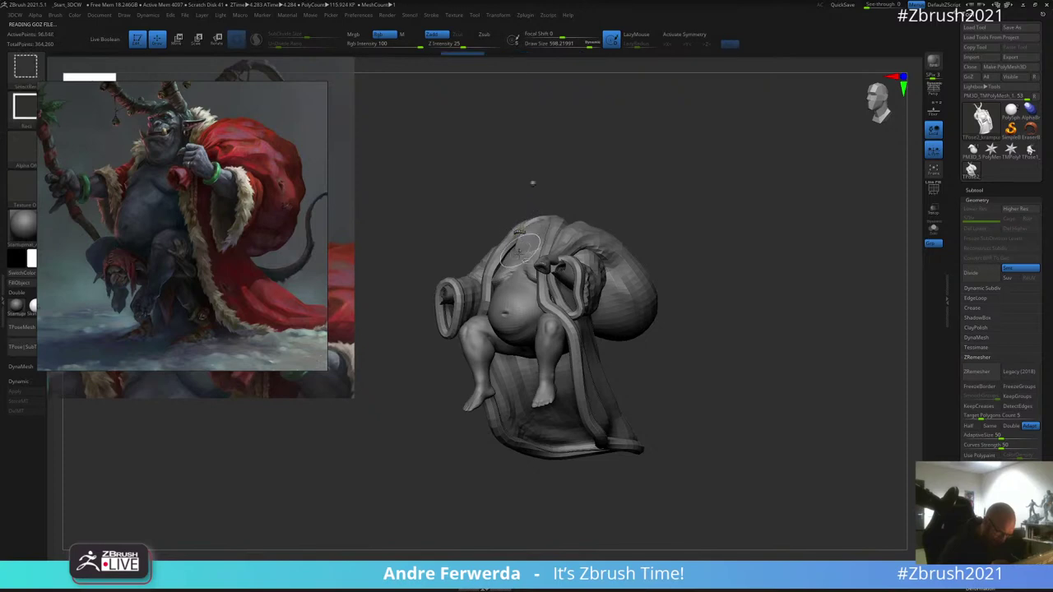
ctrl+shift+drag(607, 162, 573, 200)
ctrl+shift+click(614, 244)
ctrl+click(634, 212)
Step: Reposition the unmasked head and horns with the transform gizmo, checking the pose from the front and side
key(w)
alt+drag(630, 179, 652, 200)
drag(562, 235, 572, 235)
key(q)
mouse_move(632, 191)
mouse_down()
mouse_move(705, 188)
mouse_move(705, 199)
mouse_move(703, 185)
mouse_up()
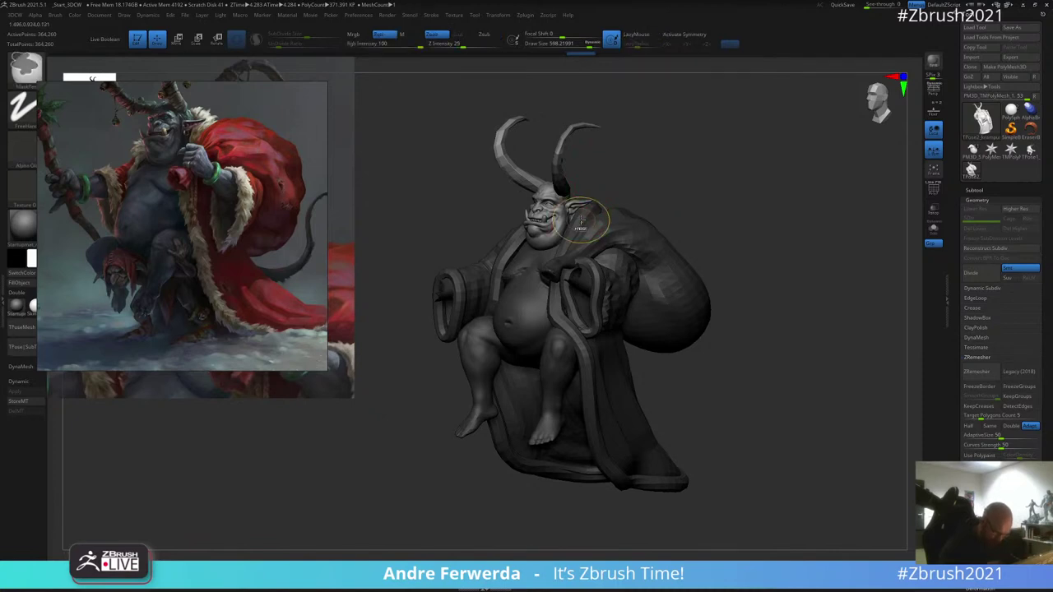
key(ctrl+shift+z)
key(w)
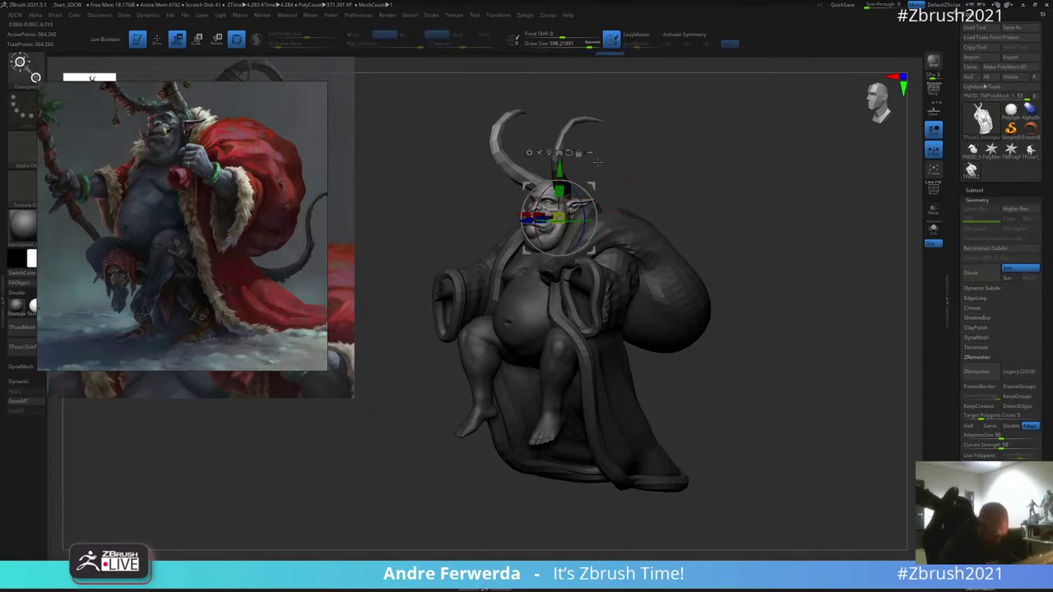
key(q)
drag(617, 163, 655, 167)
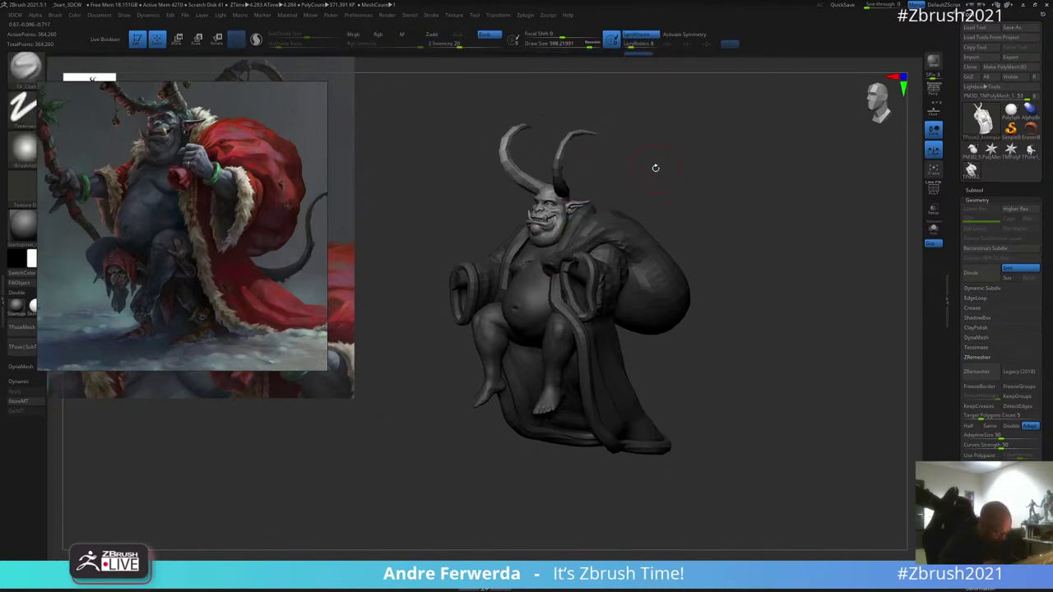
mouse_move(724, 214)
mouse_down()
mouse_move(705, 209)
mouse_move(734, 297)
mouse_up()
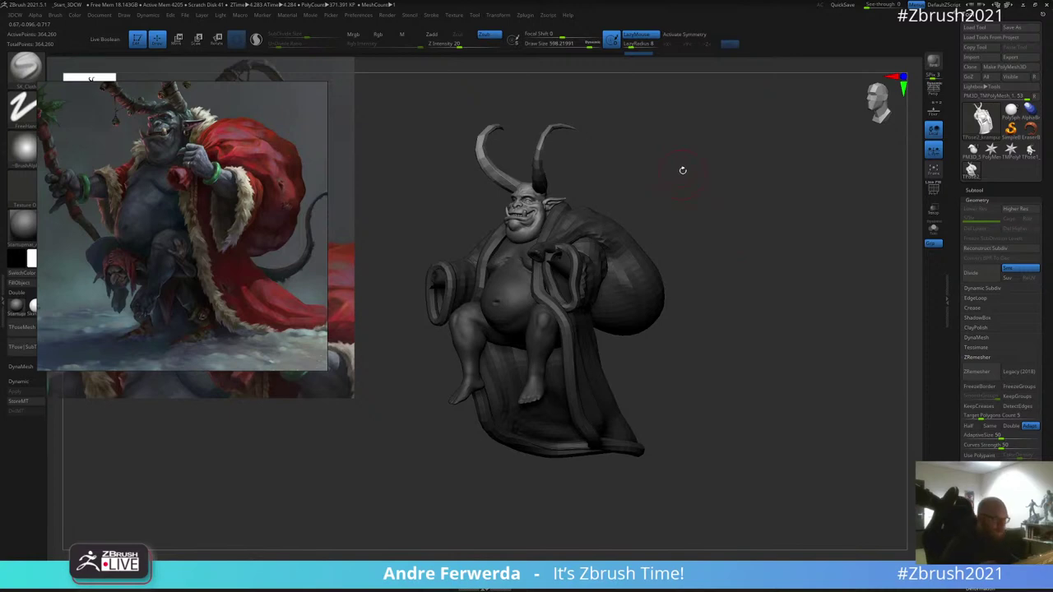
drag(690, 170, 682, 162)
key(w)
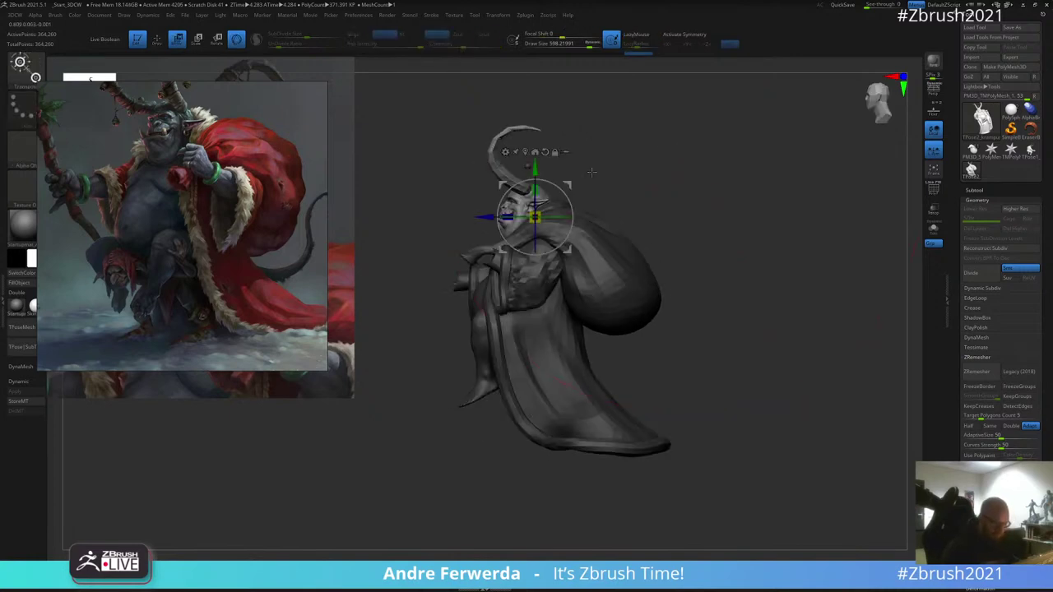
key(q)
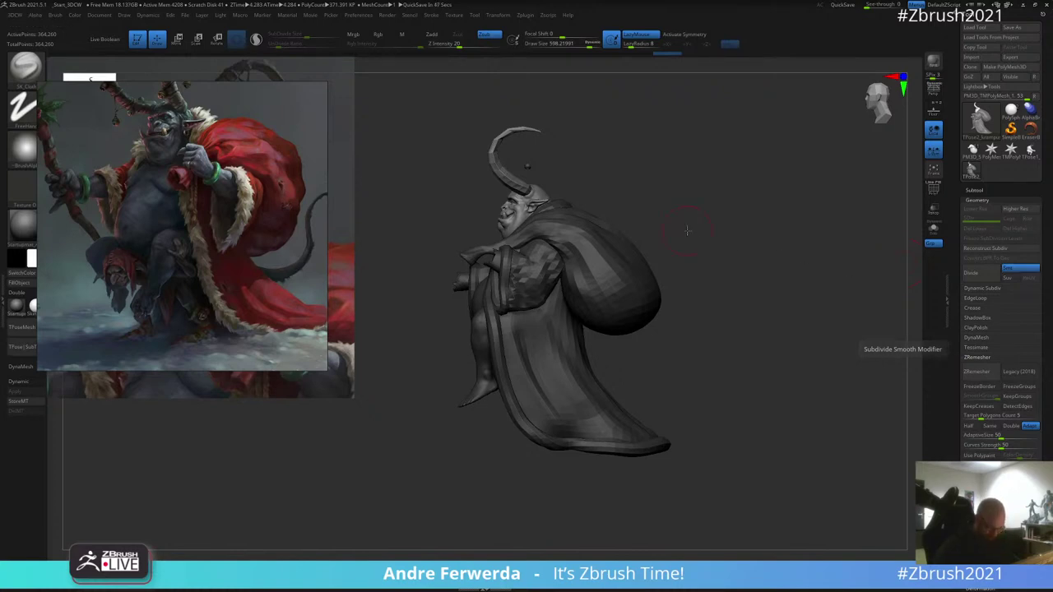
Step: Adjust the shapes around the head and collar using the Move brush with symmetry on and a draw size of about 58
mouse_move(688, 231)
mouse_down()
mouse_move(719, 231)
mouse_move(721, 176)
mouse_move(732, 168)
mouse_up()
key(bracketleft)
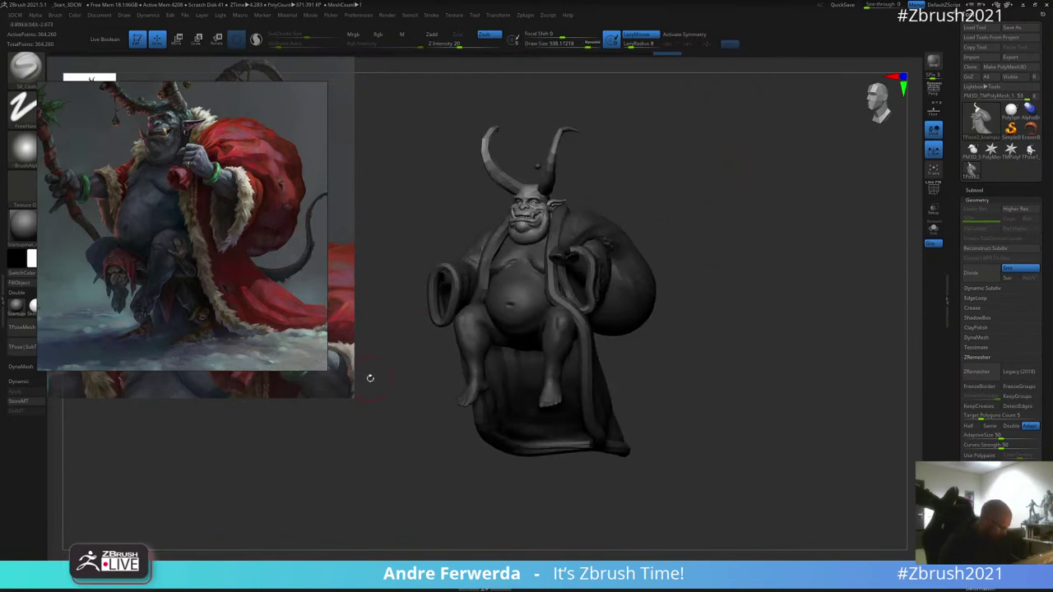
key(b)
key(m)
key(v)
mouse_move(677, 133)
alt+mouse_down()
mouse_move(676, 217)
mouse_move(641, 203)
alt+mouse_up()
key(space)
click(676, 216)
key(space)
drag(570, 296, 555, 323)
key(x)
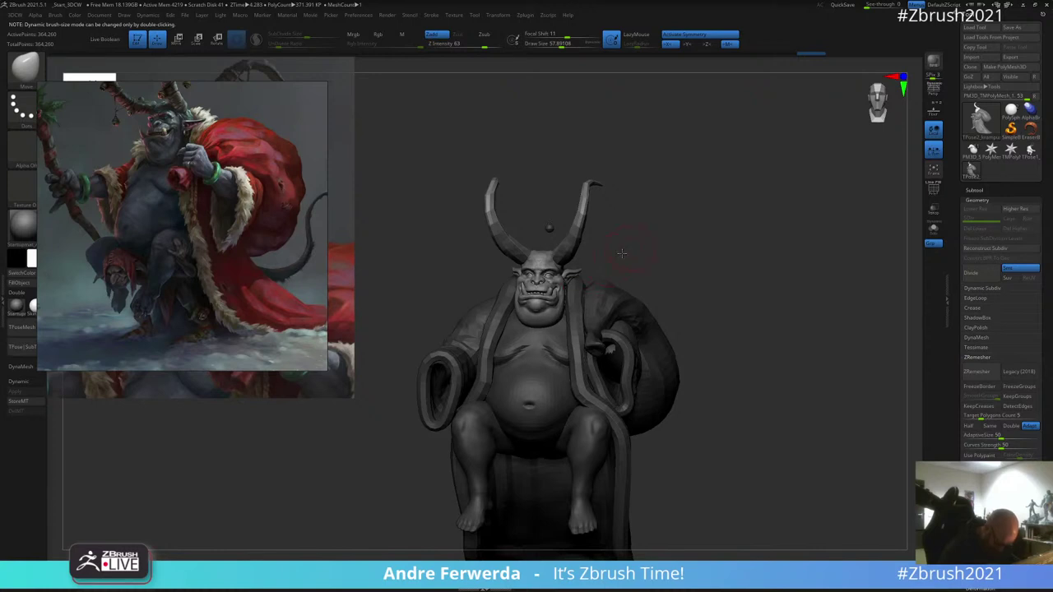
drag(622, 253, 557, 321)
key(space)
mouse_move(632, 242)
mouse_down()
mouse_move(588, 253)
mouse_move(663, 229)
mouse_move(703, 237)
mouse_move(703, 190)
mouse_move(692, 179)
mouse_up()
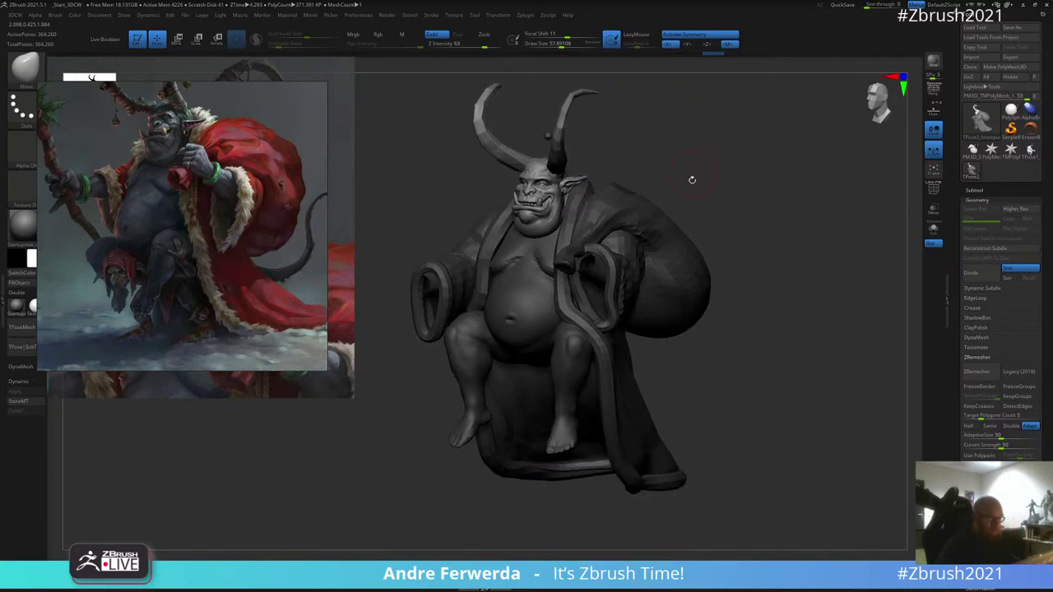
Step: Touch up the knee area with the Move brush at a draw size of about 24, and transfer the TPoseMesh pose to the subtools
drag(641, 369, 765, 360)
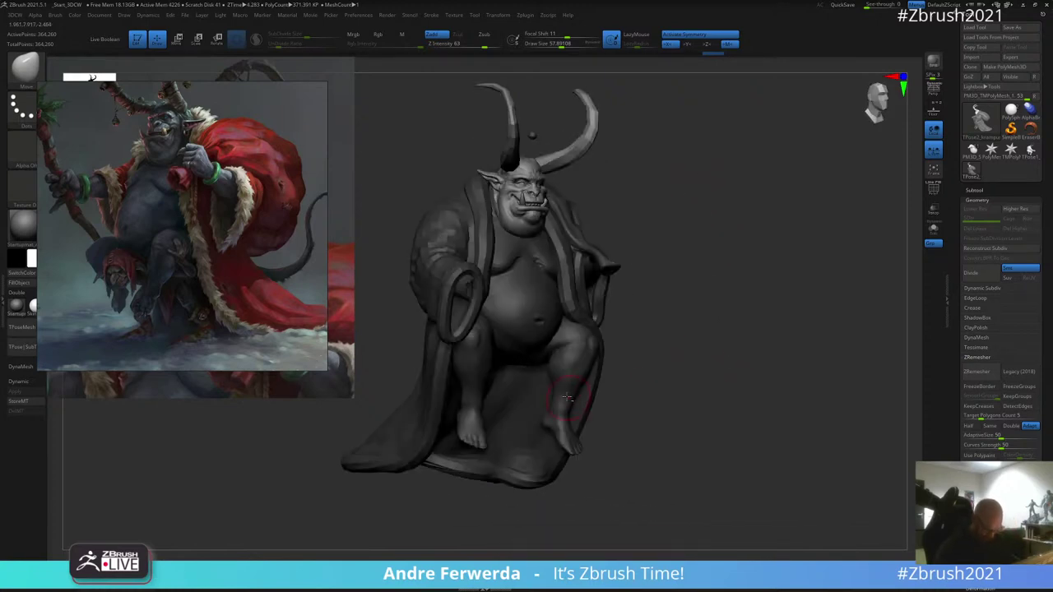
key(space)
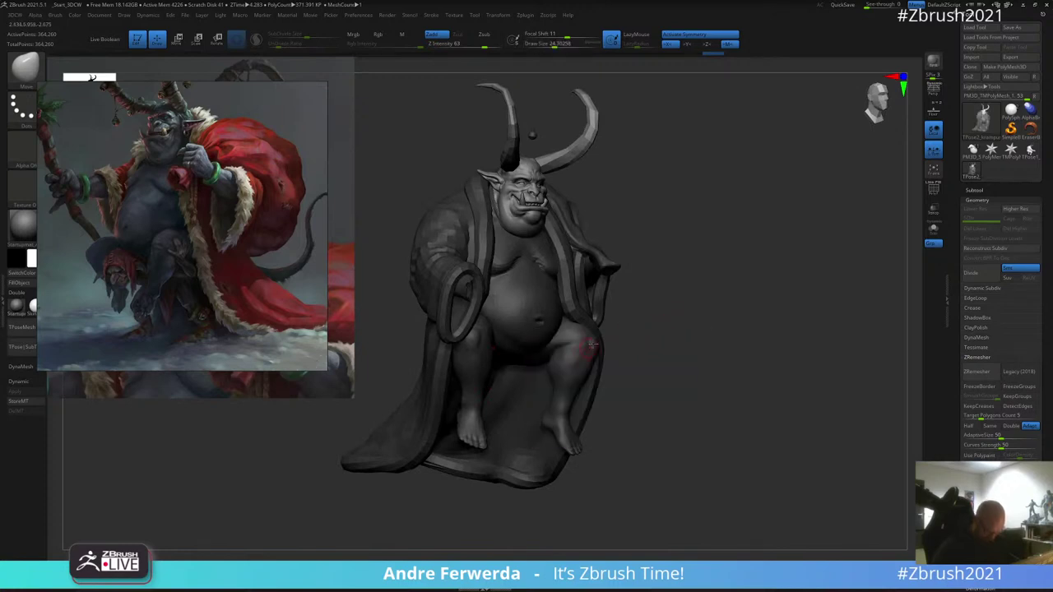
right_drag(592, 345, 608, 324)
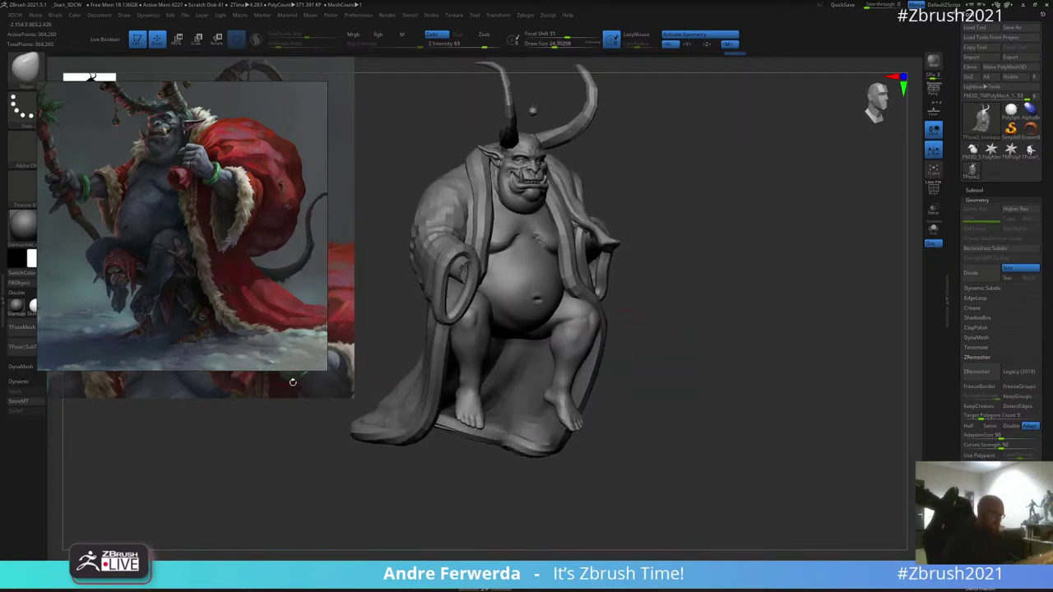
drag(701, 200, 677, 262)
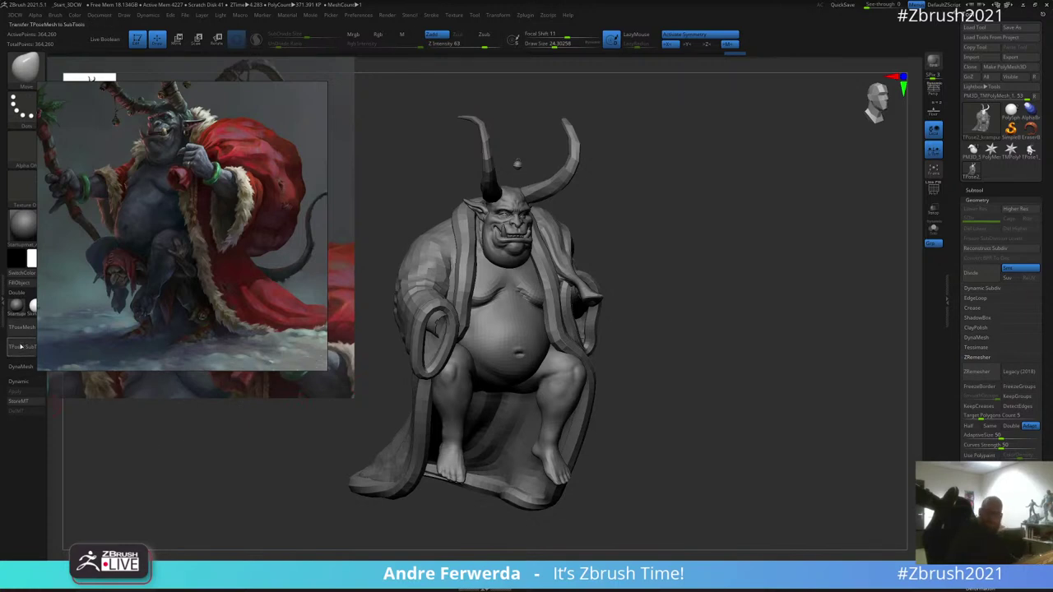
click(19, 346)
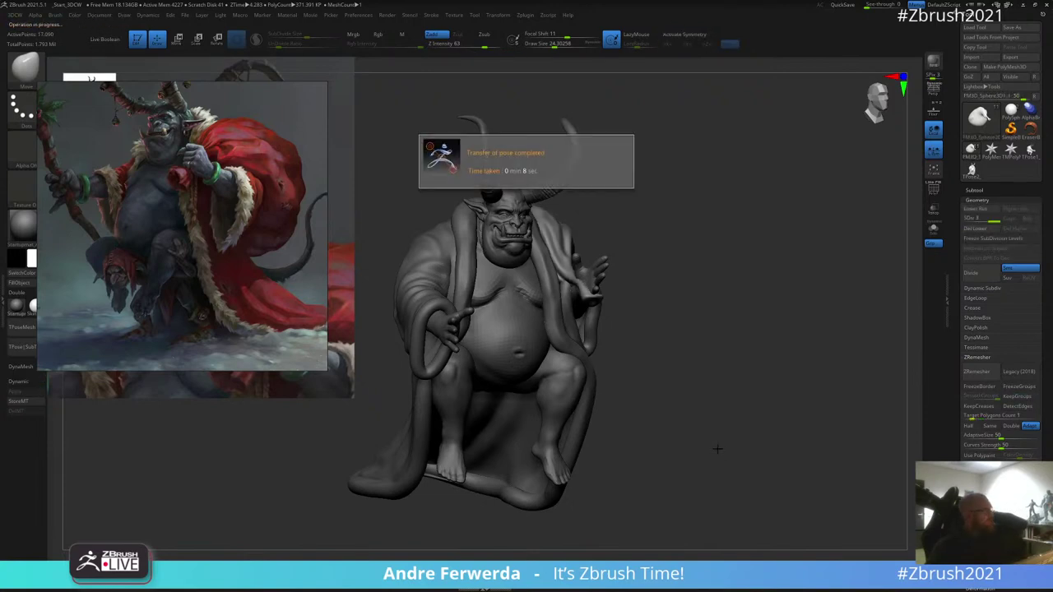
mouse_move(677, 222)
mouse_down()
mouse_move(679, 247)
mouse_move(705, 219)
mouse_move(696, 237)
mouse_move(741, 245)
mouse_move(738, 221)
mouse_move(780, 202)
mouse_move(594, 341)
mouse_up()
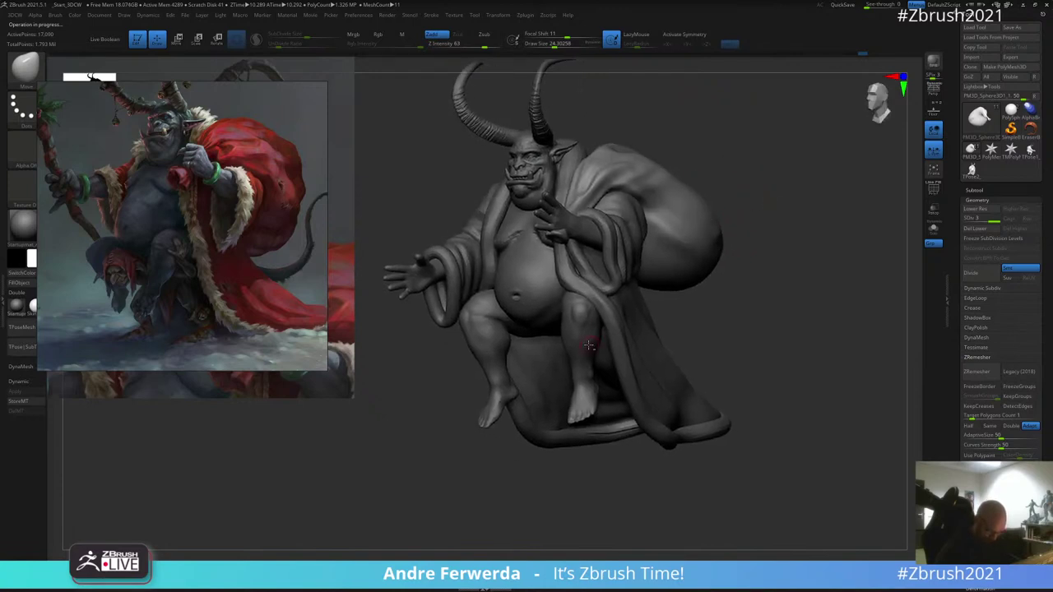
Step: Select the krampus legs subtool and build up the lower legs with the ClayBuildup brush at a draw size of about 212
alt+click(589, 345)
drag(516, 508, 478, 514)
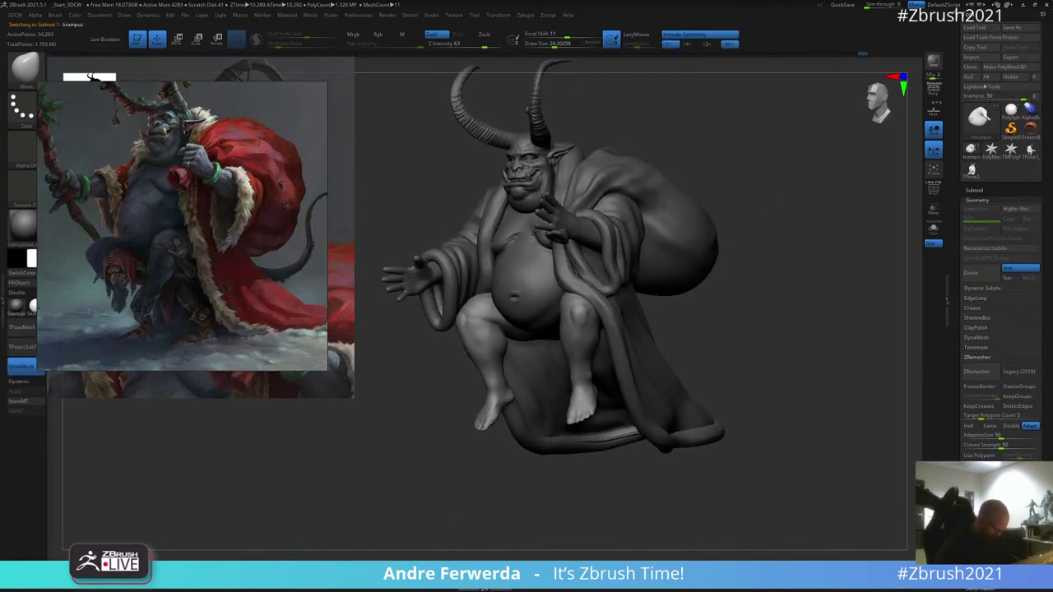
key(b)
key(c)
key(b)
drag(715, 299, 646, 305)
key(s)
key(space)
key(space)
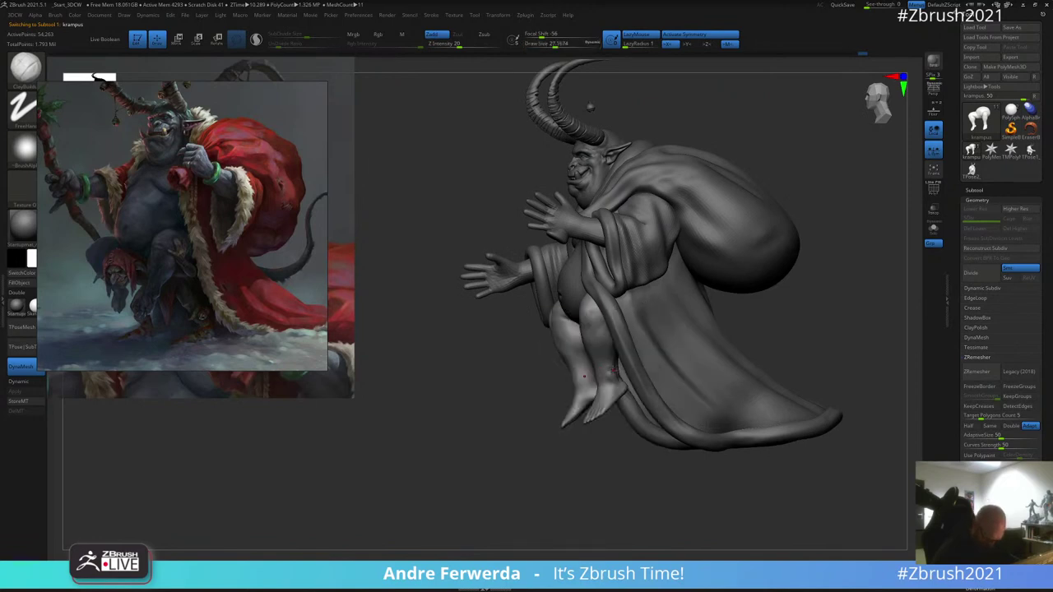
key(space)
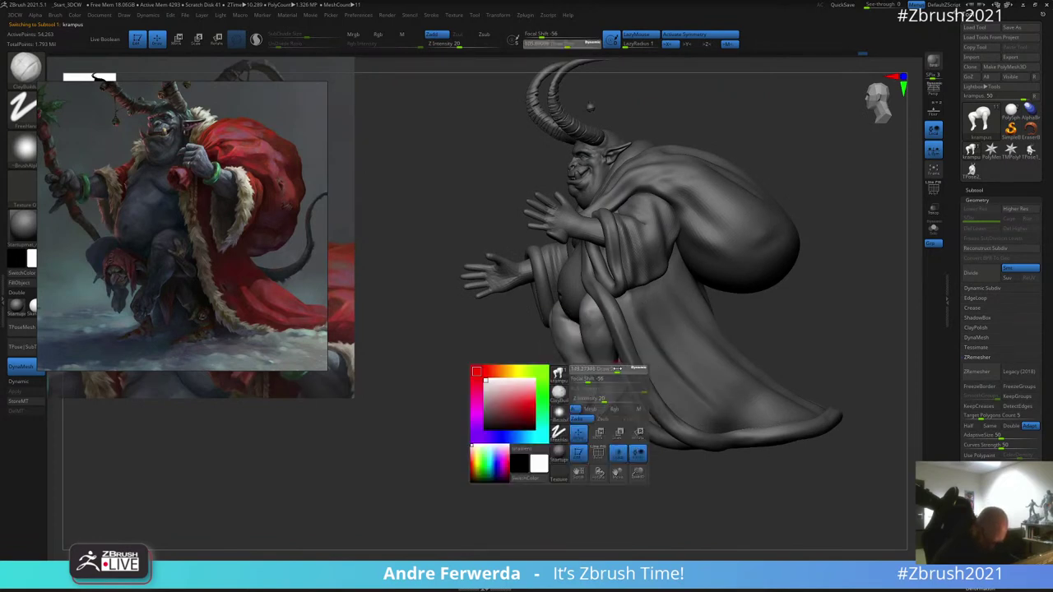
right_drag(610, 381, 590, 398)
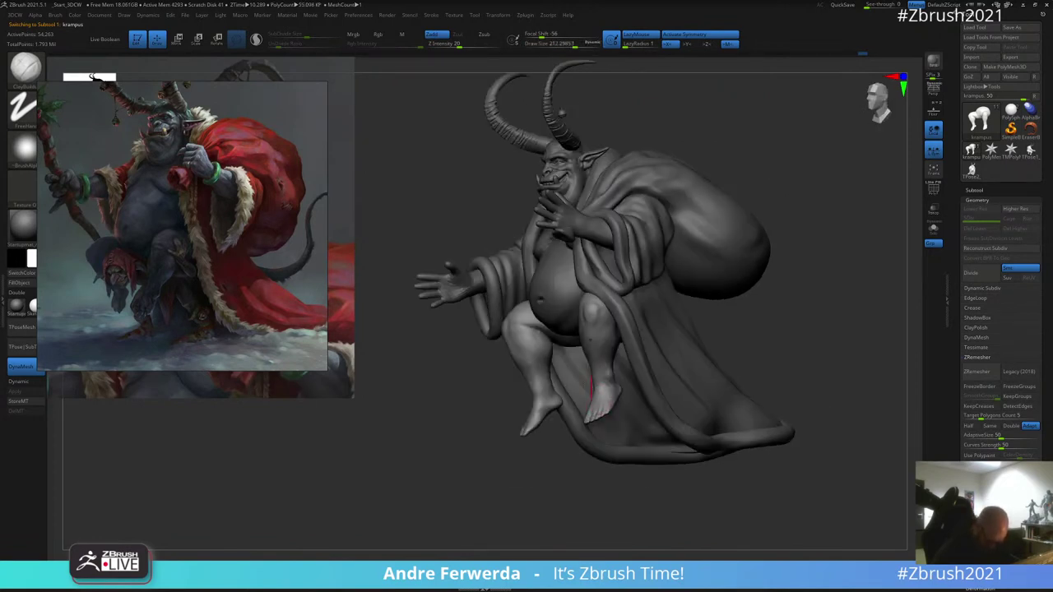
Step: Refine the calves with the ClayBuildup brush at a draw size of about 186
key(space)
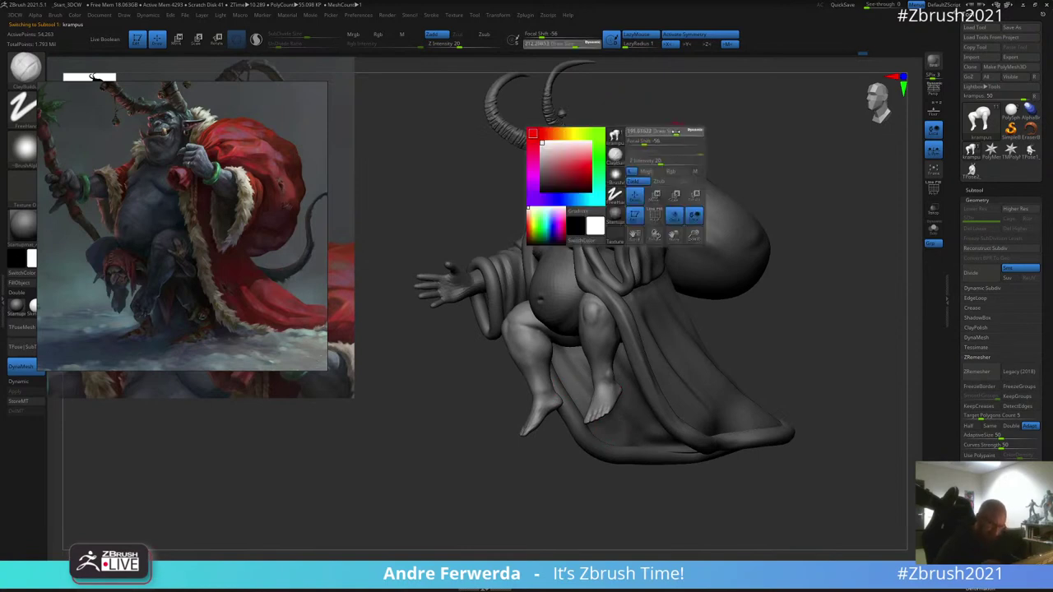
right_drag(541, 397, 564, 392)
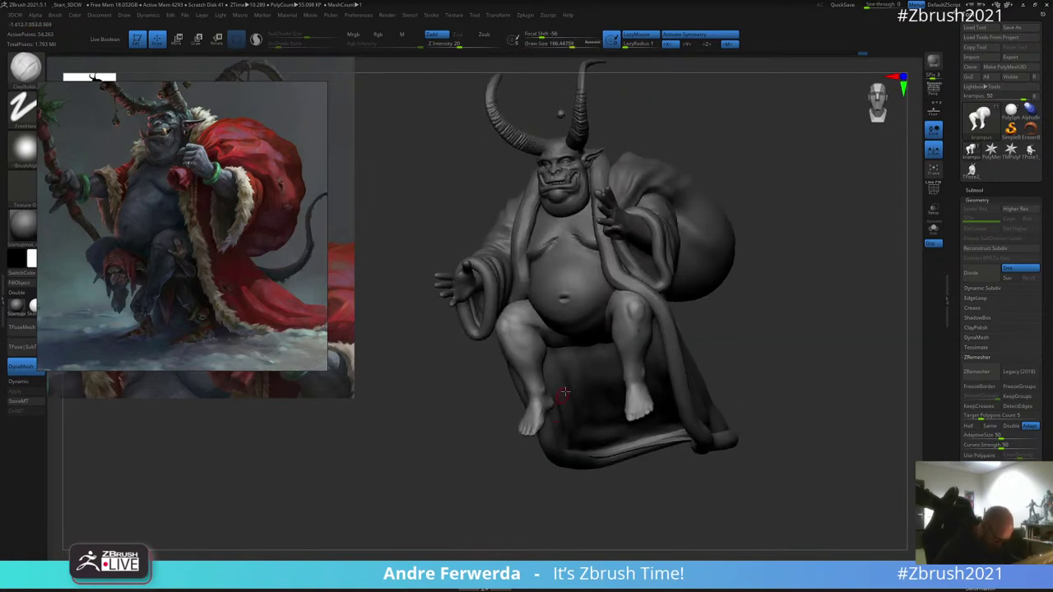
right_drag(762, 253, 649, 355)
Step: Add volume to the shins and around the knees with the ClayBuildup brush at draw sizes of about 235 and 343
key(space)
drag(699, 303, 711, 264)
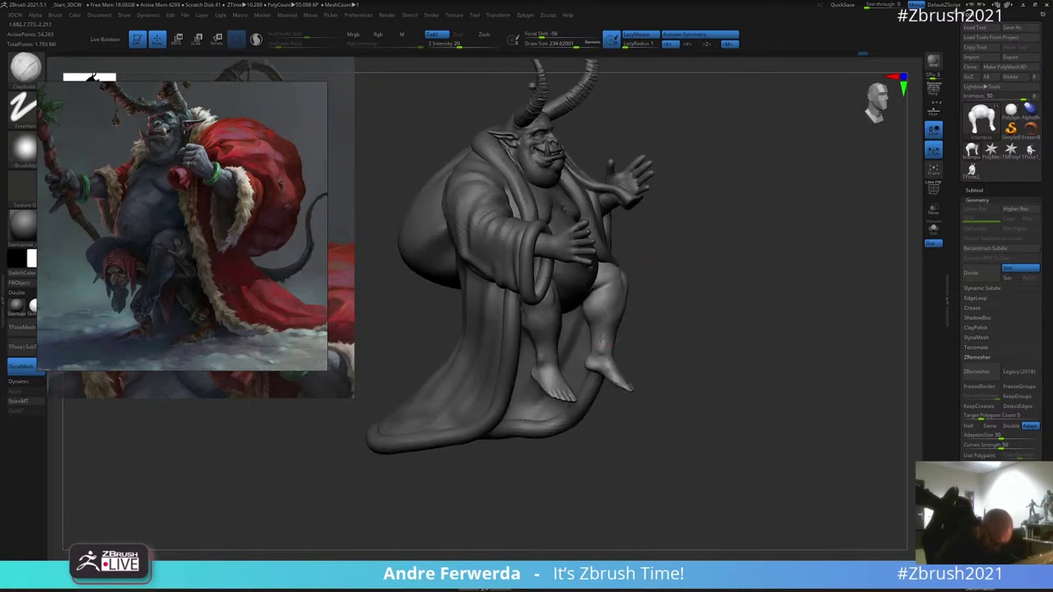
drag(706, 296, 666, 291)
drag(765, 262, 723, 287)
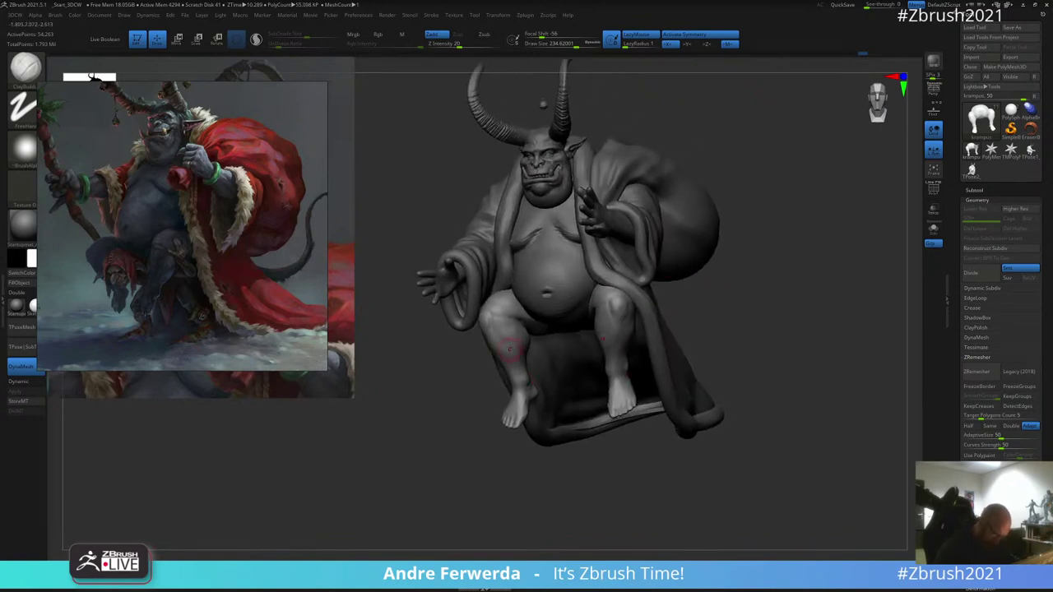
key(])
drag(501, 339, 495, 334)
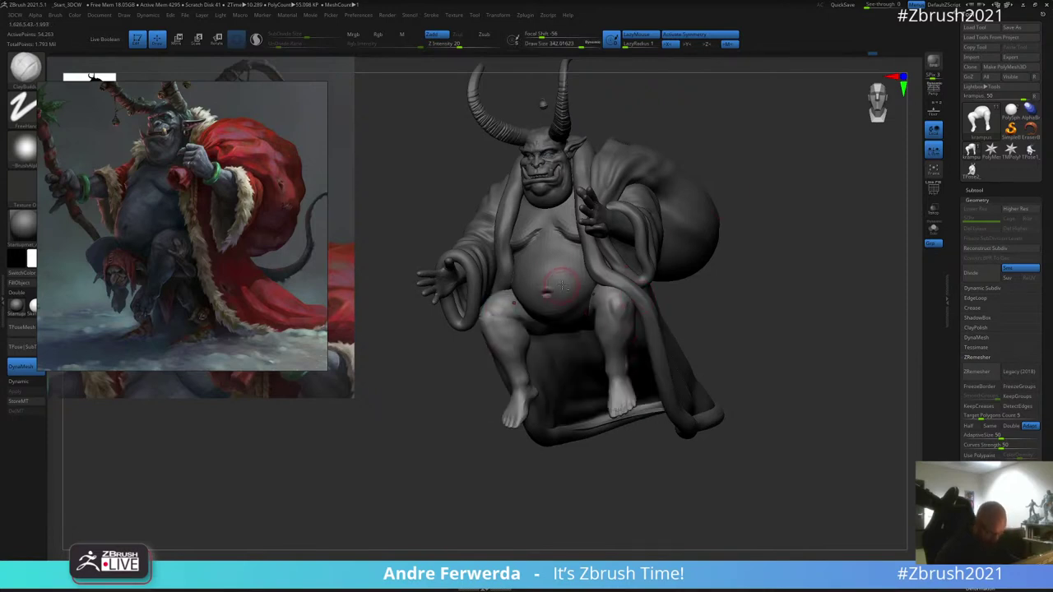
Step: Subdivide the krampus1_2 upper body subtool to SDiv 4
key(ctrl+d)
alt+drag(775, 204, 765, 234)
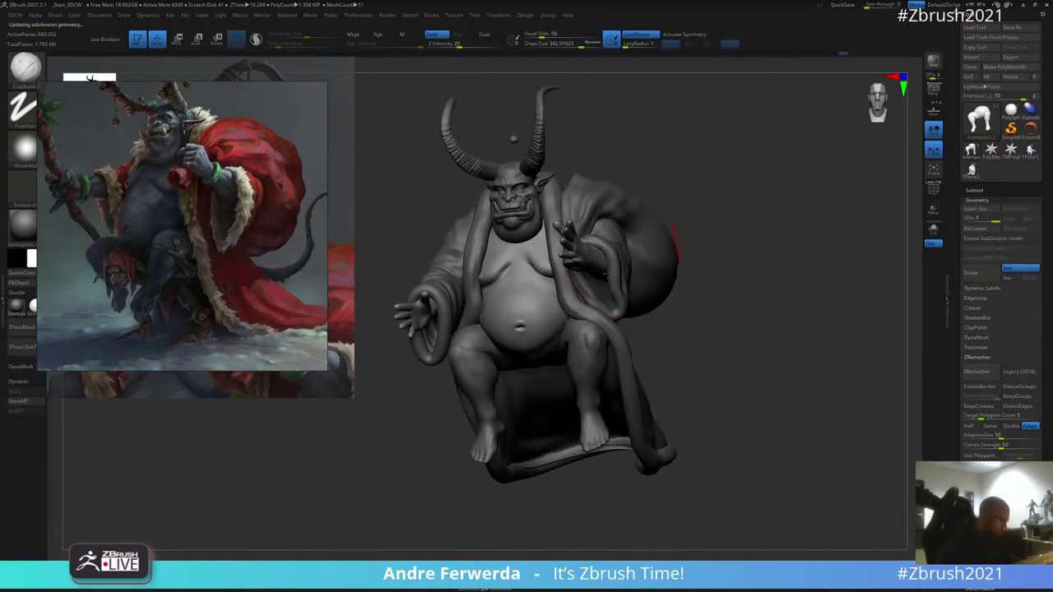
Step: Bring up the close-up head reference in Spotlight and set a blue-grey skin colour with the SkinShade4 material
key(z)
click(183, 451)
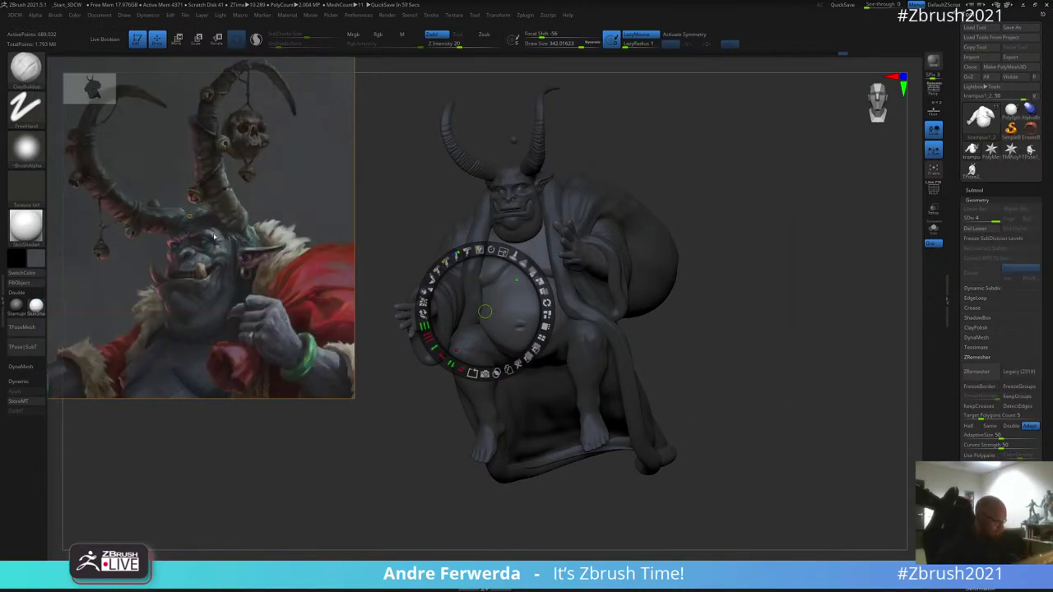
click(241, 265)
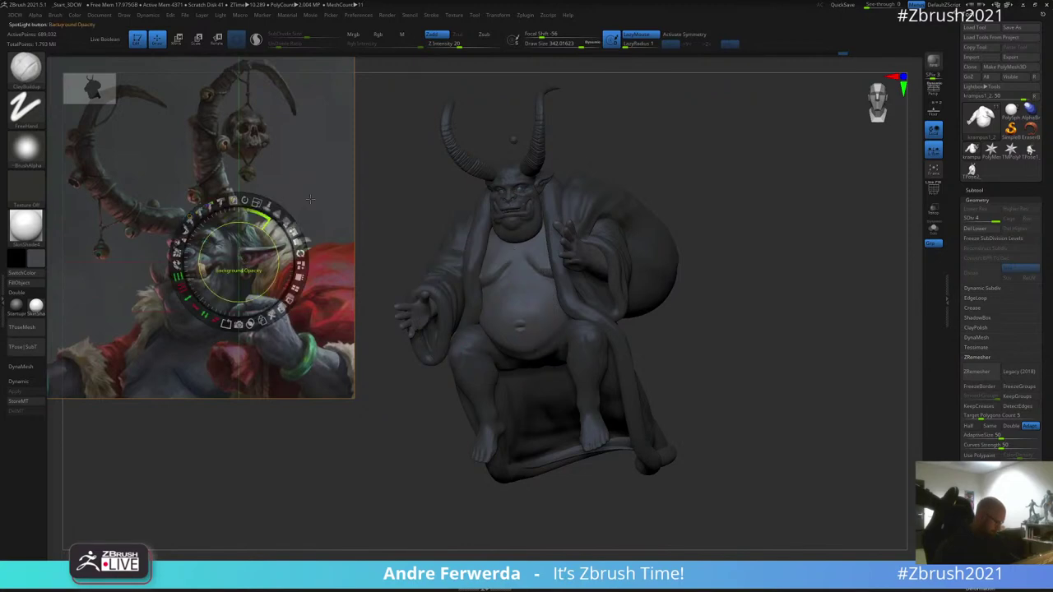
click(372, 187)
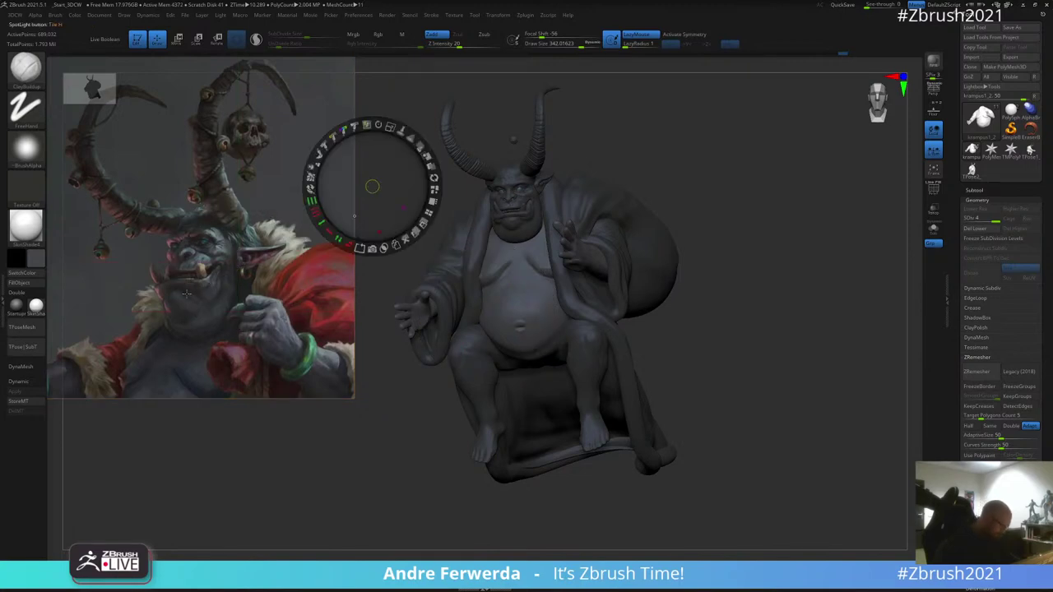
key(z)
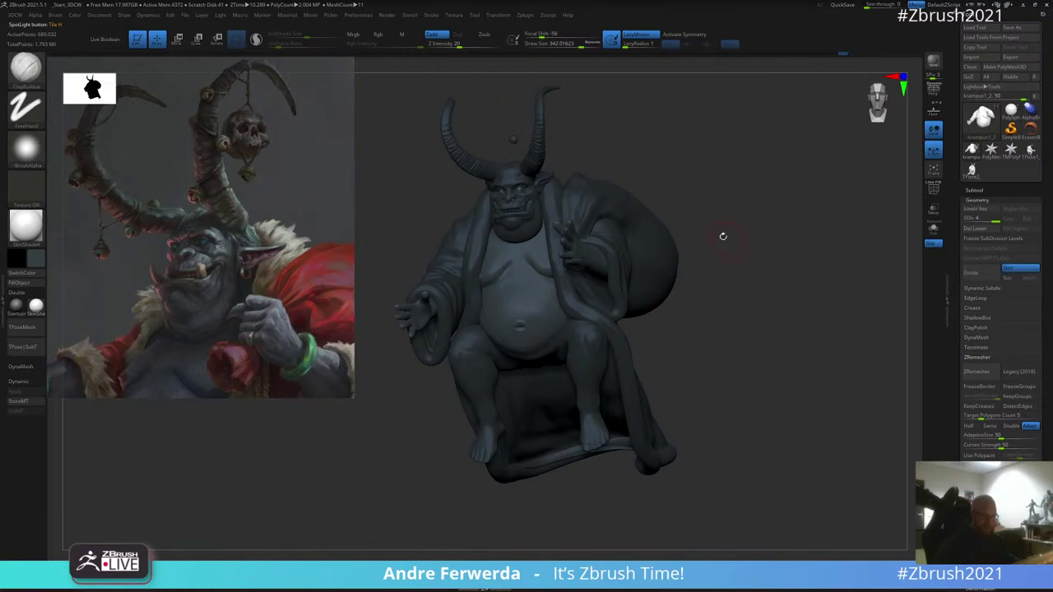
Step: Switch to the hard paint brush at a draw size of about 890 and fill the upper body with the blue-grey colour
key(1)
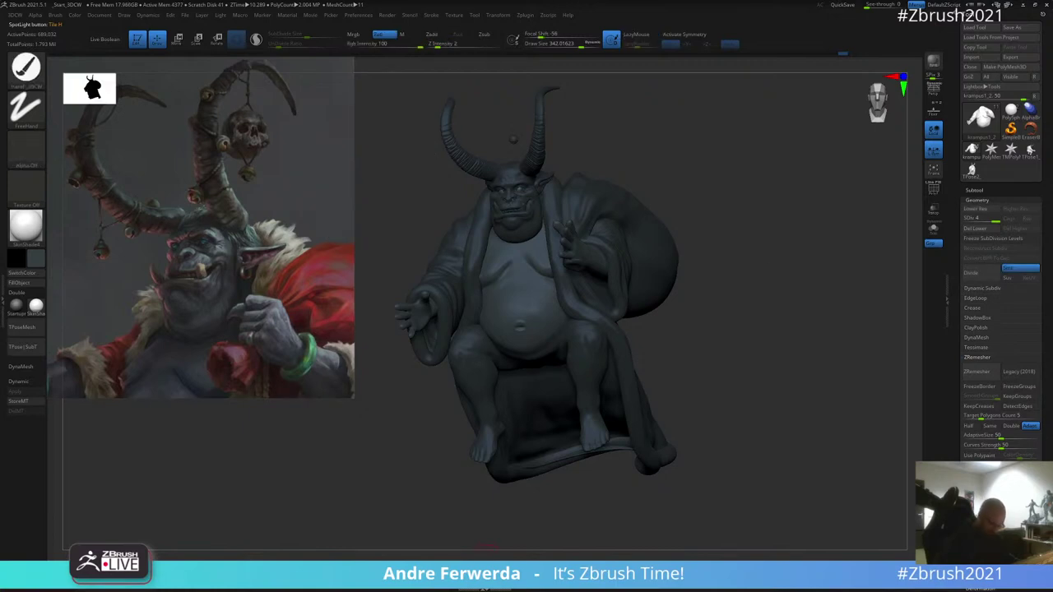
key(space)
drag(700, 227, 714, 226)
drag(553, 275, 502, 297)
click(35, 281)
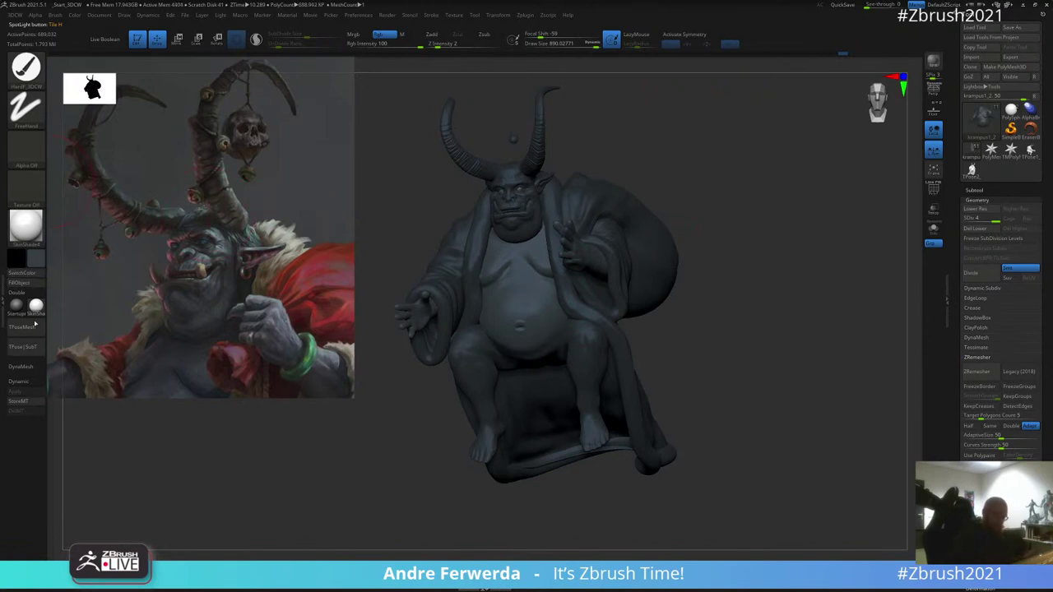
Step: Hide both hands of the upper body subtool so only the sleeves' open cuffs remain
drag(697, 224, 745, 217)
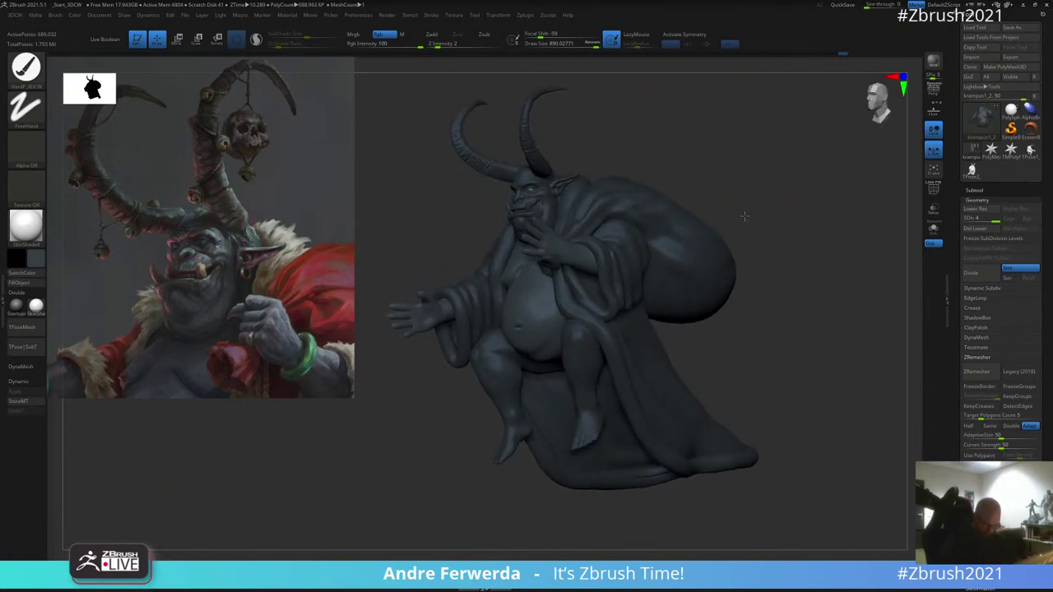
ctrl+shift+click(554, 241)
ctrl+shift+click(553, 248)
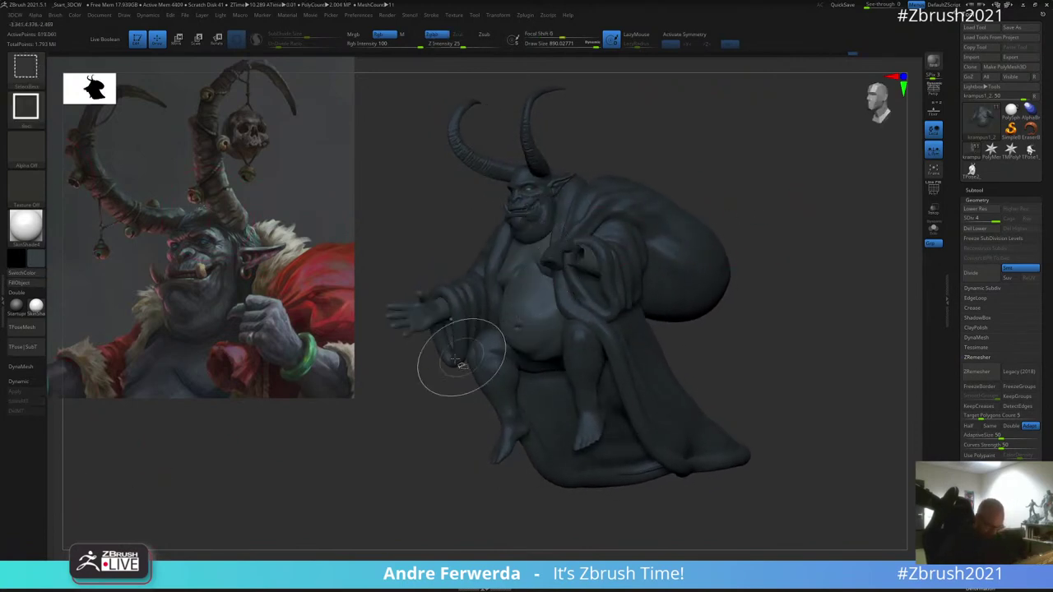
ctrl+shift+click(427, 317)
drag(727, 182, 775, 186)
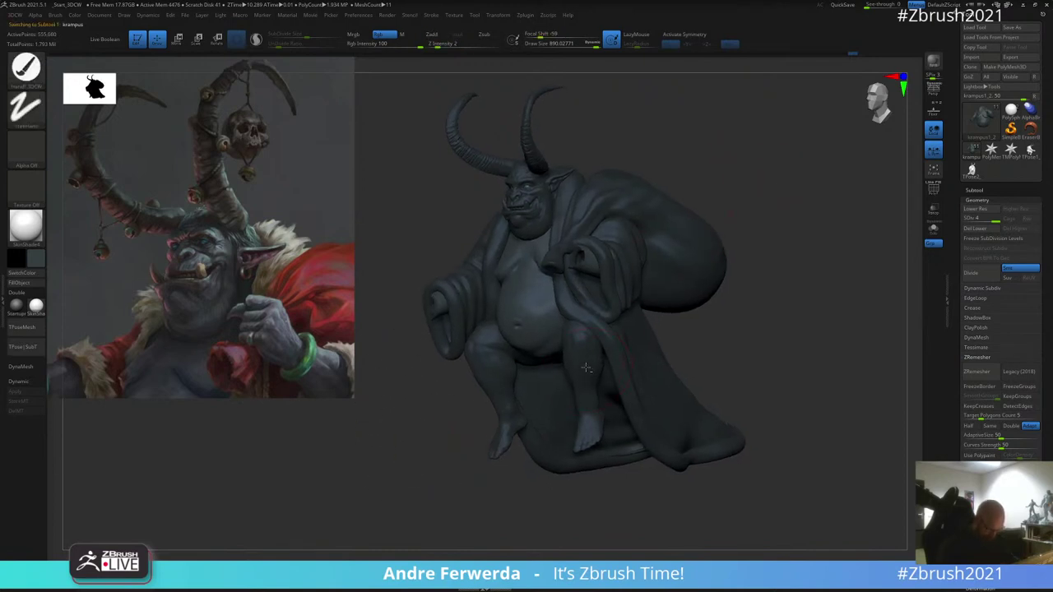
Step: Fill the legs subtool with the blue-grey skin colour and make the head subtool active
alt+click(585, 387)
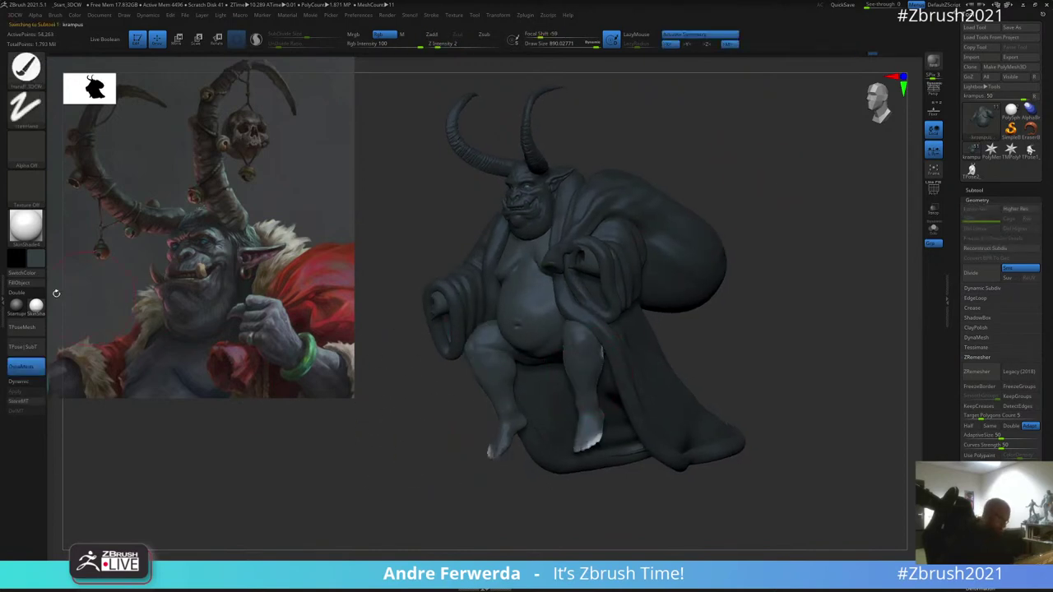
click(32, 284)
alt+right_drag(570, 205, 552, 259)
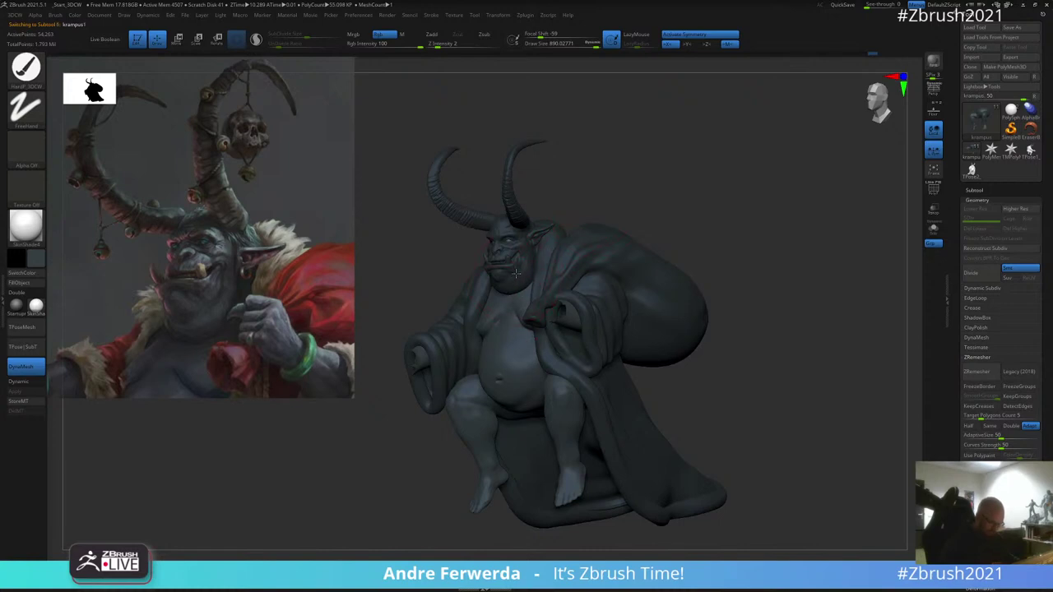
alt+click(515, 273)
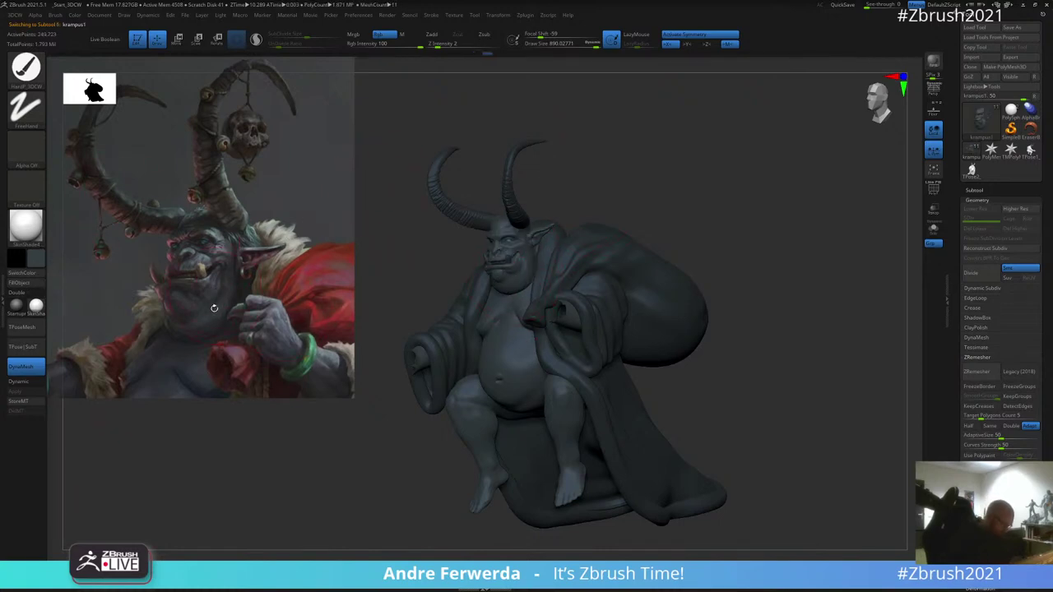
Step: Sample a muted pink from the reference and tint the ears with the soft paint brush at RGB intensity 2 and draw size about 97
key(c)
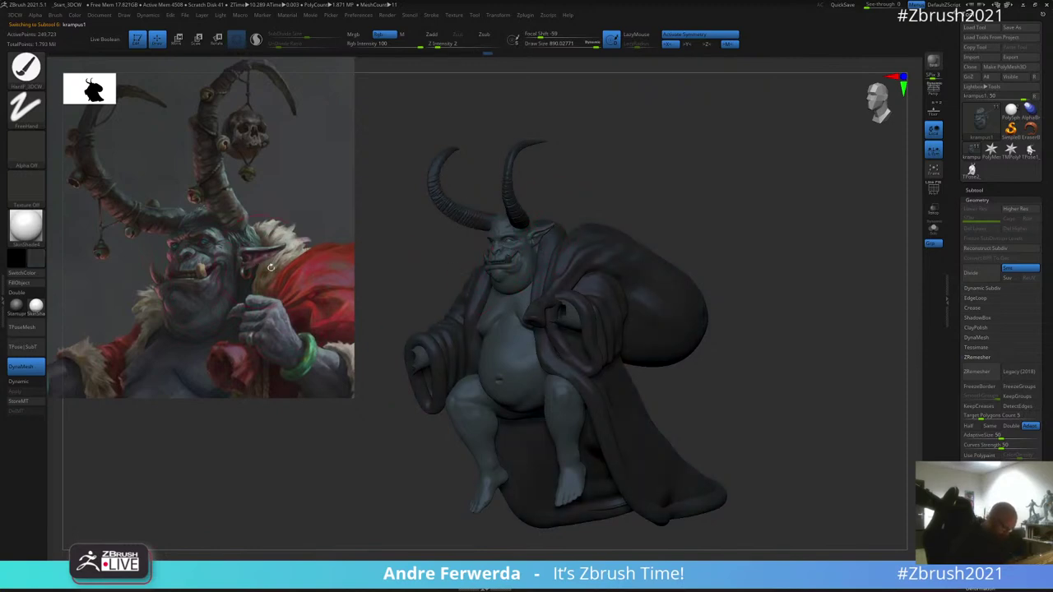
key(z)
key(c)
key(z)
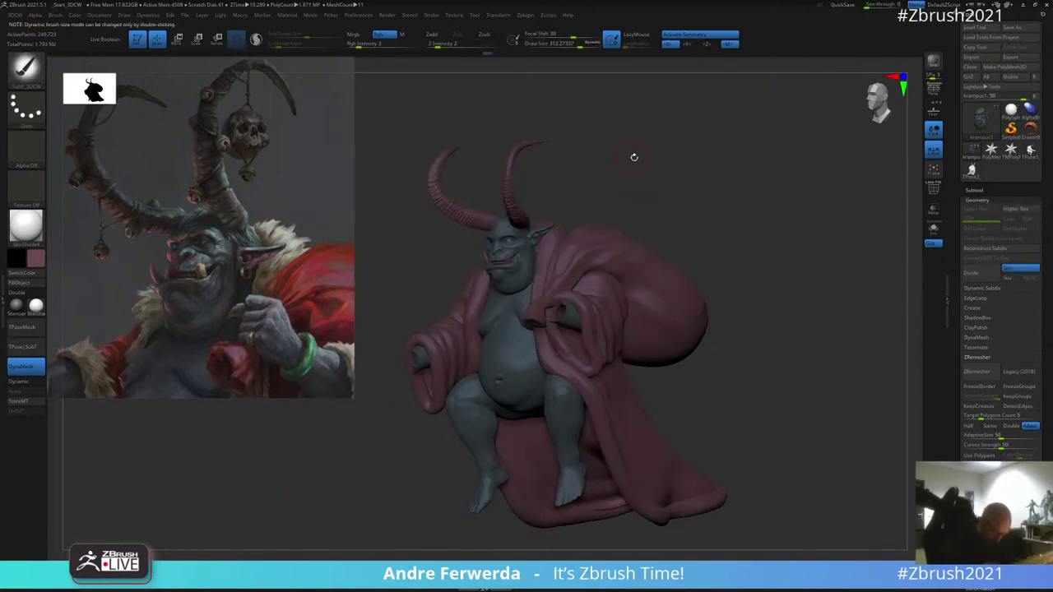
mouse_move(633, 158)
alt+mouse_down()
mouse_move(627, 205)
mouse_move(613, 206)
mouse_move(613, 167)
alt+mouse_up()
key(space)
key(bracketleft)
key(bracketleft)
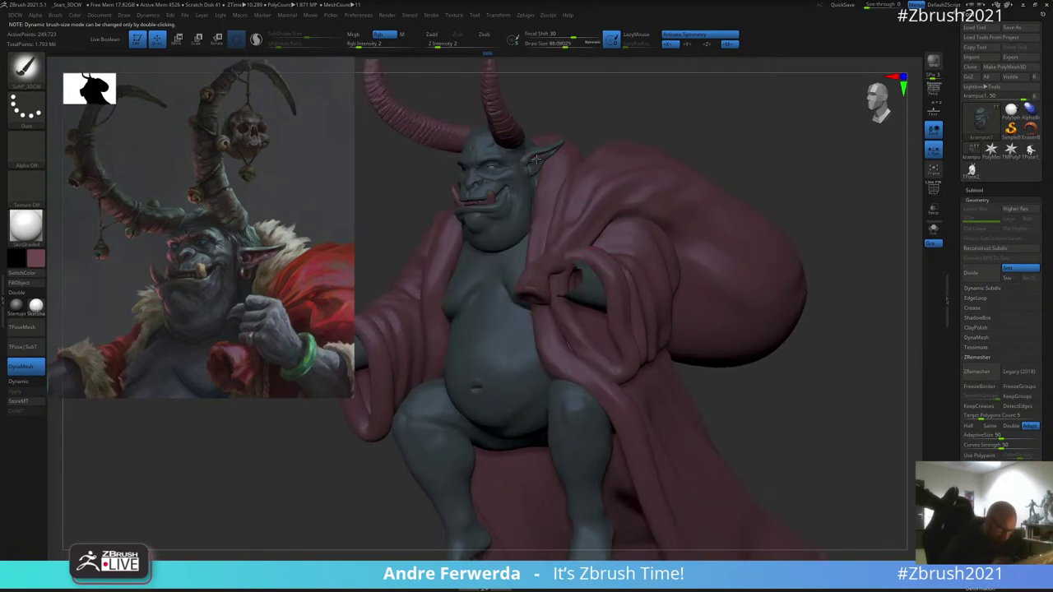
drag(616, 104, 566, 110)
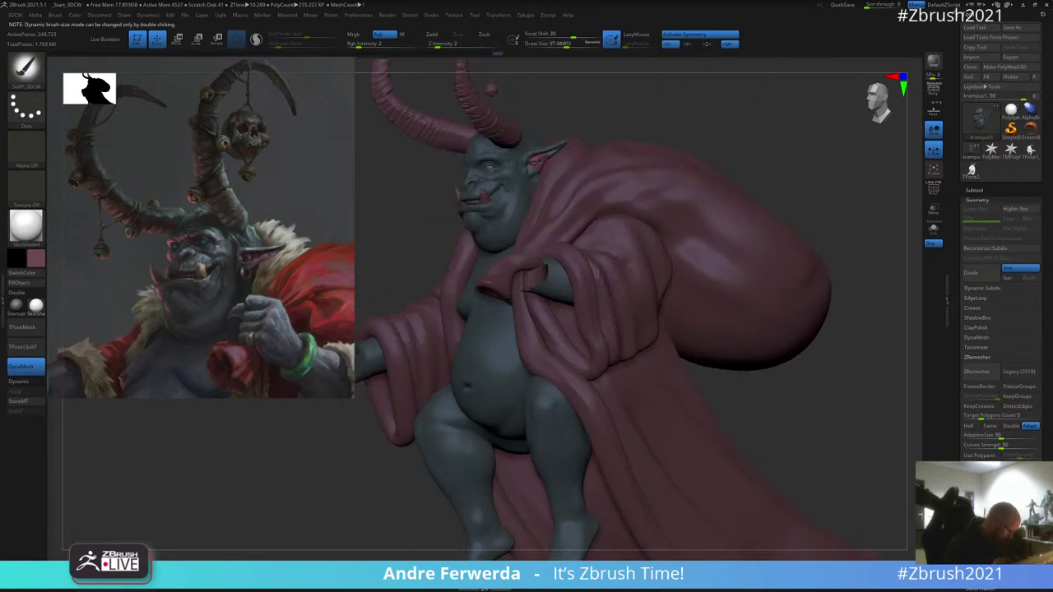
right_drag(549, 152, 543, 160)
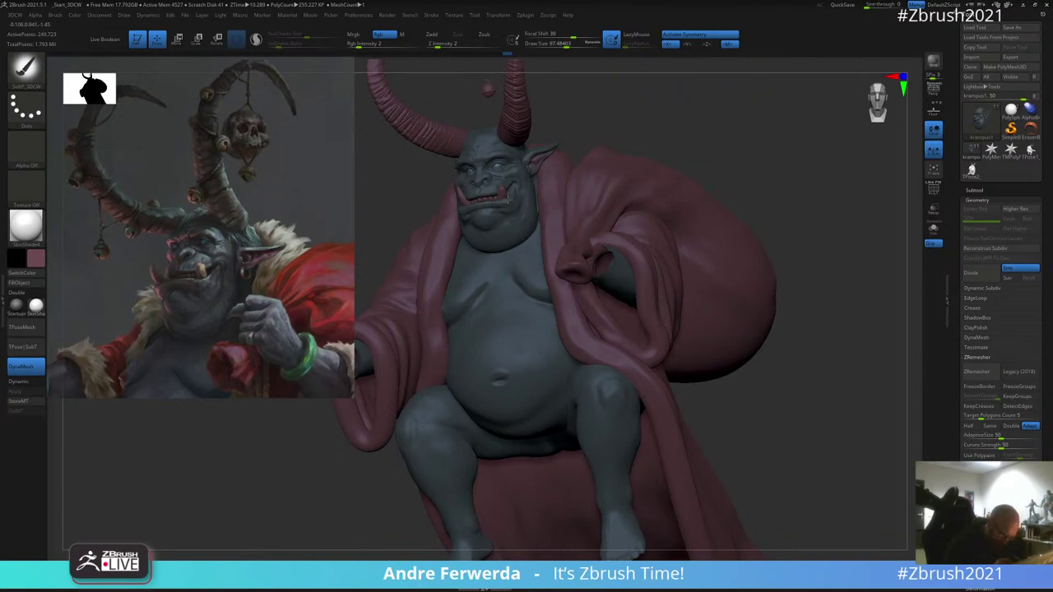
mouse_move(474, 208)
right_down()
mouse_move(453, 210)
mouse_move(484, 217)
mouse_move(502, 239)
right_up()
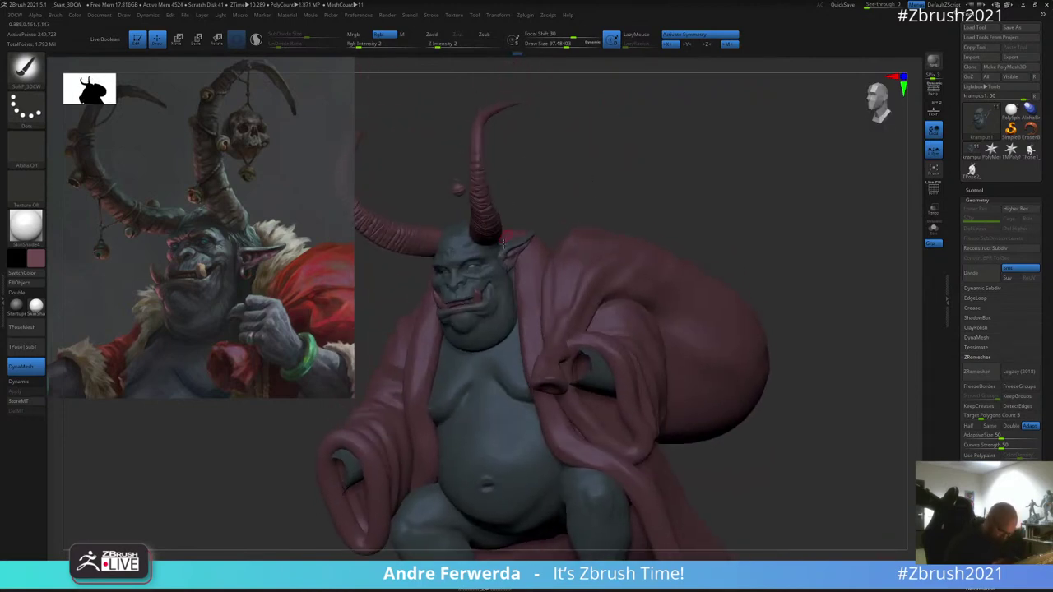
Step: Sample a dark blue-grey from the reference, set the RGB intensity to 11 and start shading the forehead and eye area
key(c)
key(space)
click(474, 278)
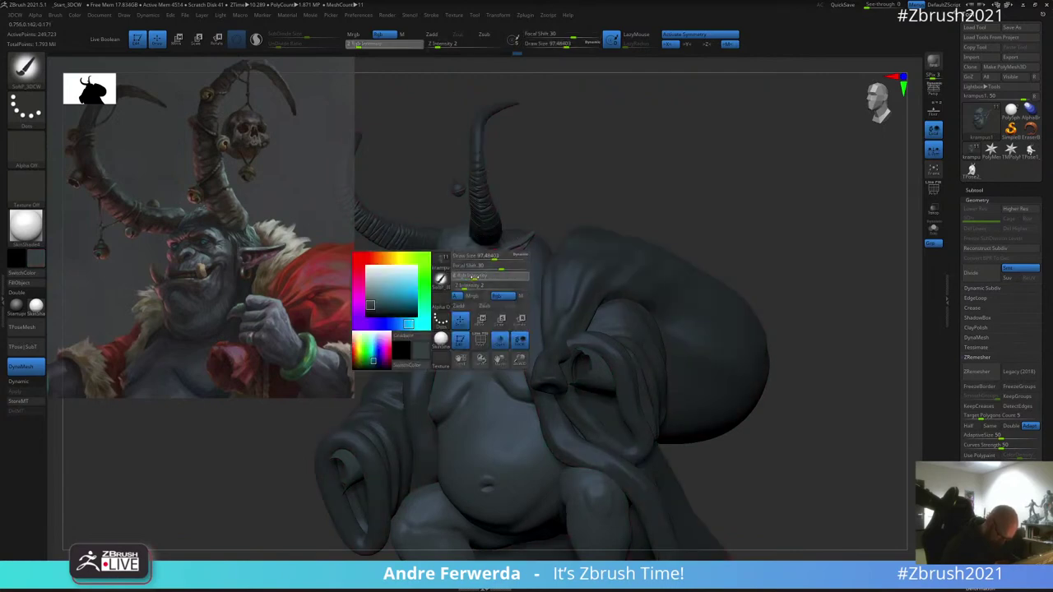
drag(475, 278, 478, 277)
key(space)
drag(255, 356, 256, 358)
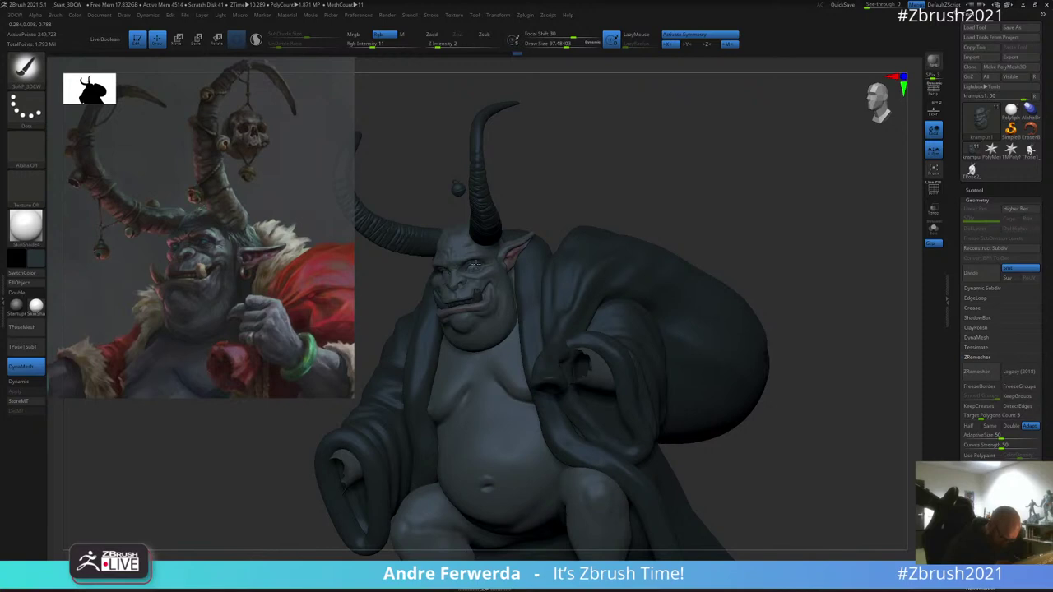
drag(463, 216, 501, 237)
key(space)
drag(537, 197, 489, 244)
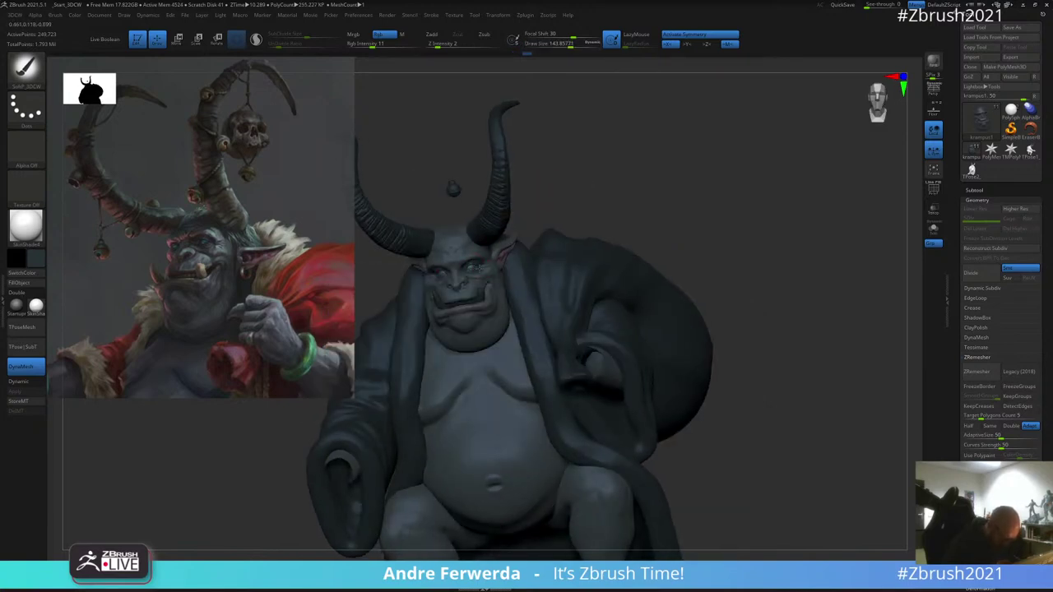
Step: Continue the dark blue-grey shading on the brow, eyes and cheeks at draw sizes from about 133 to 267
key(space)
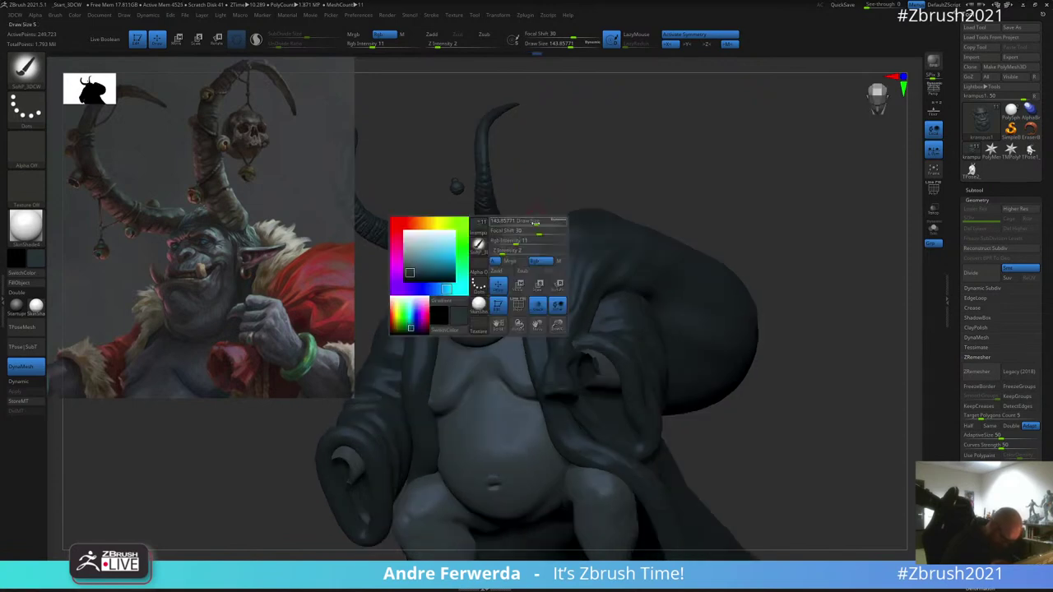
right_drag(529, 227, 470, 231)
key(space)
key(space)
key(space)
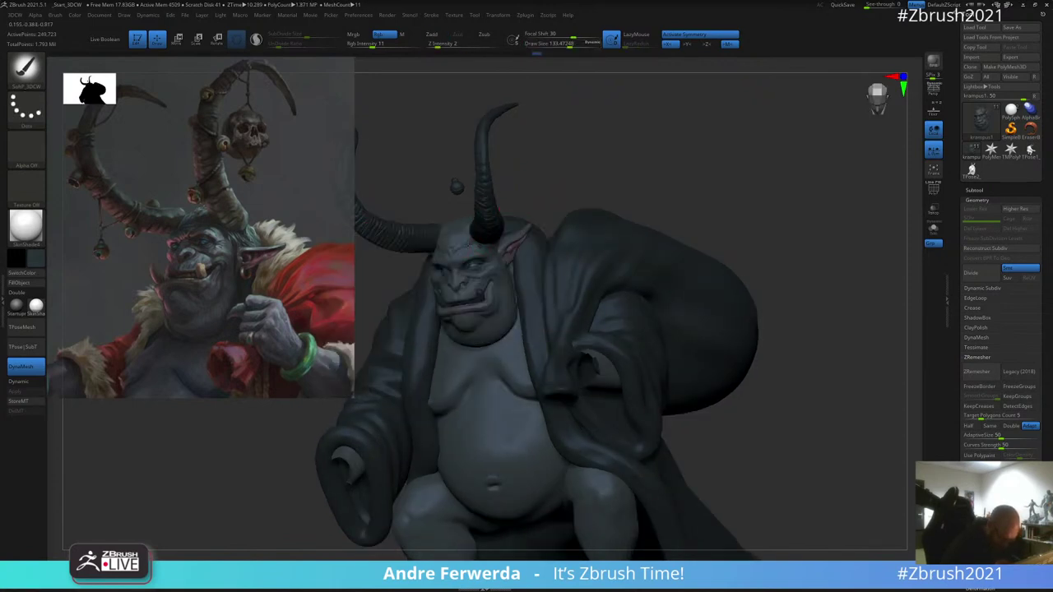
drag(482, 234, 499, 266)
key(space)
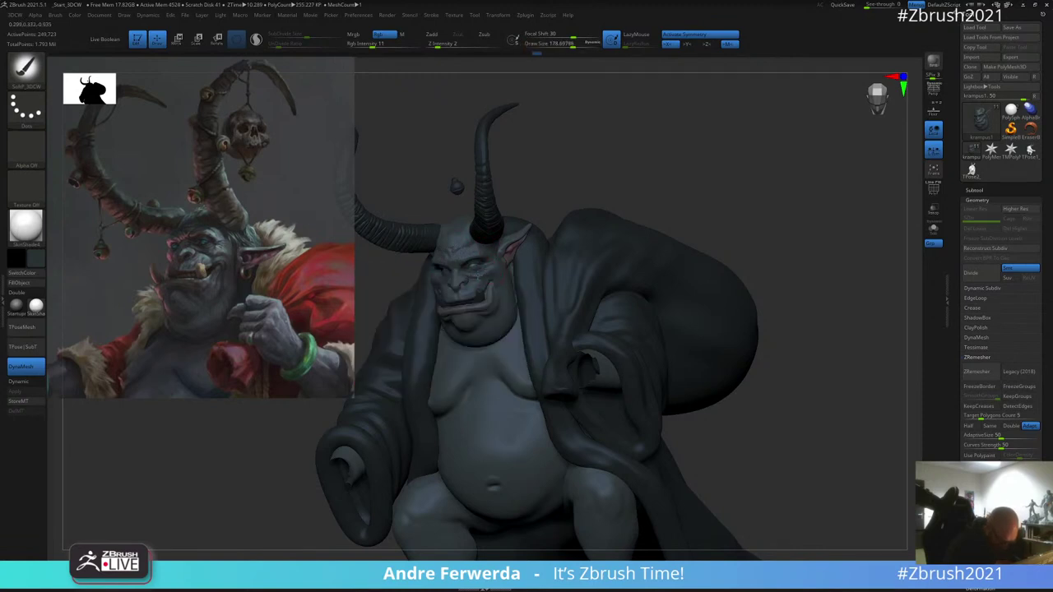
right_drag(489, 268, 474, 274)
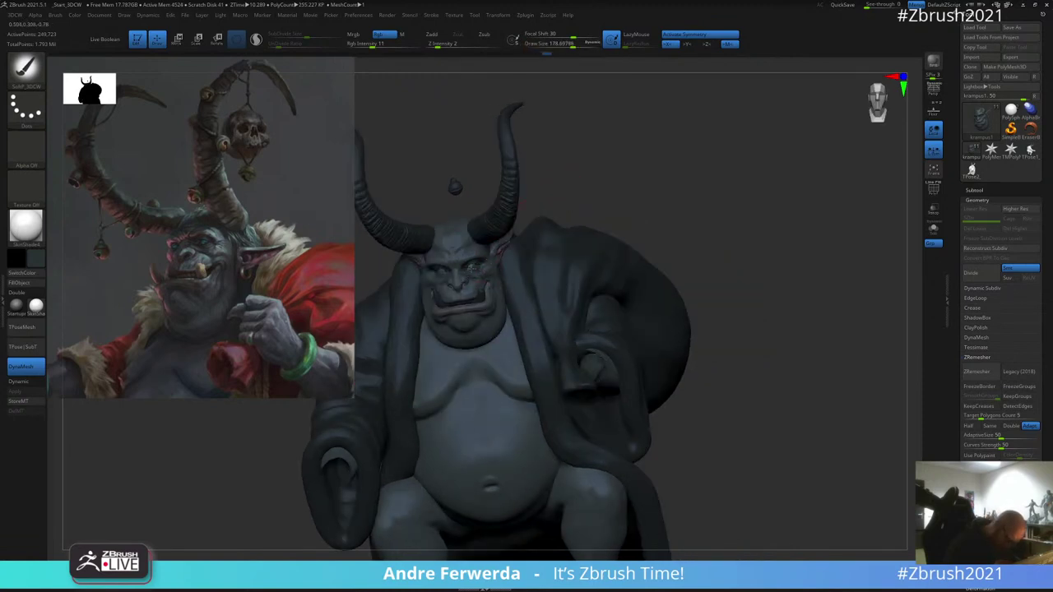
right_drag(553, 181, 575, 188)
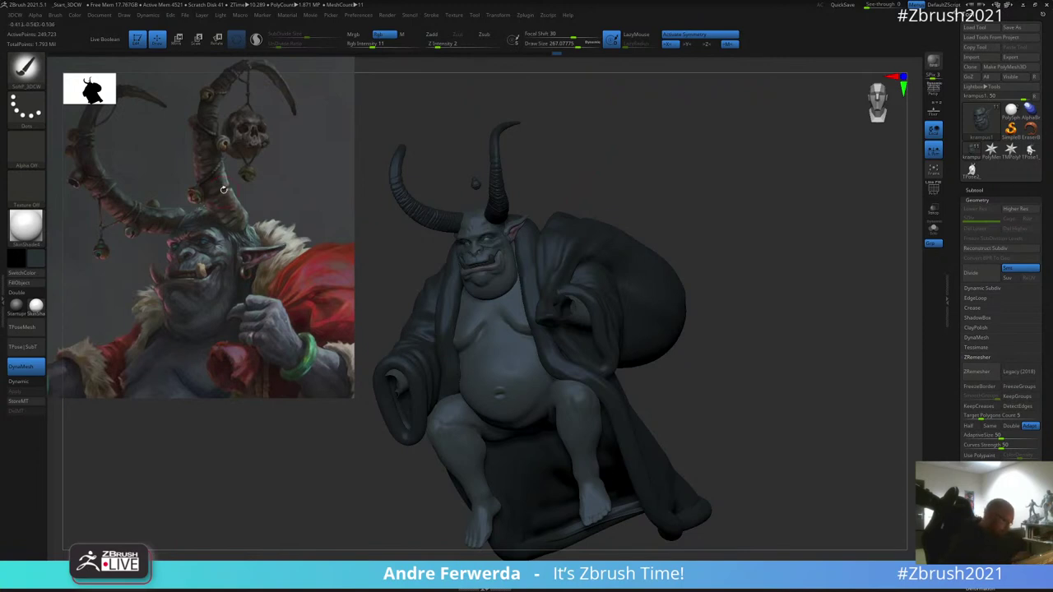
Step: Sample a grey-brown from the reference, switch to the hard paint brush and fill the horns with it
key(z)
click(231, 311)
key(z)
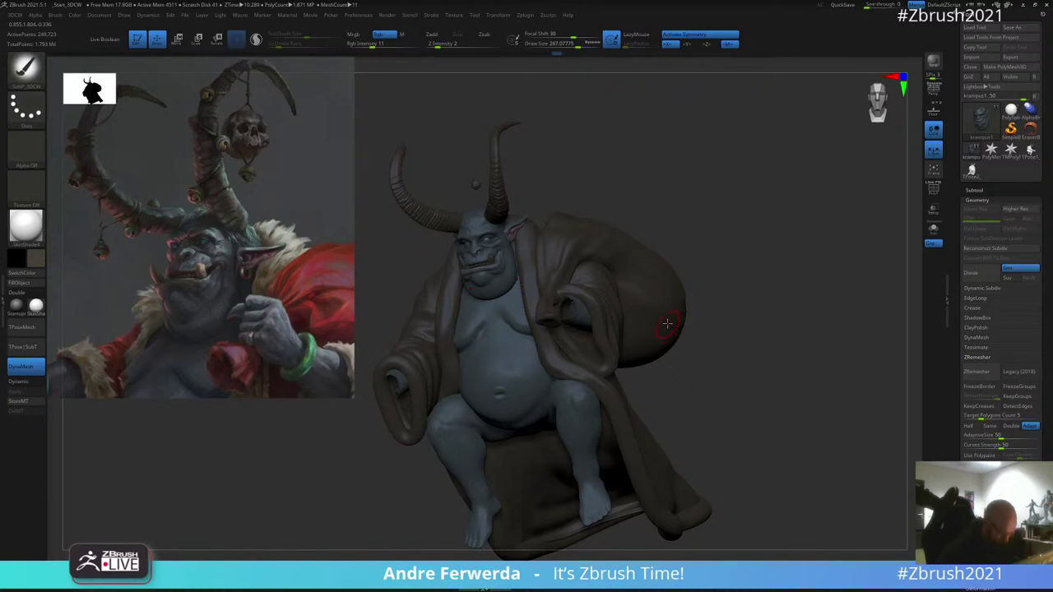
key(1)
key(space)
mouse_move(619, 133)
alt+mouse_down()
mouse_move(622, 200)
mouse_move(594, 172)
mouse_move(572, 175)
alt+mouse_up()
alt+click(493, 261)
drag(496, 270, 487, 241)
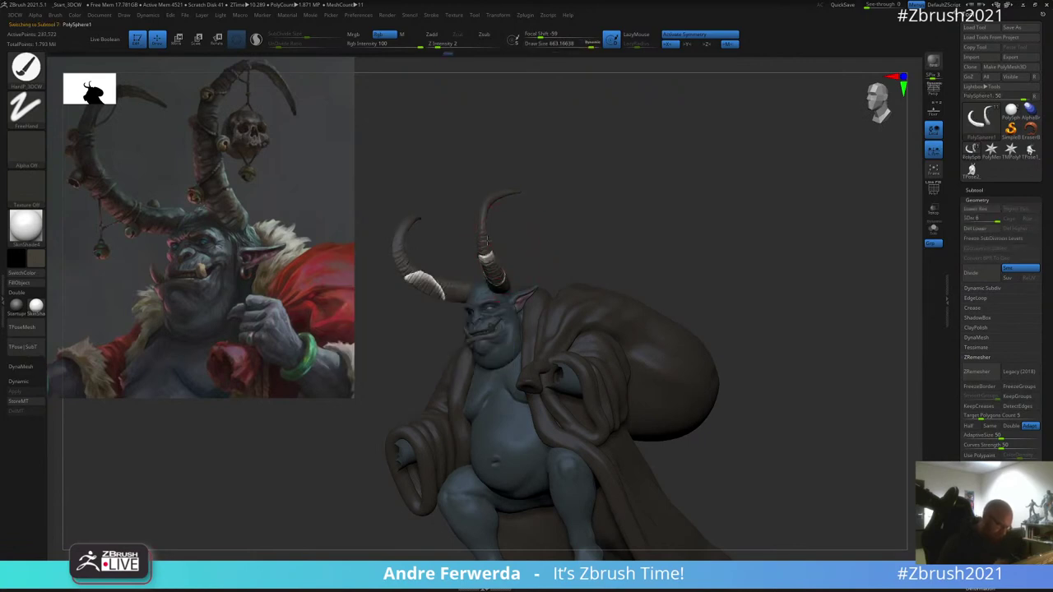
click(31, 284)
Step: Sample a pale yellow from the reference, darken it to olive and fill the tusks and teeth with it
key(space)
alt+drag(566, 193, 612, 161)
key(space)
drag(628, 170, 617, 170)
drag(647, 176, 607, 186)
key(z)
key(z)
key(c)
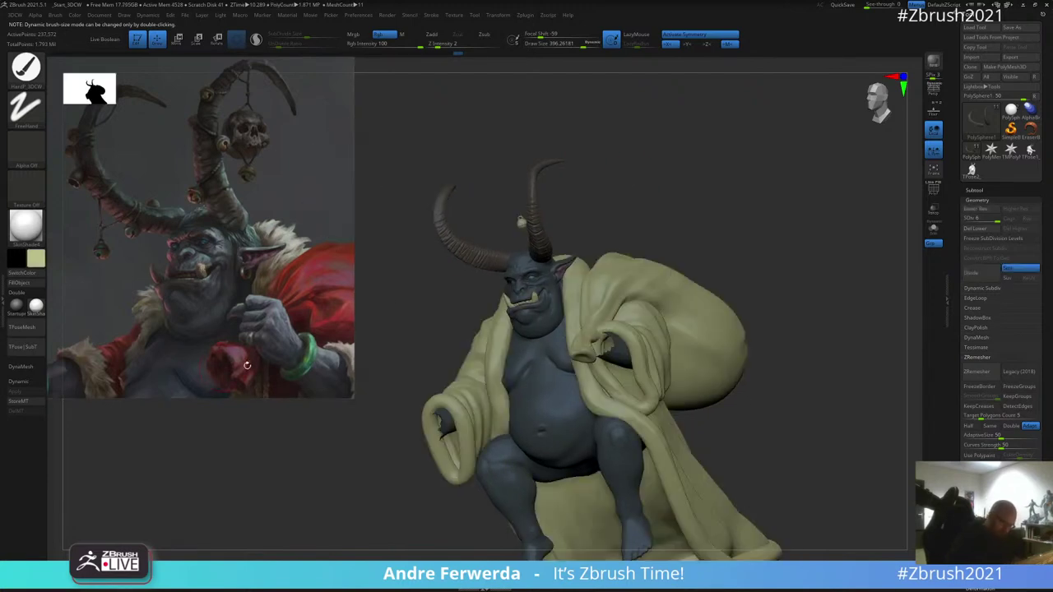
alt+click(477, 353)
key(space)
click(399, 333)
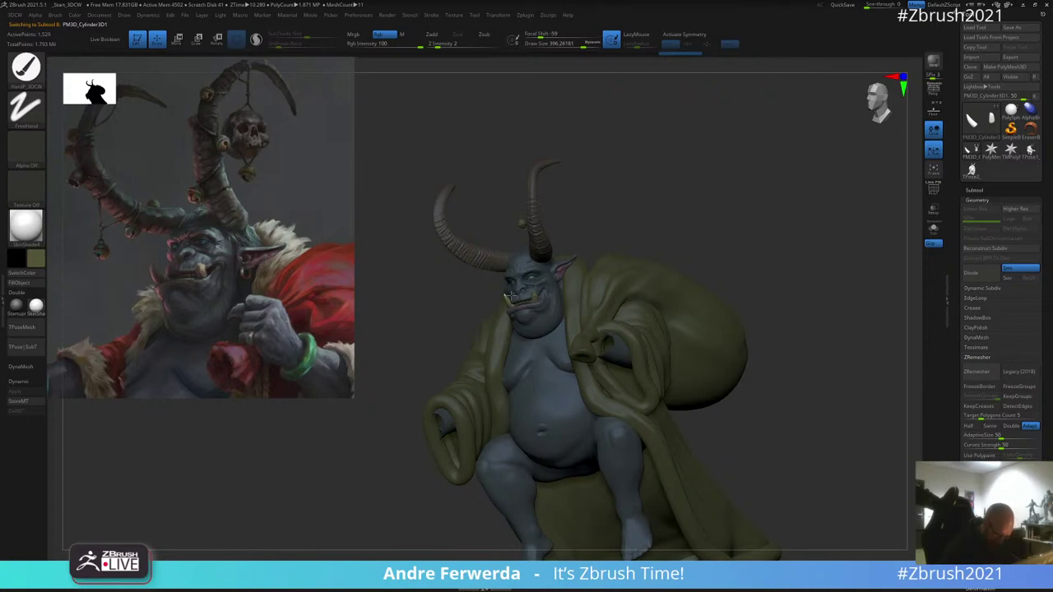
alt+click(531, 303)
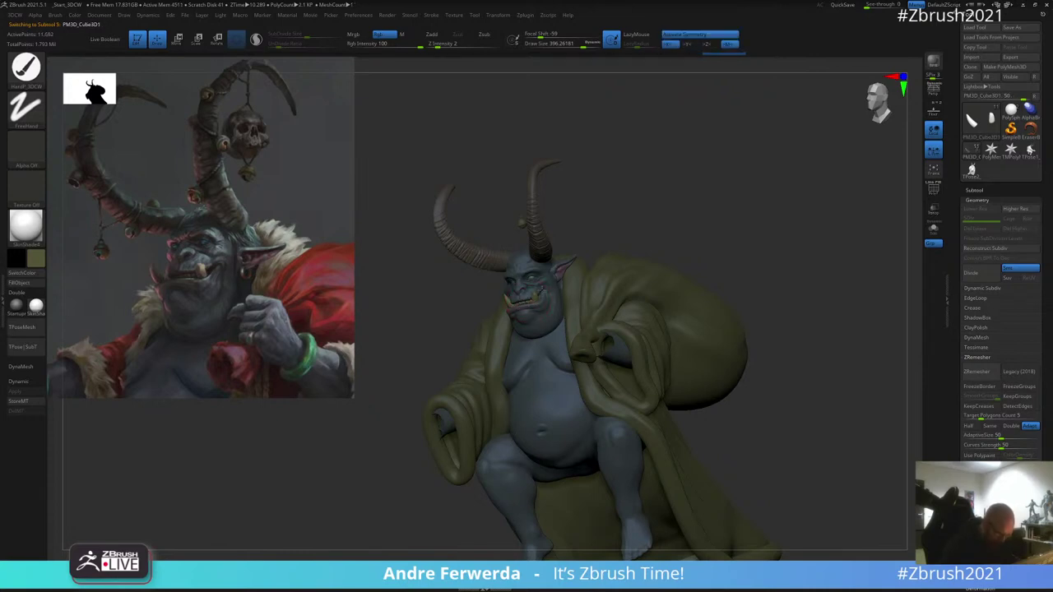
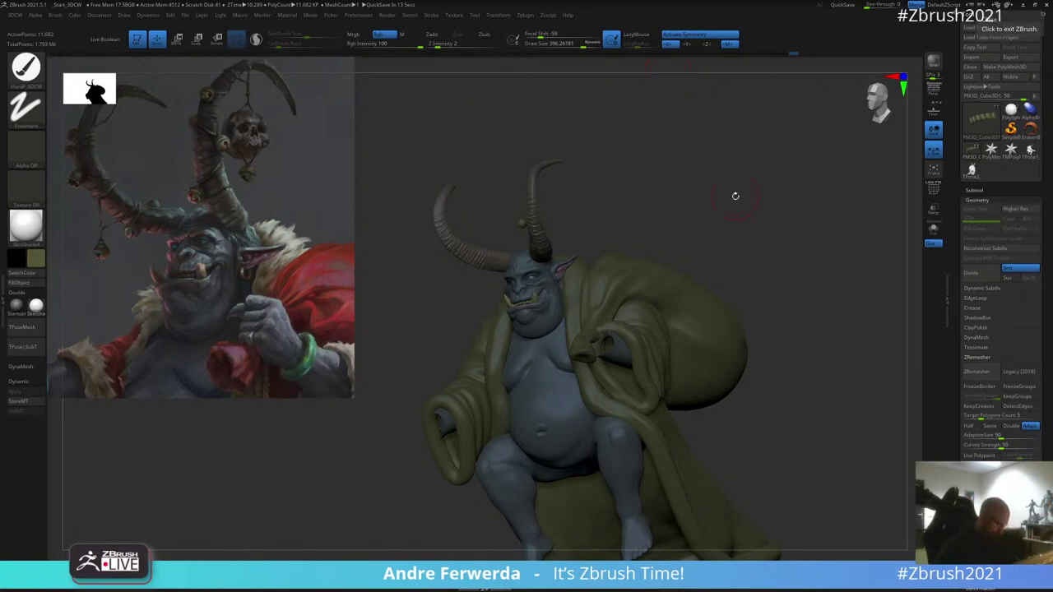
Step: Sample the coat's red from the reference and make the robe subtool active
key(z)
click(301, 276)
key(z)
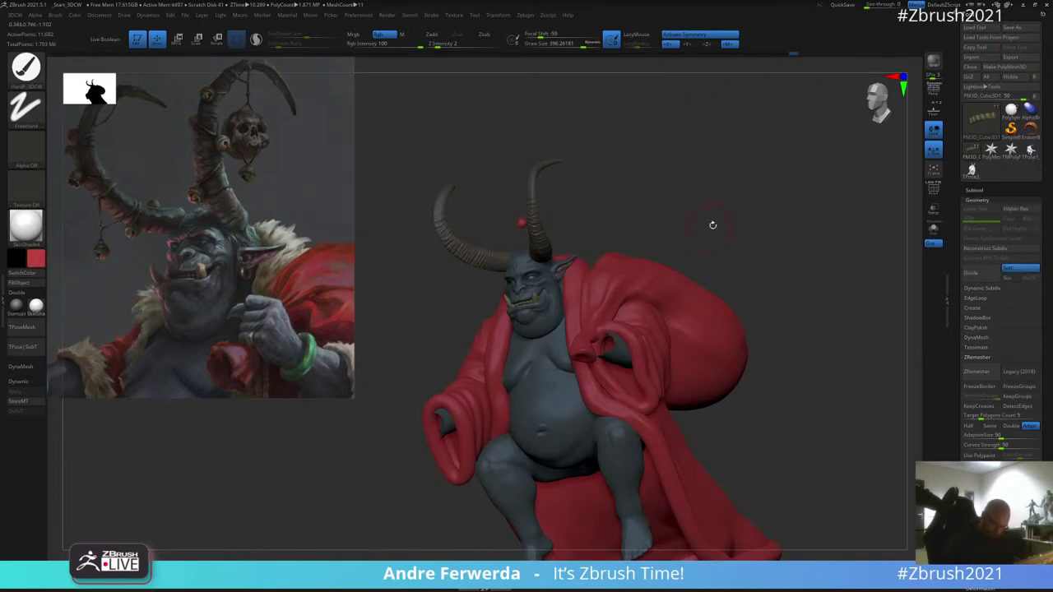
ctrl+right_drag(712, 226, 683, 238)
right_click(683, 231)
alt+click(632, 436)
Step: Make the red deeper and more saturated, set the draw size to 1000 and fill the robe with the colour
right_drag(782, 287, 730, 287)
right_click(735, 272)
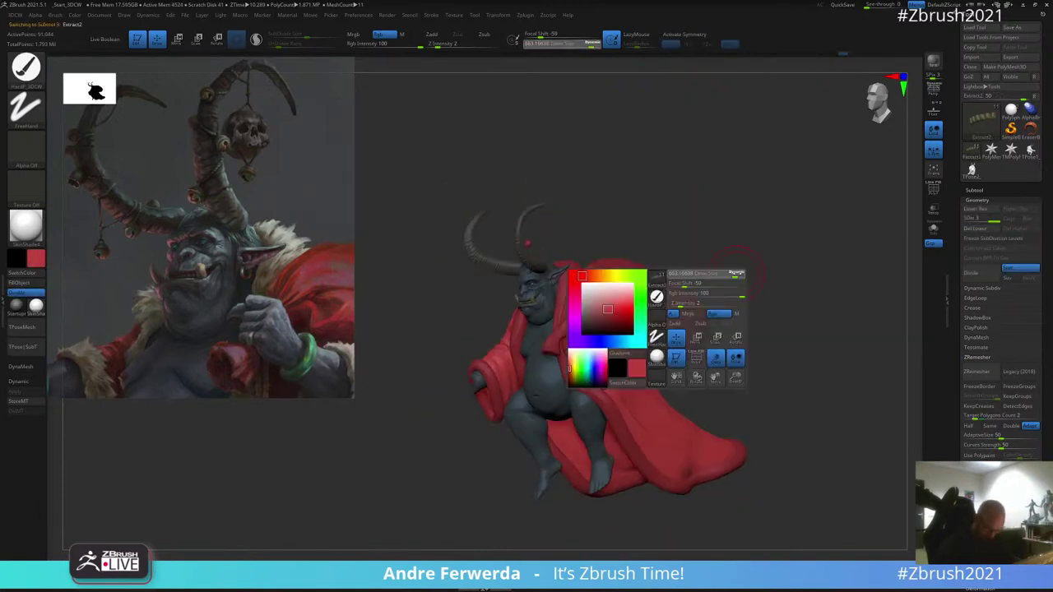
click(737, 274)
click(620, 316)
right_click(759, 251)
click(758, 254)
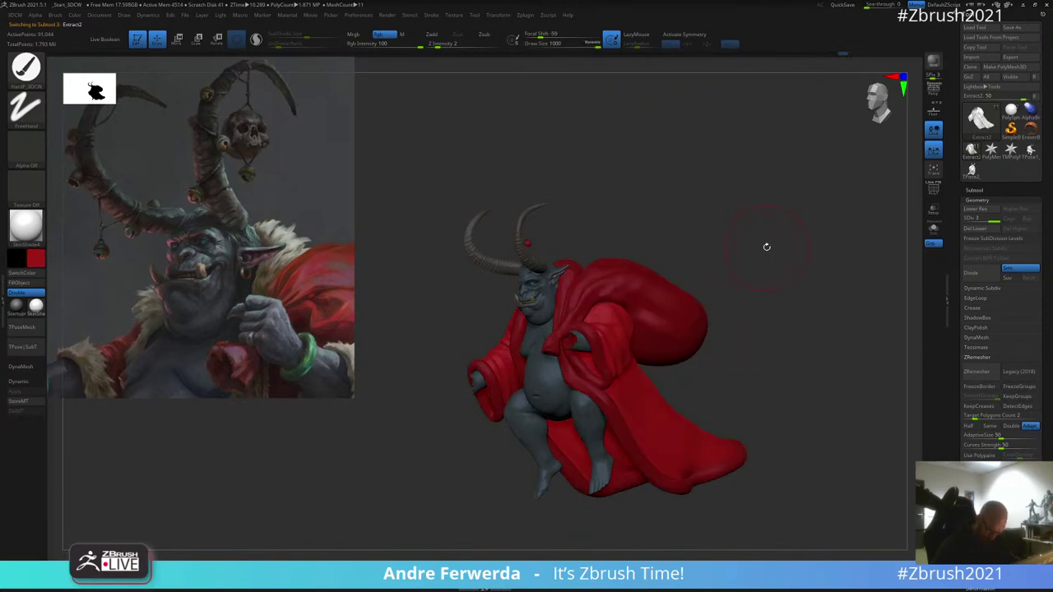
alt+right_drag(765, 246, 724, 222)
right_click(719, 220)
drag(590, 280, 590, 266)
right_click(724, 261)
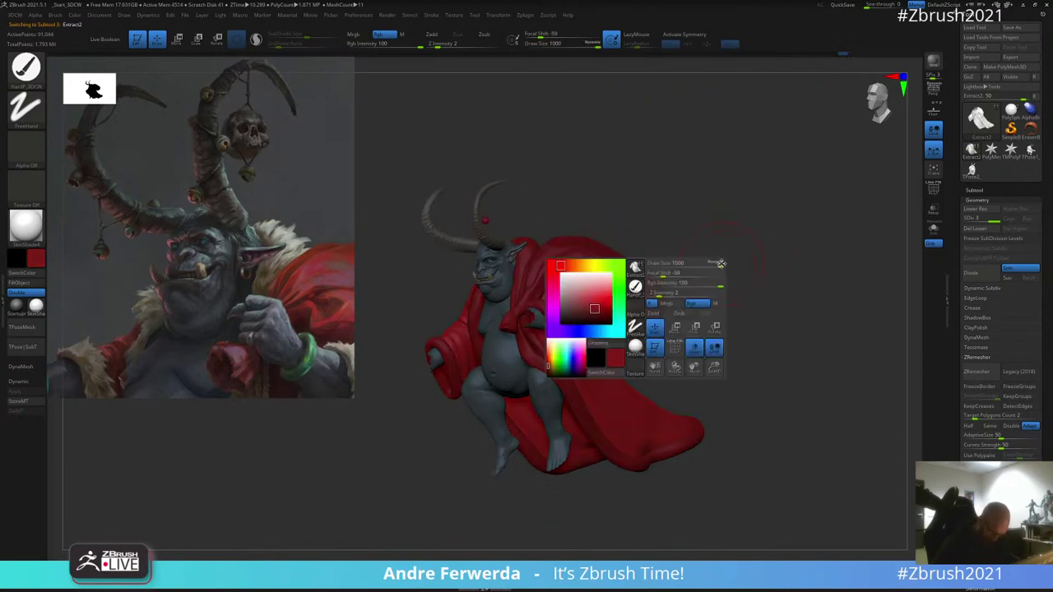
drag(638, 431, 588, 342)
click(31, 283)
Step: Sample a cream colour from the reference's fur and fill the robe's trim with it
key(z)
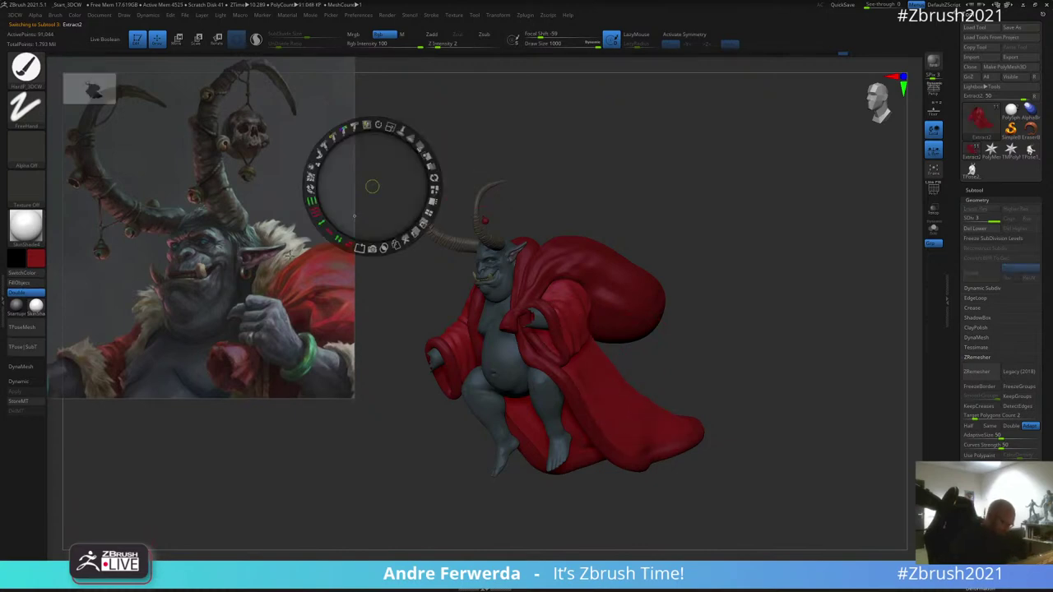
key(c)
key(z)
alt+click(535, 357)
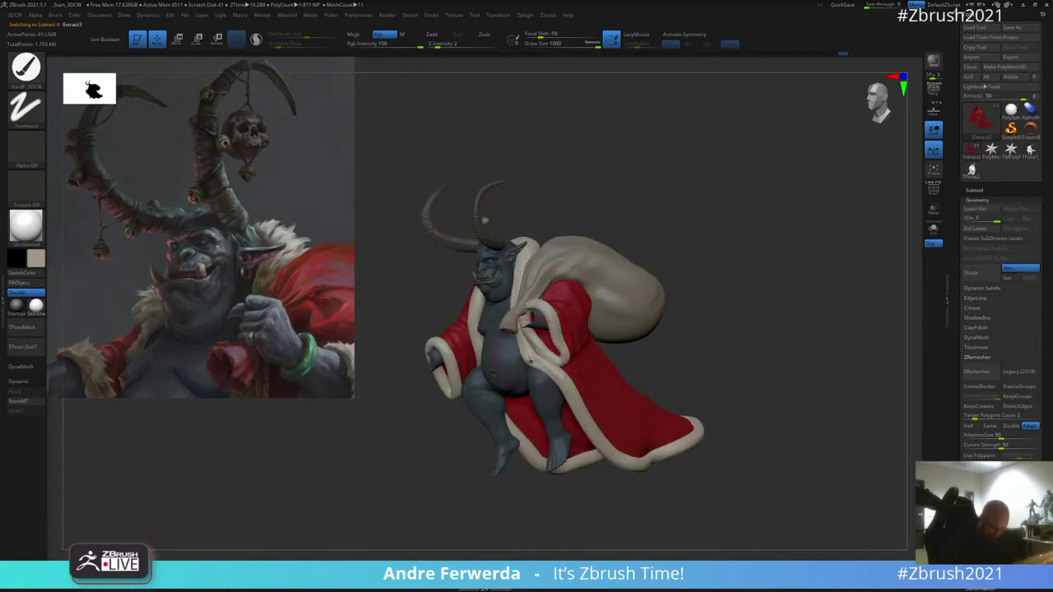
key(ctrl+z)
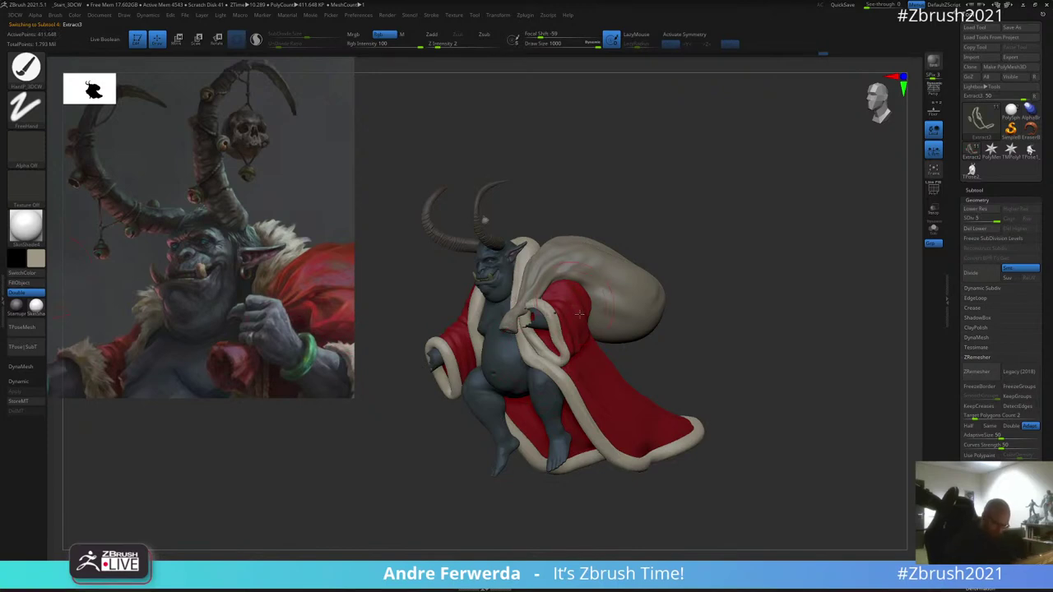
Step: Shift the red slightly toward orange, make it less saturated and fill the sack with it
key(ctrl+z)
key(space)
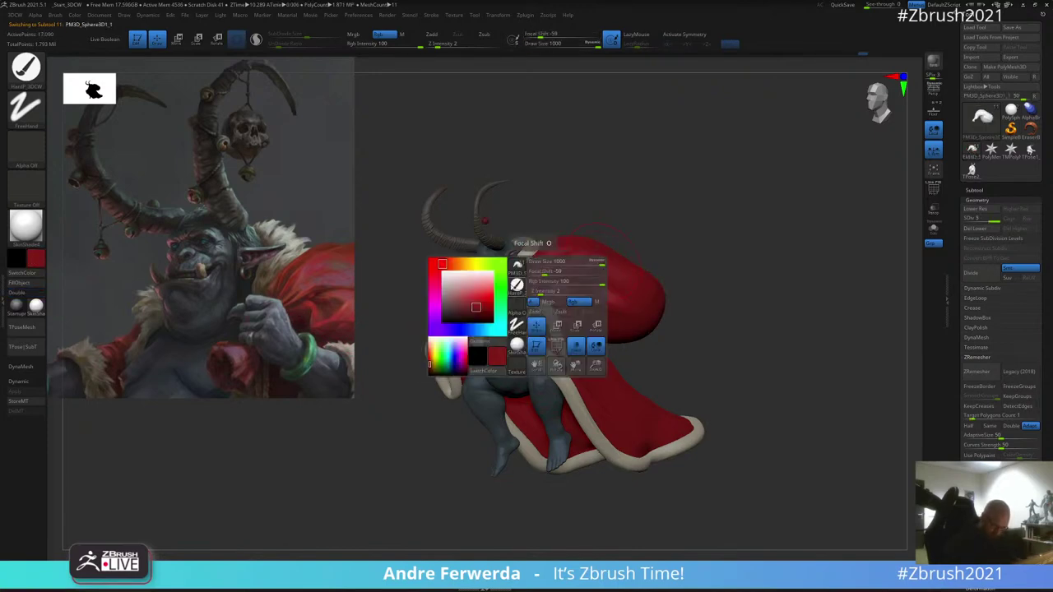
click(447, 264)
click(485, 298)
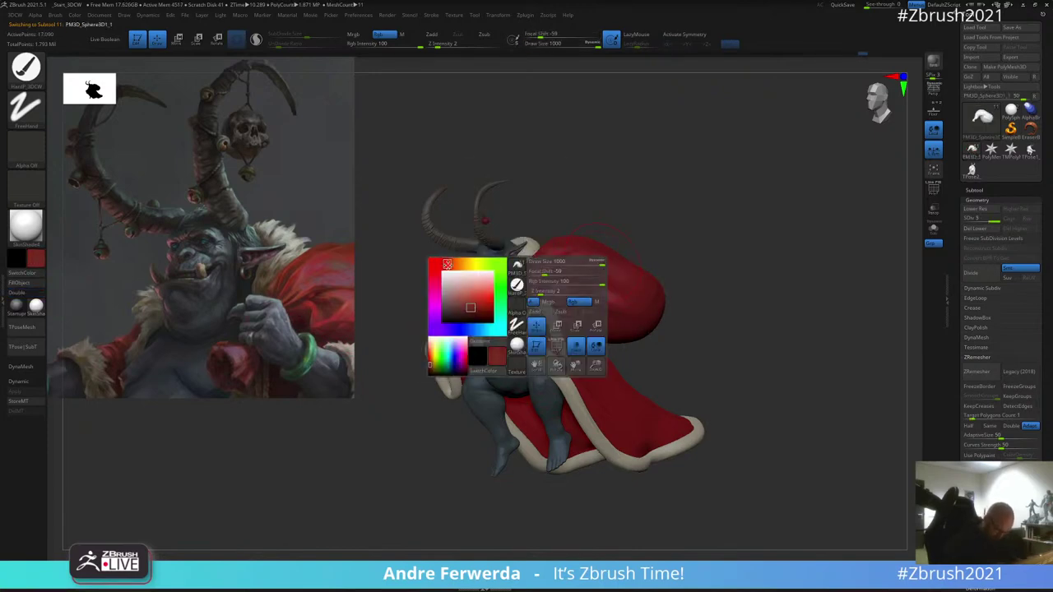
drag(609, 260, 546, 248)
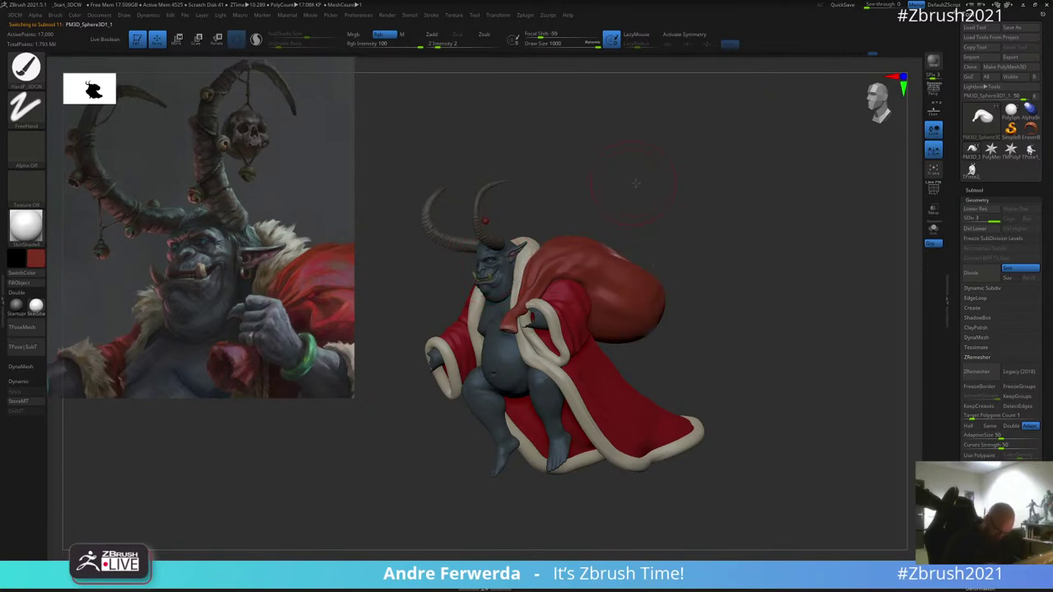
drag(574, 183, 621, 205)
click(19, 283)
Step: Reduce the draw size to about 432 and save the tool over the existing krampus.ZTL
mouse_move(704, 318)
alt+mouse_down()
mouse_move(738, 278)
mouse_move(675, 308)
alt+mouse_up()
key(space)
click(736, 271)
key(space)
click(730, 243)
mouse_move(742, 244)
mouse_down()
mouse_move(724, 251)
mouse_move(716, 292)
mouse_up()
mouse_move(716, 233)
mouse_down()
mouse_move(766, 234)
mouse_move(732, 241)
mouse_up()
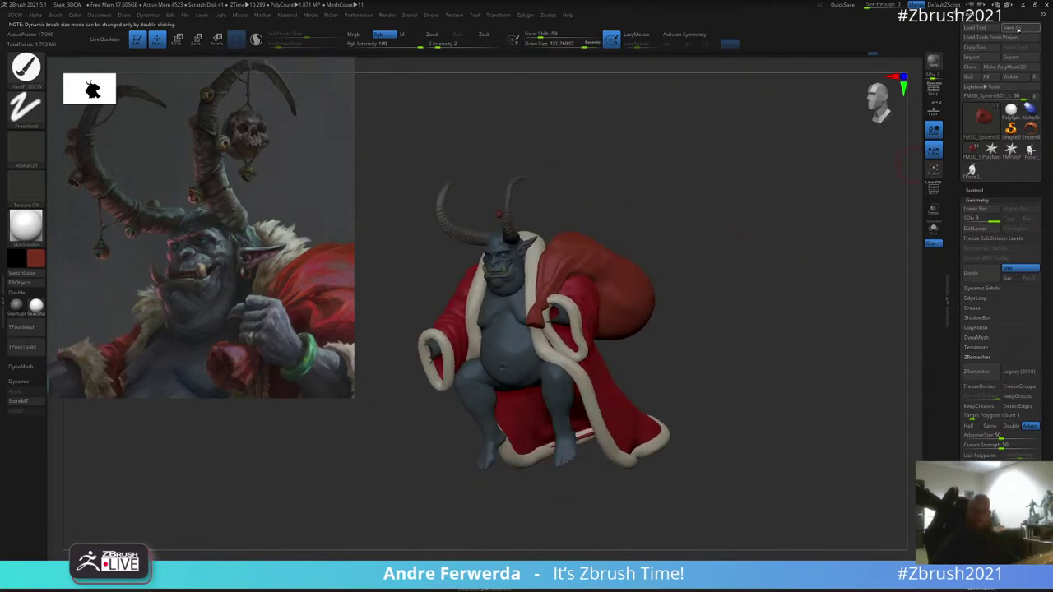
click(1017, 28)
double_click(109, 60)
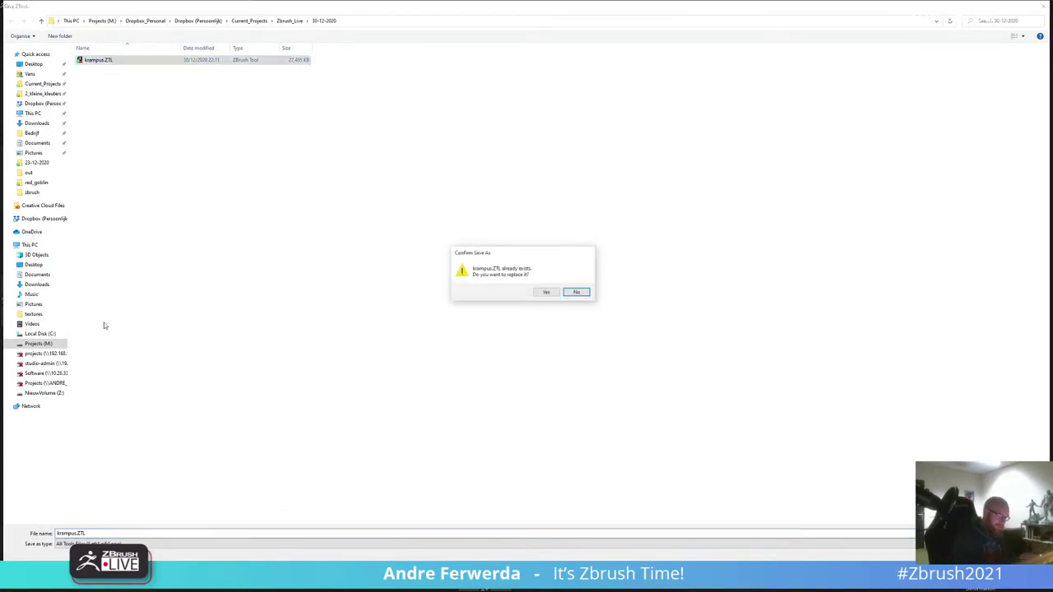
click(547, 292)
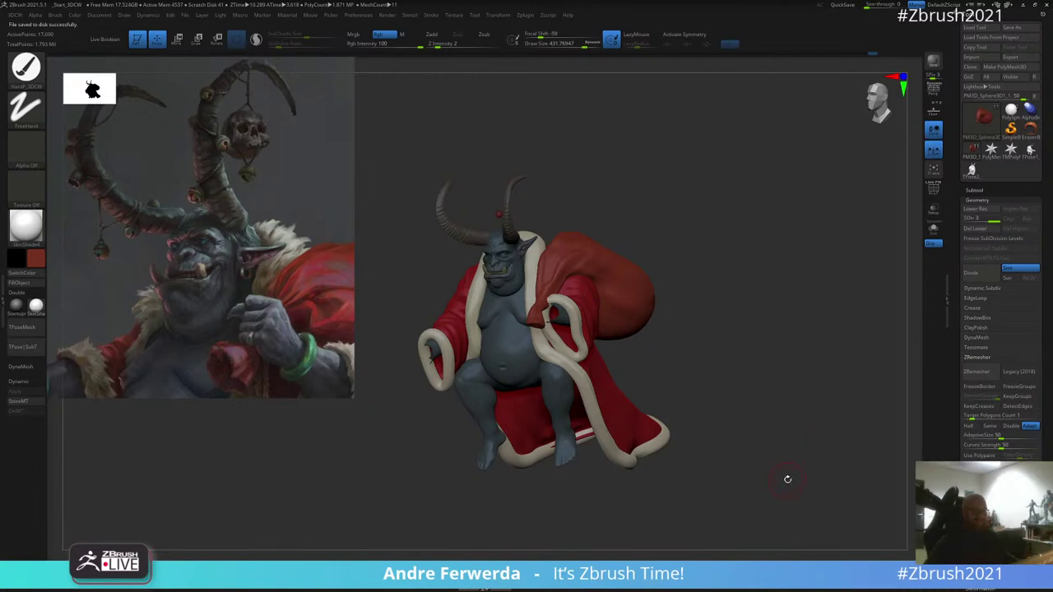
Step: Bring up the full Krampus painting and examine the red-hooded goblin beside the legs
drag(760, 408, 743, 366)
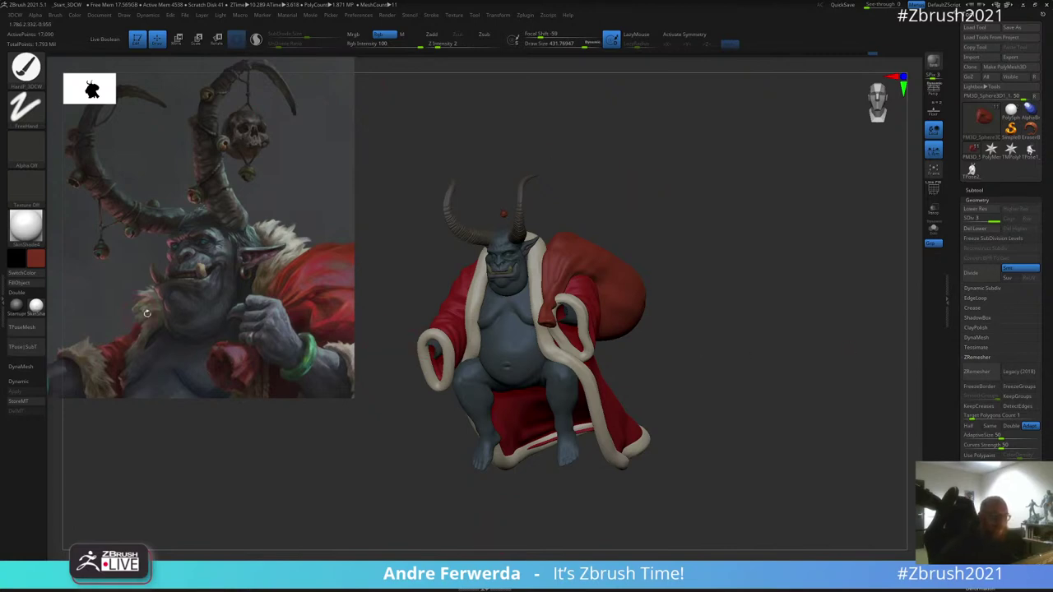
right_drag(1052, 460, 732, 471)
drag(733, 470, 255, 272)
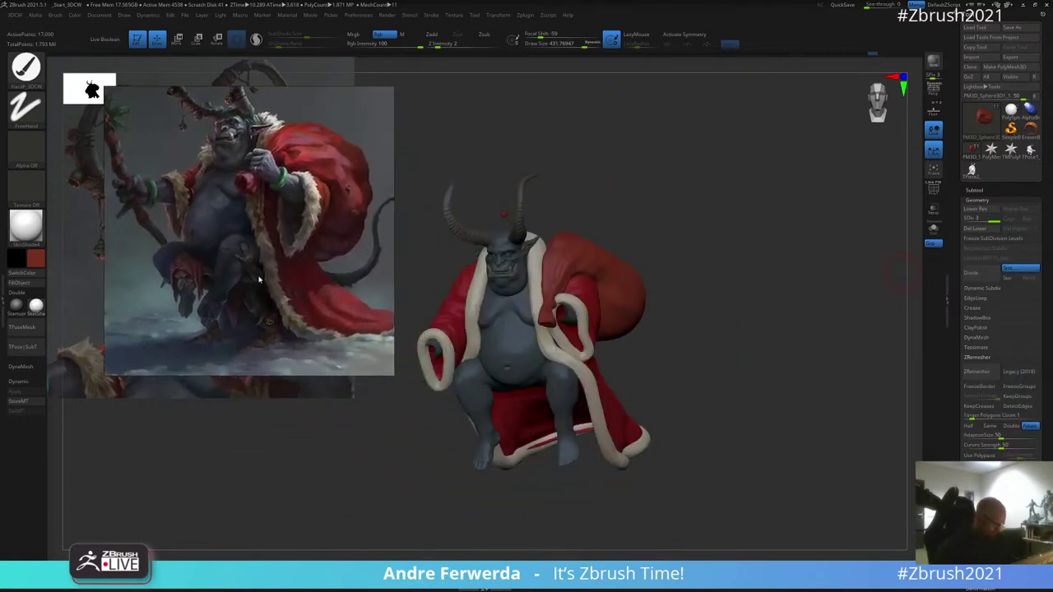
scroll(239, 289, up, 5)
middle_drag(239, 288, 261, 235)
scroll(211, 251, up, 2)
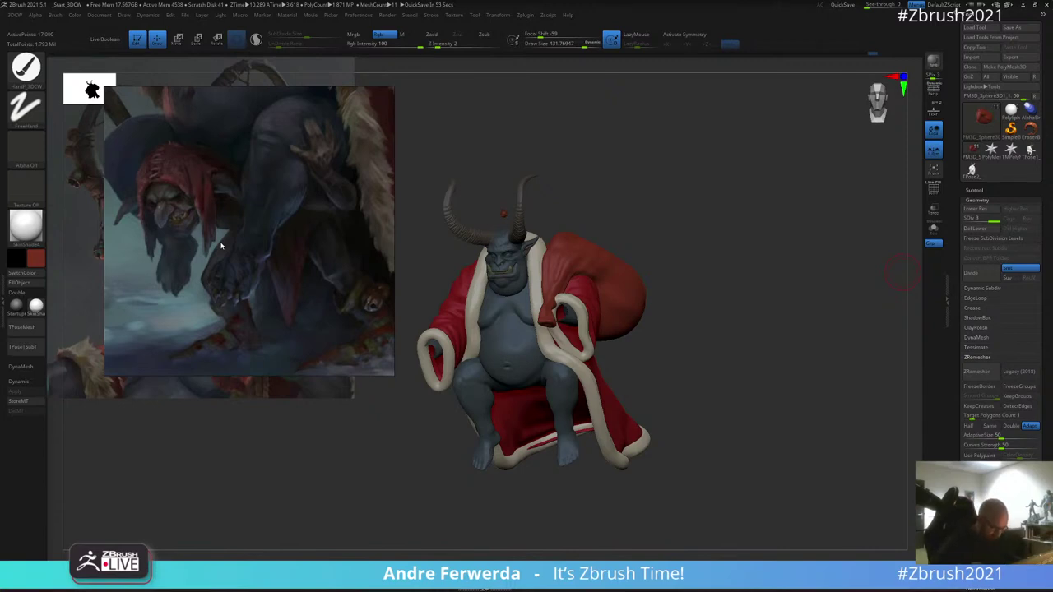
Step: Switch to the Move brush with a draw size of about 128 and make the robe's fur trim active
drag(710, 226, 732, 227)
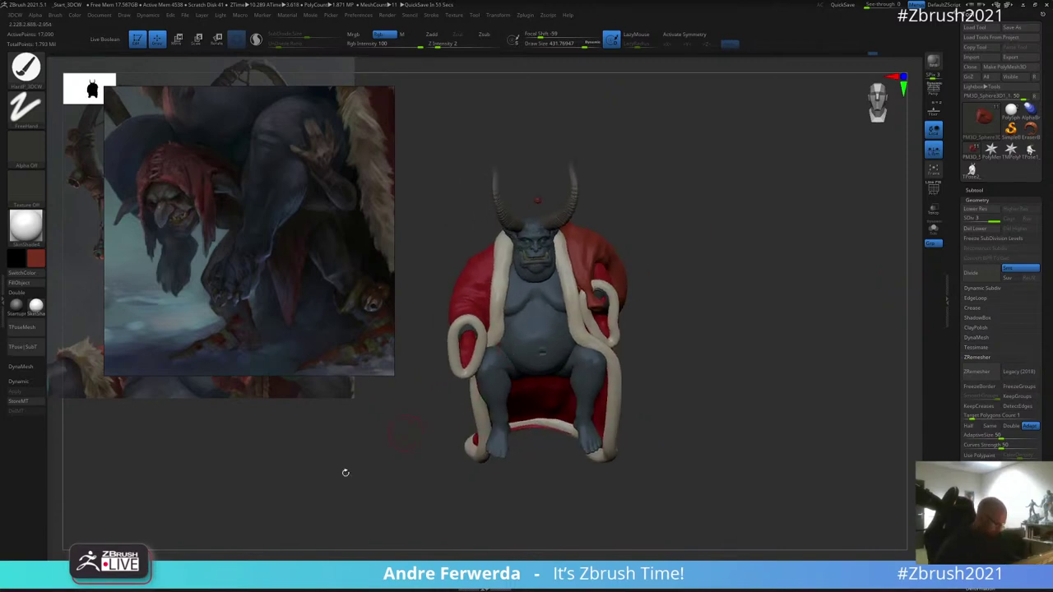
key(b)
key(m)
key(v)
key(space)
drag(551, 251, 538, 250)
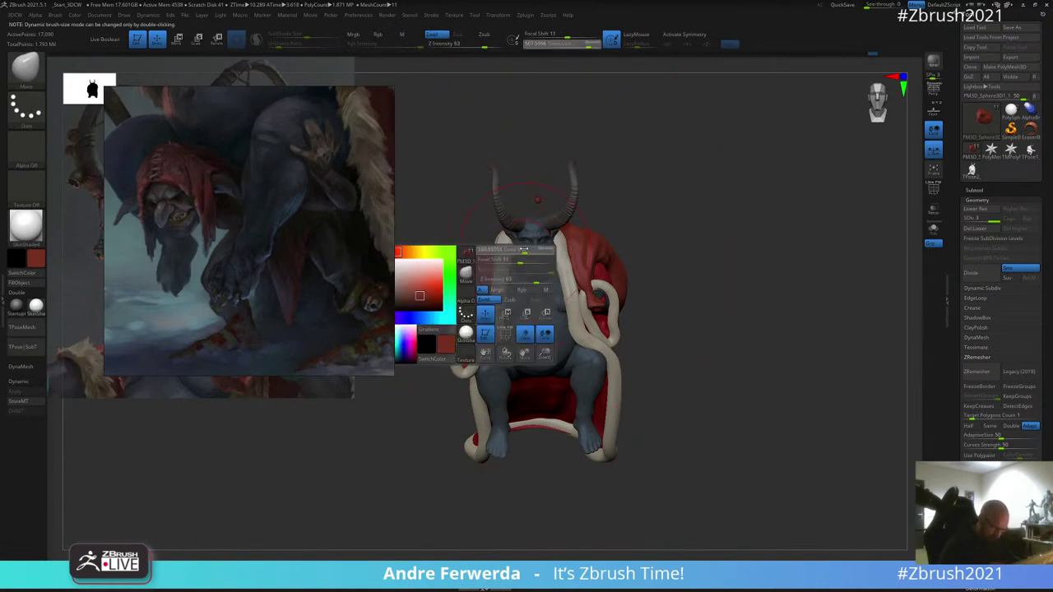
alt+click(507, 321)
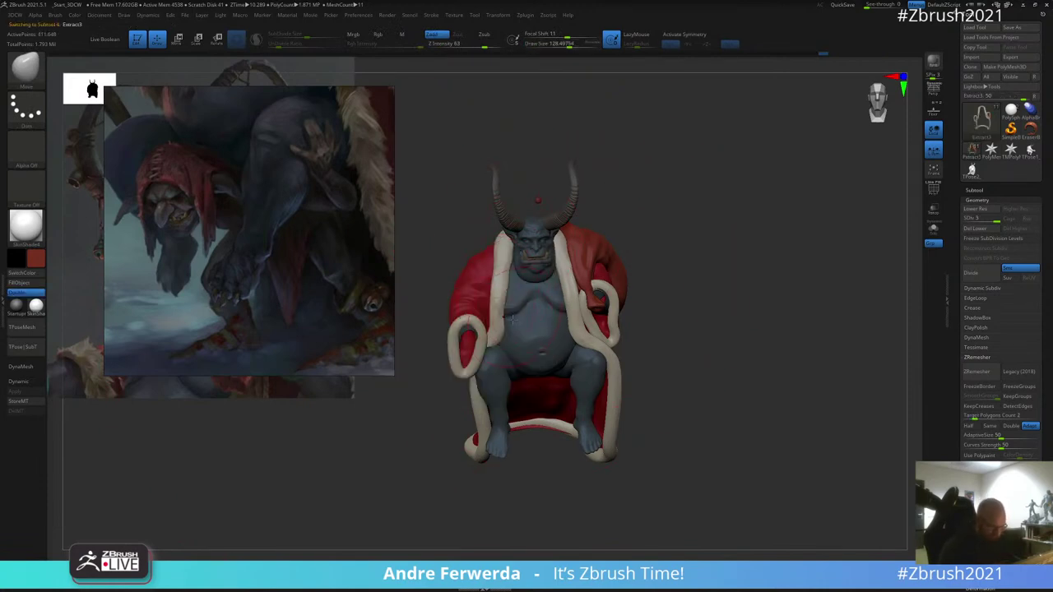
Step: Reduce the draw size to about 76 and adjust the shape of the fur trim beside the chest
key(space)
drag(510, 319, 487, 310)
key(space)
key(space)
drag(618, 187, 553, 233)
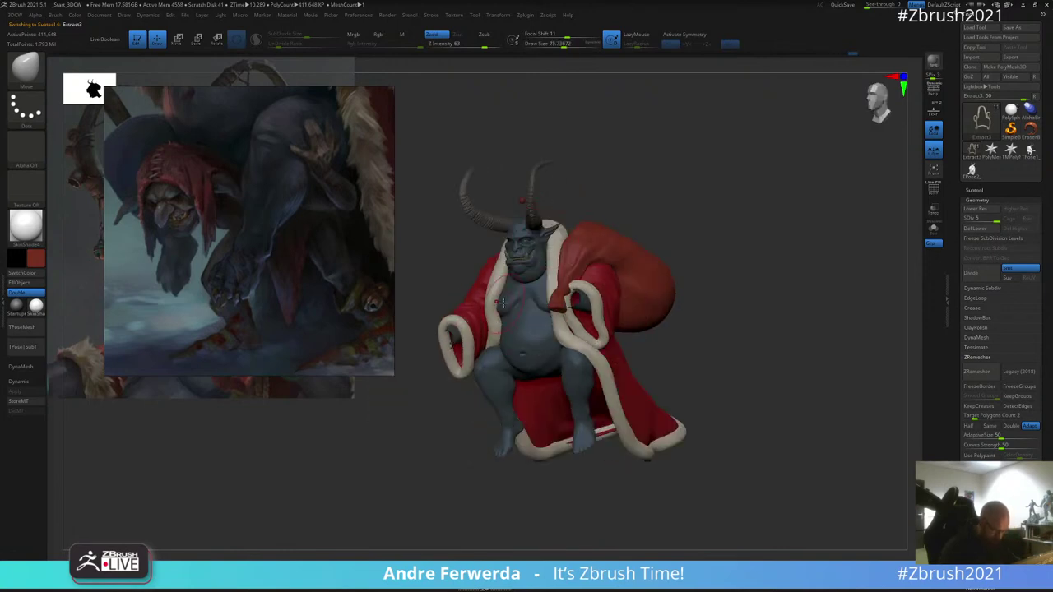
drag(643, 184, 691, 147)
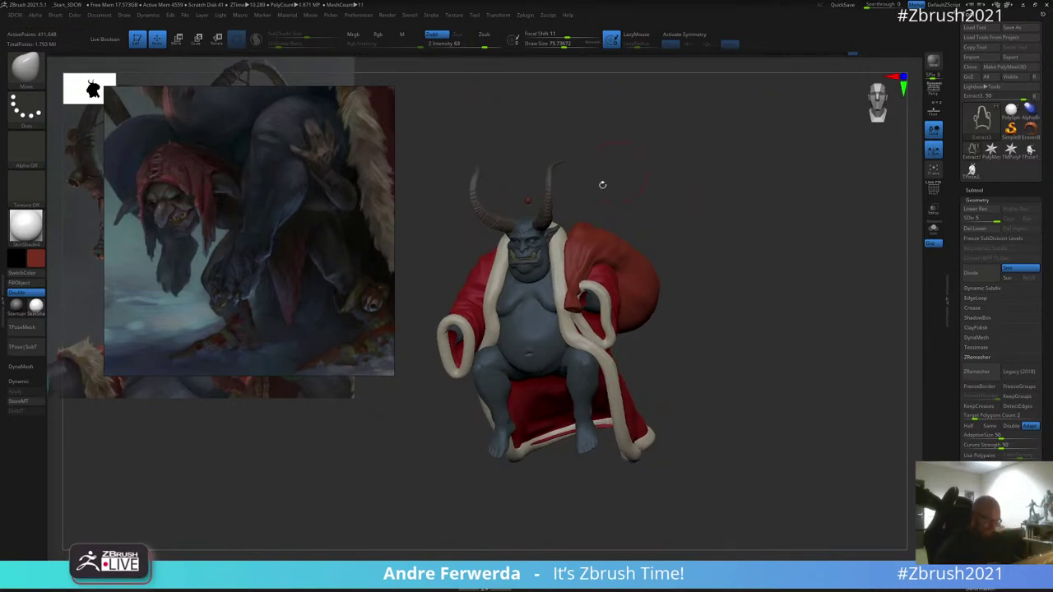
mouse_move(601, 183)
mouse_down()
mouse_move(590, 211)
mouse_move(599, 247)
mouse_move(571, 229)
mouse_up()
Step: Reduce the draw size to about 50 and refine the fur trim around the collar and upper chest
key(space)
key(space)
drag(570, 228, 581, 228)
drag(697, 147, 691, 163)
key(space)
key(space)
click(535, 293)
drag(535, 294, 683, 177)
key(space)
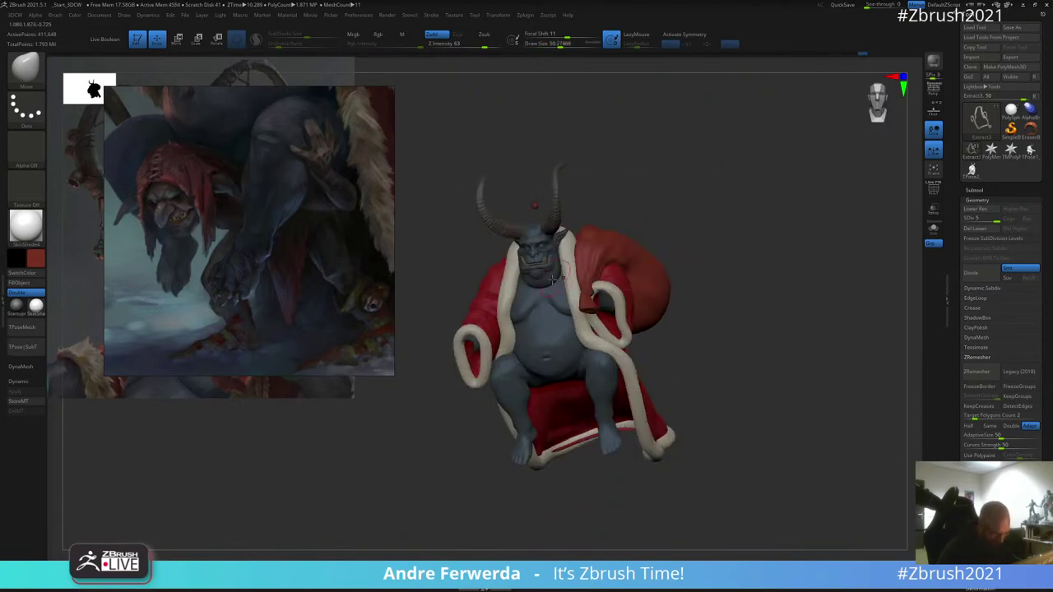
Step: Make the Krampus body the active subtool
key(b)
click(429, 264)
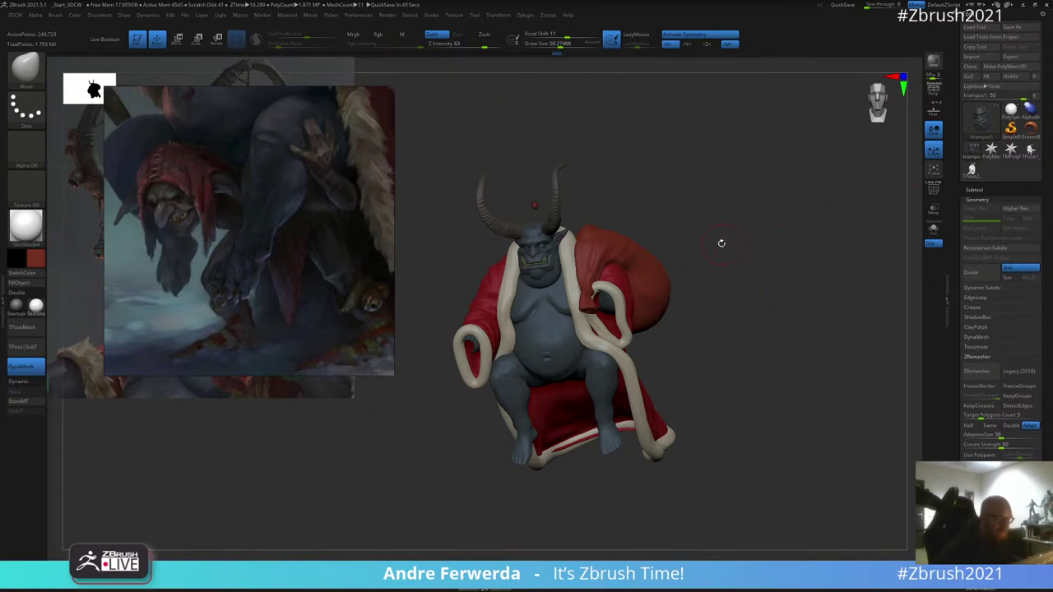
drag(726, 230, 748, 243)
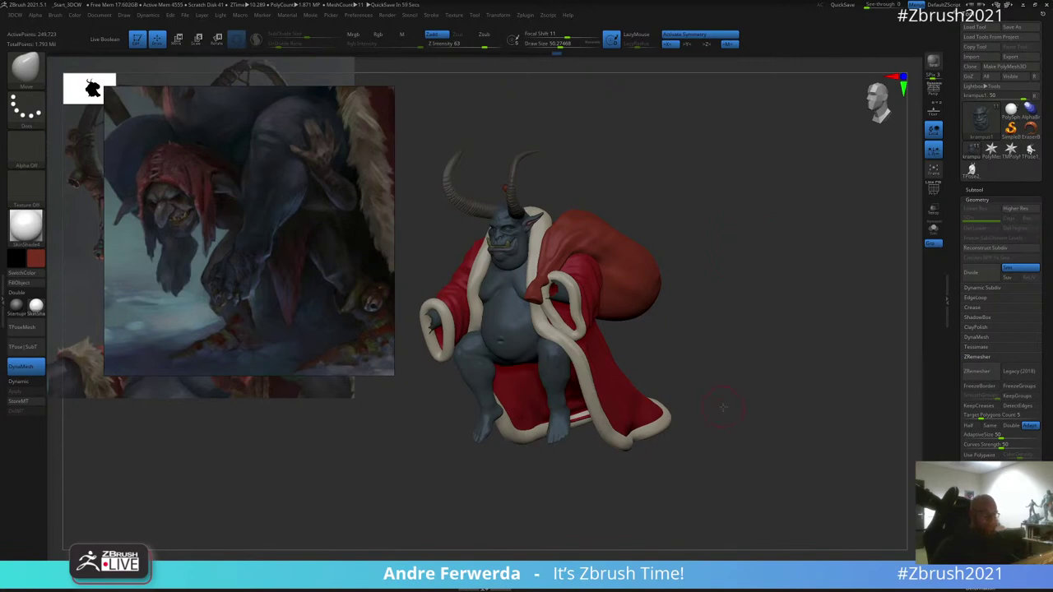
drag(723, 407, 726, 402)
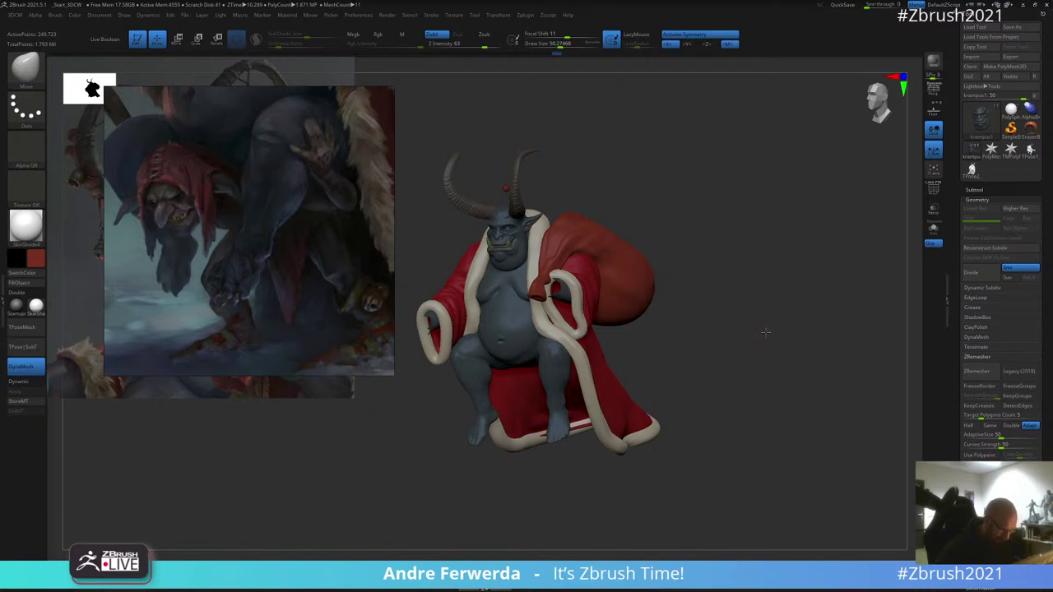
drag(765, 332, 751, 334)
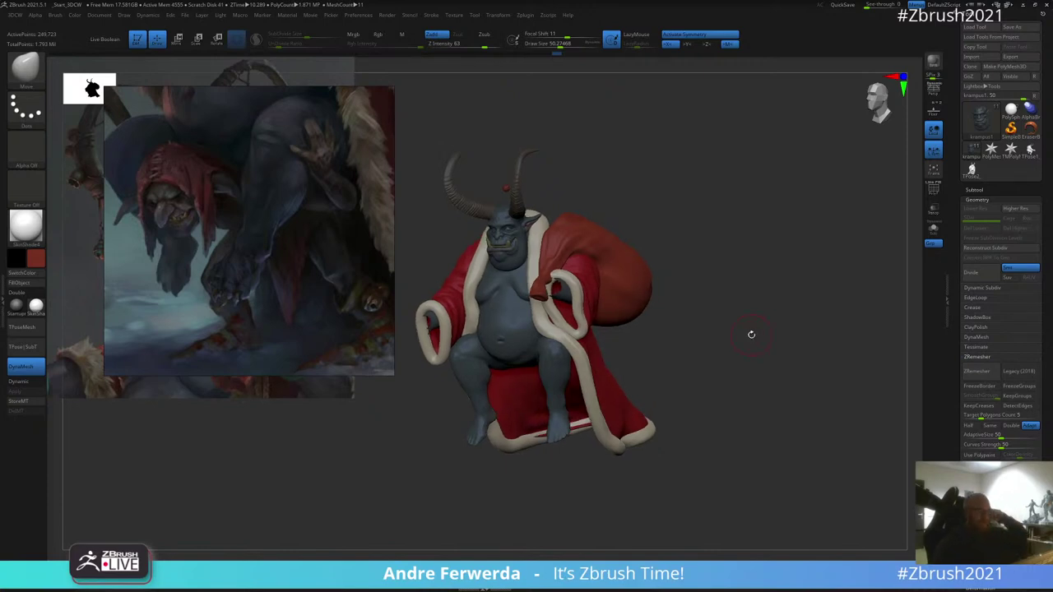